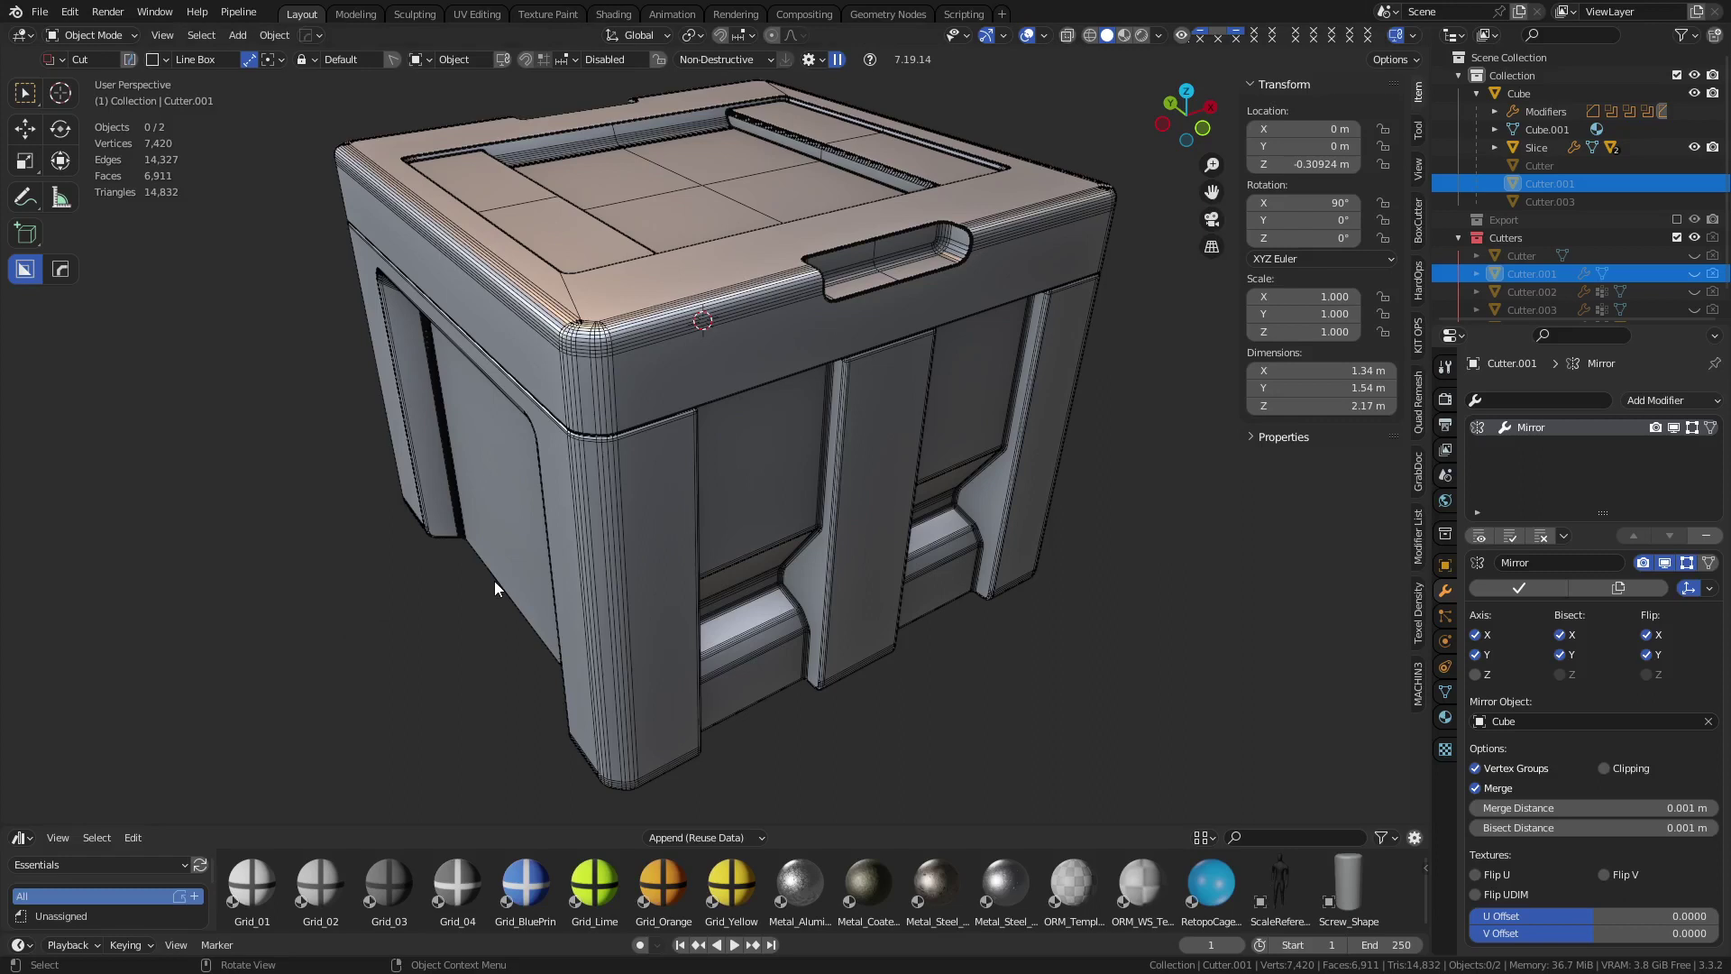
Start a new General scene containing the default cube
click(40, 12)
mouse_move(60, 34)
click(290, 35)
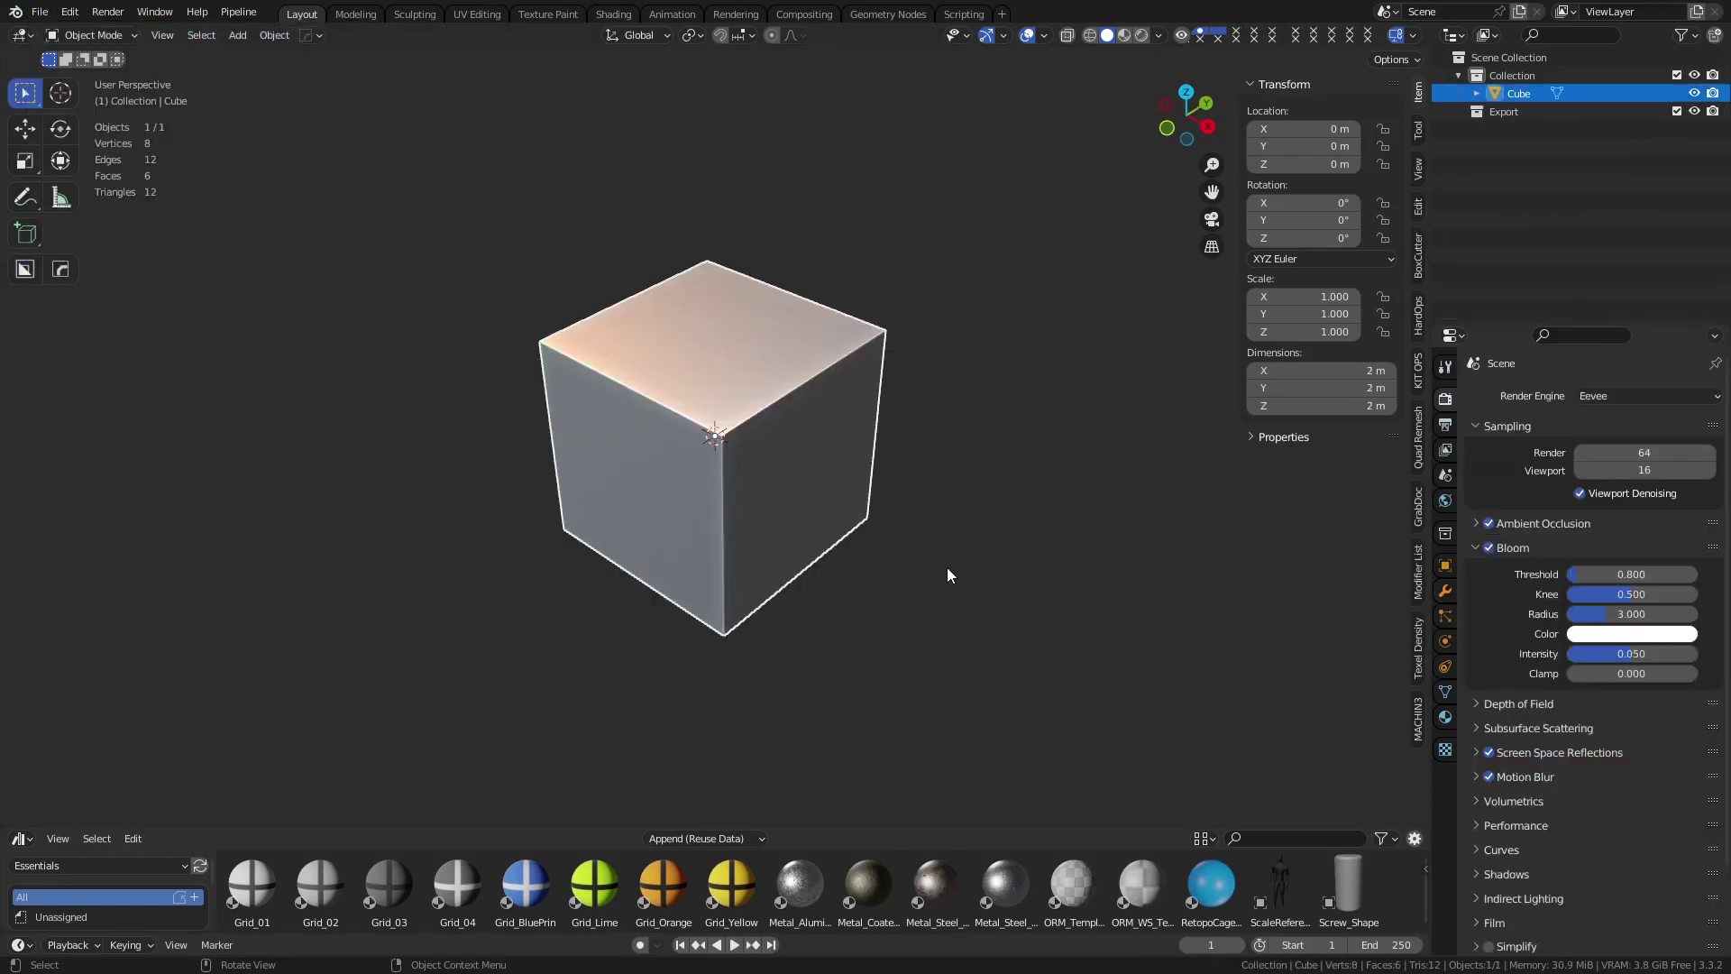
scroll(696, 463, up, 3)
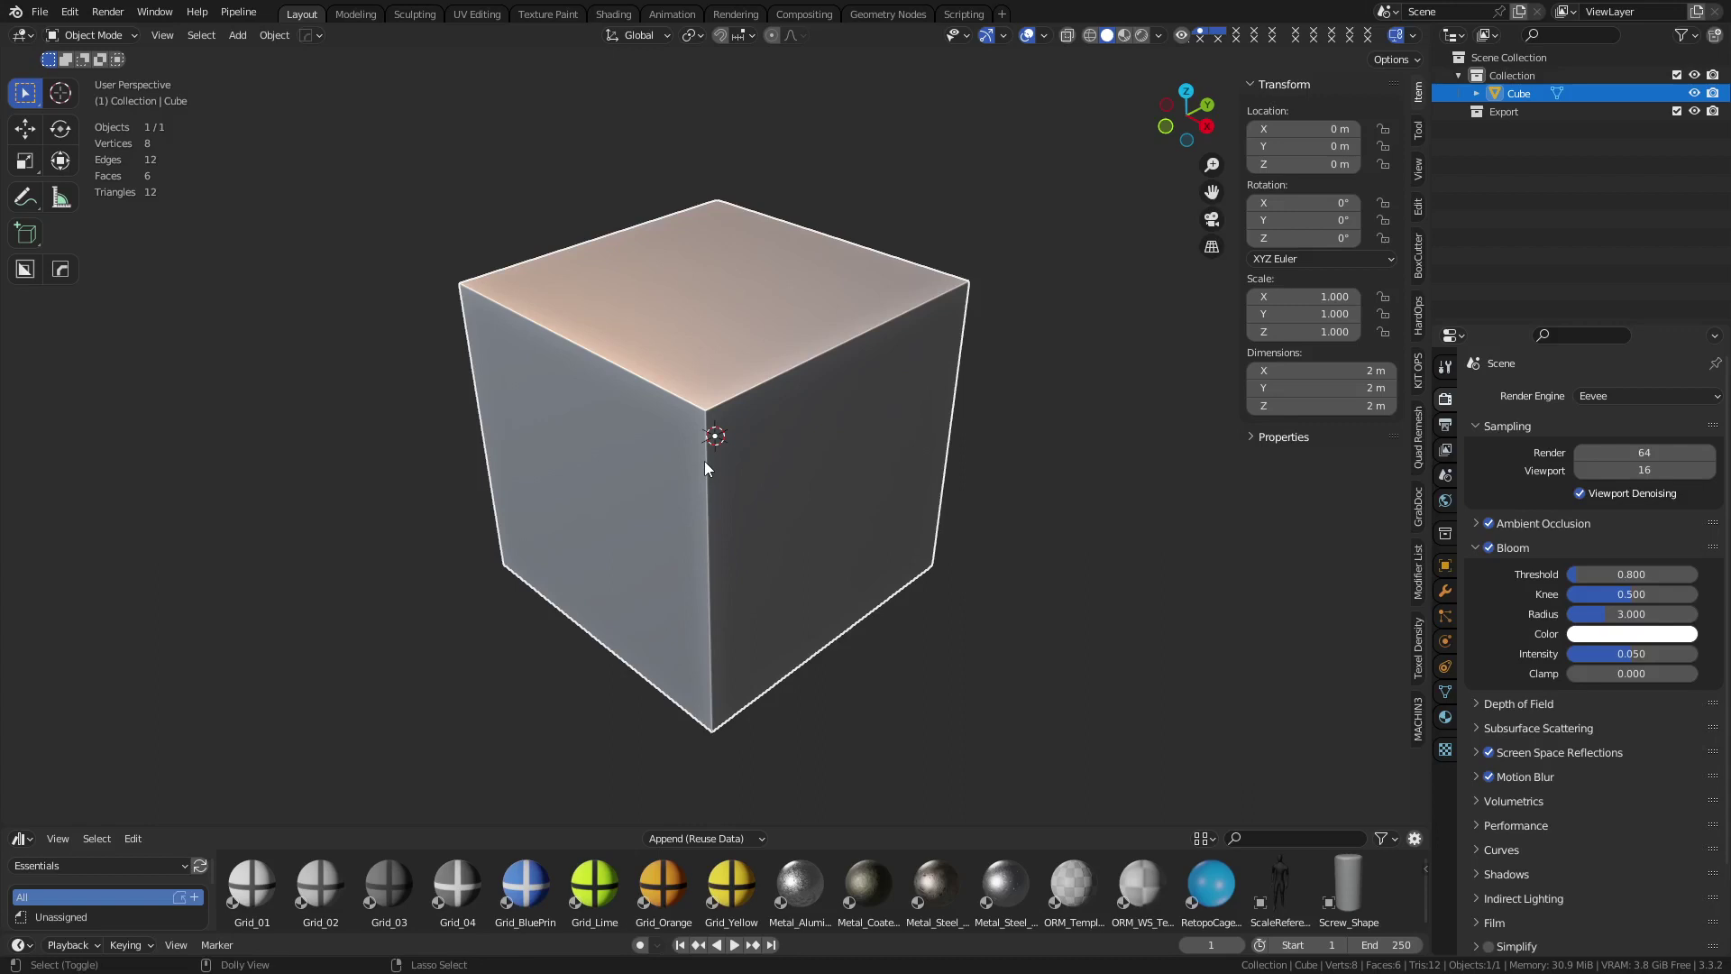
key(shift+ctrl+b)
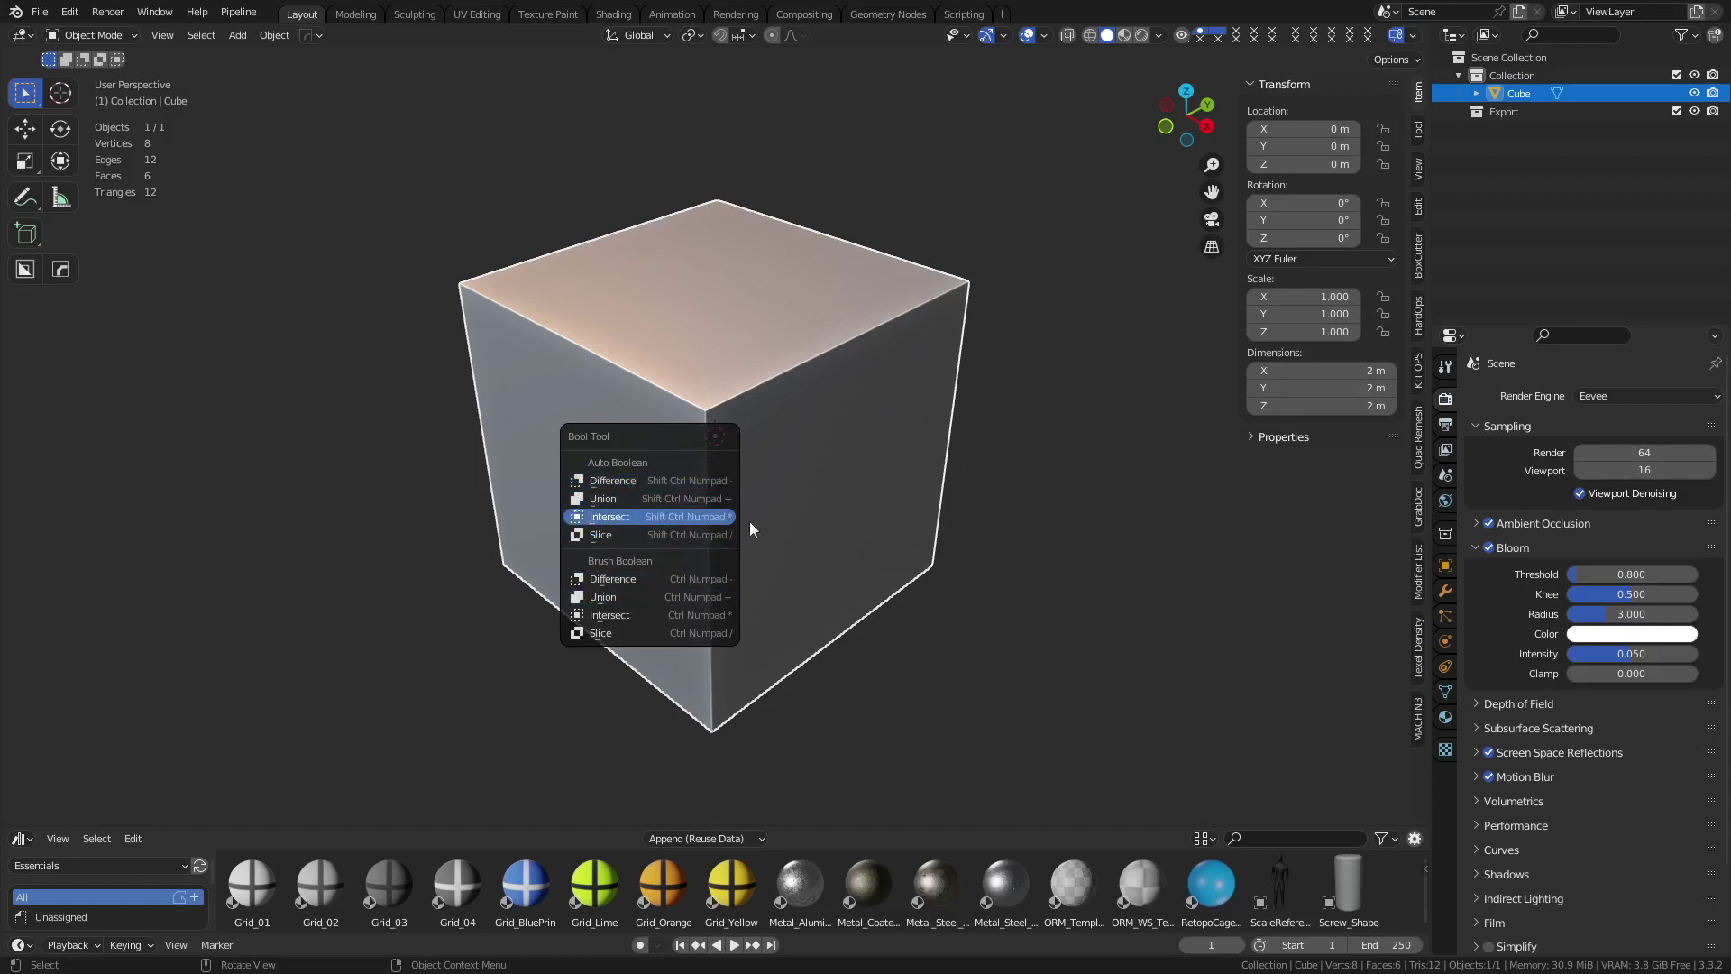
middle_drag(777, 545, 678, 545)
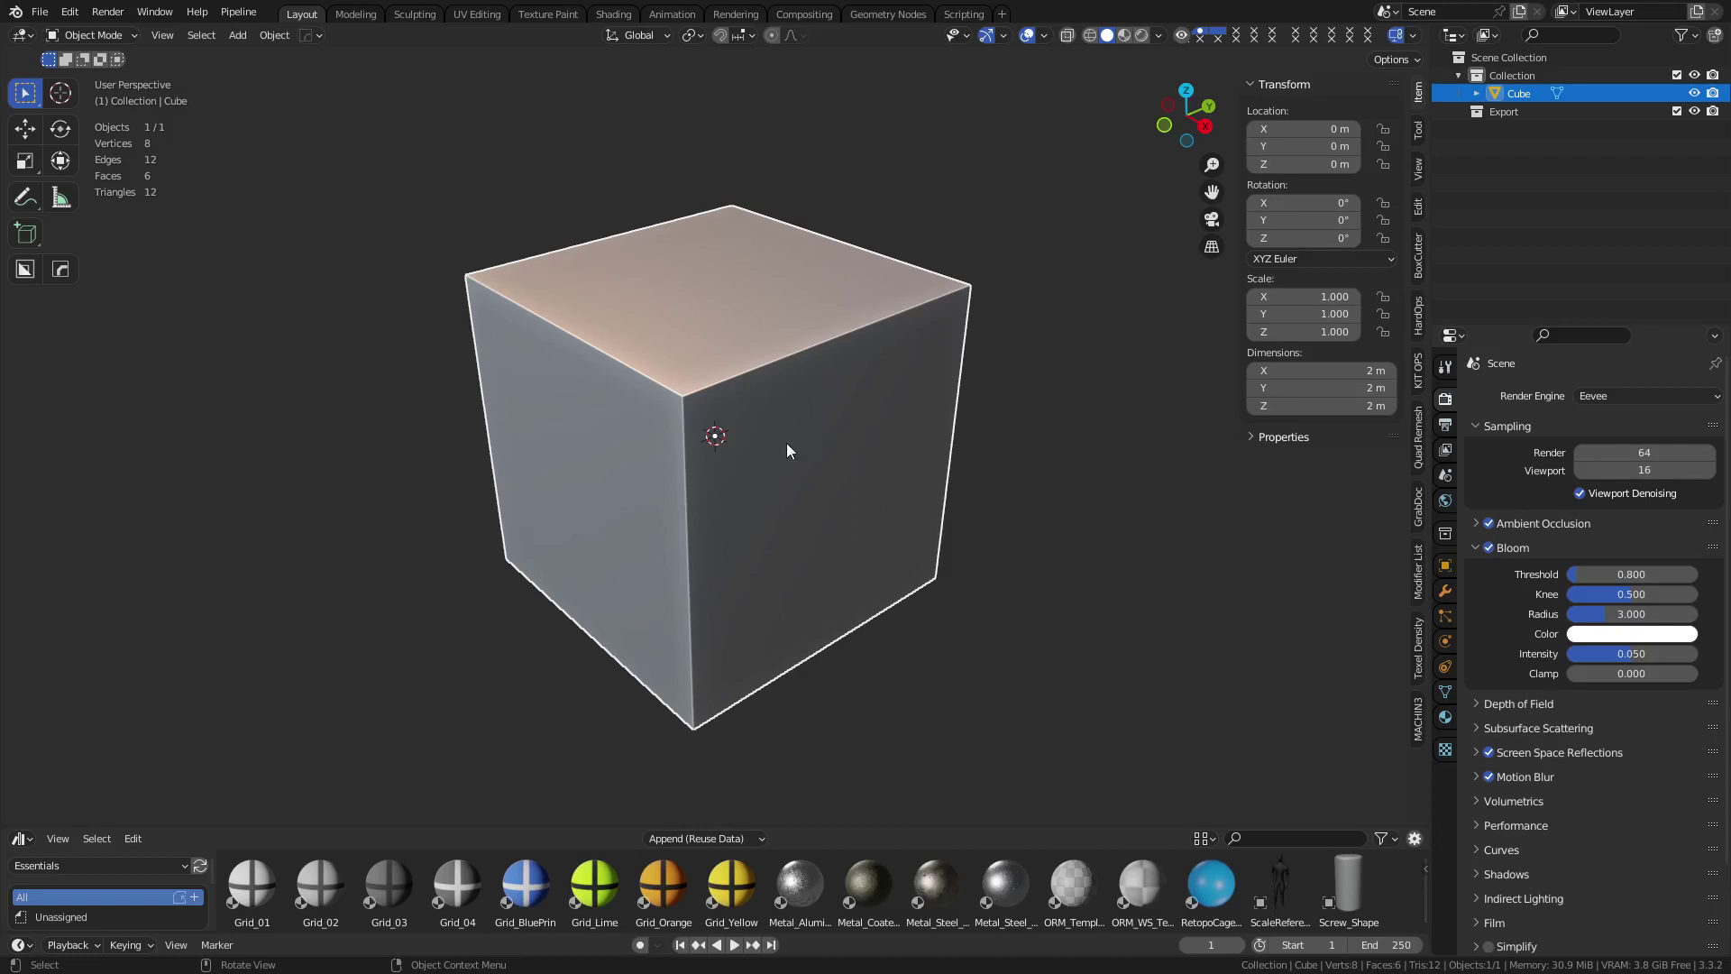
middle_drag(786, 442, 719, 402)
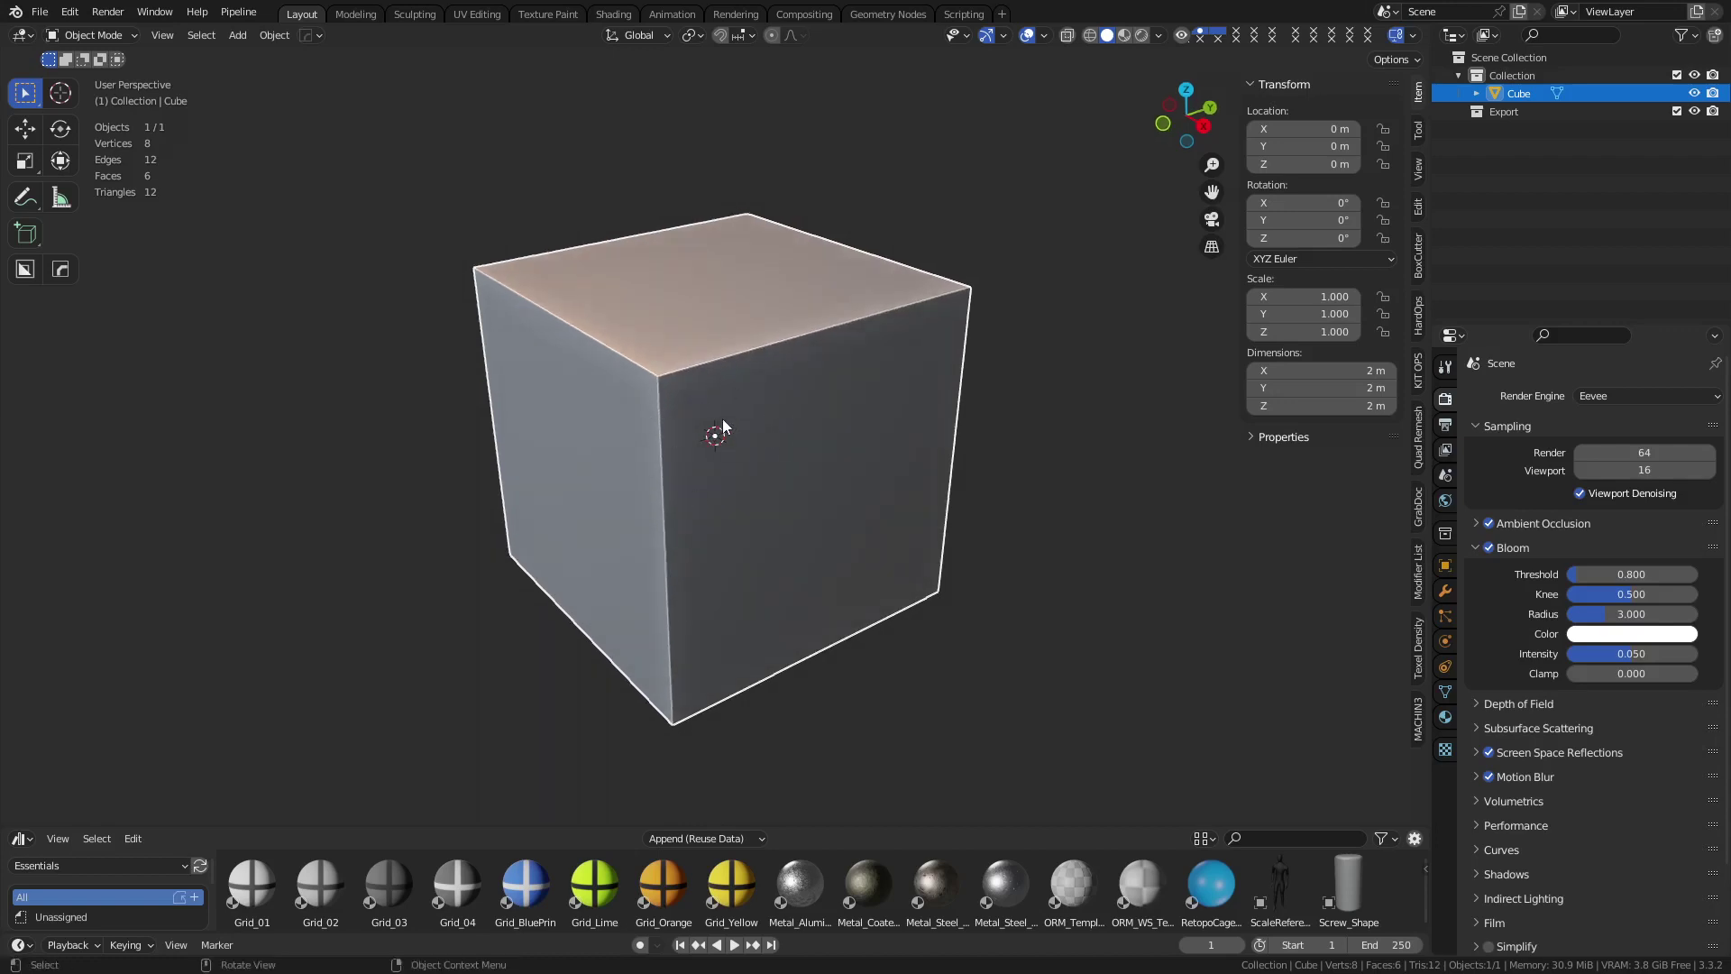
Put the cube into Edit Mode with edge selection active
key(ctrl+Tab)
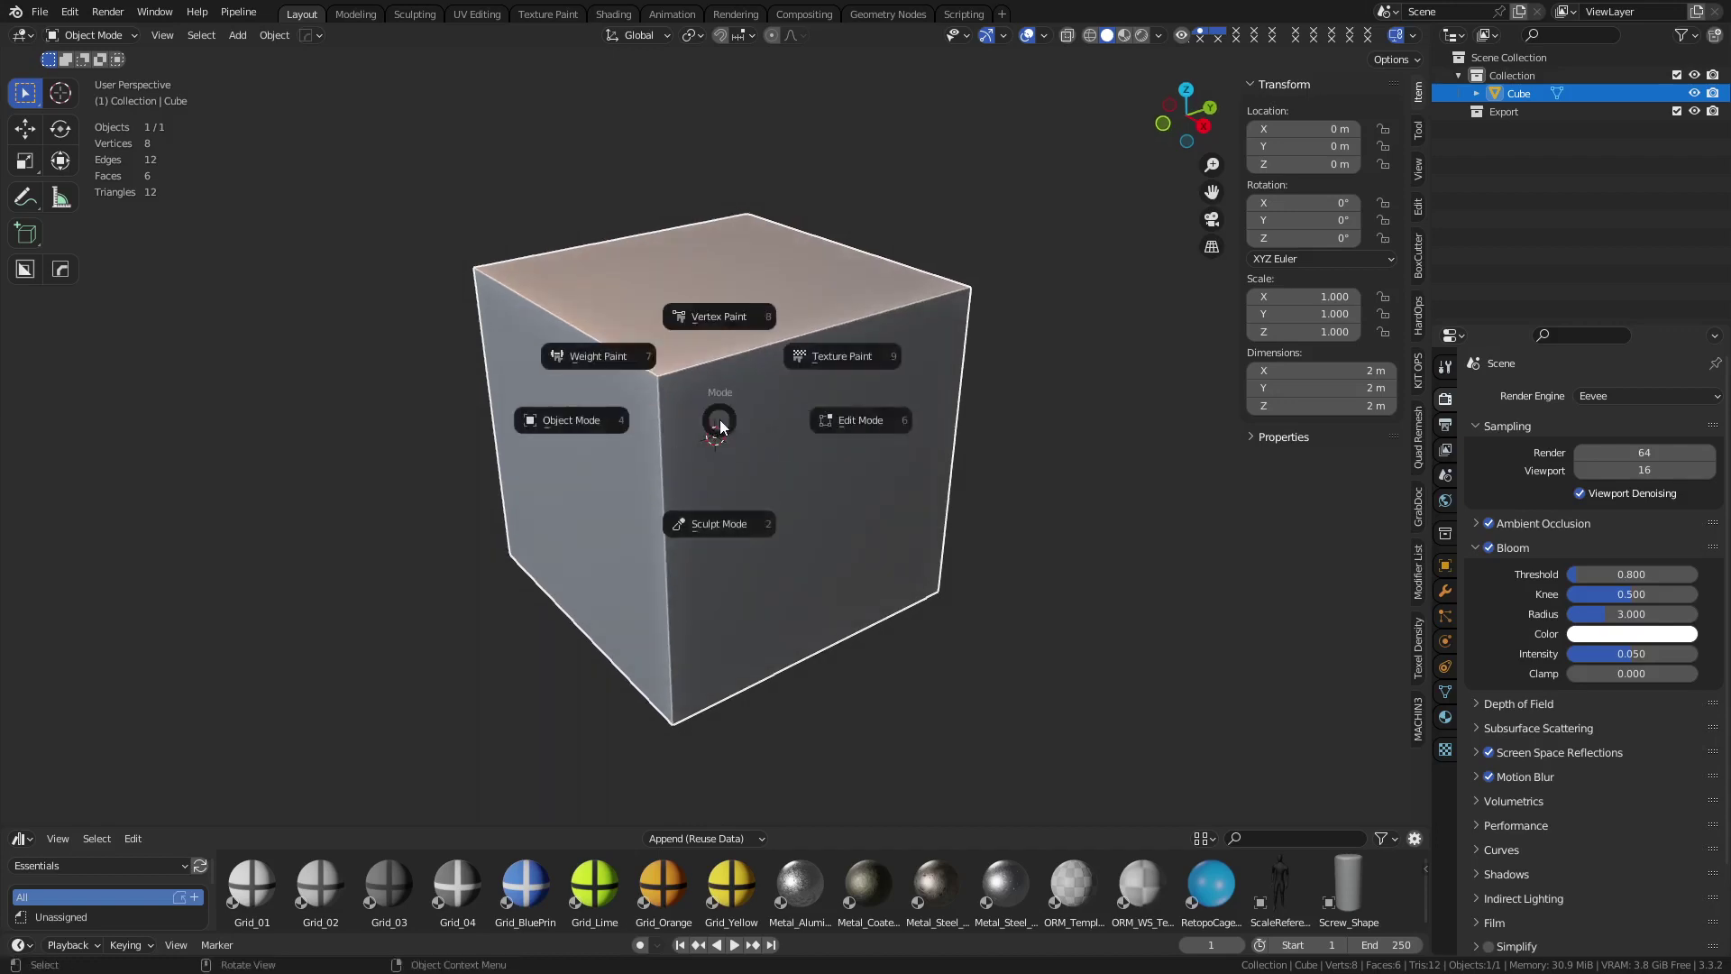
click(801, 423)
key(2)
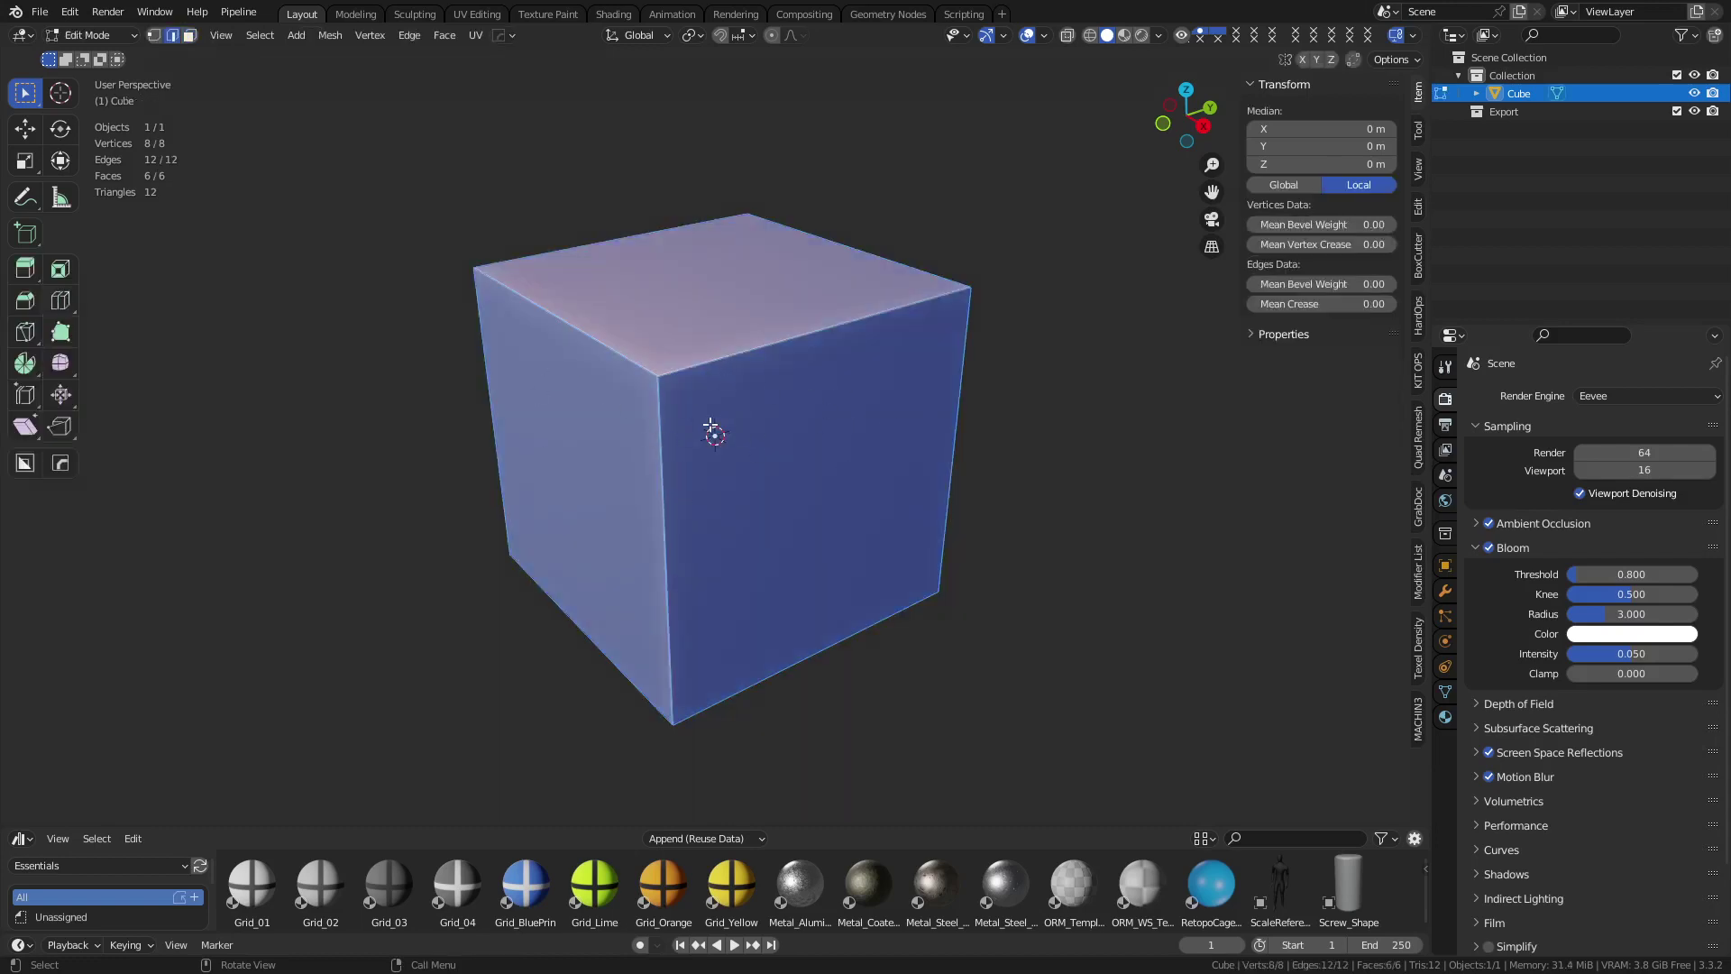
click(260, 35)
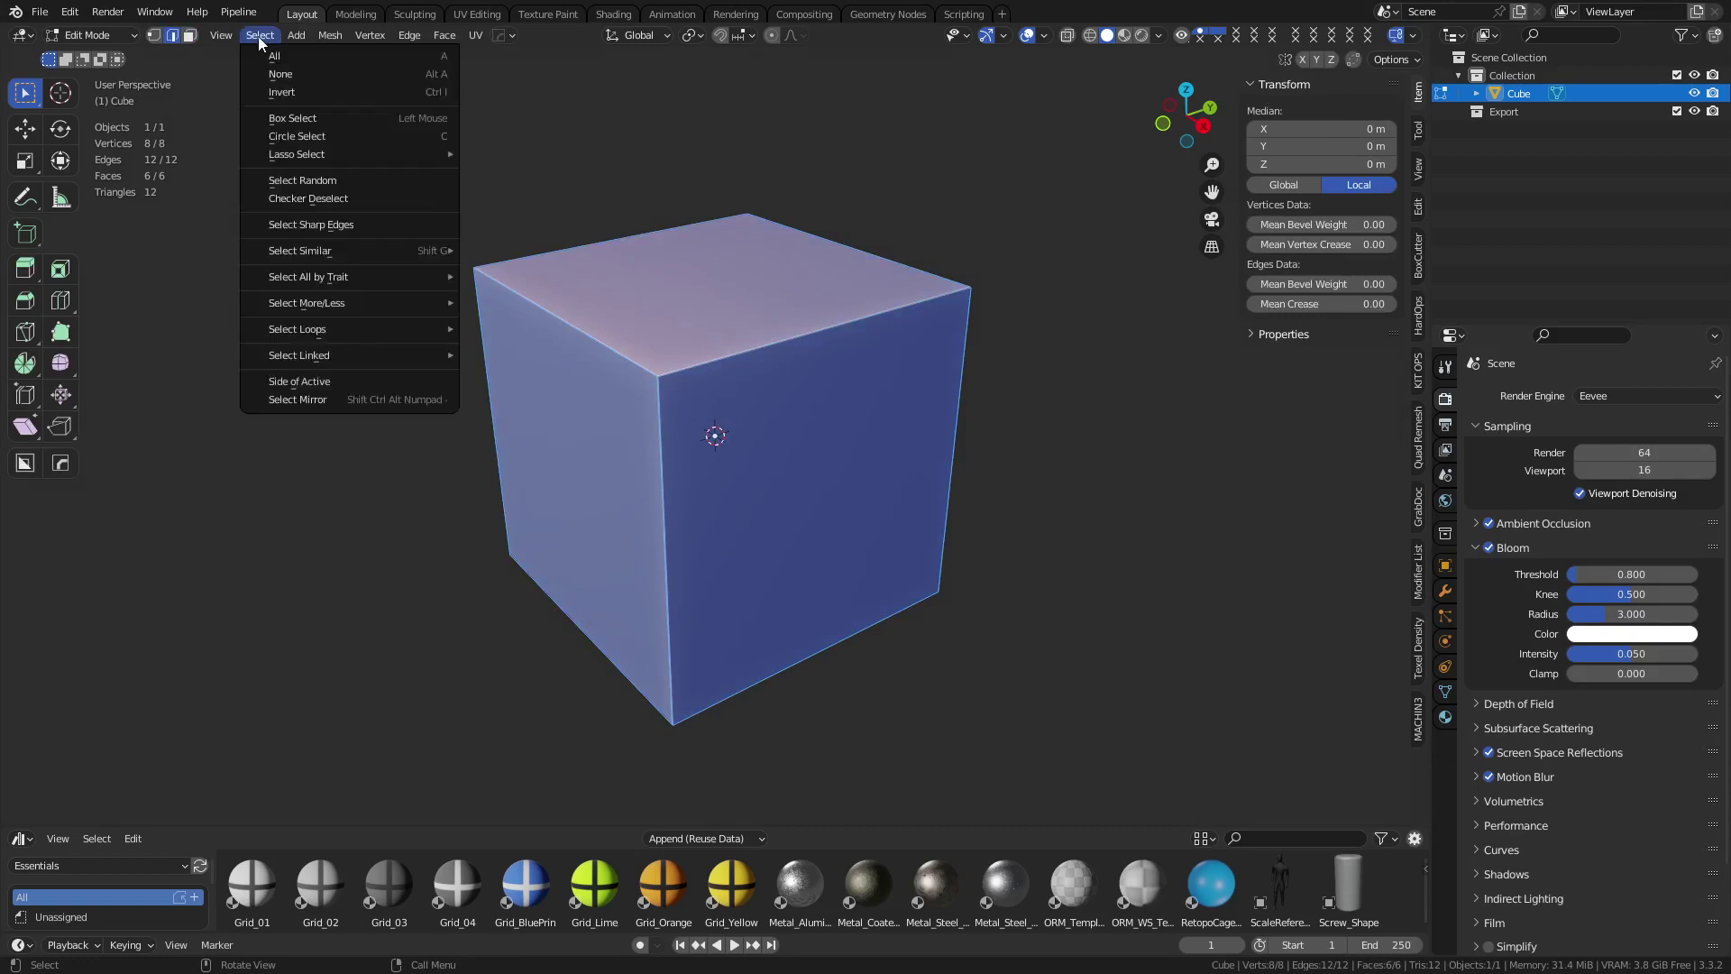
mouse_move(394, 339)
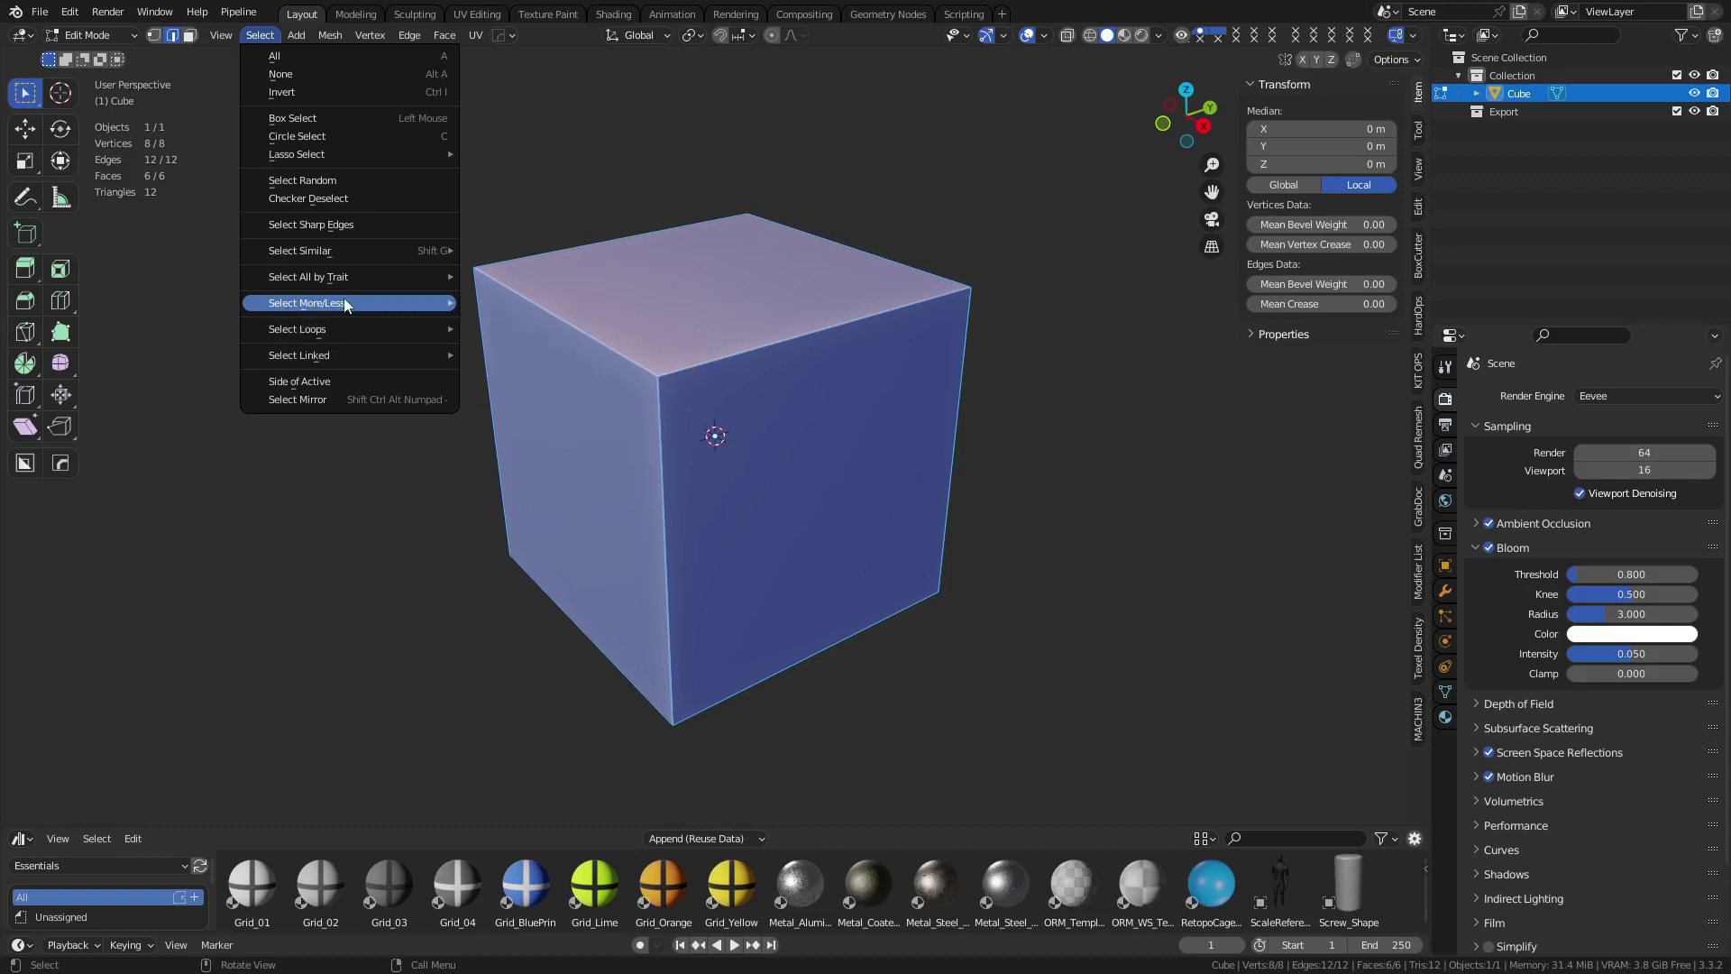
mouse_move(348, 303)
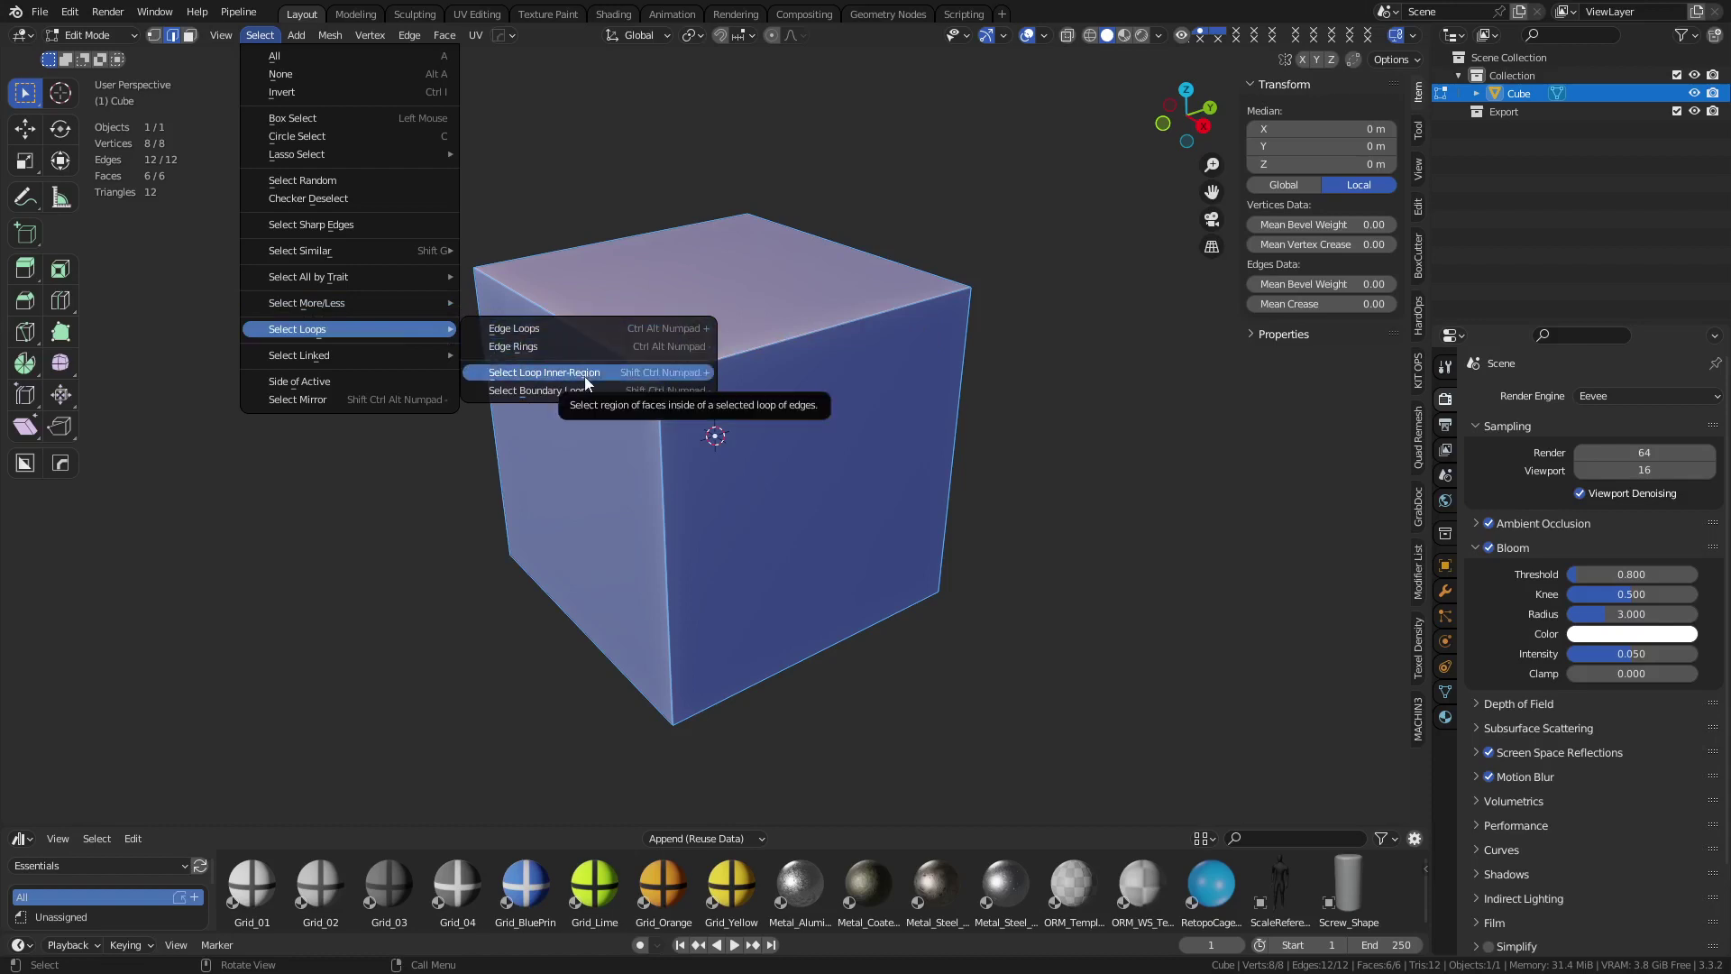
right_click(600, 345)
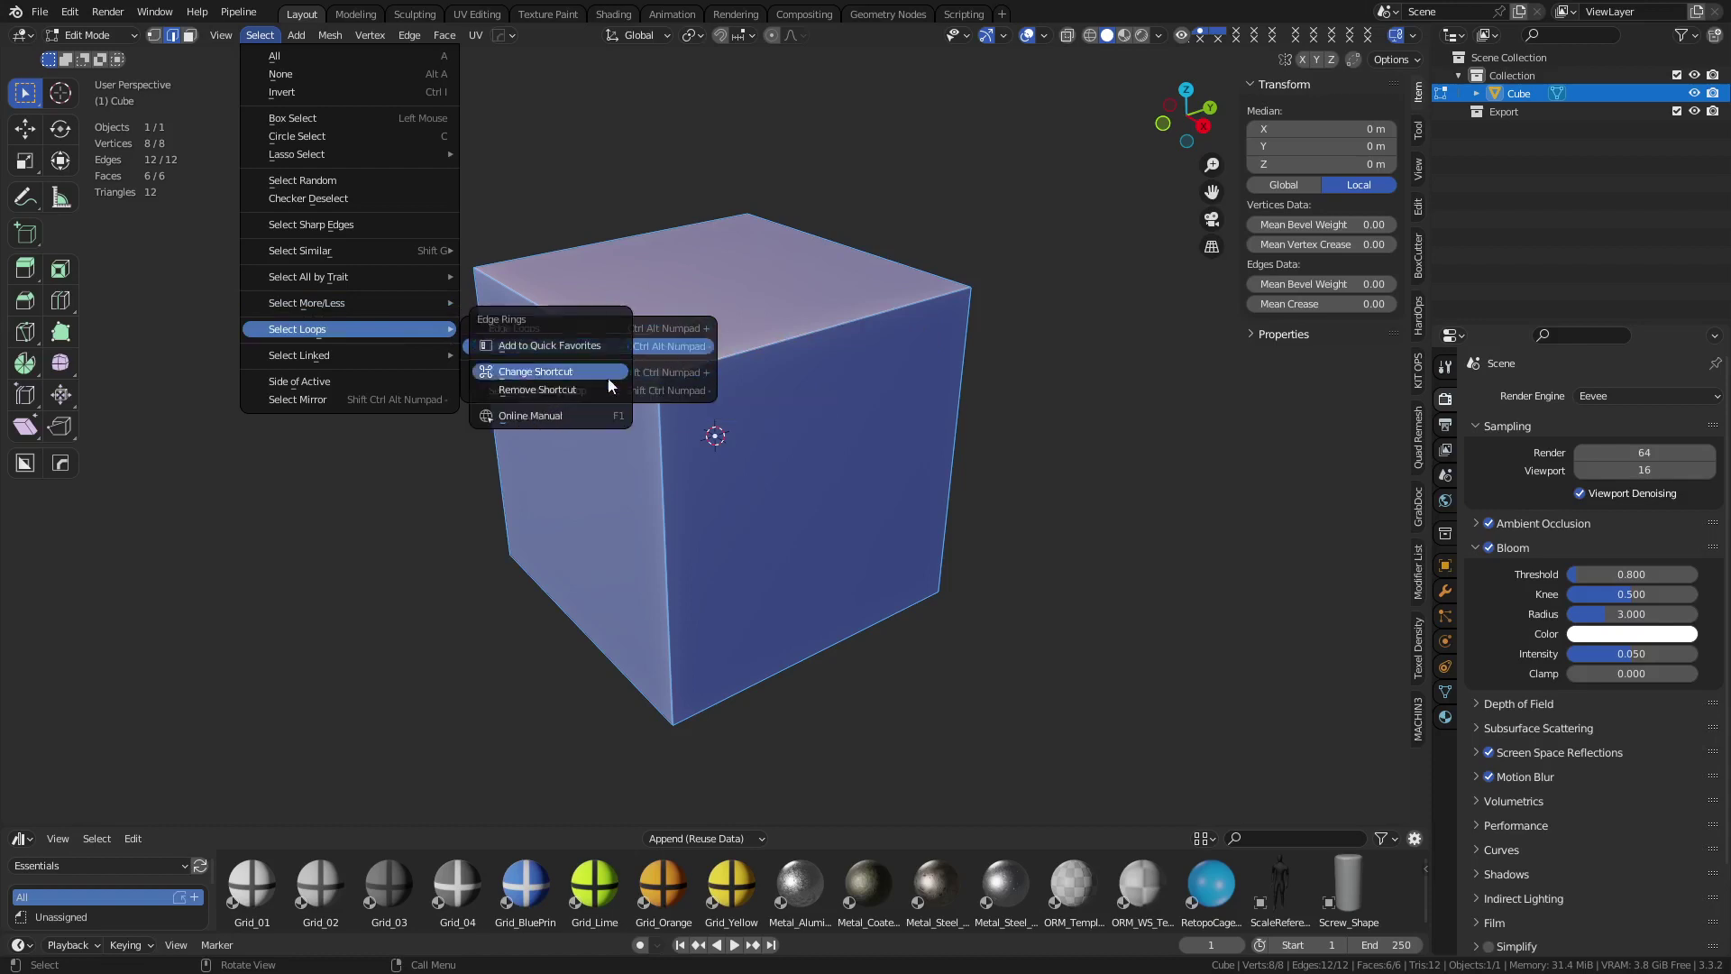
Select the ring of four vertical edges on the cube and bevel it about 0.22 m with one segment
click(664, 465)
middle_drag(784, 508, 815, 510)
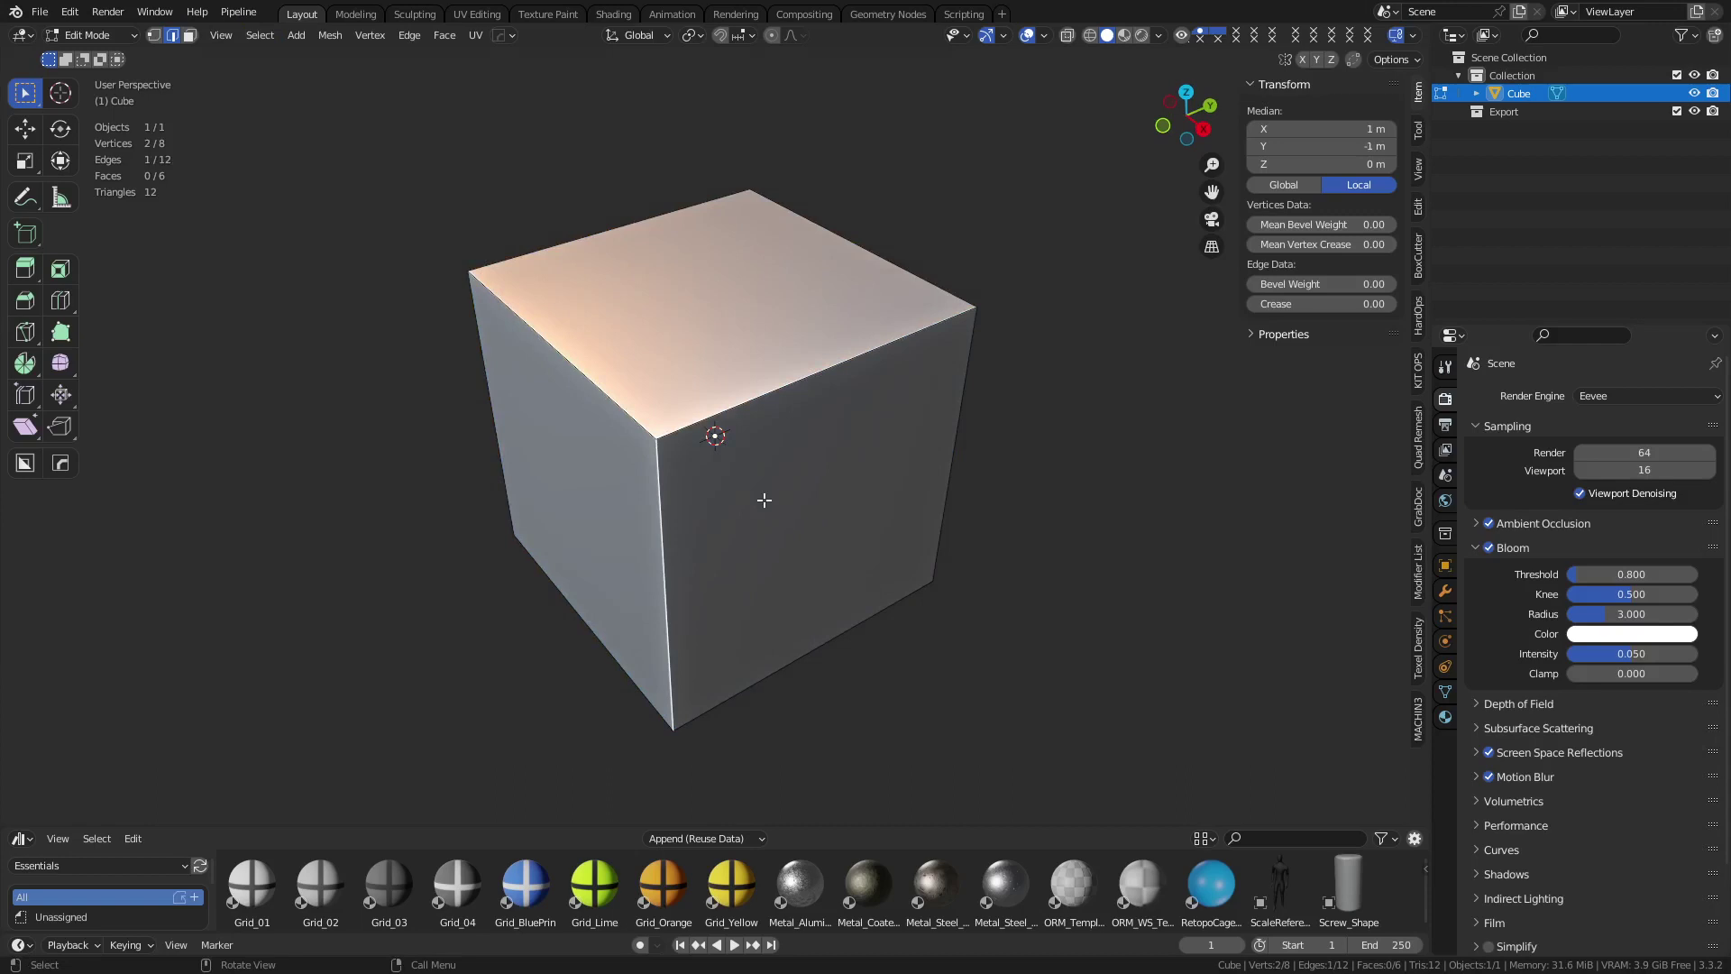
middle_drag(777, 541, 771, 529)
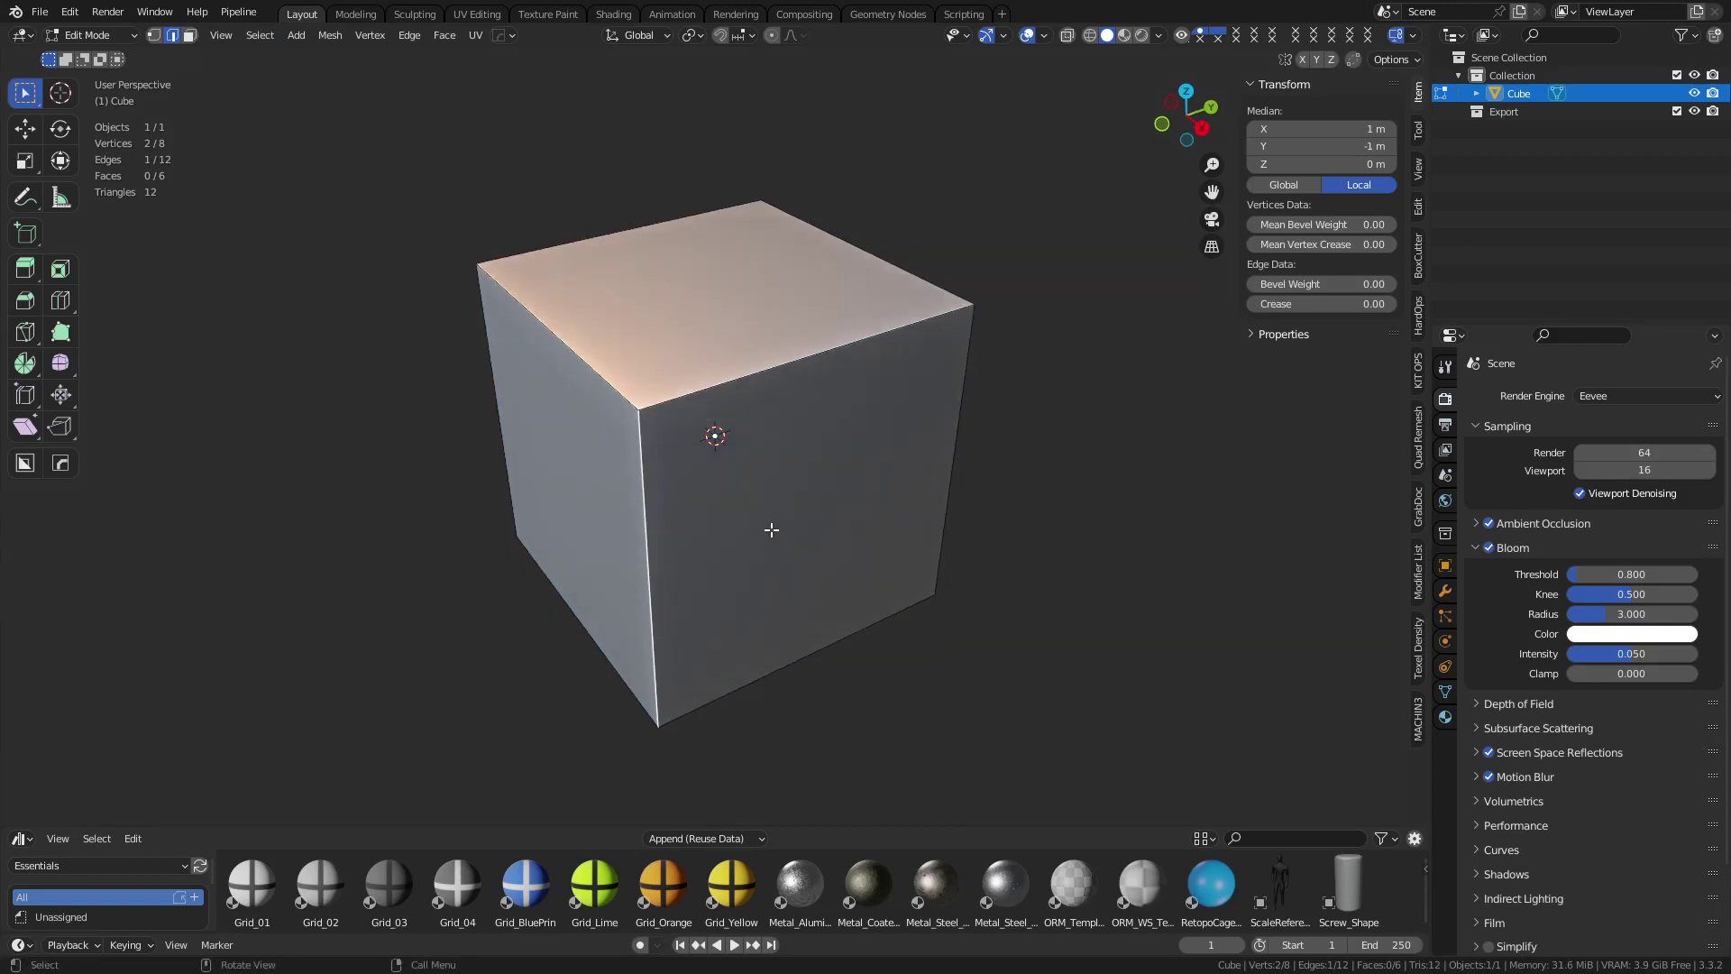
key(alt+r)
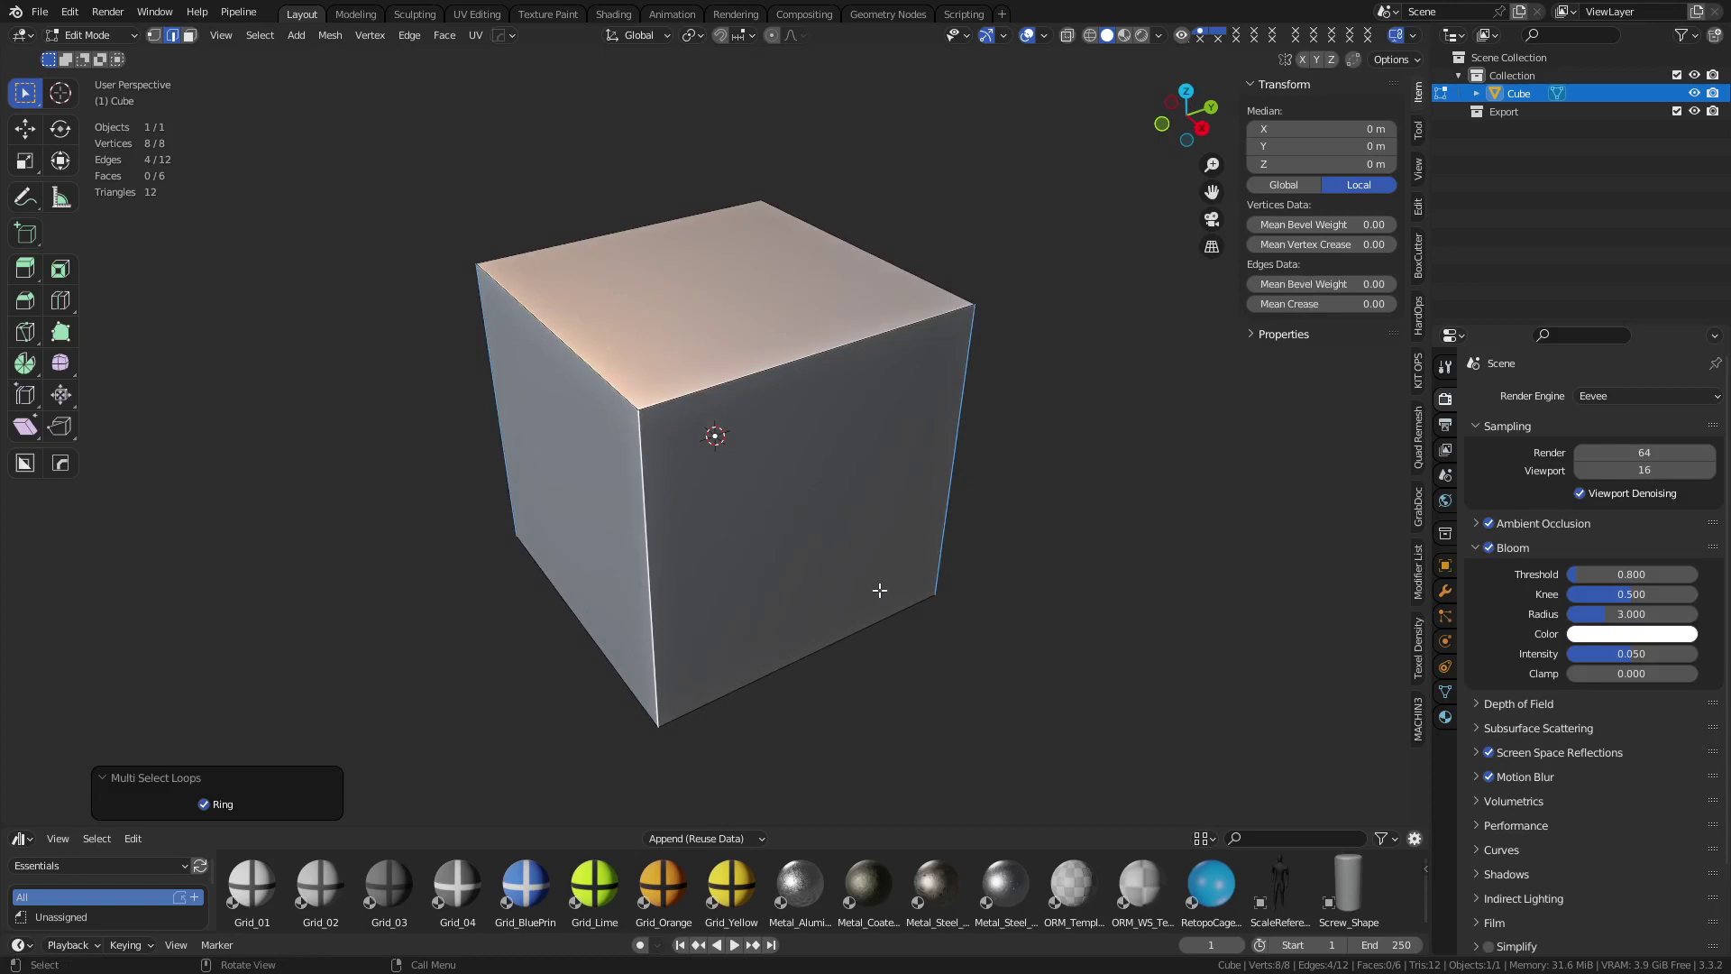
key(ctrl+b)
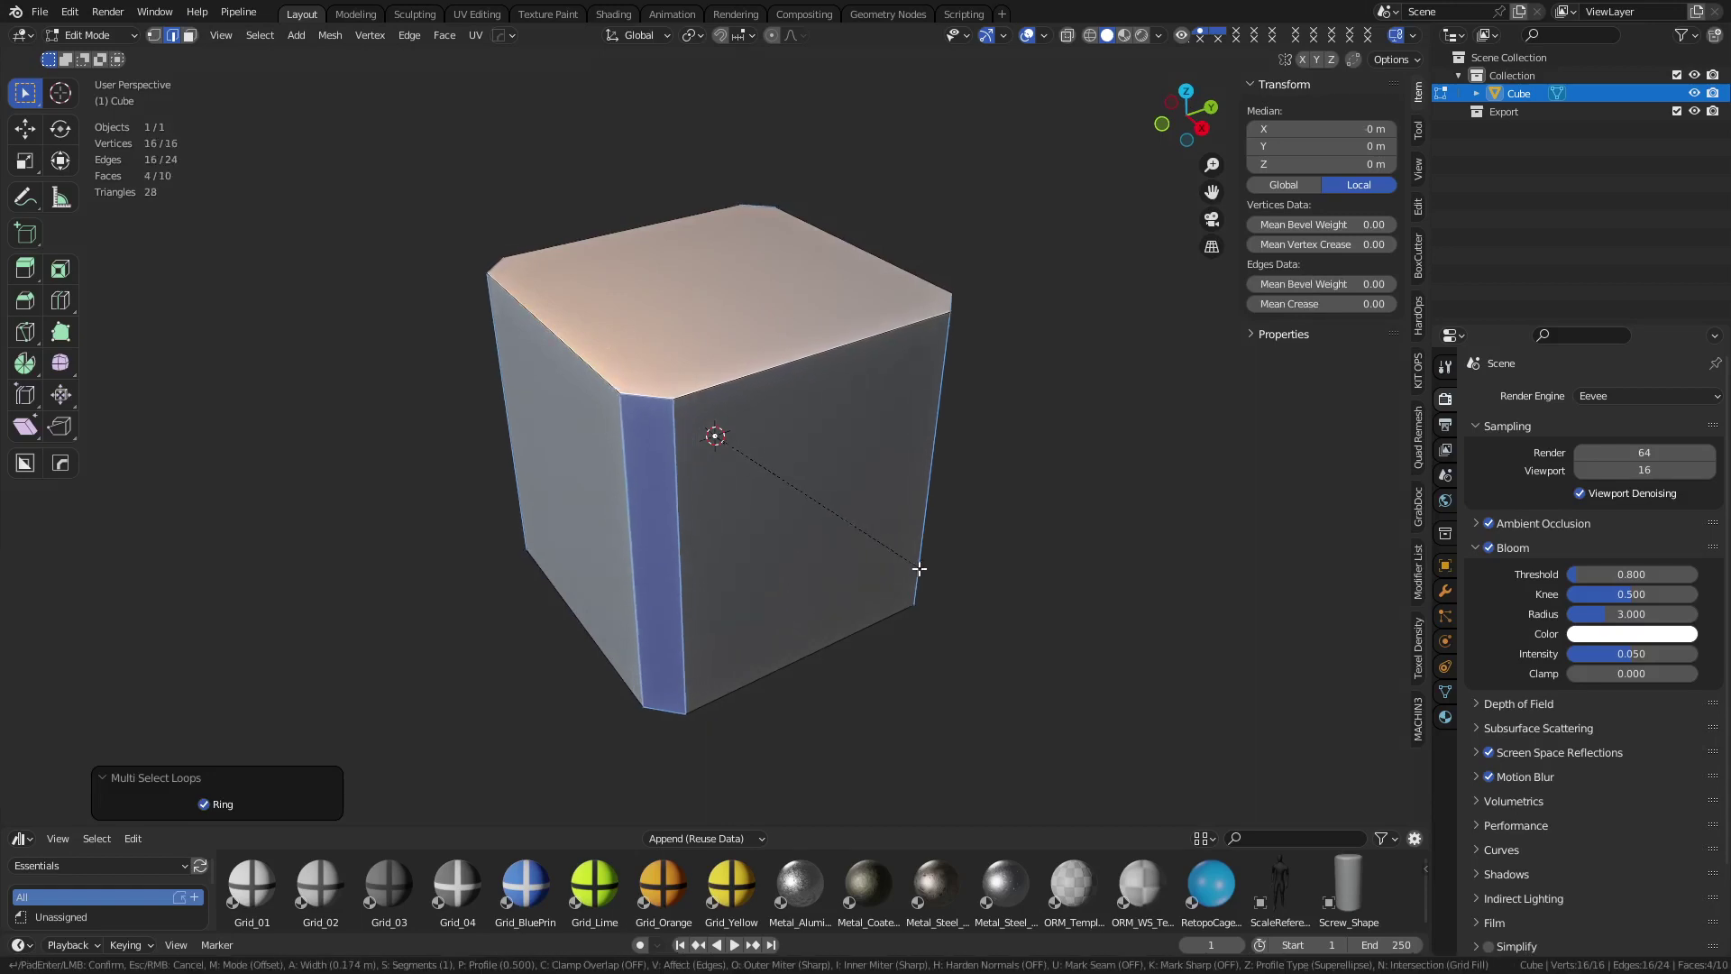
click(1011, 592)
Select the ring of eight vertical edges along the chamfered corners and bevel it about 0.048 m with 5 segments
click(686, 497)
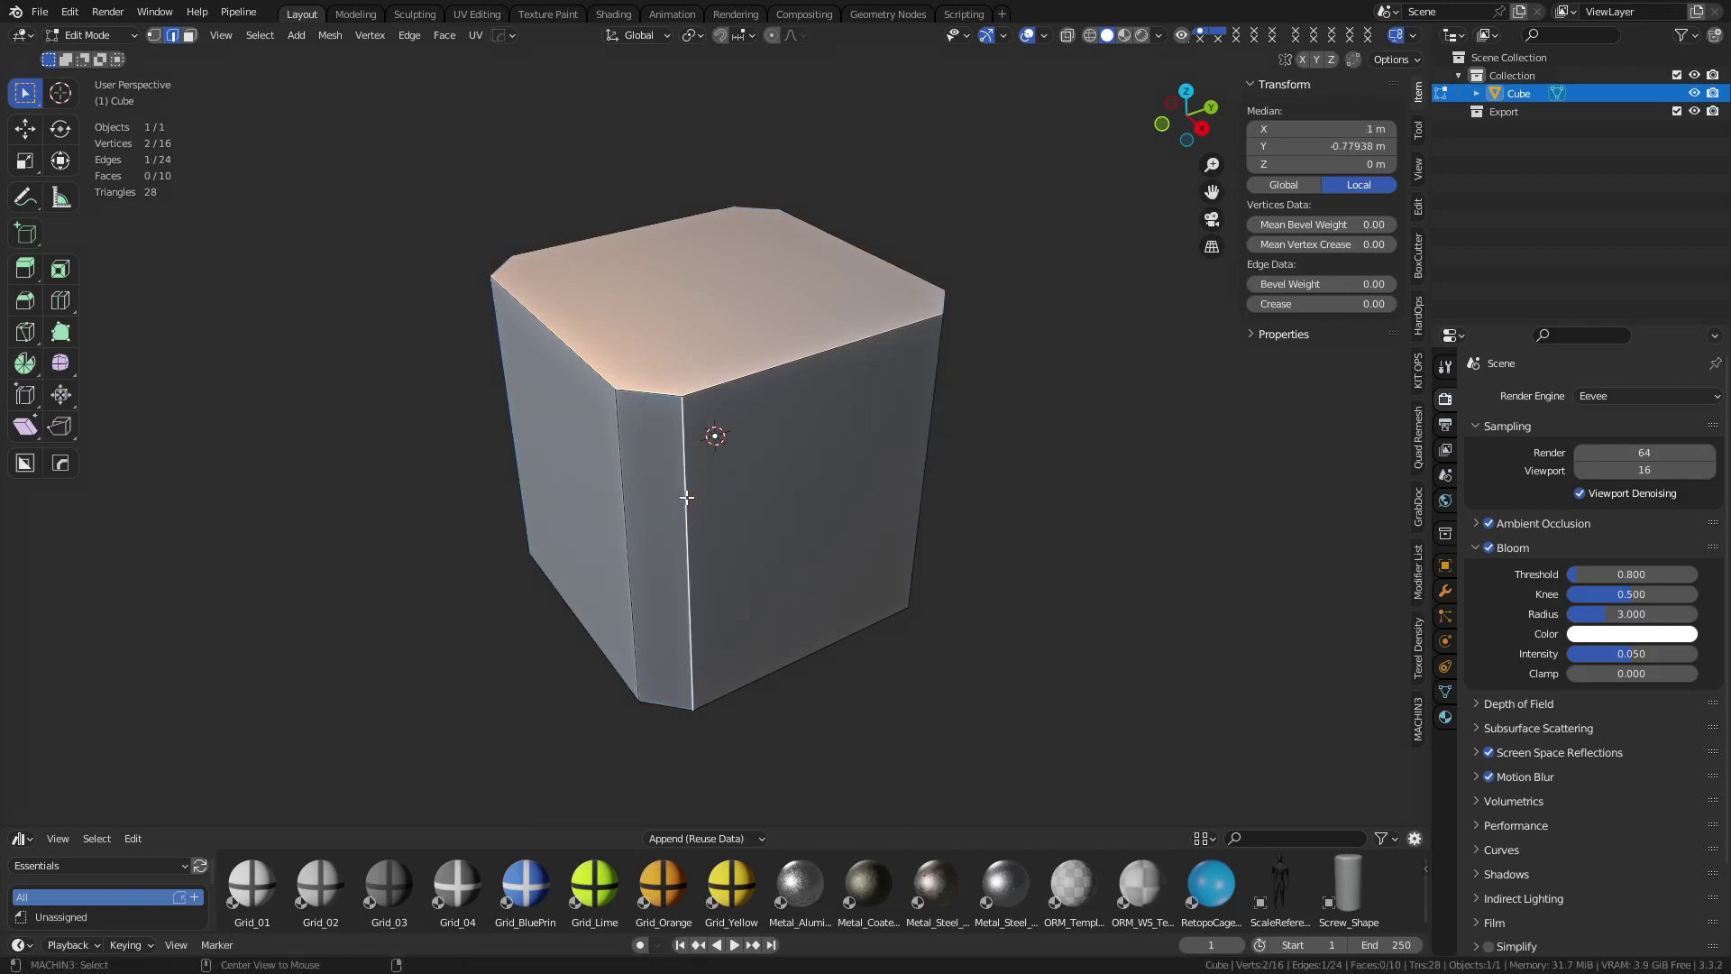
double_click(686, 497)
key(ctrl+b)
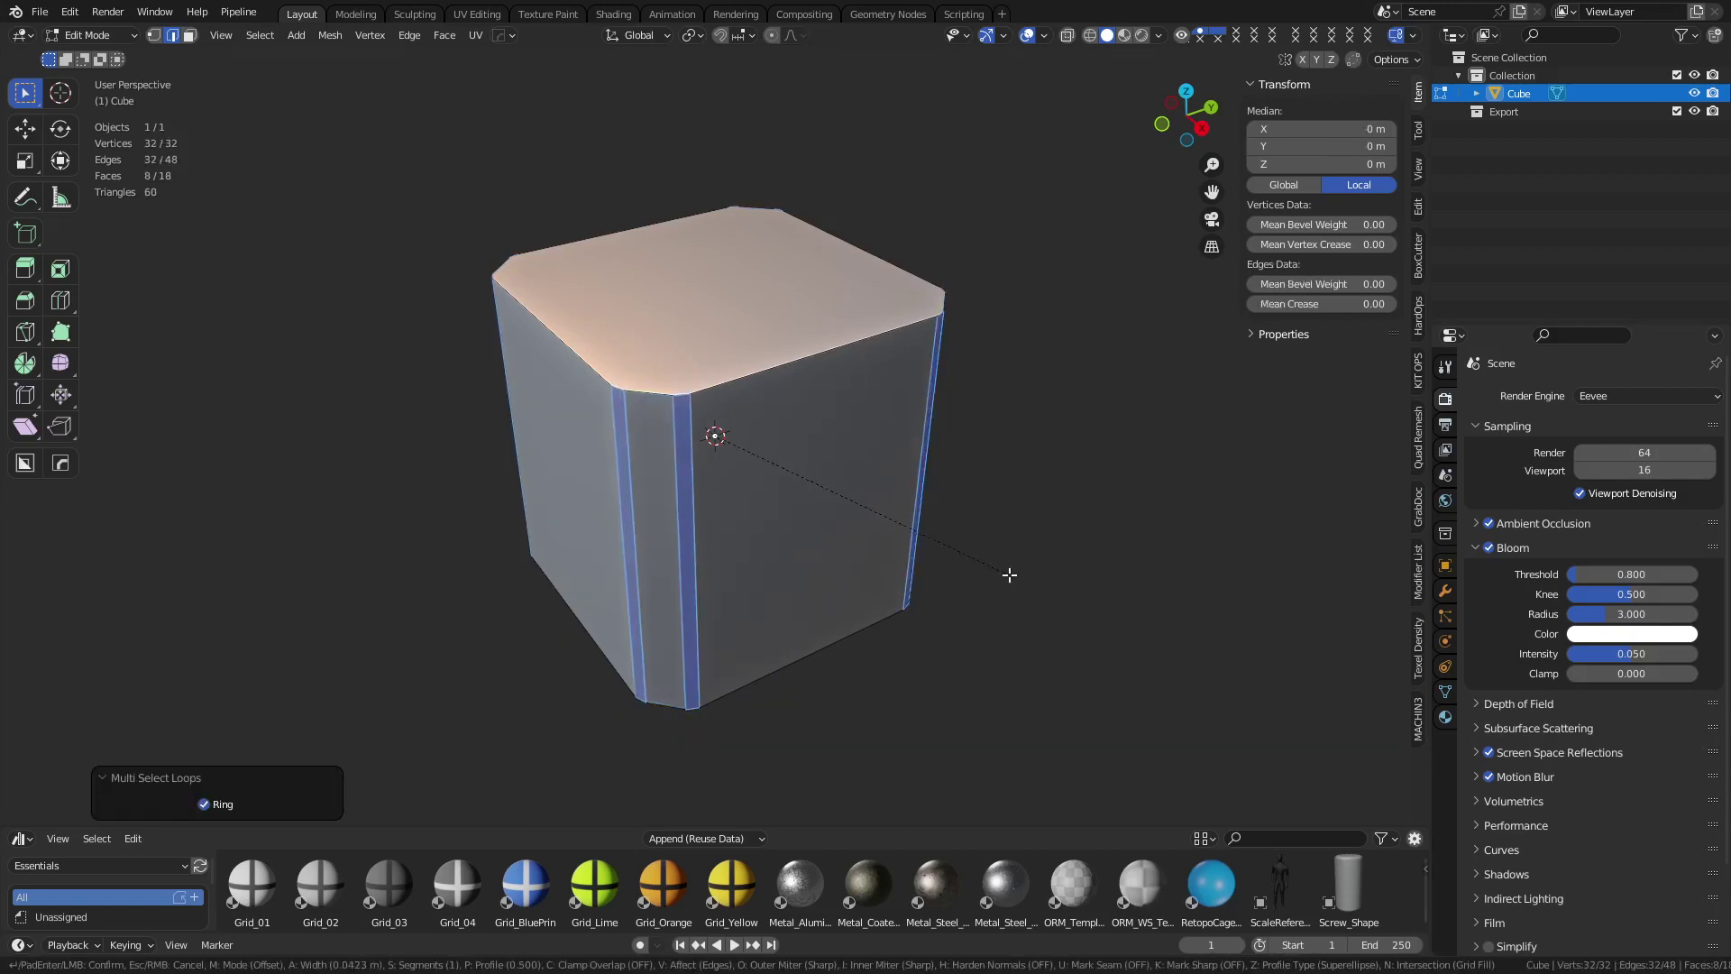
scroll(1019, 574, up, 4)
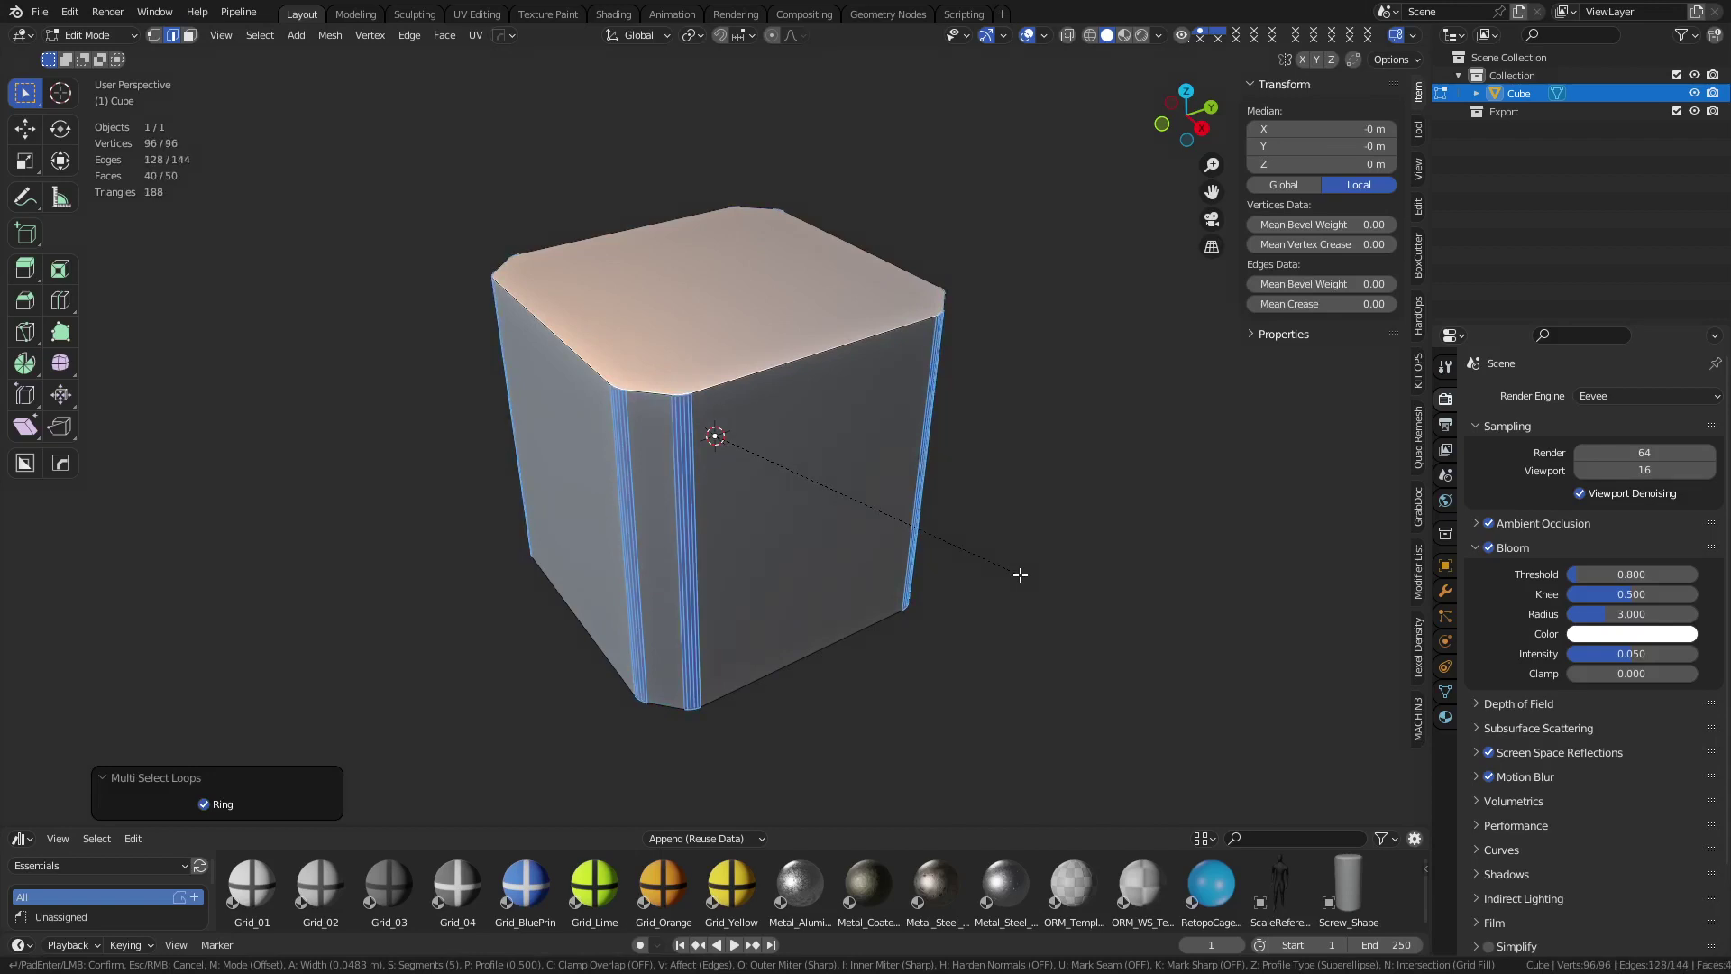
click(1020, 574)
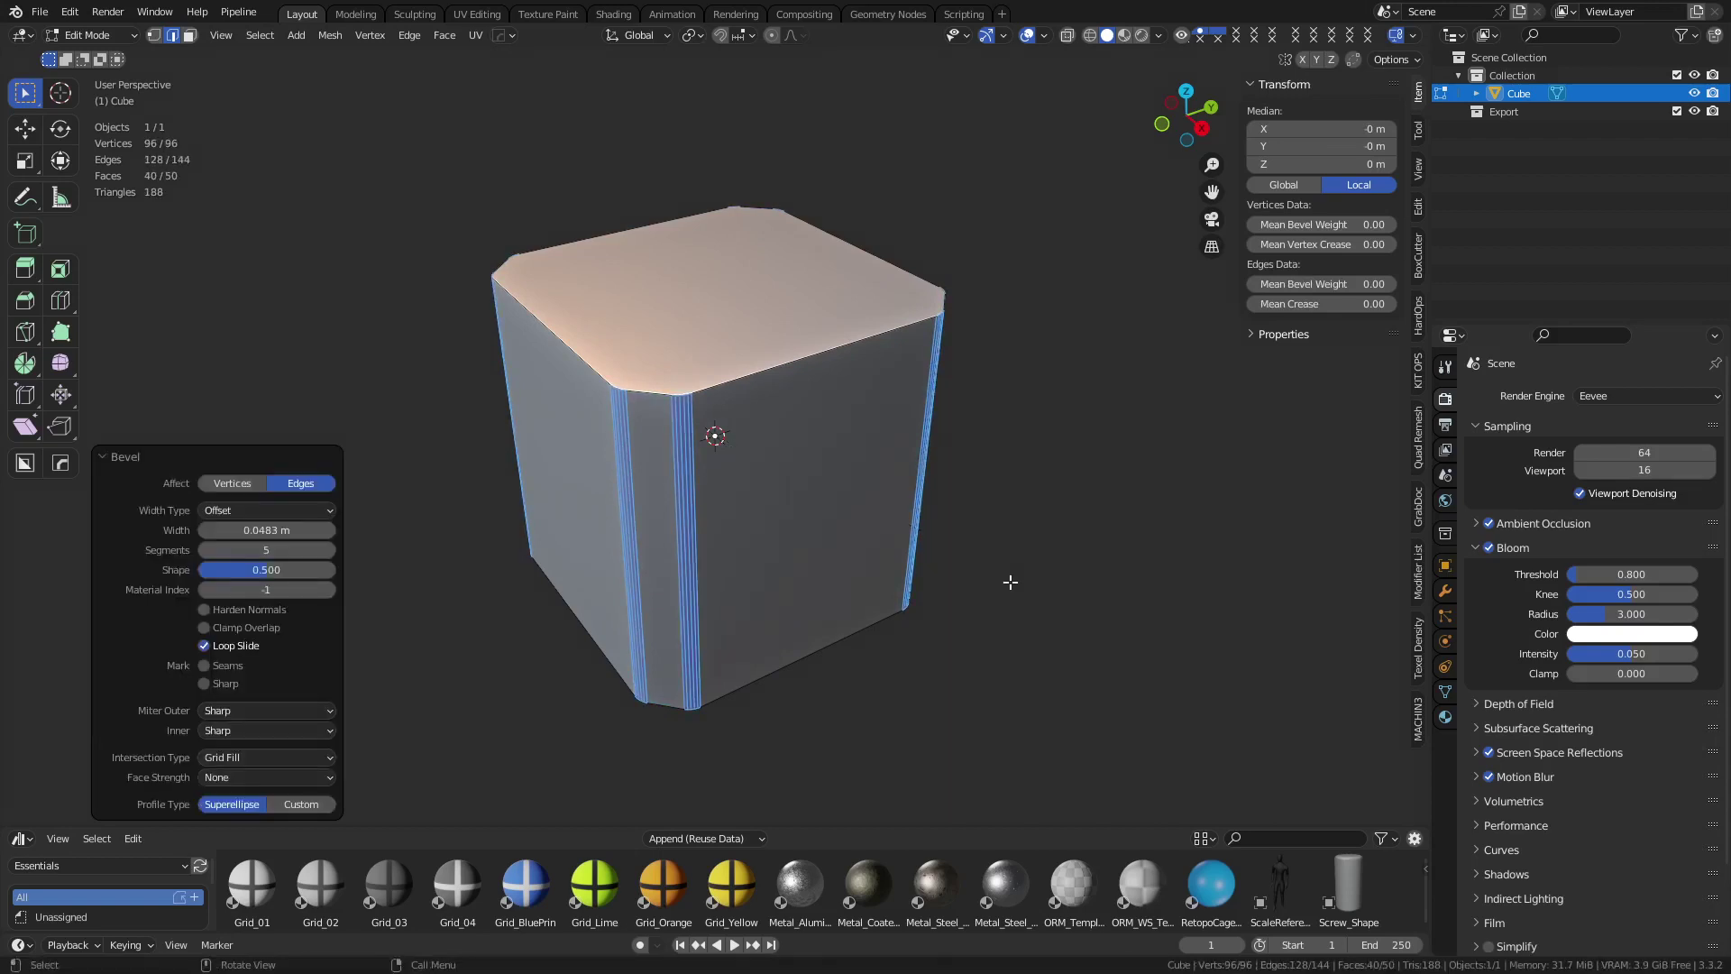
Set the corner bevel to 6 segments with a shape of 0.7 and an Arc outer miter
click(331, 551)
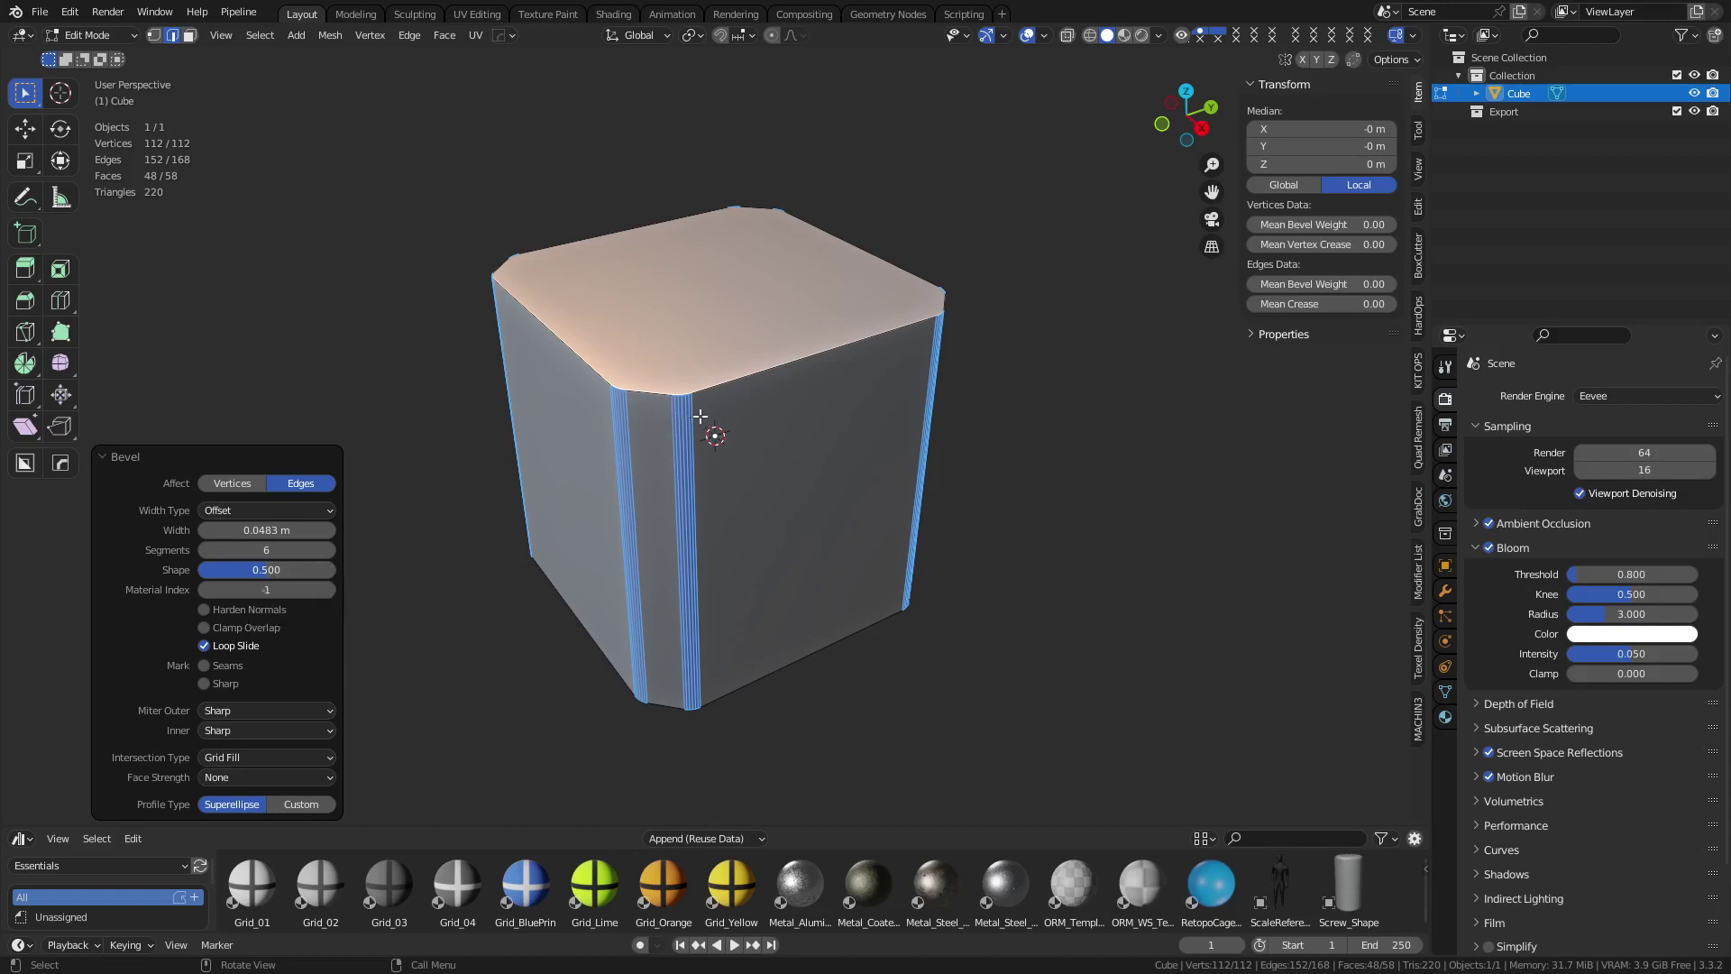
click(301, 570)
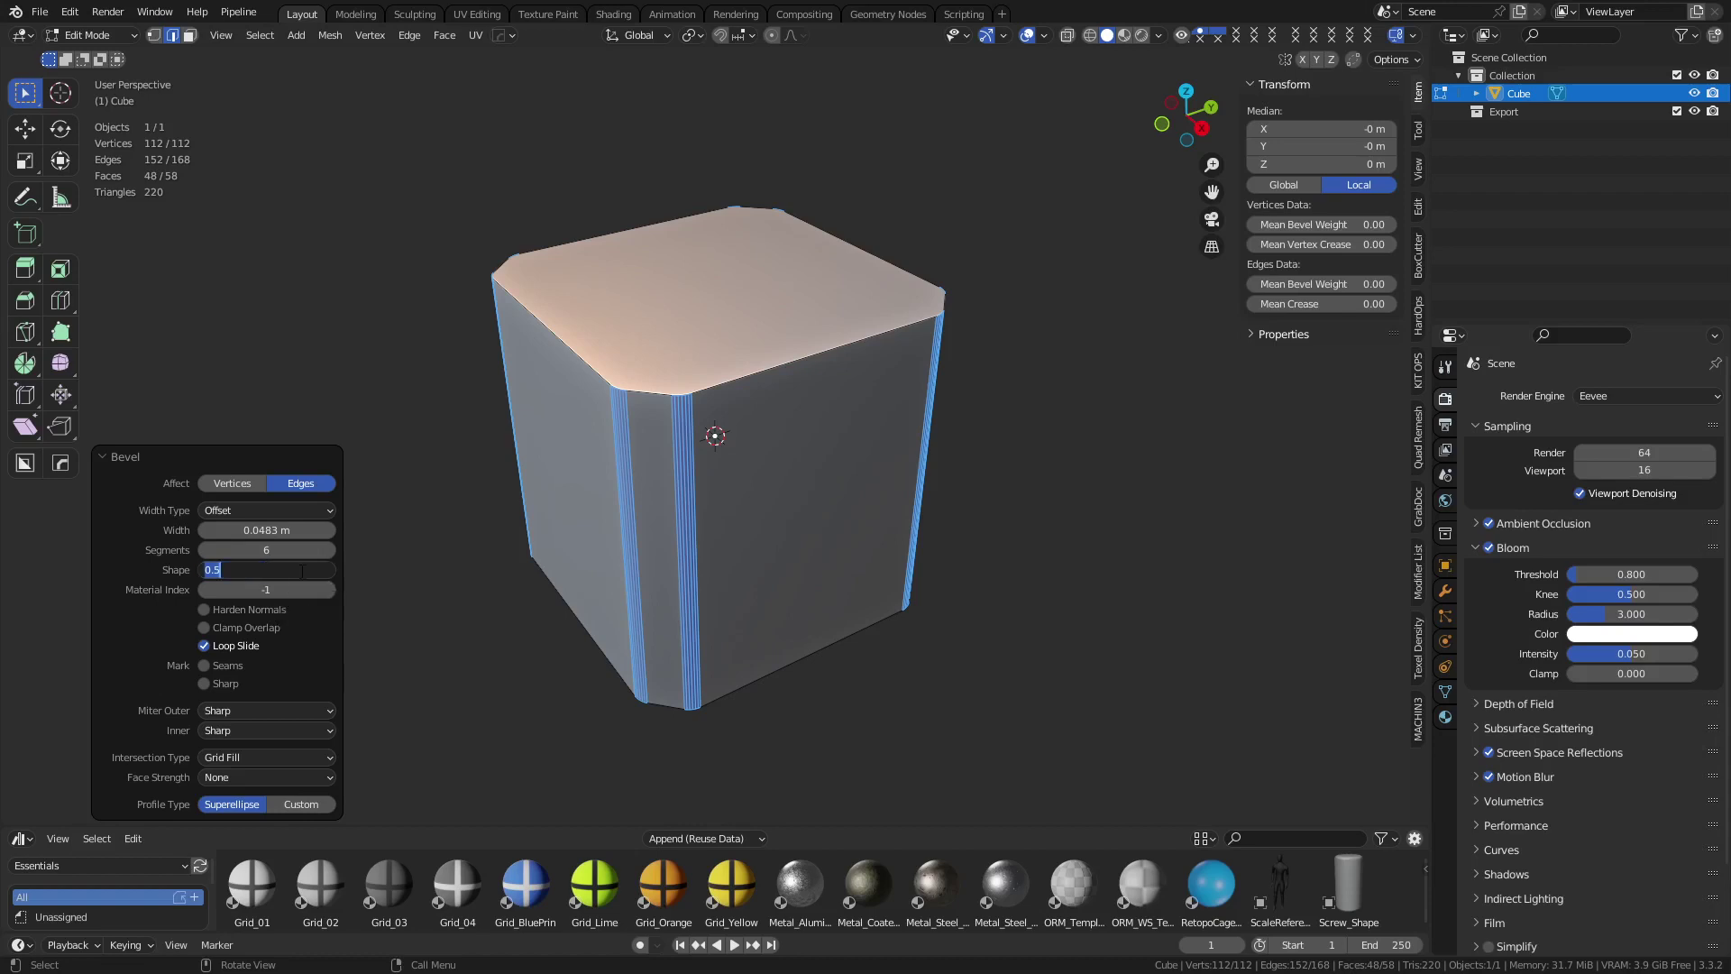
text(.7)
key(Return)
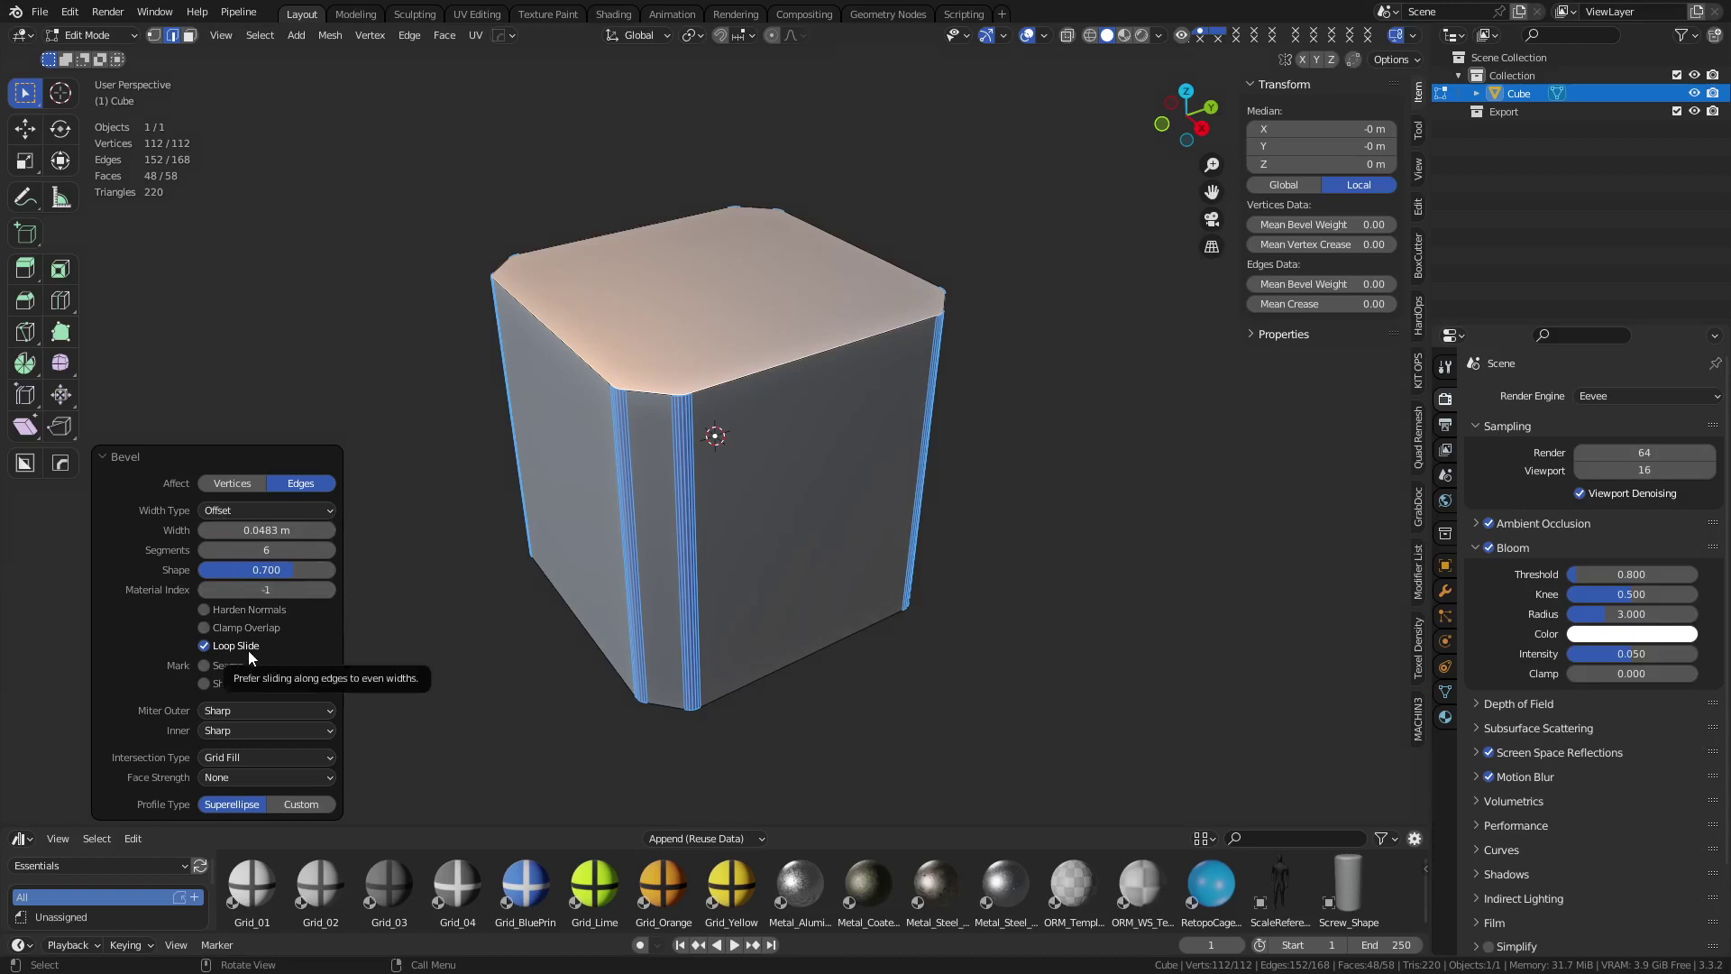
click(239, 710)
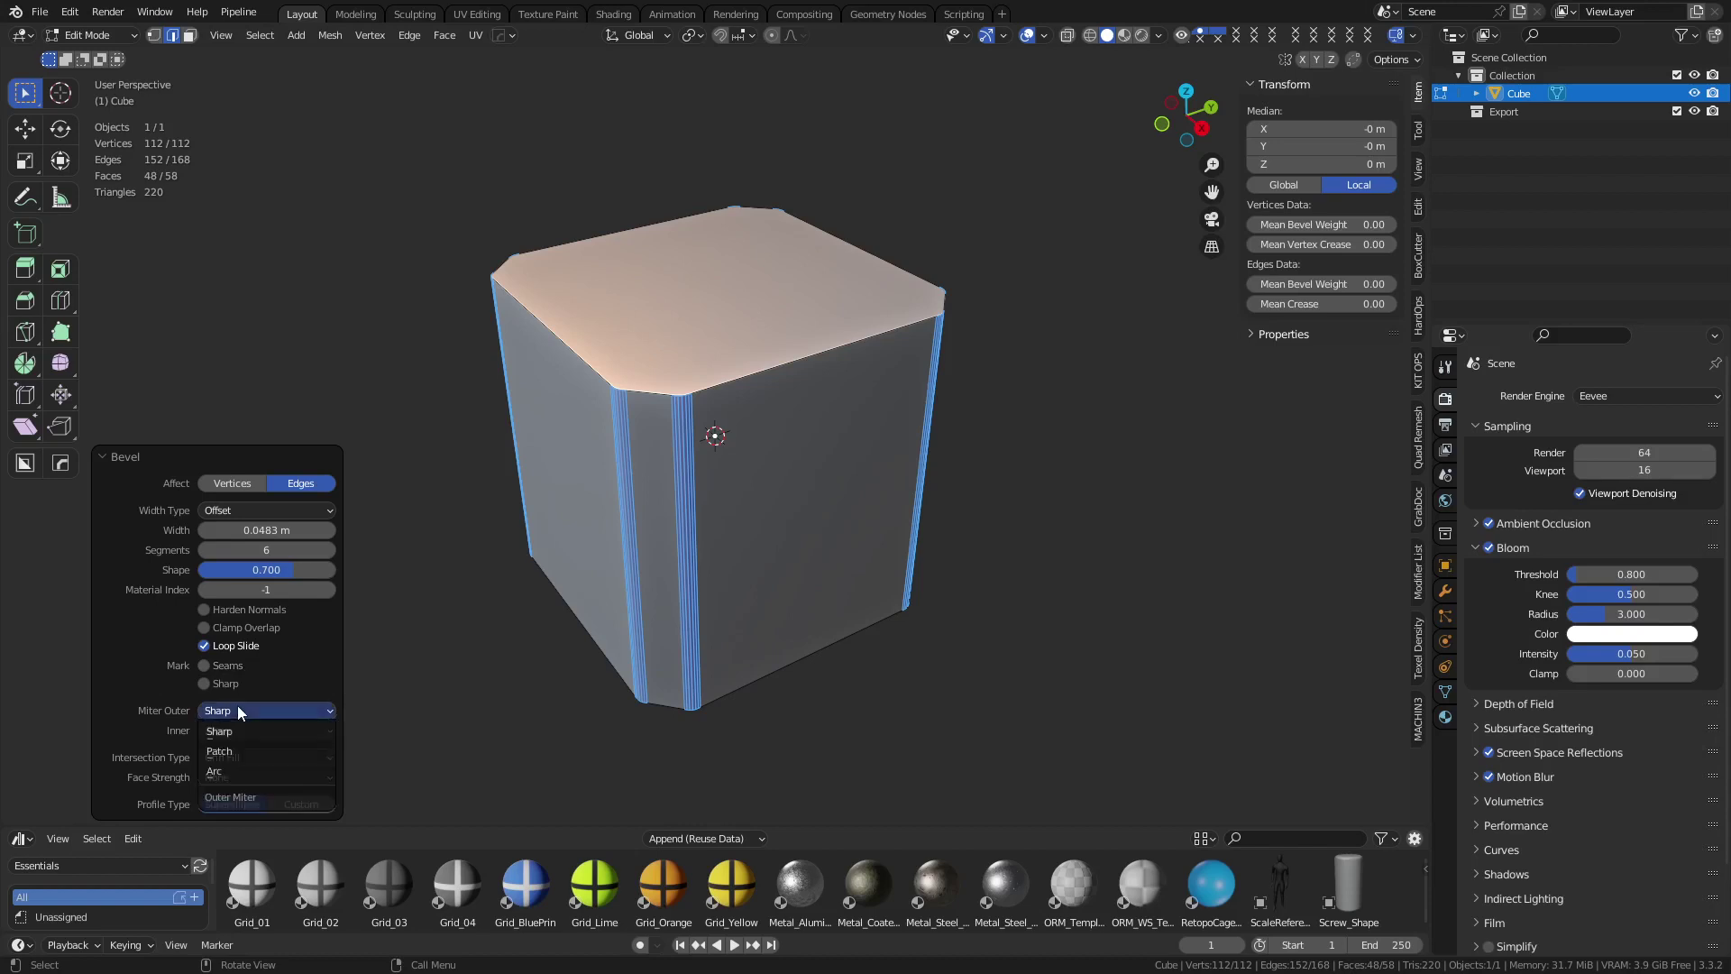
click(247, 771)
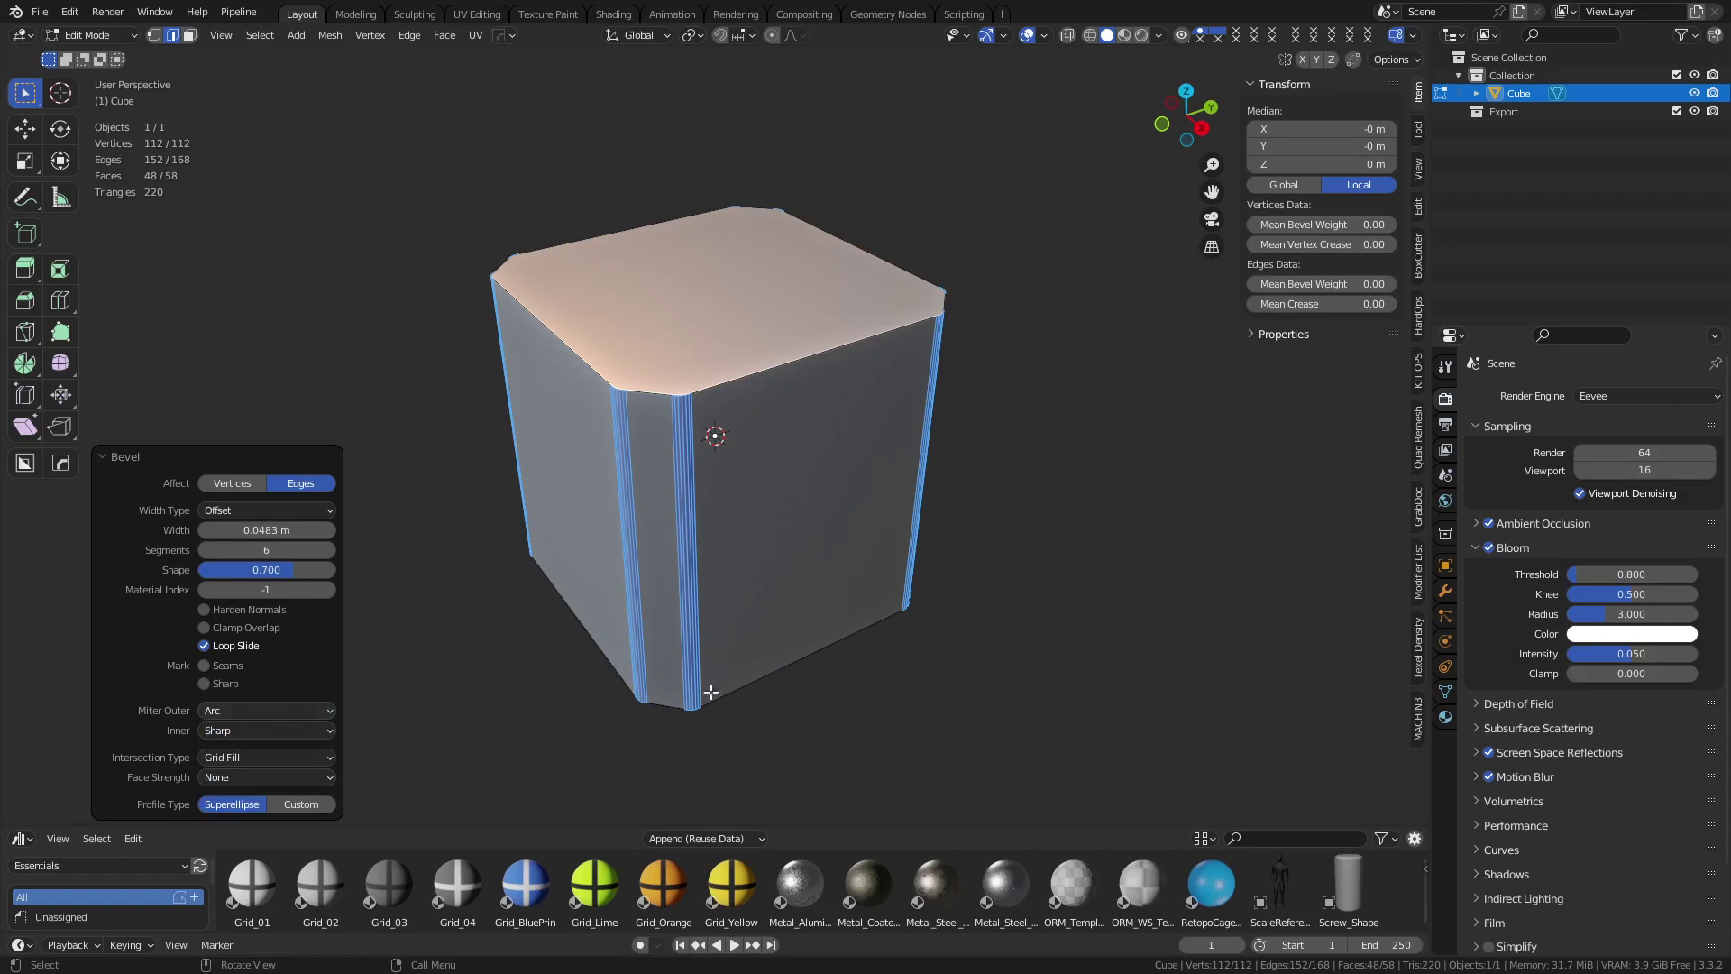
Return the beveled cube to Object Mode and apply Shade Auto Smooth to it
click(888, 622)
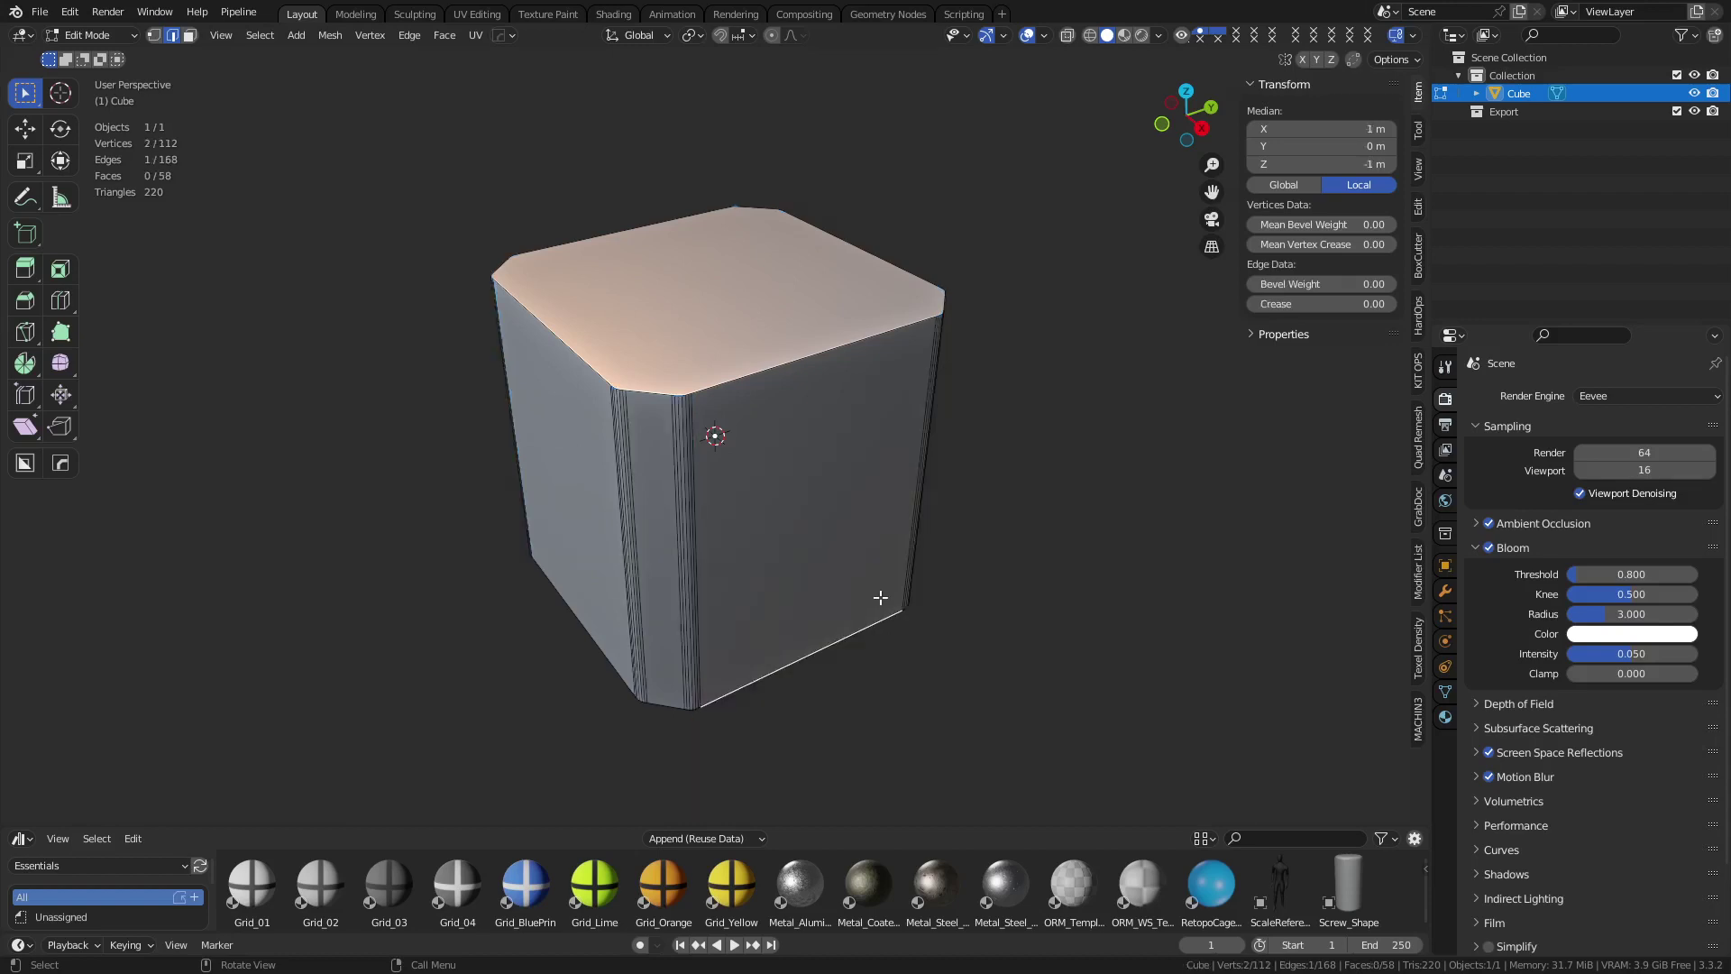
middle_drag(884, 610, 830, 583)
key(ctrl+Tab)
click(711, 584)
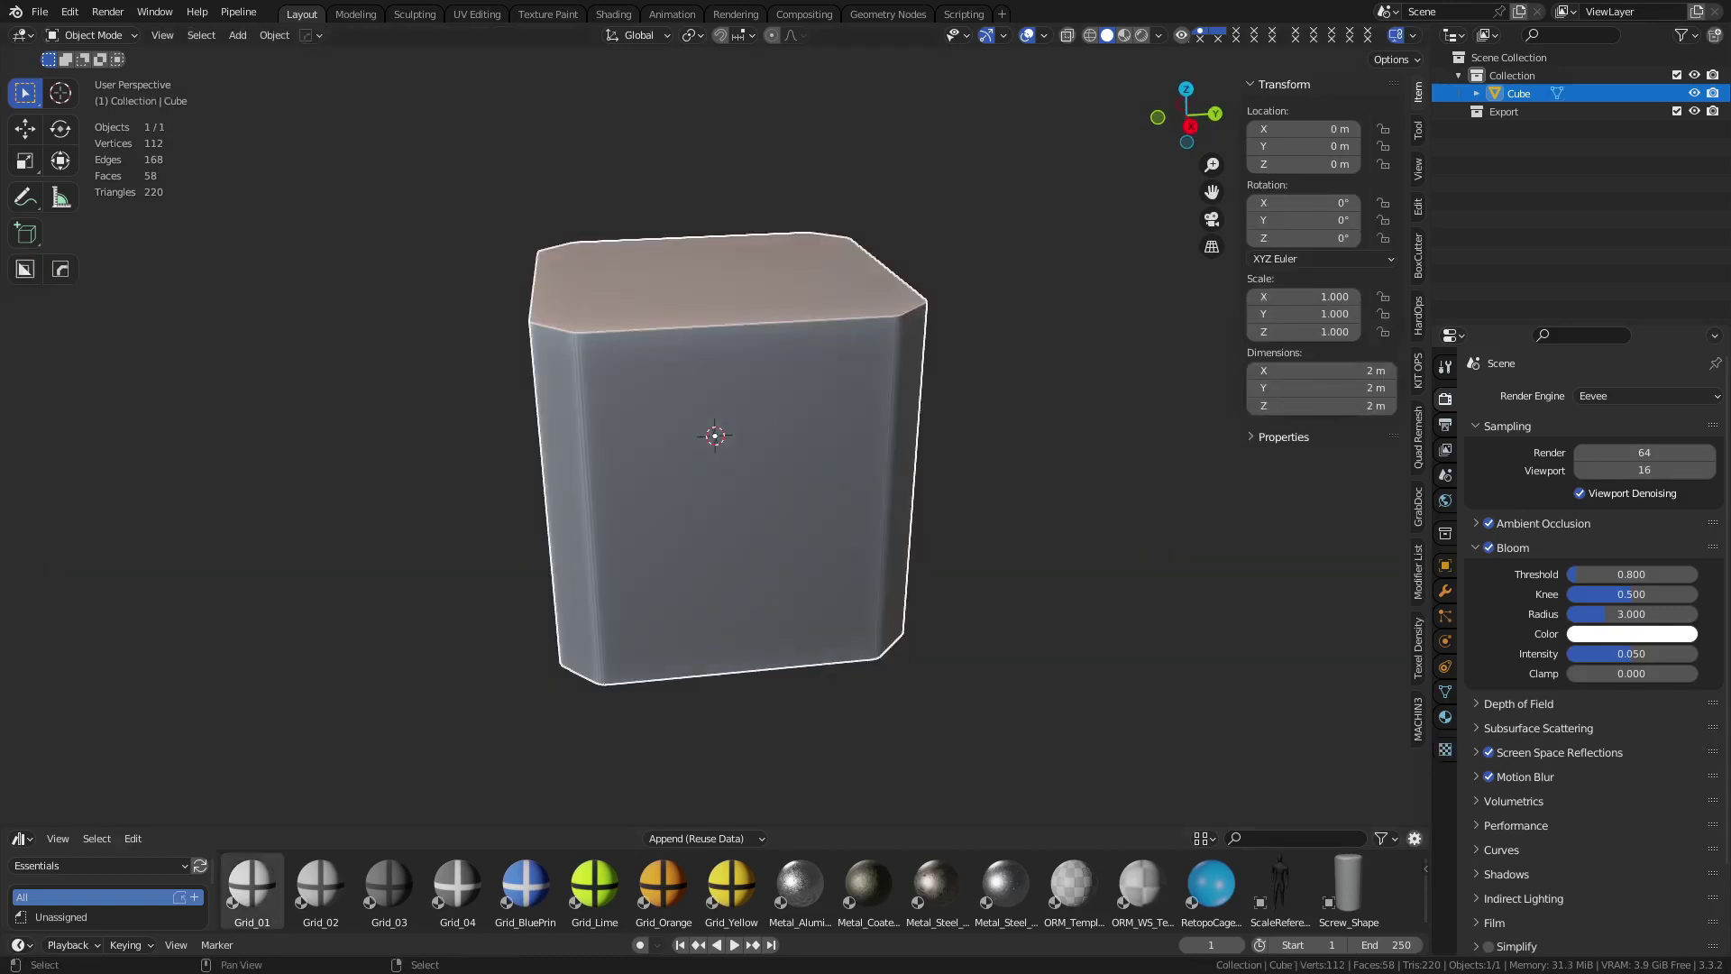
middle_drag(709, 532, 798, 530)
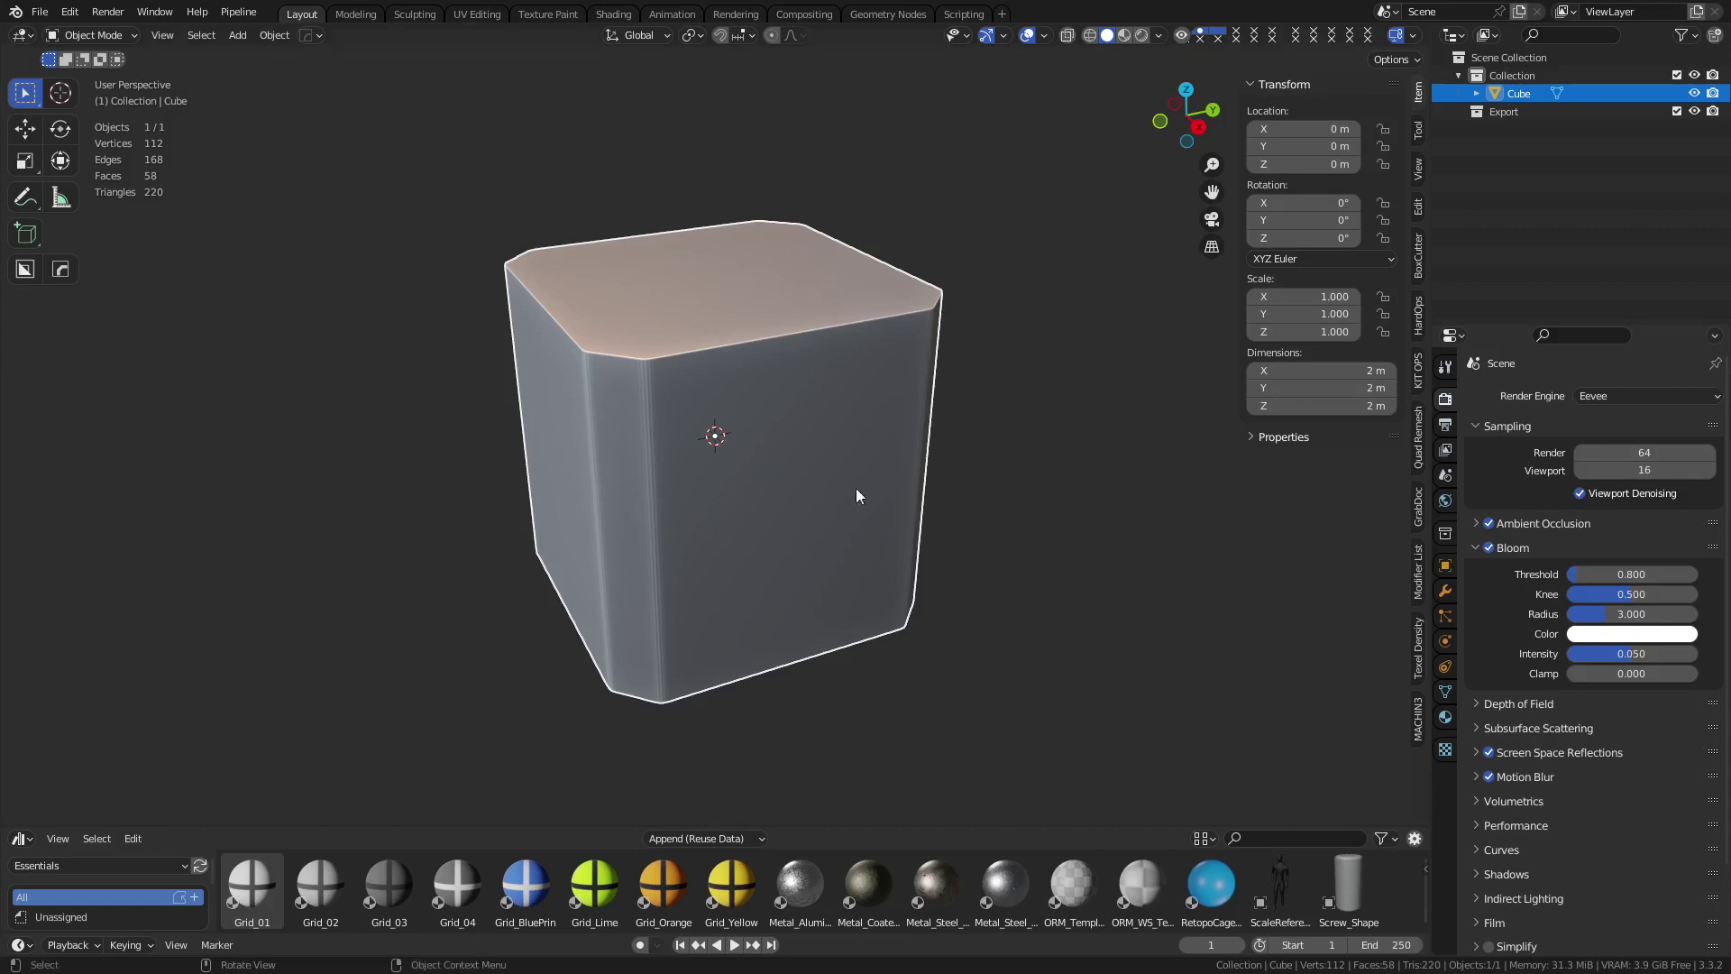
scroll(805, 469, up, 1)
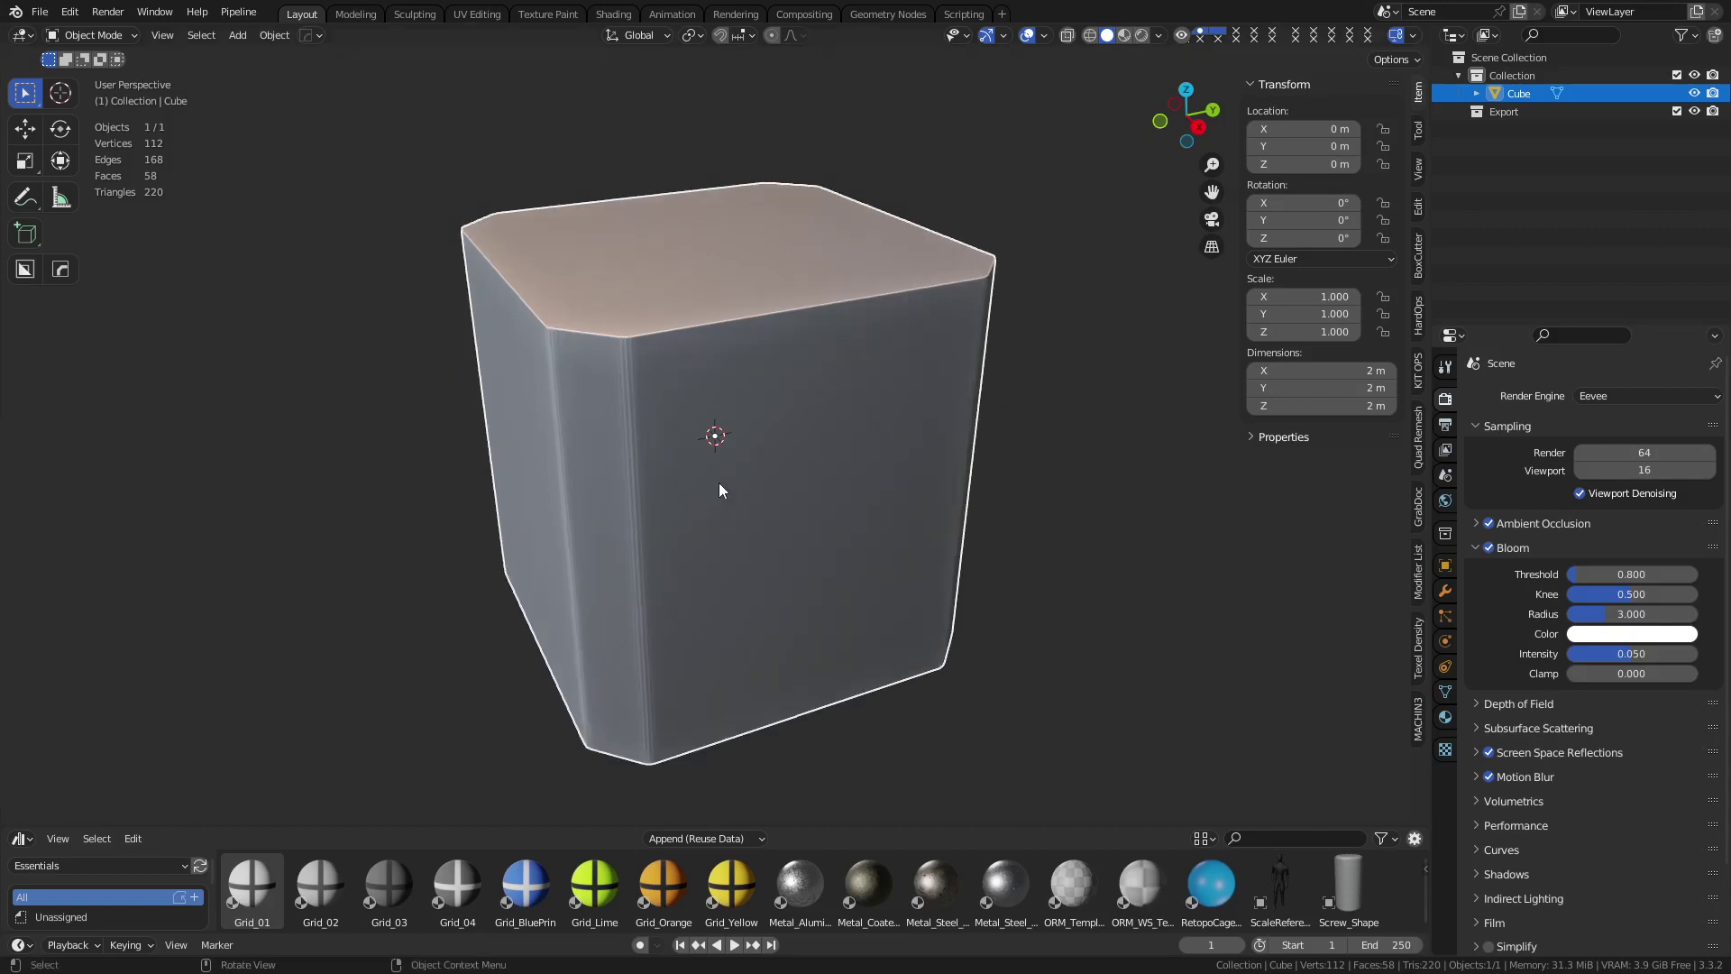
middle_drag(720, 489, 793, 492)
right_click(681, 431)
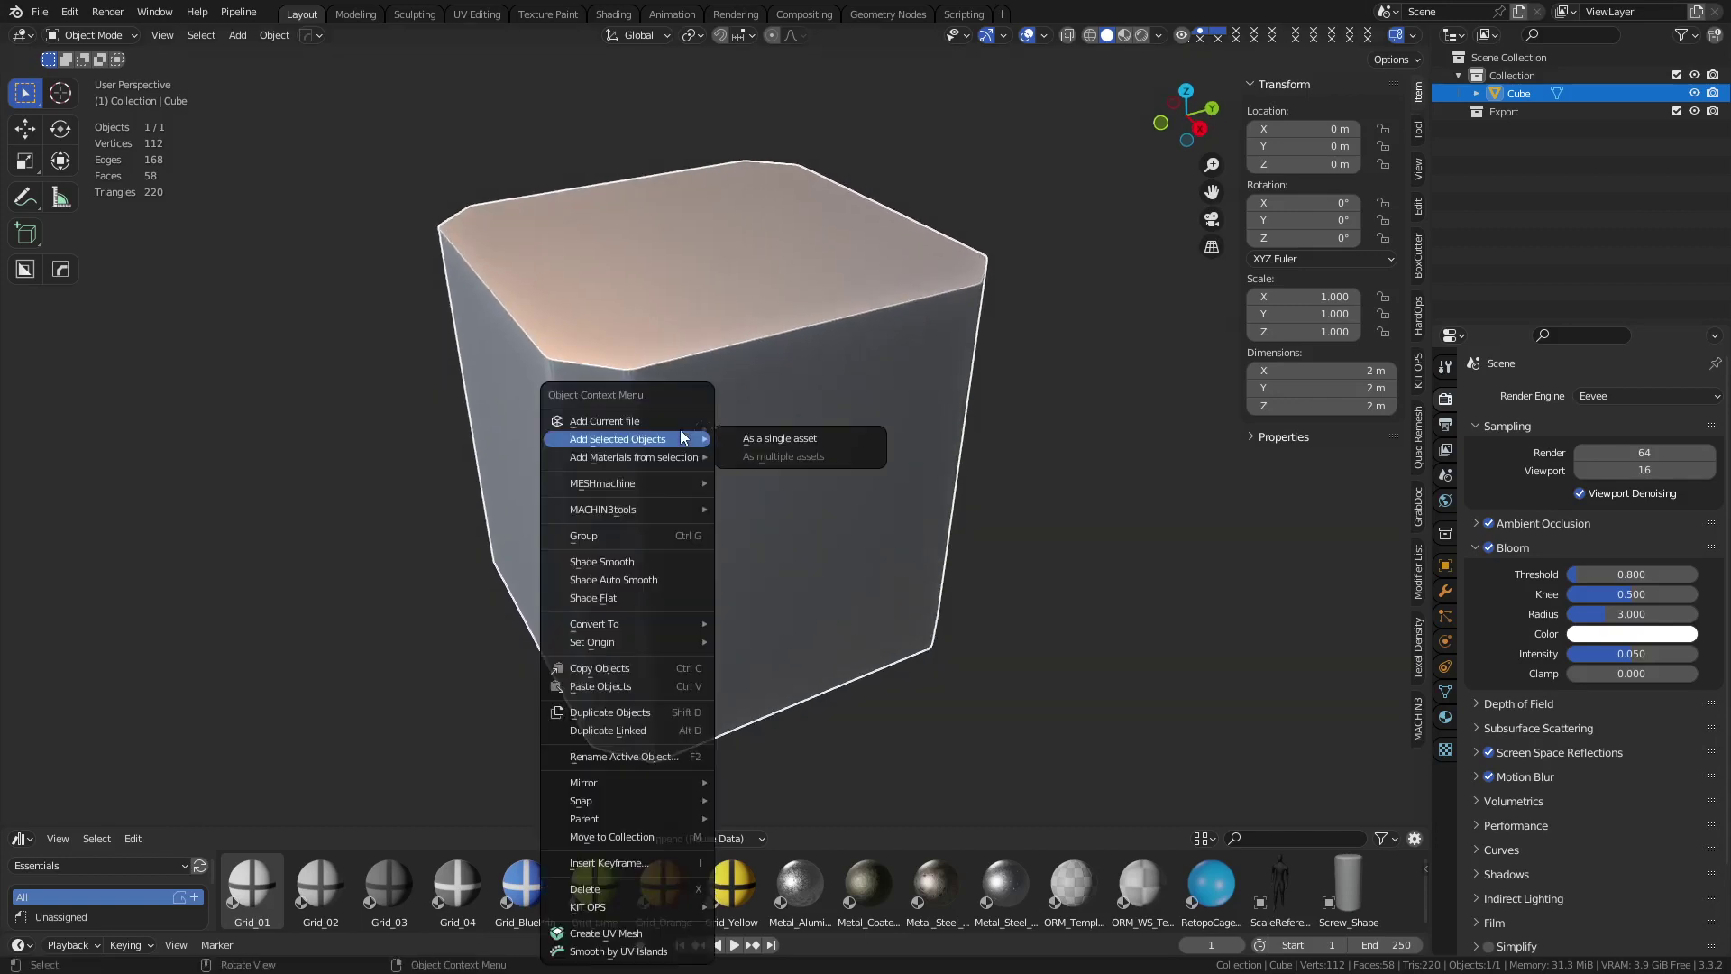
click(672, 579)
Make BoxCutter the active tool
mouse_move(765, 494)
middle_down()
mouse_move(699, 441)
mouse_move(718, 480)
mouse_move(691, 461)
mouse_move(694, 433)
mouse_move(683, 483)
mouse_move(737, 505)
middle_up()
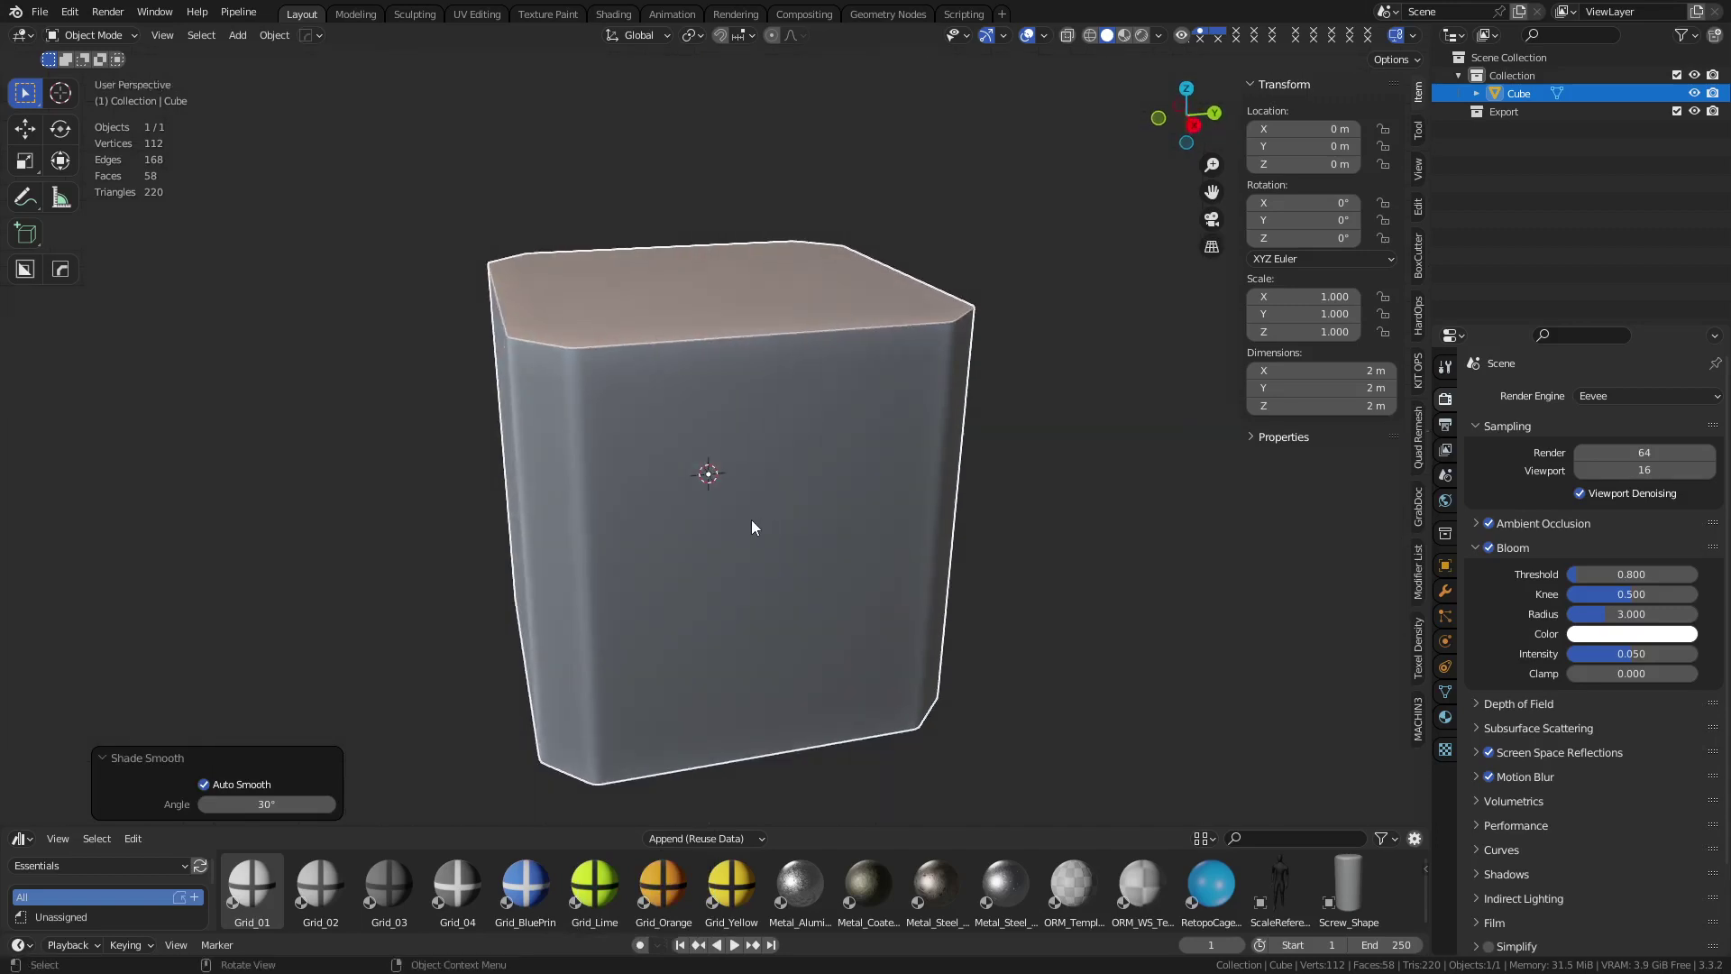
key(w)
key(d)
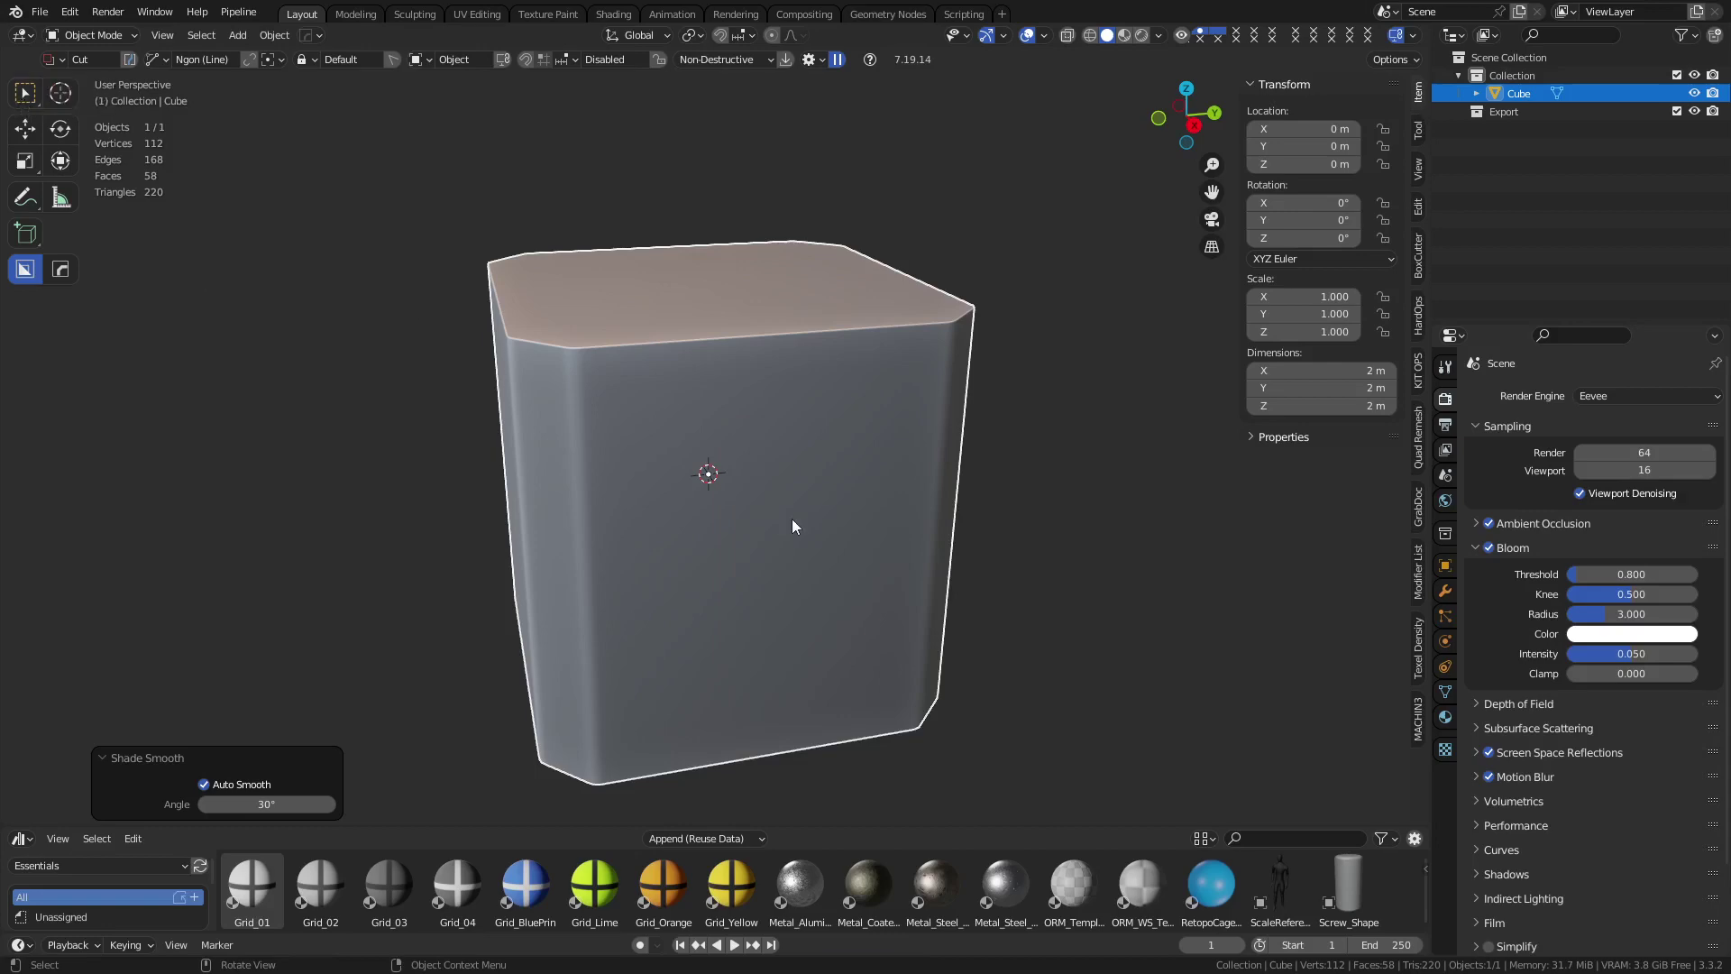
Add a second cube and move it up about 1.62 m along Z so it overlaps the beveled cube's upper part
key(shift+a)
mouse_move(791, 519)
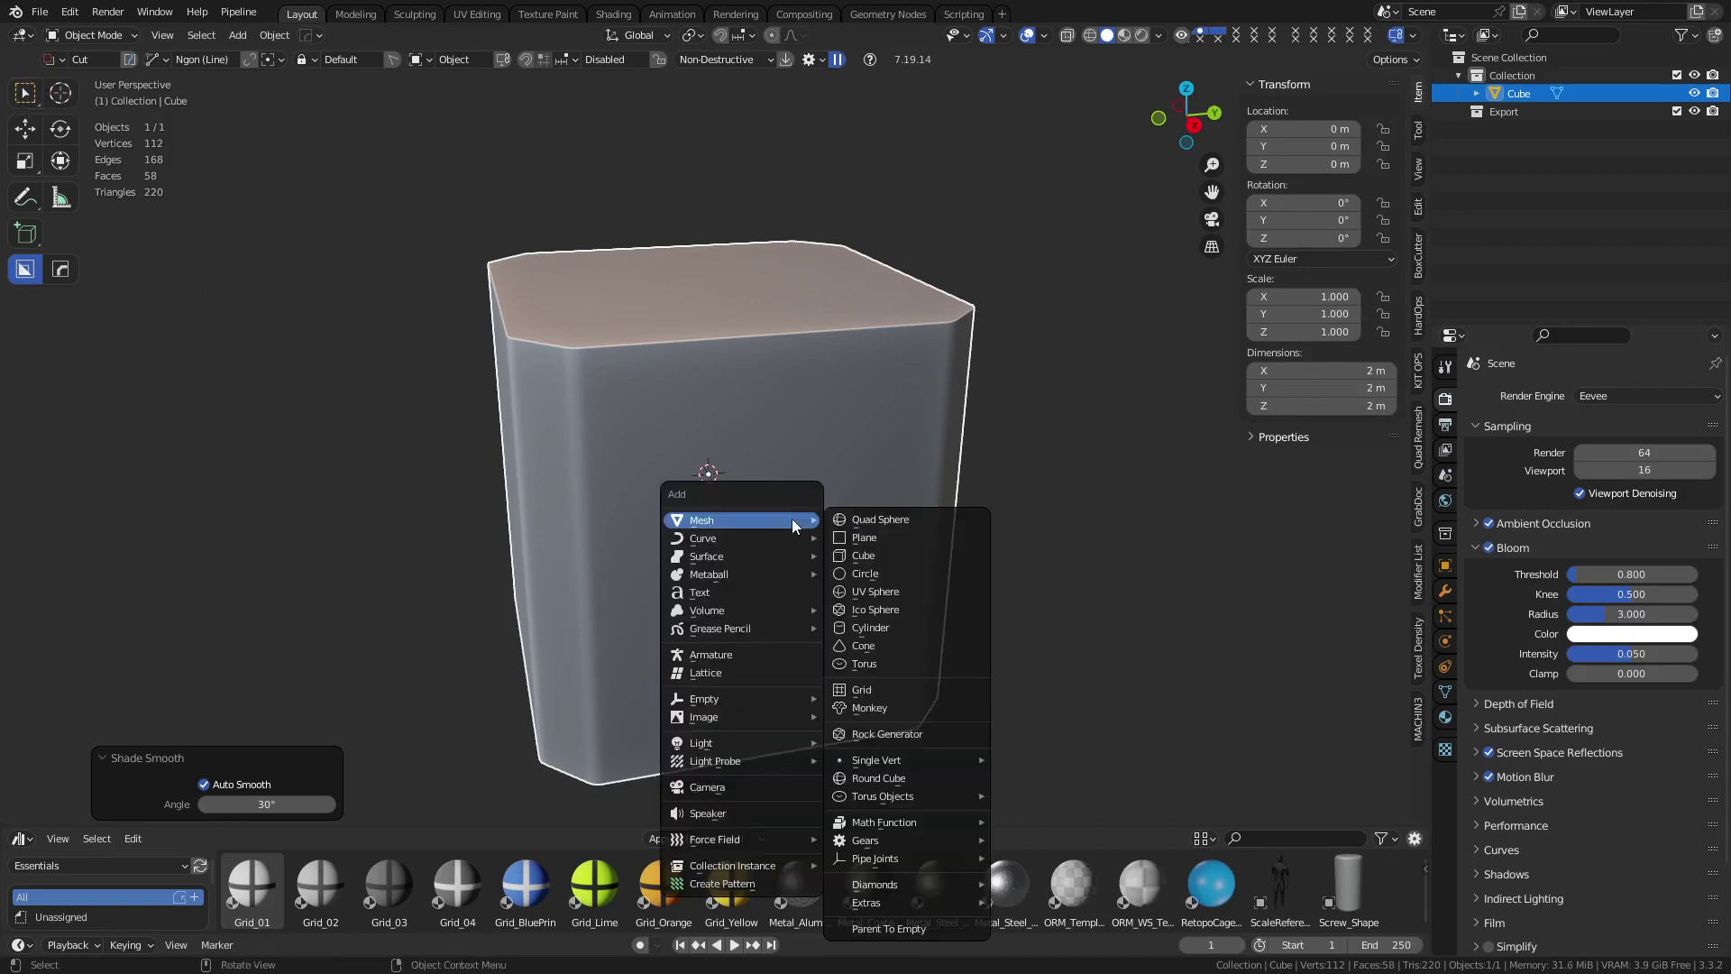
click(901, 558)
key(g)
key(z)
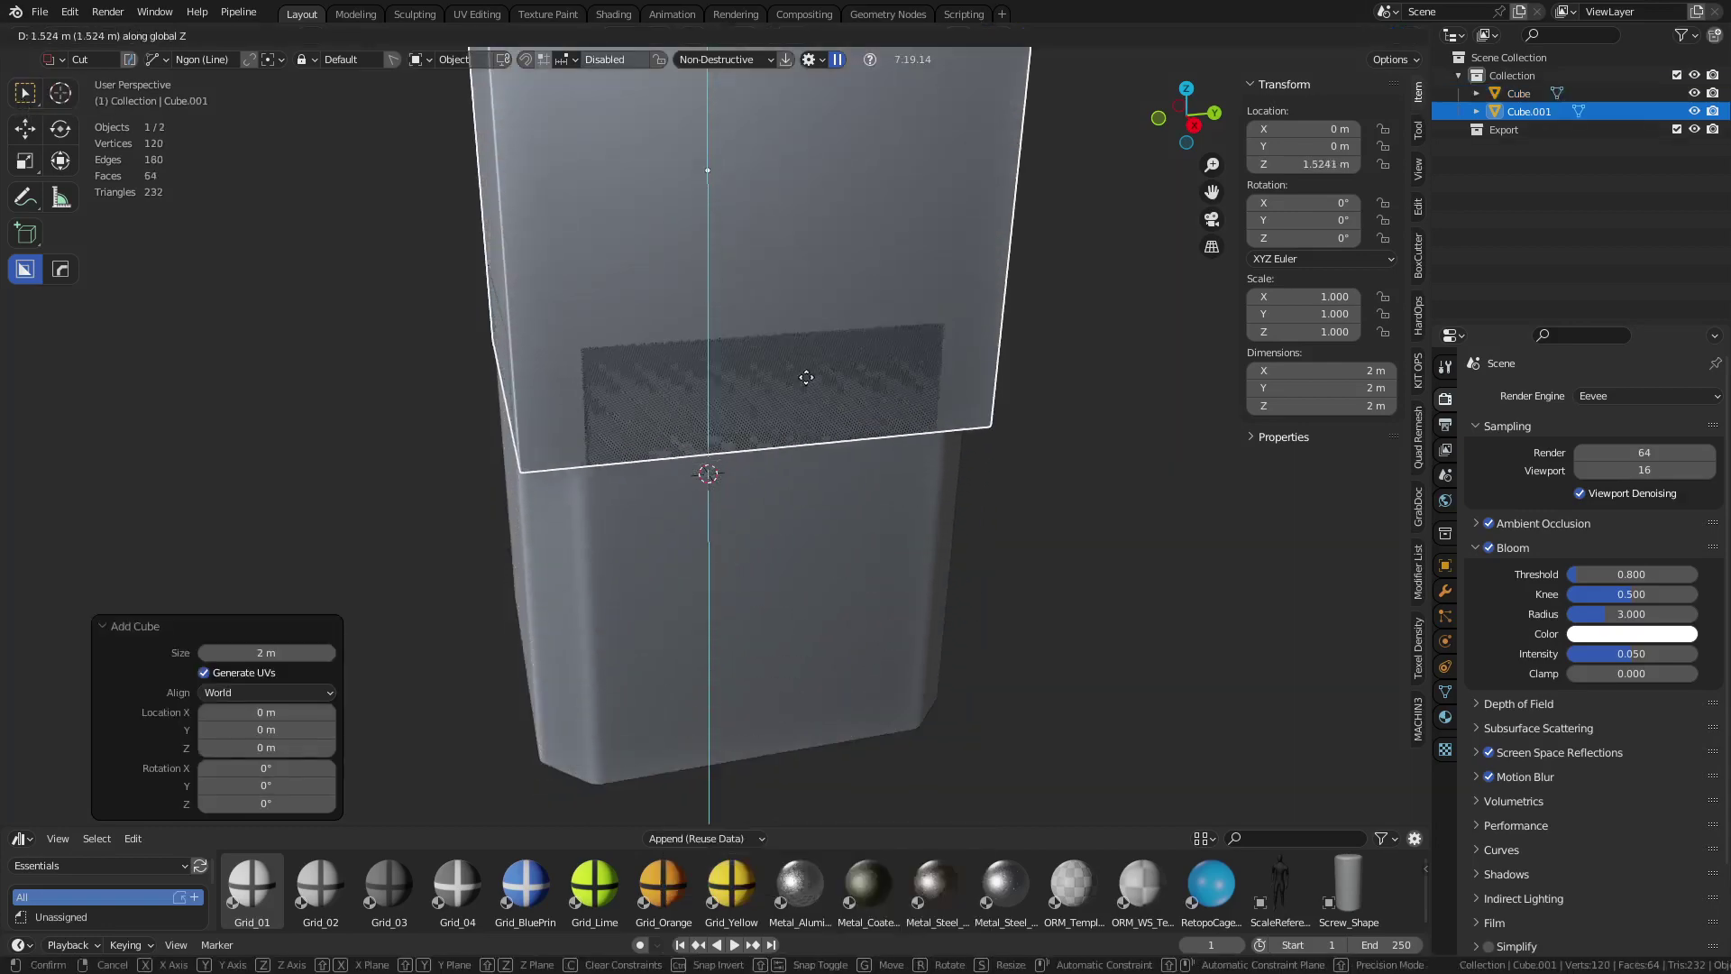
click(808, 399)
Scale the second cube uniformly by about 1.106 so it extends past the sides of the beveled cube
key(s)
click(889, 516)
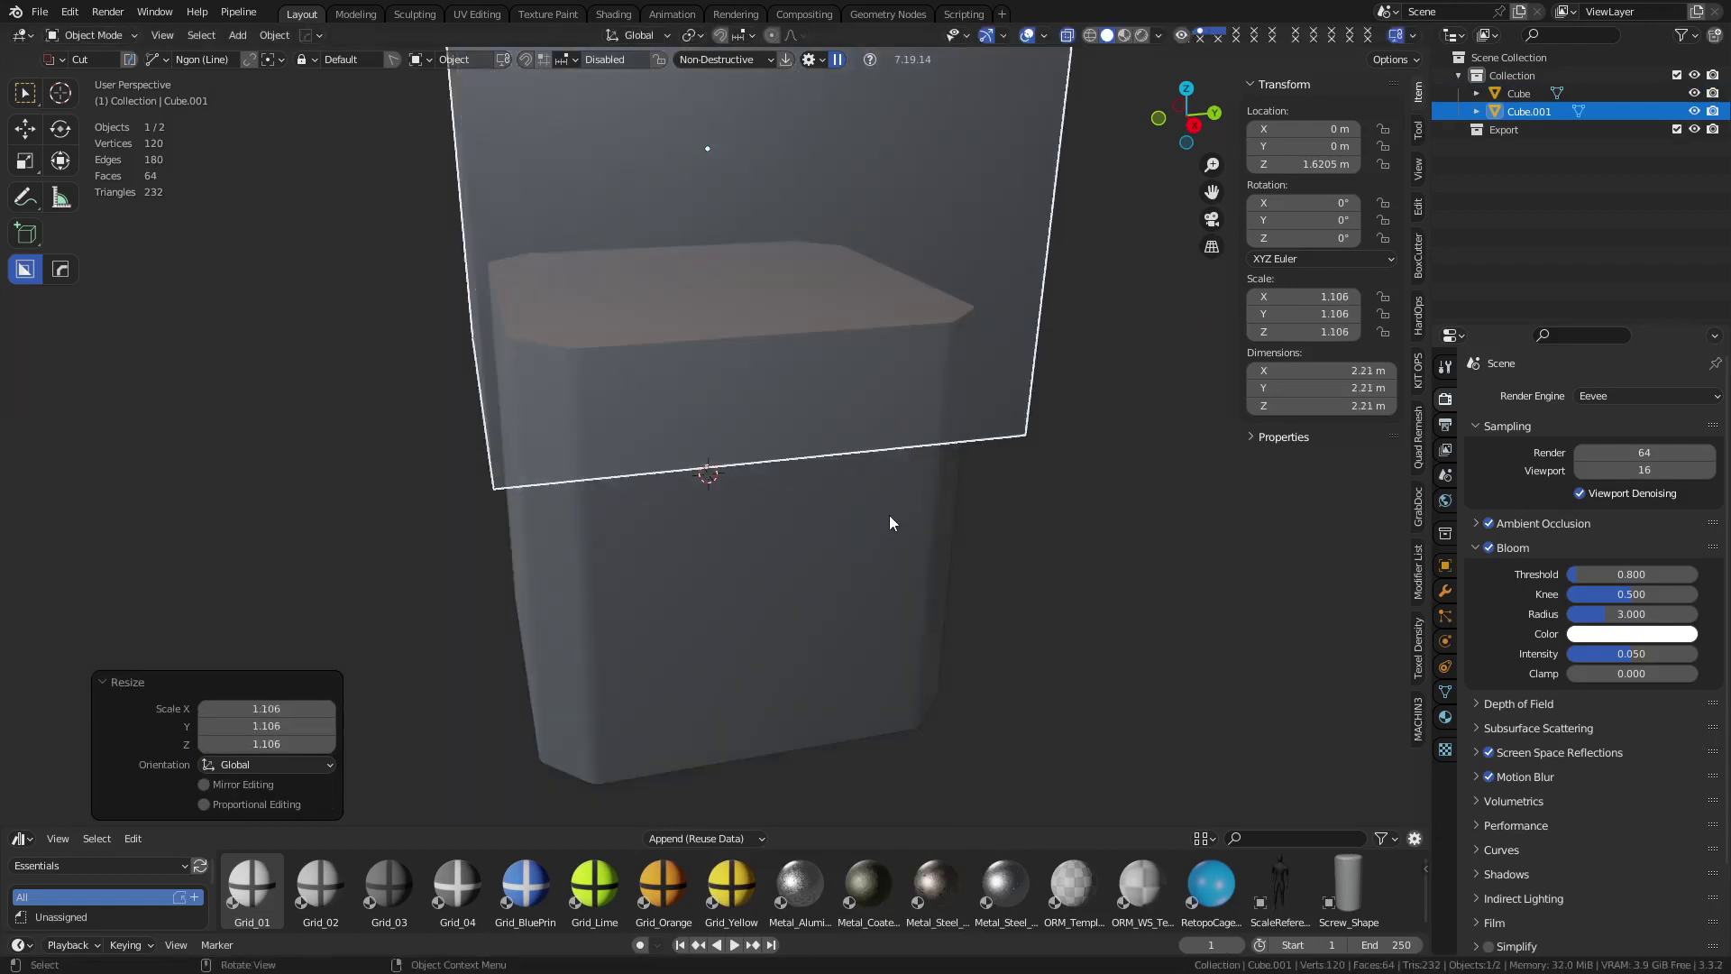
middle_drag(867, 539, 927, 525)
middle_drag(919, 455, 918, 470)
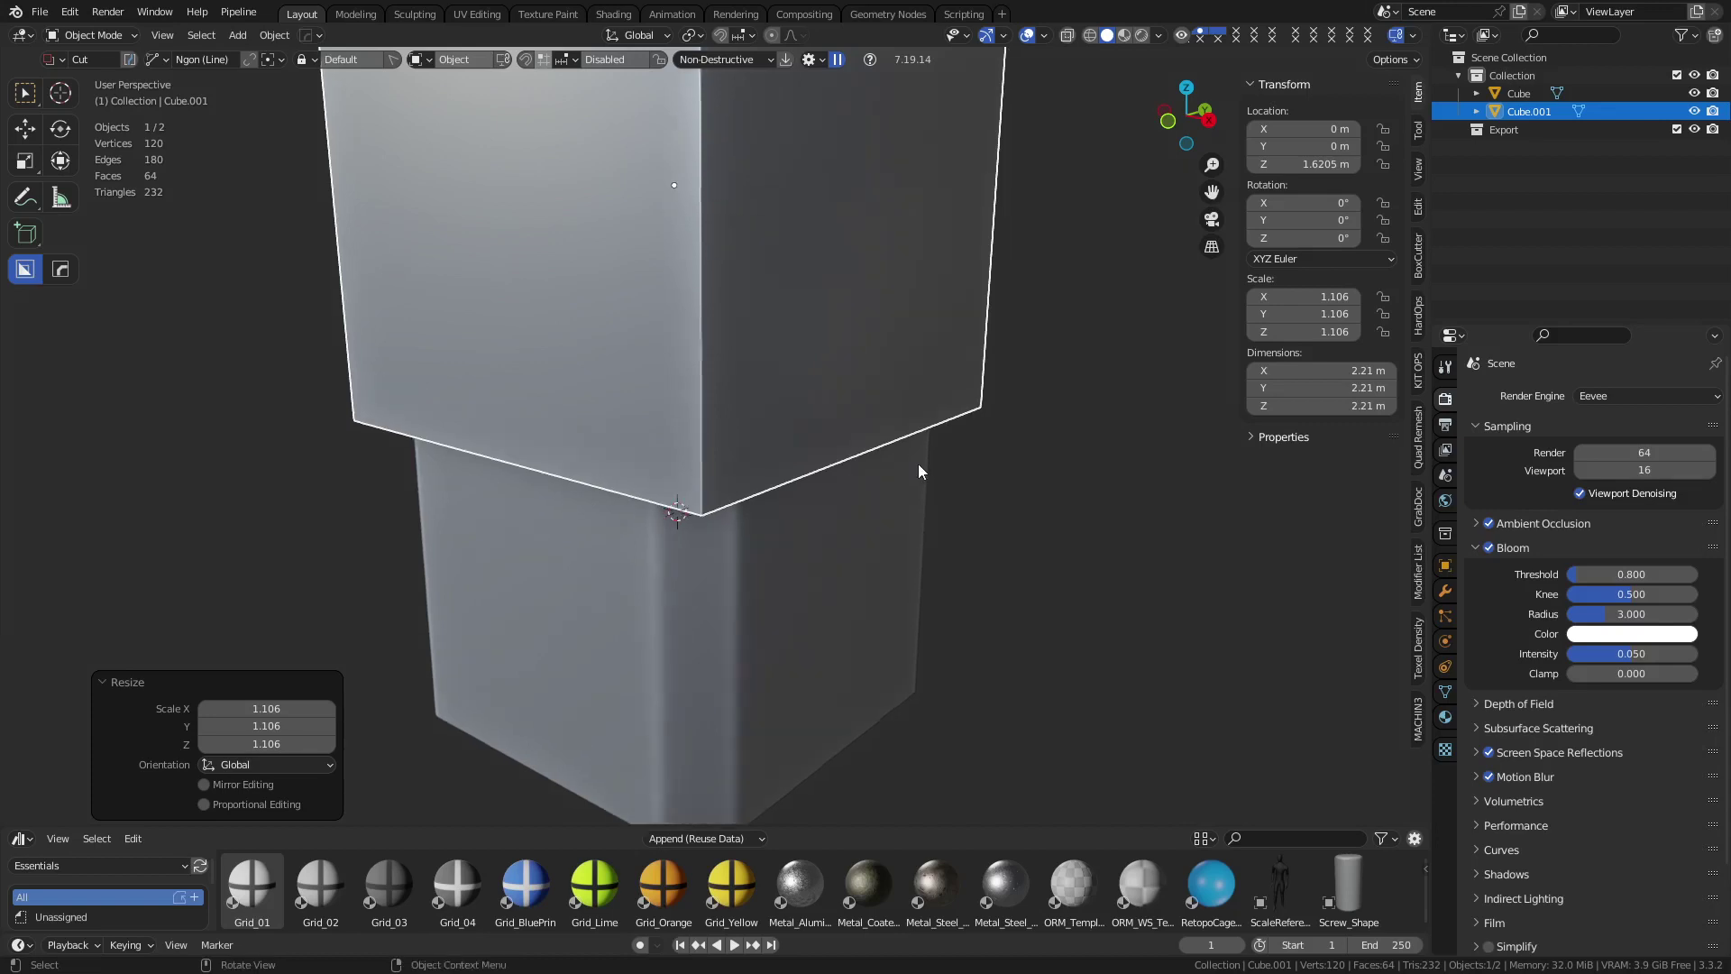
Slice the beveled cube with the larger cube using Bool Tool's Brush Boolean Slice, separating a lid from the body
key(alt+z)
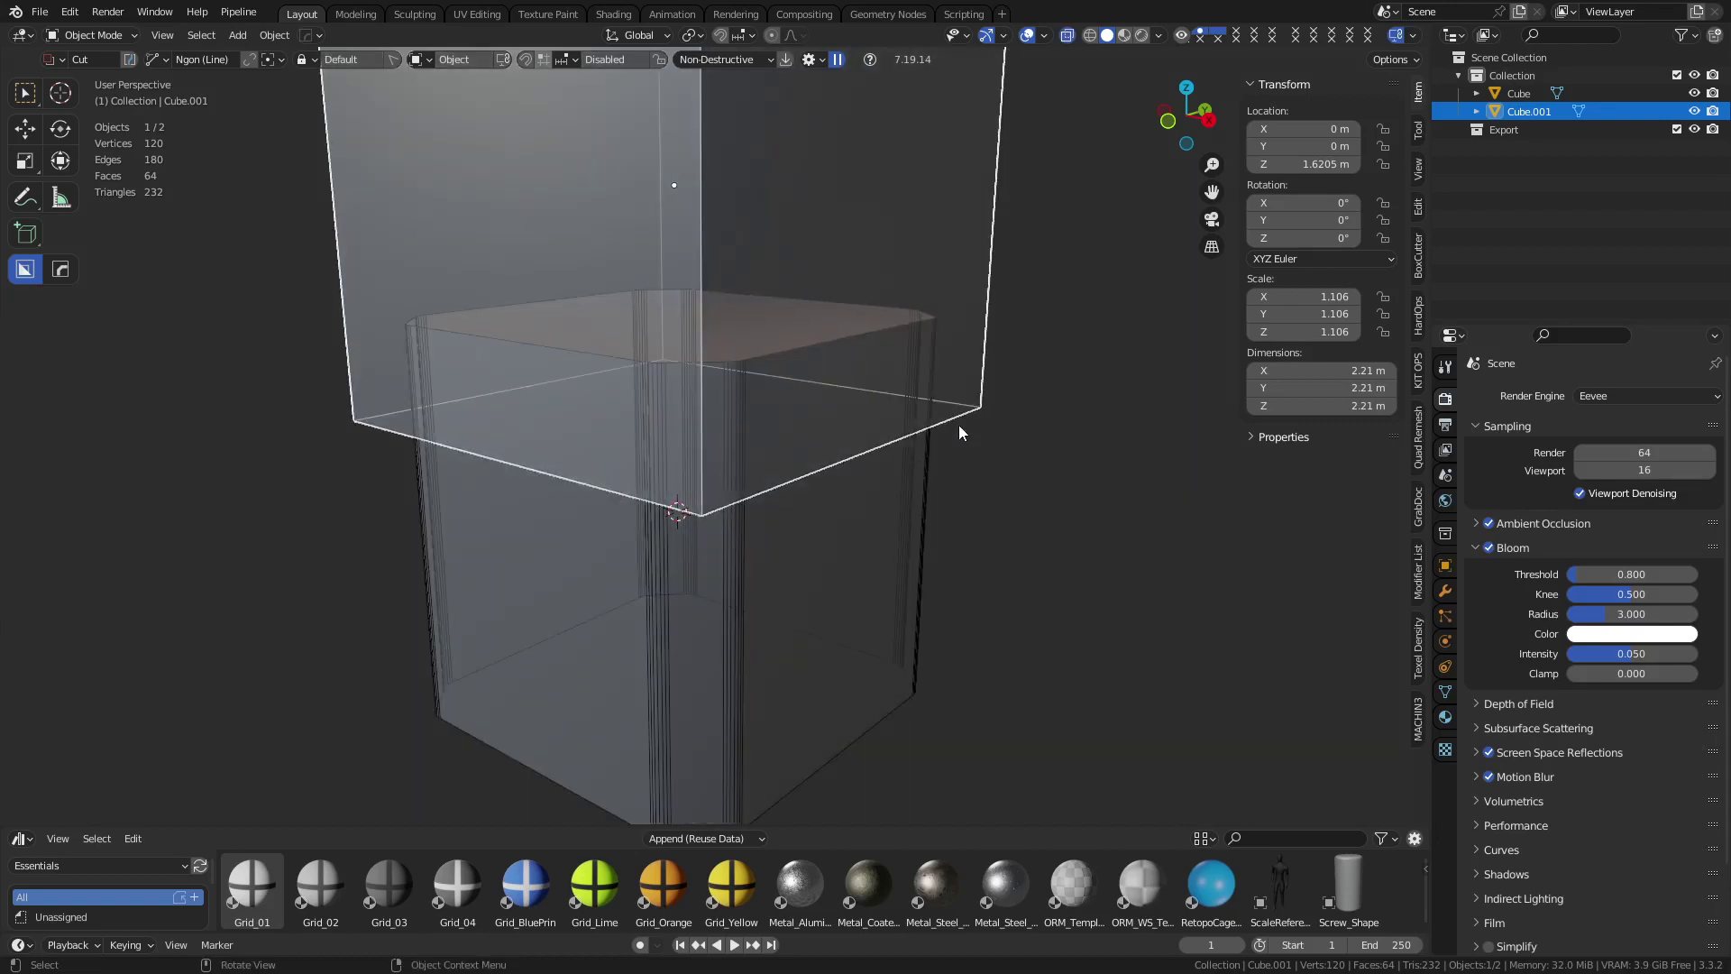
key(alt+z)
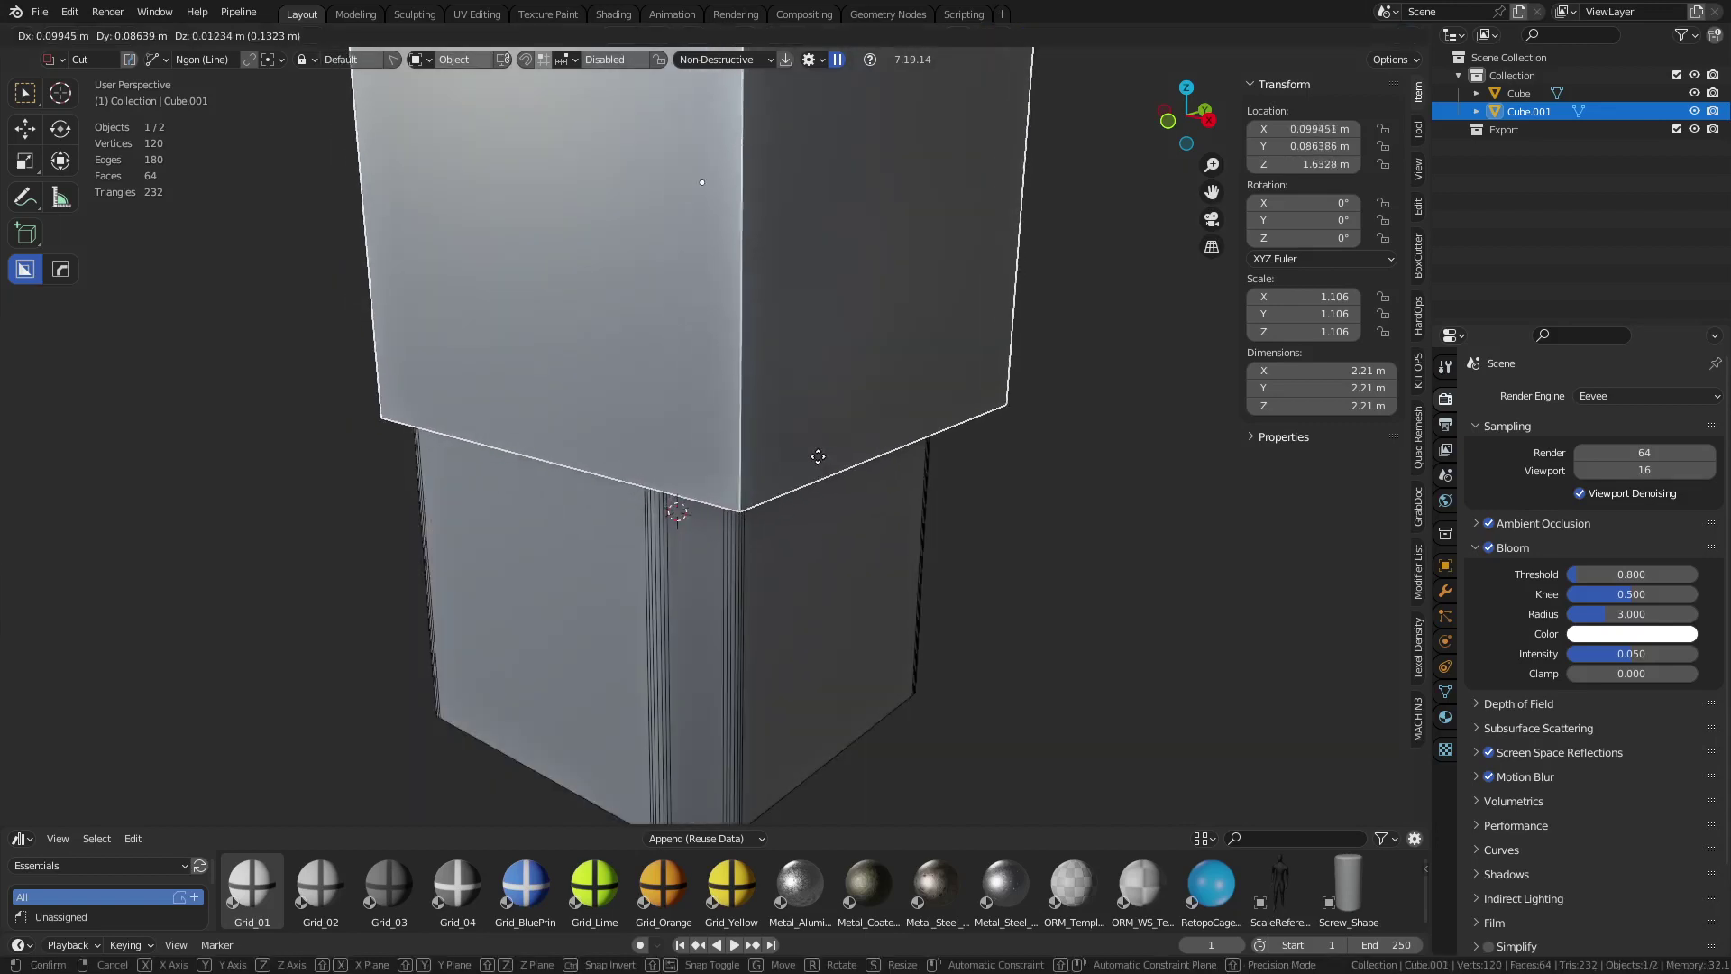
shift+click(821, 541)
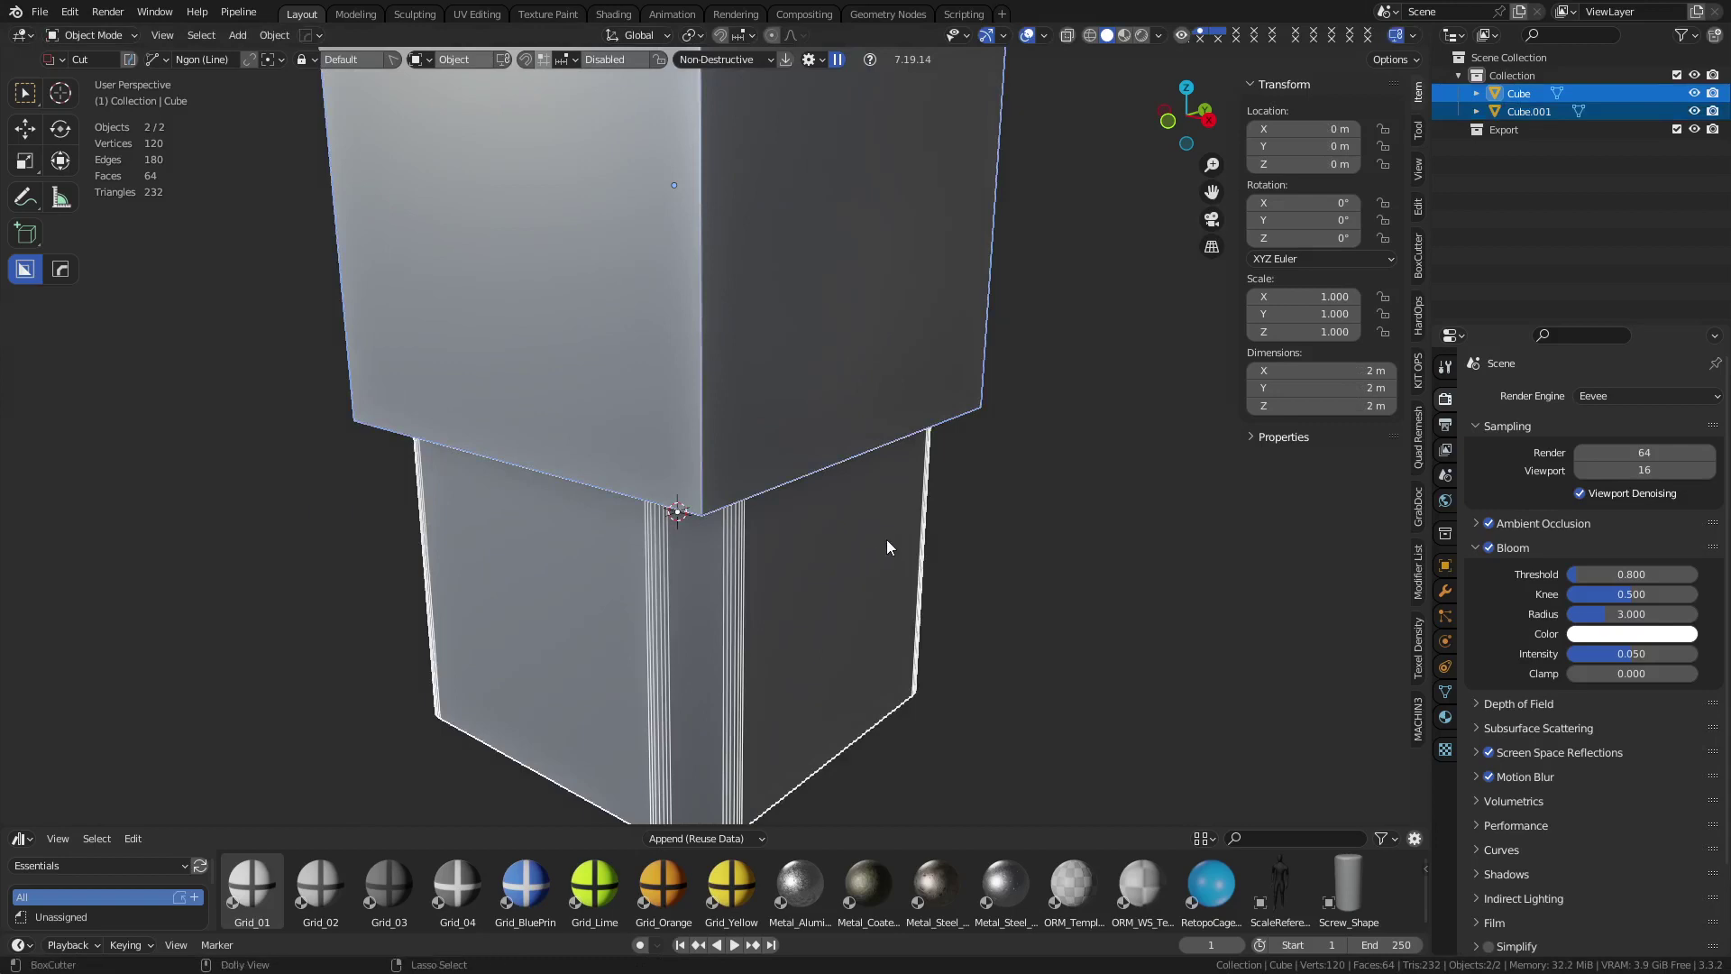
key(shift+ctrl+b)
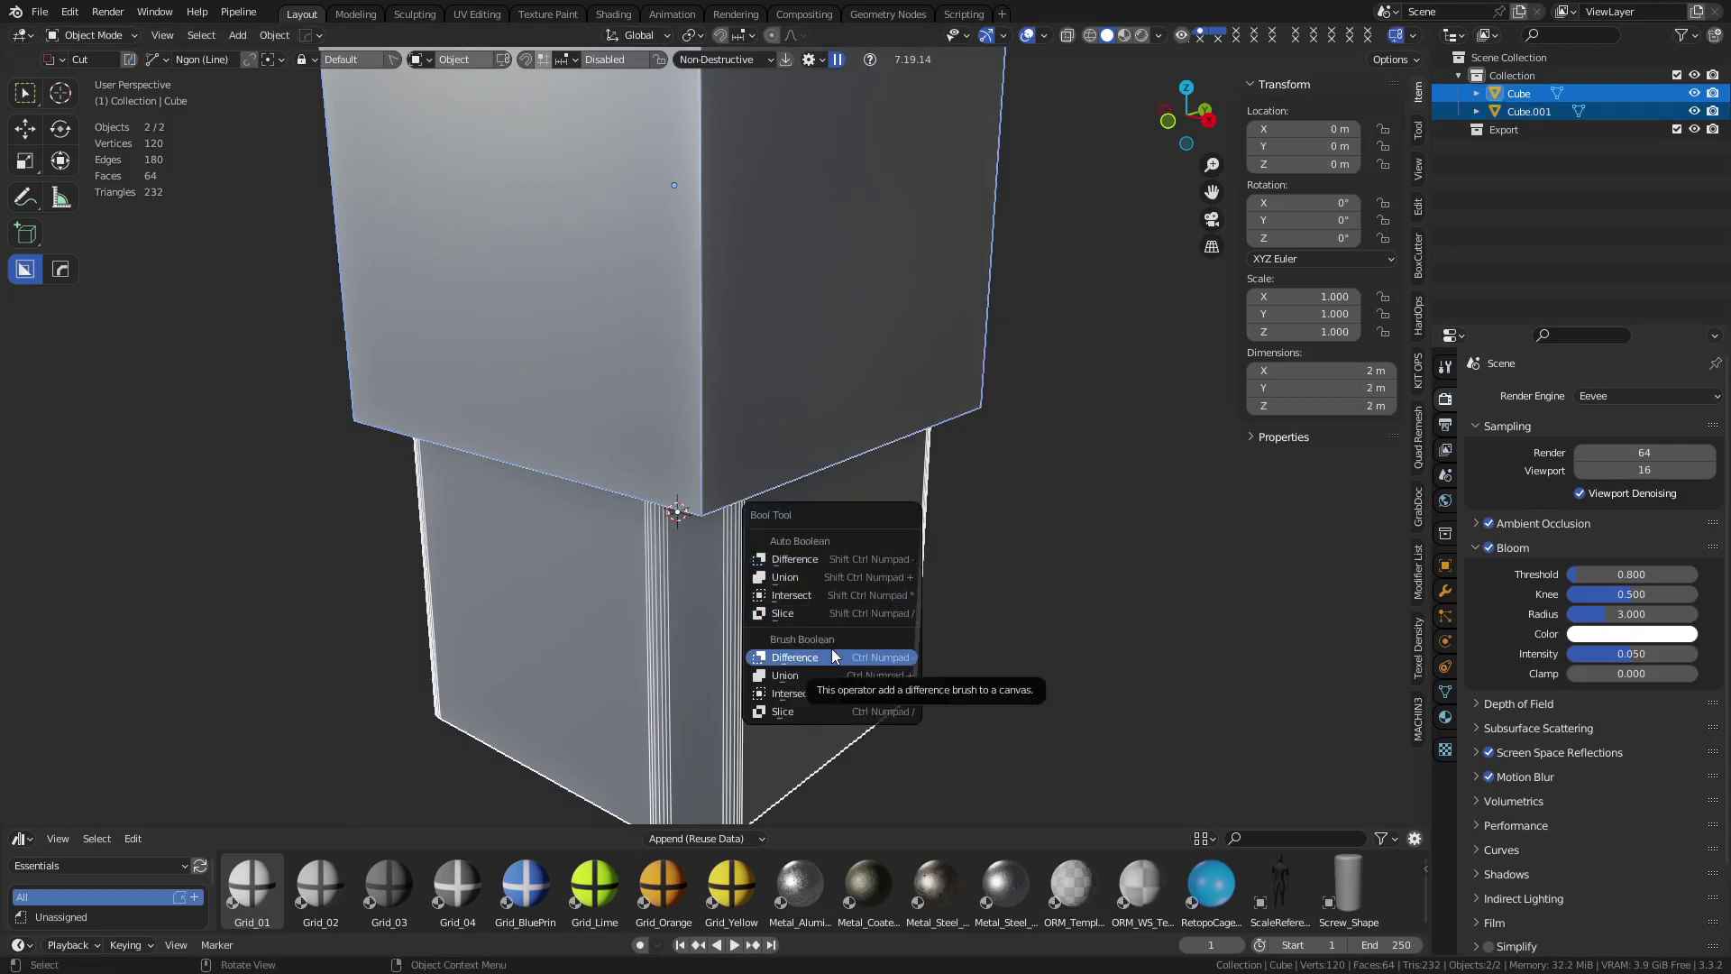
click(828, 711)
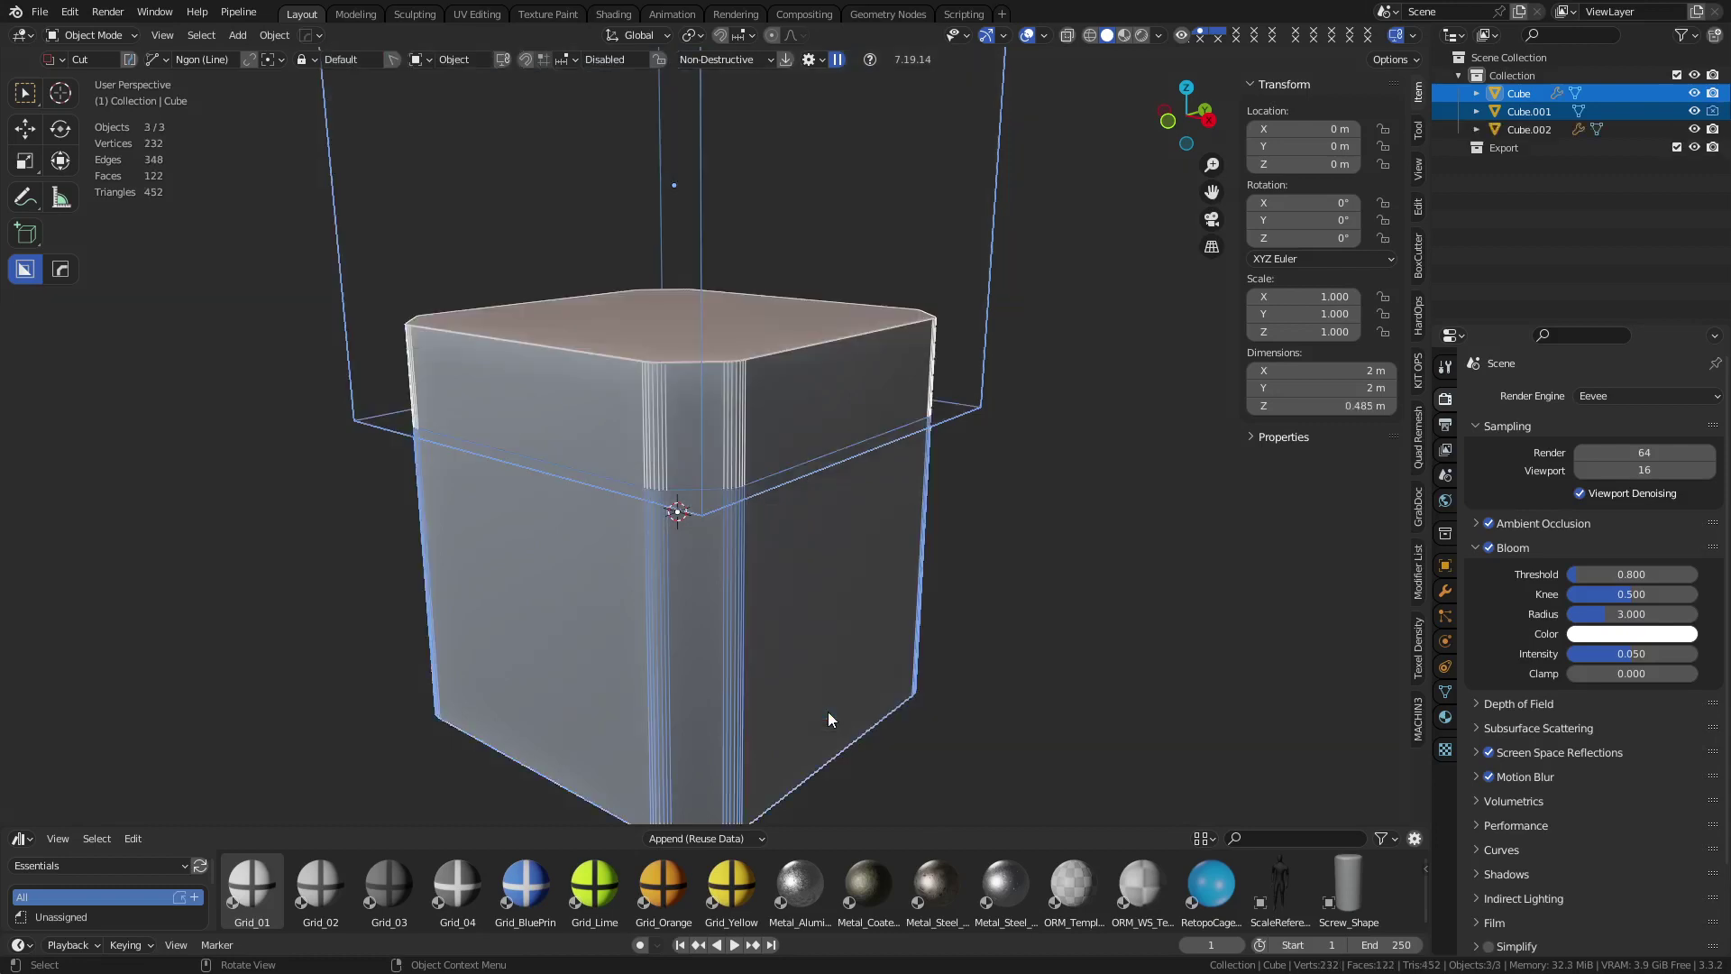
Raise the wireframe cutter cube along Z to about 1.686 m to make the lid thinner
click(977, 422)
key(g)
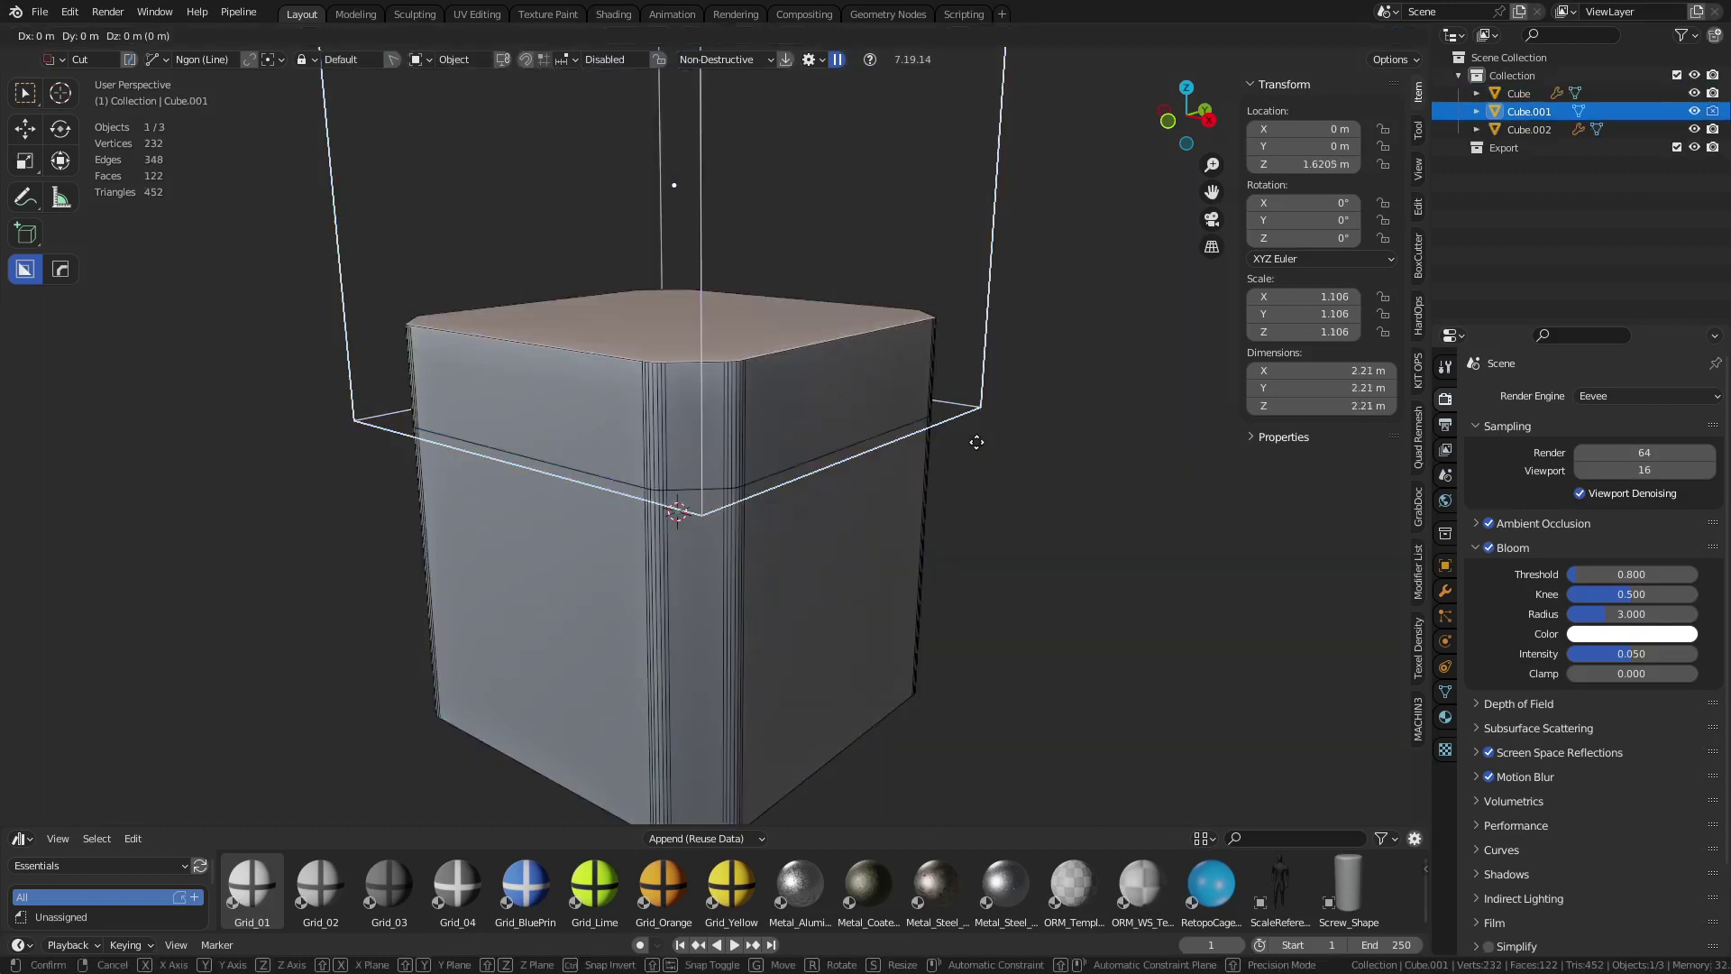
key(z)
click(993, 421)
click(797, 386)
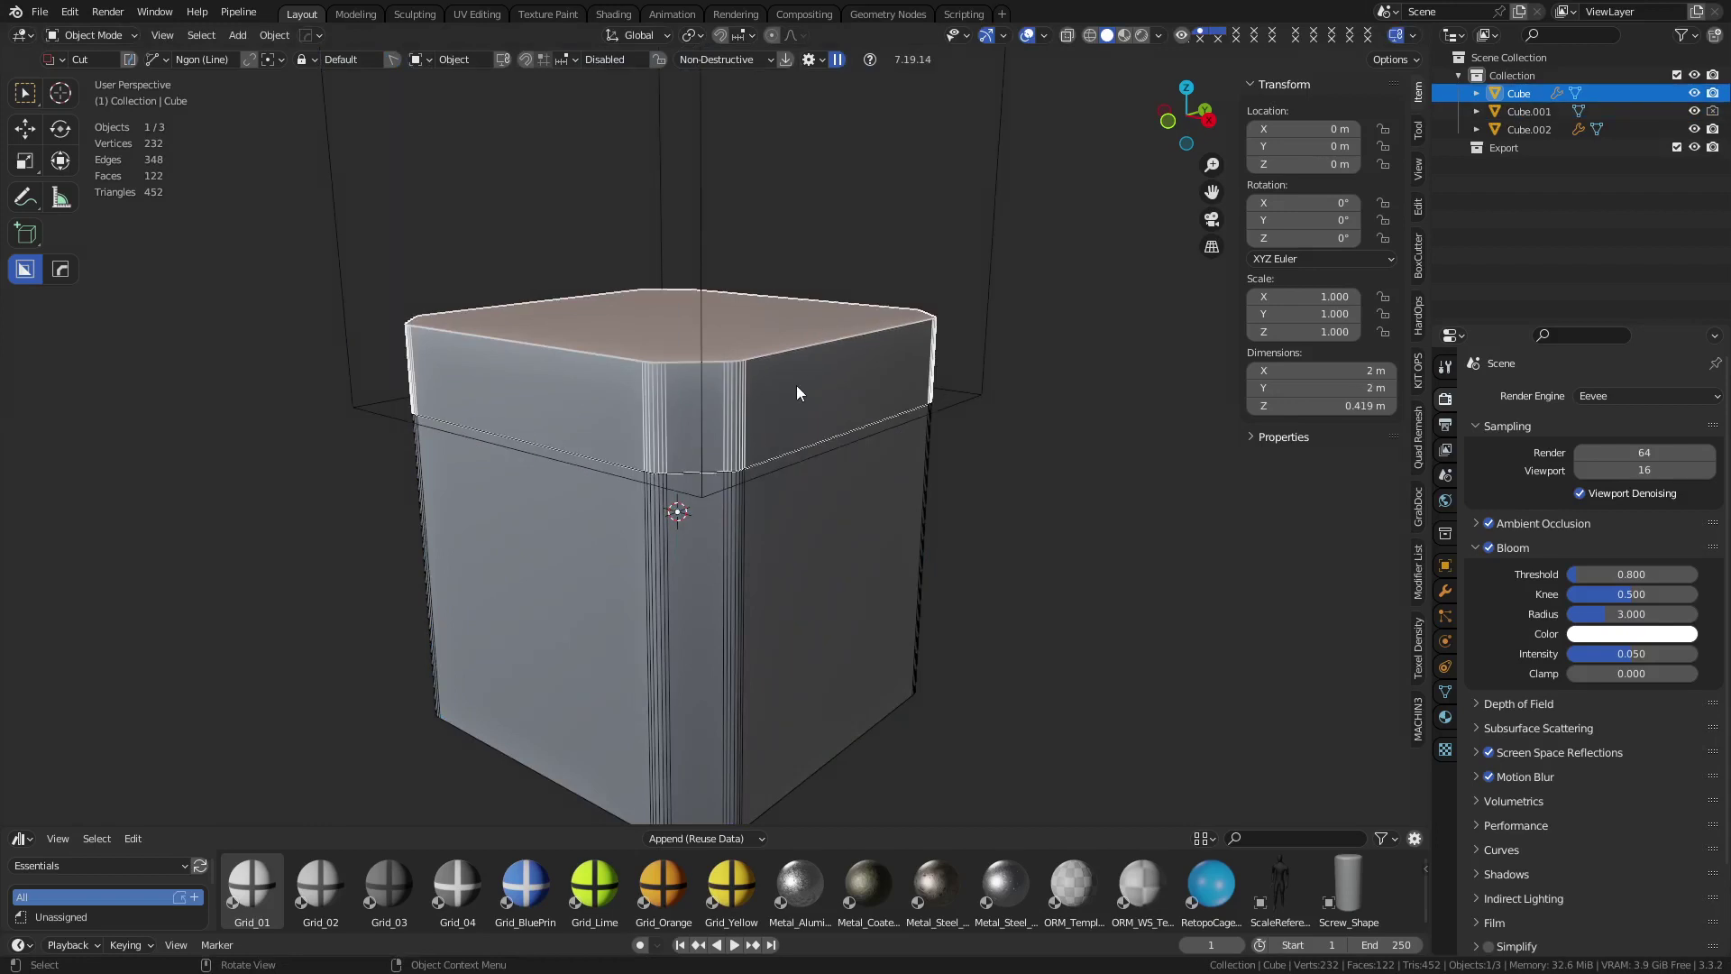
click(744, 515)
click(739, 415)
middle_drag(878, 435, 831, 461)
Raise the wireframe cutter cube about another 0.067 m along Z, moving the lid's cut line higher
click(1011, 452)
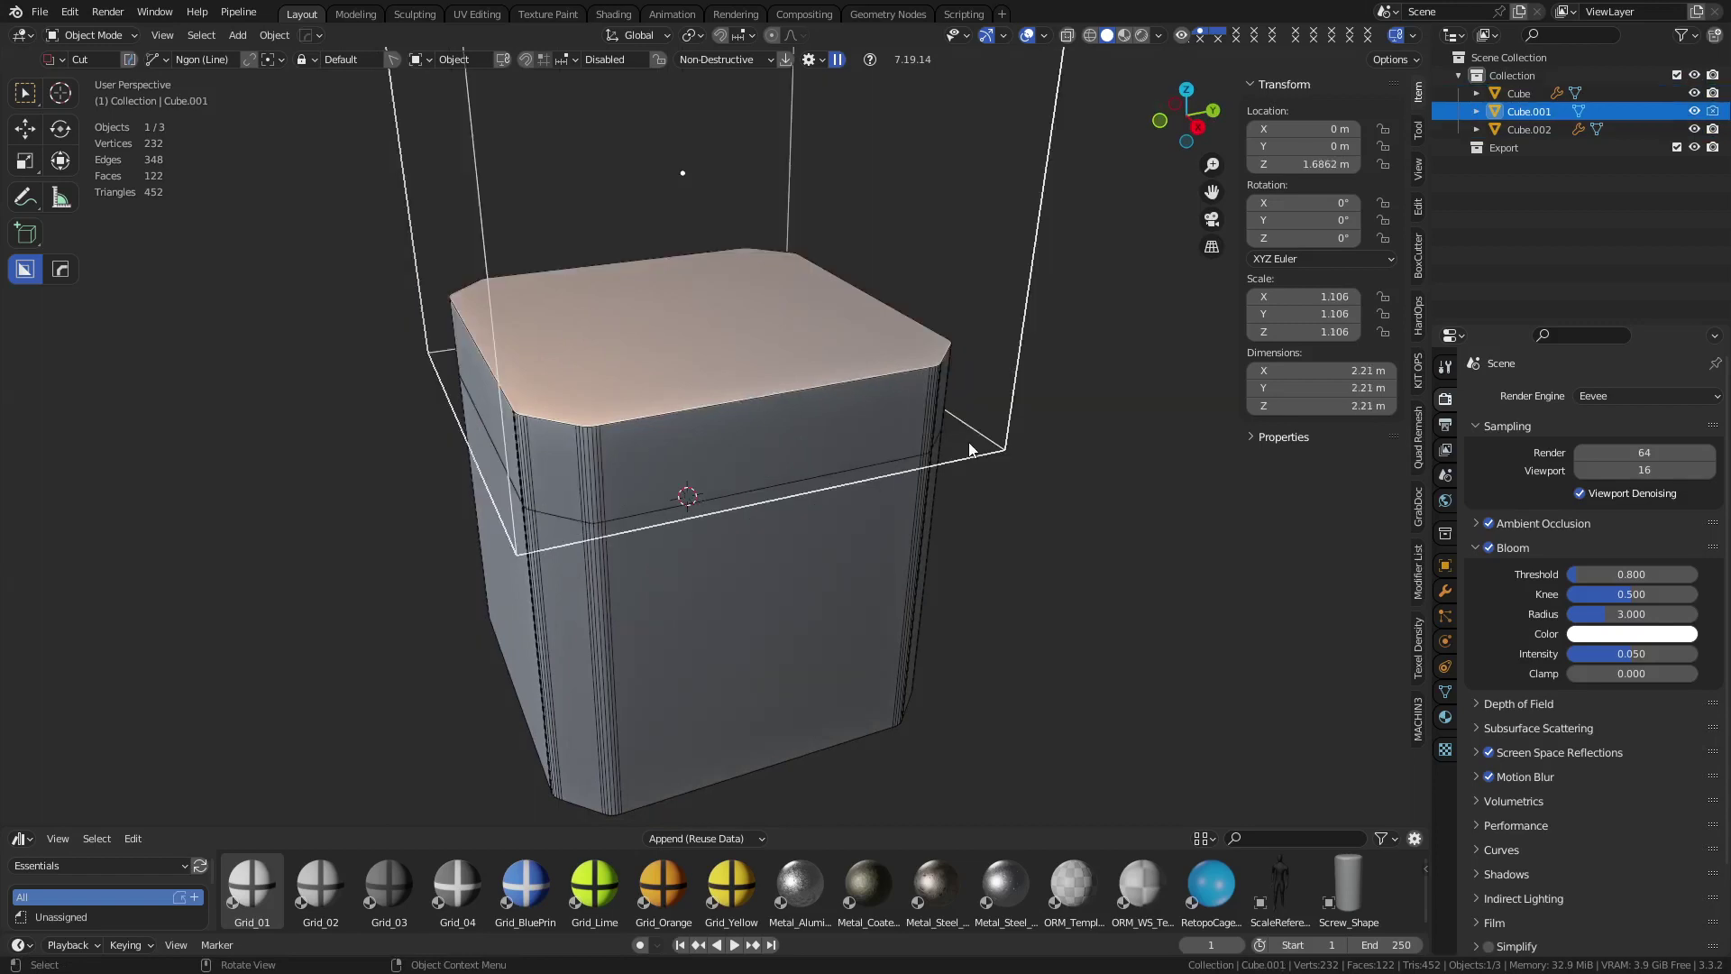
key(g)
key(z)
click(1012, 306)
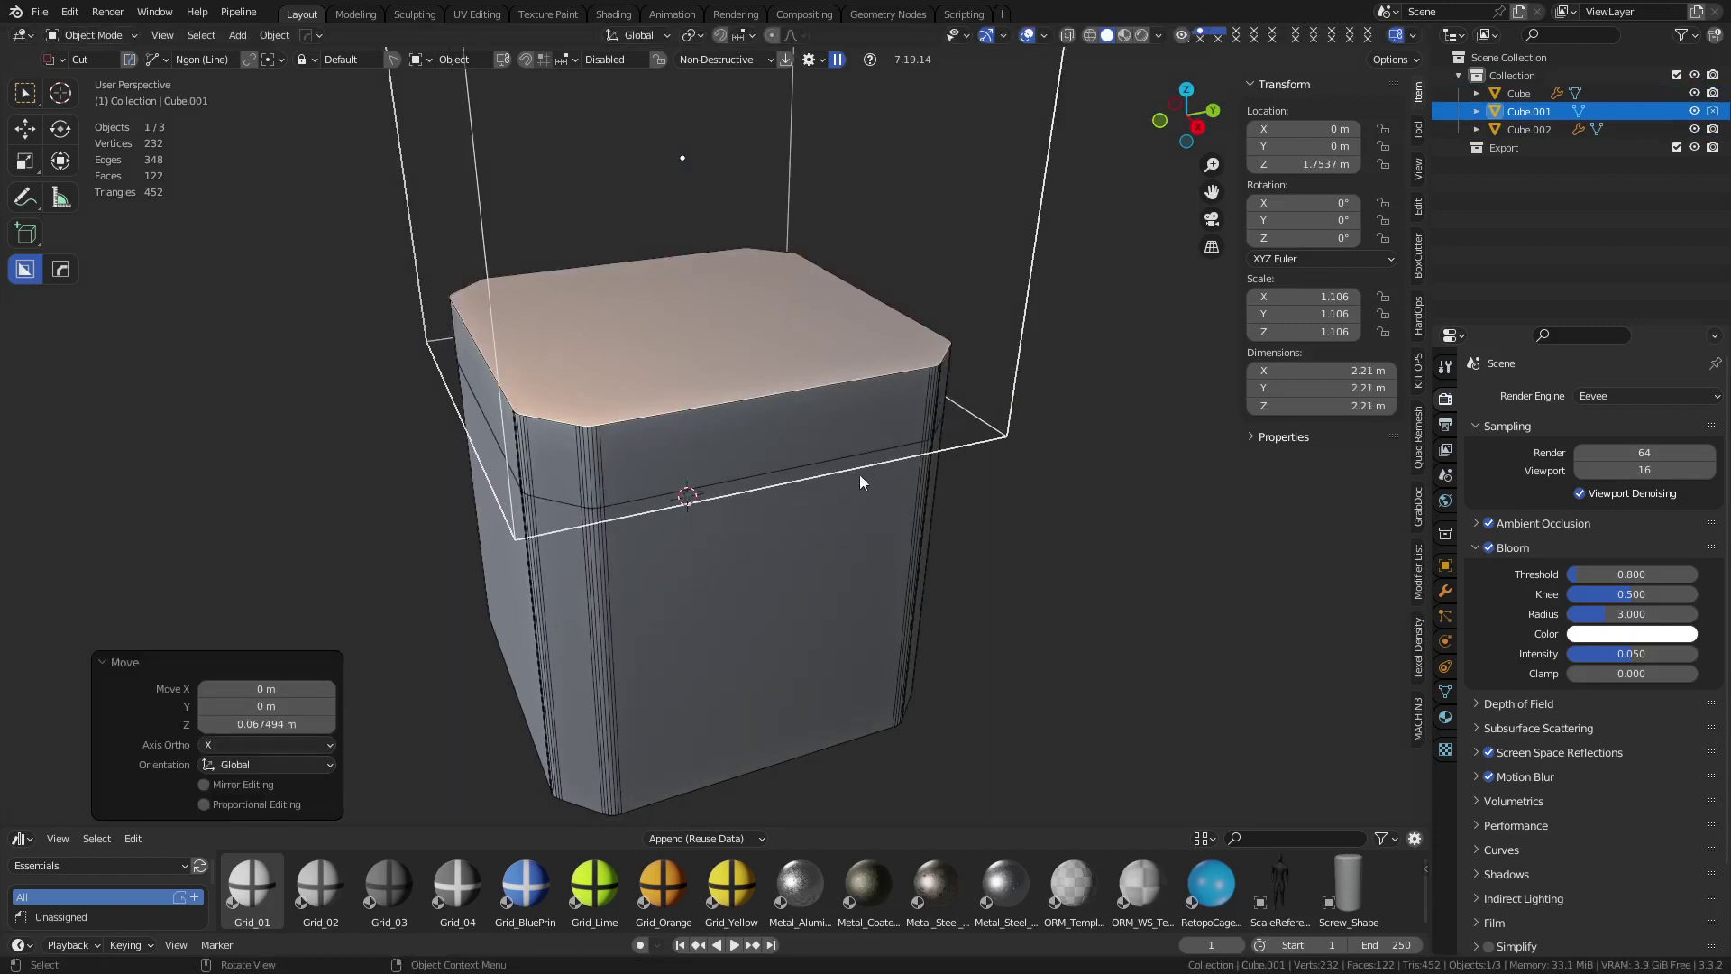
click(766, 449)
scroll(767, 449, up, 2)
middle_drag(867, 475, 906, 453)
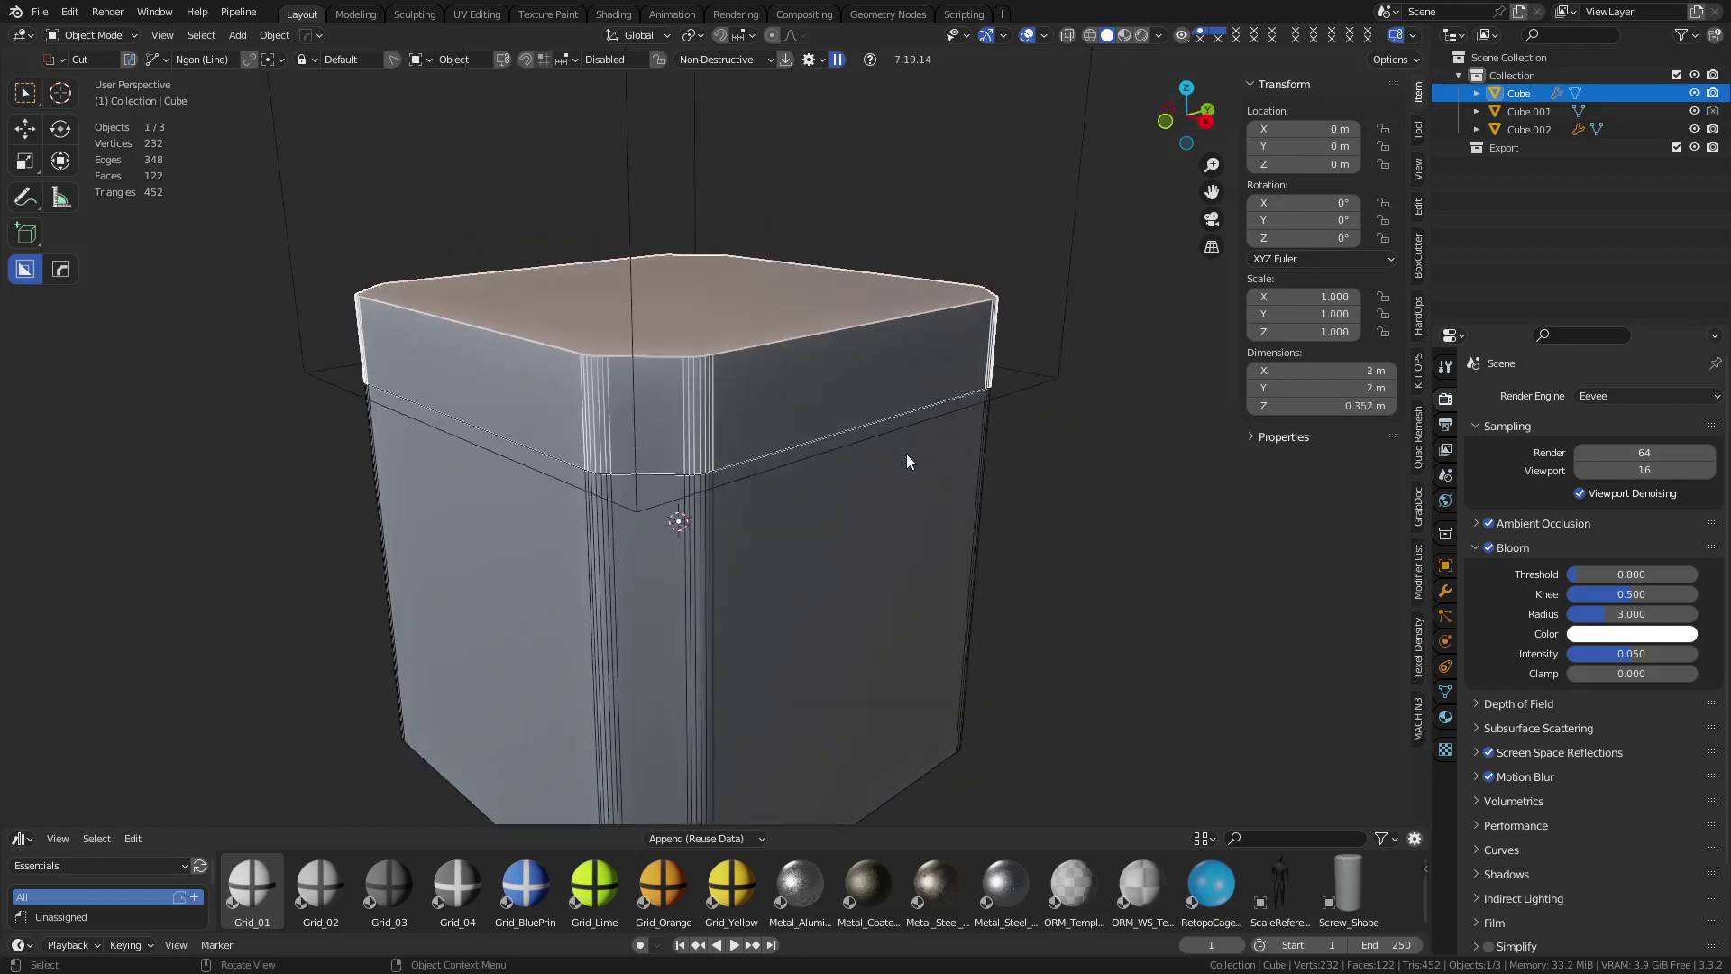
Show the modifier settings and examine the Boolean modifiers on the lid and the body
click(1008, 394)
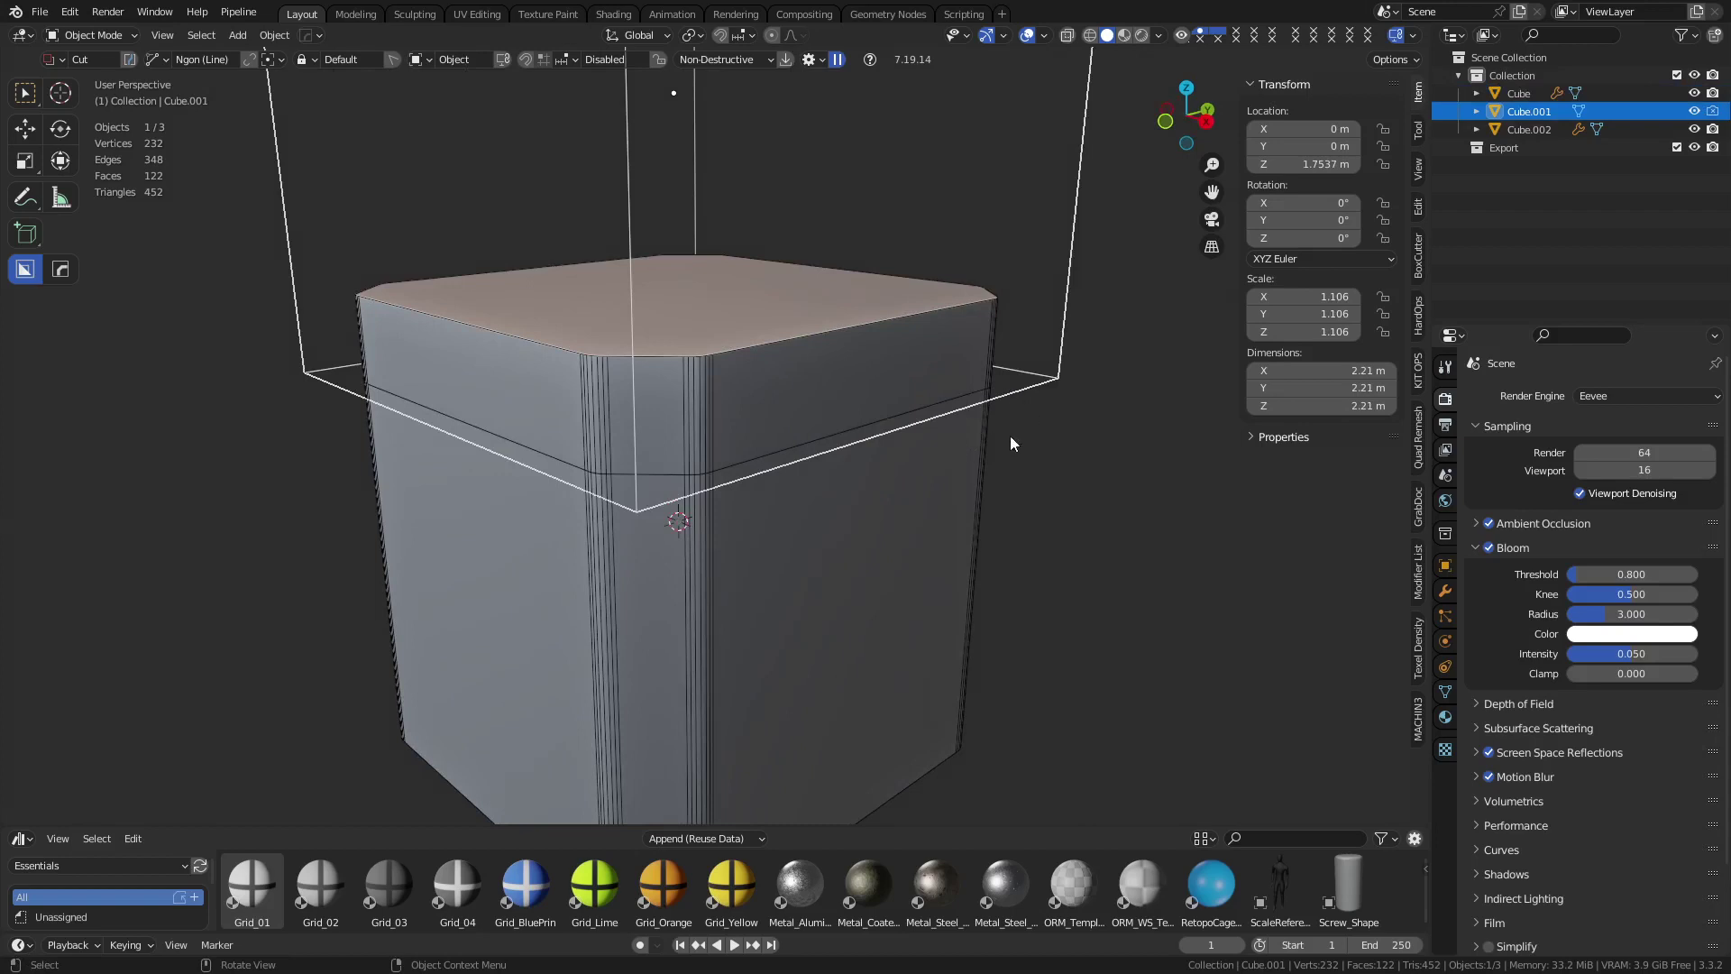
scroll(925, 437, up, 1)
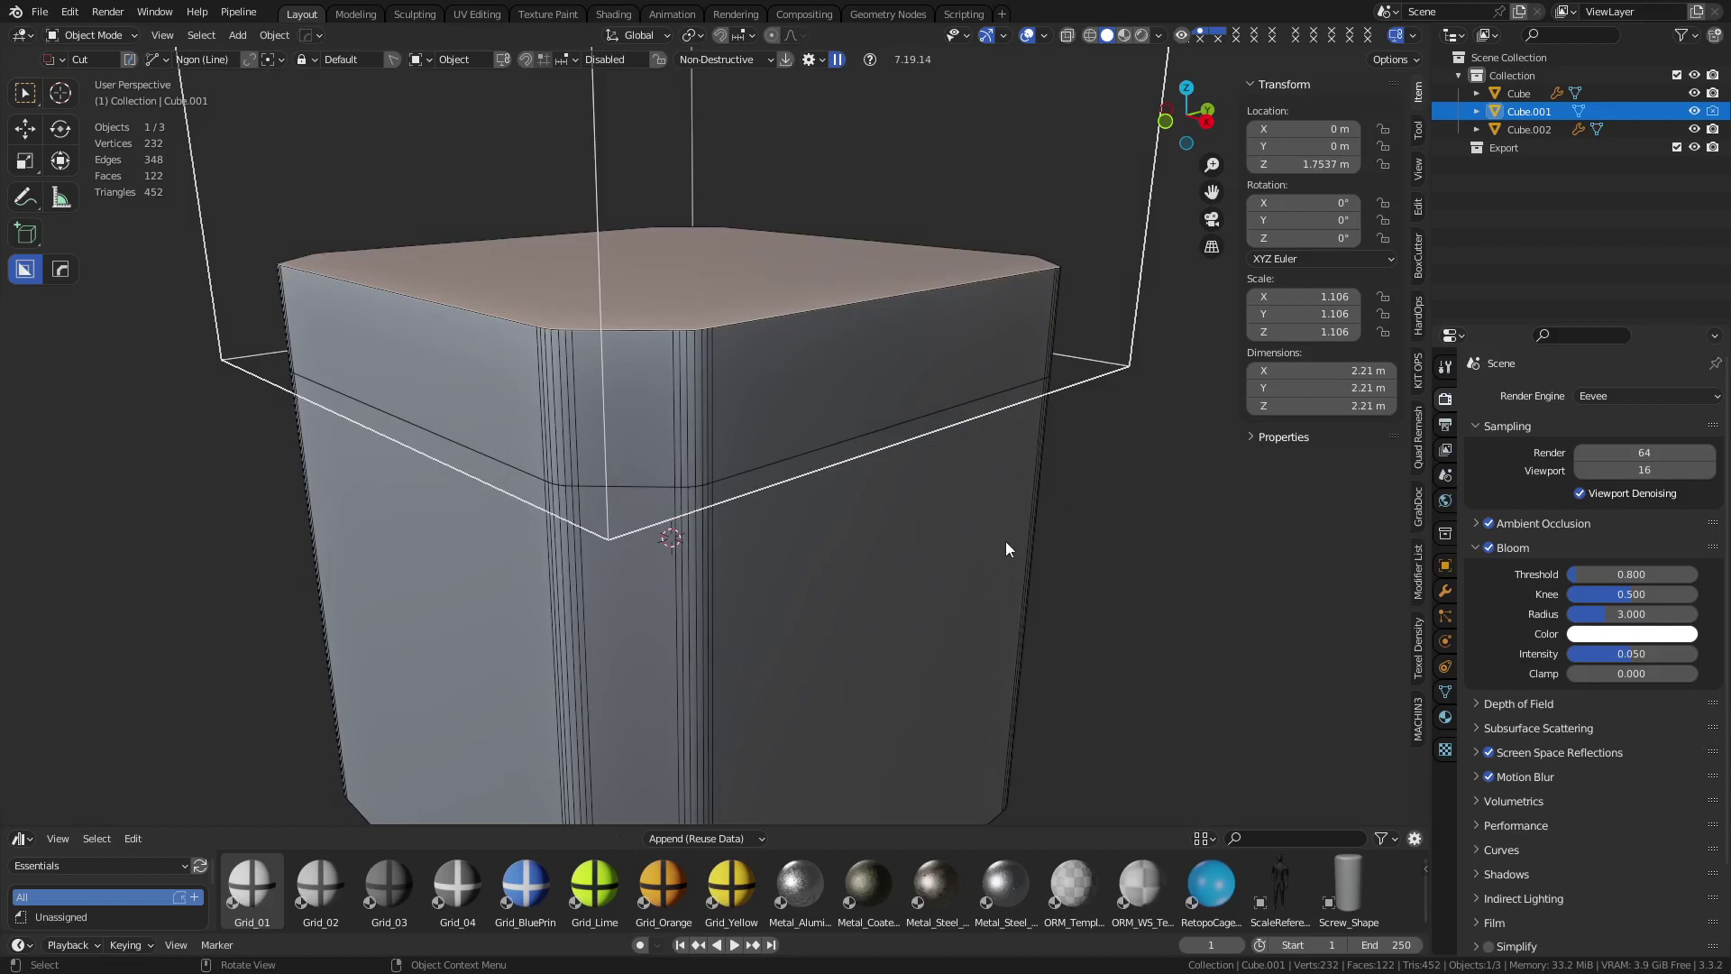
click(855, 424)
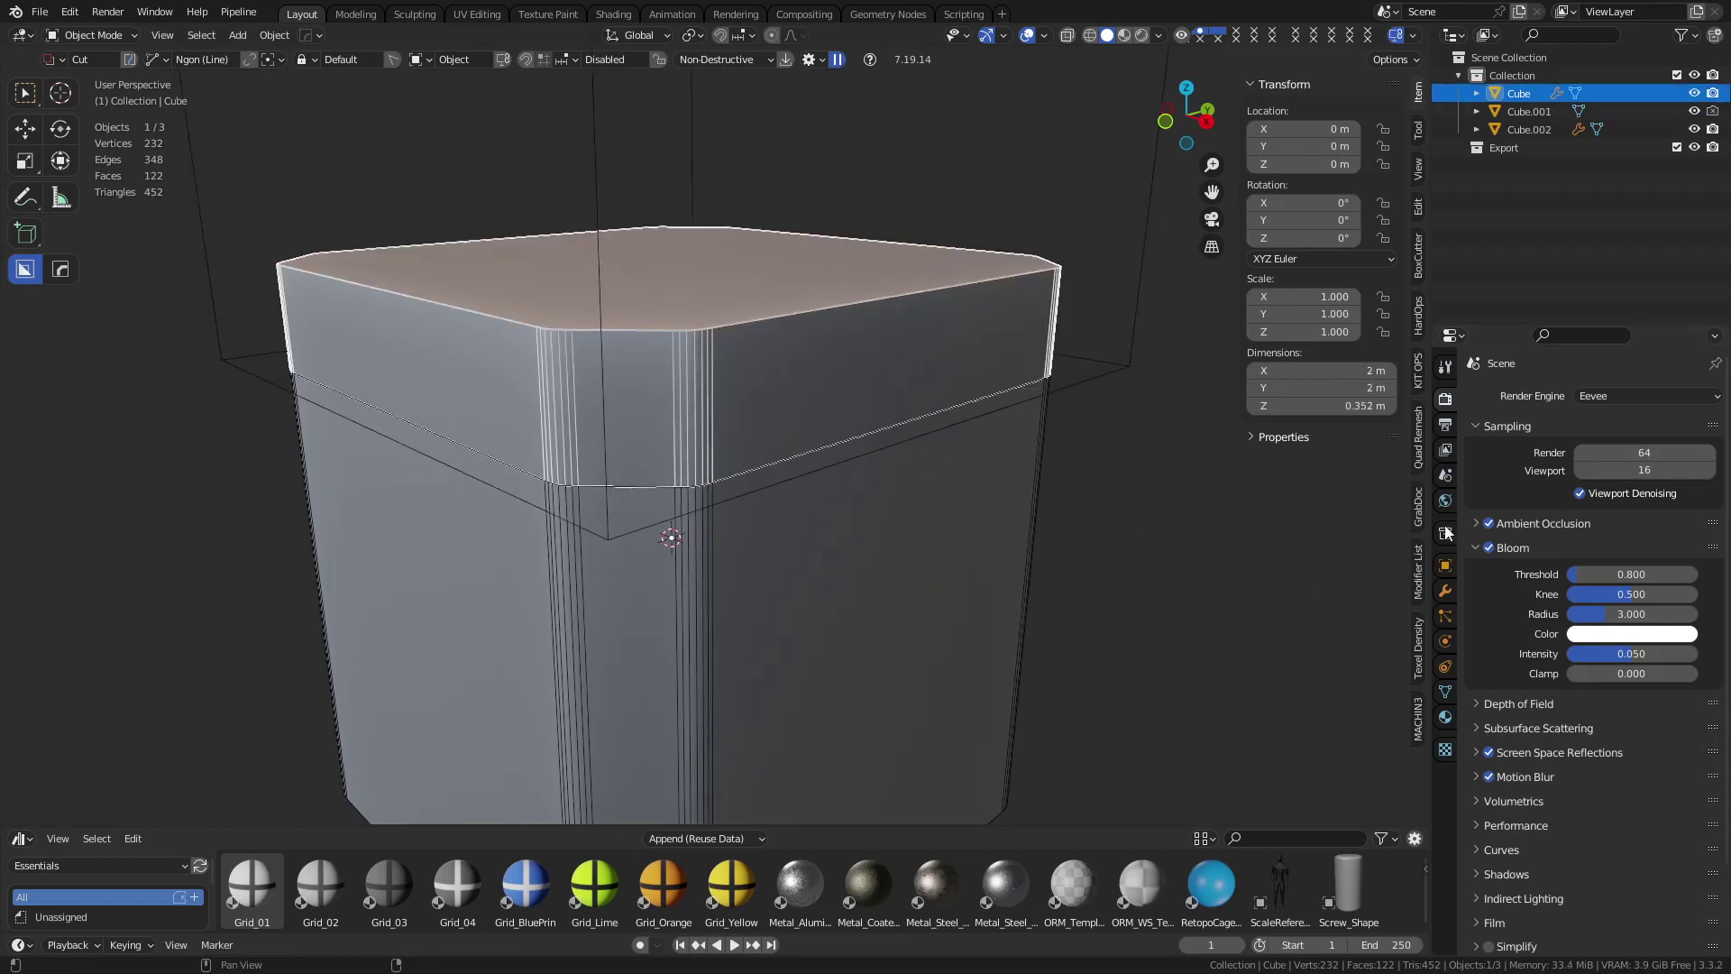
click(1445, 591)
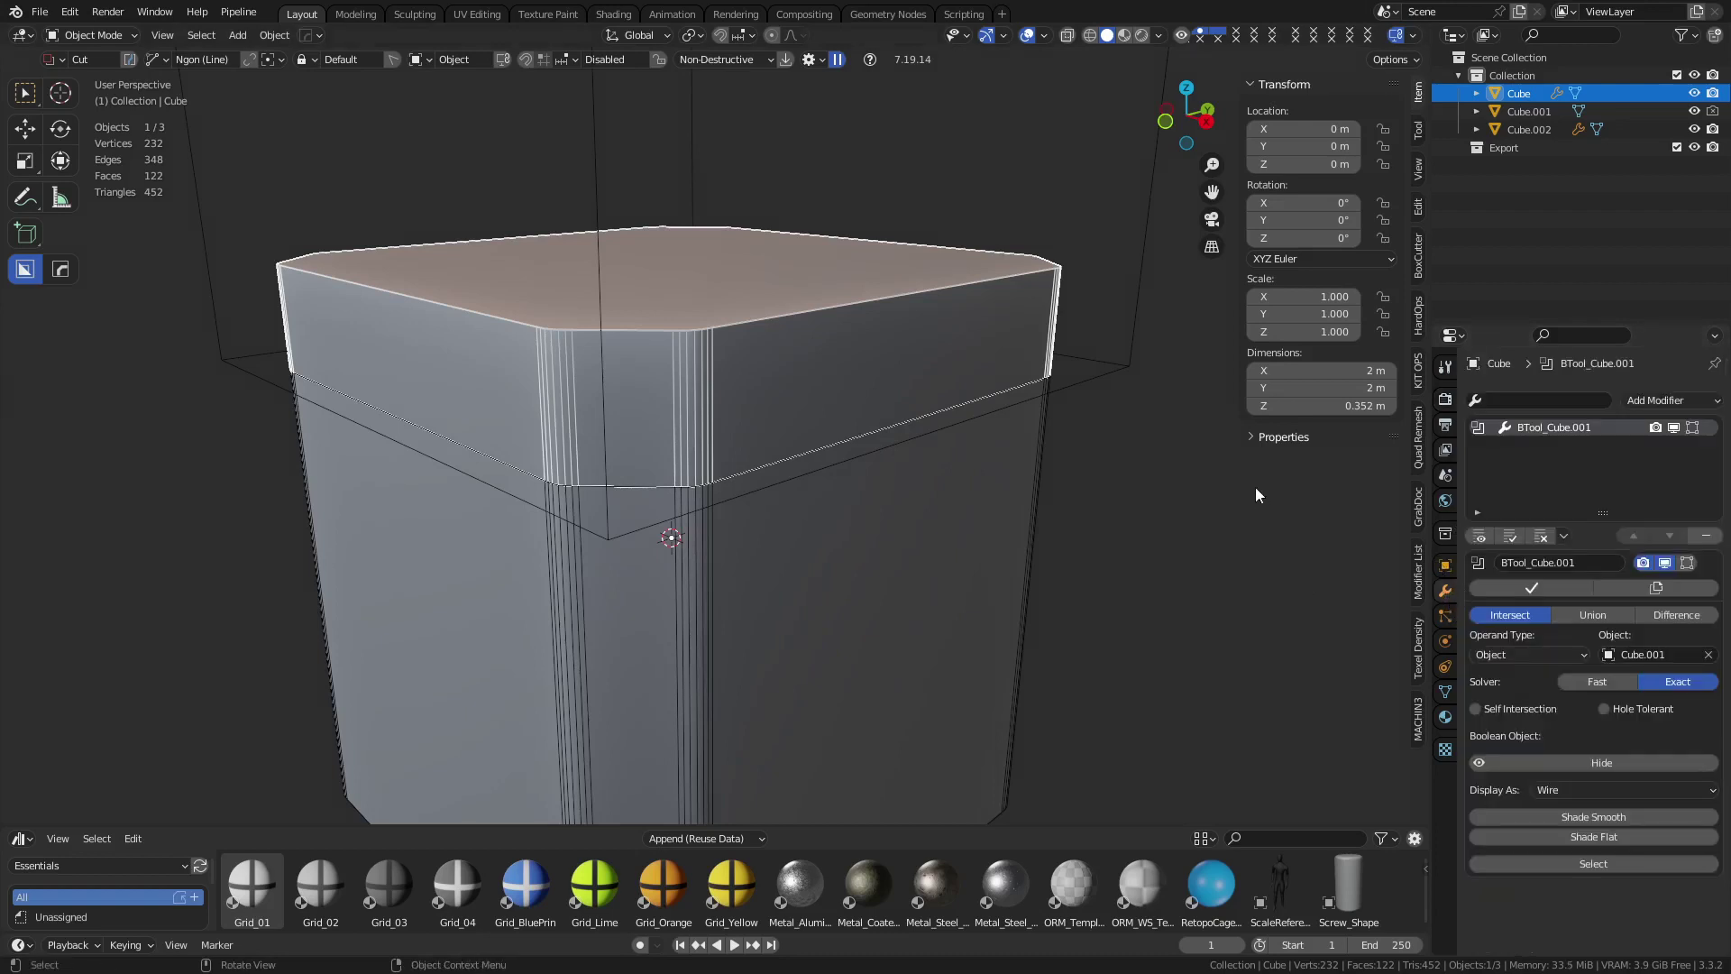
click(965, 543)
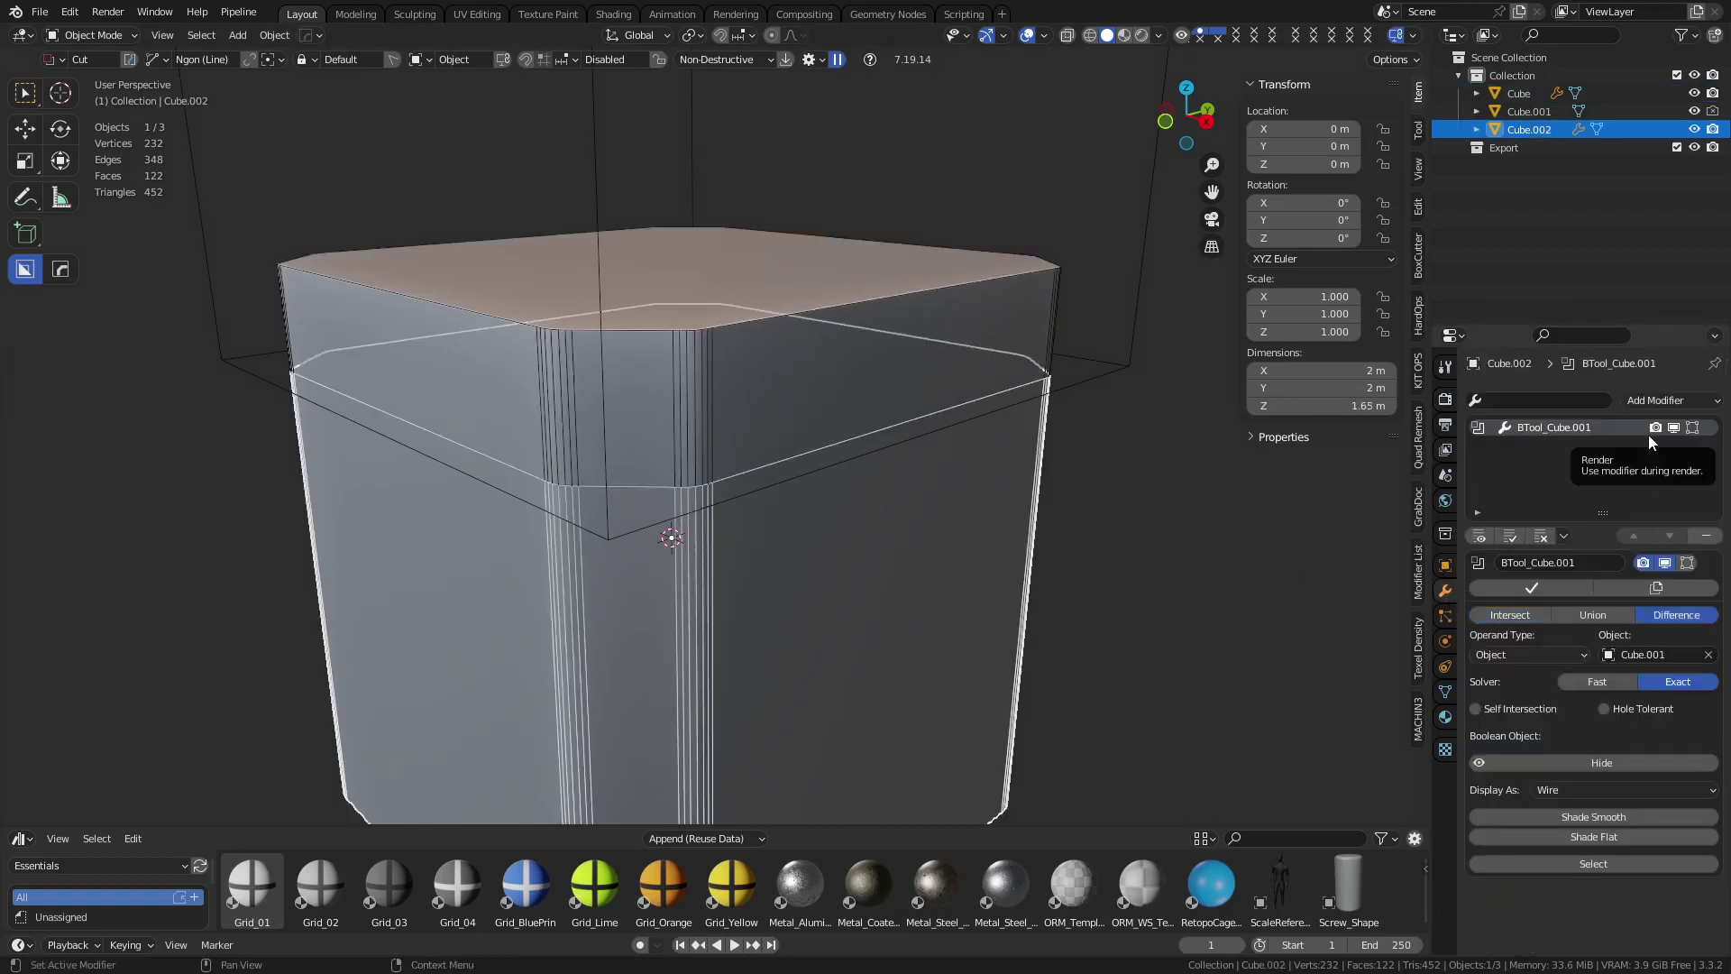
click(804, 383)
key(g)
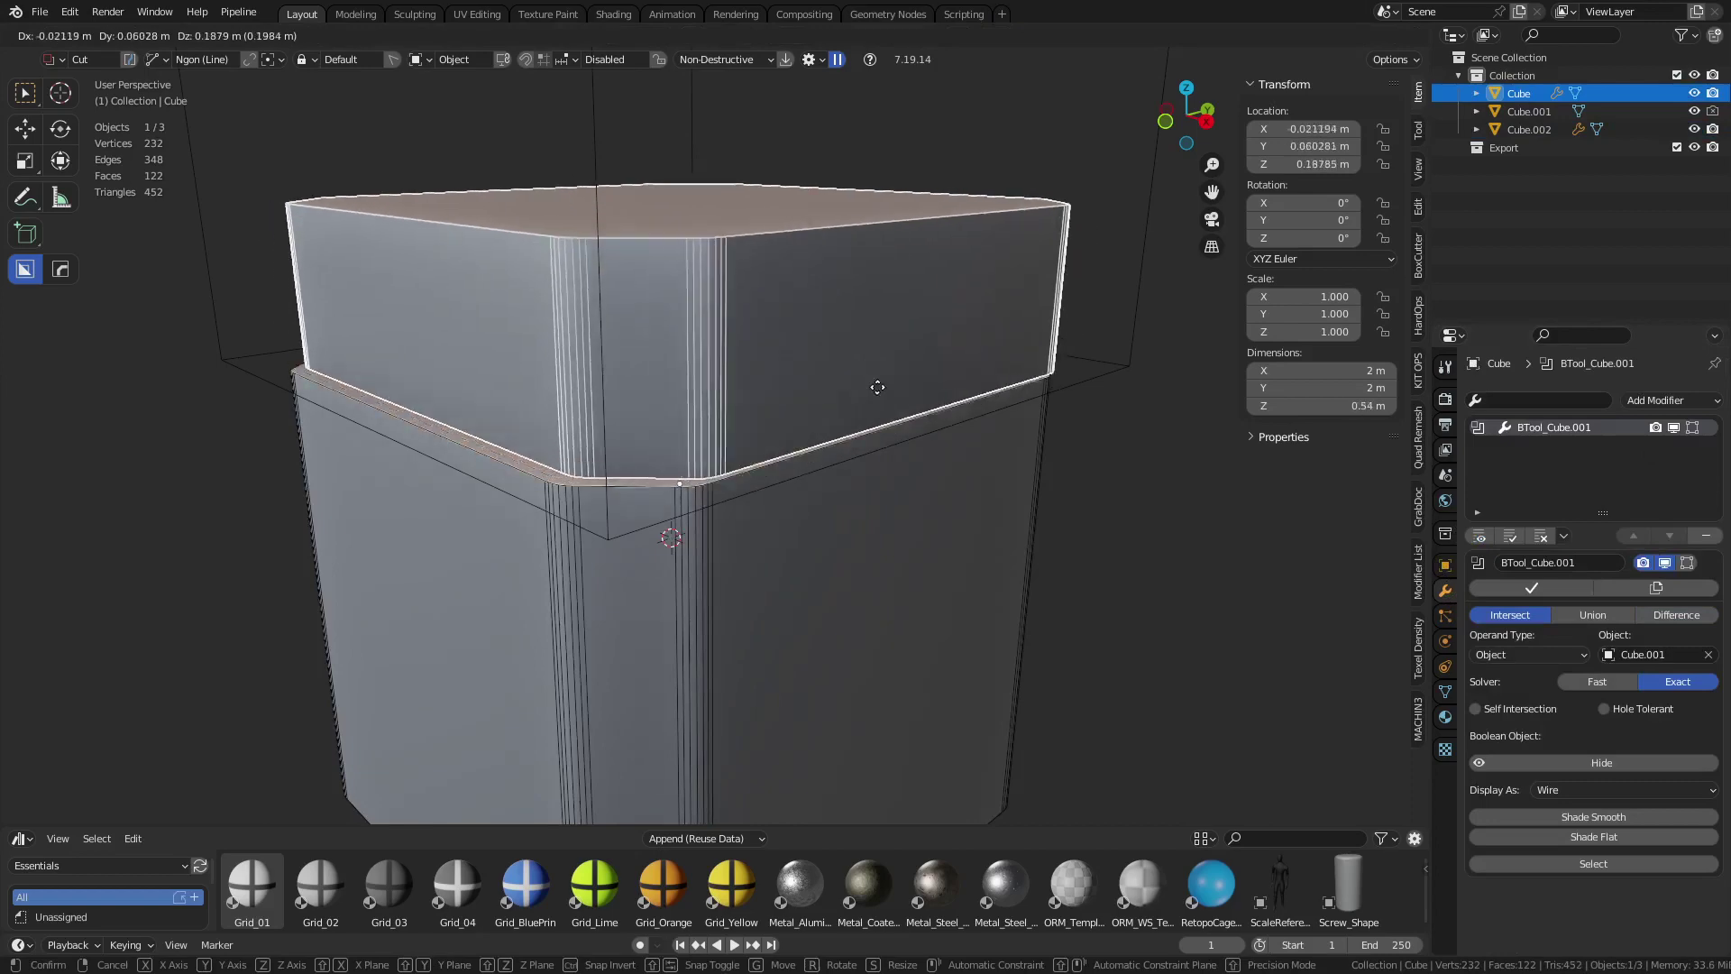
right_click(939, 445)
key(g)
right_click(931, 477)
Add a HardOps Bevel to the lid with an offset of about 0.020 m
key(q)
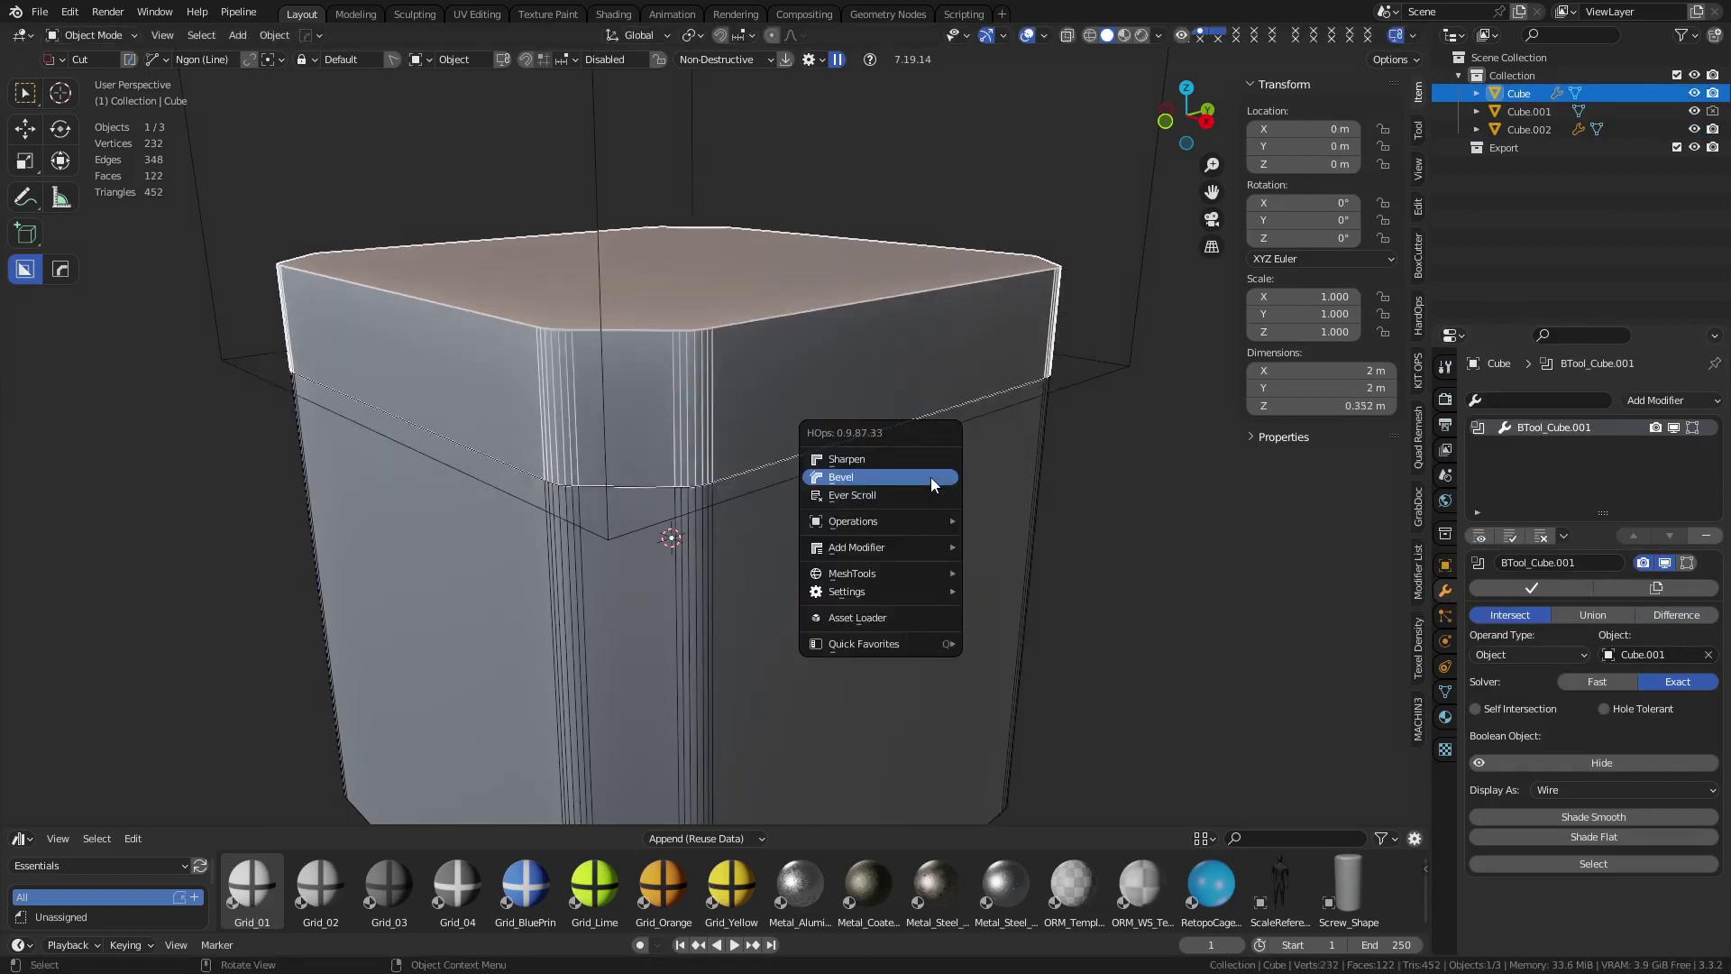
click(931, 477)
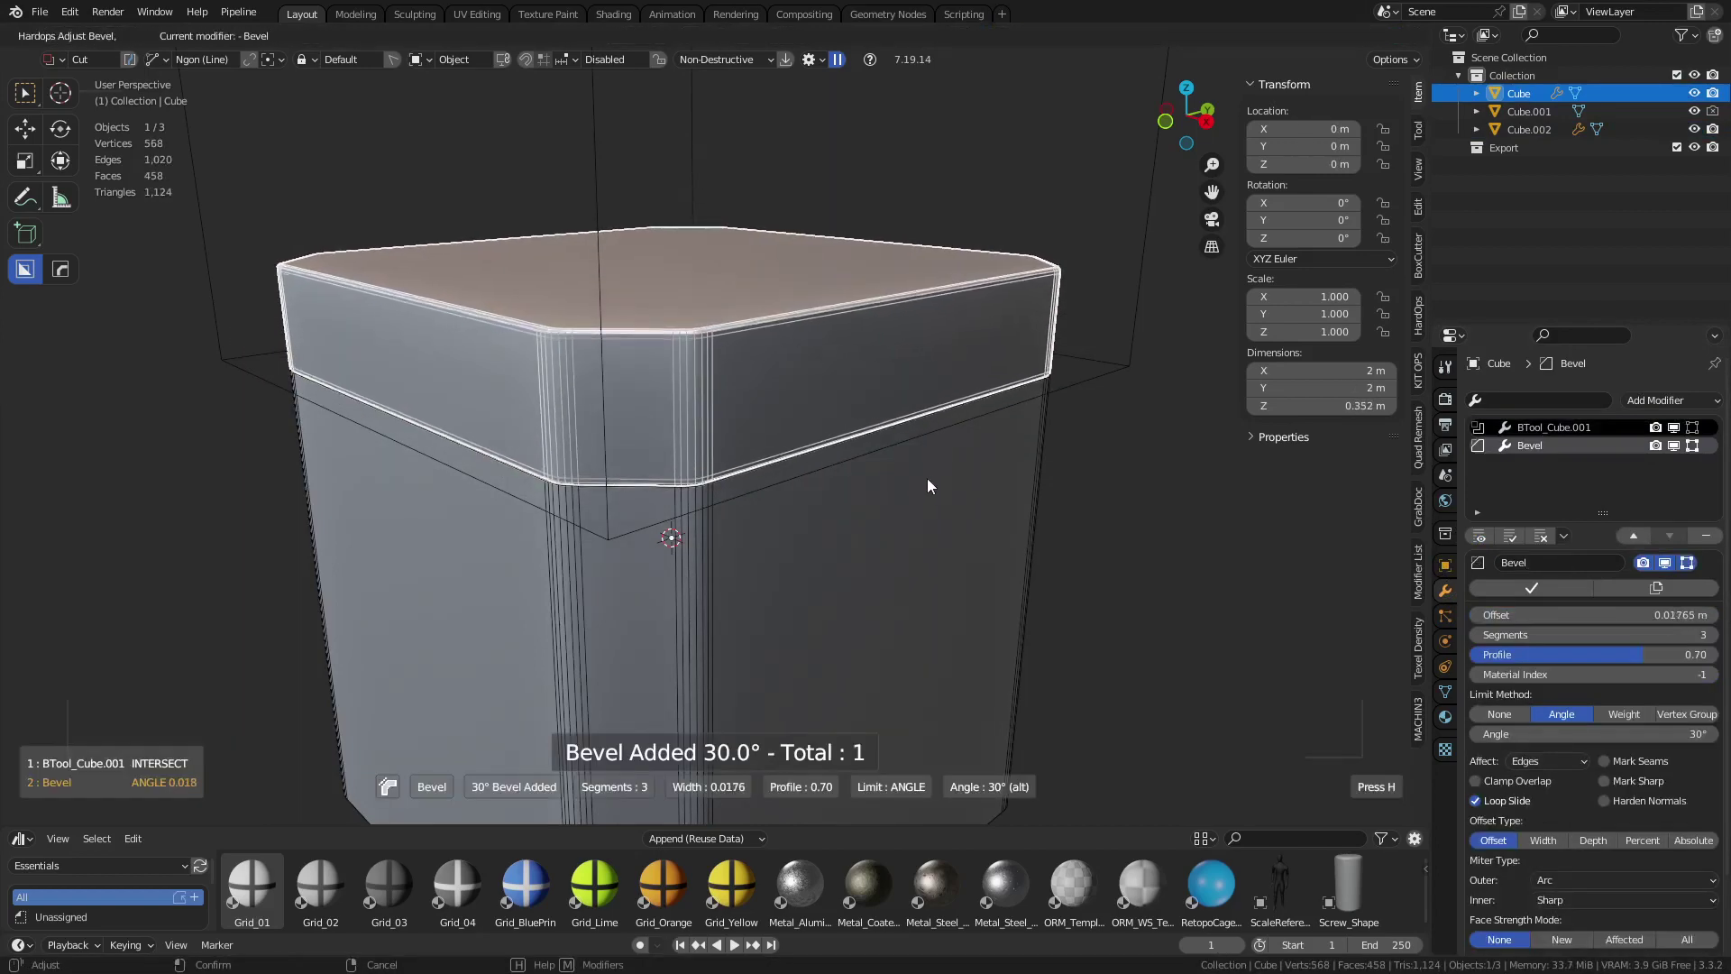
click(920, 485)
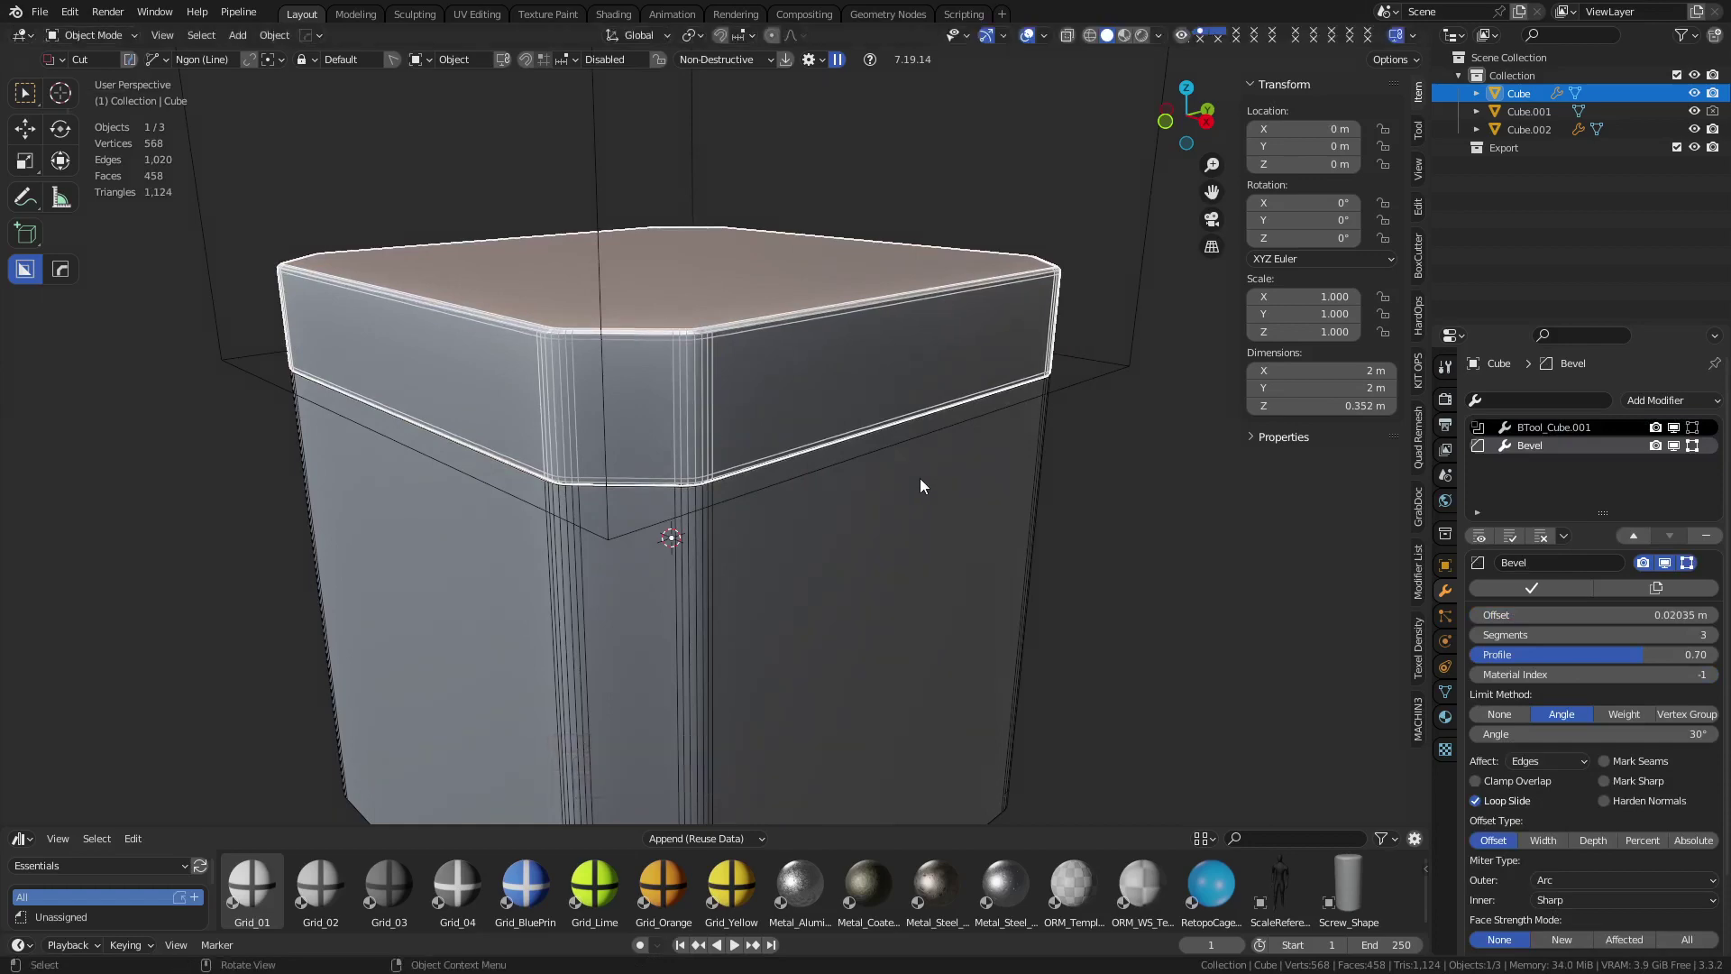
Raise the segment count of the lid's Bevel modifier to 8
middle_drag(672, 456, 787, 438)
scroll(874, 505, up, 5)
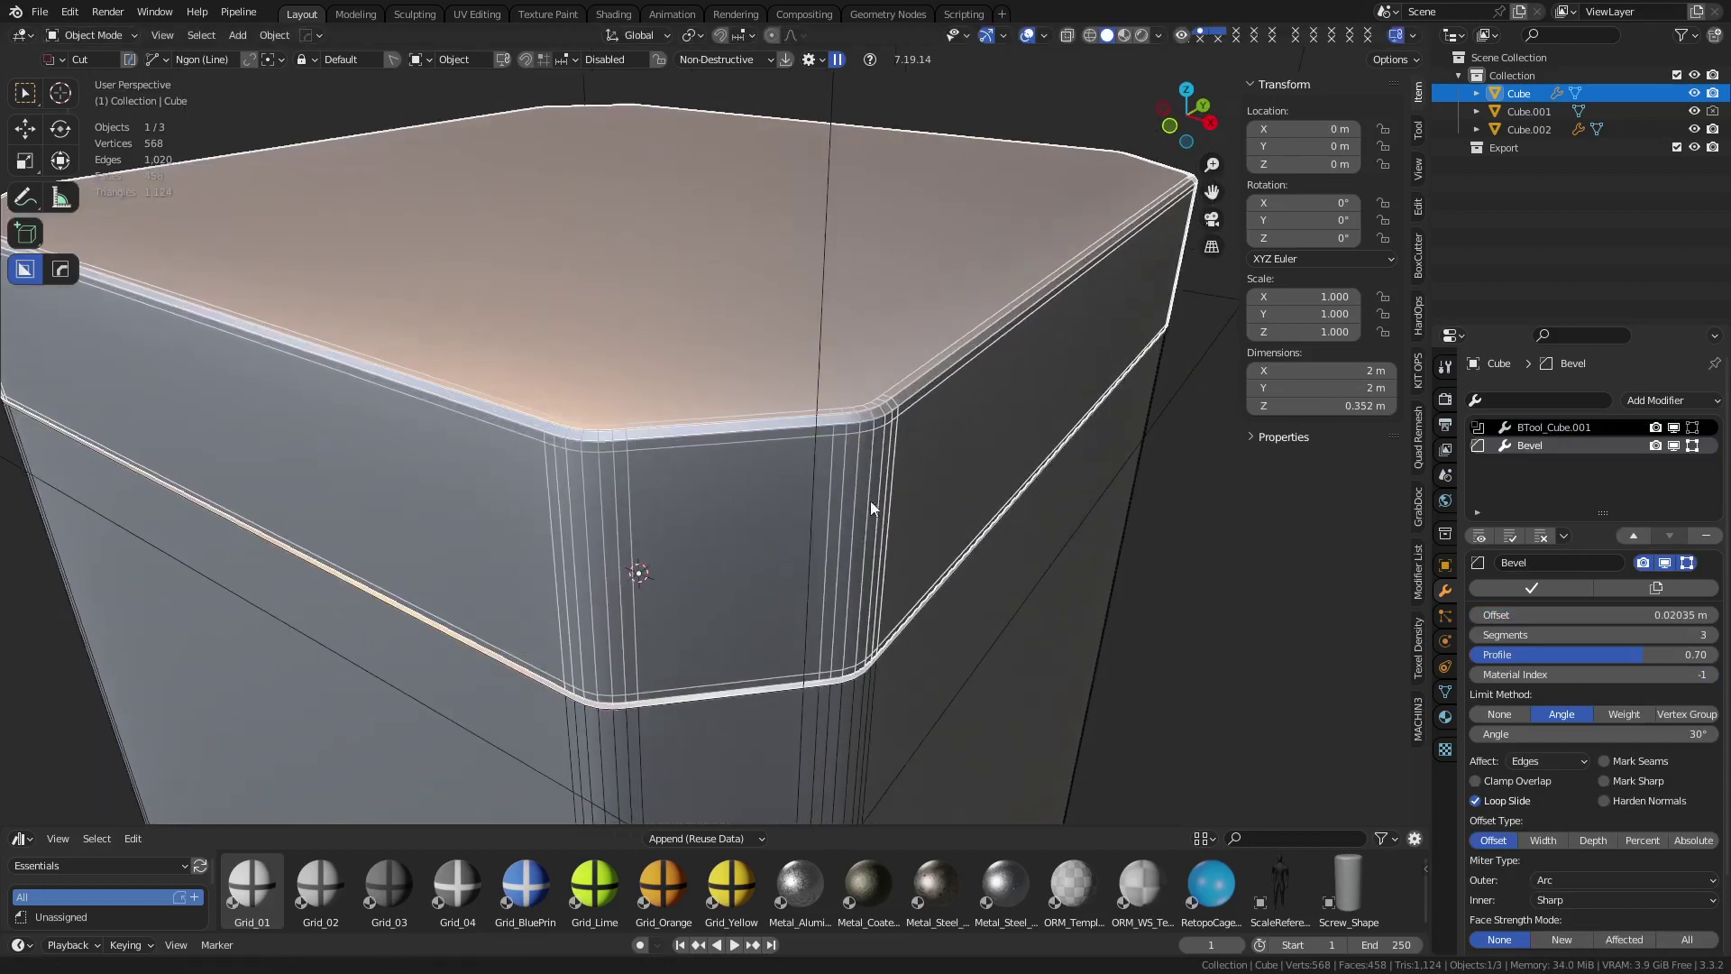
click(1713, 634)
click(1713, 635)
click(1712, 635)
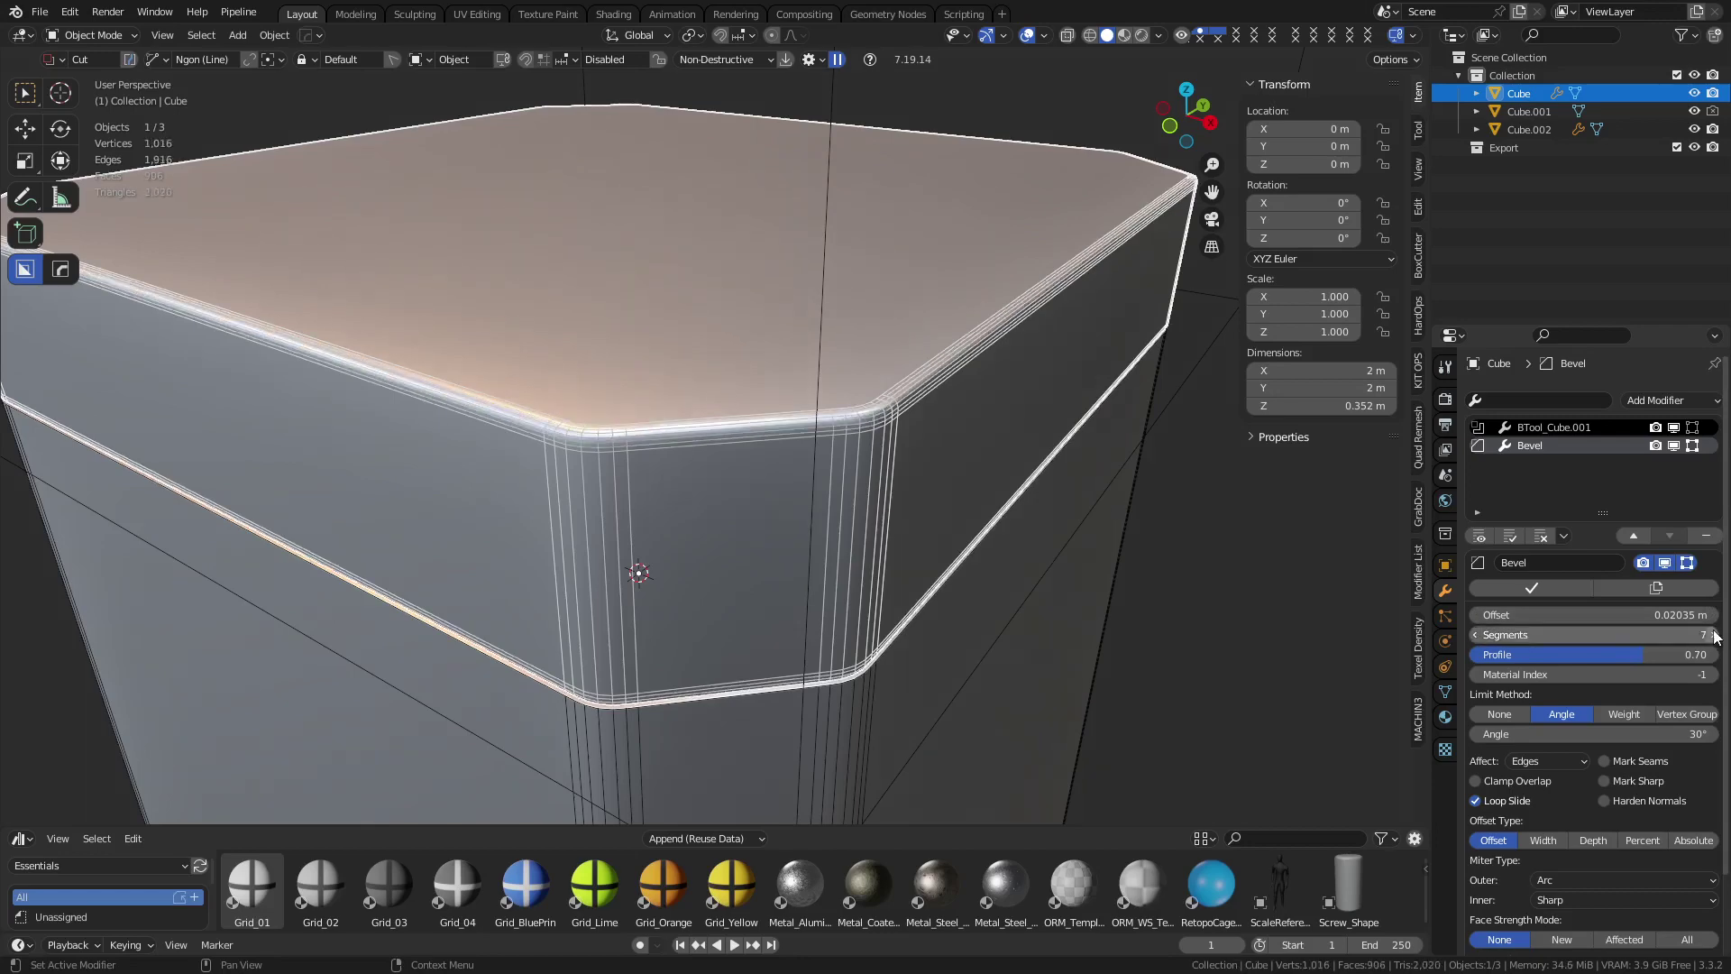
click(1712, 634)
click(1713, 634)
Add a HardOps Bevel to the crate body with an offset of about 0.011 m
shift+middle_drag(879, 721, 829, 561)
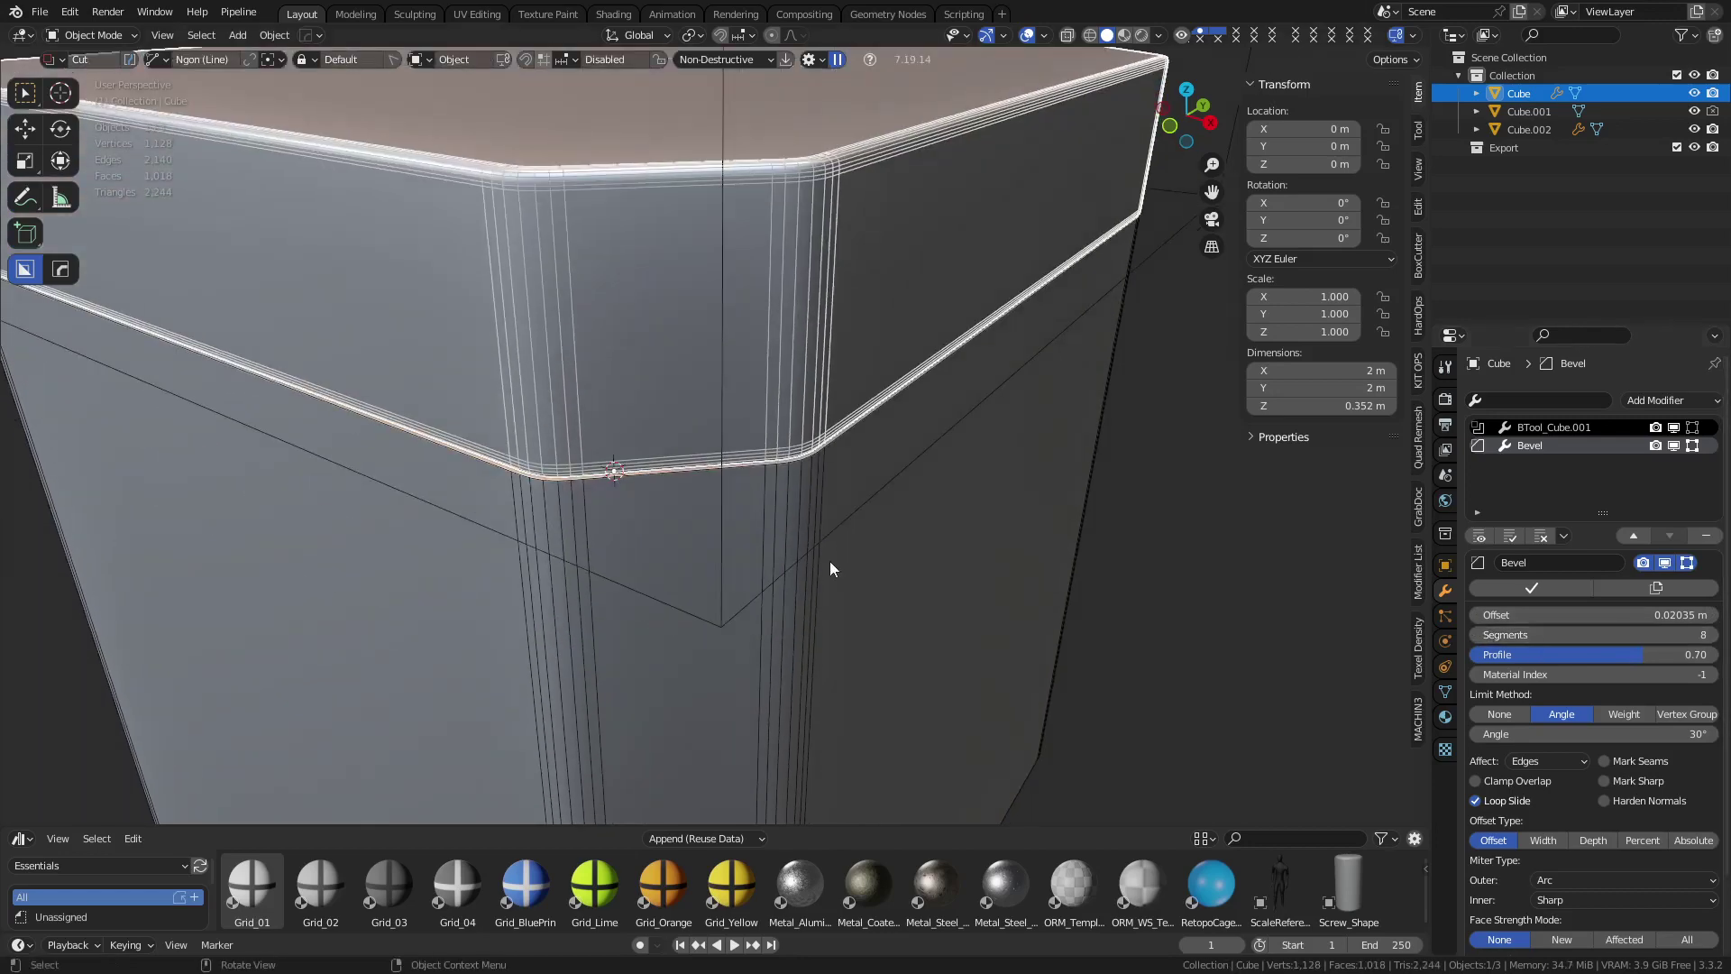
click(802, 544)
key(q)
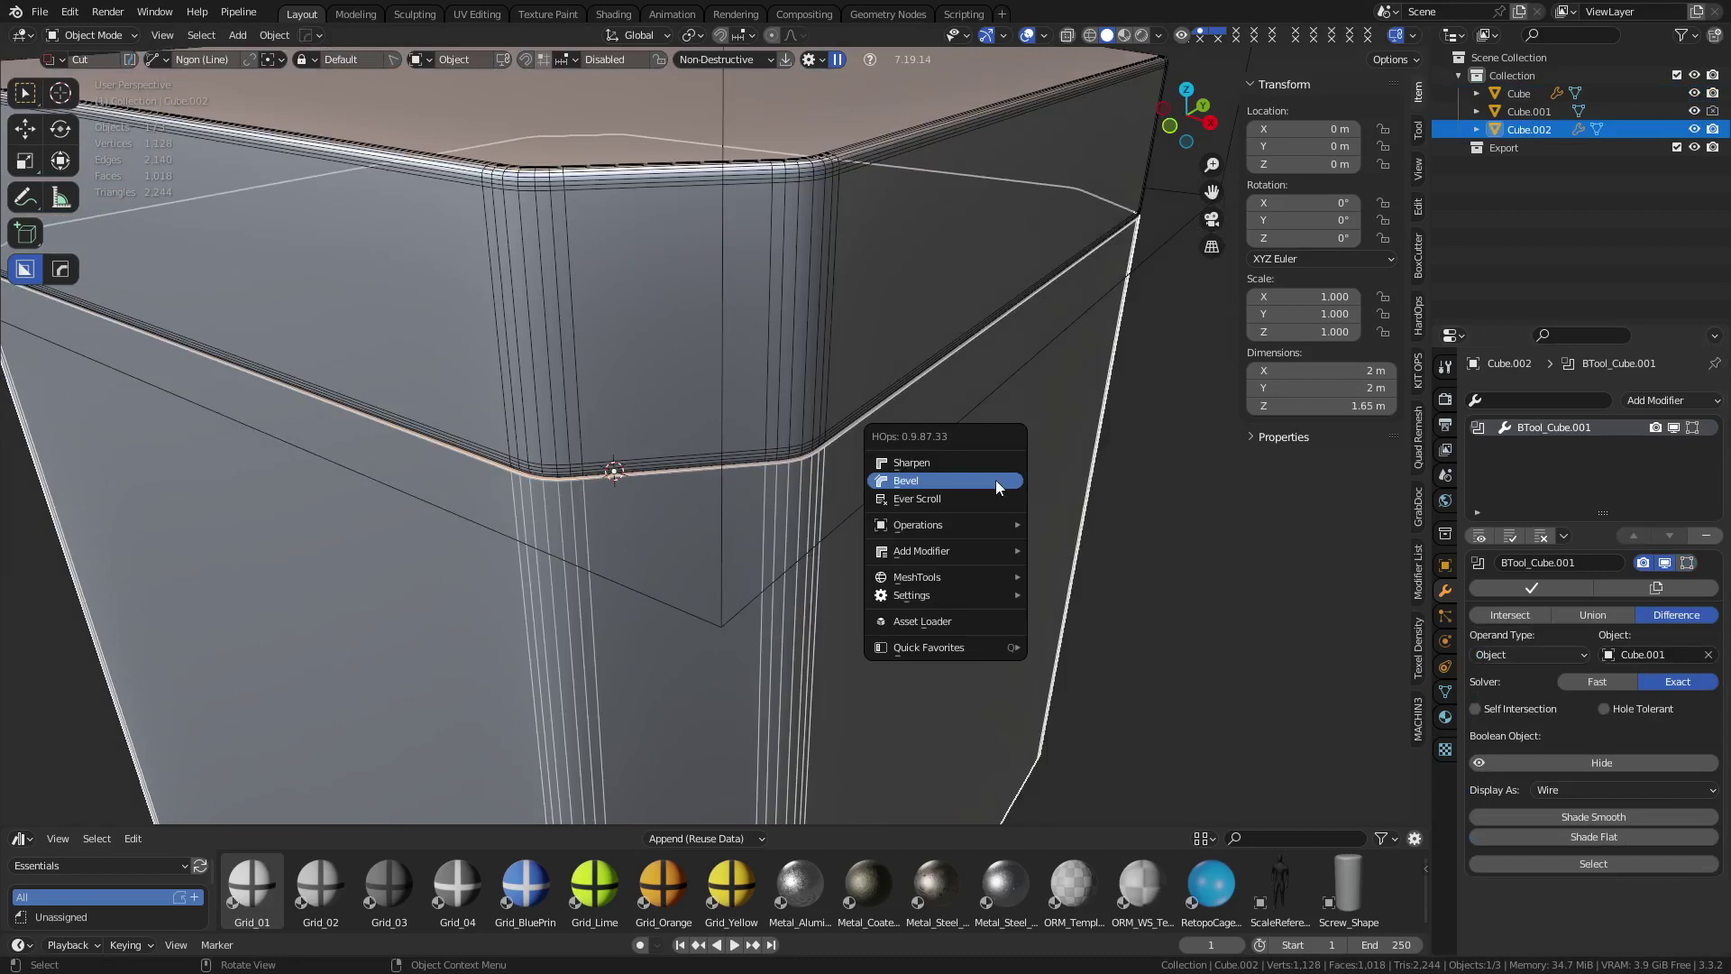
click(995, 479)
click(996, 489)
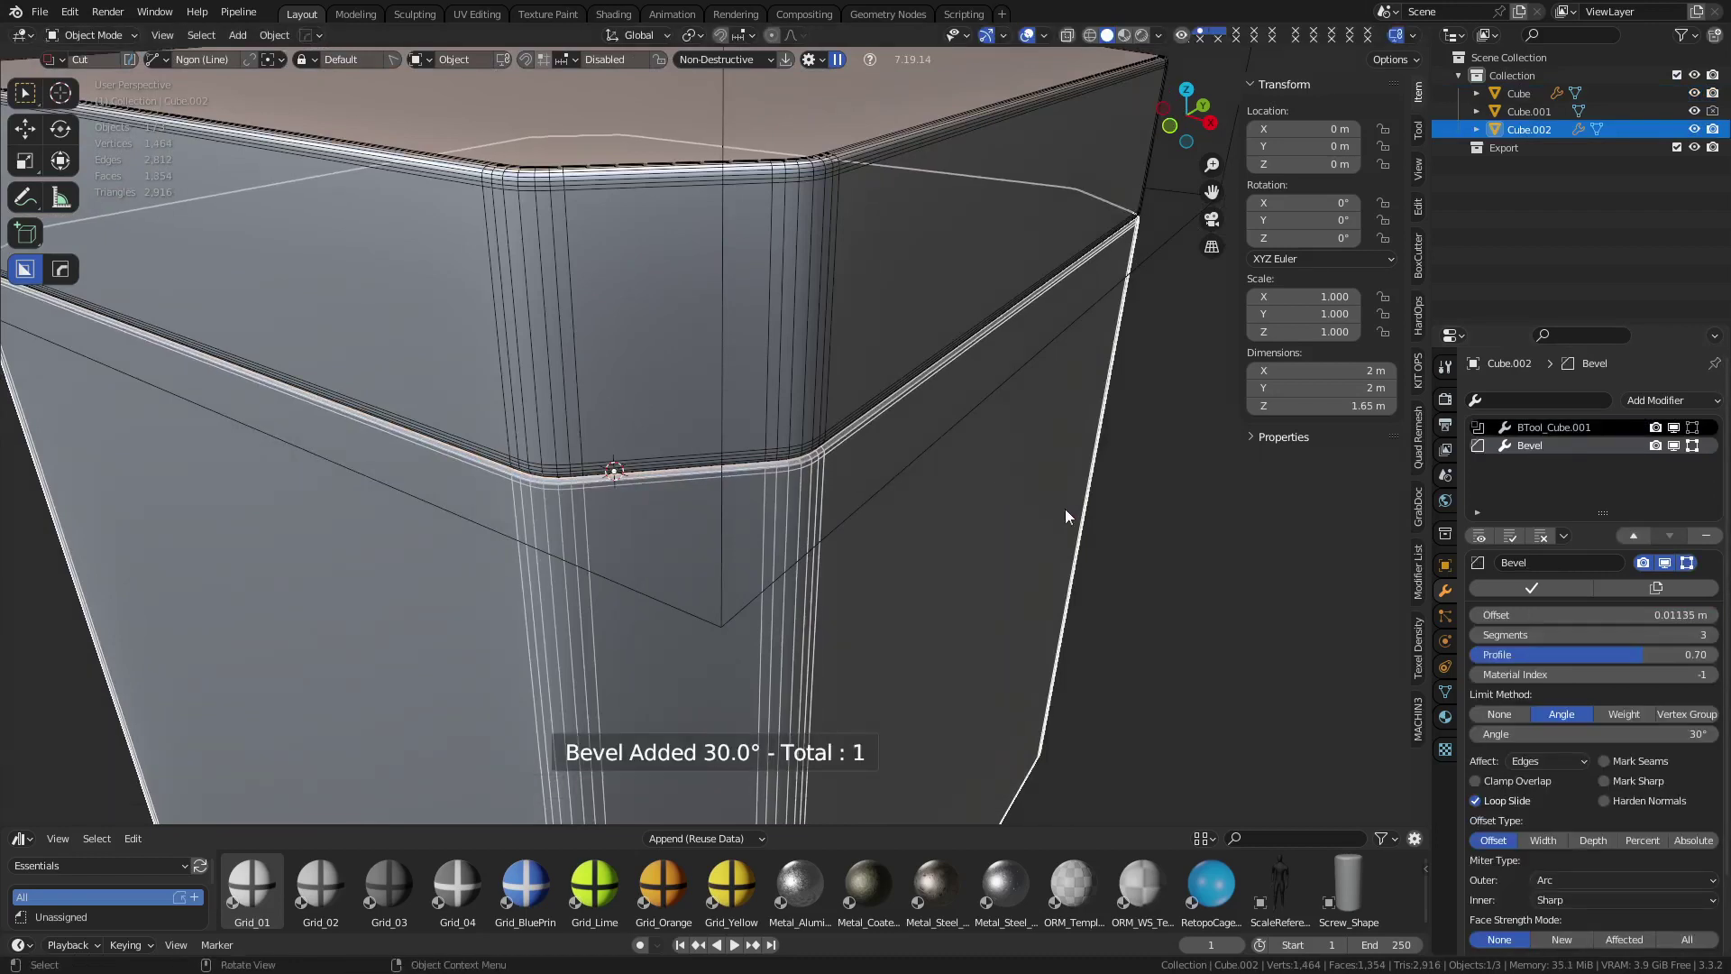
Raise the segment count of the body's Bevel modifier to 8
click(1713, 635)
click(1713, 635)
click(1713, 634)
click(1713, 635)
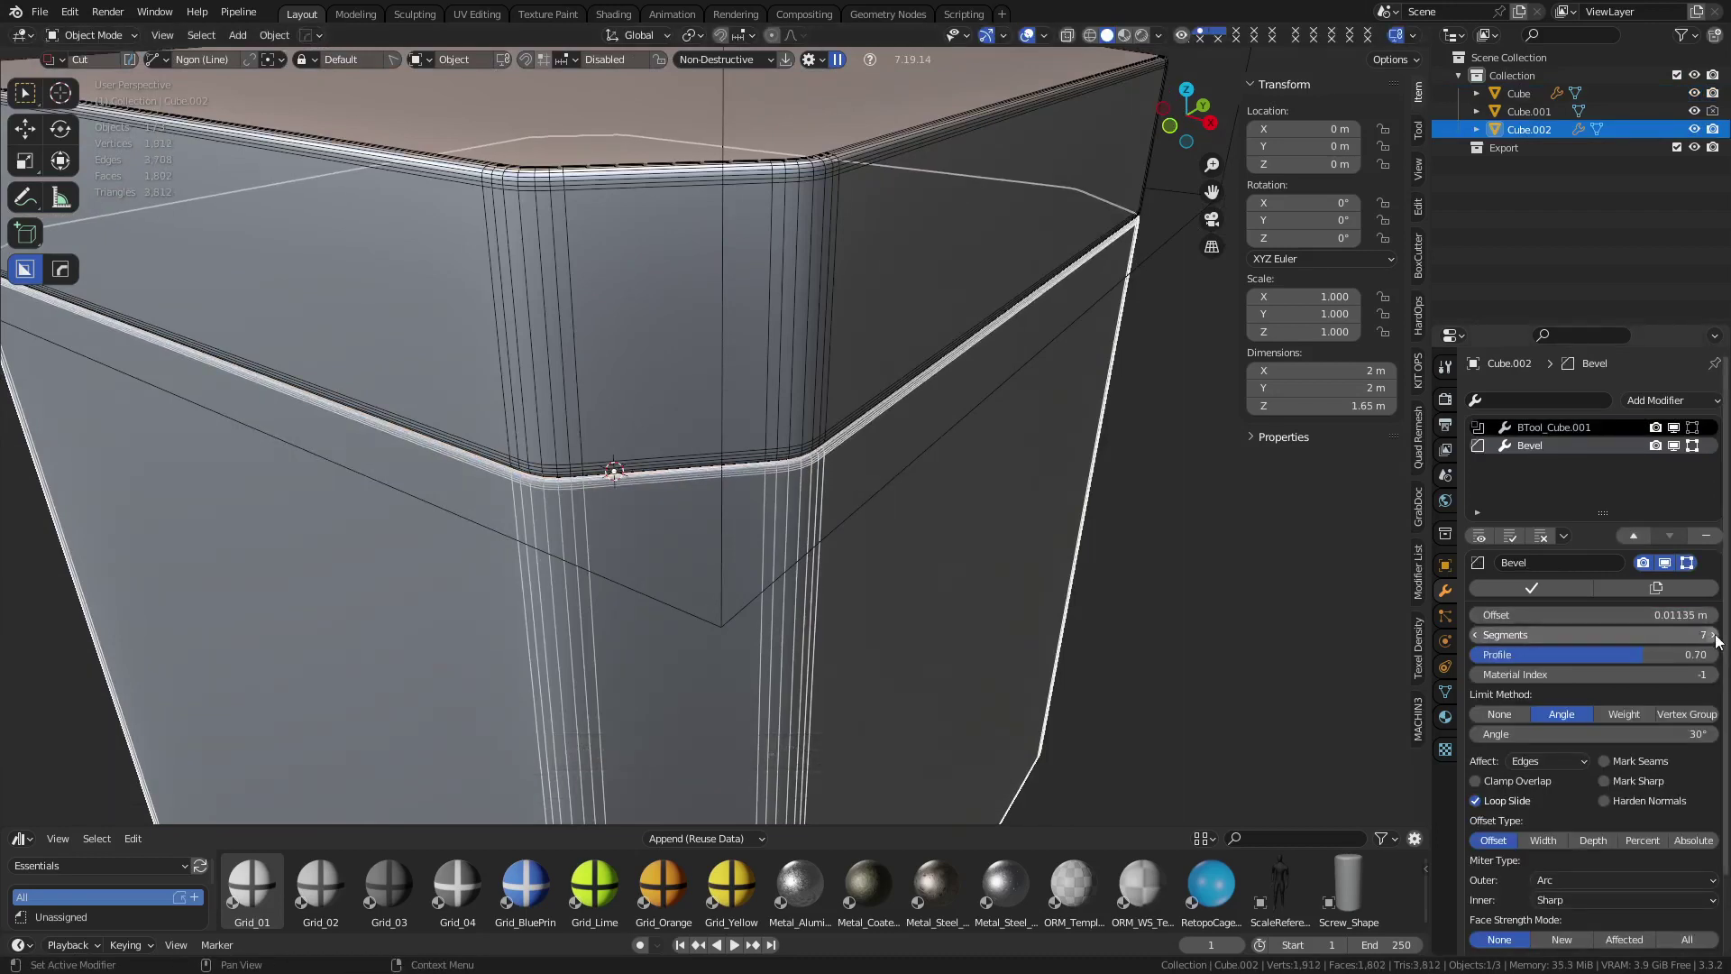
click(1713, 635)
click(1196, 586)
middle_drag(1194, 577, 798, 427)
click(770, 445)
scroll(770, 445, down, 5)
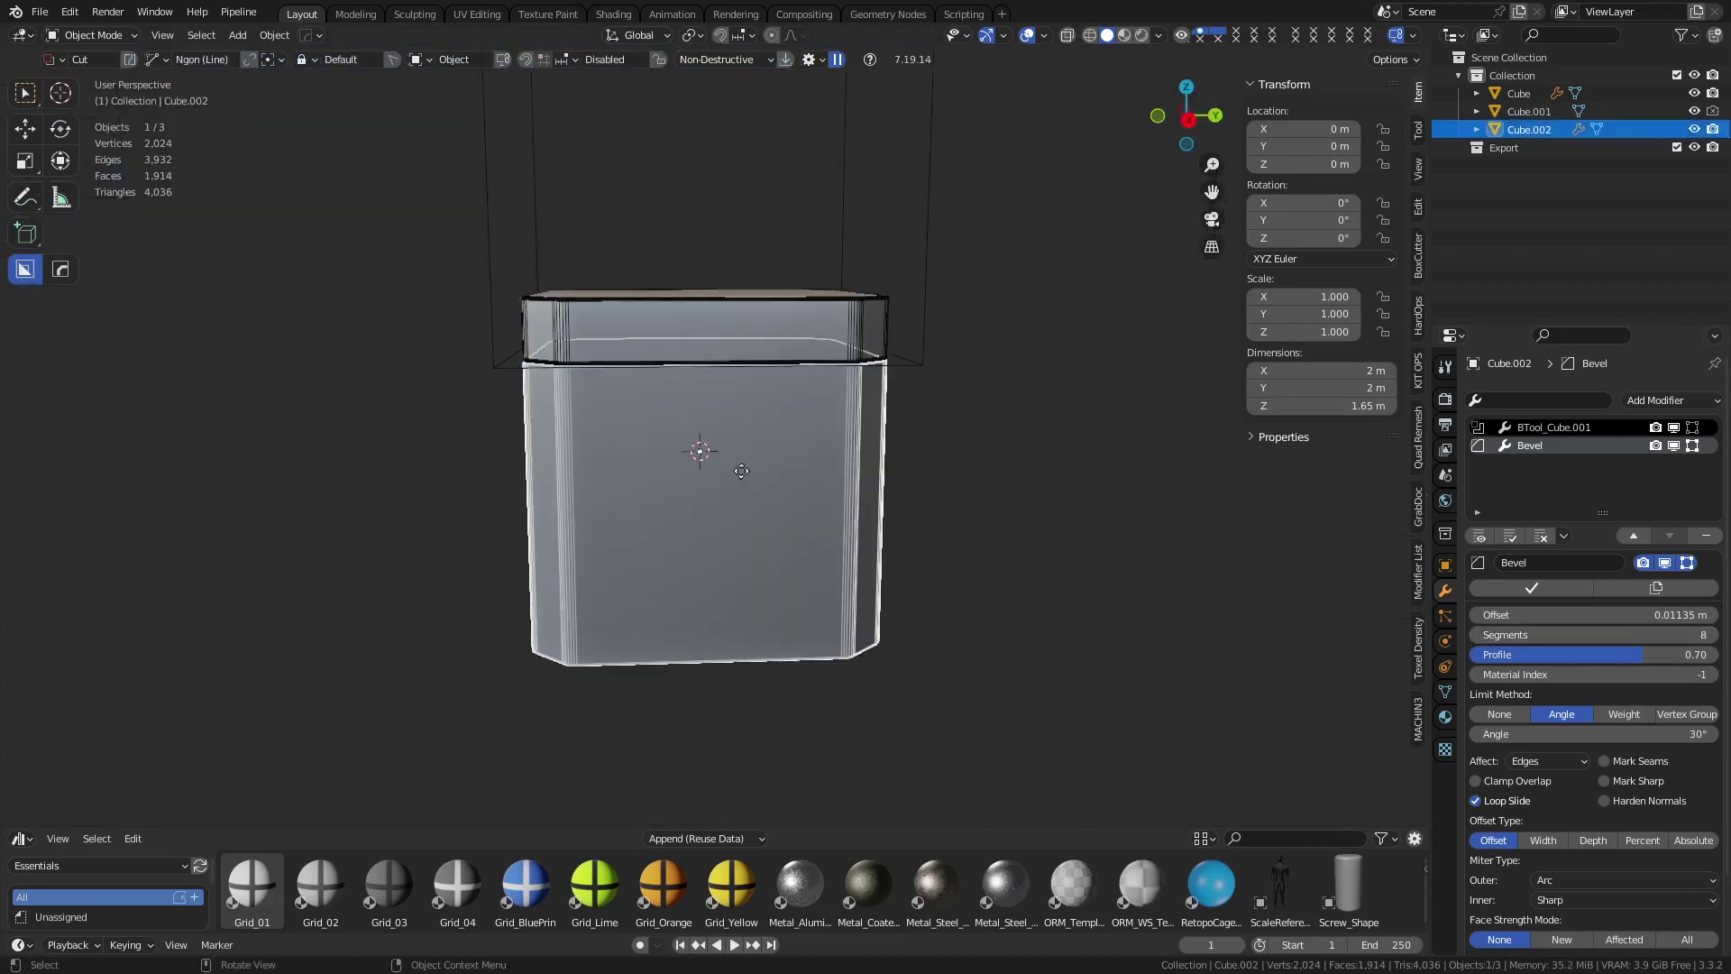
key(g)
right_click(715, 586)
click(571, 333)
key(g)
key(Escape)
key(g)
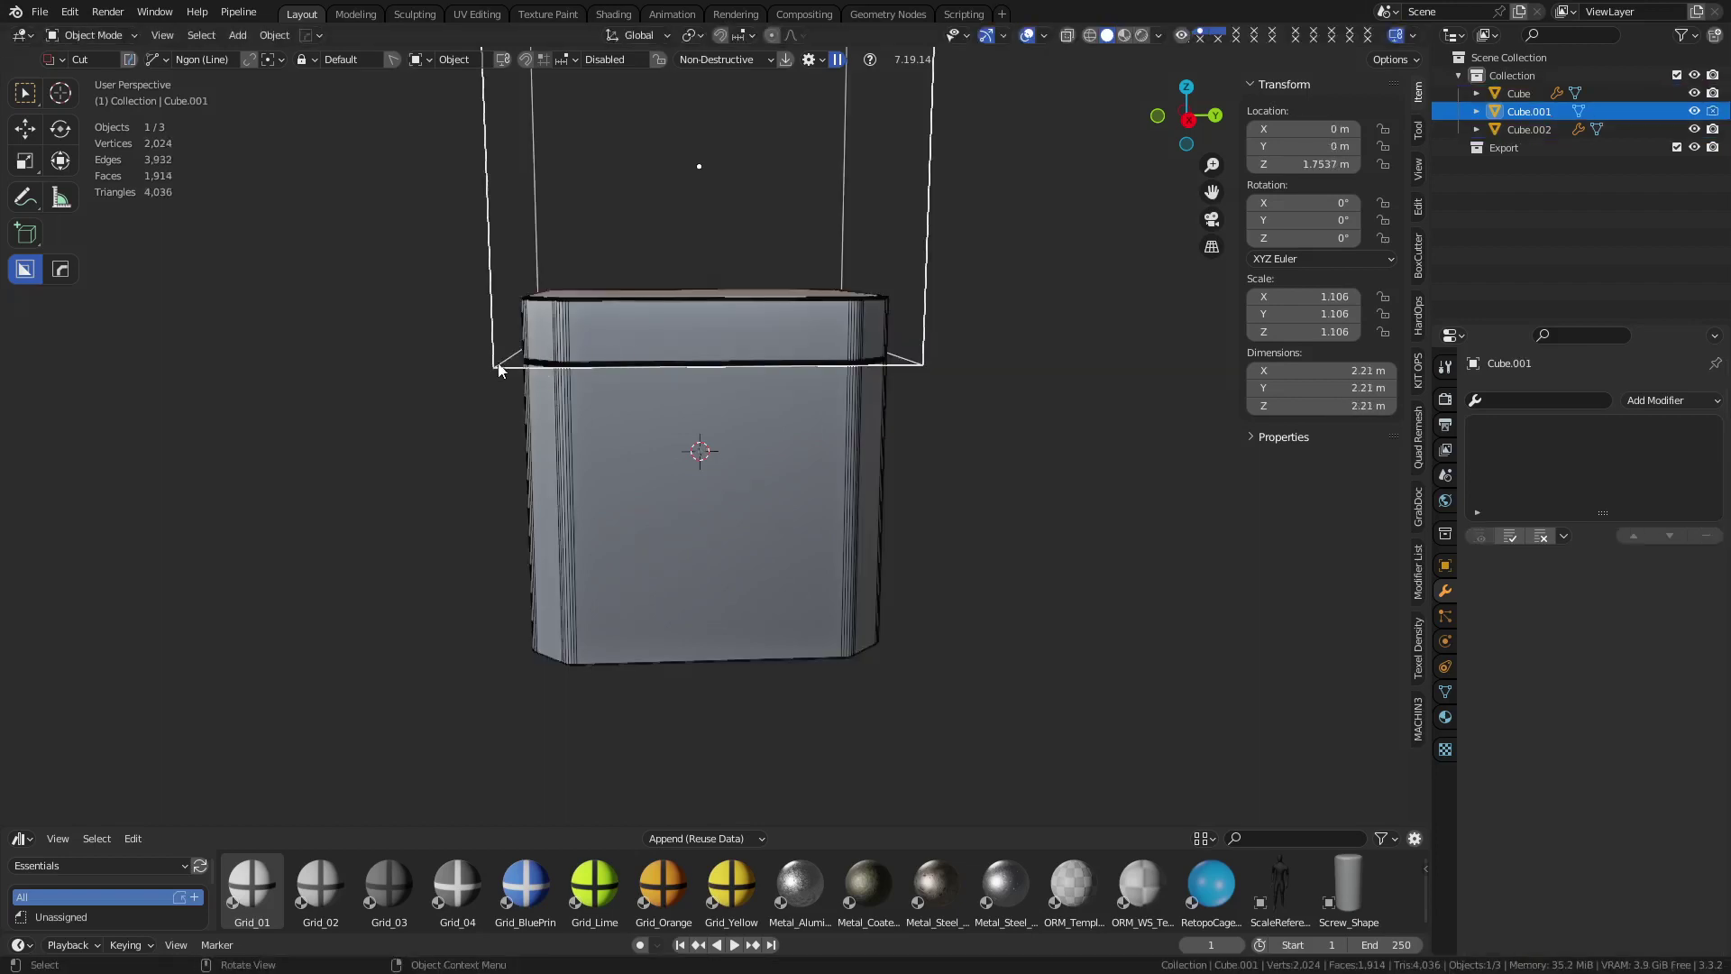
key(Escape)
key(g)
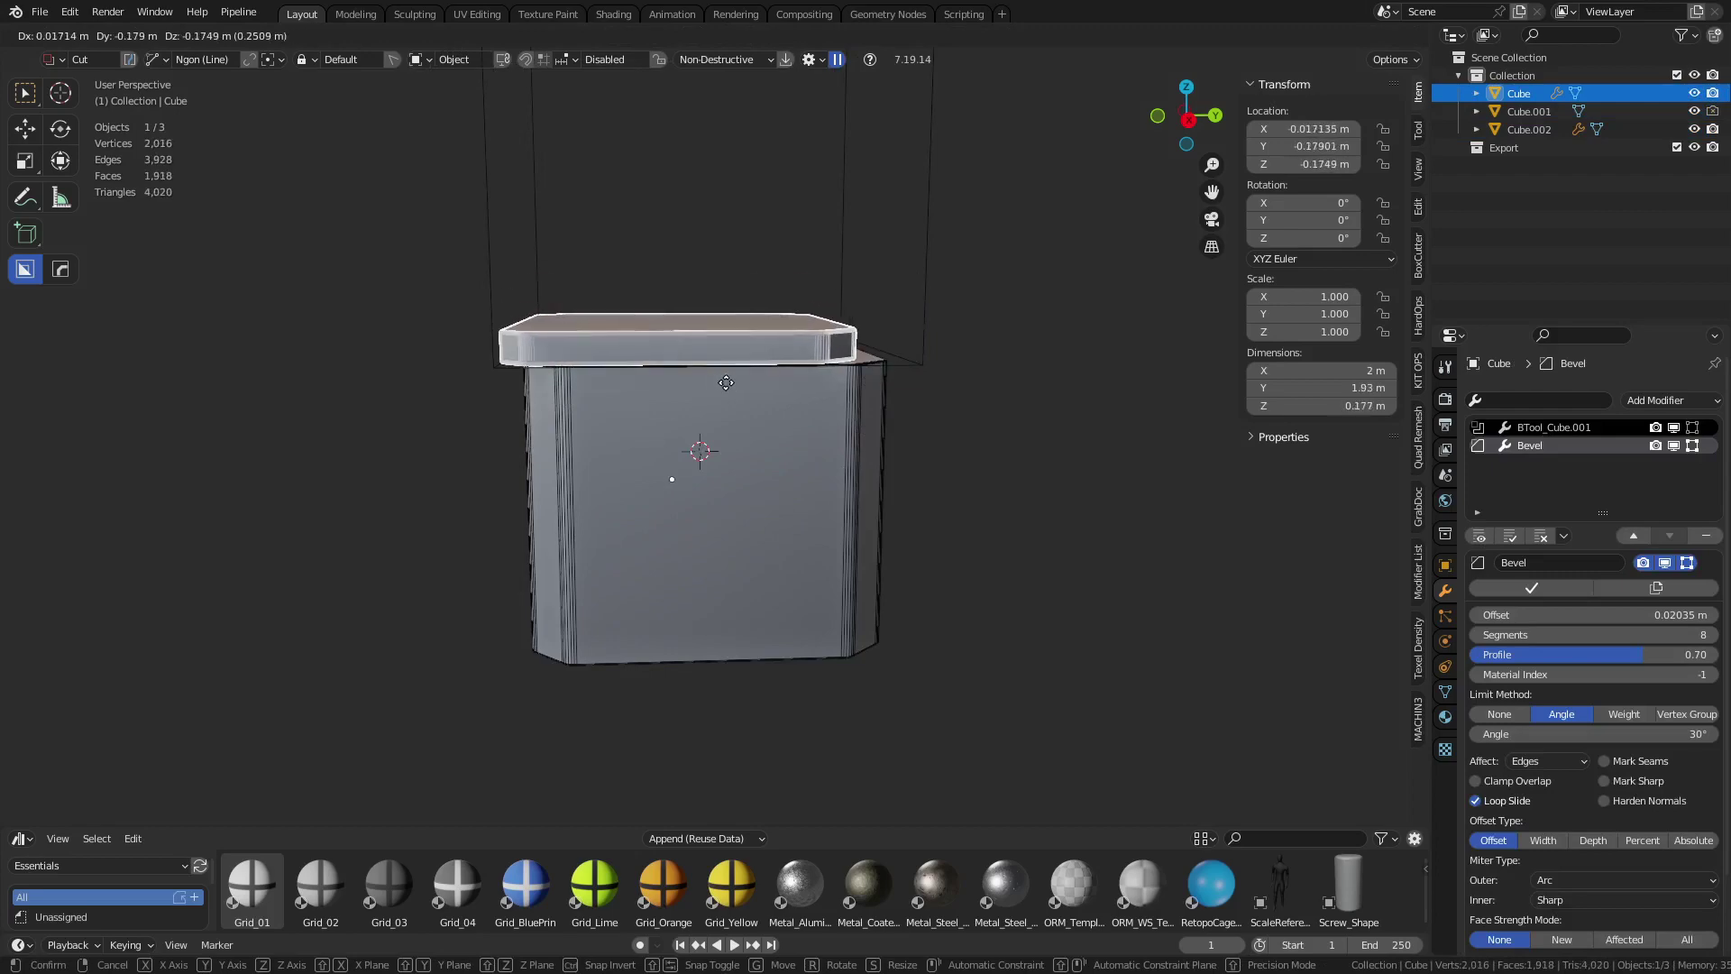
key(Escape)
Try to parent the wireframe cutter cube to the lid
click(905, 350)
mouse_move(950, 353)
middle_down()
mouse_move(885, 451)
mouse_move(922, 346)
middle_up()
shift+click(907, 312)
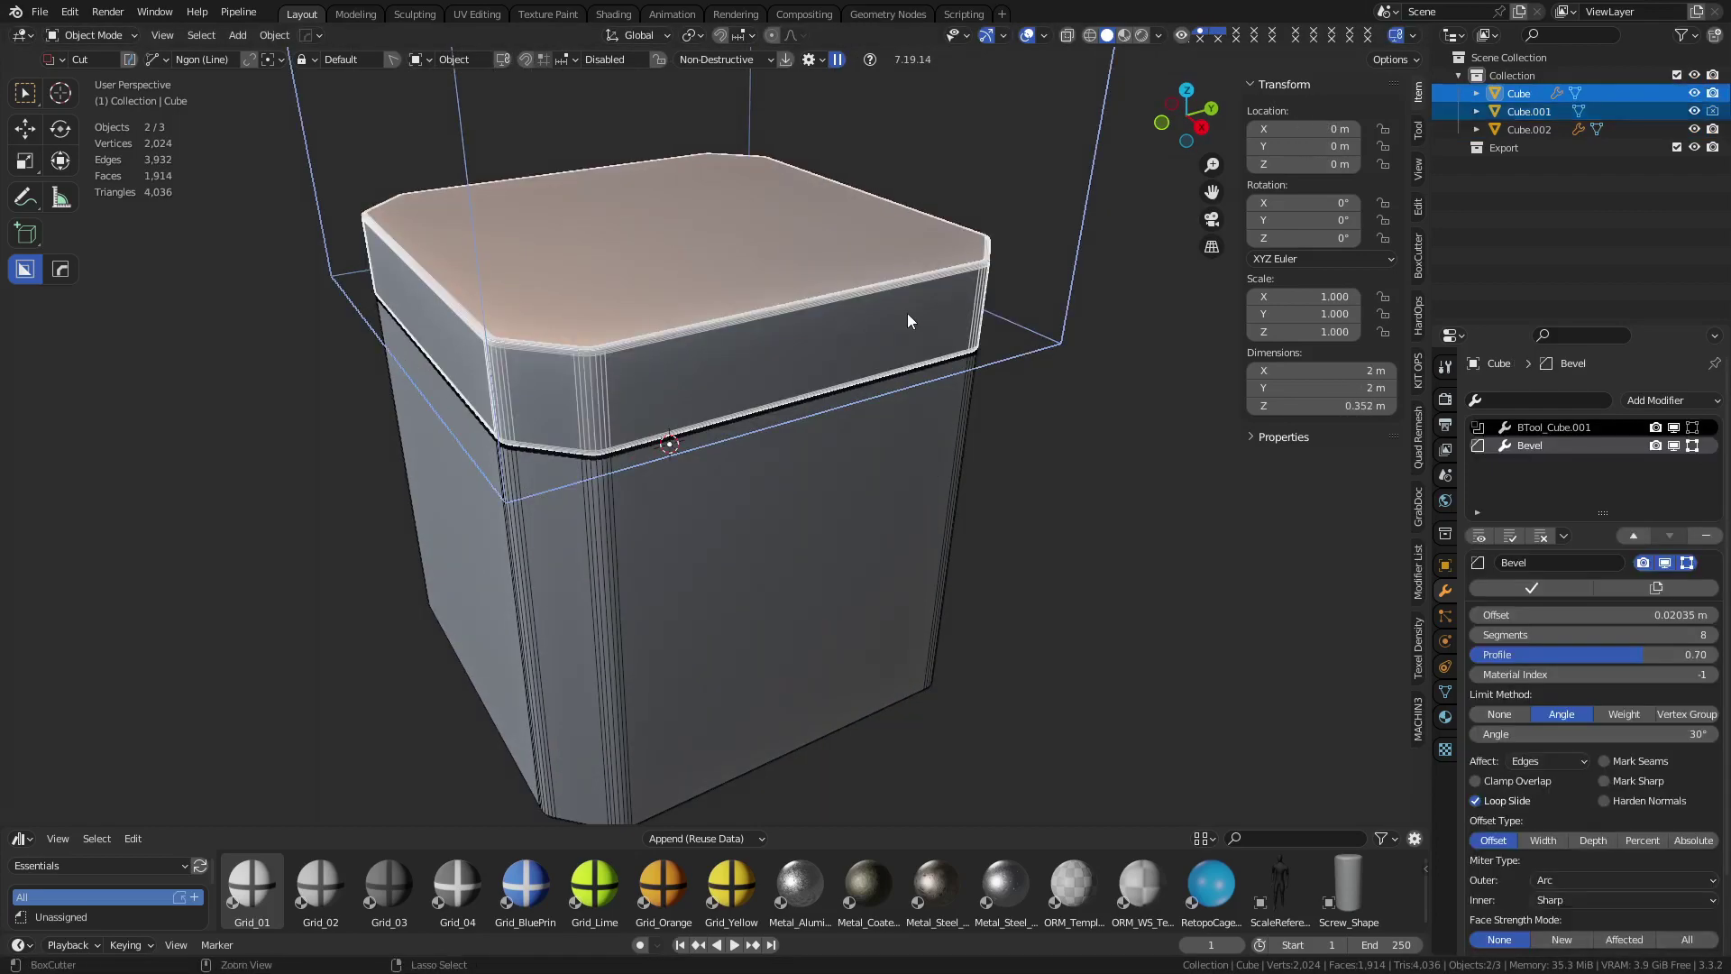
key(ctrl+p)
click(907, 317)
click(939, 483)
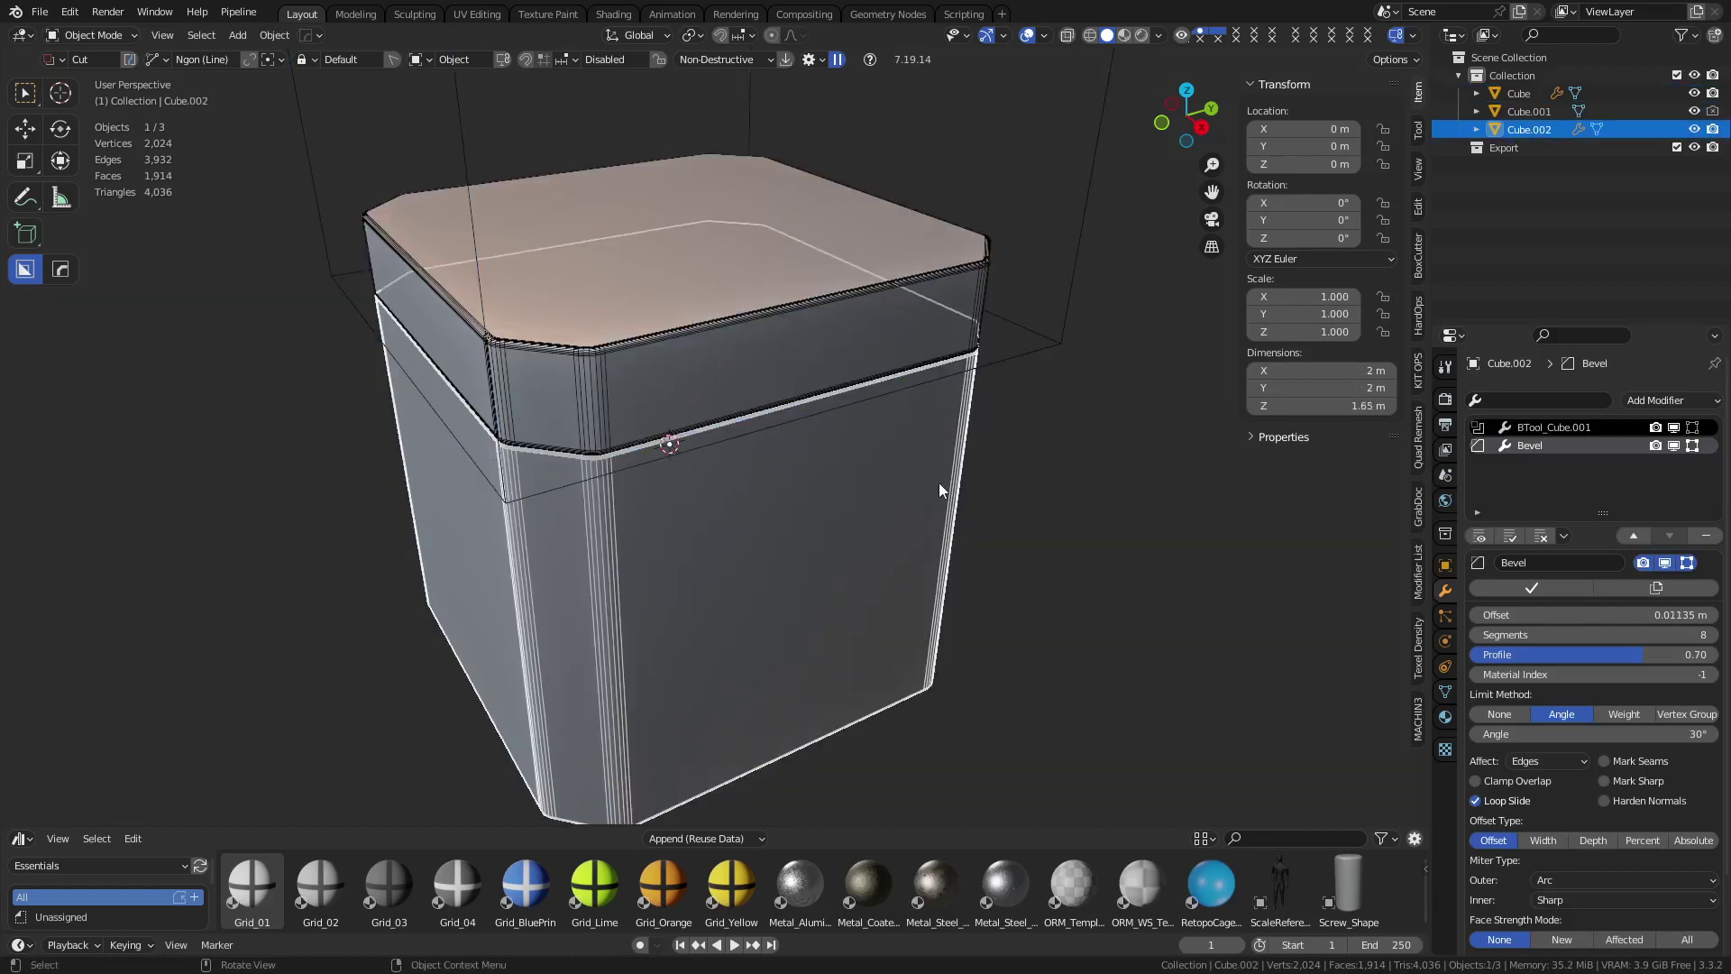
click(1008, 501)
scroll(1007, 501, down, 3)
key(shift+a)
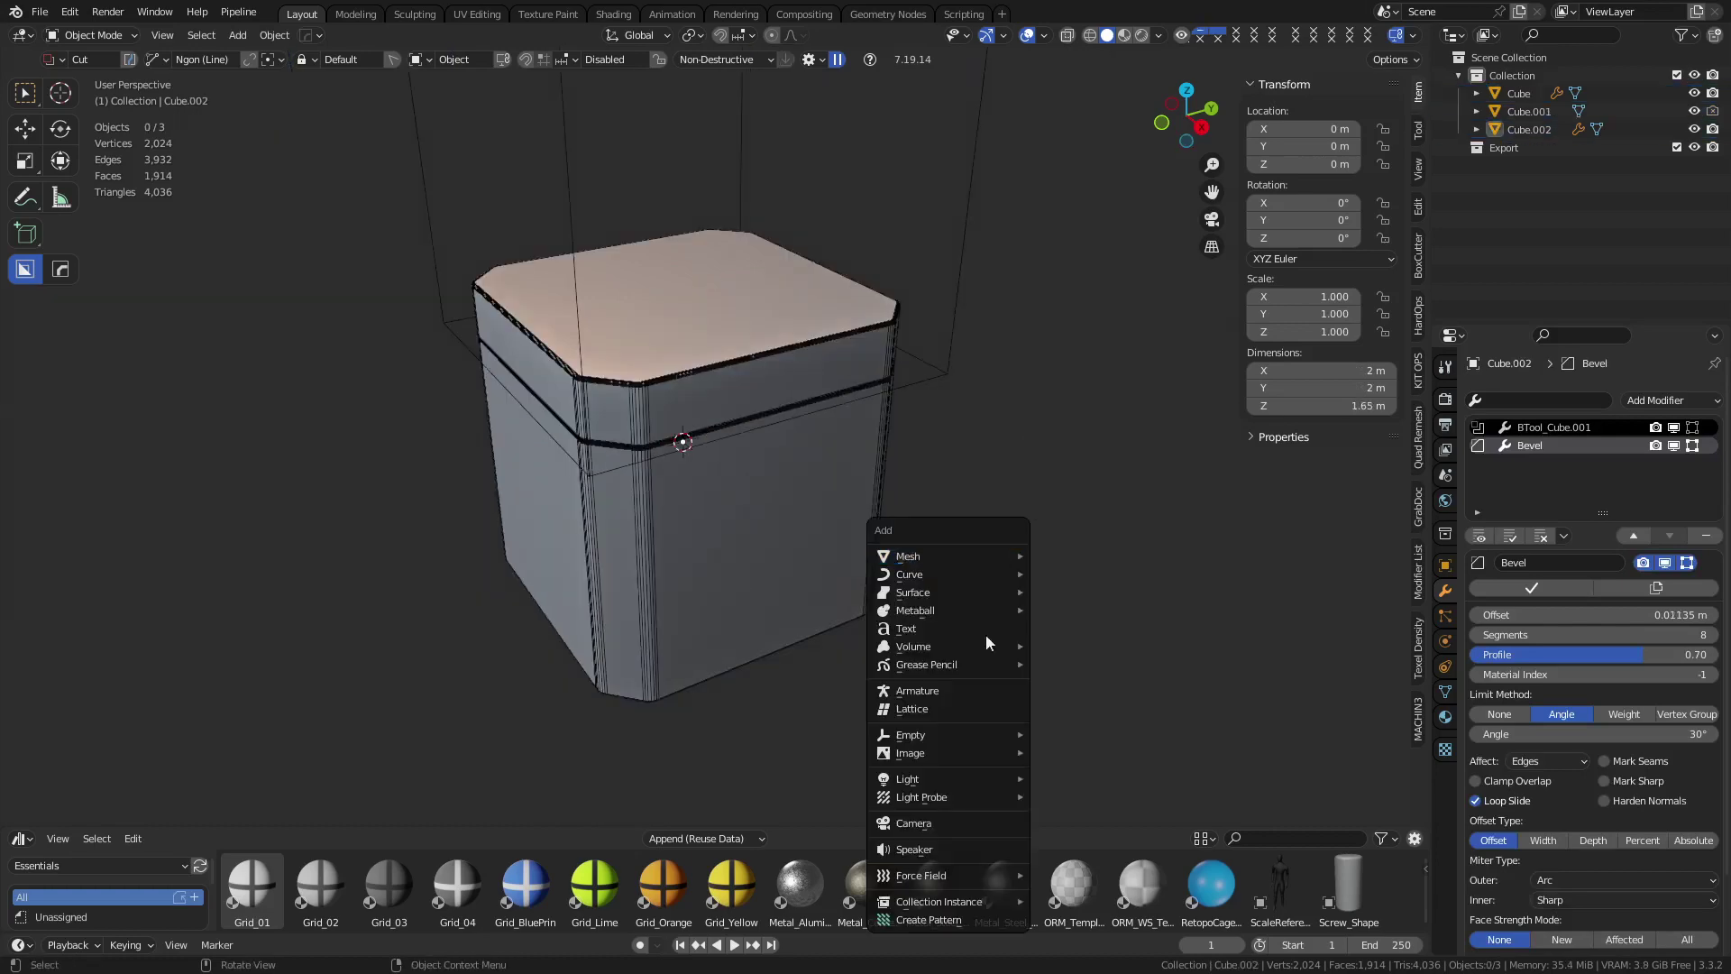
mouse_move(958, 733)
click(1081, 735)
key(g)
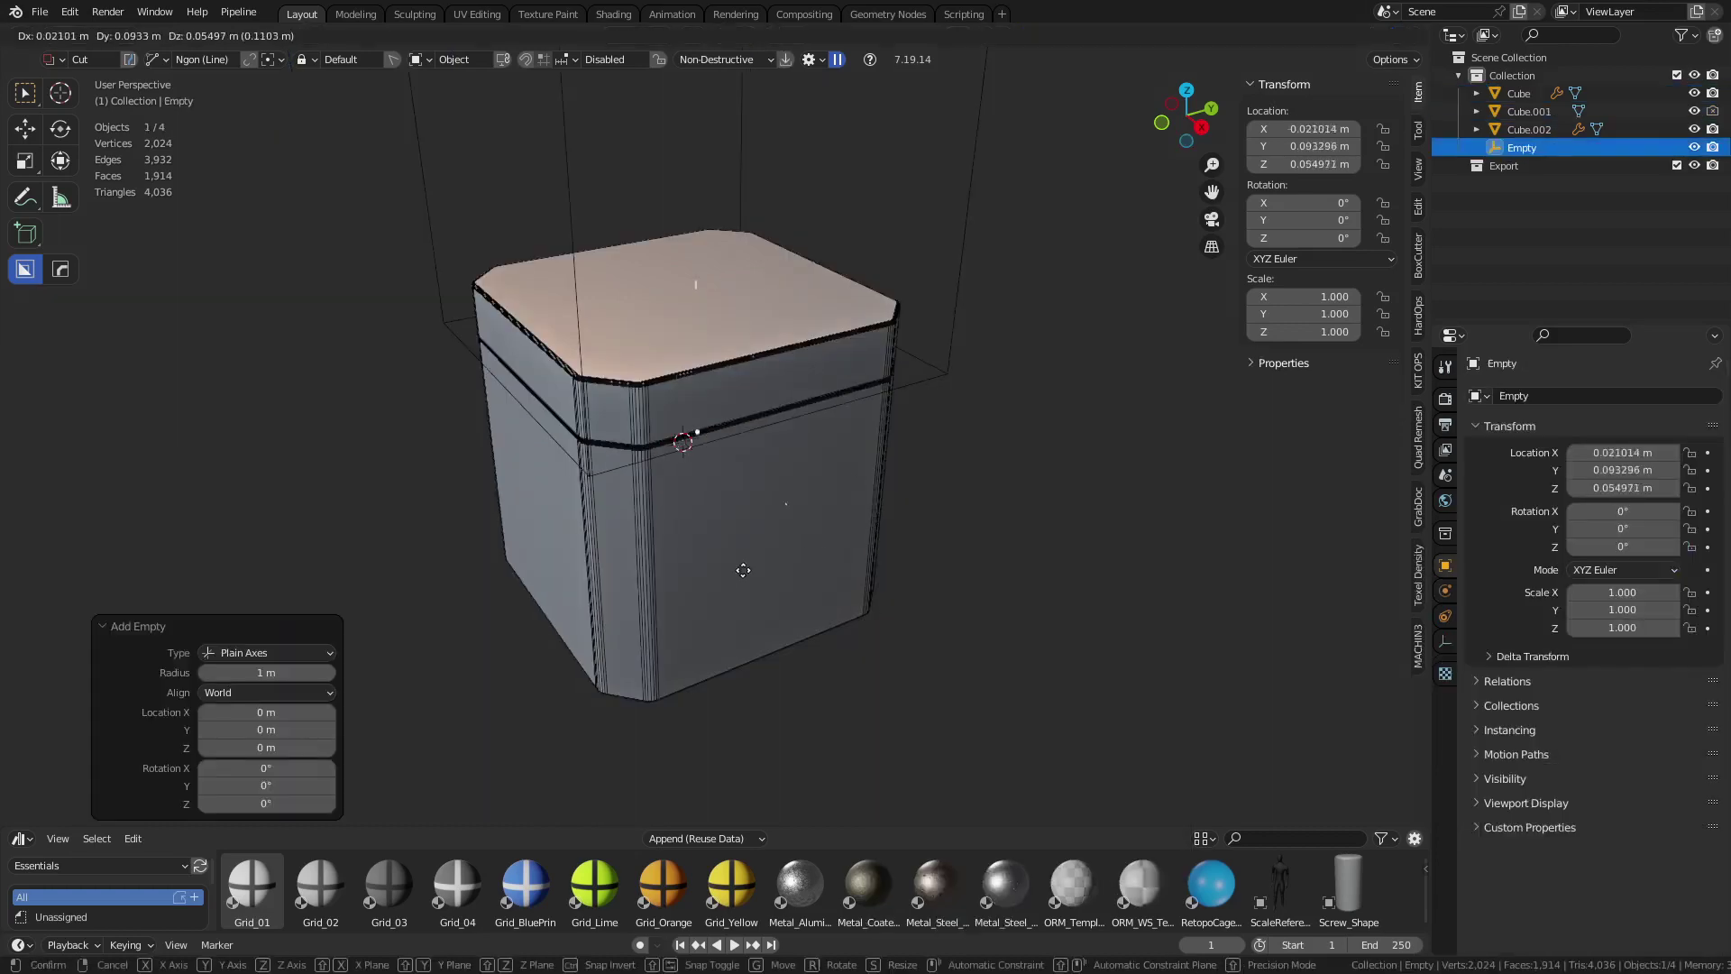
right_click(1076, 507)
key(x)
click(1047, 505)
Add a Plain Axes empty at the world origin and enlarge its radius until the axes extend beyond the crate
key(shift+a)
mouse_move(1047, 505)
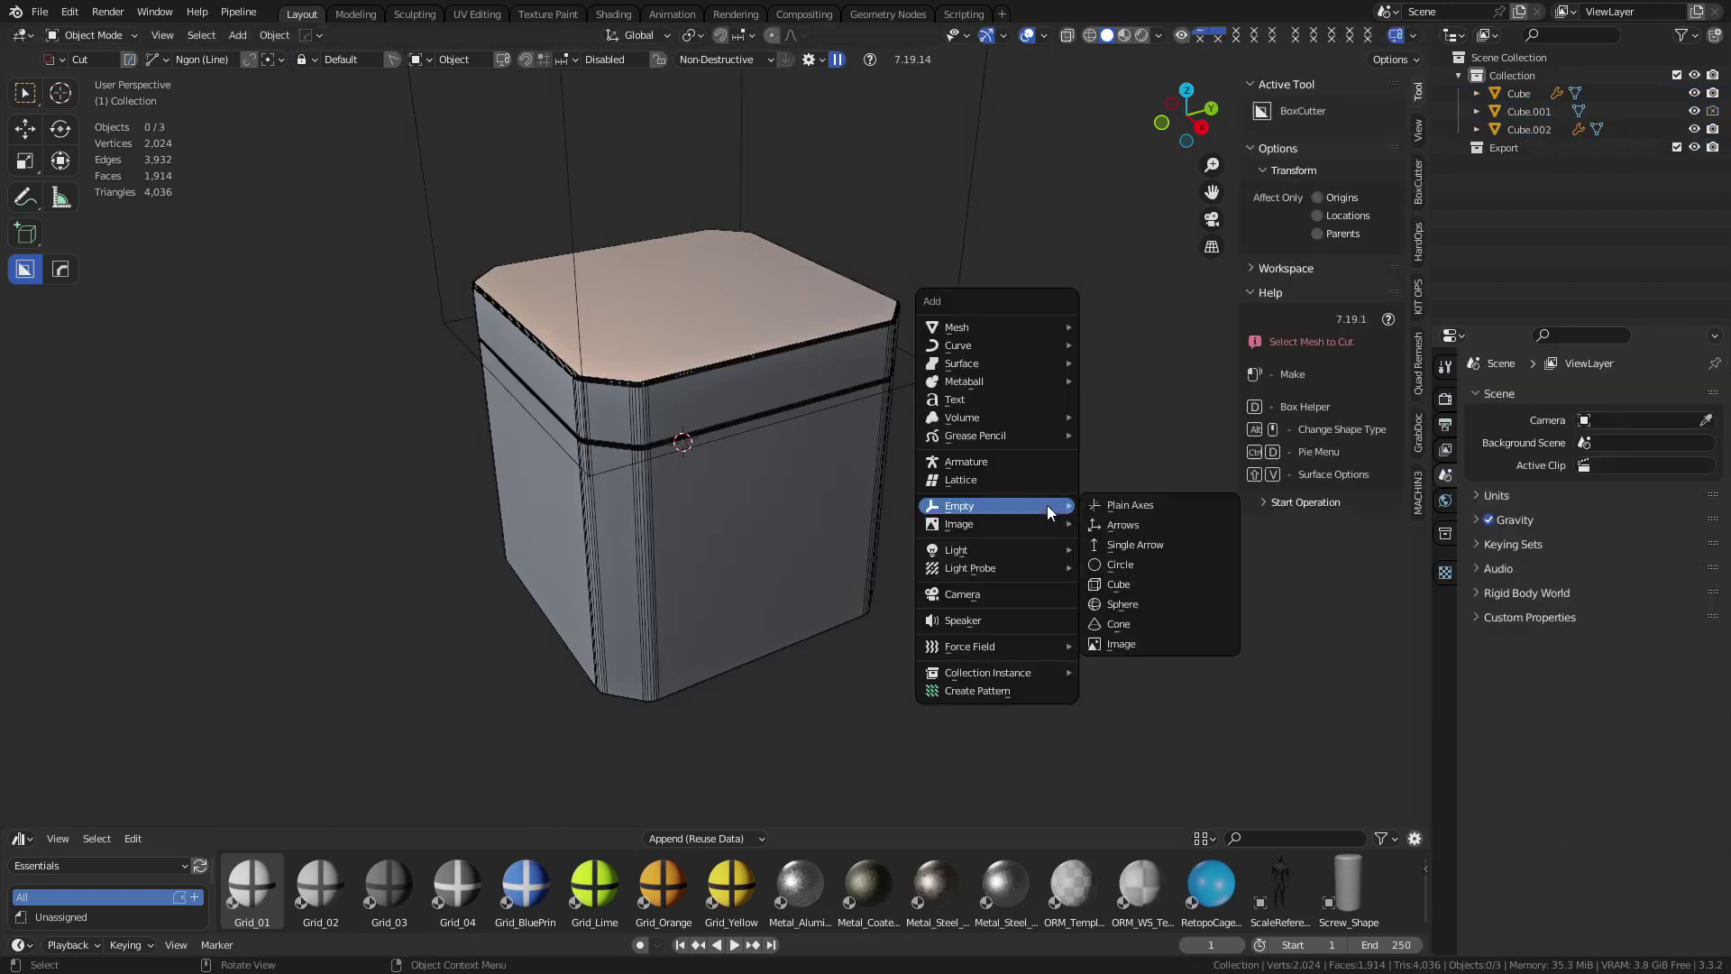
click(1129, 504)
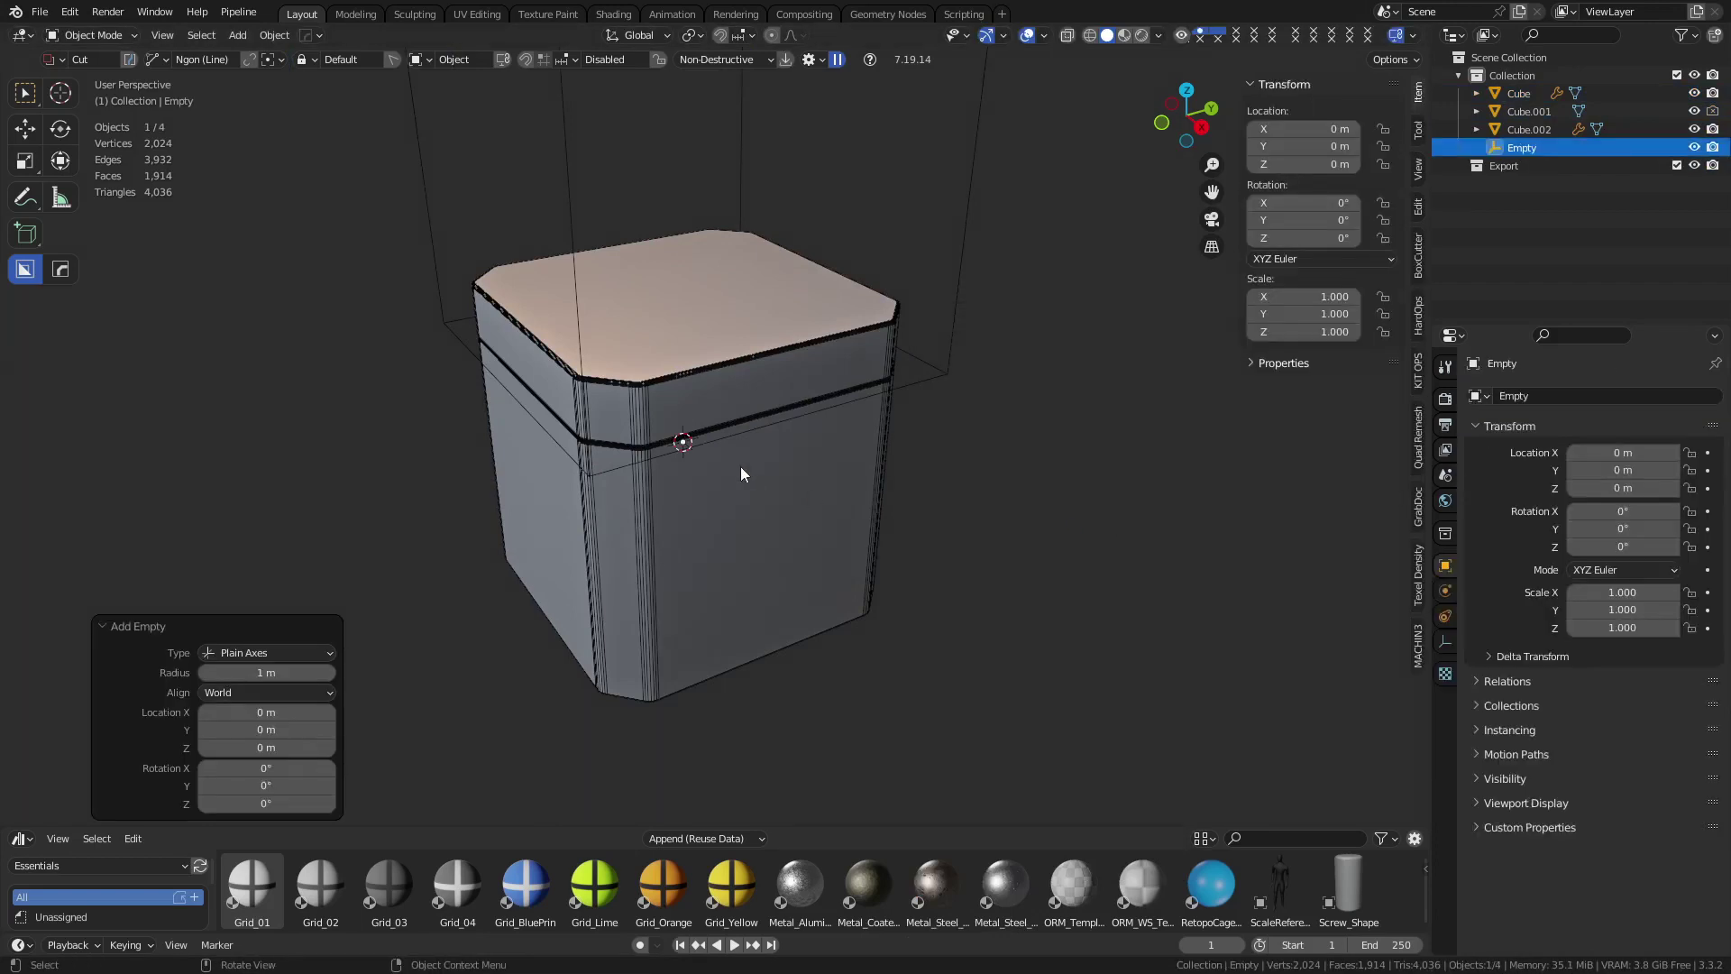
drag(255, 673, 406, 673)
click(956, 537)
click(863, 589)
key(g)
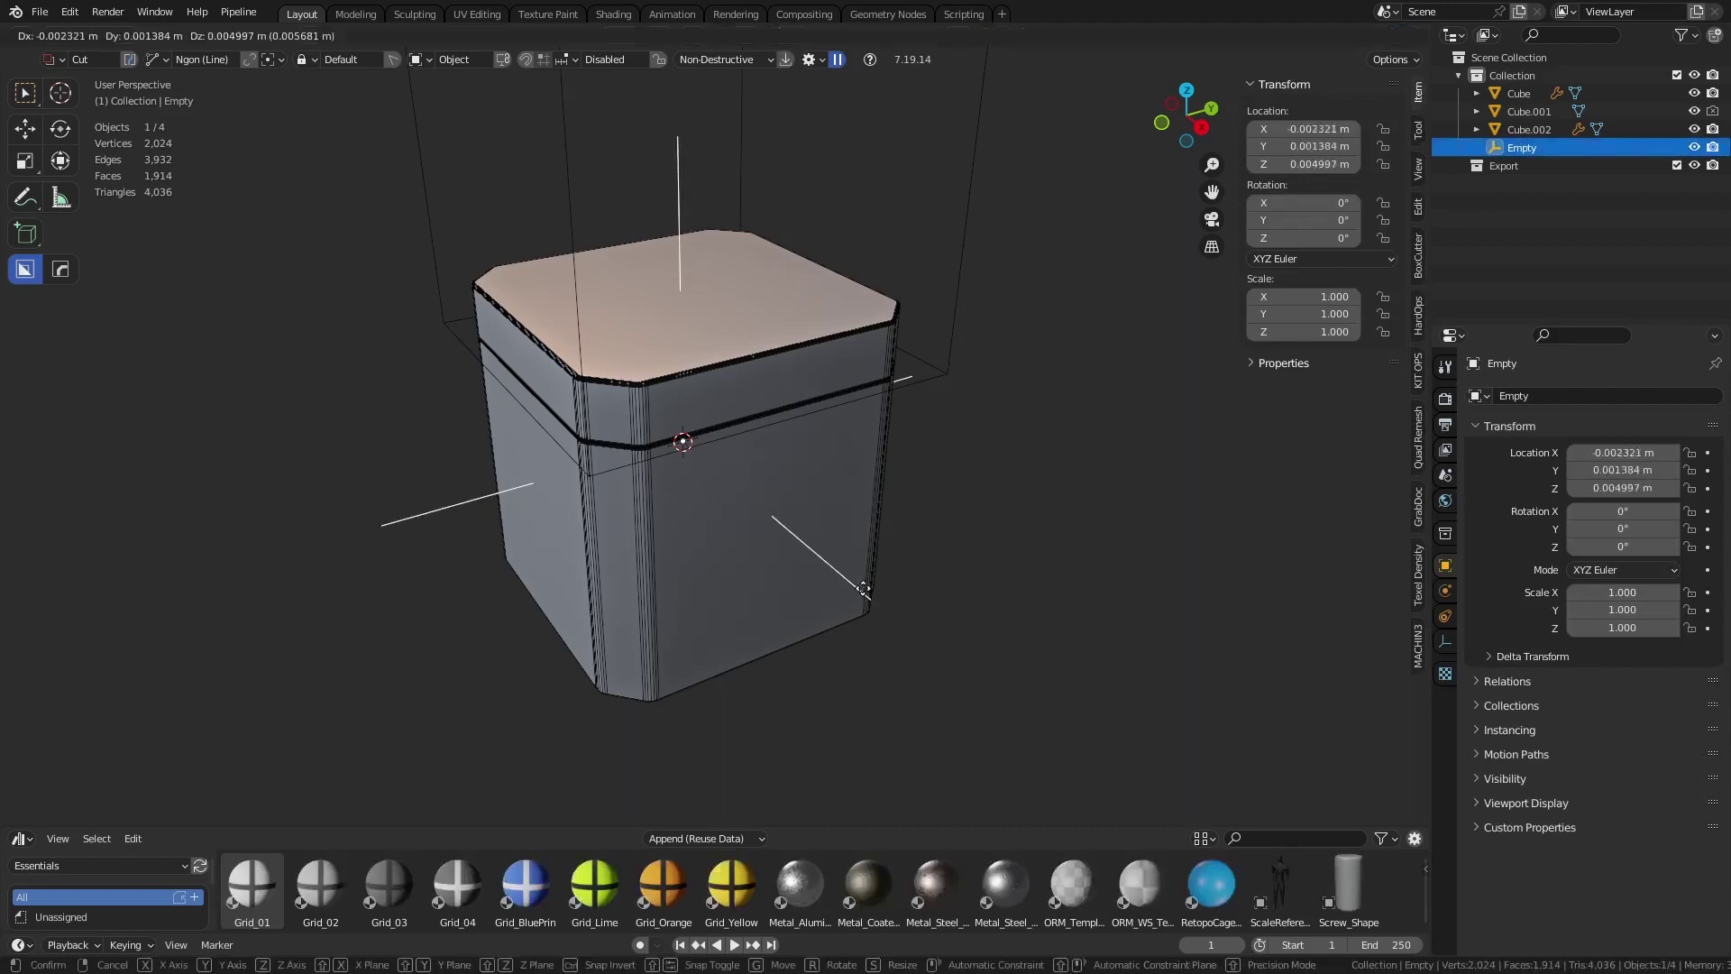
key(Escape)
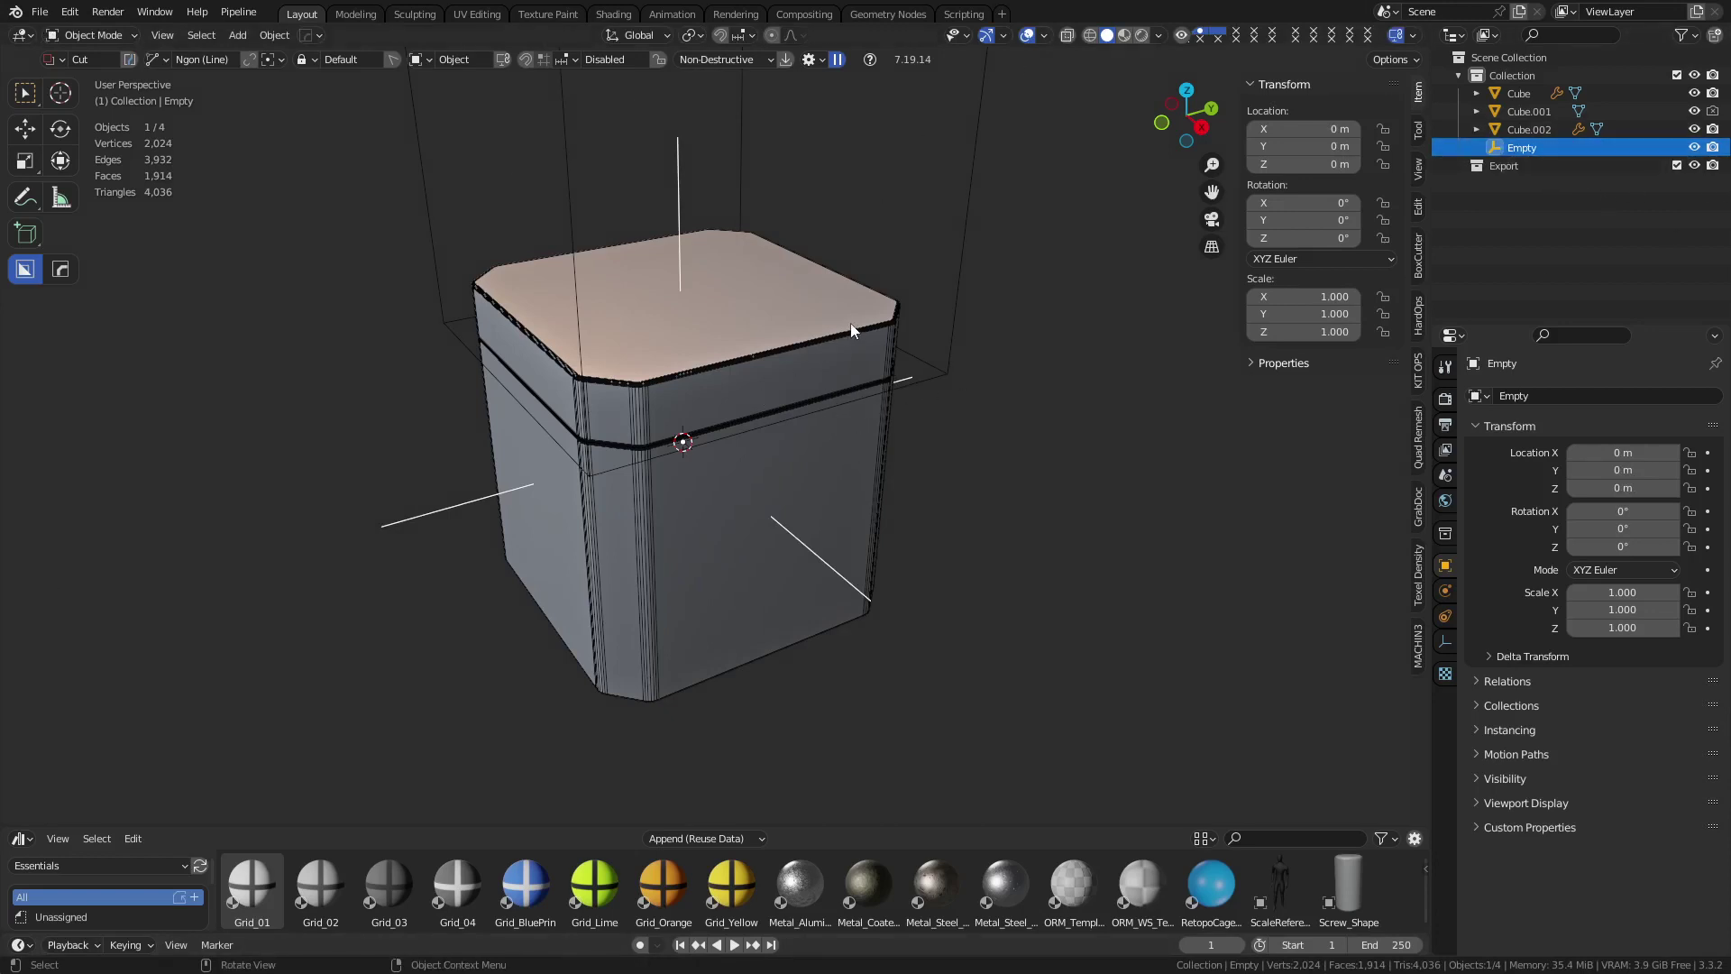
Create a new collection named Cutters in the scene and give it the red colour tag
click(955, 287)
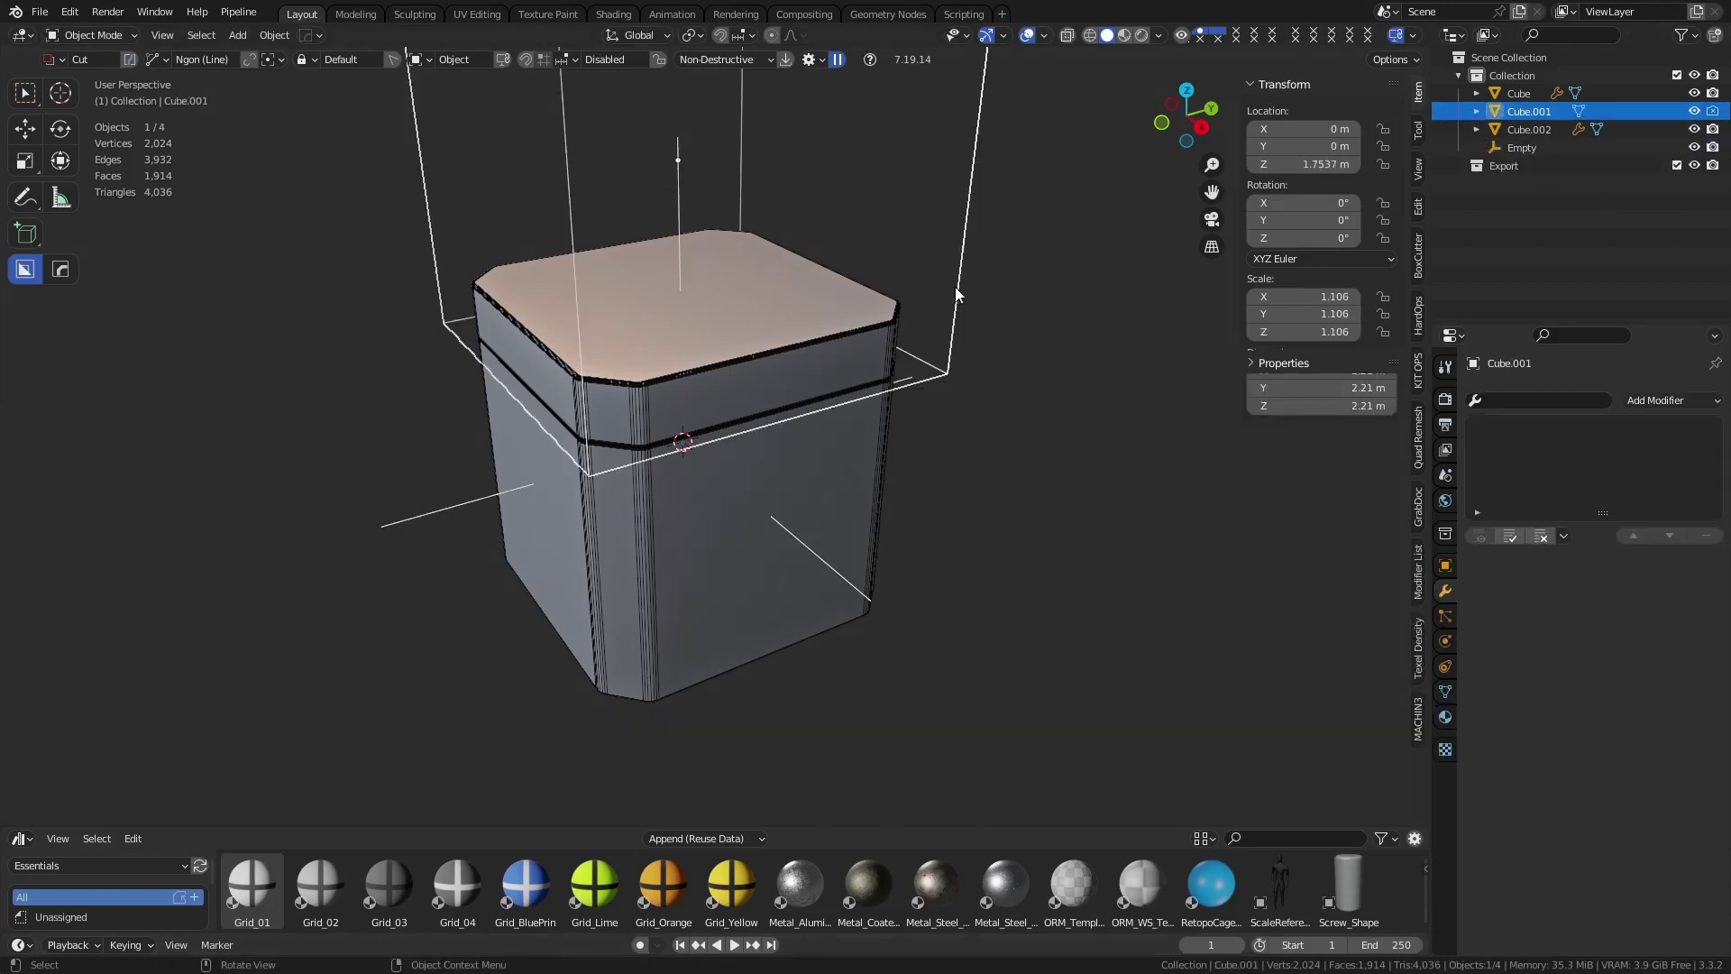
right_click(1522, 196)
click(1492, 191)
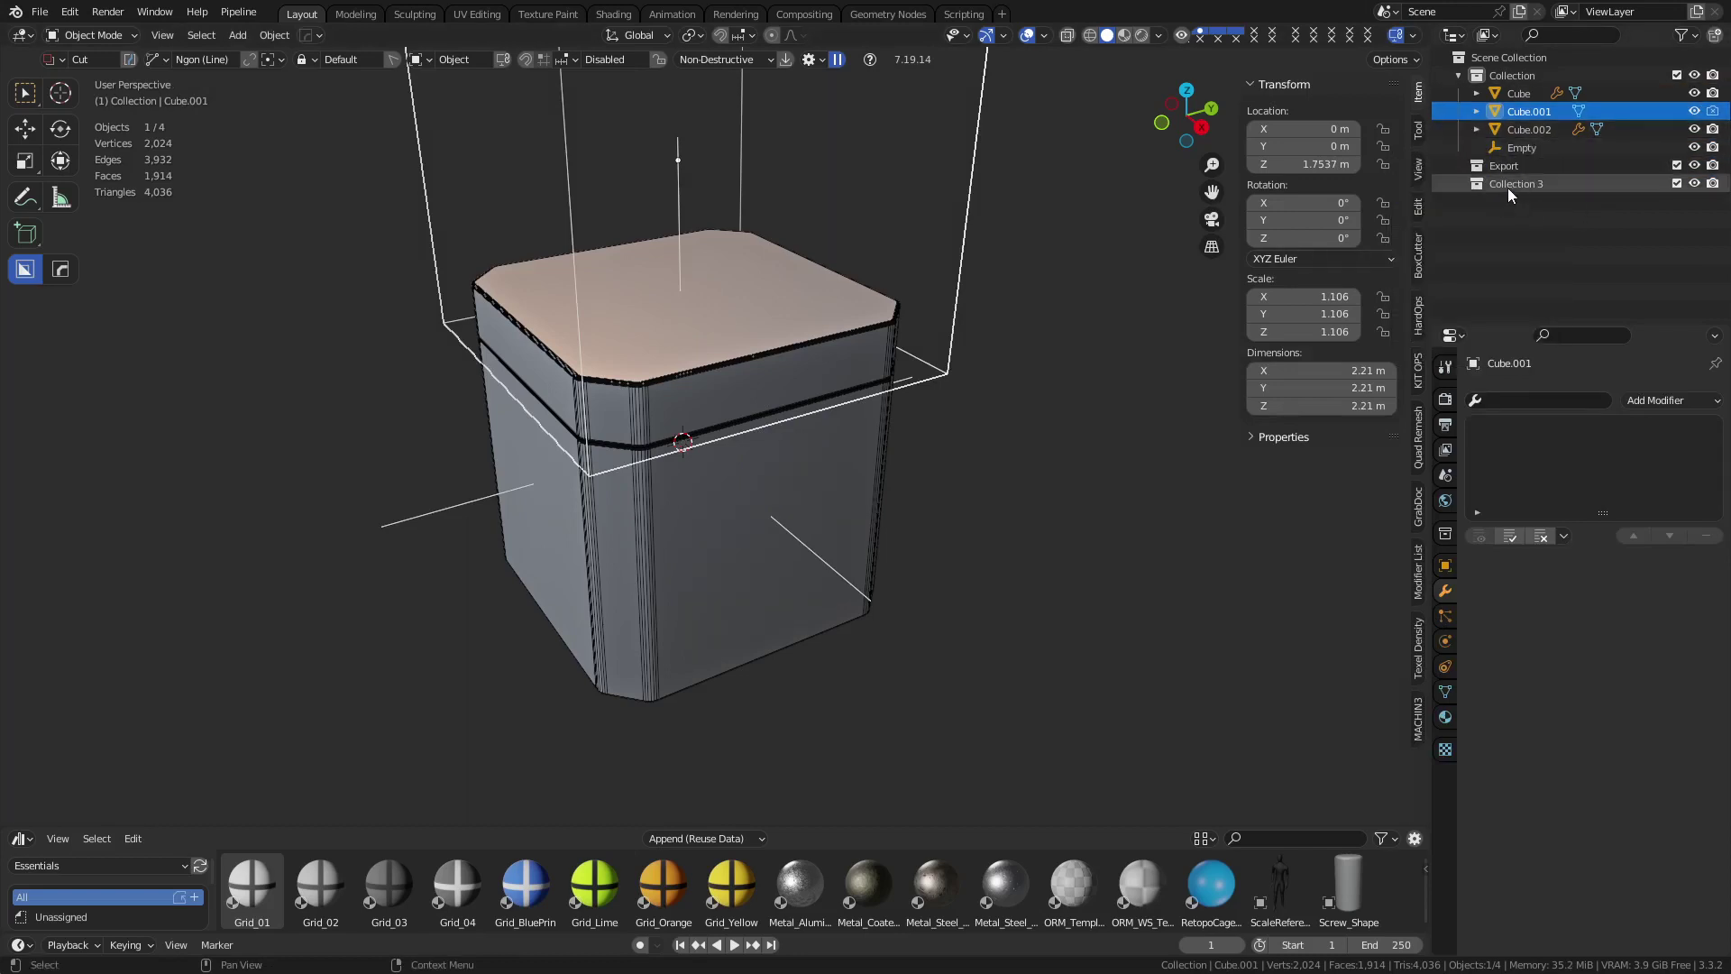
click(1507, 186)
double_click(1507, 186)
text(Cutter)
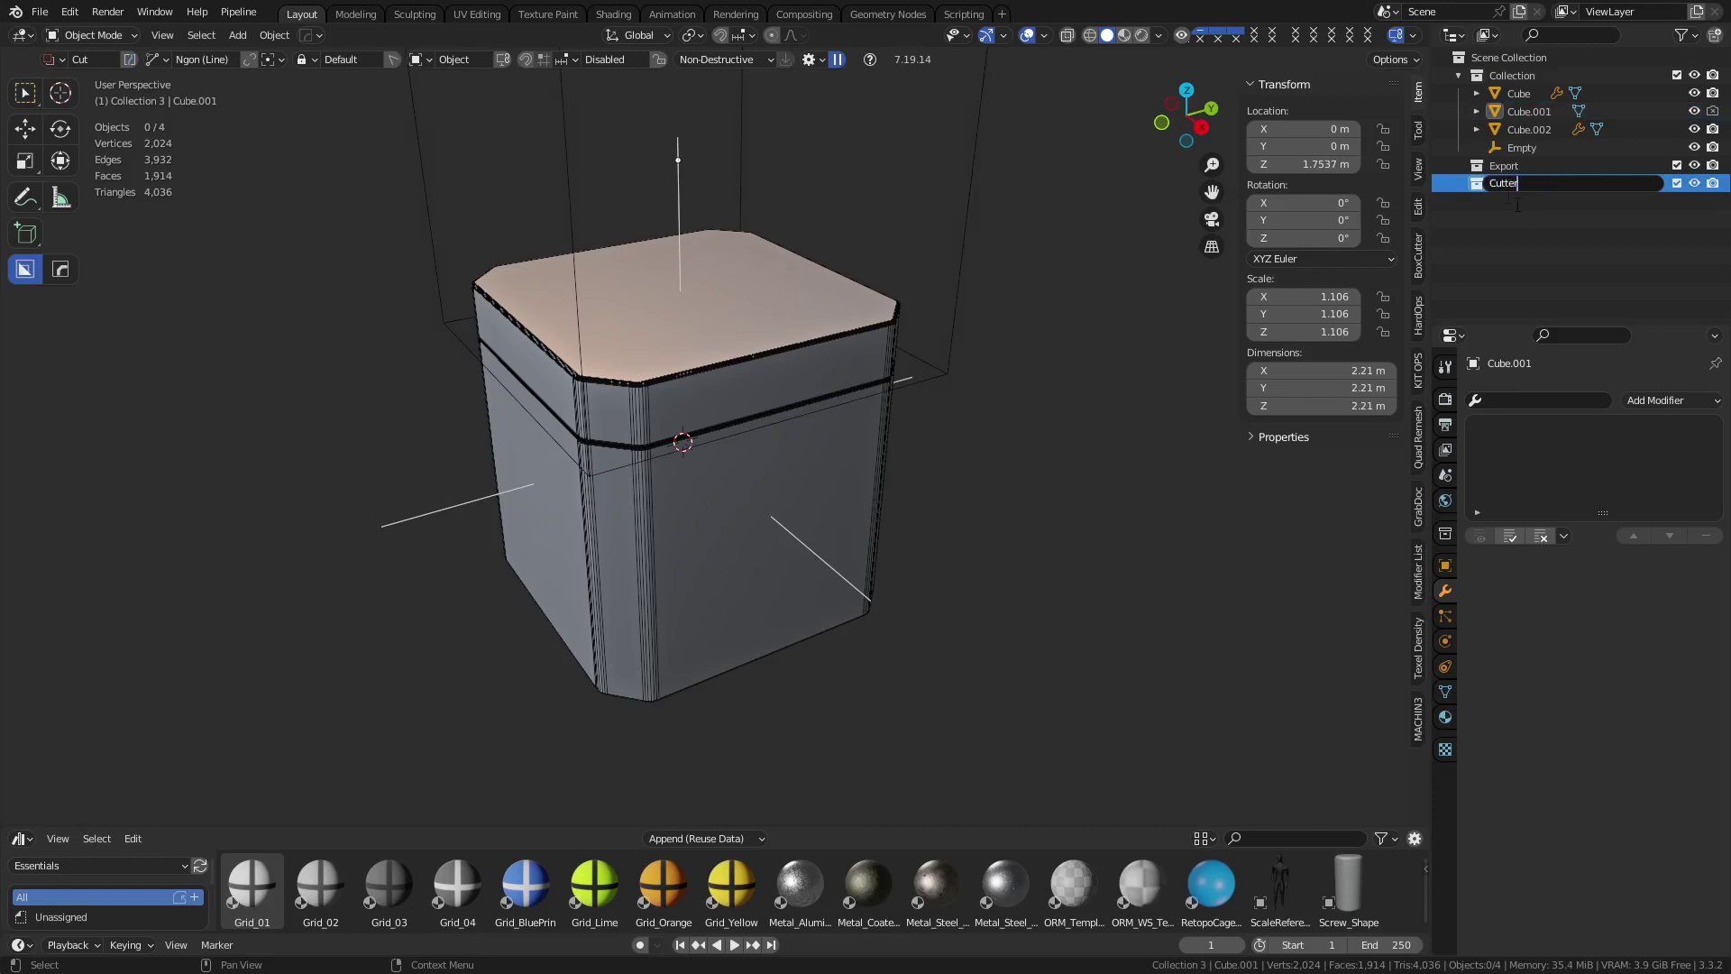
text(s)
key(Return)
right_click(1513, 188)
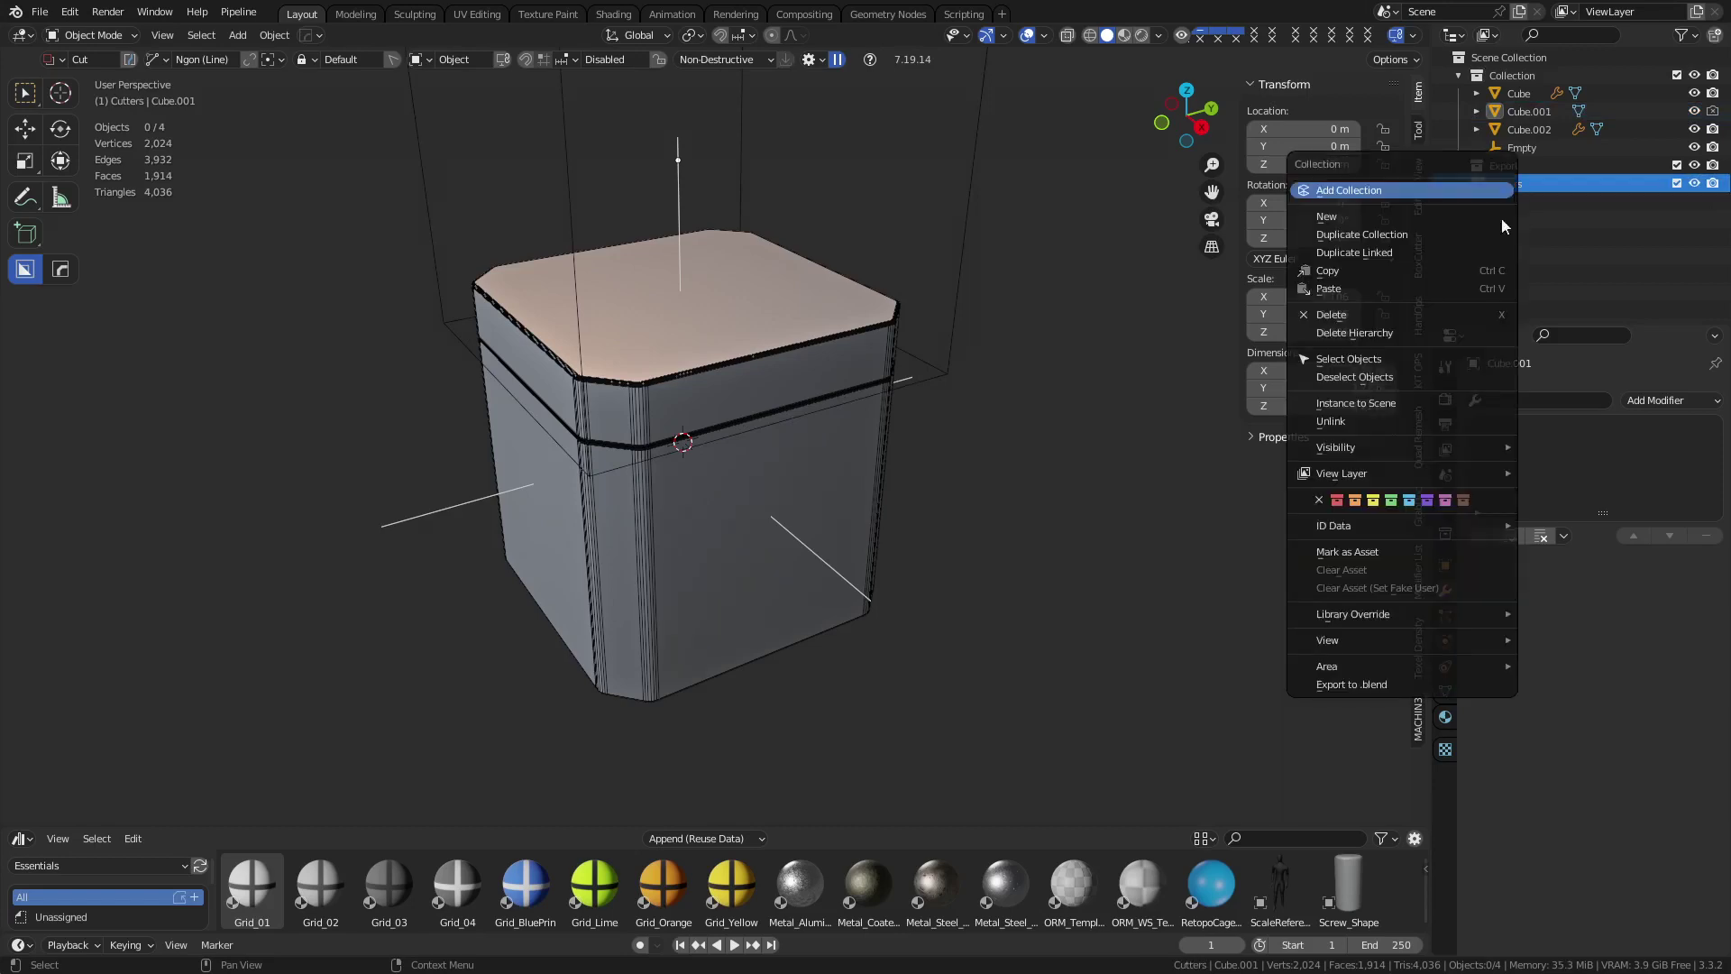
click(1338, 499)
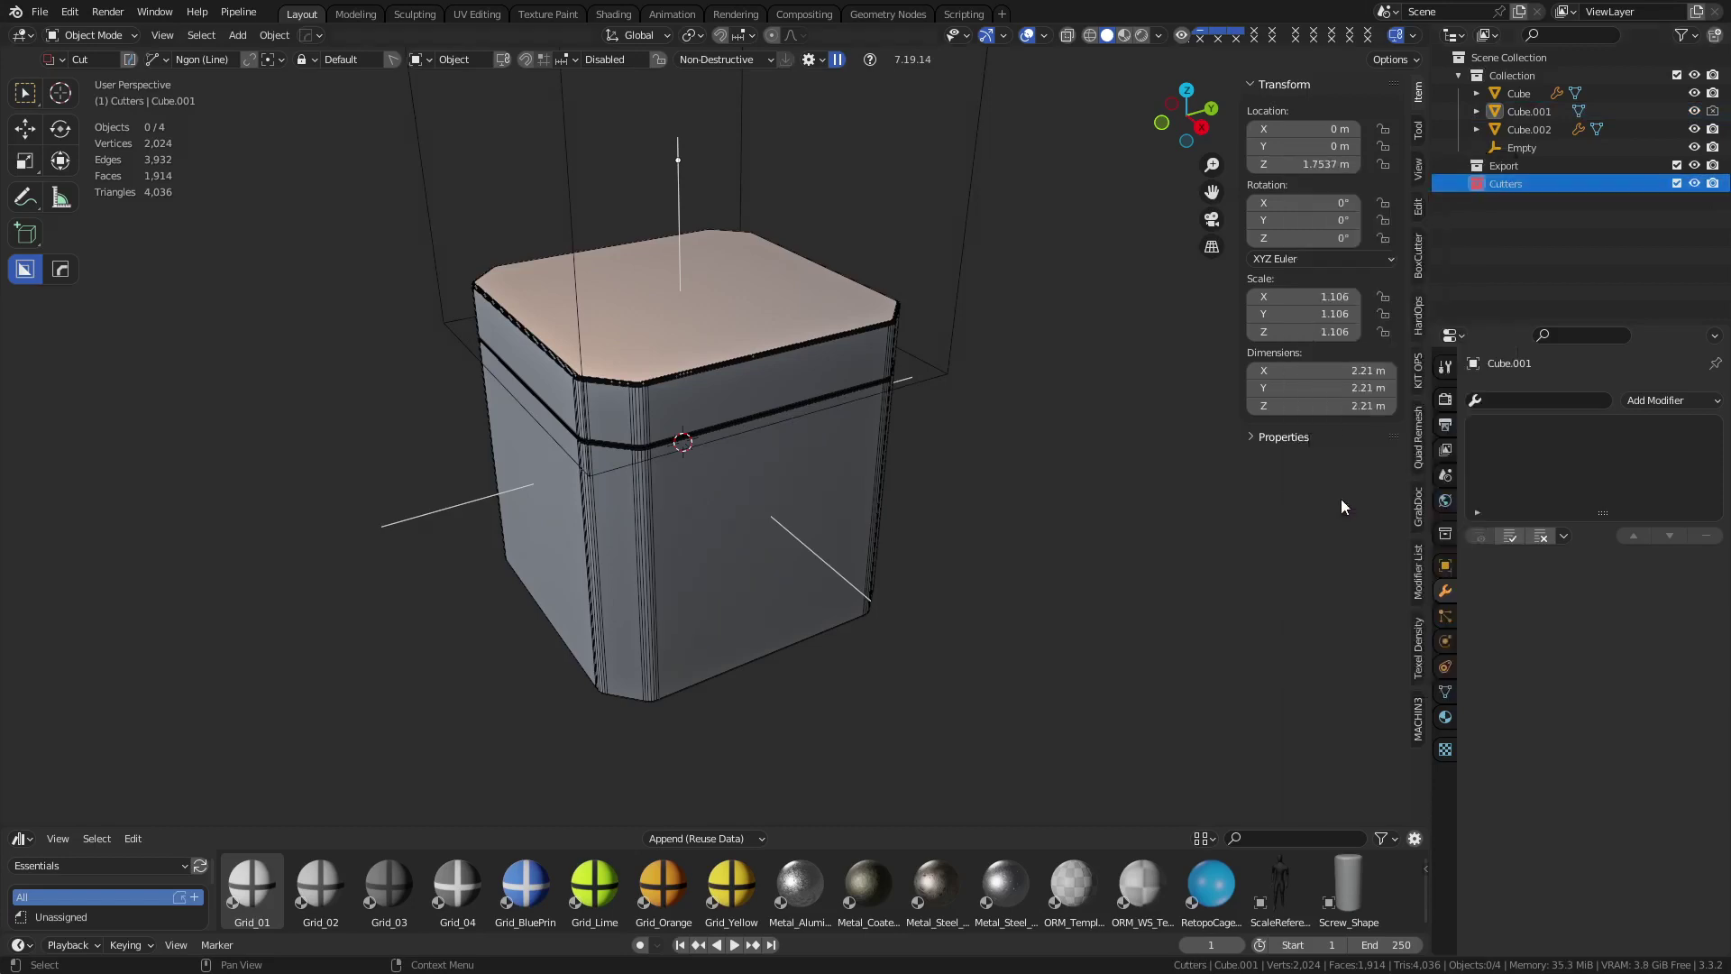
Move the wireframe cutter cube into the Cutters collection and make Cutters the active collection
click(964, 312)
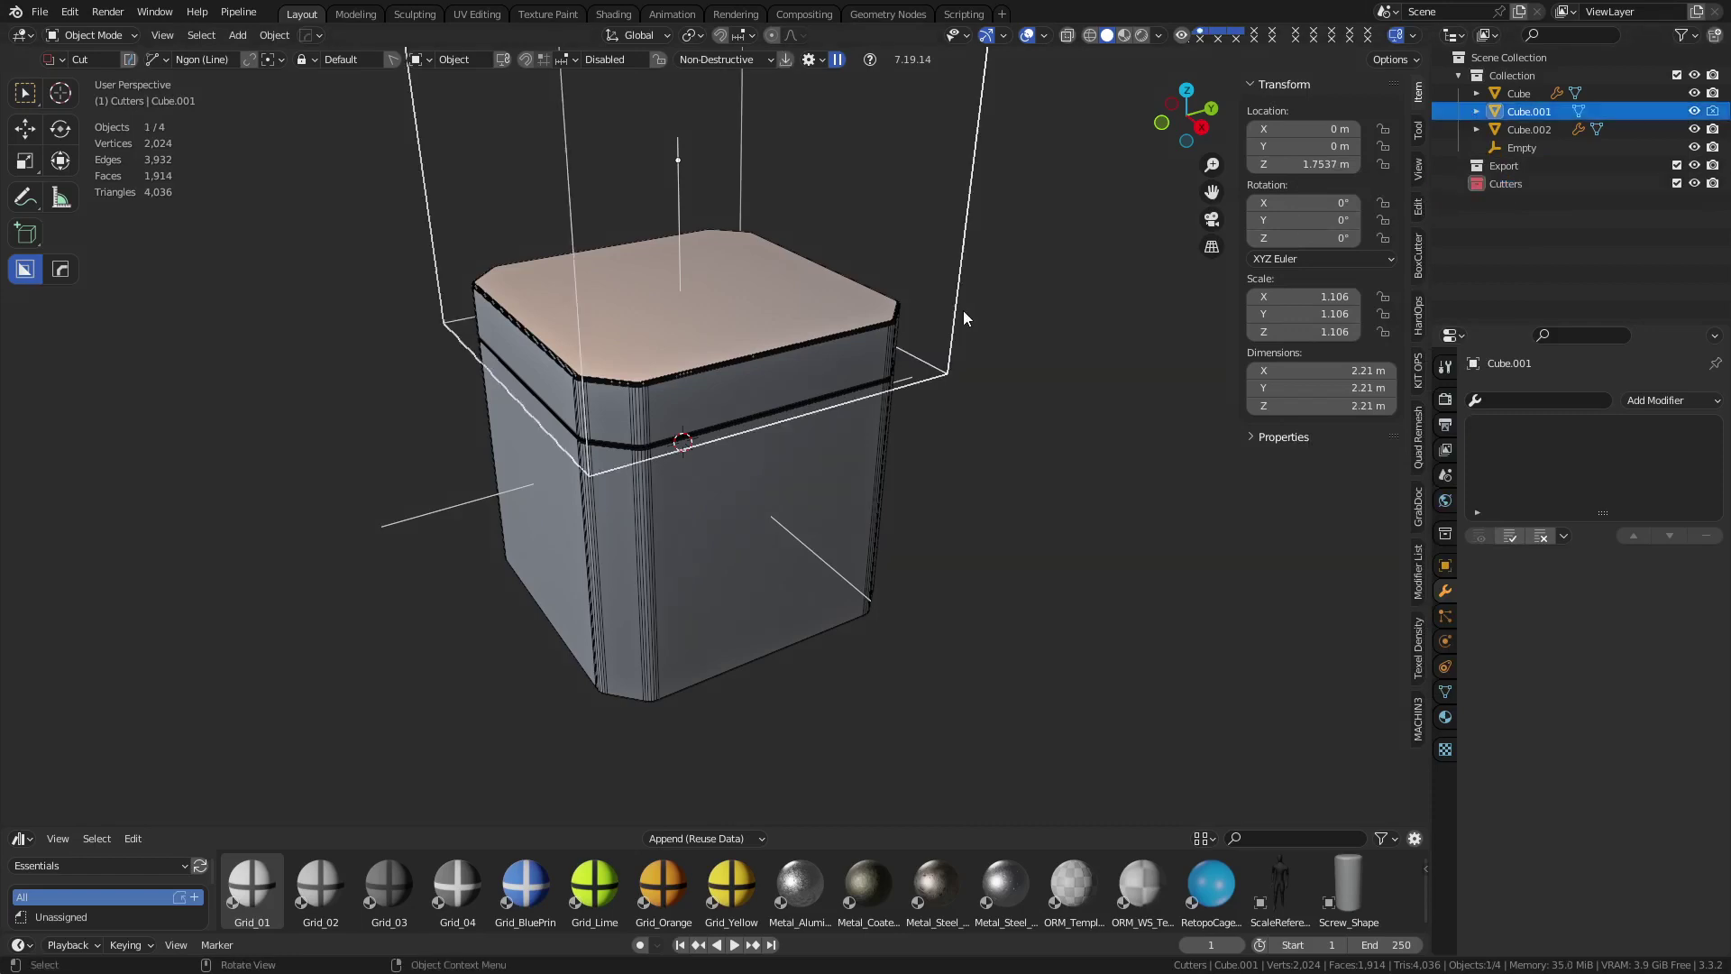
key(m)
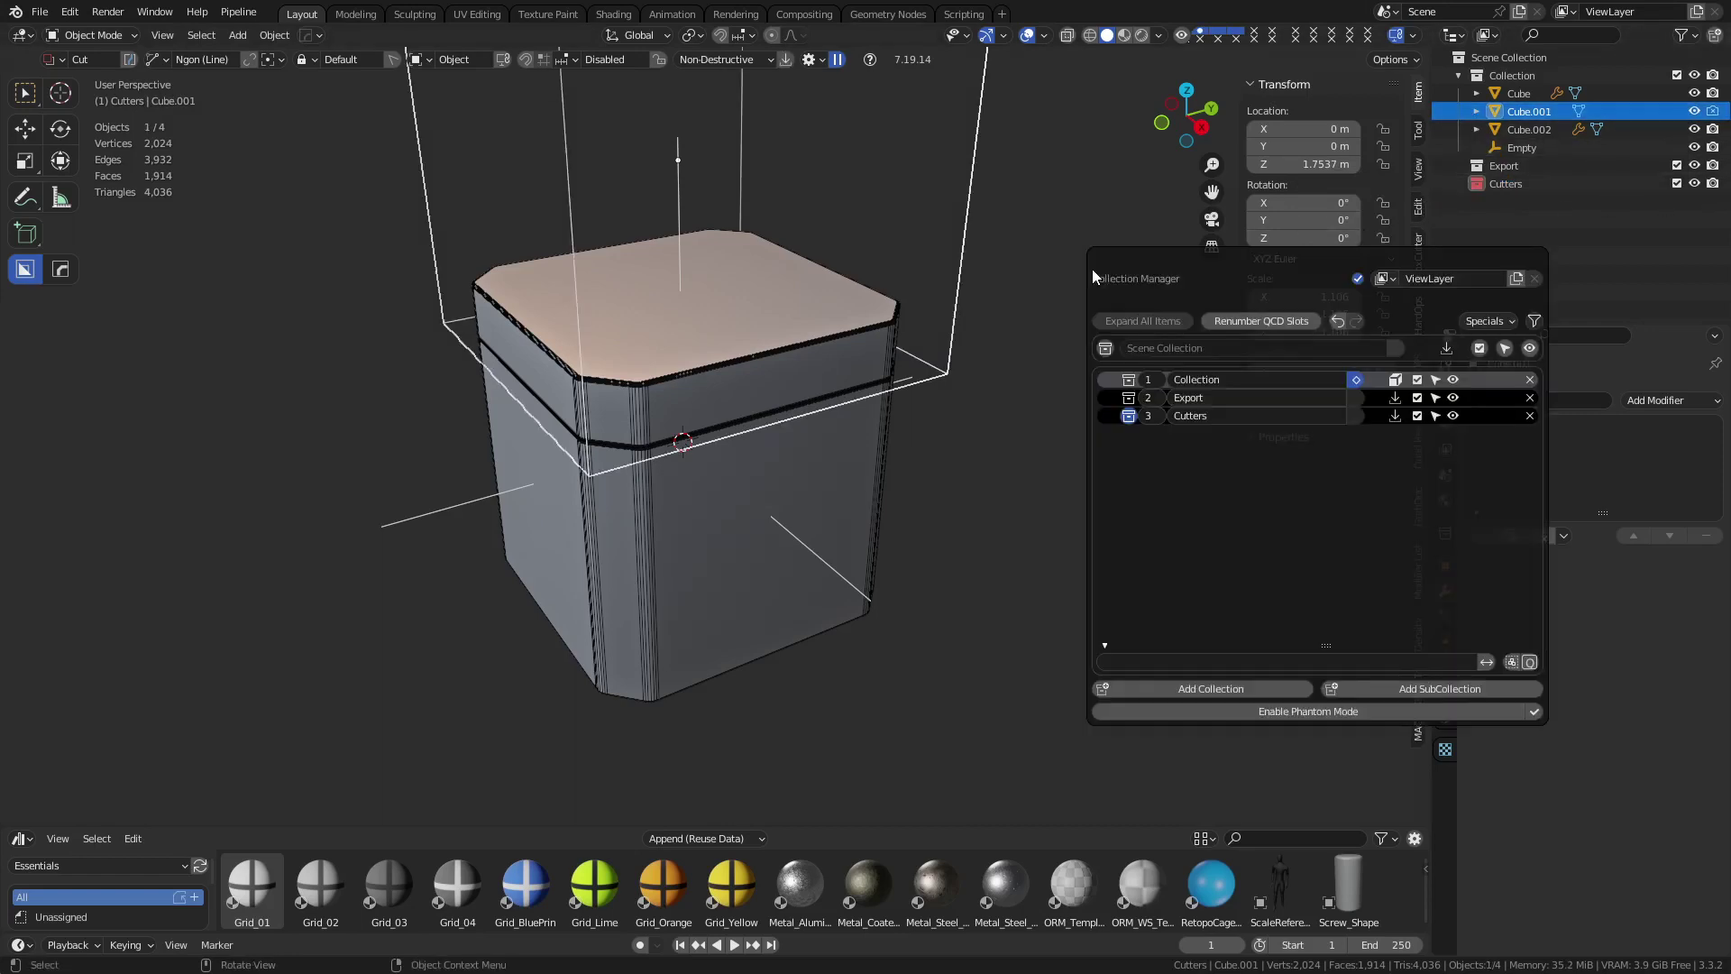
click(1398, 423)
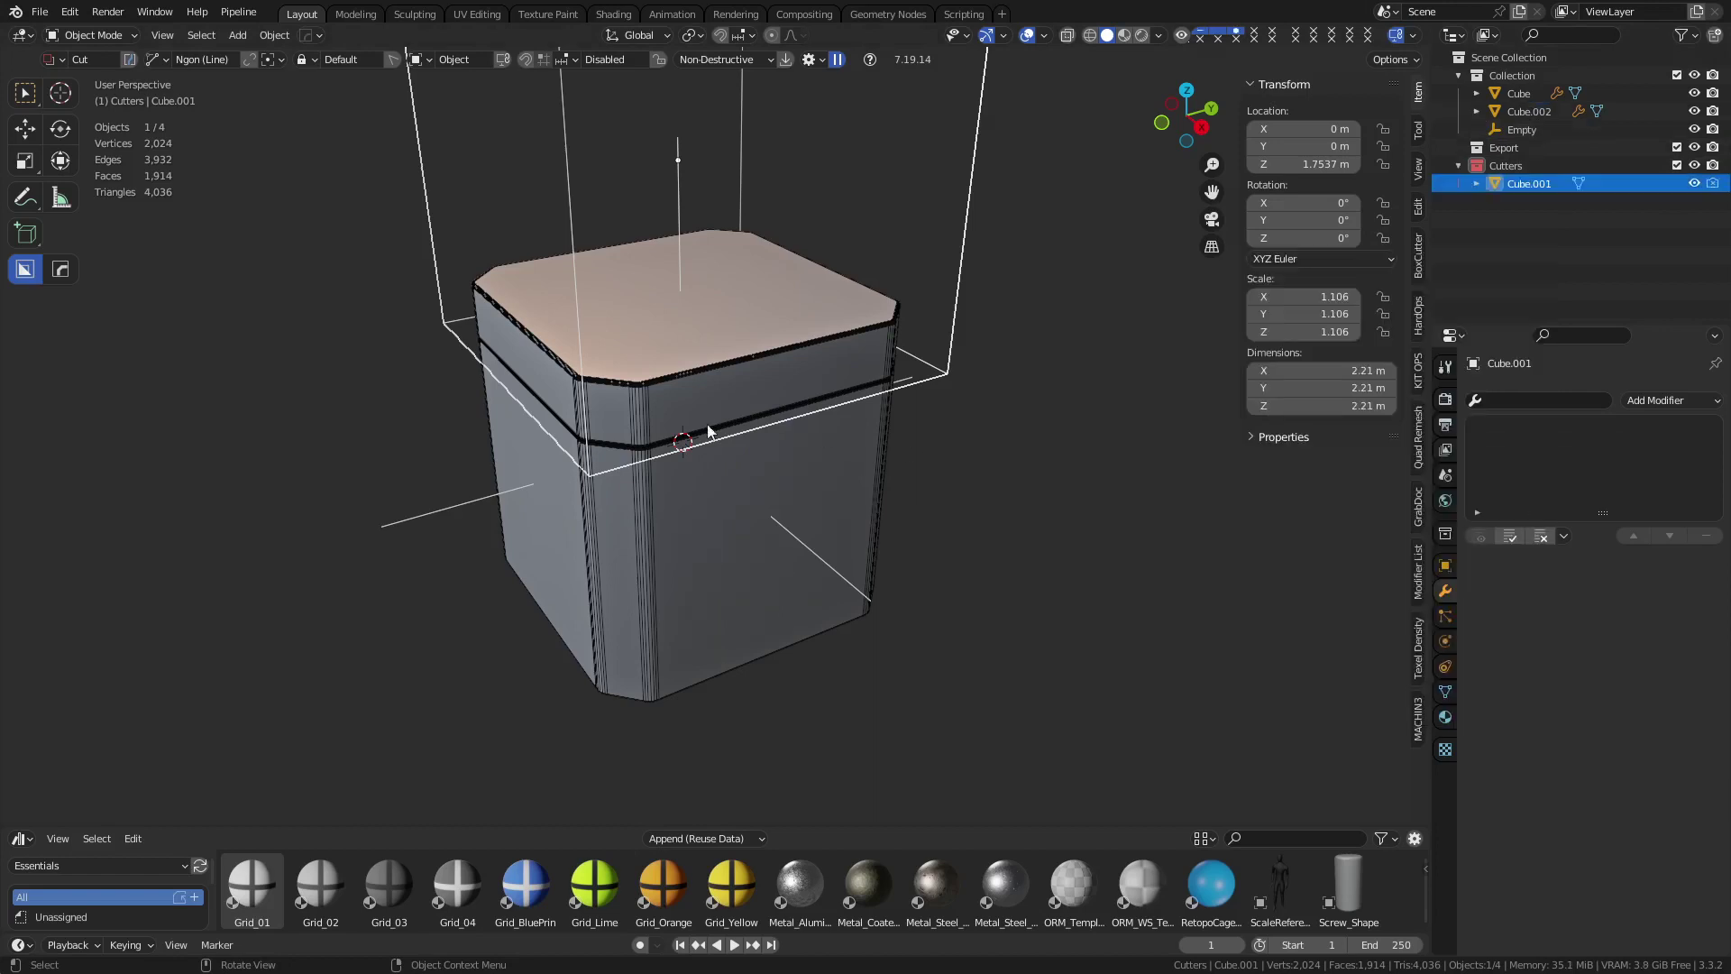
click(1524, 77)
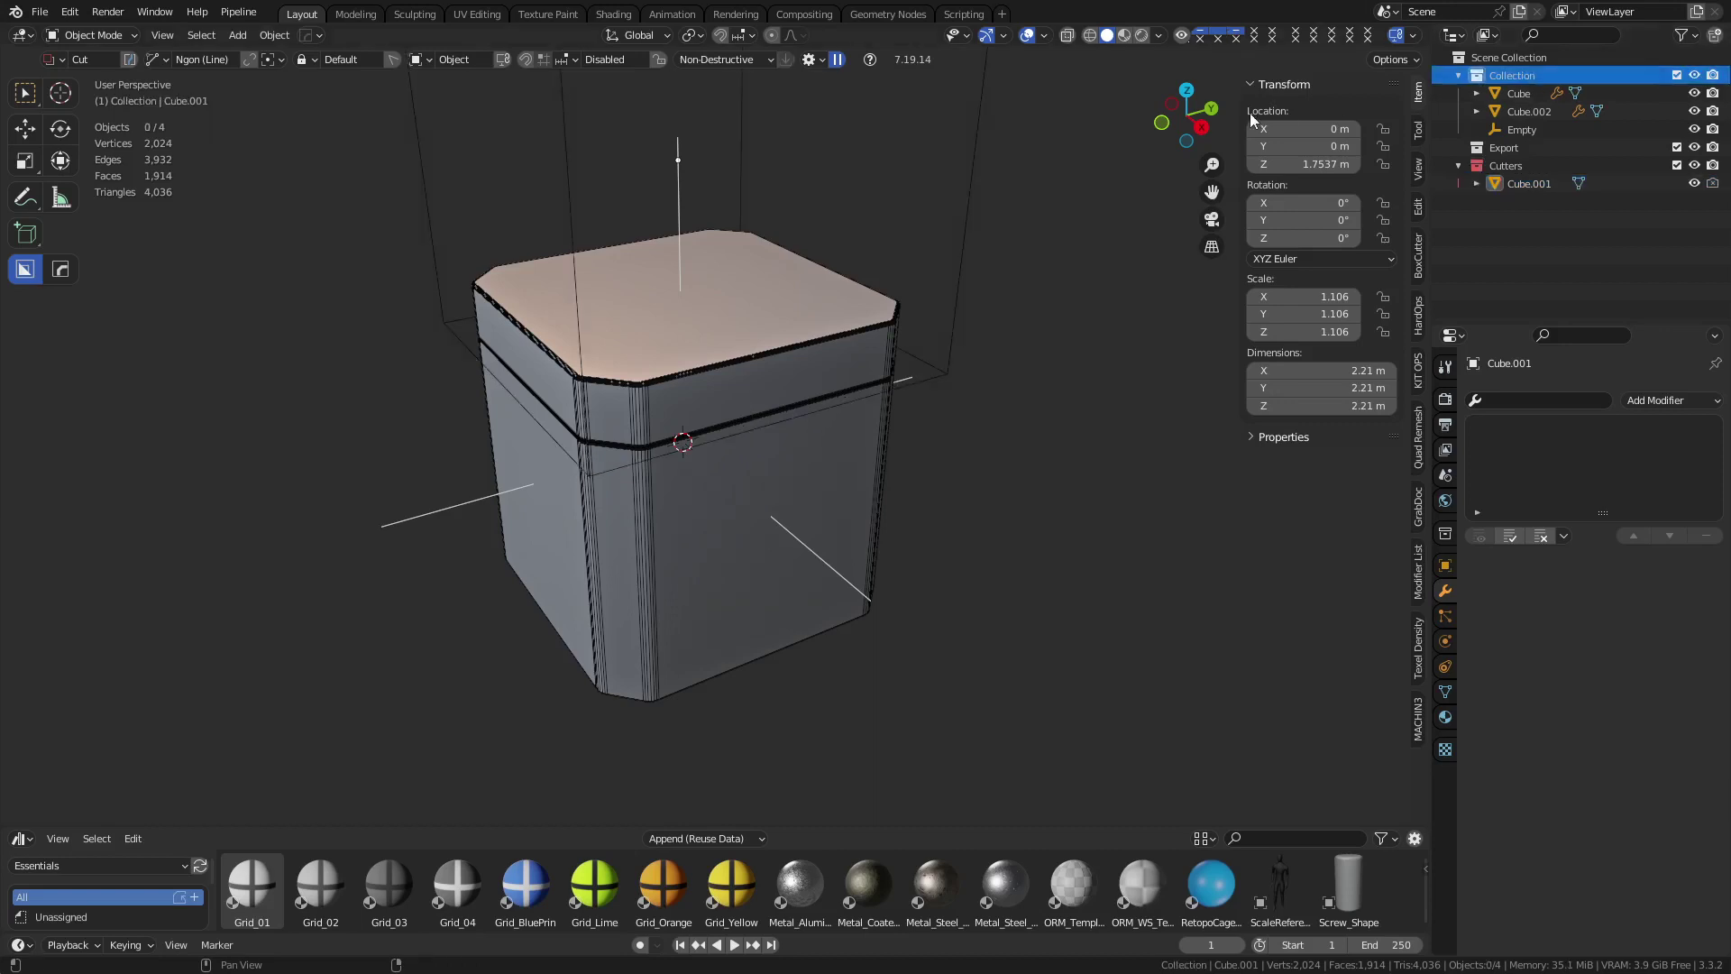
click(1522, 167)
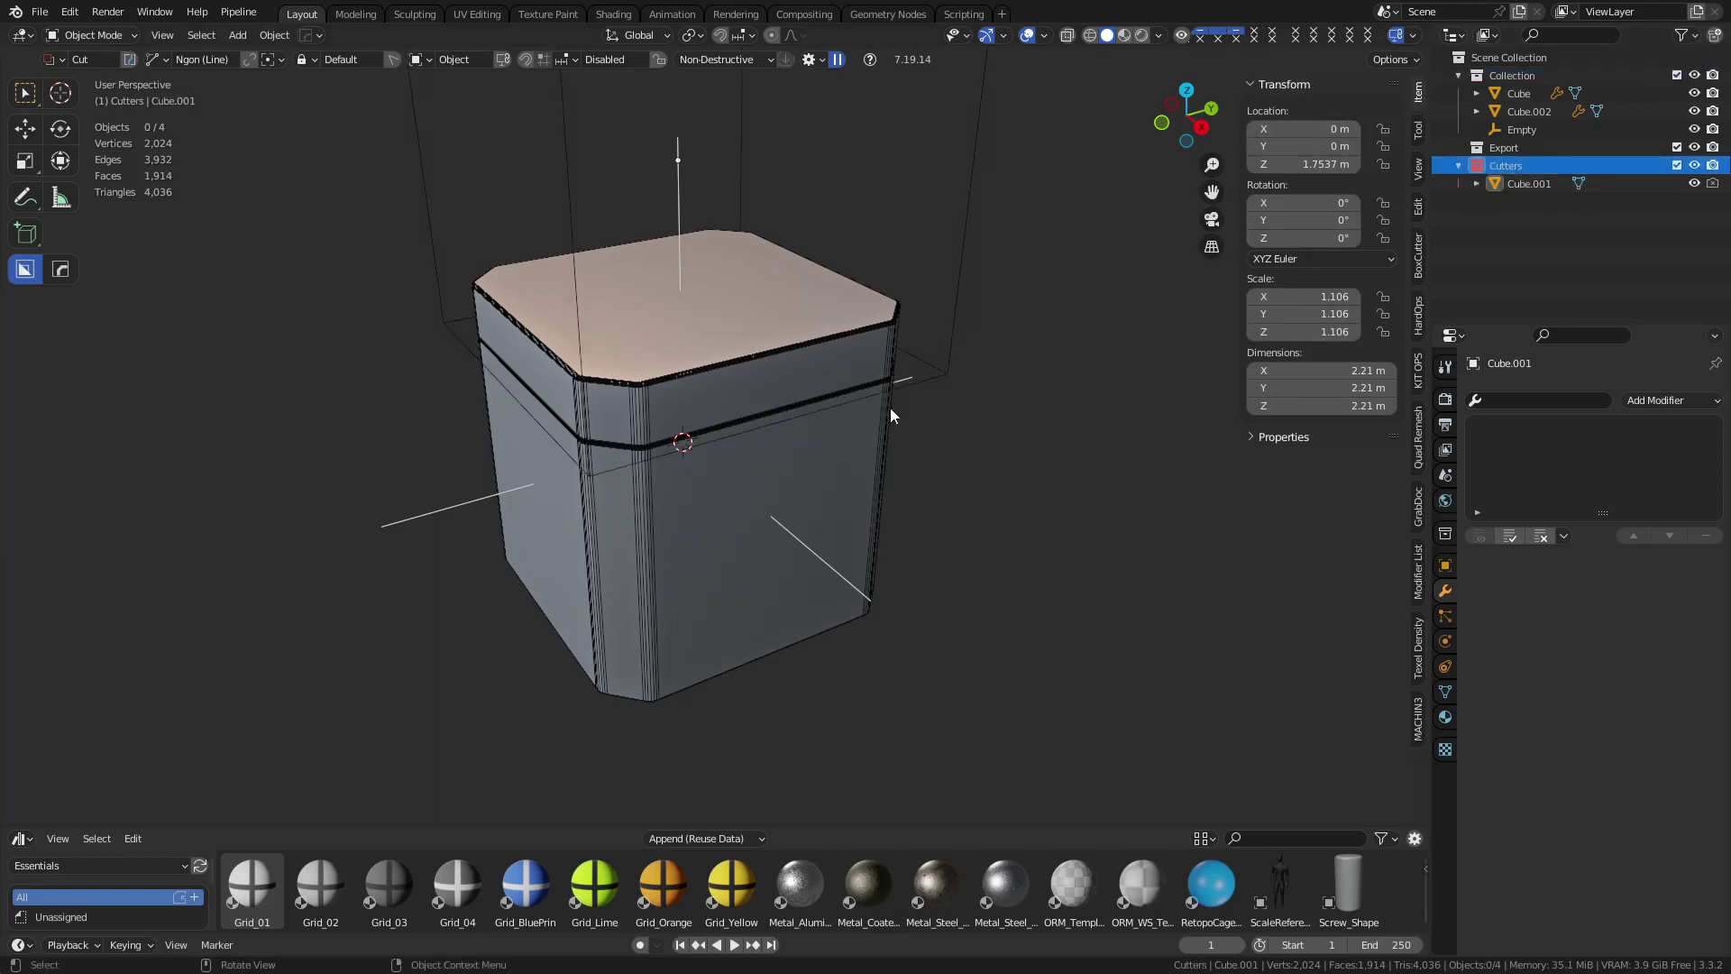
Compare the Bevel modifier settings of the crate's lid and body, then deselect everything
middle_drag(930, 364, 838, 425)
scroll(890, 429, up, 2)
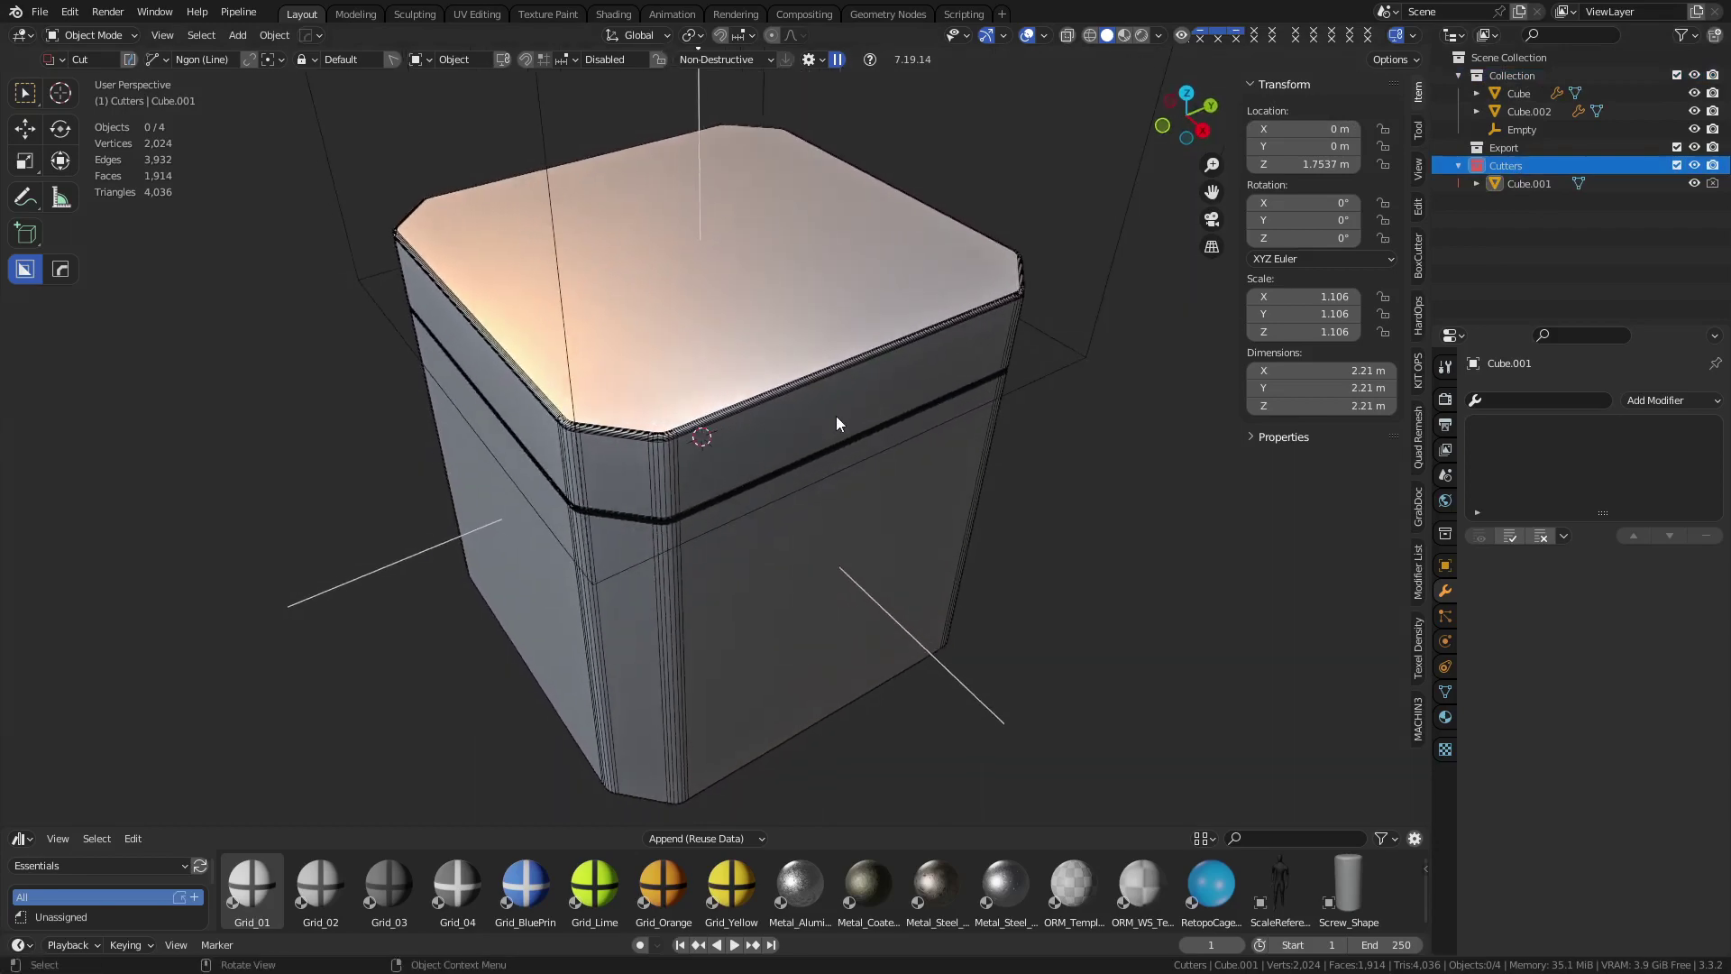
scroll(709, 413, up, 3)
click(708, 408)
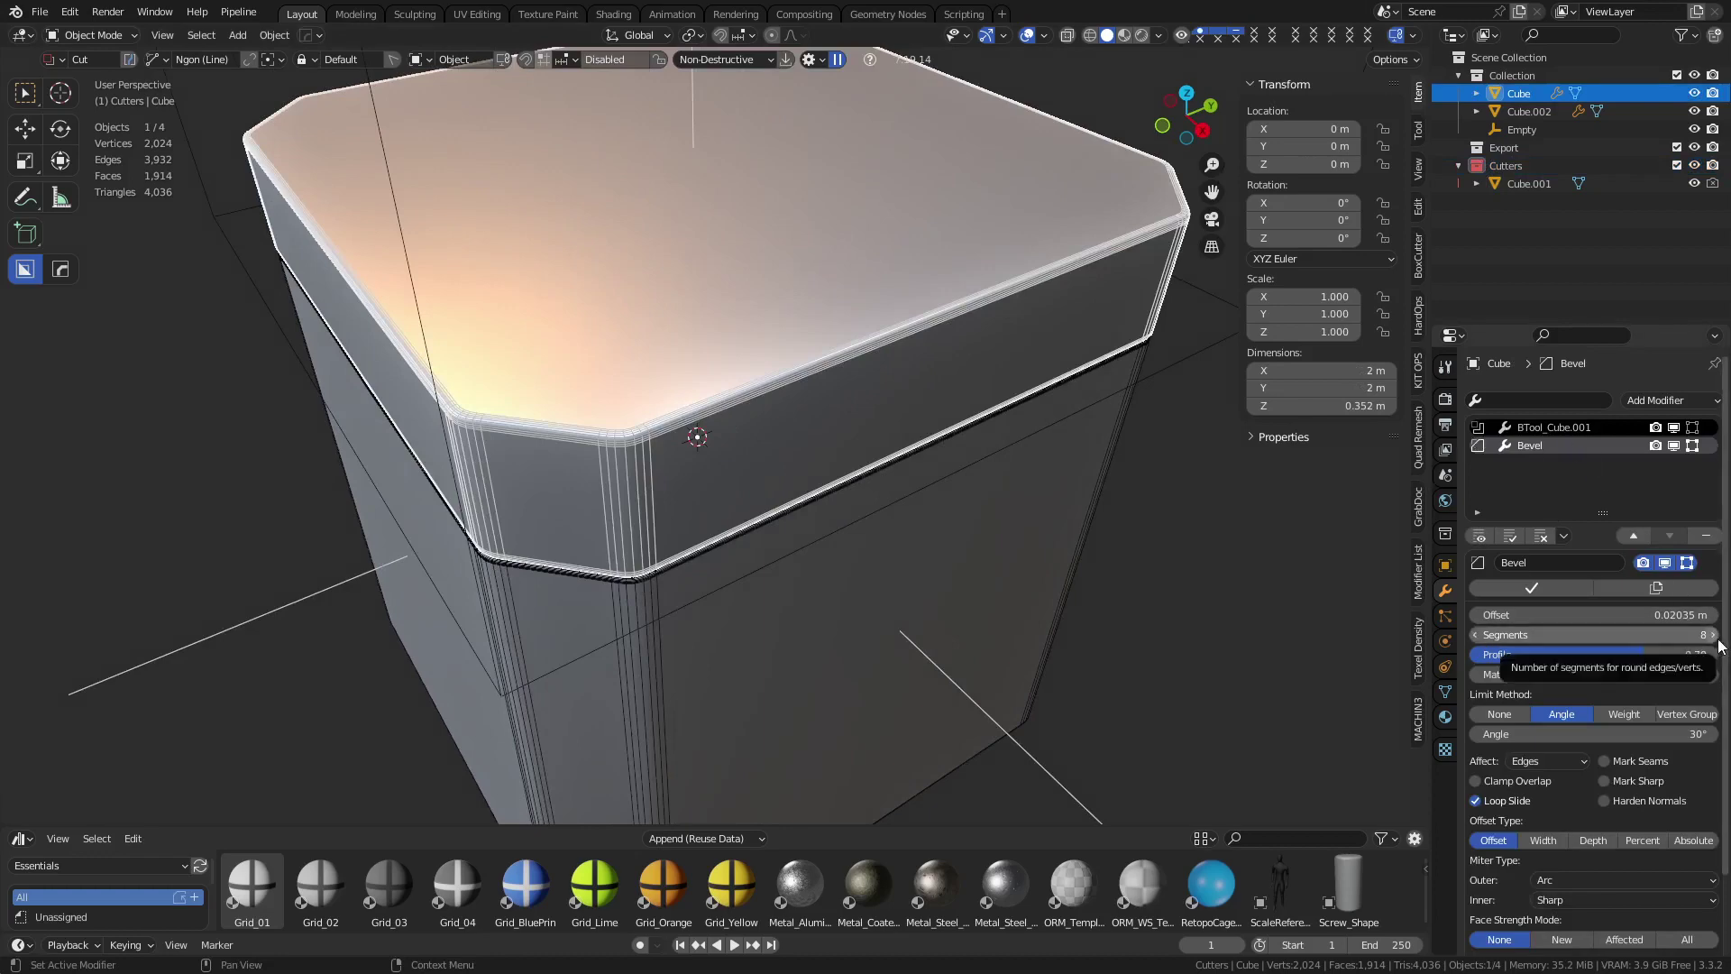
click(634, 628)
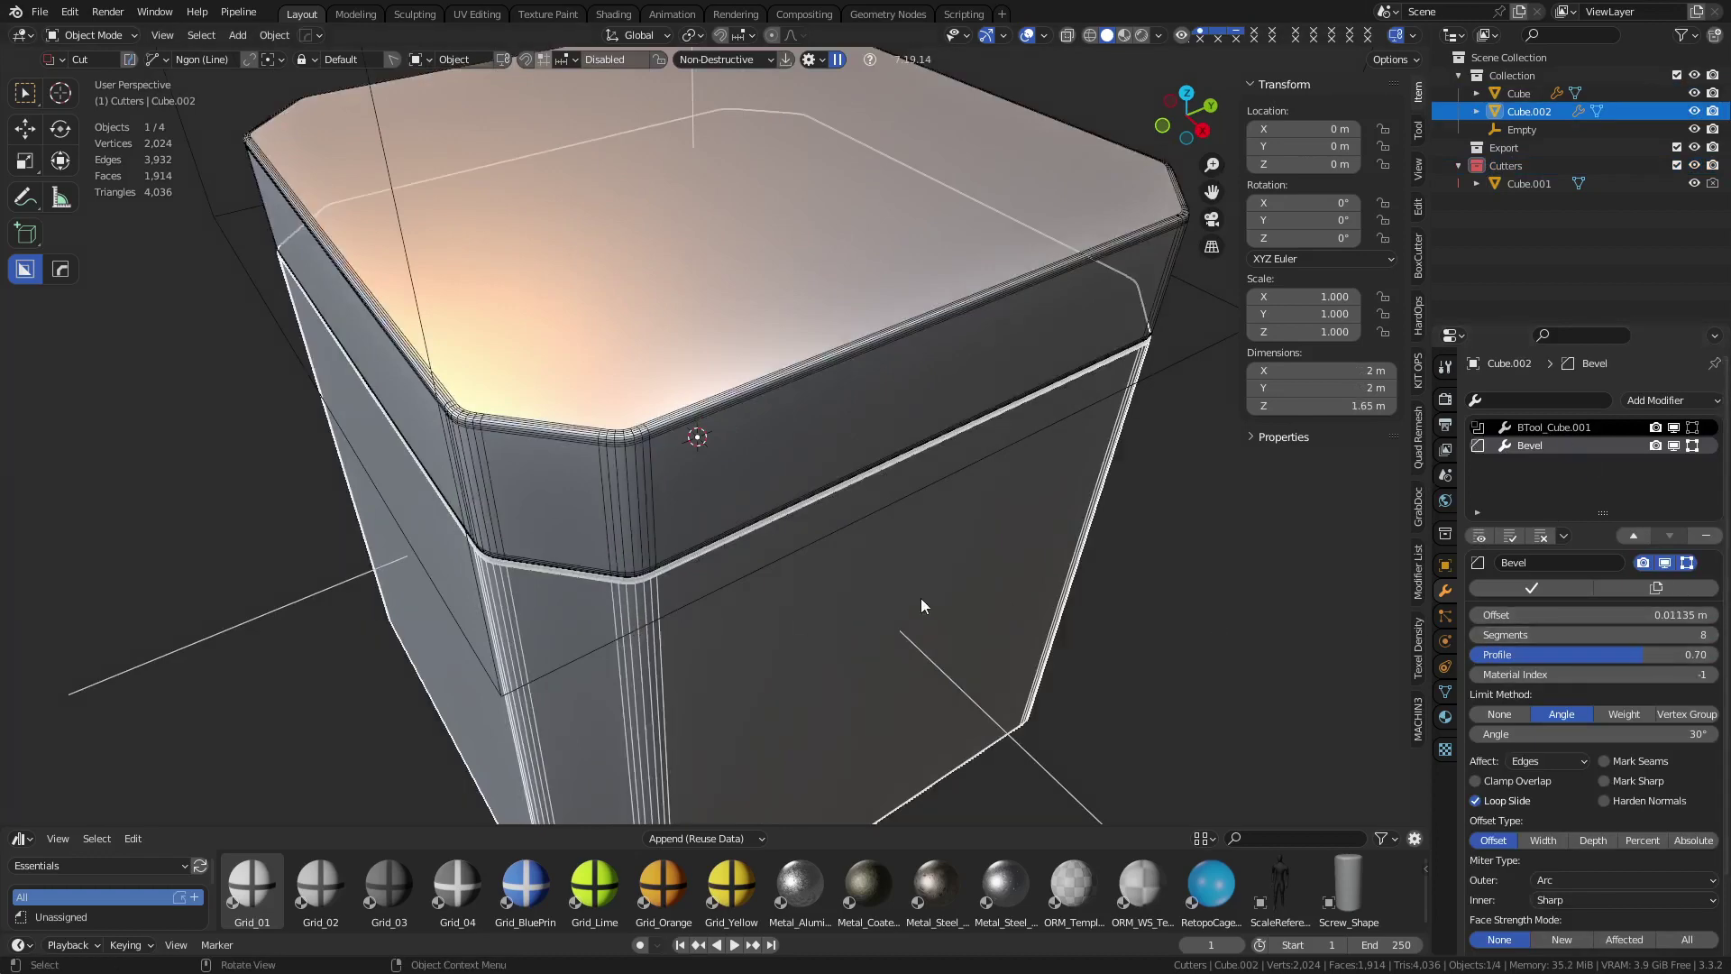
click(1118, 588)
Inspect the beveled corners and the seam between lid and body up close, with and without the wireframe overlay
middle_drag(1117, 588, 819, 447)
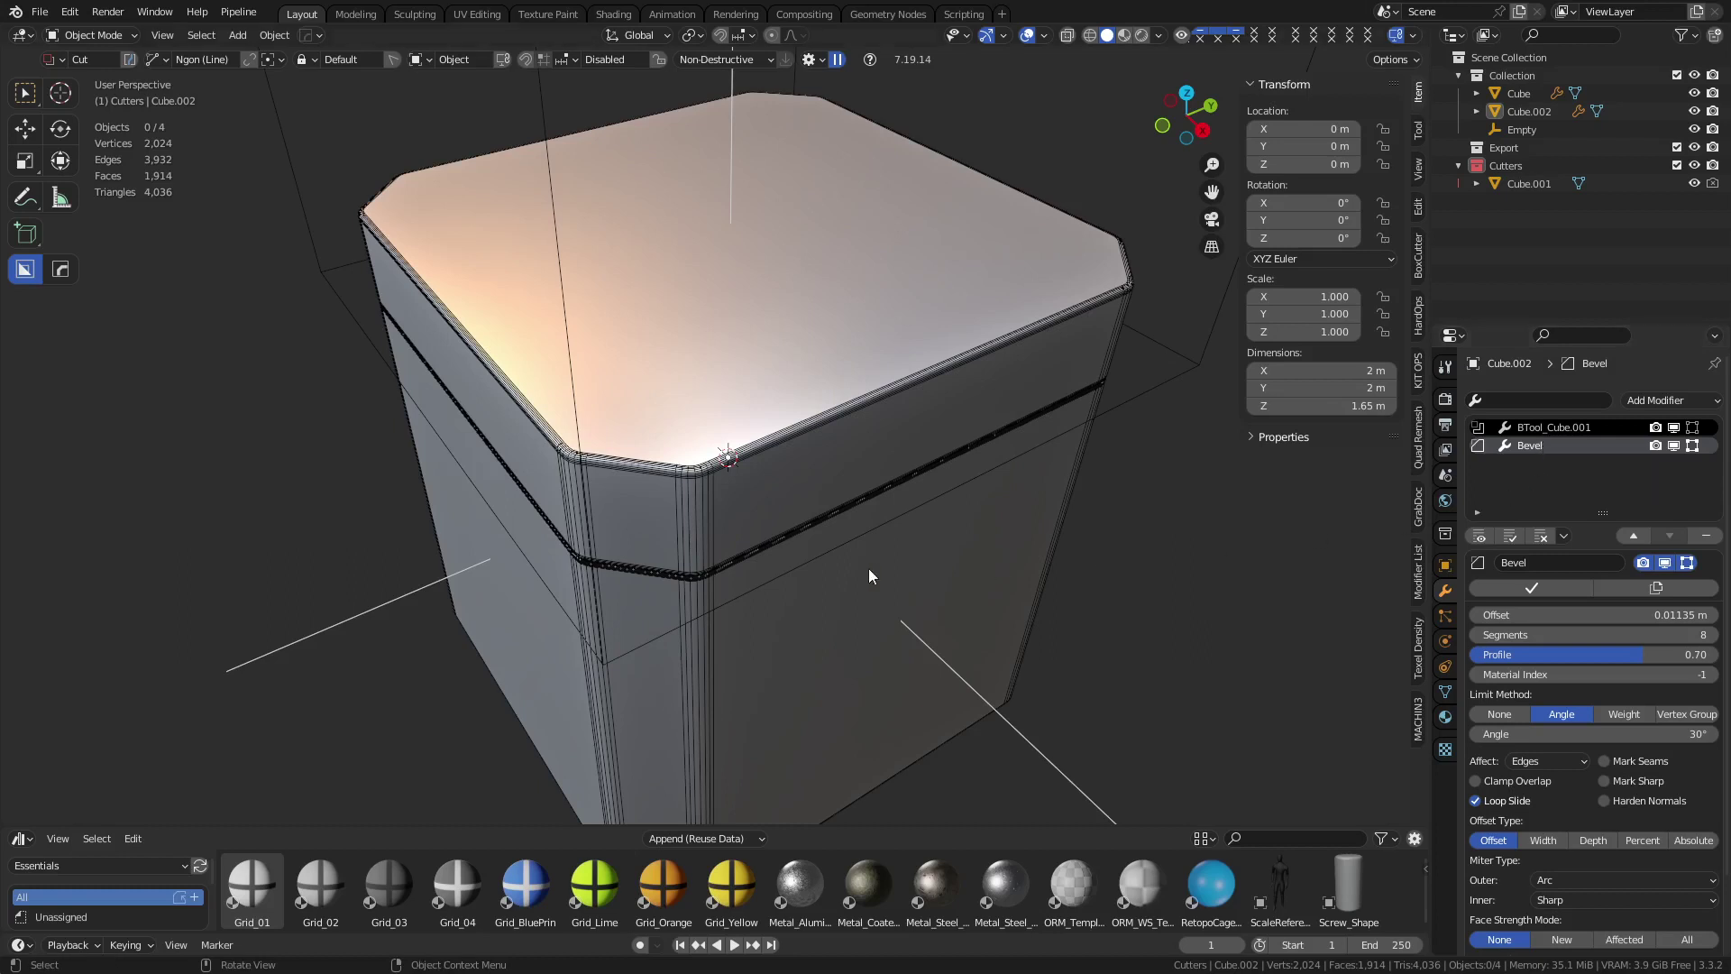
scroll(705, 528, up, 5)
scroll(700, 524, down, 2)
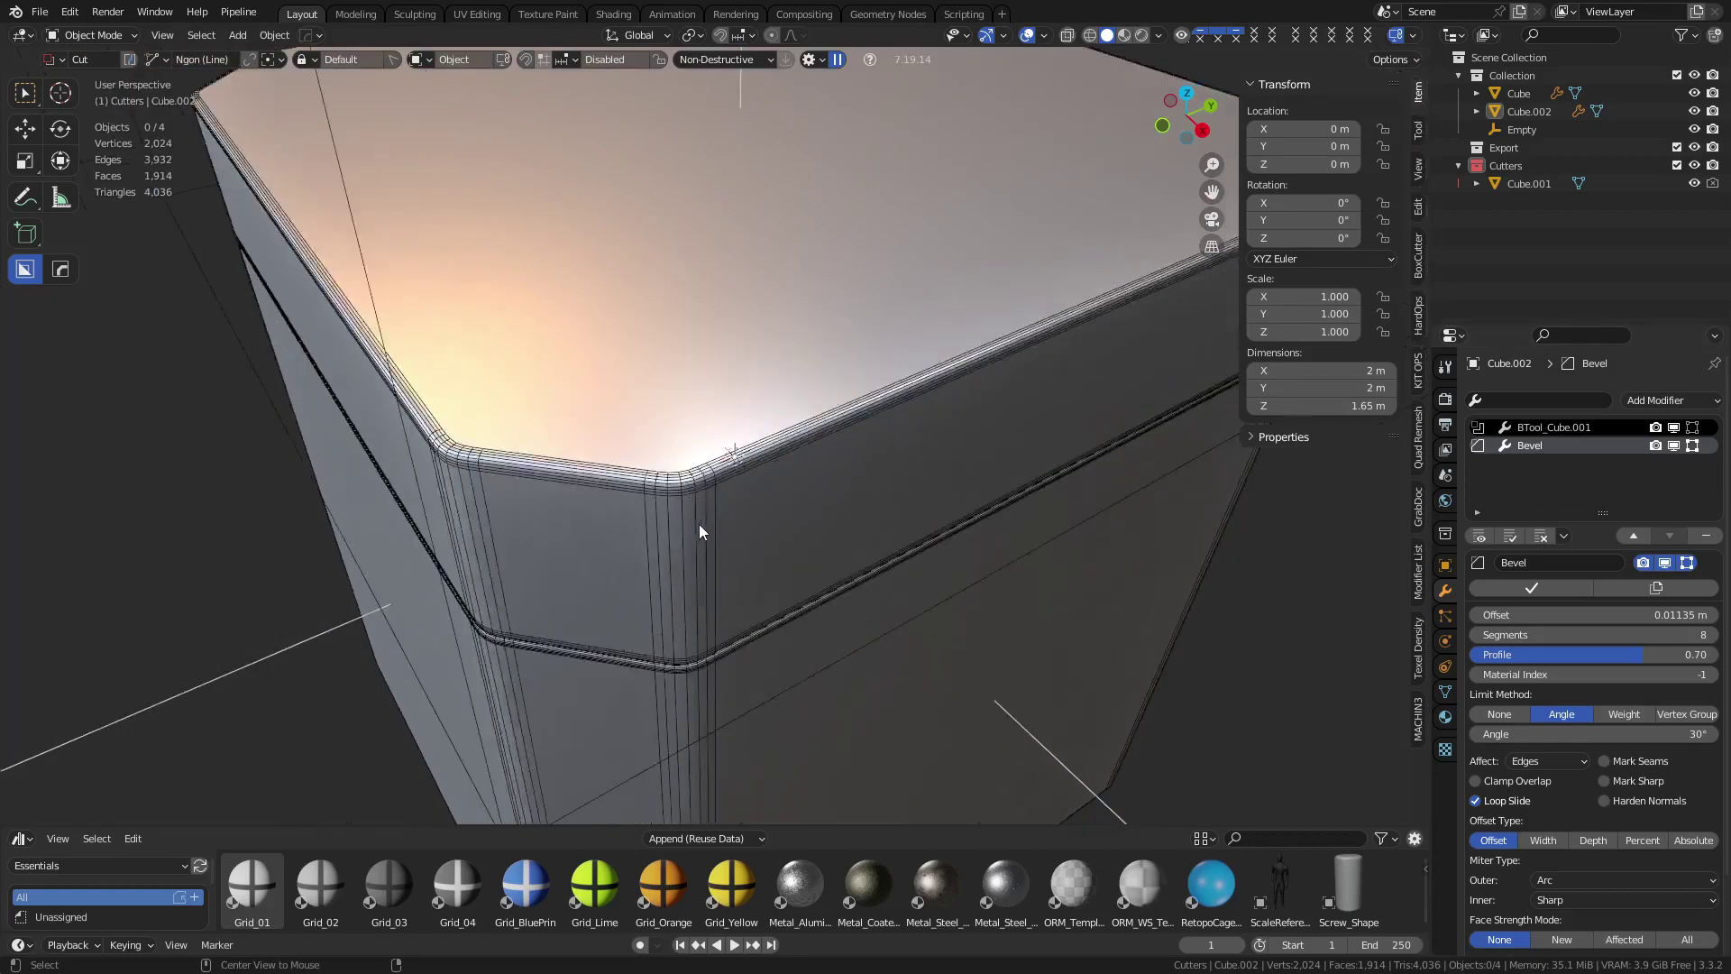
shift+middle_drag(699, 525, 709, 446)
scroll(709, 446, up, 3)
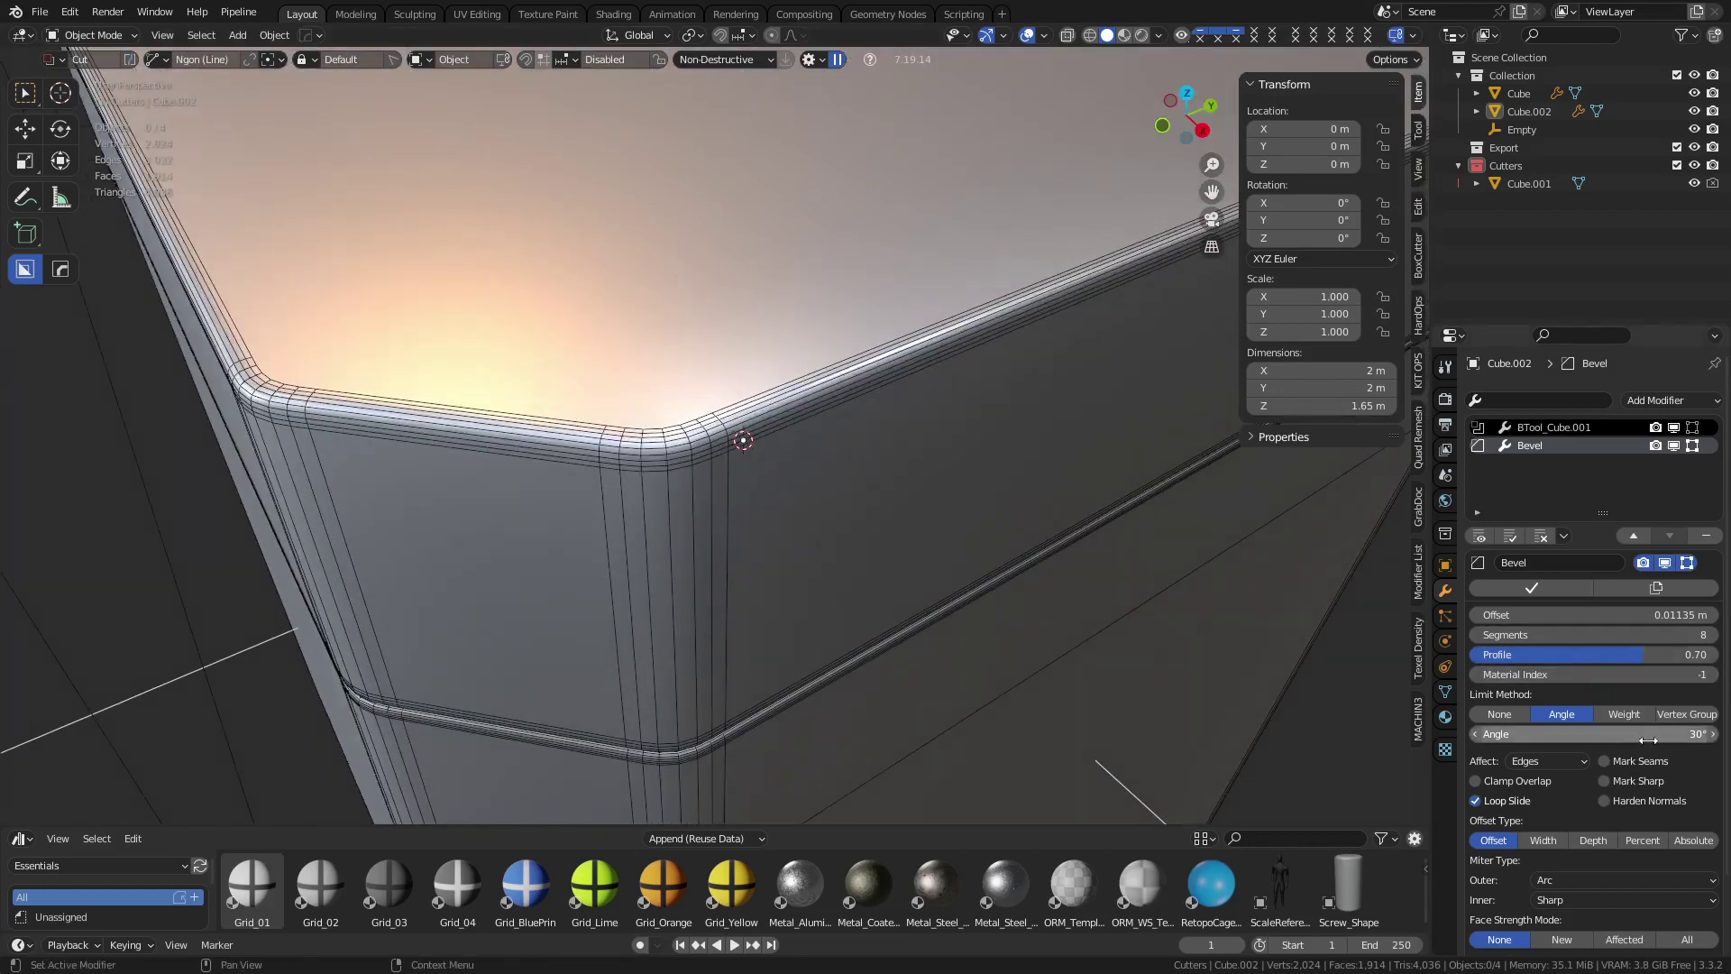
middle_drag(966, 514, 759, 524)
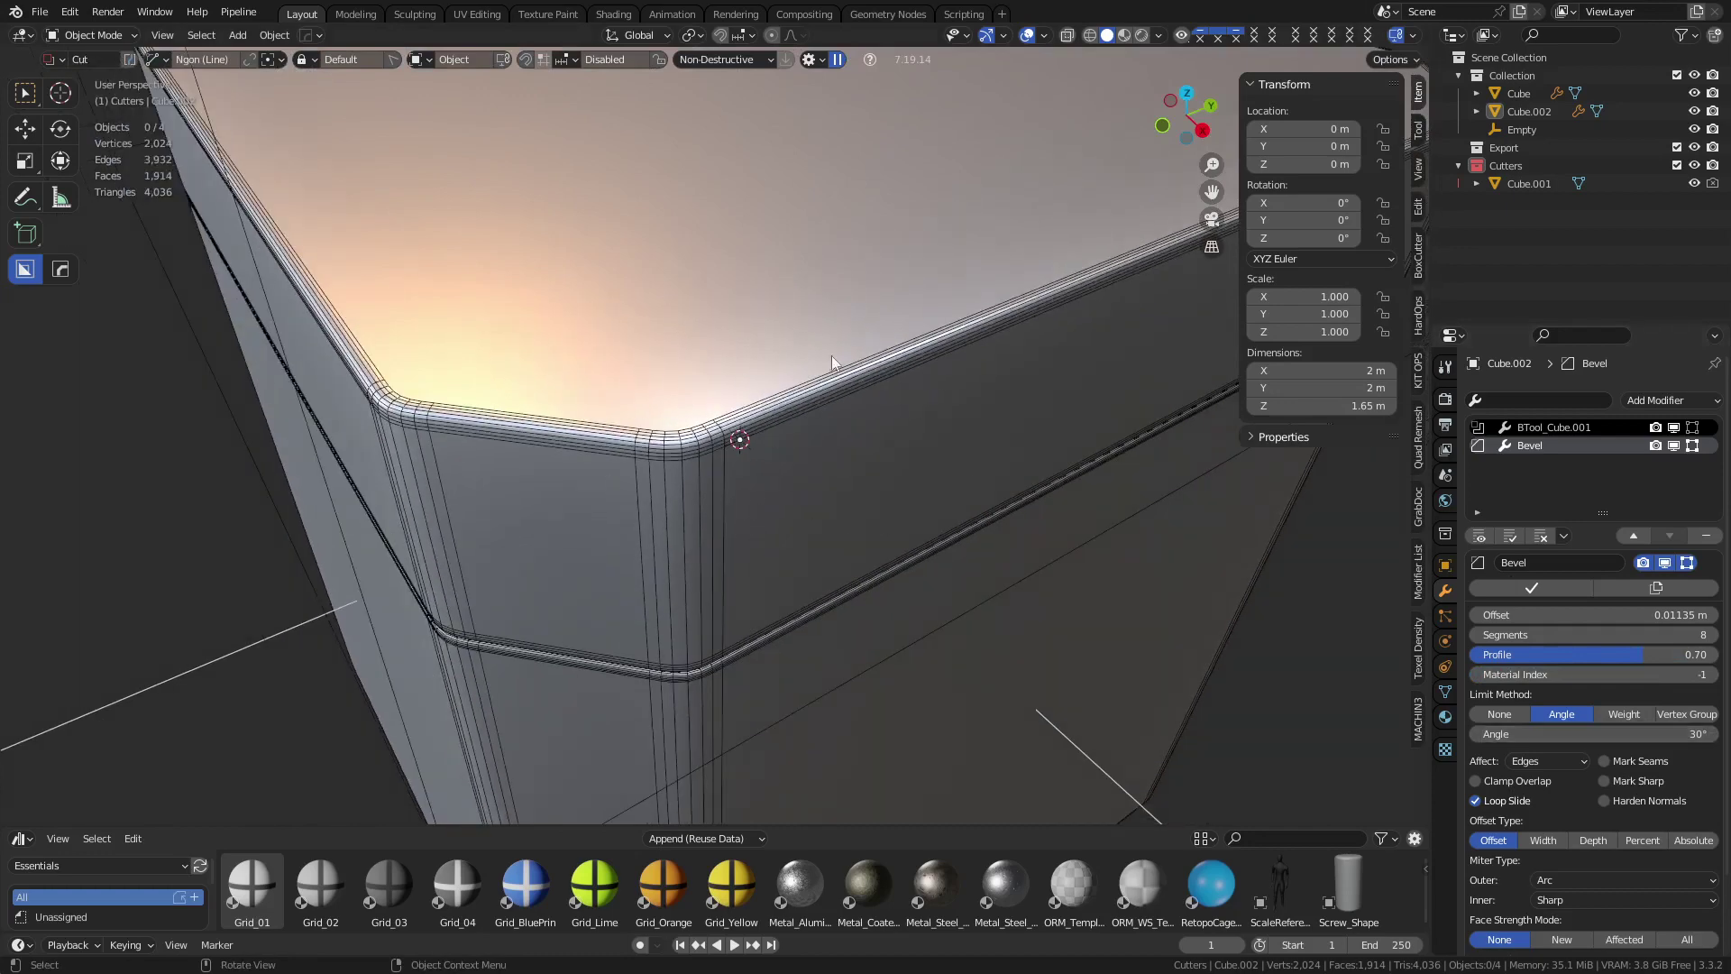
scroll(992, 464, down, 4)
middle_drag(994, 471, 1096, 534)
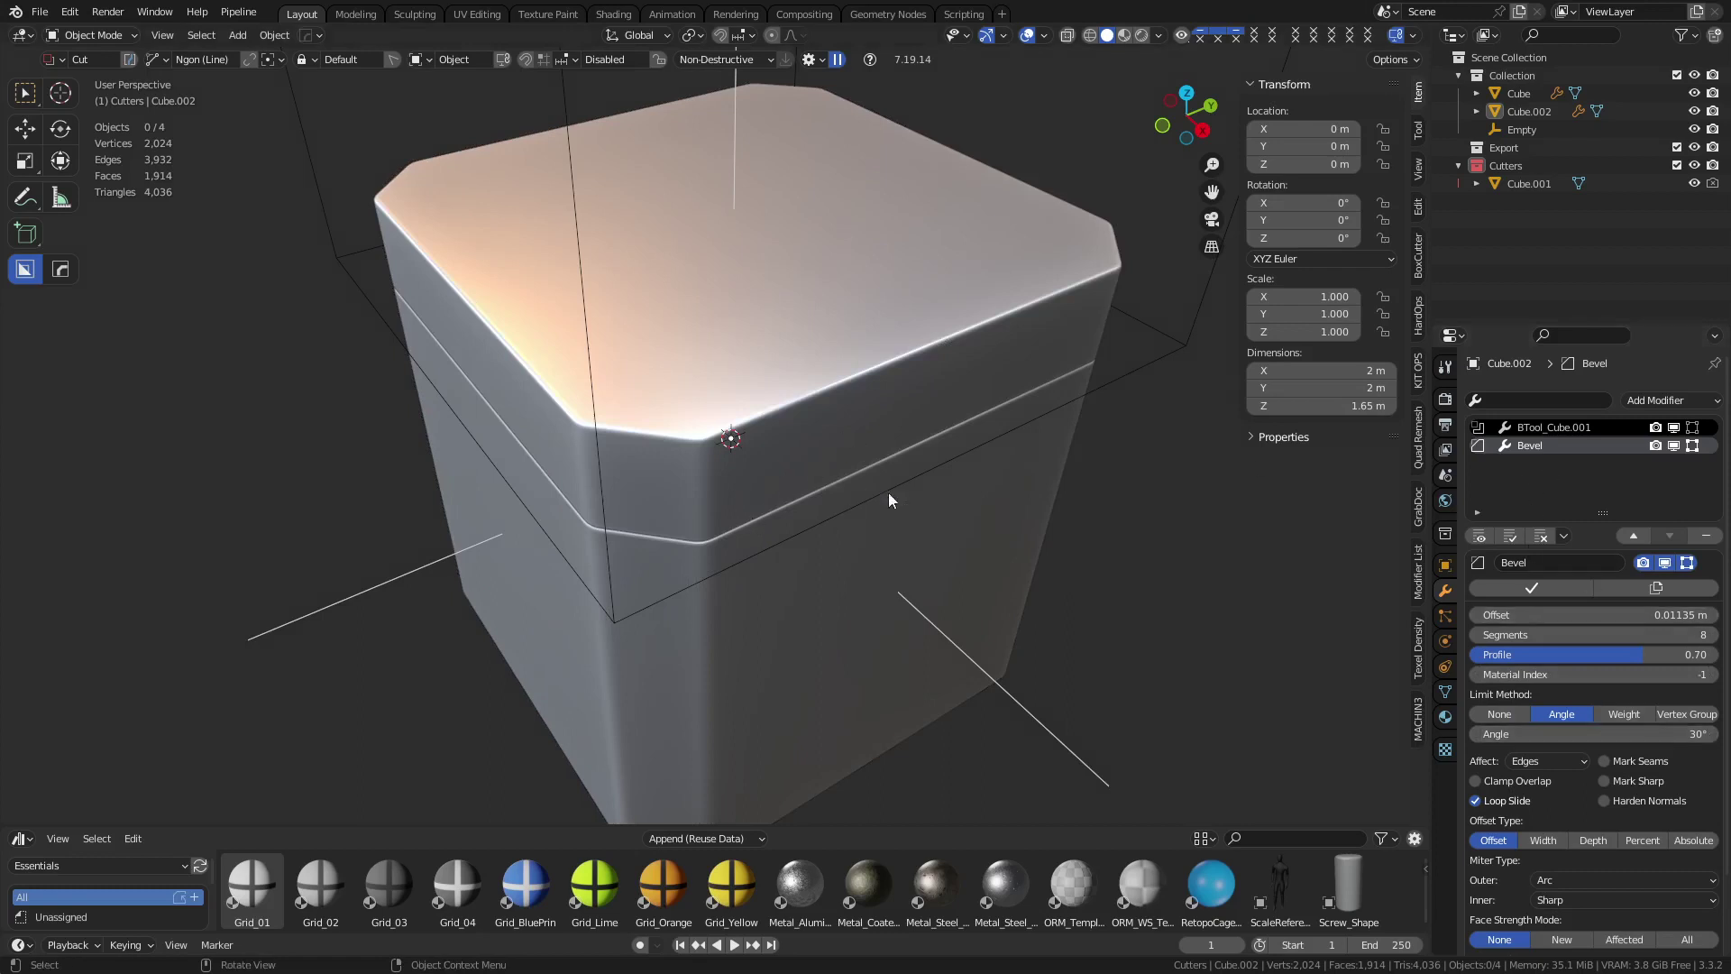
mouse_move(997, 543)
middle_down()
mouse_move(977, 494)
mouse_move(966, 572)
mouse_move(945, 528)
mouse_move(838, 498)
mouse_move(1008, 544)
middle_up()
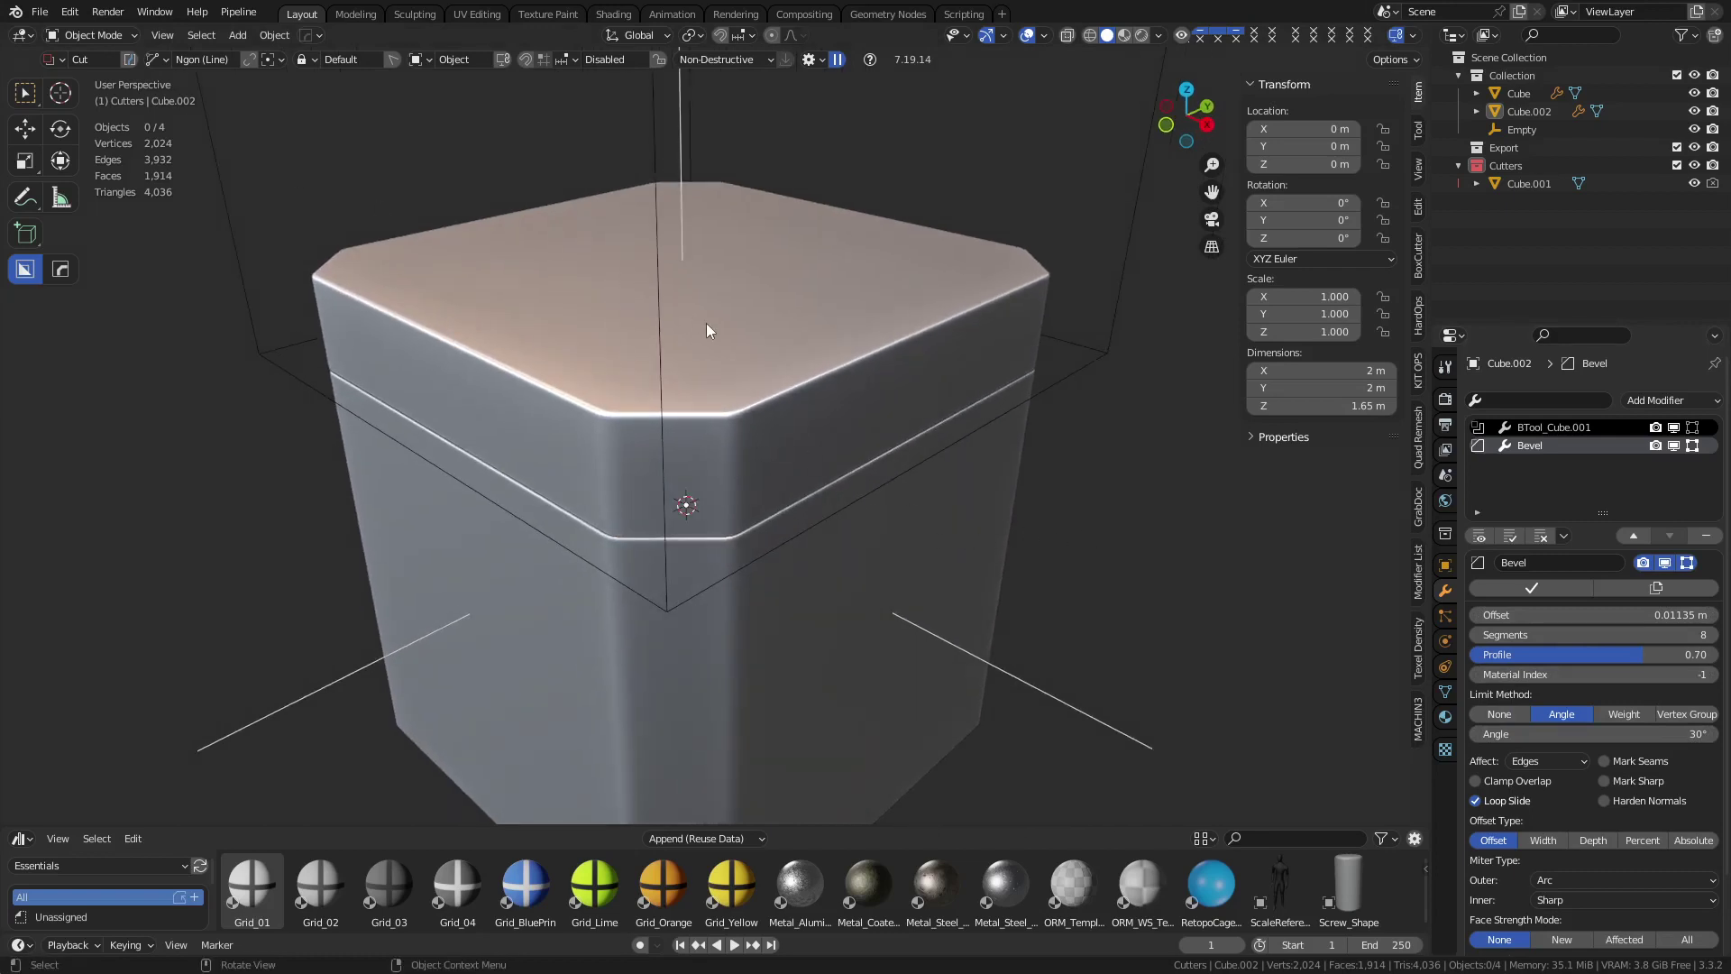
Review BoxCutter's Behavior settings in the Box Helper, including the Auto Hide option for earlier cutters
key(ctrl+d)
click(921, 276)
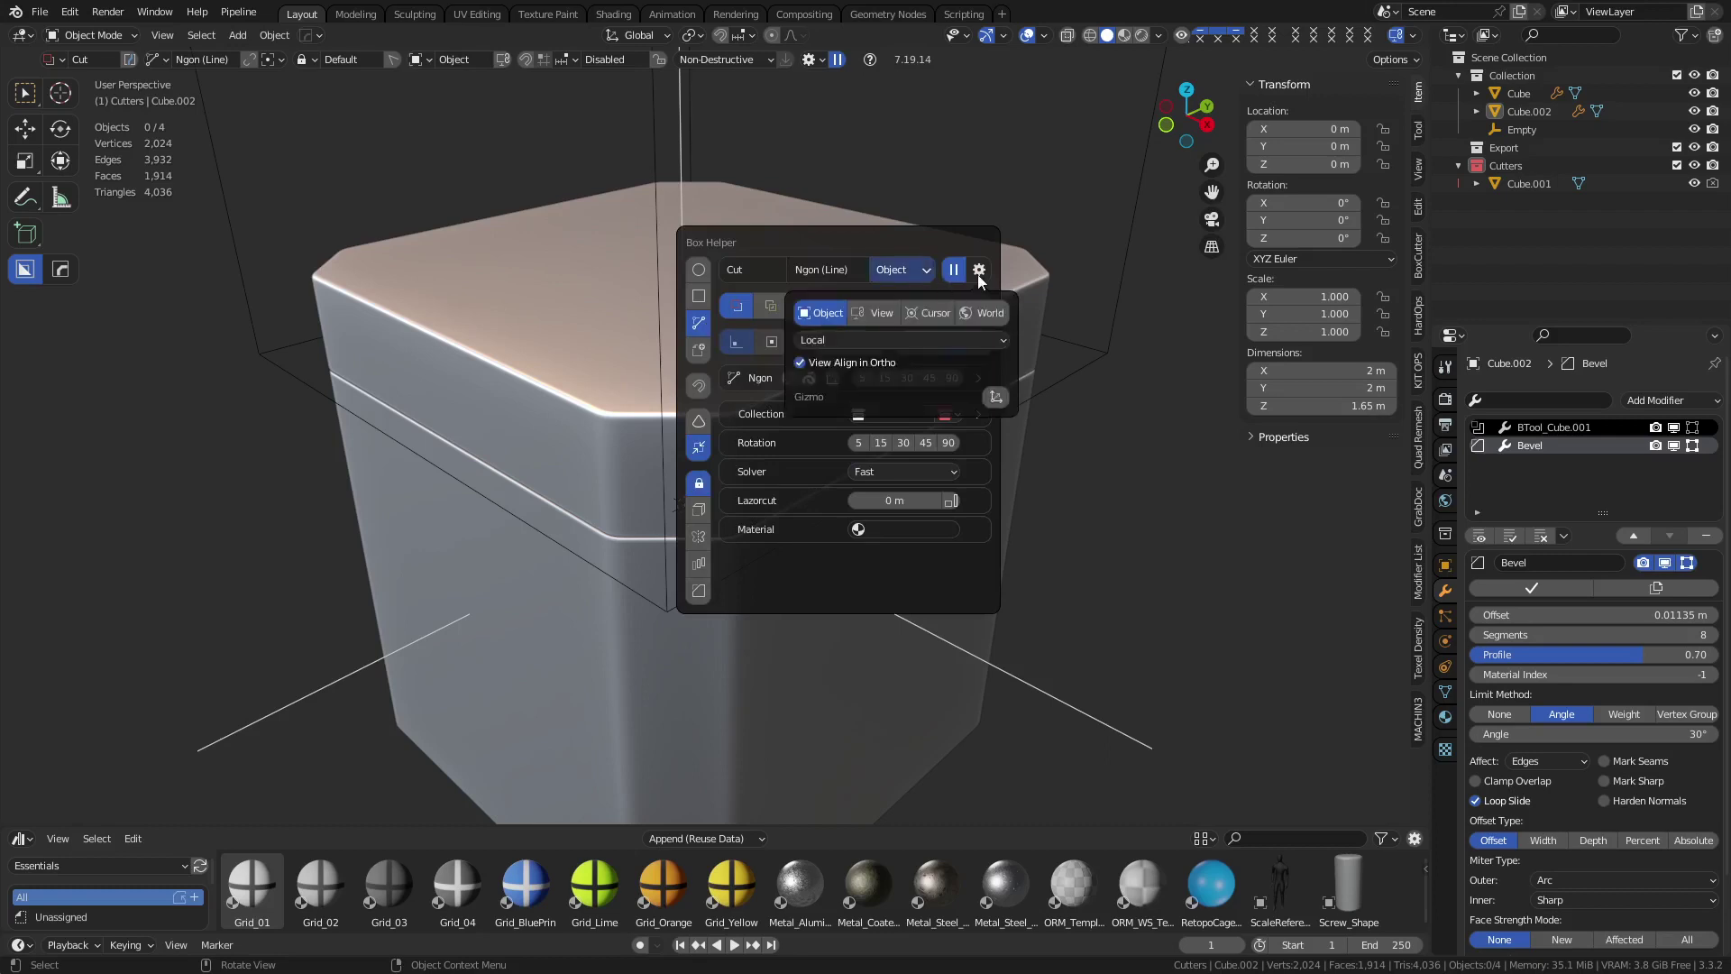
click(980, 272)
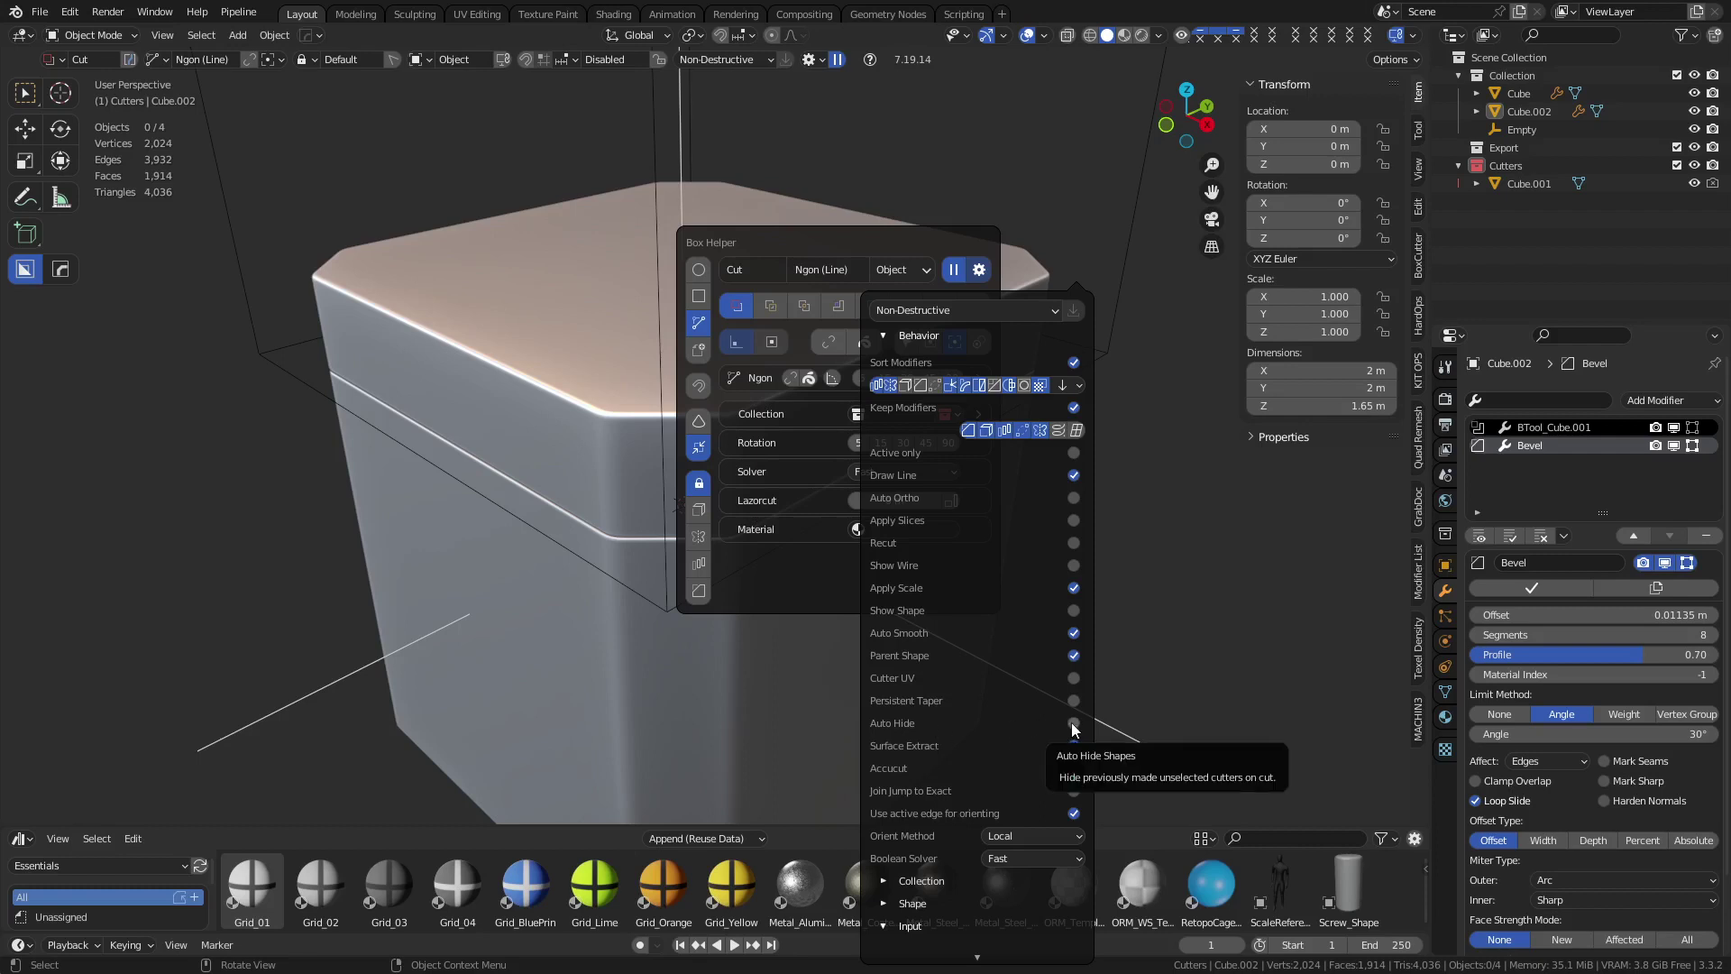
With the cutter cube selected, review the HardOps helper's Workflow and Boolean behavior options, then clear the selection
click(264, 364)
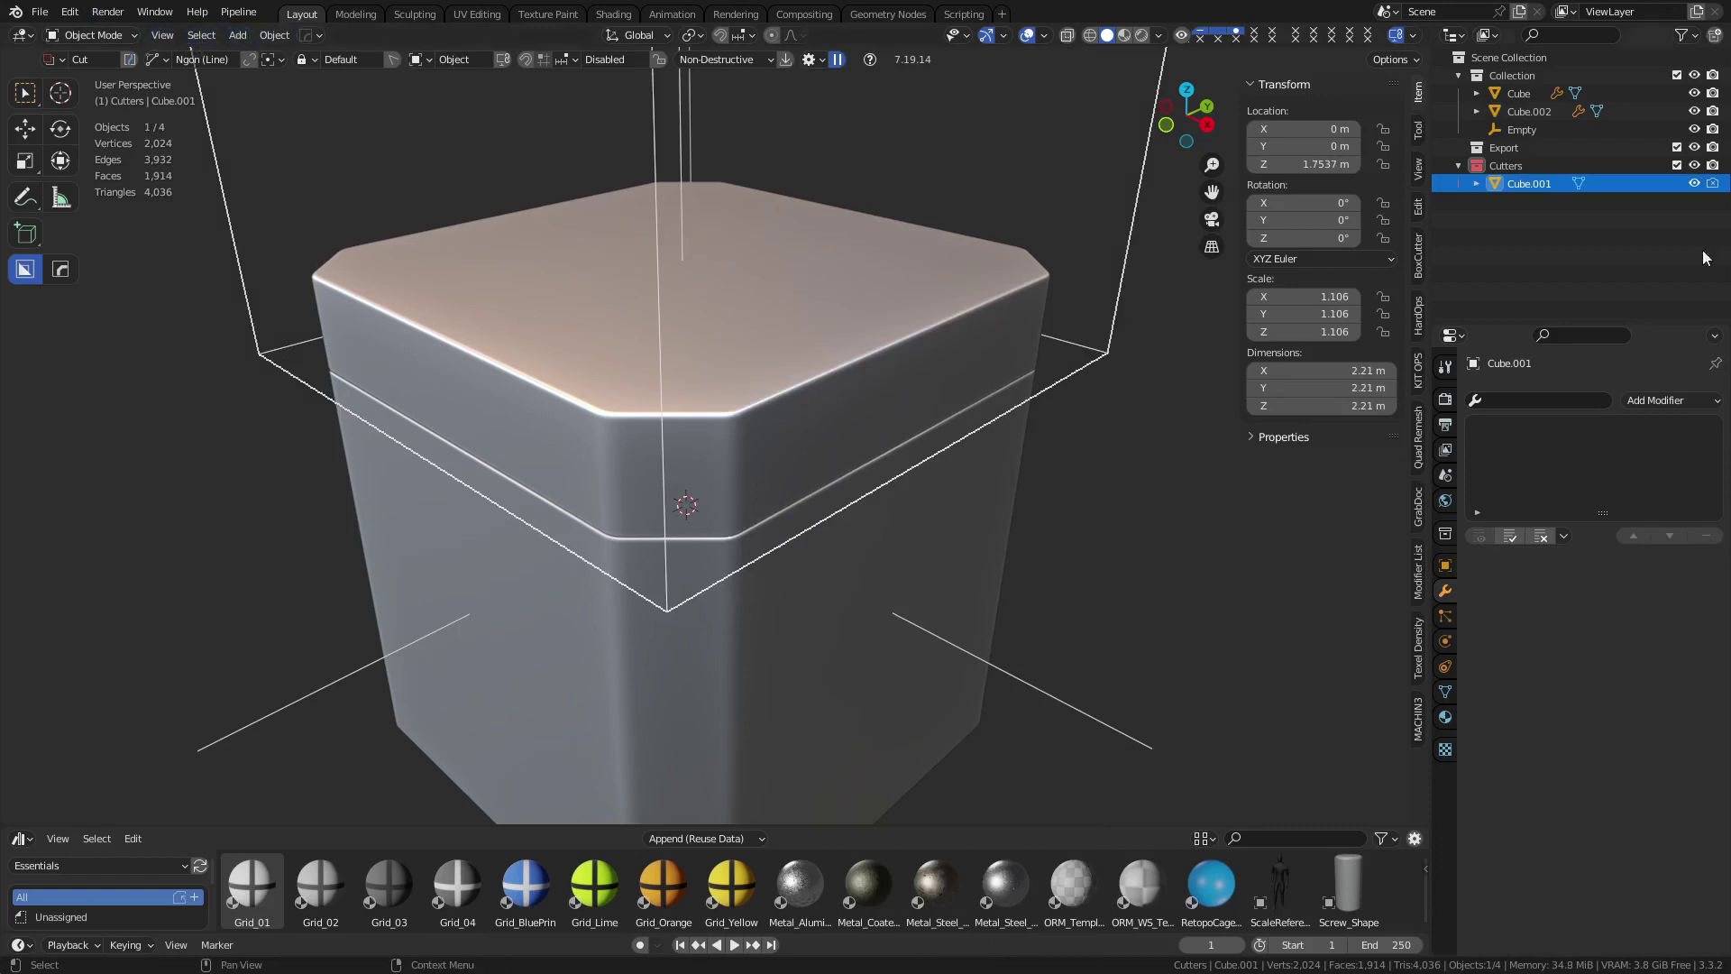
click(275, 35)
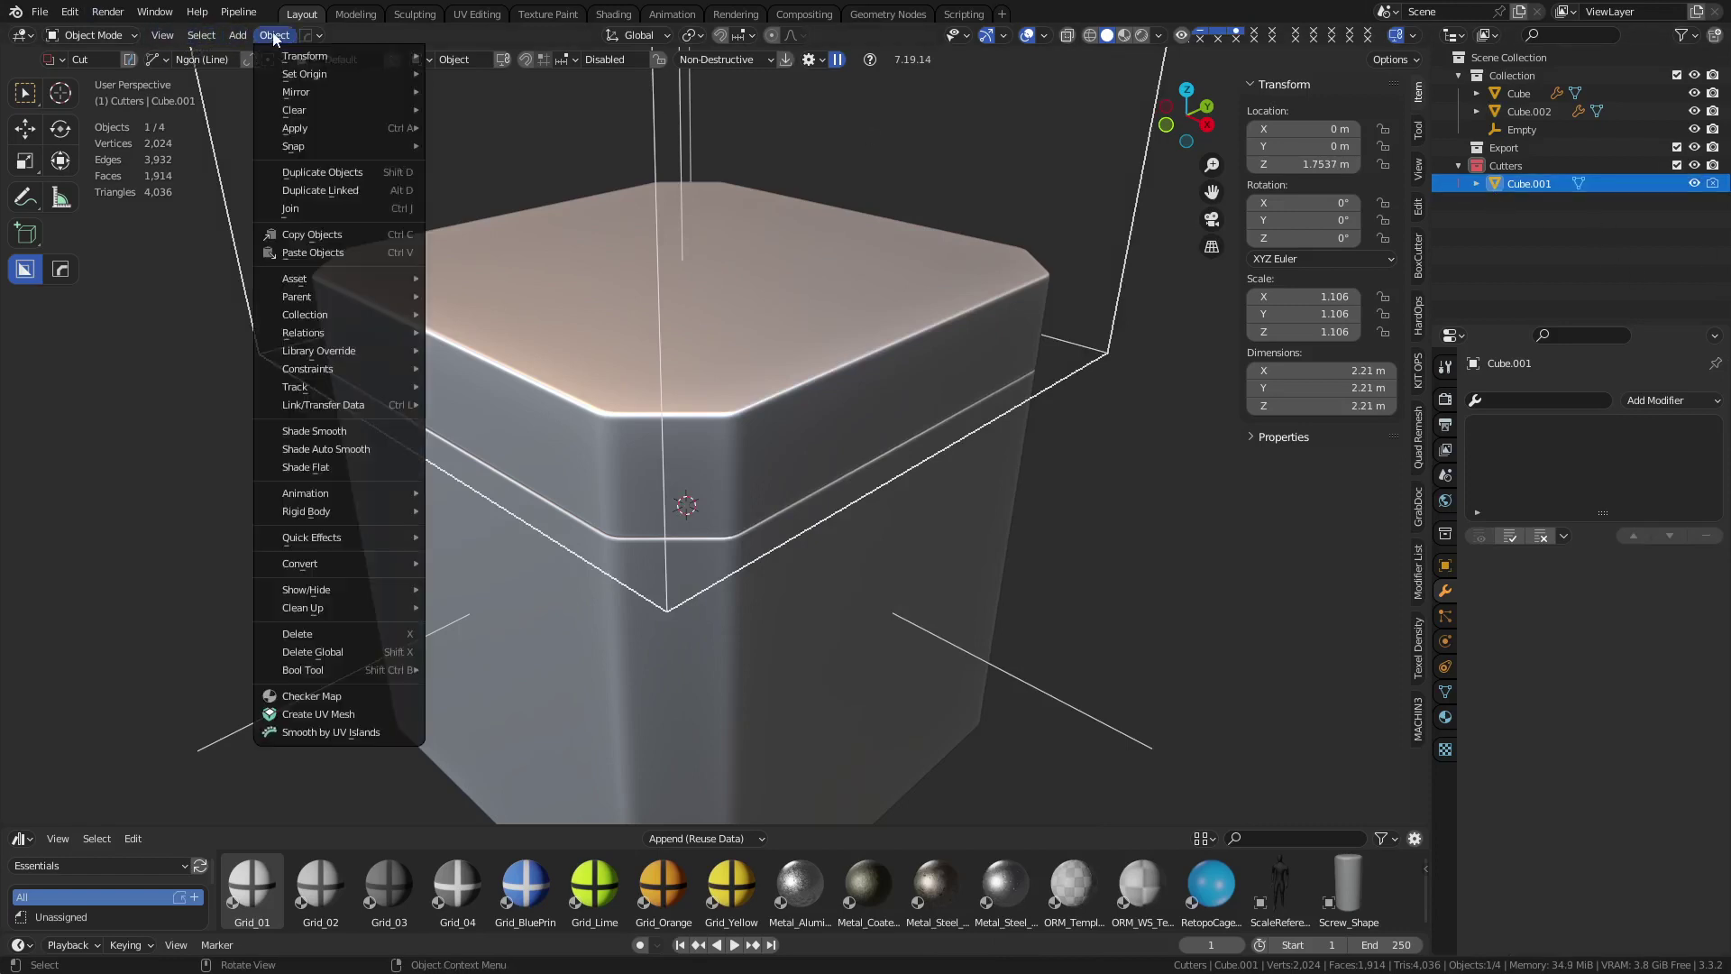
click(270, 38)
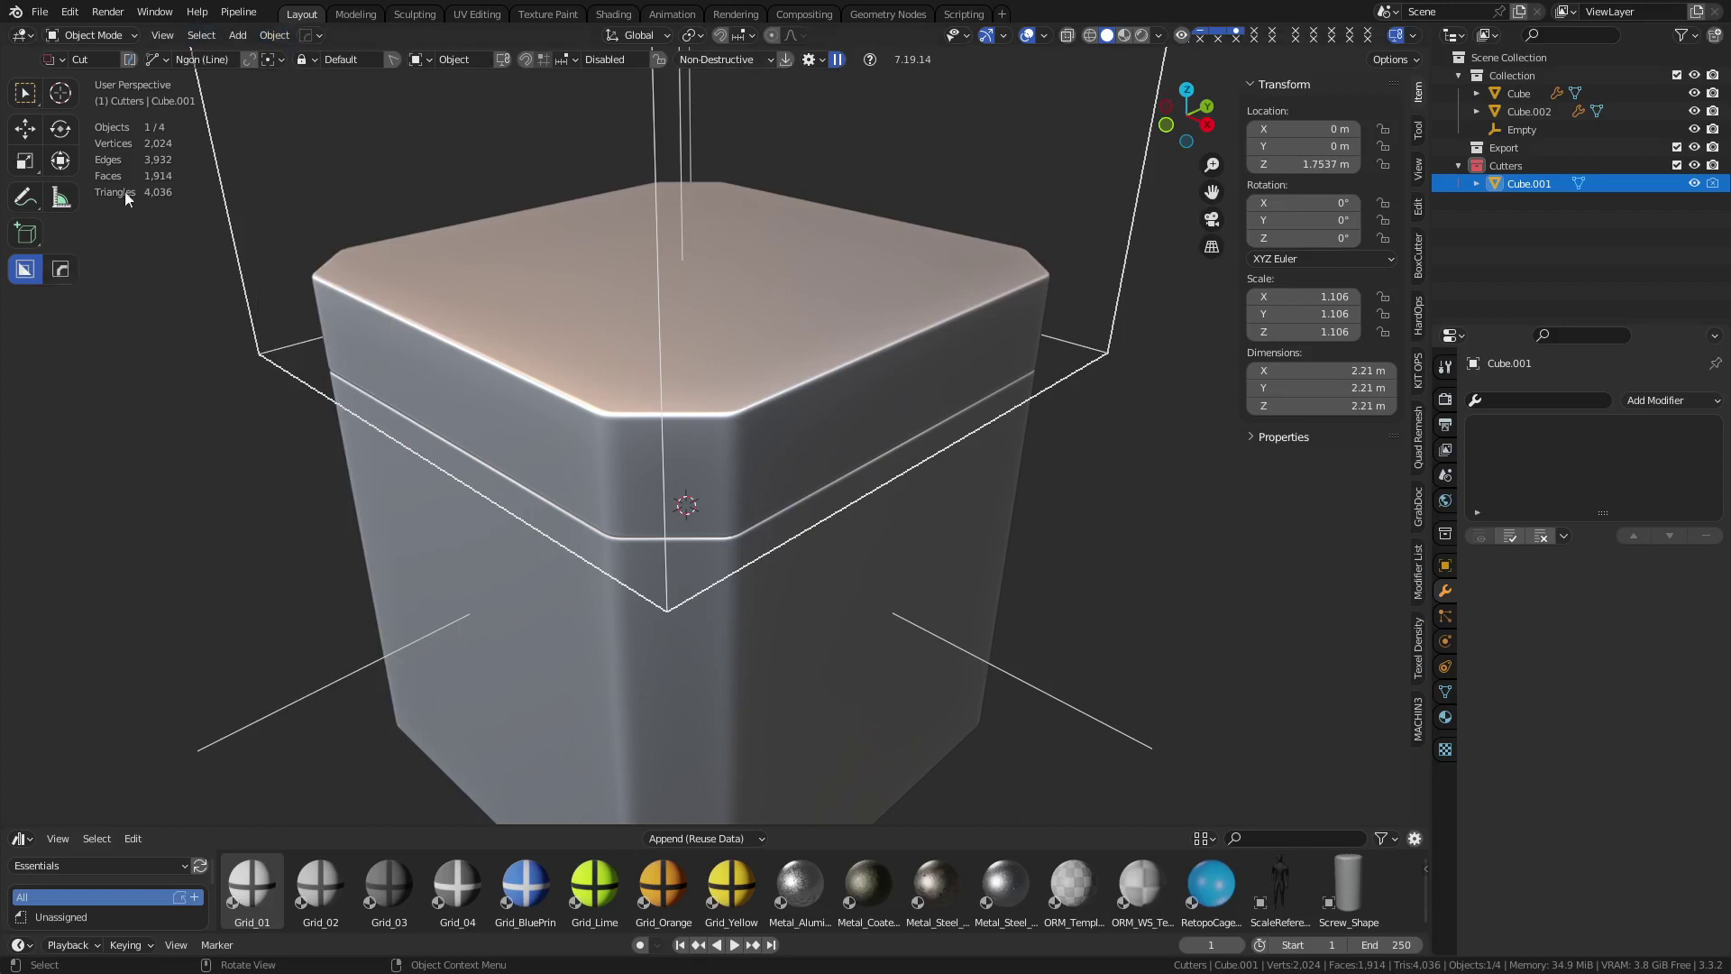
click(306, 40)
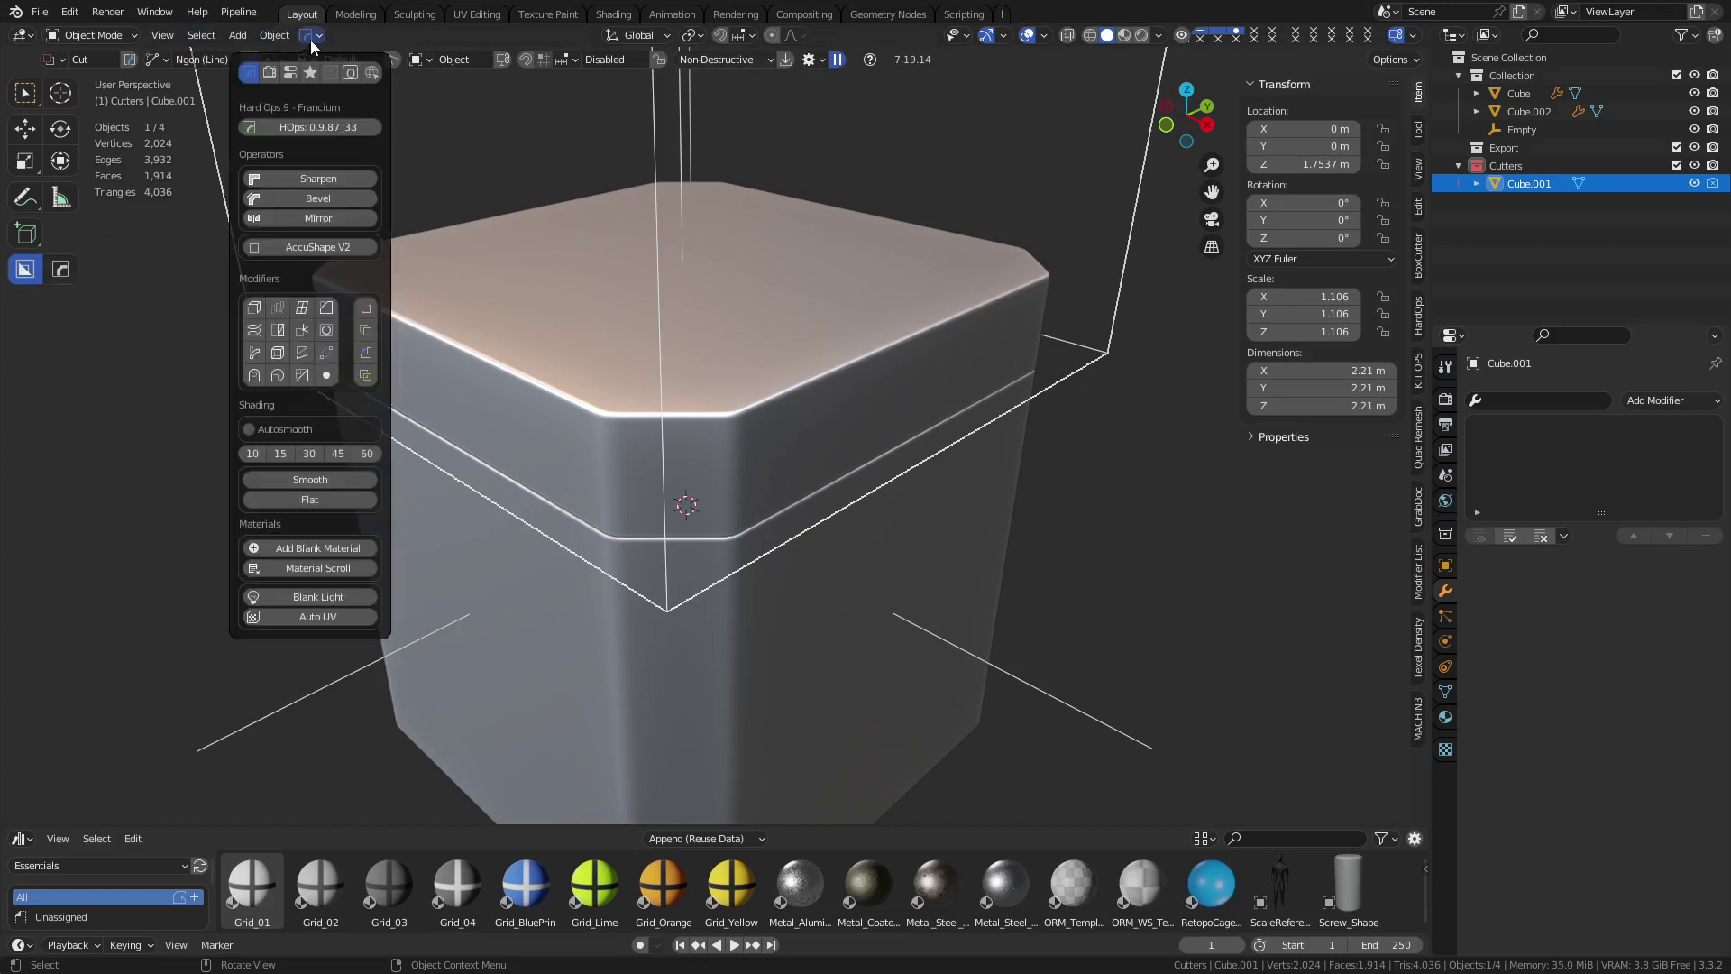
click(285, 74)
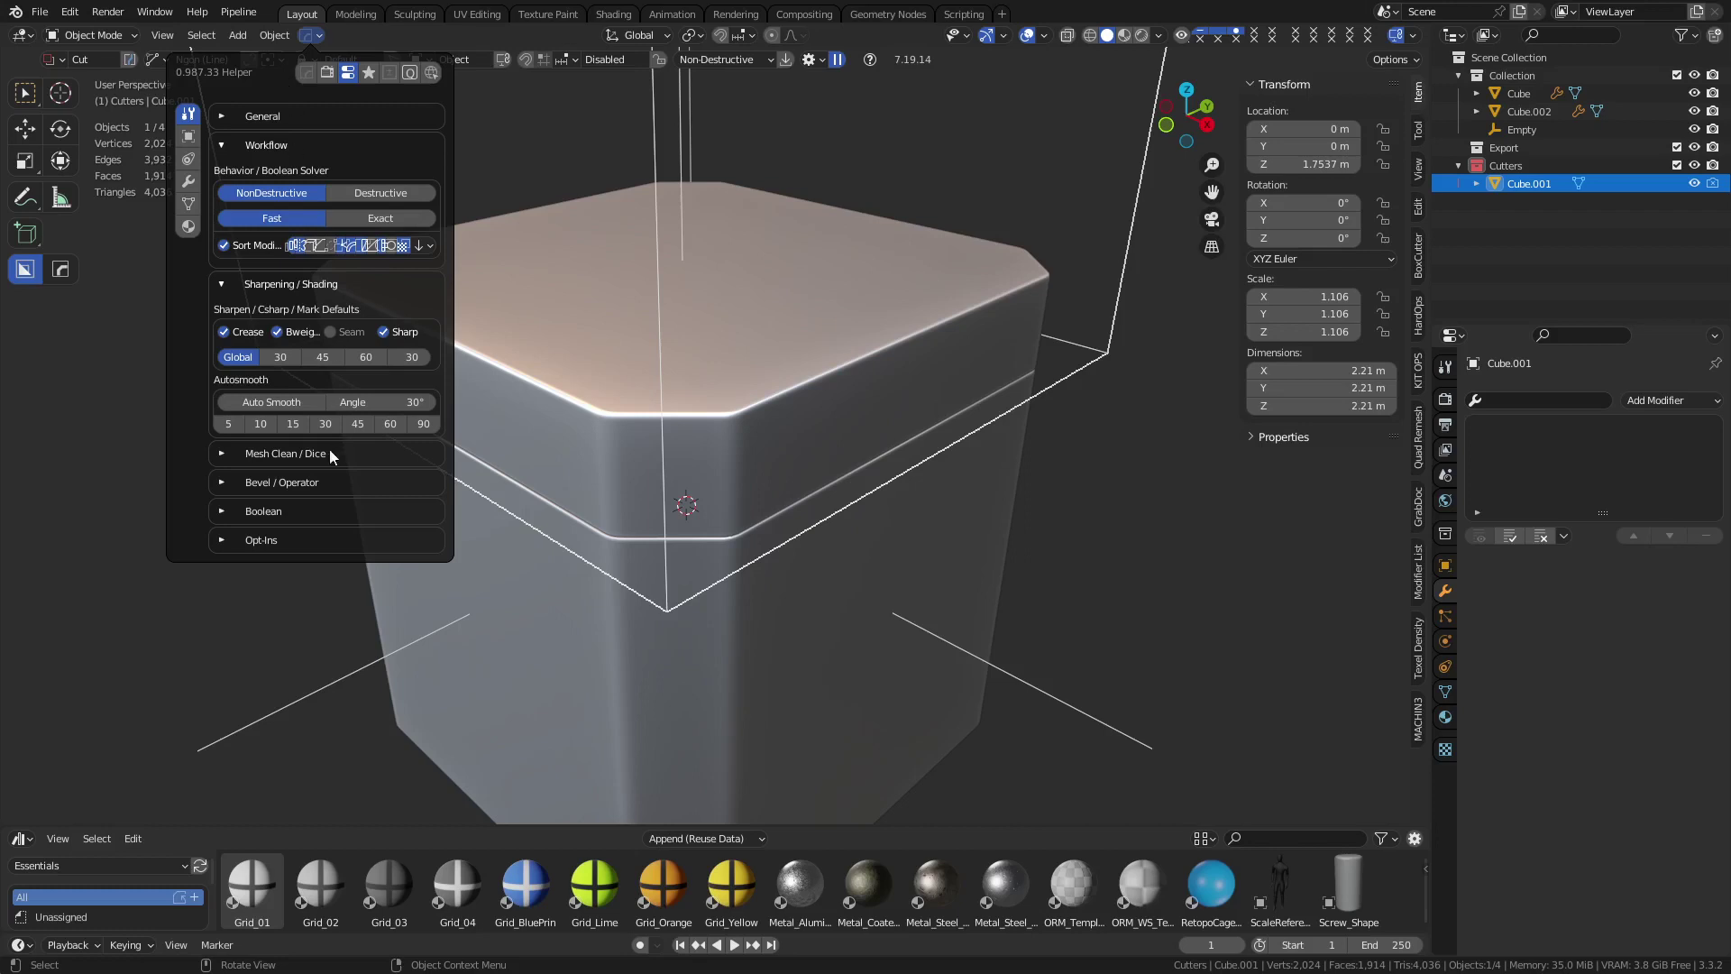
click(281, 511)
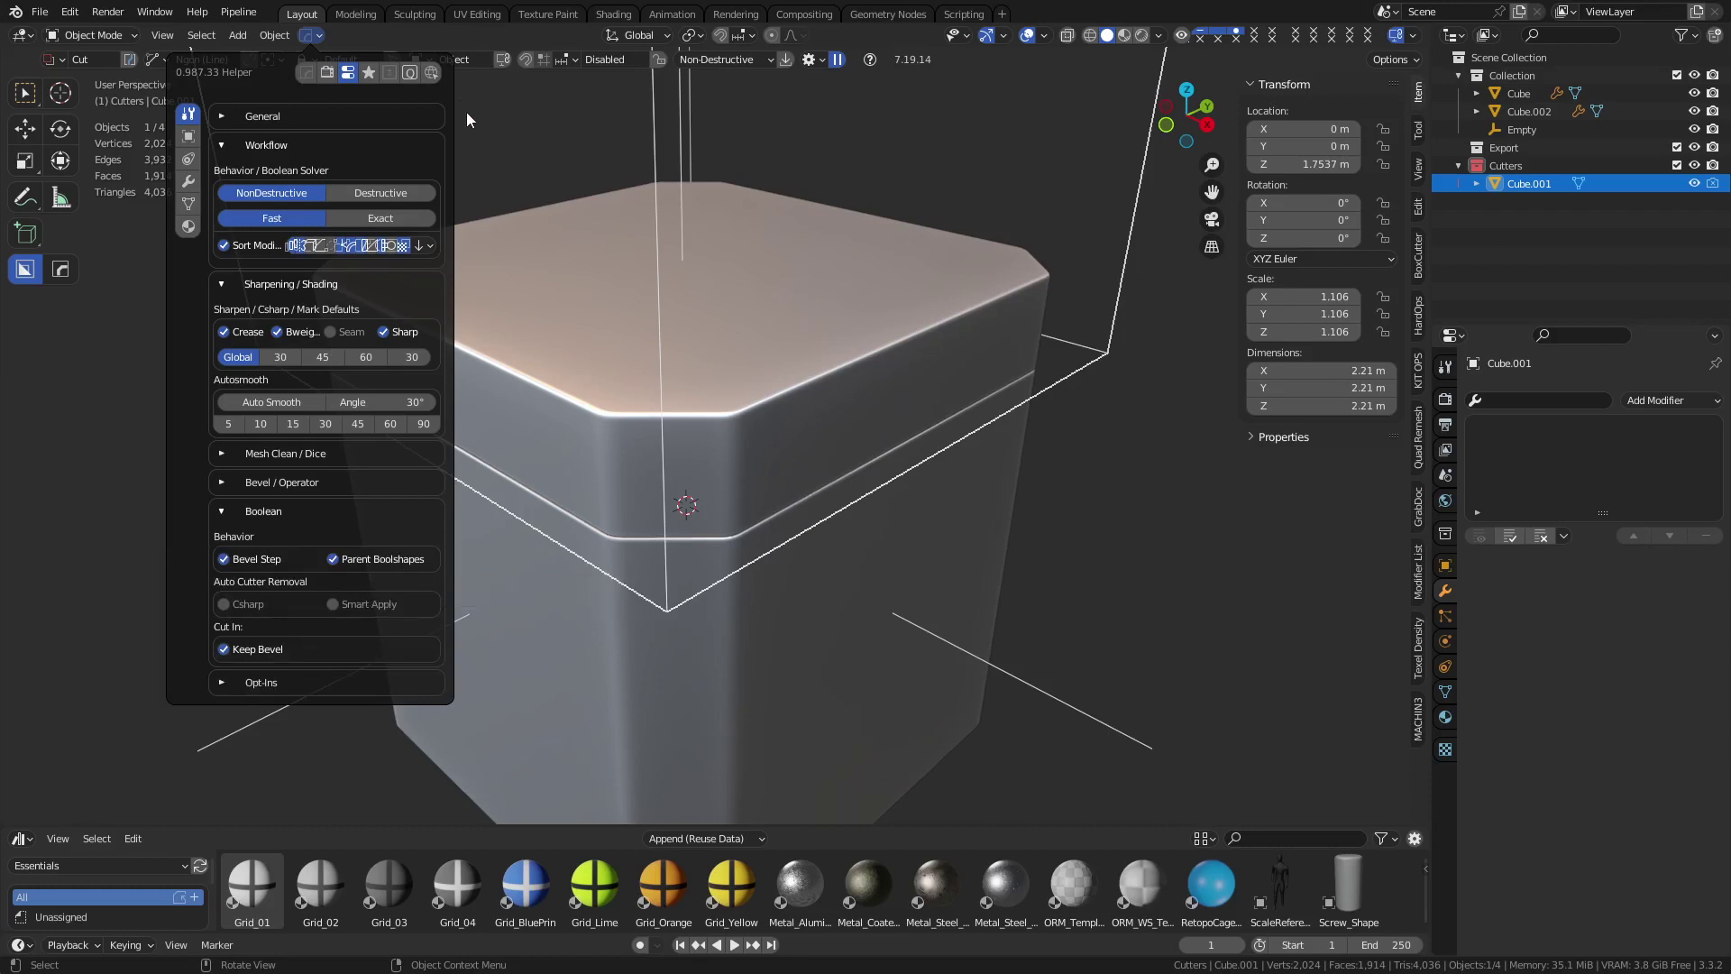
key(alt+a)
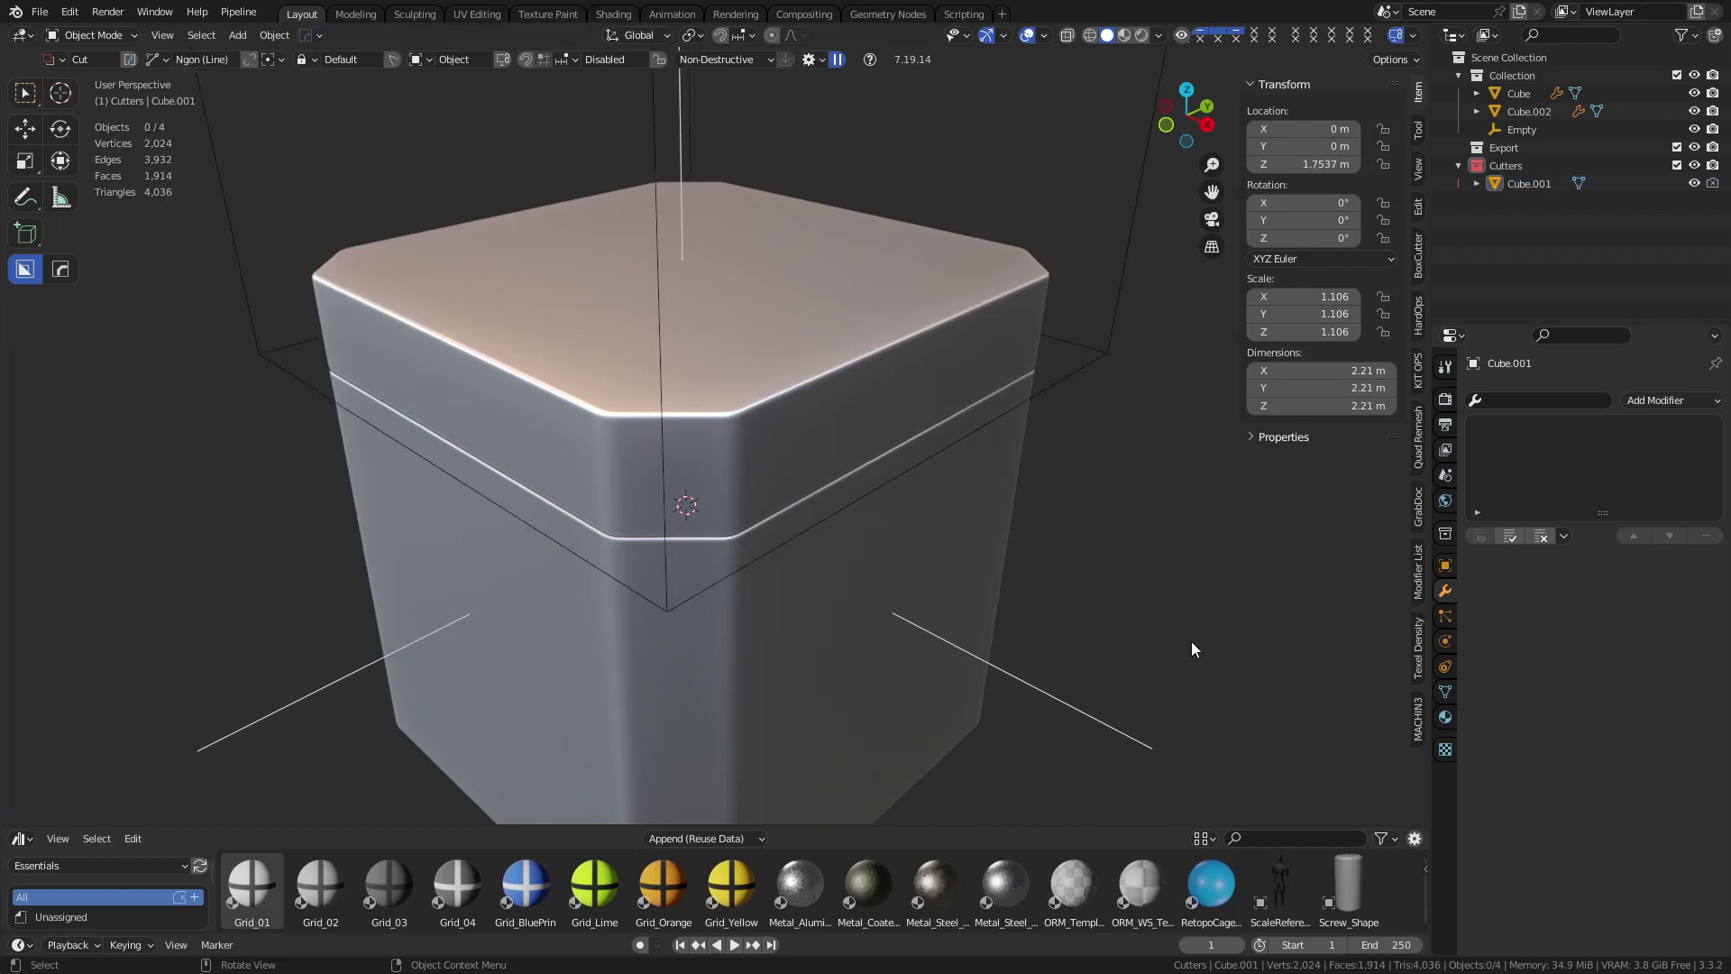
Set the solver of the BTool_Cube.001 Boolean modifier to Fast on both the lid and the body
click(801, 472)
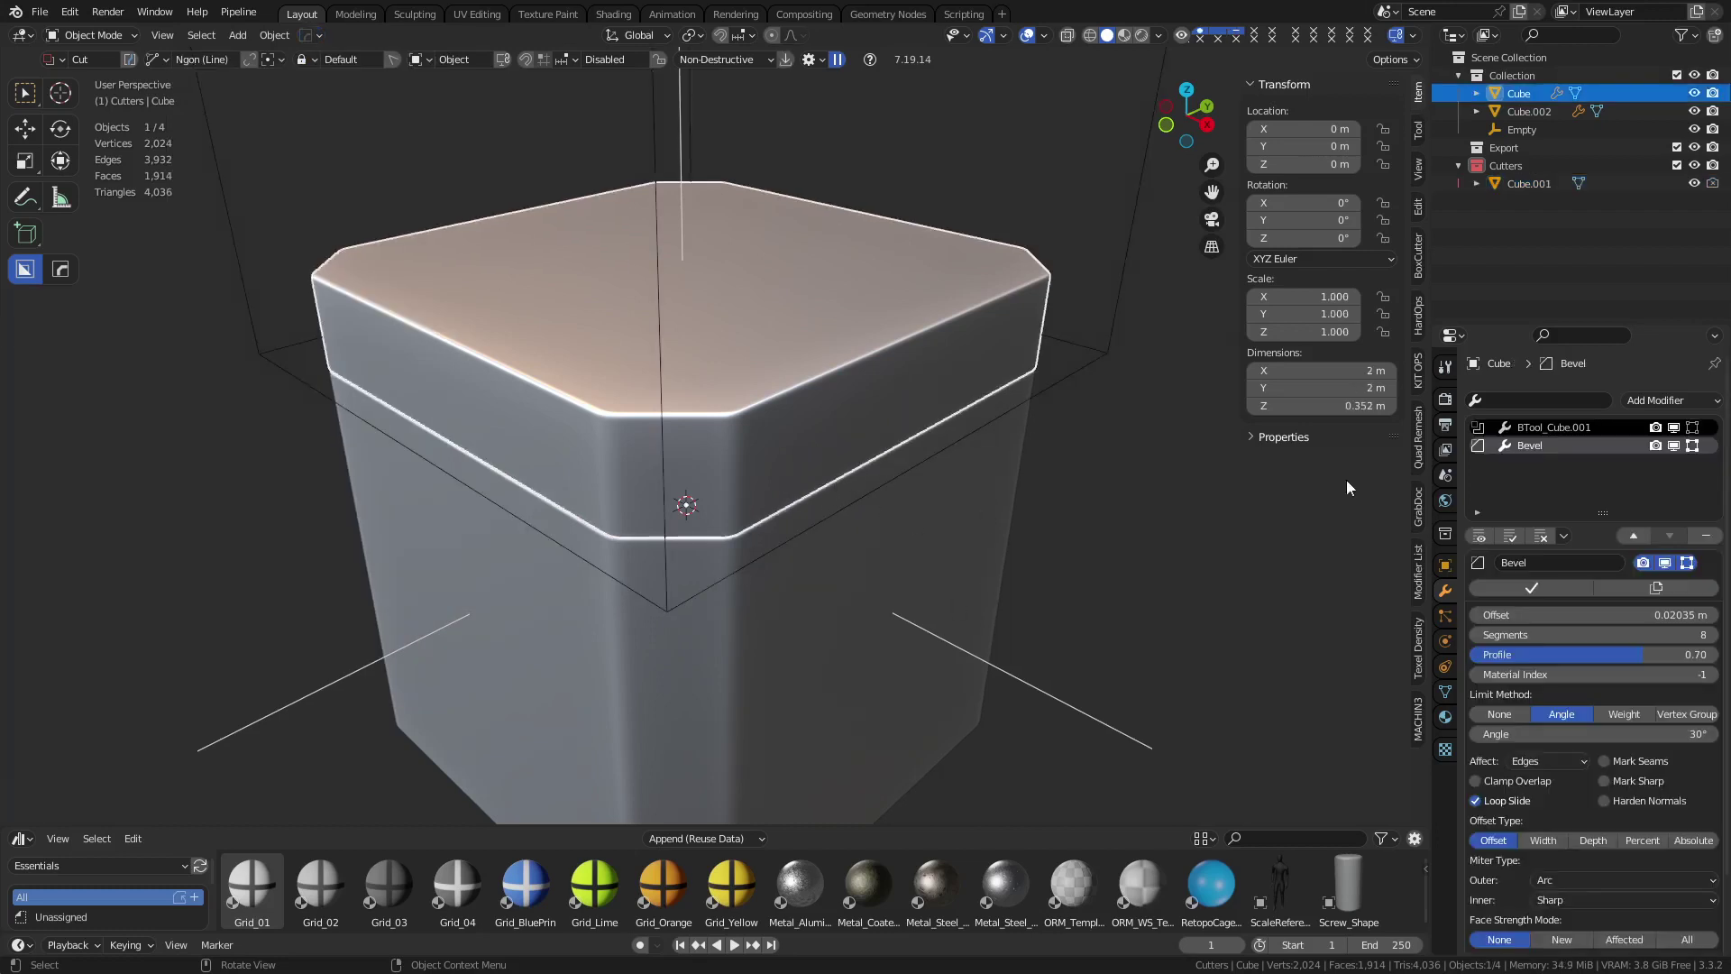
click(1573, 428)
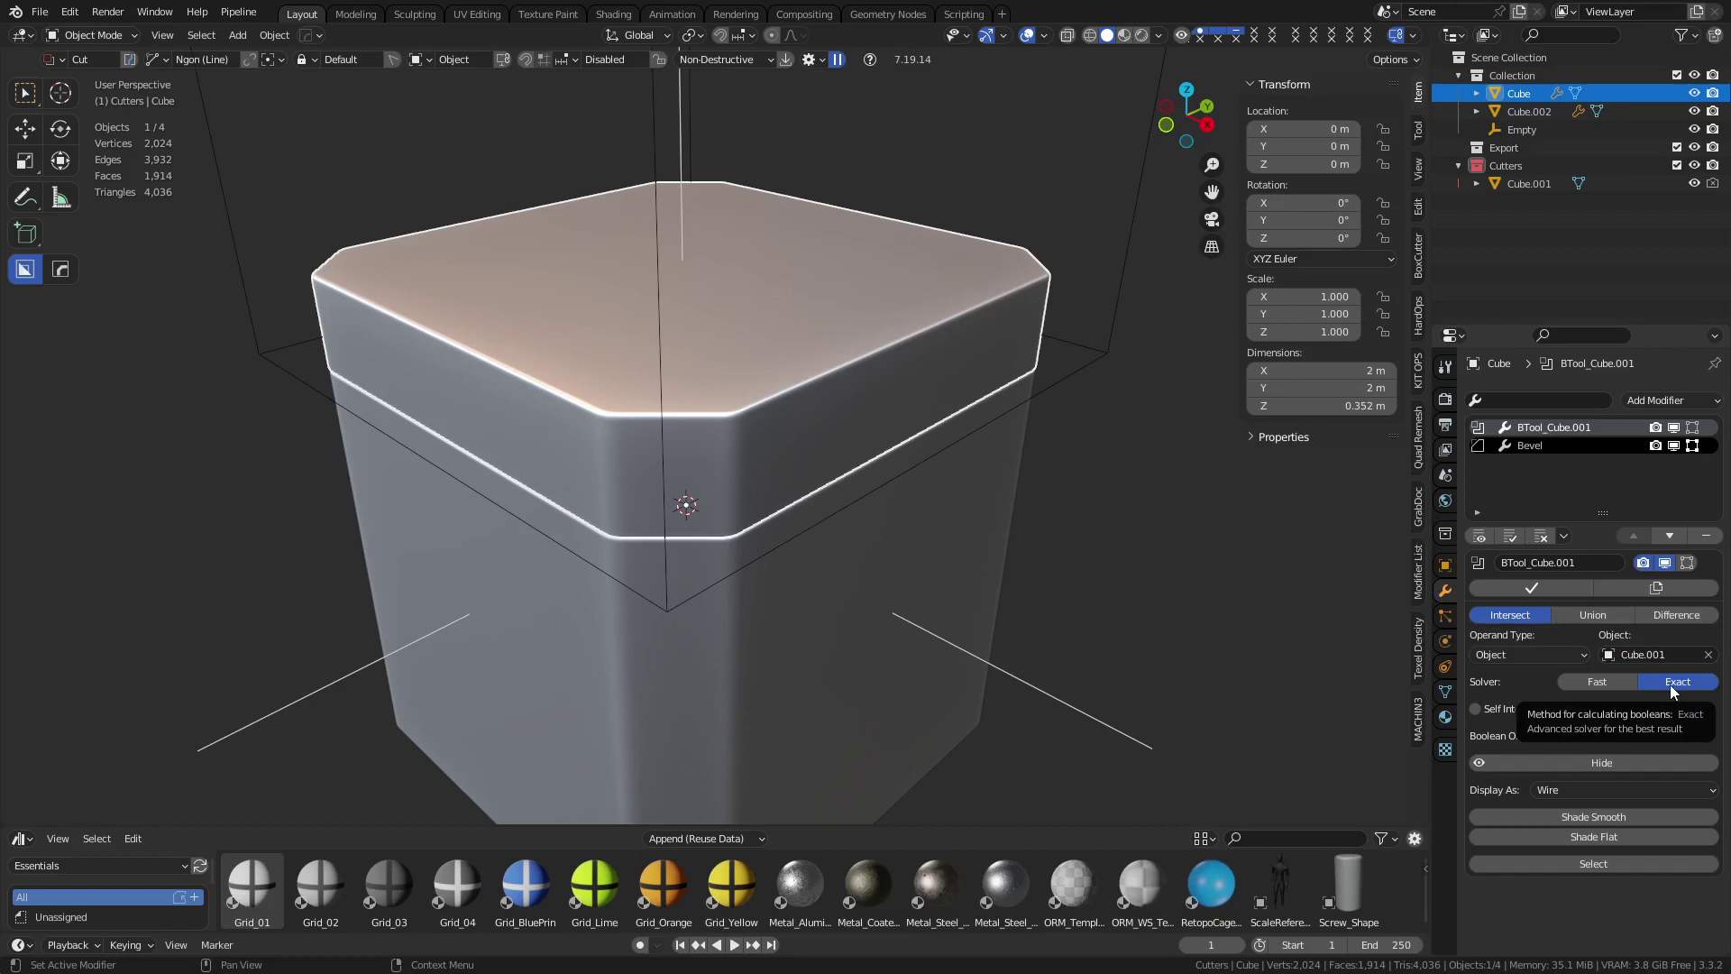
click(1597, 683)
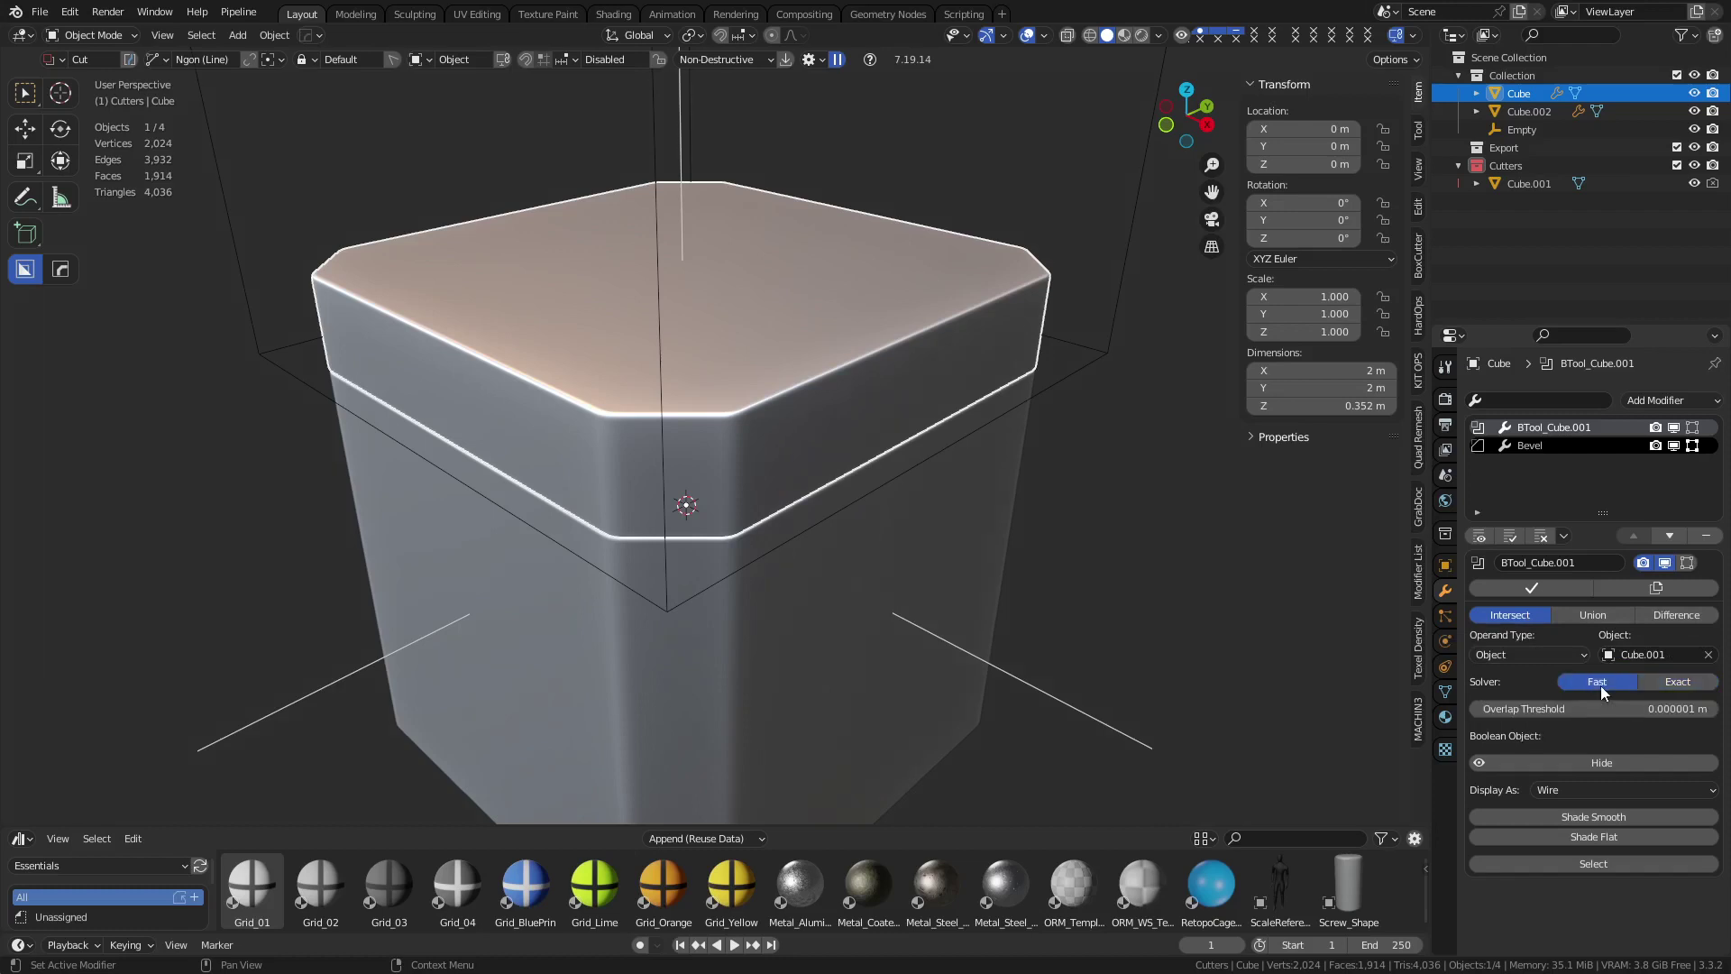
click(804, 642)
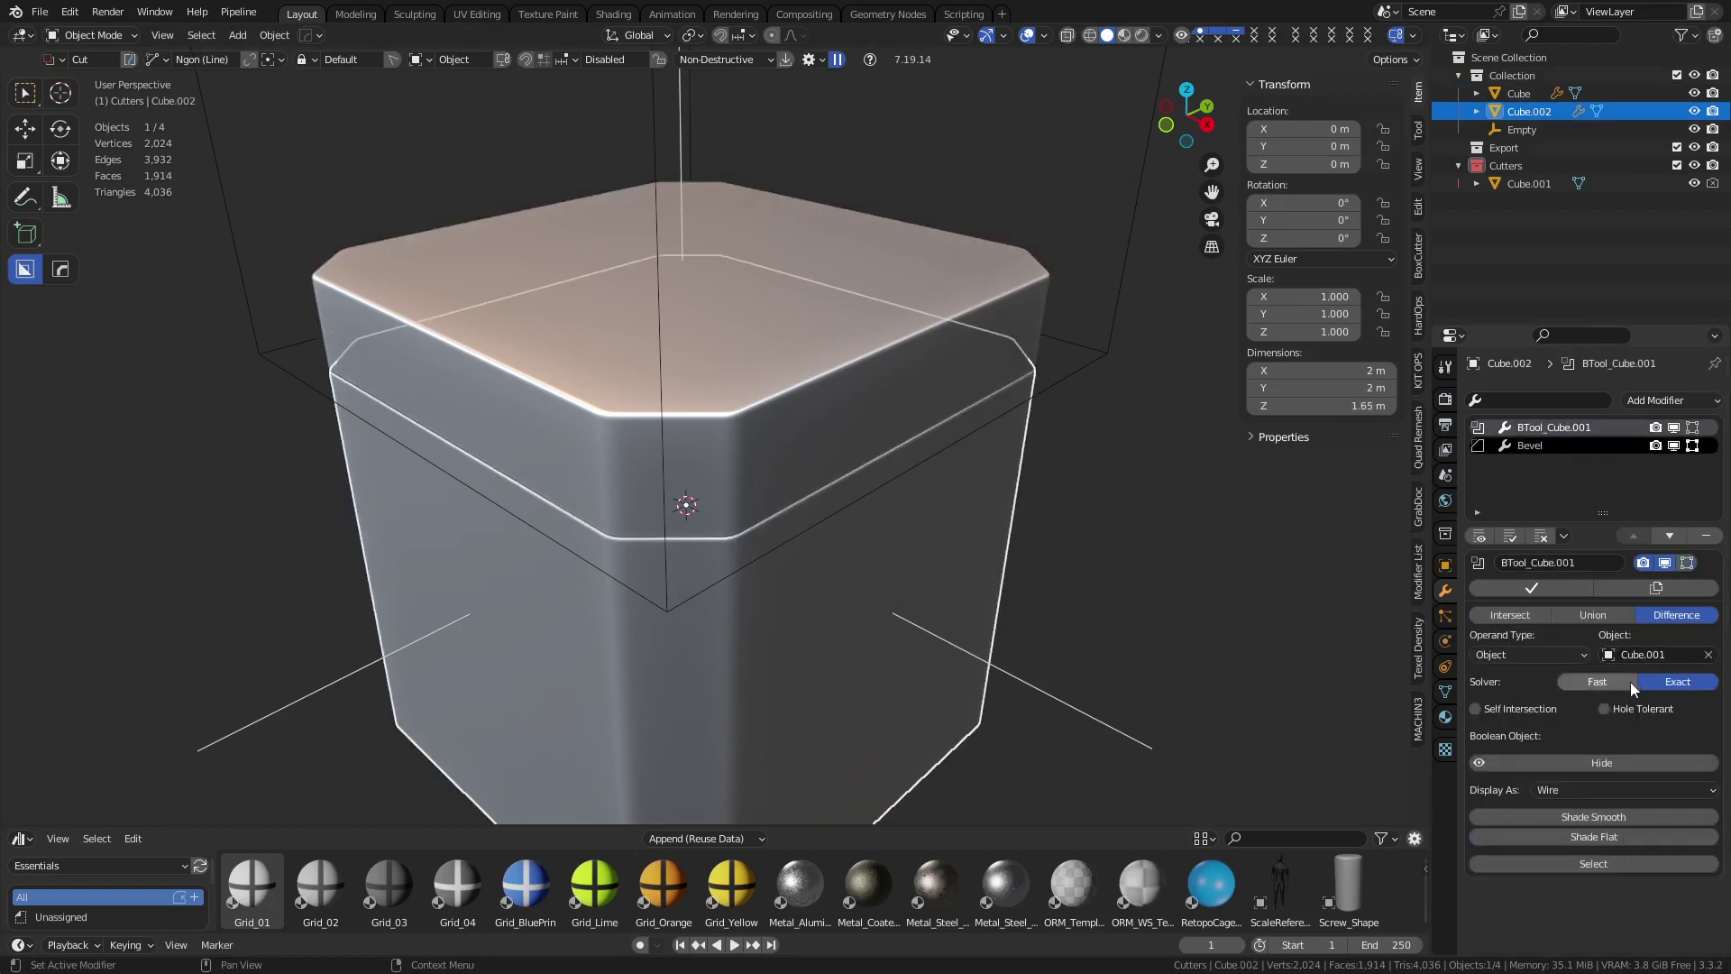
click(1620, 683)
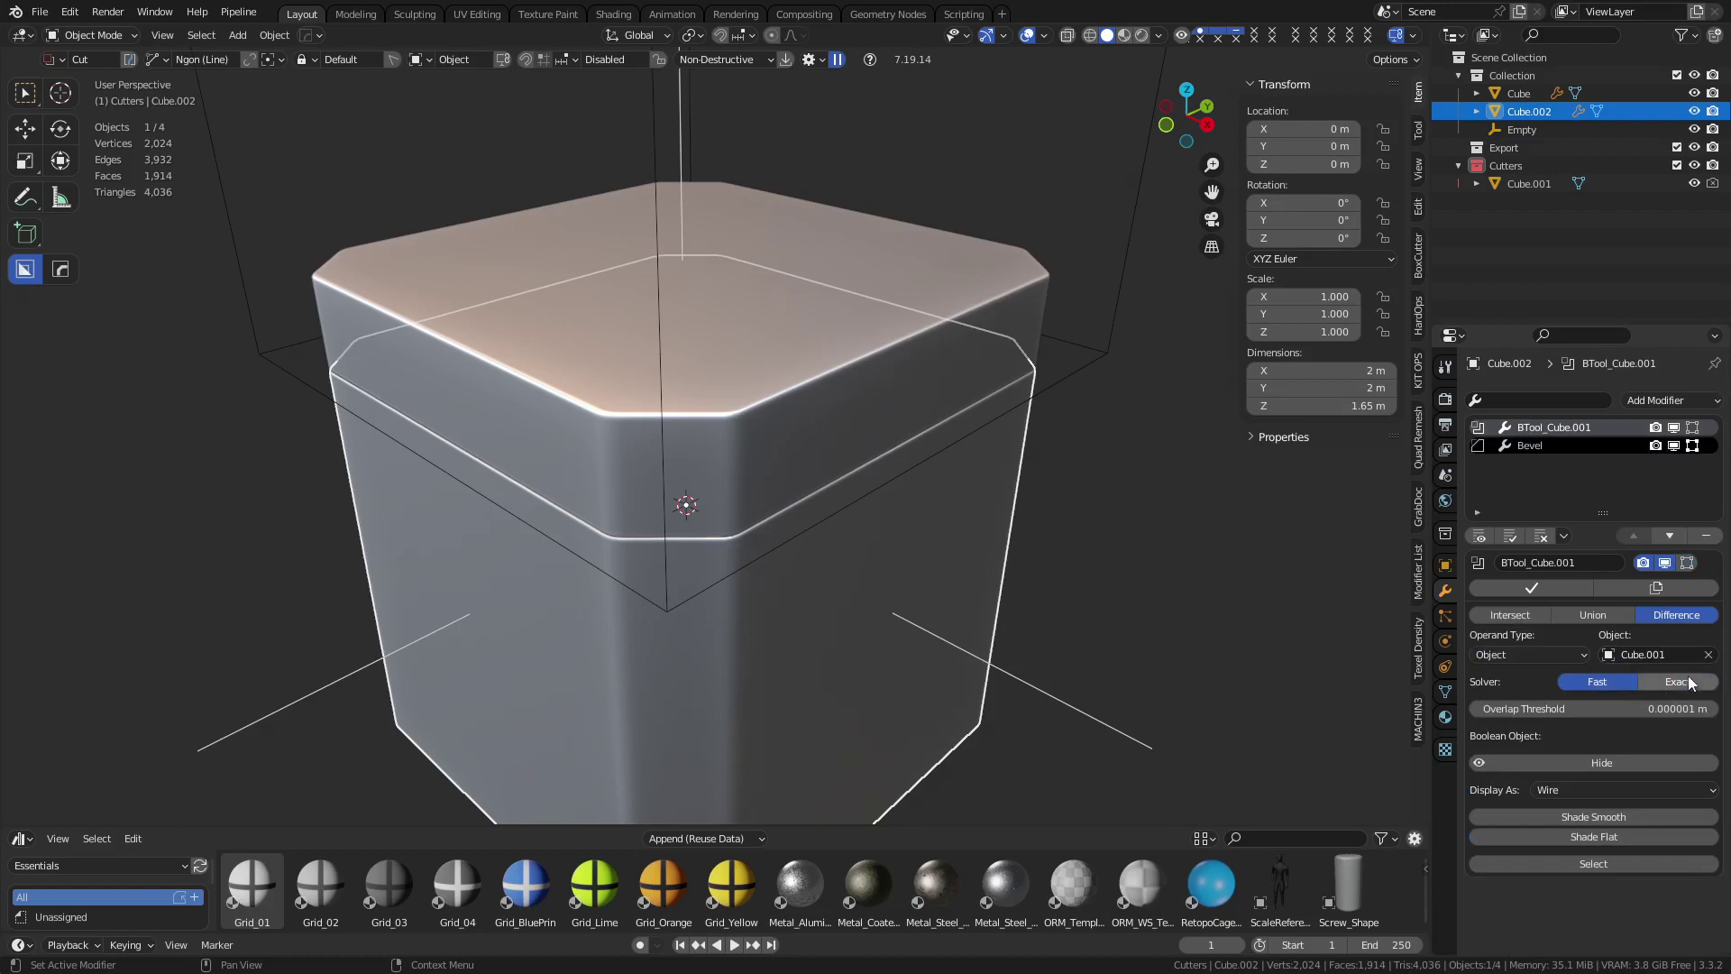
Add a new cube and move it beside the crate, about 2.2 m along X and 2.05 m along Y
click(1089, 588)
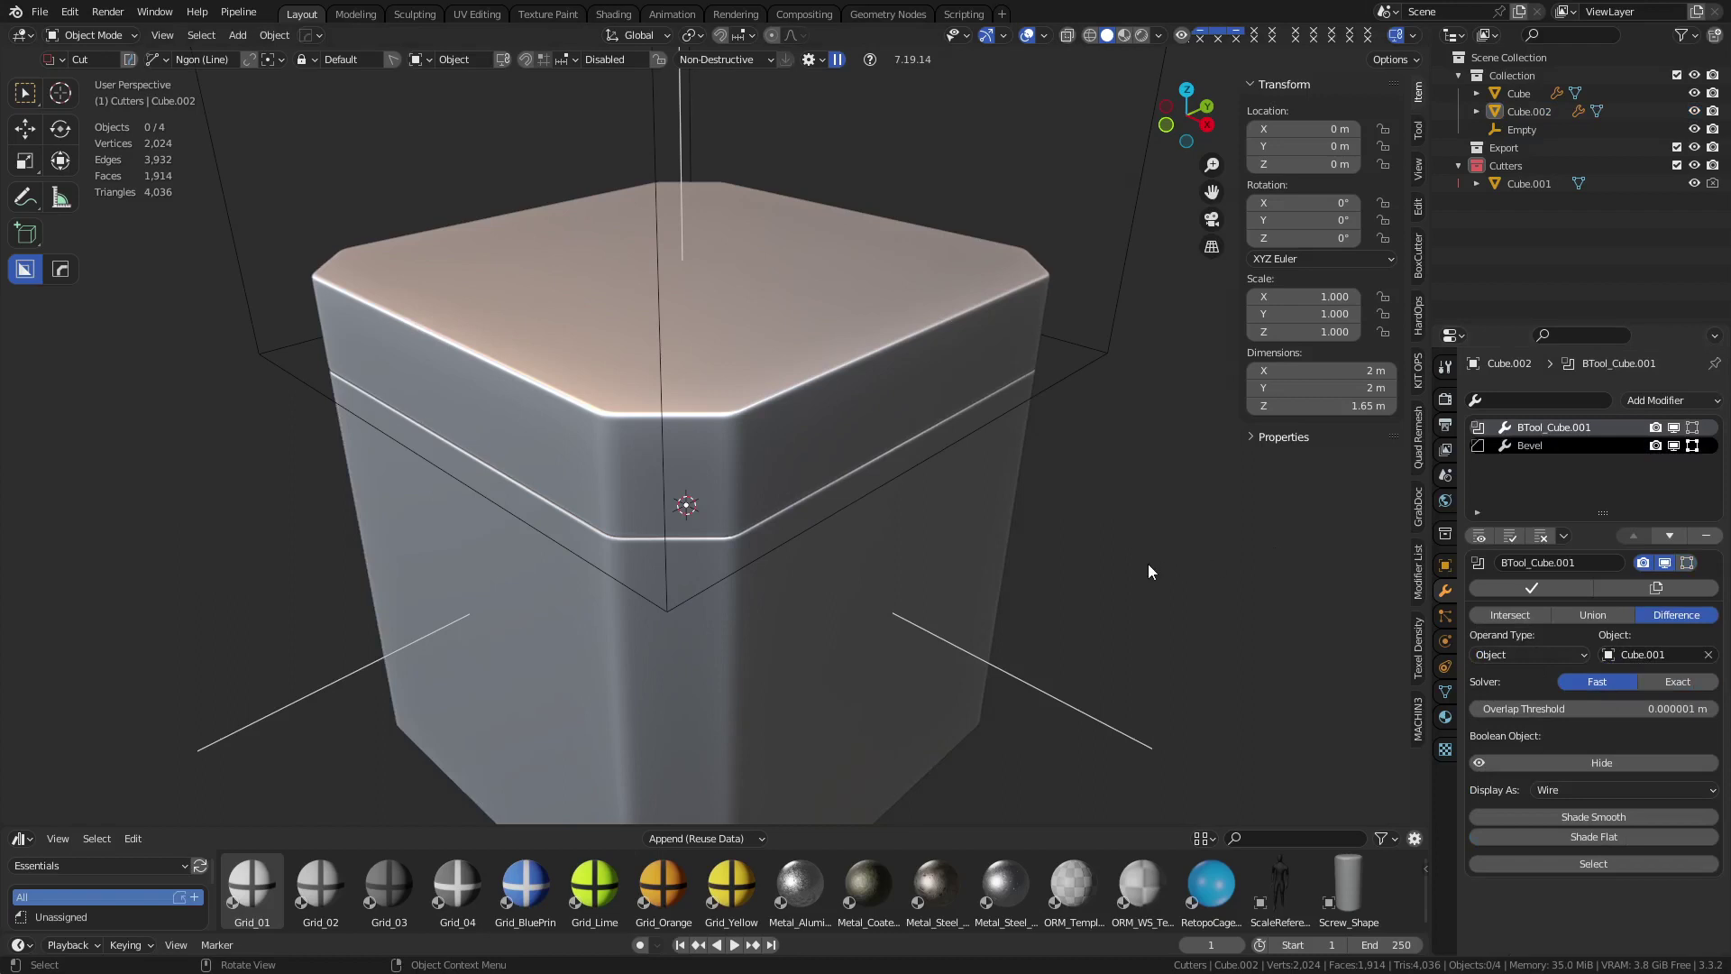
middle_drag(1149, 566, 928, 520)
scroll(1041, 526, down, 4)
key(shift+a)
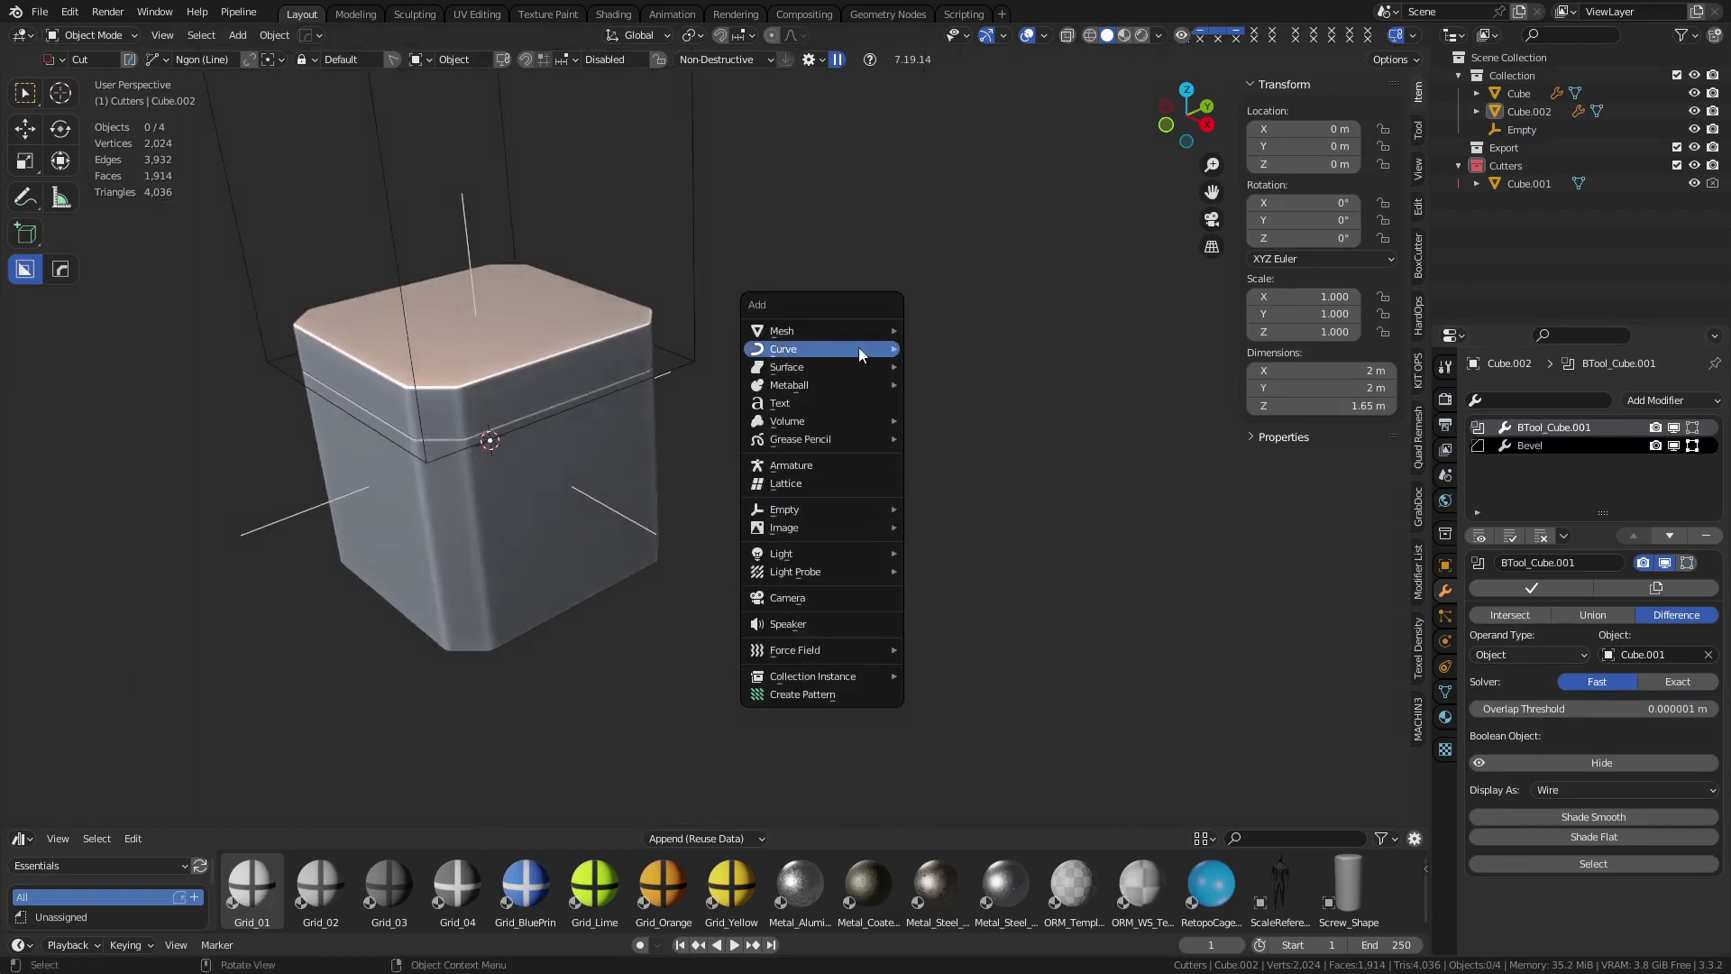
mouse_move(861, 331)
click(943, 361)
key(g)
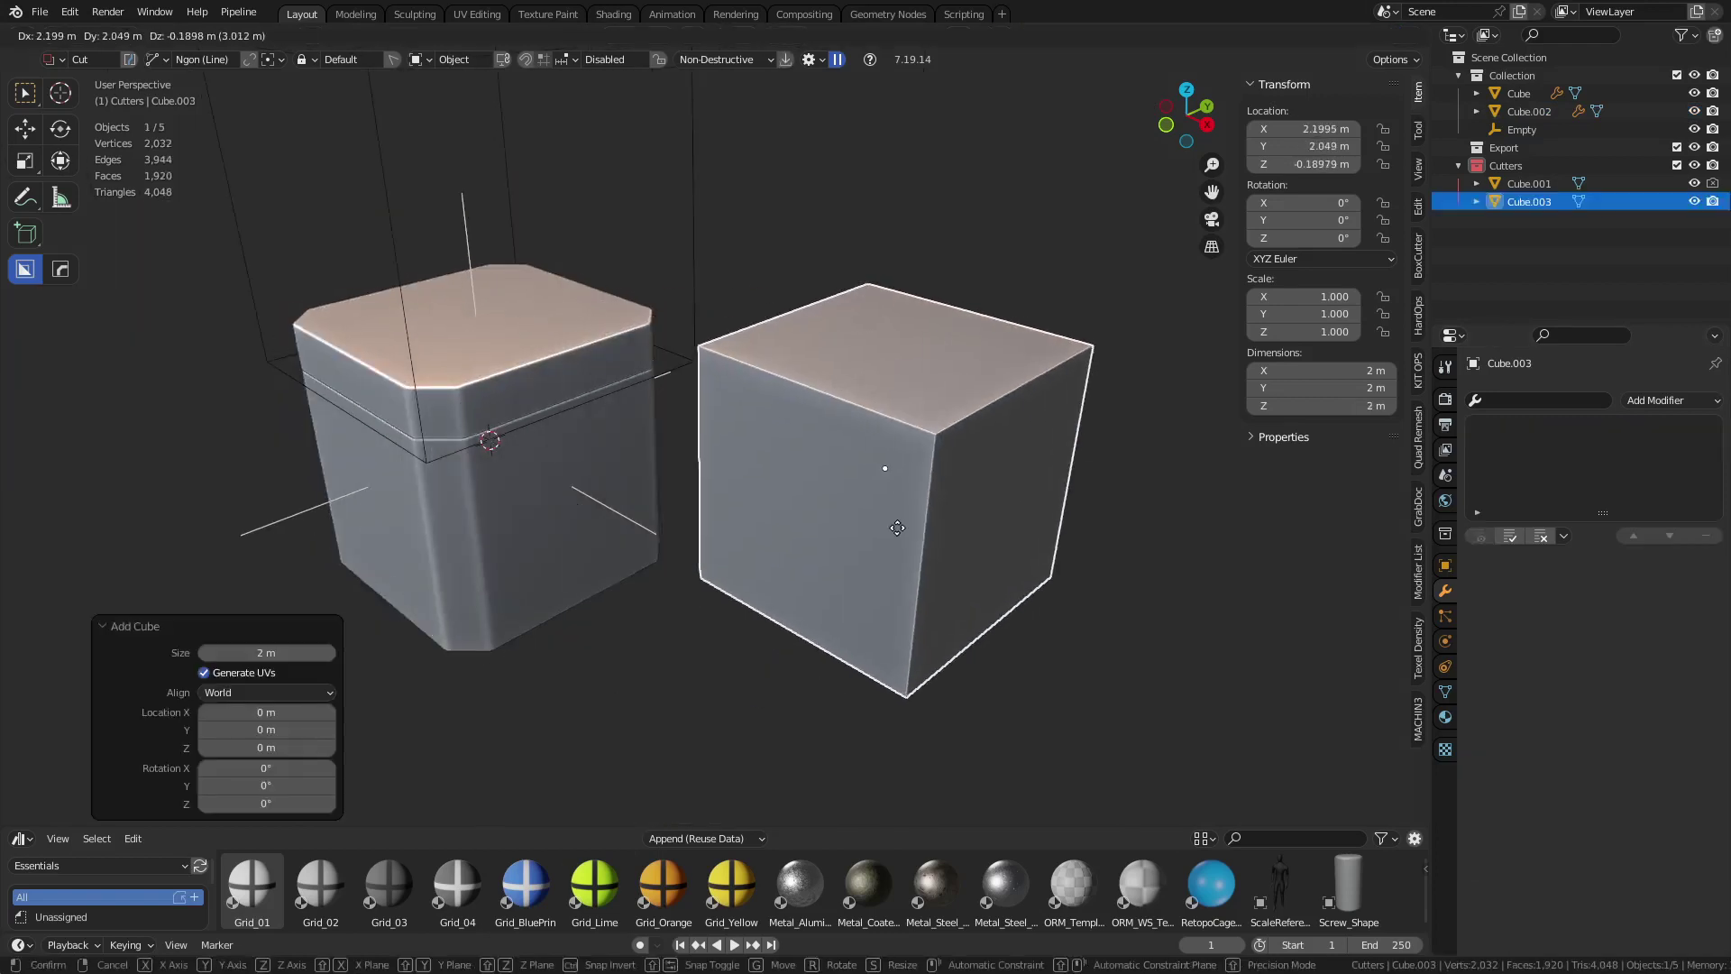
click(897, 528)
key(ctrl+Tab)
key(Escape)
shift+middle_drag(1074, 560, 1003, 557)
Add a Bevel modifier to the new cube with a profile of 0.70 and the outer miter set to Arc
key(q)
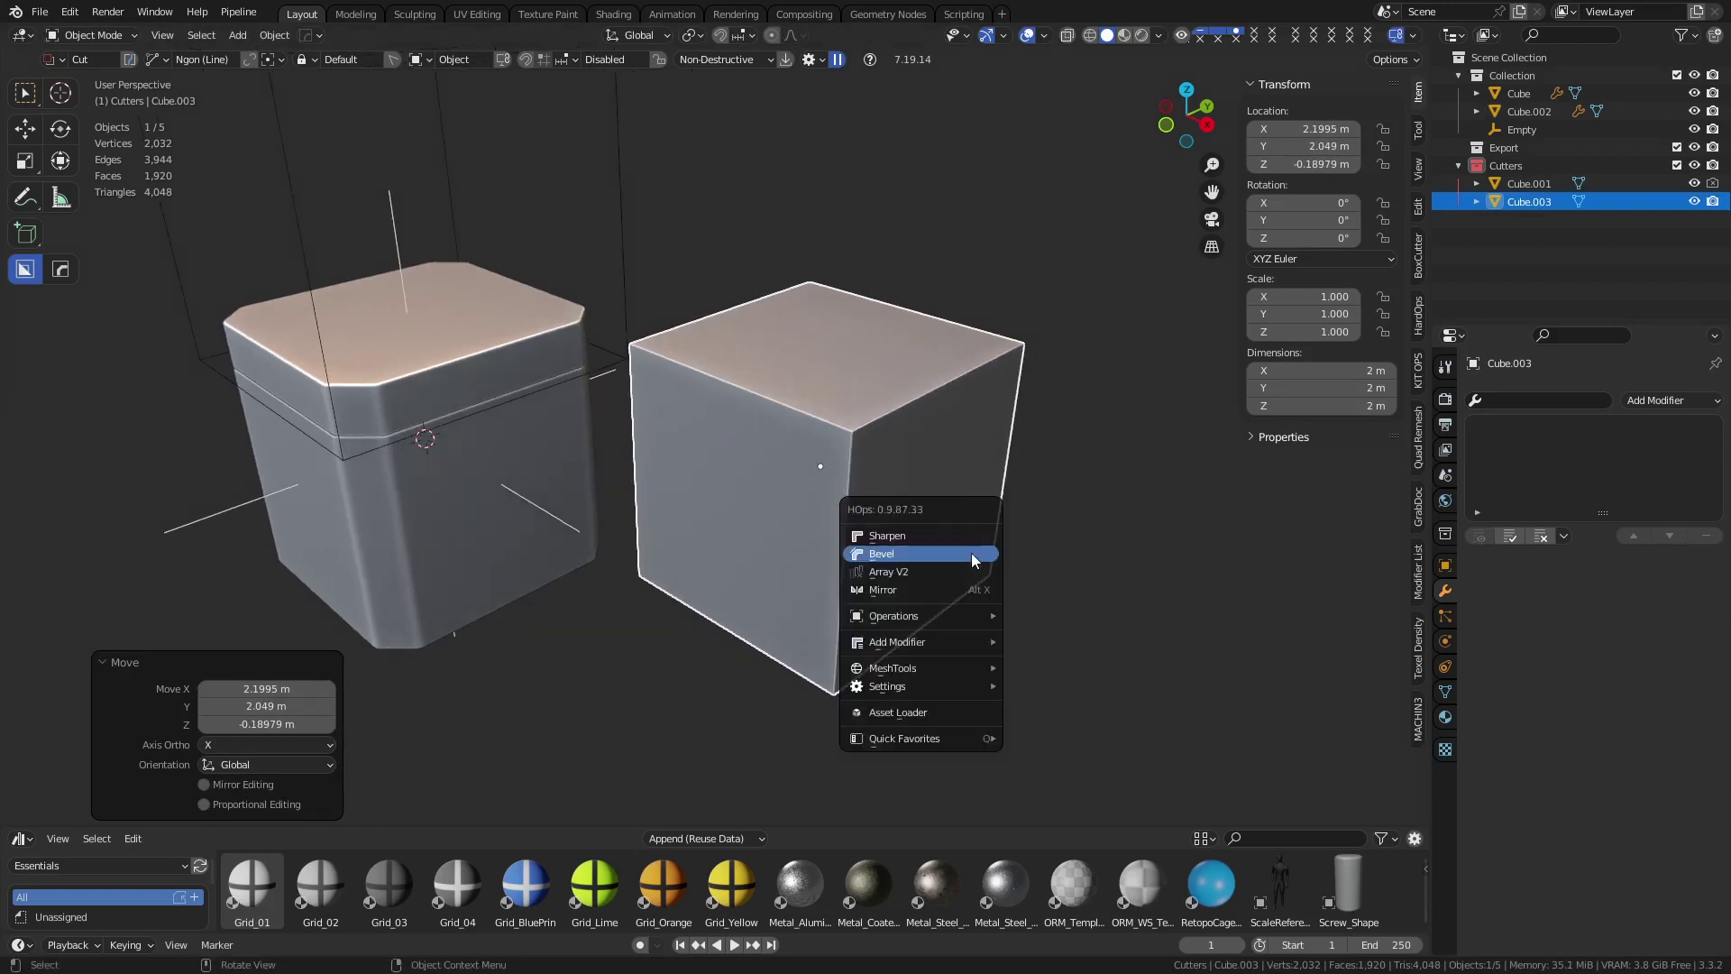
click(1699, 399)
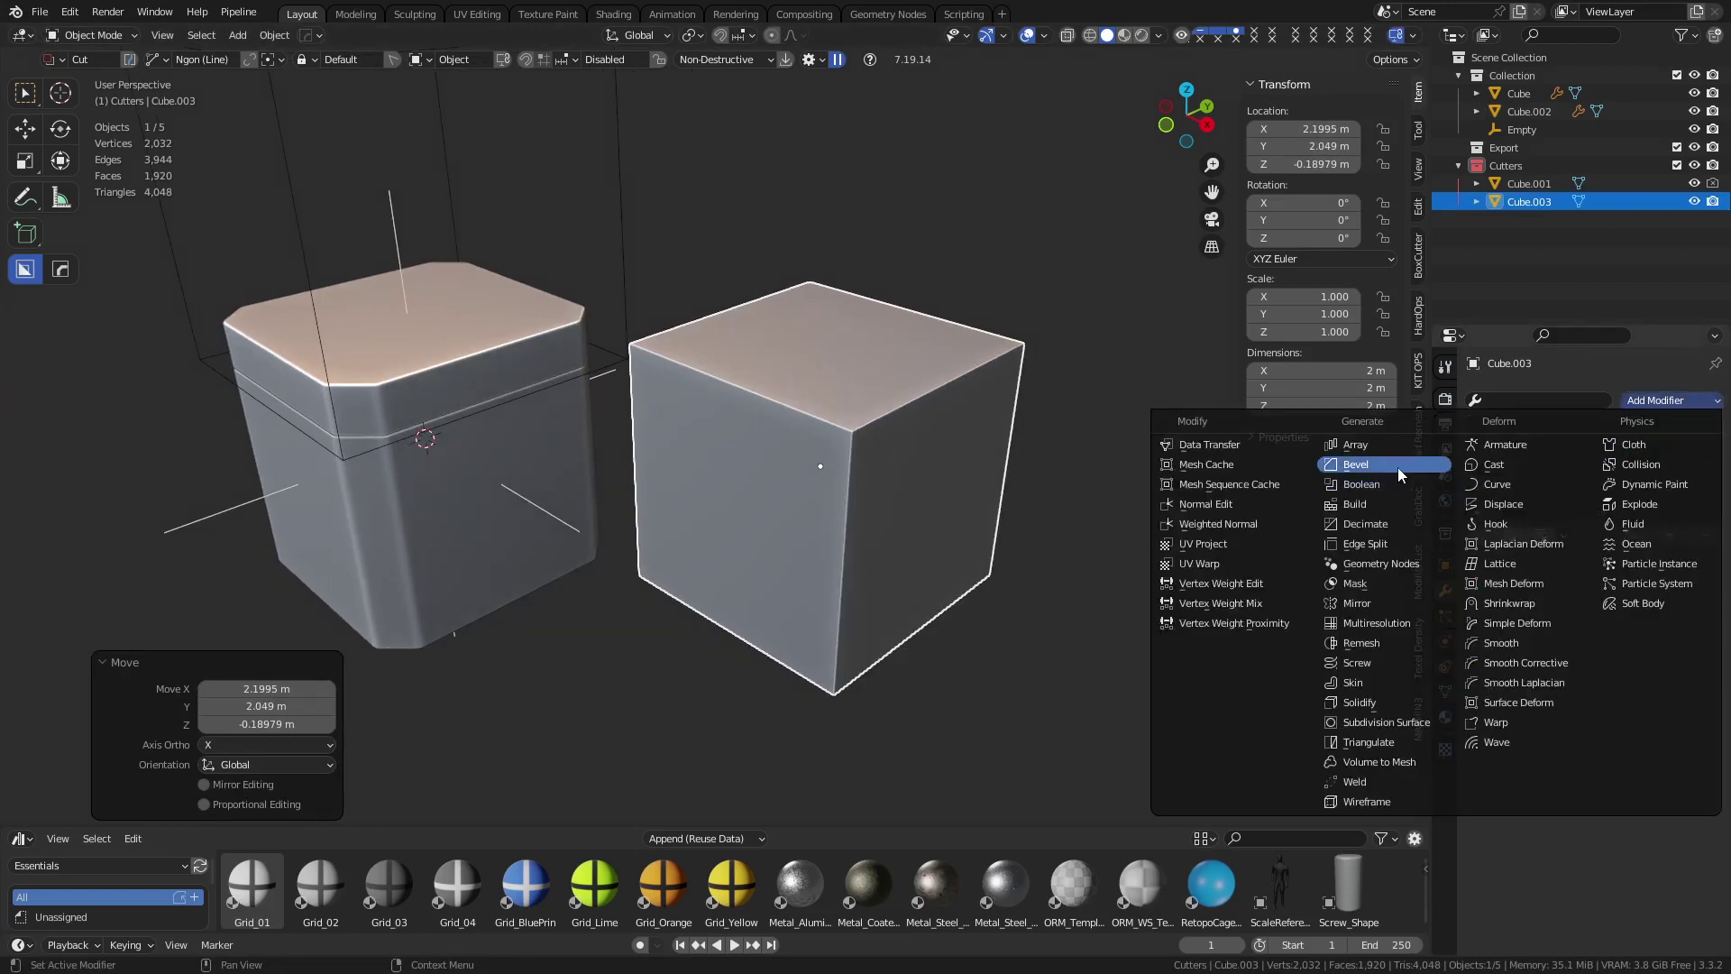
click(1356, 465)
double_click(1679, 656)
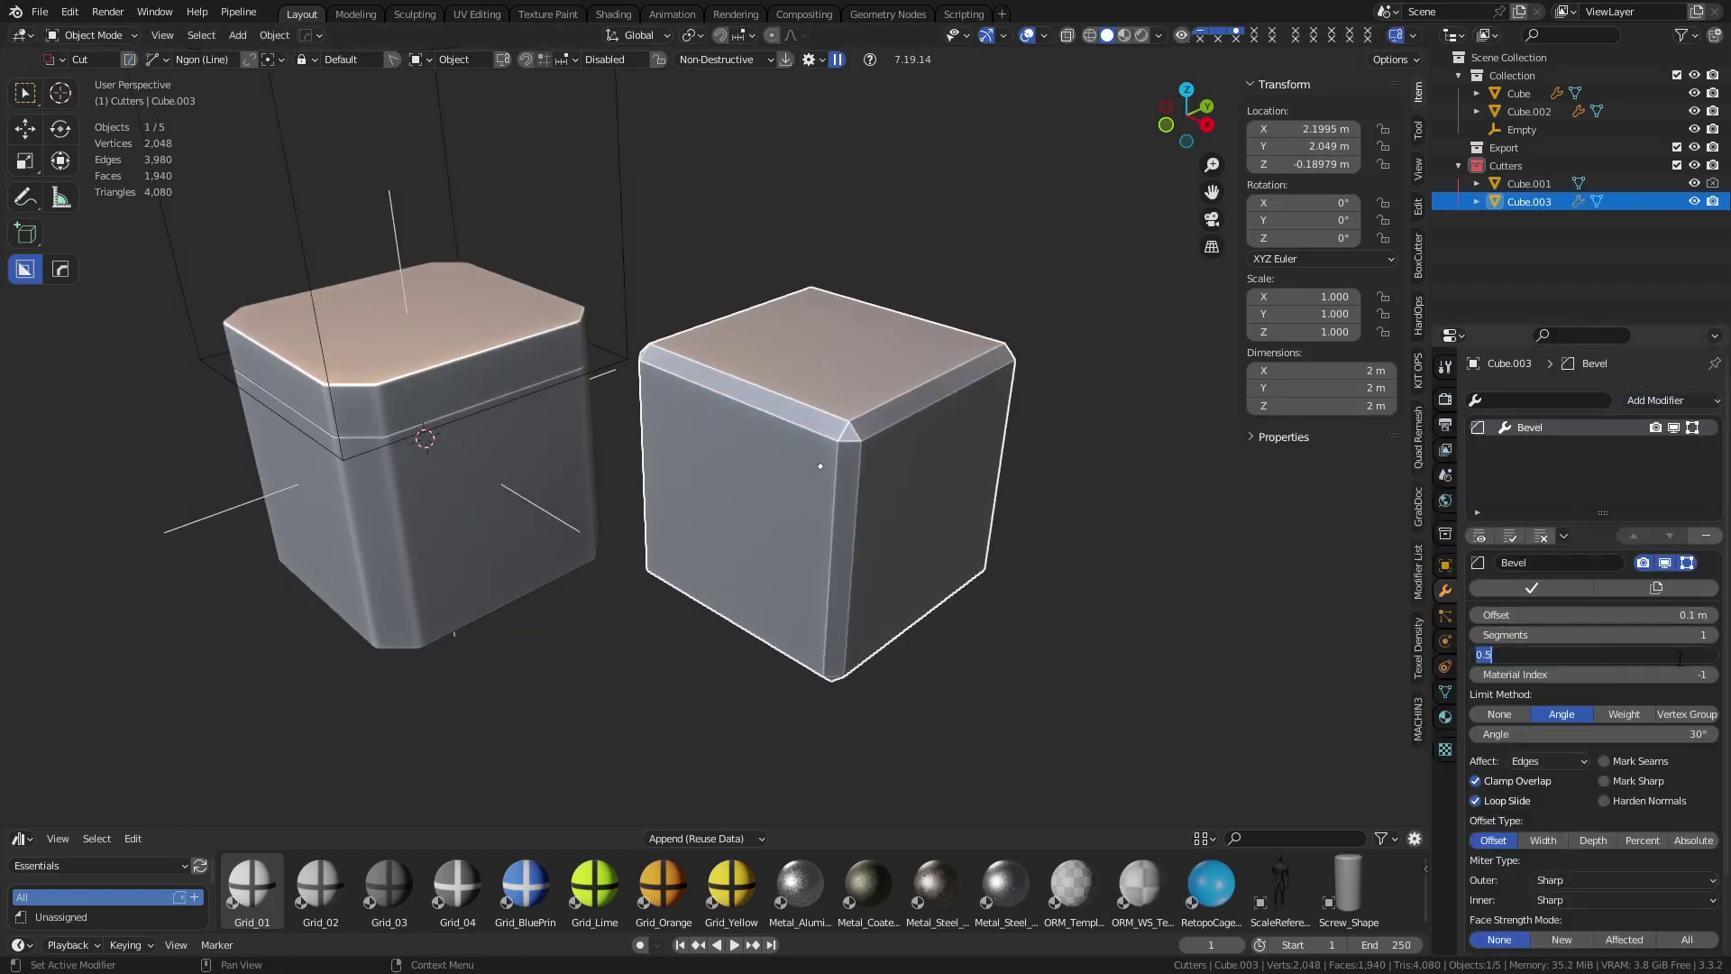
key(BackSpace)
key(Return)
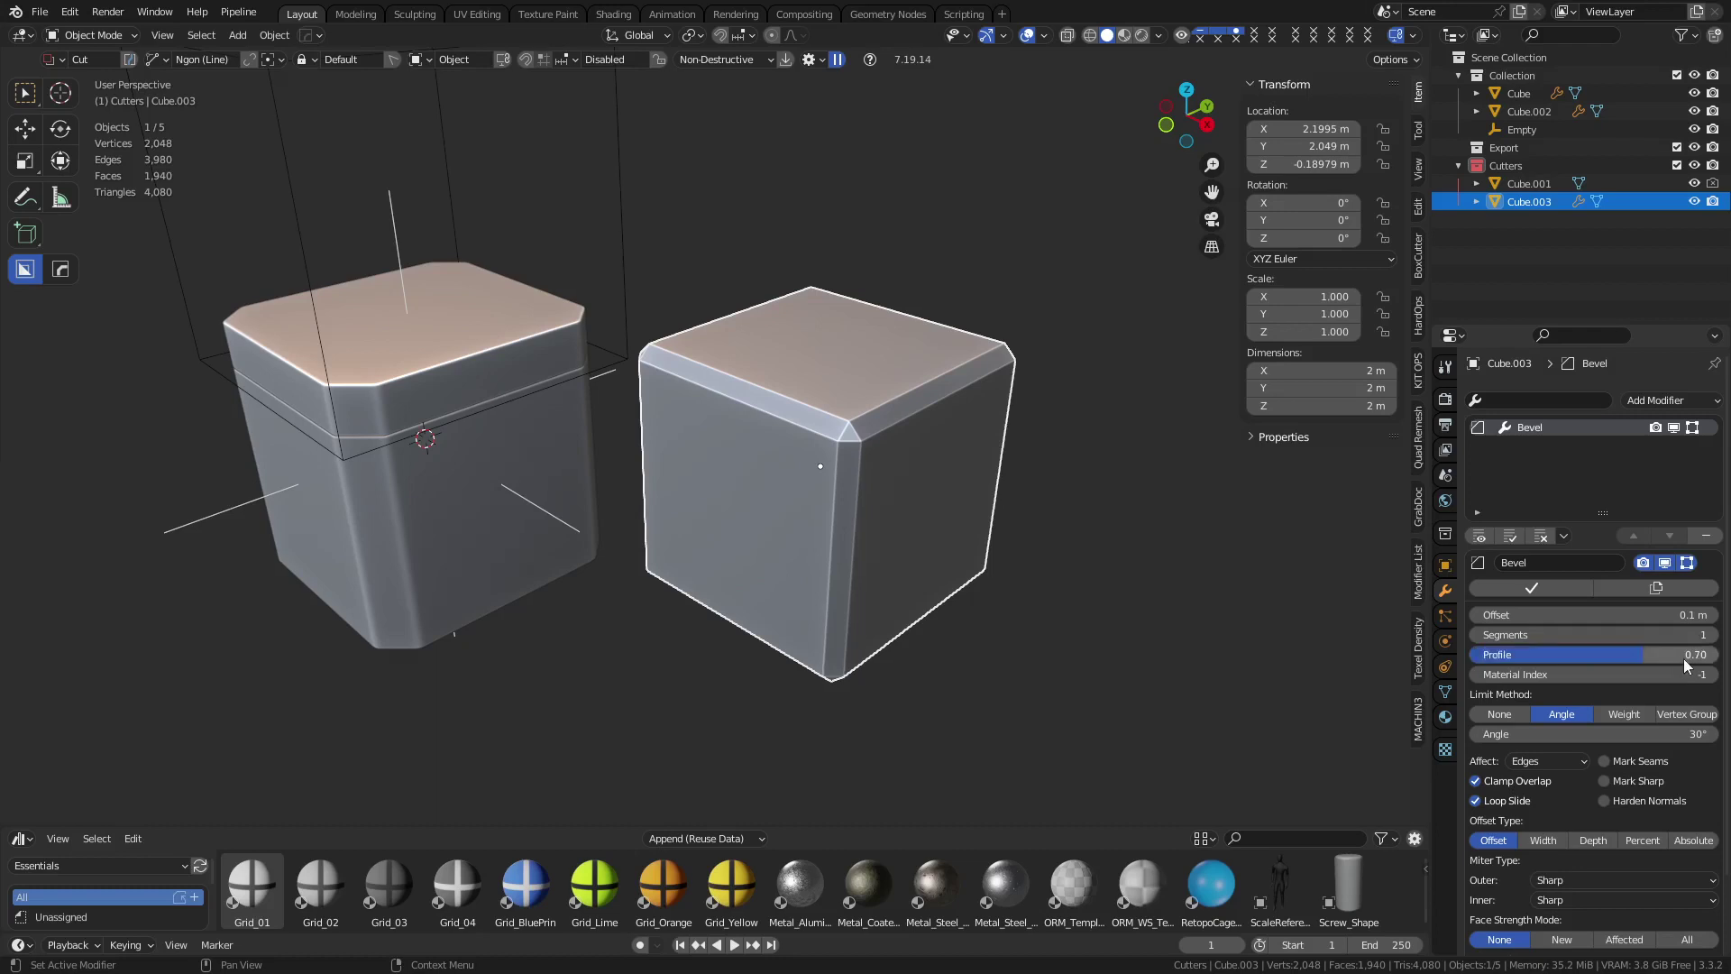
click(1574, 881)
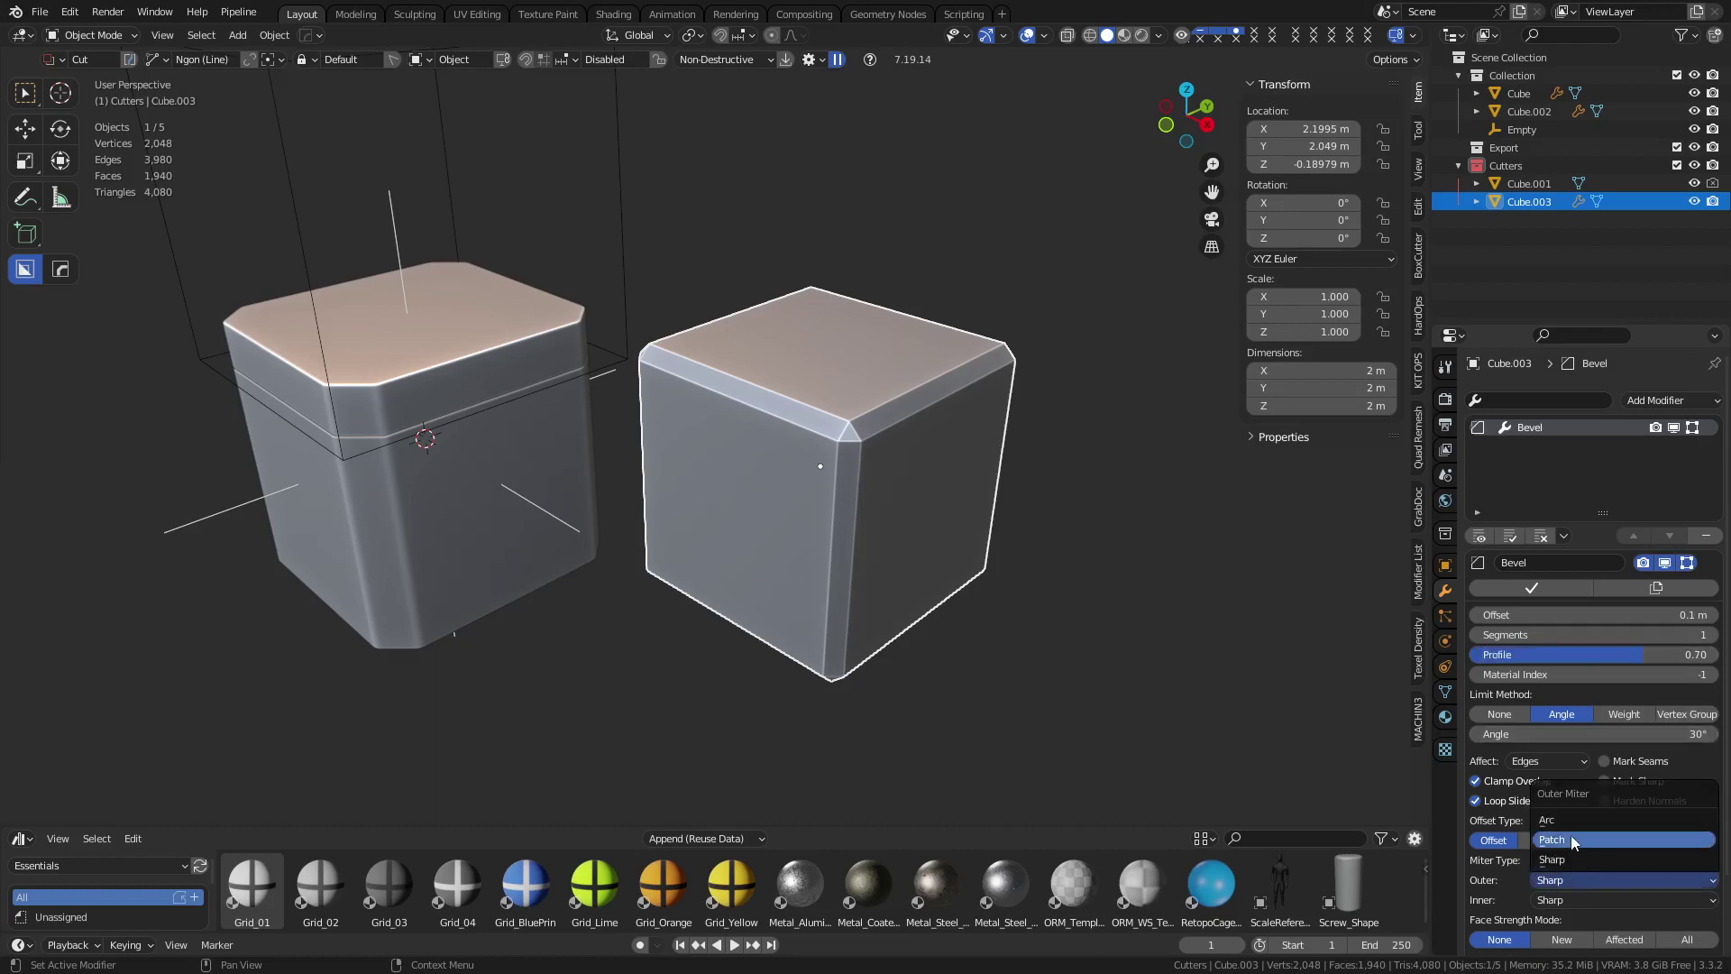
click(1558, 820)
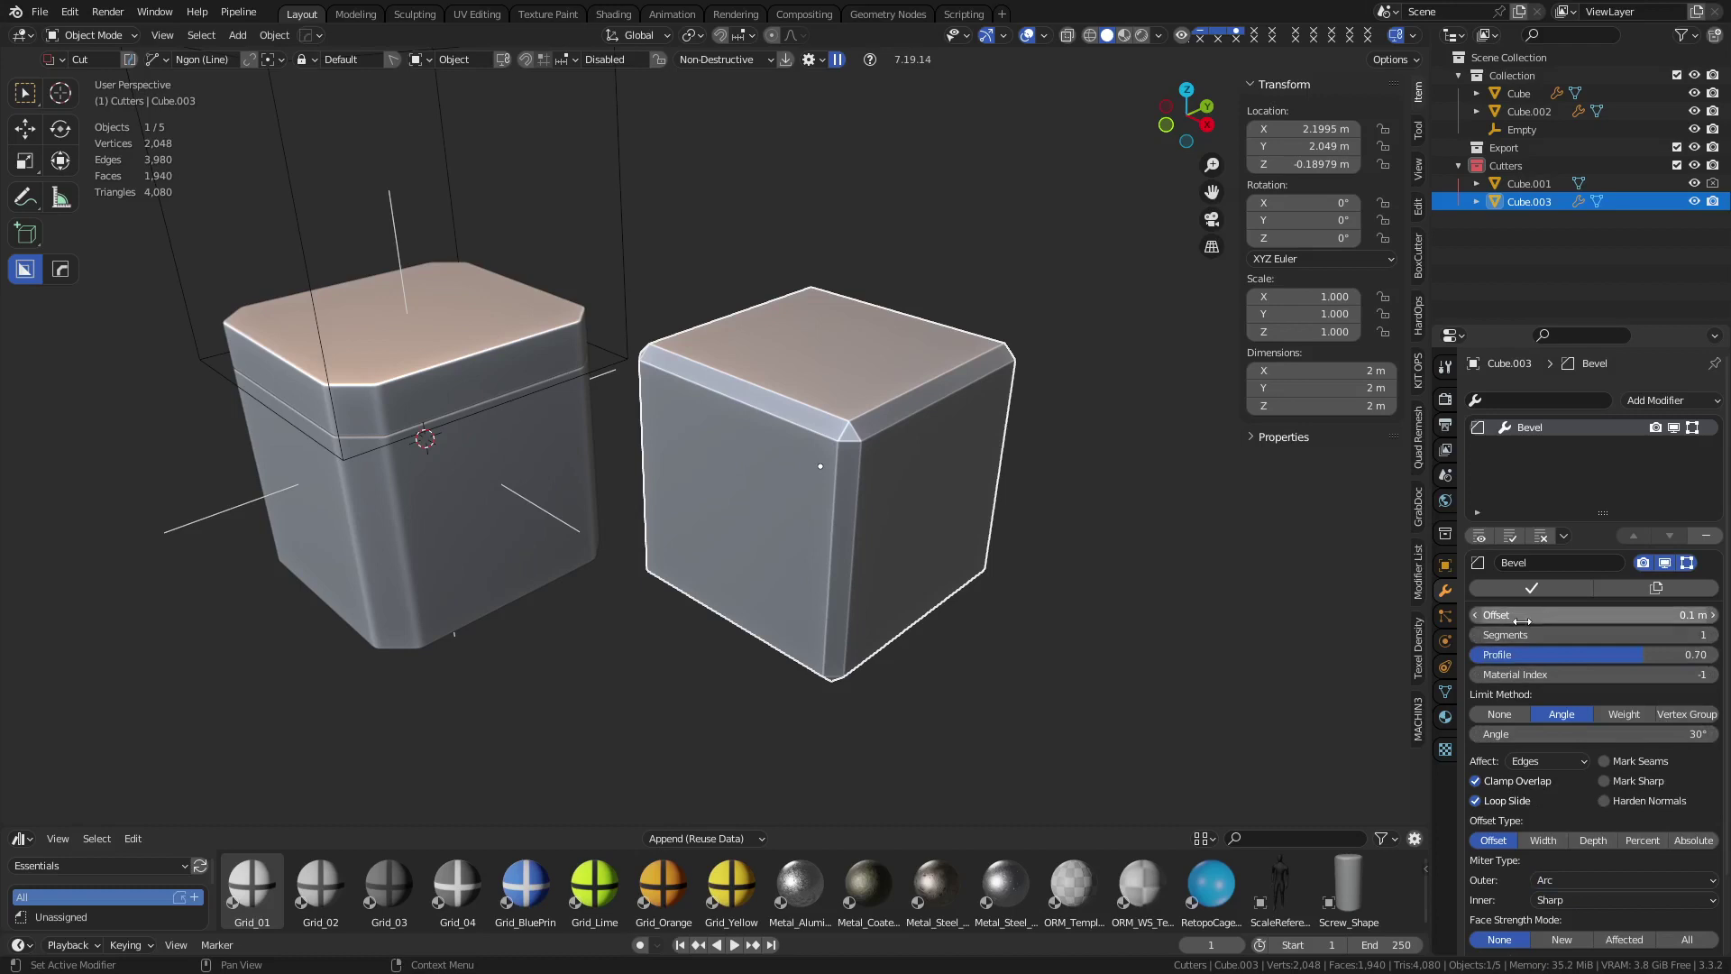
Raise the cube's bevel to an offset of 2.42 m with 18 segments and shade the cube smooth
drag(1522, 620, 1716, 640)
click(1711, 635)
click(1711, 634)
click(1711, 635)
right_click(860, 435)
click(860, 435)
click(1035, 476)
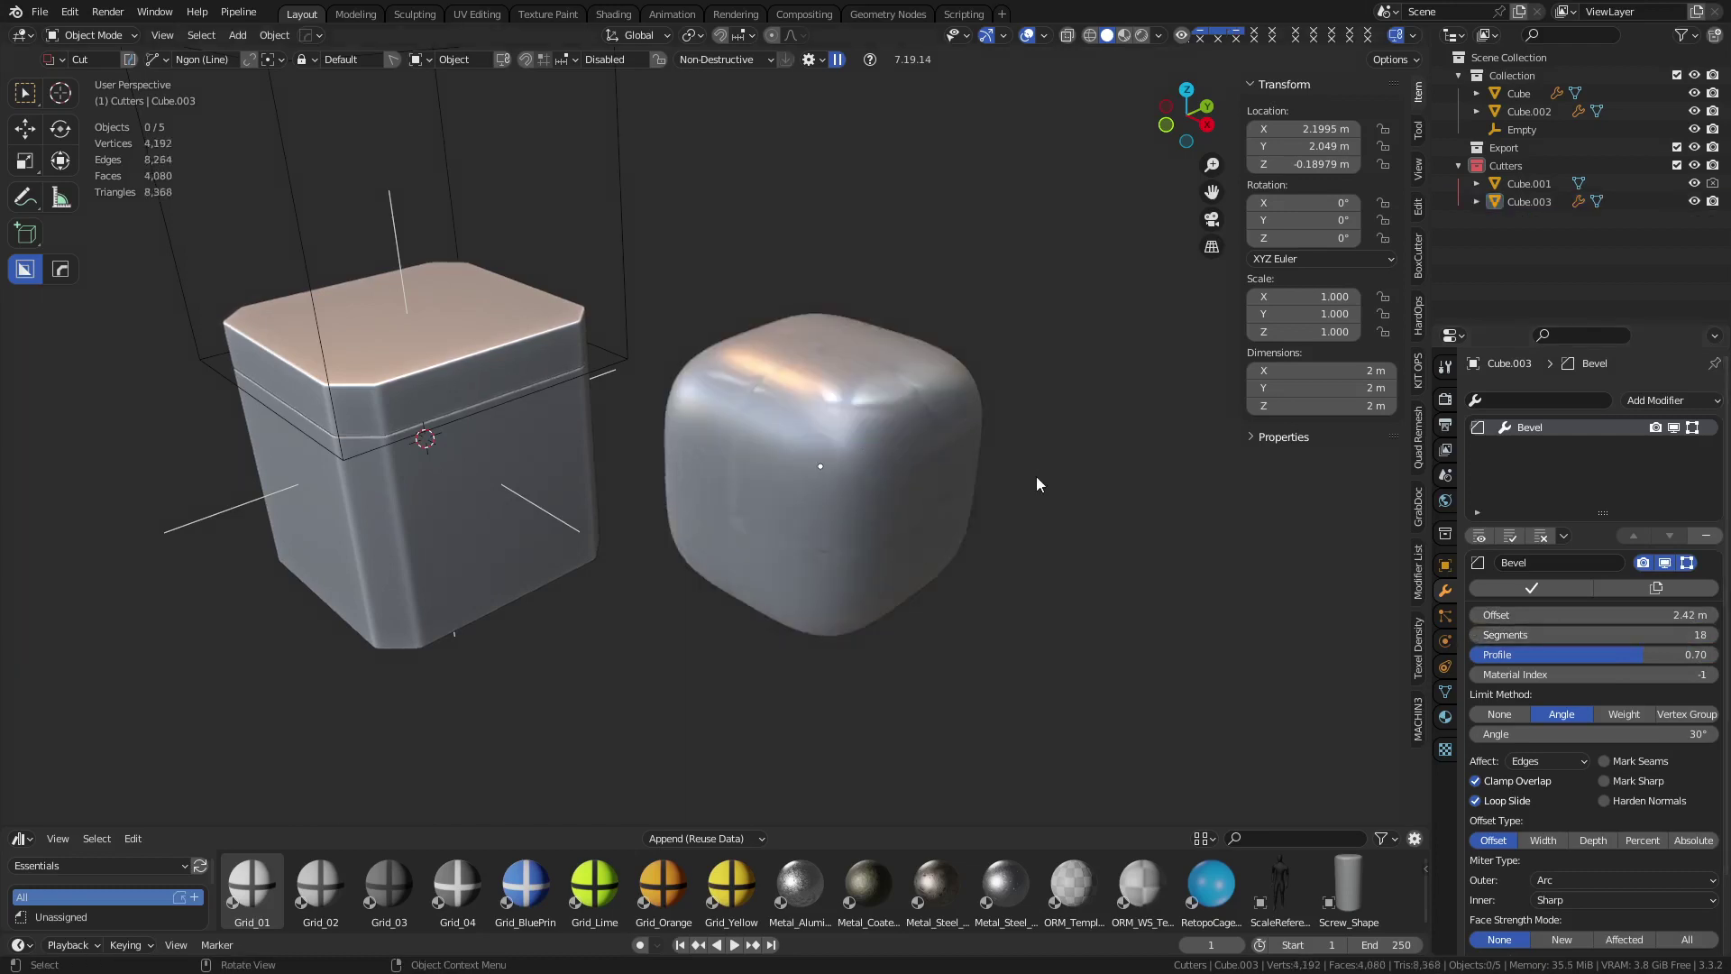
Add a Weld modifier to the rounded cube below its bevel, and delete the cube after the demonstration
middle_drag(1036, 476, 802, 494)
click(811, 497)
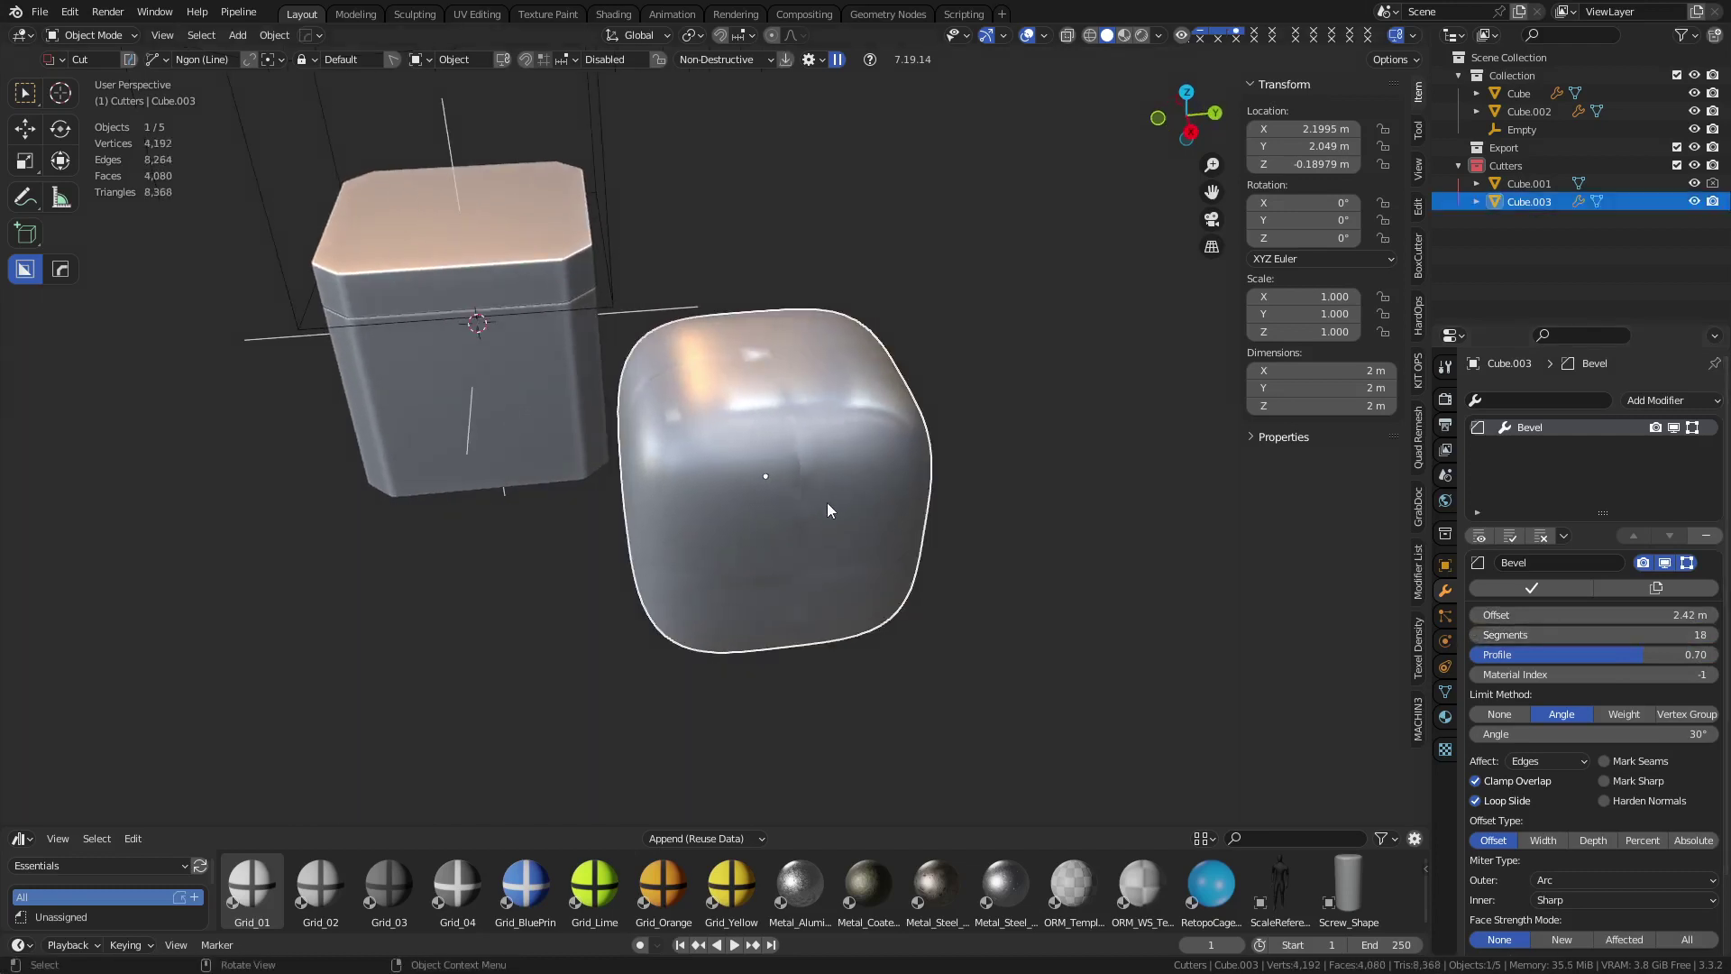
click(1670, 399)
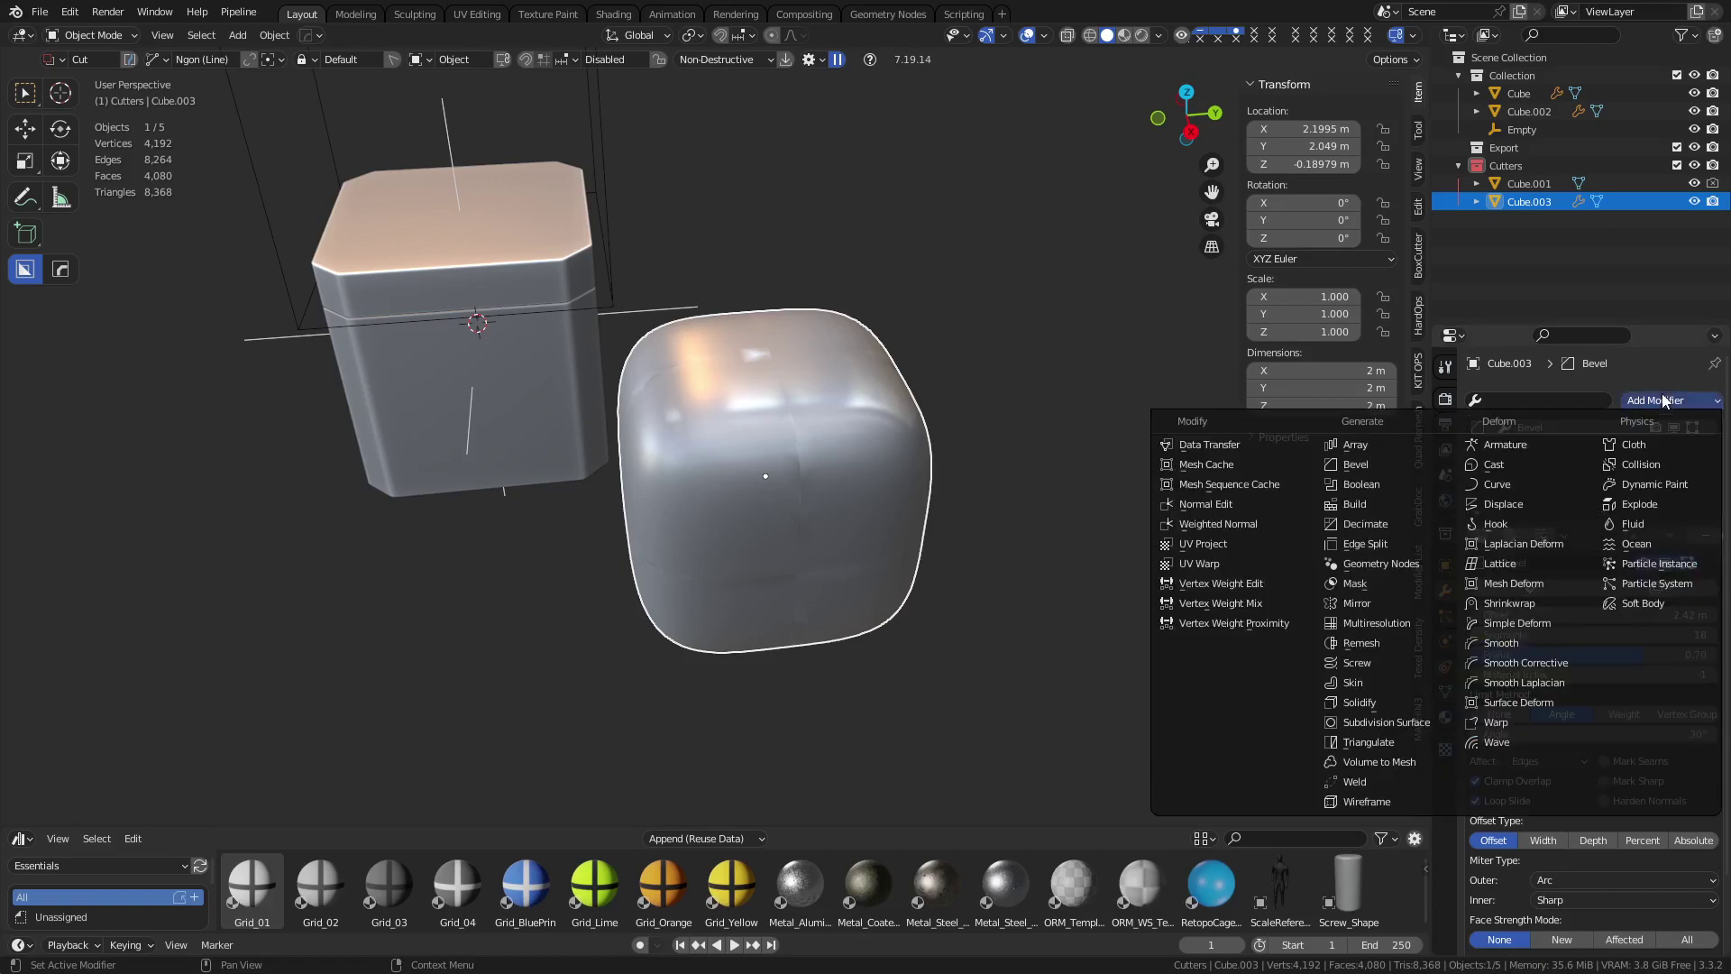
click(1396, 781)
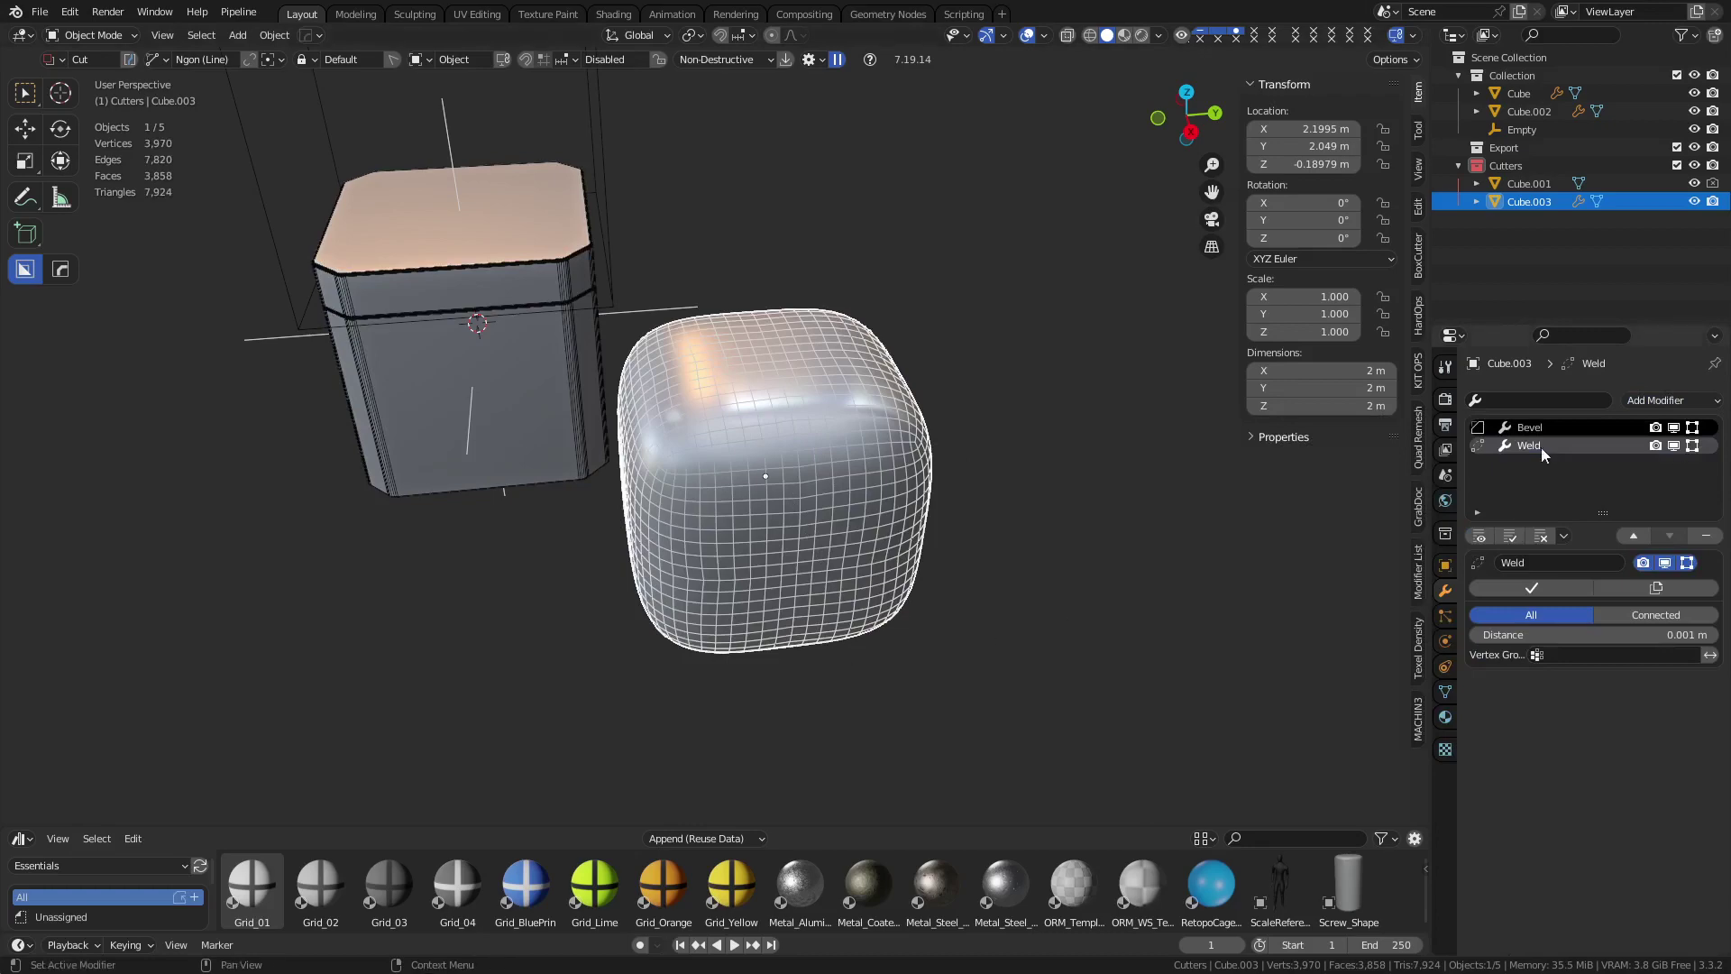
key(x)
click(672, 425)
Select the crate body and switch BoxCutter's cutting shape to Box
shift+middle_drag(587, 374, 868, 565)
click(781, 418)
scroll(786, 462, up, 4)
key(d)
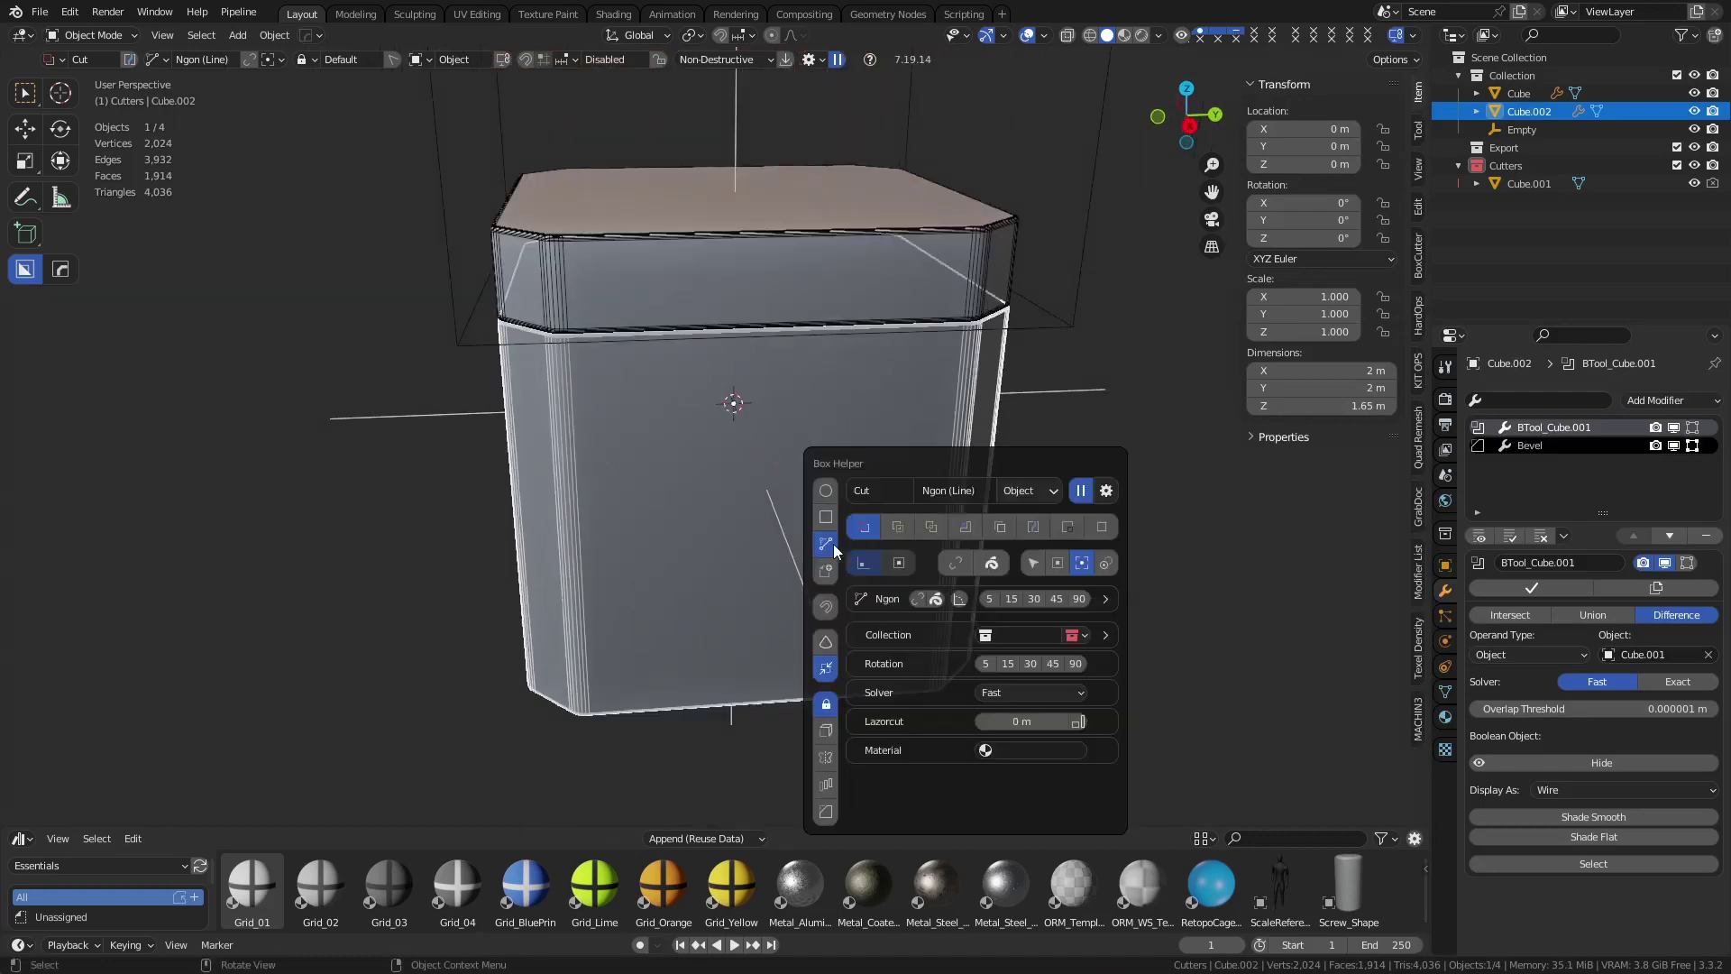
click(826, 518)
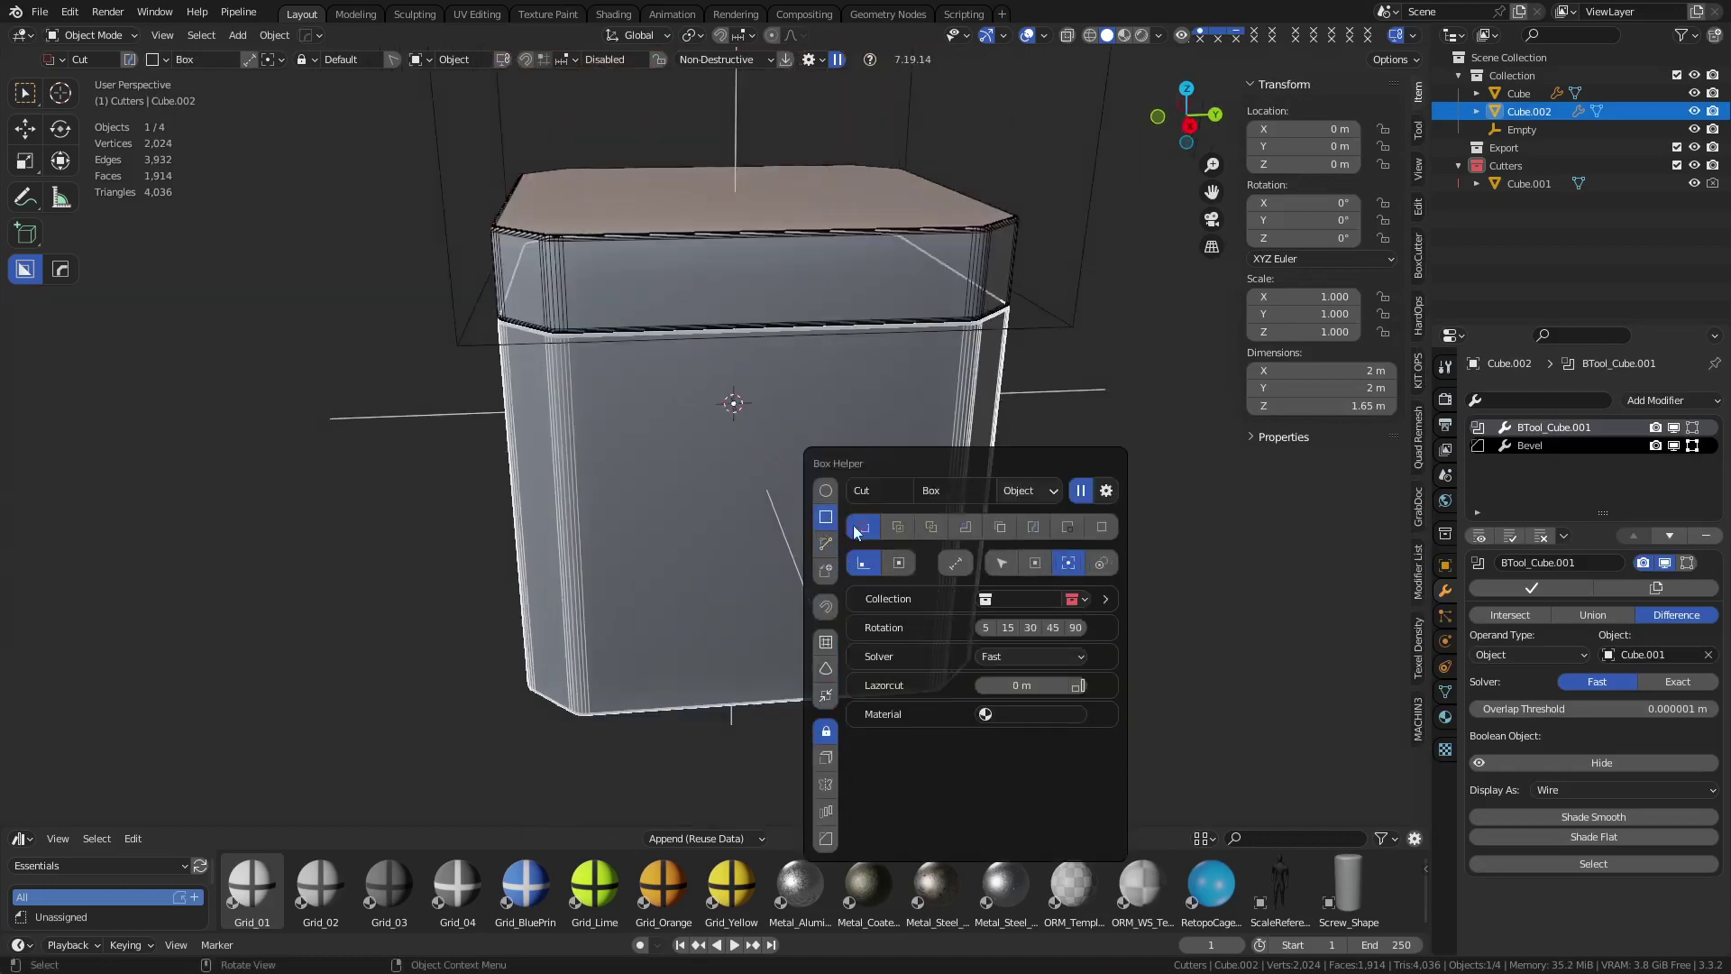
middle_drag(764, 716, 868, 721)
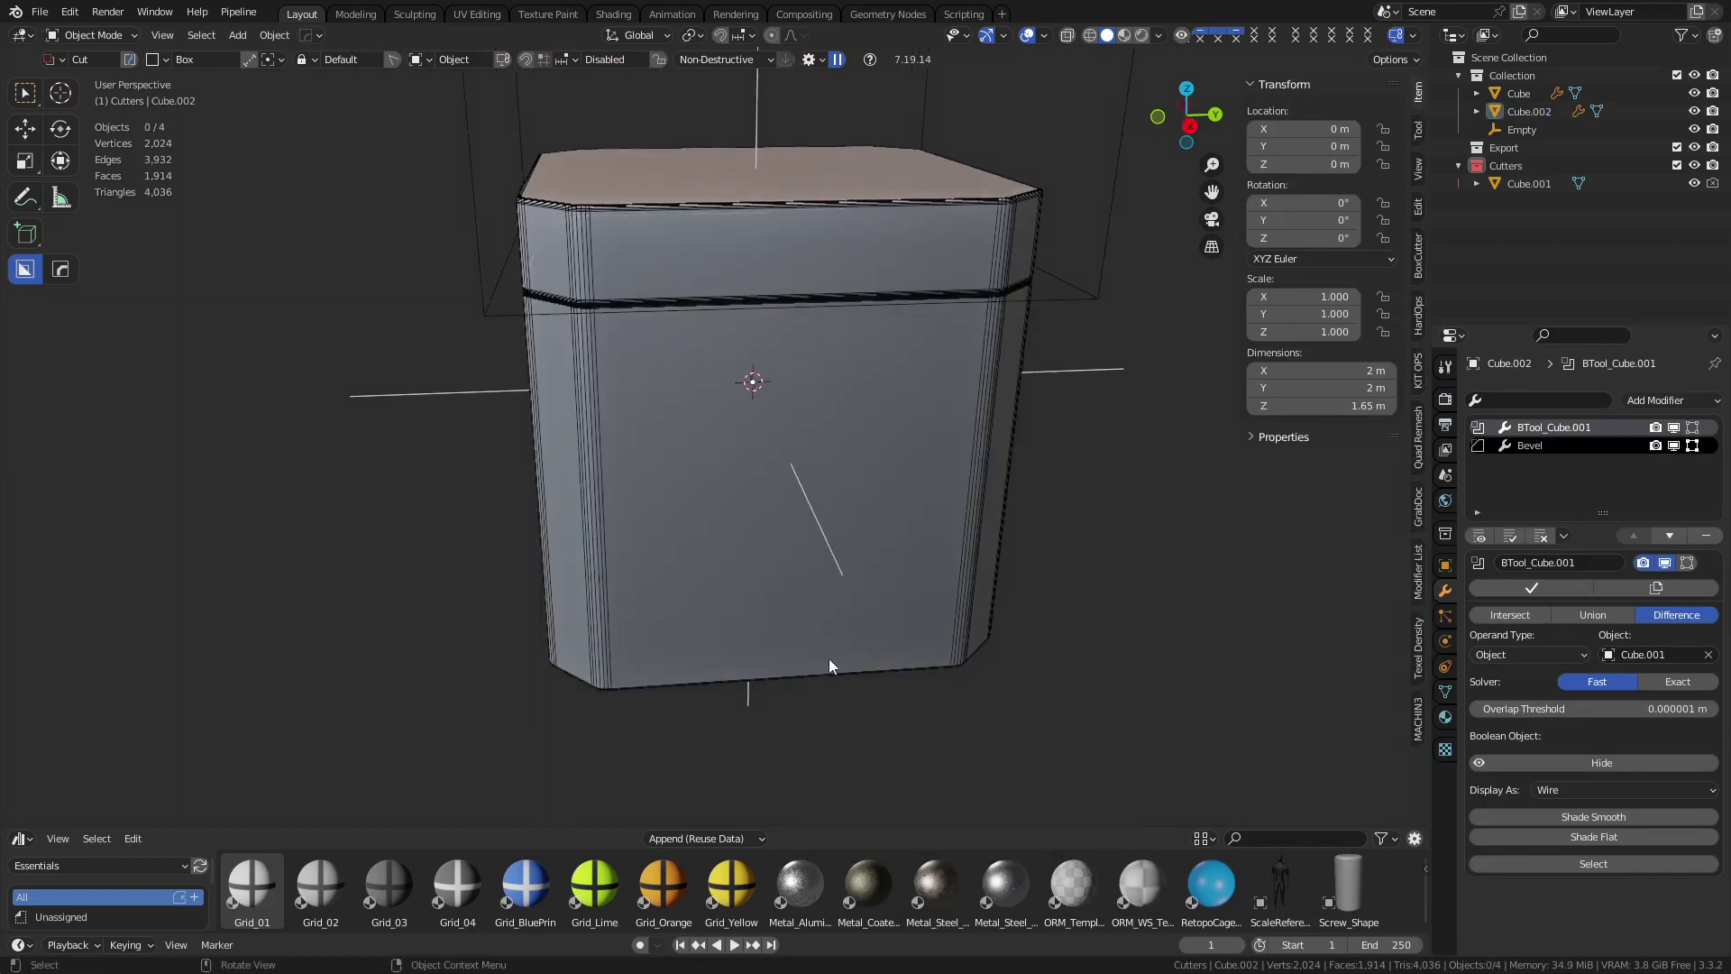
middle_drag(829, 658, 757, 350)
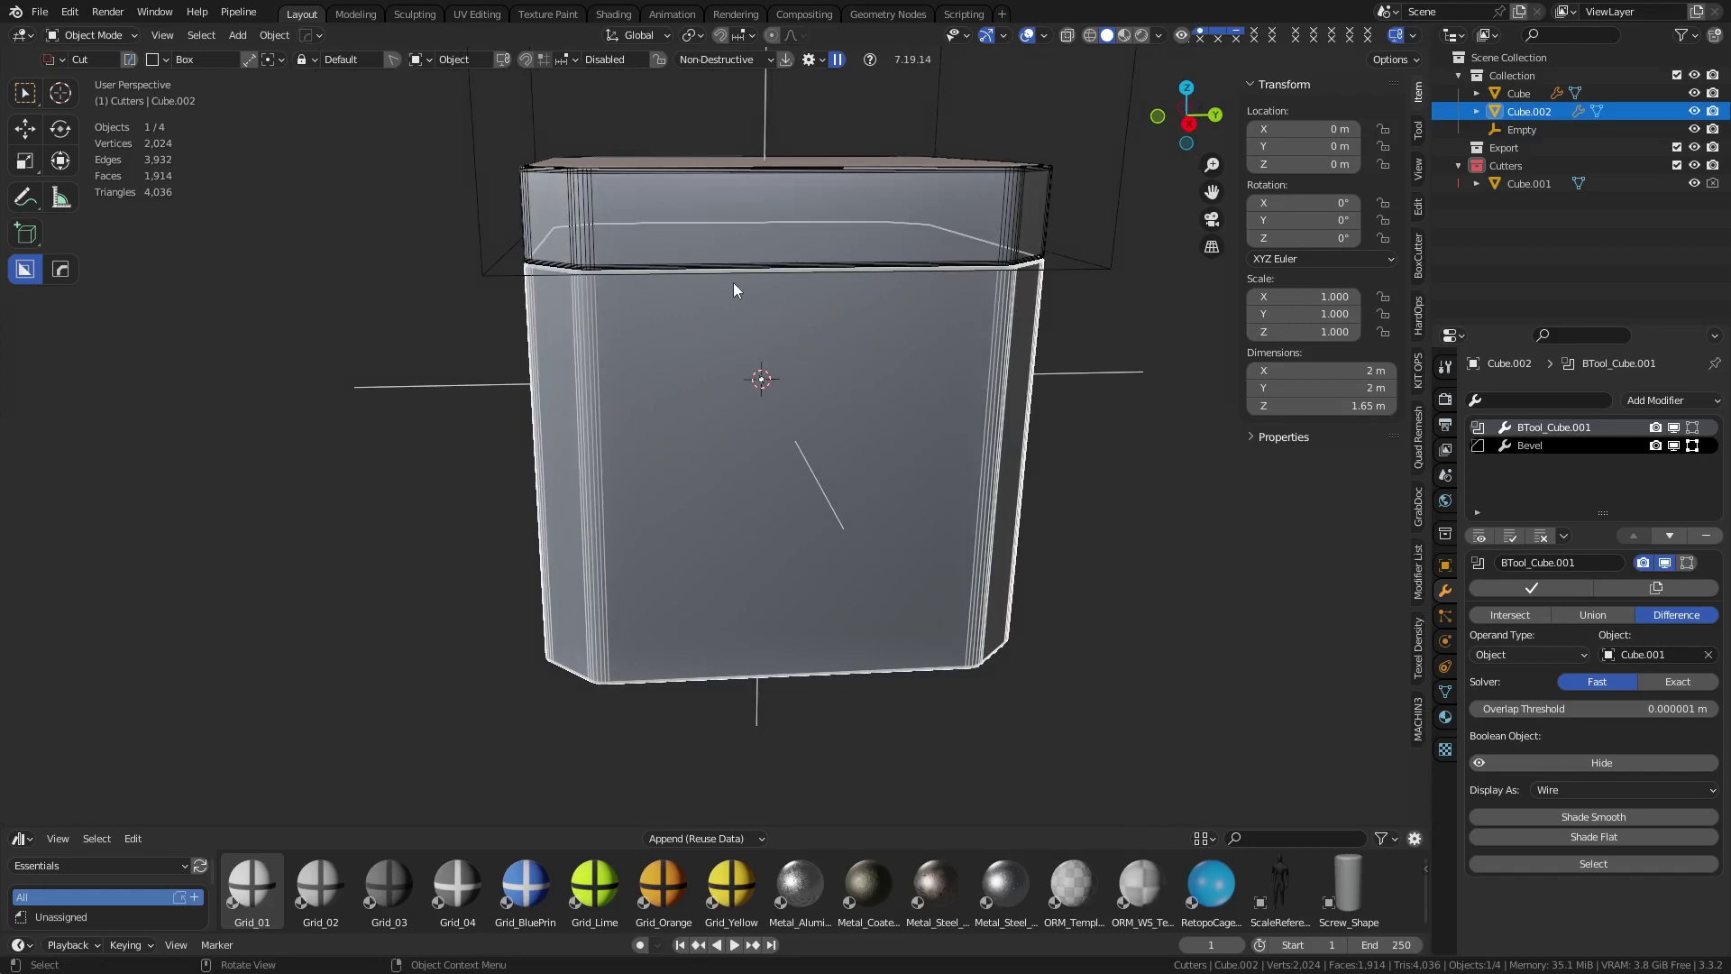
Draw a tall, narrow box cut on the body's side beside the corner and extrude it about 0.209 deep
drag(733, 288, 631, 685)
middle_drag(661, 749, 781, 610)
key(e)
key(e)
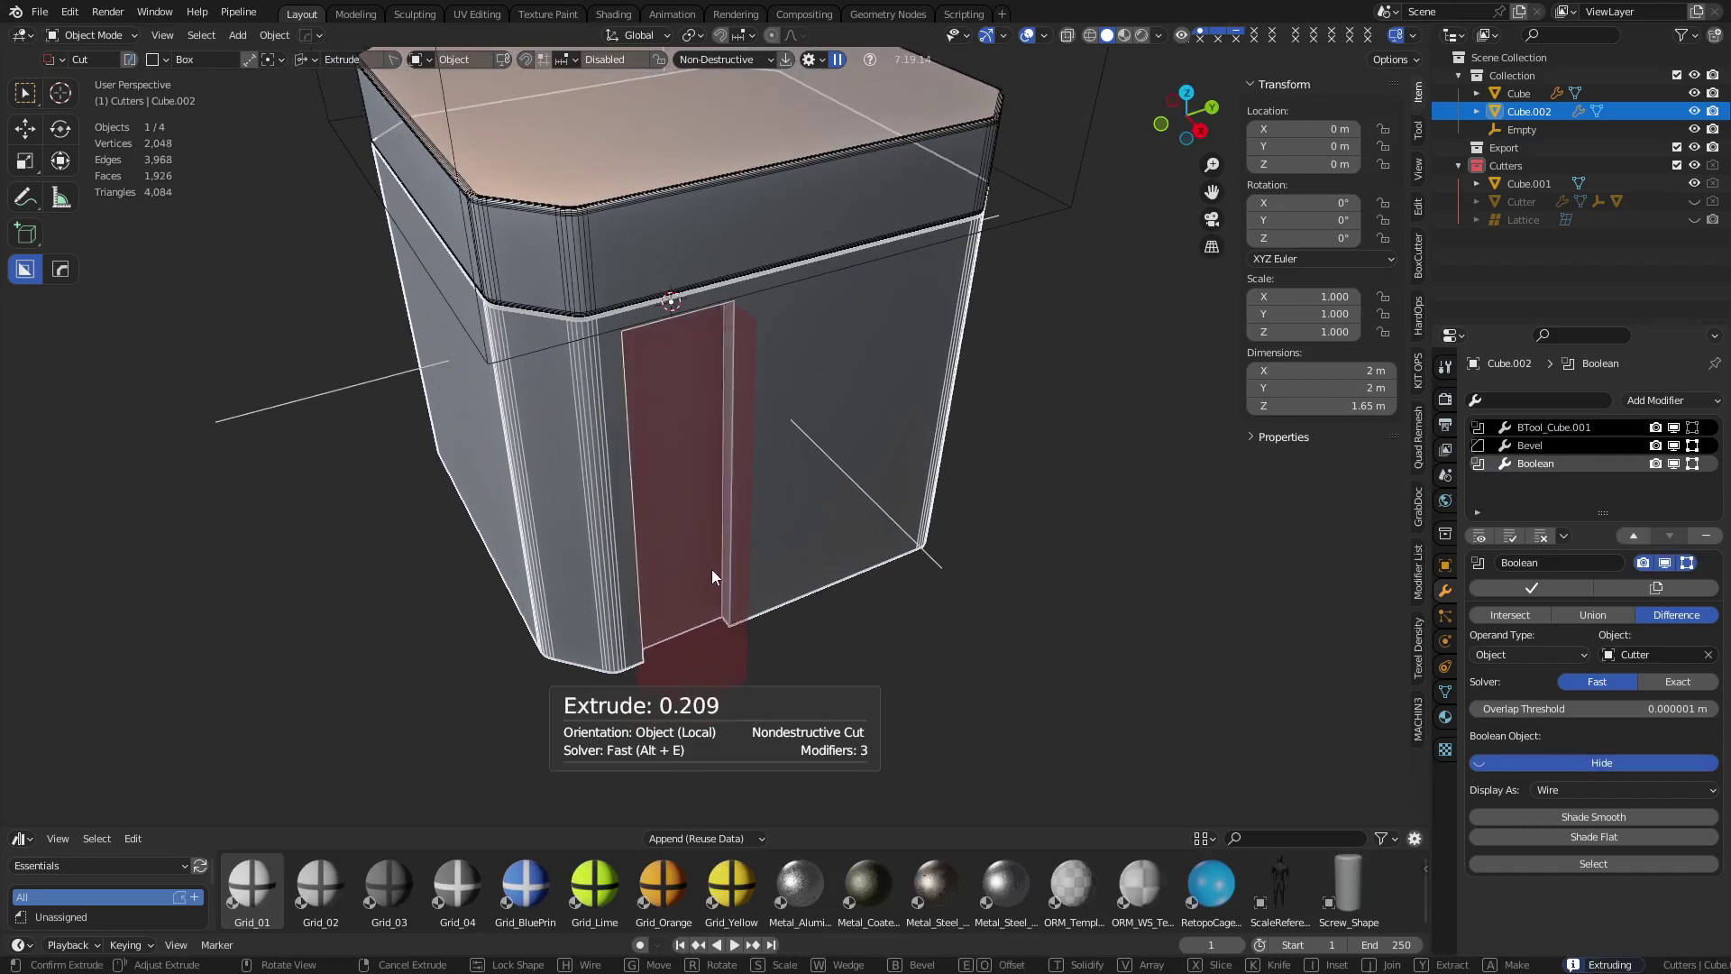
Mirror the live box cut across the X and Y axes and lock the cutter shape
key(1)
key(2)
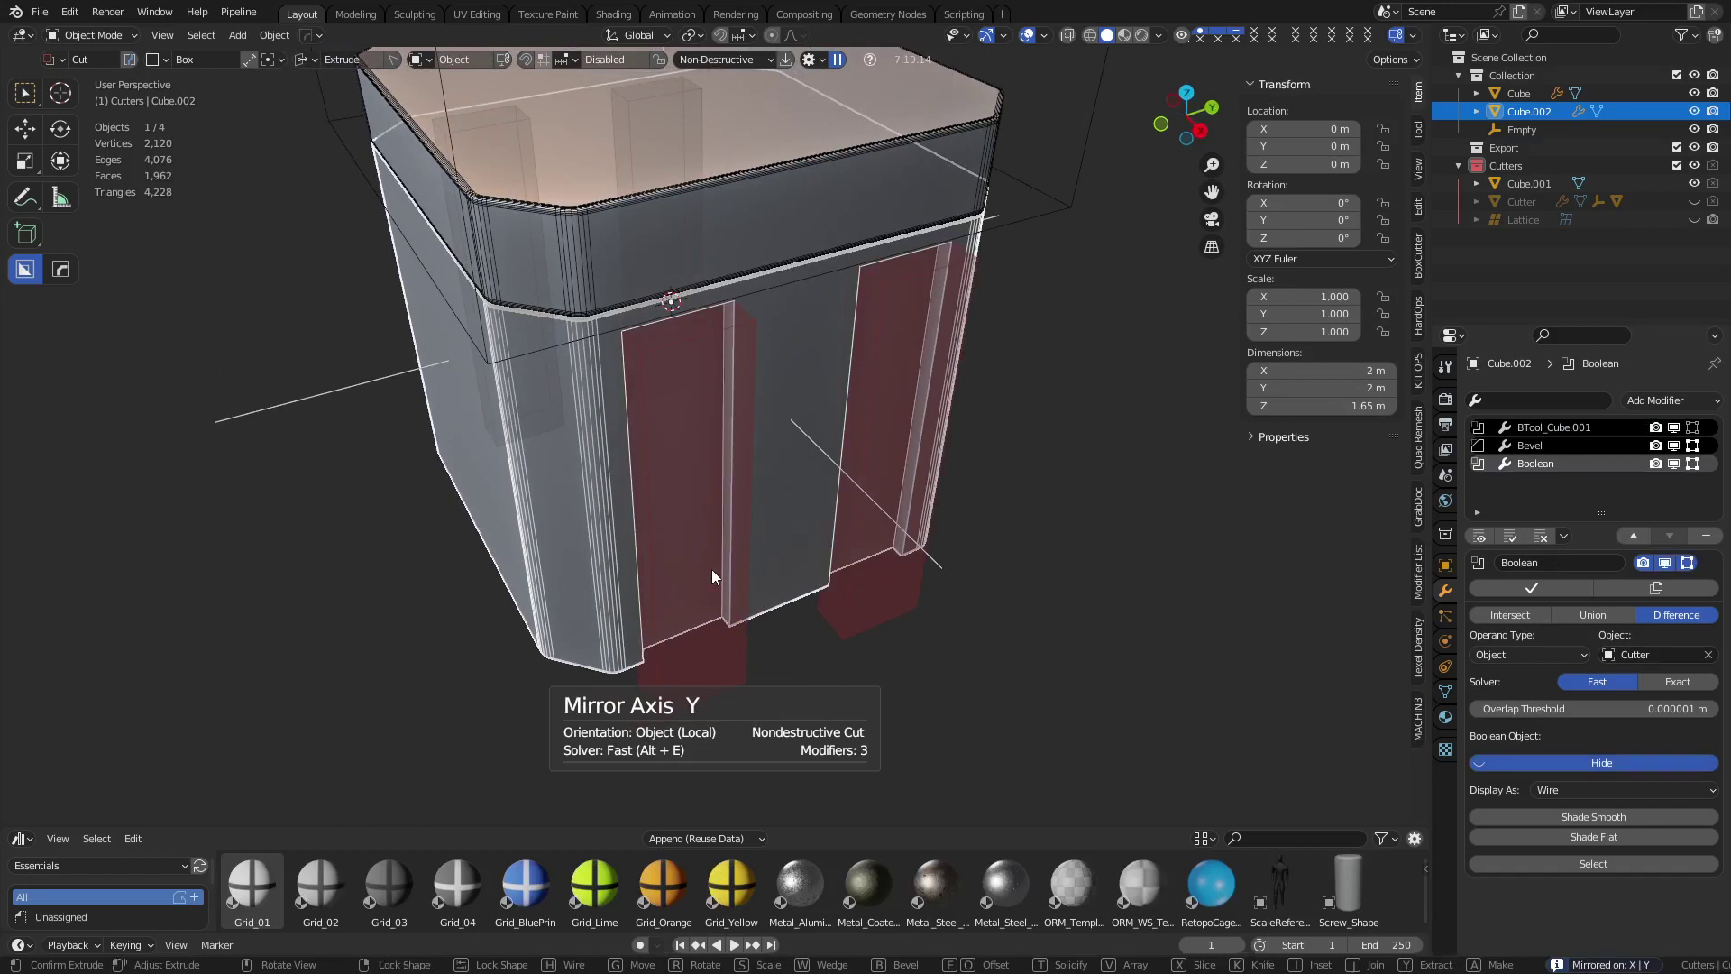
key(Tab)
Move the mirrored cutter up vertically so it passes the body's upper edge, and confirm the non-destructive cut
key(g)
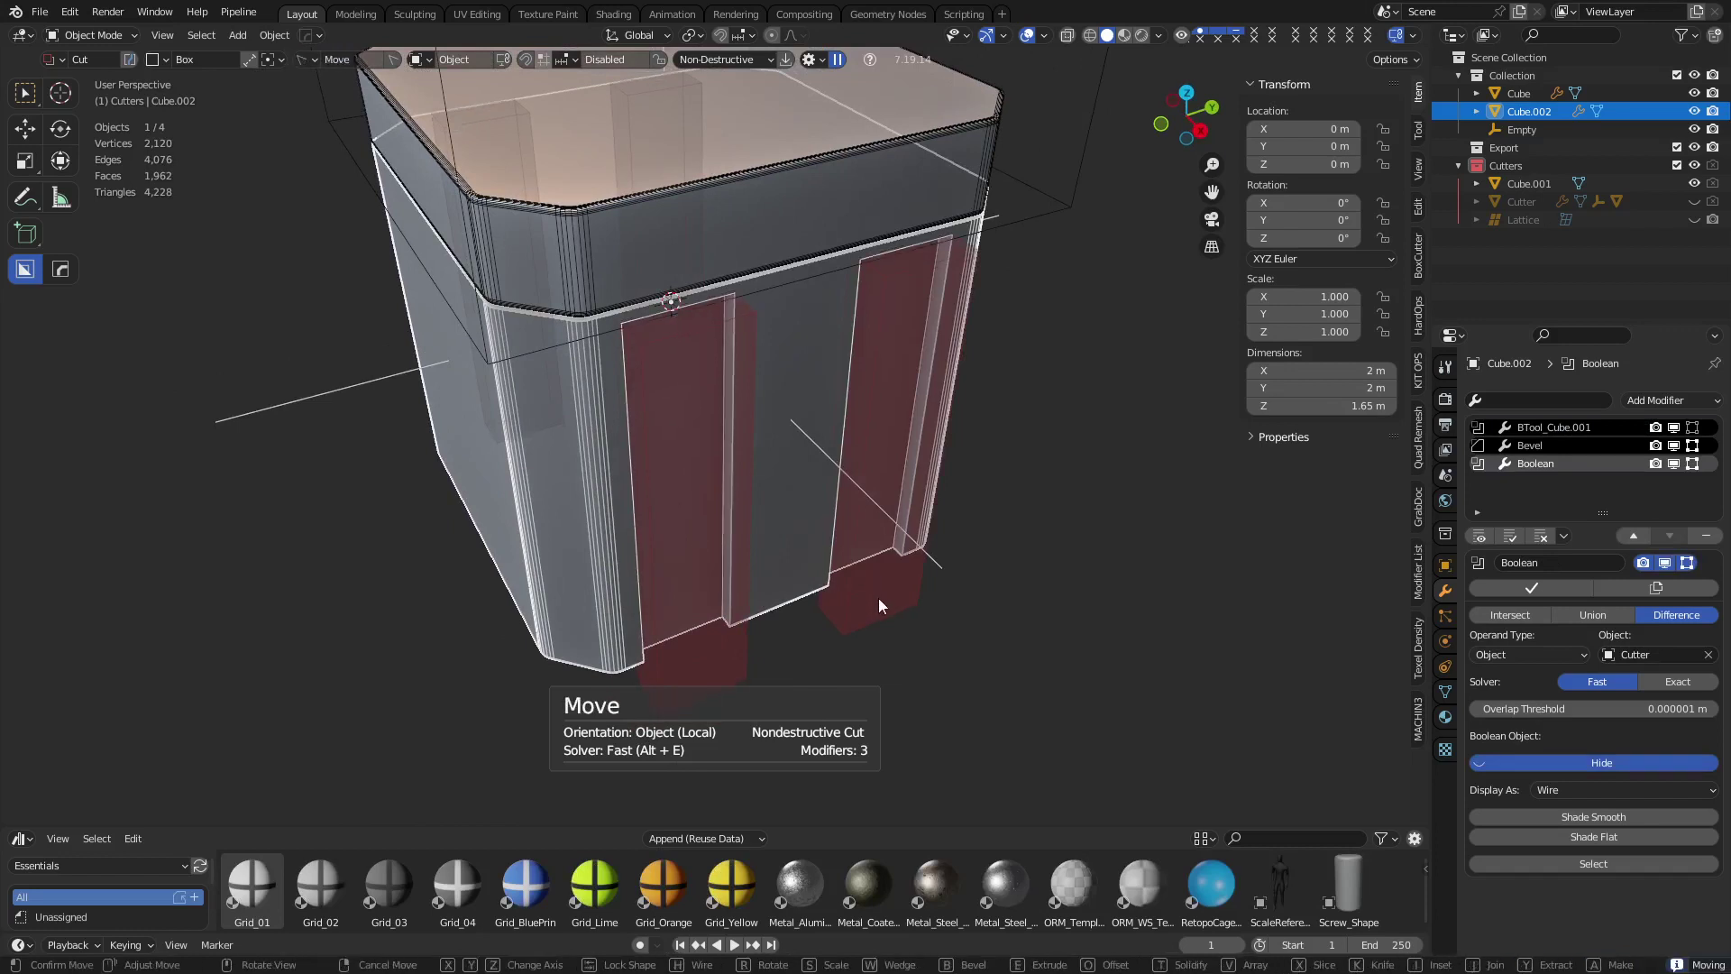
key(y)
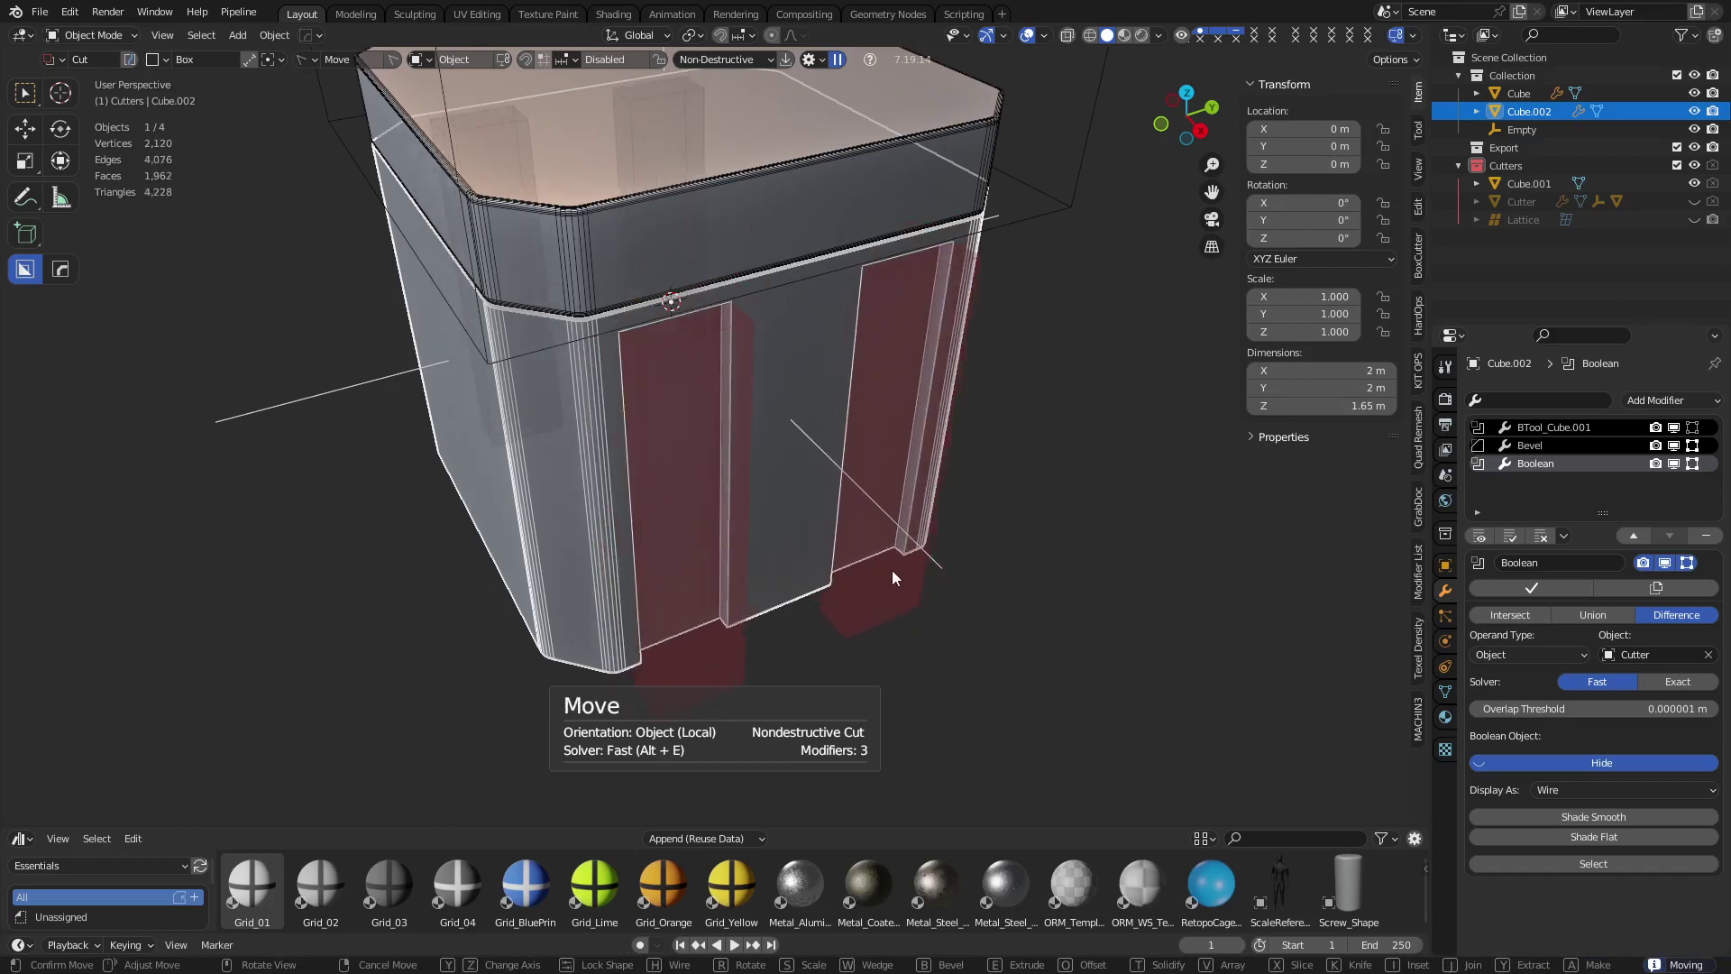
key(y)
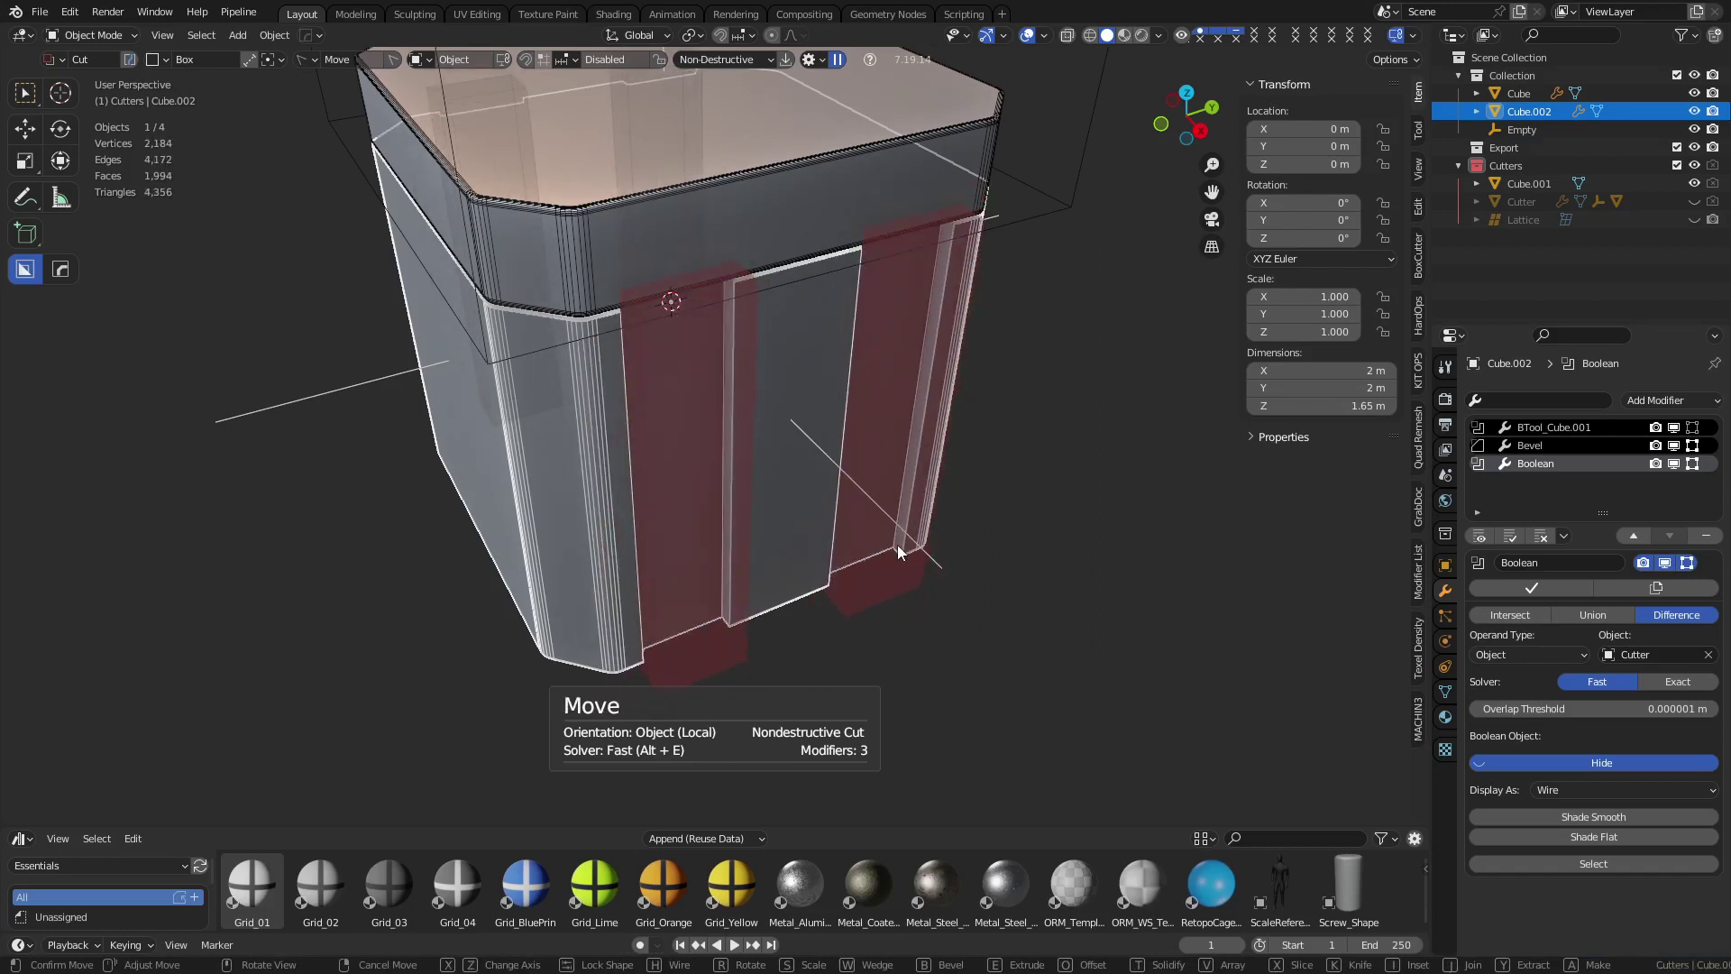
click(896, 544)
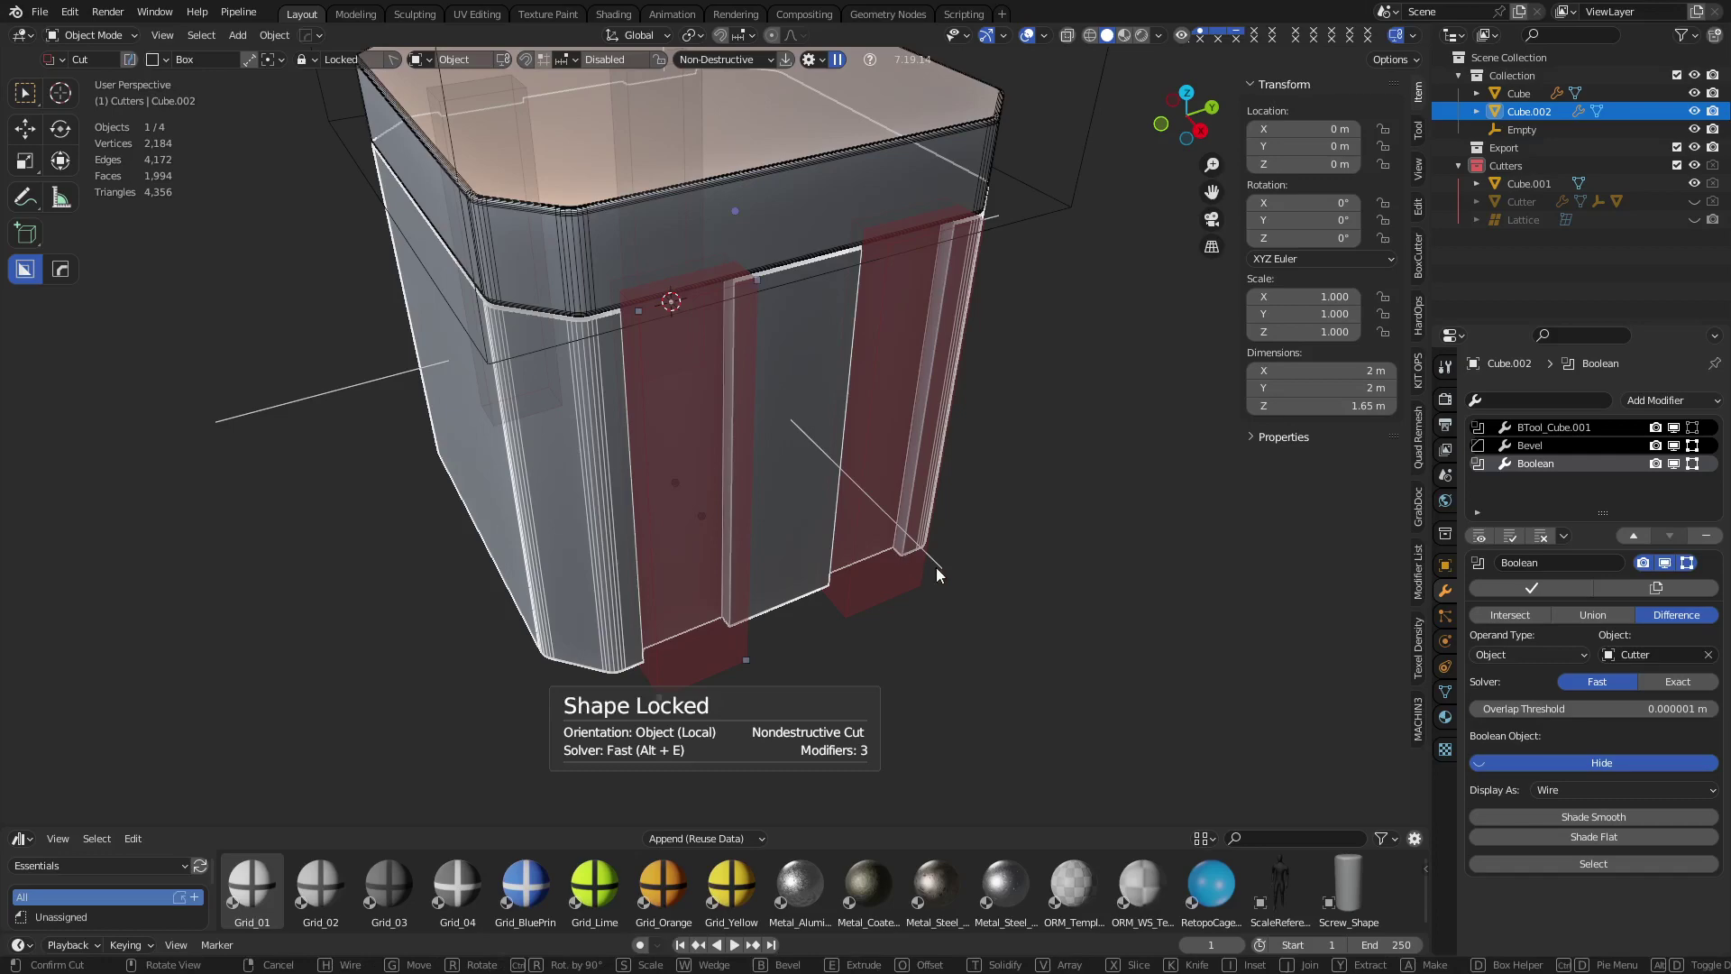
click(1098, 577)
Add a second HardOps bevel to the body with a 30° angle limit, 3 segments and a width of about 0.0095
middle_drag(954, 607, 708, 547)
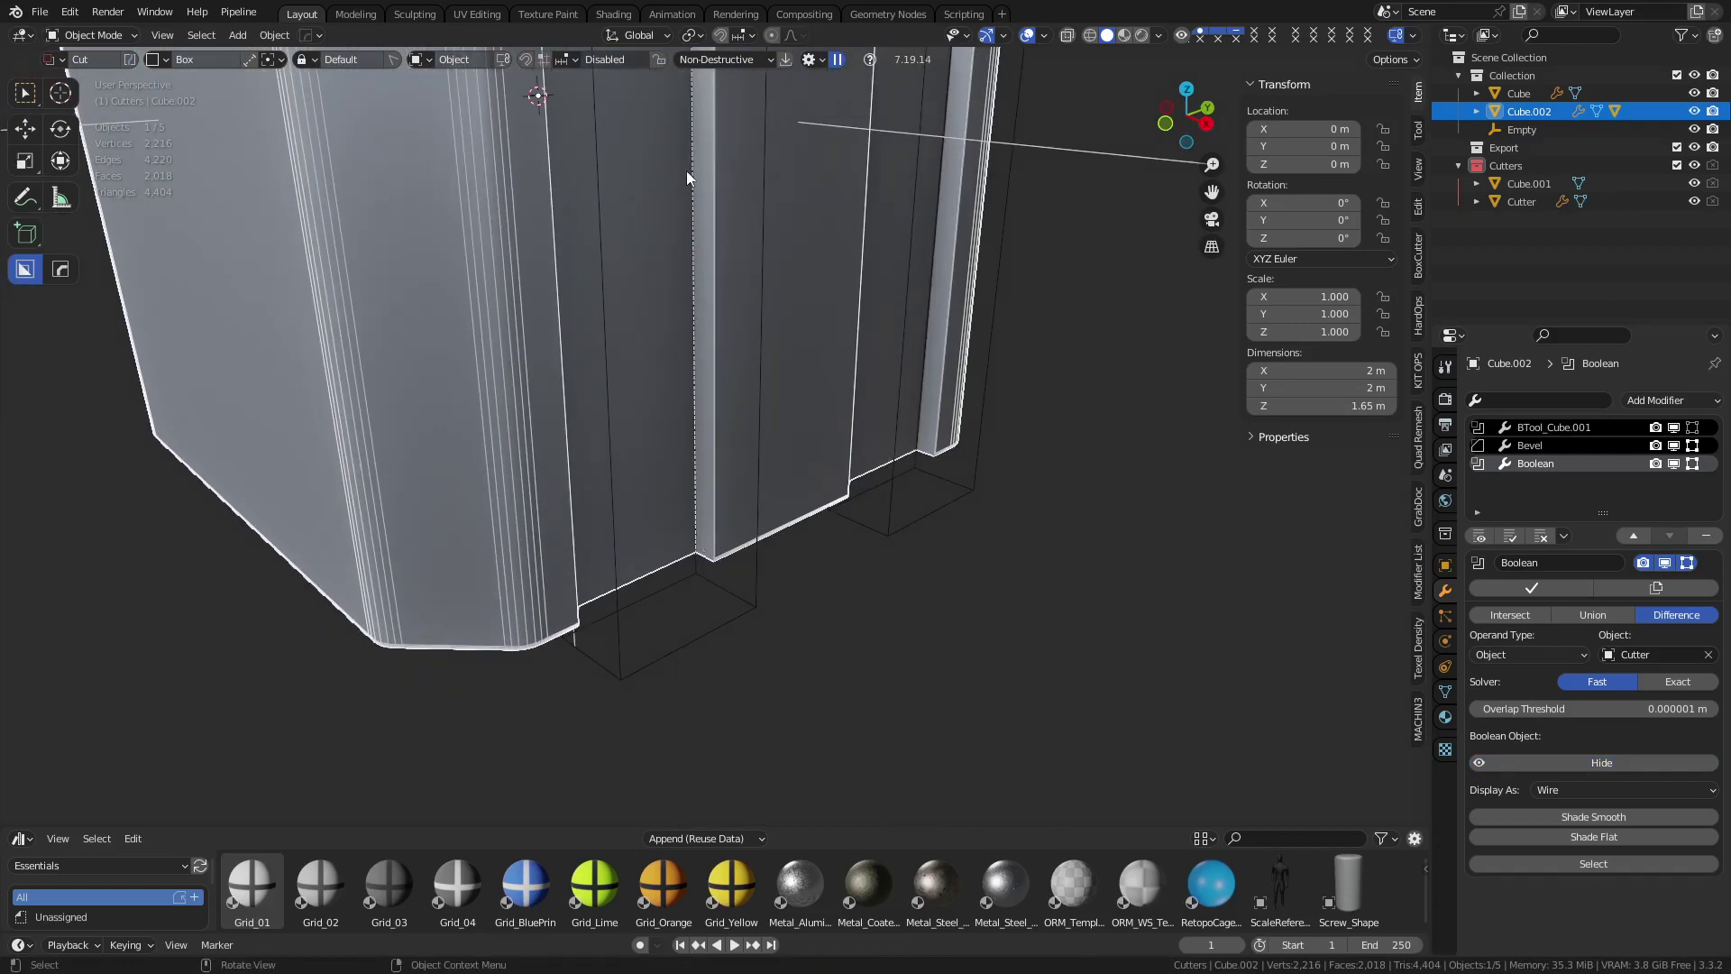
scroll(851, 664, up, 2)
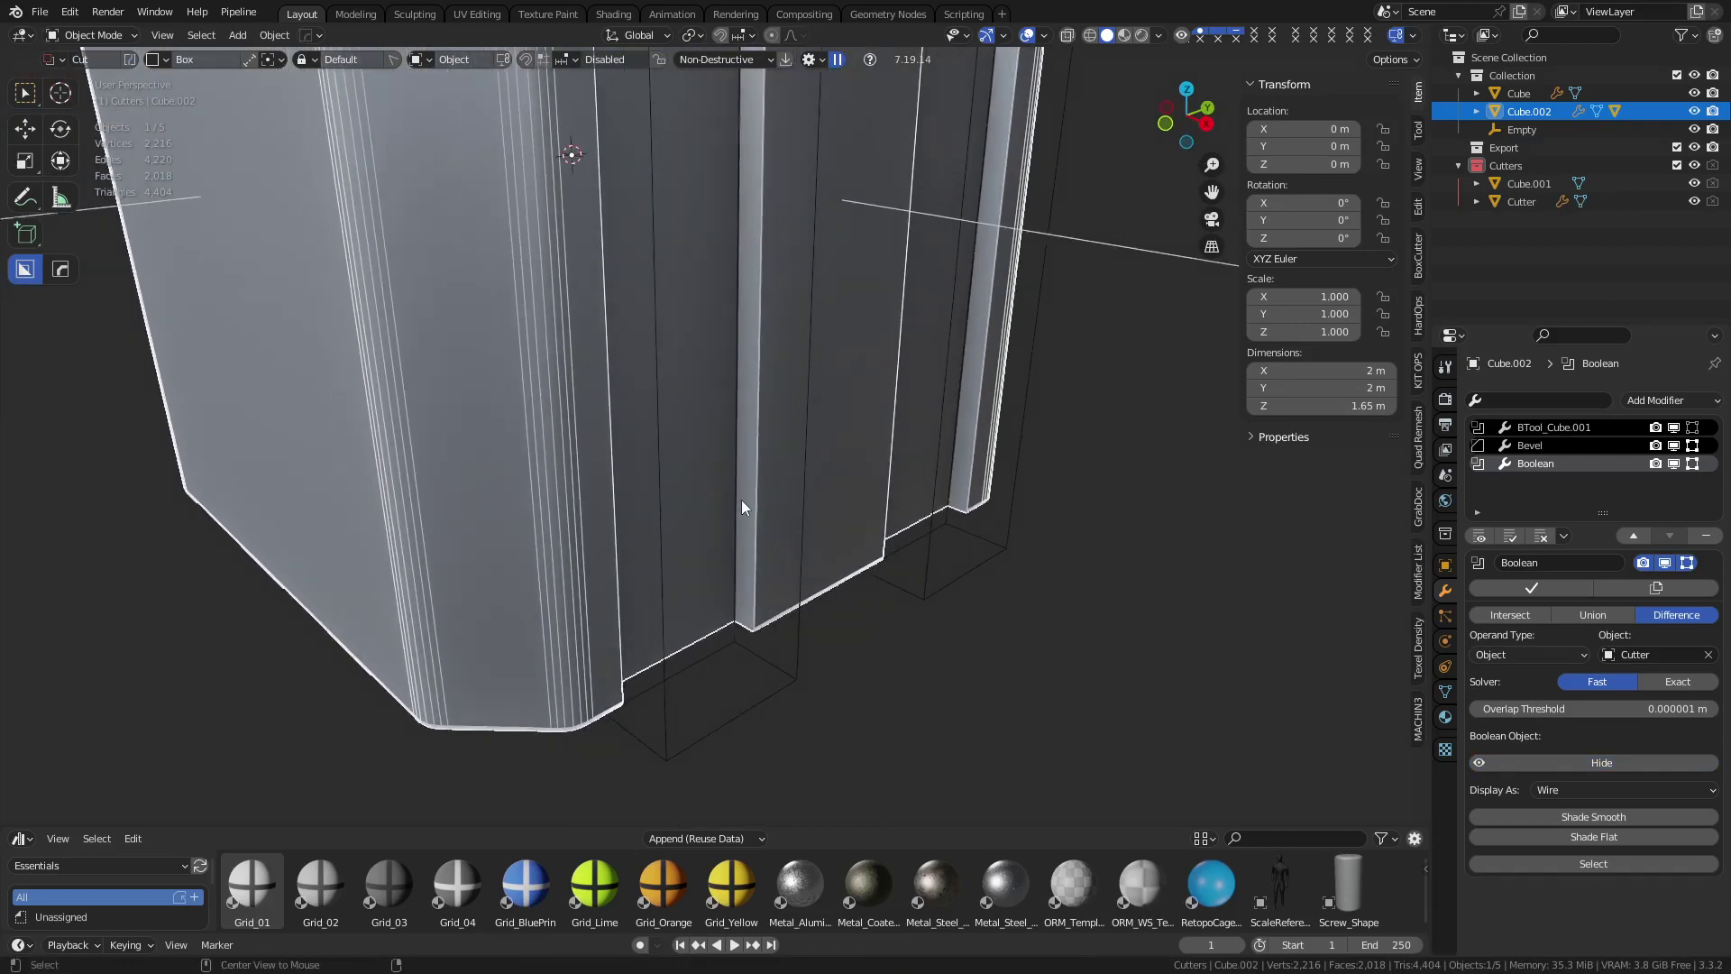
scroll(741, 499, up, 2)
middle_drag(783, 623, 813, 593)
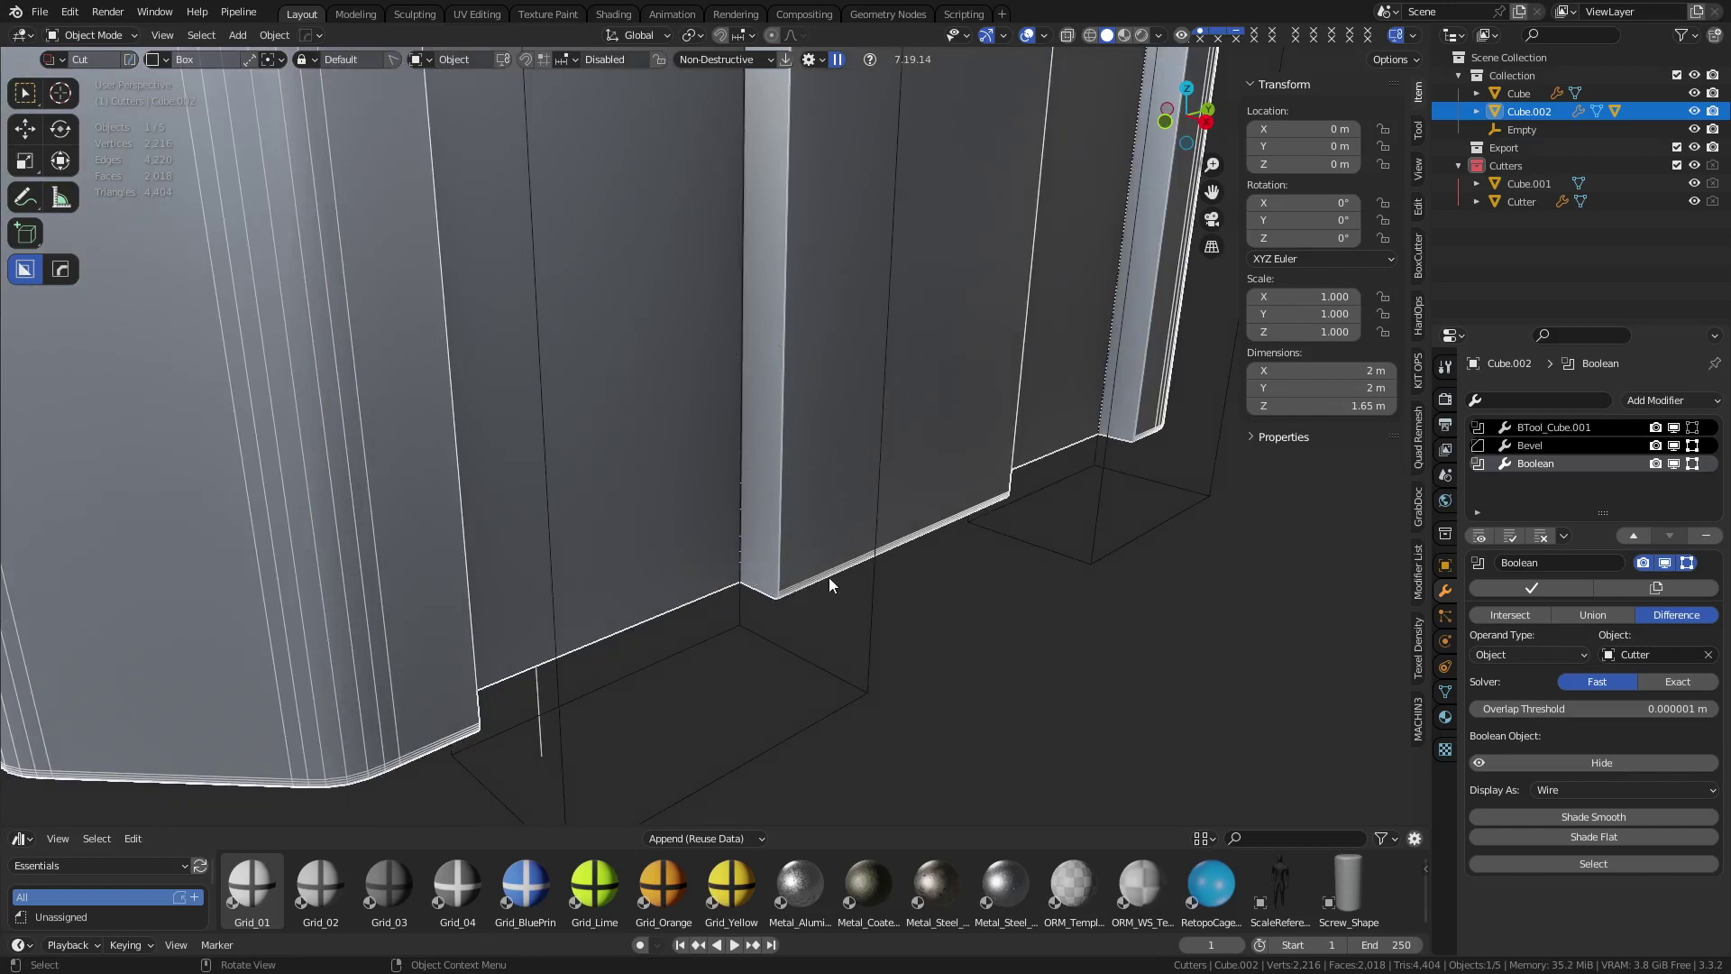
right_click(864, 544)
key(q)
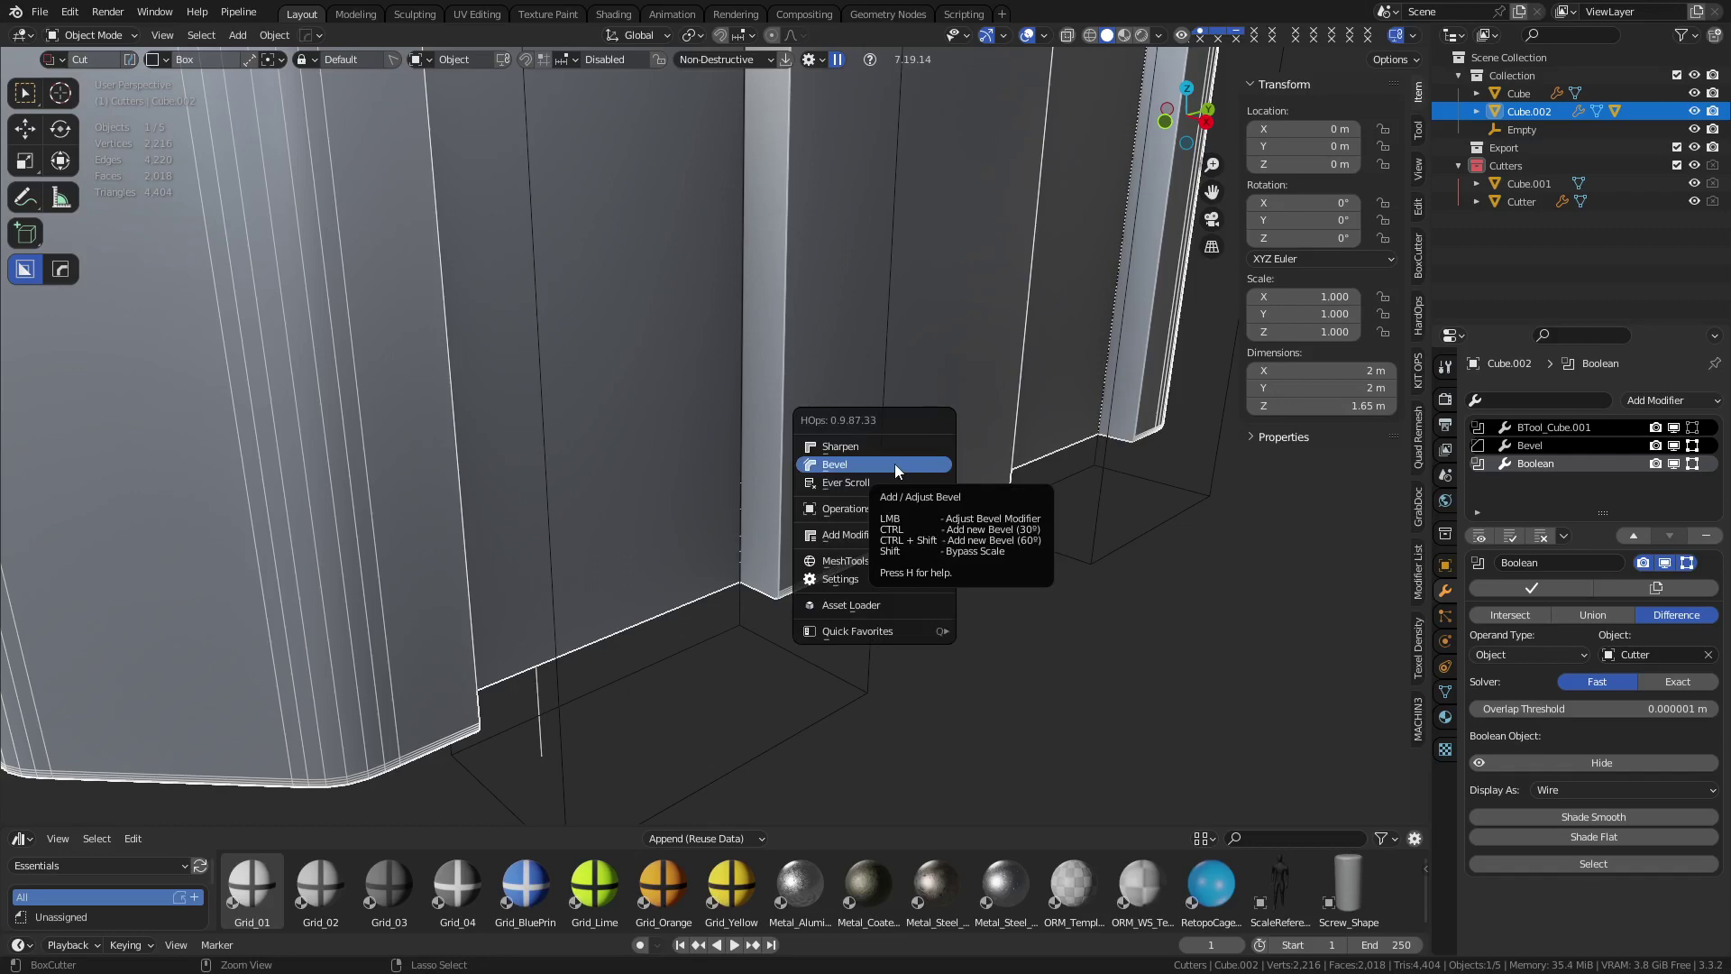
ctrl+click(894, 463)
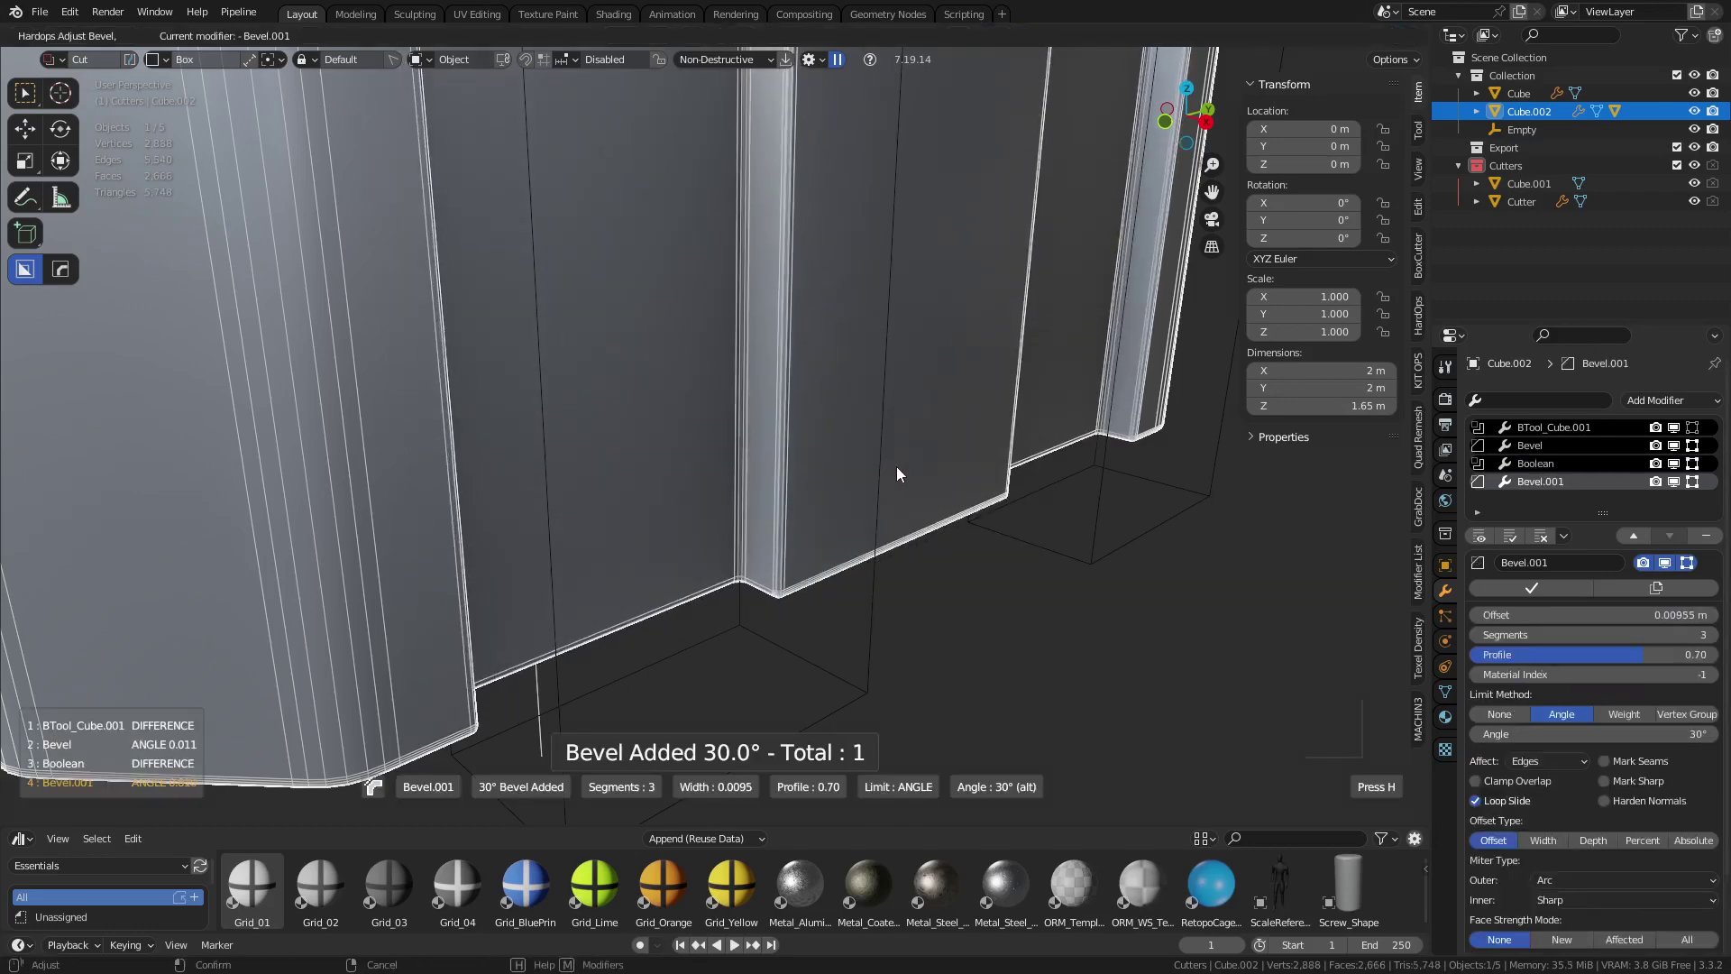
click(896, 467)
Set the Bevel.001 modifier's offset to 0.00555 m and its segments to 6 while checking the cut's bottom corner
middle_drag(777, 595, 771, 543)
scroll(739, 515, up, 5)
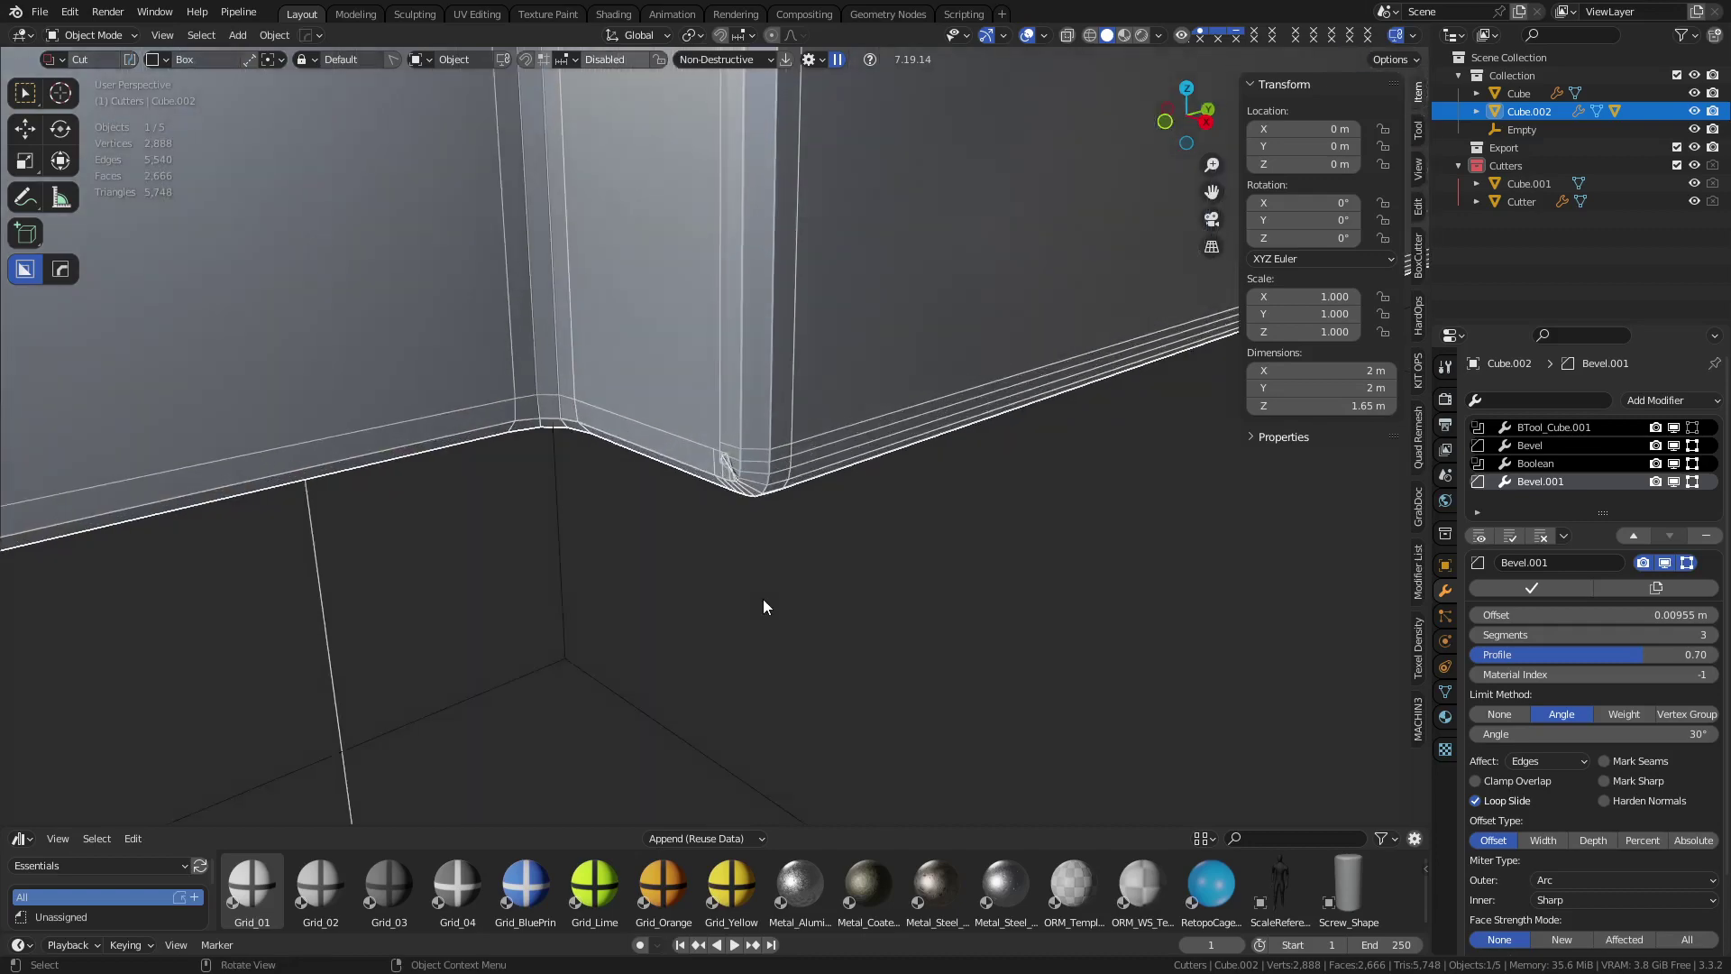
middle_drag(763, 606, 804, 525)
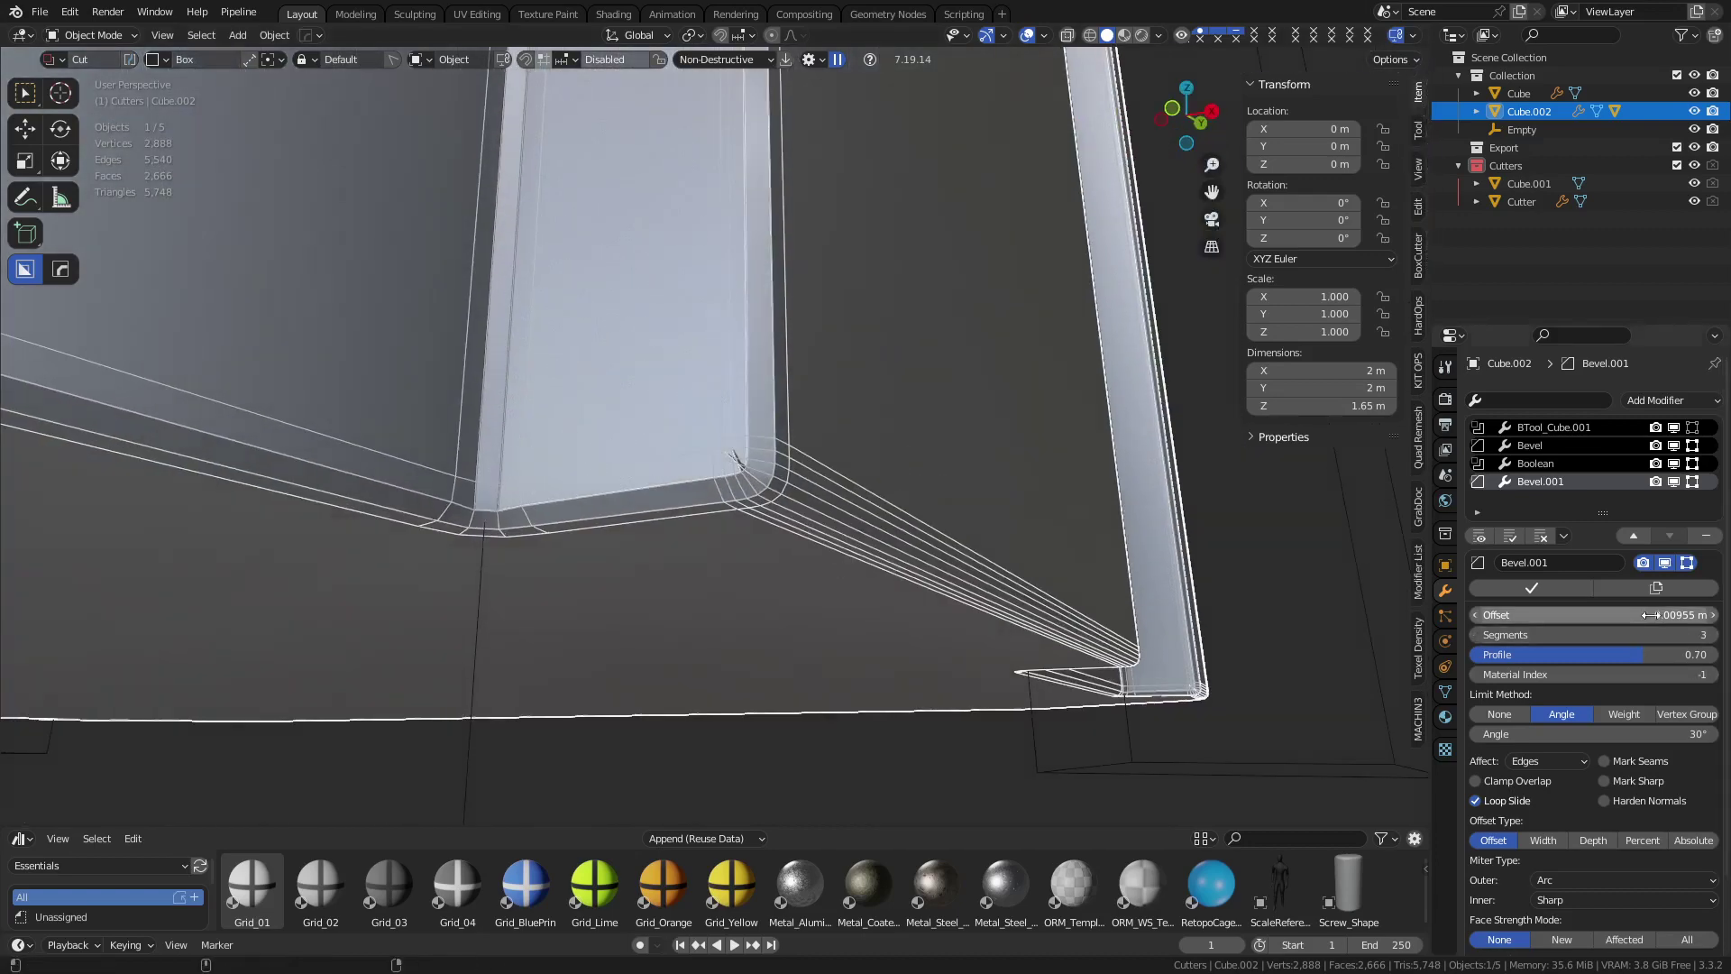
drag(1650, 615, 1564, 614)
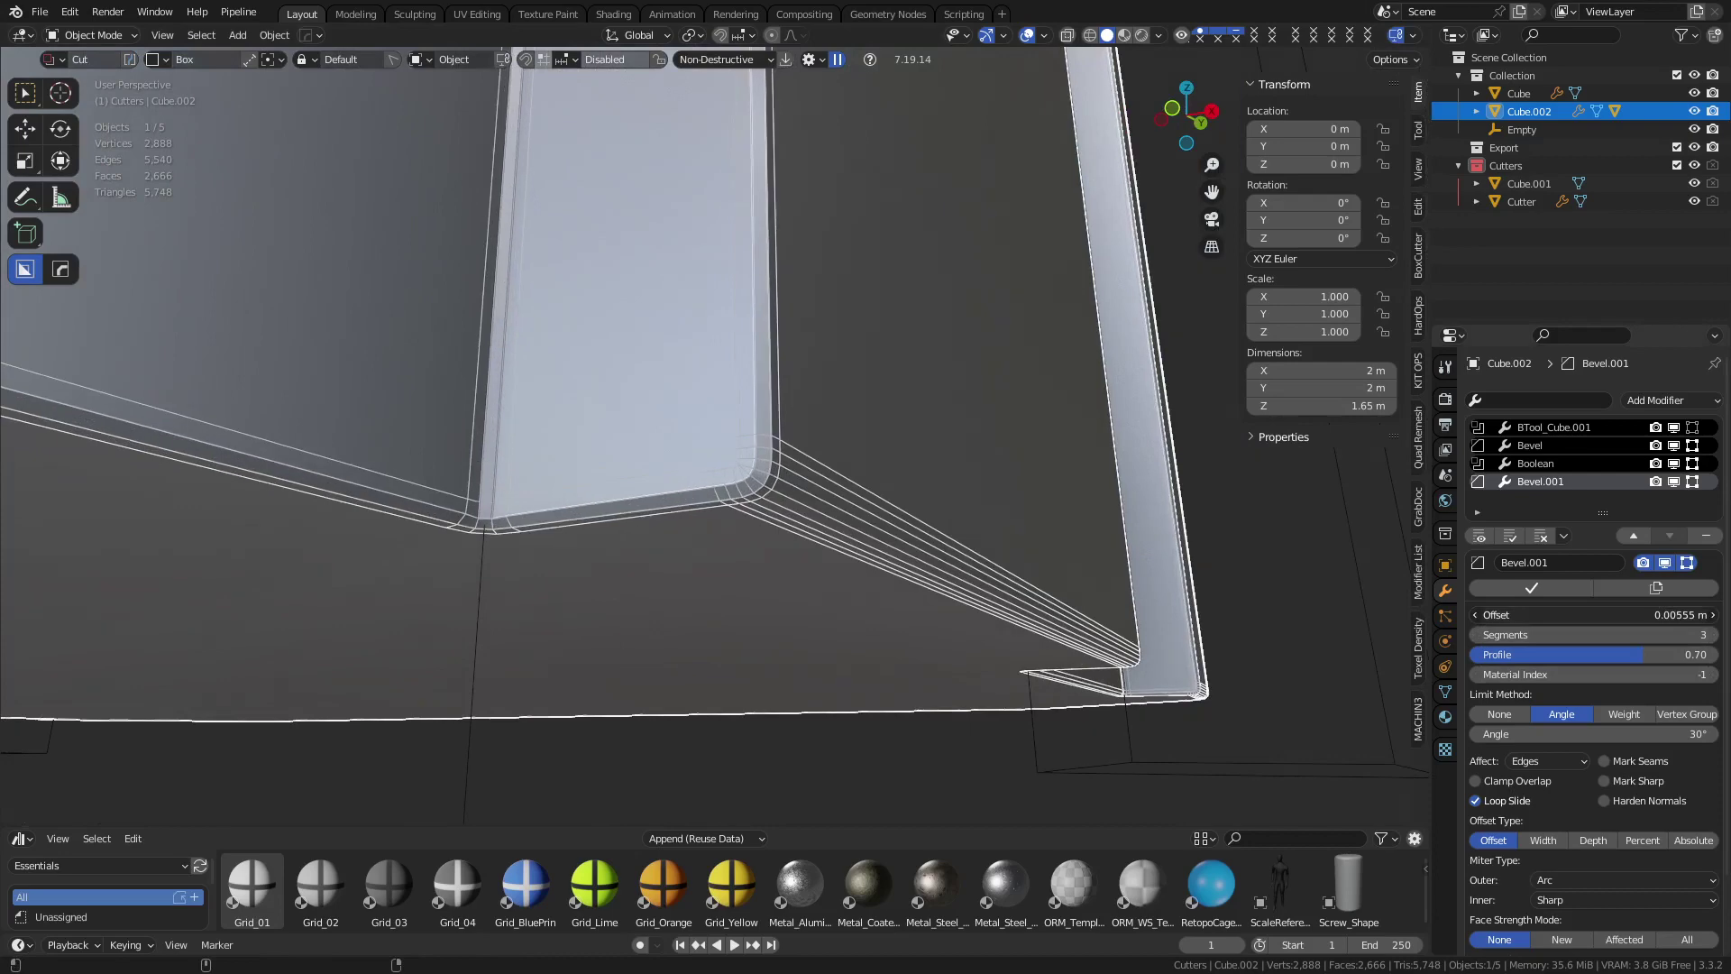
click(1712, 641)
click(1712, 641)
click(1712, 641)
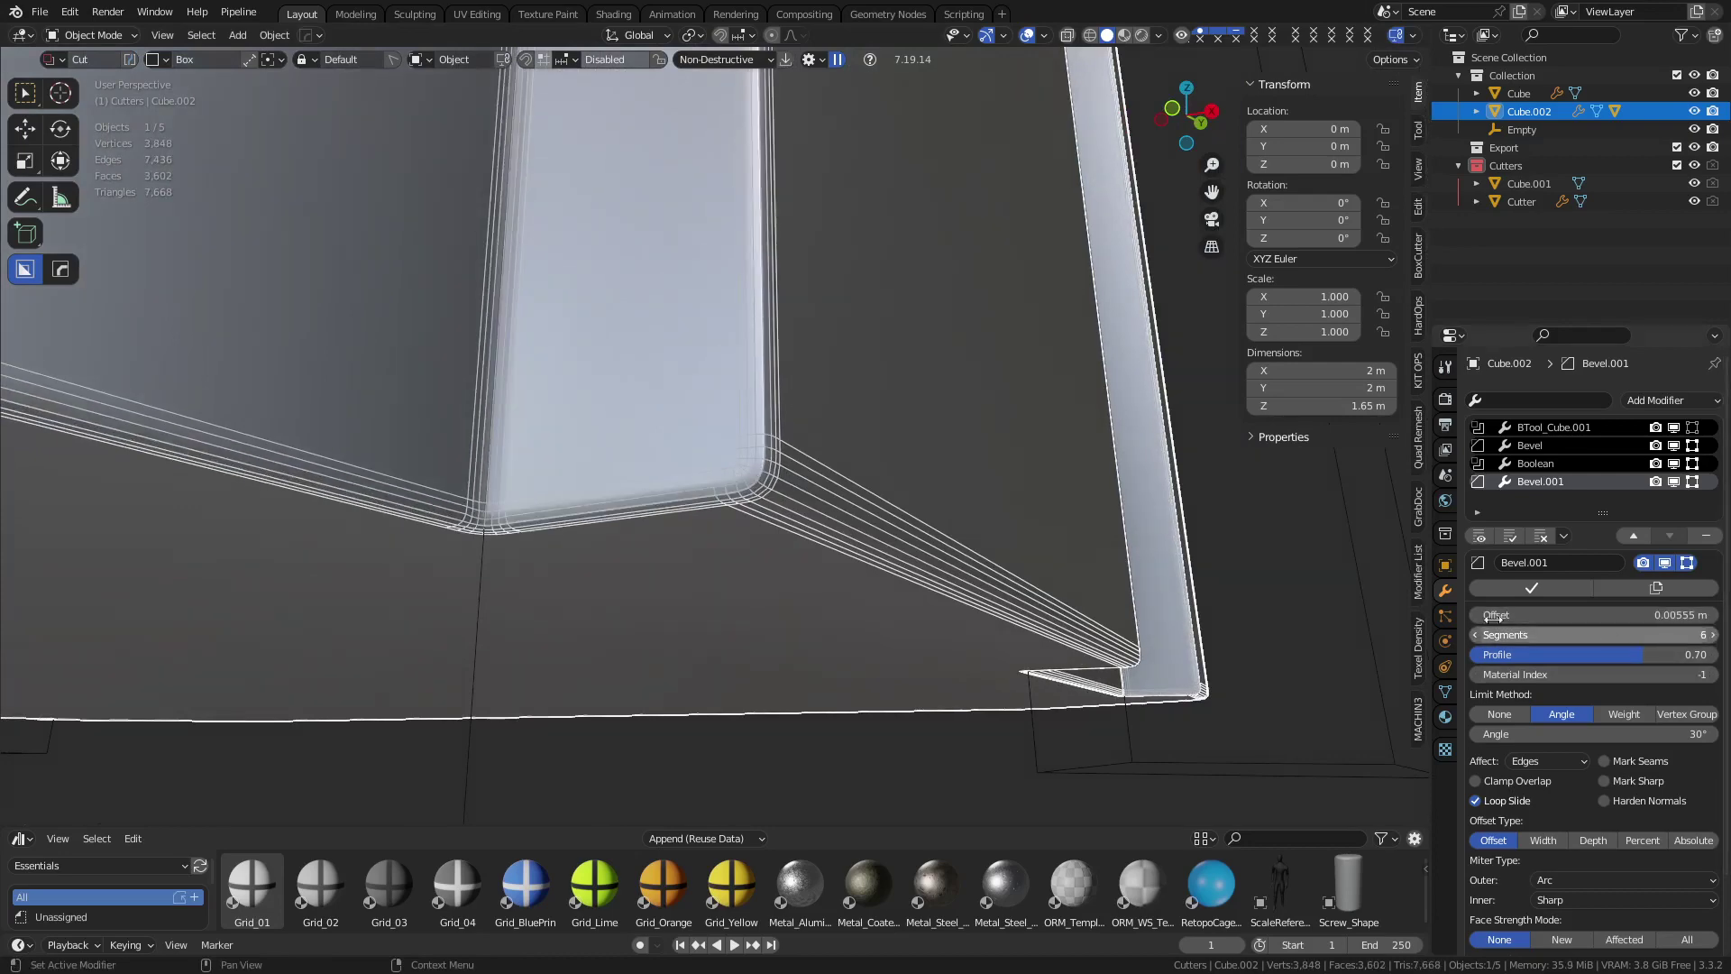
Raise the Bevel.001 offset to 0.00755 m, watching the bevel overlap at the bottom corner
middle_drag(848, 469, 919, 541)
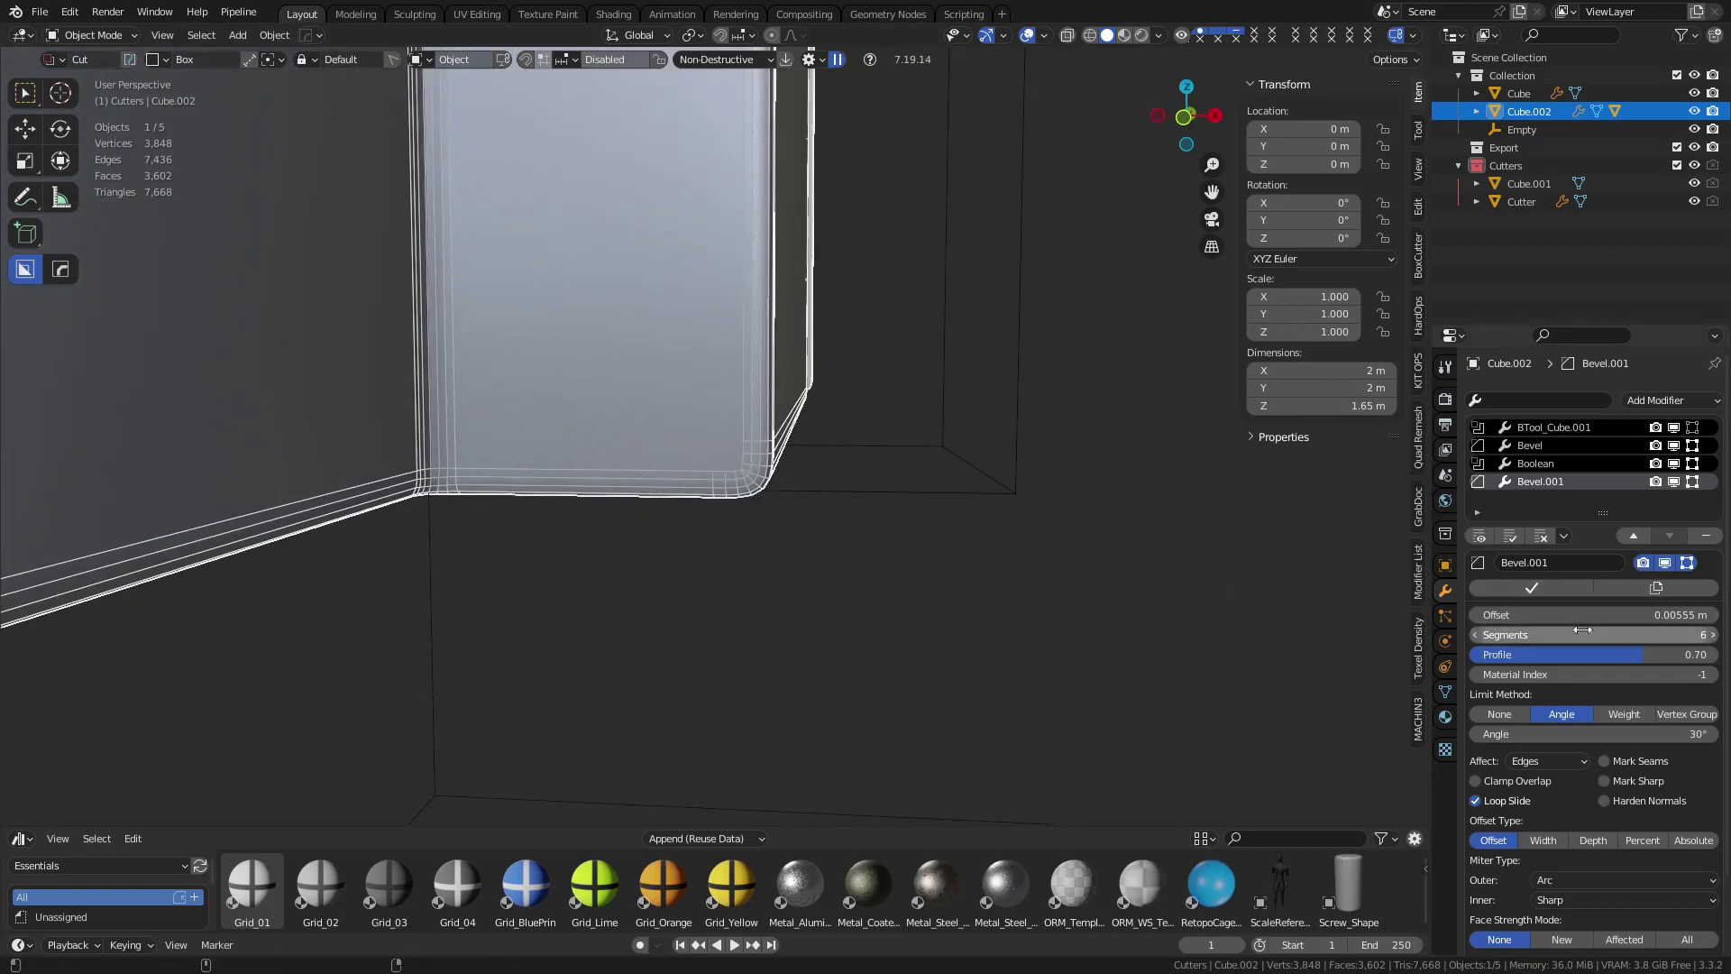
drag(1598, 615, 1557, 615)
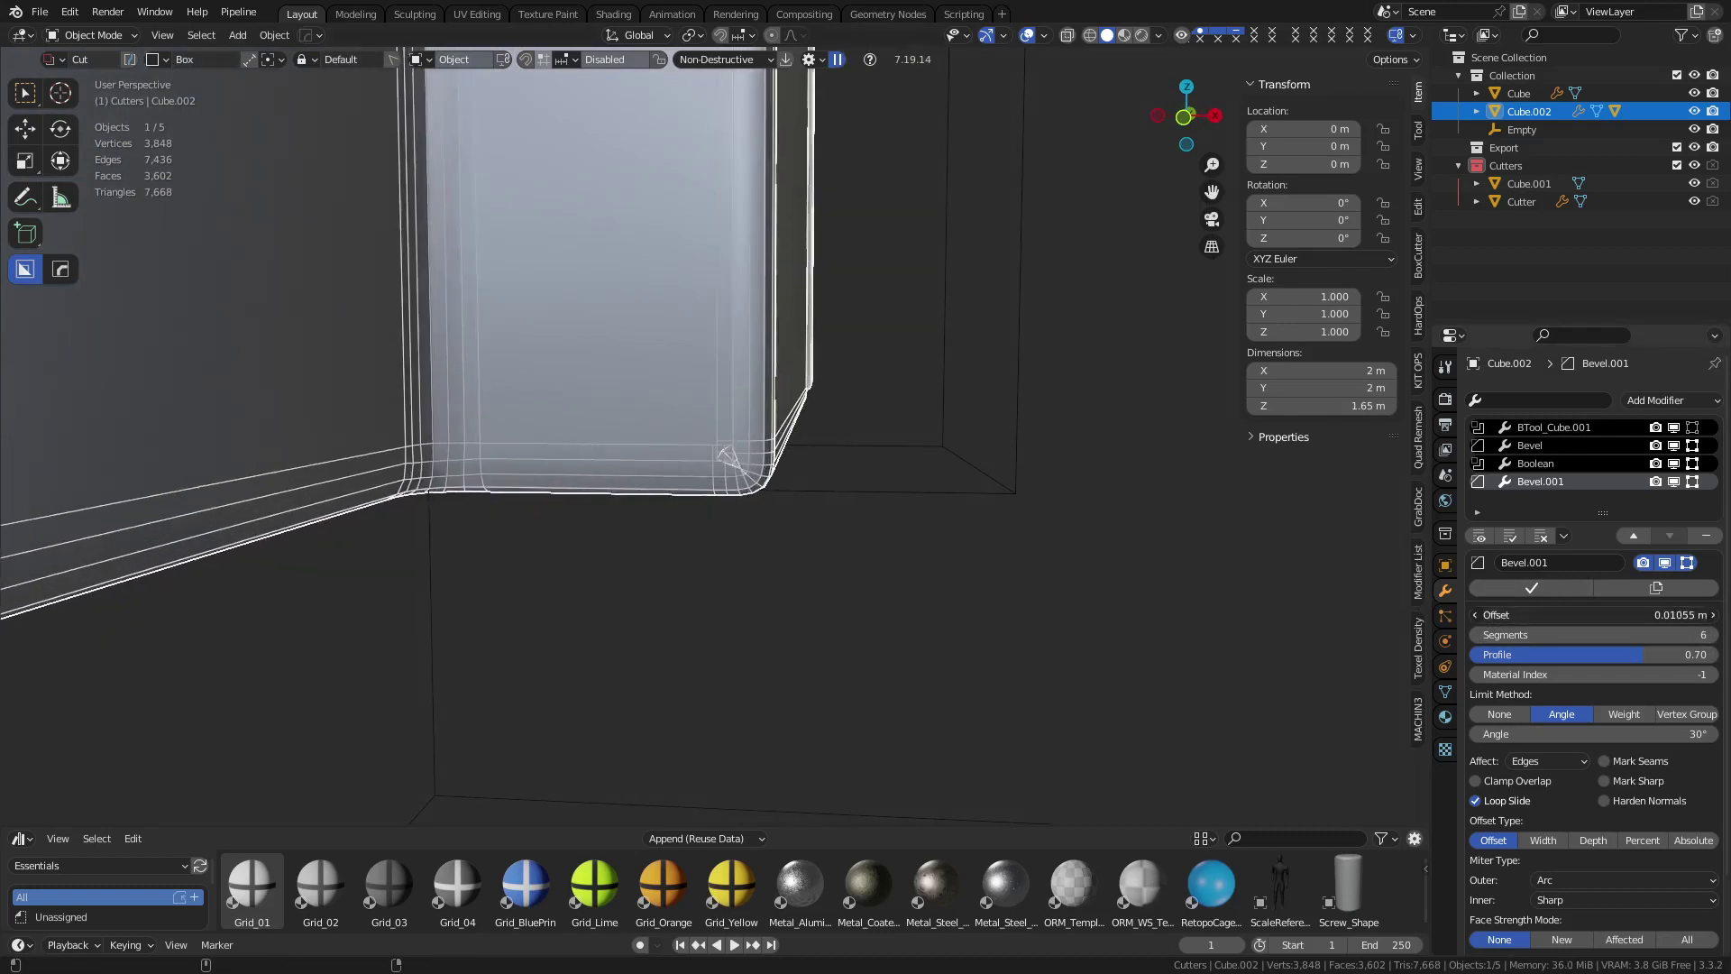
key(ctrl+shift+z)
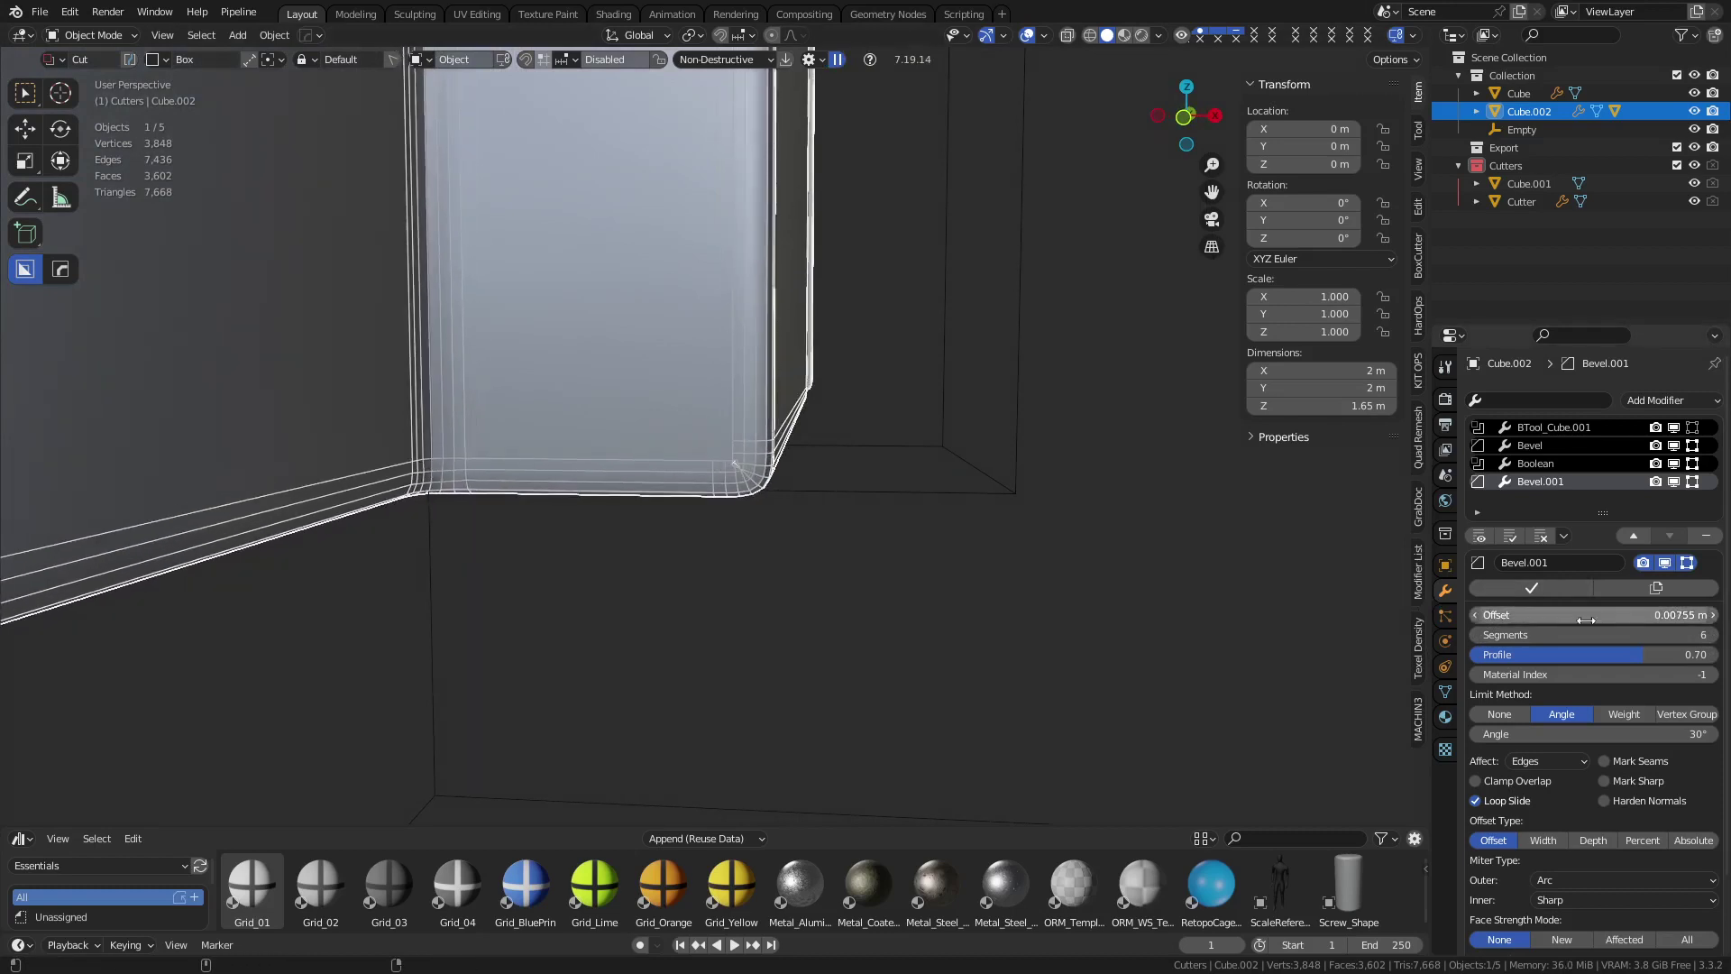
Select the bottom face of the body in Edit Mode and bevel its edges about 0.0437 m wide with 21 segments
click(945, 591)
middle_drag(945, 592, 1008, 521)
click(902, 420)
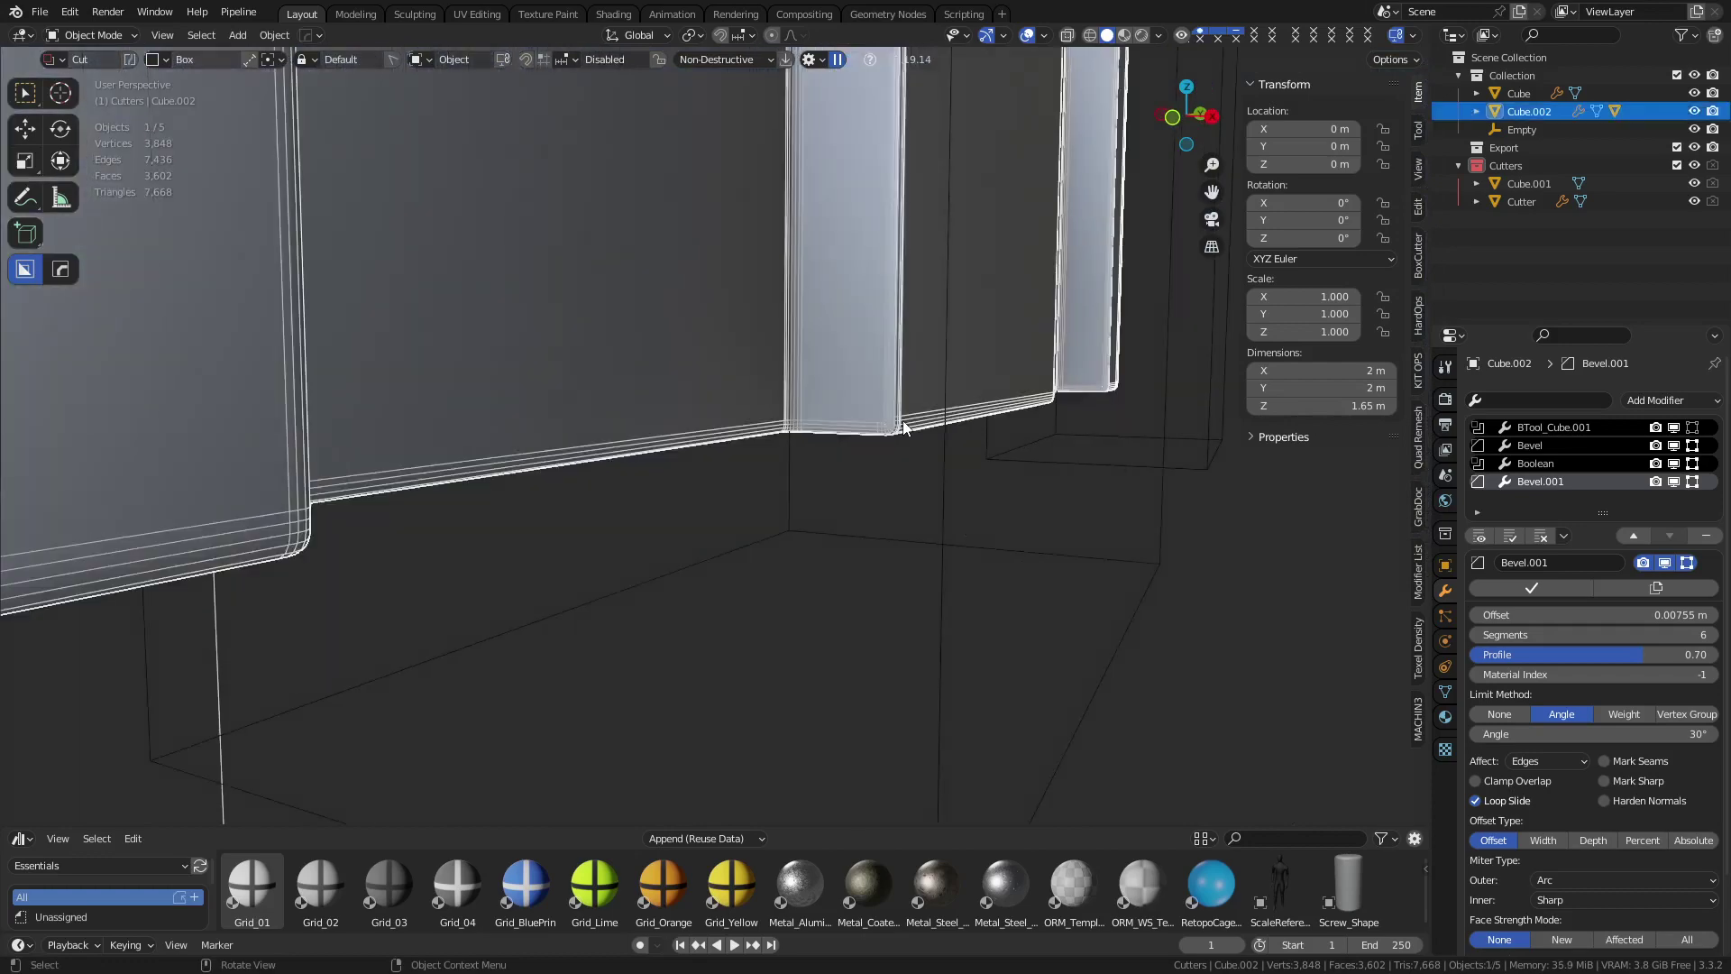
key(Tab)
click(938, 424)
middle_drag(926, 426, 627, 386)
key(3)
click(595, 531)
middle_drag(596, 532, 811, 583)
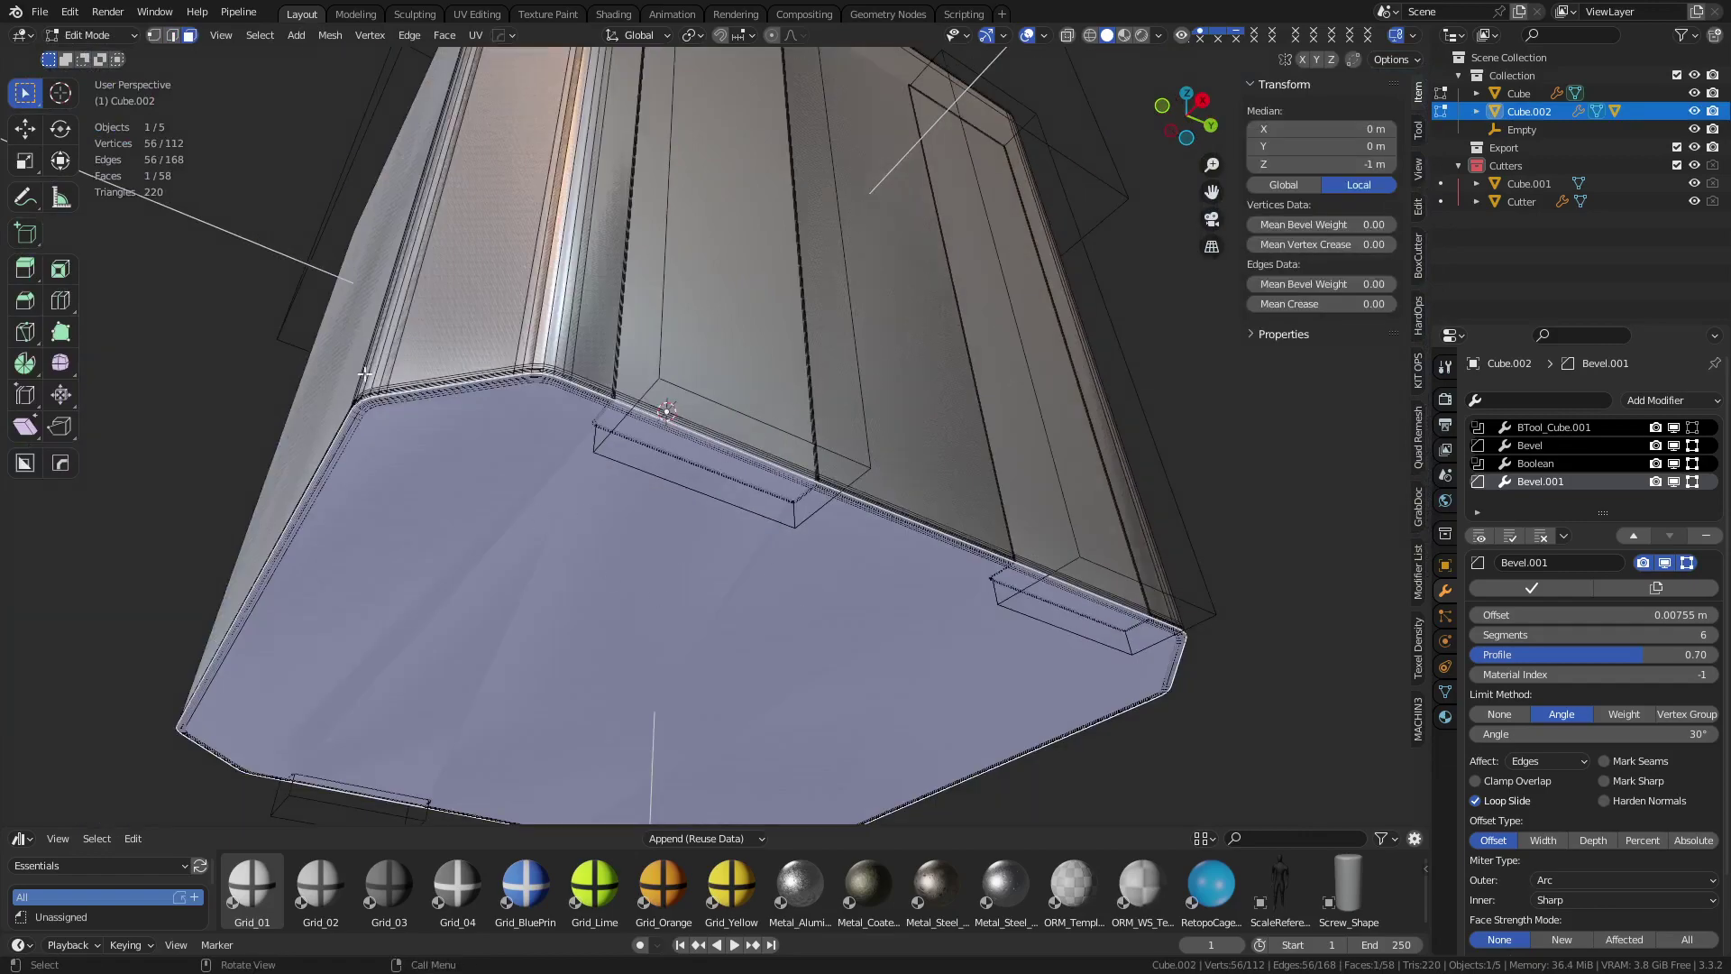
middle_drag(732, 436, 830, 486)
scroll(834, 484, up, 4)
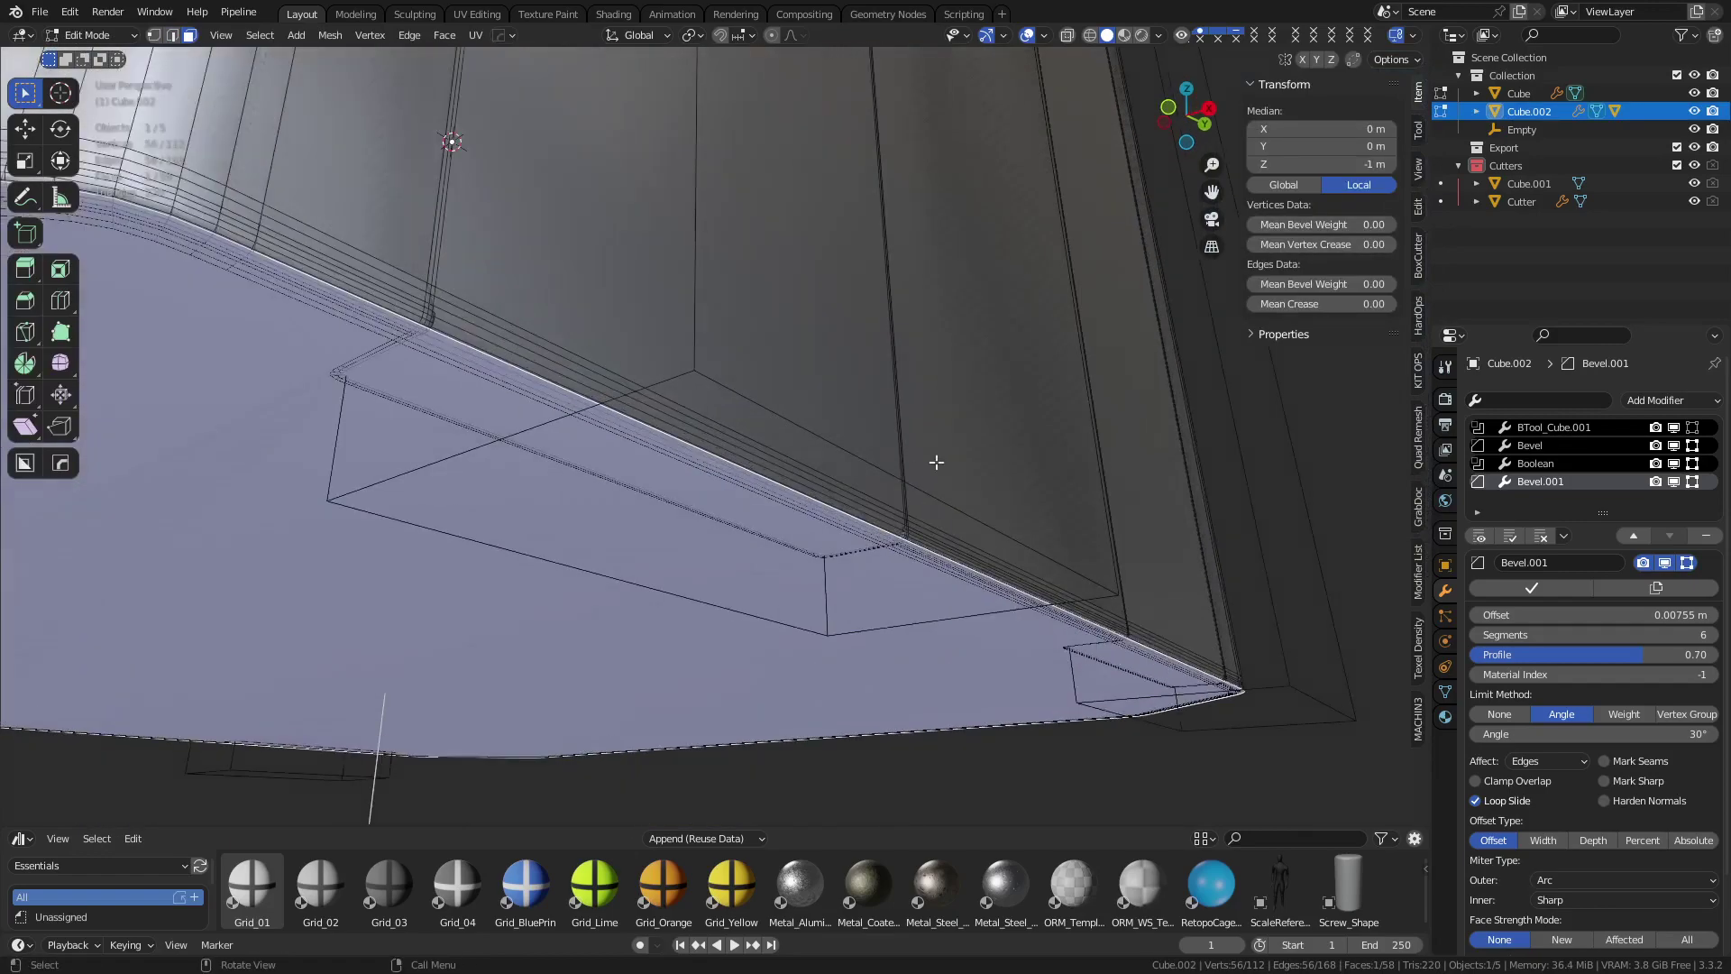
middle_drag(935, 460, 947, 505)
key(ctrl+b)
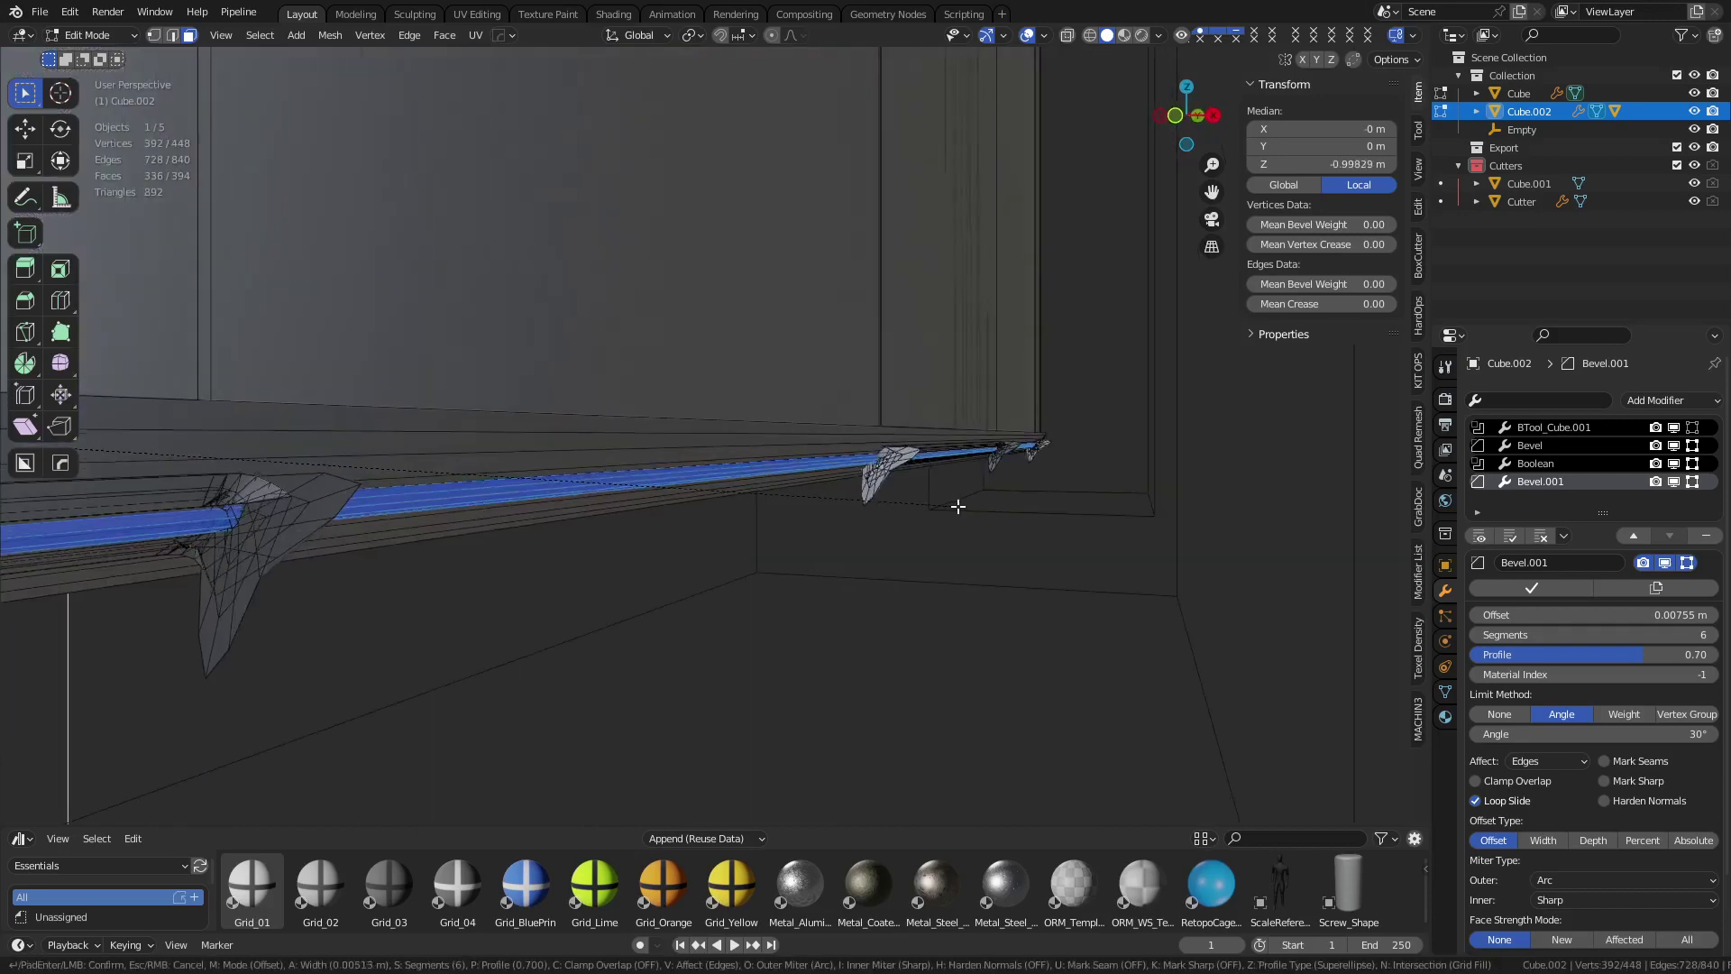
scroll(986, 511, up, 14)
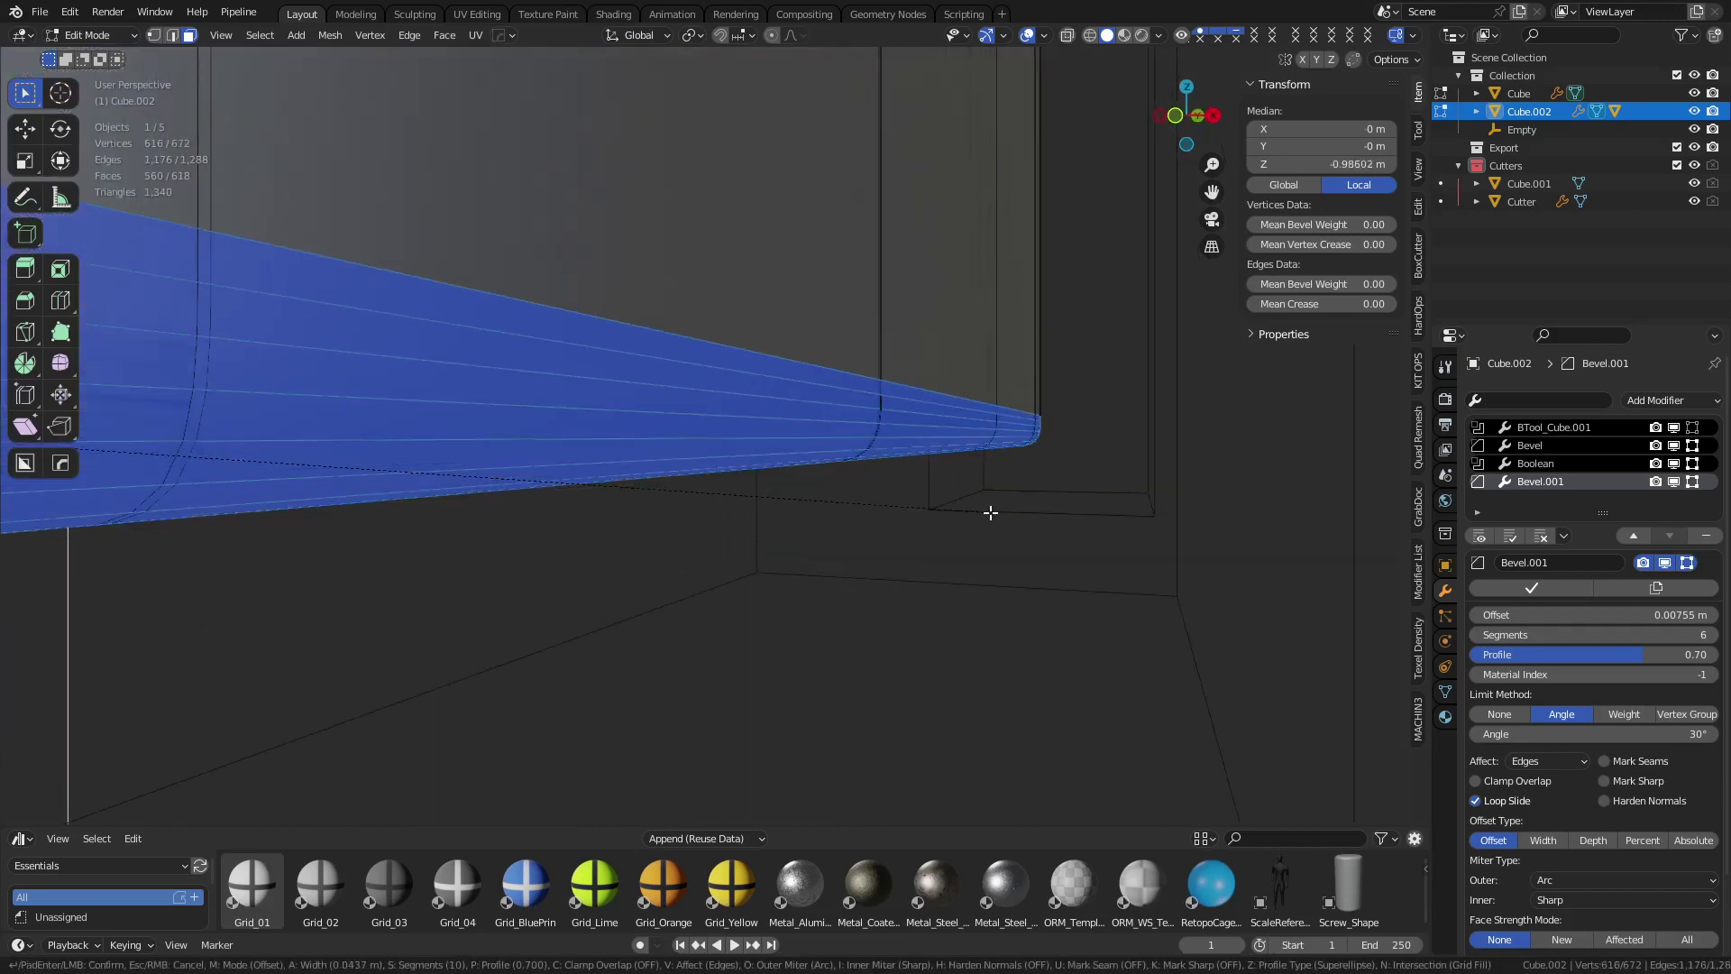
scroll(990, 512, up, 1)
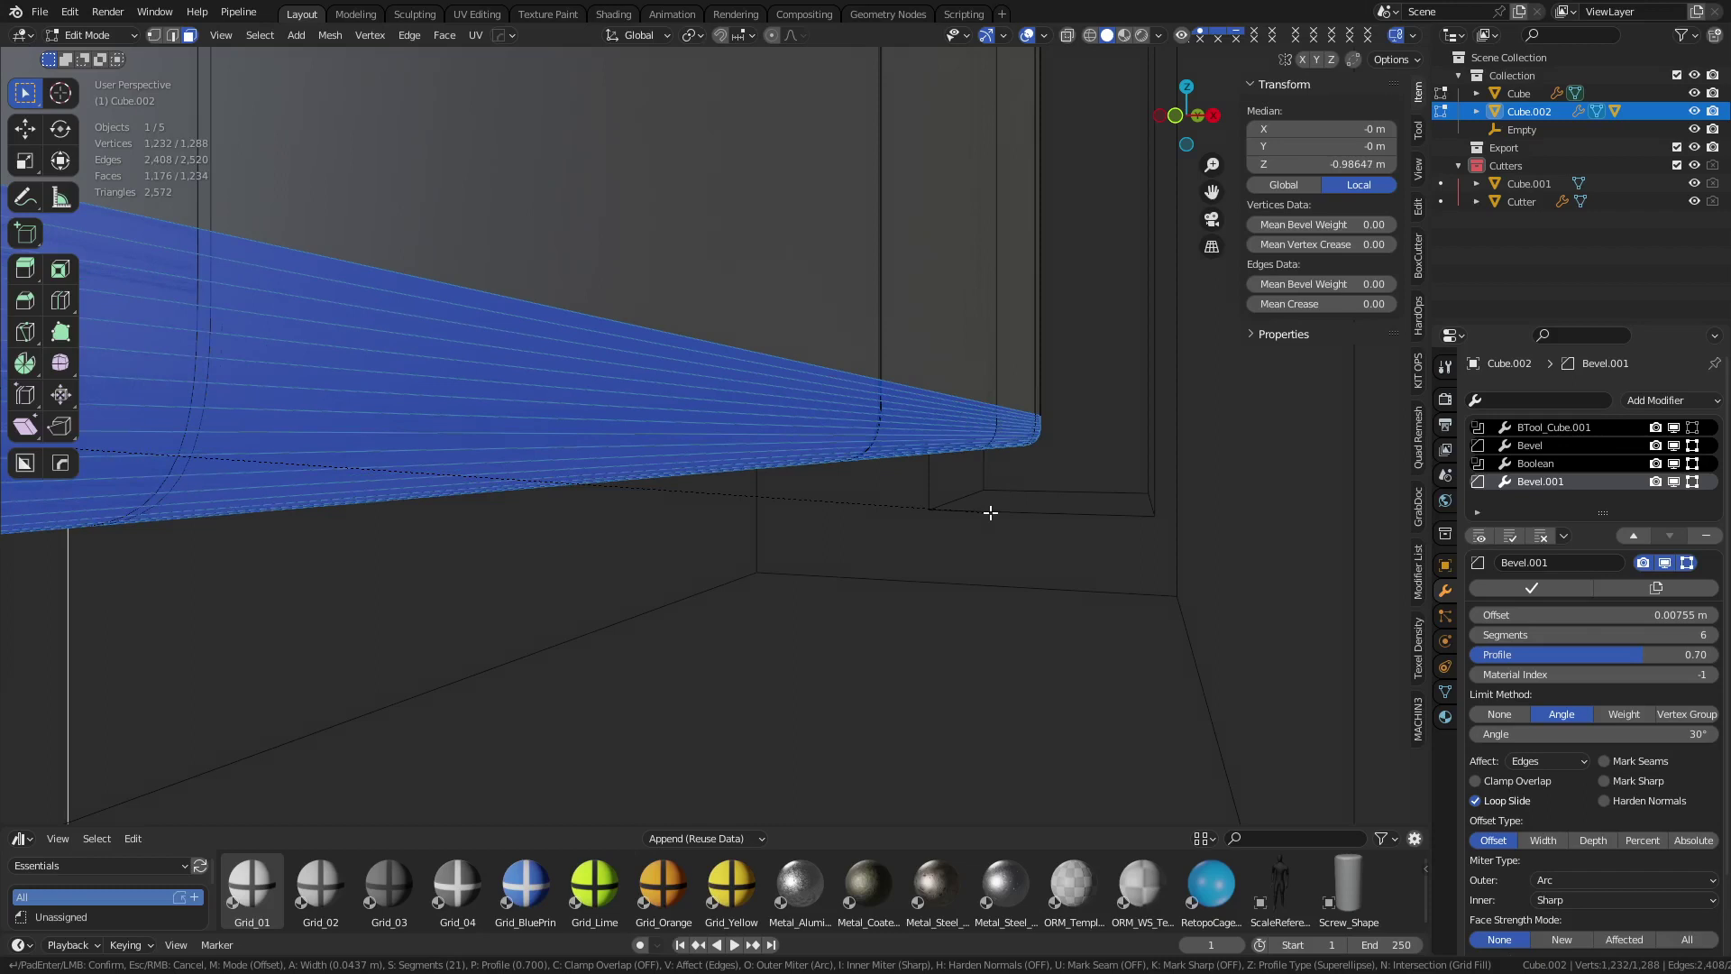
click(990, 512)
Set the bottom-edge bevel to 16 segments, then return to Object Mode with nothing selected
click(292, 553)
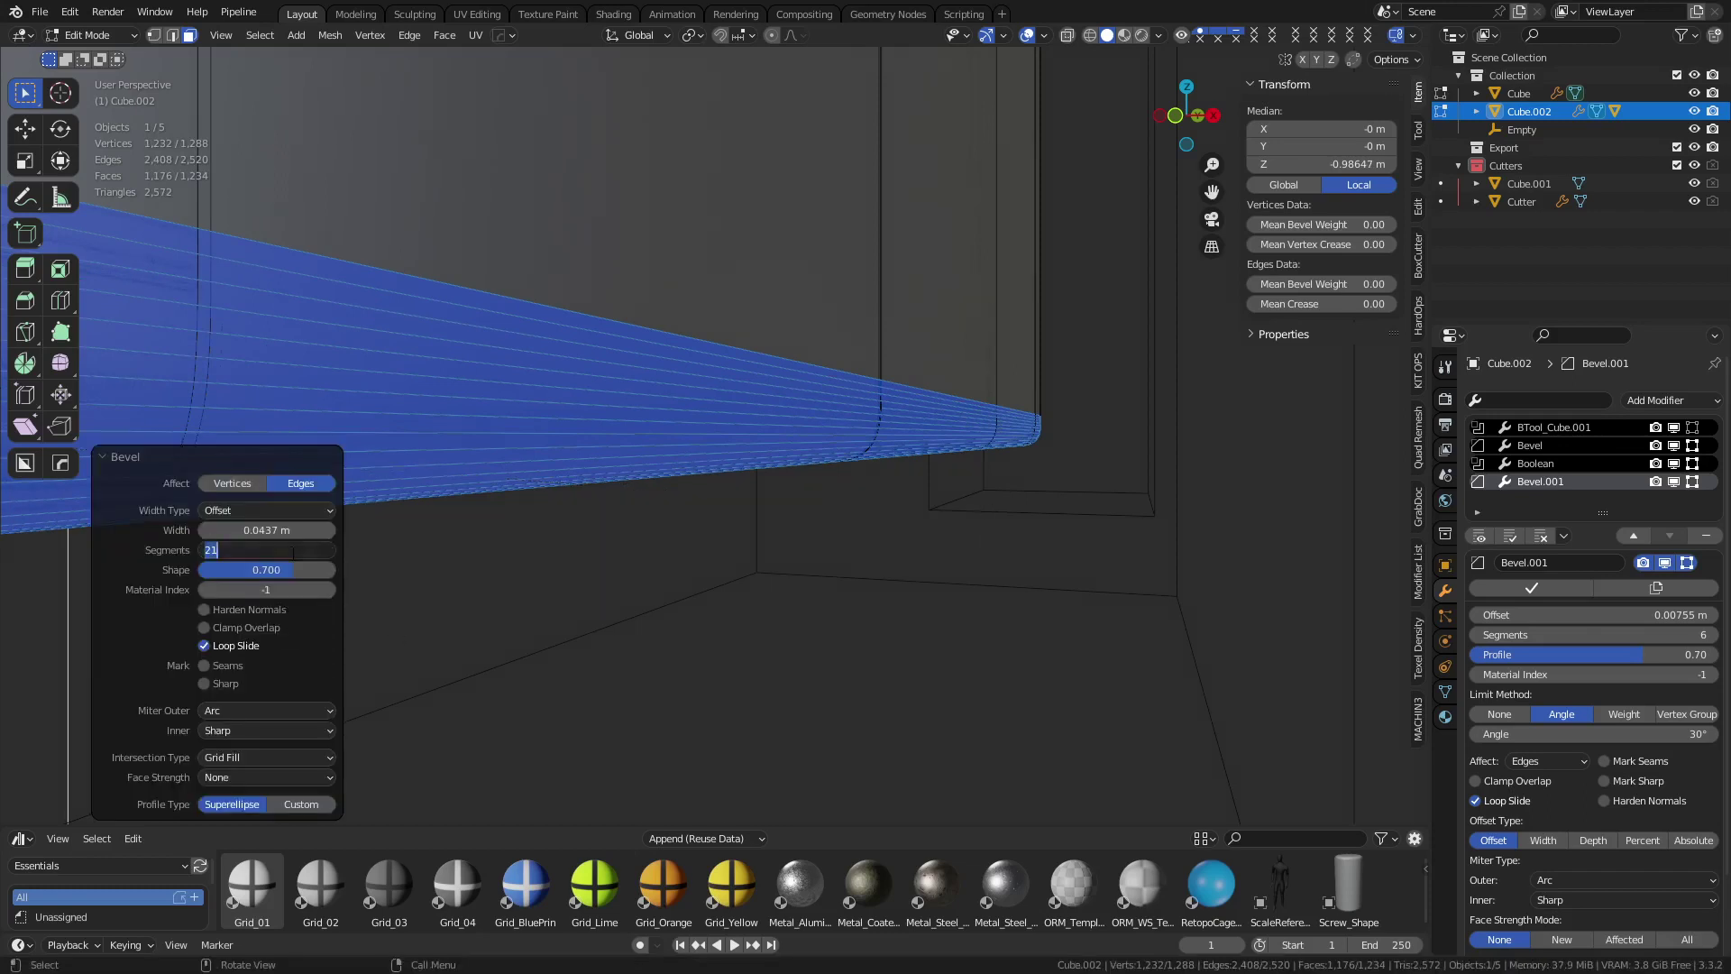
key(Return)
click(292, 550)
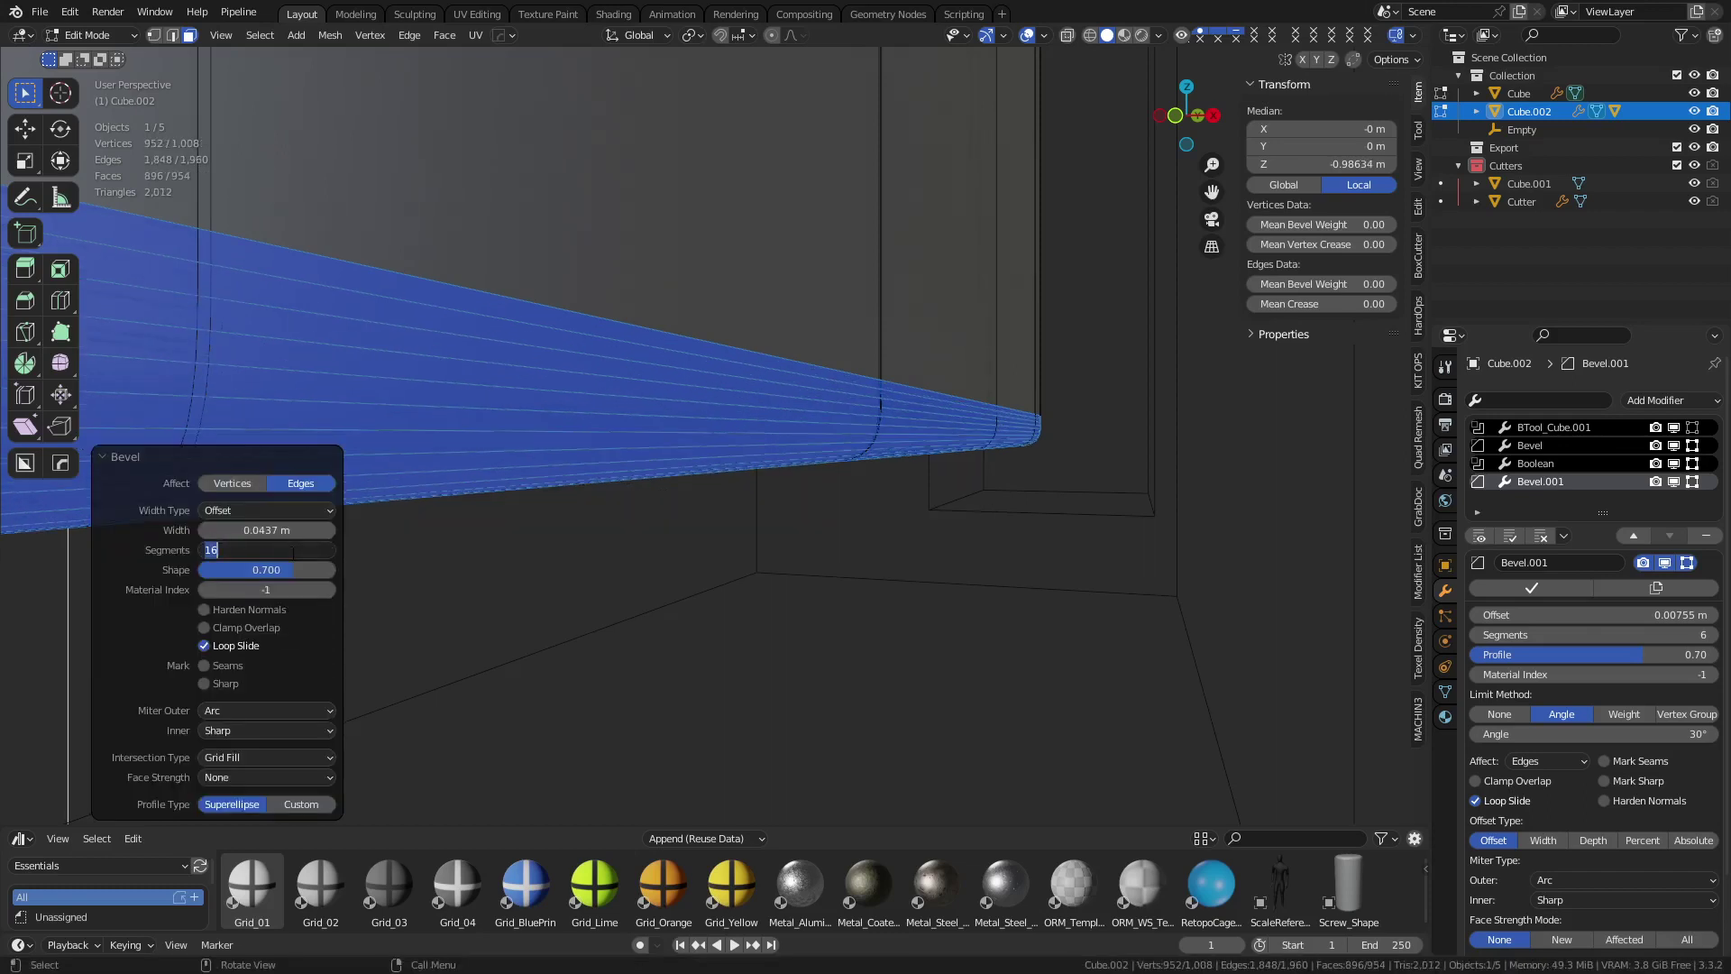
key(Return)
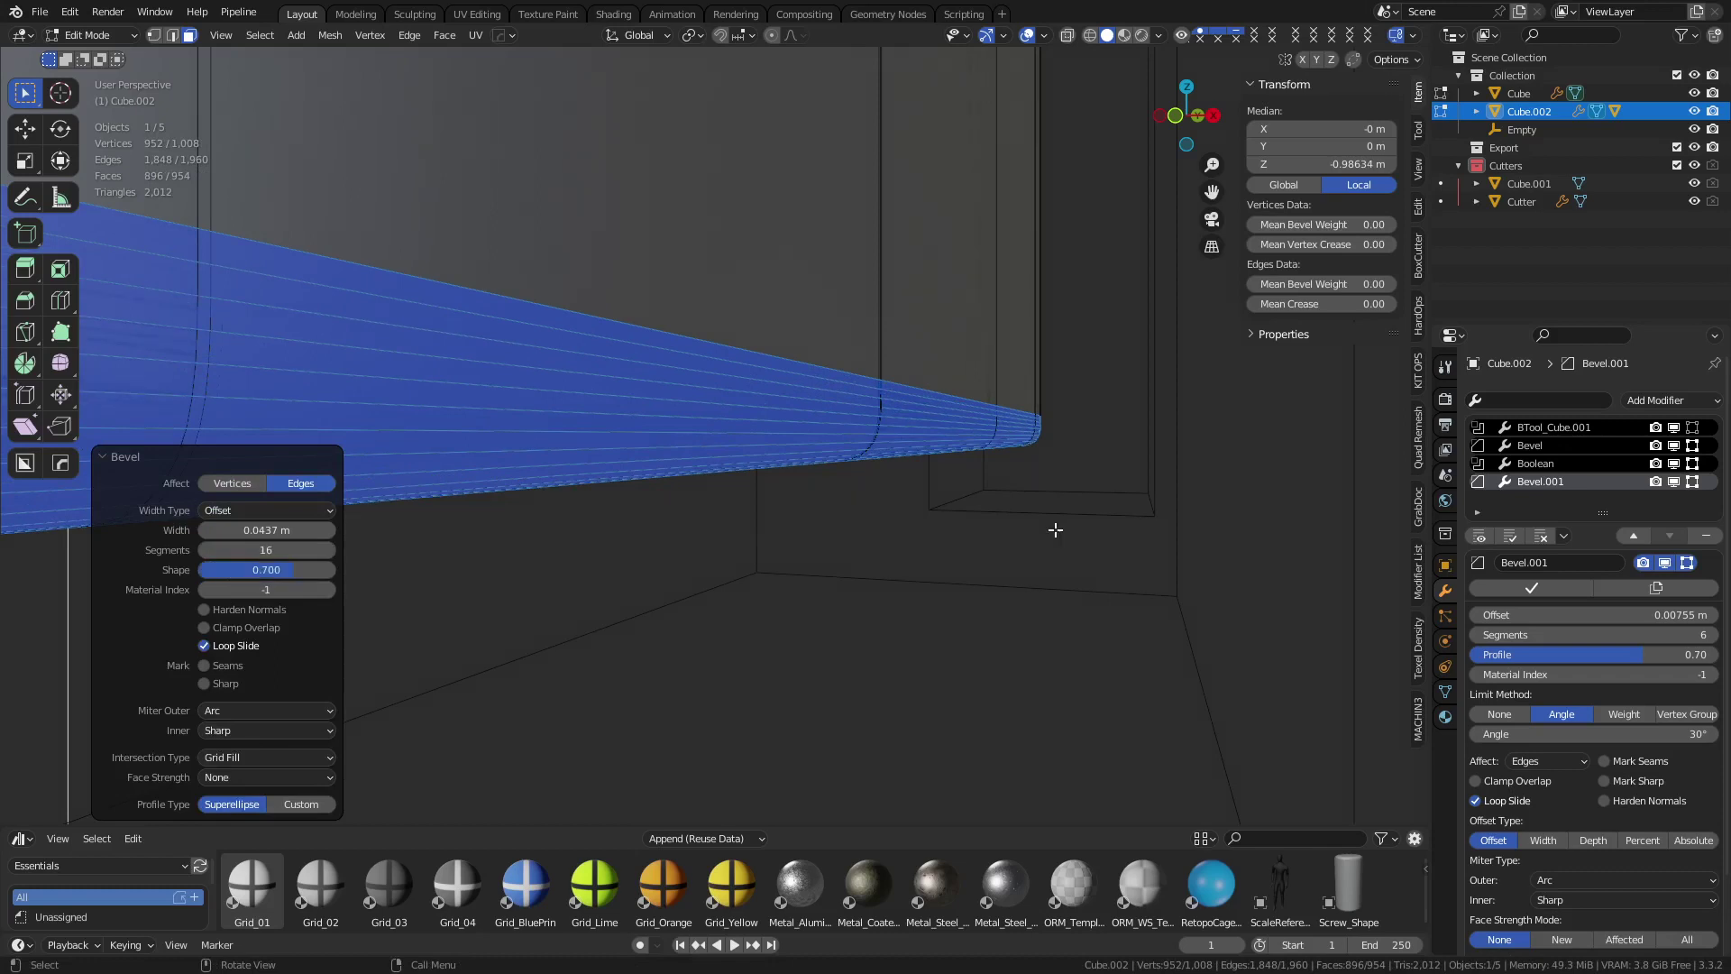
key(ctrl+Tab)
click(938, 535)
key(alt+a)
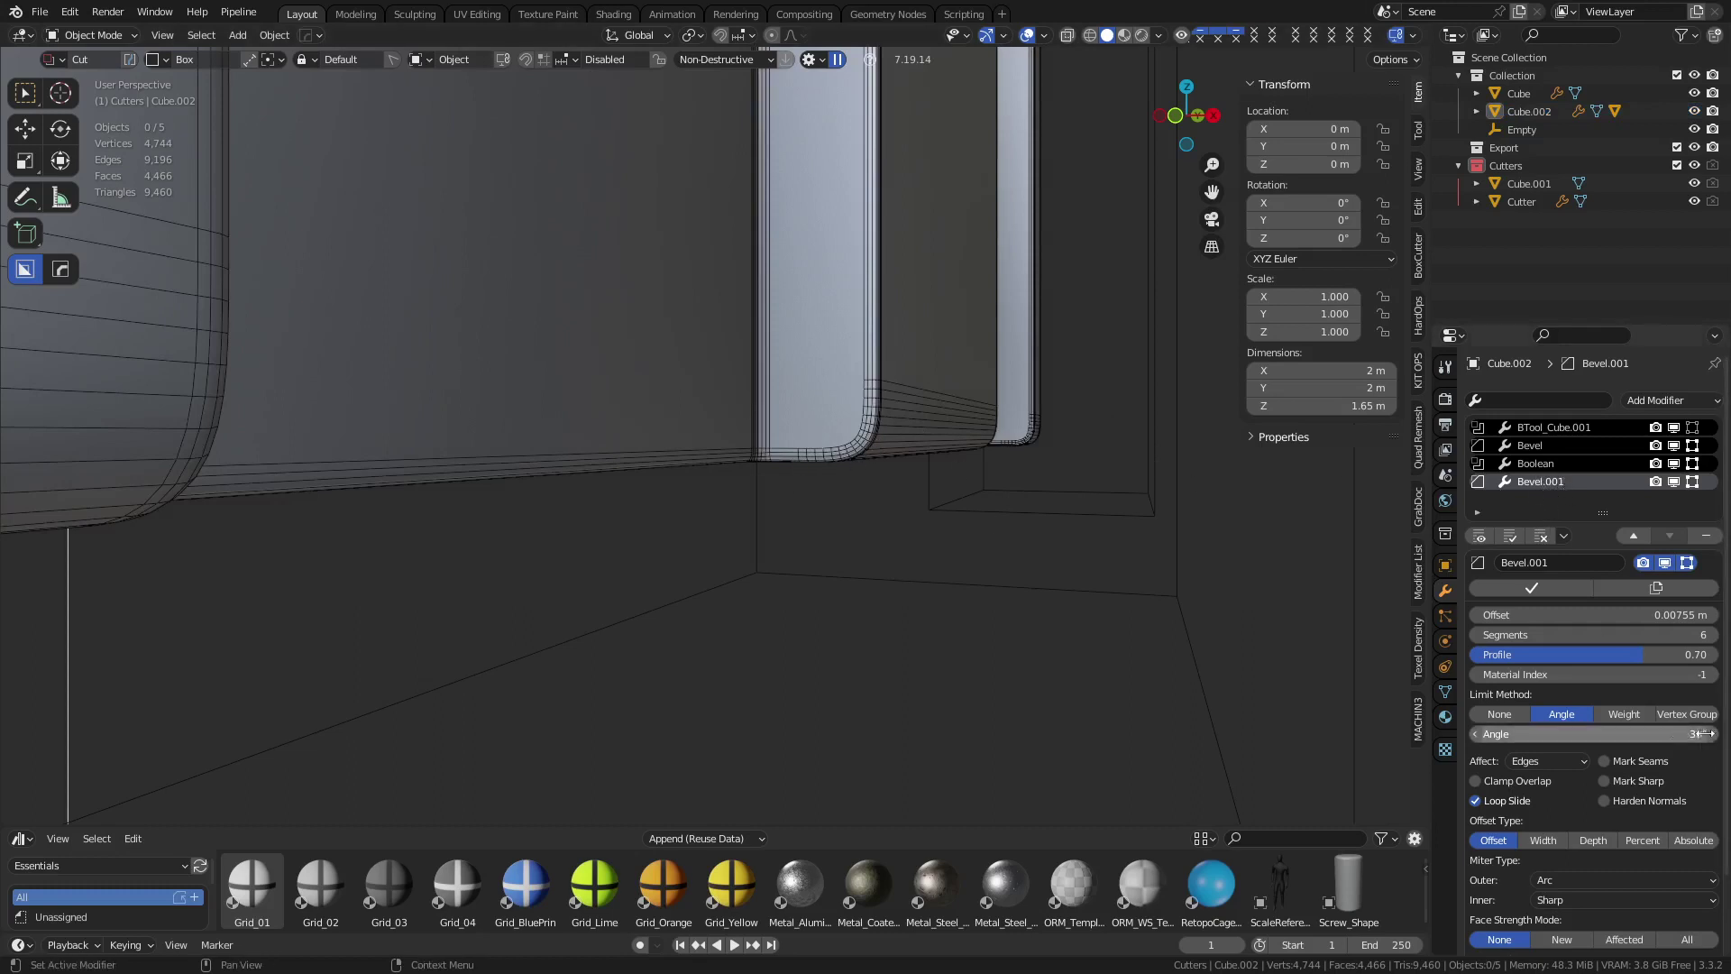
Inspect the bevelled cut corners at the base, hiding the mirrored cutter for a clear view and revealing it again
middle_drag(760, 548, 689, 593)
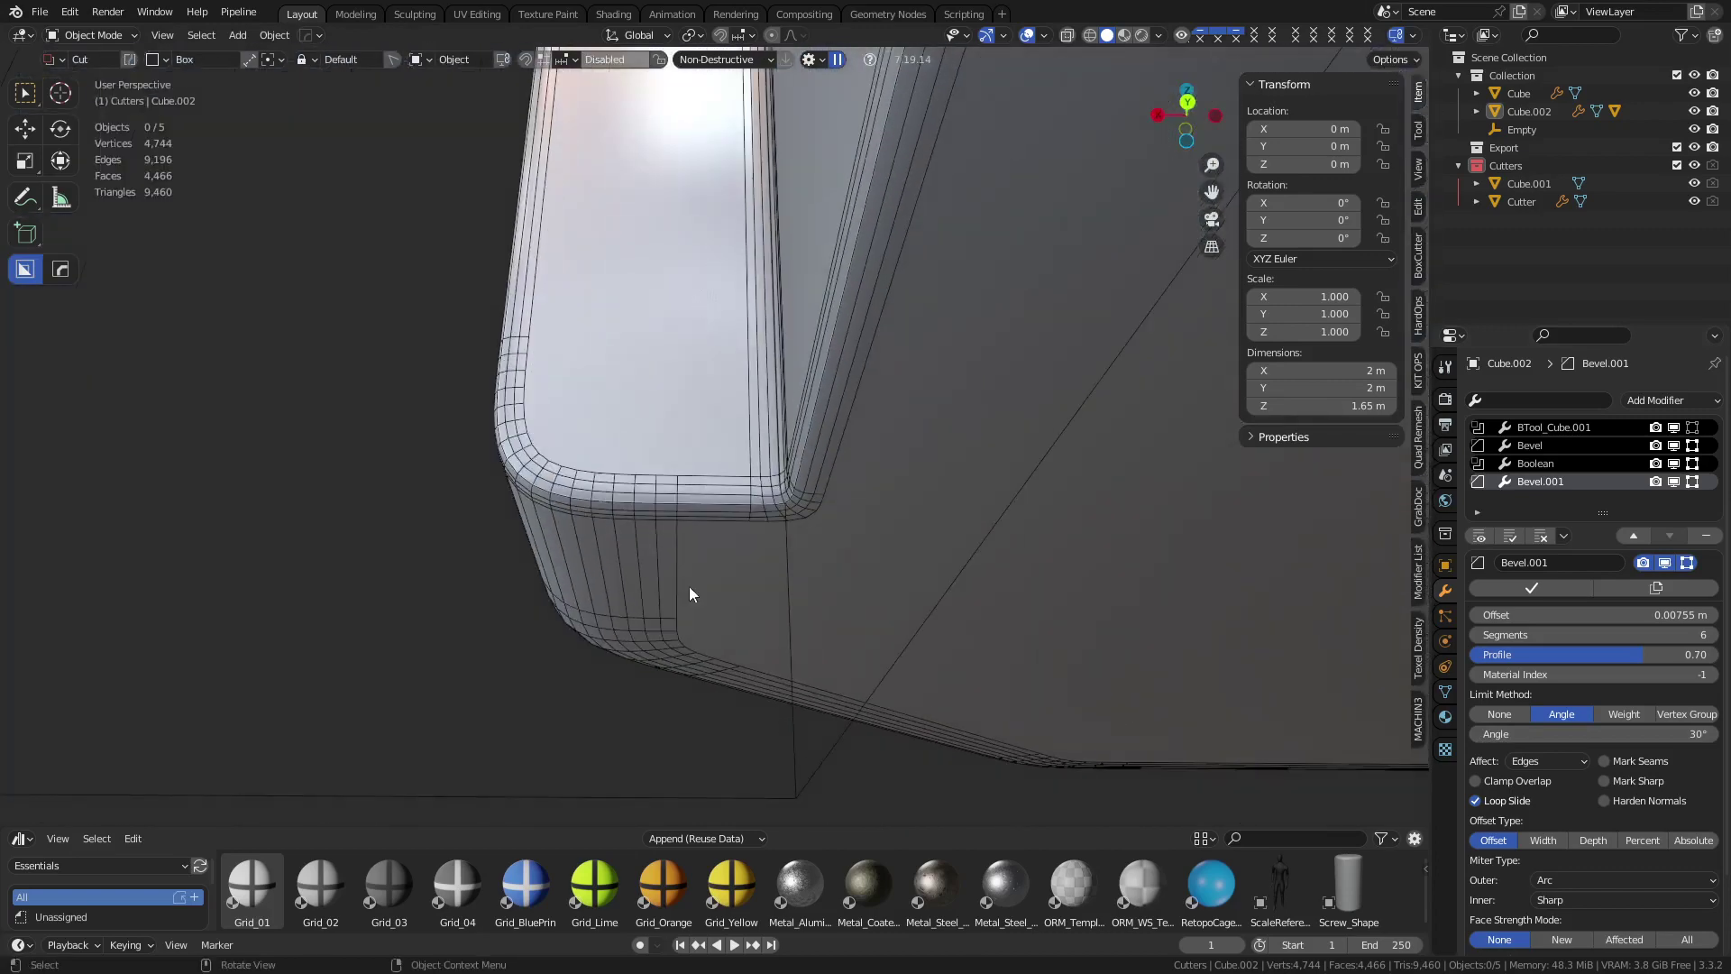
middle_drag(747, 520, 938, 552)
scroll(797, 462, down, 6)
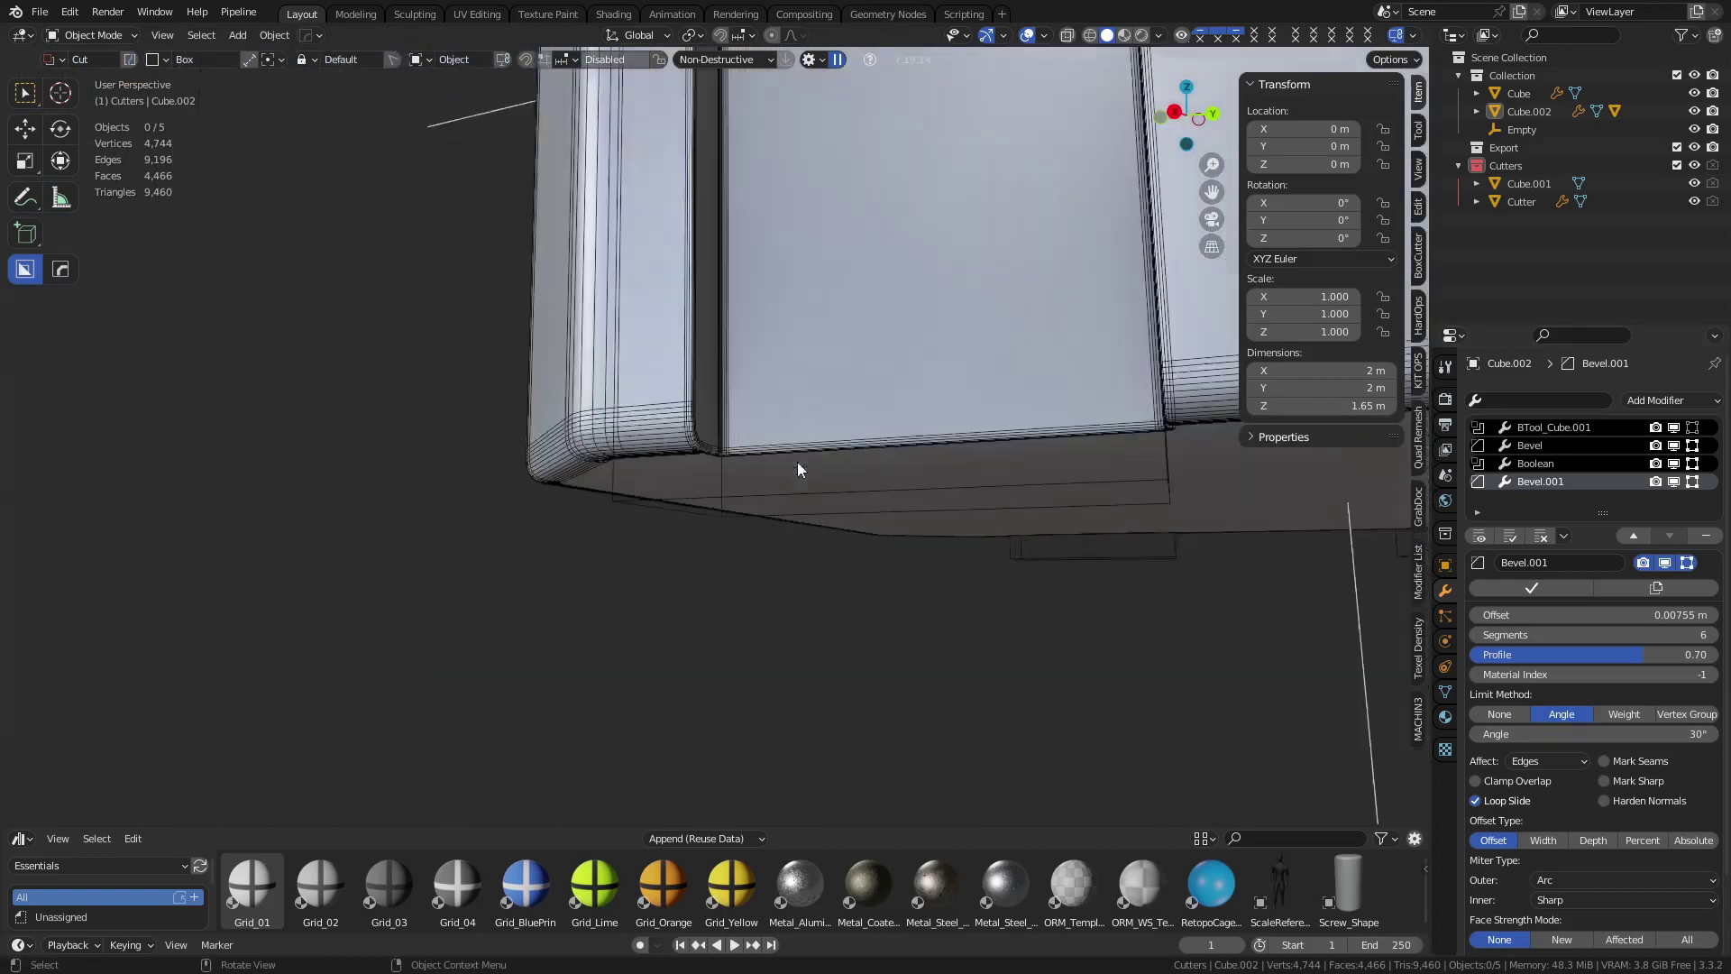
middle_drag(739, 307, 759, 599)
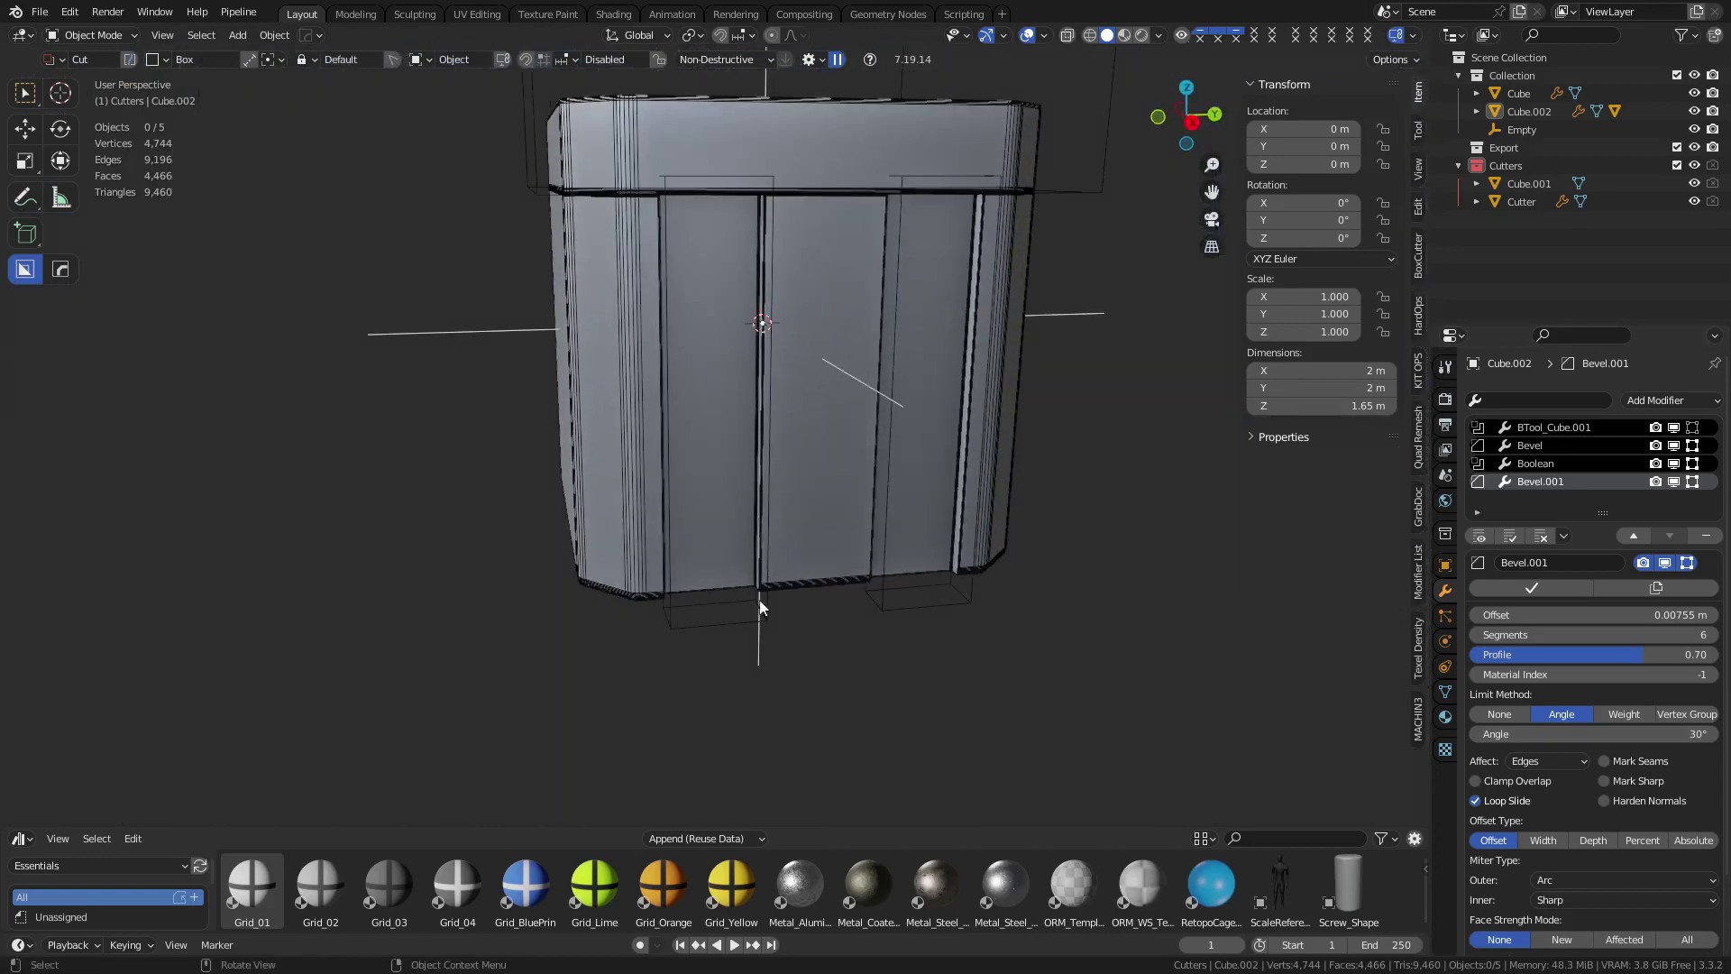
click(726, 626)
key(h)
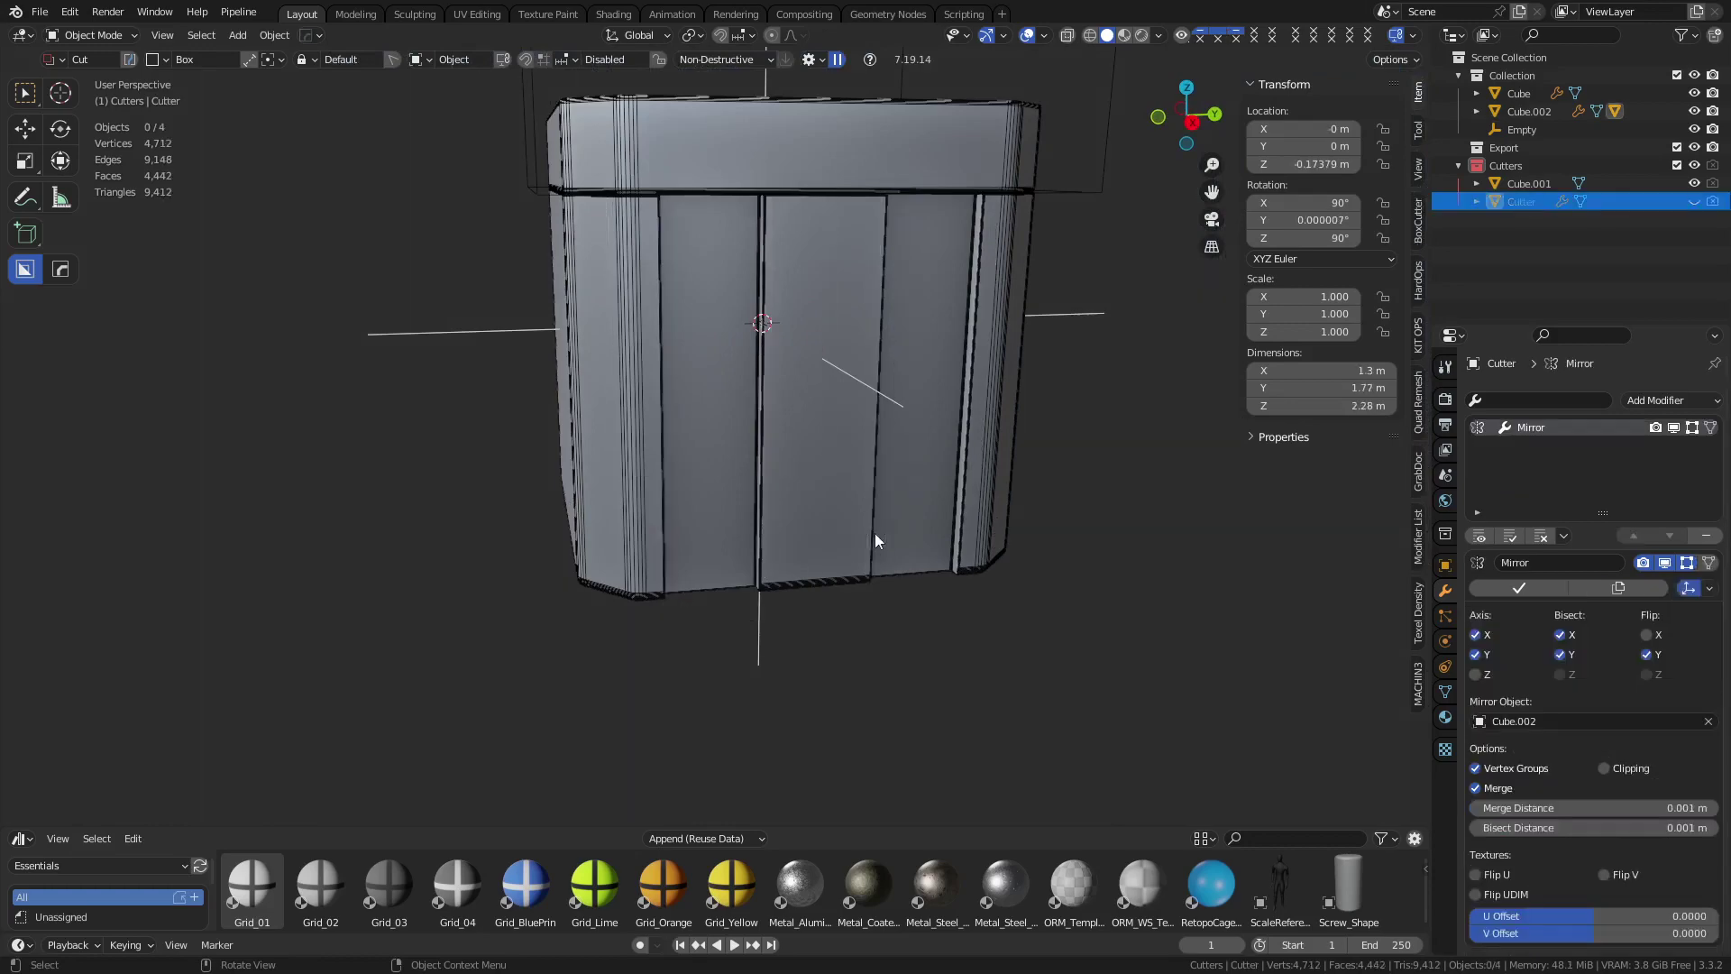
middle_drag(874, 533, 956, 613)
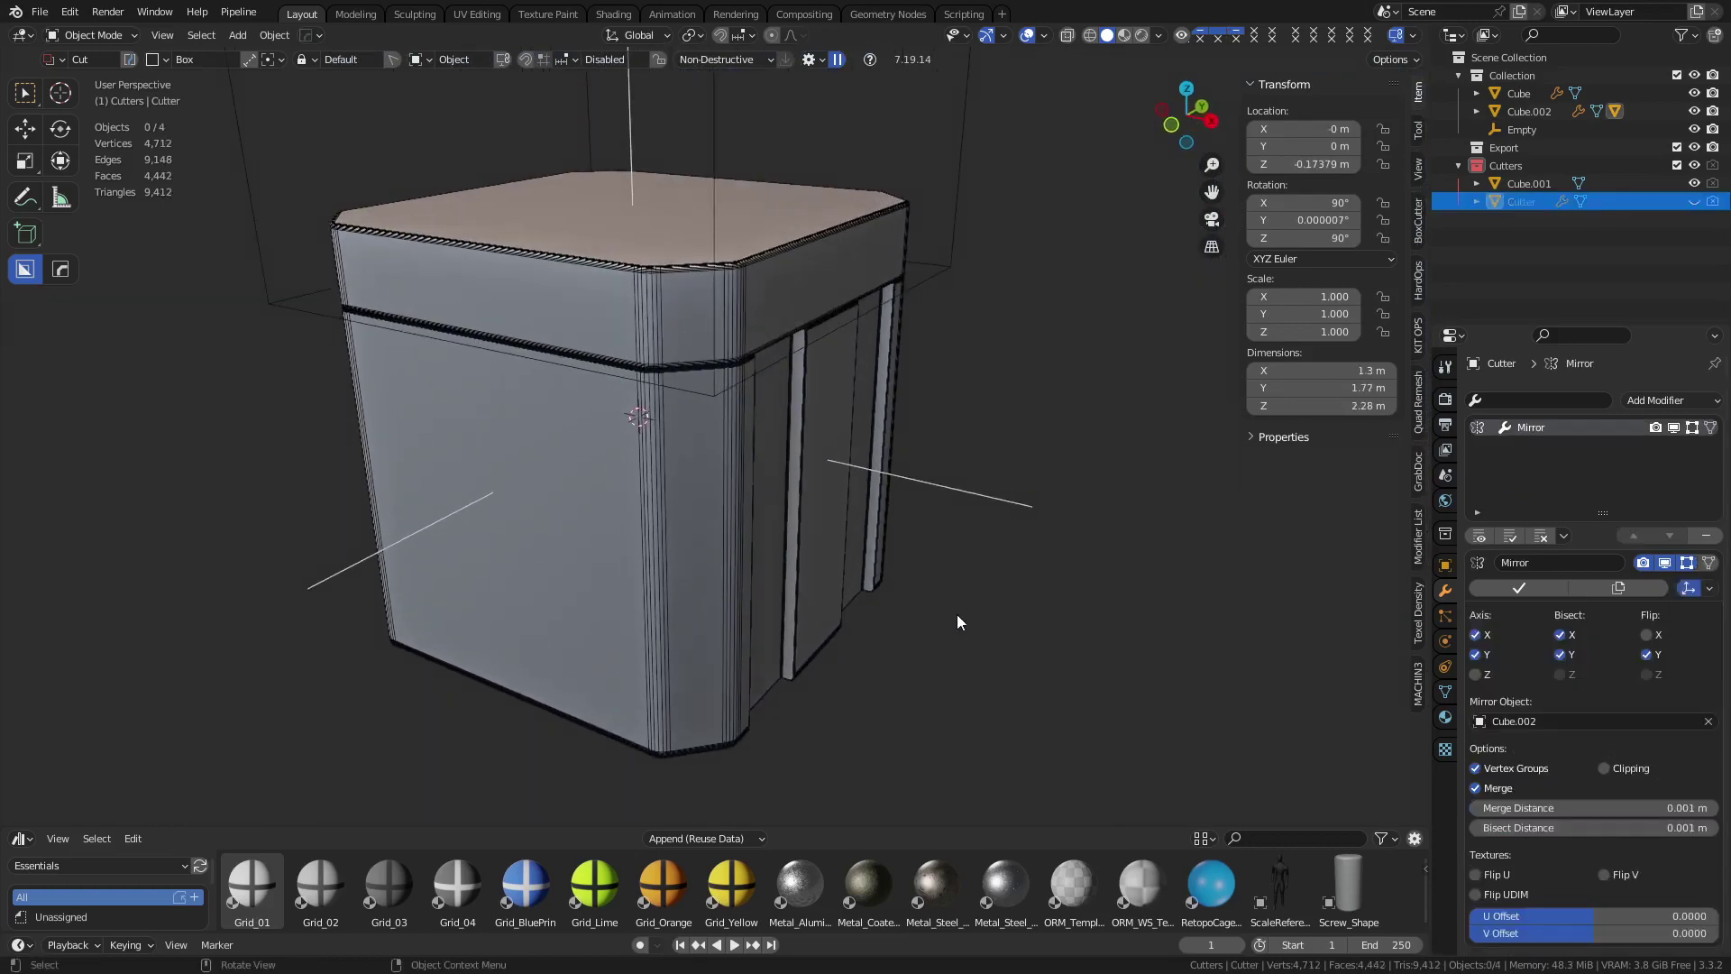
key(alt+h)
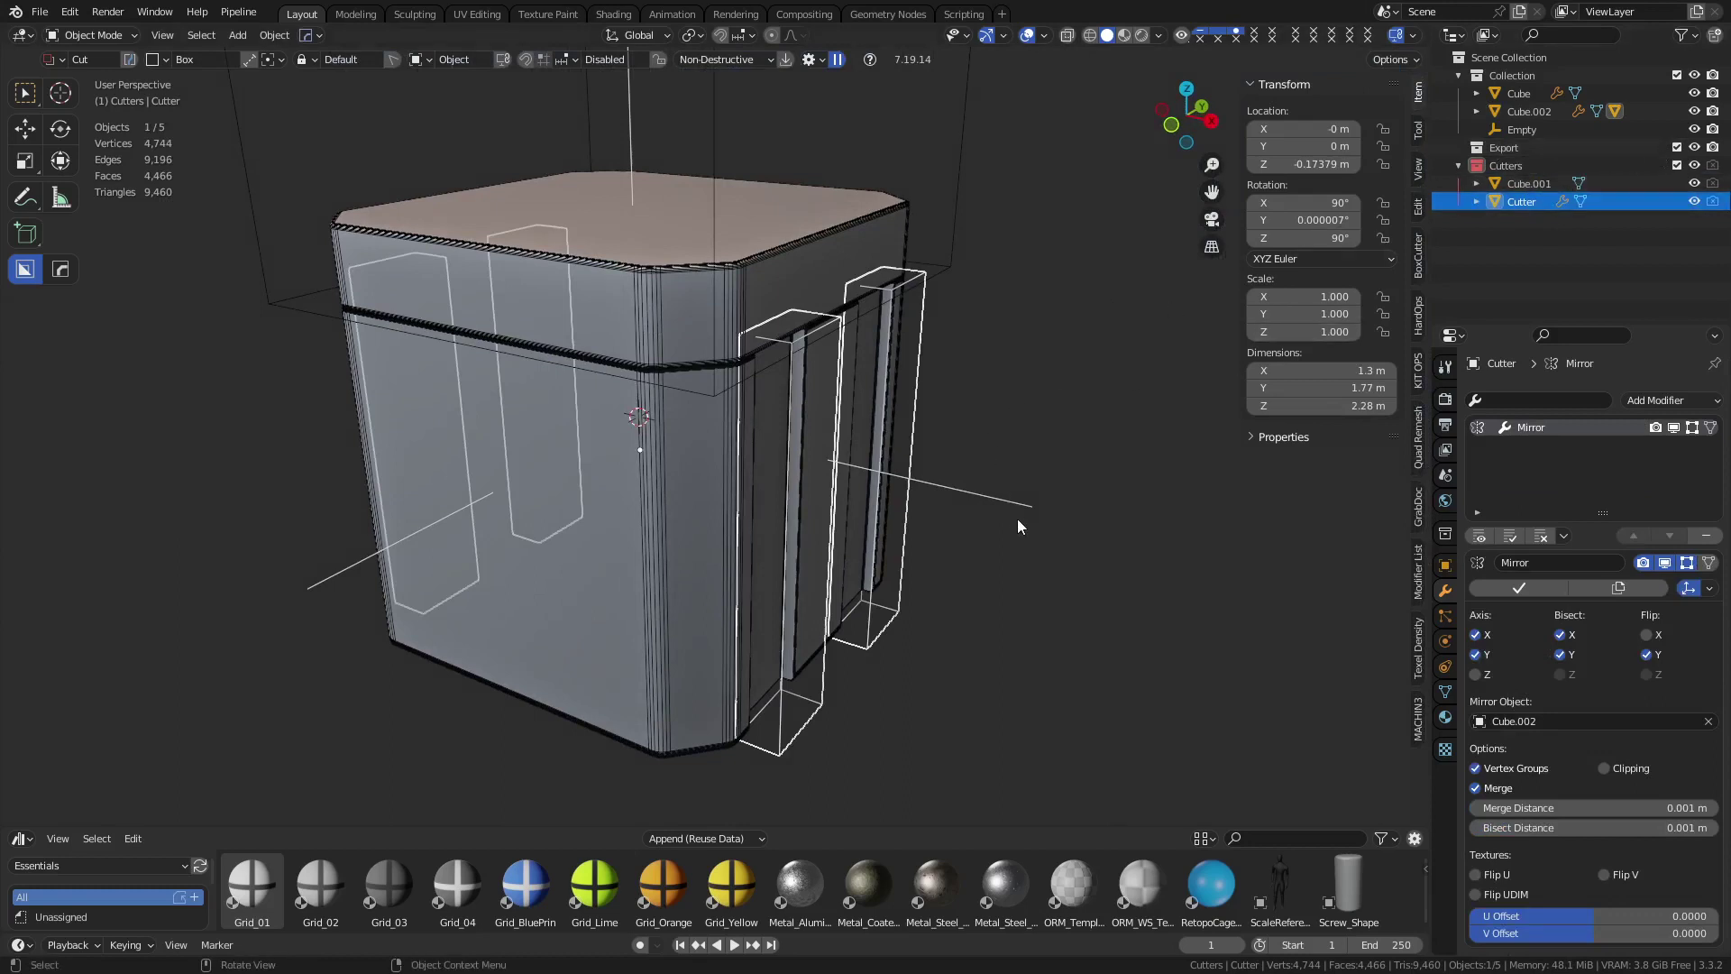
Exclude the Export and Cutters collections from the view layer so only the crate's main collection remains displayed
key(1)
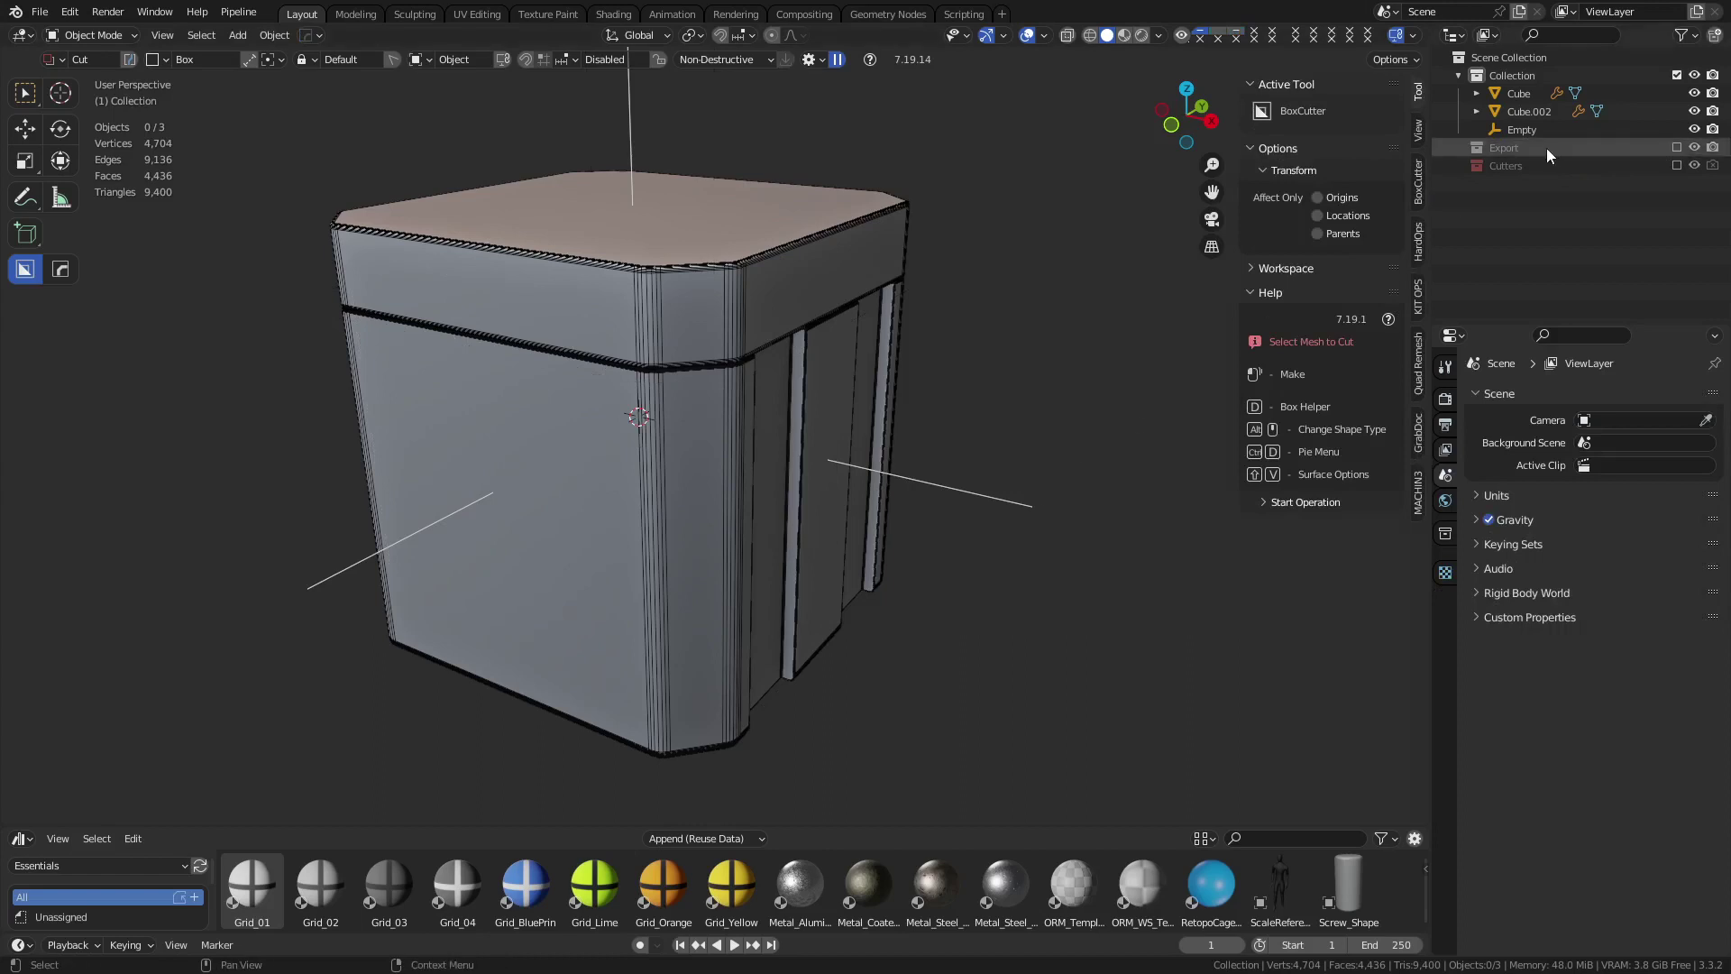
key(shift+3)
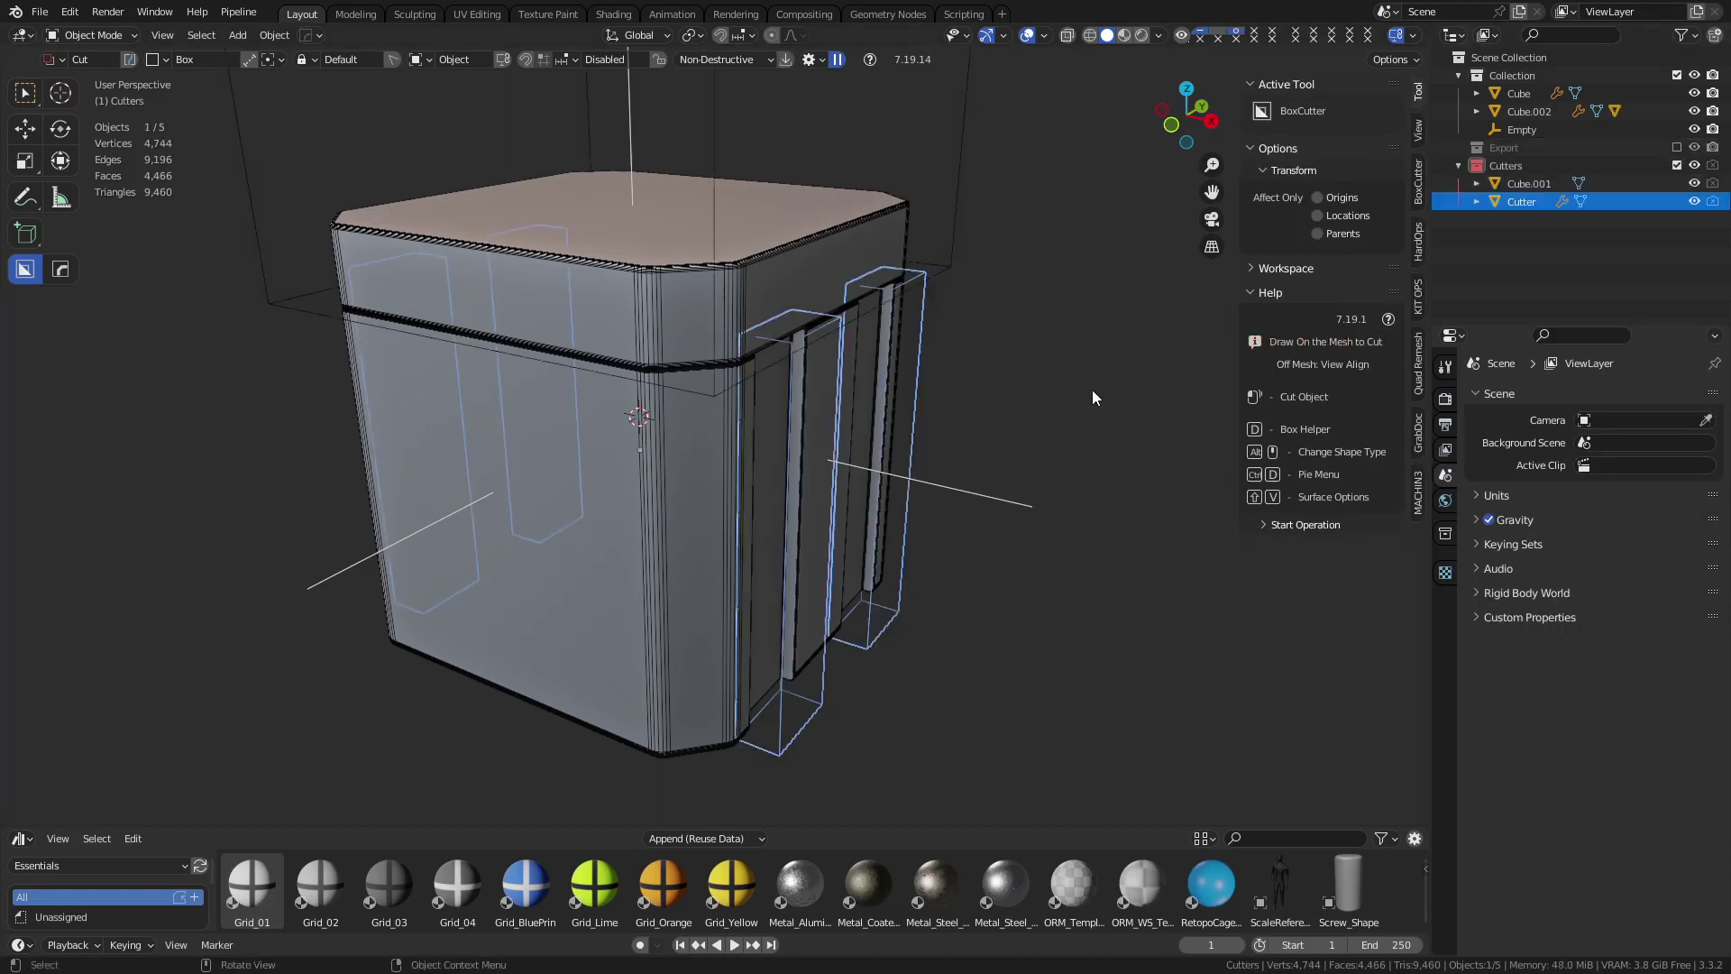
middle_drag(1090, 391, 1024, 404)
key(ctrl+shift+z)
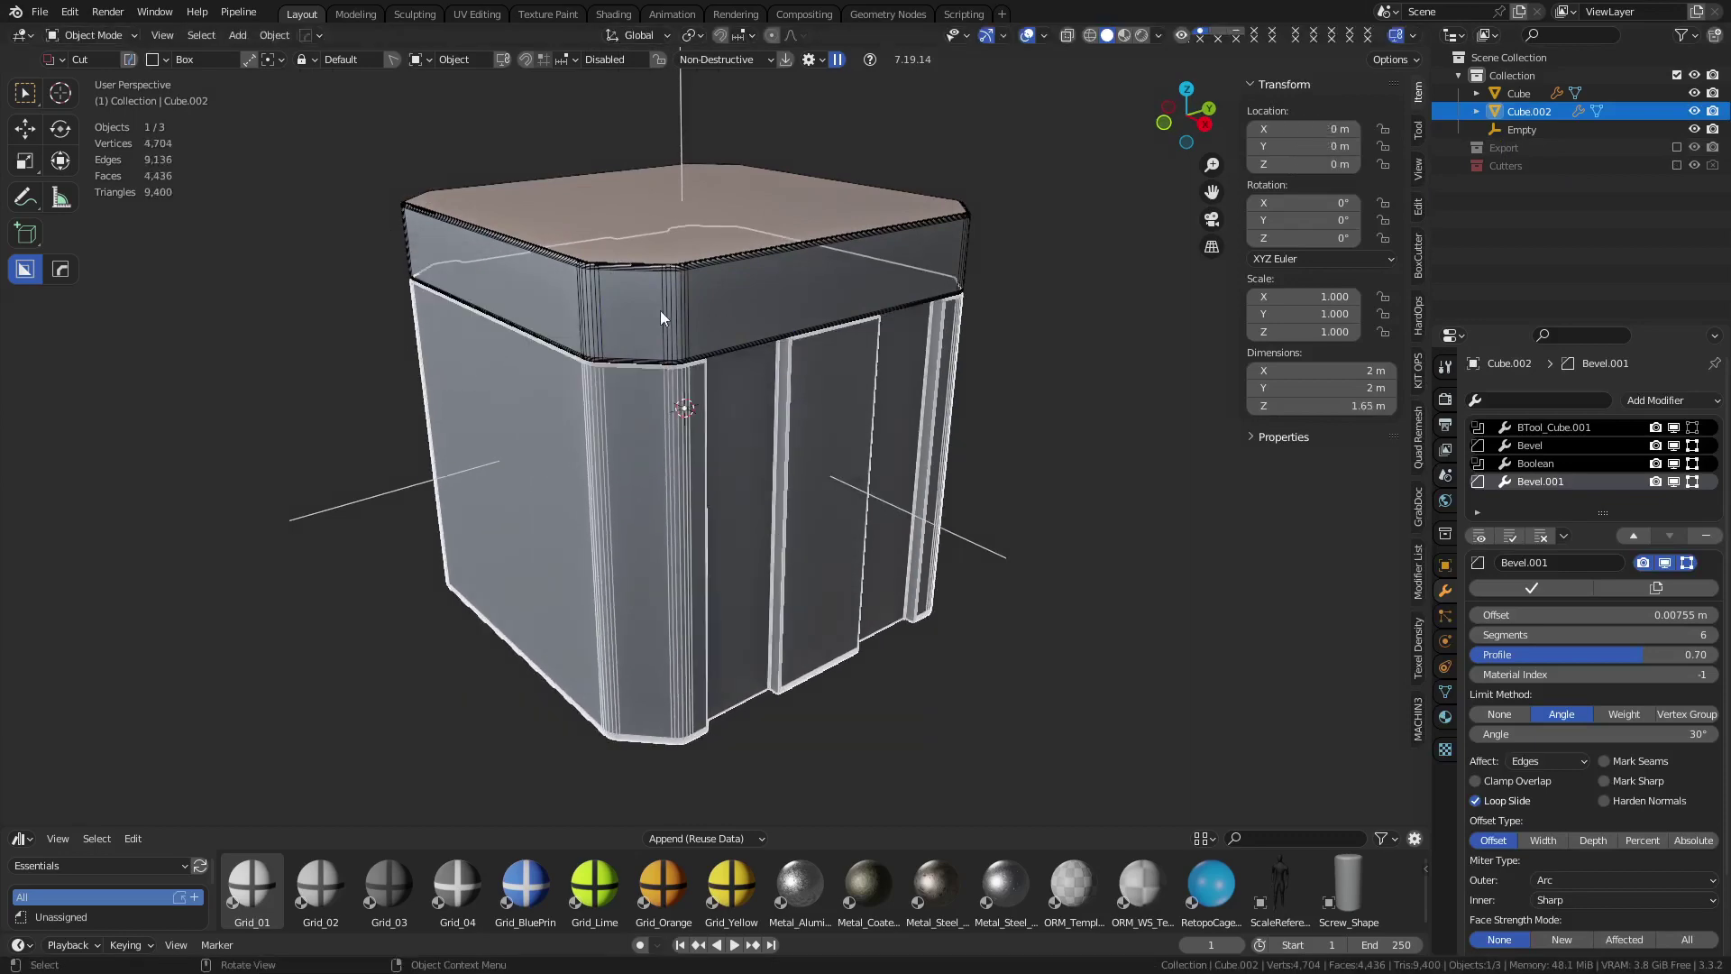
click(660, 310)
shift+middle_drag(914, 618, 882, 525)
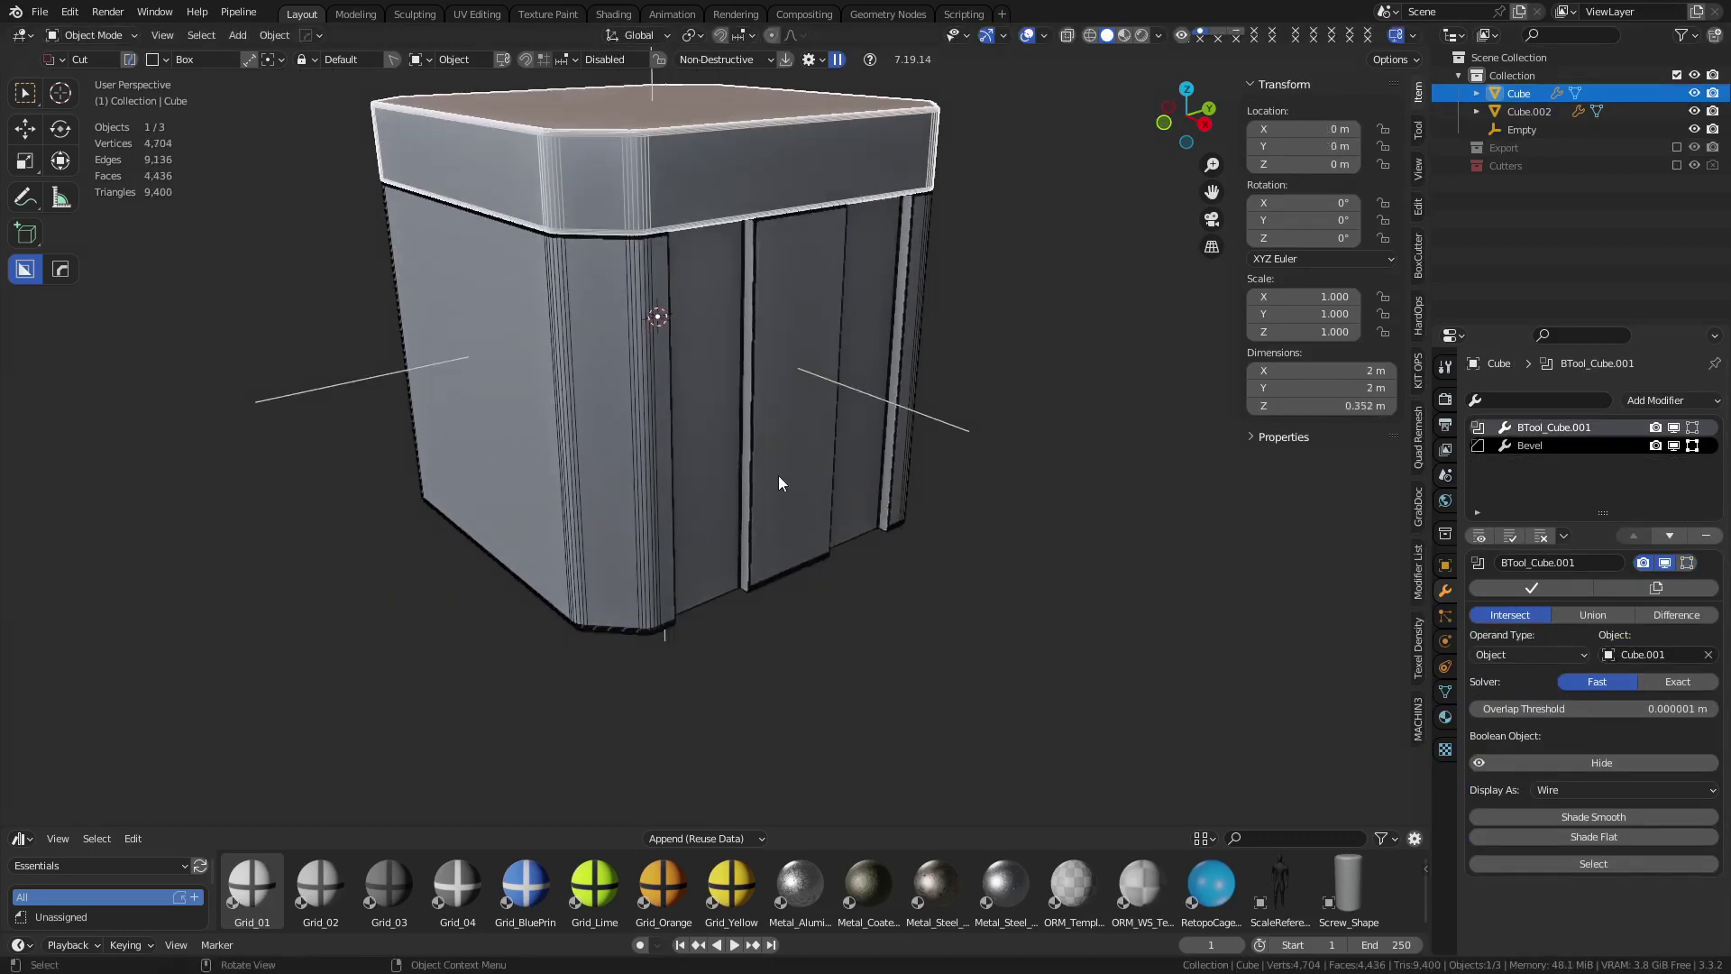
click(777, 474)
shift+middle_drag(803, 571, 790, 505)
shift+middle_drag(1012, 530, 693, 532)
Add a demonstration cube, place it beside the crate and scale it to 0.664
click(820, 453)
key(shift+a)
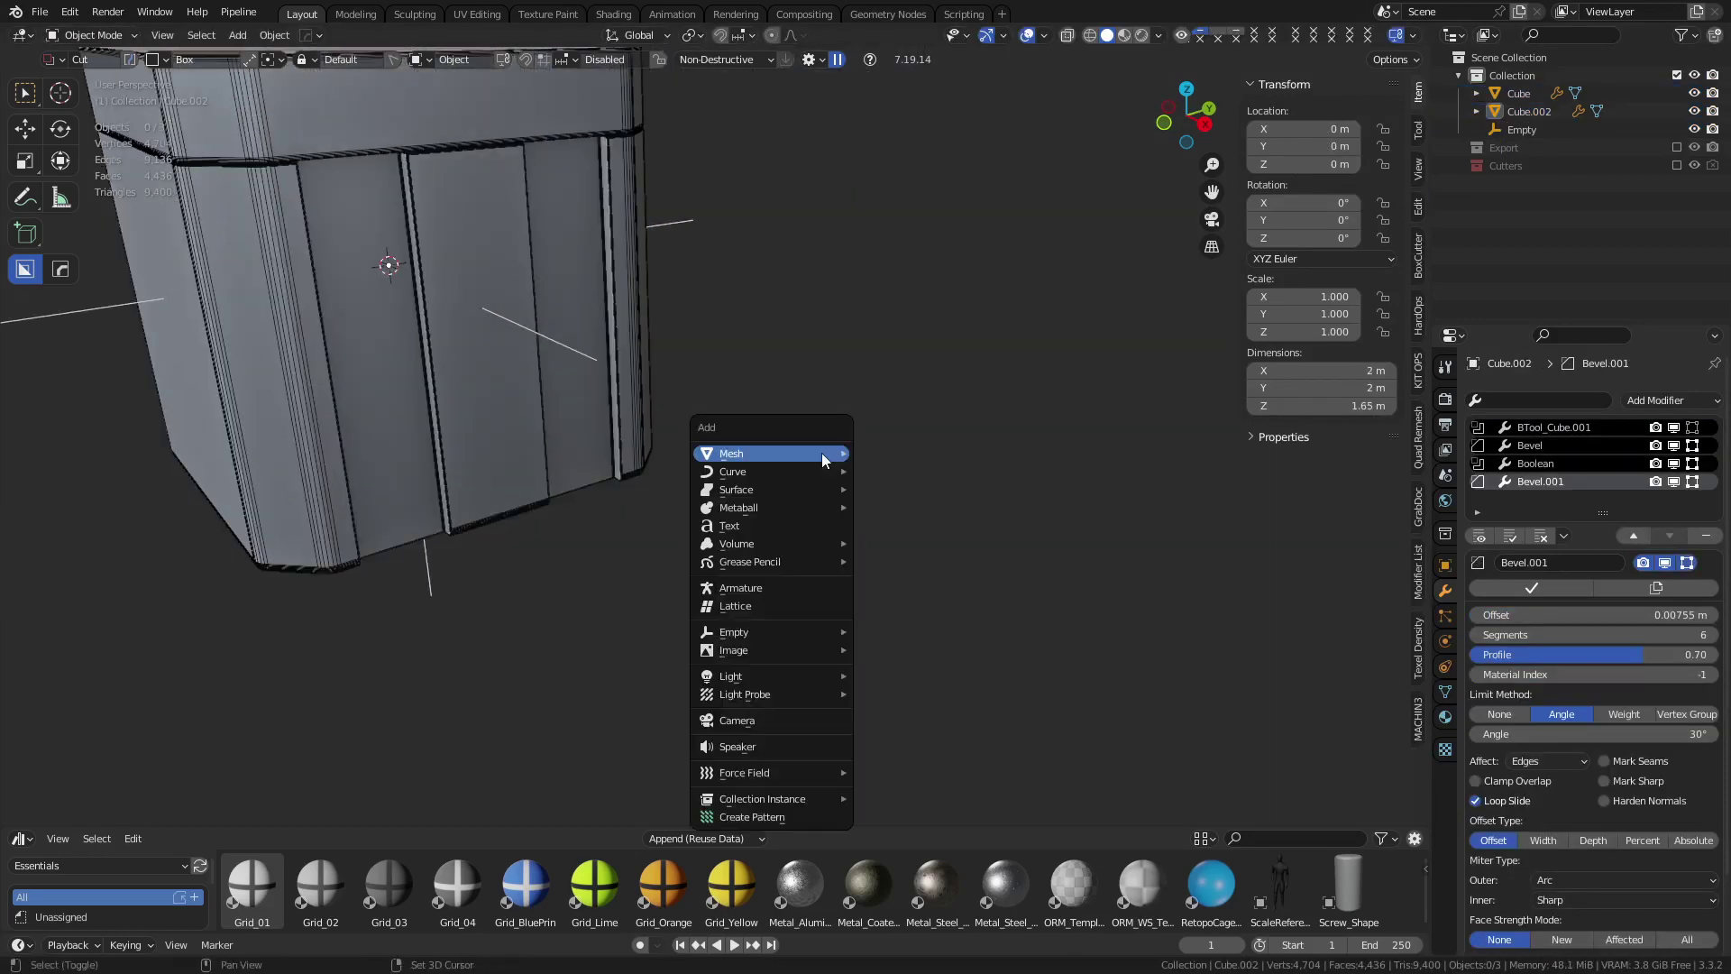
mouse_move(821, 452)
click(893, 488)
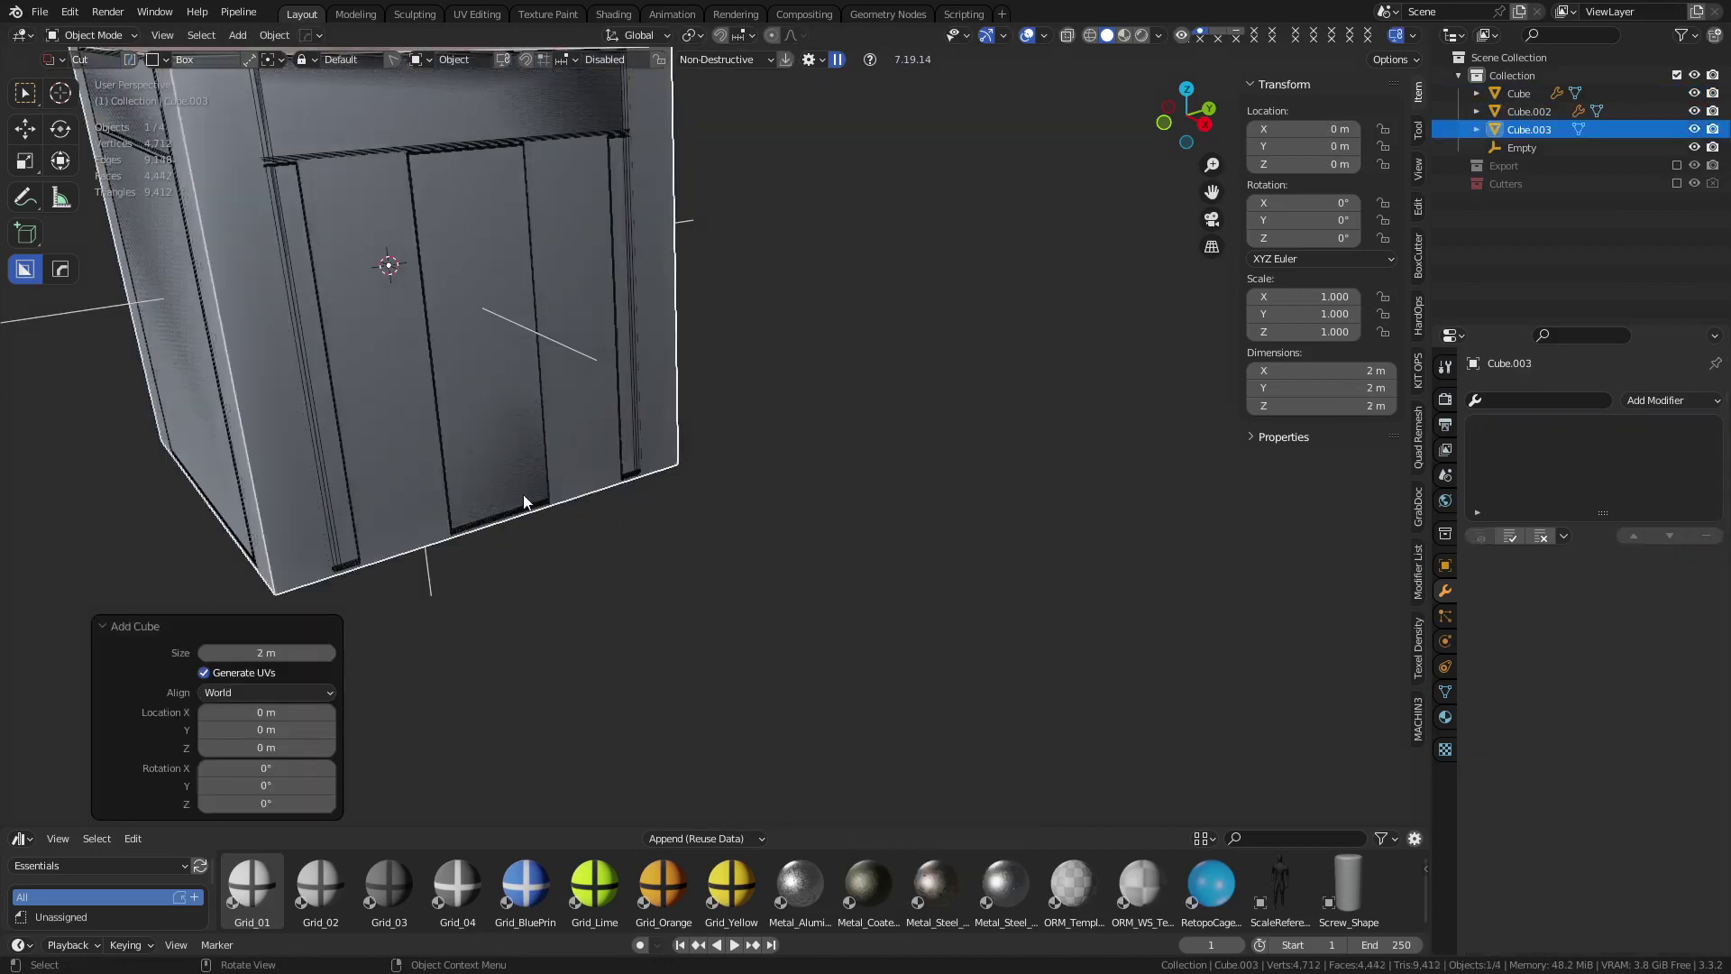
key(g)
click(1051, 514)
key(s)
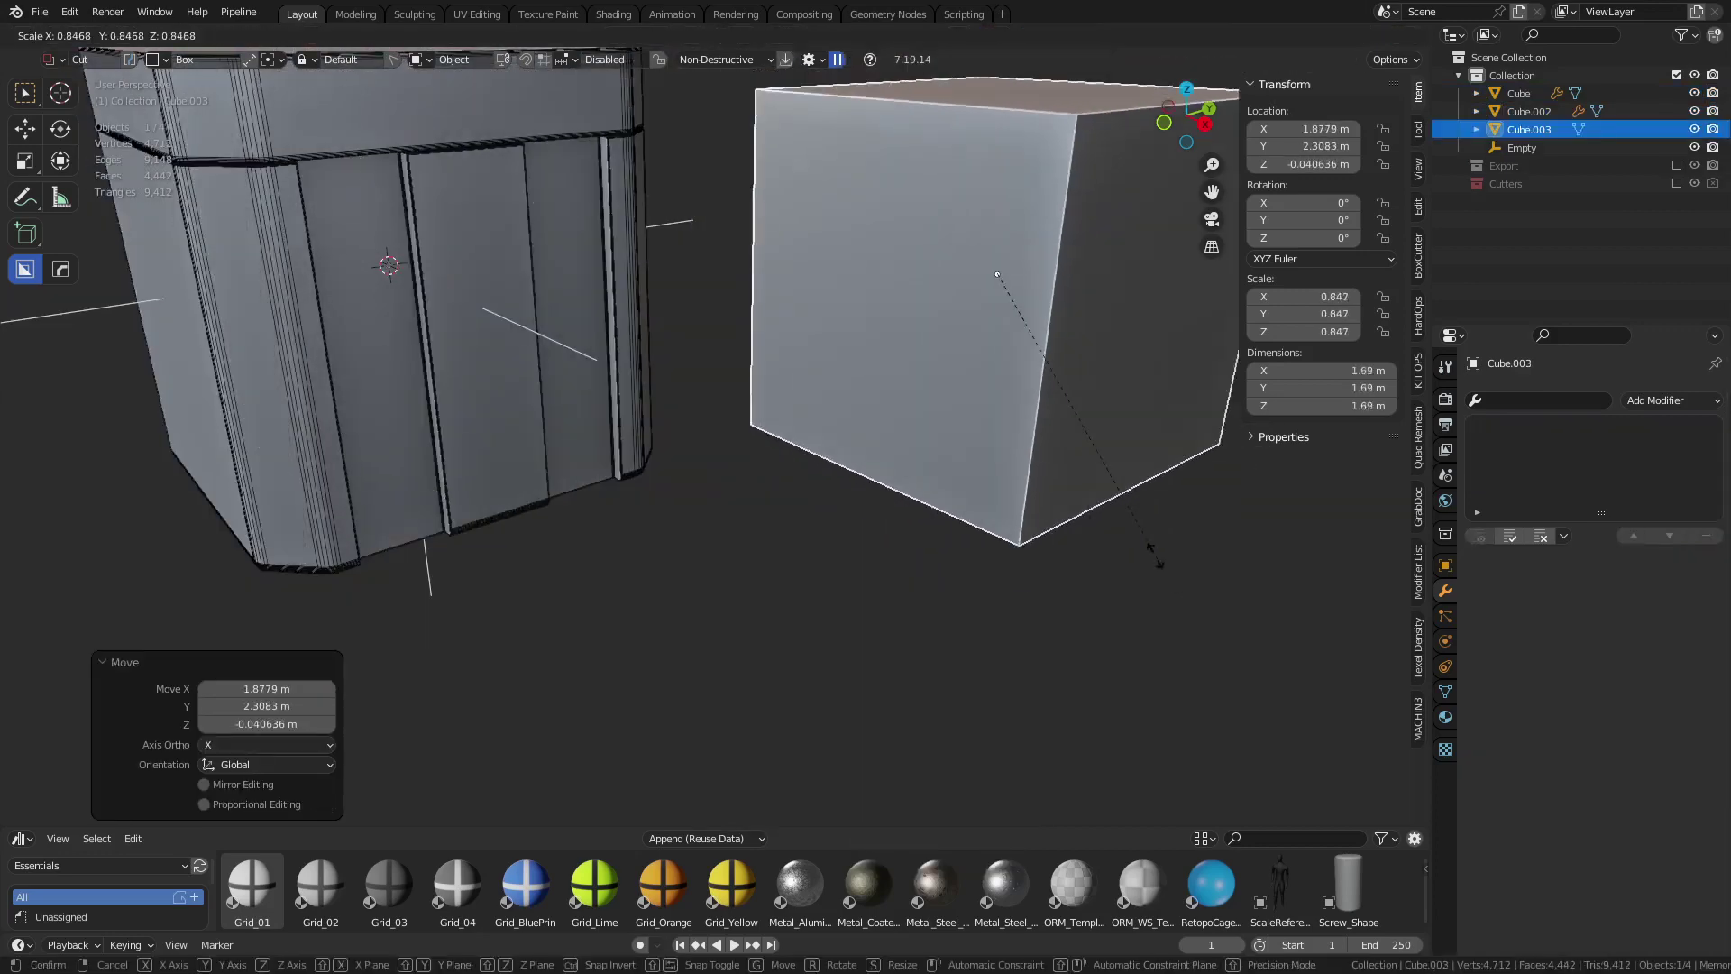
right_click(1130, 497)
key(s)
click(1116, 473)
Duplicate the demonstration cube along the Y axis and scale the copy by 0.476 so it protrudes from the larger cube
key(shift+d)
key(x)
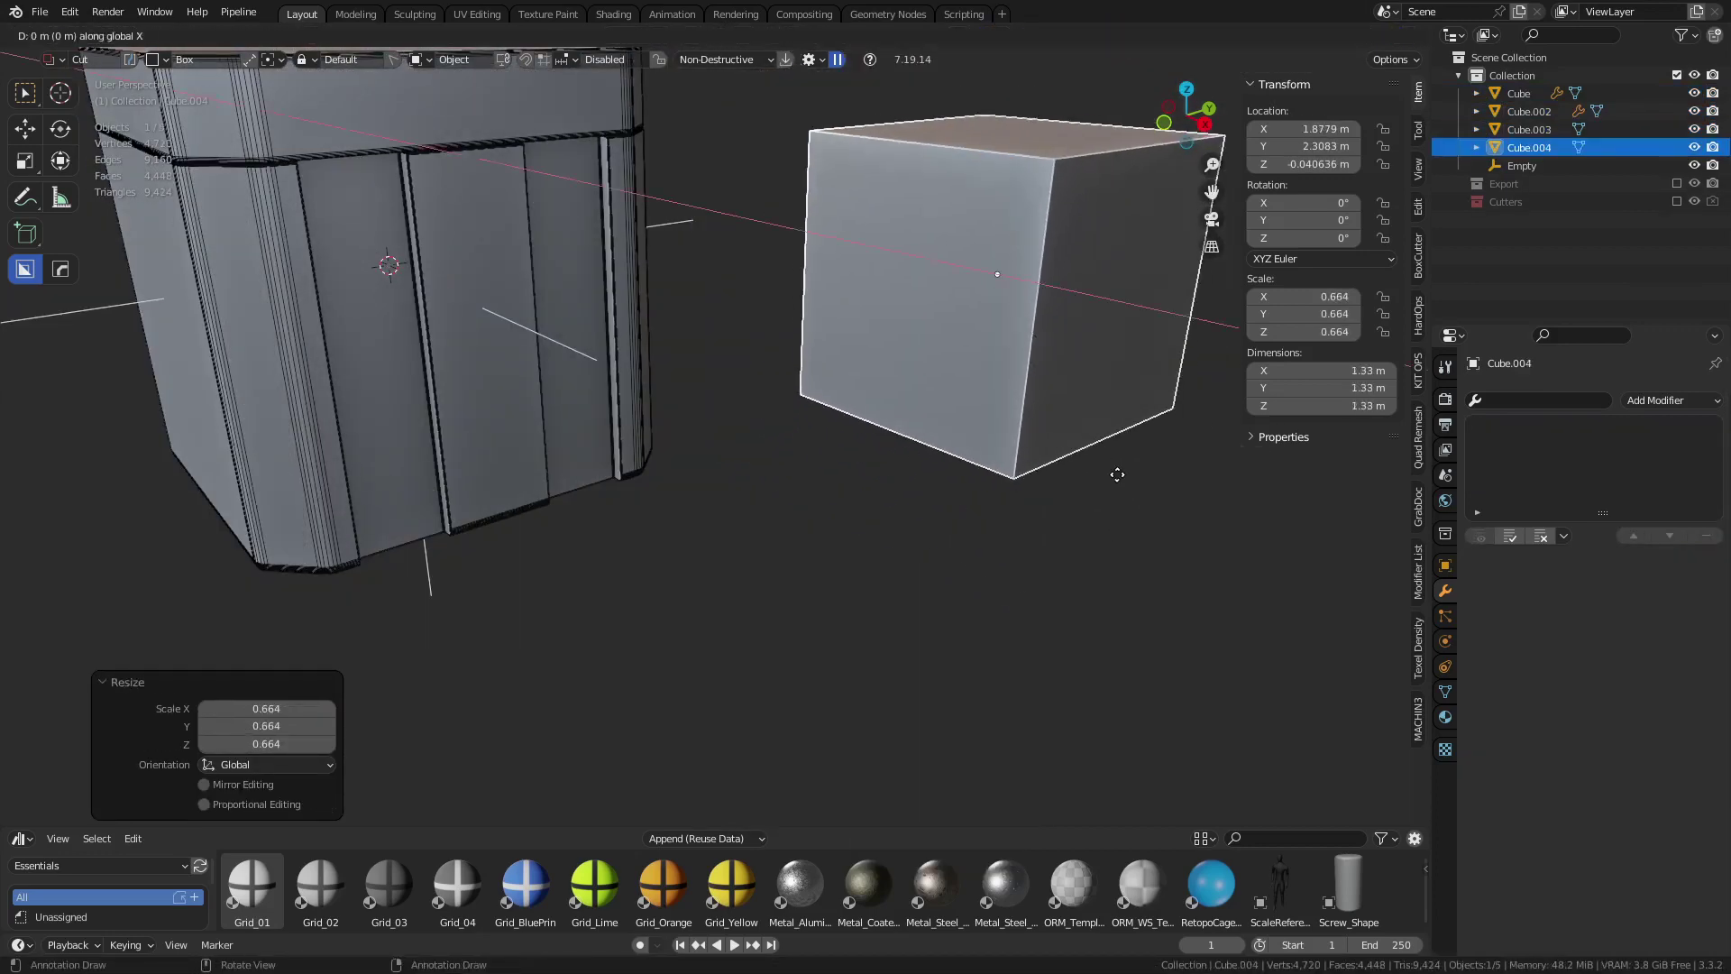
key(y)
click(1041, 510)
key(s)
click(919, 388)
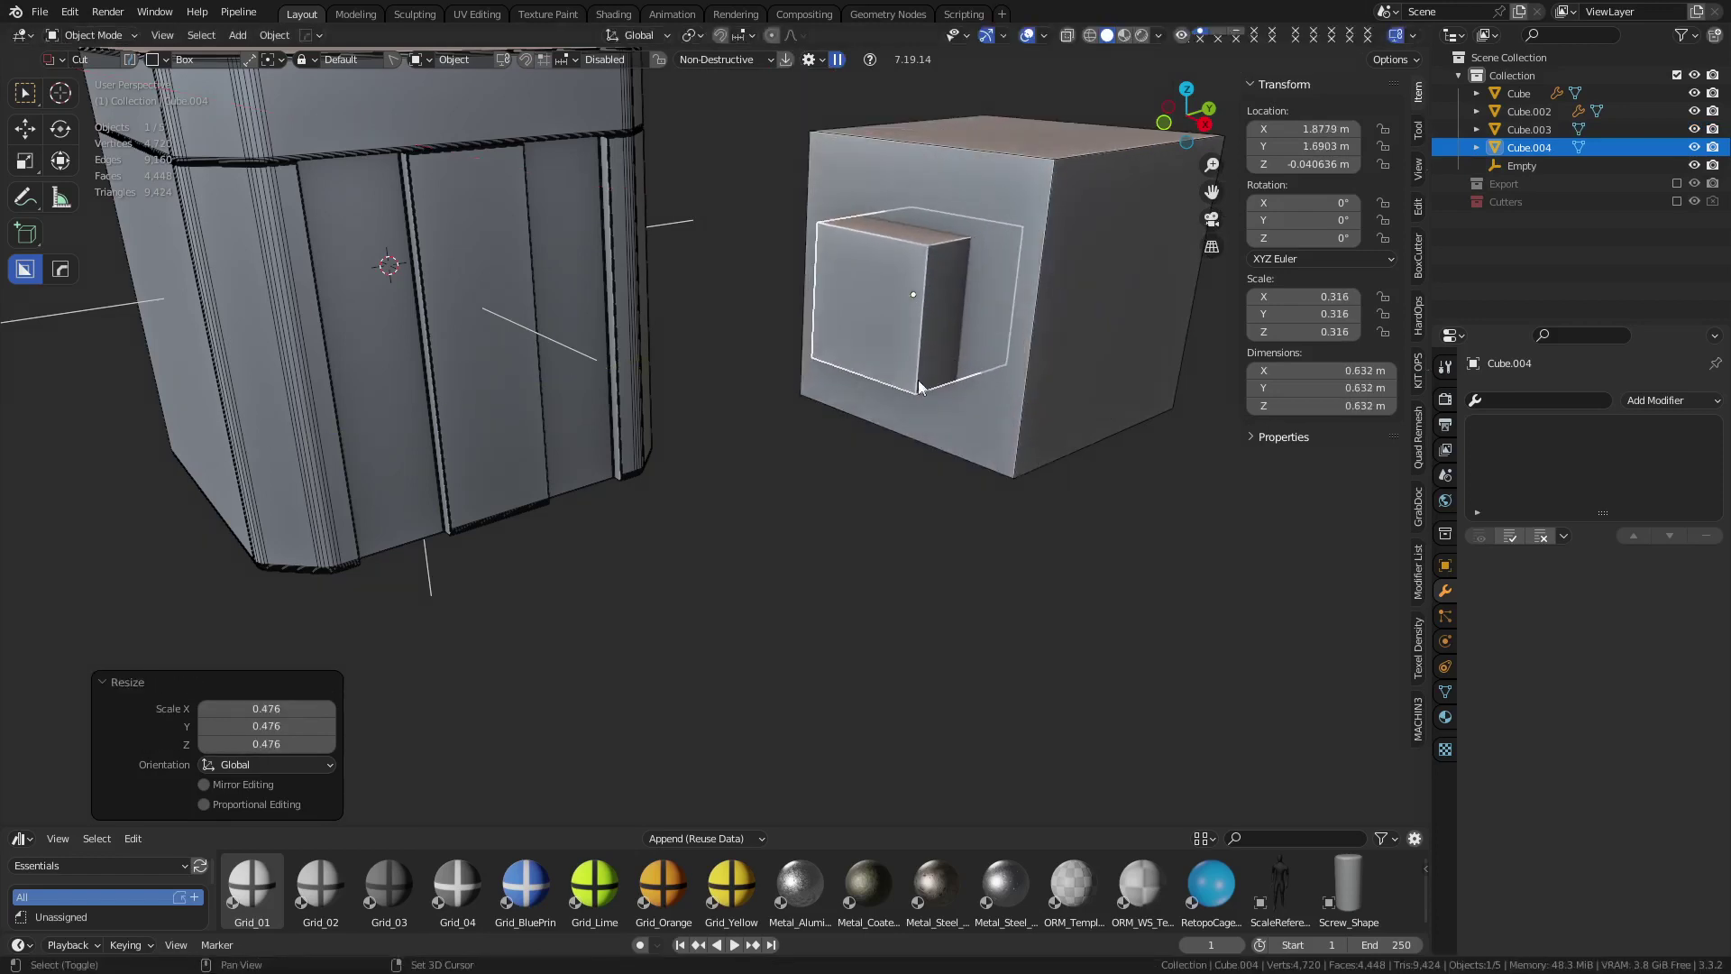
Parent the small demonstration cube to the large one as Object with Keep Transform
shift+click(1015, 421)
key(ctrl+p)
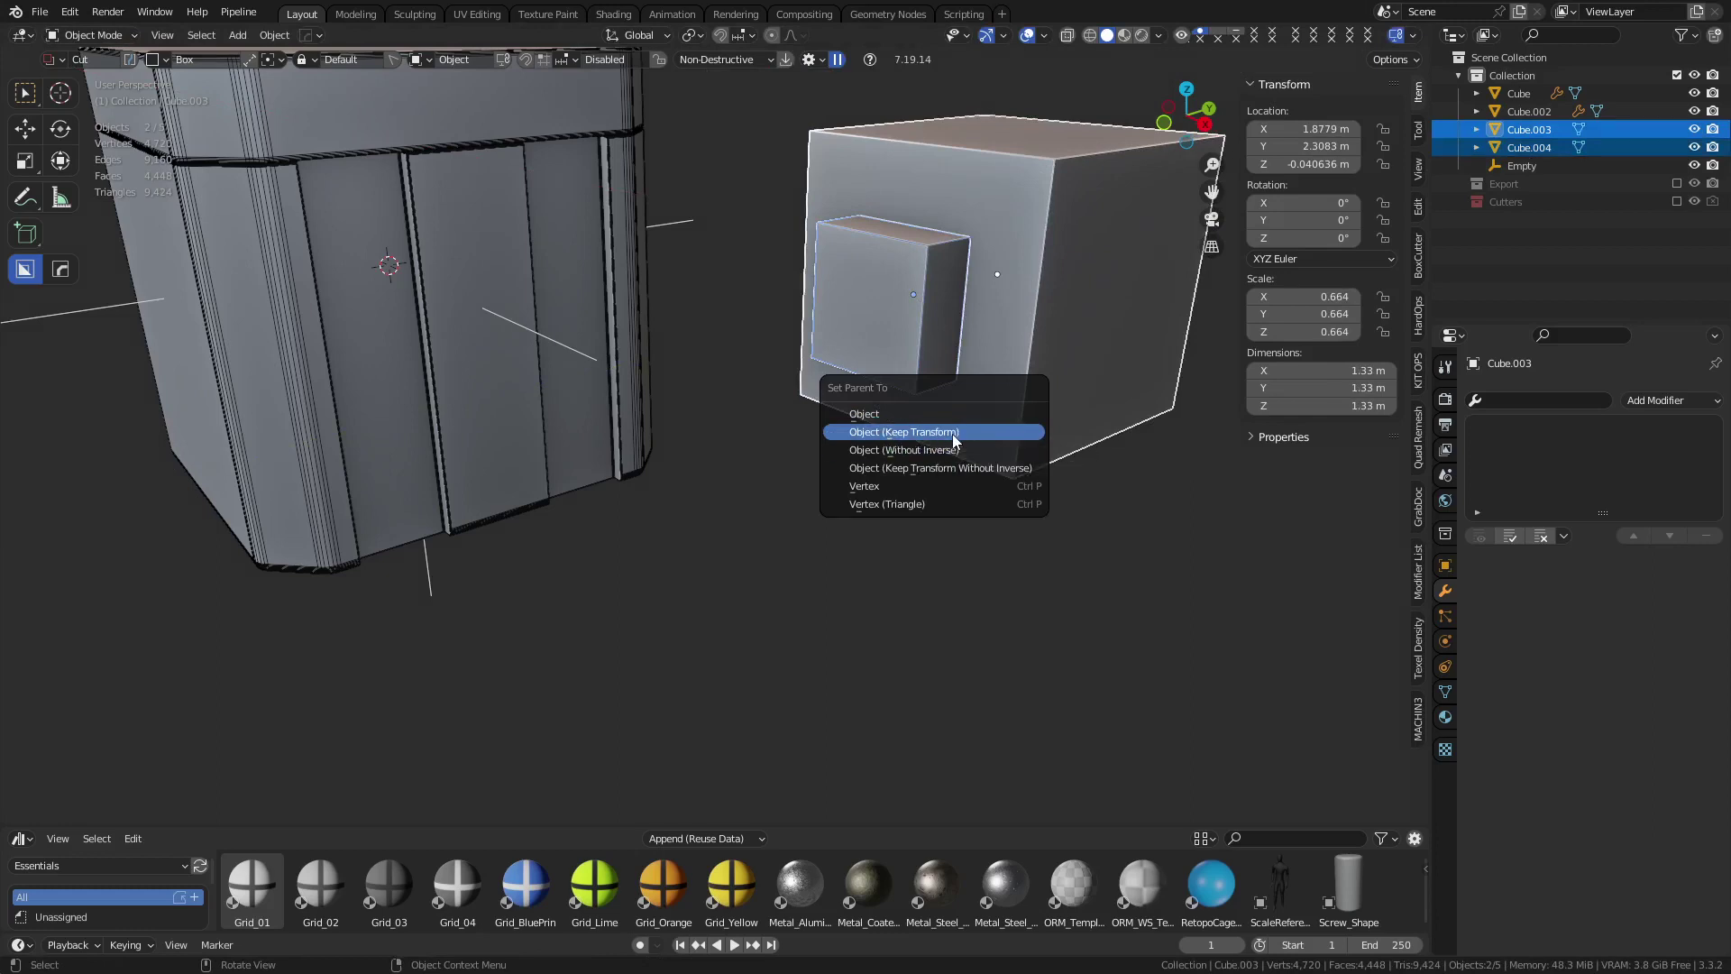
right_click(717, 299)
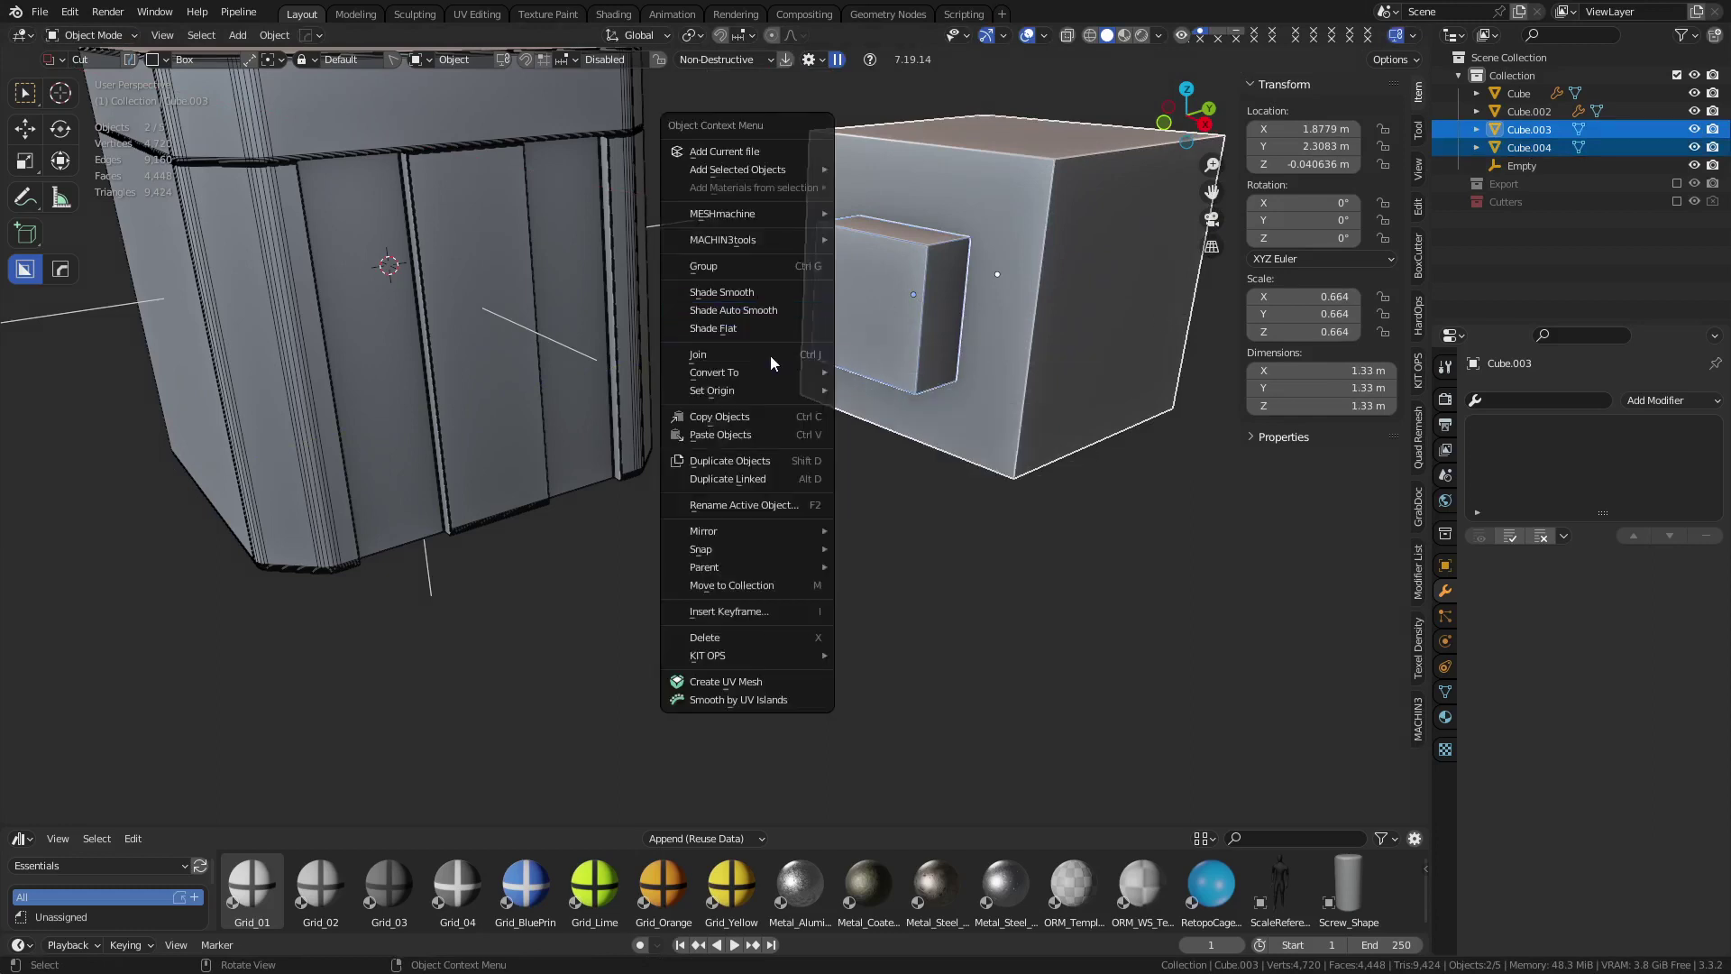
mouse_move(765, 369)
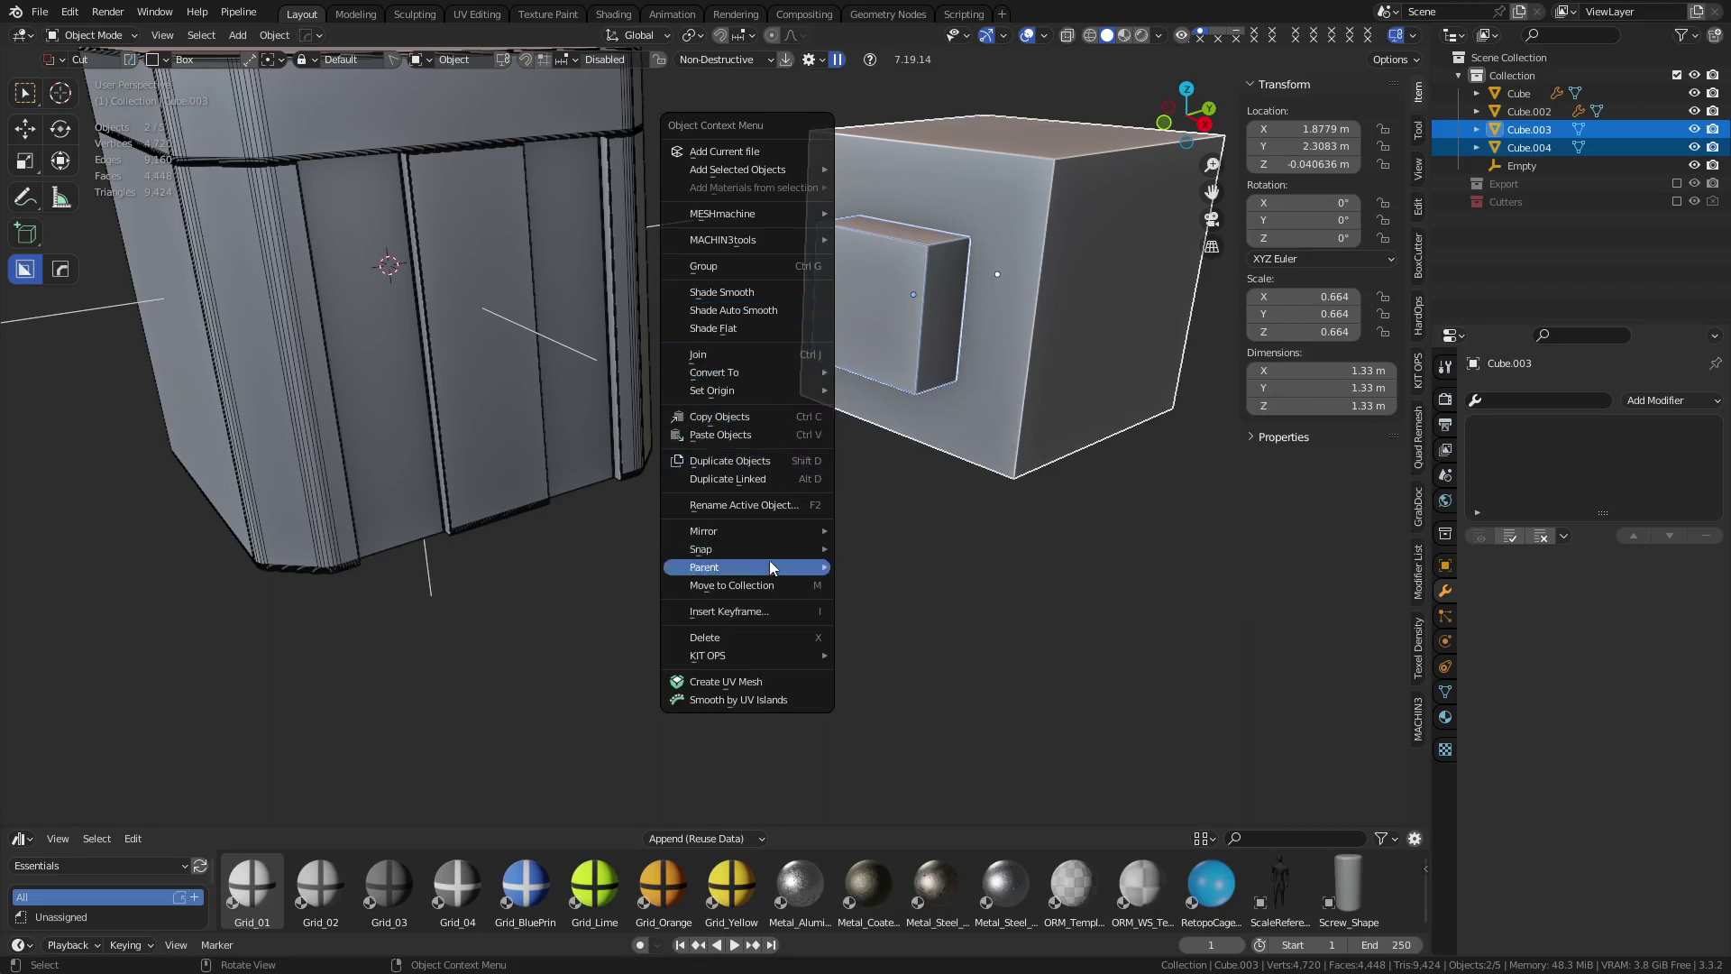
mouse_move(768, 567)
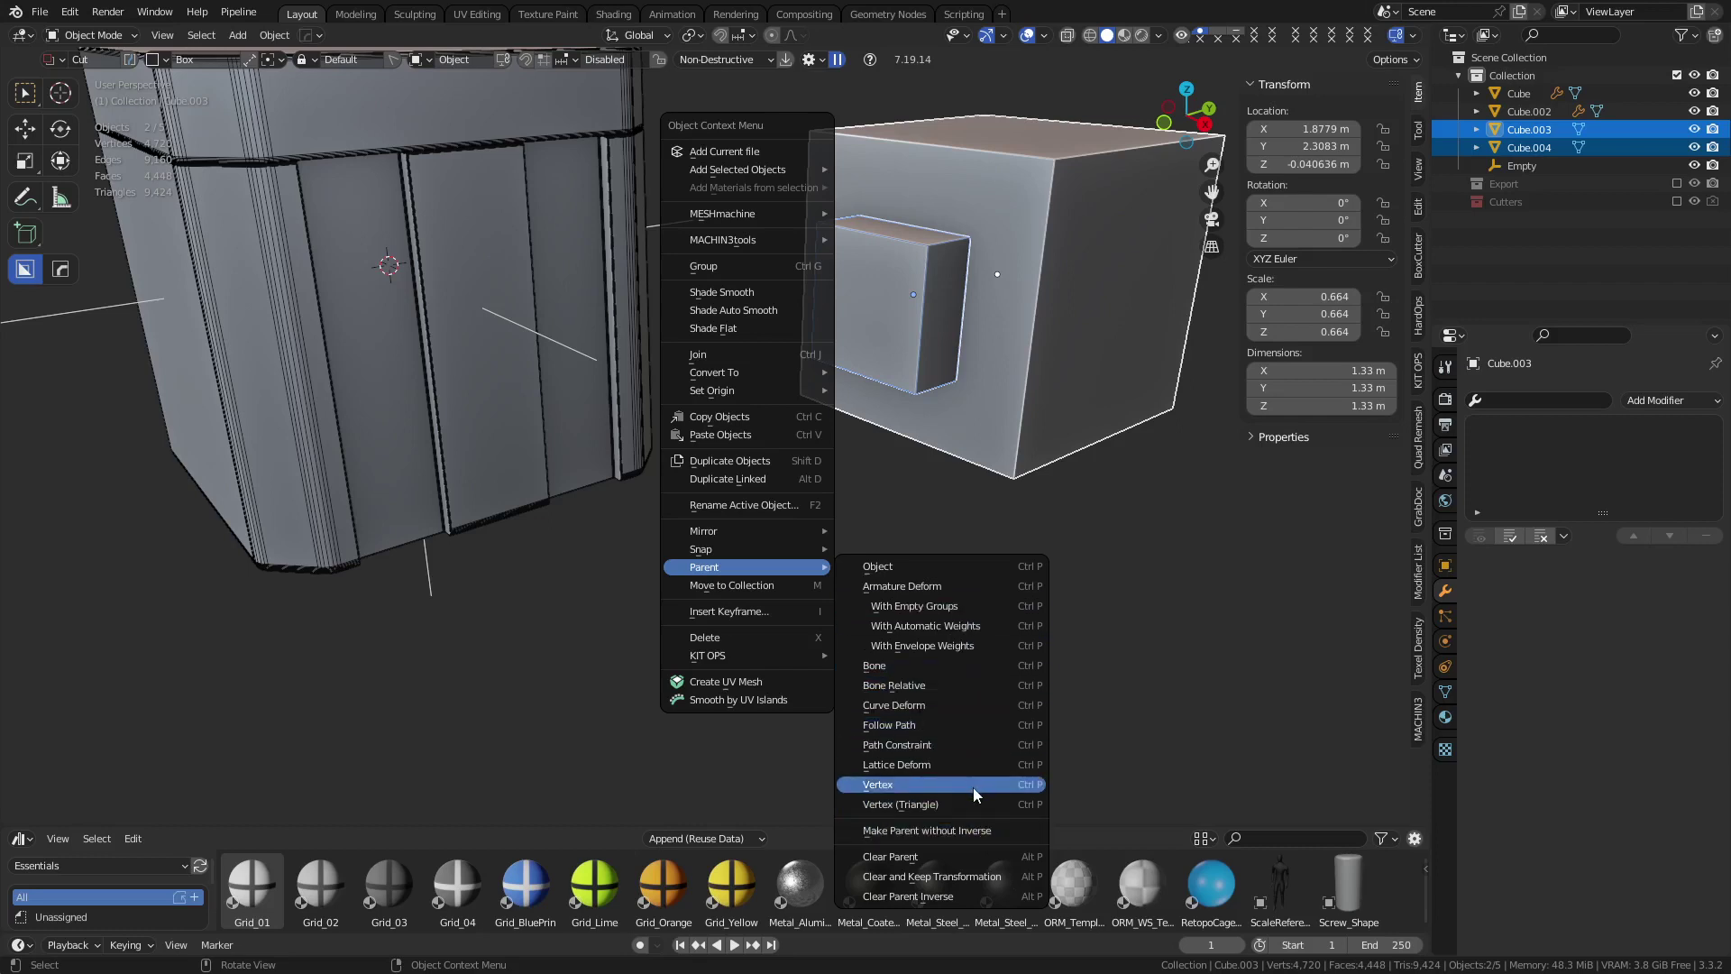
click(976, 576)
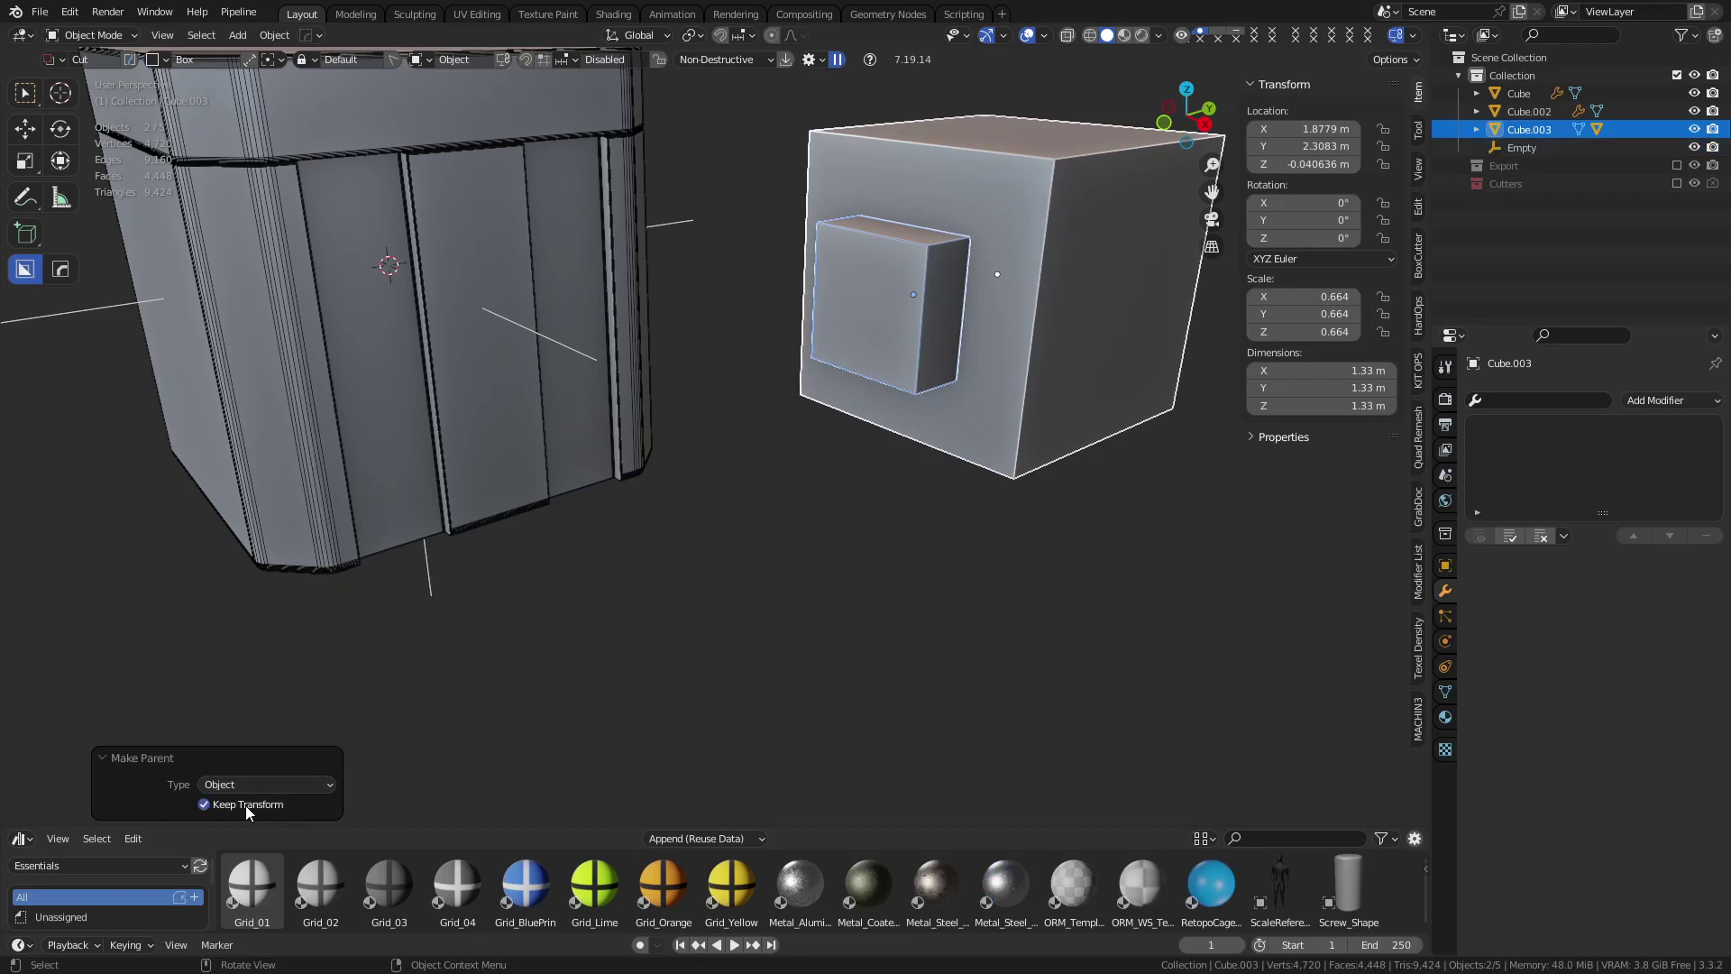
click(851, 544)
Delete both demonstration cubes
click(981, 306)
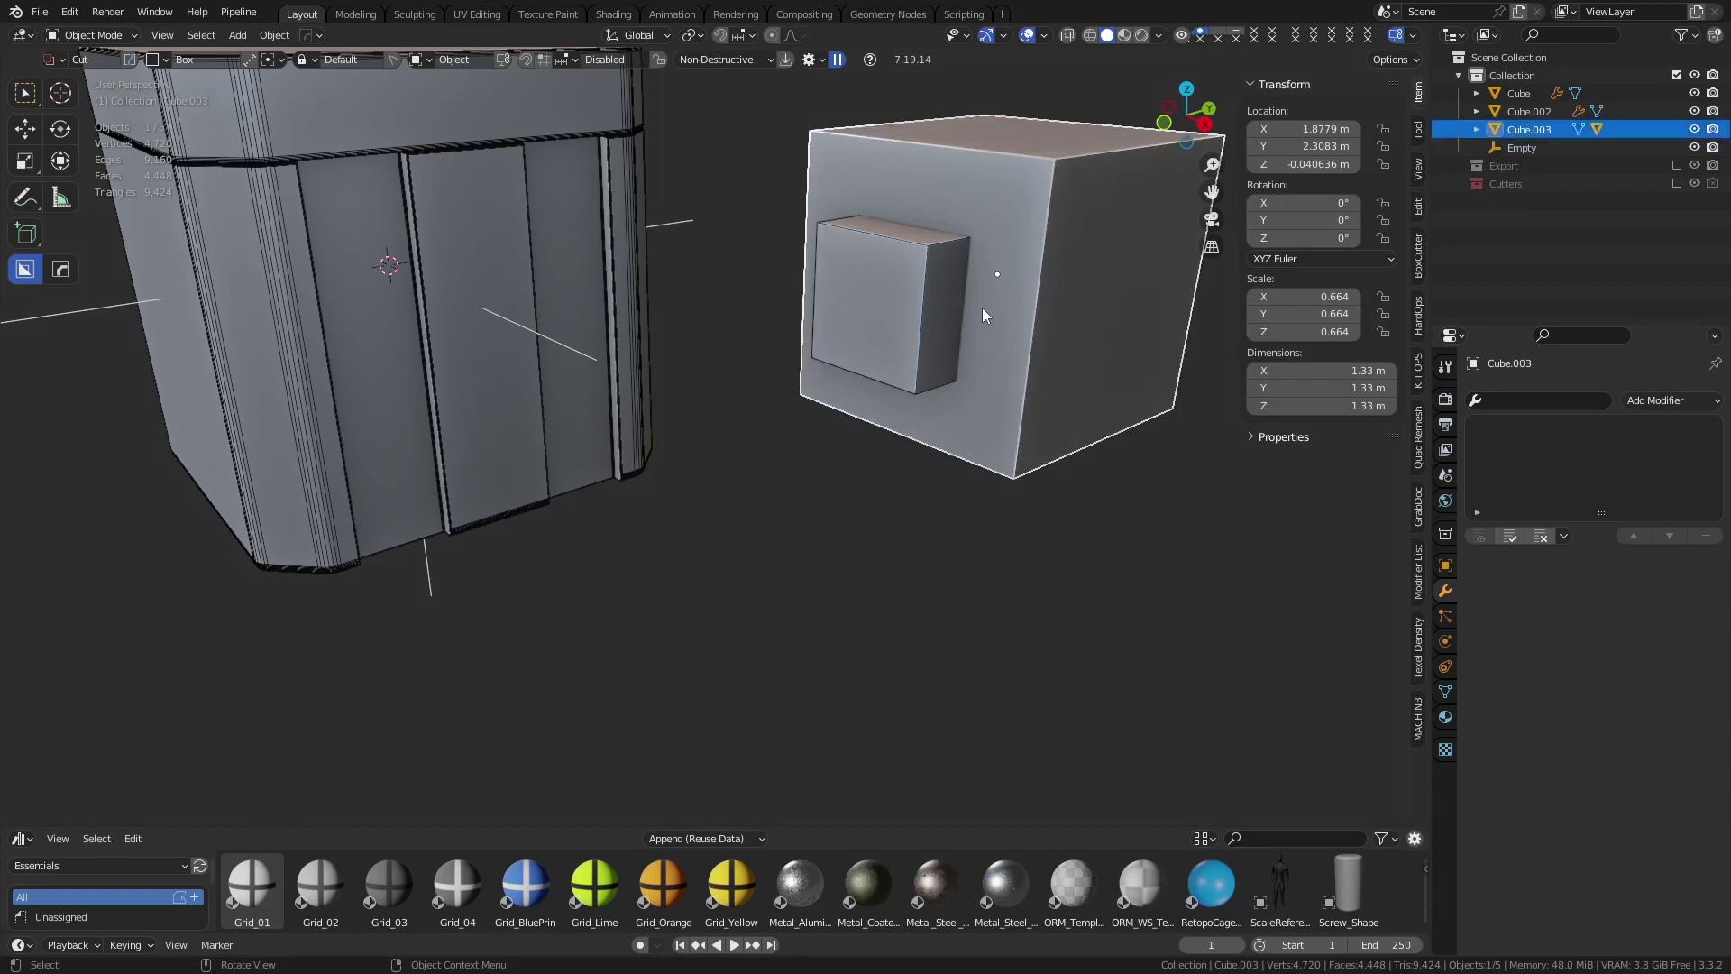
shift+click(888, 312)
key(x)
click(879, 317)
Enter Edit Mode on the crate's lid and select only its large top face
shift+middle_drag(765, 418, 745, 334)
click(713, 543)
key(ctrl+Tab)
click(857, 518)
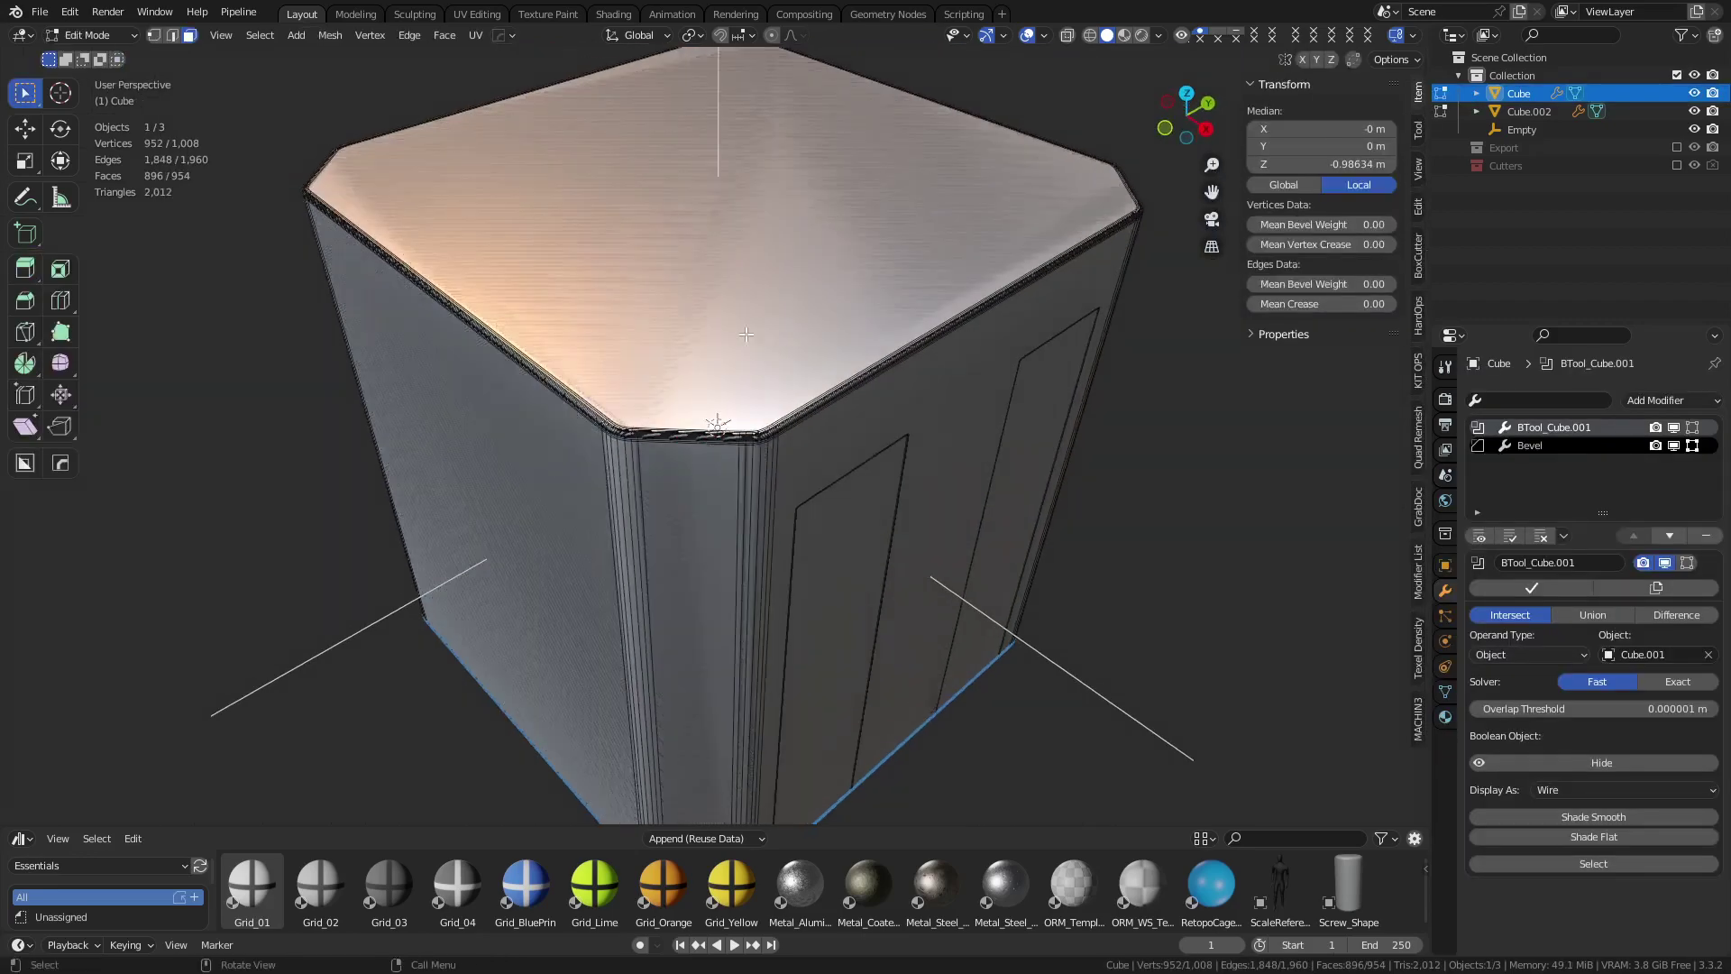
click(746, 339)
middle_drag(825, 528, 825, 449)
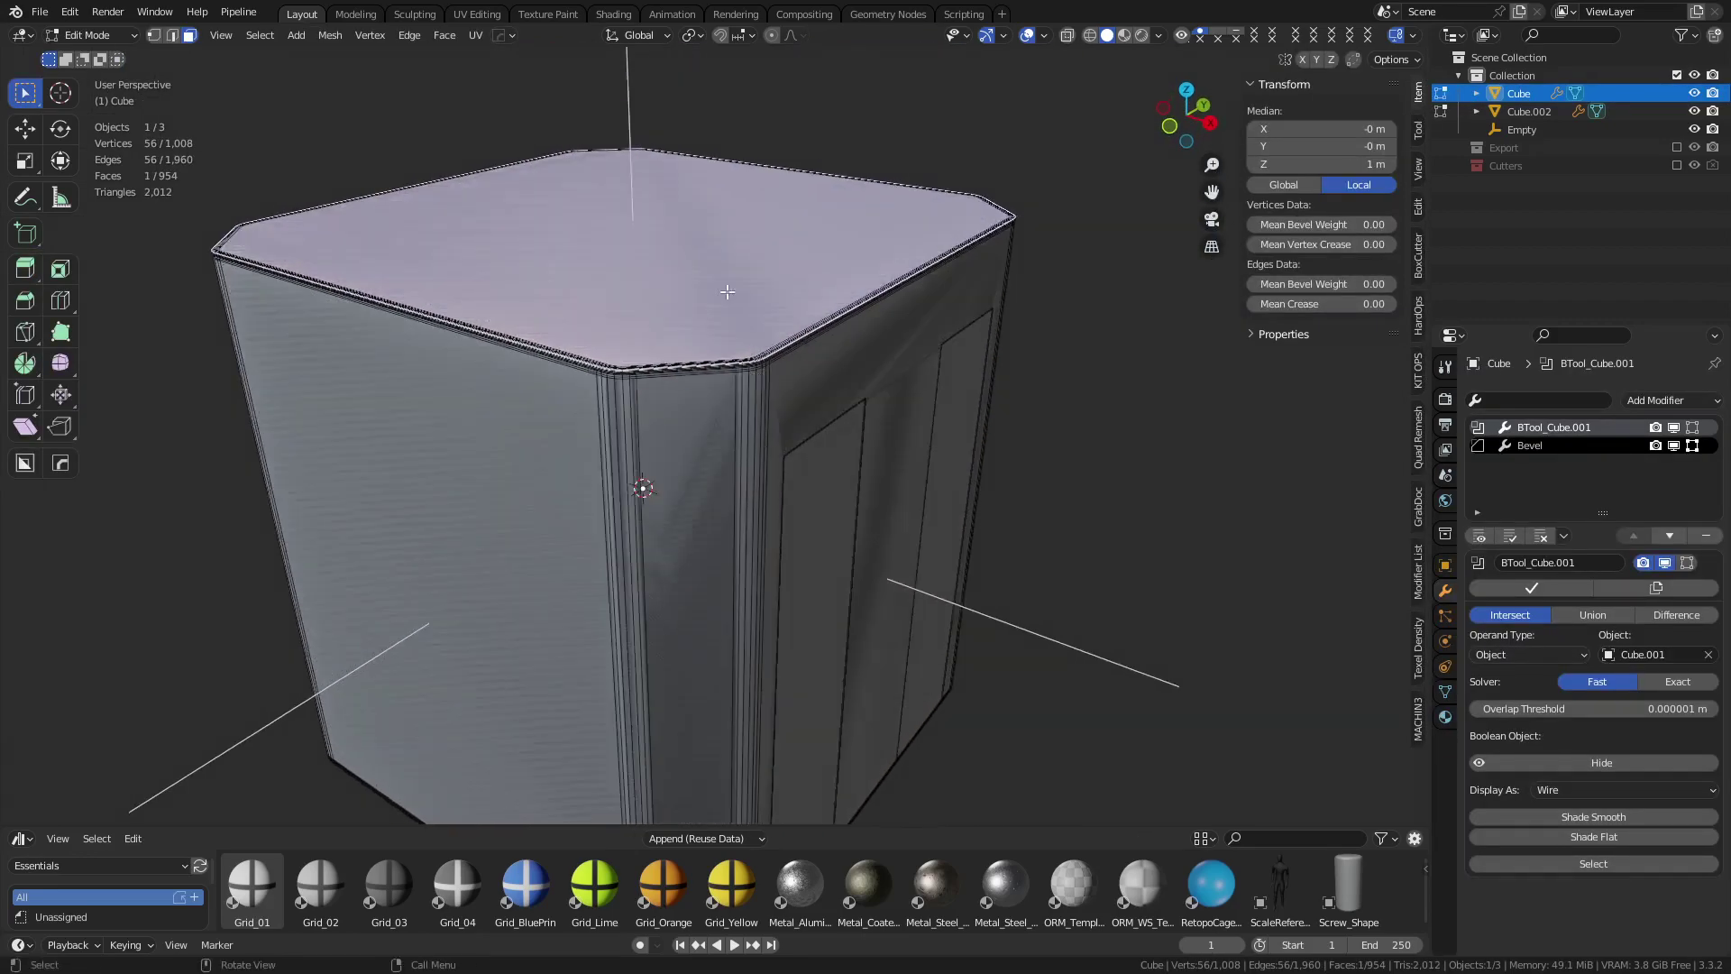
shift+middle_drag(735, 326, 758, 335)
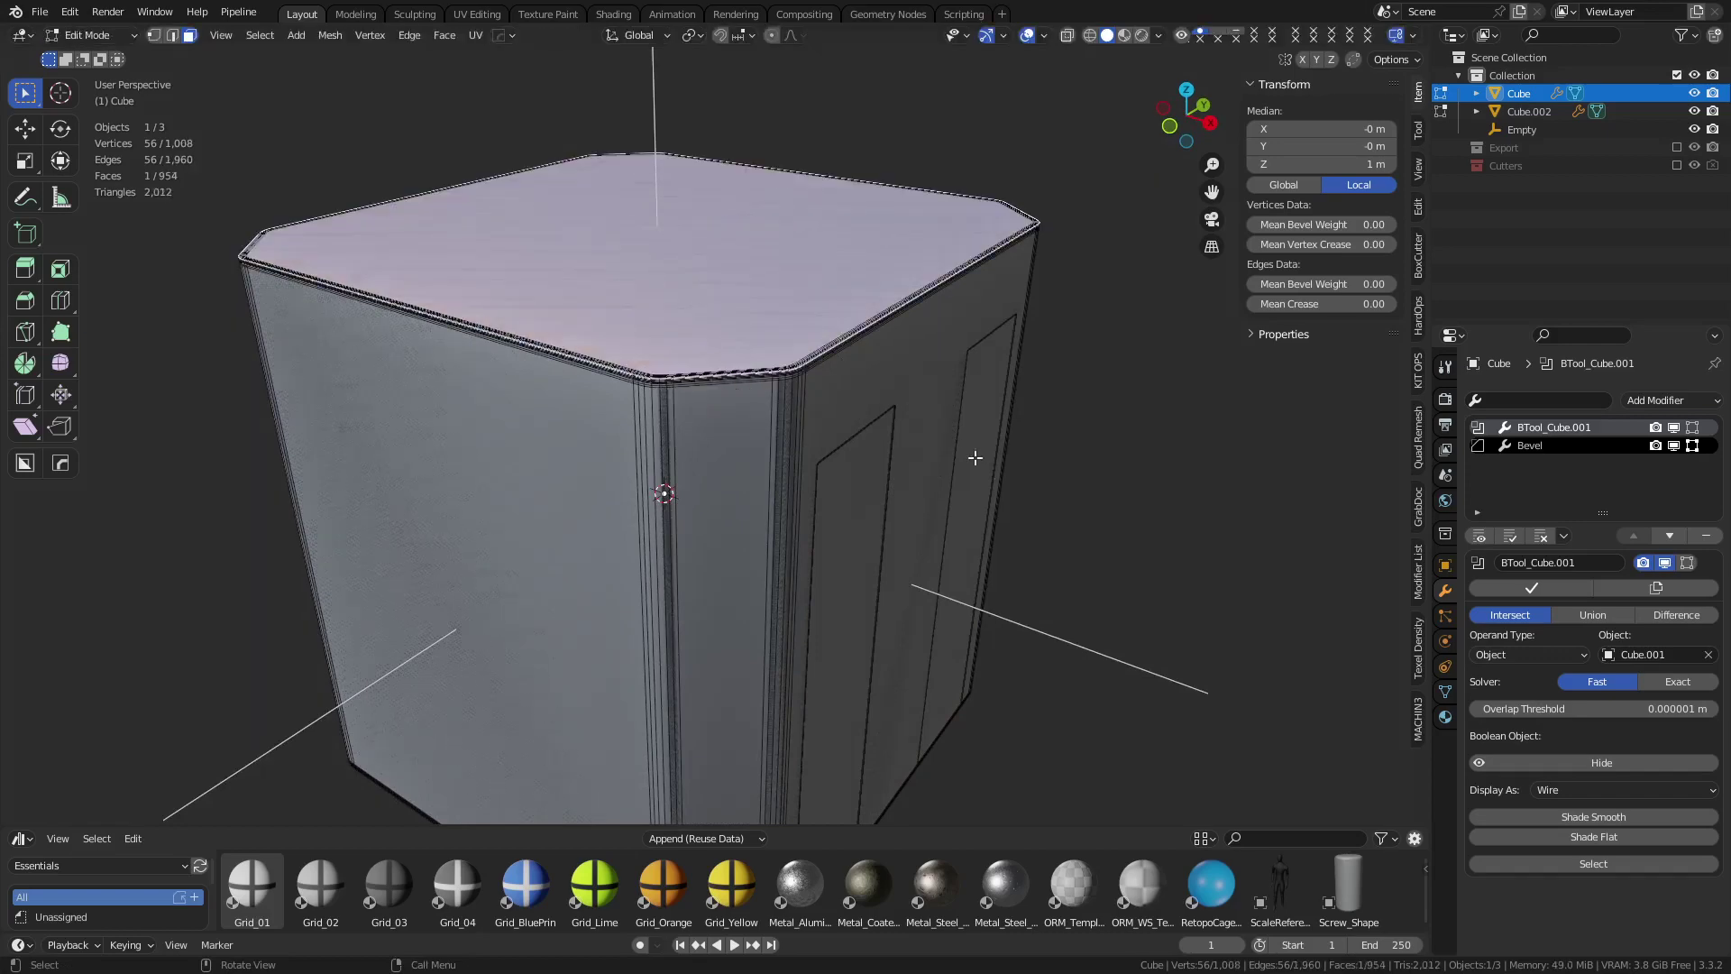
key(ctrl+i)
key(ctrl+i)
Duplicate the lid's top face in place, separate the copy by selection, and select the new object in Object Mode
key(shift+d)
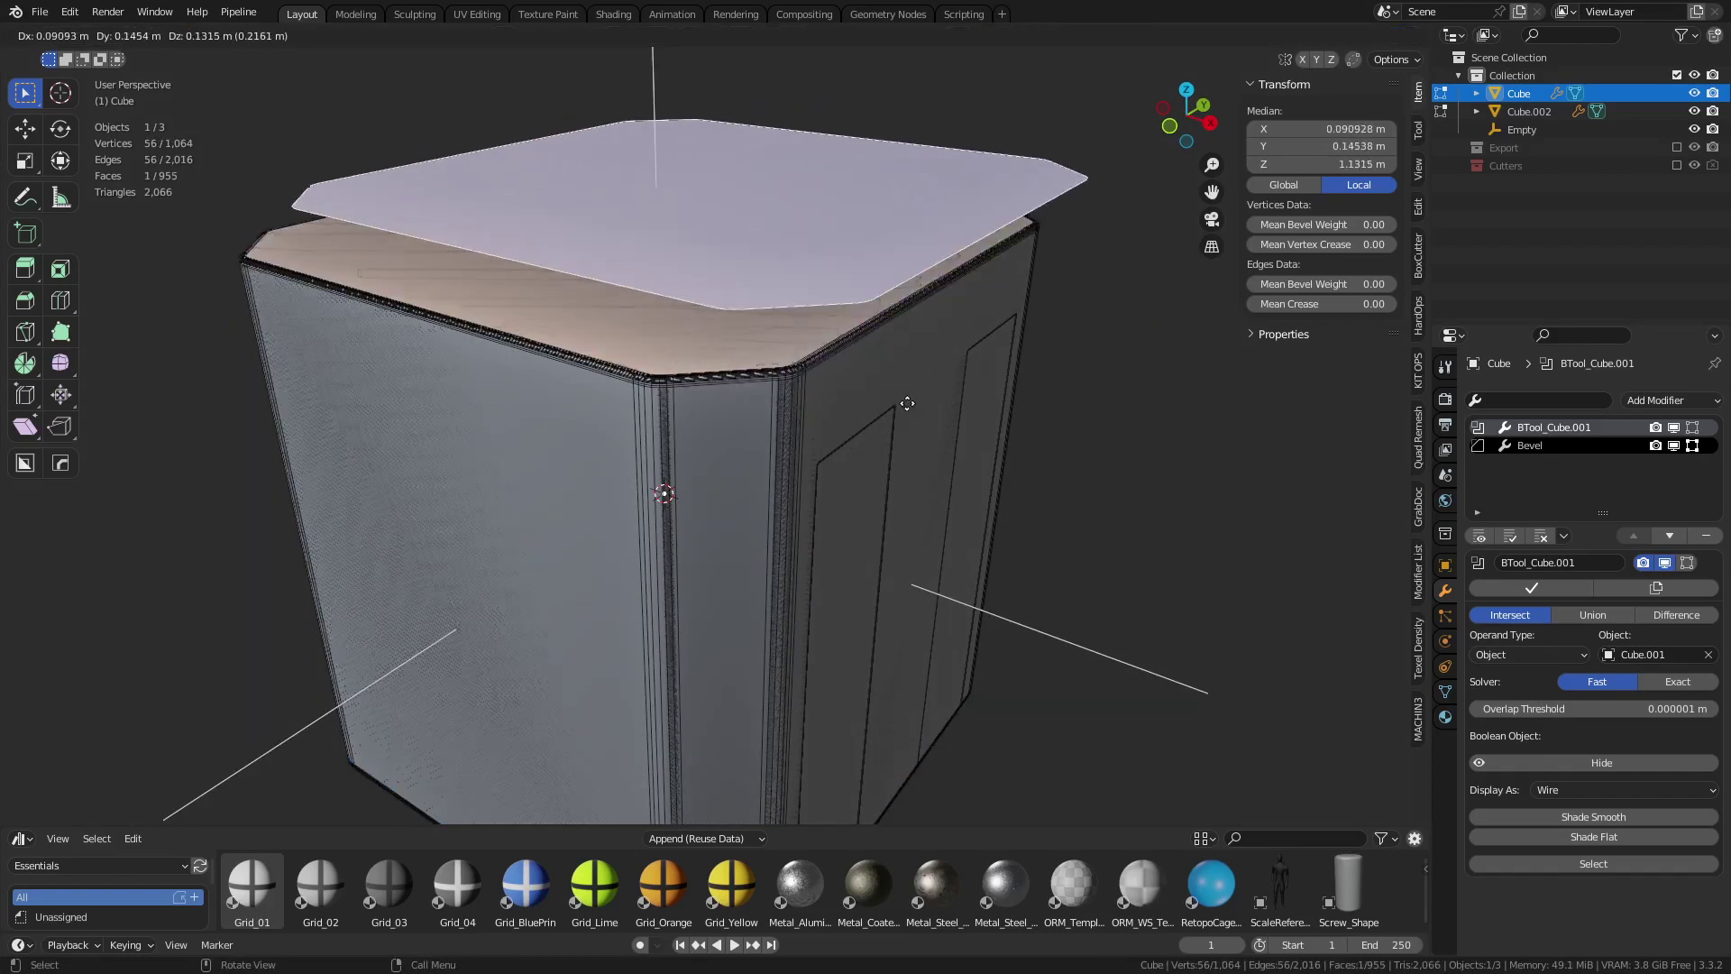
right_click(907, 403)
key(p)
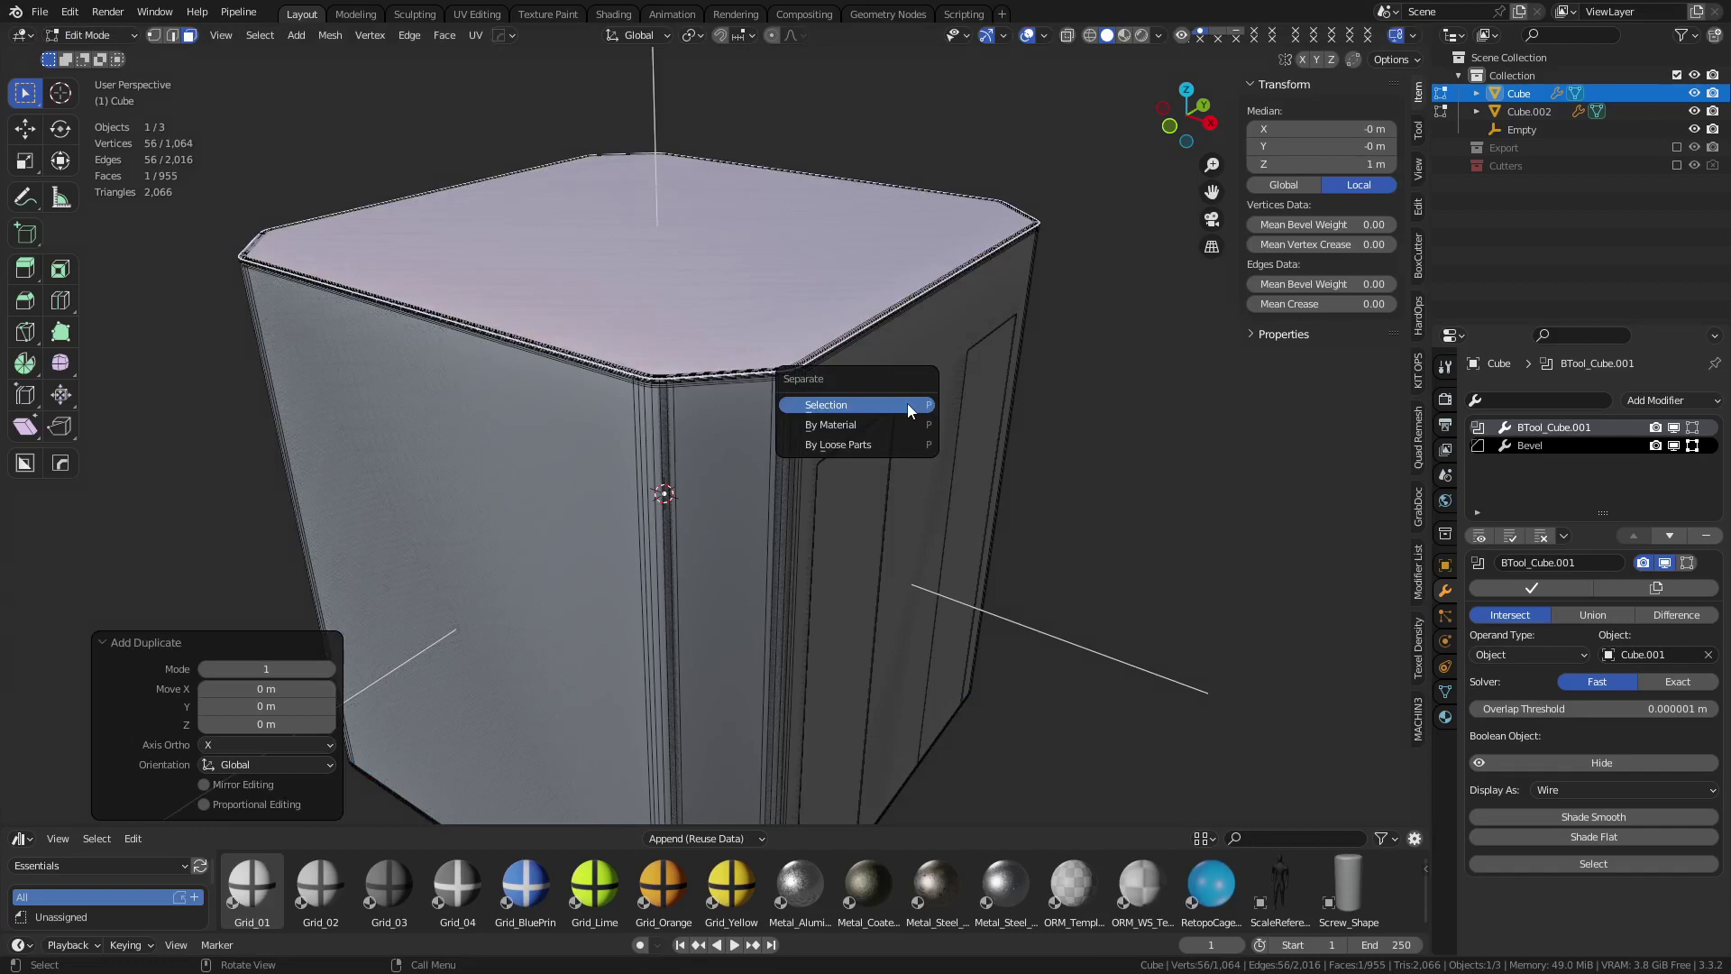
click(907, 403)
key(ctrl+Tab)
click(813, 399)
click(799, 344)
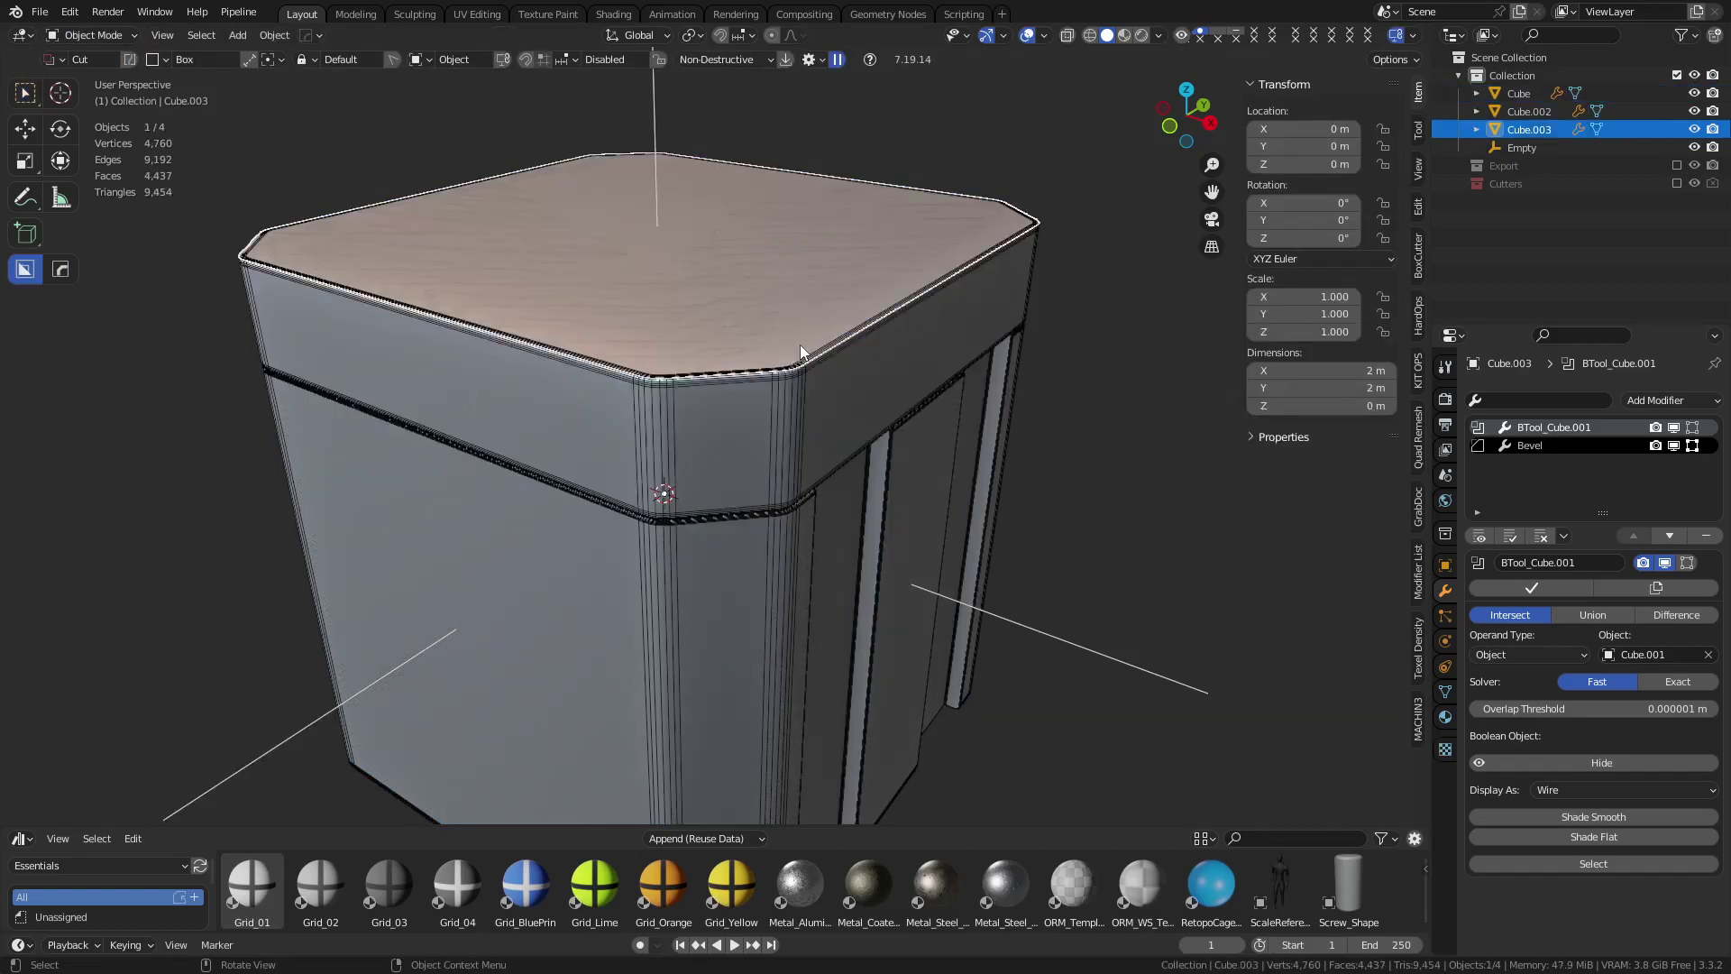
key(g)
mouse_move(803, 330)
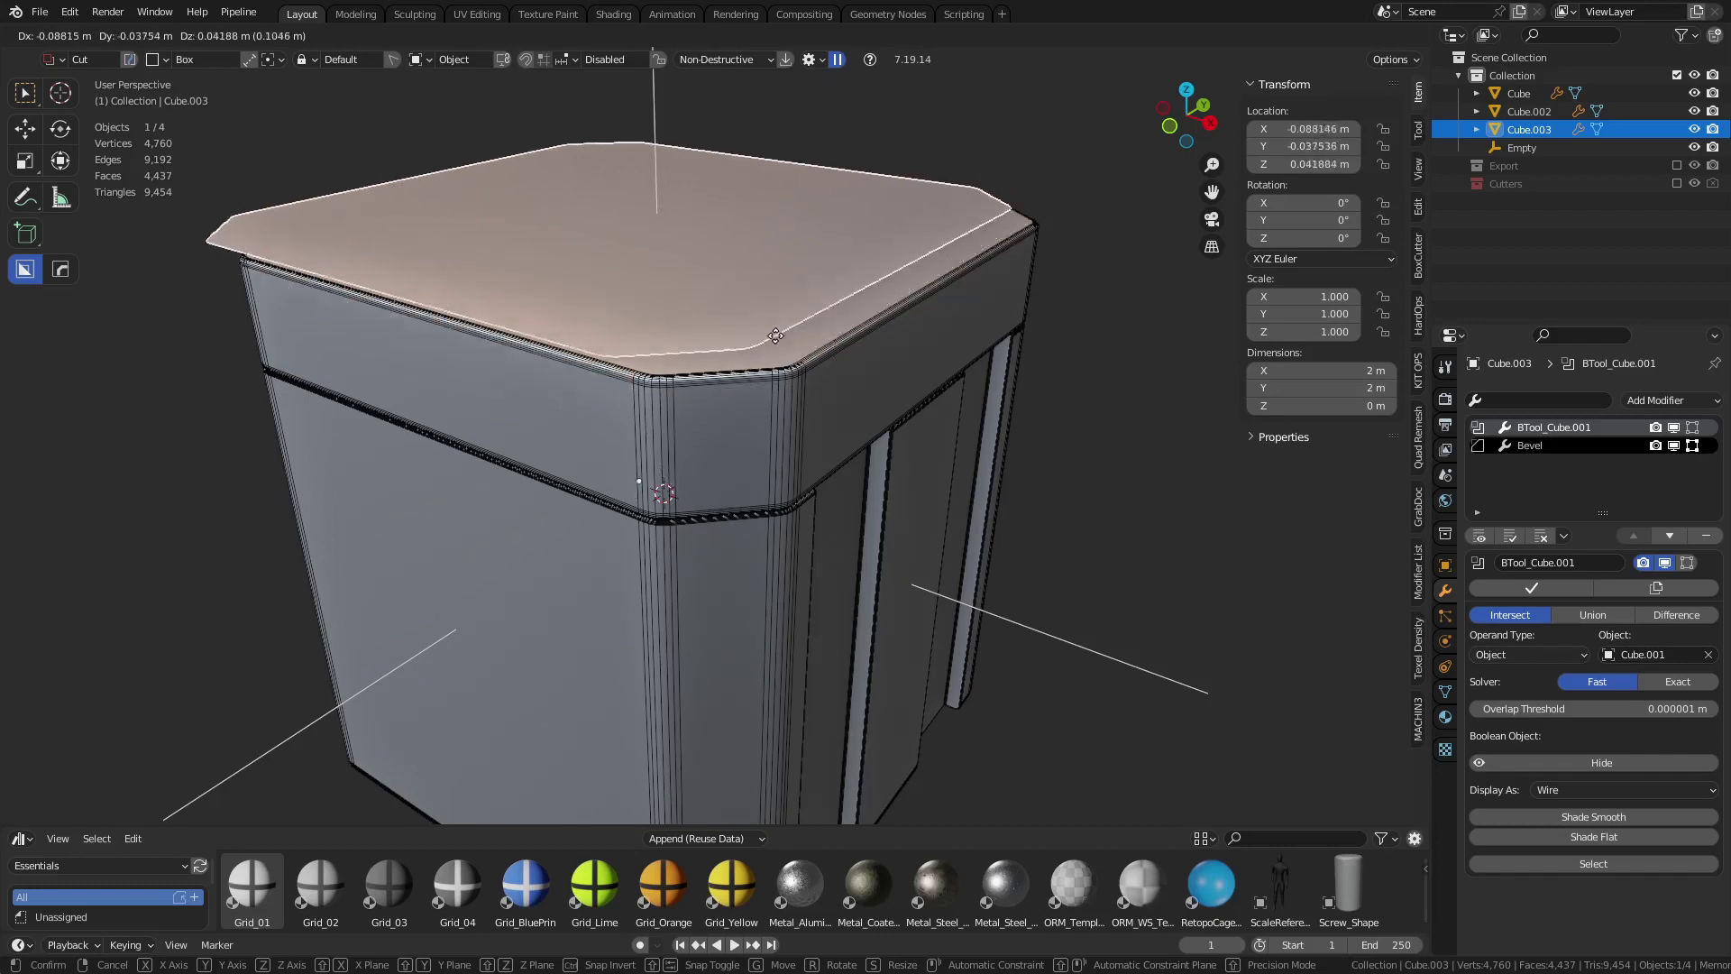
right_click(807, 321)
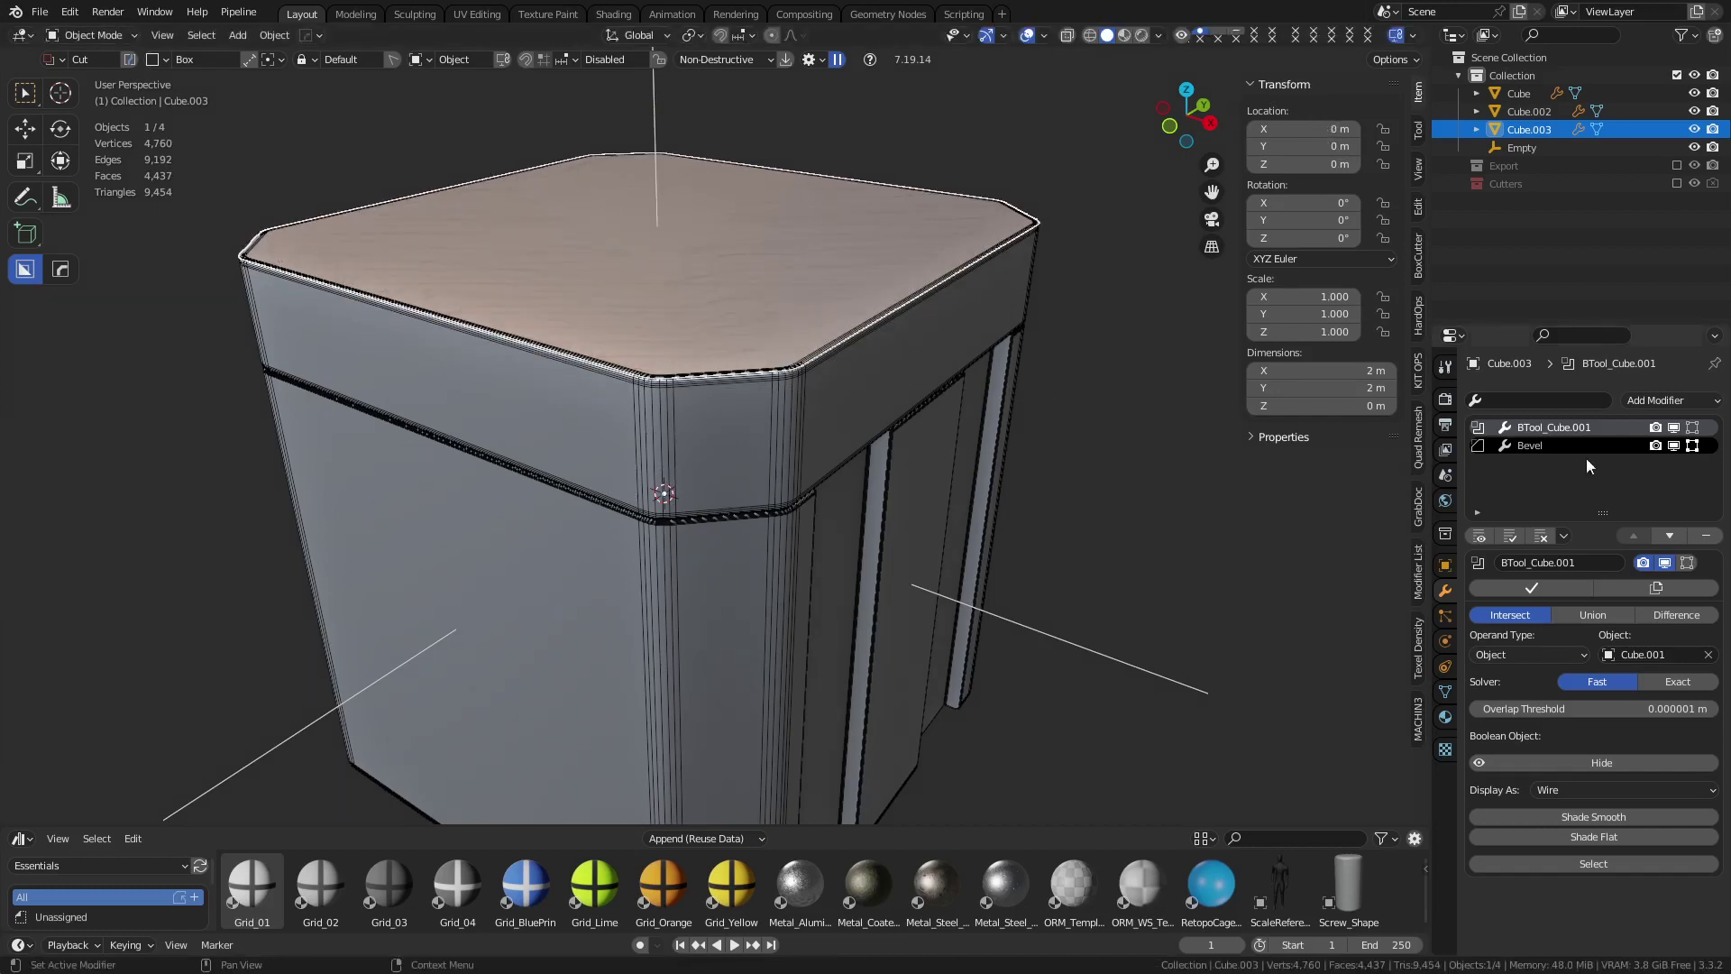
key(g)
right_click(786, 327)
Remove the BTool_Cube.001 and Bevel modifiers from the separated face and scale its mesh to 0.840 in Edit Mode
click(1706, 538)
click(1708, 539)
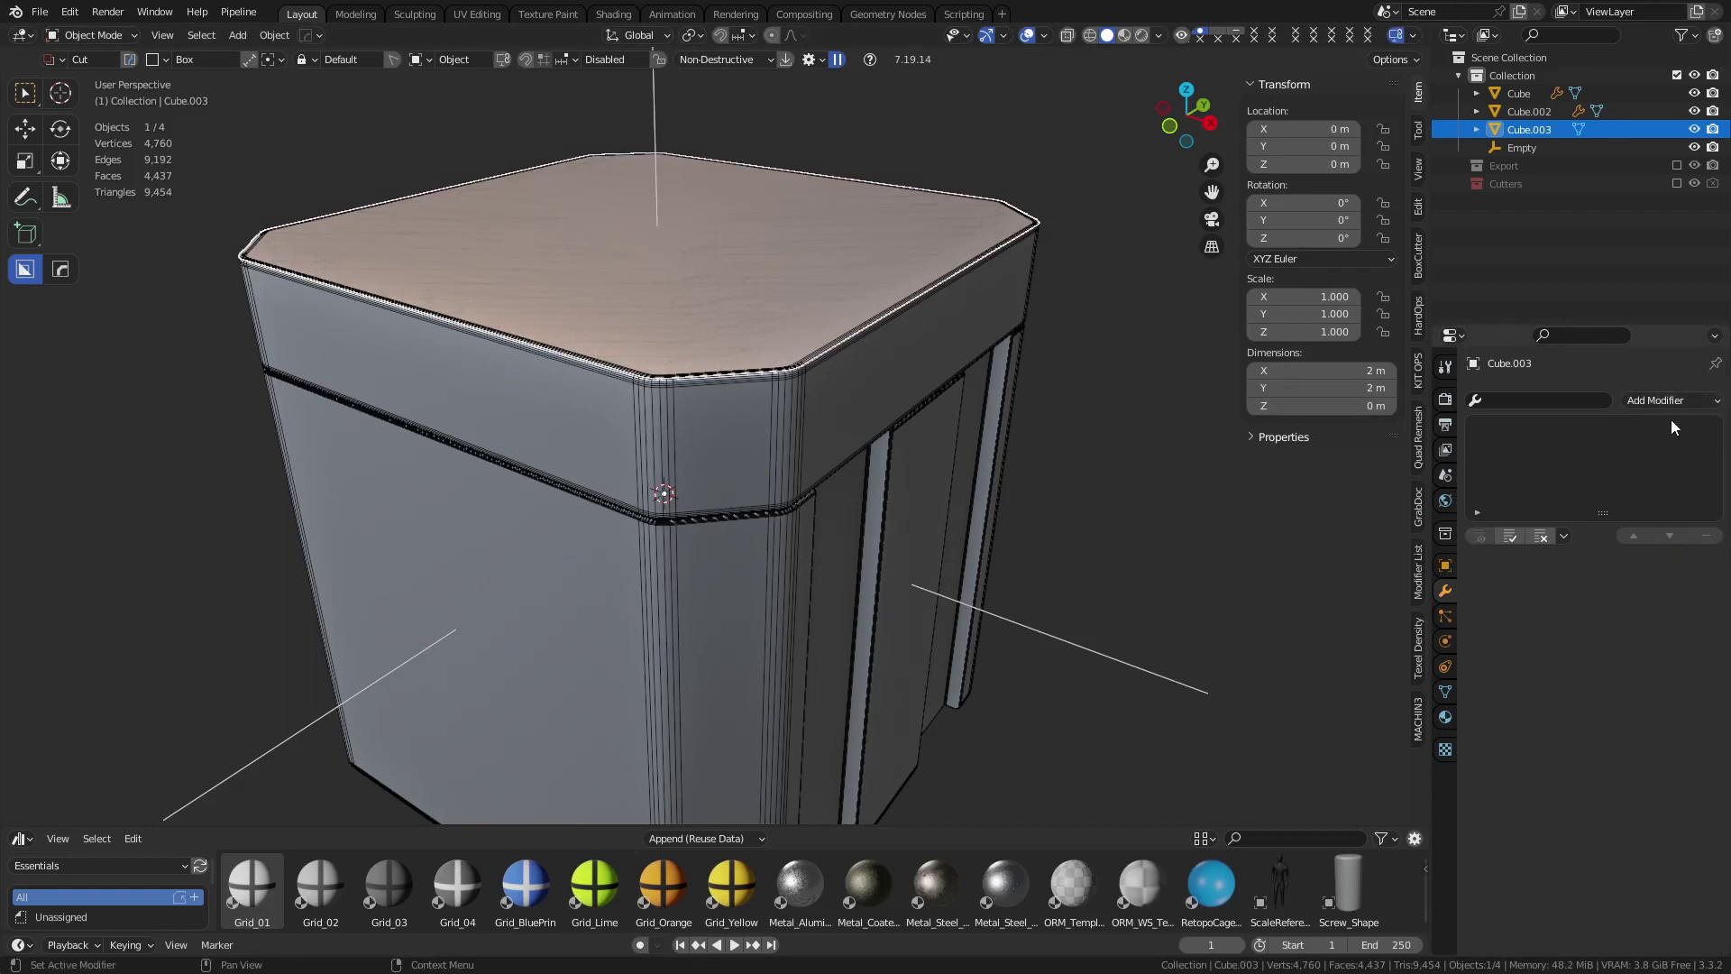
key(ctrl+Tab)
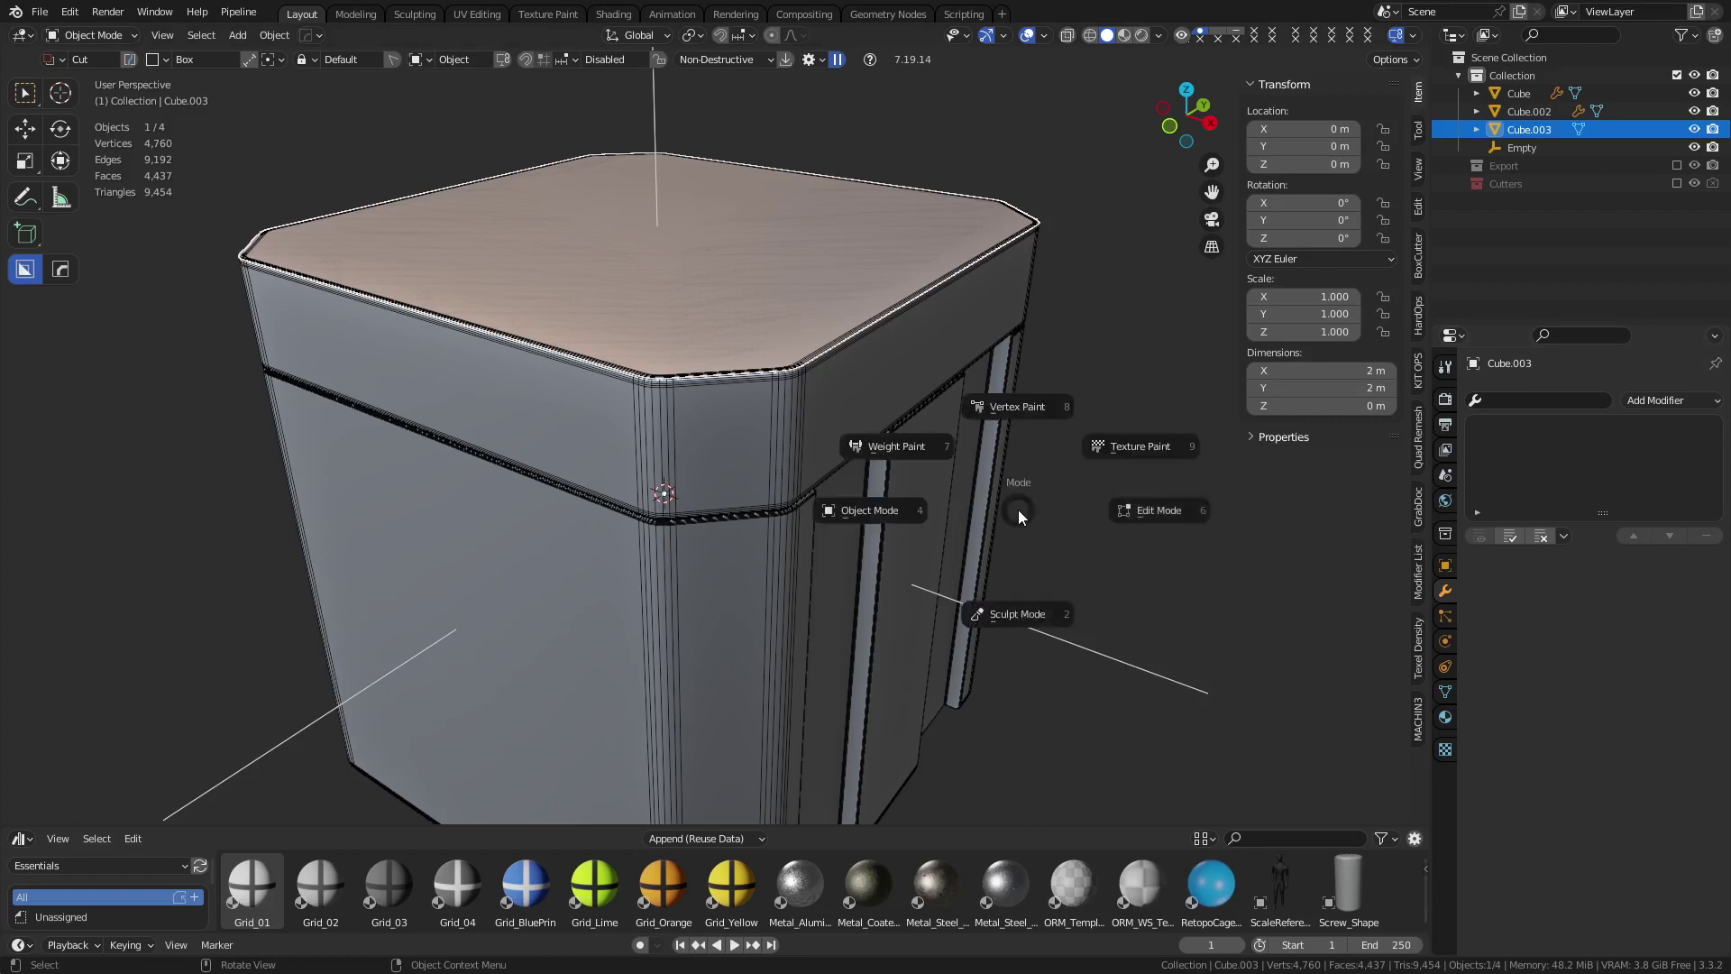
click(1124, 522)
key(s)
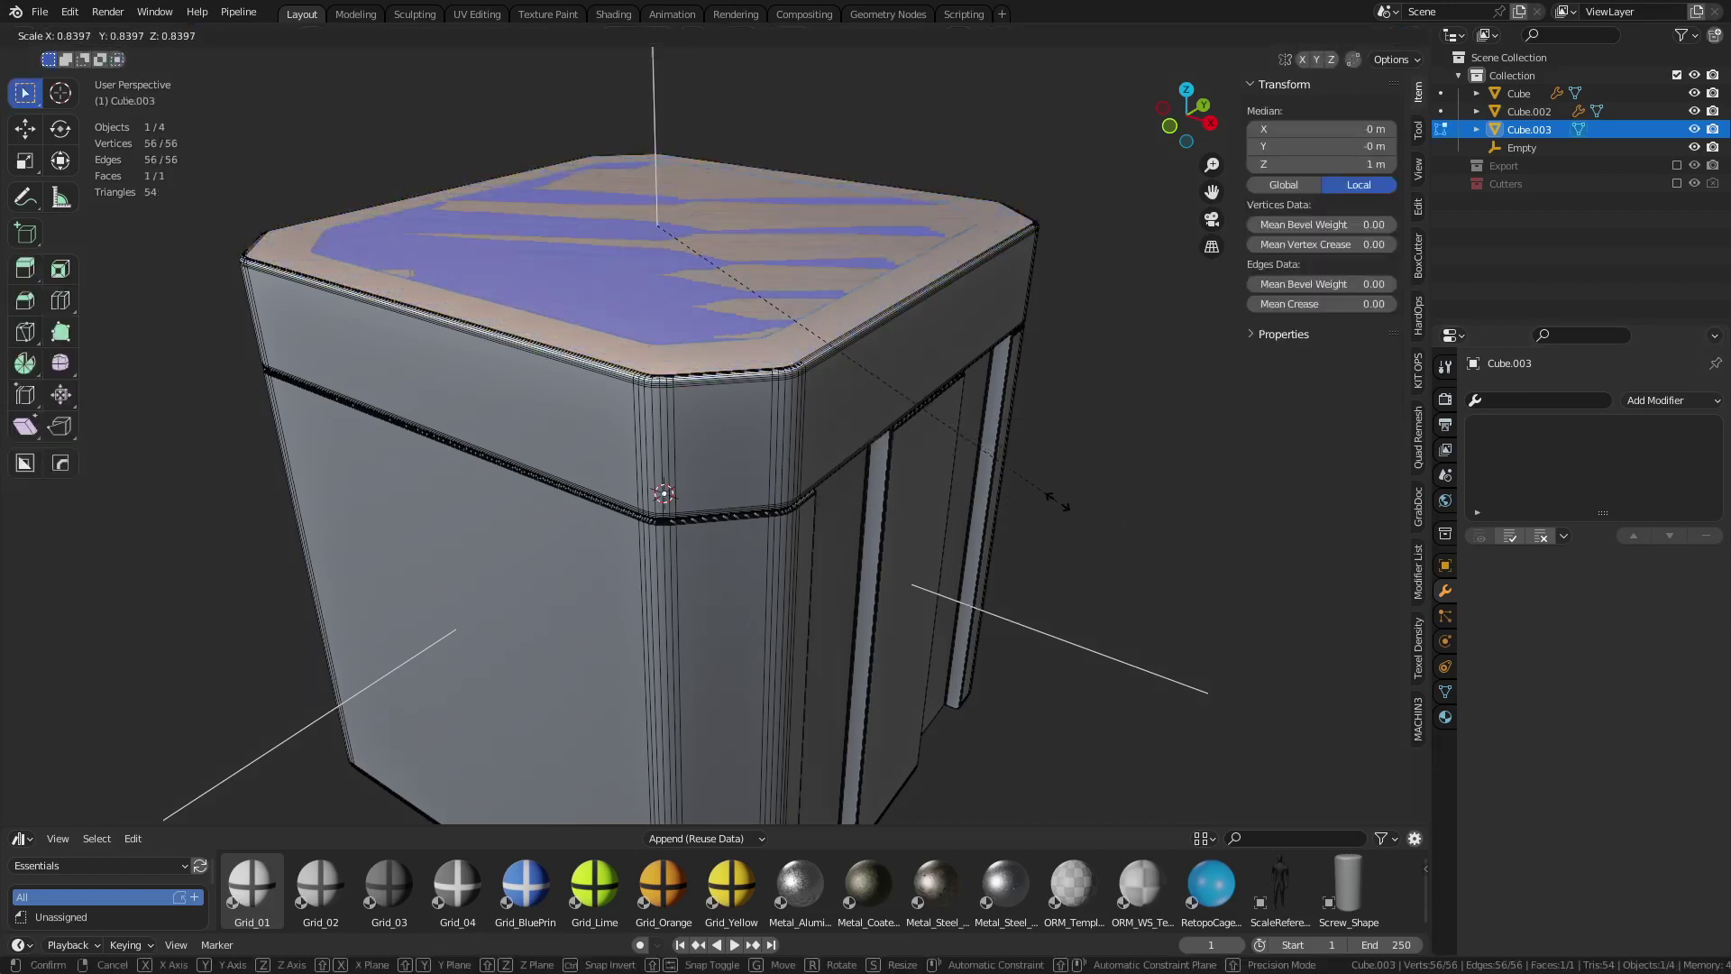
click(1057, 502)
Raise the scaled face about 0.03 m along Z and extrude it about 0.063 m downward into a thin plate
key(e)
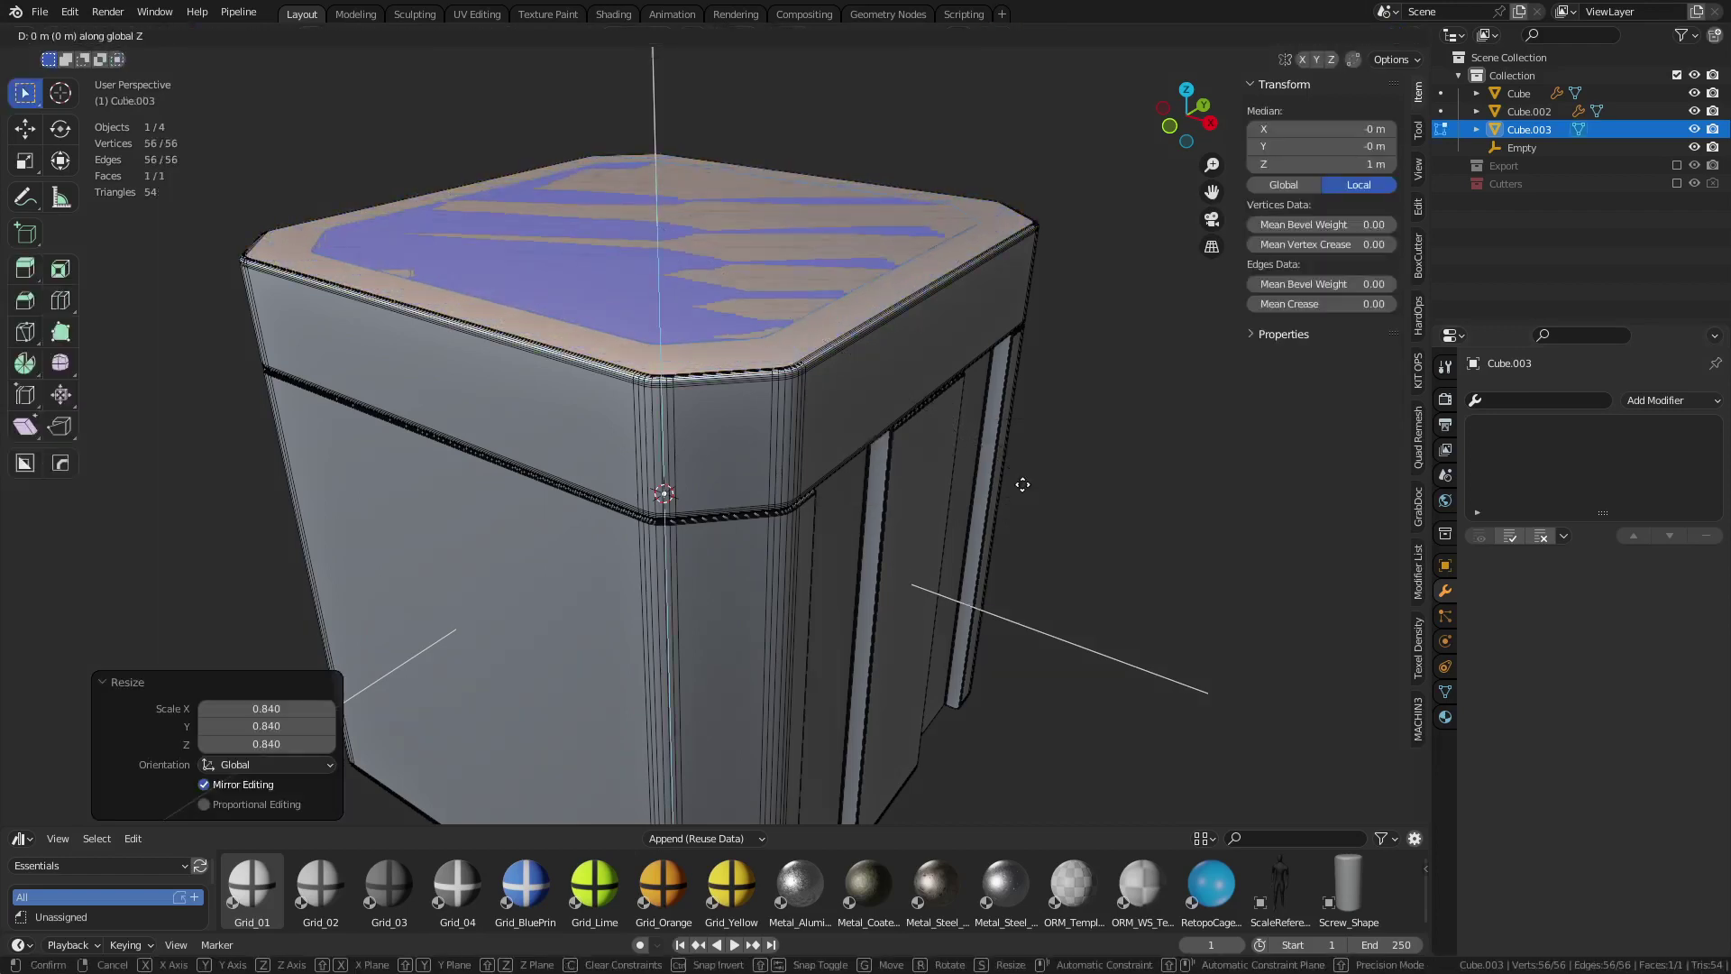
click(1029, 394)
key(e)
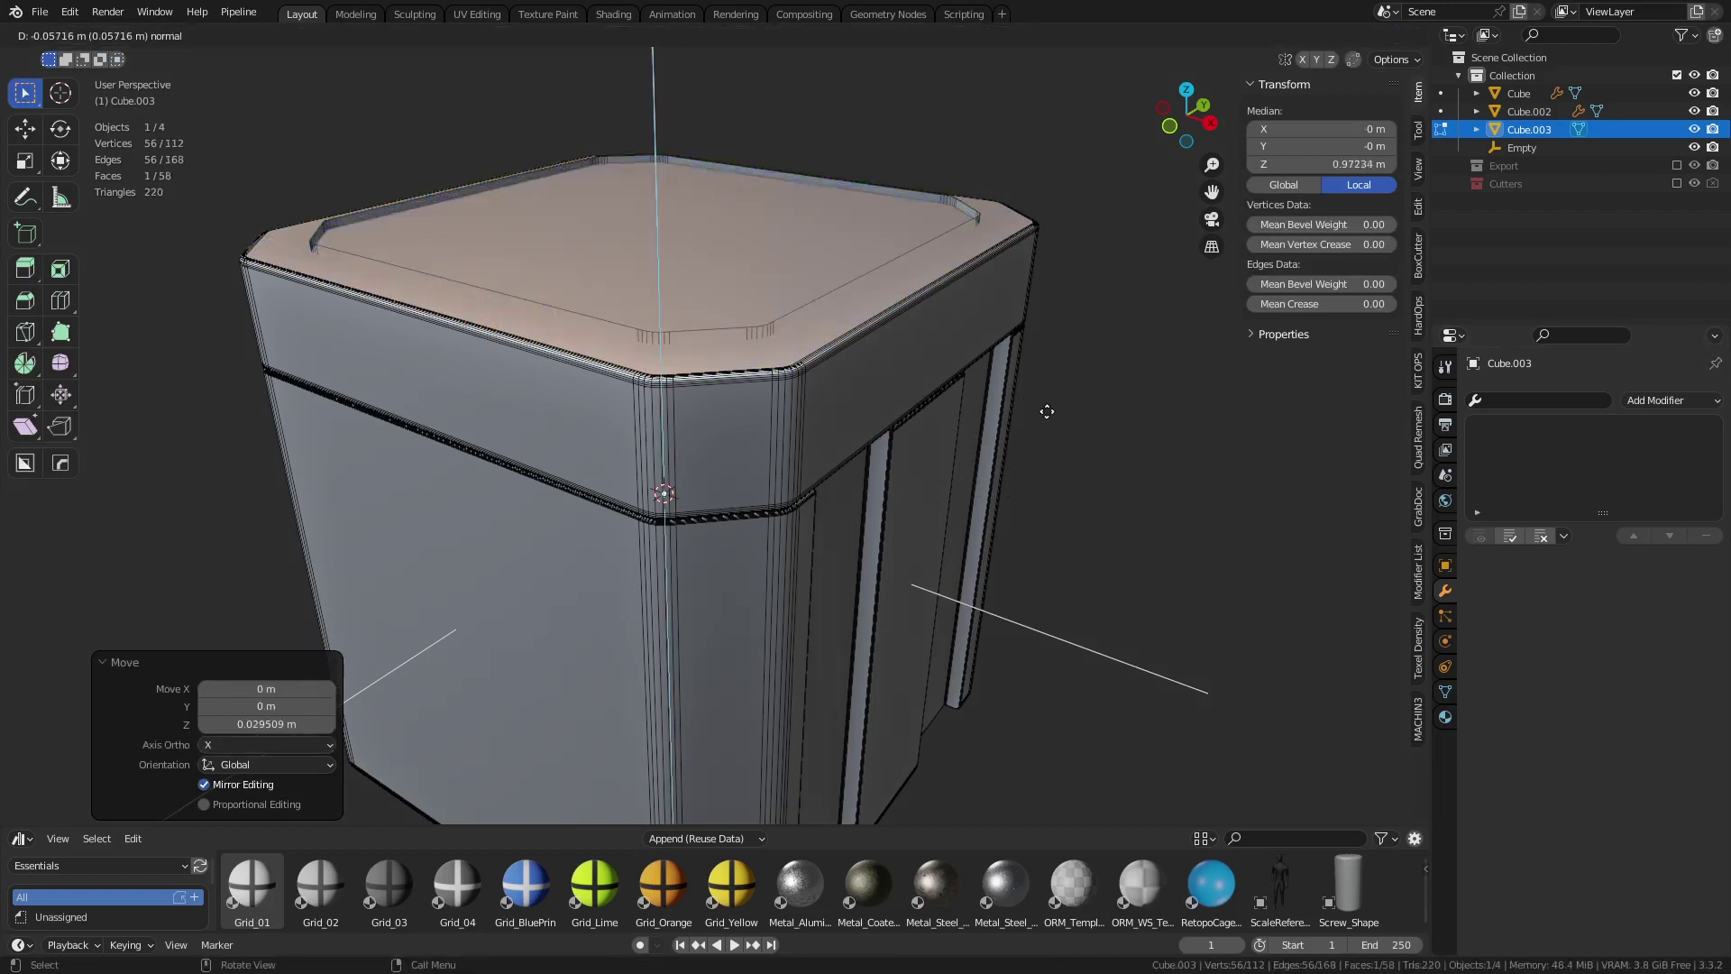
click(1049, 413)
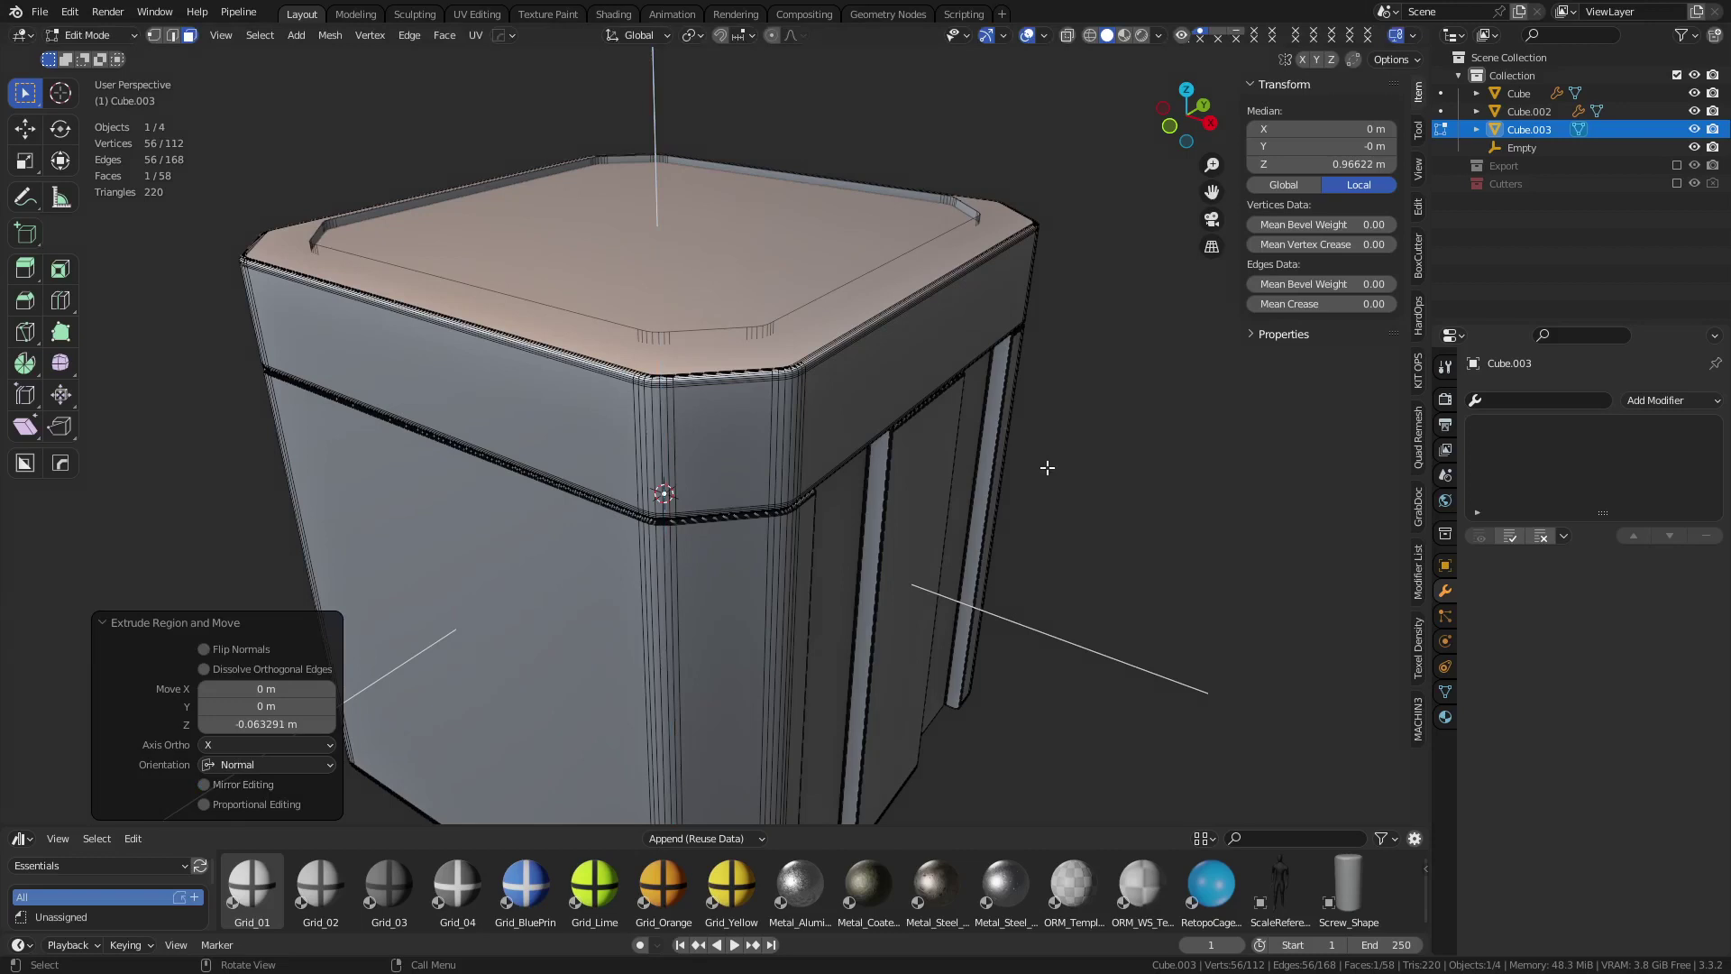
Select the plate's entire mesh and enable the Face Orientation overlay
key(a)
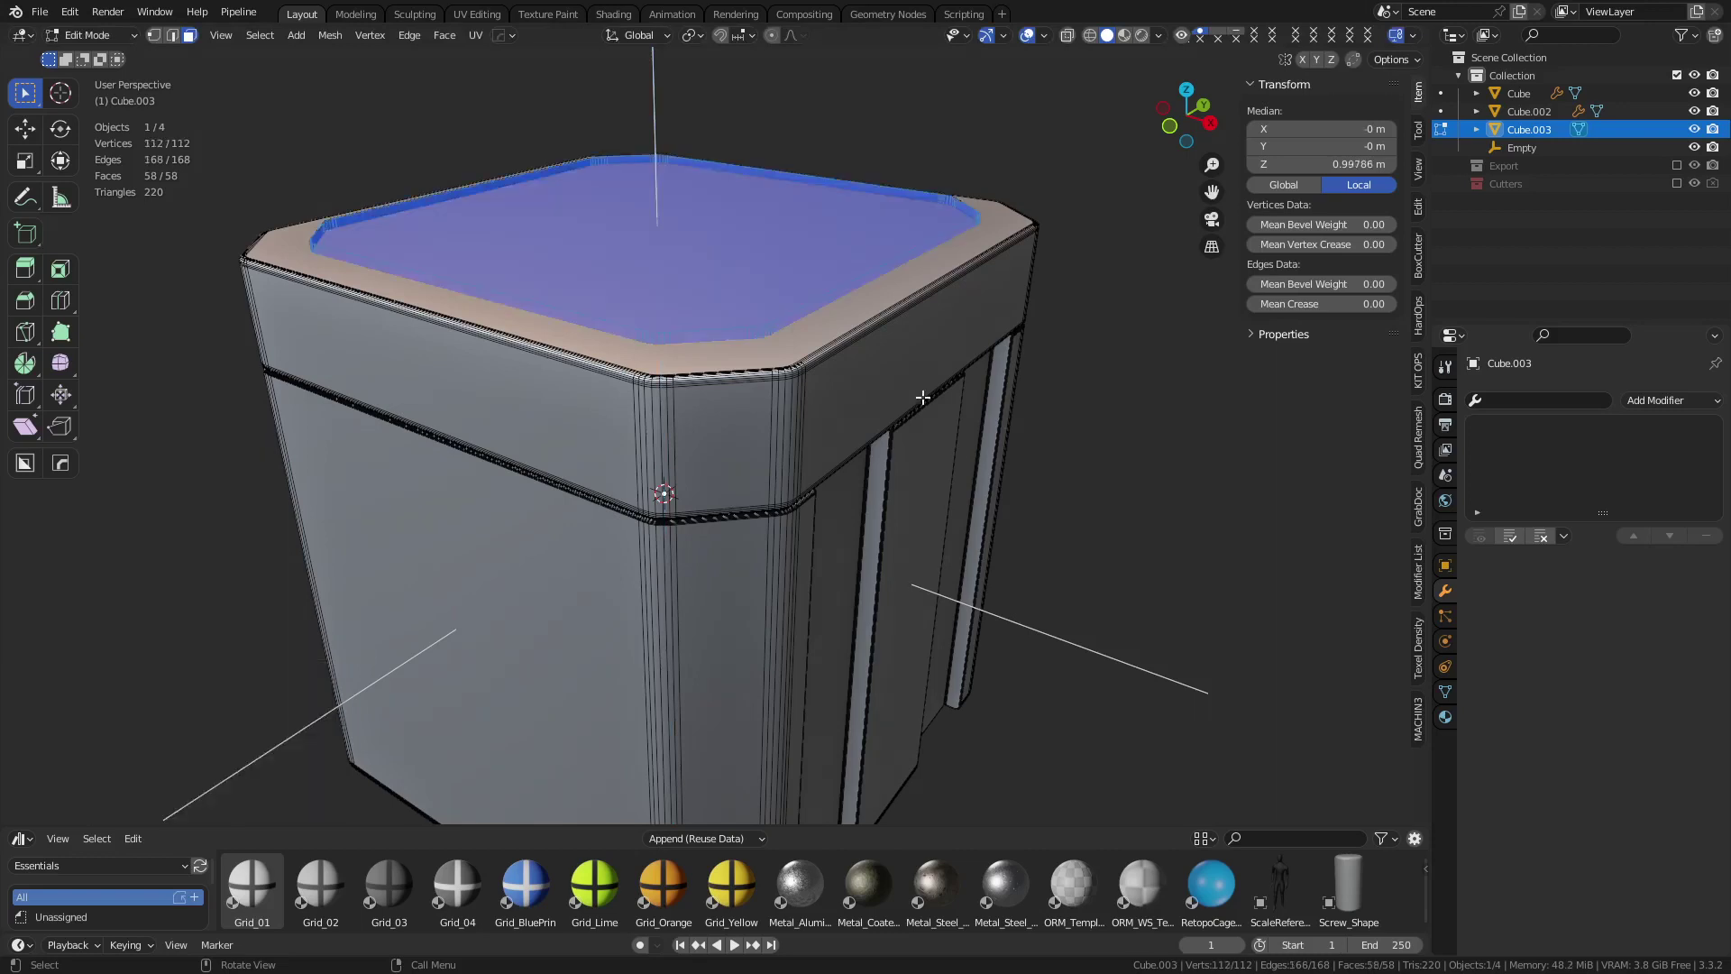
click(1160, 36)
click(1078, 424)
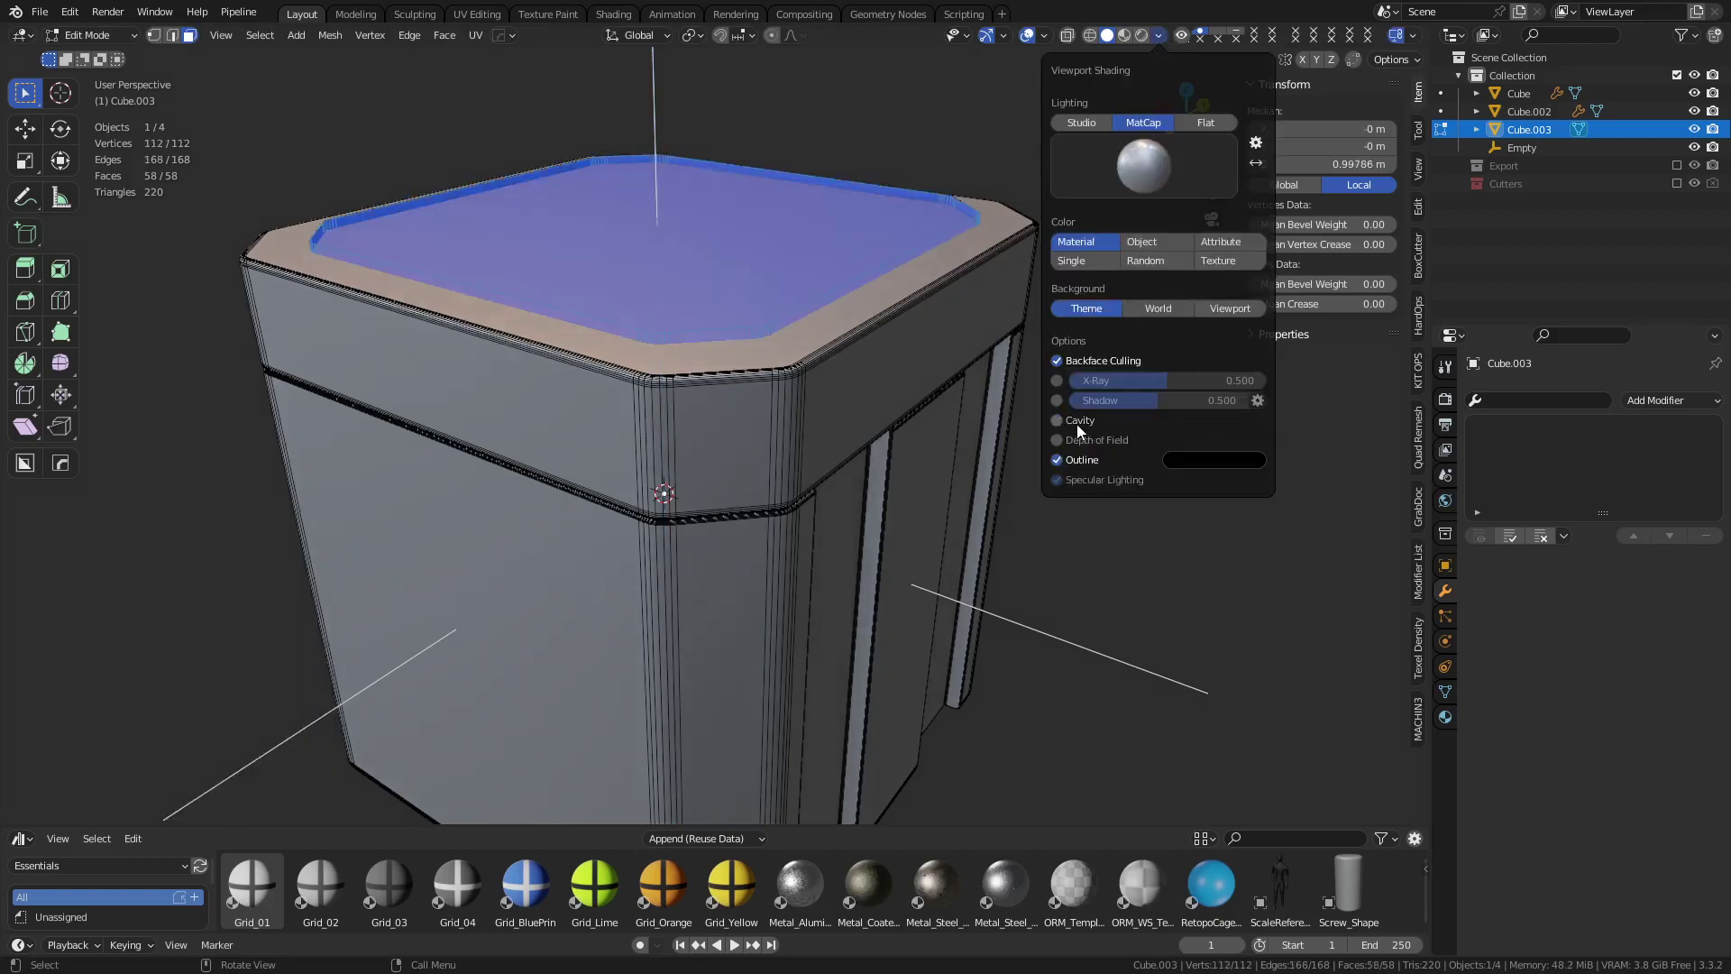
click(1077, 424)
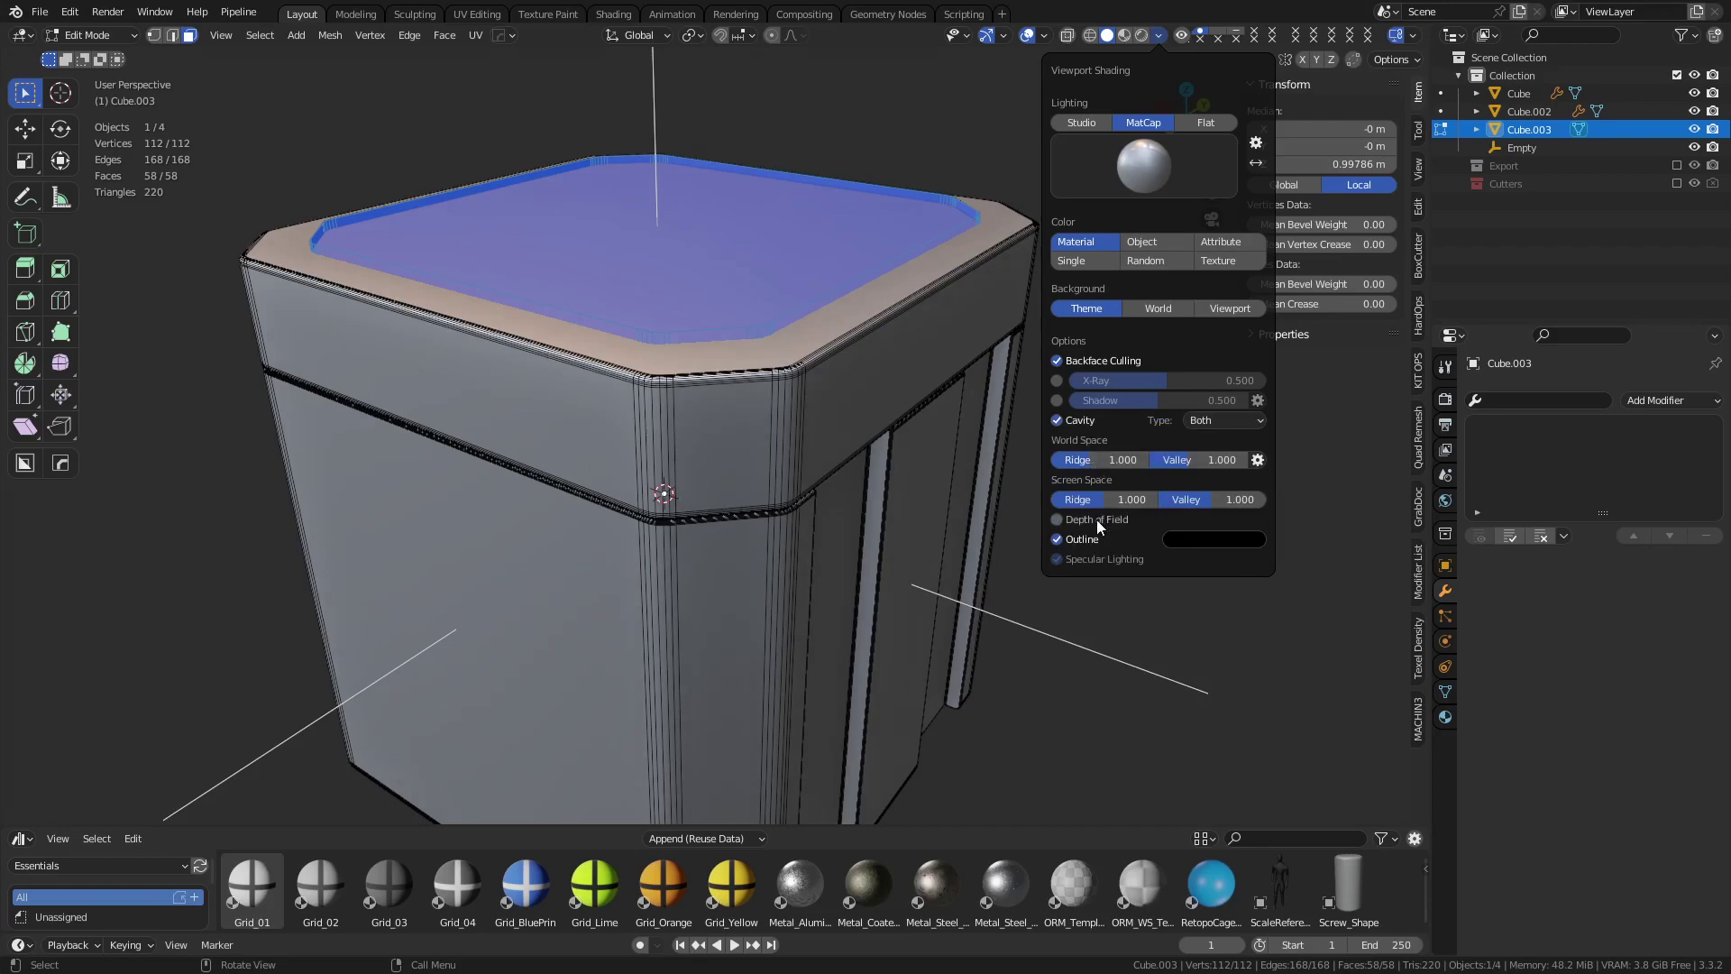
click(1043, 36)
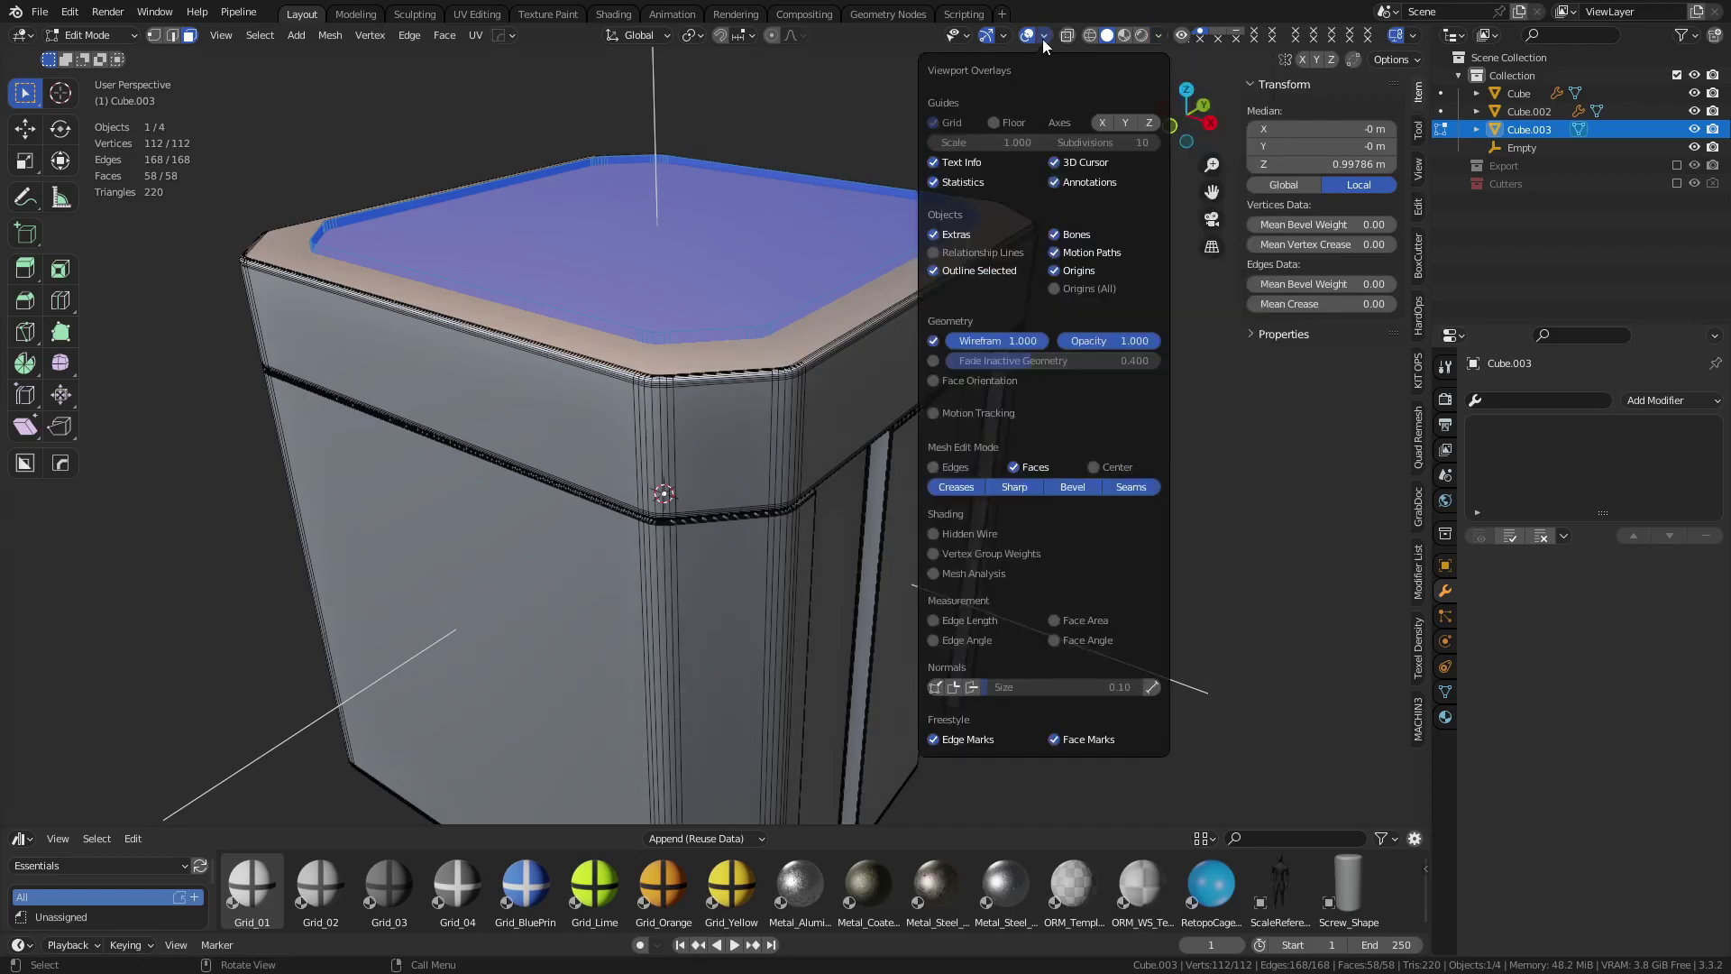
click(981, 382)
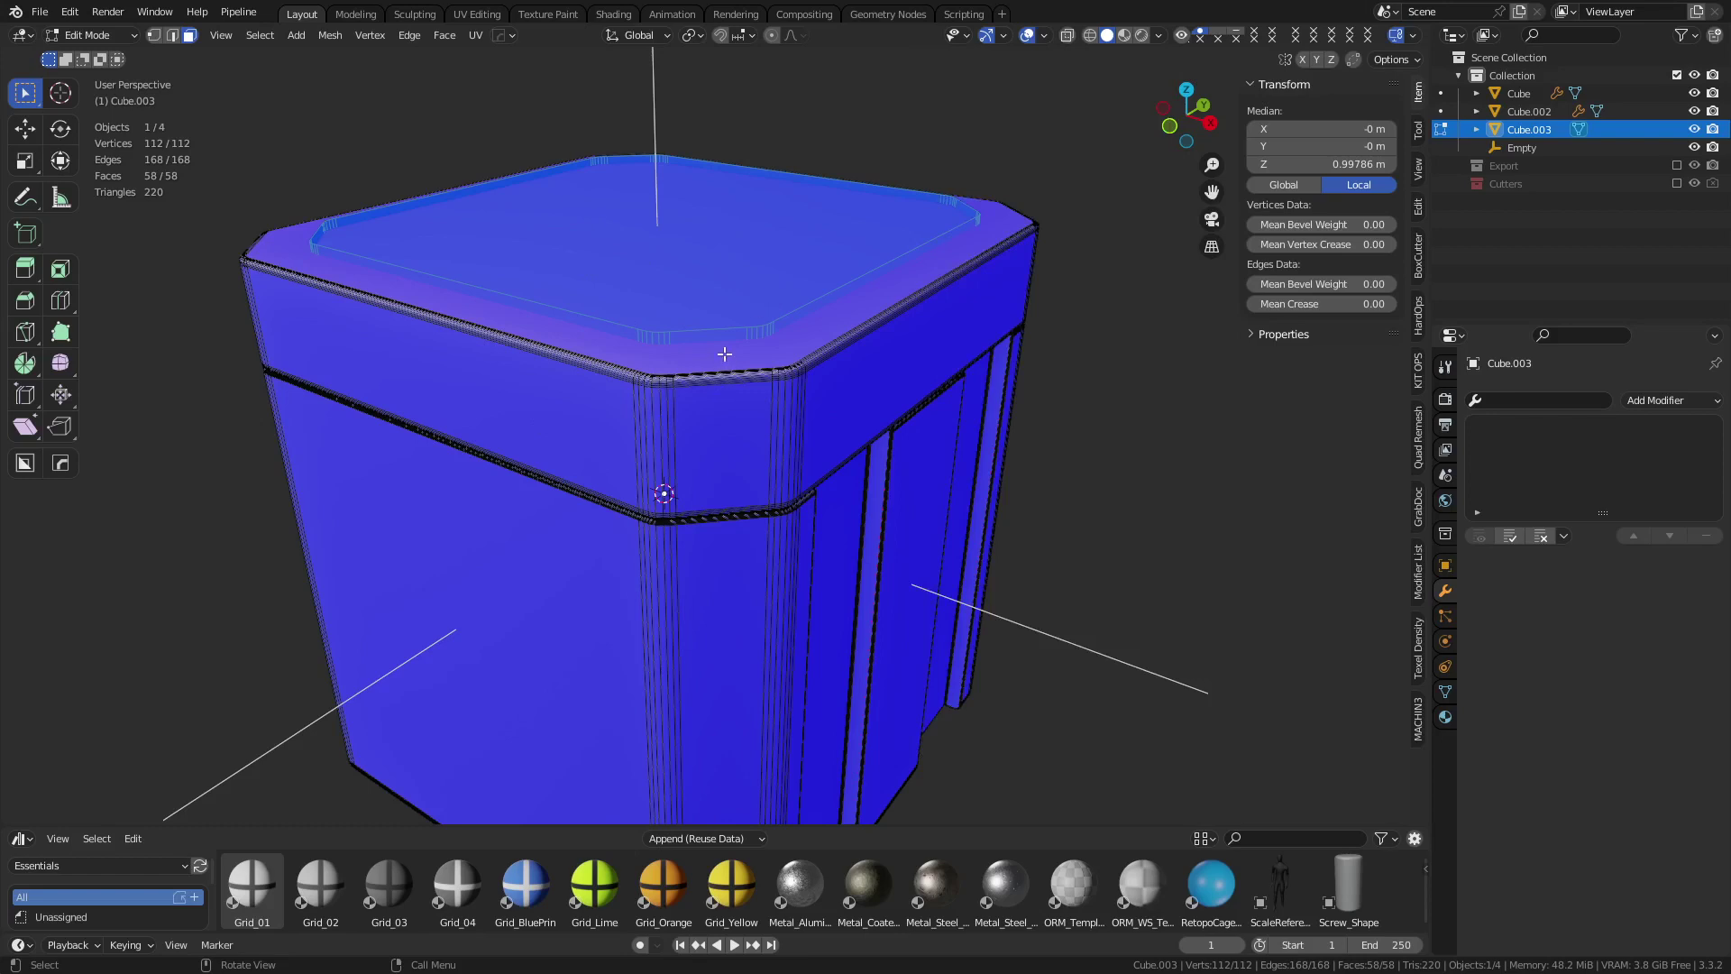
Recalculate the plate's normals to the outside and return to Object Mode
key(ctrl+Tab)
click(652, 361)
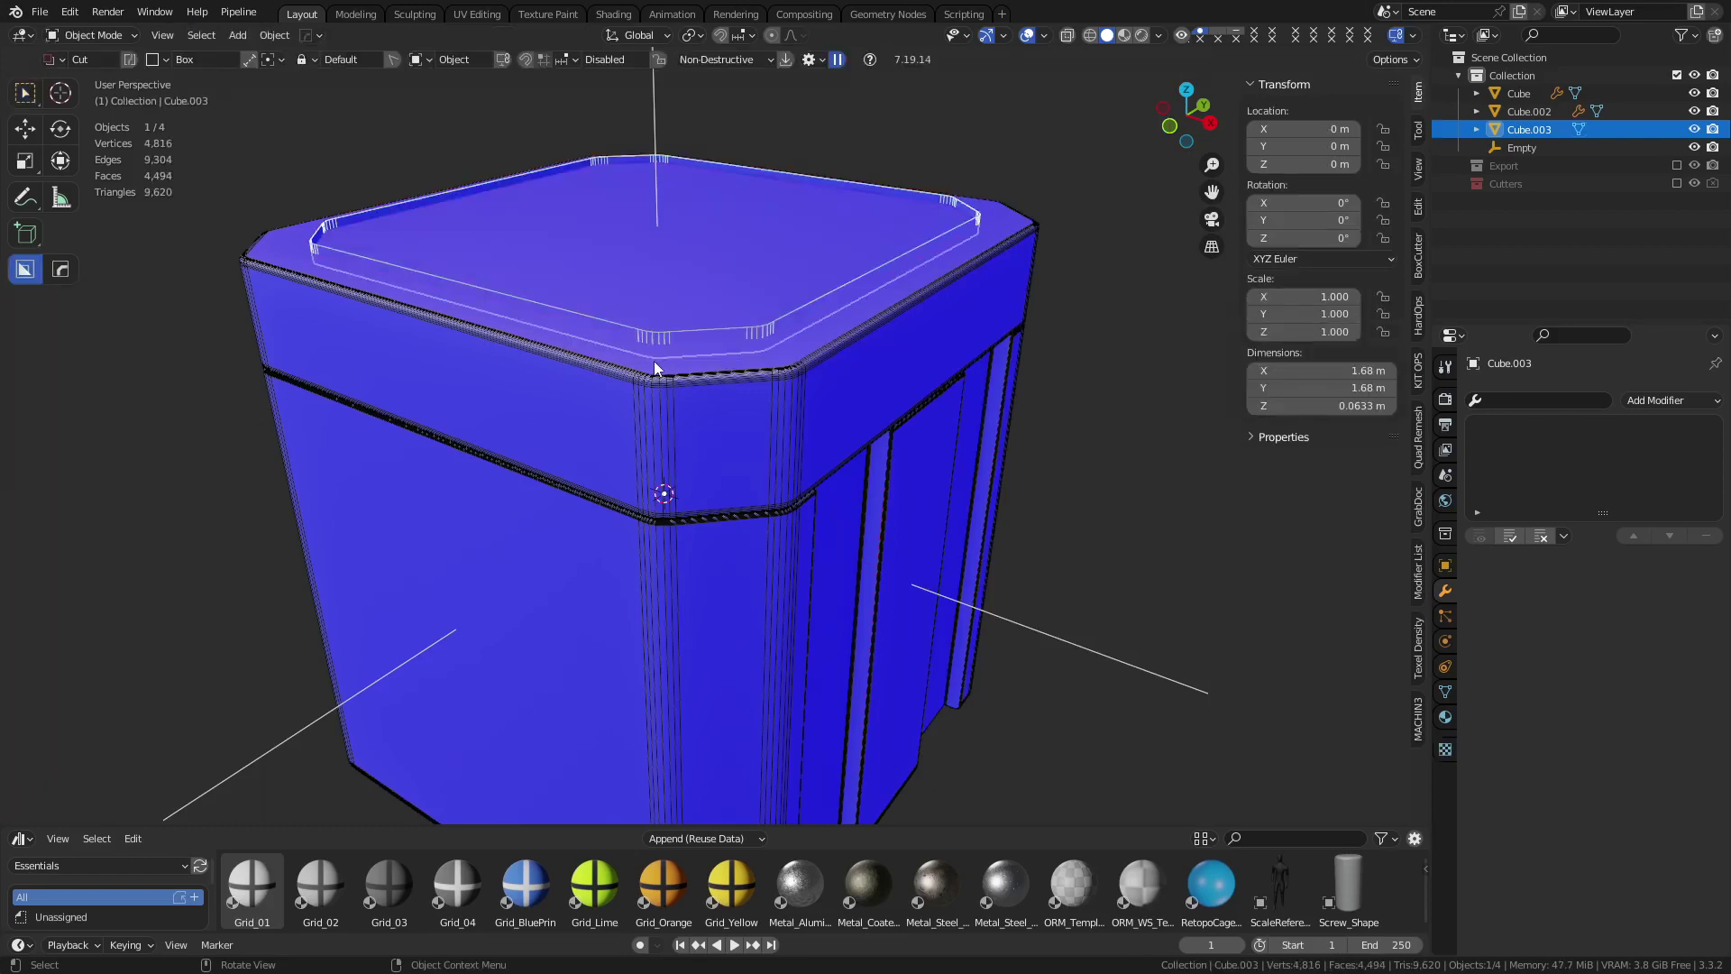
key(ctrl+Tab)
click(730, 361)
key(alt+n)
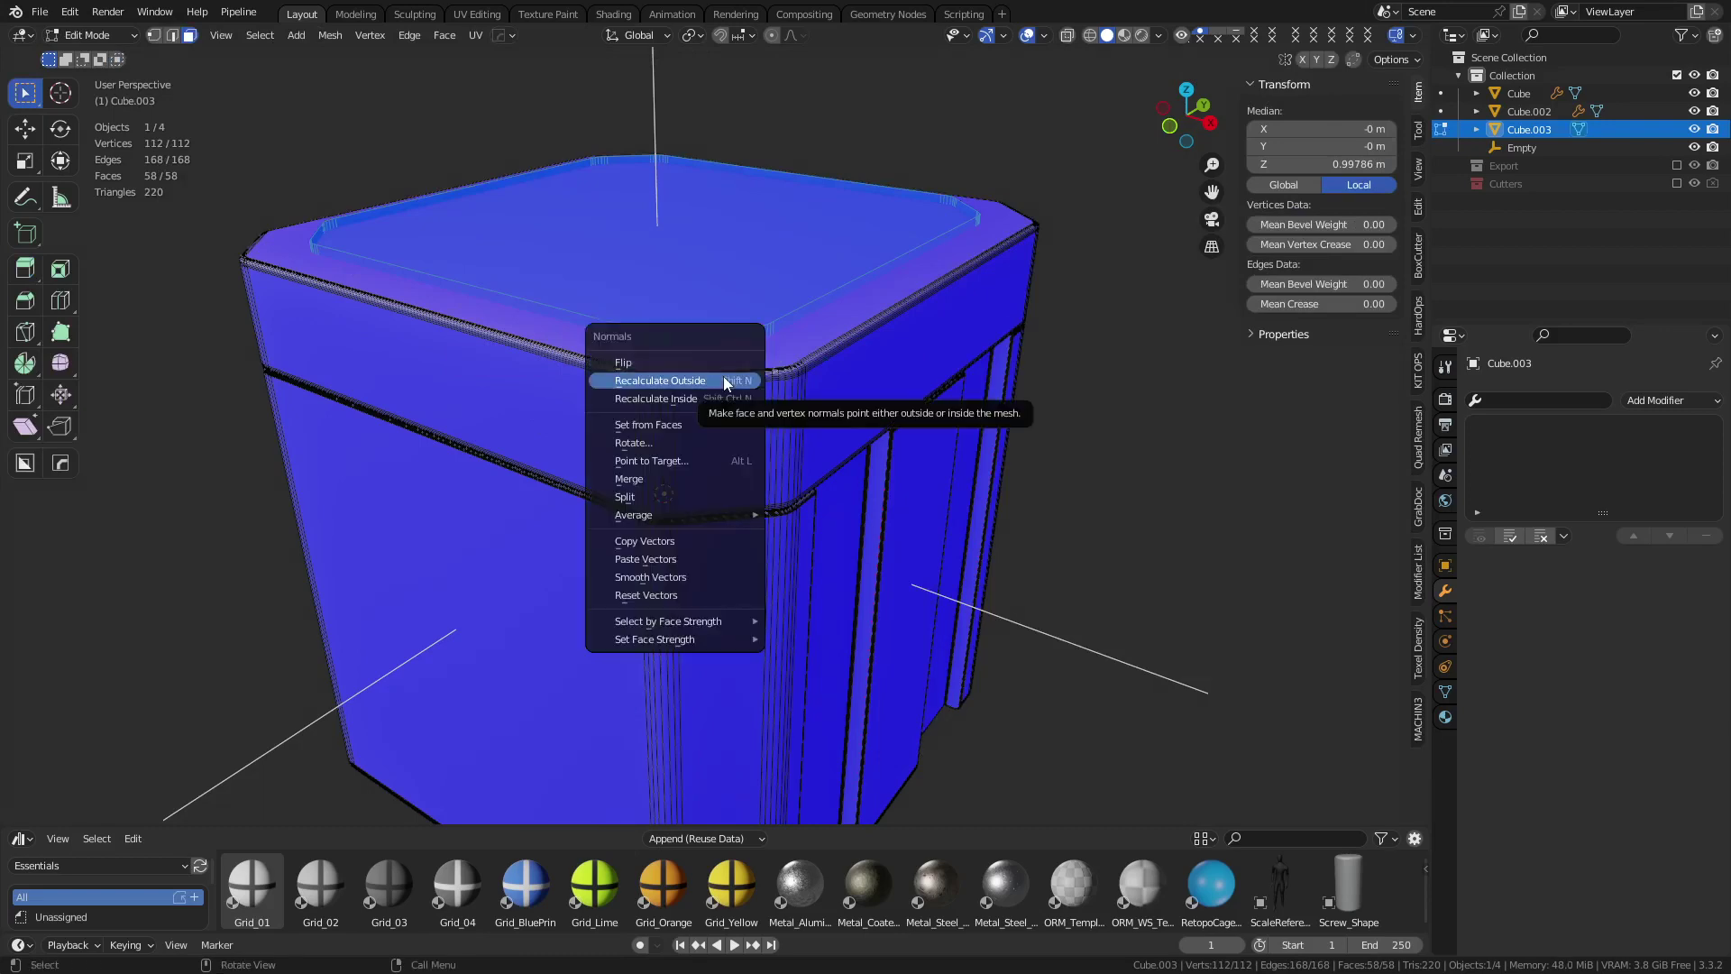
click(723, 379)
key(Tab)
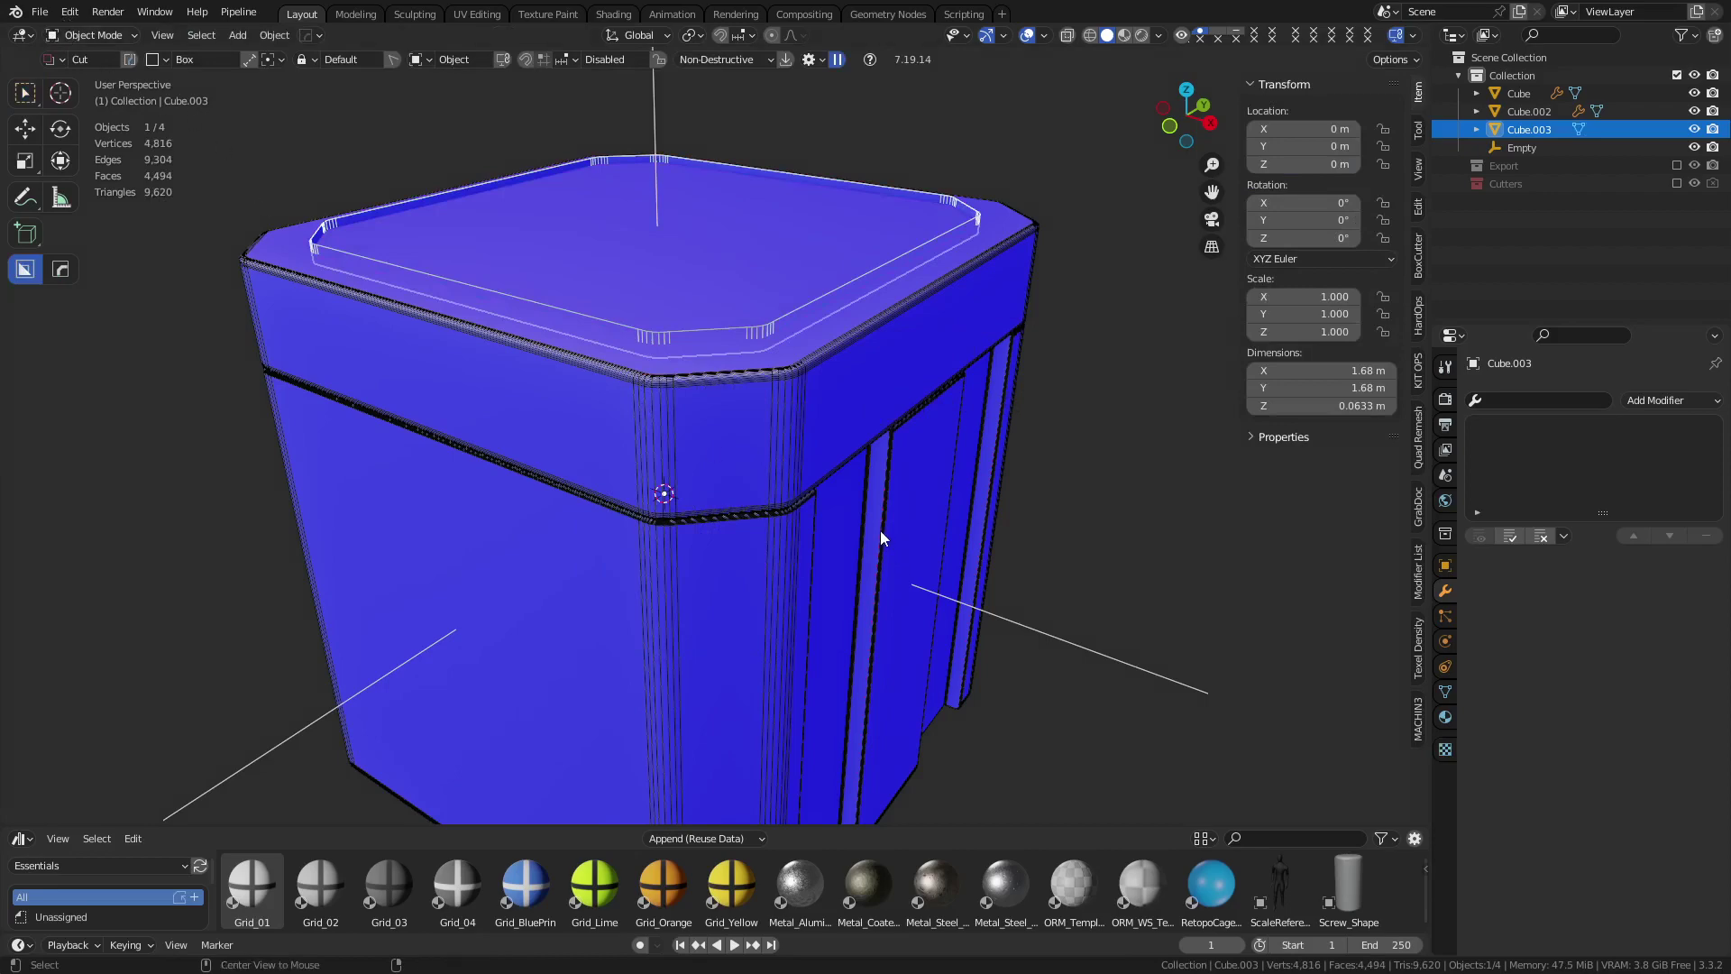
In the Preferences theme for the 3D Viewport, set the alpha of the Face Orientation Front colour to 0
mouse_move(879, 530)
middle_down()
mouse_move(859, 511)
mouse_move(874, 522)
middle_up()
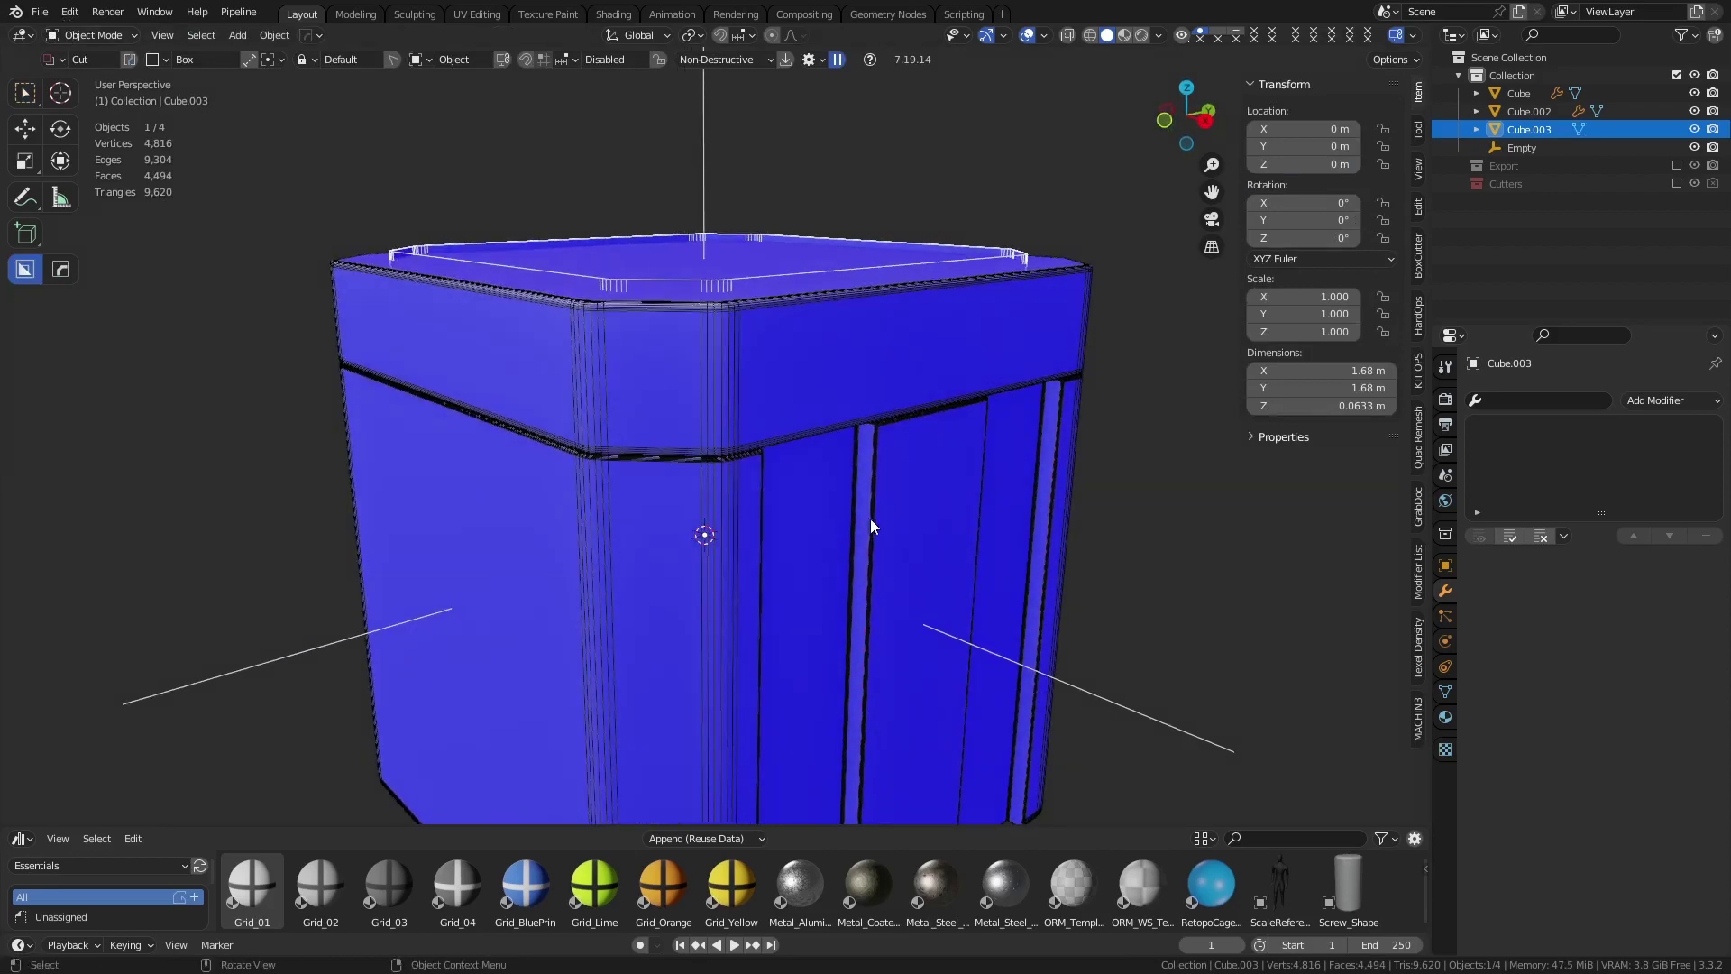
click(70, 12)
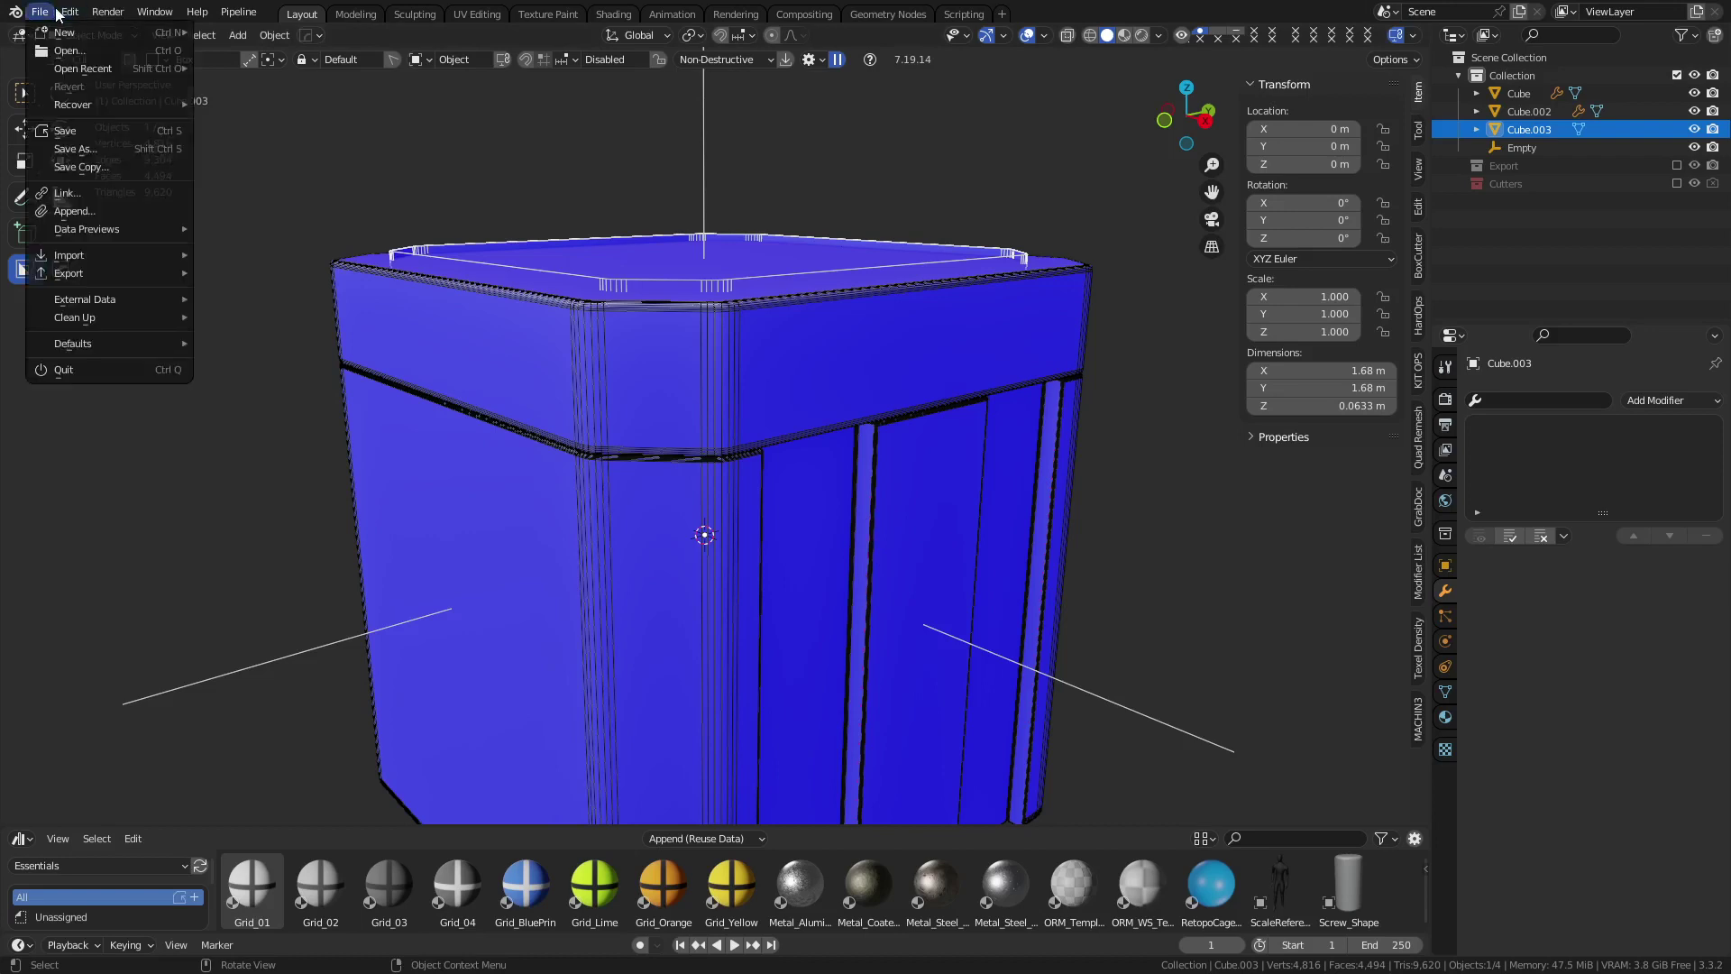
click(186, 271)
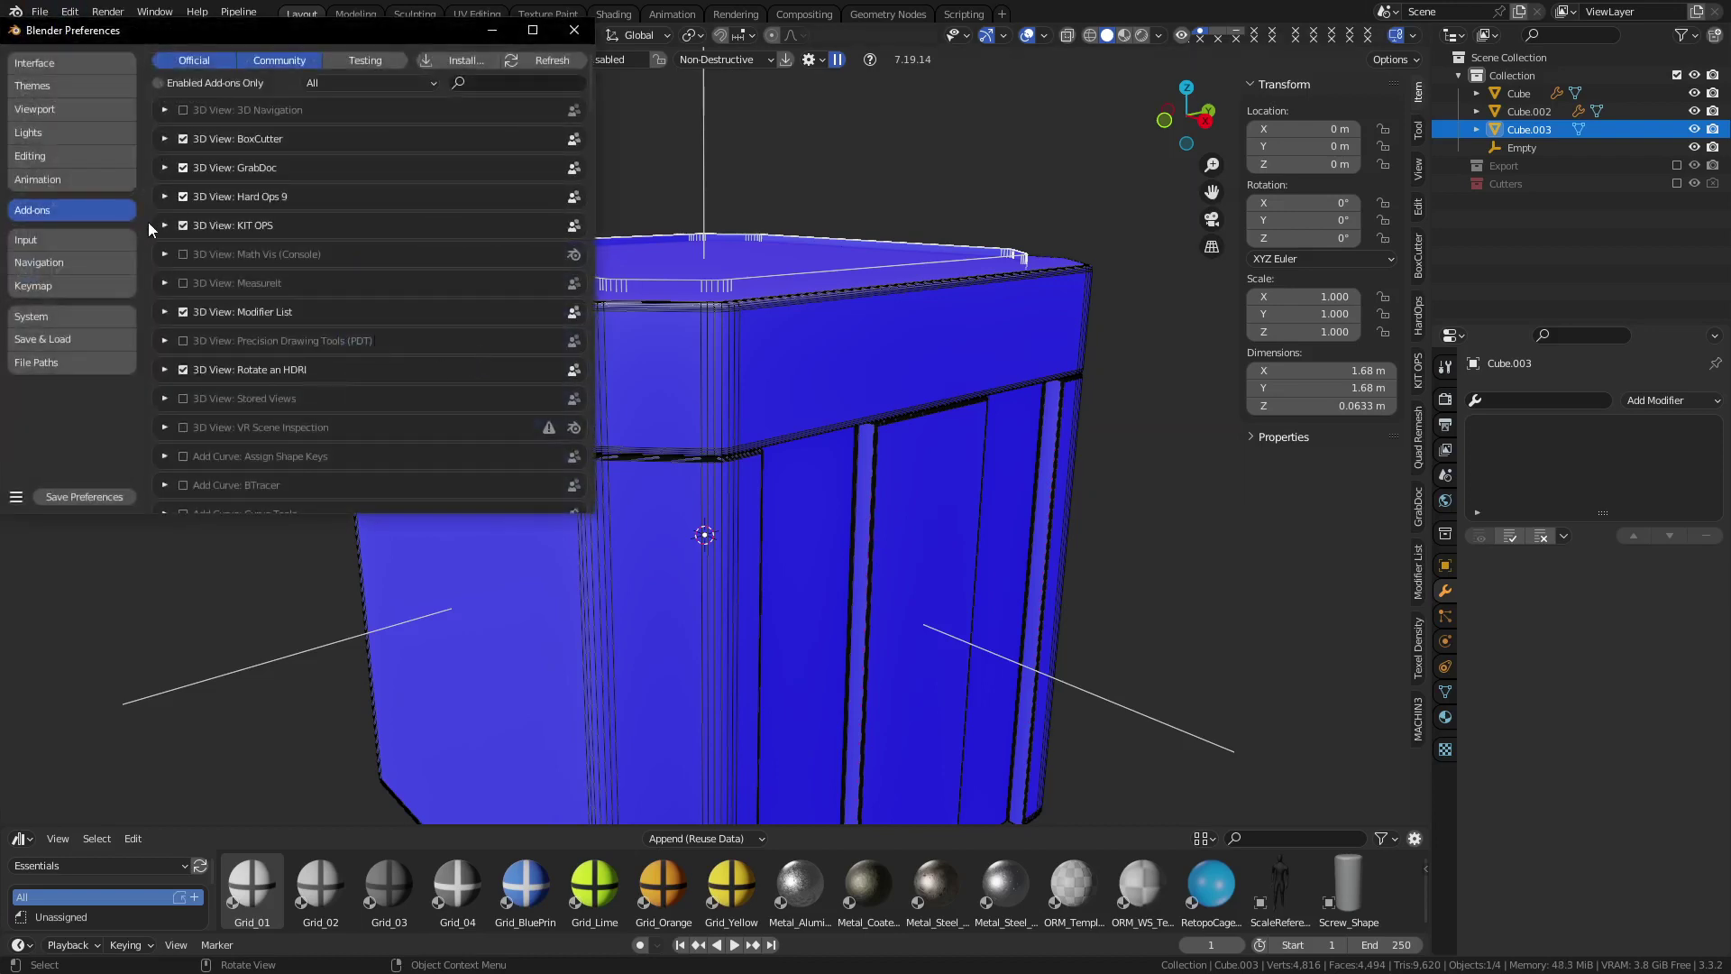
click(52, 90)
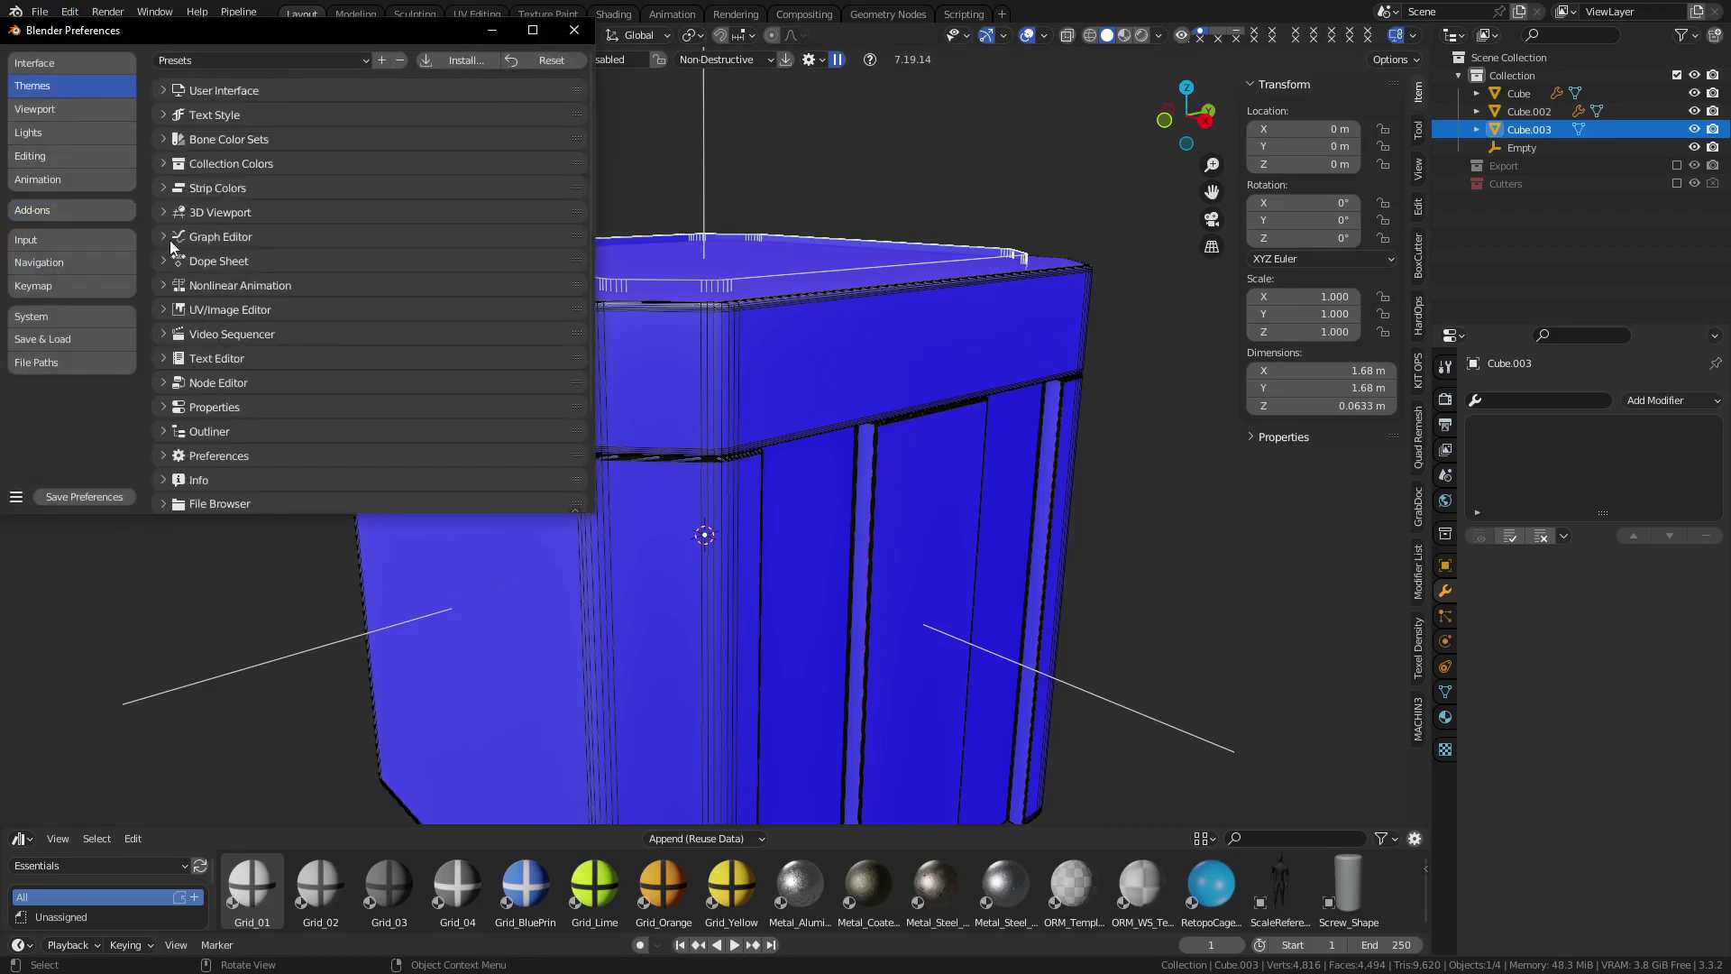
click(160, 207)
scroll(257, 328, down, 10)
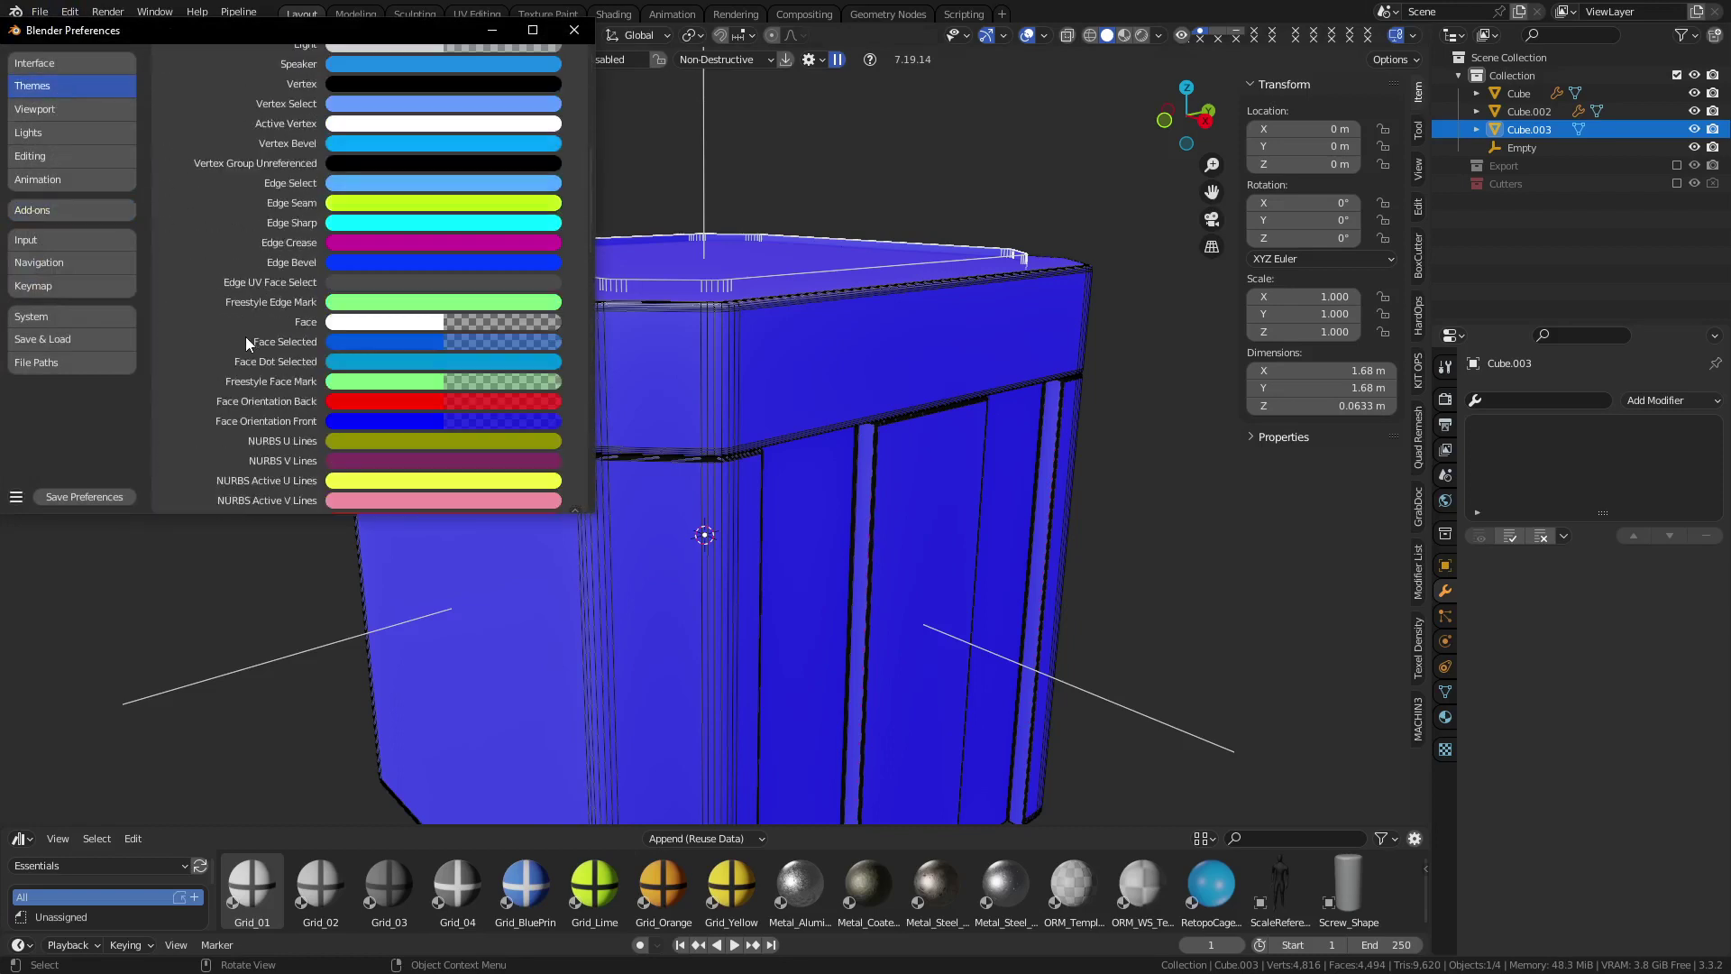
click(350, 423)
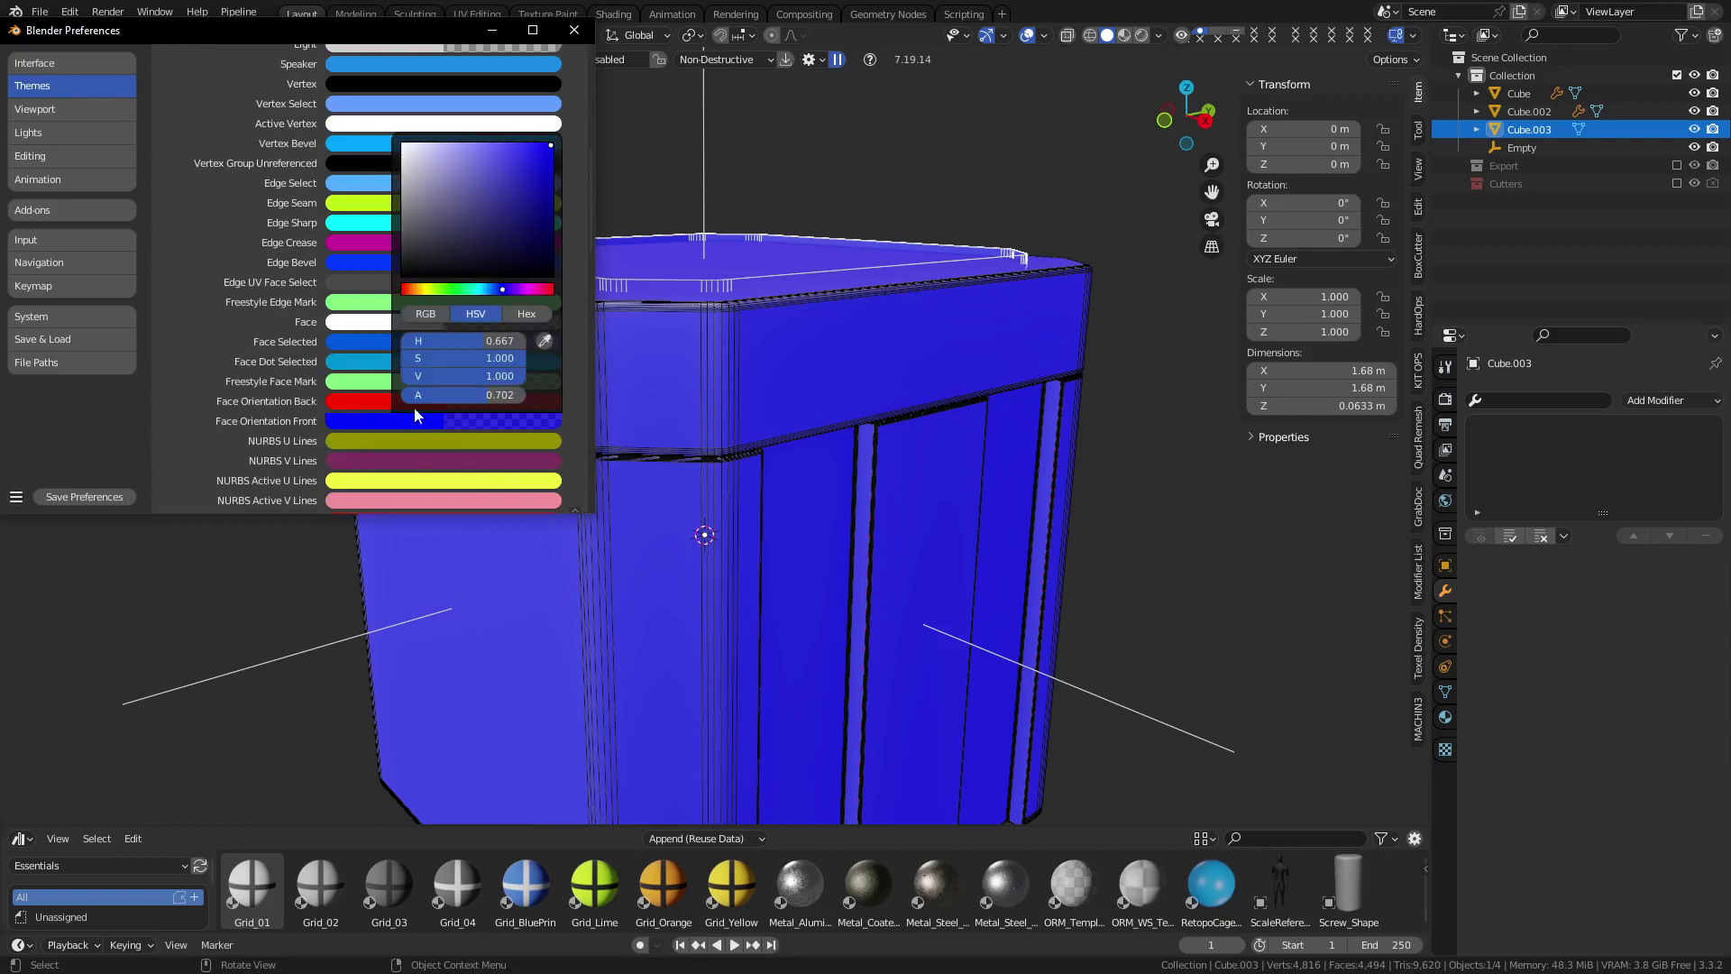
drag(478, 395, 396, 395)
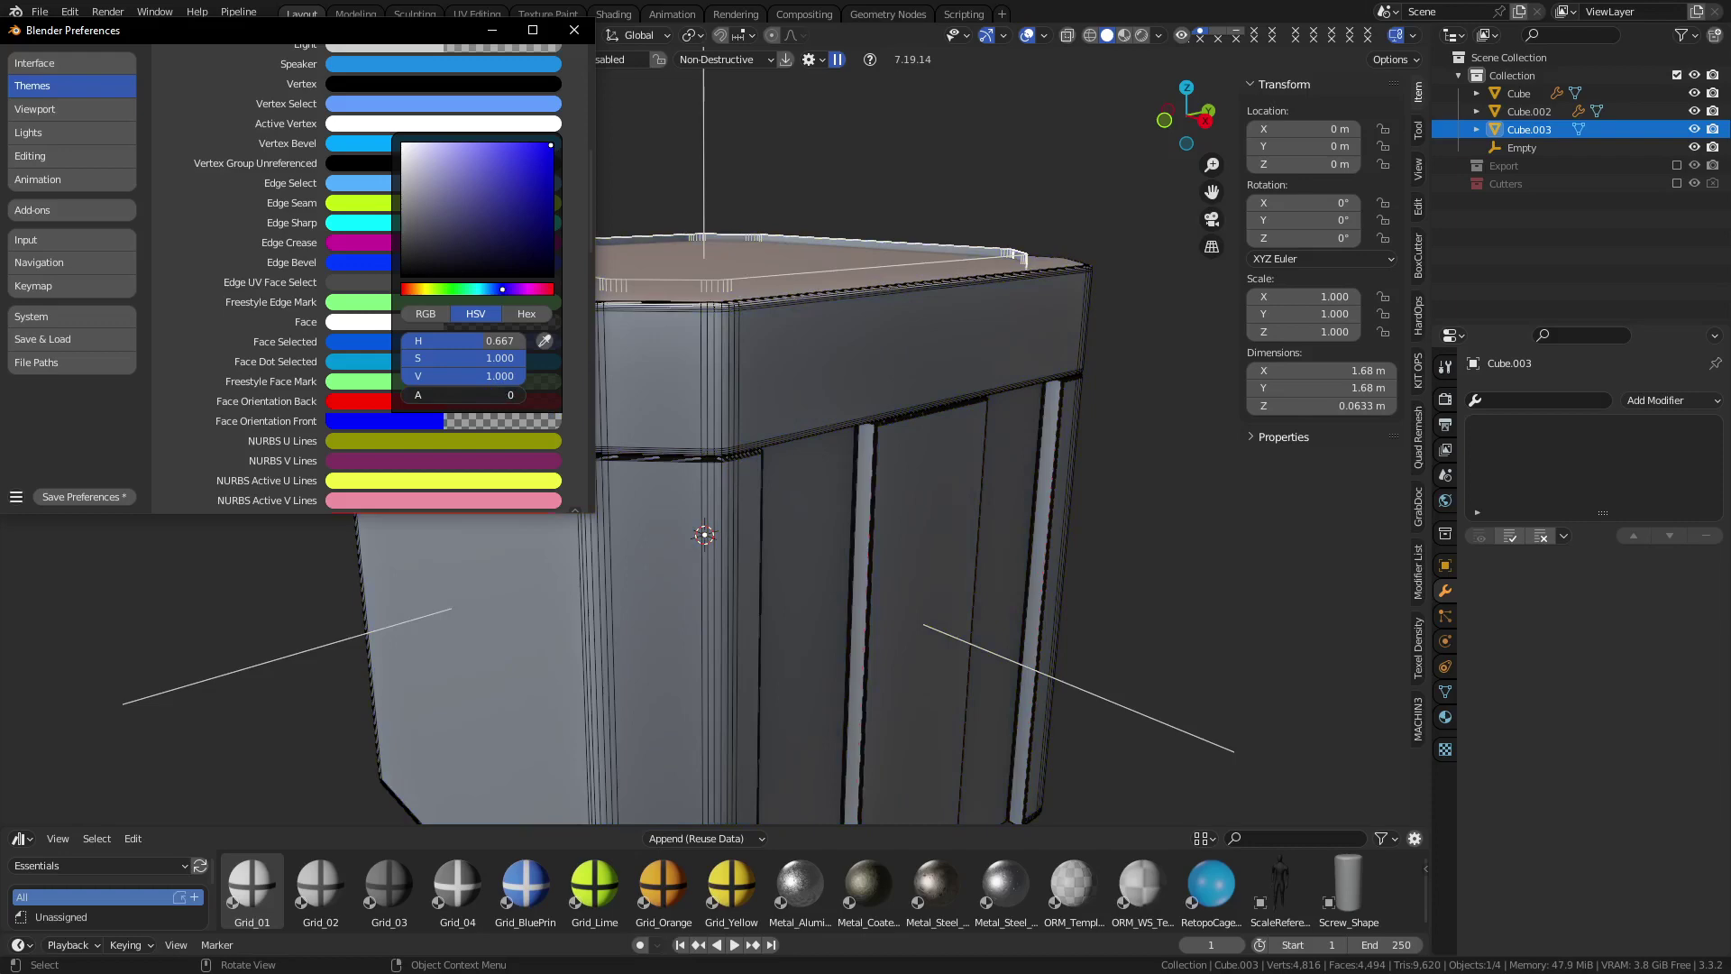
click(574, 29)
Select the crate's lid and turn off Backface Culling in the viewport shading to inspect the plate's face directions
middle_drag(824, 279, 812, 474)
key(ctrl+Tab)
click(800, 447)
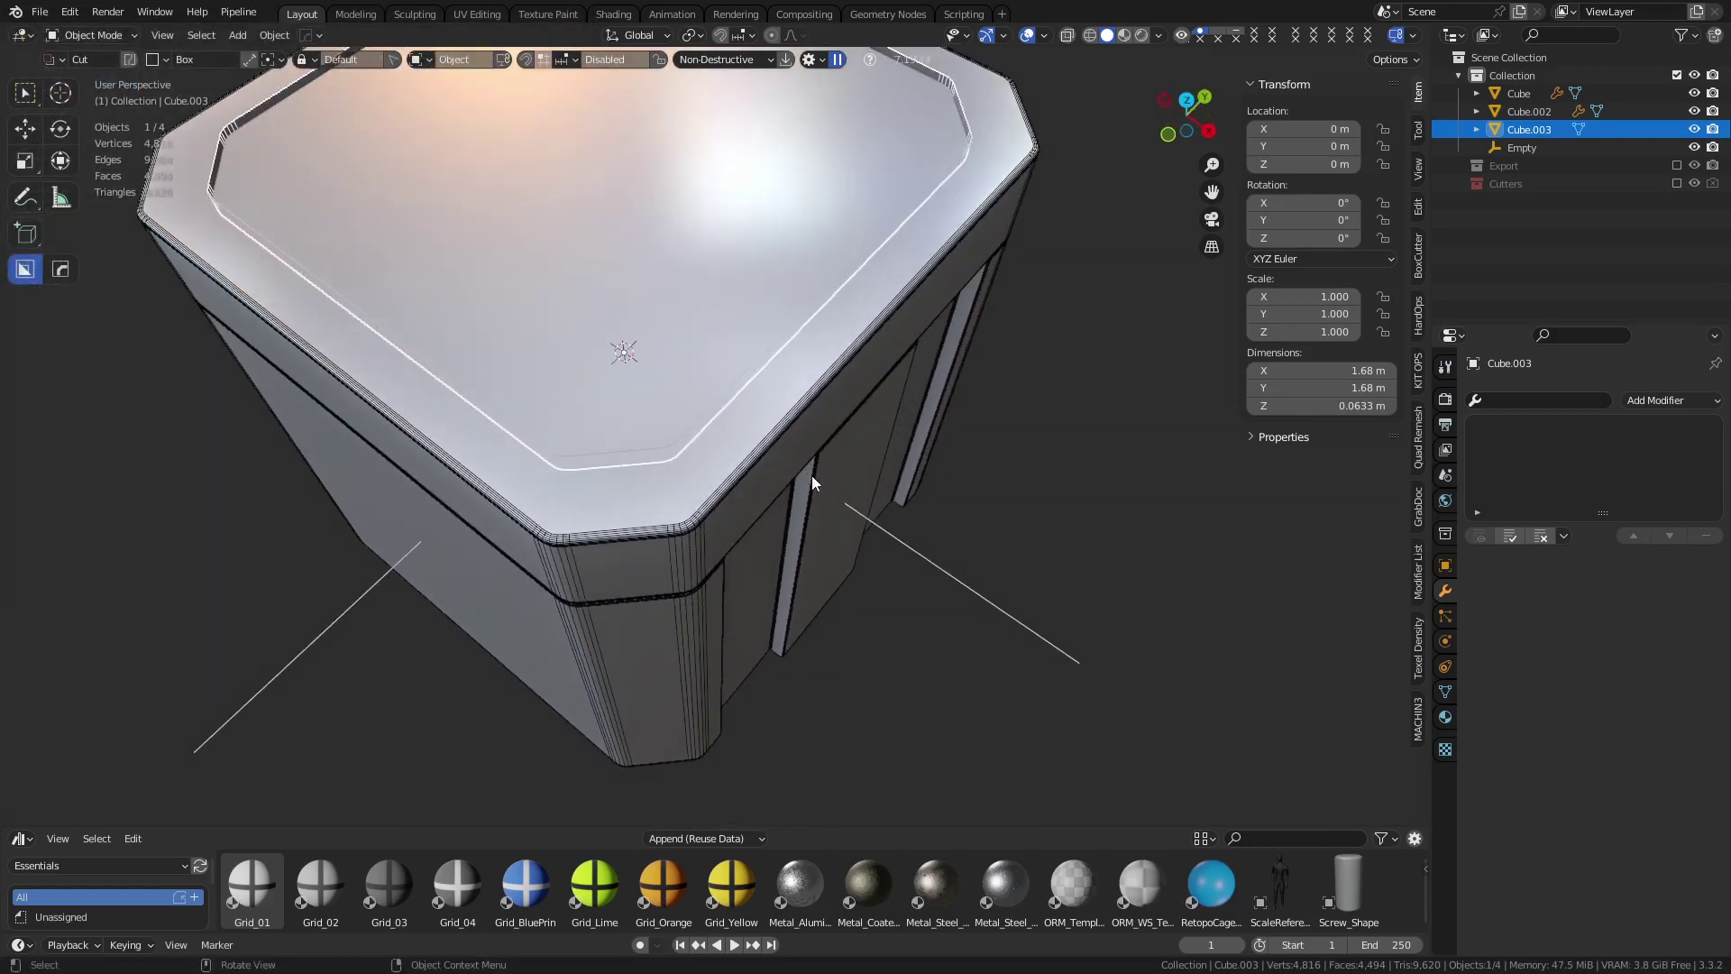
click(771, 539)
middle_drag(772, 539, 779, 465)
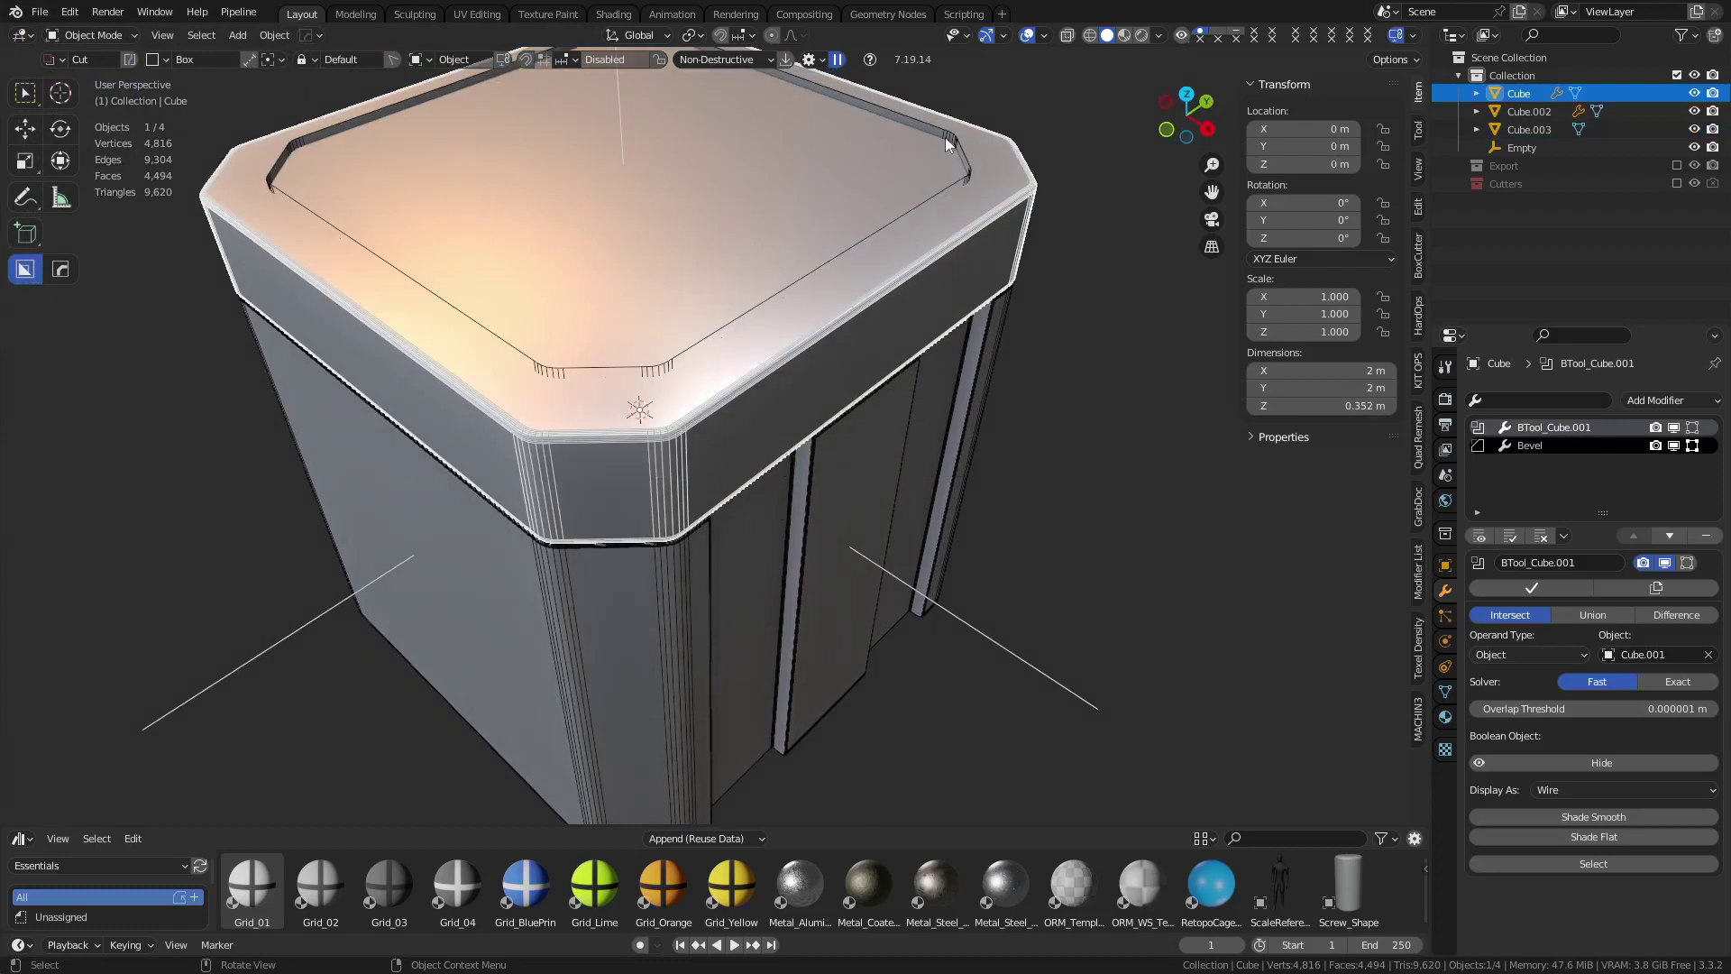
click(1157, 35)
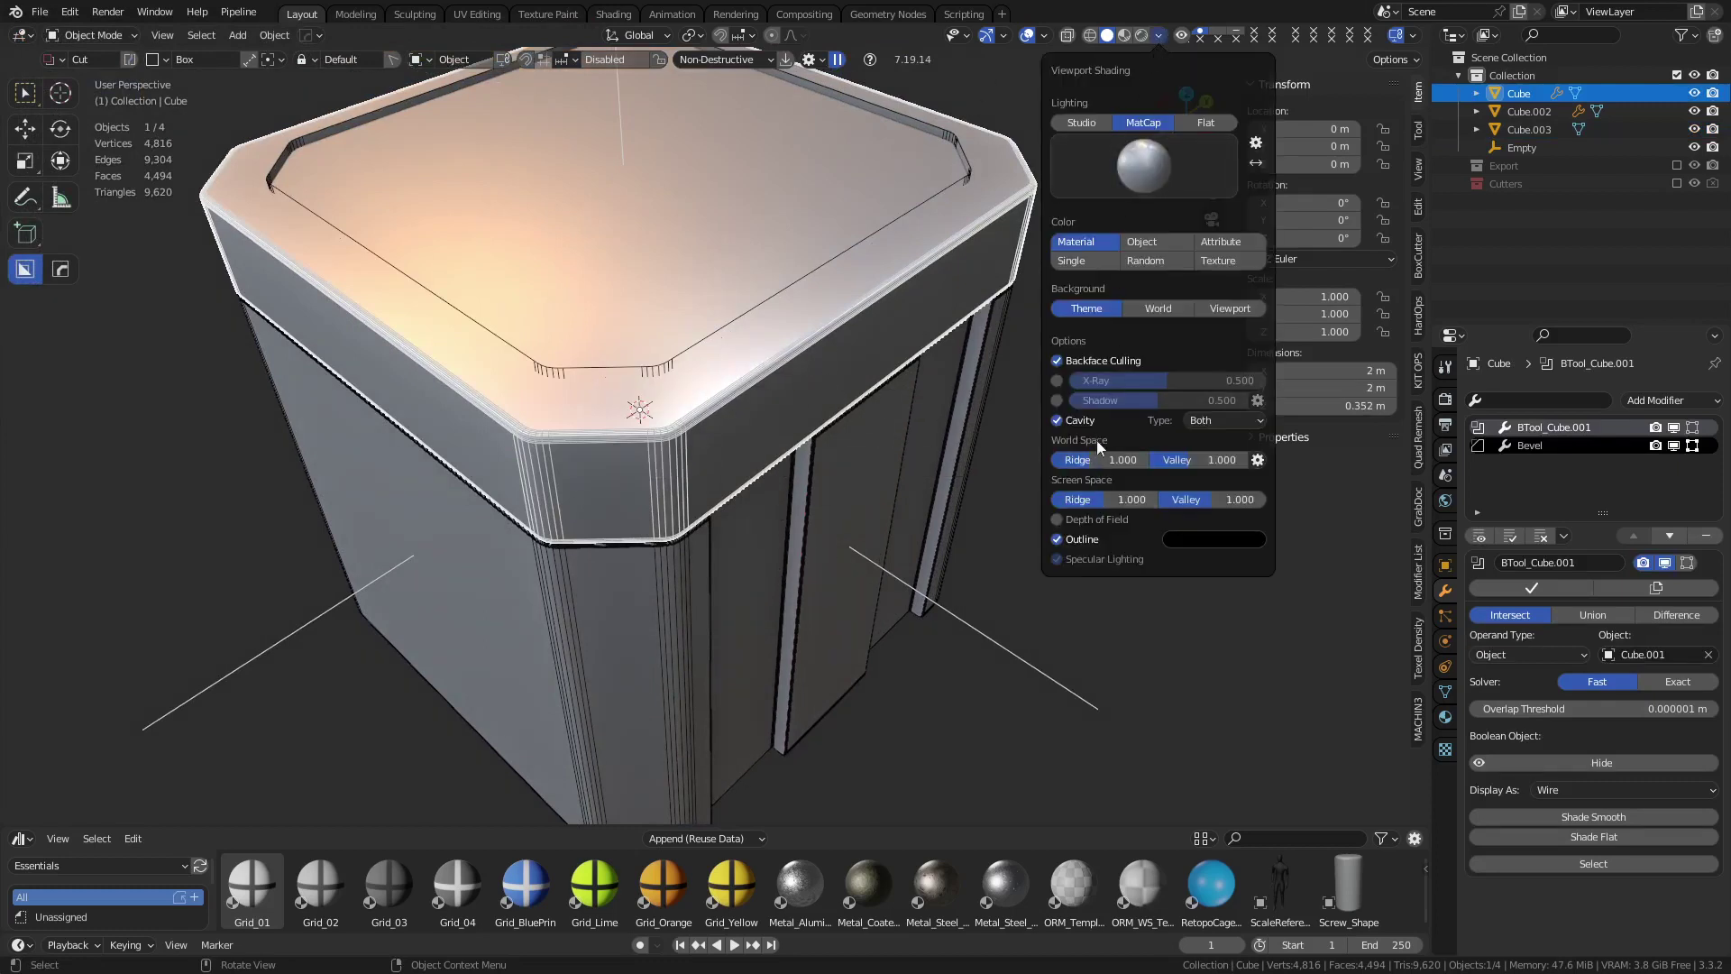
click(1100, 361)
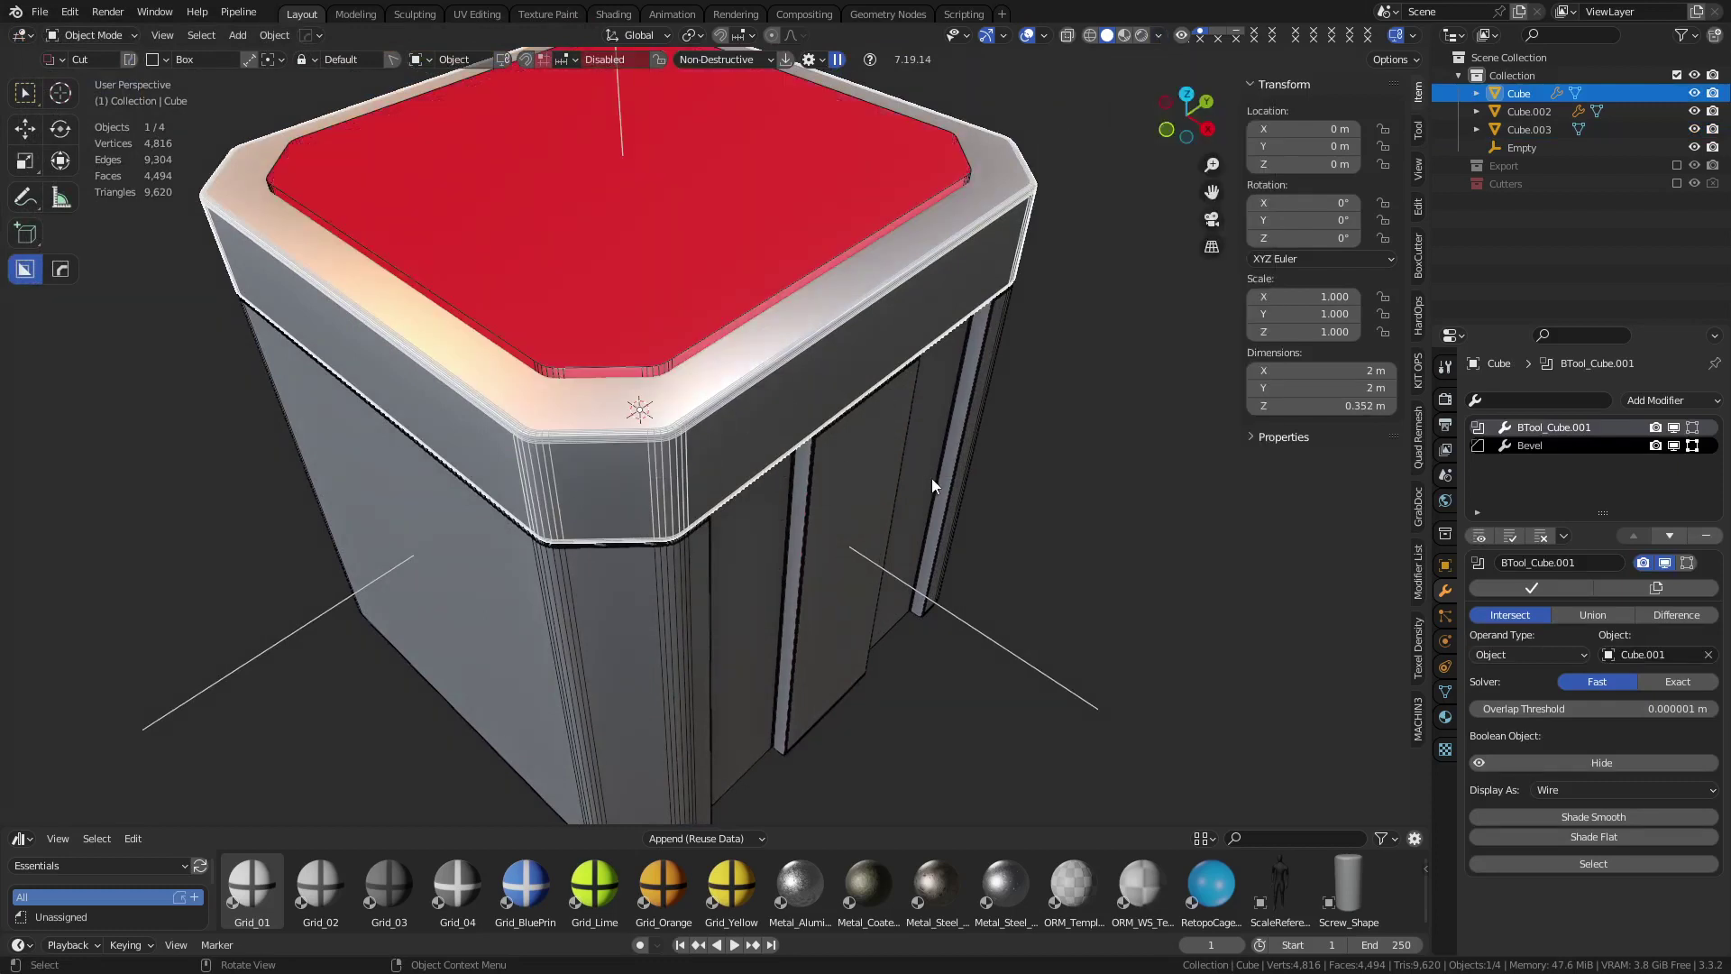
middle_drag(932, 485, 954, 424)
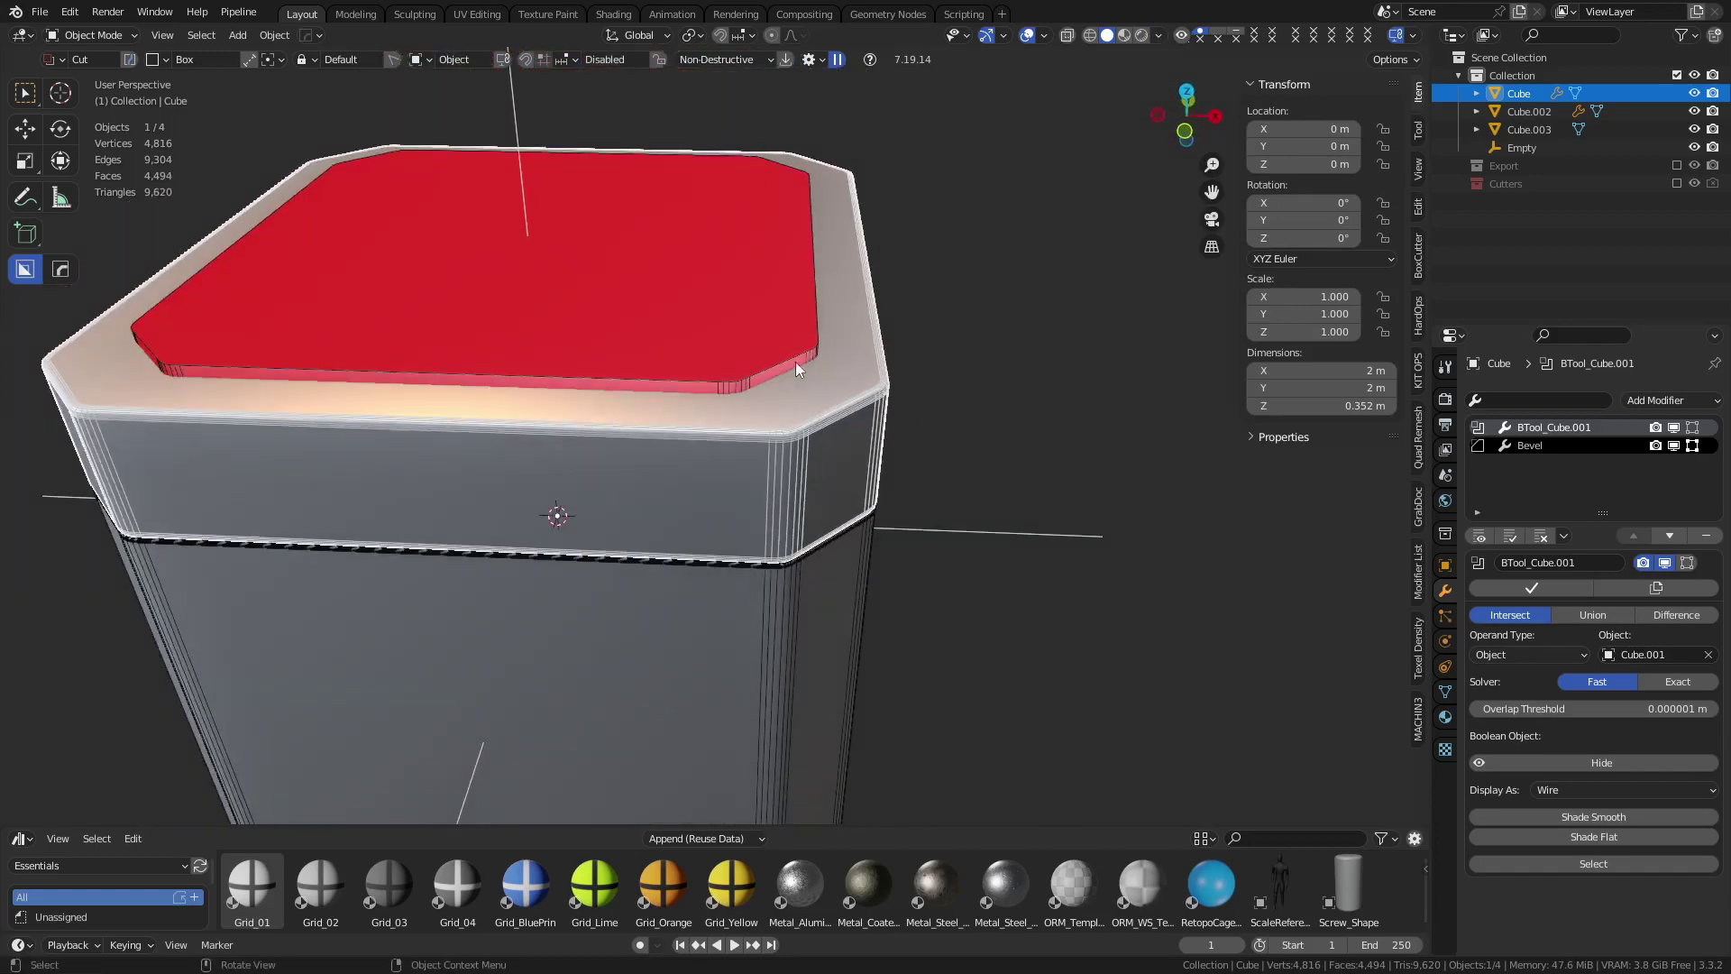
Recalculate the normals of the plate on top of the lid to the outside and return to Object Mode
key(ctrl+Tab)
click(770, 365)
key(g)
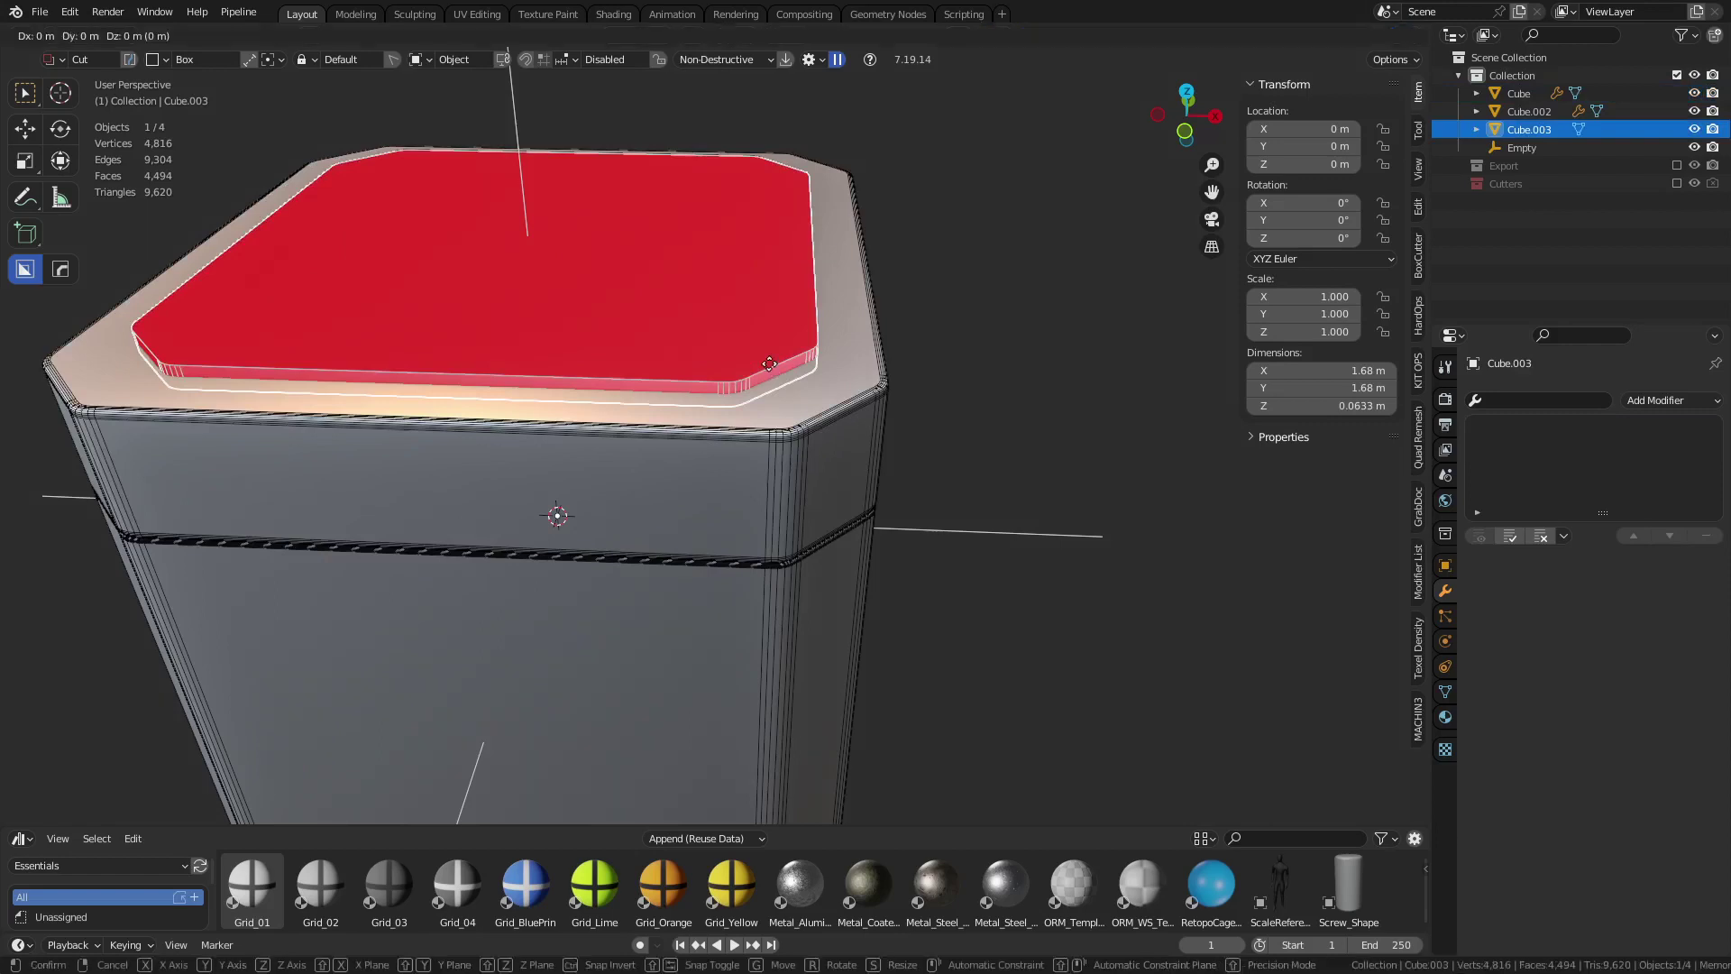
right_click(807, 346)
key(ctrl+Tab)
click(905, 342)
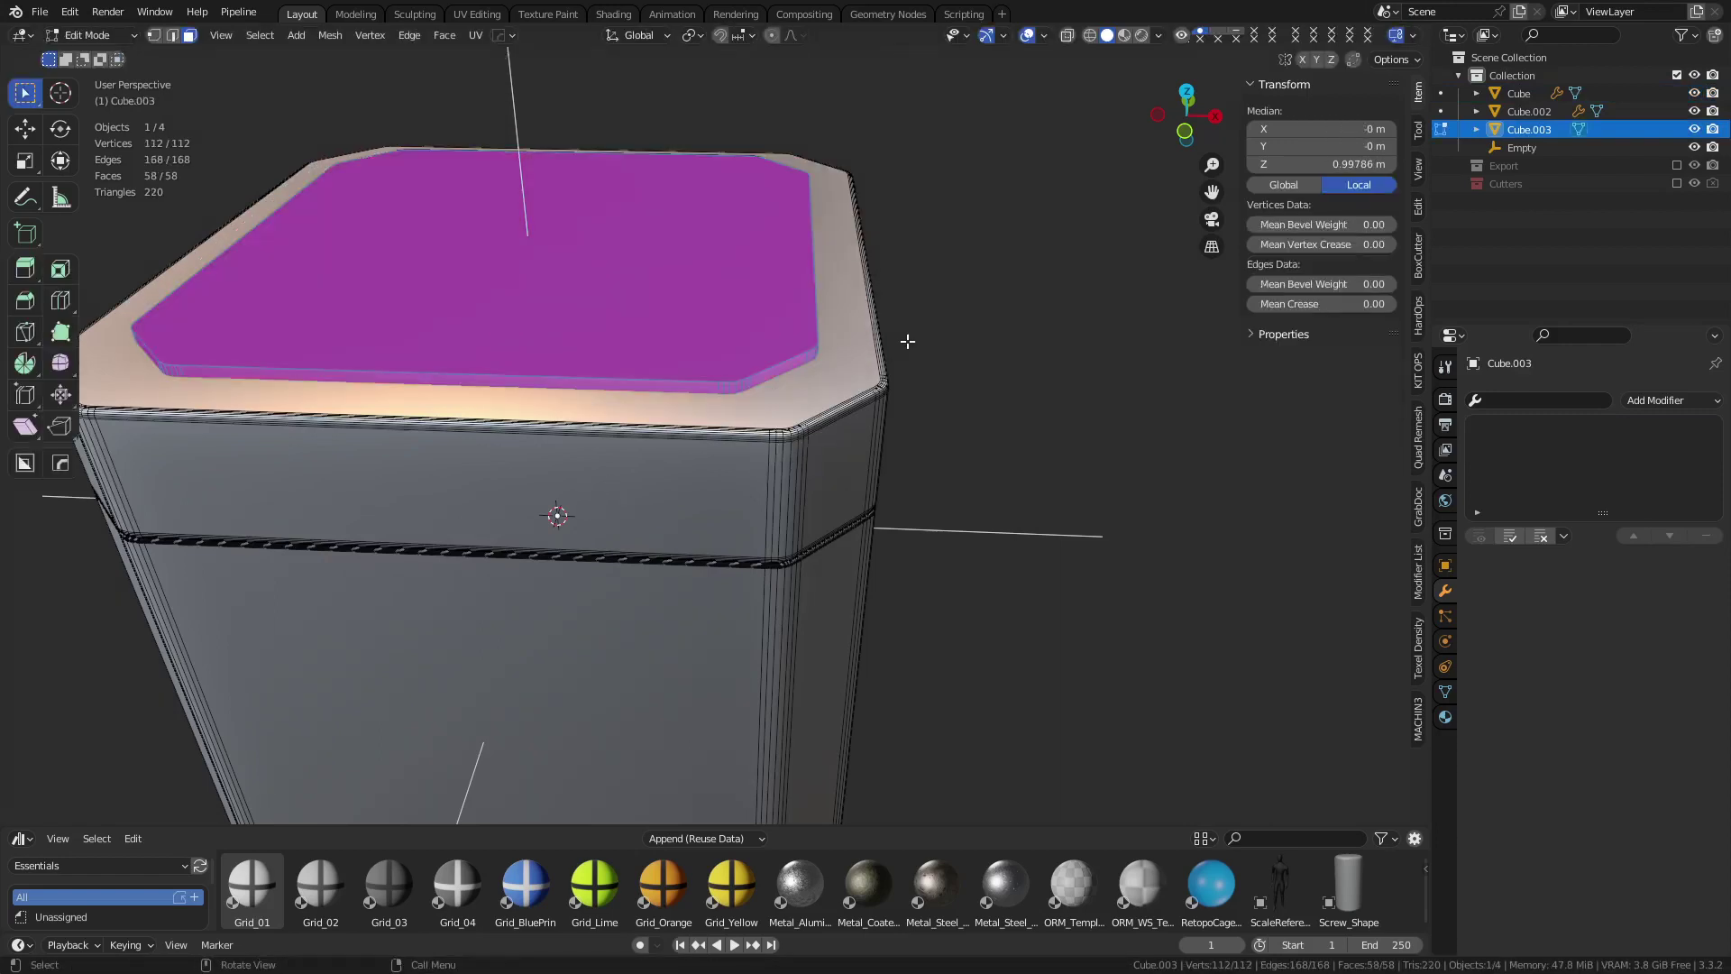
key(alt+n)
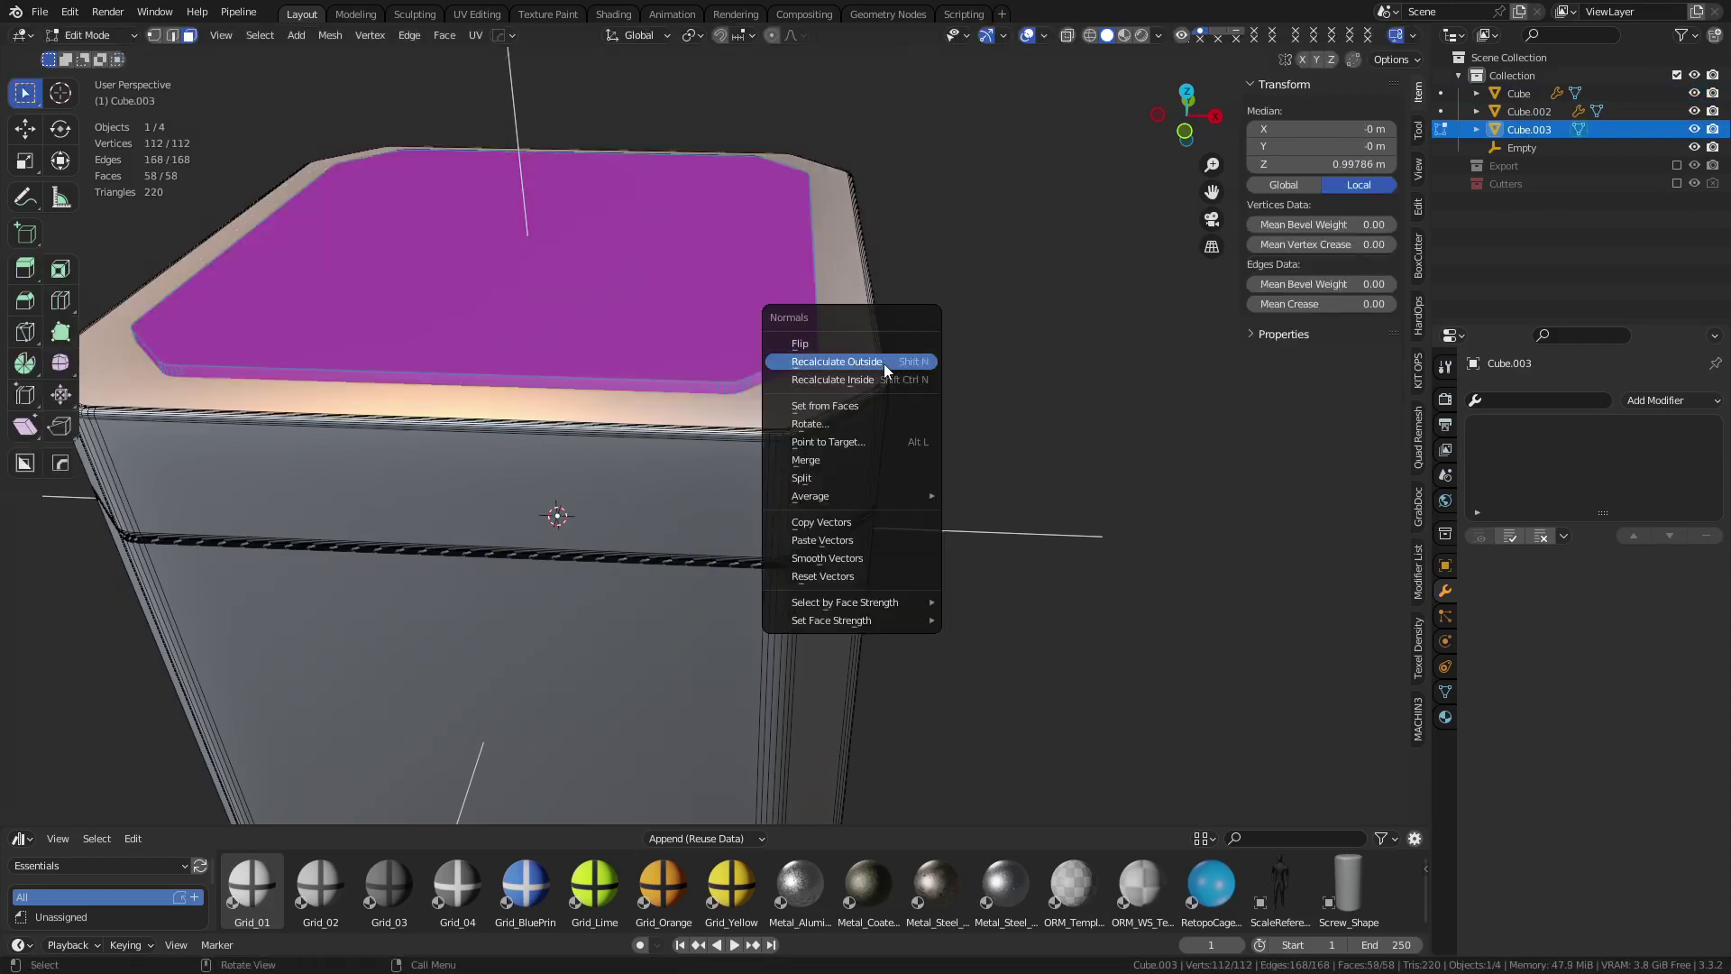
click(884, 362)
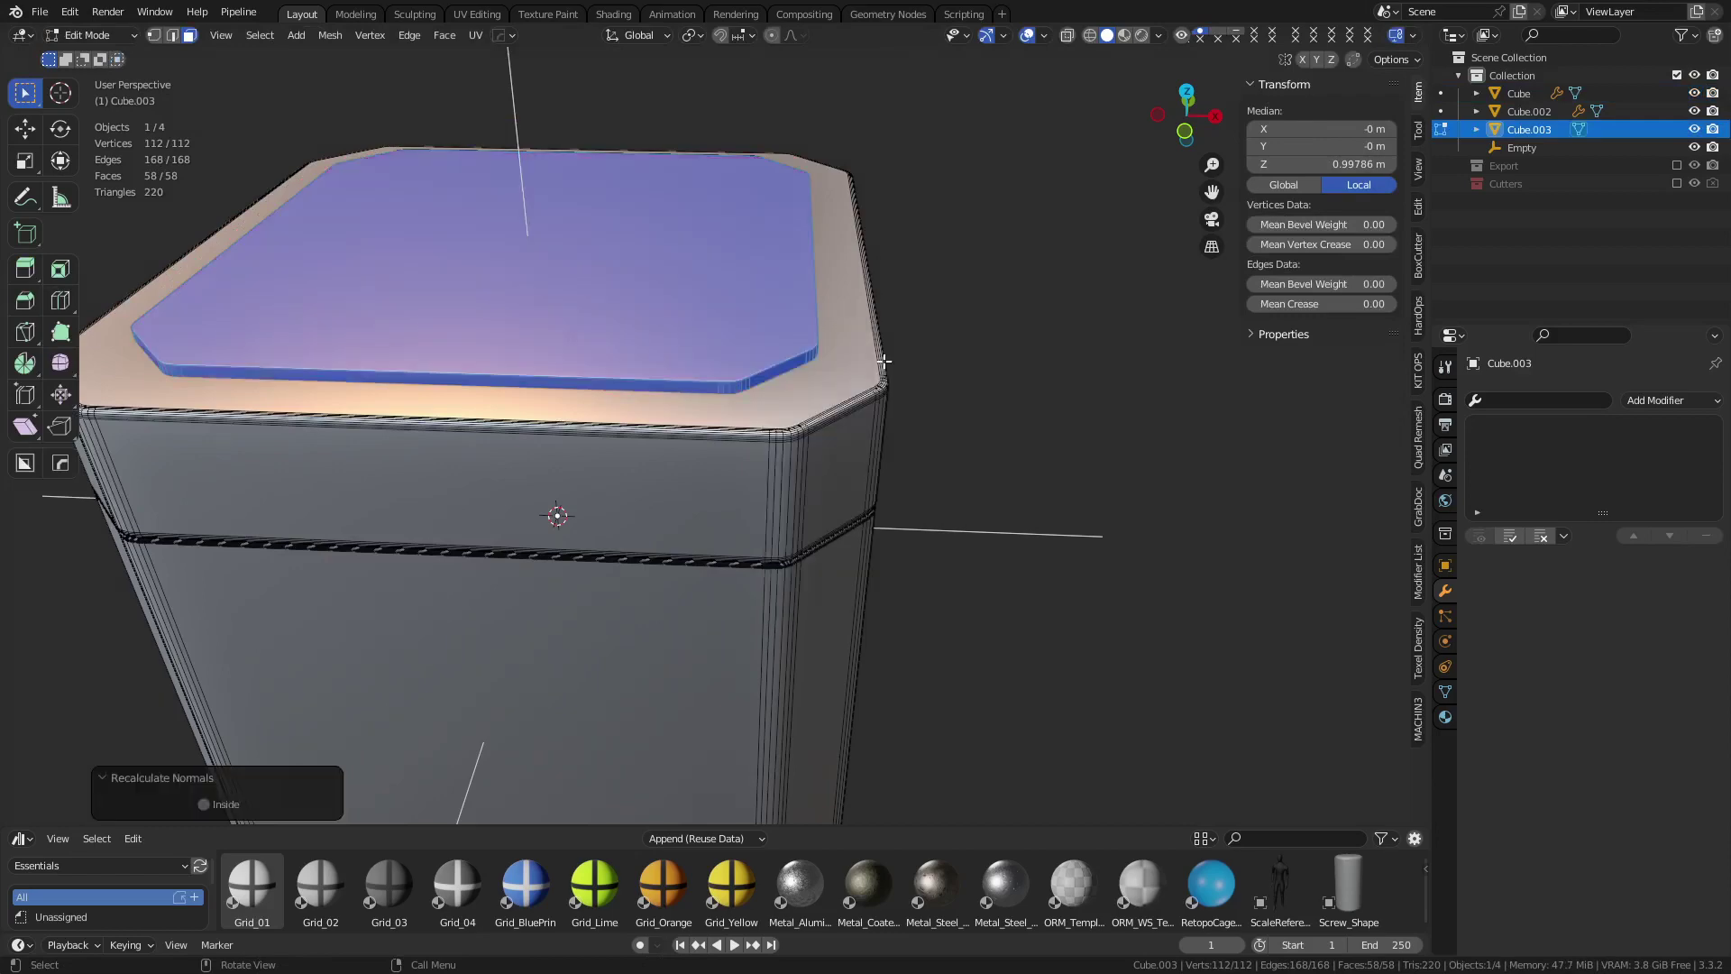
key(Tab)
Select the plate together with the lid and cut it out of the lid with a non-destructive Hard Ops Difference boolean
middle_drag(939, 387, 766, 395)
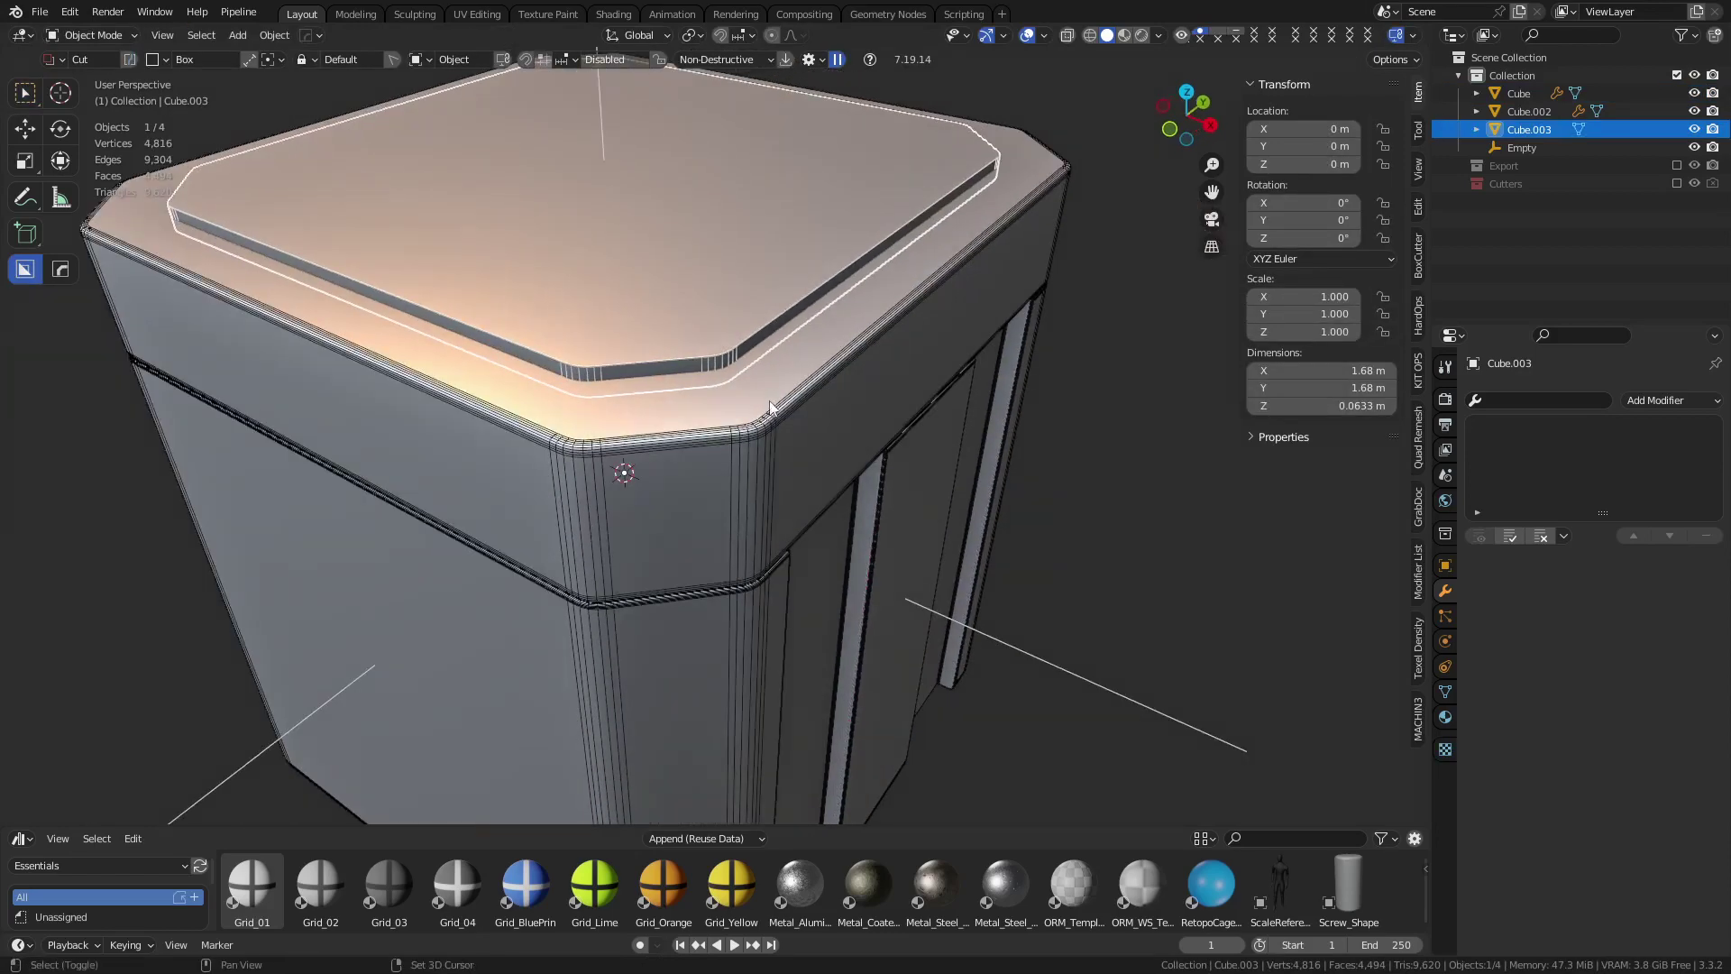
key(g)
right_click(780, 421)
shift+click(781, 420)
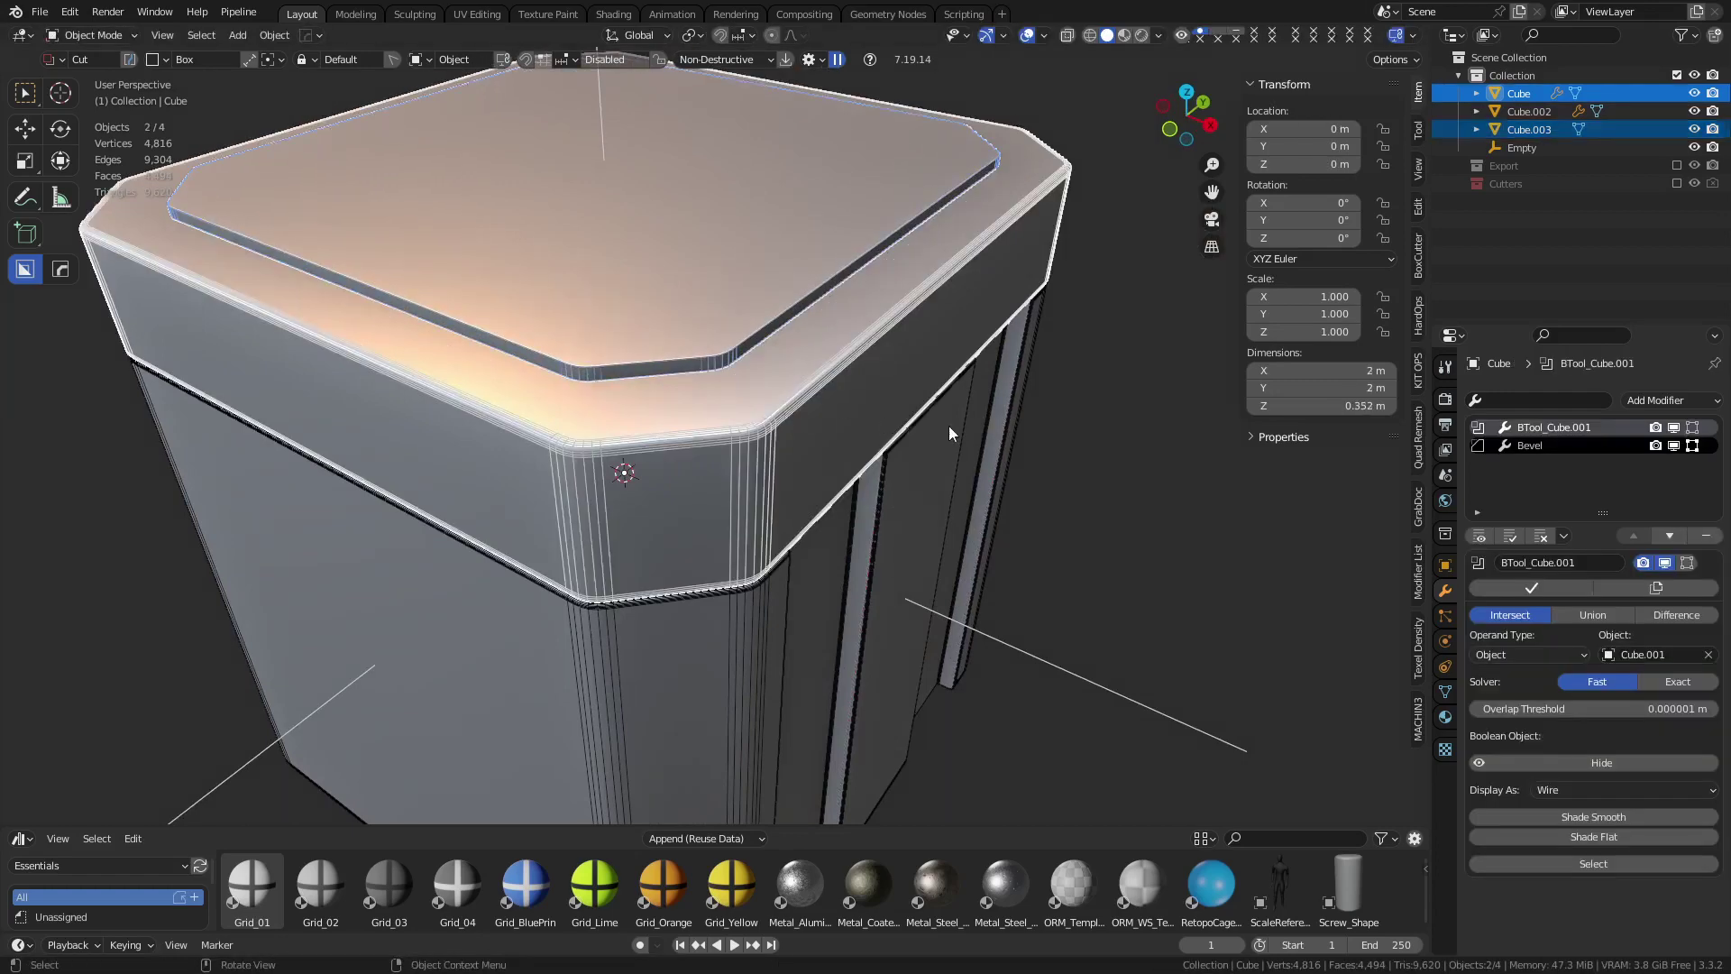
key(ctrl+KP_Subtract)
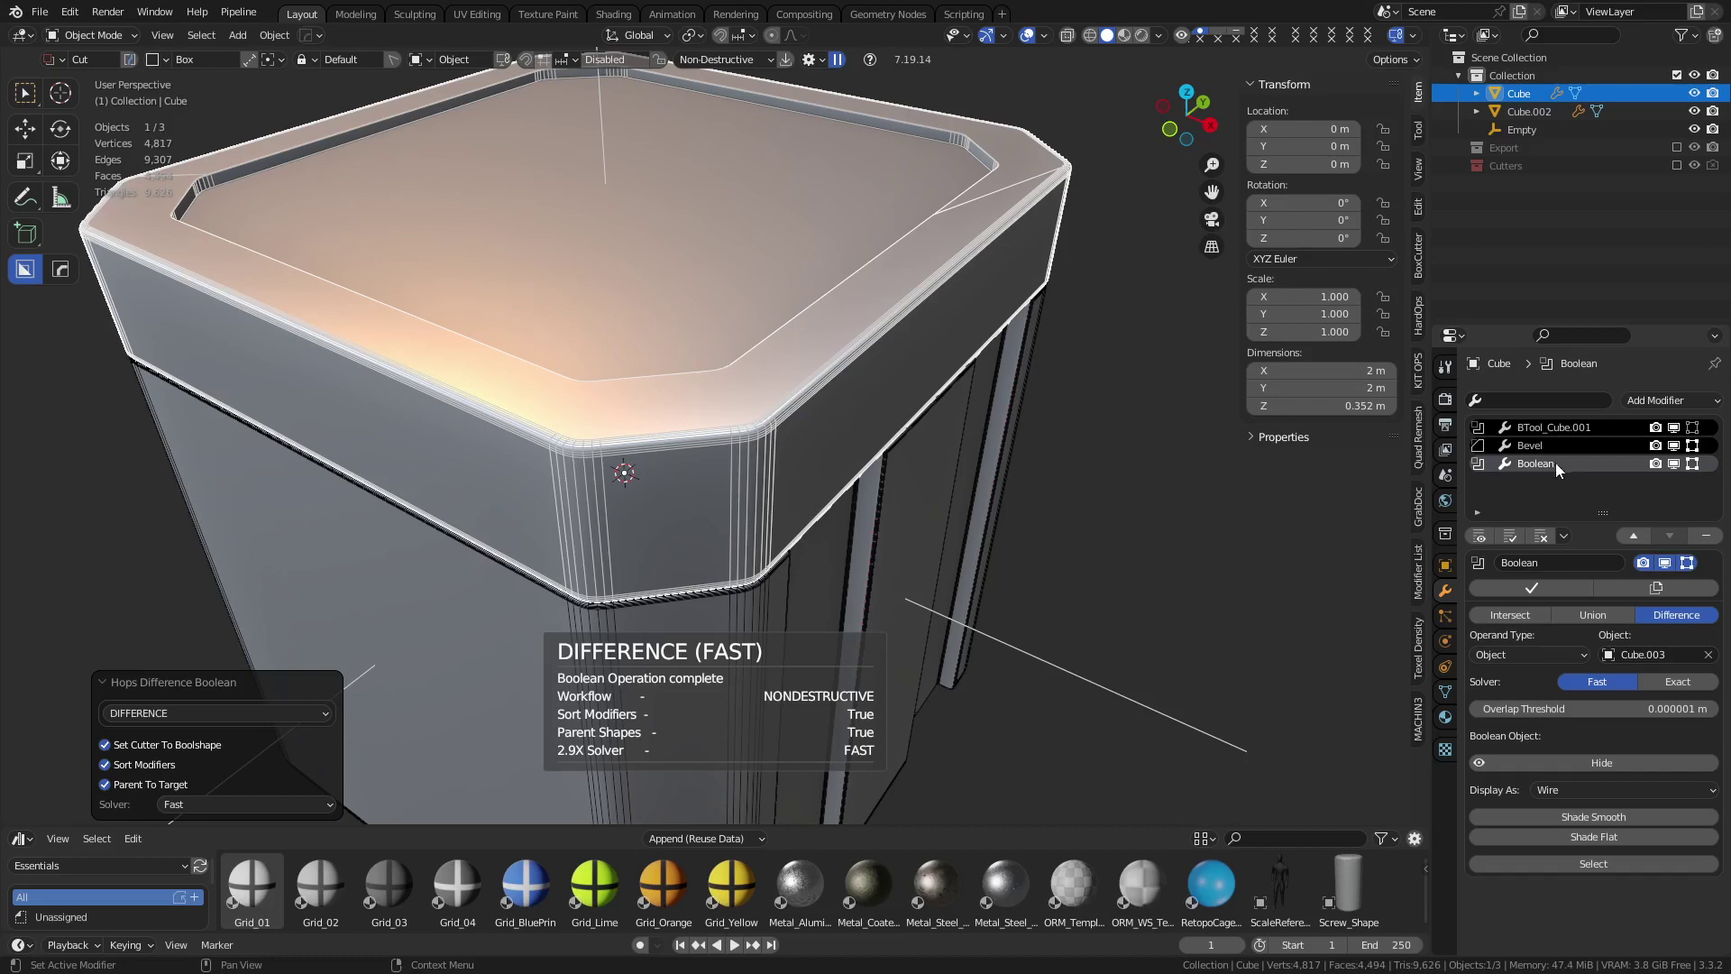
right_click(1019, 521)
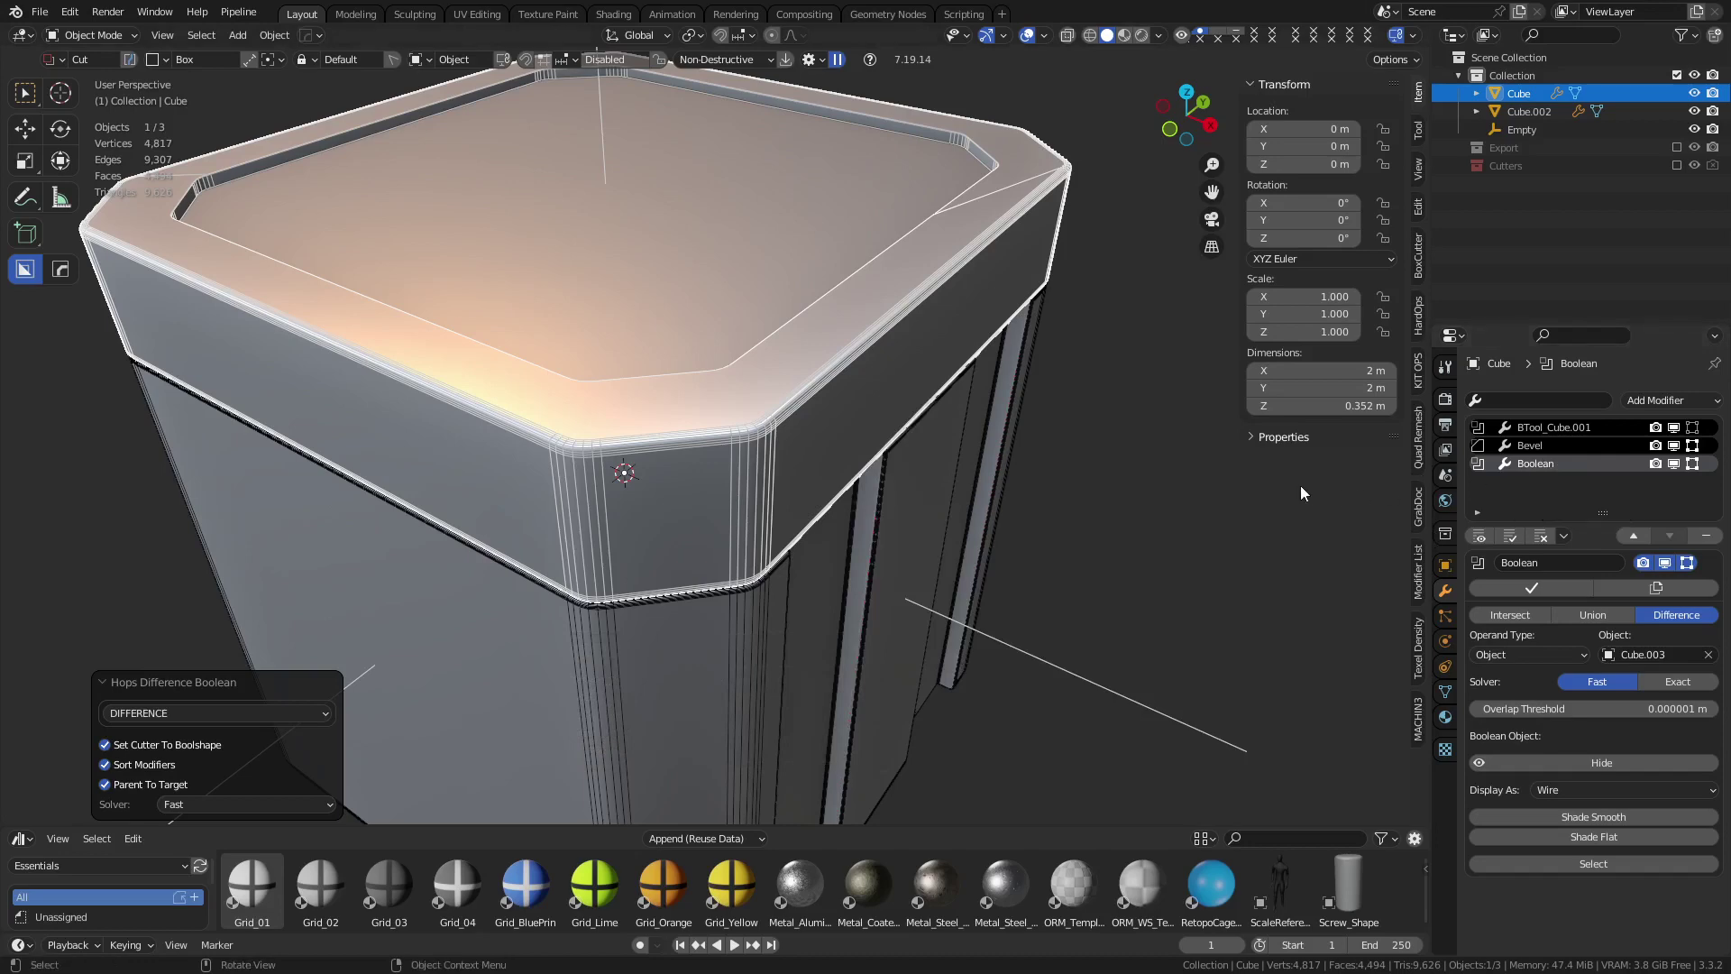
click(1139, 530)
middle_drag(1122, 533, 772, 486)
Reveal the lid's plate cutter with Ever Scroll and lower it about 0.0096 m along Z
click(897, 454)
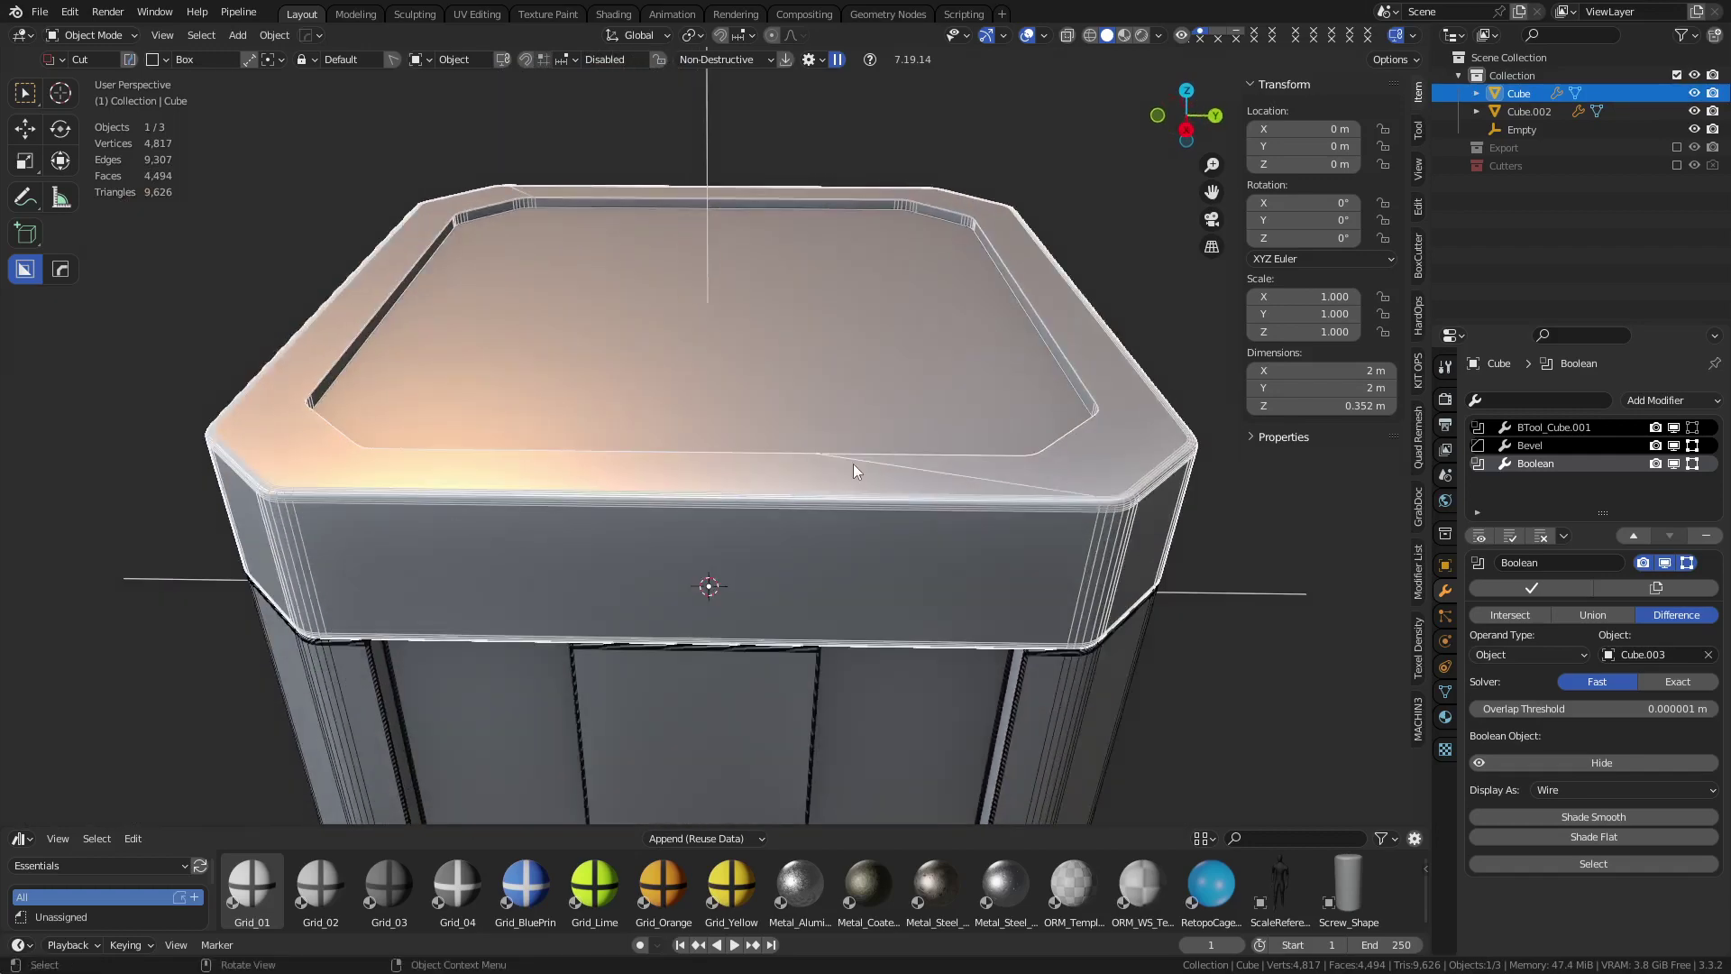
key(q)
click(854, 464)
click(852, 463)
key(g)
key(z)
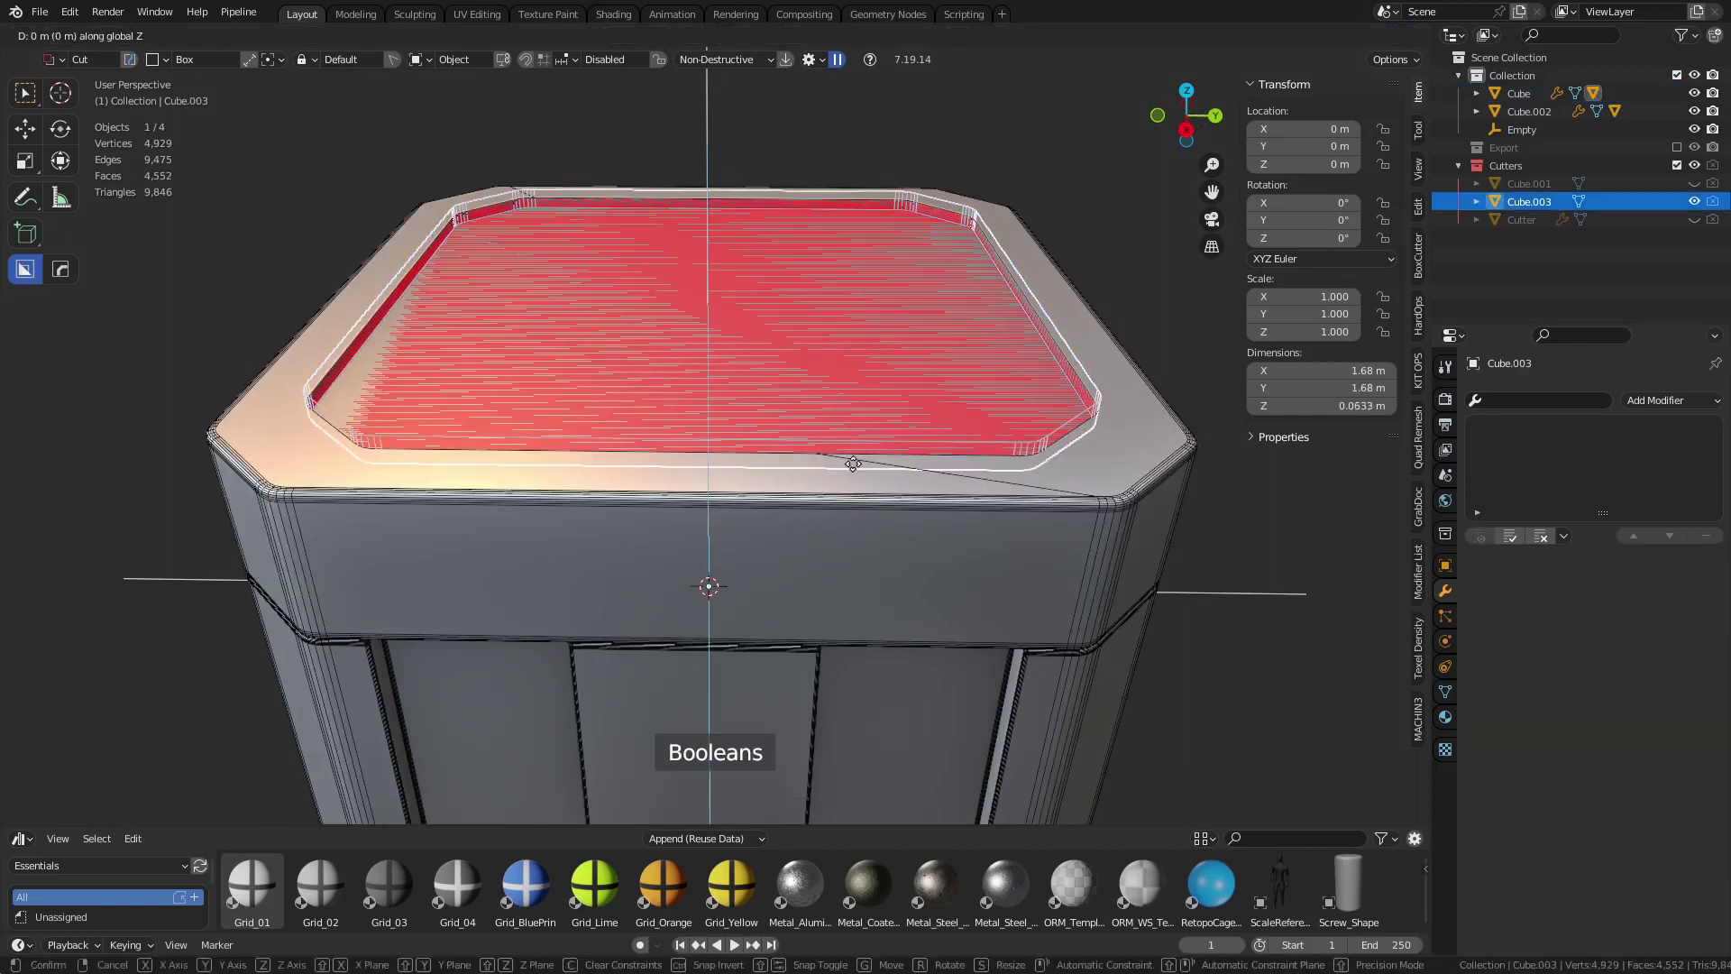
click(902, 495)
key(Tab)
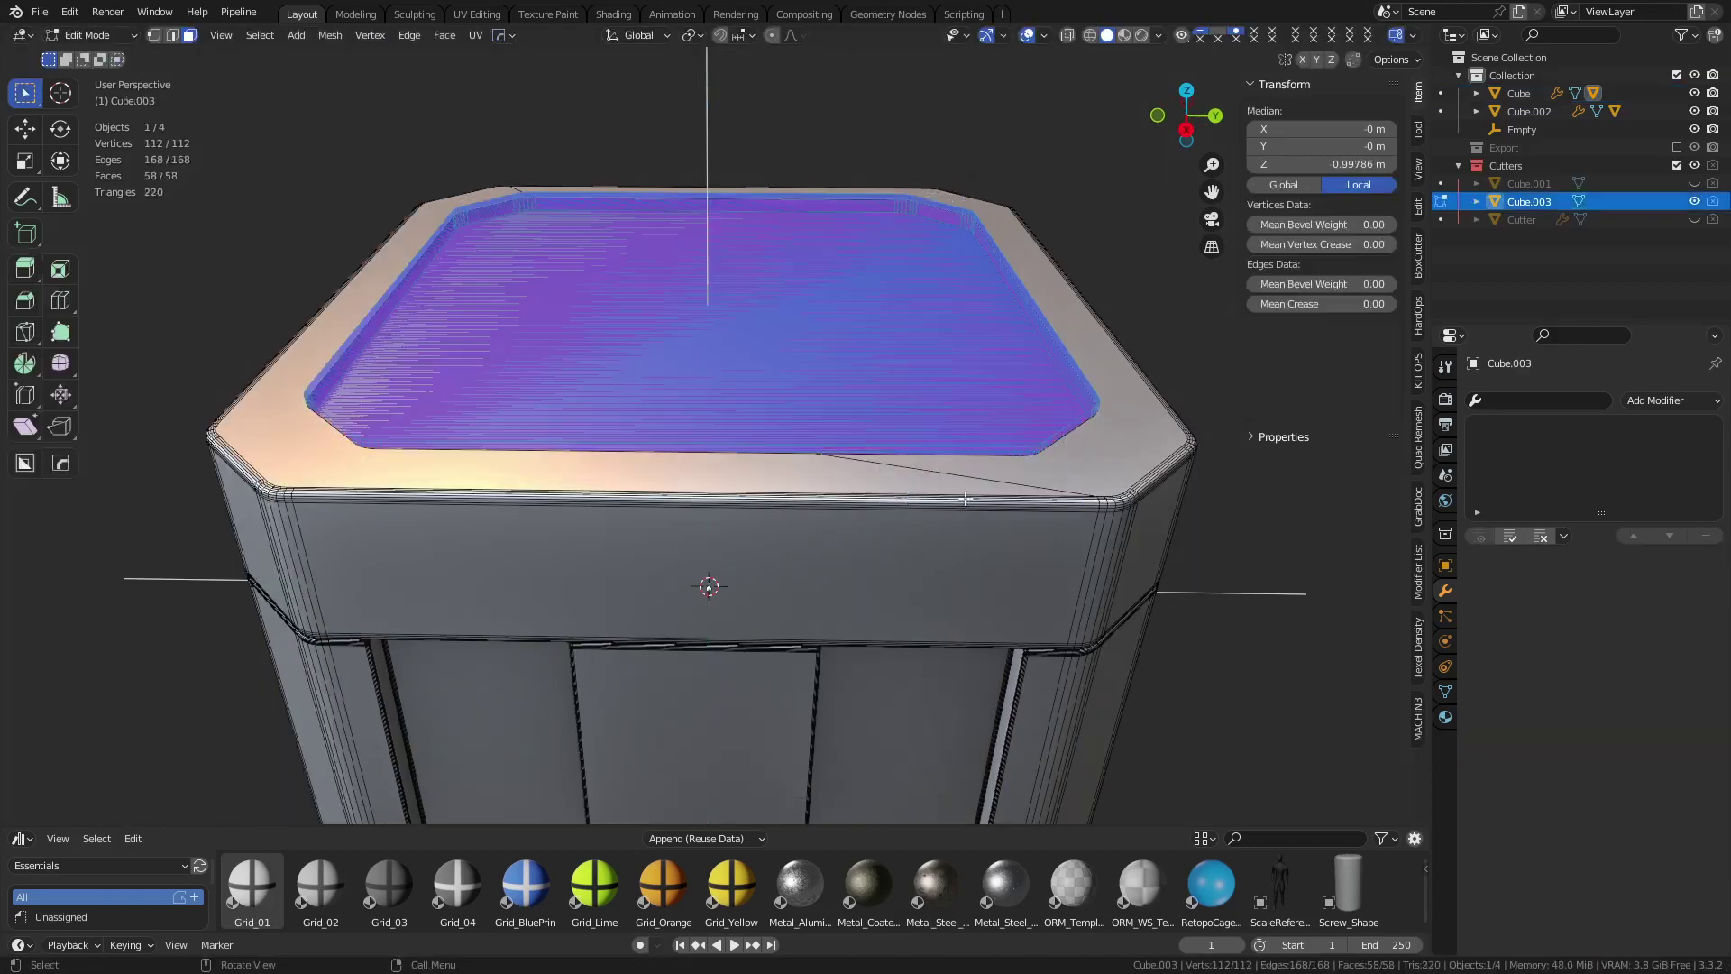
key(Tab)
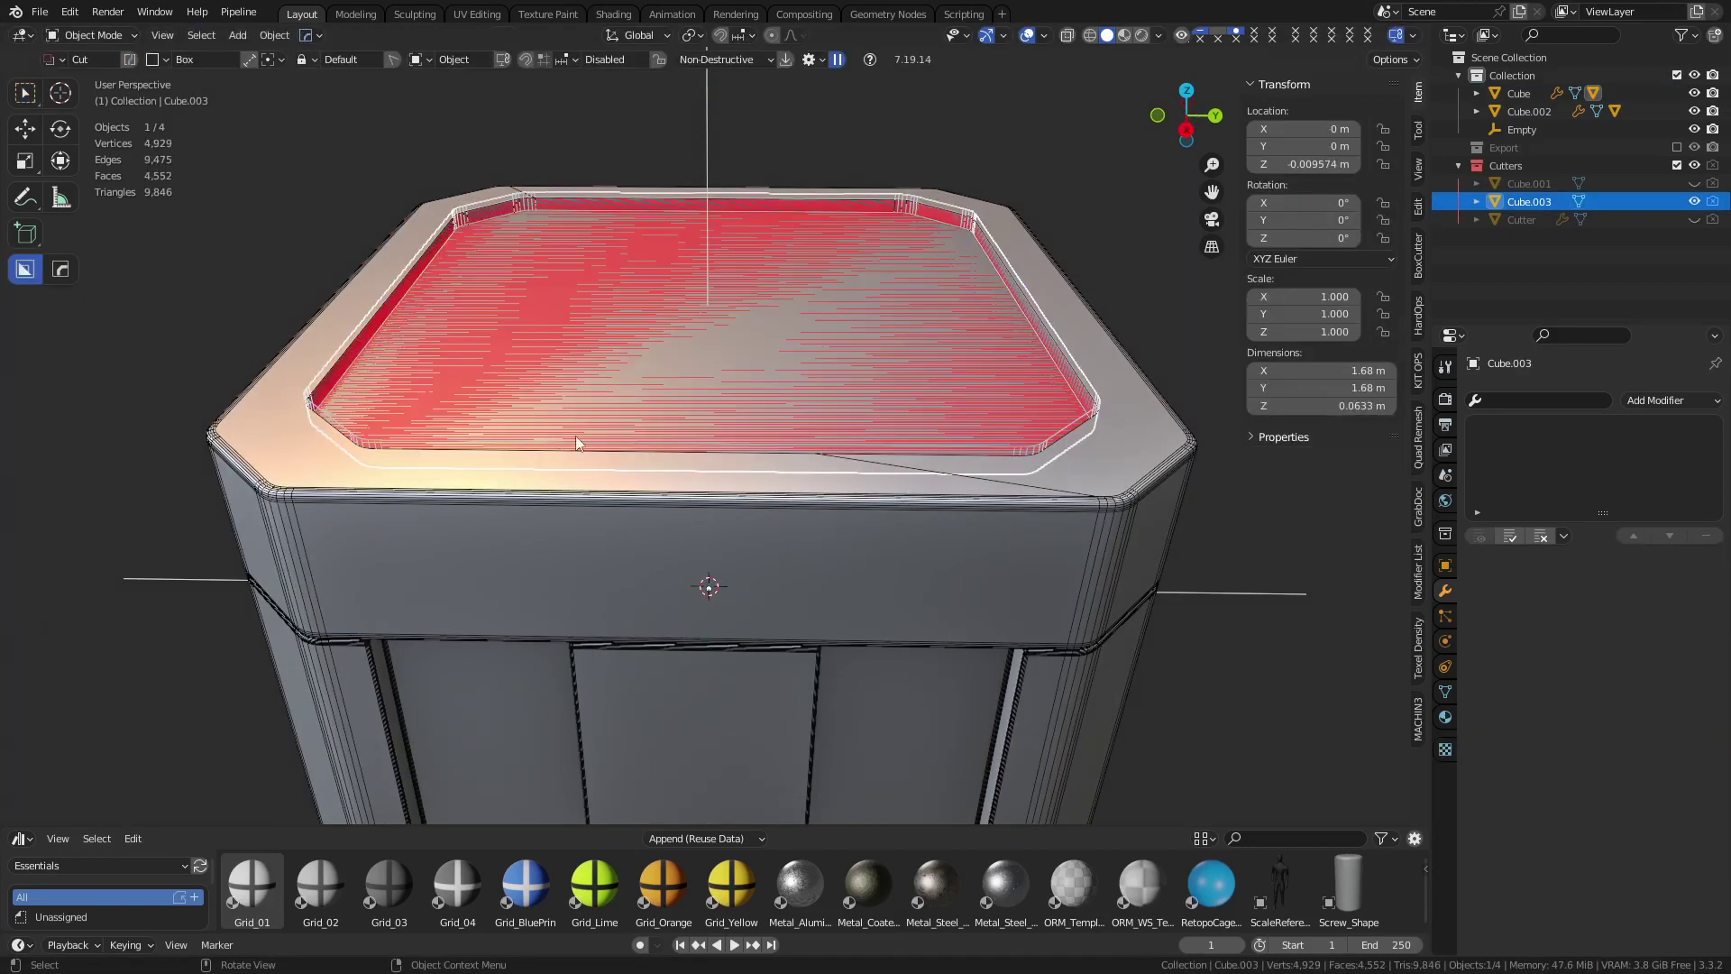
Select the lid and toggle the boolean cutters' visibility to inspect the recess
click(744, 516)
scroll(811, 523, down, 1)
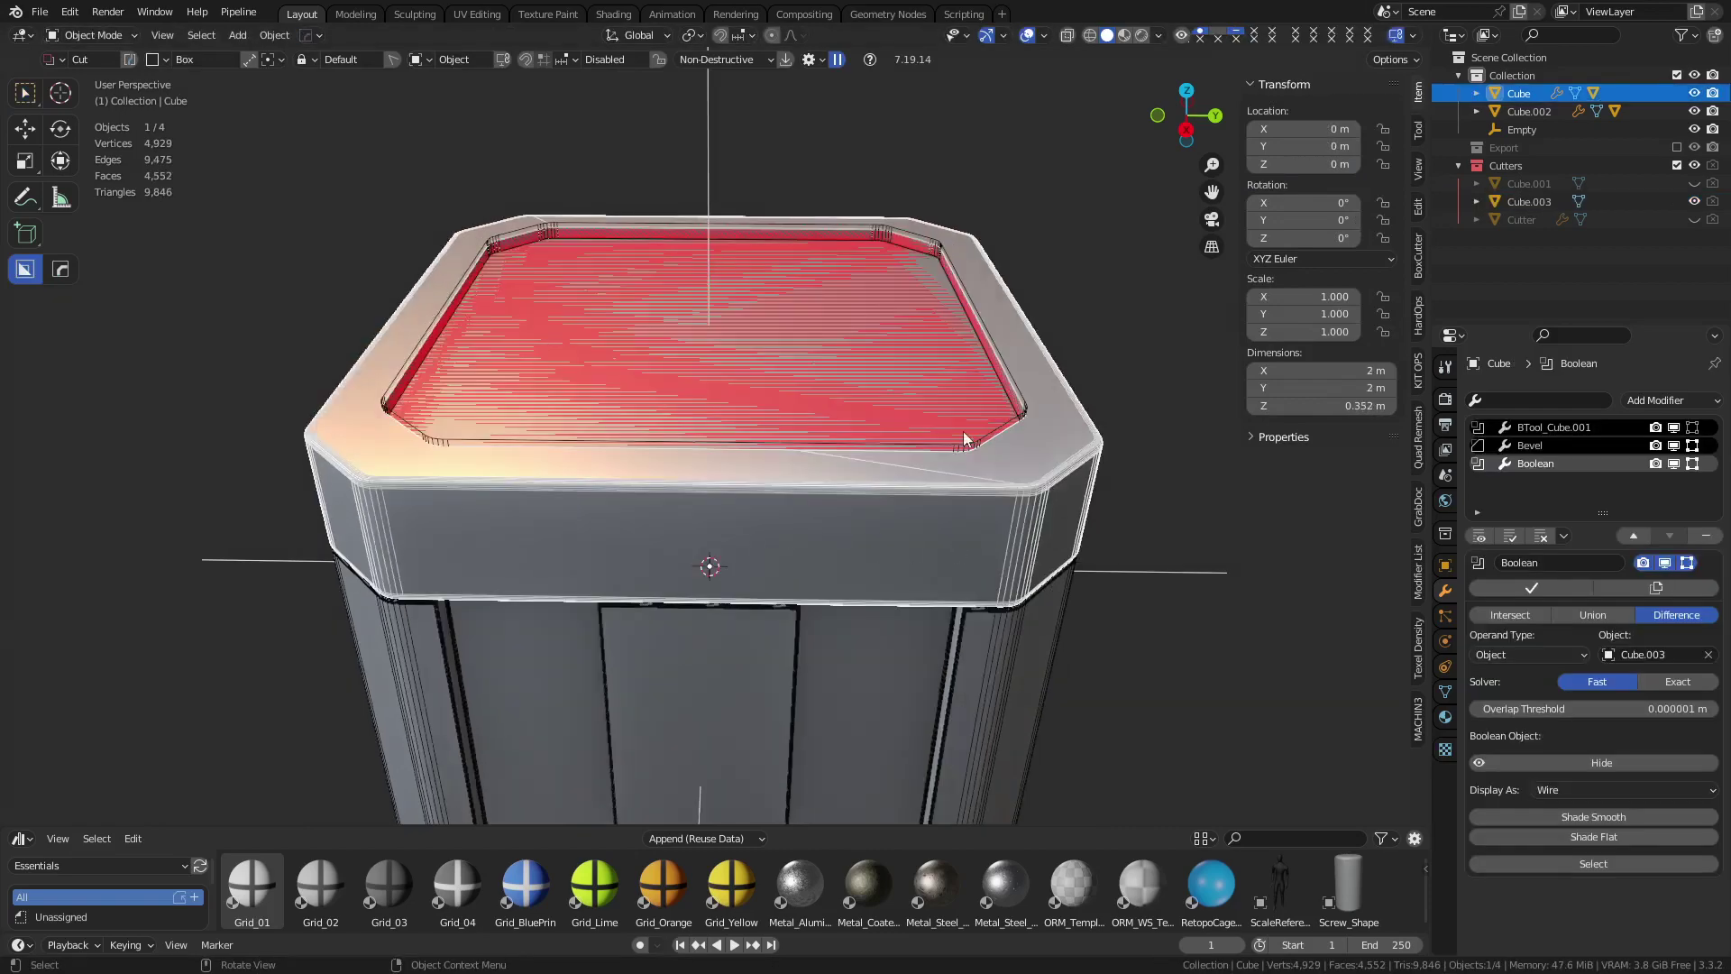
key(ctrl+h)
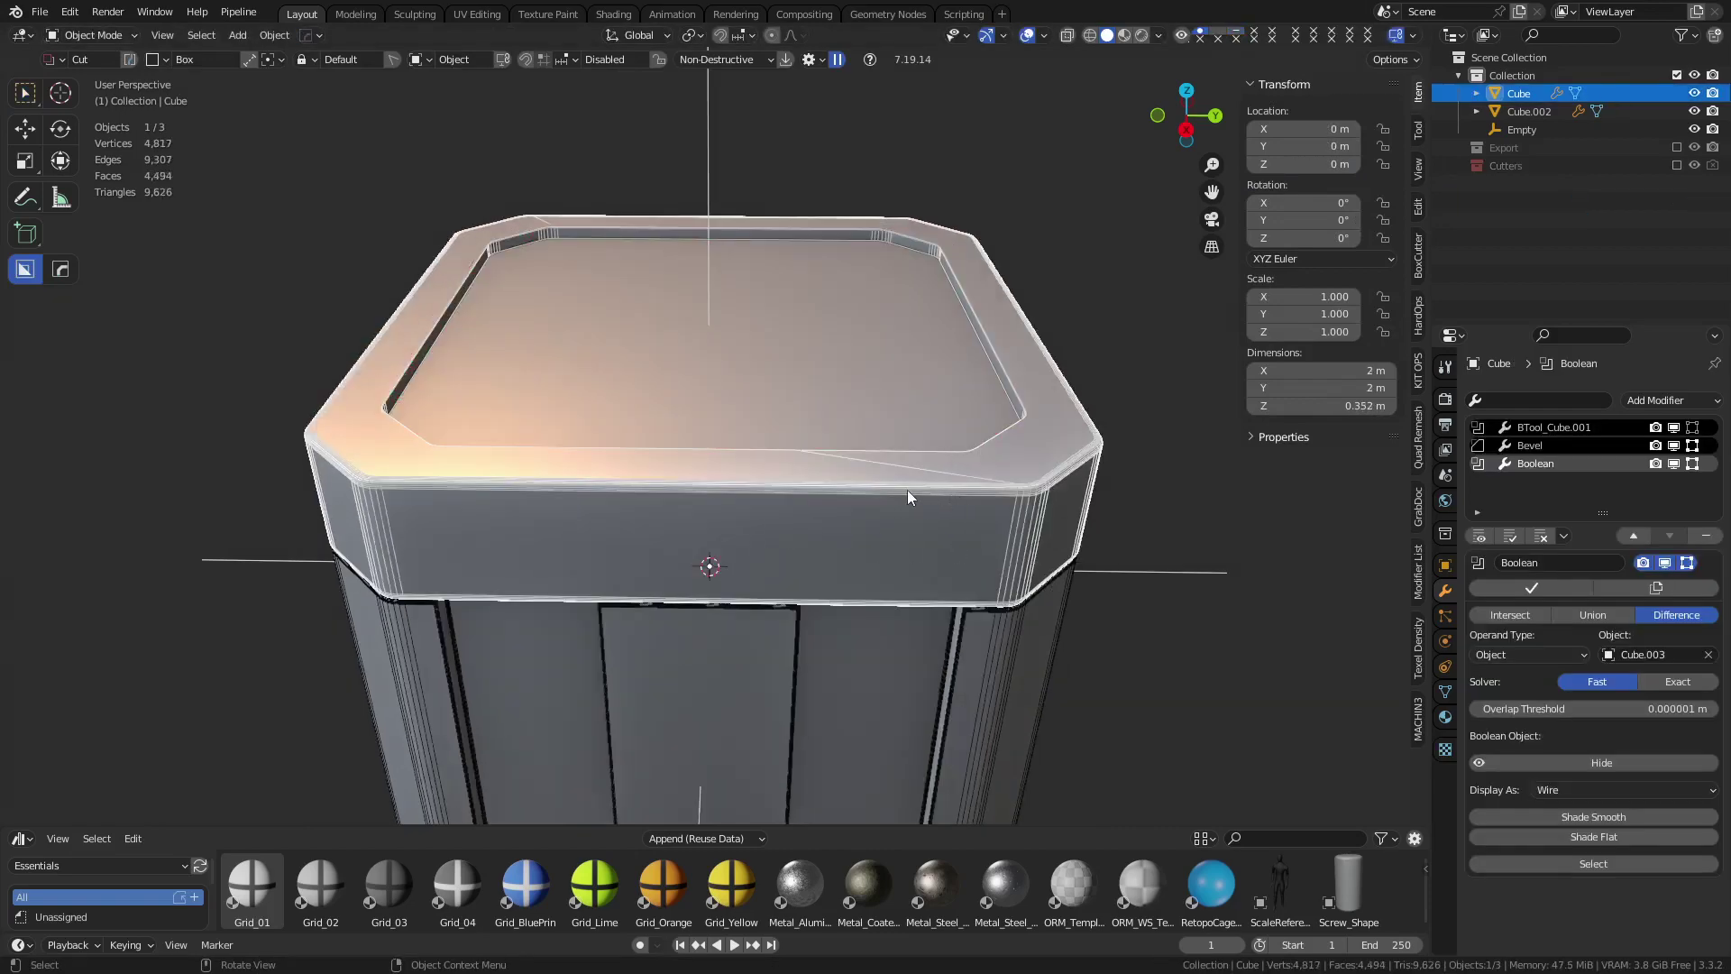
key(shift+alt+h)
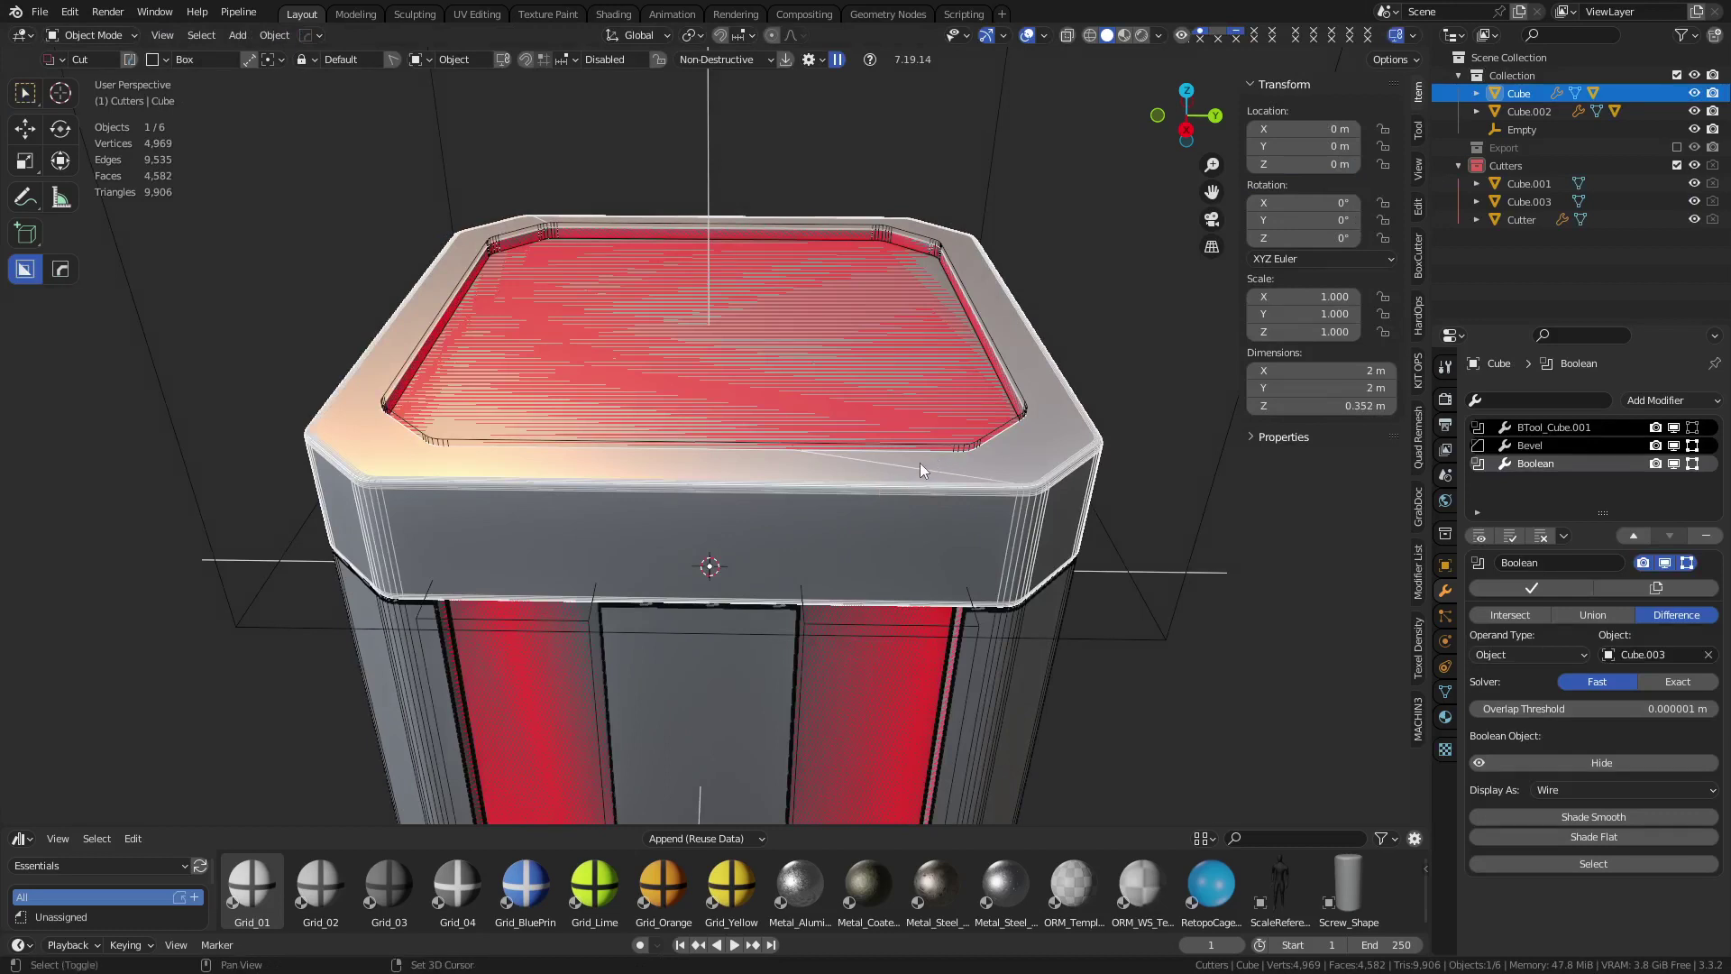
key(shift+alt+h)
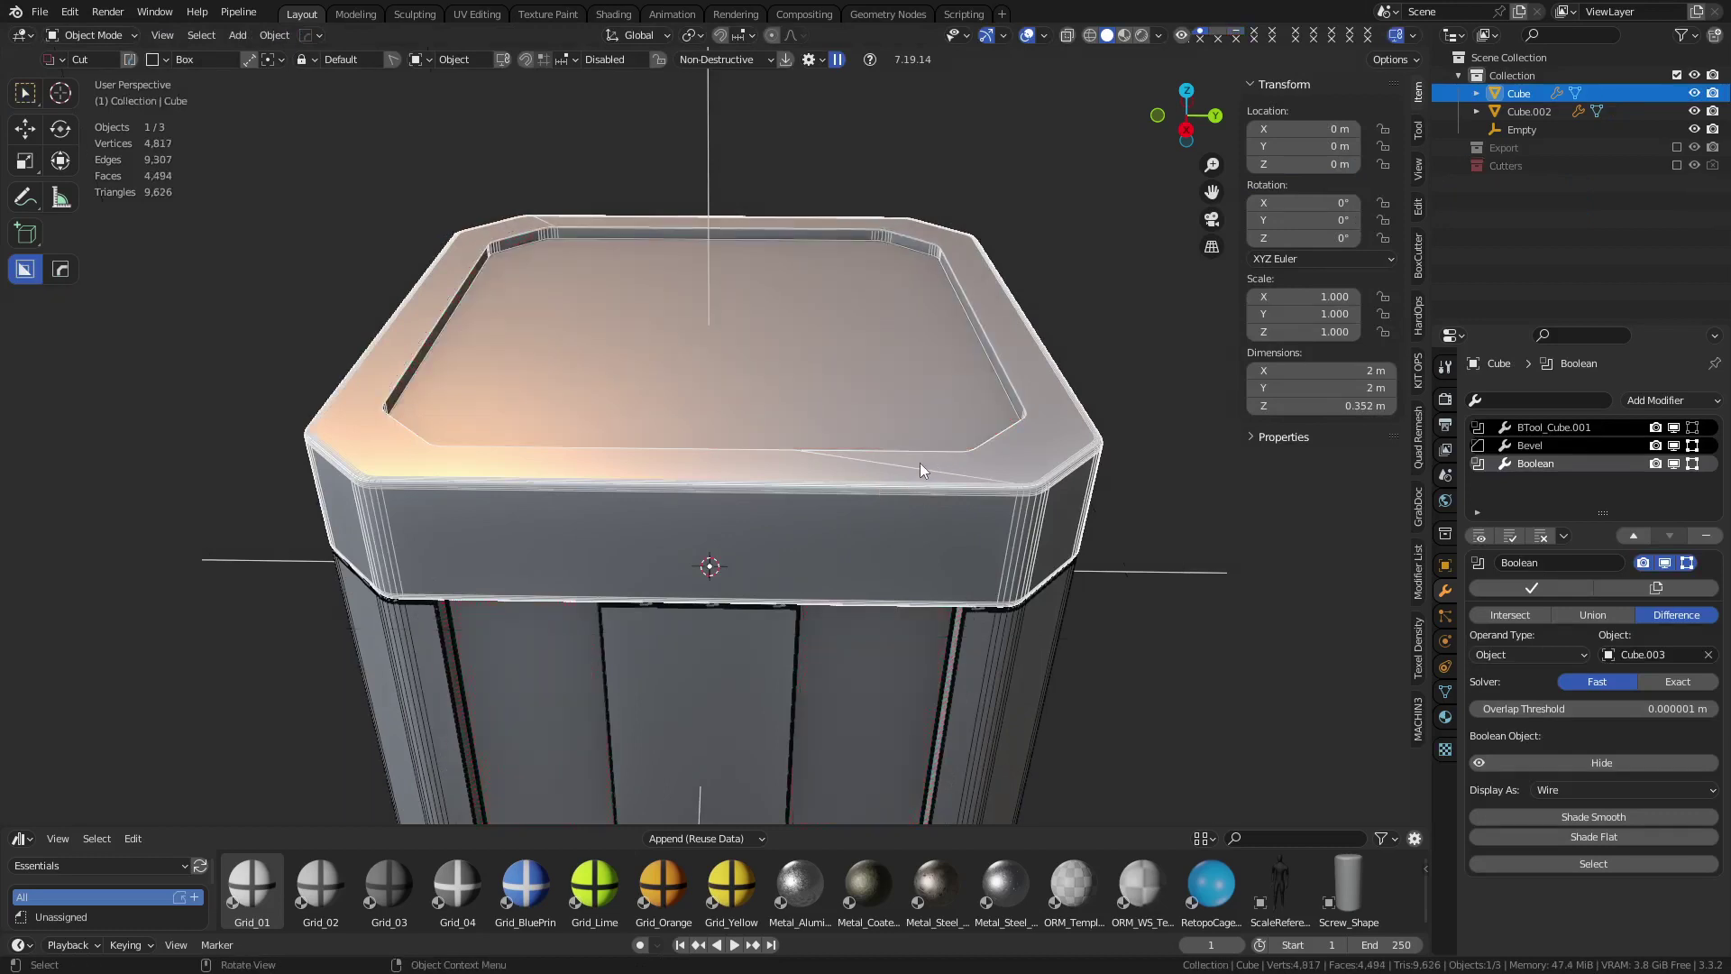
Show the lid's Cube.003 cutter through Ever Scroll and hide the cutters again
key(q)
click(917, 487)
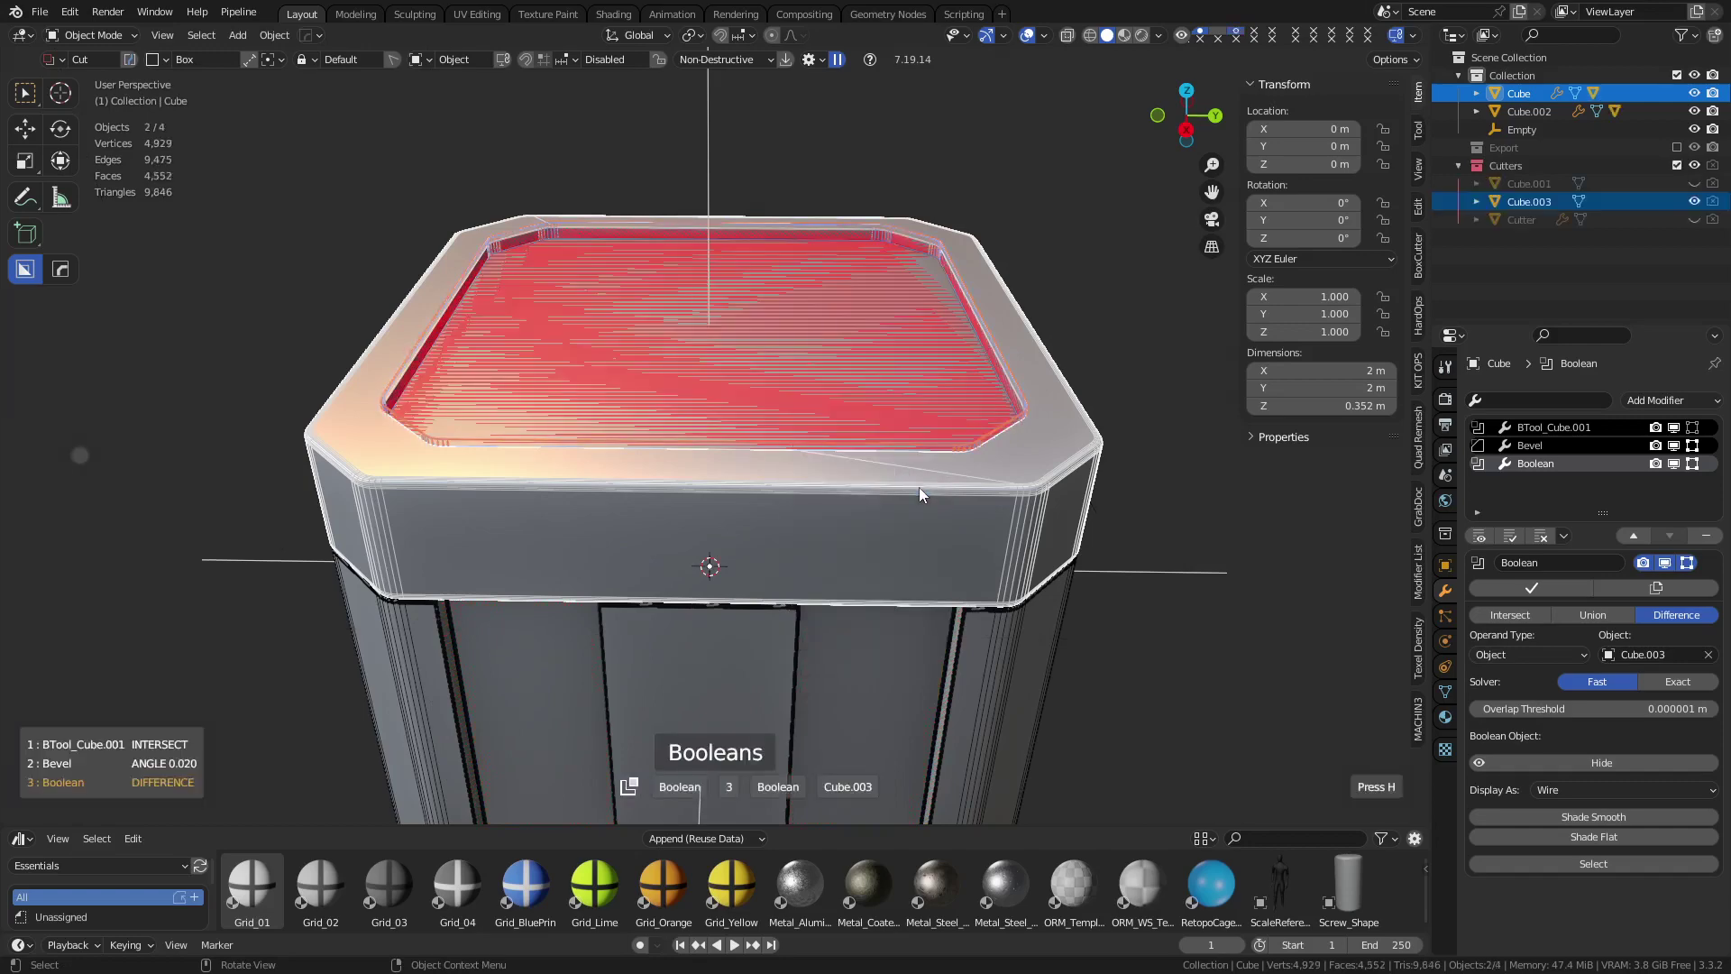
scroll(918, 487, down, 4)
key(shift+alt+h)
middle_drag(851, 492, 904, 487)
key(q)
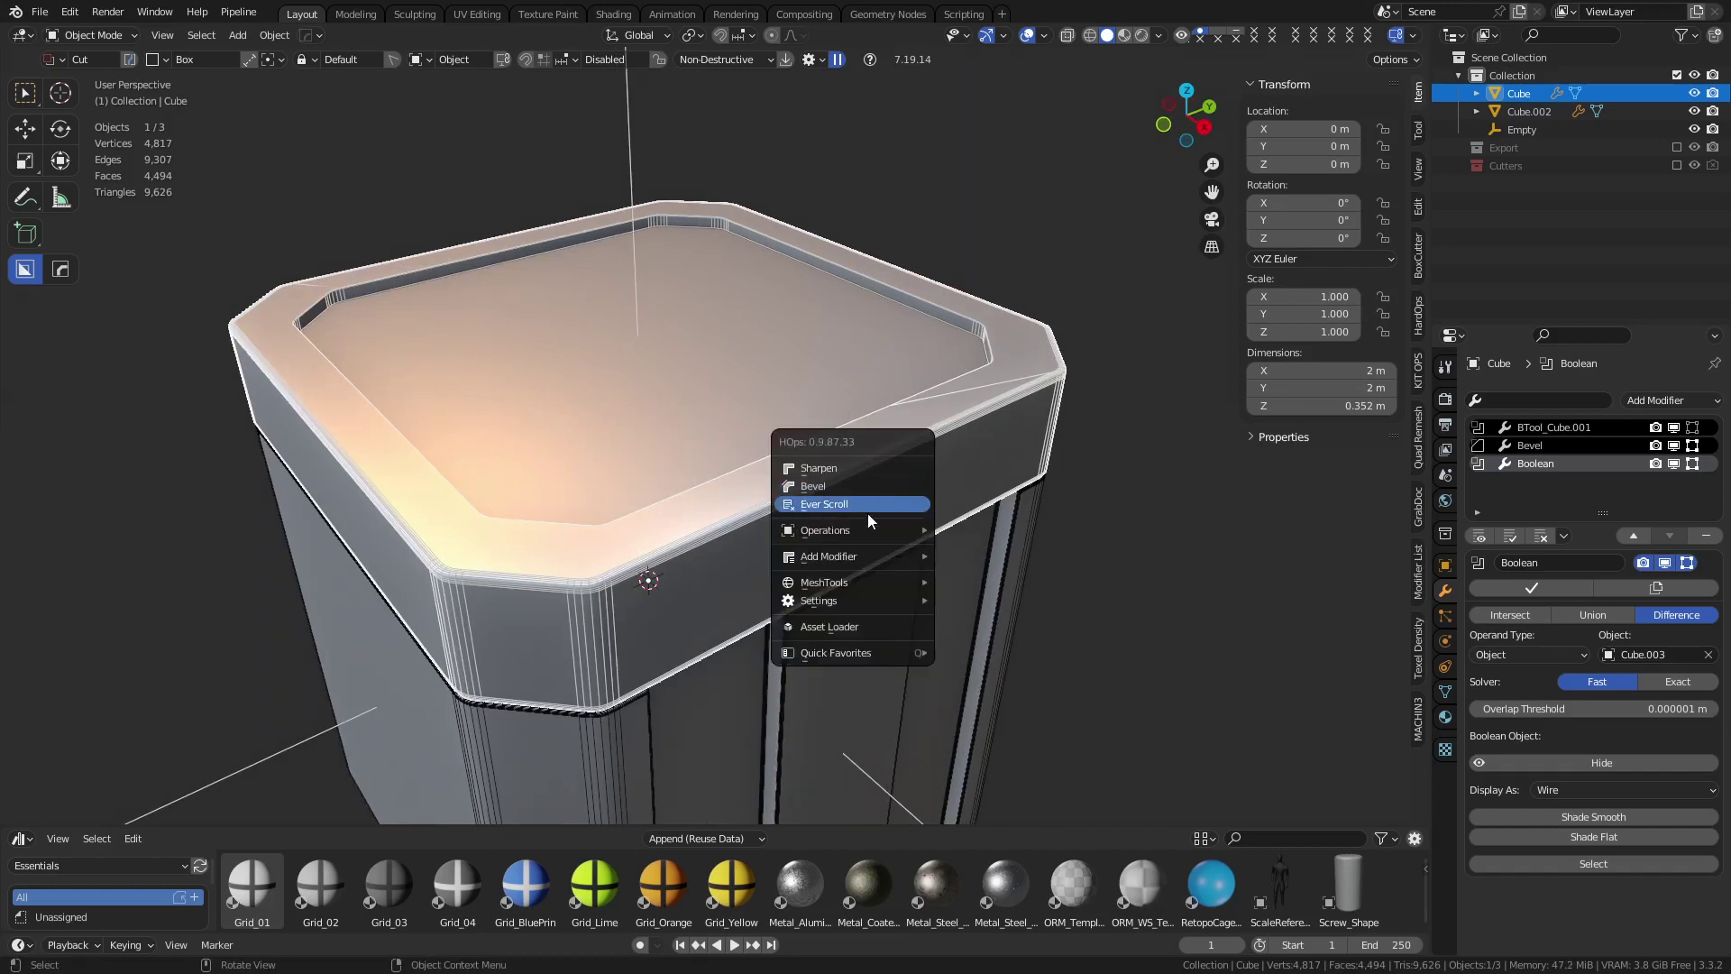
key(Escape)
key(q)
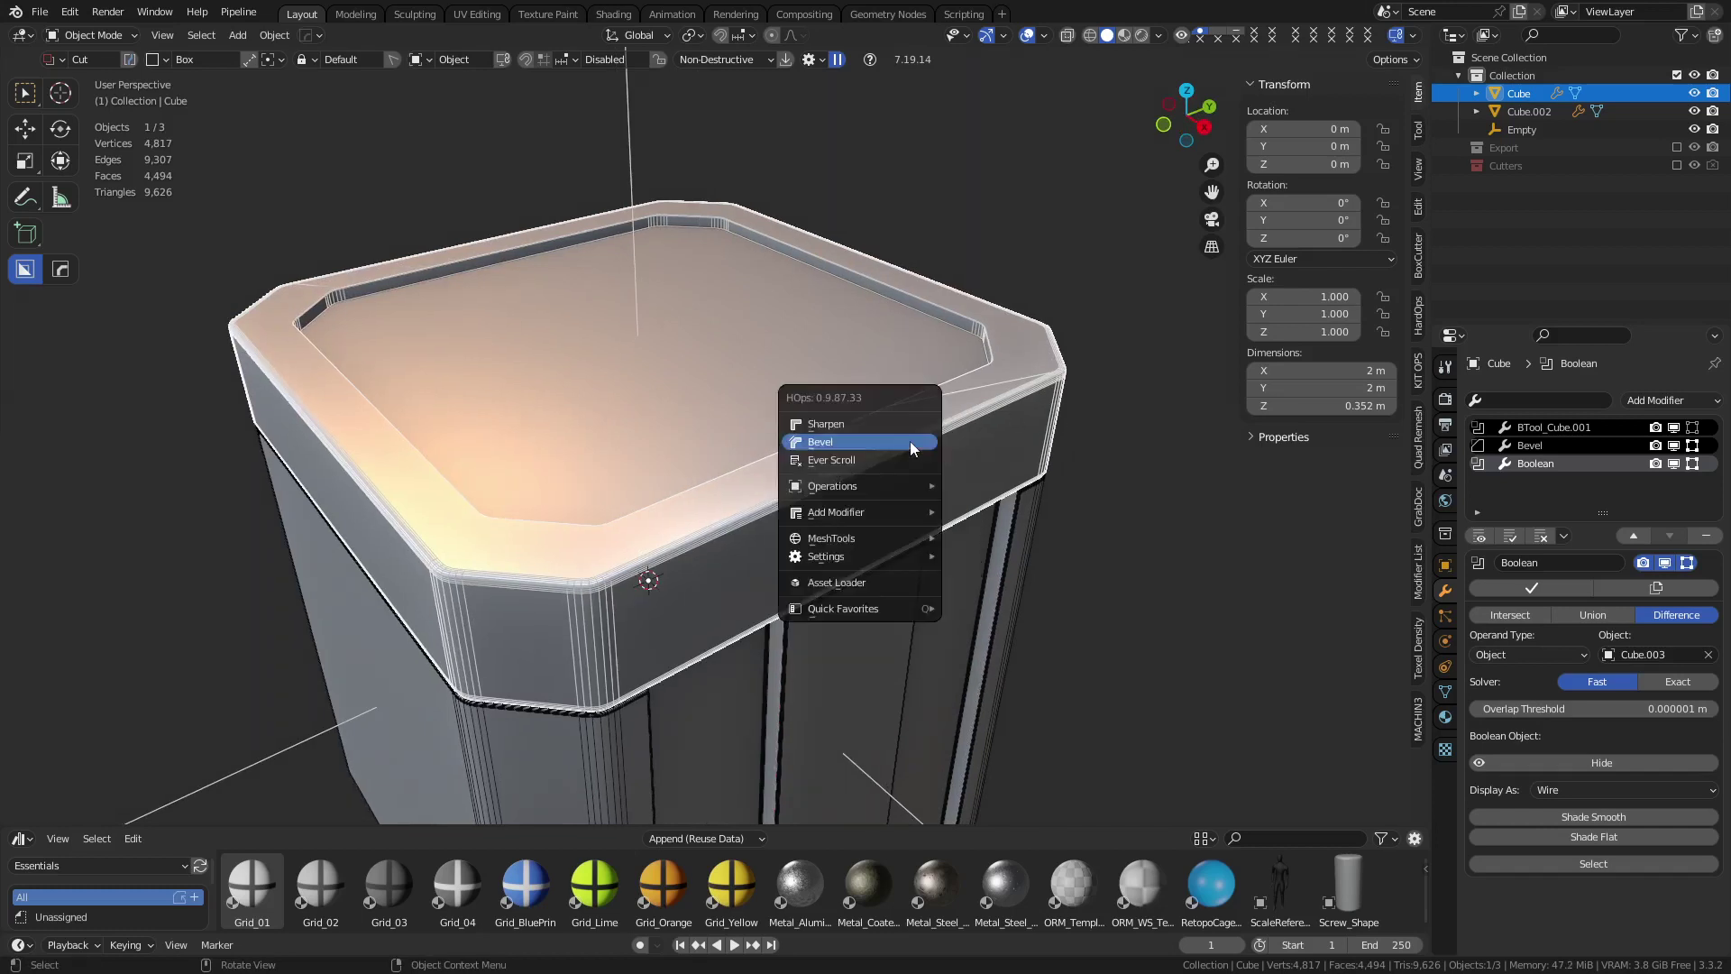
click(910, 447)
right_click(910, 441)
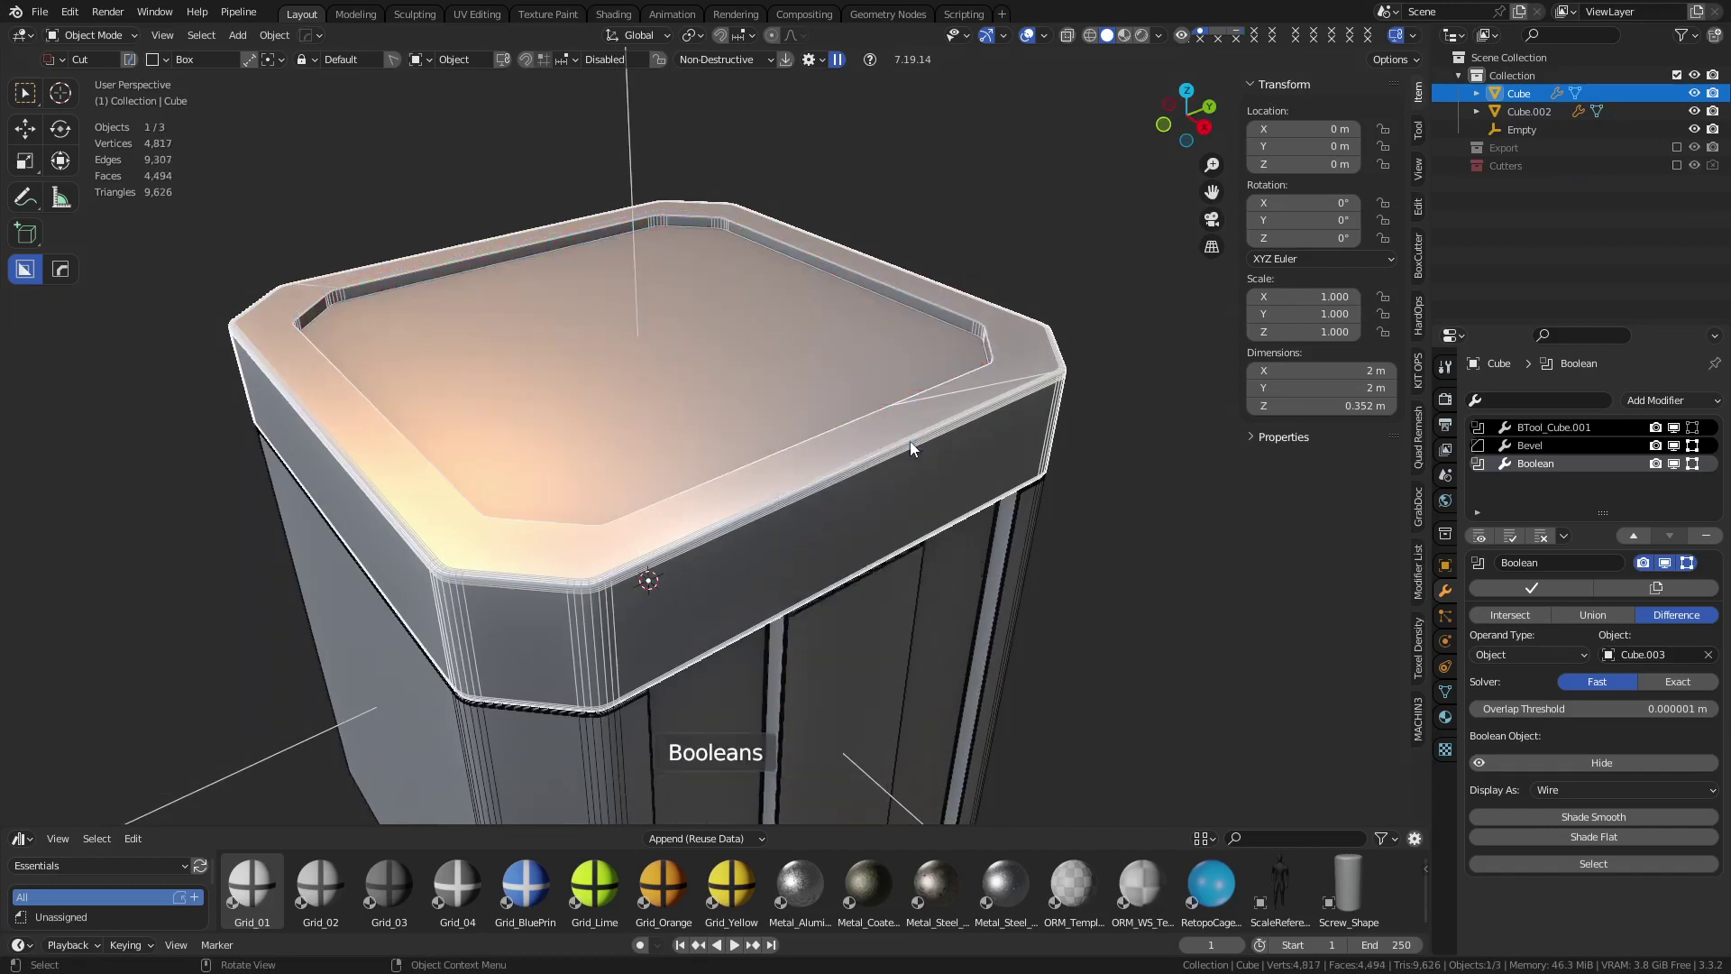
Turn off the Face Orientation overlay and turn on Backface Culling in the viewport shading, with the lid selected in Object Mode
click(1158, 38)
click(1044, 38)
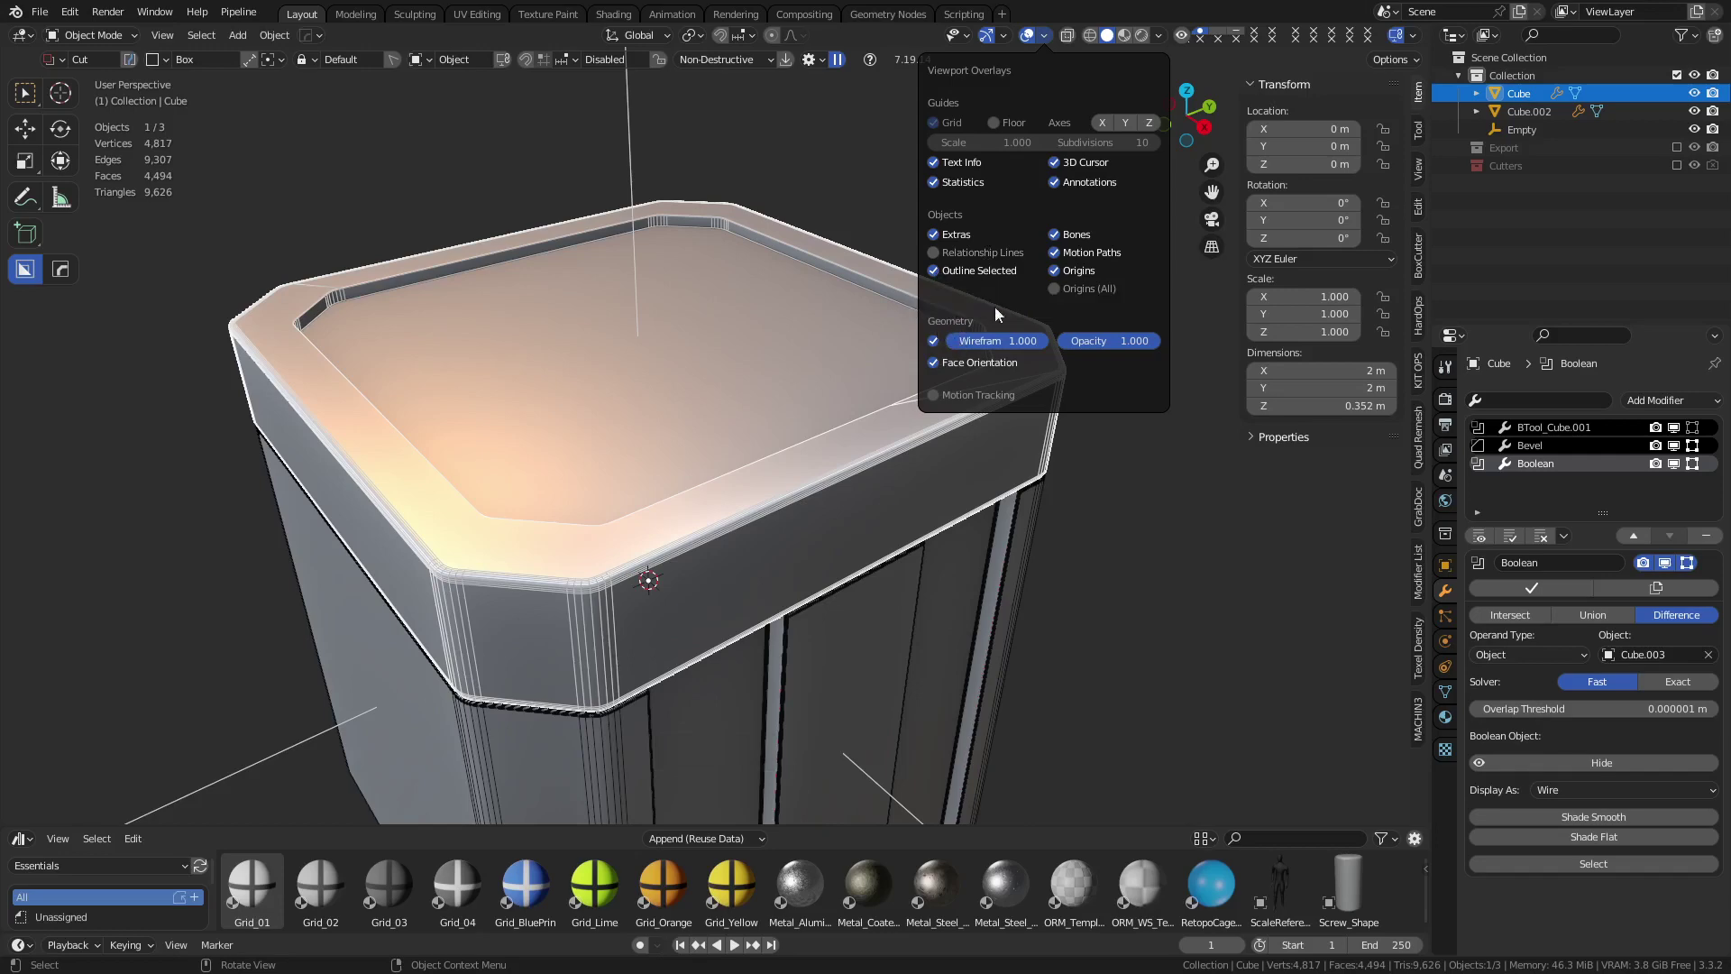
key(Tab)
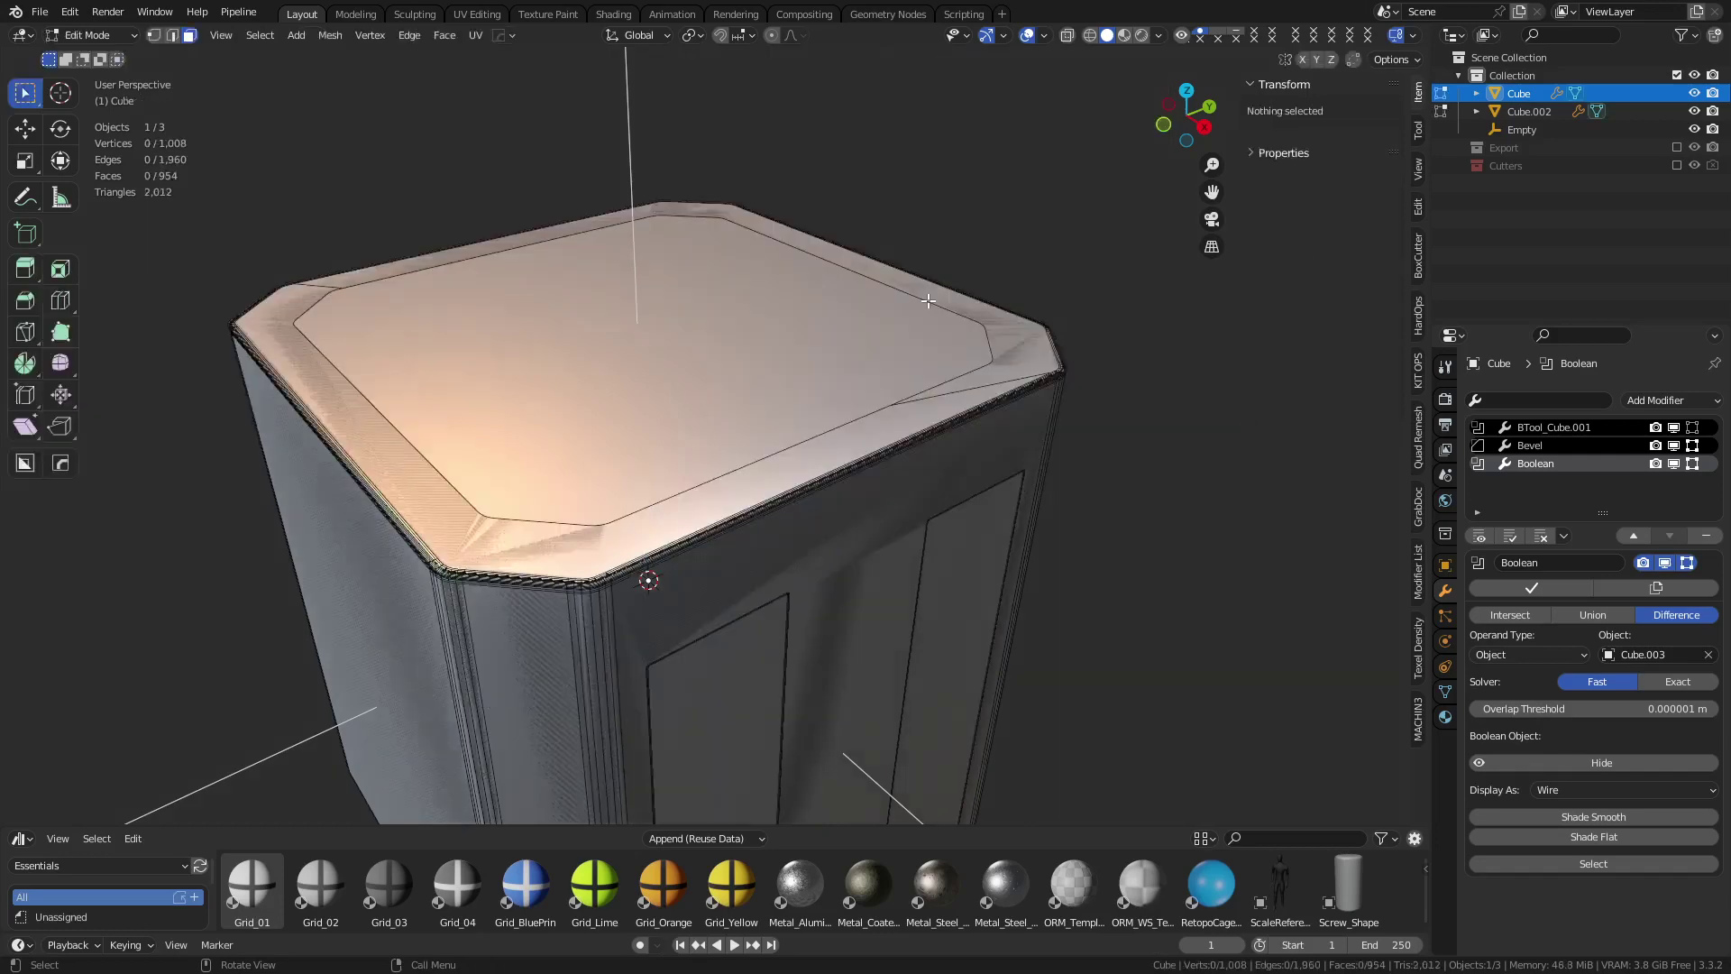
key(a)
click(1044, 37)
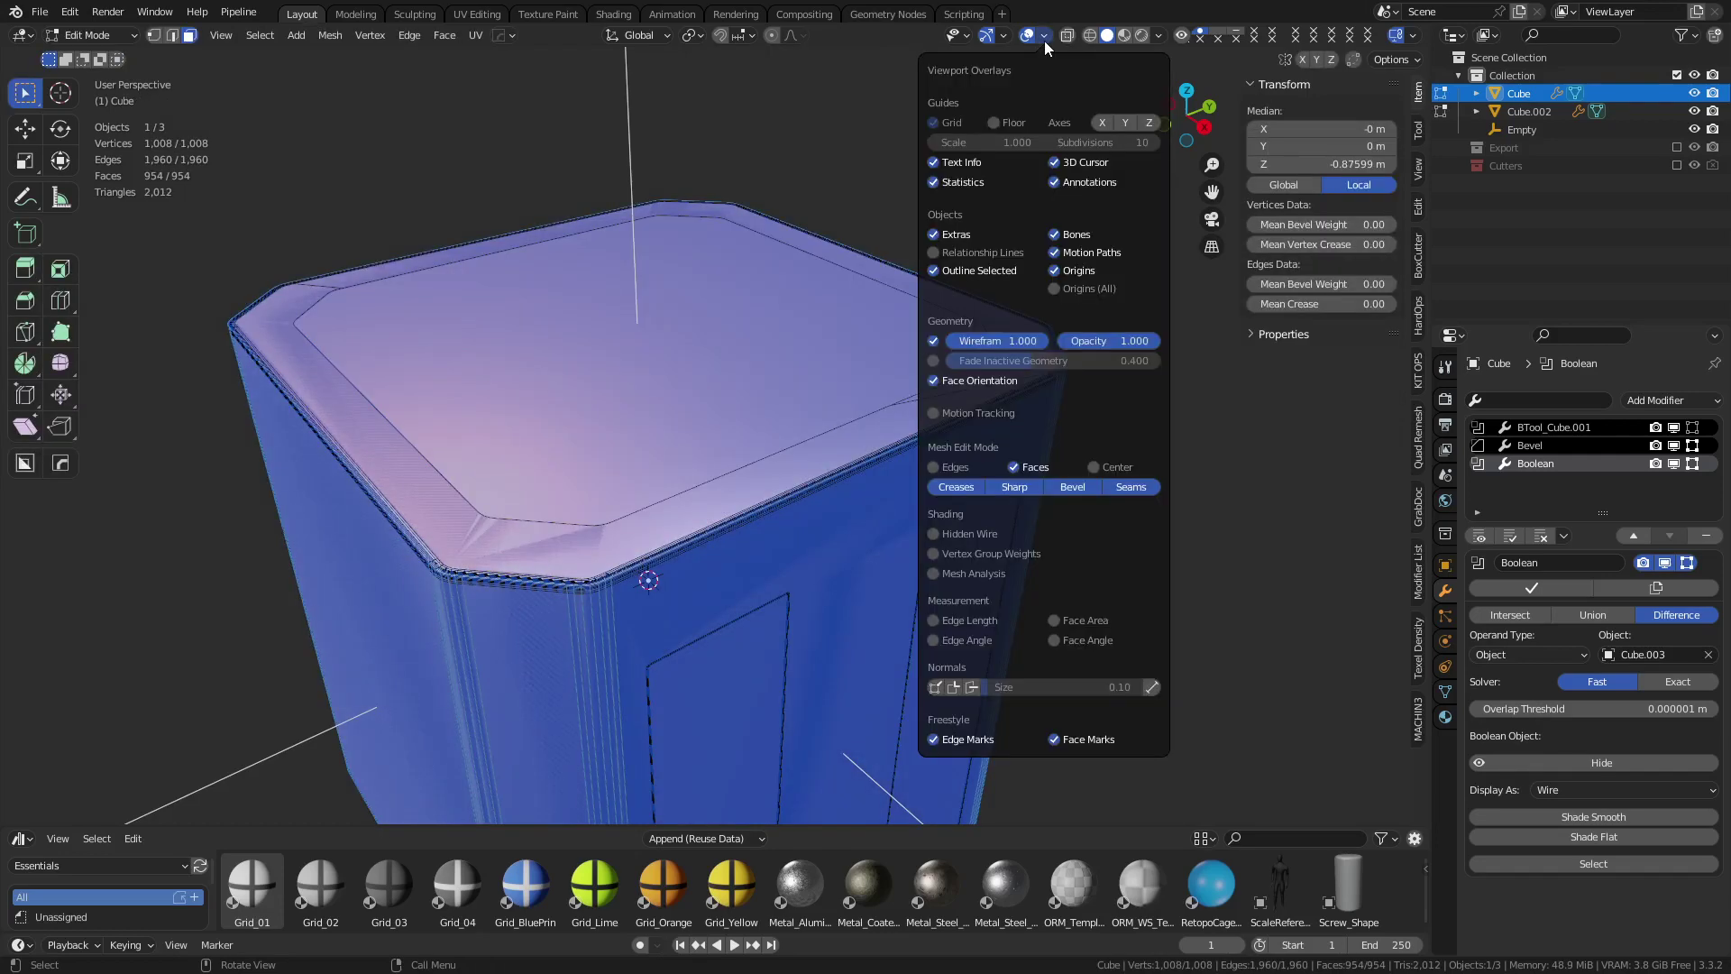
click(935, 381)
click(1159, 36)
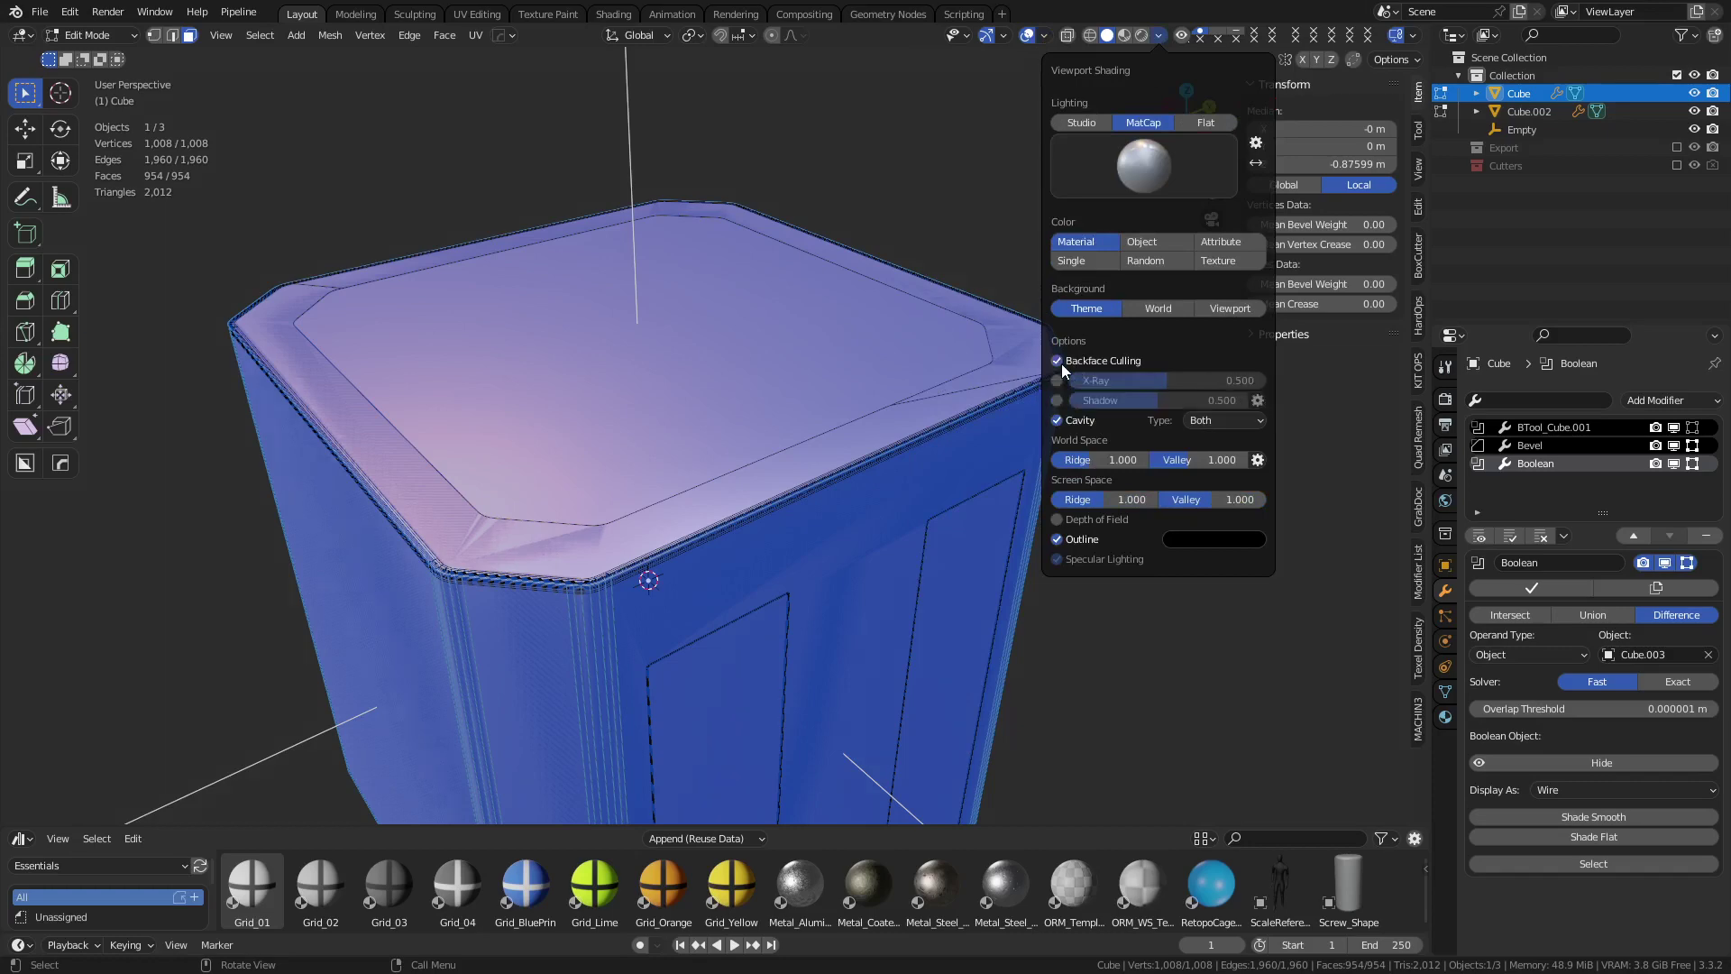
key(Tab)
click(968, 235)
click(929, 391)
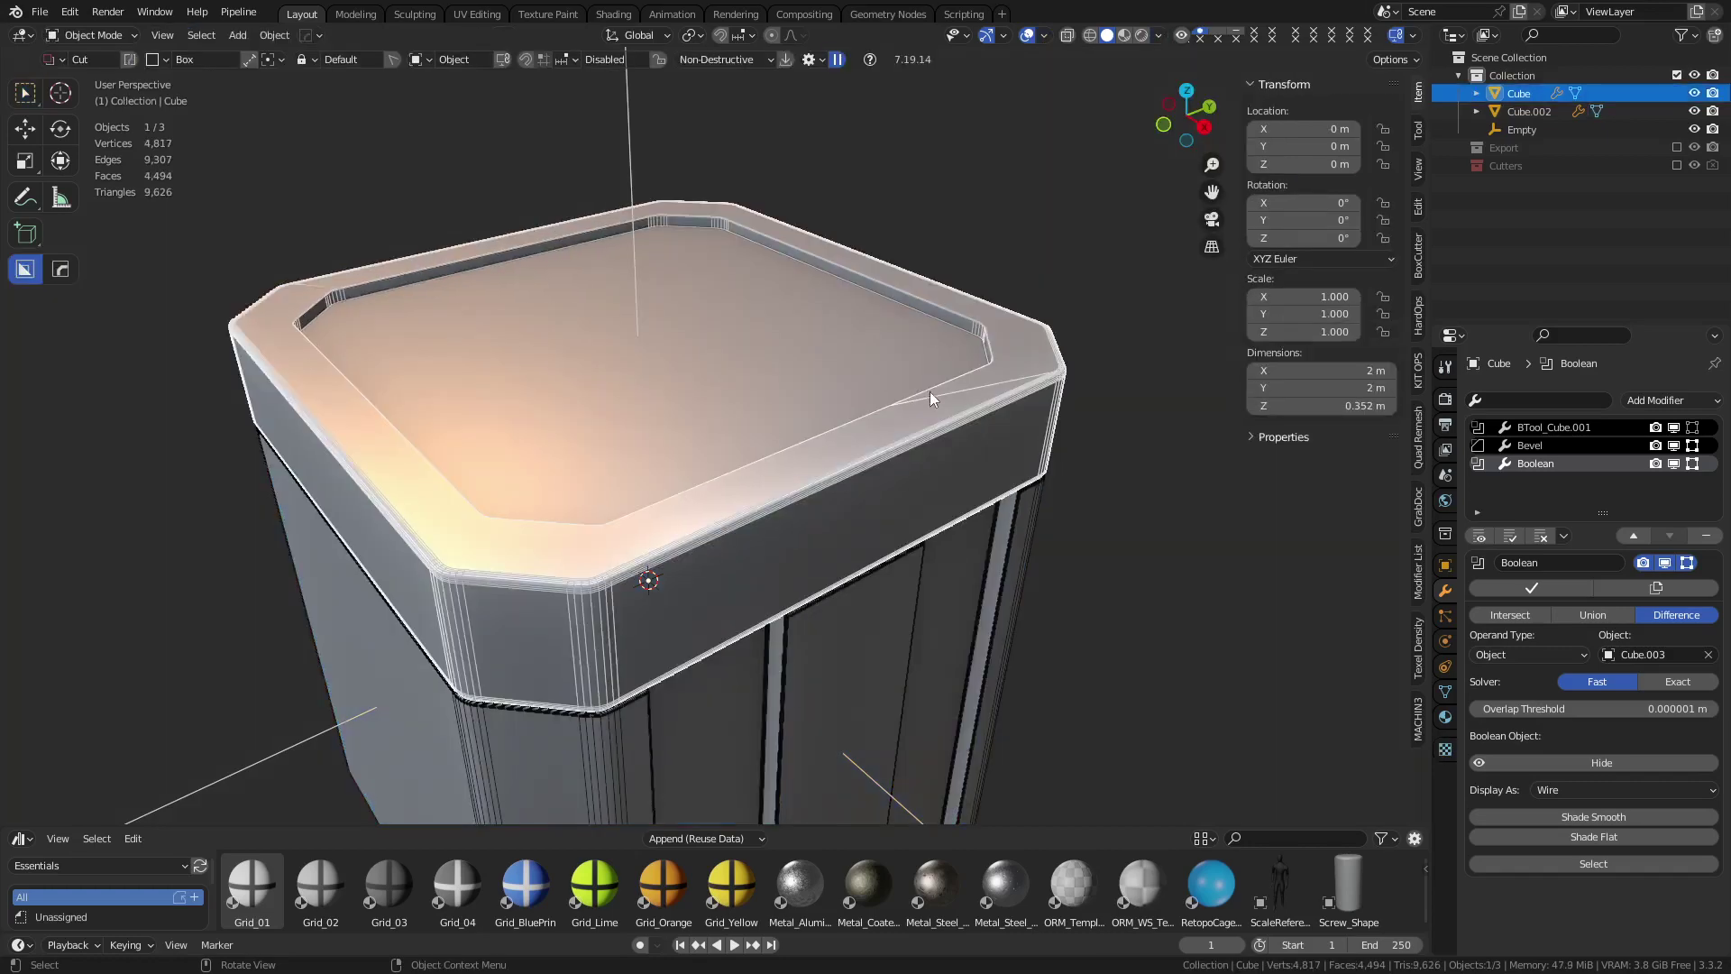
Bring up the recess cutter with Ever Scroll and select its bottom face in Edit Mode using X-ray
key(q)
click(928, 392)
click(928, 391)
scroll(902, 394, up, 2)
middle_drag(876, 394, 780, 473)
mouse_move(779, 474)
middle_down()
mouse_move(816, 476)
mouse_move(959, 372)
mouse_move(961, 413)
mouse_move(923, 441)
mouse_move(785, 473)
middle_up()
key(Tab)
click(1042, 413)
click(510, 374)
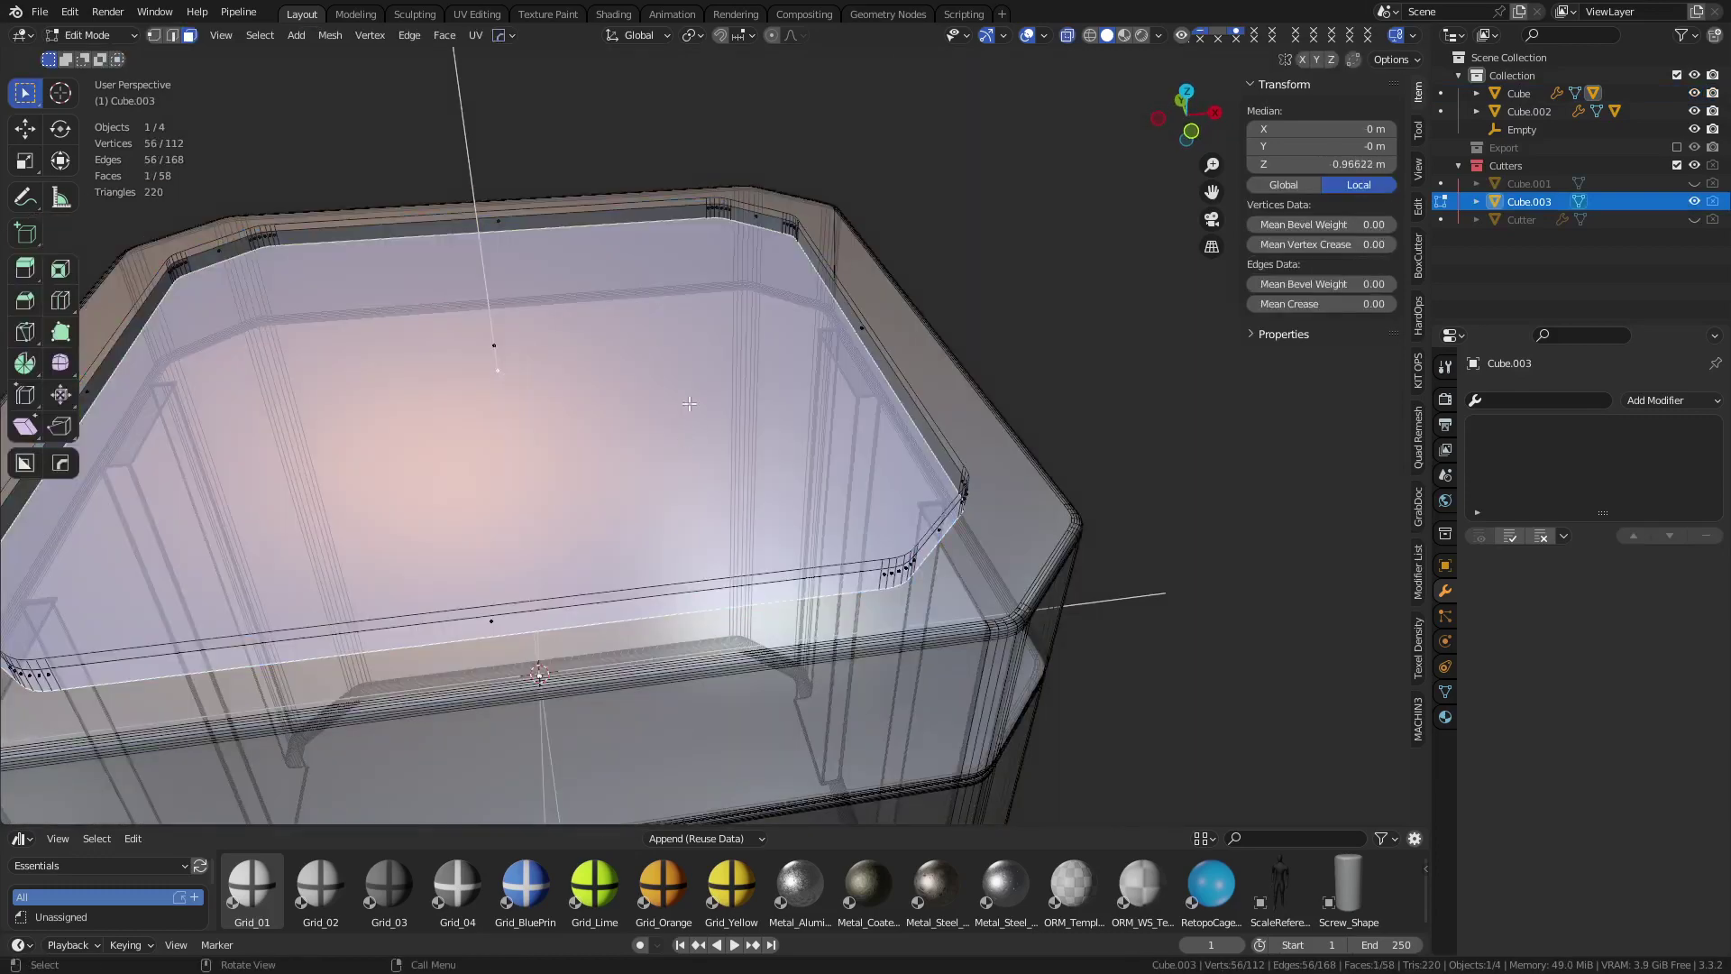
key(alt+z)
middle_drag(869, 442, 940, 426)
key(Tab)
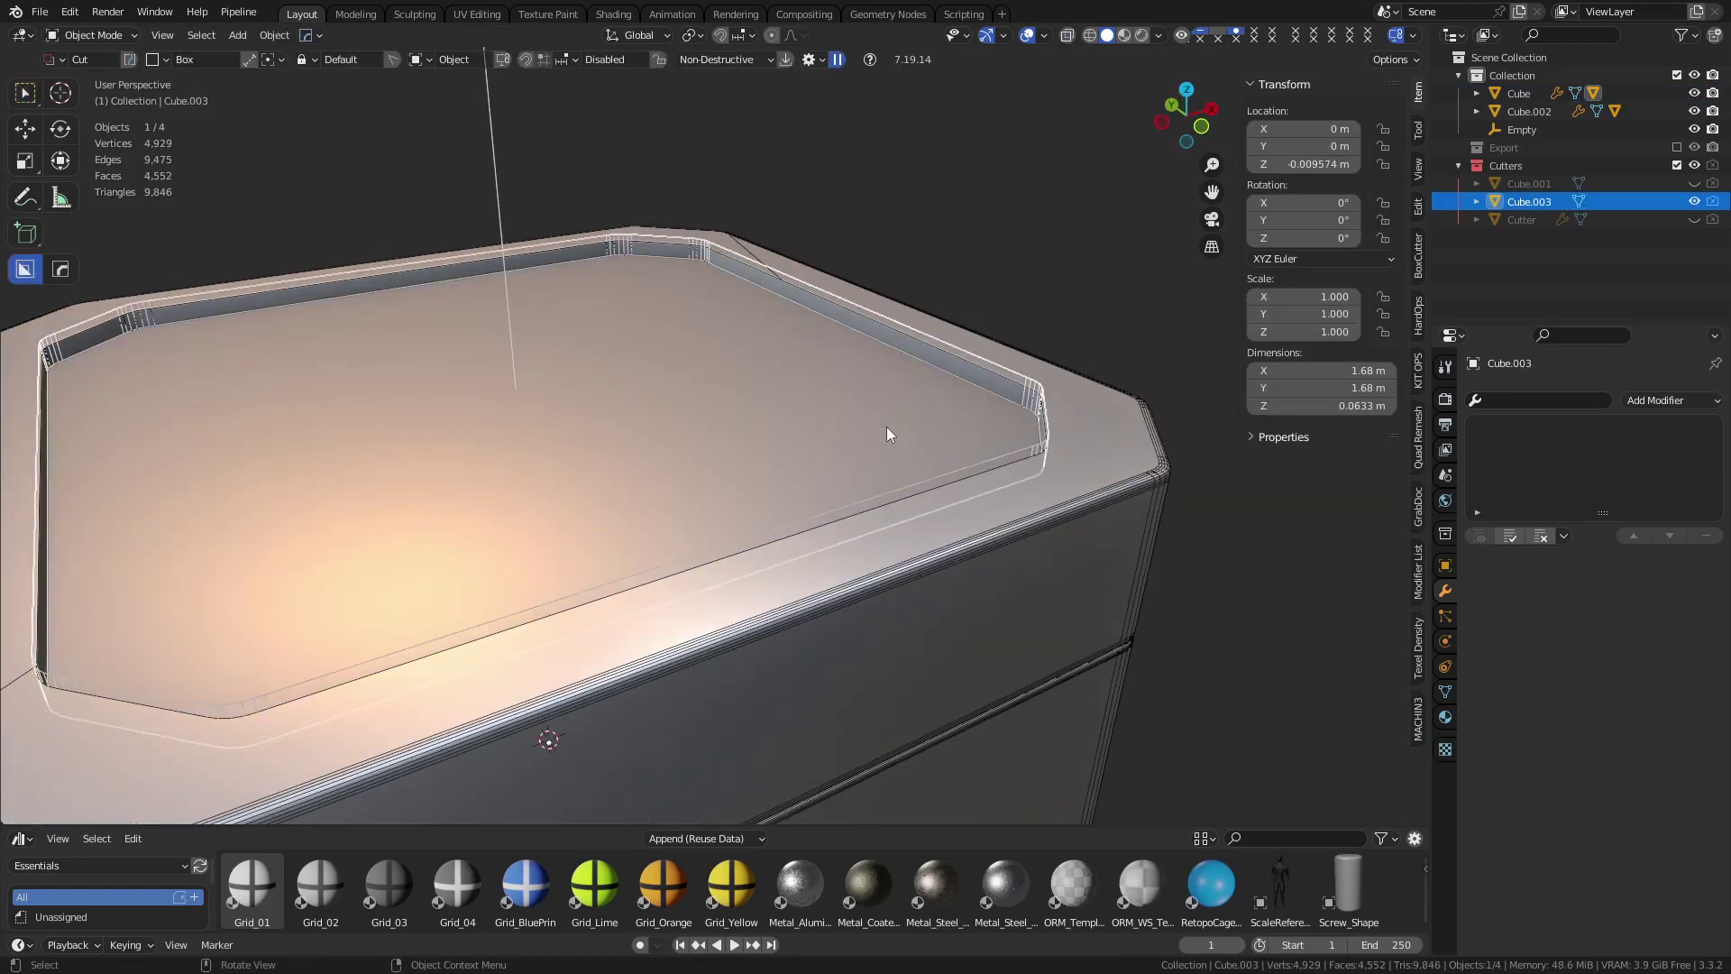
key(Tab)
key(g)
key(z)
click(530, 422)
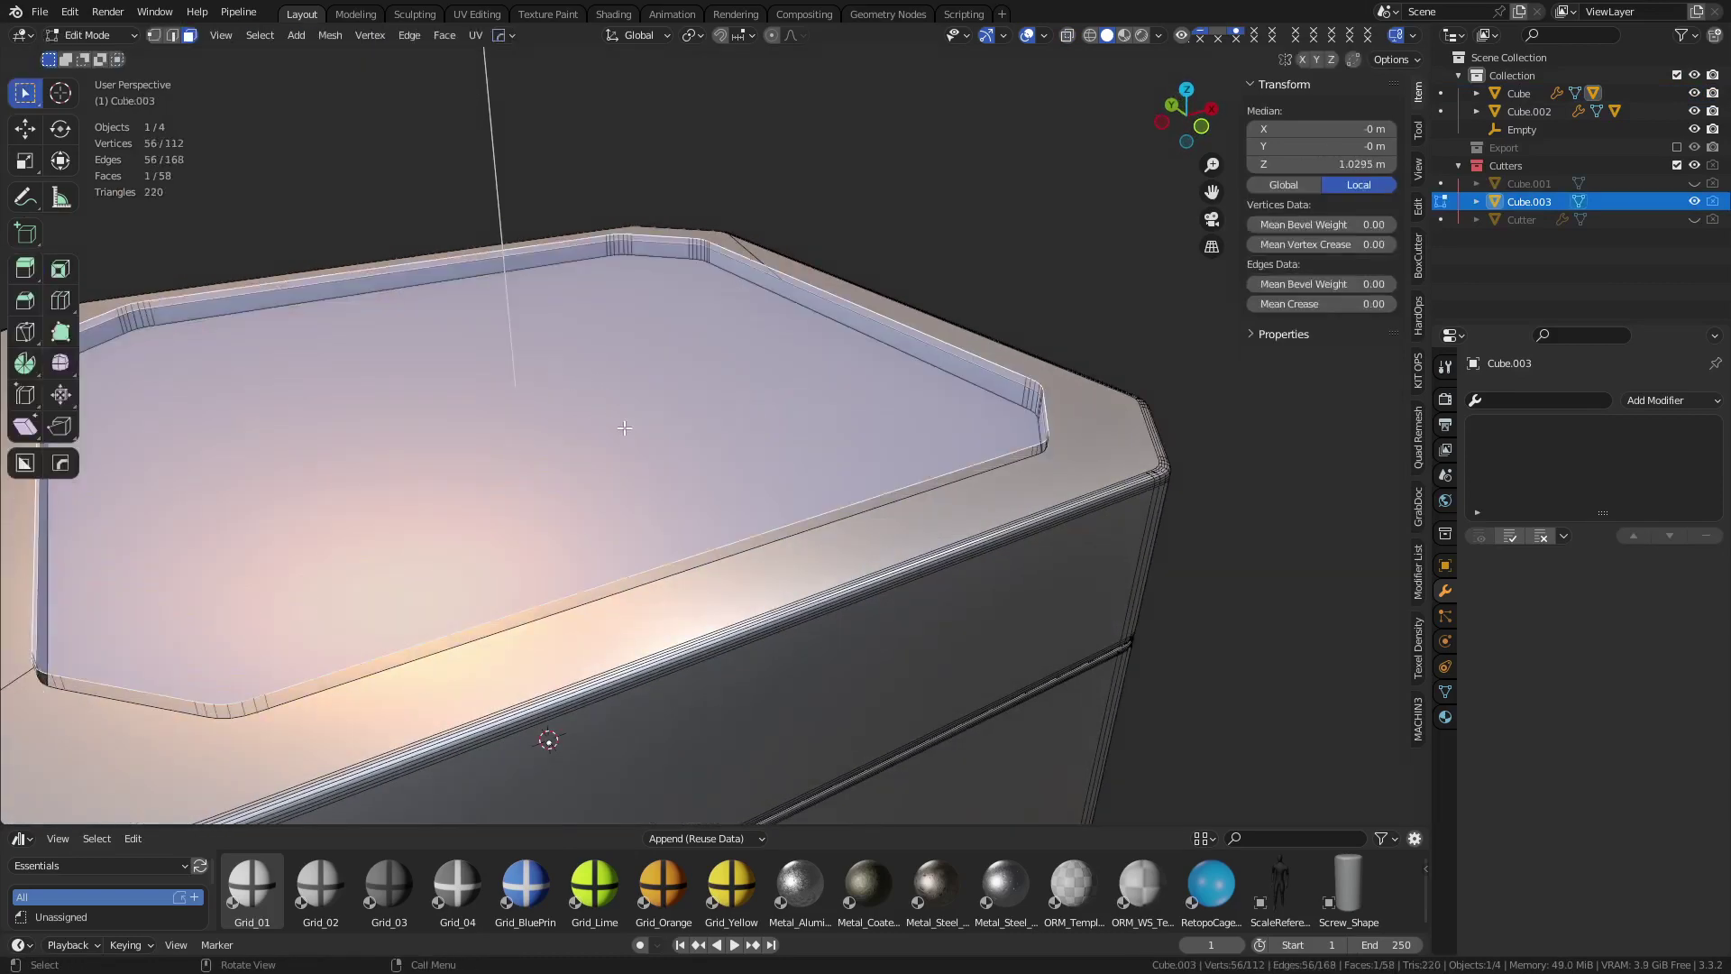
Deepen the lid recess by moving the cutter's bottom face down about 0.041 m along Z, and return to Object Mode
click(777, 542)
click(612, 471)
key(alt+z)
key(alt+z)
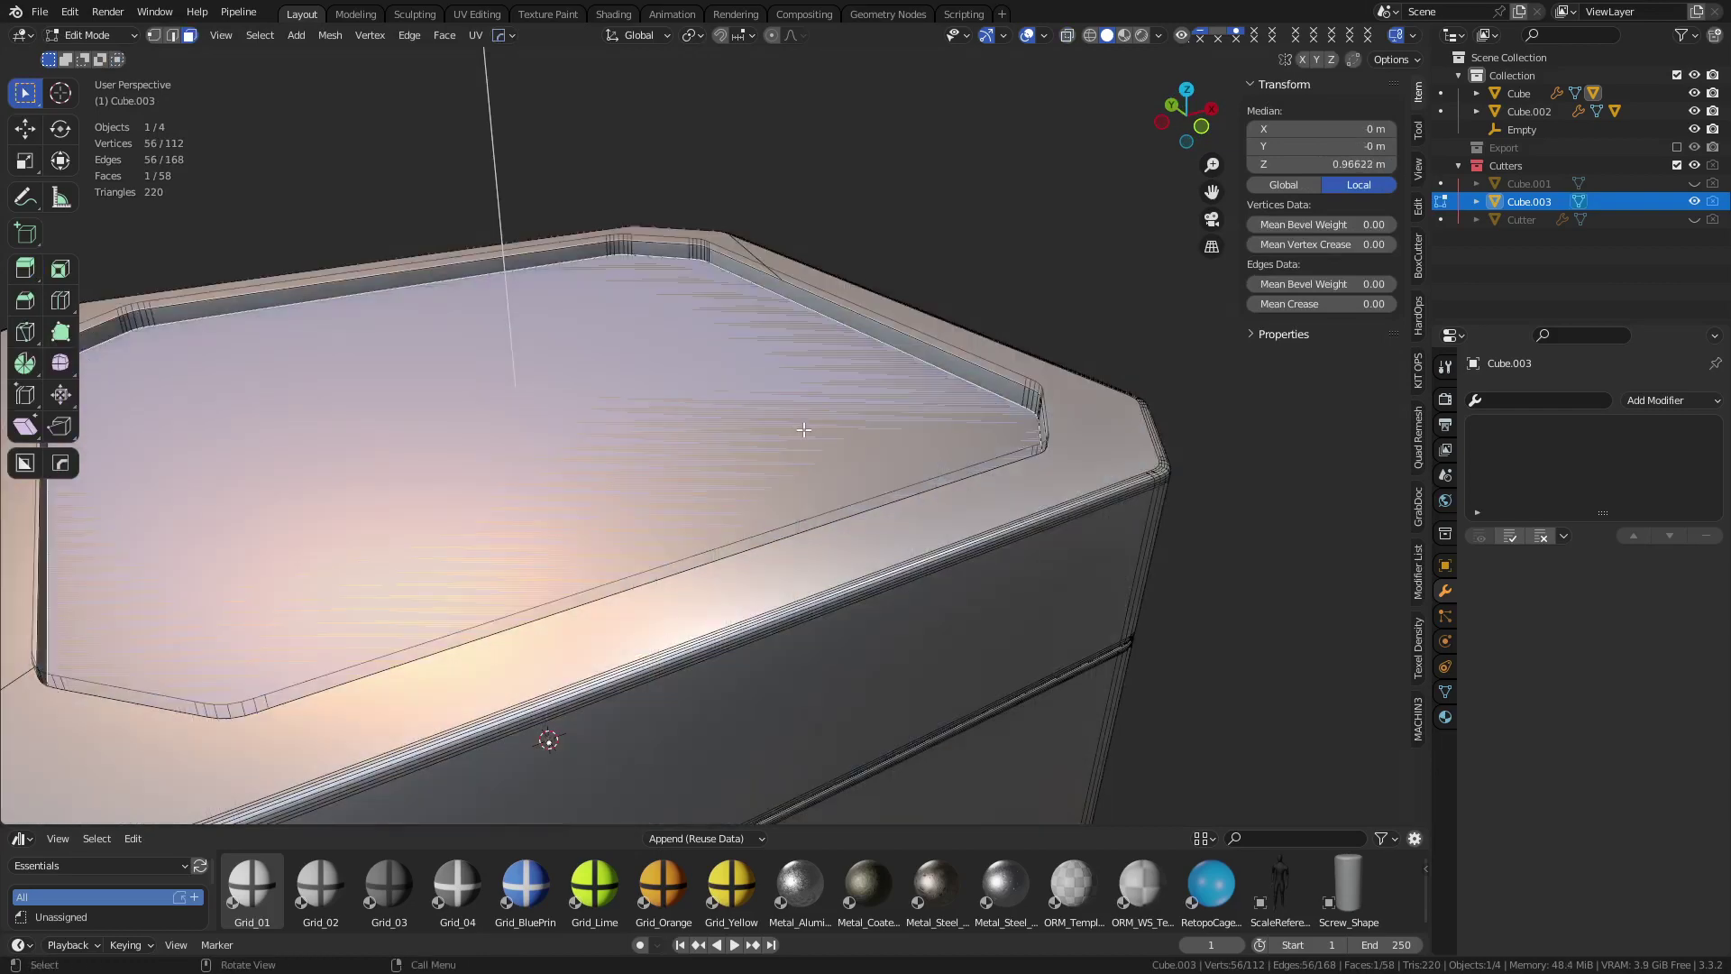
key(g)
key(z)
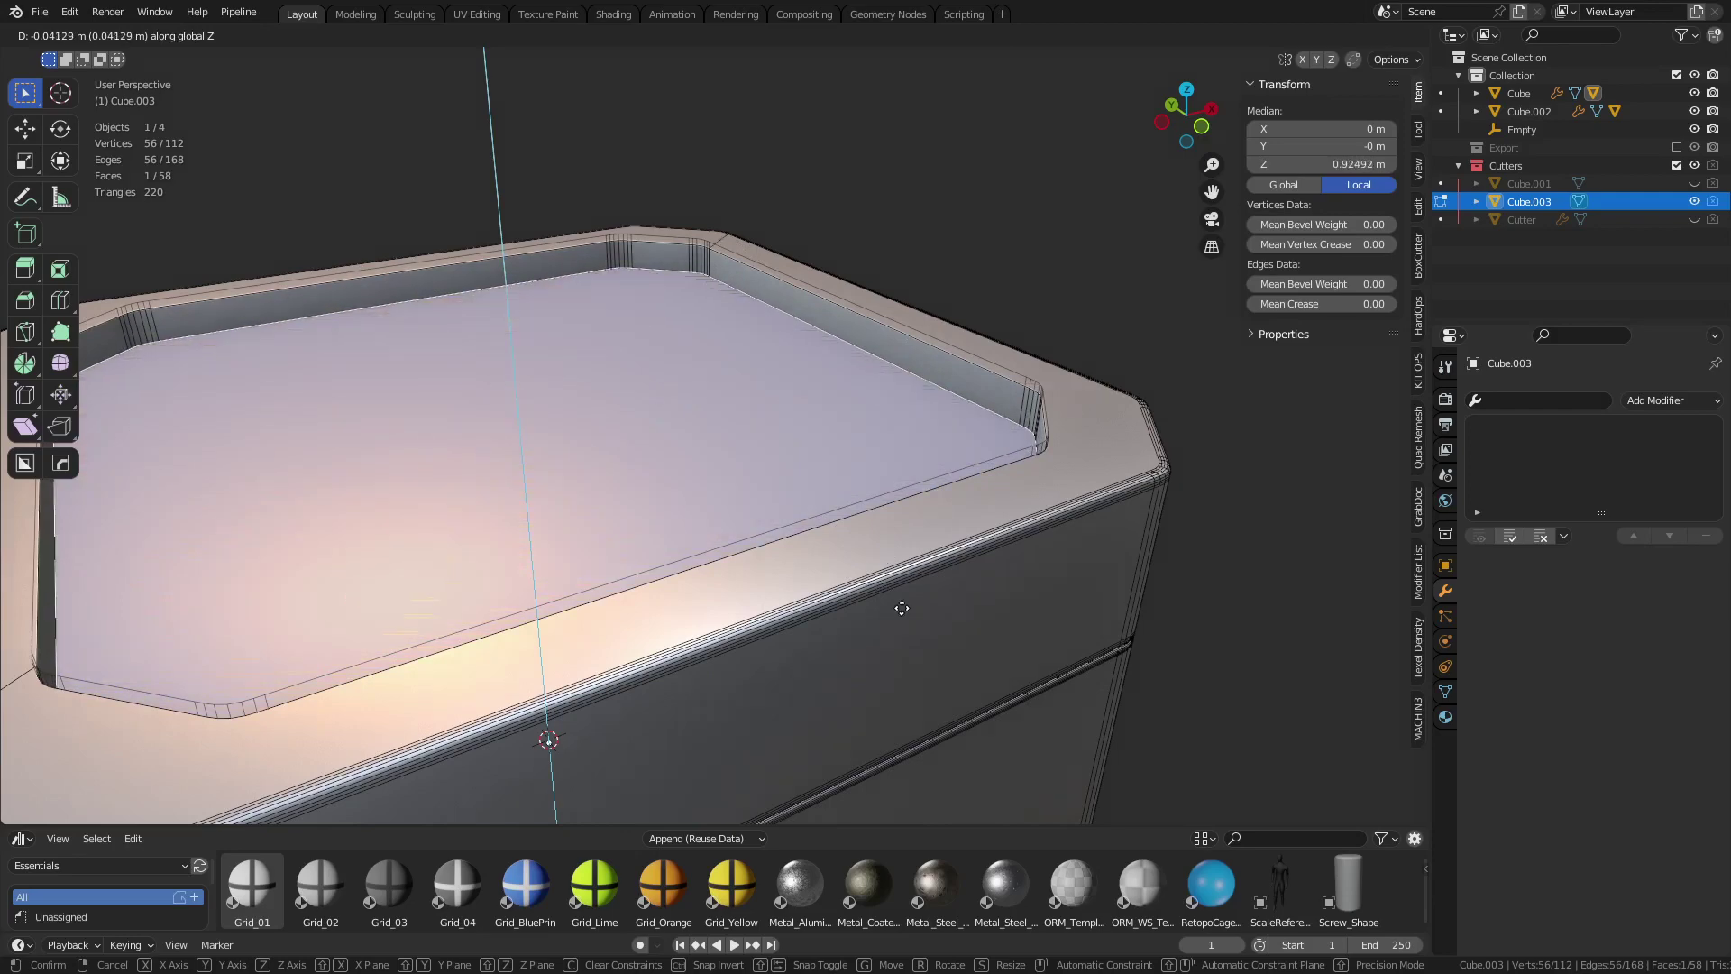
click(902, 609)
middle_drag(963, 560, 969, 509)
key(Tab)
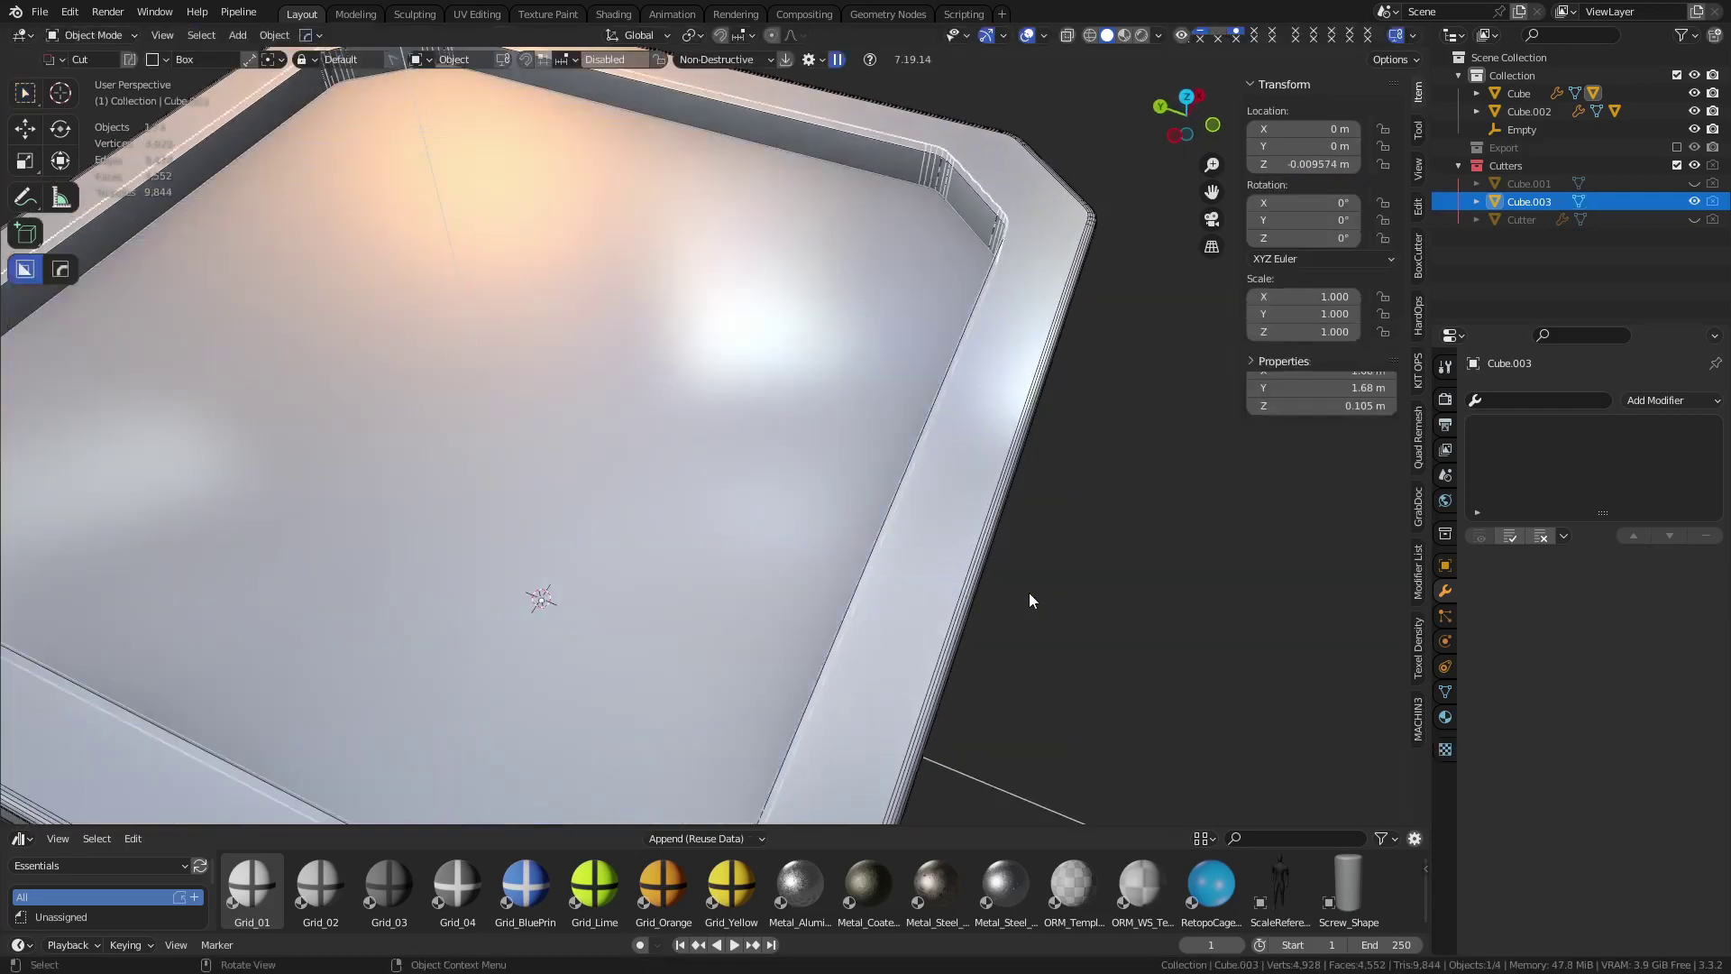
Add a Hard Ops bevel to the recess cutter with 3 segments, a 0.0181 m offset, 0.70 profile and 30° angle limit
middle_drag(1069, 580, 963, 510)
key(q)
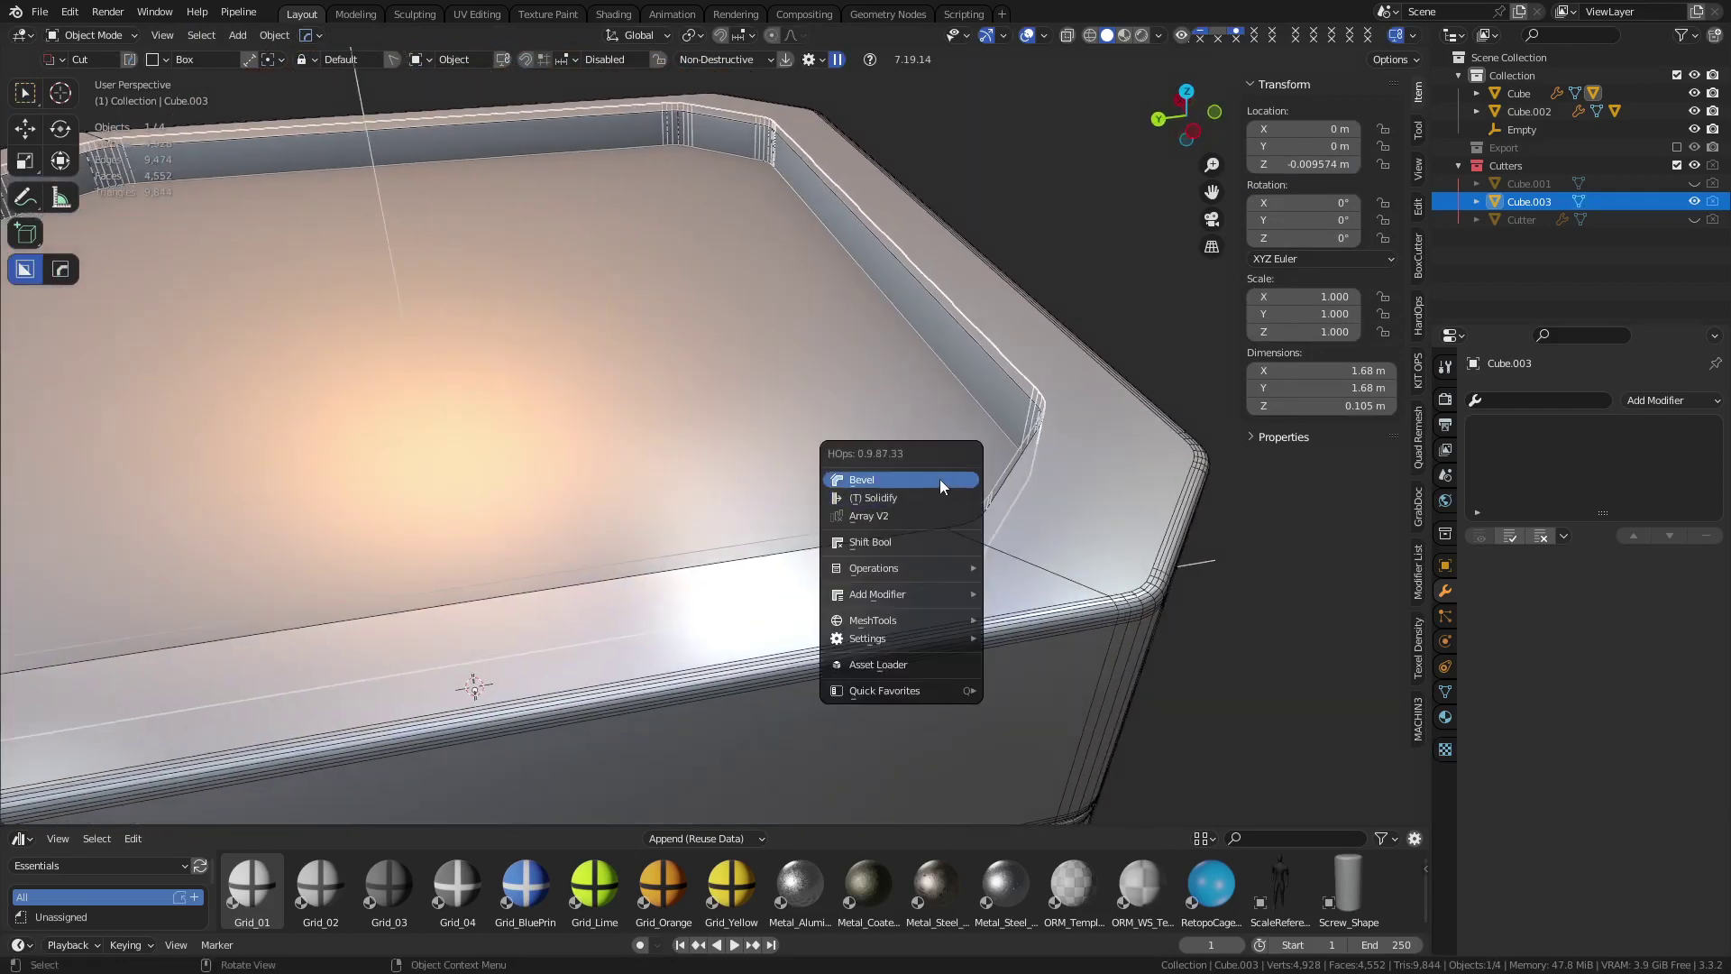
click(939, 479)
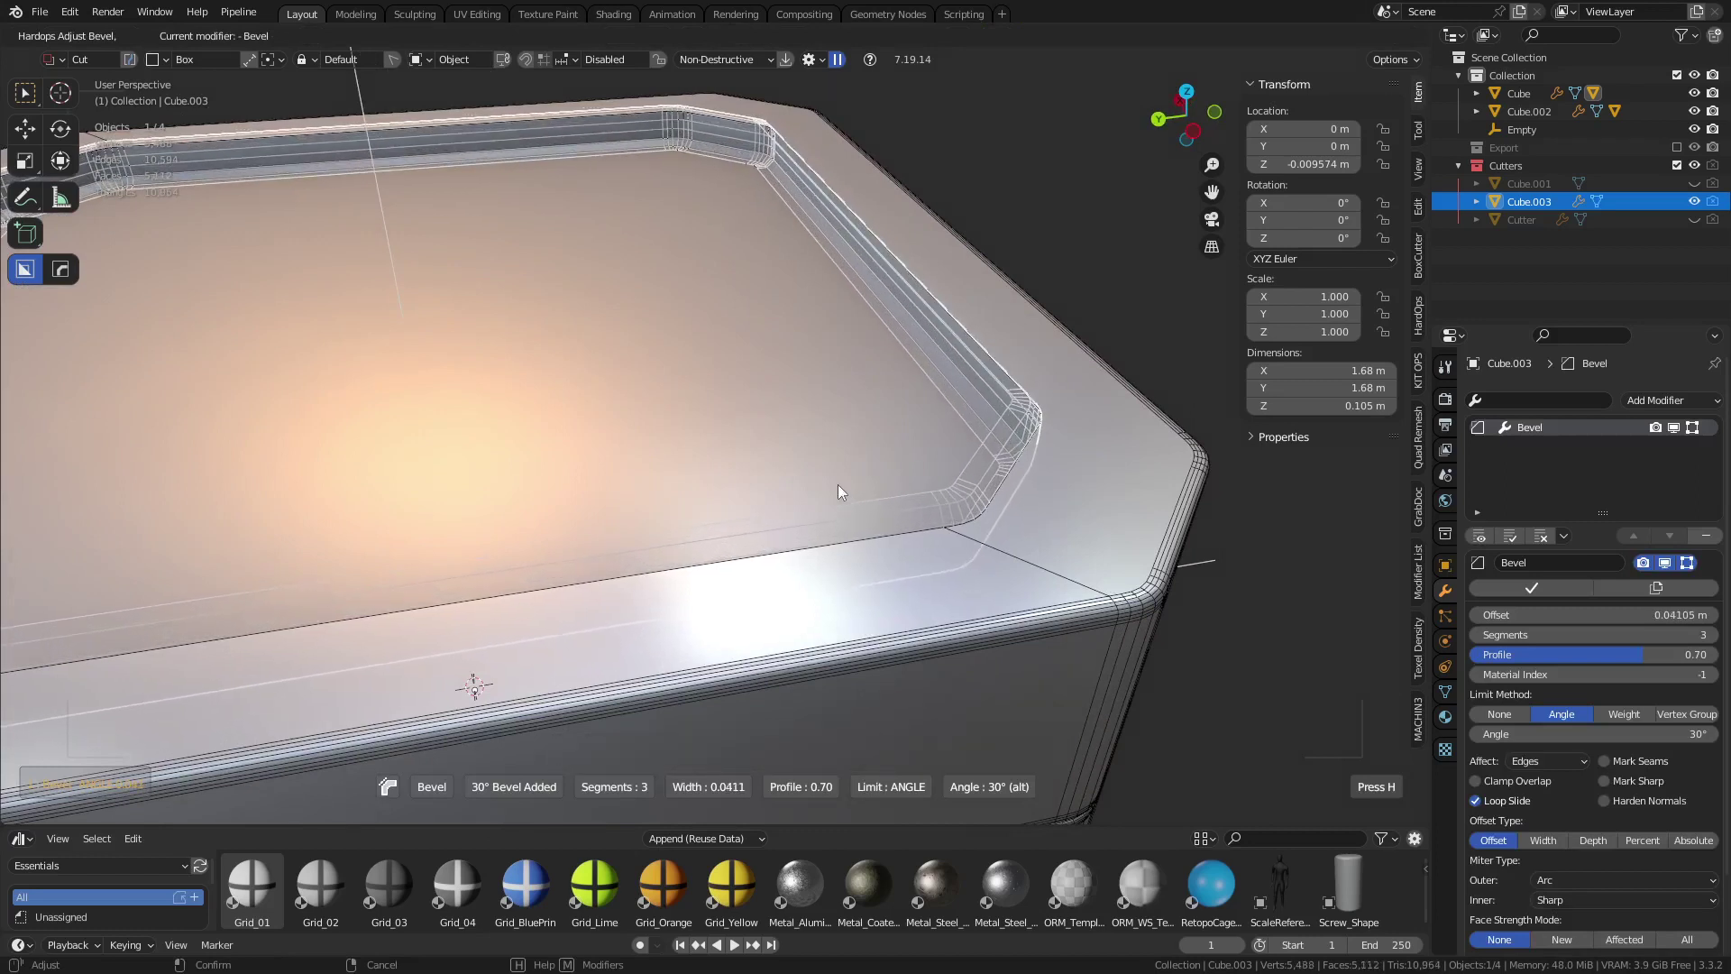
click(917, 493)
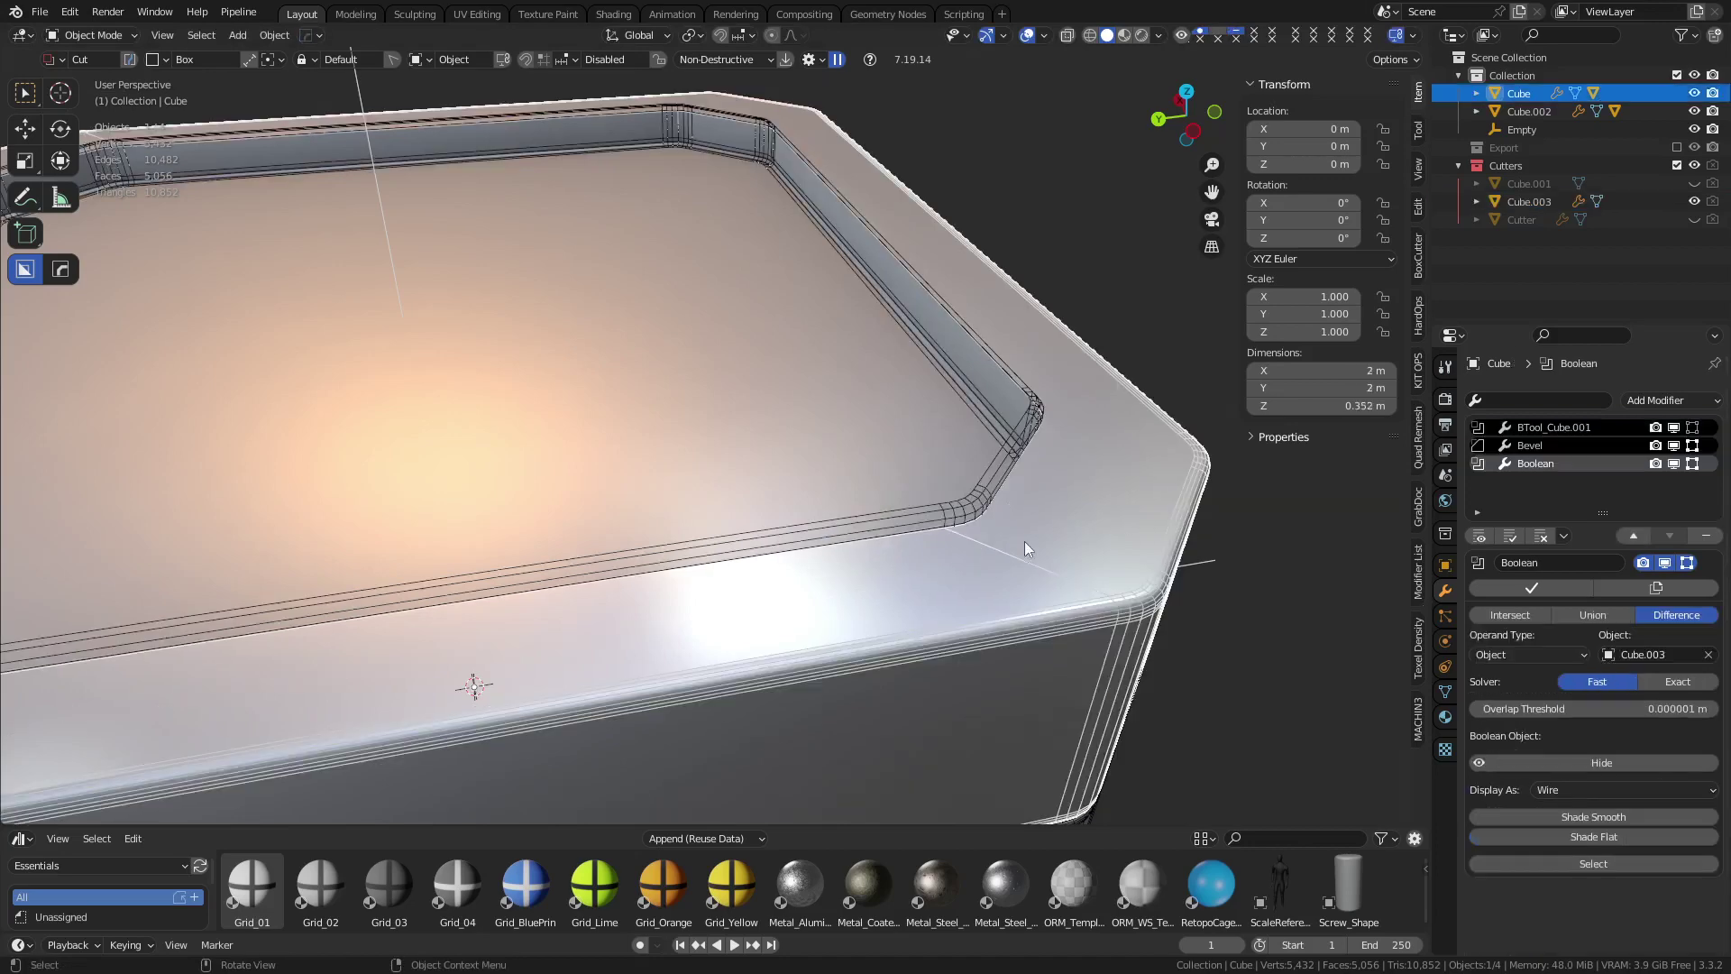
Select the recess cutter and test its height by moving it along Z, settling at about 0.0001 m
click(1024, 541)
click(963, 514)
key(g)
key(z)
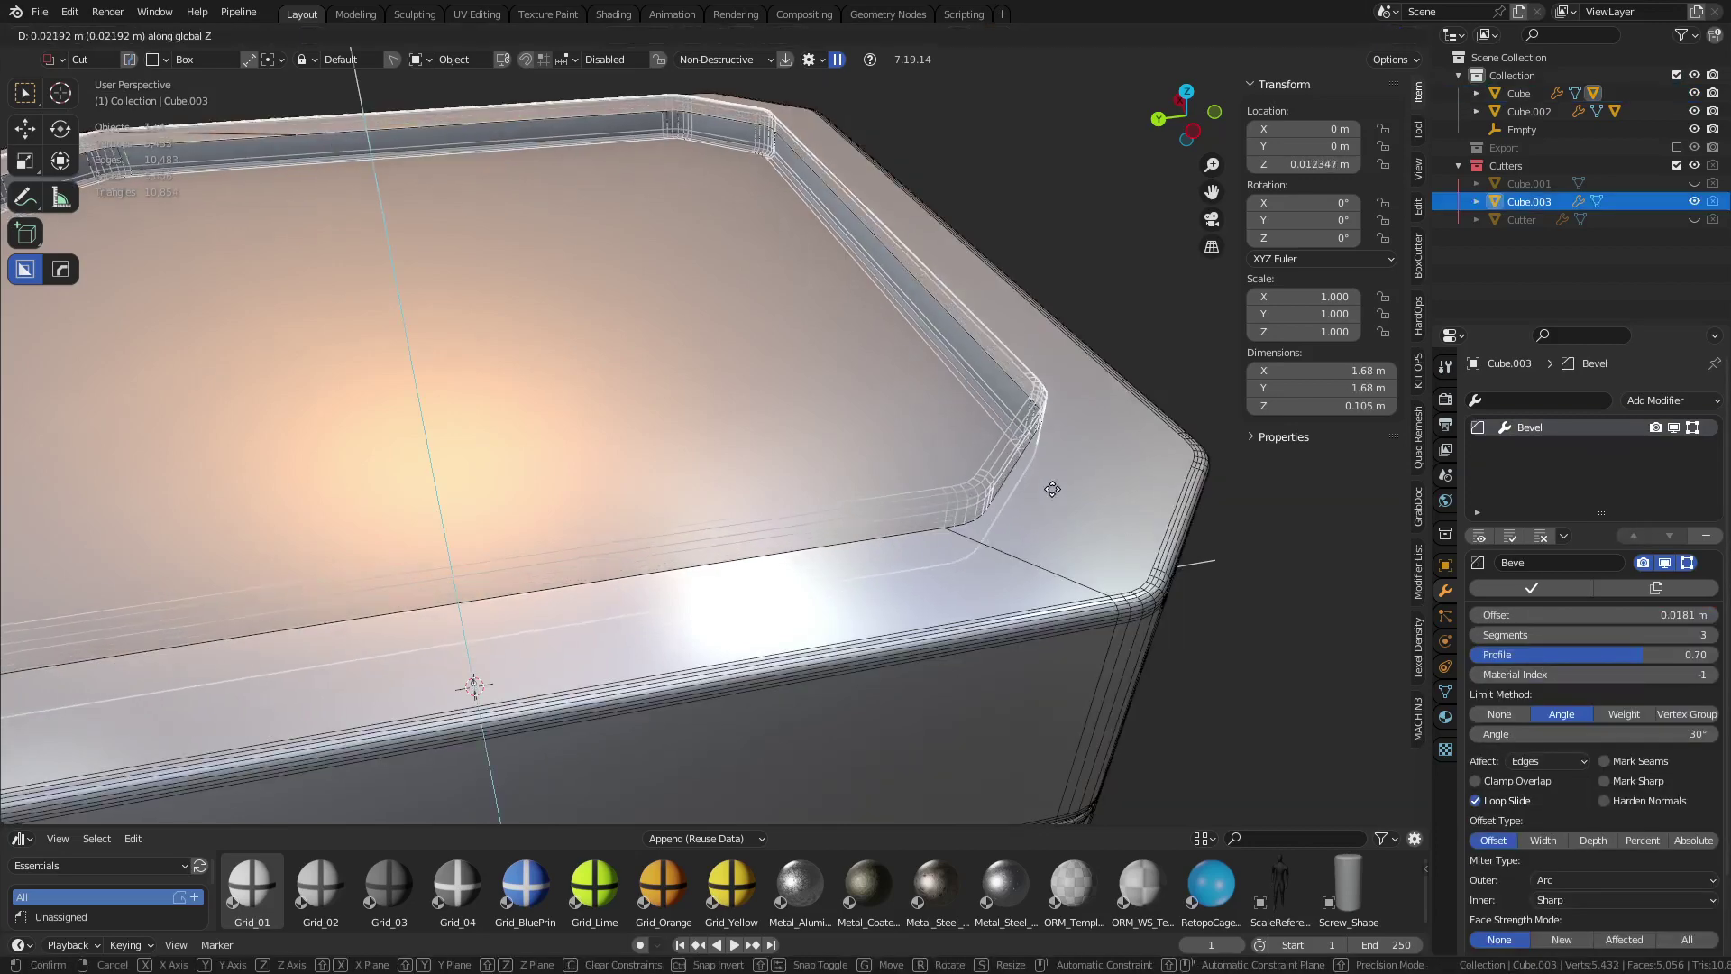
click(1056, 529)
click(1093, 279)
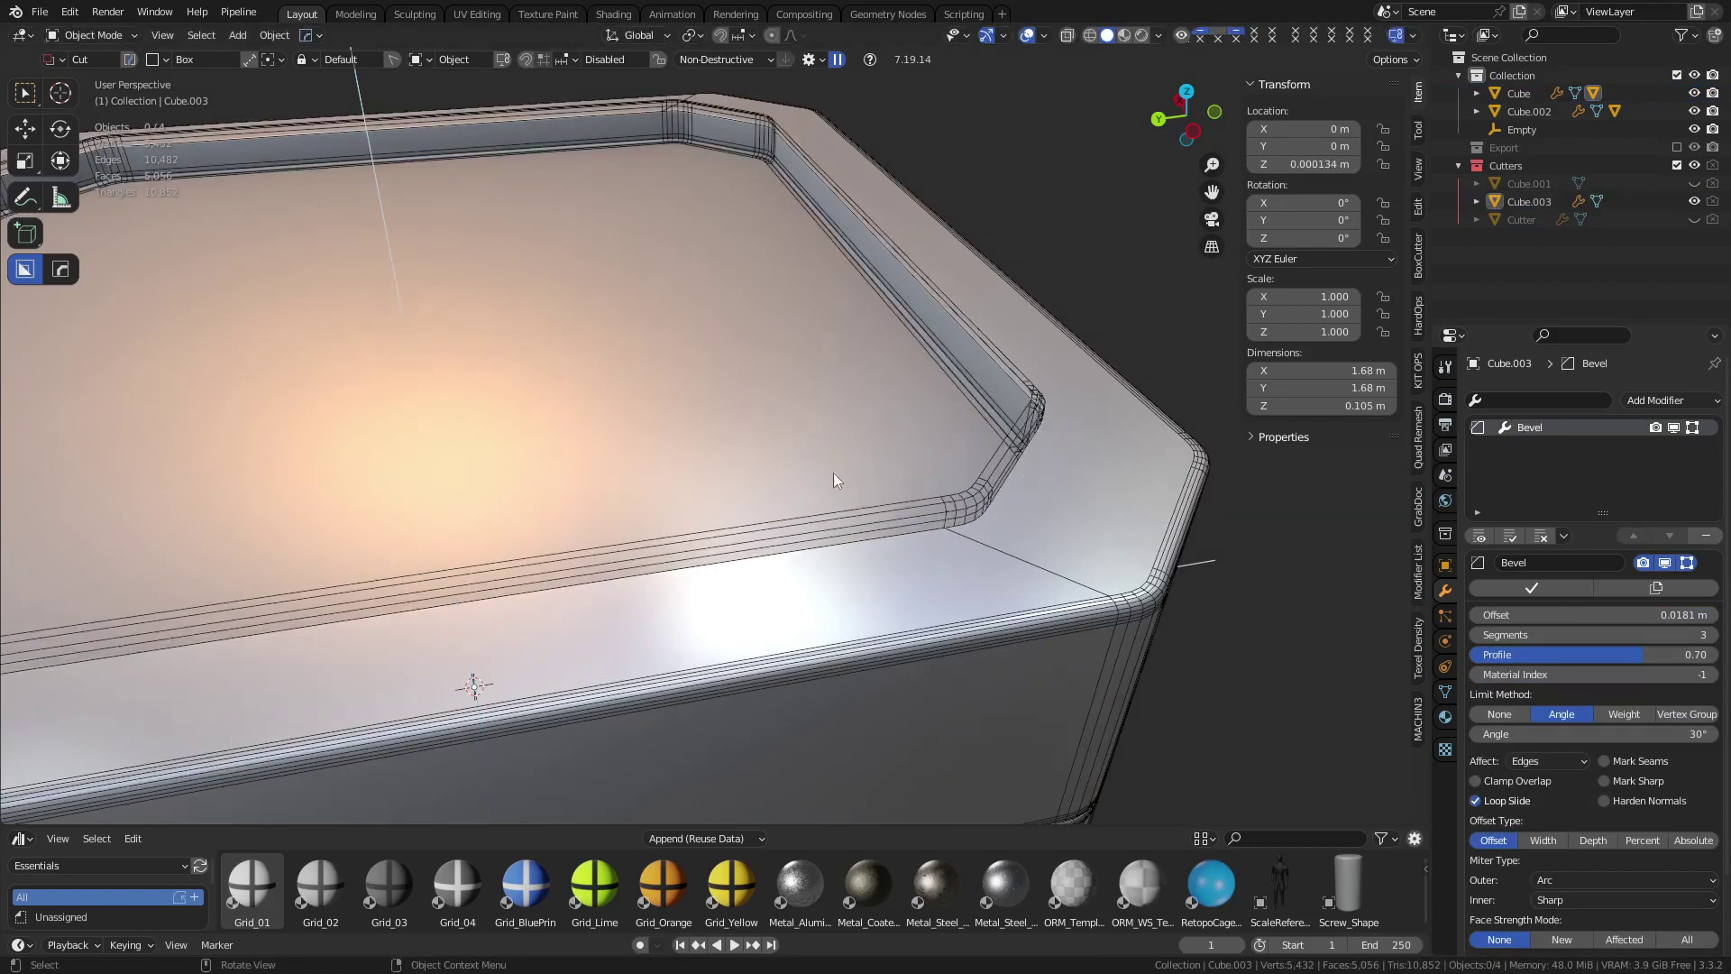
Increase the recess cutter's bevel to 8 segments to smooth the recess floor edge
middle_drag(833, 473, 887, 508)
scroll(966, 501, up, 6)
shift+middle_drag(1298, 469, 1006, 530)
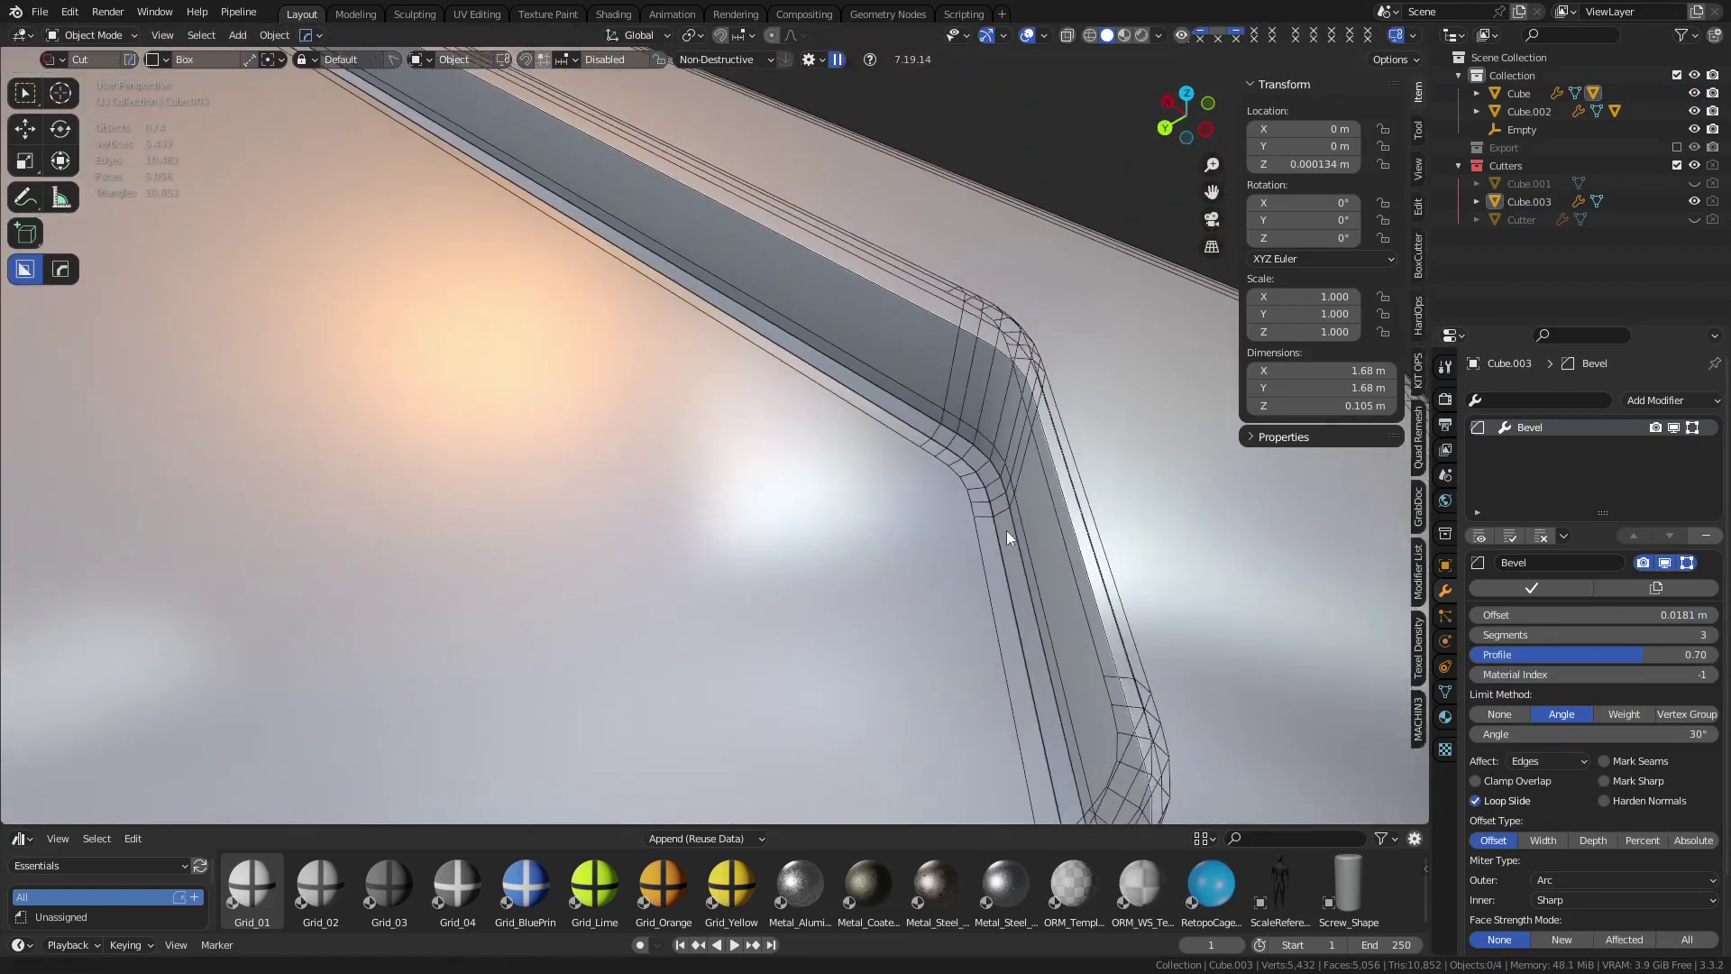
click(1020, 341)
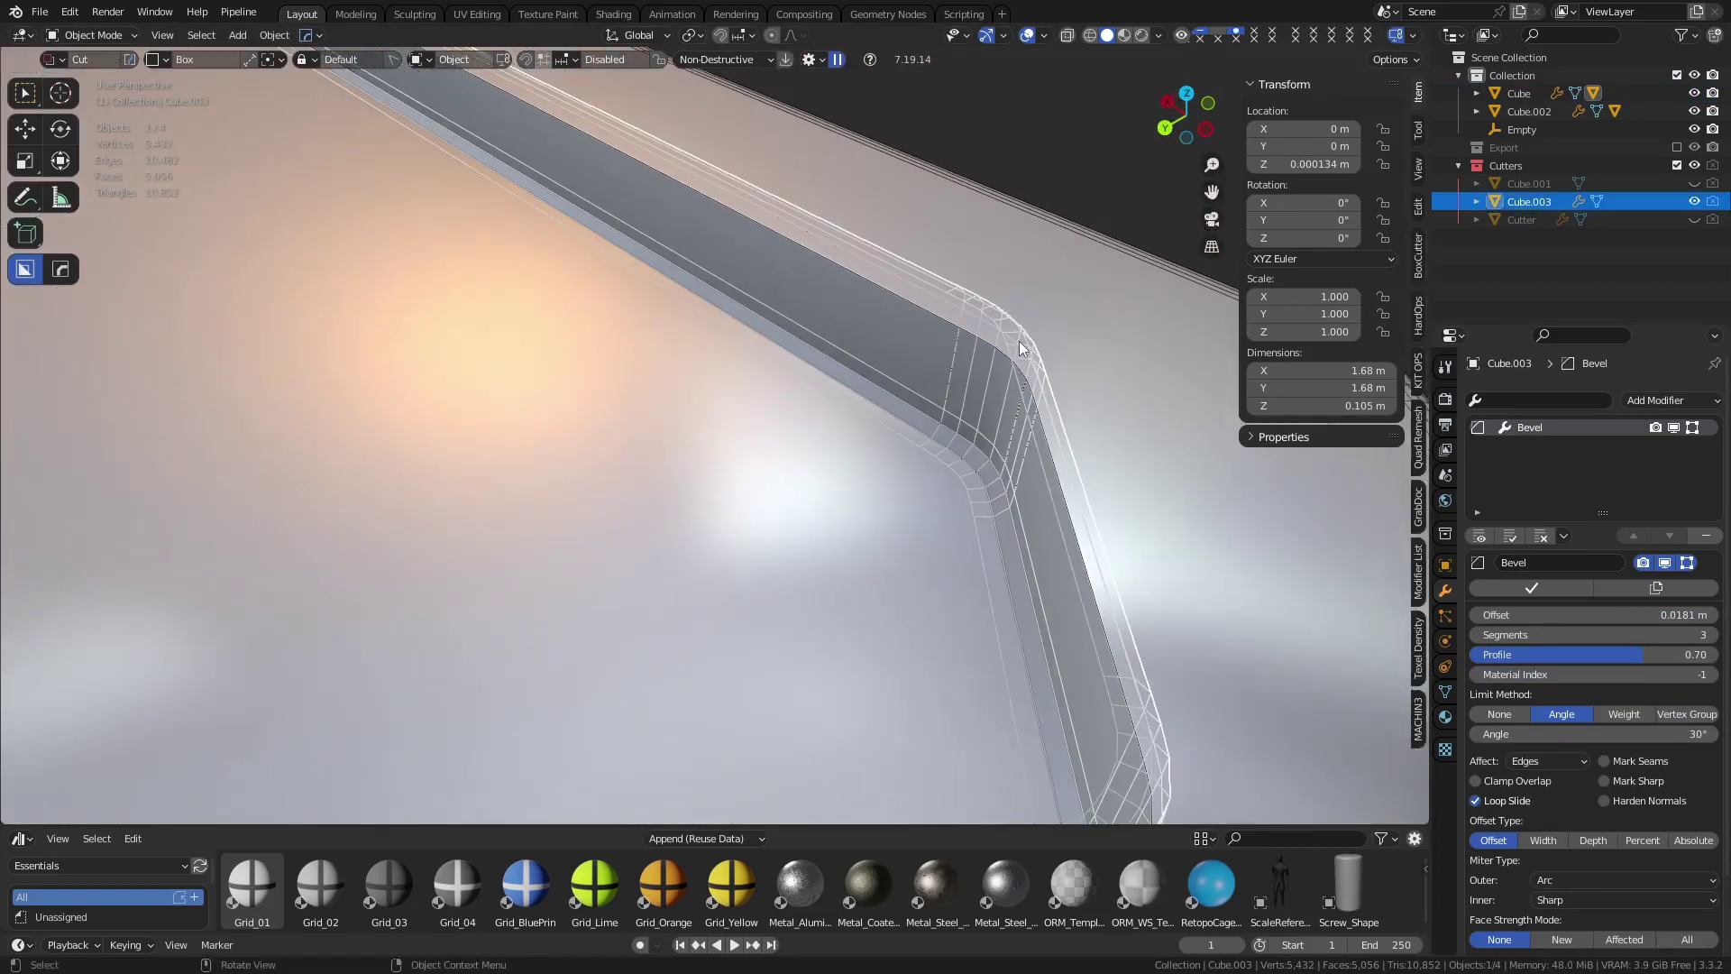
click(1713, 635)
click(1713, 635)
click(1713, 636)
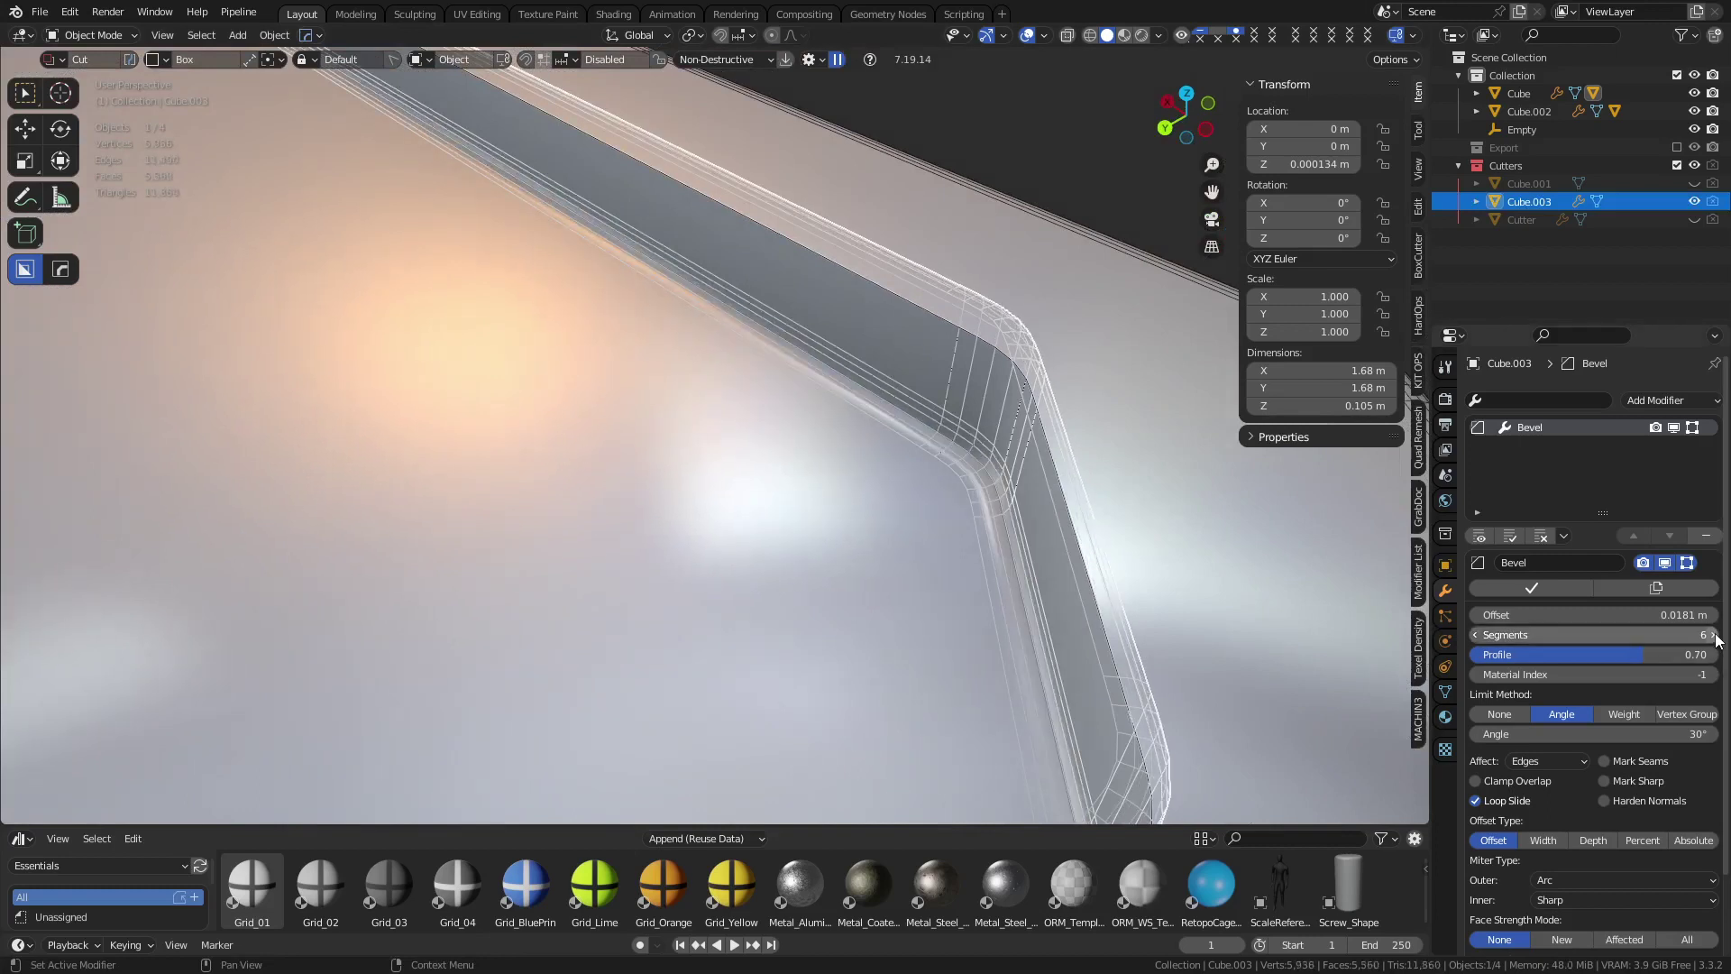
click(1713, 636)
click(1713, 636)
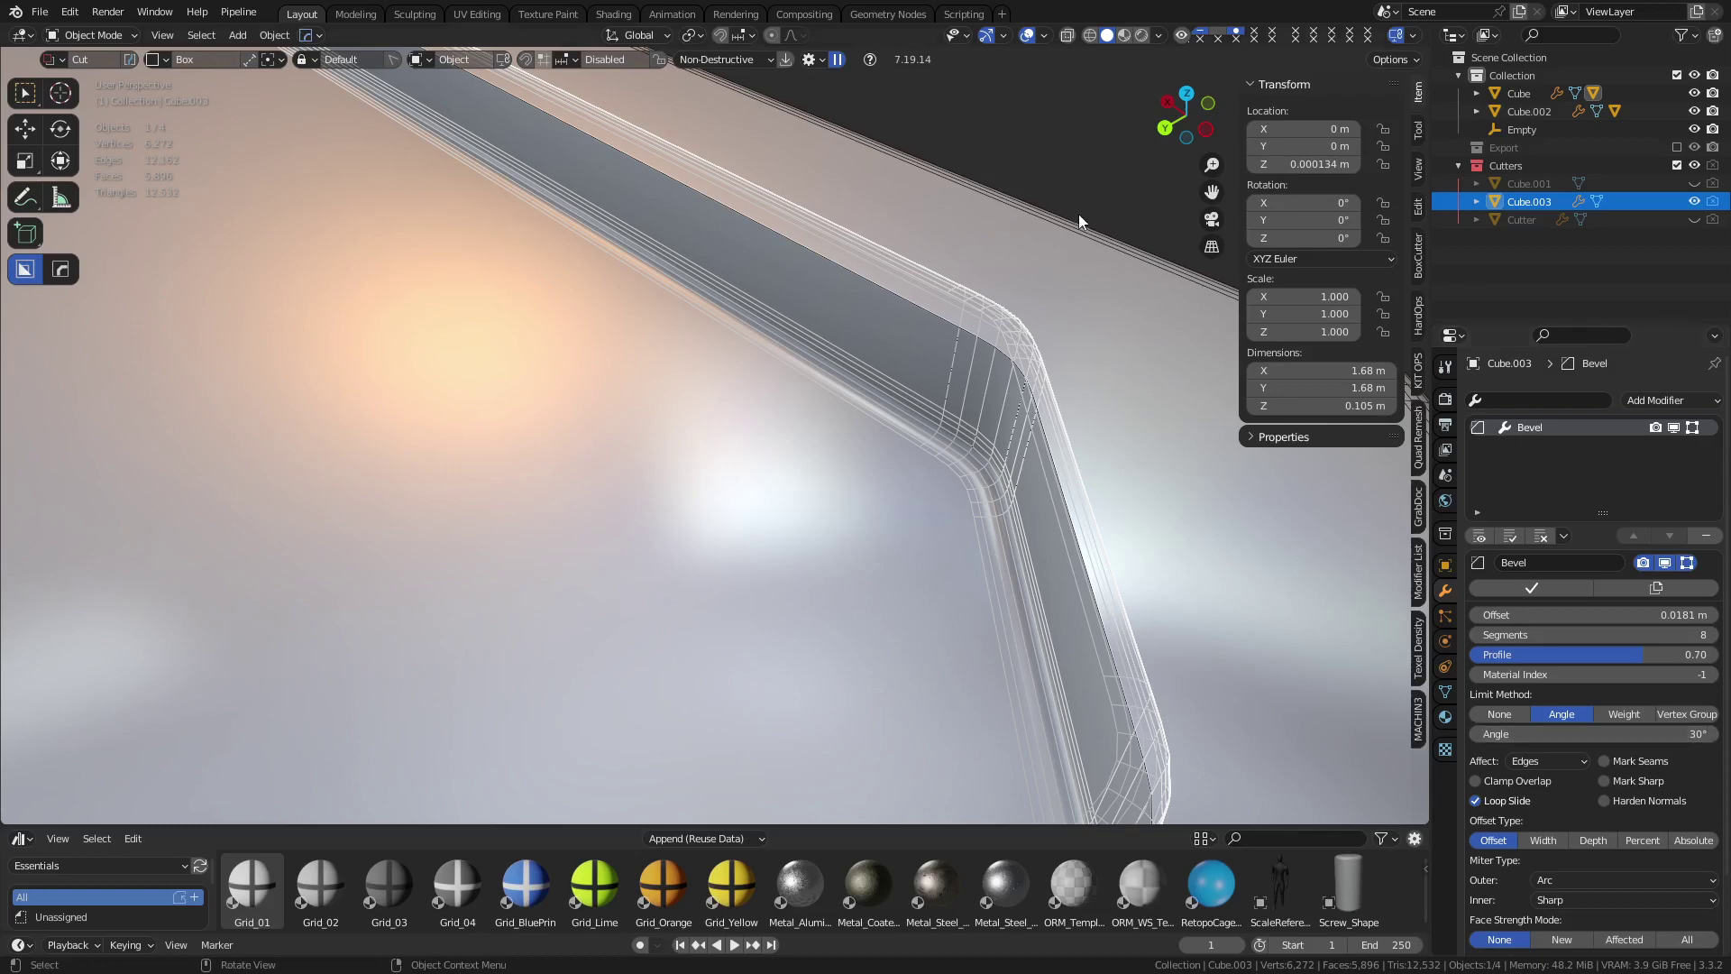
click(983, 156)
scroll(1024, 323, down, 3)
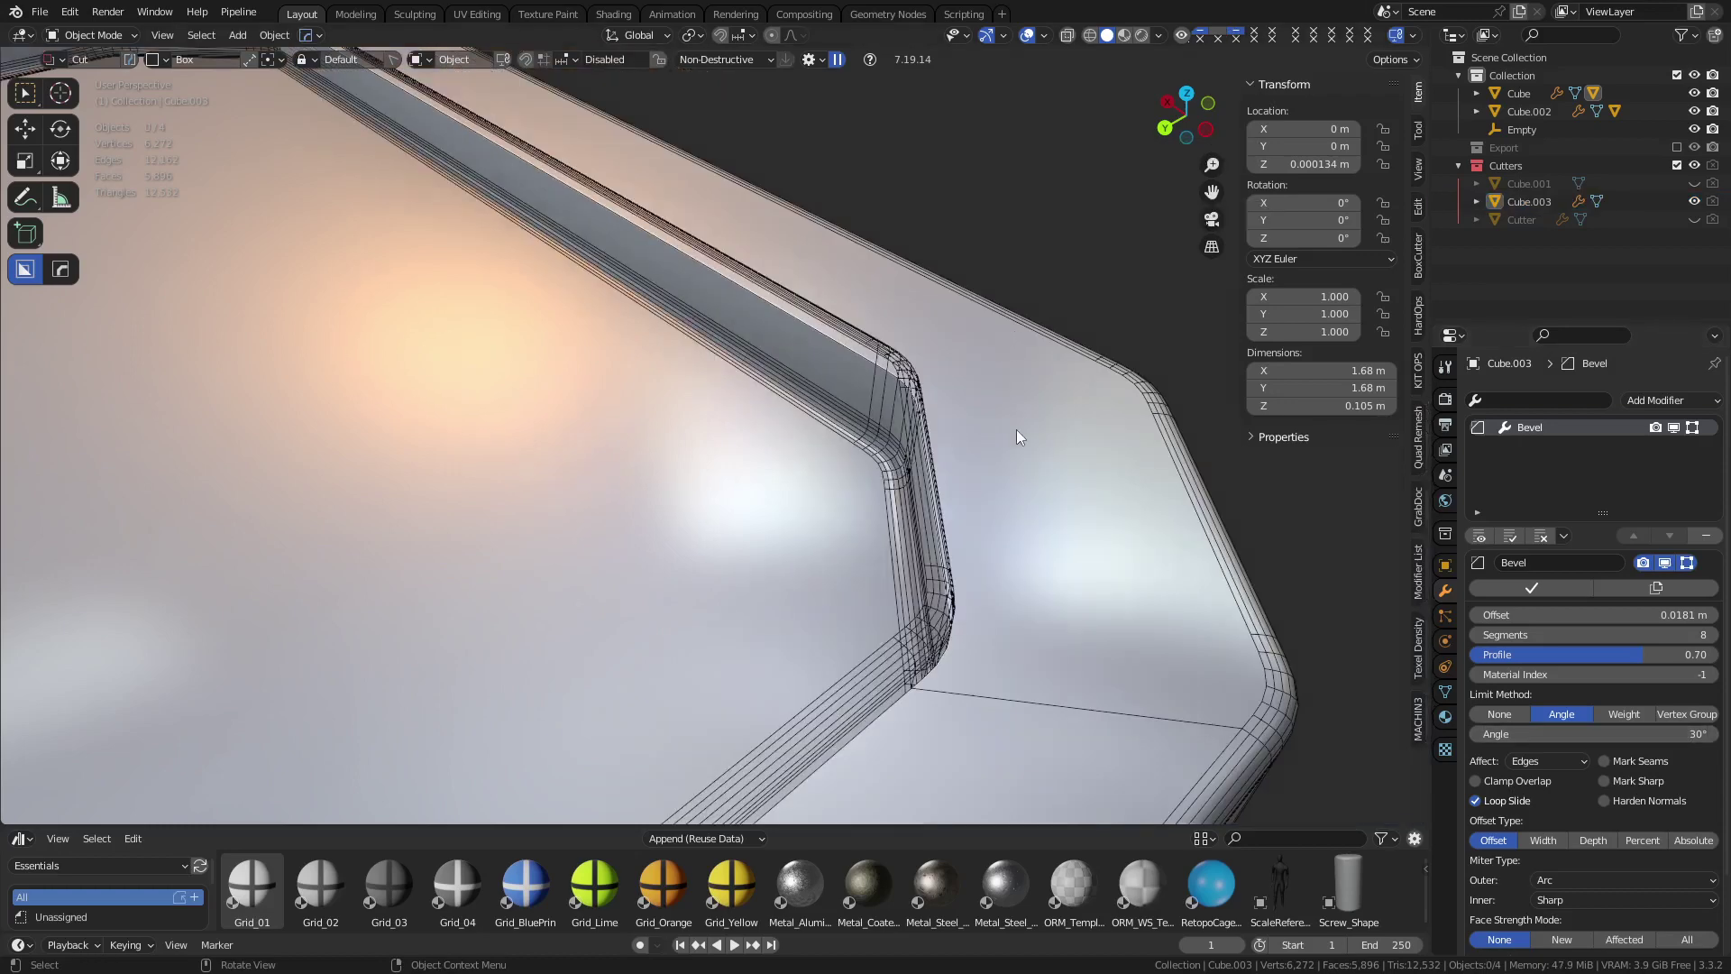
Select the lid and check the Auto Smooth setting in its mesh normals
click(1015, 429)
click(1444, 692)
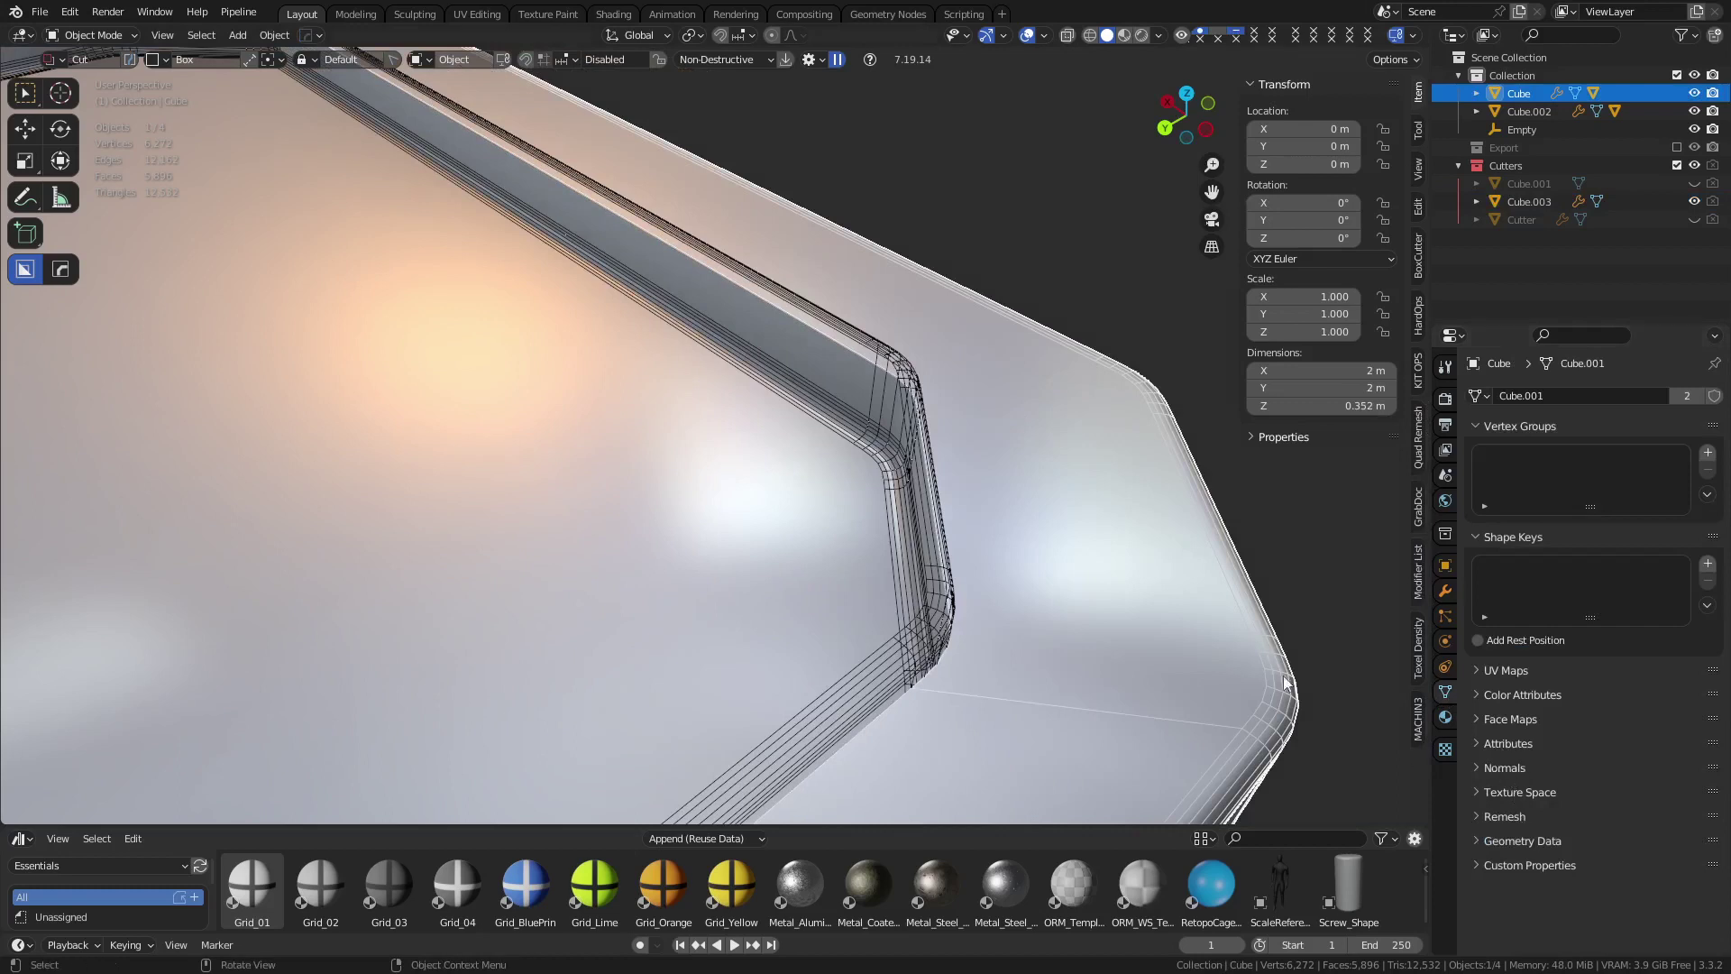
right_click(1010, 526)
click(1515, 768)
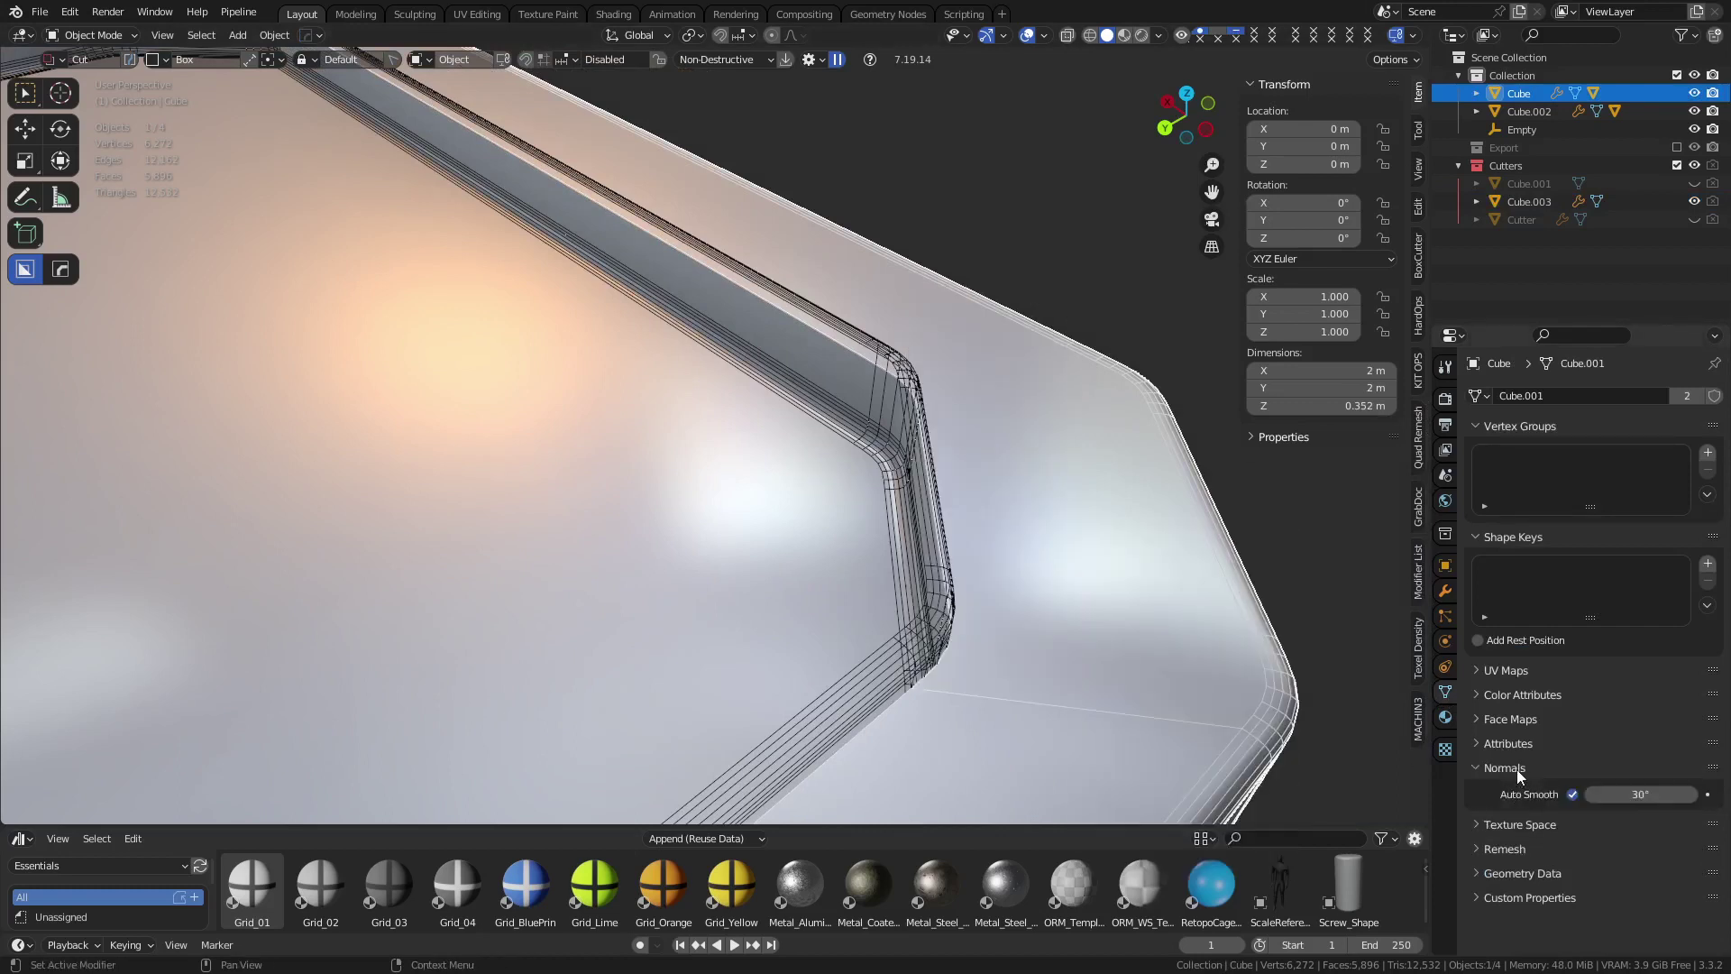
click(972, 207)
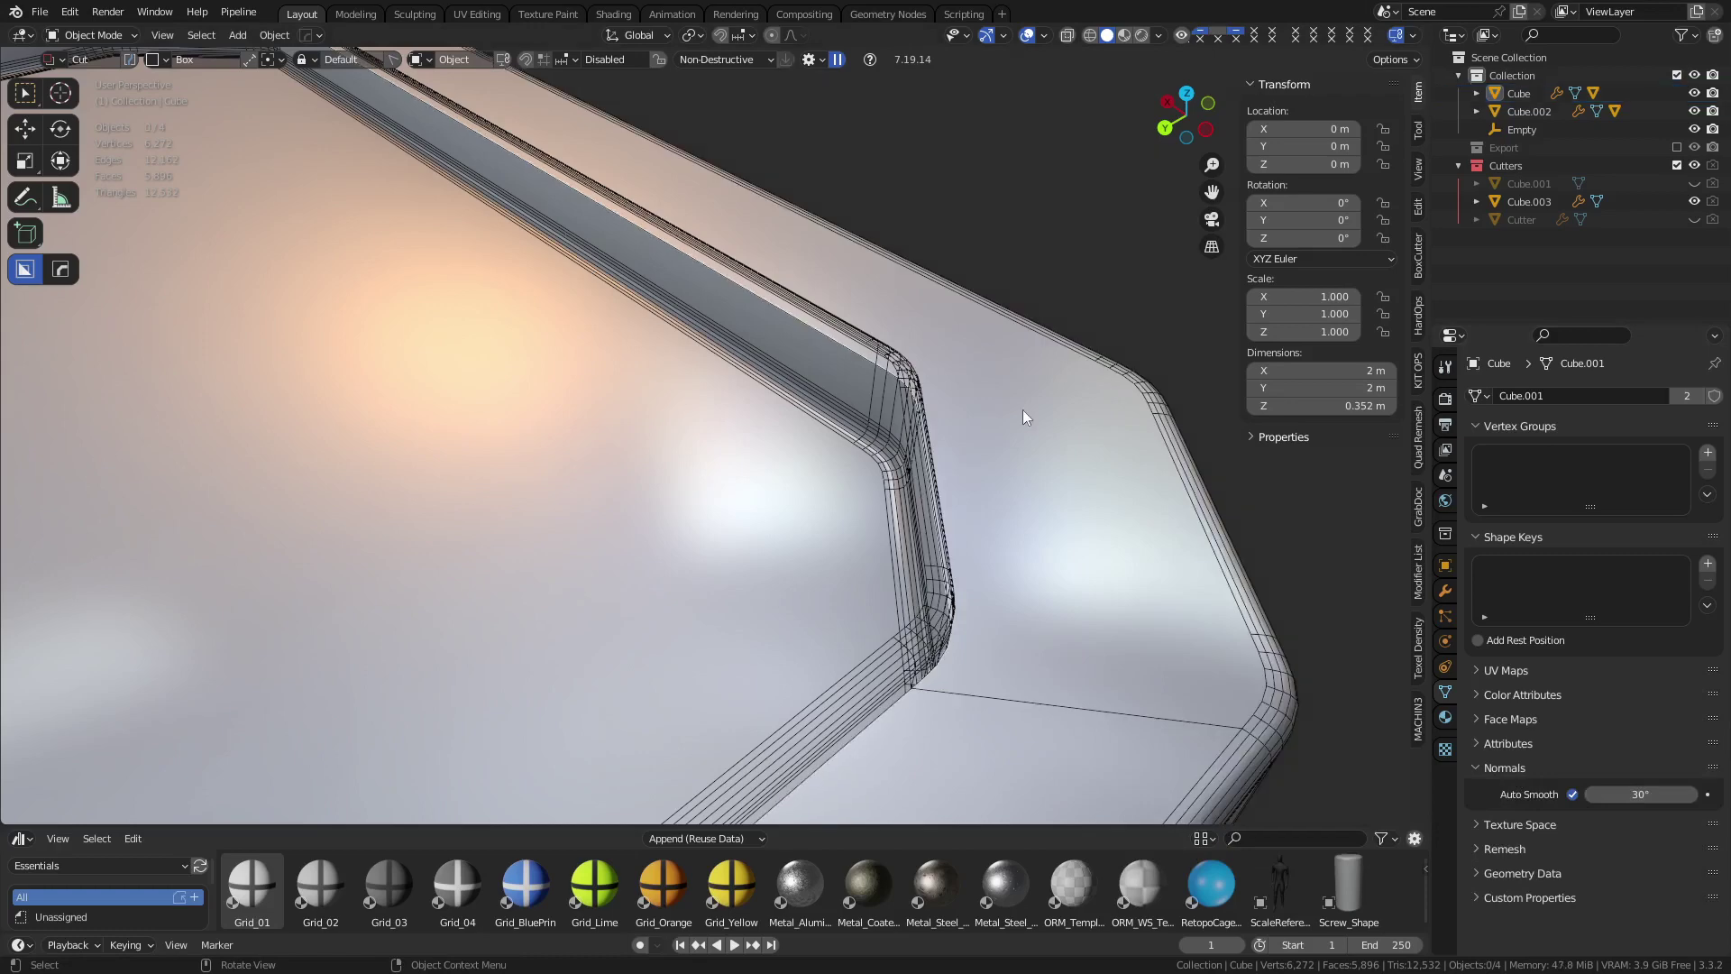
Reveal and select all crate parts and cutters, and apply Shade Auto Smooth to them
key(shift+3)
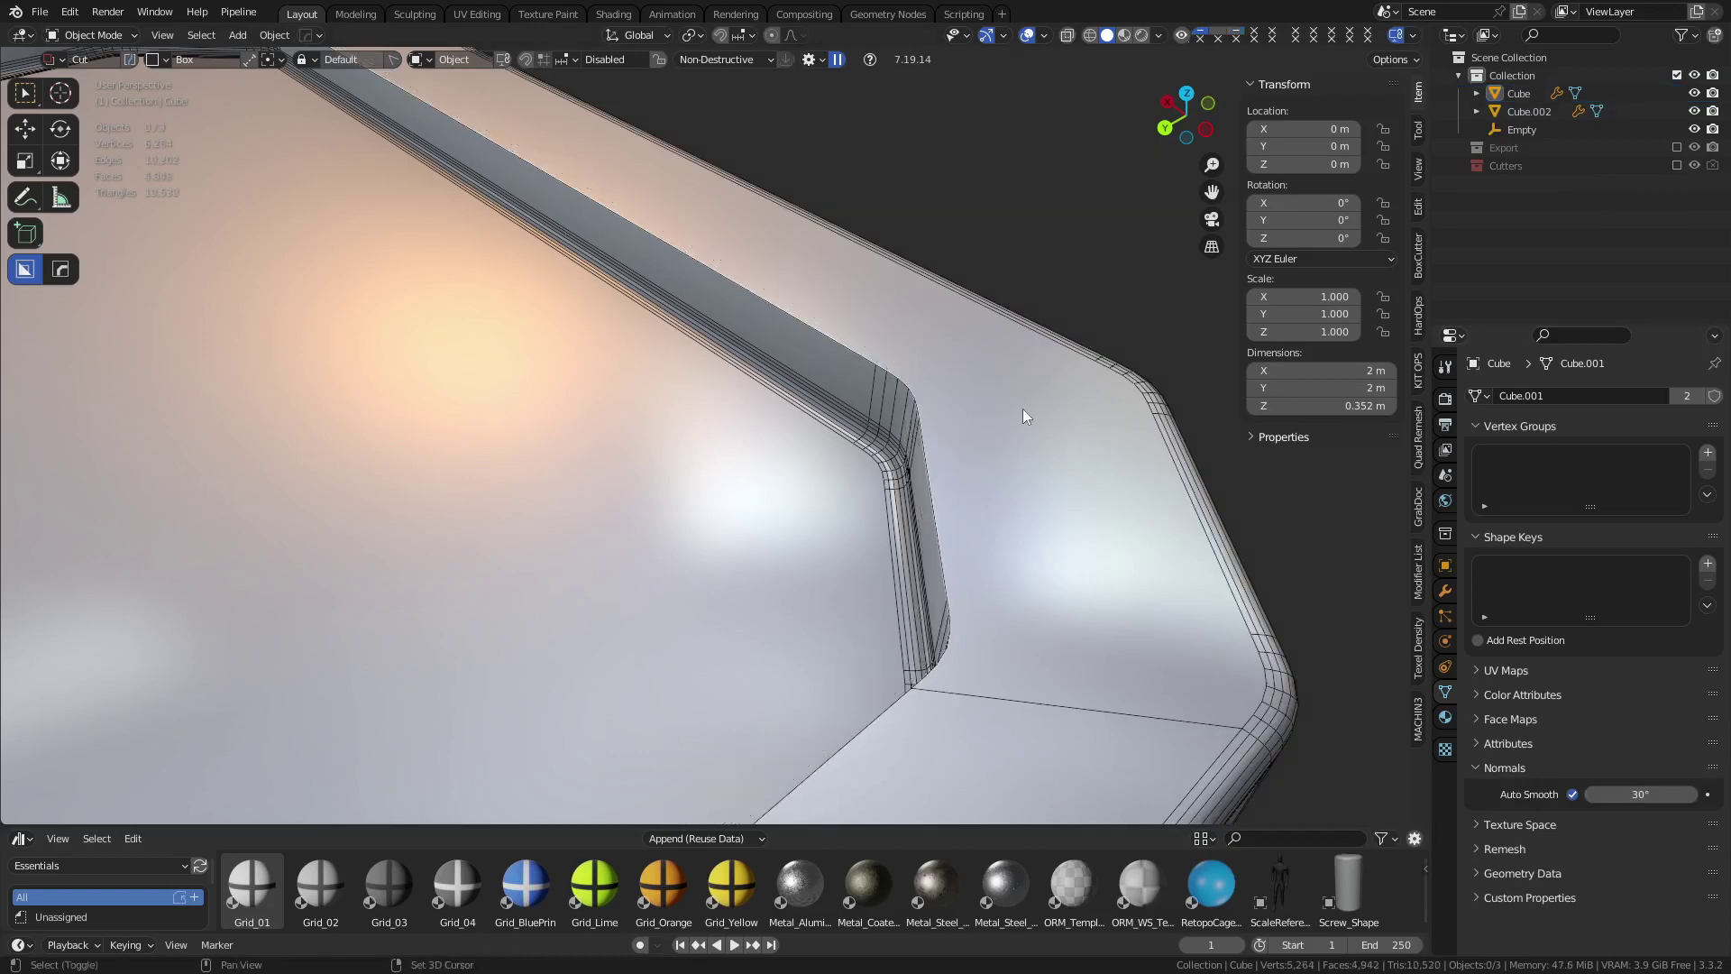
key(ctrl+shift+z)
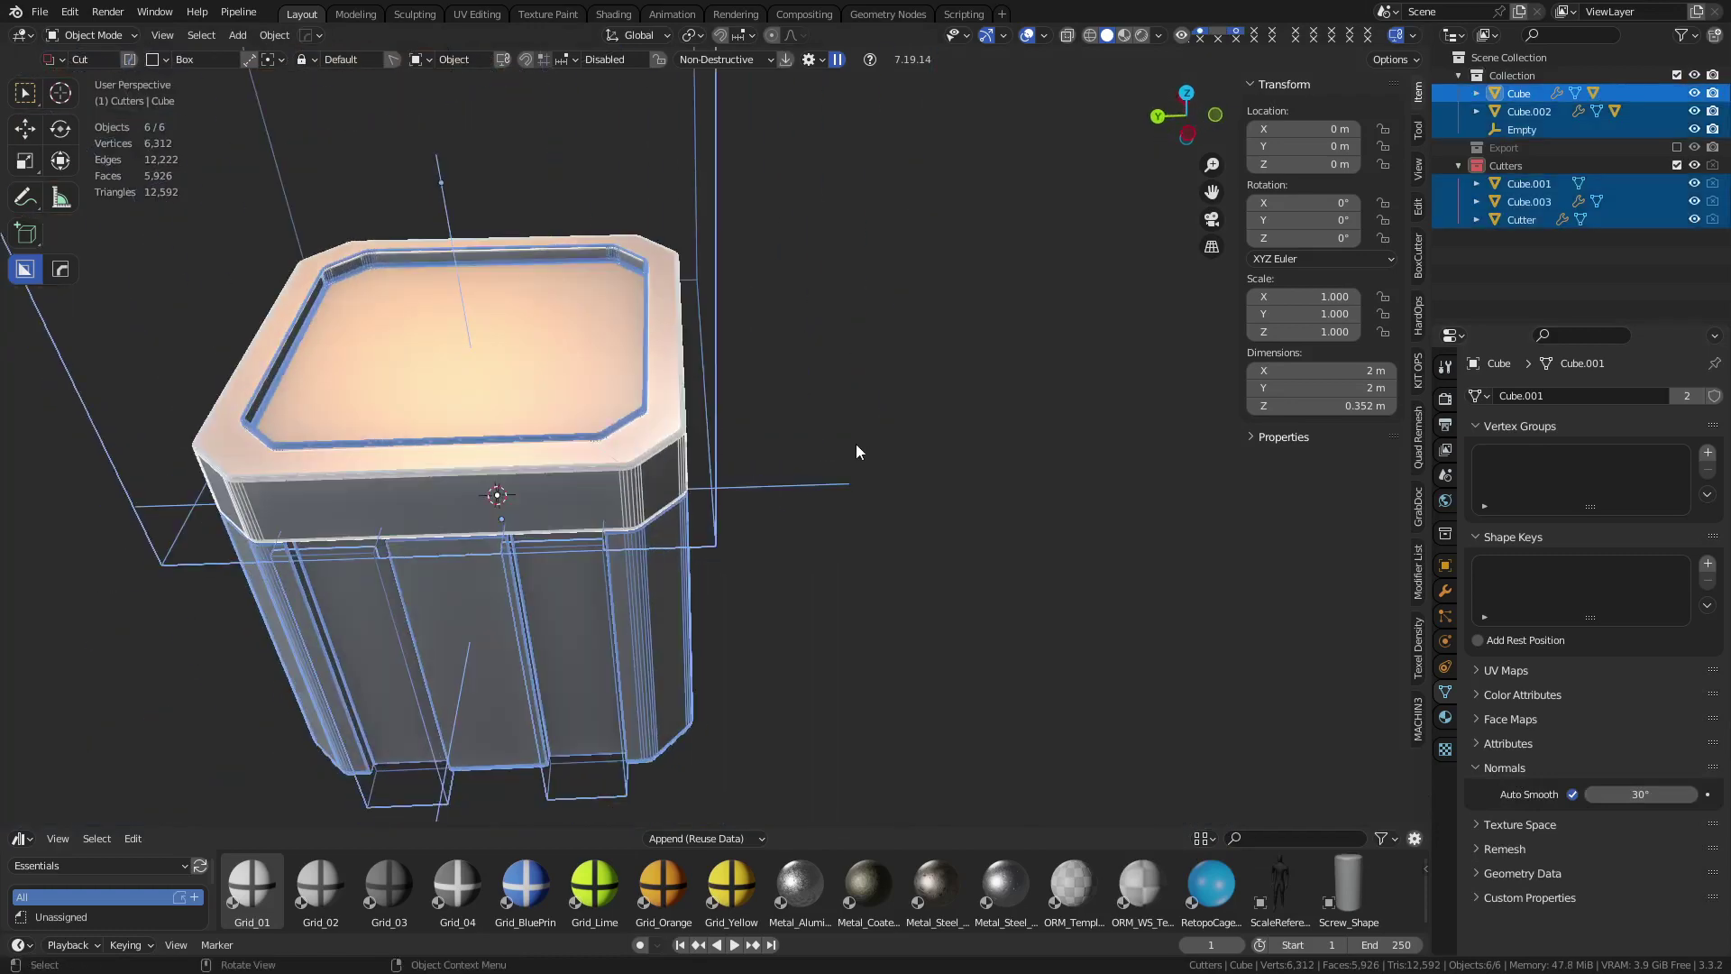
right_click(856, 451)
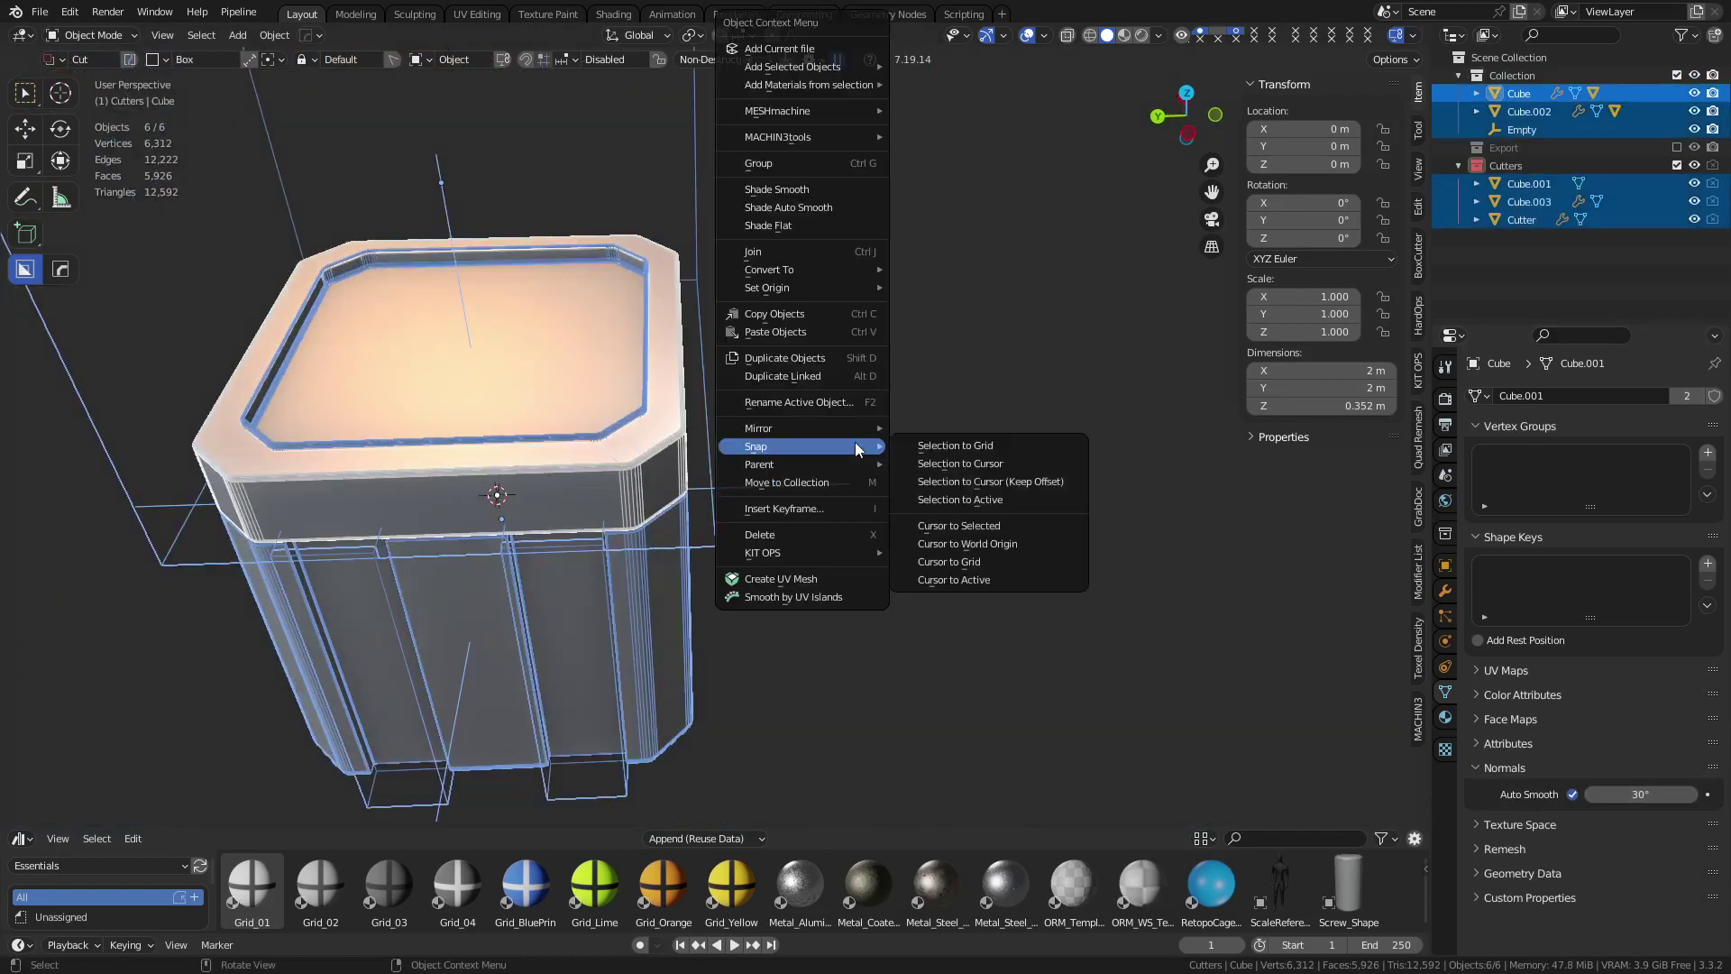
right_click(1034, 645)
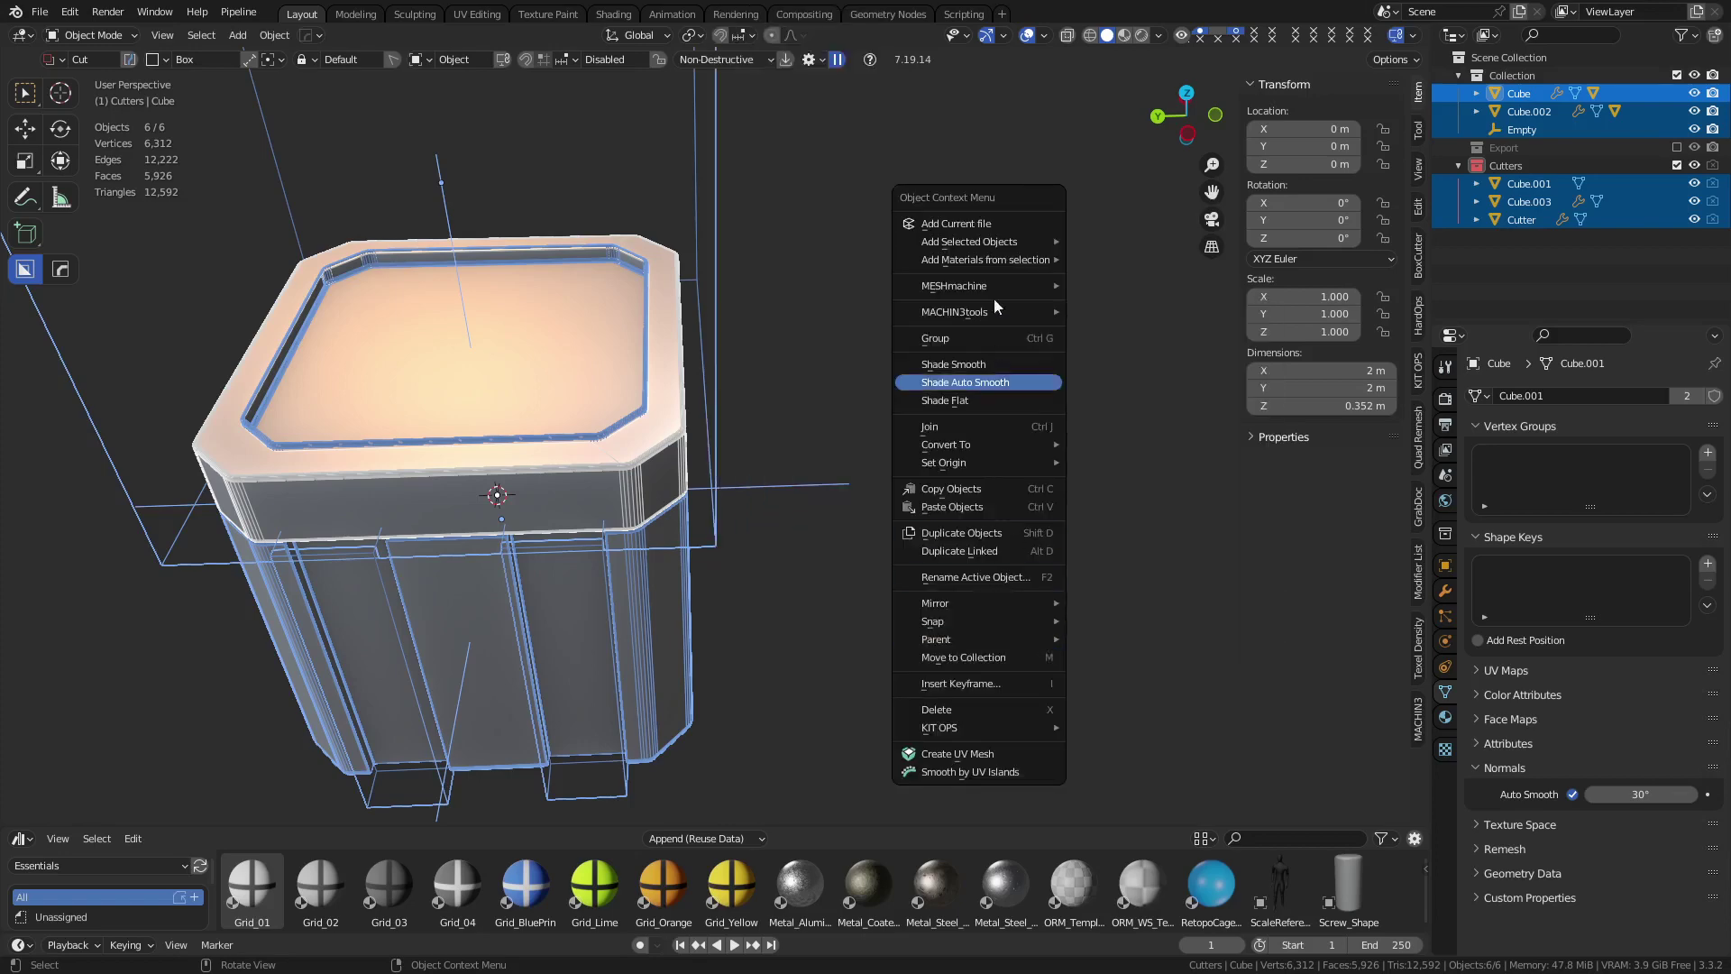
click(978, 383)
click(829, 557)
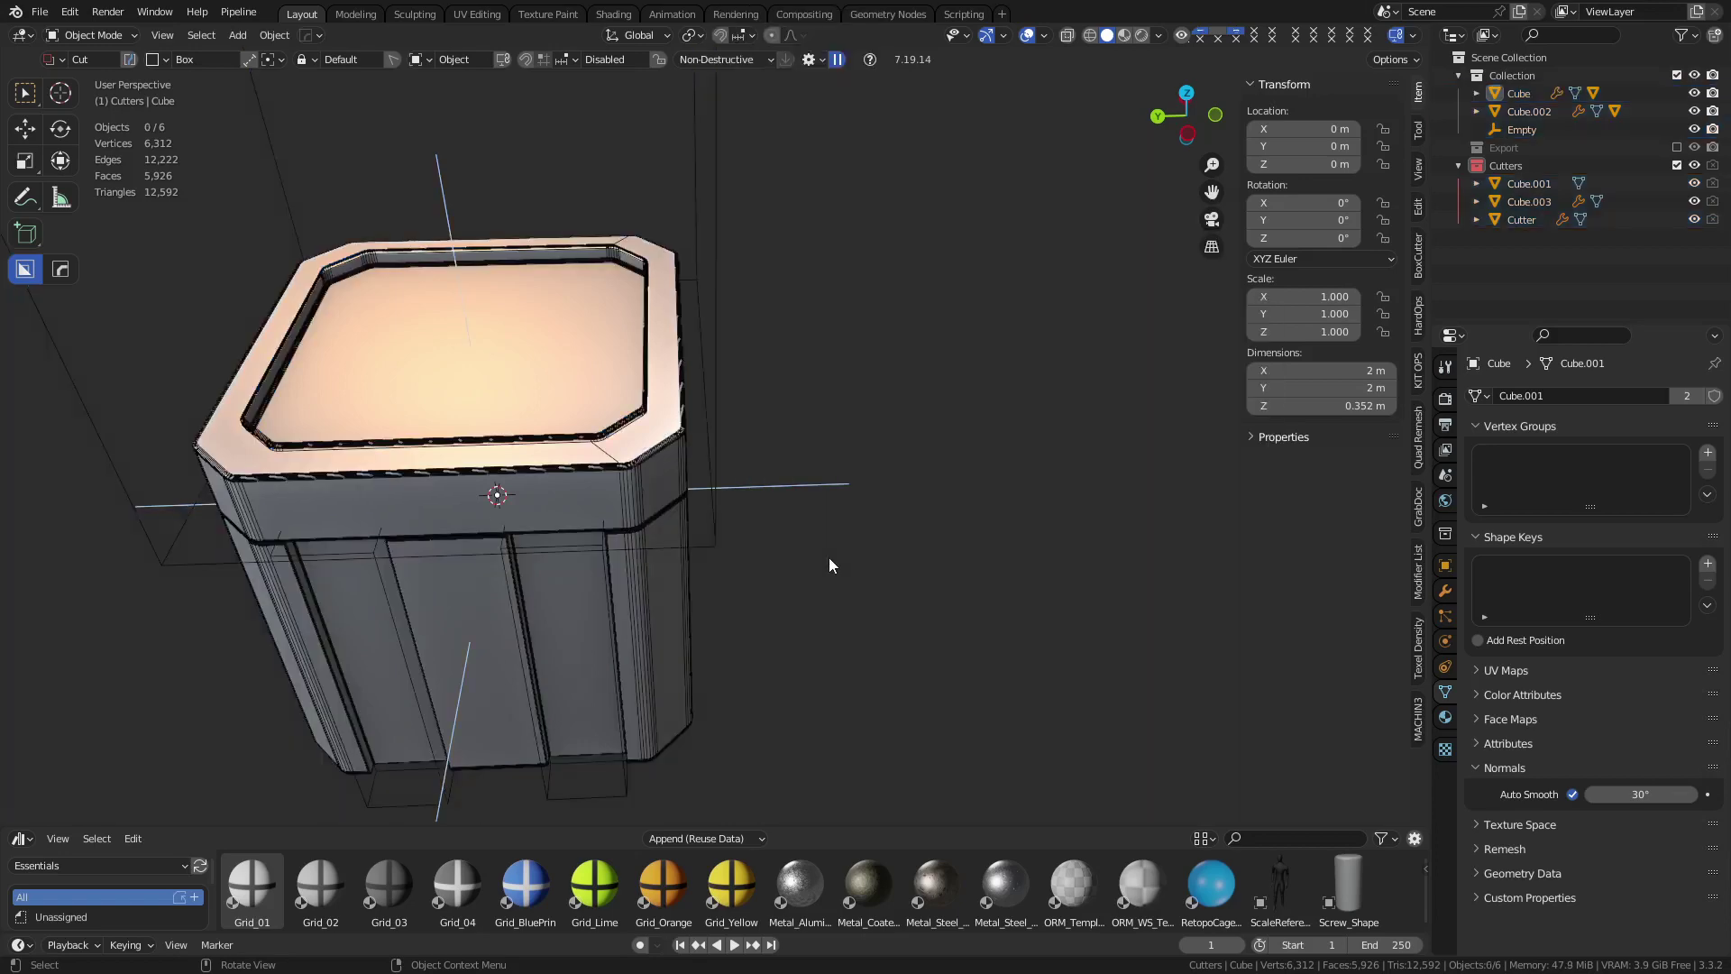
Inspect the recess shading up close and hide the Cutters collection to expose the recess rim
middle_drag(829, 558, 938, 545)
scroll(1186, 653, up, 4)
scroll(1098, 523, up, 6)
scroll(1098, 523, down, 6)
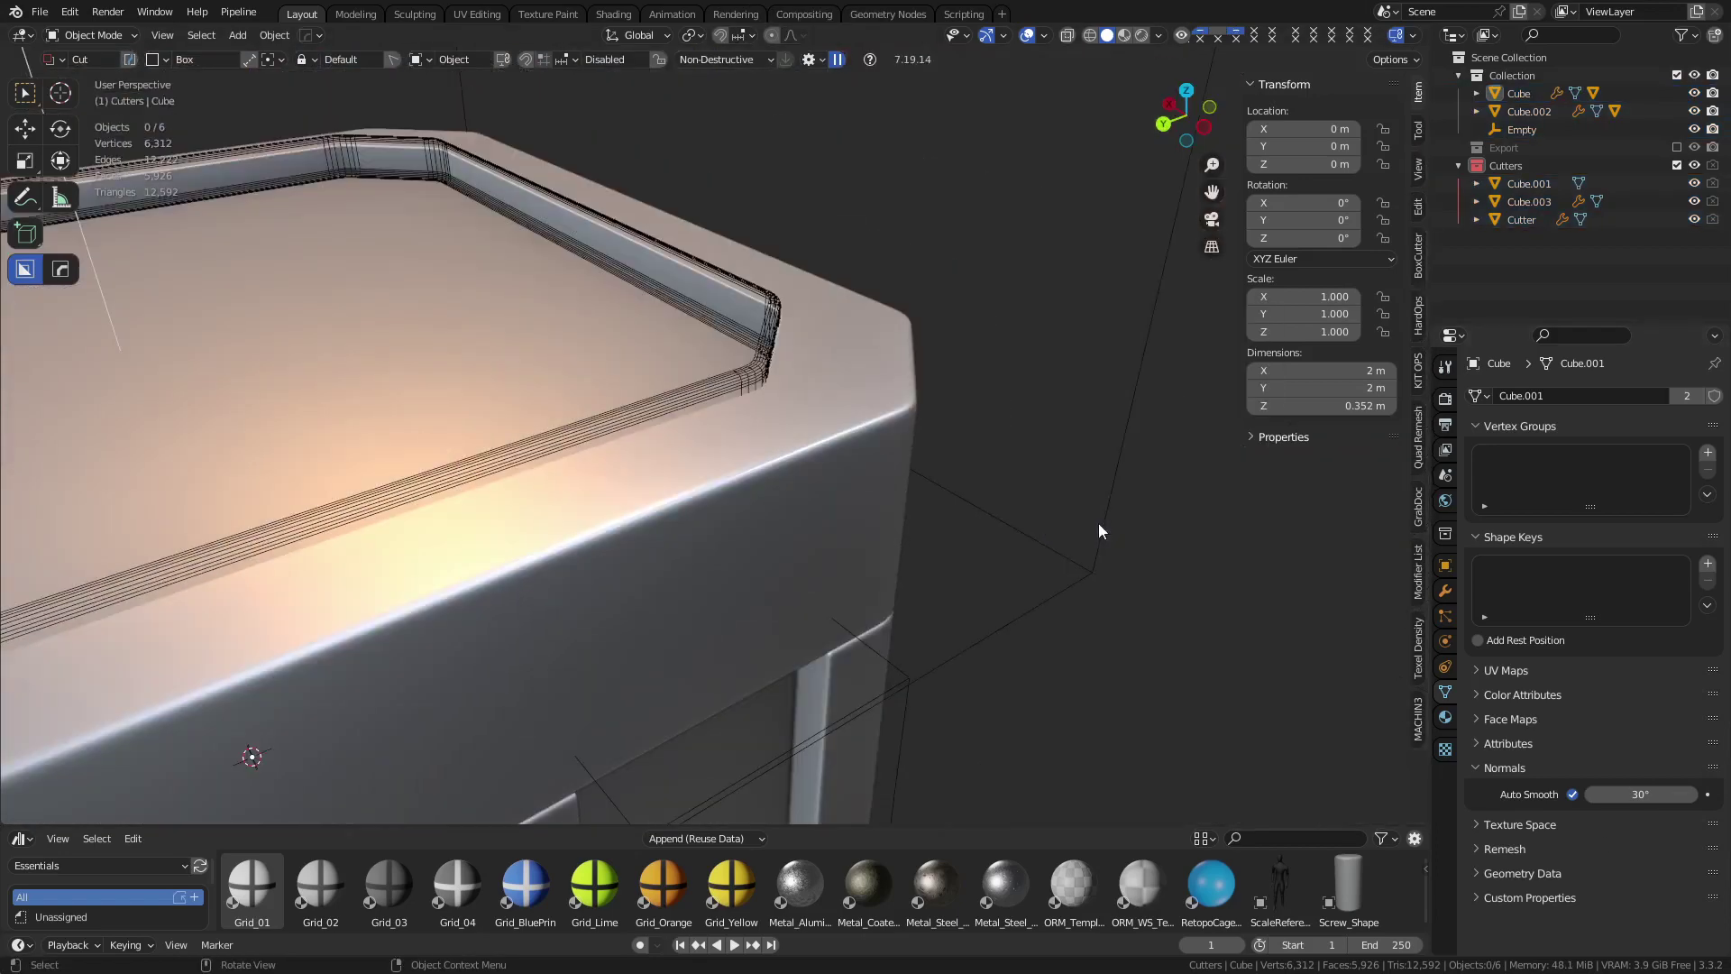
middle_drag(997, 489, 919, 460)
scroll(986, 462, up, 5)
click(651, 402)
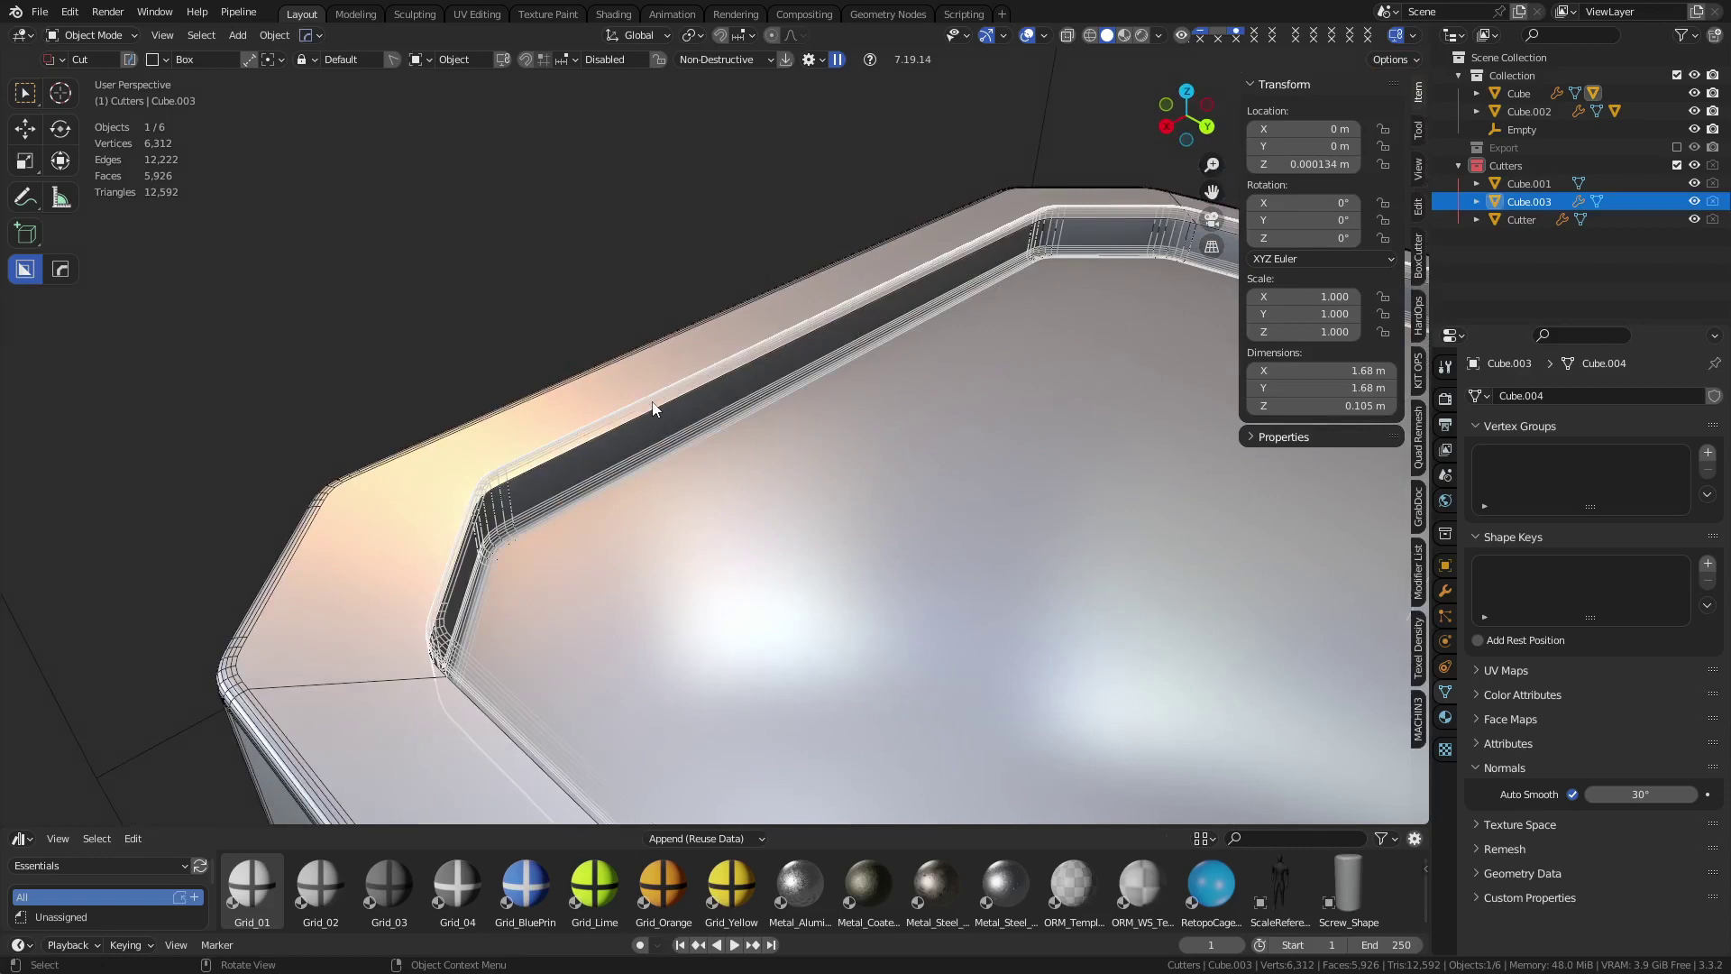
key(1)
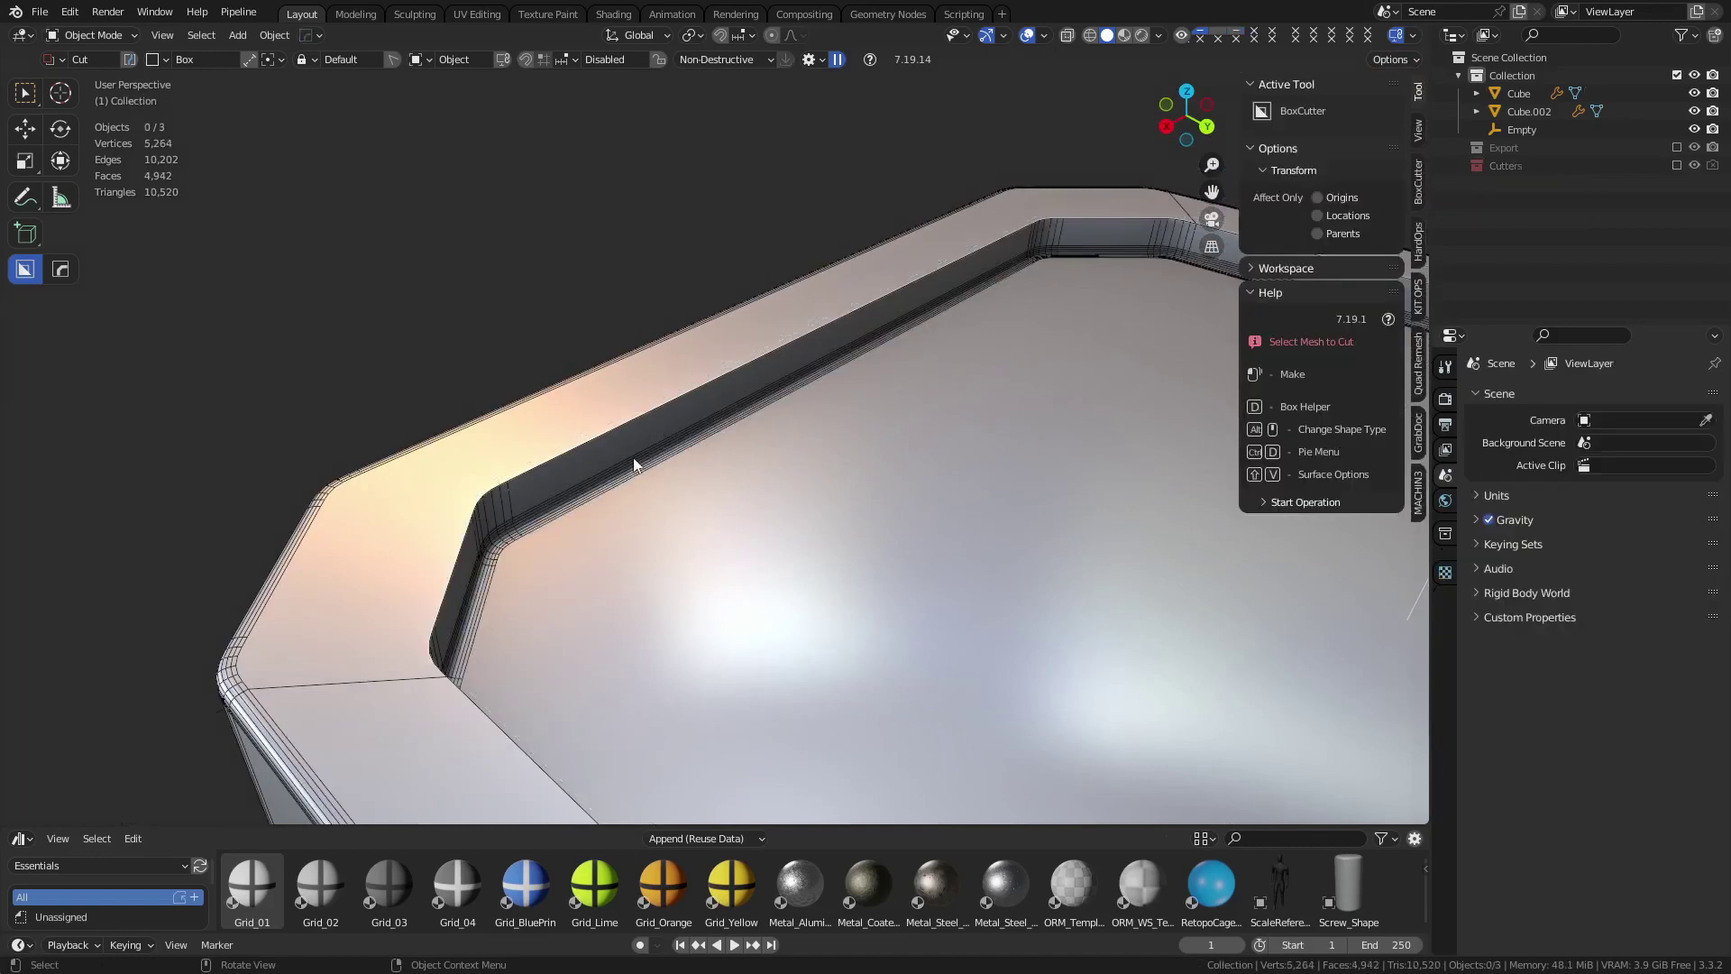
alt+middle_click(537, 453)
scroll(597, 465, up, 6)
middle_drag(852, 537, 624, 477)
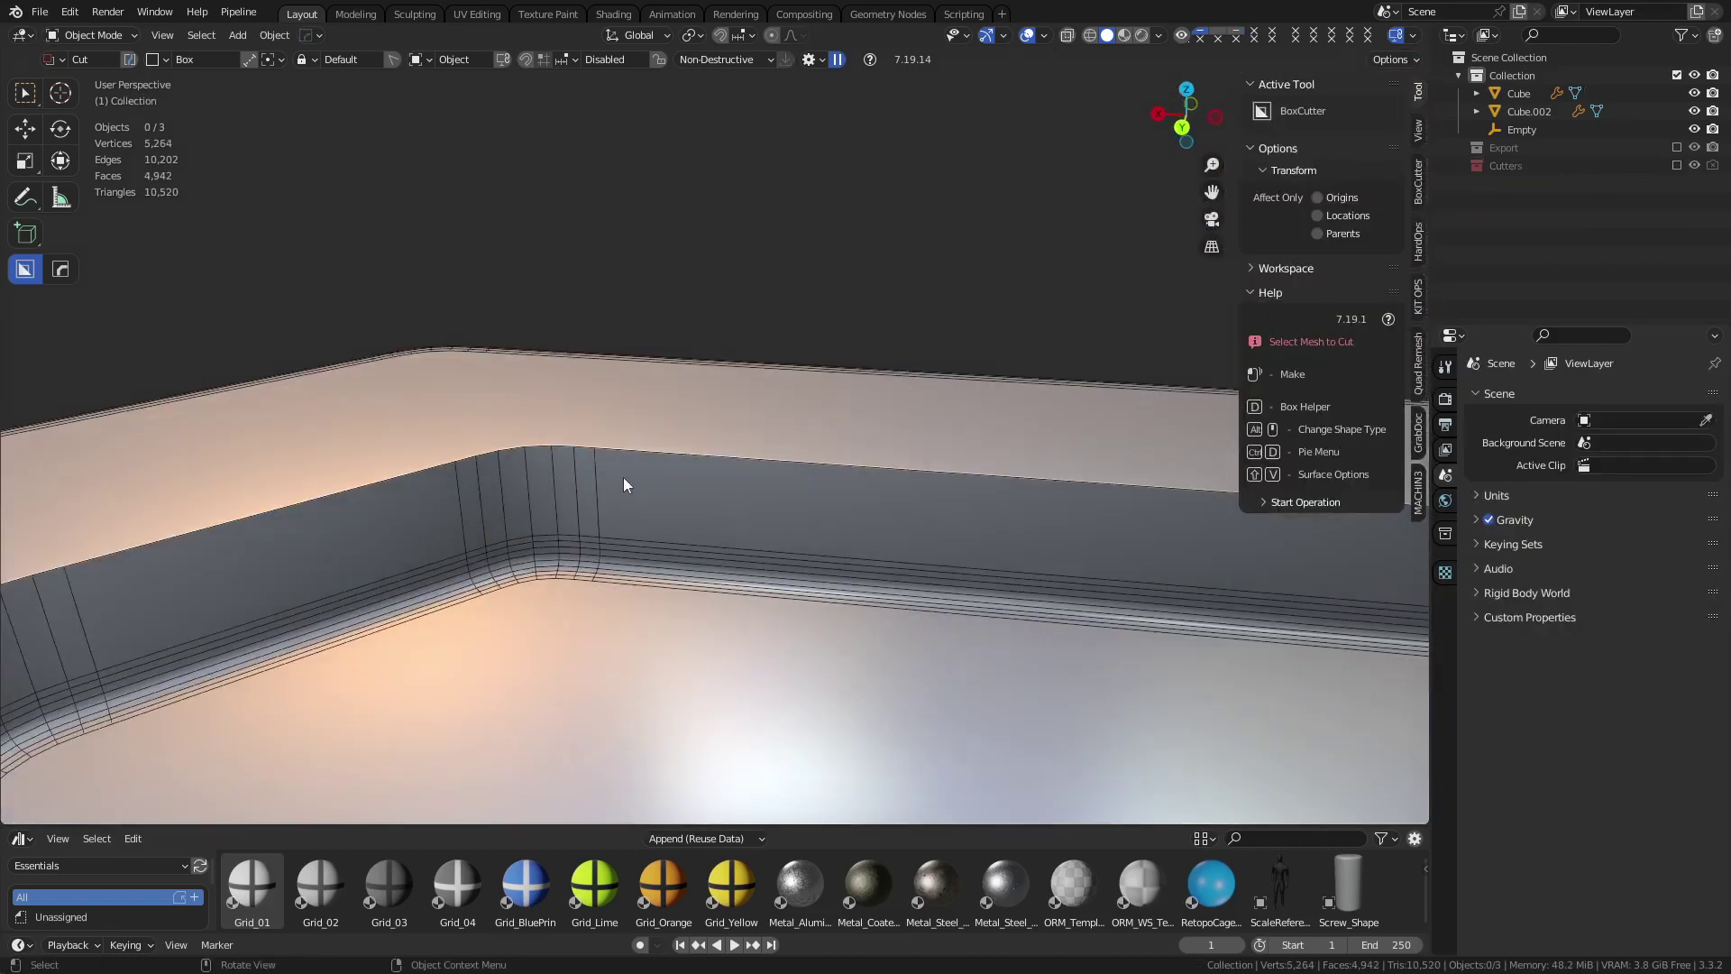
Add a new 30° Hard Ops bevel to the lid with 3 segments, a 0.01225 m offset and 0.70 profile
click(670, 451)
click(1446, 591)
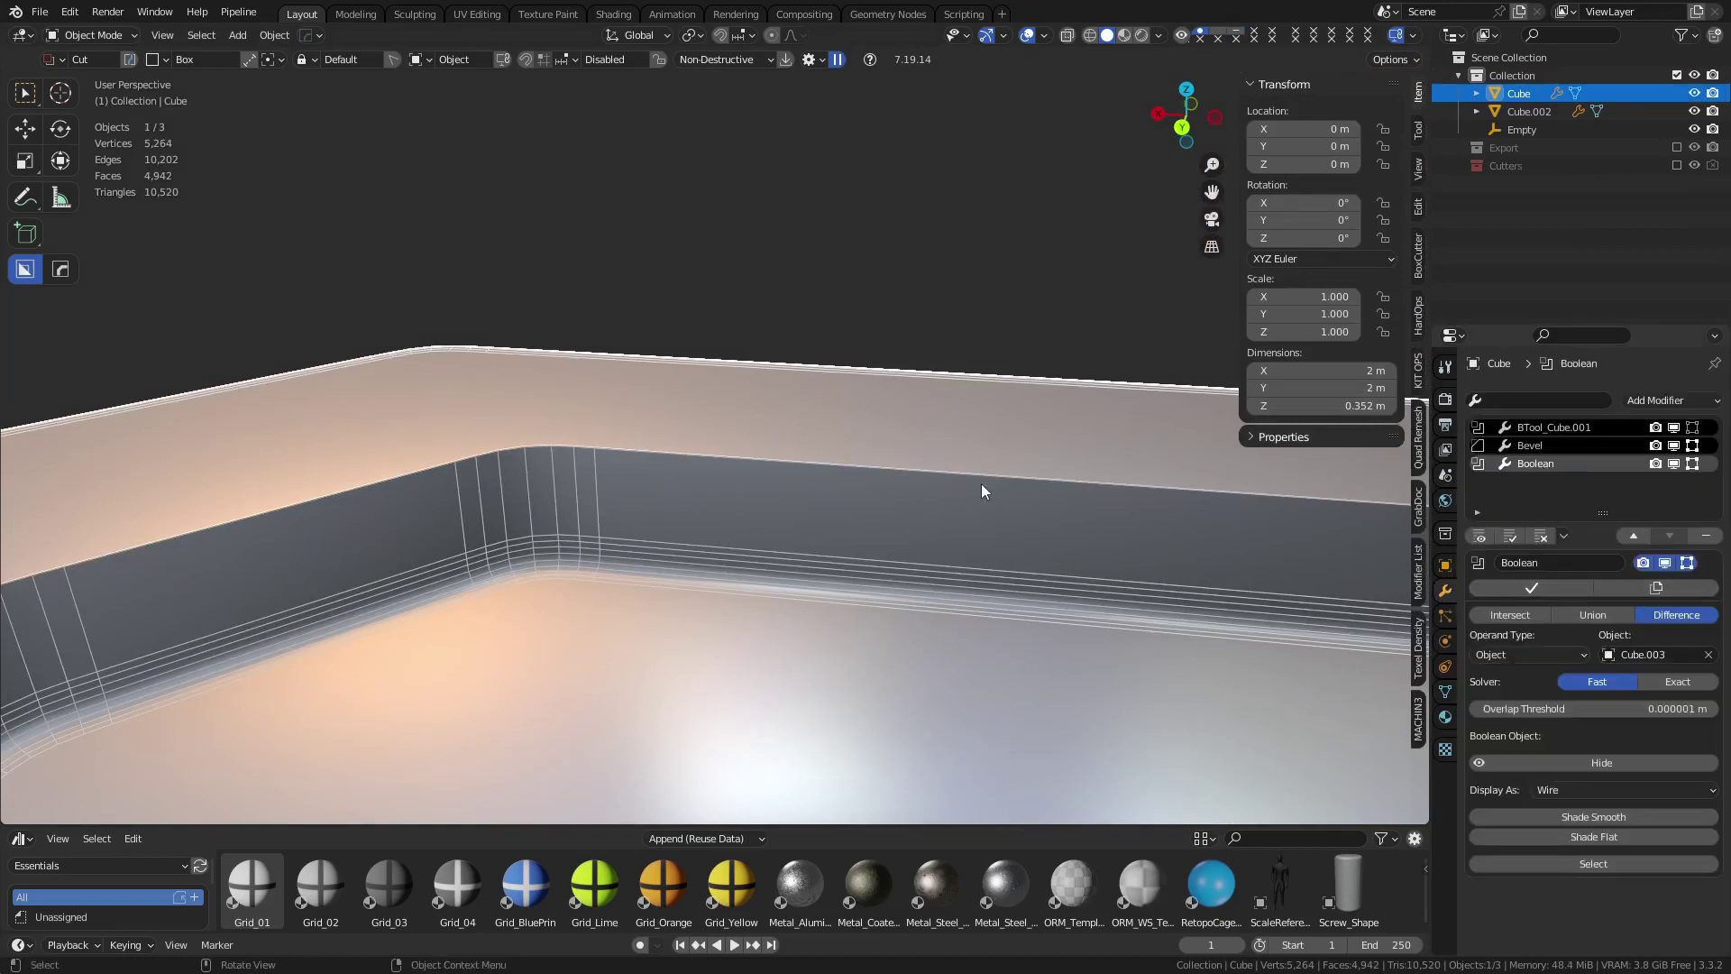
key(q)
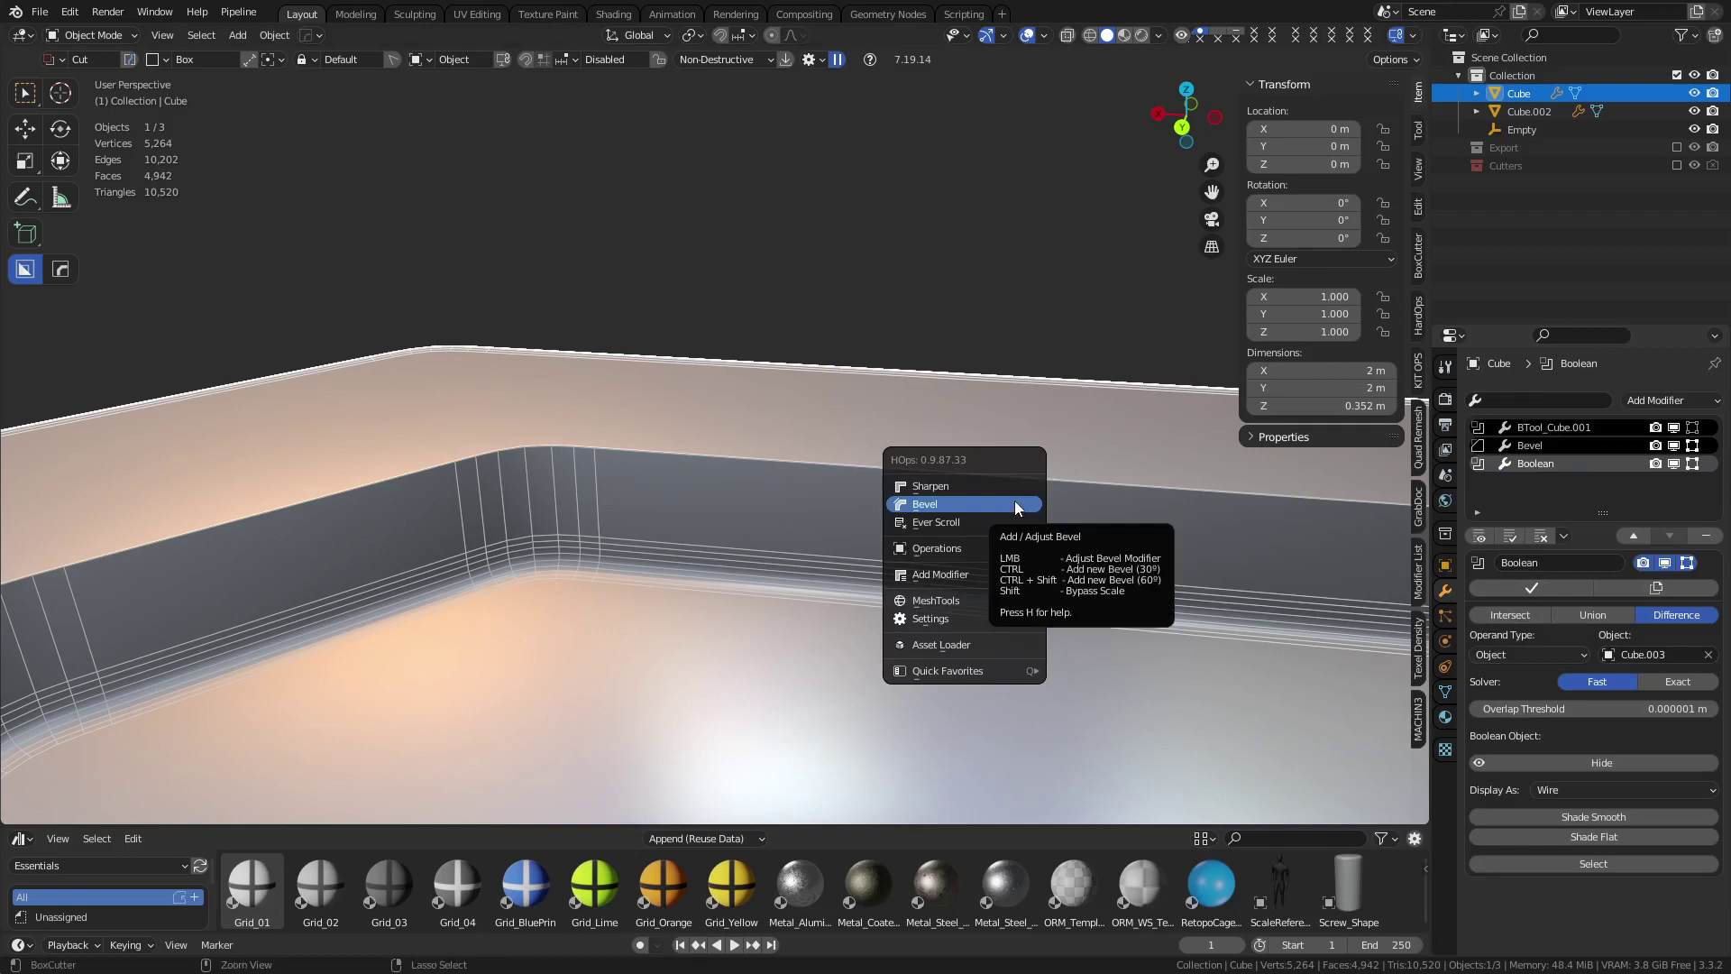
ctrl+click(1015, 502)
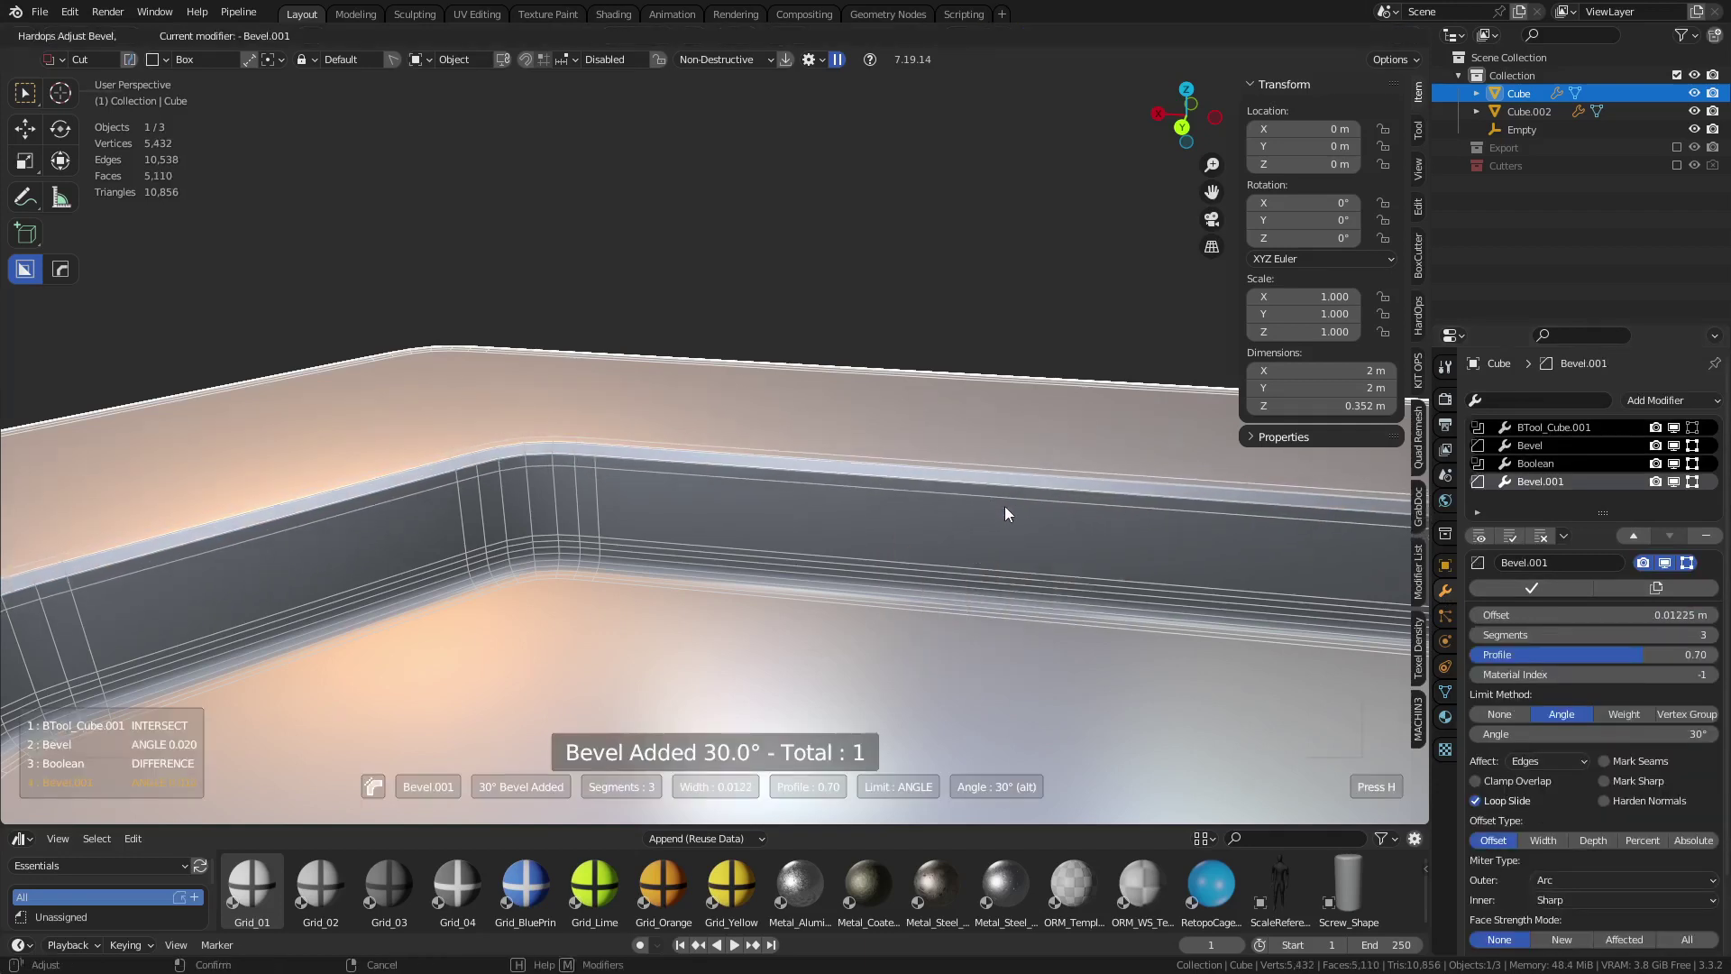
click(1004, 506)
Round the lid's new bevel further by setting its offset to 0.03725 m and its segments to 12
click(1714, 635)
click(1714, 635)
click(1713, 636)
click(1714, 636)
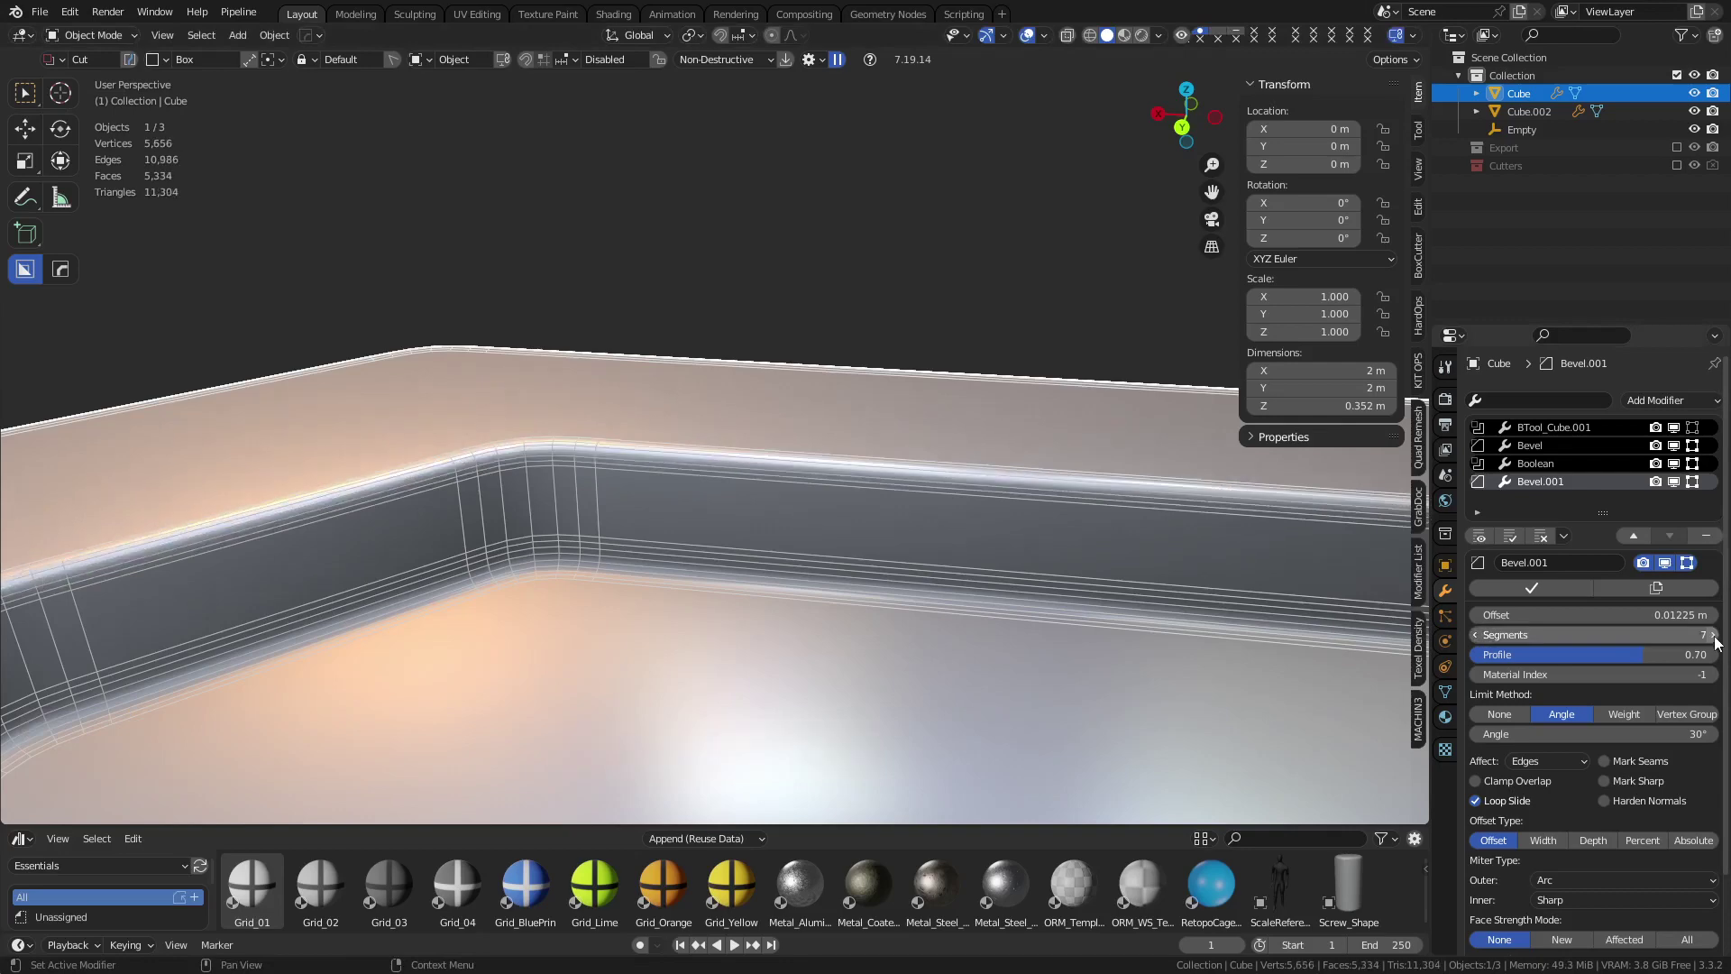
click(1714, 635)
mouse_move(1623, 615)
mouse_down()
mouse_move(1695, 615)
mouse_move(1630, 615)
mouse_up()
click(1714, 636)
click(1714, 635)
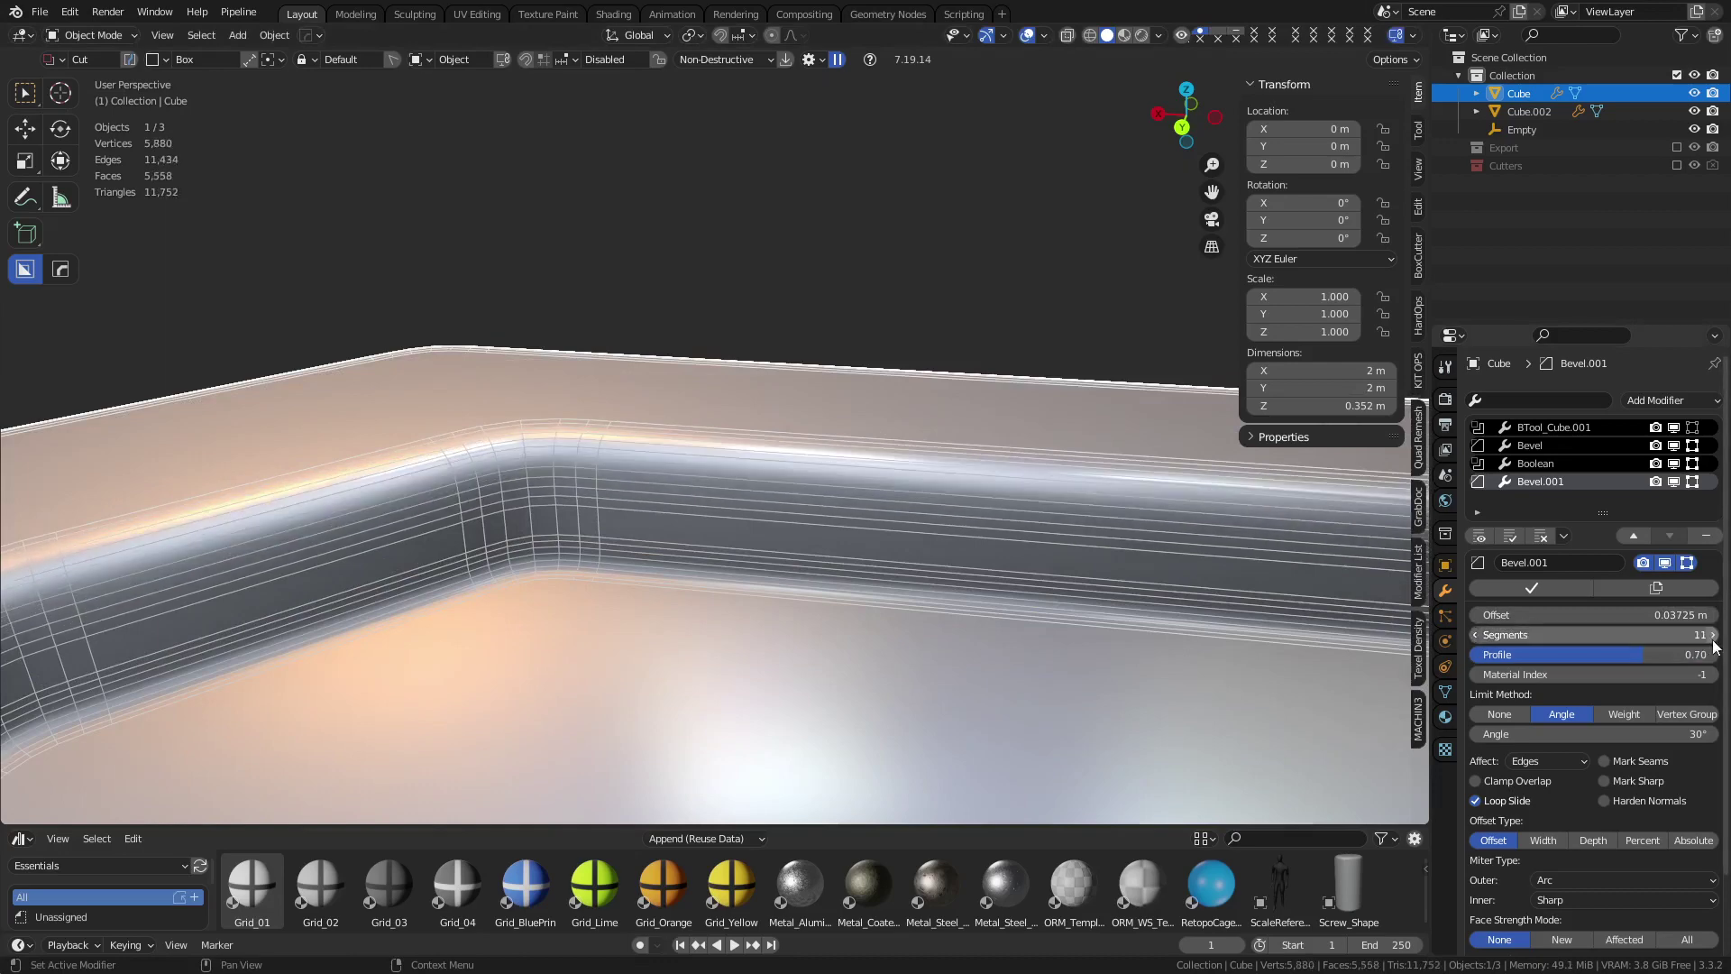
click(1713, 636)
click(1713, 635)
Inspect the bevel around the recess corners in Object Mode with the wireframe overlay off and on
key(ctrl+Tab)
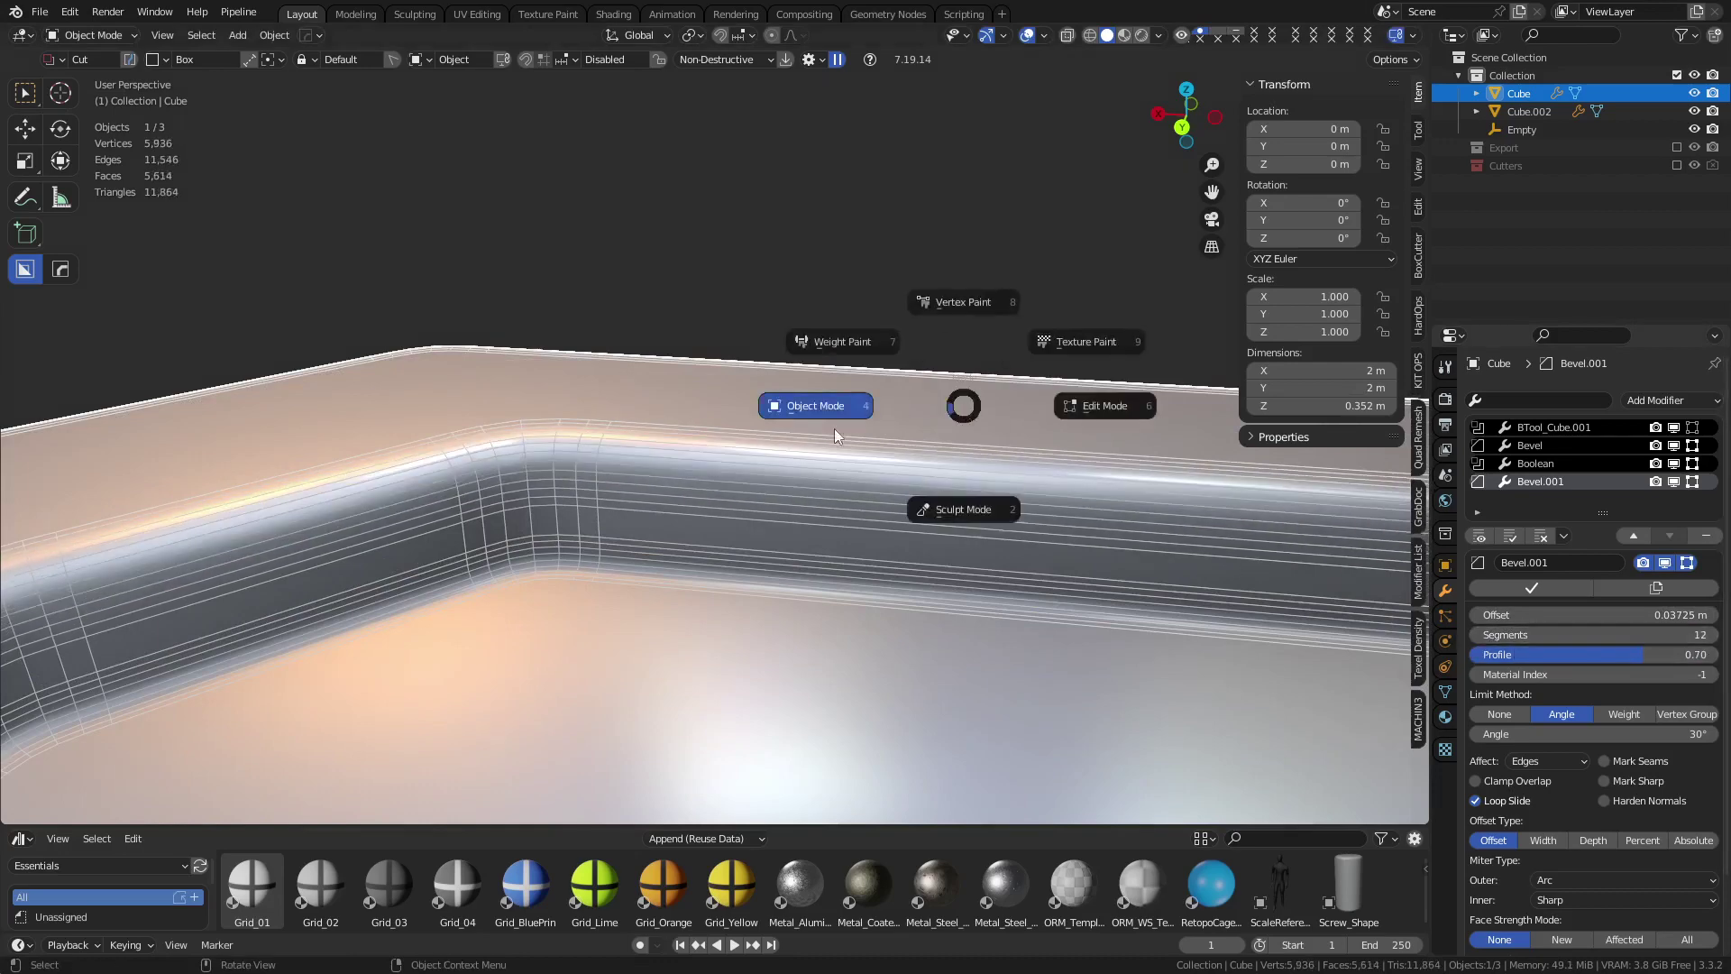
click(835, 429)
click(773, 289)
ctrl+middle_drag(773, 289, 771, 528)
key(shift+w)
scroll(753, 561, up, 4)
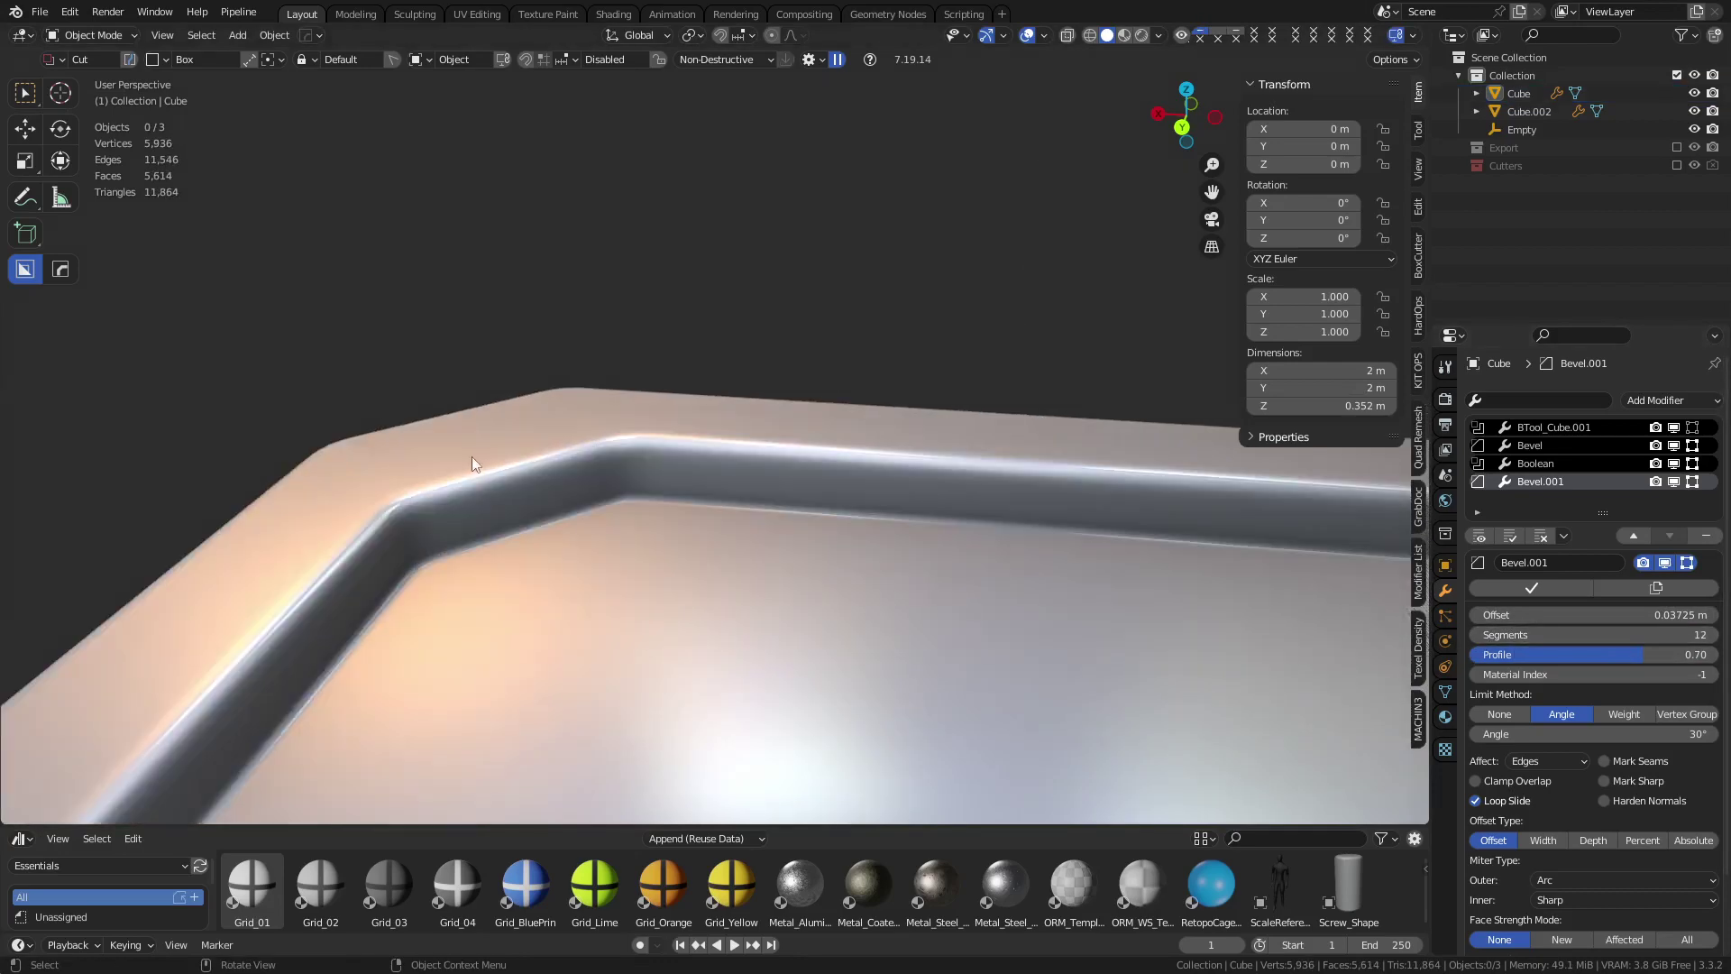
key(shift+w)
shift+middle_drag(280, 536, 613, 465)
scroll(727, 494, up, 2)
scroll(726, 501, up, 2)
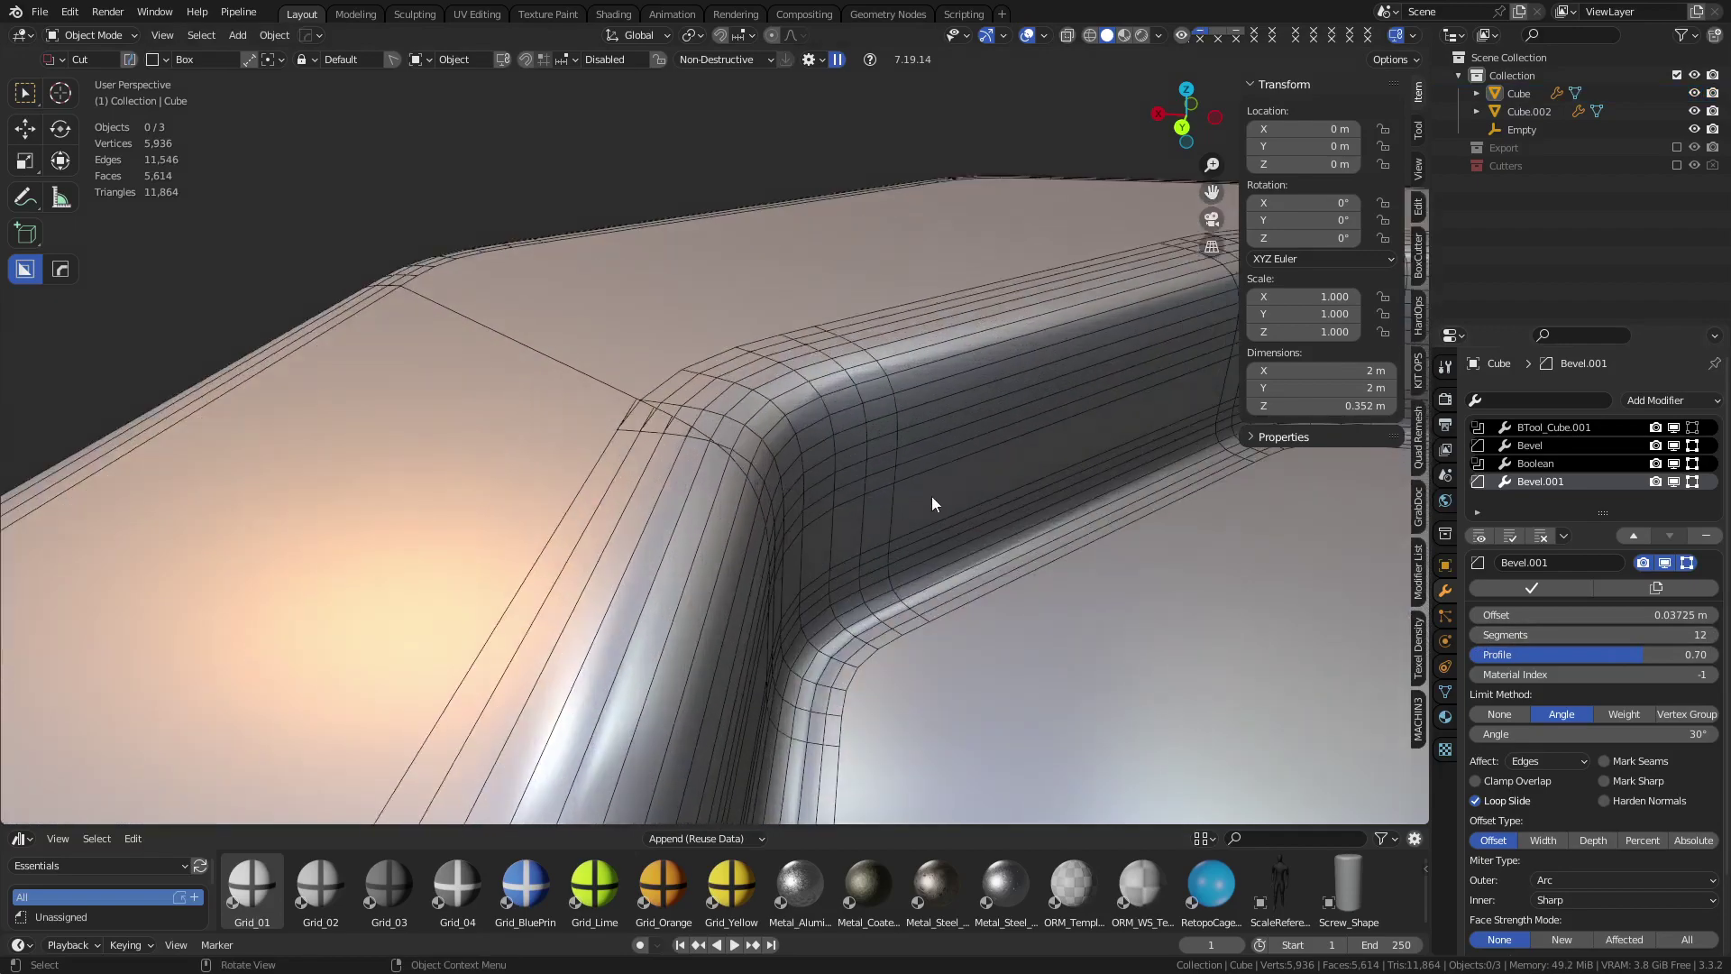
middle_drag(932, 501, 738, 552)
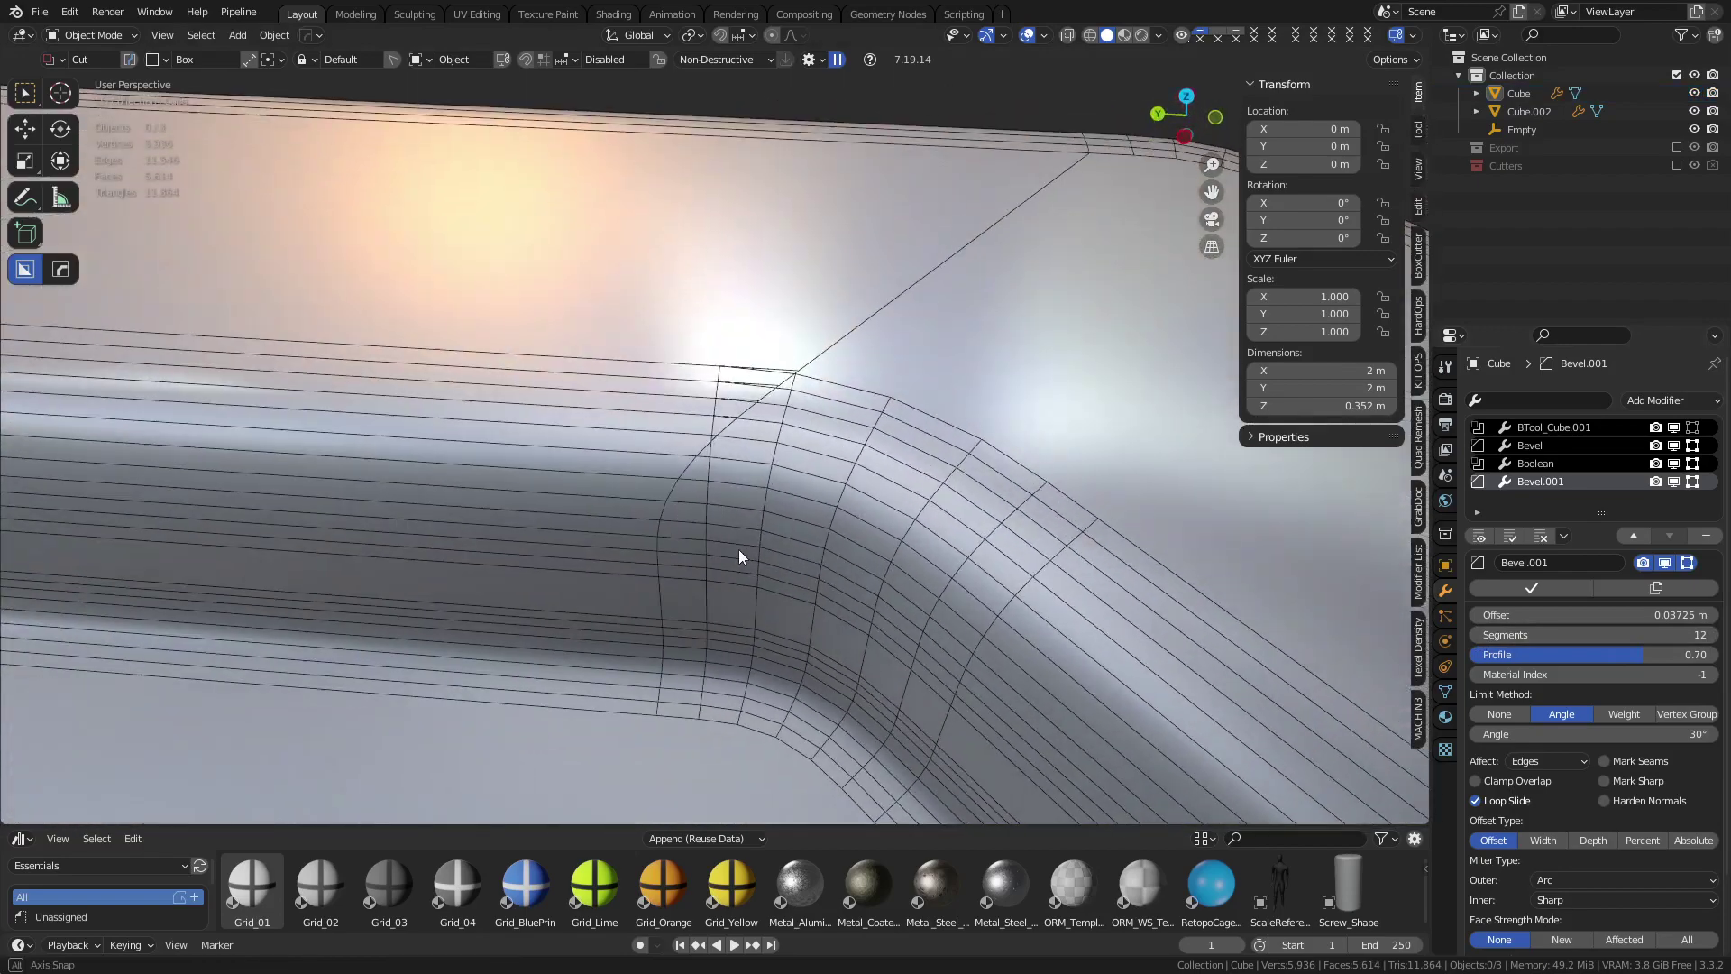
Compare the recess corner topology with Loop Slide on and off, and leave Loop Slide disabled on the lid's last bevel
click(1506, 803)
click(1507, 801)
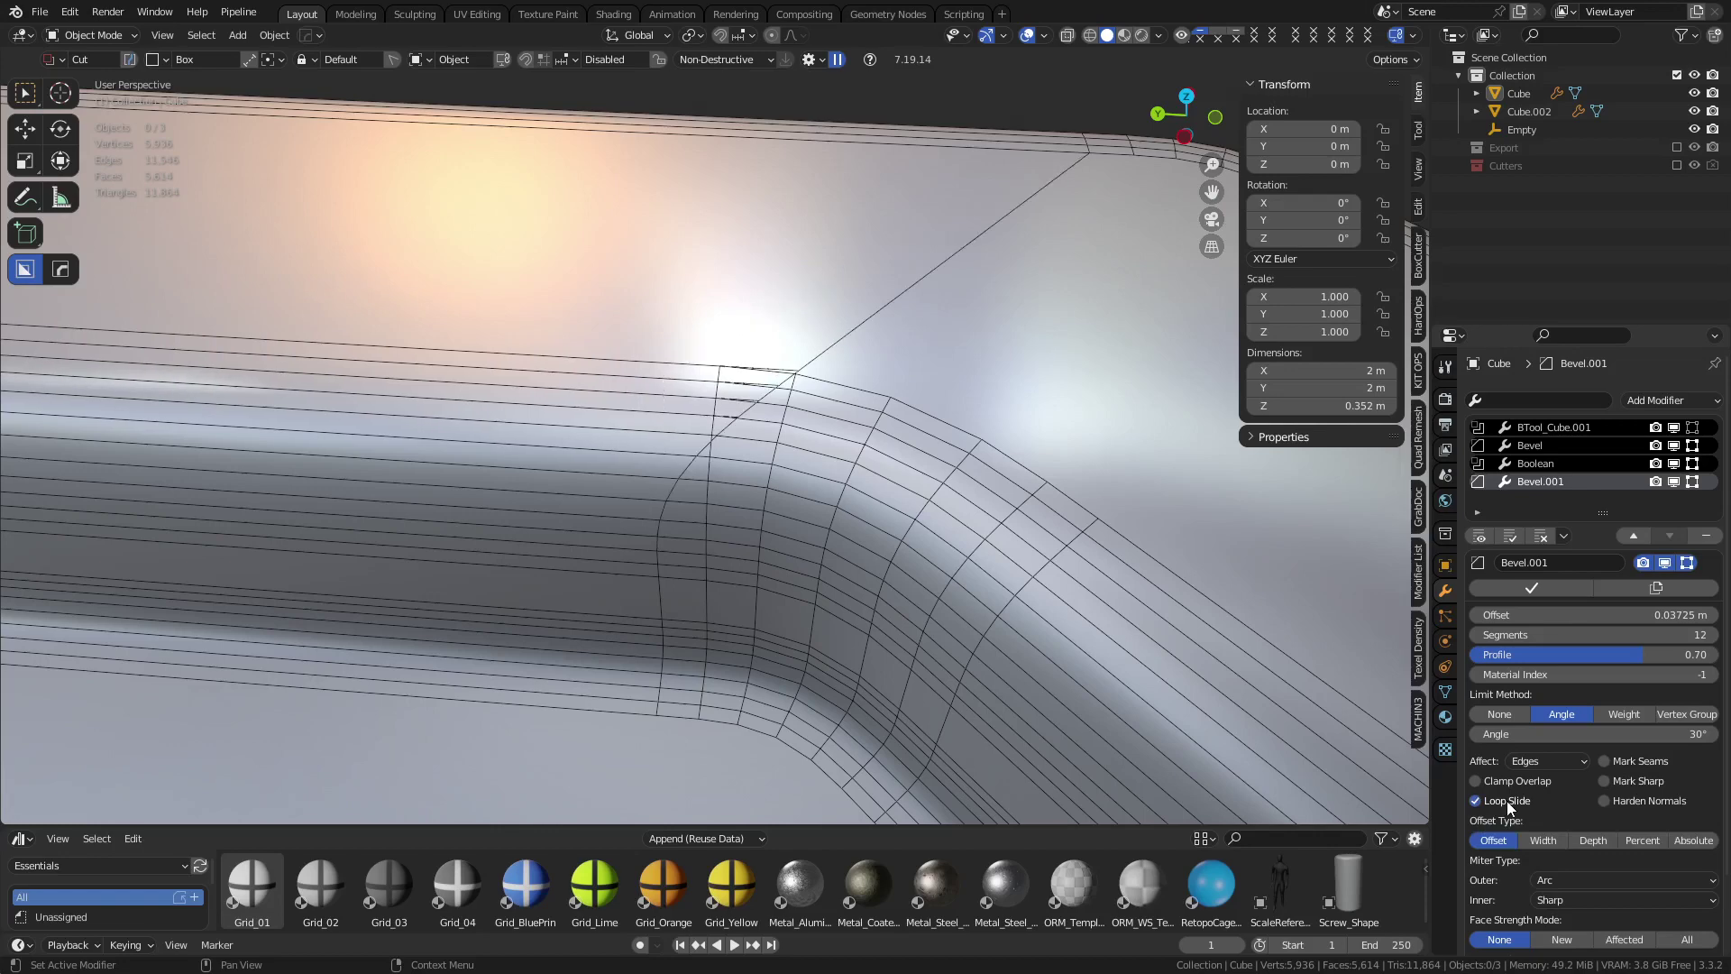
click(1507, 801)
click(1506, 800)
click(1510, 802)
scroll(928, 416, down, 5)
key(ctrl+Tab)
click(880, 442)
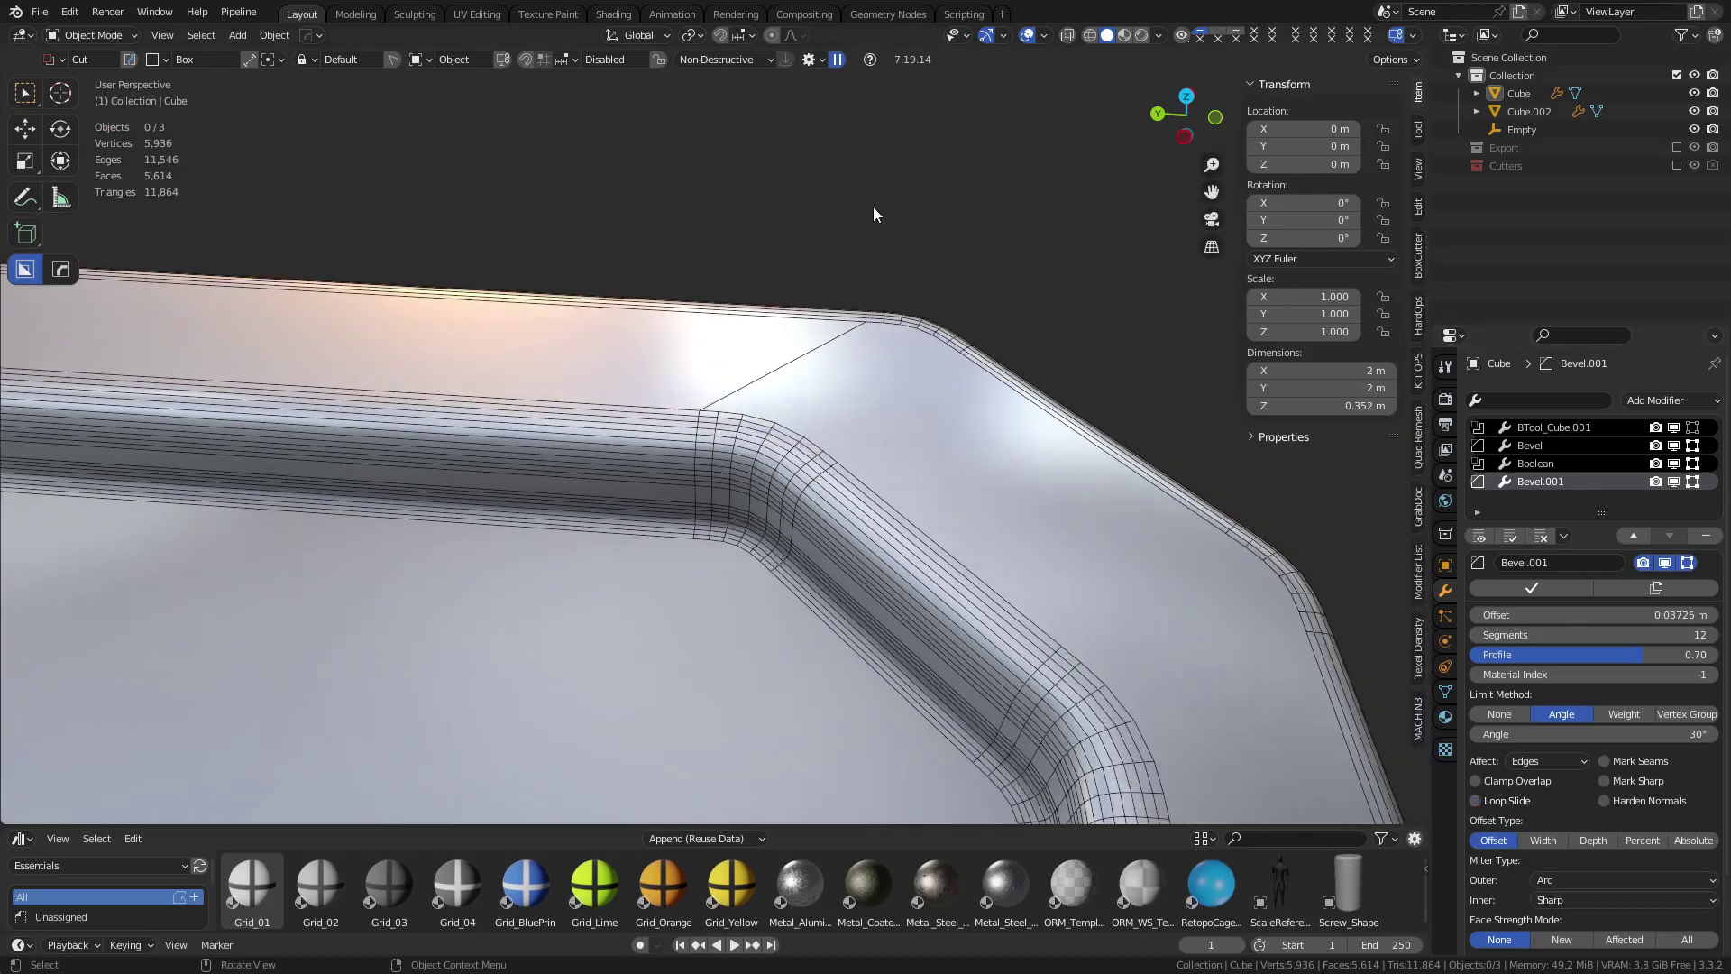
Look over the whole crate from several sides with the wireframe overlay off
scroll(872, 207, down, 7)
middle_drag(958, 593, 494, 475)
scroll(628, 420, down, 4)
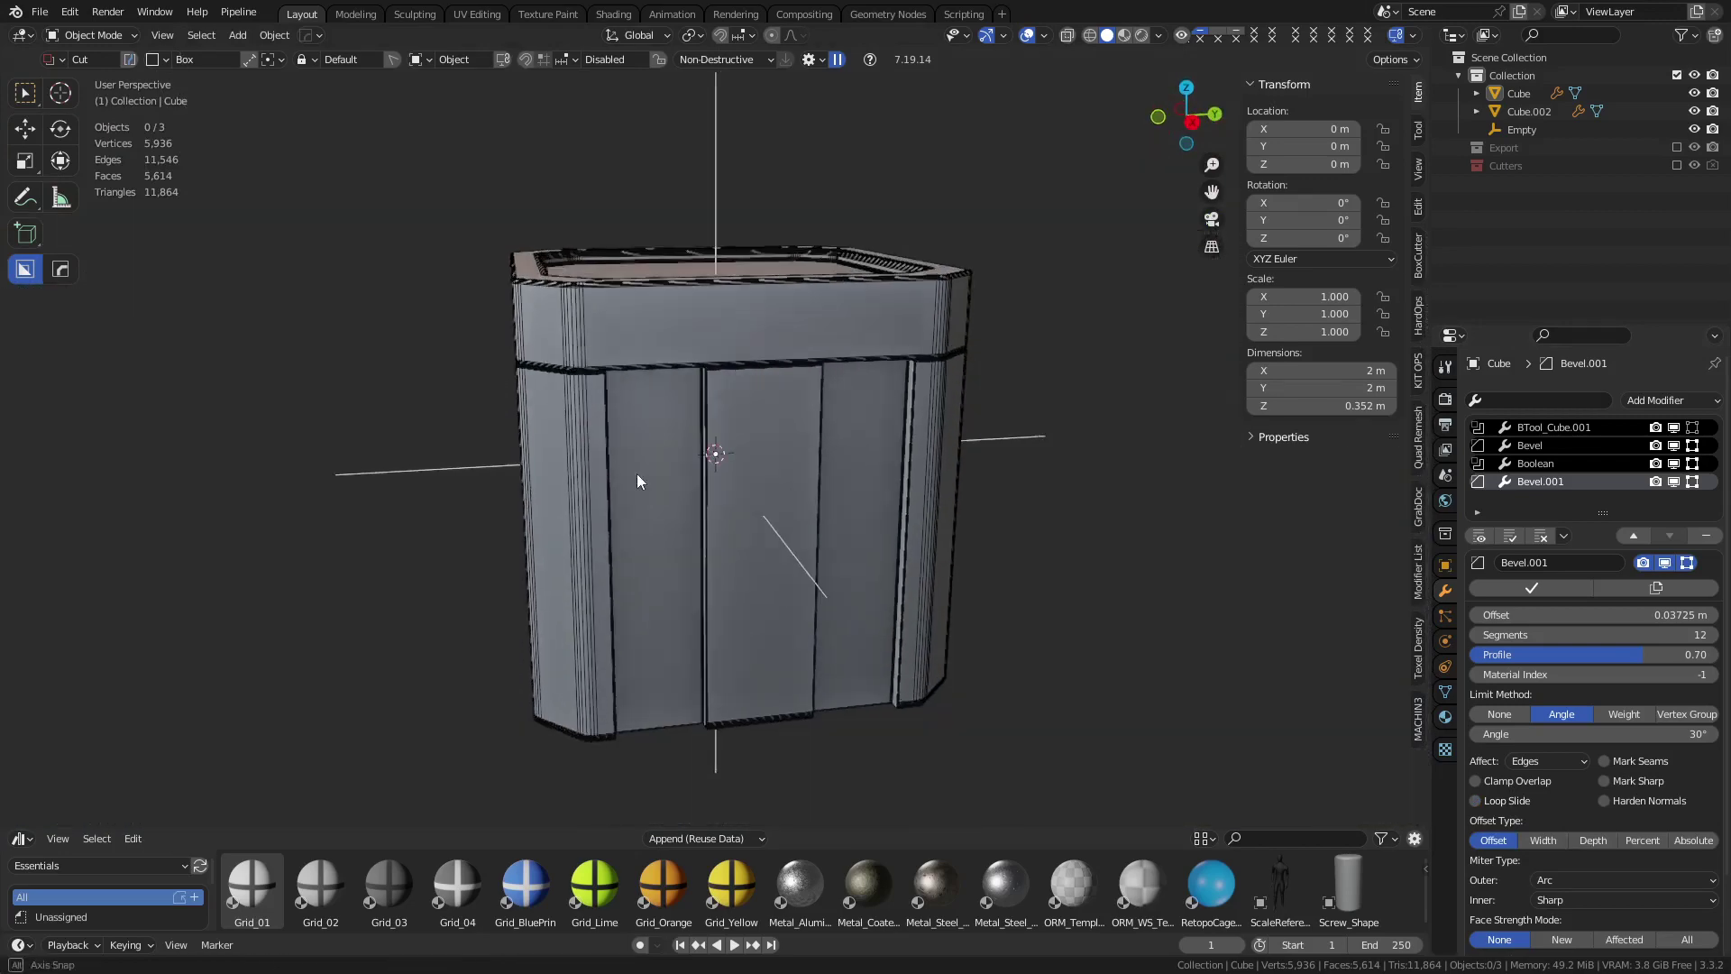
middle_drag(636, 473, 840, 637)
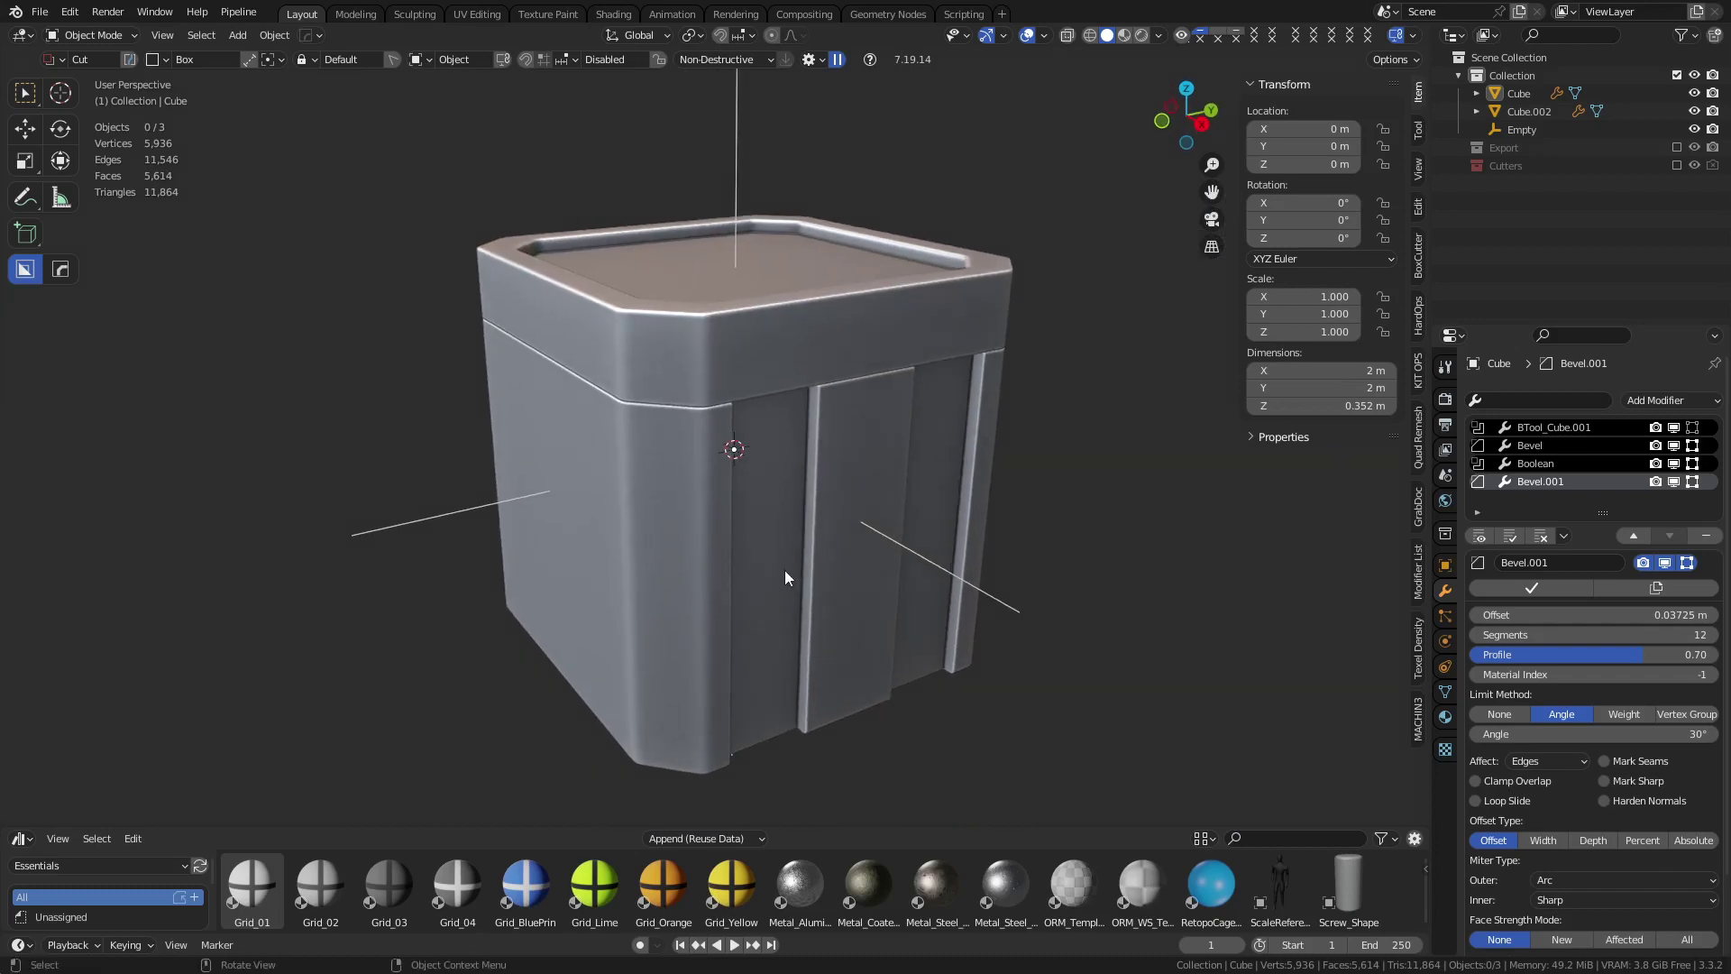
middle_drag(785, 569, 827, 393)
middle_drag(647, 288, 491, 291)
Examine how the lid and the body meet by selecting each with X-ray on, and return to solid view with nothing selected
click(555, 258)
scroll(616, 323, up, 3)
middle_drag(665, 368, 599, 294)
key(alt+z)
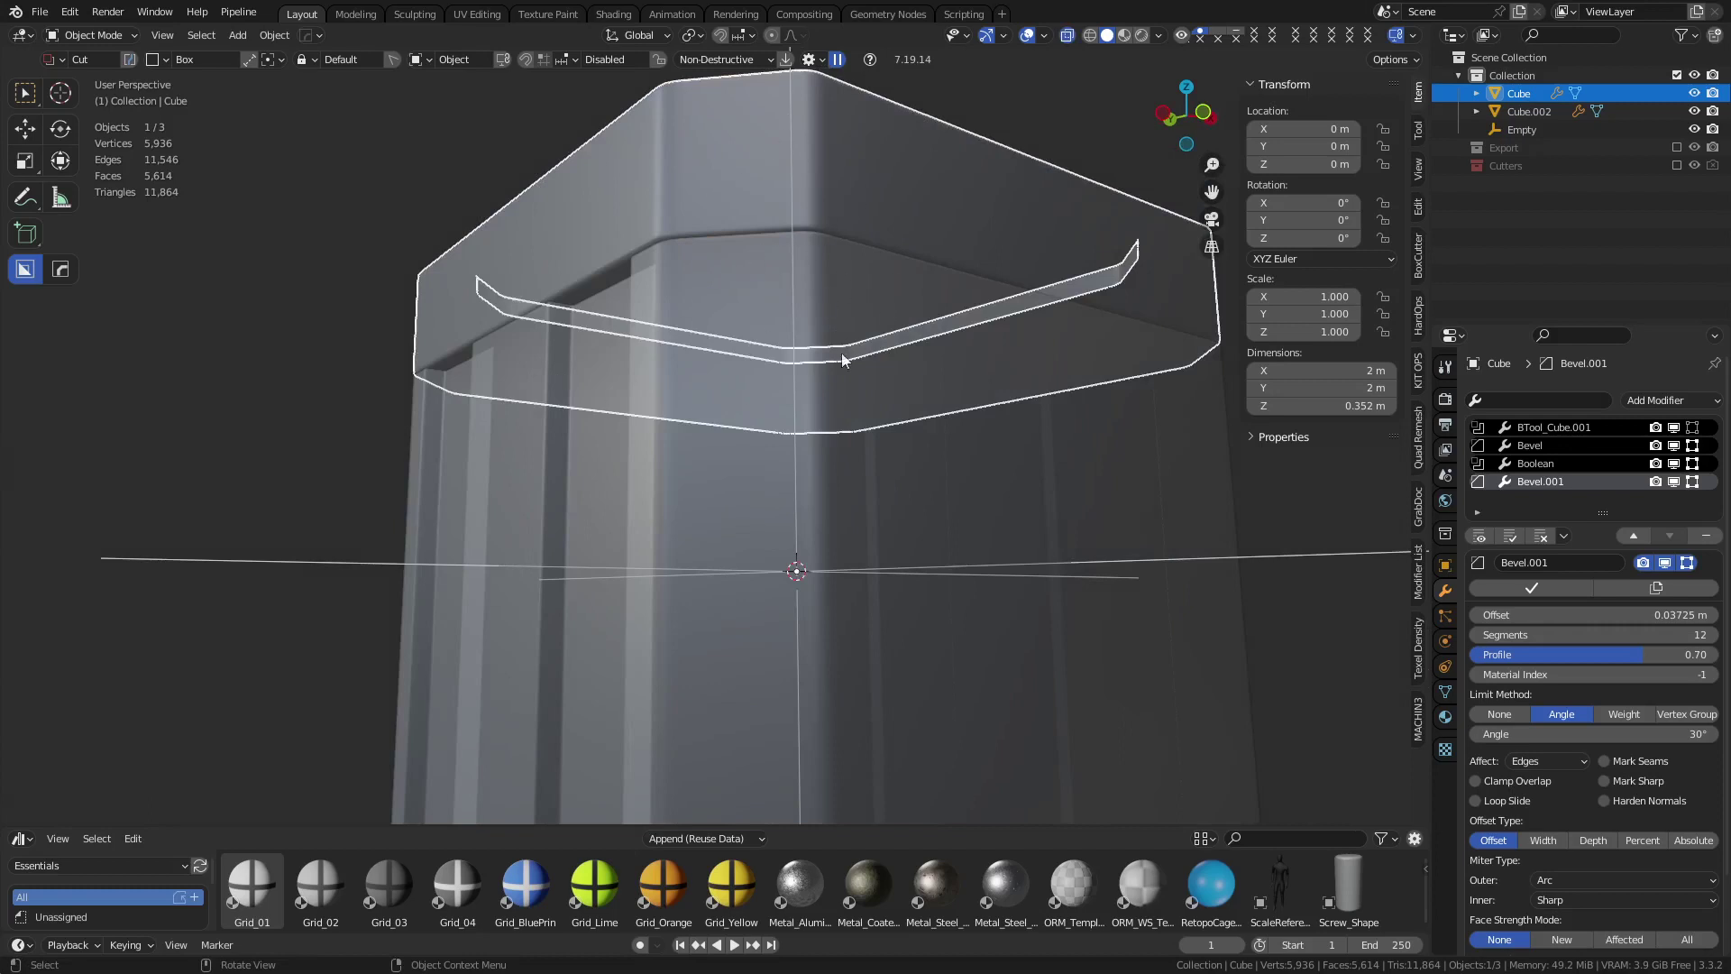
click(683, 491)
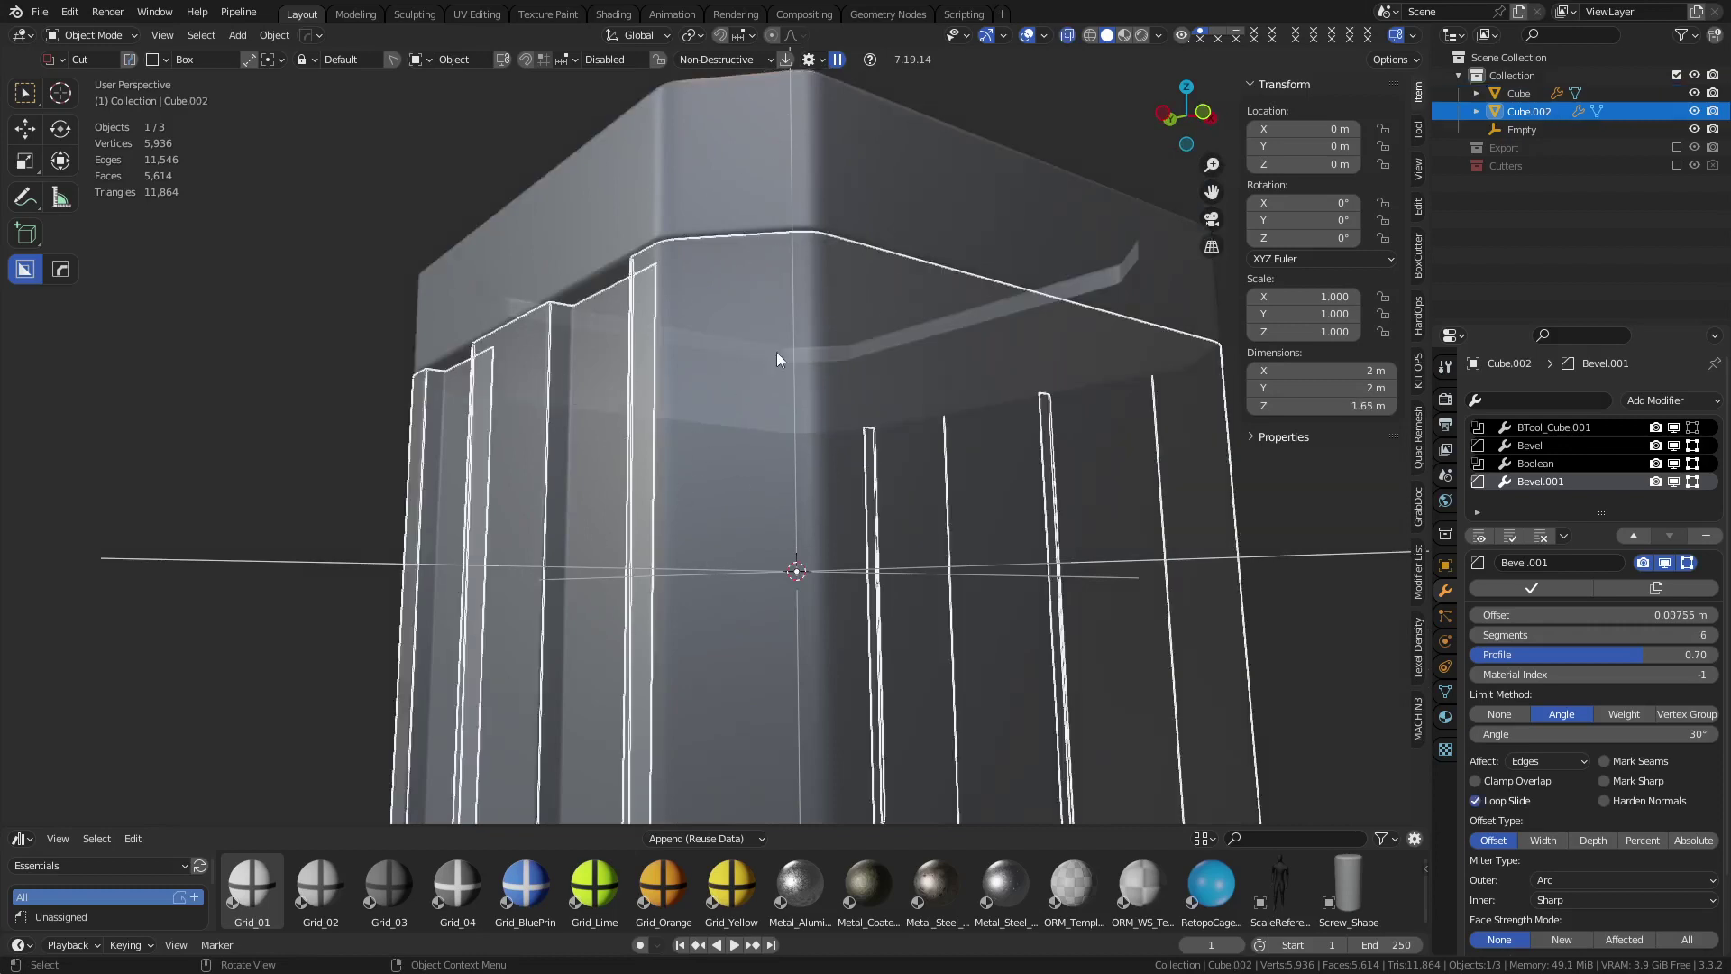
key(alt+z)
mouse_move(1019, 440)
middle_down()
mouse_move(1069, 516)
mouse_move(962, 438)
mouse_move(1009, 464)
middle_up()
click(1132, 441)
shift+middle_drag(1123, 487, 1007, 393)
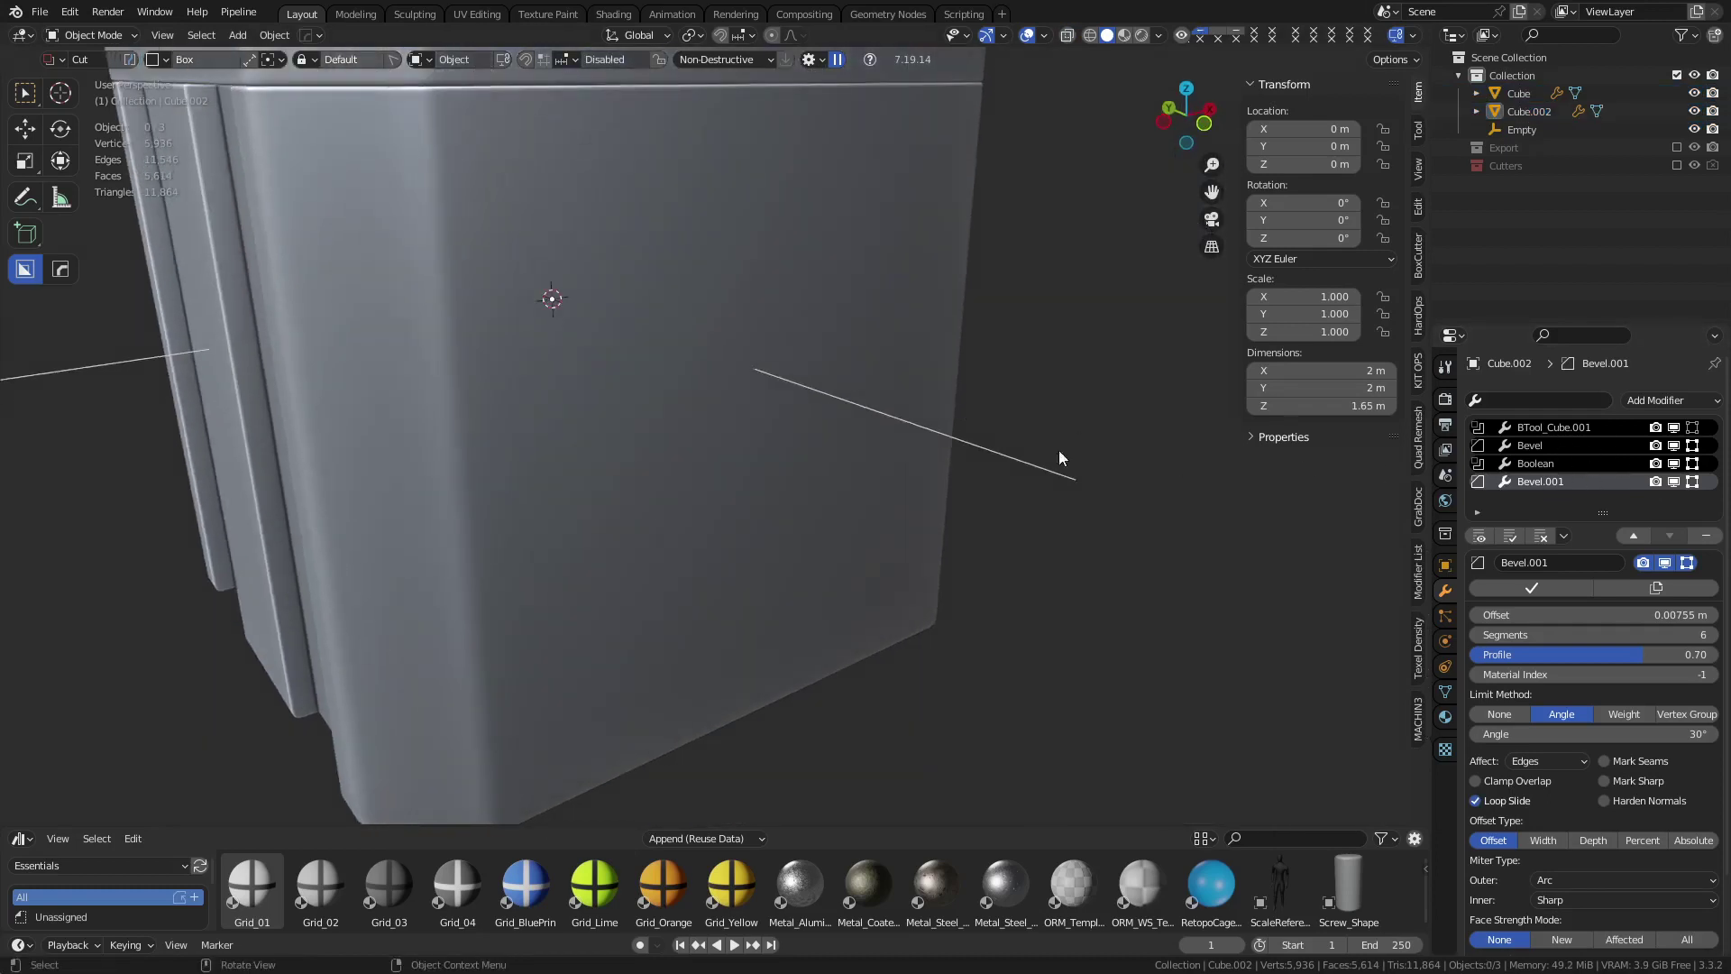
Select the crate body and draw a tall rectangular BoxCutter cut on its flat side, extending slightly past the bottom edge
mouse_move(1058, 451)
middle_down()
mouse_move(1034, 424)
mouse_move(1046, 447)
mouse_move(1028, 458)
middle_up()
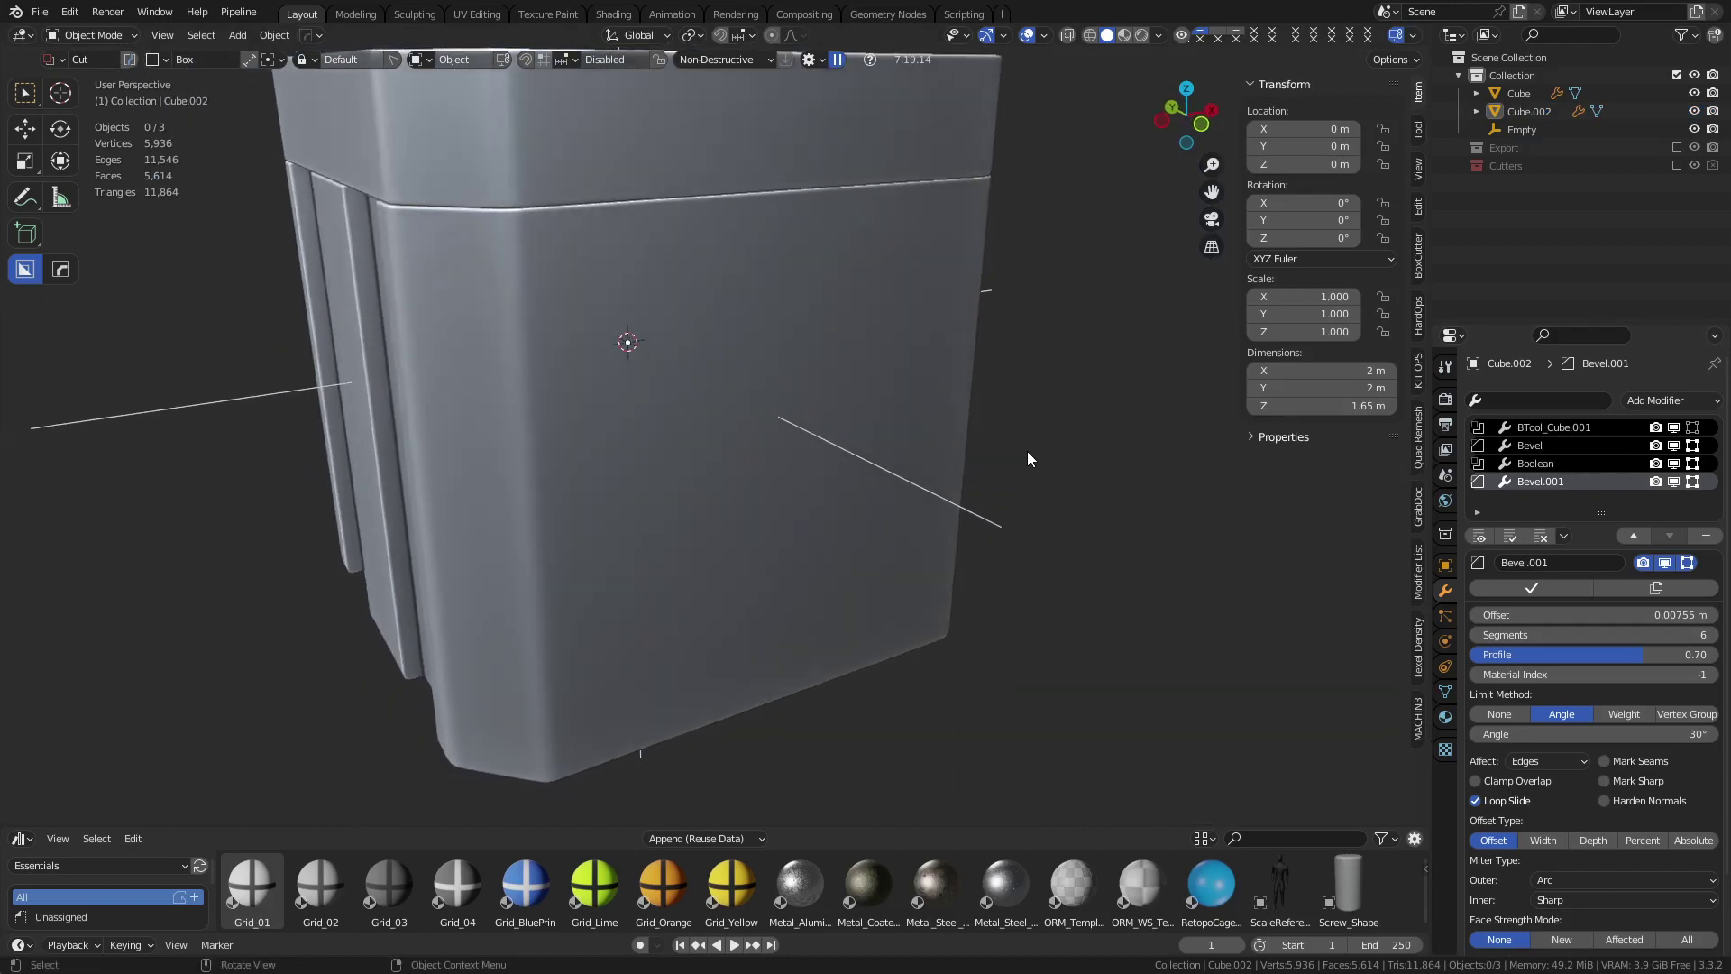
click(826, 386)
middle_drag(902, 400, 873, 394)
key(ctrl+d)
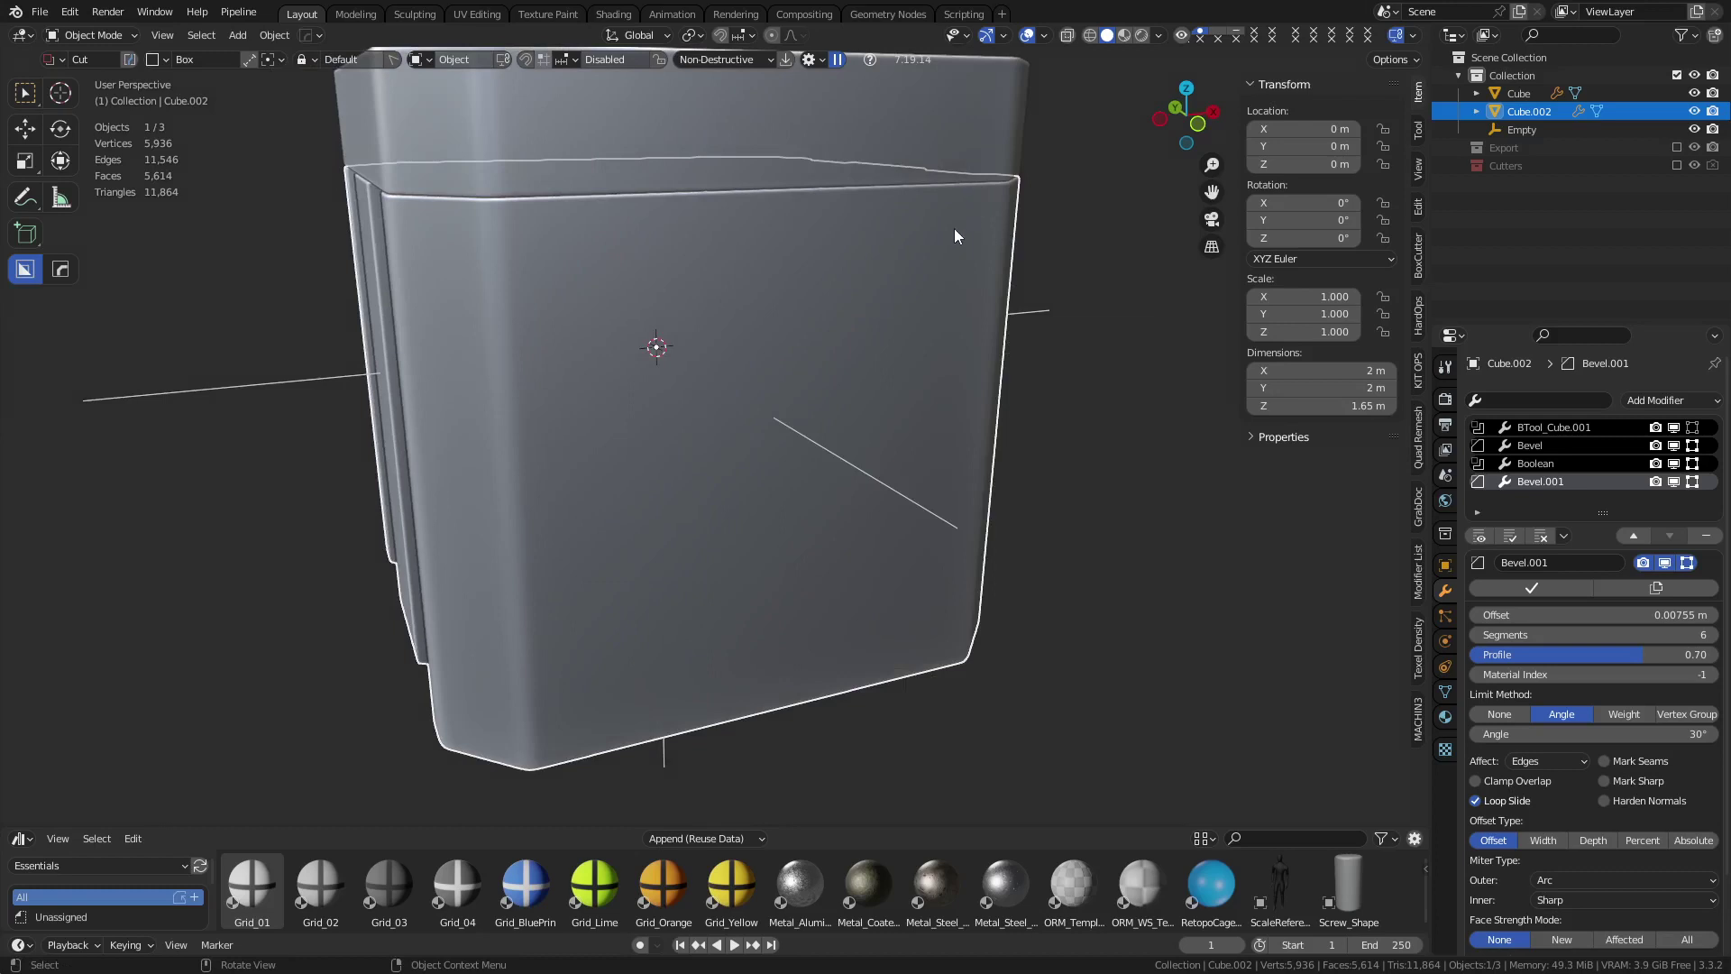
mouse_move(954, 233)
mouse_down()
mouse_move(667, 748)
mouse_move(586, 760)
mouse_move(601, 756)
mouse_up()
shift+middle_drag(601, 755, 667, 636)
Offset the box cutter from the surface, extrude it about 0.109 deep into the body, and taper its inner face smaller
key(o)
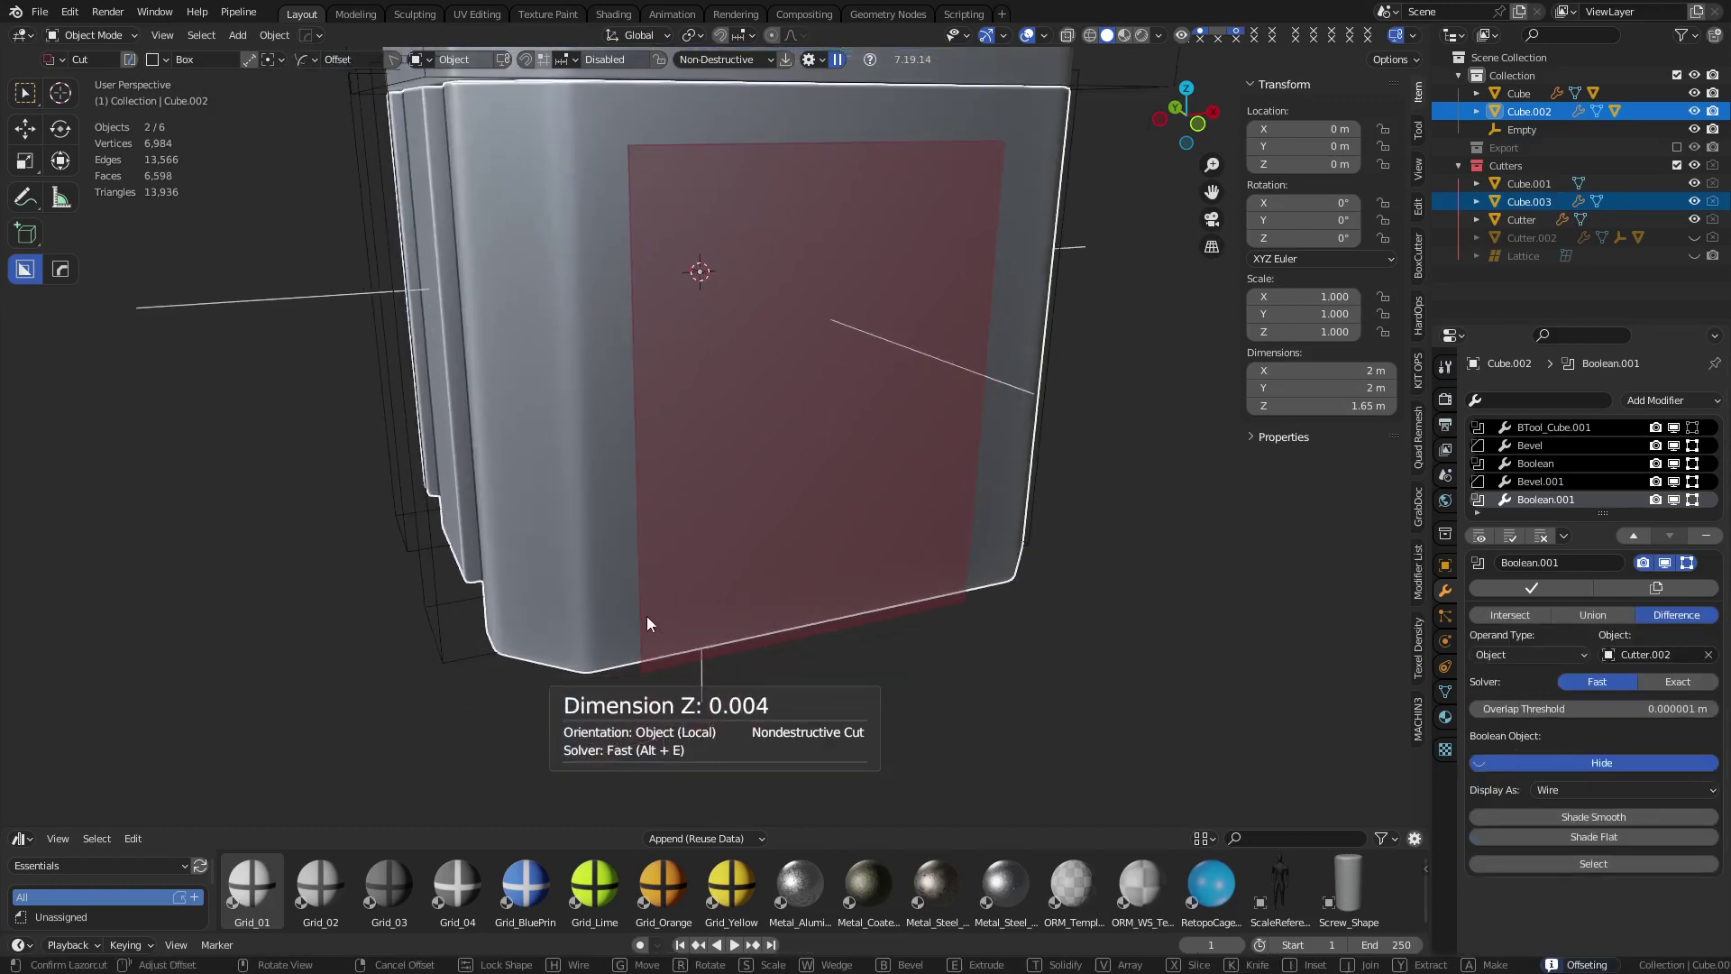
key(e)
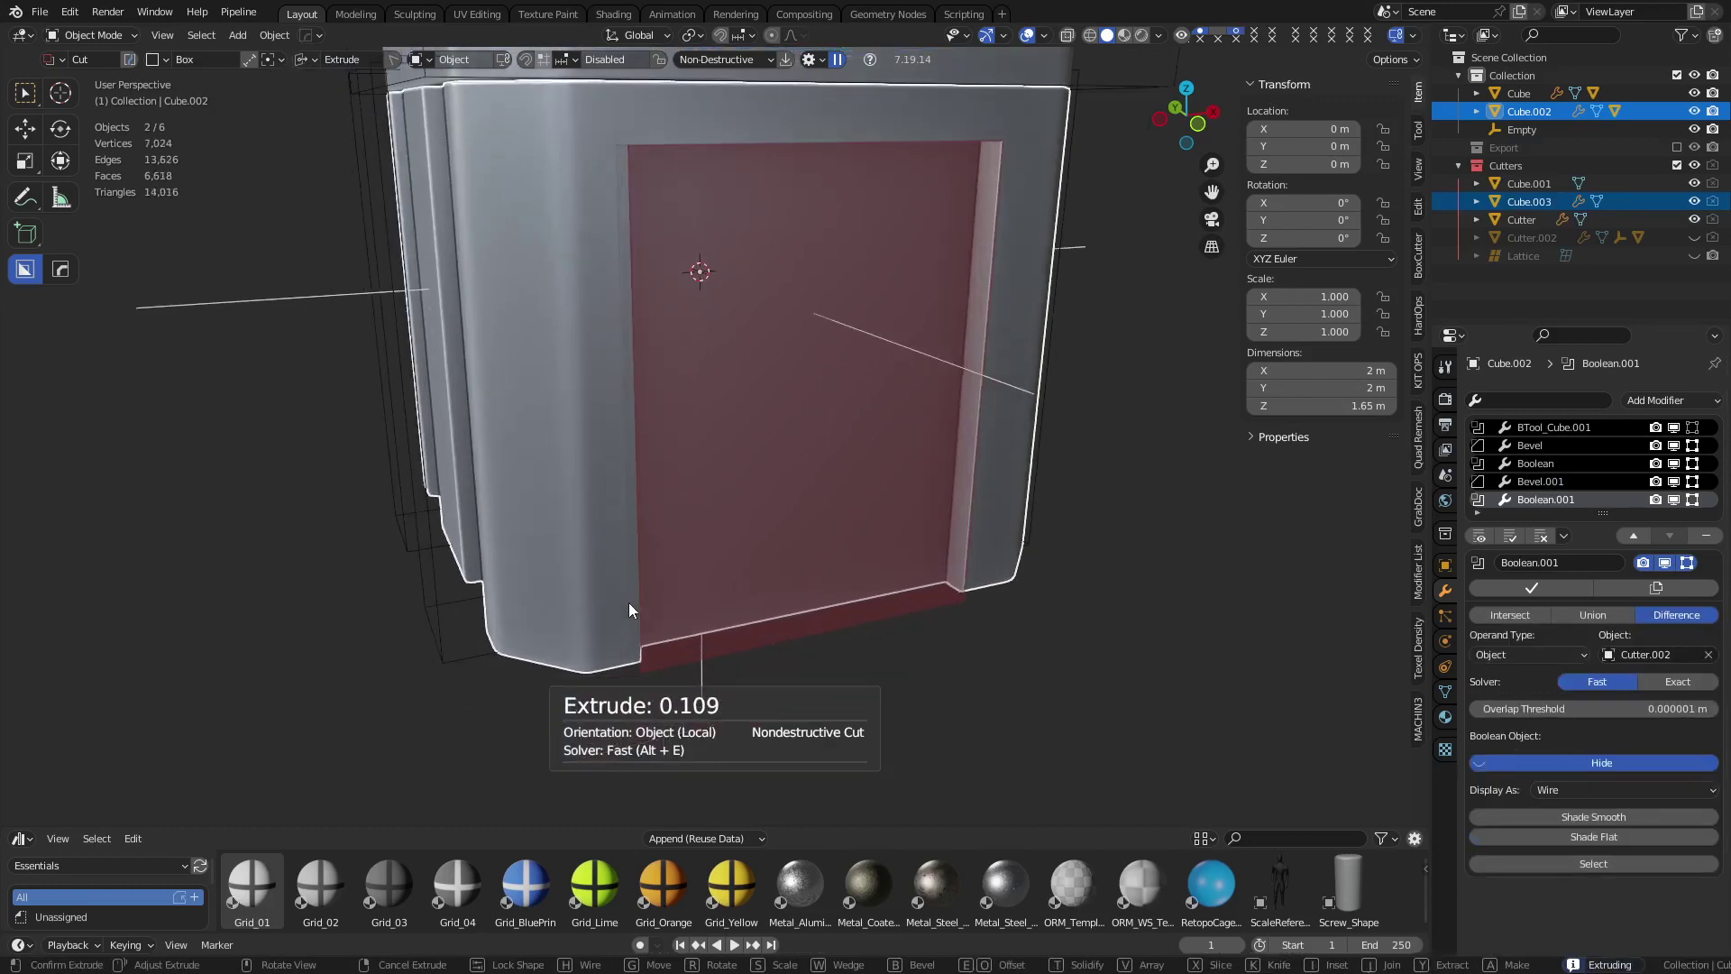
key(Tab)
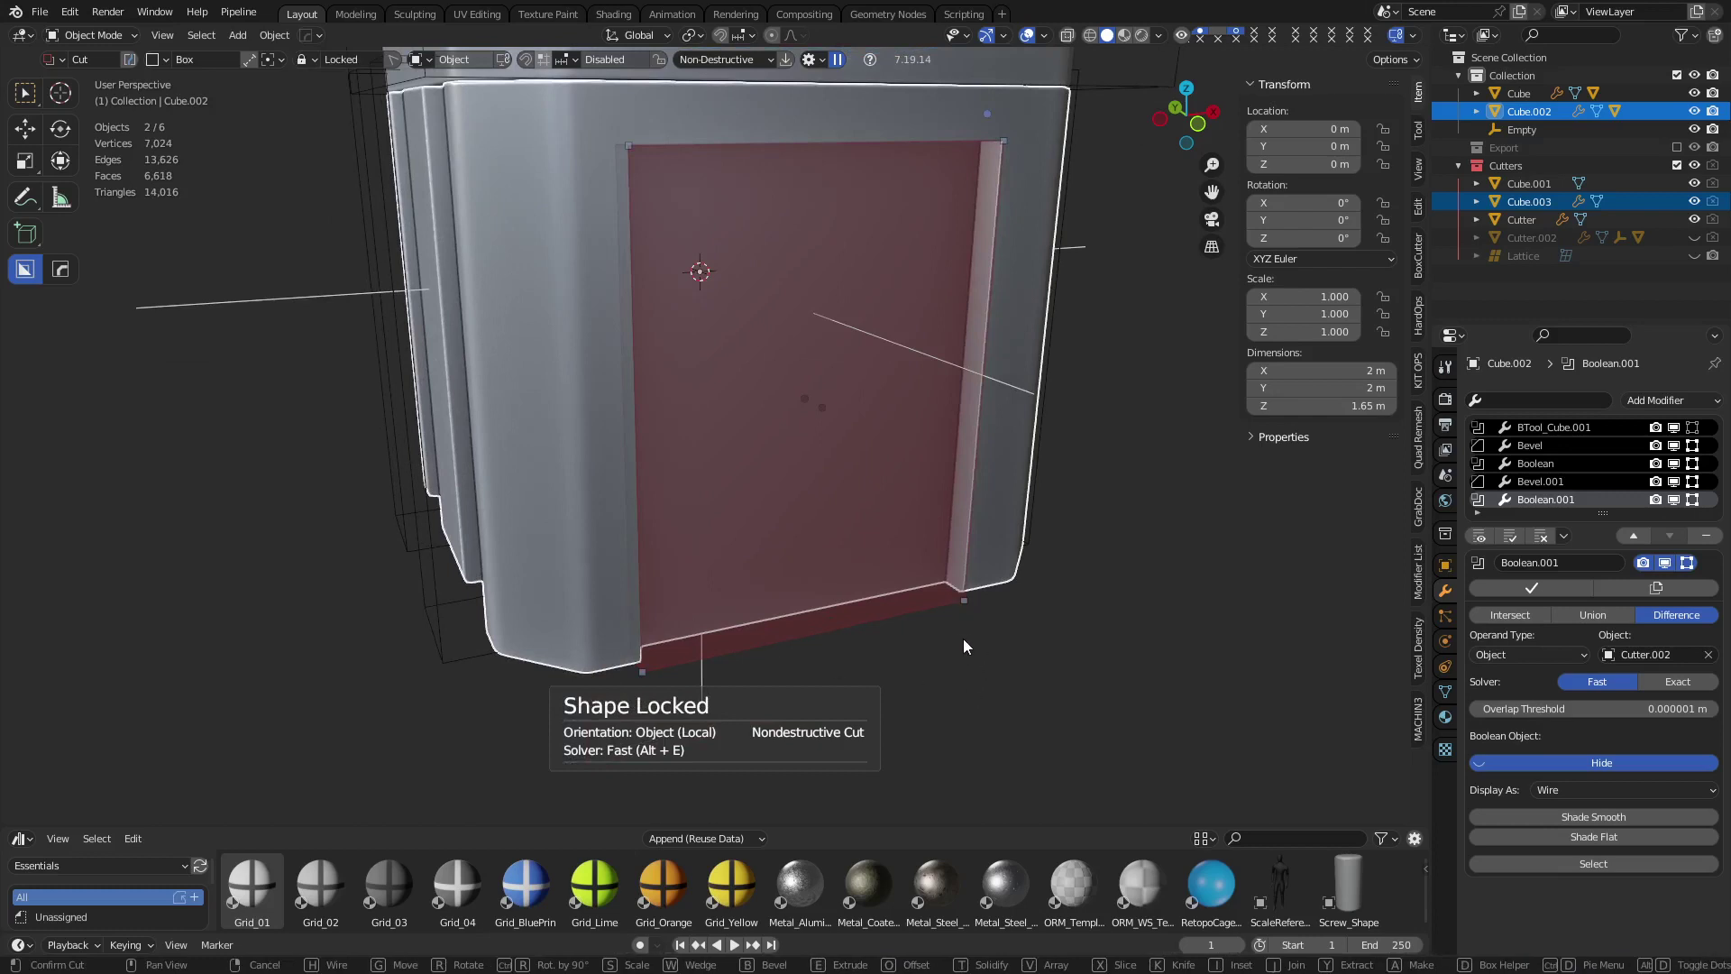
key(shift+t)
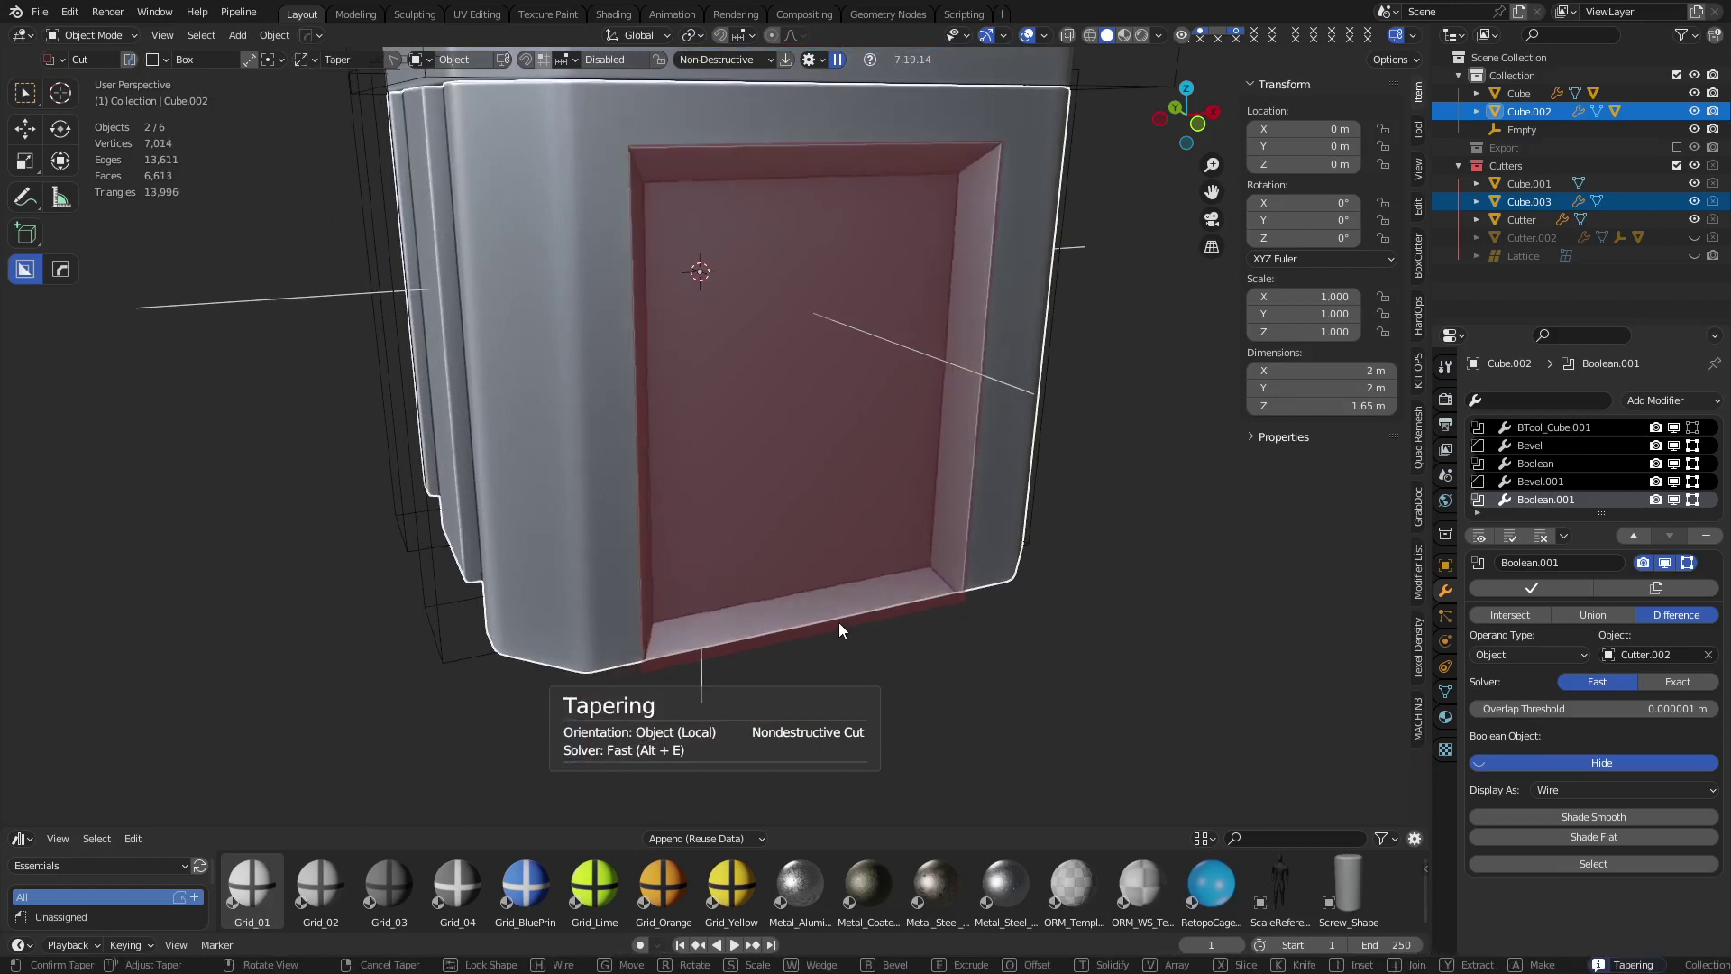
click(844, 620)
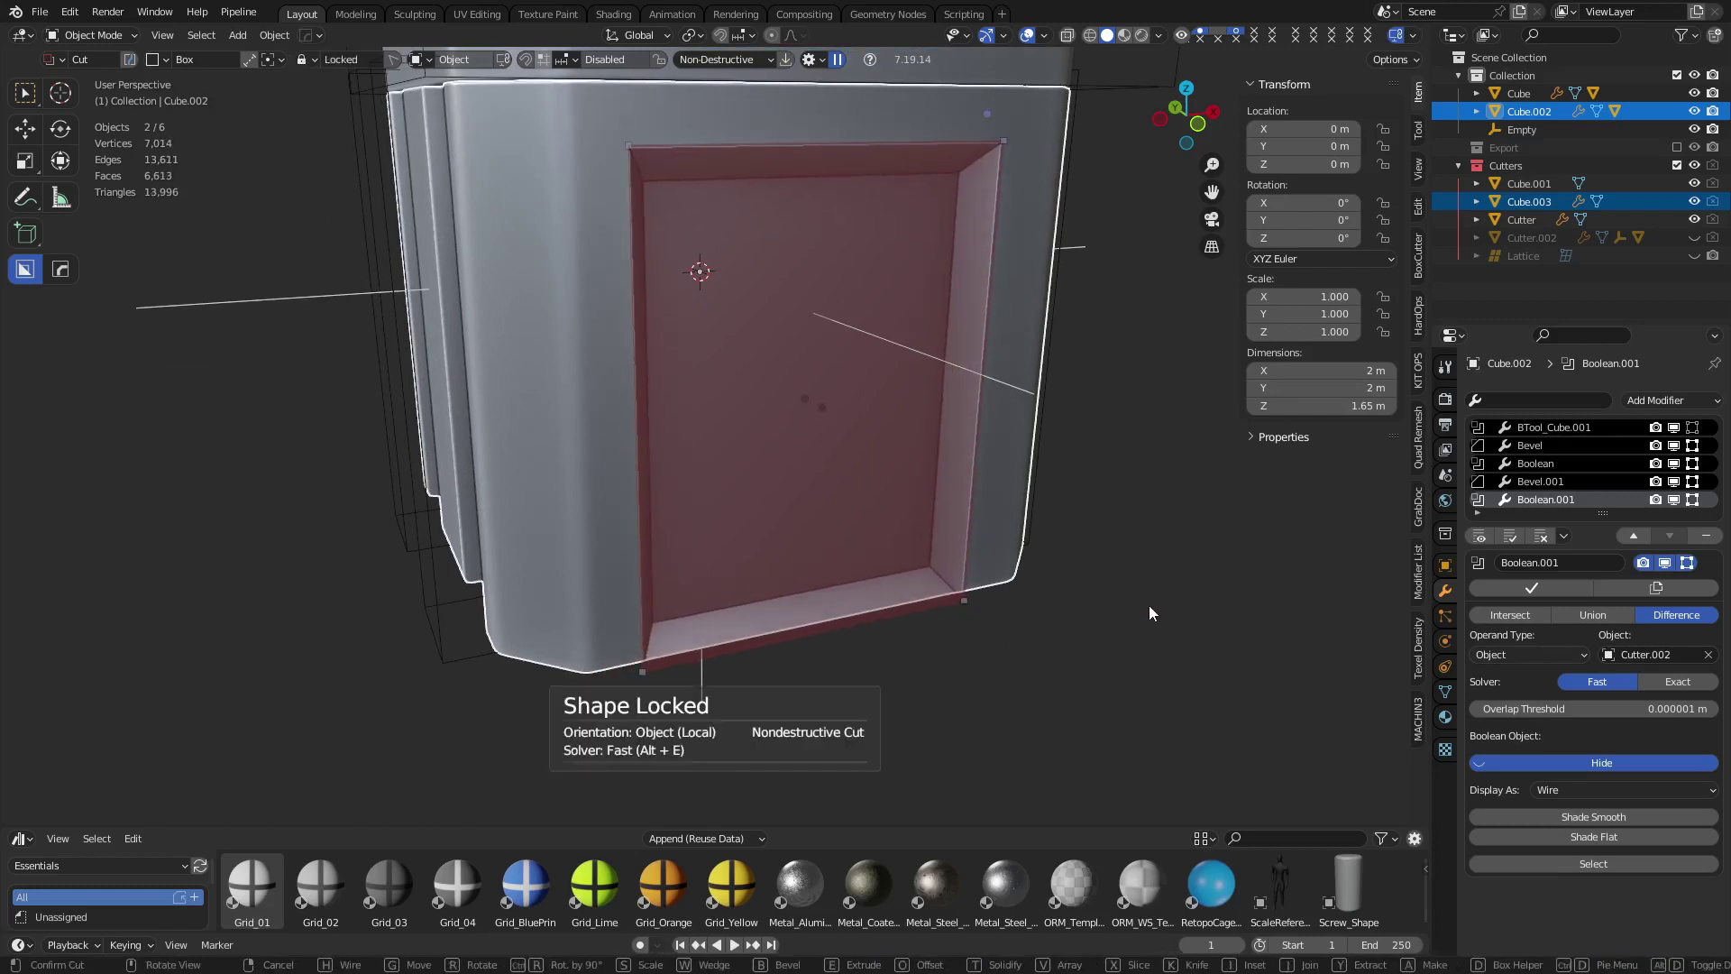
Move the tapered cutter down along the Y axis until its lower bevel clears the body's bottom edge, and complete the non-destructive cut
key(g)
key(x)
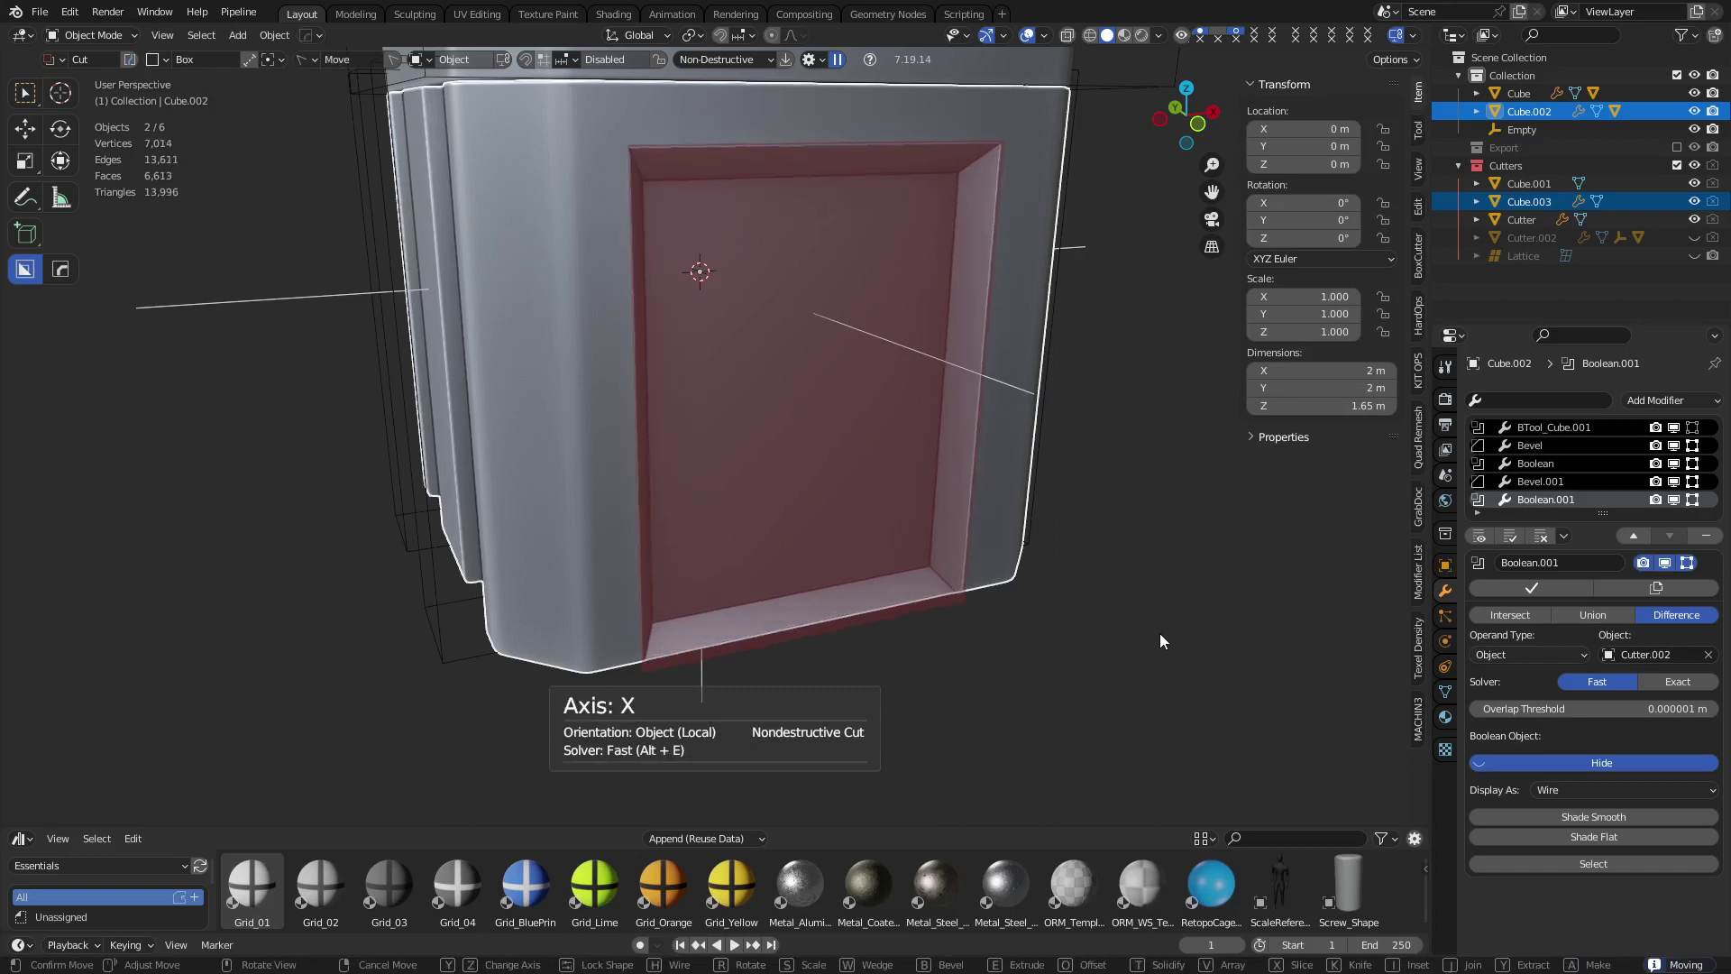
key(y)
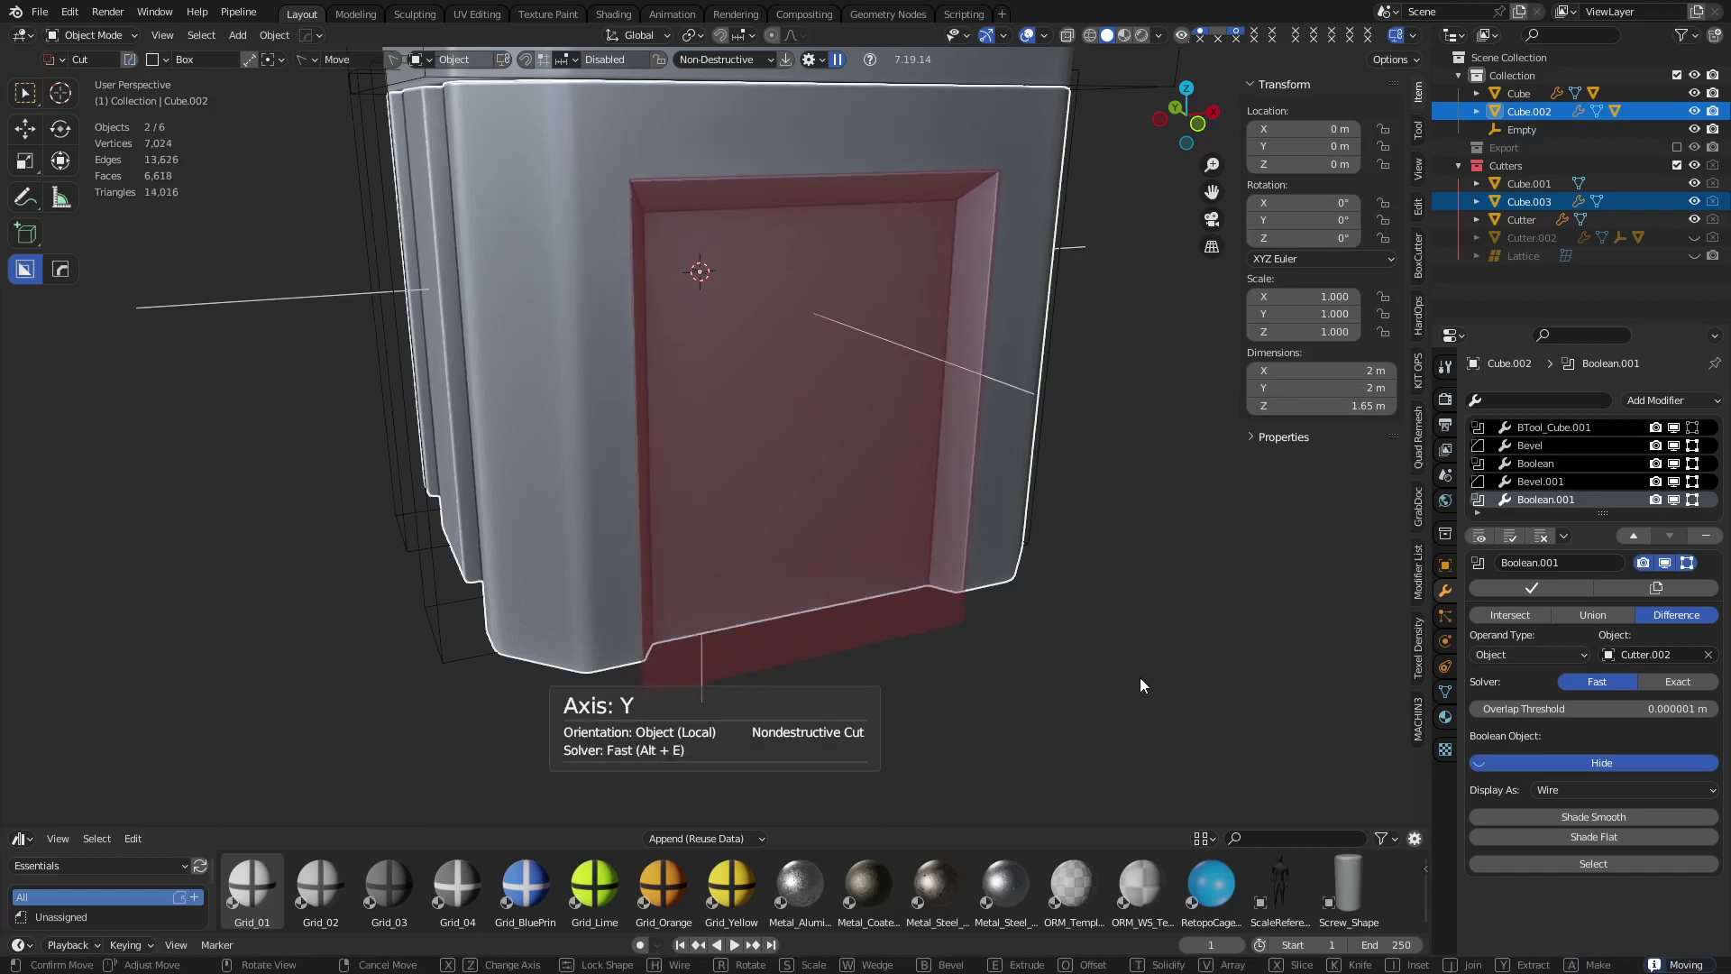
click(1140, 685)
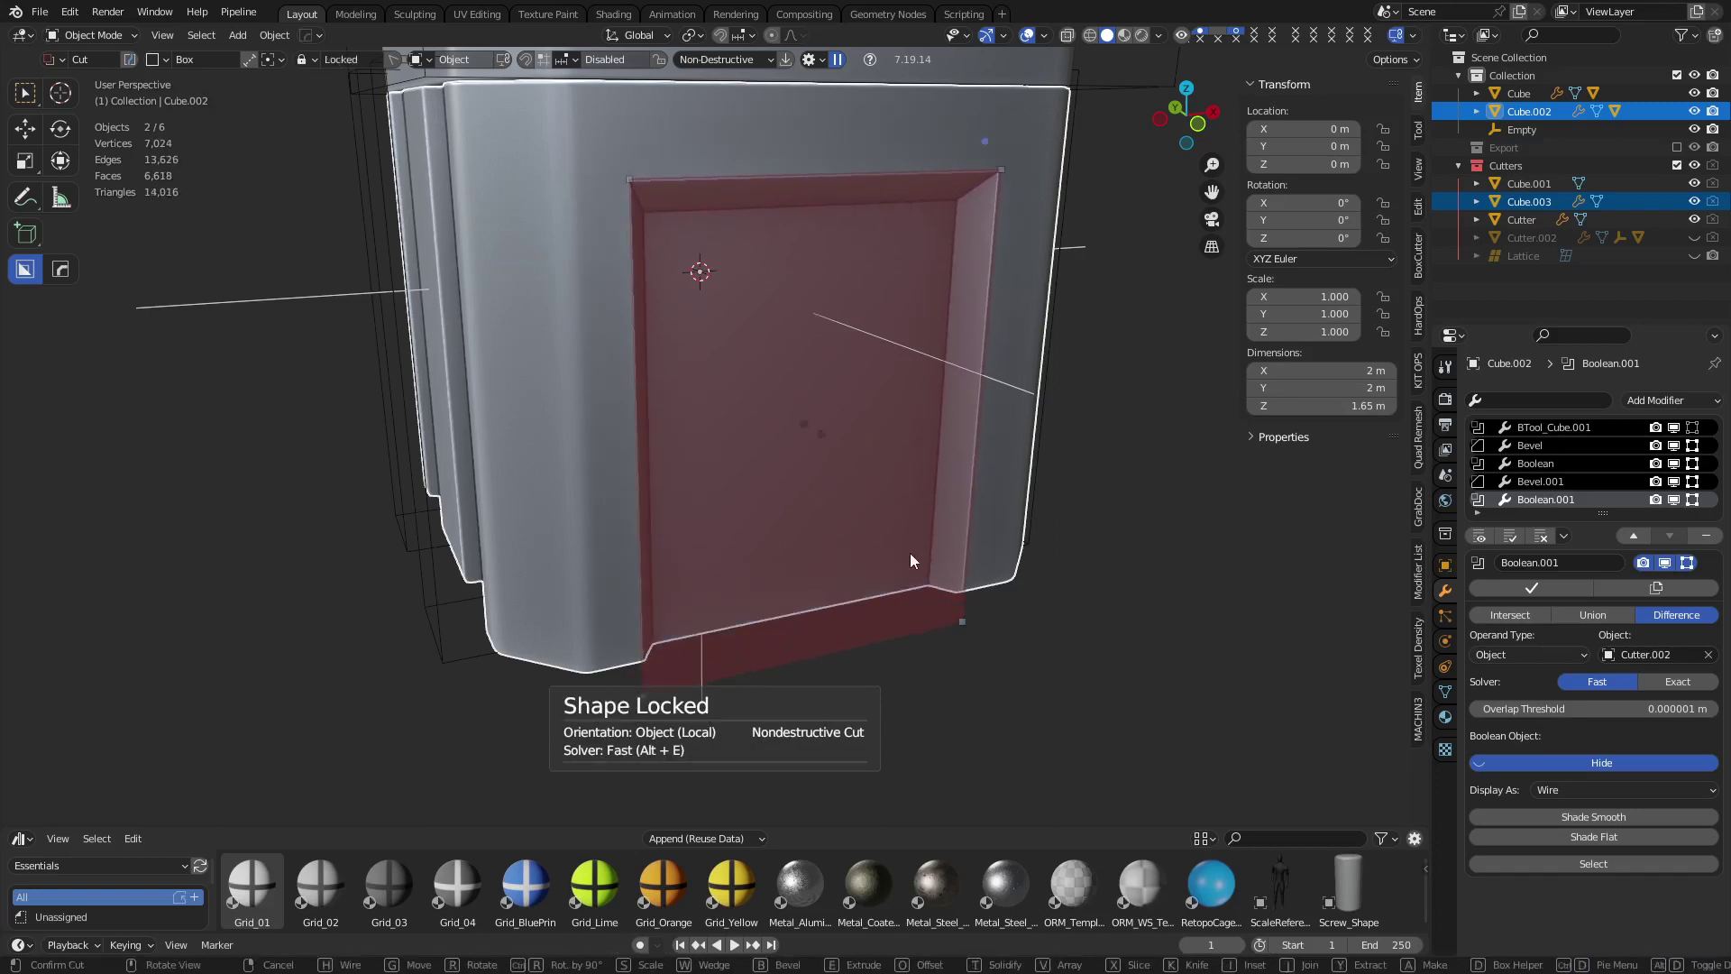
click(1078, 595)
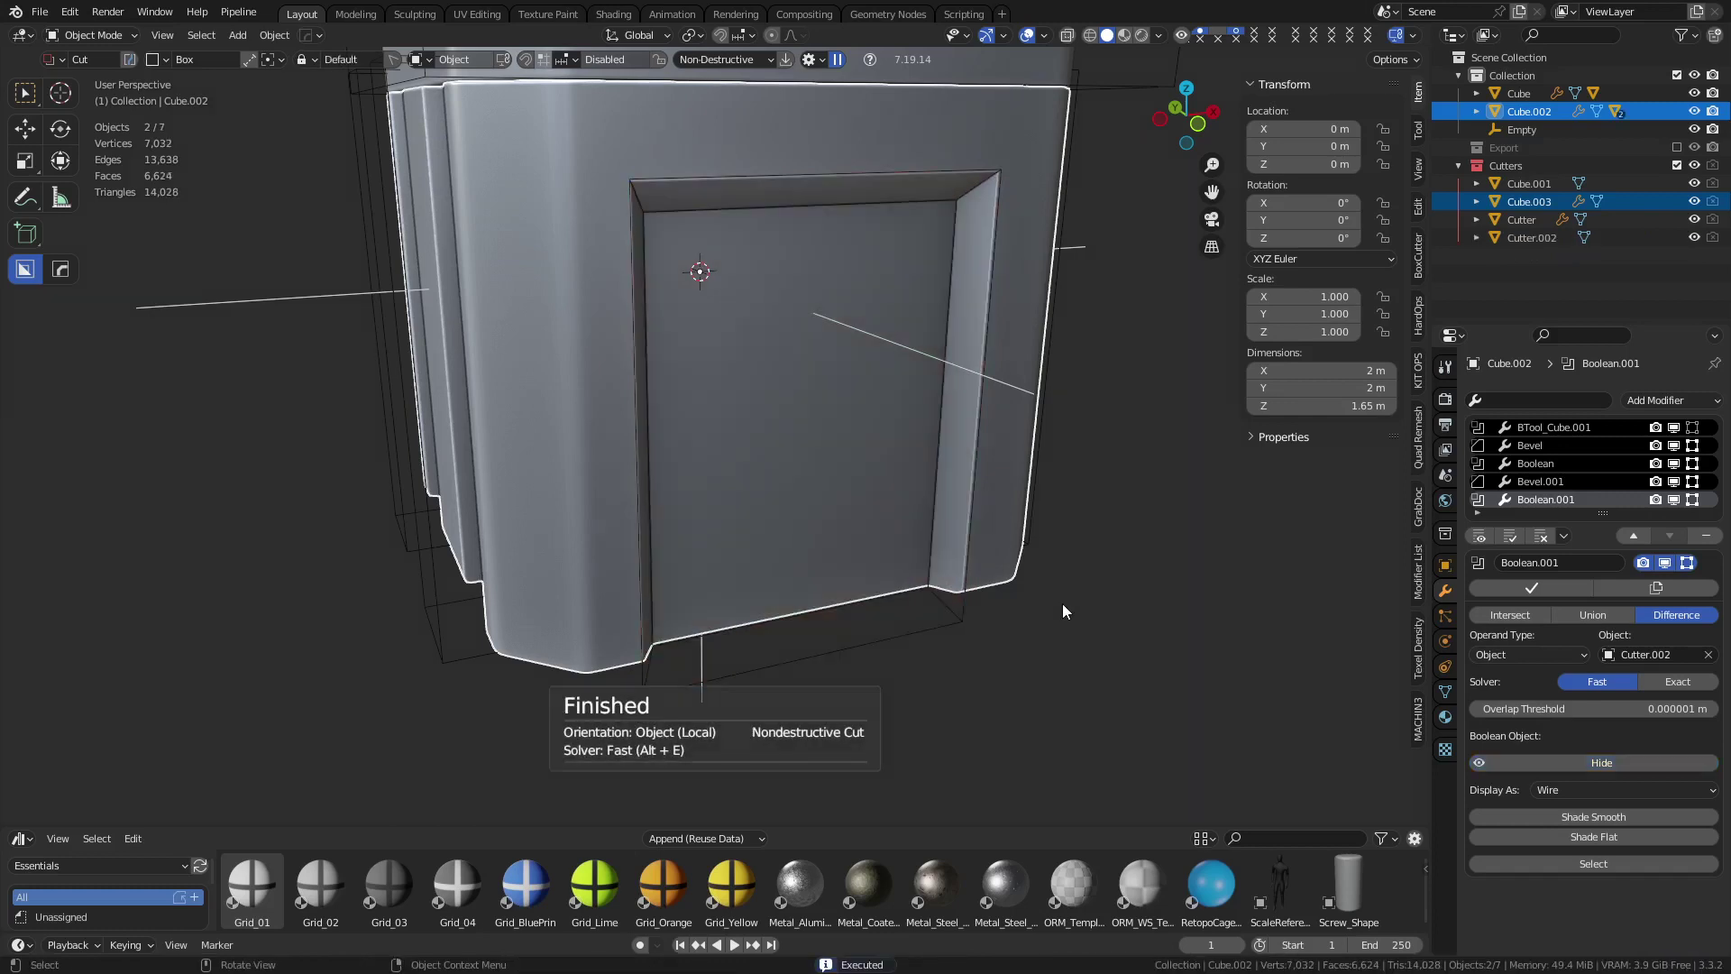
Raise the top face of the front doorway cutter by about 0.125 m along Z
click(946, 617)
key(ctrl+Tab)
click(1011, 620)
key(alt+z)
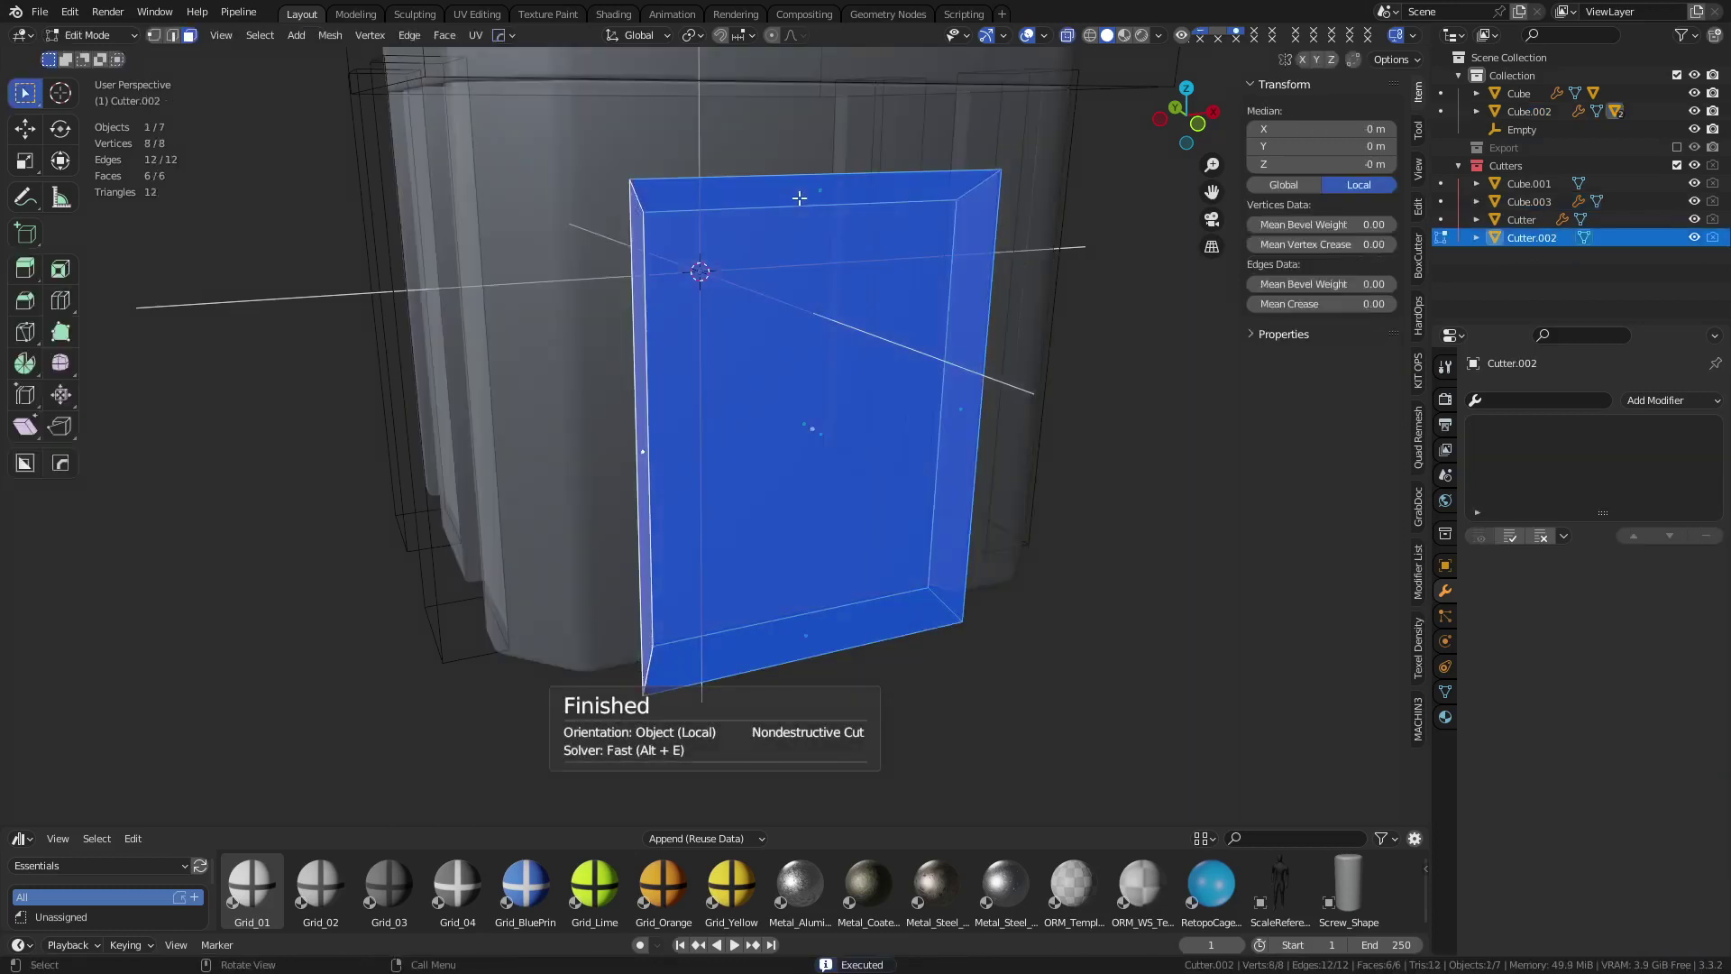
click(800, 198)
key(alt+z)
key(g)
key(z)
click(1038, 382)
key(ctrl+Tab)
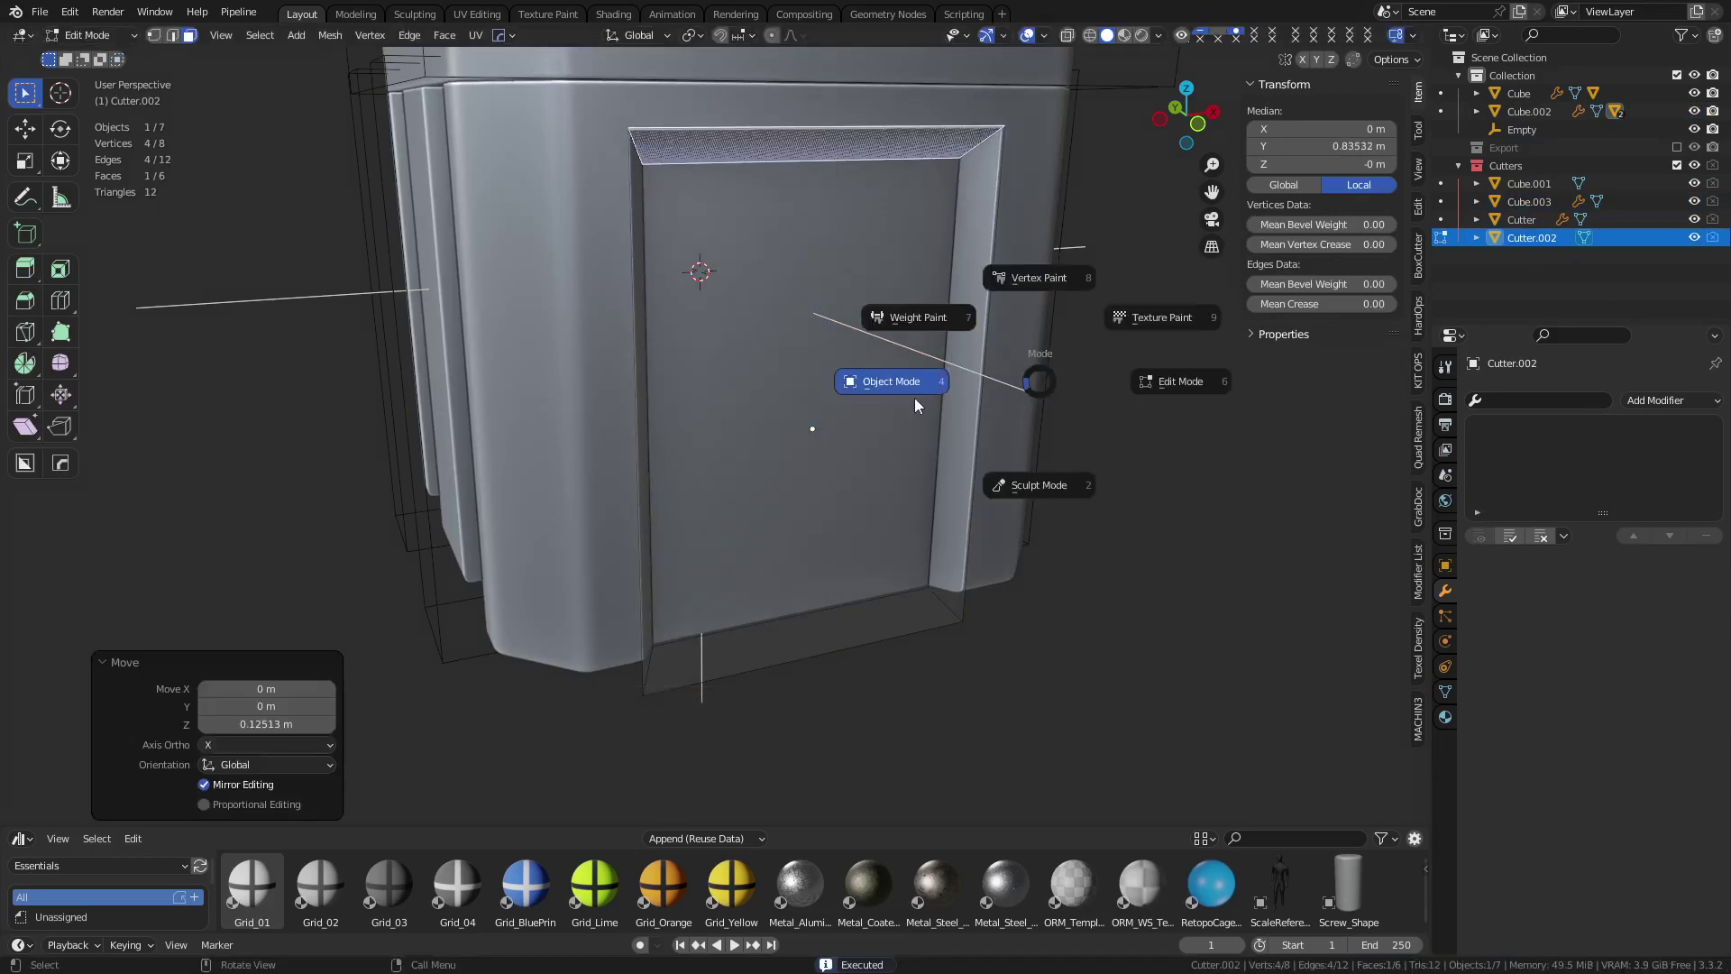
click(914, 398)
Symmetrize the whole doorway cutter mesh across X, from the positive to the negative side
middle_drag(914, 397, 860, 562)
scroll(919, 631, down, 3)
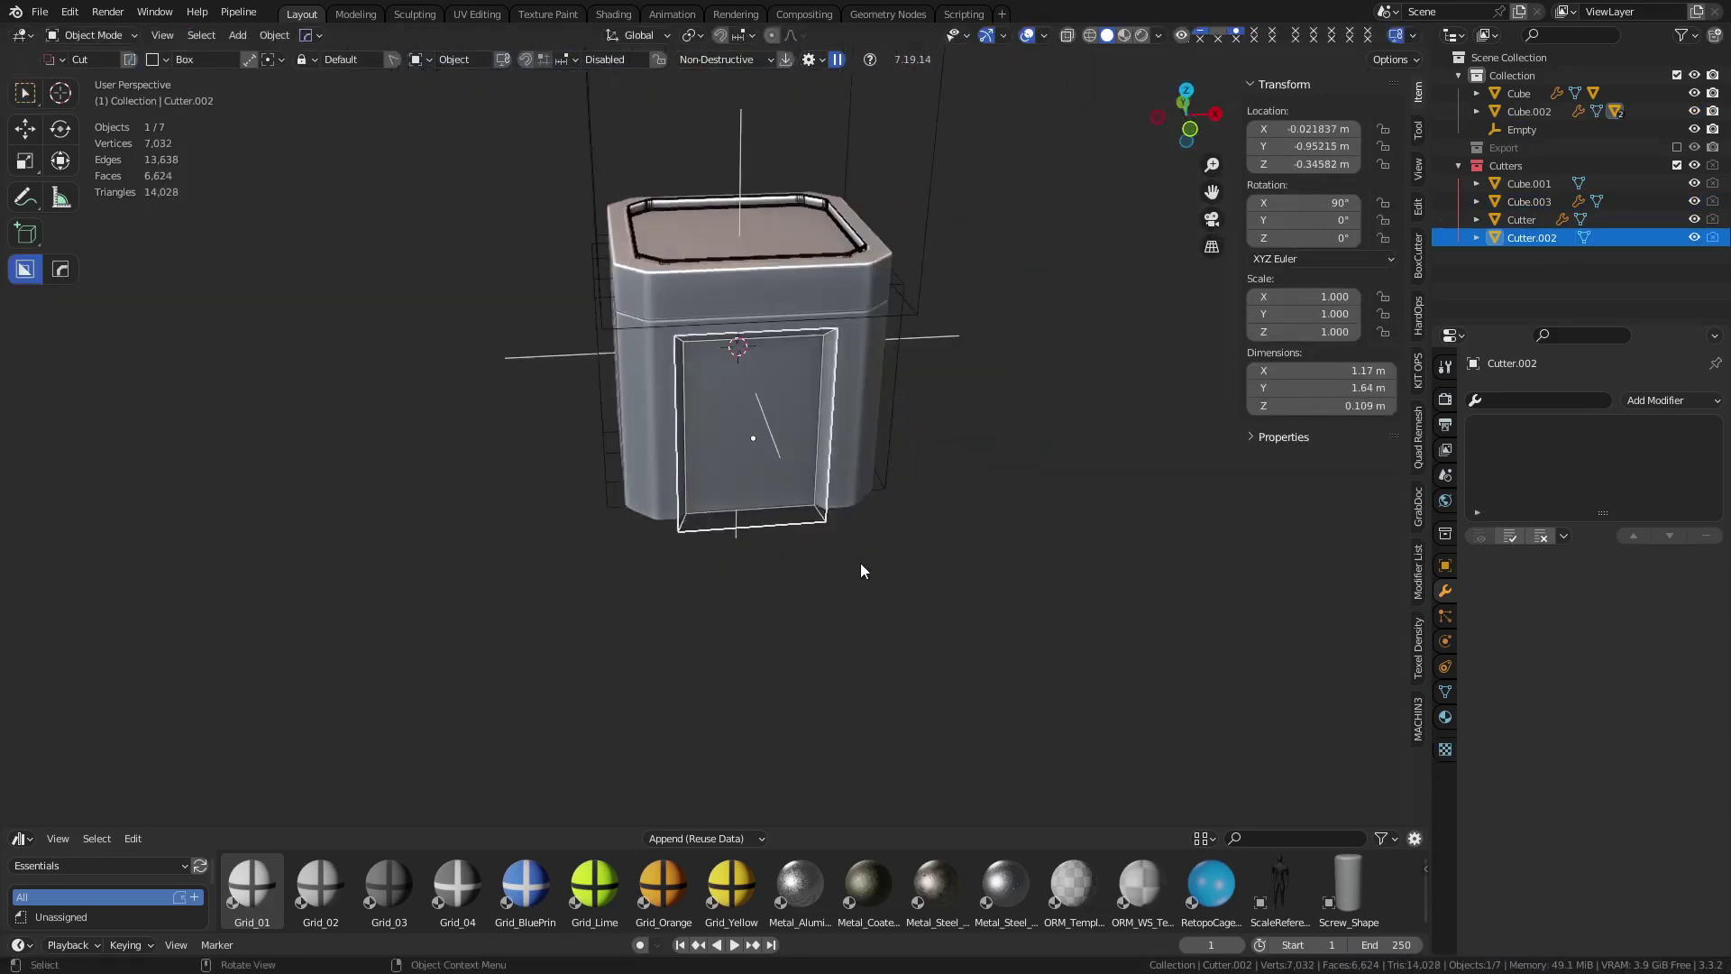
scroll(860, 563, up, 2)
key(ctrl+Tab)
click(922, 534)
key(a)
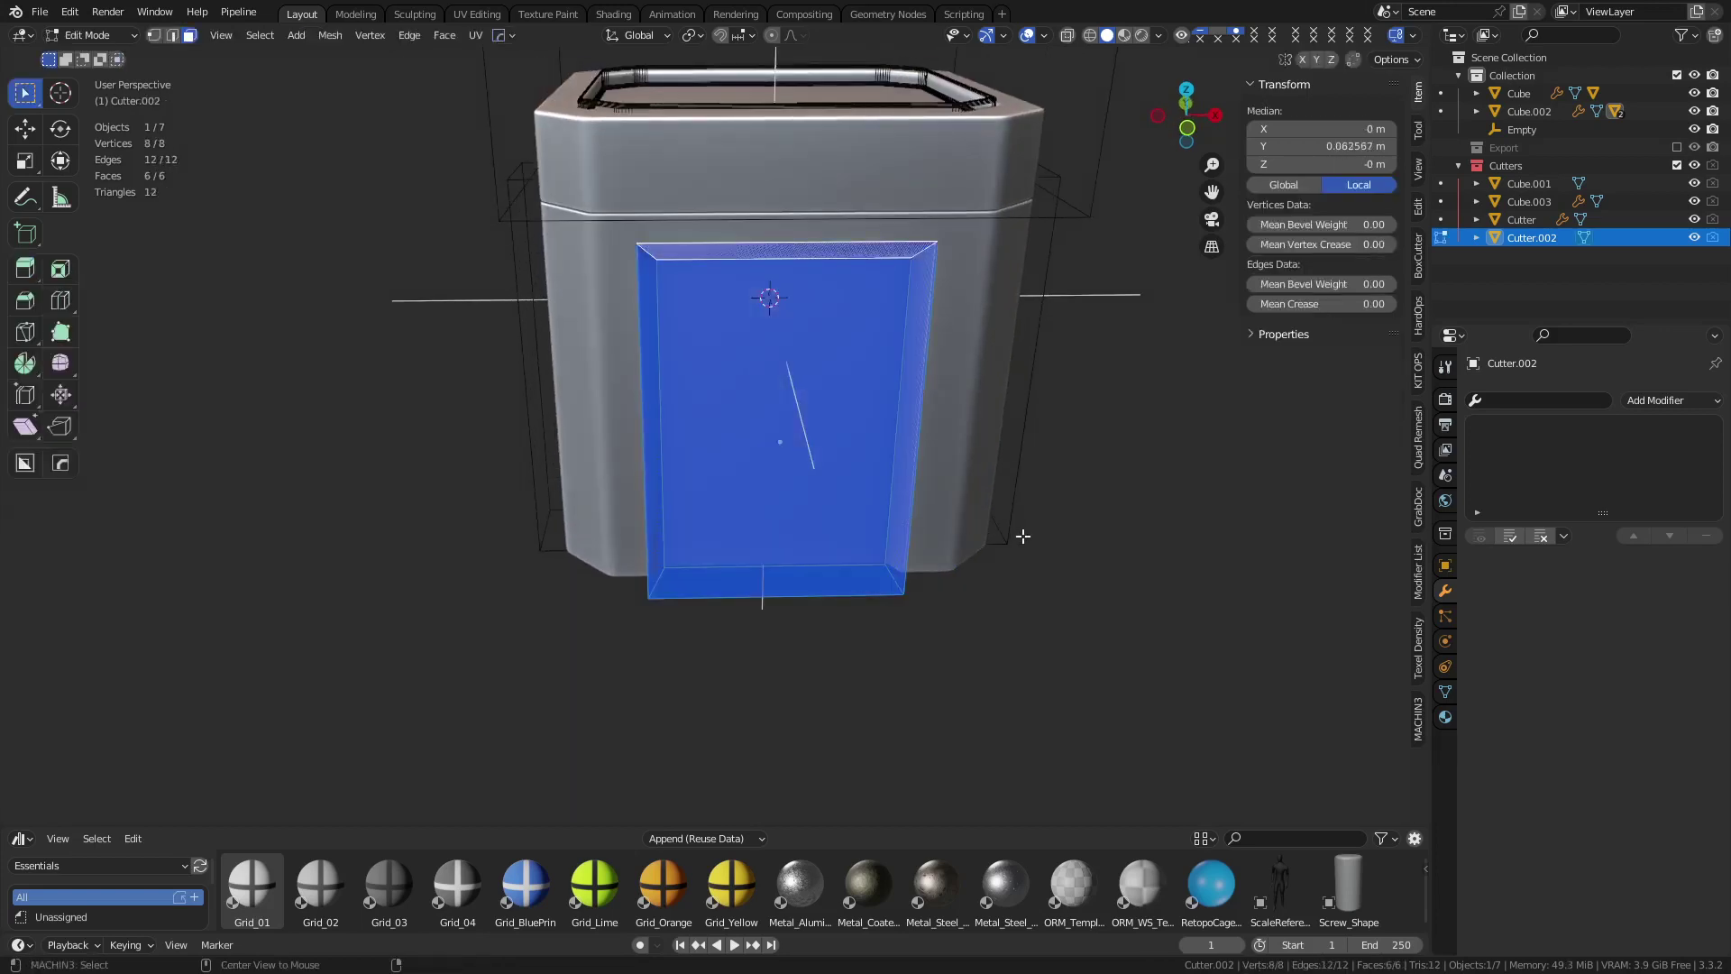
key(alt+x)
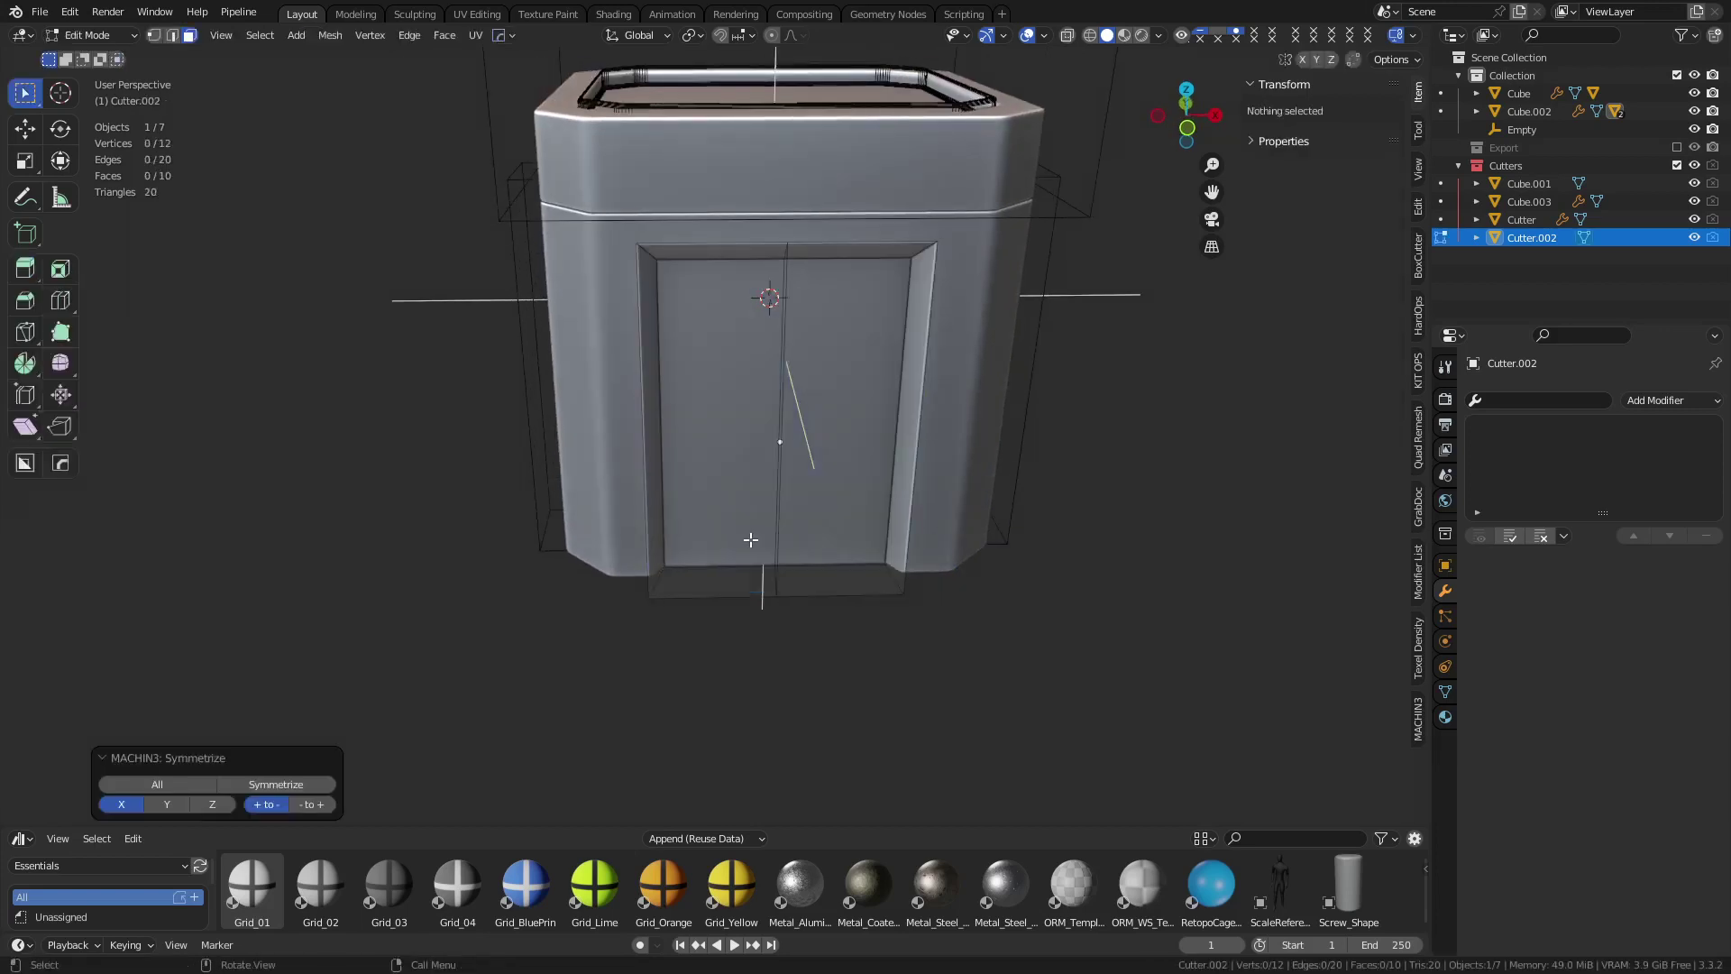
key(ctrl+Tab)
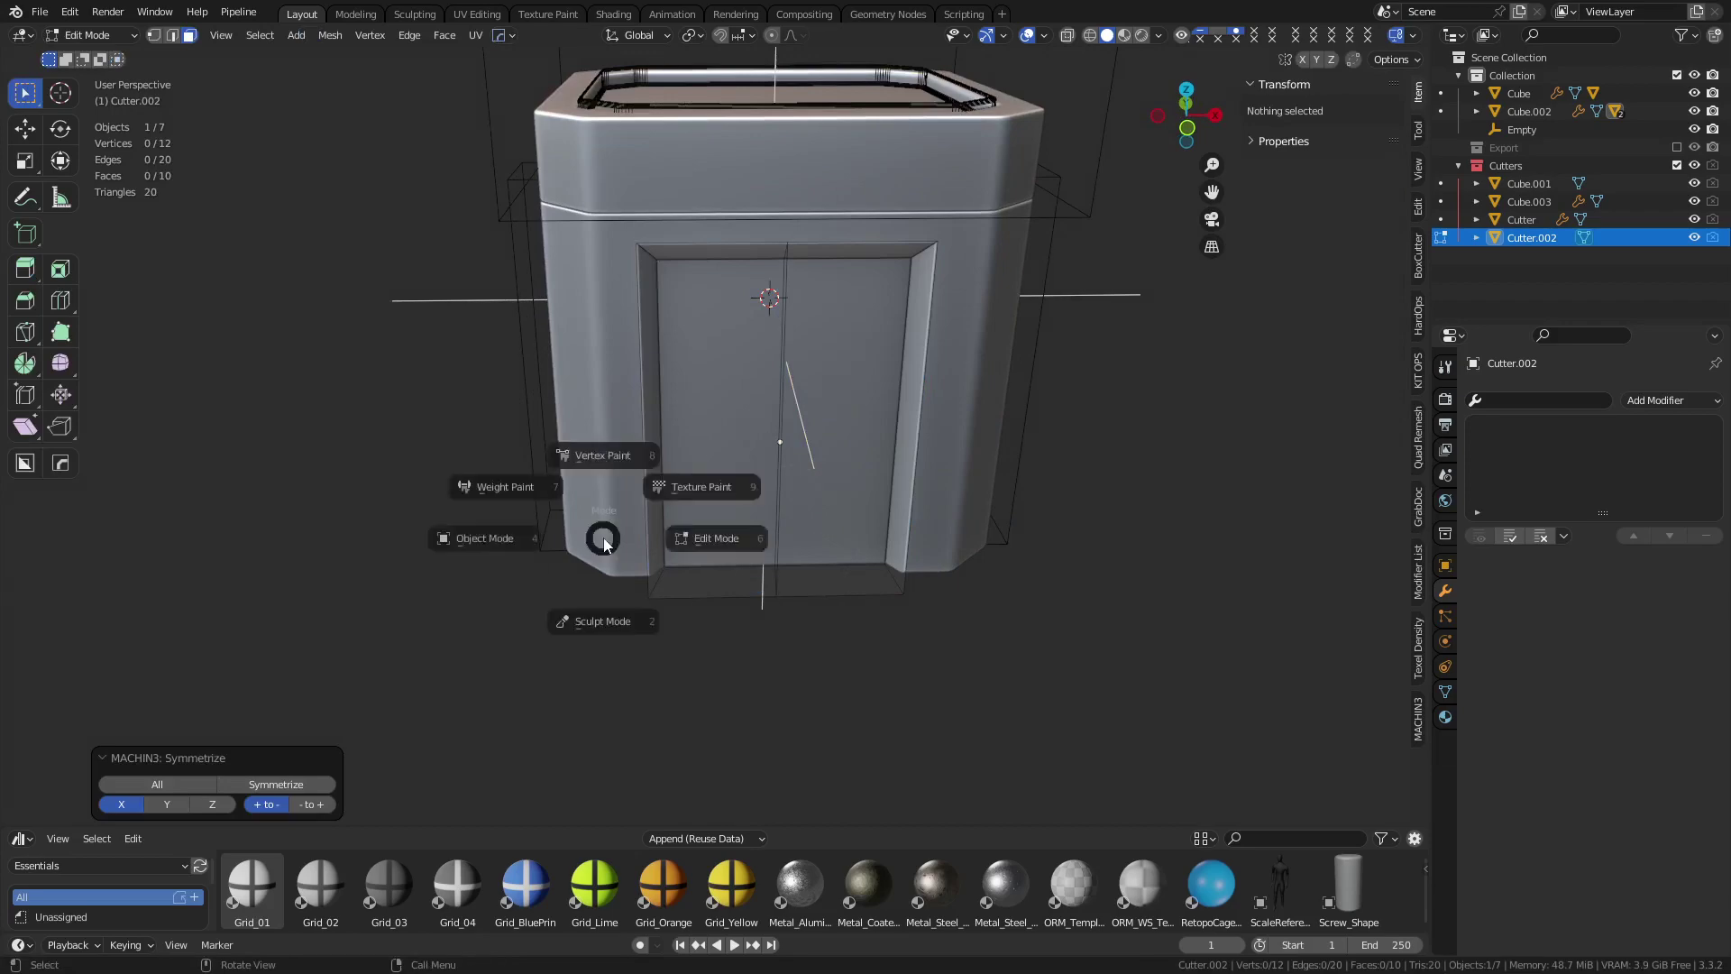
click(484, 538)
Mirror the doorway cutter along Y across Cube.002 so the opposite side gets the same recess
shift+middle_drag(829, 588, 732, 615)
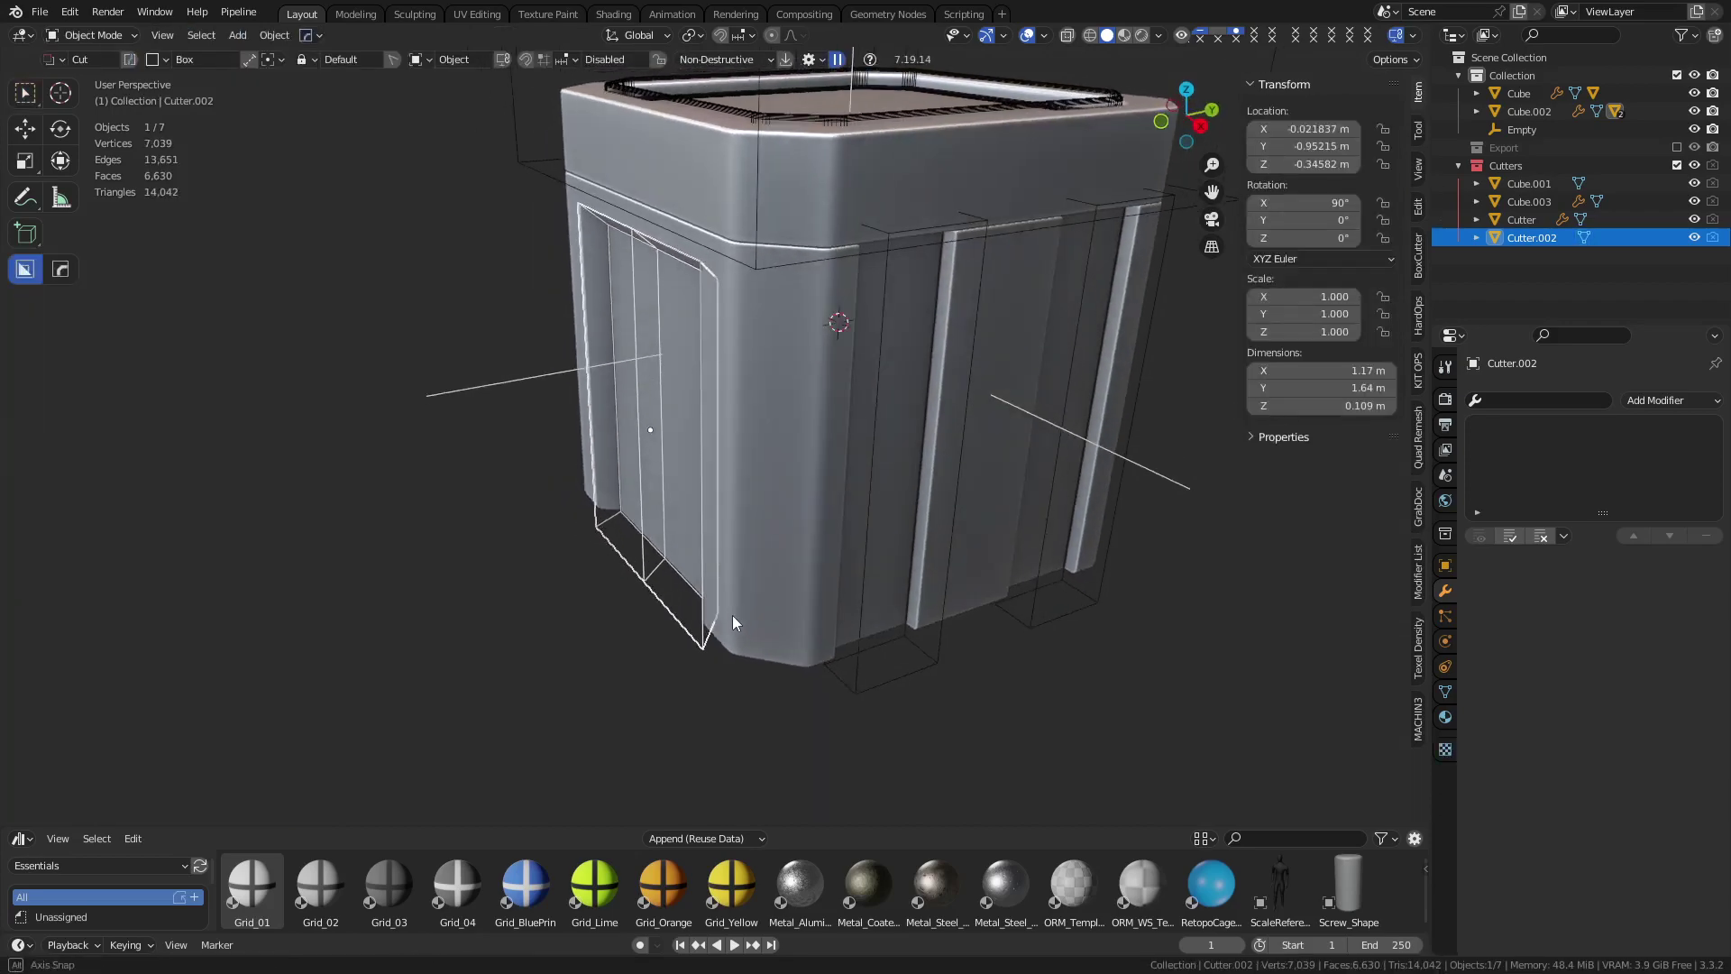
shift+click(743, 540)
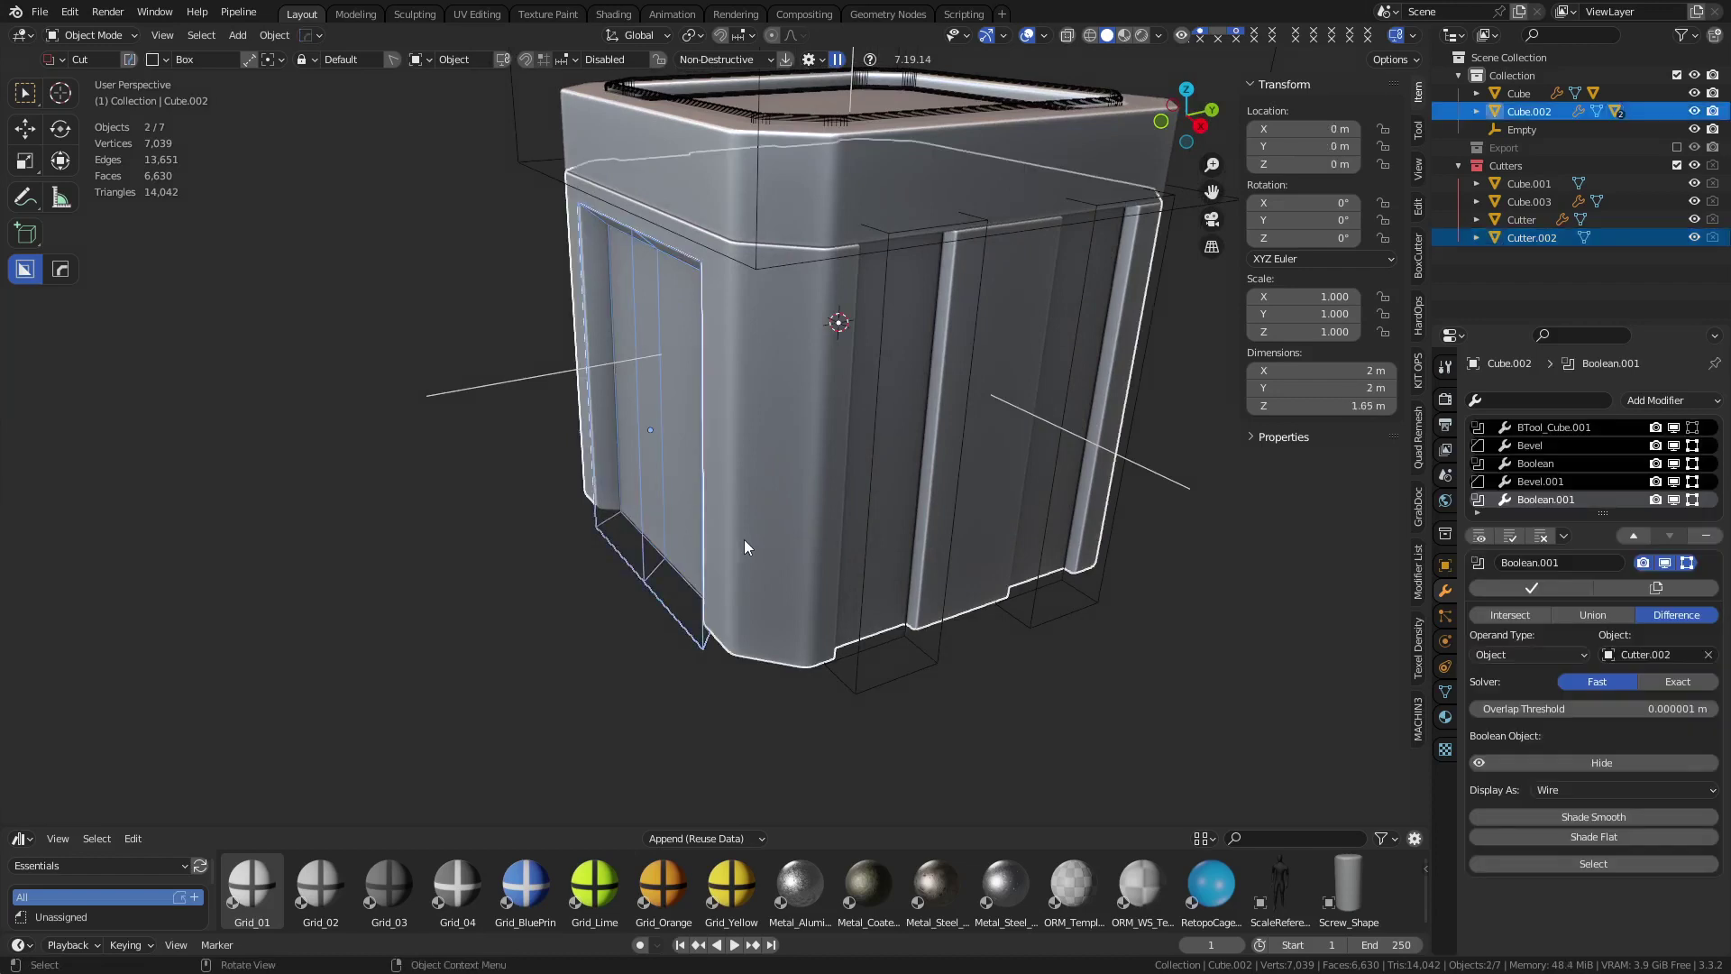
key(alt+shift+x)
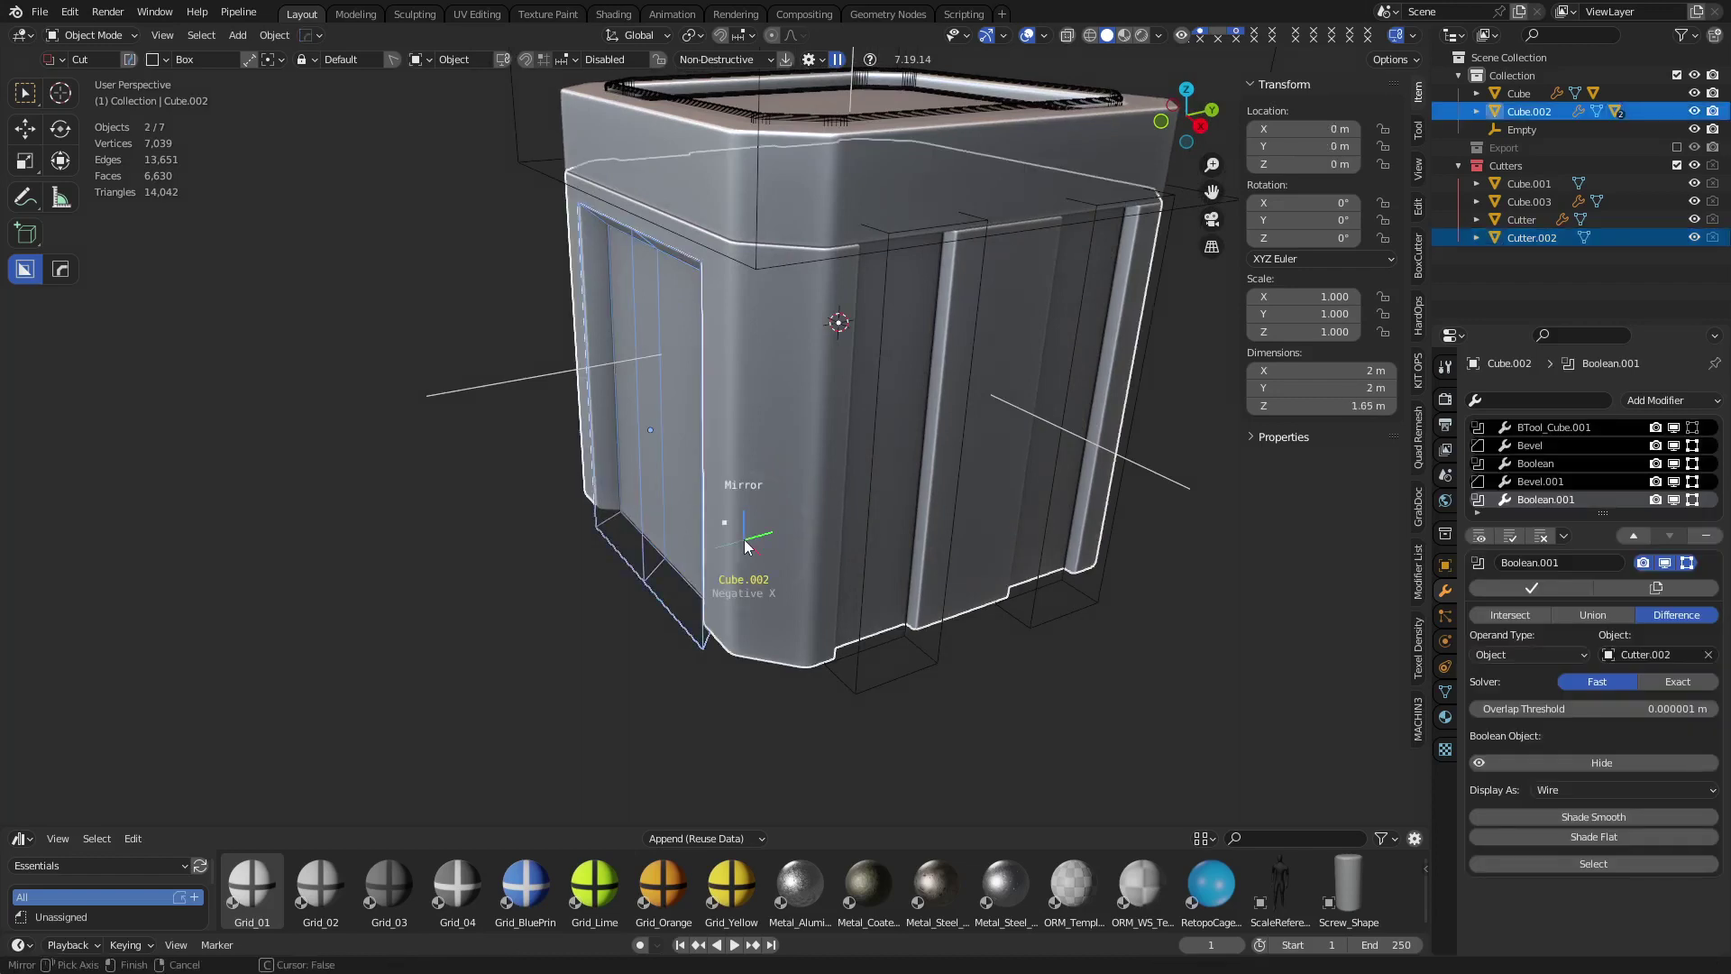
click(844, 516)
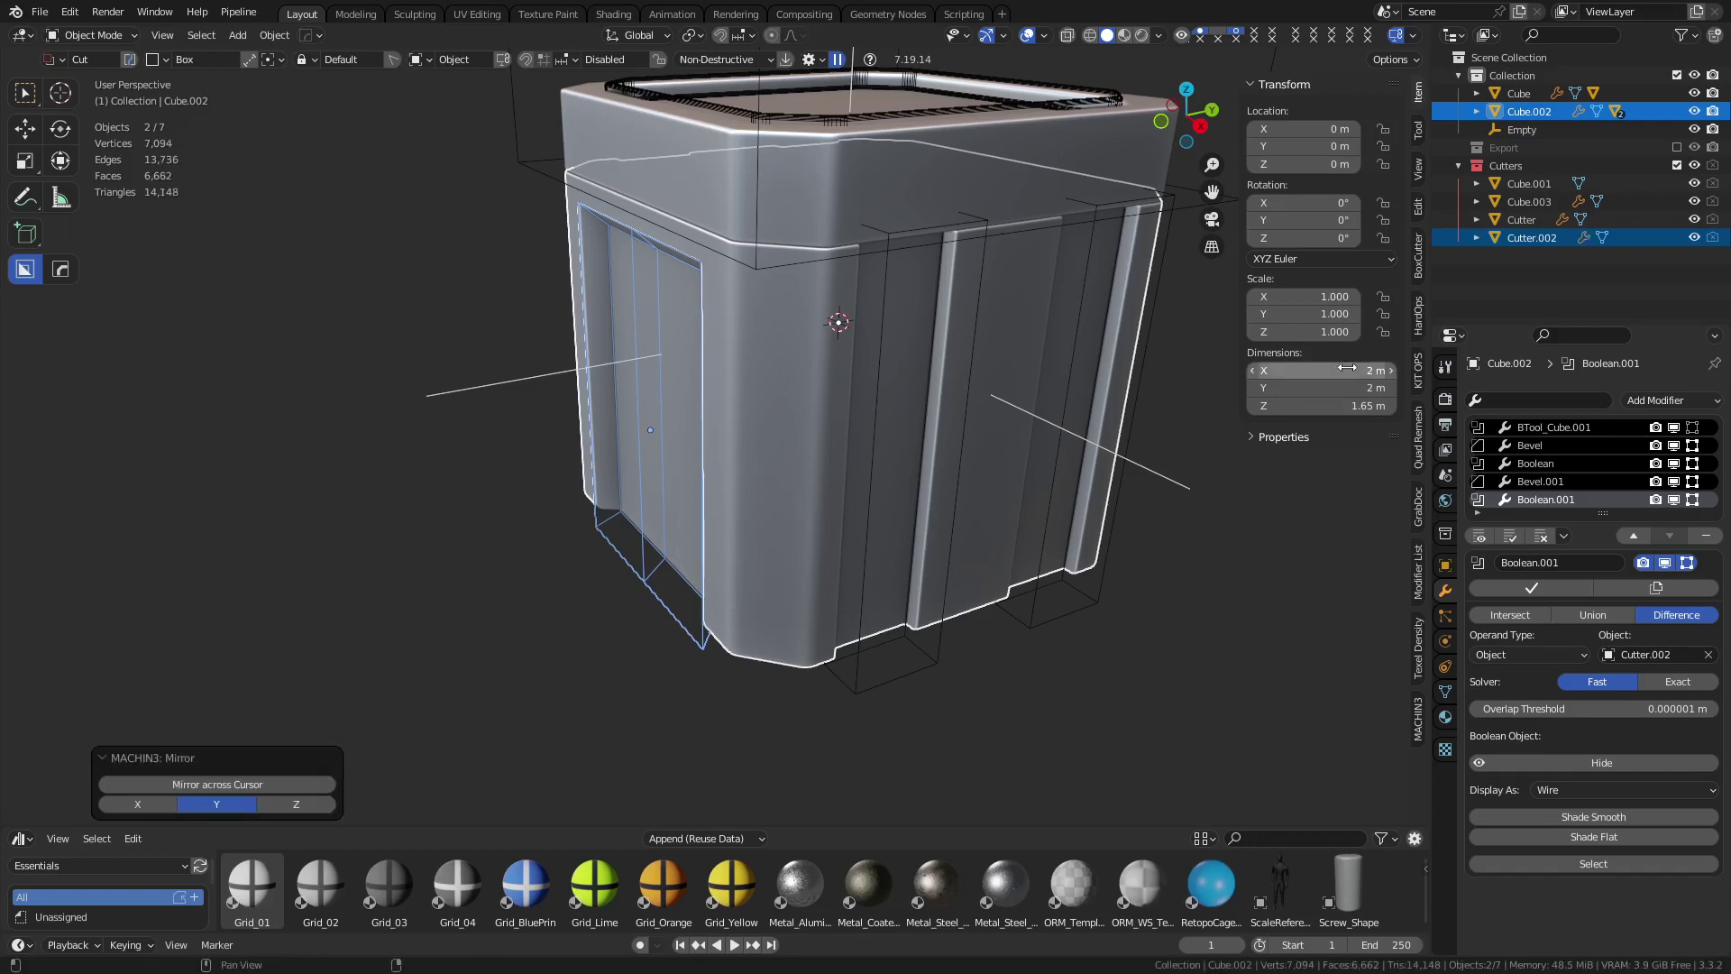
middle_drag(1177, 573, 848, 532)
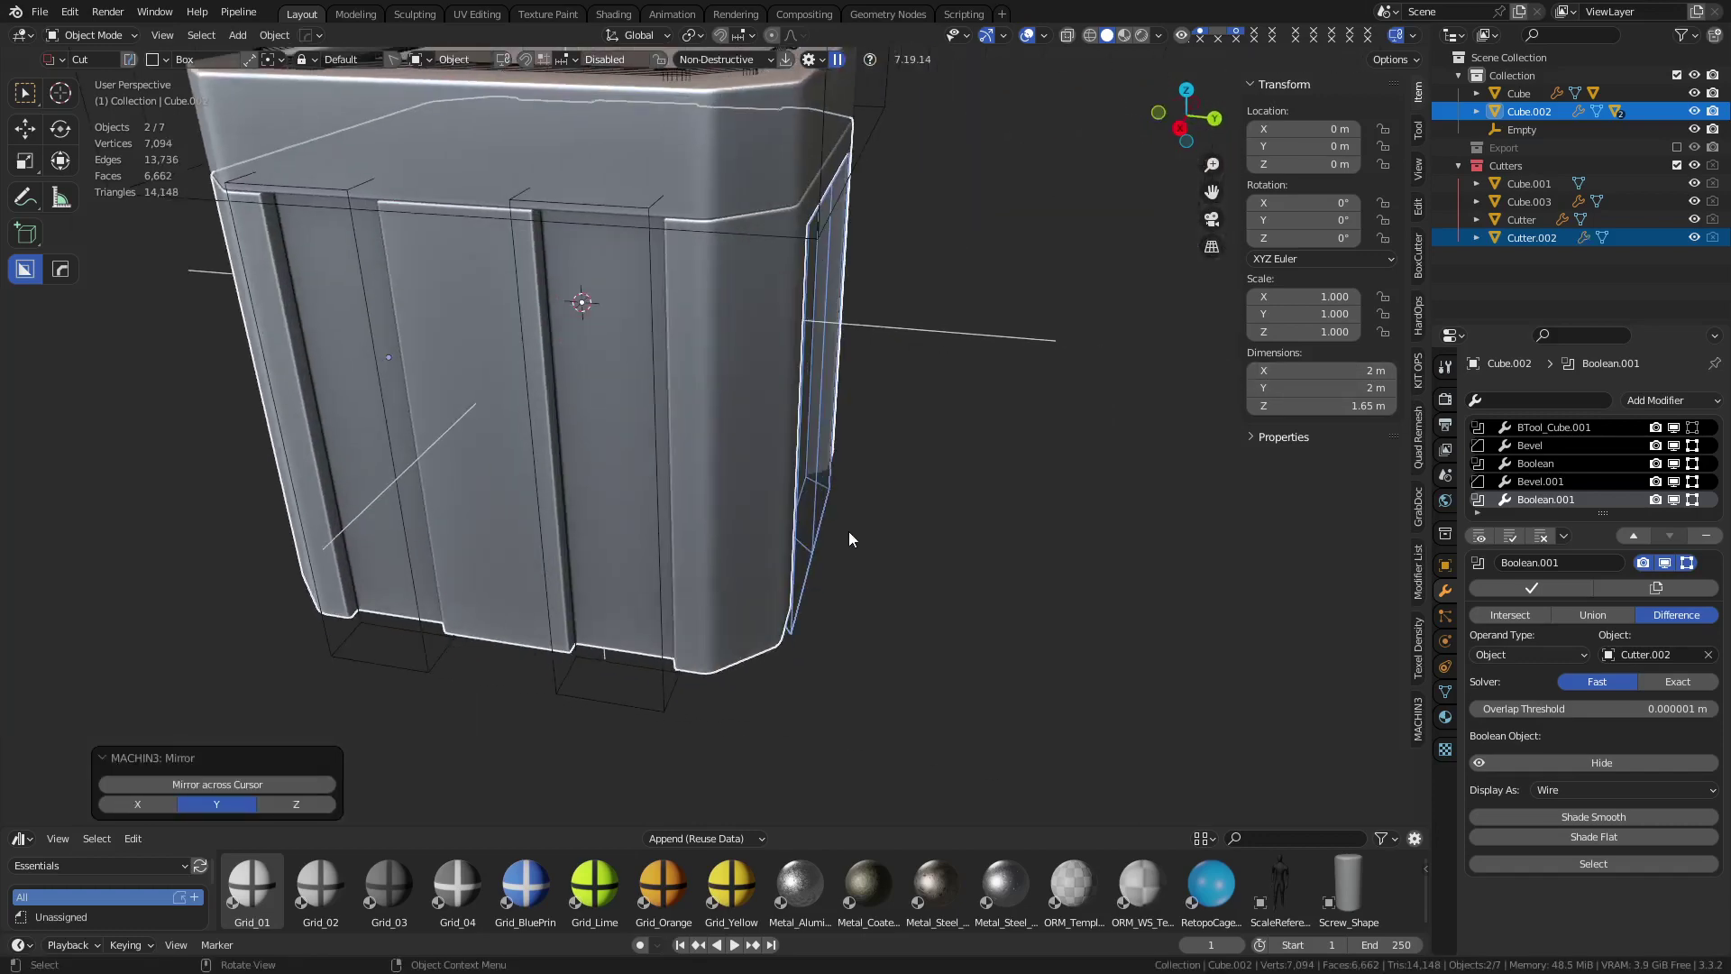
click(966, 570)
Dissolve the vertical edge loop running through the middle of the doorway cutter
middle_drag(966, 570, 750, 522)
scroll(744, 525, up, 1)
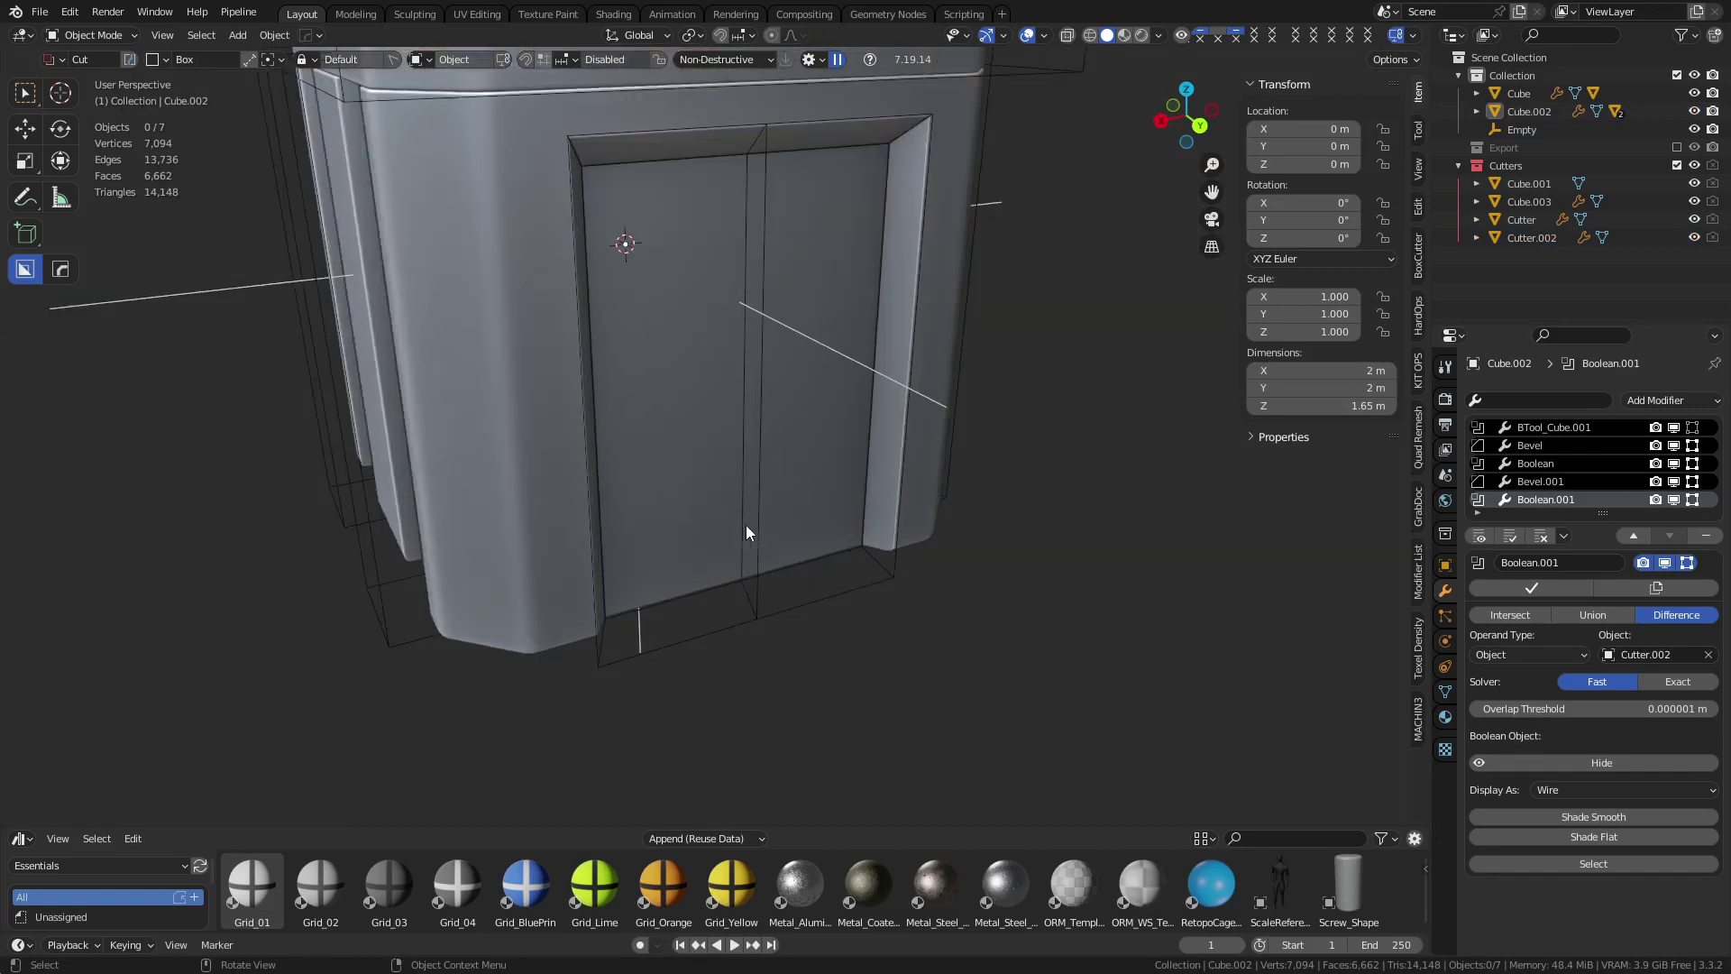
mouse_move(761, 606)
middle_down()
mouse_move(217, 604)
mouse_move(920, 379)
mouse_move(781, 626)
middle_up()
click(622, 600)
key(Tab)
alt+click(692, 570)
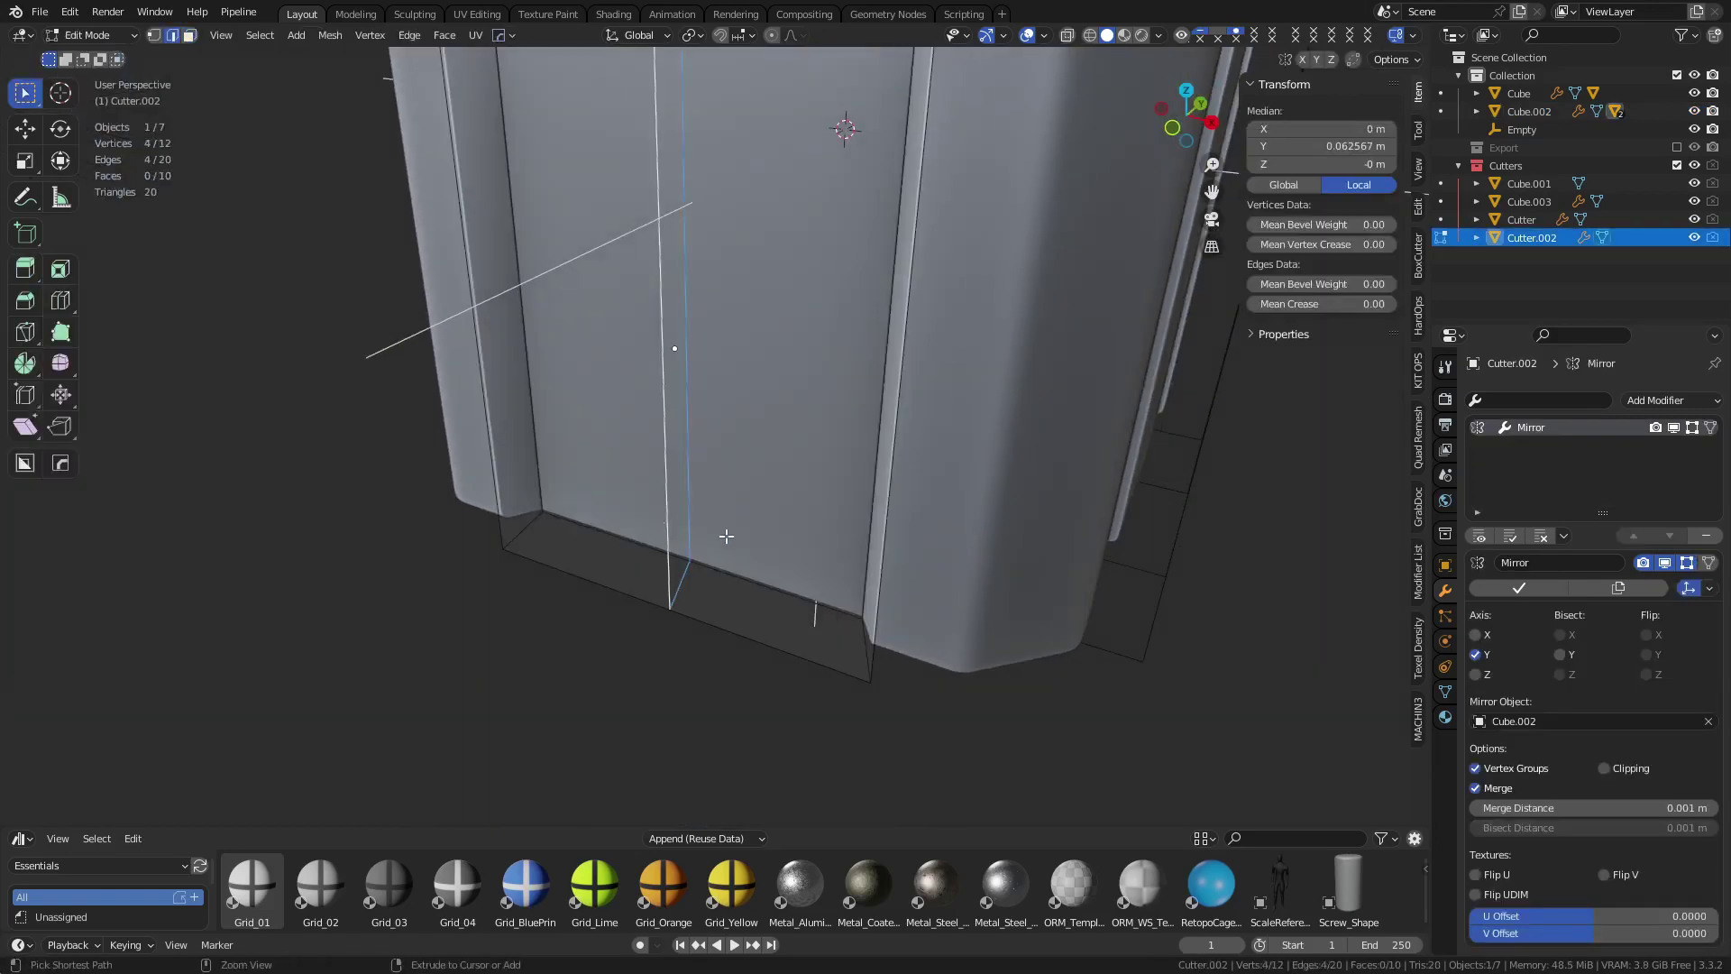
key(ctrl+x)
scroll(816, 527, down, 5)
middle_drag(811, 525, 938, 479)
scroll(964, 478, up, 4)
scroll(913, 524, down, 3)
click(563, 210)
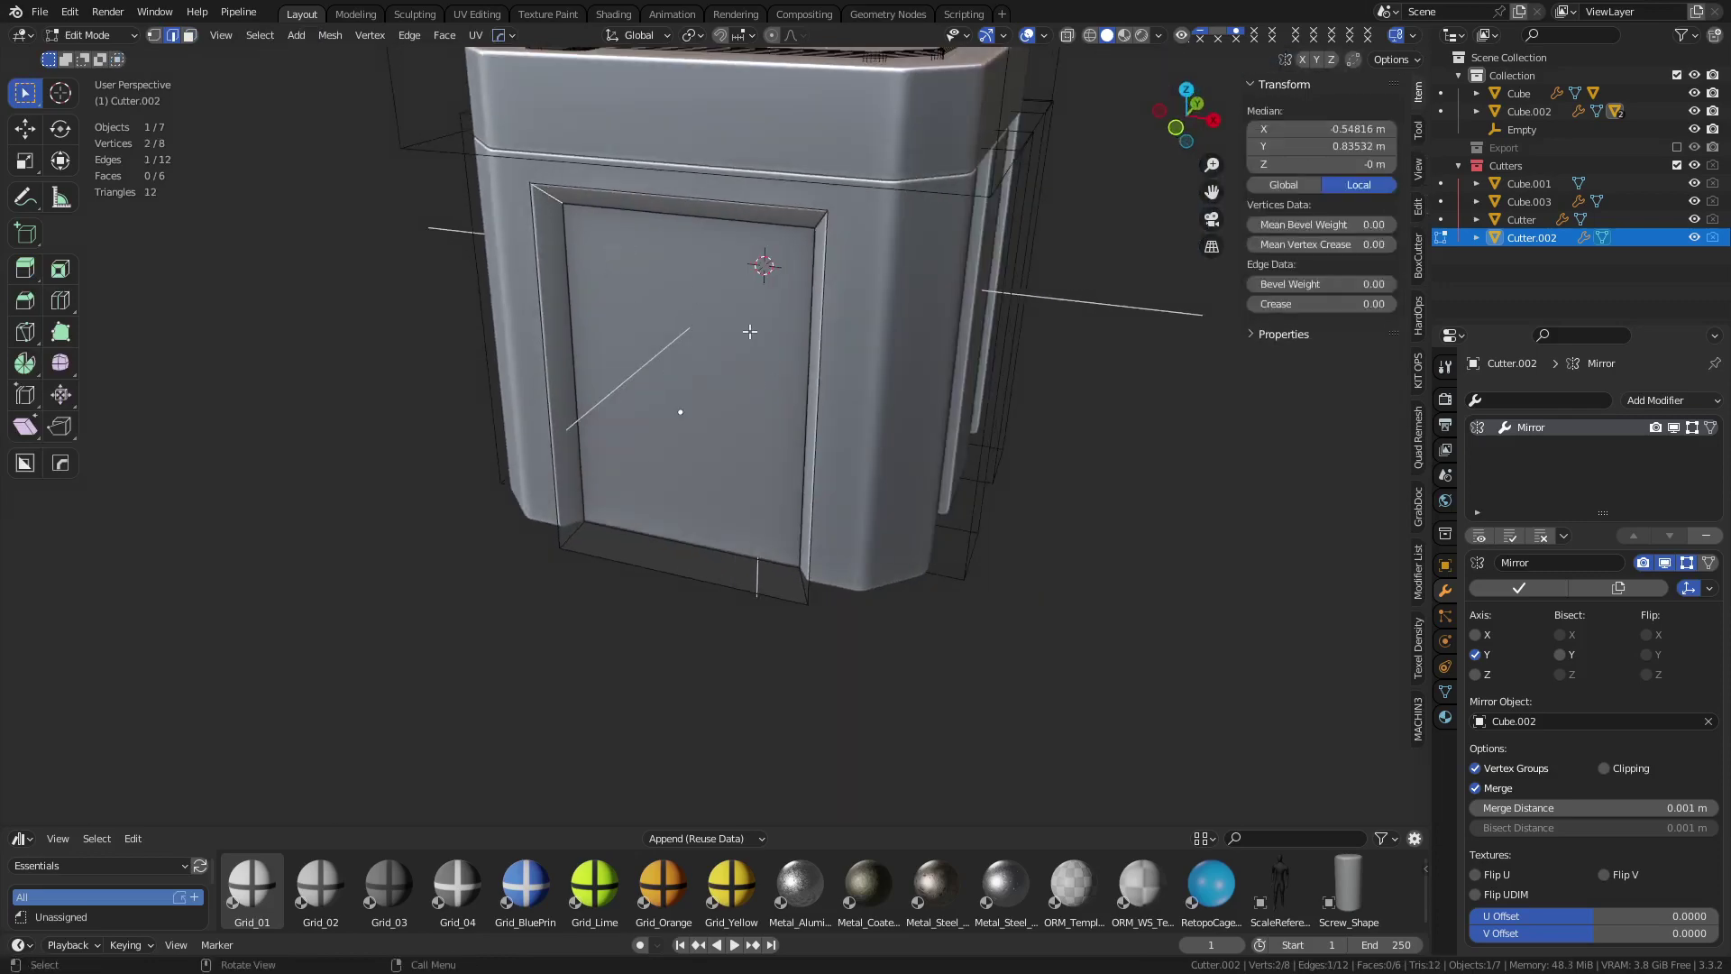
middle_drag(812, 403, 883, 406)
key(ctrl+b)
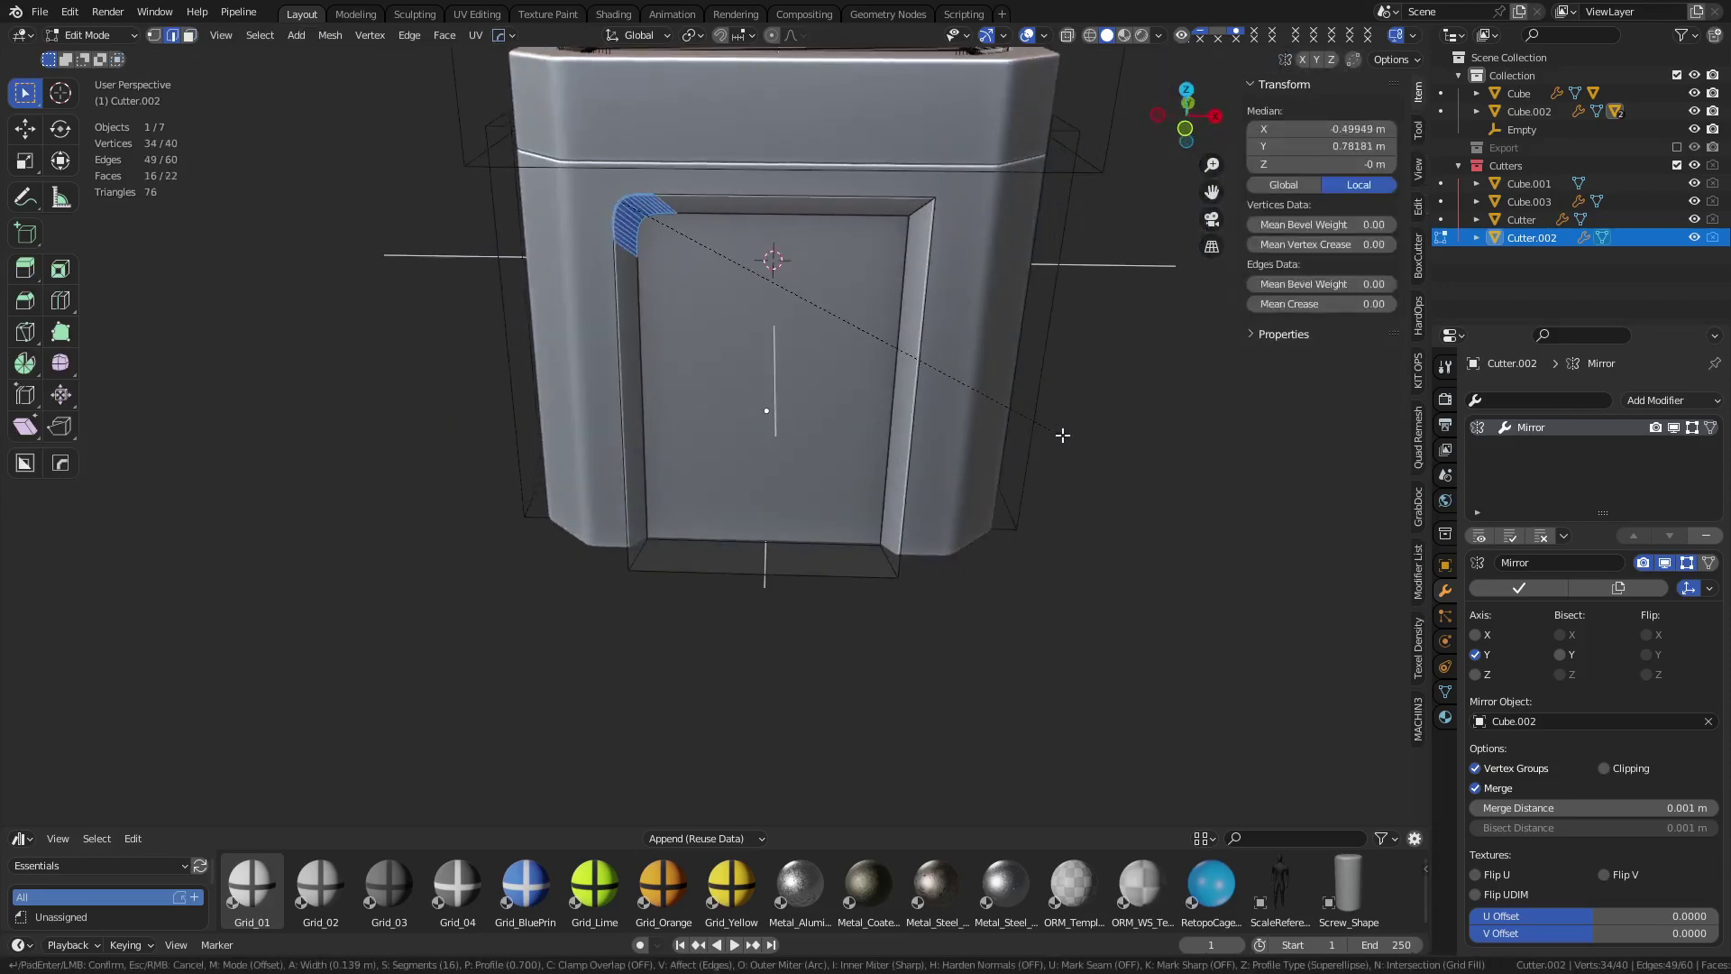
key(Escape)
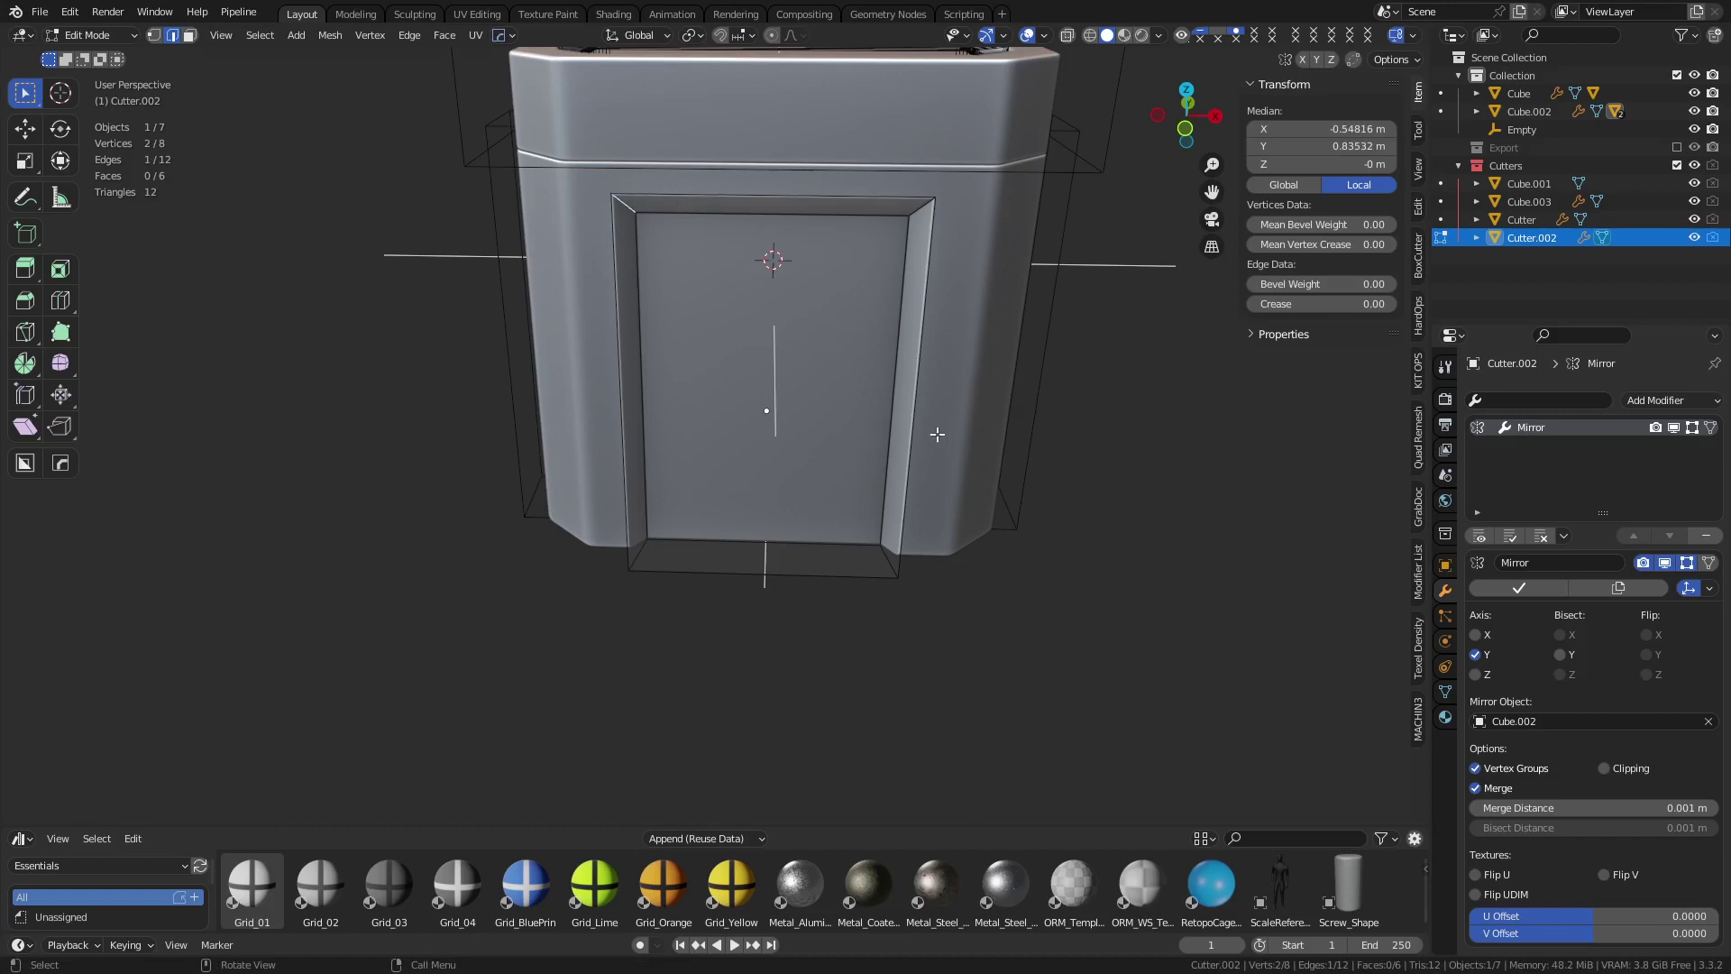
key(3)
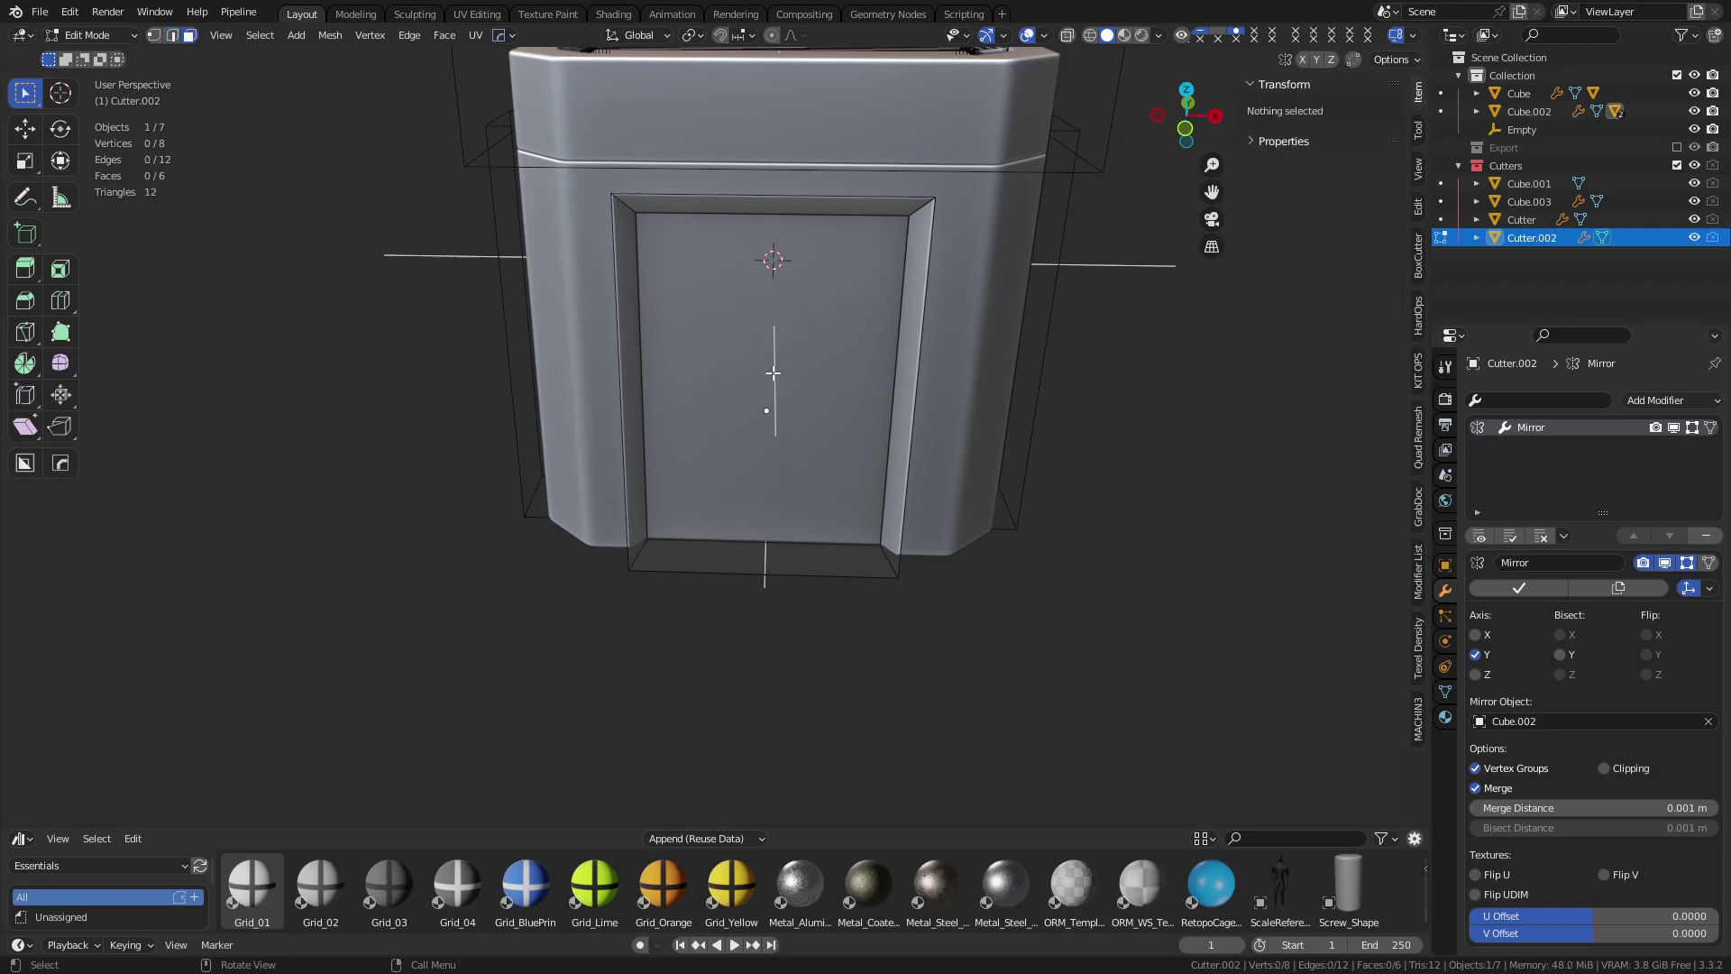
click(772, 374)
key(alt+z)
click(765, 379)
key(alt+z)
key(ctrl+b)
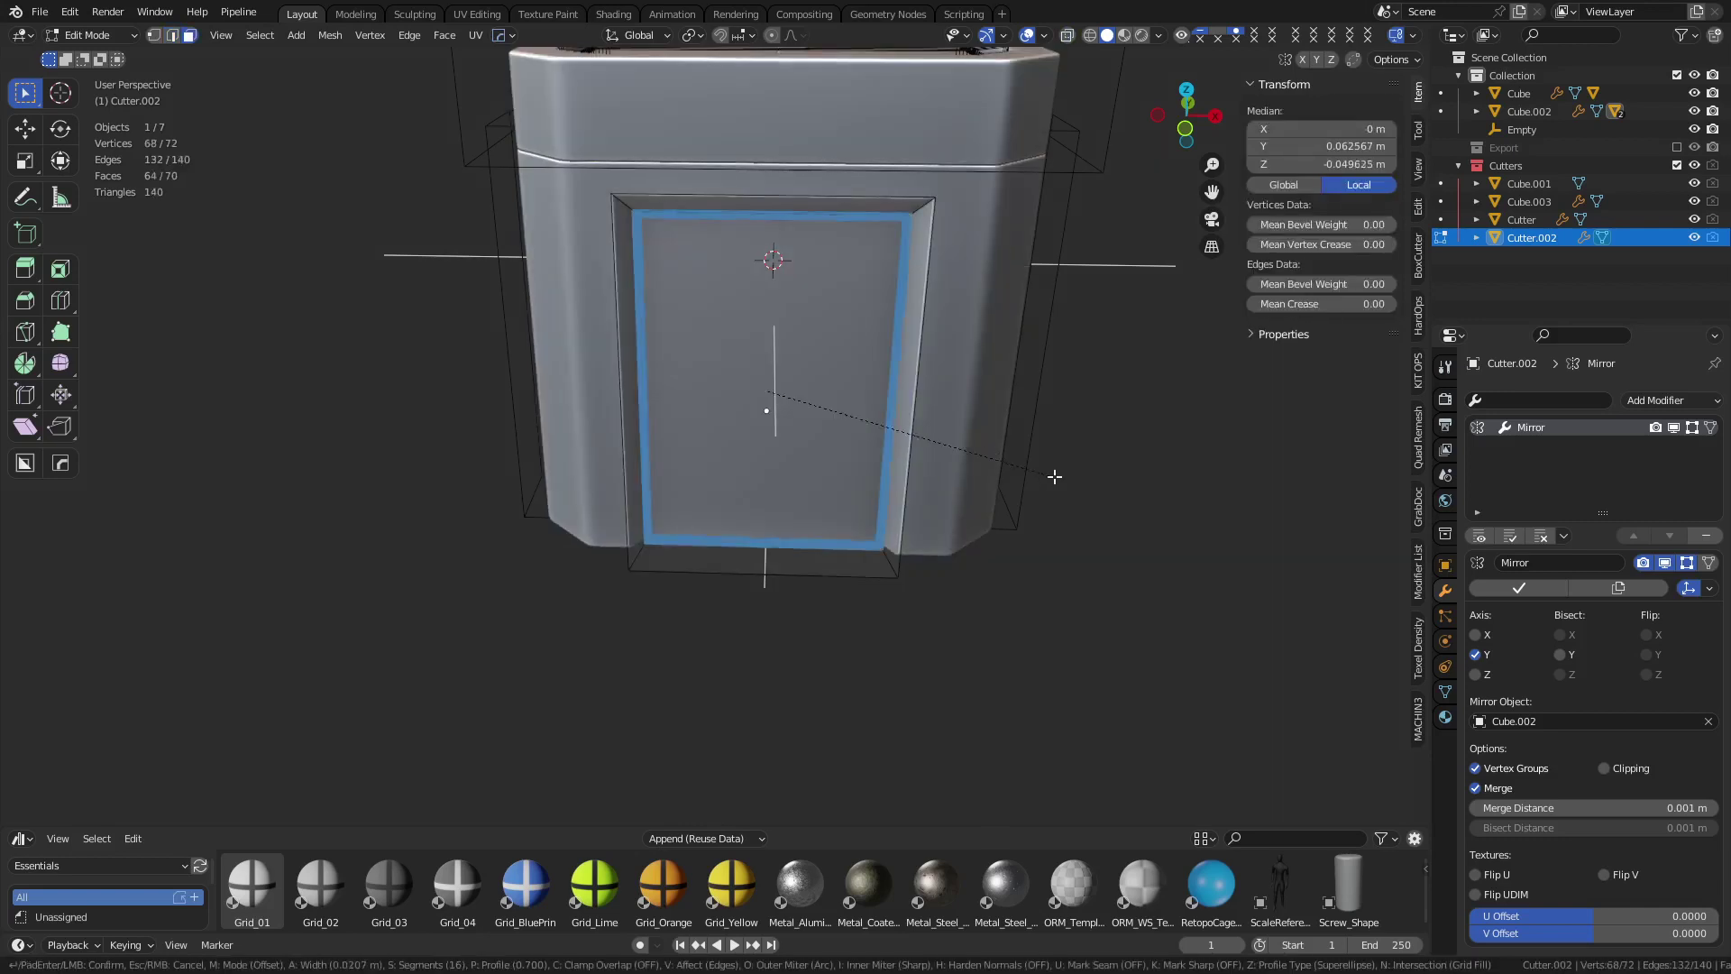
right_click(1054, 475)
Add a HardOps Bevel modifier to the doorway cutter with an offset of about 0.023 m and 8 segments
key(ctrl+Tab)
click(884, 462)
key(q)
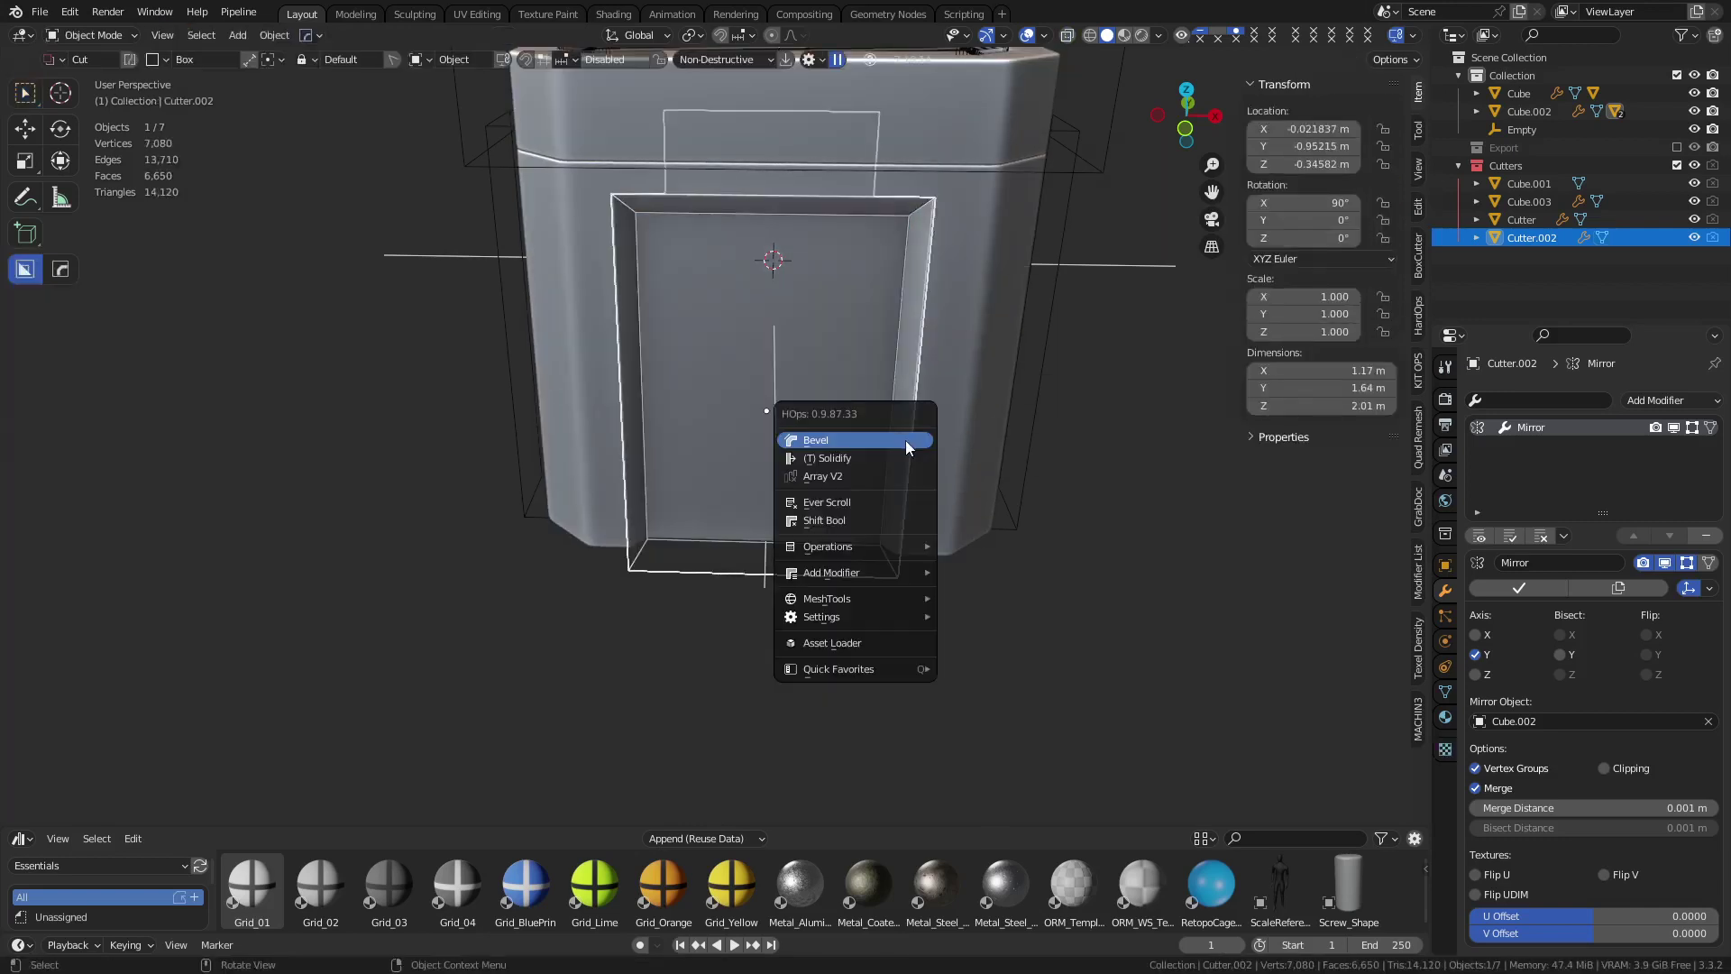
click(887, 436)
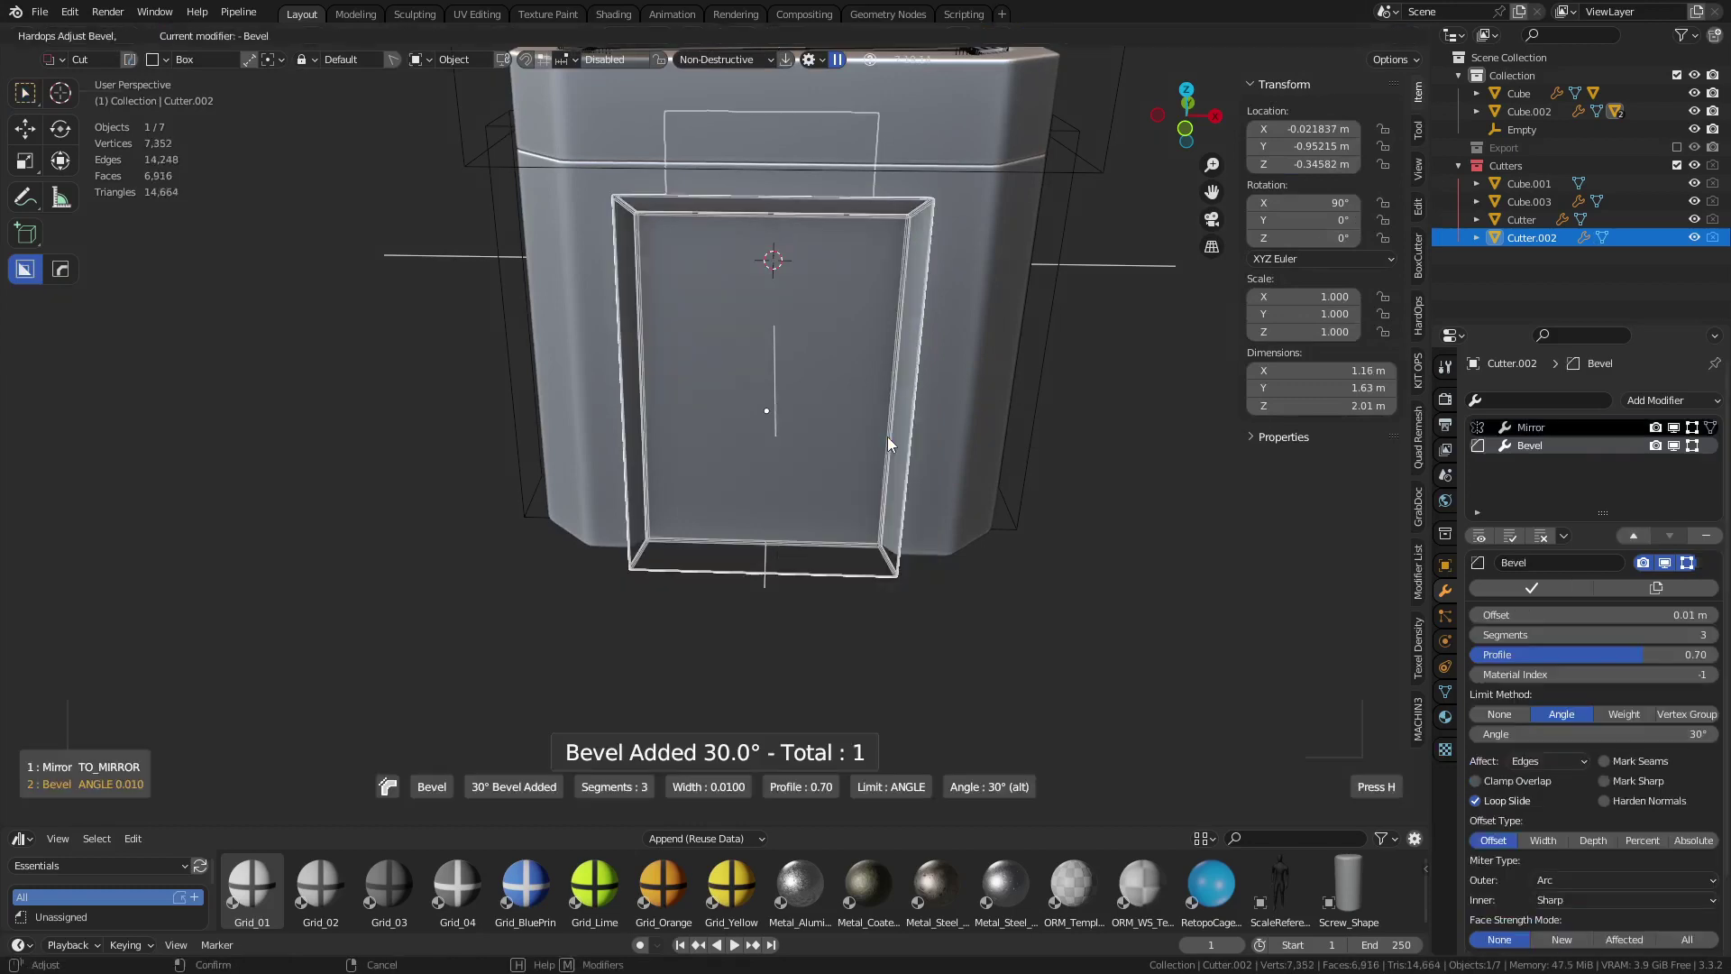
click(817, 449)
click(1711, 635)
click(1711, 635)
click(1711, 635)
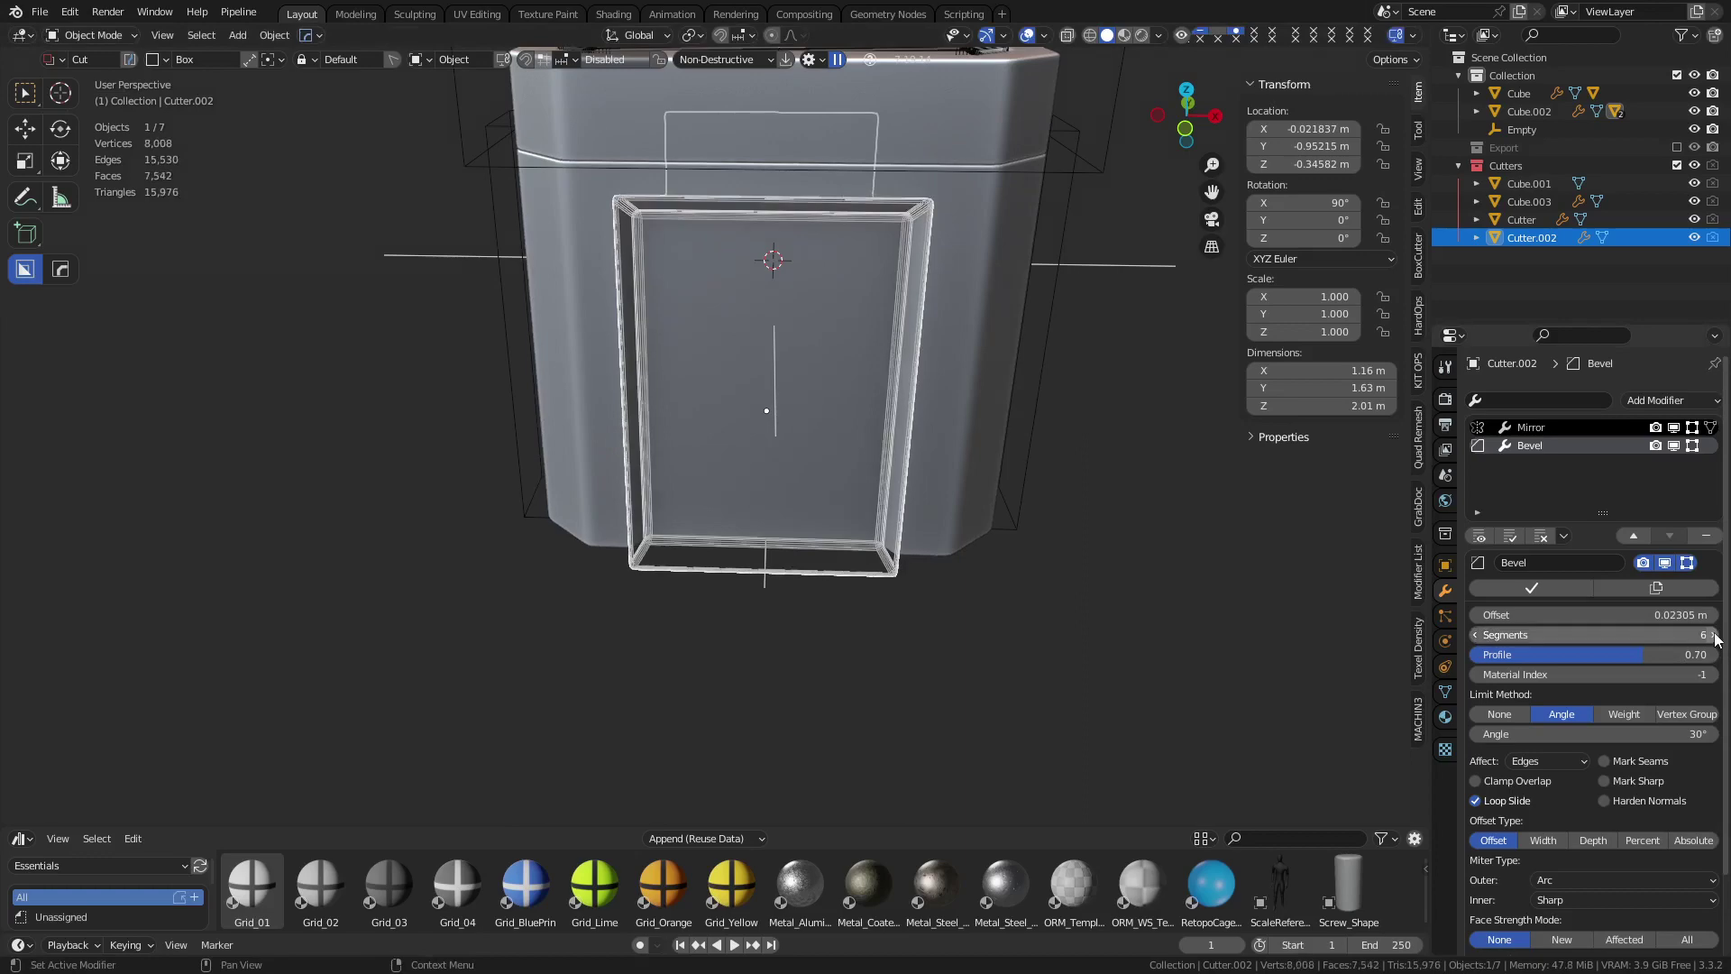
click(1714, 635)
click(1714, 635)
Move the doorway cutter's outer face about 0.036 m outward along negative Y
alt+middle_click(898, 236)
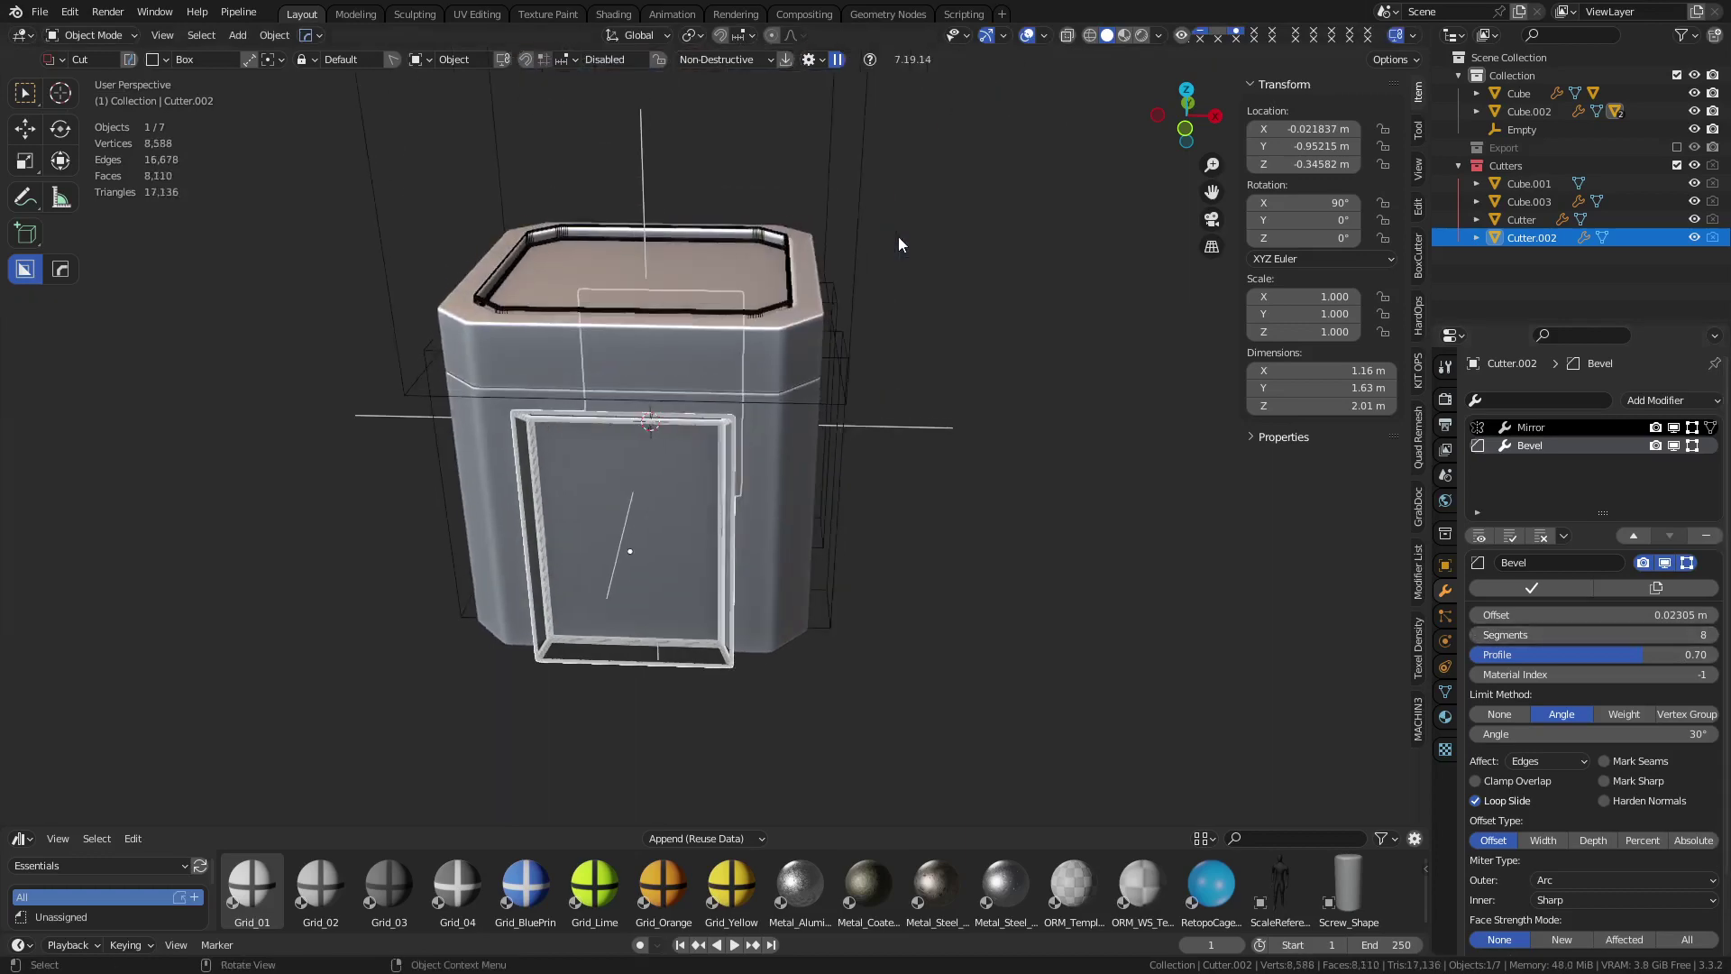
scroll(715, 445, up, 14)
middle_drag(753, 450, 929, 446)
scroll(784, 317, down, 4)
key(ctrl+Tab)
click(1046, 445)
scroll(891, 555, down, 5)
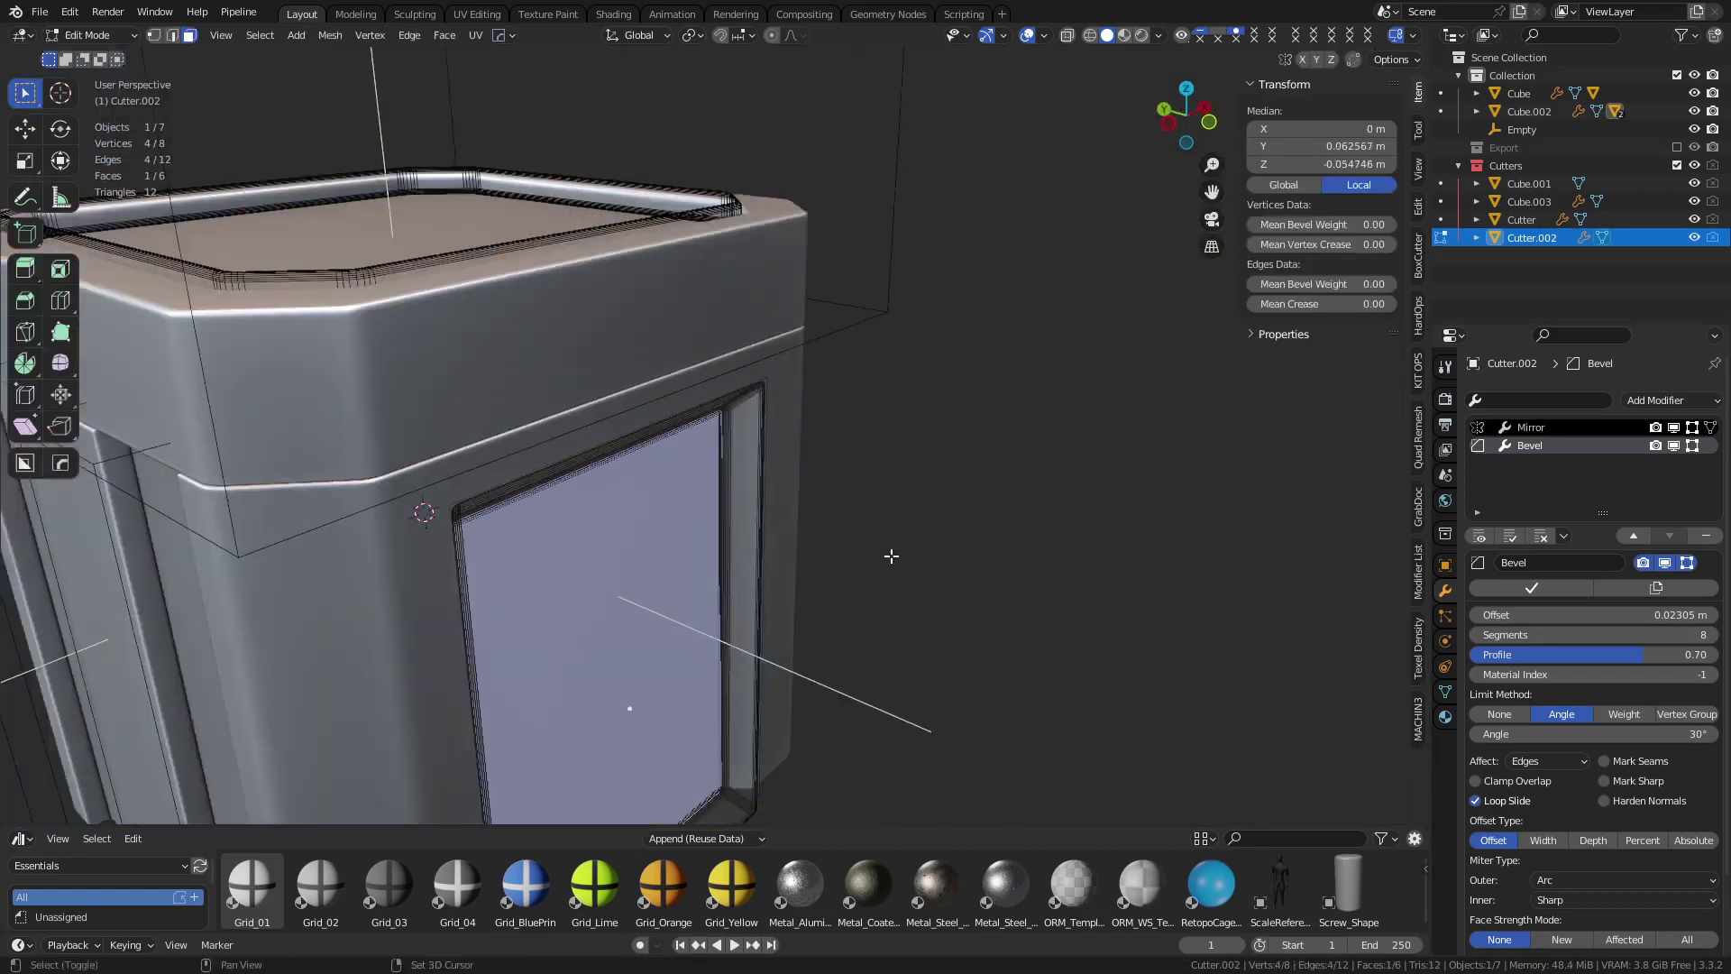
shift+middle_drag(890, 556, 909, 361)
click(643, 488)
key(g)
key(y)
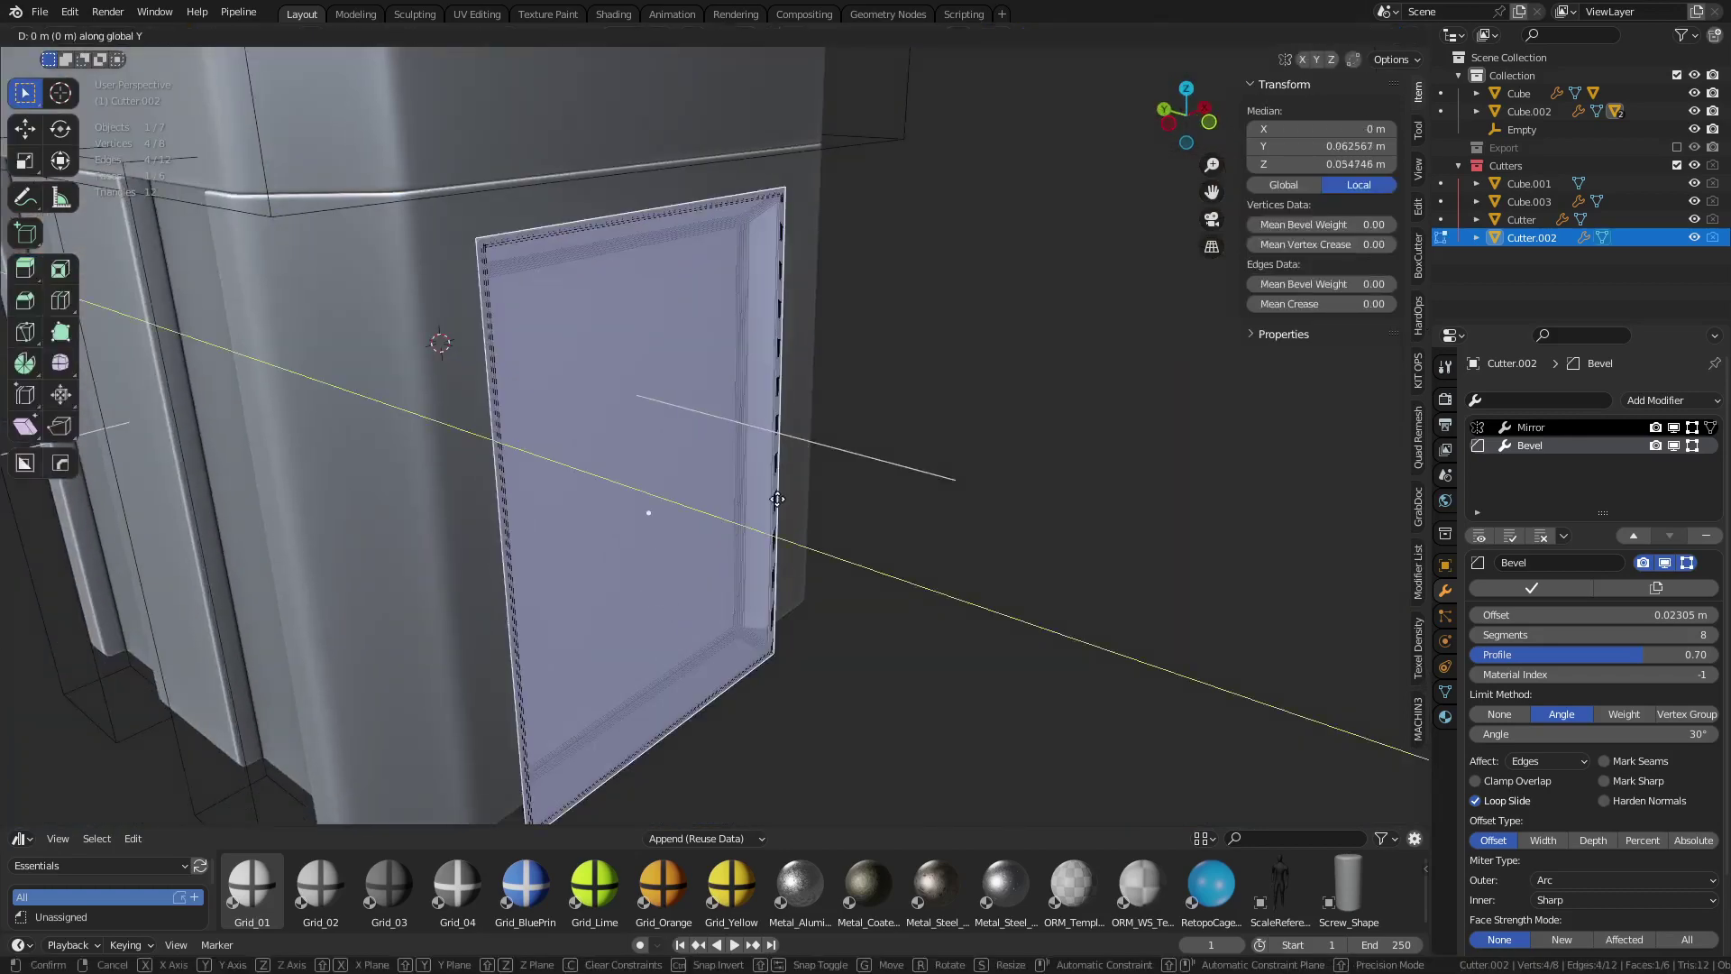
key(Escape)
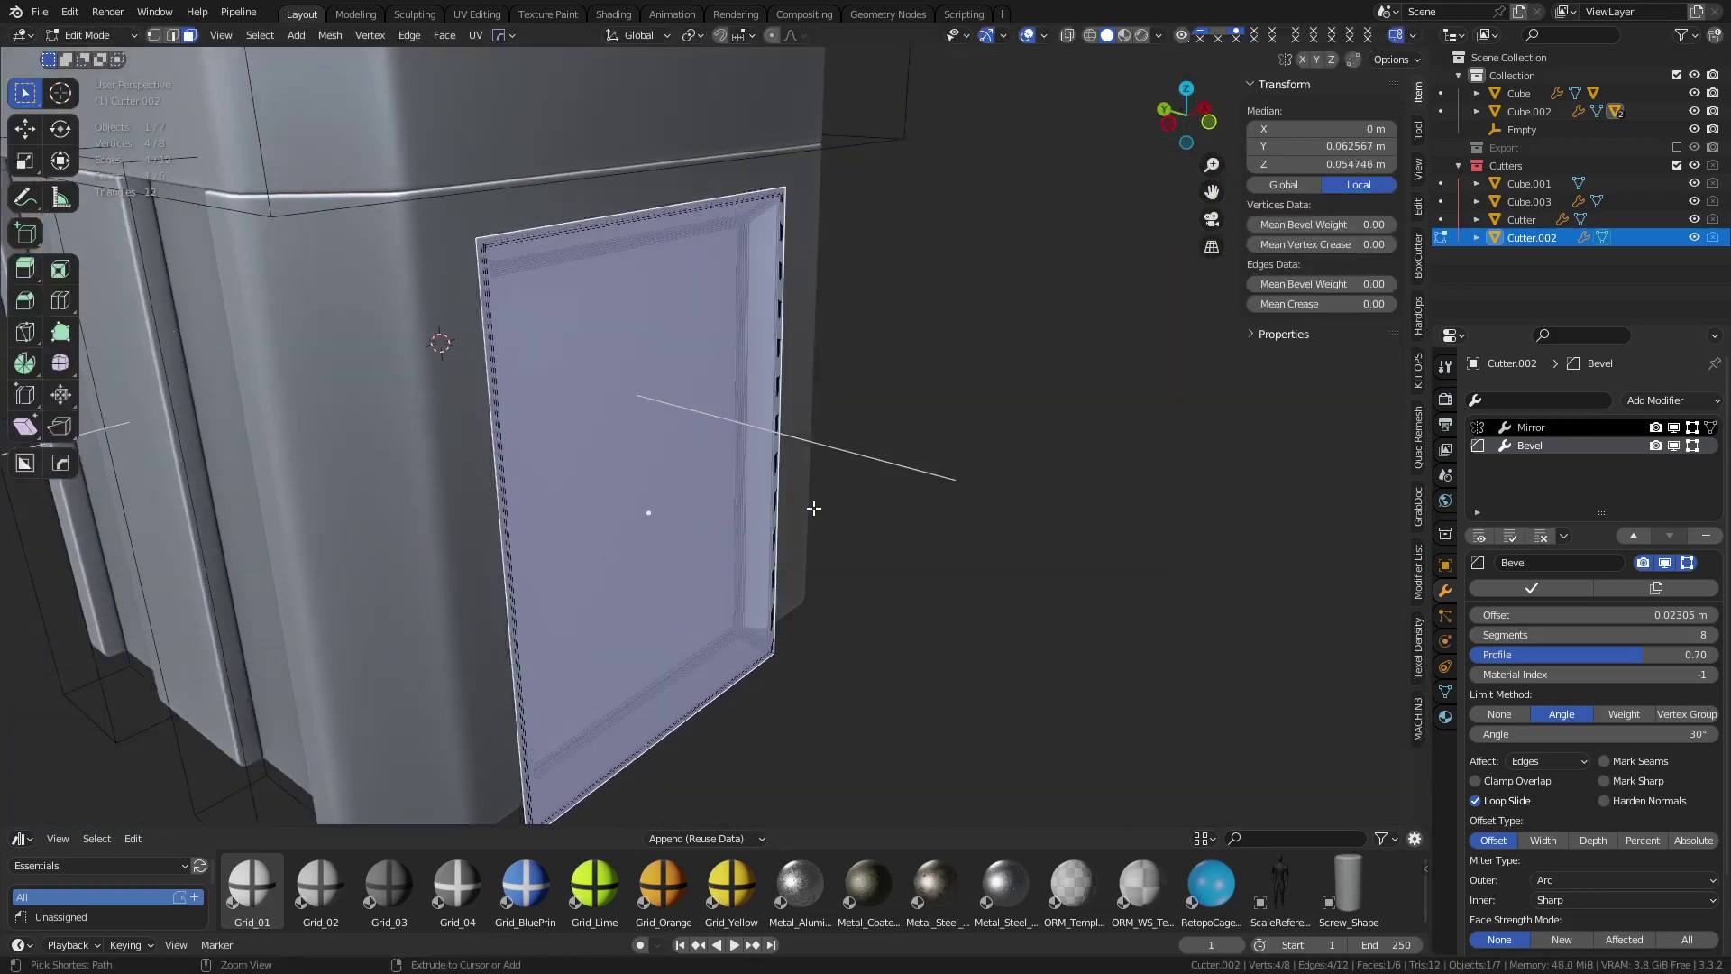
key(g)
key(y)
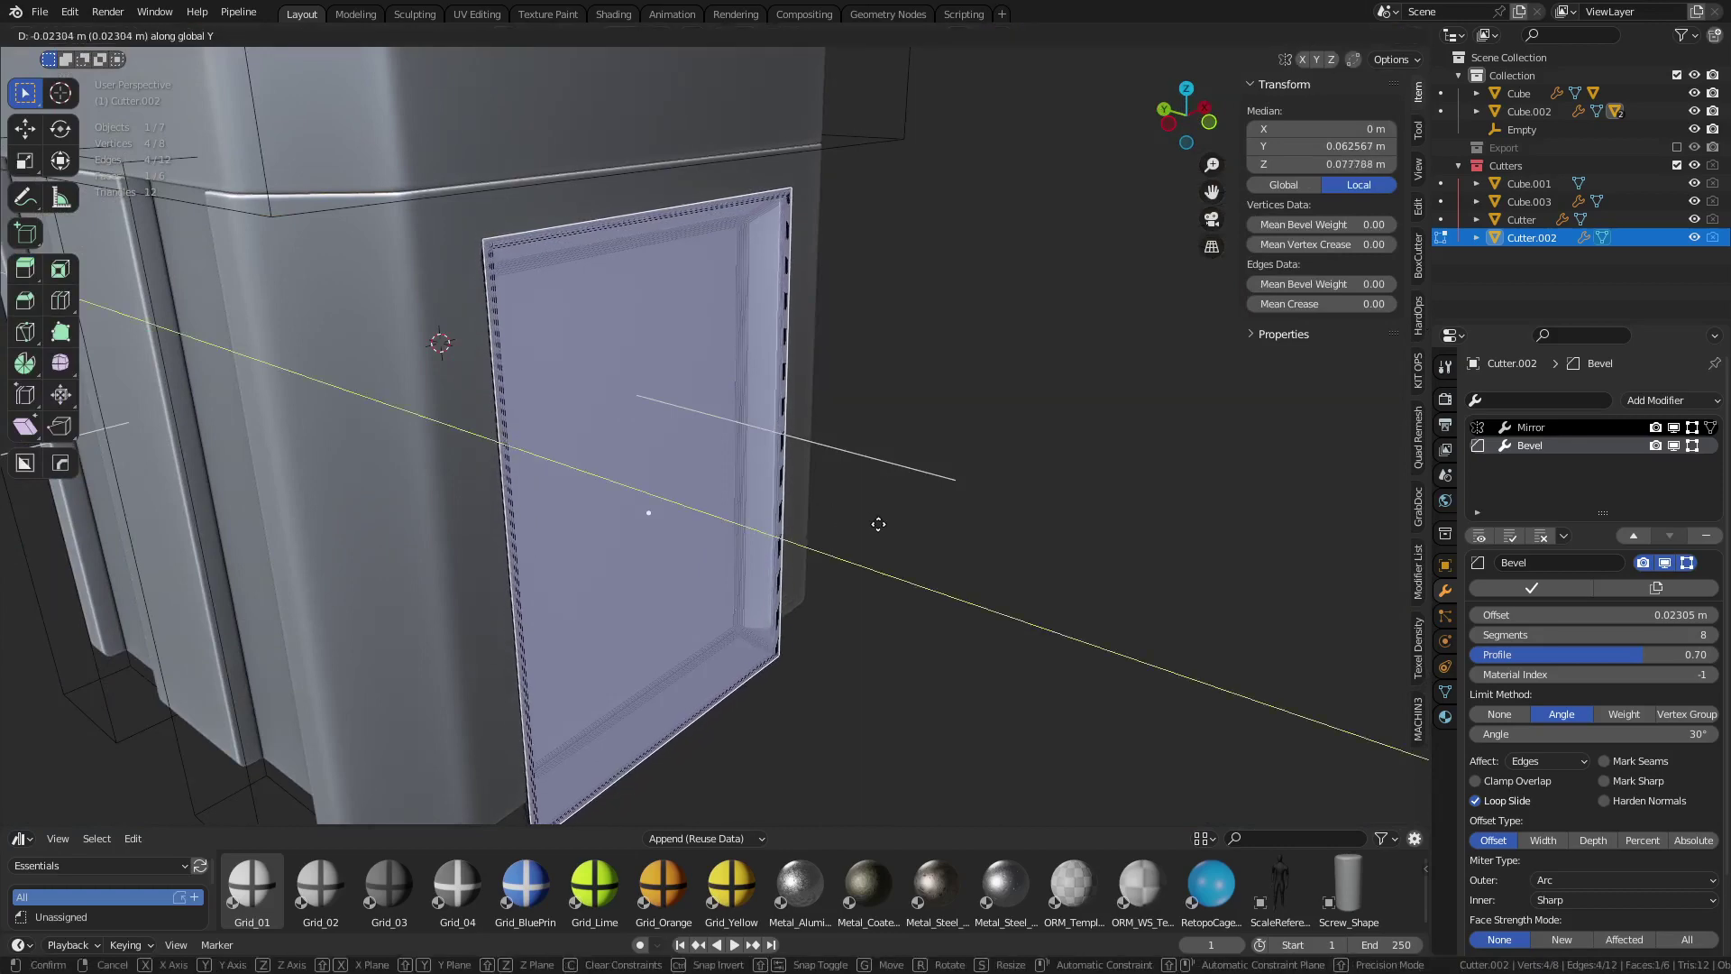
click(888, 530)
Delete the cutter's Bevel modifier and bevel its four corner depth edges about 0.065 m wide
scroll(892, 530, up, 1)
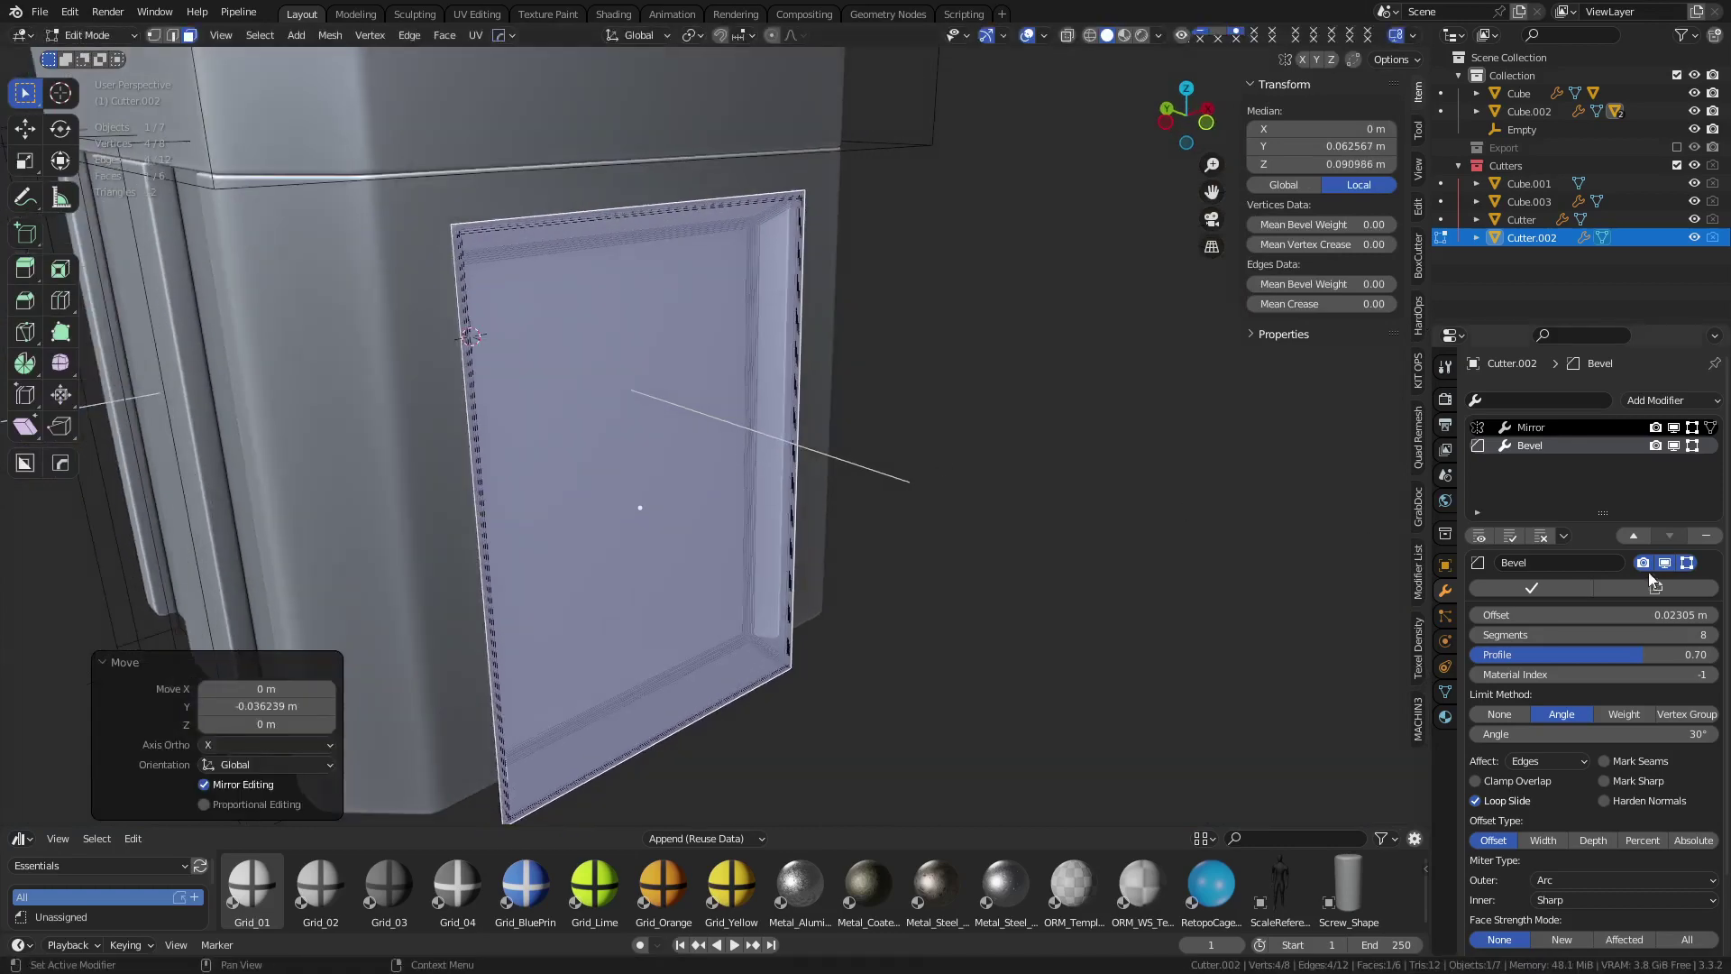
click(1706, 535)
middle_drag(1036, 505, 833, 470)
key(2)
click(436, 207)
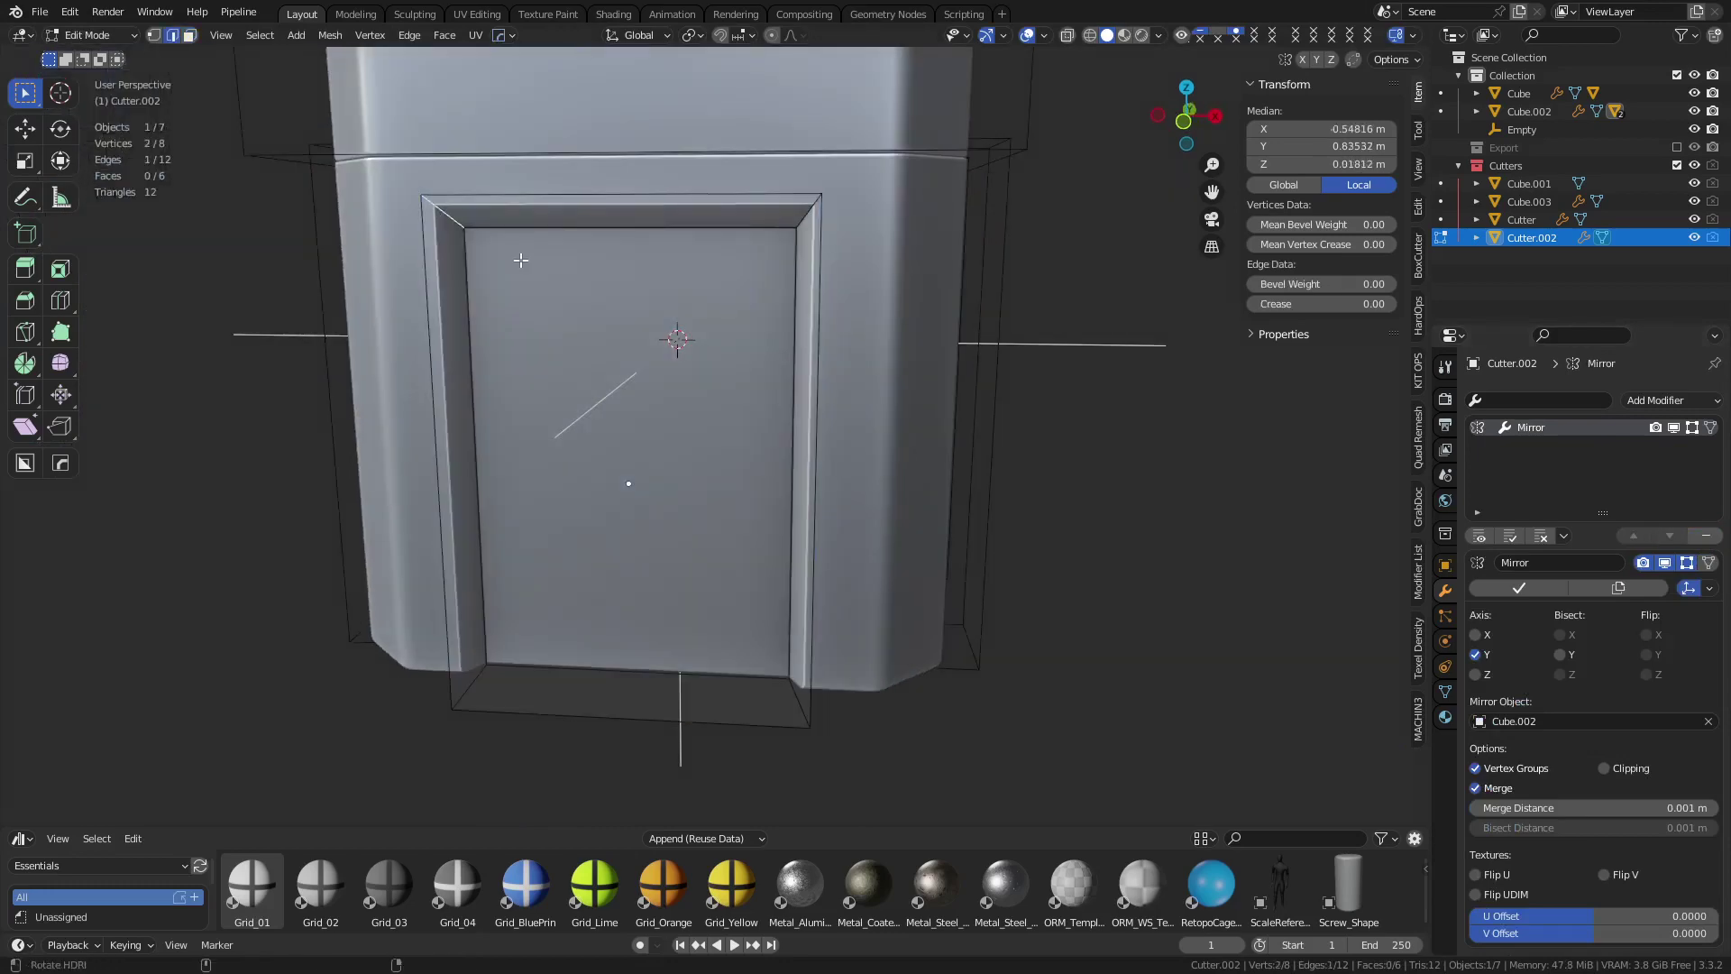
key(ctrl+alt+r)
middle_drag(715, 452, 889, 433)
key(ctrl+b)
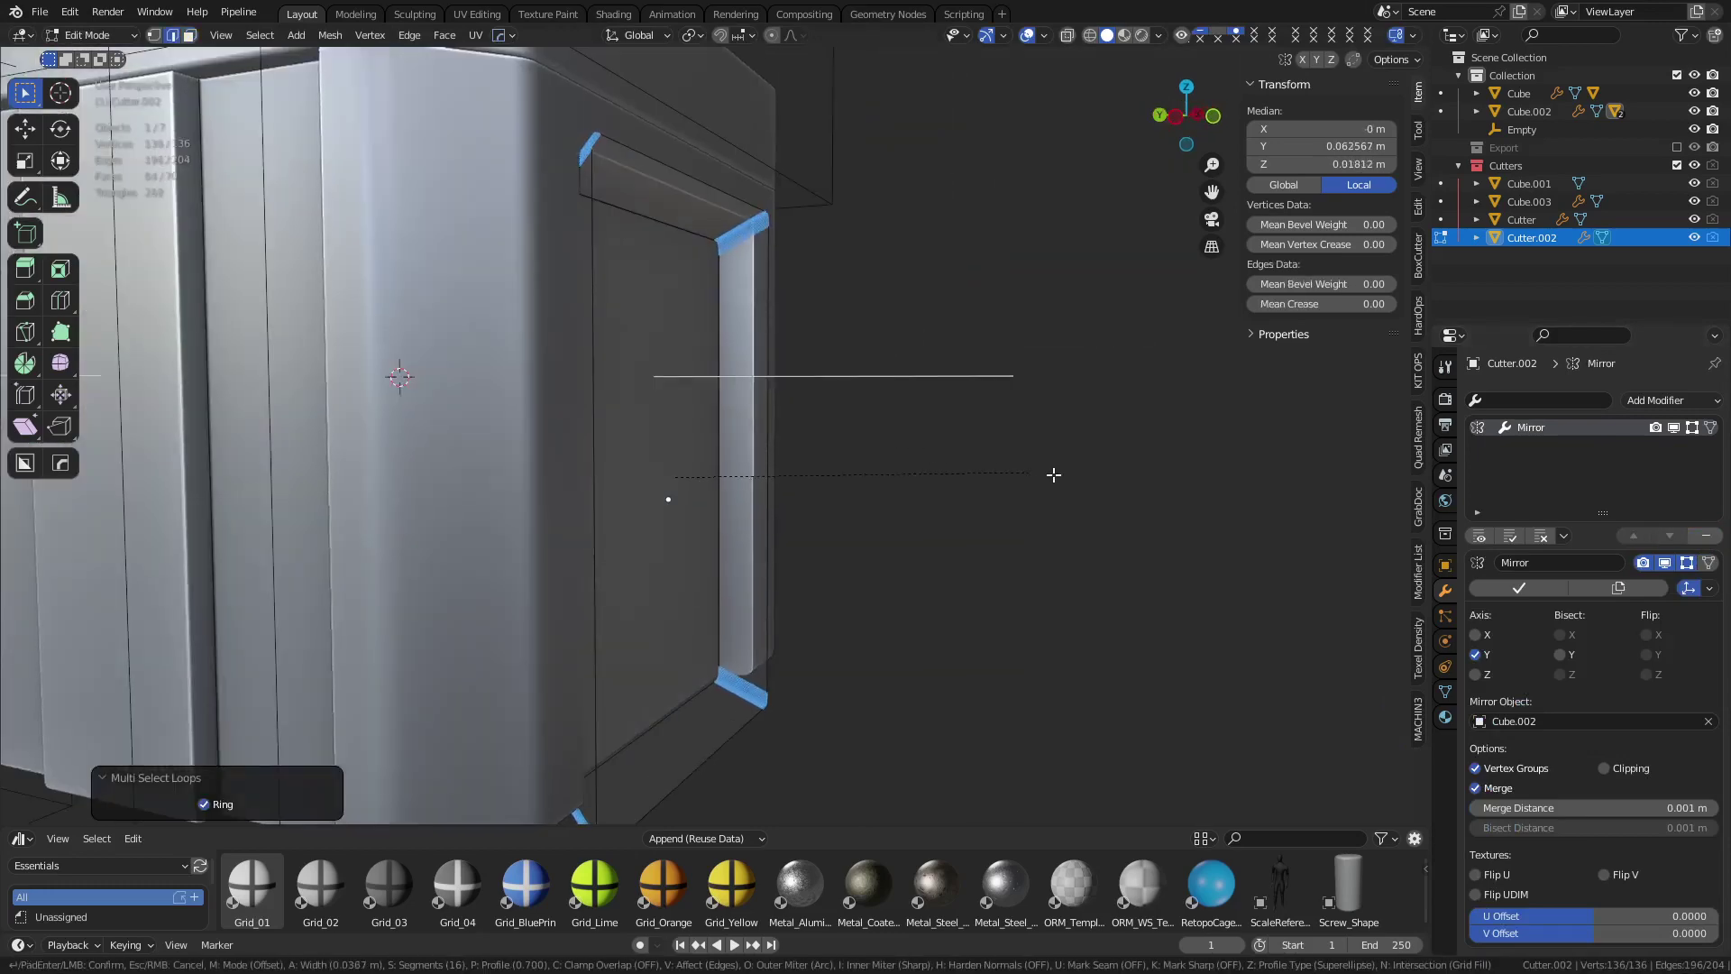
click(1119, 477)
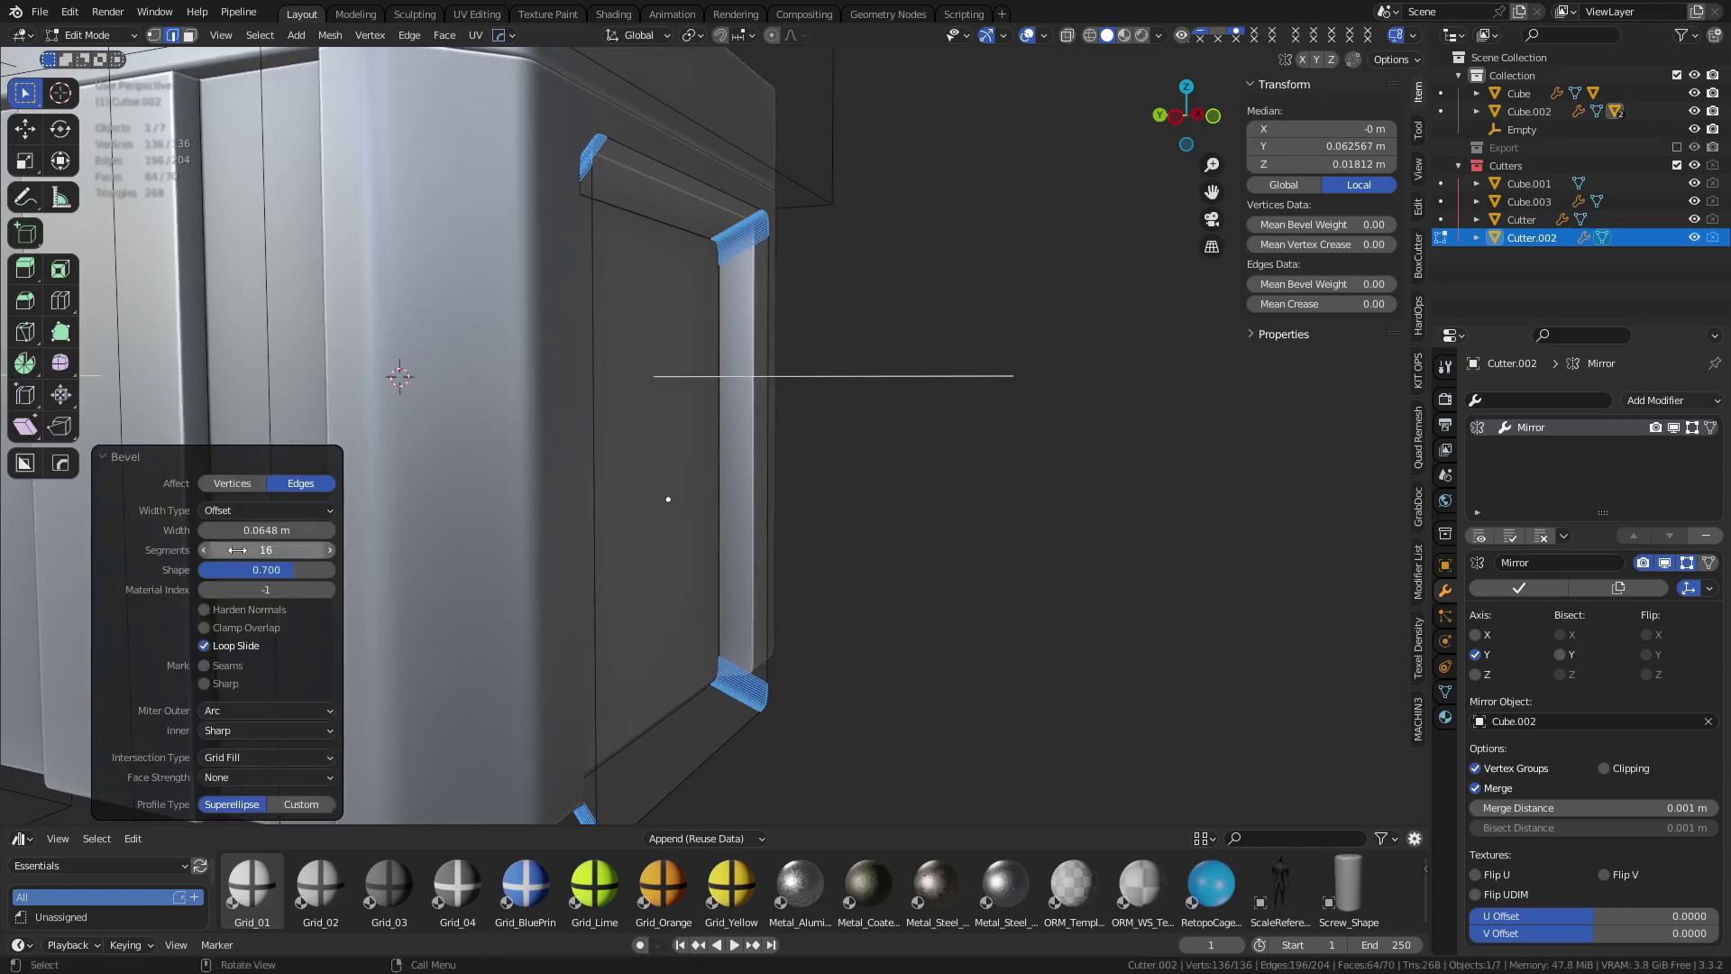
Set the corner bevel to 12 segments and return to Object Mode
click(271, 549)
key(Return)
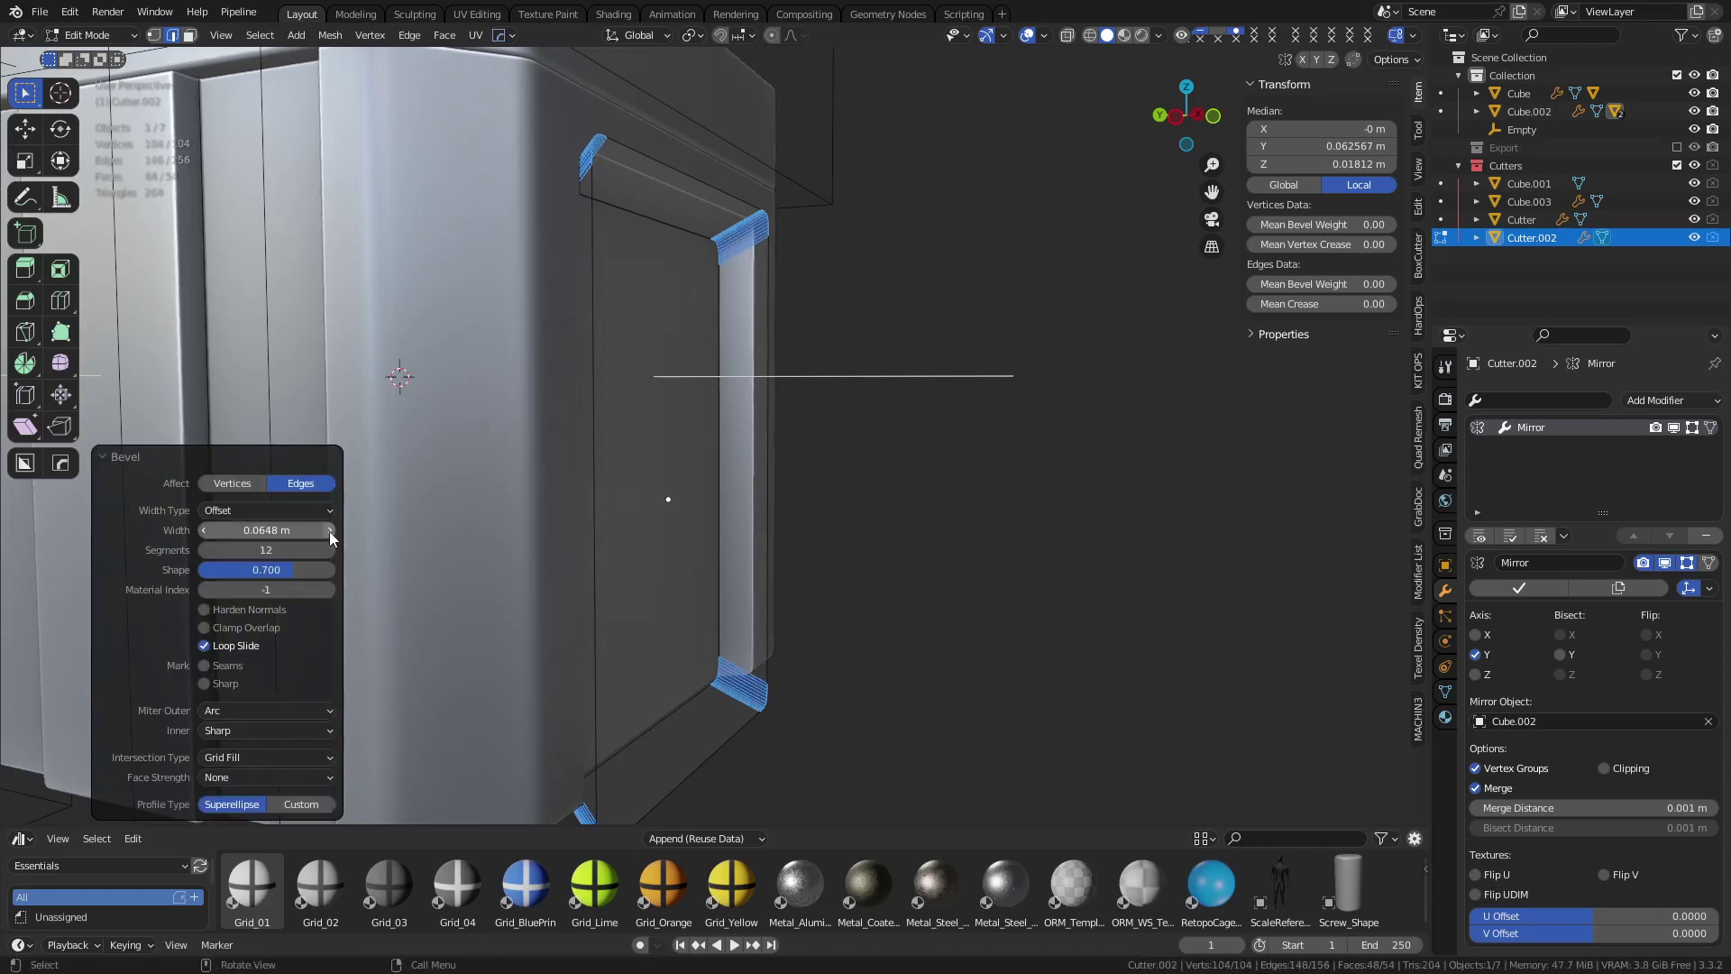
middle_drag(711, 294, 712, 448)
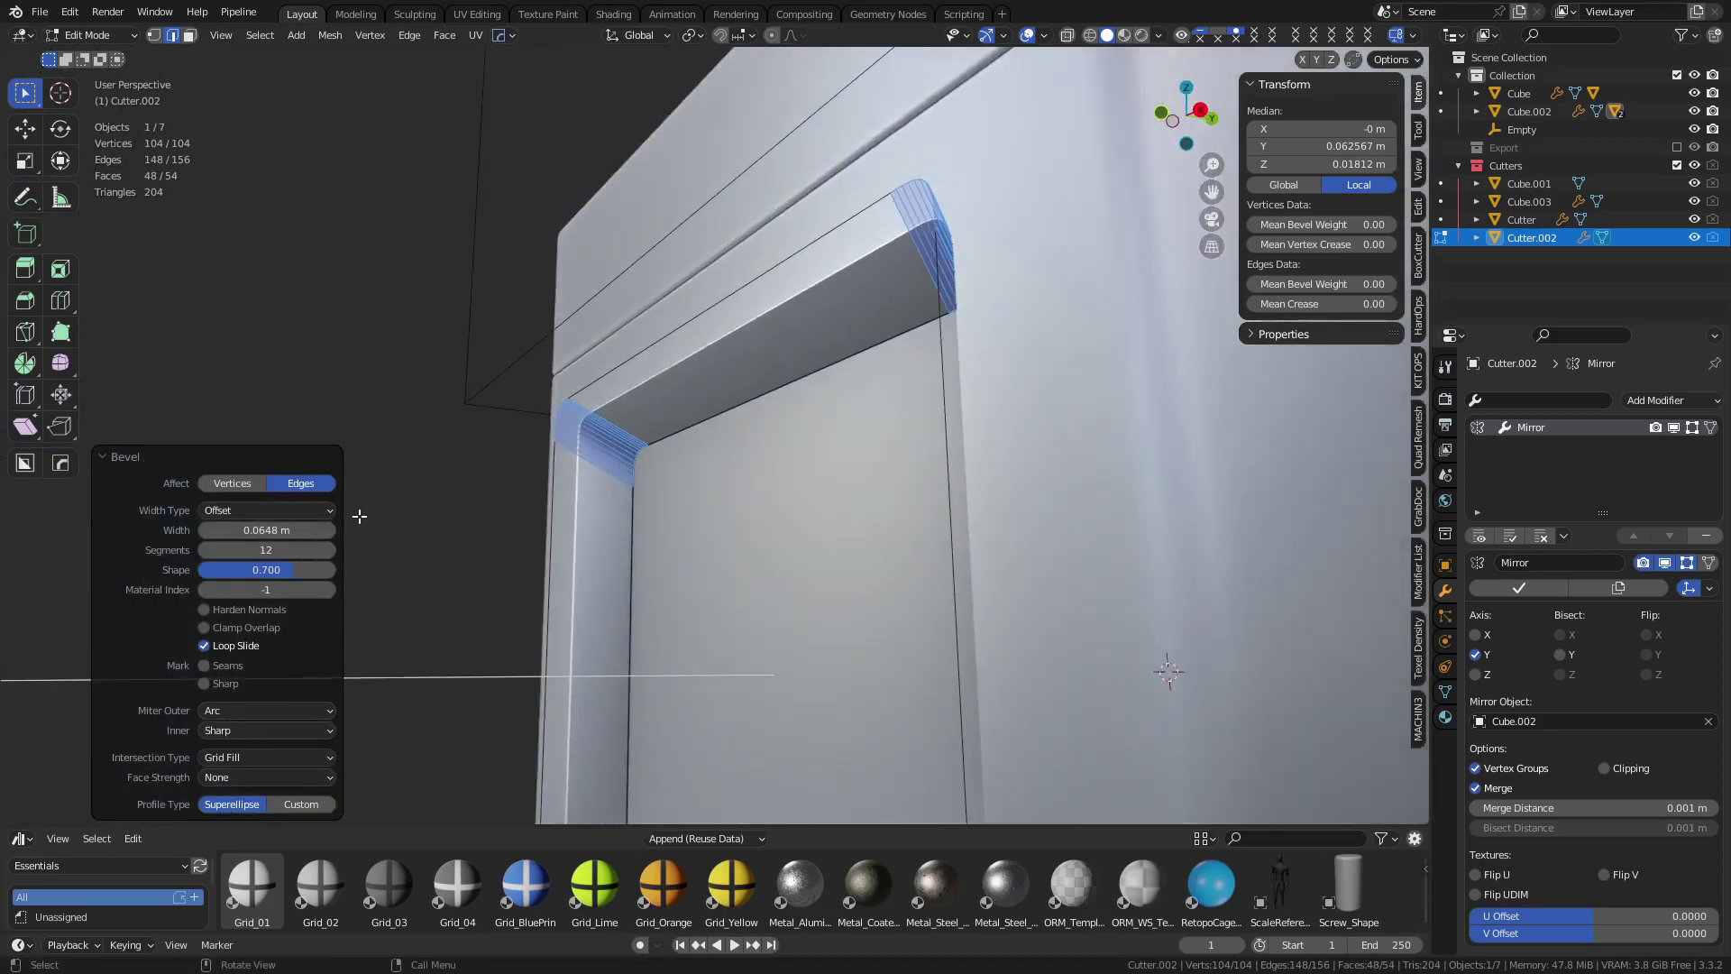
middle_drag(541, 505, 787, 377)
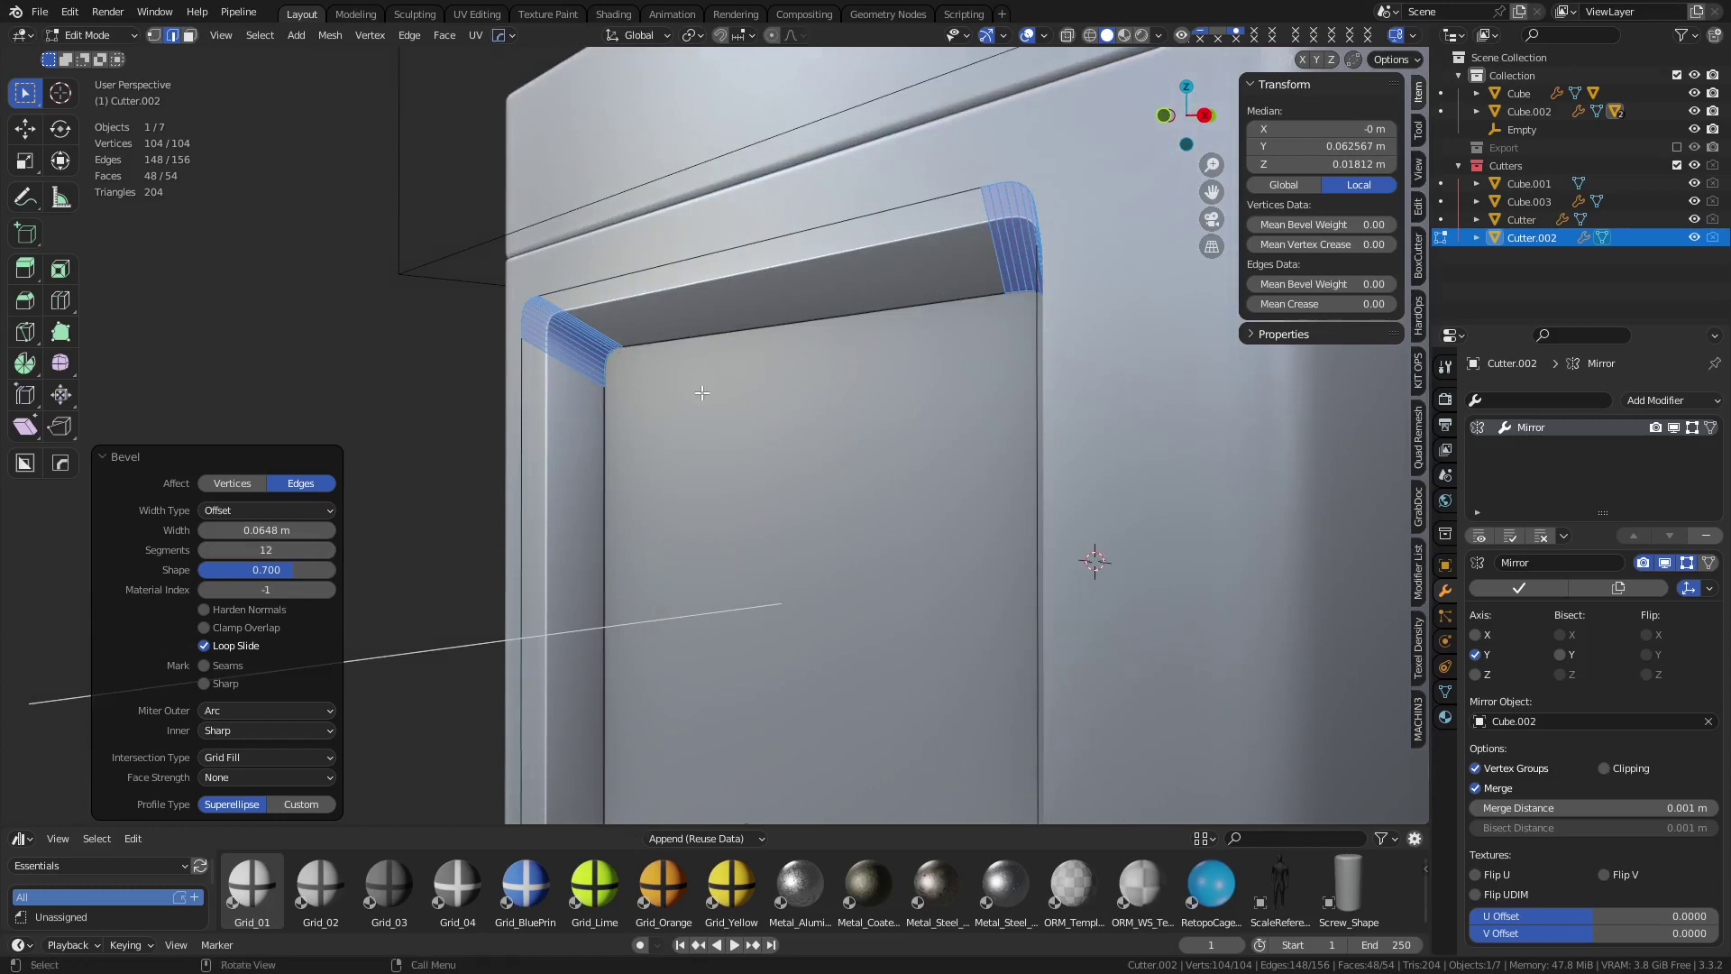
key(Tab)
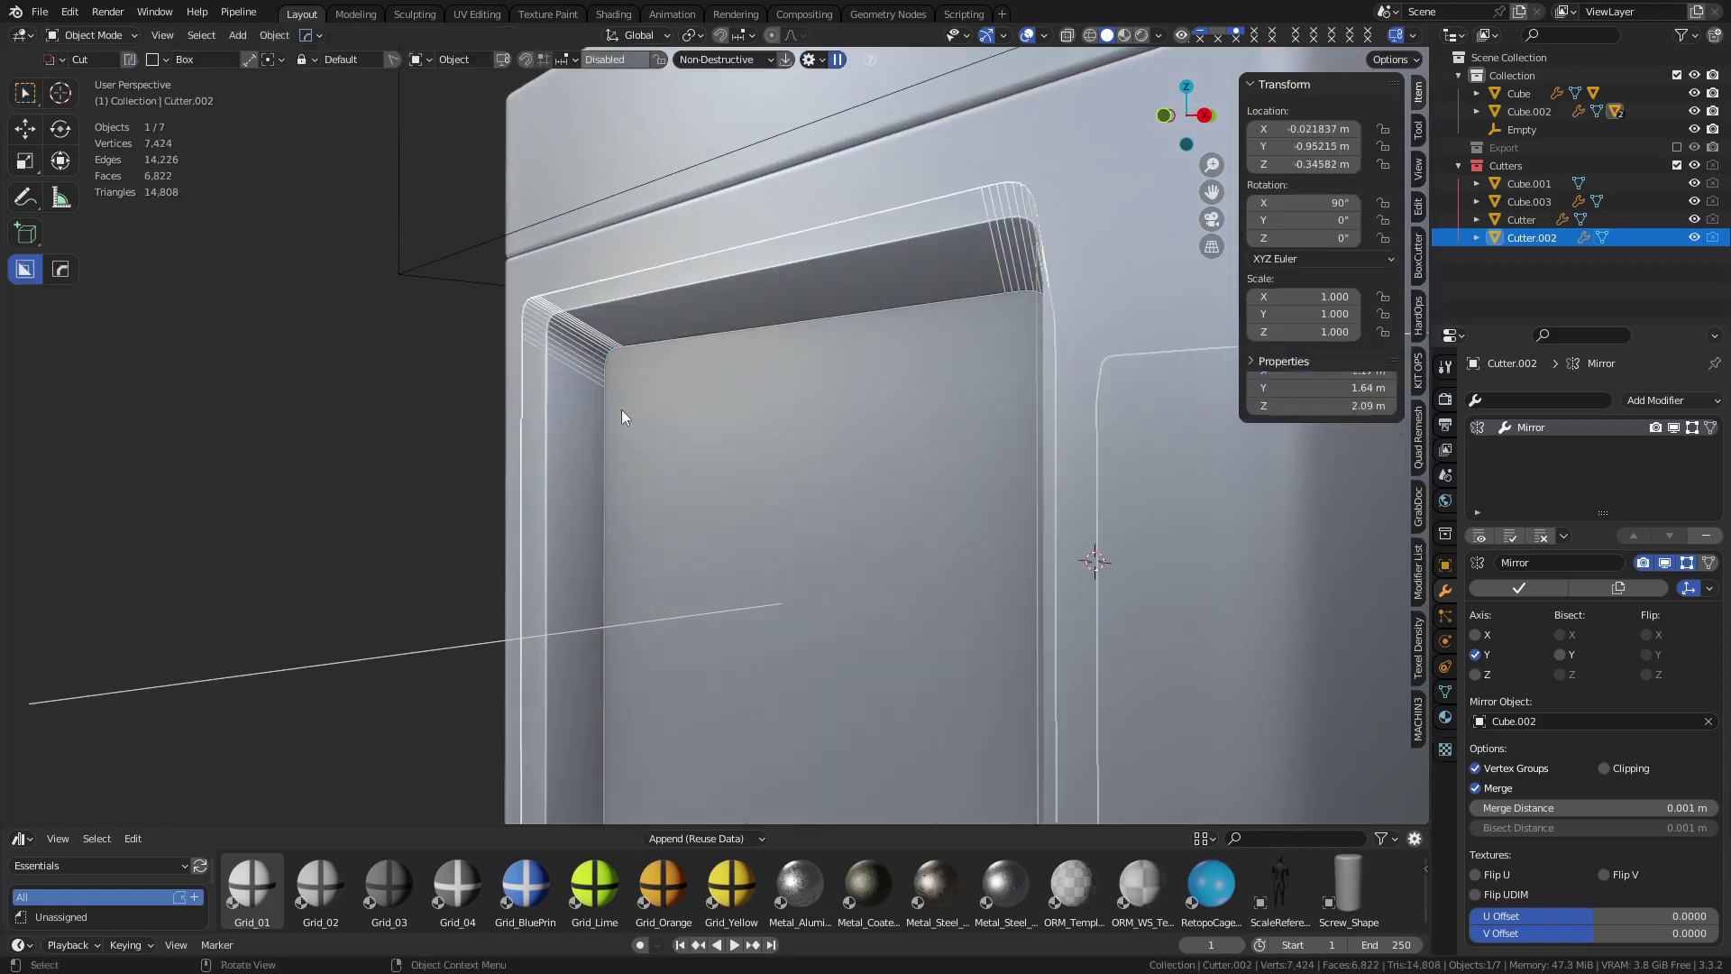
key(y)
key(Escape)
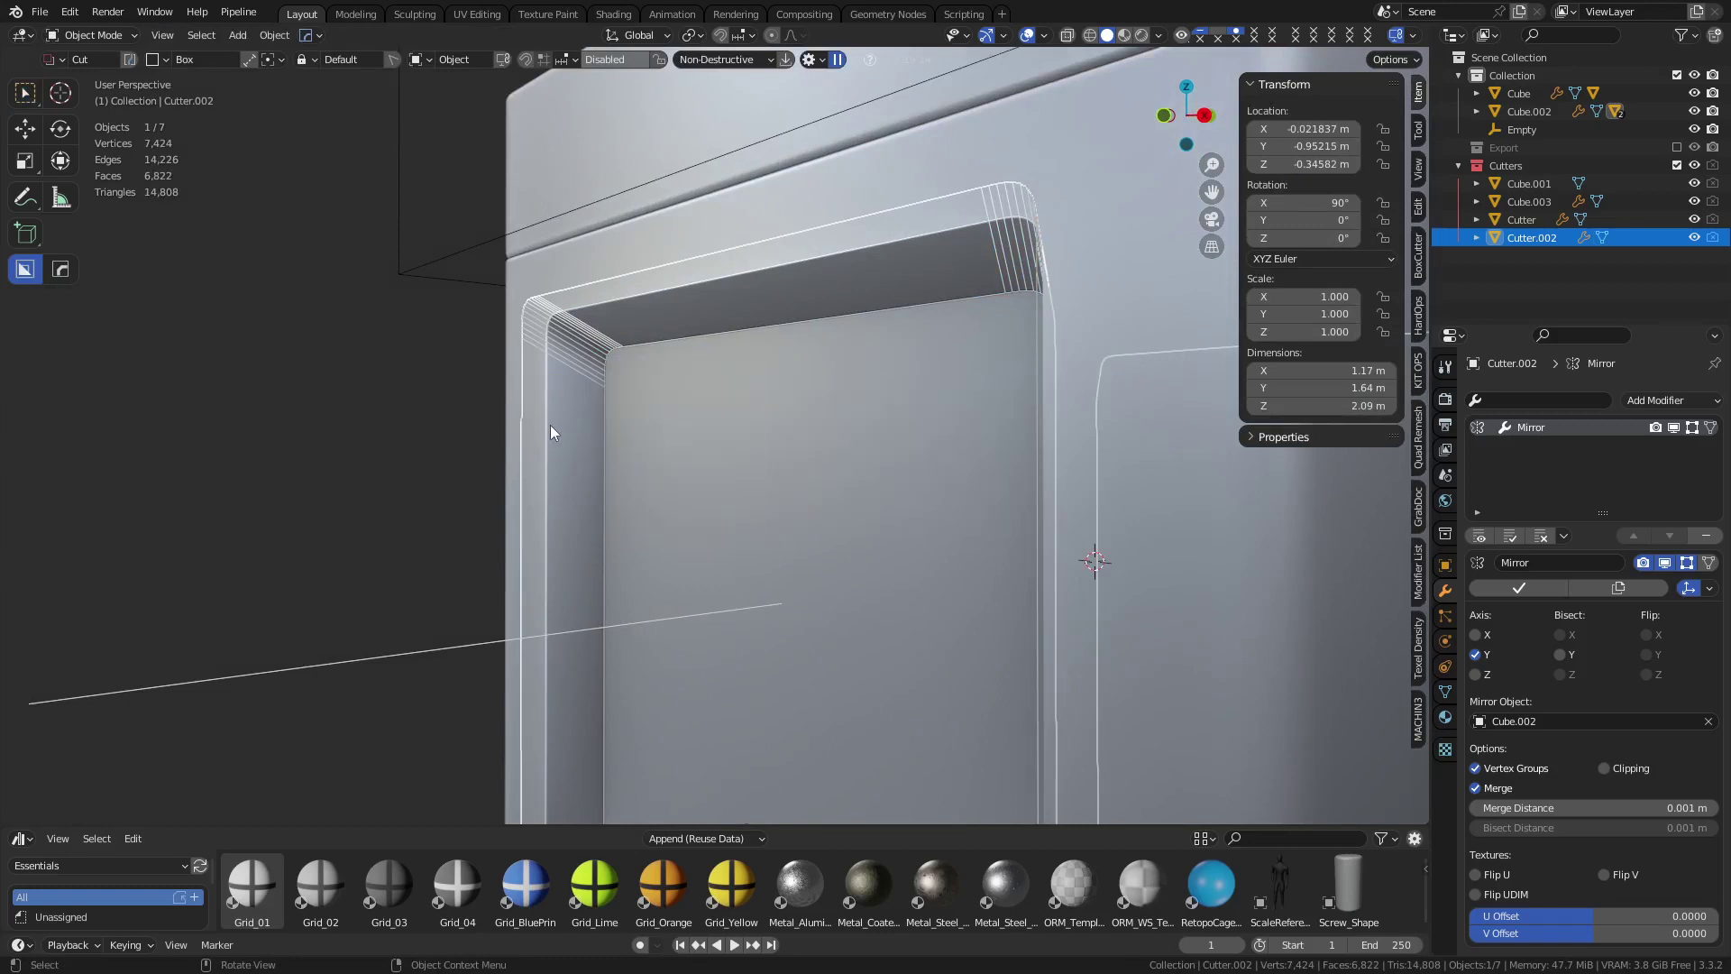
key(Tab)
key(y)
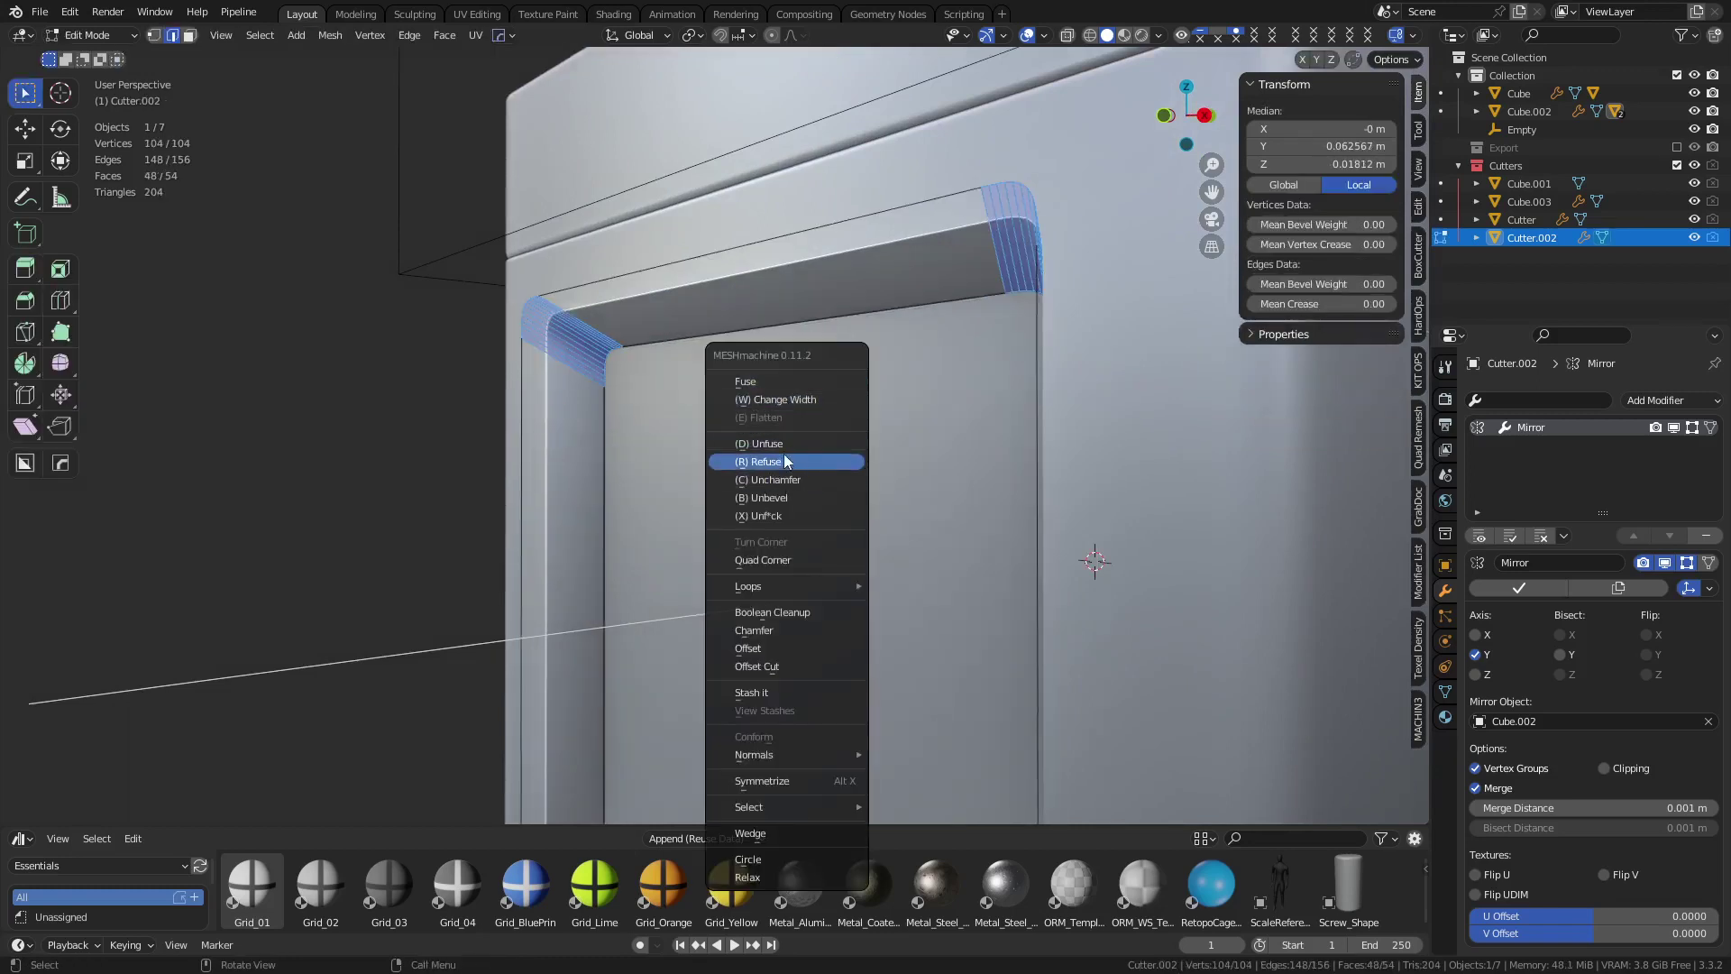
middle_drag(655, 426, 687, 441)
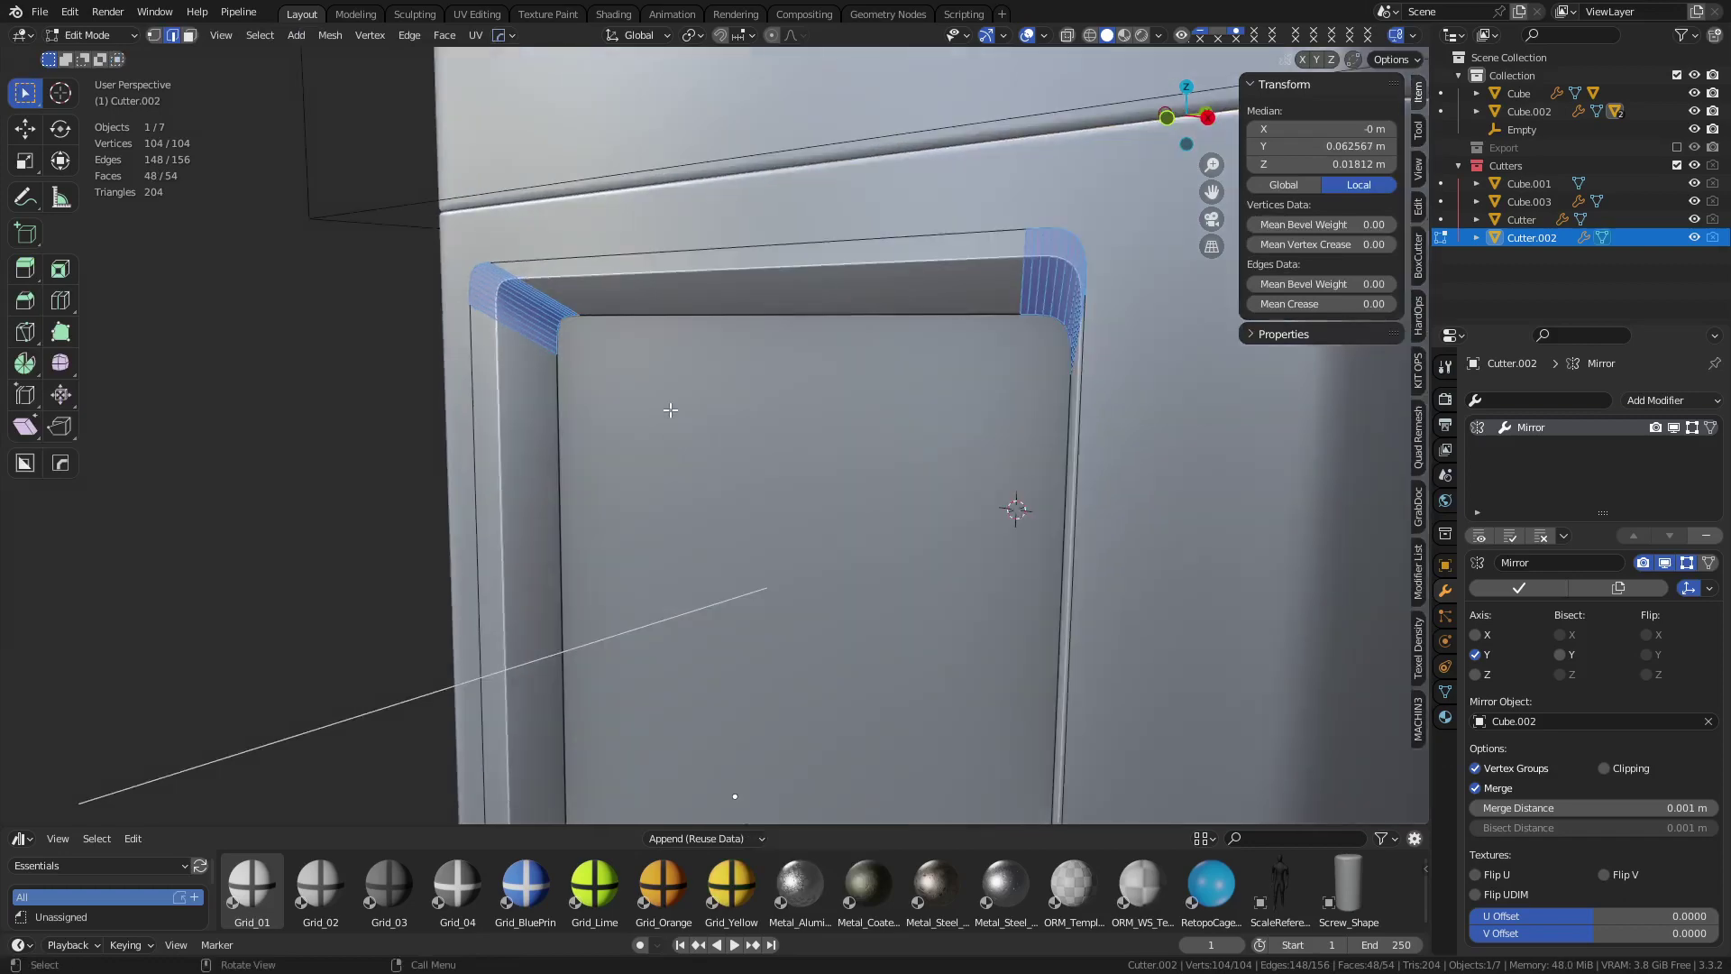
key(ctrl+Tab)
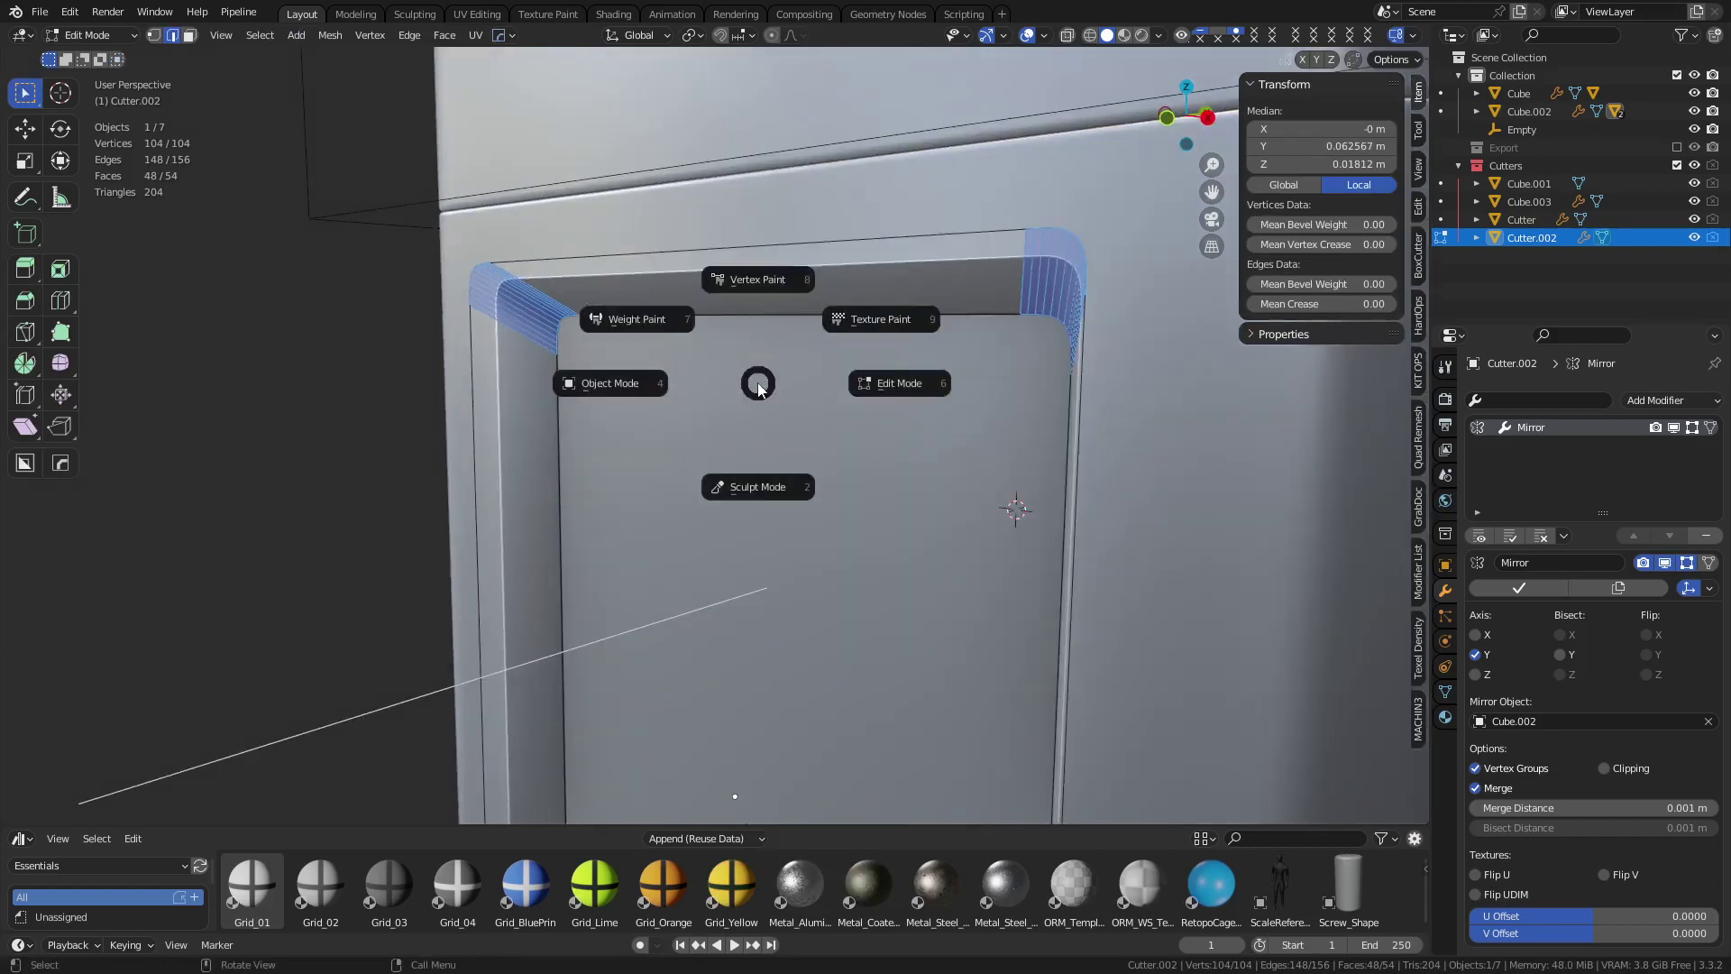
click(640, 382)
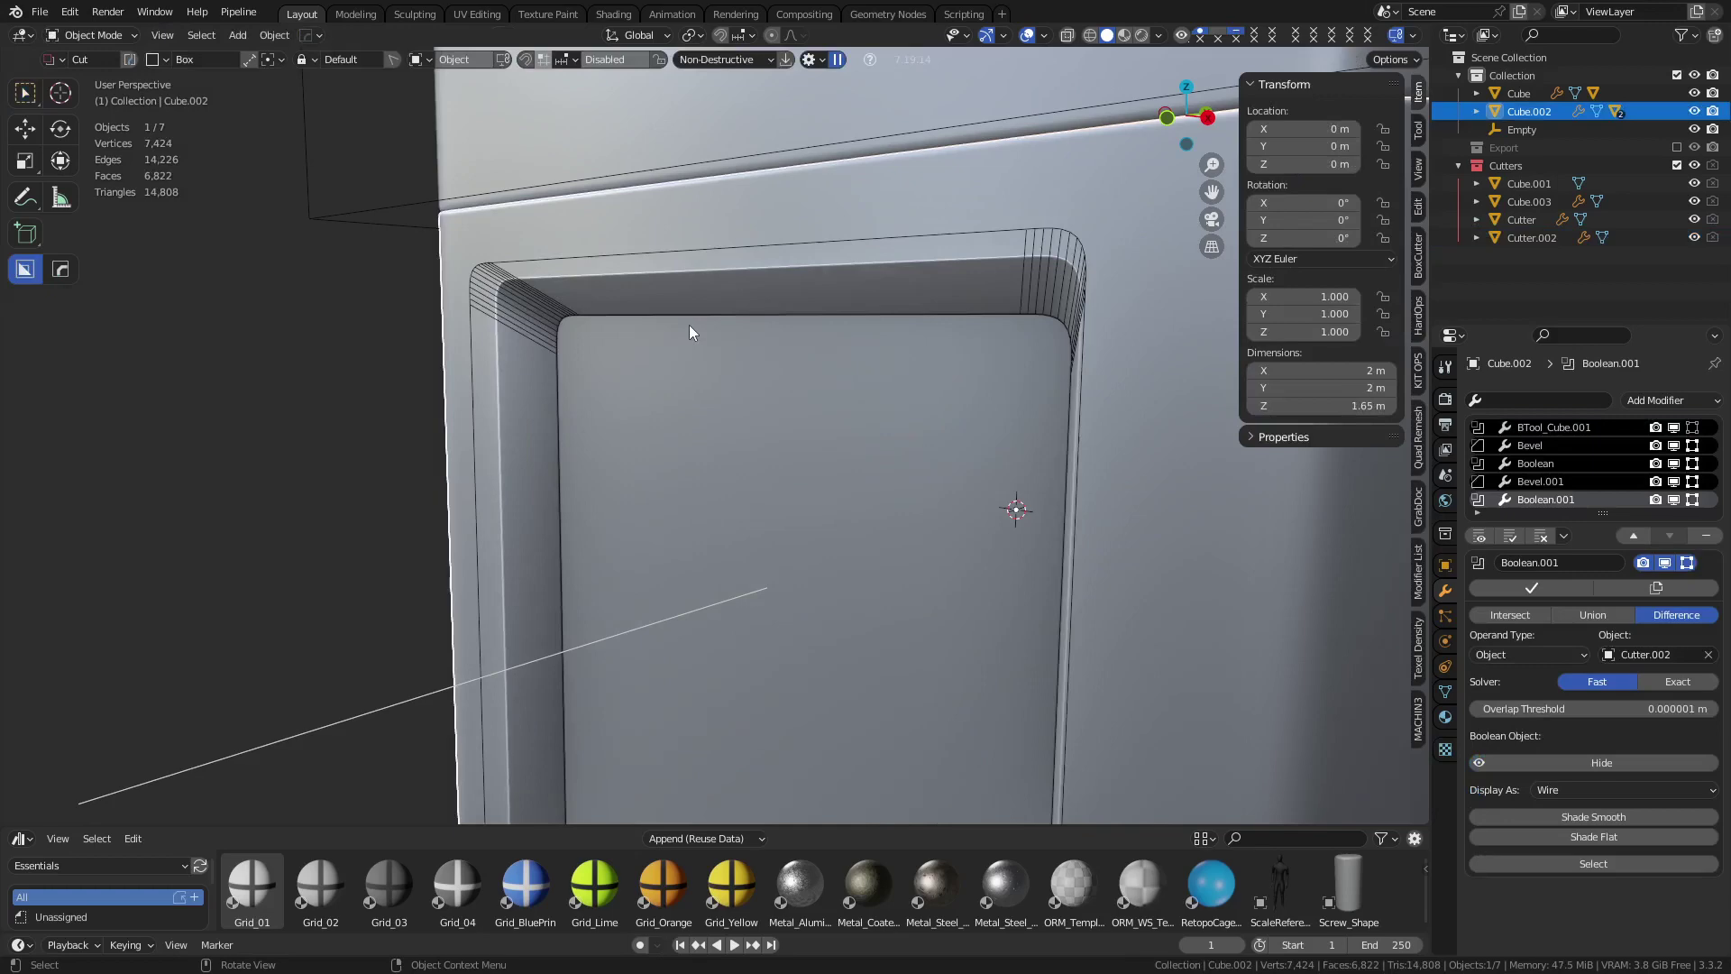
Bevel the perimeter edges of the doorway cutter's inner face about 0.0225 m wide
click(723, 251)
key(ctrl+Tab)
click(781, 297)
scroll(748, 595, down, 1)
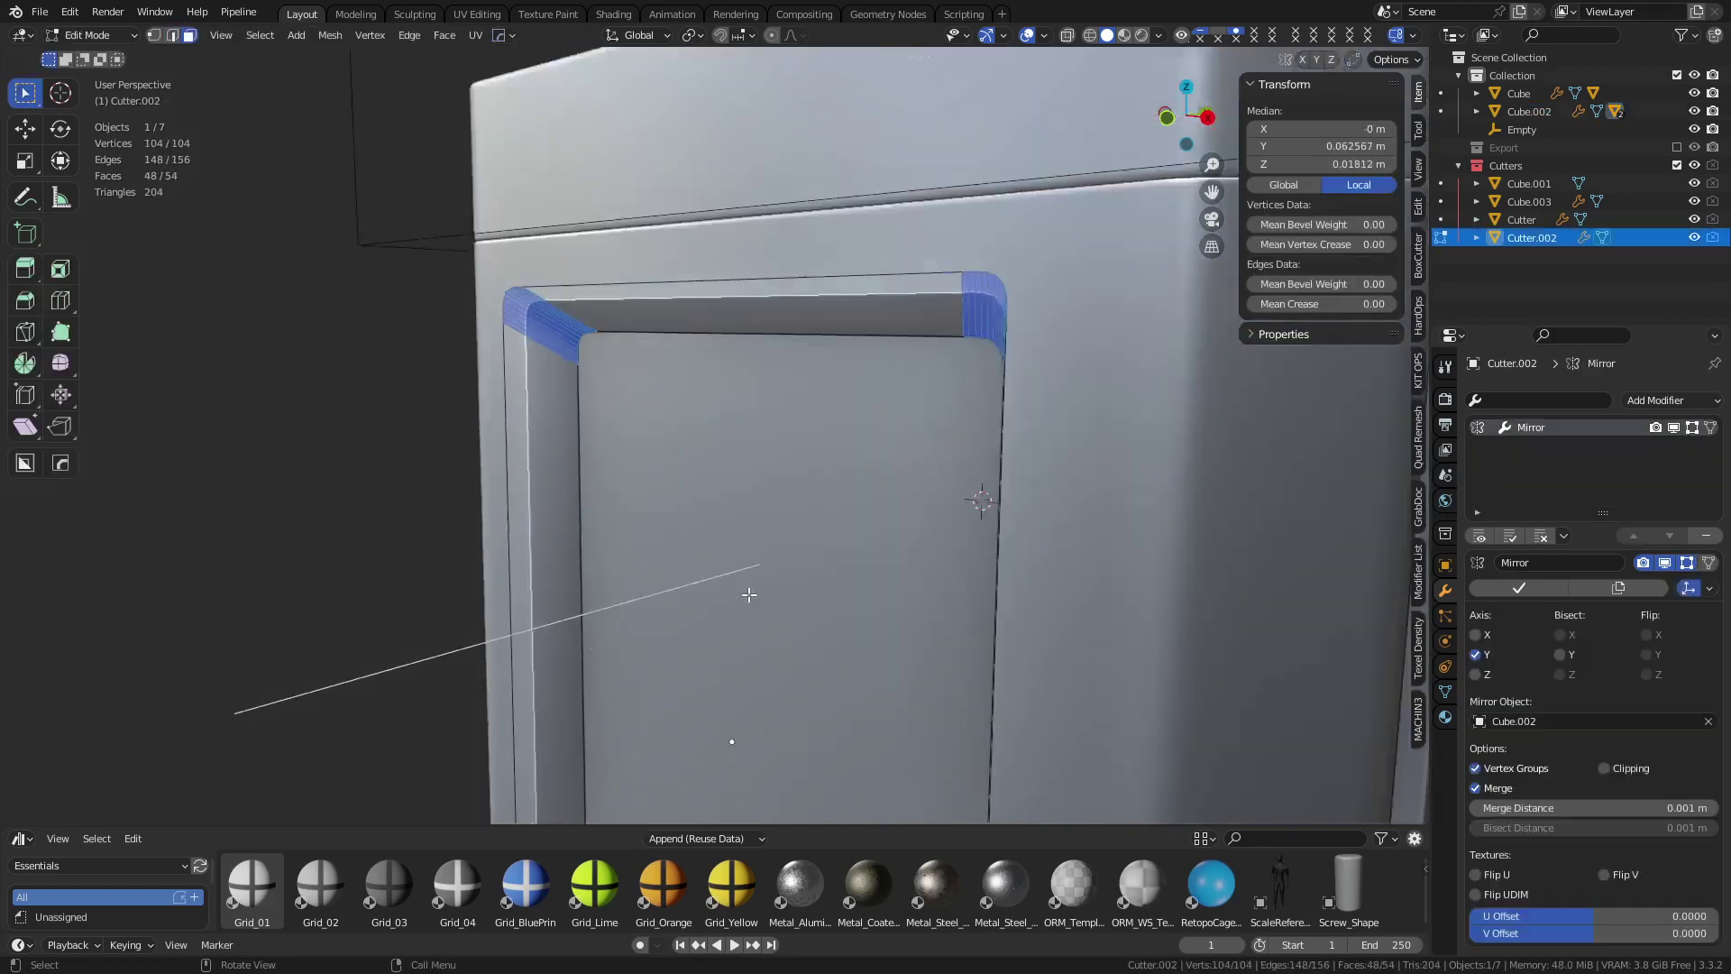
scroll(748, 595, down, 4)
key(alt+z)
click(734, 575)
key(alt+z)
scroll(781, 544, up, 5)
key(ctrl+b)
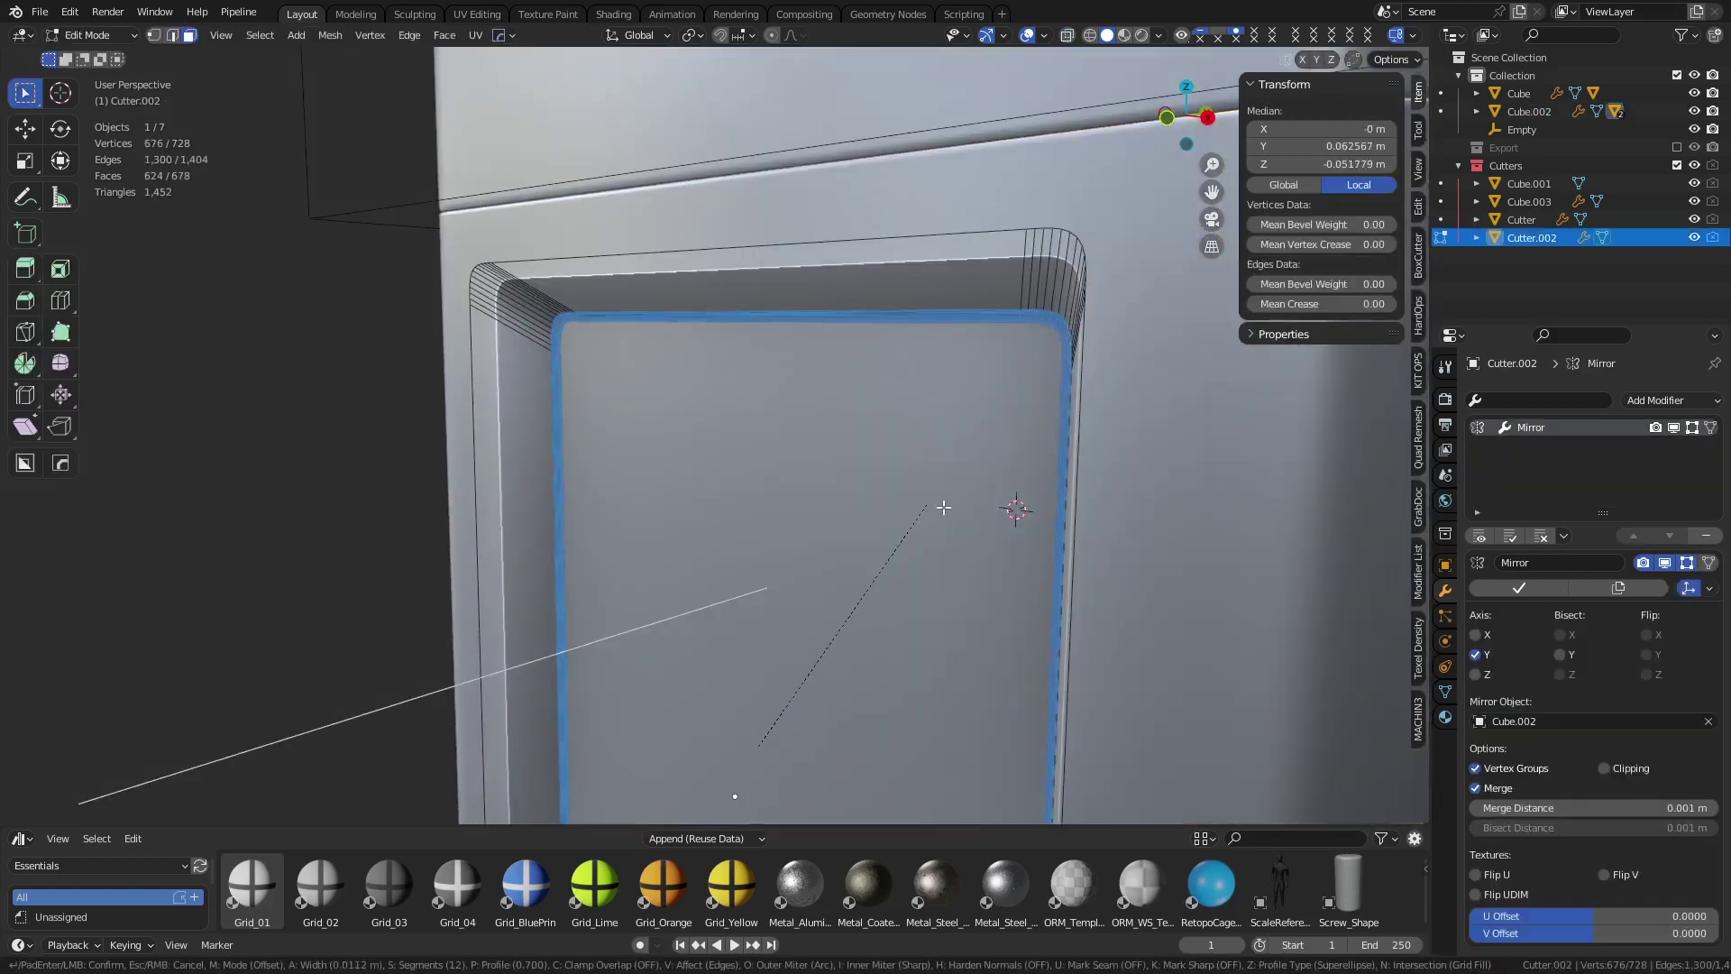
scroll(992, 505, down, 6)
scroll(1020, 505, up, 1)
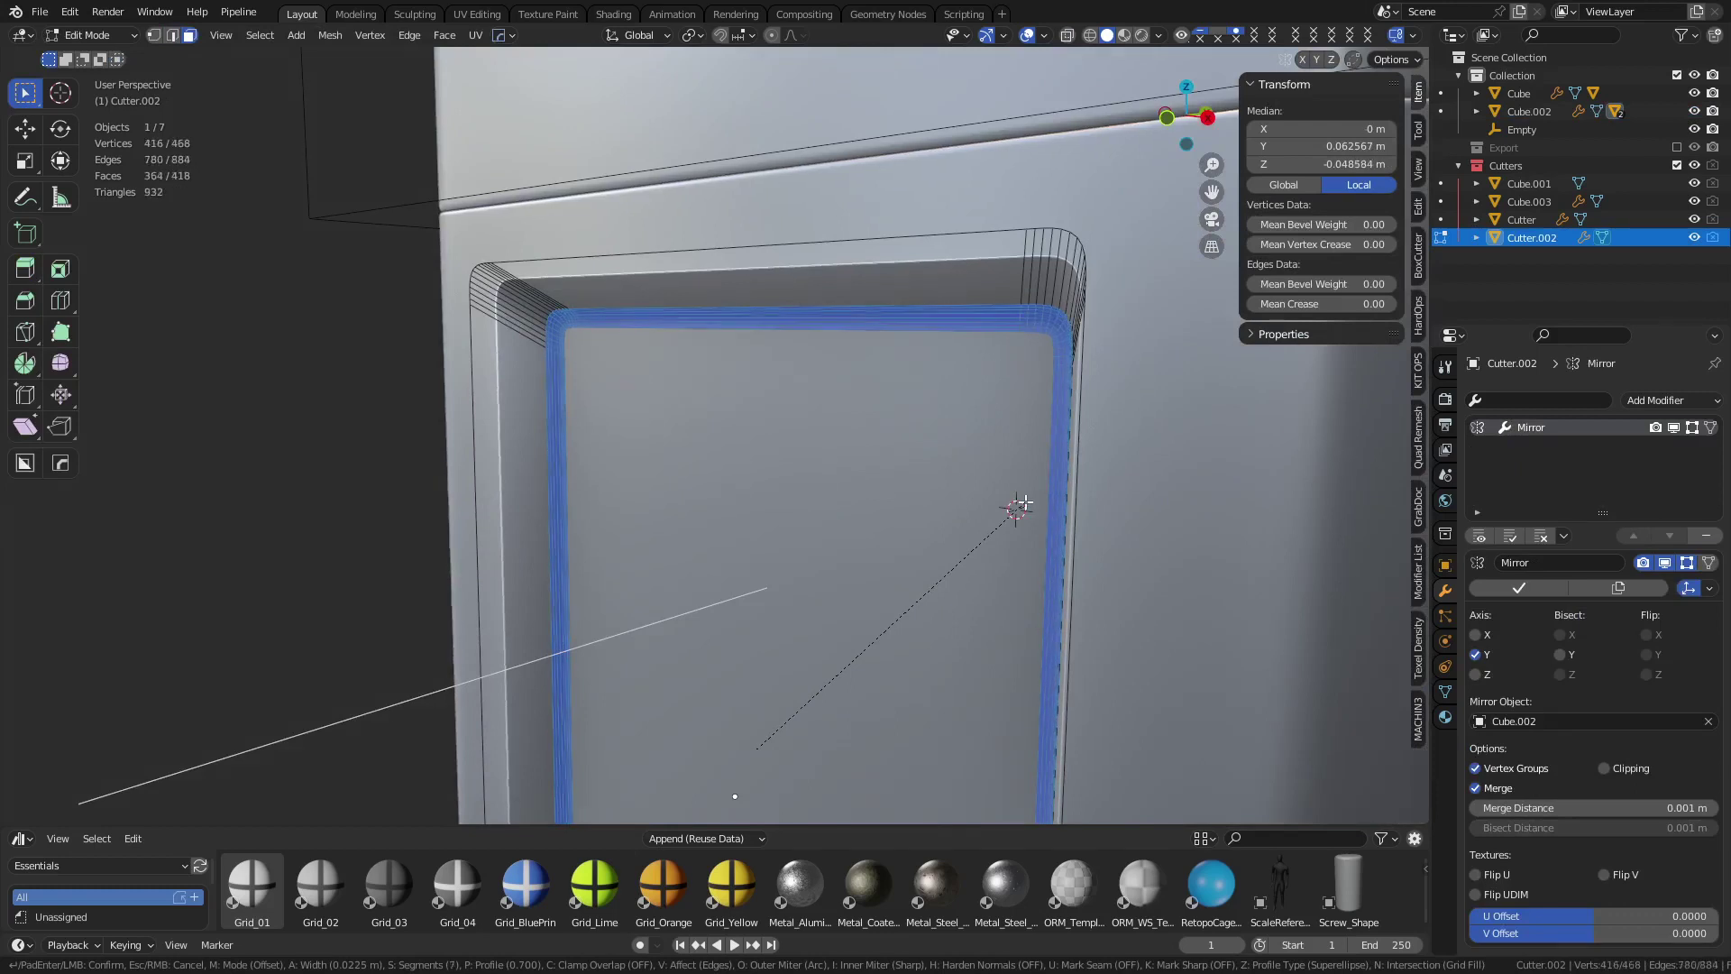
click(1019, 506)
Set the inner perimeter bevel to 8 segments and return to Object Mode
click(285, 545)
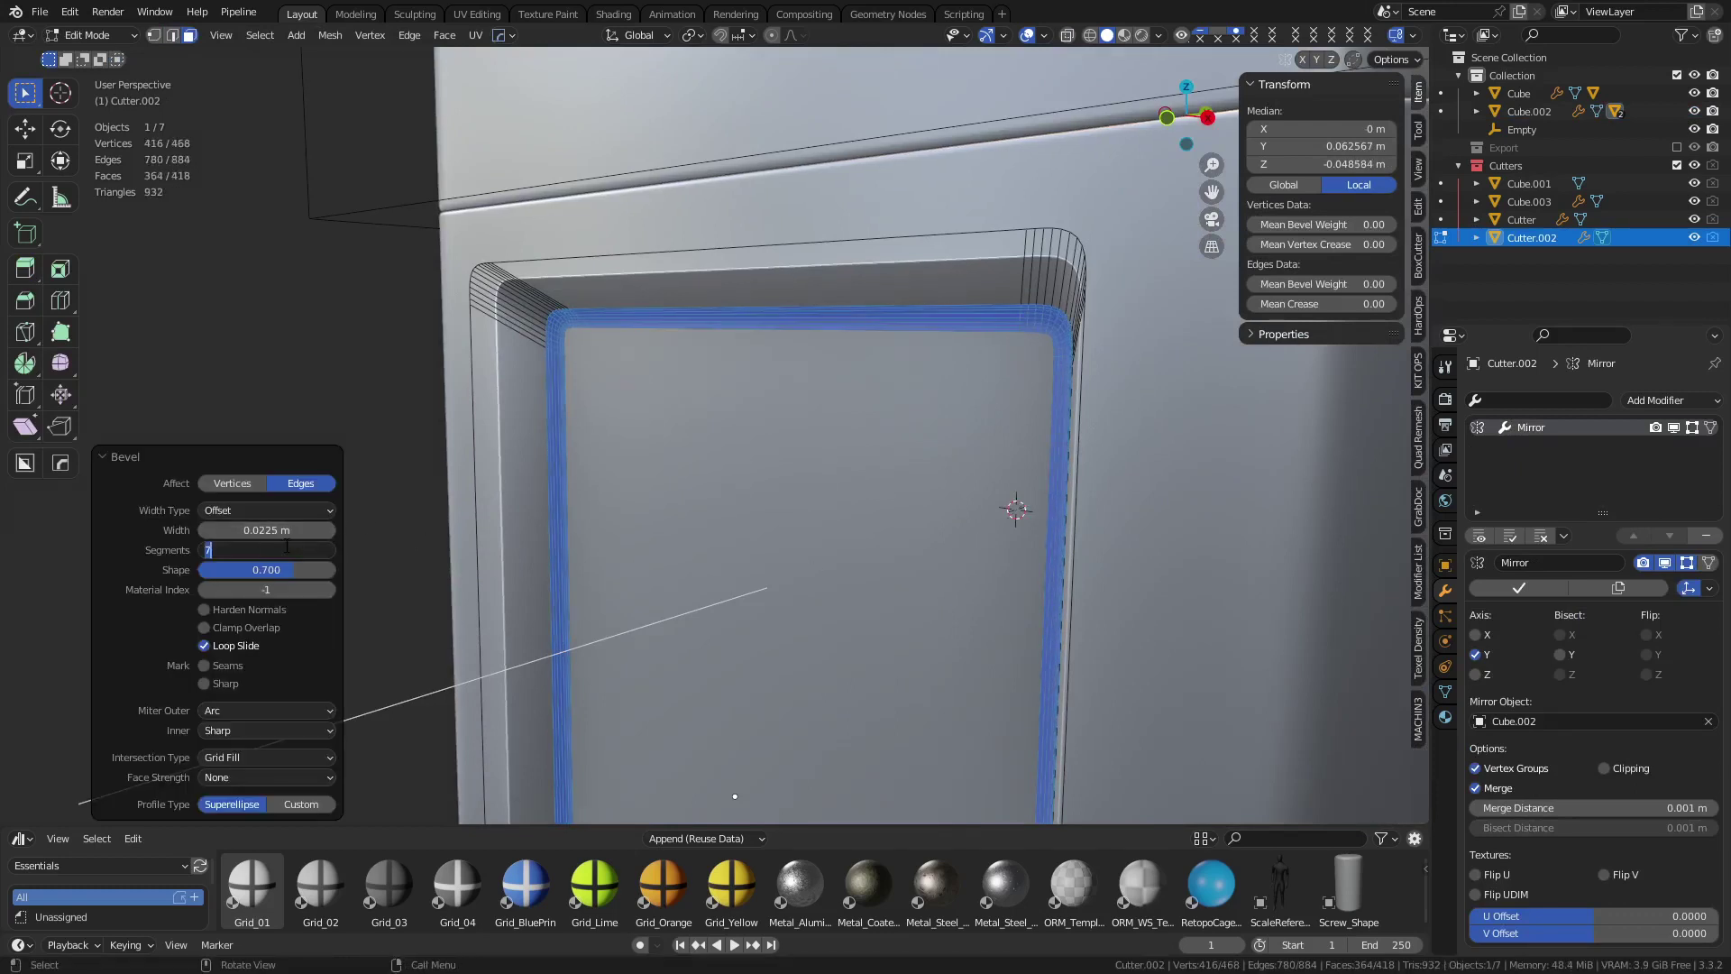
key(Return)
key(ctrl+Tab)
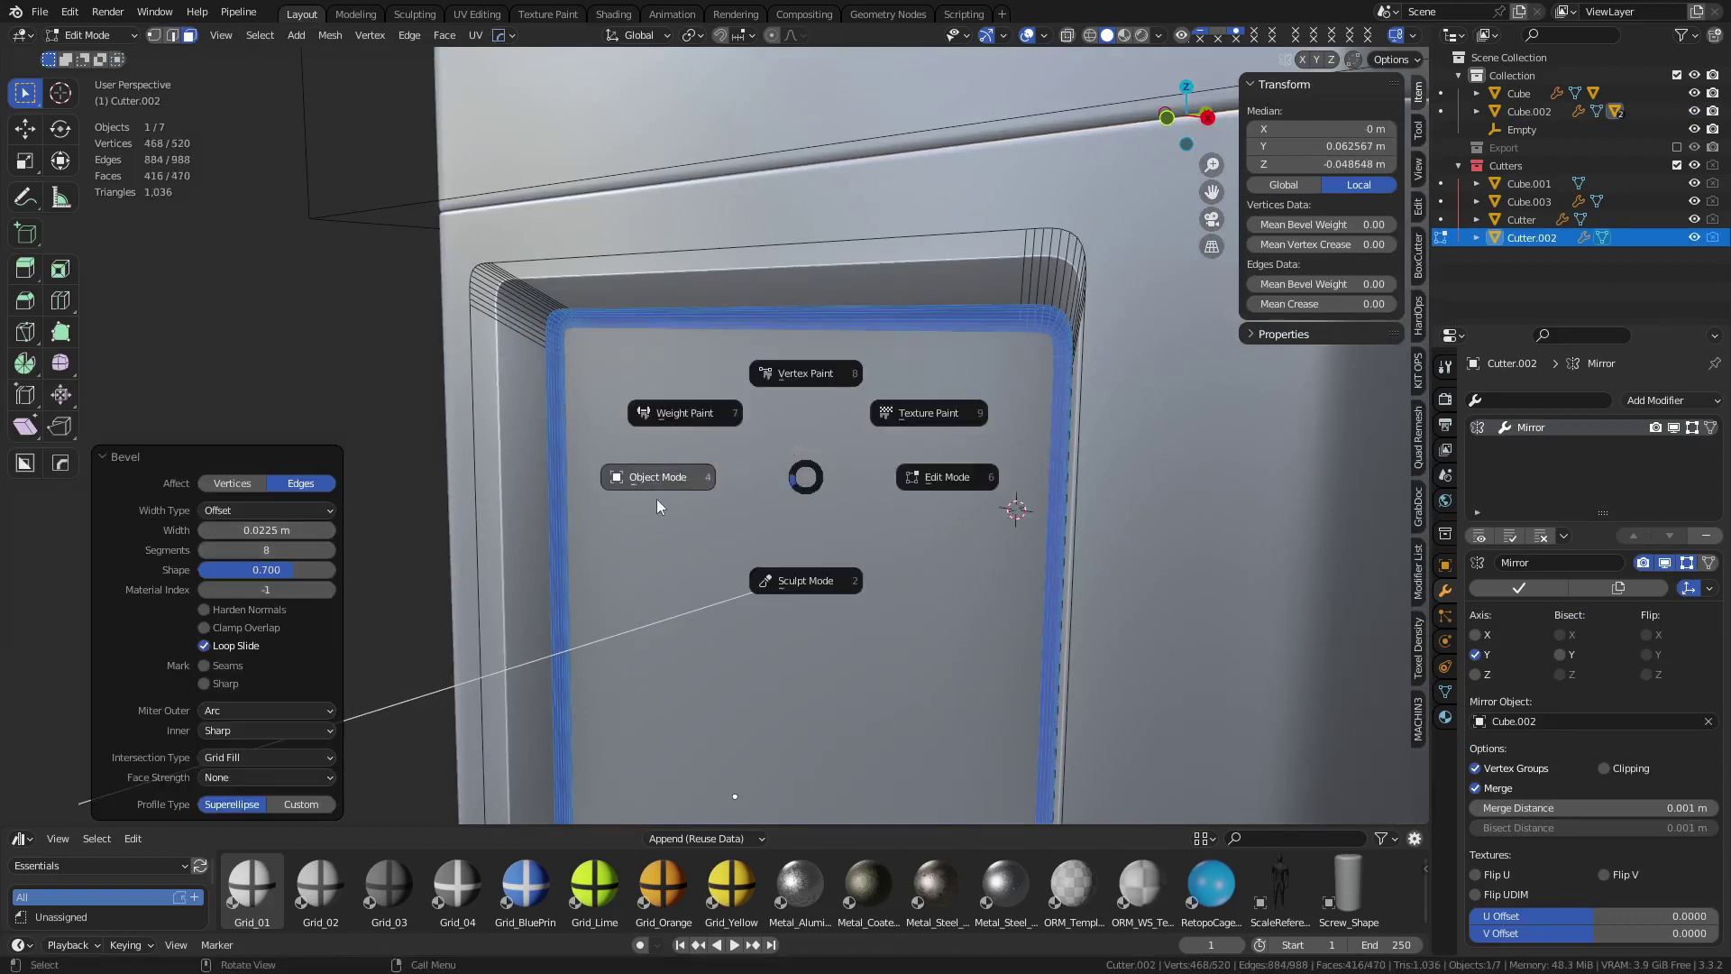
click(650, 476)
Add a HardOps Bevel modifier to the crate body with an offset of about 0.0109 m and 6 segments
click(267, 366)
middle_drag(748, 526, 950, 413)
click(951, 420)
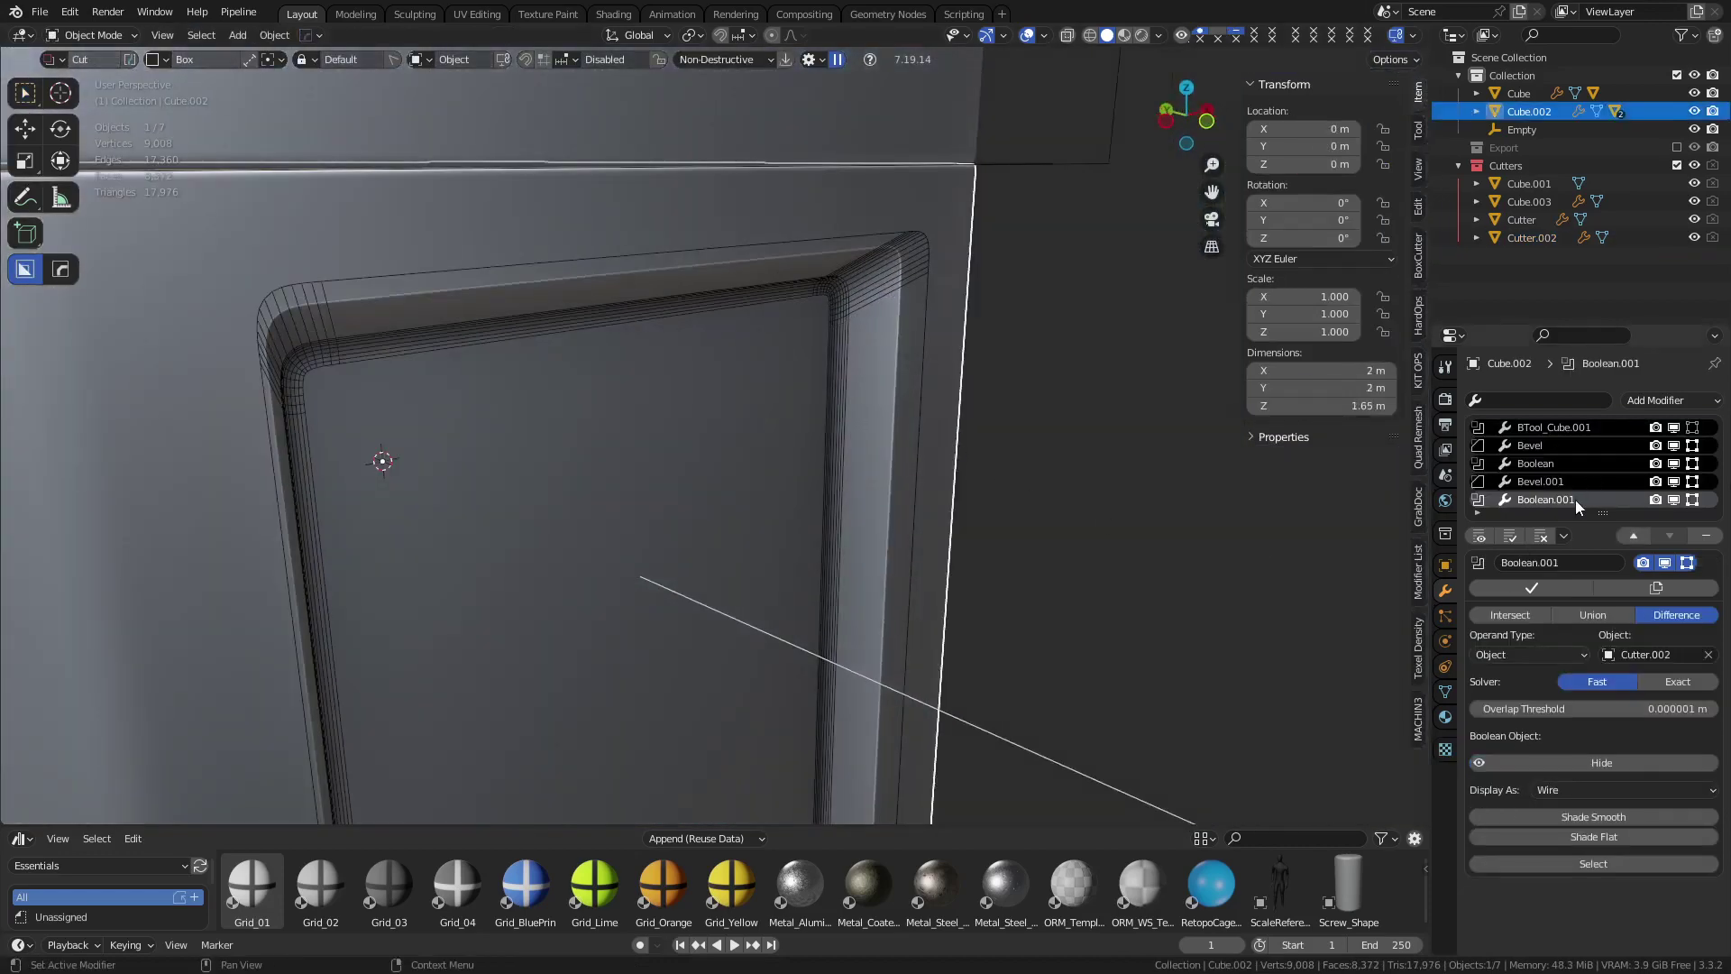
key(q)
click(1029, 451)
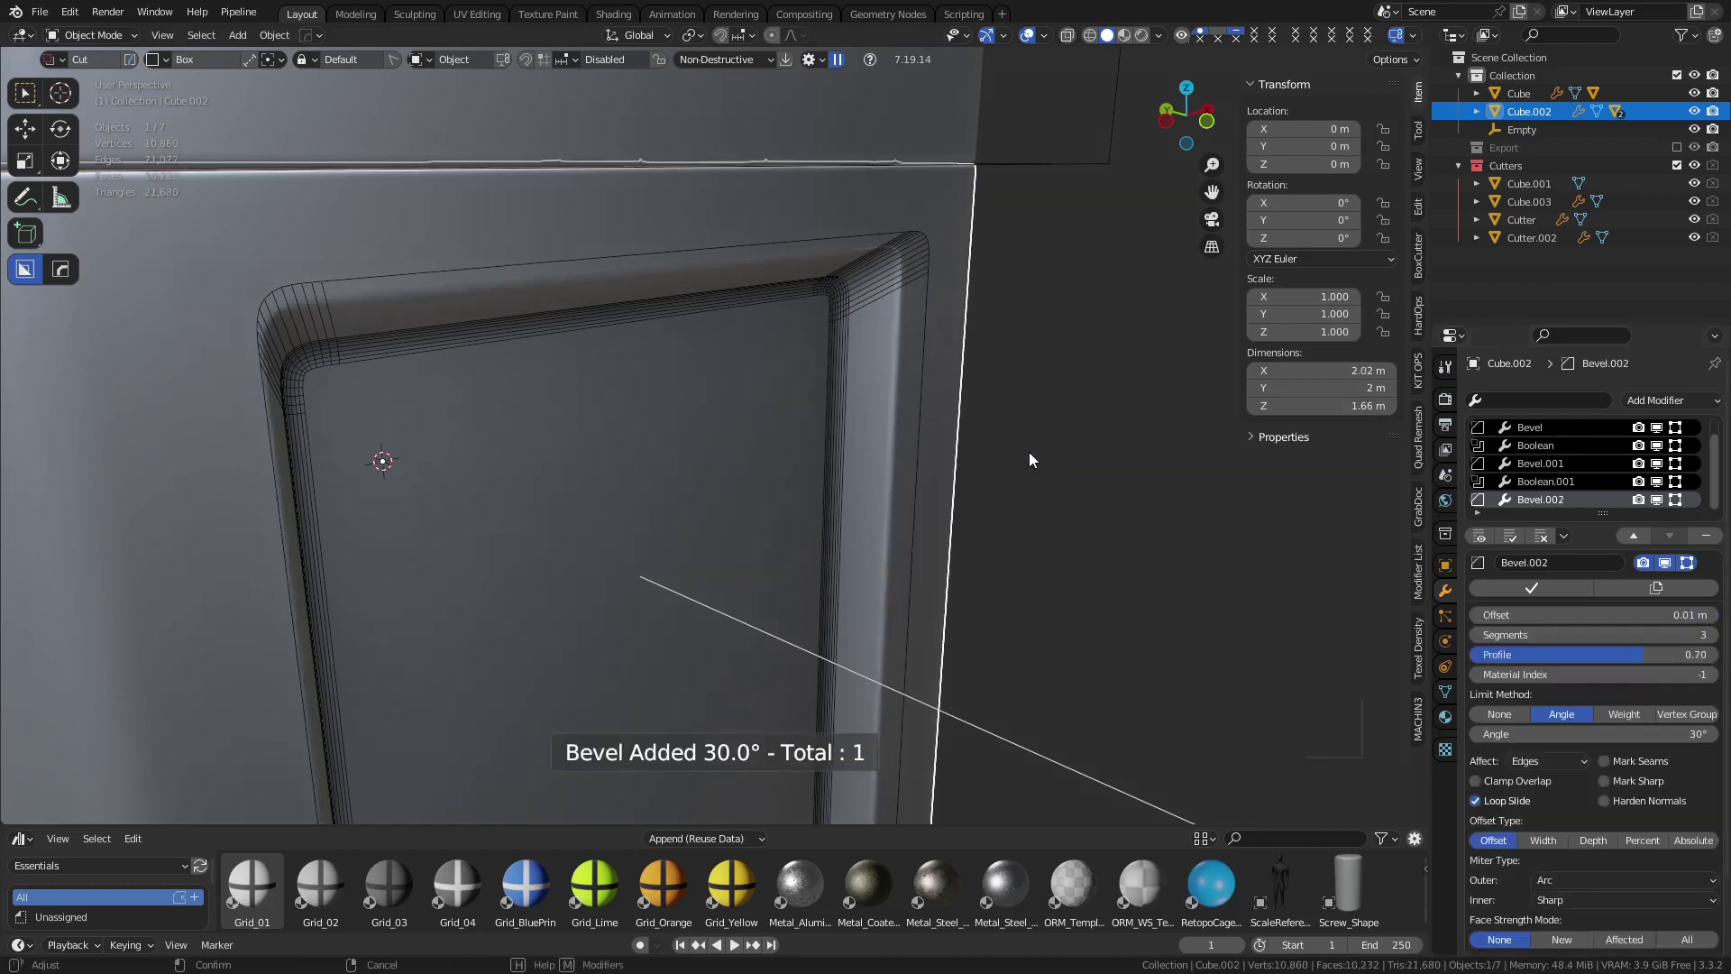
scroll(1078, 459, up, 2)
click(1080, 460)
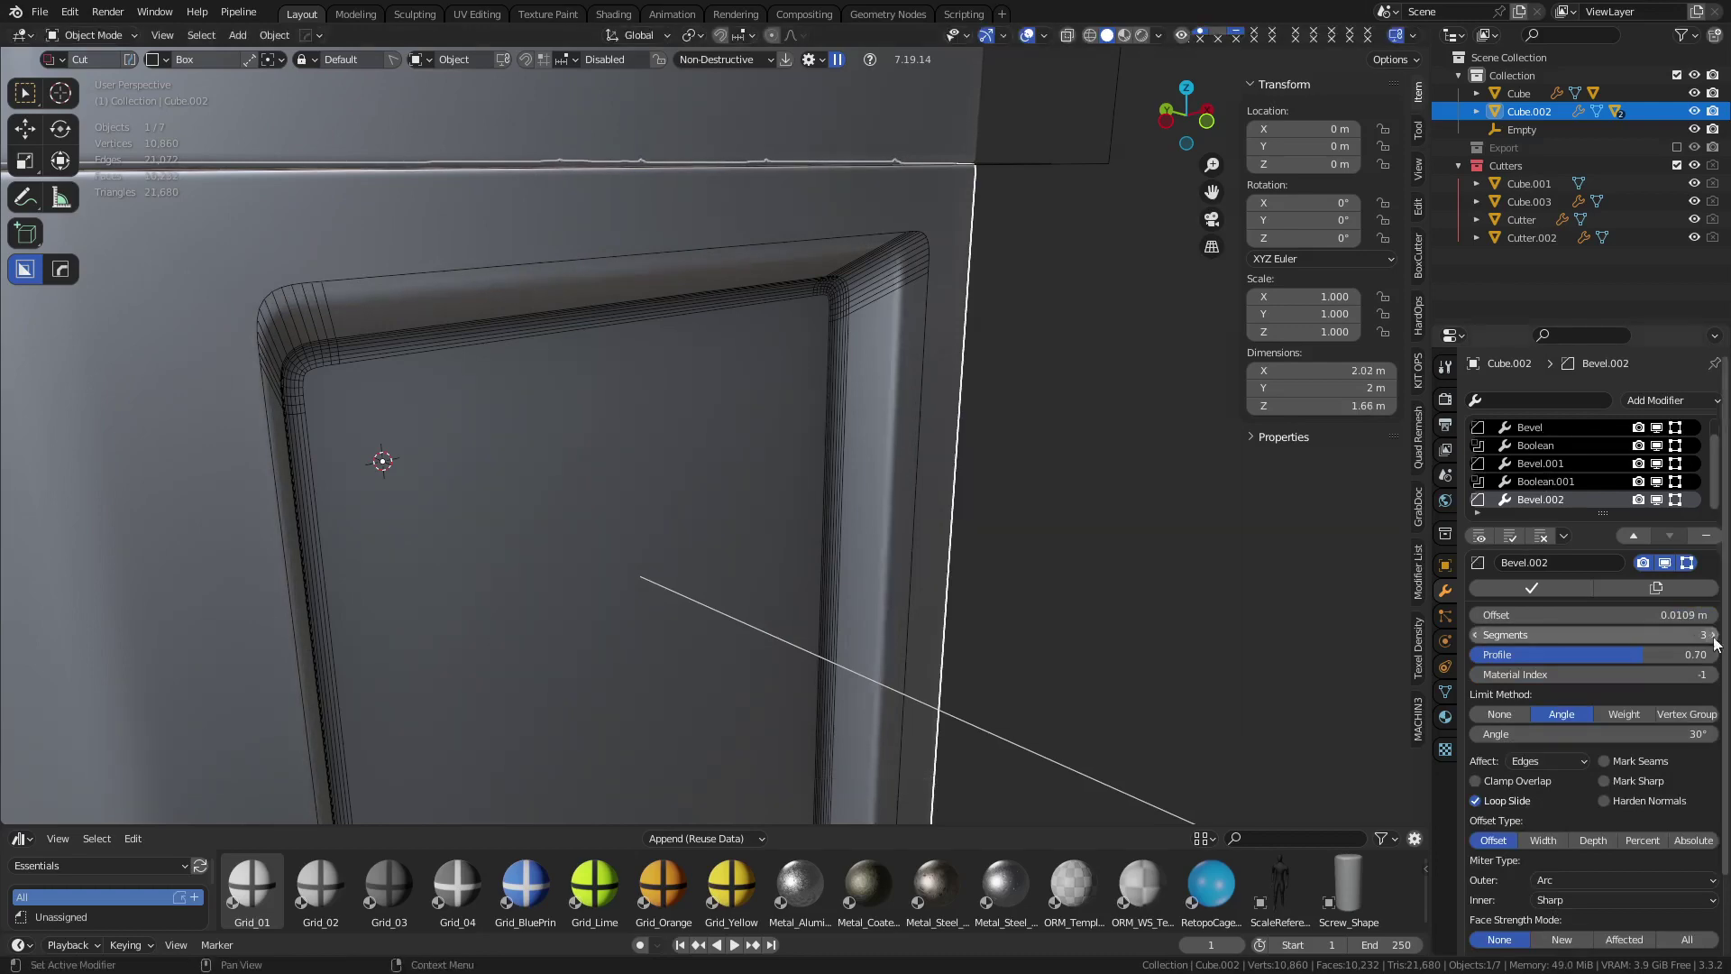
click(1711, 634)
Set the crate body's Bevel.001 modifier to 8 segments and turn off its Loop Slide
middle_drag(933, 509, 752, 494)
scroll(1121, 469, down, 3)
middle_drag(1064, 451, 676, 409)
scroll(676, 409, up, 3)
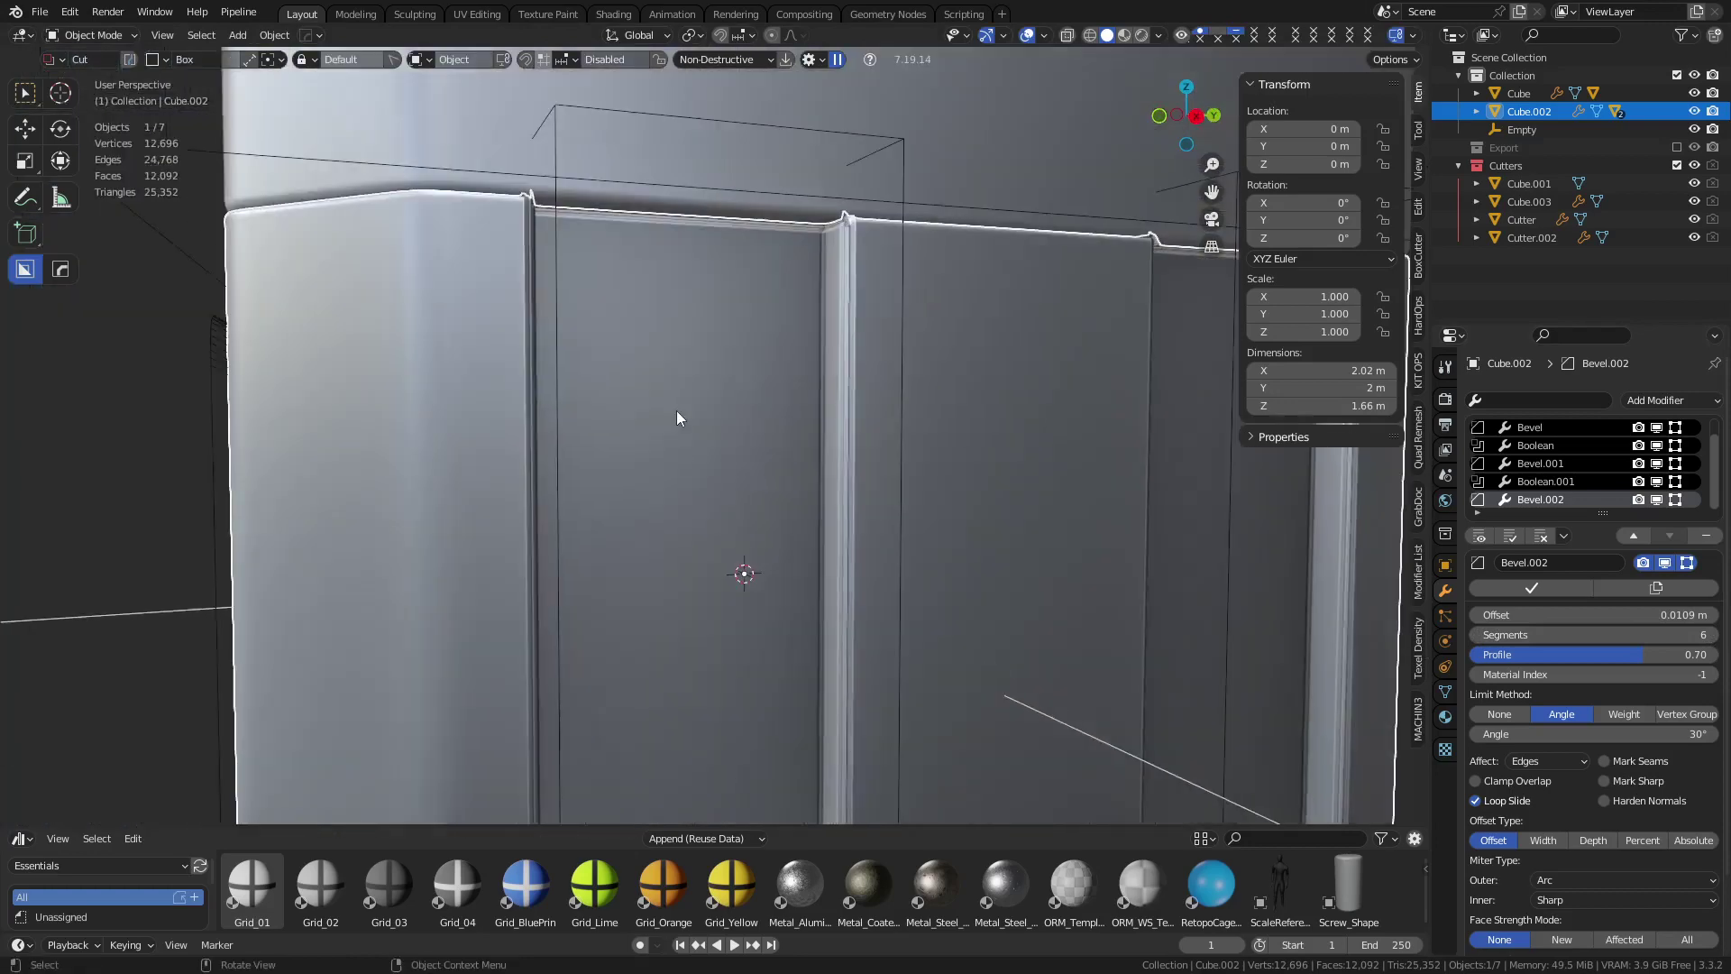
scroll(626, 297, up, 2)
mouse_move(625, 298)
middle_down()
mouse_move(503, 310)
mouse_move(752, 308)
mouse_move(805, 258)
mouse_move(542, 443)
mouse_move(747, 411)
mouse_move(633, 281)
middle_up()
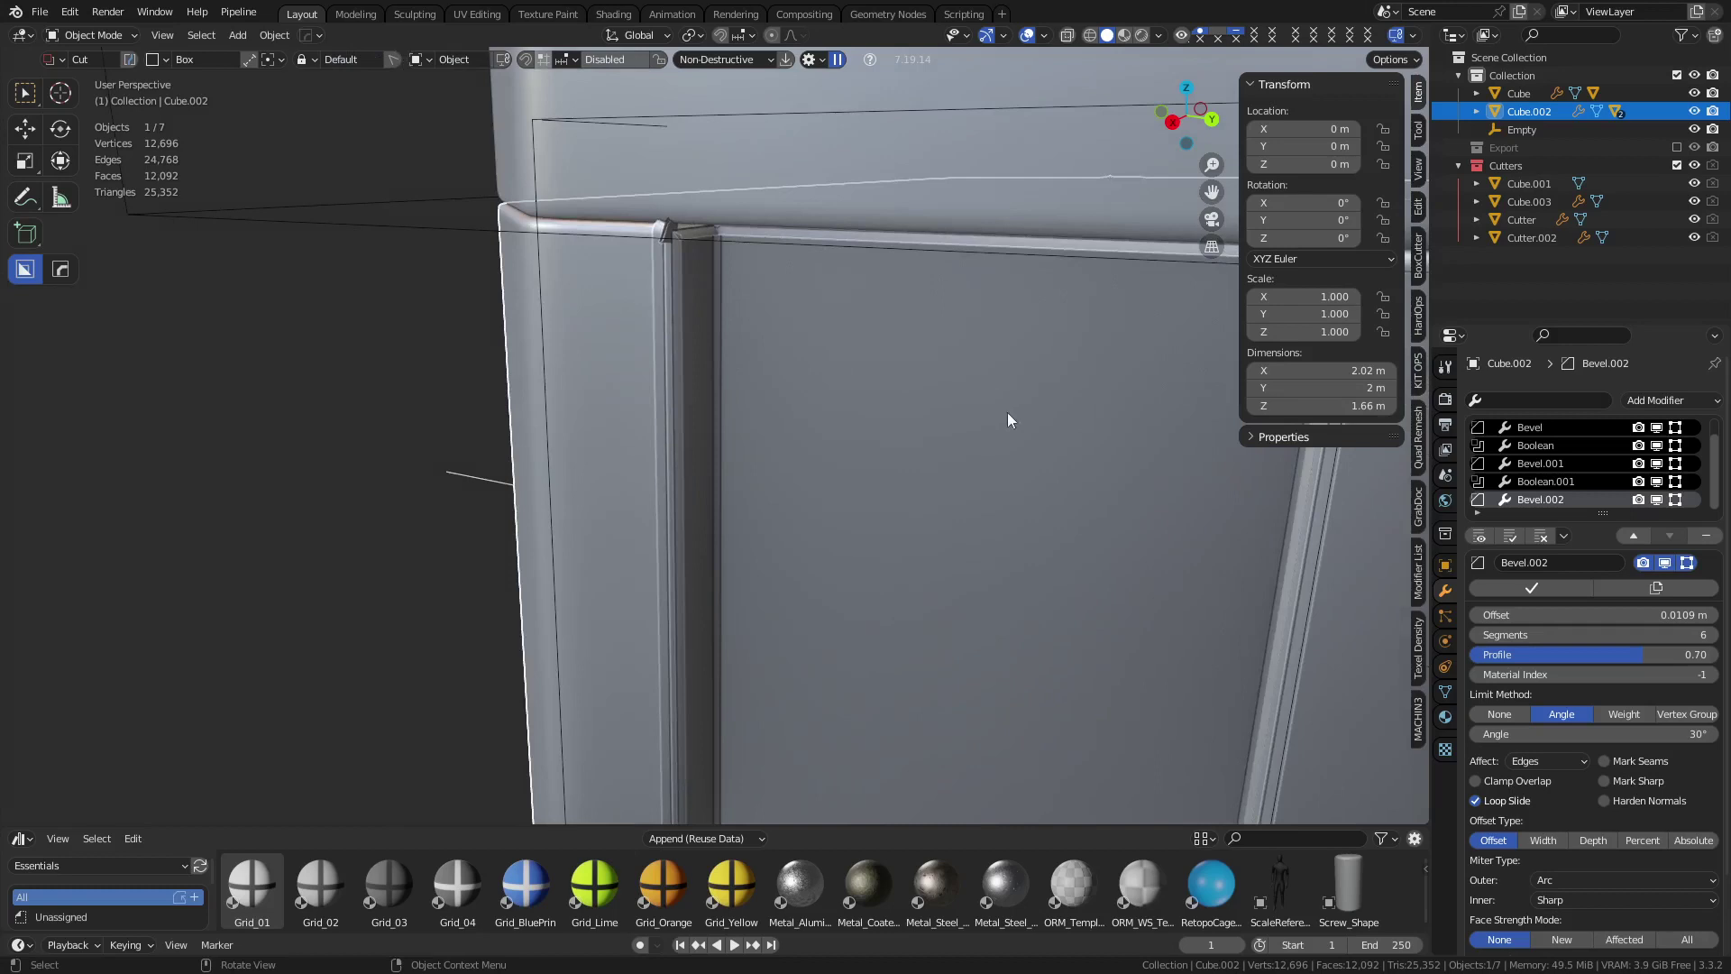
click(1657, 463)
click(1657, 463)
click(1551, 463)
click(1712, 635)
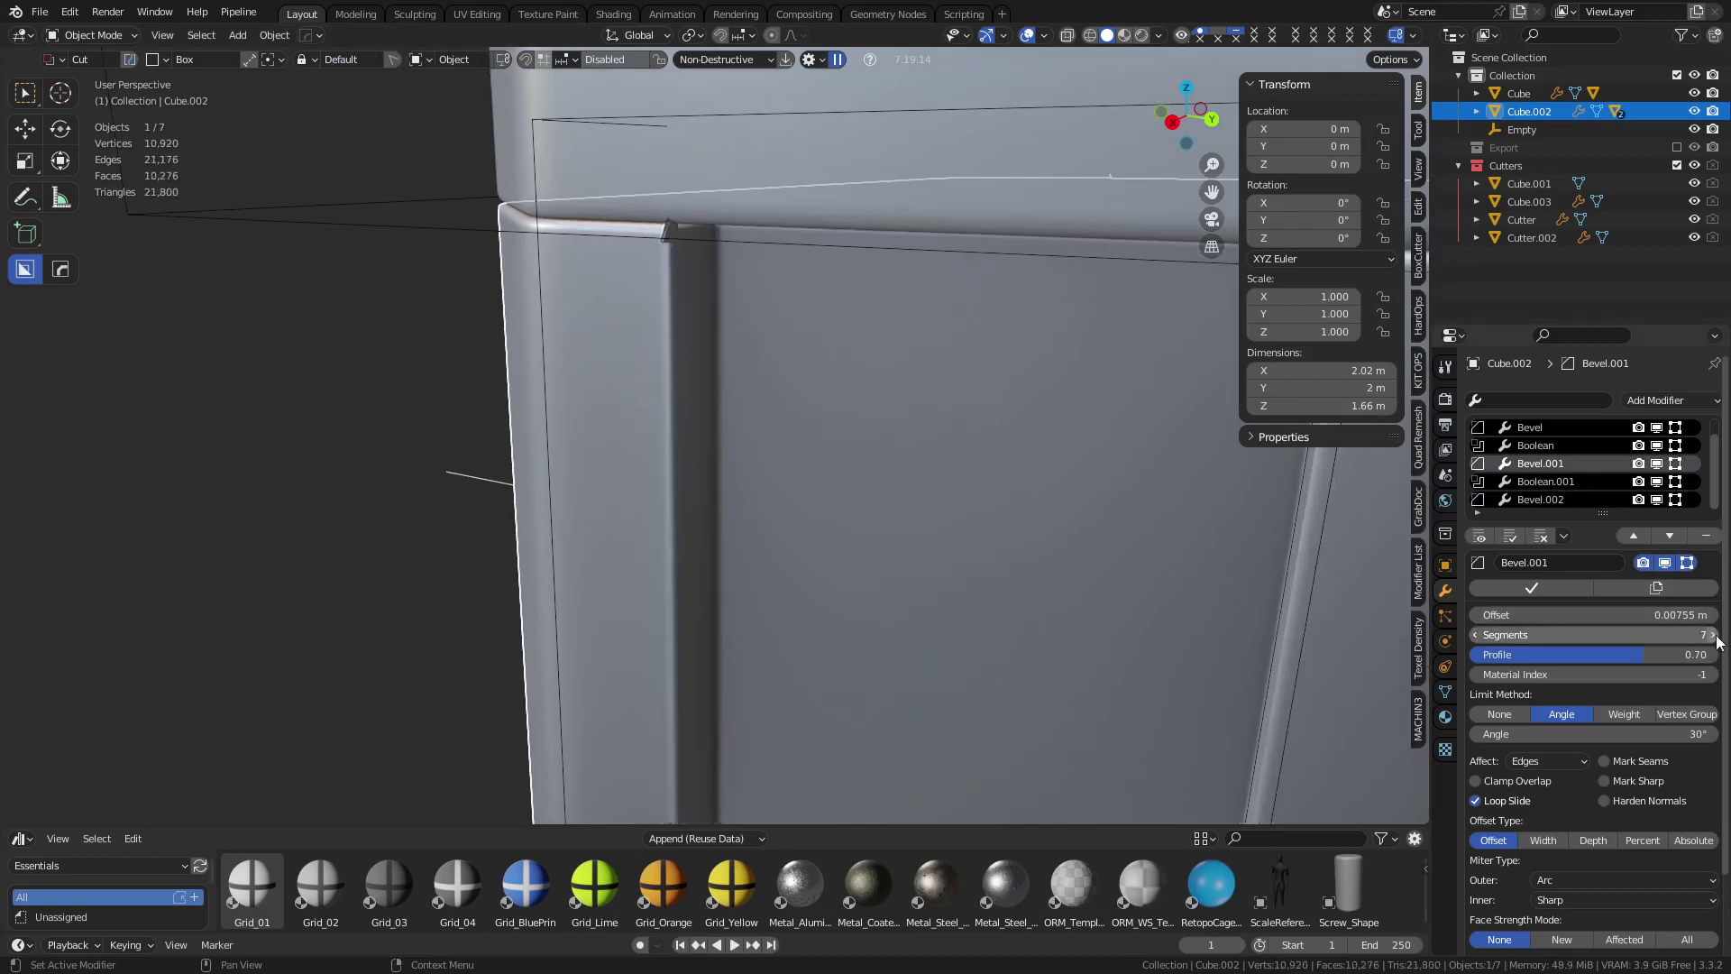
click(1713, 635)
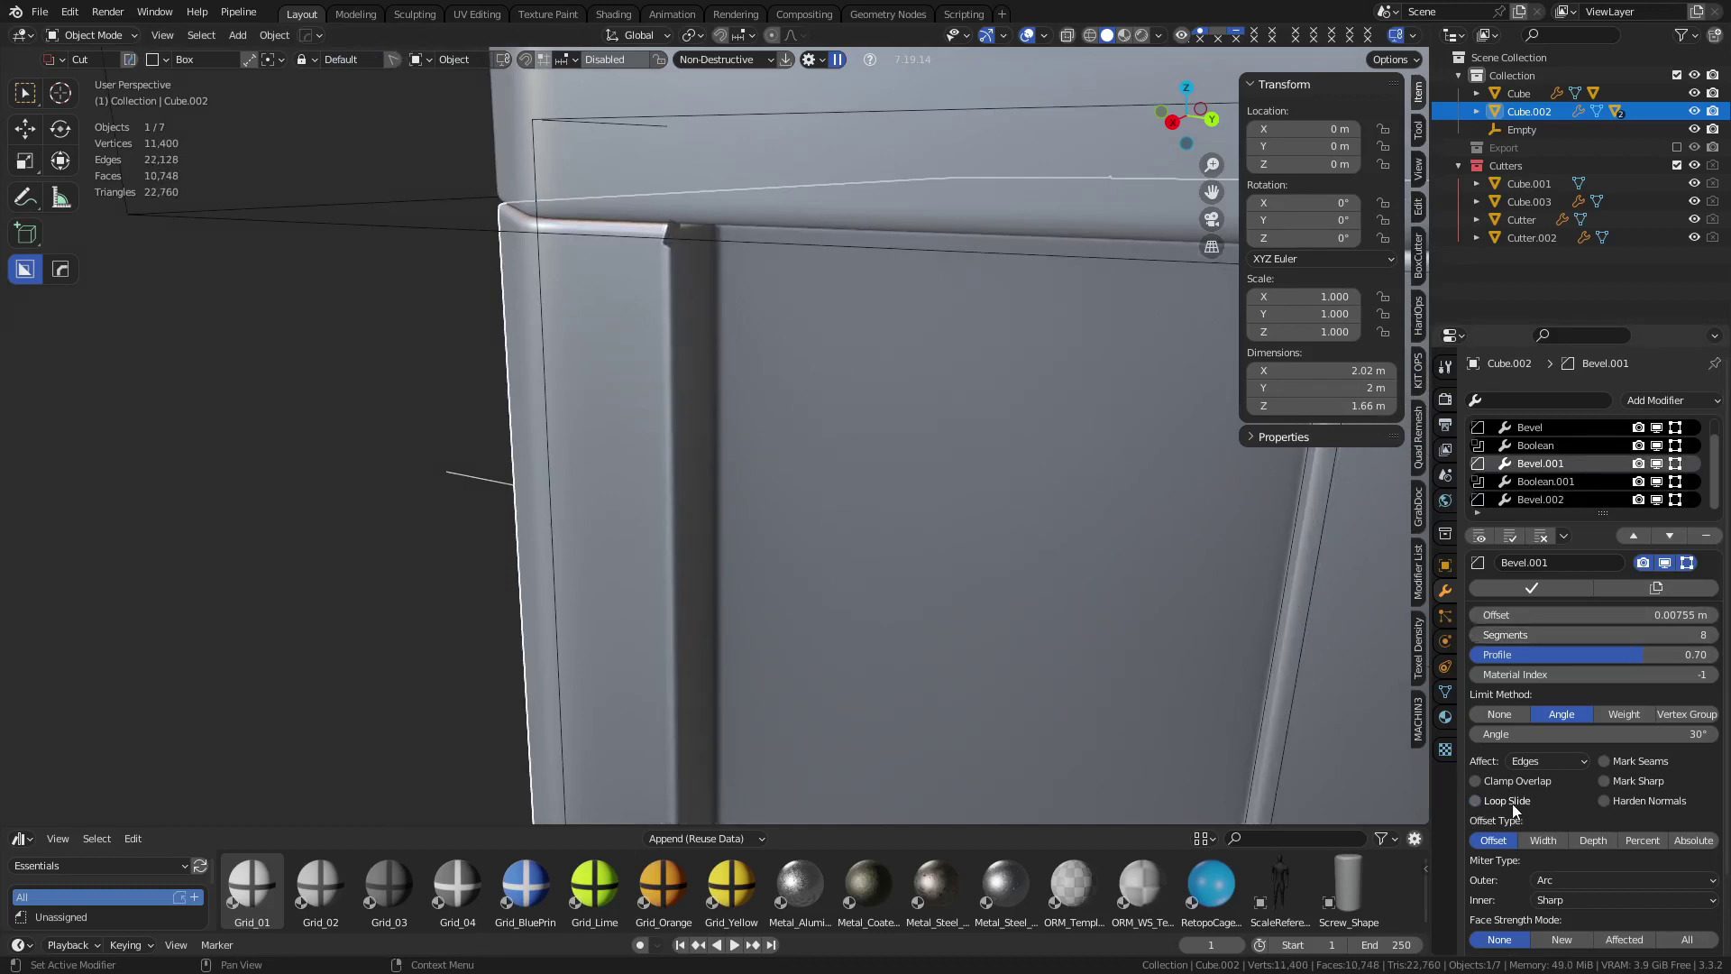
Try 10 segments on the Bevel.001 modifier and return it to 8
middle_drag(575, 364, 678, 414)
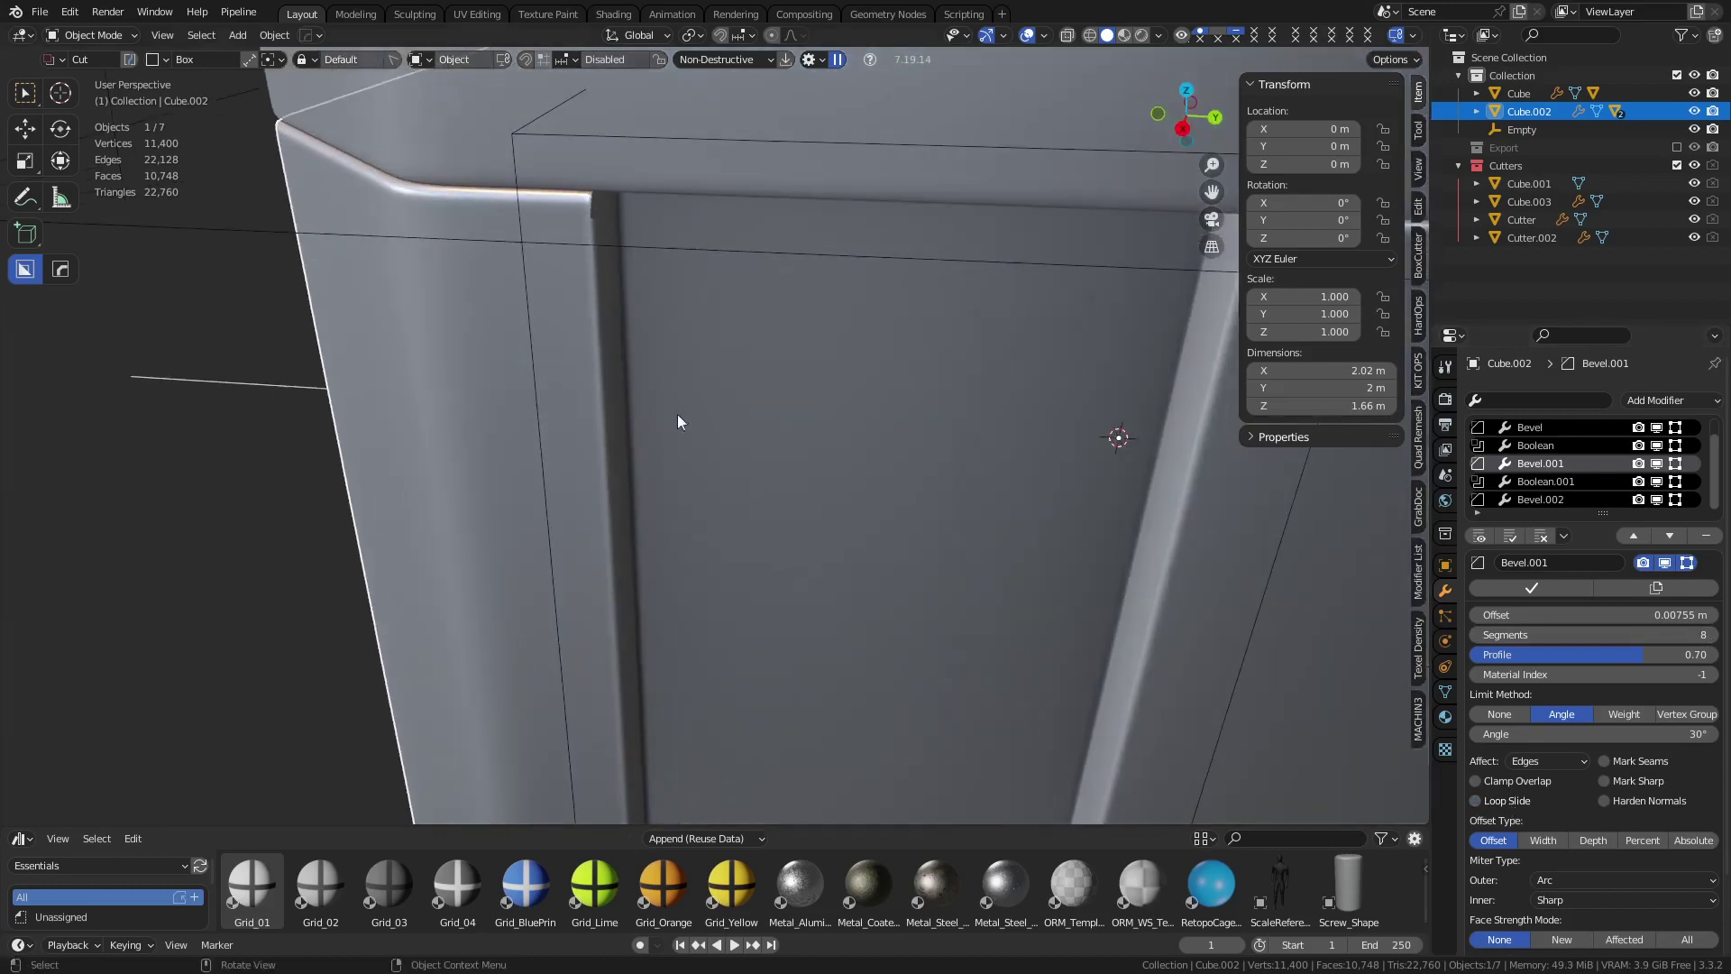
click(1656, 466)
click(1657, 466)
click(1712, 635)
click(1713, 634)
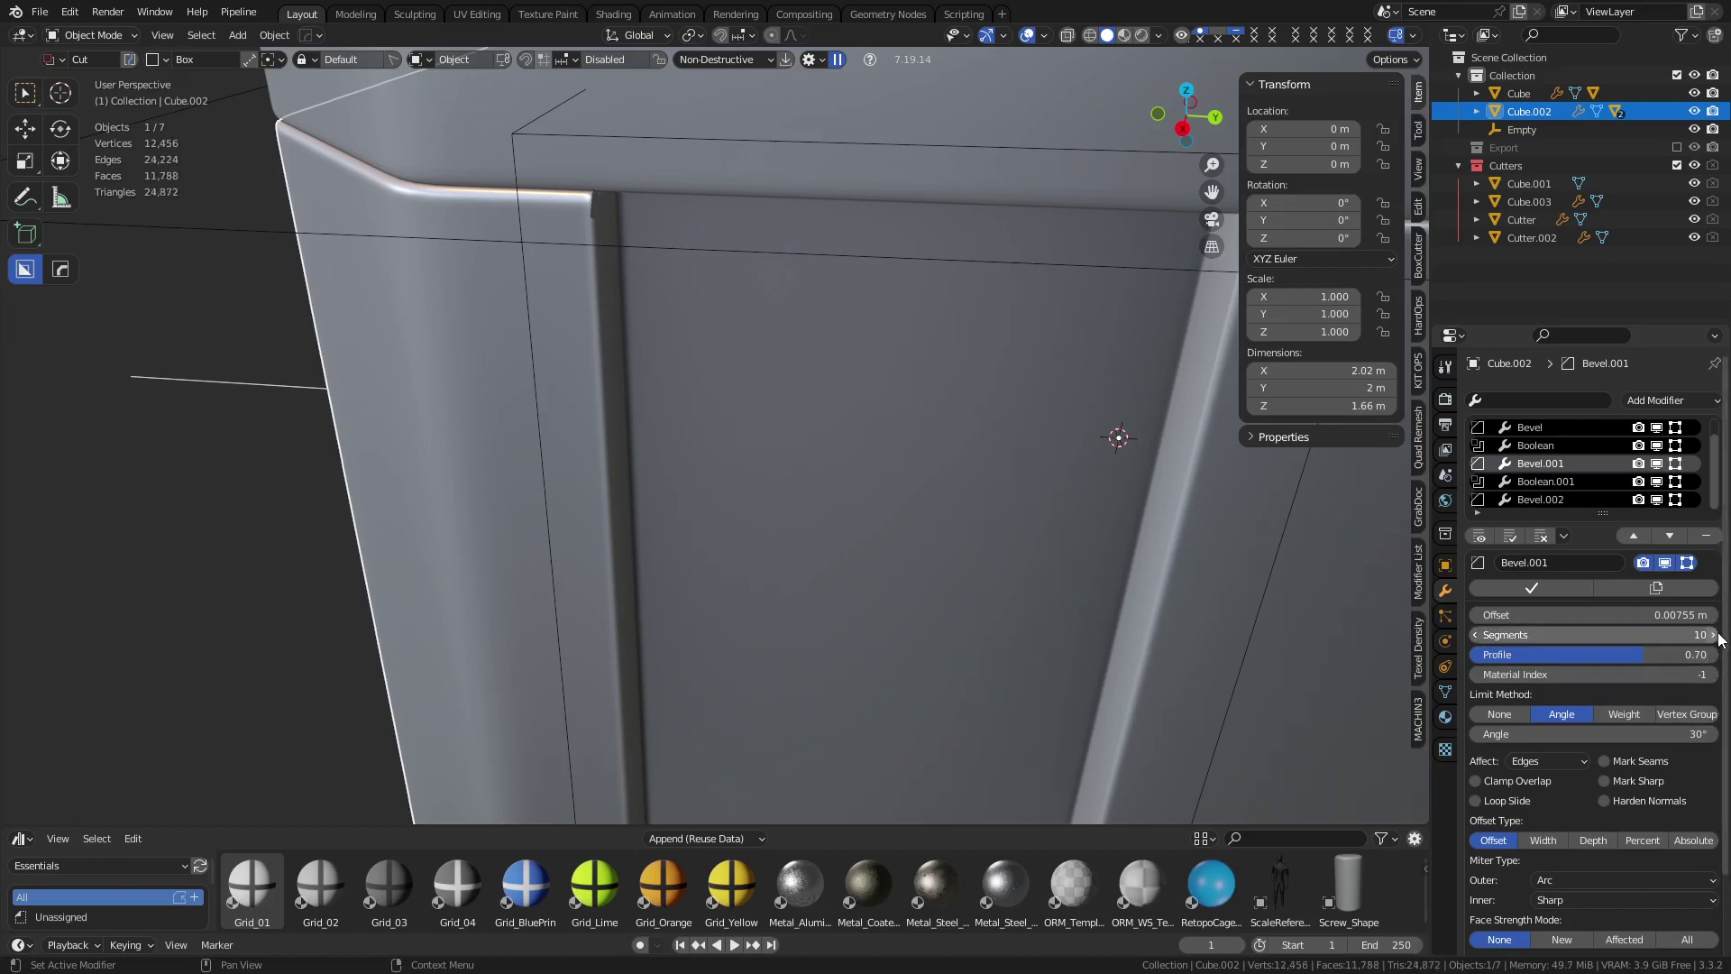
click(1477, 635)
click(1477, 635)
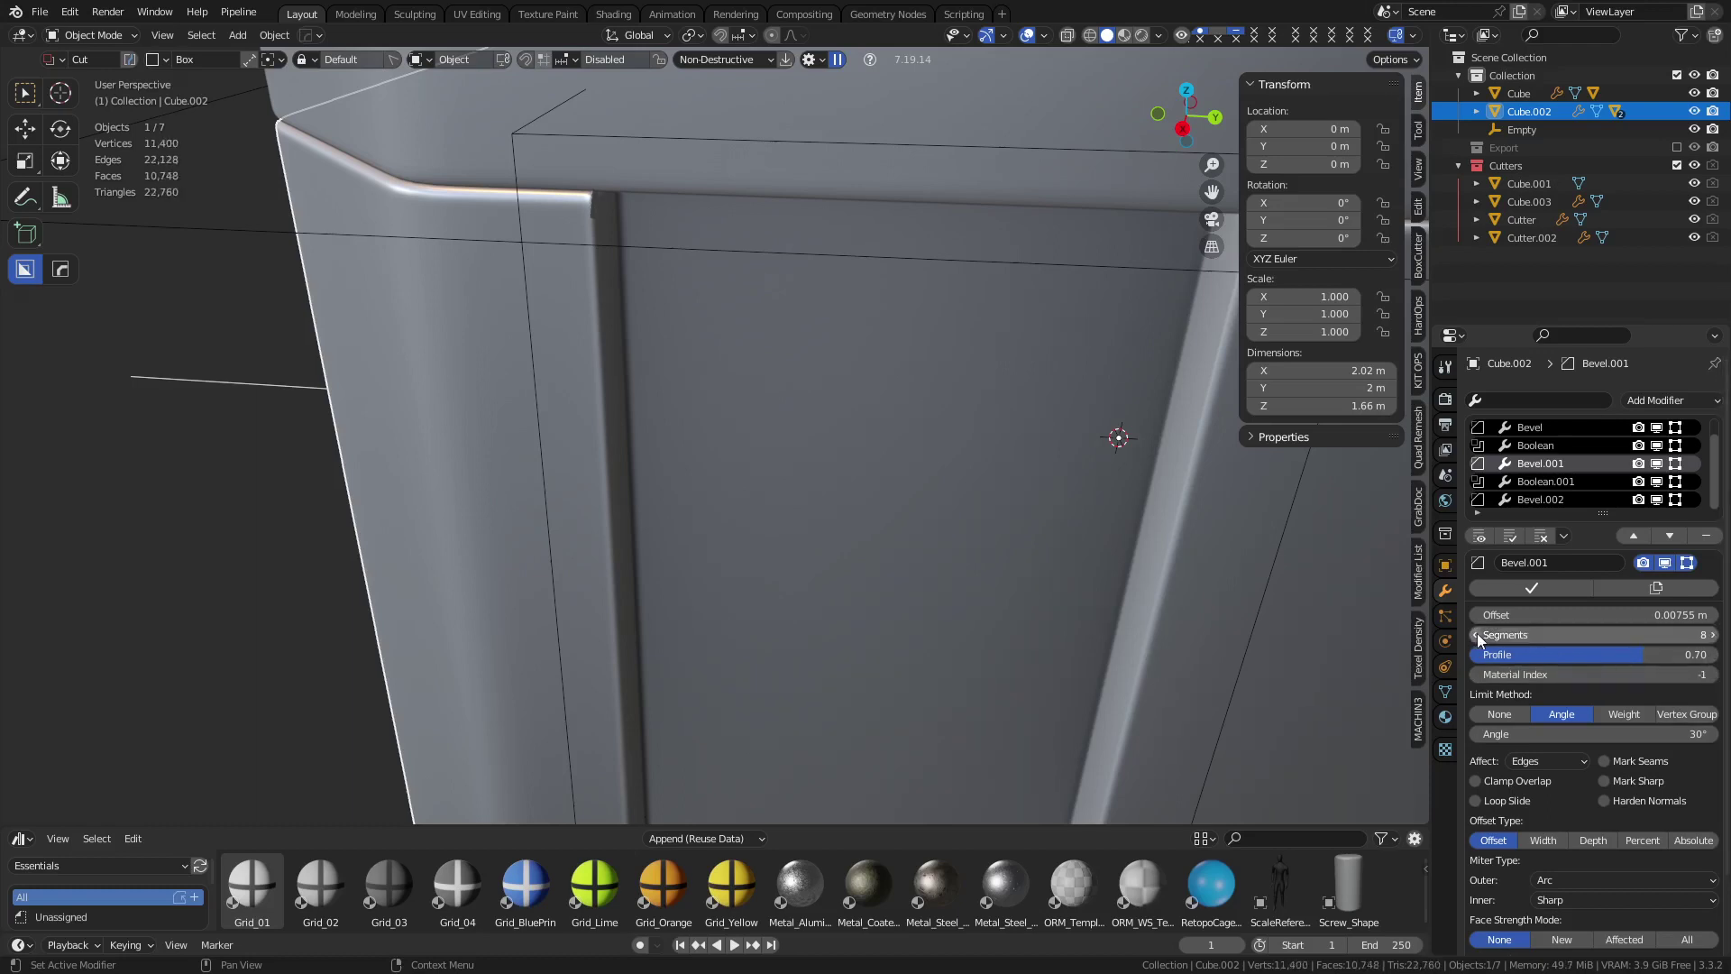
Compare the crate body with its first Boolean hidden and shown, and examine the side recess's upper corners in X-ray
click(1656, 450)
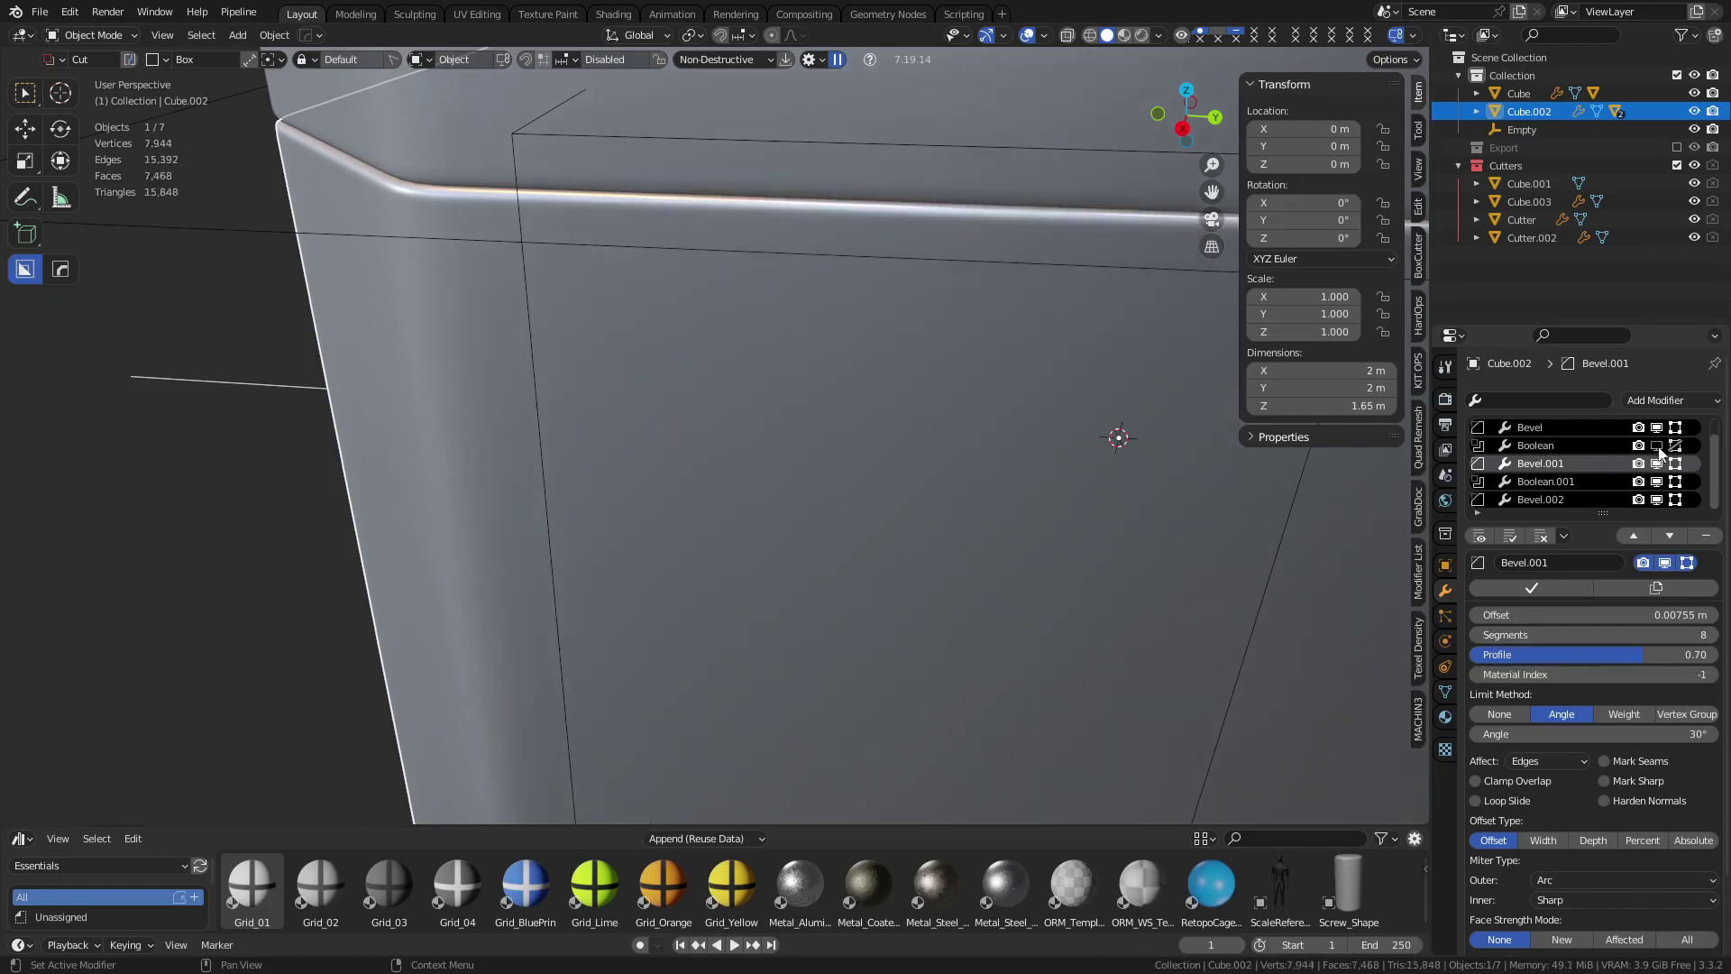
click(1658, 451)
click(1570, 445)
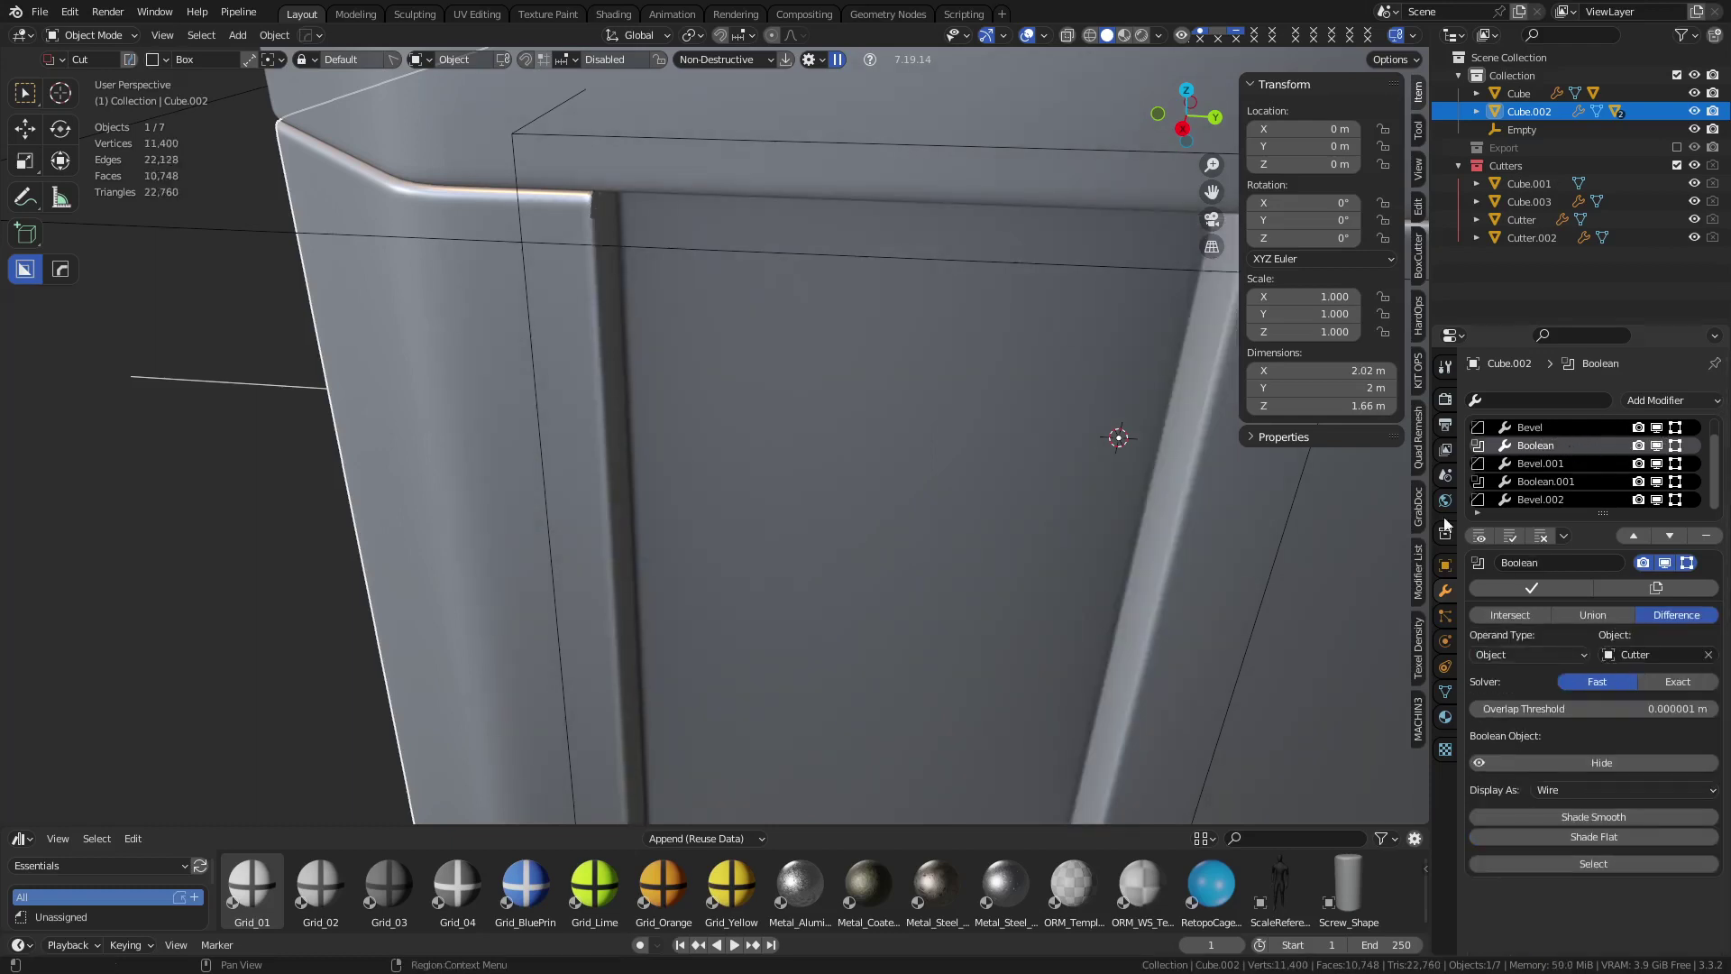
scroll(994, 532, down, 3)
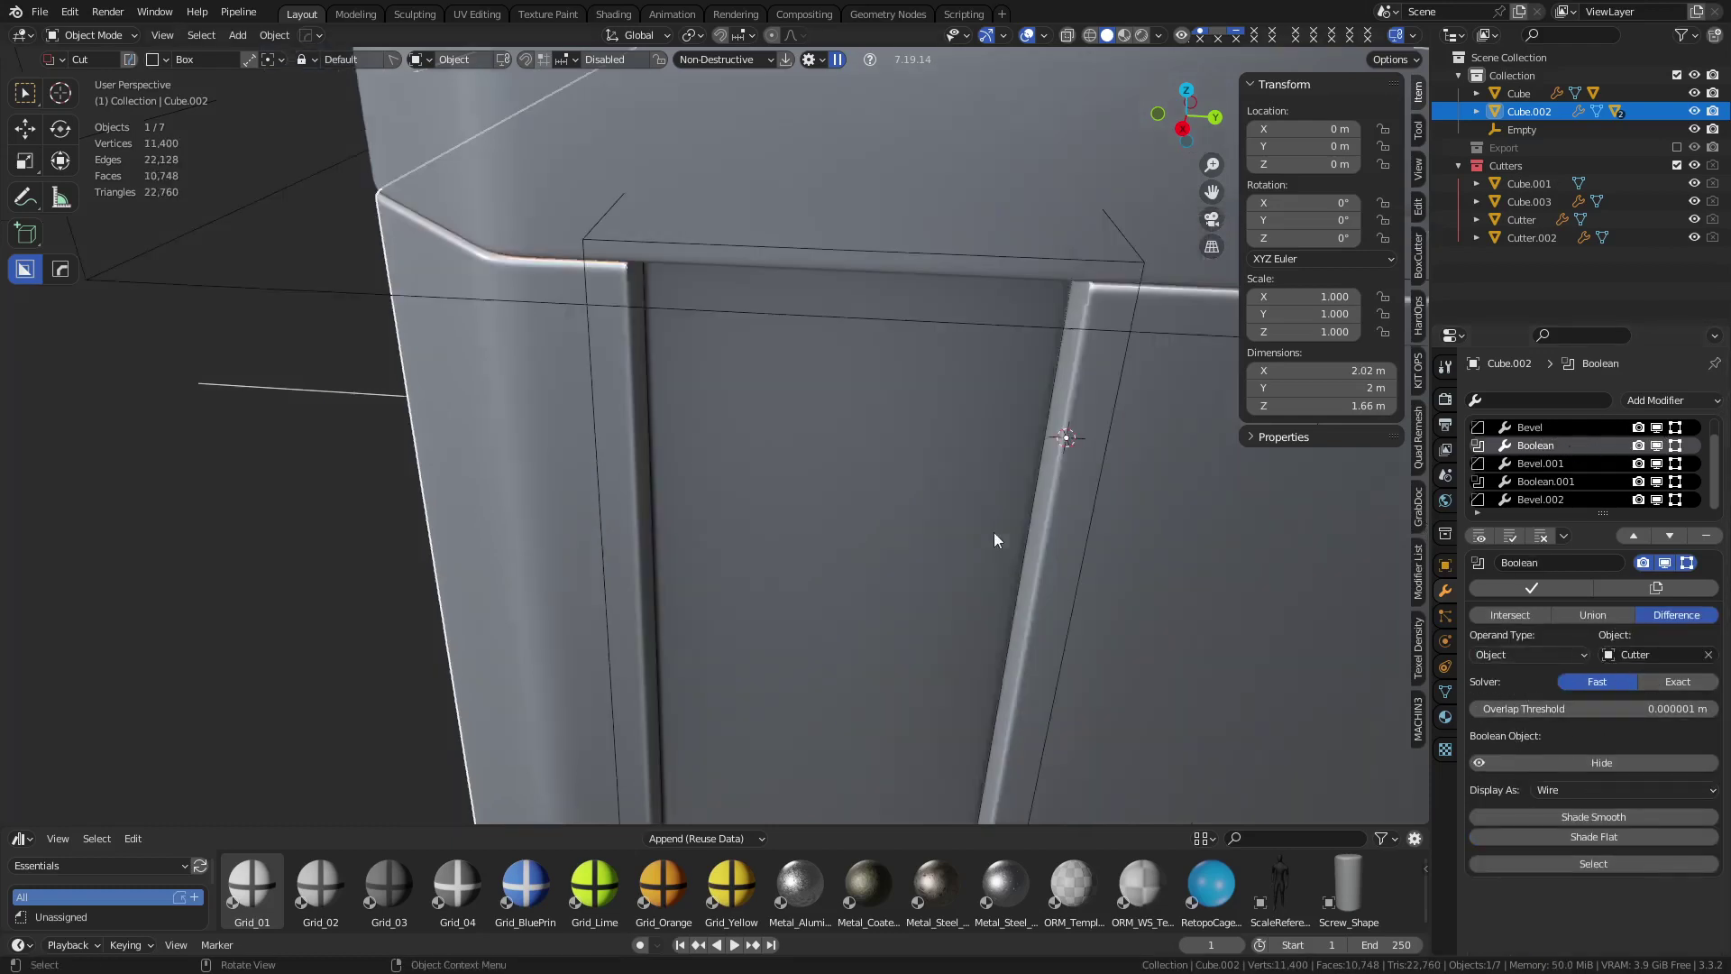
mouse_move(912, 620)
shift+middle_down()
mouse_move(817, 348)
mouse_move(835, 465)
mouse_move(788, 484)
mouse_move(858, 437)
shift+middle_up()
key(alt+z)
alt+middle_click(830, 321)
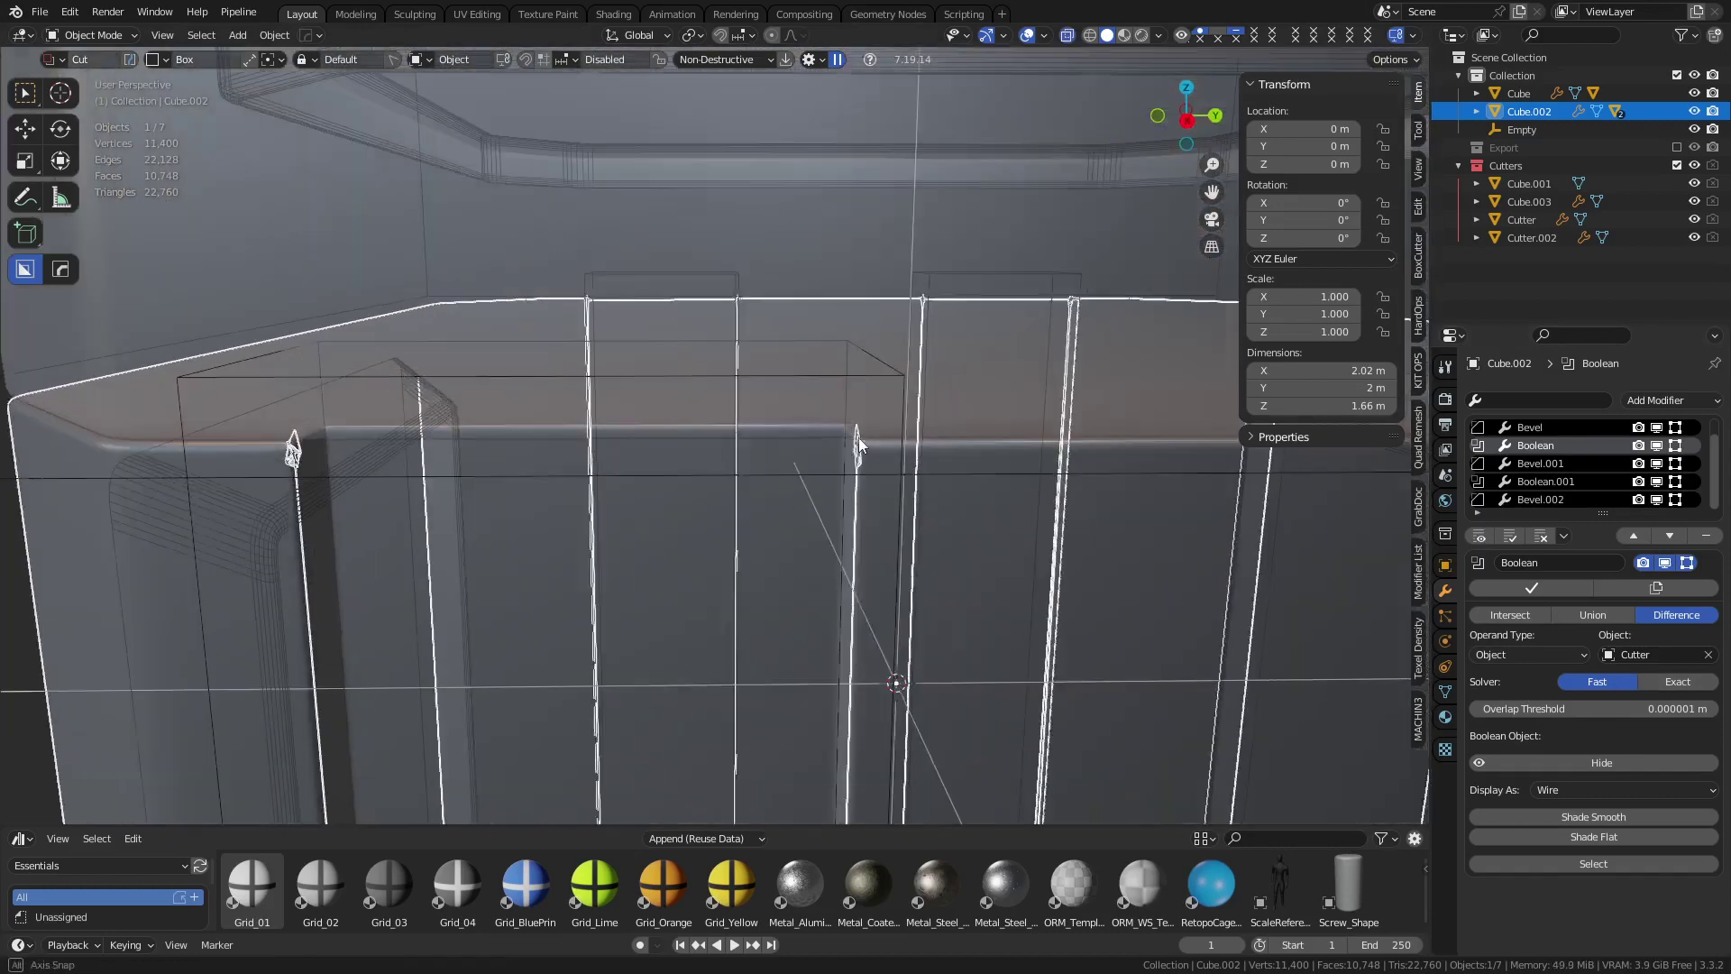
key(alt+z)
shift+middle_drag(878, 556, 991, 436)
alt+middle_click(536, 478)
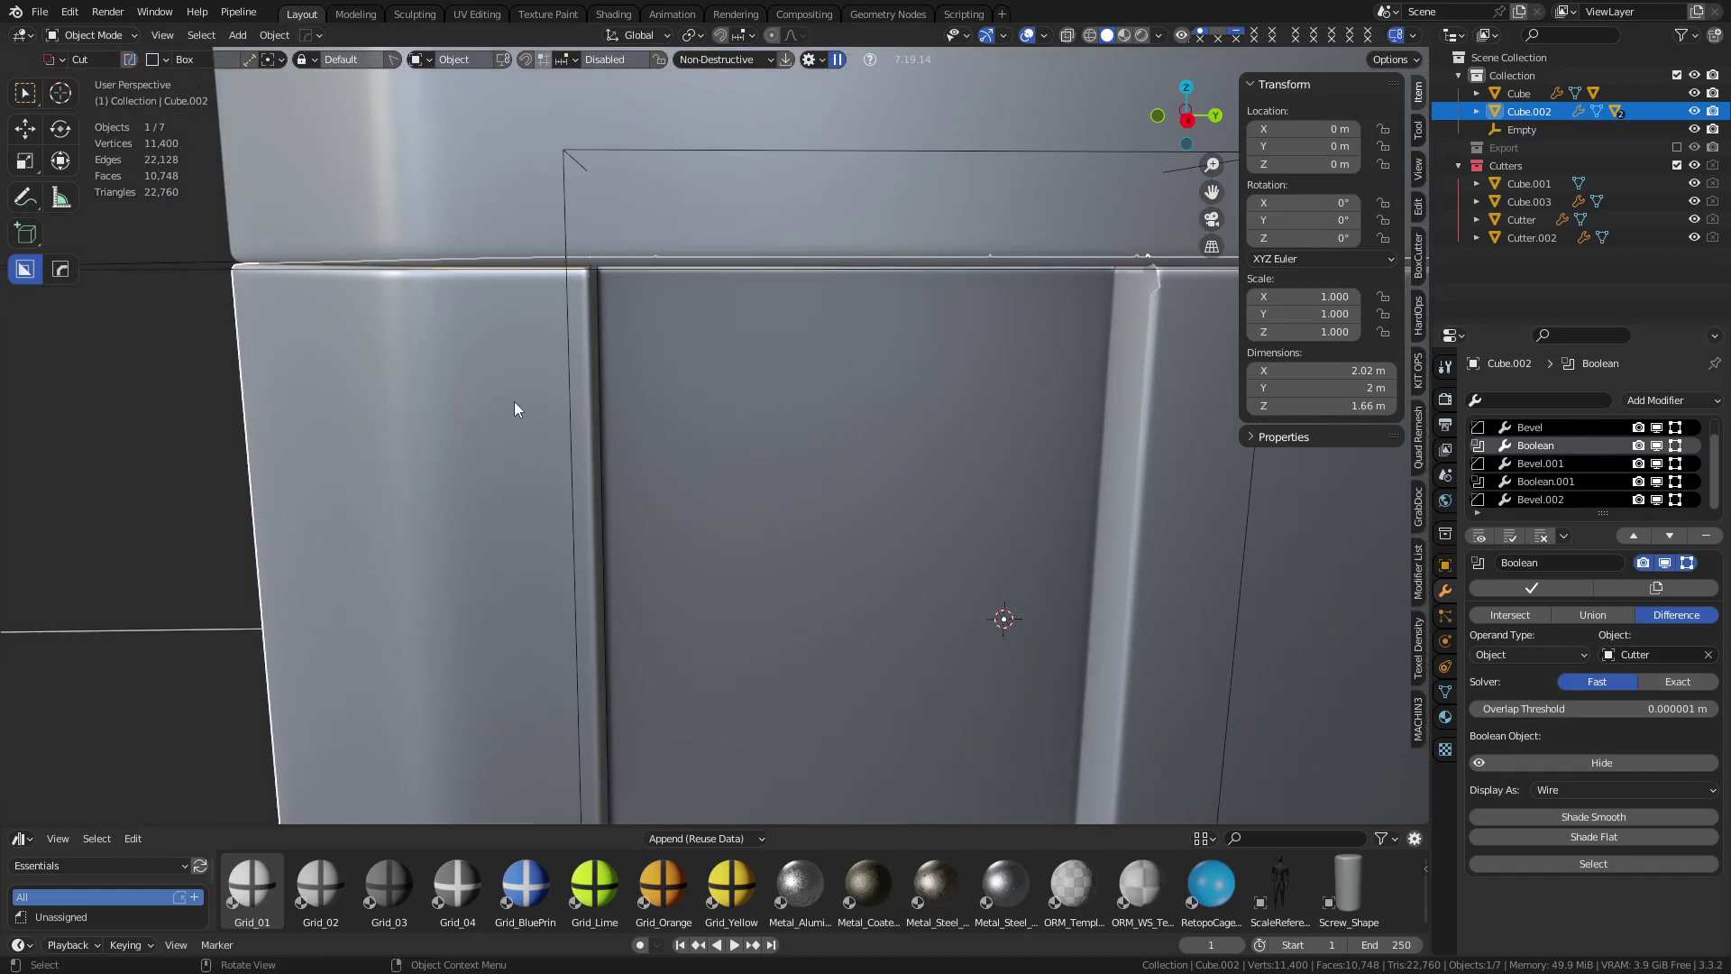
Examine the side recess's upper corner in X-ray and compare it with Bevel.001 hidden and shown
click(568, 390)
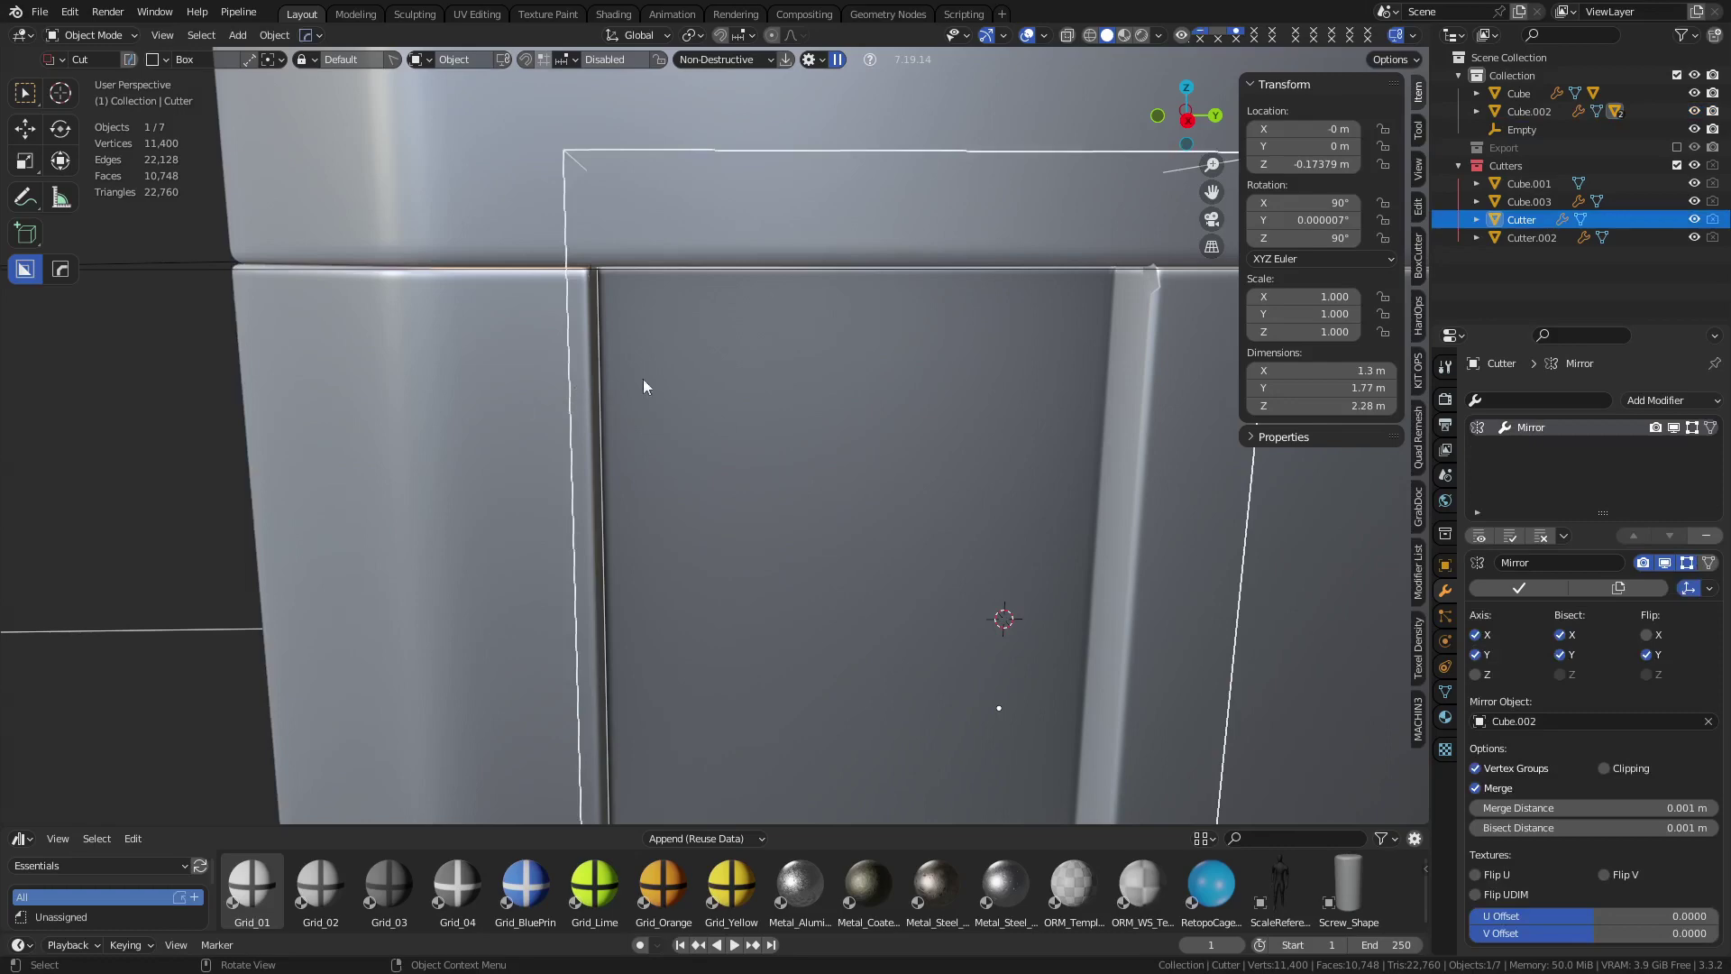
click(609, 343)
middle_drag(609, 343, 717, 472)
key(alt+z)
scroll(840, 512, up, 3)
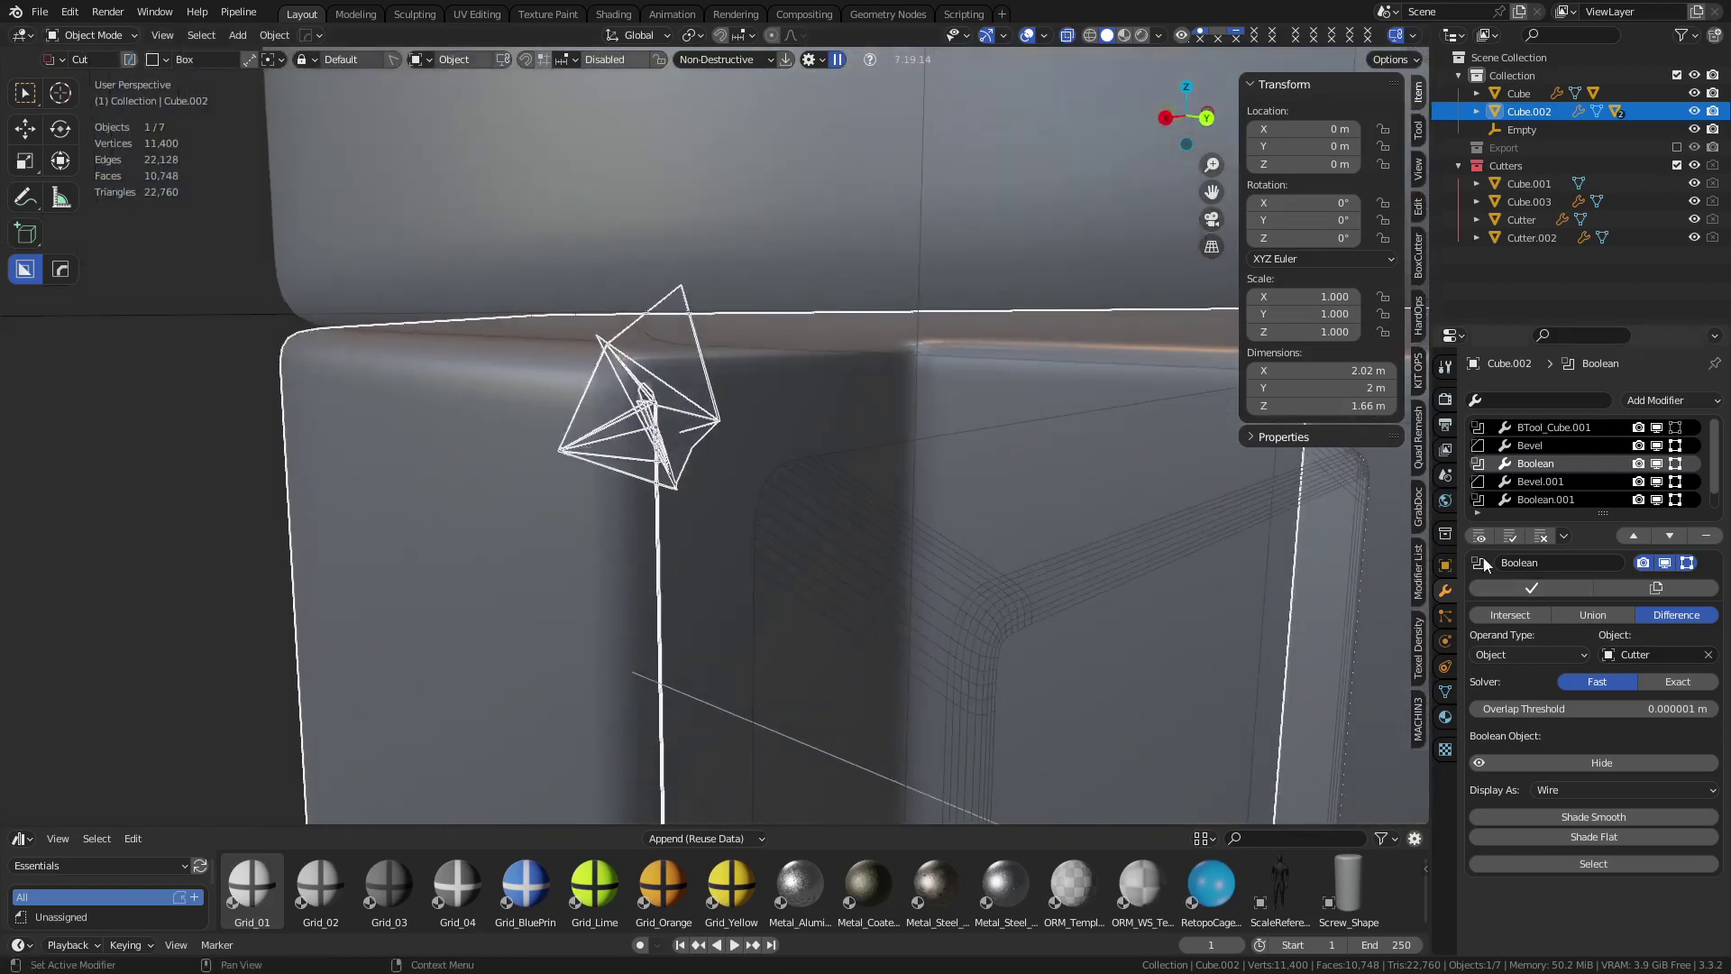
click(1657, 484)
click(1657, 484)
Check the effect of the Bevel.002 modifier on the recess corner and turn off its Loop Slide
scroll(1662, 489, down, 1)
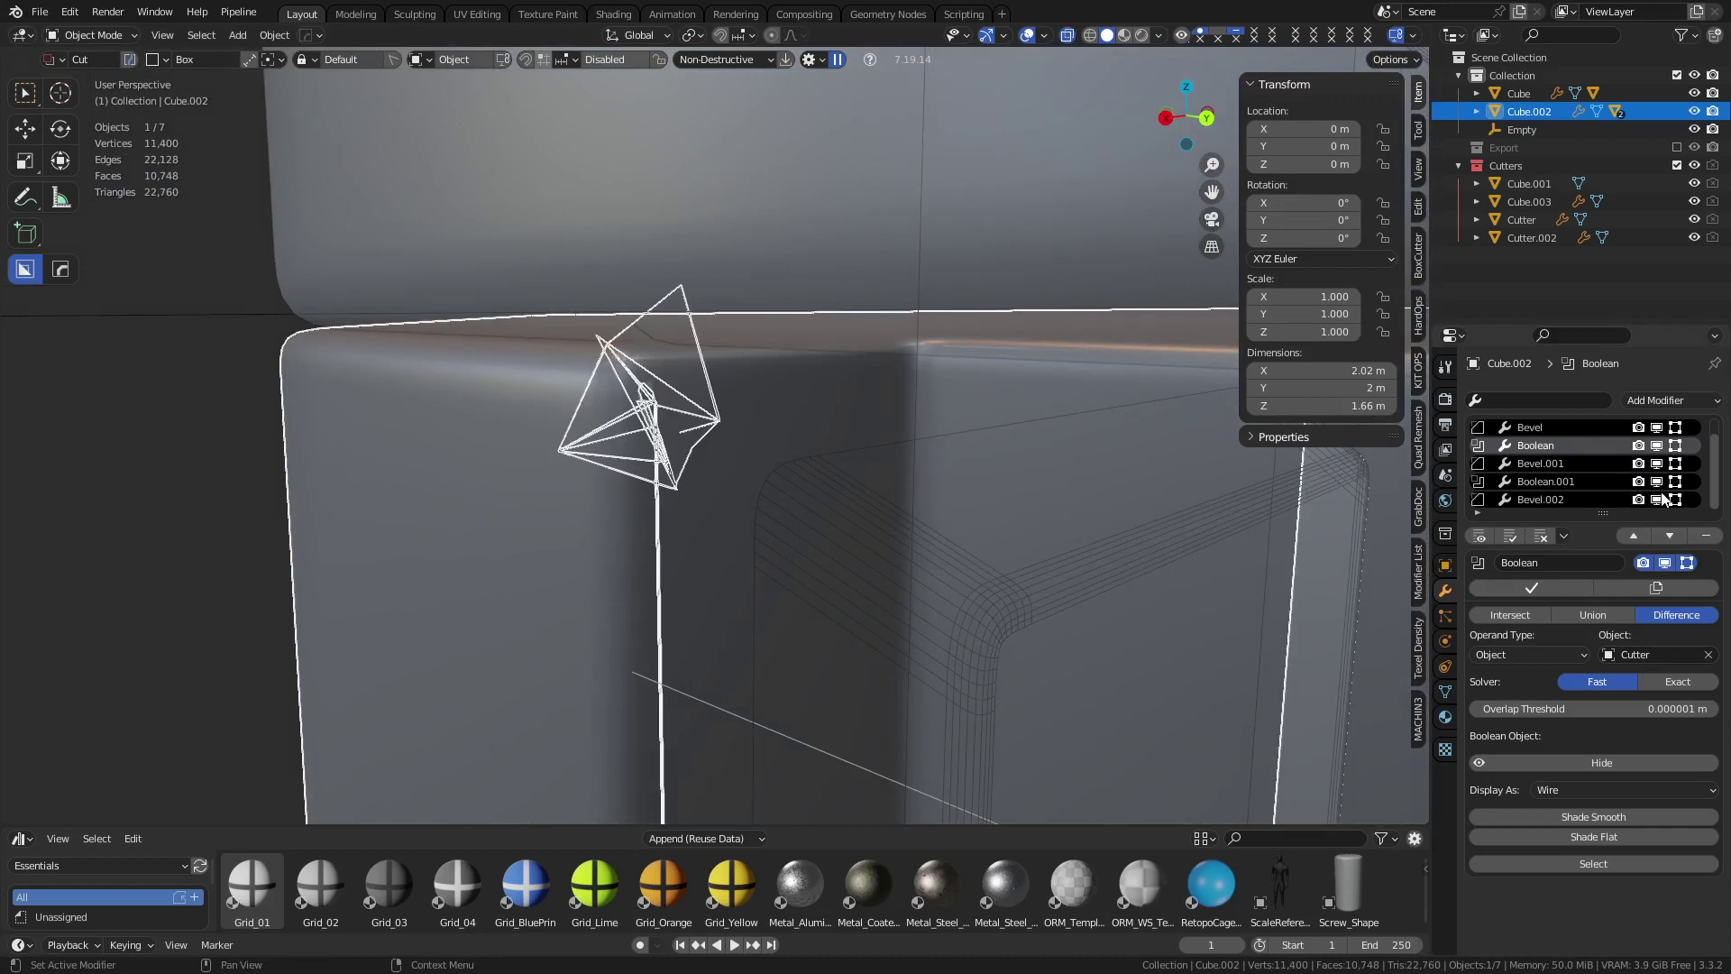
click(1657, 498)
click(1660, 496)
click(1560, 502)
click(1499, 800)
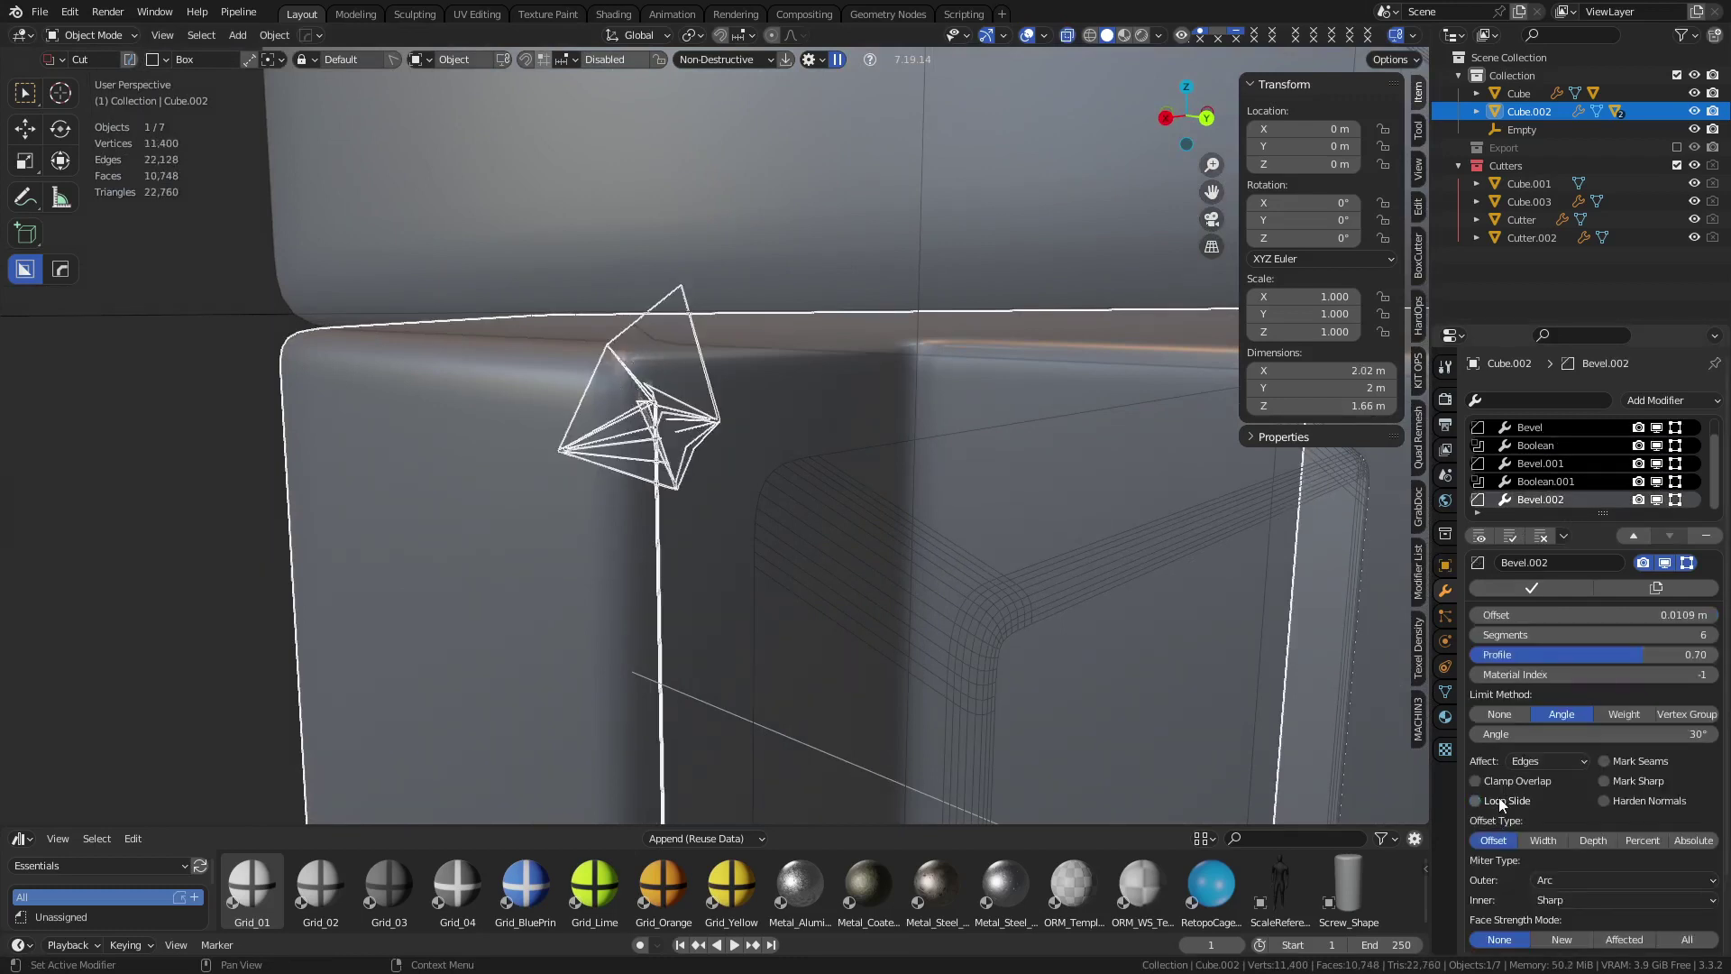
Raise the Bevel.001 modifier to 10 segments
click(1547, 463)
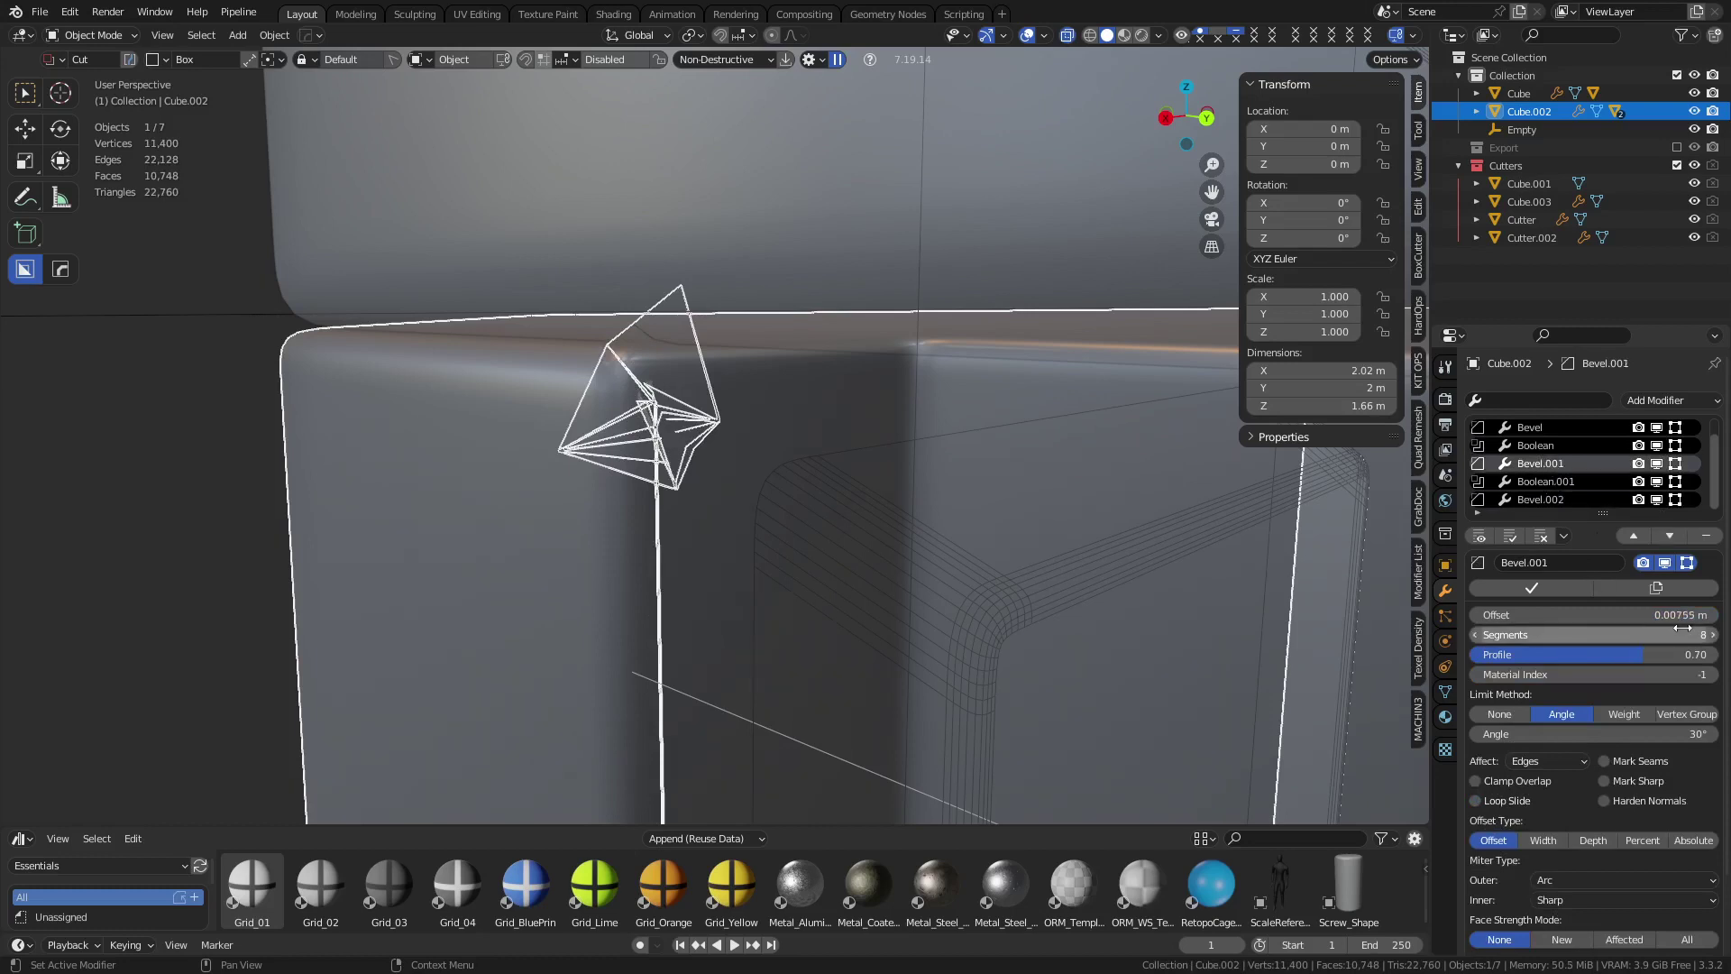
click(1712, 634)
click(1712, 635)
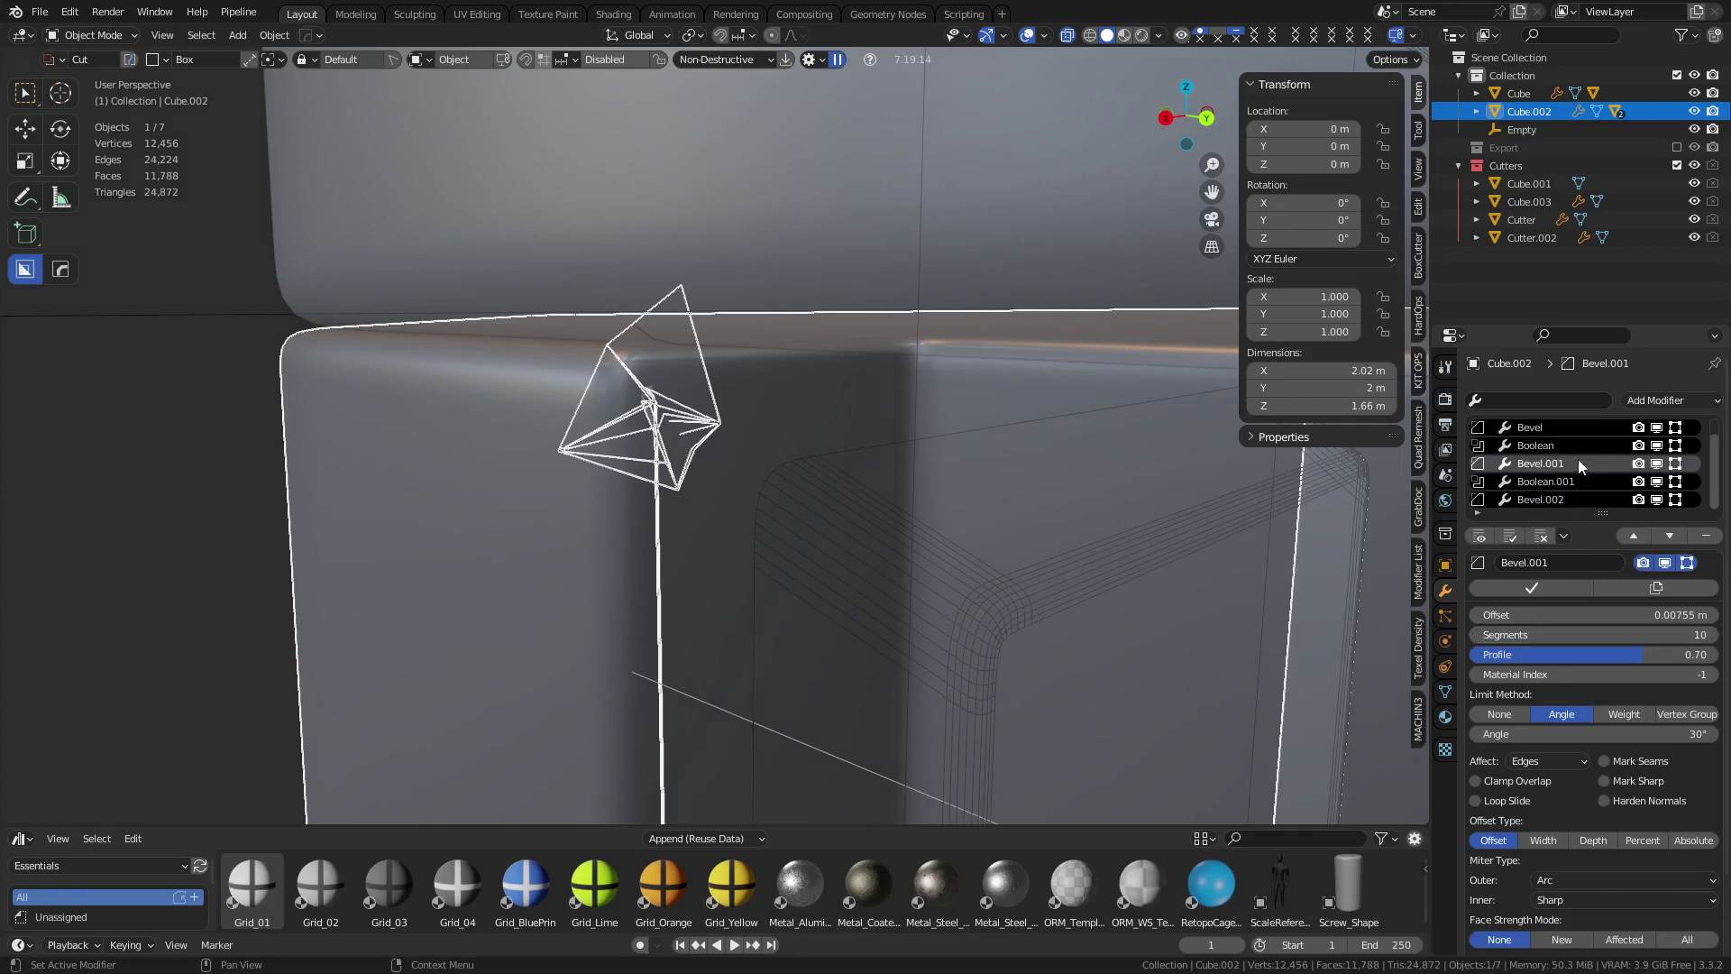
Set the crate body's first Bevel modifier to 10 segments, keeping Loop Slide on
click(1562, 430)
click(1713, 635)
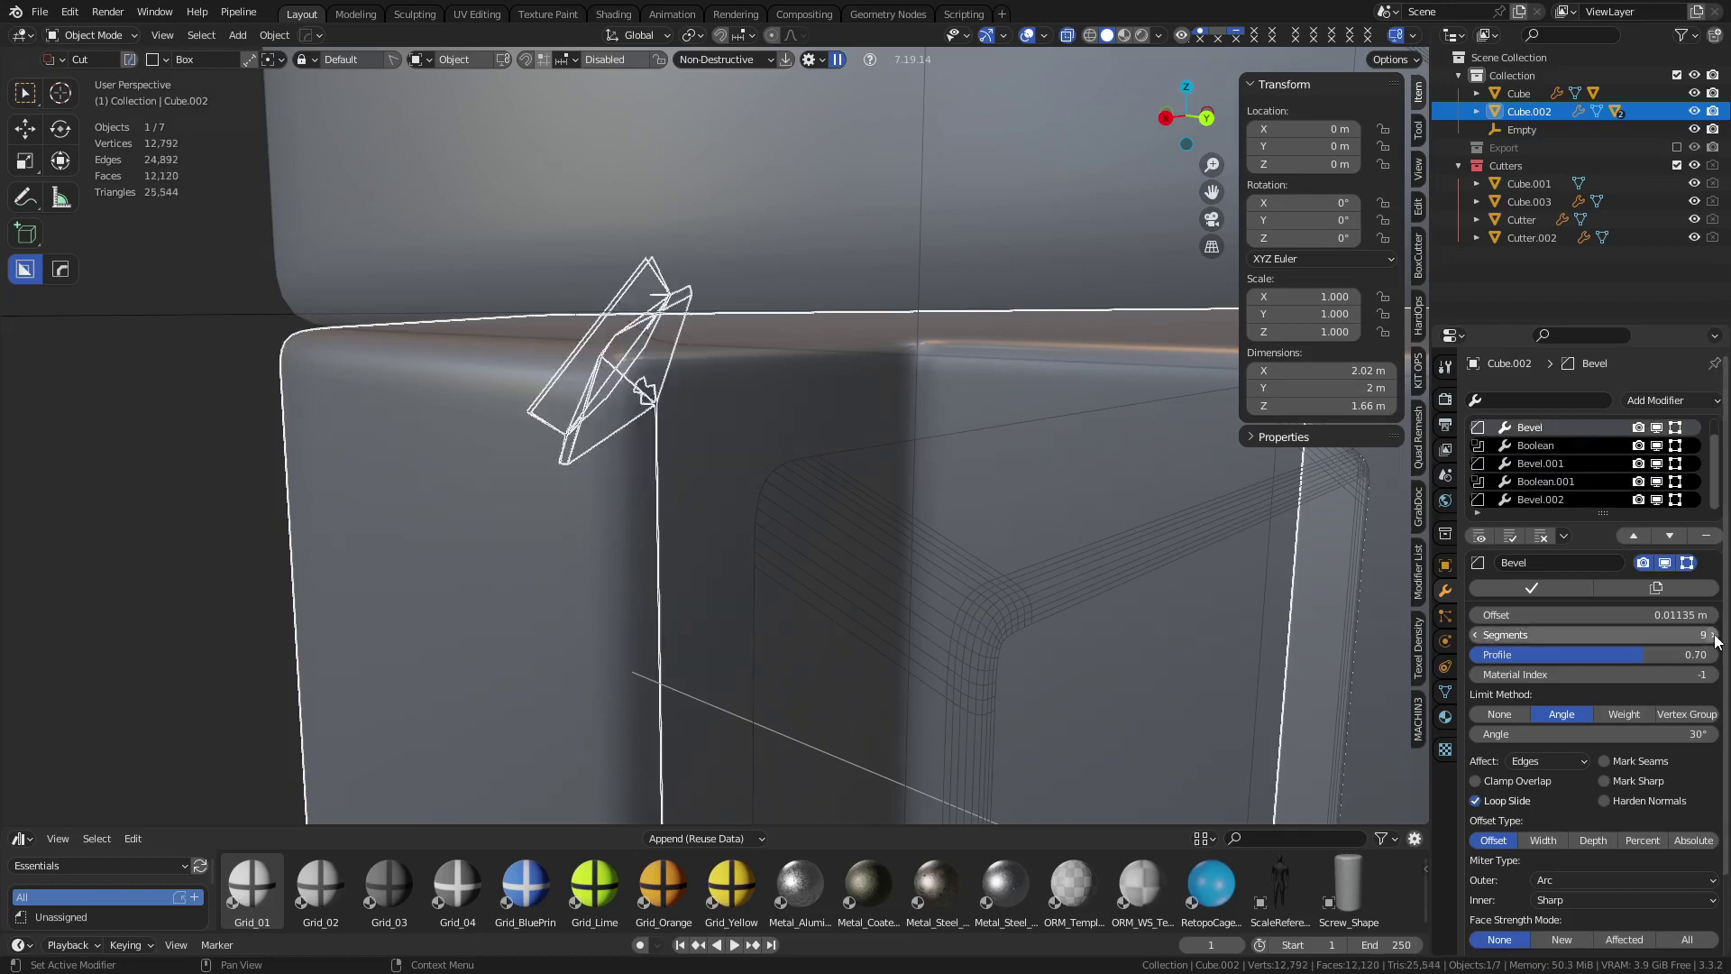
click(1712, 635)
click(1713, 634)
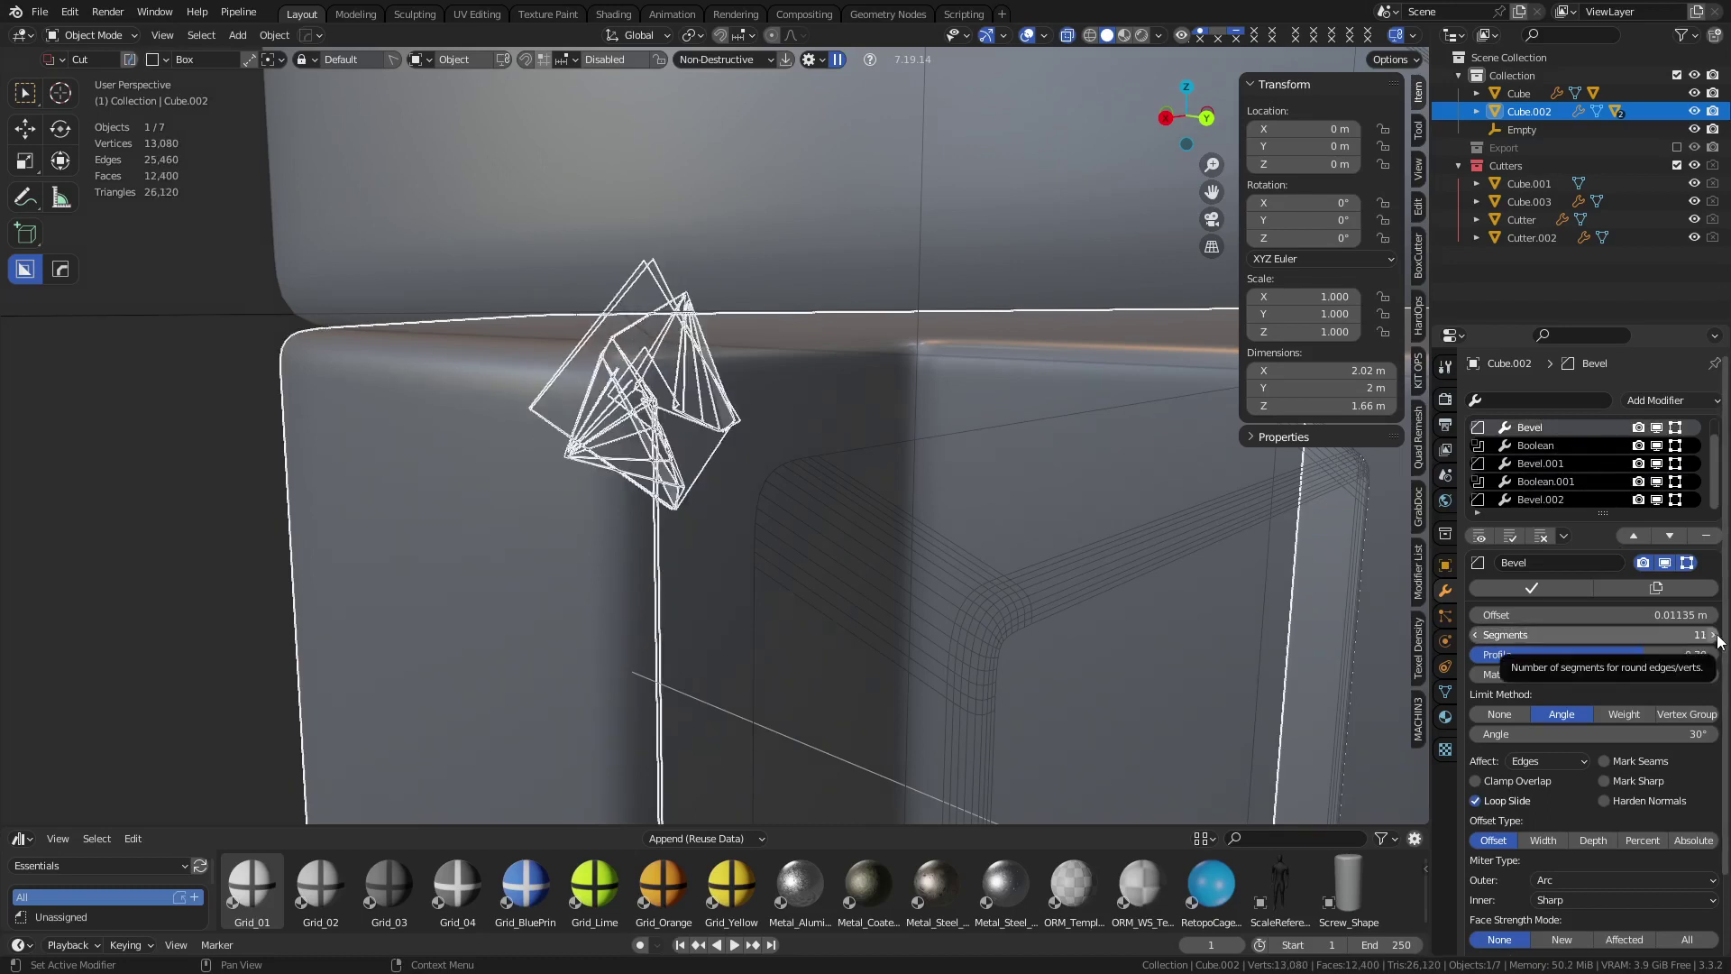
click(1475, 635)
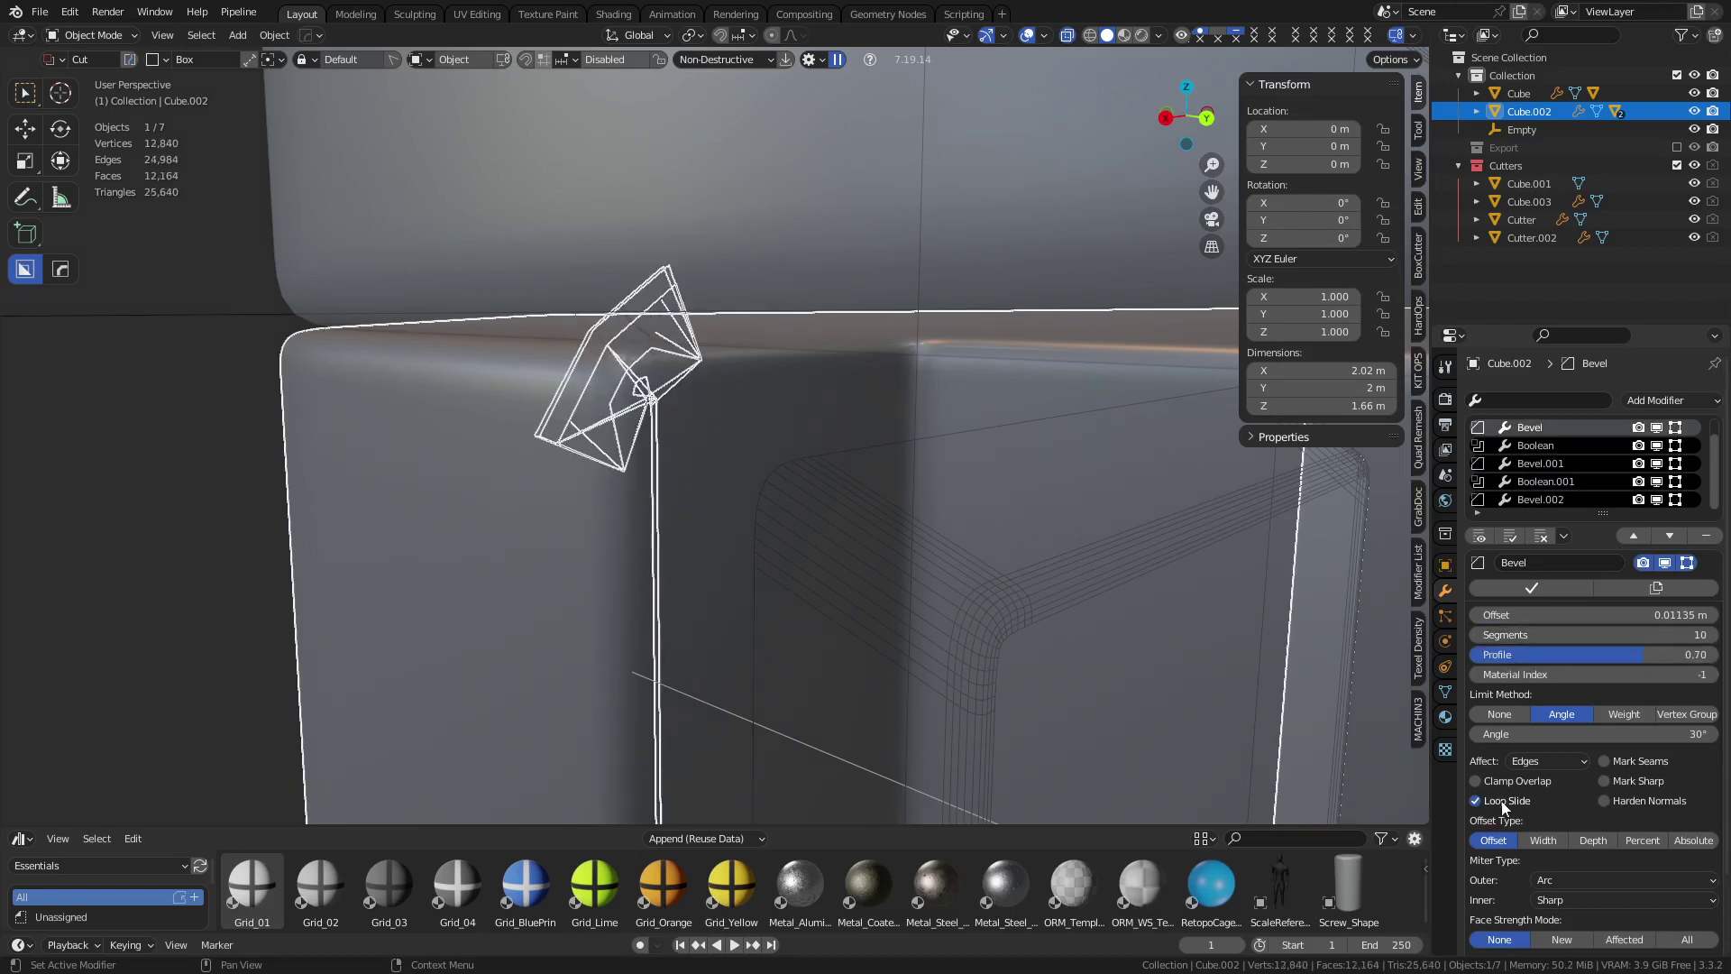
click(1502, 802)
click(1502, 802)
Examine the wireframe of the crate body's recess corners and rim from several sides
key(shift+z)
scroll(466, 557, down, 3)
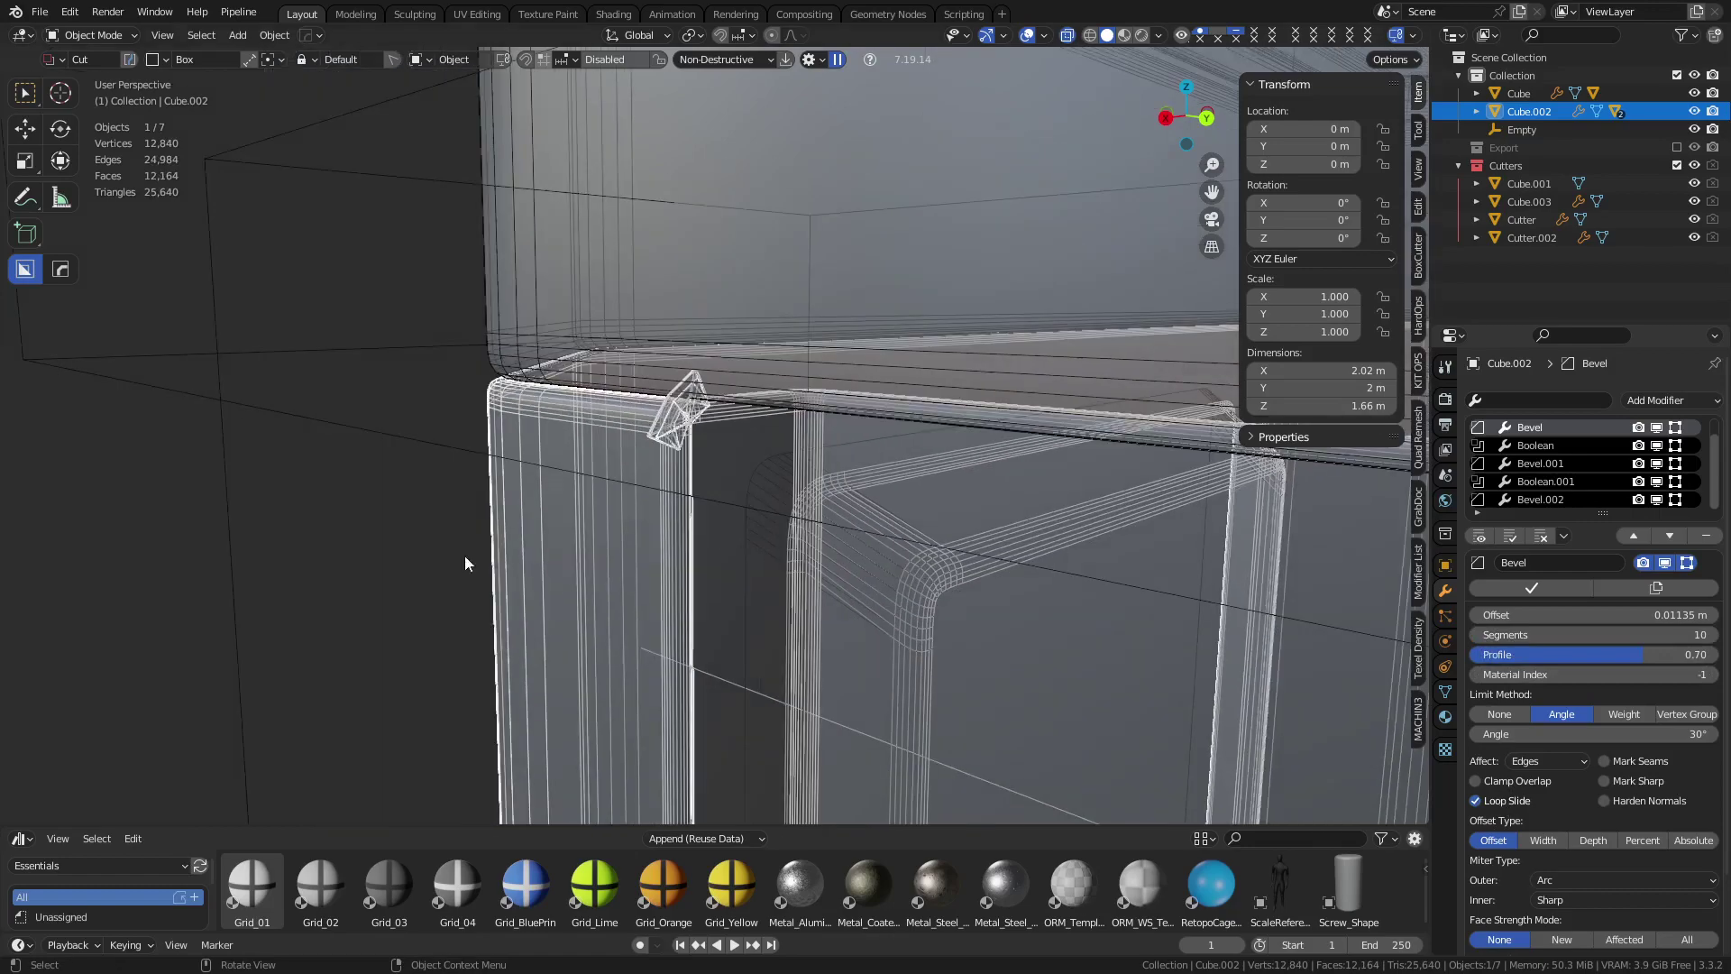
click(465, 557)
middle_drag(465, 556, 382, 515)
middle_drag(722, 639, 812, 409)
key(shift+z)
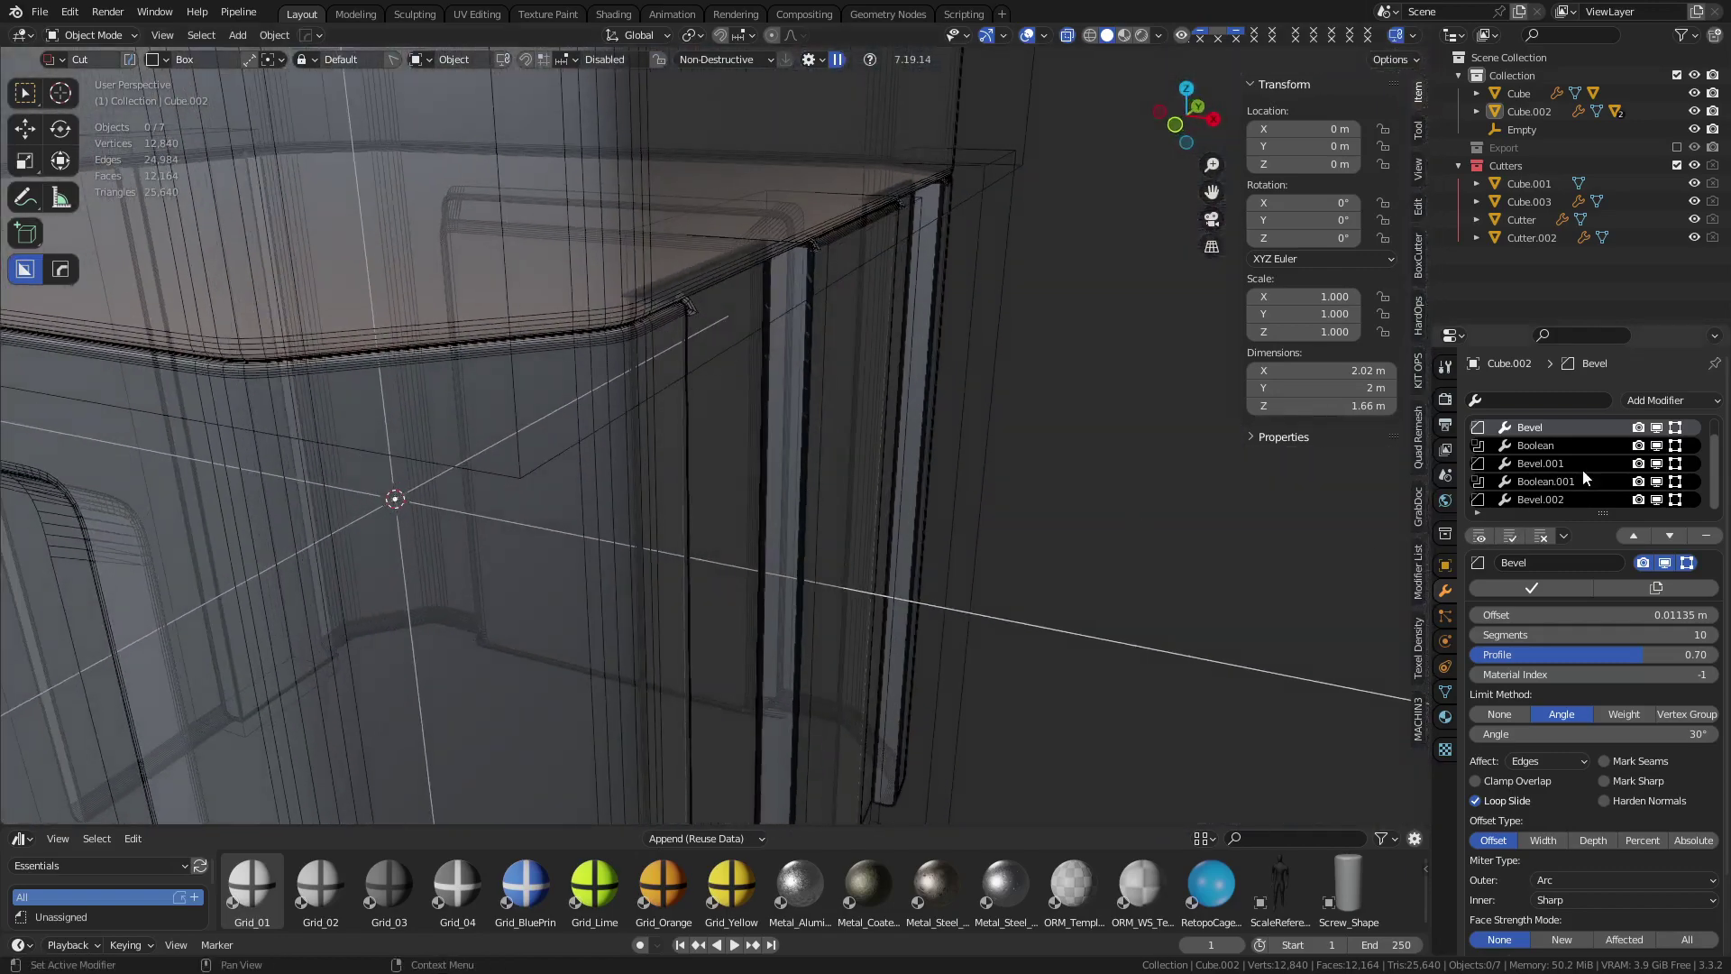
Hide the Bevel.002 modifier in the viewport and toggle Boolean.001 off and on to inspect the side recess corner
click(1655, 499)
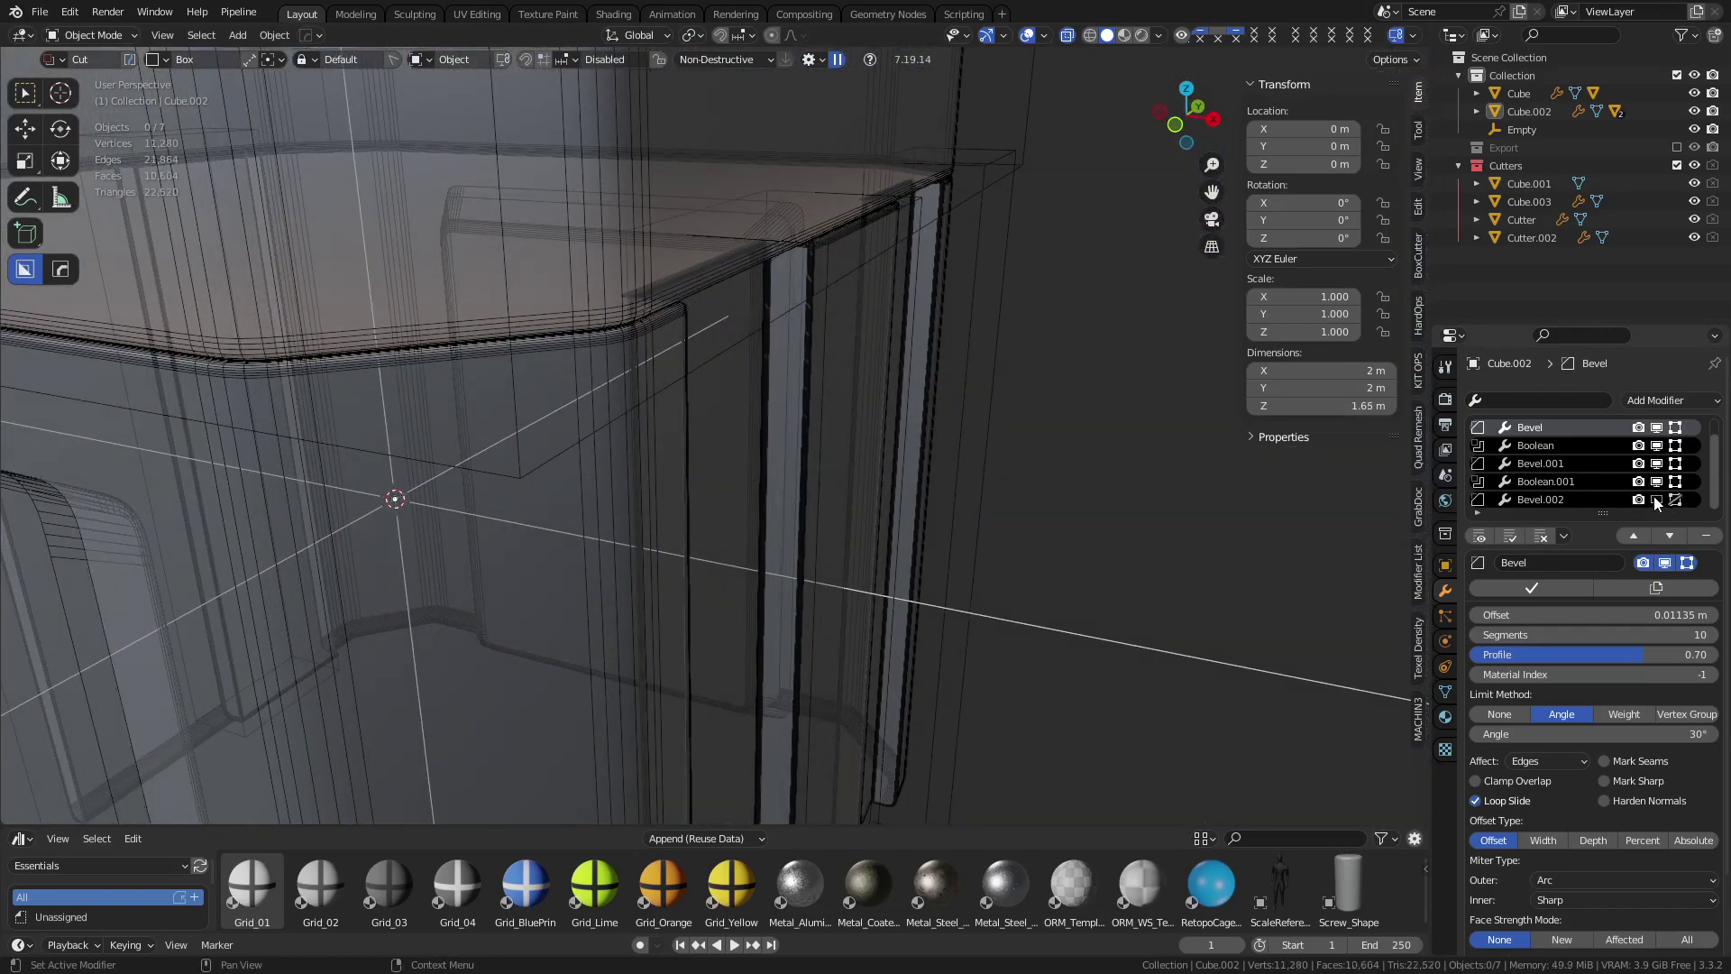
middle_drag(934, 359, 768, 410)
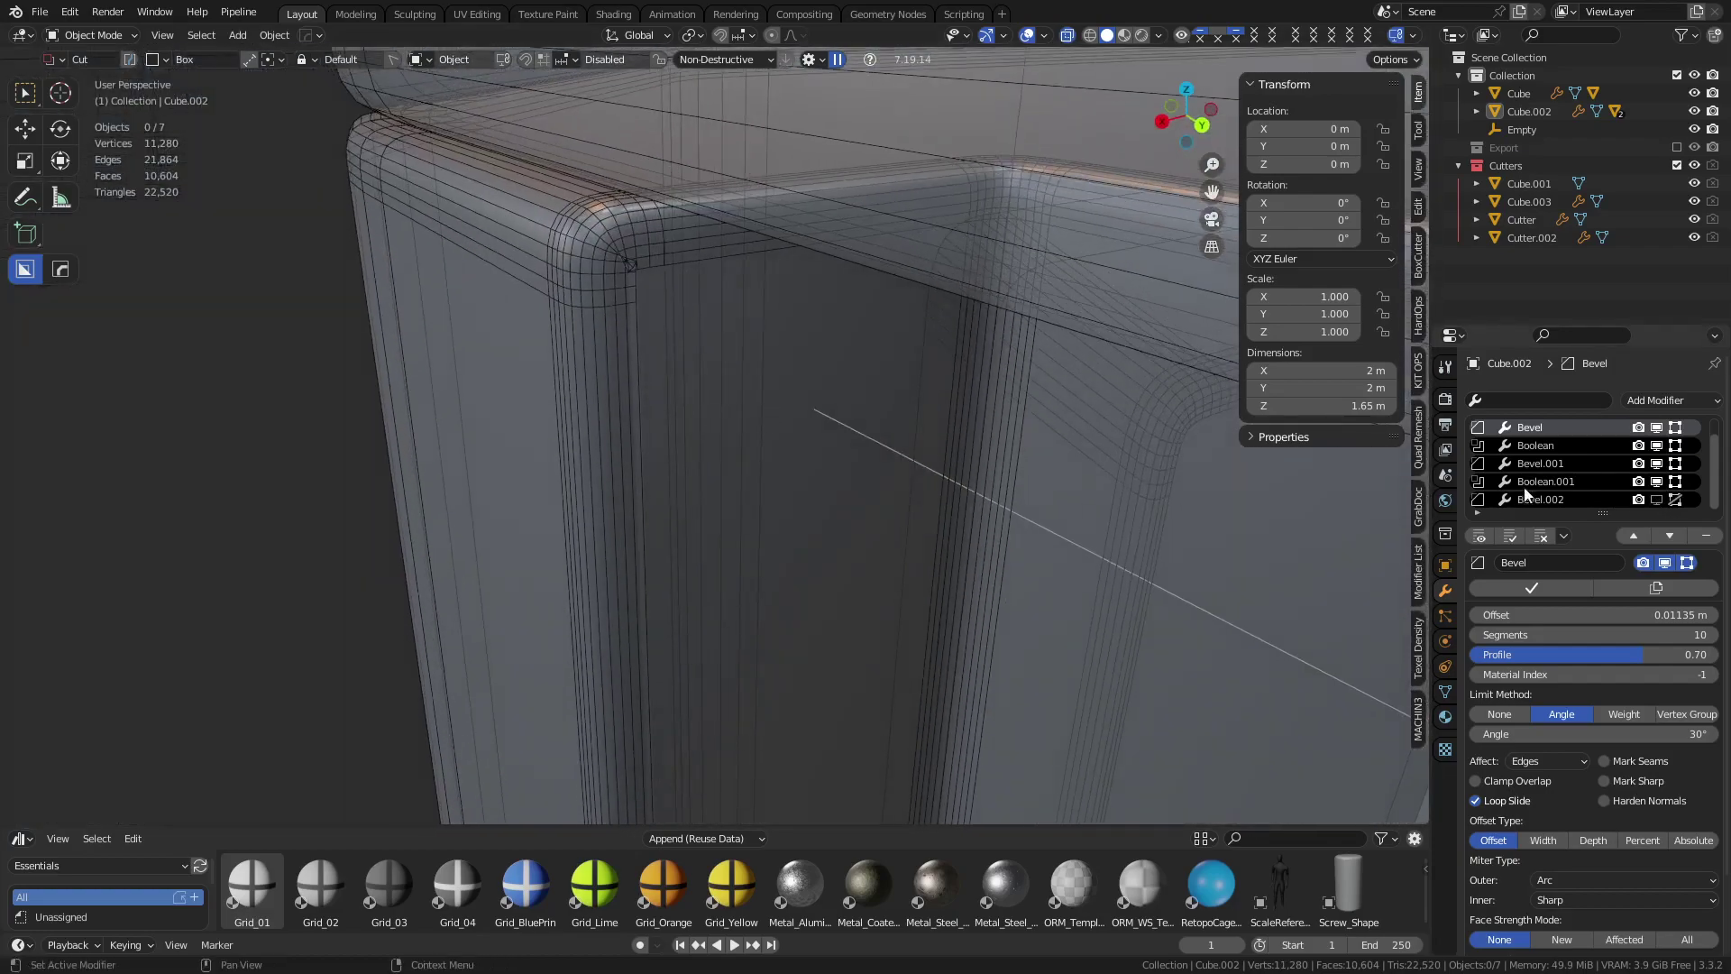
click(1569, 483)
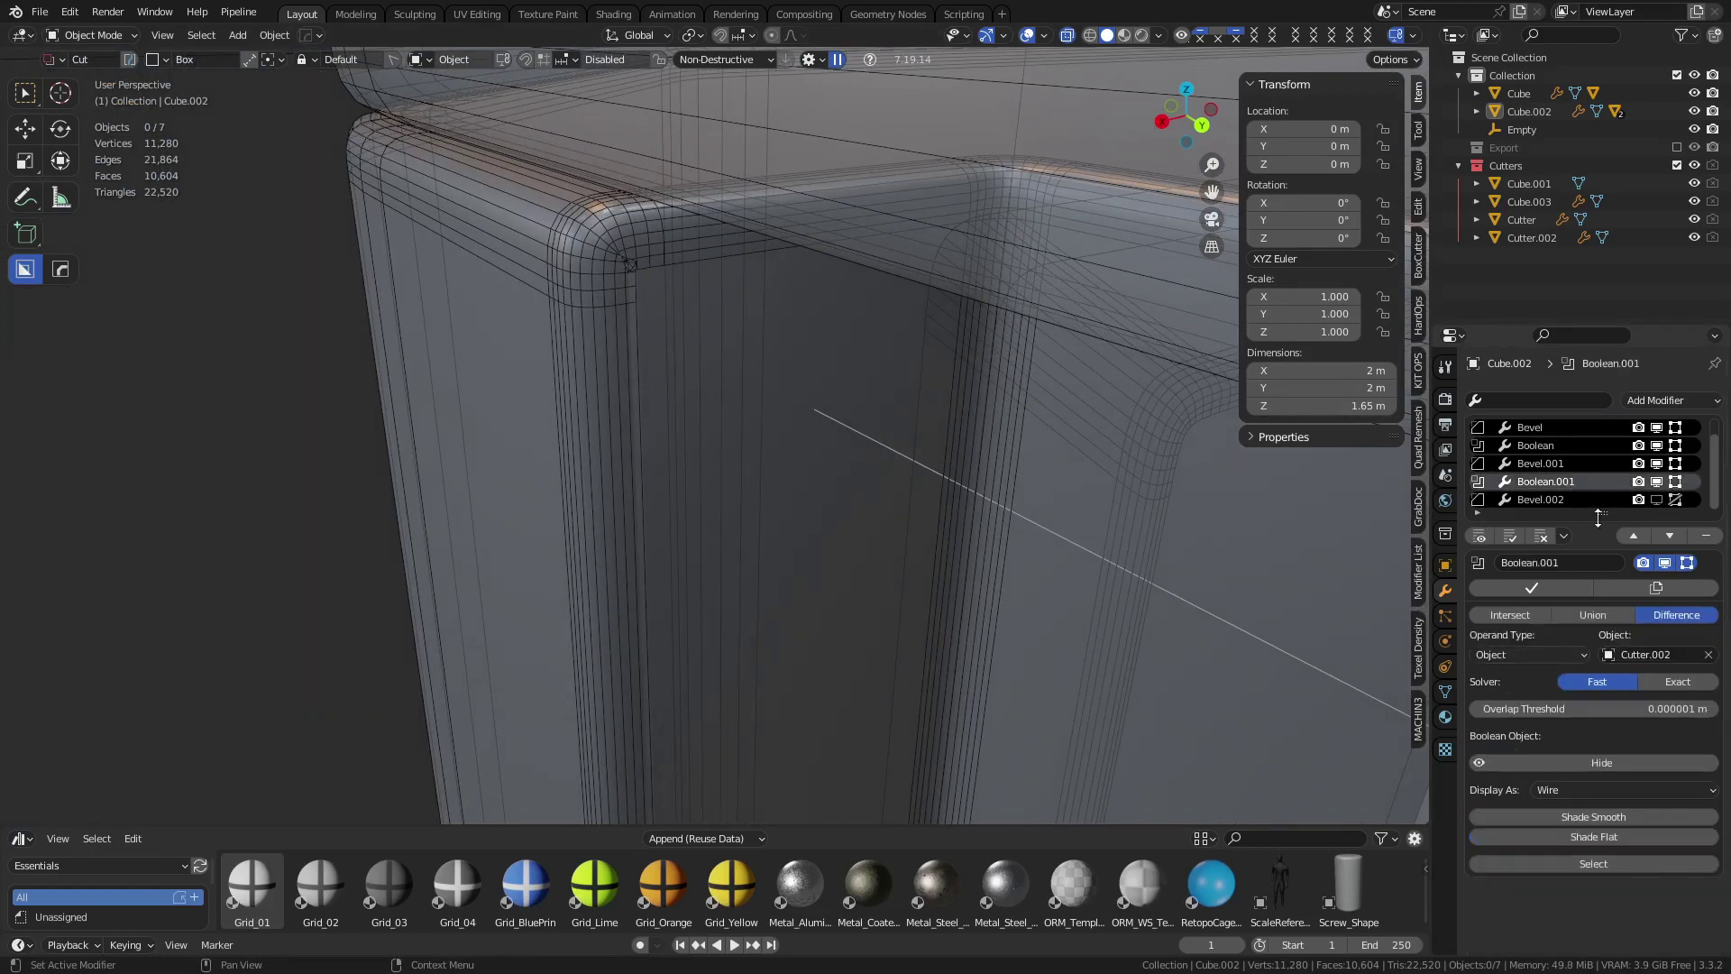
click(1656, 482)
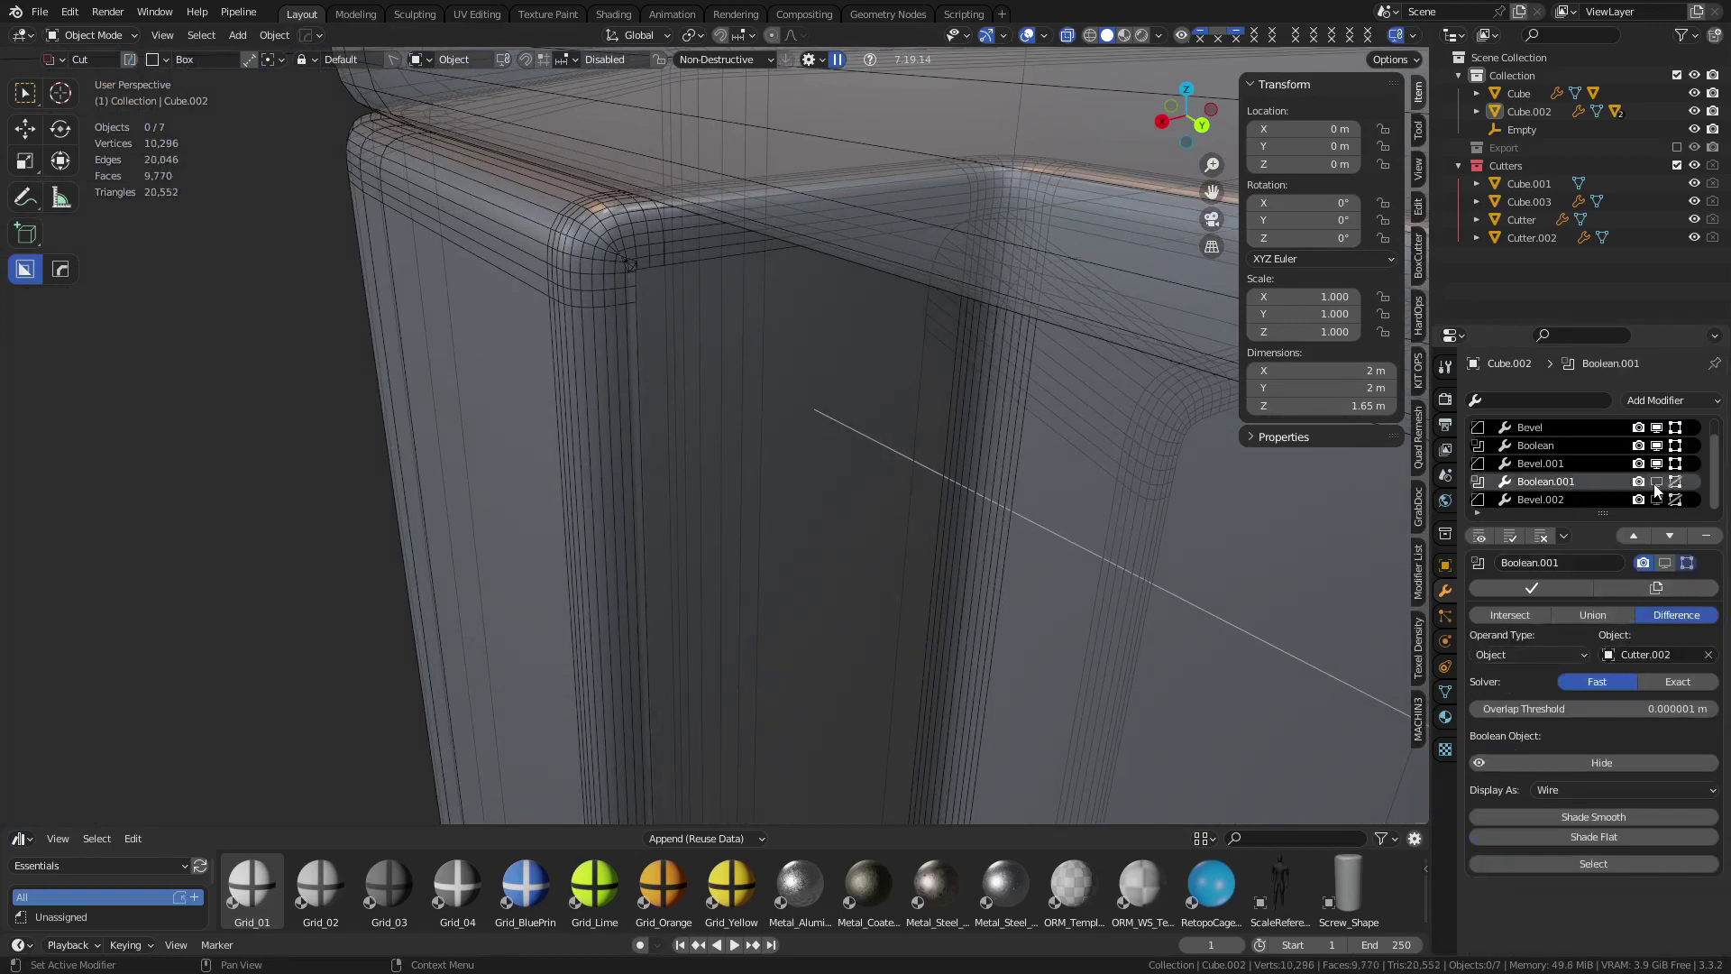
click(1656, 482)
Set the Bevel.001 offset to 0.00355 m, compare the corner with and without it, and show Bevel.002 again
click(1578, 463)
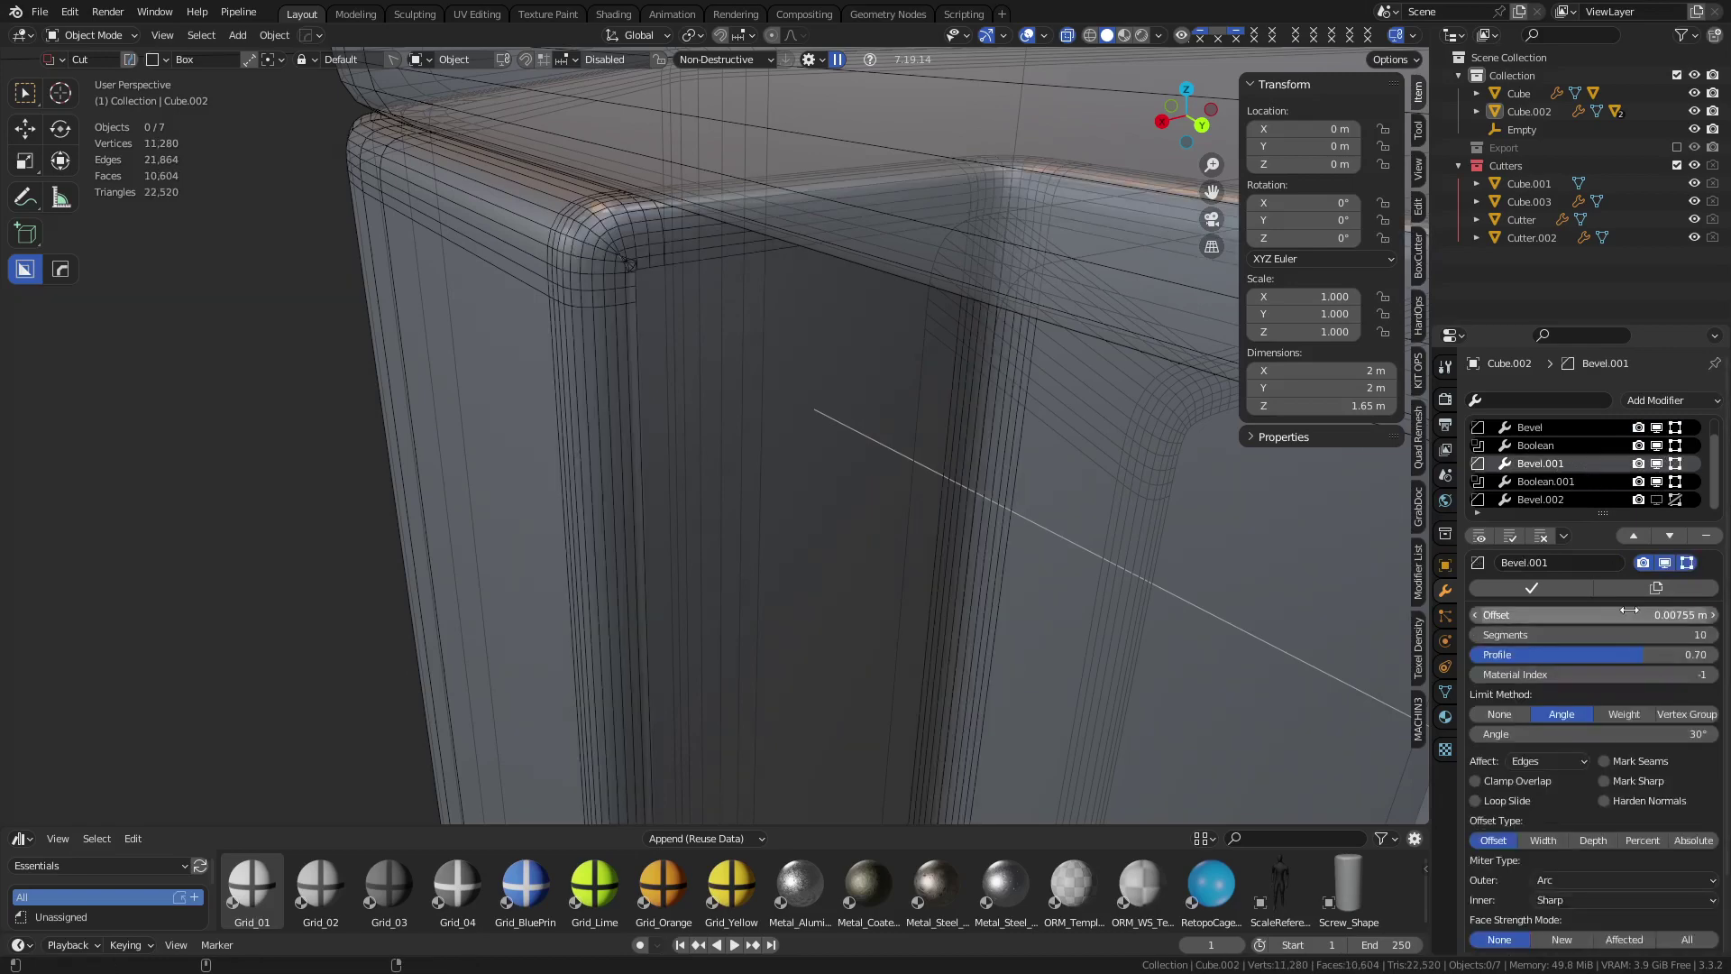
drag(1592, 614, 1667, 626)
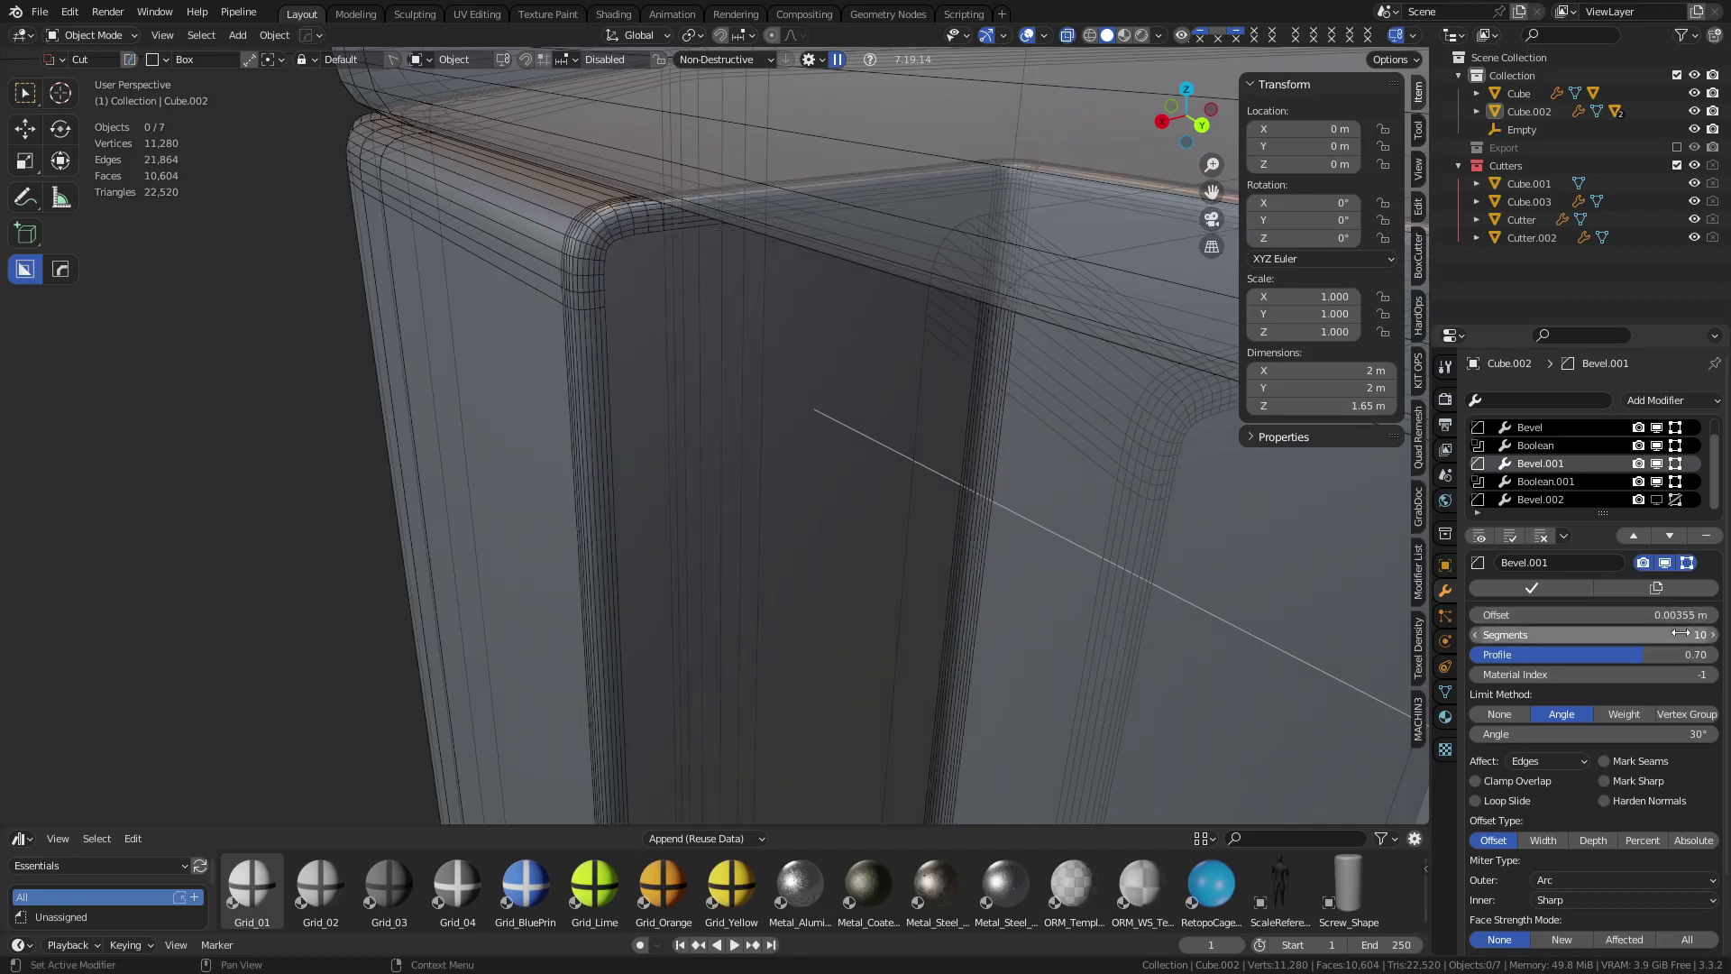
click(1657, 463)
click(1657, 463)
click(1657, 500)
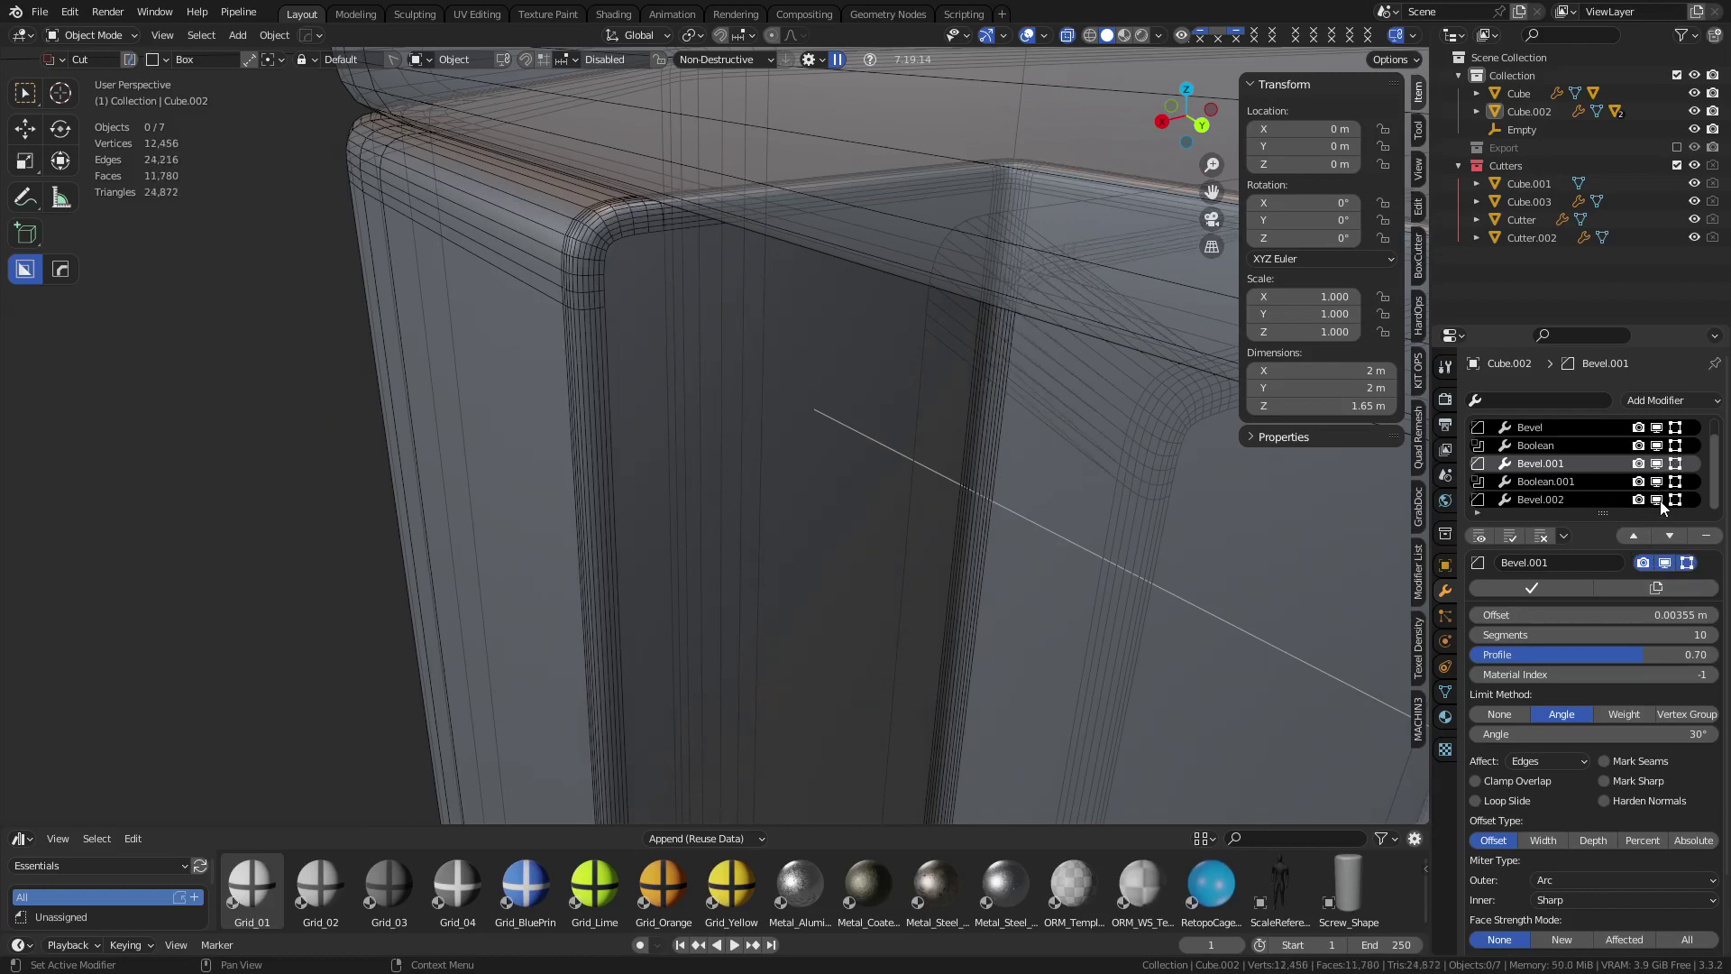
Select the recess cutter Cutter.002 at the crate's bottom, frame it and enter Edit Mode
middle_drag(1365, 499, 961, 547)
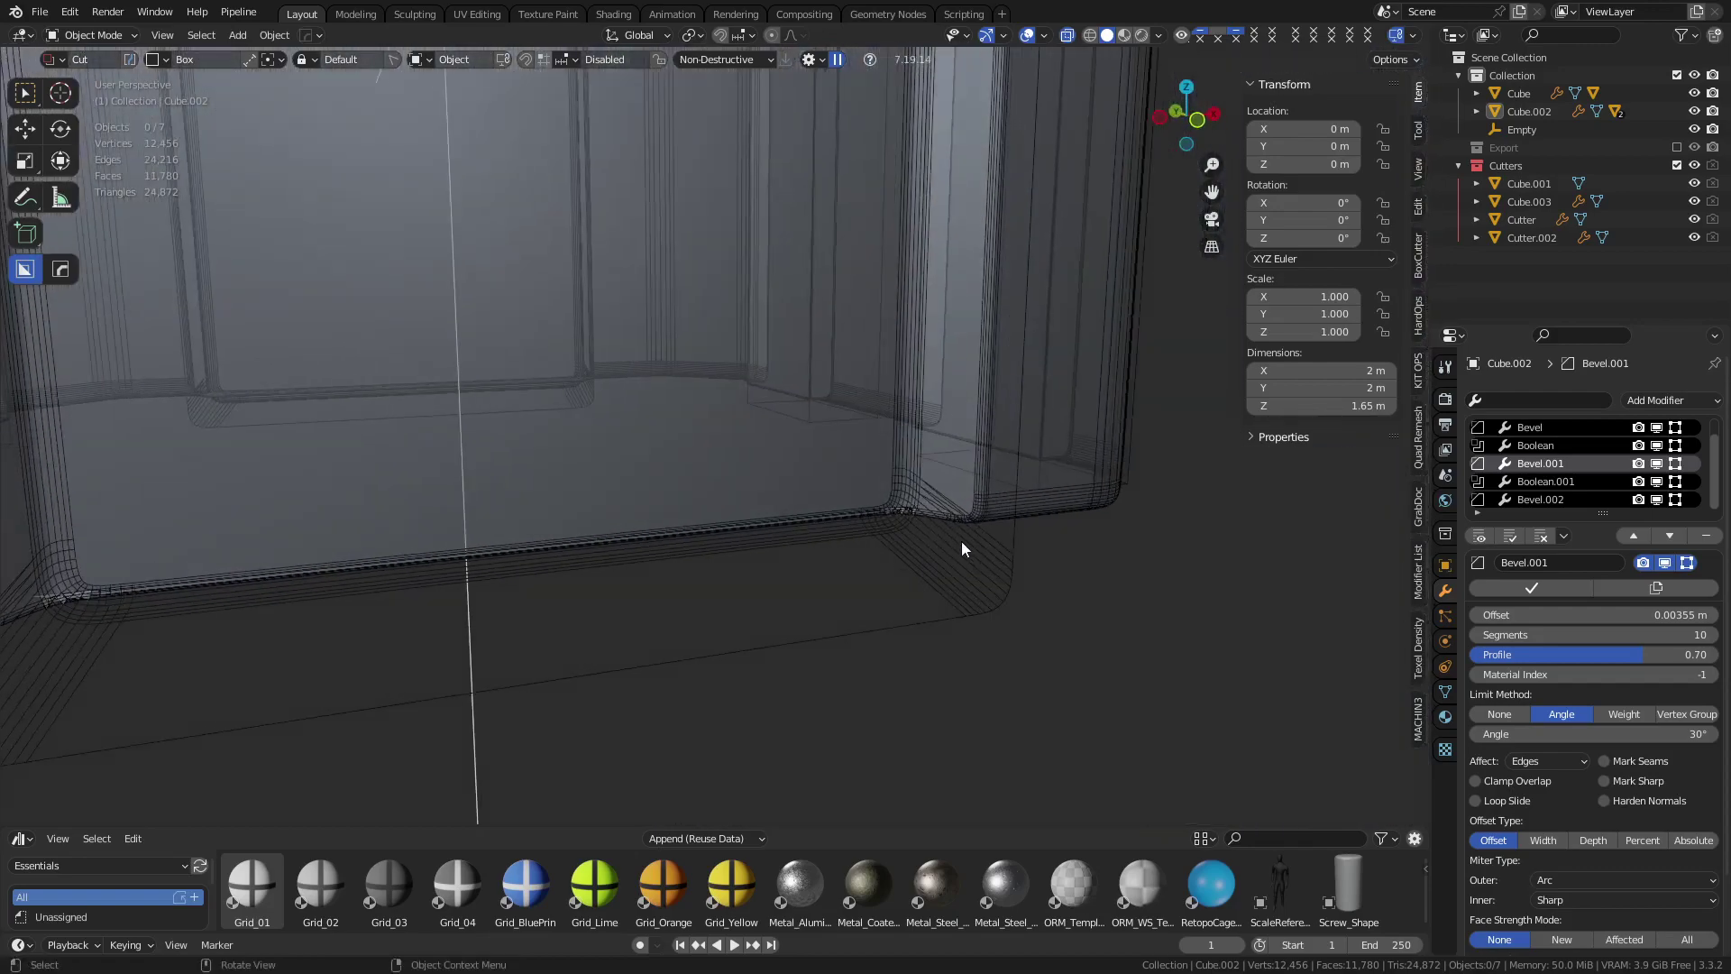
click(961, 541)
key(KP_Decimal)
key(Tab)
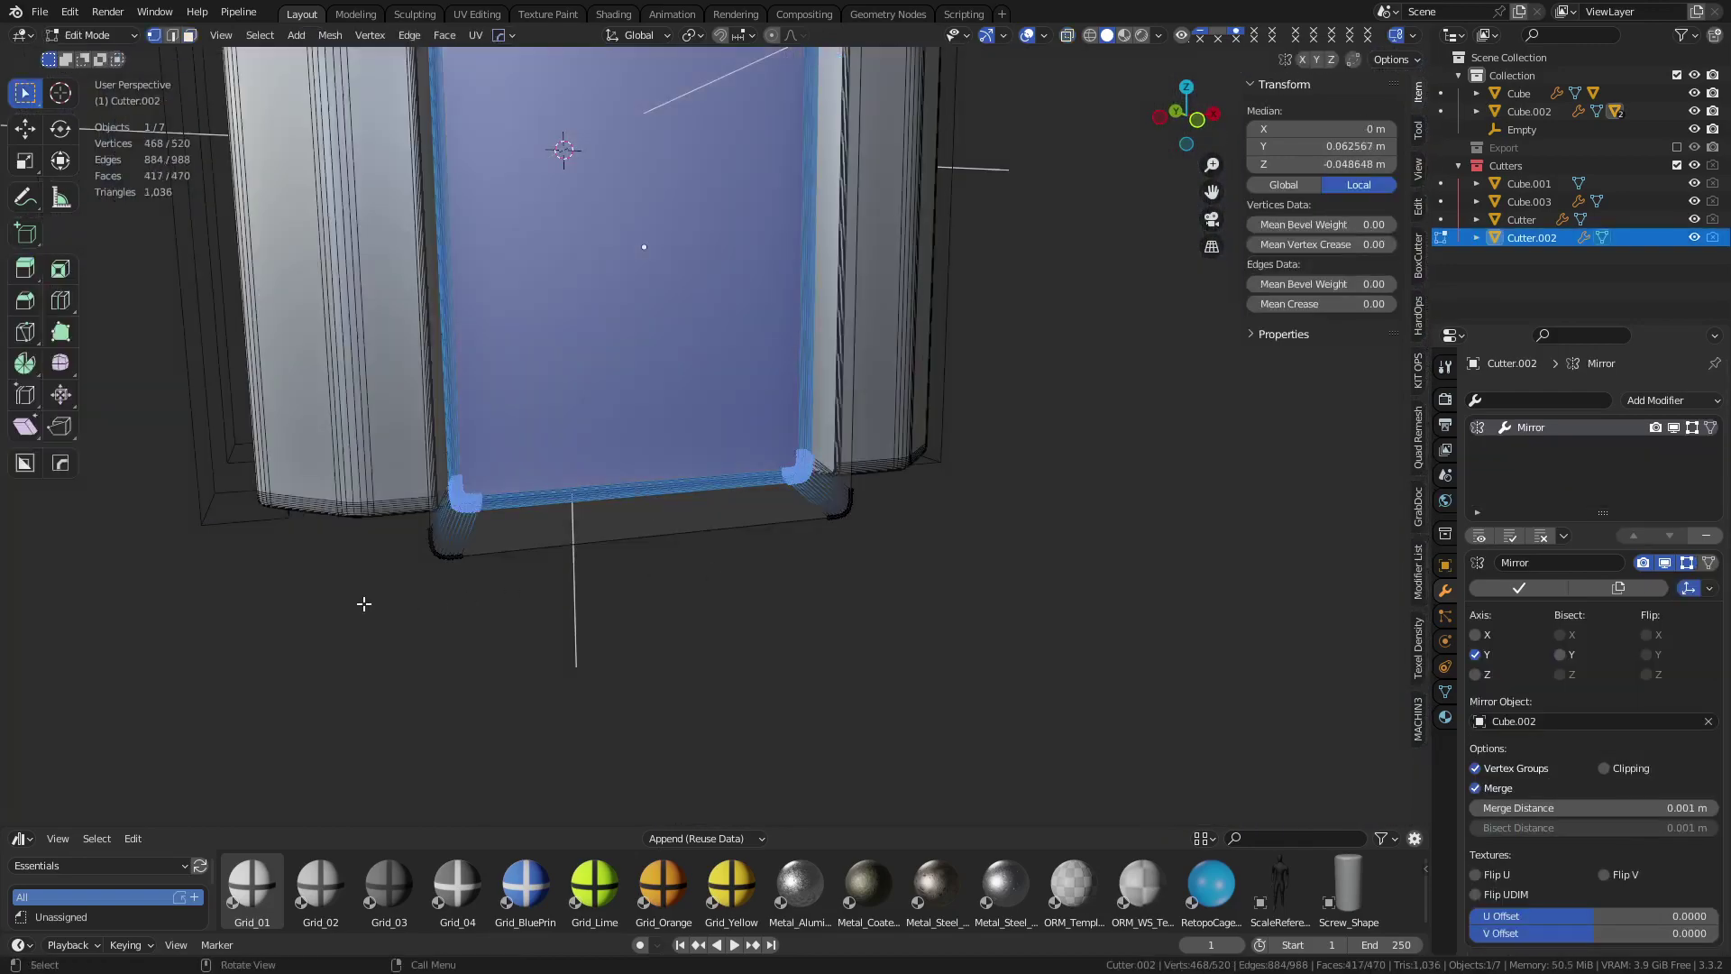
Try to lower the cutter's bottom vertices by 0.17455 m along Z, undo the move and turn on X-ray display
drag(363, 603, 911, 370)
key(g)
key(z)
click(907, 453)
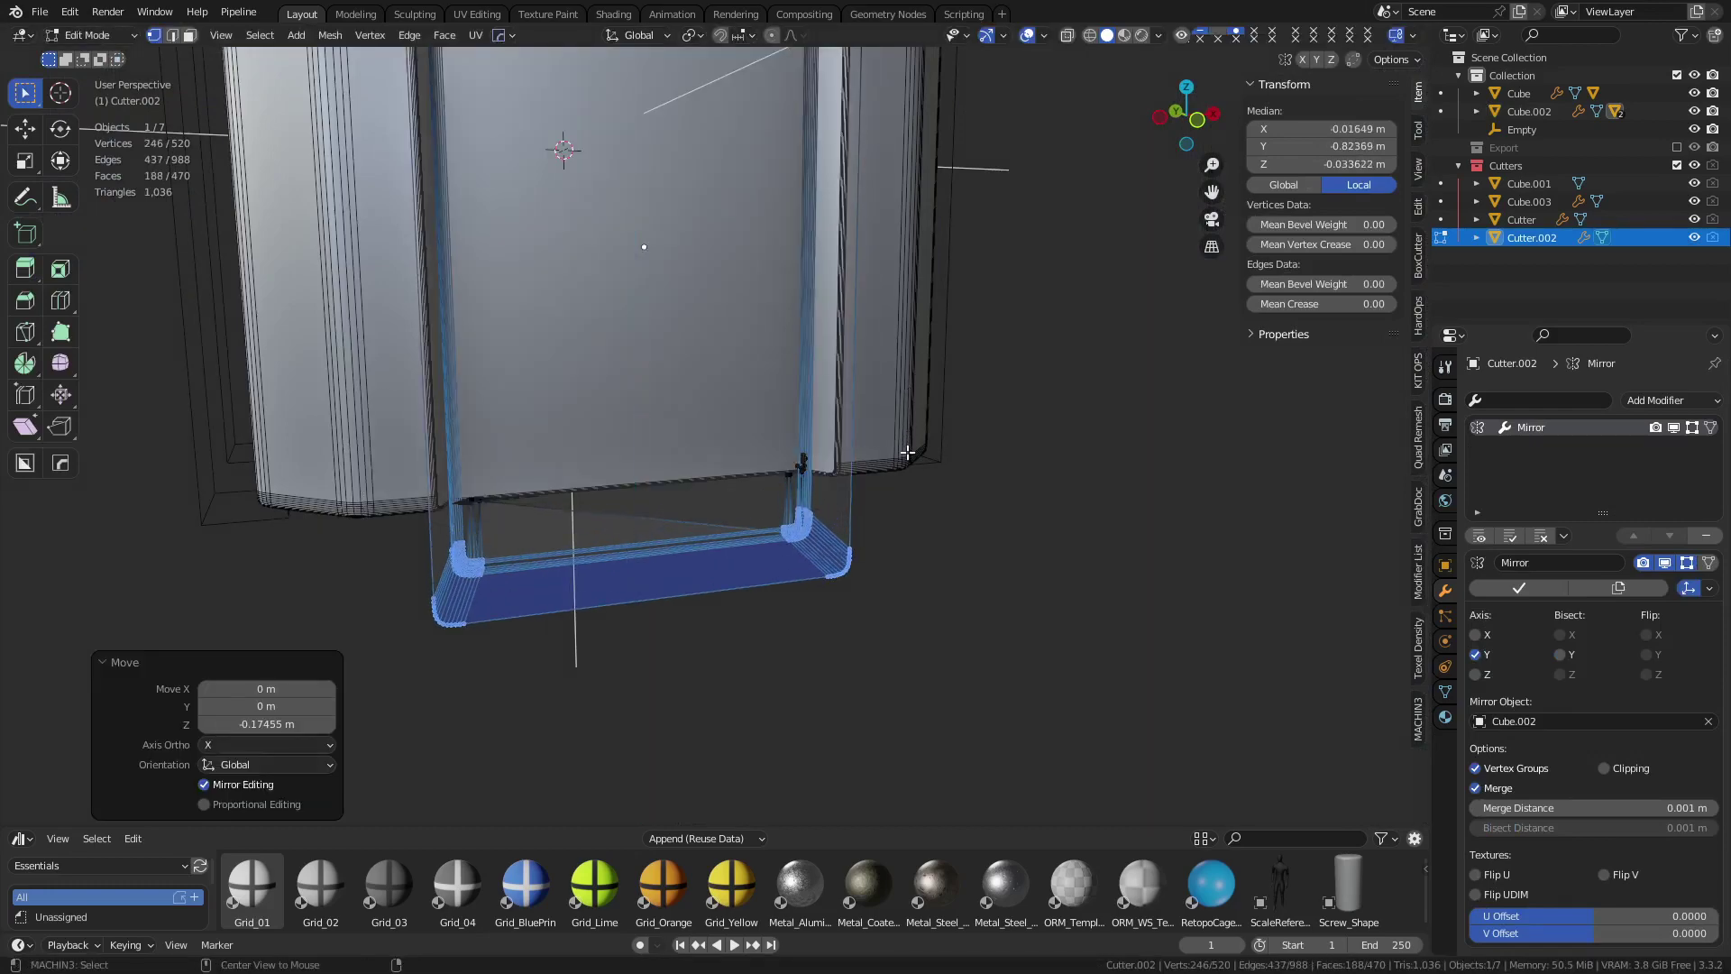
key(alt+z)
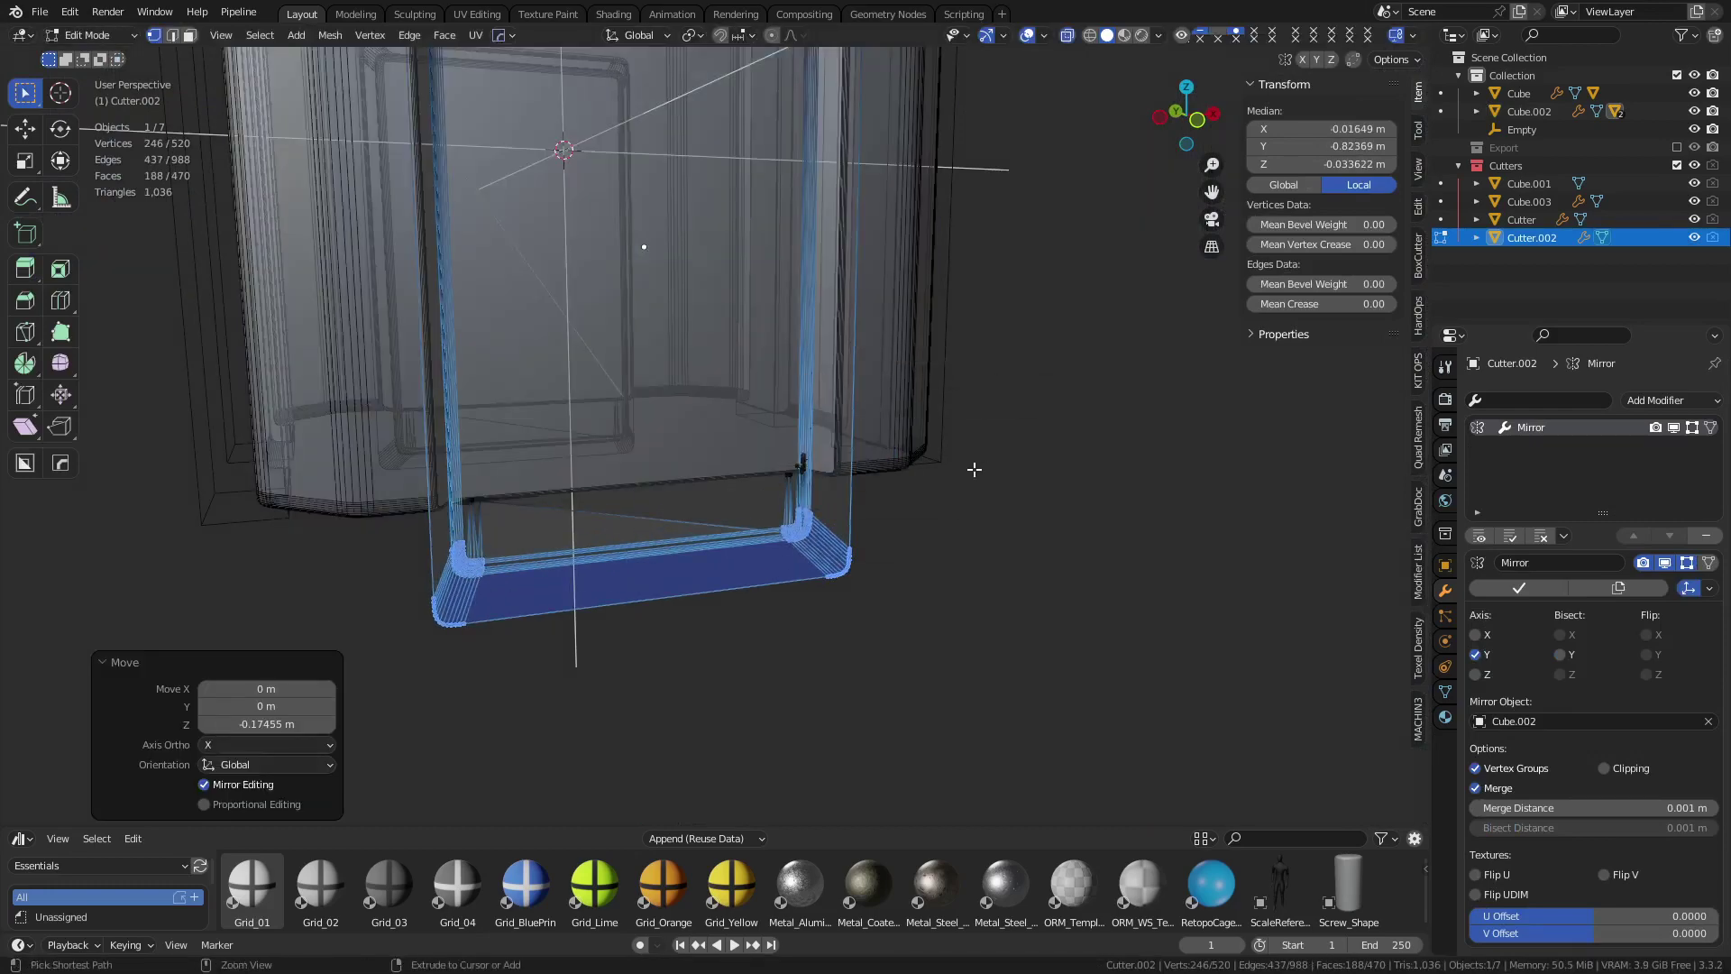
key(ctrl+z)
Move all of the recess cutter's bottom vertices down along Z, further below the crate, and return to Object Mode with X-ray off
middle_drag(915, 501, 688, 580)
key(alt+a)
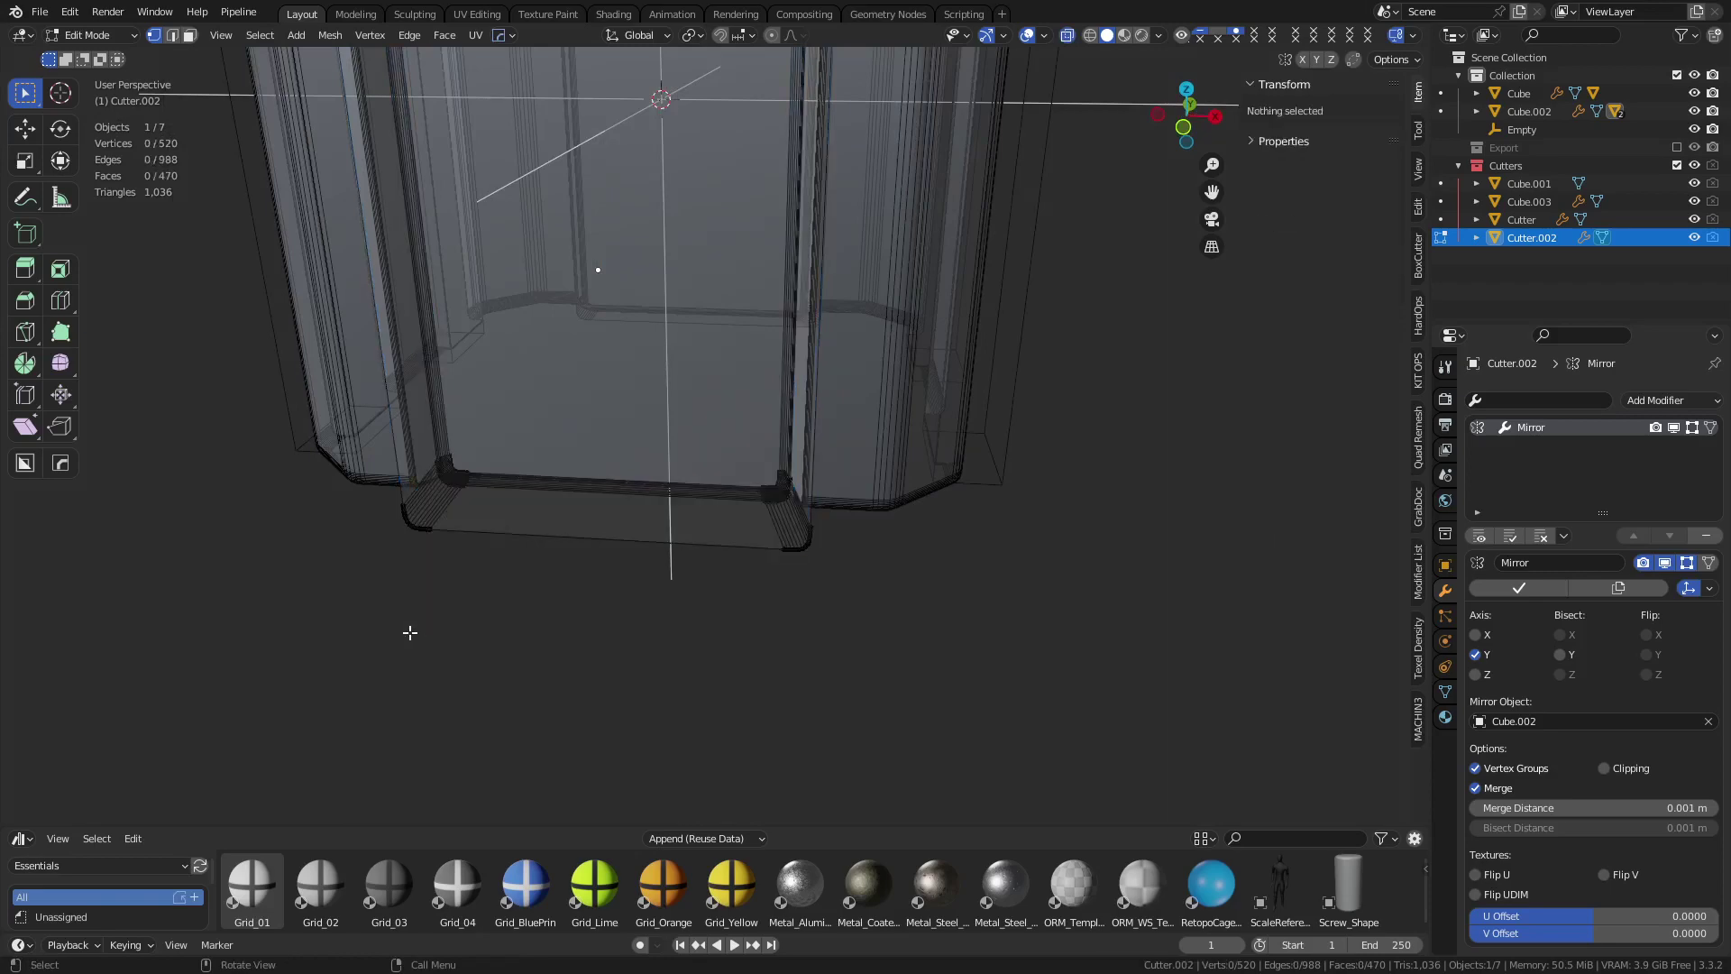
drag(311, 641, 827, 420)
key(g)
key(z)
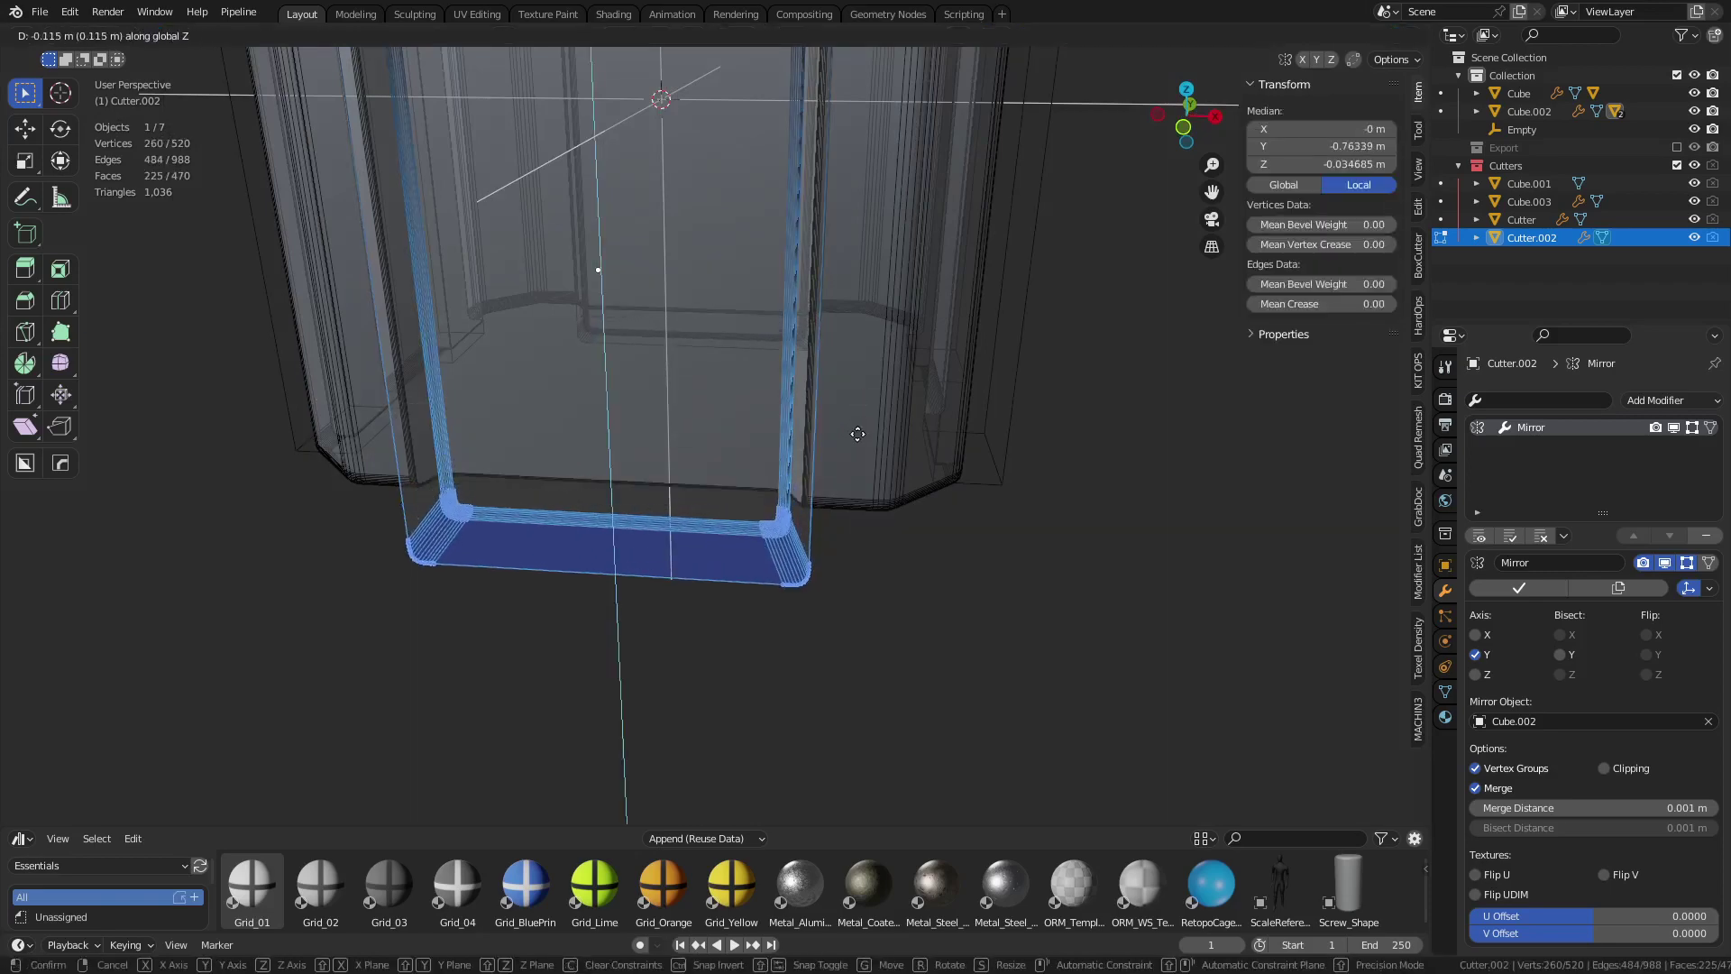
click(861, 448)
key(ctrl+Tab)
click(696, 464)
key(alt+a)
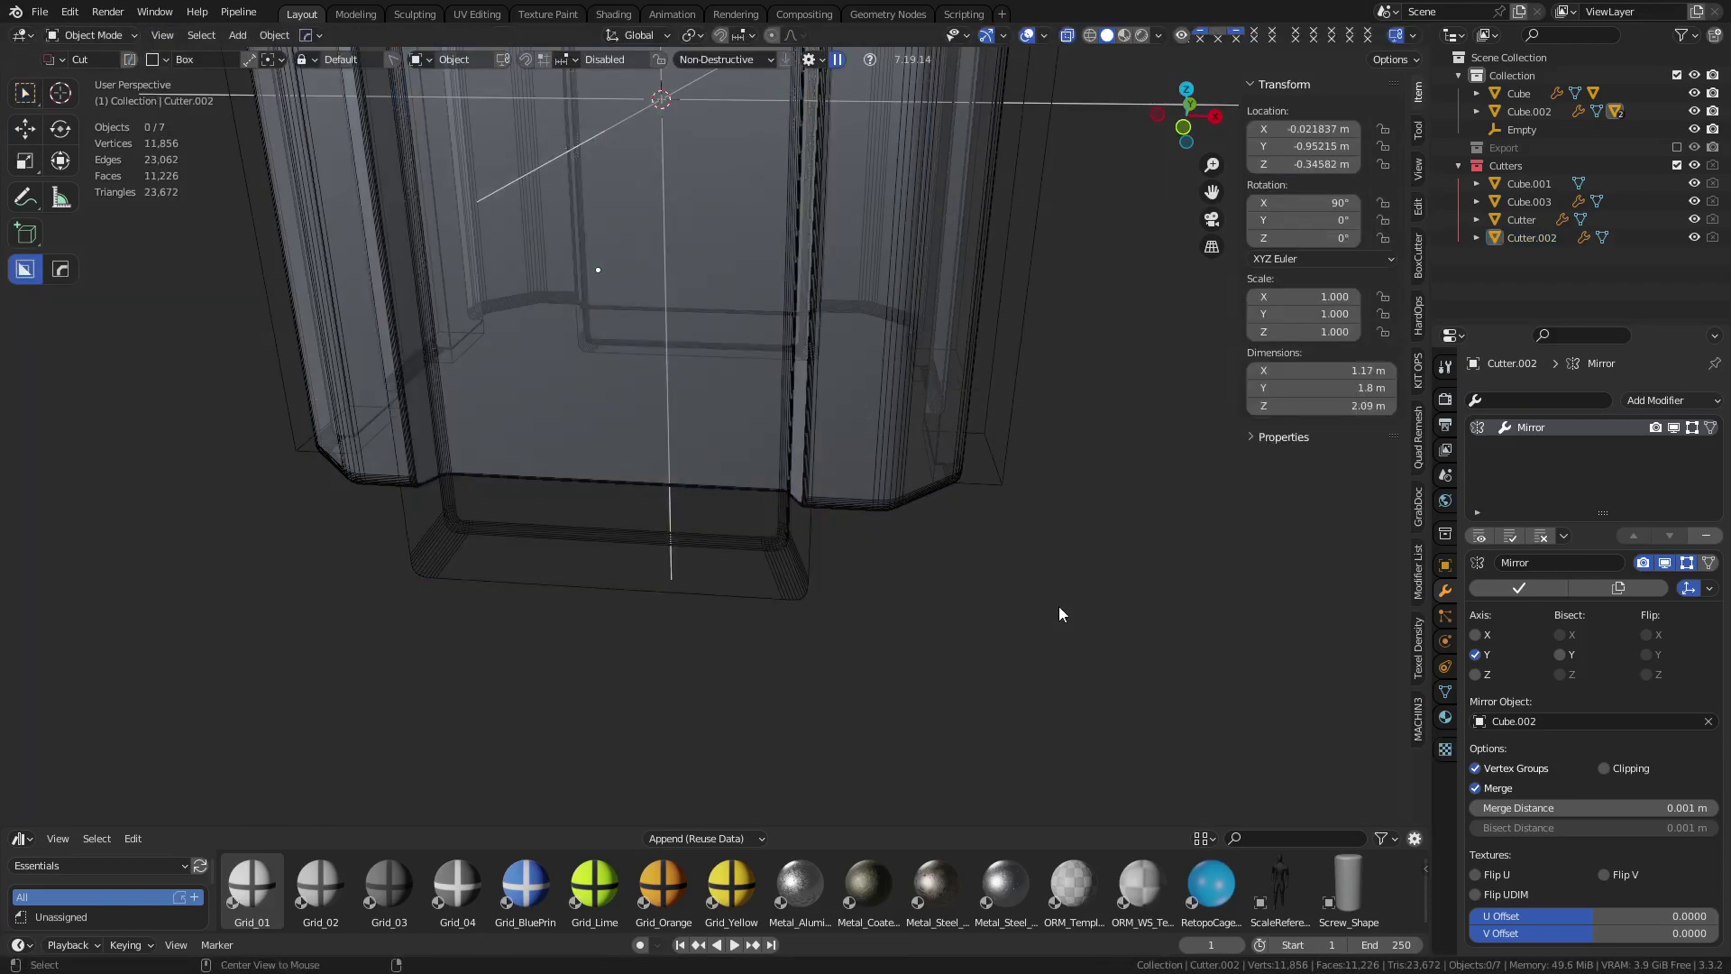
key(alt+z)
Examine the shaded bevels along the crate body's side recesses and the seam below the lid
middle_drag(836, 585, 923, 530)
scroll(711, 335, up, 3)
click(824, 505)
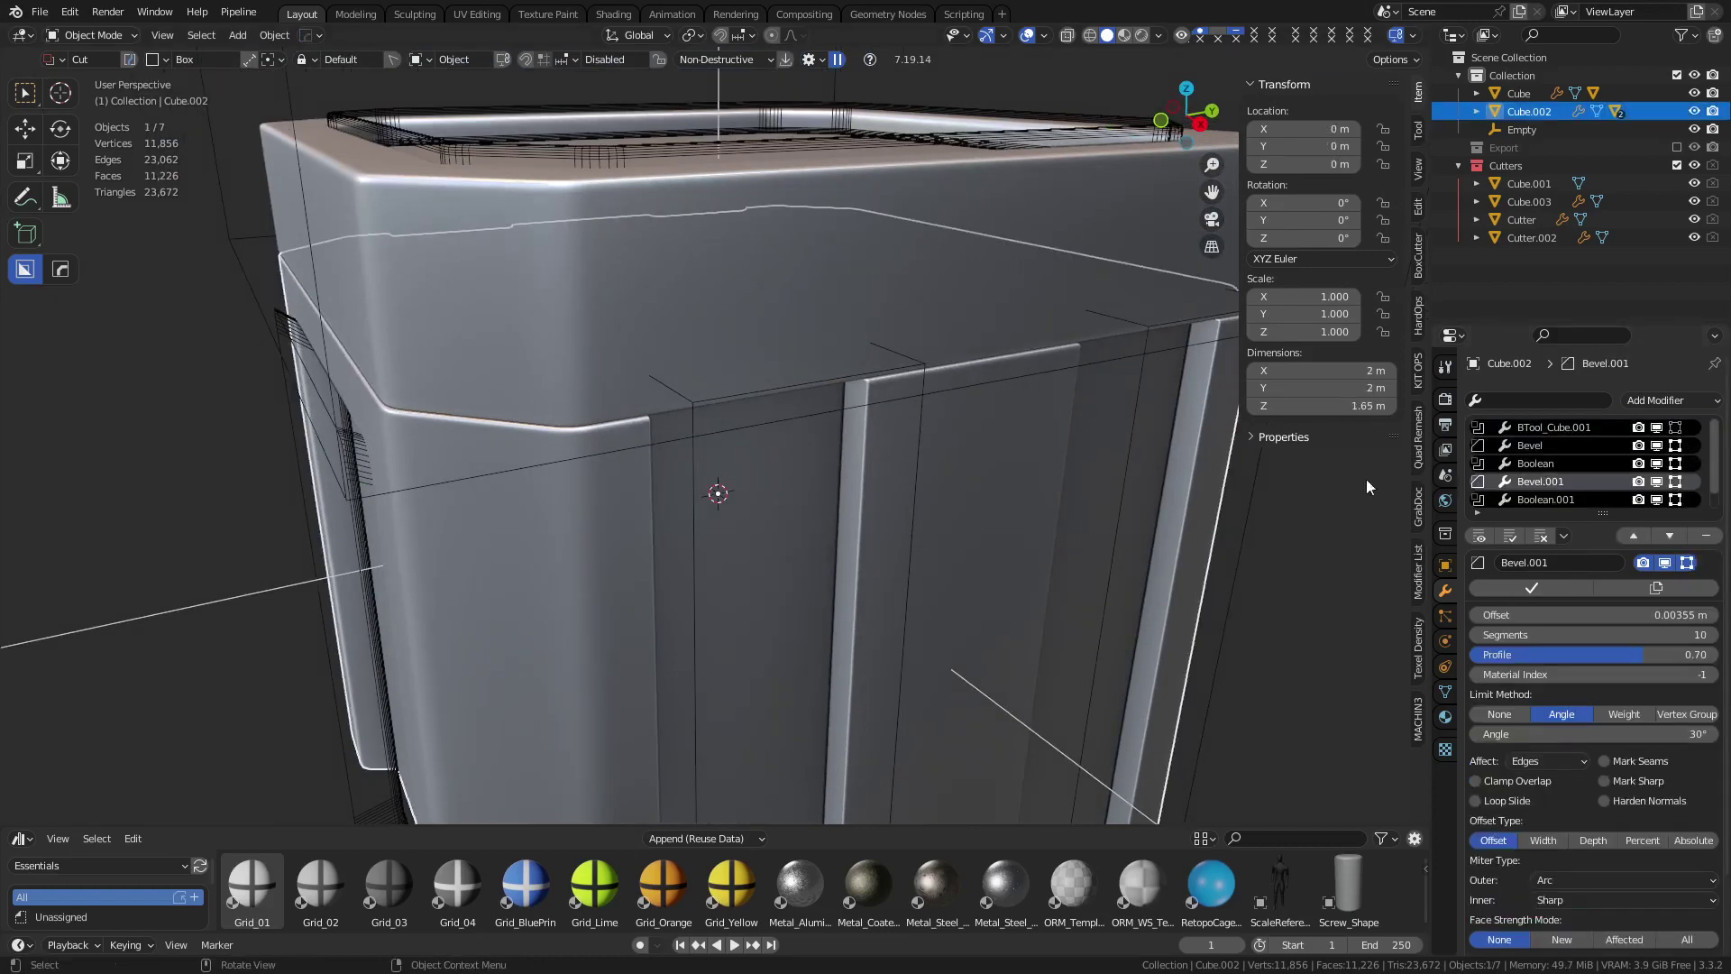
scroll(777, 500, down, 1)
middle_drag(777, 500, 690, 502)
scroll(451, 391, up, 1)
shift+middle_drag(396, 389, 590, 435)
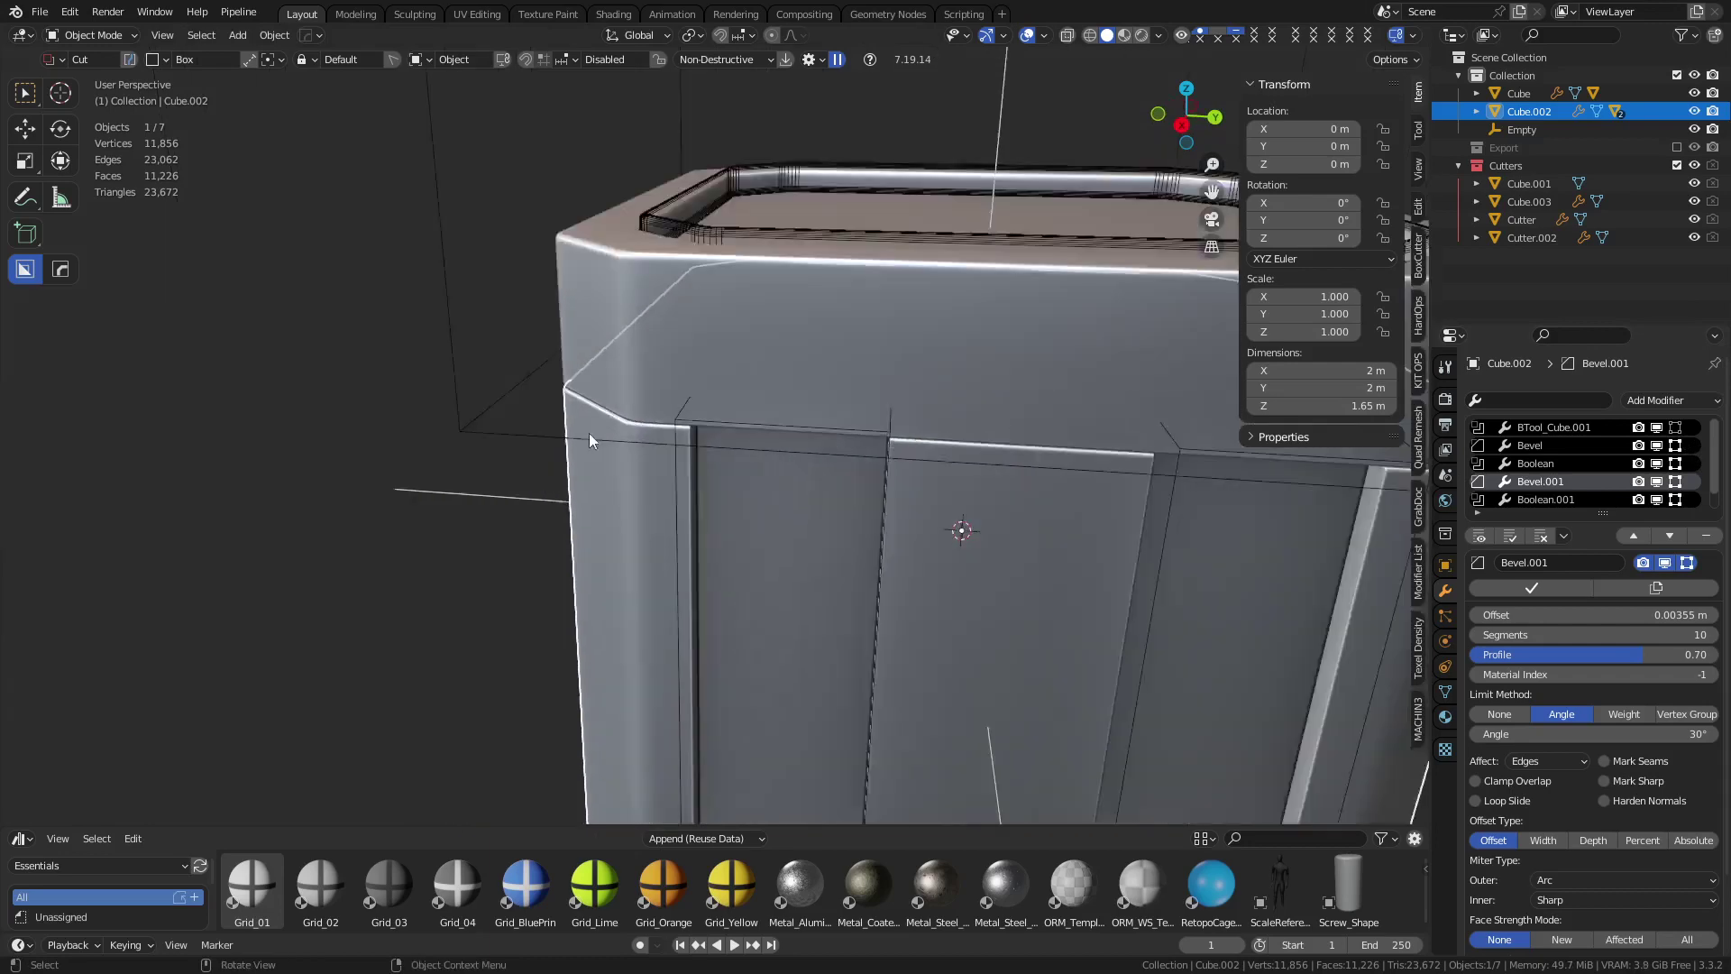
scroll(587, 439, up, 2)
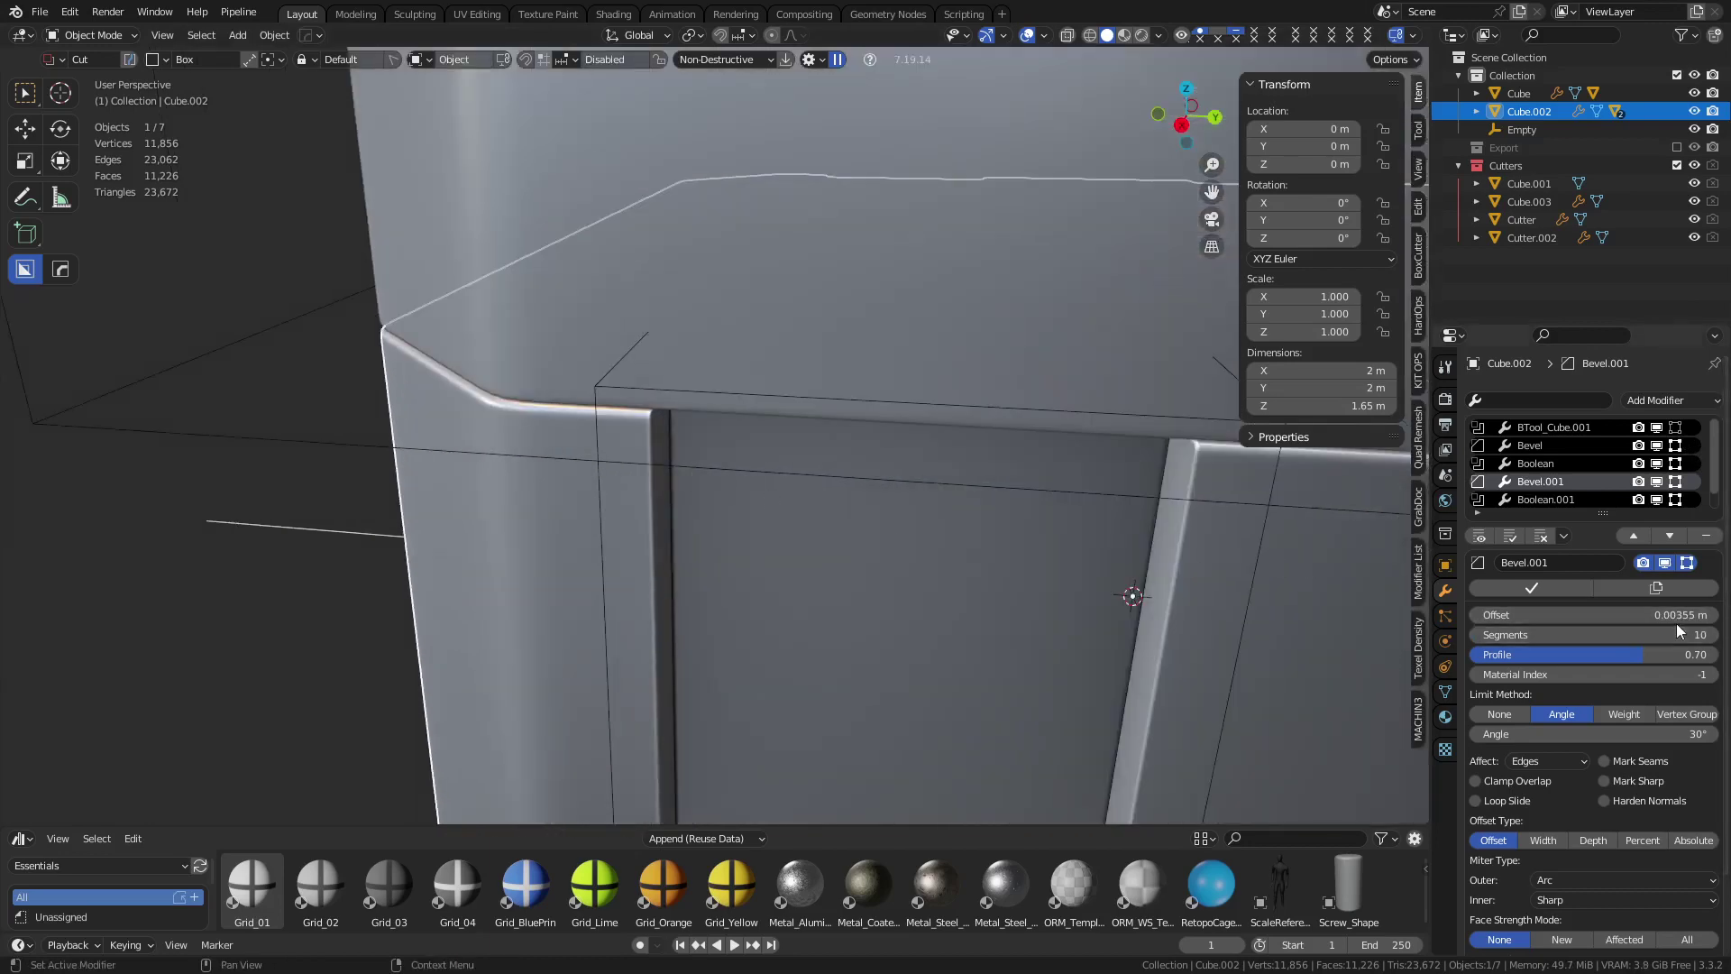
key(ctrl+Tab)
click(432, 620)
click(275, 601)
scroll(566, 624, down, 5)
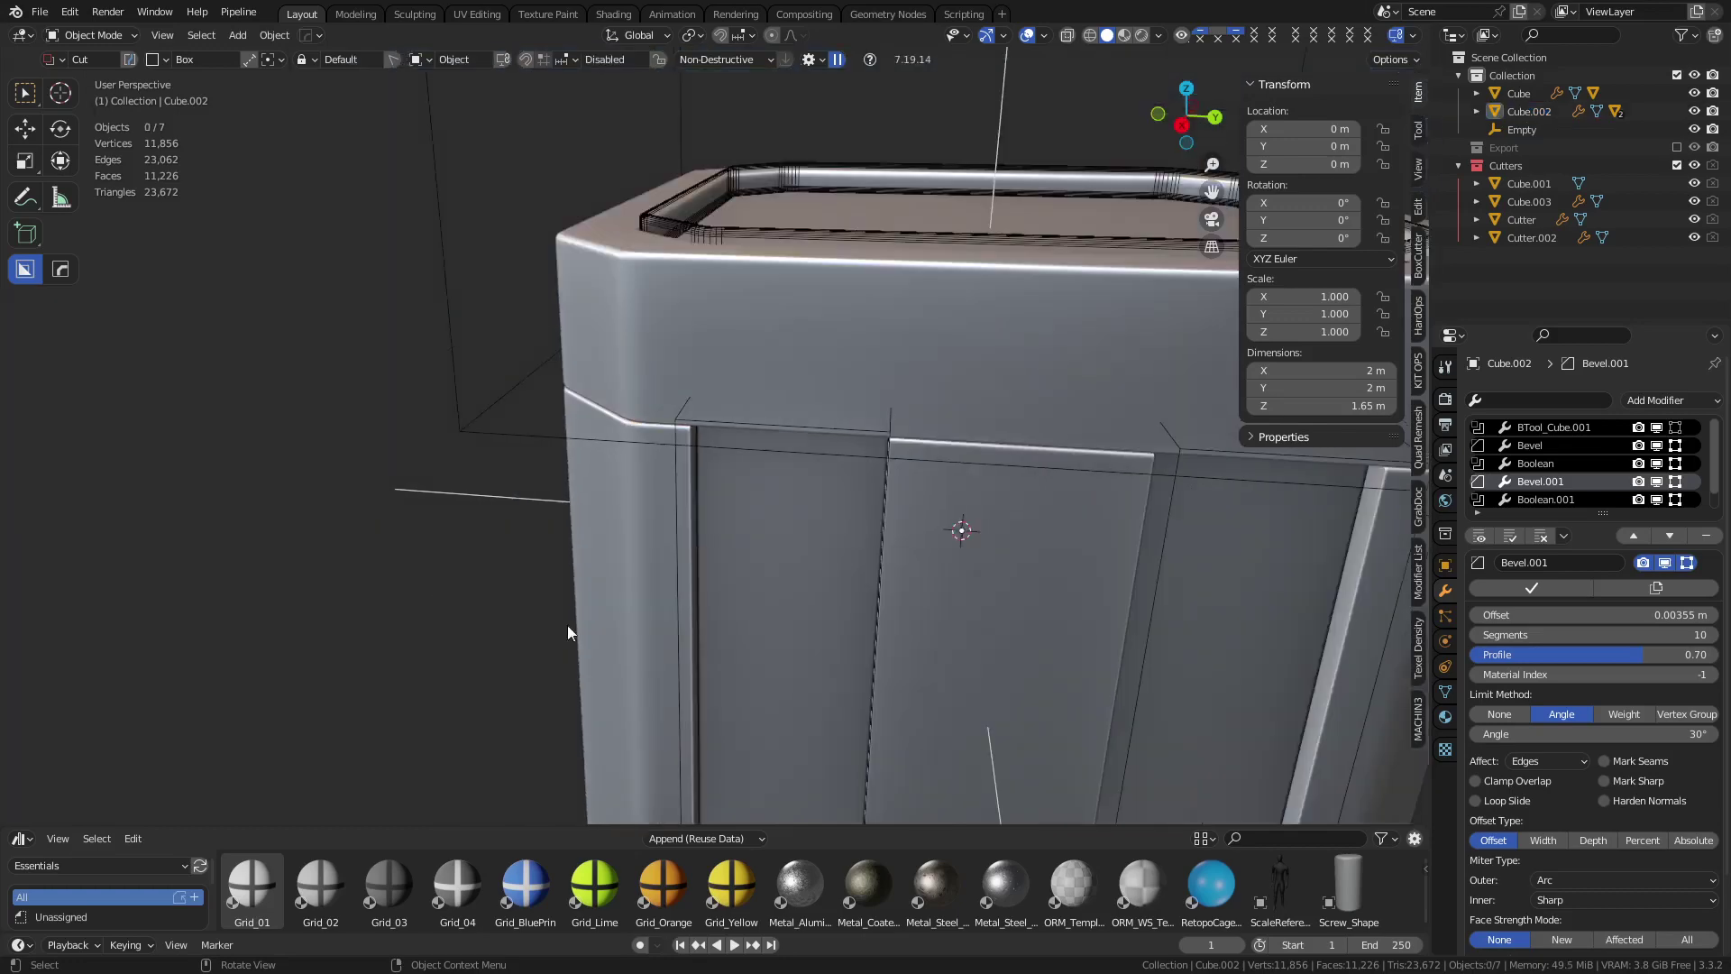
middle_drag(794, 635, 760, 602)
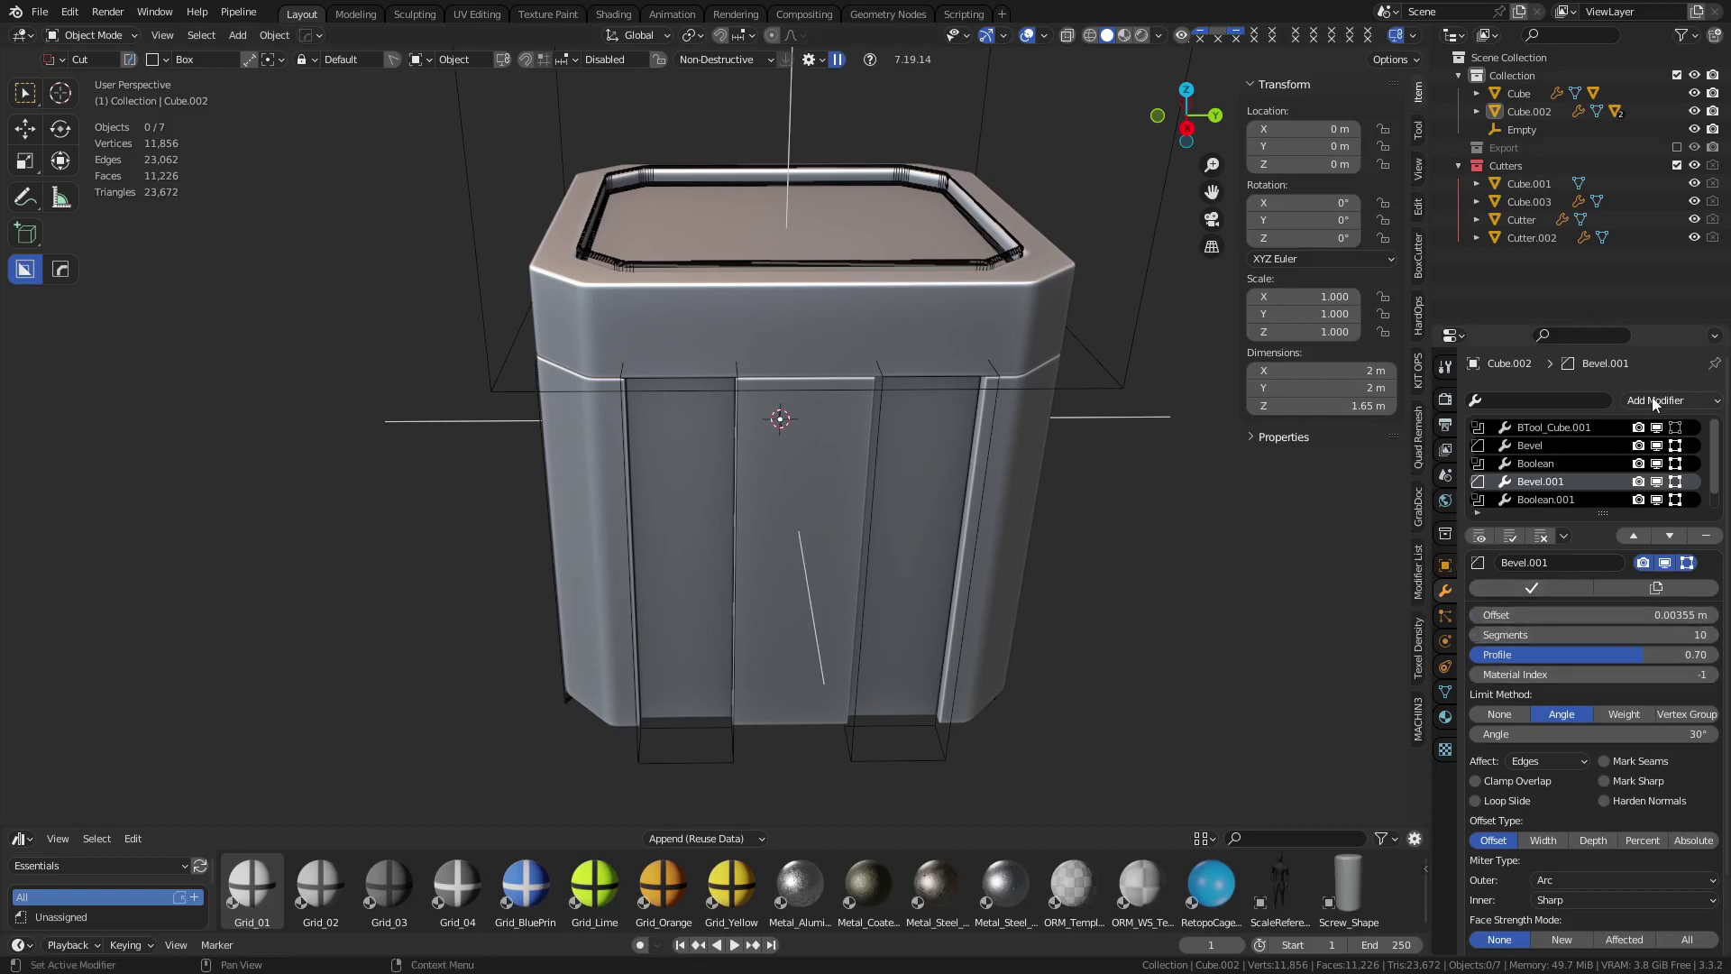
Show the scene's unit settings
click(1549, 501)
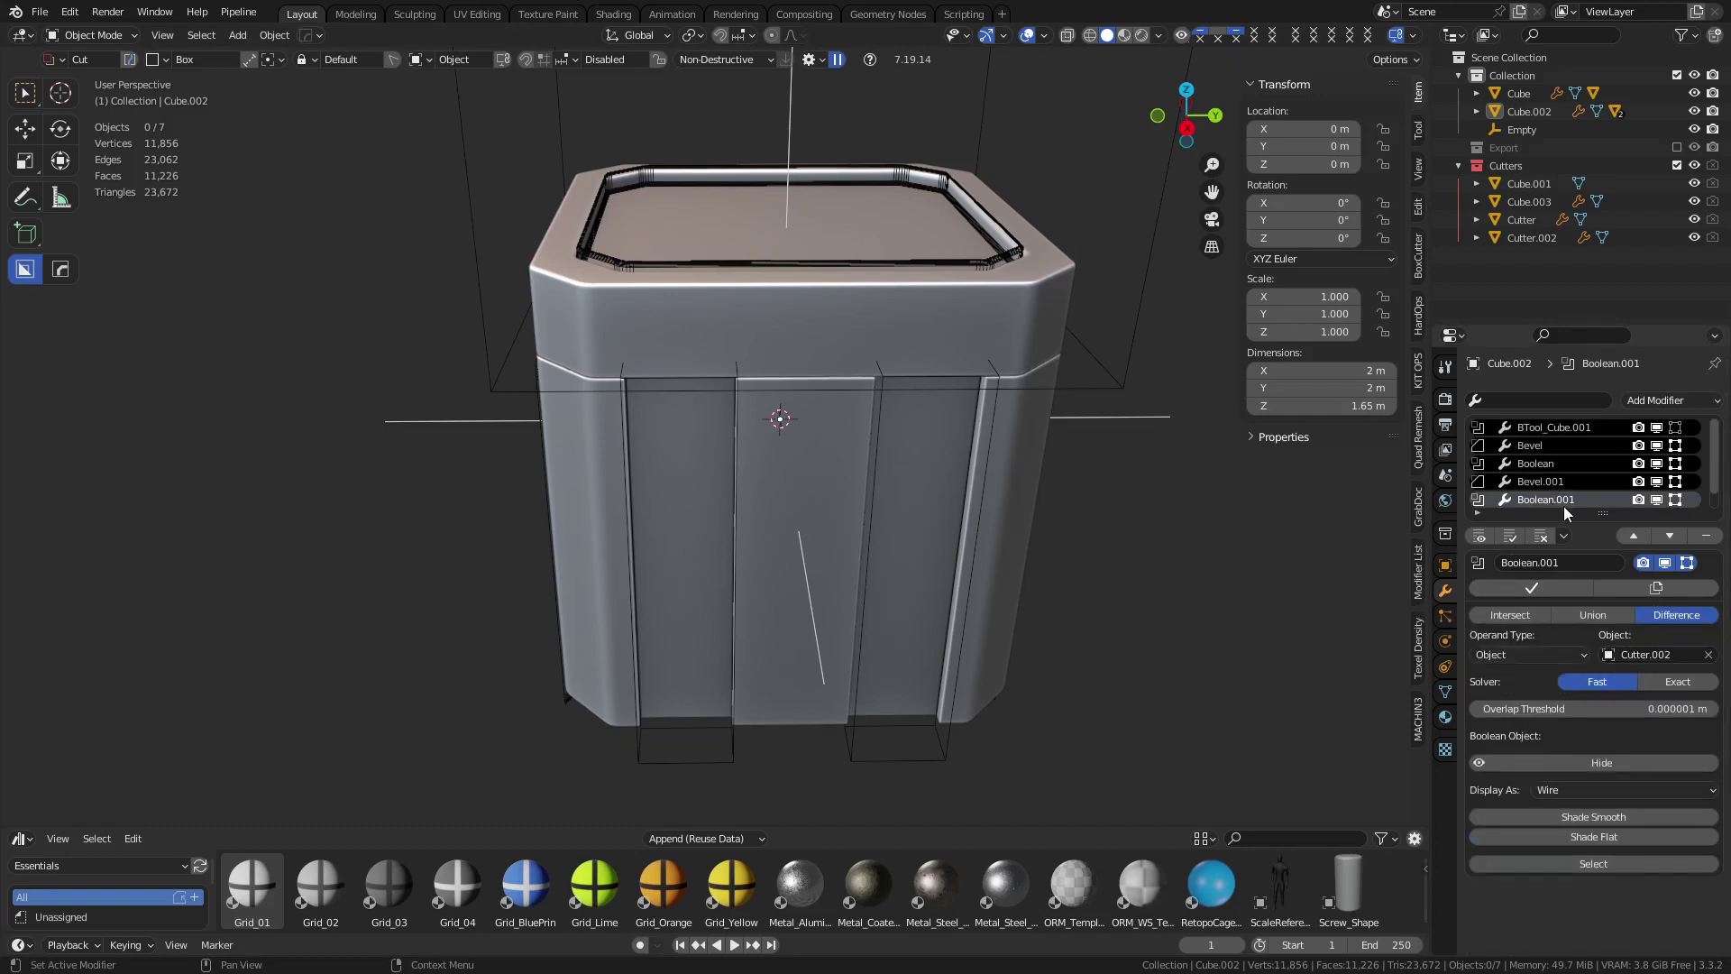
click(1448, 480)
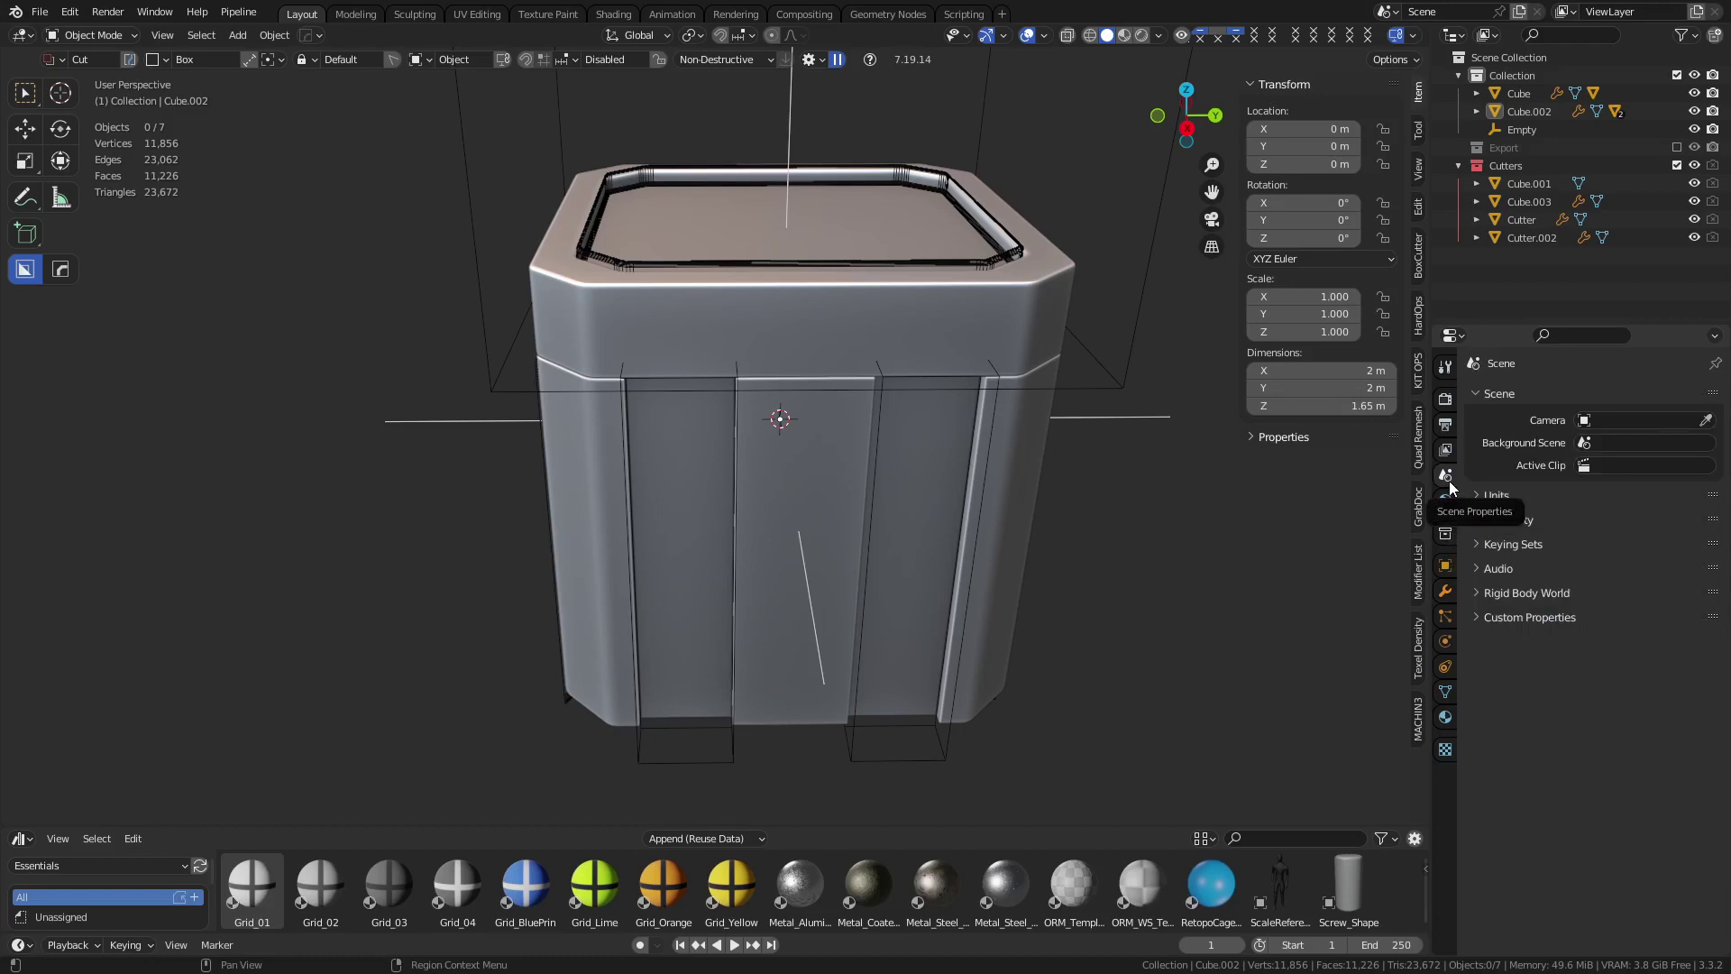
click(1501, 497)
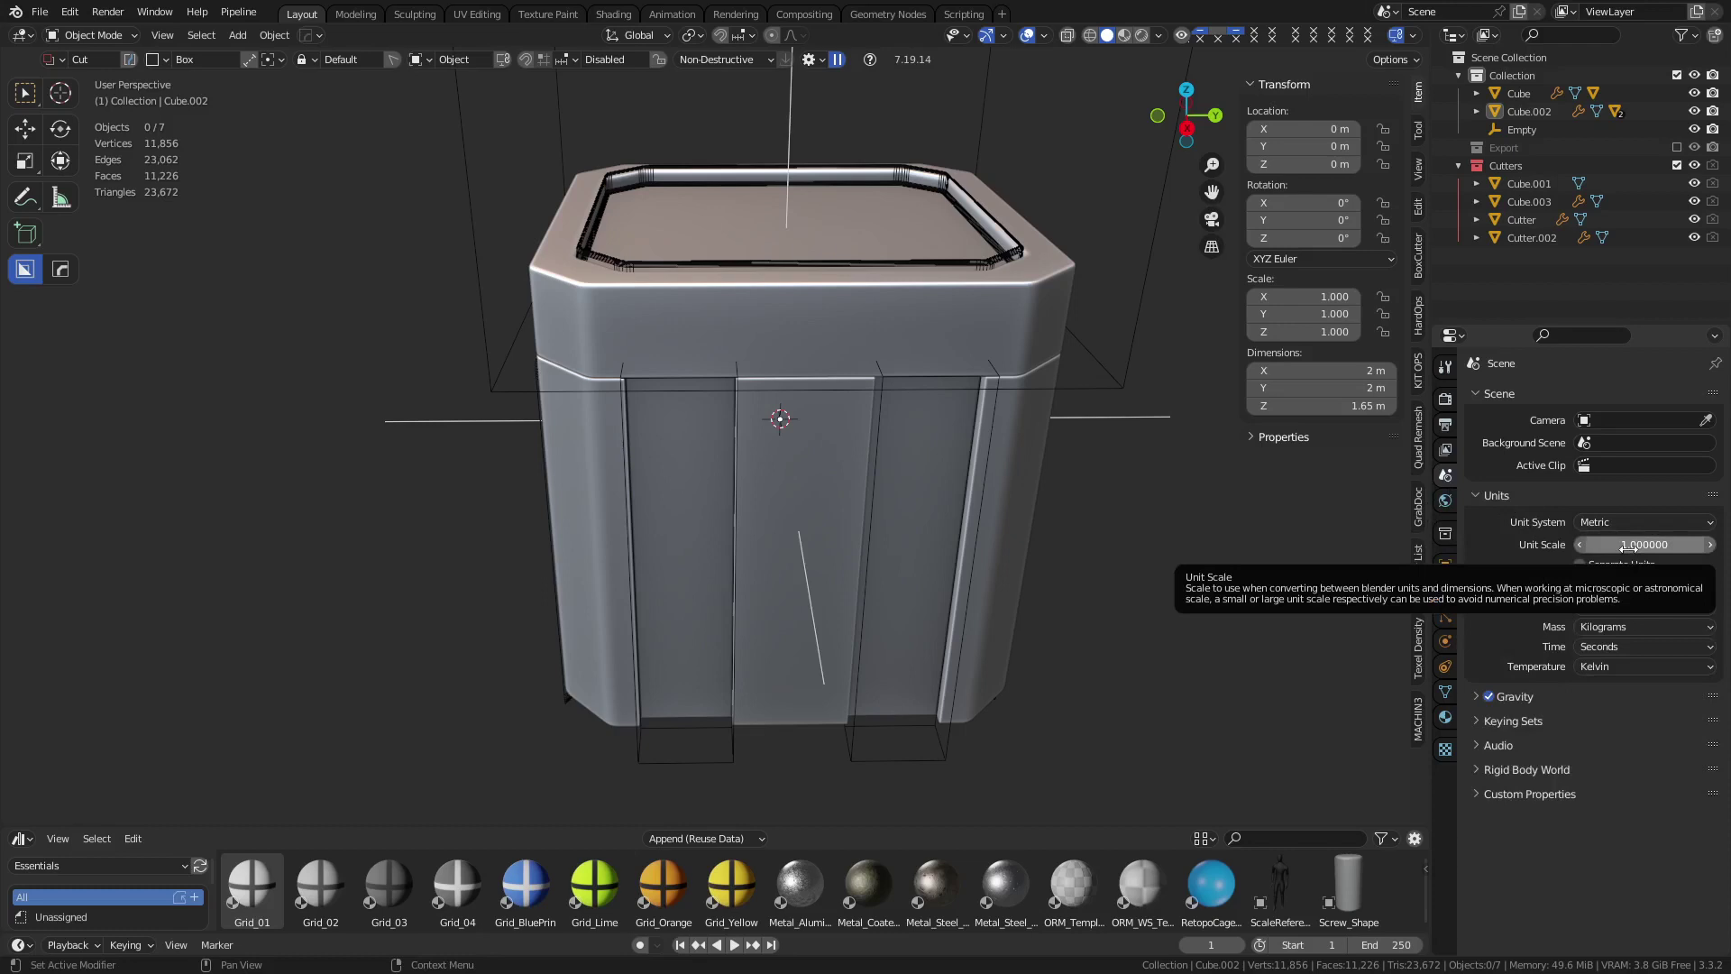
Place the ScaleReference human figure beside the crate to compare its size, and delete it again
scroll(770, 570, down, 3)
click(1287, 900)
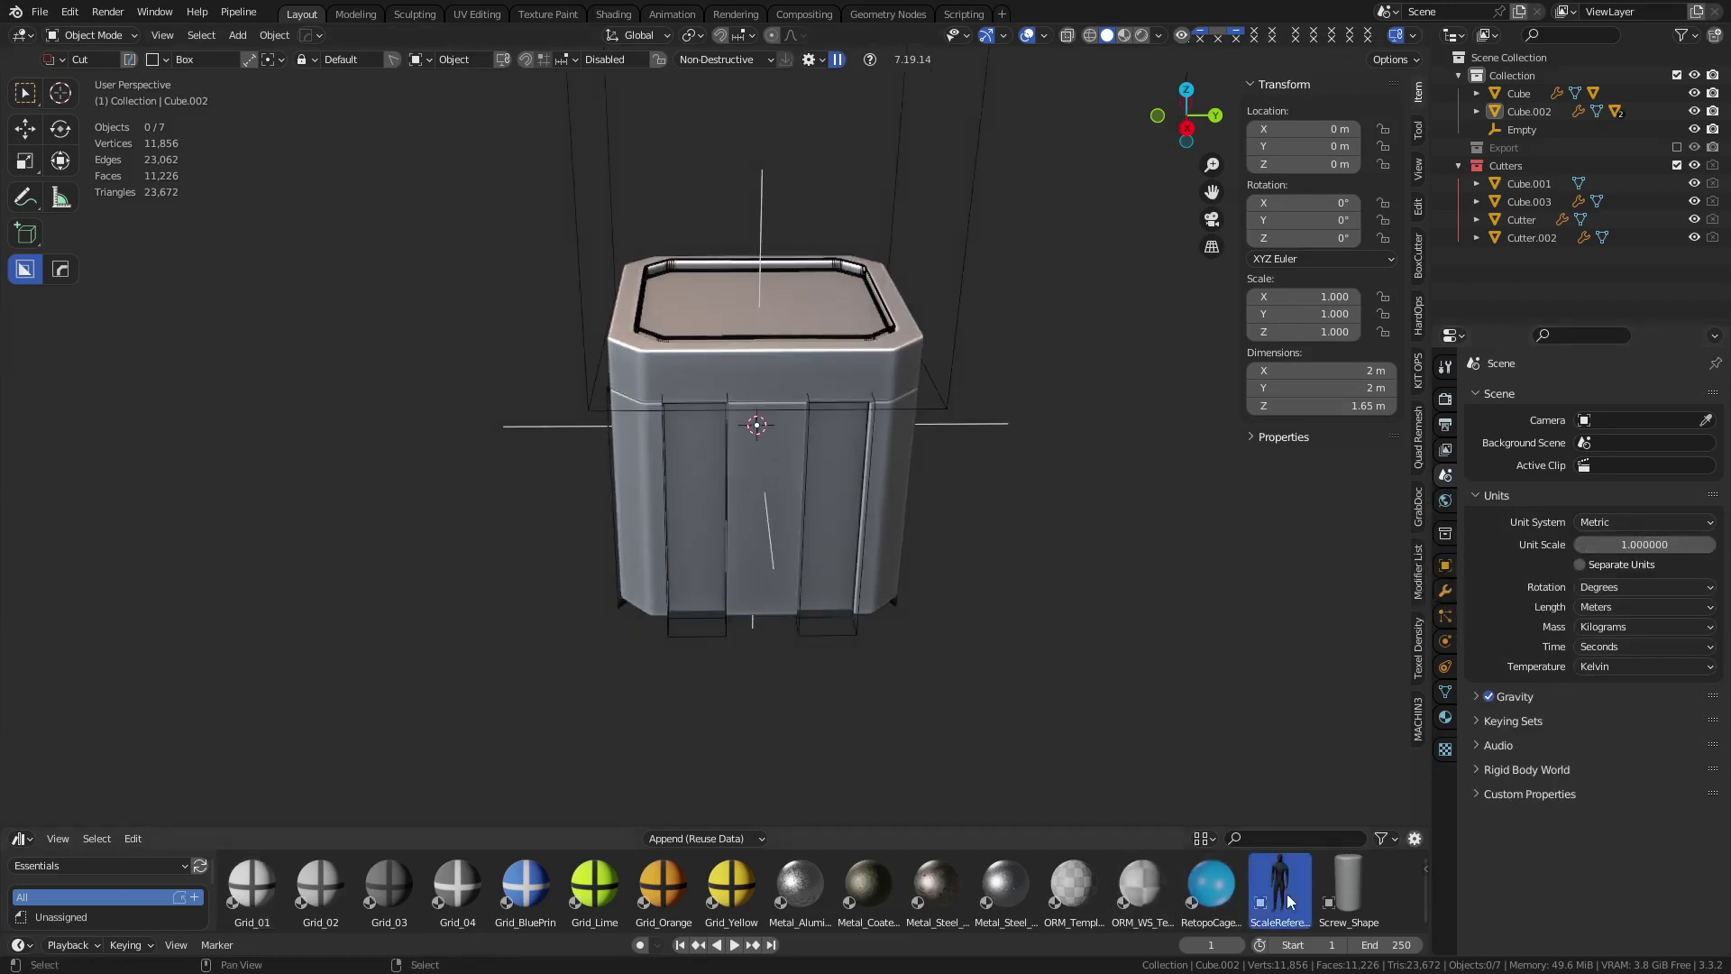
drag(1288, 900, 506, 577)
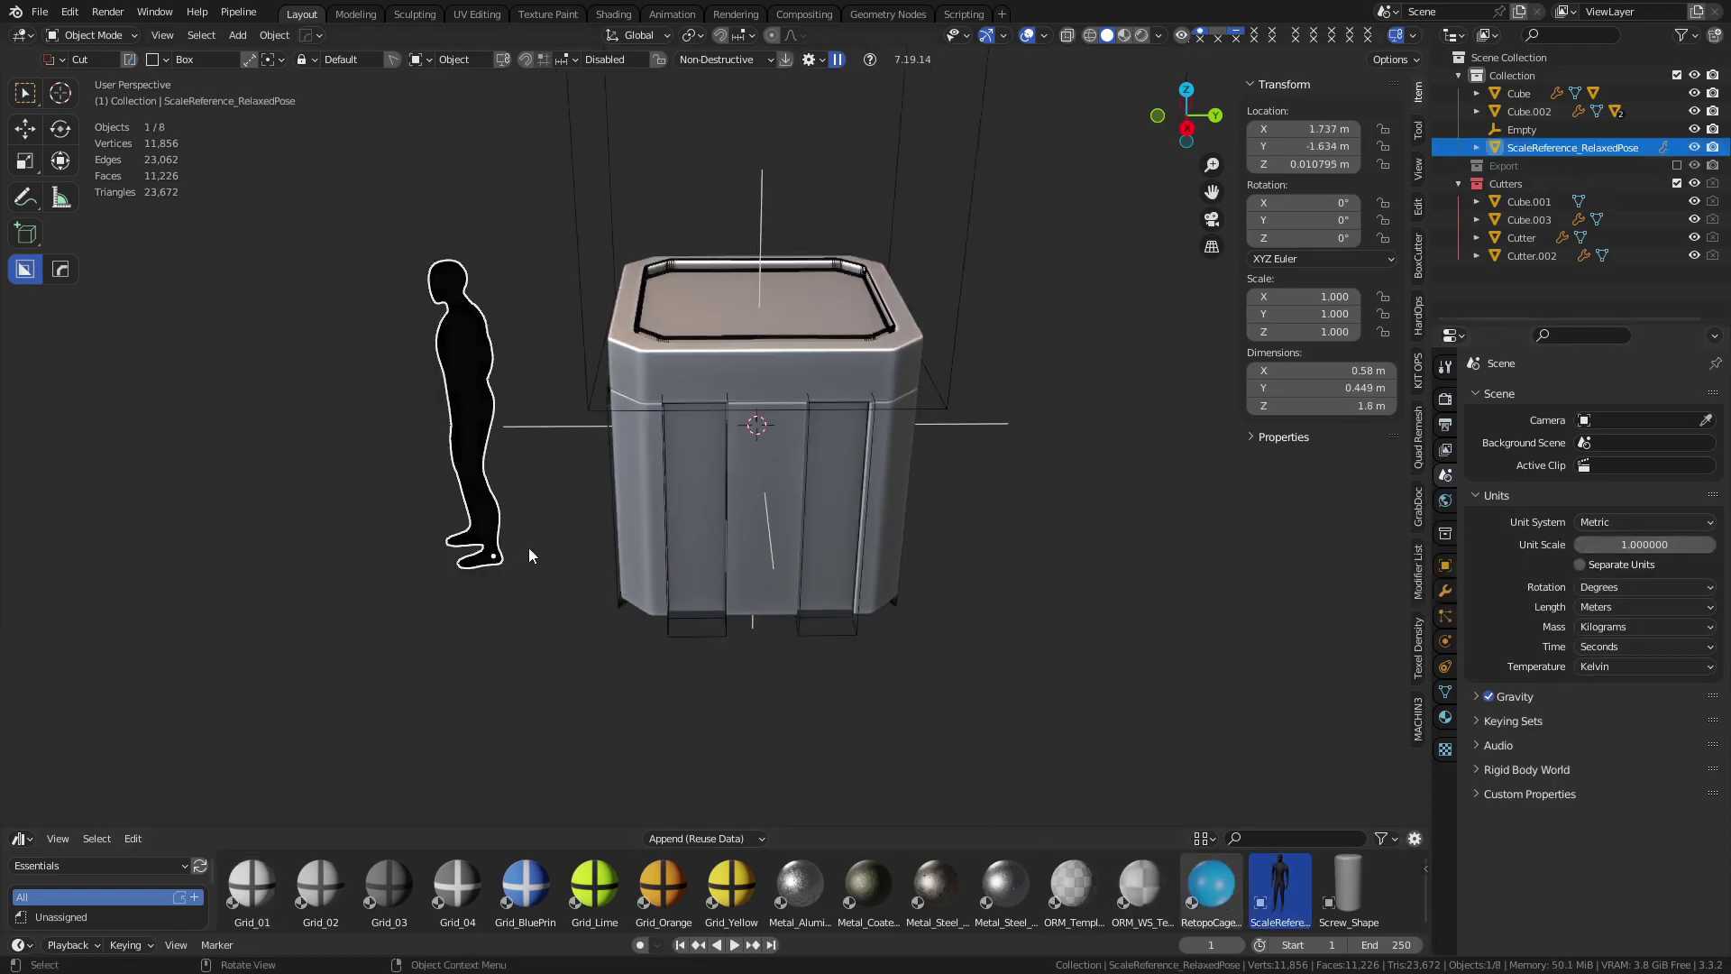
middle_drag(671, 575, 712, 577)
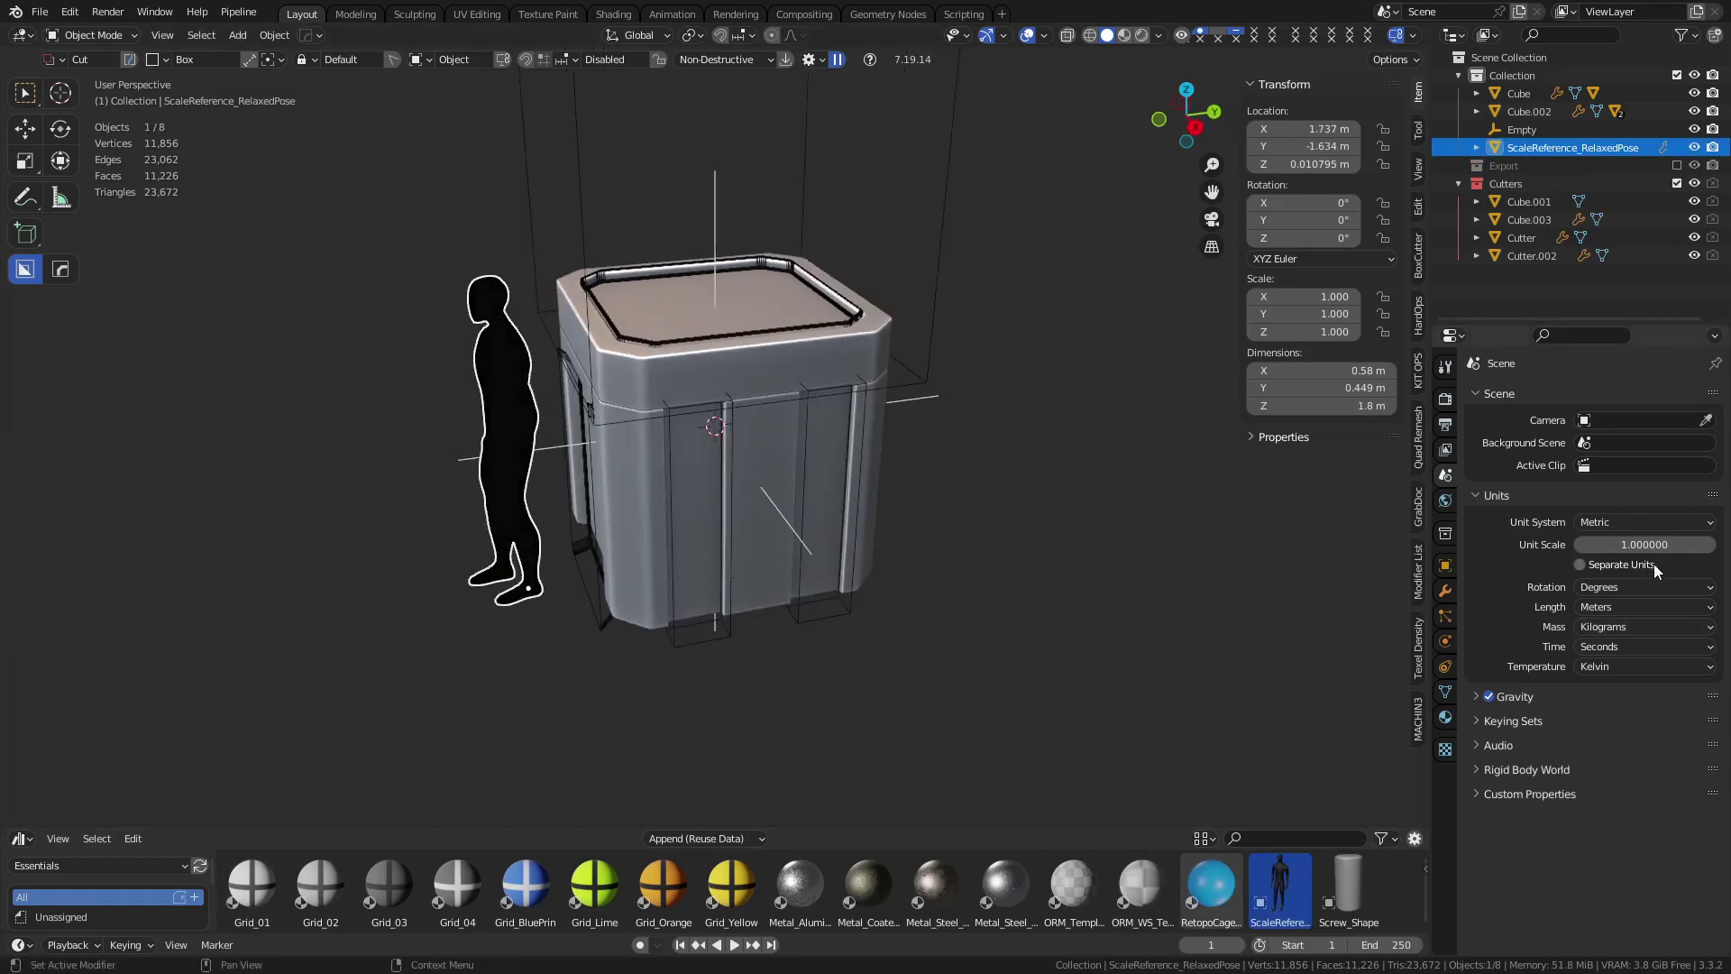
key(x)
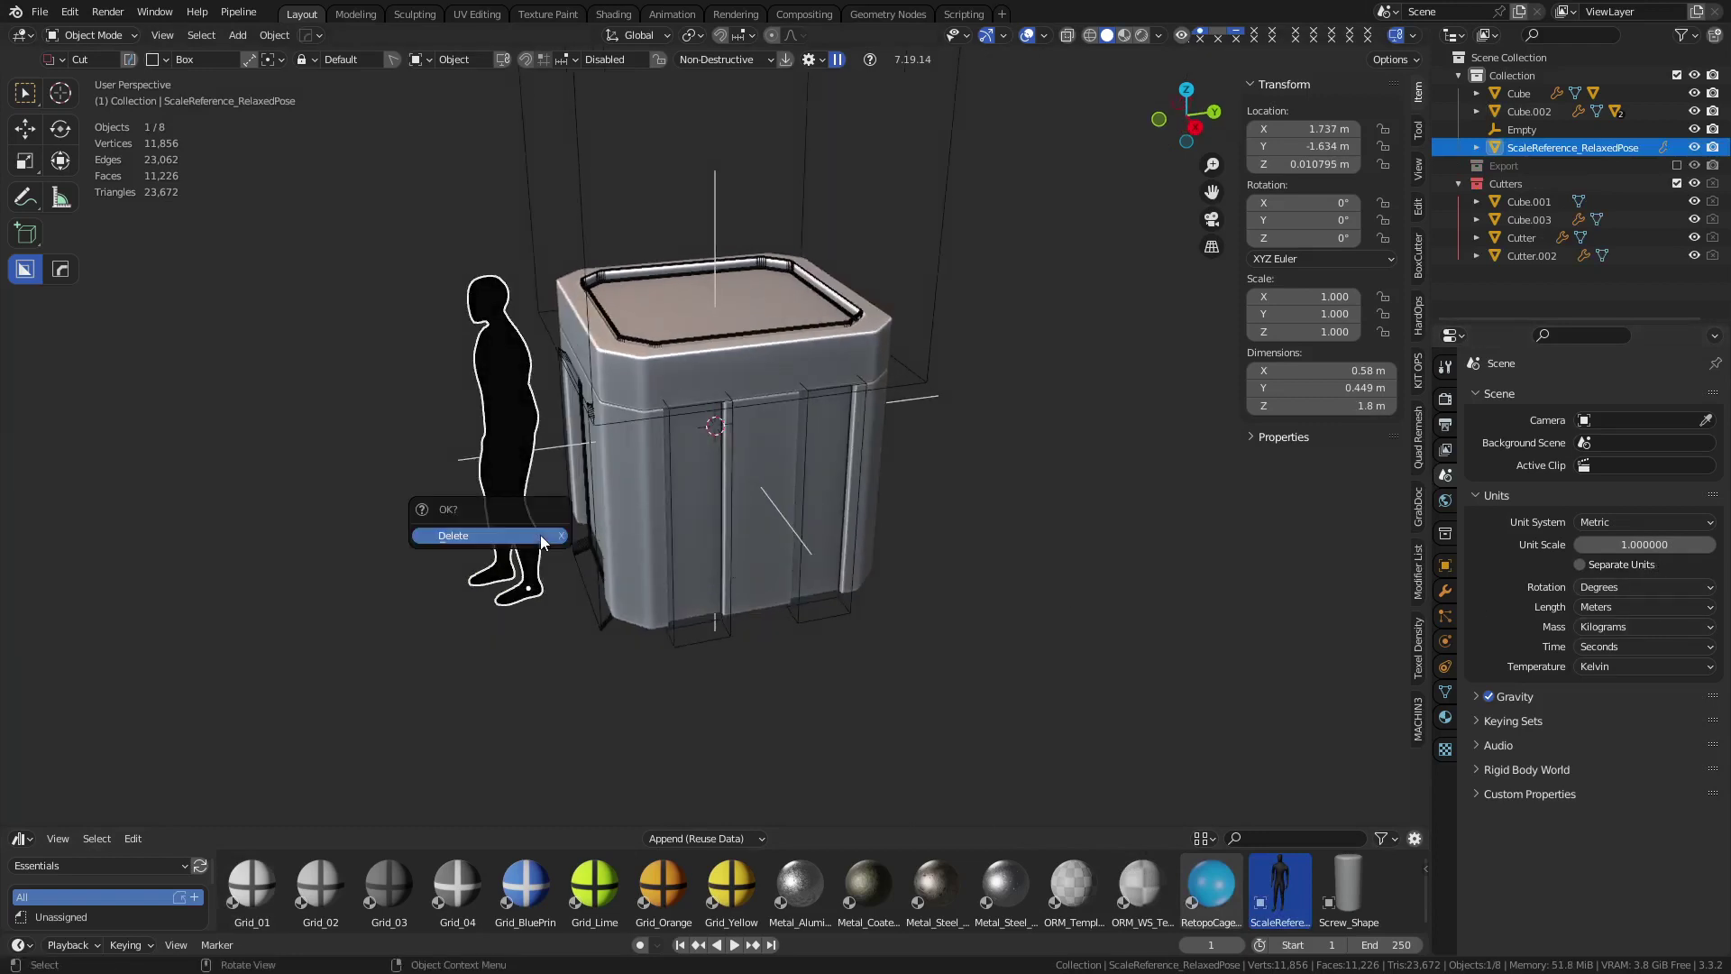
click(539, 535)
Inspect the seam between the lid and body up close and set the scene's length unit to Millimeters
click(656, 368)
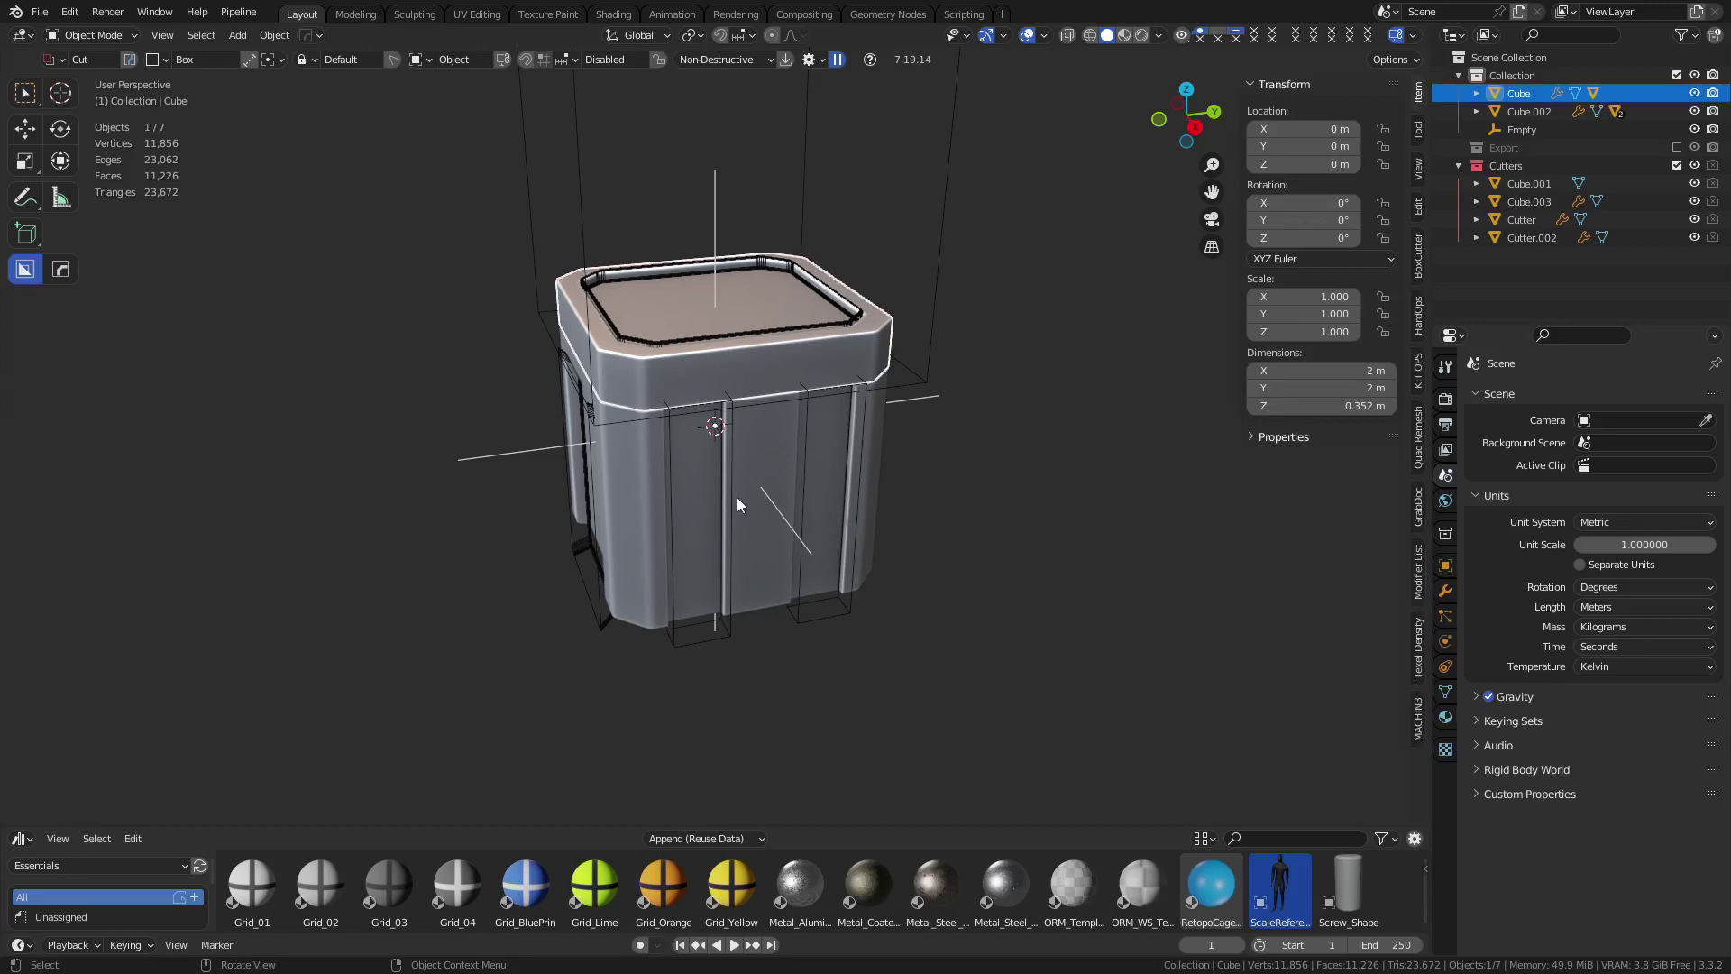
shift+middle_drag(676, 418, 707, 432)
scroll(830, 533, up, 6)
middle_drag(879, 555, 738, 505)
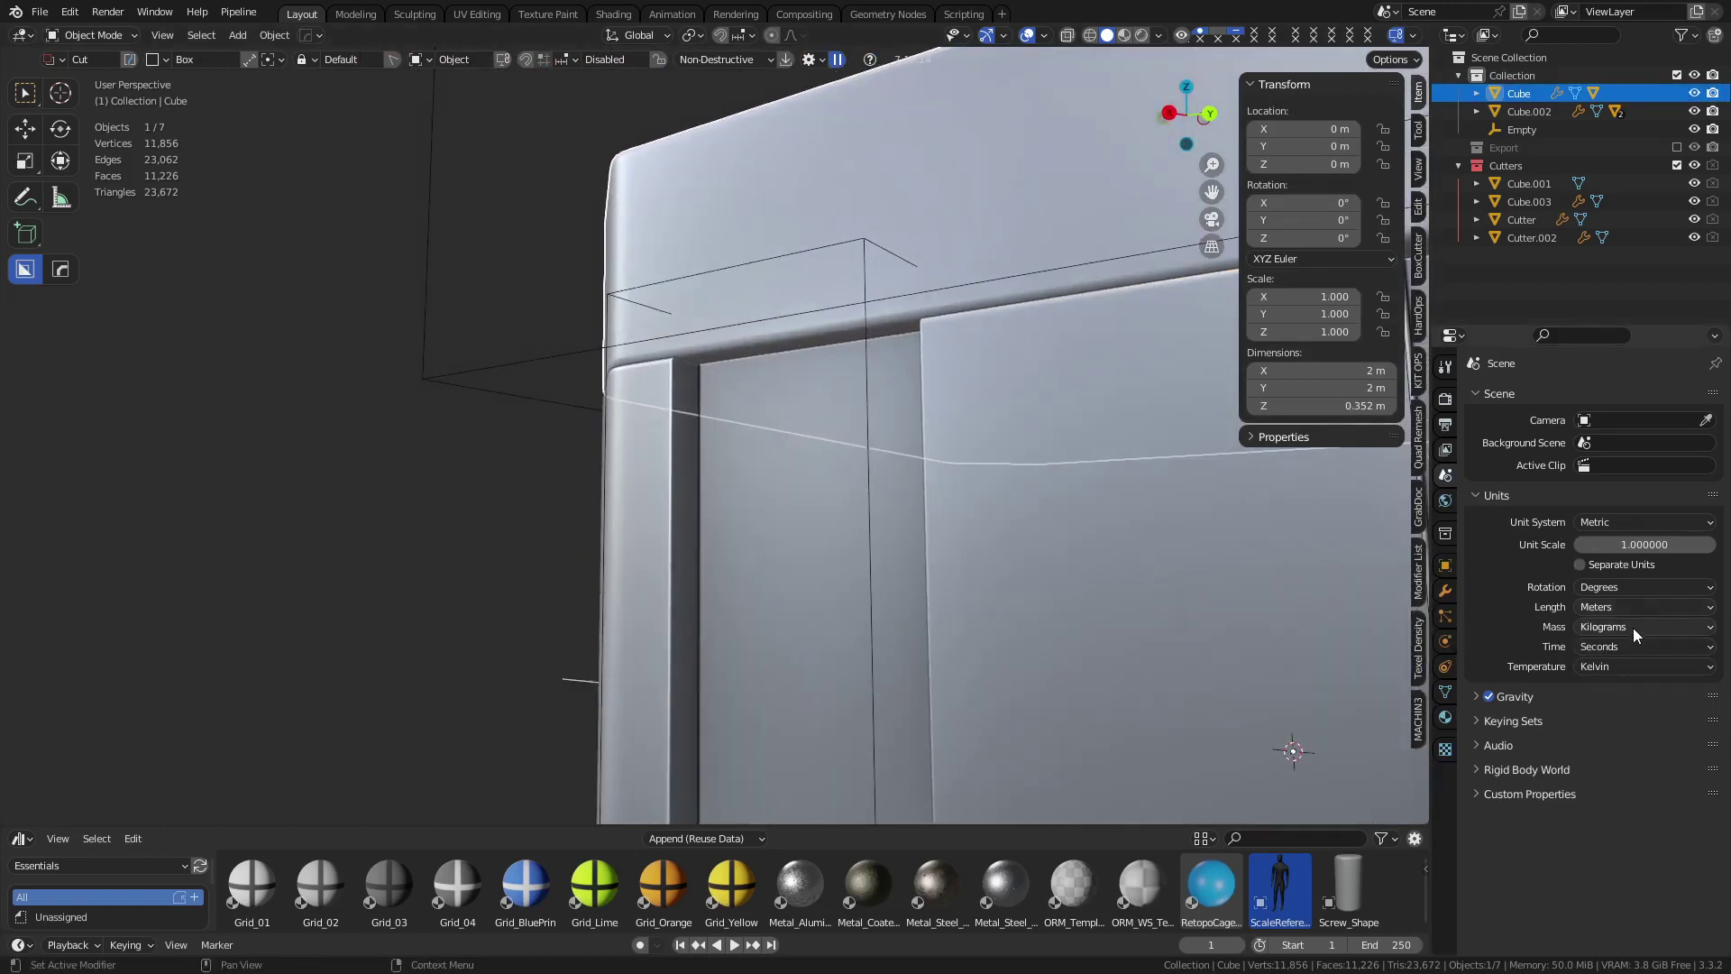
click(1586, 610)
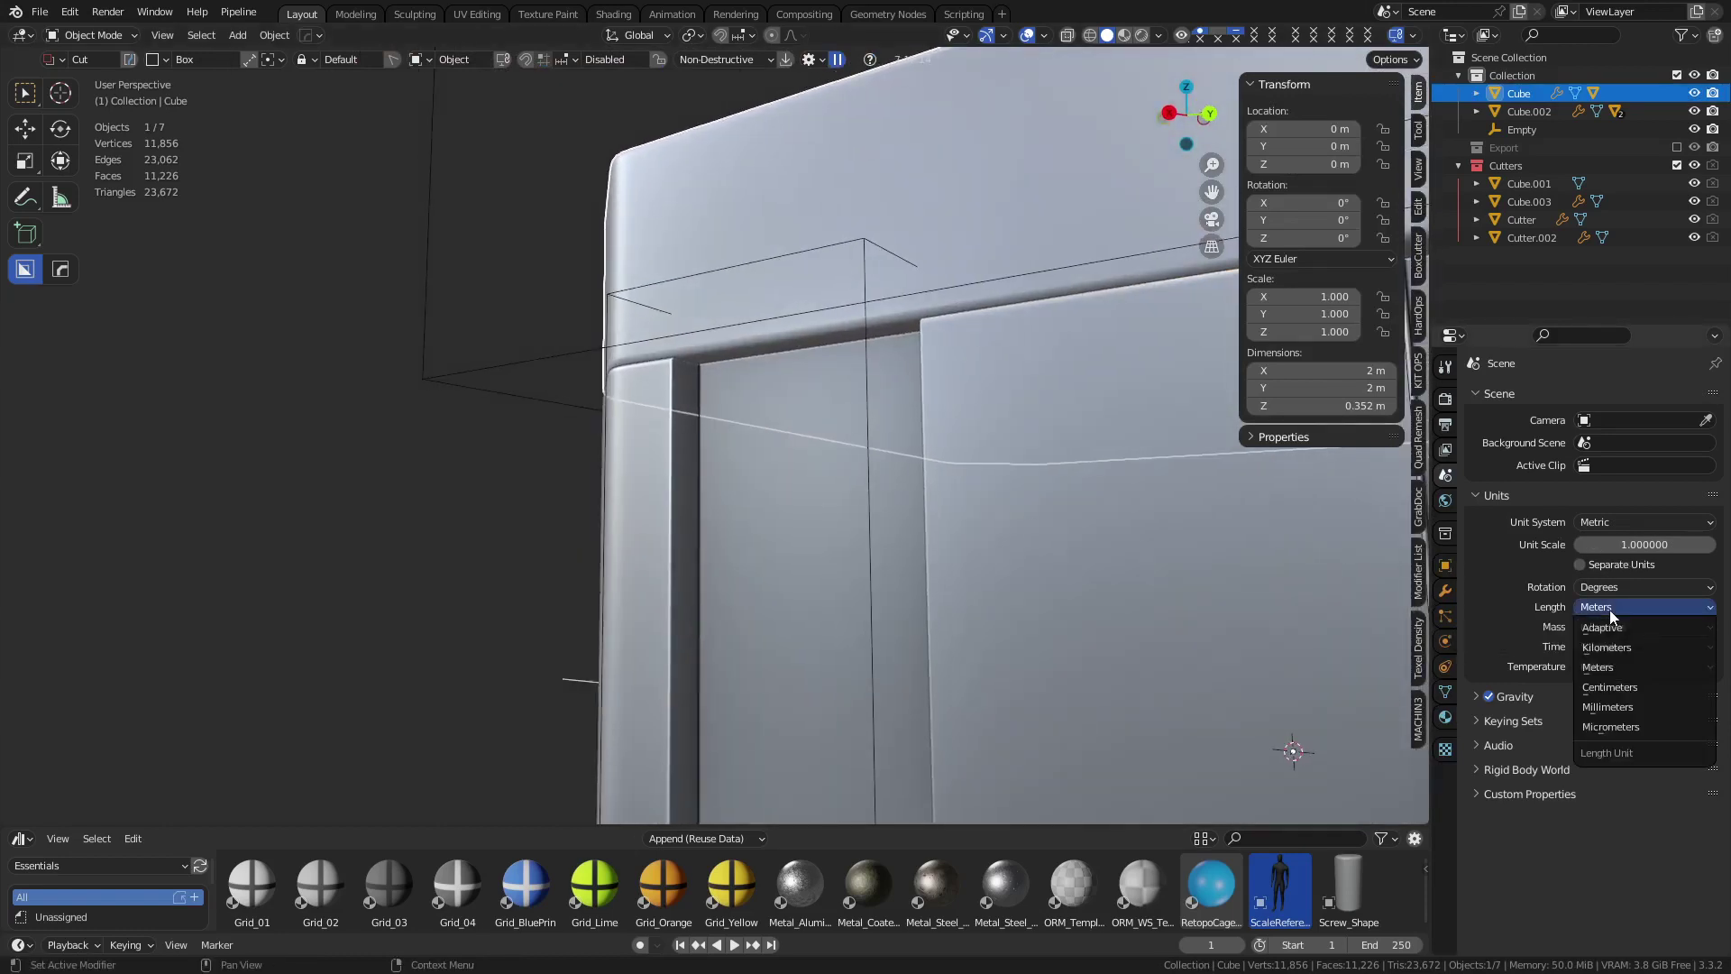
click(1623, 708)
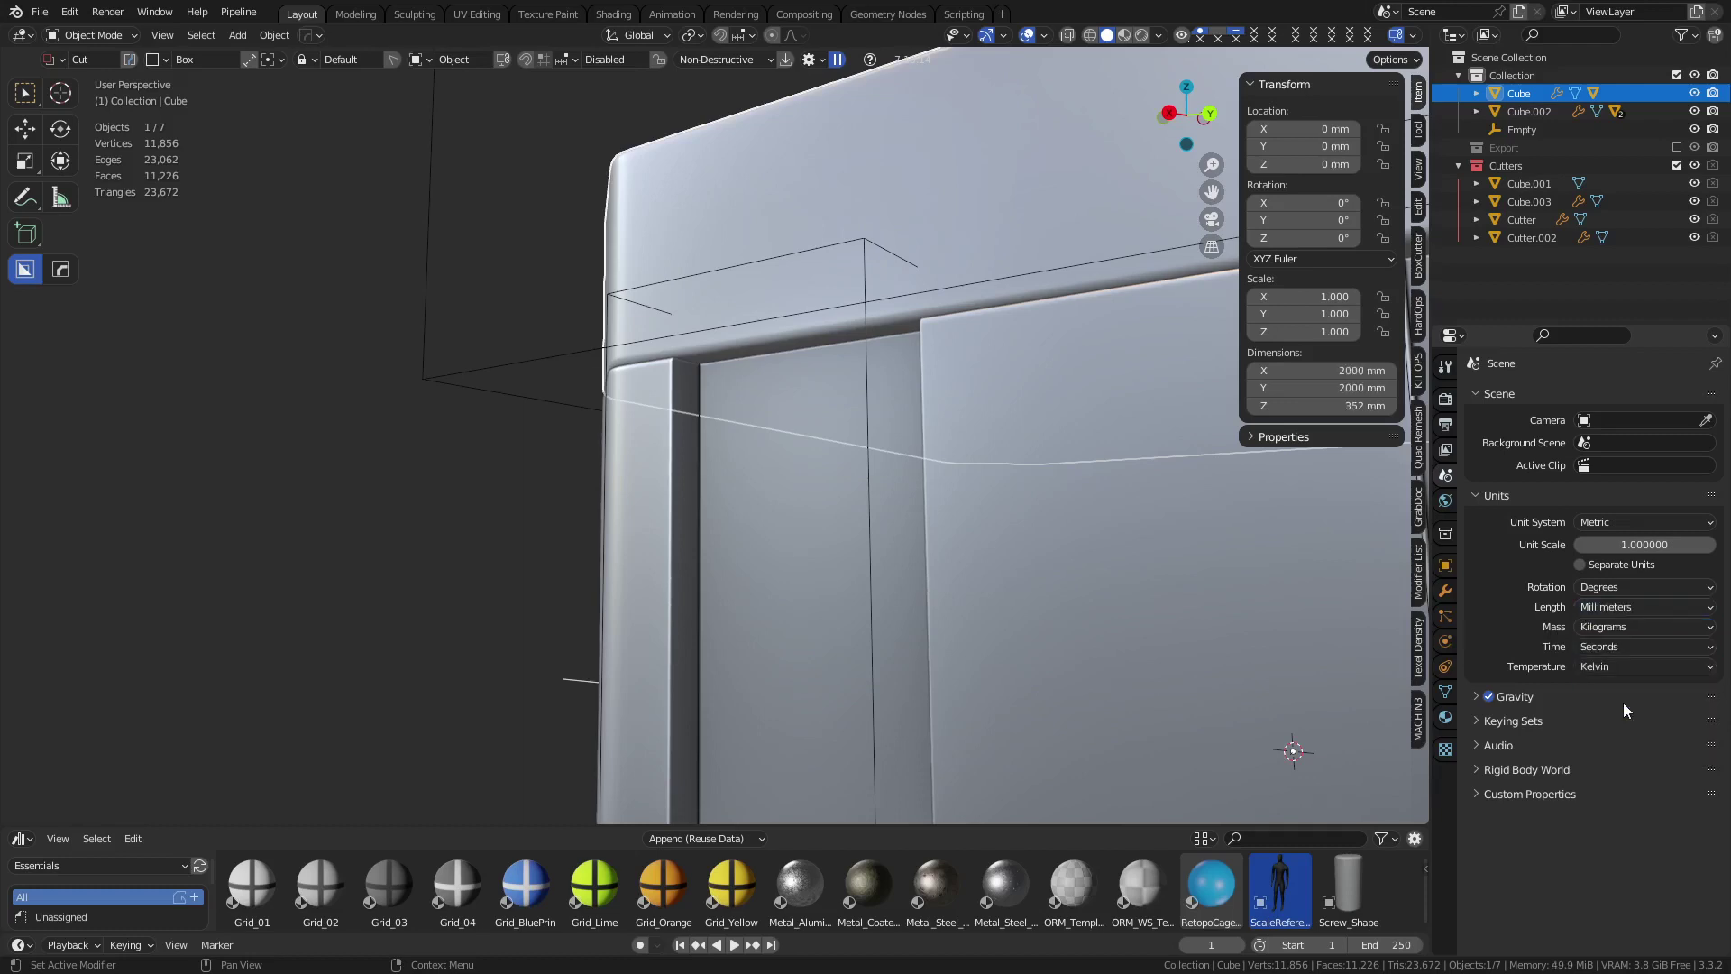
Select the crate body and show the settings of its Bevel.001 modifier
click(674, 381)
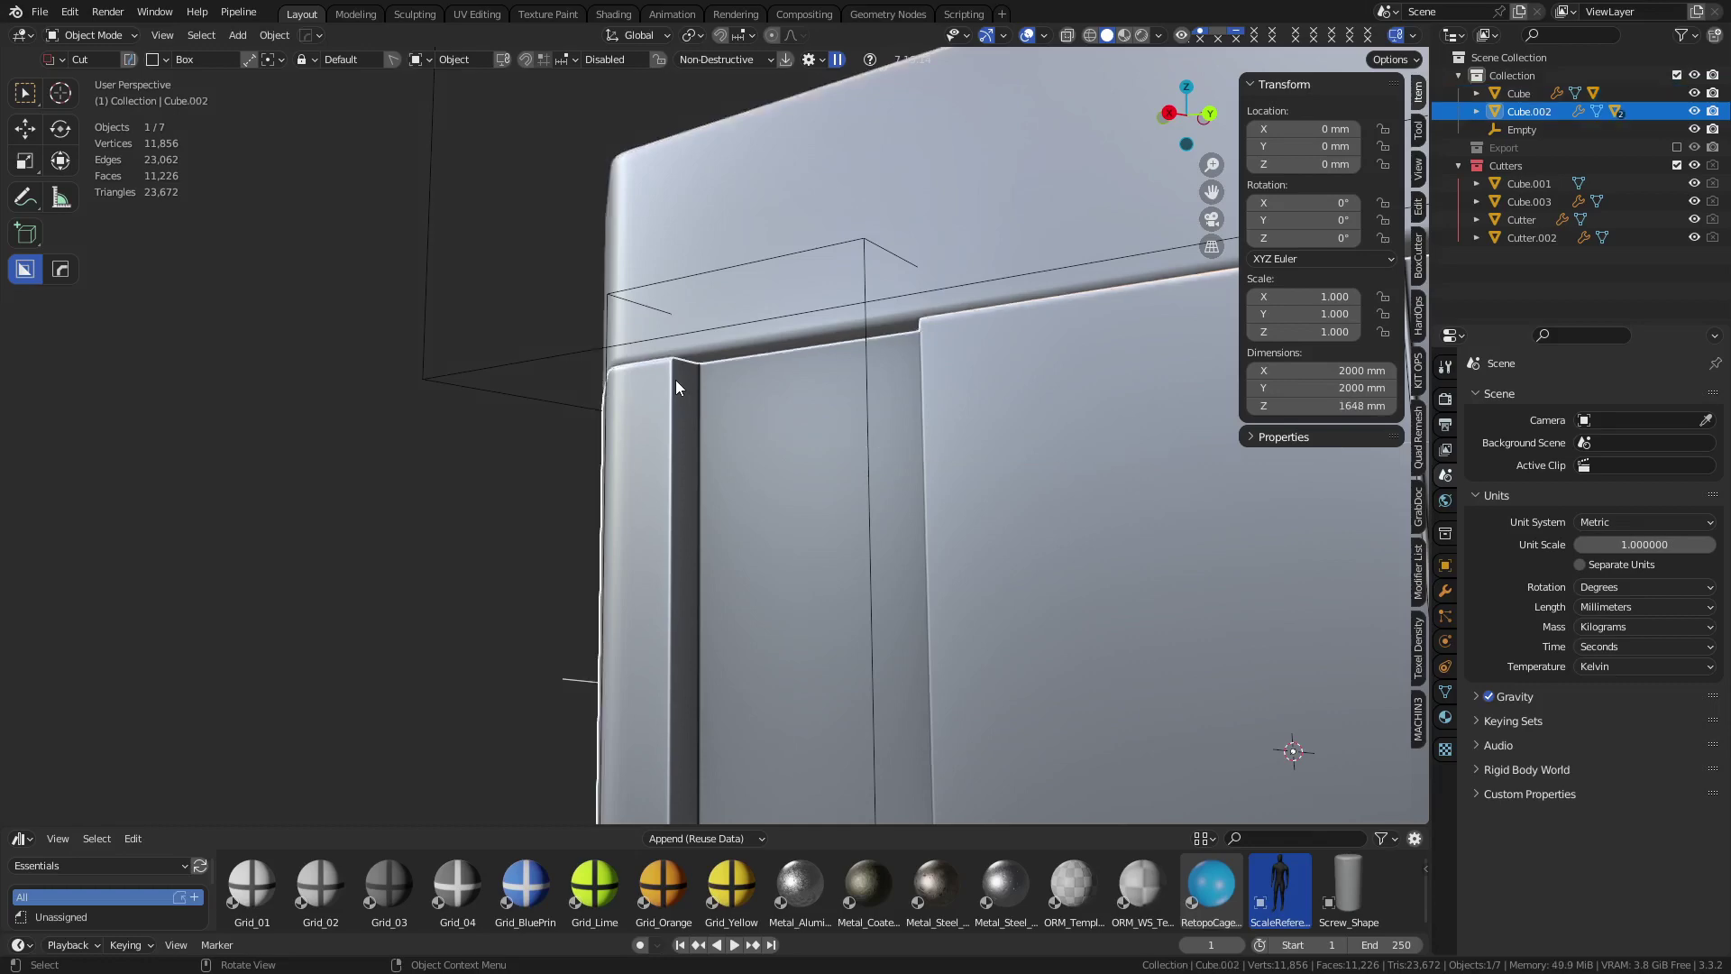
key(ctrl+Tab)
click(723, 375)
key(ctrl+Tab)
click(657, 387)
click(1446, 593)
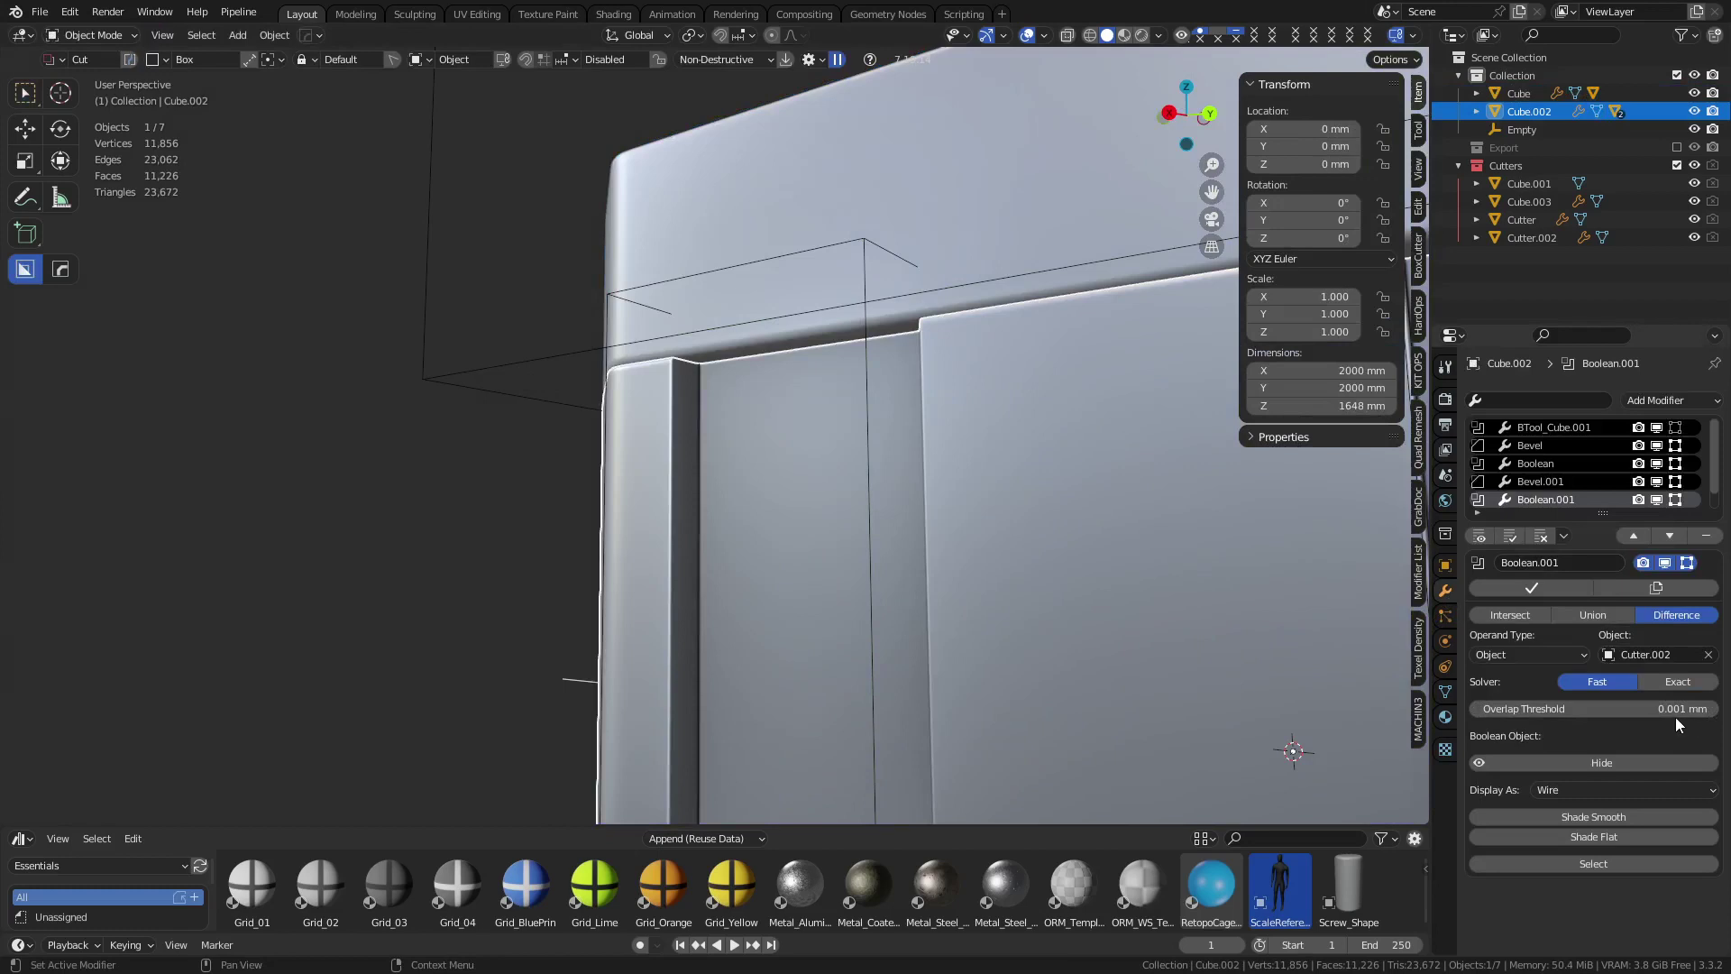
click(1547, 485)
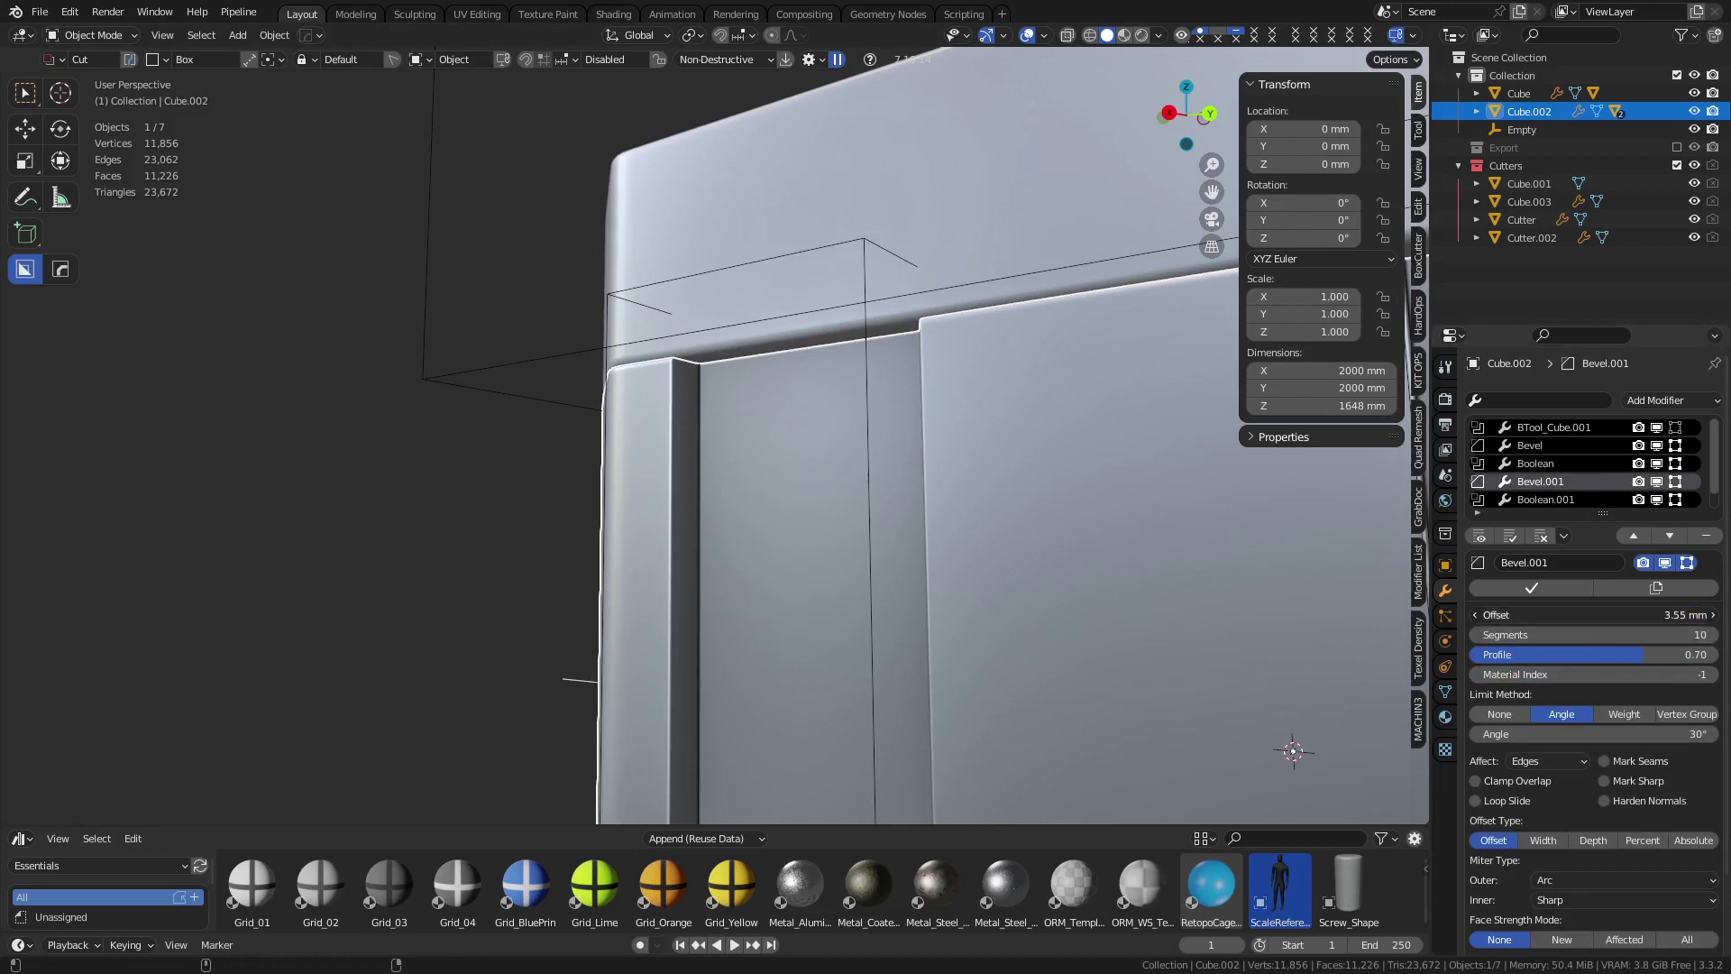
Set the Bevel.001 offset of the crate body to 3.8 mm while checking the seam corner under the lid
drag(1592, 614, 1545, 615)
scroll(794, 439, up, 8)
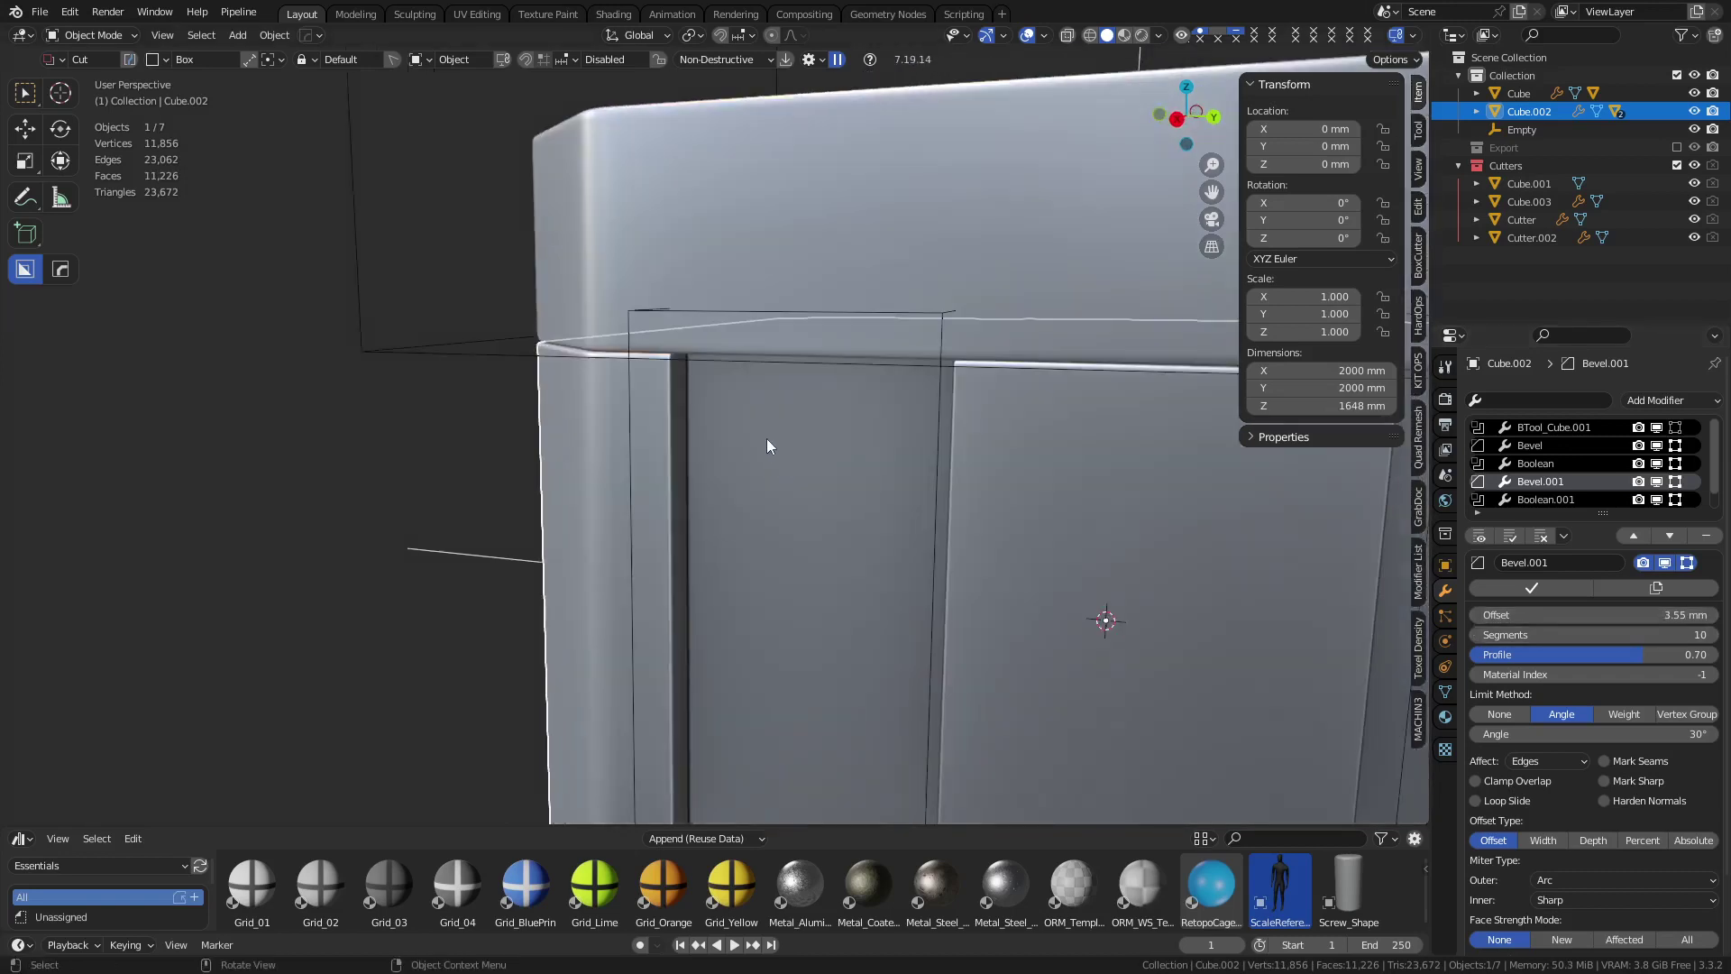
scroll(929, 515, up, 2)
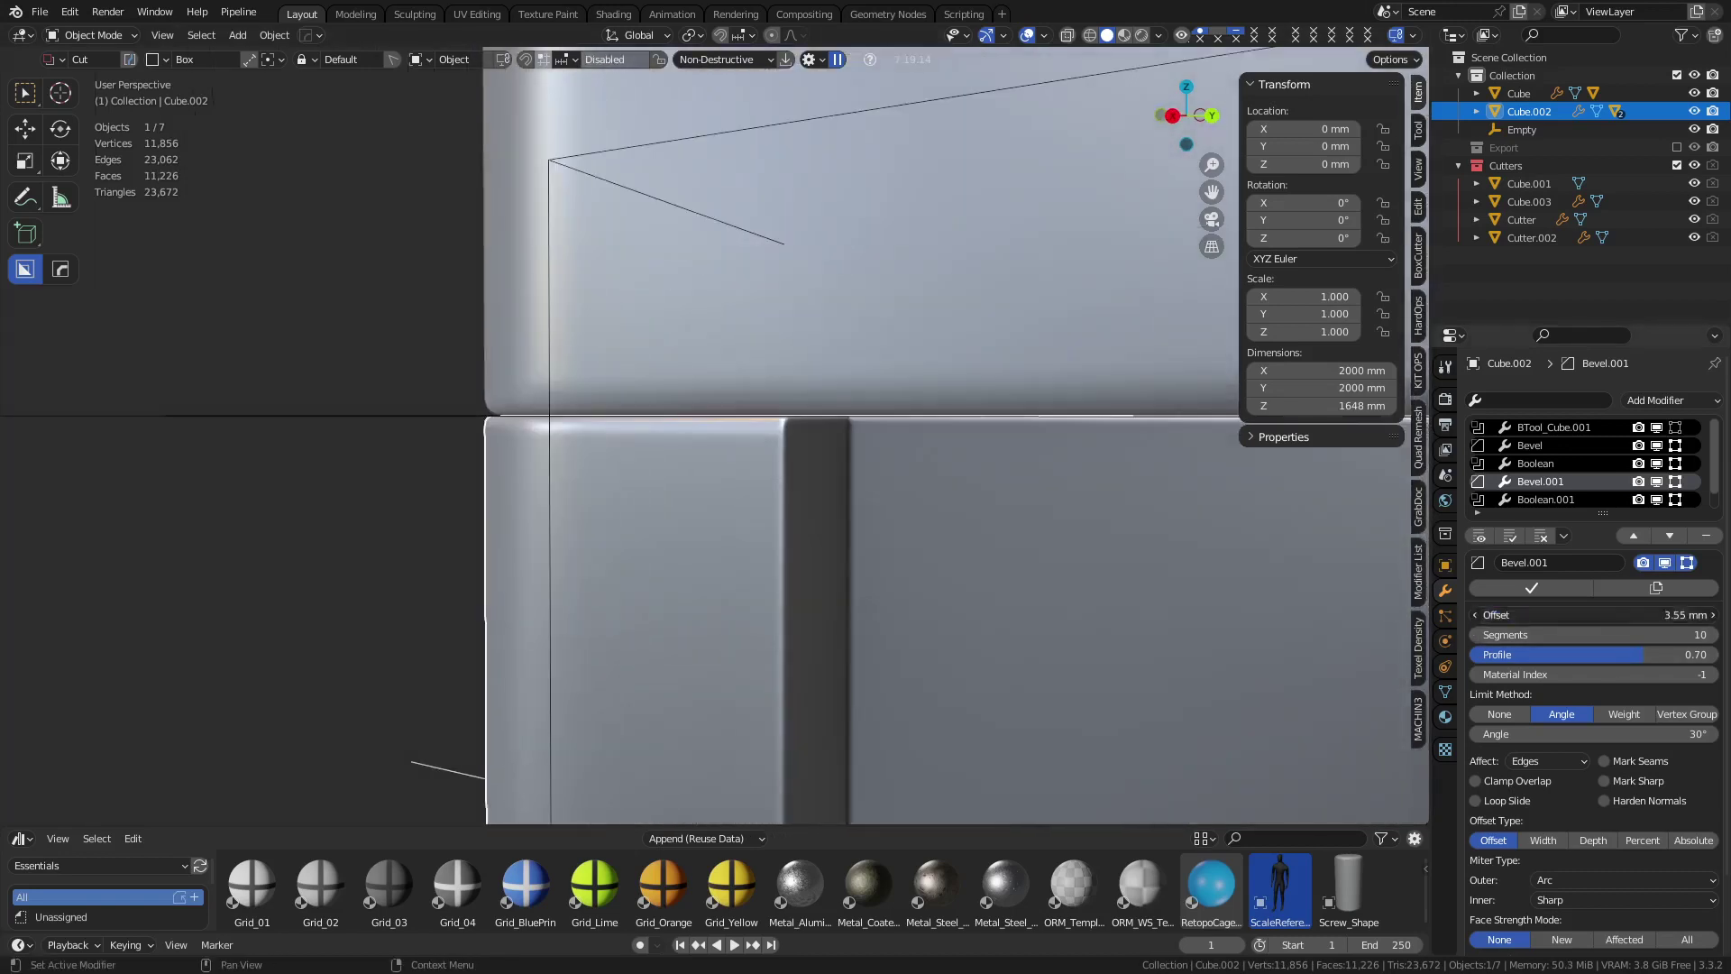
middle_drag(1143, 614, 1104, 606)
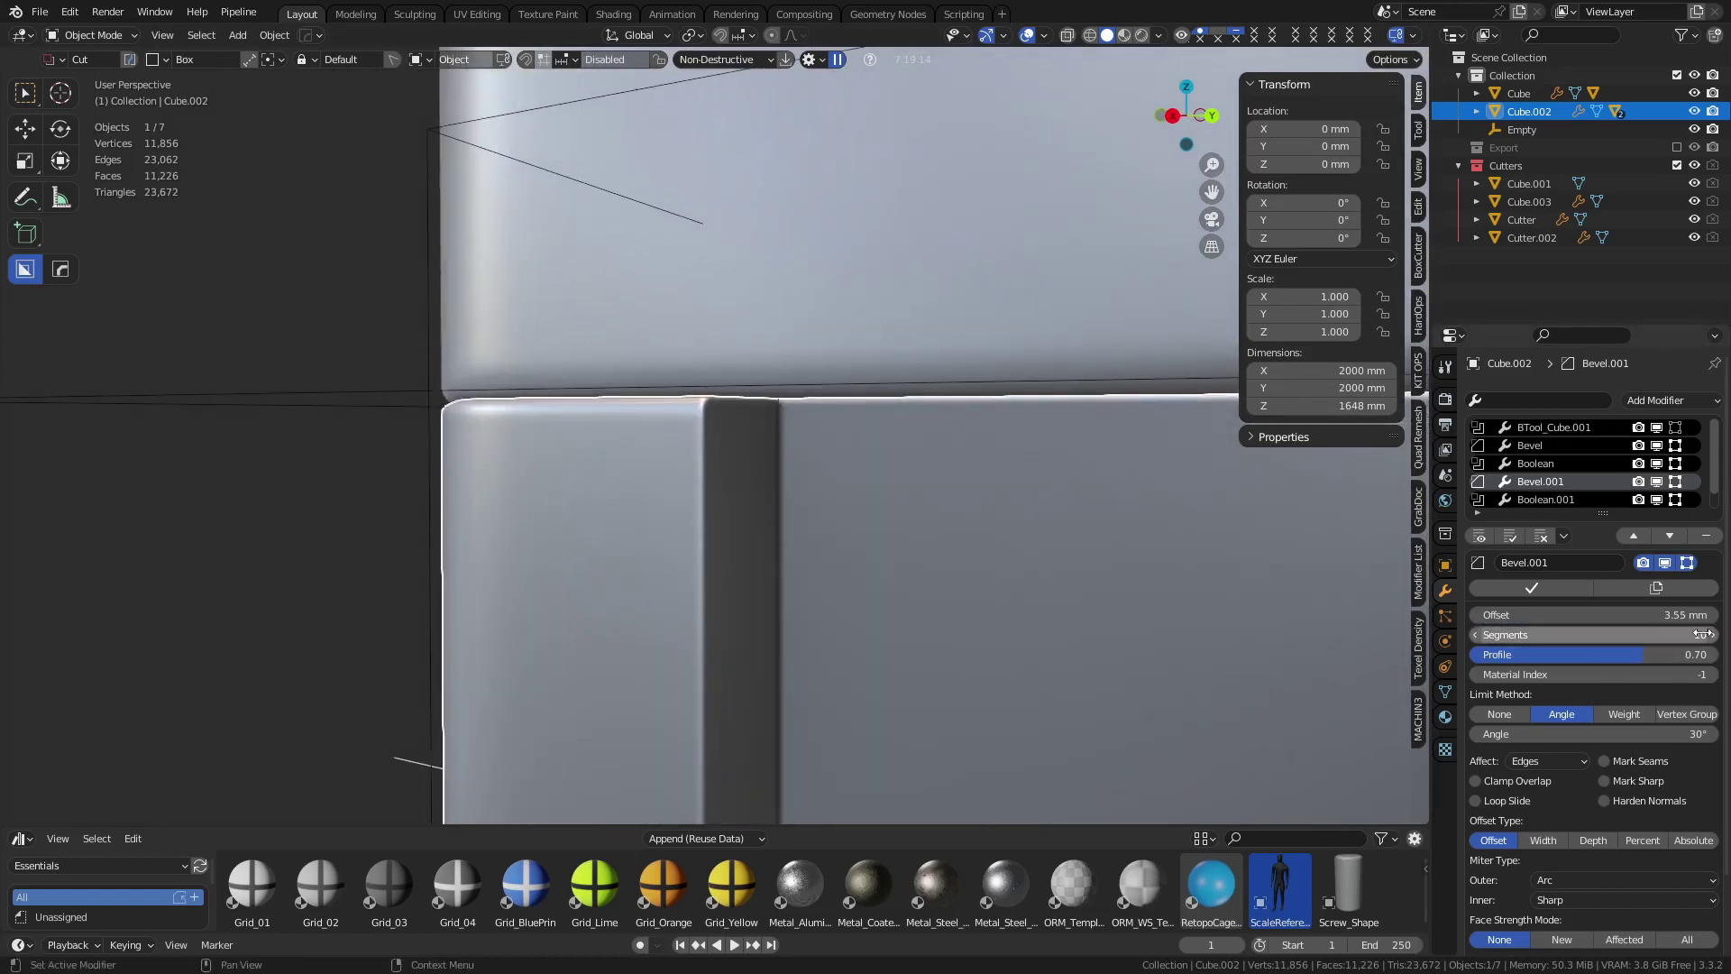
click(1659, 617)
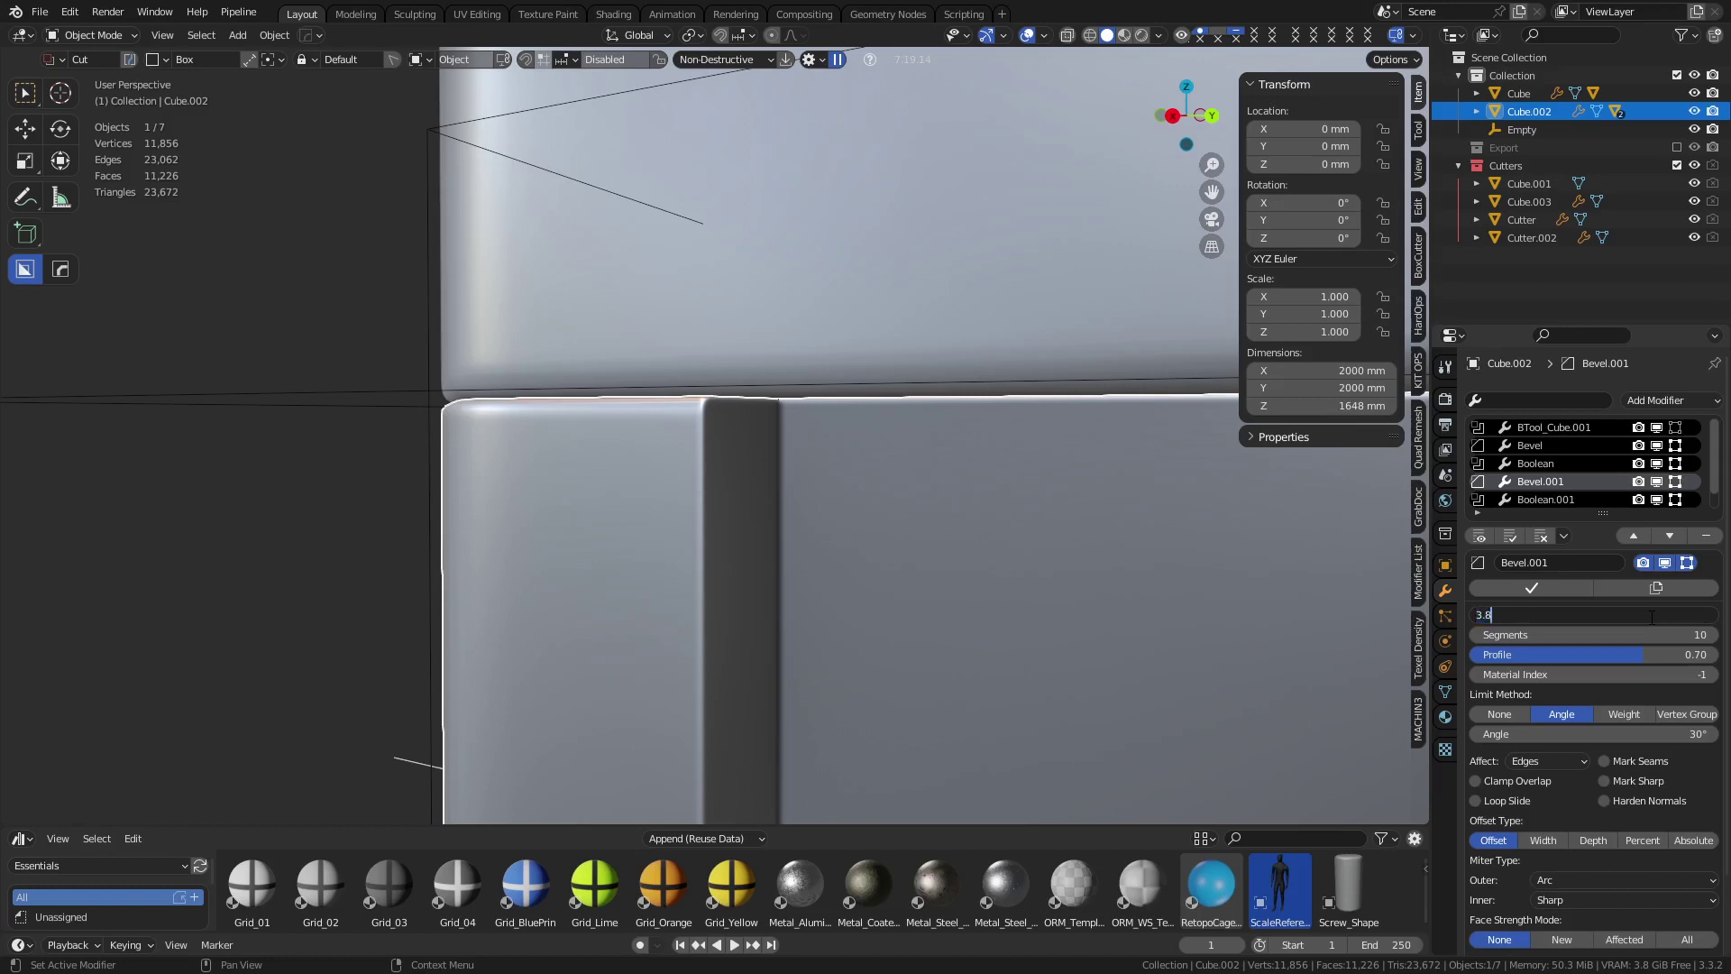
key(Return)
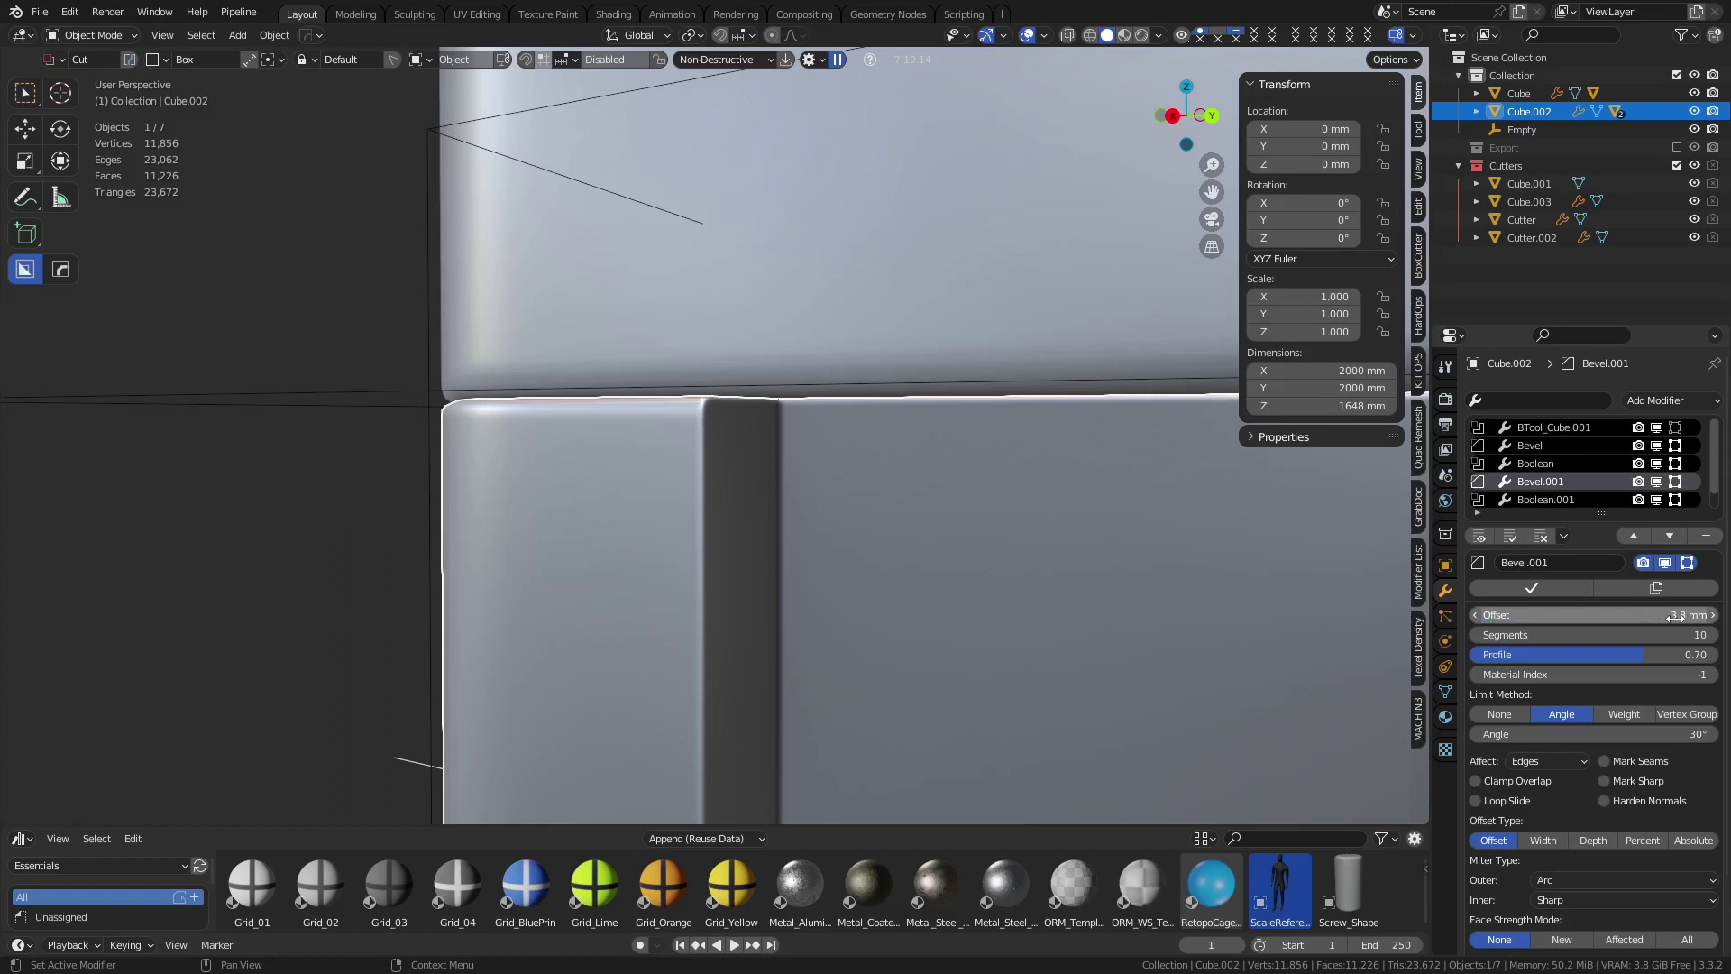
middle_drag(882, 512, 811, 512)
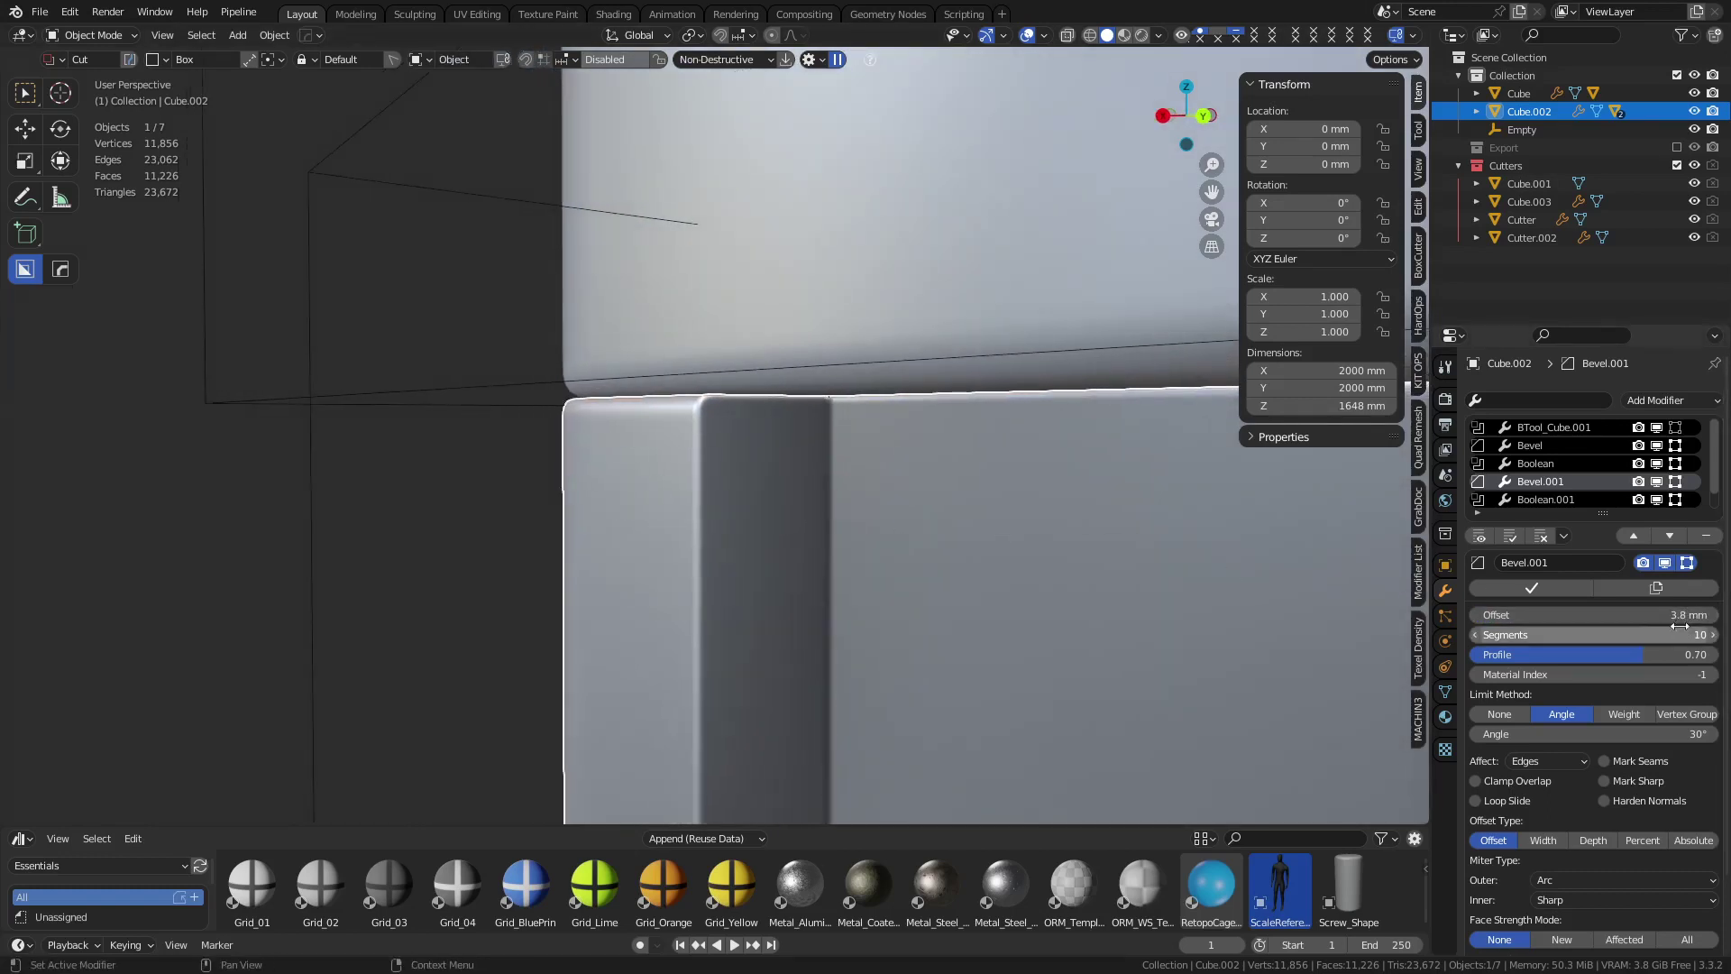
Deselect the crate body and examine the whole crate and the lid recess with the wireframe overlay shown
scroll(645, 541, down, 8)
key(ctrl+Tab)
click(437, 551)
scroll(505, 550, down, 3)
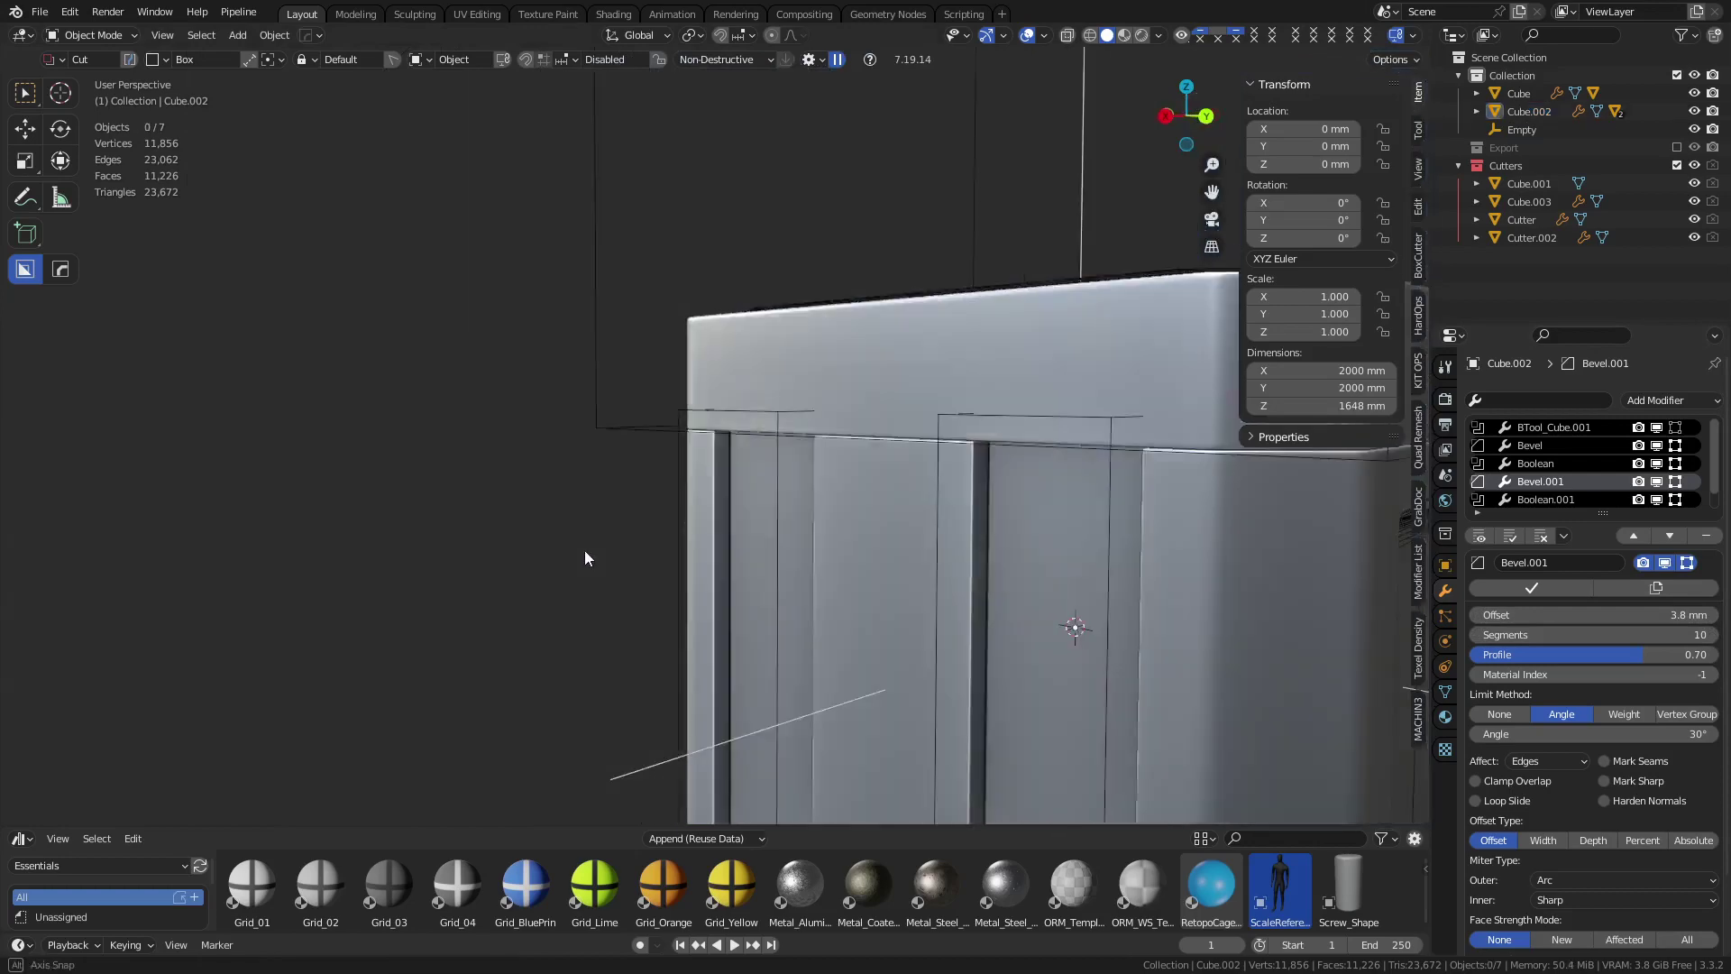
middle_drag(584, 549, 813, 541)
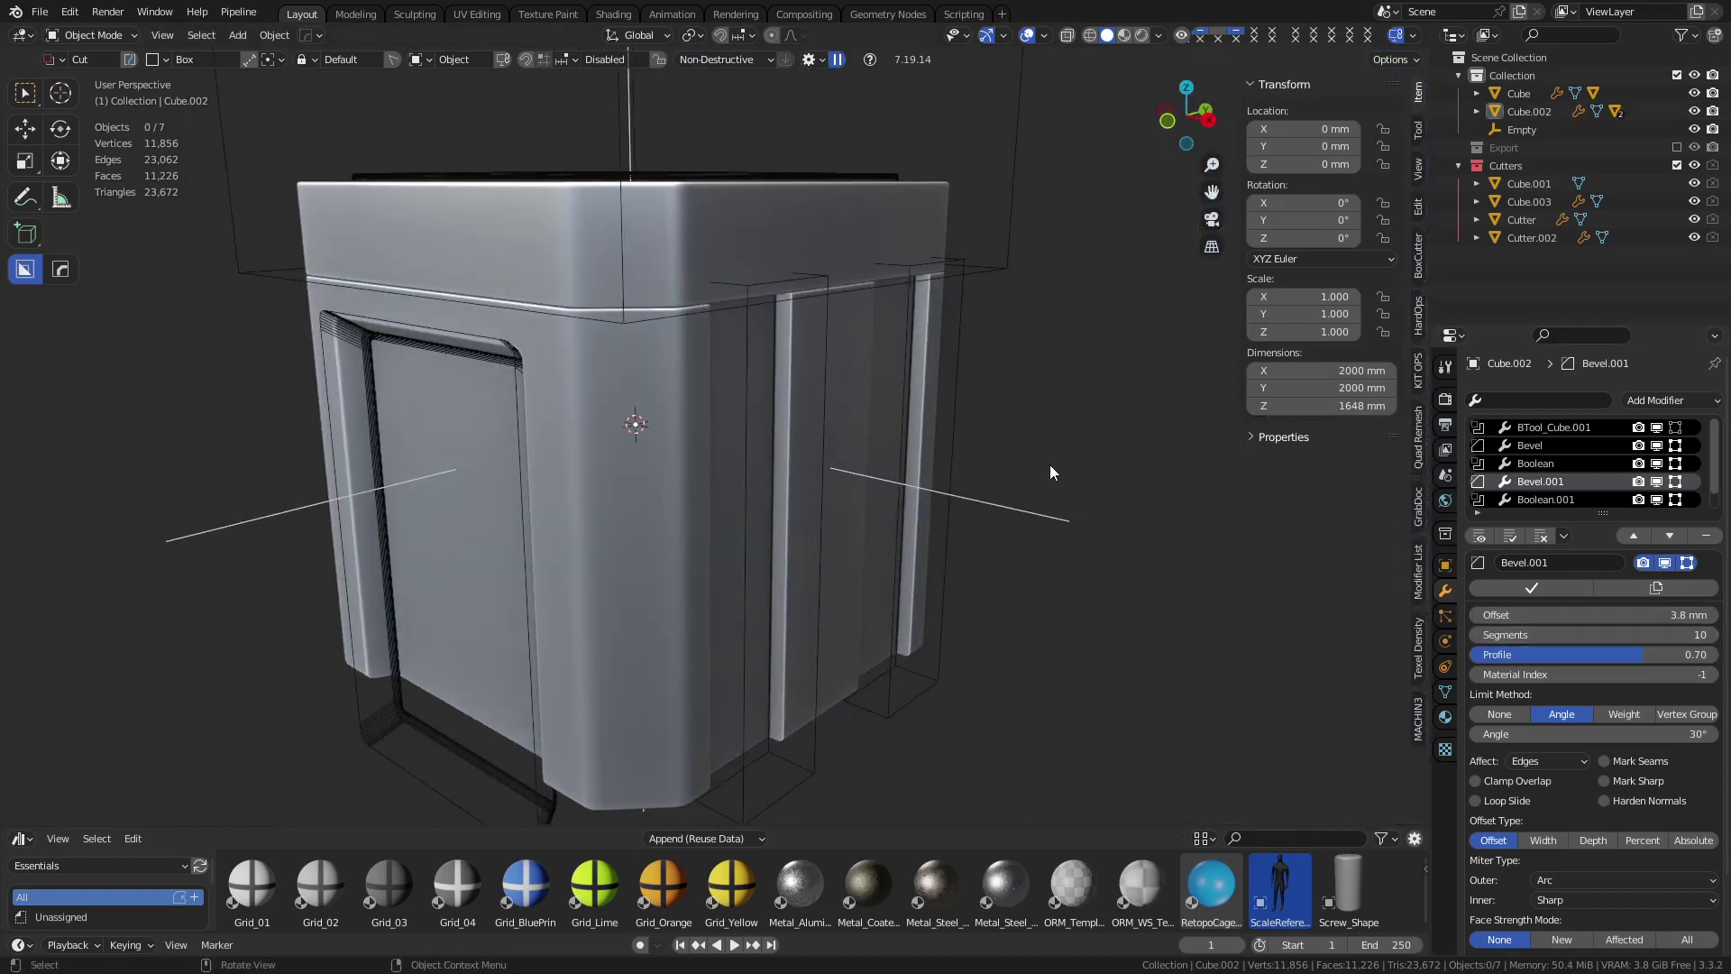
middle_drag(1049, 464, 1151, 543)
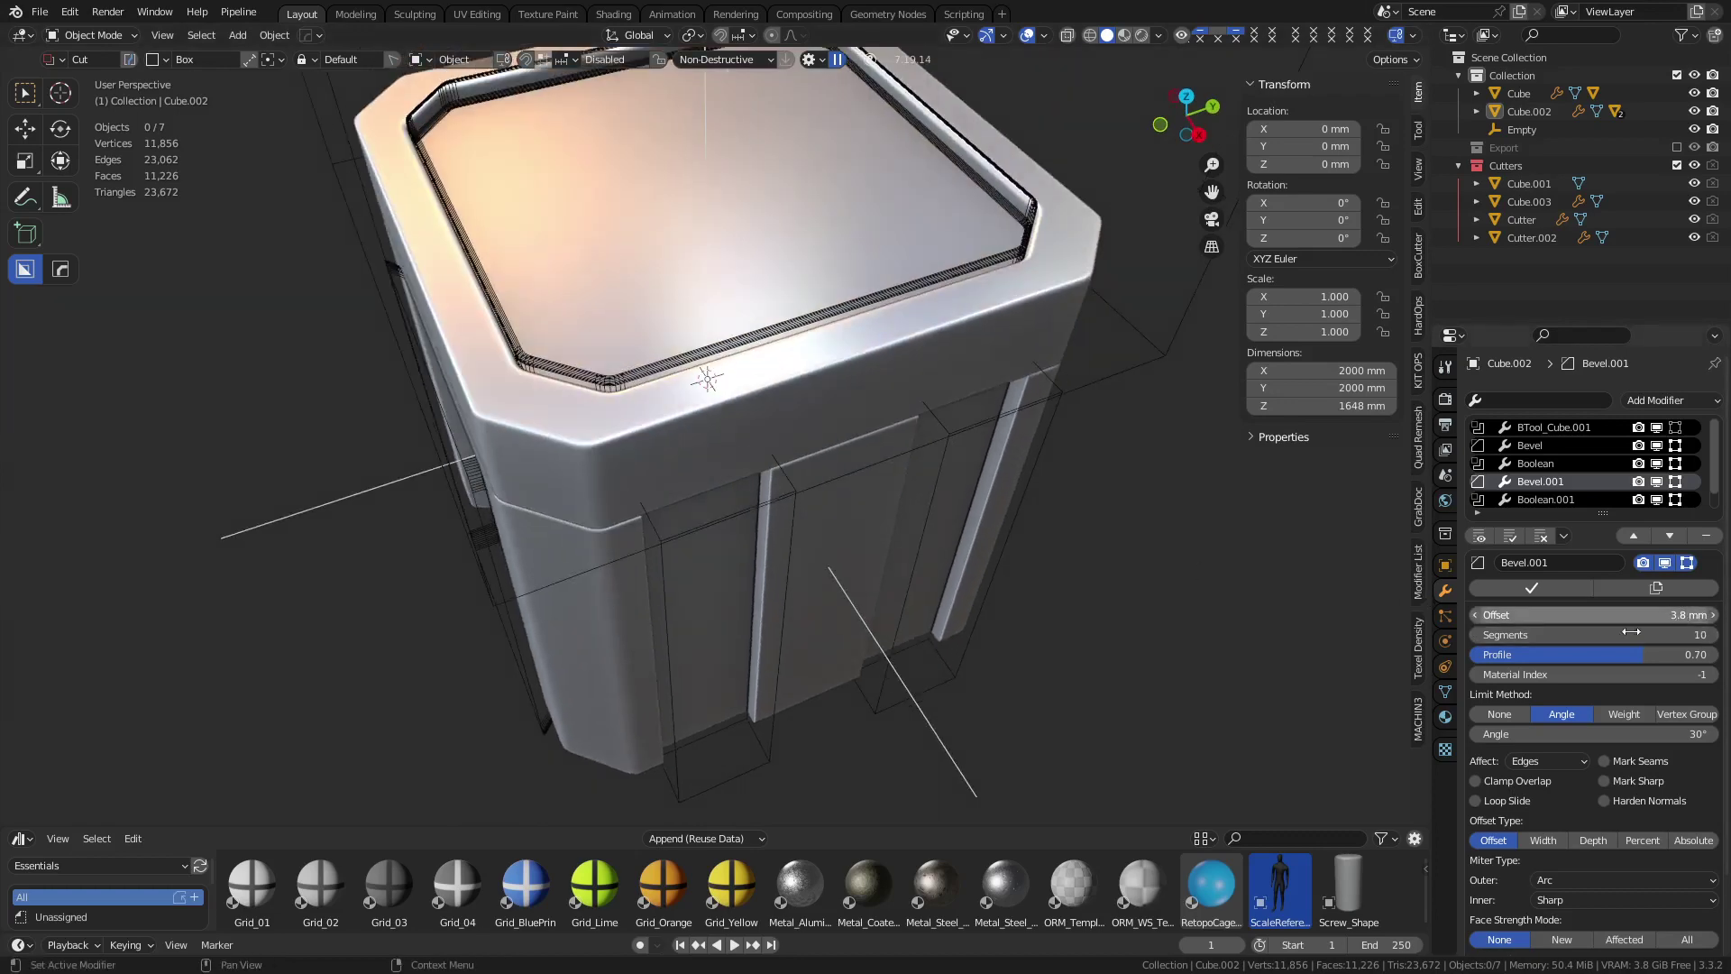
shift+middle_drag(938, 440, 928, 515)
key(ctrl+Tab)
middle_drag(1125, 586, 1157, 570)
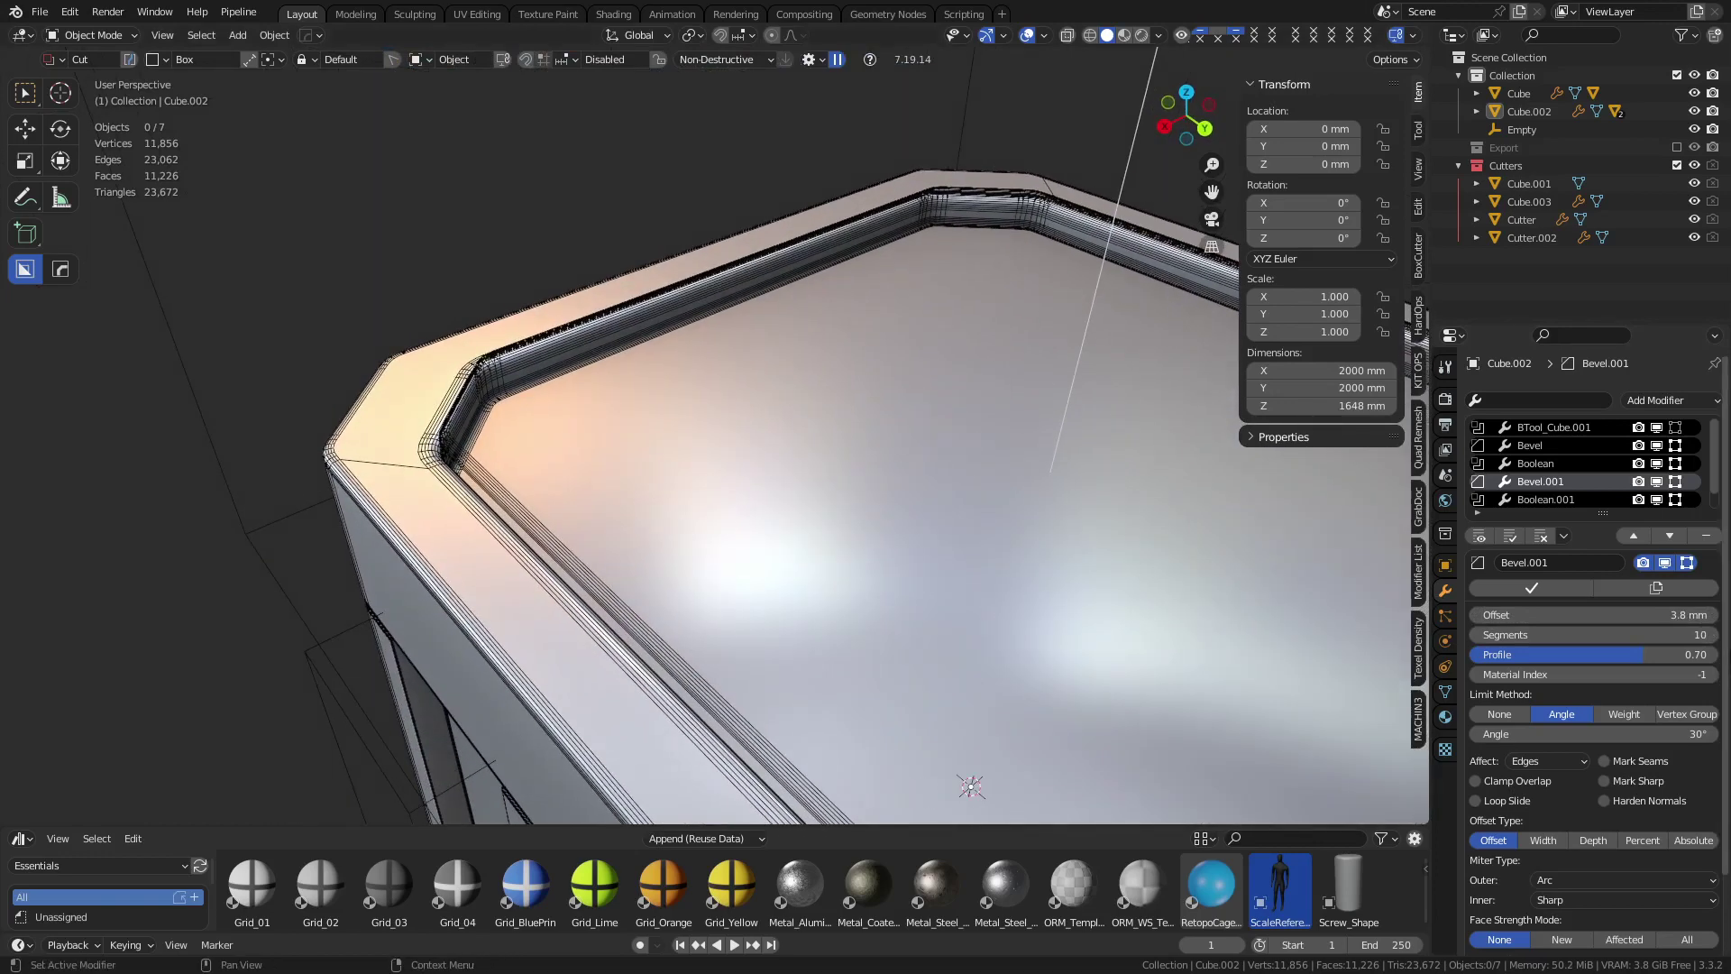
Cut a nondestructive box of about 385 by 121 mm, extruded about 1954 mm, across one side of the lid recess cutter Cube.003 from the right view
middle_drag(793, 456, 885, 480)
click(932, 452)
shift+middle_drag(847, 548, 848, 392)
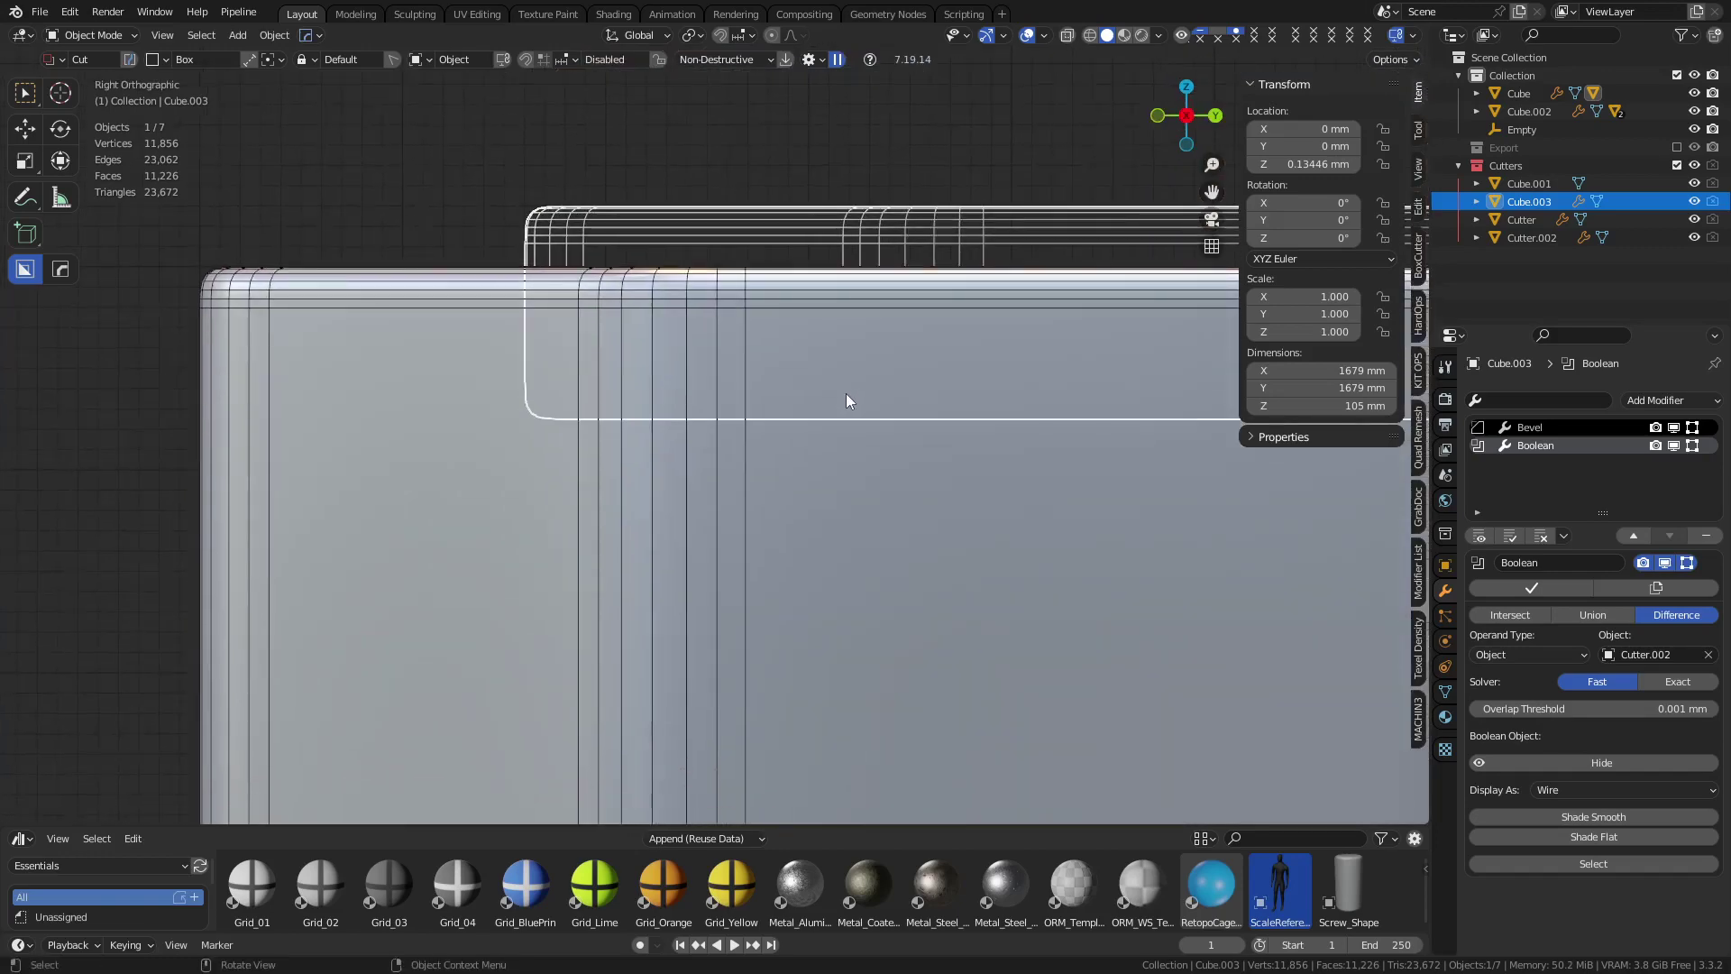
key(d)
scroll(673, 285, down, 3)
mouse_move(518, 490)
mouse_down()
mouse_move(755, 370)
mouse_move(972, 348)
mouse_up()
middle_drag(955, 366, 1057, 434)
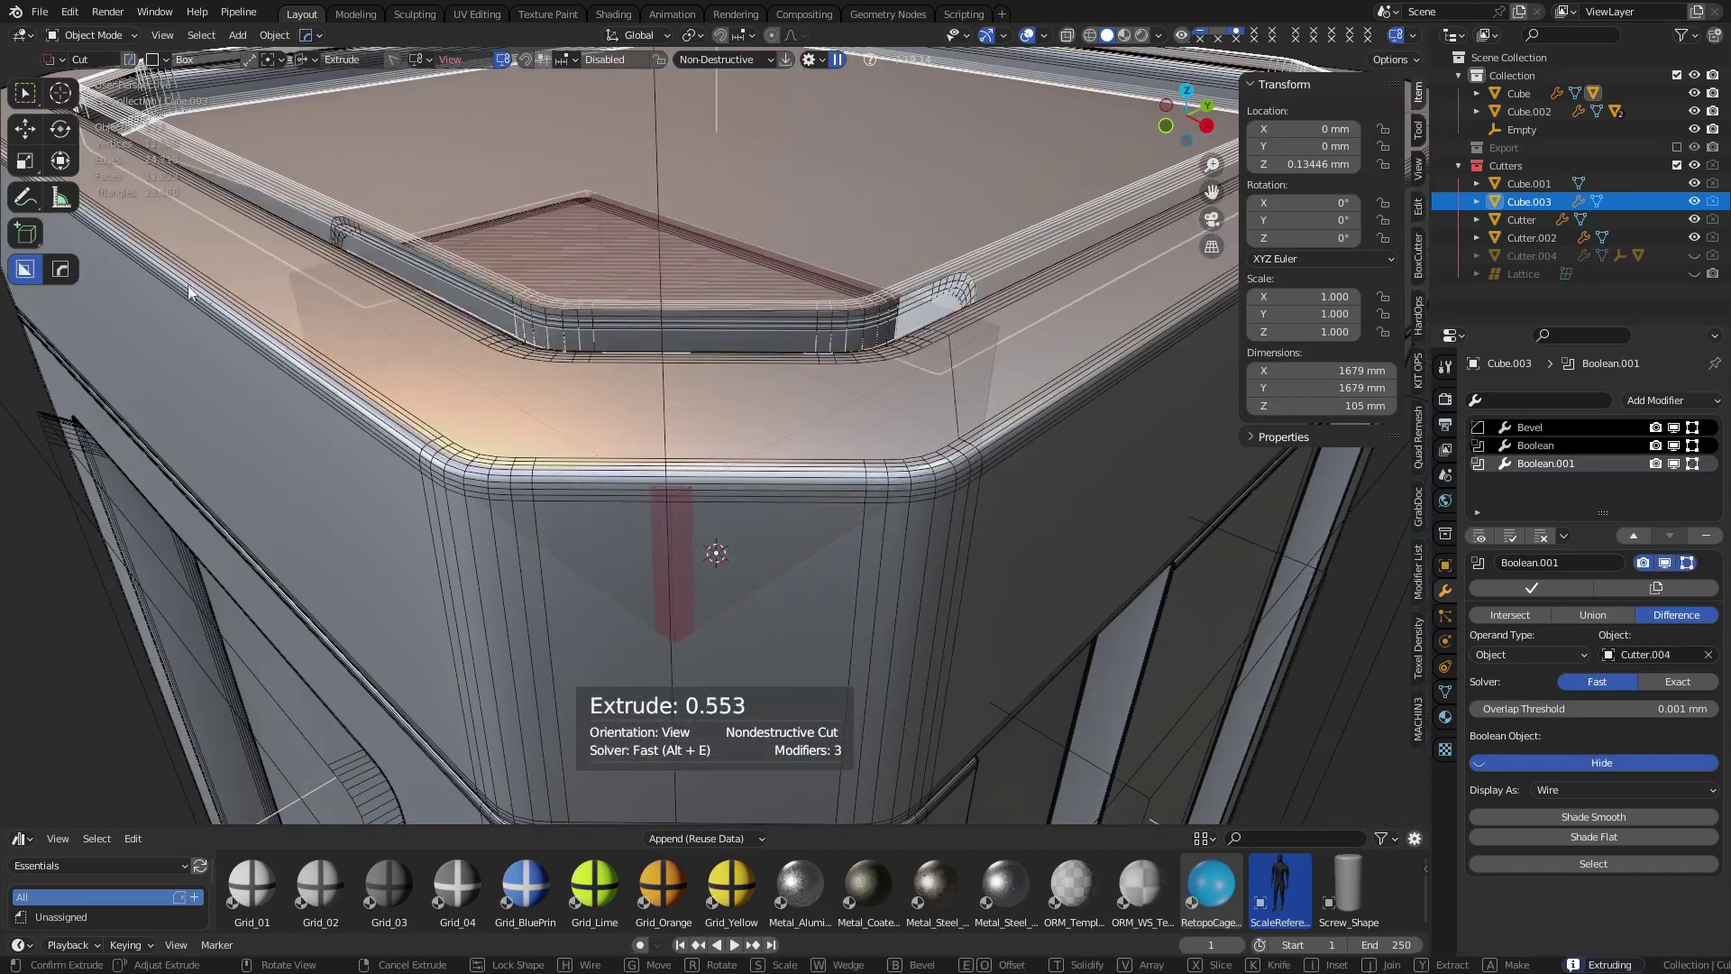
scroll(251, 412, down, 3)
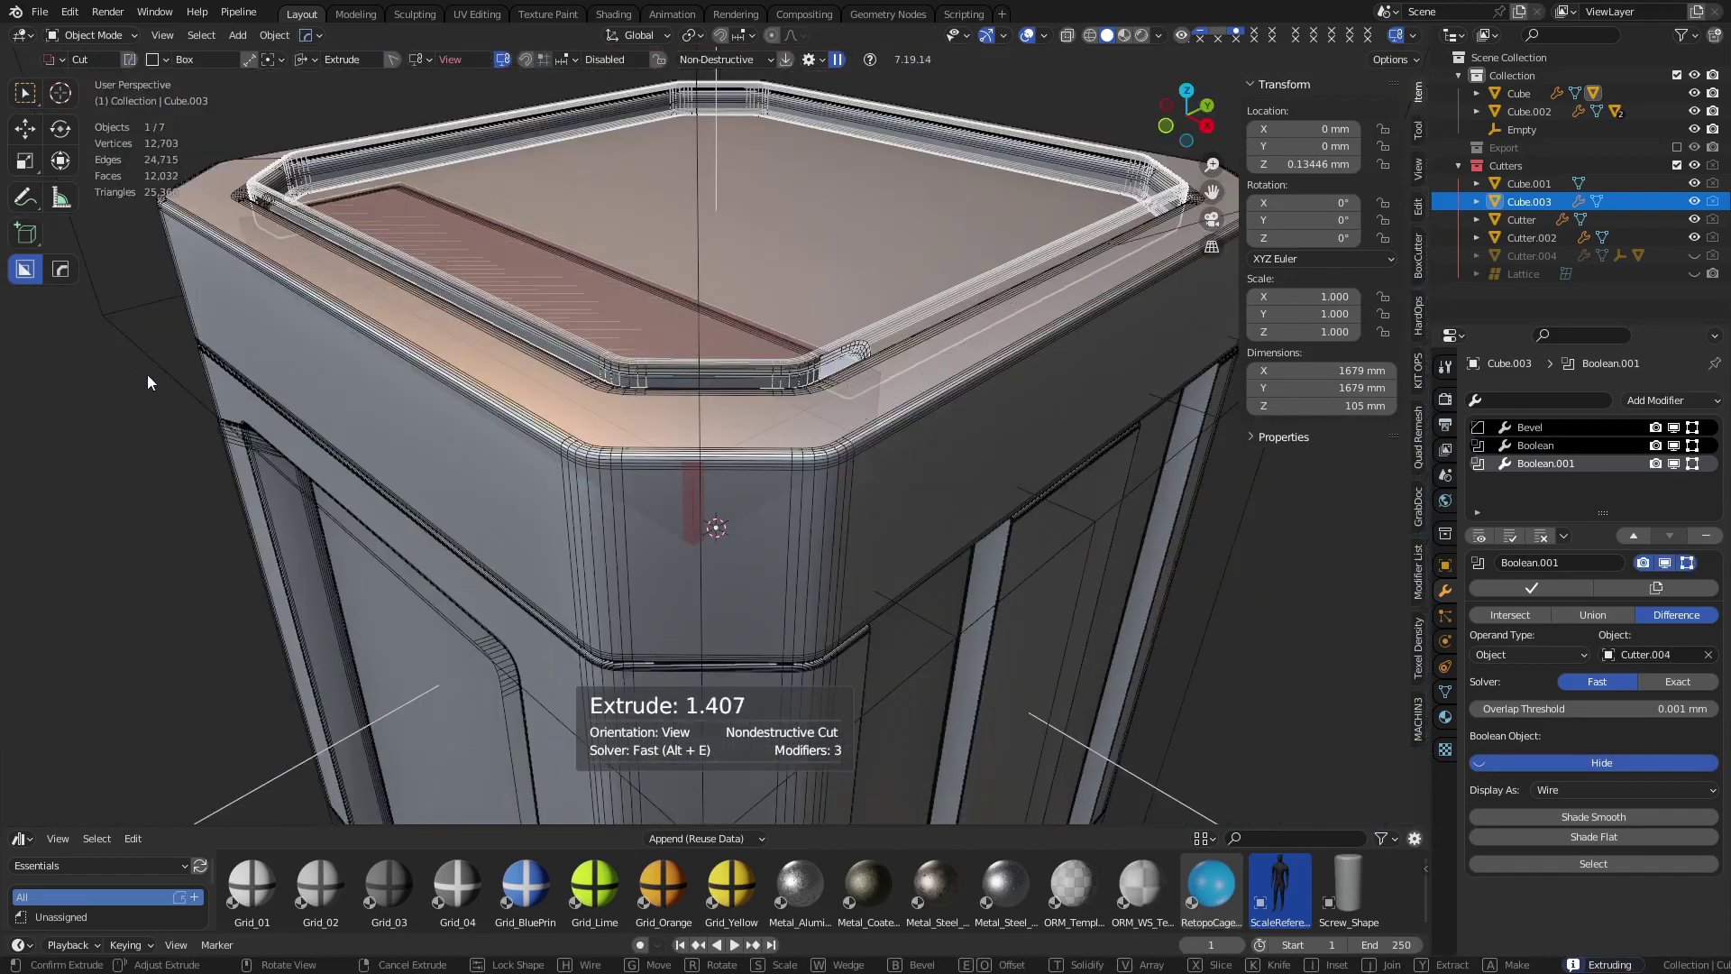
key(Tab)
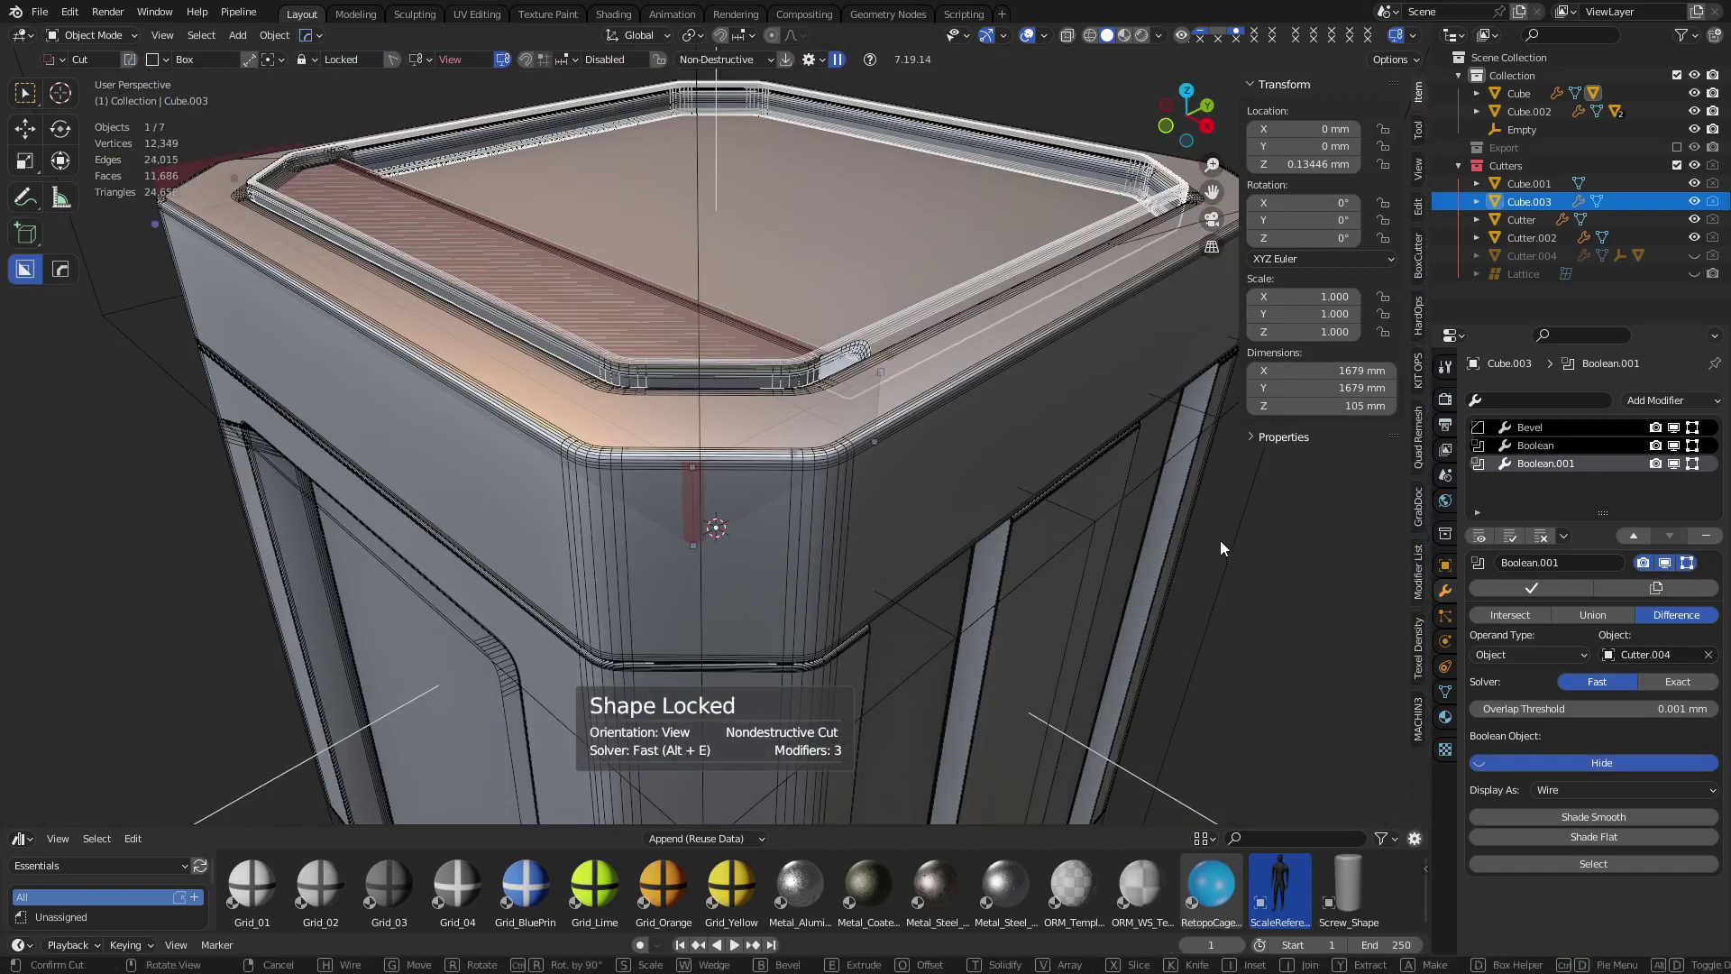
click(1328, 543)
Try a 13.1 mm bevel offset on the recess cutter and a different Bevel.001 offset on the lid, and revert both
middle_drag(1072, 515, 561, 417)
scroll(781, 491, up, 4)
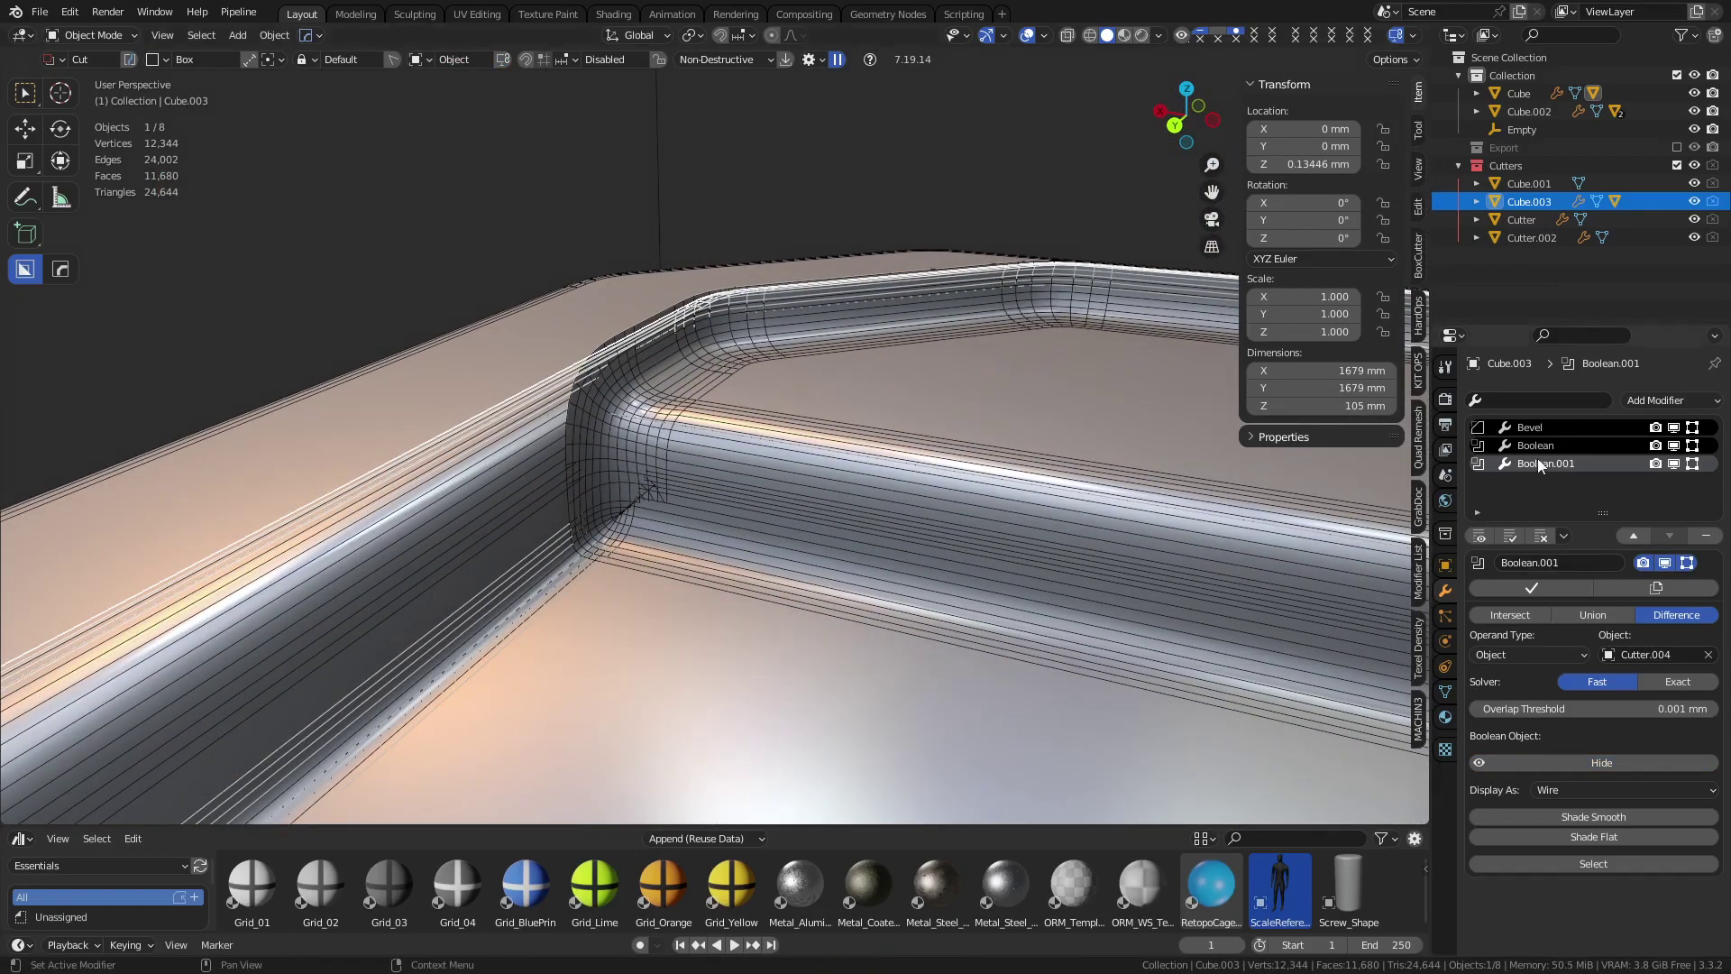
click(1545, 427)
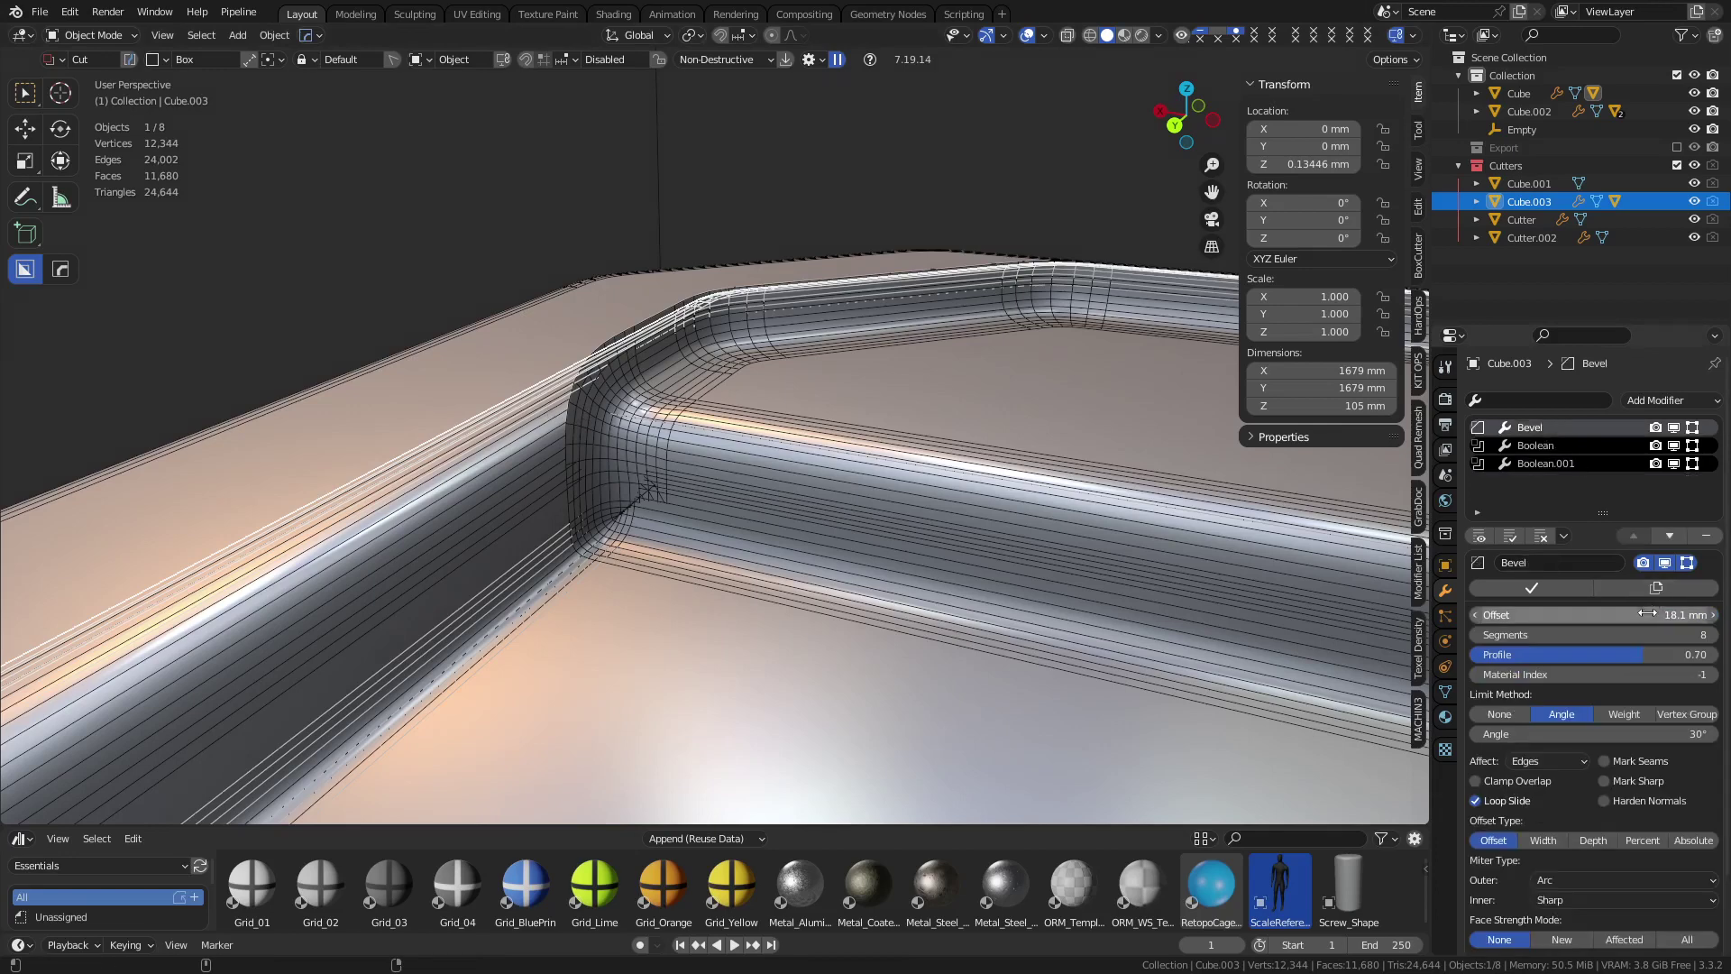
drag(1647, 614, 1578, 614)
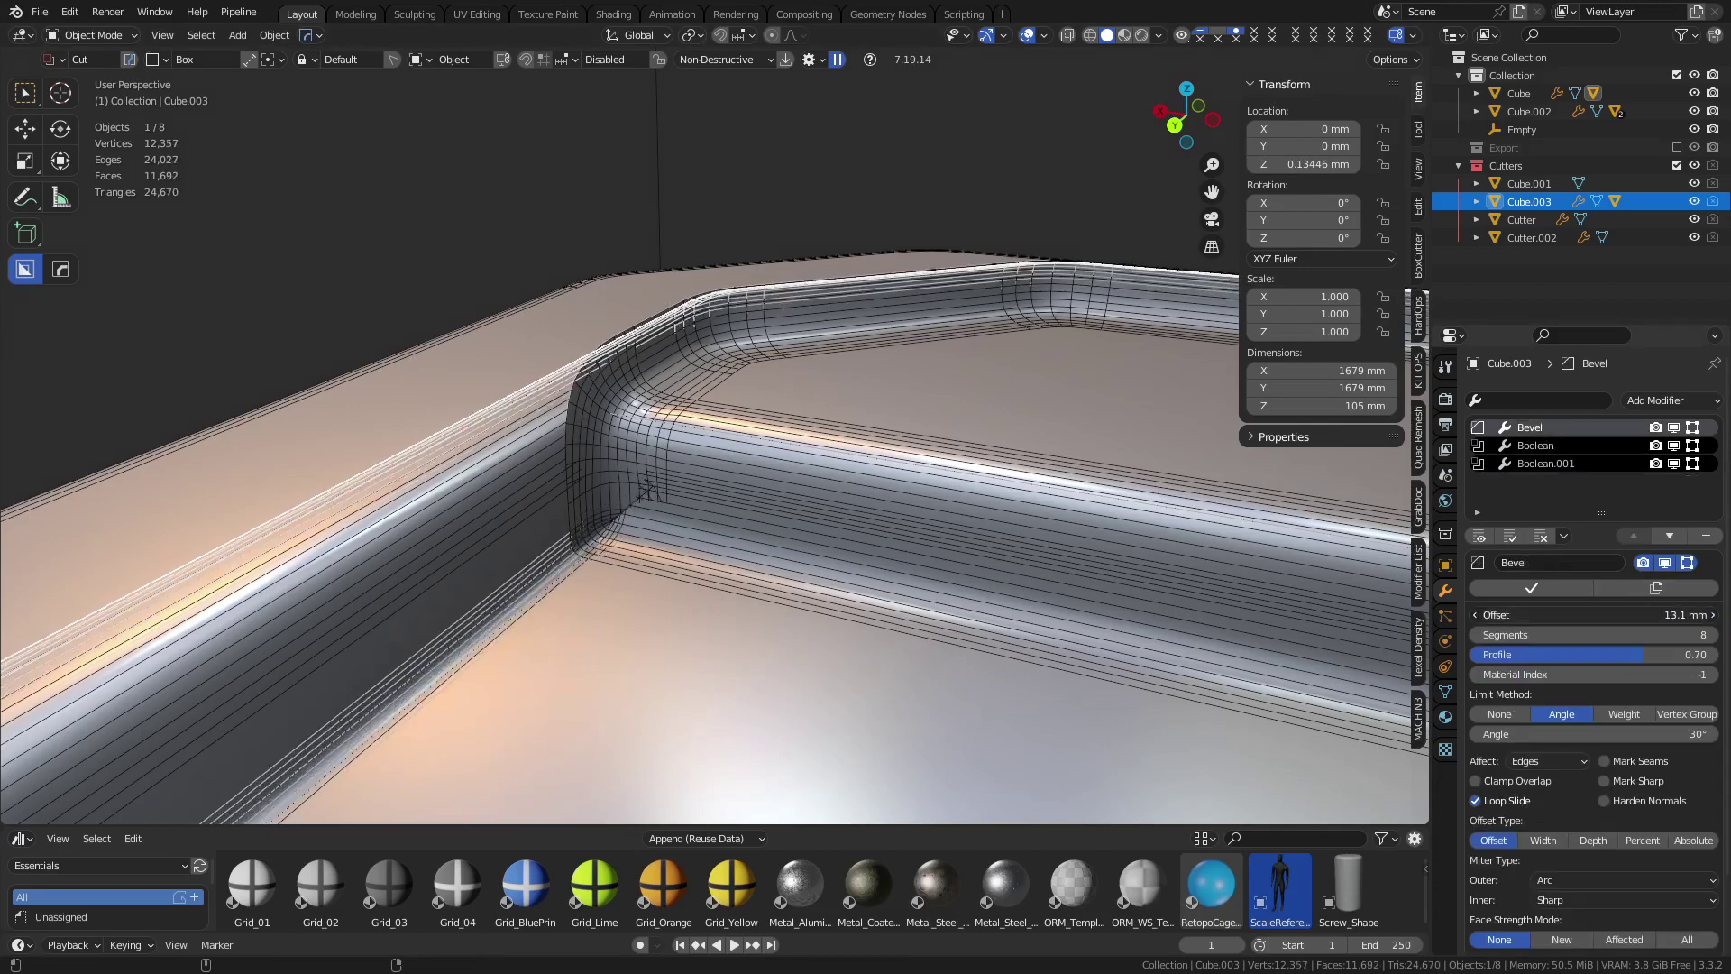
click(494, 468)
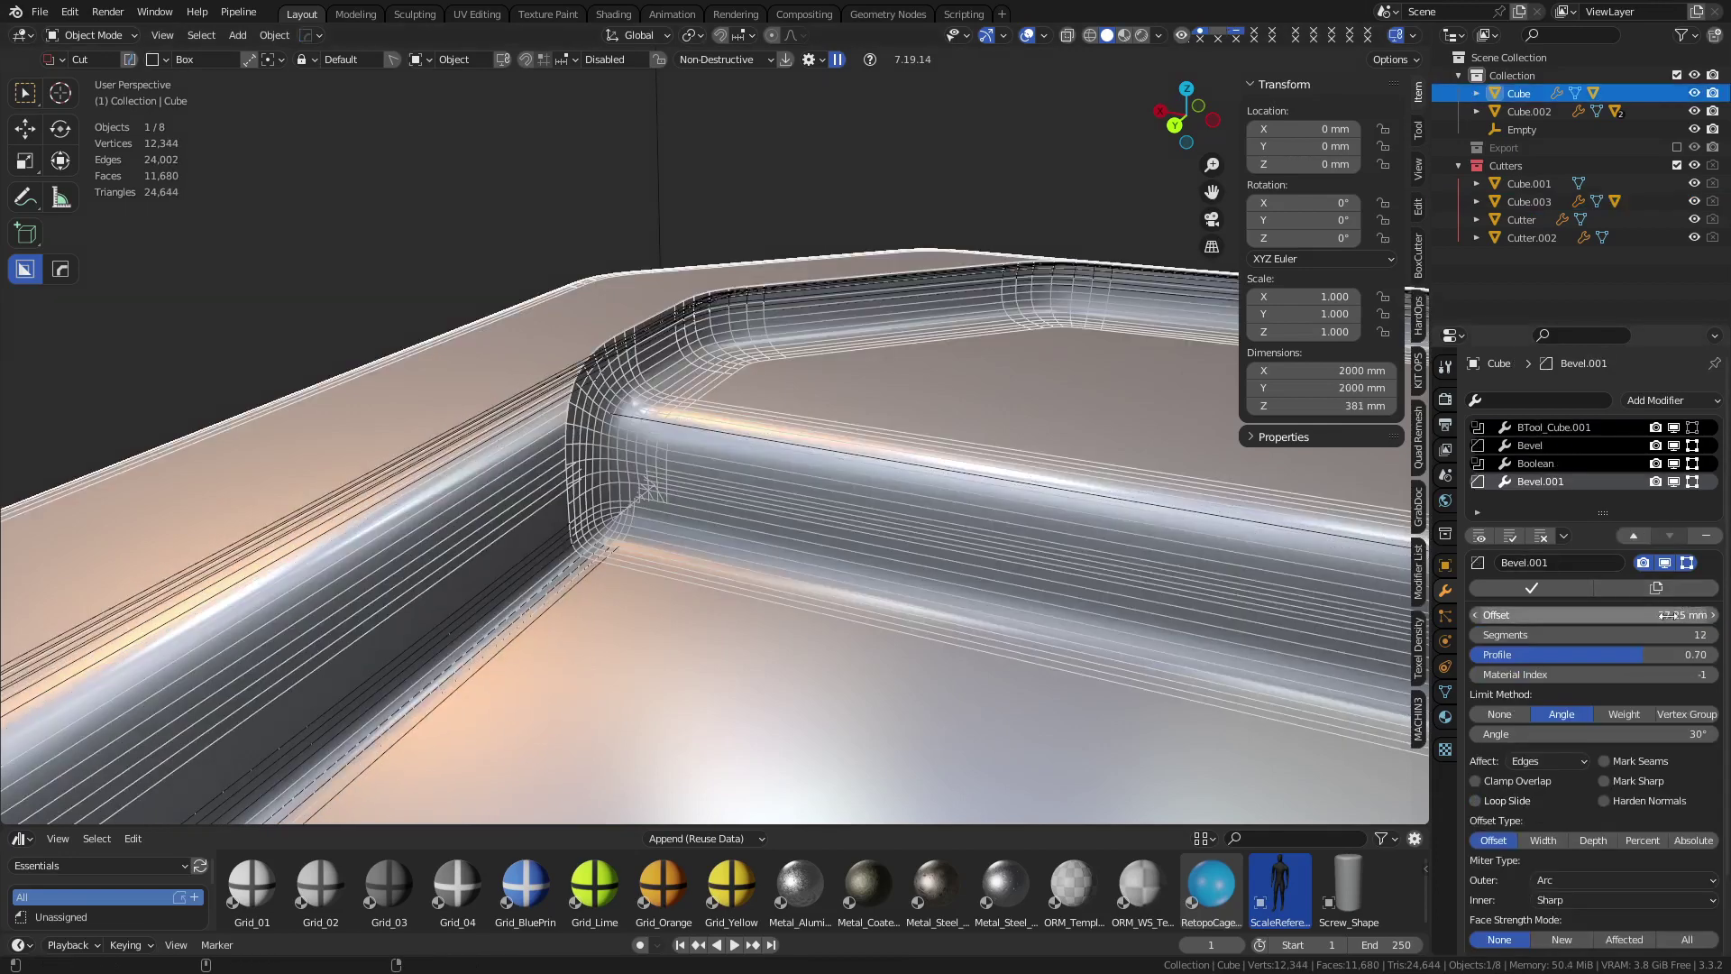
drag(1666, 614, 1586, 614)
key(ctrl+z)
scroll(541, 469, down, 9)
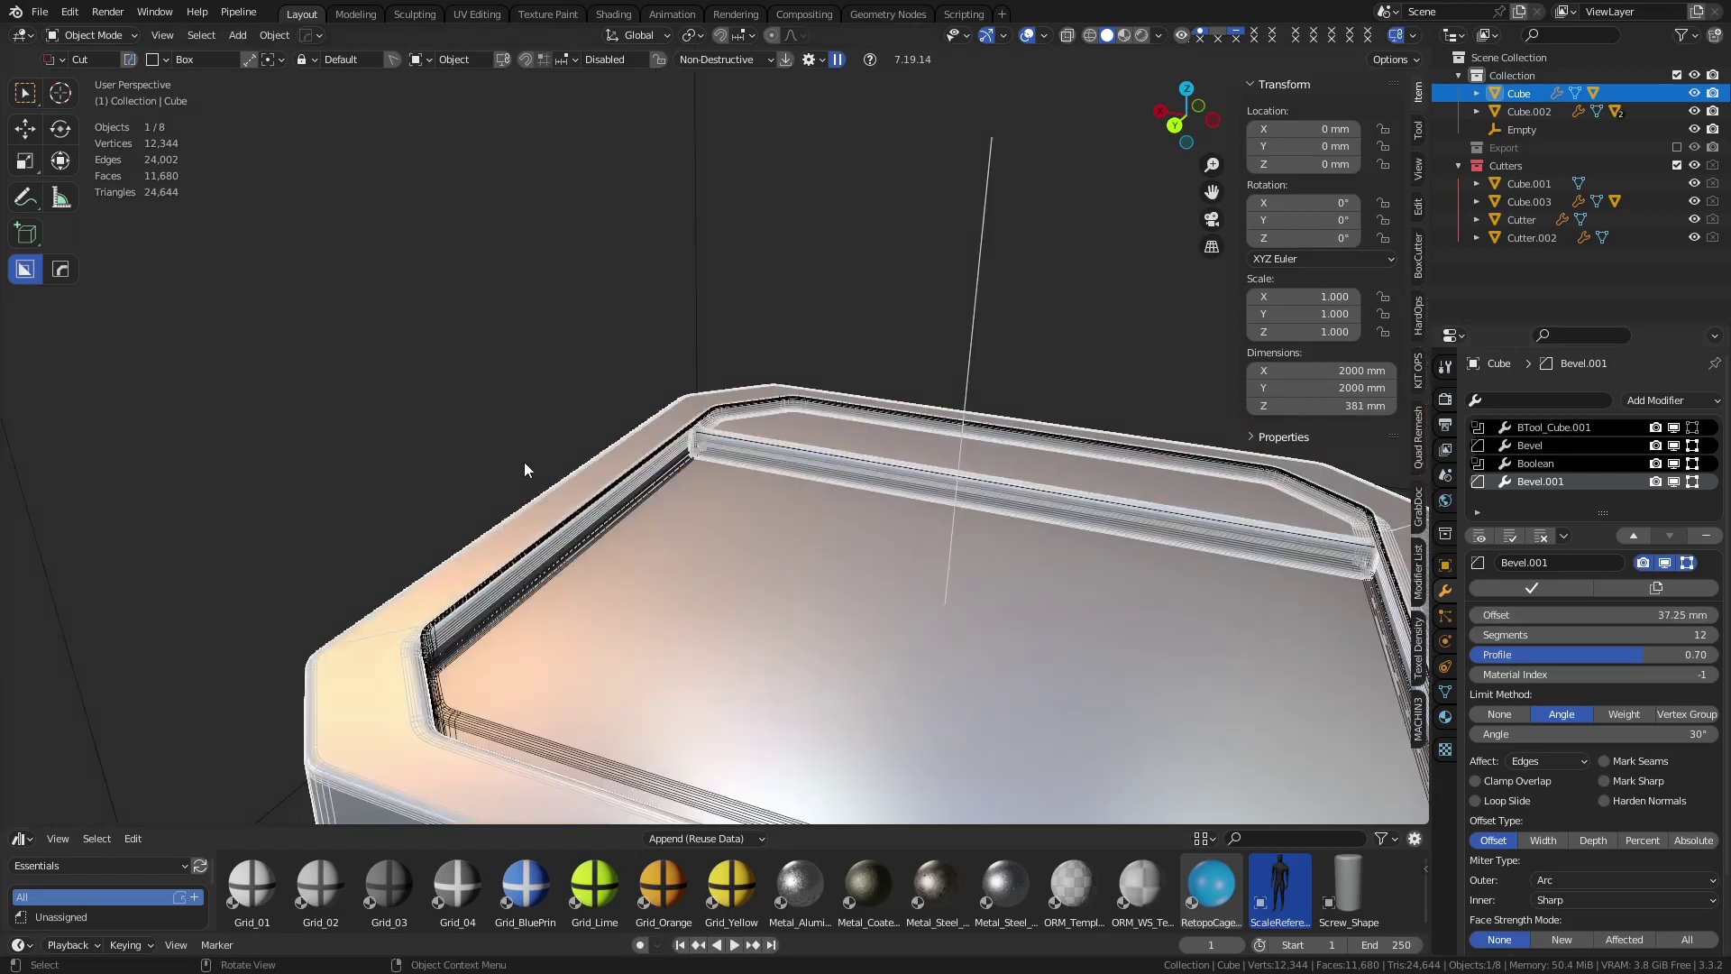
middle_drag(526, 465, 848, 559)
key(g)
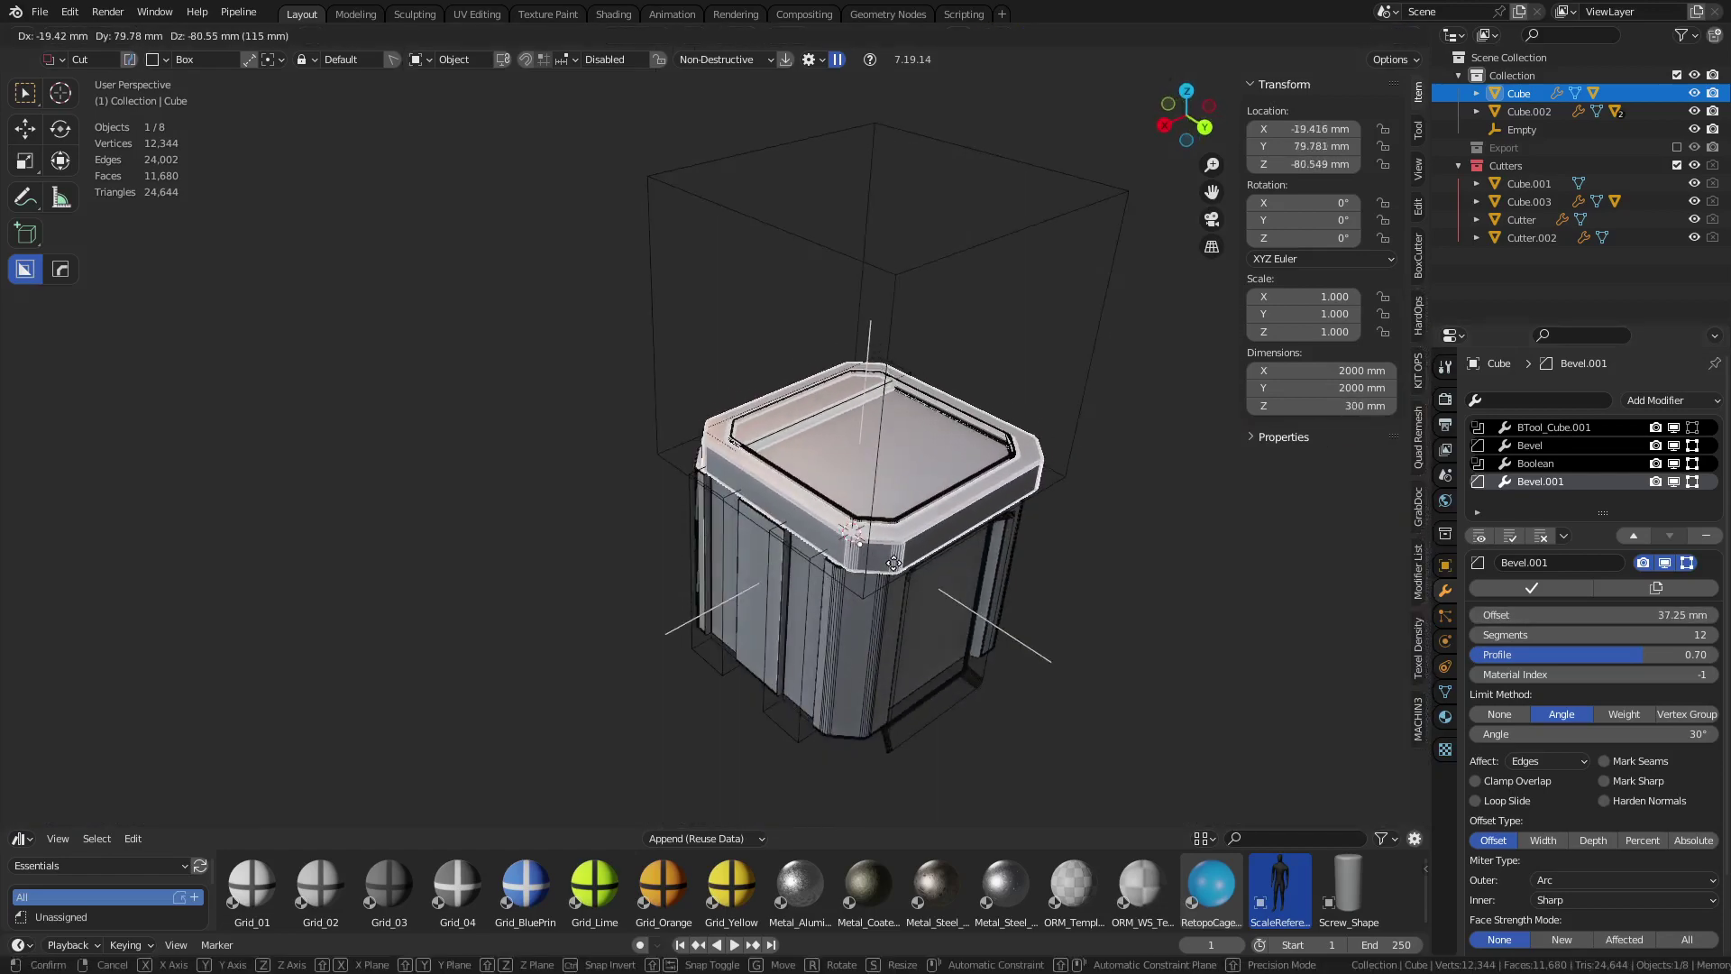
right_click(896, 539)
Set the lid's Bevel.001 offset to 39.25 mm while comparing its outer corners and the recess edges
scroll(895, 539, up, 8)
middle_drag(976, 517, 824, 500)
scroll(901, 590, down, 4)
scroll(793, 487, up, 3)
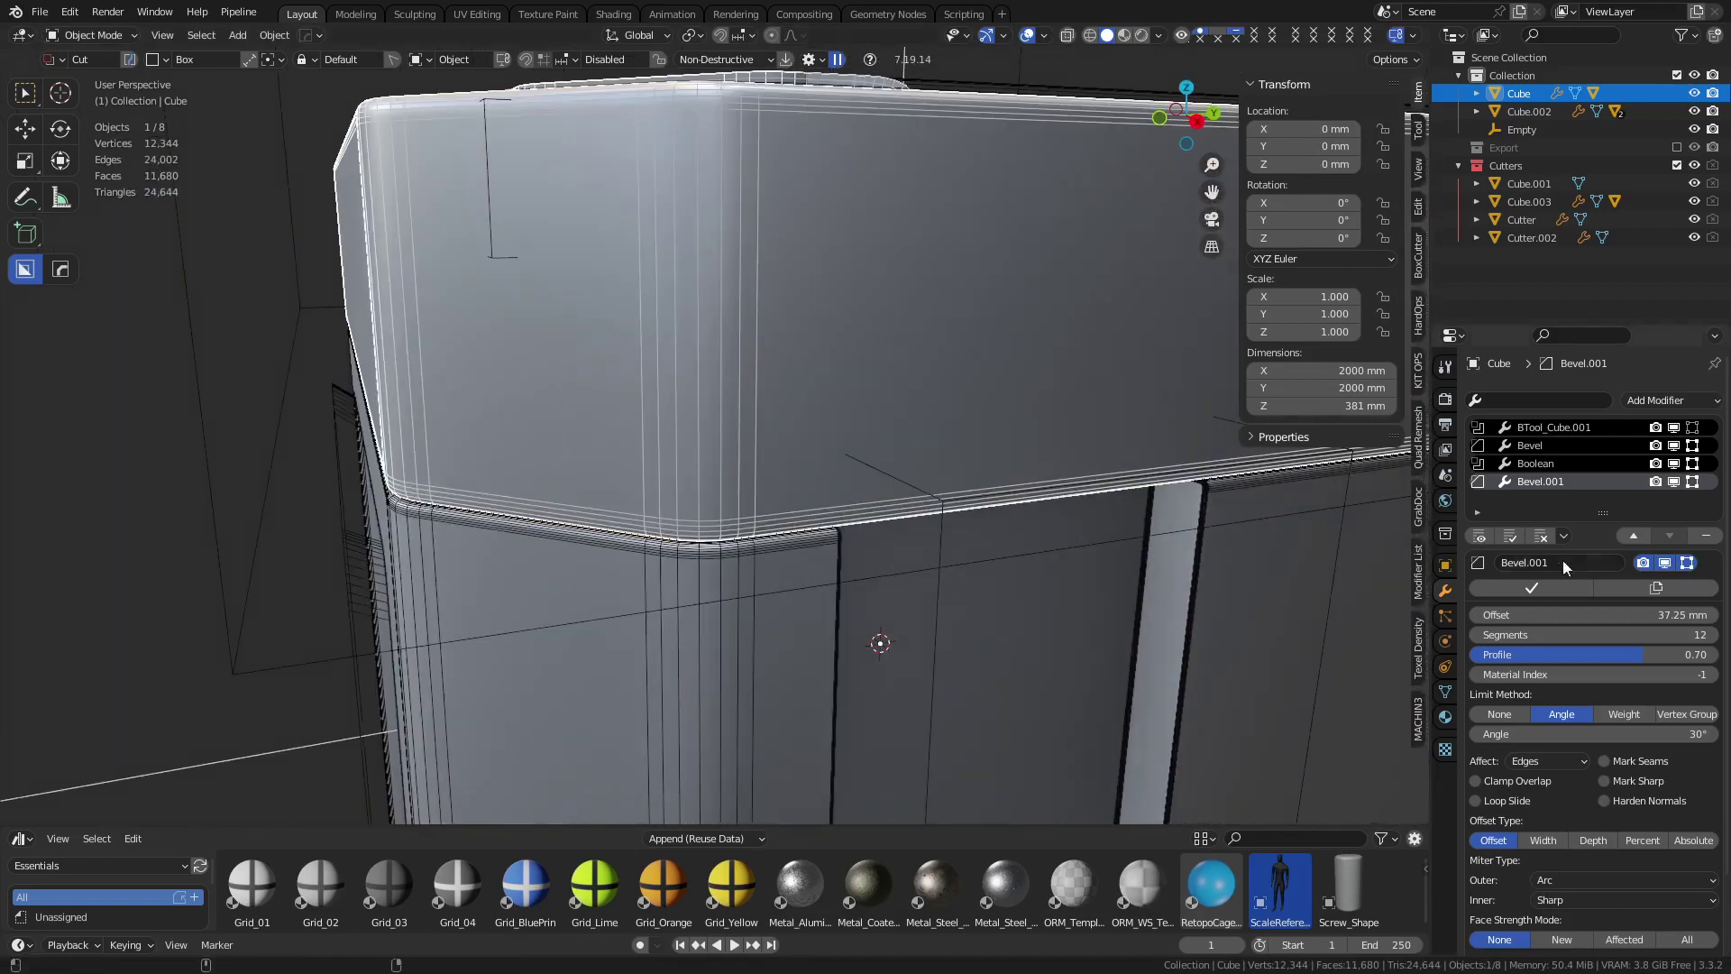
mouse_move(1627, 612)
mouse_down()
mouse_move(1591, 613)
mouse_move(1627, 614)
mouse_up()
middle_drag(1203, 434, 983, 646)
drag(1593, 614, 1638, 614)
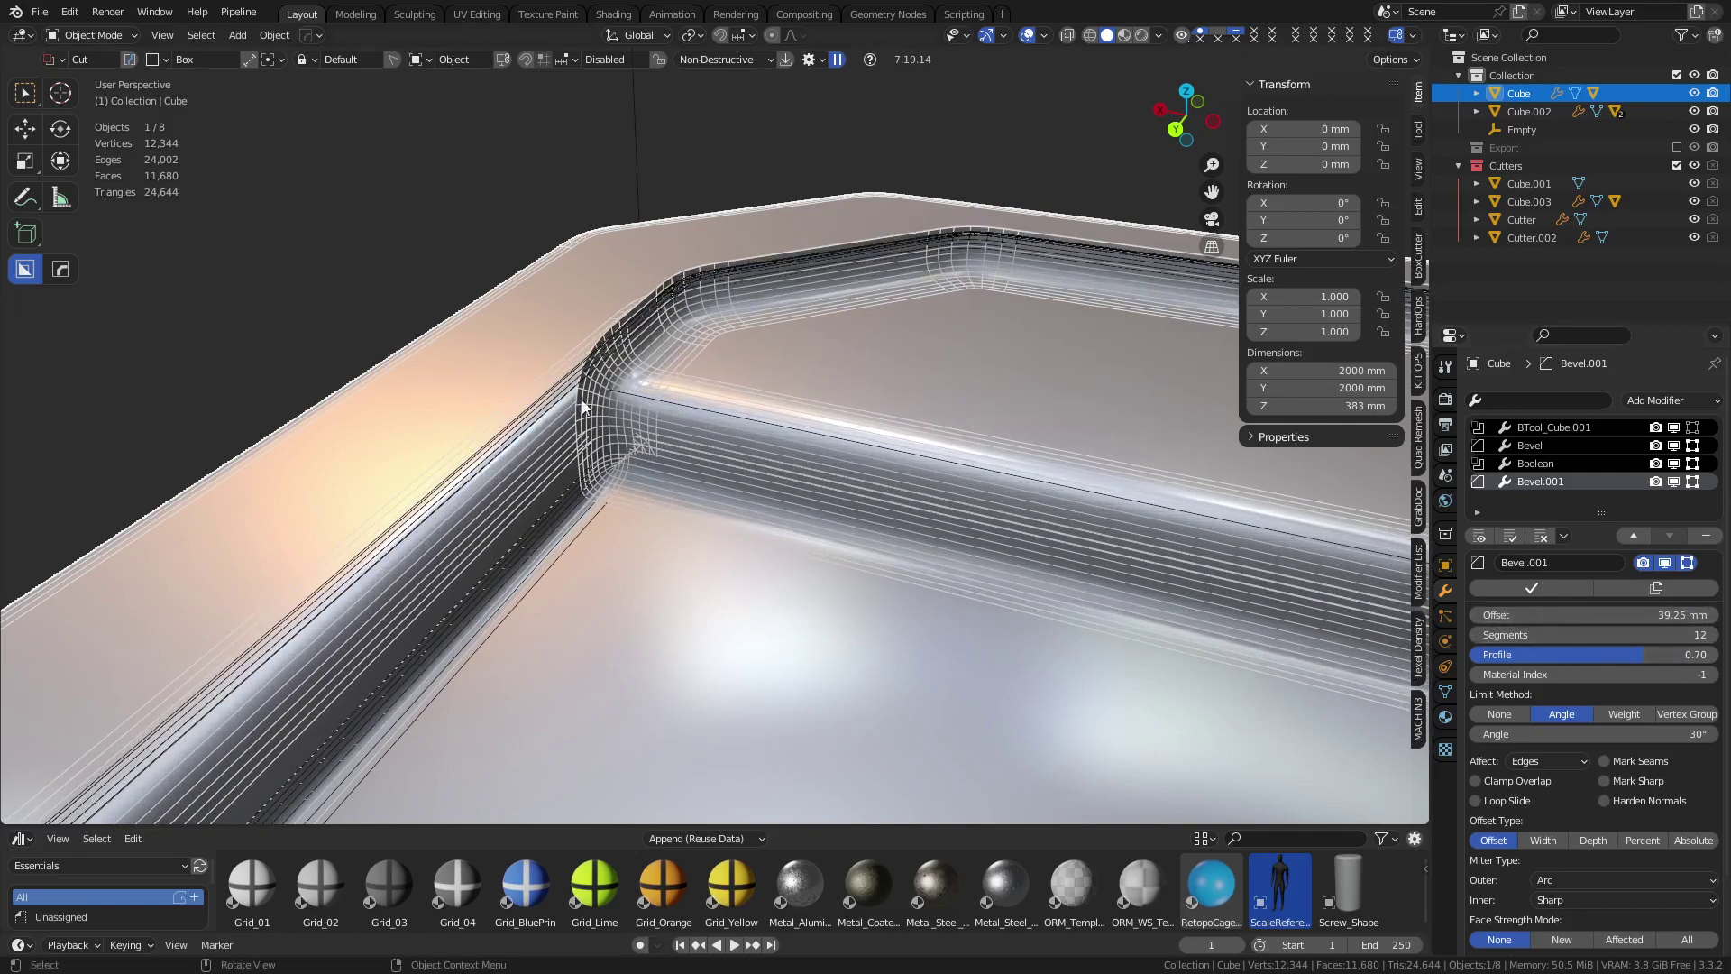
middle_drag(734, 402, 750, 529)
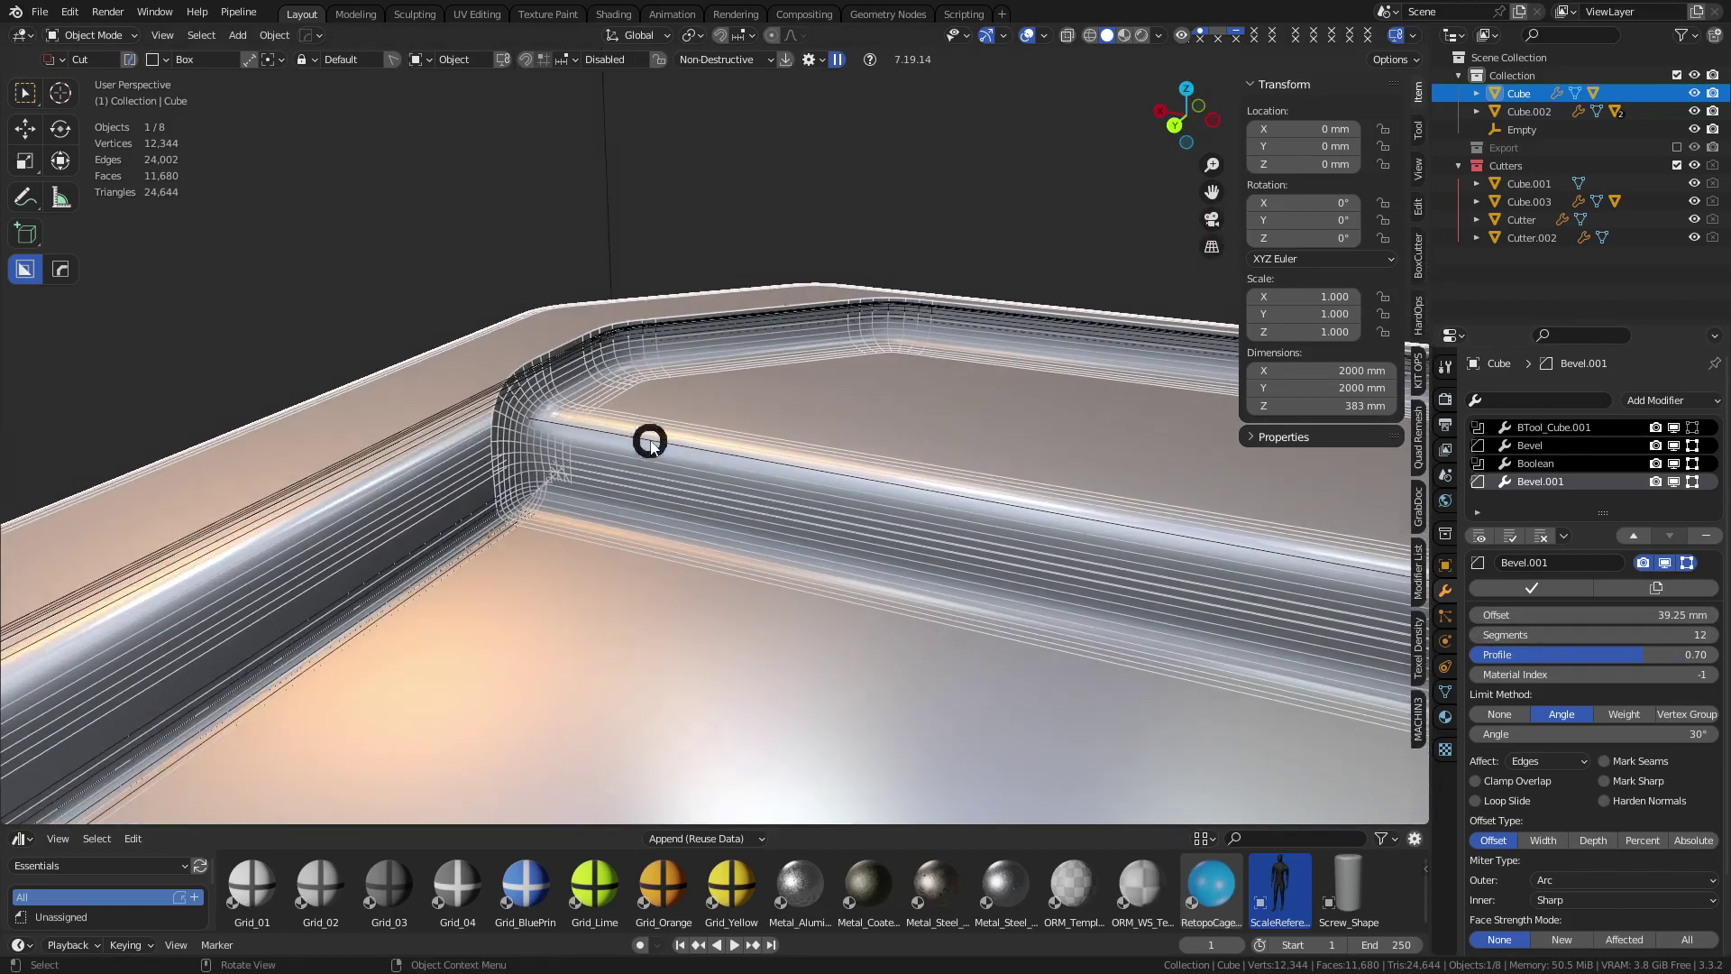
Add a 30° angle-limited bevel to Cutter.004 in the lid recess, with a 76.5 mm offset and 17 segments
click(611, 428)
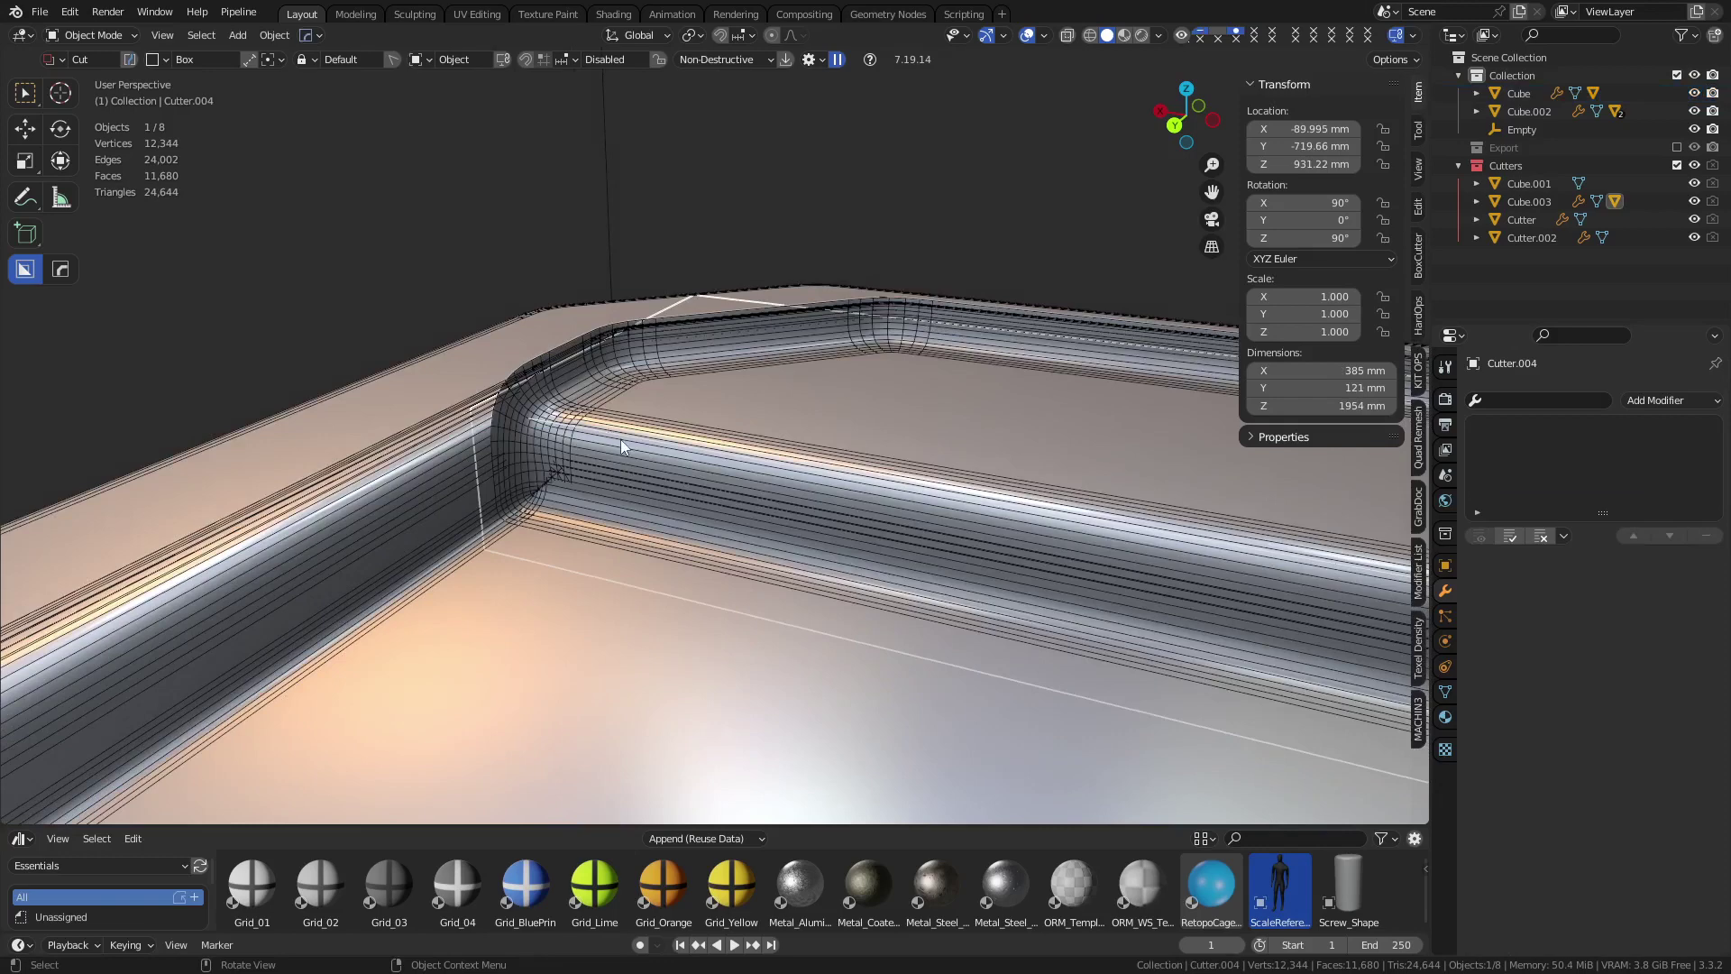
key(q)
click(620, 440)
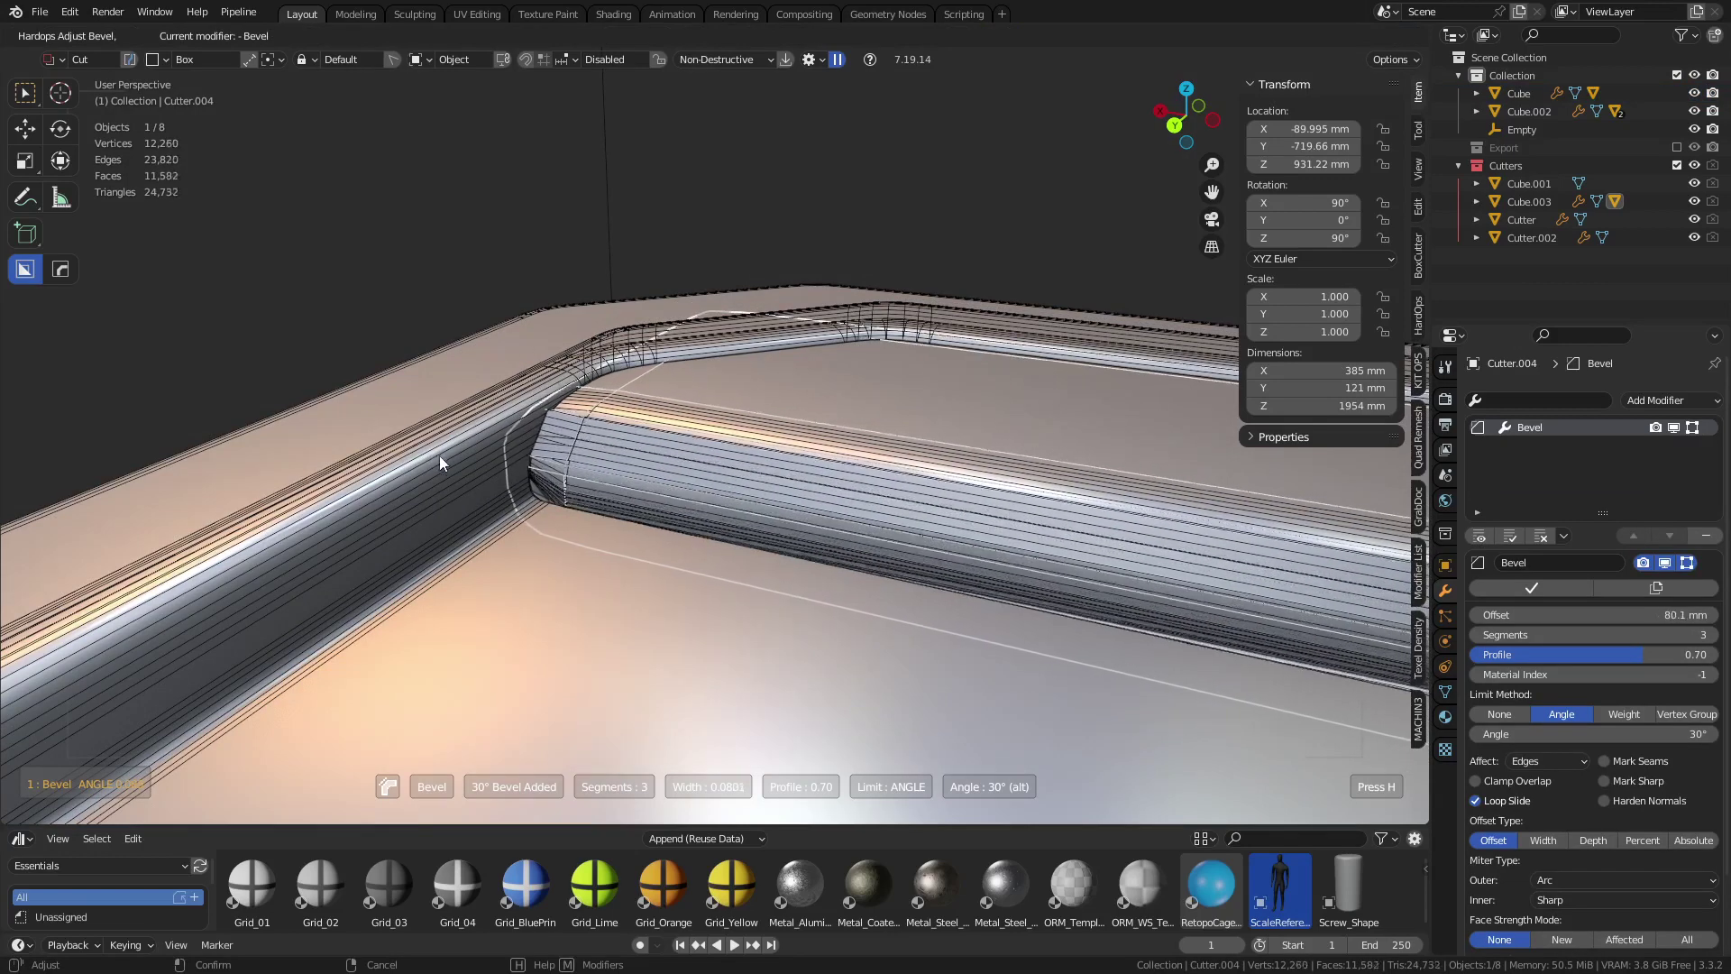
scroll(447, 456, up, 14)
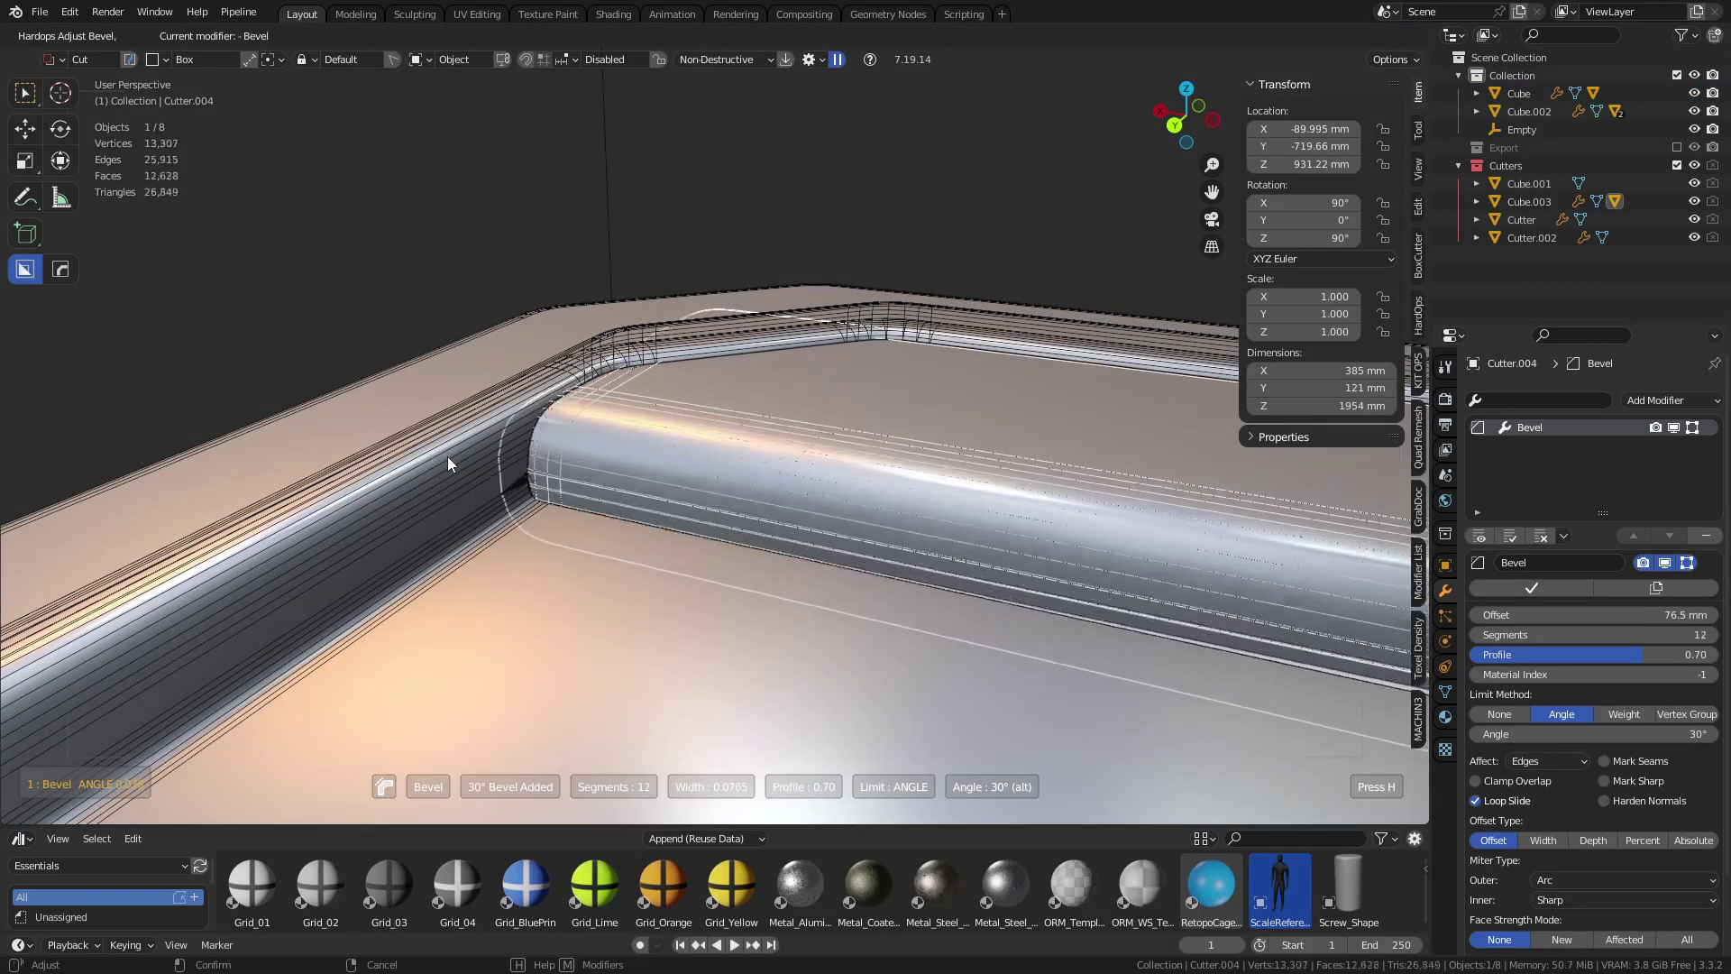
click(447, 456)
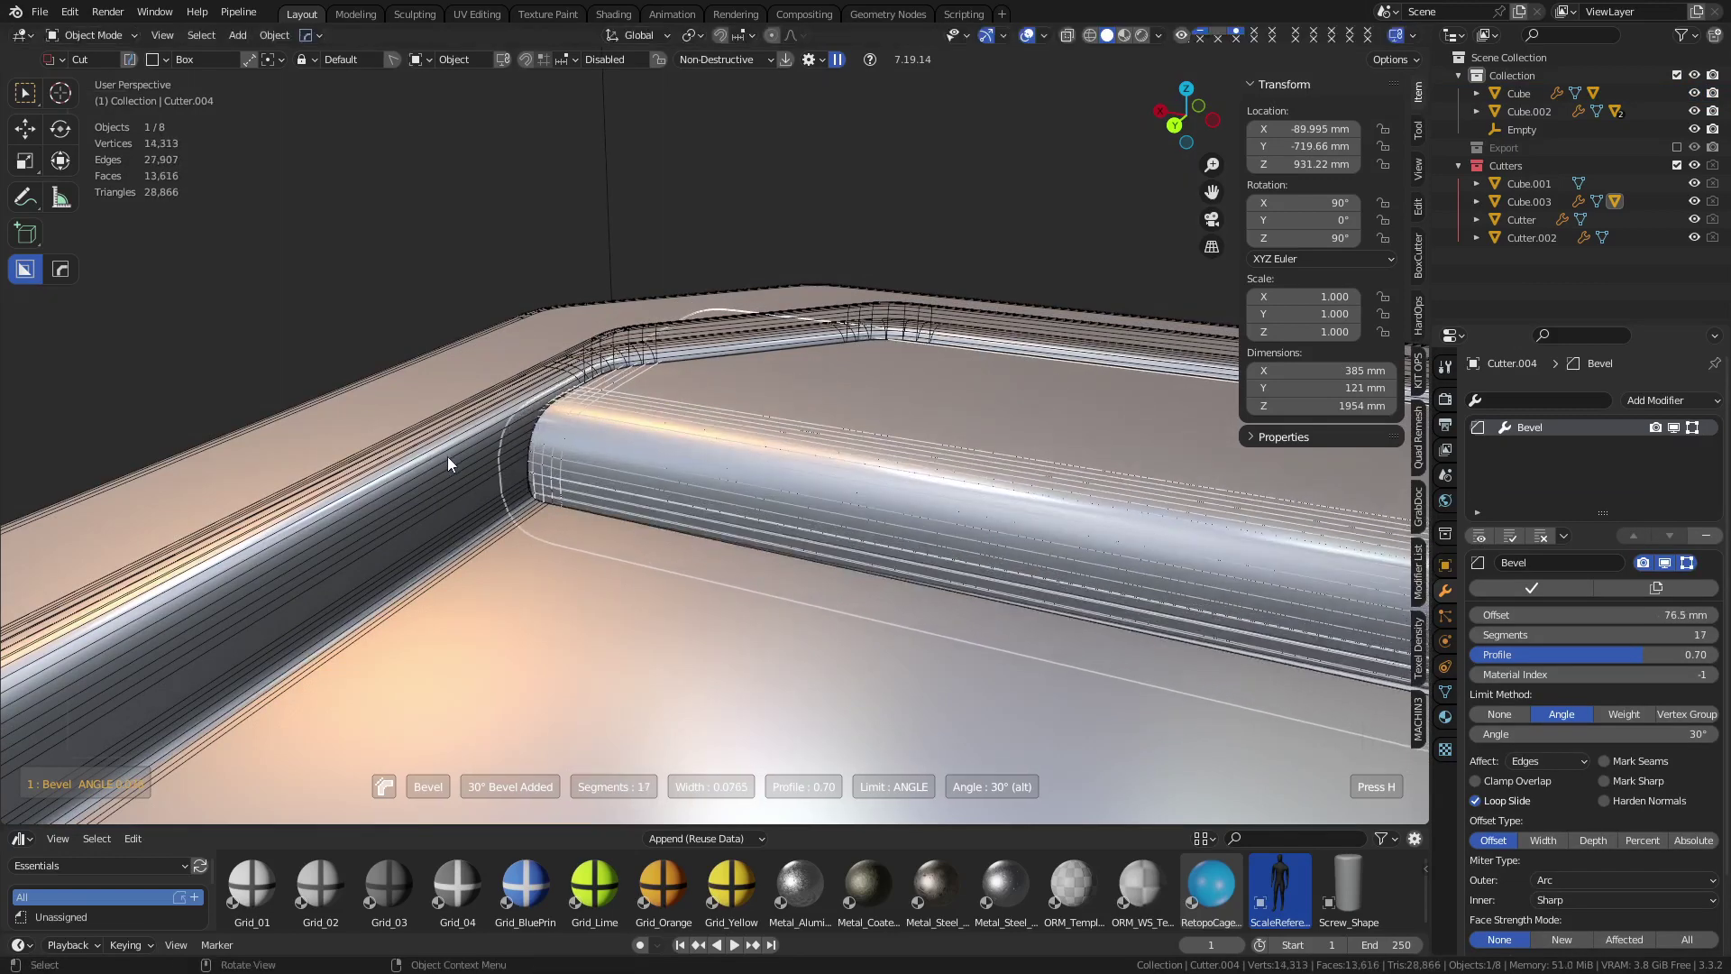
Try lowering Cutter.004 by about 30 mm along the Z axis in the lid recess, and cancel the move
middle_drag(728, 515, 598, 456)
click(574, 341)
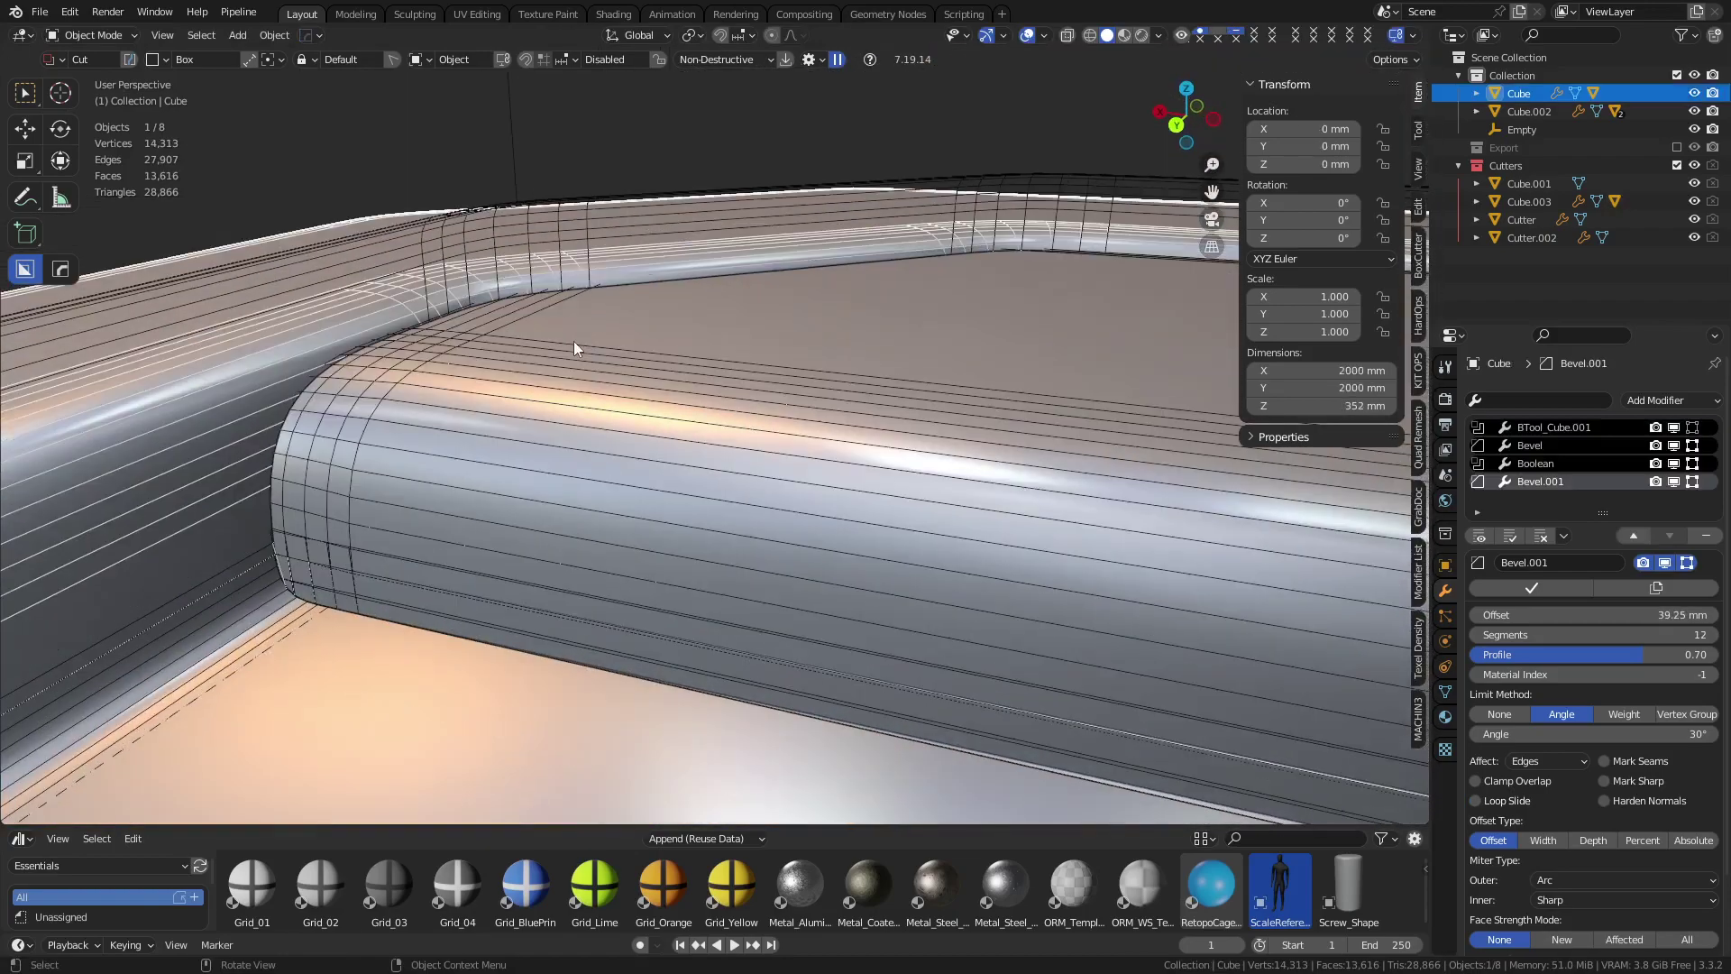
click(566, 396)
key(g)
key(z)
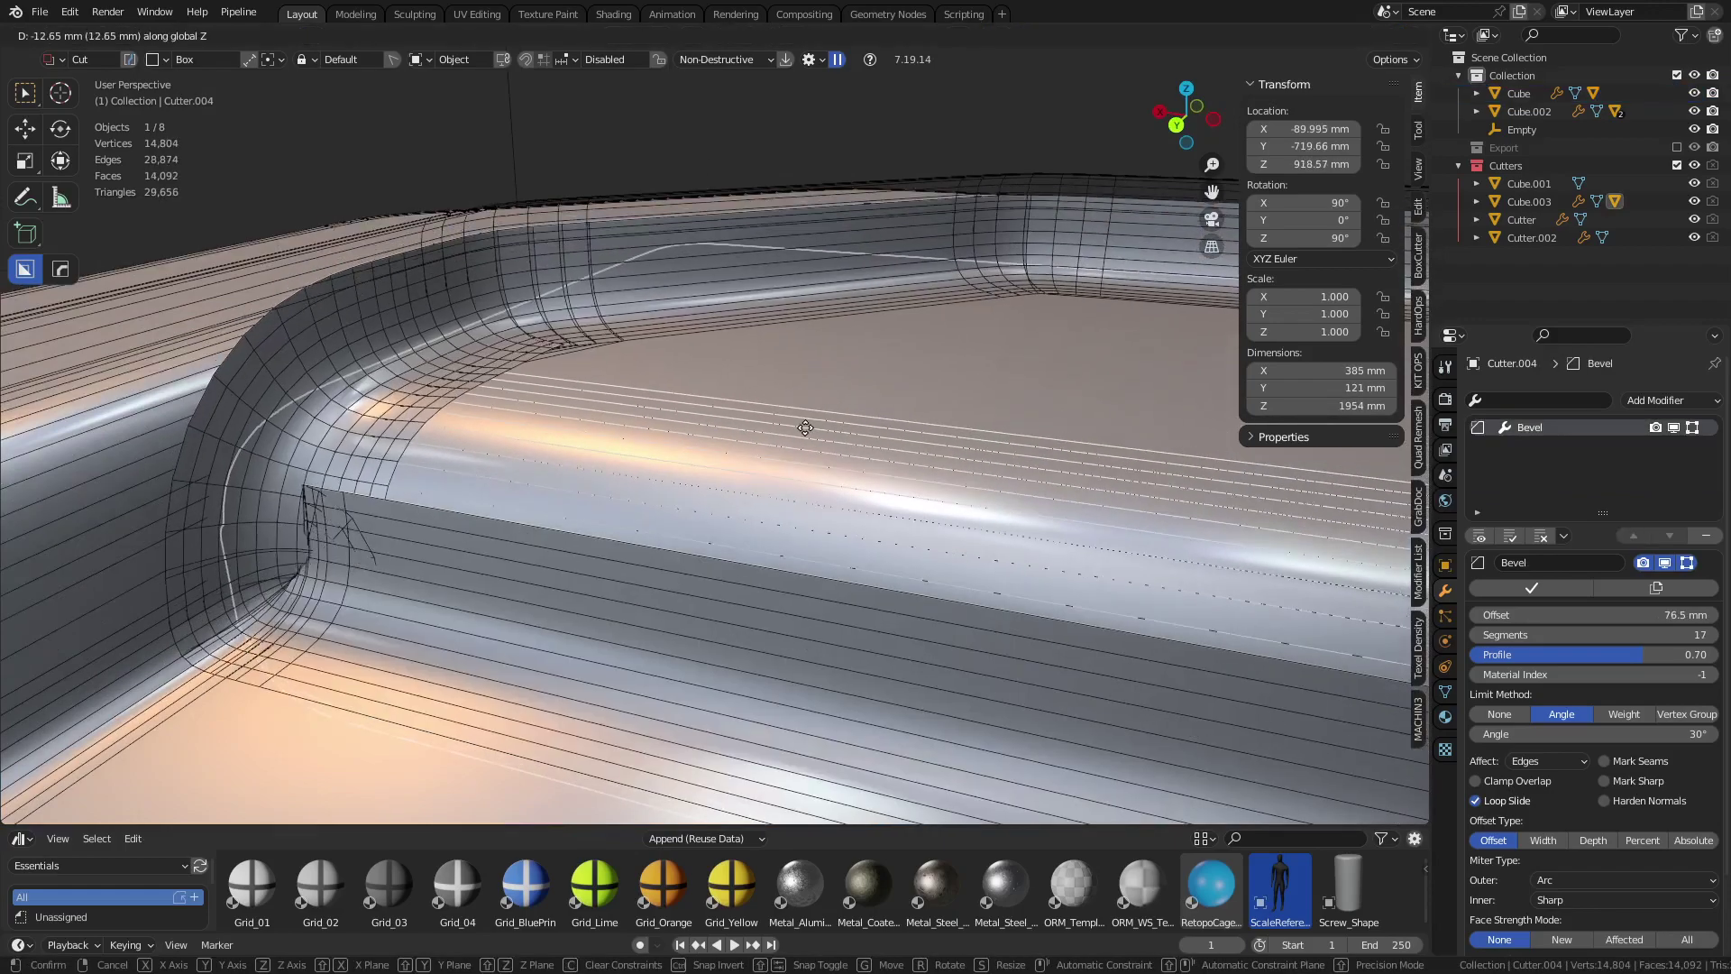
right_click(802, 429)
key(g)
key(z)
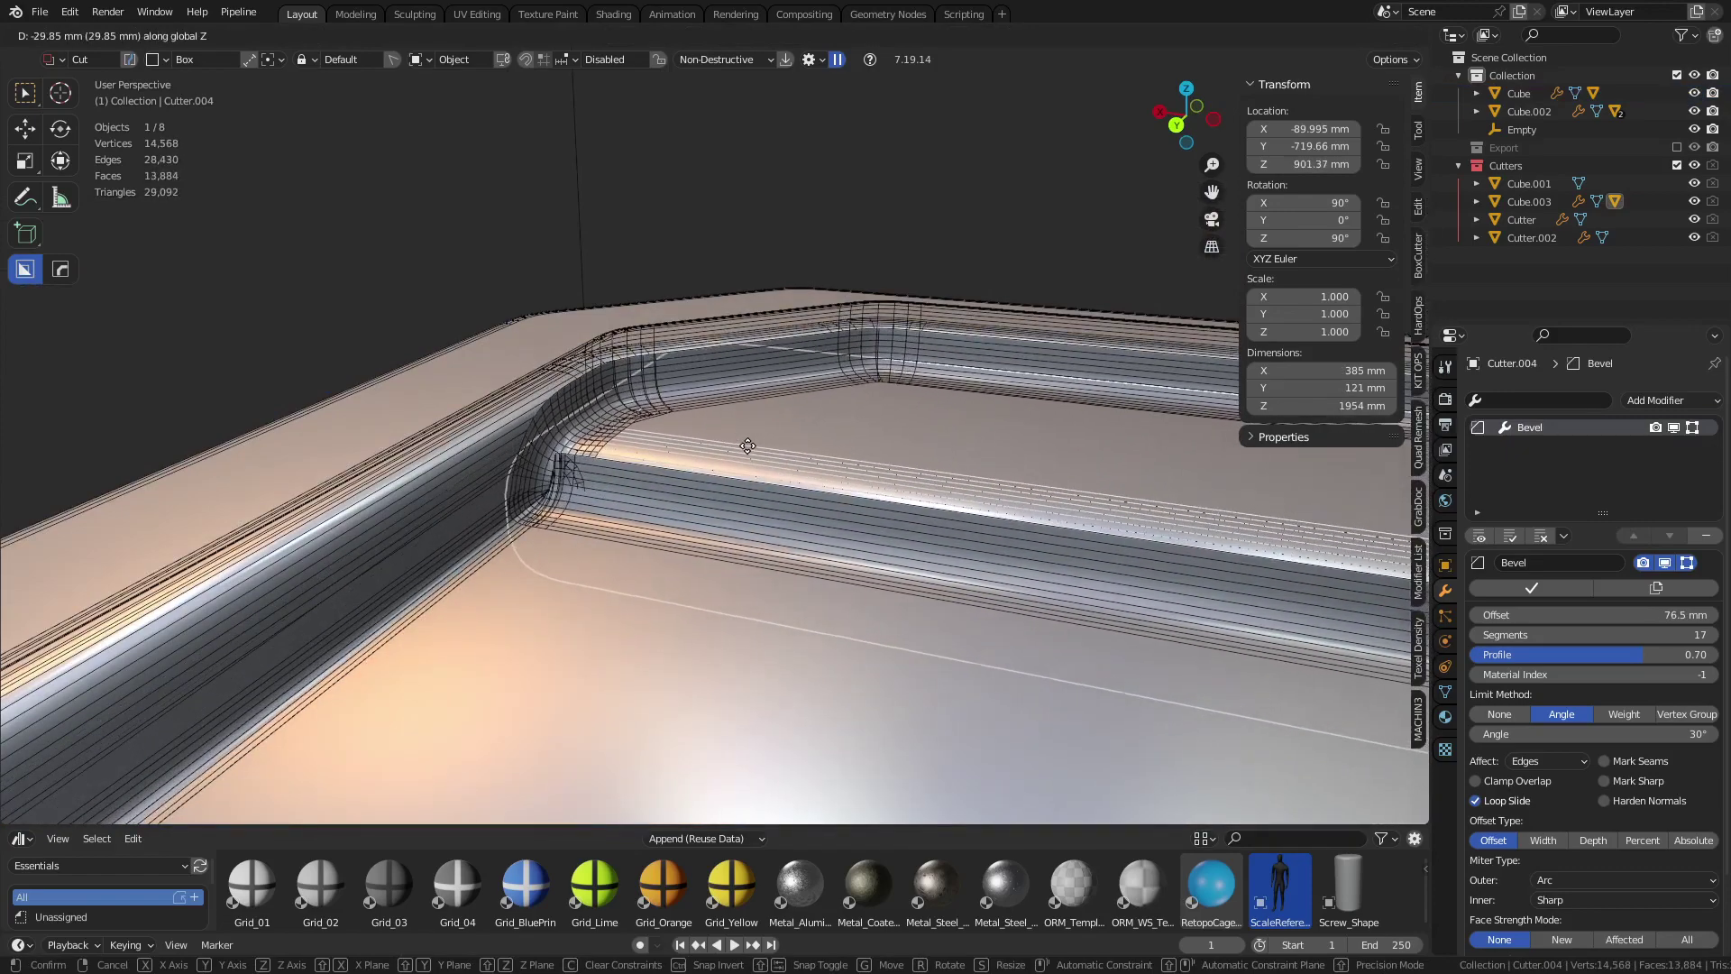
right_click(749, 448)
scroll(748, 451, up, 3)
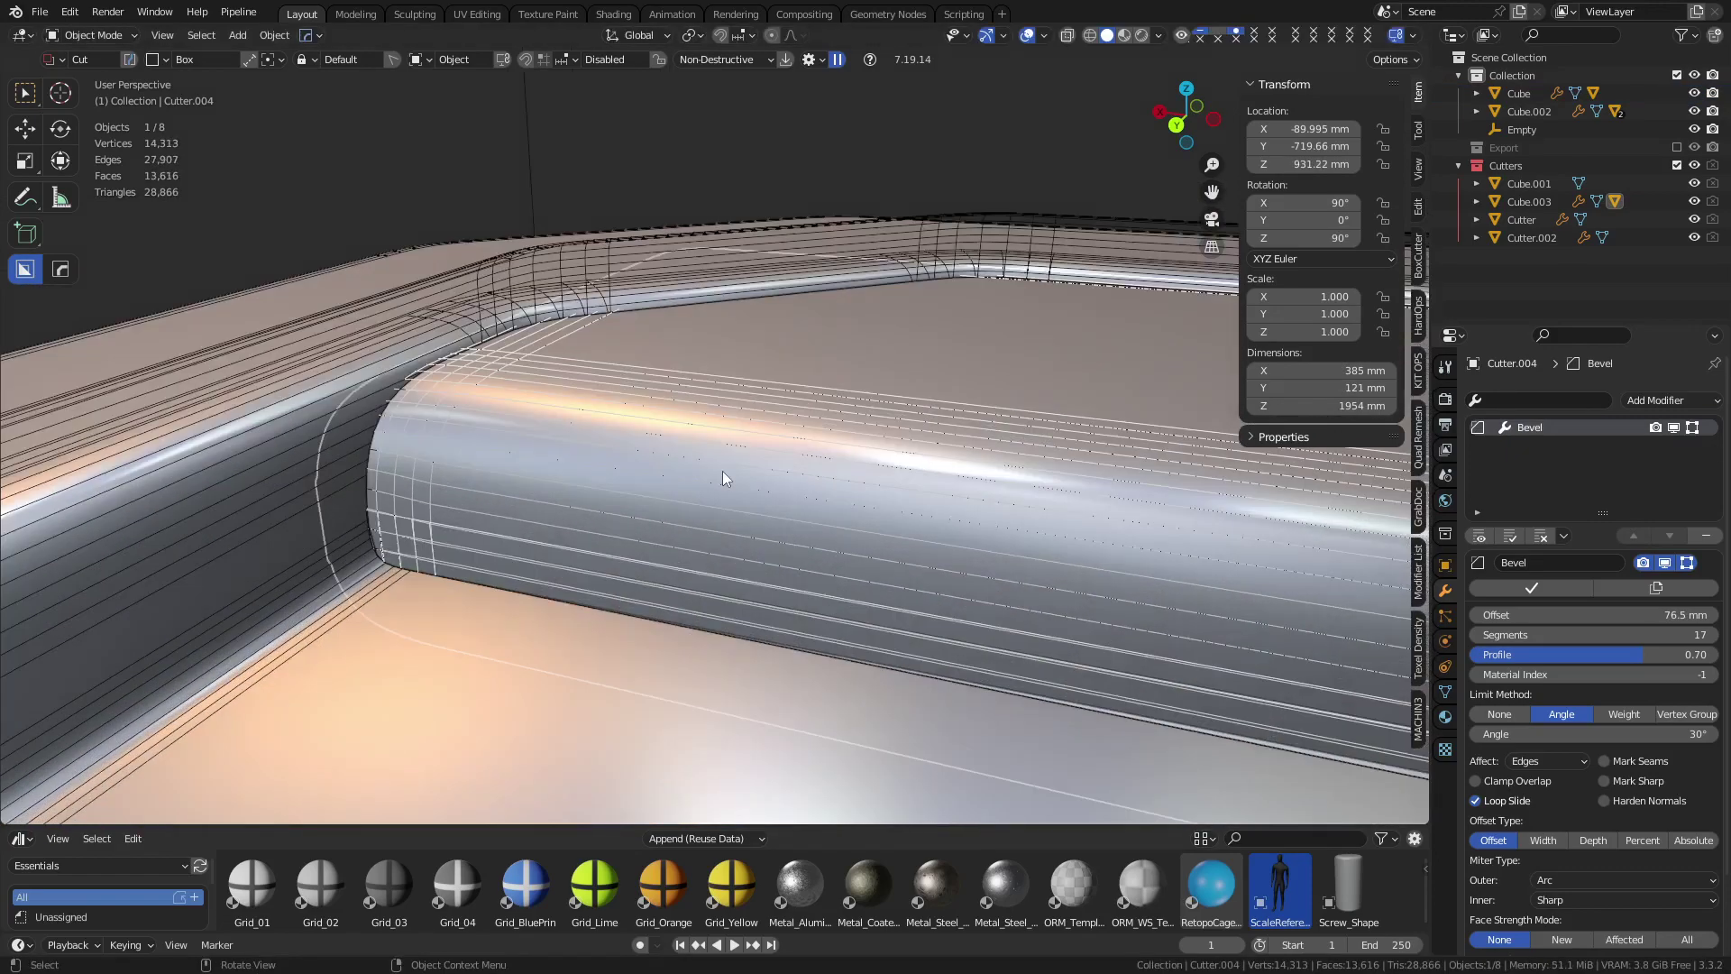
key(g)
key(z)
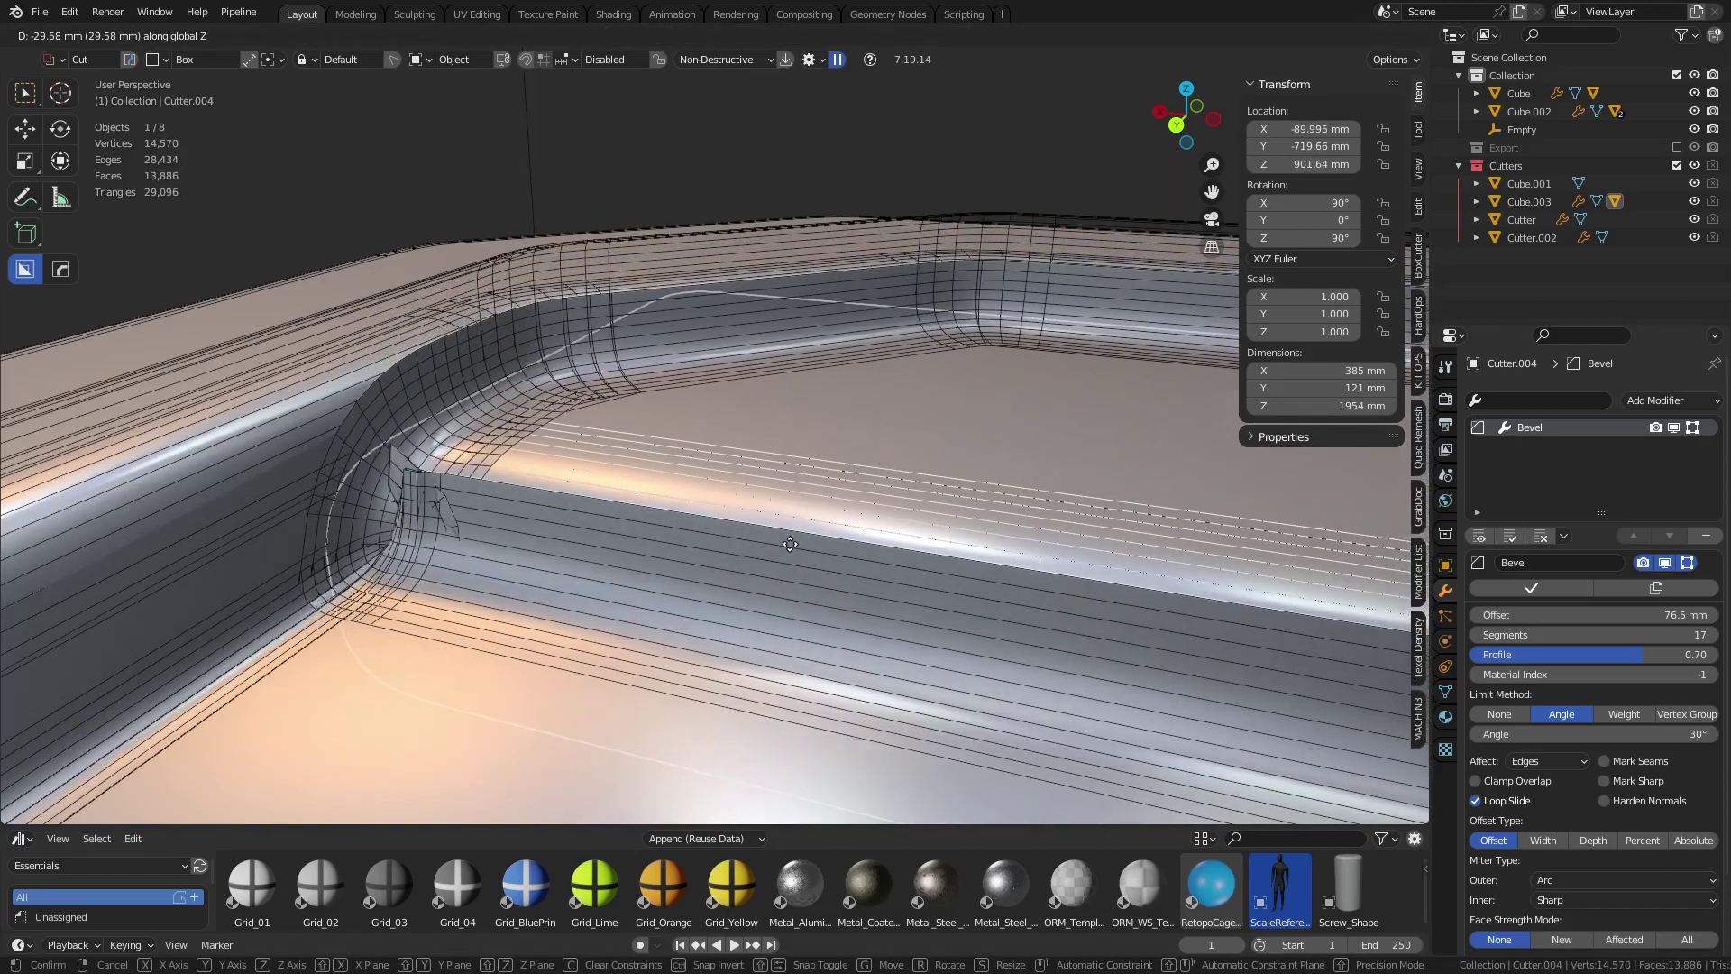
right_click(784, 544)
Set the bevel offset of Cutter.004 in the lid recess to 26.5 mm
scroll(766, 542, down, 4)
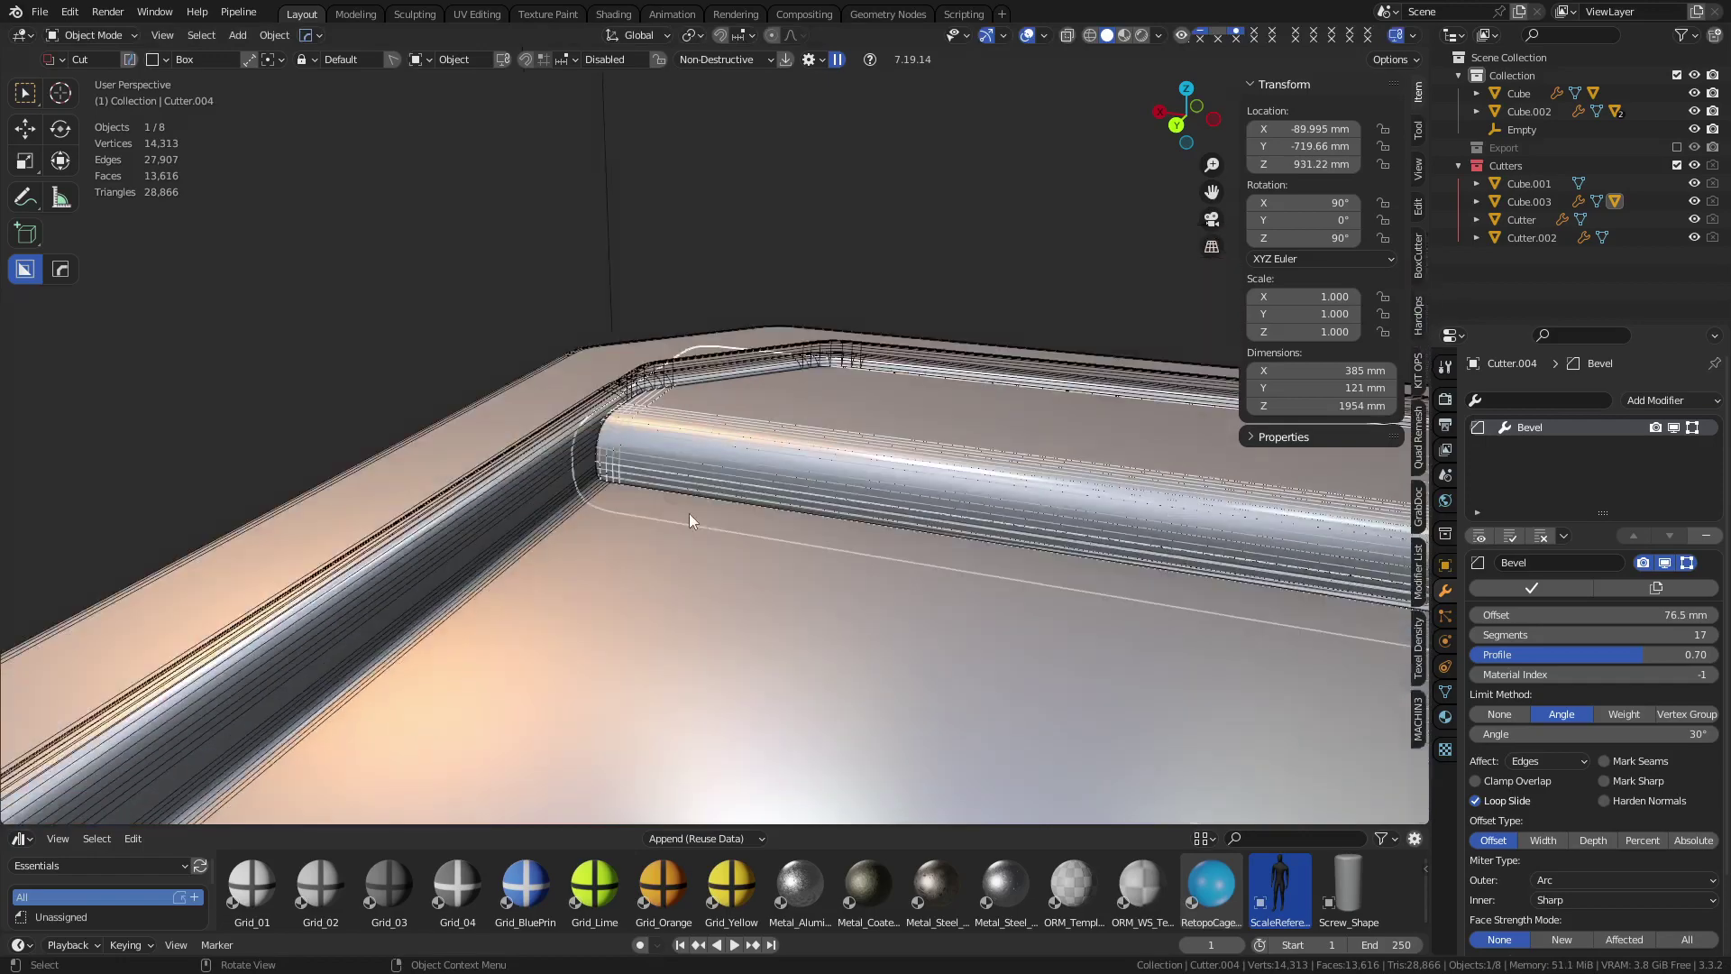
mouse_move(689, 512)
middle_down()
mouse_move(961, 499)
mouse_move(662, 512)
middle_up()
click(663, 512)
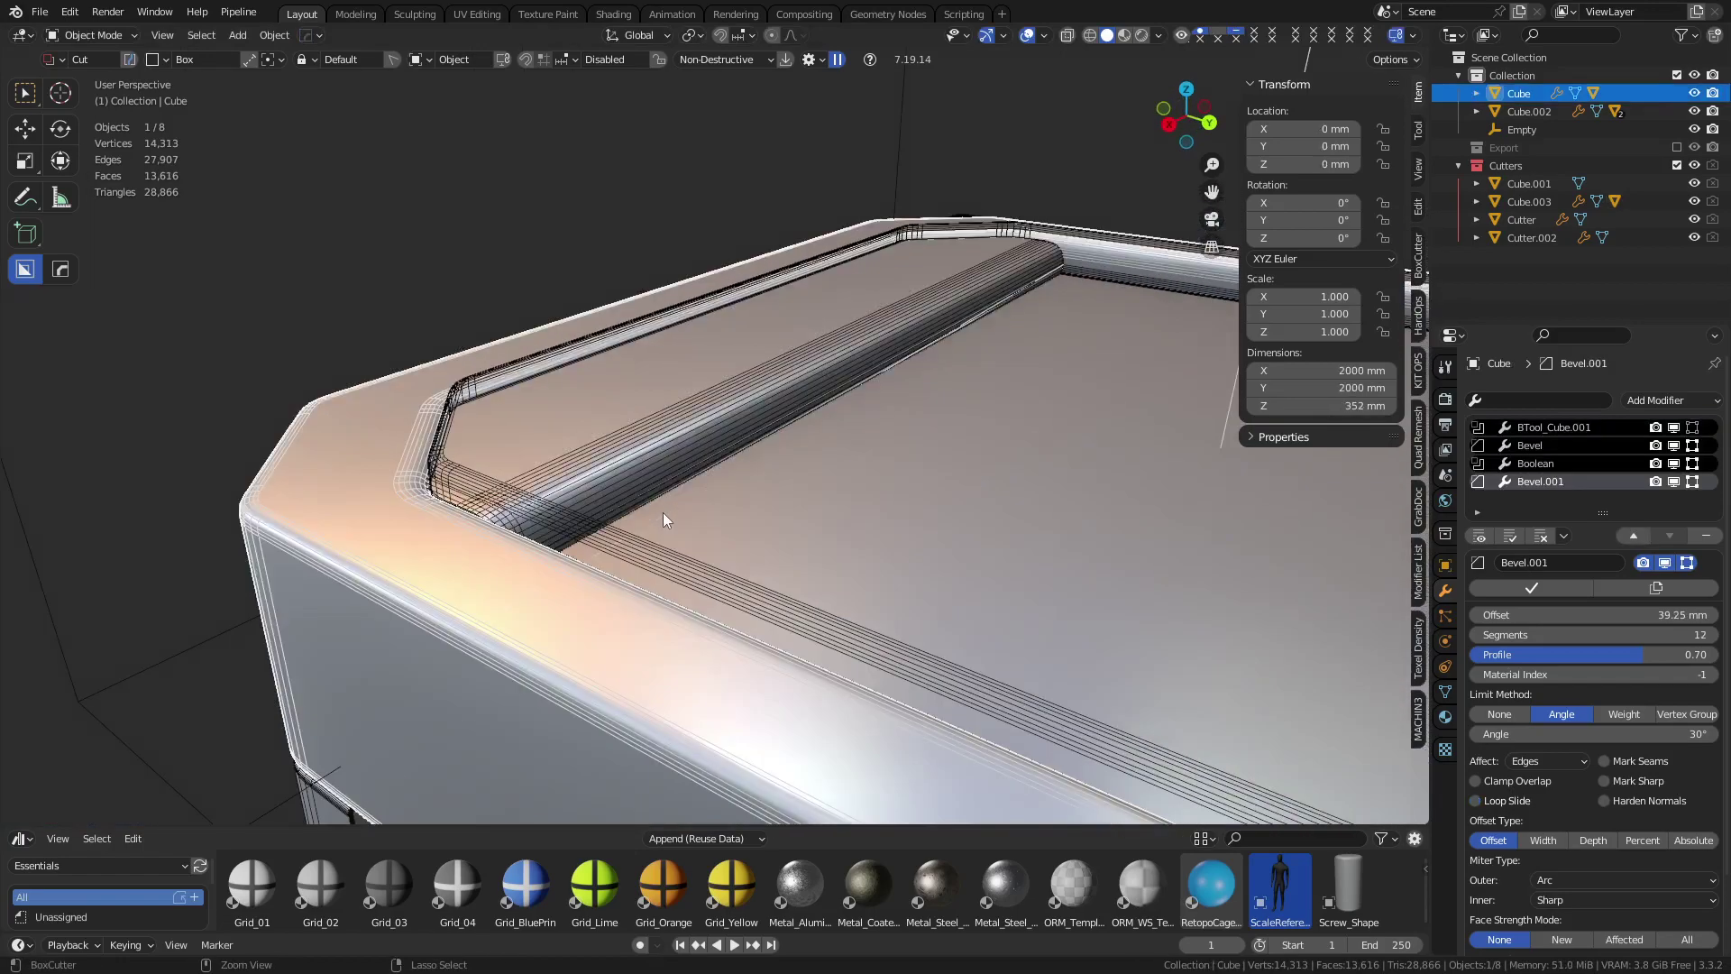
key(ctrl+Tab)
click(641, 478)
middle_drag(876, 519, 896, 520)
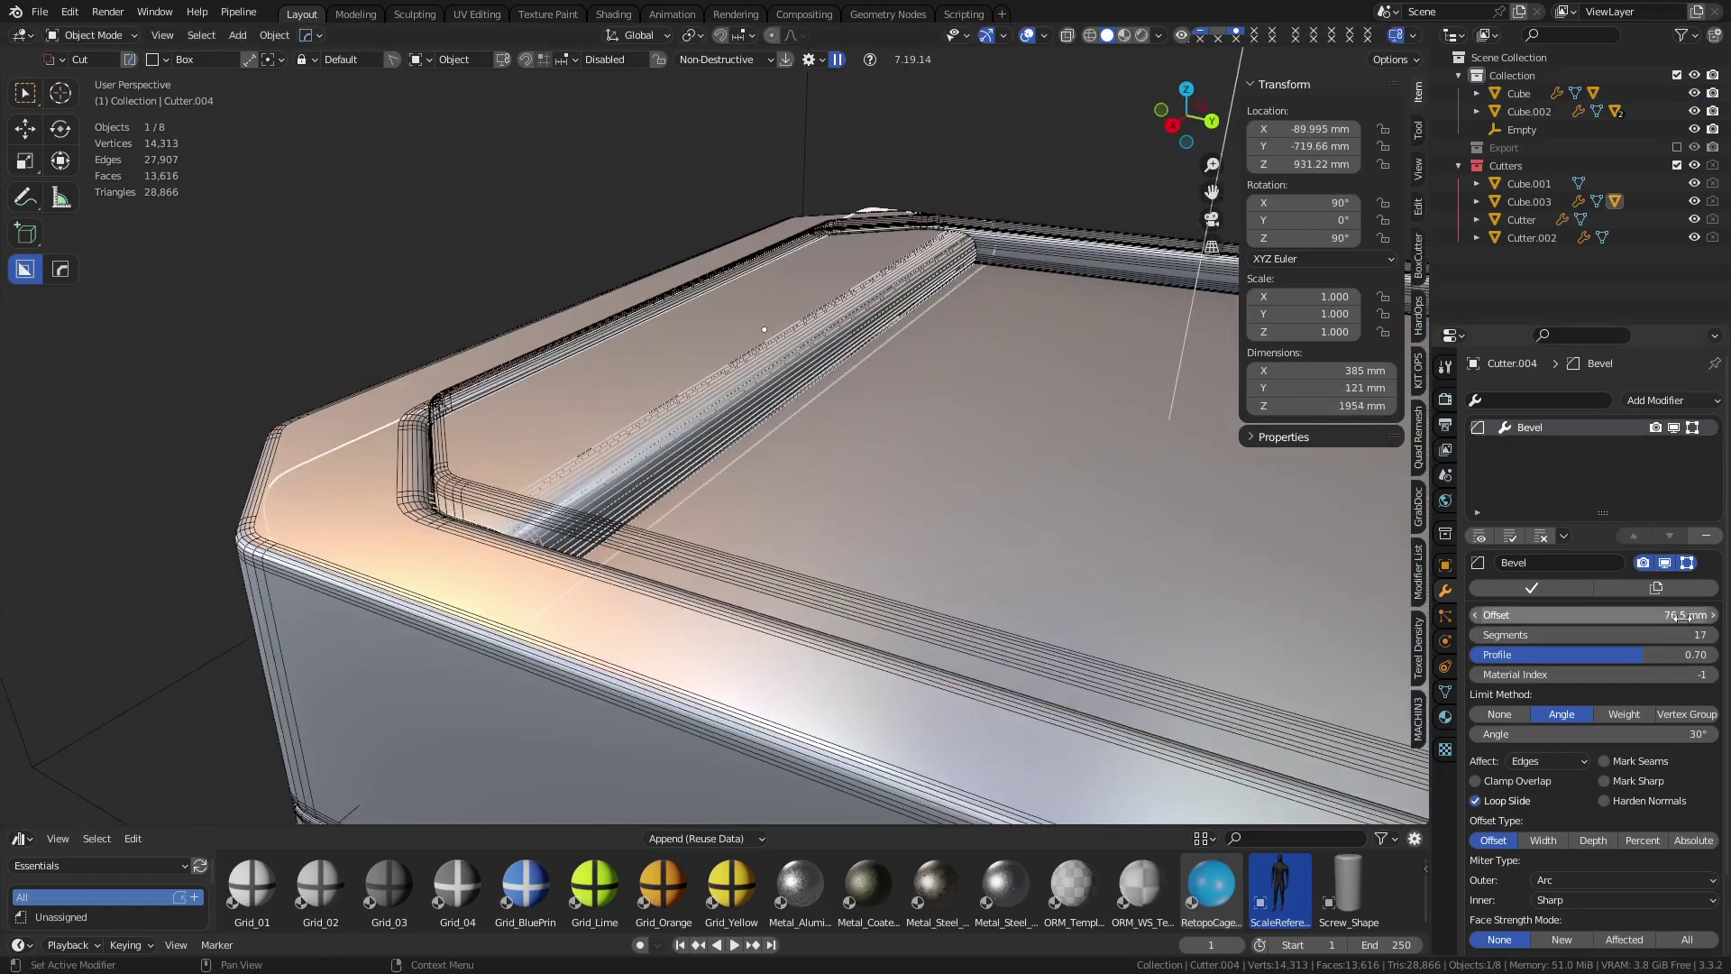
mouse_move(1668, 614)
mouse_down()
mouse_move(1694, 614)
mouse_move(1668, 614)
mouse_up()
middle_drag(792, 571, 557, 541)
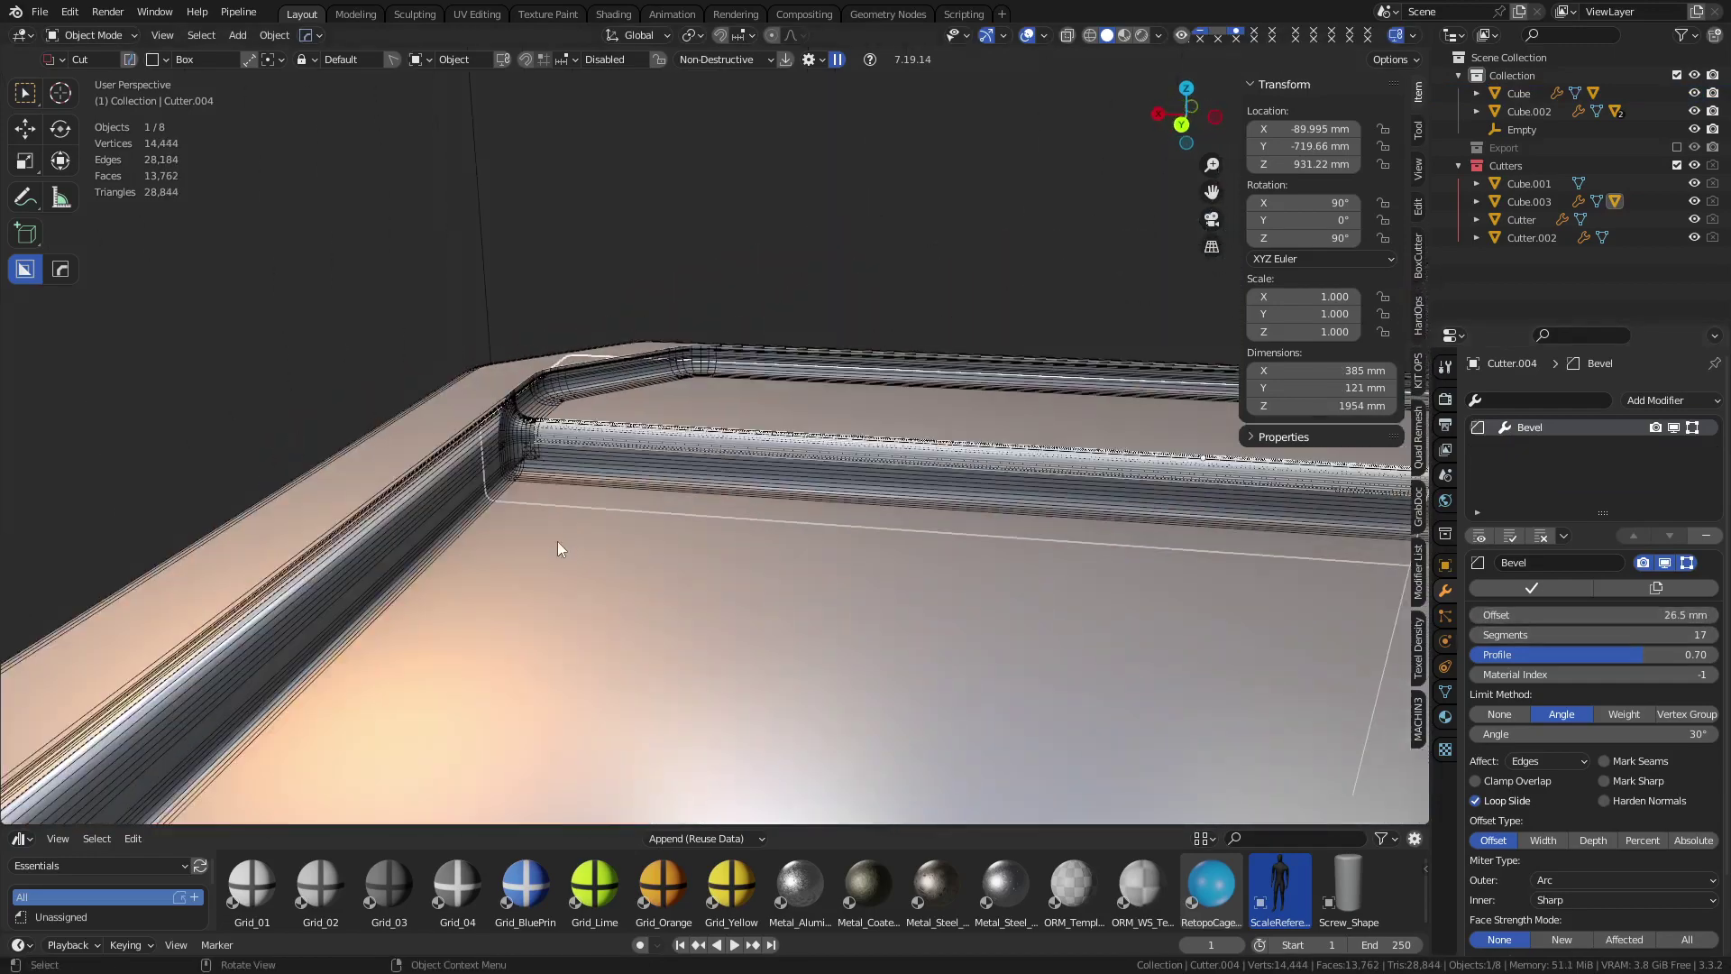
Lower Cutter.004 in the lid recess by 14.433 mm along the global Z axis
click(734, 244)
scroll(713, 420, up, 2)
click(555, 426)
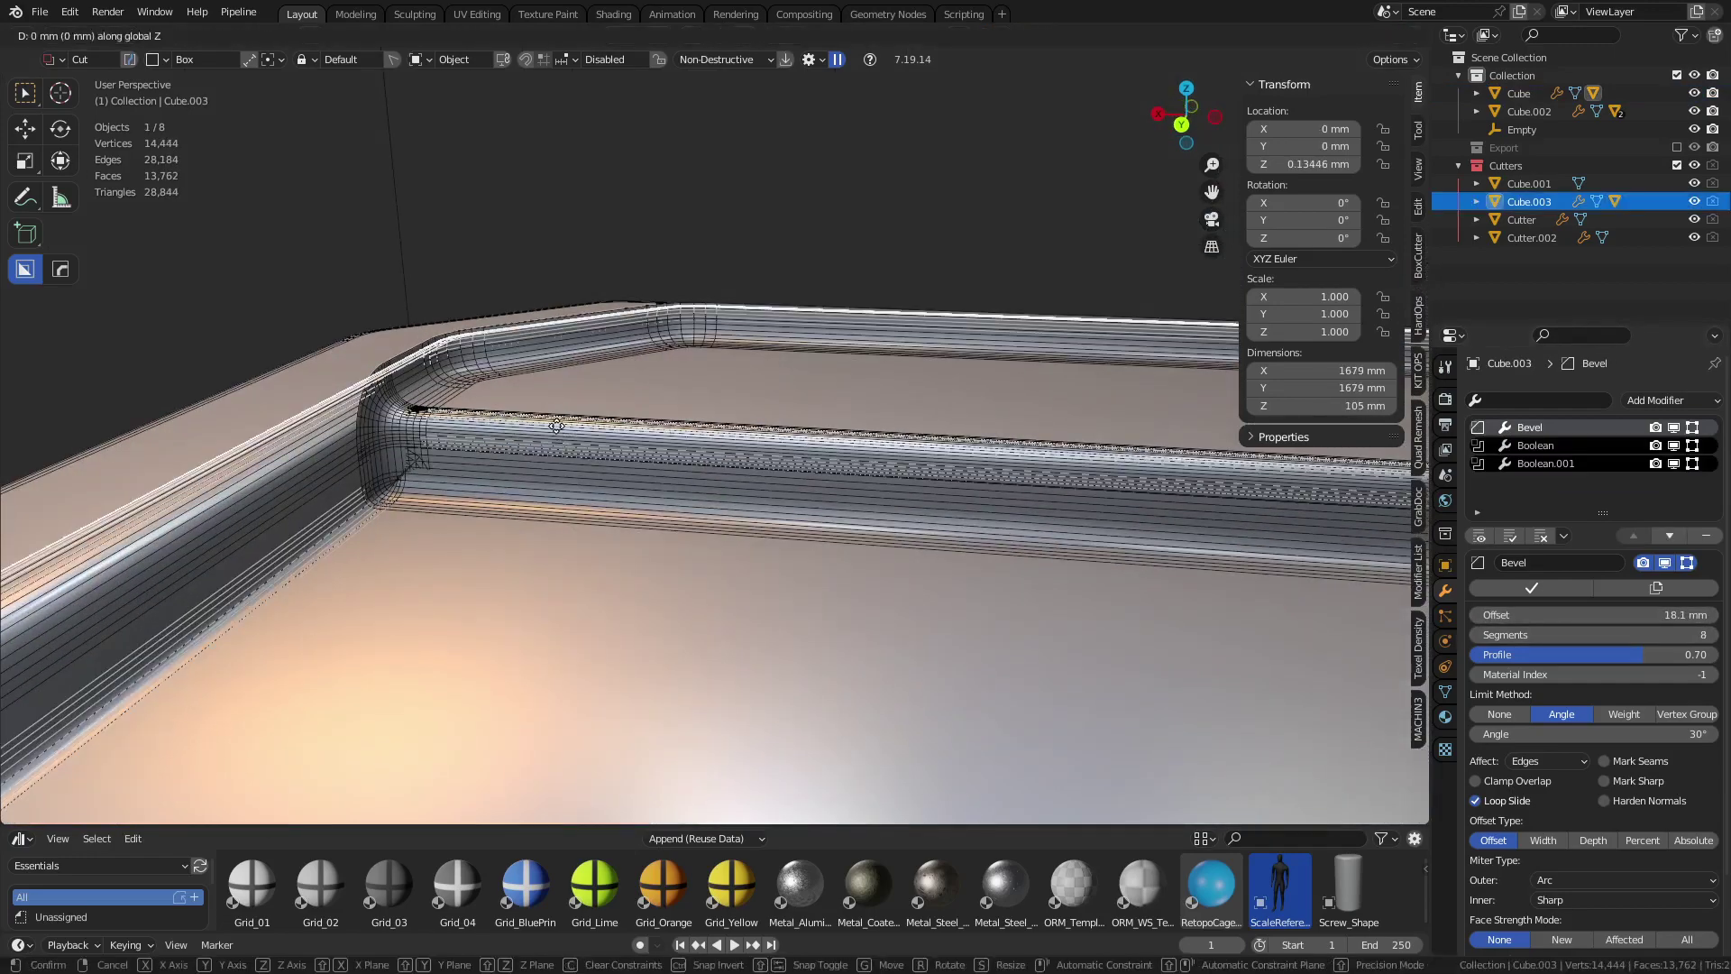
key(g)
key(z)
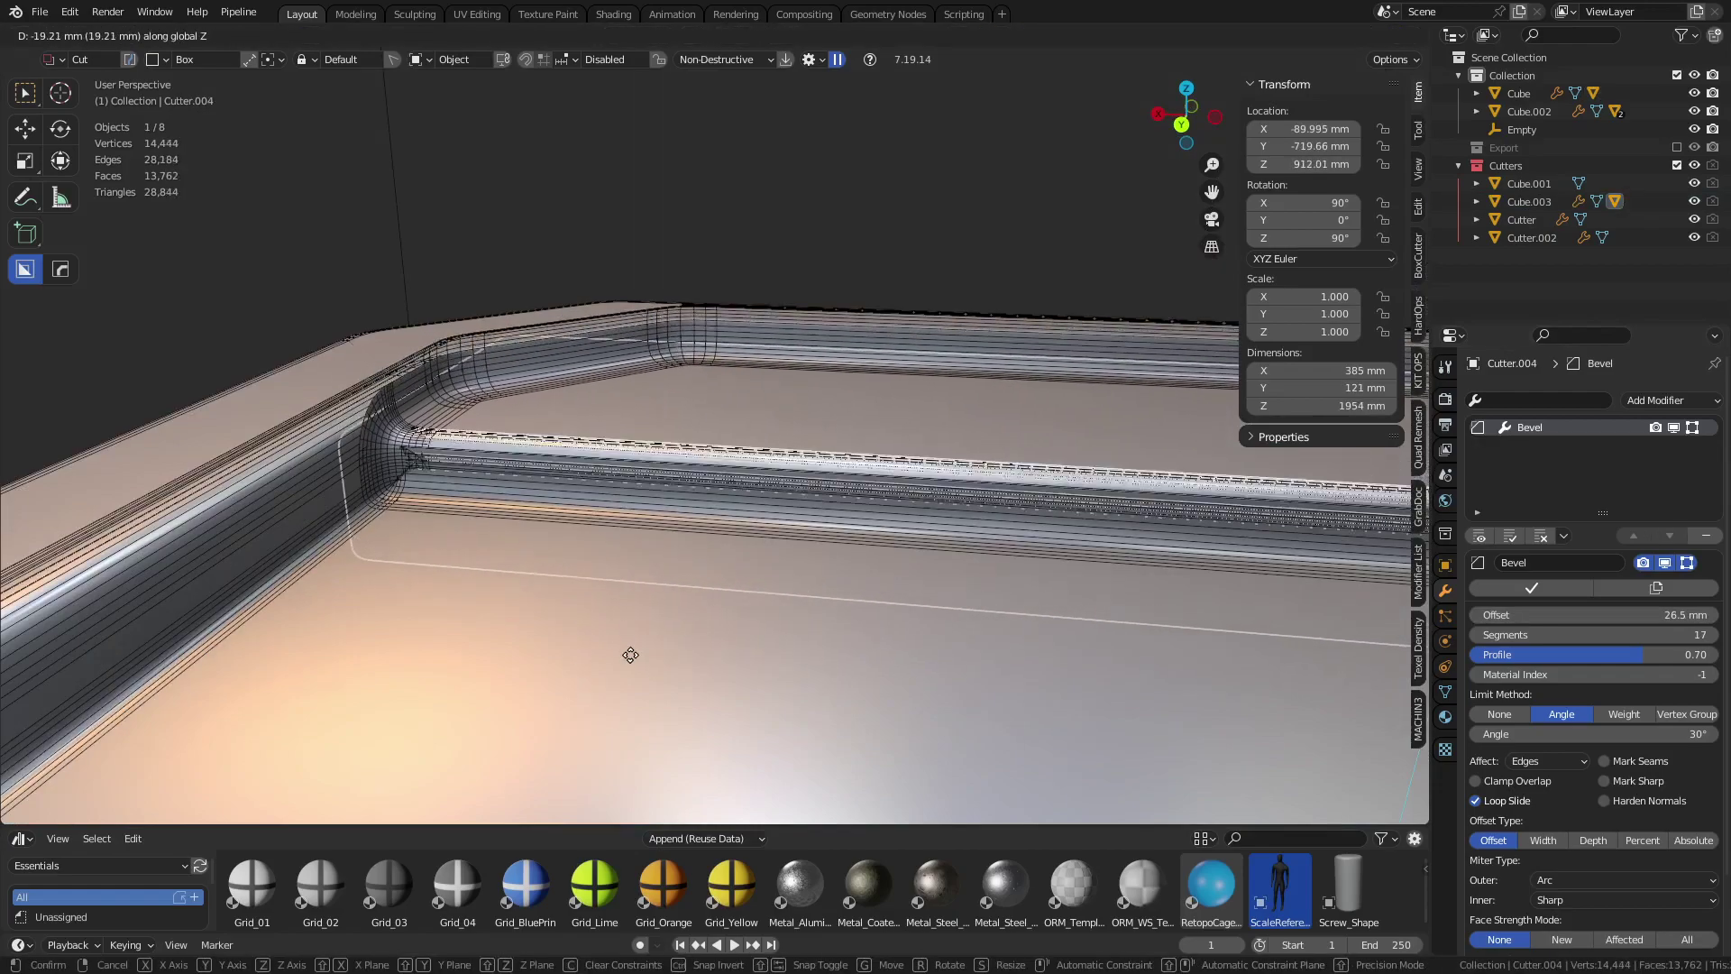
click(647, 604)
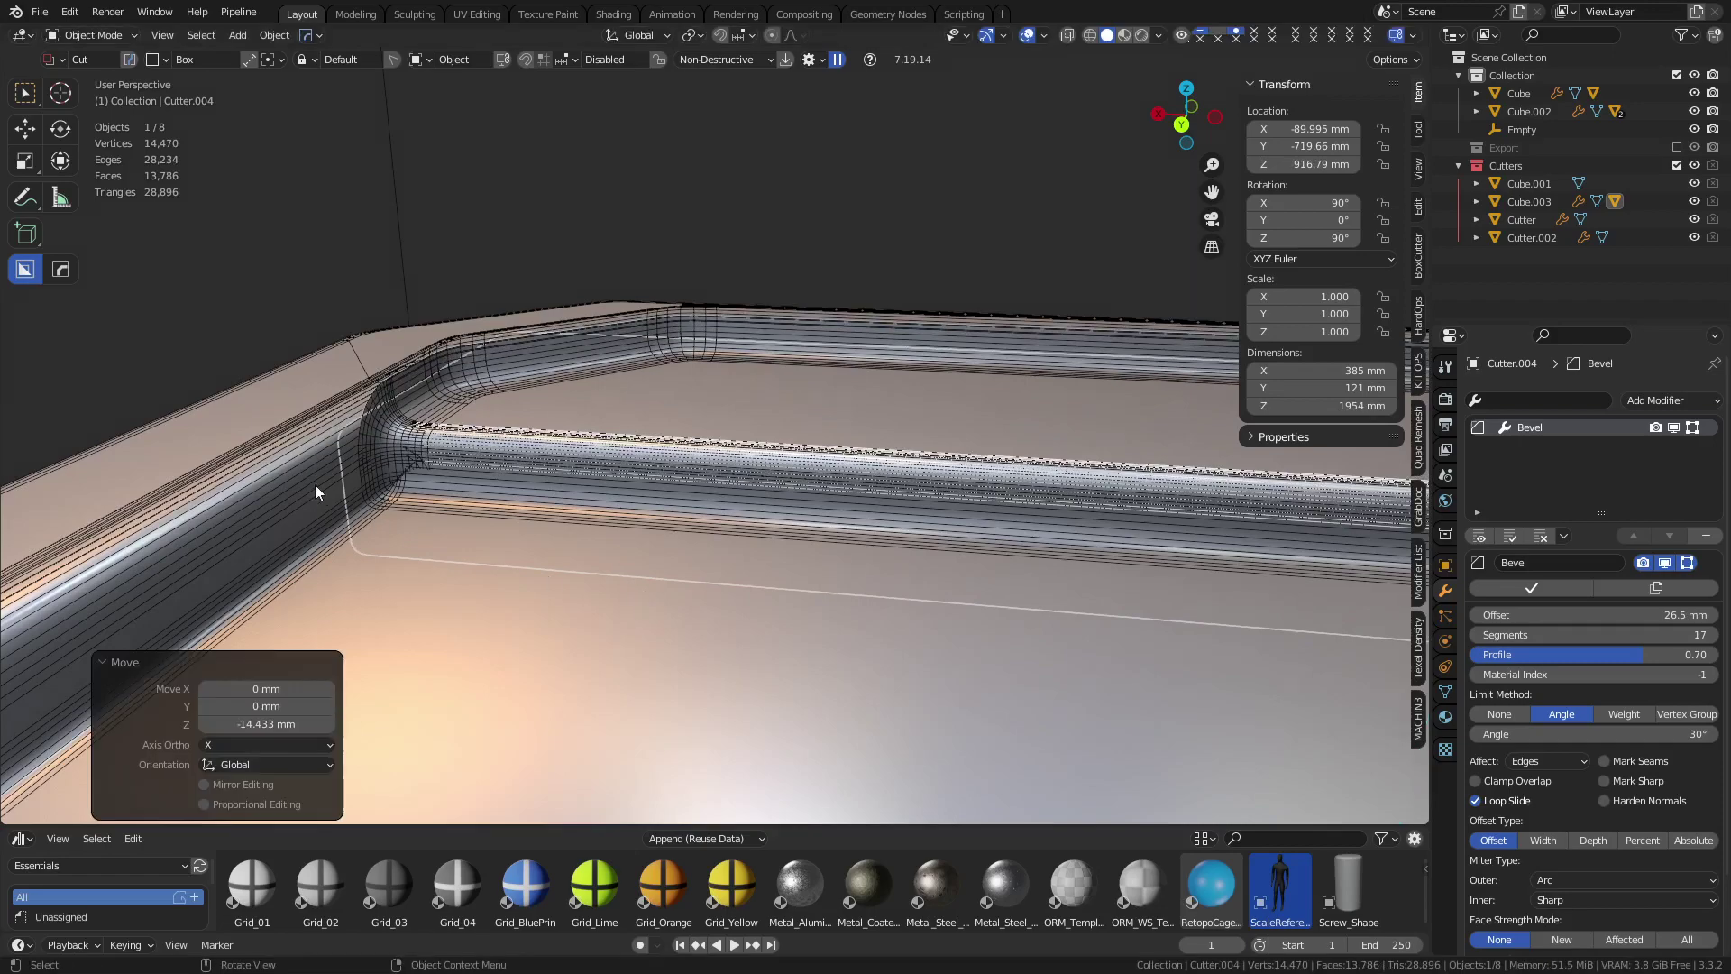
key(g)
key(z)
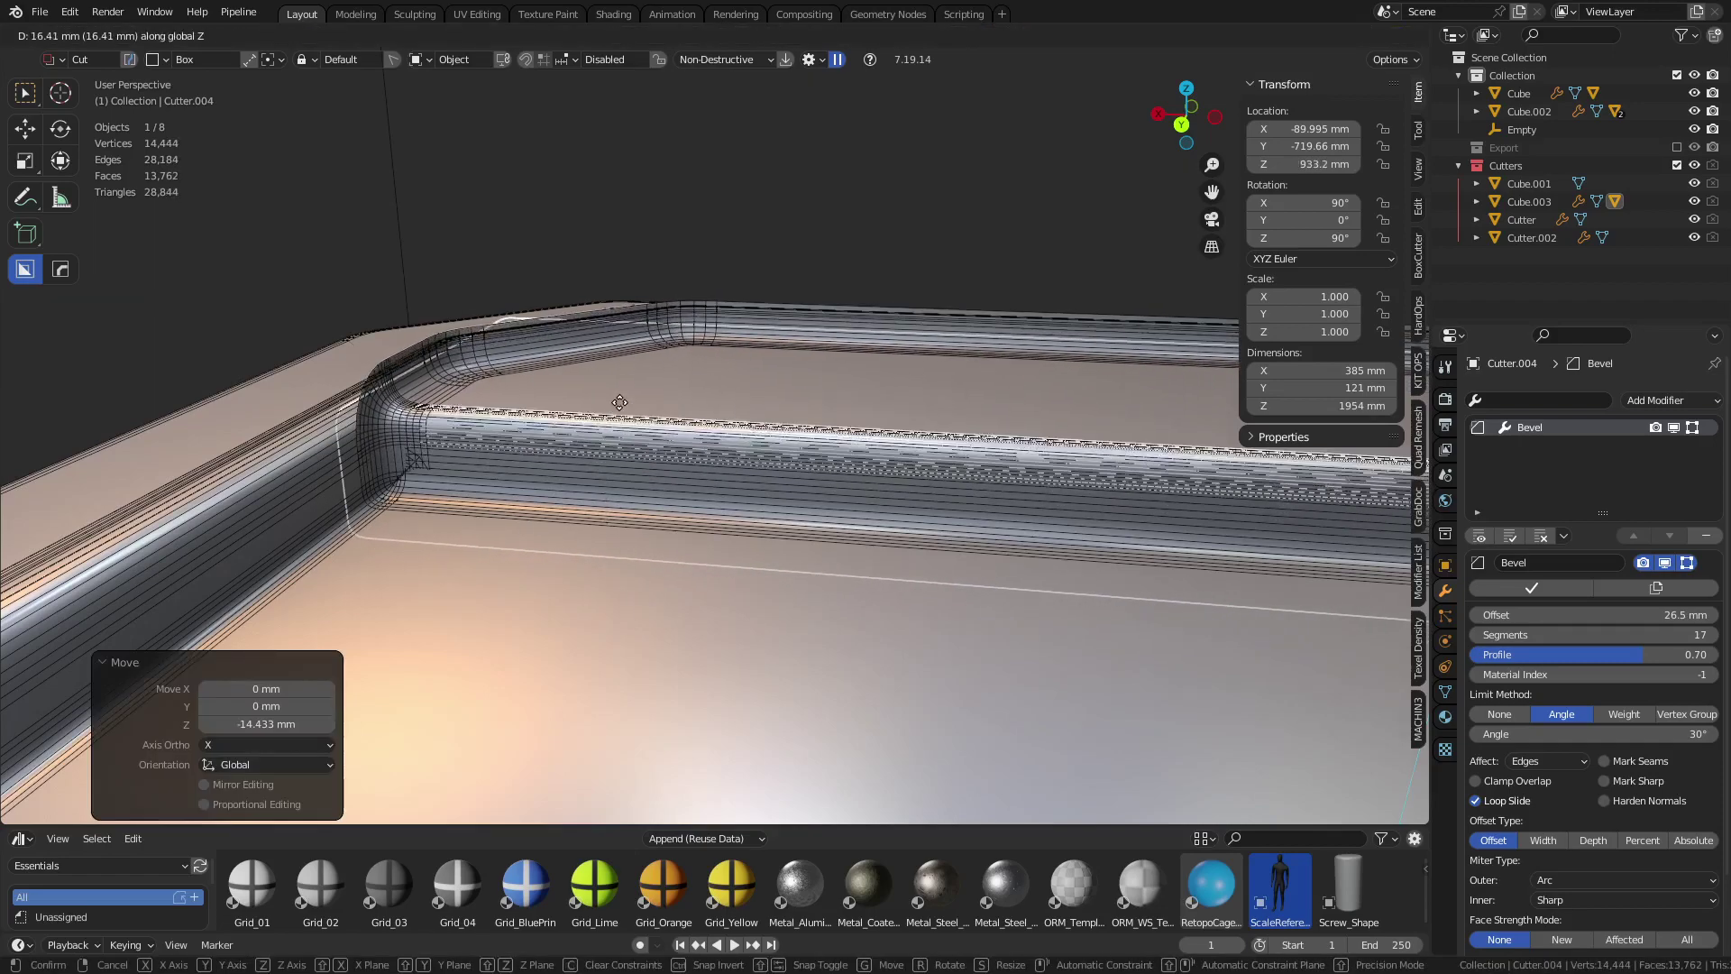
right_click(560, 425)
Try a 10.25 mm offset on the lid's Bevel.001 modifier
click(311, 502)
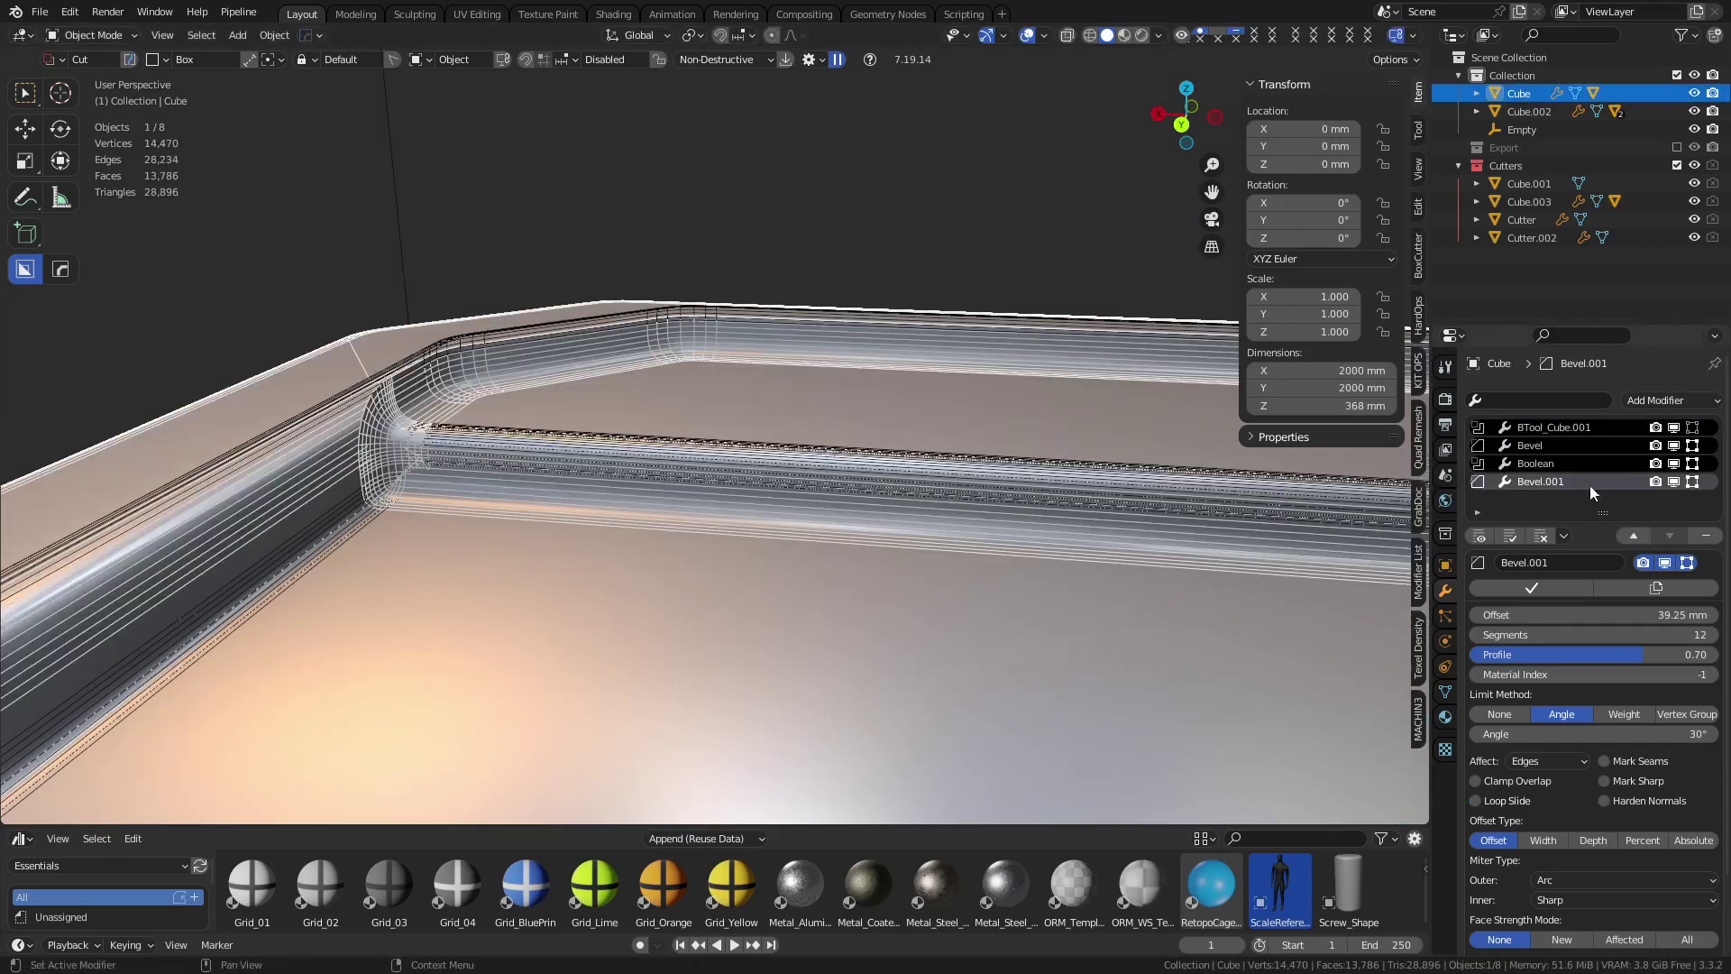
drag(1616, 611, 1519, 611)
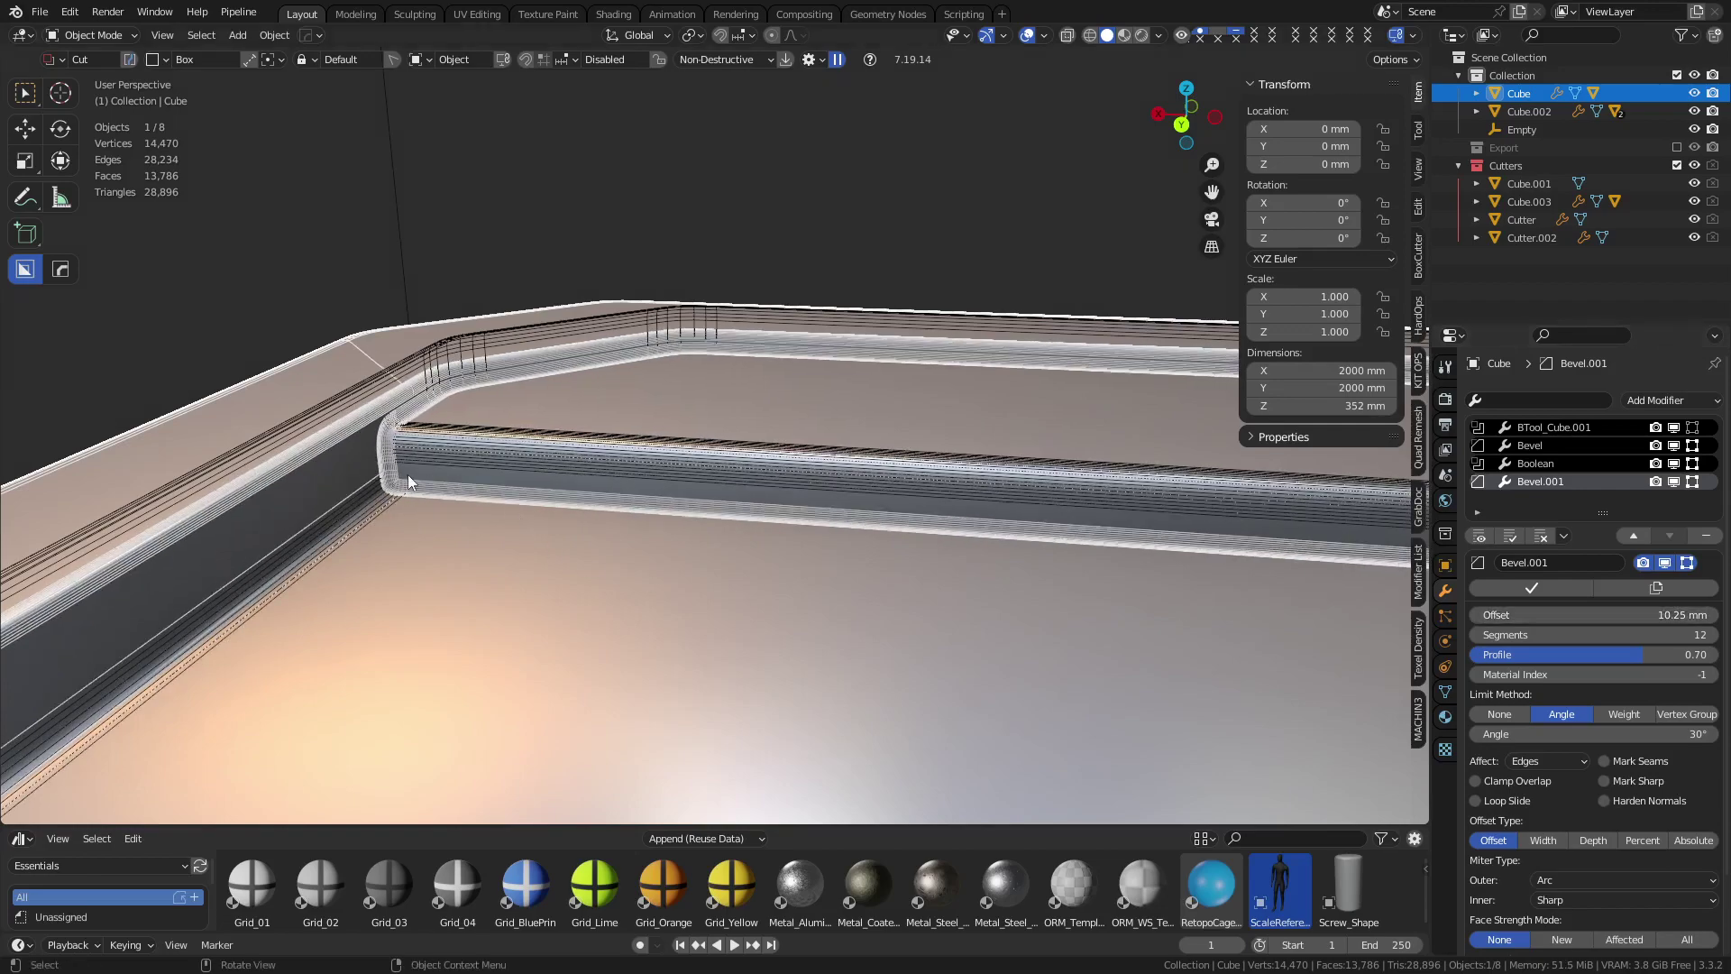
middle_drag(402, 481, 794, 491)
drag(1612, 623, 1612, 622)
drag(1592, 615, 1655, 615)
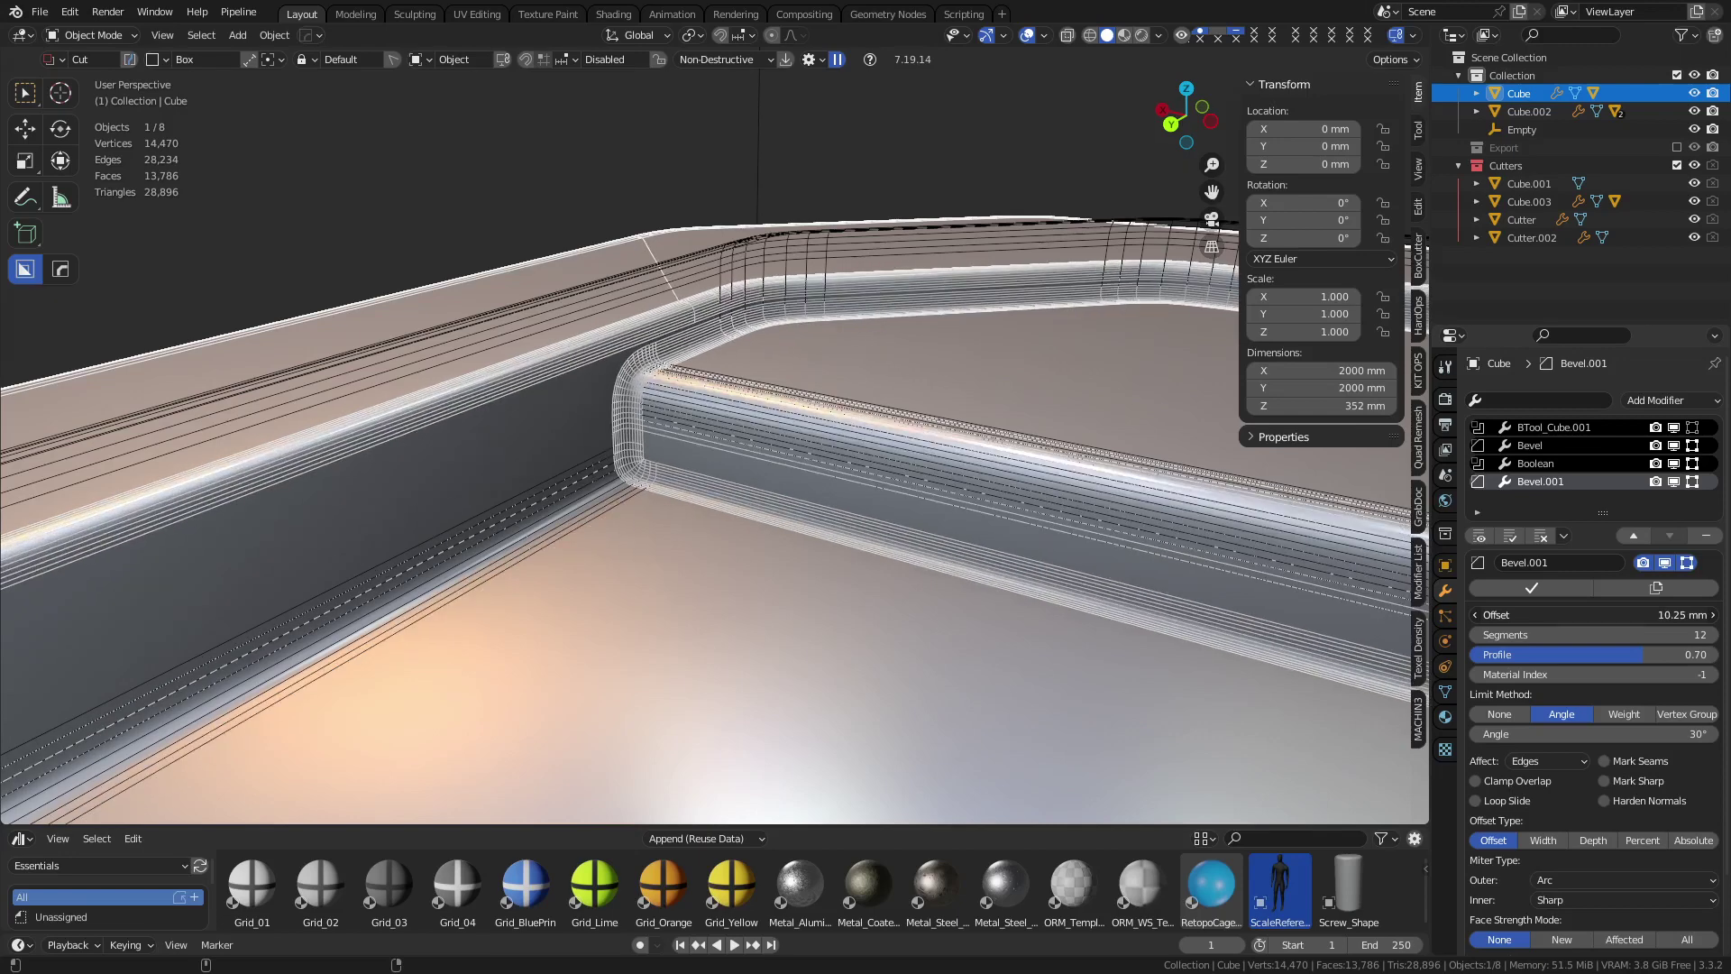
Toggle the viewport display of the lid's Bevel.001, Bevel and Boolean modifiers to examine how each shapes the recess edges
click(1673, 482)
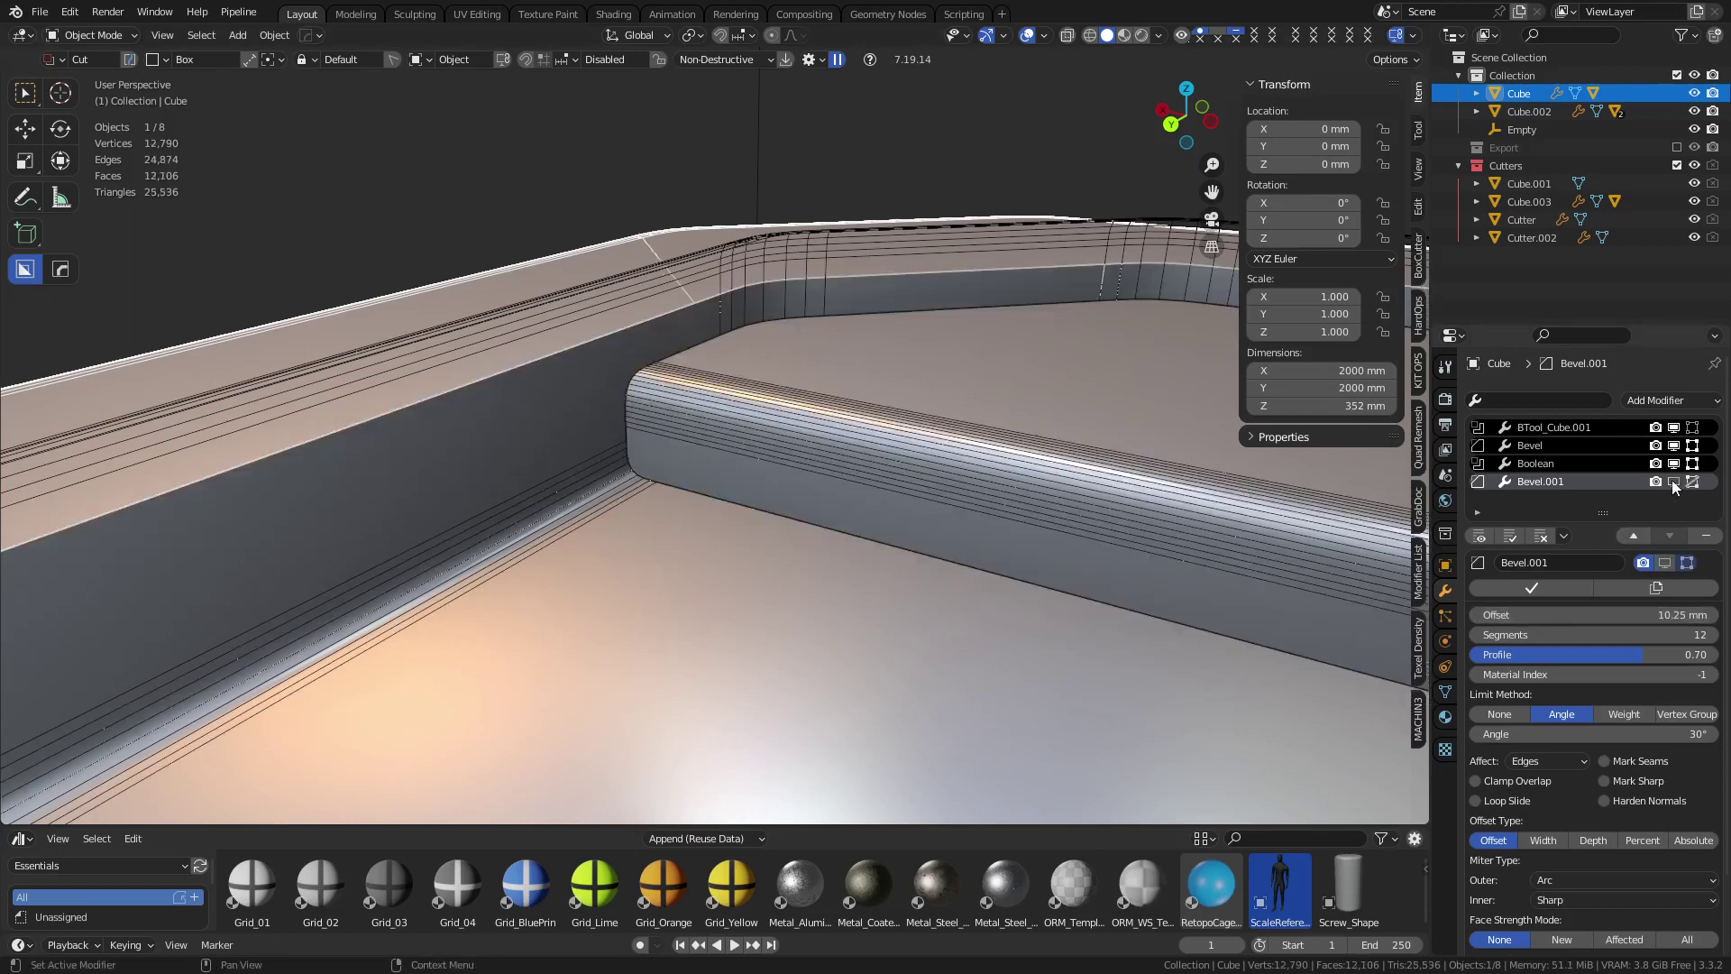
click(1674, 481)
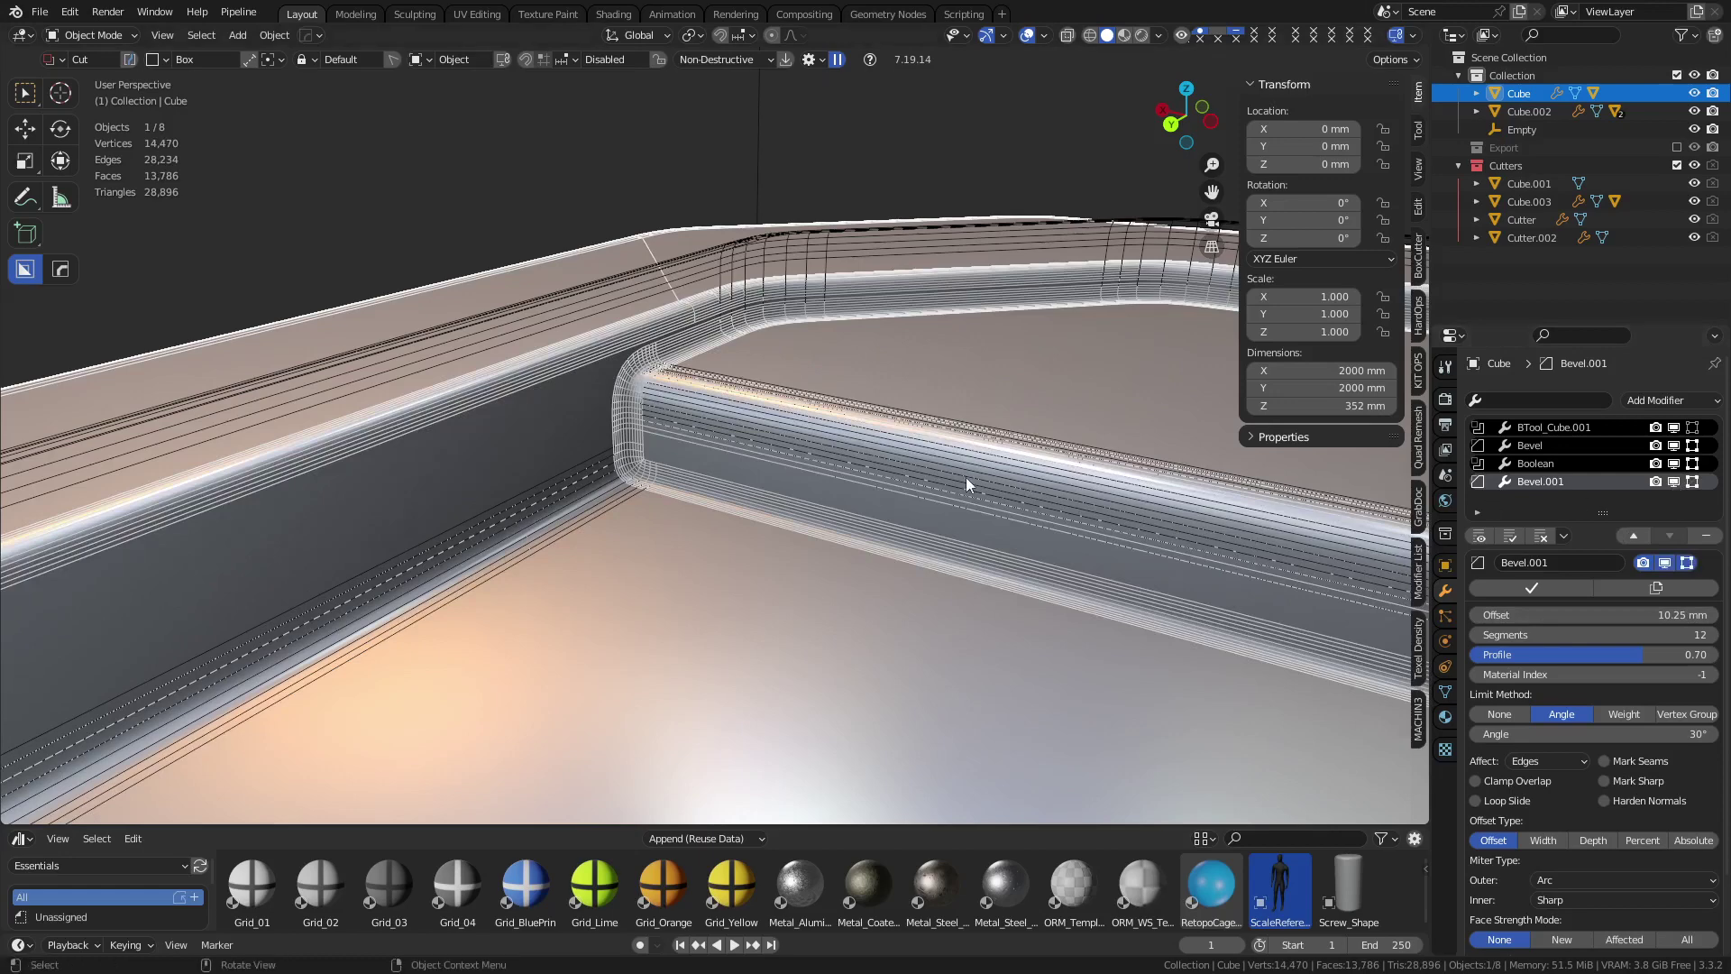
click(1673, 447)
click(1673, 446)
middle_drag(804, 443, 672, 446)
click(793, 426)
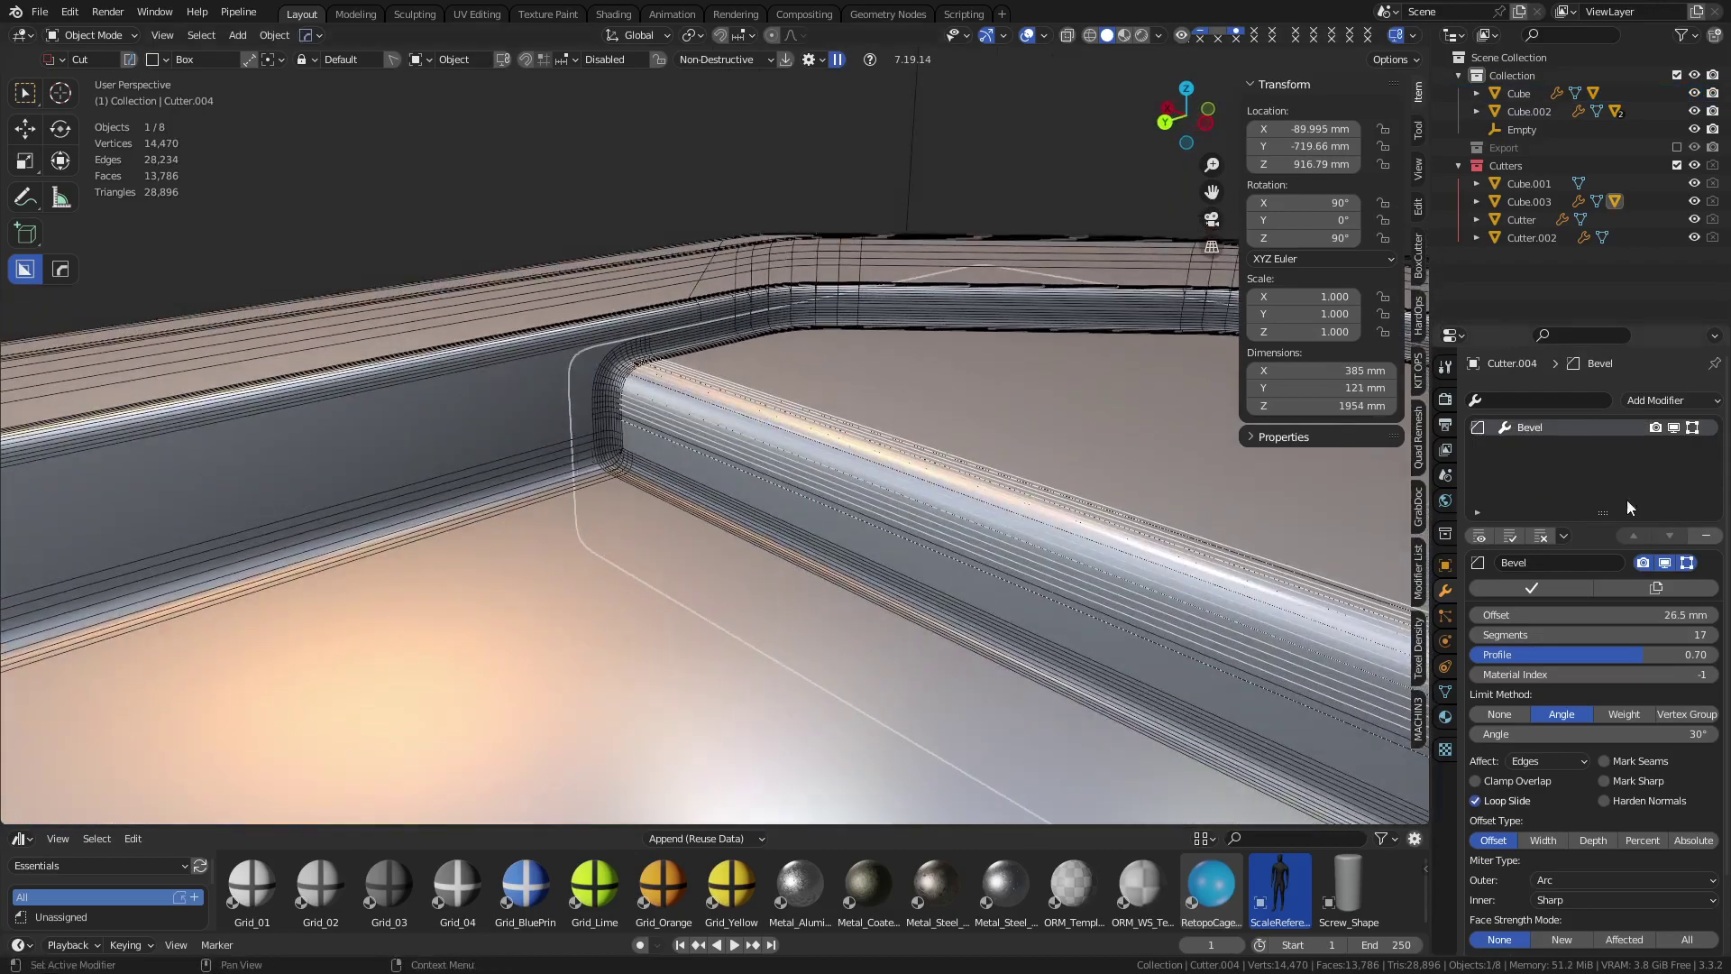
click(542, 490)
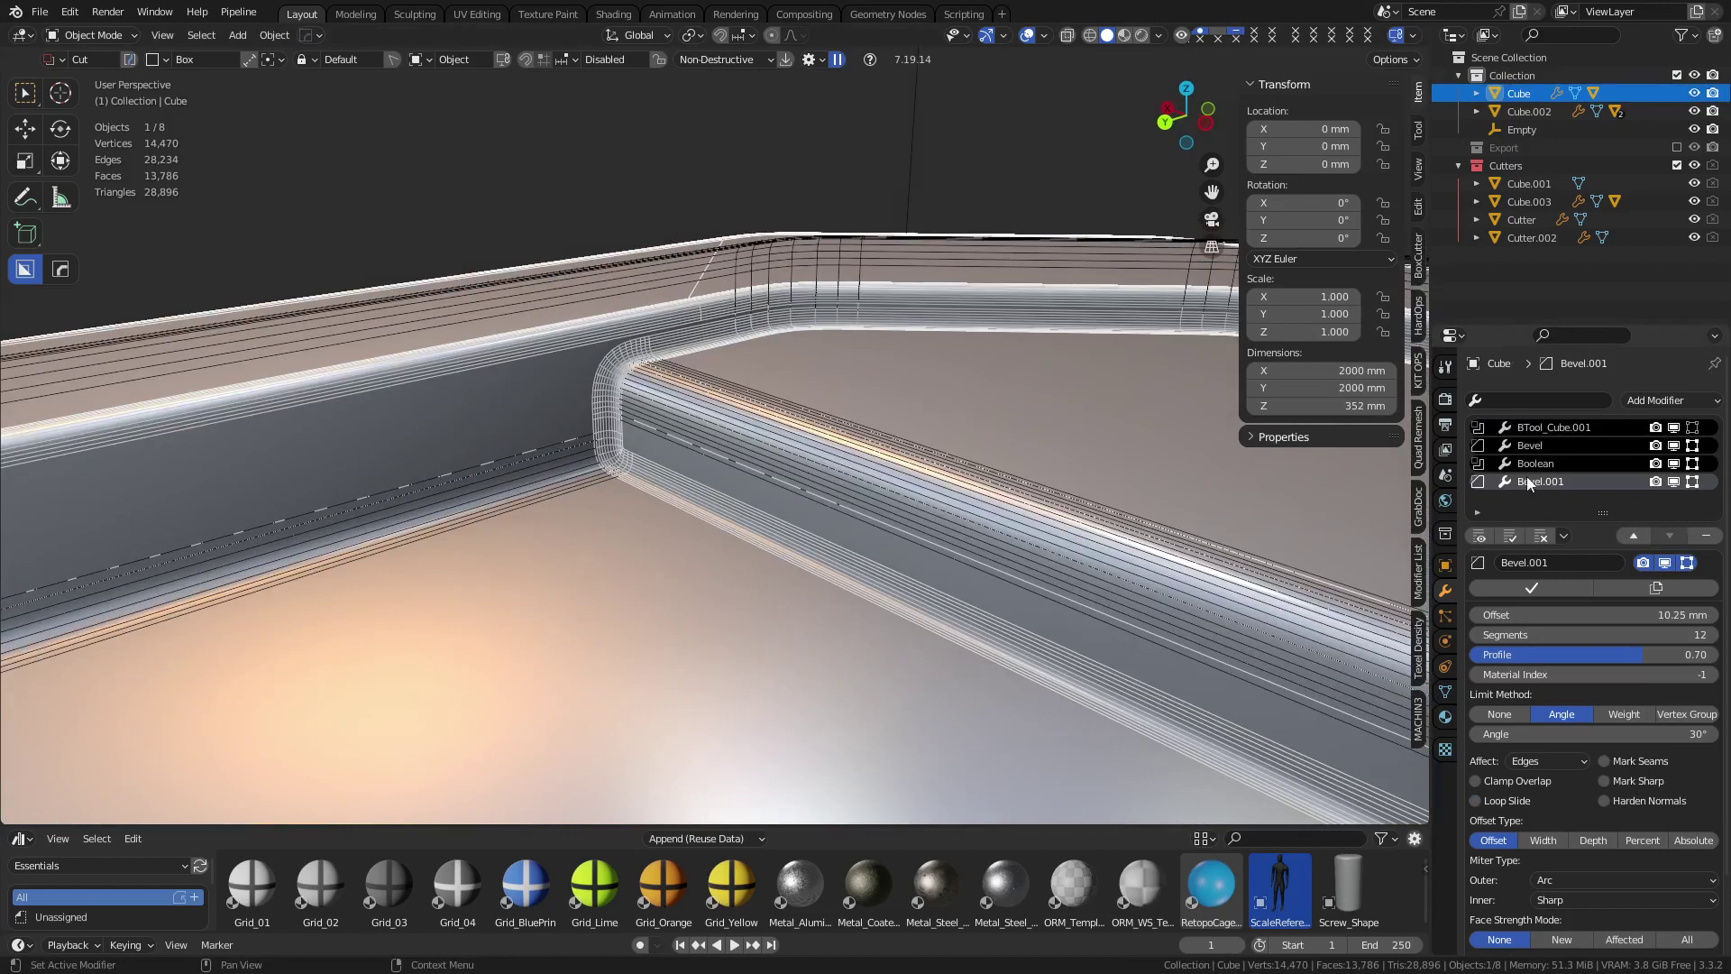
click(1674, 464)
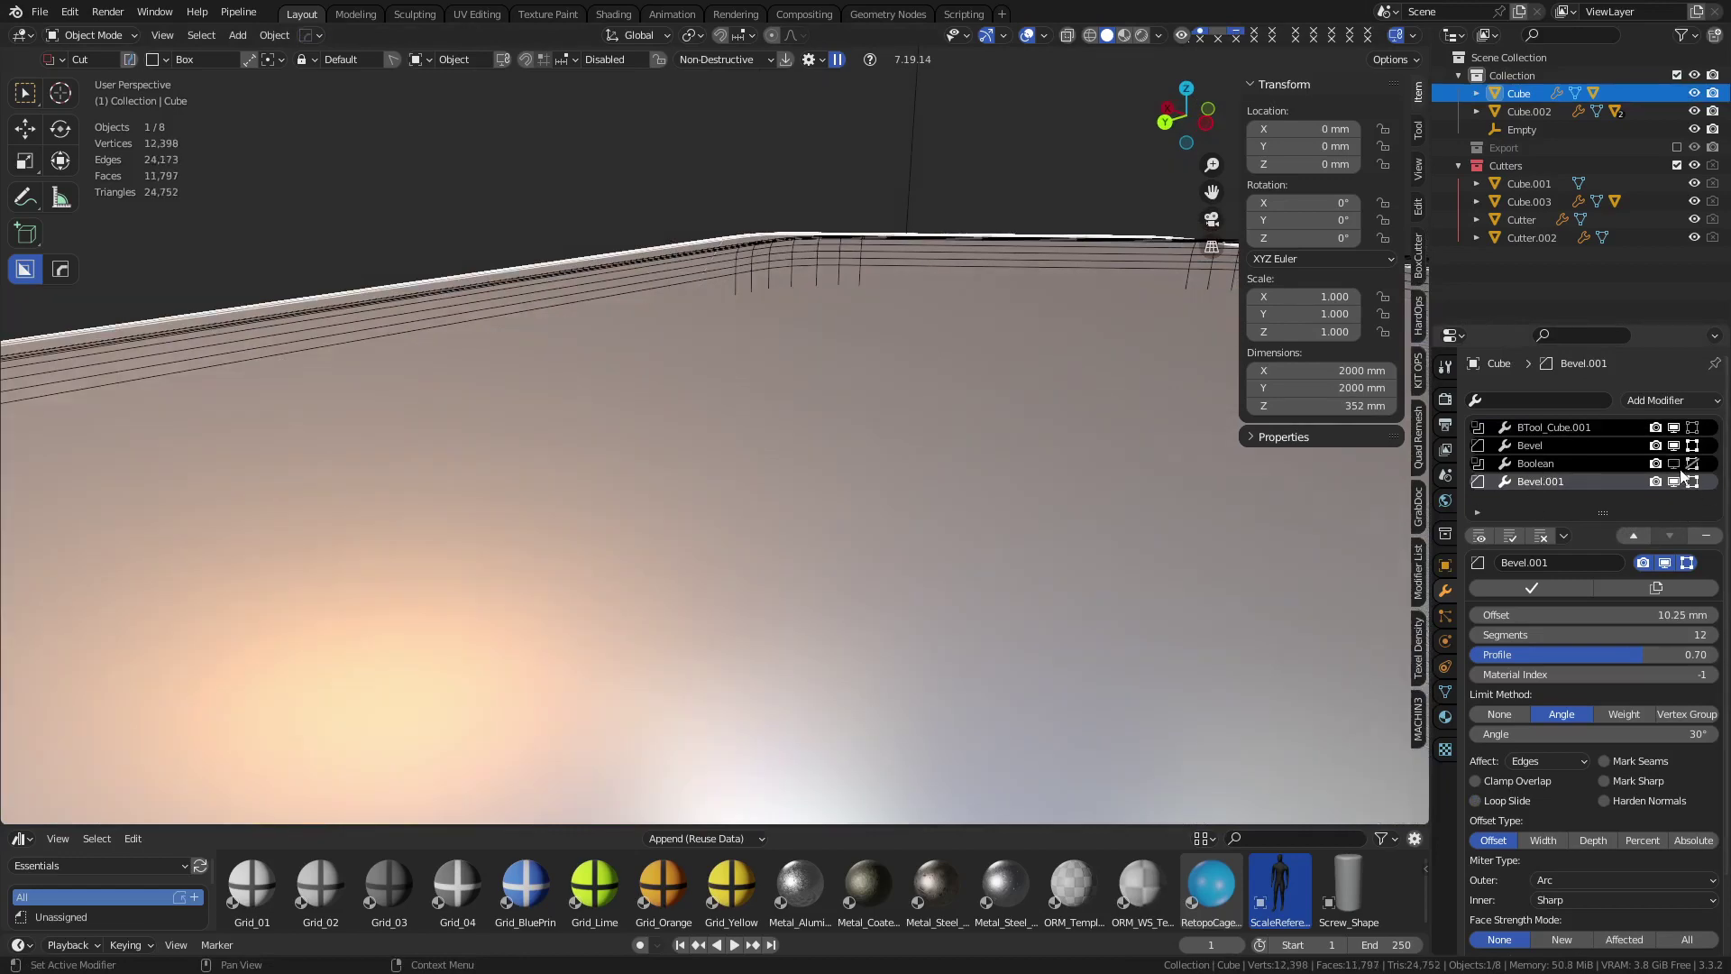
click(1674, 465)
click(1063, 499)
click(400, 496)
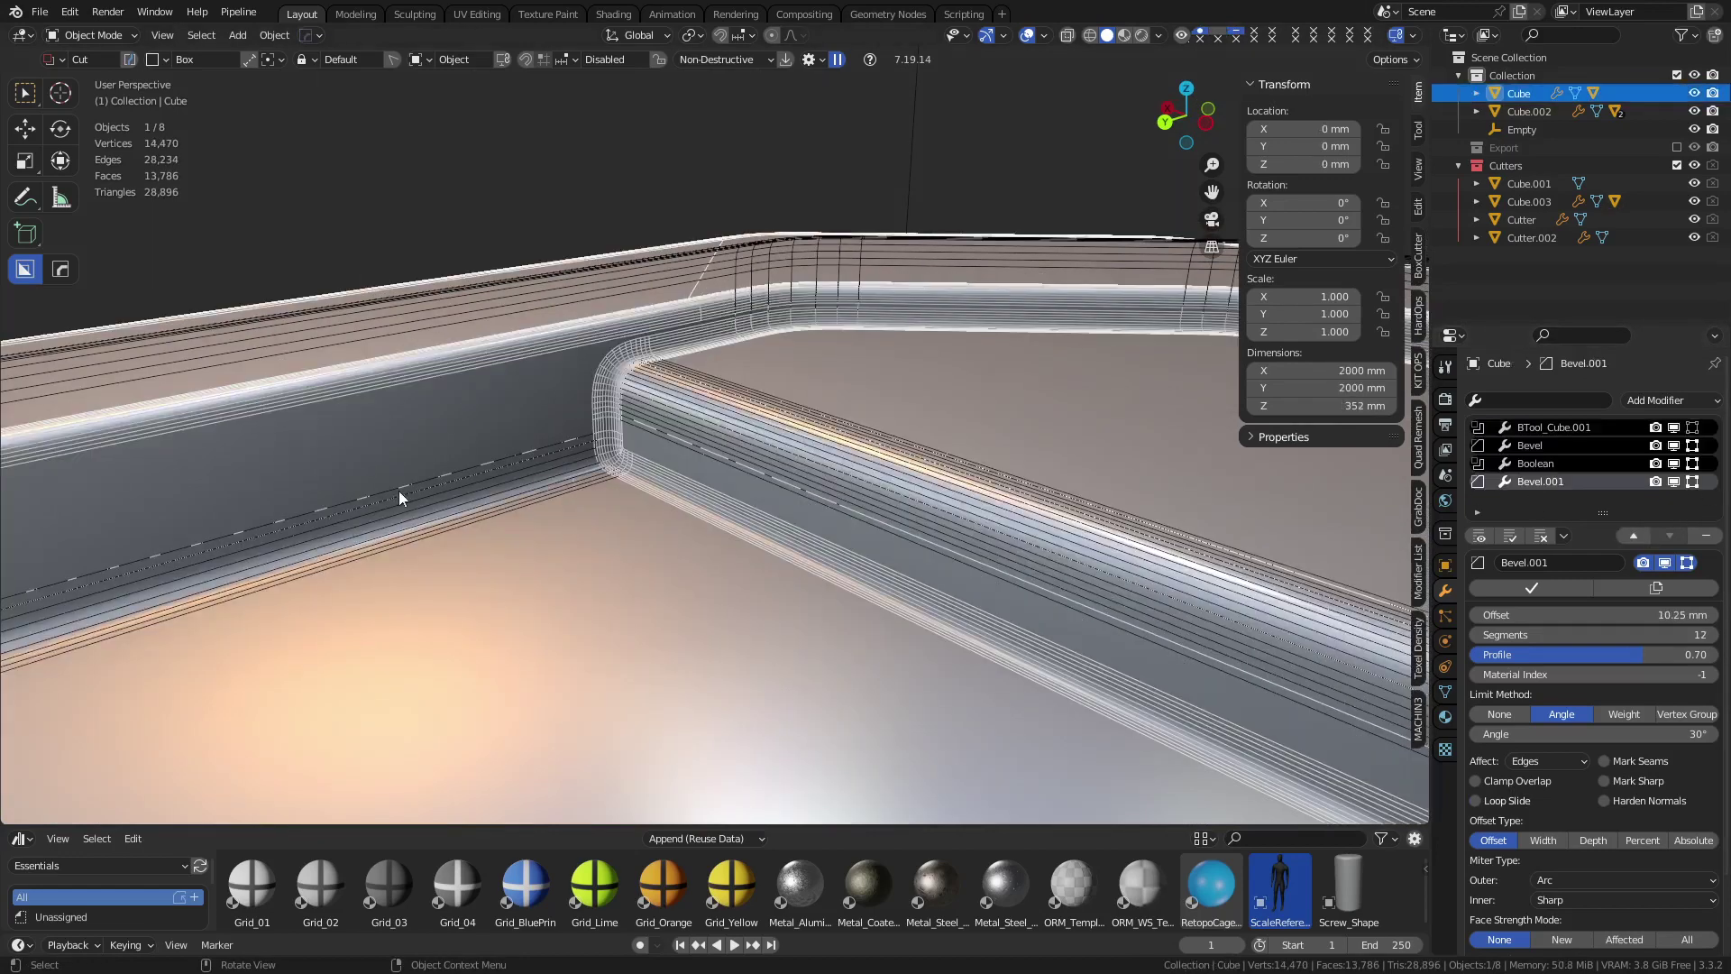
Identify the recess cutter Cube.003 with a cancelled move, and toggle its Boolean.001 display to examine the Cutter.004 cut
click(461, 498)
key(g)
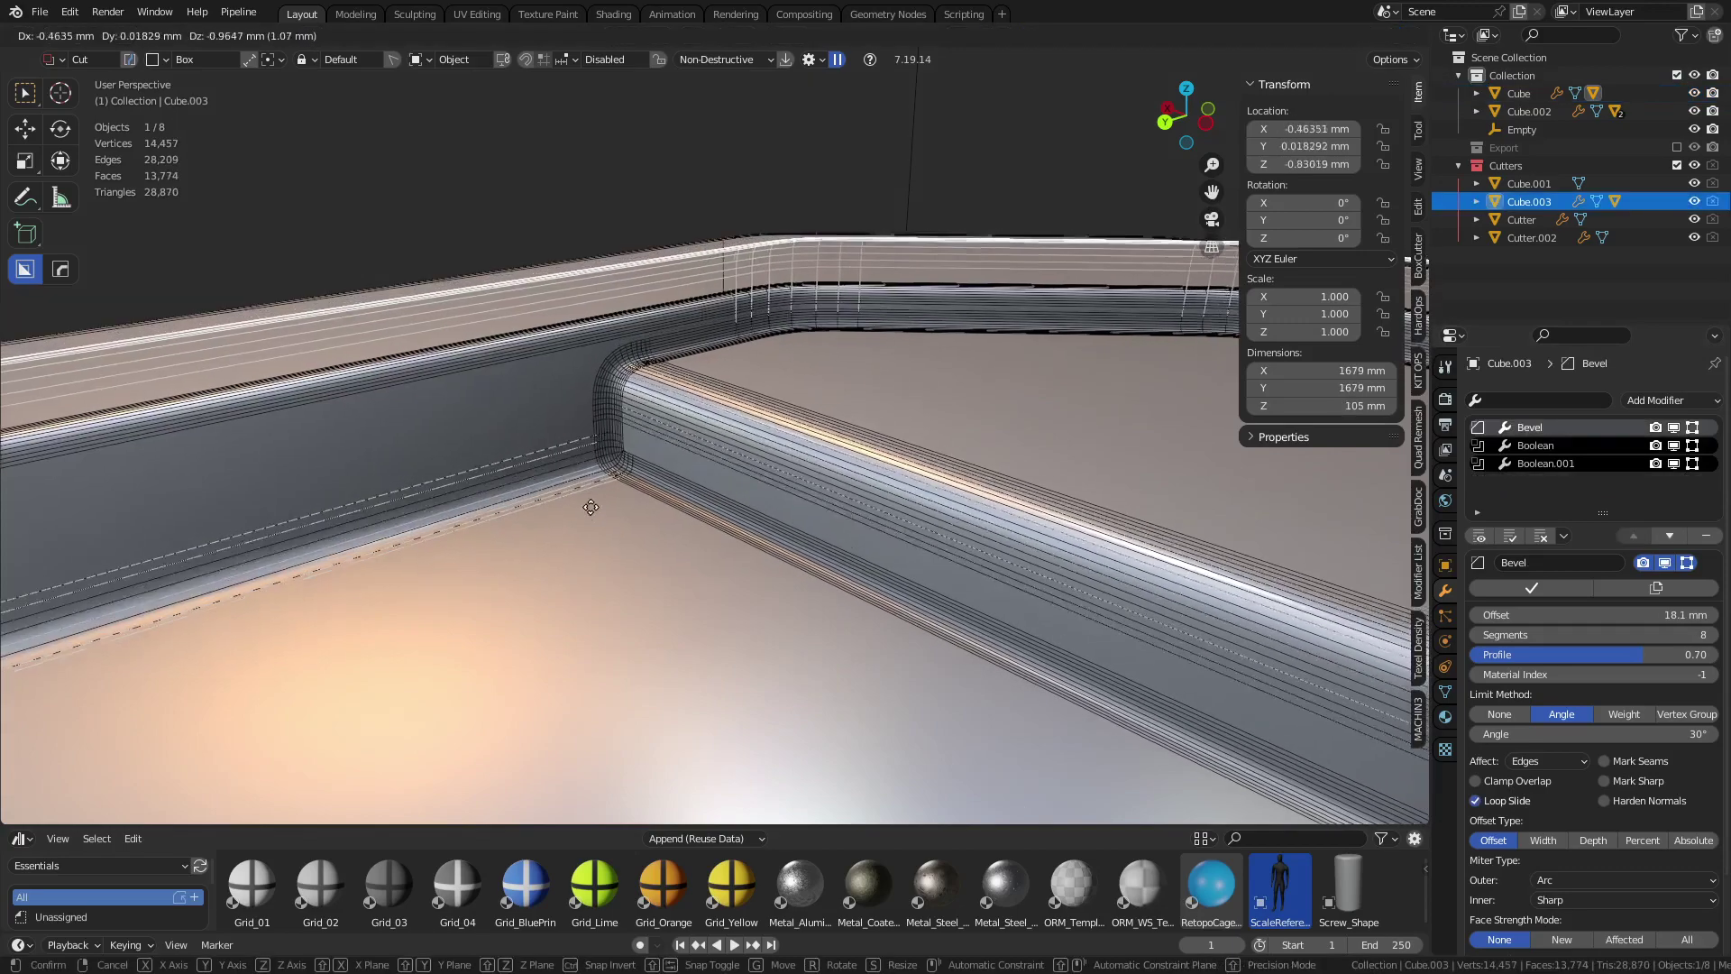
key(Escape)
click(1679, 465)
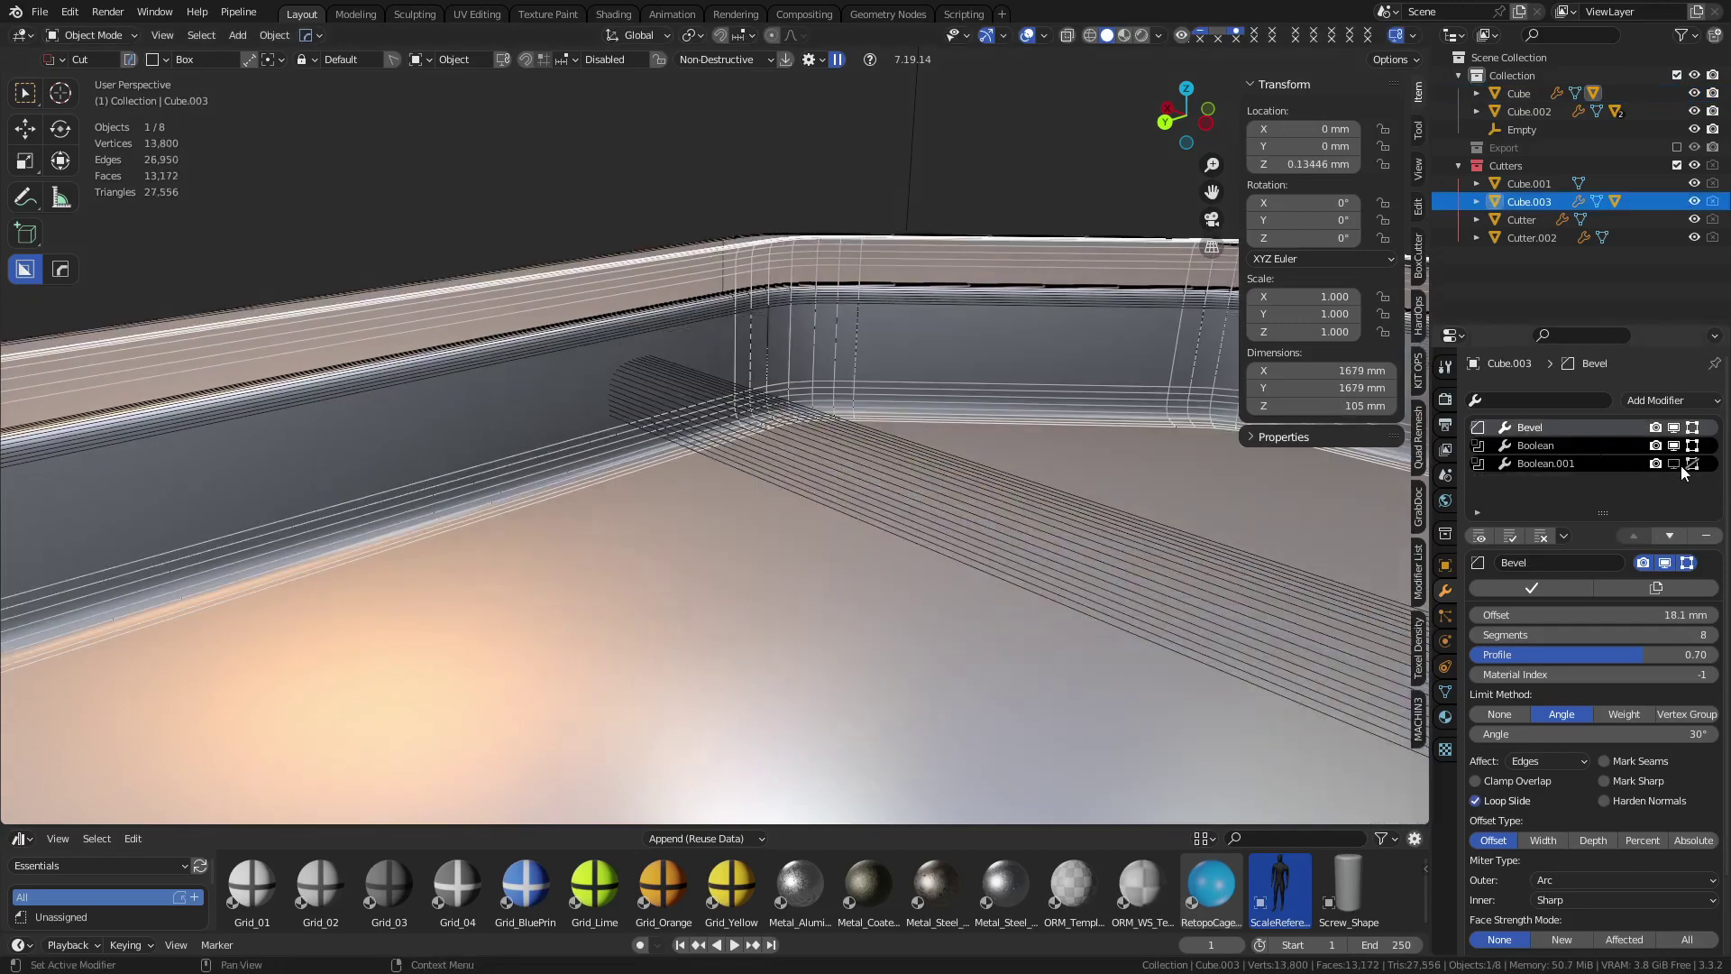
click(1678, 466)
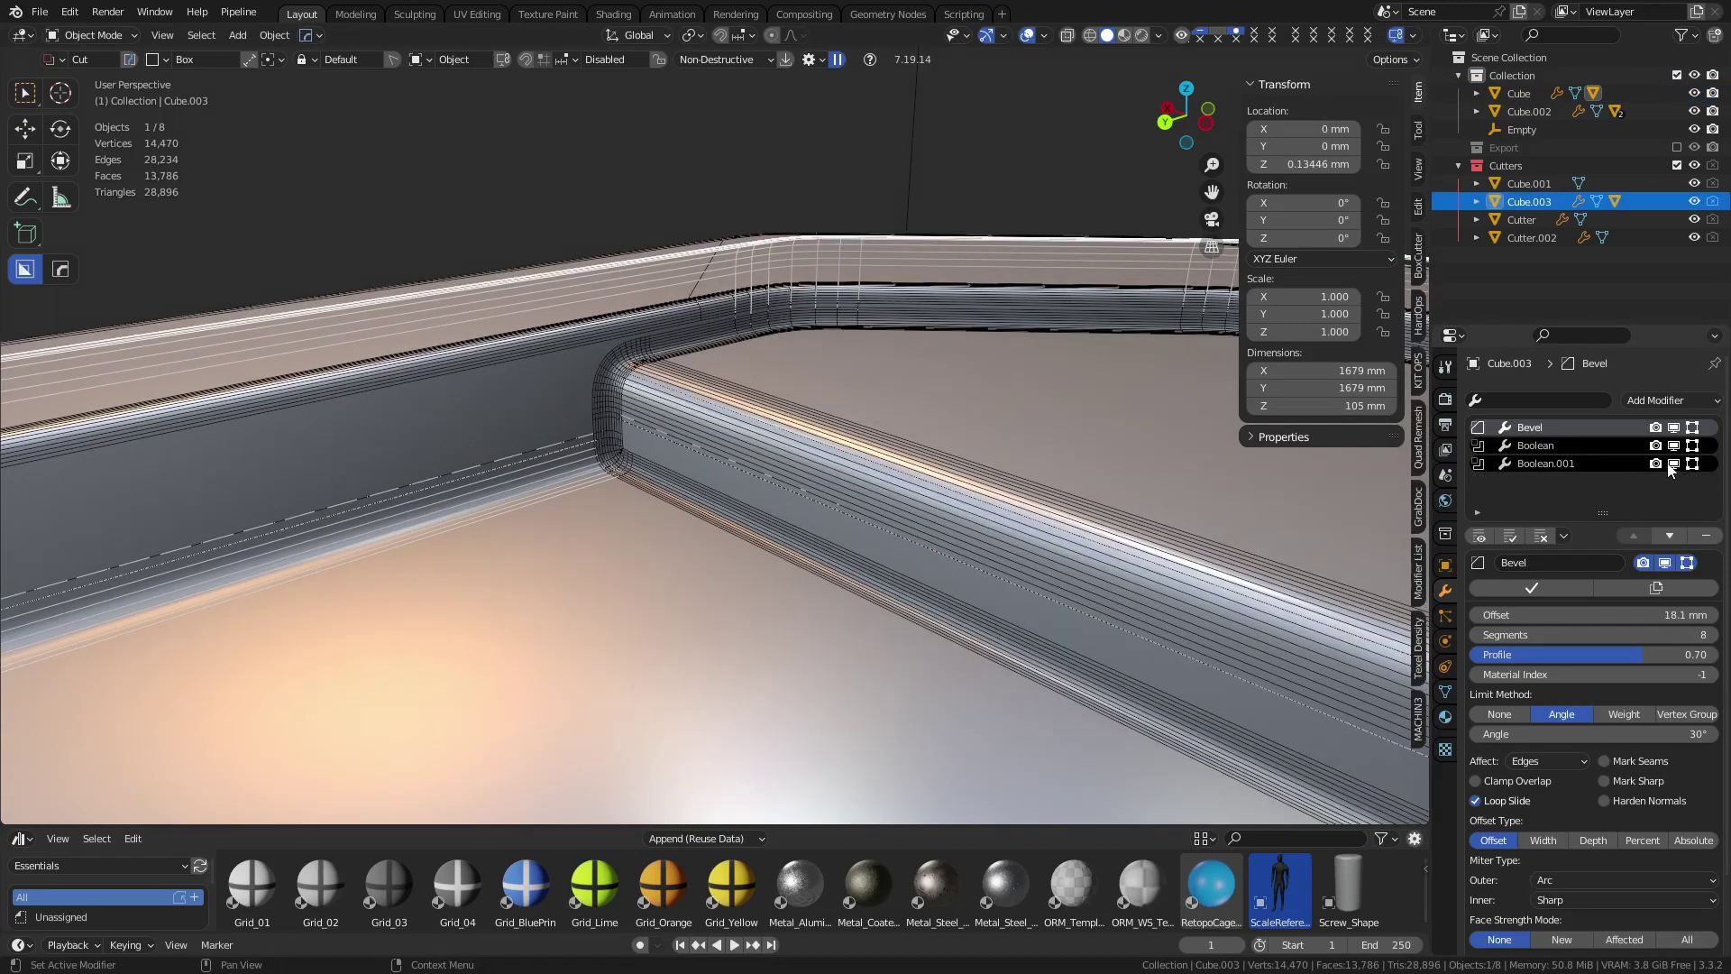
Add a 30° angle-limited HardOps bevel after Boolean.001 on Cube.003, with a 12.15 mm offset and 3 segments
click(1533, 467)
key(q)
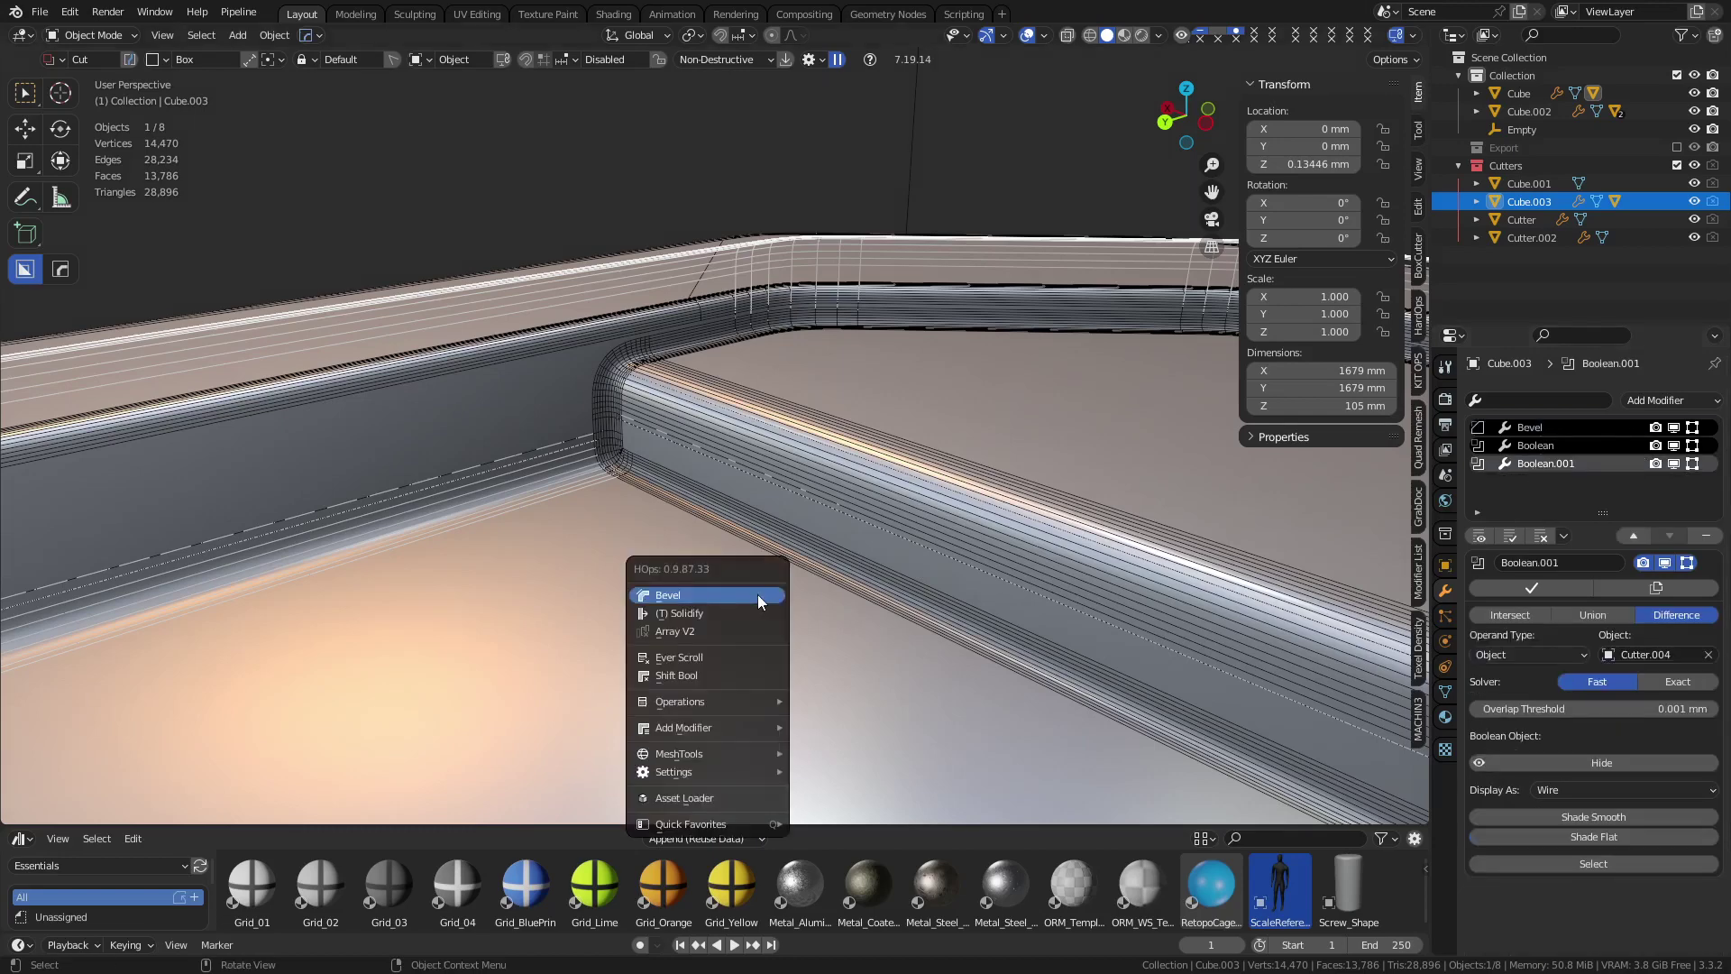
click(757, 595)
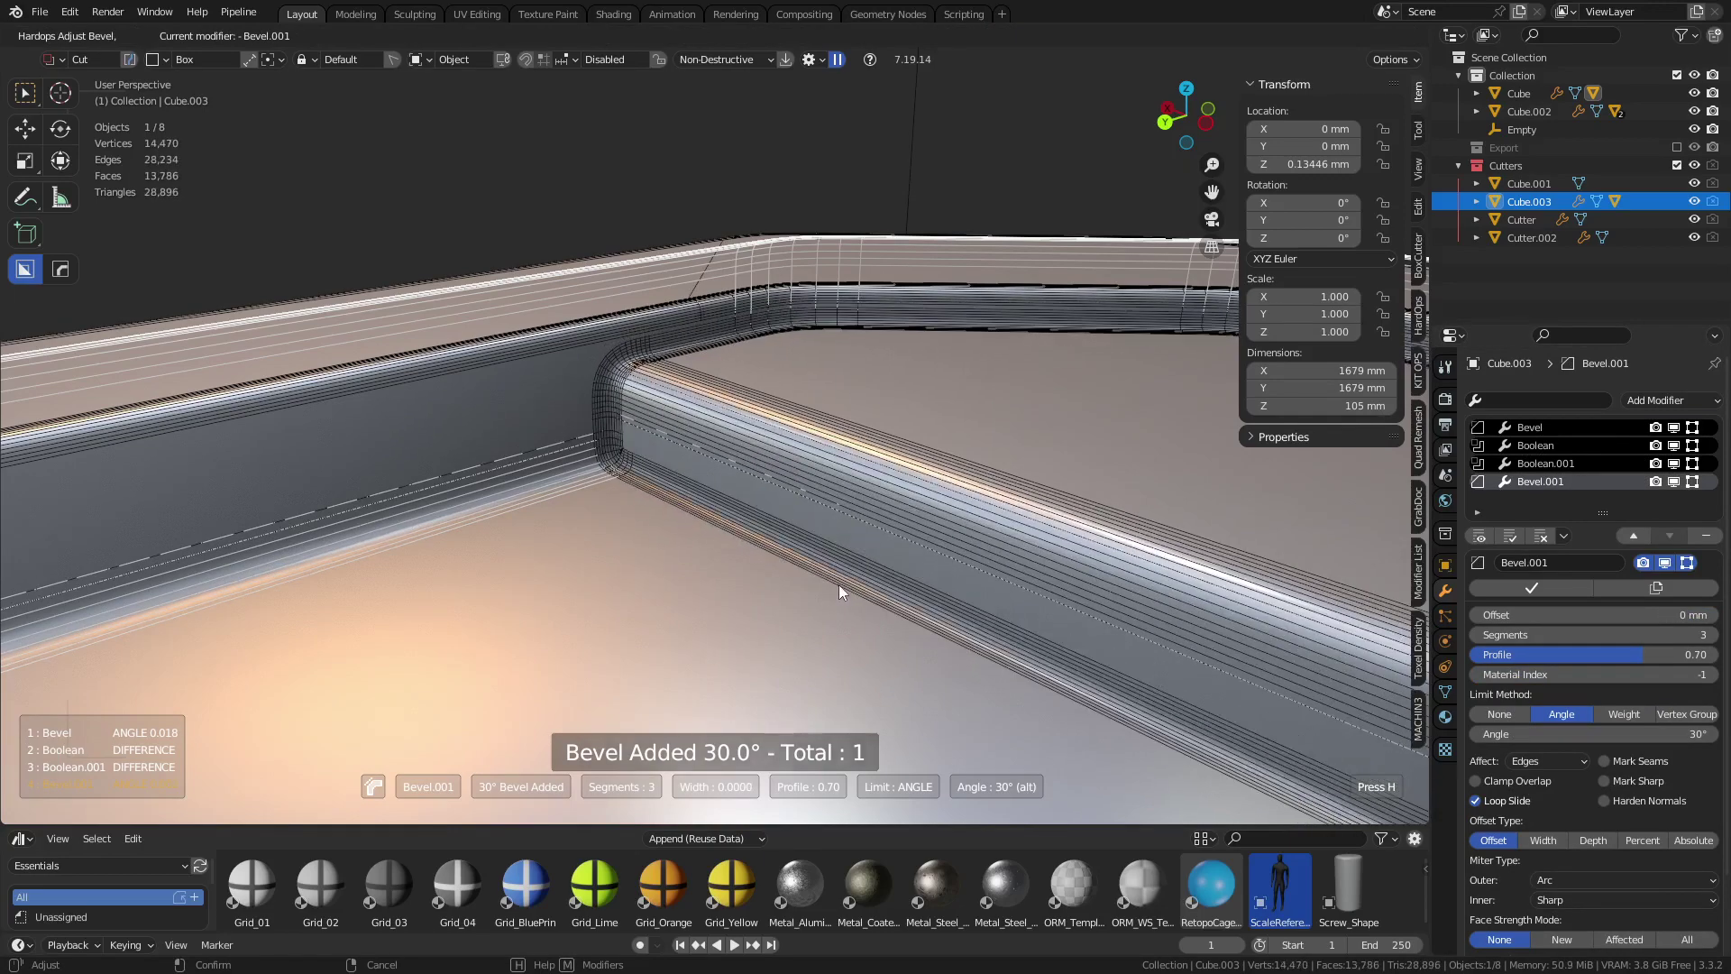
key(0)
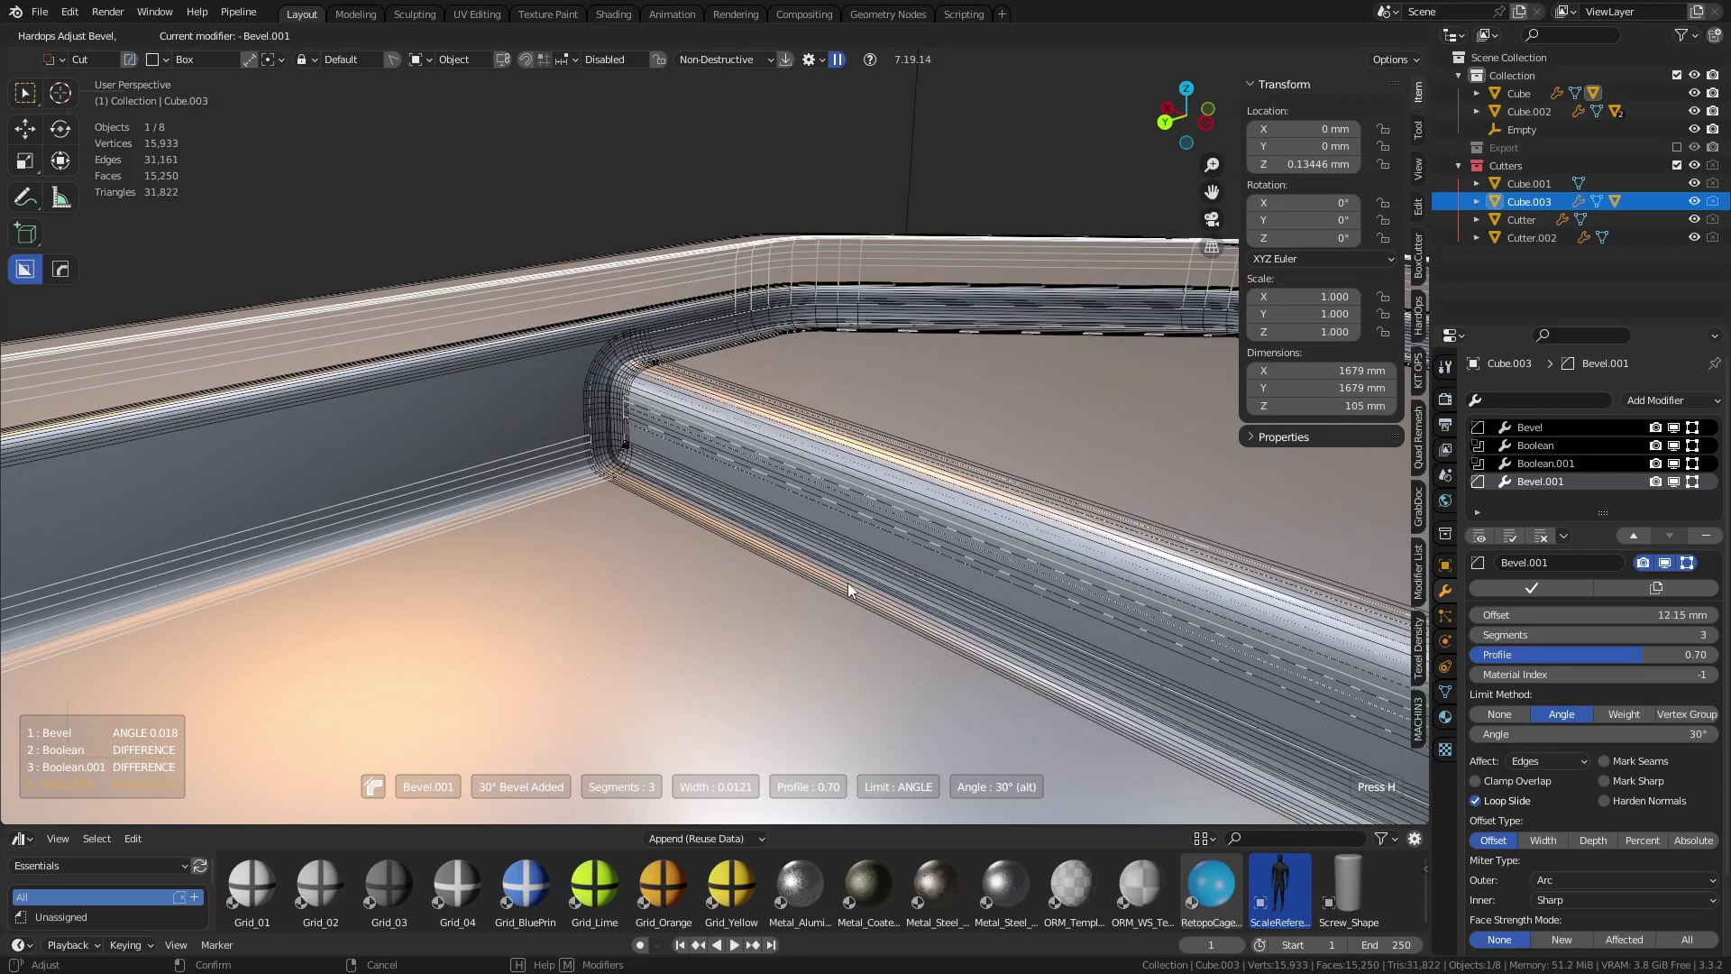
click(848, 582)
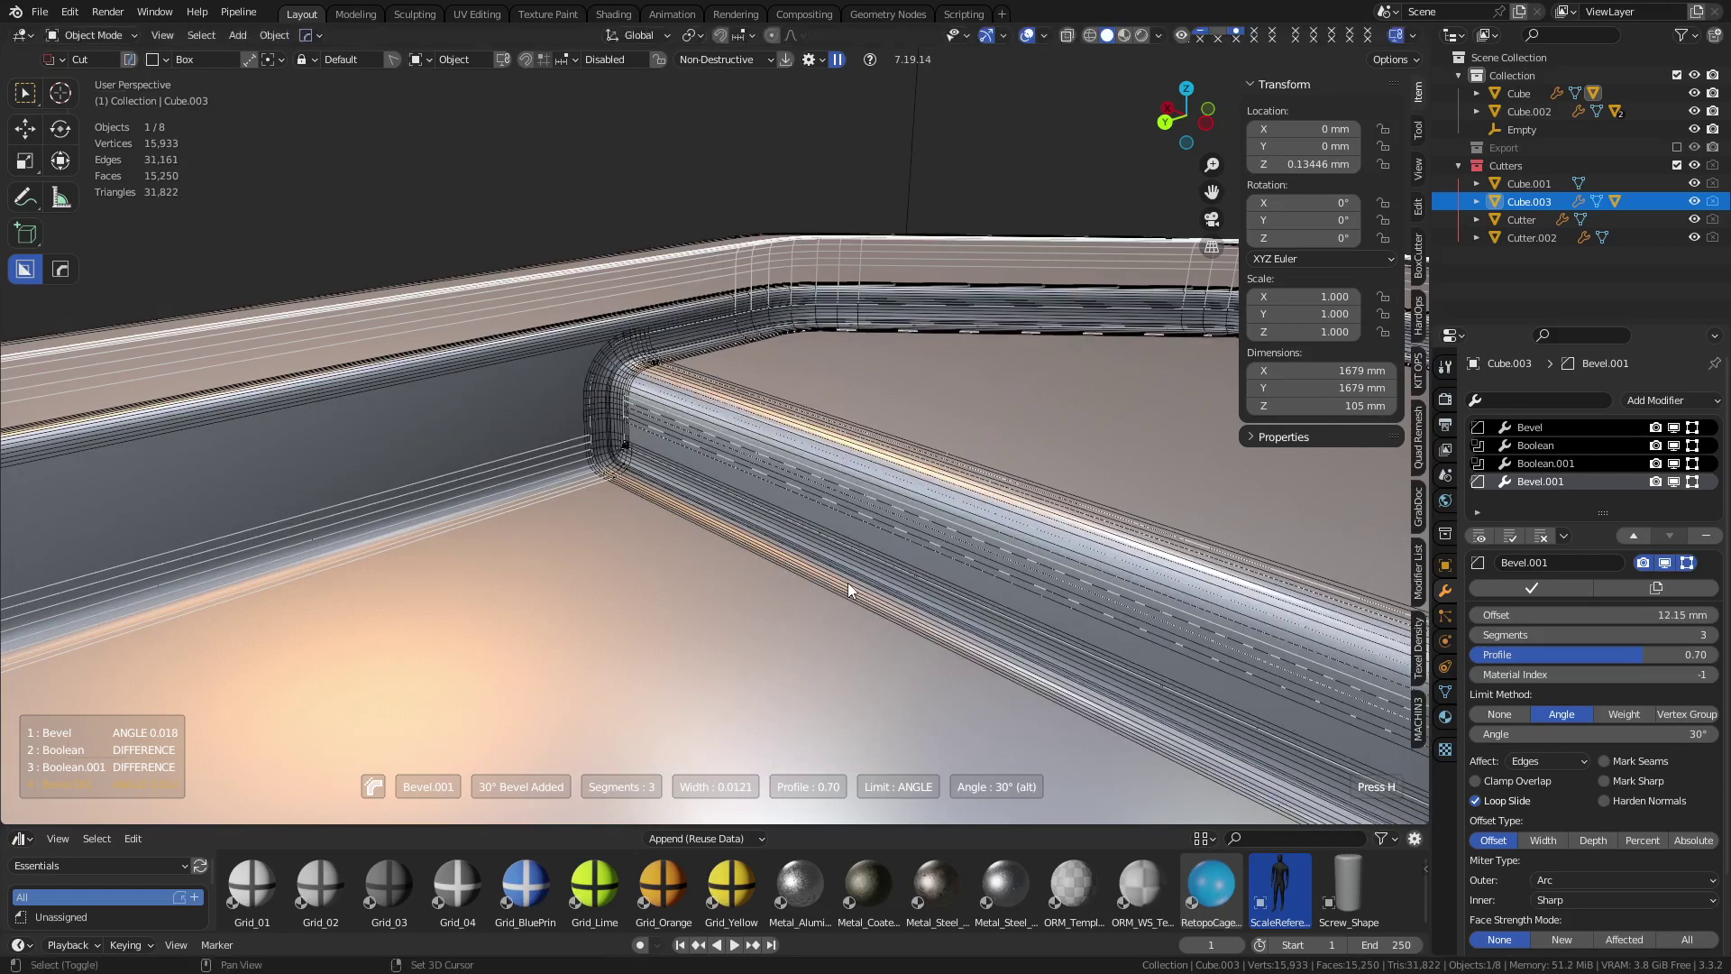
Refine Cube.003's Bevel.001 to 8 segments and a 5.15 mm offset
click(1712, 635)
click(1712, 635)
click(1712, 636)
click(1712, 635)
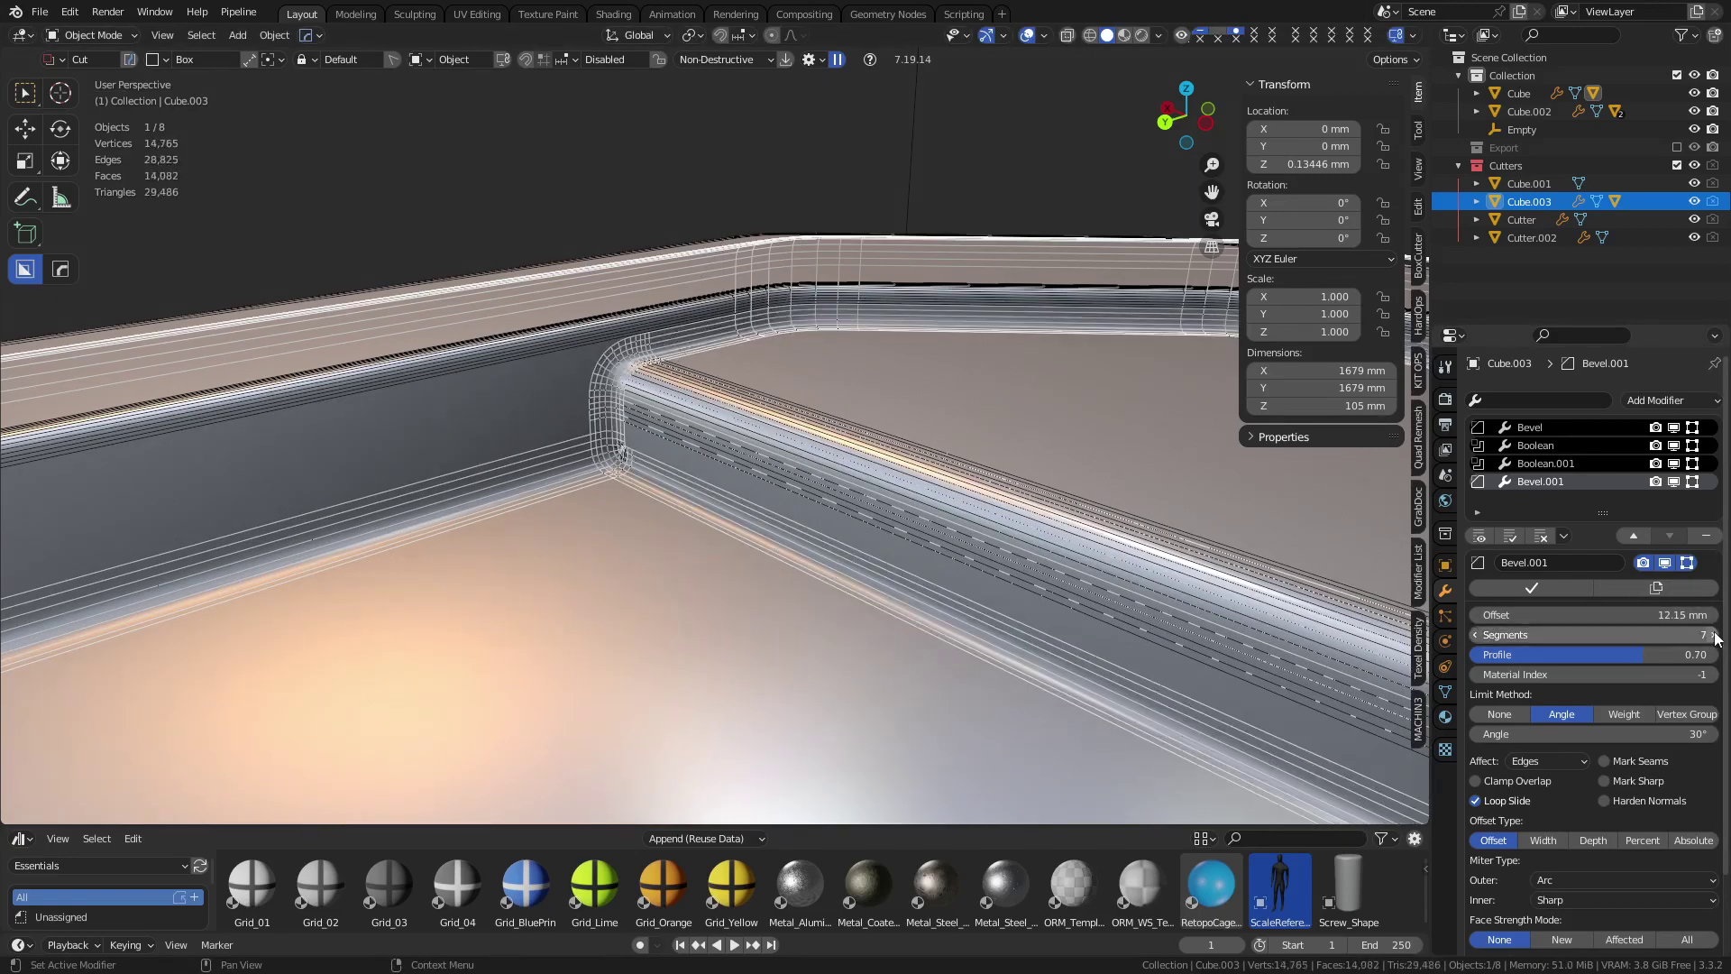
click(1712, 635)
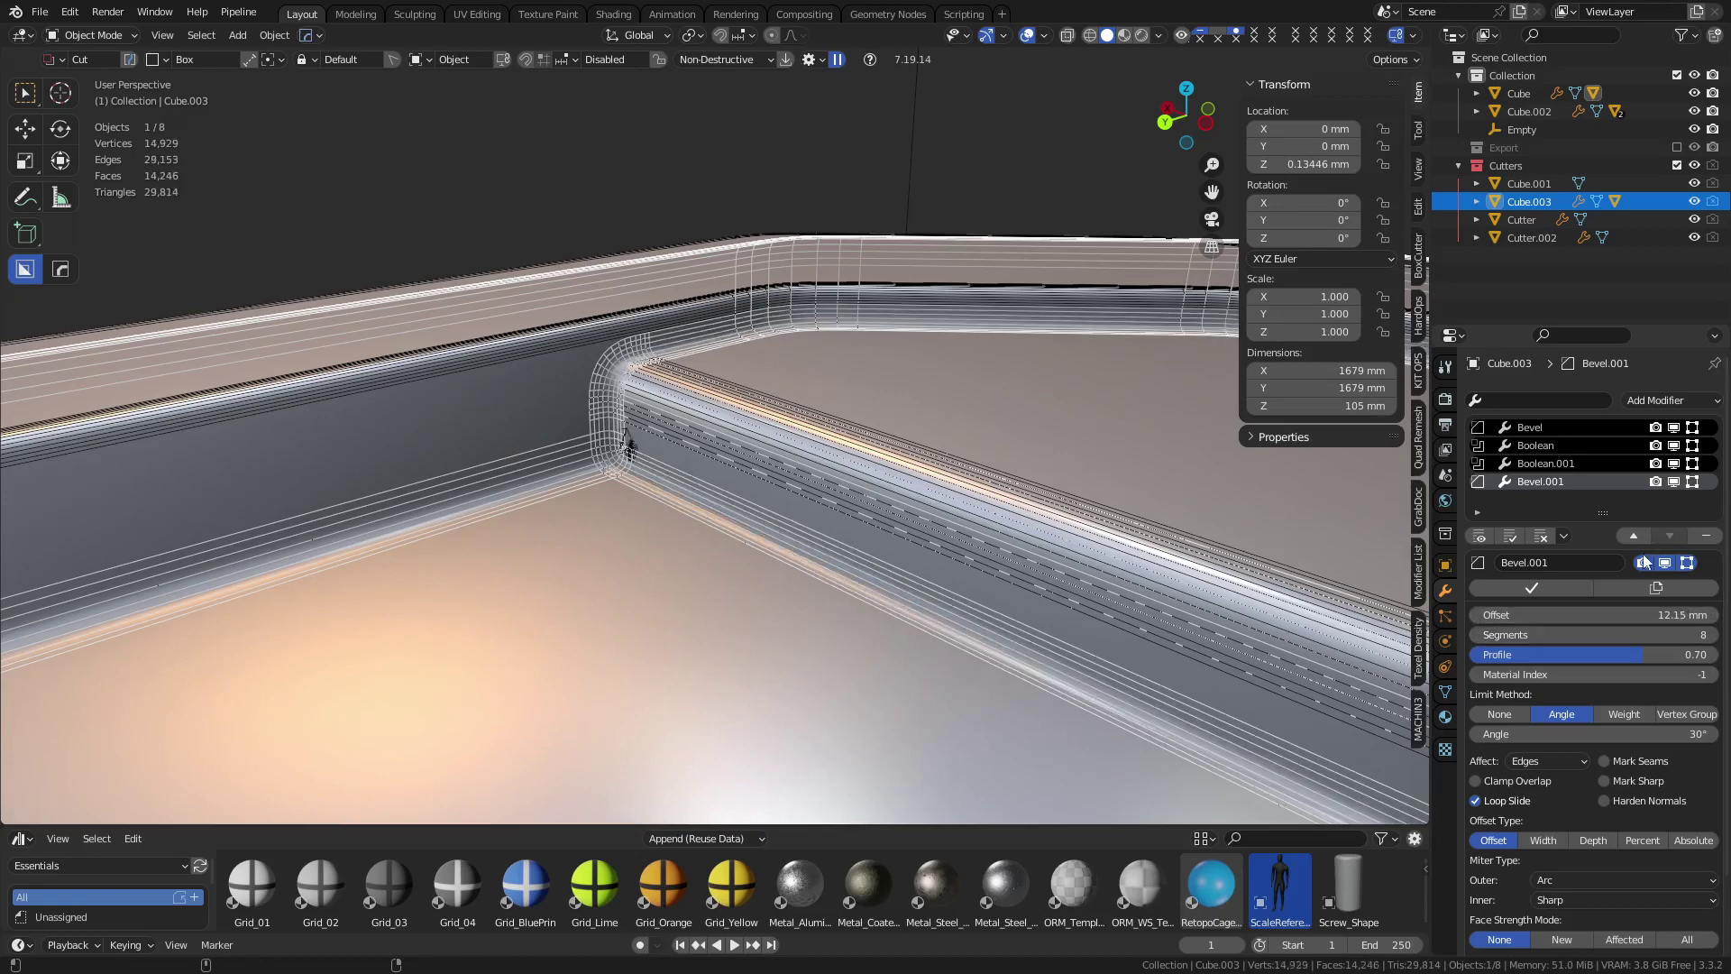
drag(1635, 612, 1544, 611)
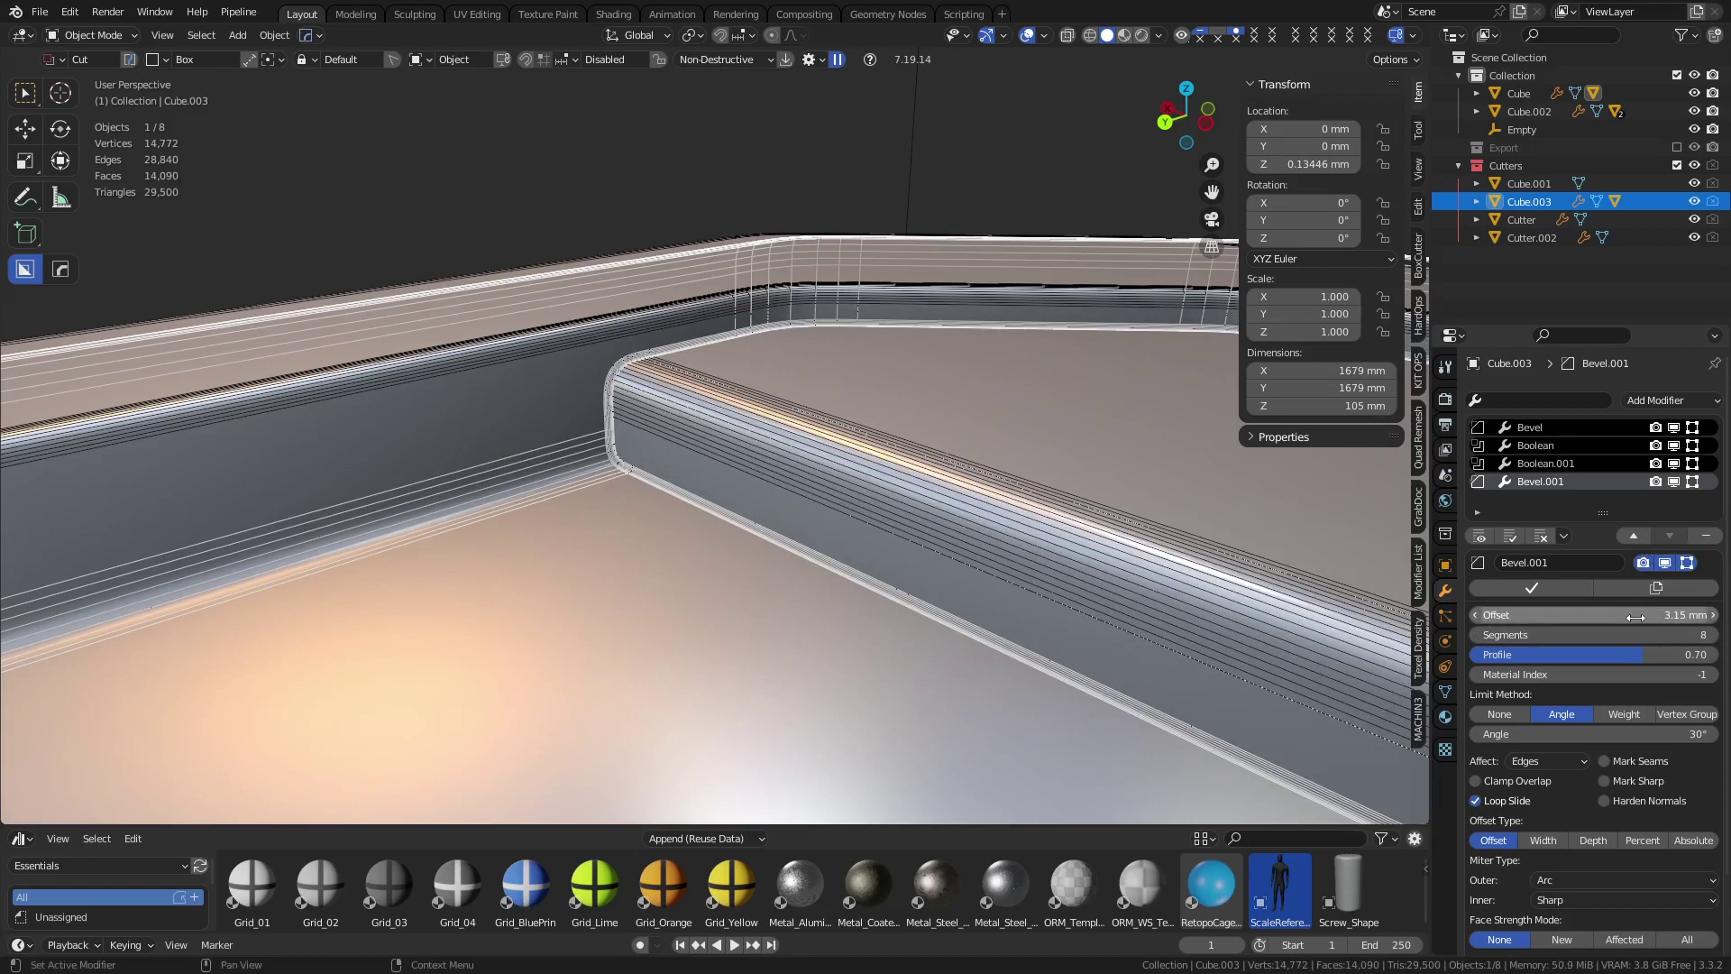
click(592, 498)
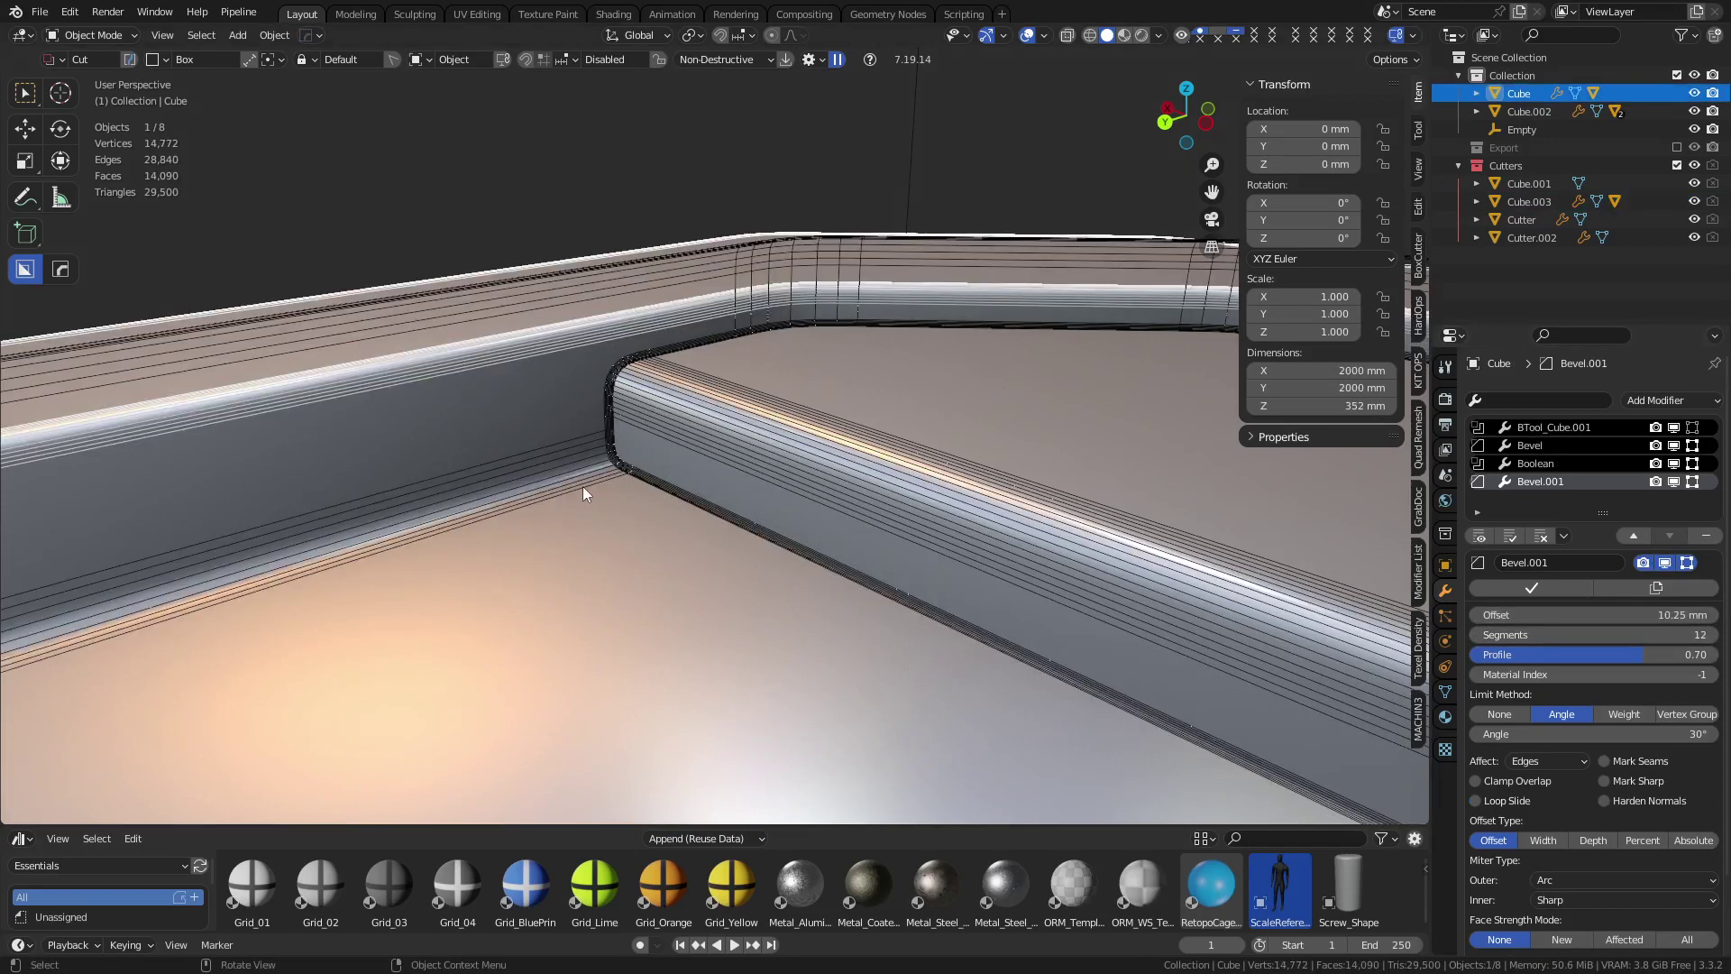
click(583, 485)
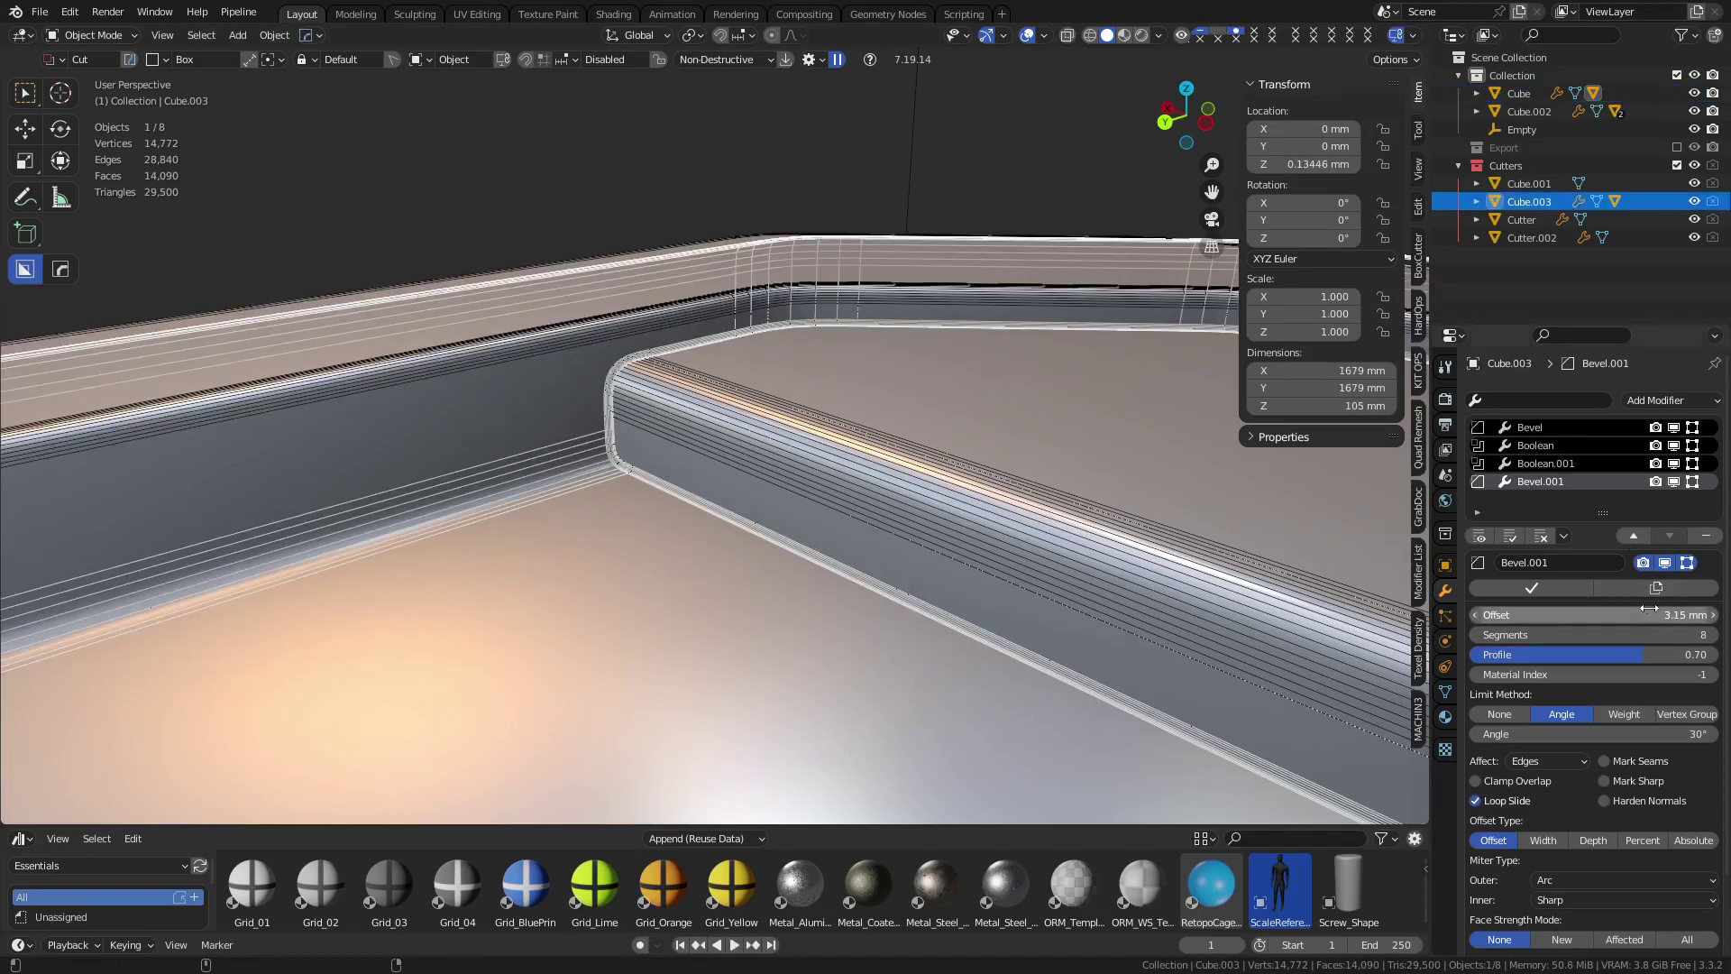
drag(1592, 614, 1610, 614)
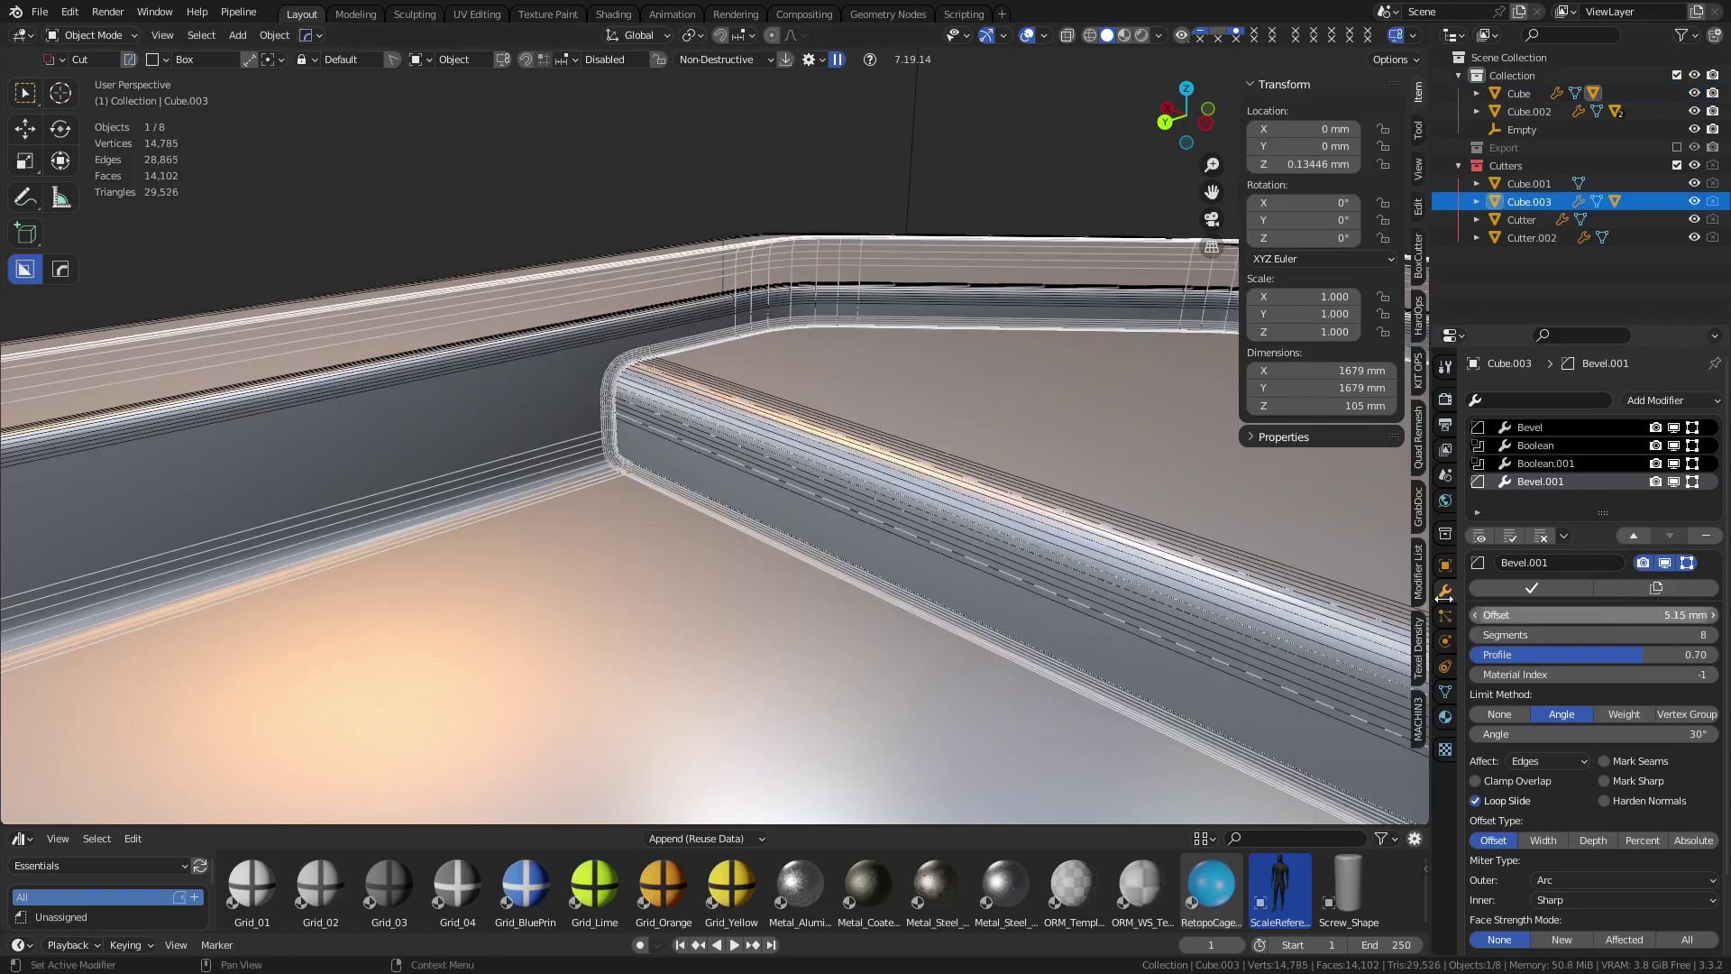
Set the lid's Bevel.001 offset to 35.25 mm
click(568, 338)
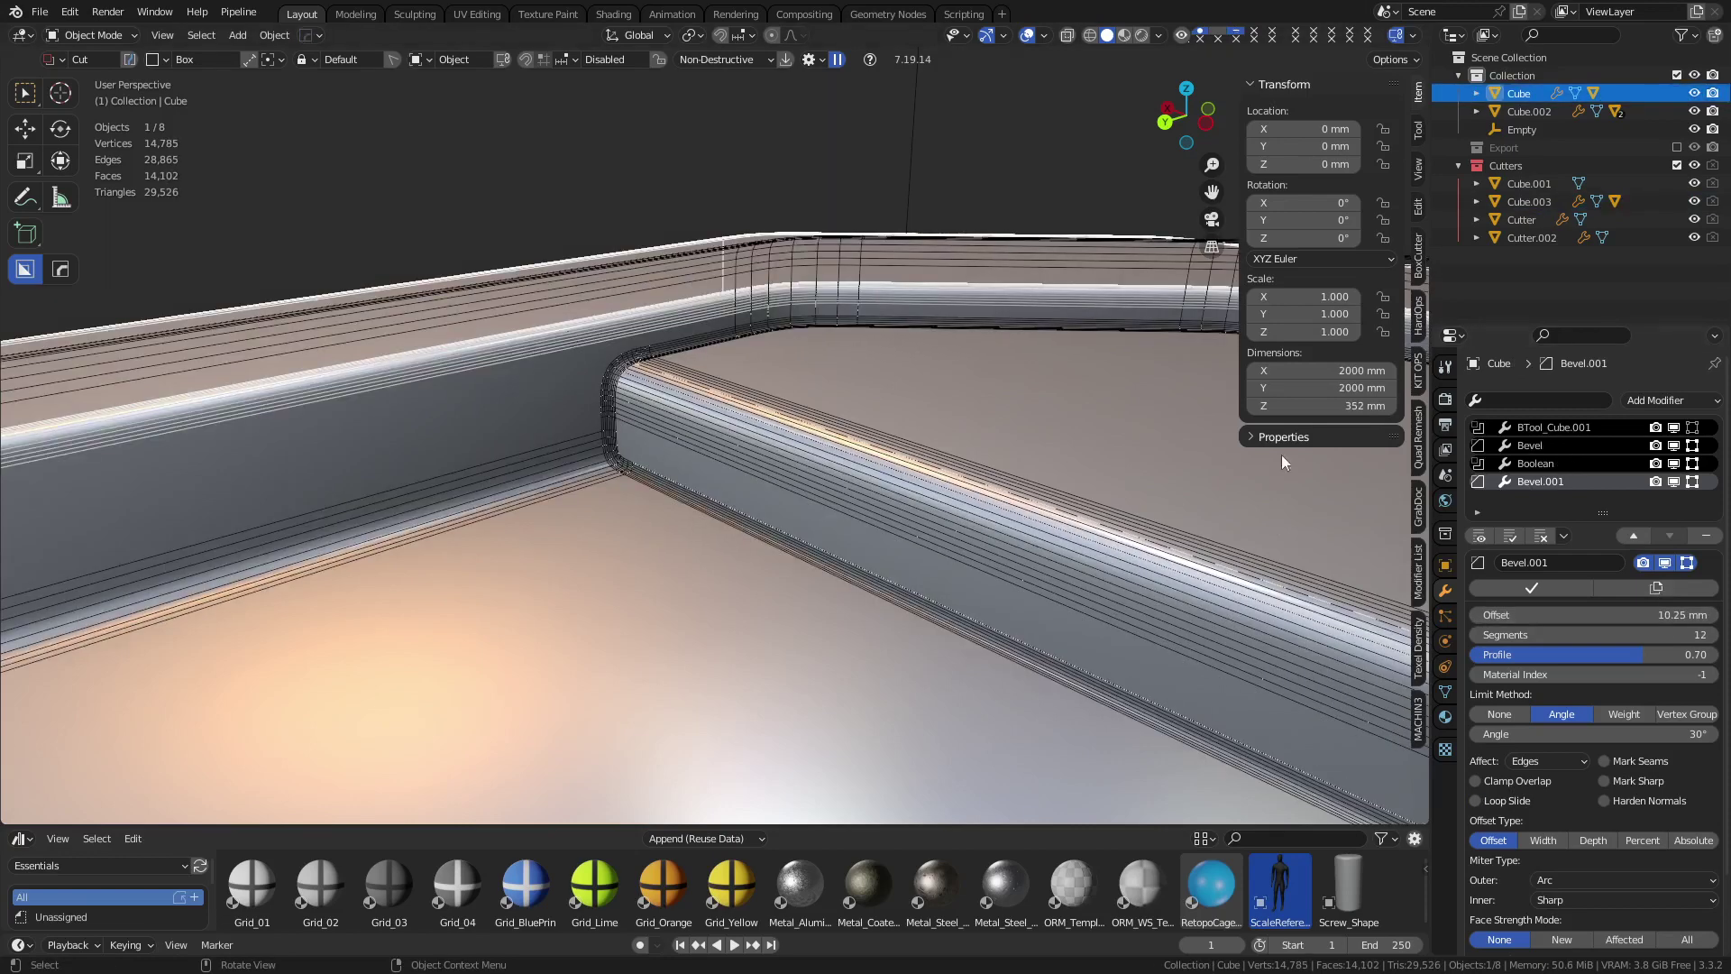
drag(1593, 615, 1674, 615)
middle_drag(782, 294, 853, 328)
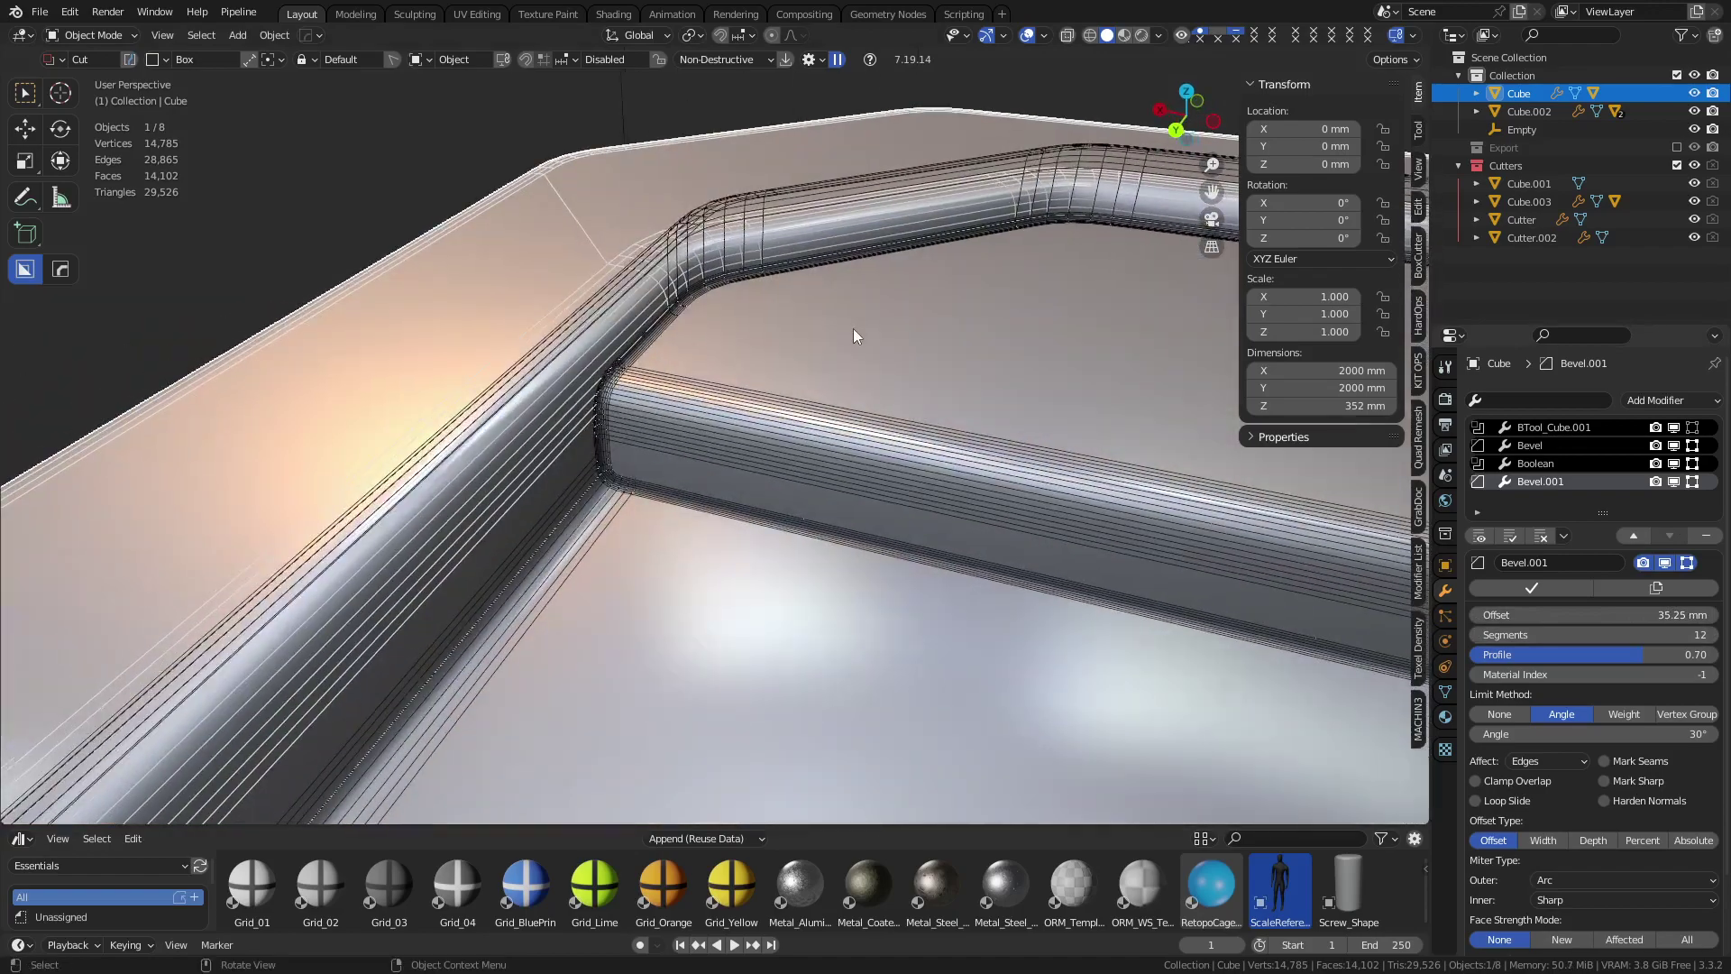
Examine the bevels at the recess corners and along the raised ledge from several angles, and select Cutter.004
scroll(853, 328, up, 2)
shift+middle_drag(523, 388, 685, 413)
scroll(685, 413, up, 5)
middle_drag(912, 478, 703, 464)
scroll(704, 459, down, 10)
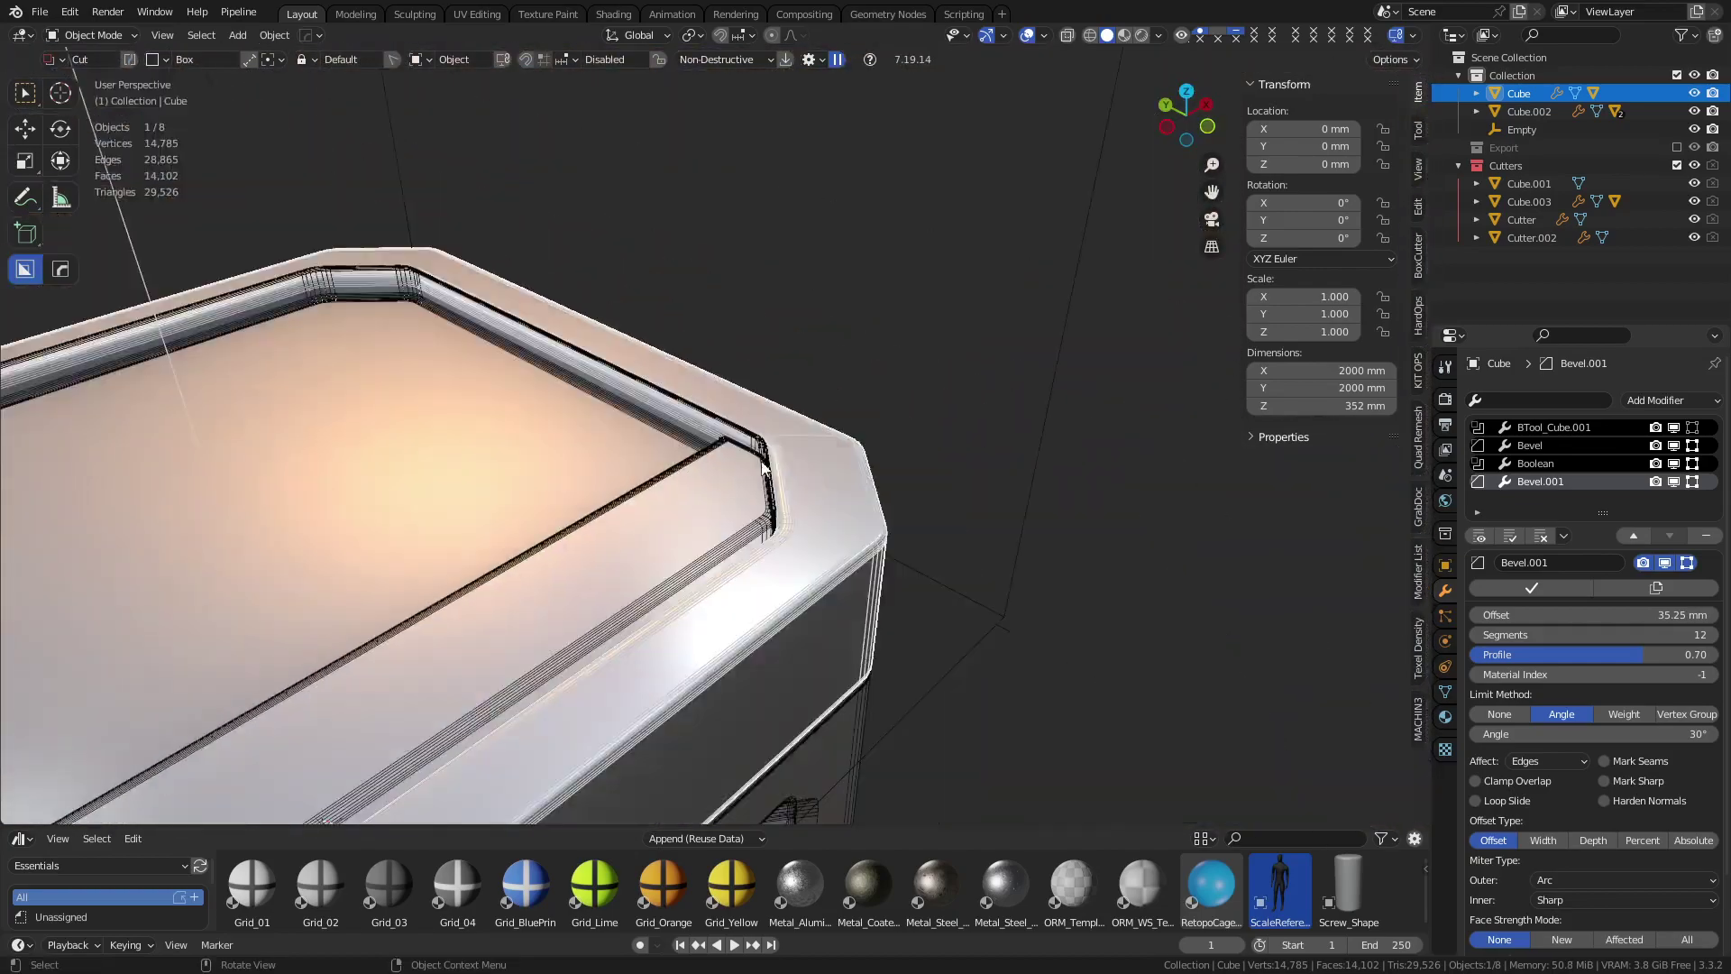
scroll(846, 525, down, 1)
middle_drag(847, 525, 769, 470)
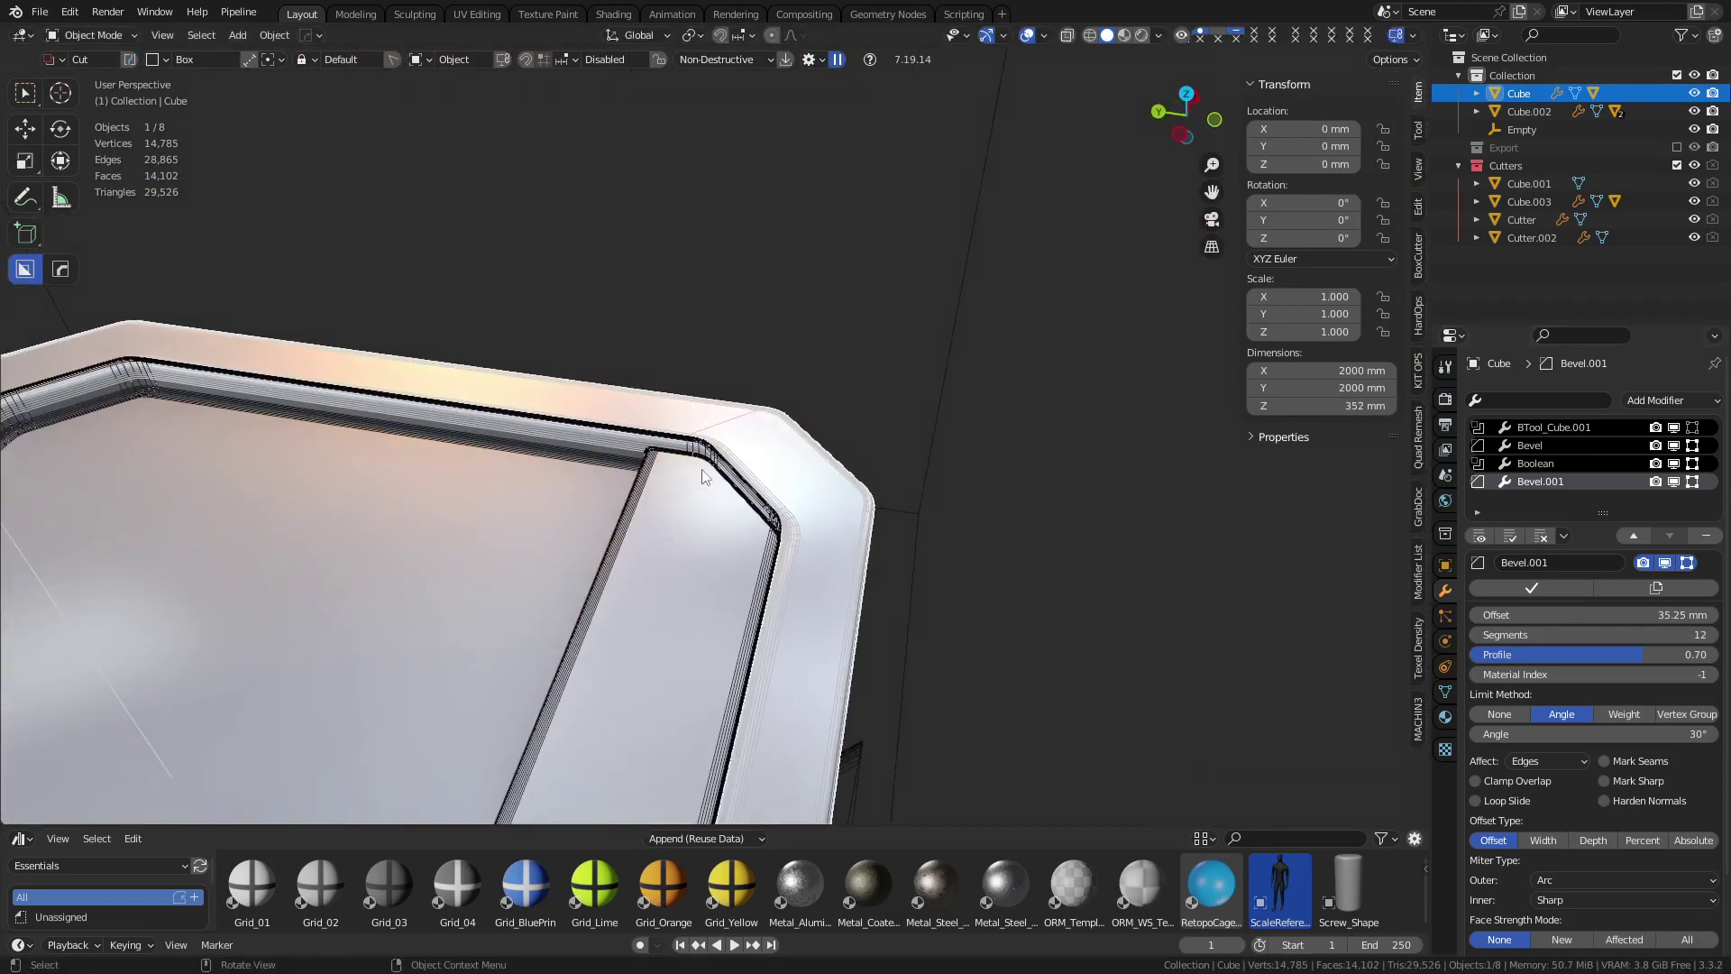
click(665, 488)
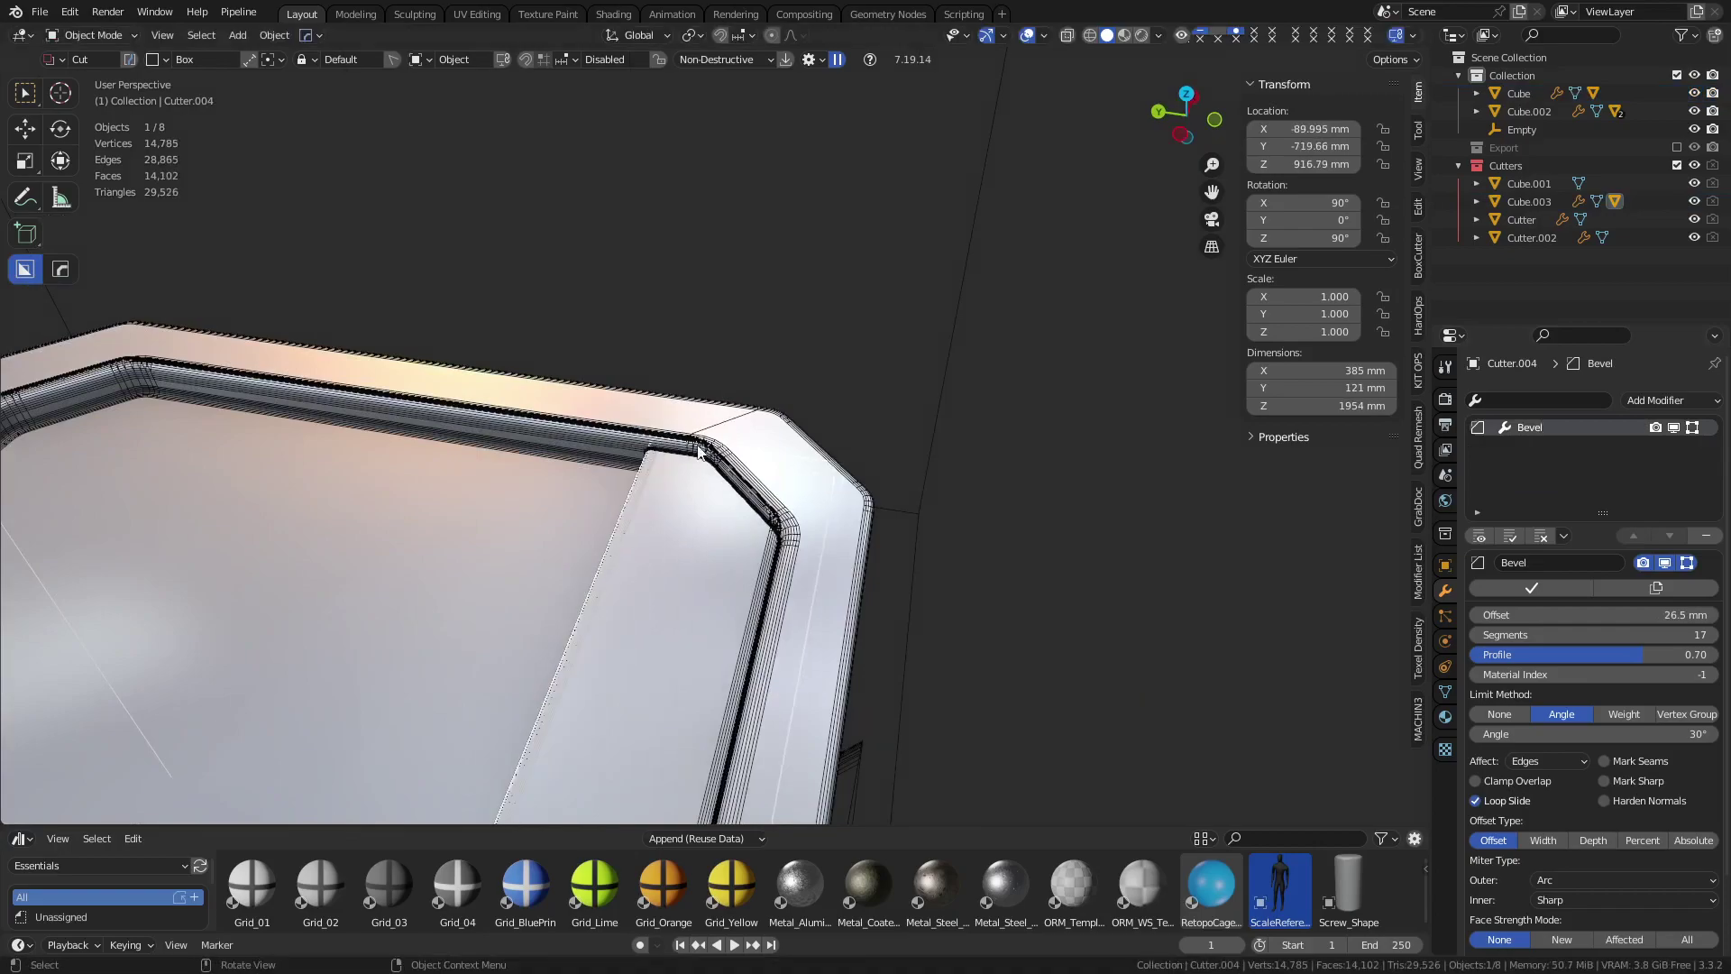
Set the lid's Bevel.001 offset to 31.25 mm
middle_drag(698, 446, 723, 463)
scroll(685, 476, up, 6)
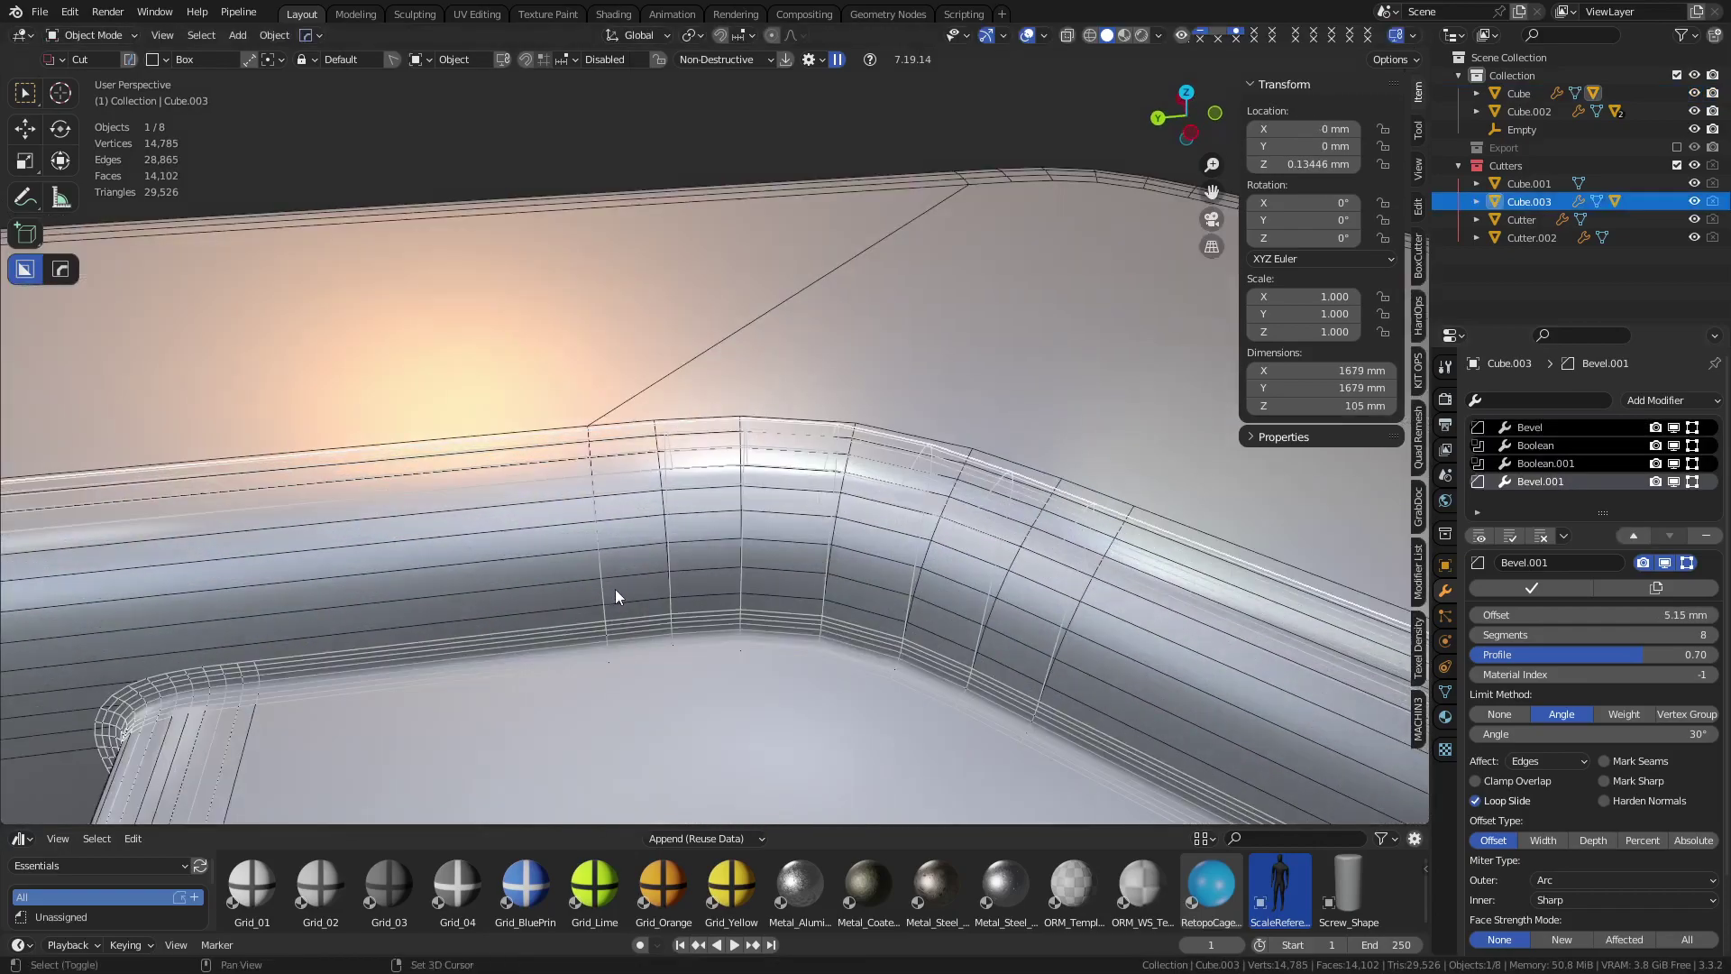
shift+middle_drag(615, 587, 749, 188)
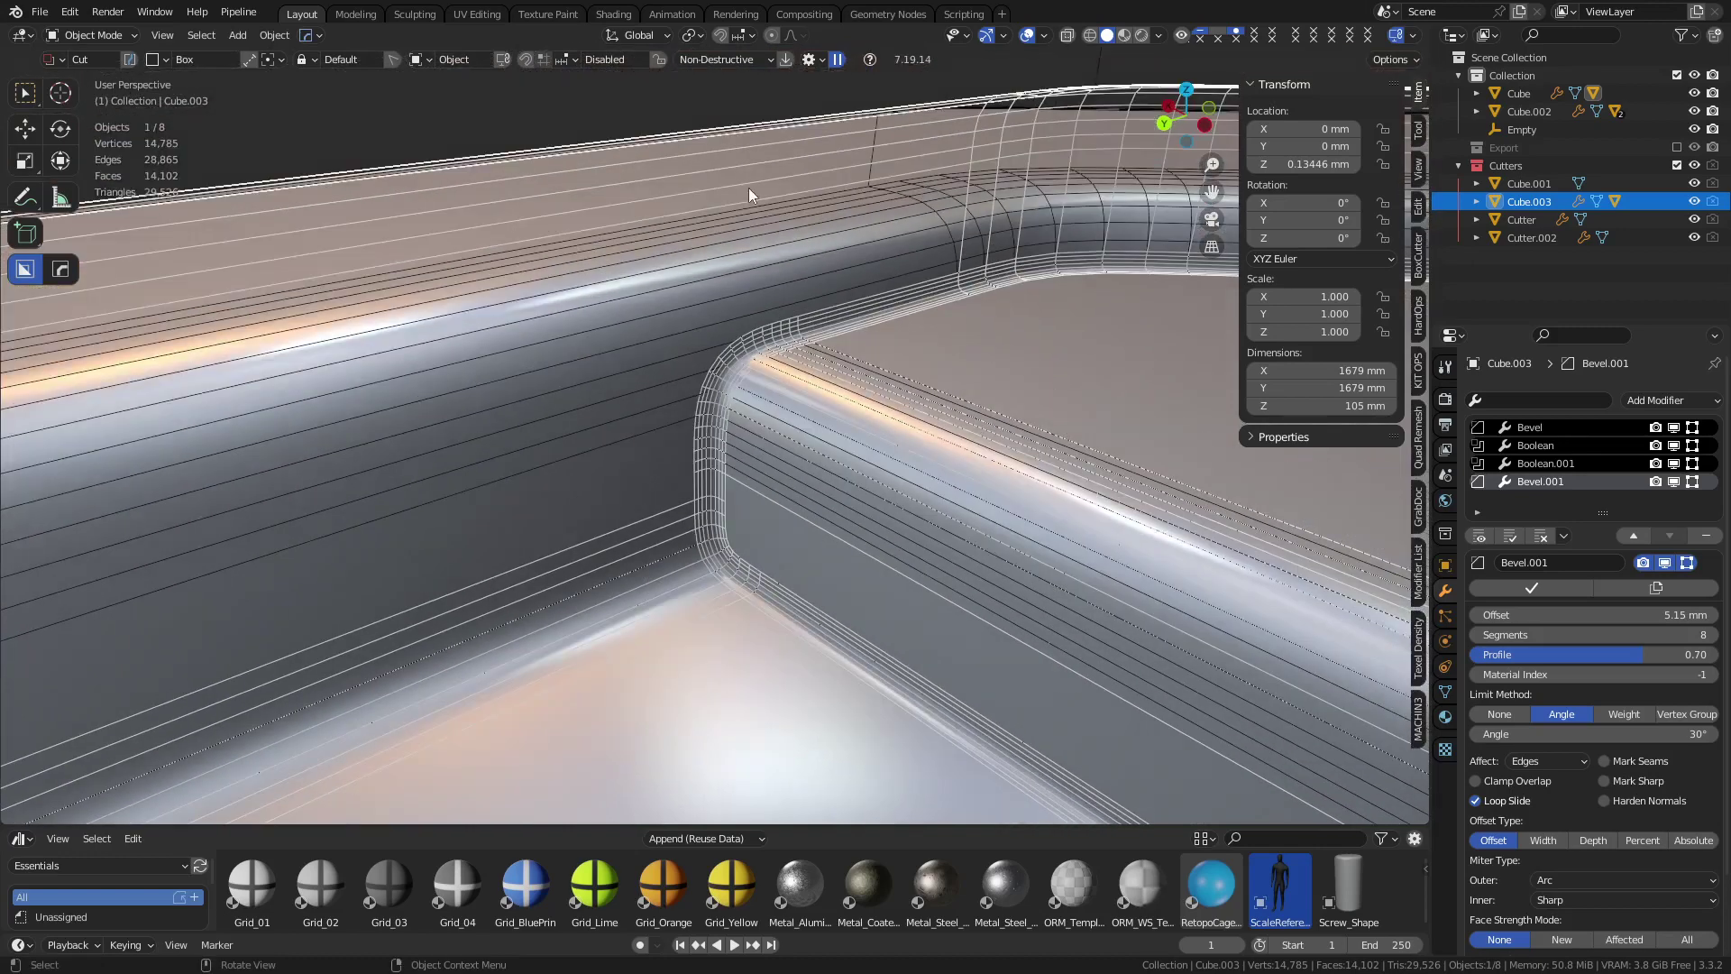
click(745, 176)
mouse_move(1587, 615)
mouse_down()
mouse_move(1614, 614)
mouse_move(1594, 614)
mouse_up()
middle_drag(622, 324, 745, 309)
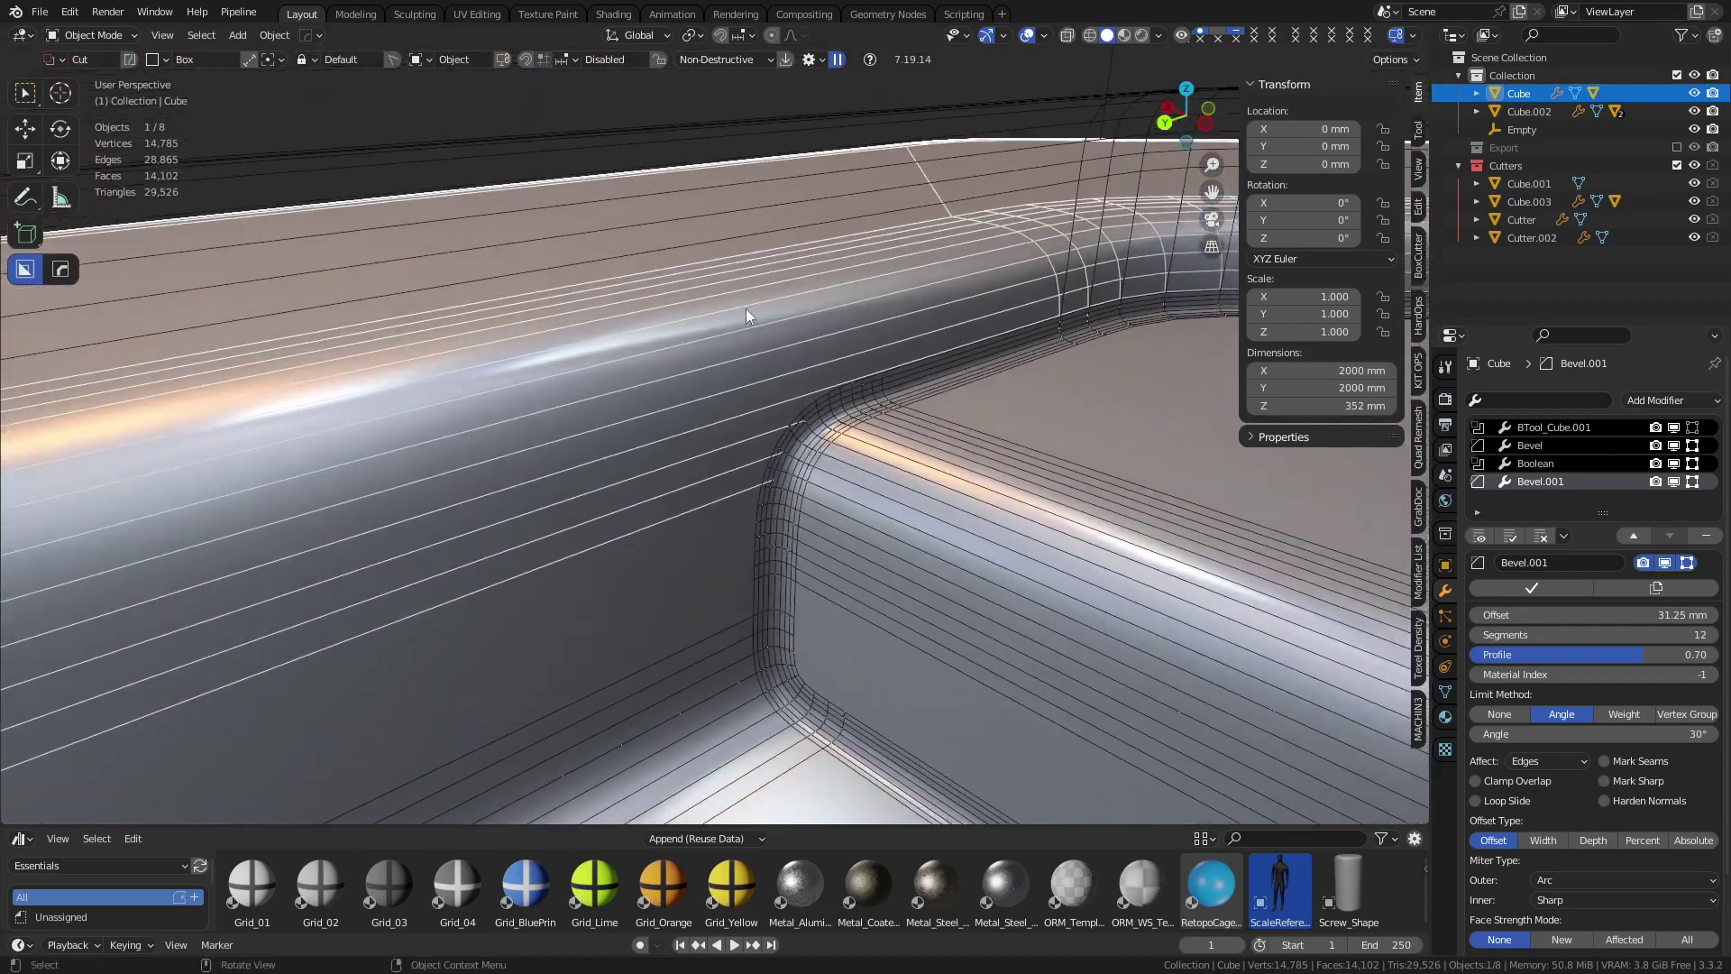
Select Cutter.004 at the raised ledge and set its Bevel offset to 19.5 mm
click(716, 214)
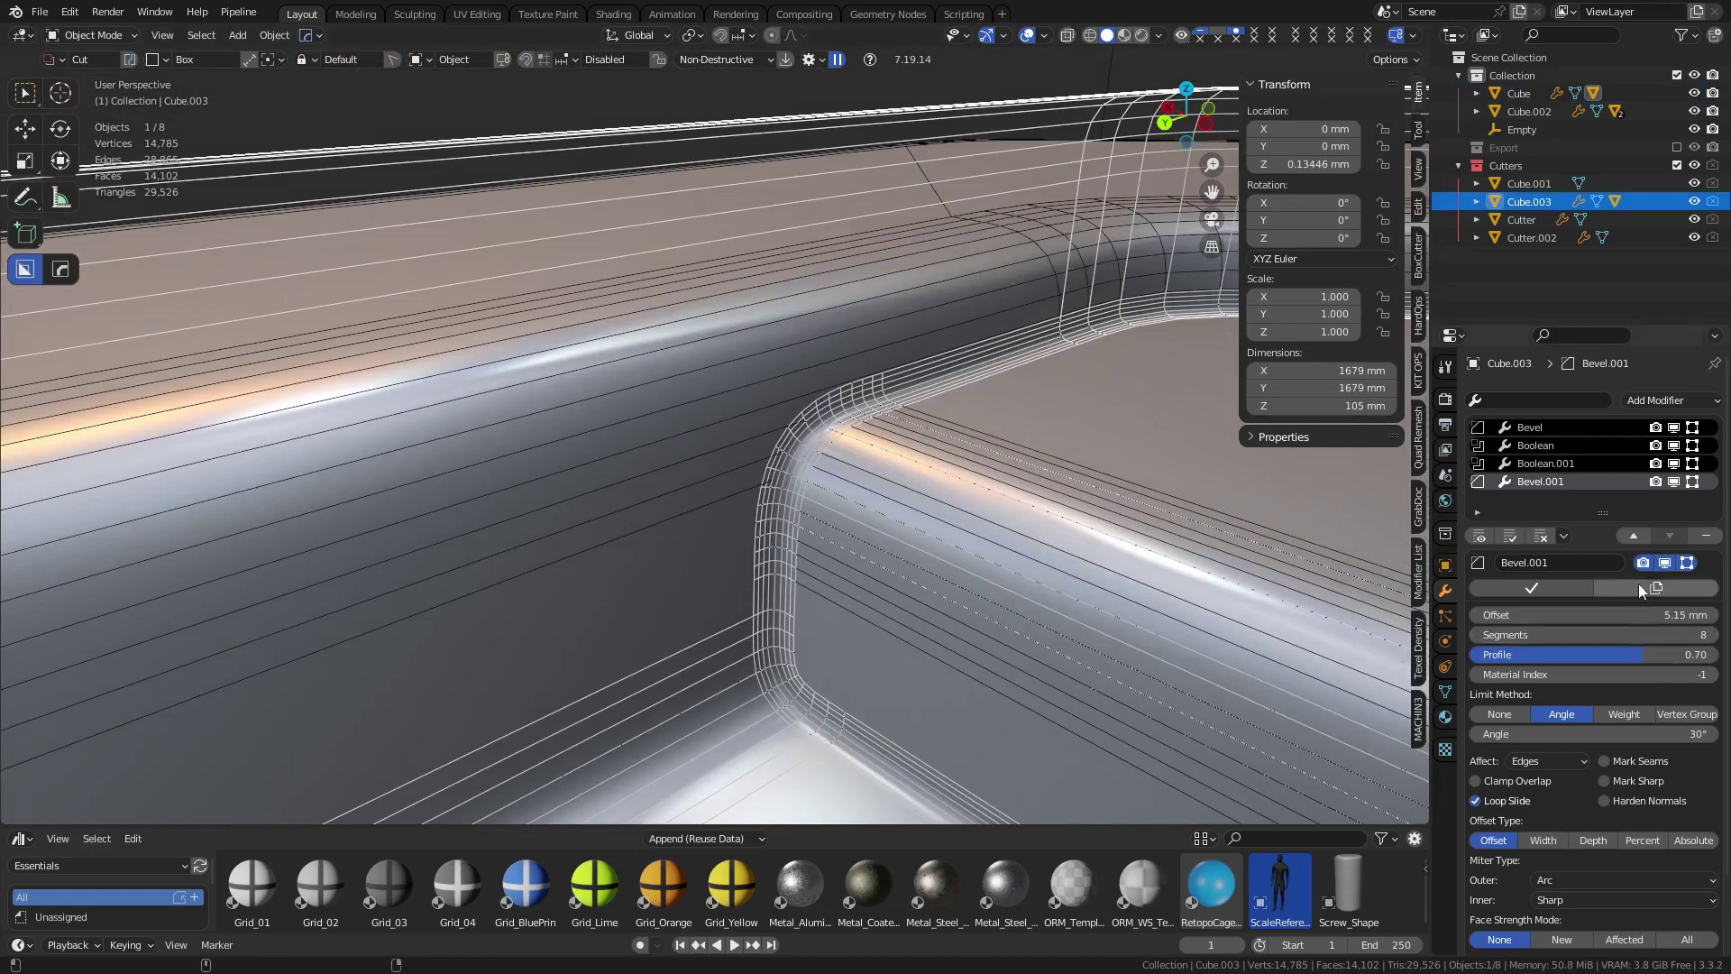
mouse_move(1592, 614)
mouse_down()
mouse_move(1528, 615)
mouse_move(1573, 615)
mouse_up()
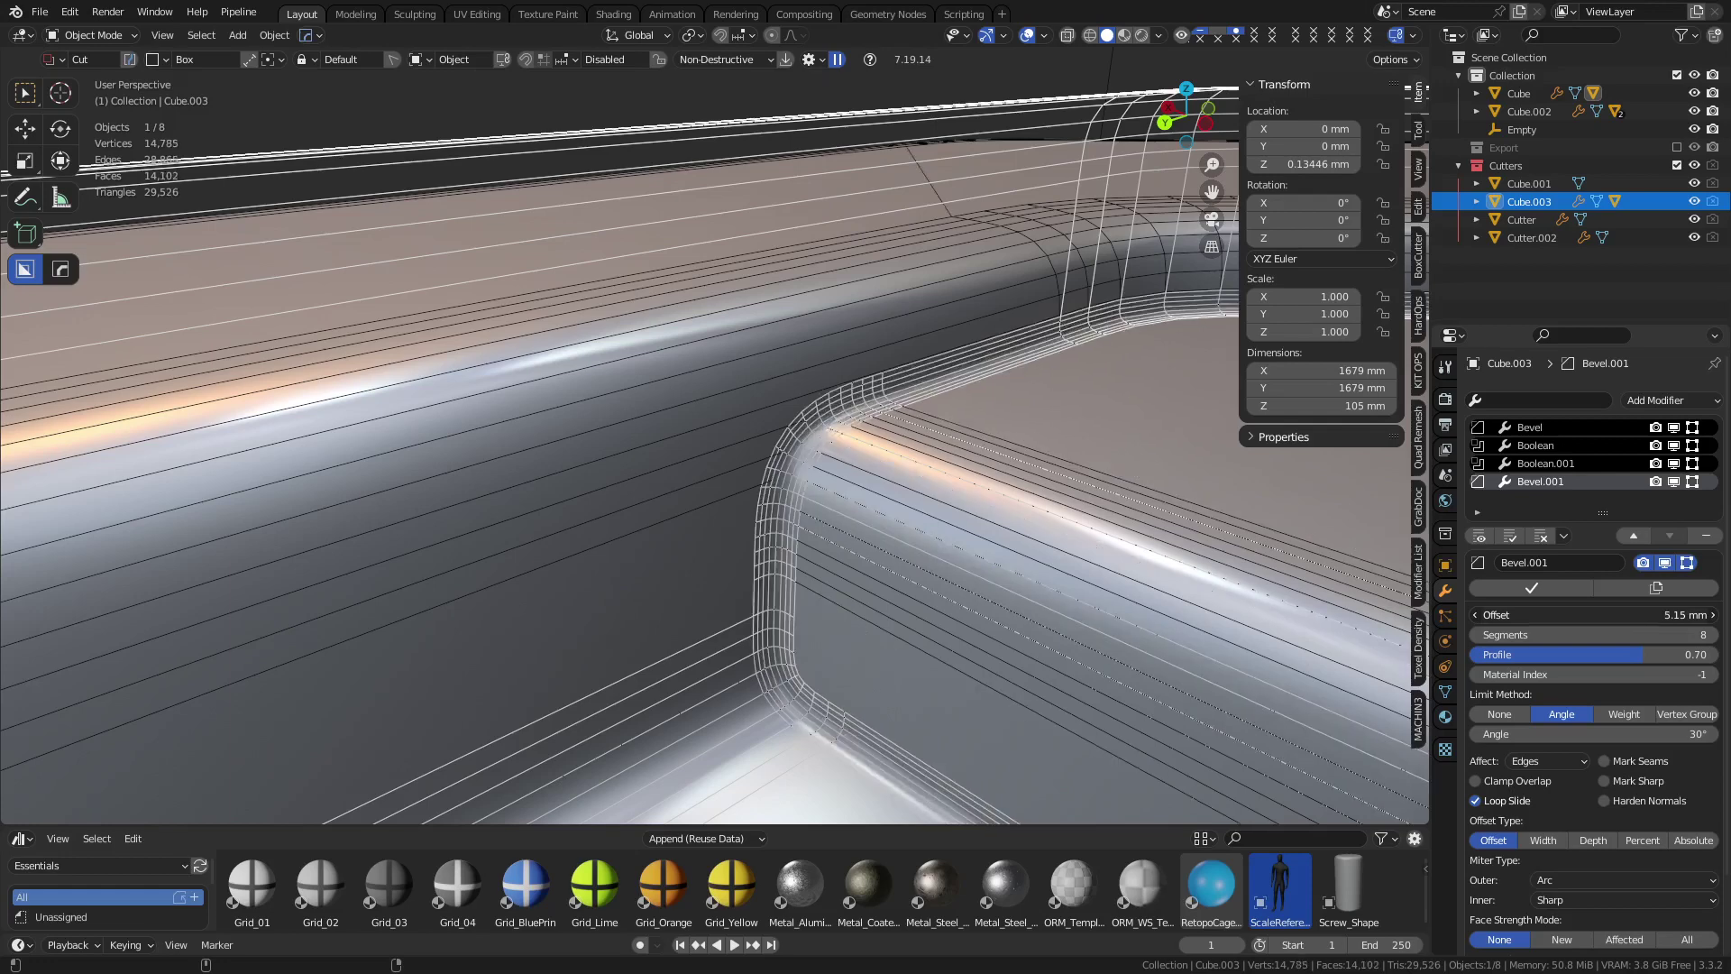
click(1194, 543)
click(1193, 543)
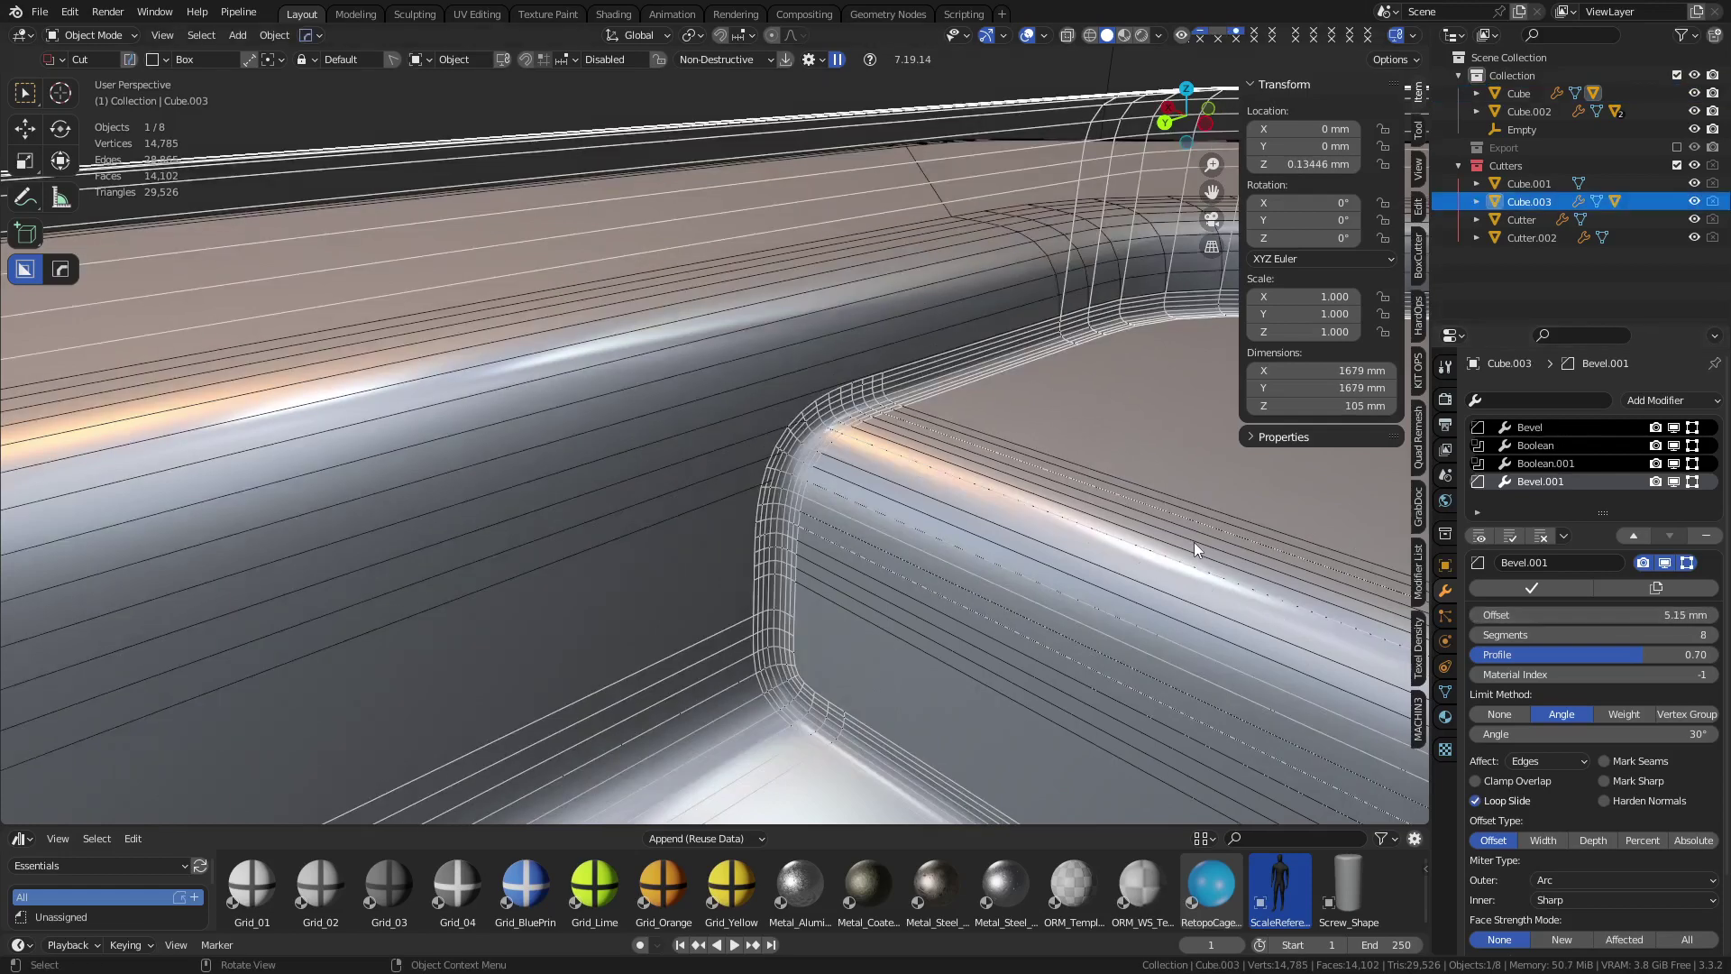
click(1193, 543)
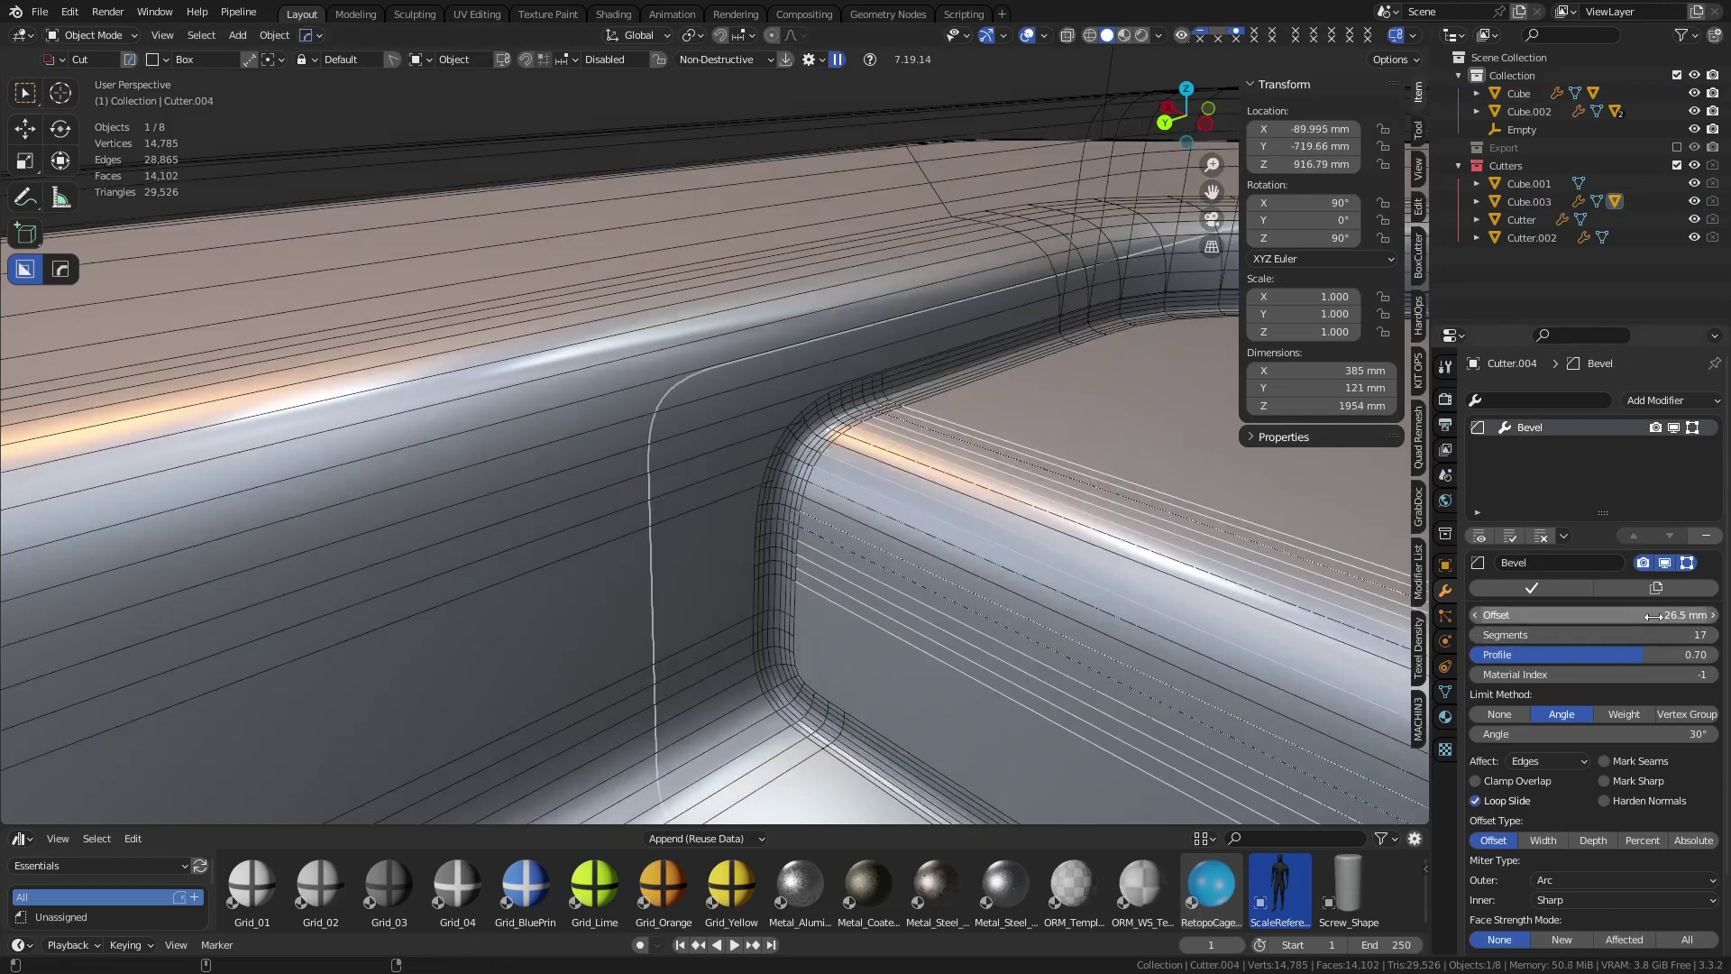
drag(1592, 614, 1586, 614)
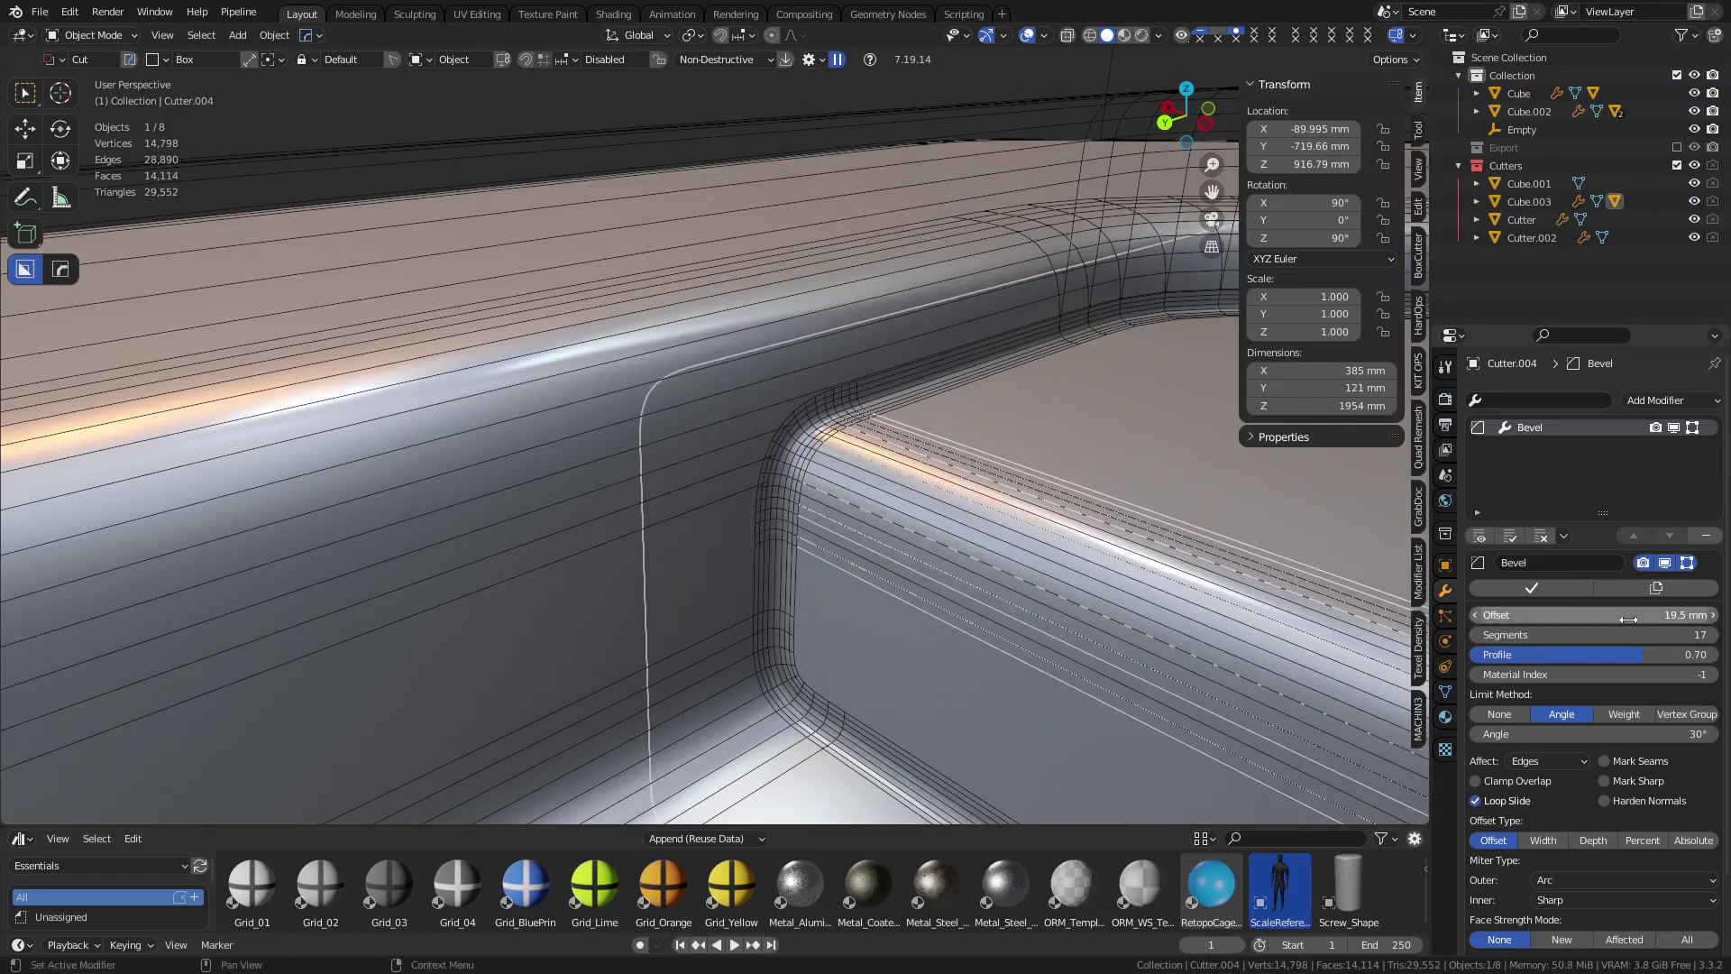
Examine the bevel mesh up close where the raised ledge meets the recess wall
shift+middle_drag(961, 516, 883, 483)
middle_drag(830, 215, 851, 382)
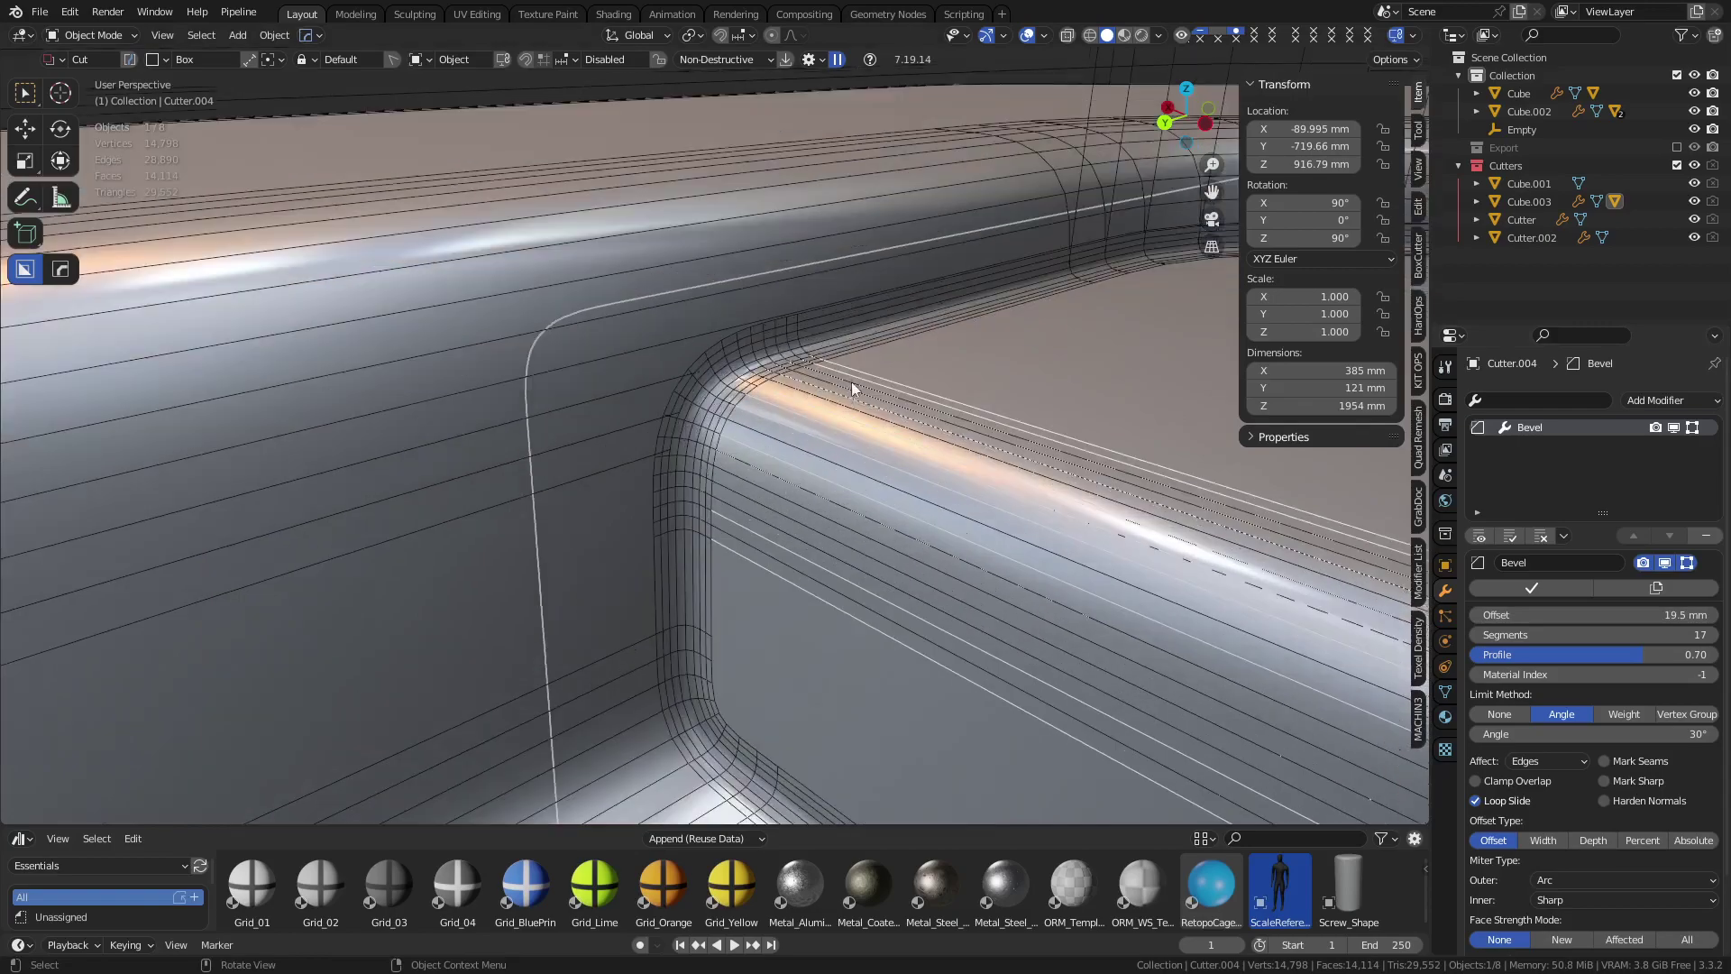
alt+middle_click(663, 430)
scroll(721, 427, up, 5)
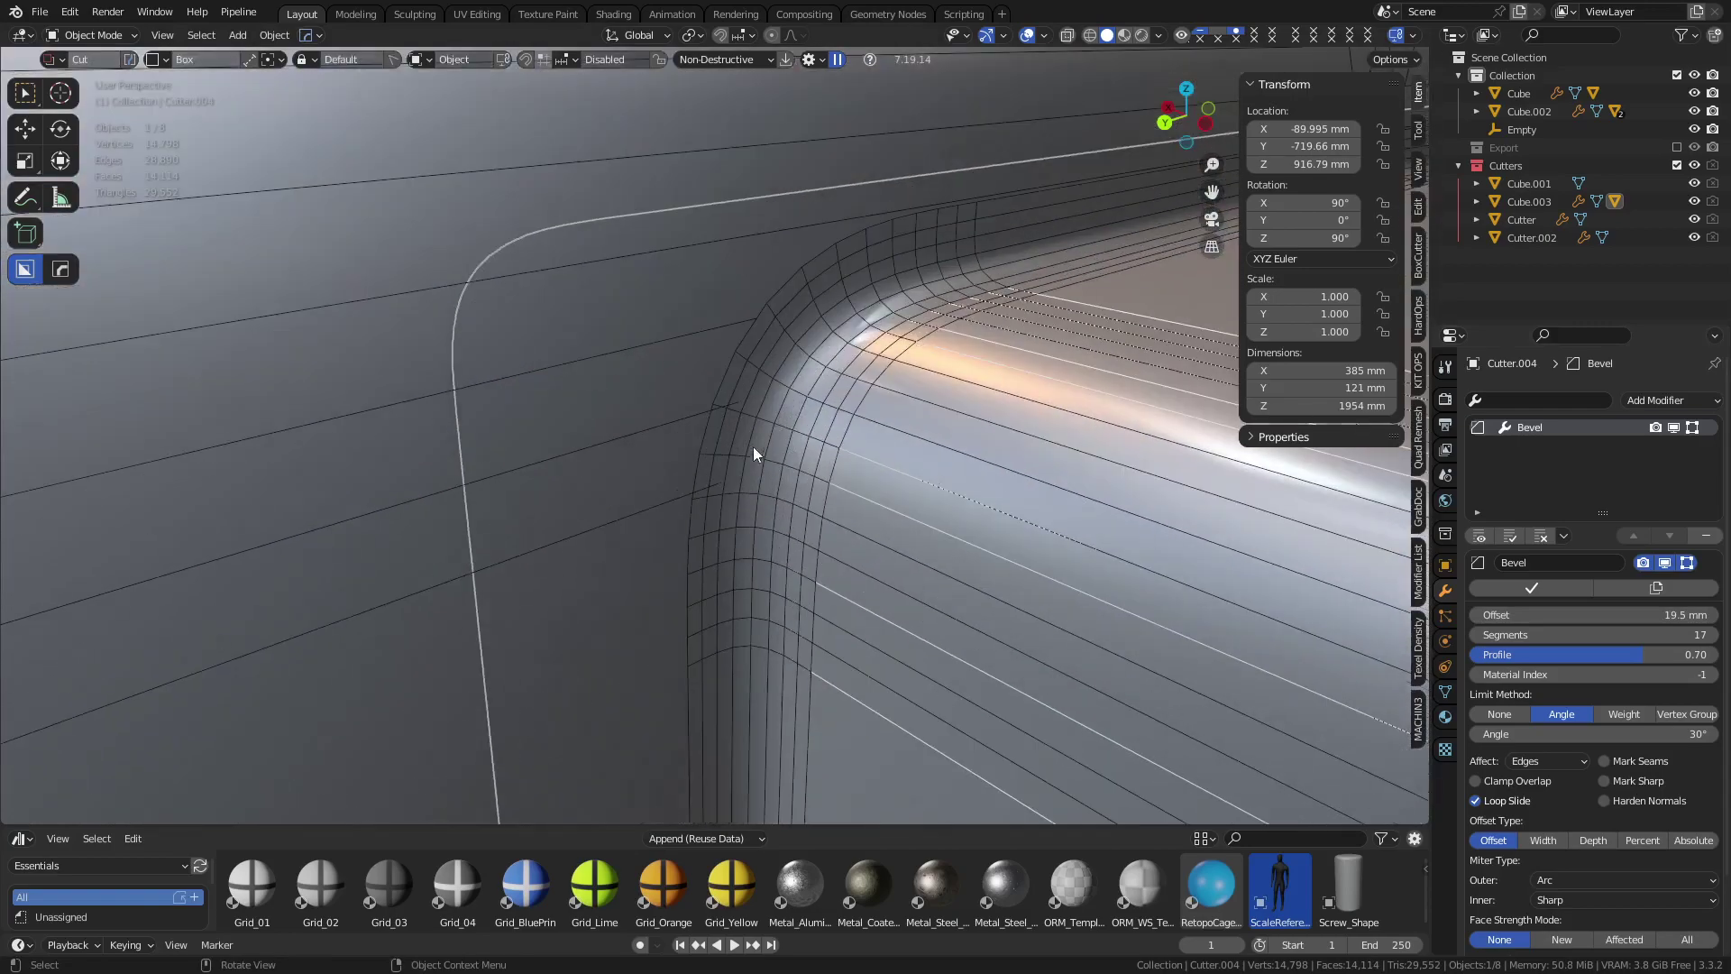
middle_drag(969, 498, 759, 418)
key(alt+z)
alt+middle_click(852, 500)
key(alt+z)
Select the recess cutter Cube.003 and lower it about 1.685 mm along the Z axis
click(762, 420)
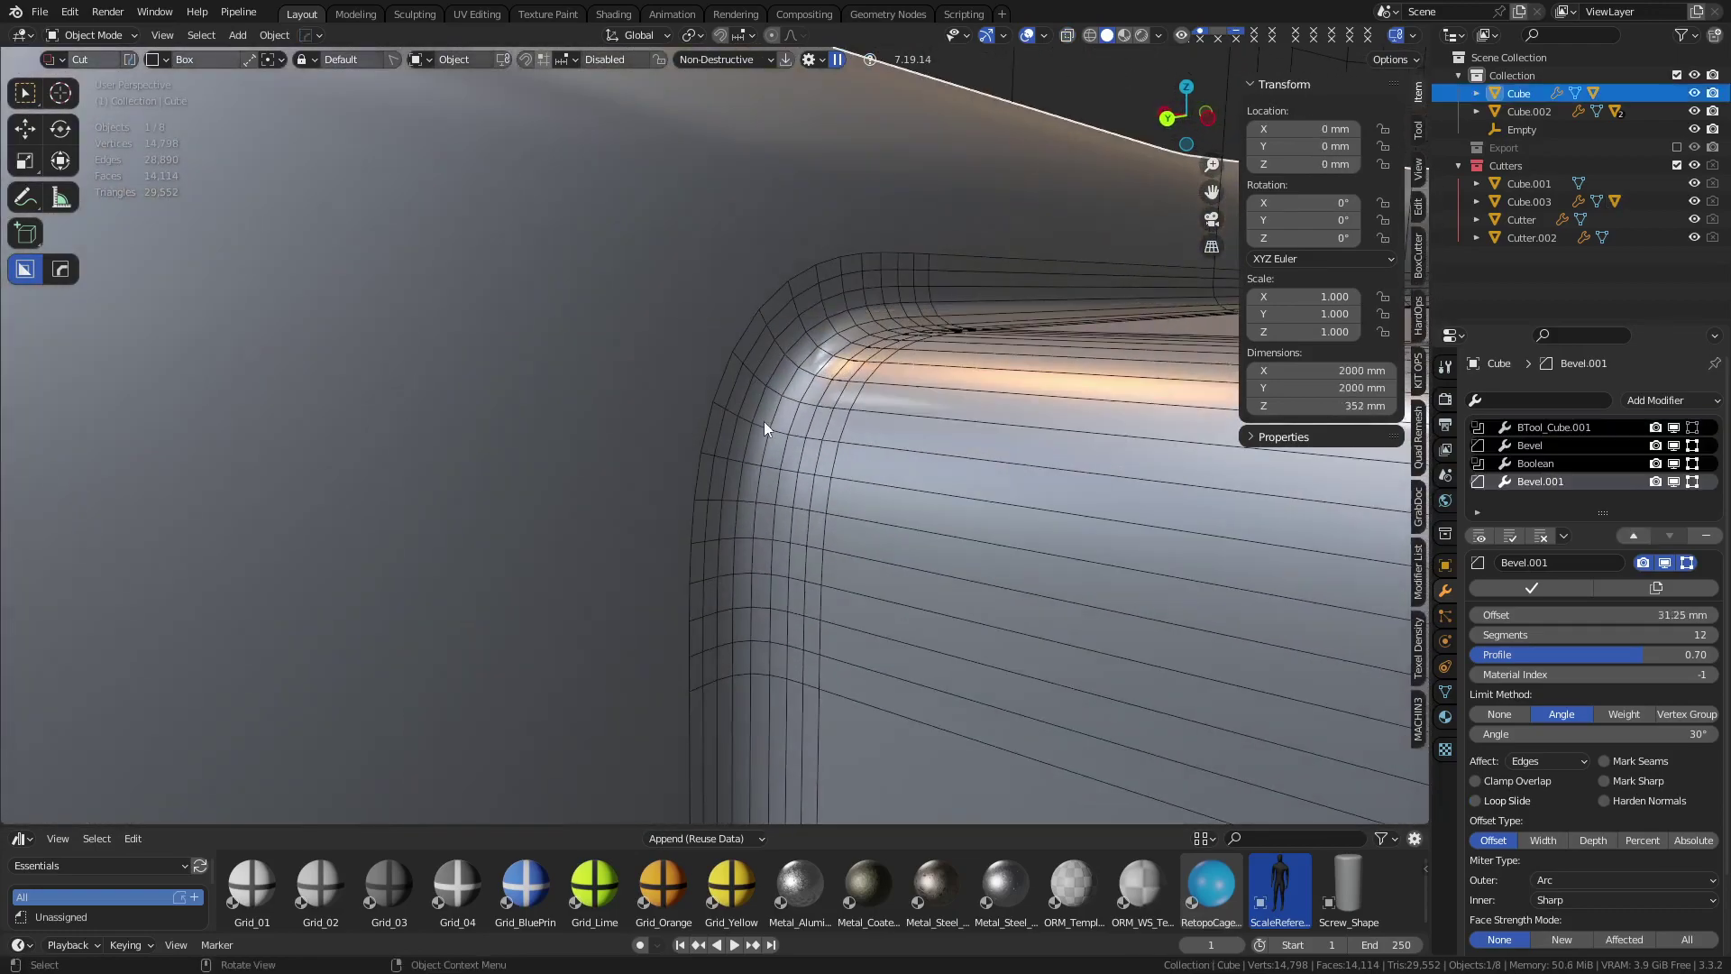
click(766, 425)
key(g)
key(z)
click(779, 462)
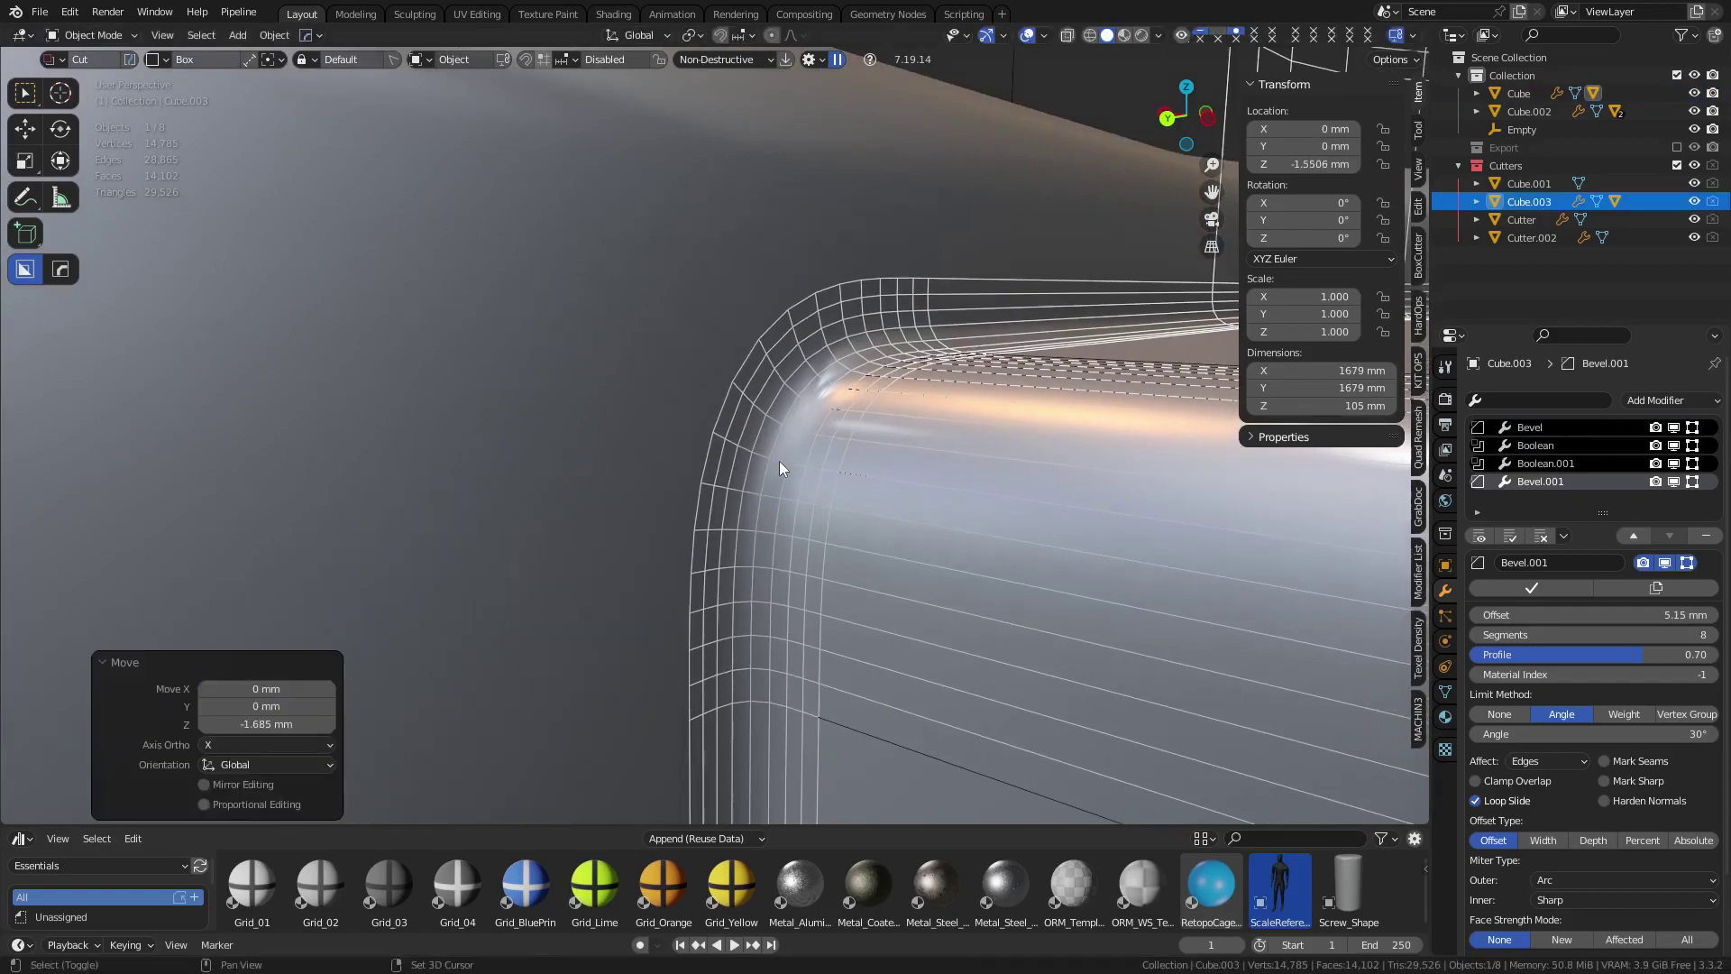
Raise Cube.003 about 0.519 mm along the Z axis, checking the ledge profile from the side
middle_drag(779, 462, 1015, 438)
key(g)
key(z)
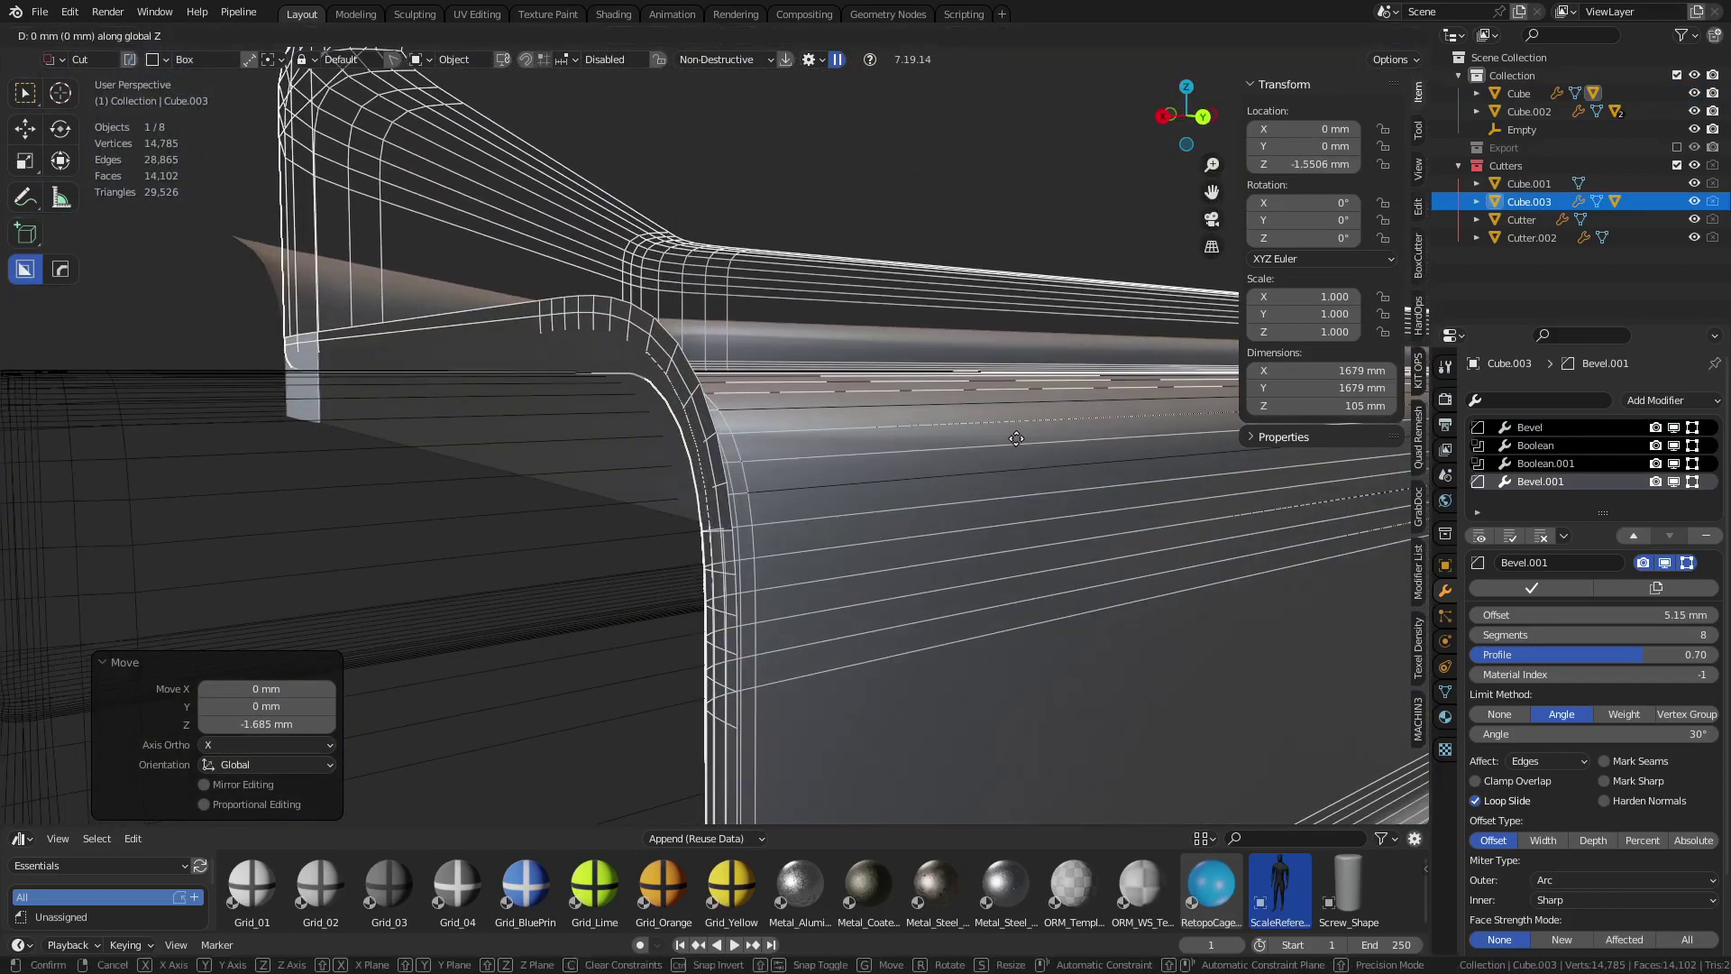
click(976, 435)
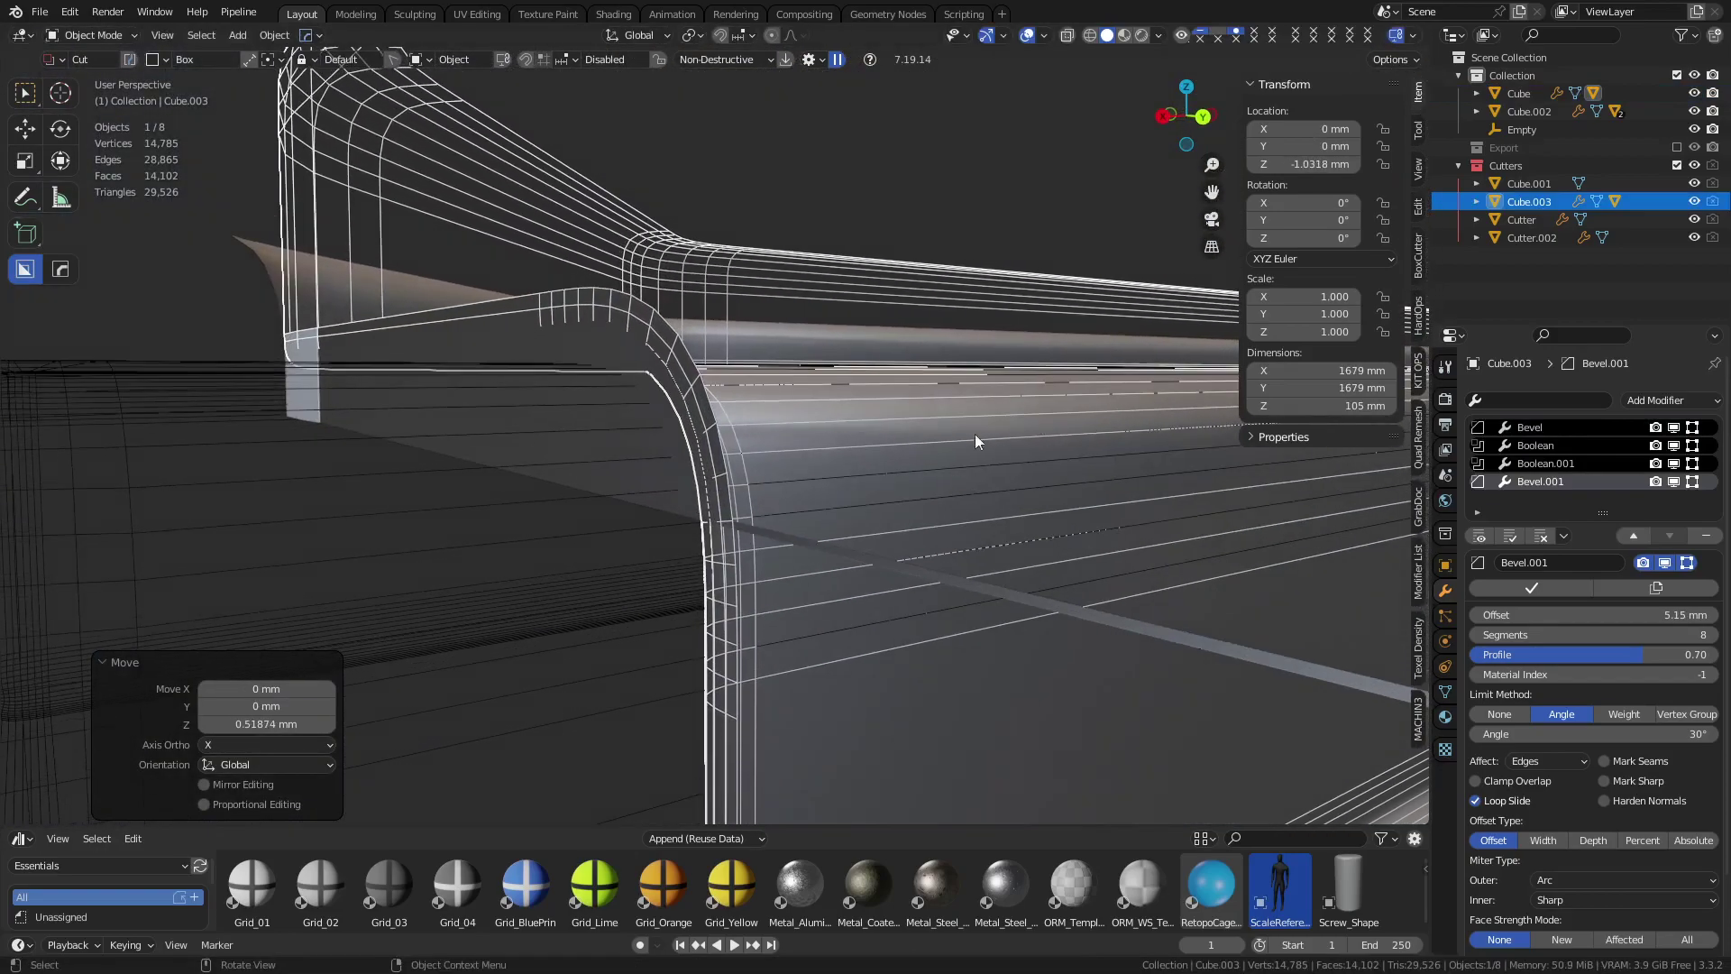
middle_drag(975, 434, 809, 474)
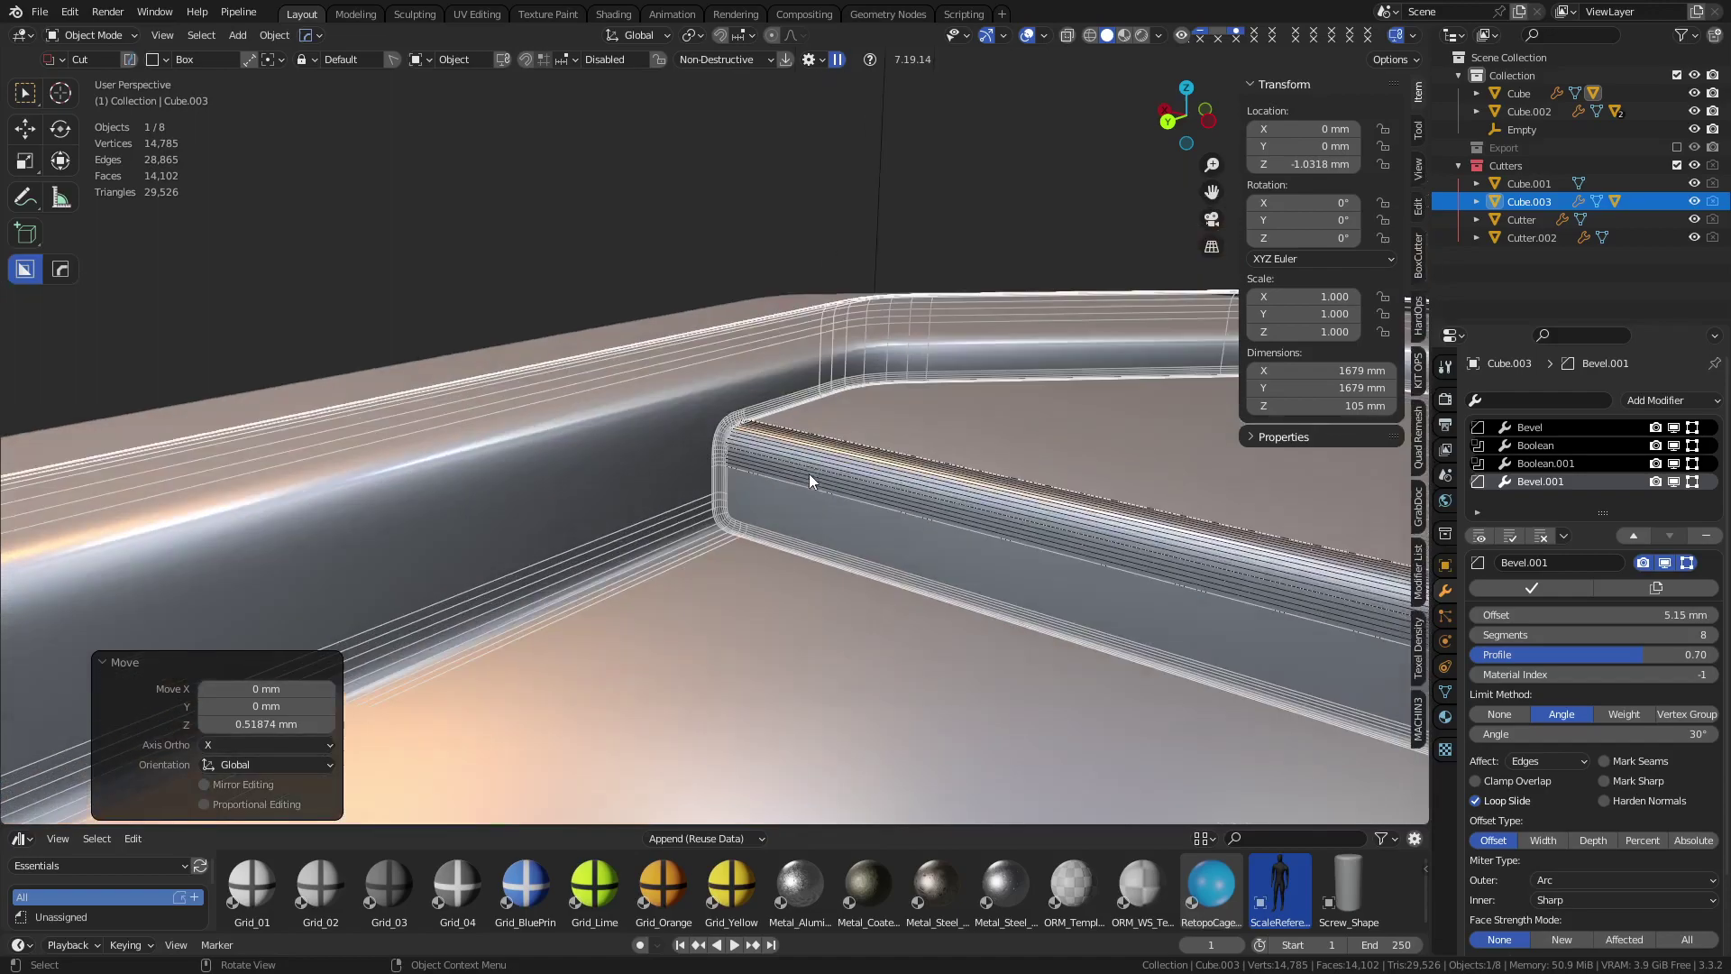
Try deleting Cutter.004 from the recess ledge and undo the deletion
middle_drag(846, 364, 1015, 499)
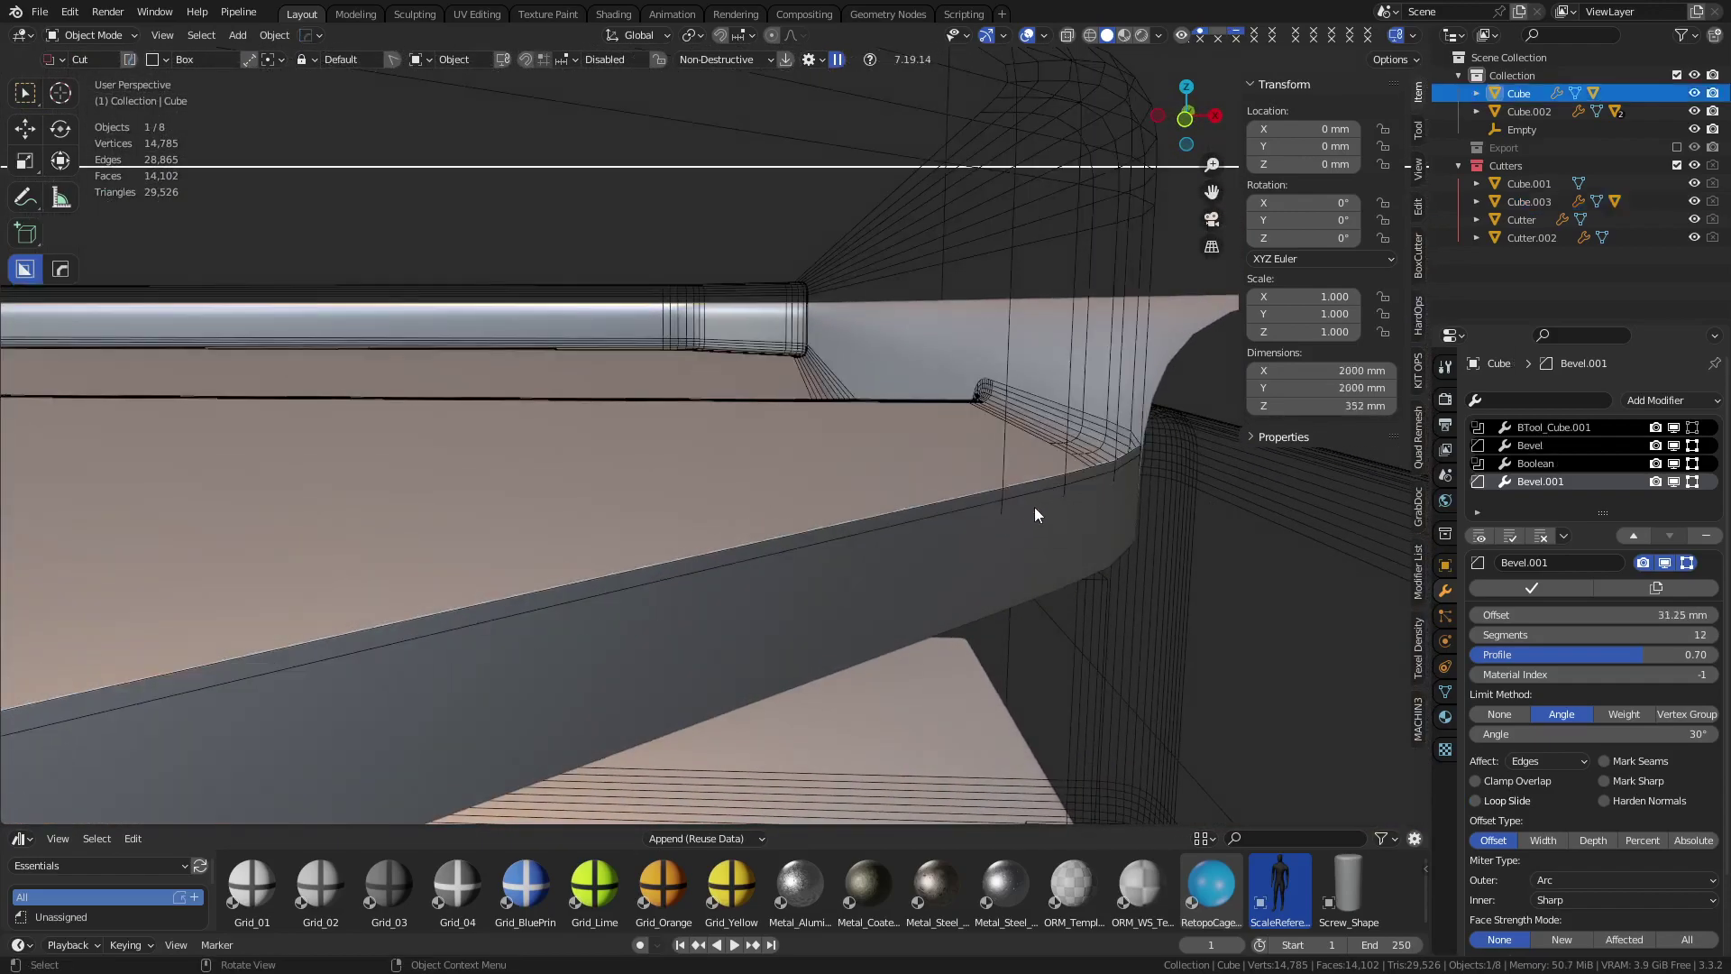
middle_drag(1046, 469, 837, 365)
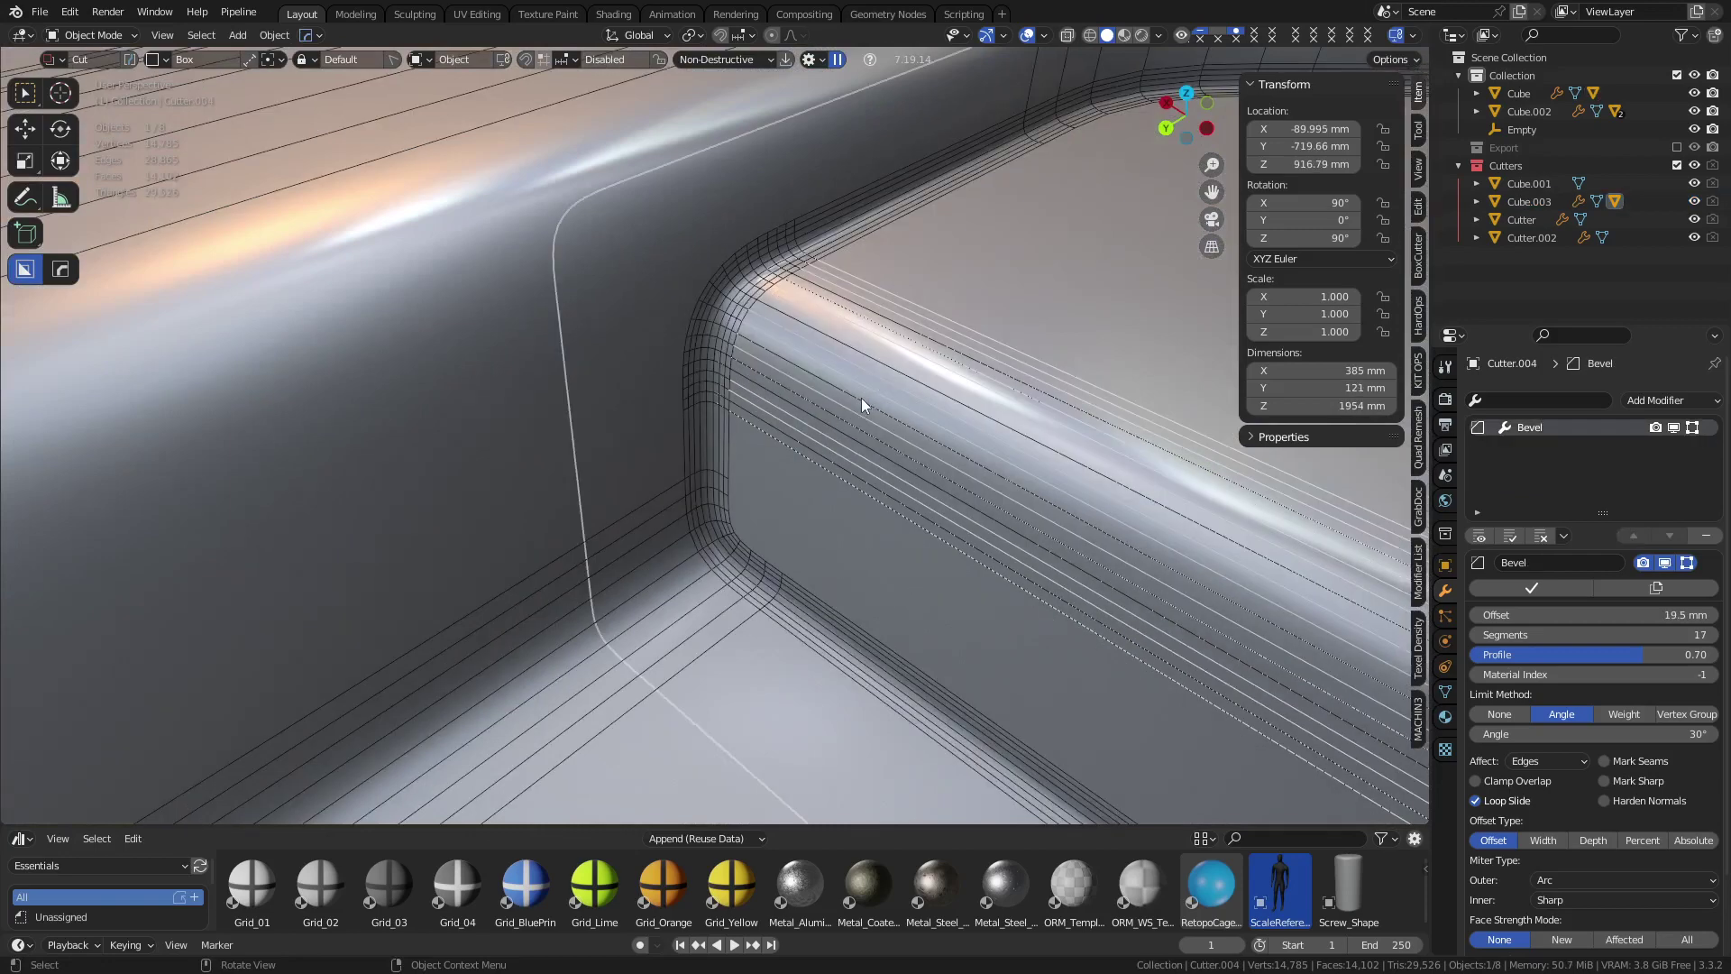
key(Delete)
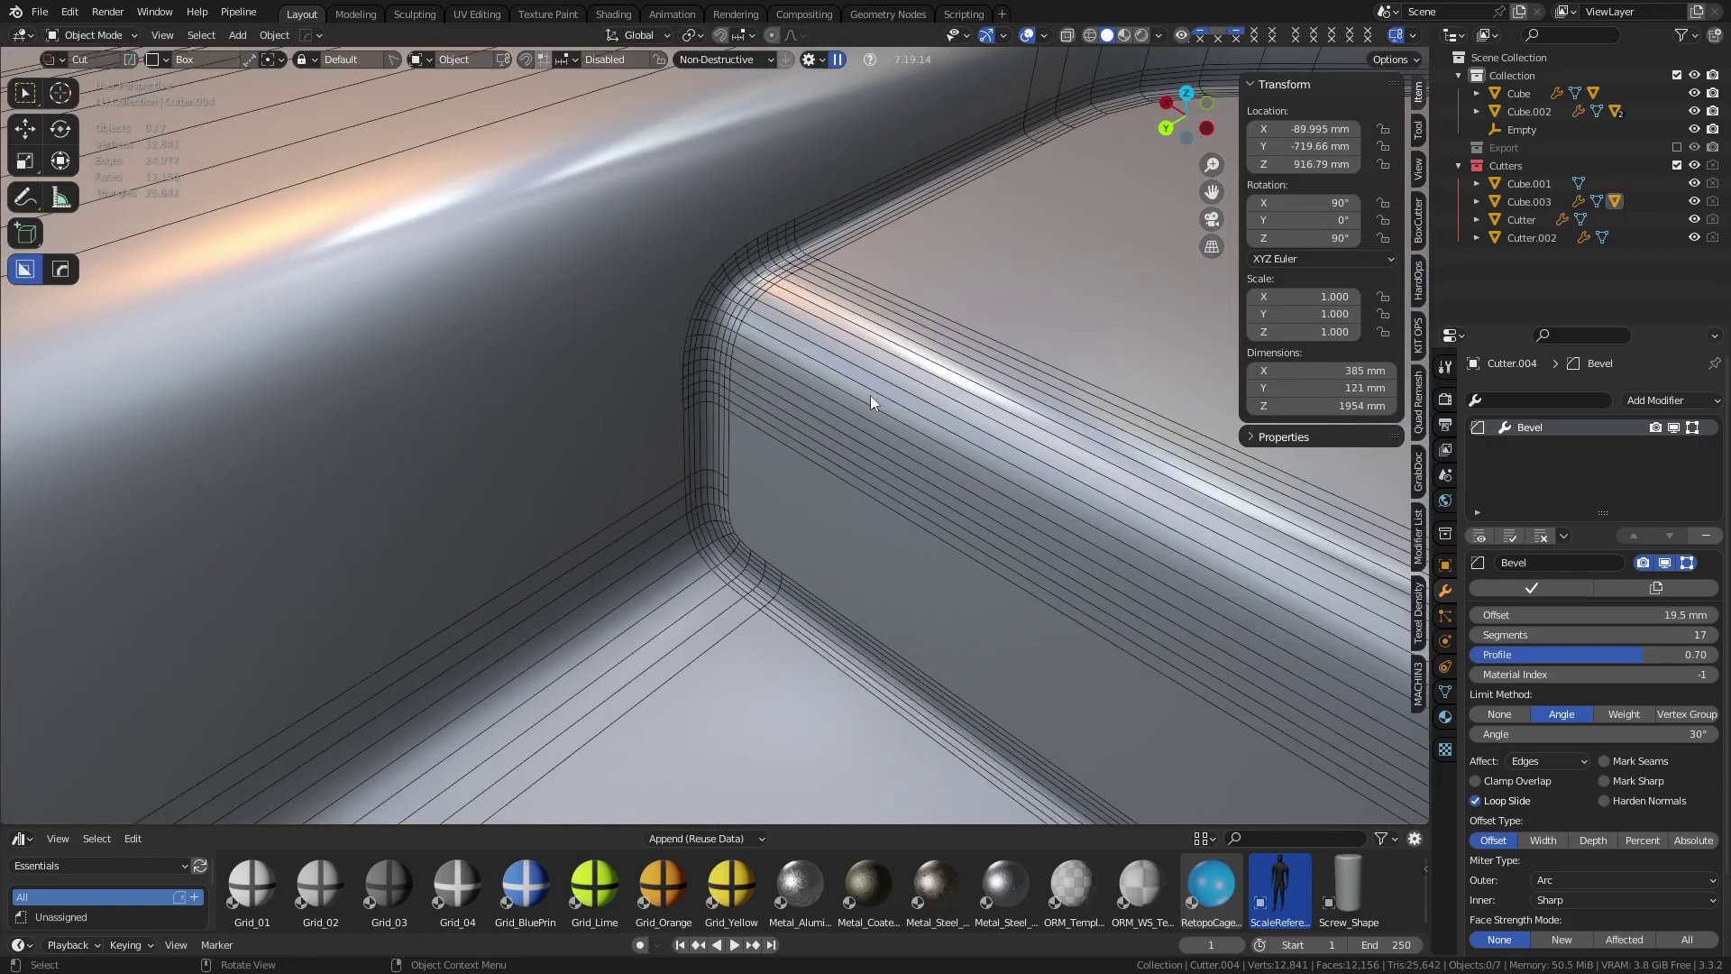
key(ctrl+z)
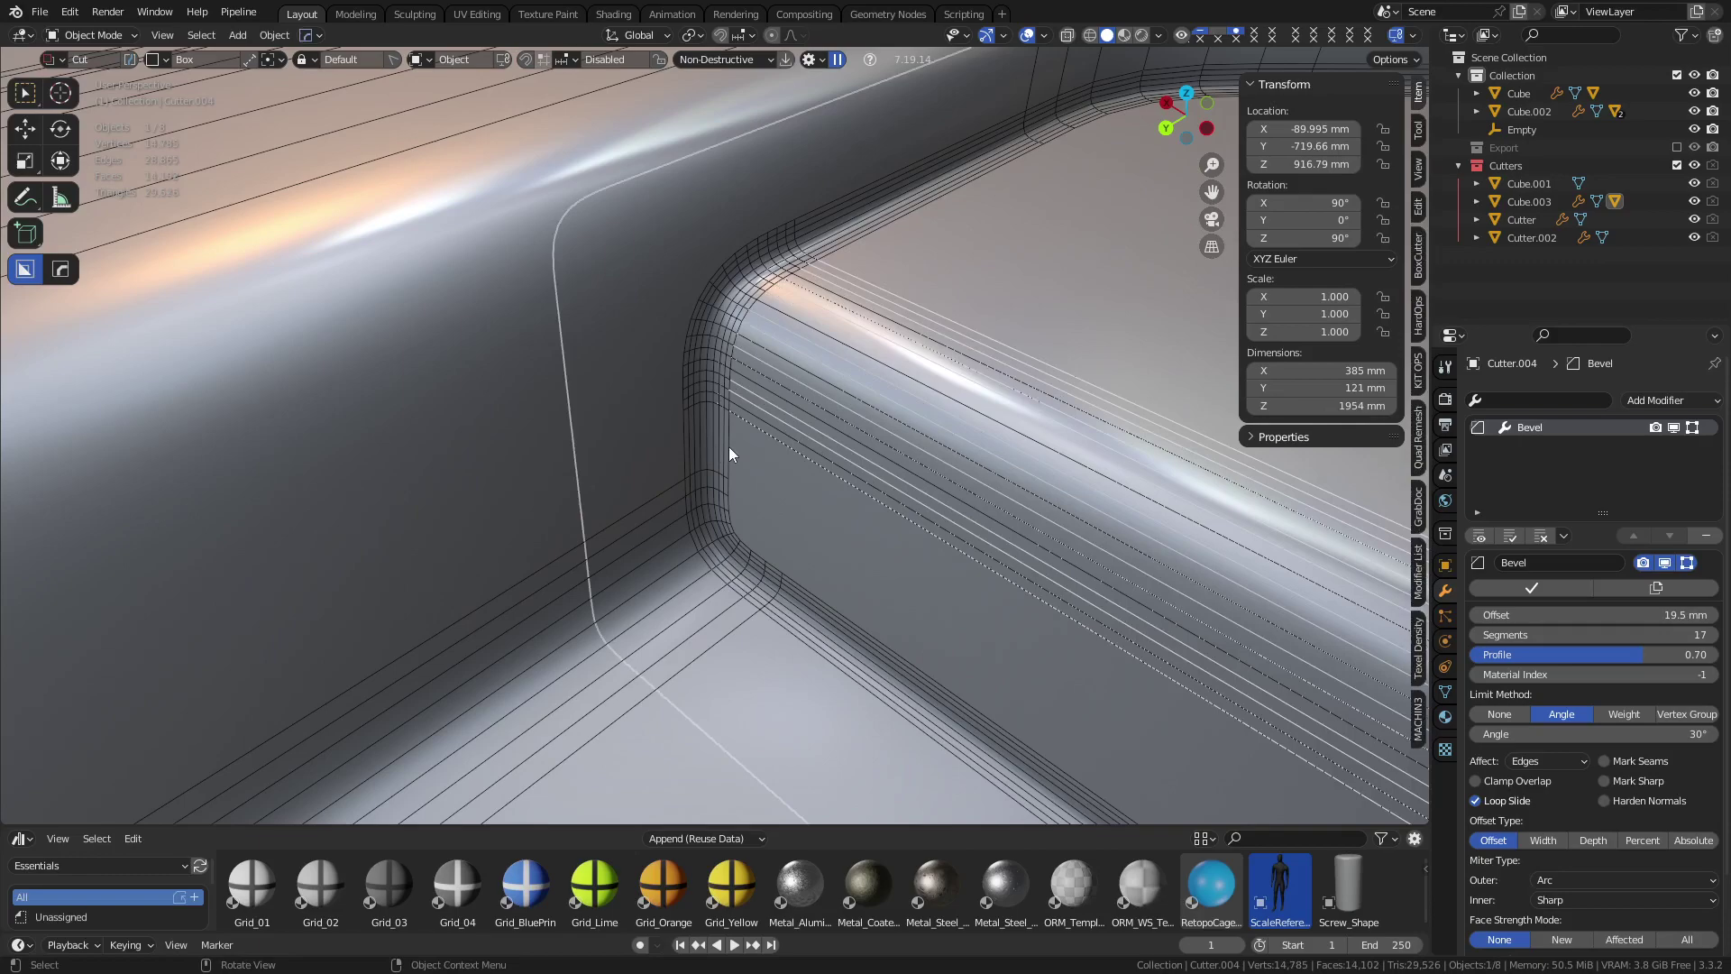
Hide the boolean cutters and select the lid at the ledge corner
key(h)
key(shift+z)
middle_drag(609, 483, 747, 374)
click(688, 315)
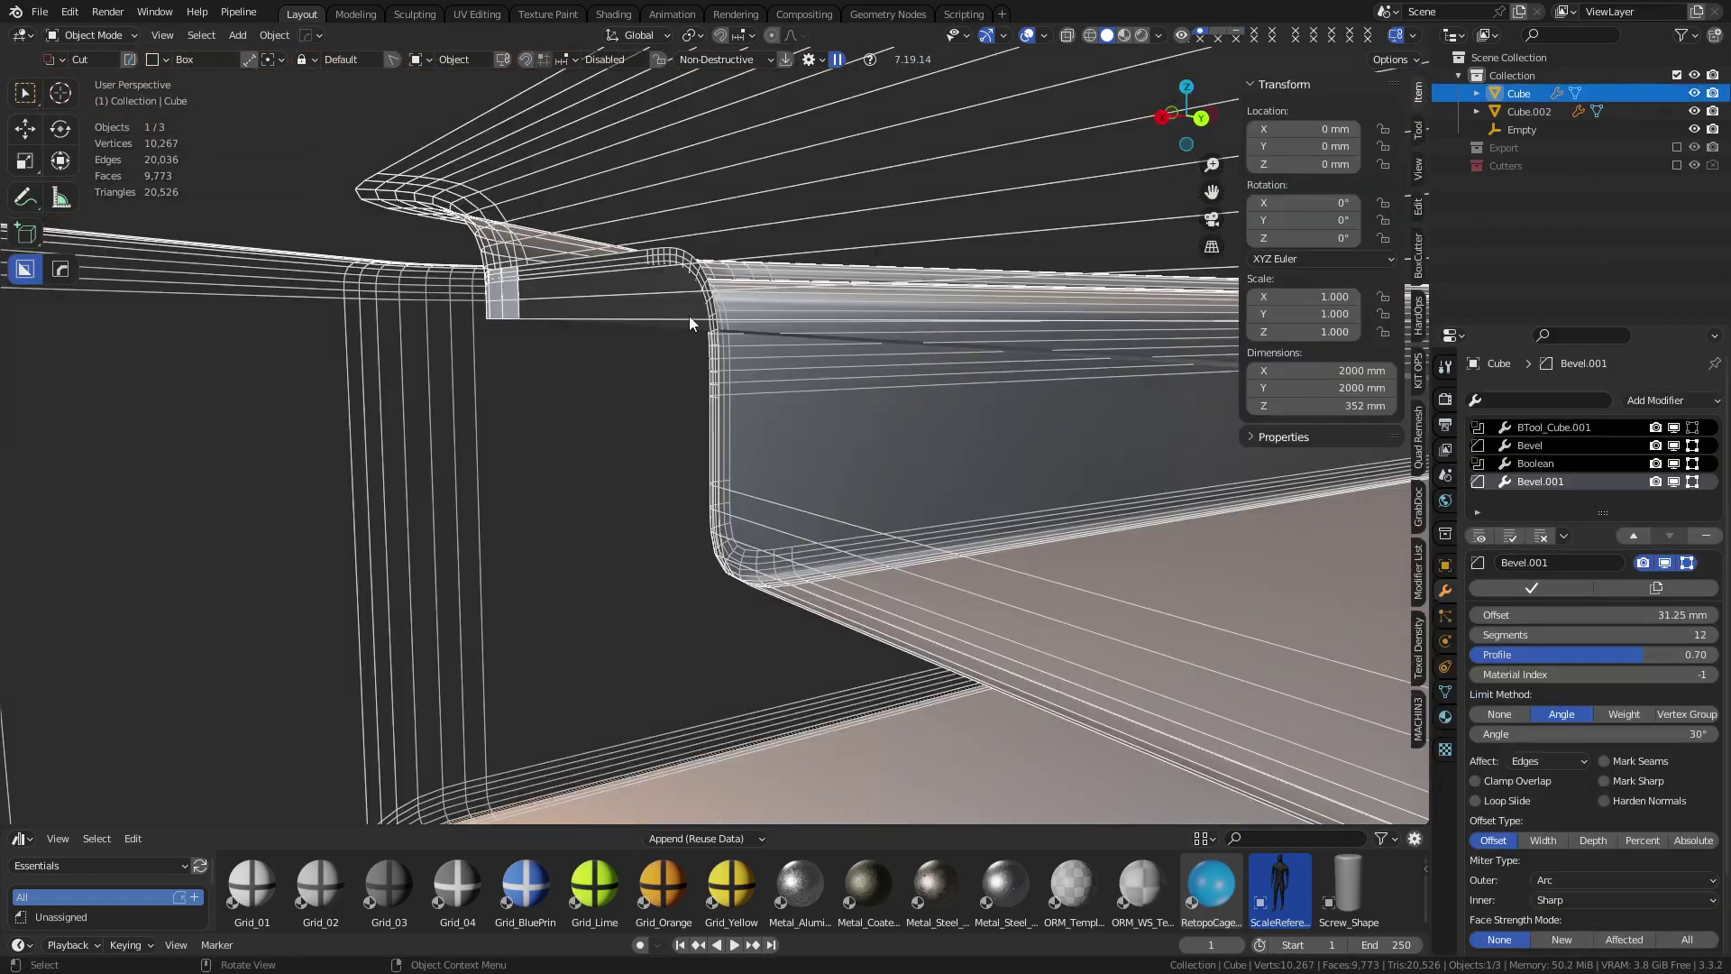
Try a 34.25 mm offset on the lid's Bevel.001
scroll(688, 315, up, 1)
mouse_move(1596, 615)
mouse_down()
mouse_move(1506, 615)
mouse_move(1673, 615)
mouse_move(1584, 615)
mouse_up()
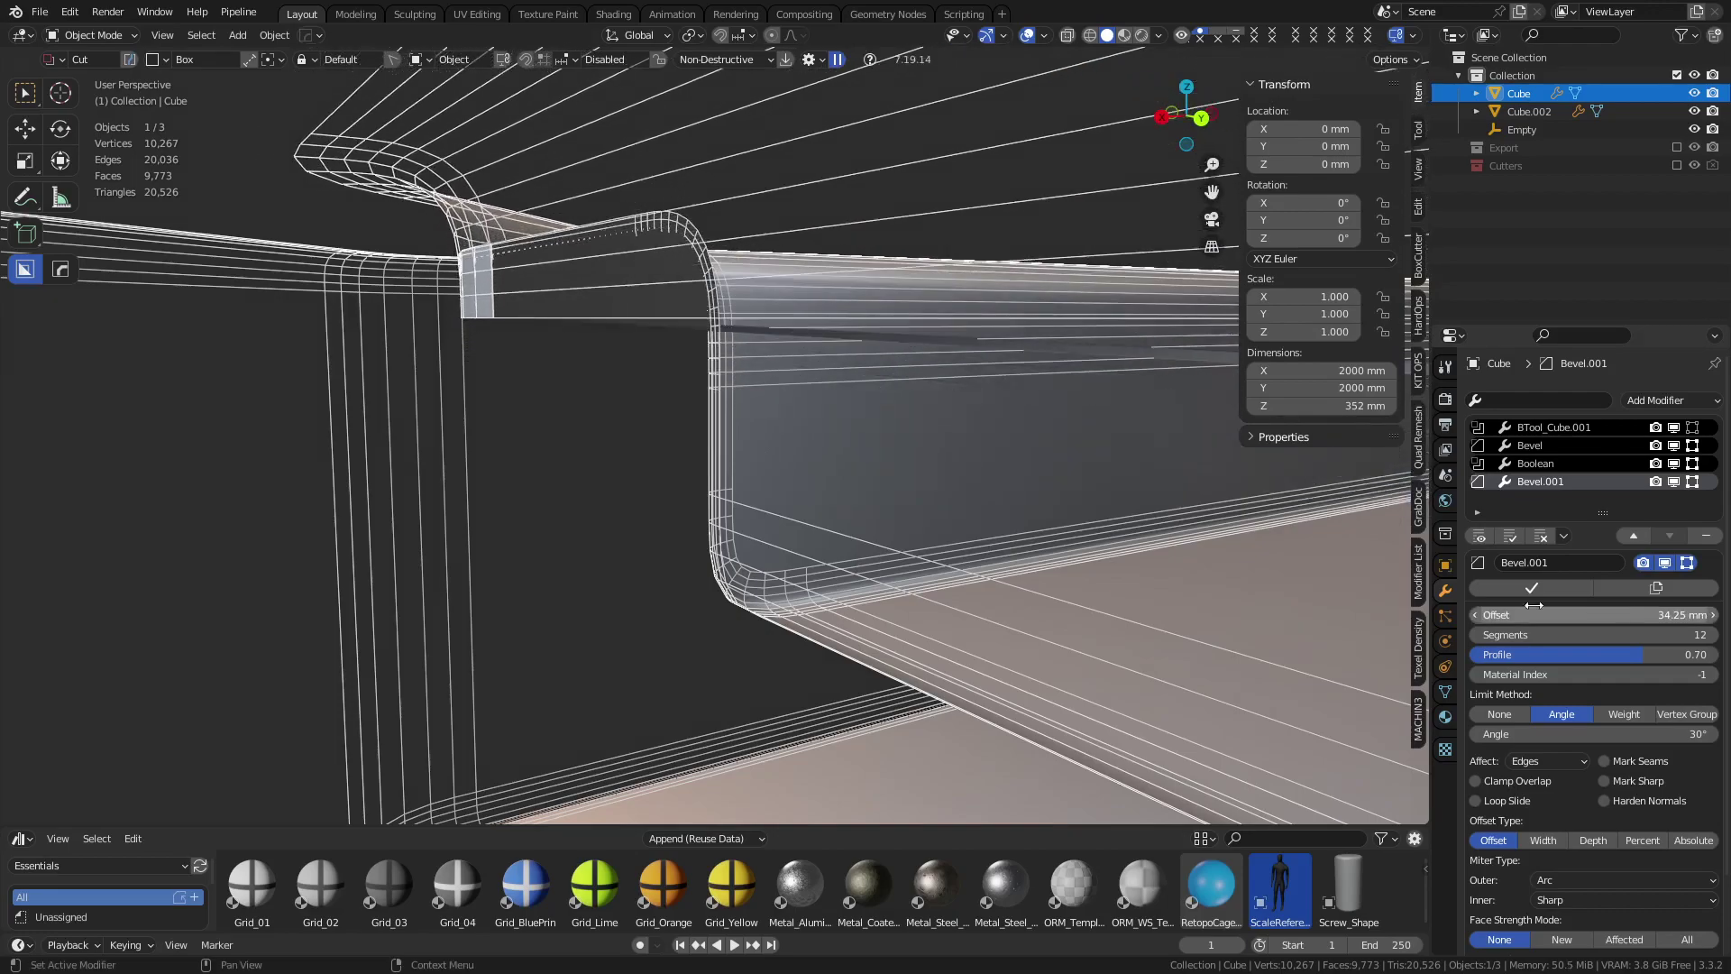
middle_drag(883, 419, 666, 417)
scroll(665, 417, down, 6)
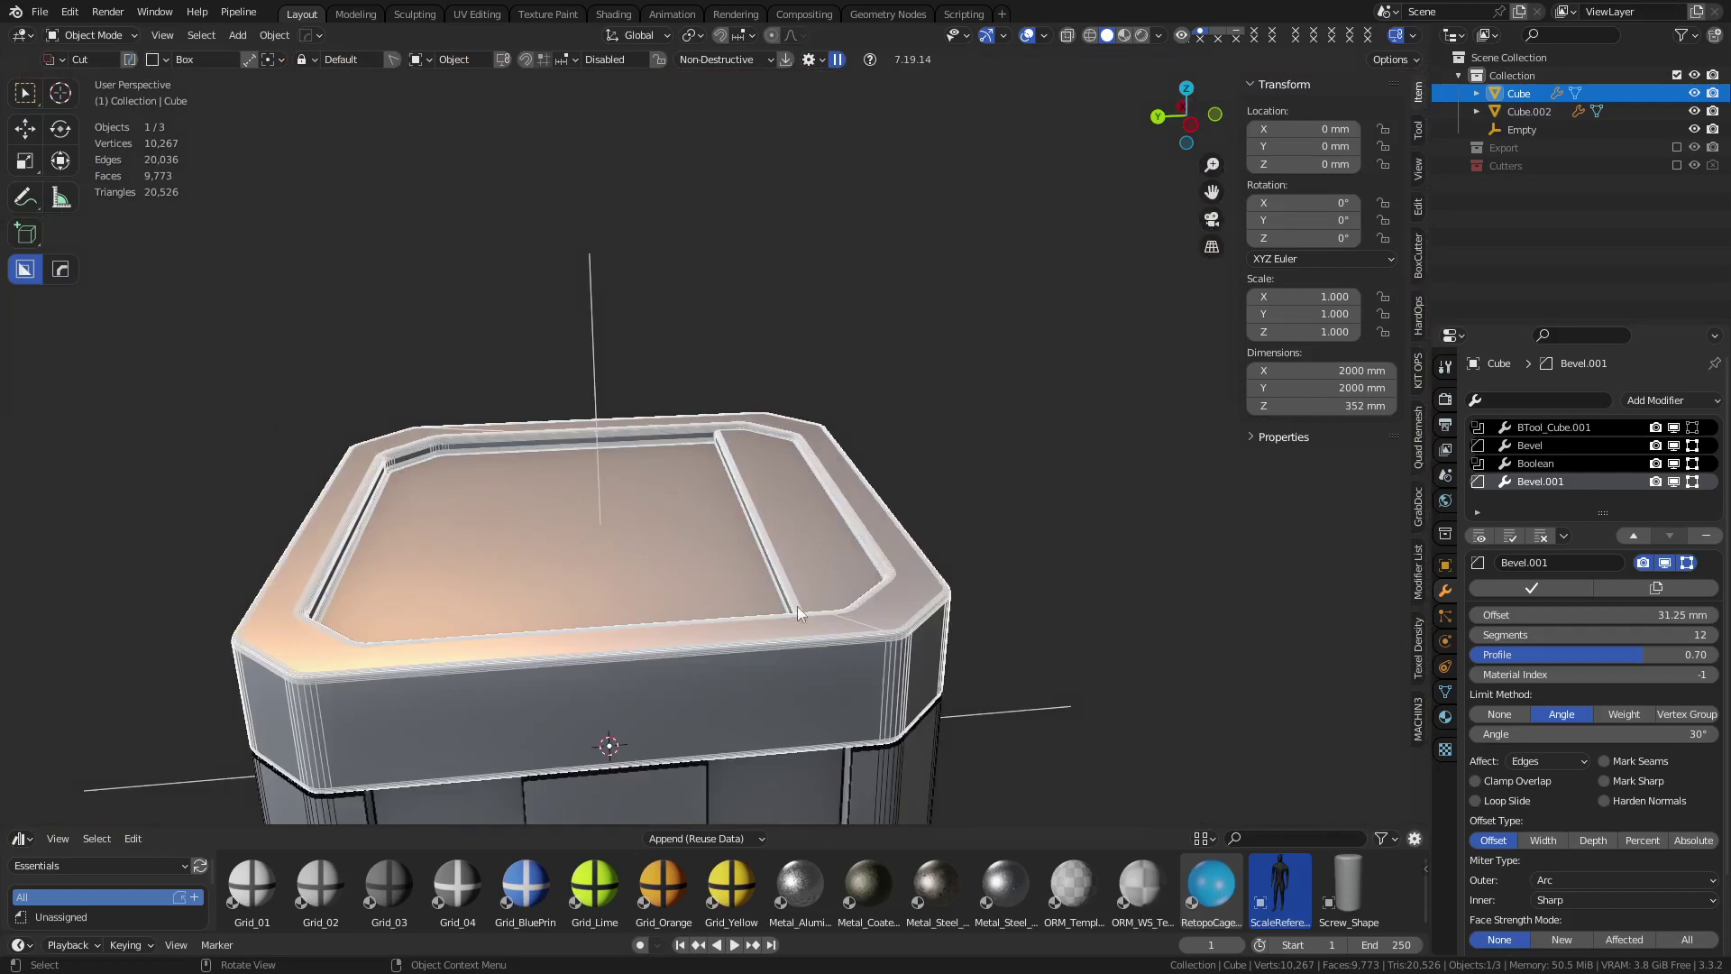
Examine the lid's recess and raised ledge from above, and the whole crate from the left side
middle_drag(797, 606, 757, 478)
scroll(759, 458, up, 4)
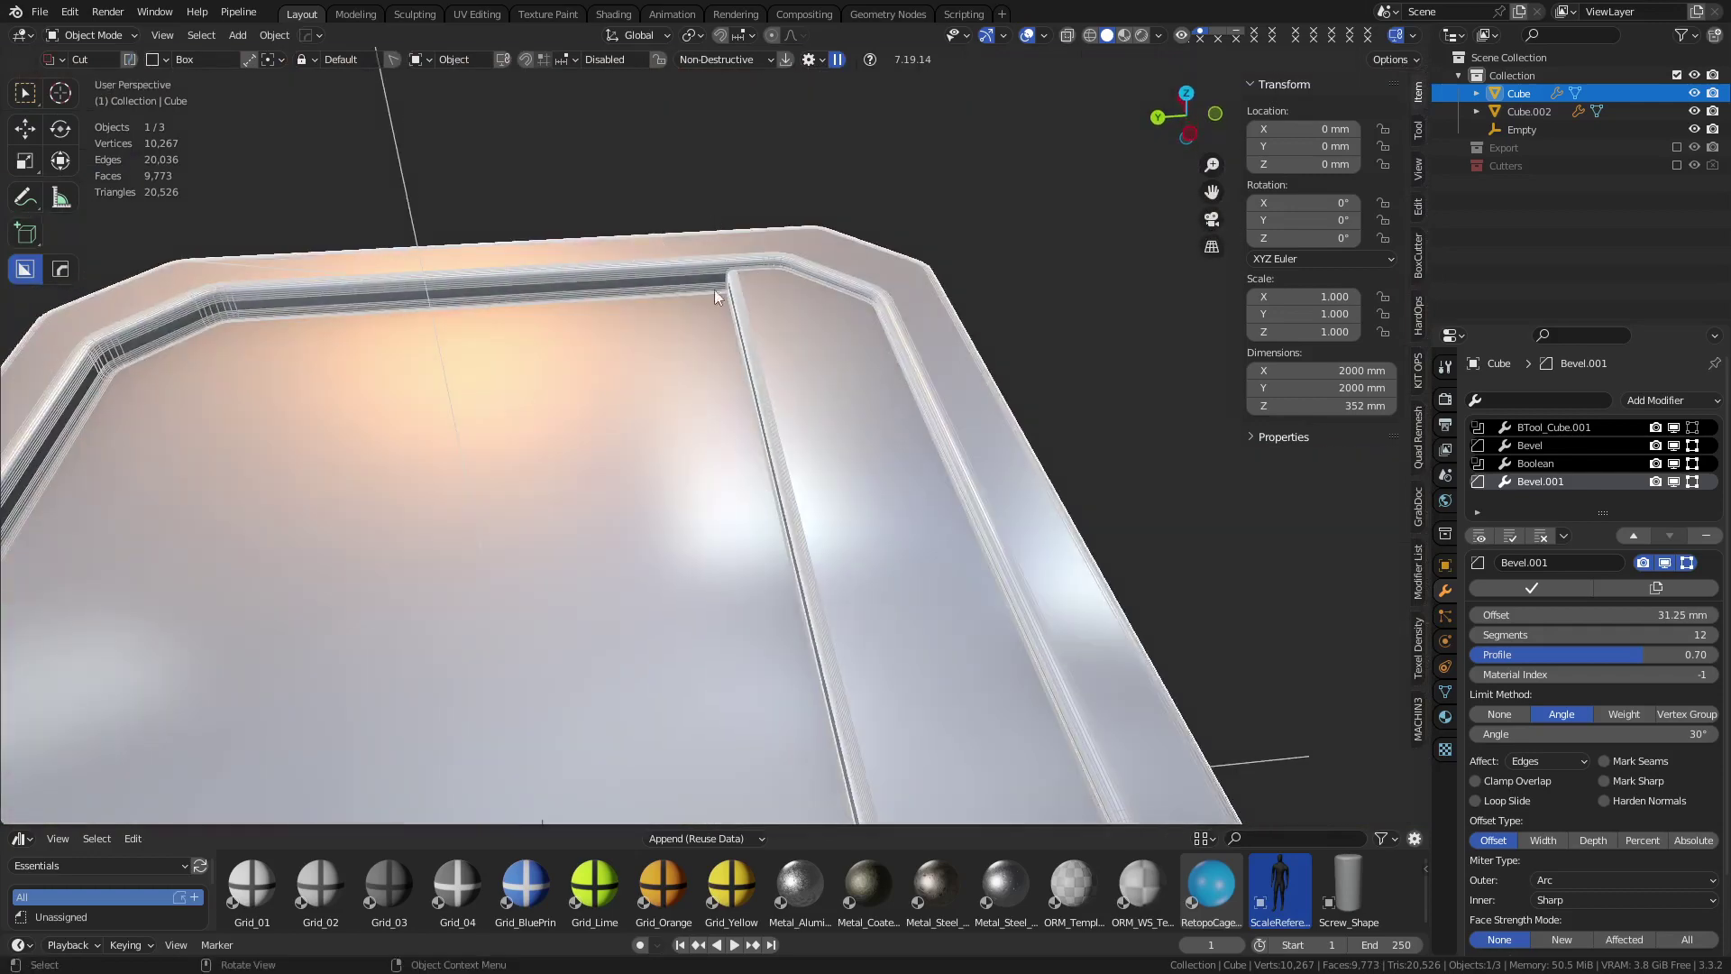
scroll(770, 430, down, 8)
alt+middle_drag(717, 410, 717, 401)
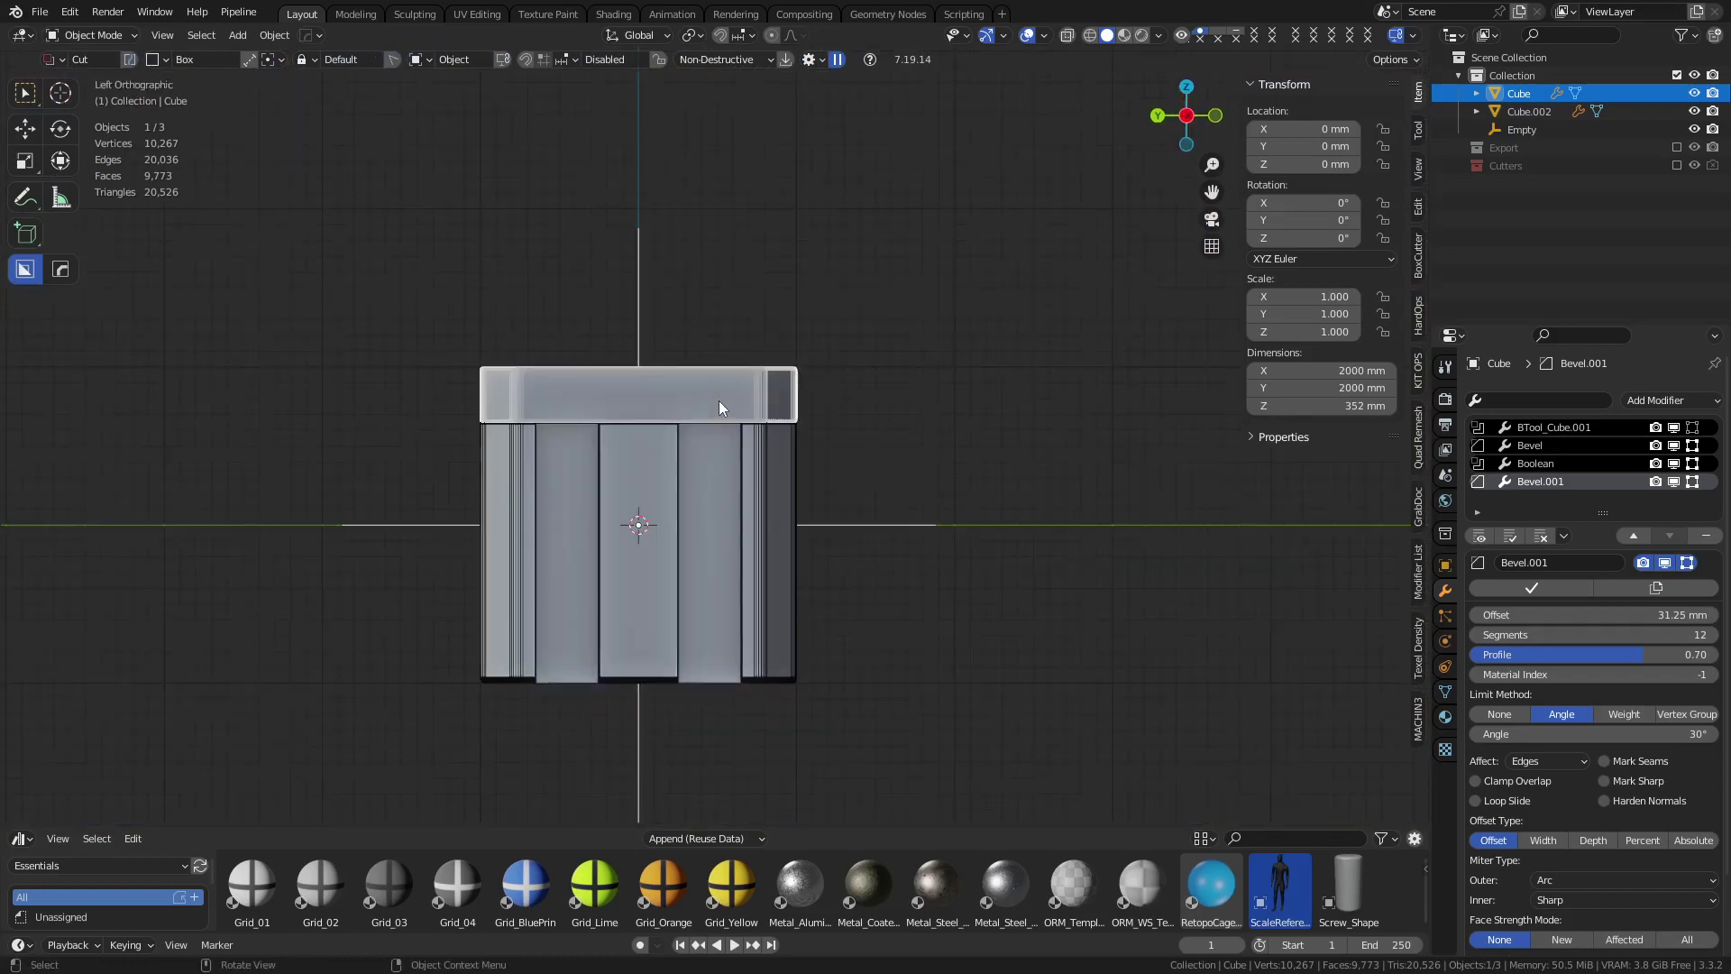
key(Tab)
click(925, 329)
key(Tab)
middle_drag(789, 301, 781, 420)
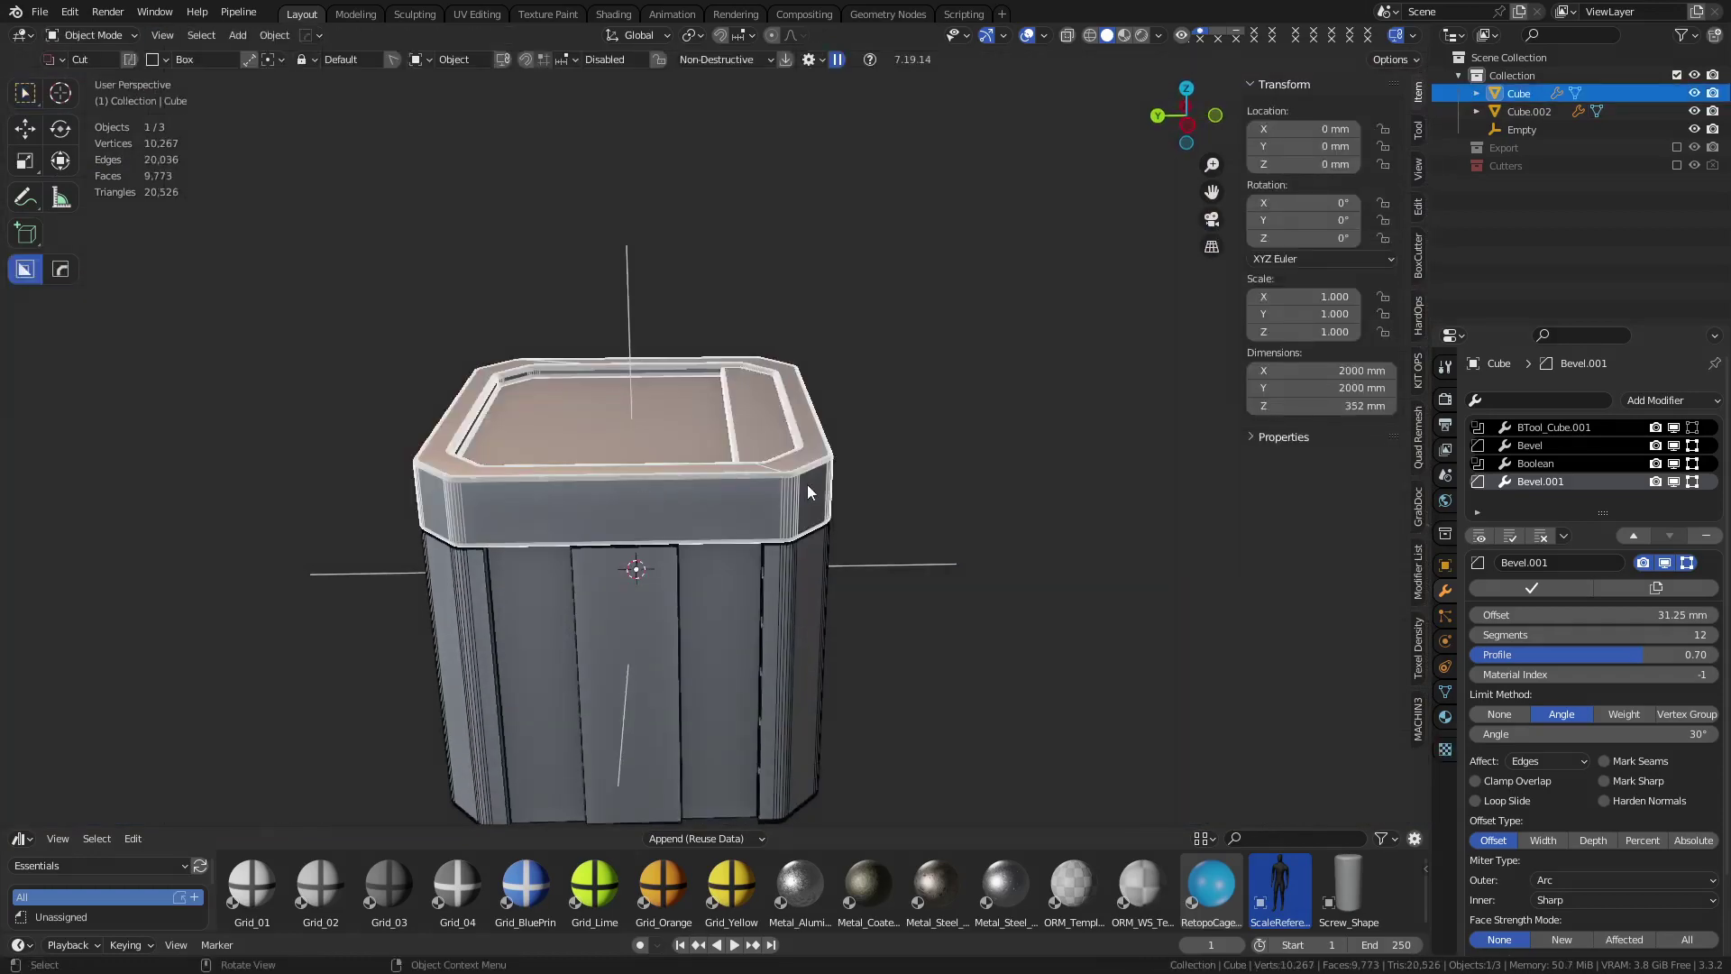
View the crate from the left and set BoxCutter to Knife mode
alt+middle_drag(808, 484, 802, 451)
key(ctrl+d)
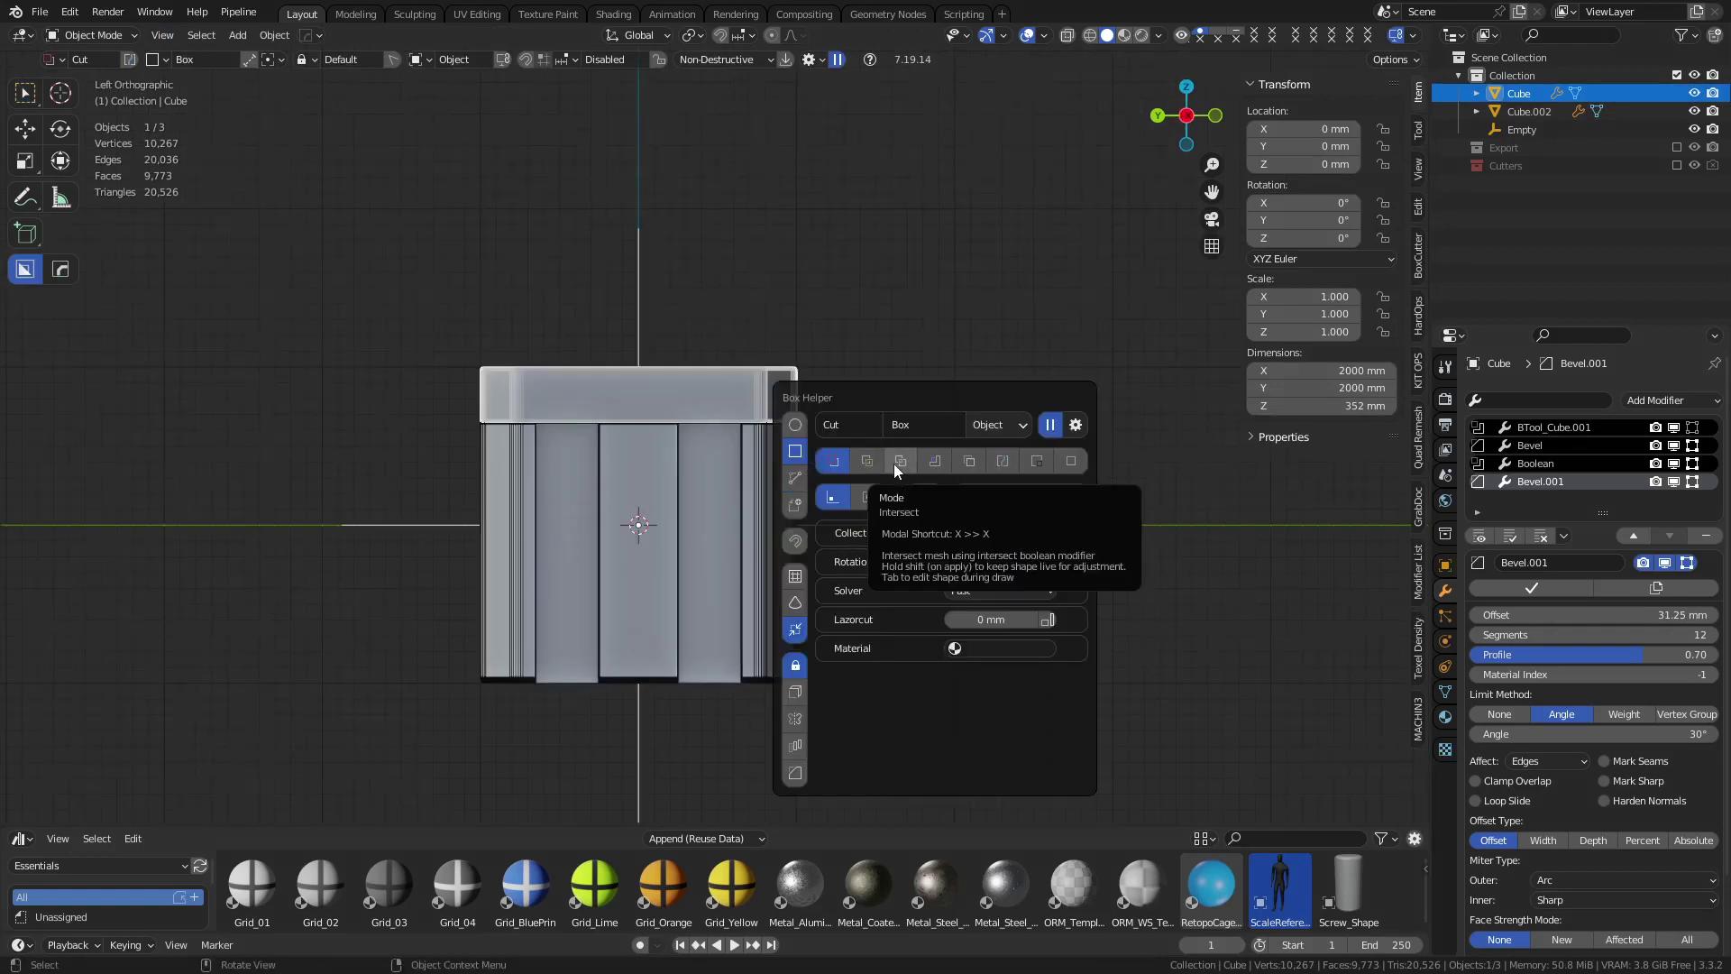
click(999, 460)
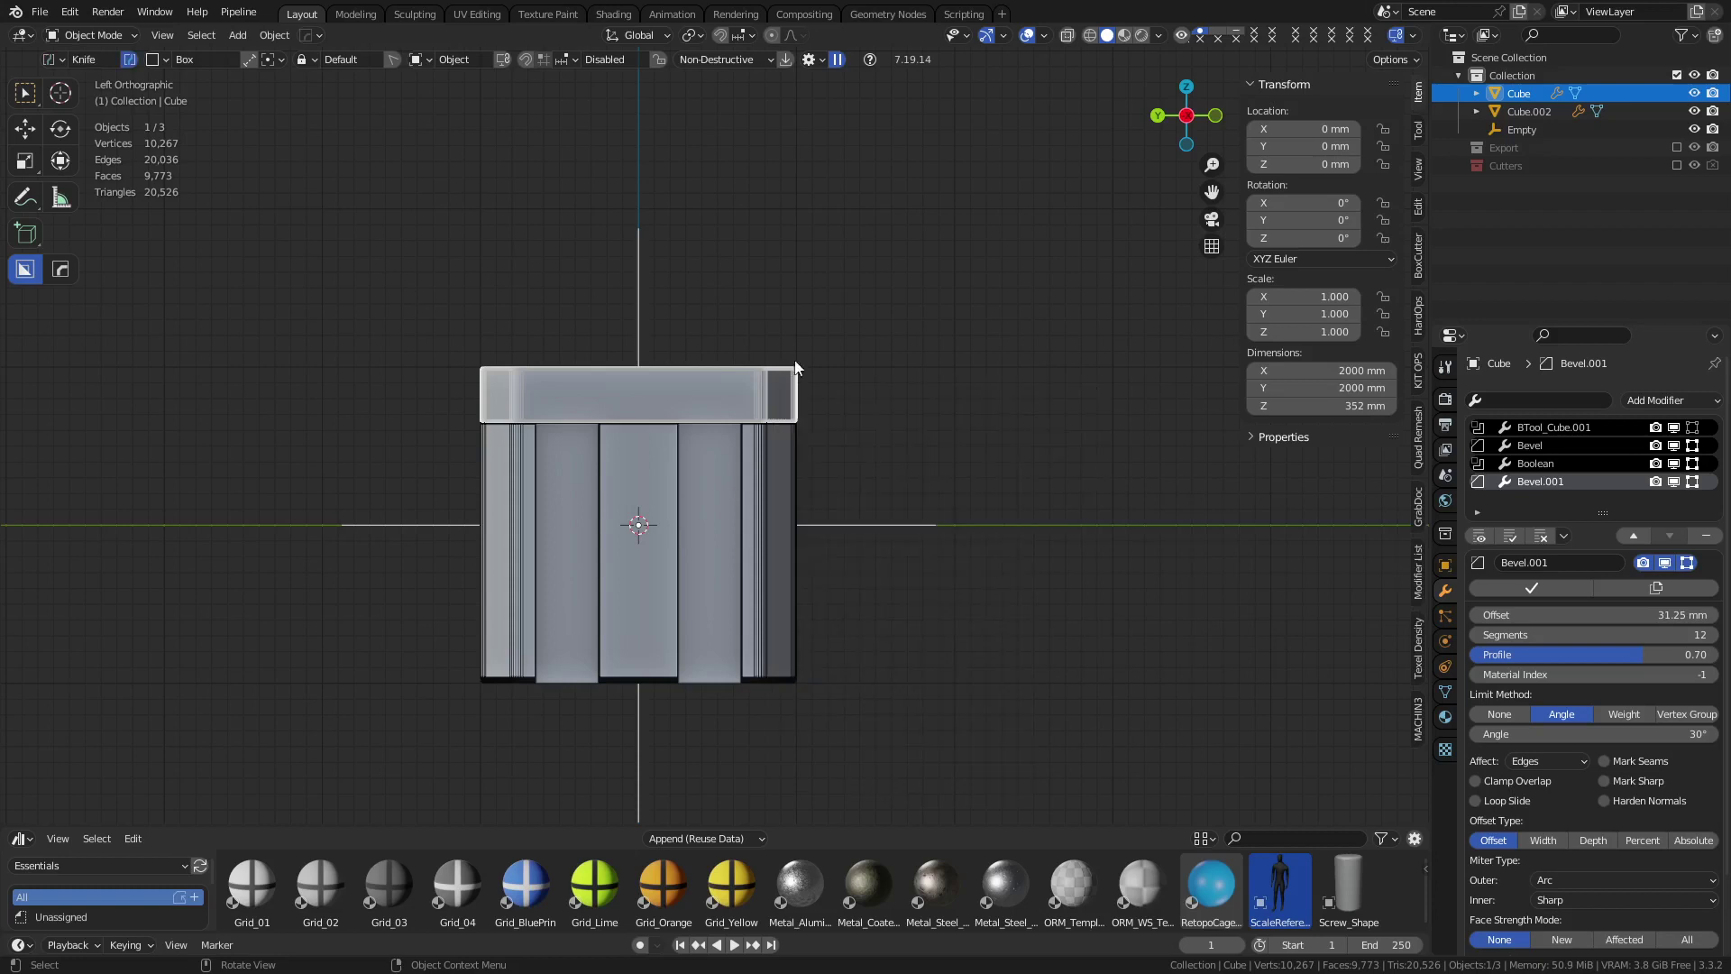
Try a box knife over the lid's -Y end with an extrusion of about 0.003
drag(840, 340, 822, 358)
drag(727, 436, 729, 435)
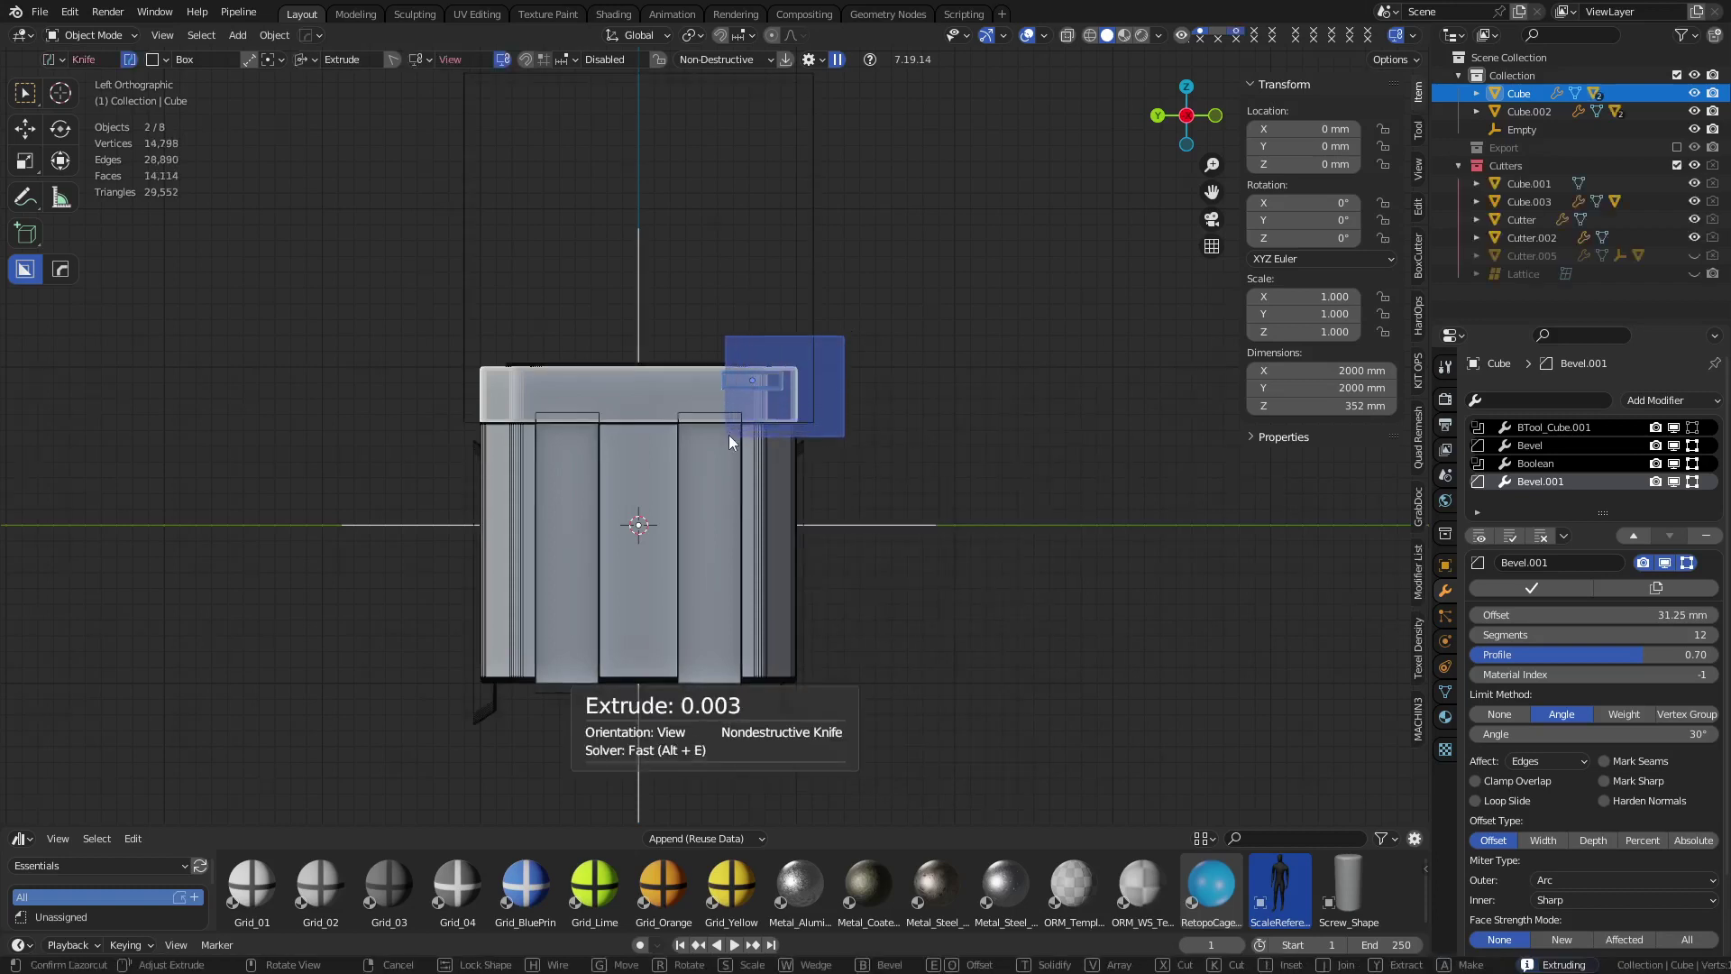
click(729, 435)
middle_drag(752, 393, 712, 479)
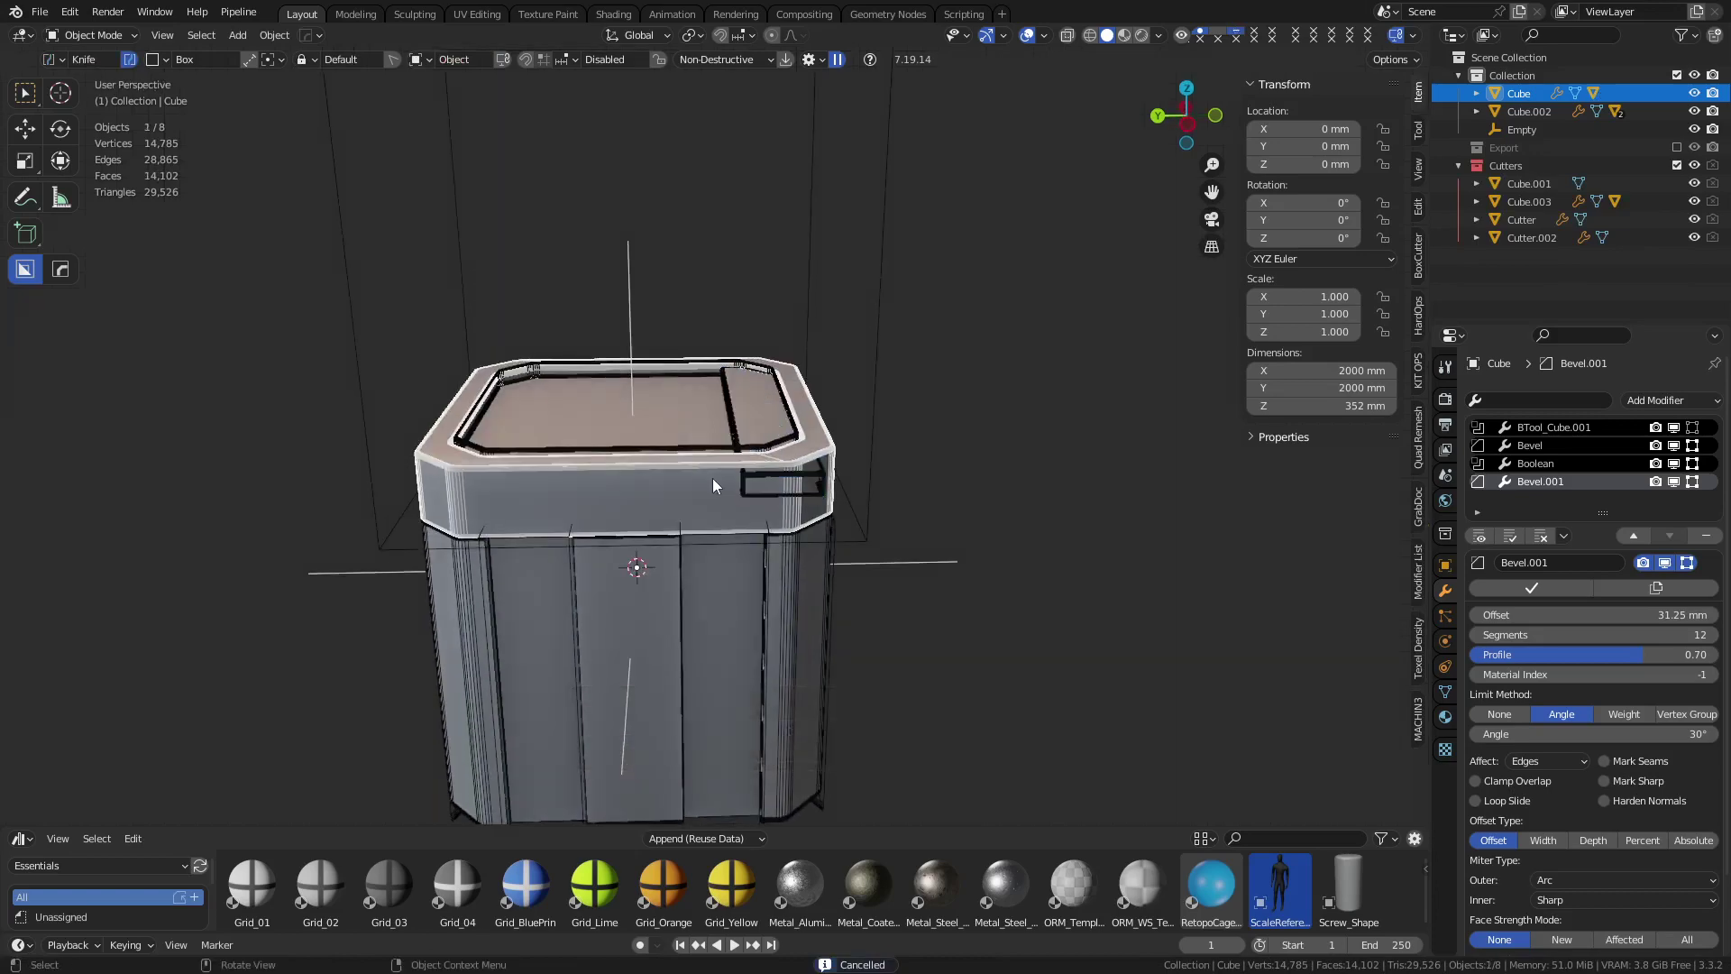
Try a larger box knife, about 0.987 by 0.833, over the lid's -Y end in the left view
click(729, 453)
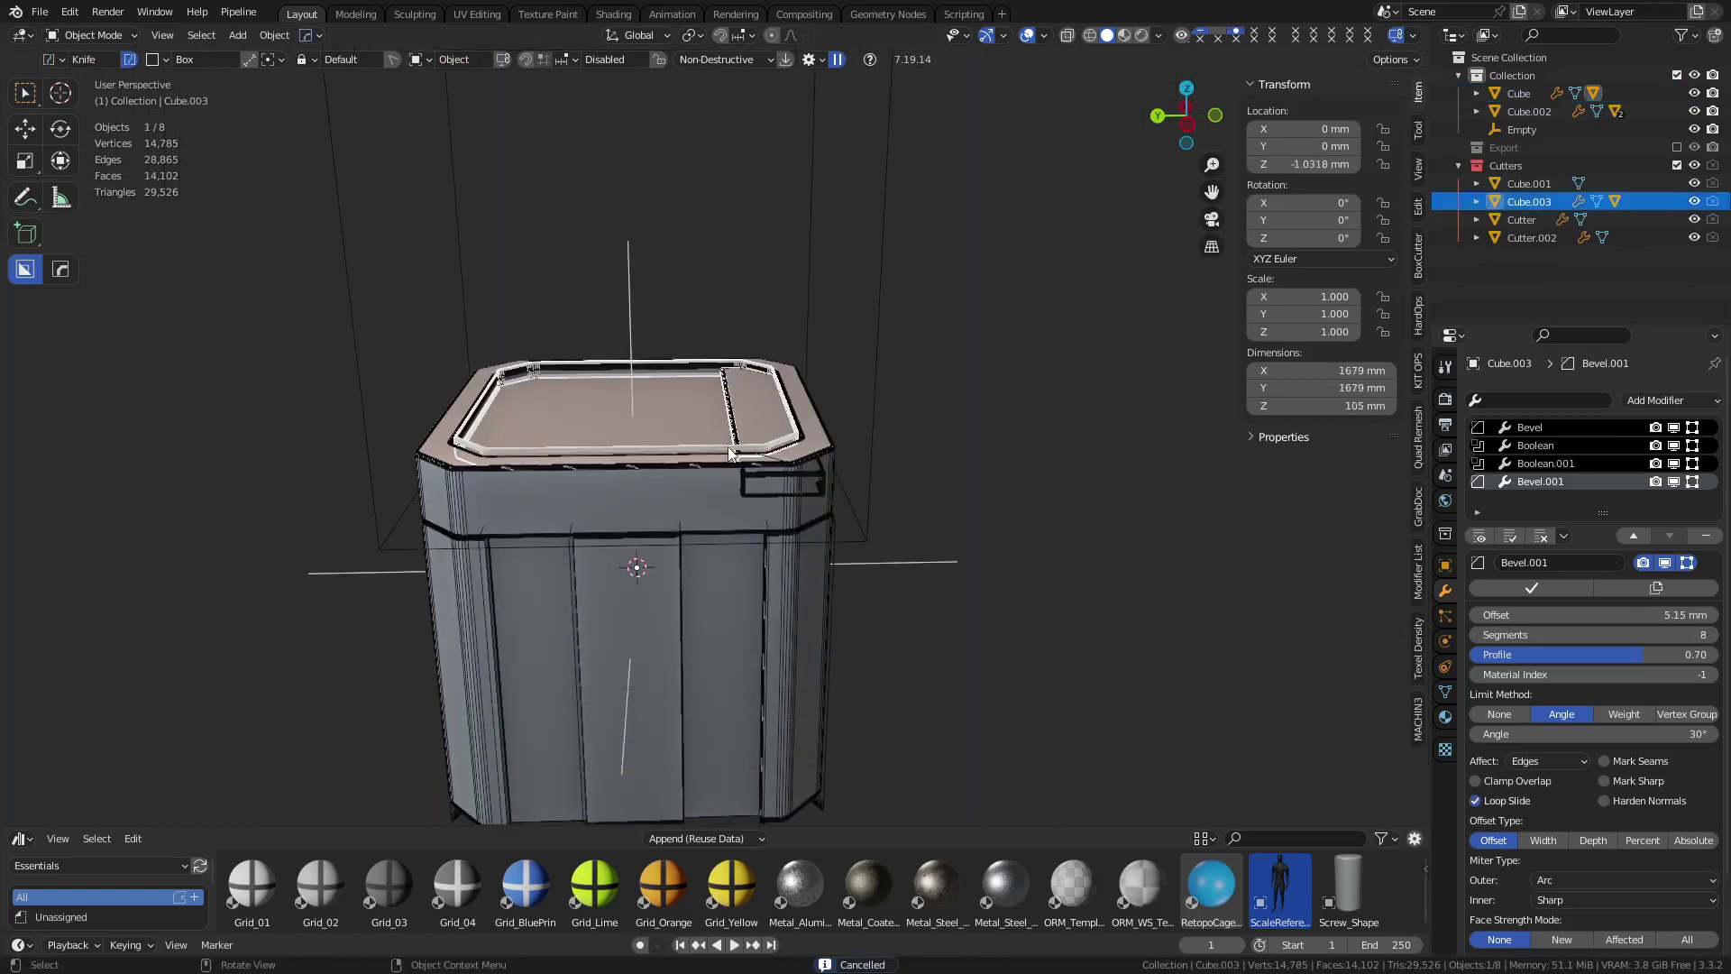
click(728, 463)
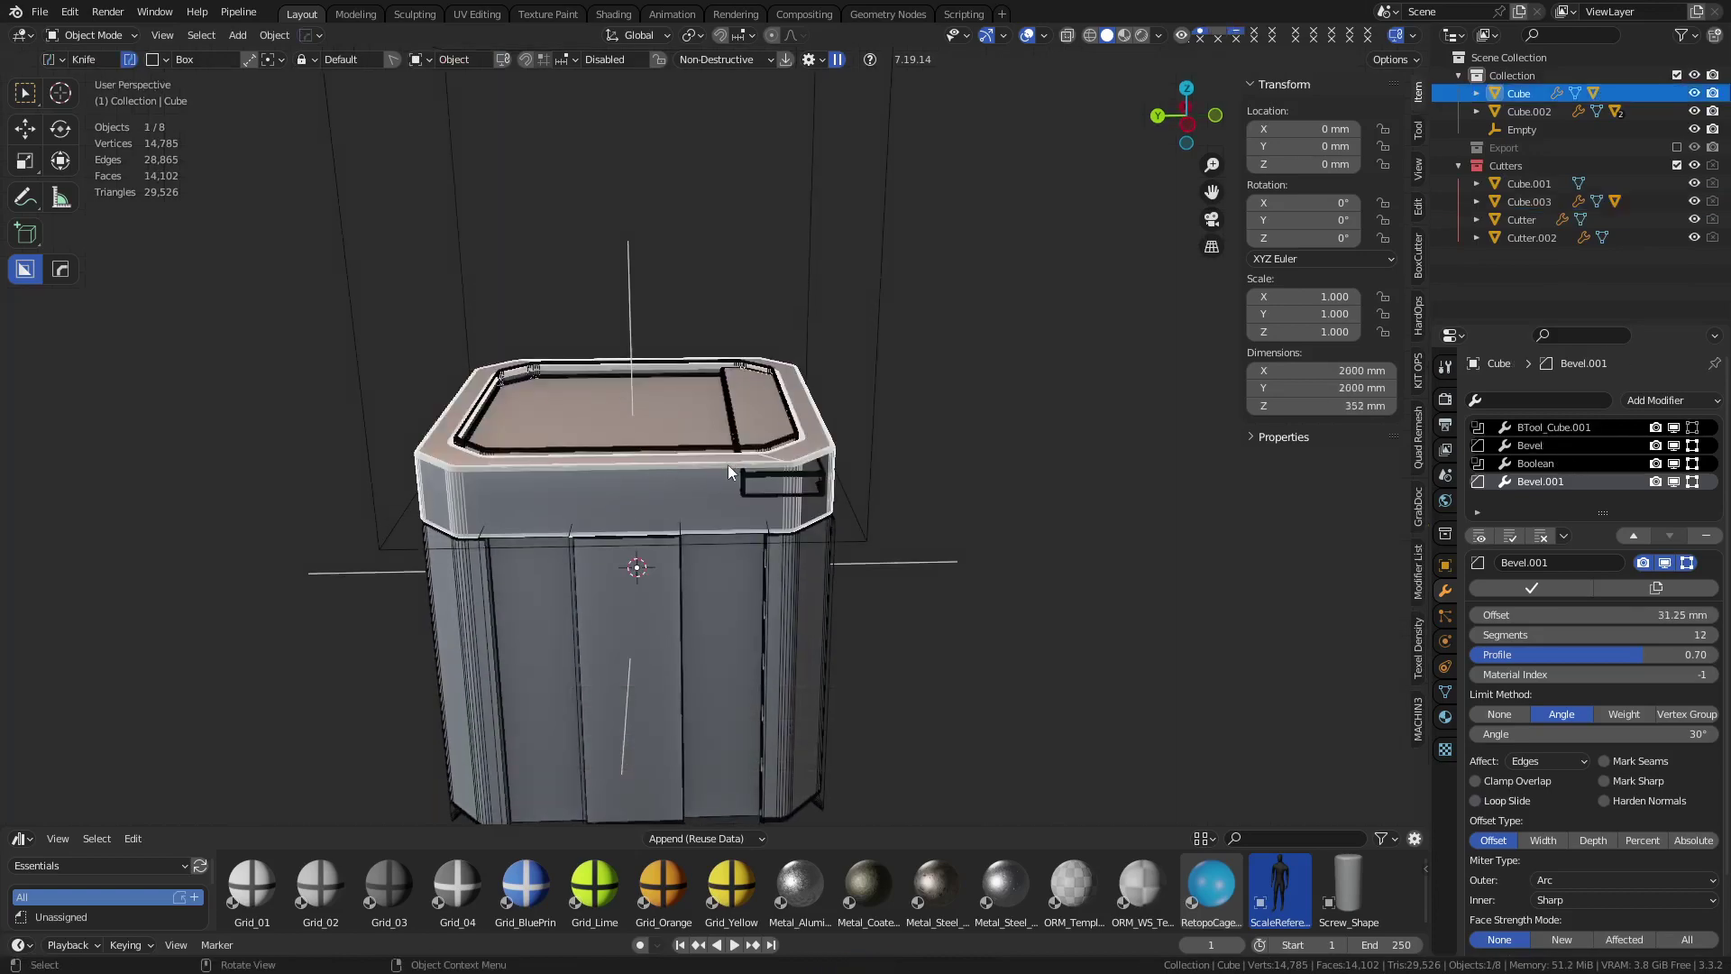
alt+middle_drag(728, 463, 723, 436)
drag(845, 319, 698, 436)
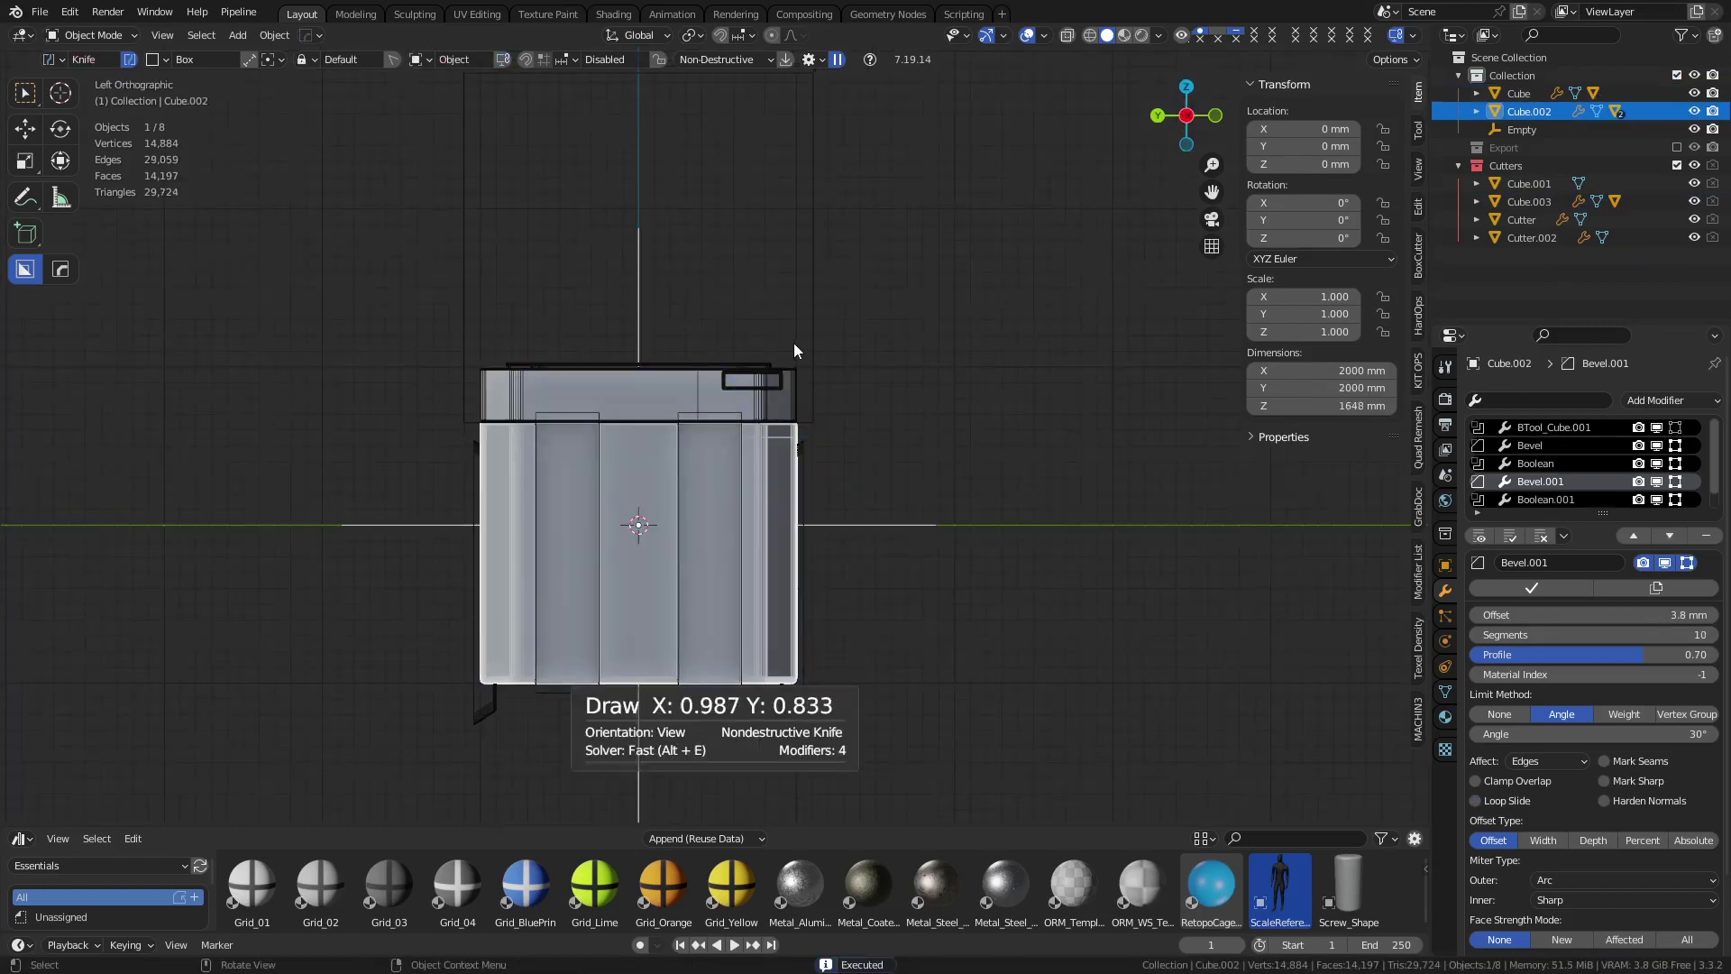
middle_drag(793, 343, 809, 433)
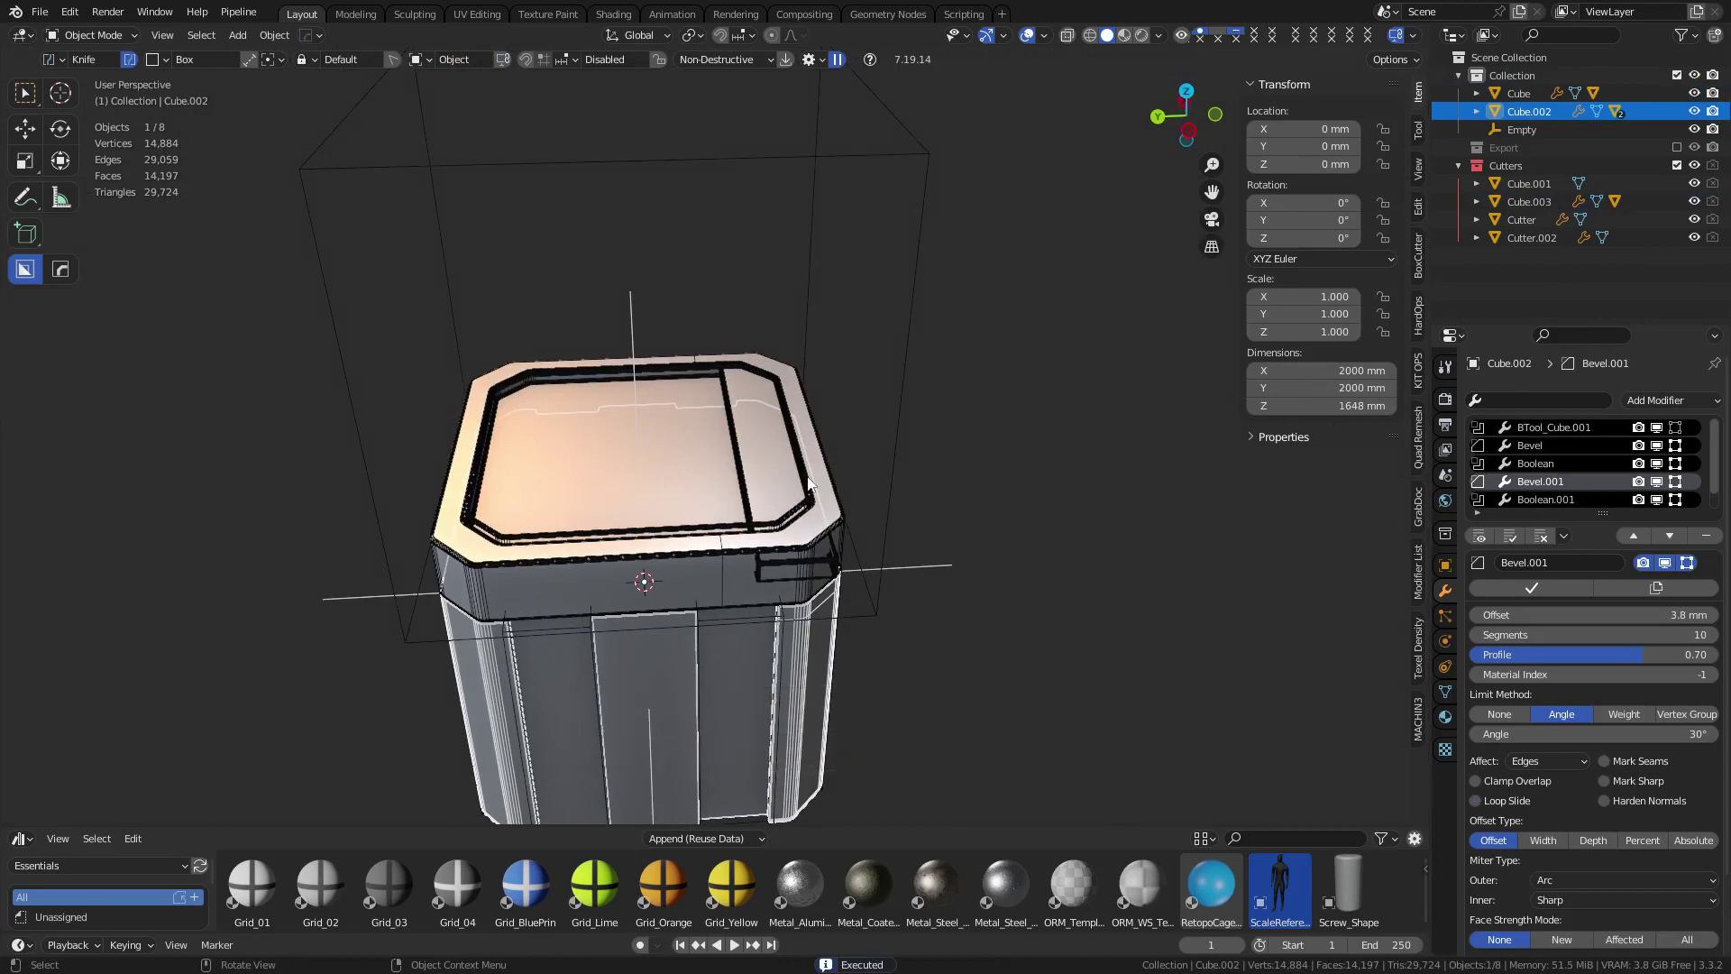
Select the lid and try a box knife about 0.873 by 0.810 over its -Y end in the left view
click(857, 485)
middle_drag(858, 485, 844, 310)
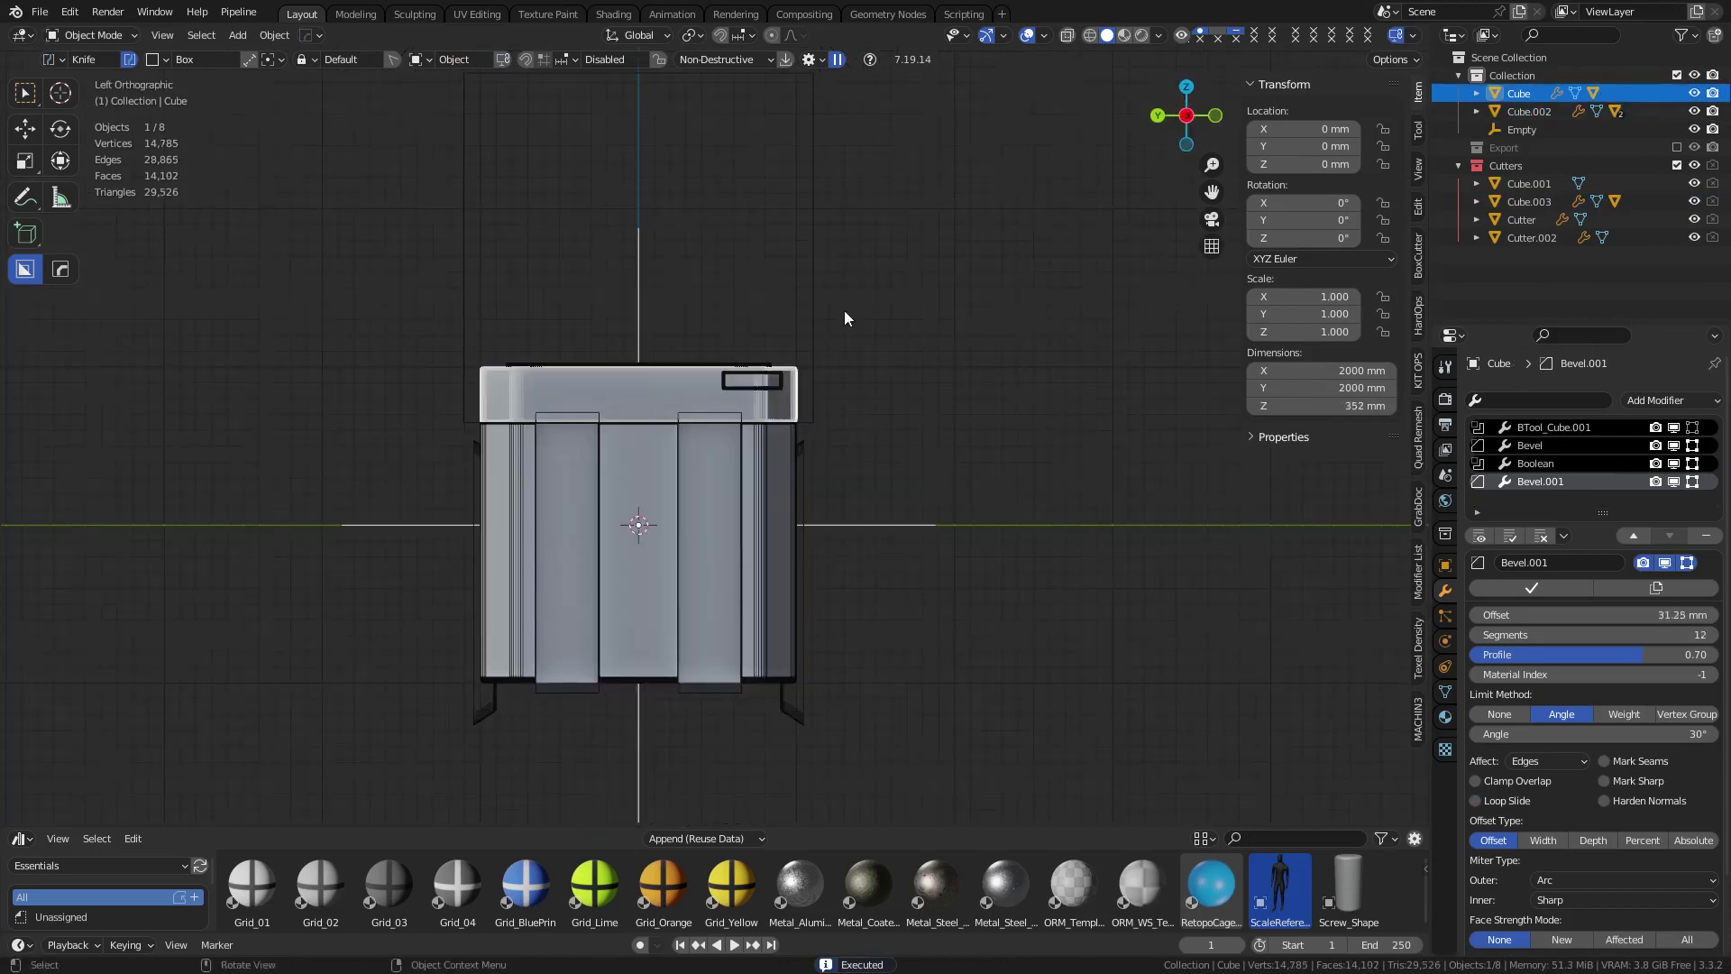
mouse_move(836, 321)
mouse_down()
mouse_move(696, 426)
mouse_move(698, 447)
mouse_up()
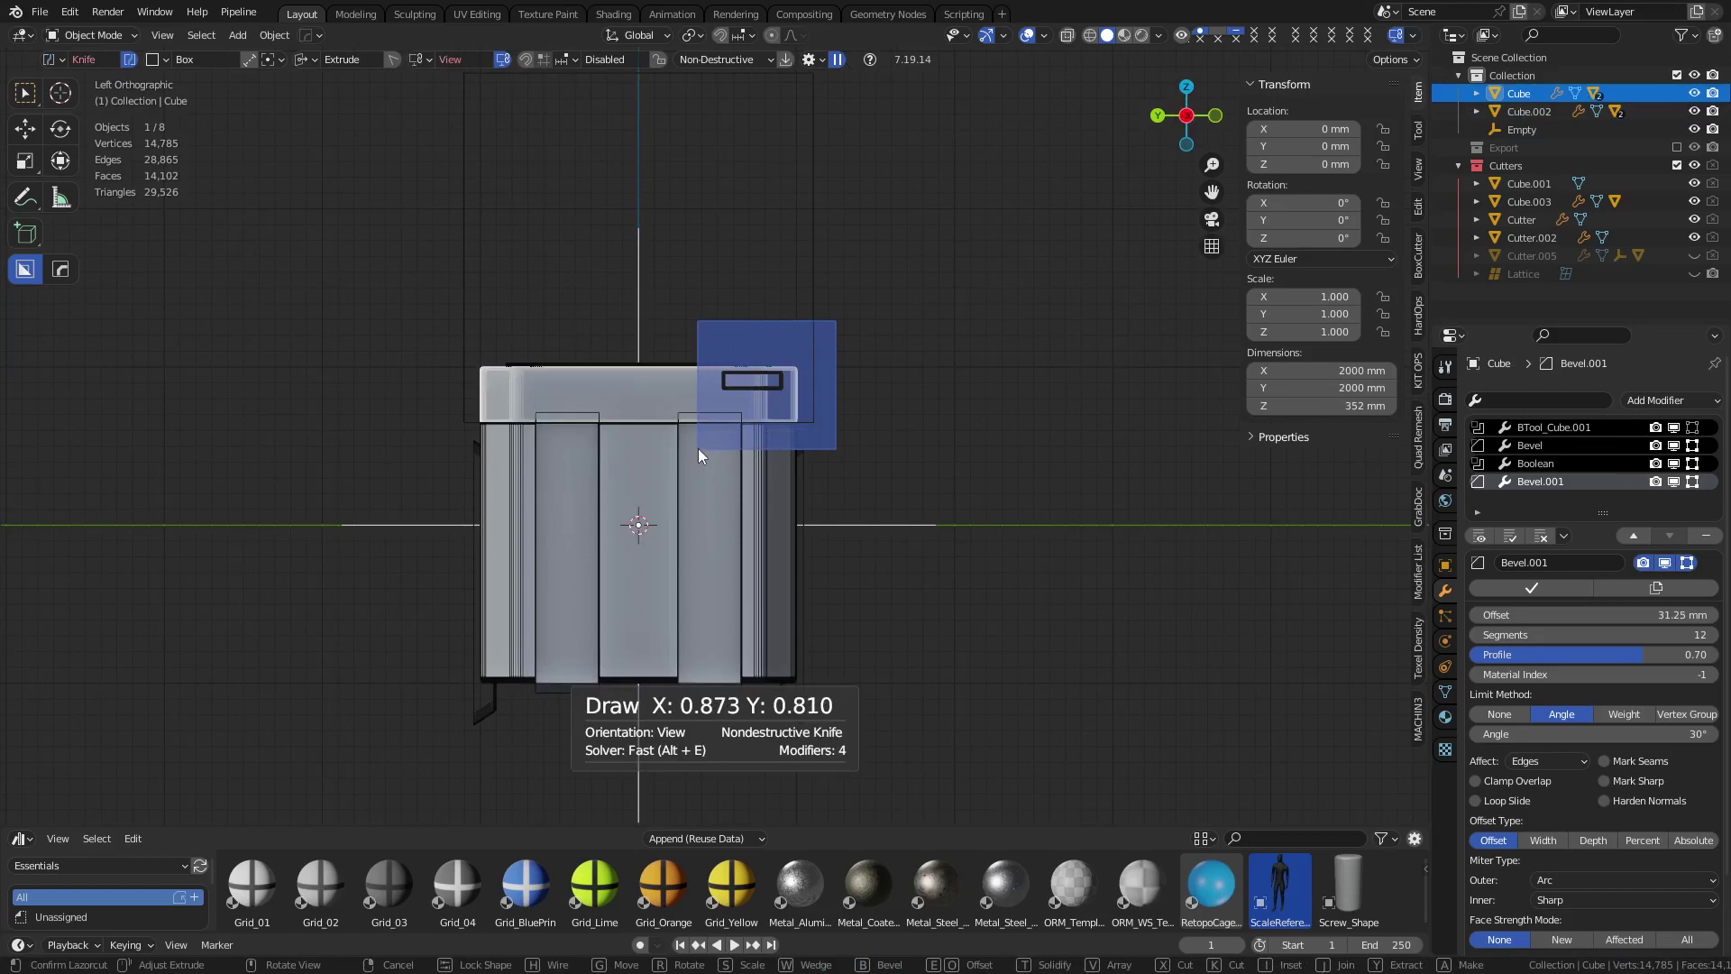
right_click(653, 443)
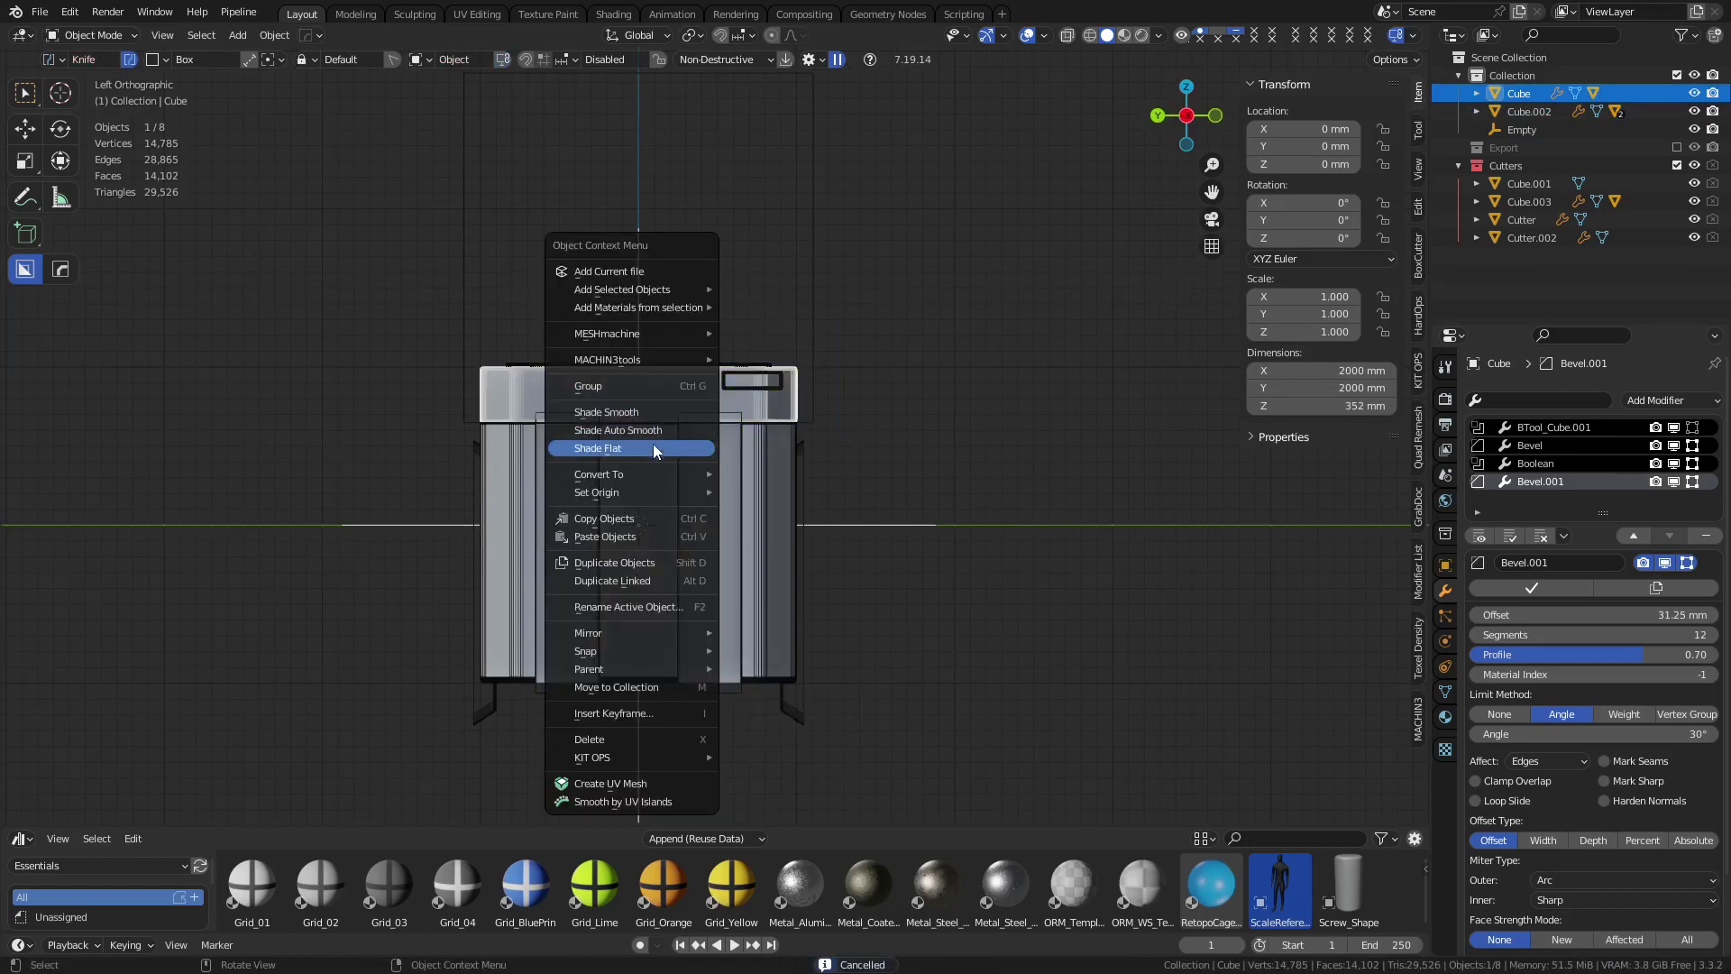
click(653, 443)
Knife the lid's -Y end with a box about 0.952 by 0.981, extruded about 3.077 and mirrored on Y
mouse_move(758, 479)
middle_down()
mouse_move(772, 510)
mouse_move(857, 494)
middle_up()
drag(853, 485, 702, 329)
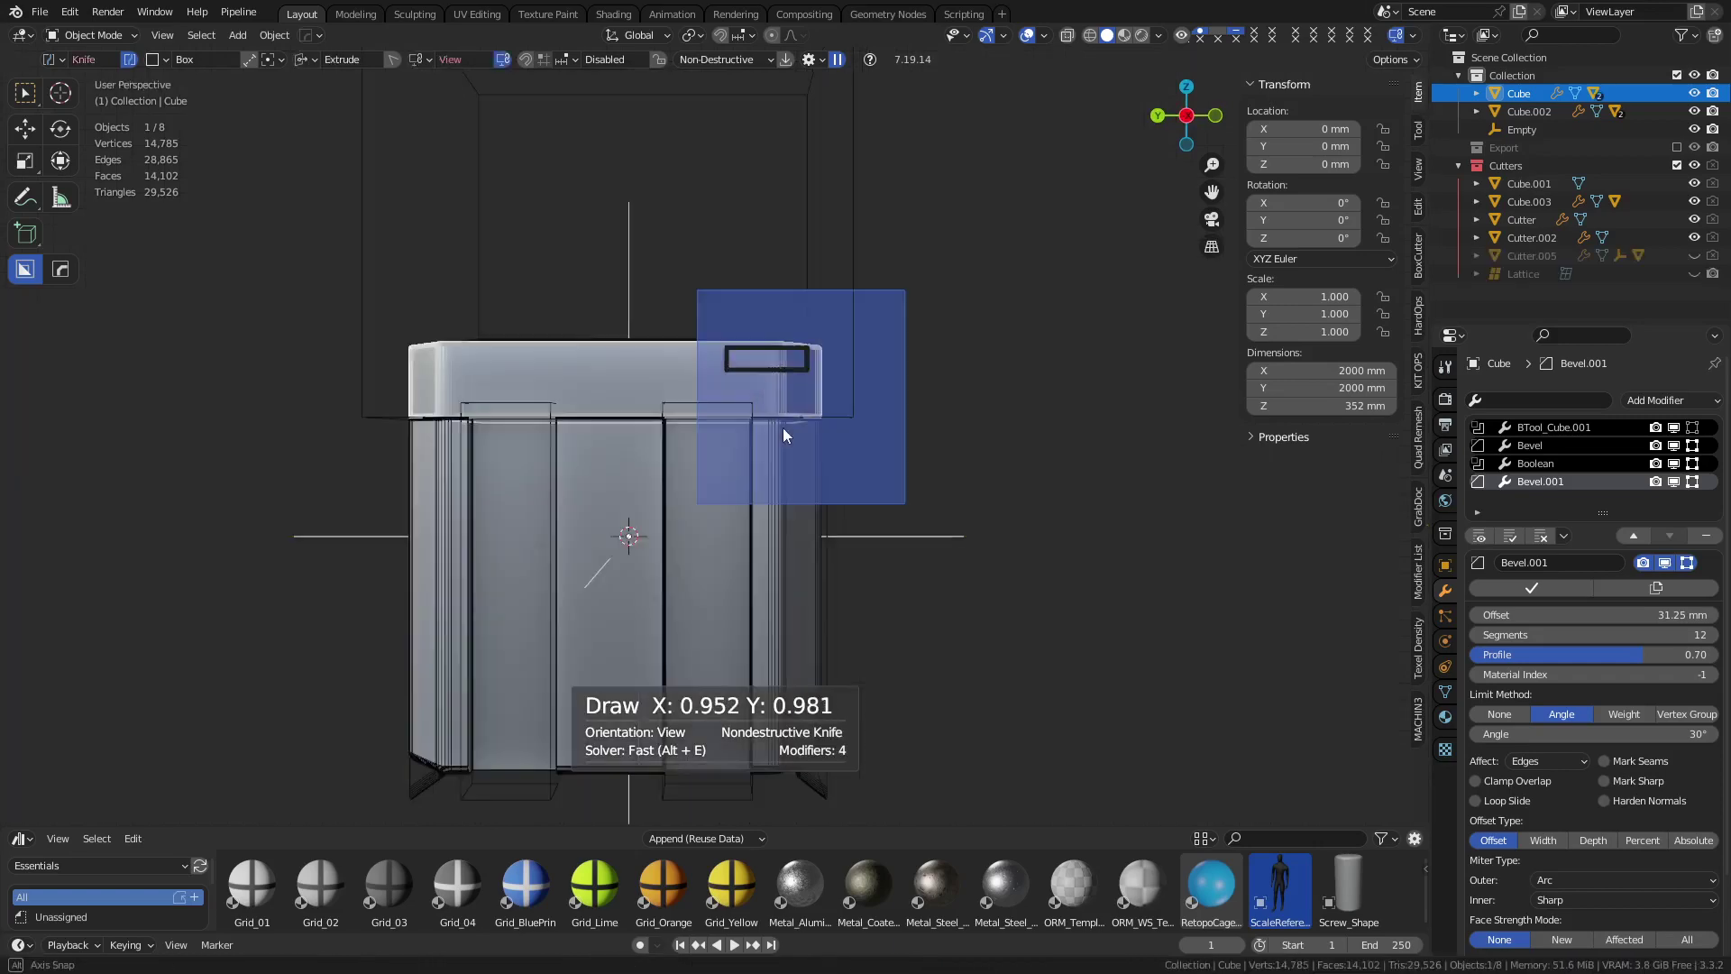
middle_drag(783, 427, 782, 428)
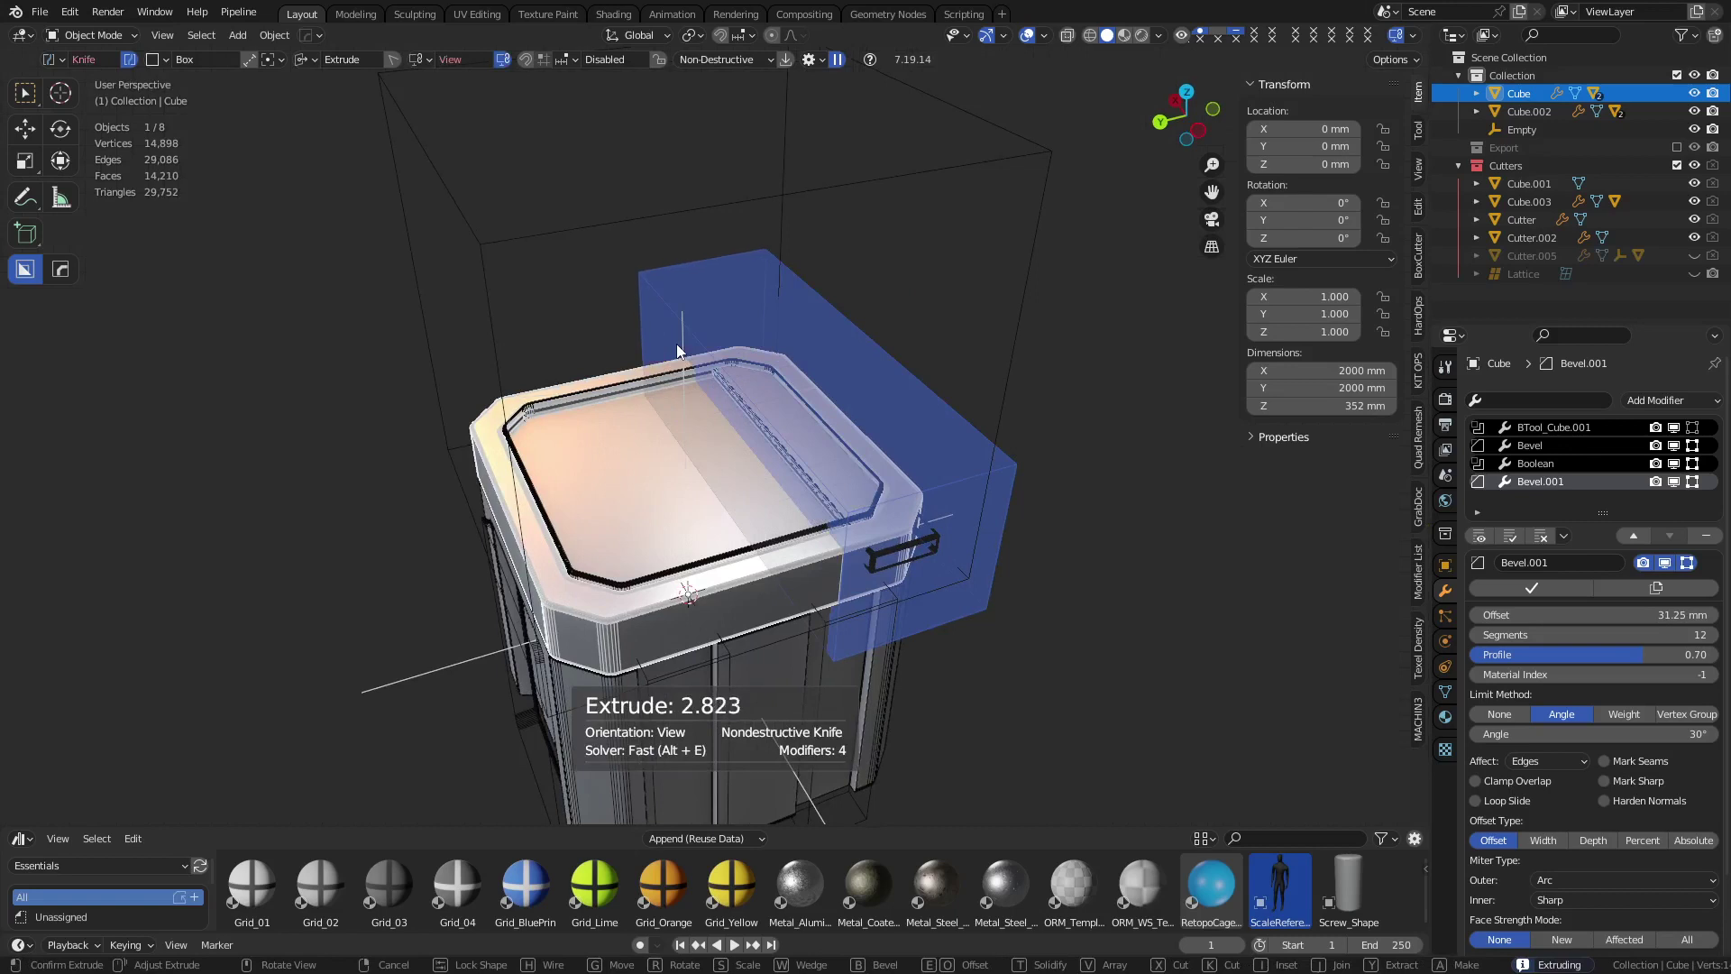
key(1)
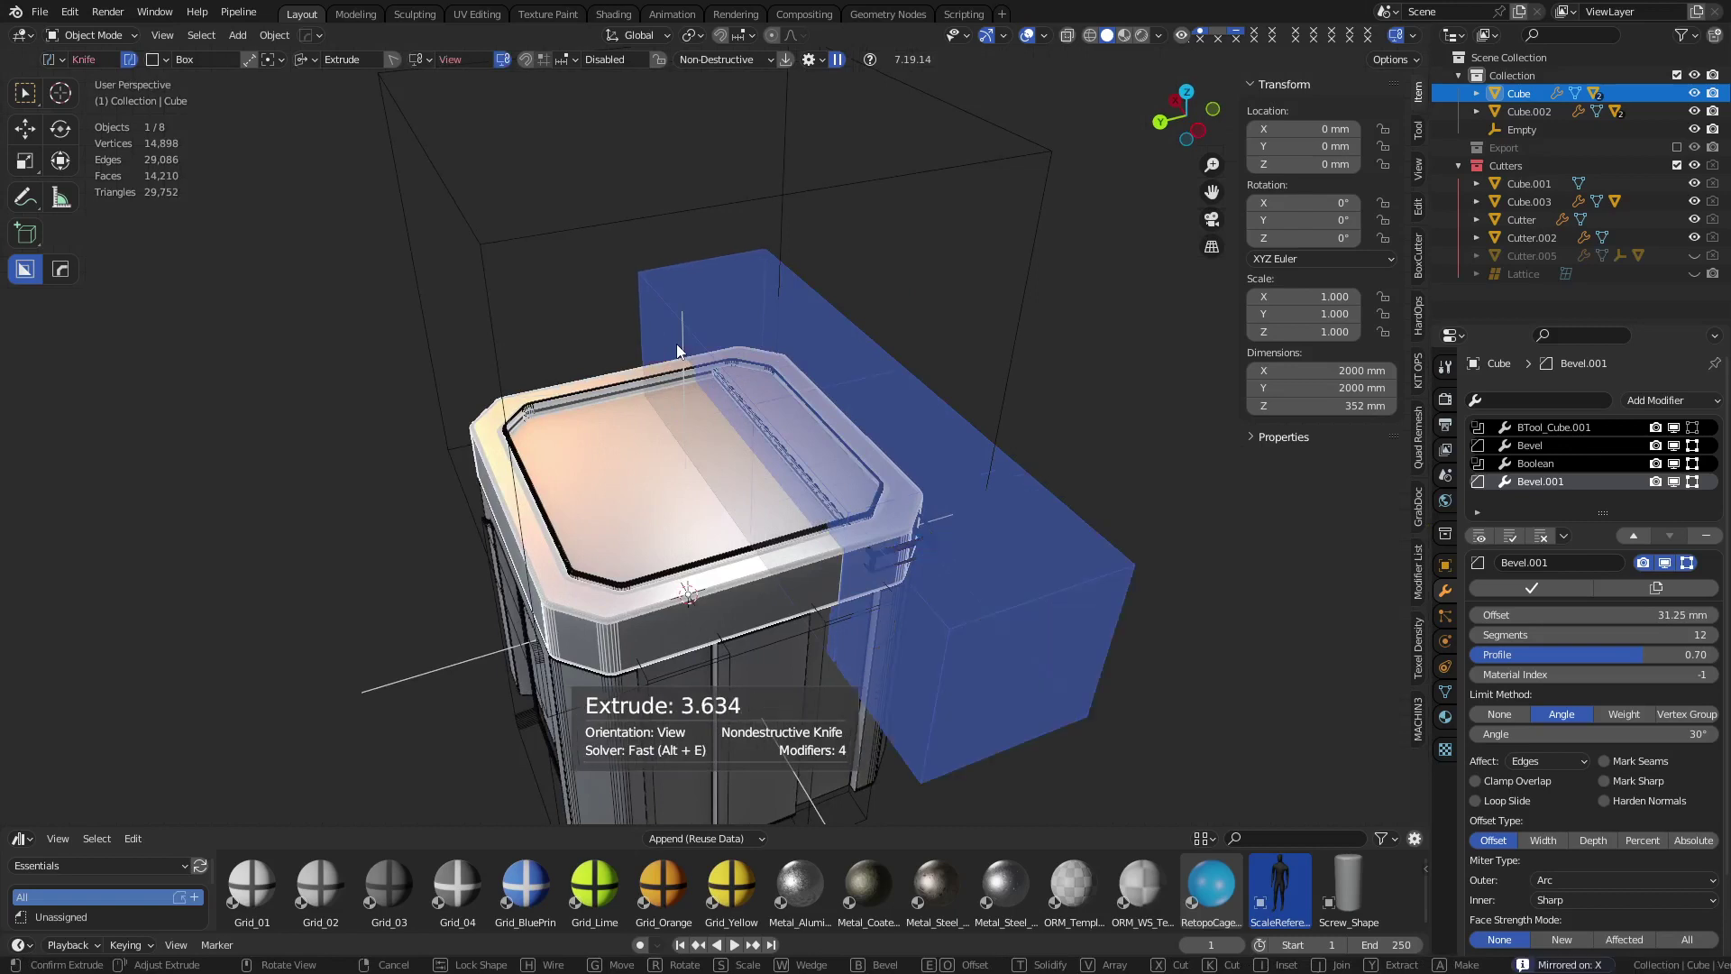
key(1)
key(2)
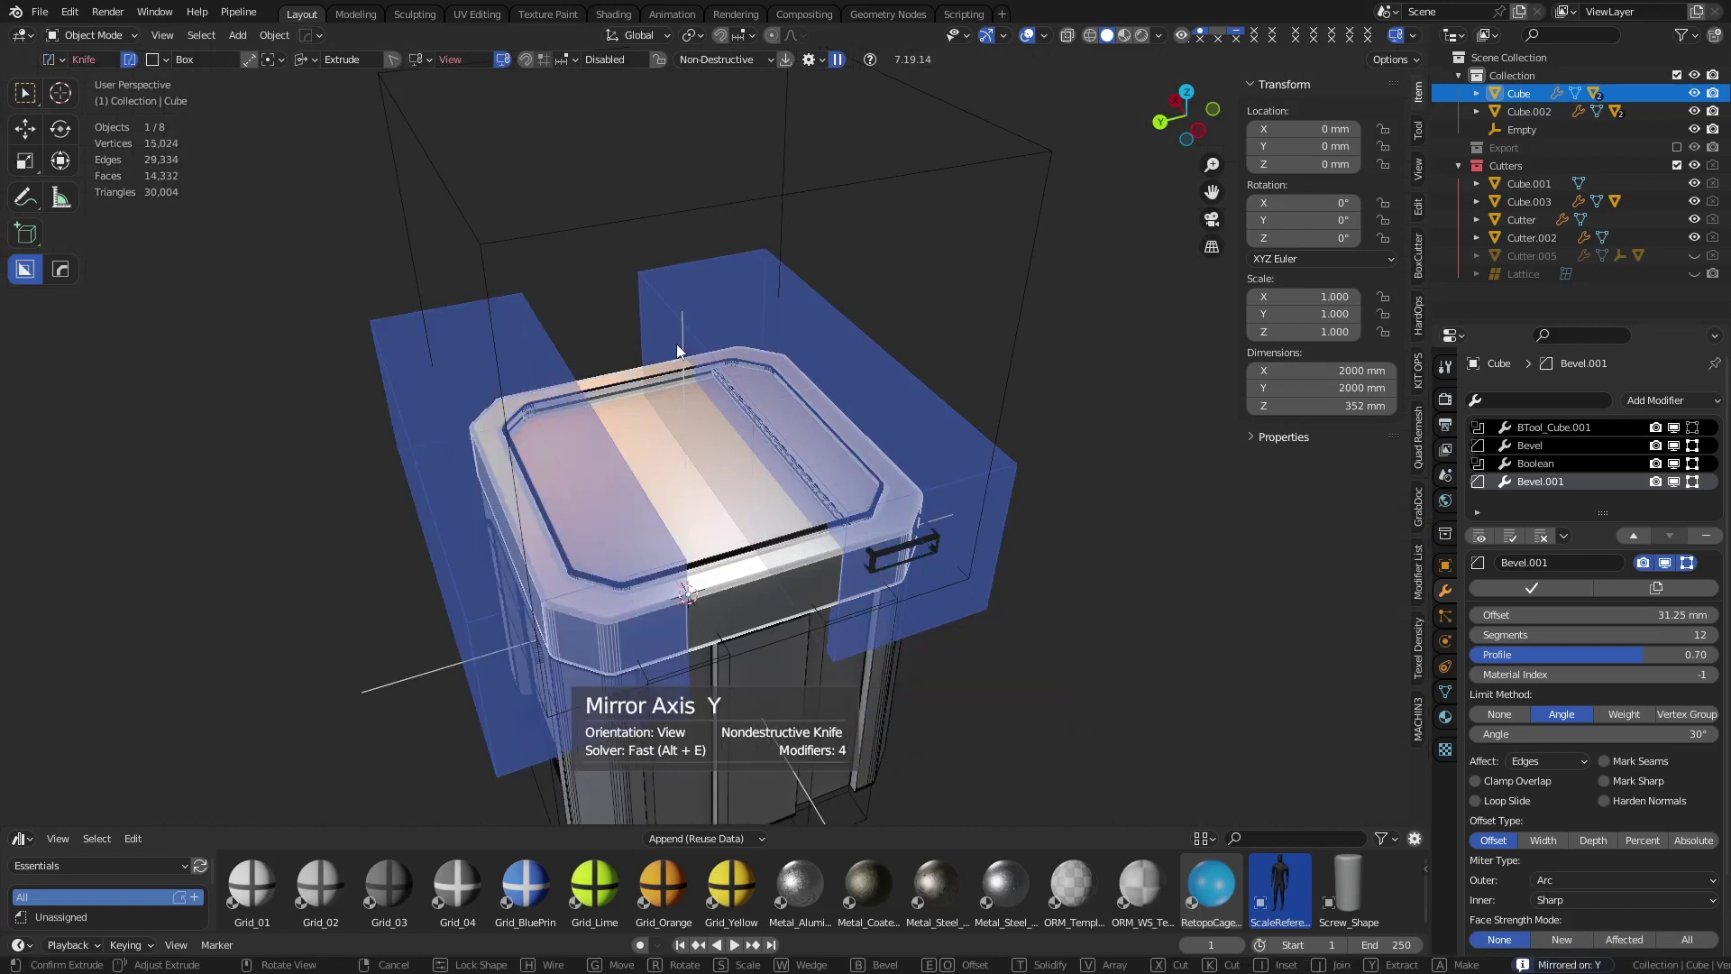
drag(628, 338, 624, 337)
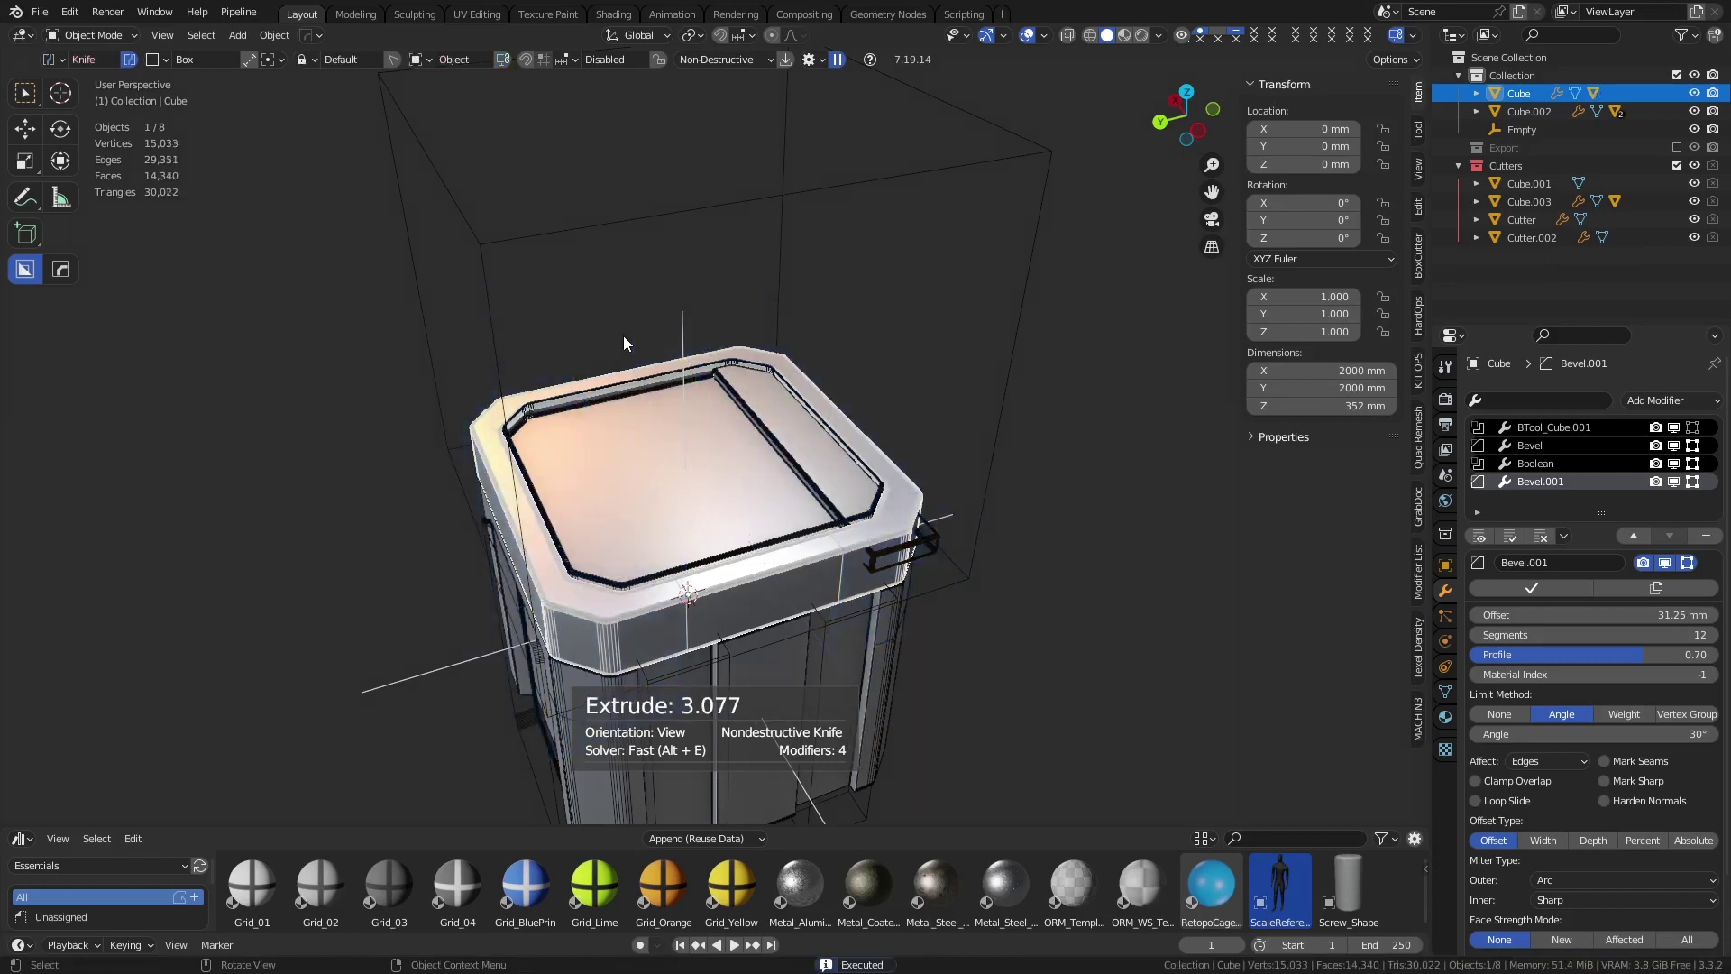
Examine the divider in the lid recess up close, using X-ray to inspect the recess cutter Cube.003
mouse_move(809, 437)
middle_down()
mouse_move(770, 397)
mouse_move(802, 424)
middle_up()
scroll(770, 397, up, 8)
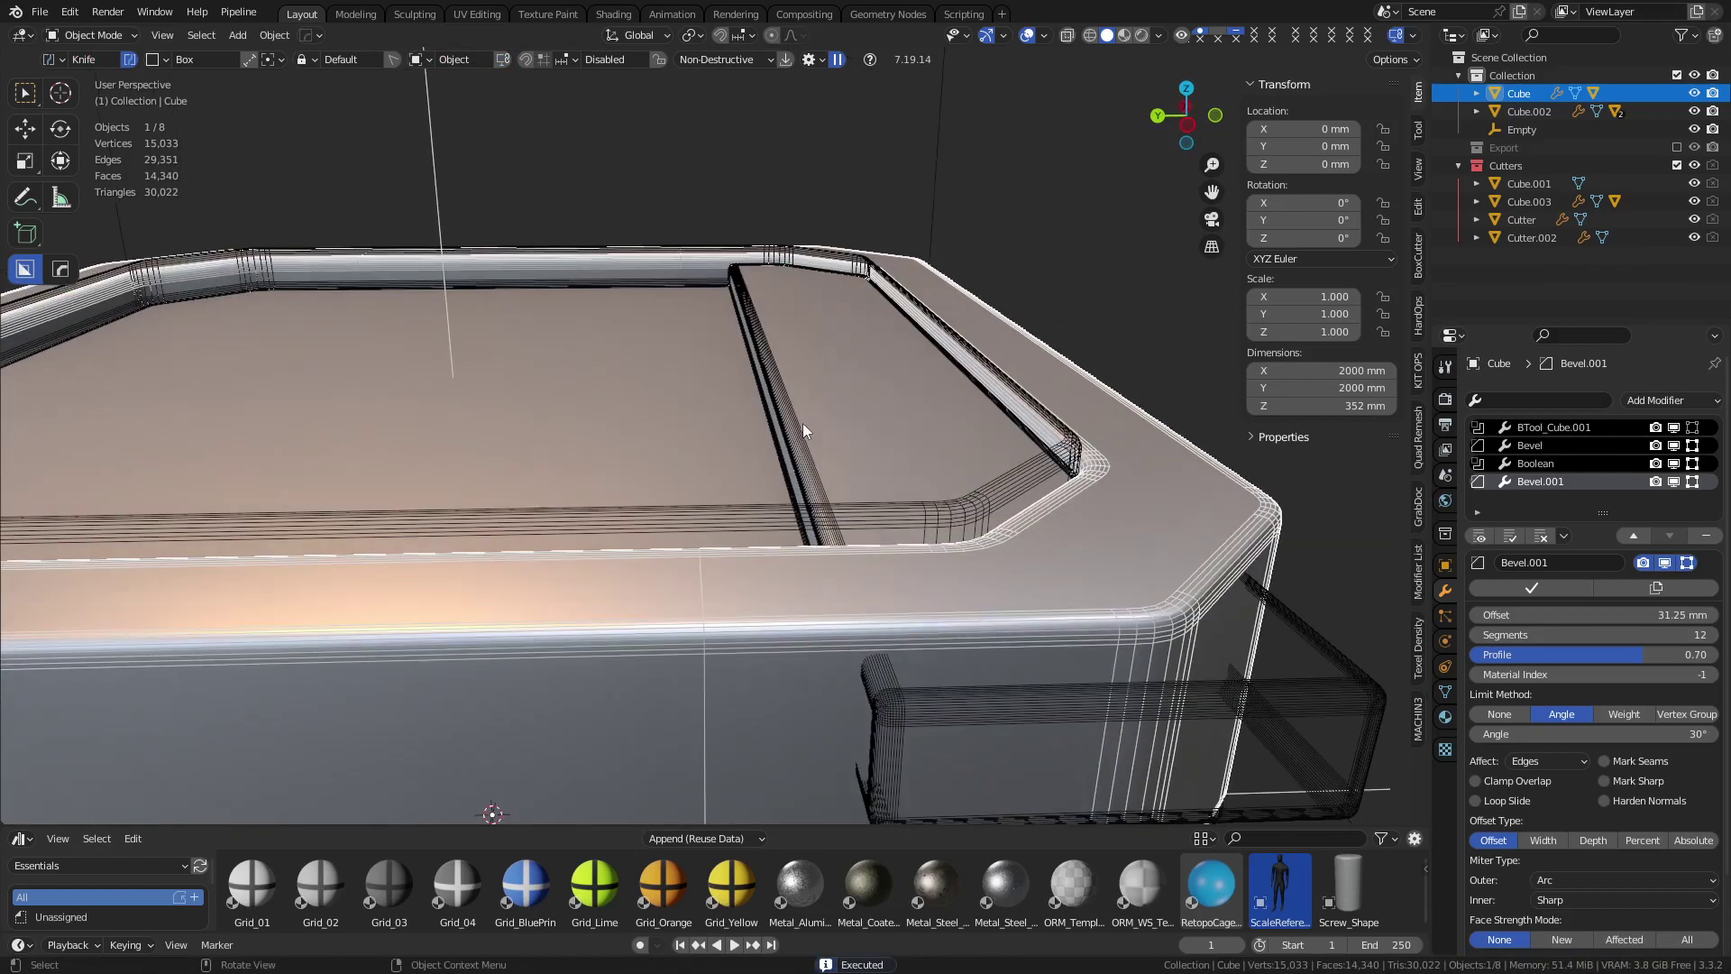
key(g)
right_click(723, 644)
alt+middle_click(725, 325)
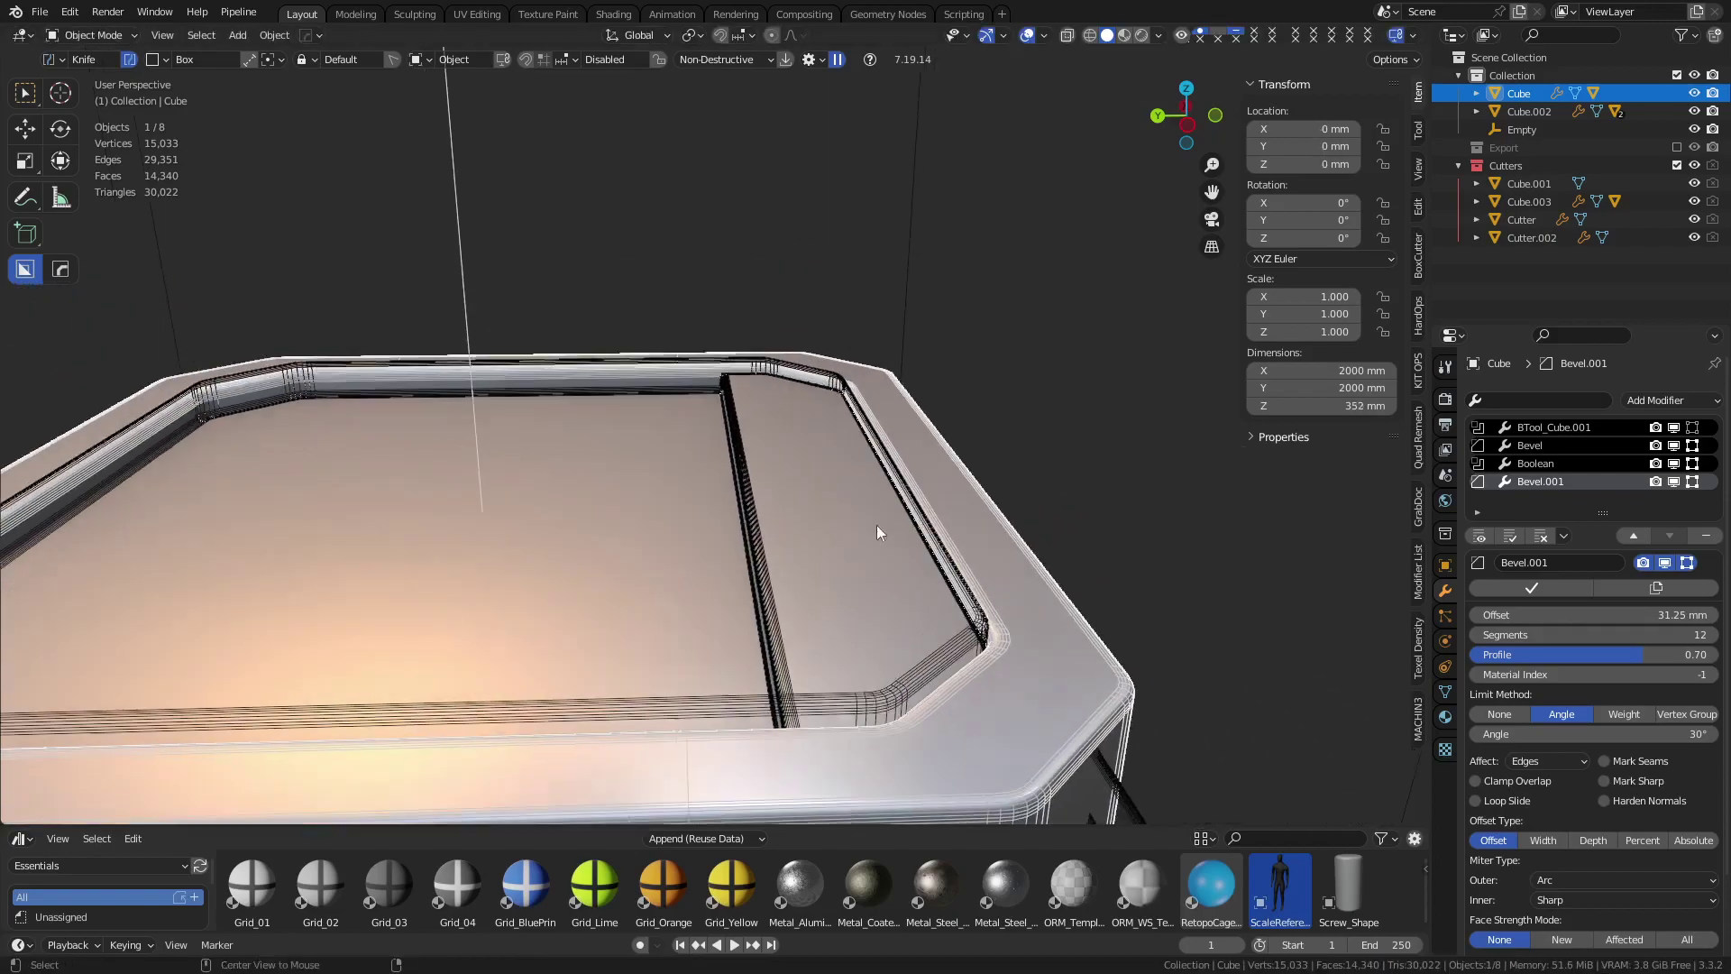
middle_drag(876, 525, 710, 436)
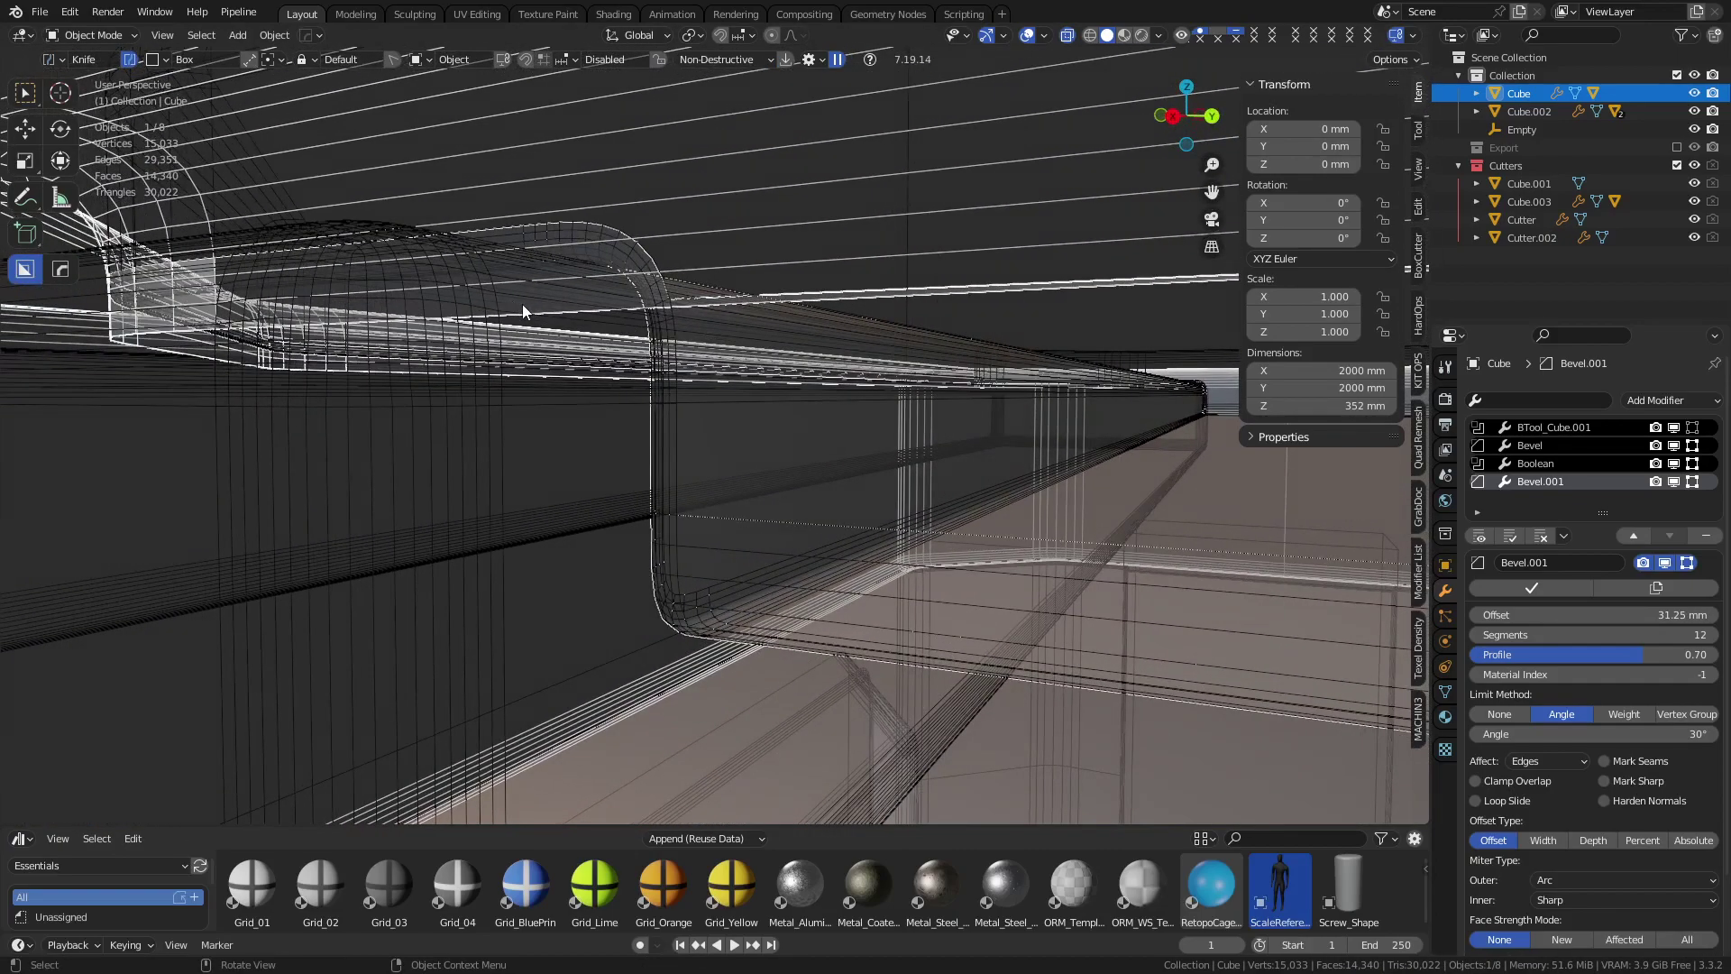
middle_drag(522, 311, 913, 598)
click(500, 335)
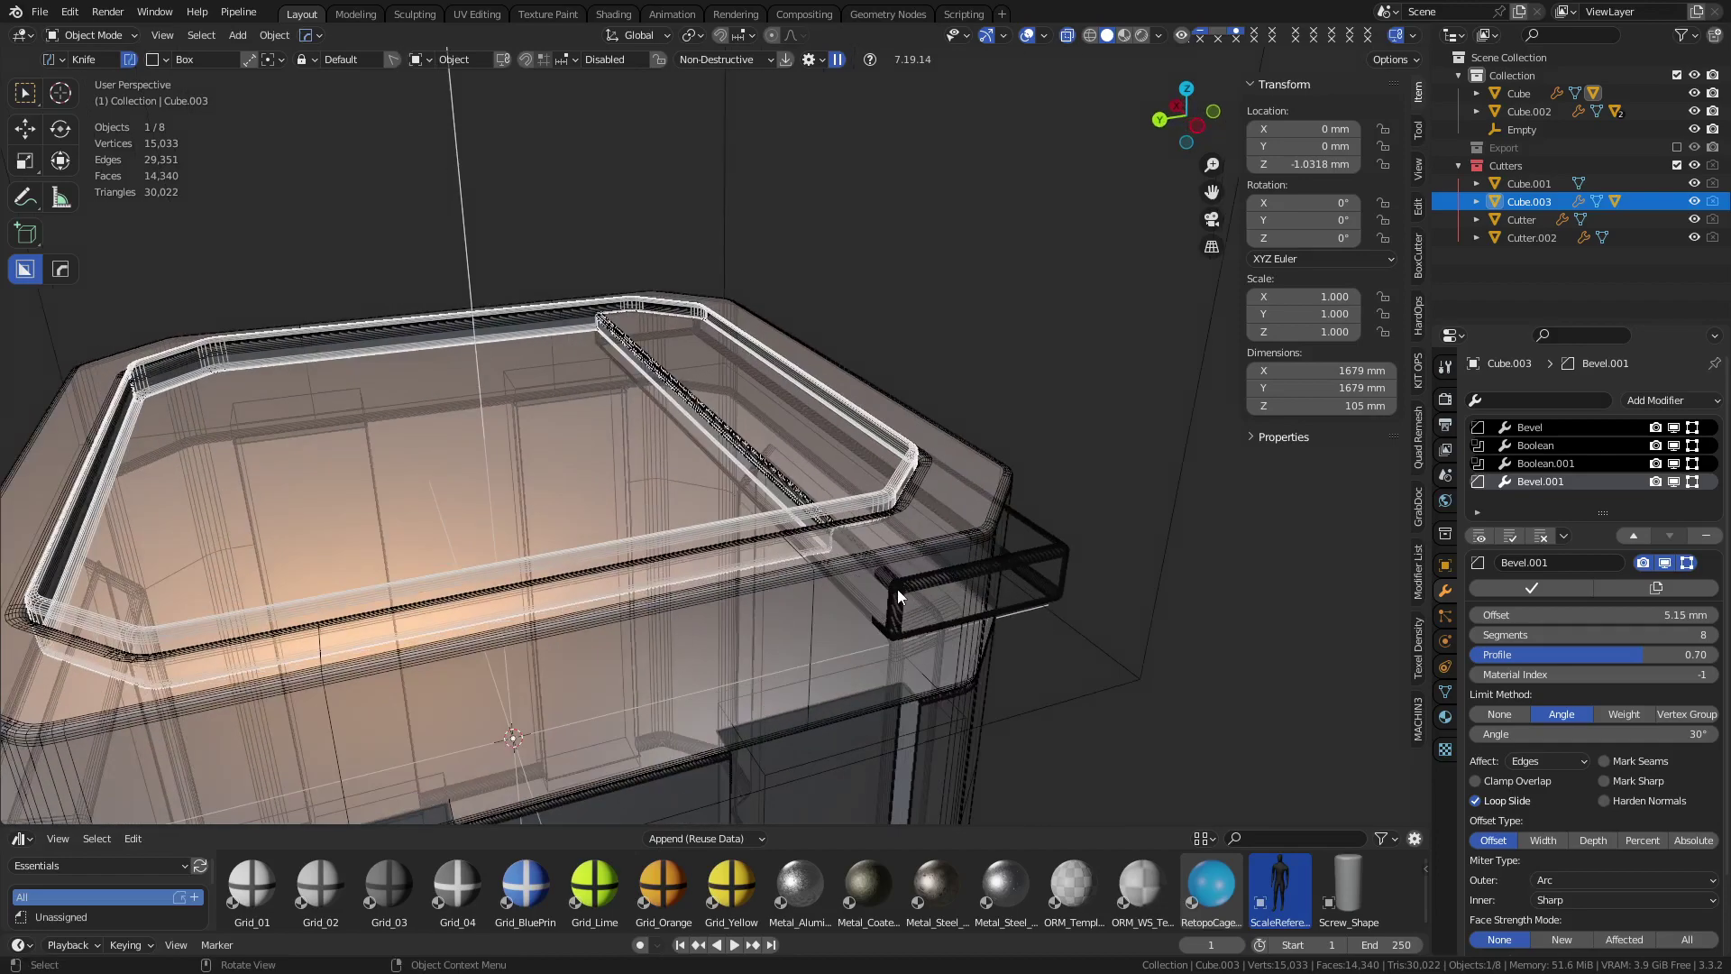
key(alt+z)
shift+middle_drag(1188, 624, 1160, 609)
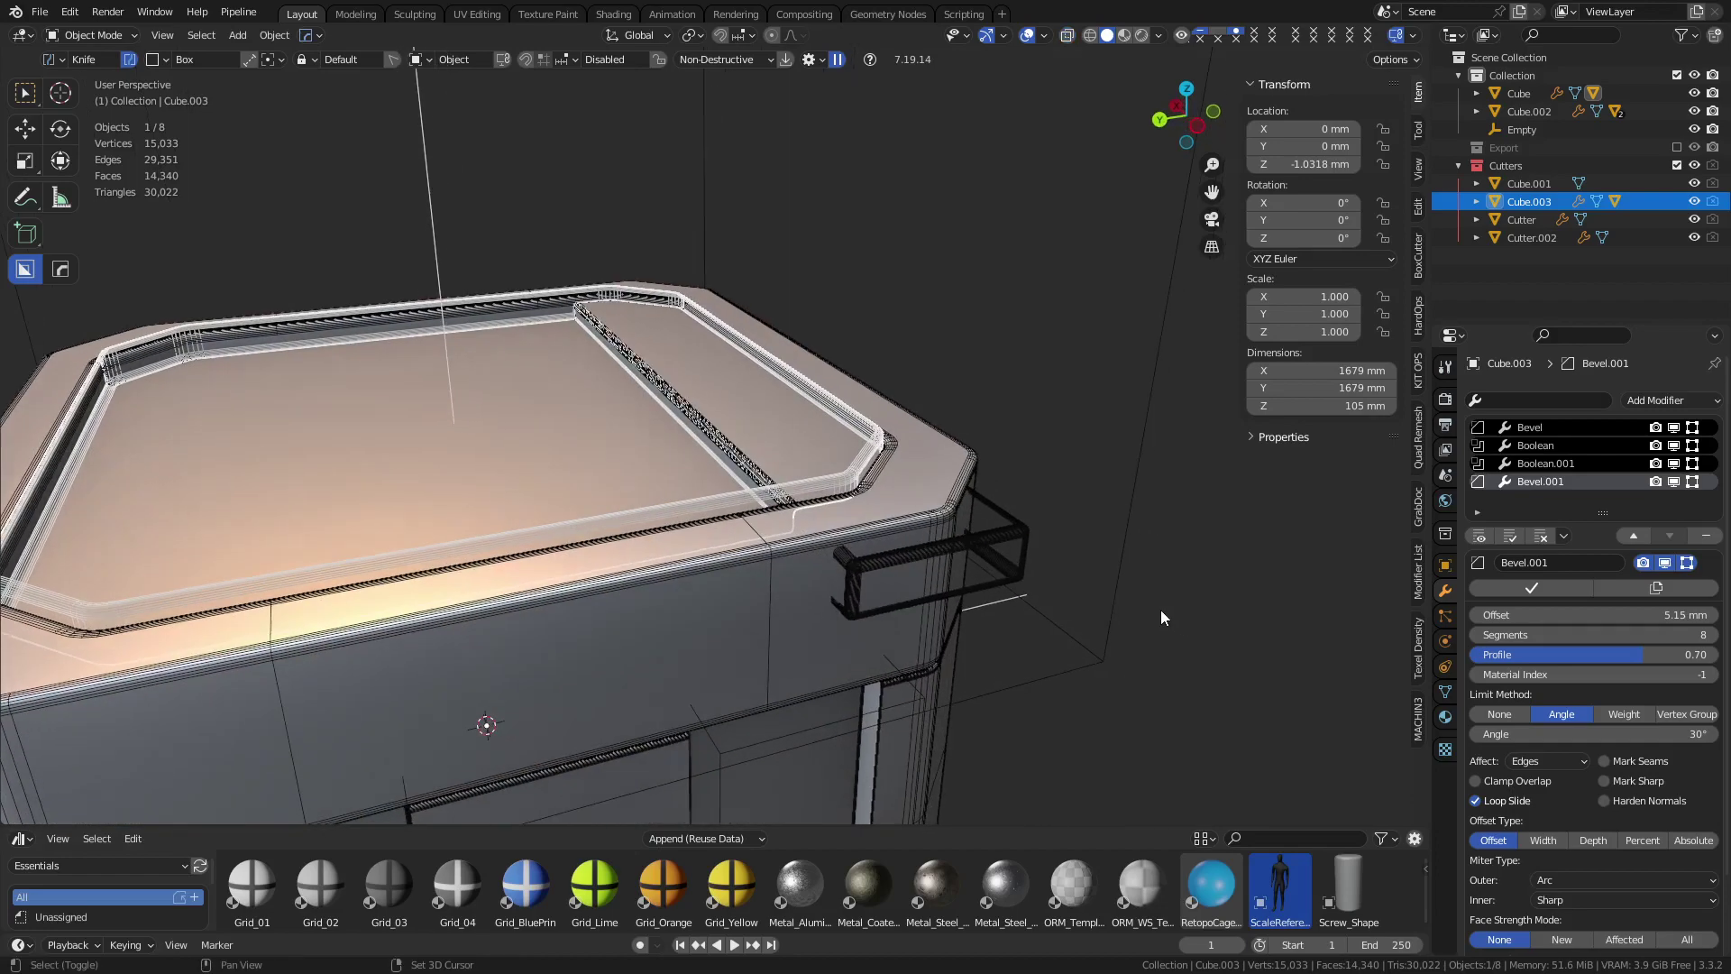
Toggle the visibility of the model, Export and Cutters collections, ending with the model and cutters shown
click(1160, 609)
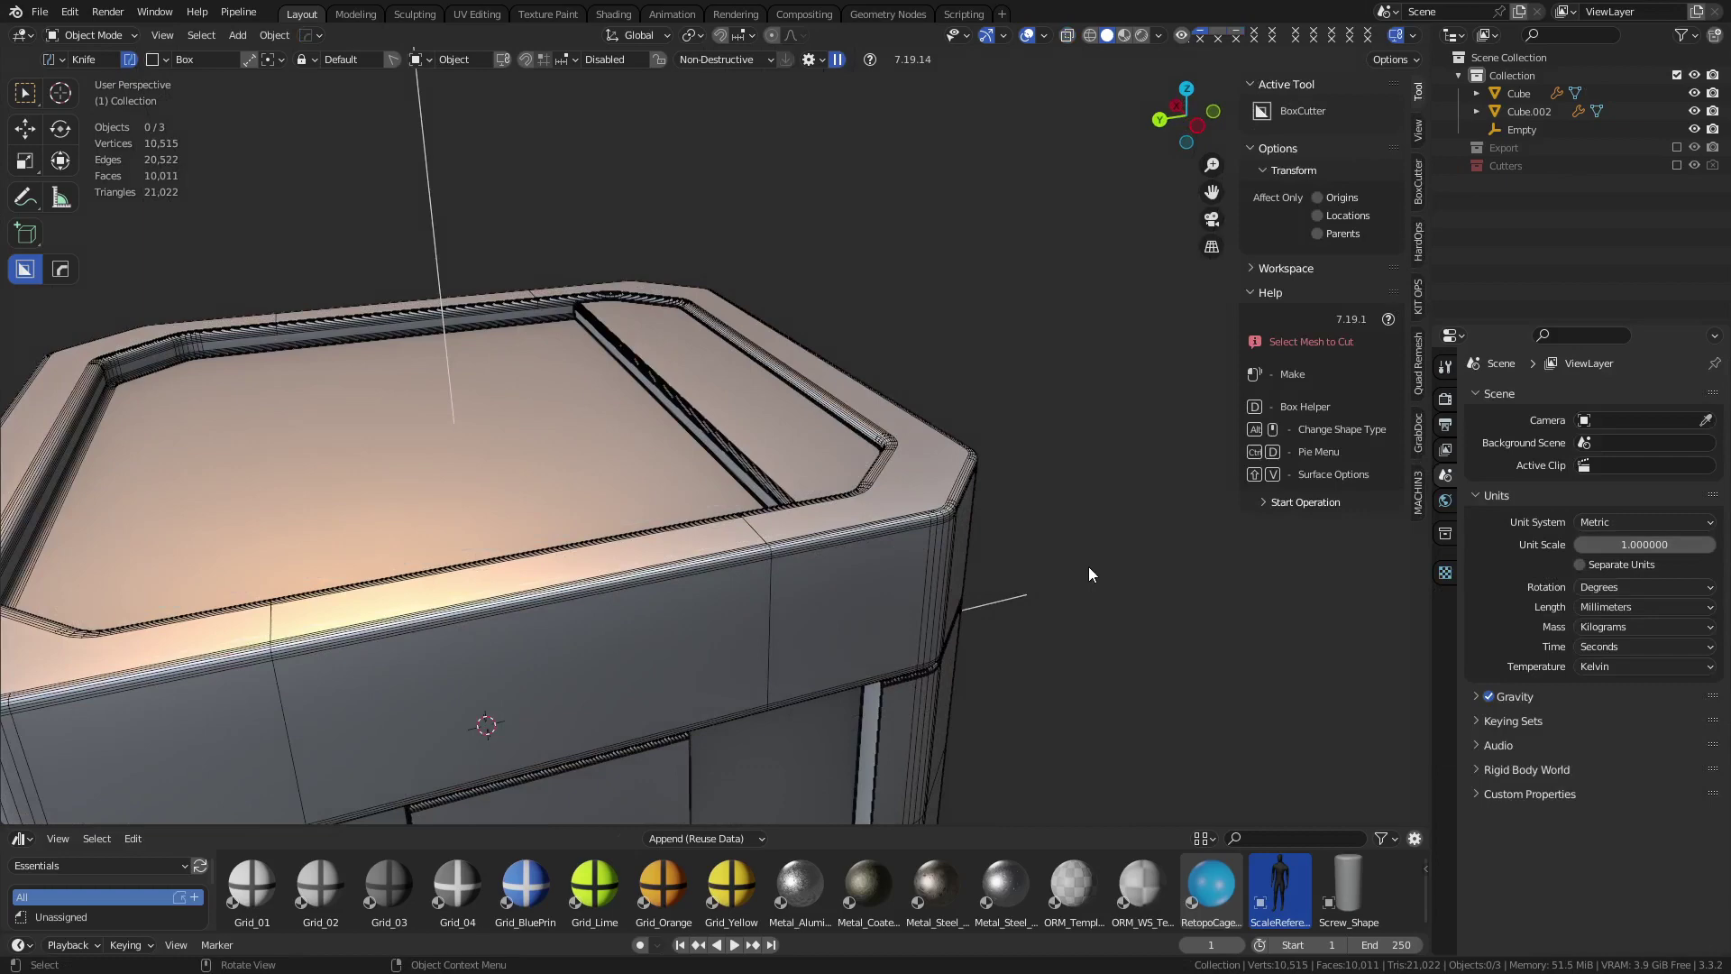
key(ctrl+z)
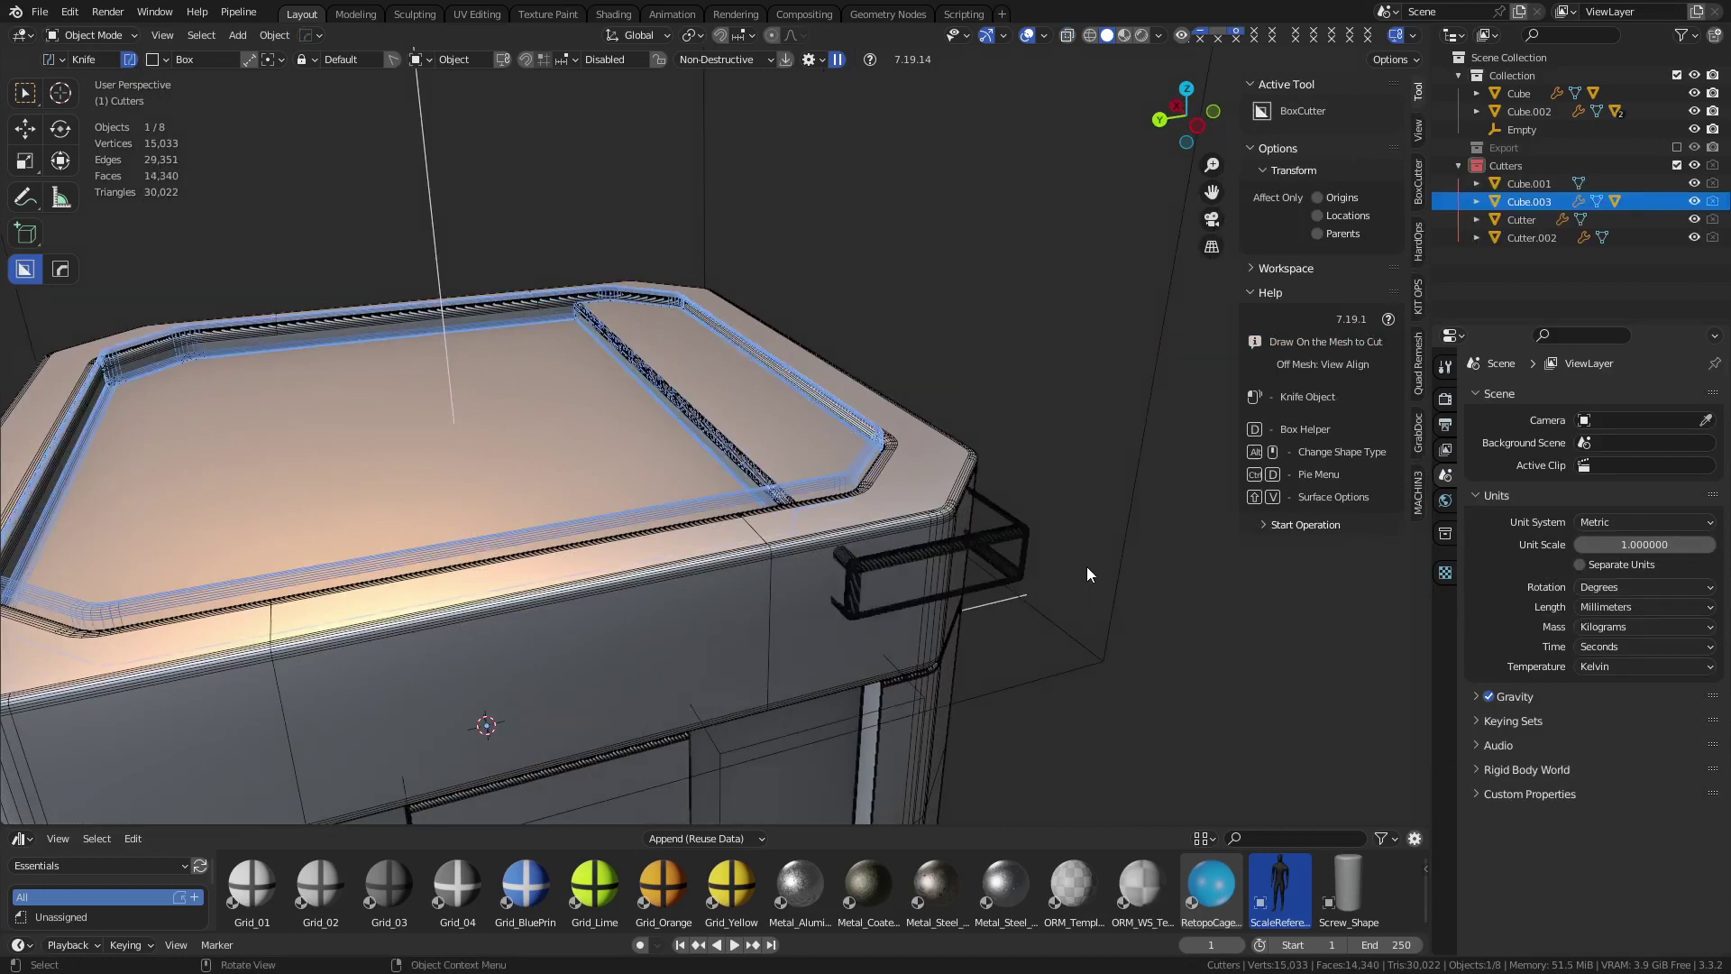
key(2)
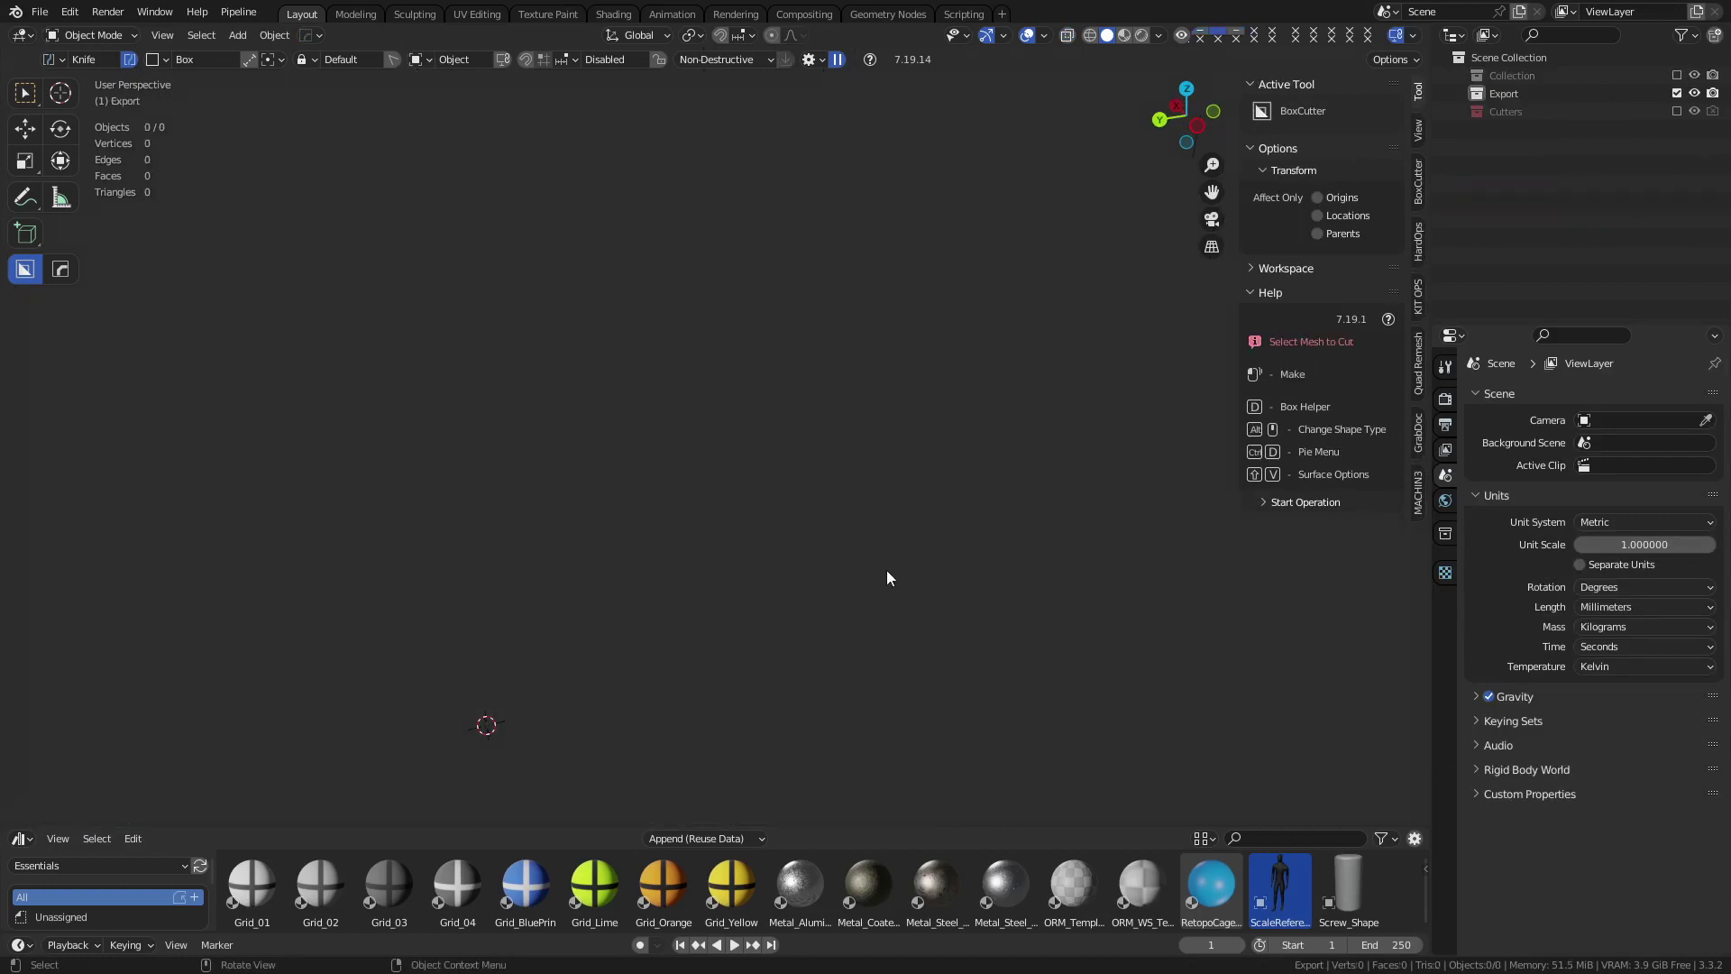
key(1)
key(2)
key(1)
key(shift+3)
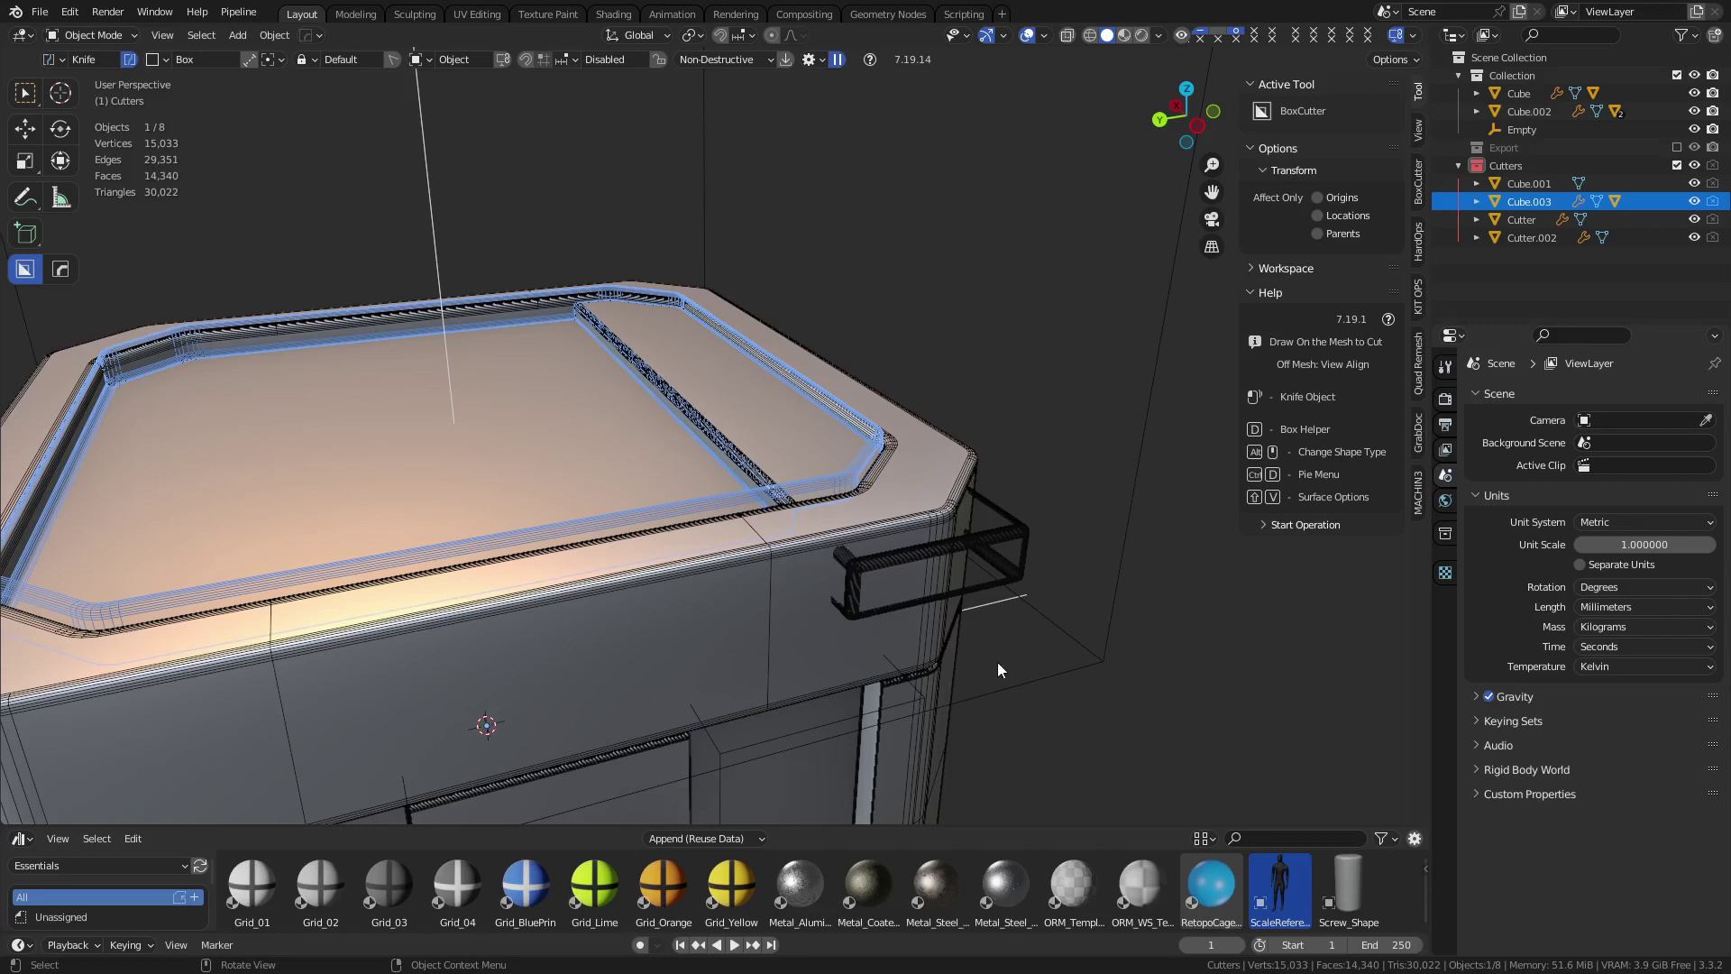
Step through the lid's boolean modifiers to review each cutter, and restore the display of all cutters
scroll(775, 636, down, 6)
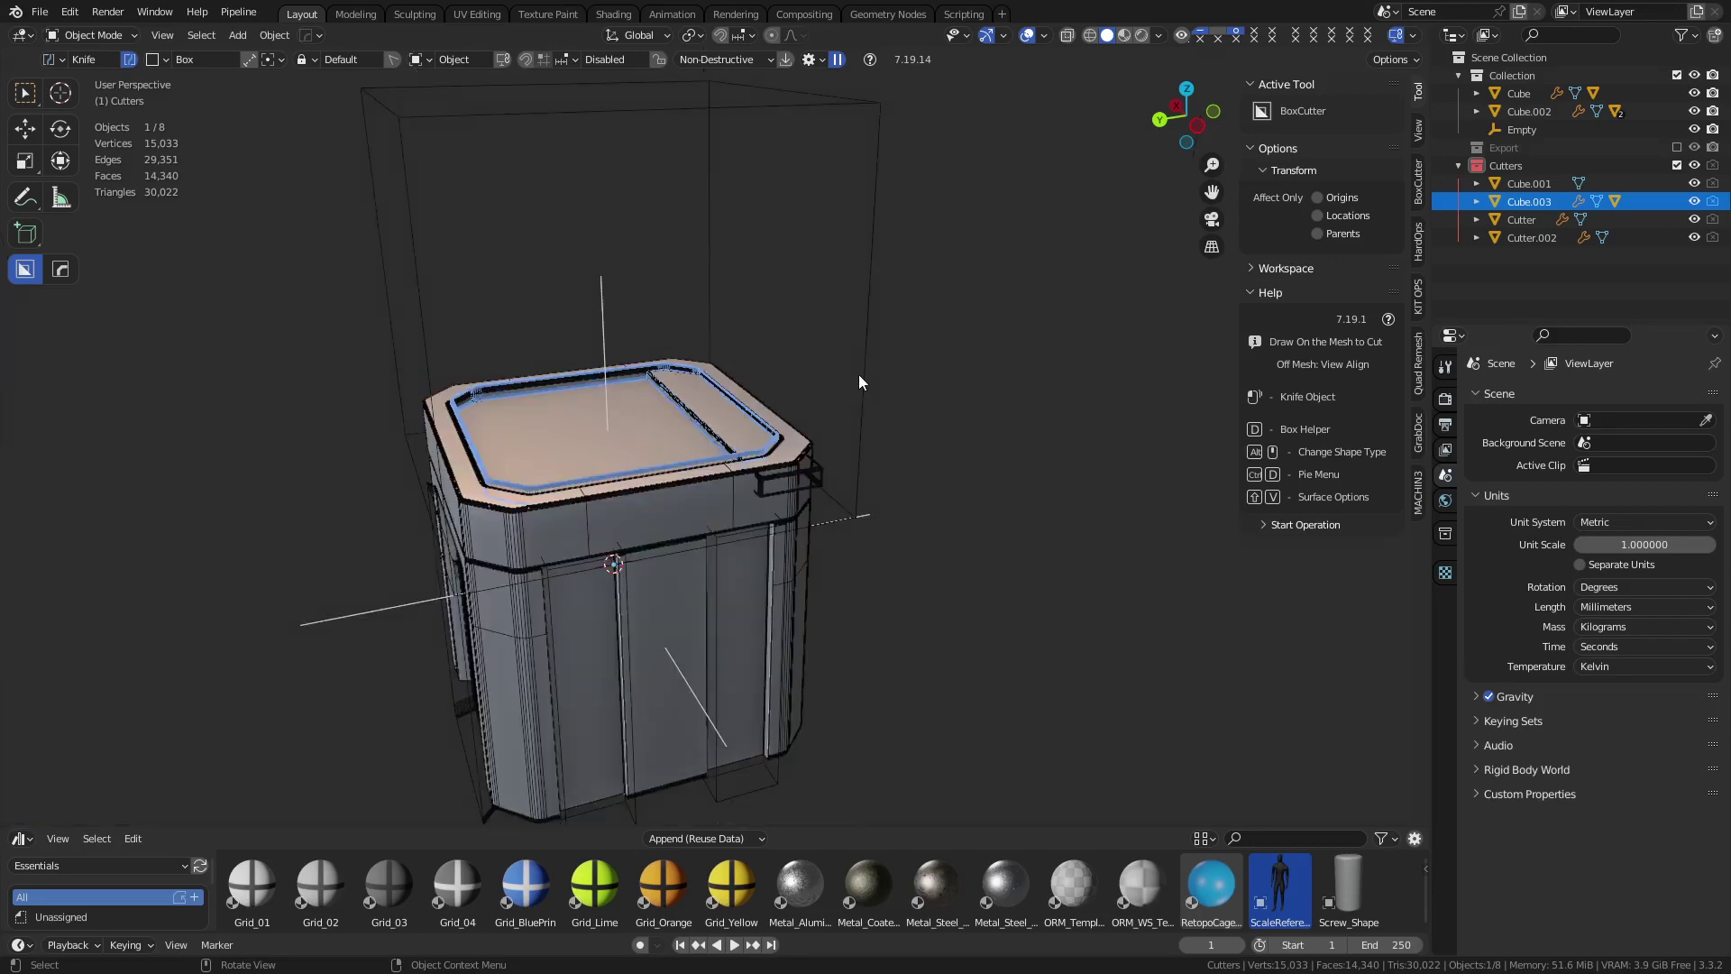
click(803, 487)
click(734, 510)
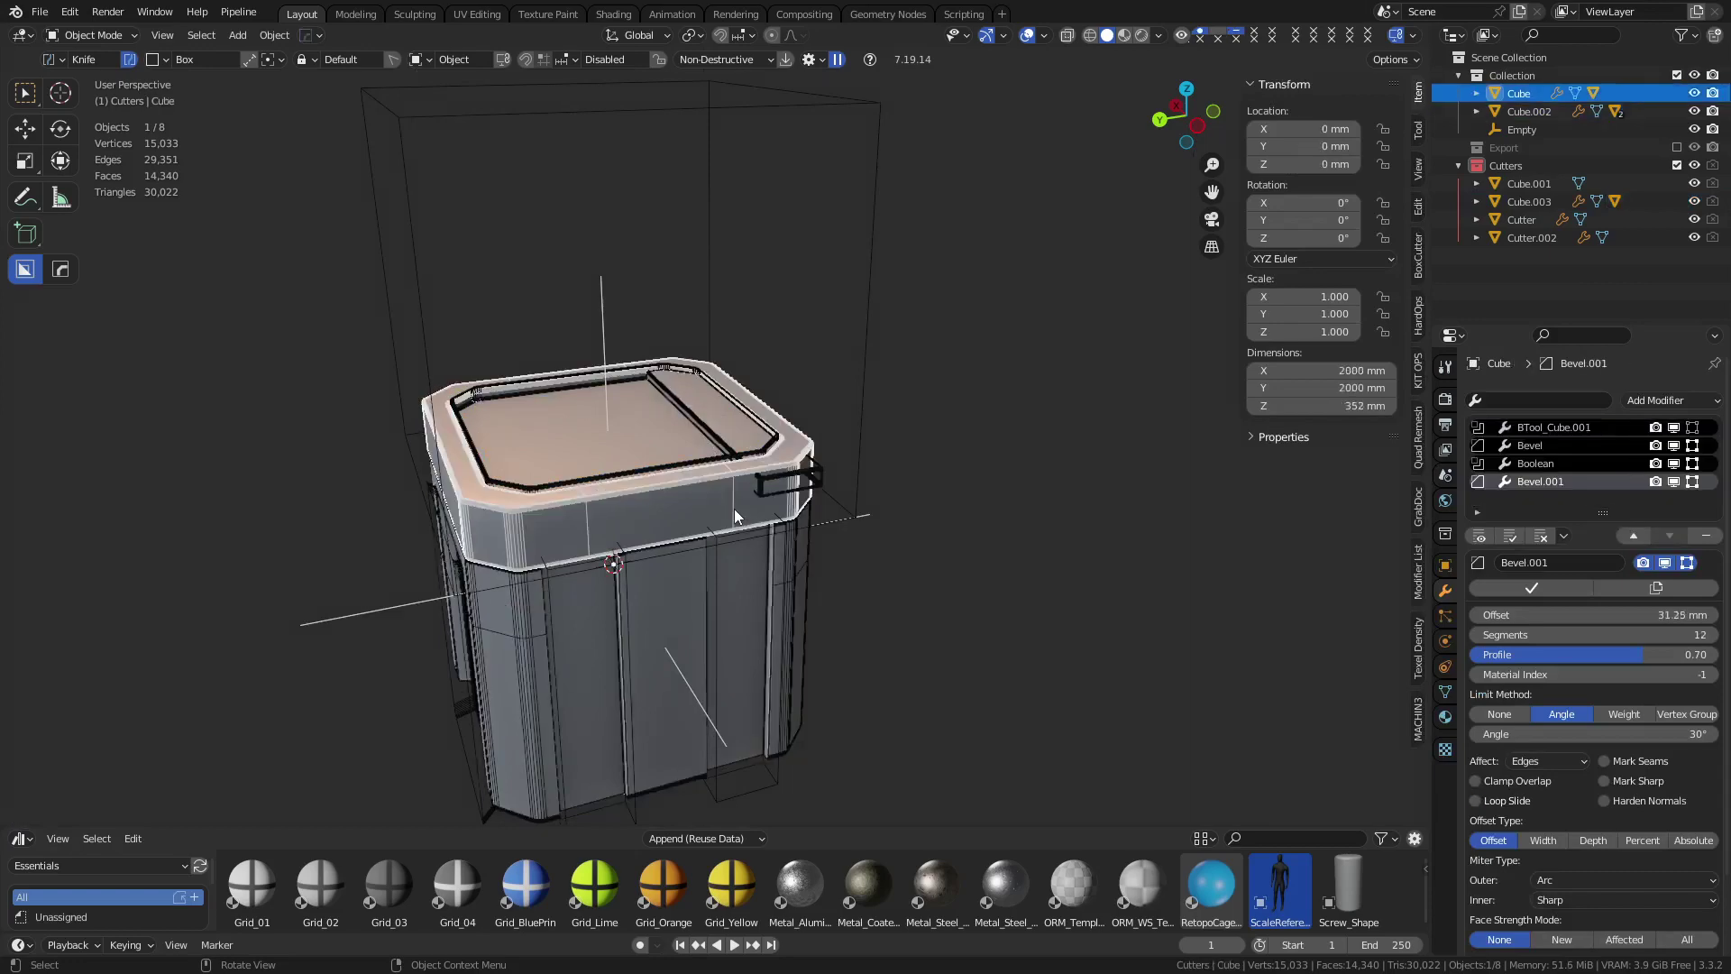
scroll(733, 510, up, 3)
key(q)
click(961, 537)
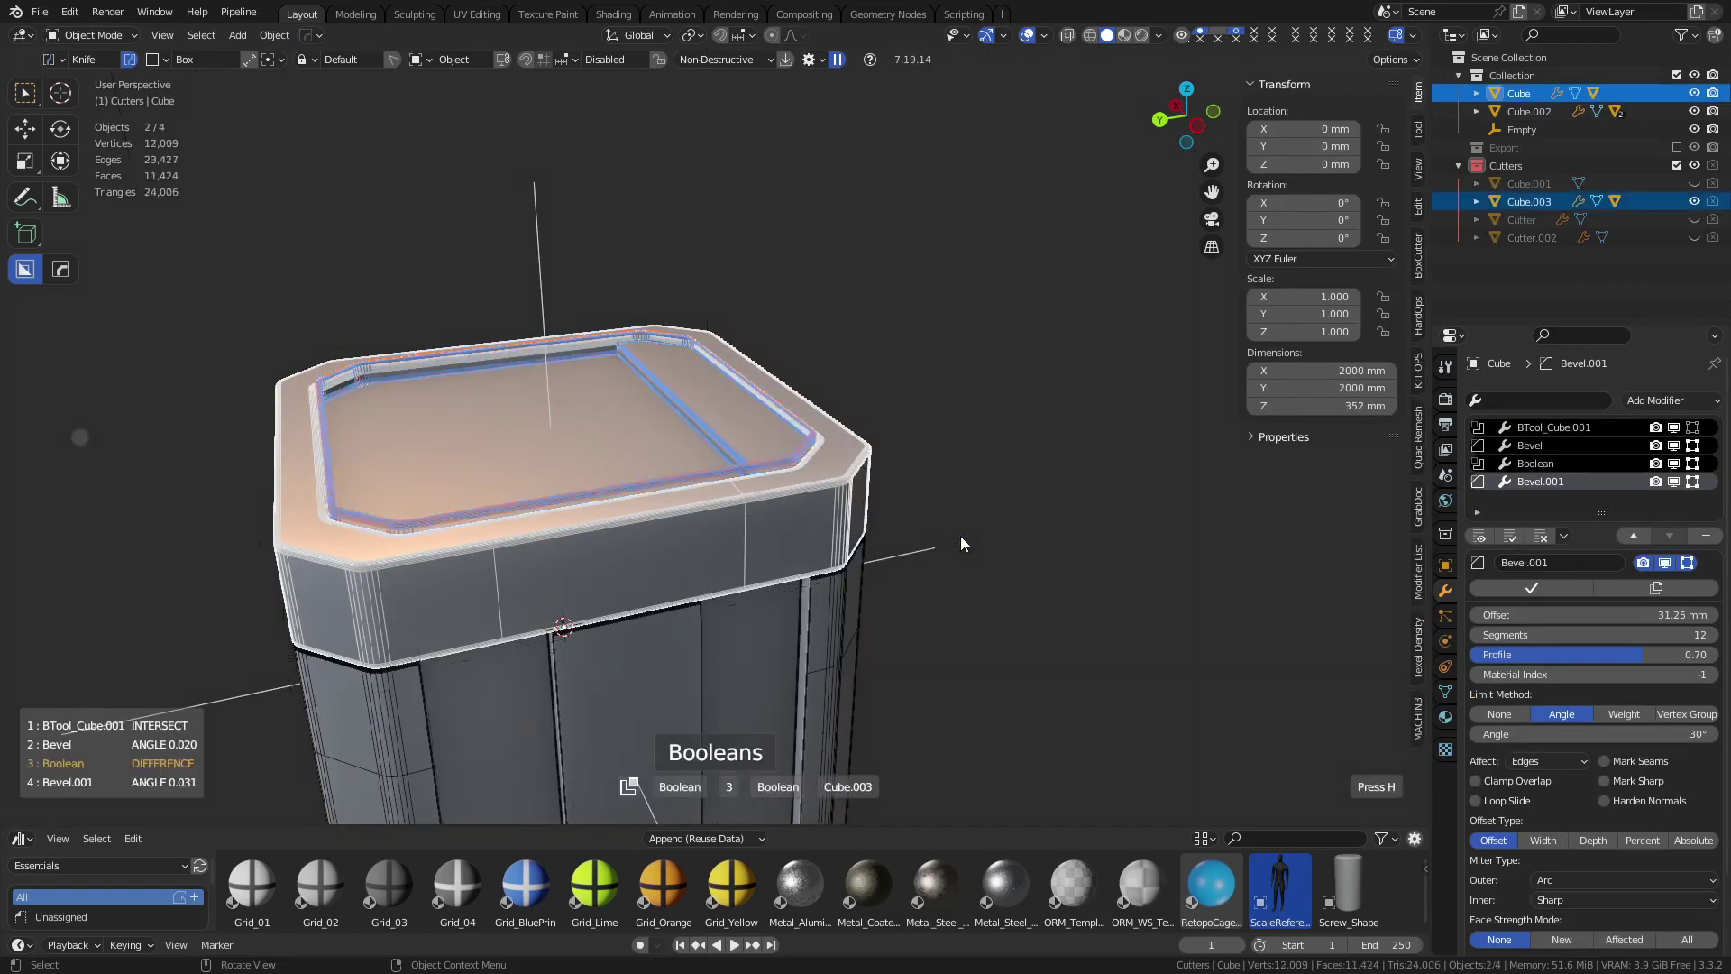
scroll(961, 536, down, 2)
scroll(960, 535, down, 1)
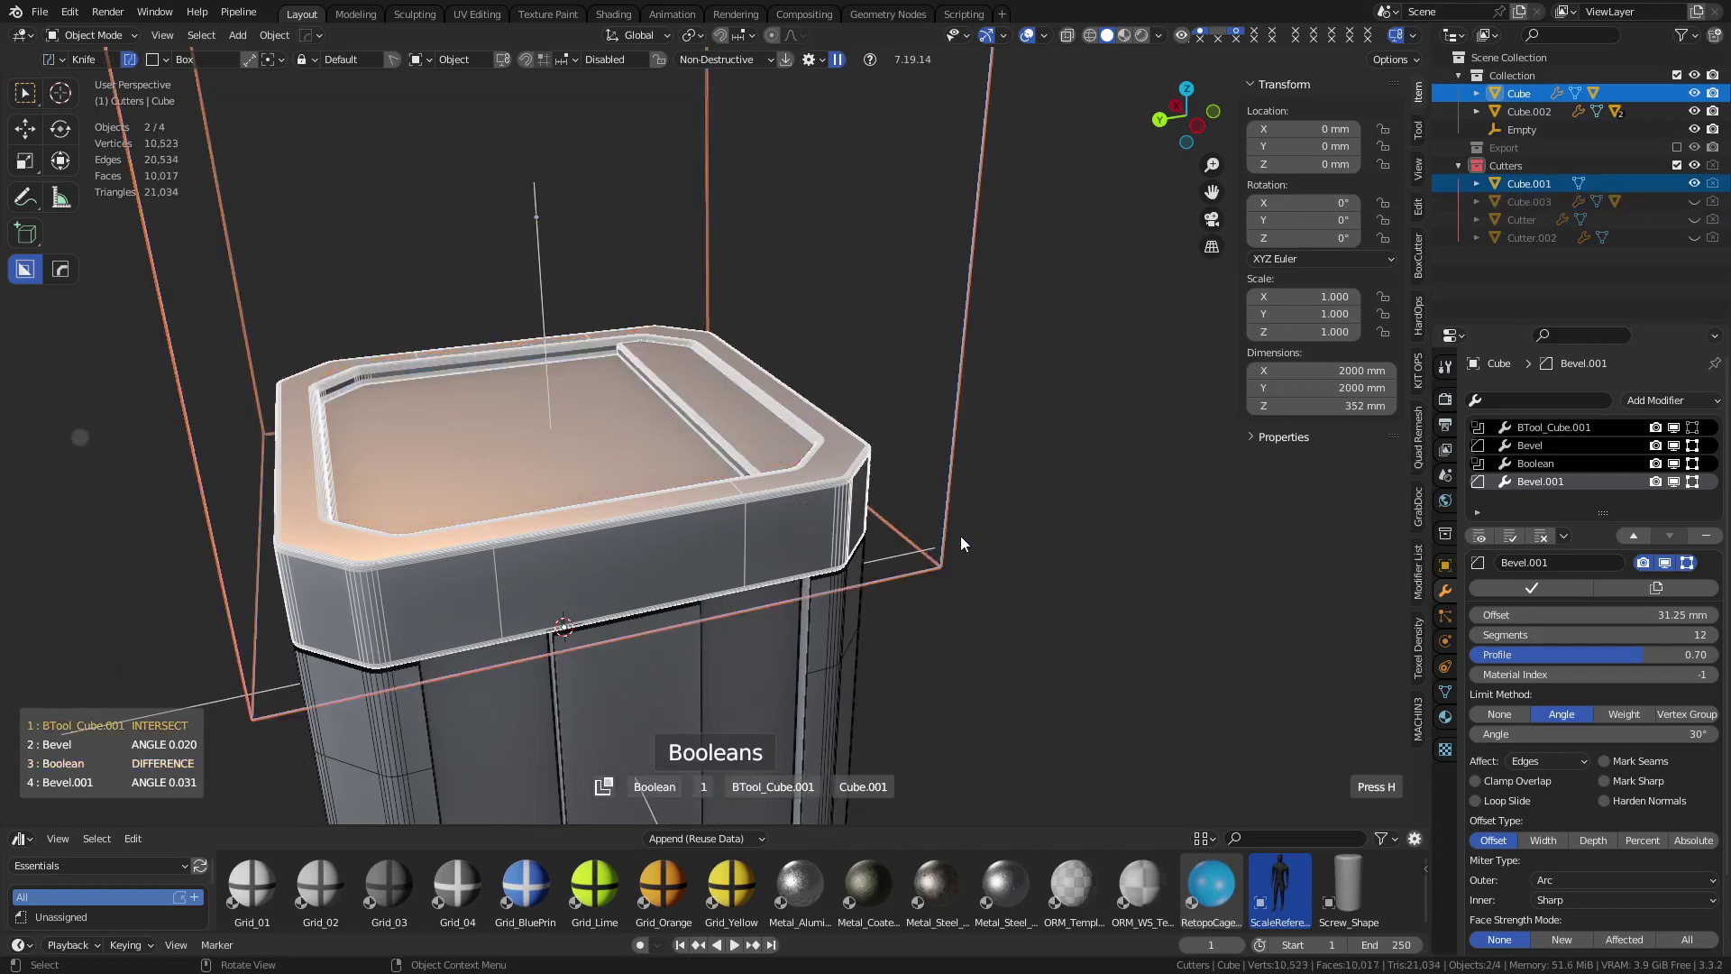
scroll(961, 536, up, 1)
scroll(960, 536, down, 1)
scroll(960, 536, up, 1)
key(a)
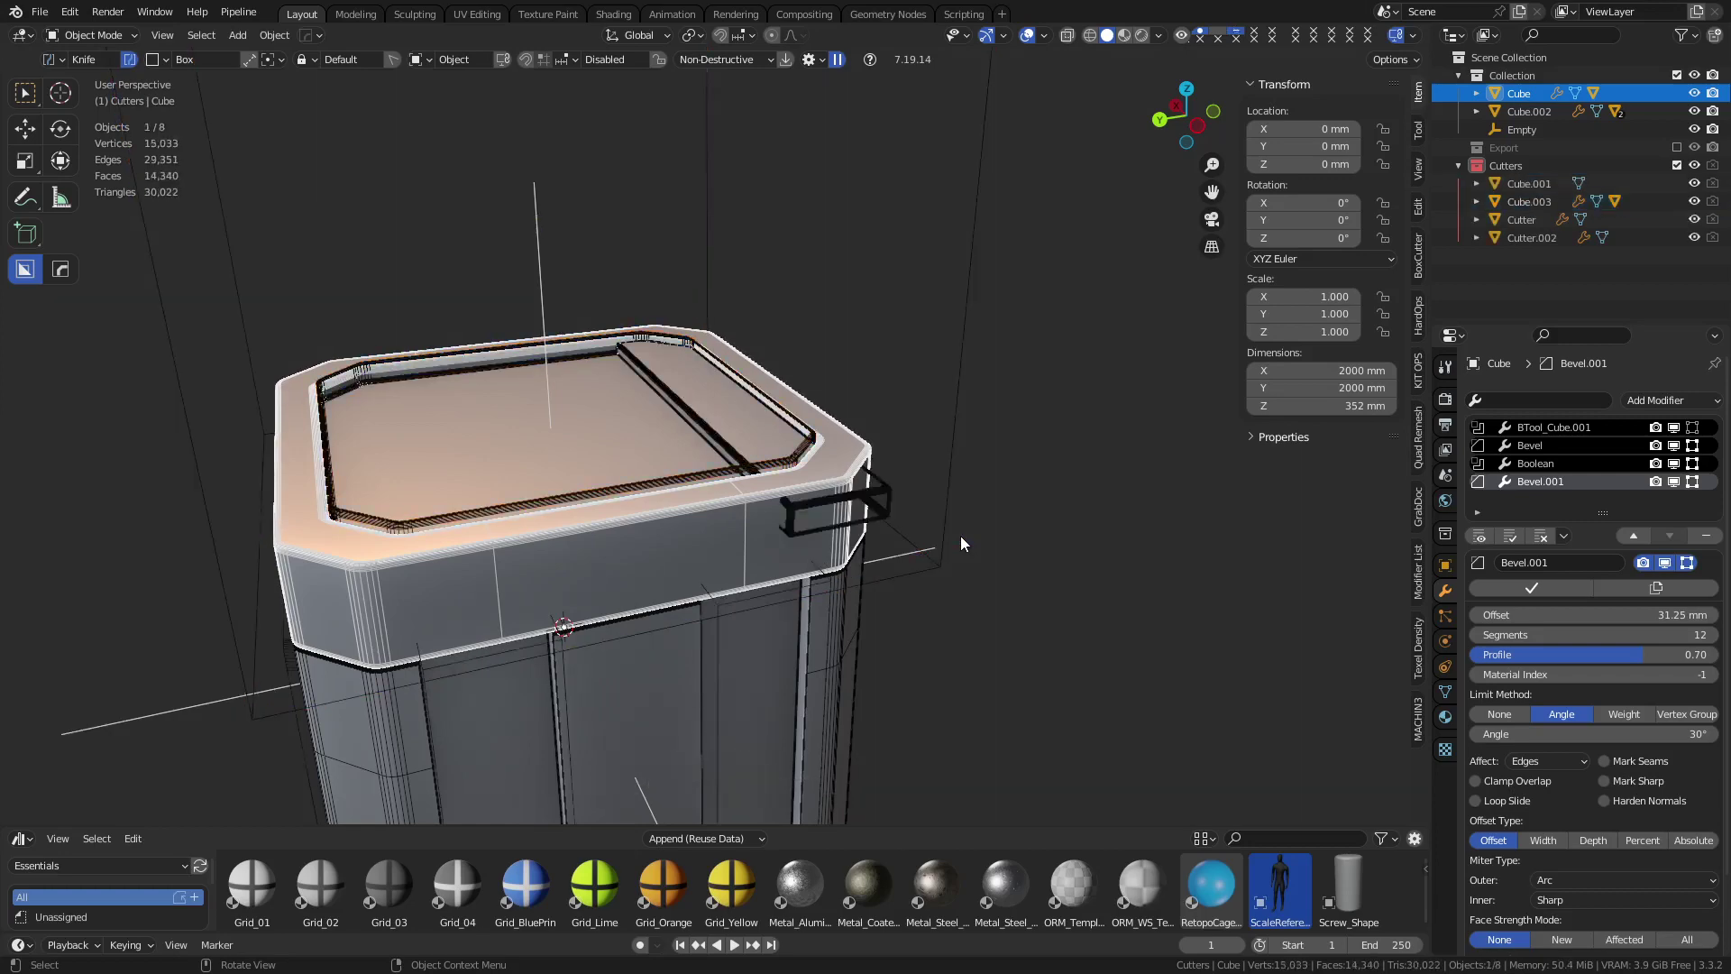
click(1059, 511)
click(938, 564)
middle_drag(939, 564, 892, 555)
click(650, 525)
click(650, 524)
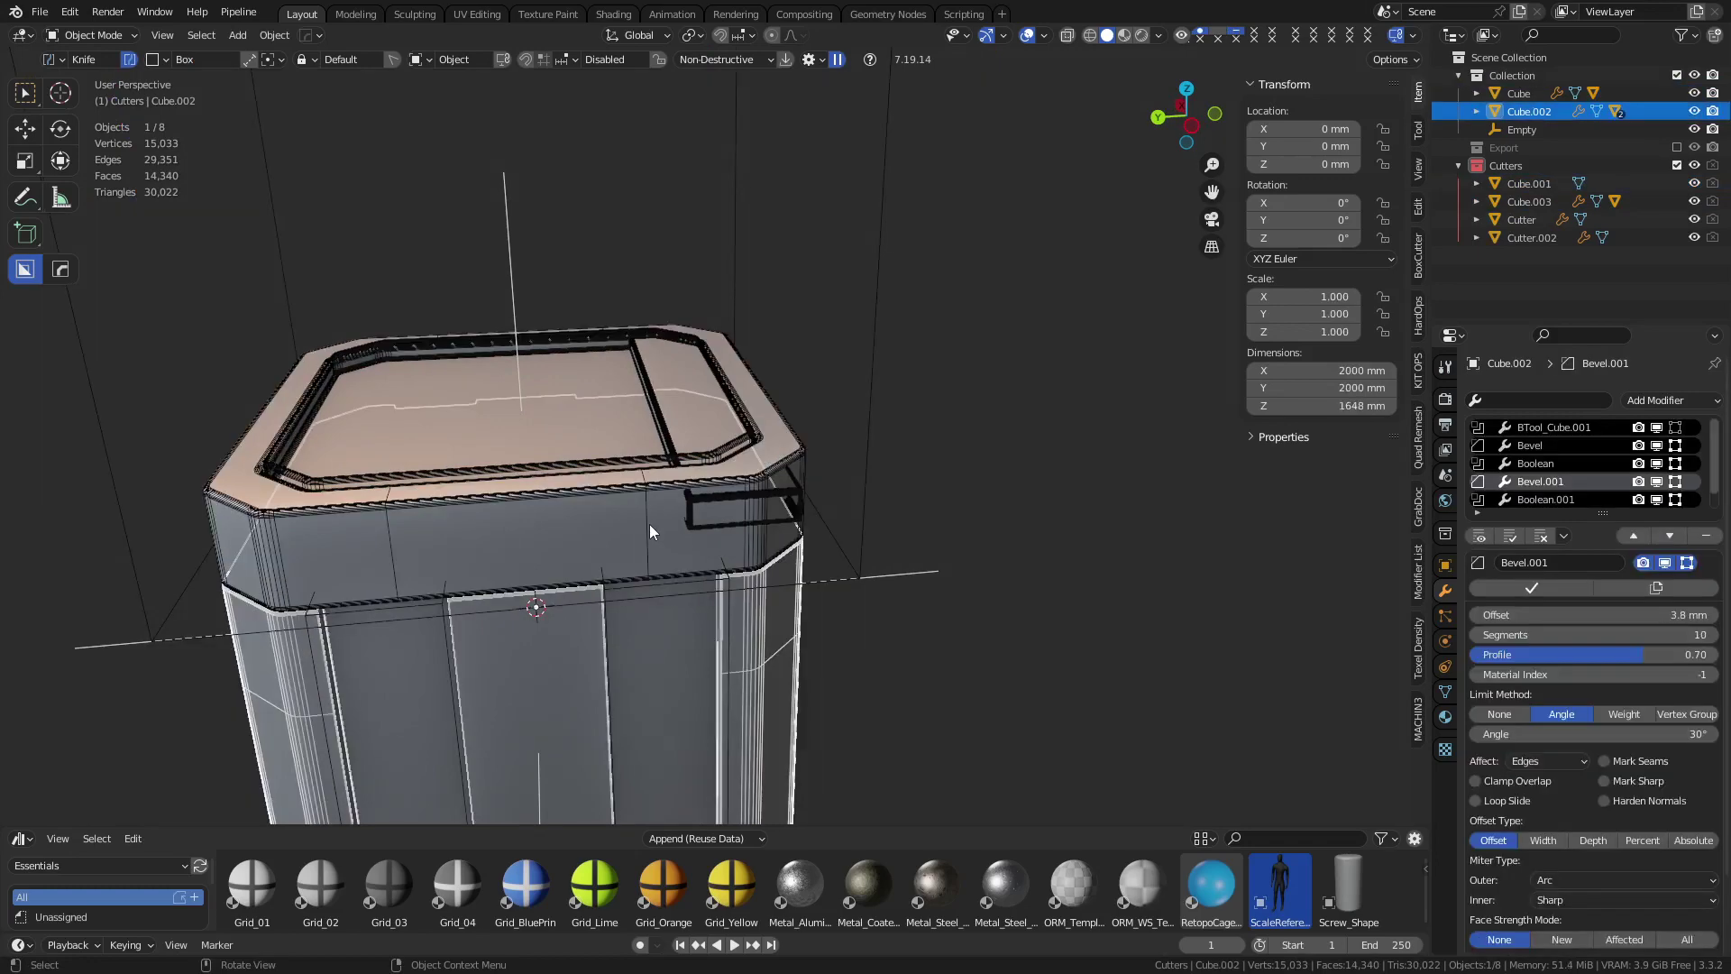
click(650, 525)
key(g)
right_click(681, 535)
Inspect an edge loop near the lid's -Y end in Edit Mode and return to Object Mode
key(ctrl+Tab)
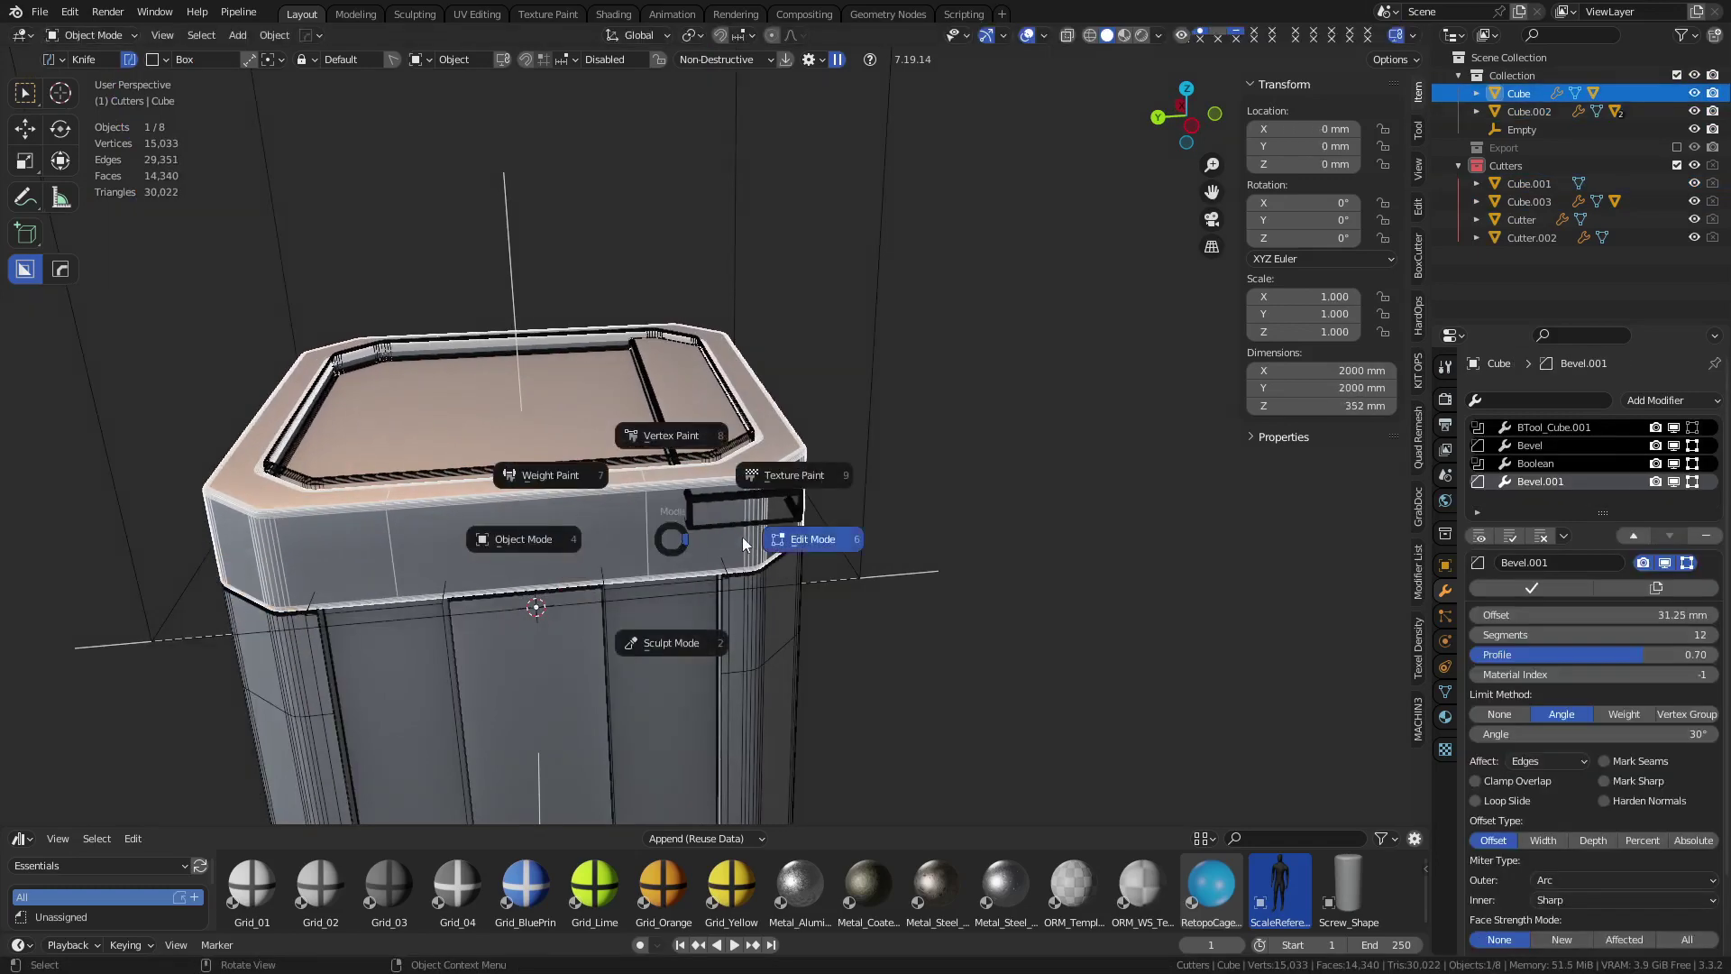
click(746, 541)
alt+click(657, 536)
middle_drag(657, 536, 811, 519)
key(Tab)
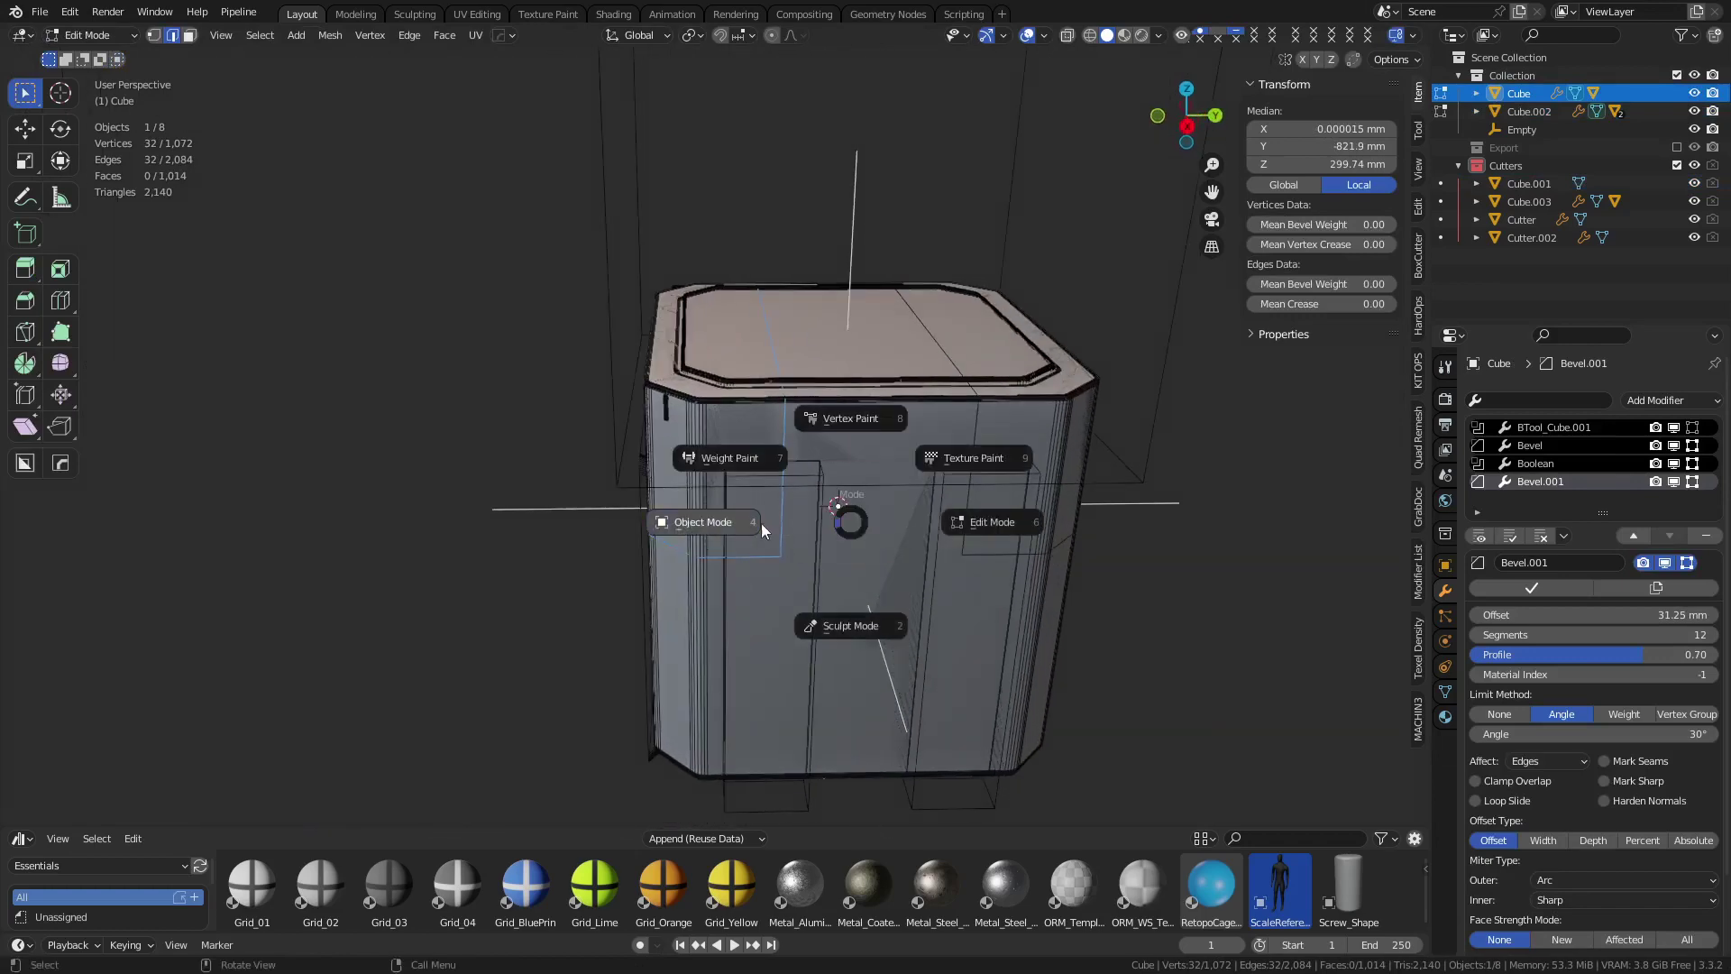
click(464, 538)
Select the recess cutter Cube.003 where the divider meets the recess wall and enter Edit Mode
shift+middle_drag(640, 455, 506, 502)
scroll(630, 494, up, 4)
click(743, 468)
scroll(730, 476, up, 2)
click(366, 308)
key(ctrl+Tab)
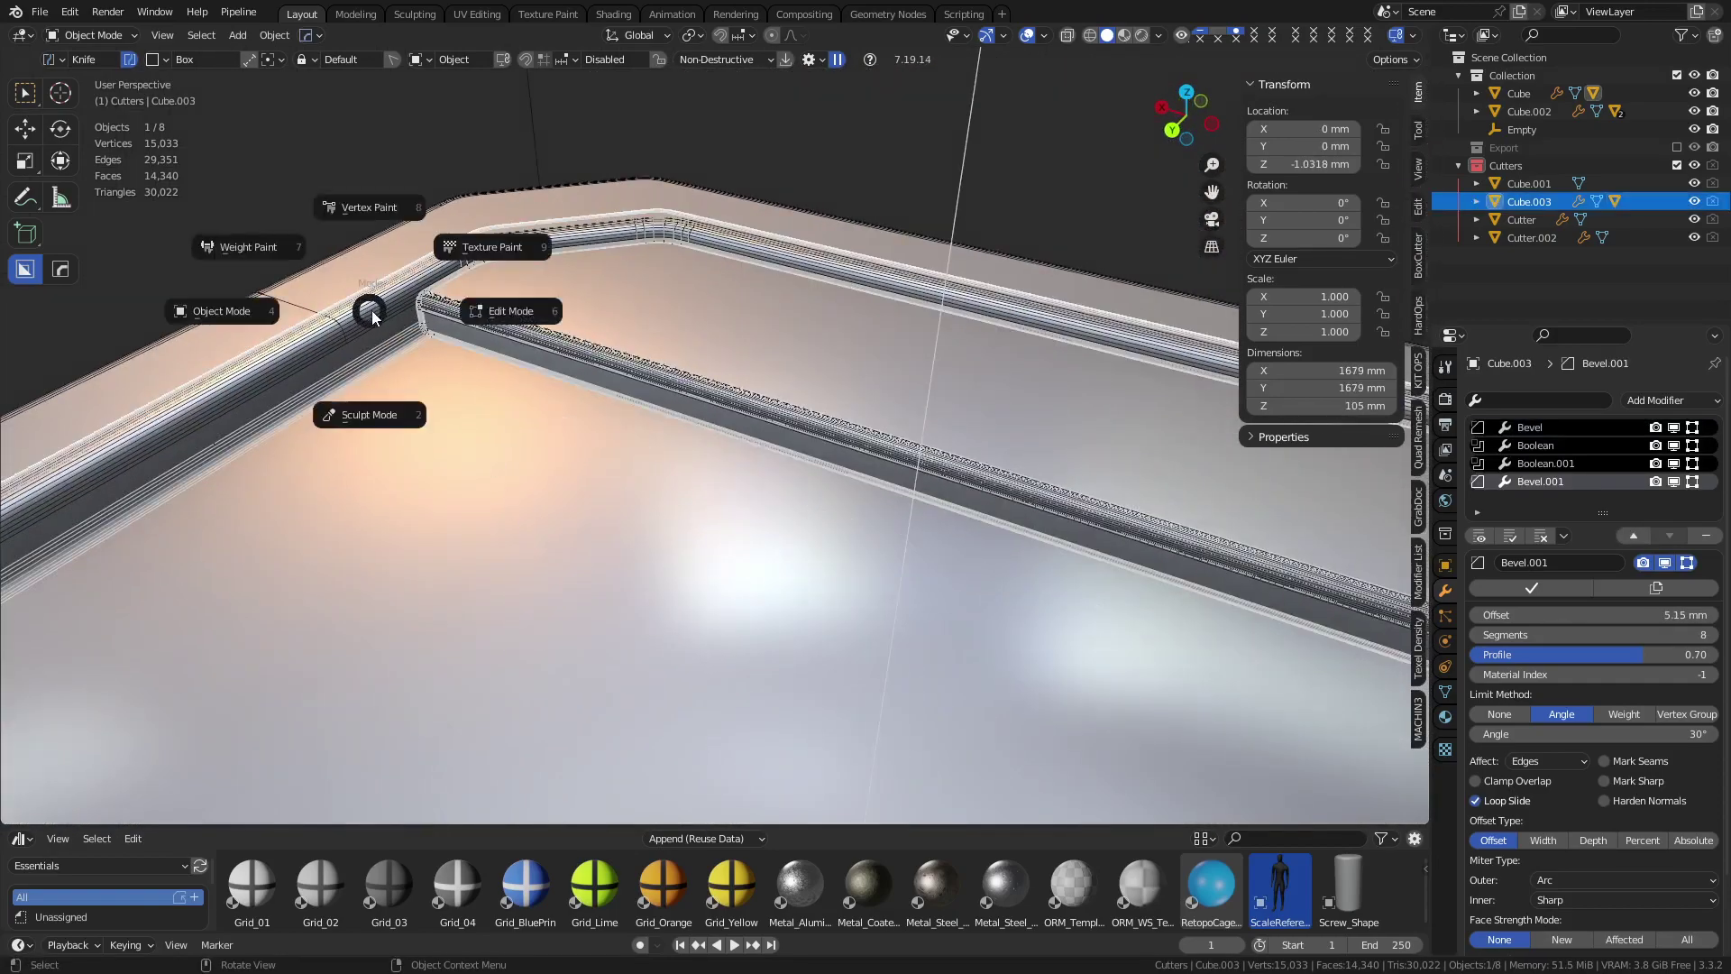
click(510, 310)
Knife a vertical line through the whole recess cutter just inside the side handle cutout, in the left view
scroll(958, 534, down, 5)
key(ctrl+KP_3)
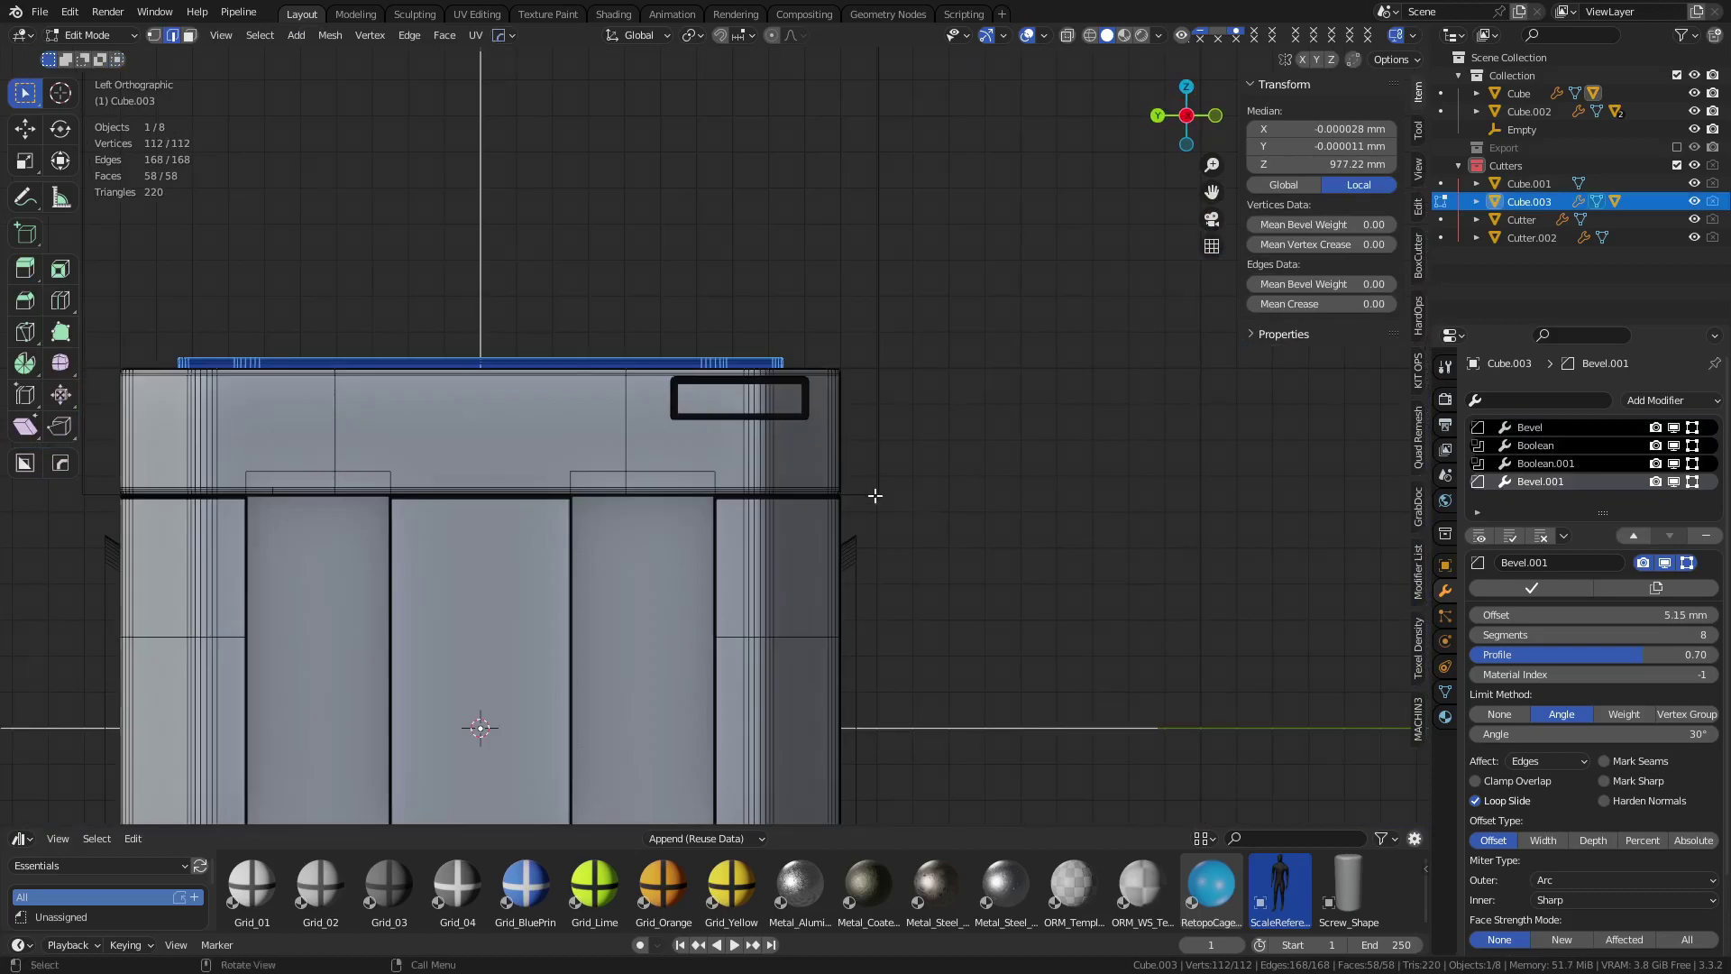
key(k)
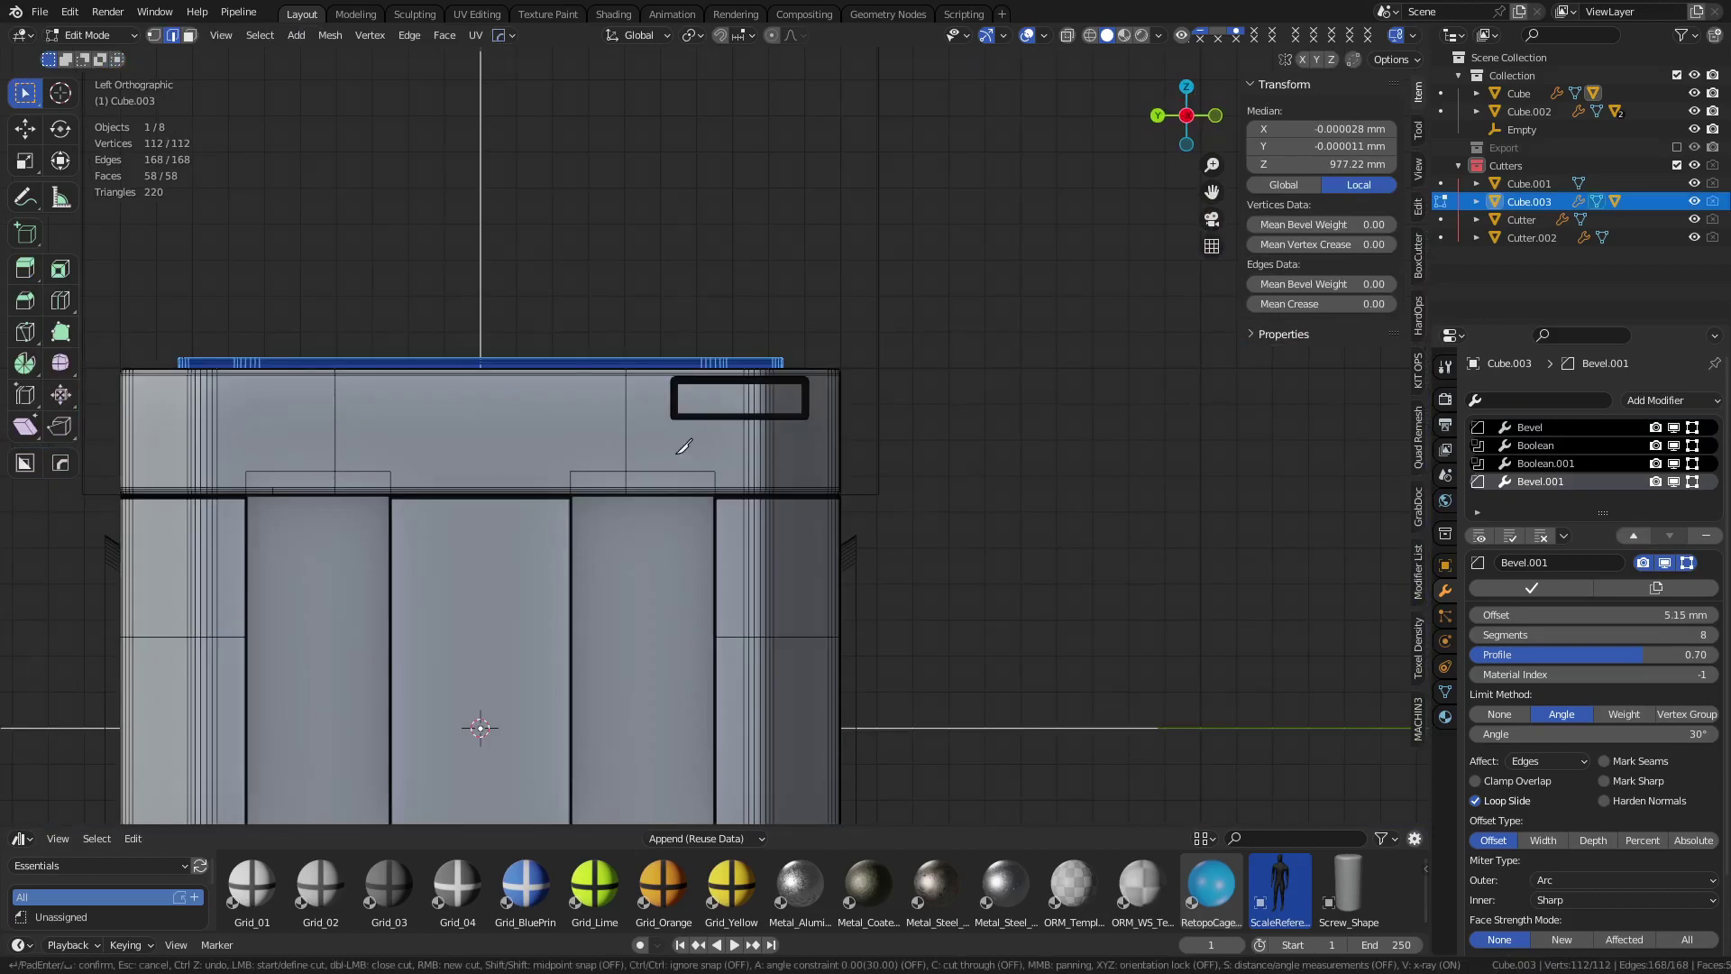
click(663, 407)
click(661, 220)
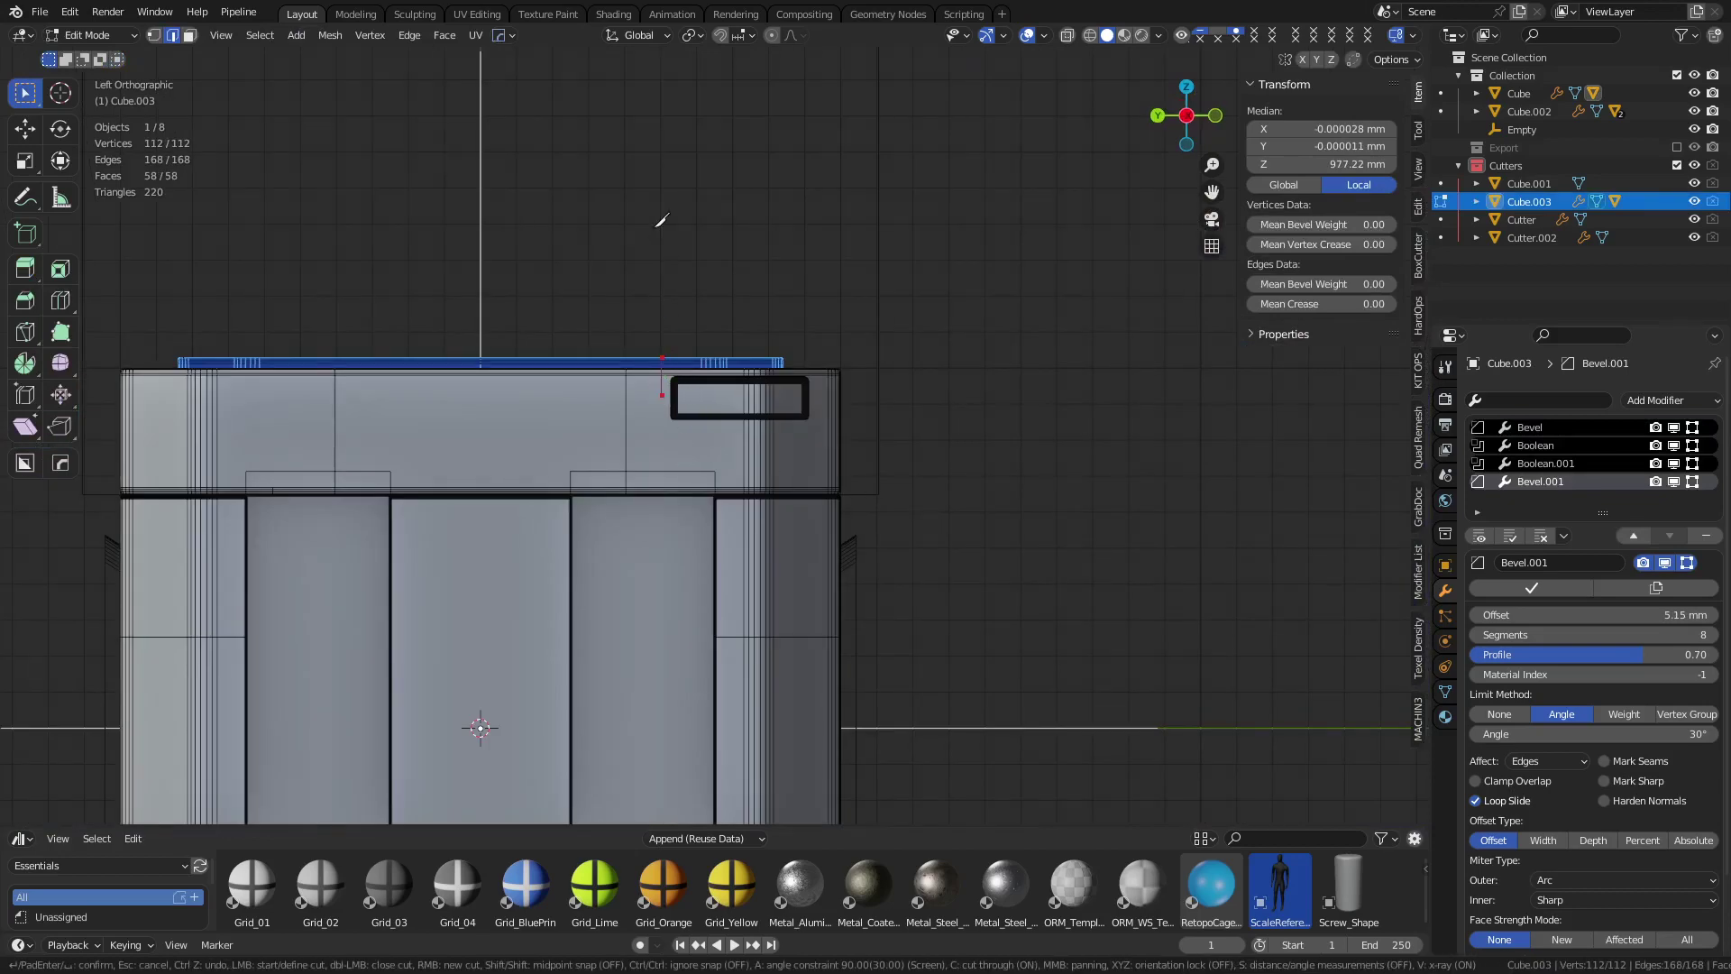
key(Return)
middle_drag(747, 325, 764, 371)
key(Tab)
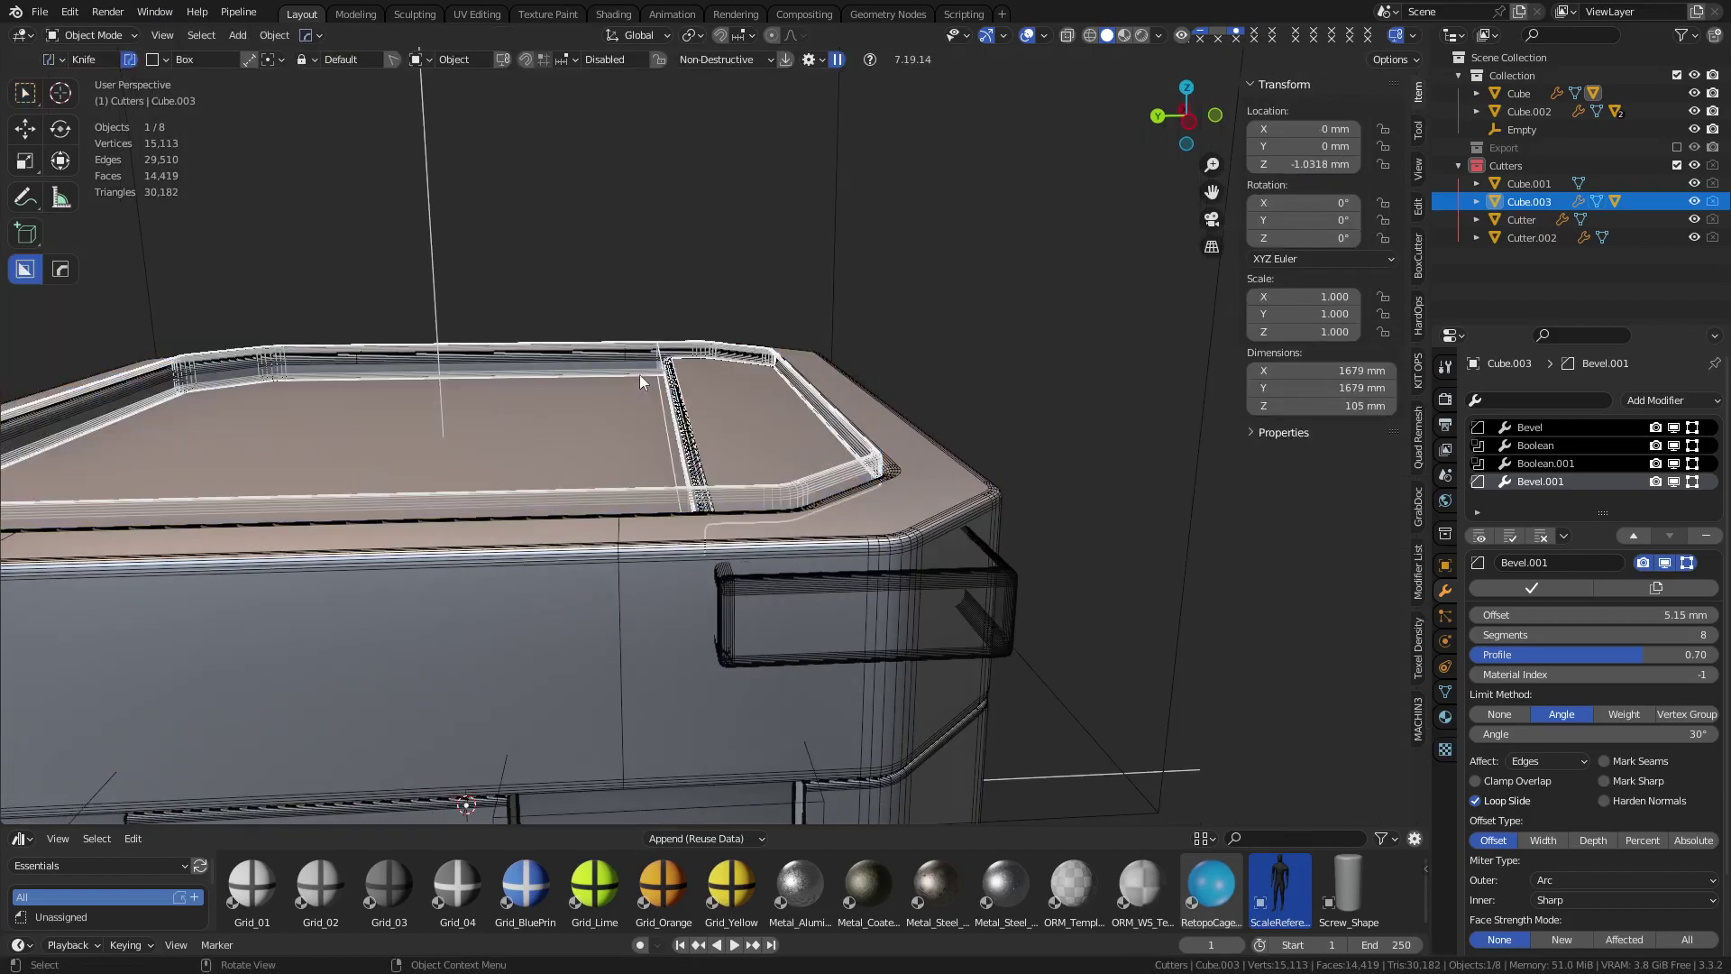
Turn off Loop Slide on the recess cutter's first Bevel modifier
scroll(712, 495, up, 3)
scroll(714, 494, up, 7)
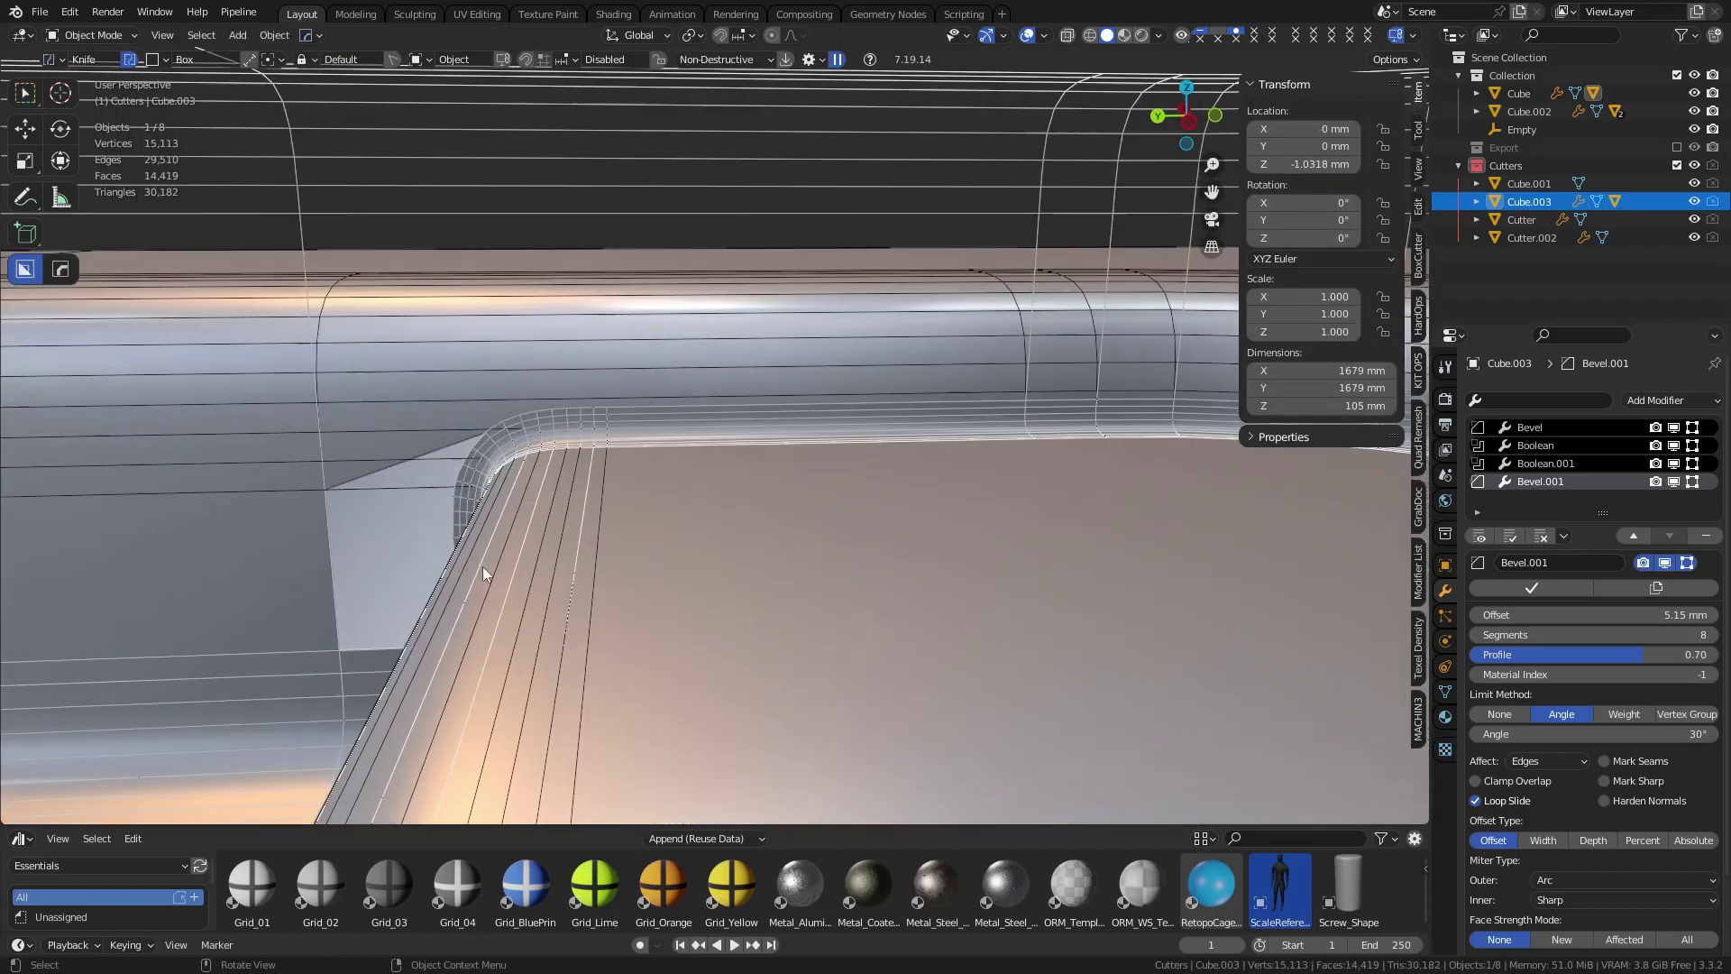
middle_drag(484, 566, 910, 388)
middle_drag(1022, 400, 830, 462)
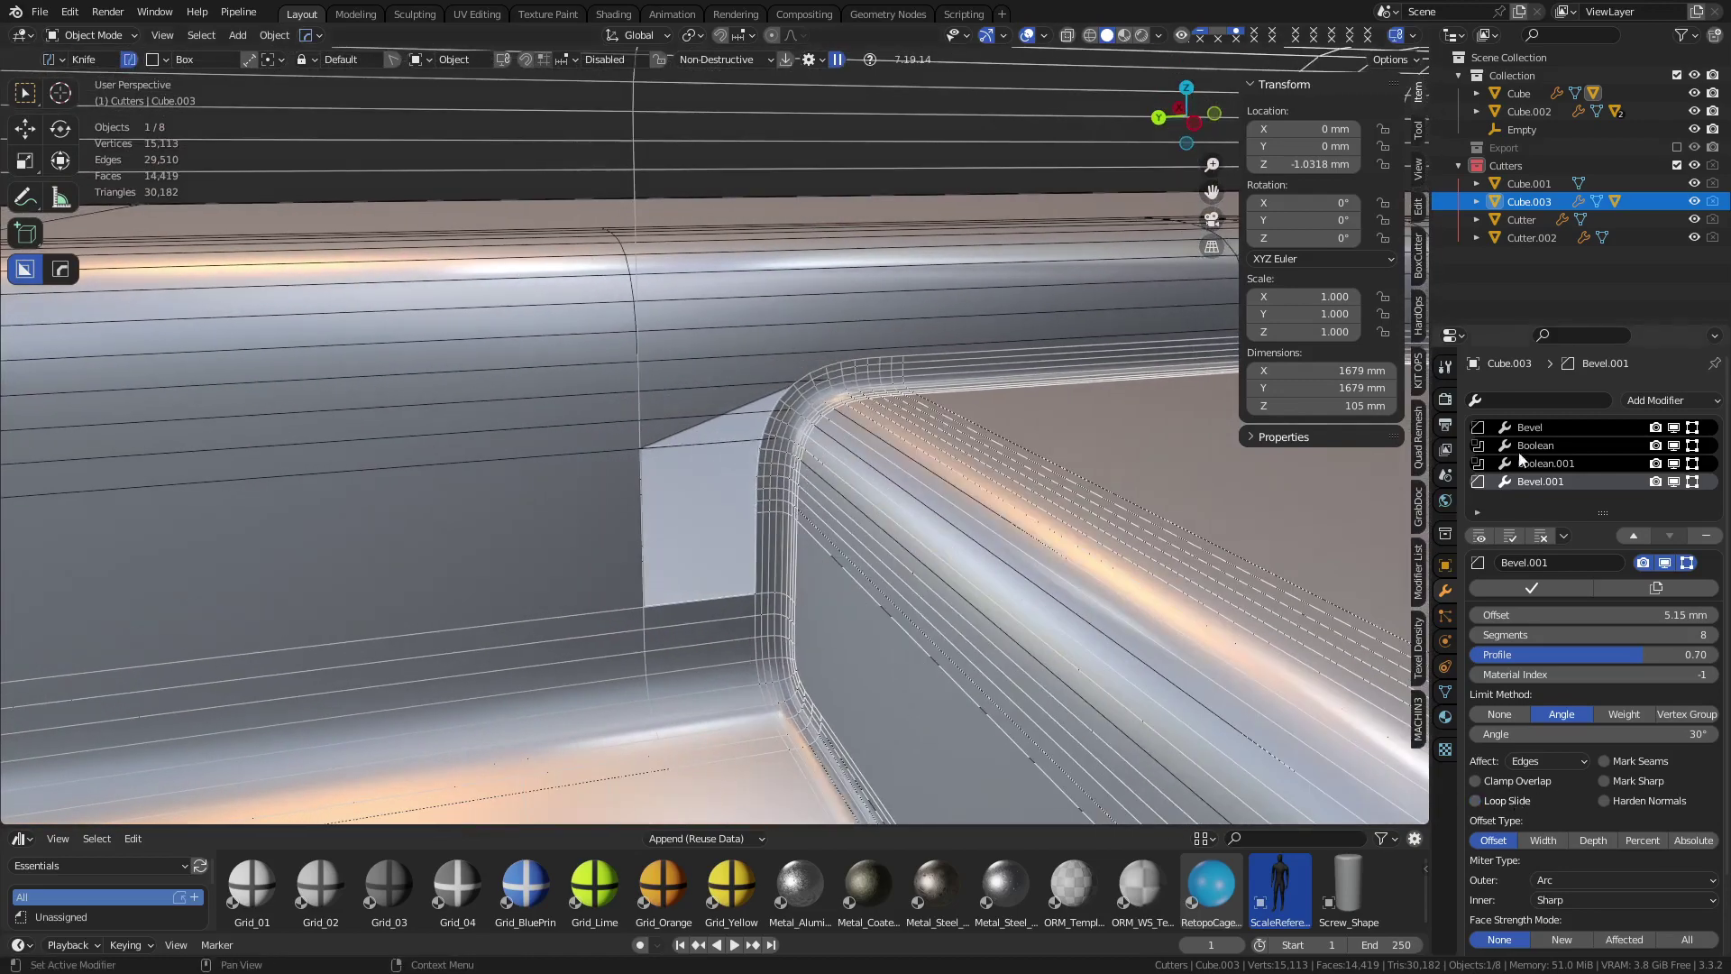
click(1526, 430)
click(1506, 803)
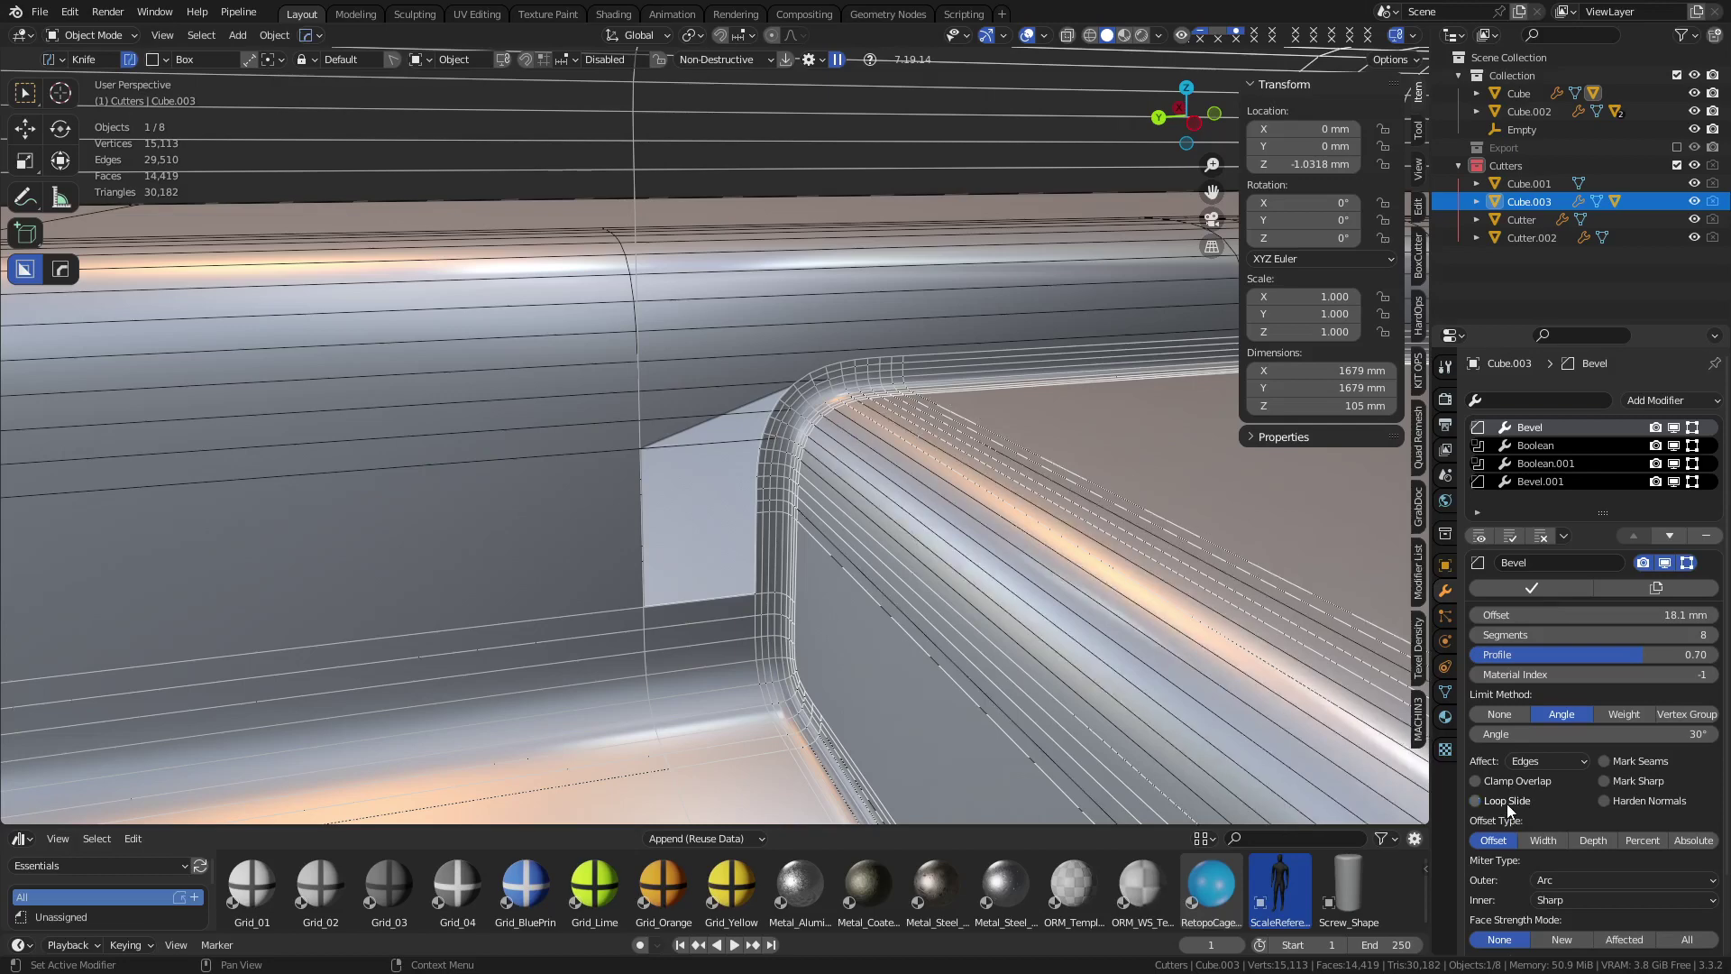
Turn off Loop Slide on the lid Cube's first Bevel modifier
click(634, 644)
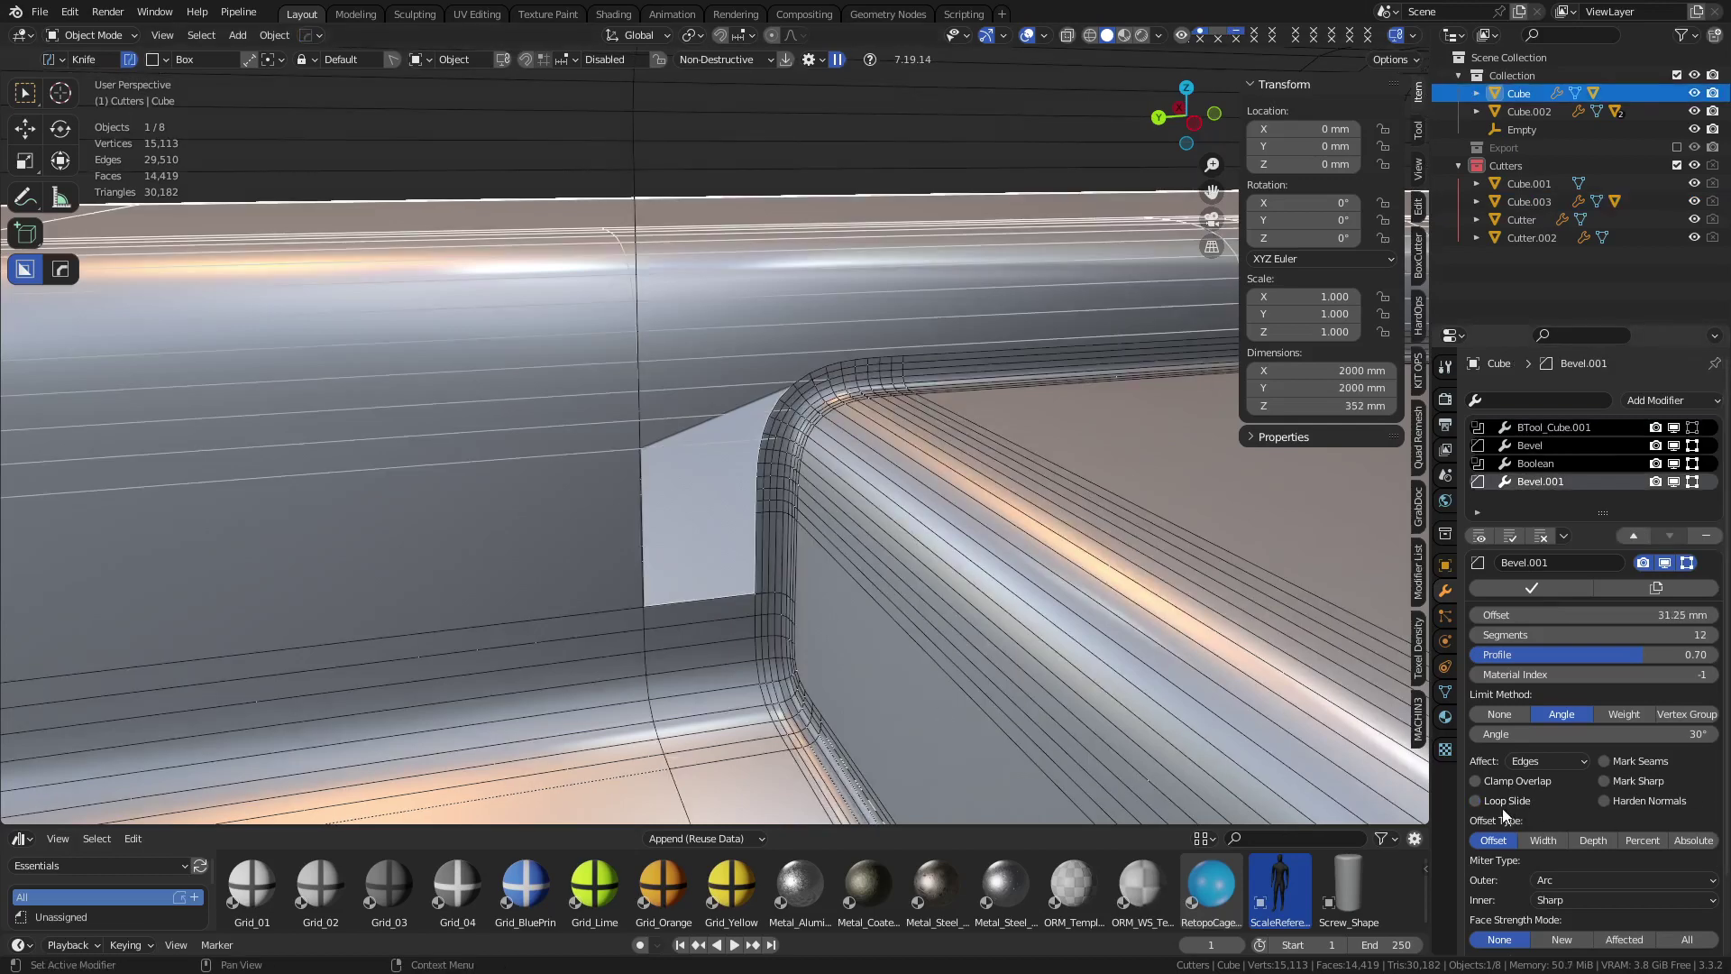
click(1545, 447)
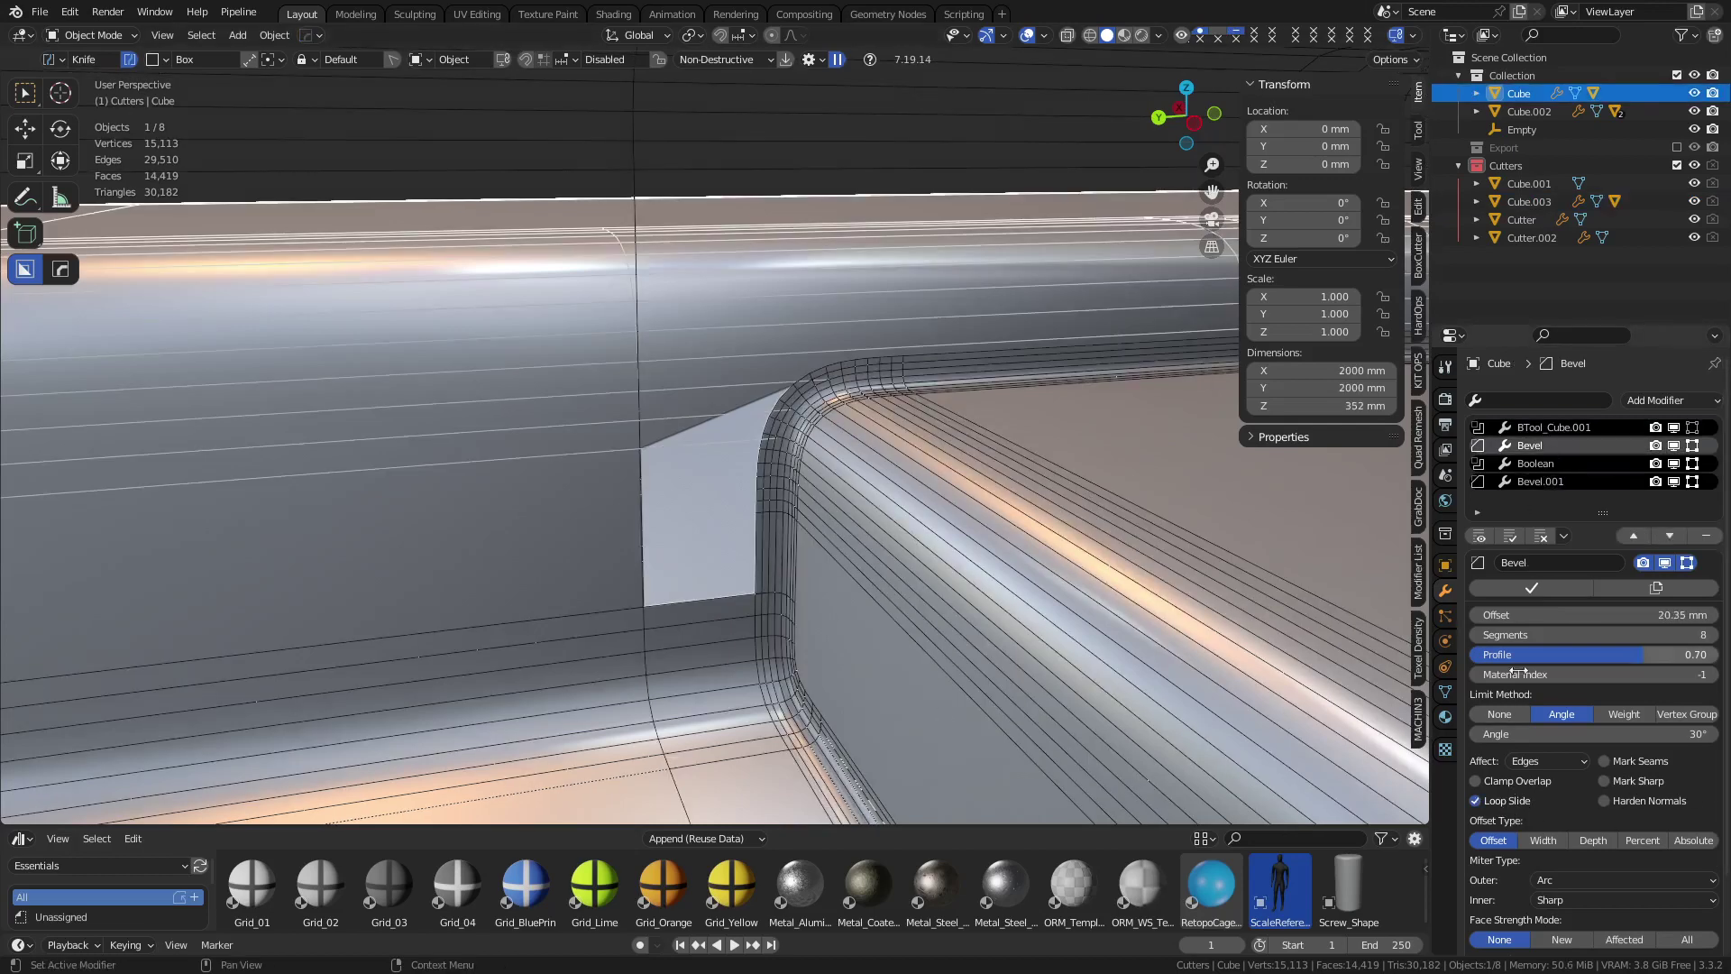
click(1522, 804)
Select the divider cutter Cutter.004 to see its extent, deselect it, and examine the shading where the divider meets the recess wall
click(831, 403)
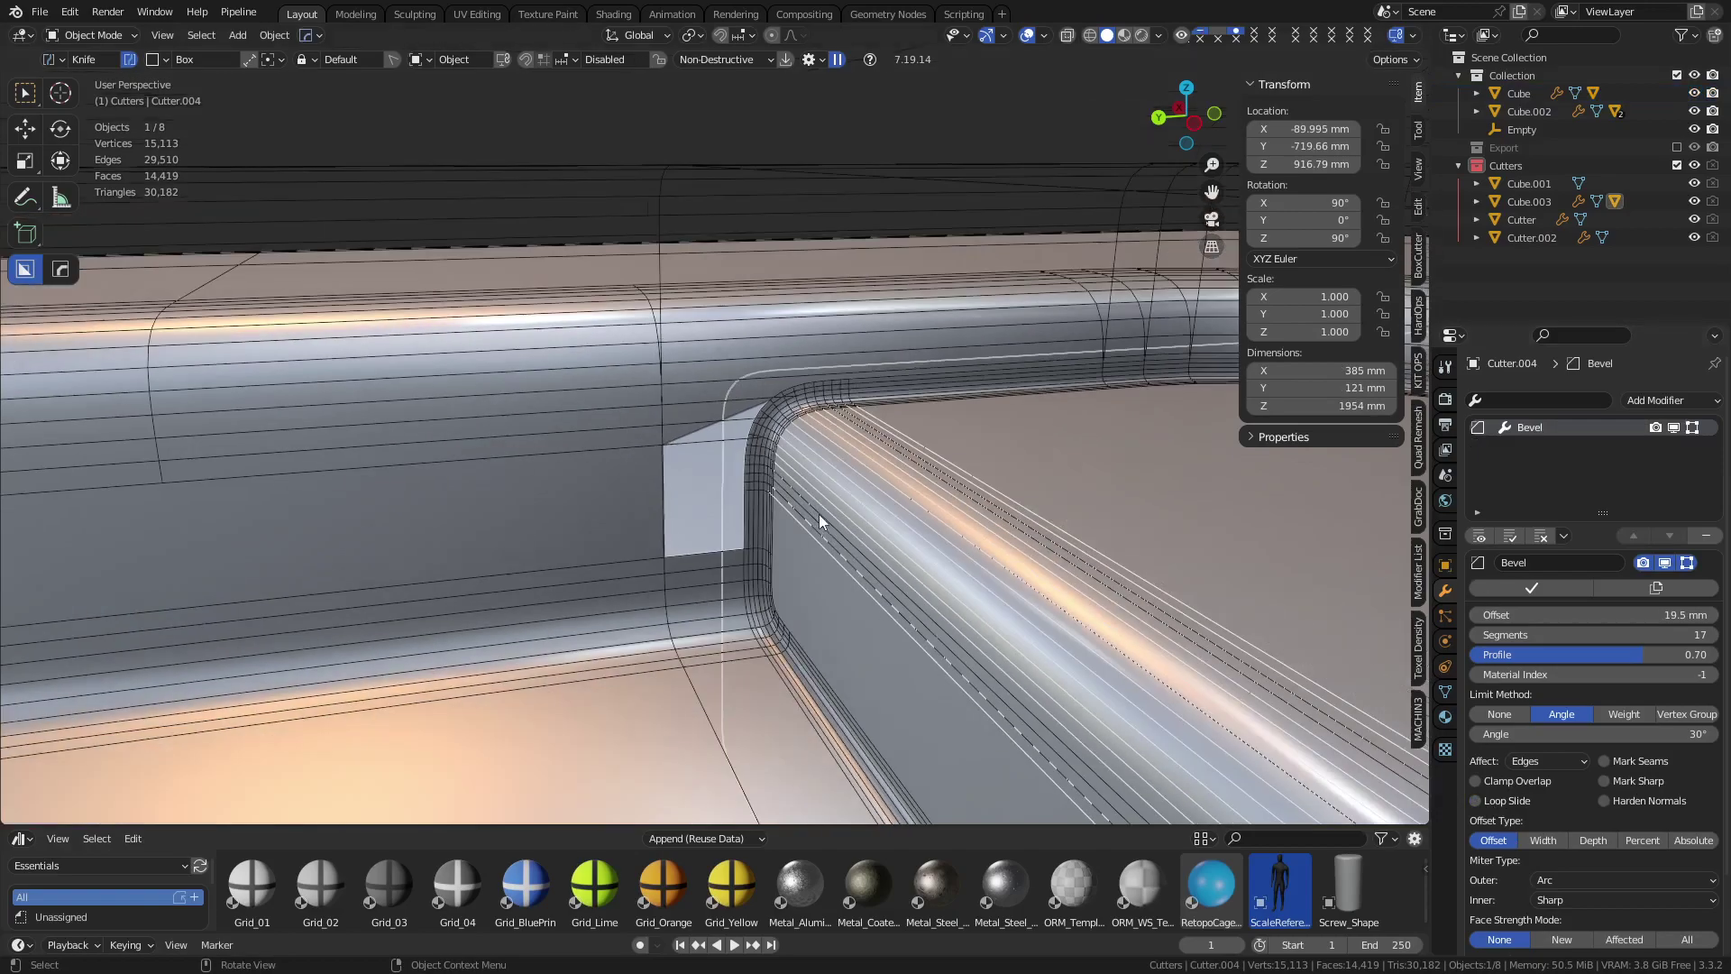
middle_drag(819, 514, 1064, 494)
middle_drag(653, 468, 900, 651)
scroll(930, 679, down, 6)
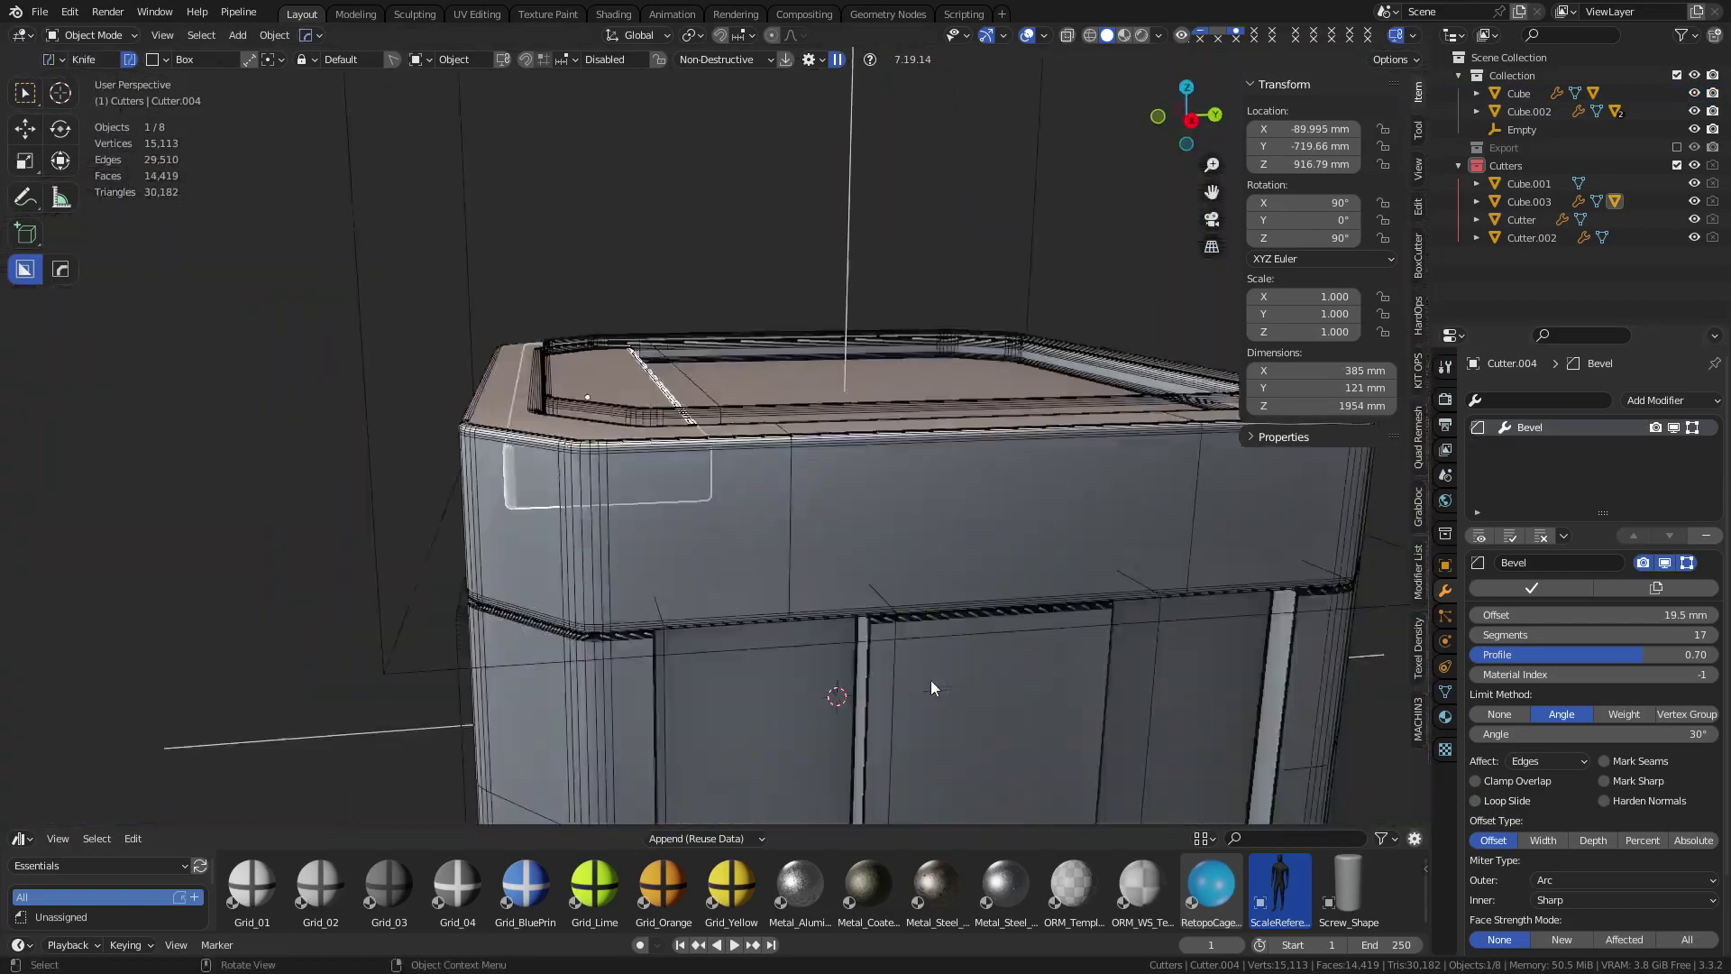
click(395, 538)
scroll(557, 644, down, 3)
scroll(638, 595, up, 11)
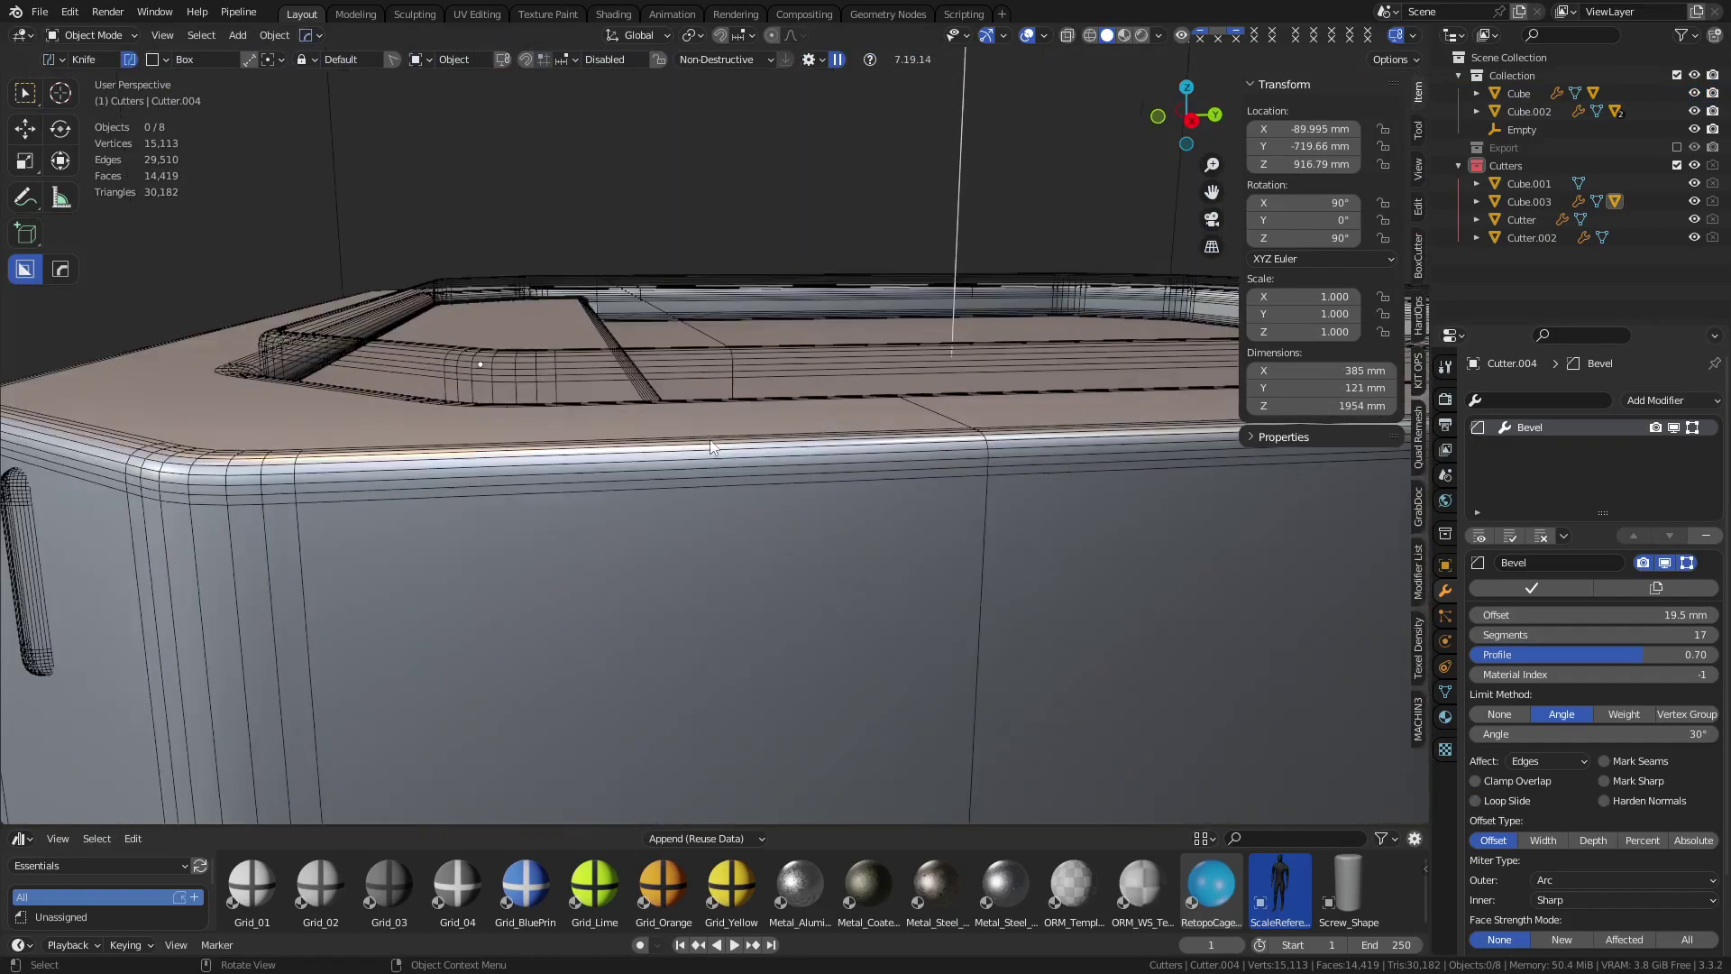
middle_drag(710, 440, 738, 318)
mouse_move(730, 386)
middle_down()
mouse_move(781, 389)
mouse_move(764, 386)
middle_up()
scroll(709, 411, up, 3)
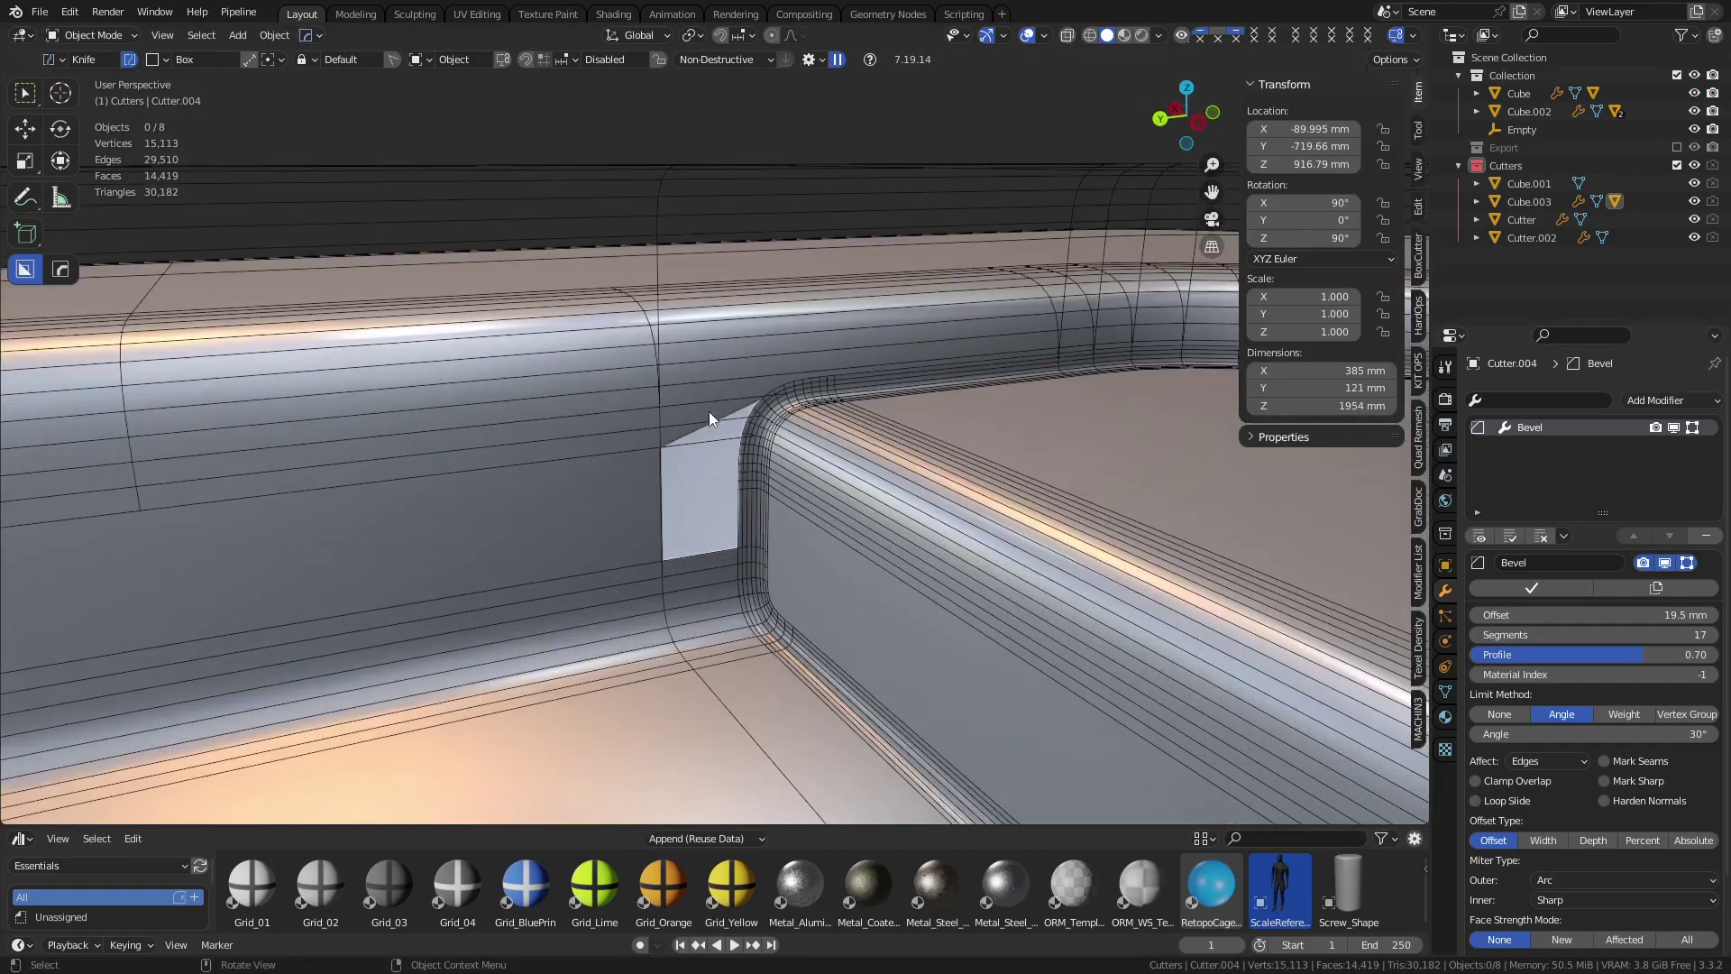
Try an offset of about 17.25 mm on the lid's Bevel.001 modifier, check the divider corner, and undo it
click(638, 404)
middle_drag(821, 499, 1040, 480)
mouse_move(1626, 615)
mouse_down()
mouse_move(1532, 615)
mouse_move(1654, 615)
mouse_move(1619, 614)
mouse_up()
click(1580, 484)
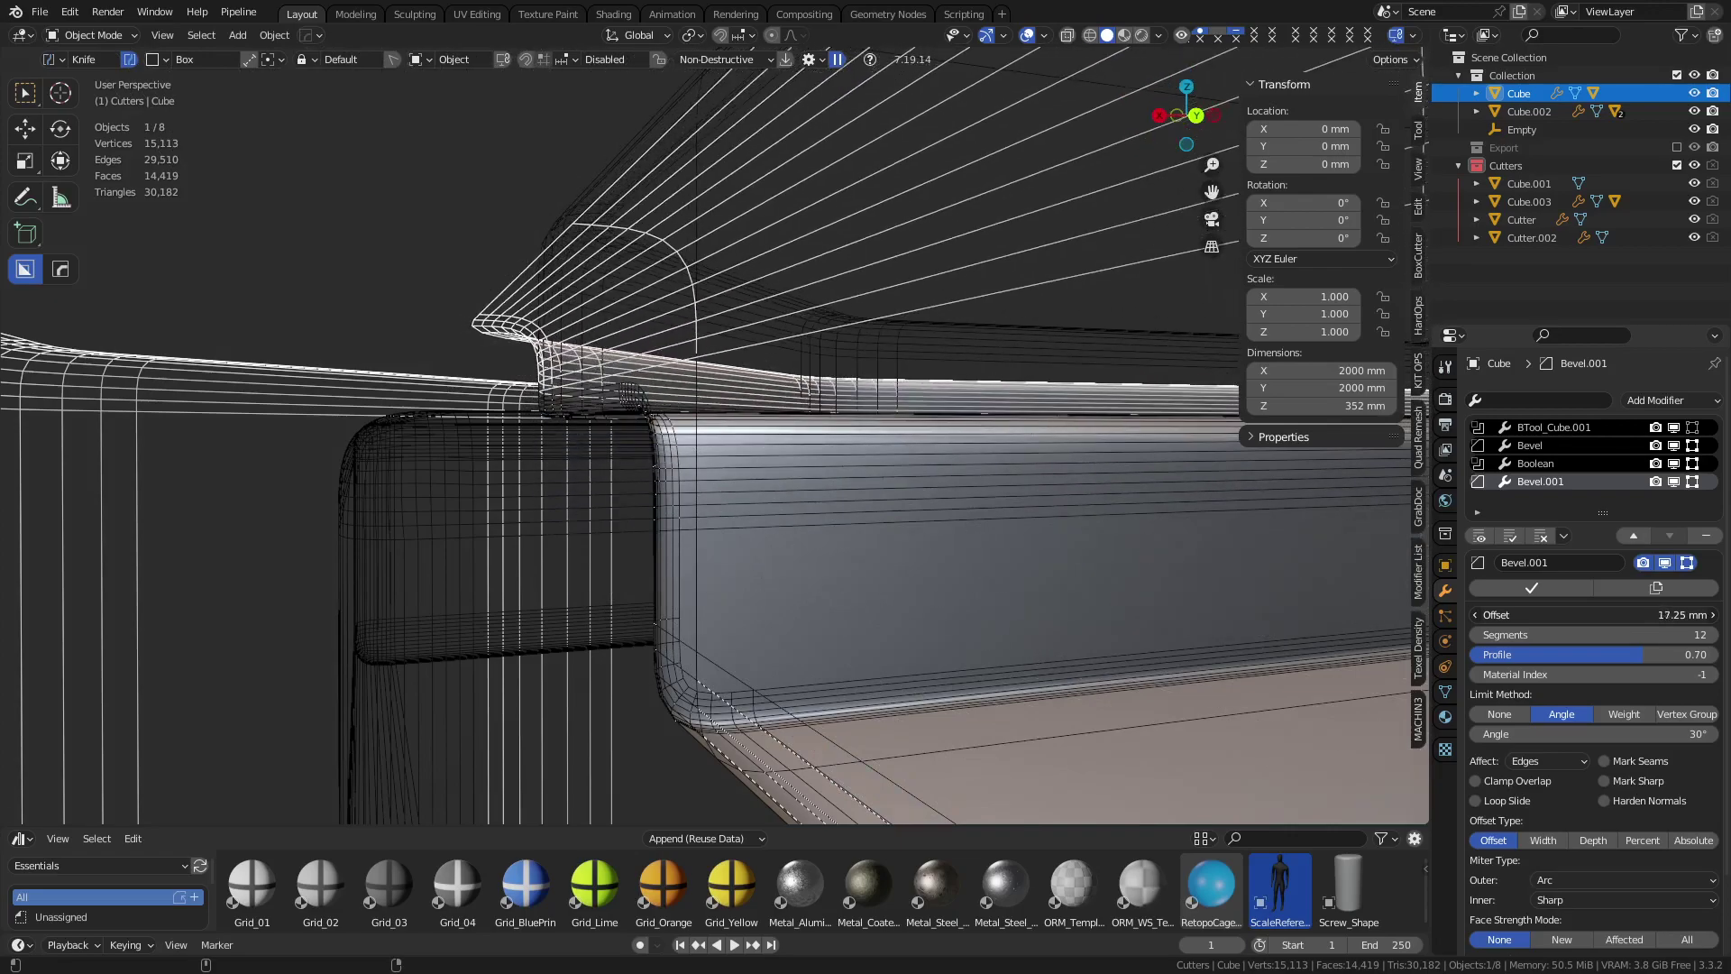
middle_drag(645, 389, 861, 433)
middle_drag(1023, 506, 684, 511)
key(ctrl+z)
key(ctrl+z)
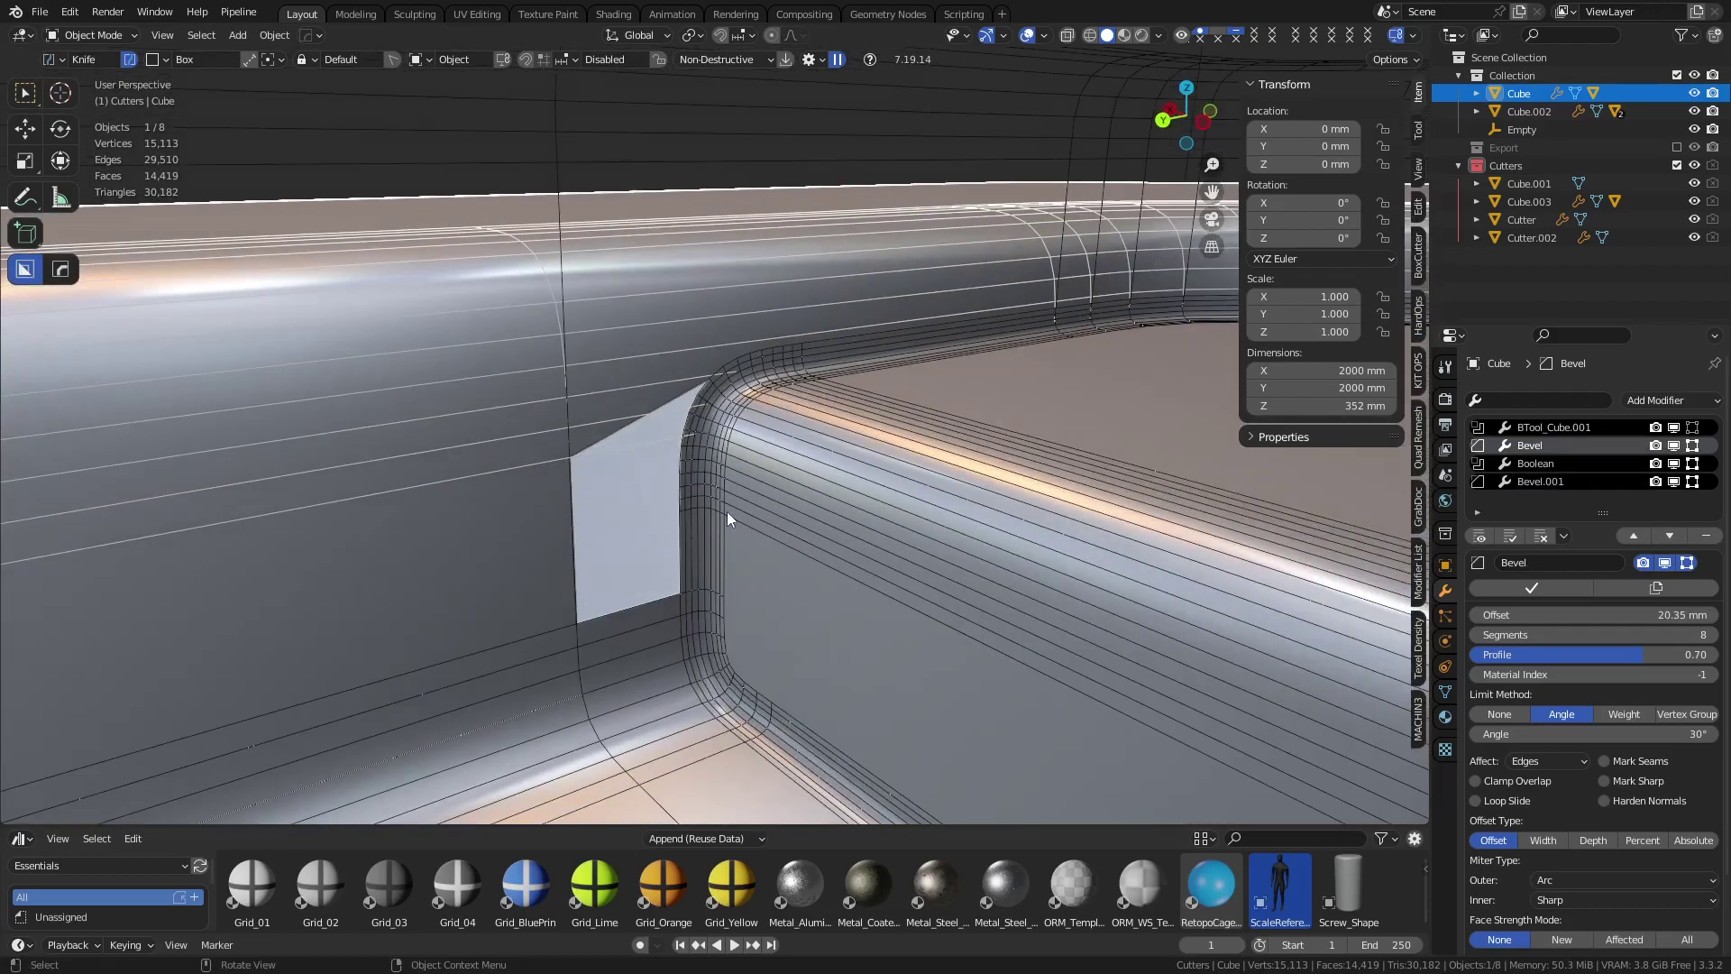
Set the offset of the recess cutter Cube.003's Bevel.001 modifier to about 3.15 mm
click(726, 511)
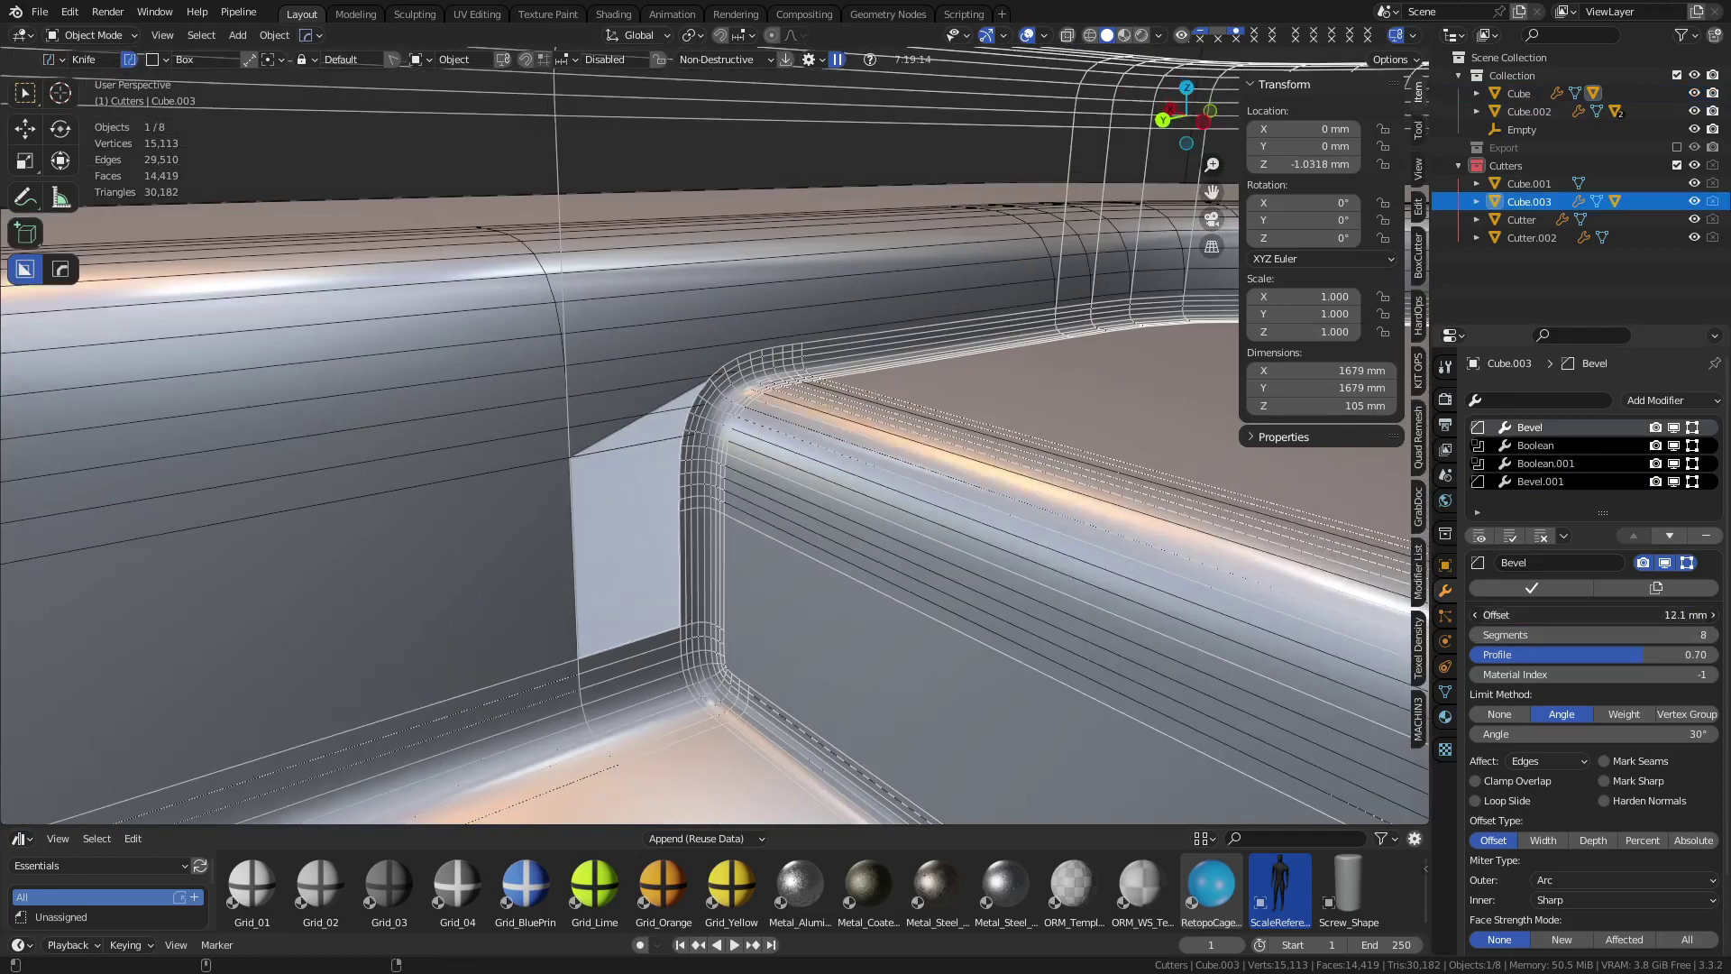
click(1530, 482)
mouse_move(1586, 615)
mouse_down()
mouse_move(1641, 615)
mouse_move(1577, 615)
mouse_up()
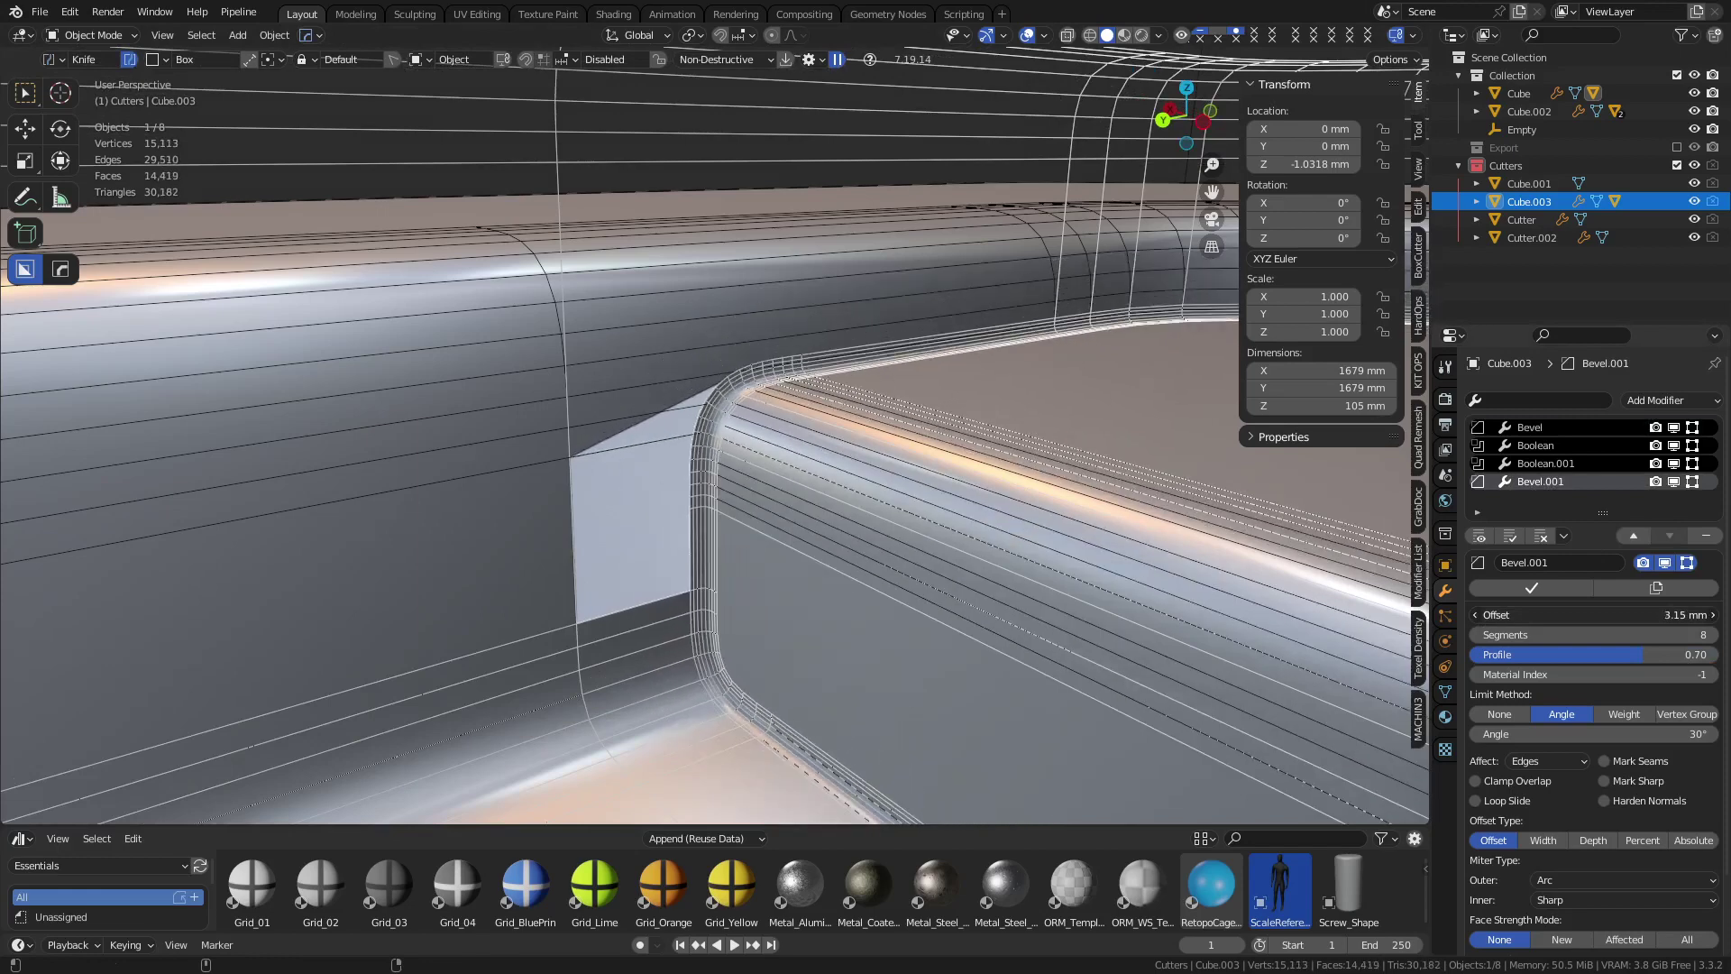
Try 10 segments on the recess cutter's Bevel.001 modifier and return it to 8
click(1711, 634)
click(1711, 634)
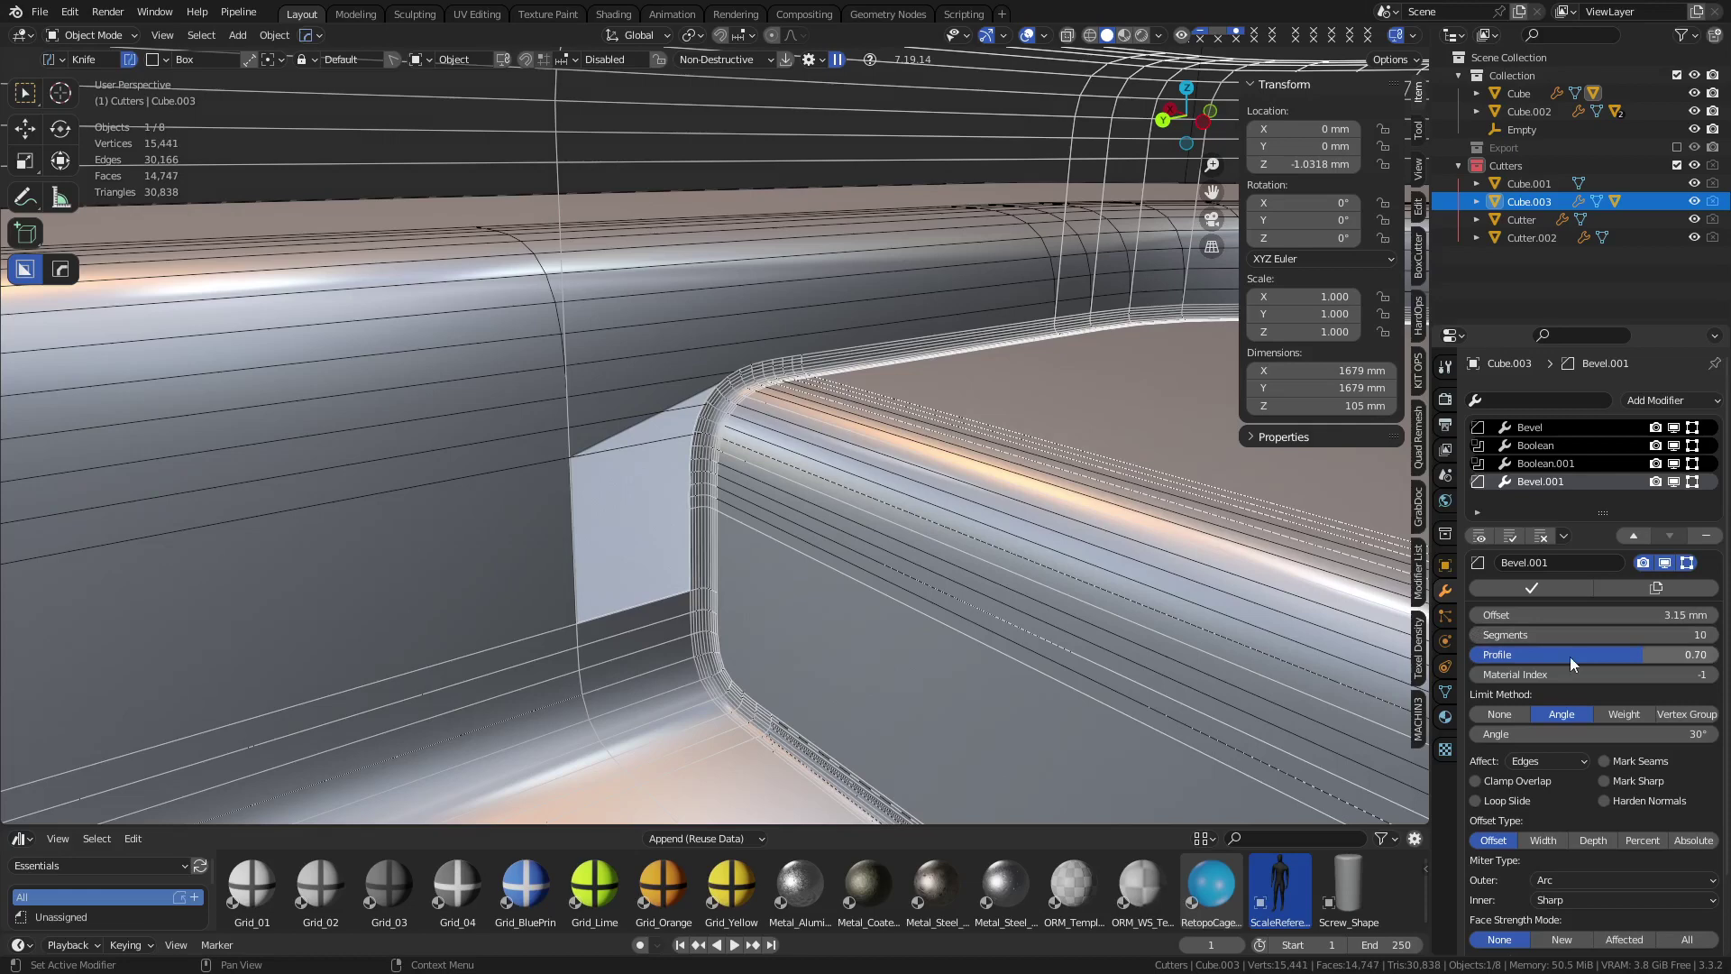
click(1476, 635)
click(1476, 636)
Select the divider cutter Cutter.004 and try moving it freely beside the recess wall
click(996, 568)
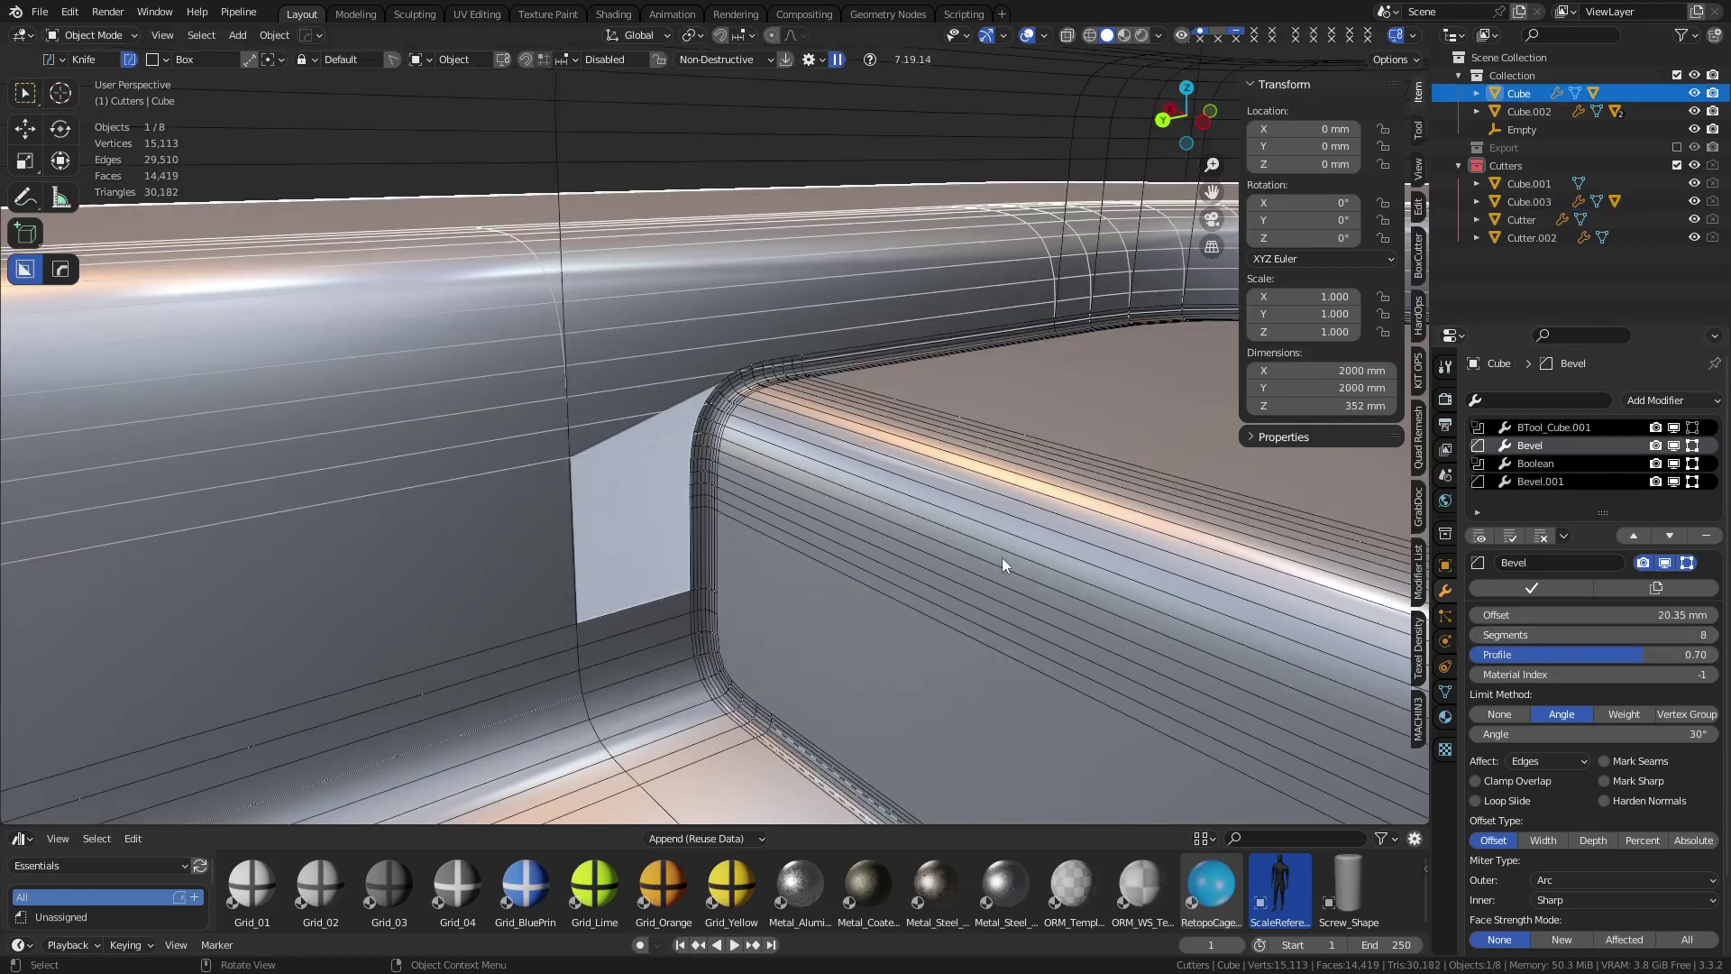
click(1005, 555)
click(1015, 553)
click(1015, 554)
key(g)
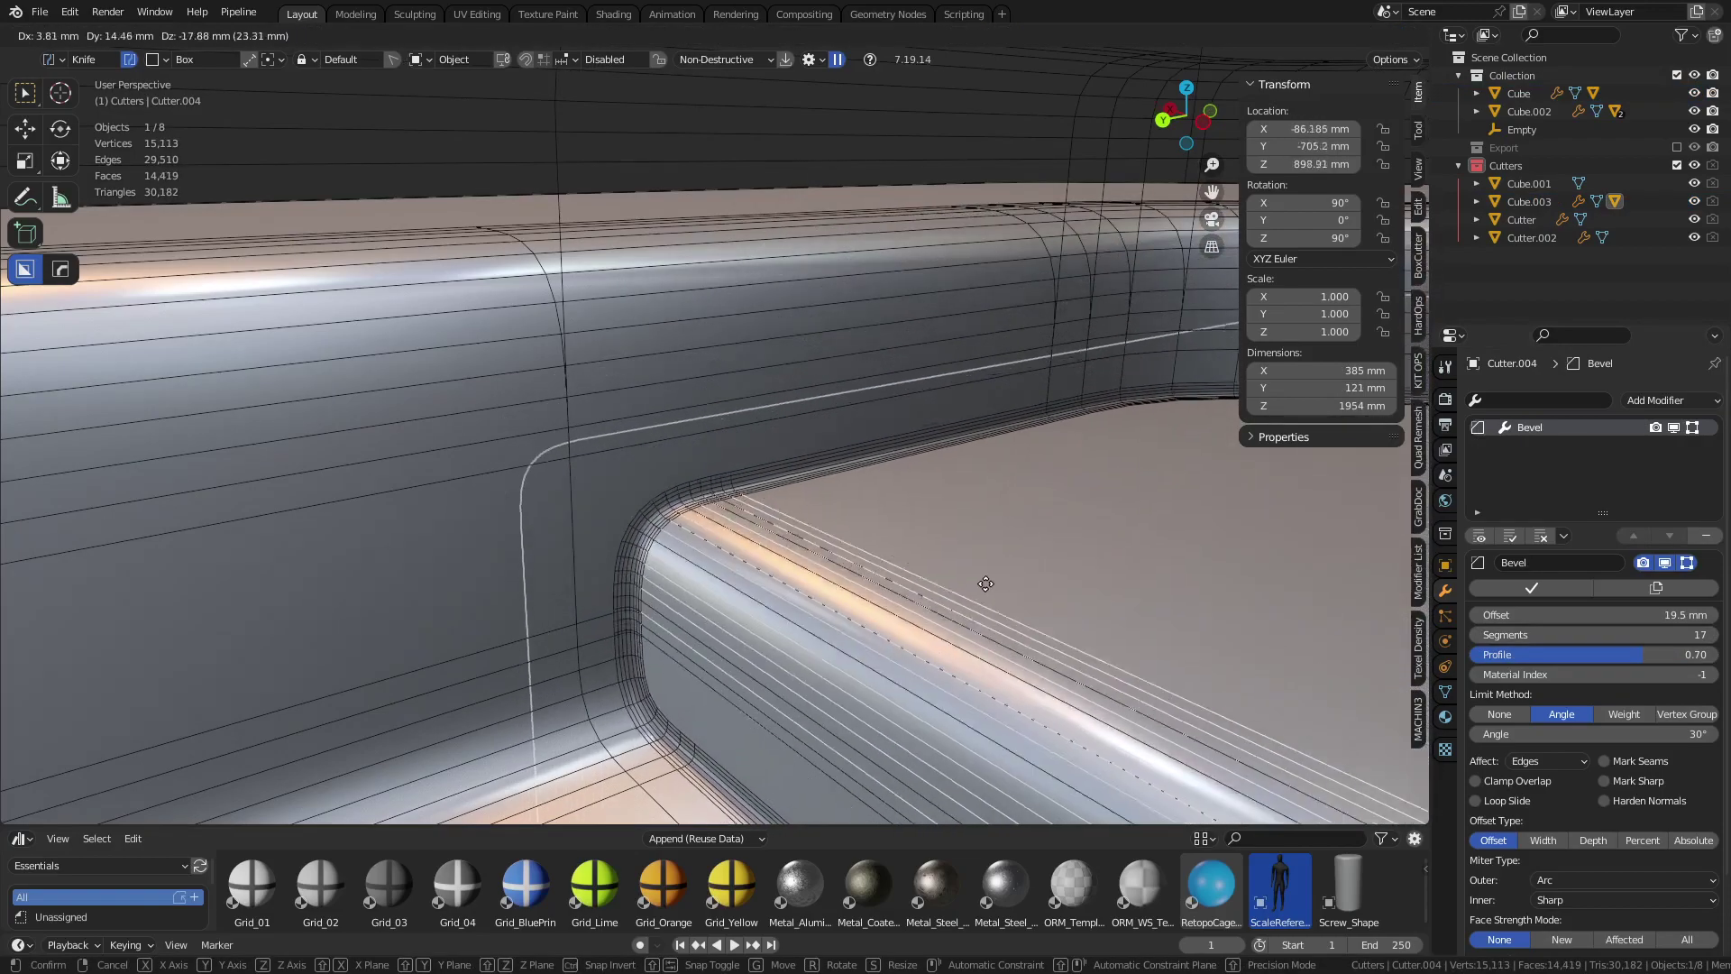
click(992, 563)
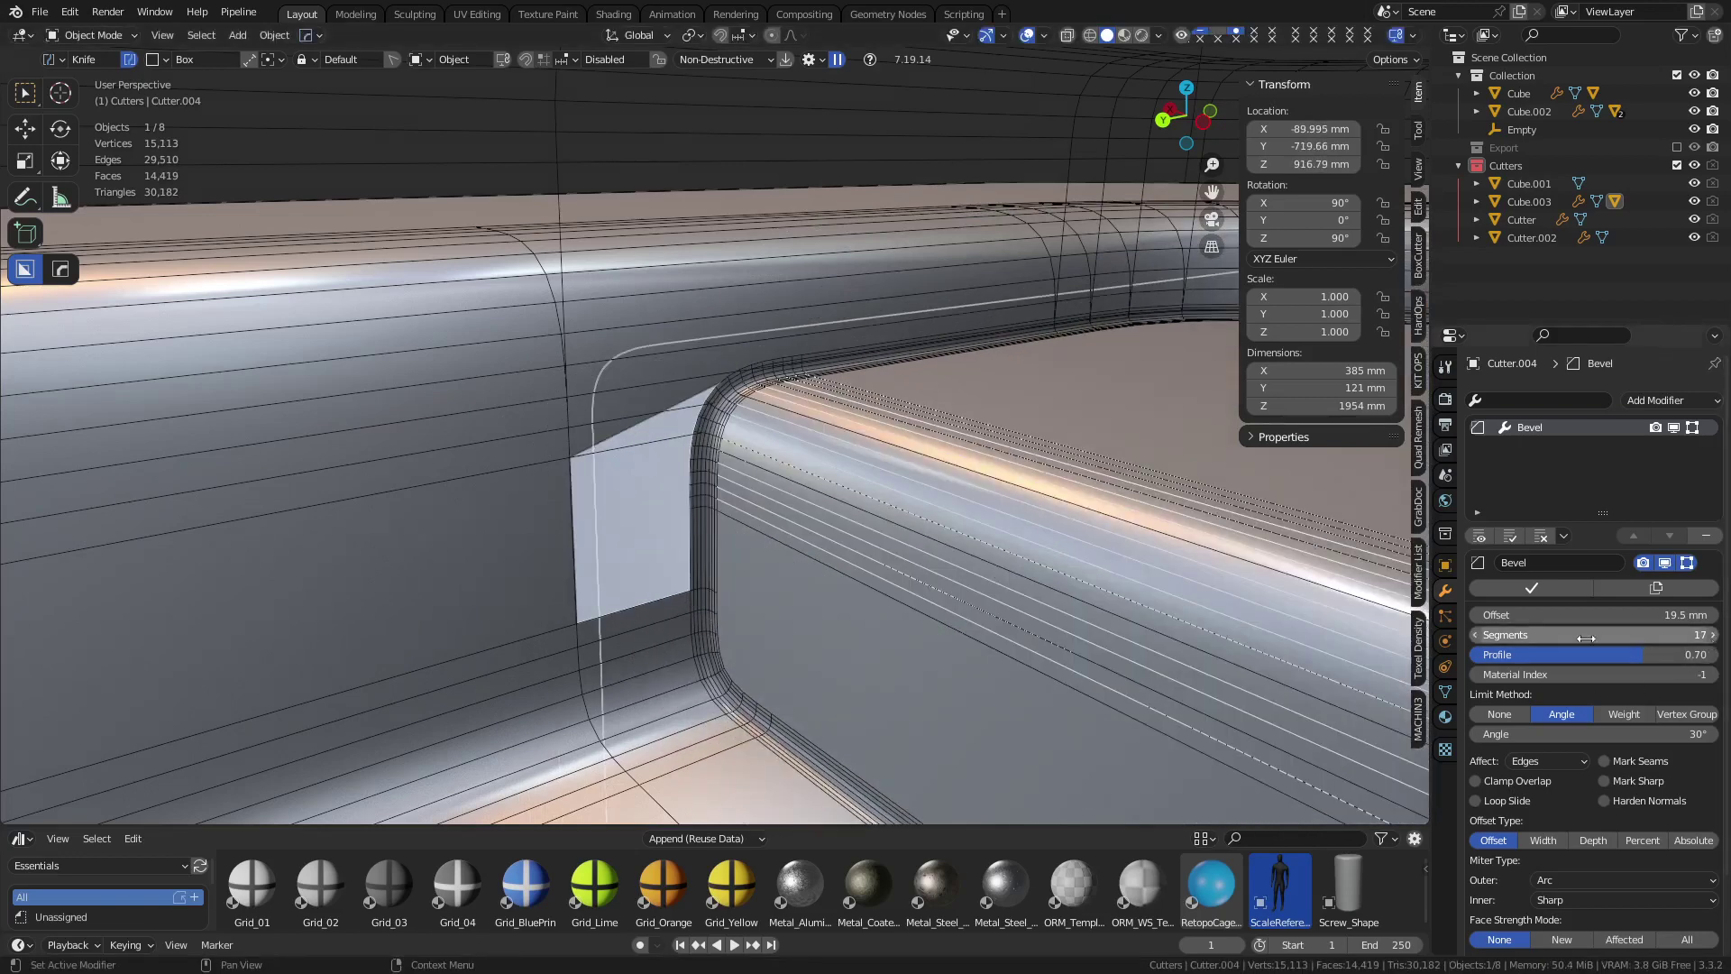
Lower the segment count of Cutter.004's Bevel modifier to 4
click(1476, 636)
click(1476, 636)
click(1476, 636)
click(1476, 637)
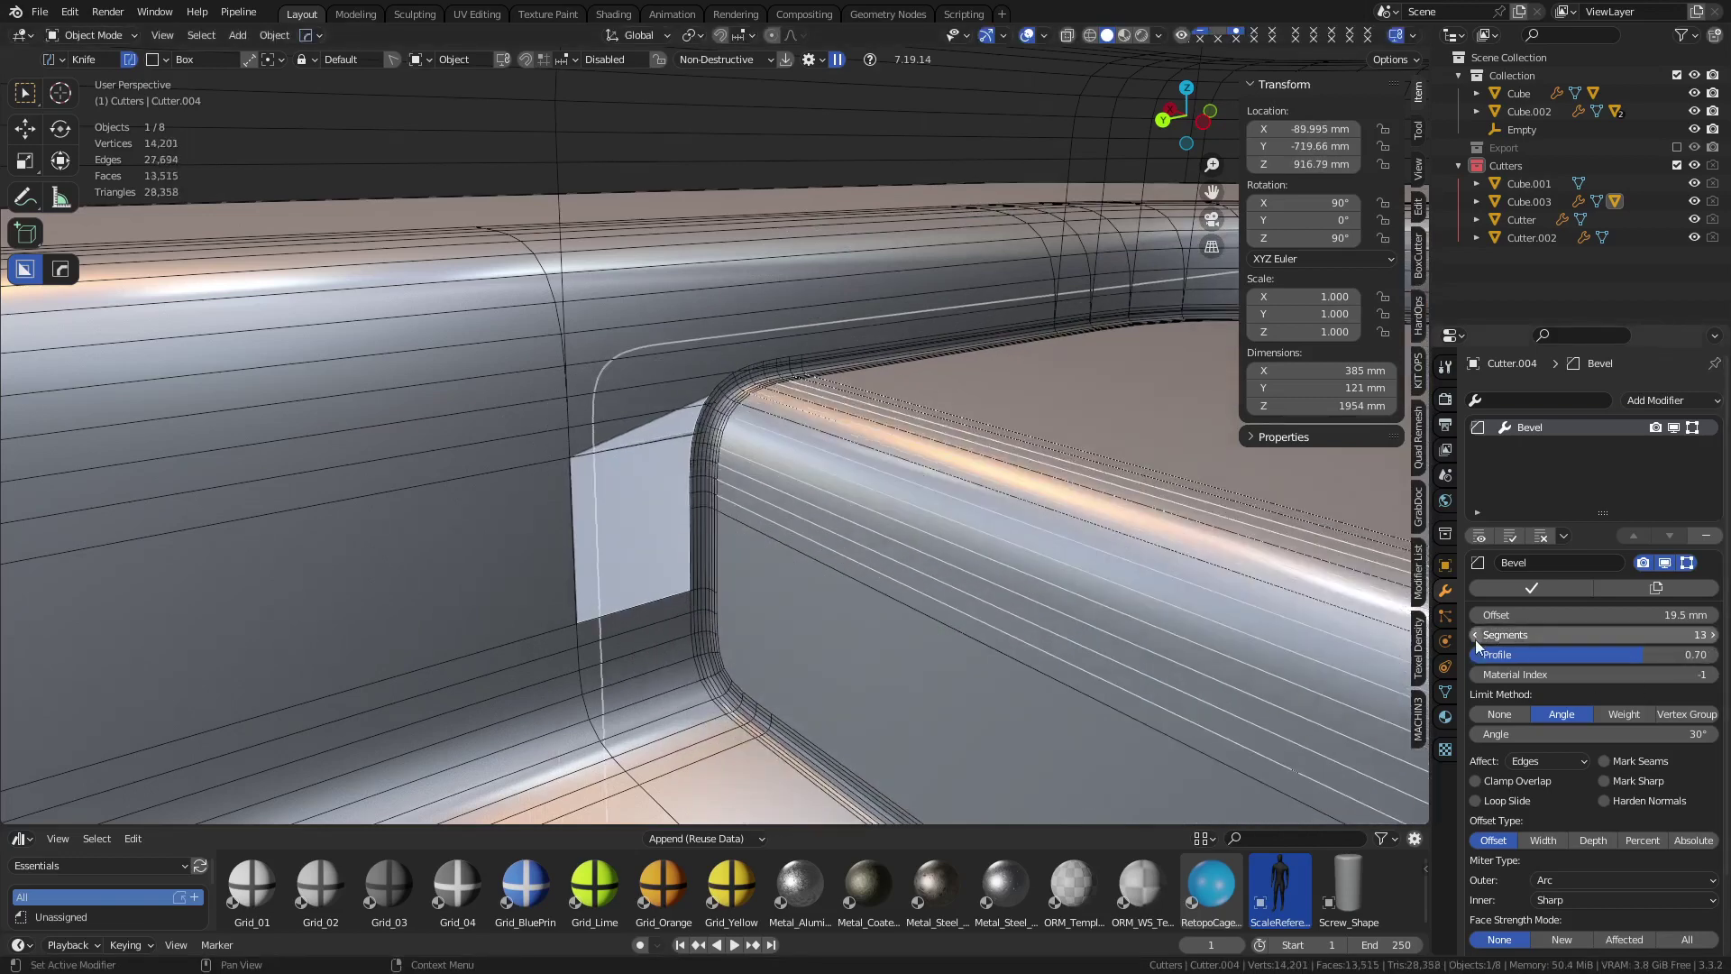
click(1476, 636)
click(1476, 636)
click(1476, 639)
click(1475, 639)
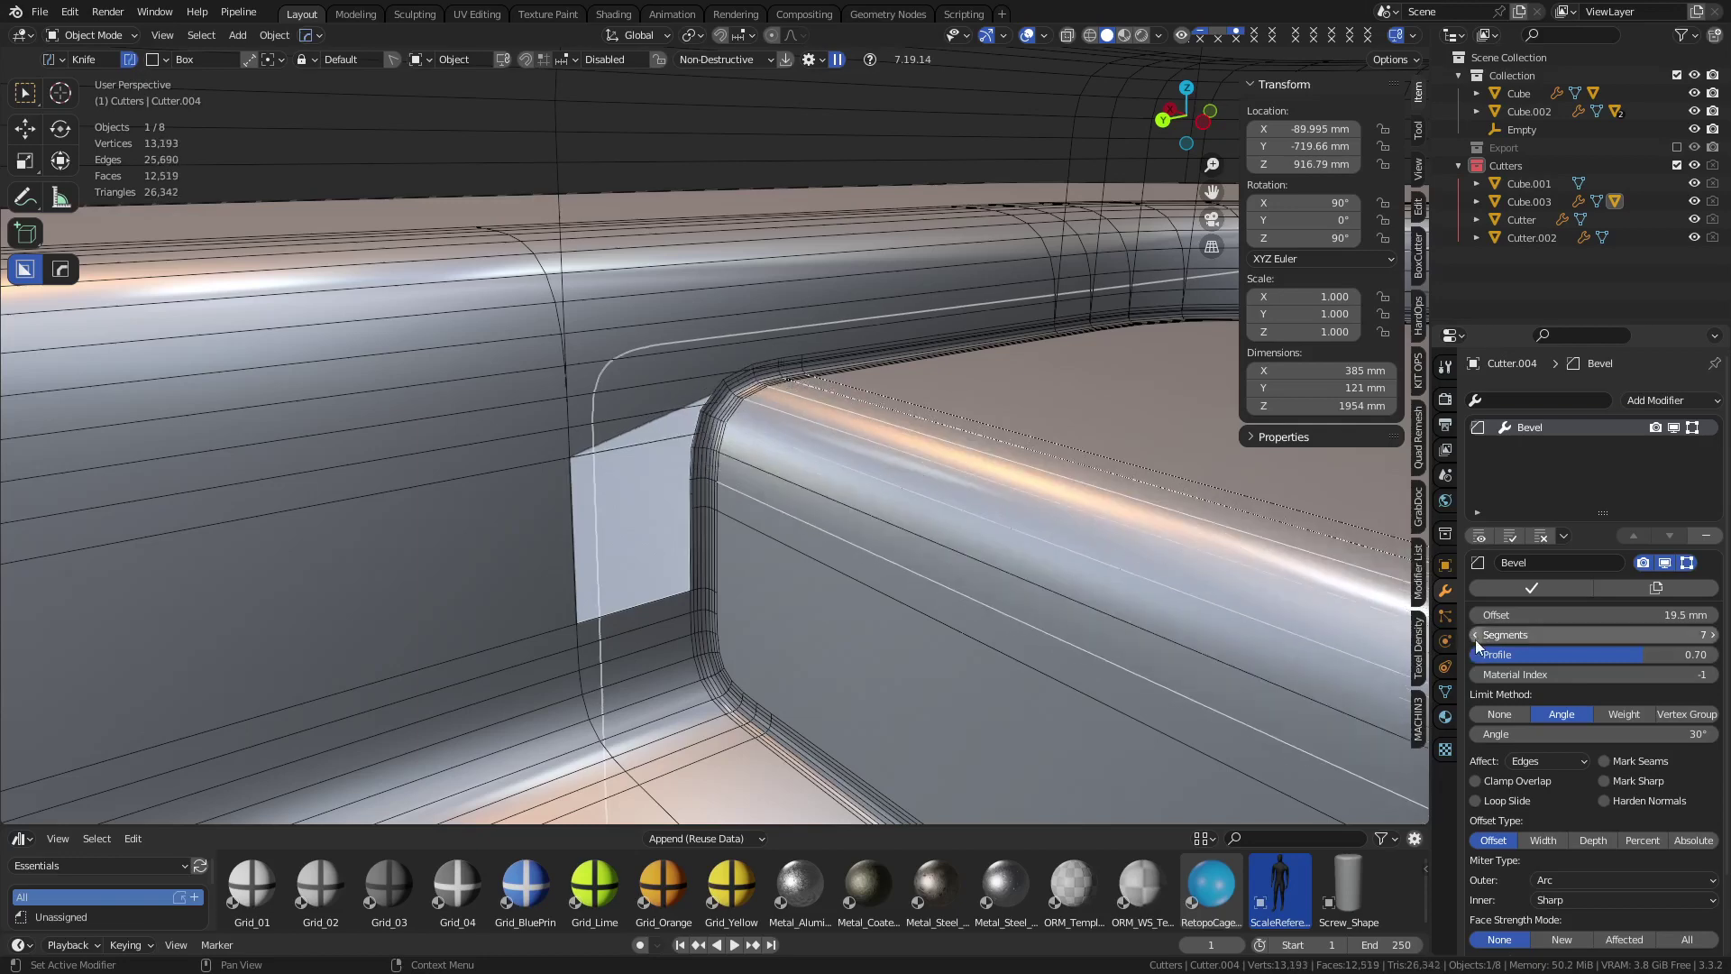
click(1475, 639)
click(1476, 639)
click(1476, 640)
click(1476, 640)
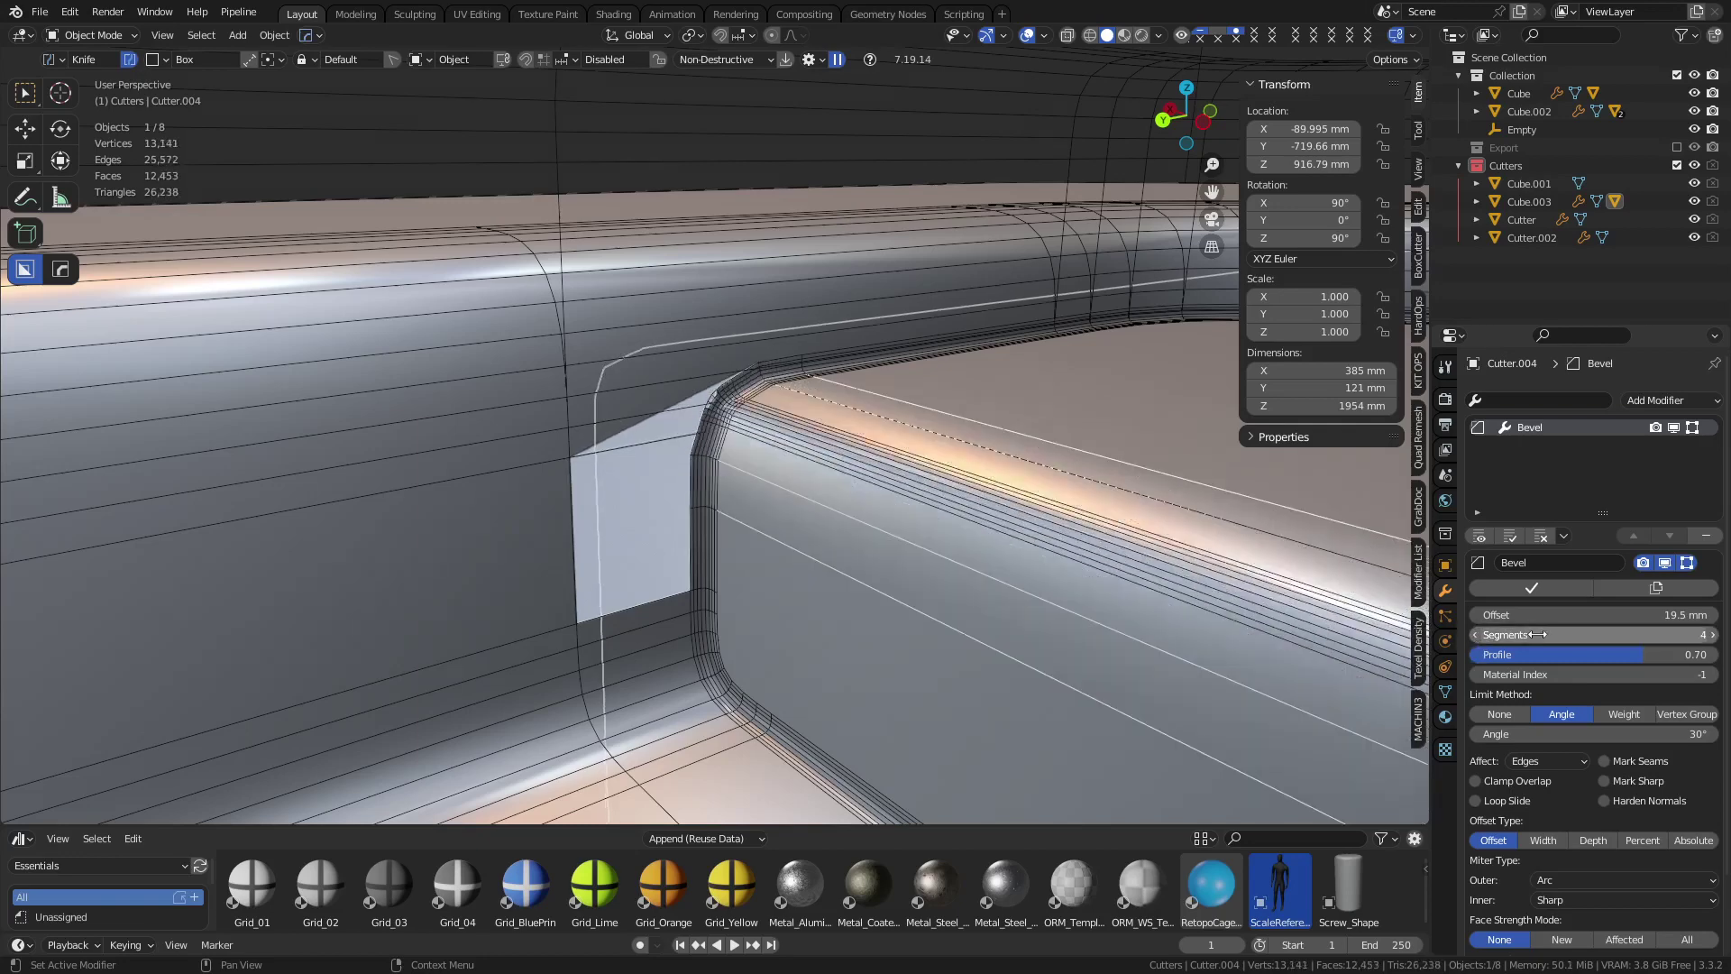
Set Cutter.004's Bevel modifier to 12 segments
drag(1539, 633, 1493, 637)
click(1553, 640)
text(12)
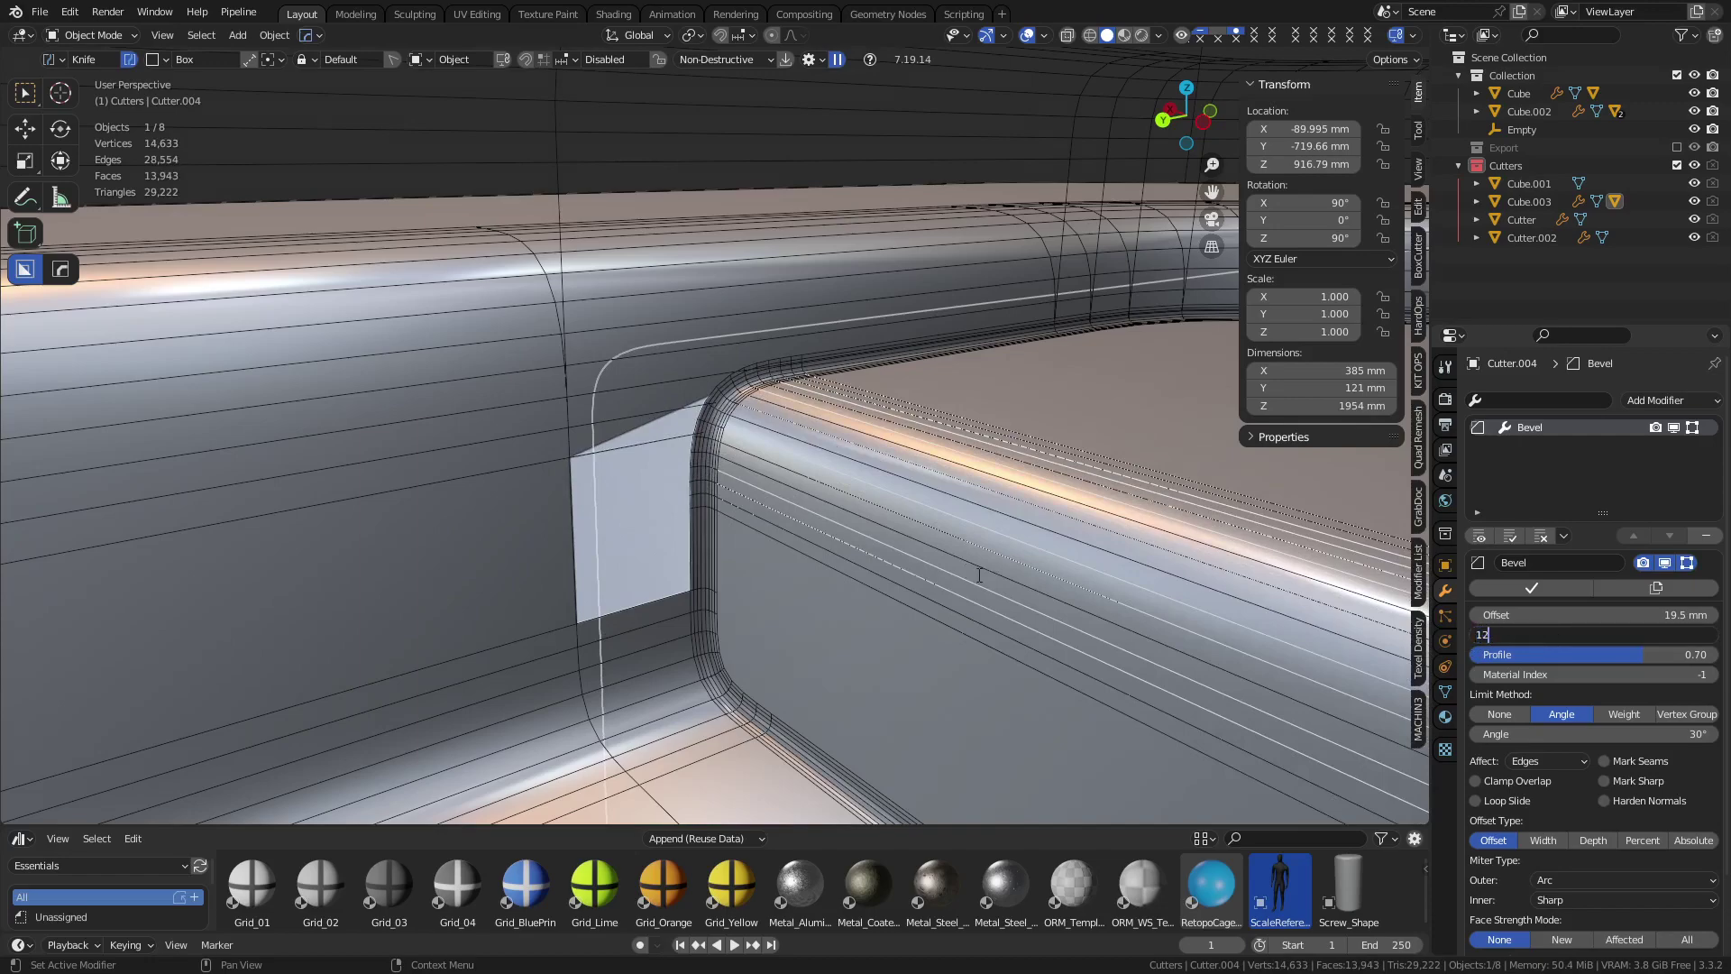
key(Return)
Move the divider cutter Cutter.004 down about 4.5 mm along Z
key(g)
key(z)
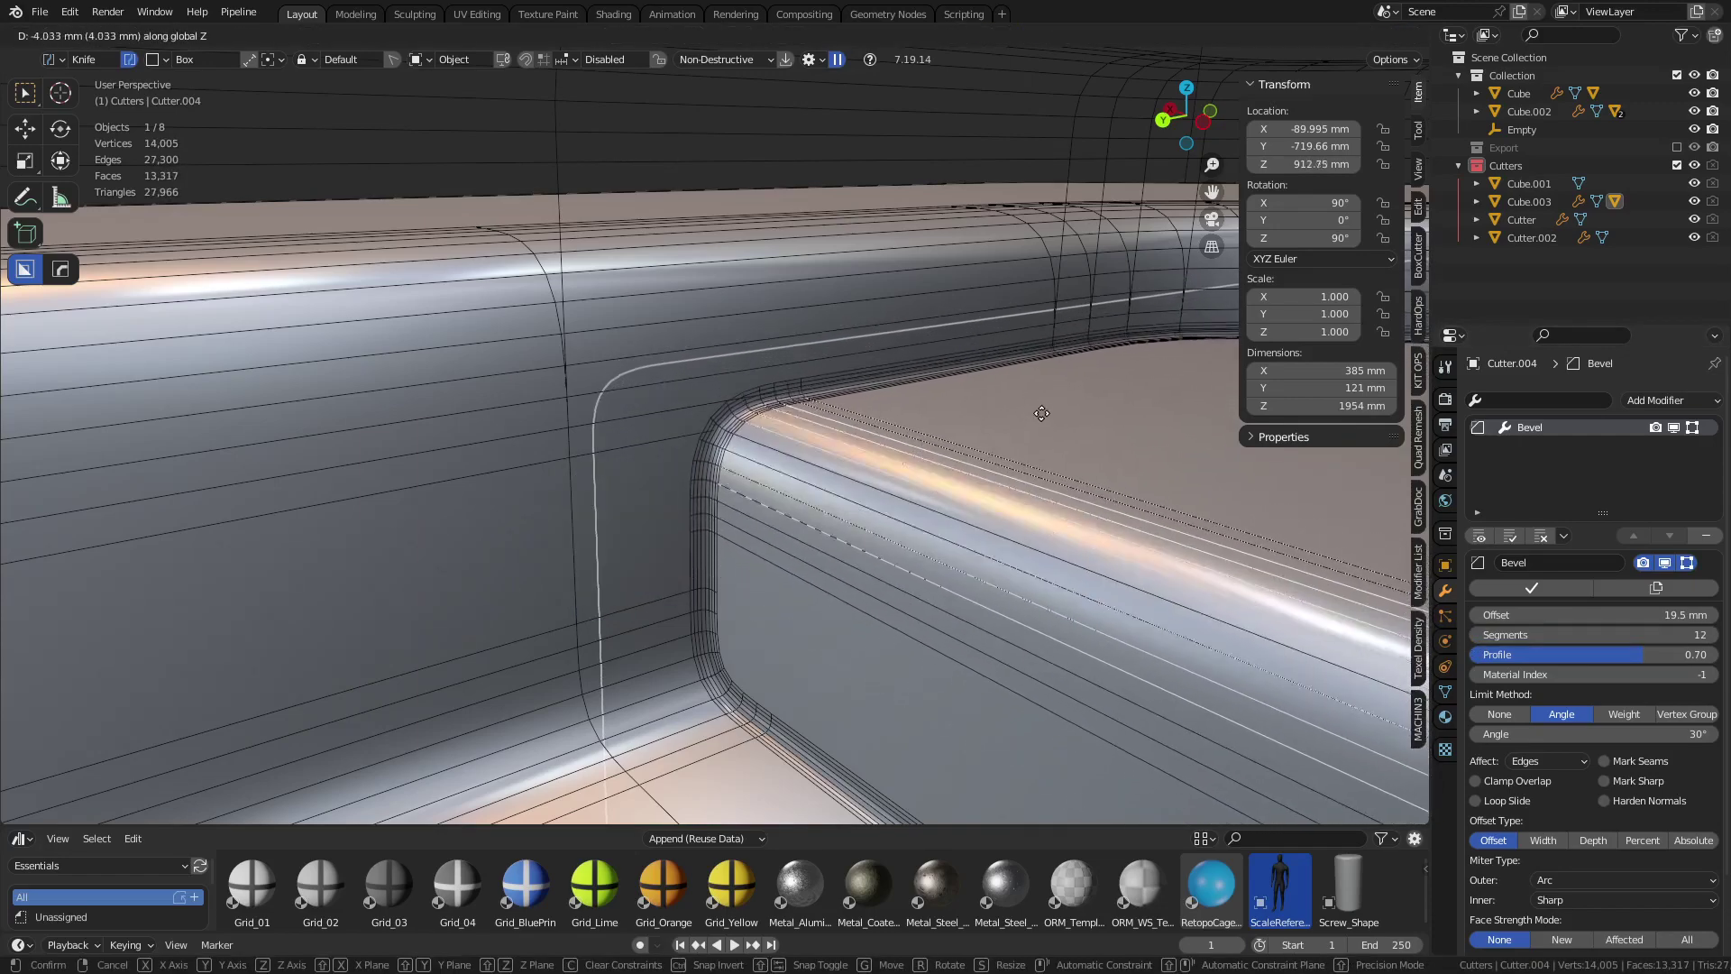
click(900, 564)
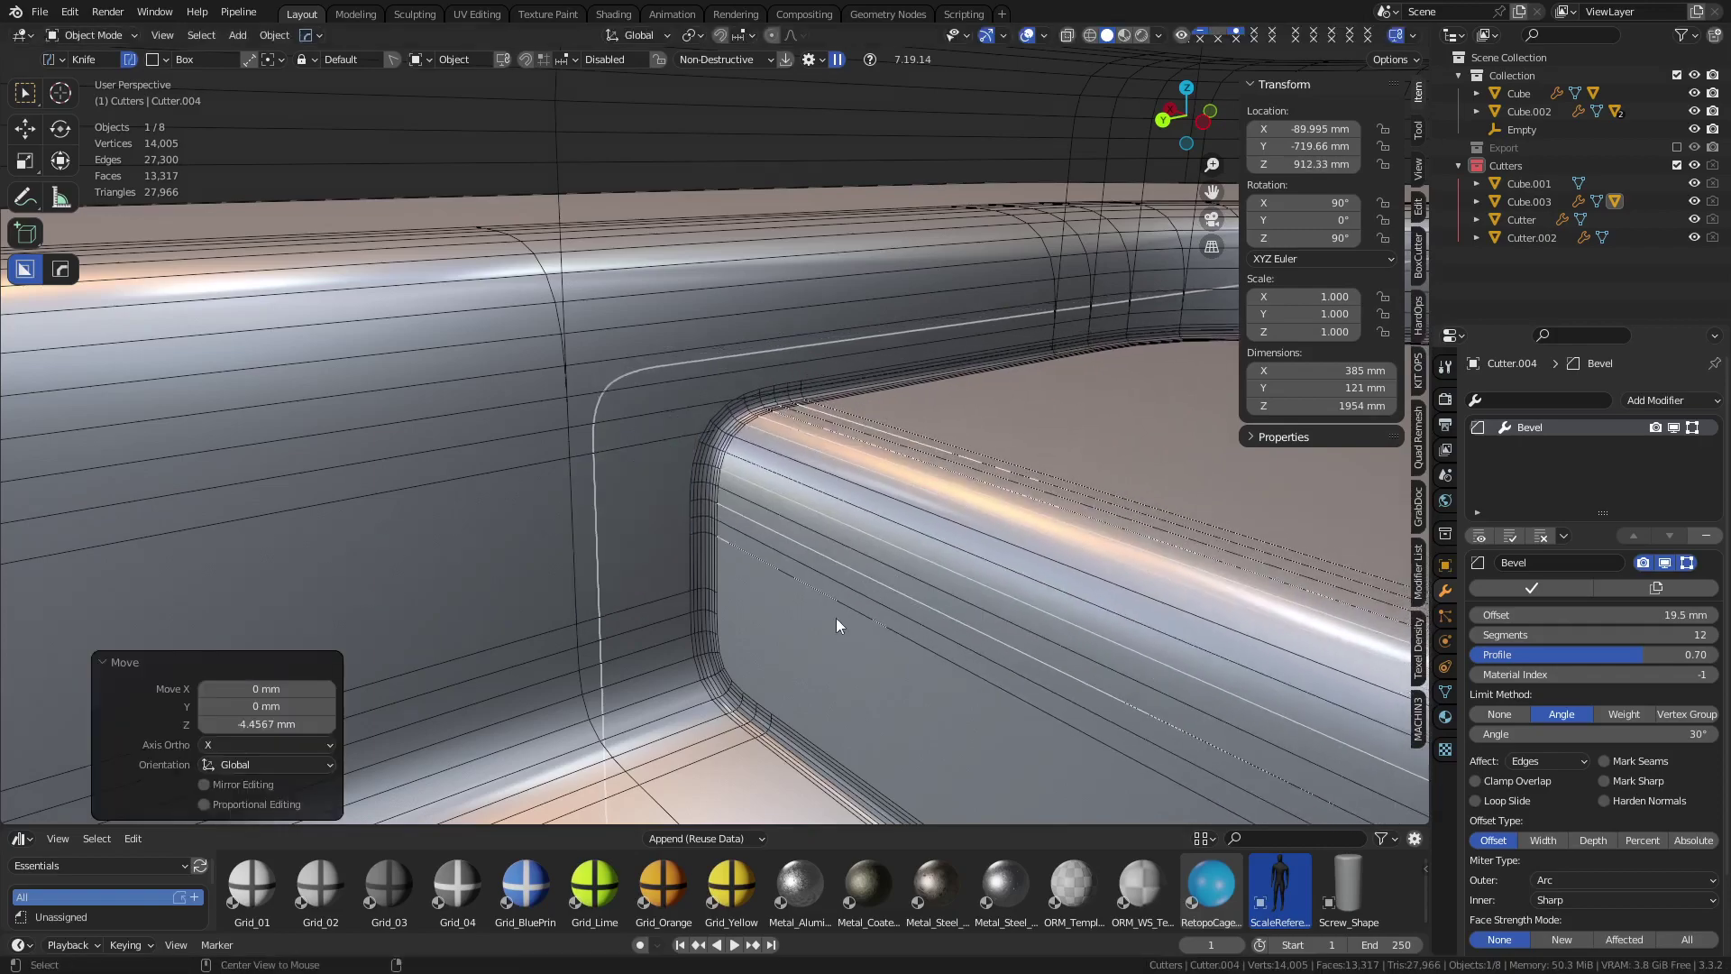
Lower Cutter.004 further along Z to a height of about 905.5 mm and deselect it
middle_drag(836, 619, 739, 577)
middle_drag(652, 505, 917, 511)
key(g)
key(z)
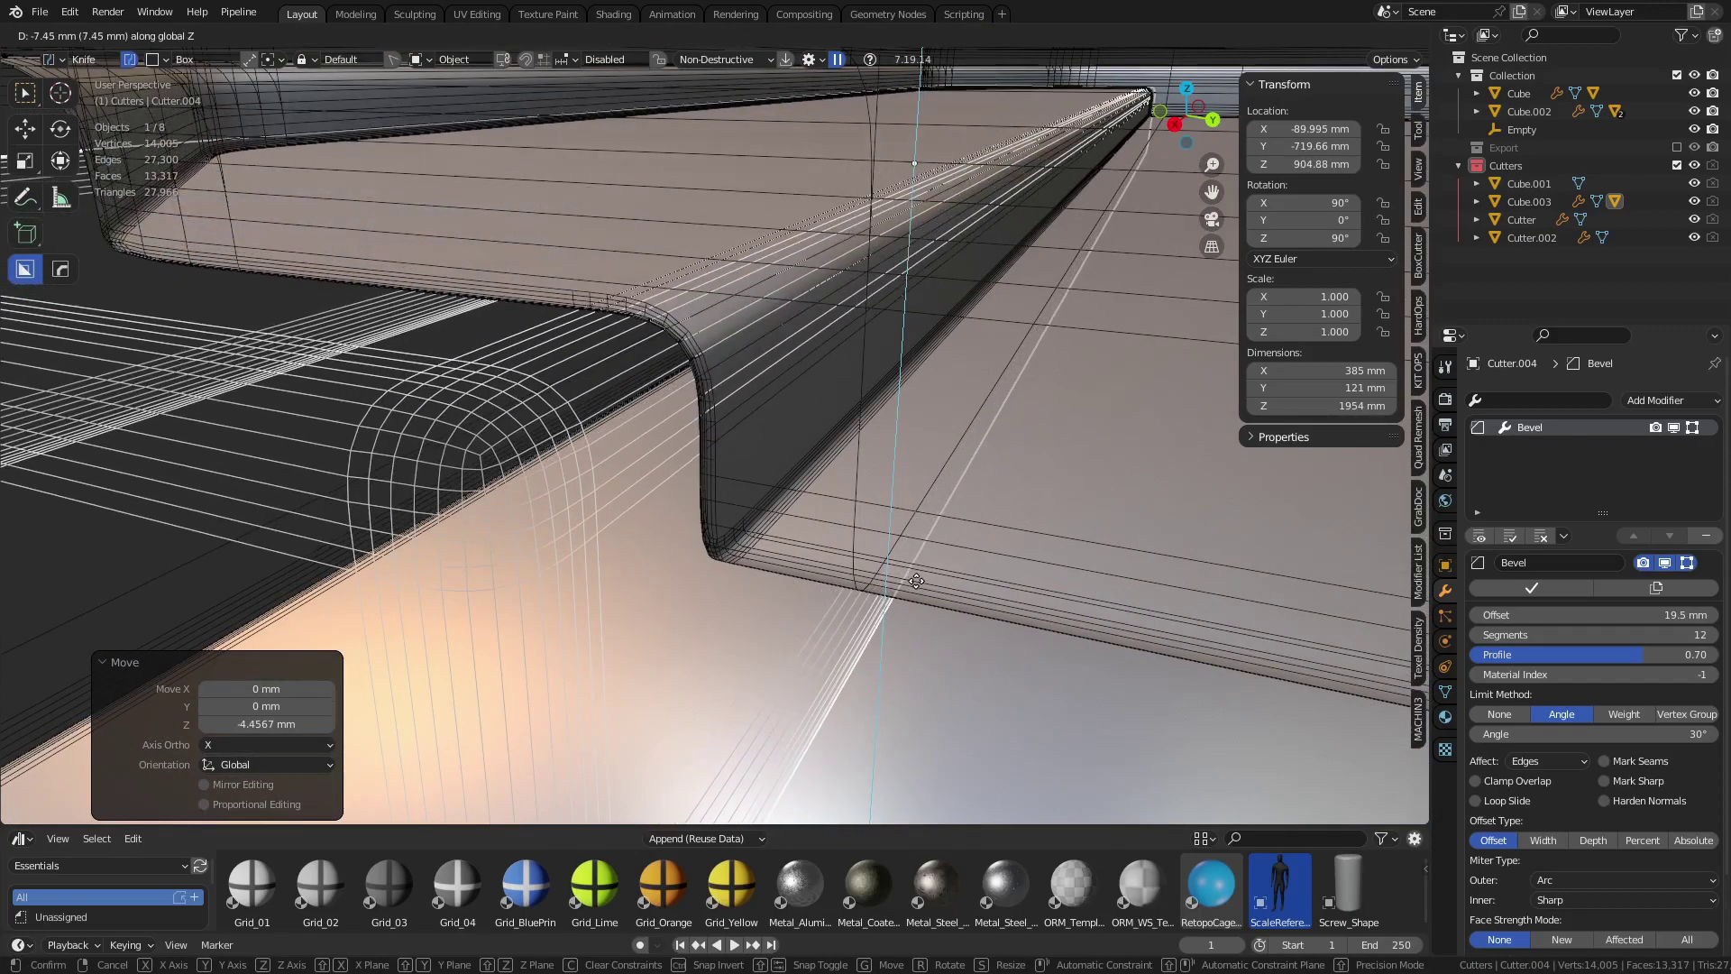
click(914, 581)
middle_drag(1055, 487, 700, 472)
scroll(811, 539, up, 3)
click(925, 170)
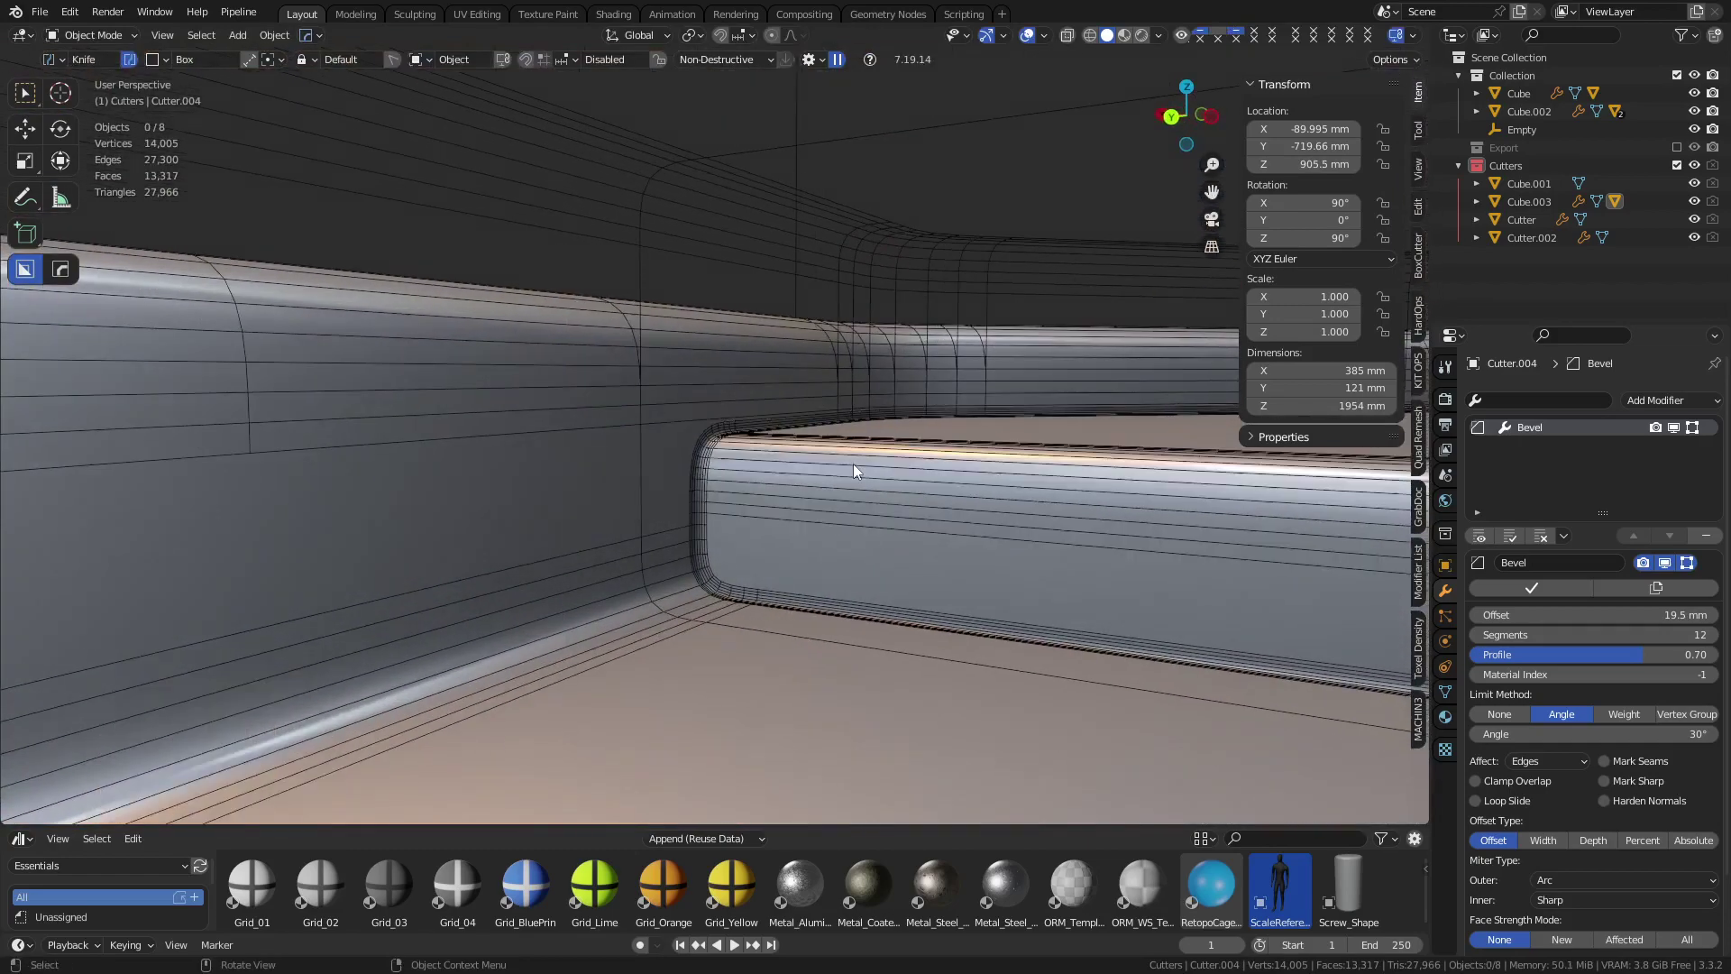
Try raising Cutter.004 about 16.7 mm along Z, inspect the divider corner at the recess wall, and undo the move
scroll(738, 387, up, 5)
click(815, 491)
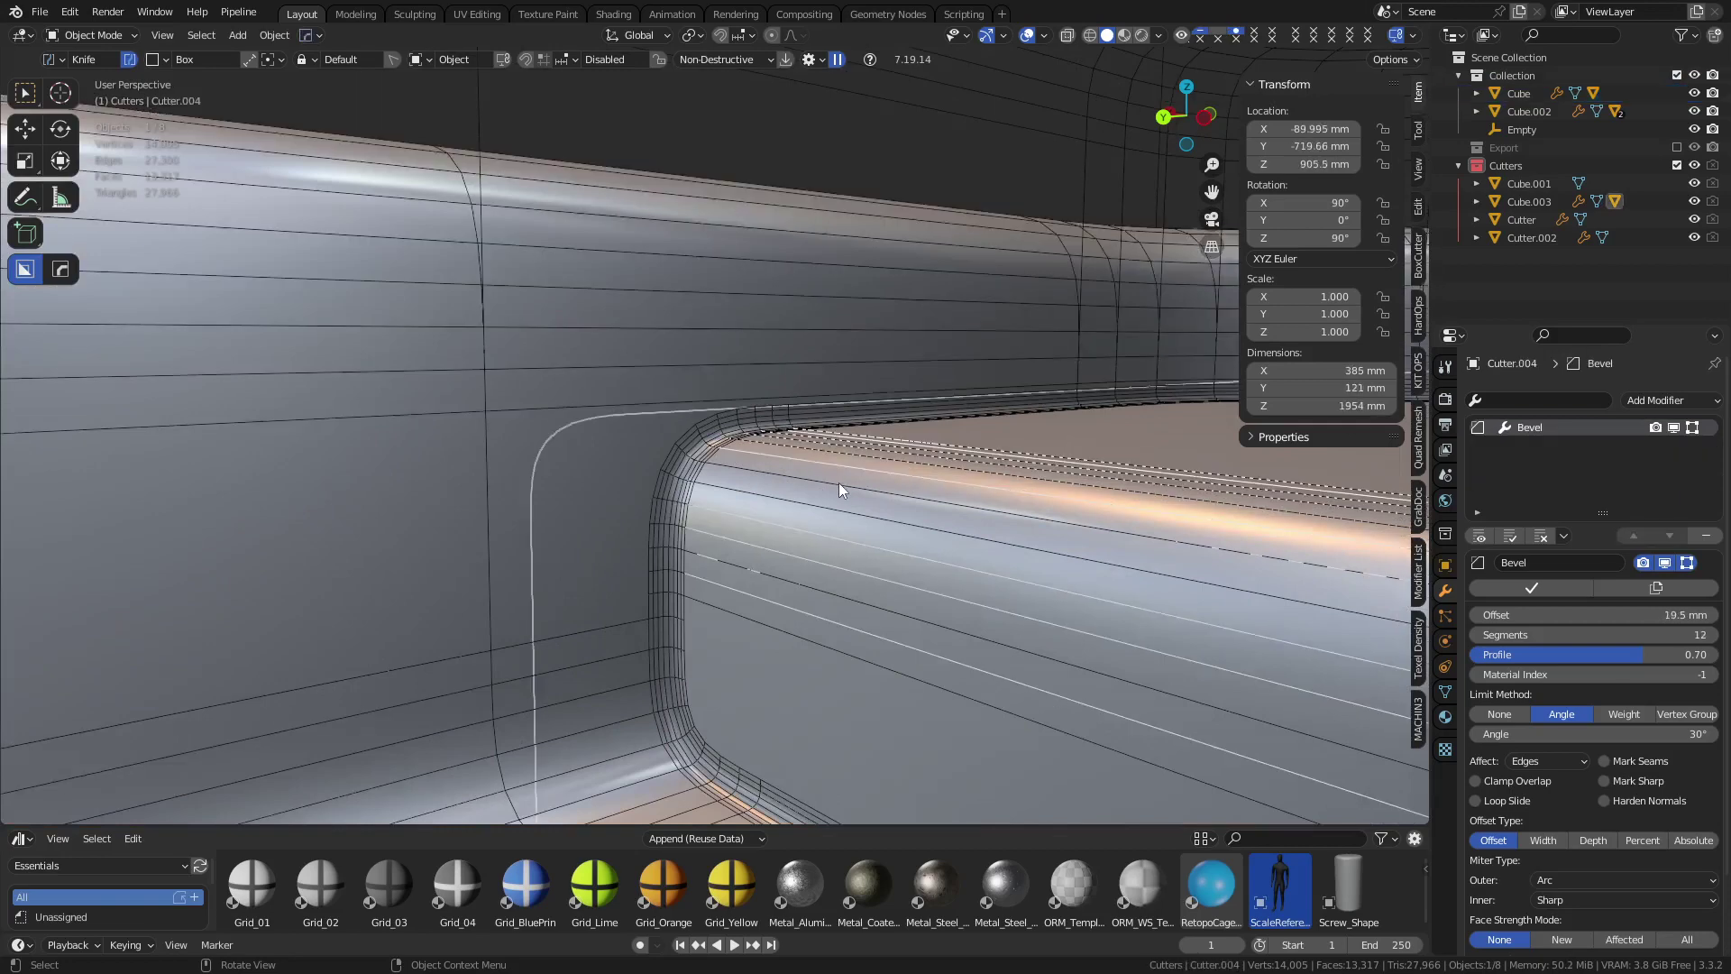
key(g)
key(z)
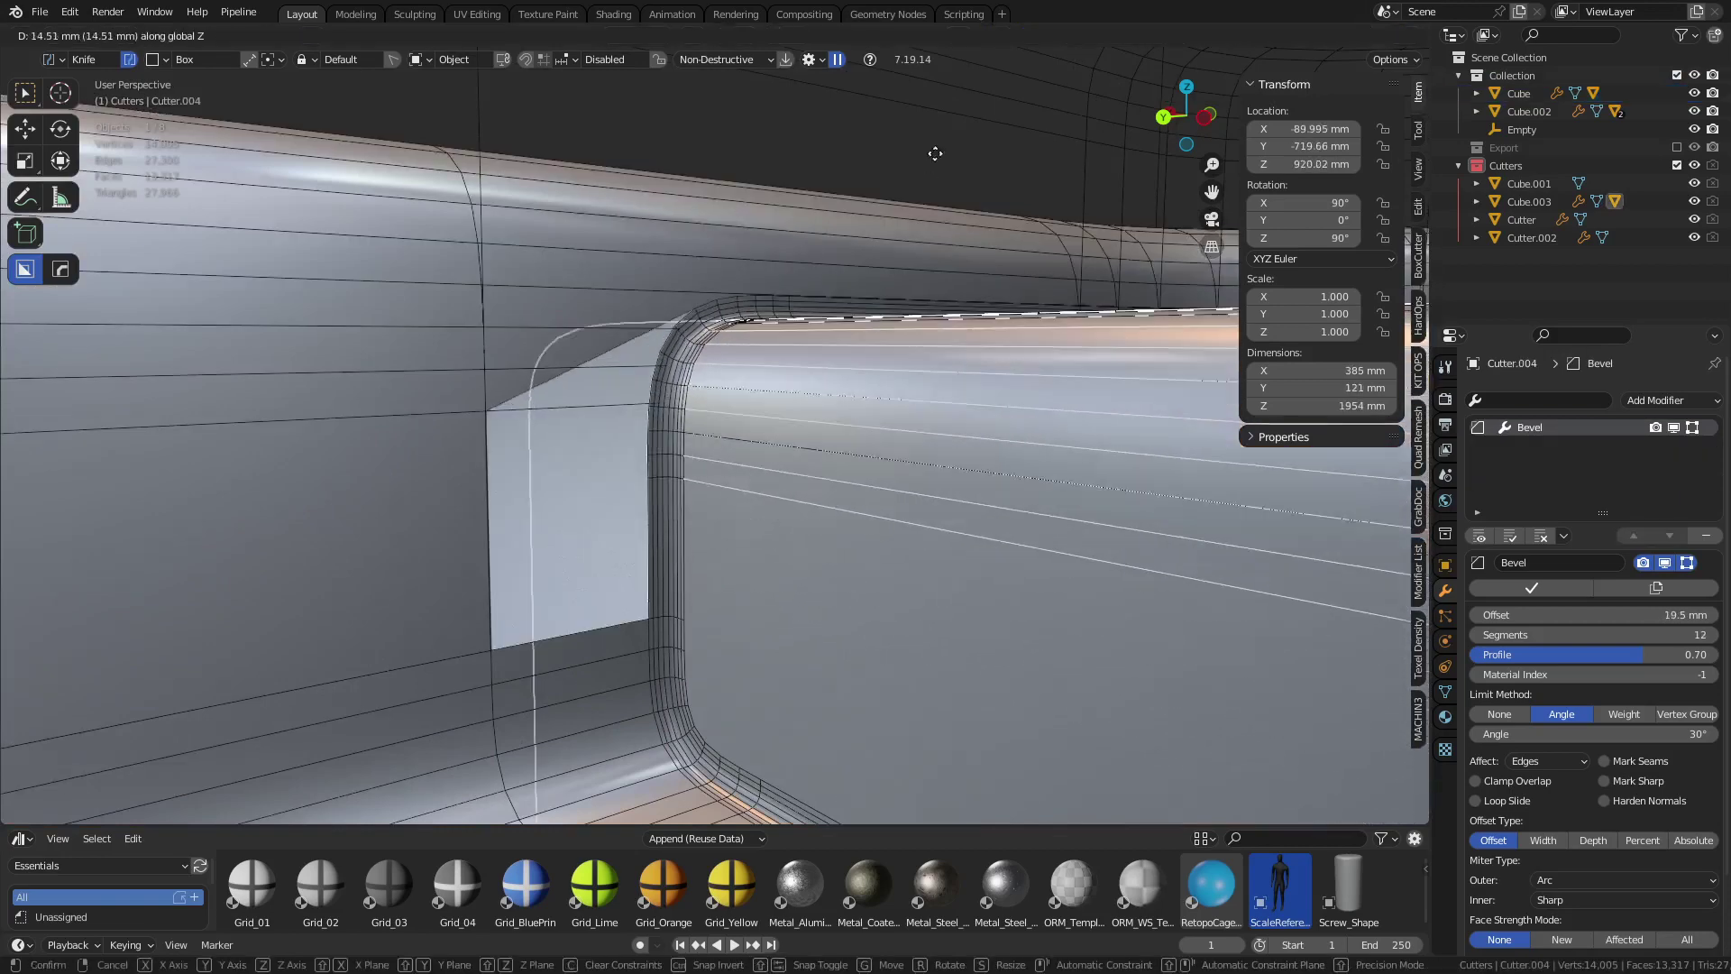
click(963, 191)
middle_drag(963, 191, 942, 412)
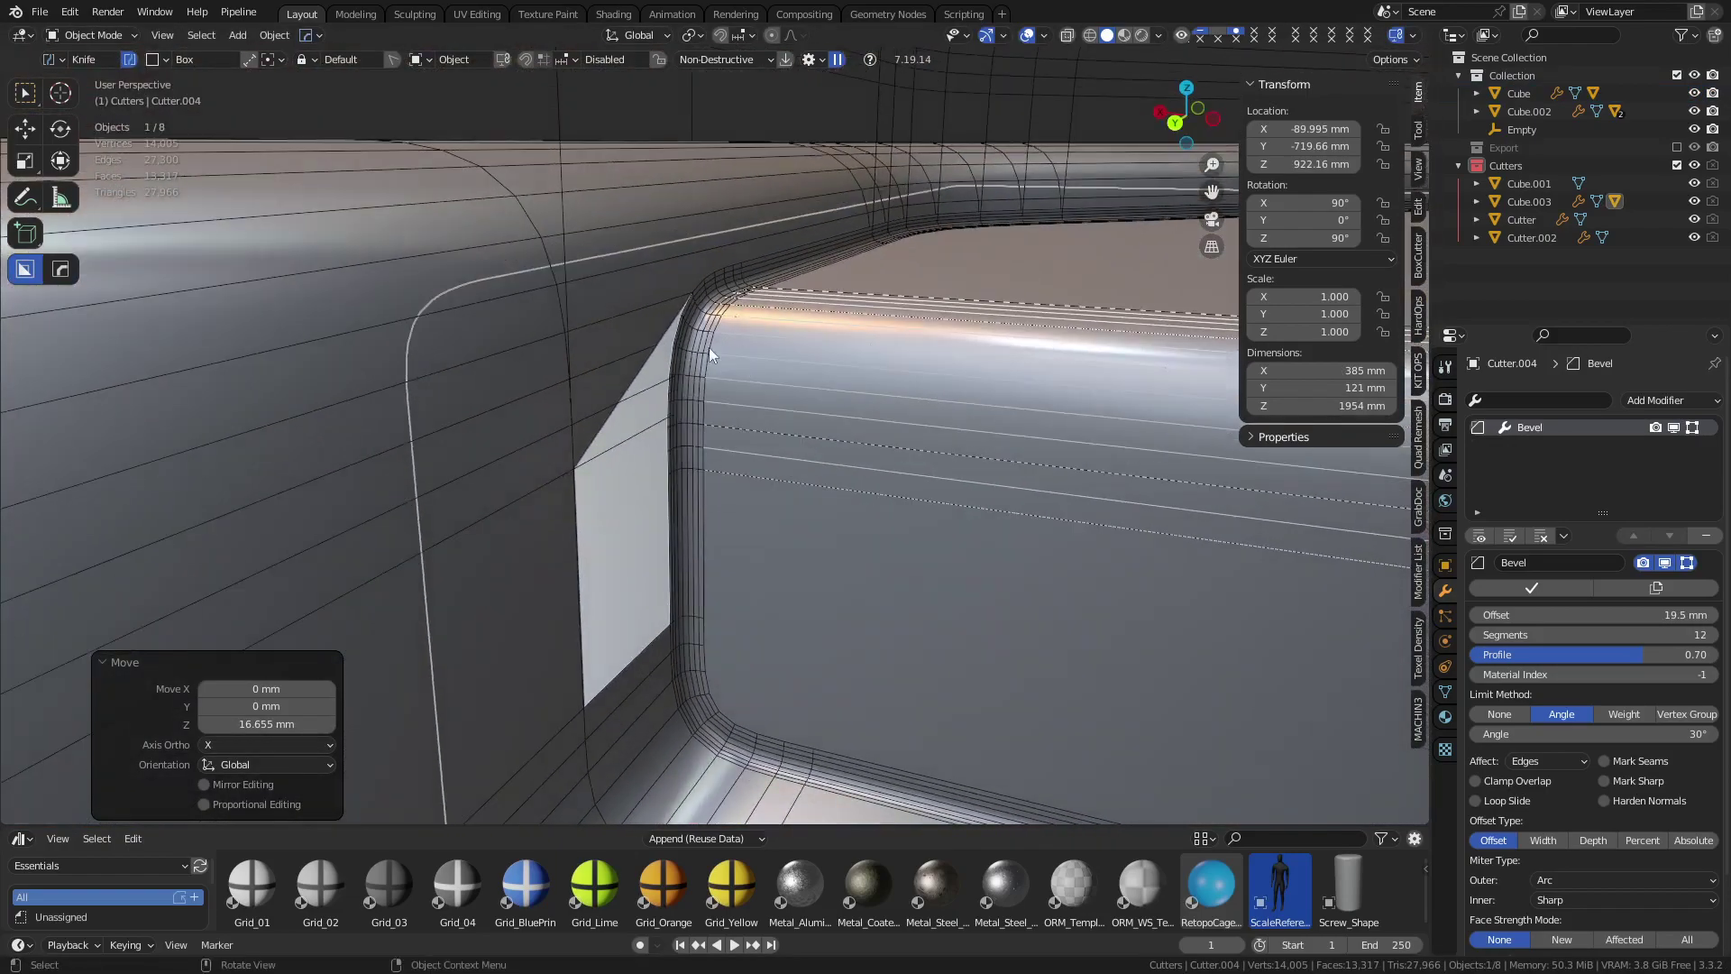
mouse_move(709, 347)
middle_down()
mouse_move(719, 380)
mouse_move(690, 375)
middle_up()
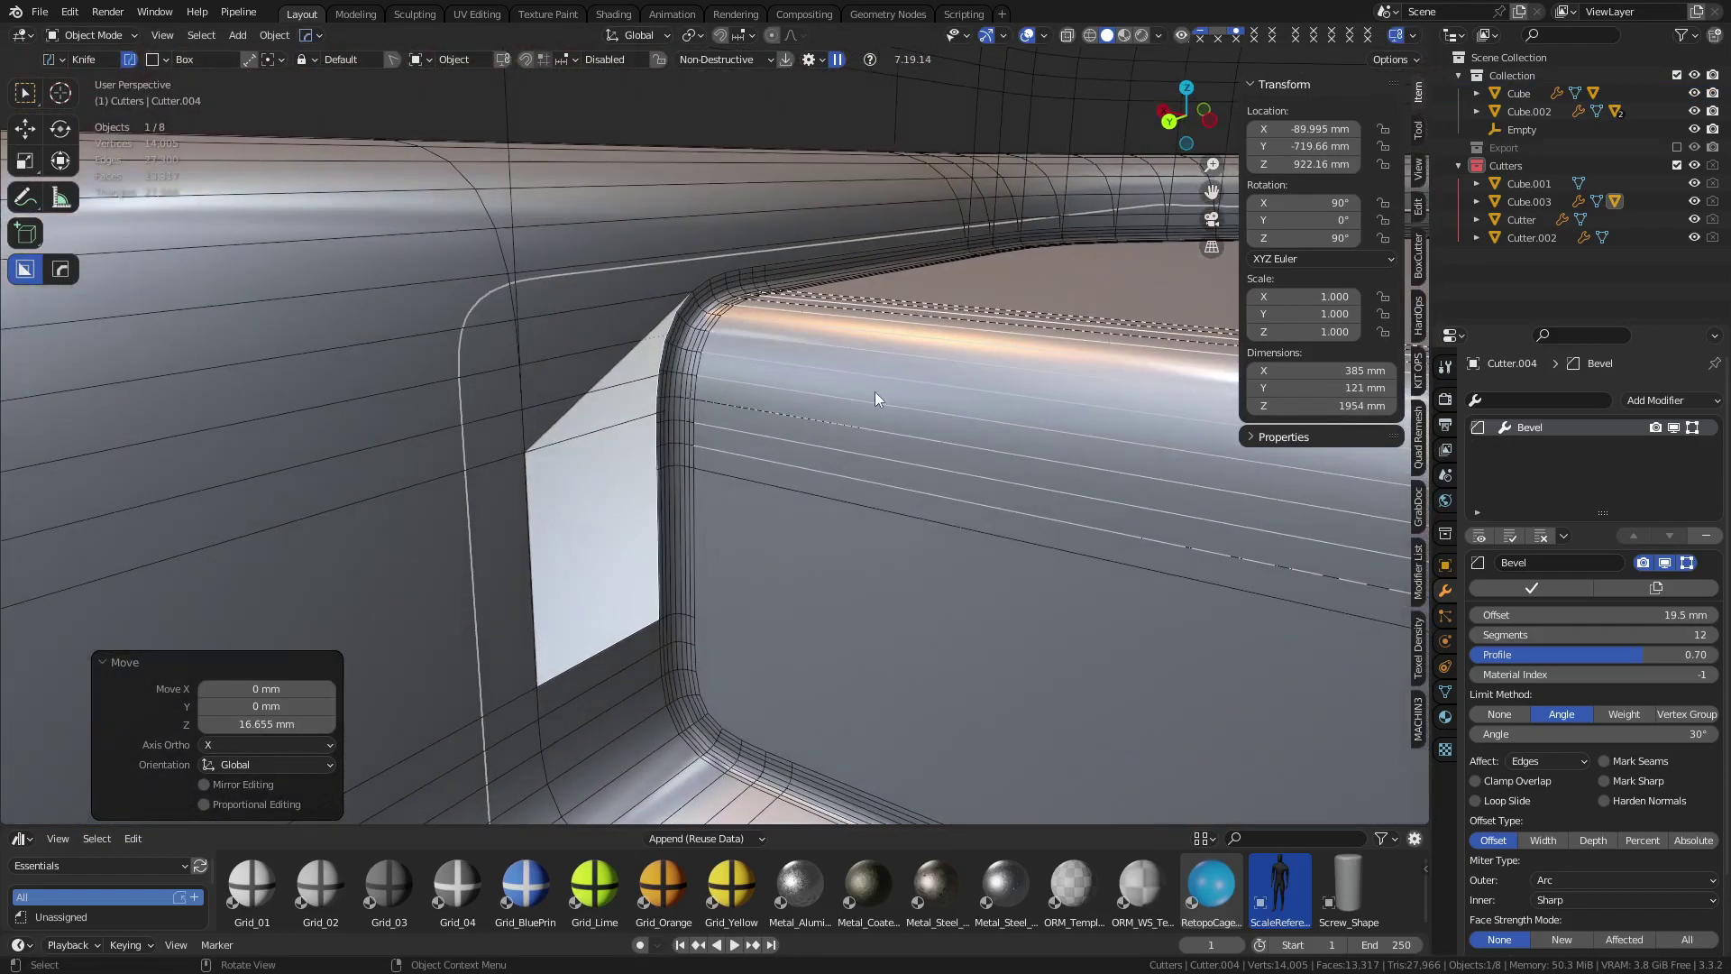
middle_drag(875, 391, 1064, 263)
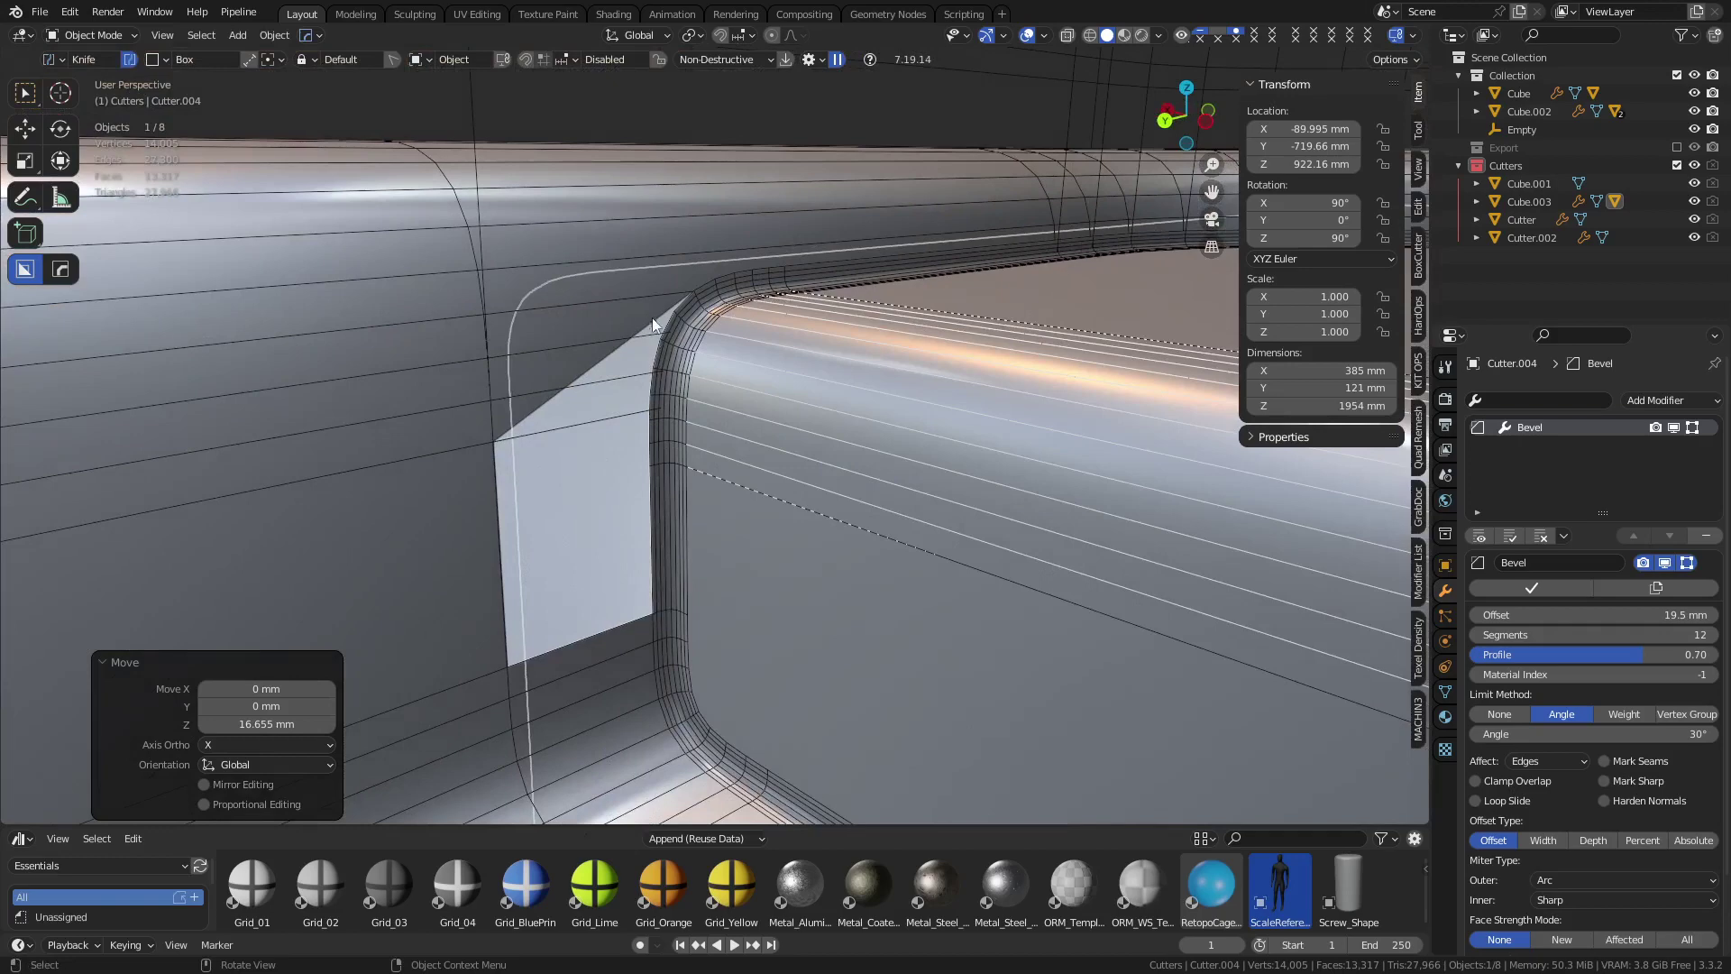
middle_drag(654, 507, 878, 388)
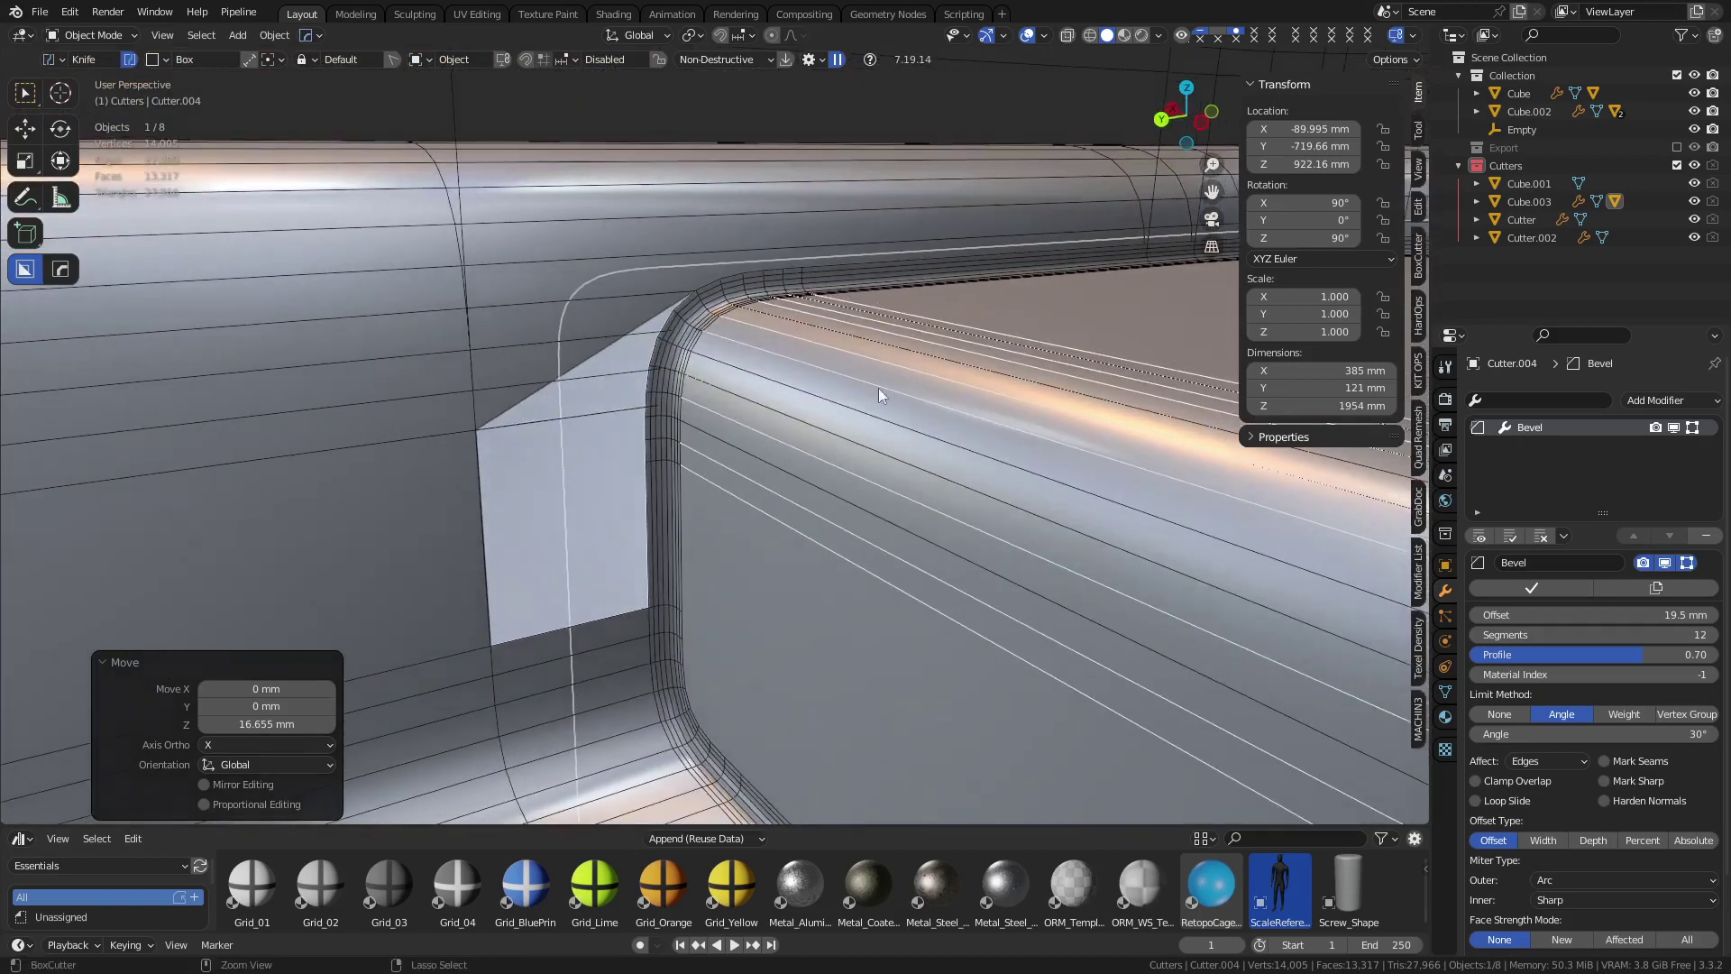
key(ctrl+z)
Raise Cutter.004 about 21.6 mm along Z
key(g)
key(z)
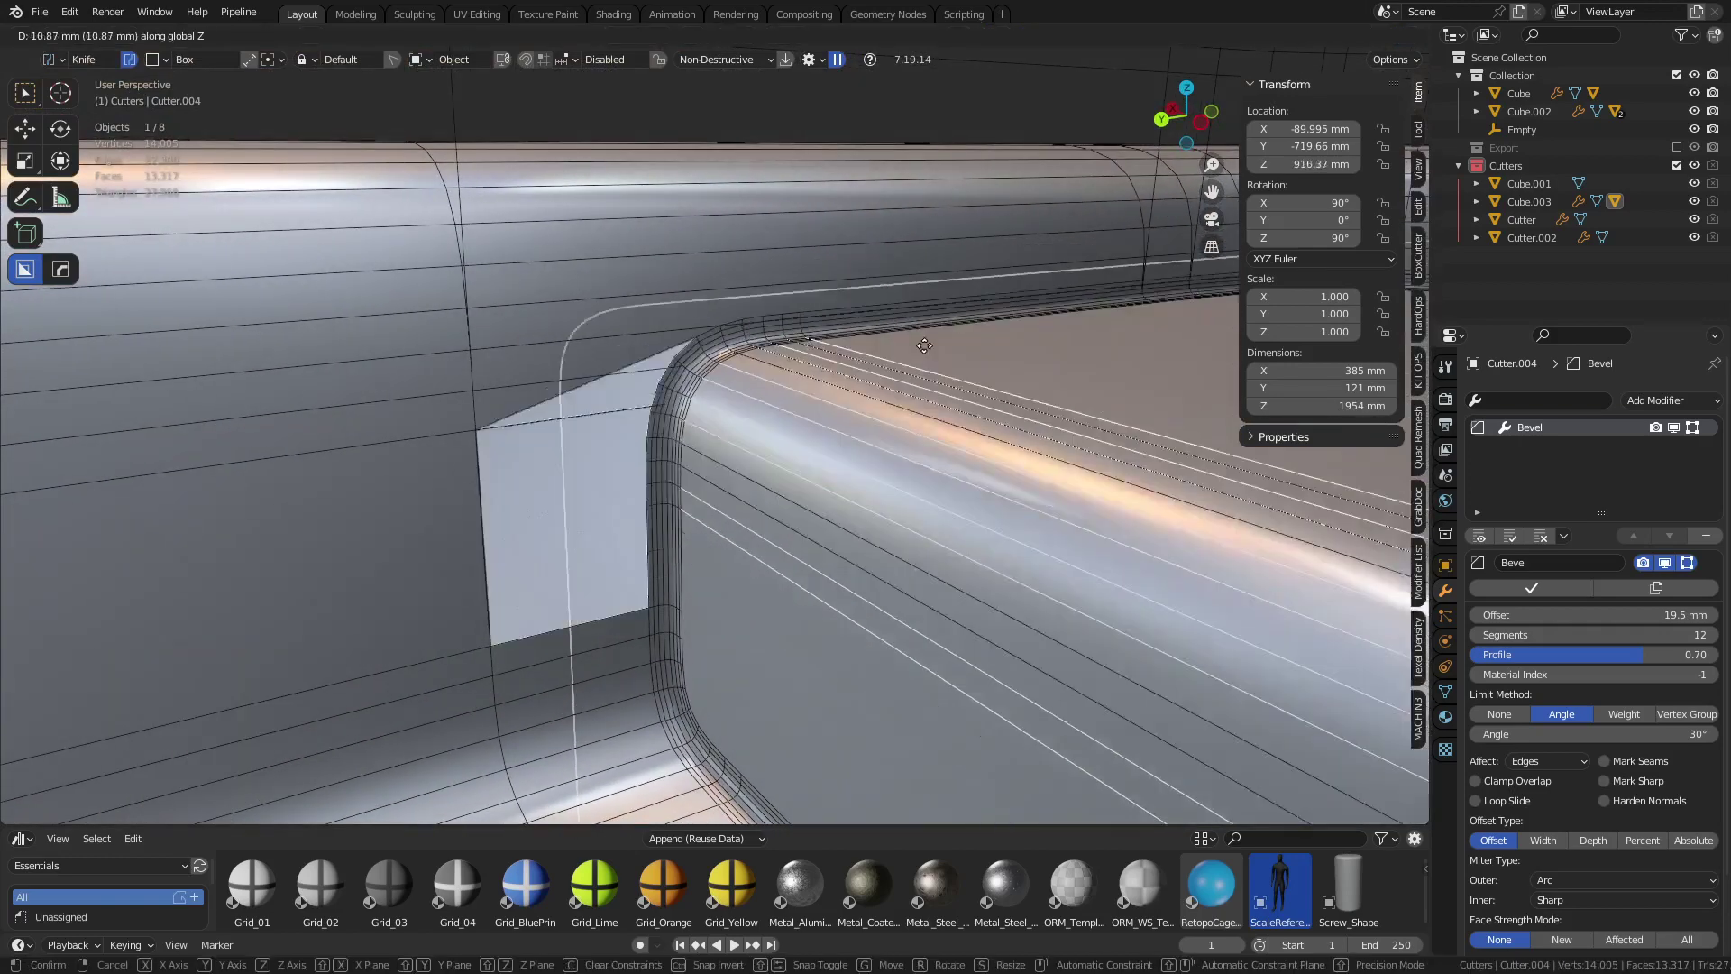
click(929, 347)
middle_drag(928, 346, 707, 386)
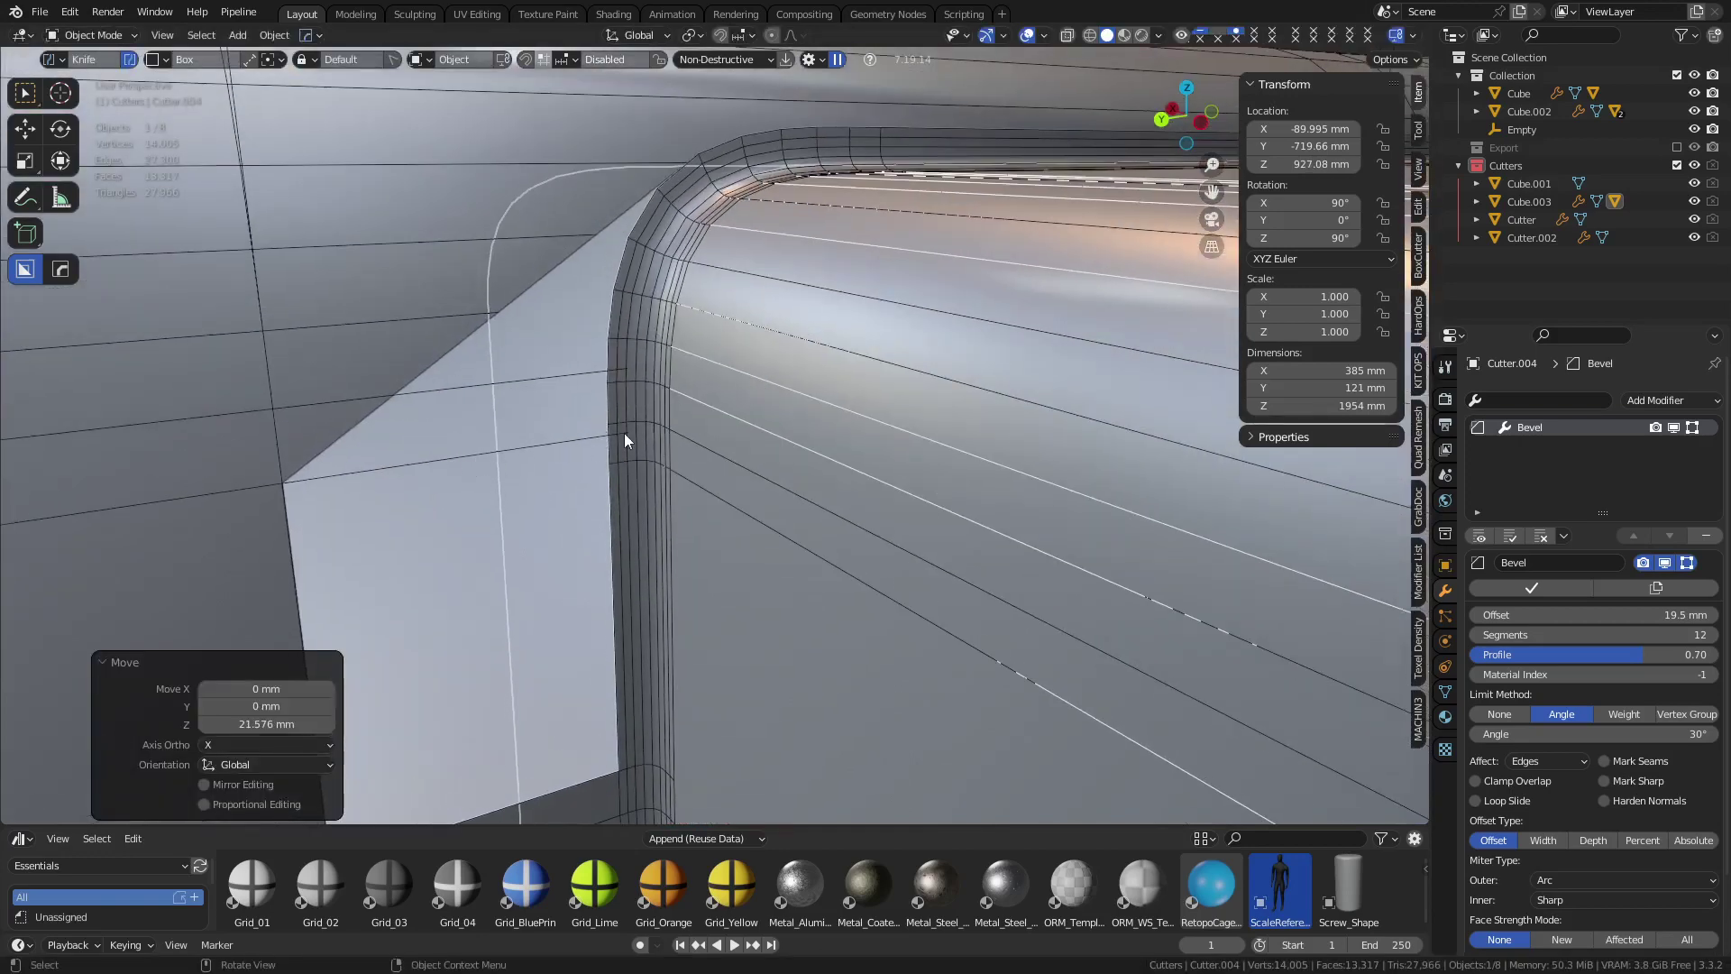
Fine-tune Cutter.004's height along Z to about 928.9 mm, comparing its bevel edges with the recess wall's edges
key(g)
key(z)
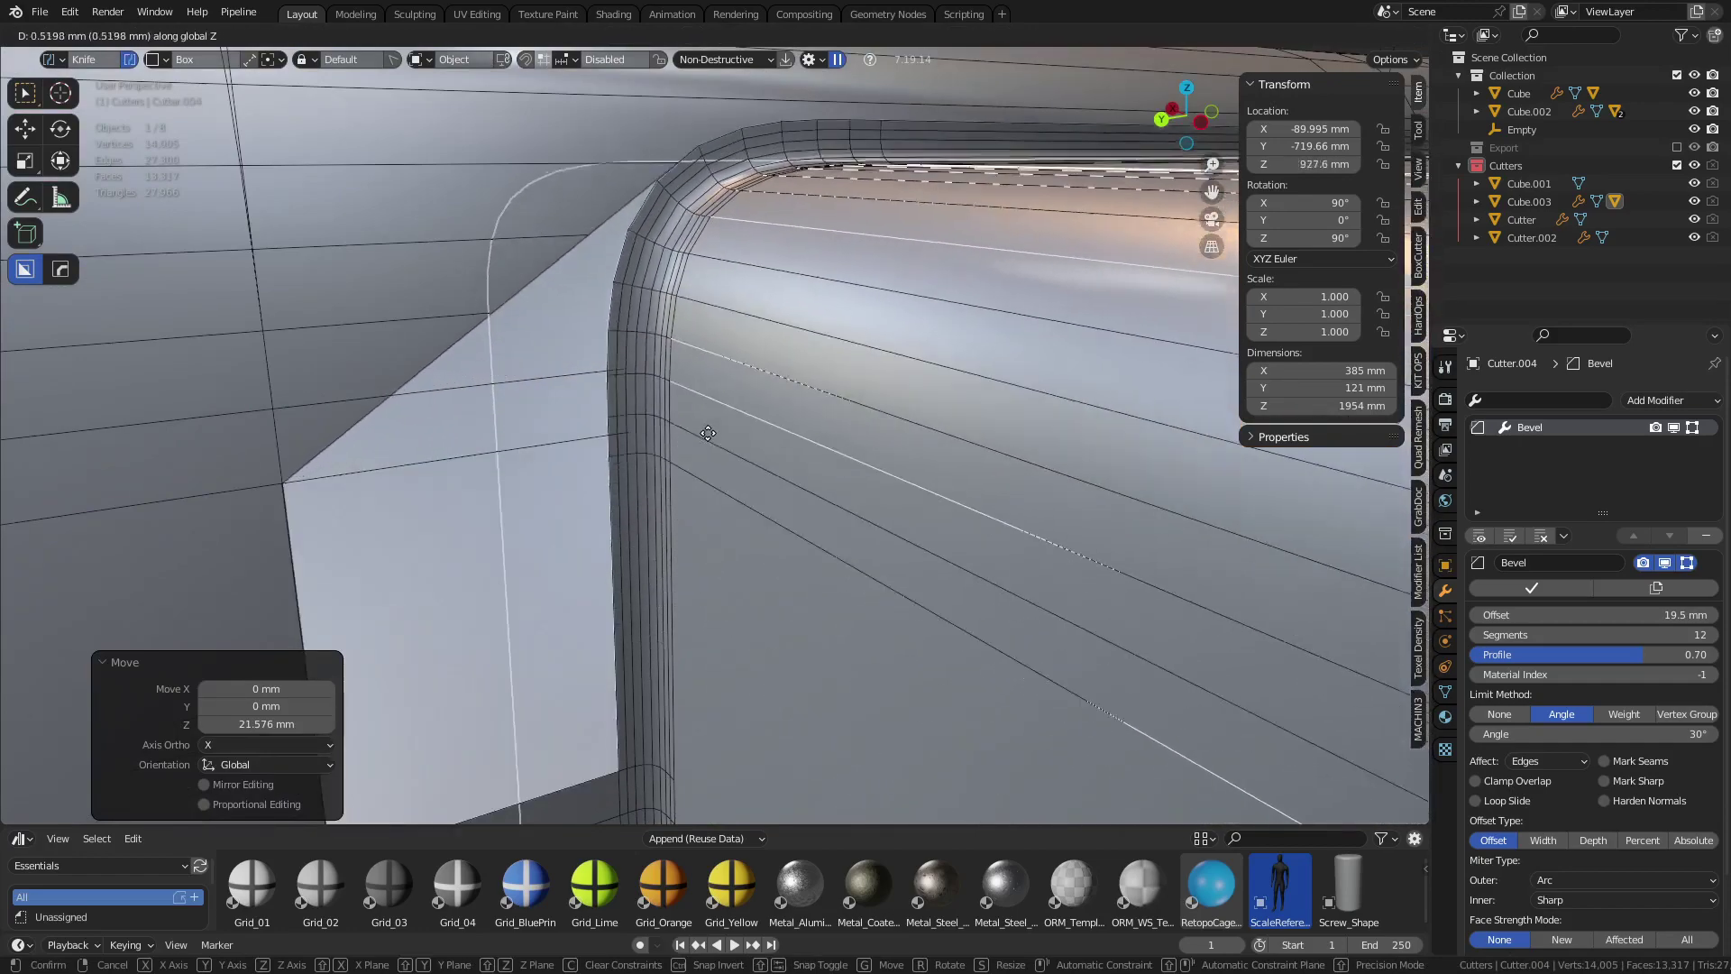
click(699, 373)
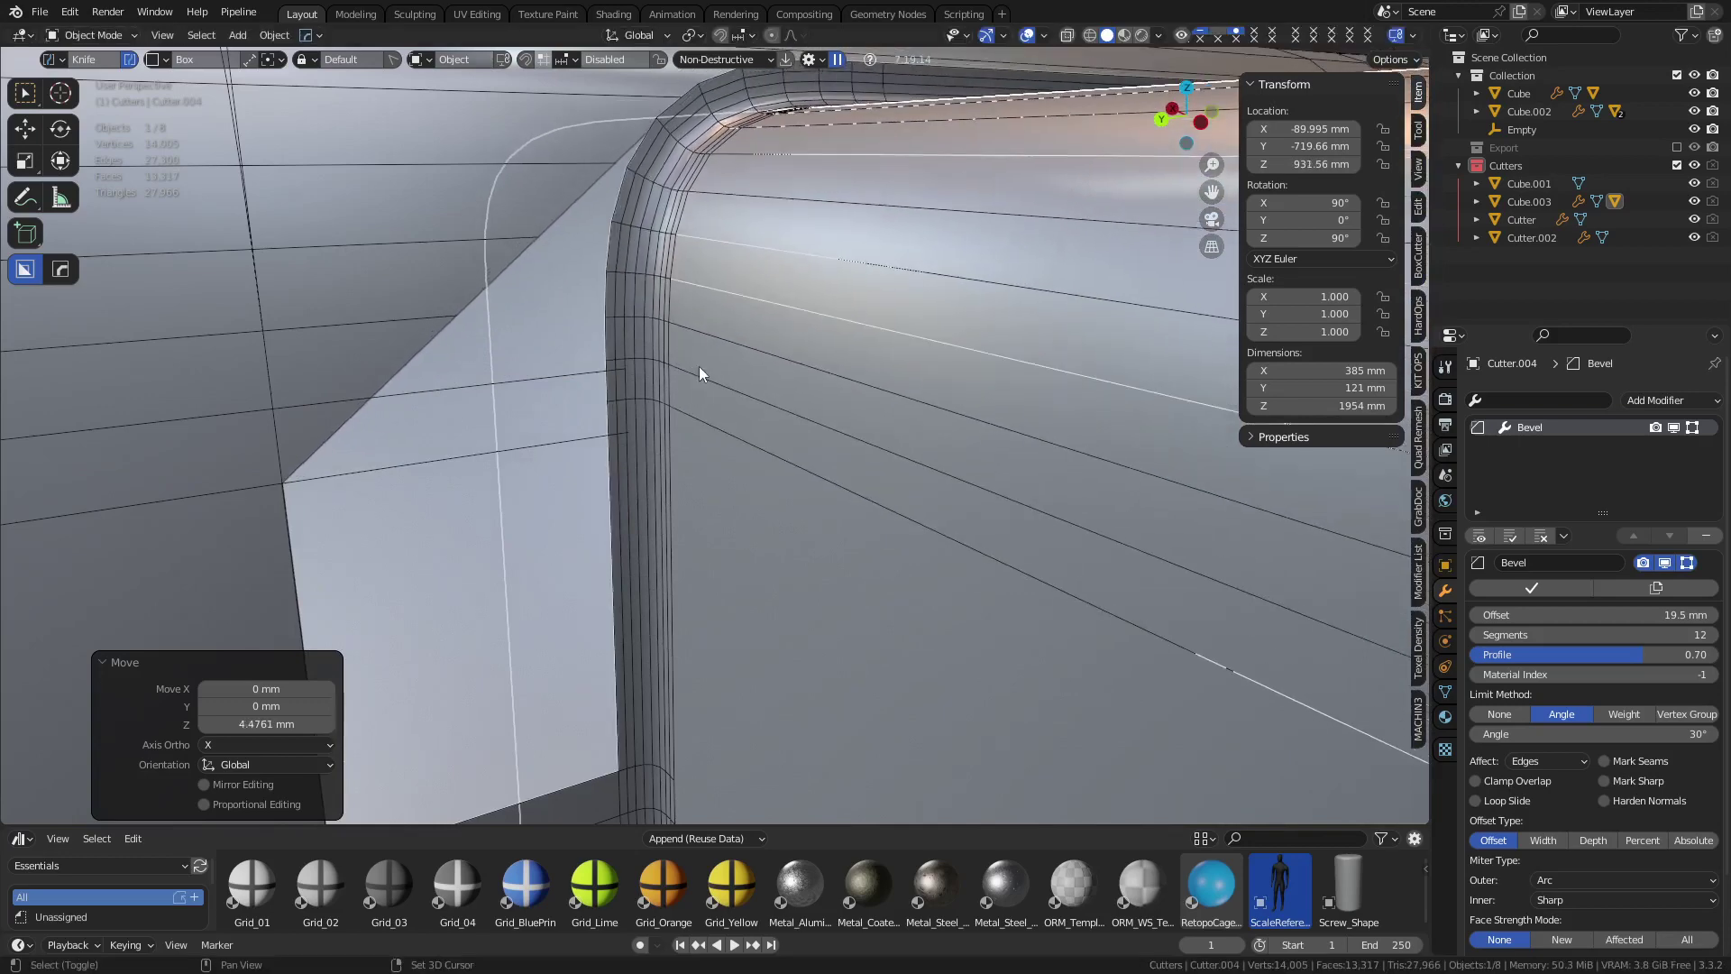
key(g)
key(z)
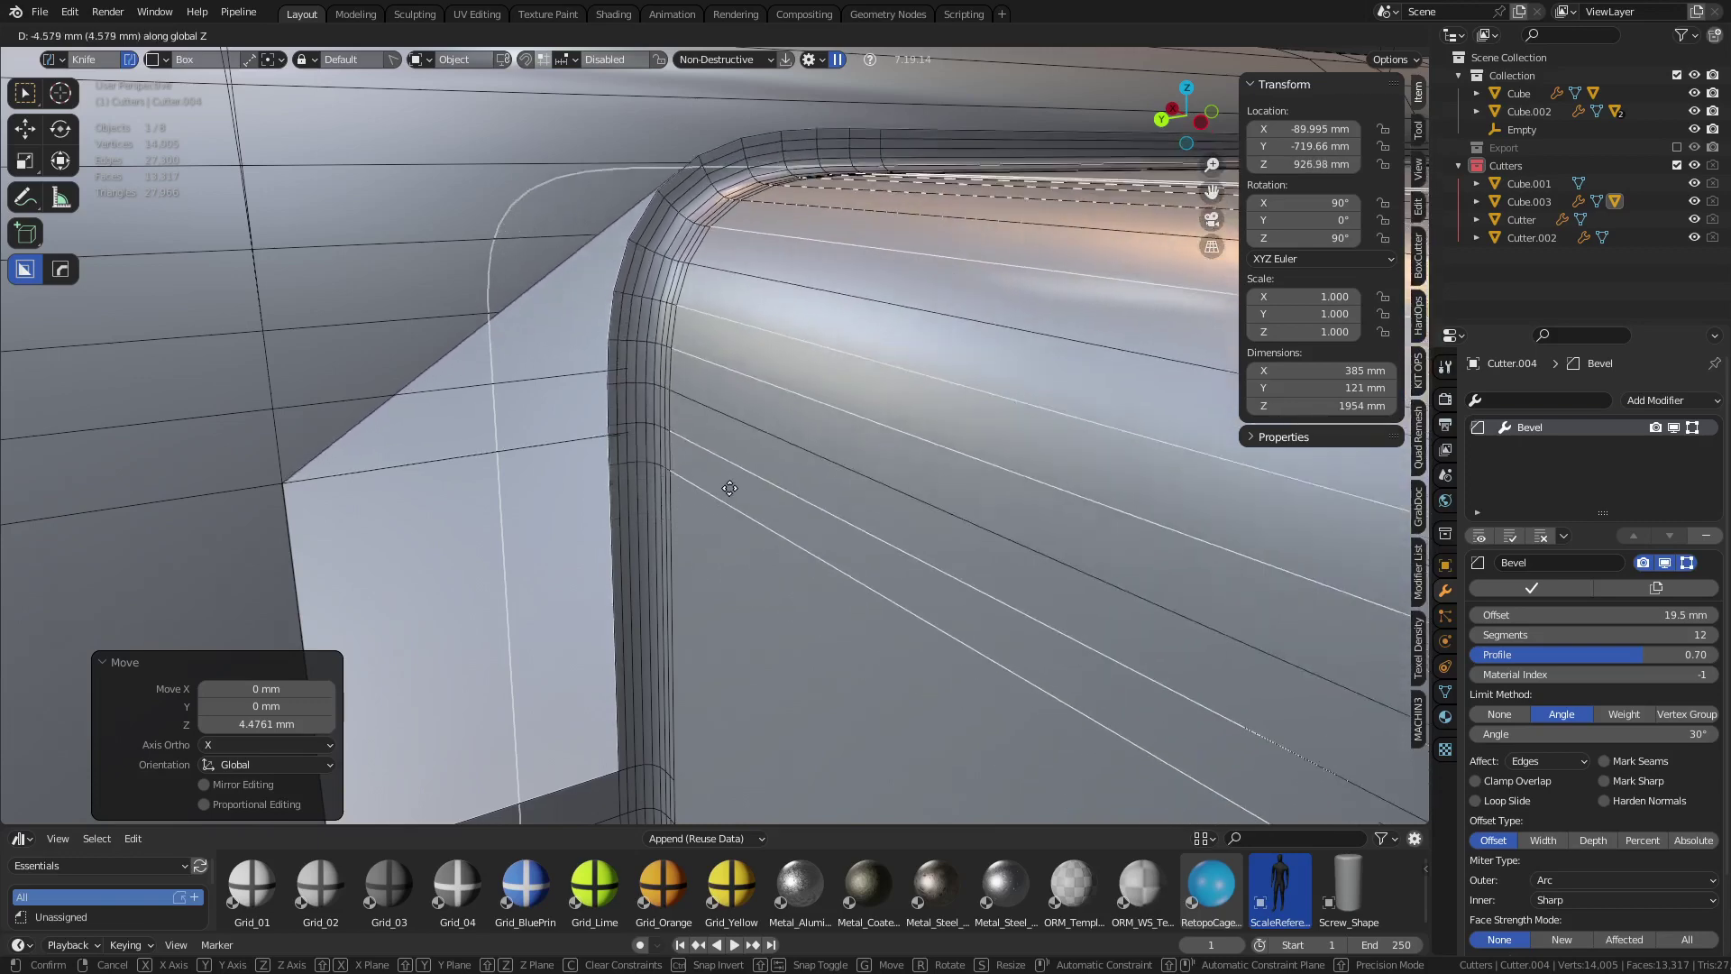
click(730, 458)
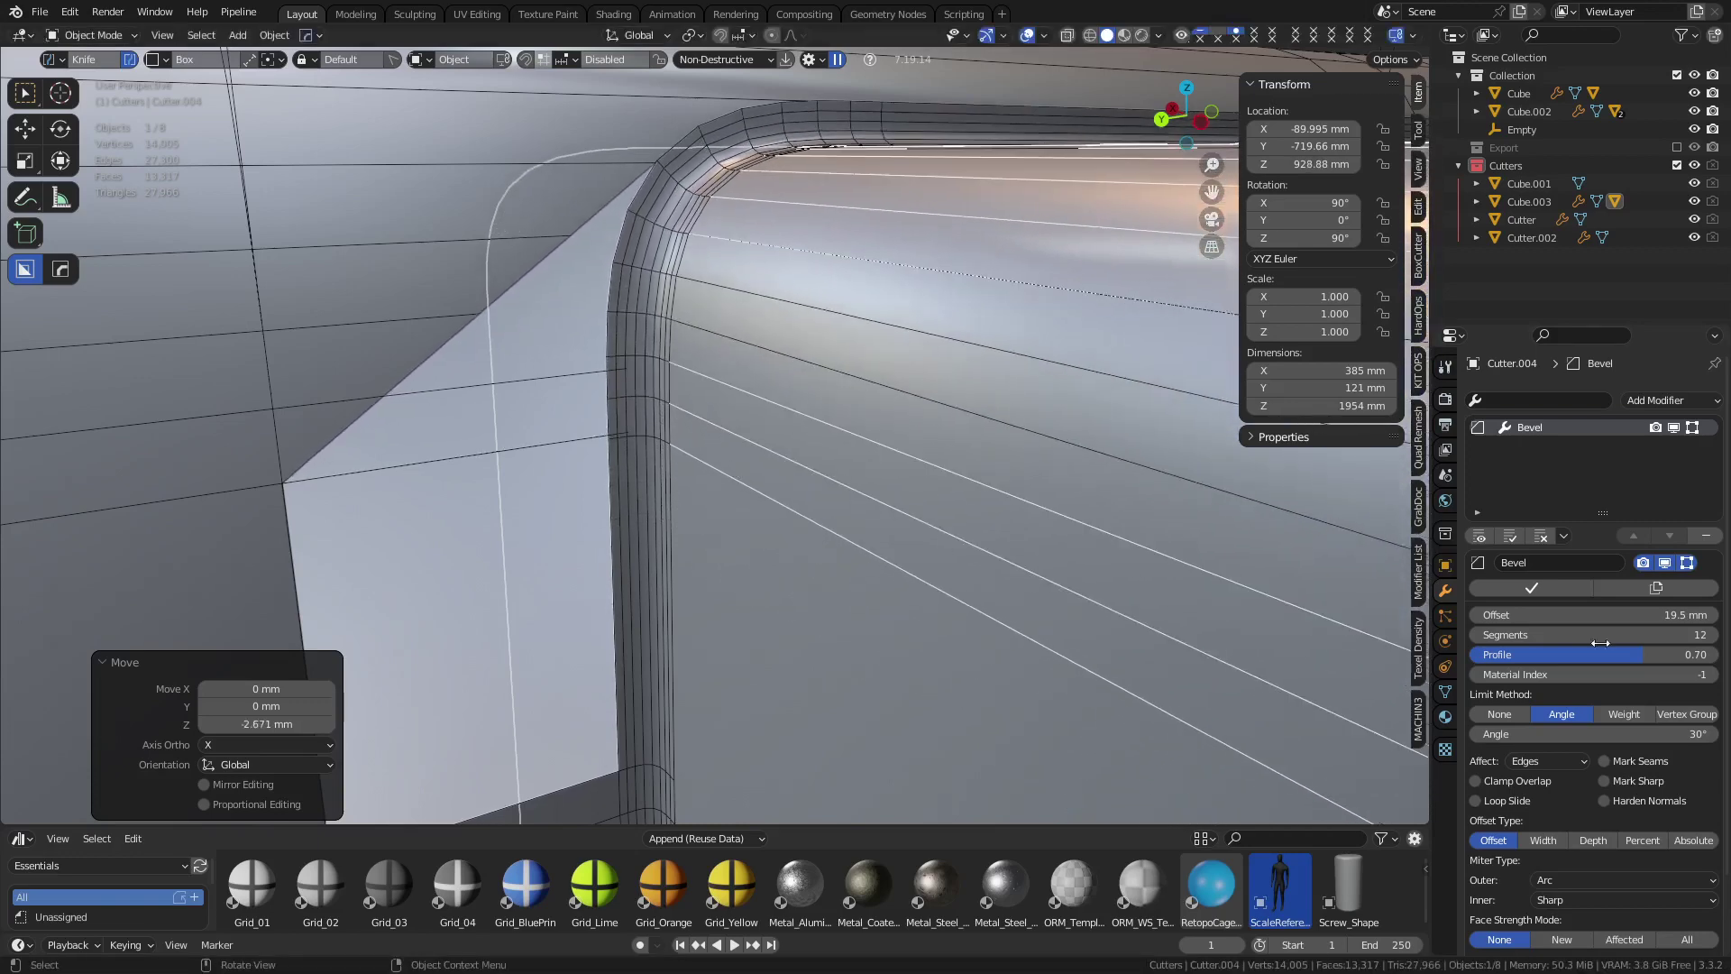
Try 13 segments on Cutter.004's Bevel modifier, reduce them to 7, and inspect the divider corner at the recess wall
click(1710, 635)
click(1475, 636)
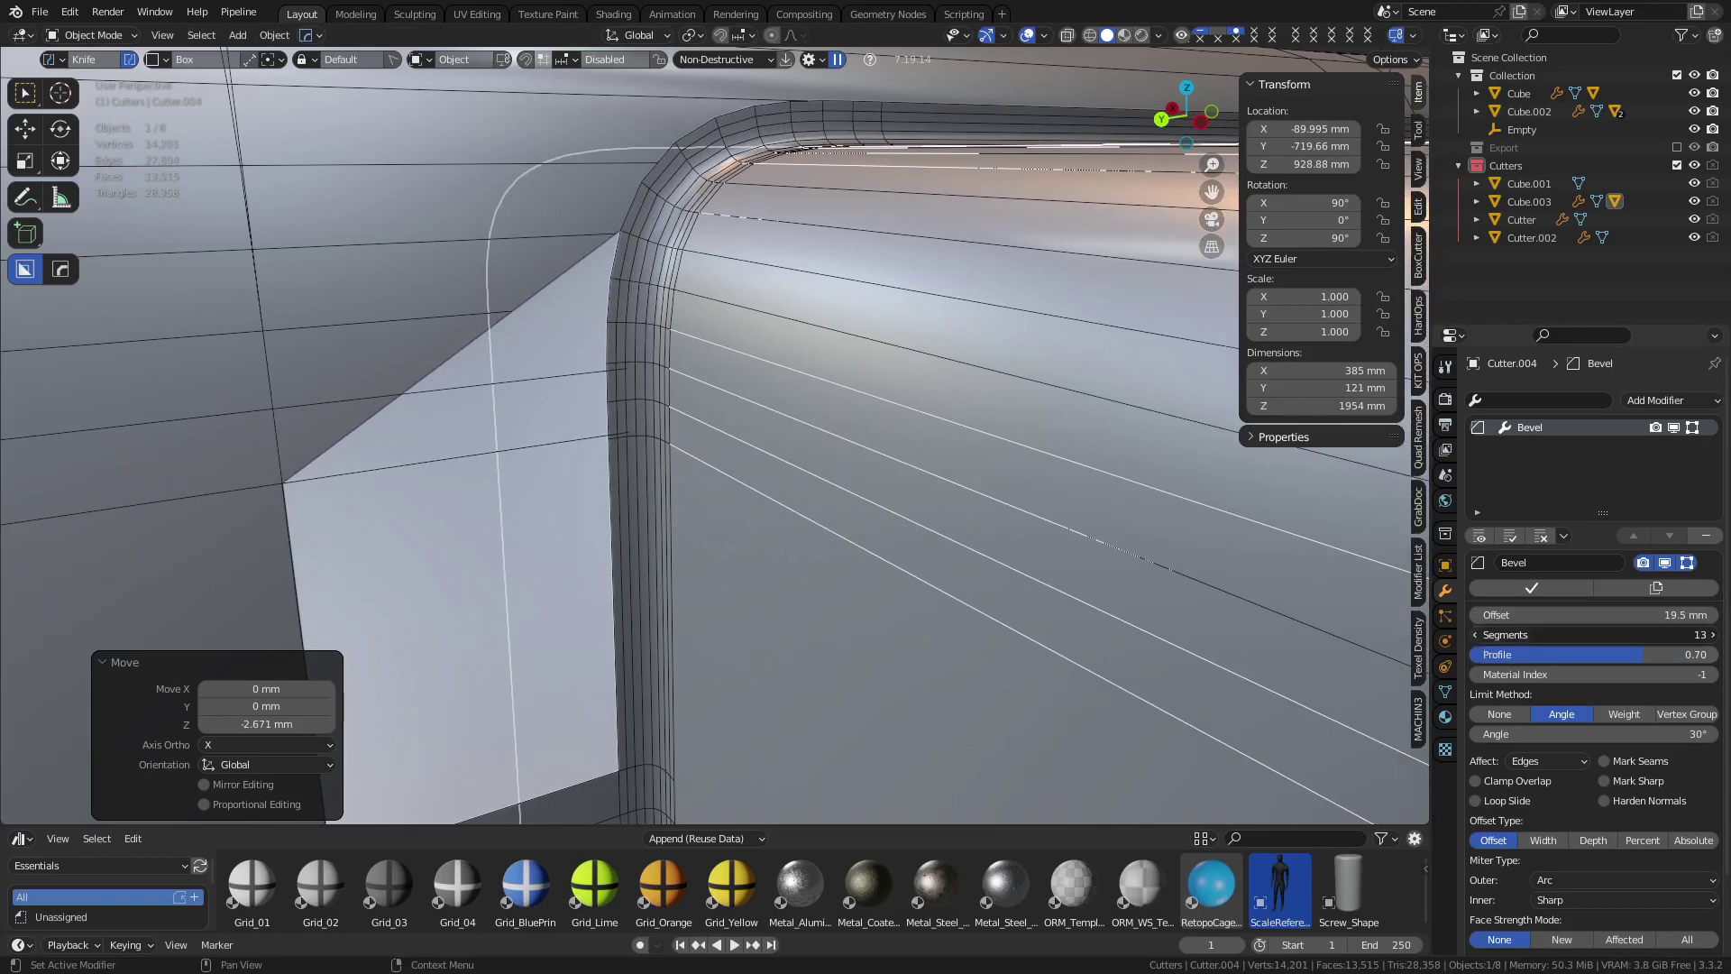
click(1475, 636)
click(1475, 635)
click(1475, 636)
click(1475, 635)
click(1475, 636)
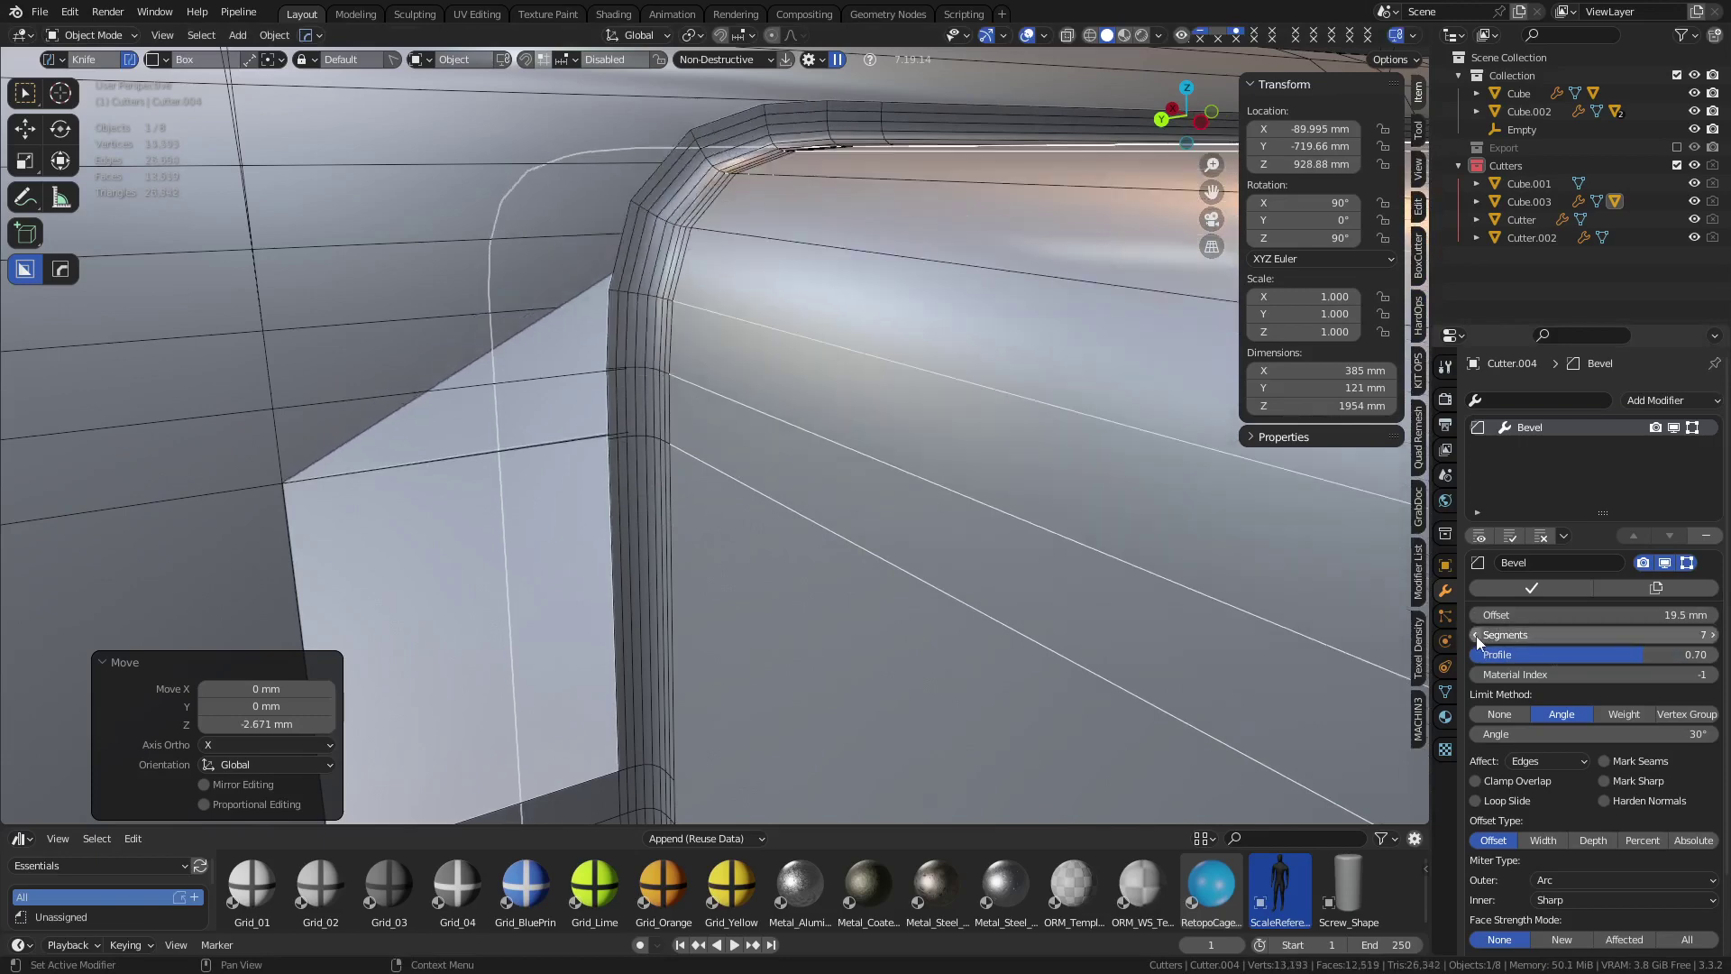
middle_drag(1037, 414, 634, 446)
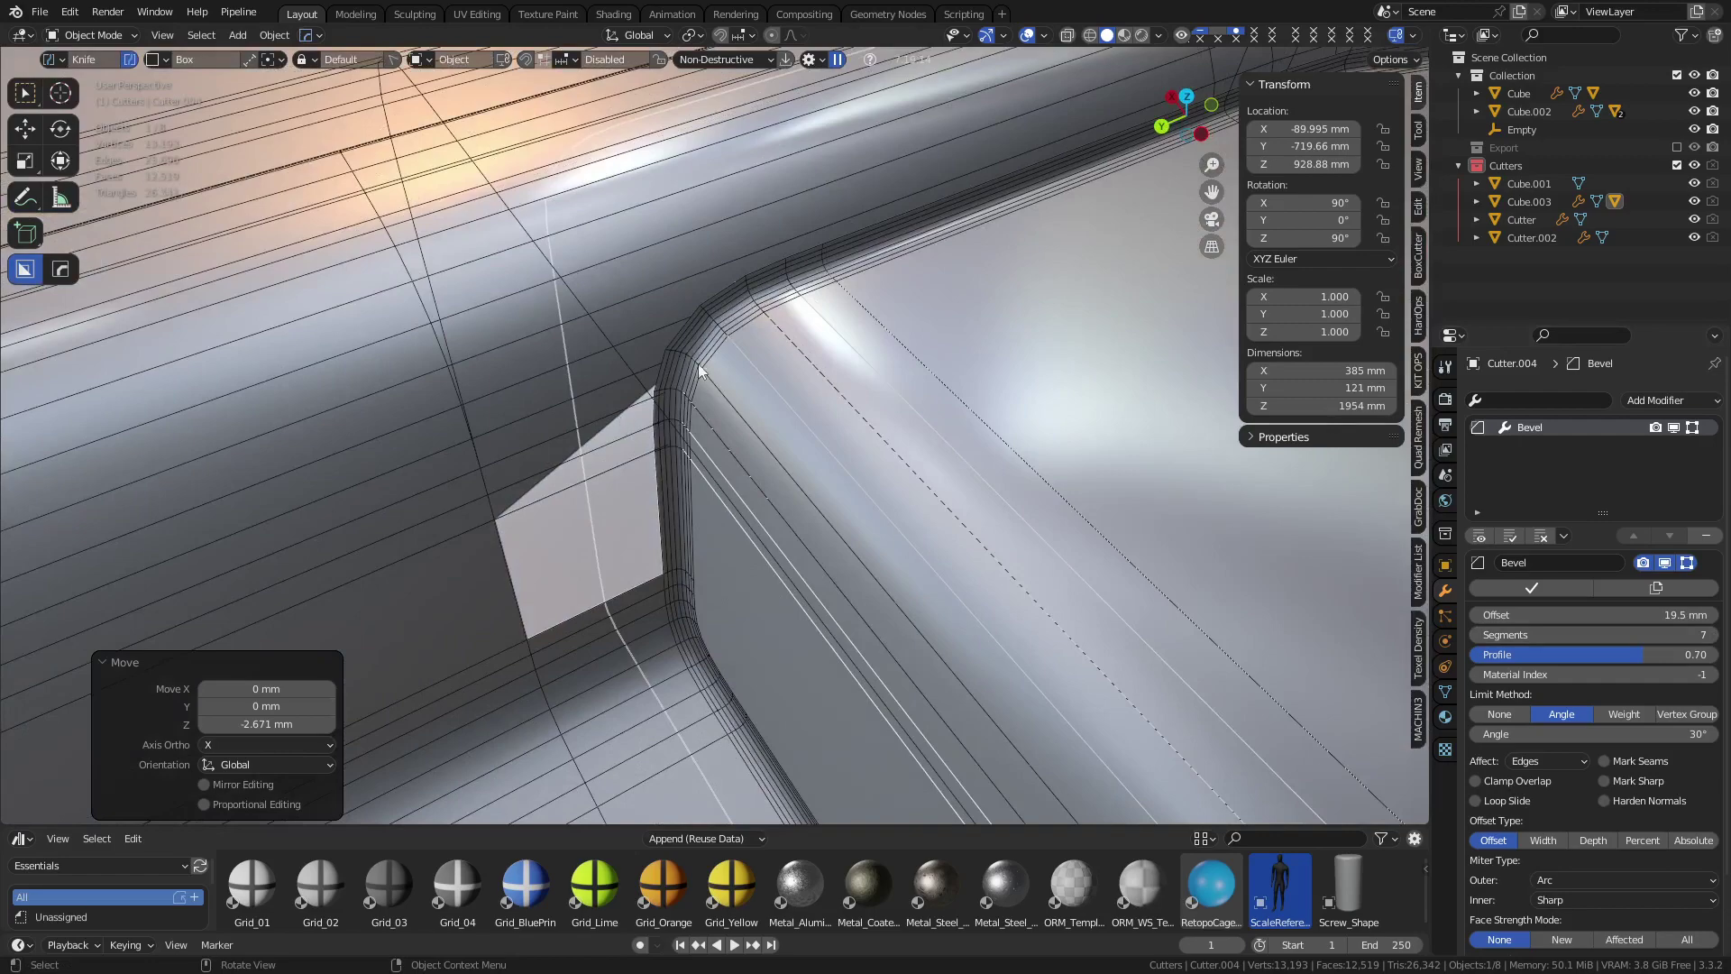
middle_drag(743, 532, 760, 414)
Lower Cutter.004 along Z to about 928.4 mm and set its Bevel modifier to 11 segments
click(736, 397)
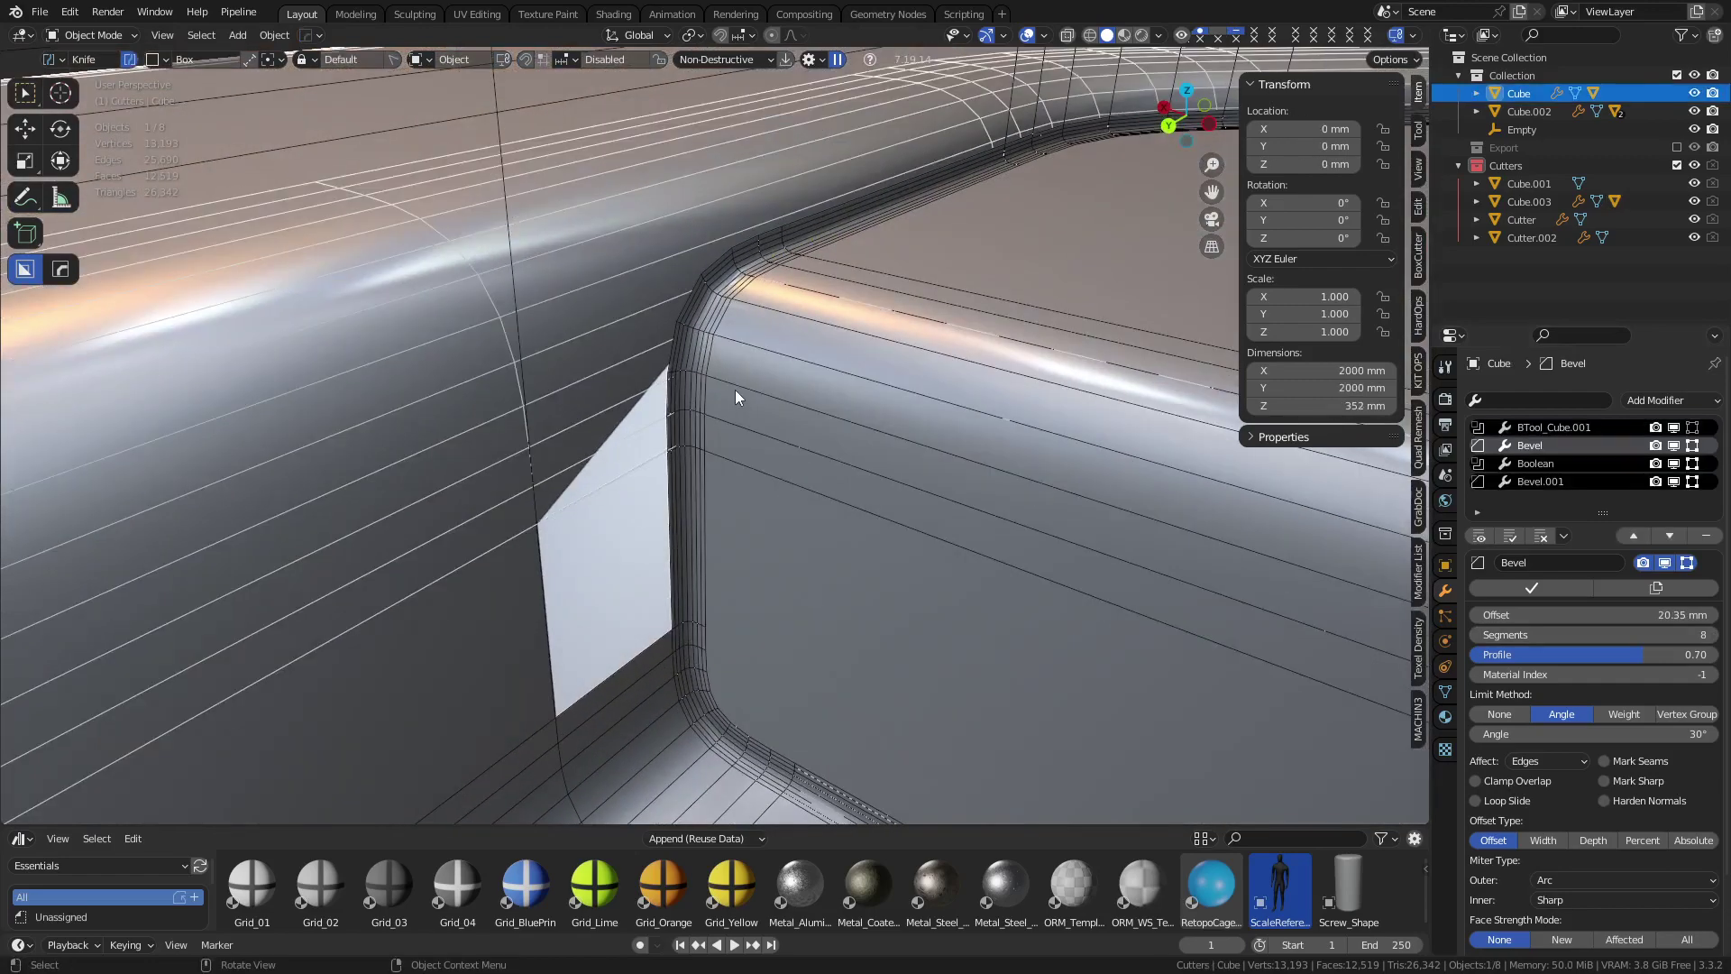
click(748, 384)
key(g)
key(z)
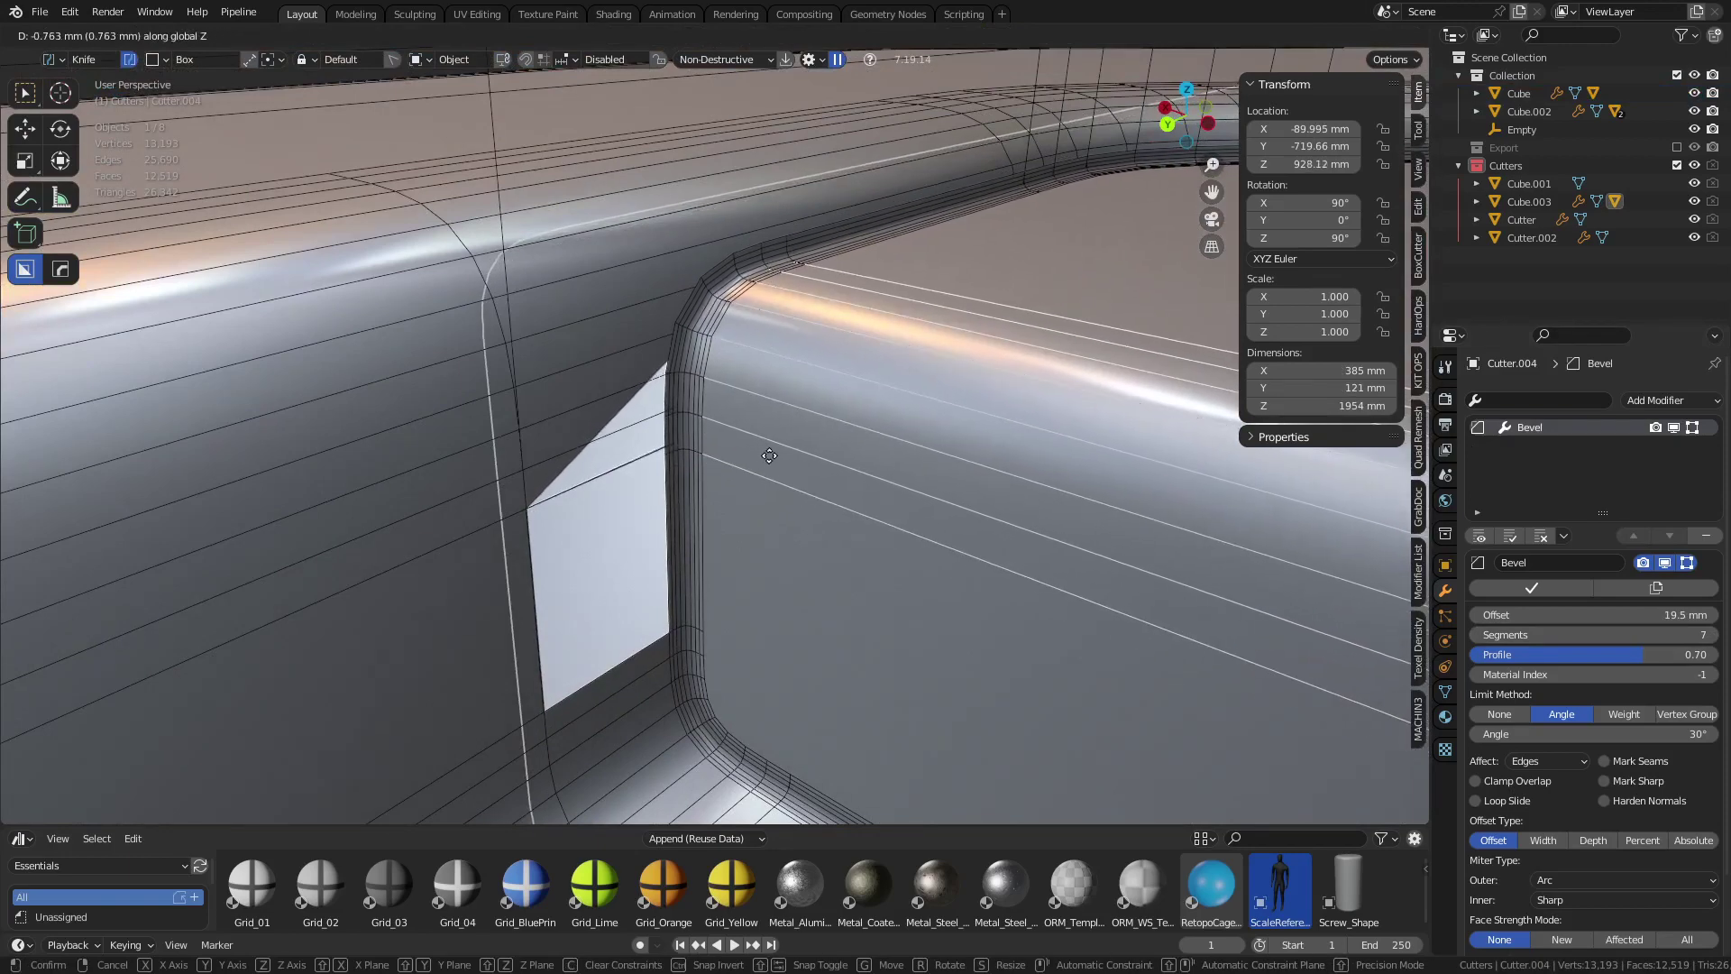
click(769, 450)
scroll(764, 464, up, 1)
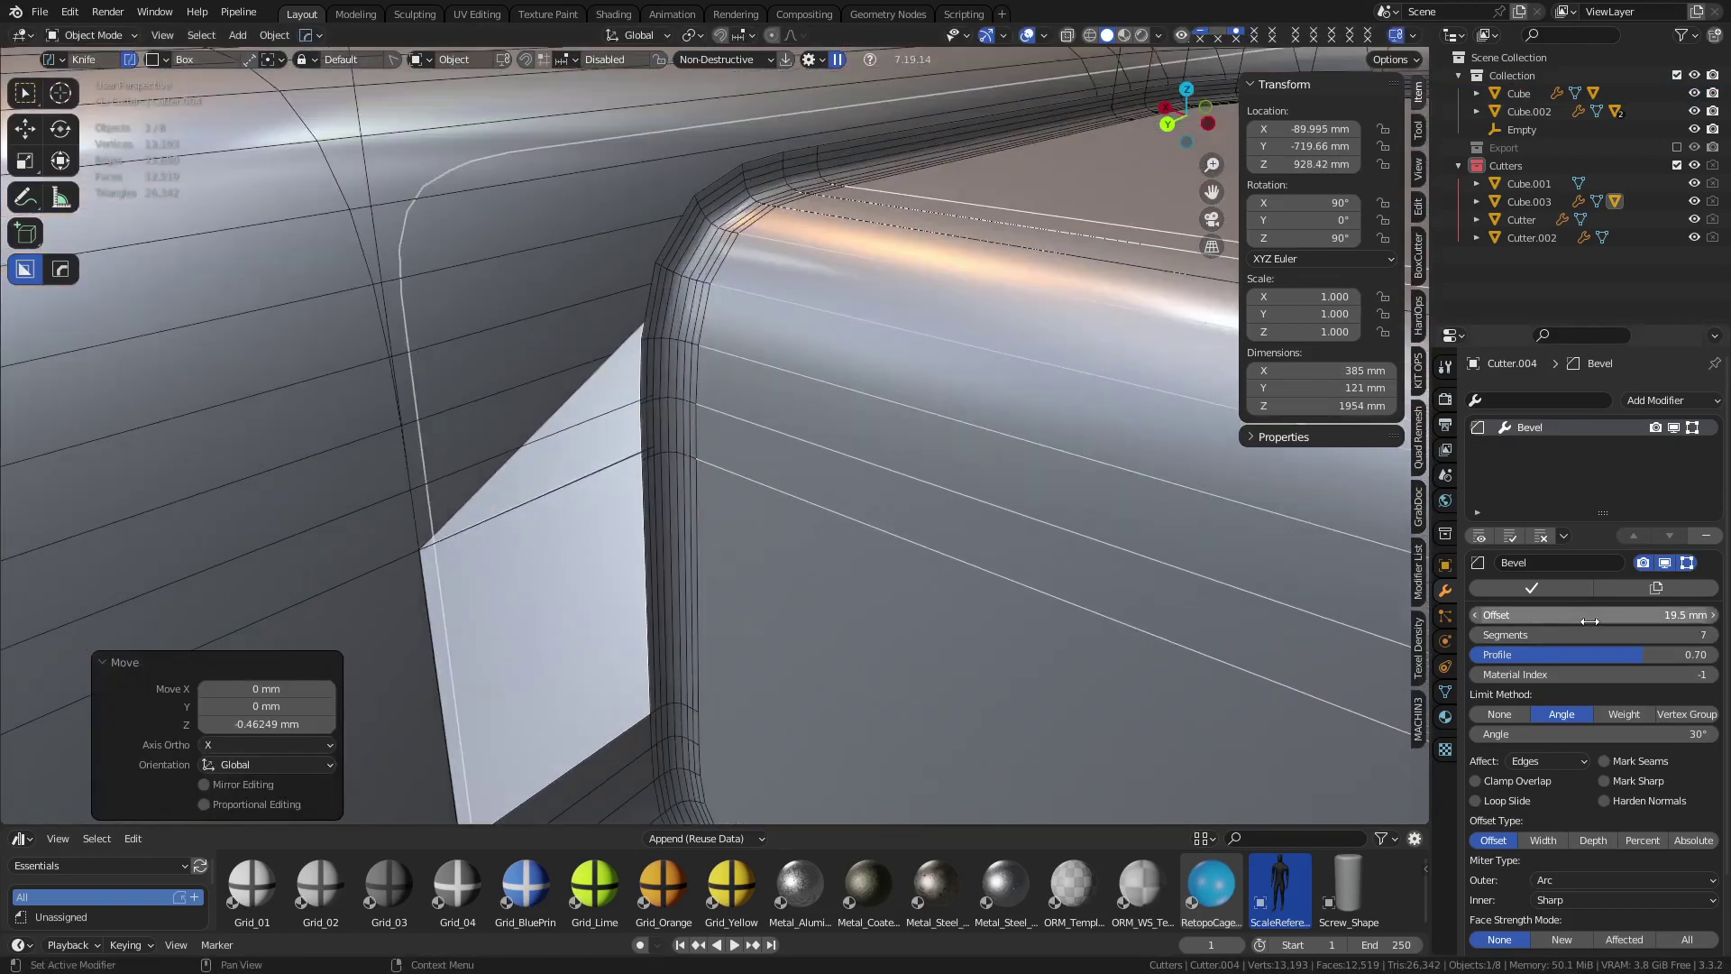
drag(1581, 637, 1595, 637)
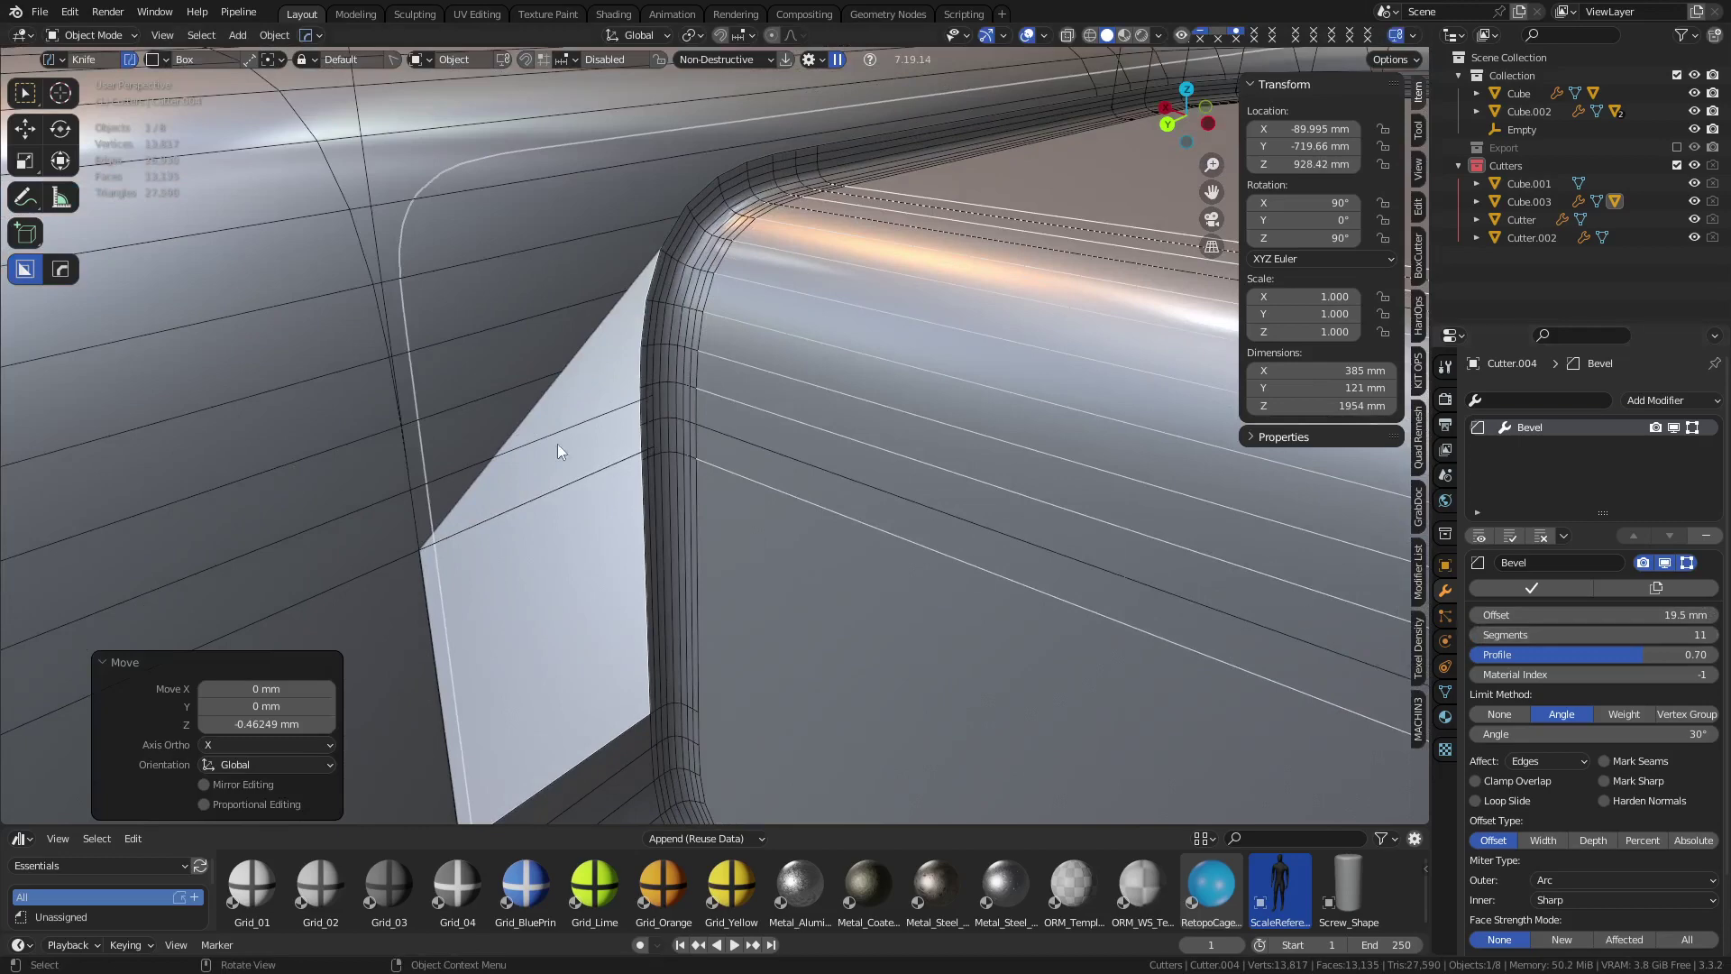
Check the Cube's Bevel settings, deselect everything, and examine the shading artifact on the recess wall beside the divider
click(492, 403)
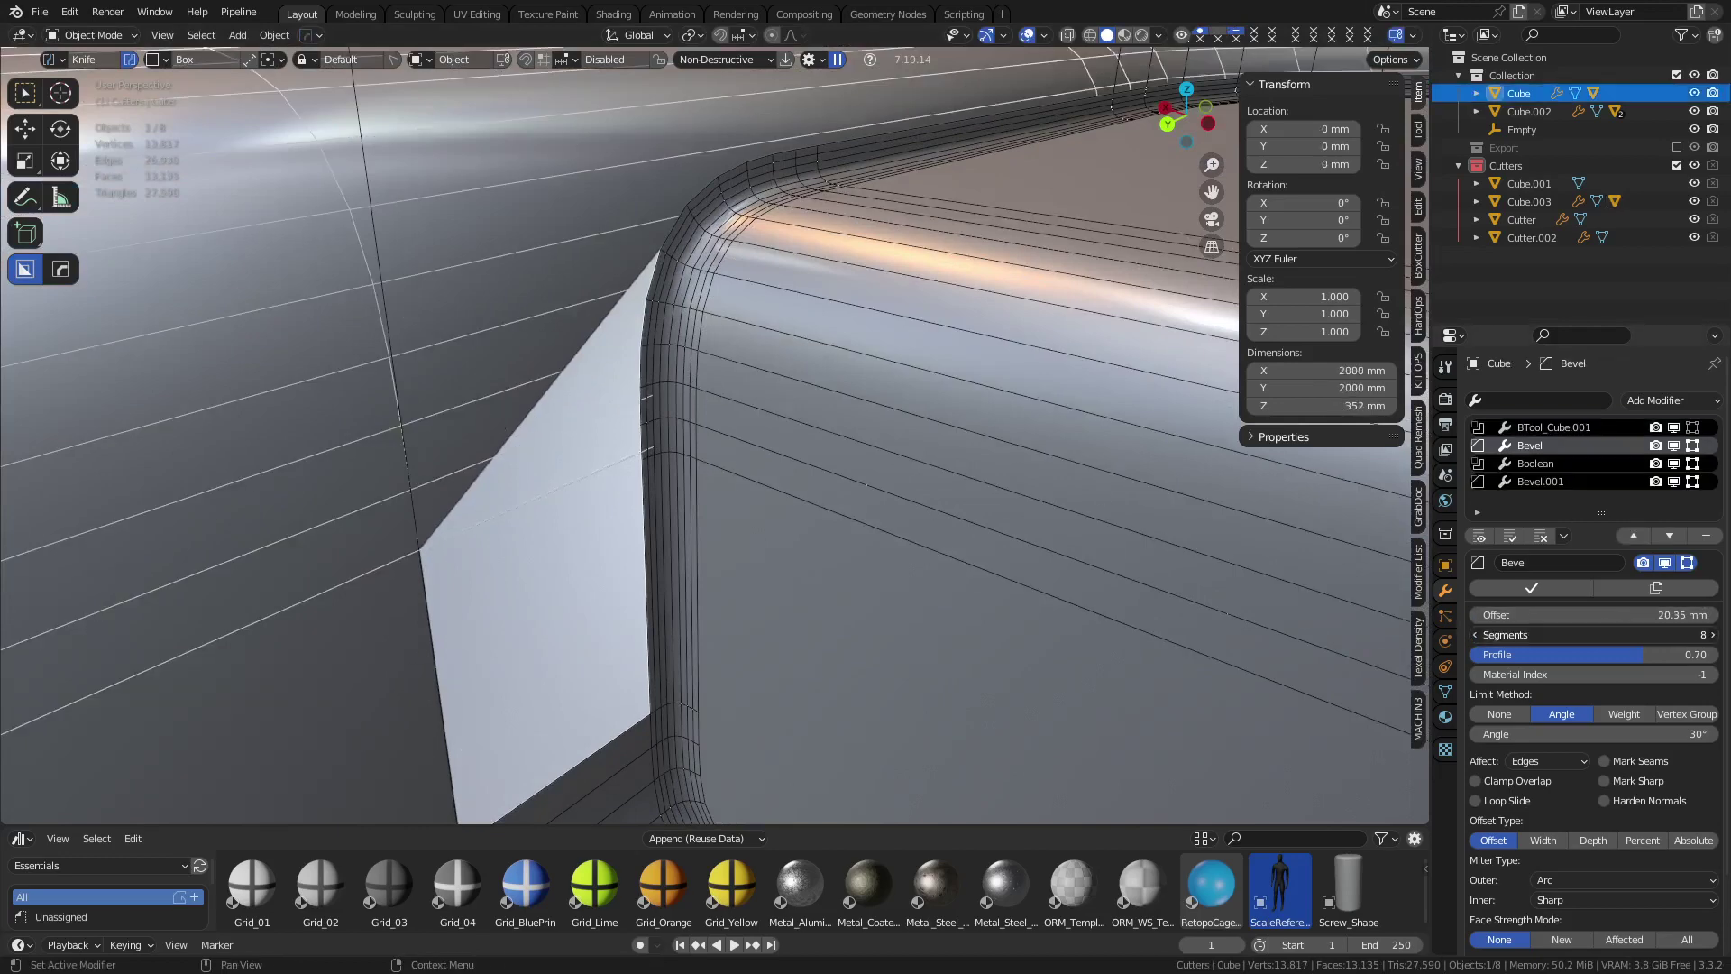
key(z)
key(Escape)
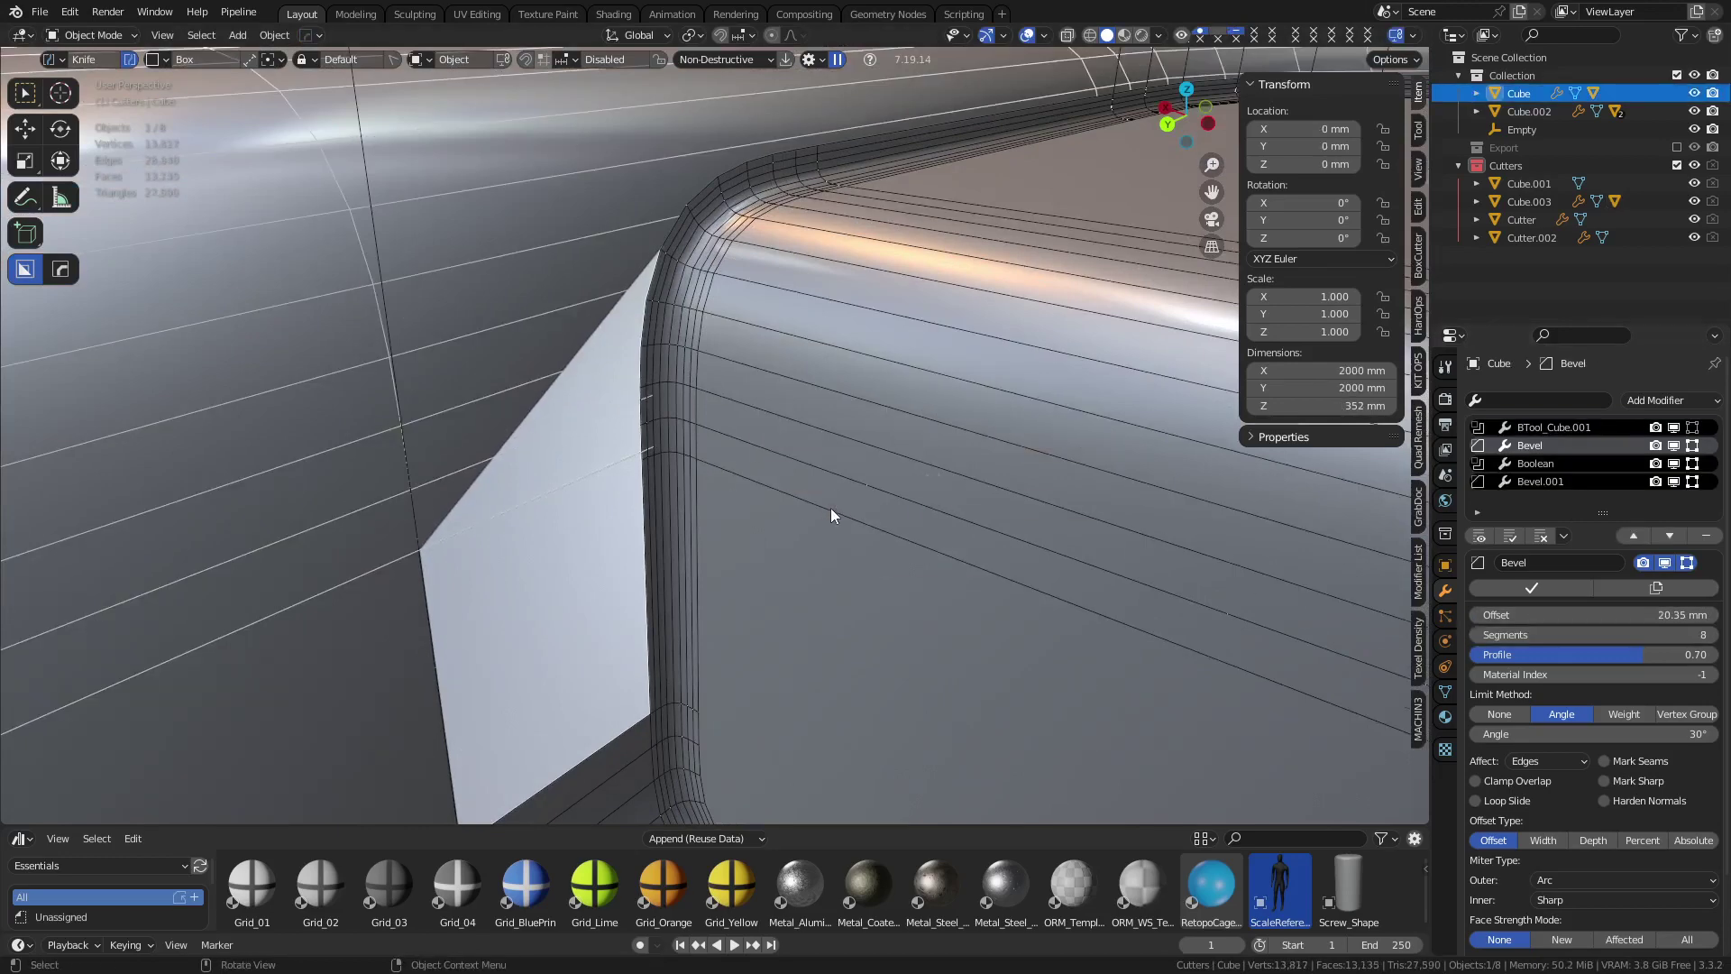
key(ctrl+z)
scroll(784, 458, down, 10)
click(583, 179)
scroll(699, 441, up, 8)
shift+middle_drag(699, 441, 750, 434)
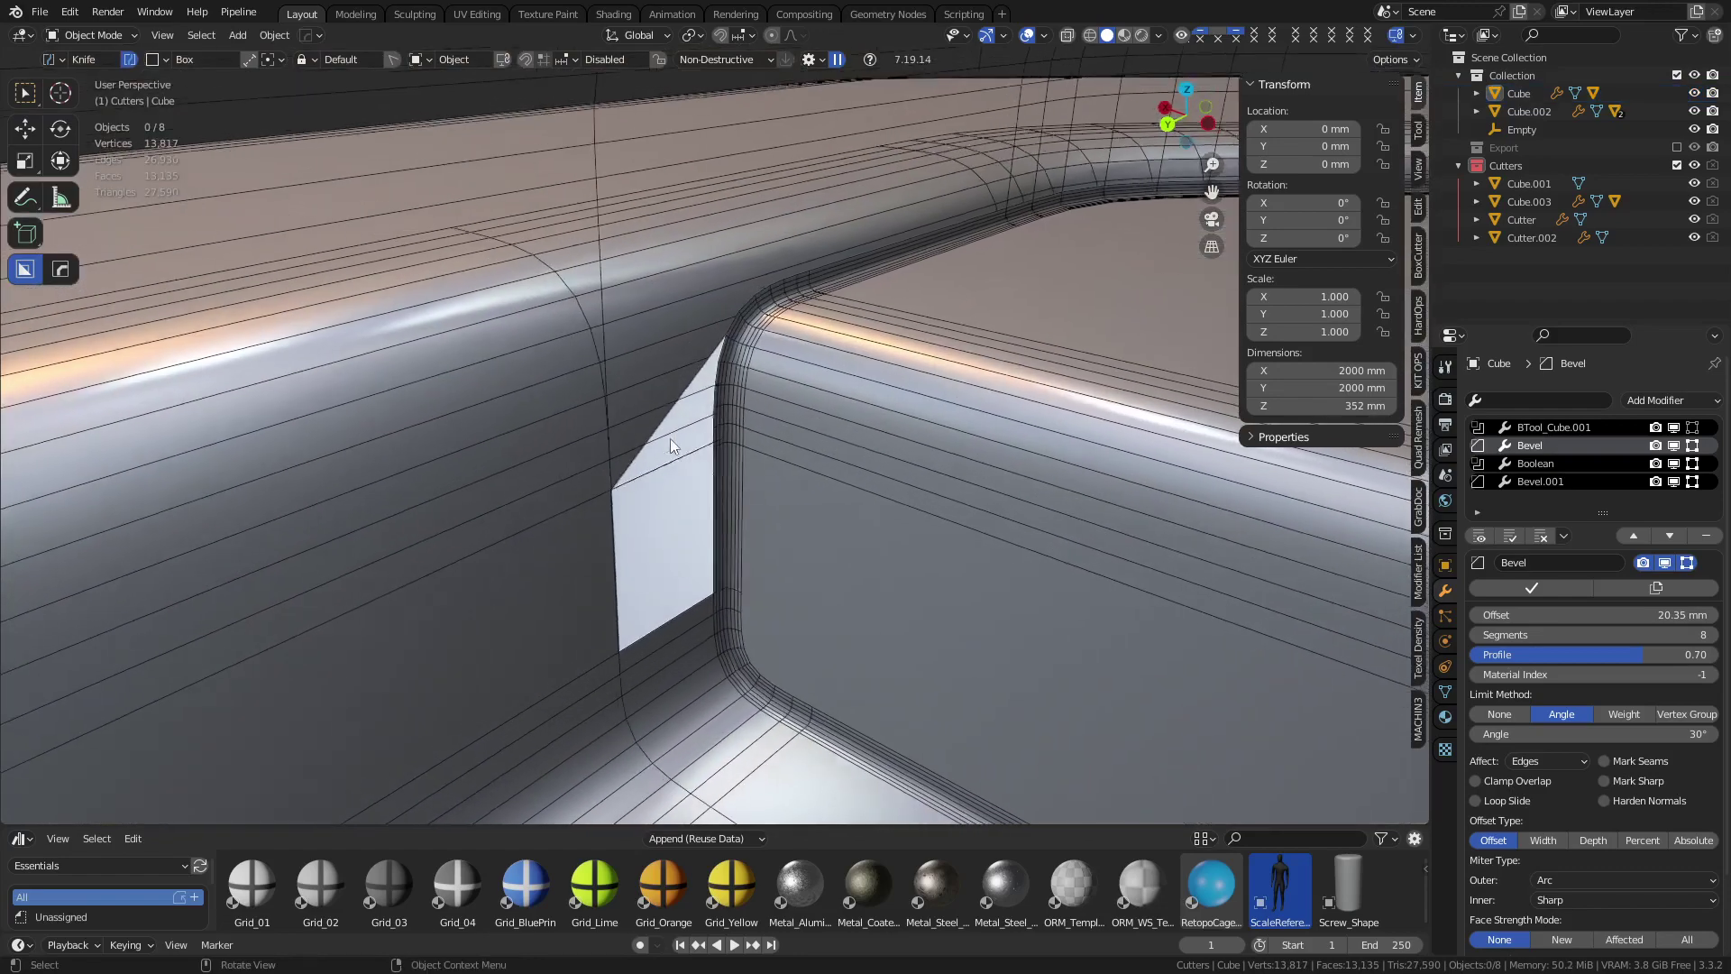
click(815, 413)
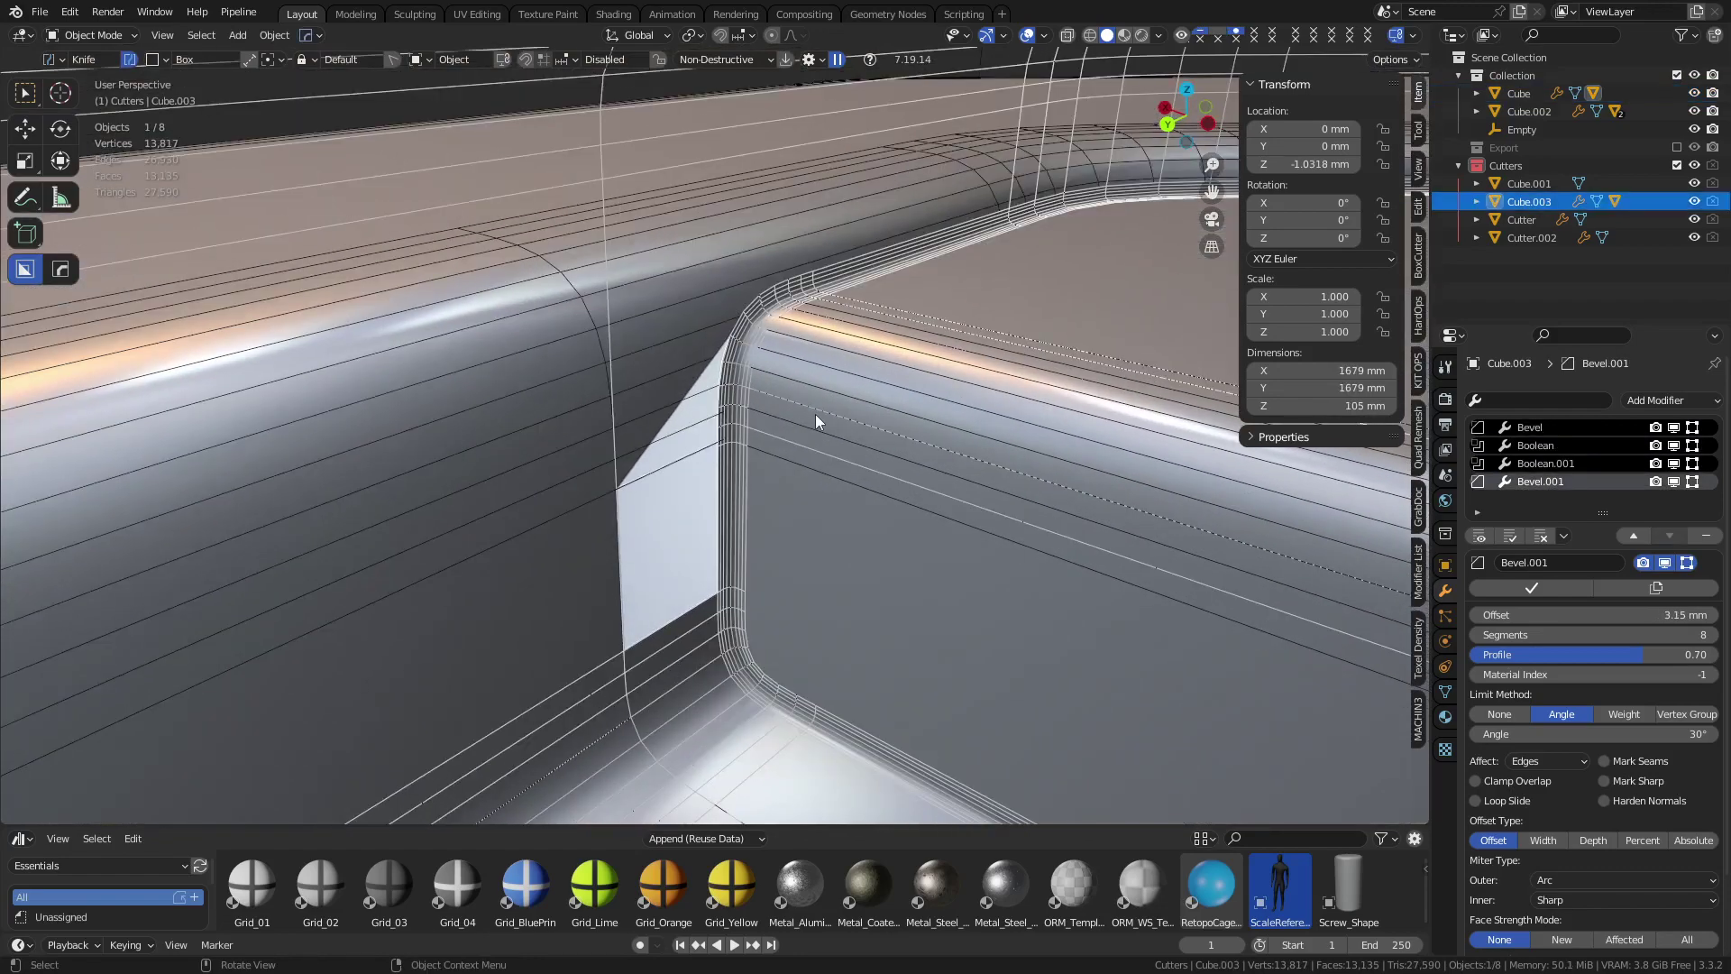
key(g)
key(z)
right_click(902, 369)
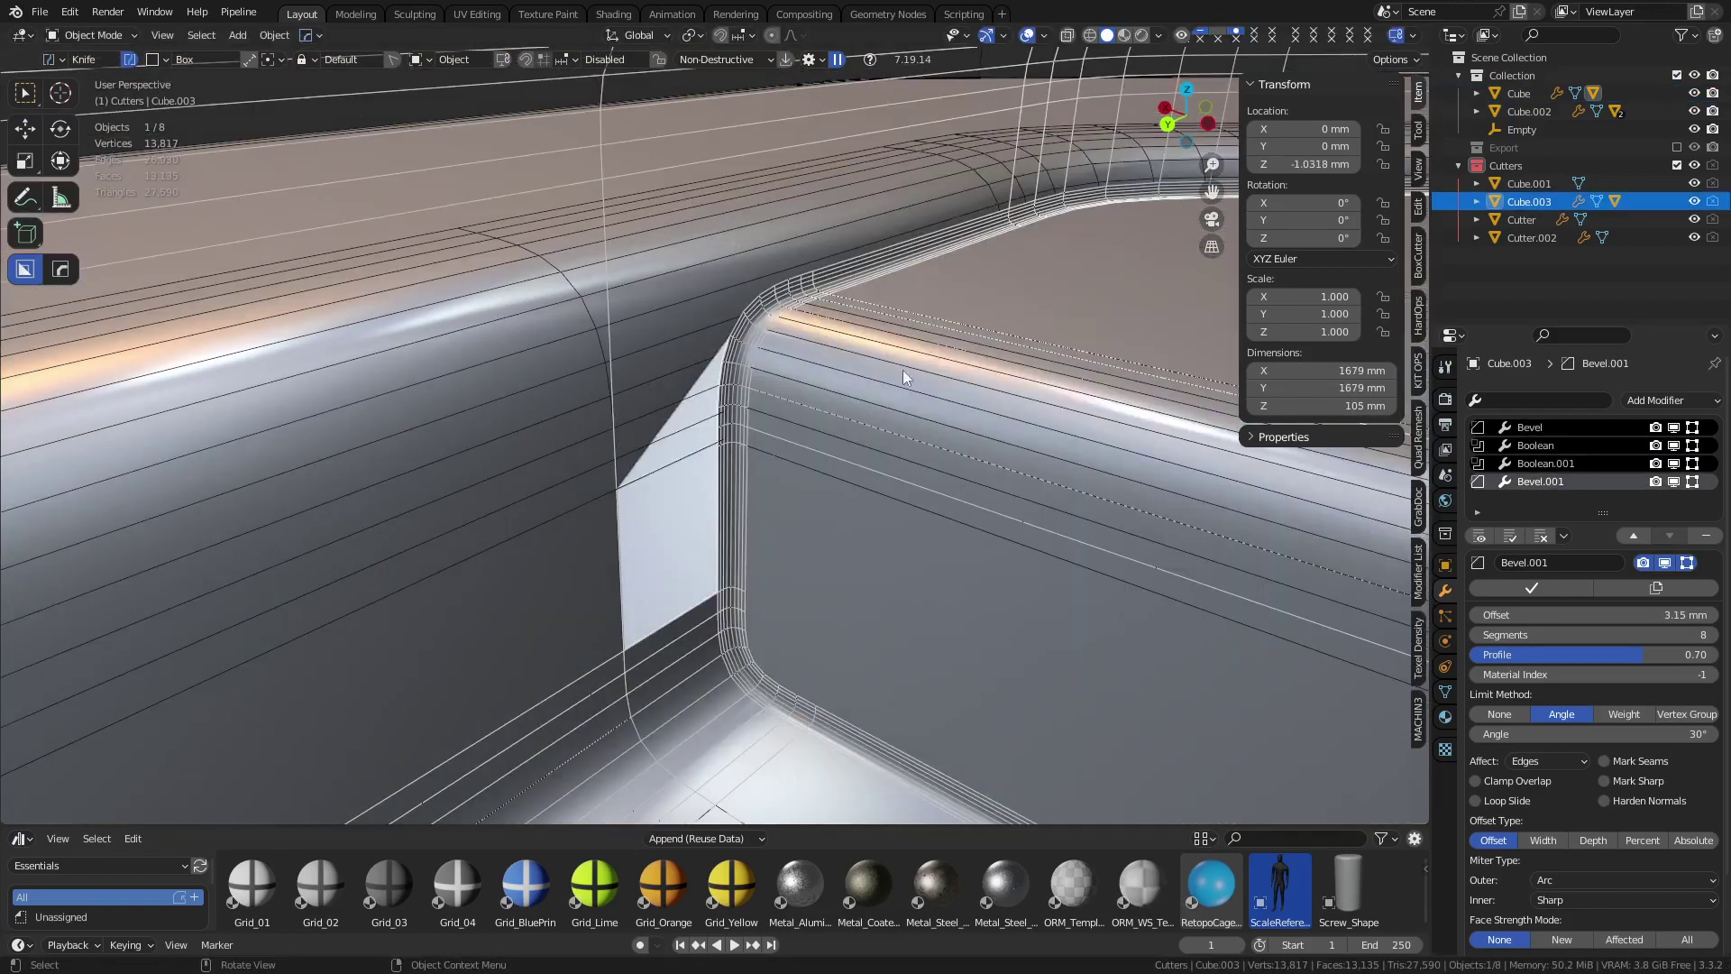
Lower Cutter.004 along Z to a height of about 905.5 mm, checking the recess wall beside the divider
click(950, 359)
key(g)
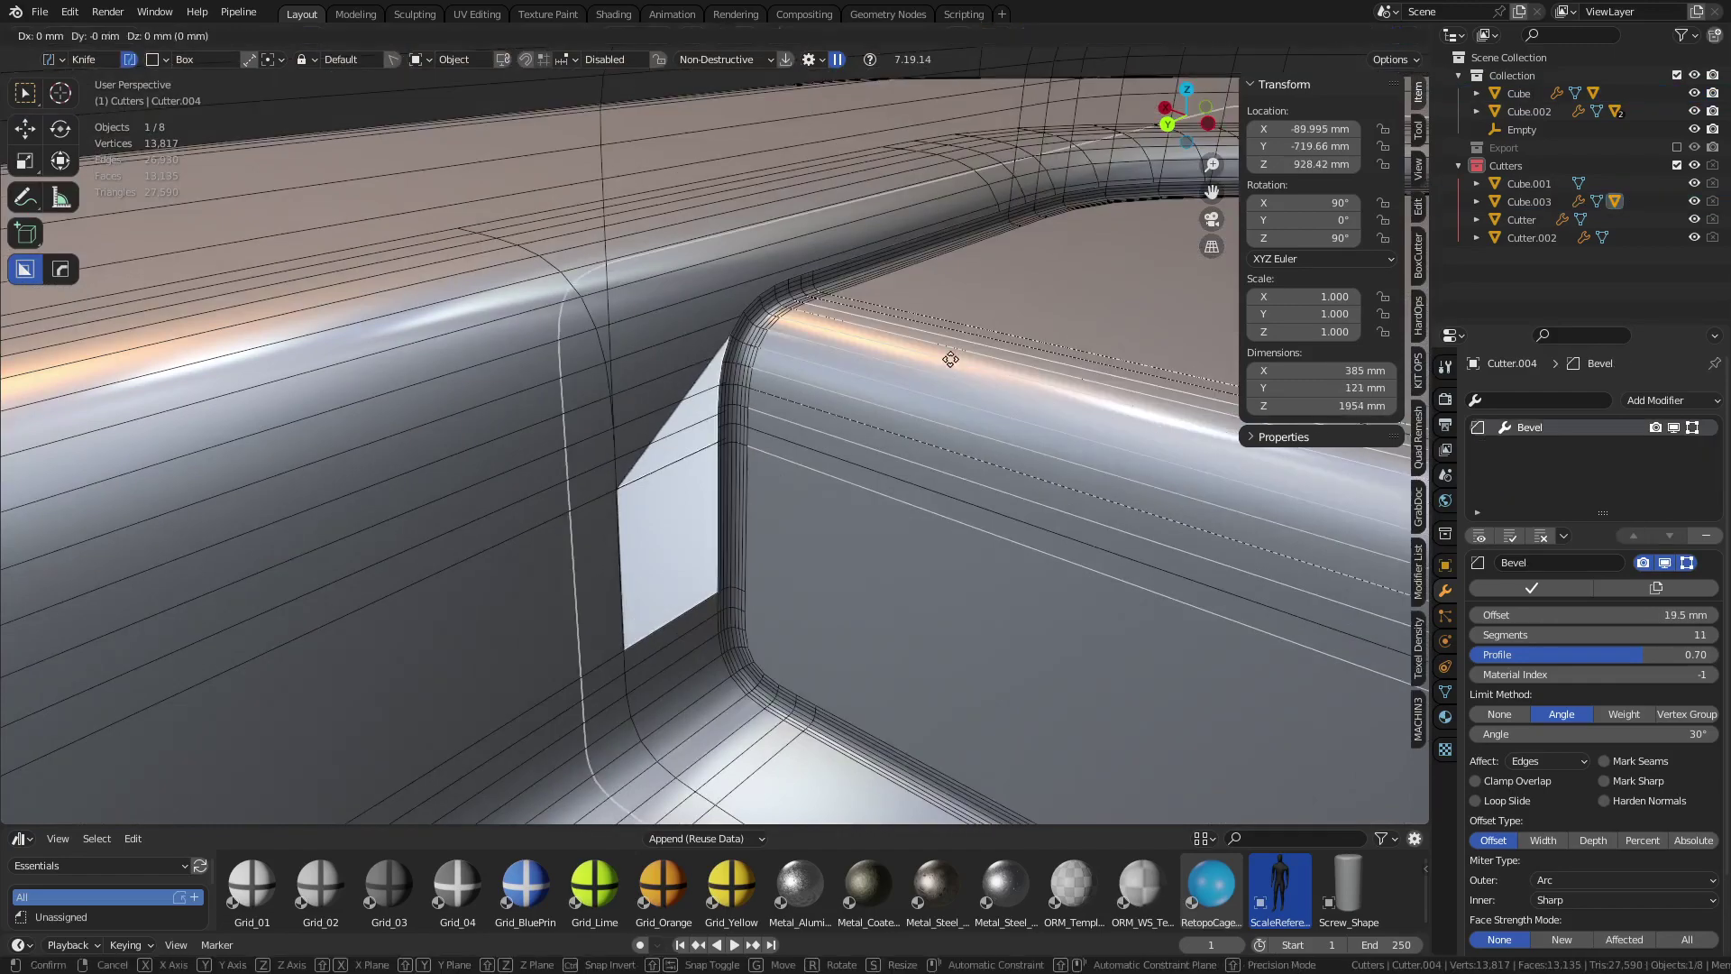
key(z)
click(989, 480)
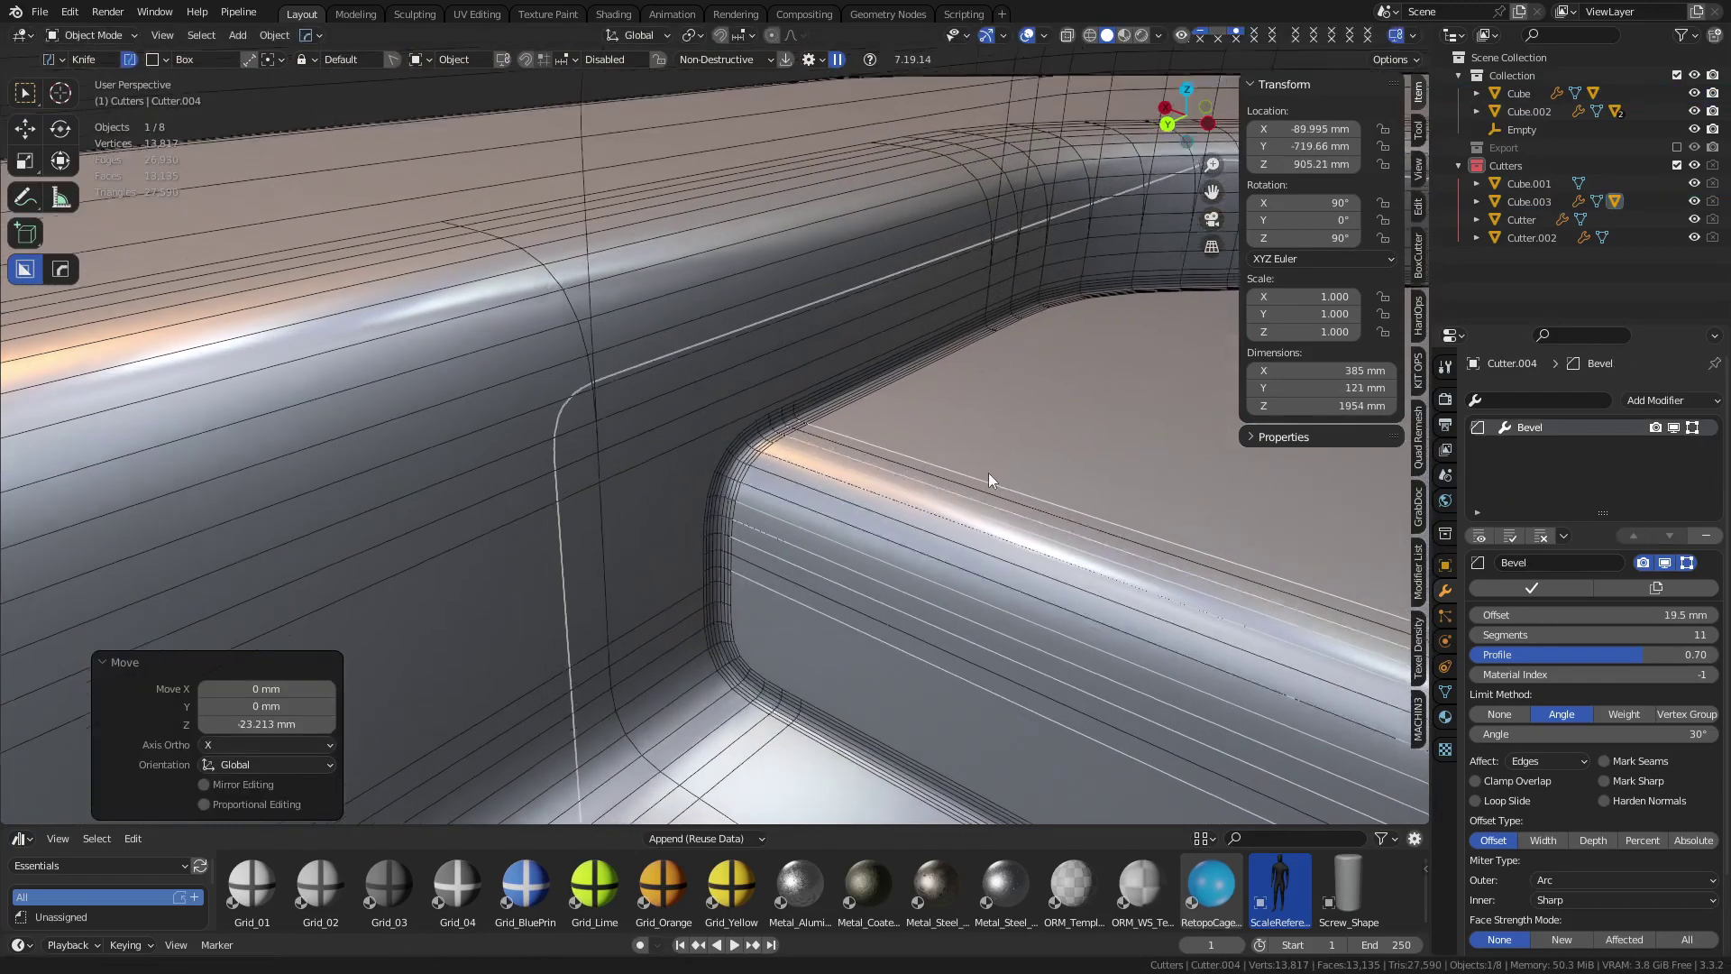
middle_drag(989, 479, 877, 404)
key(g)
key(z)
click(876, 393)
key(ctrl+Tab)
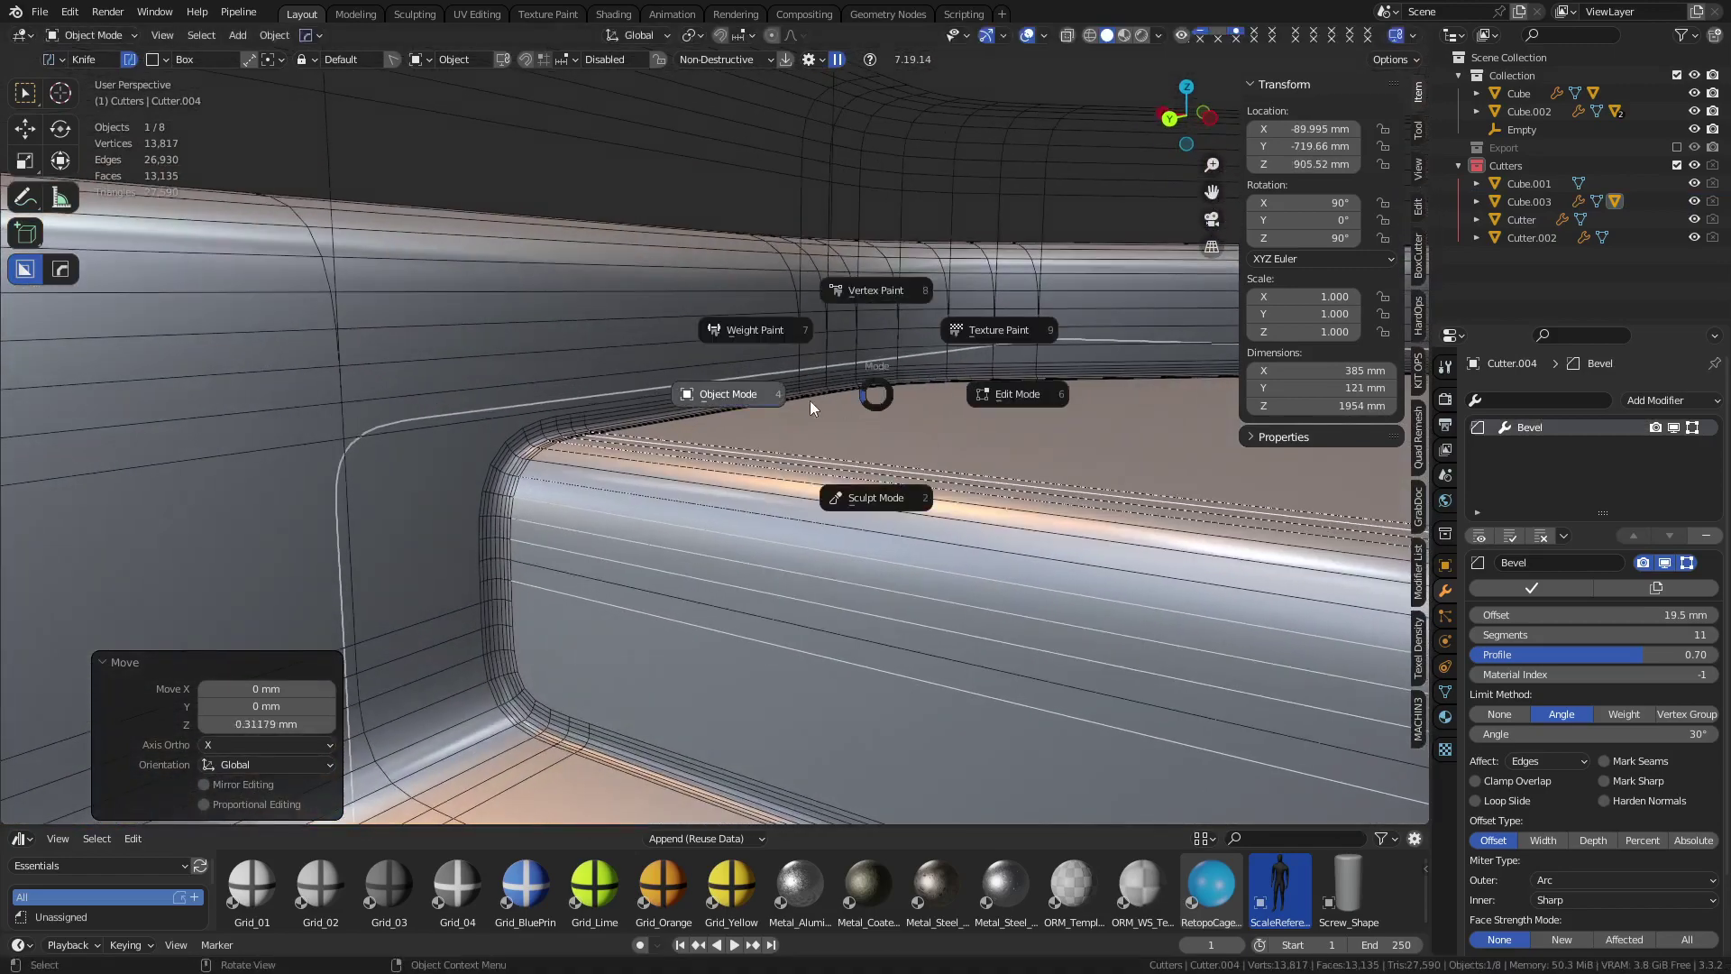
Return the side strip cutter to Object Mode and deselect it
click(810, 400)
click(688, 187)
scroll(819, 431, down, 5)
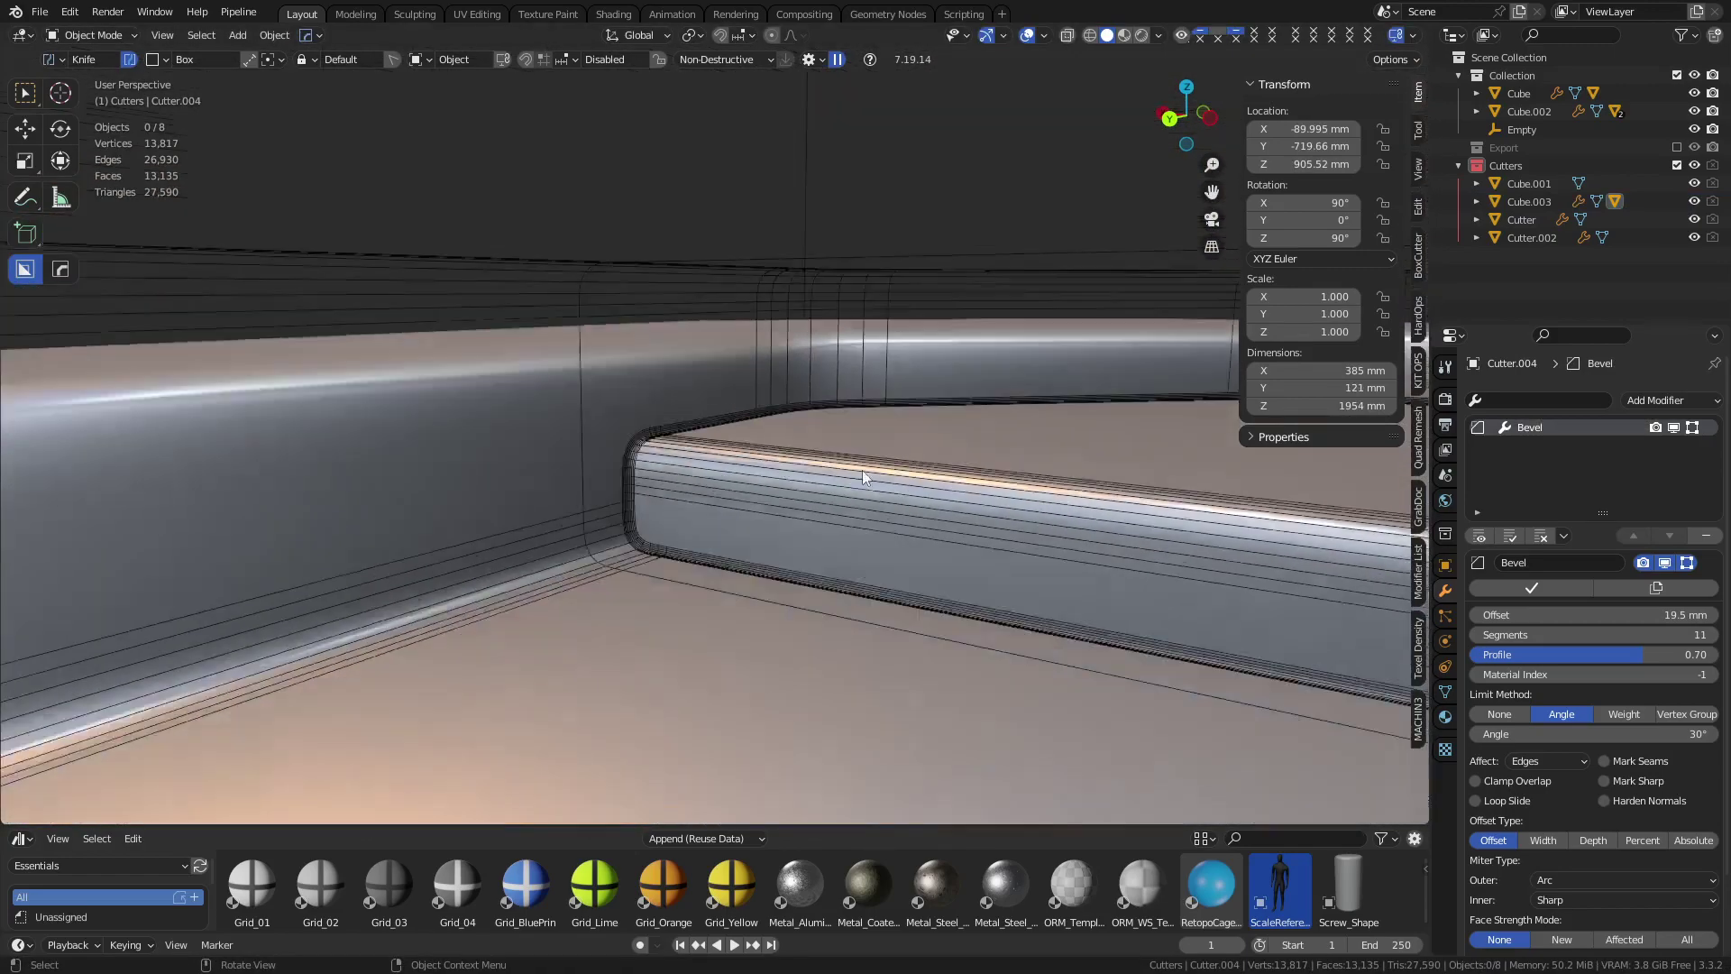
scroll(857, 487, down, 12)
middle_drag(814, 515, 1056, 601)
scroll(759, 412, up, 3)
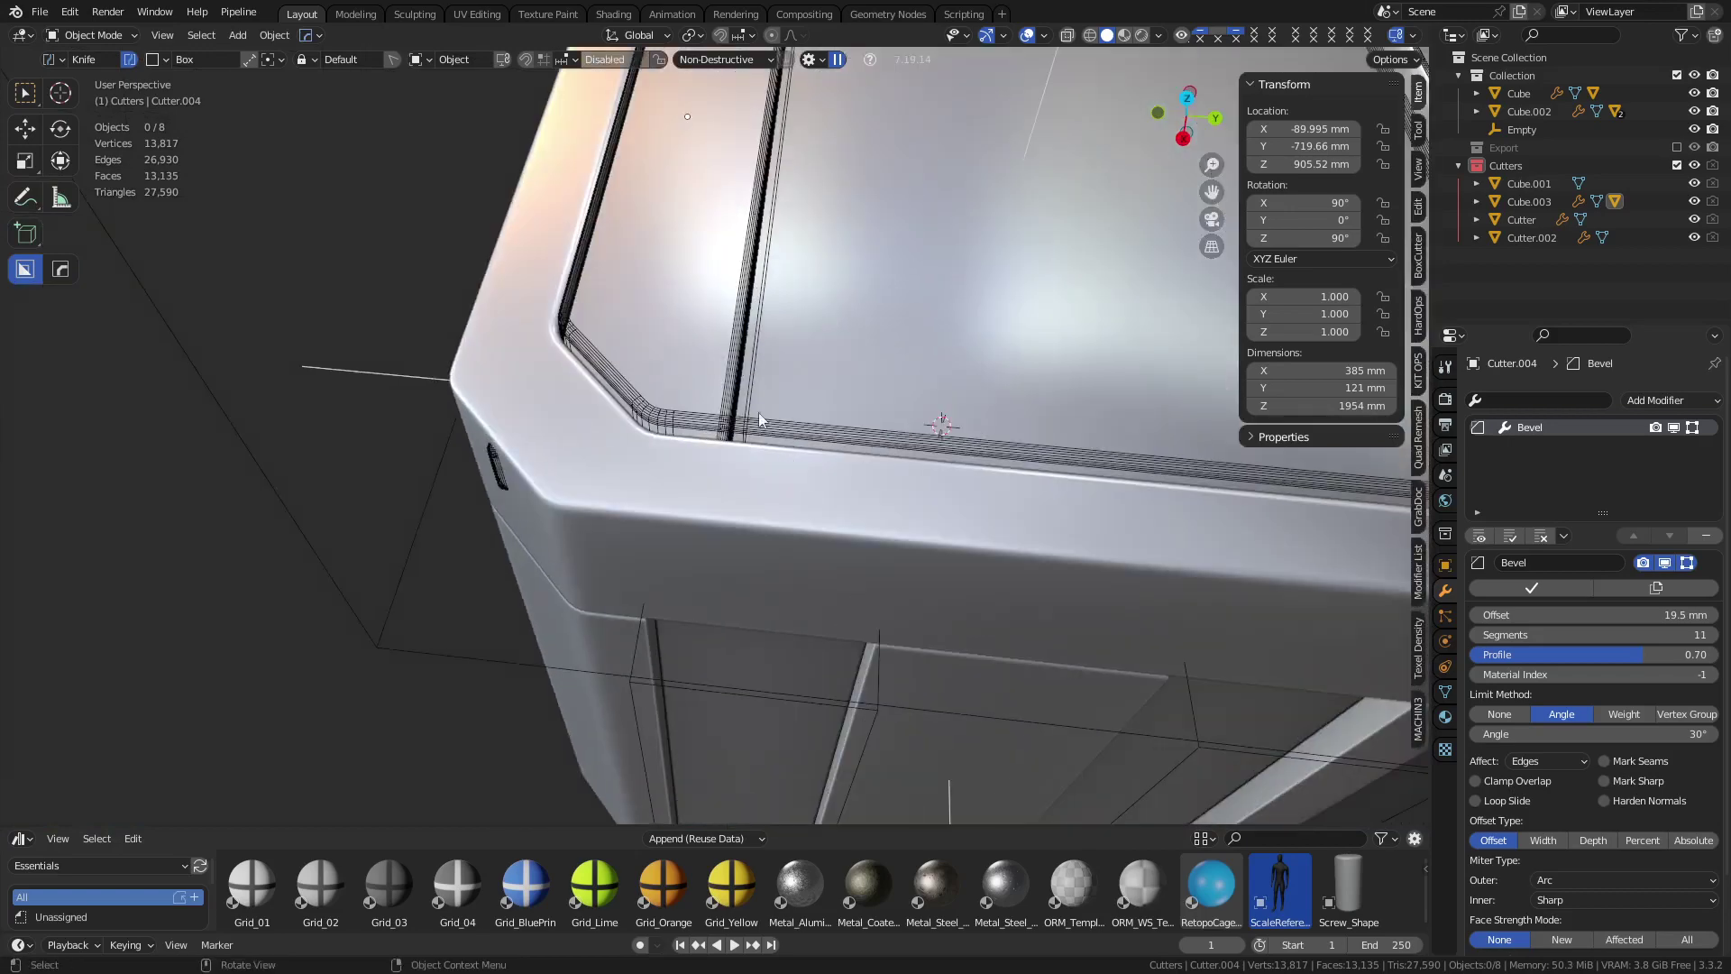
middle_drag(759, 413, 619, 506)
Mirror the side strip cutter across the recessed lid panel along the Y axis, then return to Object Mode
click(635, 506)
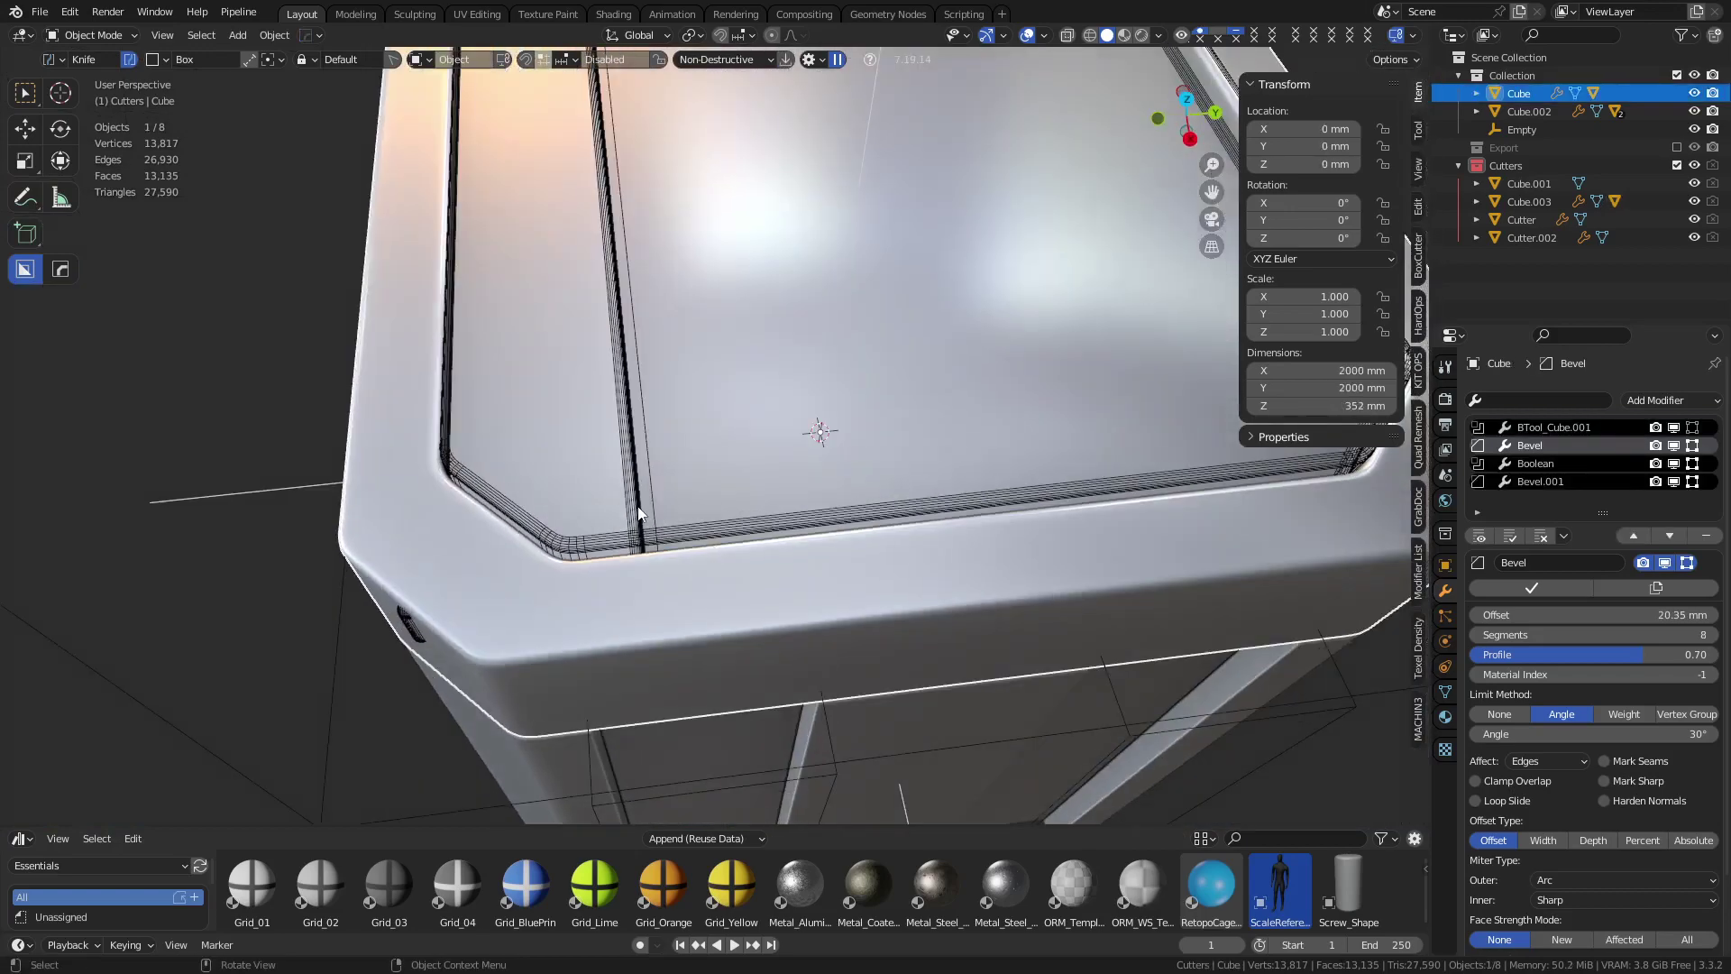
click(637, 506)
click(637, 506)
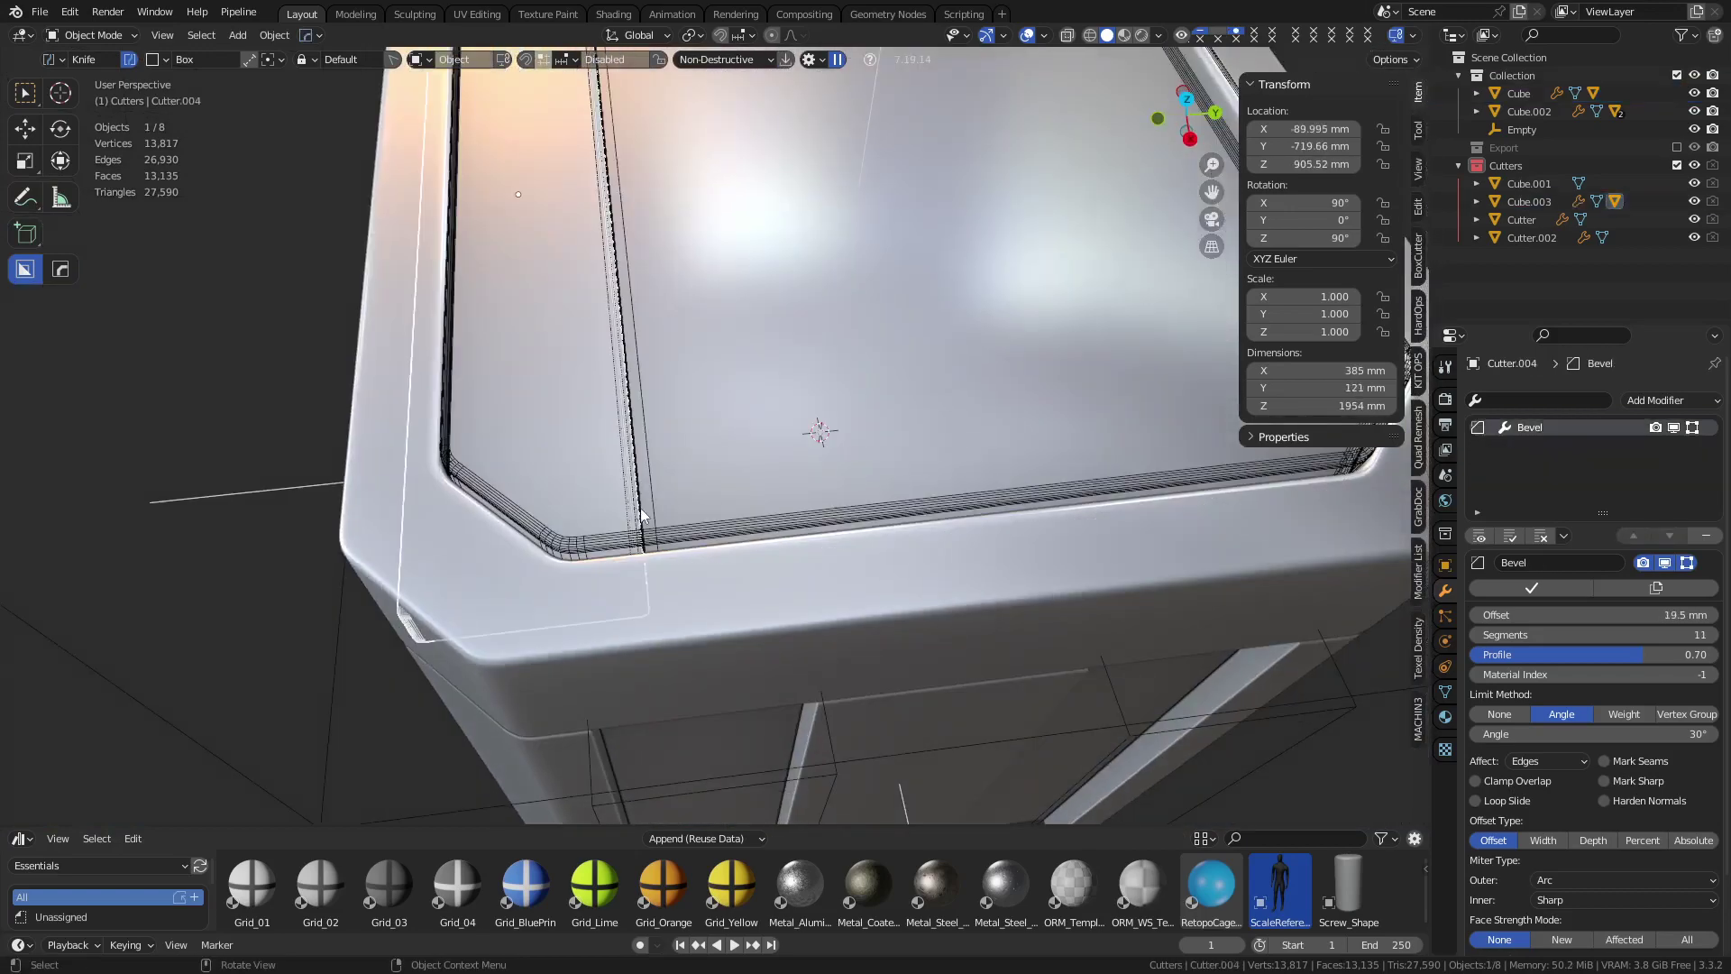
shift+click(699, 531)
key(alt+shift+x)
key(ctrl+Tab)
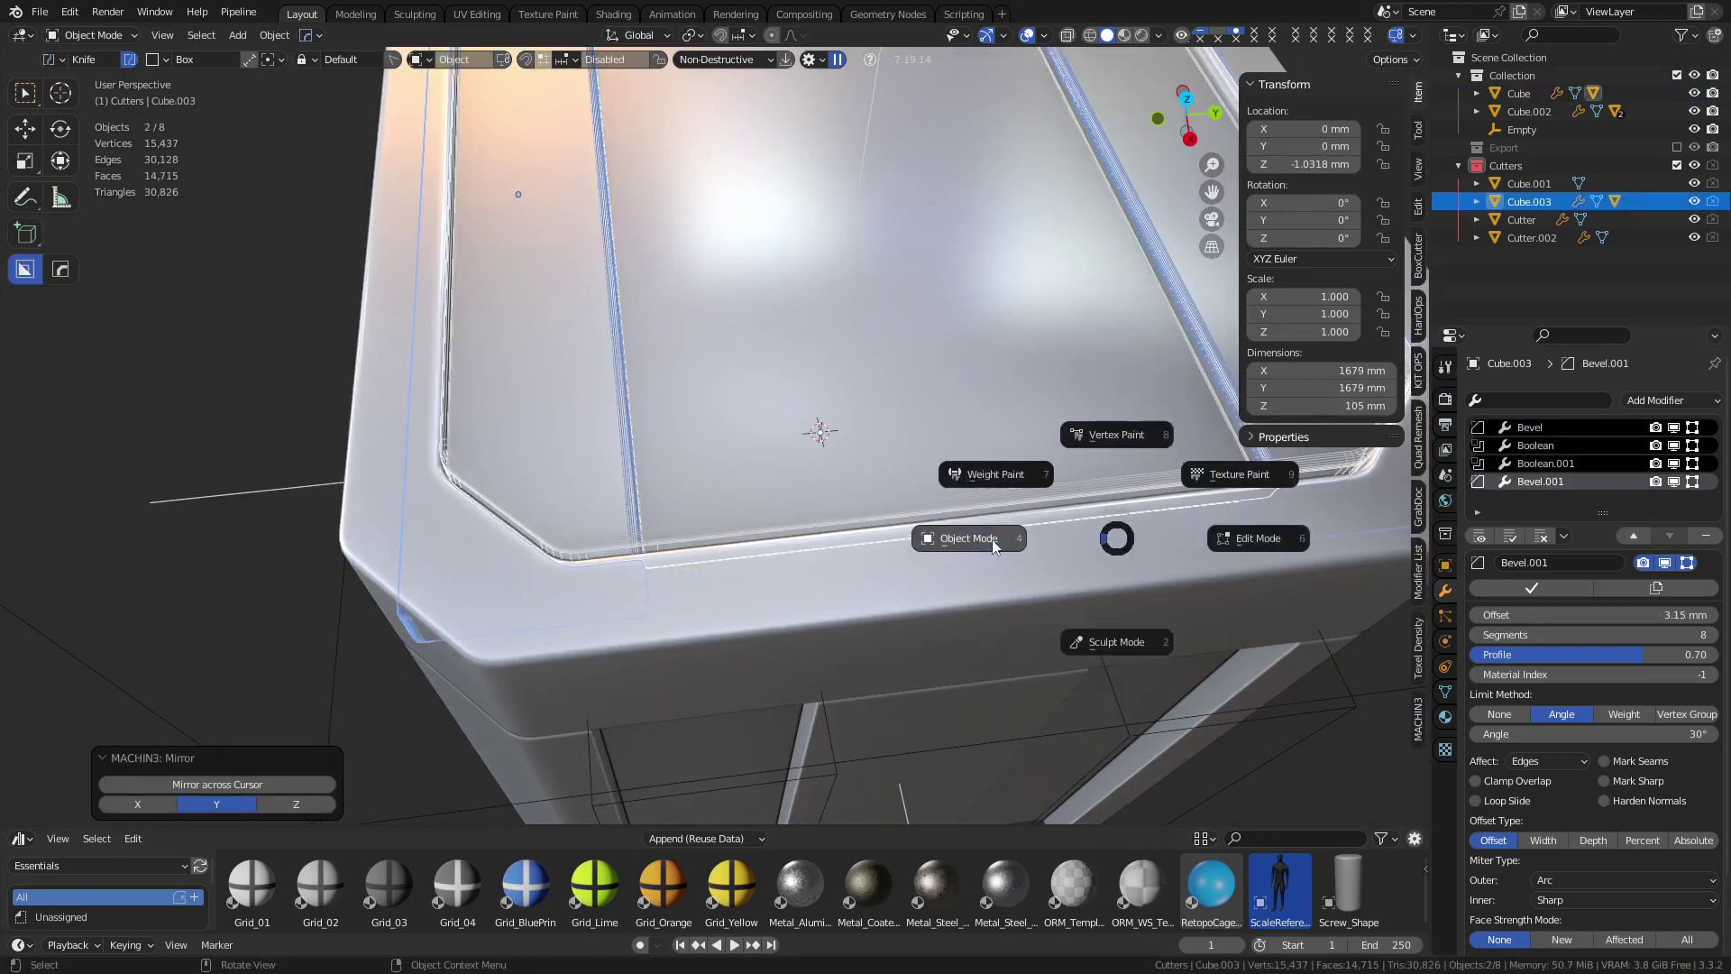
click(997, 543)
scroll(1047, 559, down, 4)
click(1145, 617)
shift+middle_drag(1146, 616, 1095, 637)
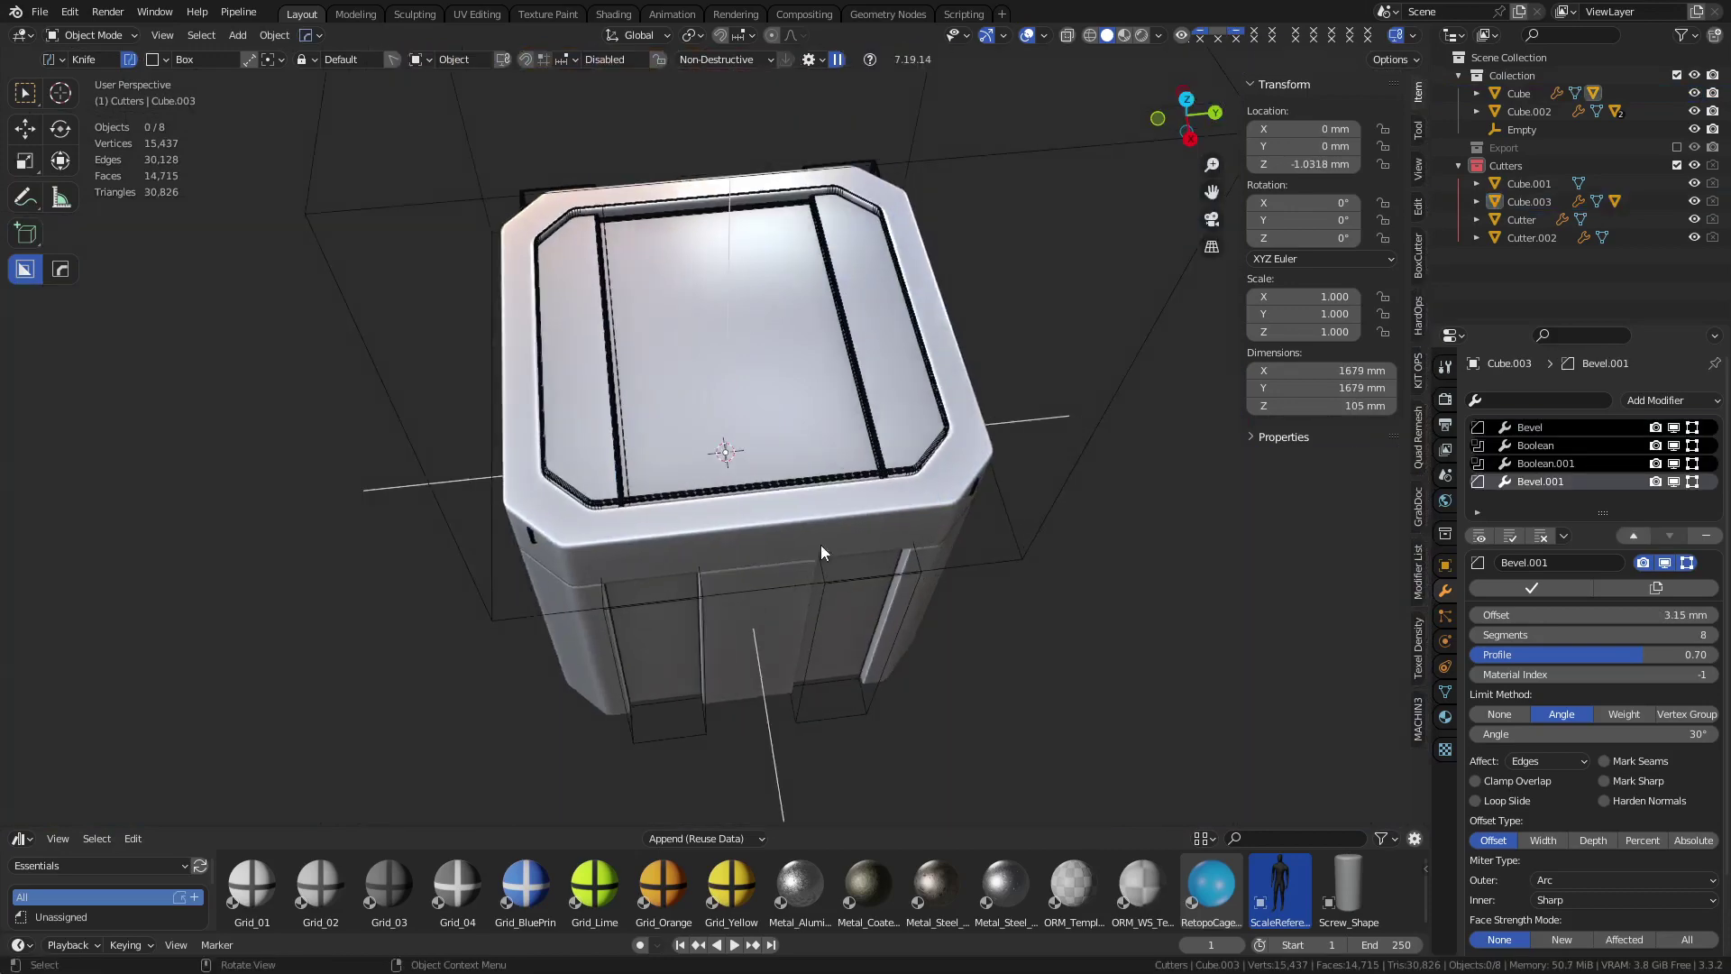
Symmetrize the recessed lid panel's mesh along Y from negative to positive, then exit Edit Mode
click(766, 487)
key(ctrl+Tab)
click(909, 488)
key(alt+x)
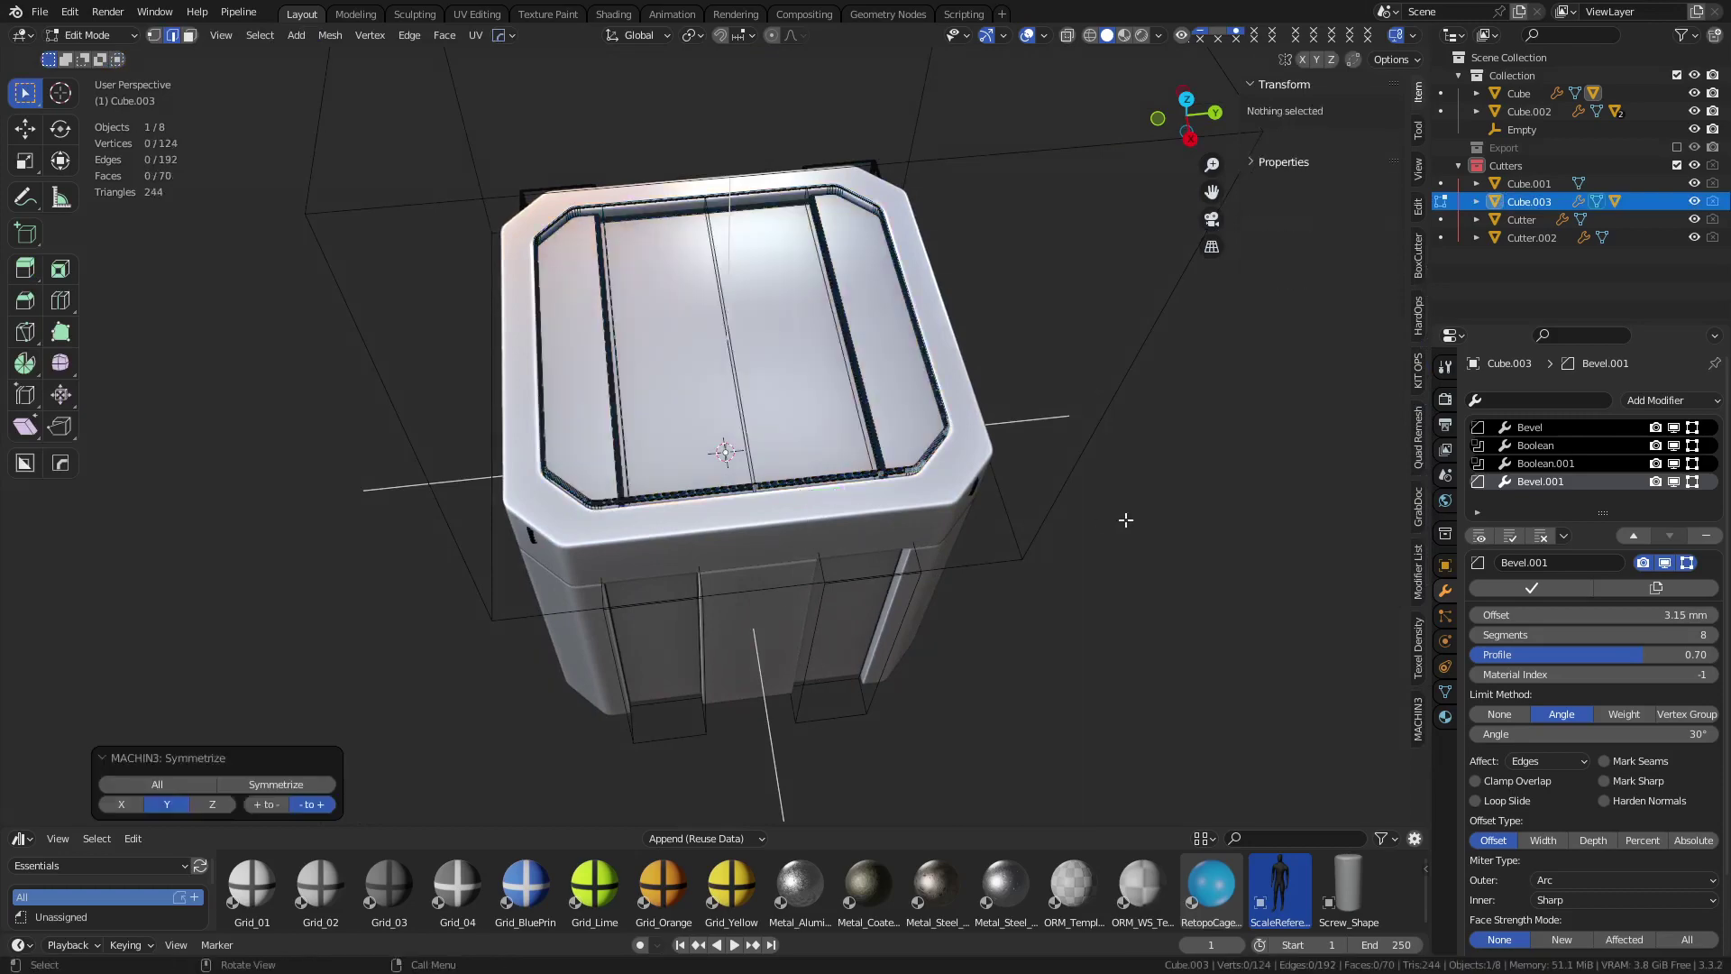
key(ctrl+Tab)
click(939, 520)
click(1139, 678)
Hide the Cutters collection so only the crate meshes show, with the wireframe display off
middle_drag(1143, 683, 905, 602)
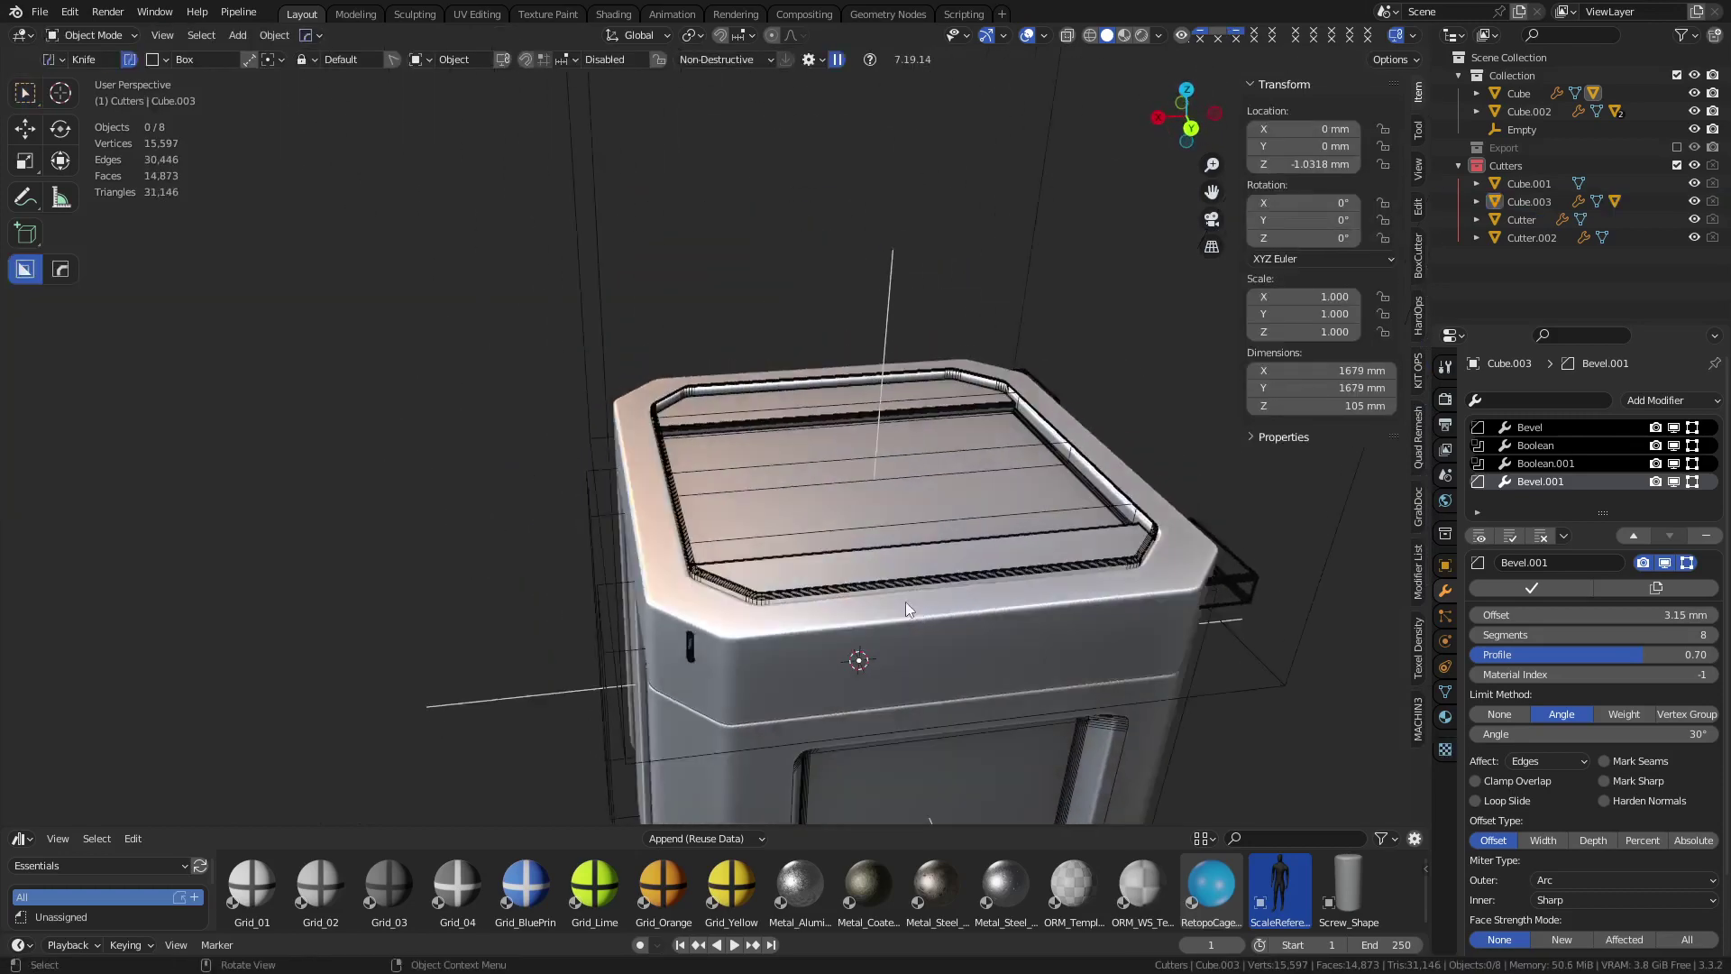
scroll(1039, 620, down, 1)
key(alt+z)
key(alt+z)
key(shift+alt+z)
shift+middle_drag(1049, 620, 885, 583)
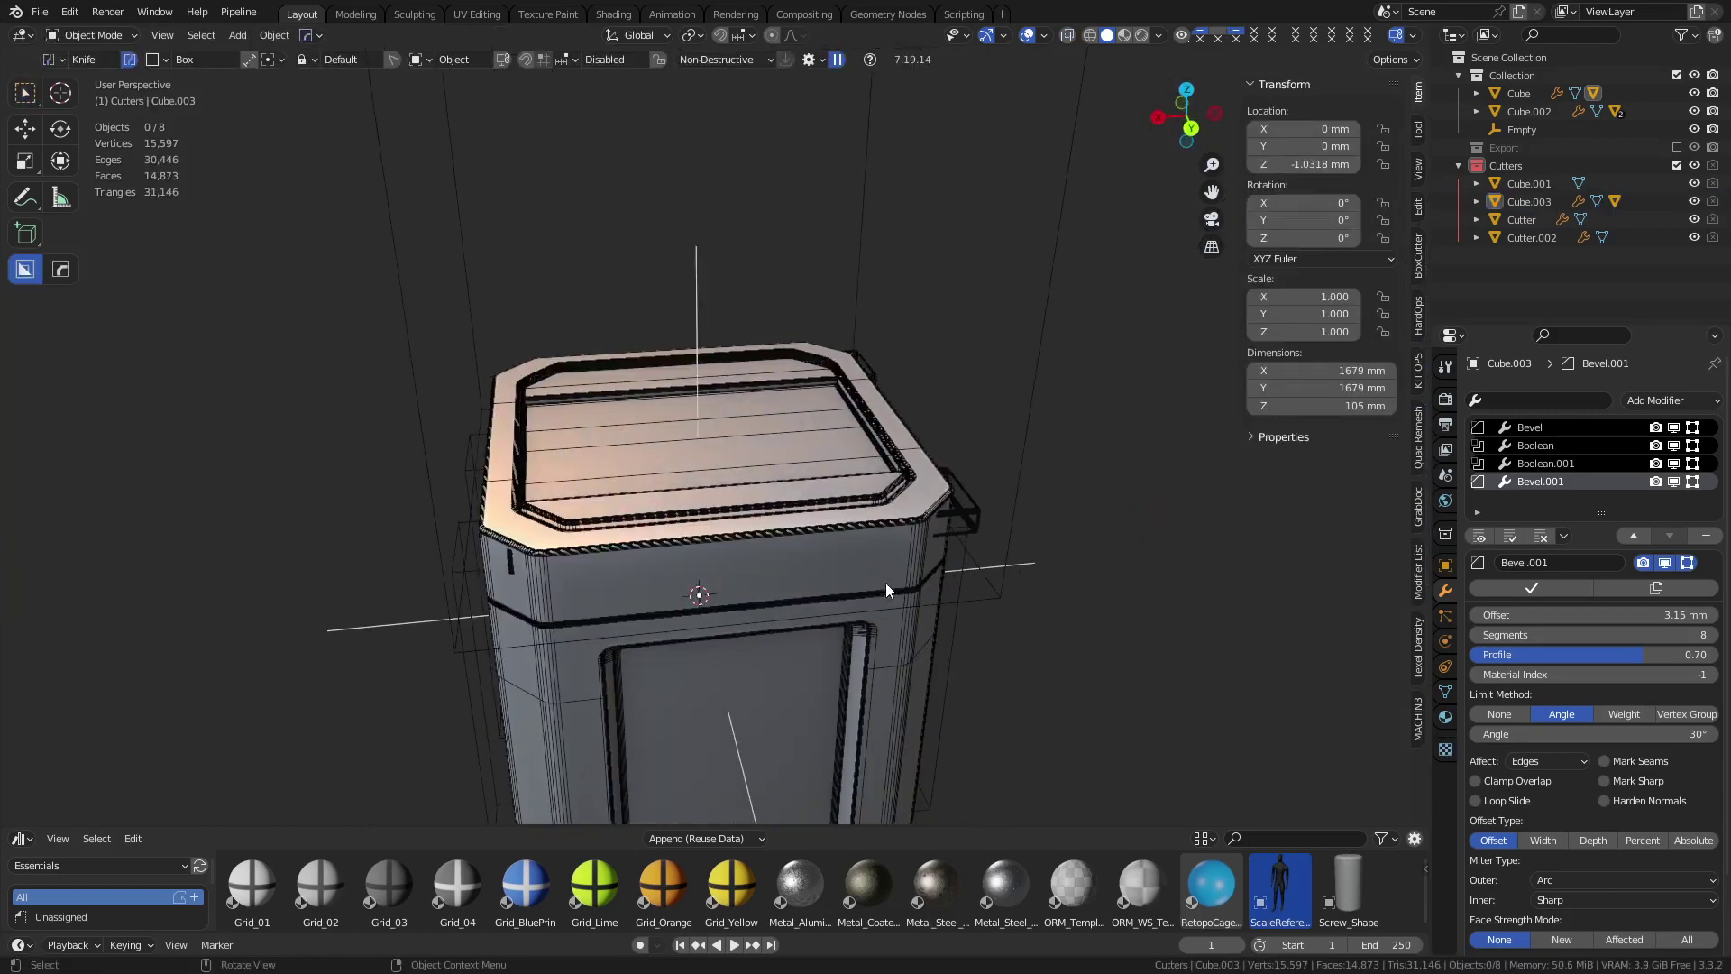
key(1)
key(shift+alt+z)
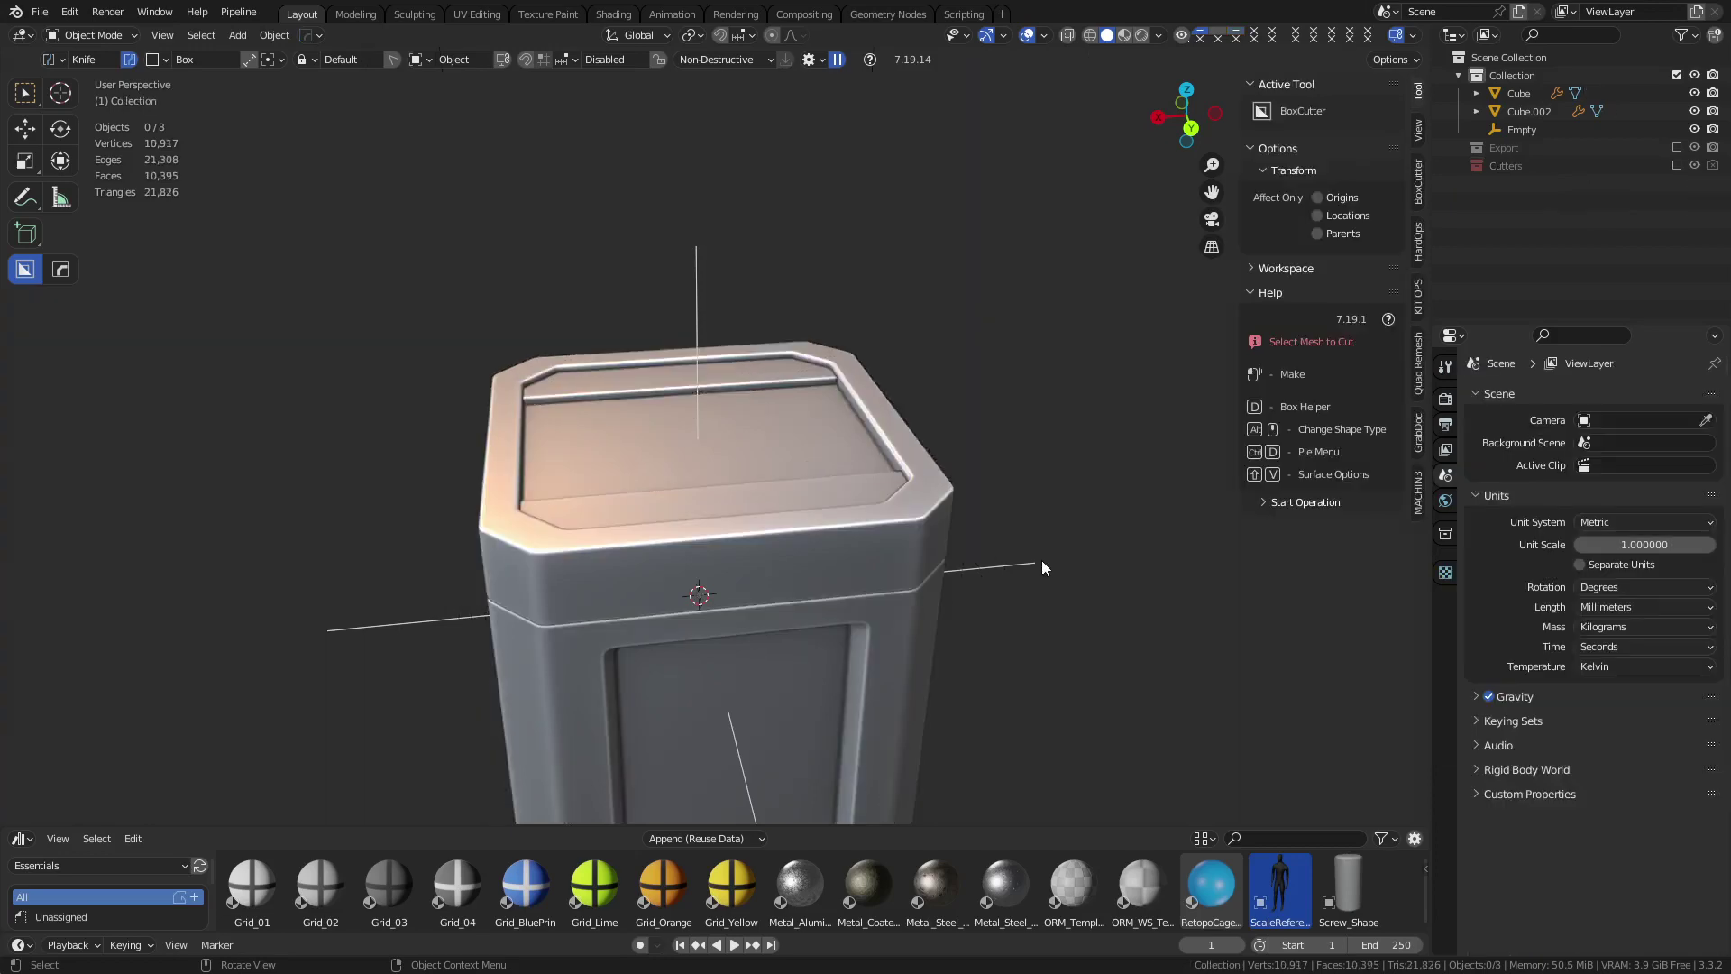
Select the lower crate body in Object Mode and set BoxCutter to the Join operation
scroll(840, 582, up, 2)
middle_drag(1041, 560, 801, 572)
click(801, 571)
key(Tab)
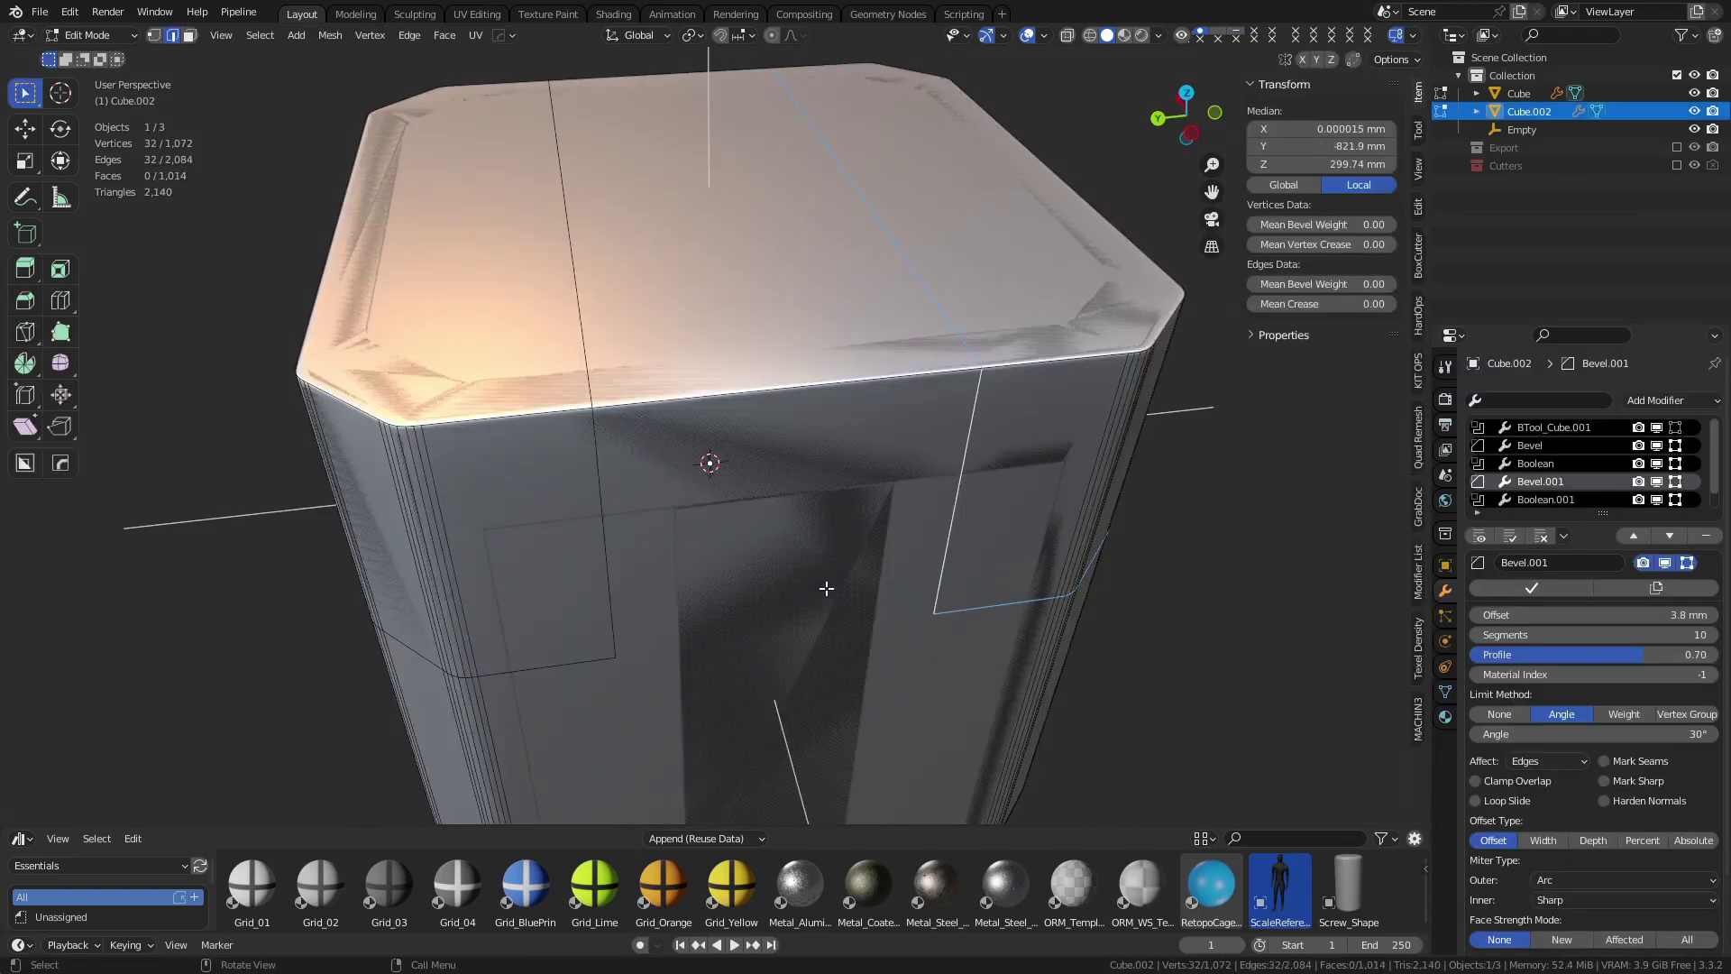
key(Tab)
click(802, 609)
scroll(805, 609, down, 3)
shift+middle_drag(804, 610, 803, 550)
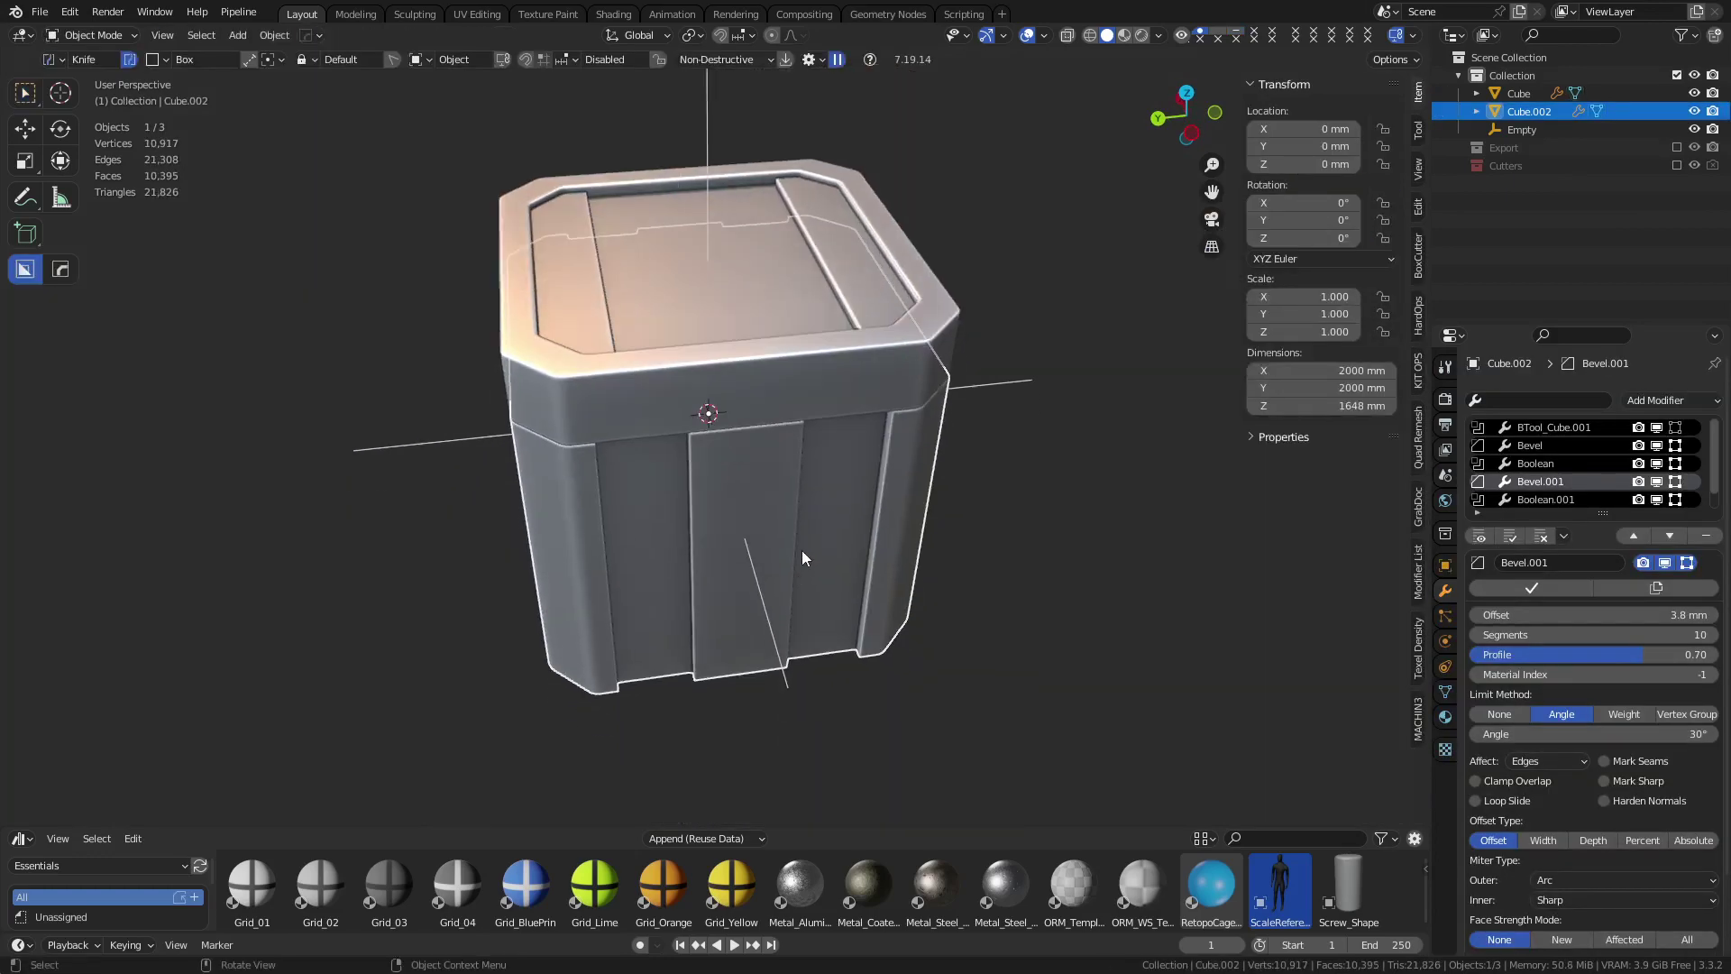
scroll(851, 605, up, 3)
key(d)
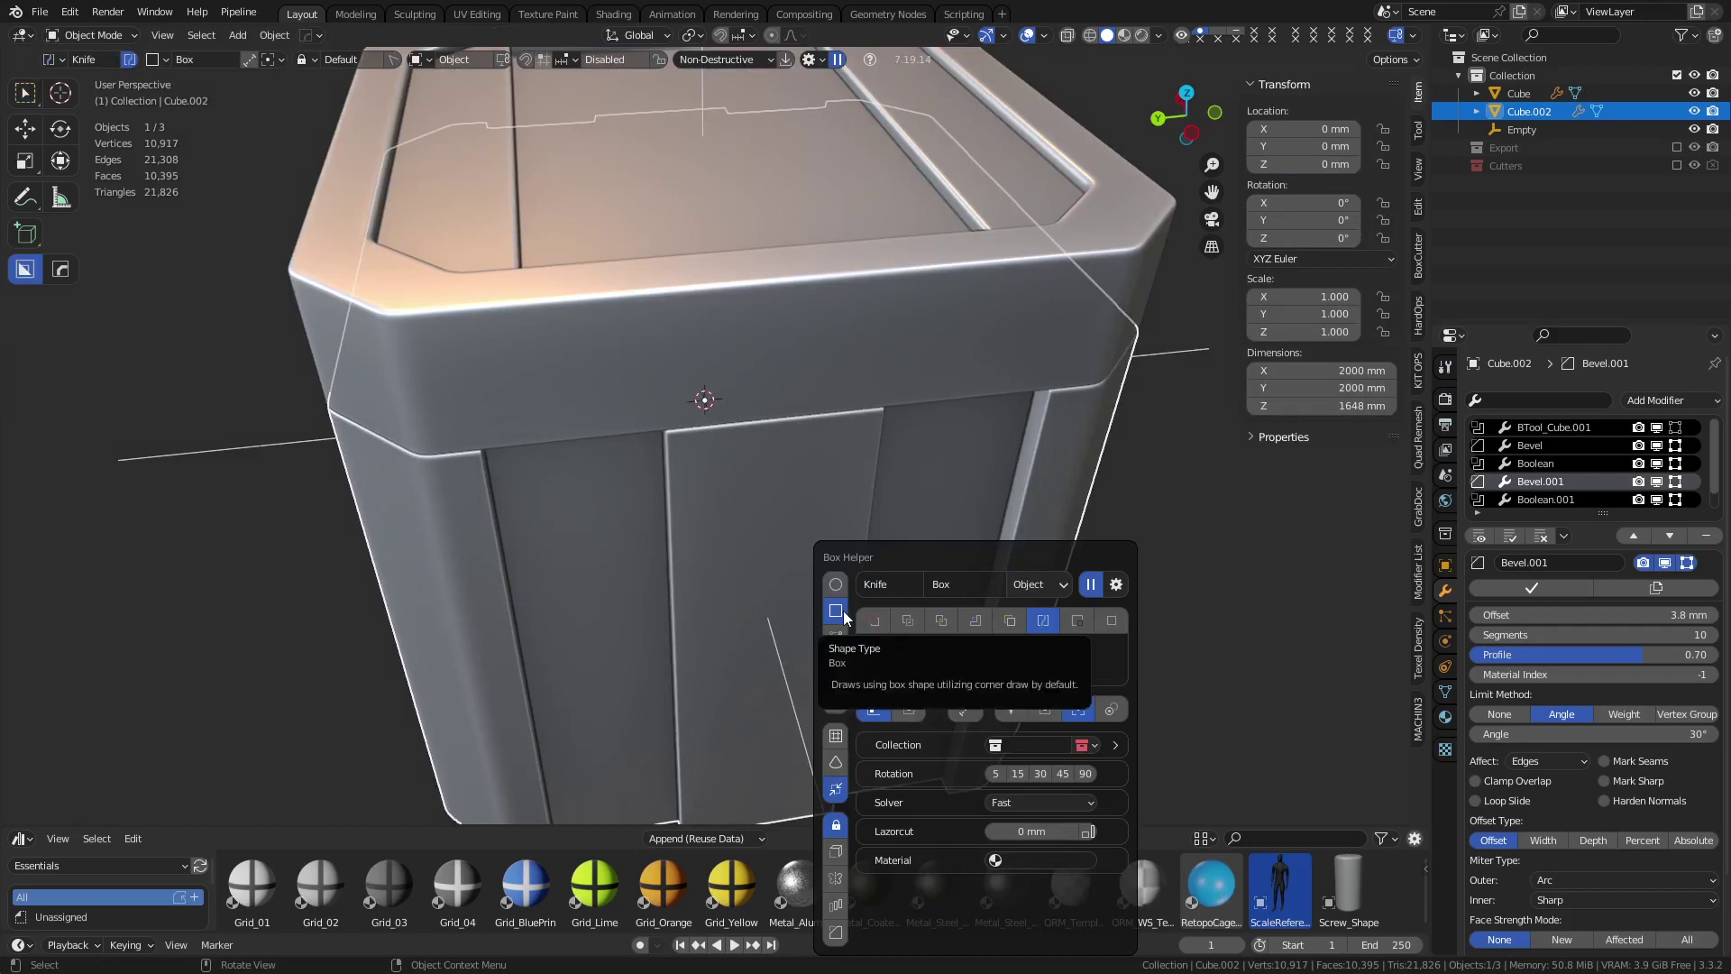
click(1008, 621)
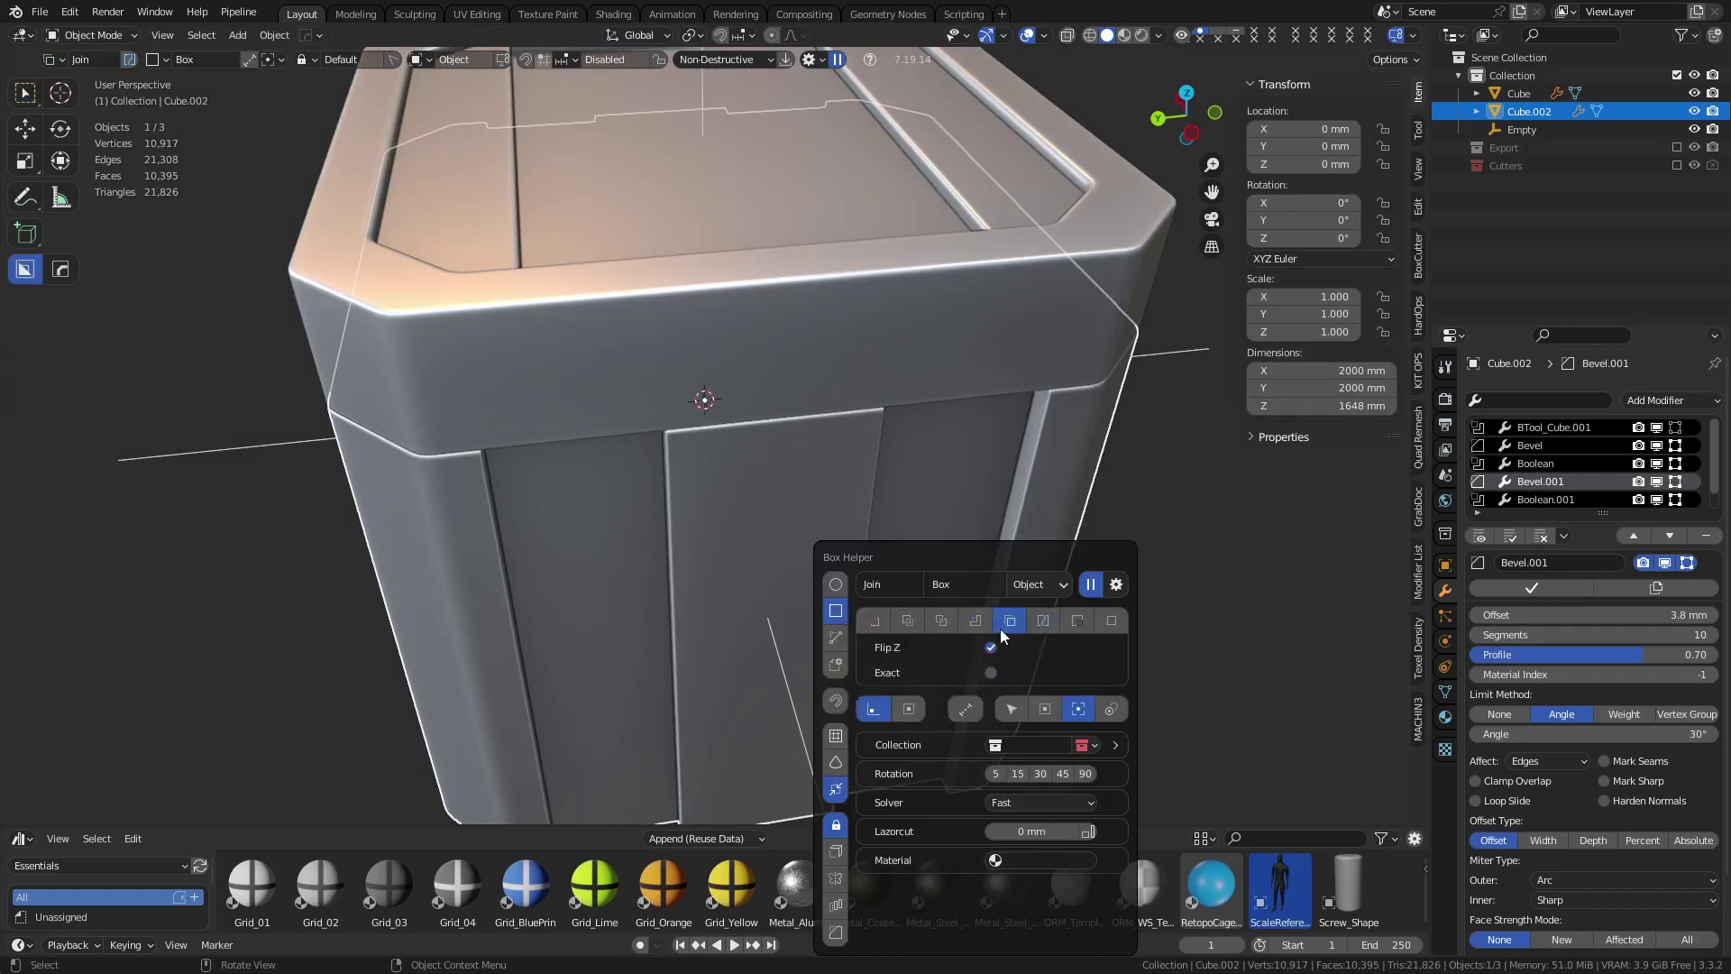
Join a box block about 251 × 479 mm and 206 mm deep onto the crate's front, centred and protruding across the lid seam
middle_drag(718, 544, 705, 441)
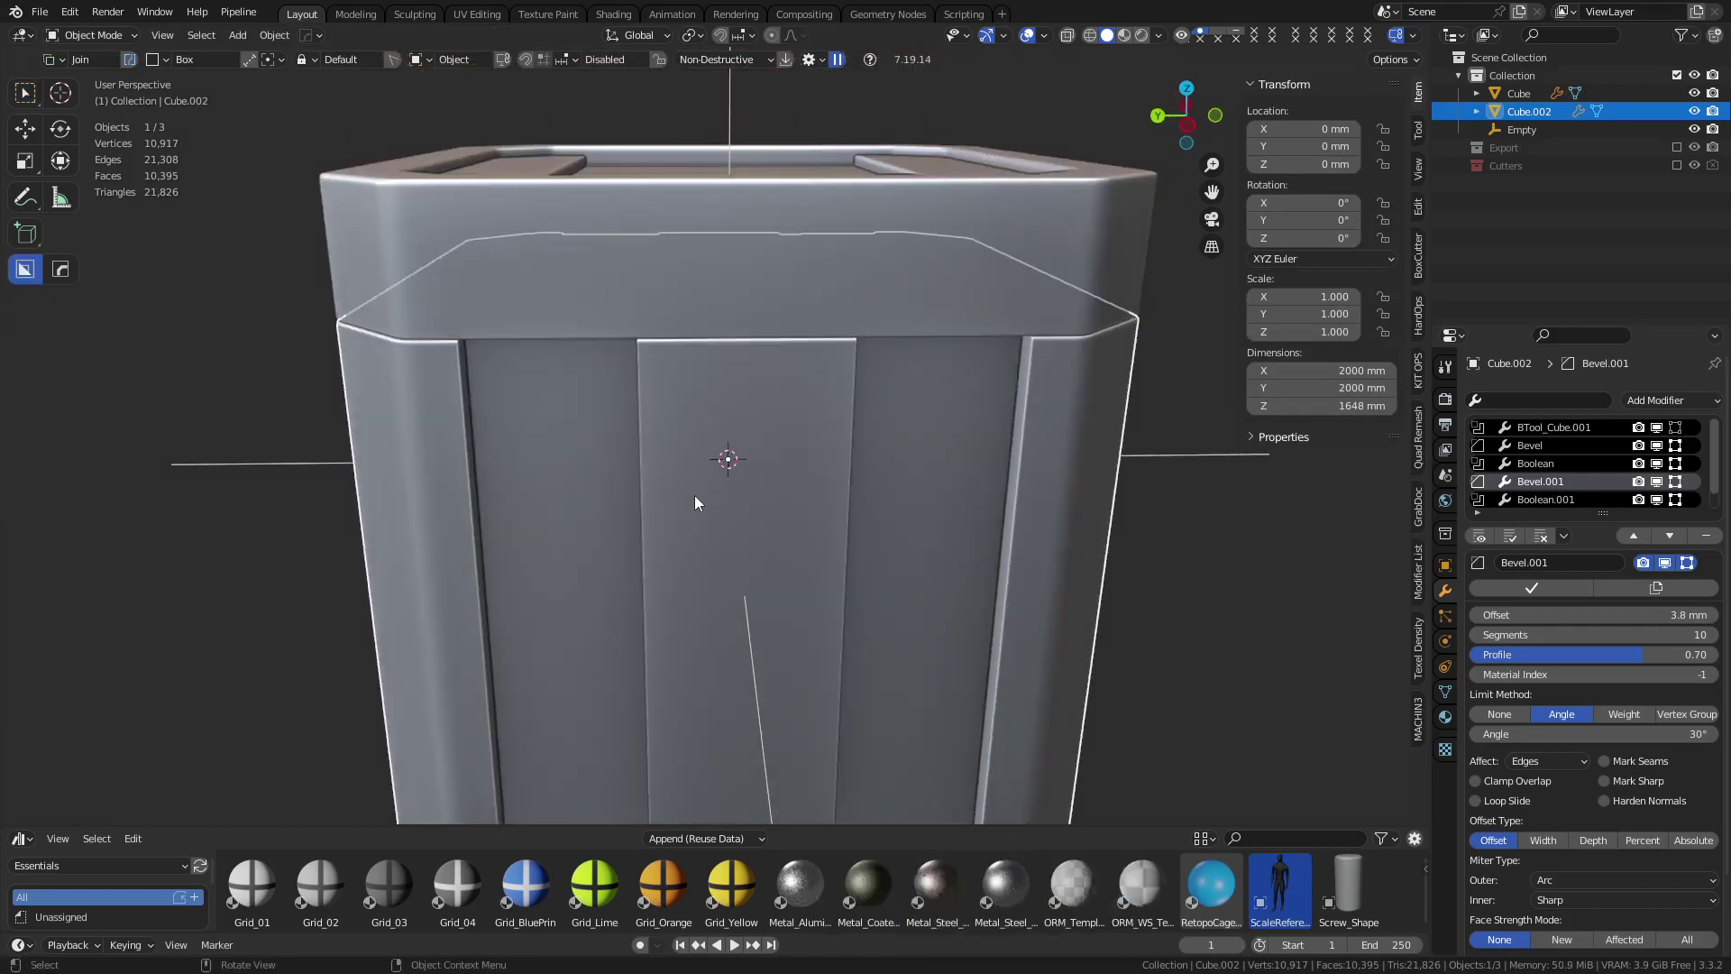
drag(694, 487, 760, 379)
drag(805, 293, 804, 288)
middle_drag(804, 289, 863, 359)
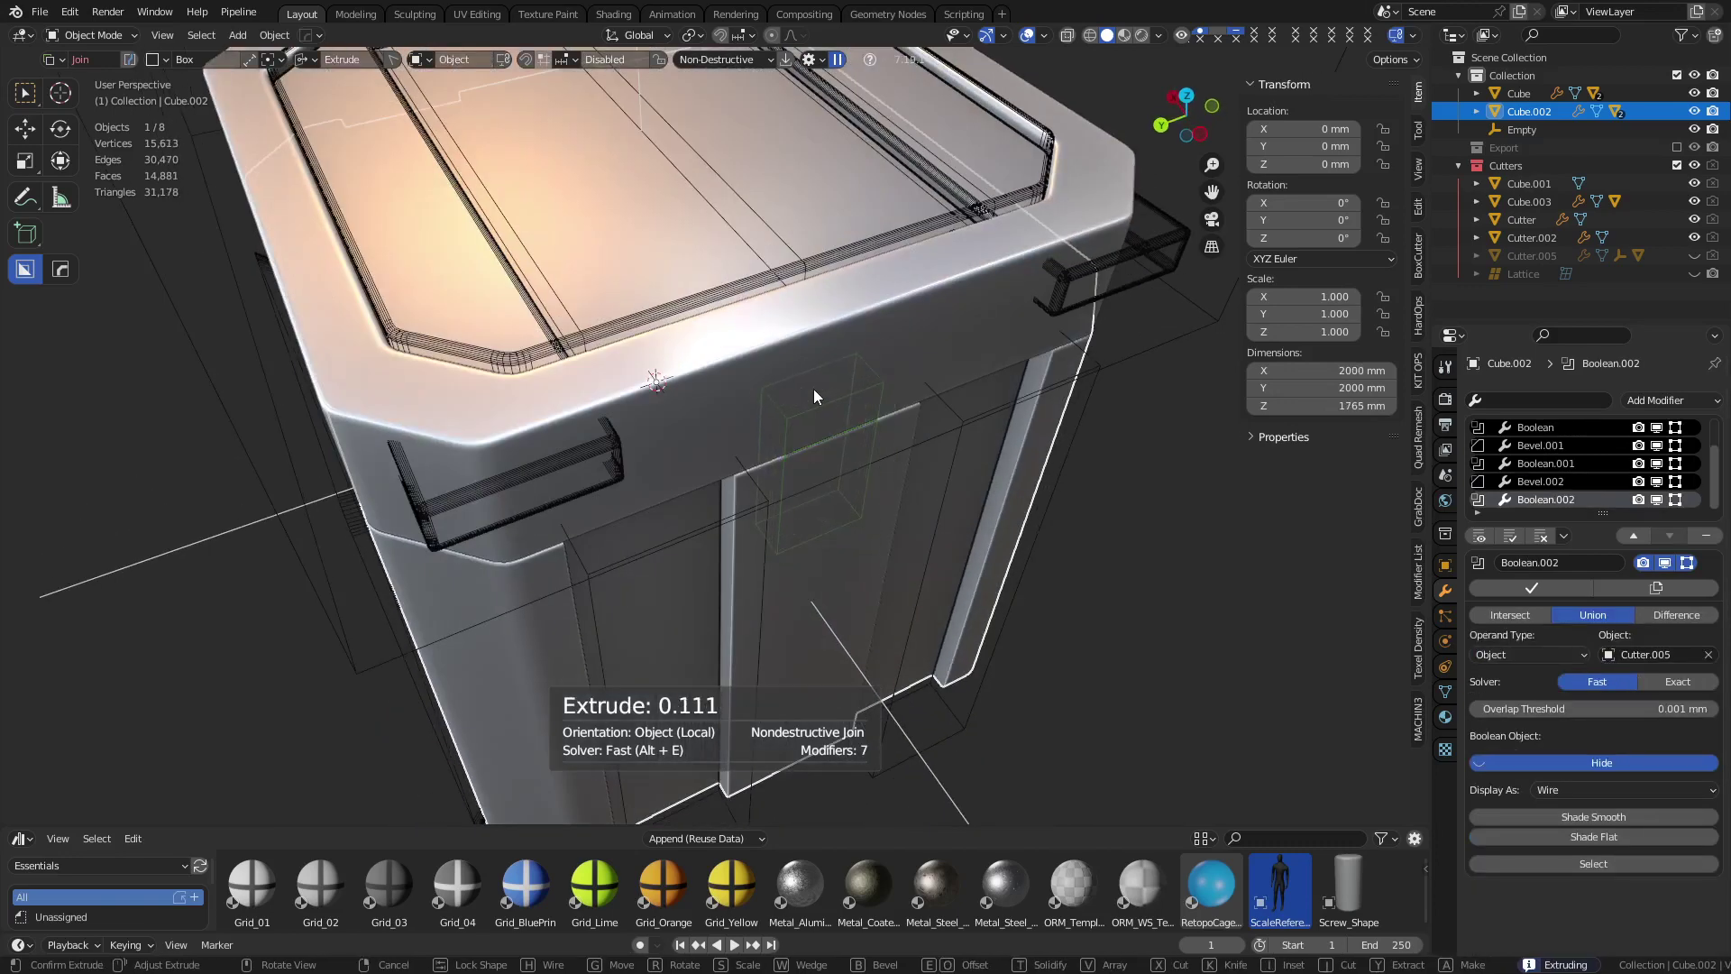
key(e)
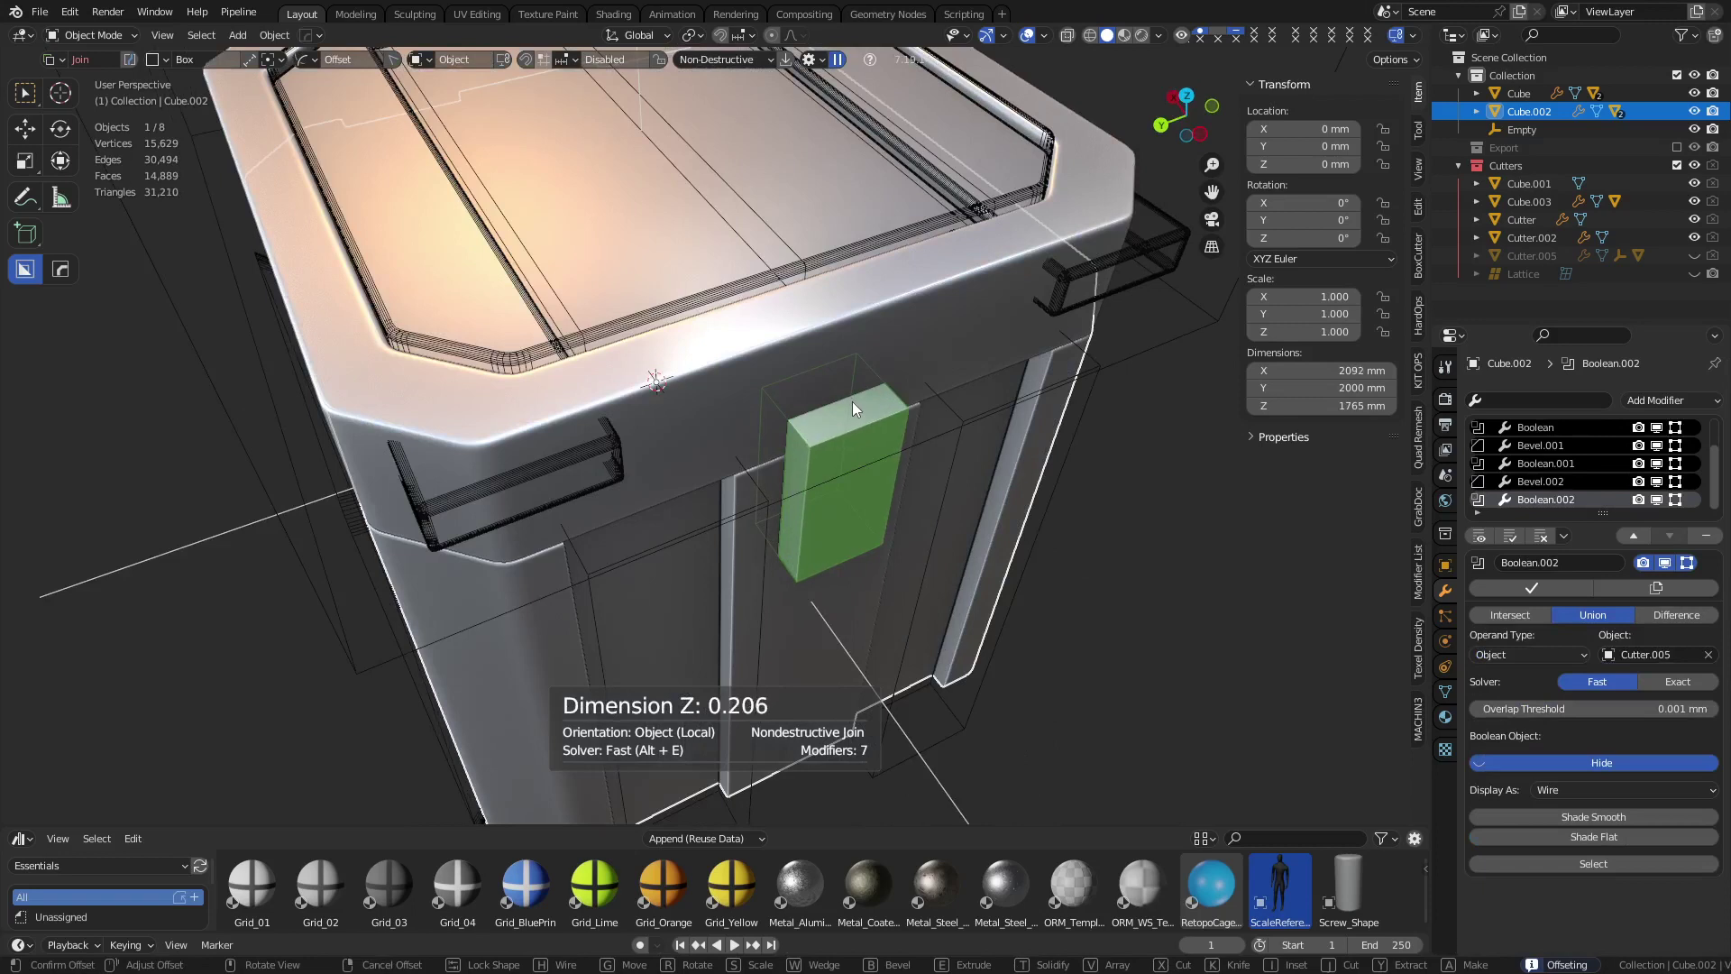
click(852, 402)
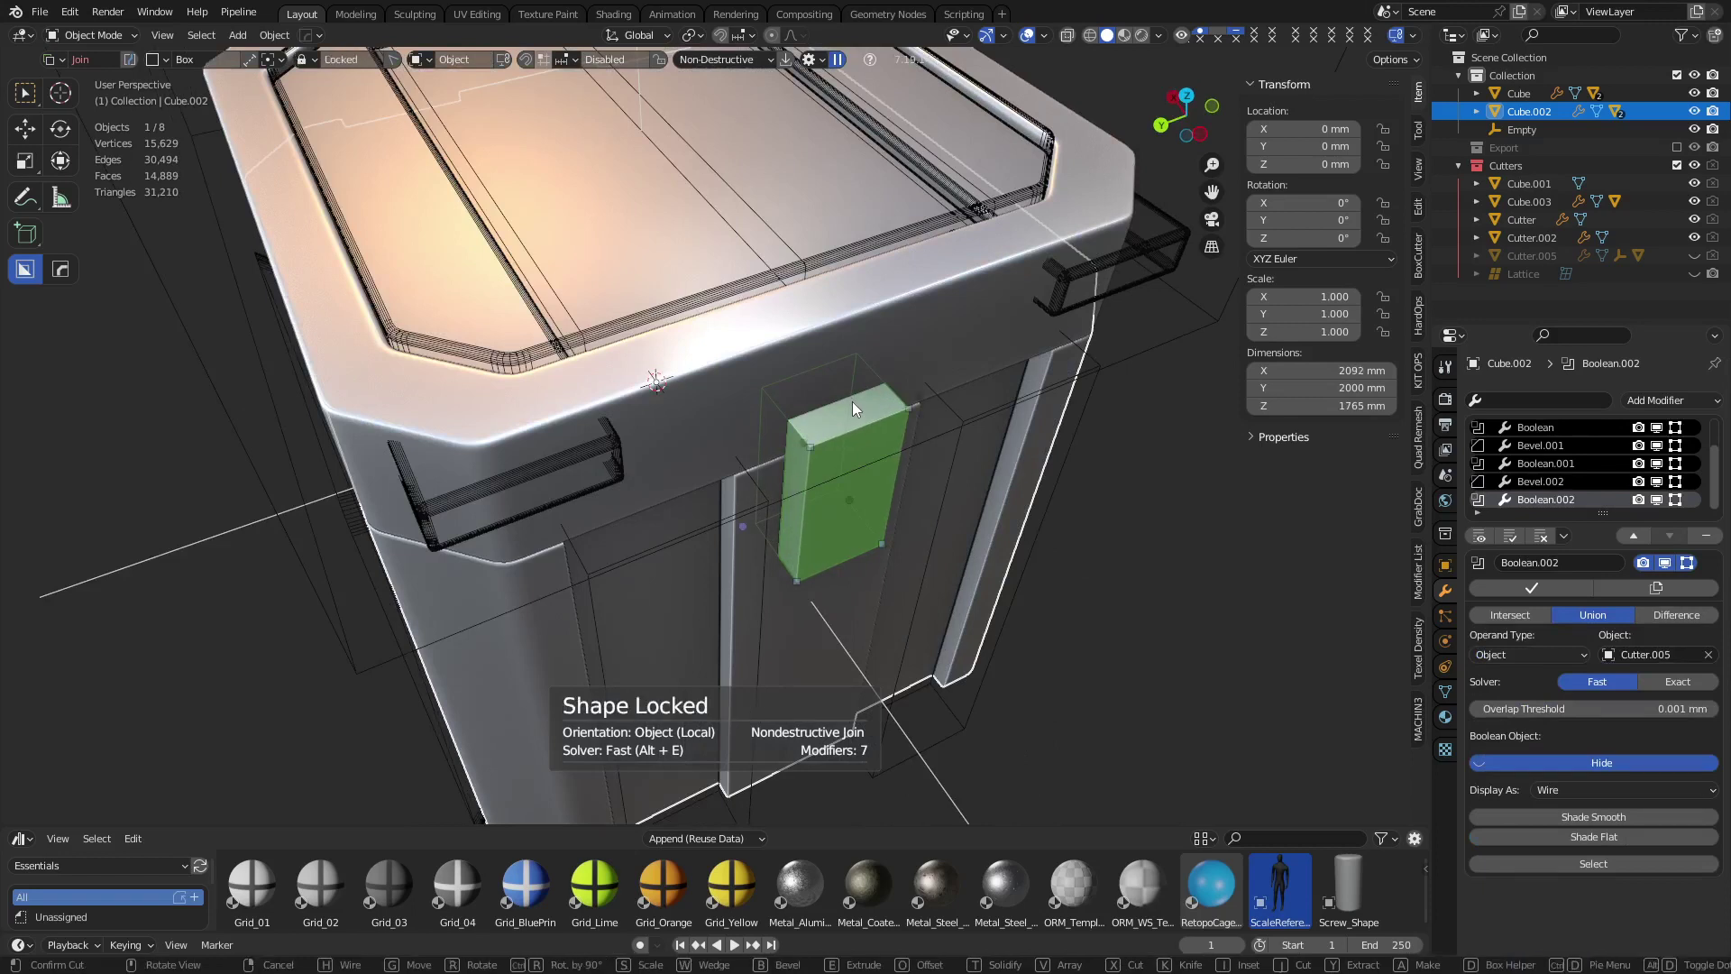
click(1181, 521)
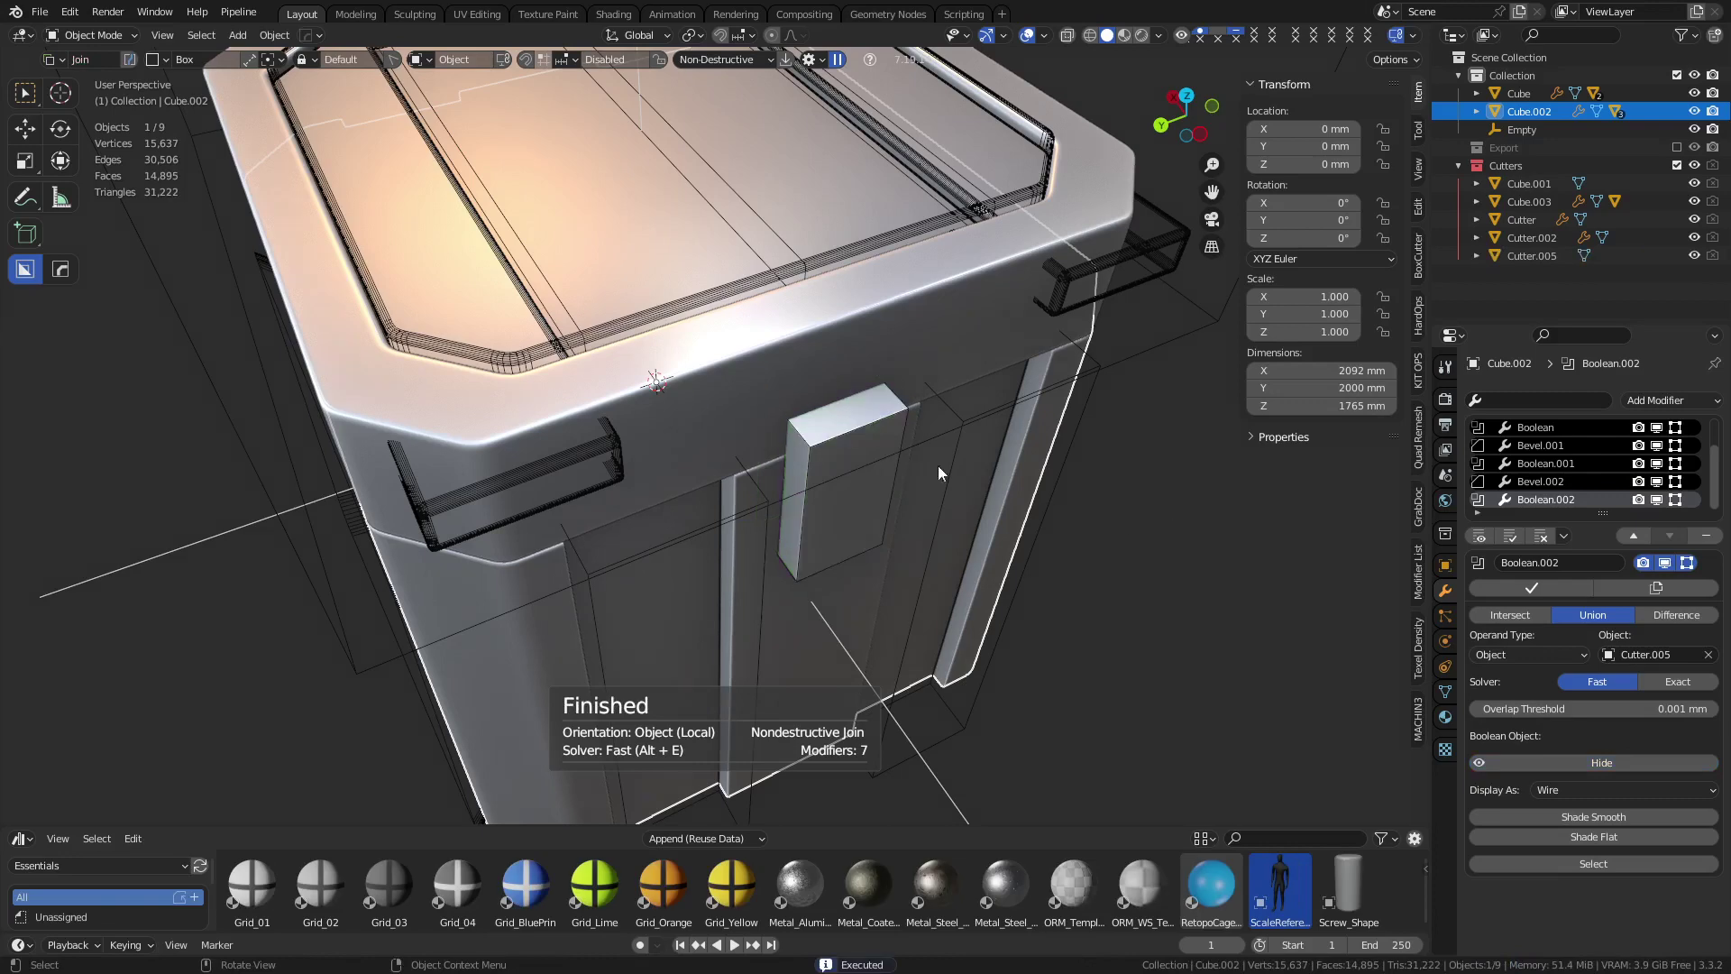
Chamfer the front block's upper outer edge with a single-segment bevel, then return to Object Mode
click(824, 441)
scroll(824, 440, down, 5)
middle_drag(824, 441, 761, 453)
scroll(794, 447, up, 5)
key(ctrl+Tab)
click(912, 441)
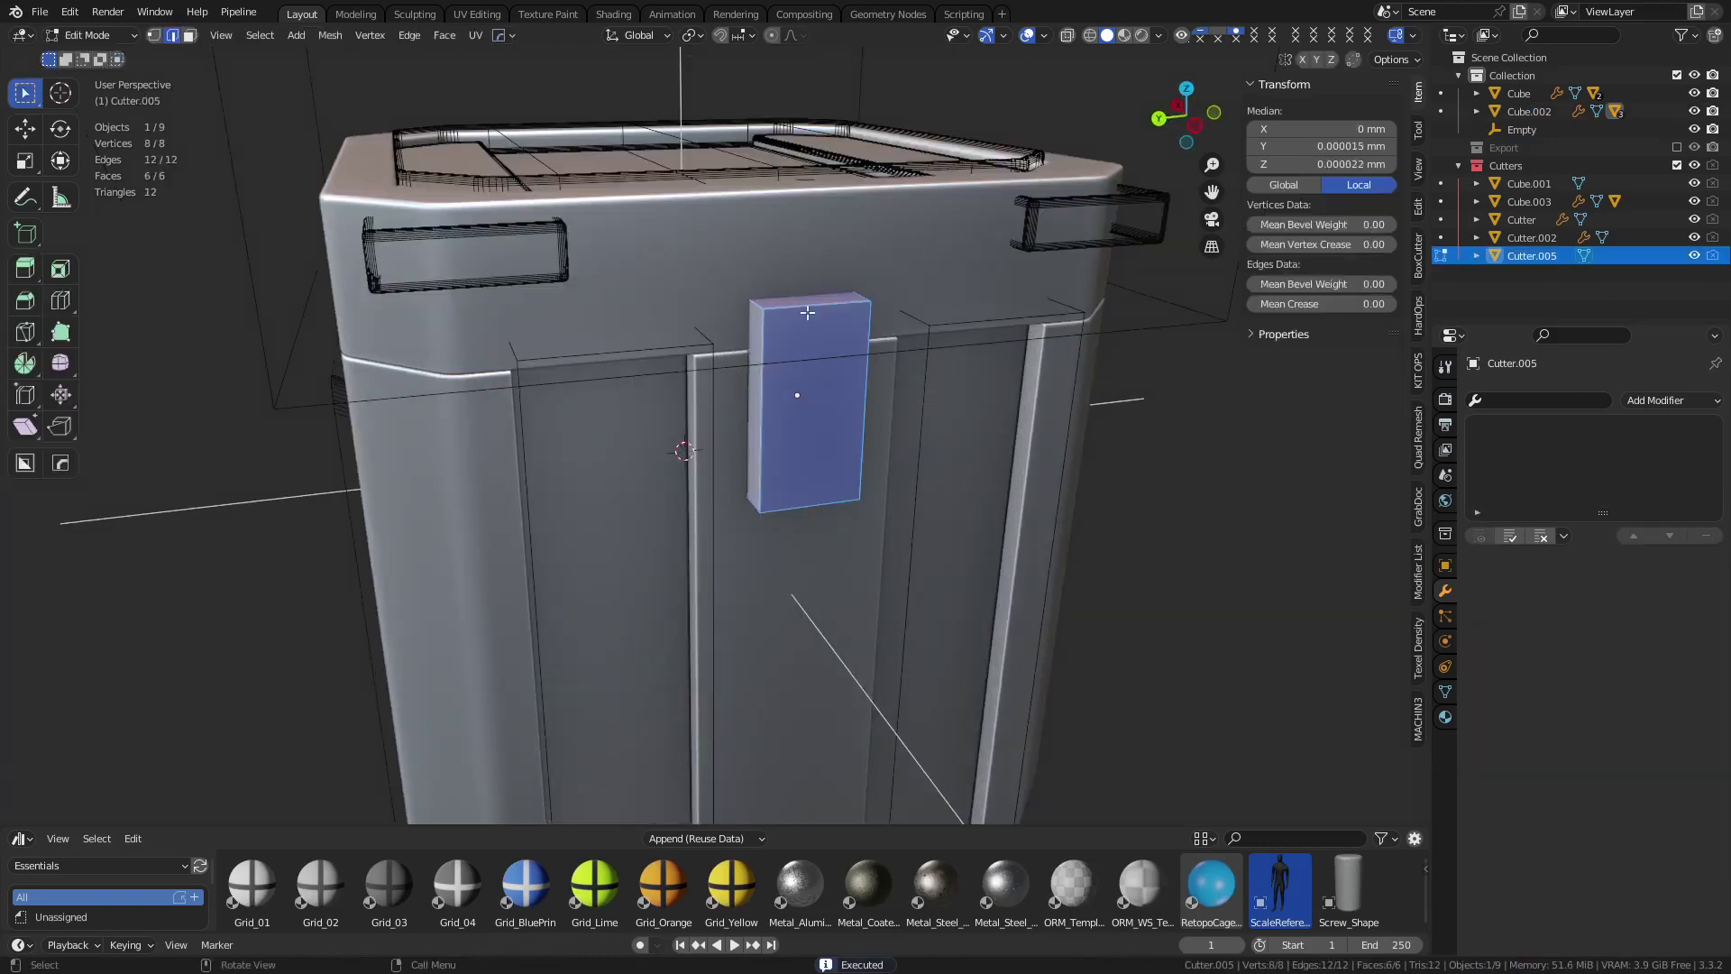
click(808, 313)
key(ctrl+b)
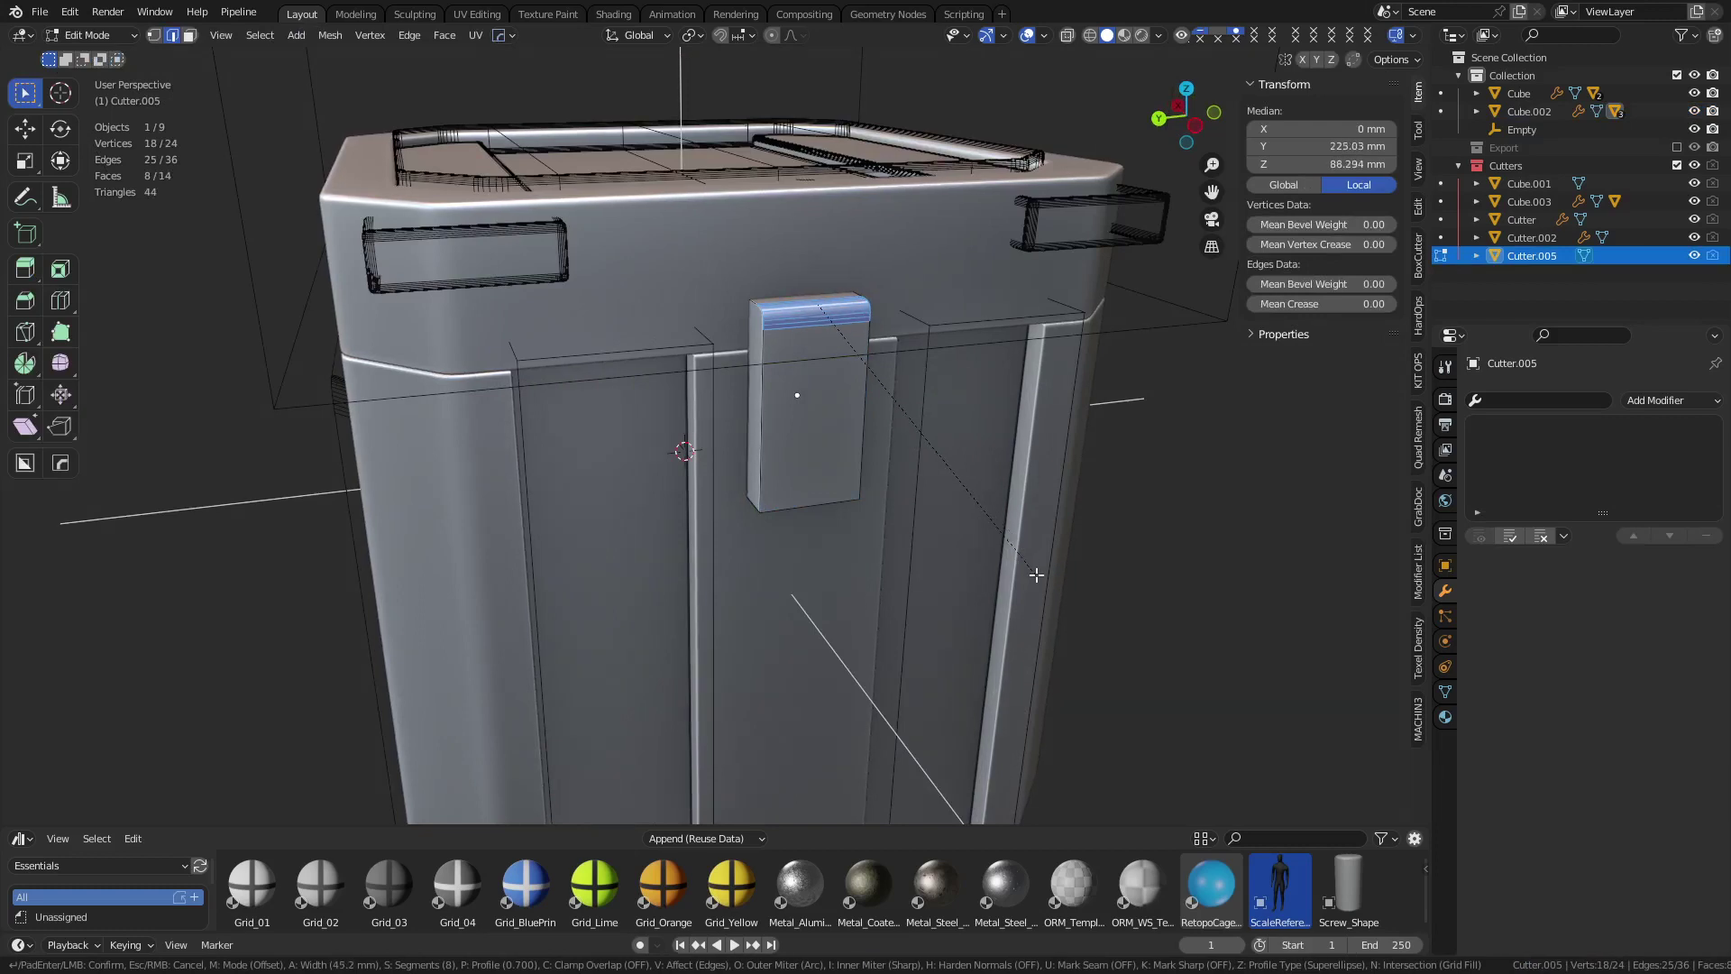
scroll(1036, 574, down, 7)
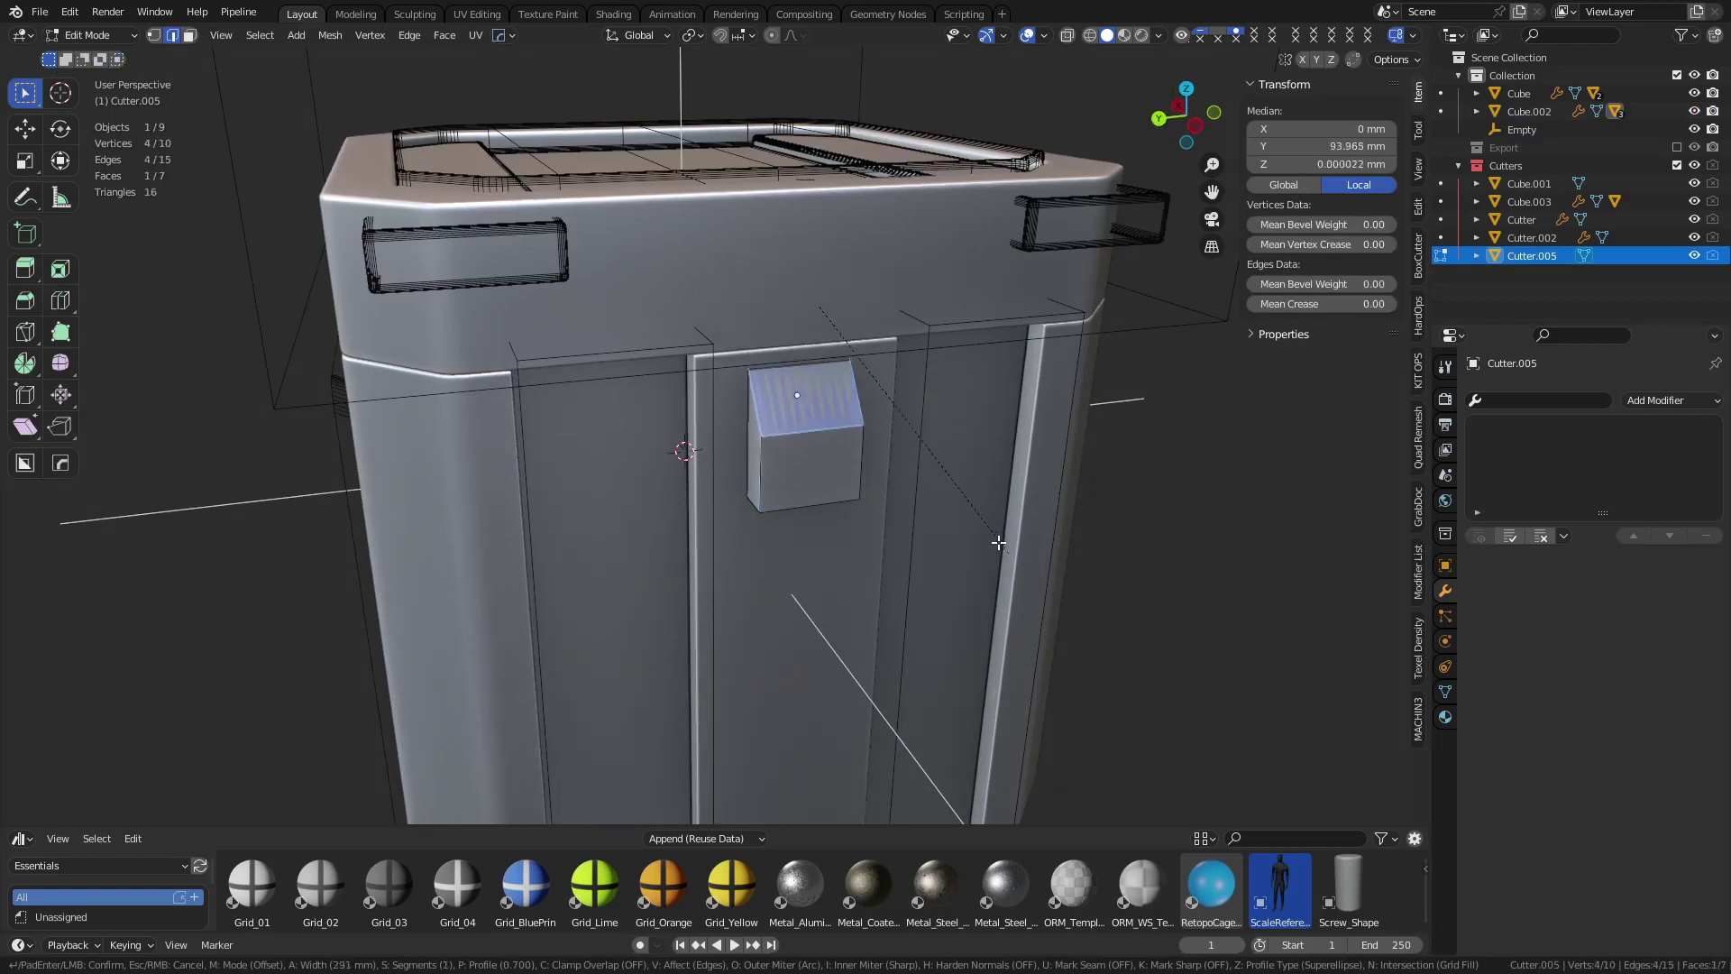
click(950, 450)
shift+middle_drag(933, 393, 885, 468)
key(ctrl+Tab)
click(799, 465)
click(770, 321)
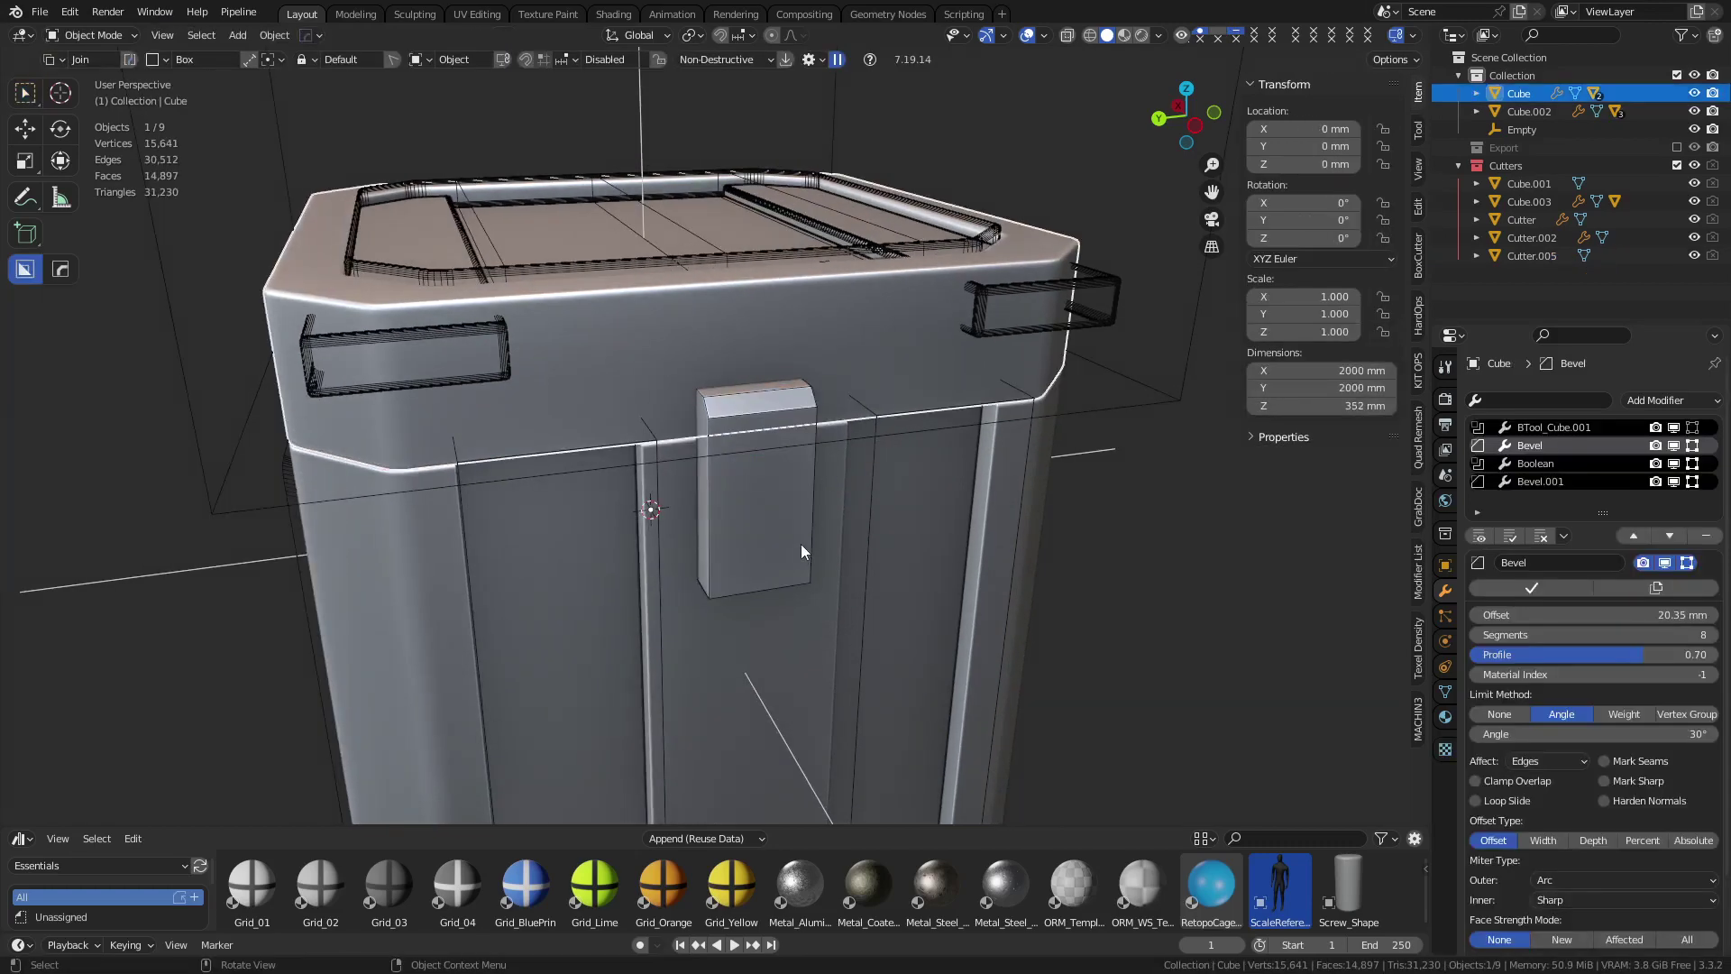
click(829, 583)
scroll(766, 517, up, 4)
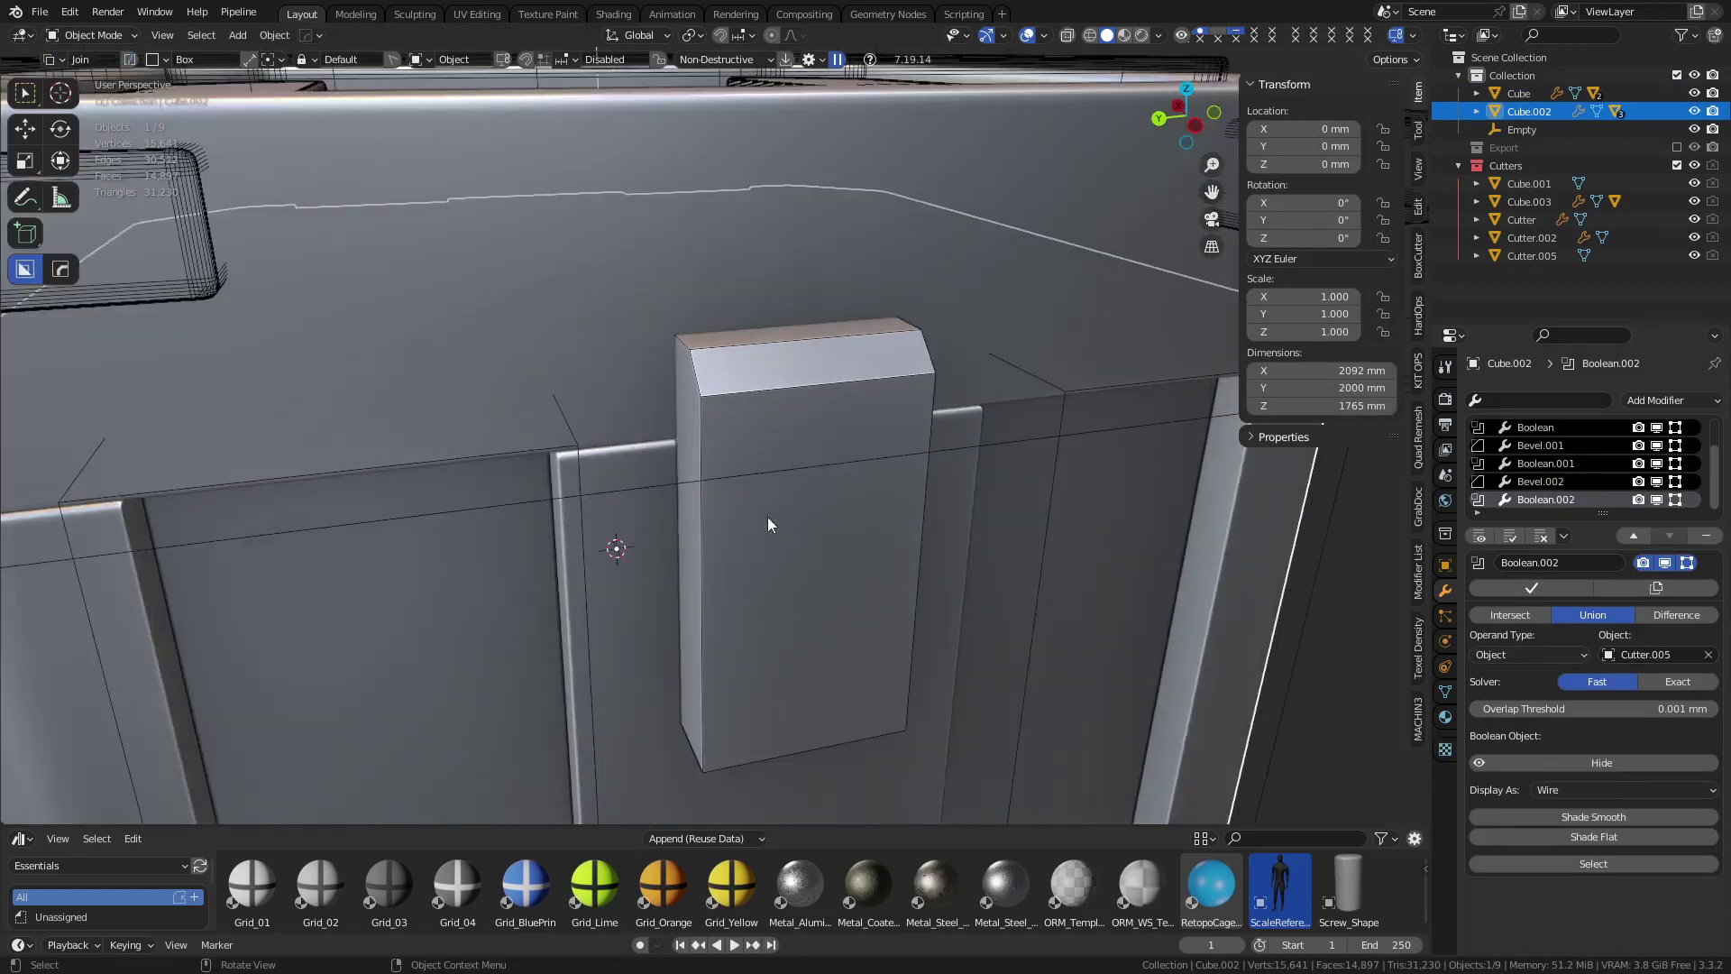
middle_drag(766, 517, 797, 442)
click(836, 420)
key(q)
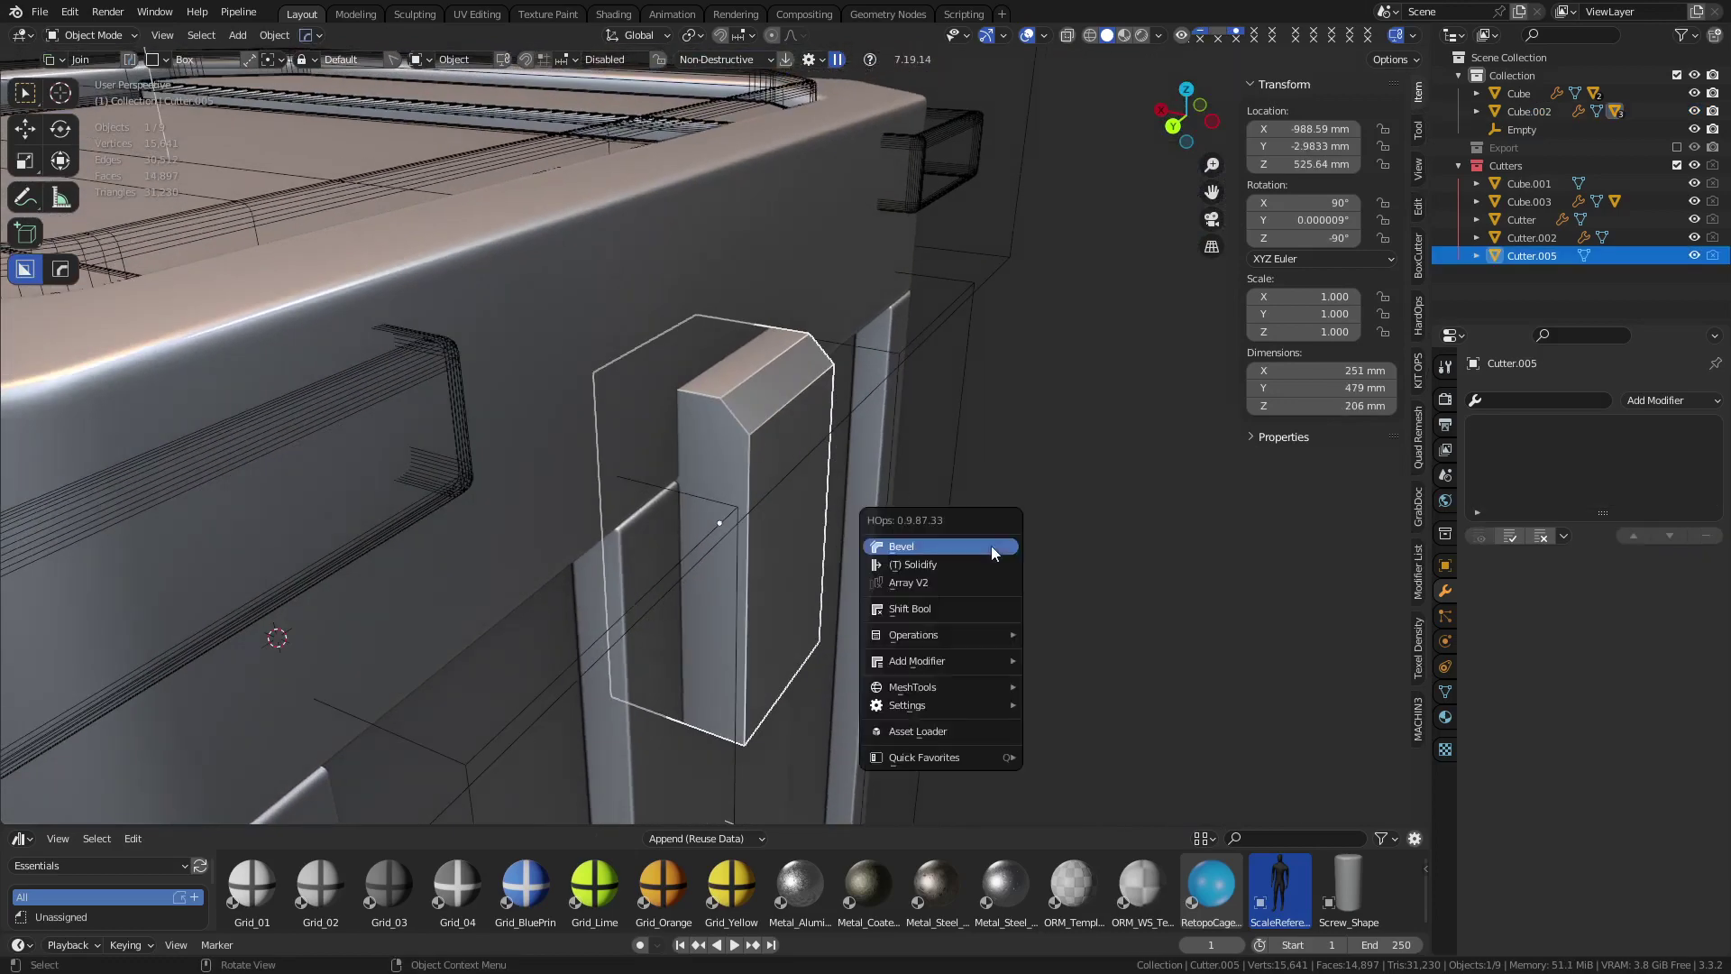
click(971, 549)
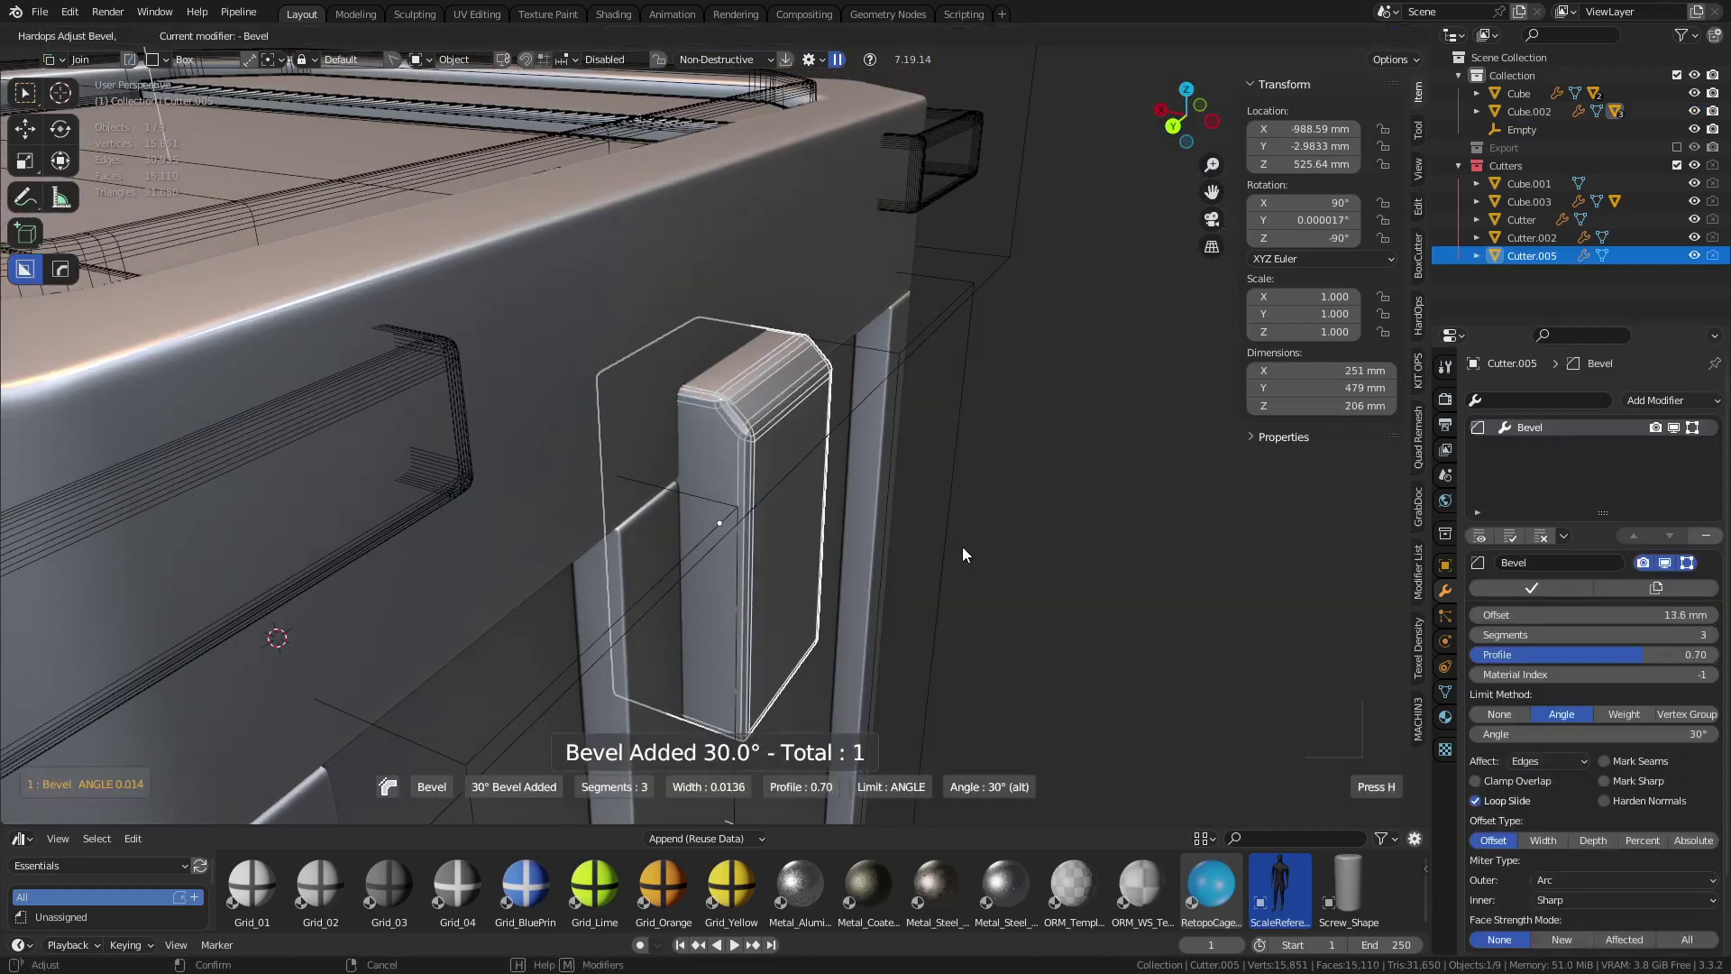
right_click(962, 547)
Bevel the two long edges of the block's chamfer to a 9.34 mm width with 5 segments, then exit Edit Mode
key(ctrl+Tab)
click(1037, 546)
click(773, 425)
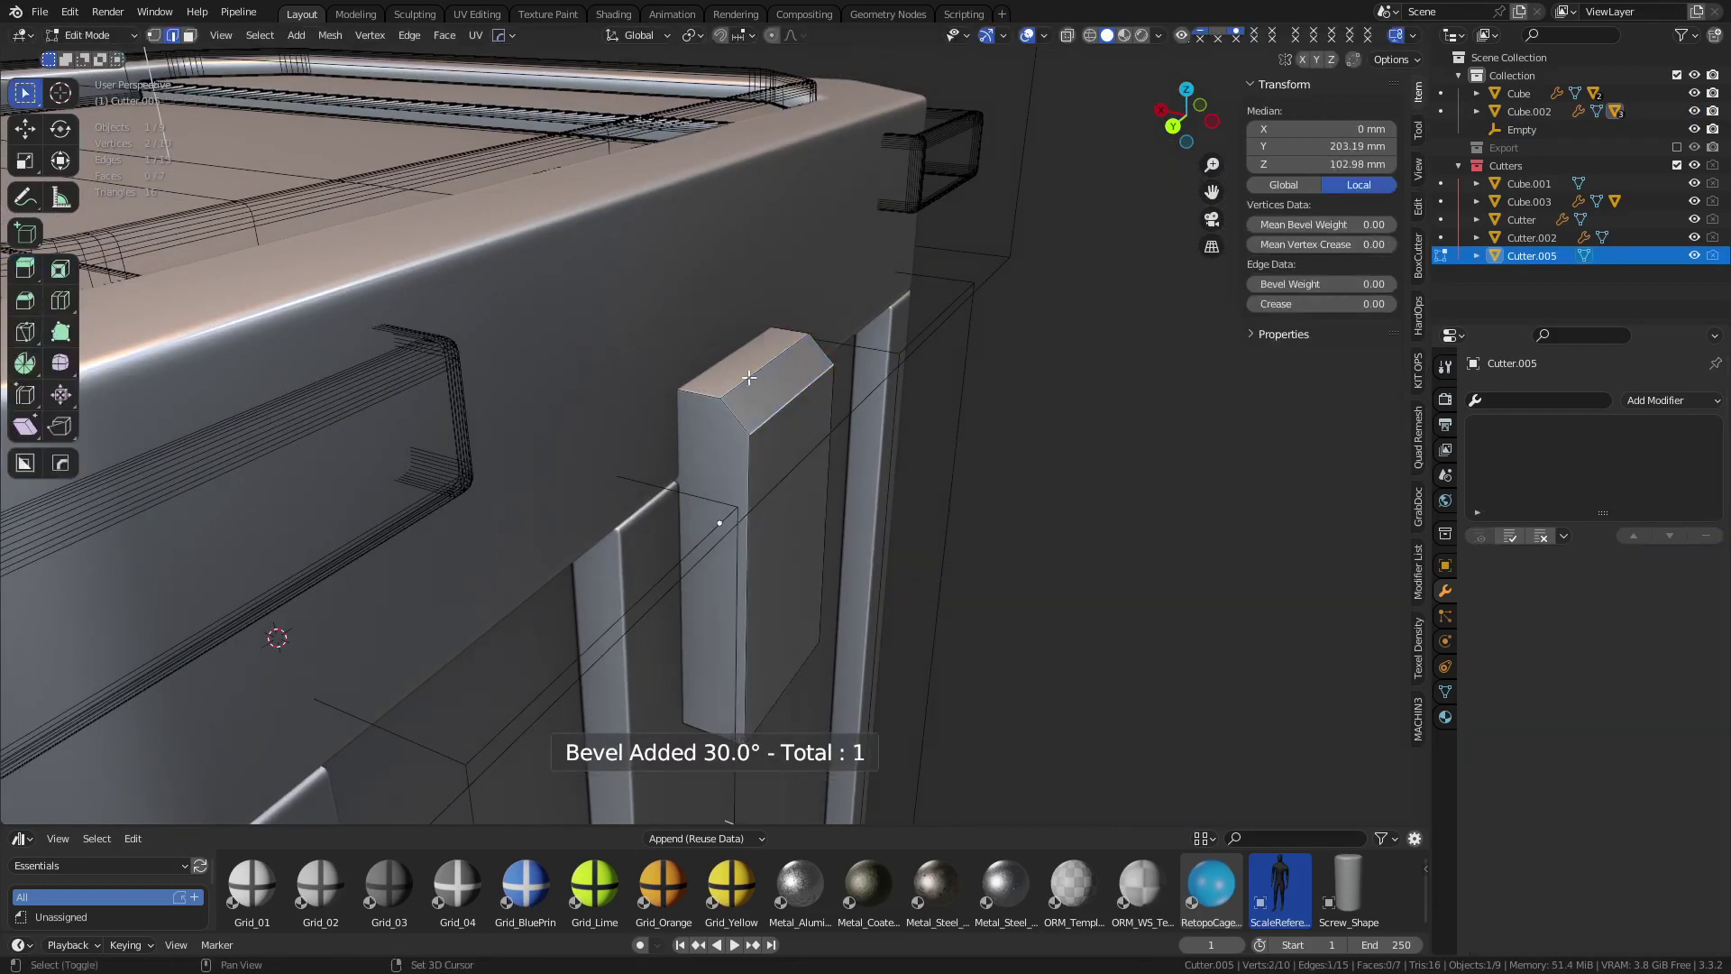
key(ctrl+b)
scroll(1051, 522, up, 4)
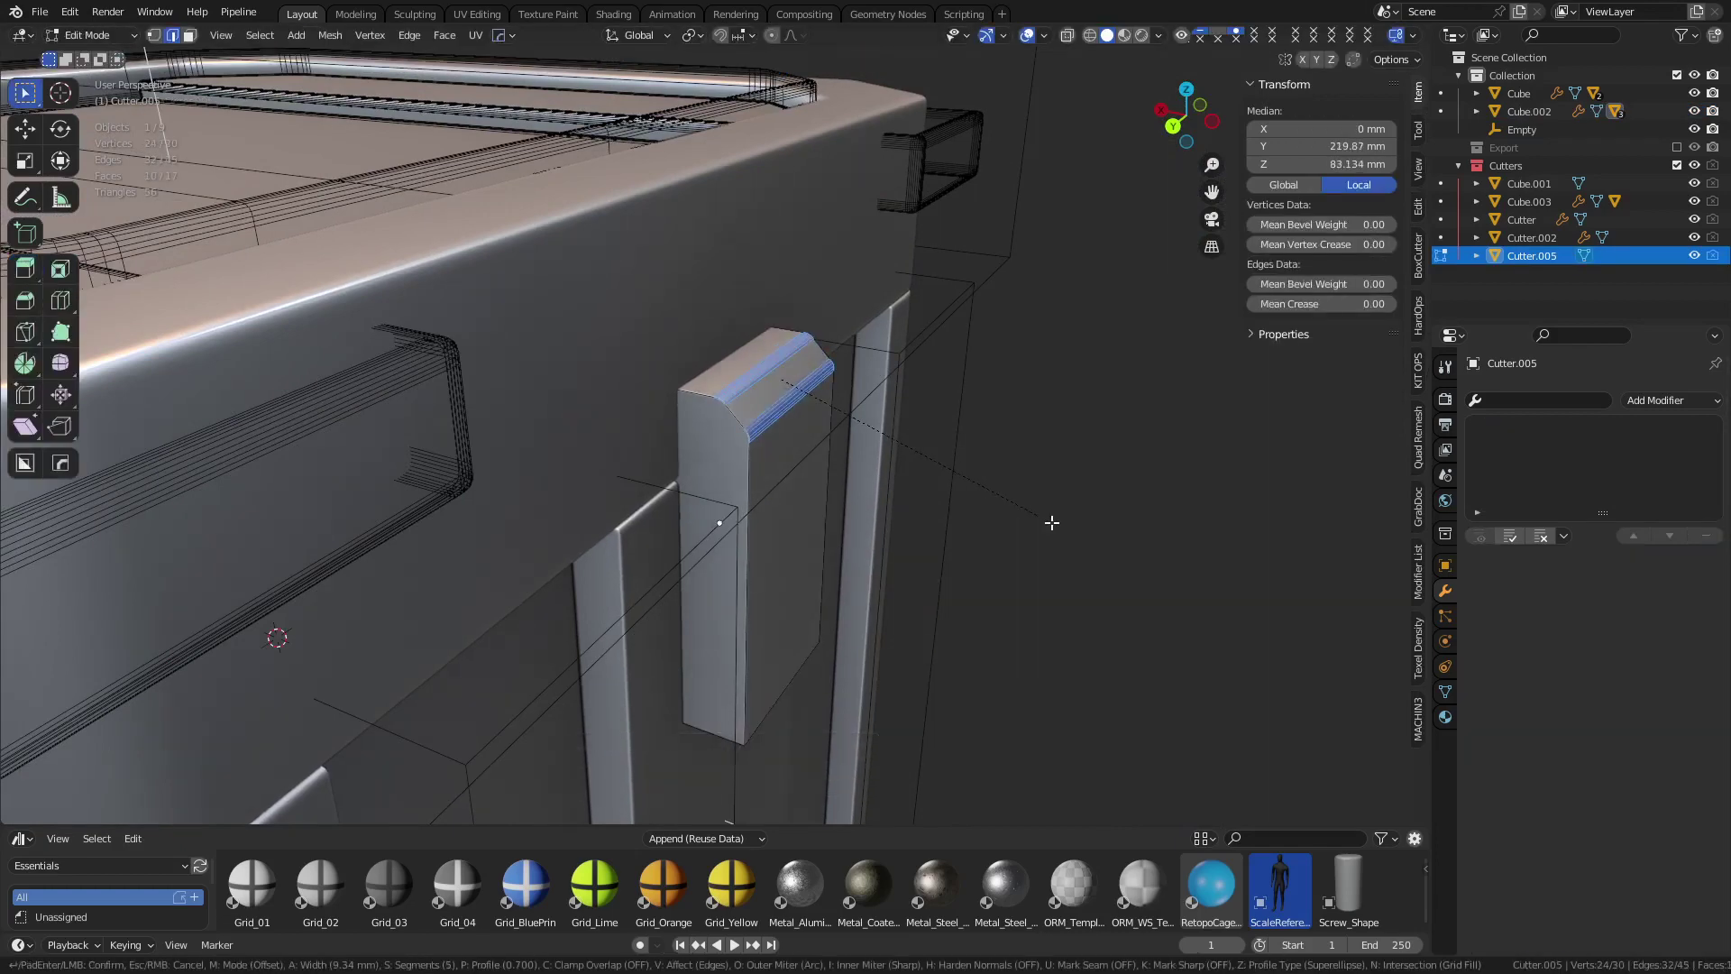
click(1051, 522)
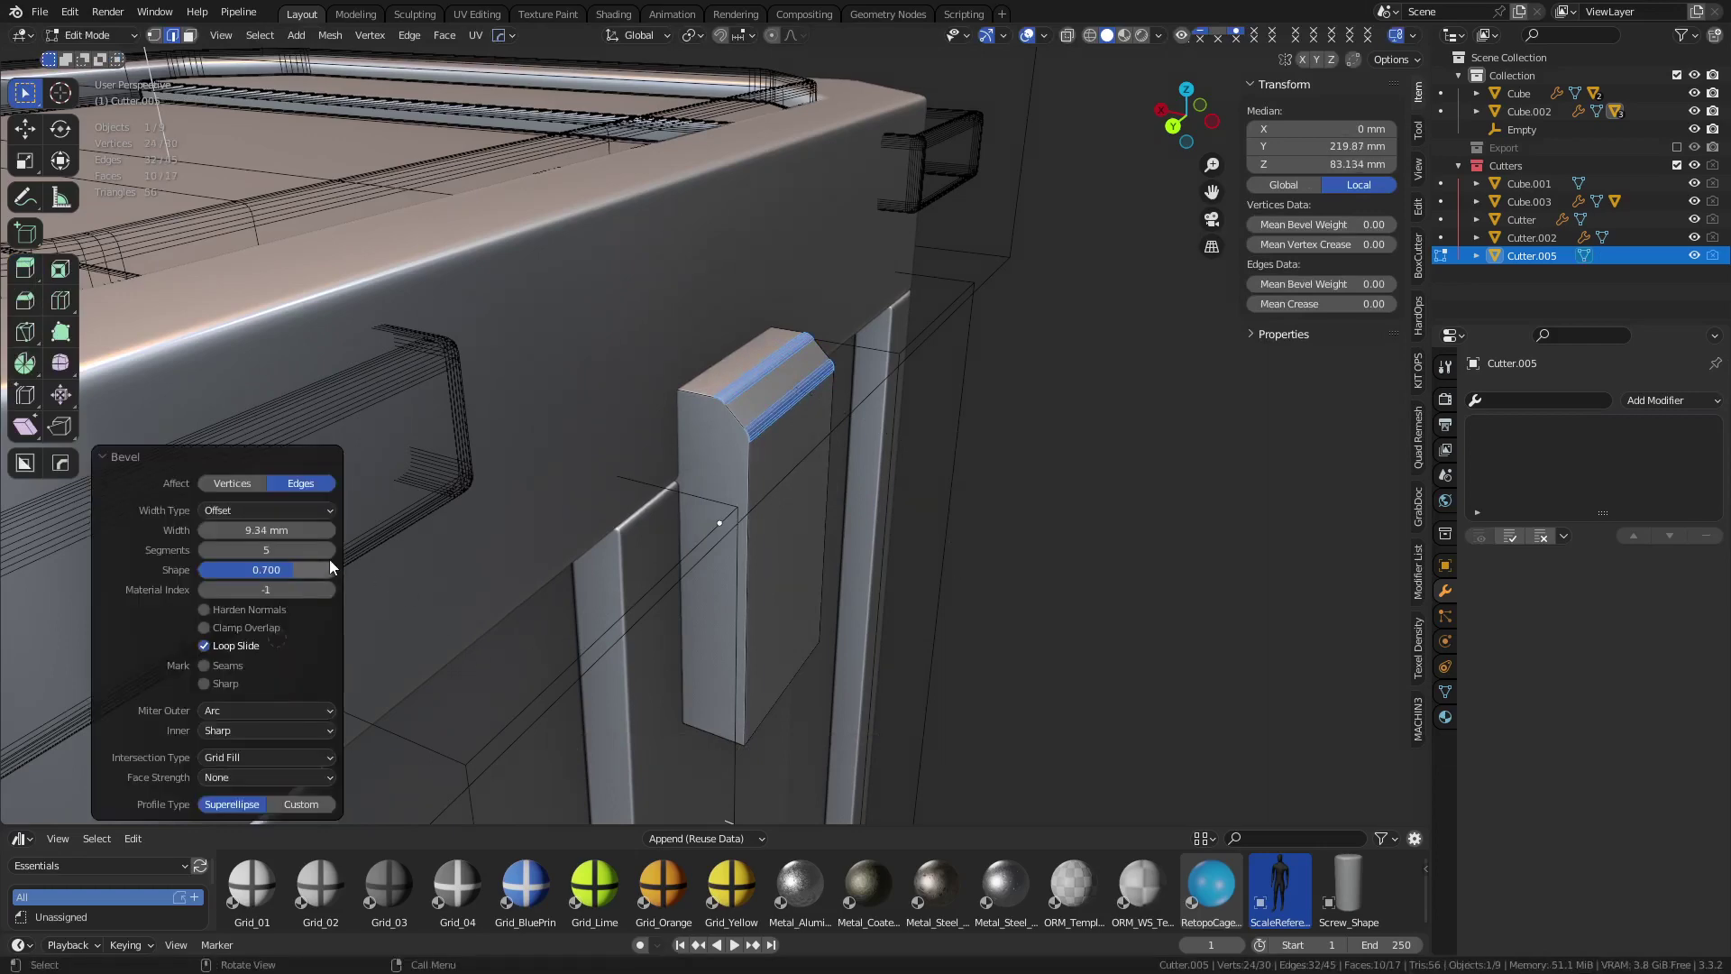
click(1008, 557)
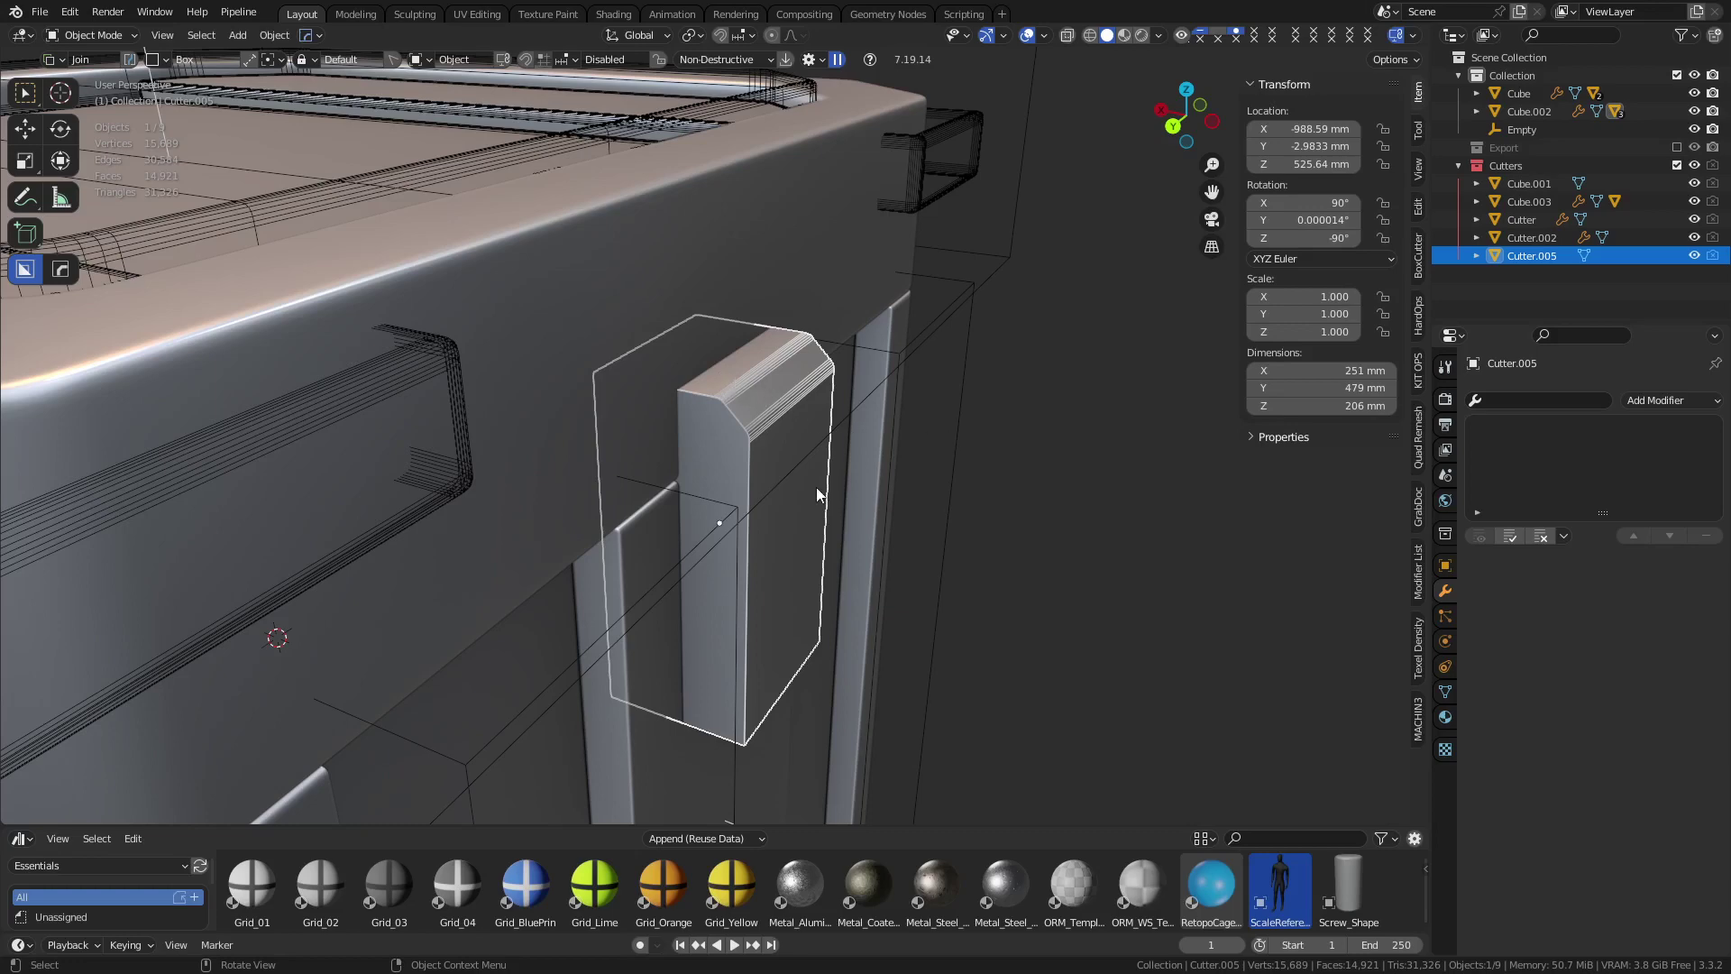
Try MESHmachine Refuse with 5 segments on the lower bevel strip of the block's chamfer, then return to Object Mode
middle_drag(858, 495, 577, 540)
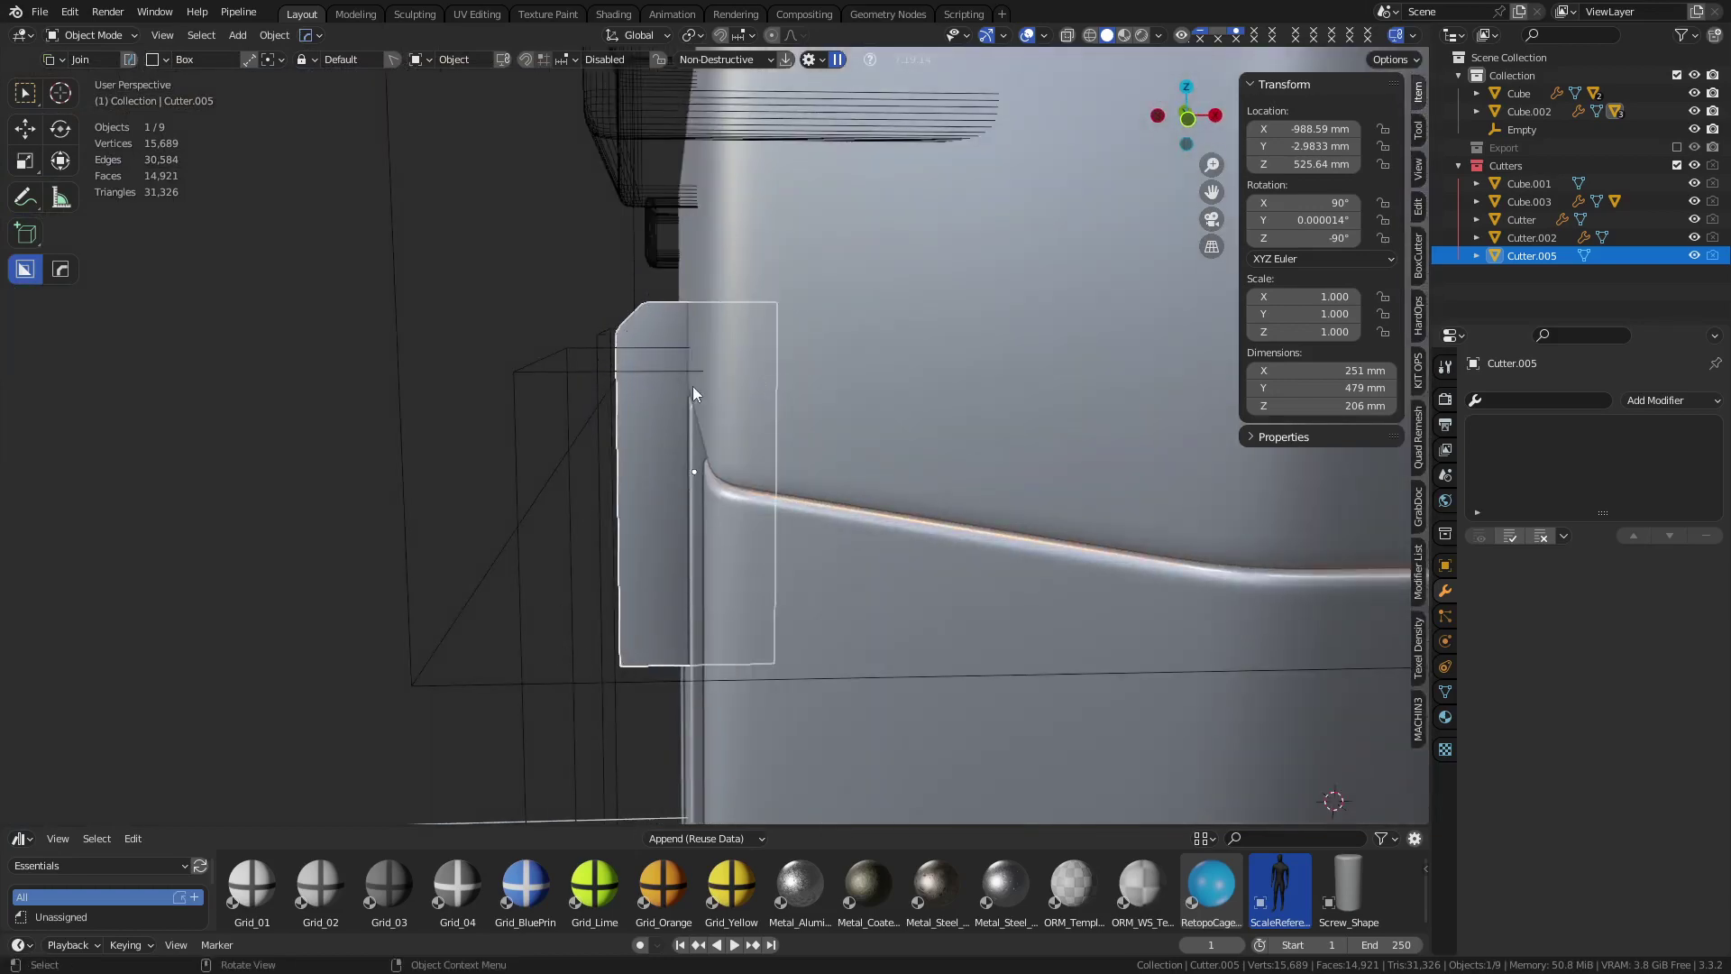
middle_drag(694, 394, 704, 336)
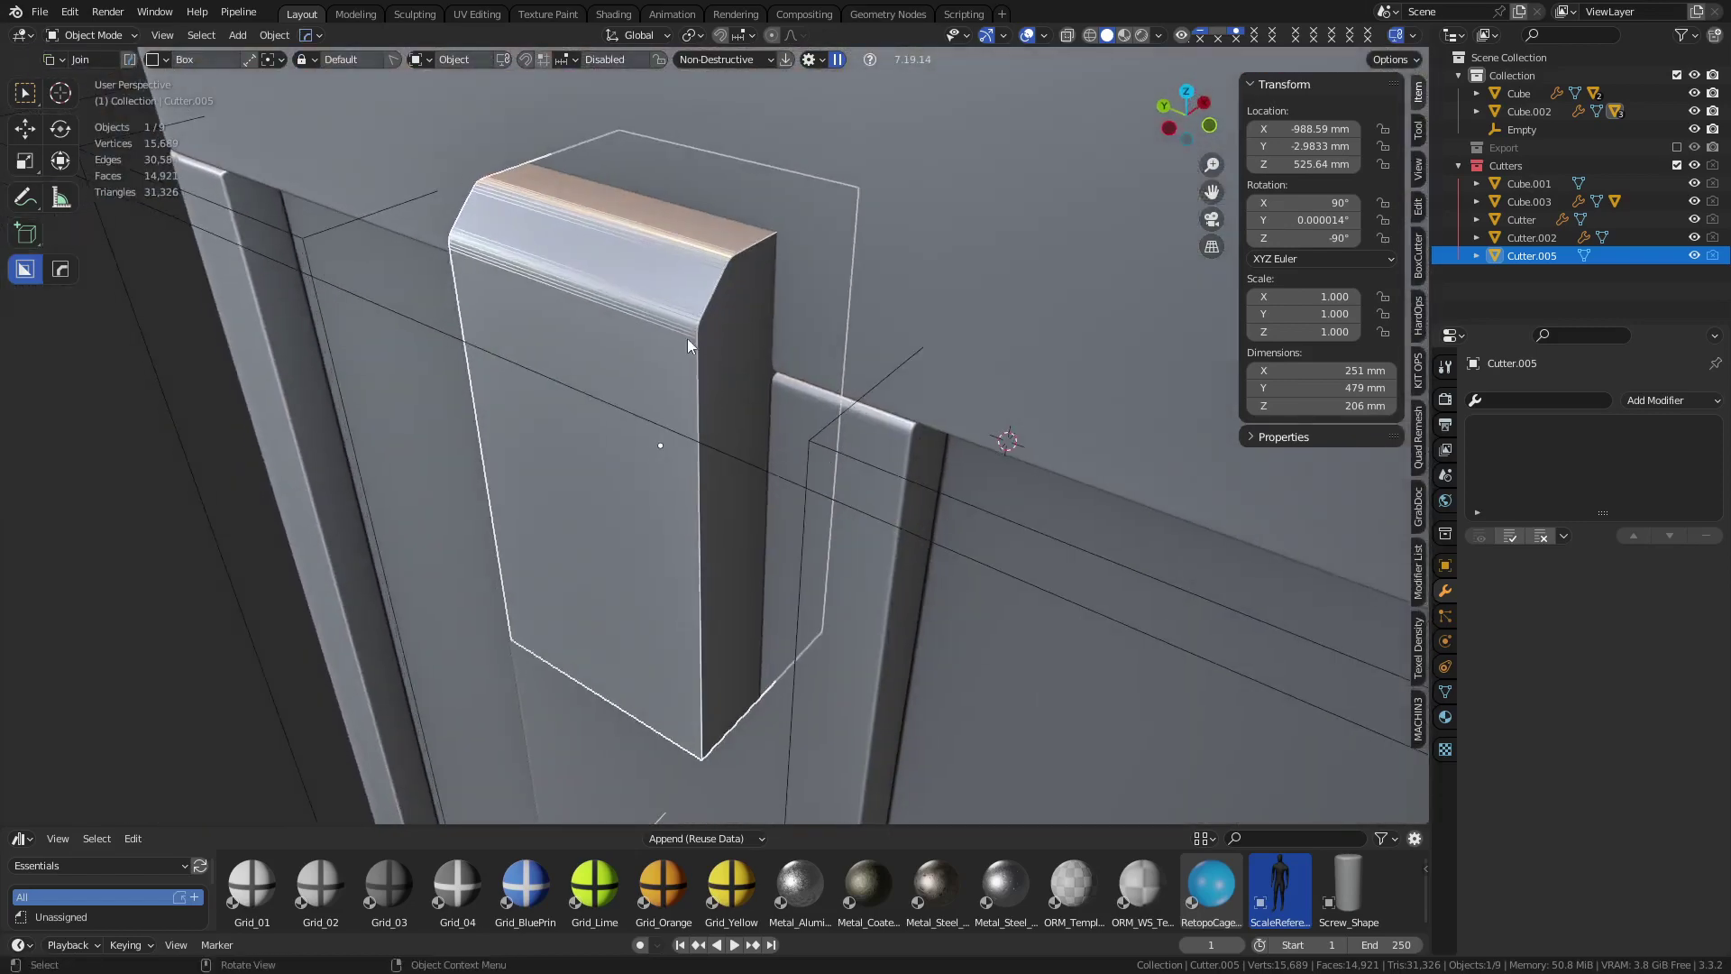
key(Tab)
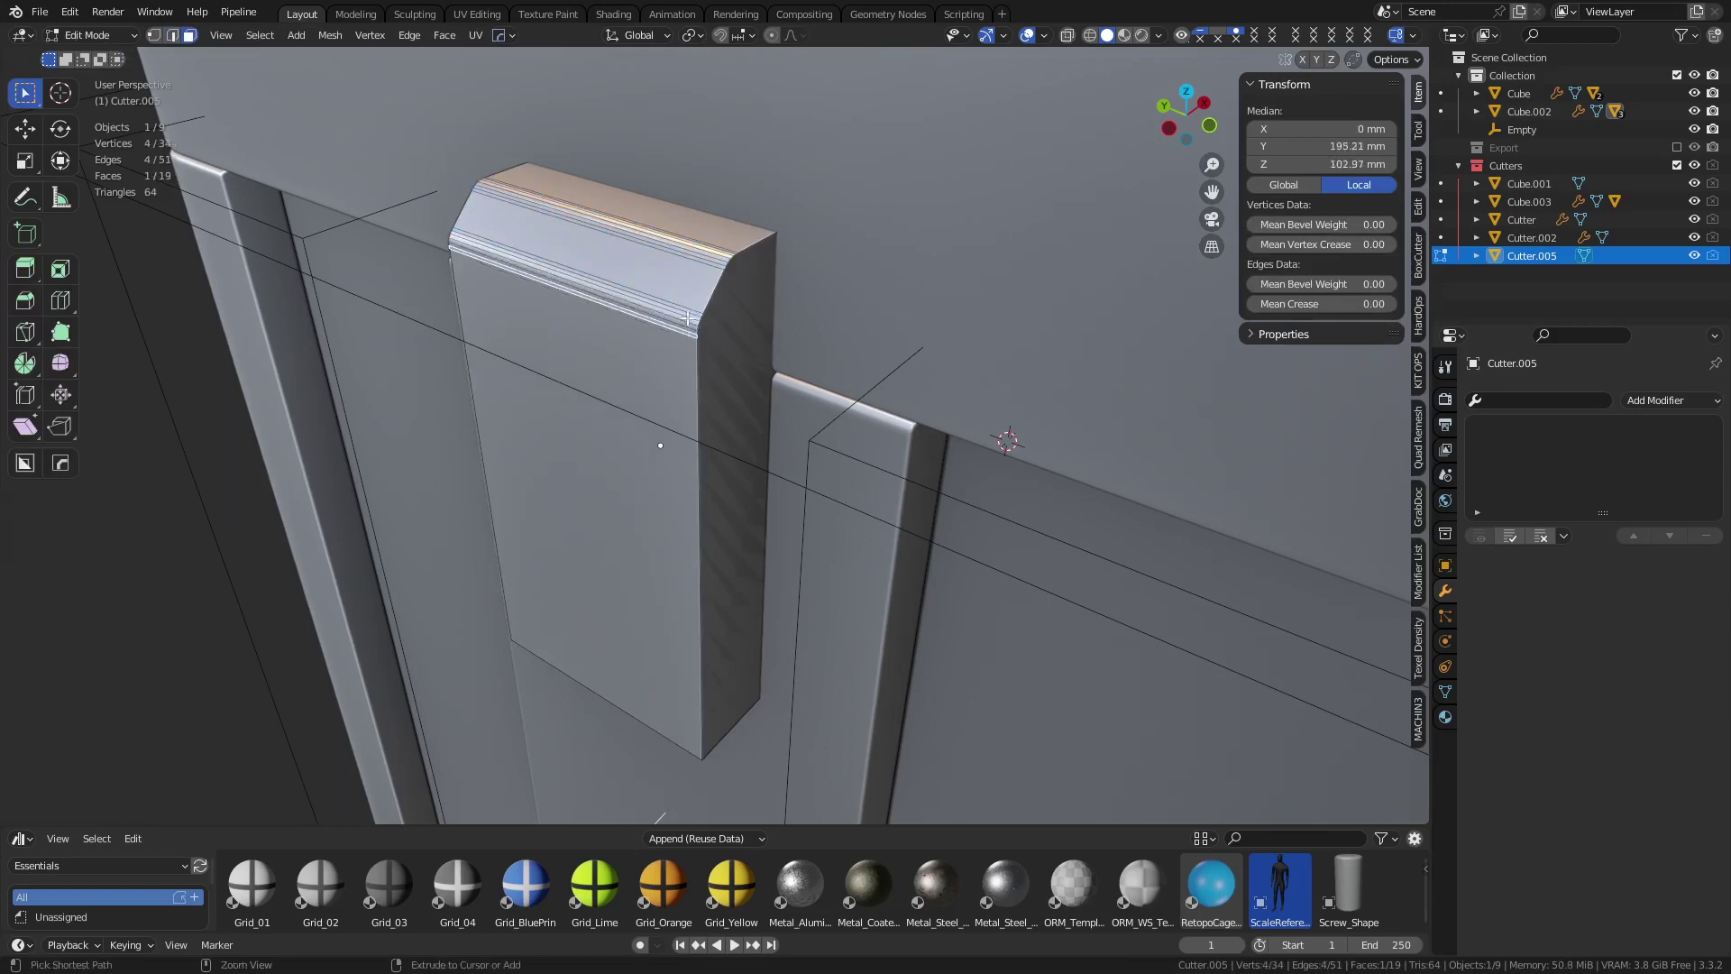
ctrl+click(681, 309)
key(y)
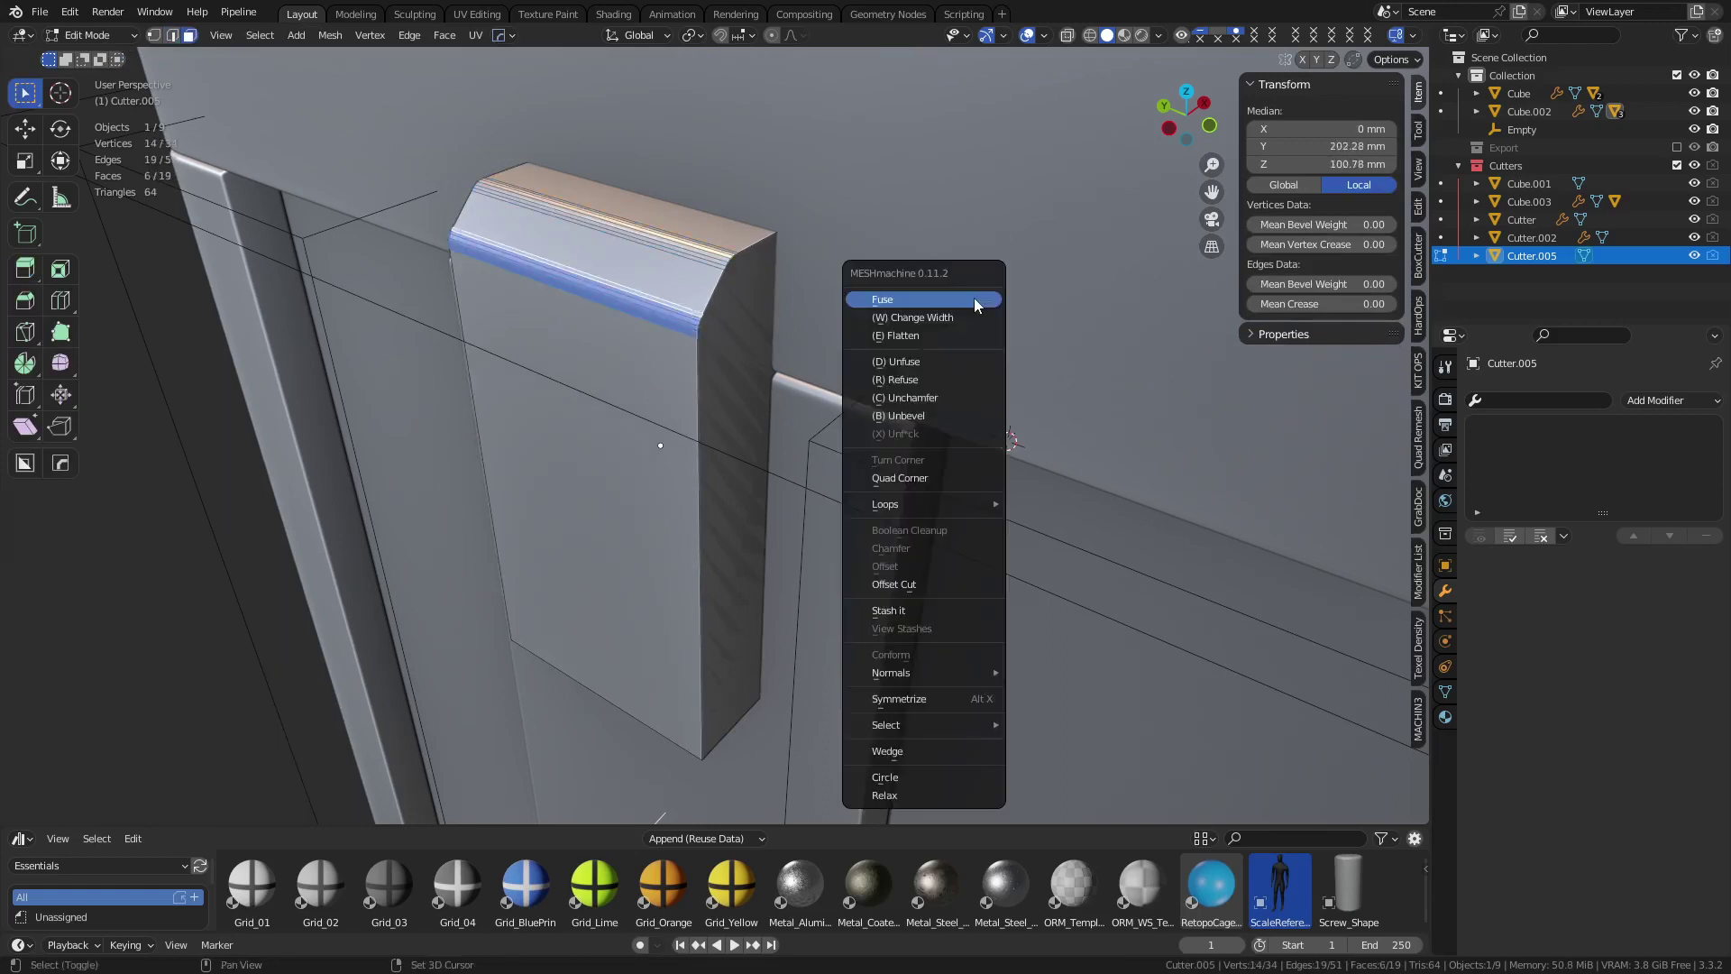
click(960, 379)
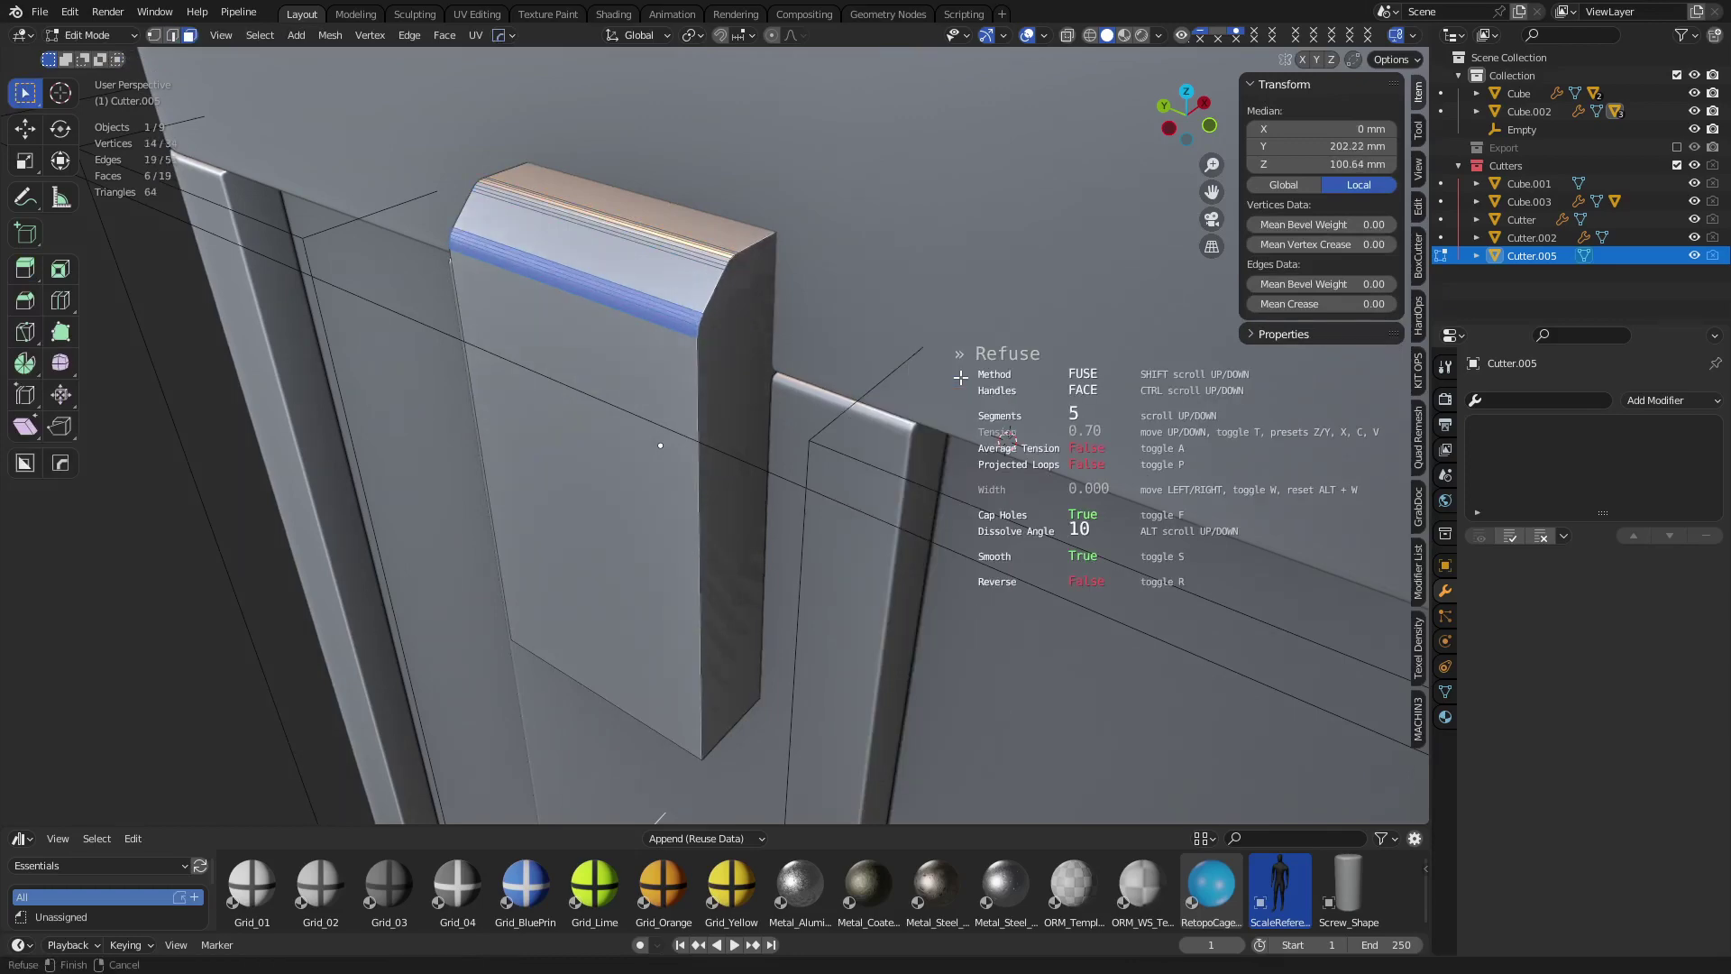
click(717, 469)
scroll(840, 439, down, 4)
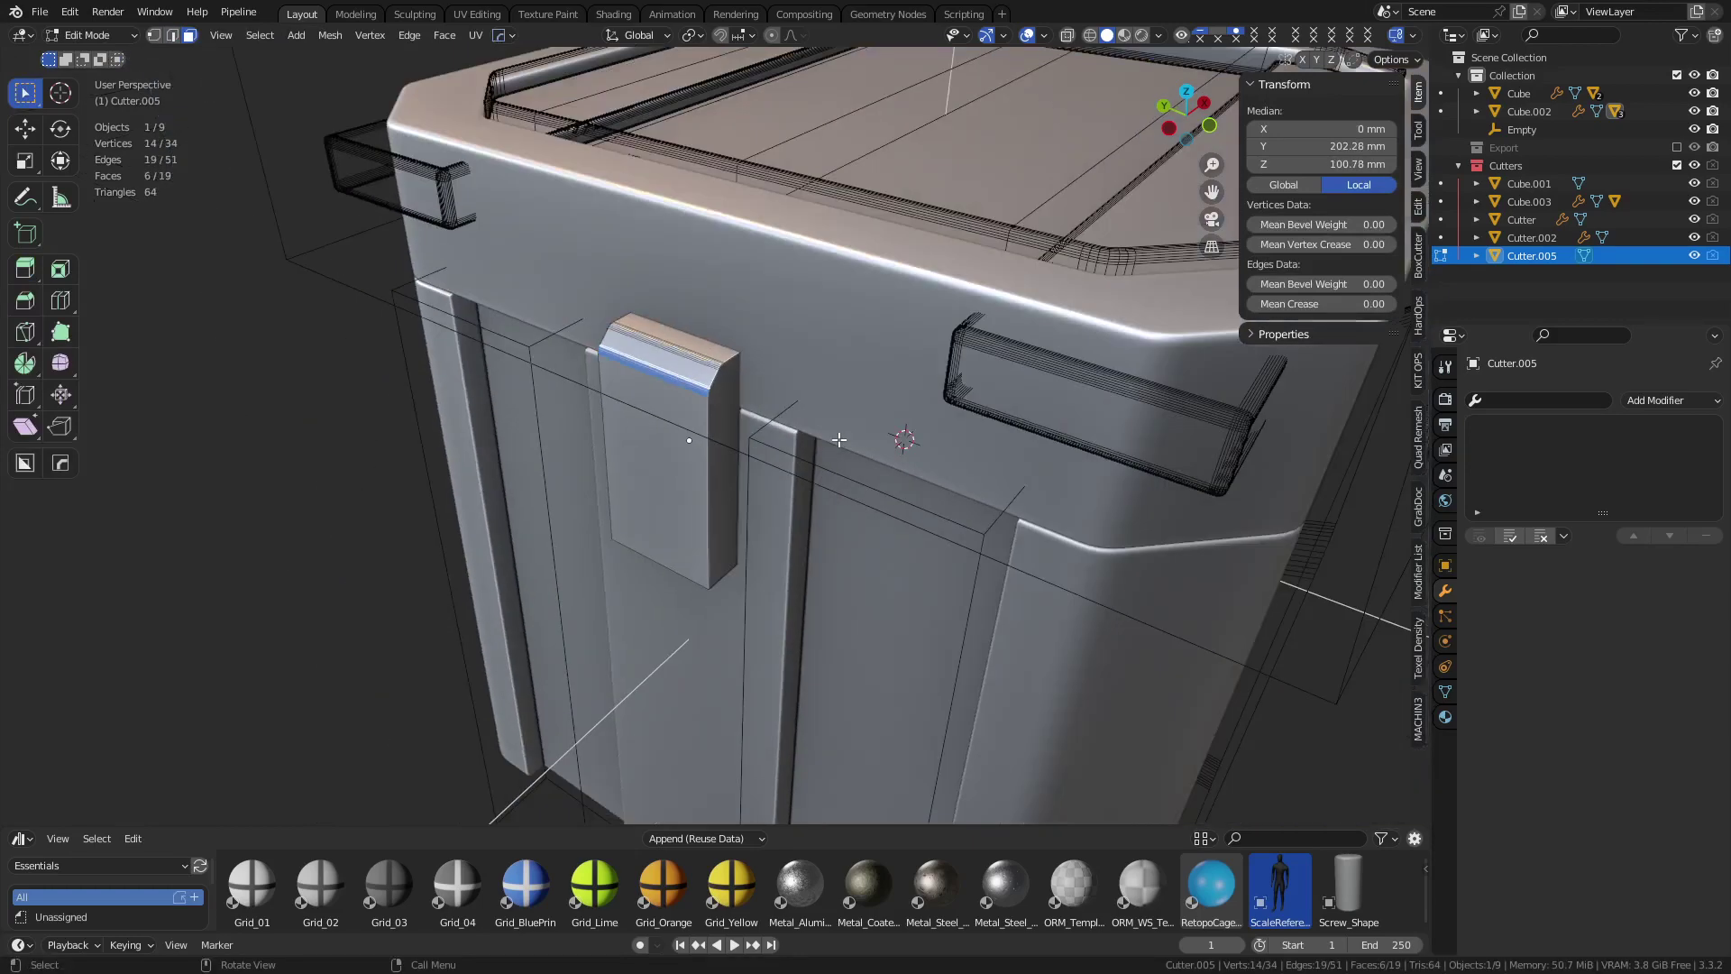
key(ctrl+Tab)
click(762, 443)
click(329, 431)
scroll(668, 413, up, 7)
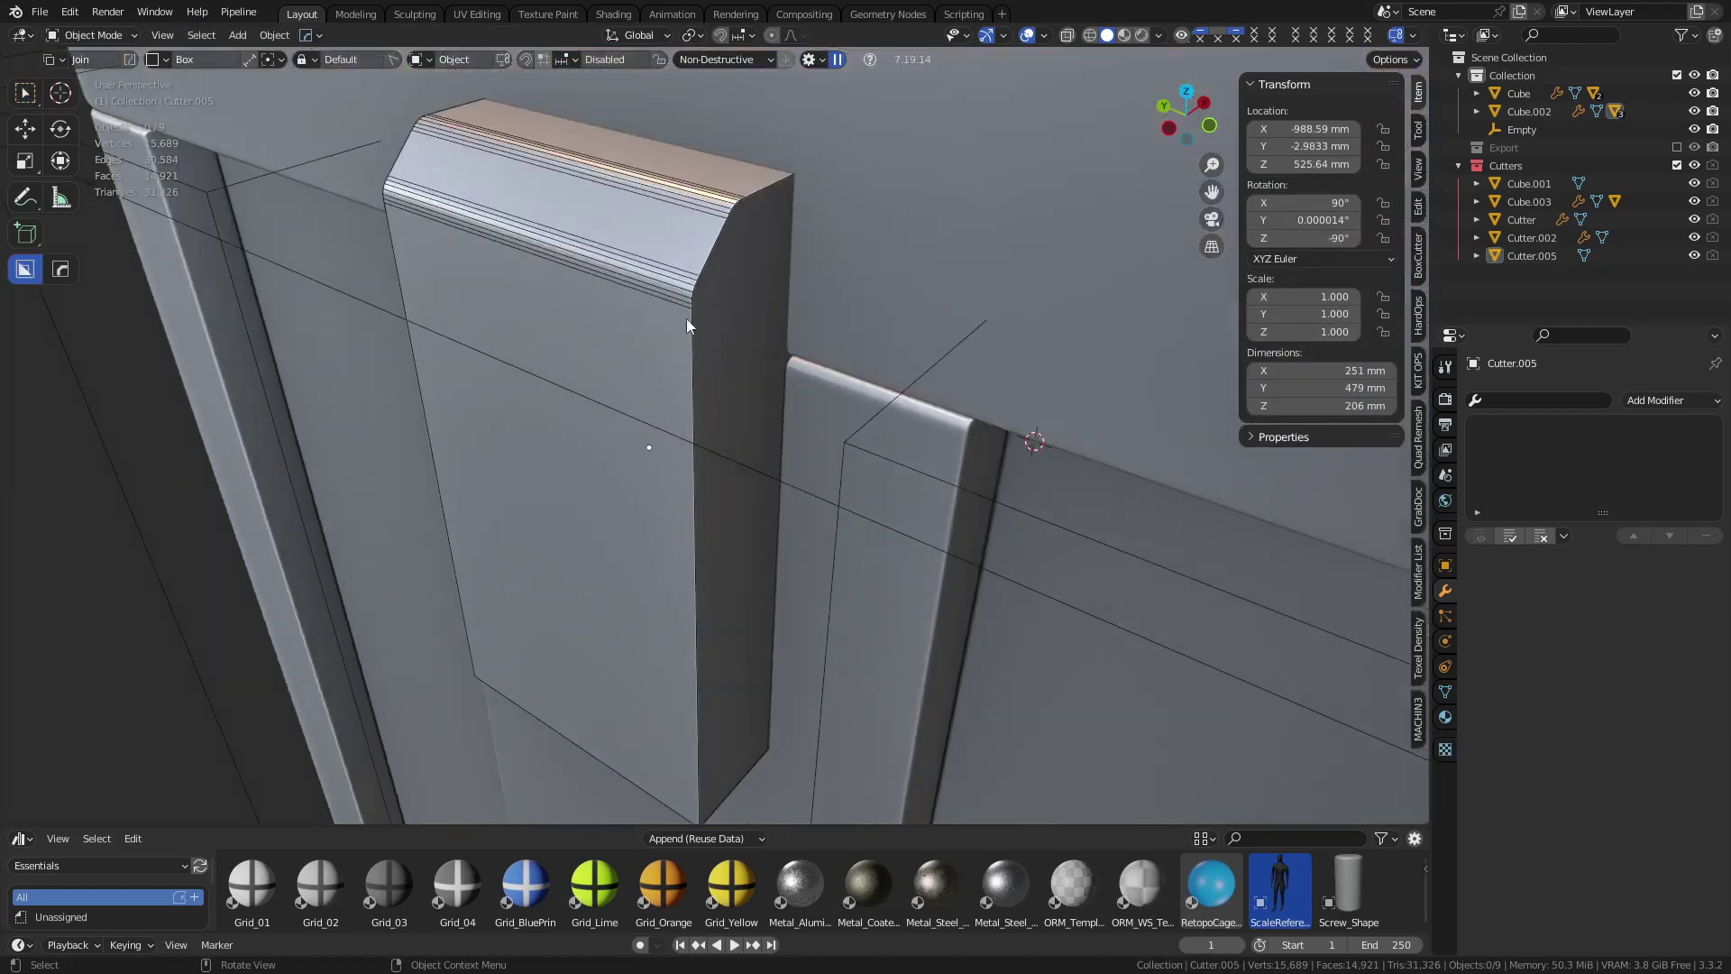
middle_drag(634, 319, 685, 399)
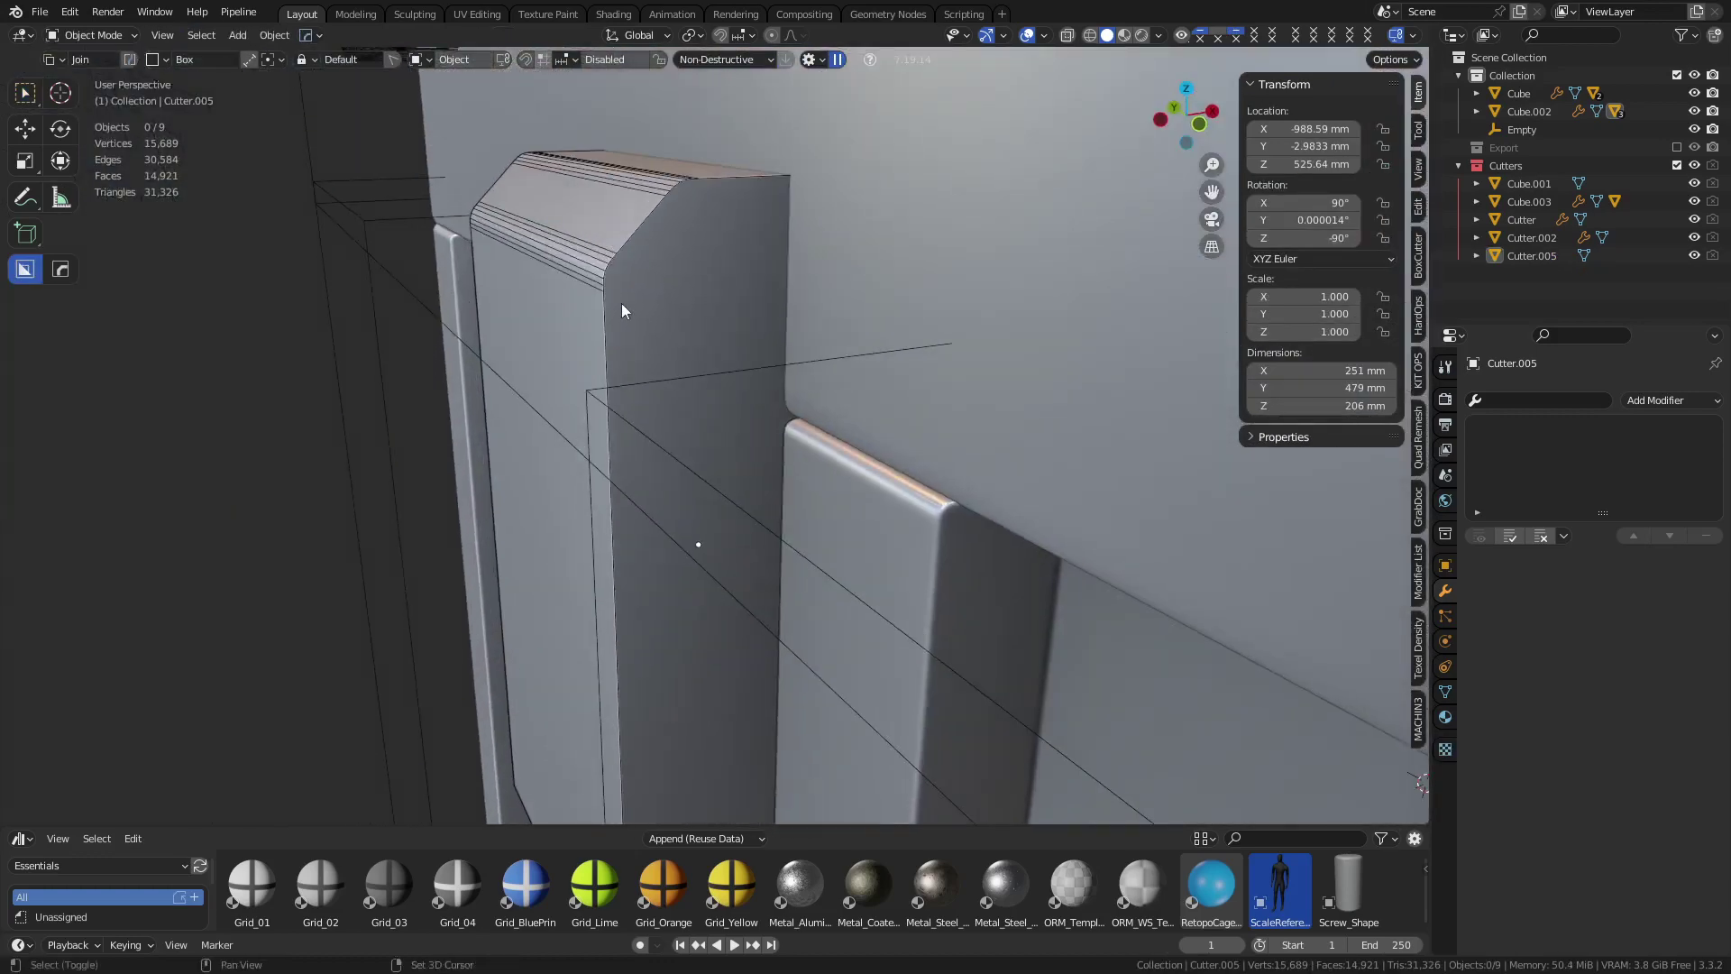
middle_drag(620, 303, 825, 503)
scroll(825, 503, down, 1)
click(740, 506)
key(q)
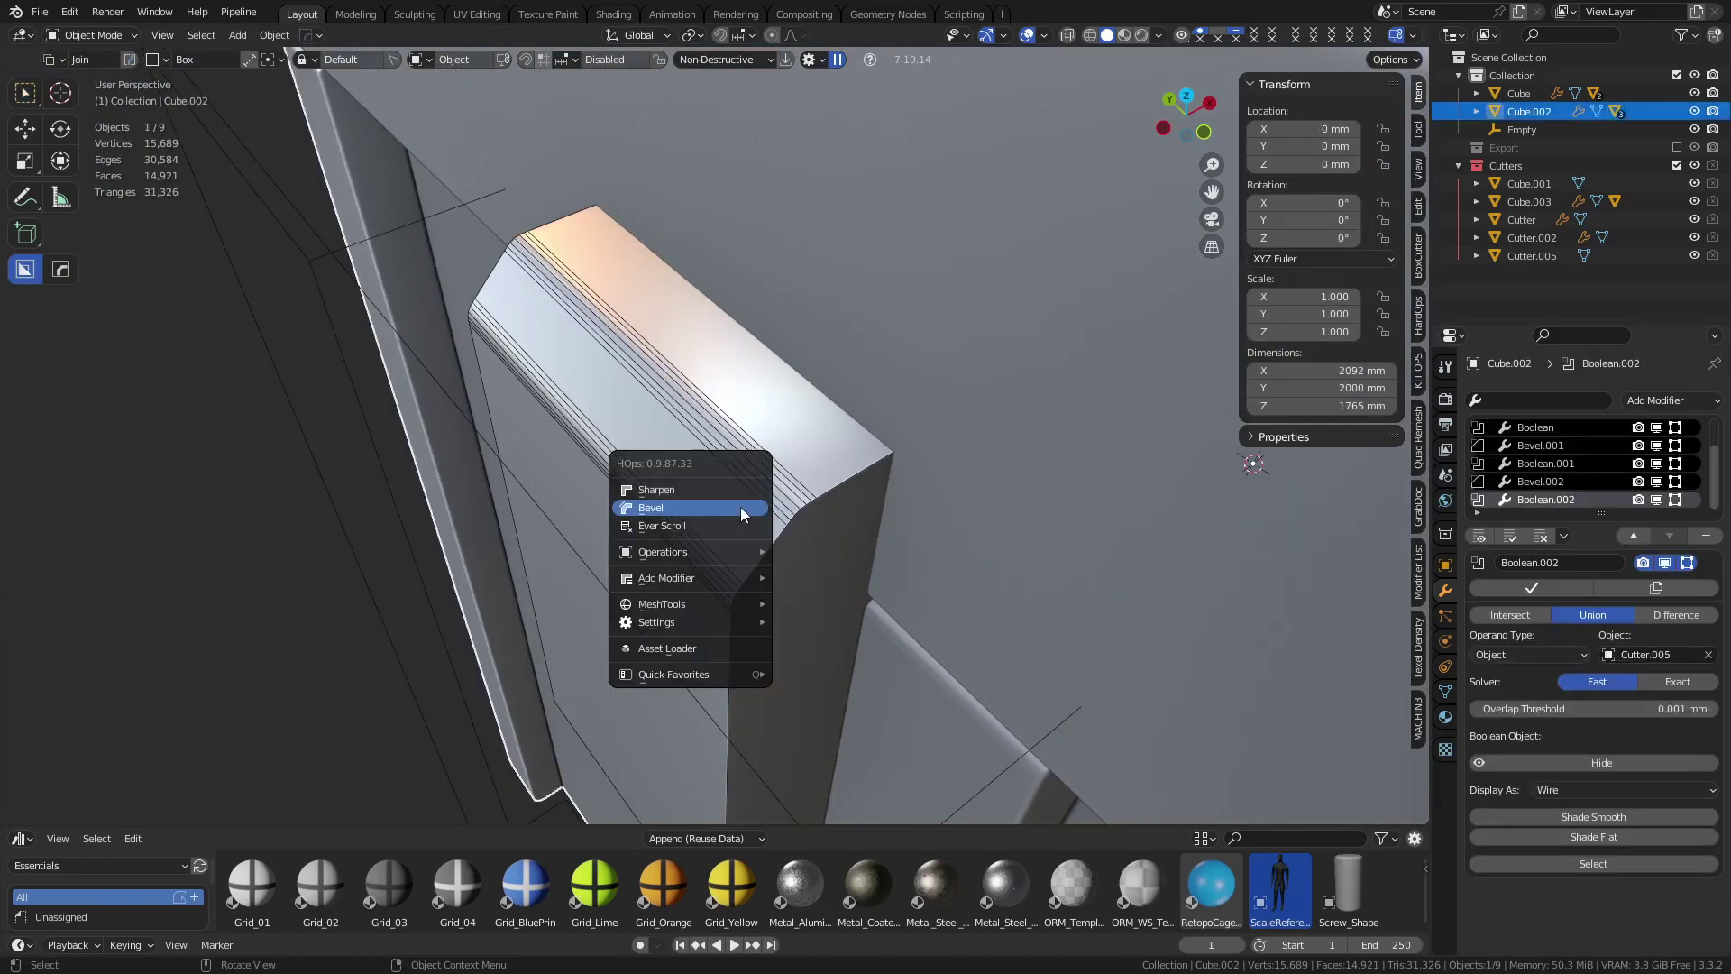
right_click(872, 481)
click(872, 479)
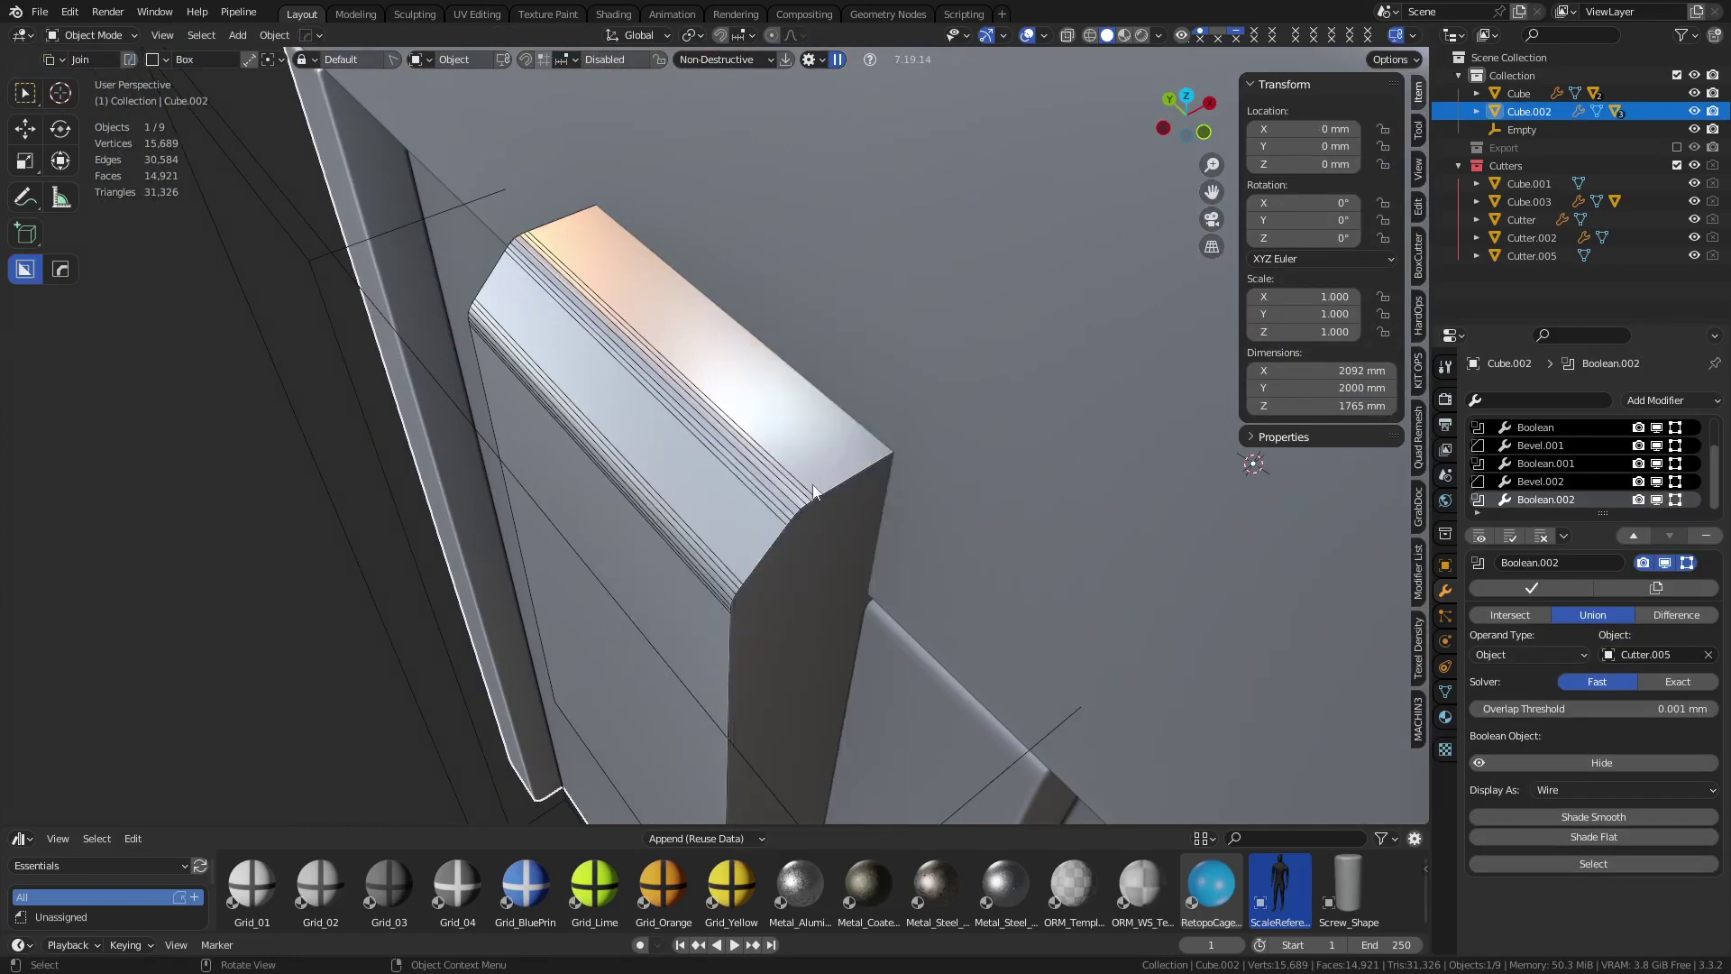
Add a HardOps bevel to the latch block cutter with an 8.65 mm offset, 8 segments and a 30° angle limit
click(782, 497)
key(q)
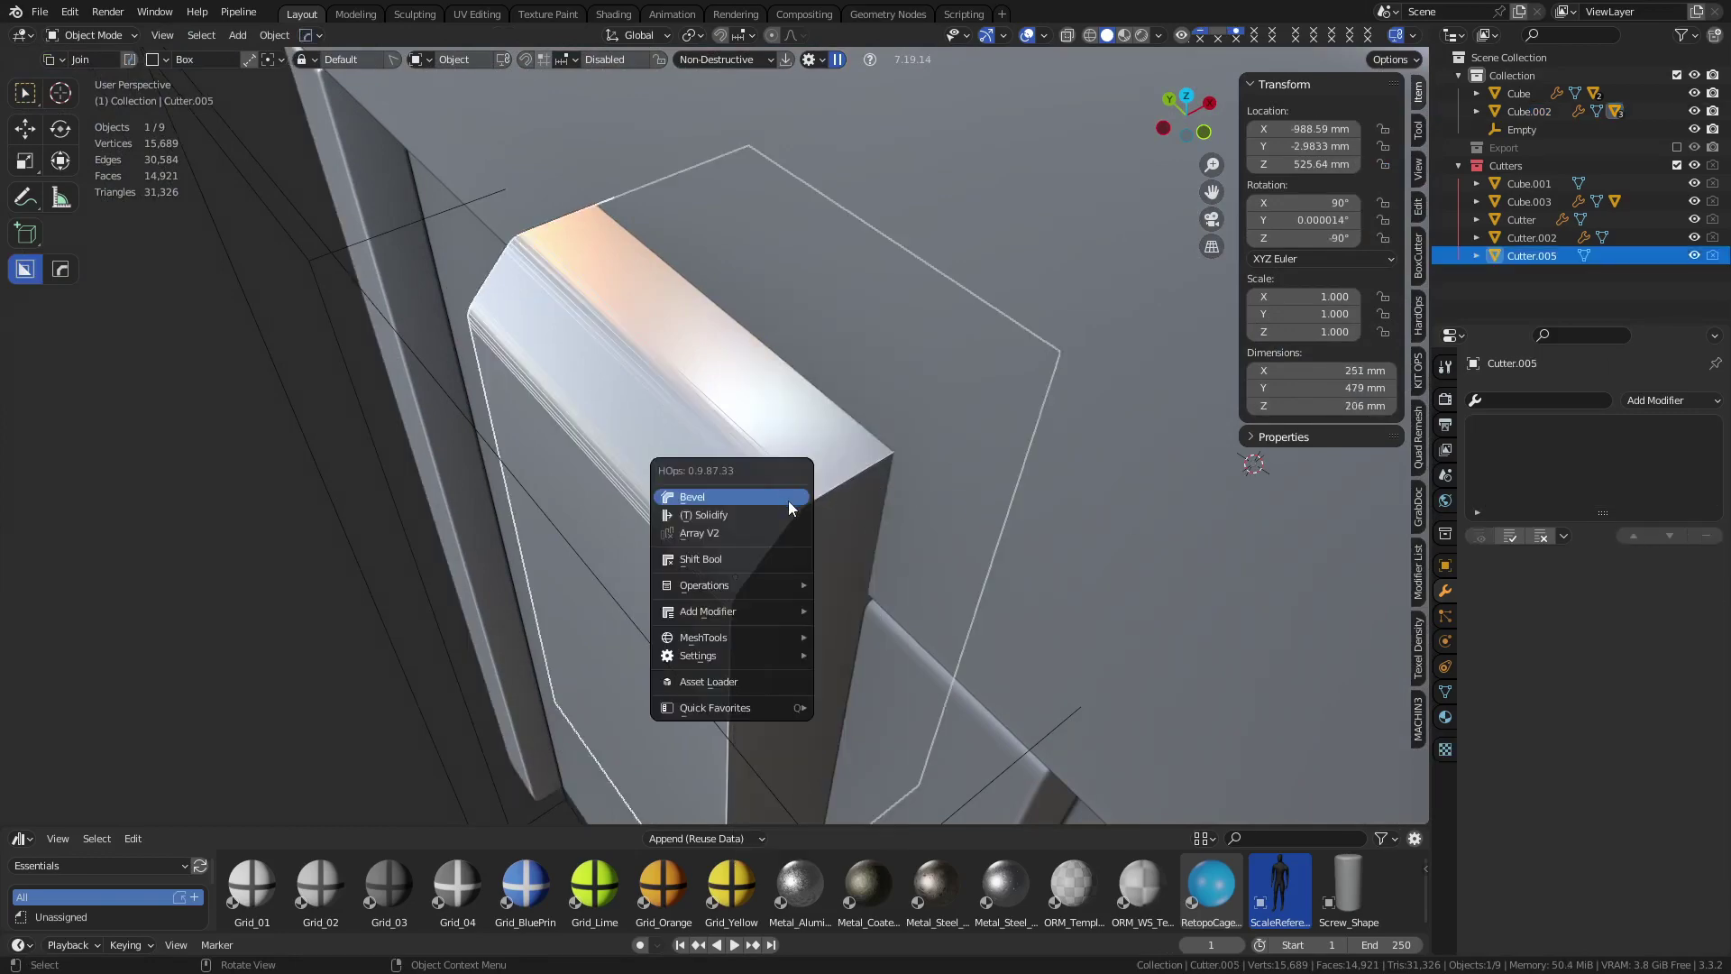
click(782, 496)
scroll(792, 507, up, 4)
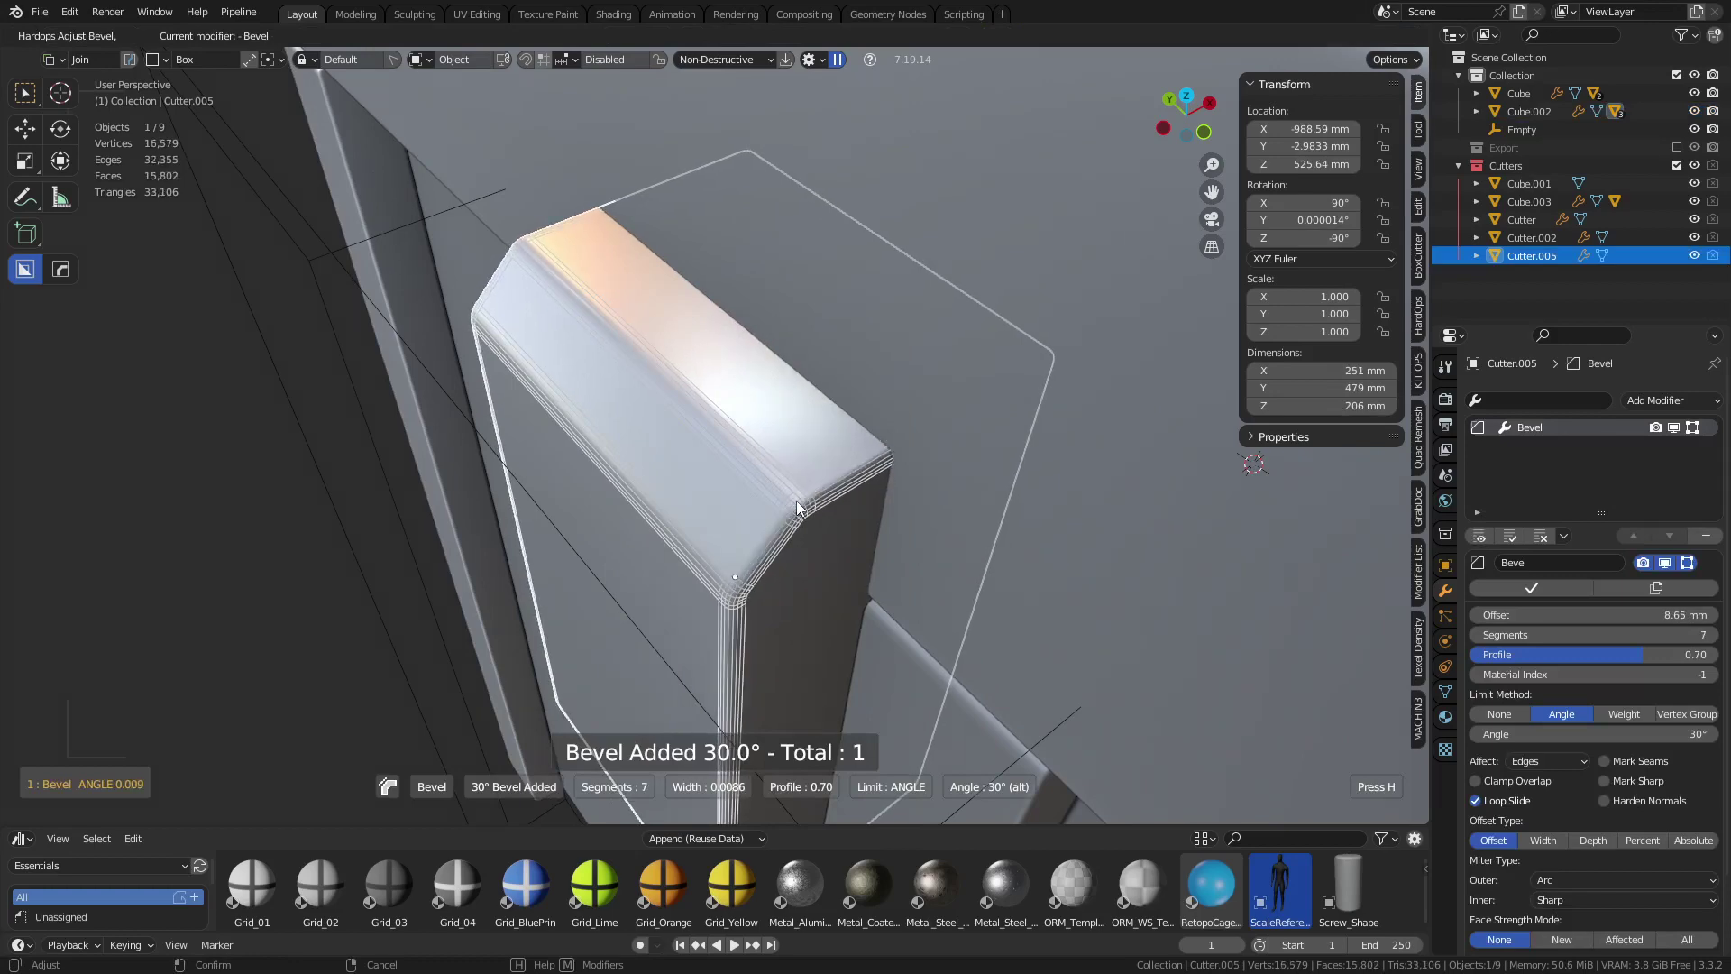
scroll(797, 506, up, 1)
click(797, 506)
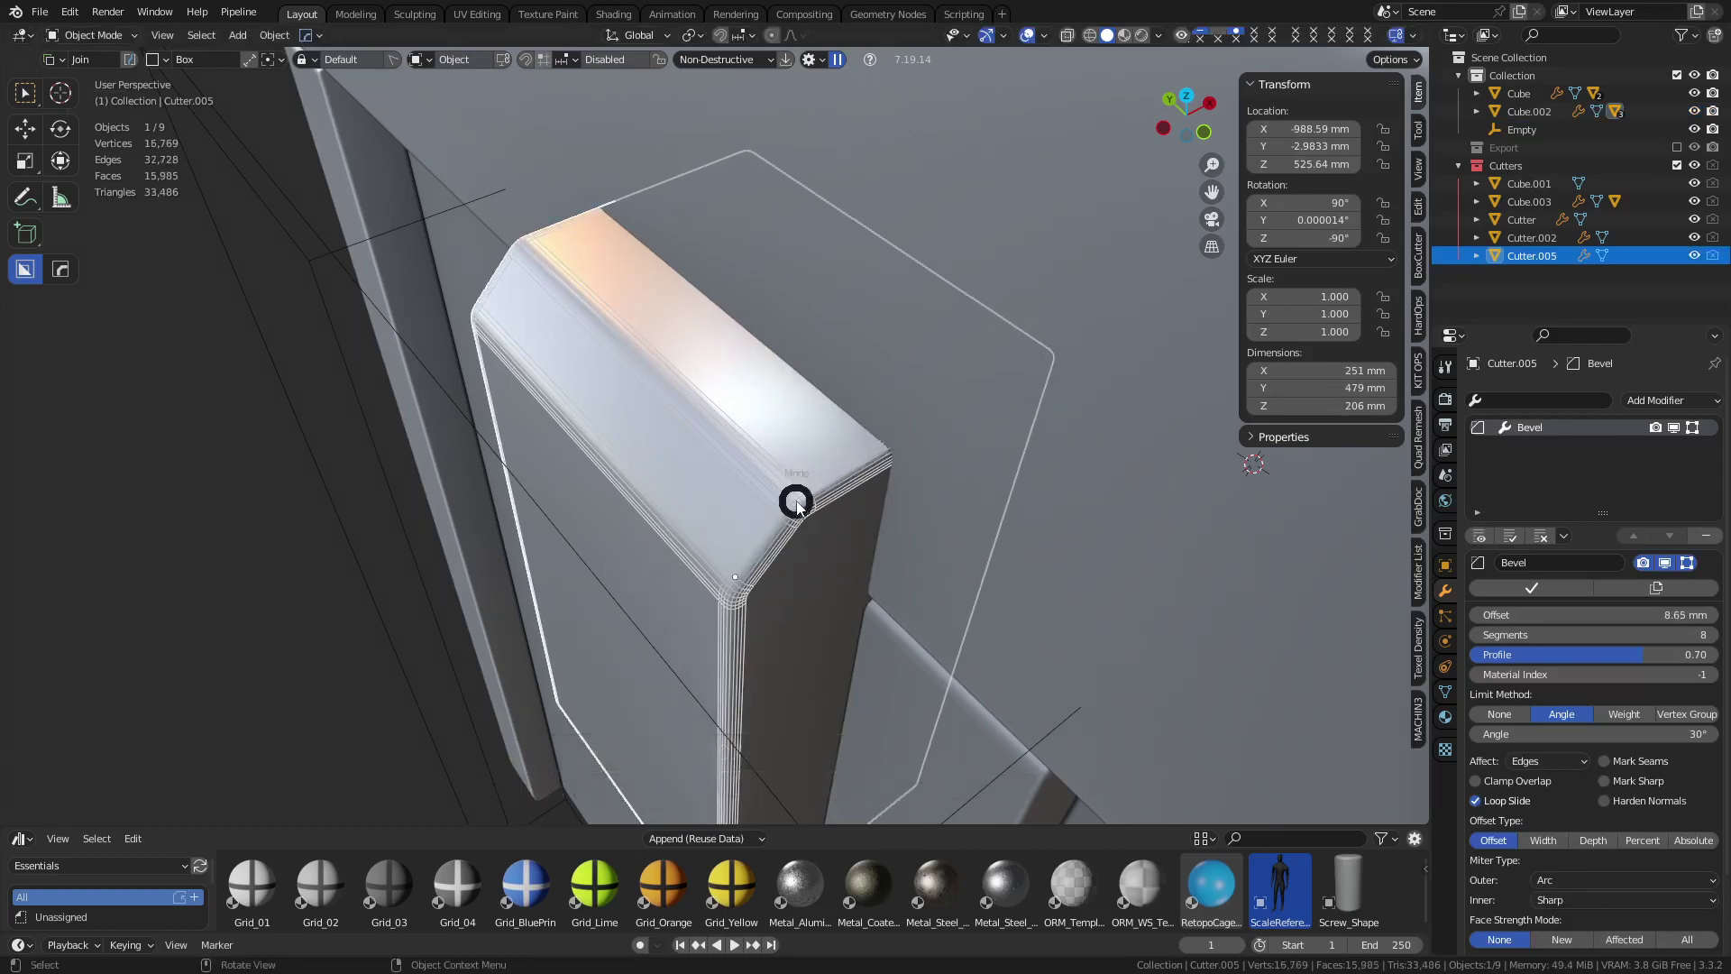
click(354, 487)
Select the lower crate body and toggle the viewport display of its latch-block union Boolean off and back on
scroll(355, 487, down, 3)
middle_drag(663, 517, 710, 502)
click(820, 454)
click(737, 582)
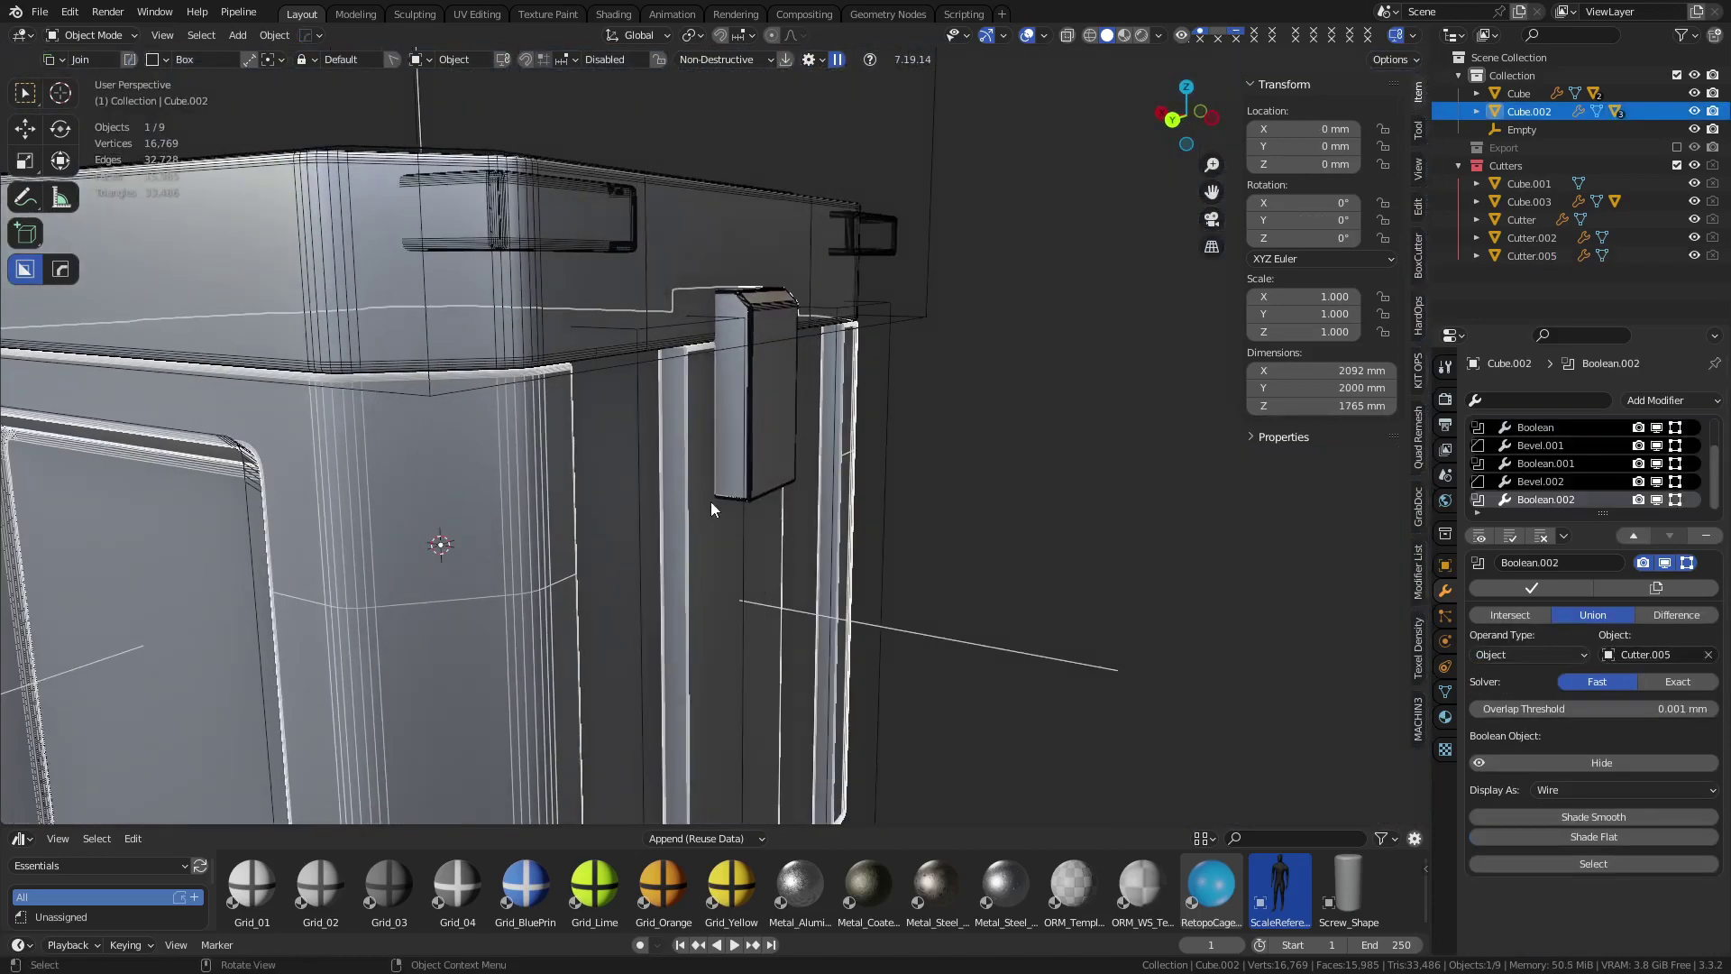
click(1657, 501)
click(1657, 501)
Add a HardOps bevel after the union Boolean on the lower crate body, with 8 segments and a 4.55 mm offset
scroll(900, 525, up, 5)
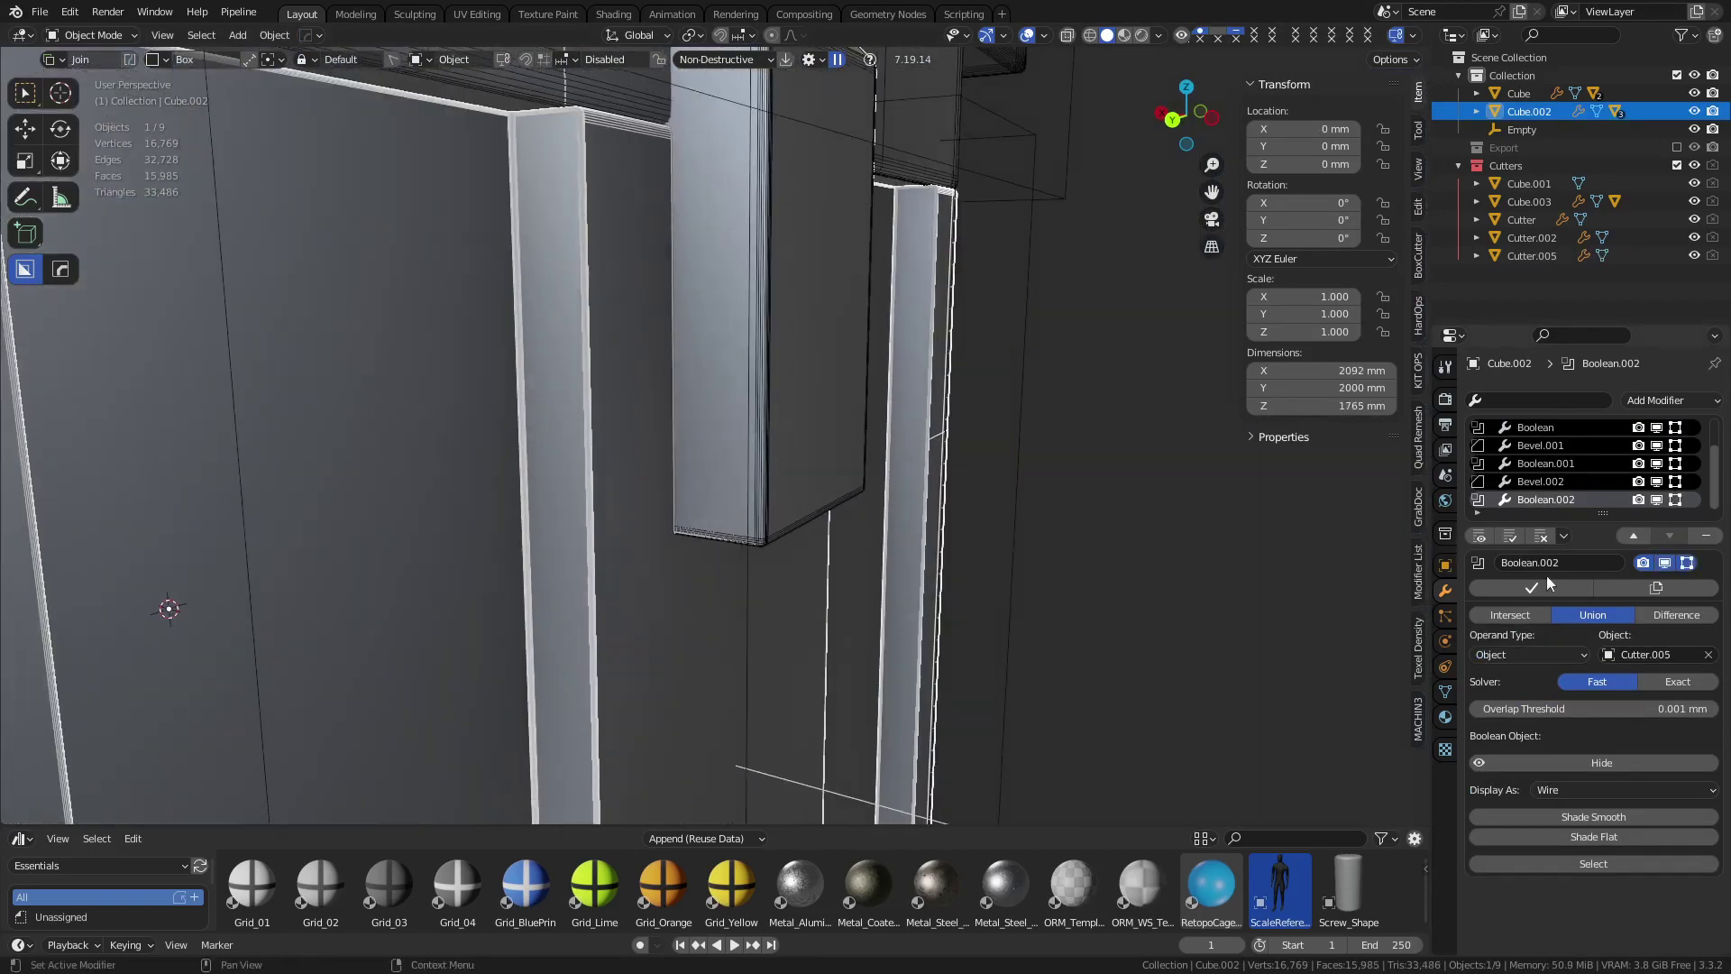
key(q)
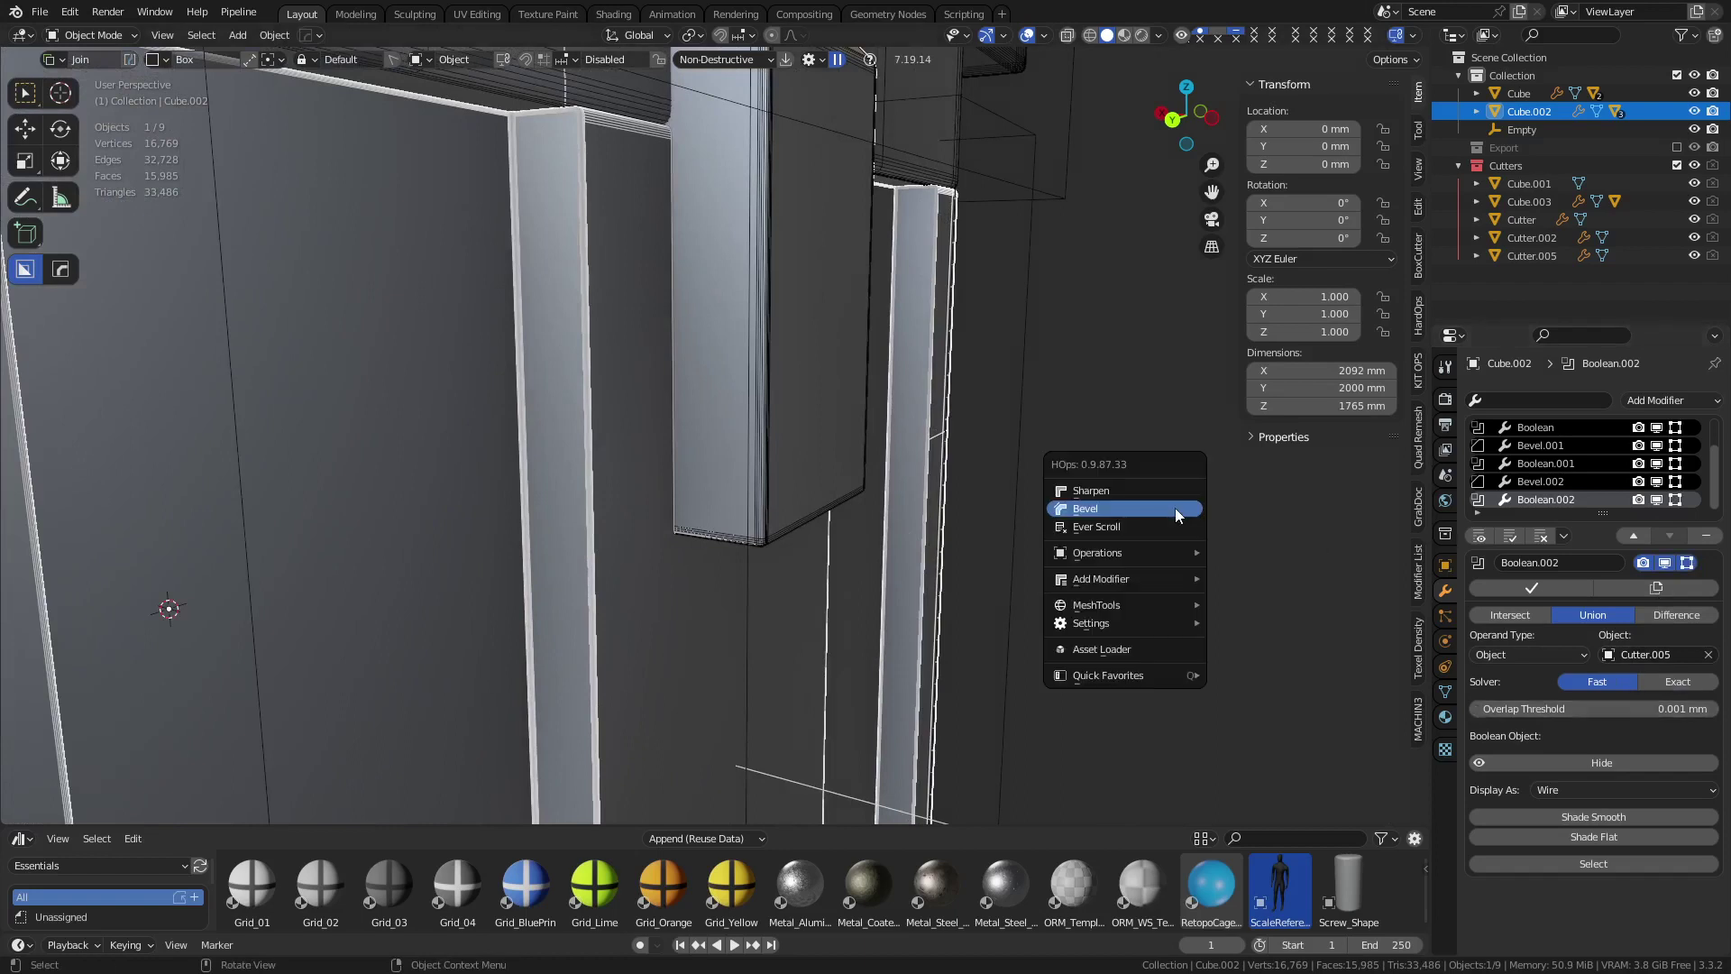
click(1175, 509)
scroll(1179, 508, up, 4)
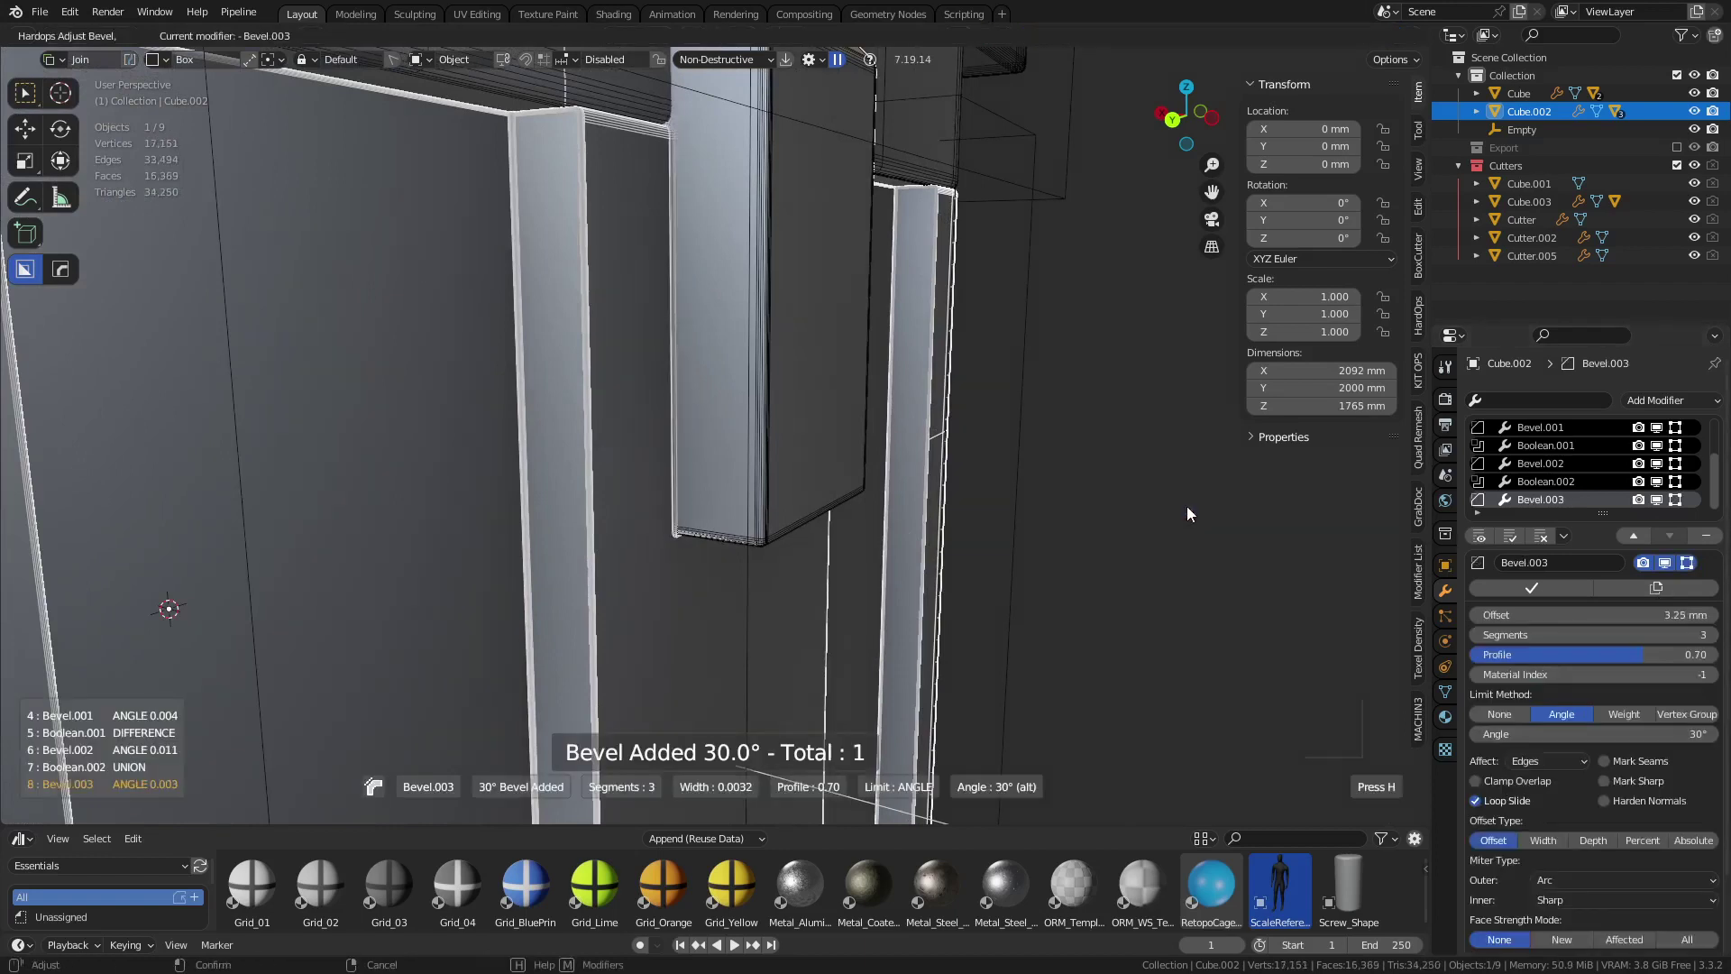
scroll(1182, 505, up, 1)
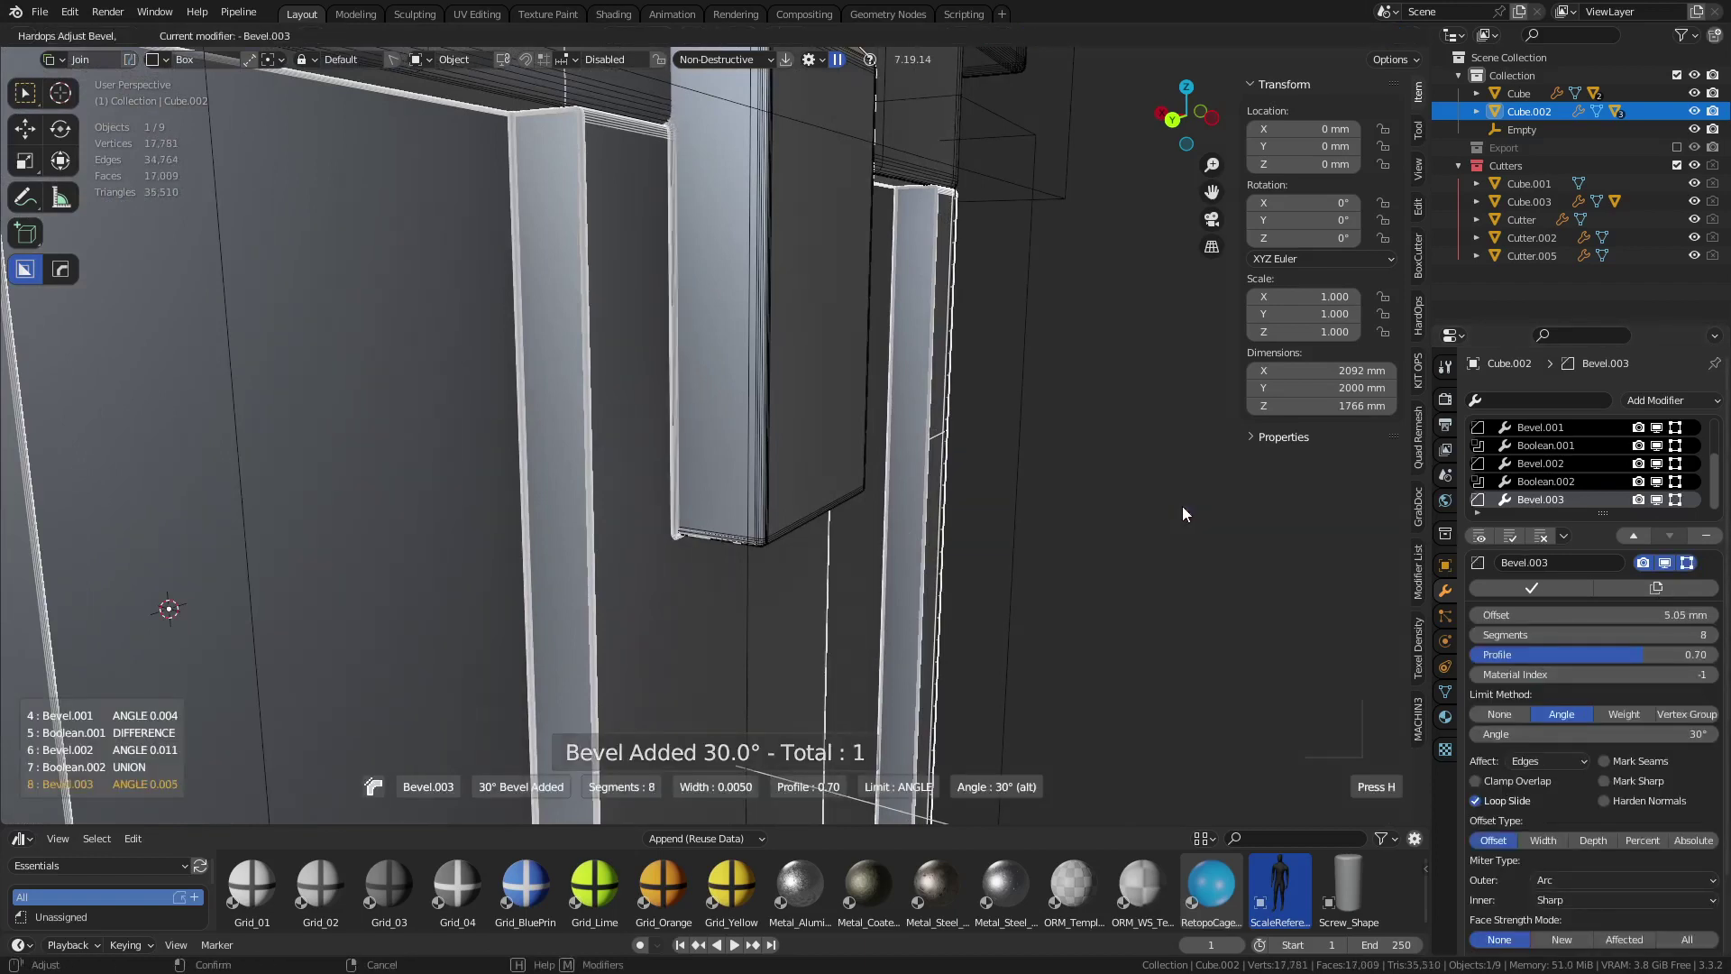
click(1182, 506)
drag(1647, 606, 1699, 606)
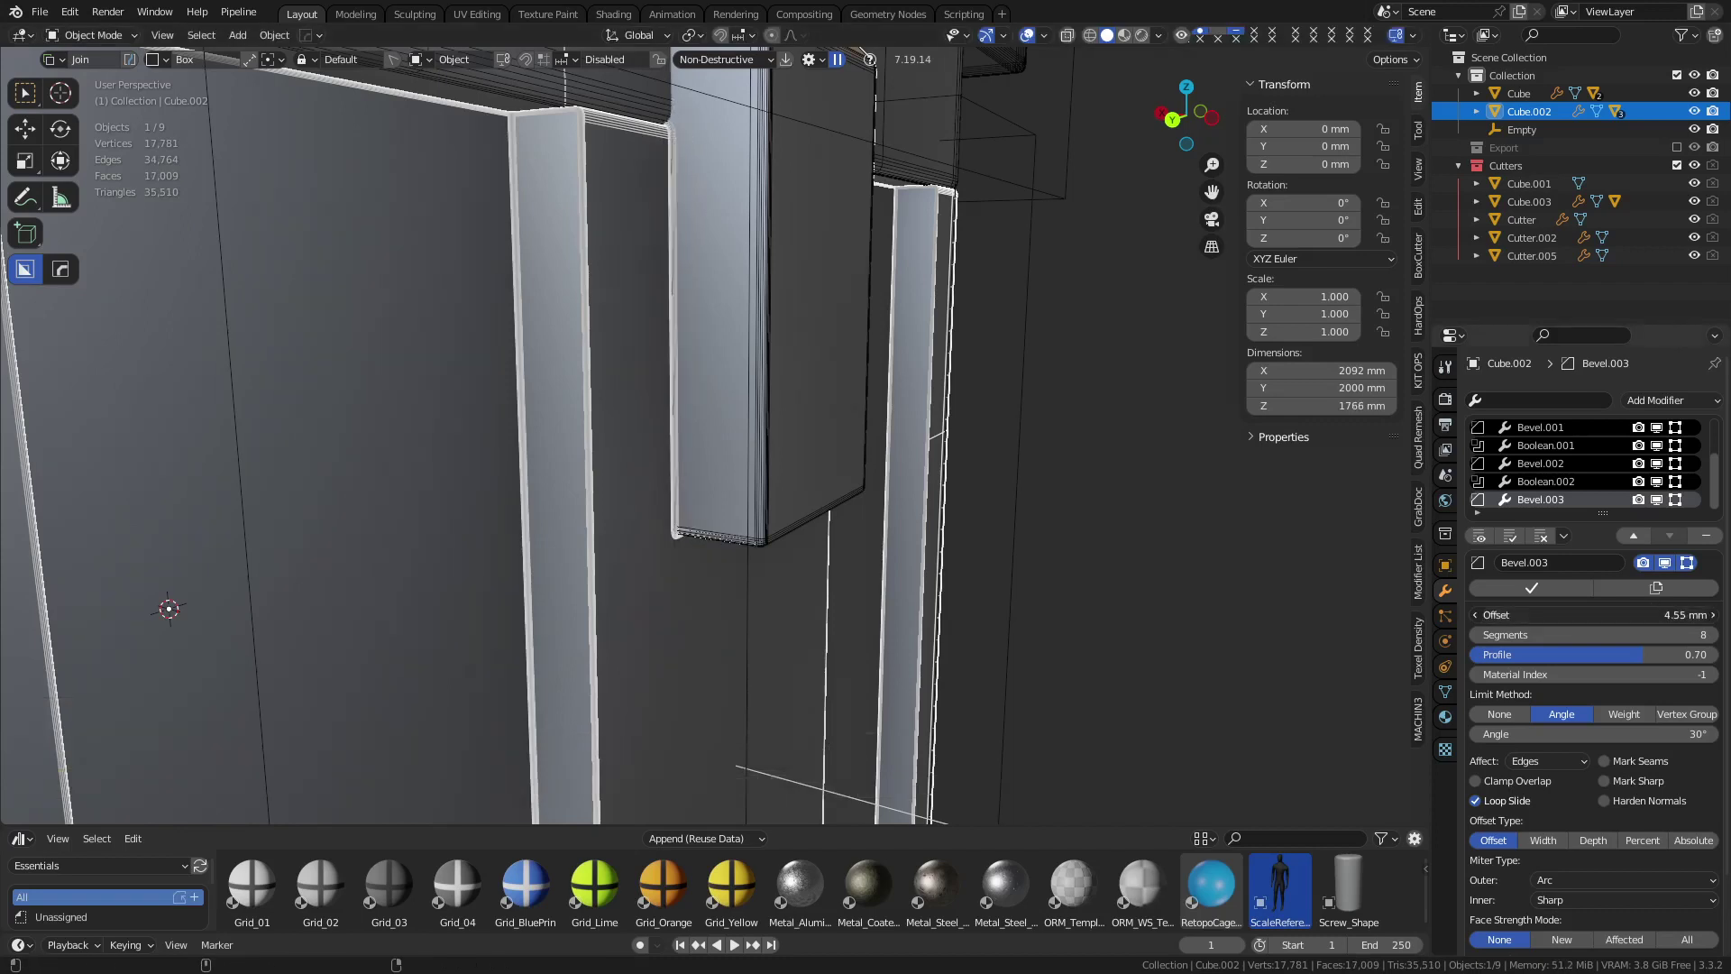
click(1079, 487)
Examine the latch block's bevelled edges and its junction with the crate body from several angles
scroll(1018, 469, down, 3)
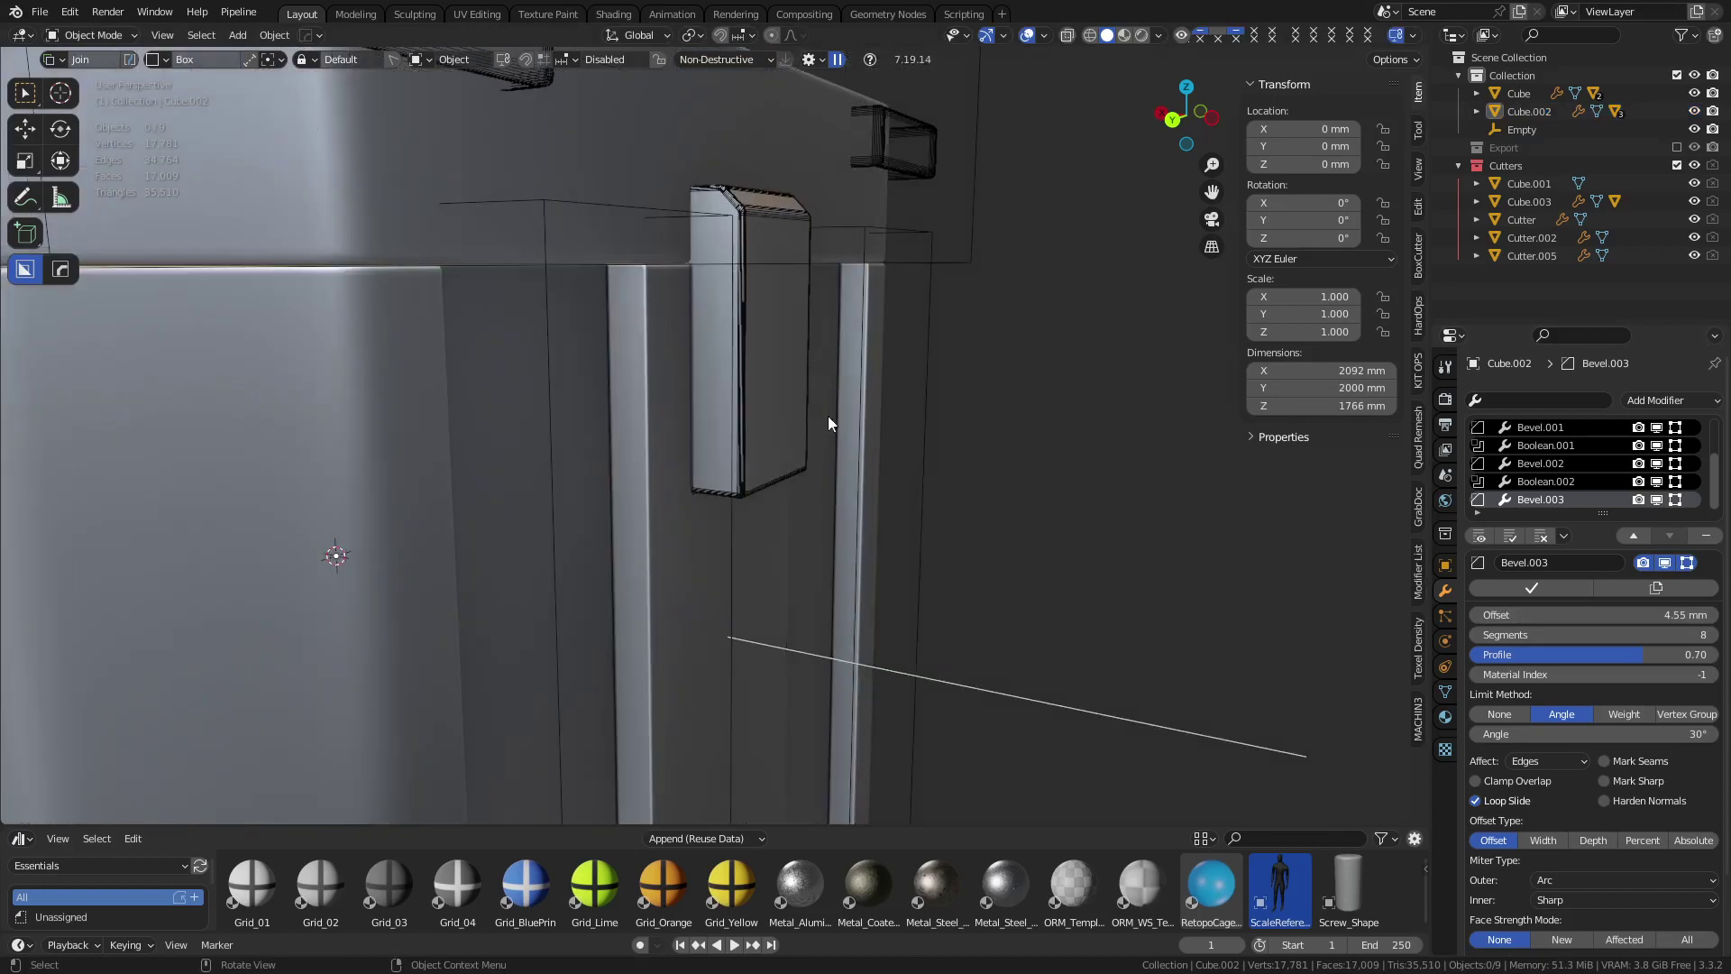
alt+middle_click(705, 220)
scroll(722, 423, up, 6)
middle_drag(750, 484, 641, 416)
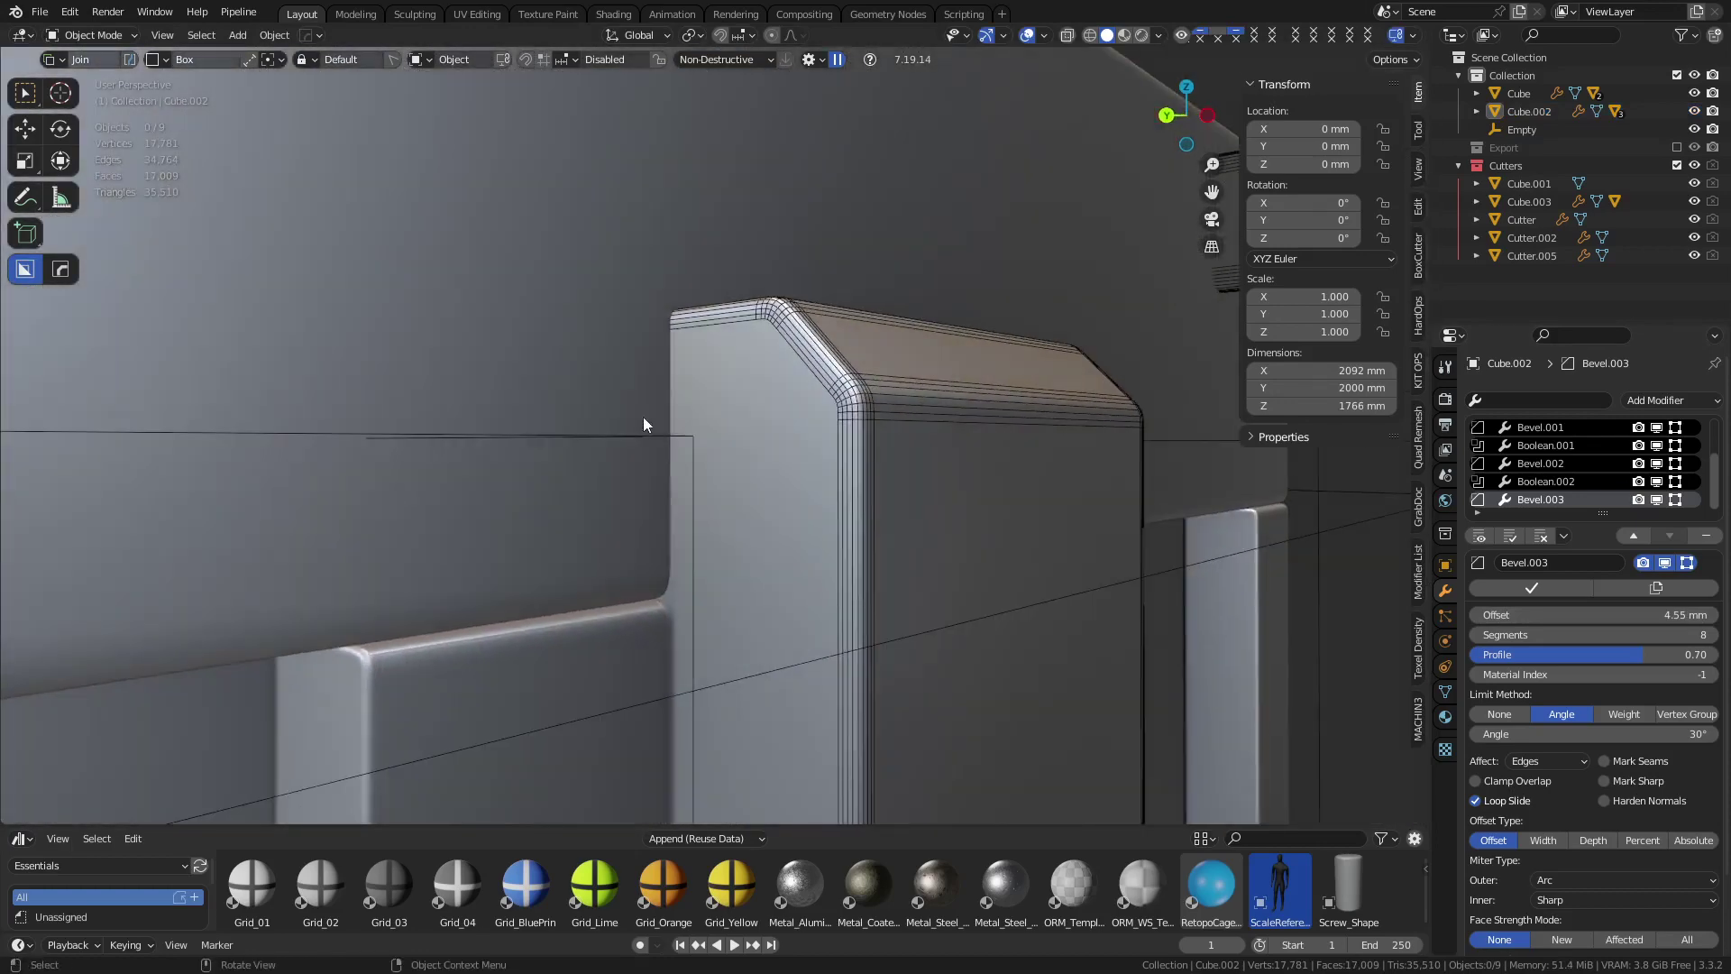
click(607, 372)
scroll(606, 370, down, 4)
click(841, 402)
scroll(842, 406, down, 4)
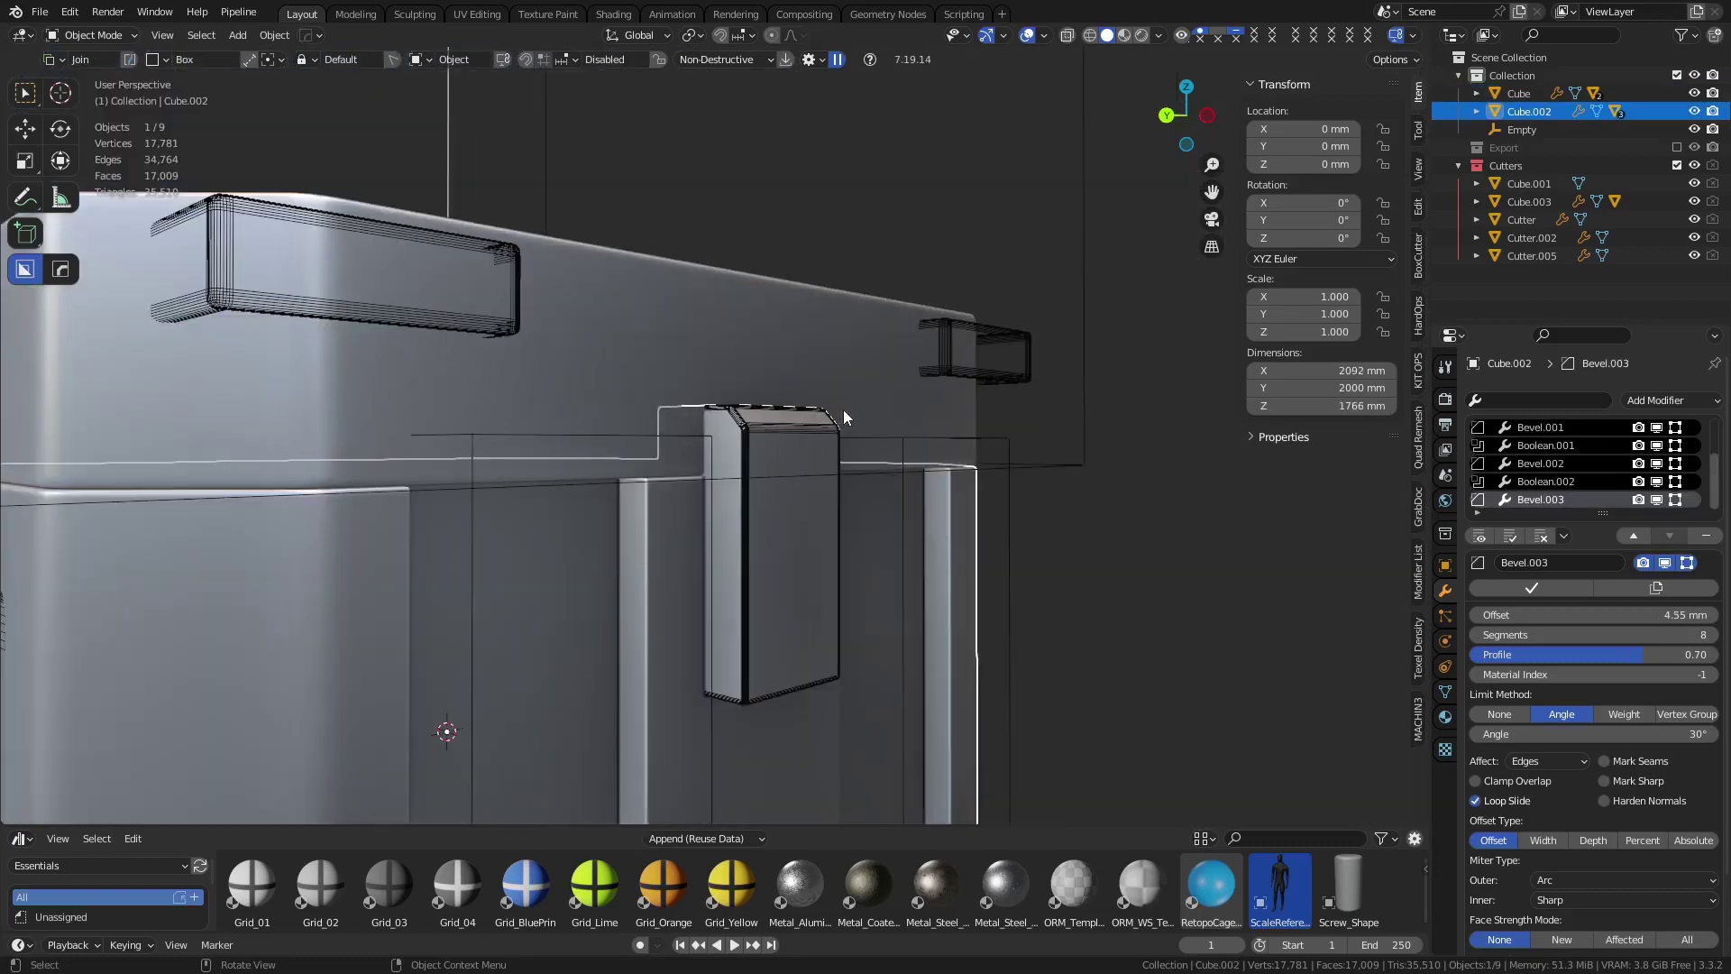
click(814, 432)
middle_drag(814, 432, 845, 496)
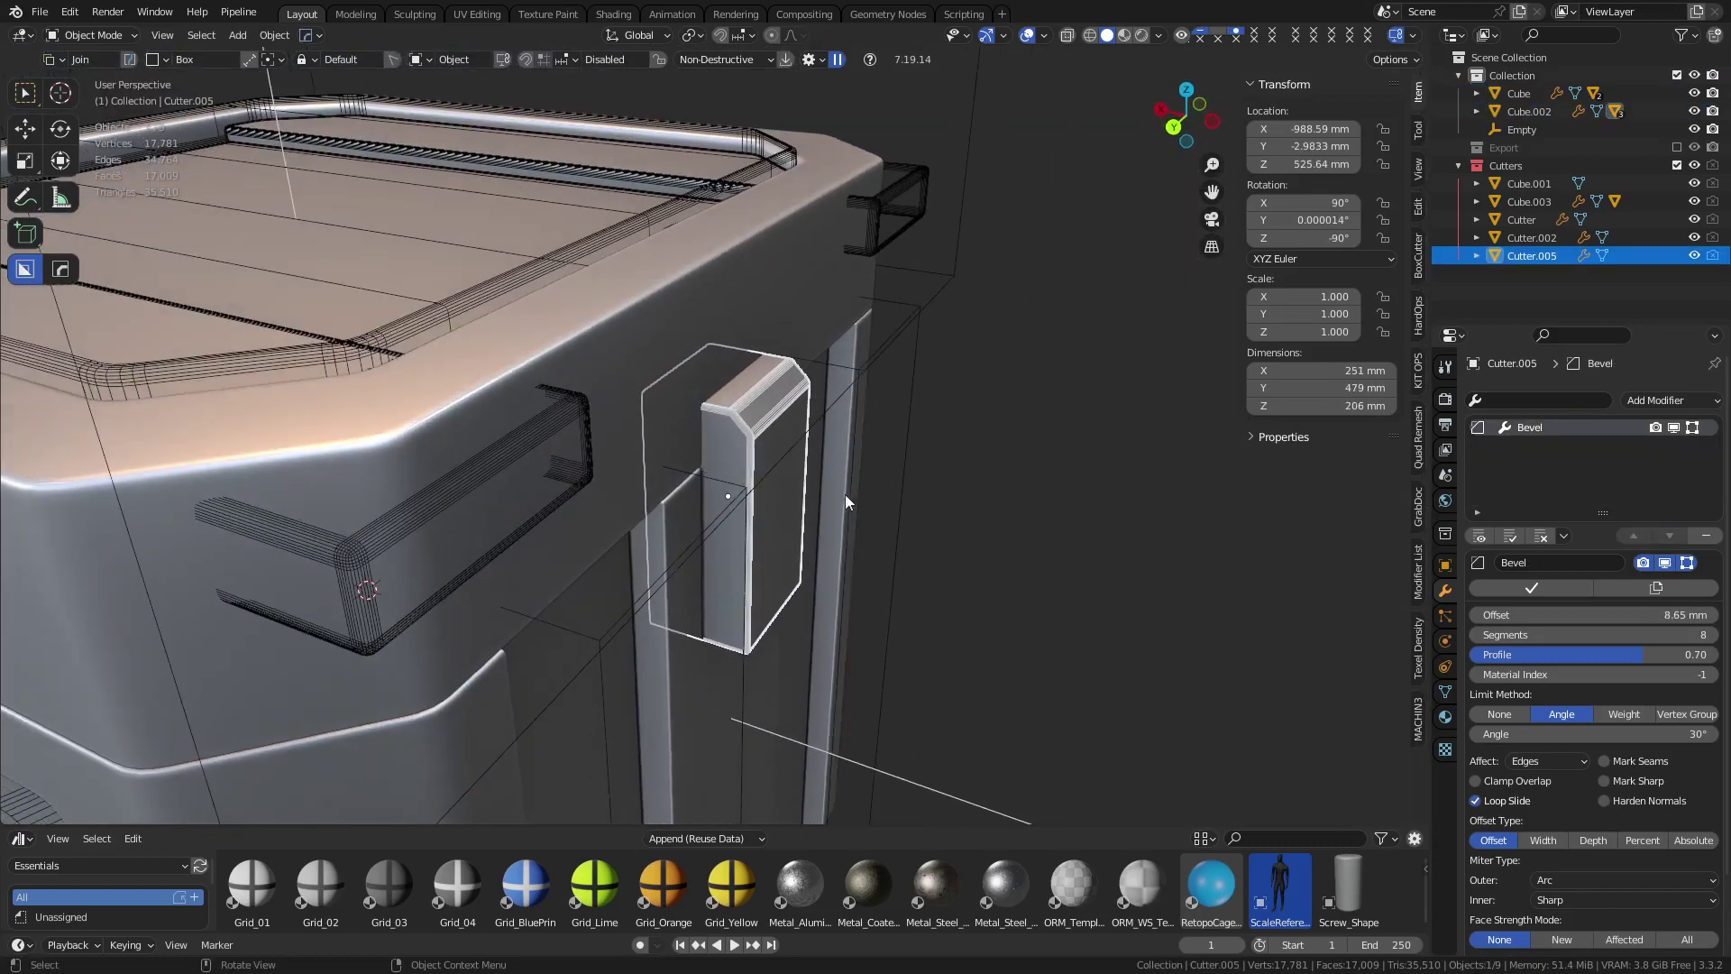
Select the lower crate body and remove the last Bevel modifier from its stack
click(729, 676)
shift+middle_drag(760, 678, 761, 577)
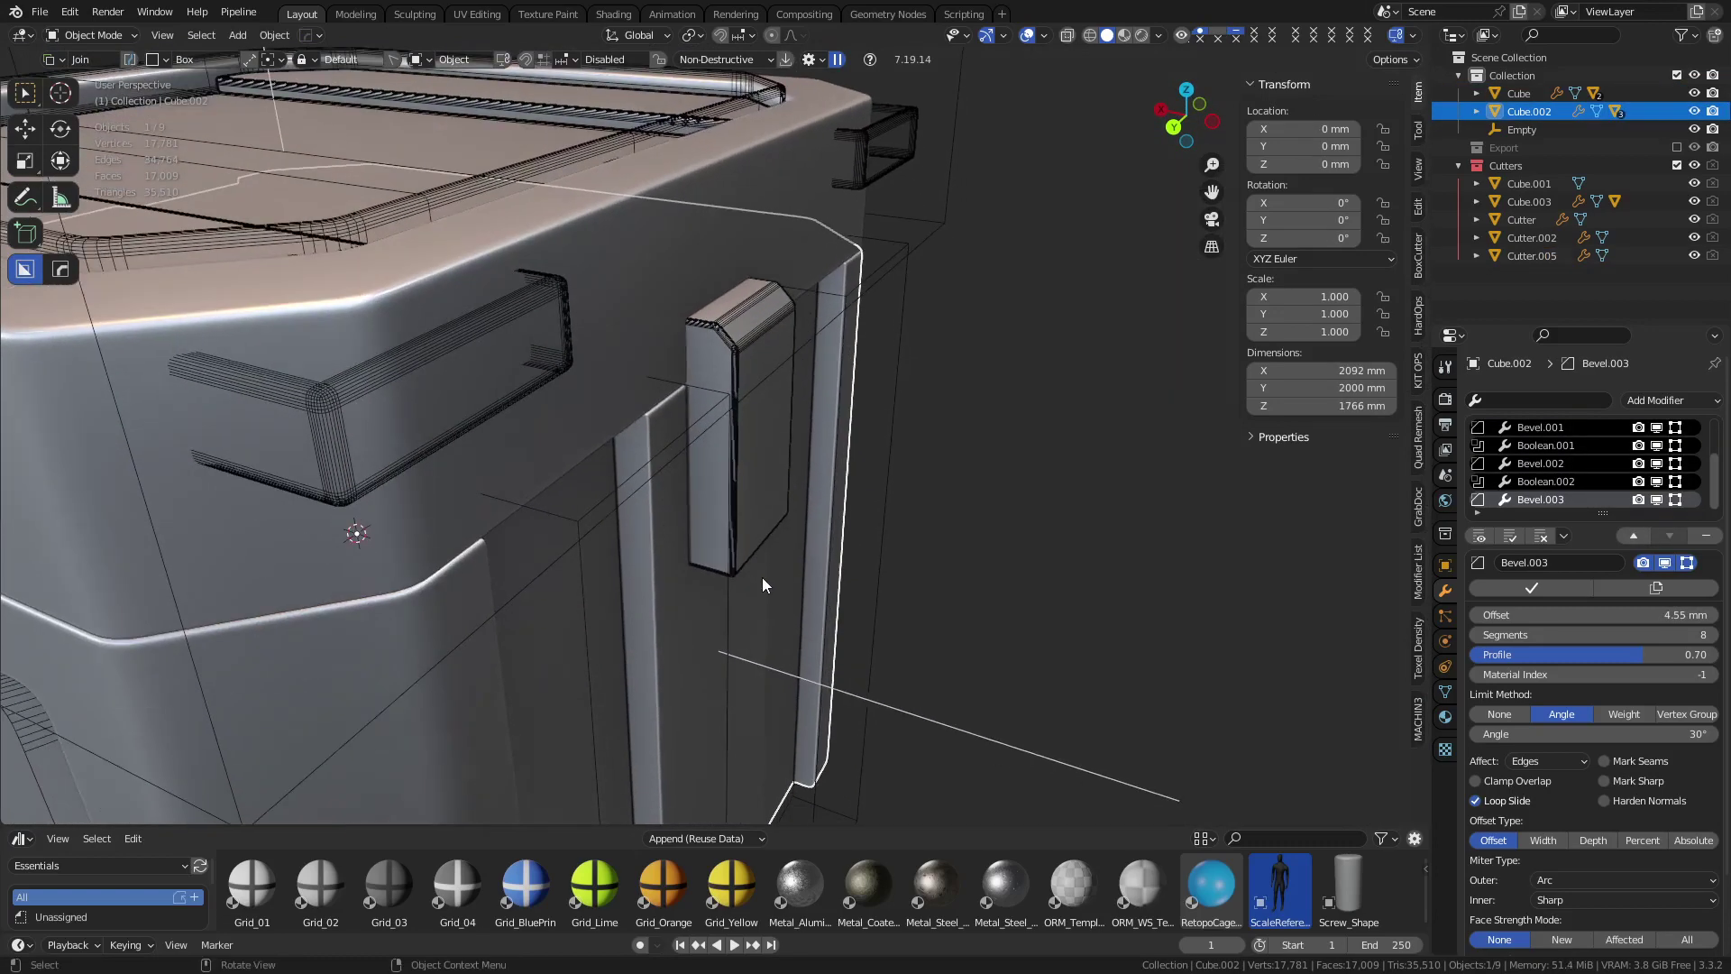
key(g)
right_click(766, 579)
click(1706, 535)
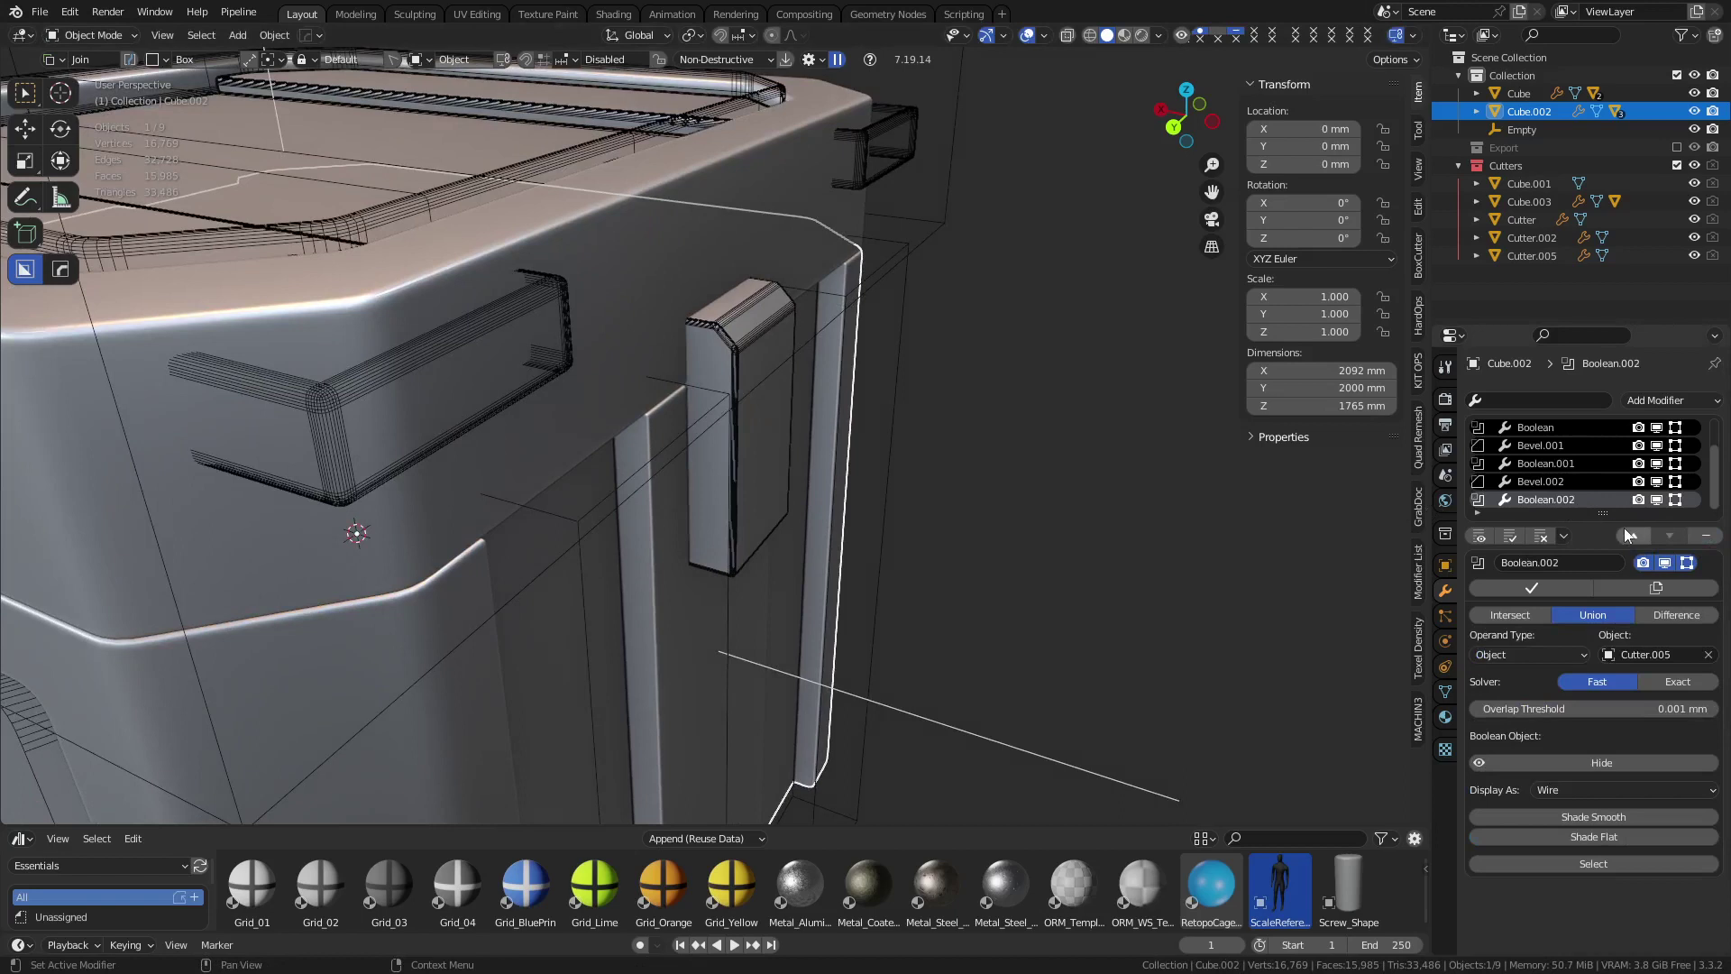
Try moving the latch-block union Boolean up the lower body's modifier stack to directly above the first Bevel modifier
click(1633, 536)
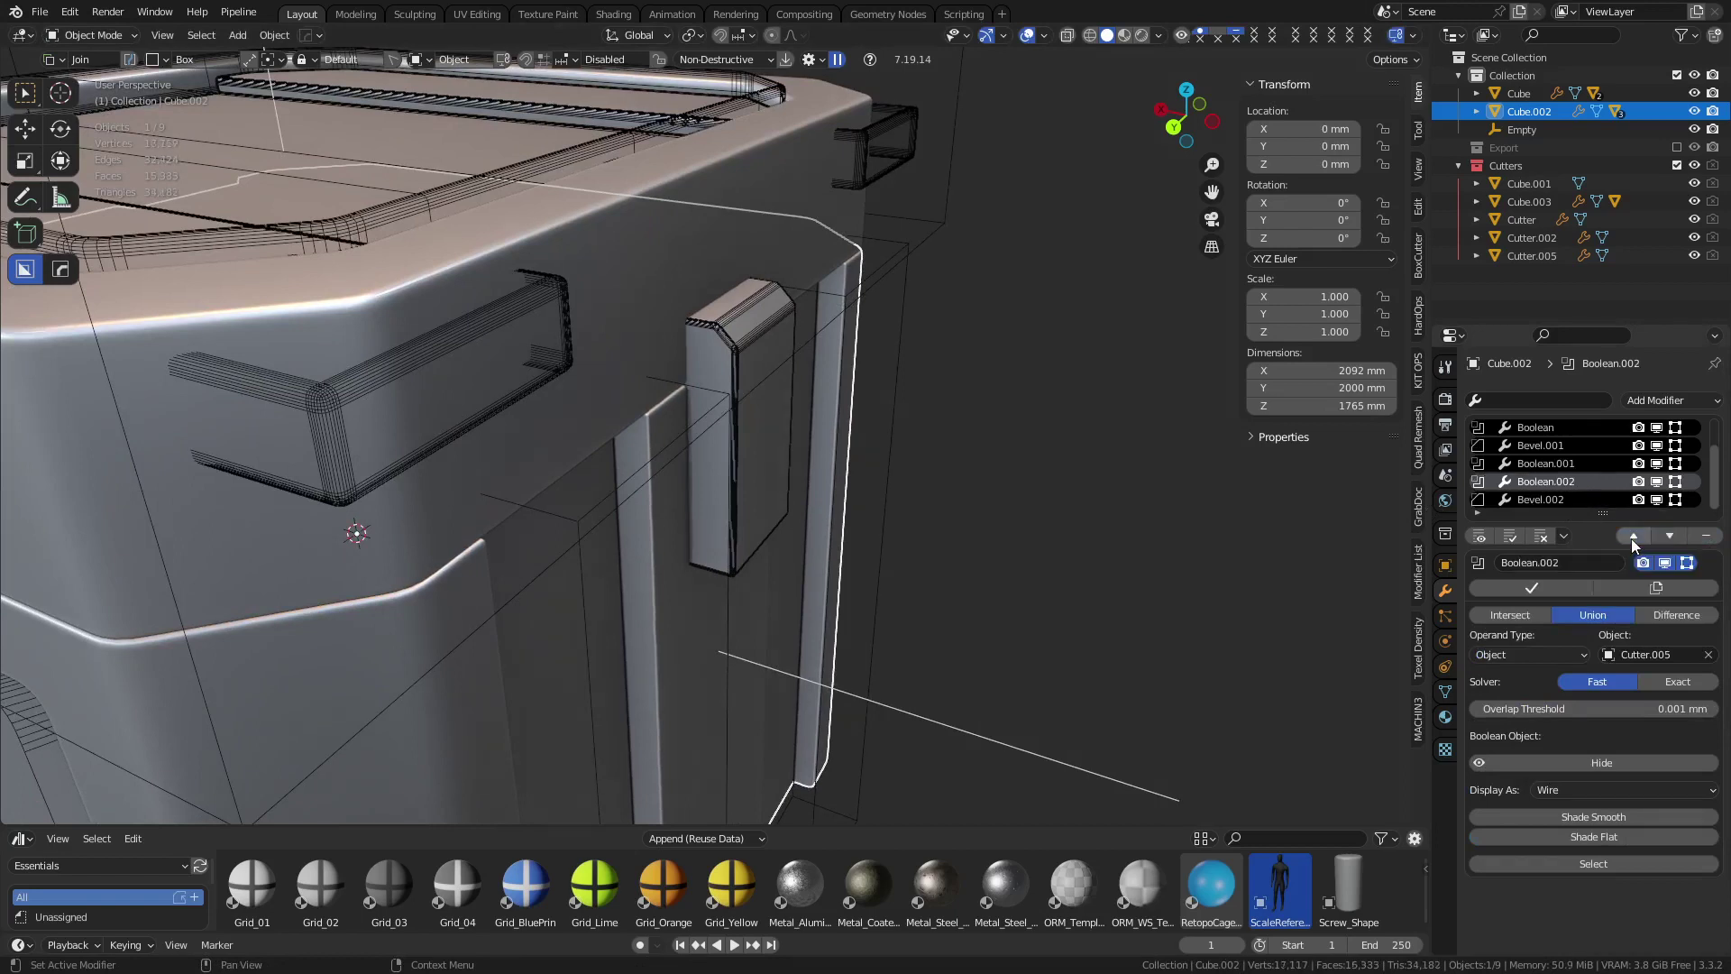
click(1633, 535)
click(1633, 536)
click(1633, 536)
click(1633, 536)
click(1633, 536)
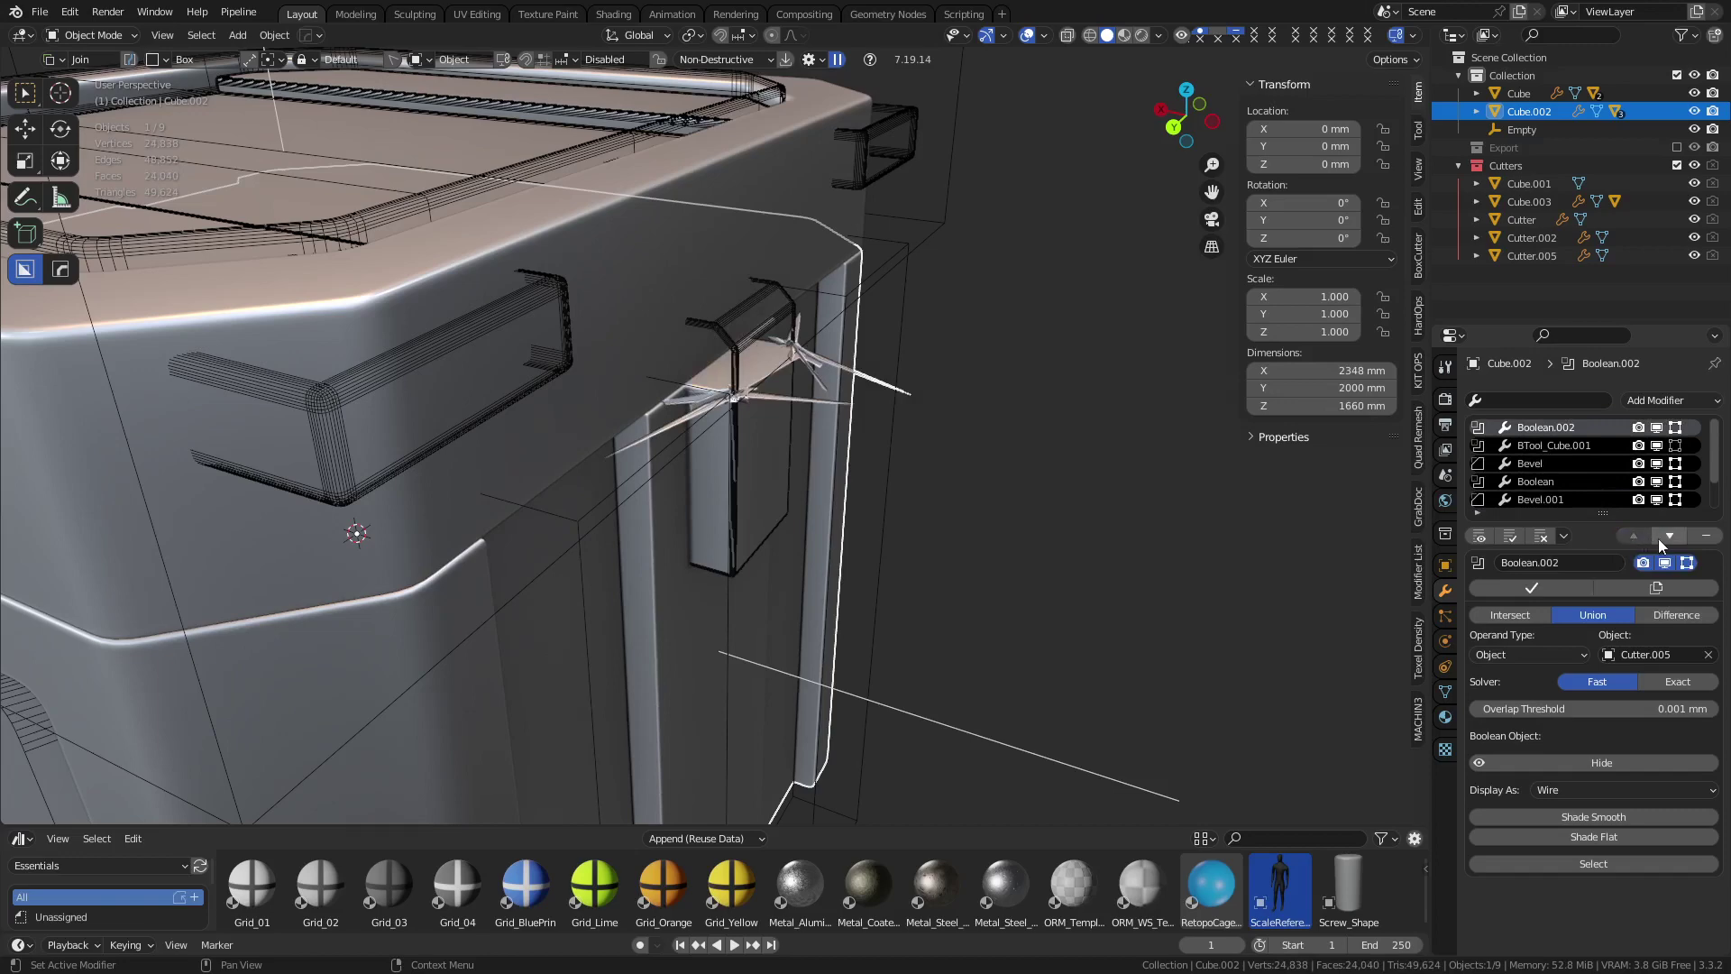
click(1669, 536)
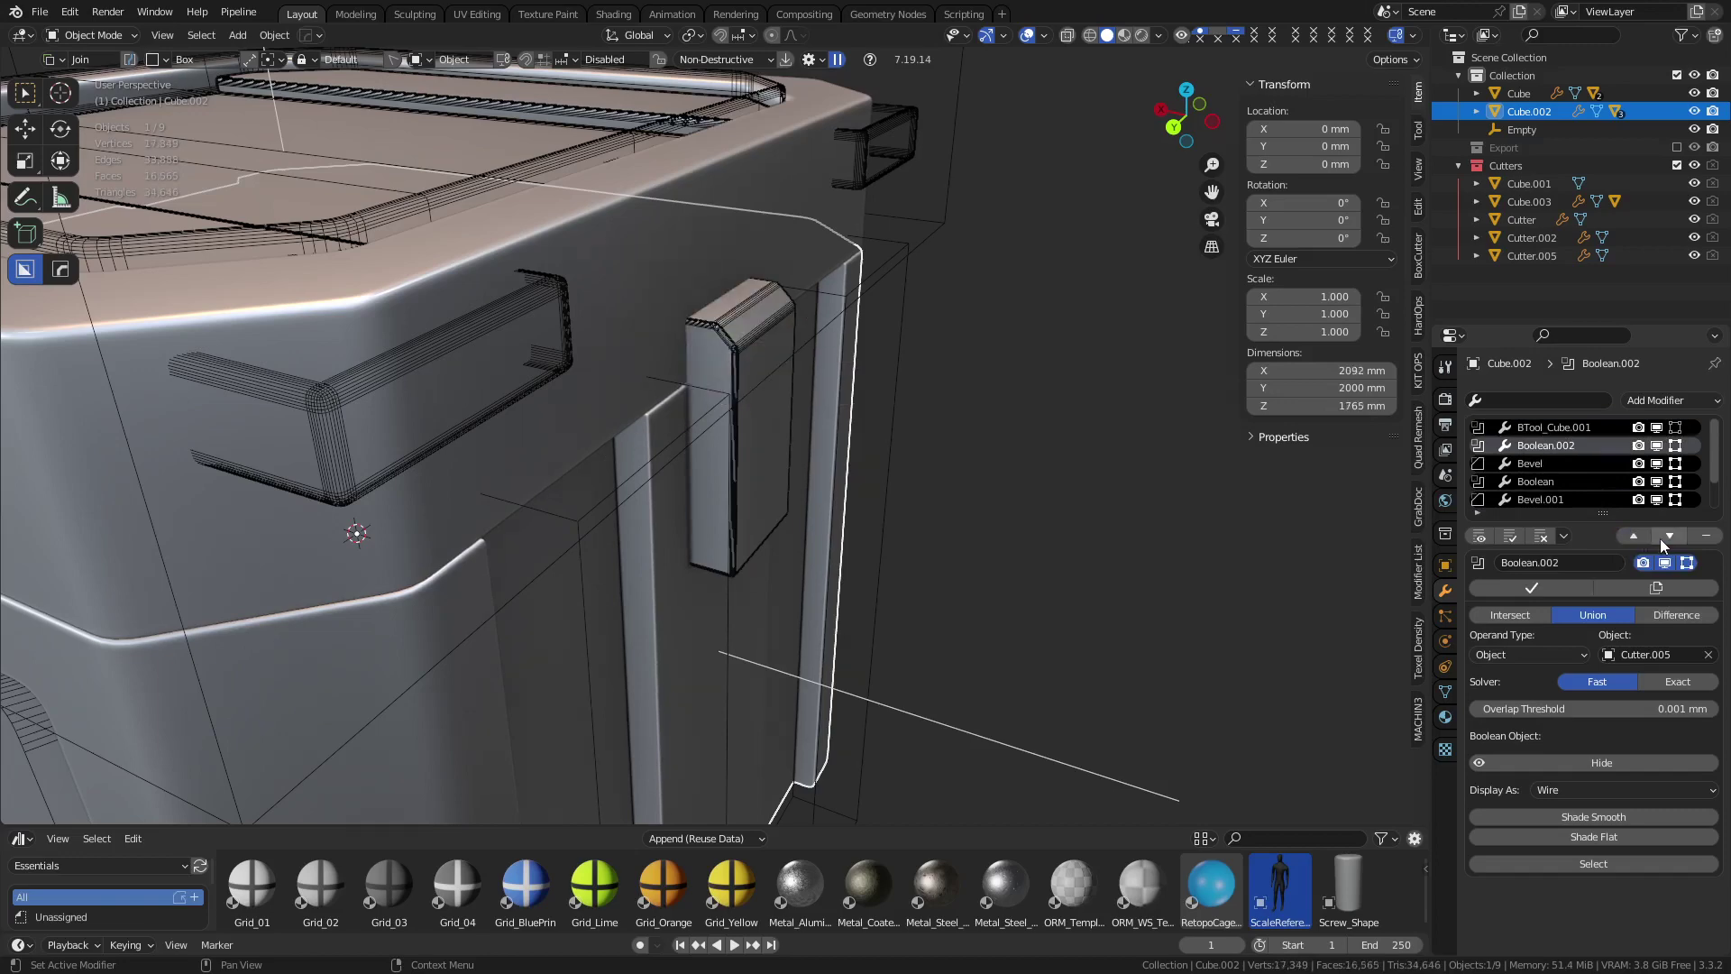
Move the lid aside temporarily to inspect the latch block's junction with the body, cancelling the move
middle_drag(883, 442, 771, 426)
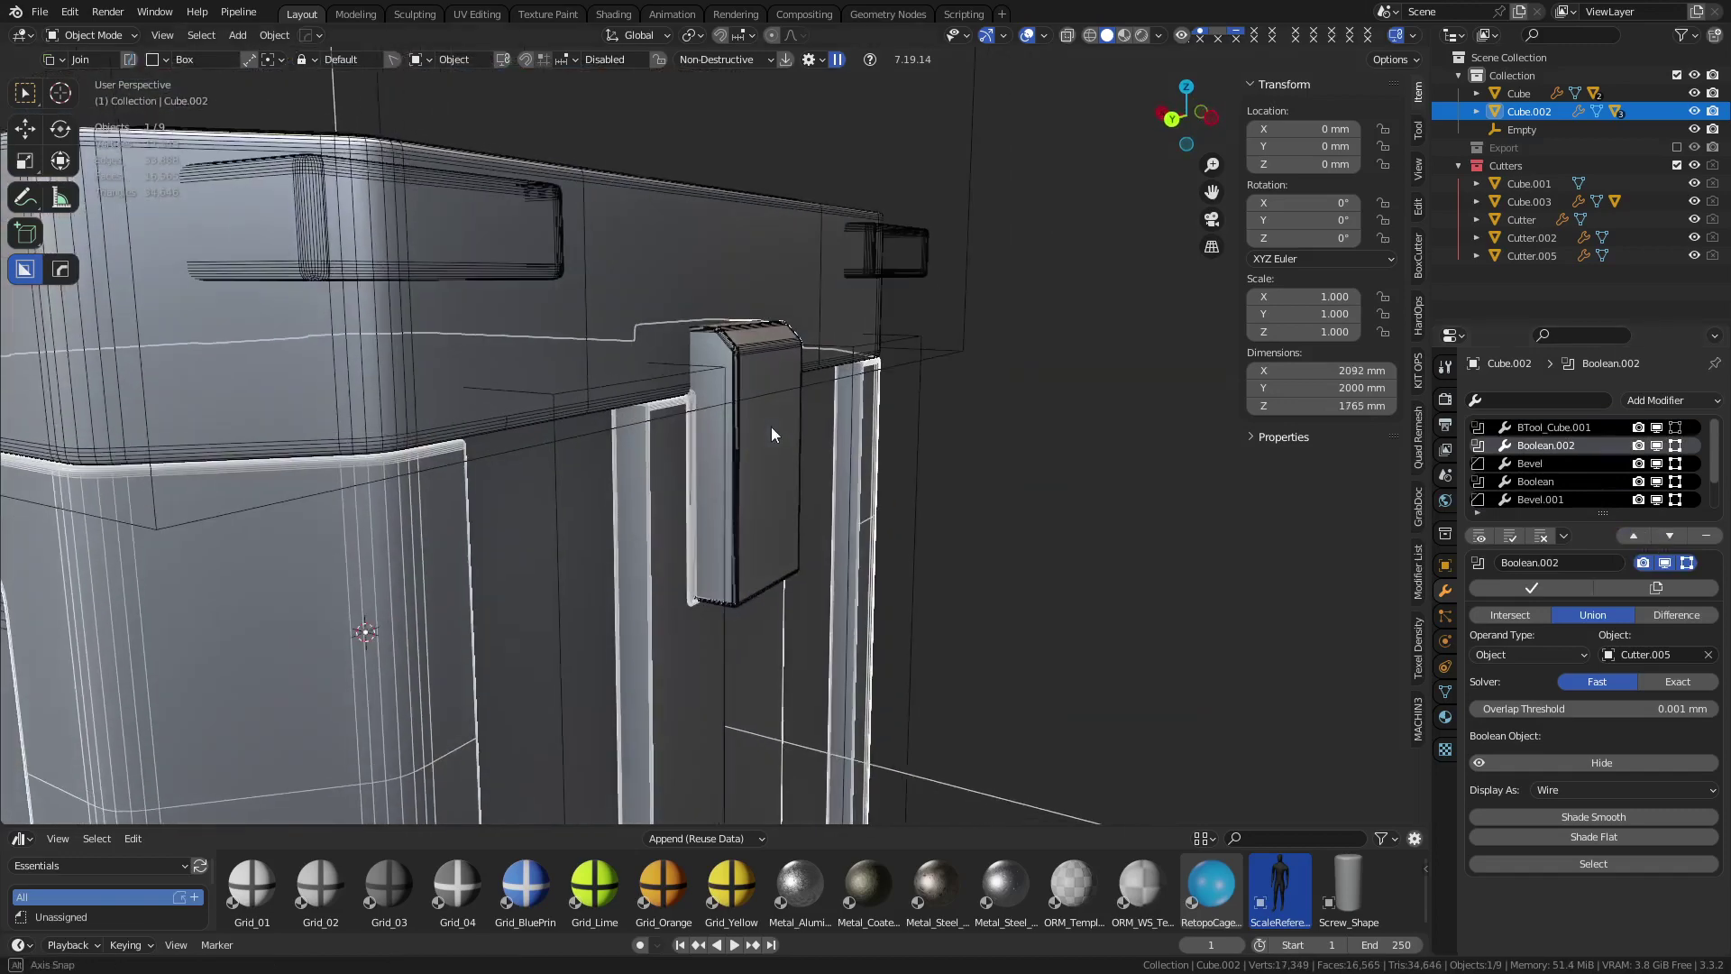
click(593, 340)
key(g)
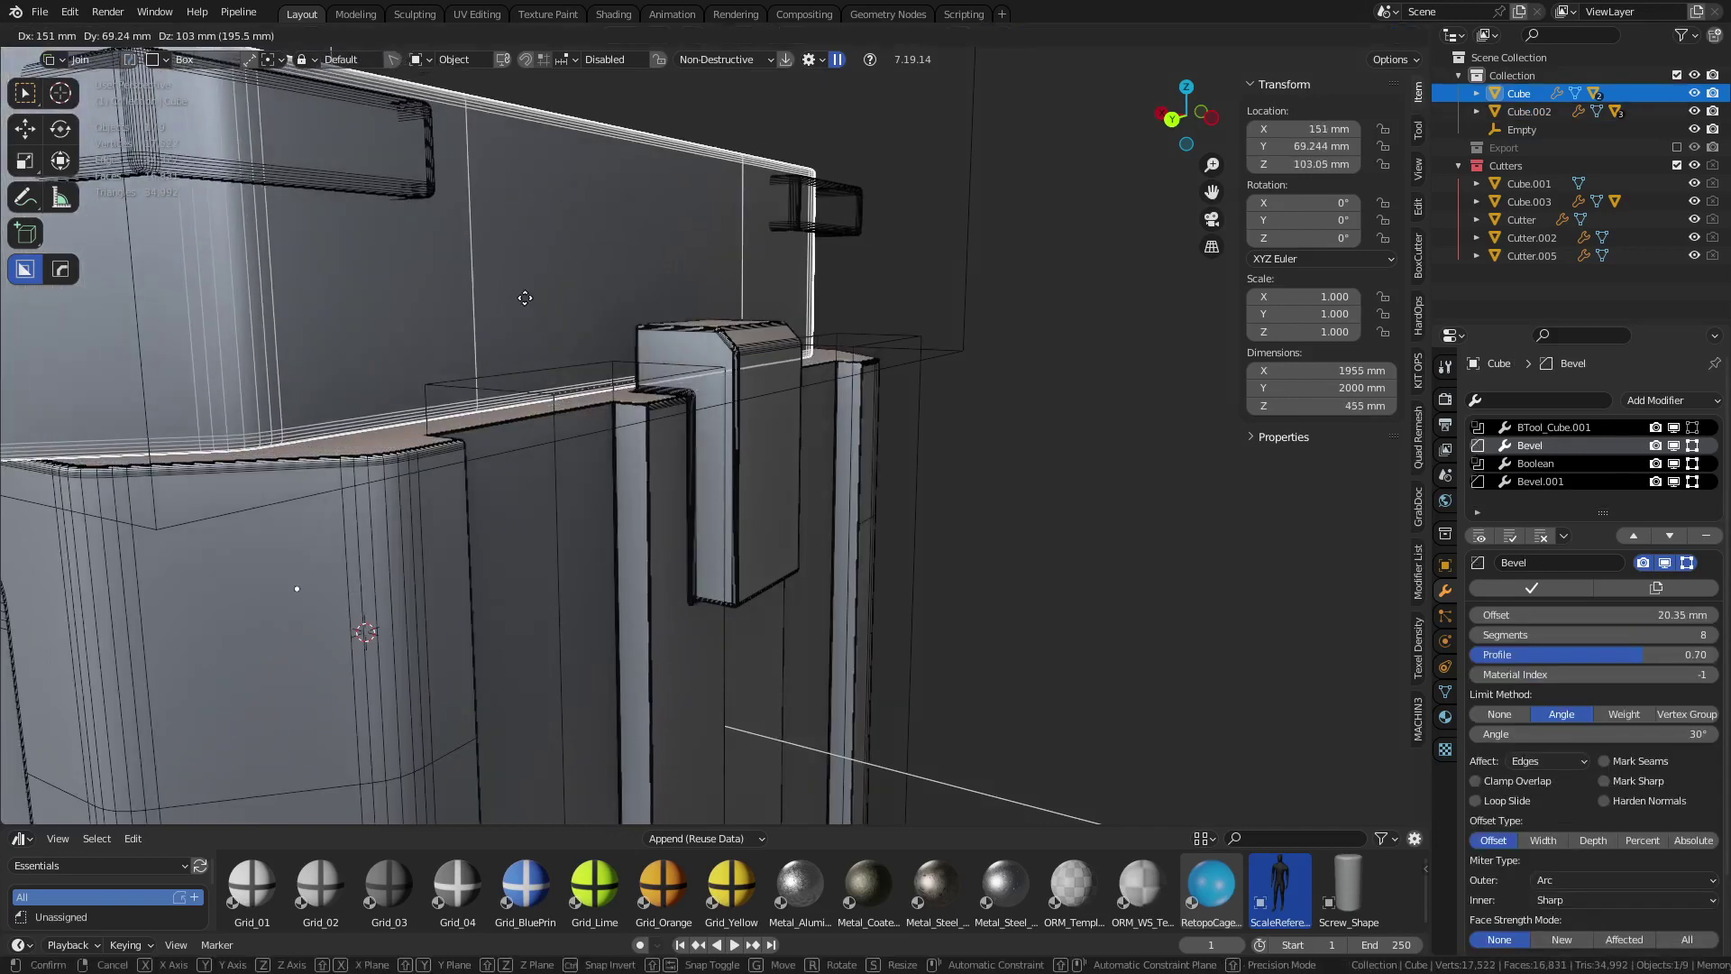
key(Escape)
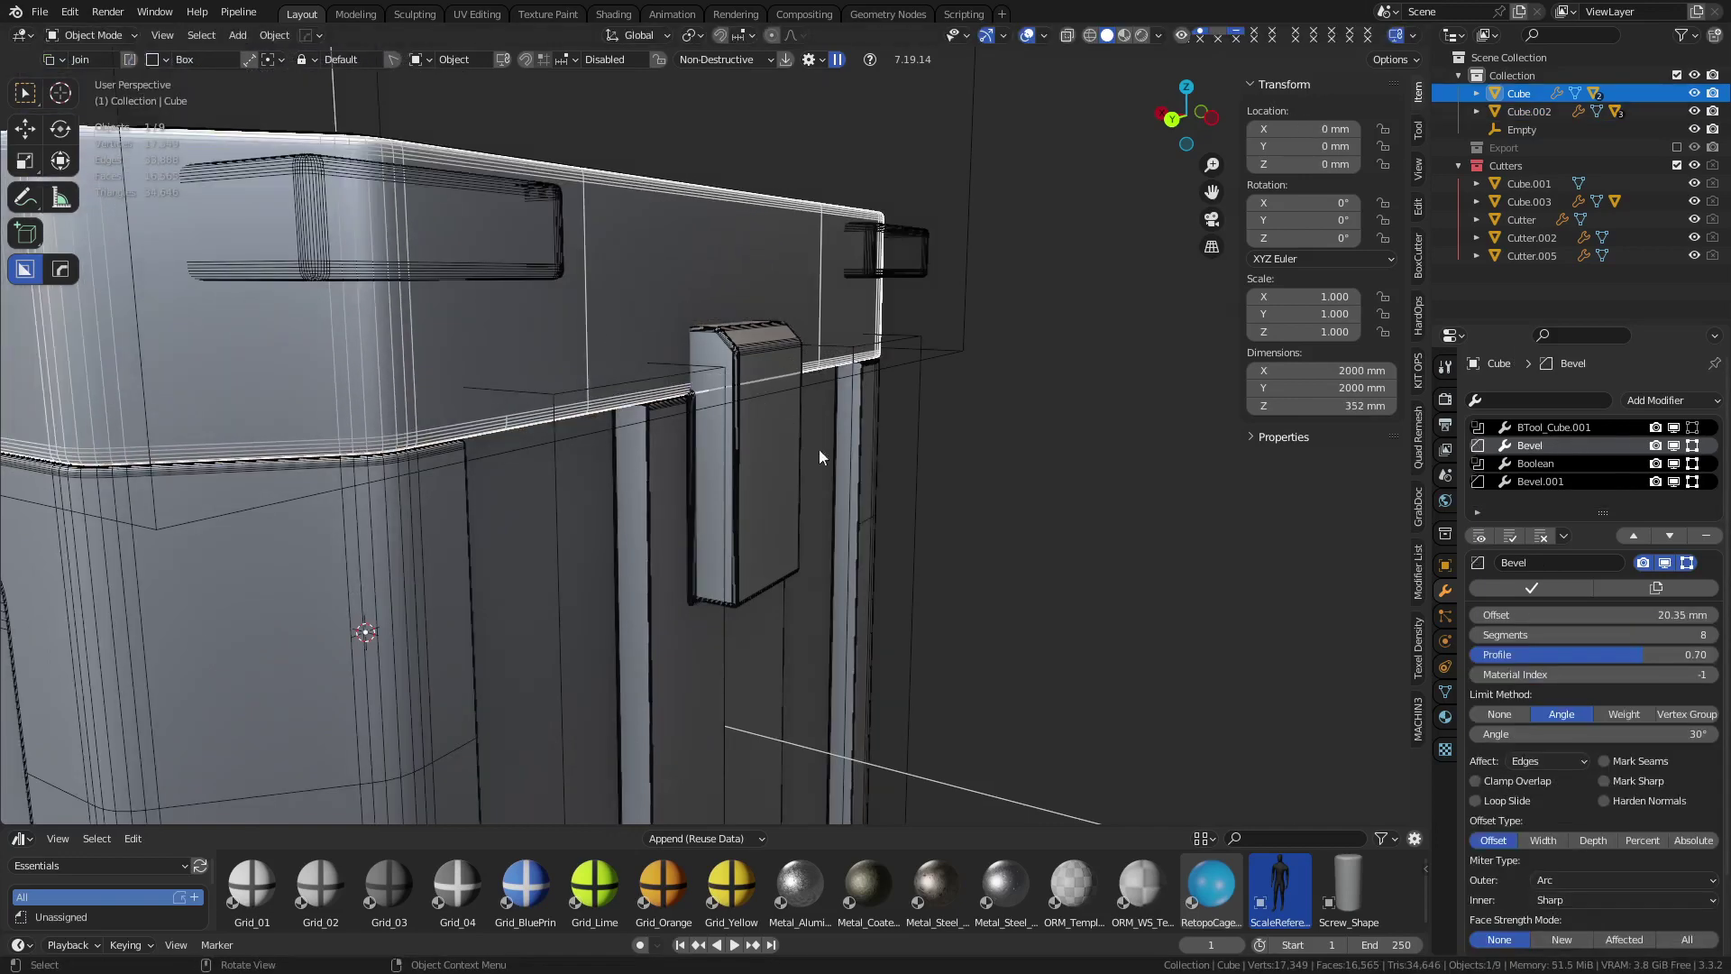
scroll(669, 475, up, 3)
scroll(726, 415, up, 1)
Undo the union Boolean's reordering and the removal of the lower body's last Bevel modifier
key(ctrl+z)
key(ctrl+z)
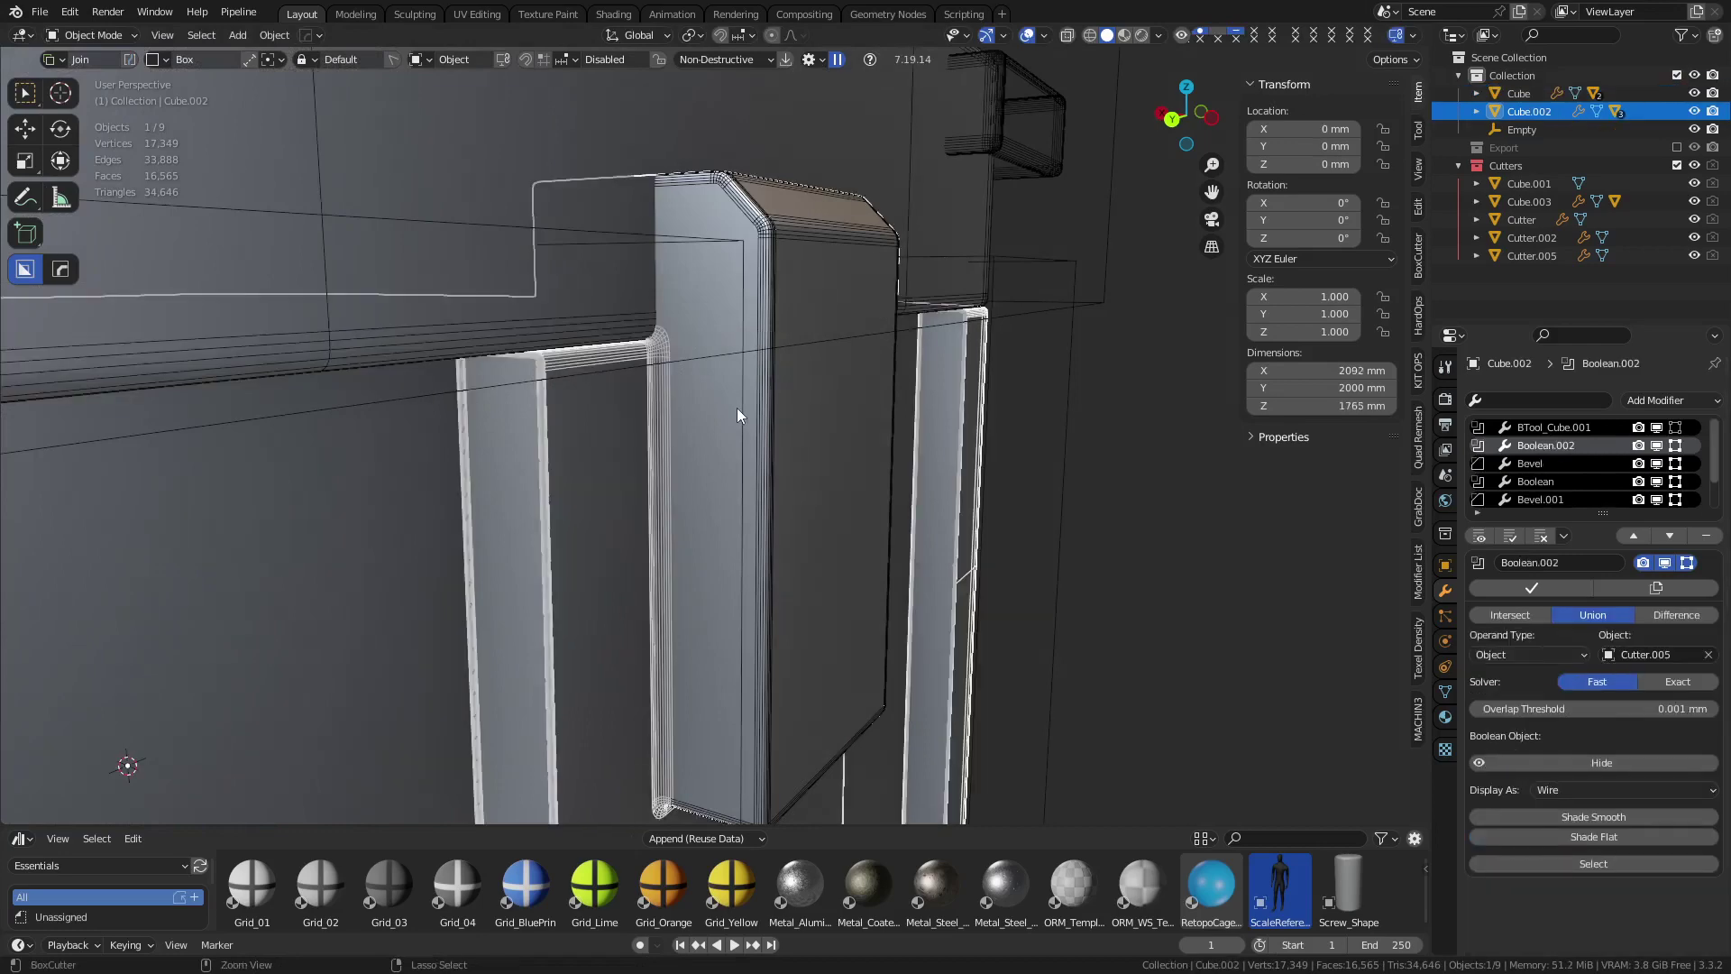
key(ctrl+z)
key(ctrl+z)
key(ctrl+z)
key(ctrl+z)
key(ctrl+z)
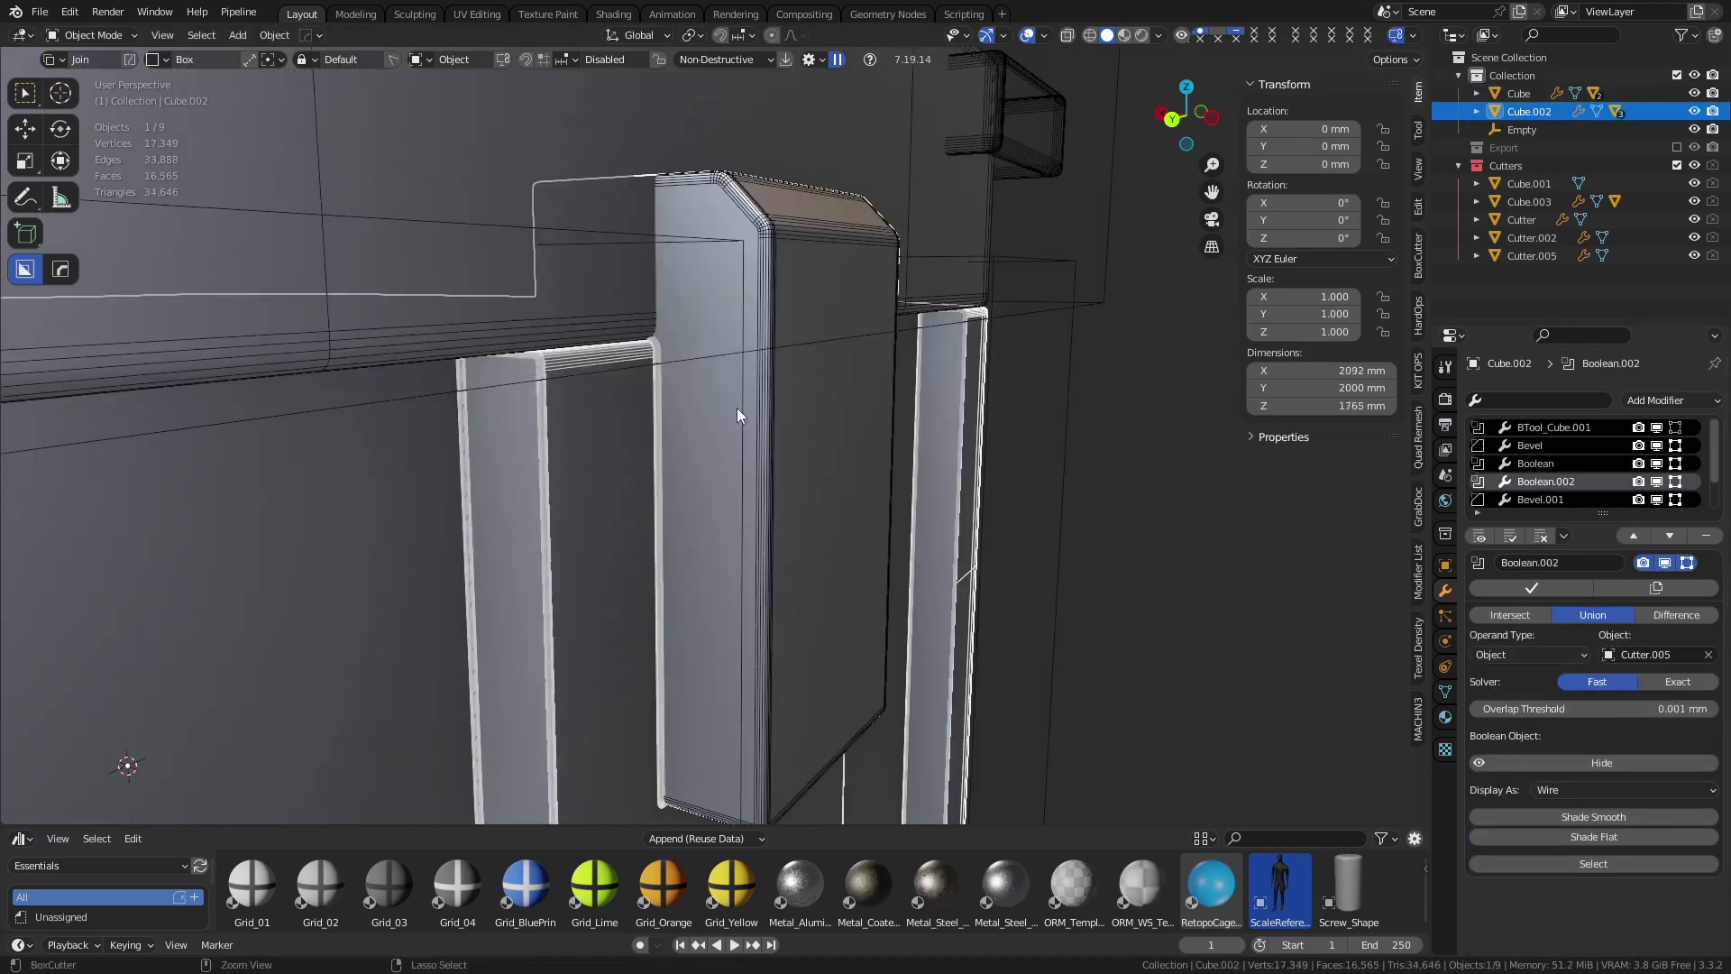
key(ctrl+z)
key(ctrl+z)
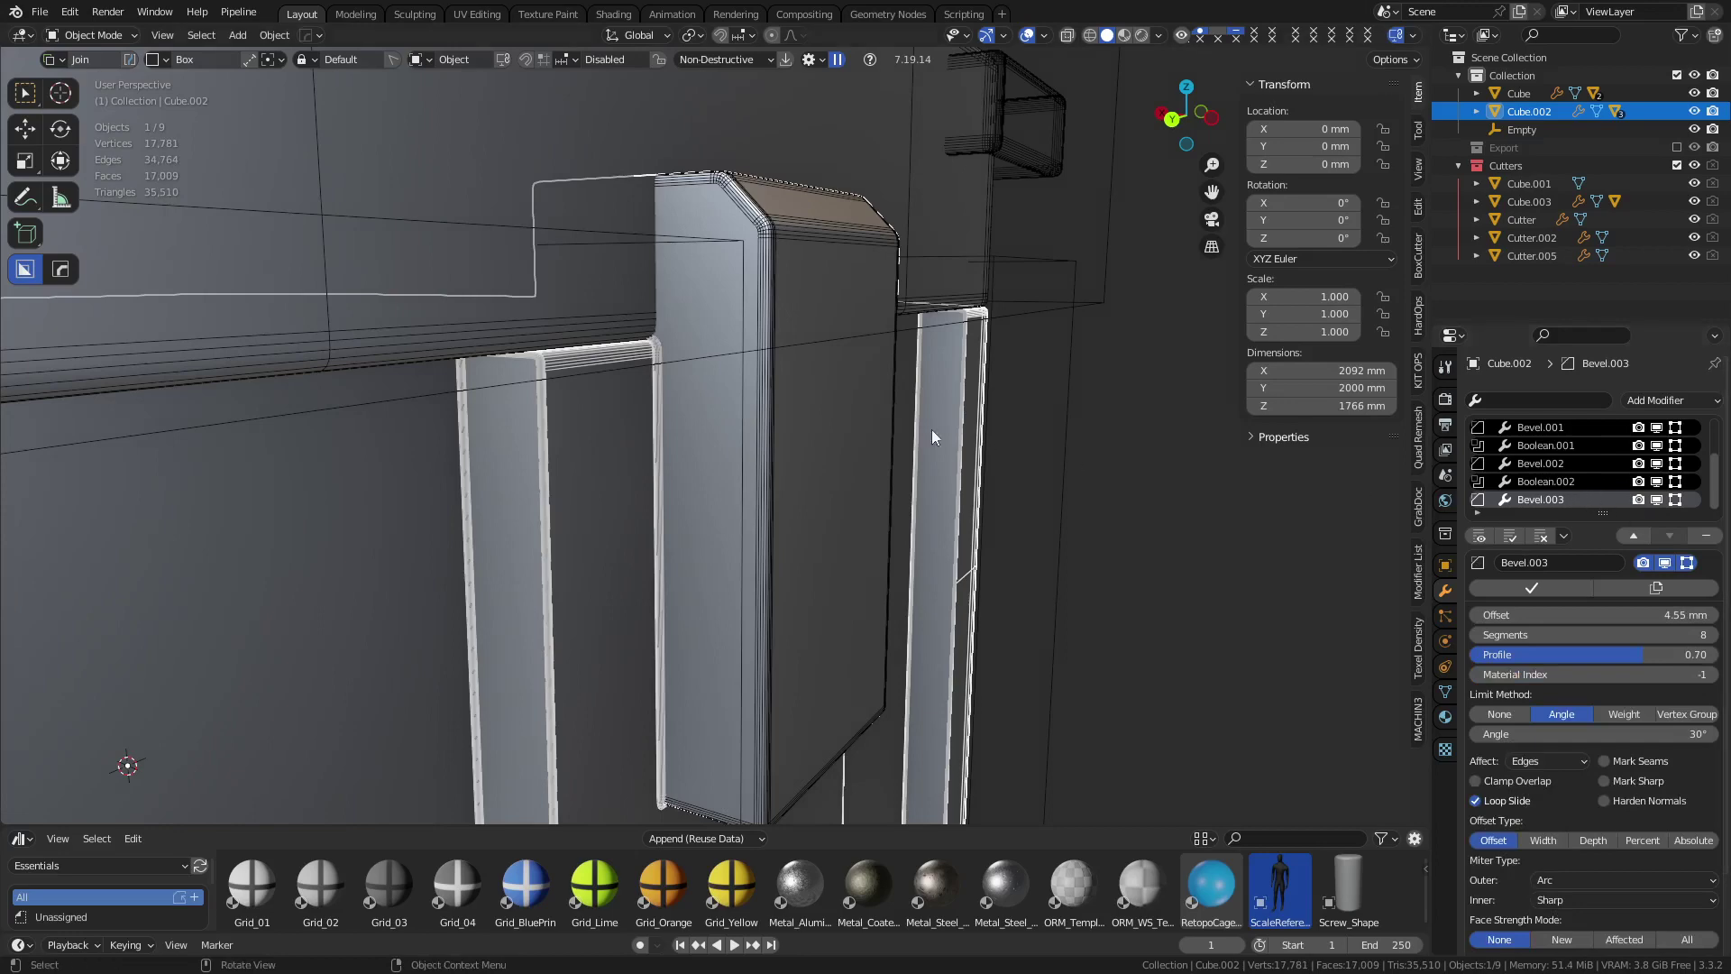
Try joining the front latch block to the lid with a non-destructive union Boolean using the Fast solver
click(770, 300)
key(KP_Decimal)
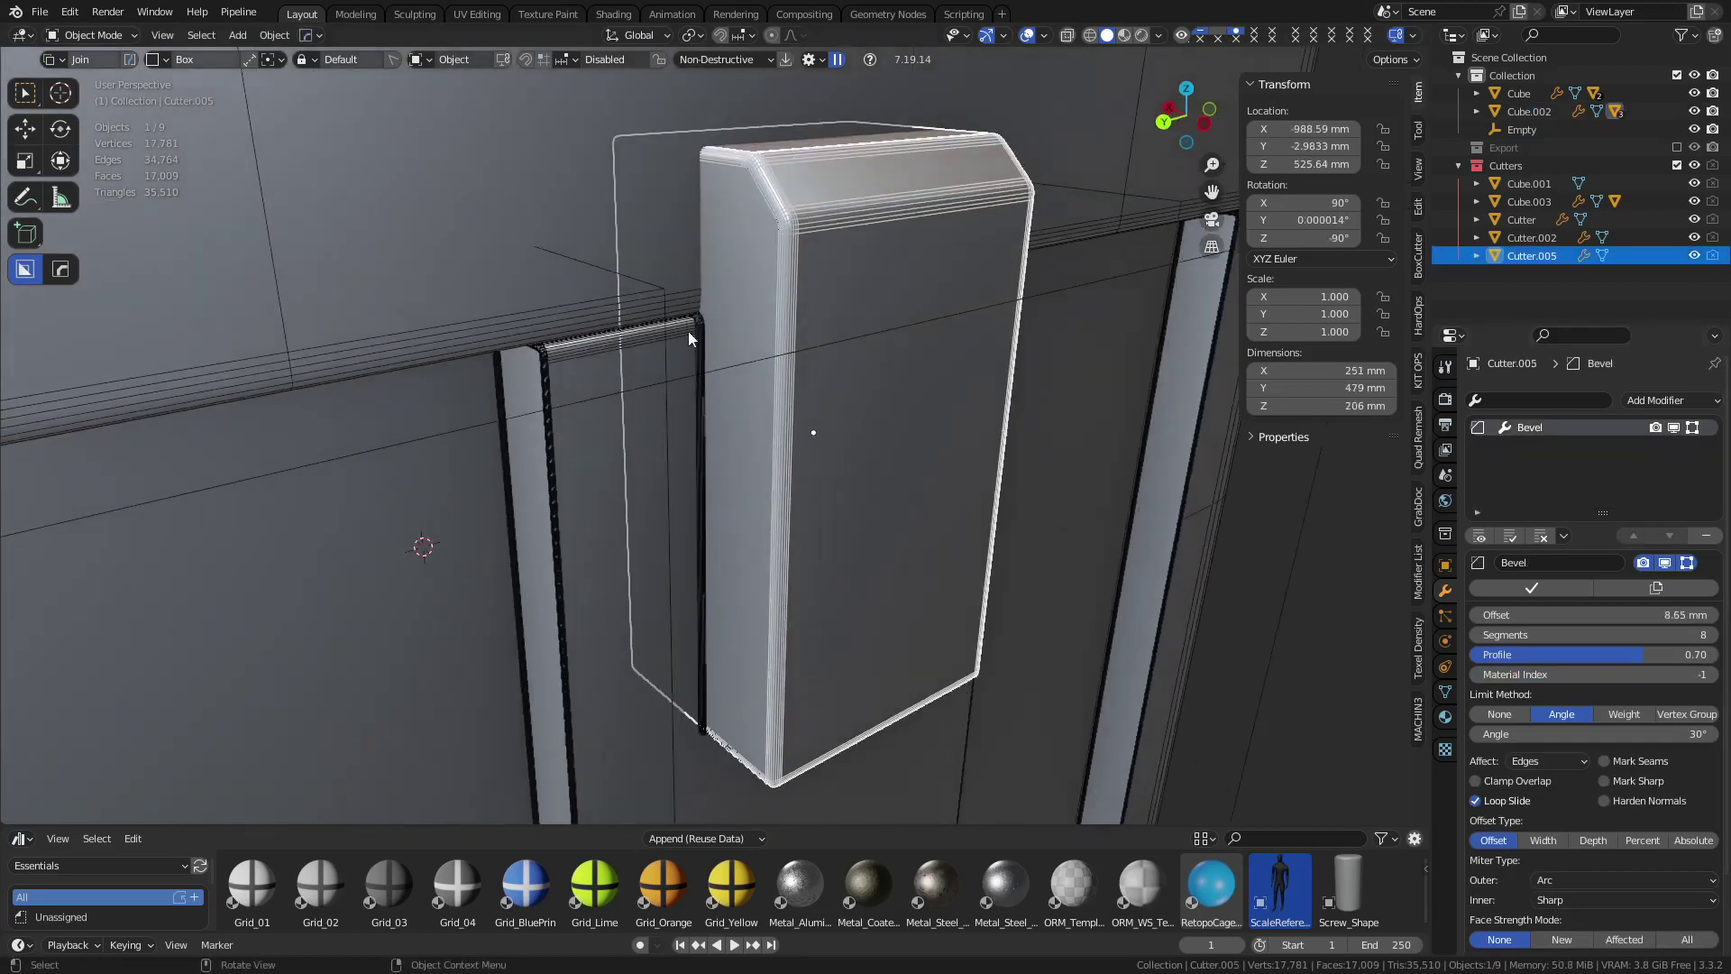
scroll(697, 543, down, 8)
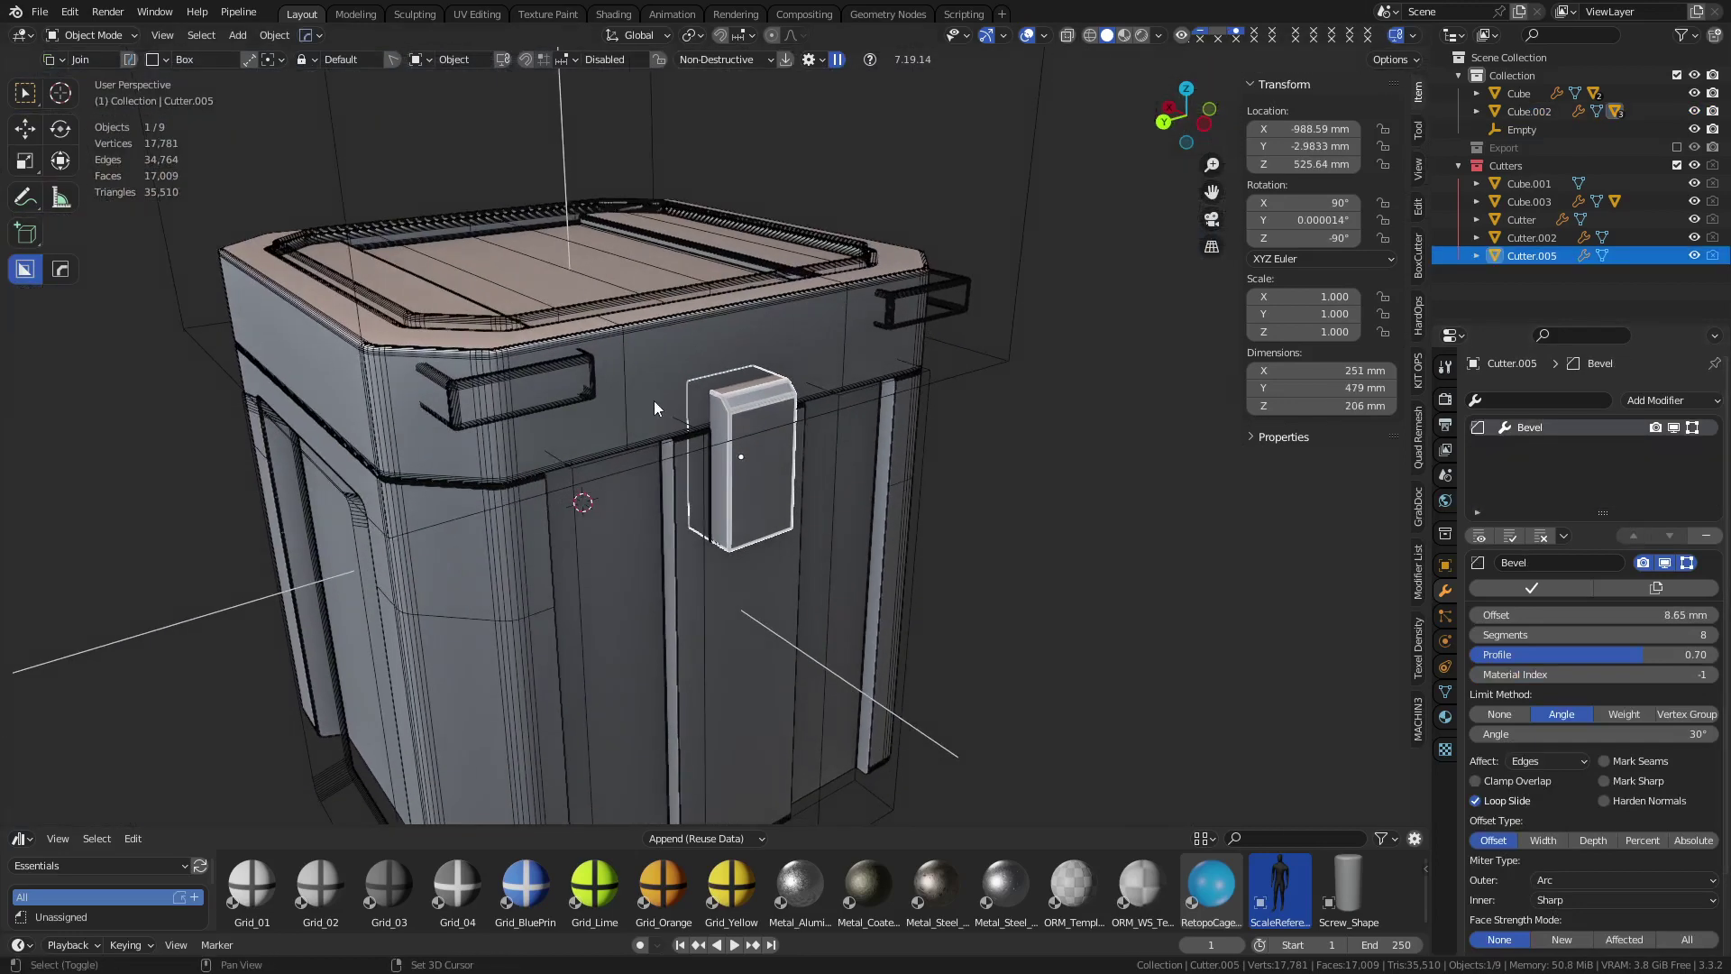
shift+click(624, 395)
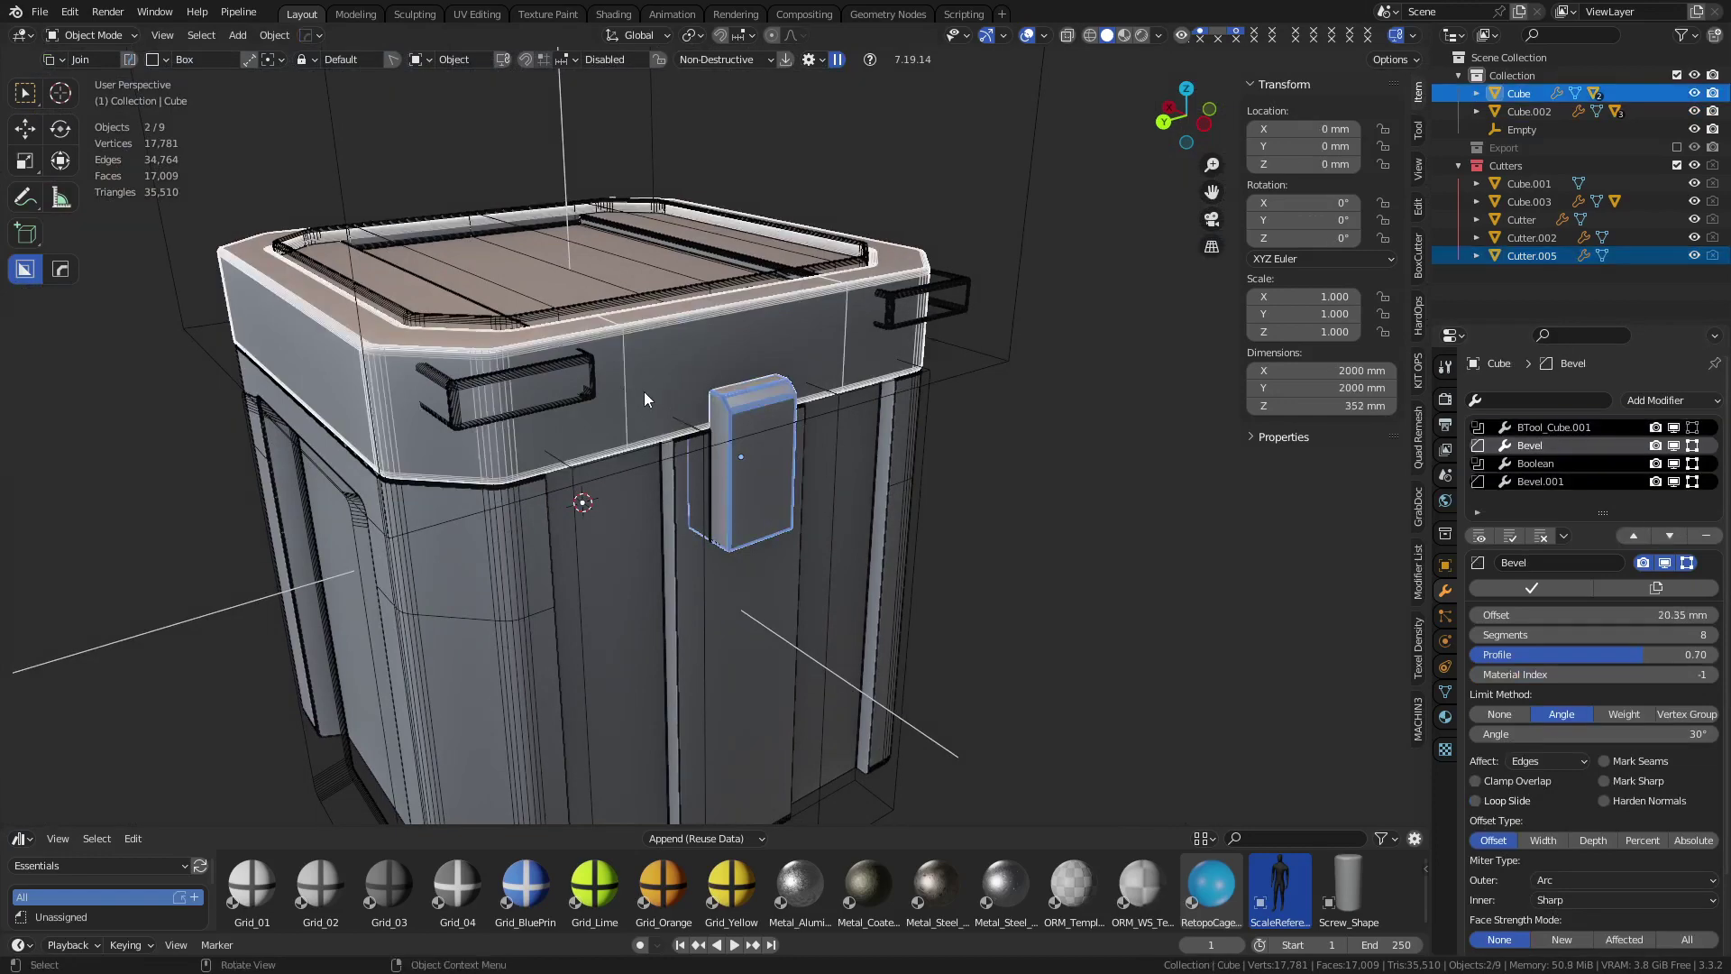
key(ctrl+KP_Add)
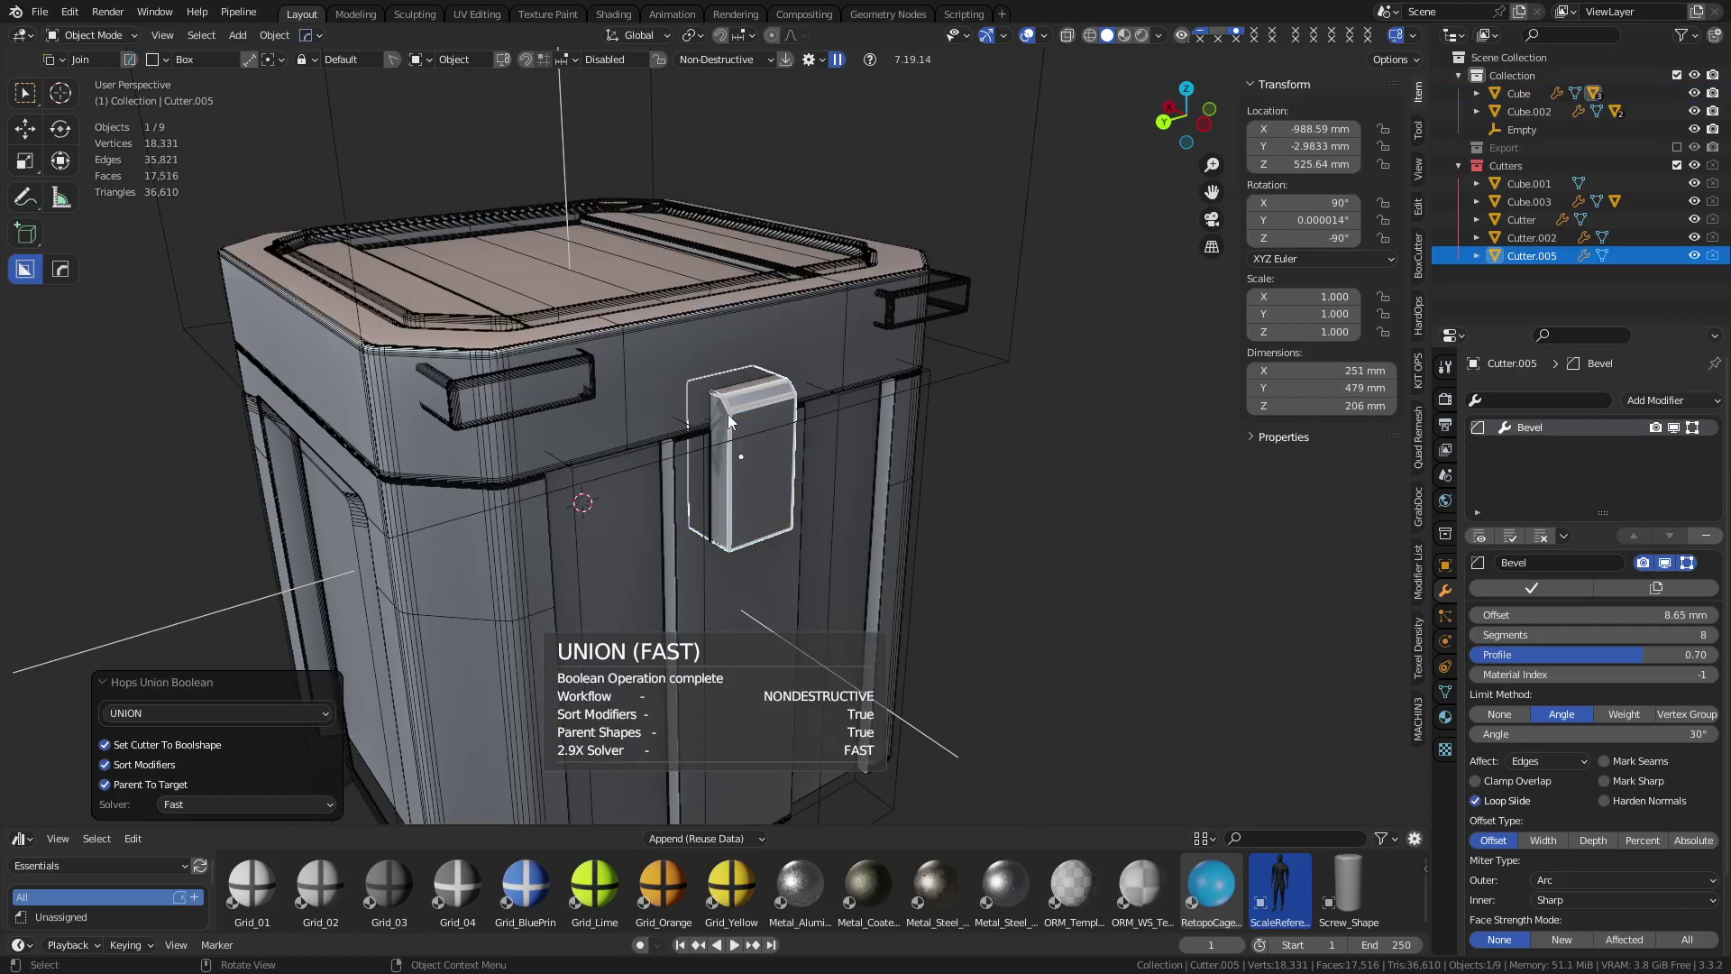
Try moving the latch-block union Boolean up the lid's modifier stack to directly above its first Bevel modifier
scroll(728, 413, up, 5)
middle_drag(727, 414, 943, 382)
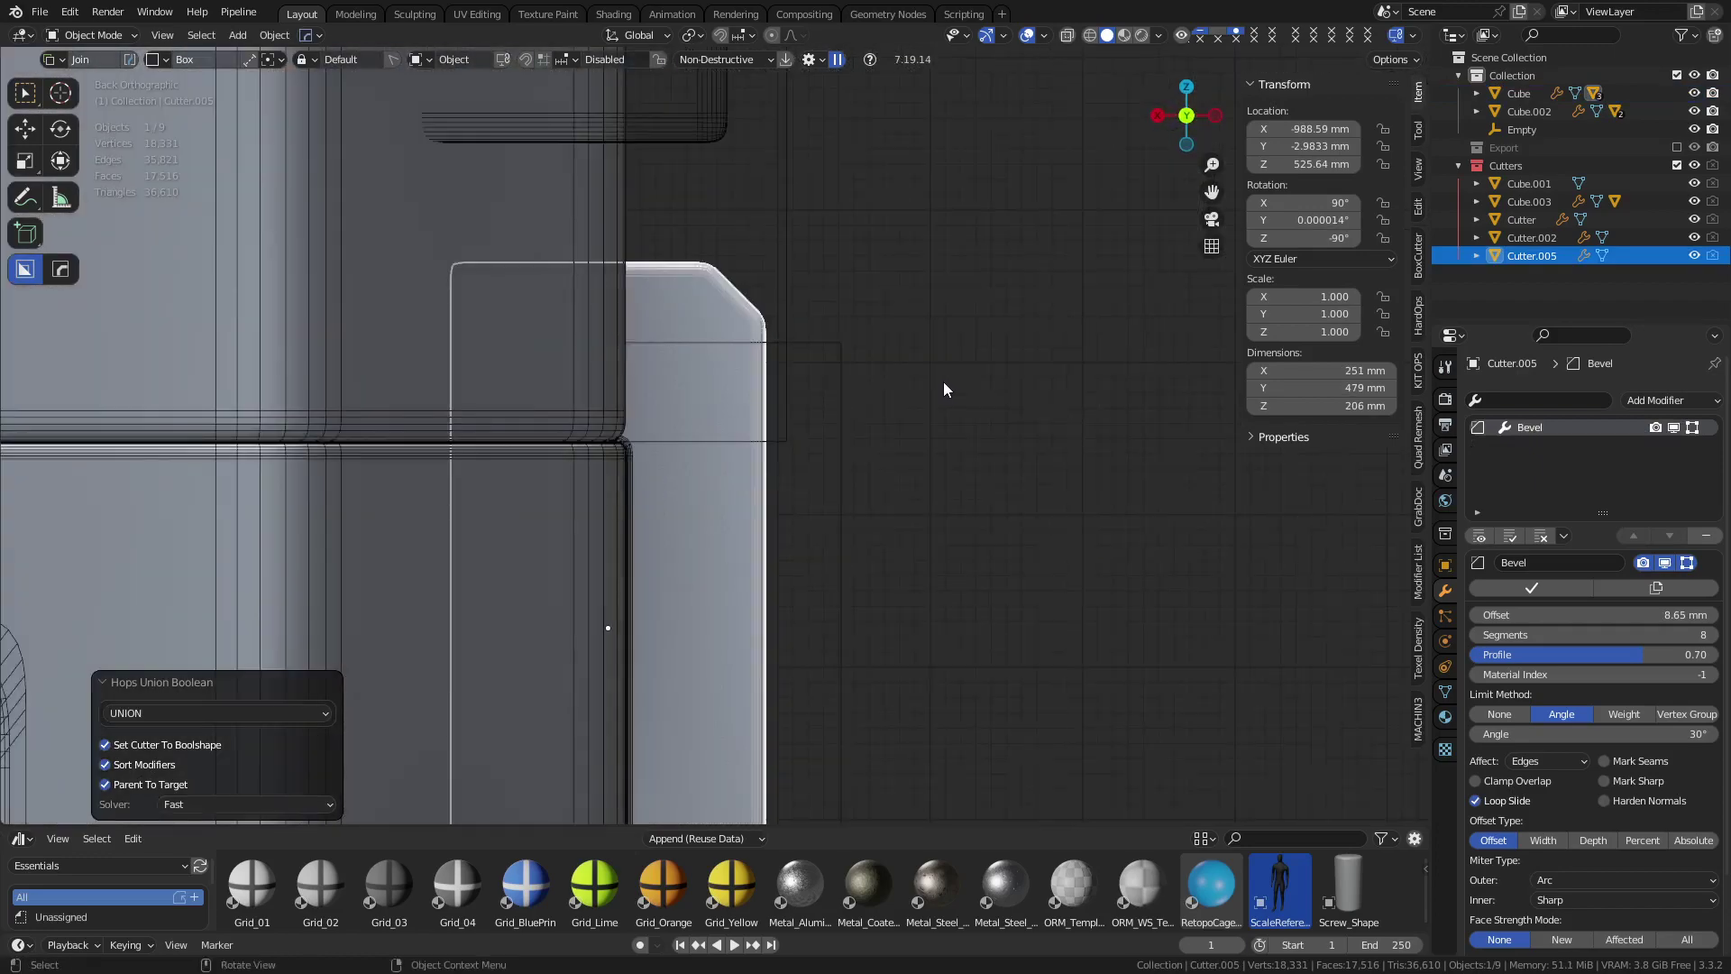
click(894, 382)
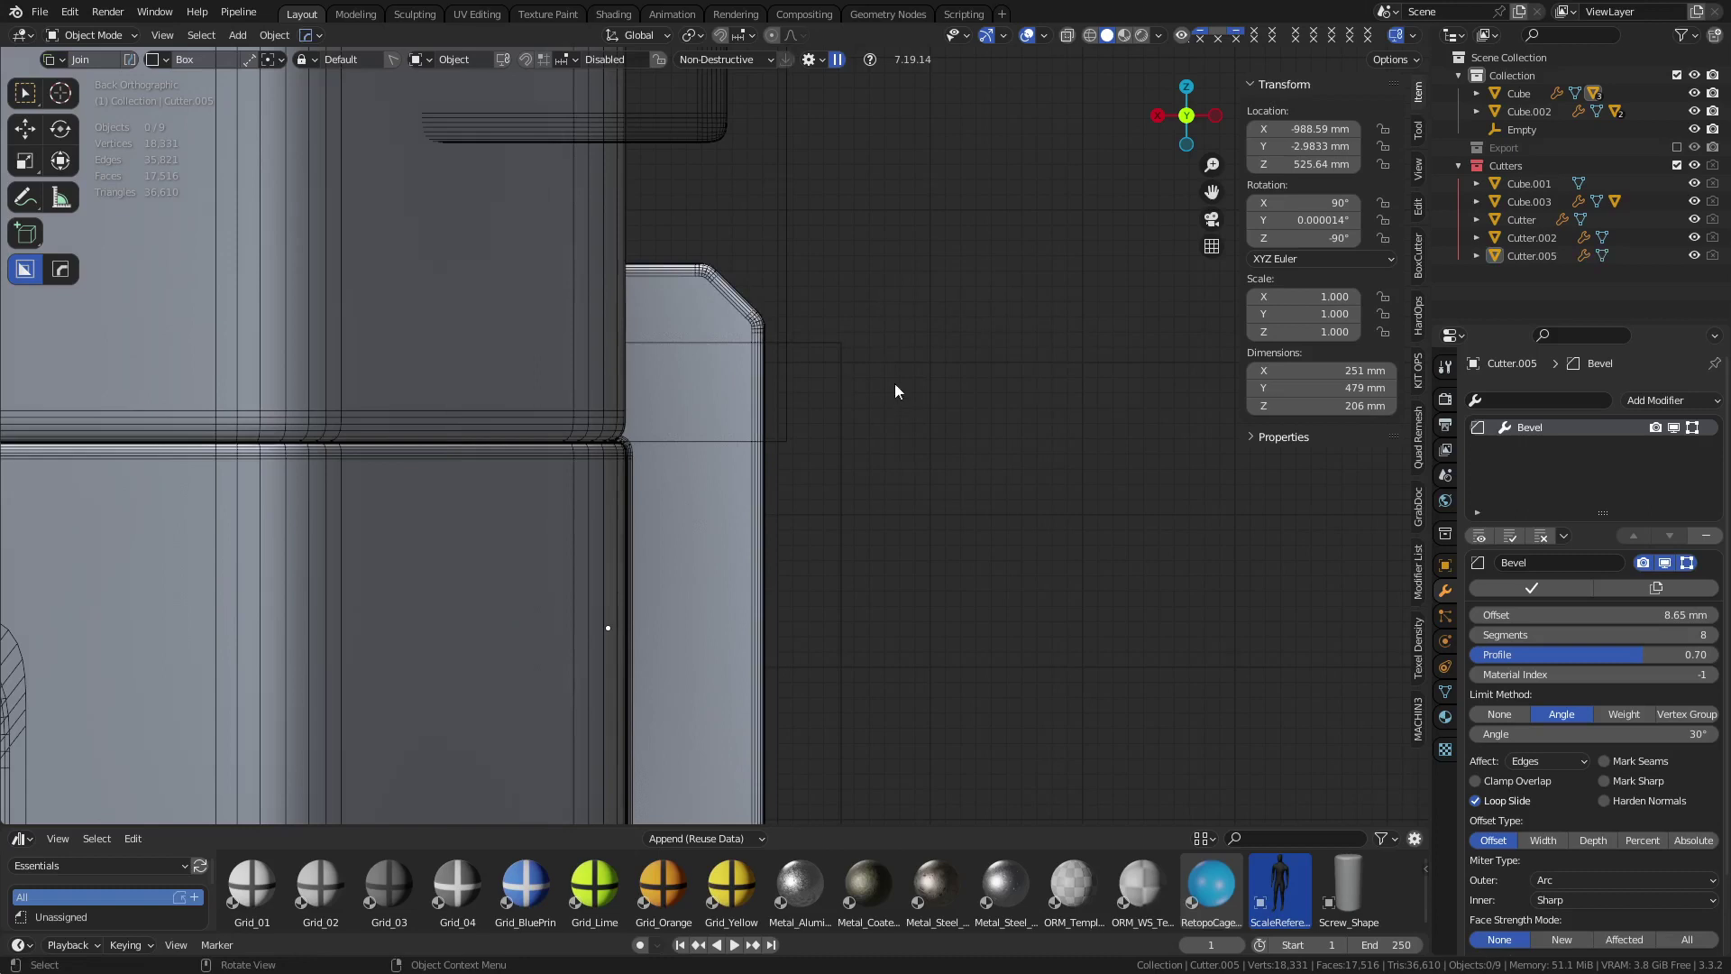
click(522, 306)
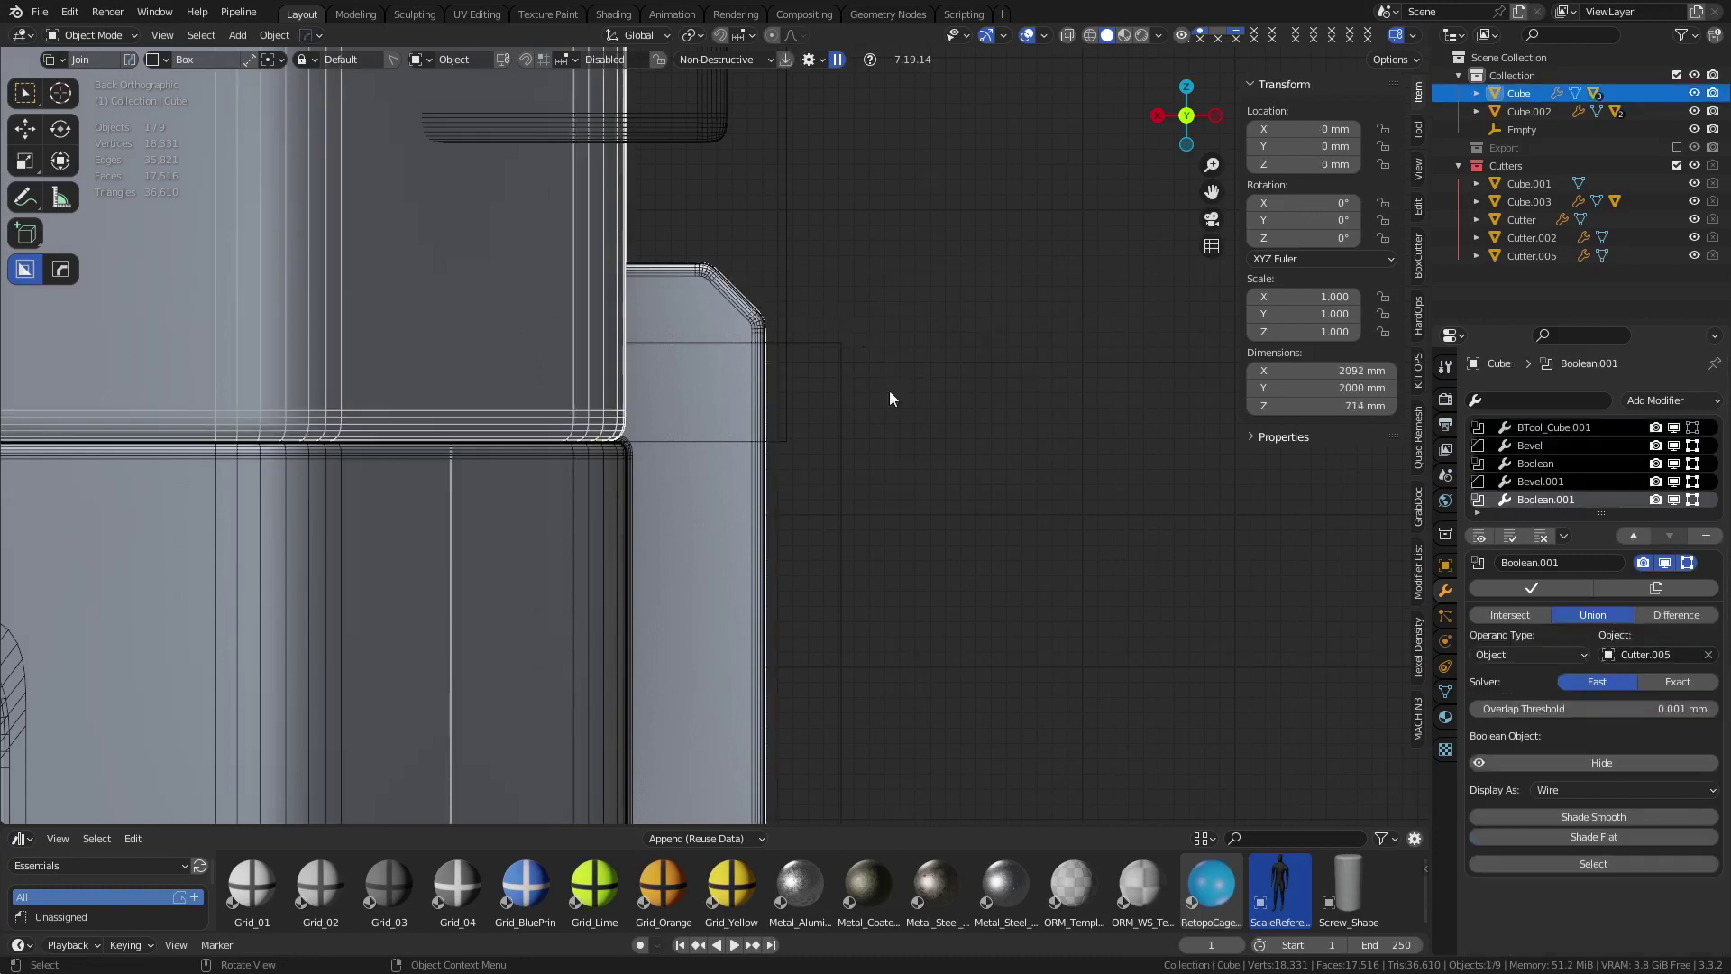
click(1630, 535)
click(1631, 536)
click(1631, 535)
click(1631, 535)
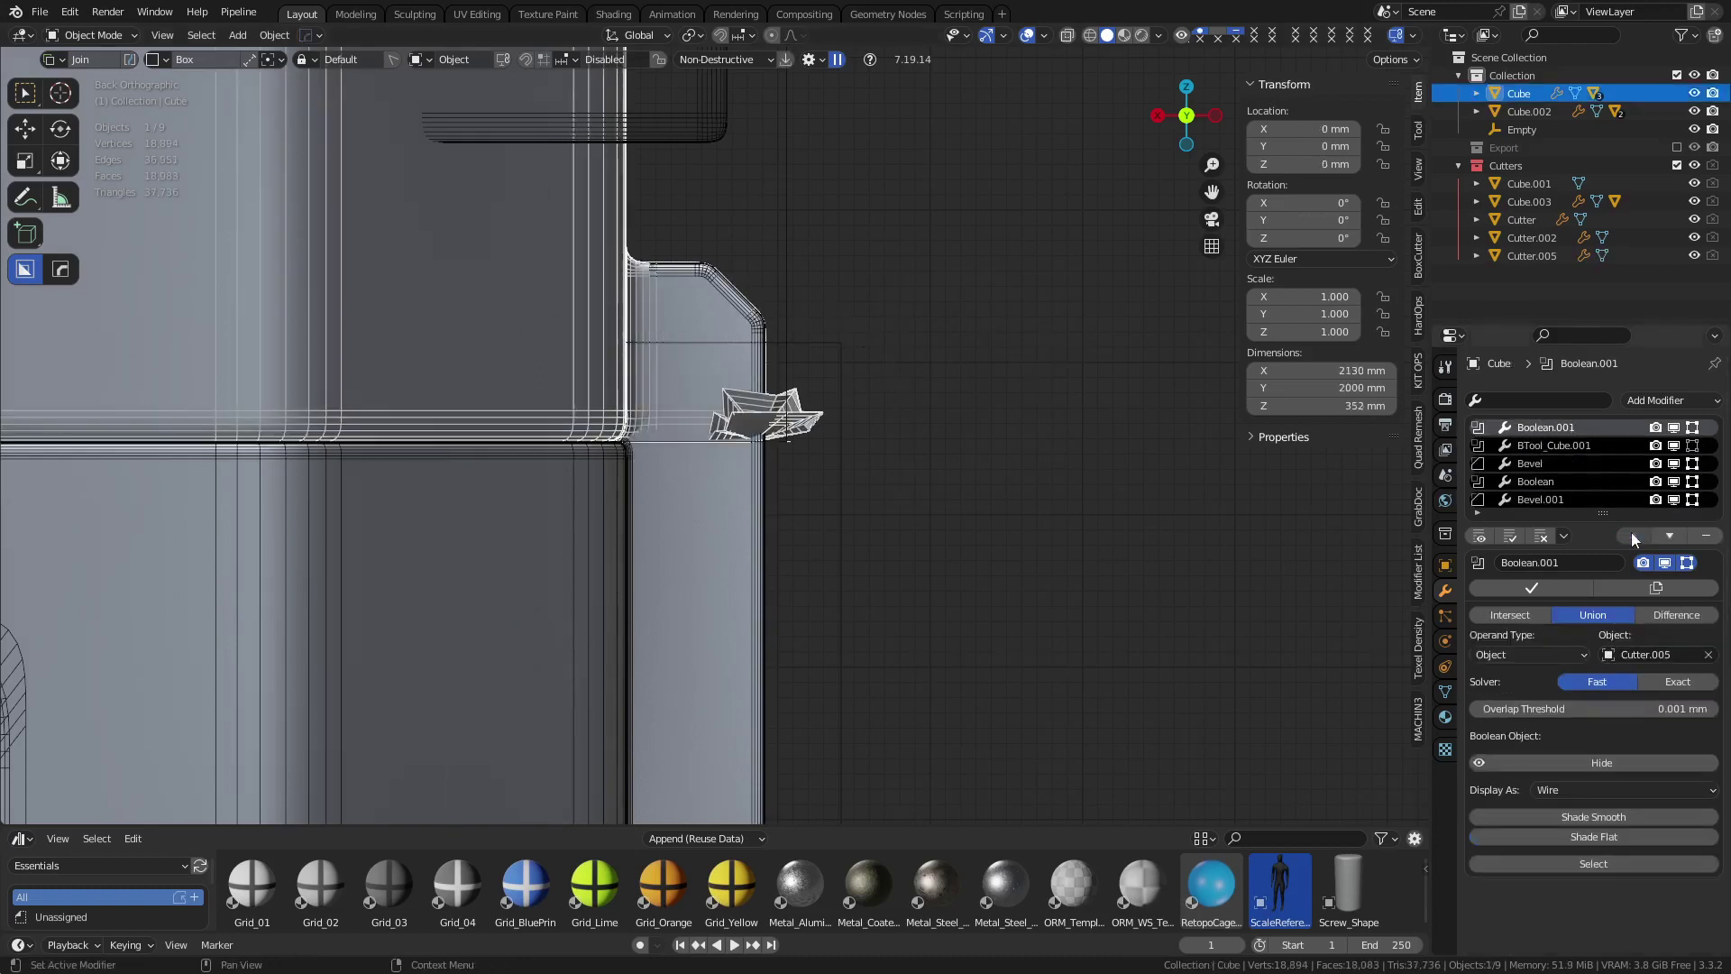
click(1673, 538)
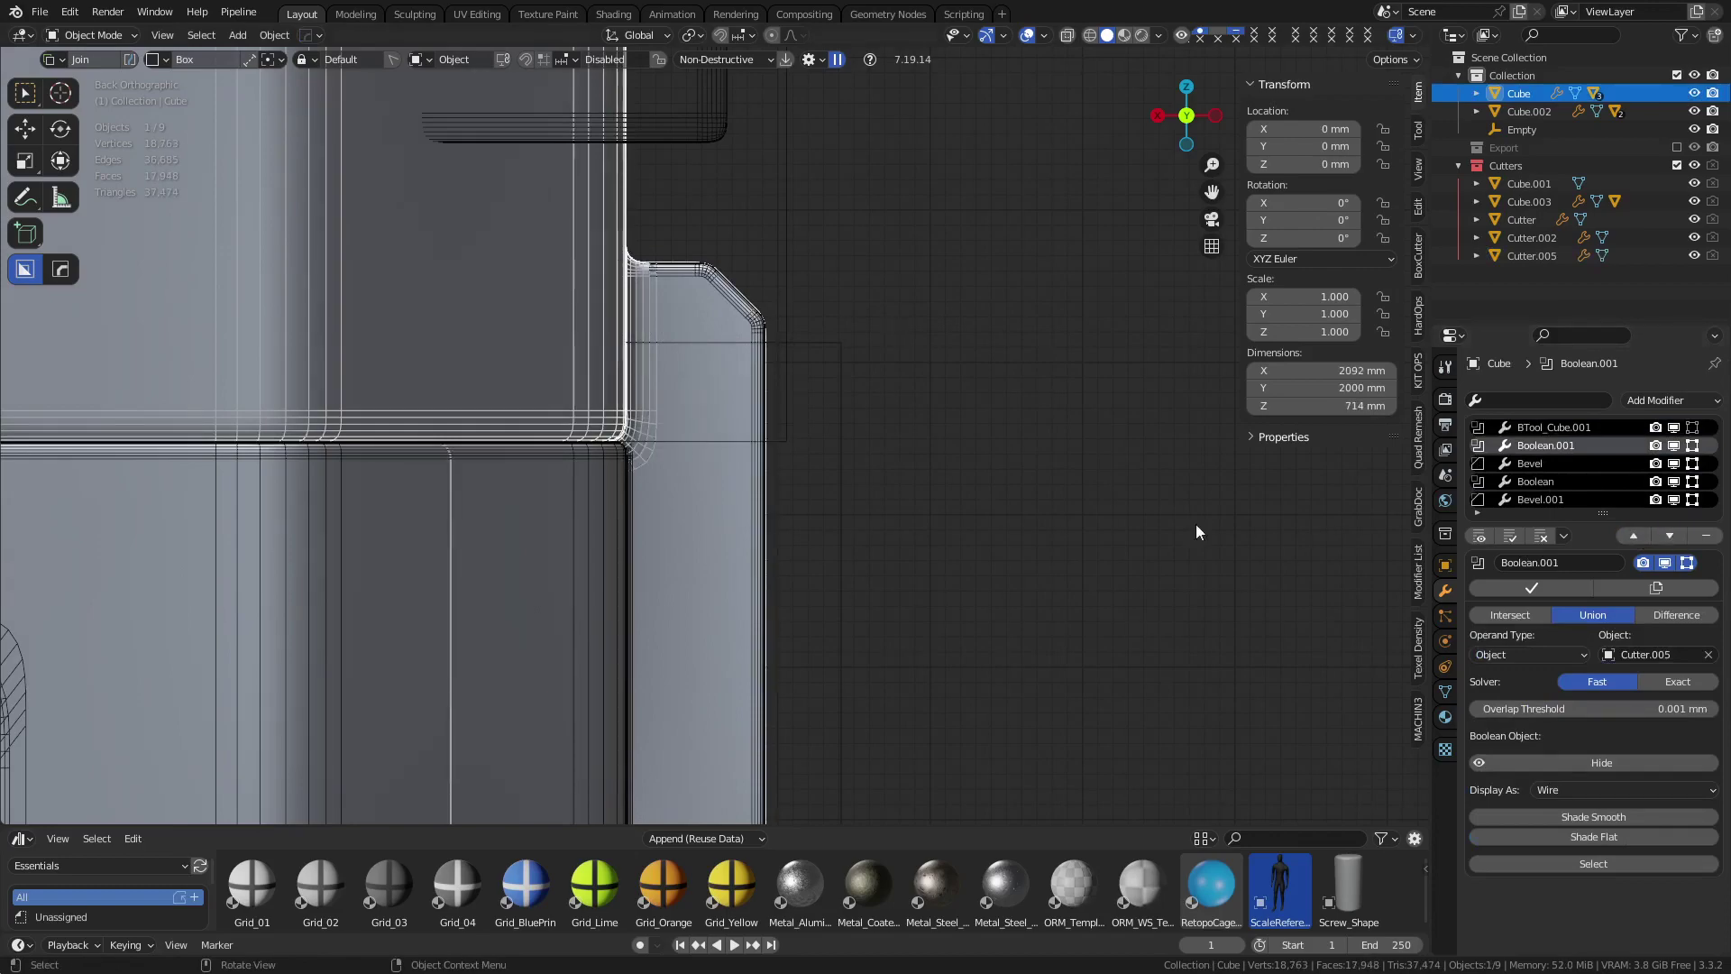
Move the lid aside temporarily to inspect its rounded junction with the latch block, cancelling the move
middle_drag(1196, 524, 888, 522)
scroll(787, 515, down, 4)
key(g)
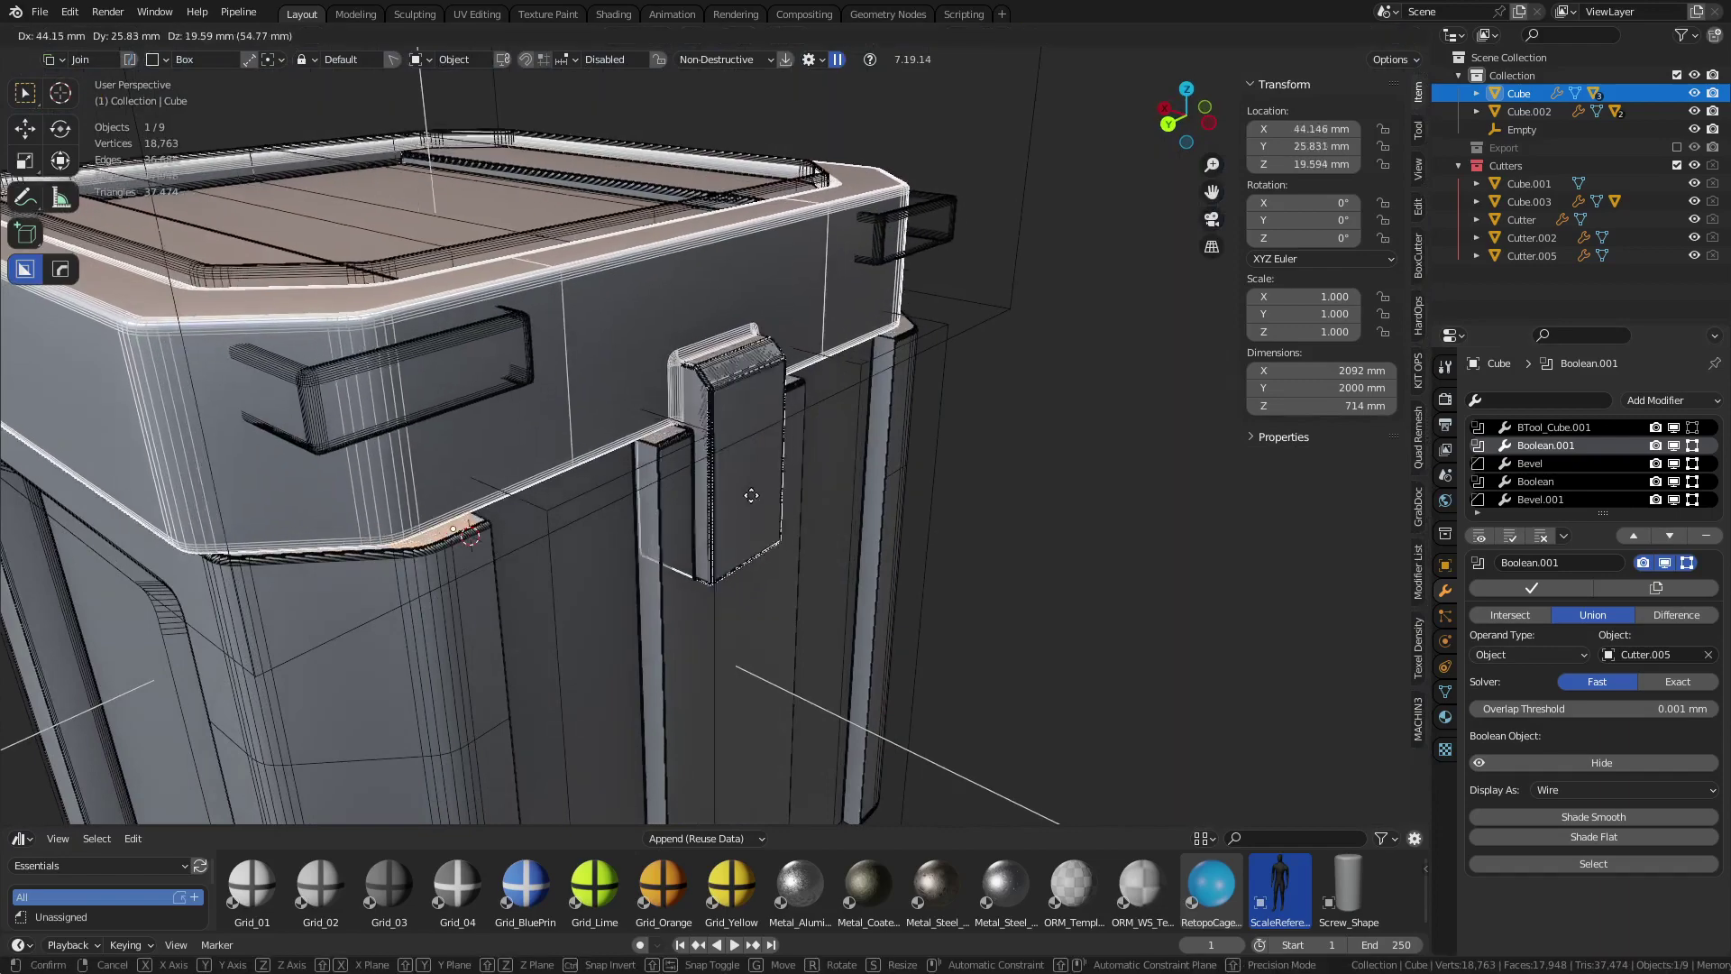
key(Escape)
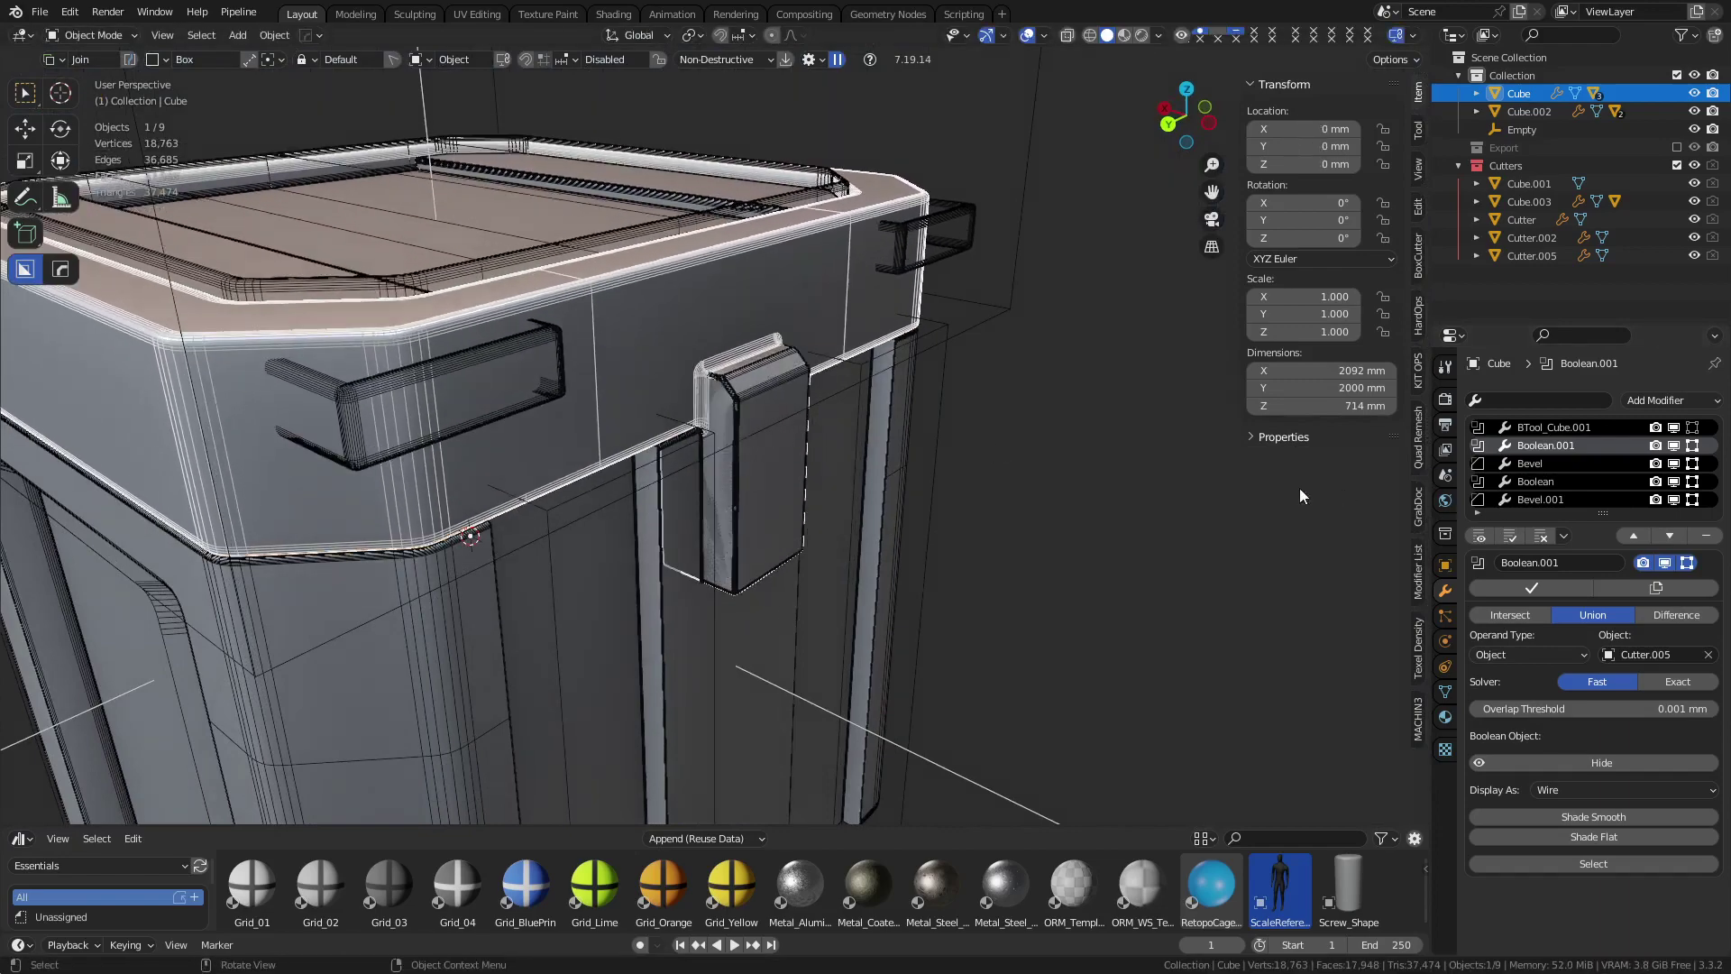
Move the latch-block union Boolean back down to the end of the lid's modifier stack
middle_drag(873, 451, 782, 434)
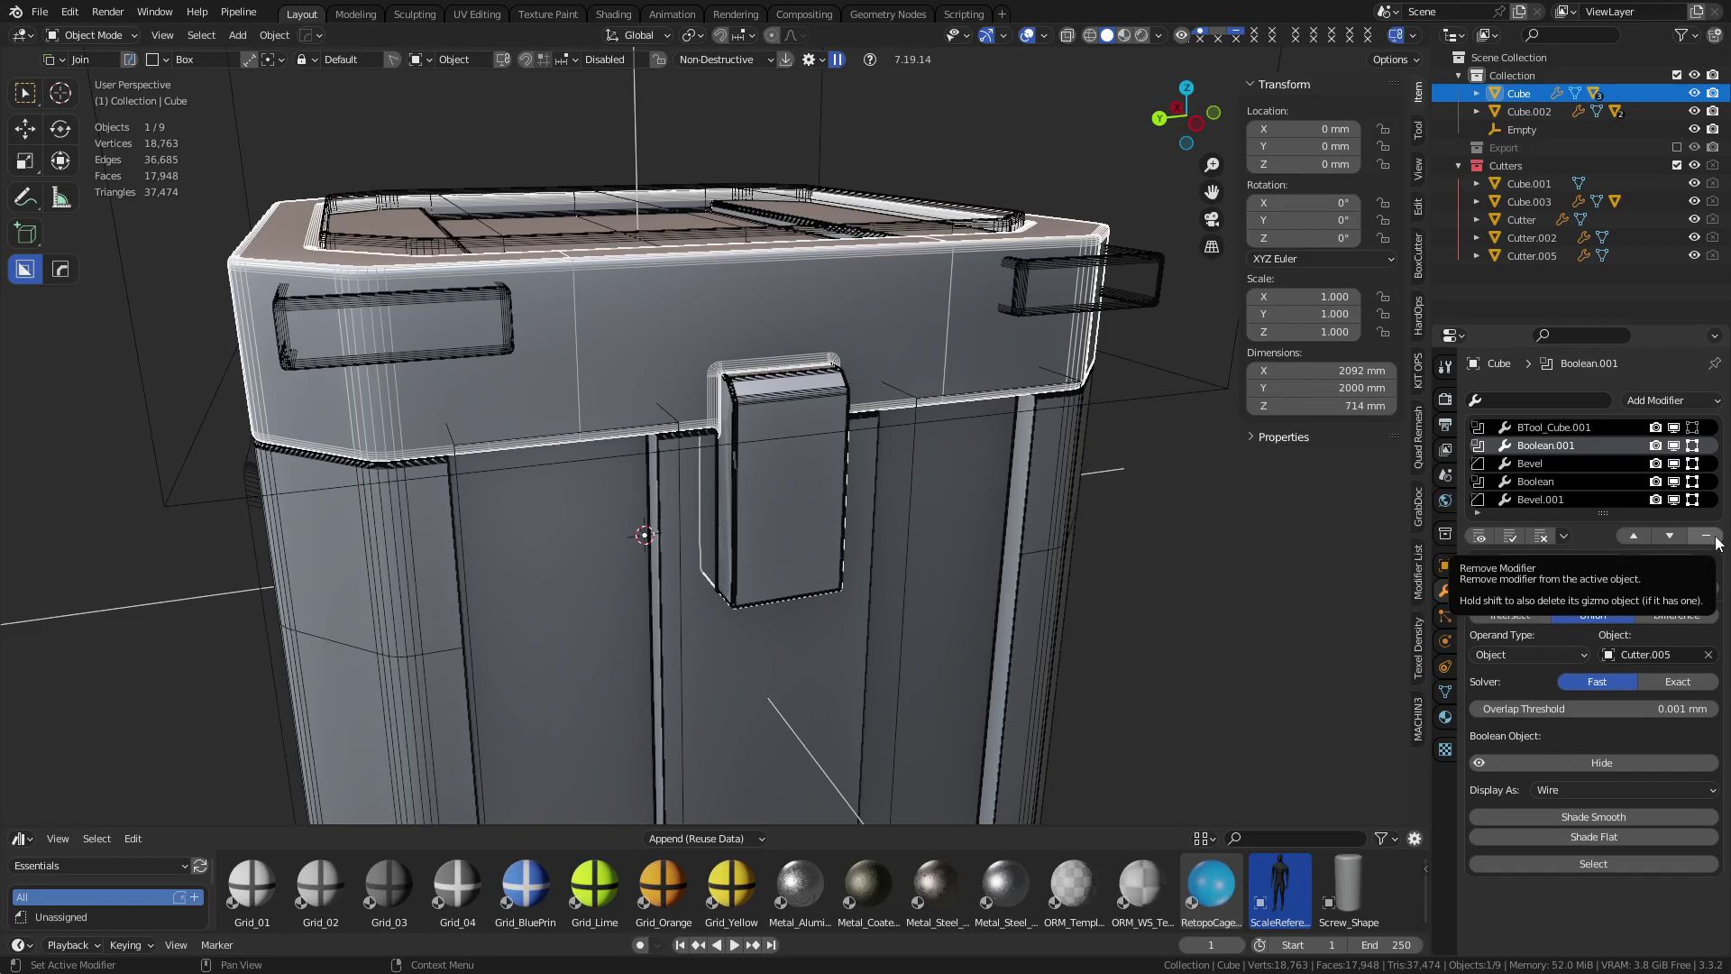
click(1670, 537)
click(1670, 537)
click(1670, 536)
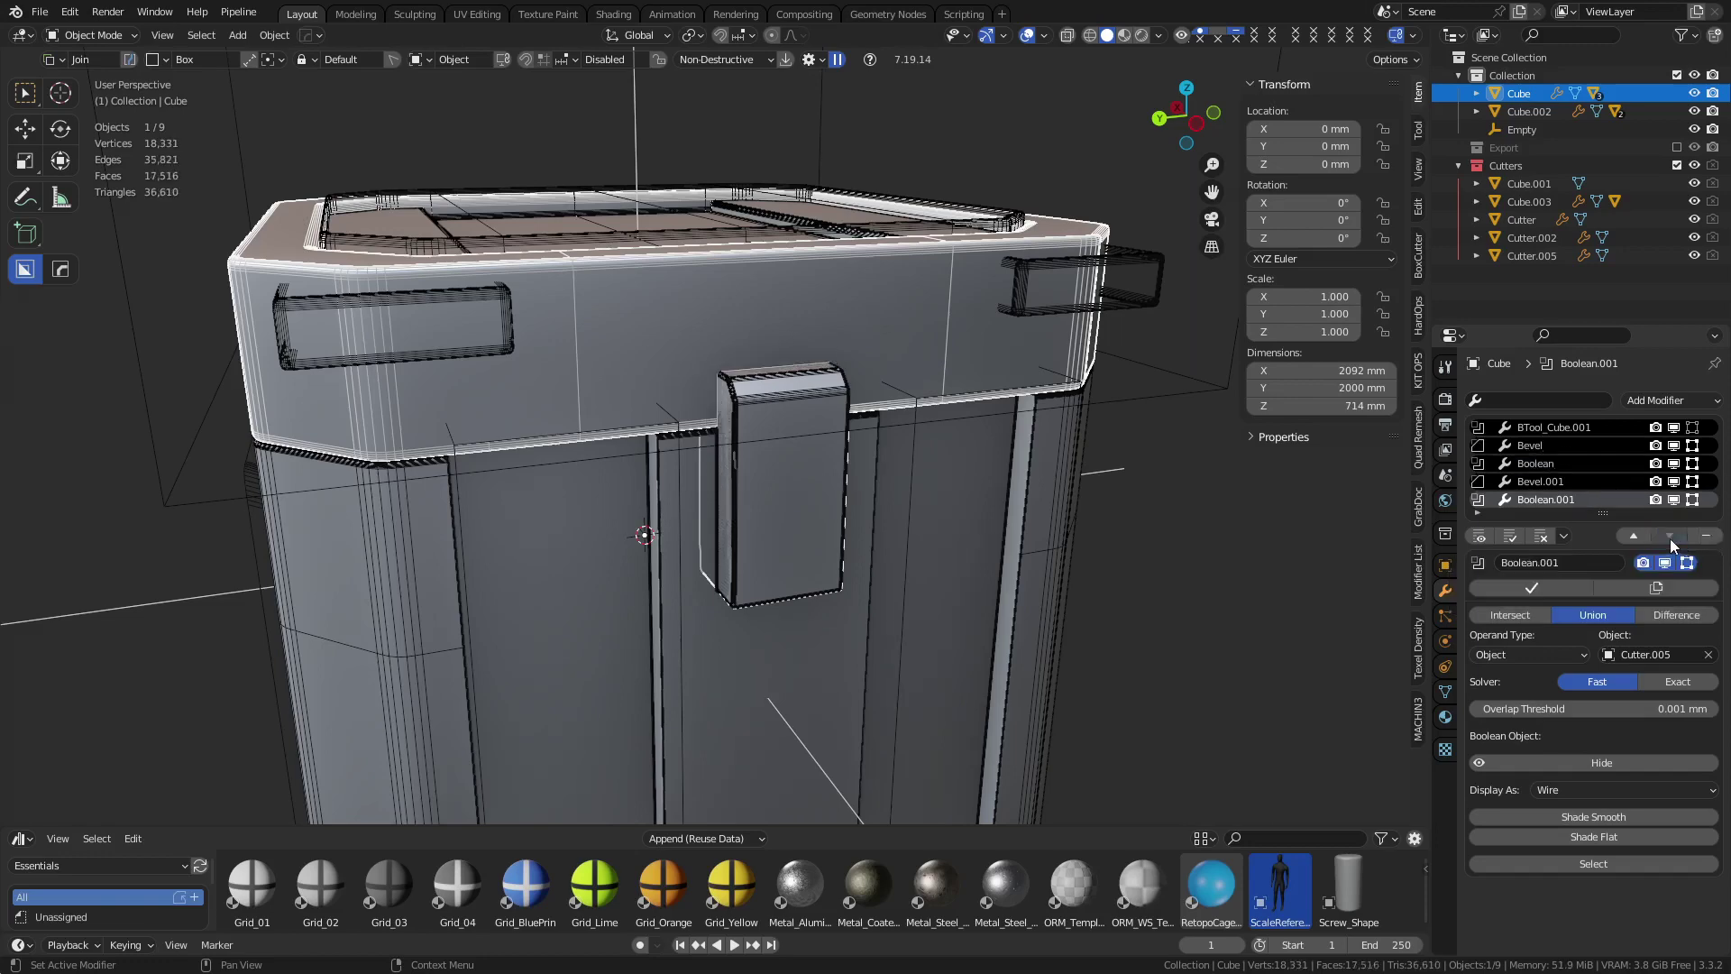
Inspect where the latch block meets the lid and lower body, lifting the lid temporarily and cancelling the move
middle_drag(1307, 537, 741, 440)
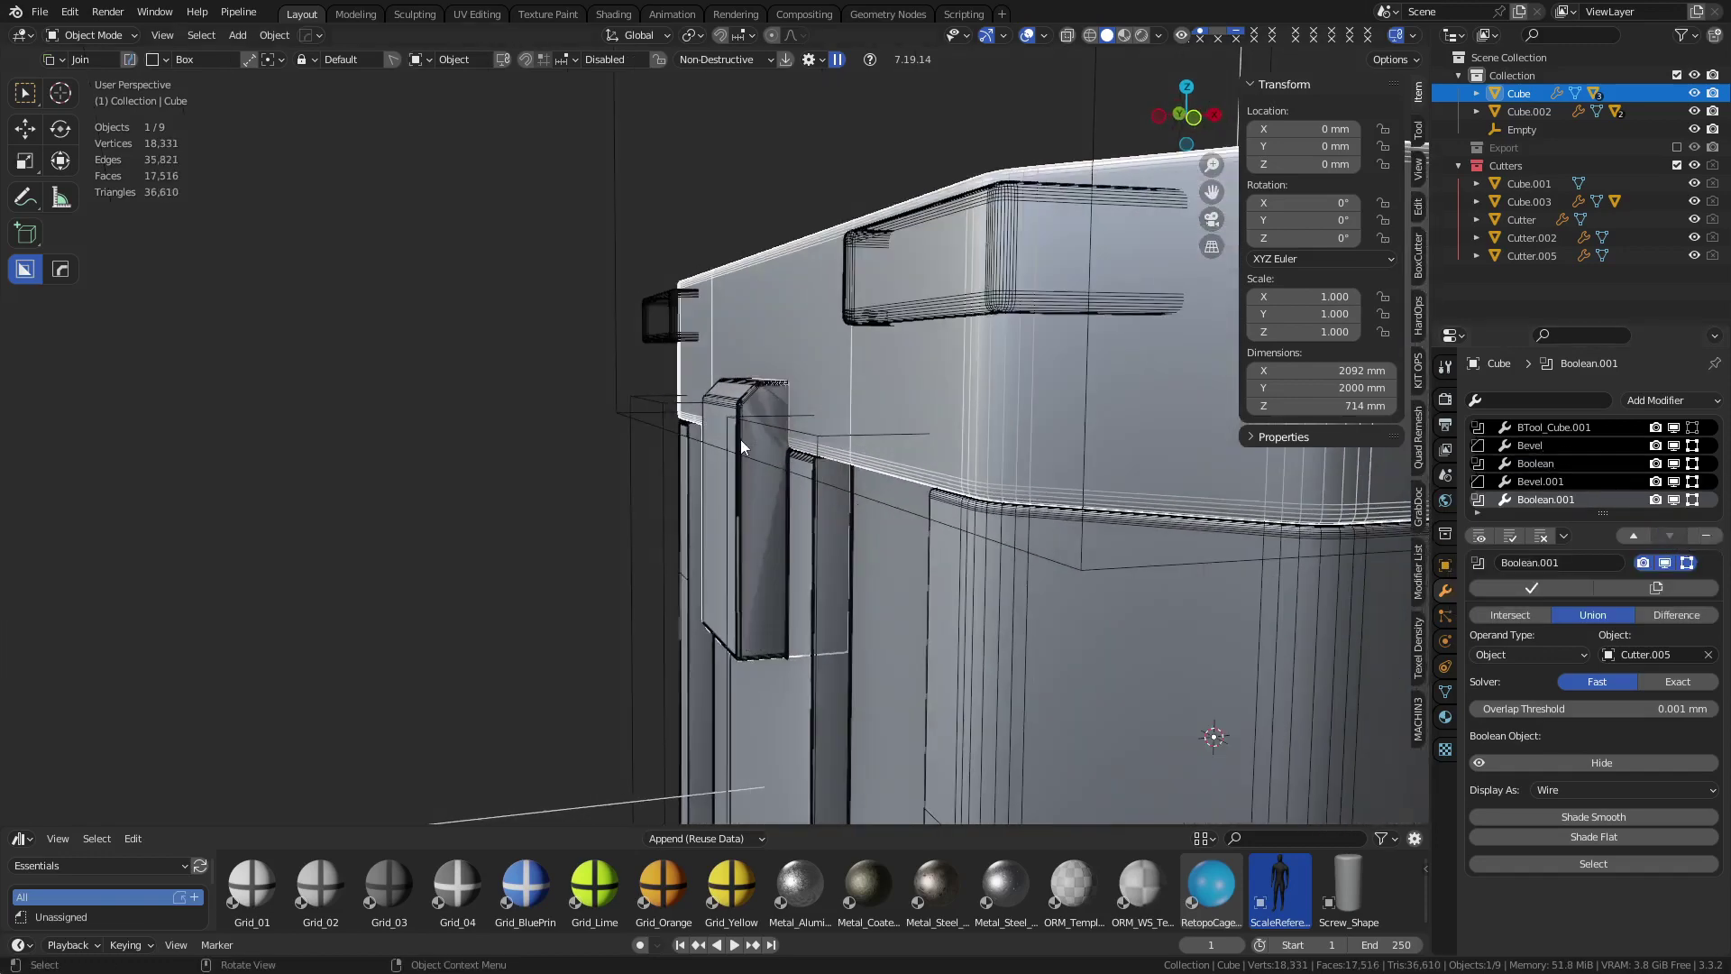
click(739, 440)
click(739, 440)
click(737, 440)
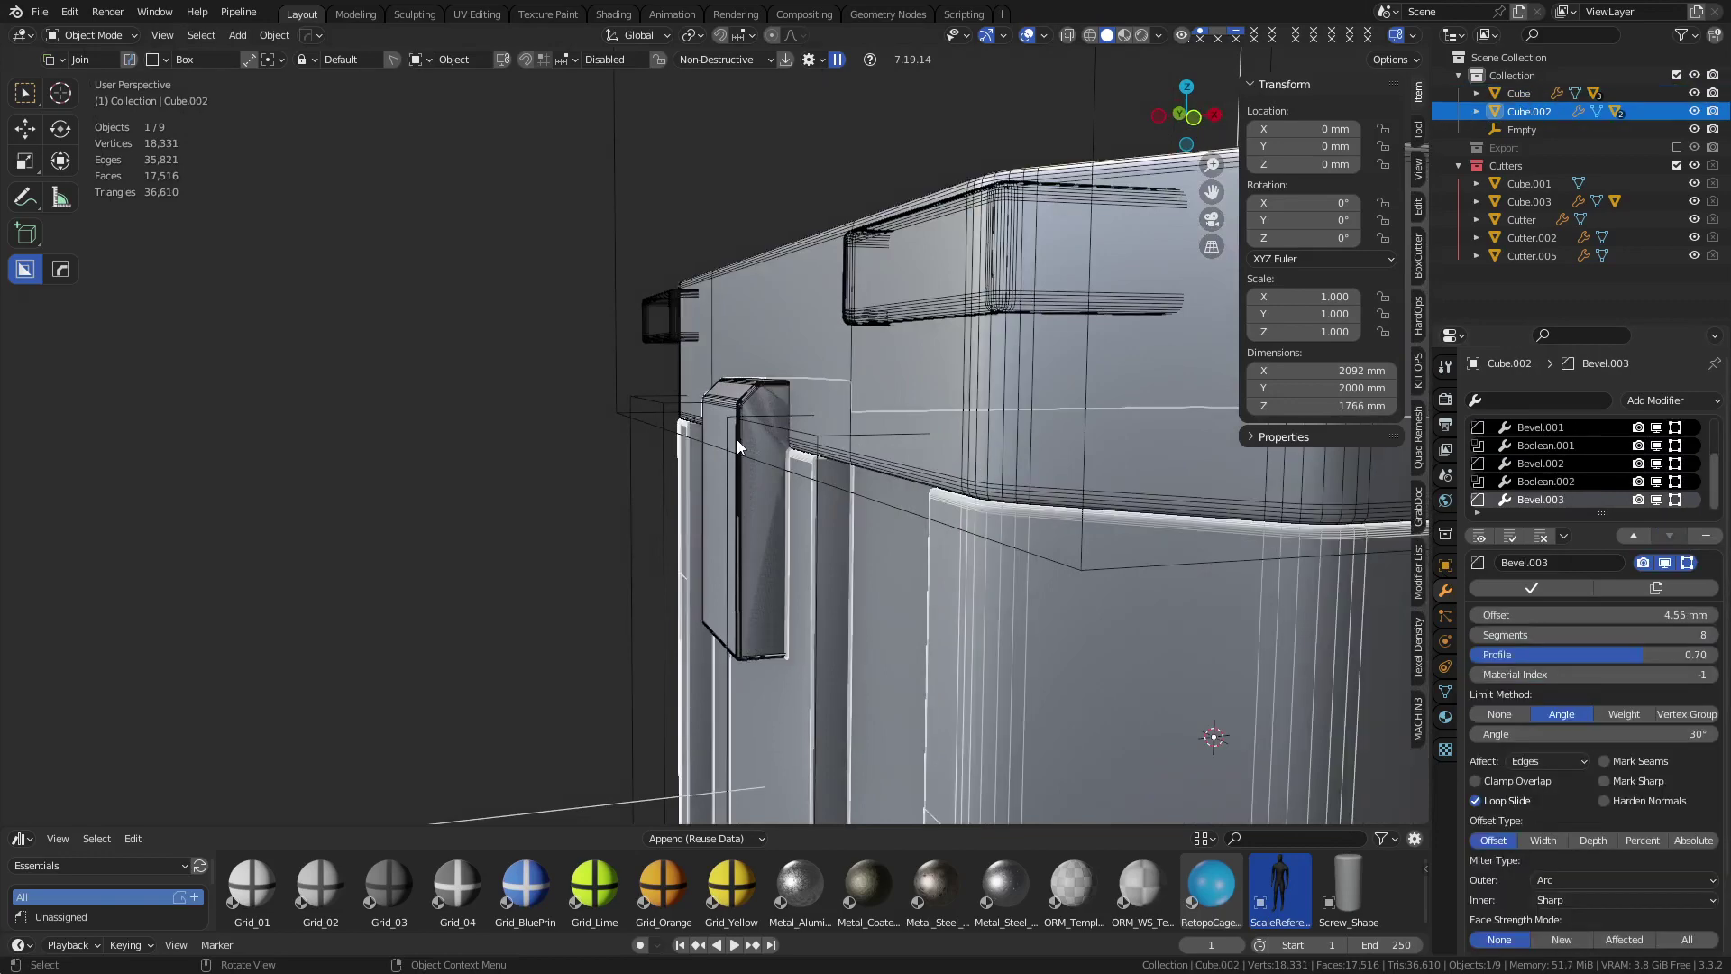
click(737, 440)
key(KP_1)
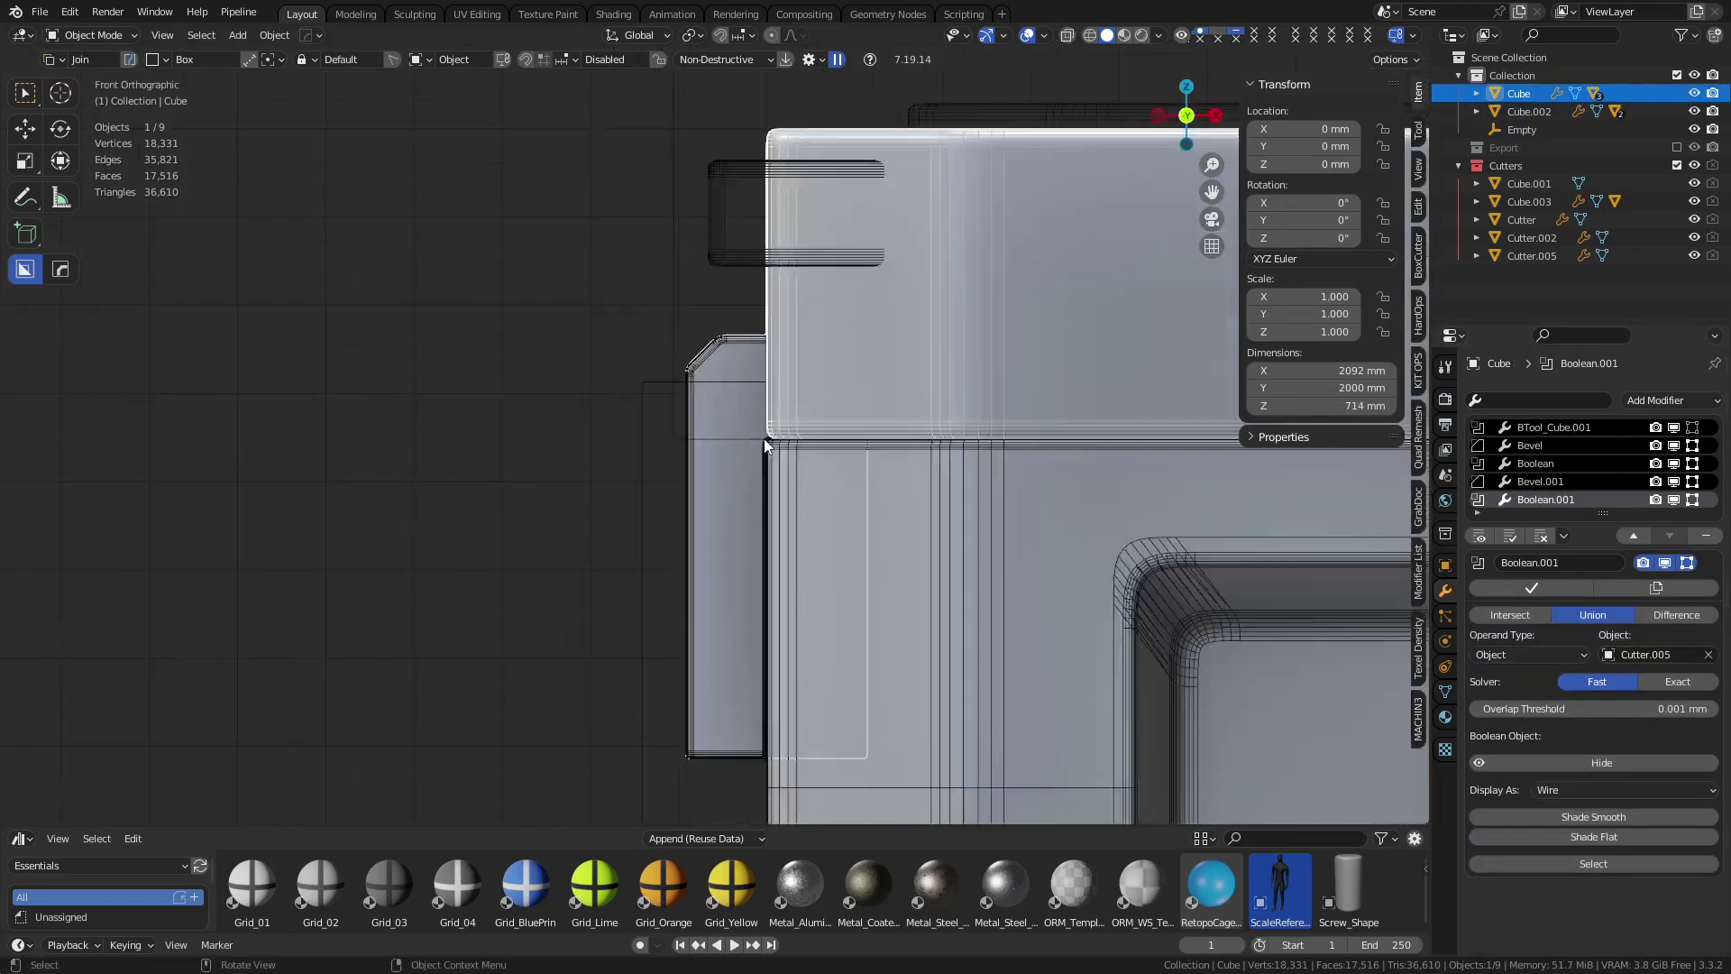
middle_drag(764, 442, 993, 490)
key(g)
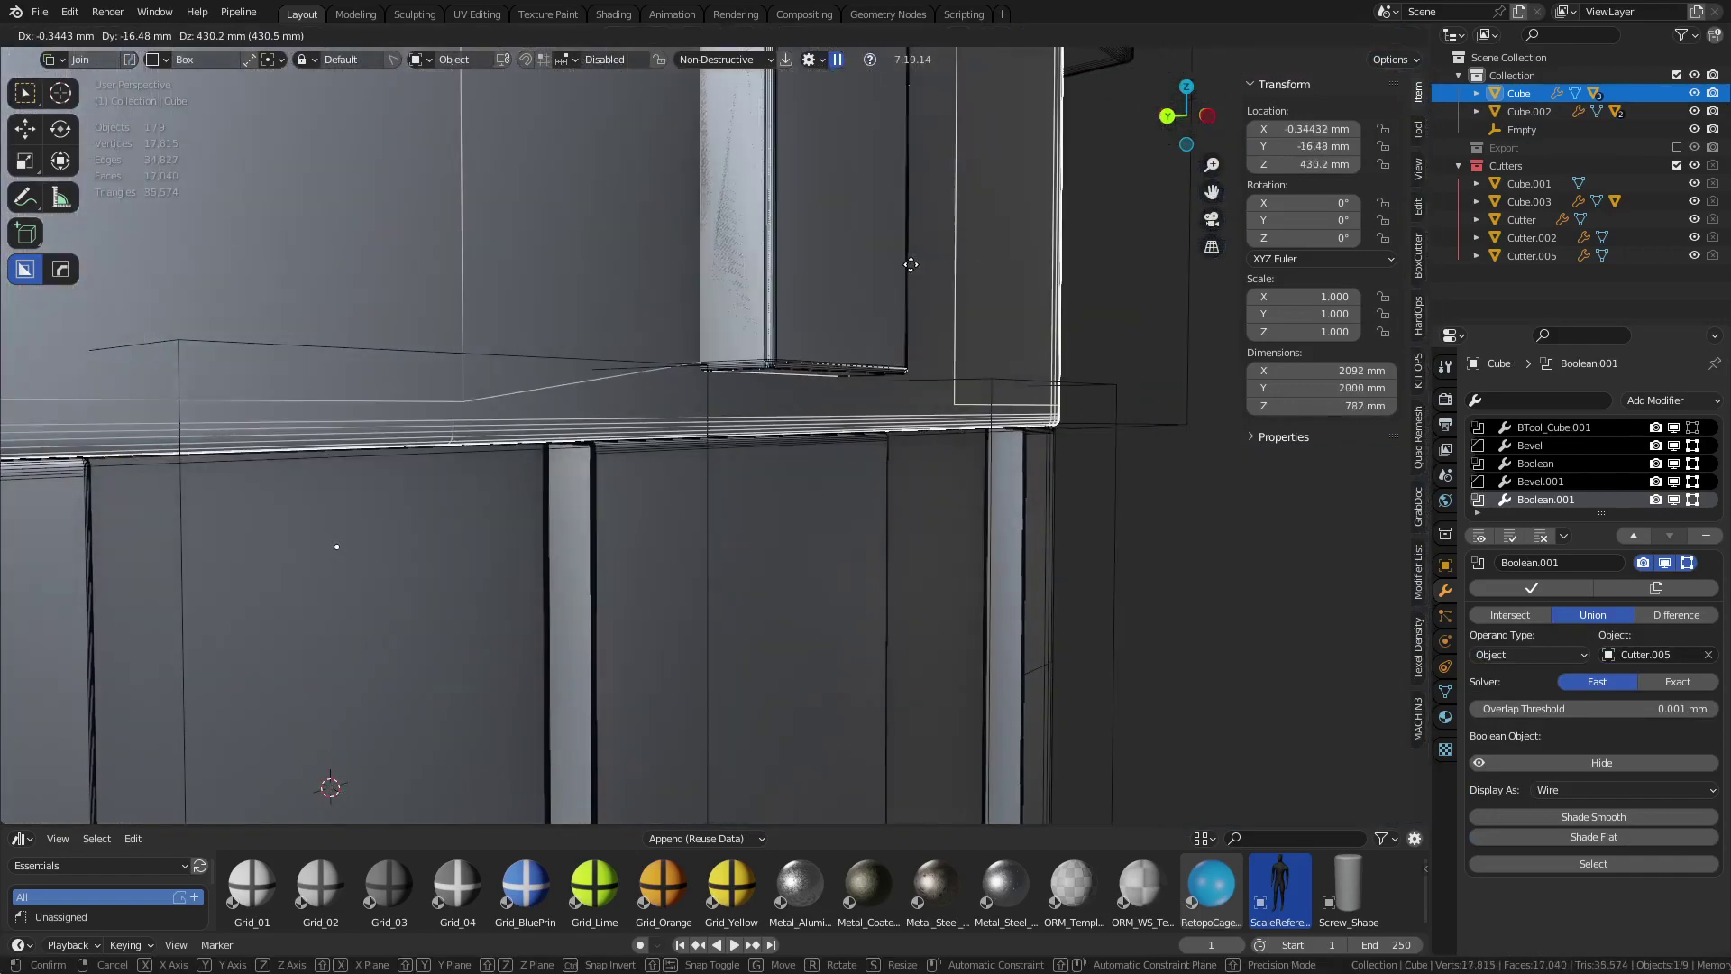
right_click(910, 264)
Select the lid and remove the latch-block union Boolean from its modifier stack
click(700, 609)
click(718, 392)
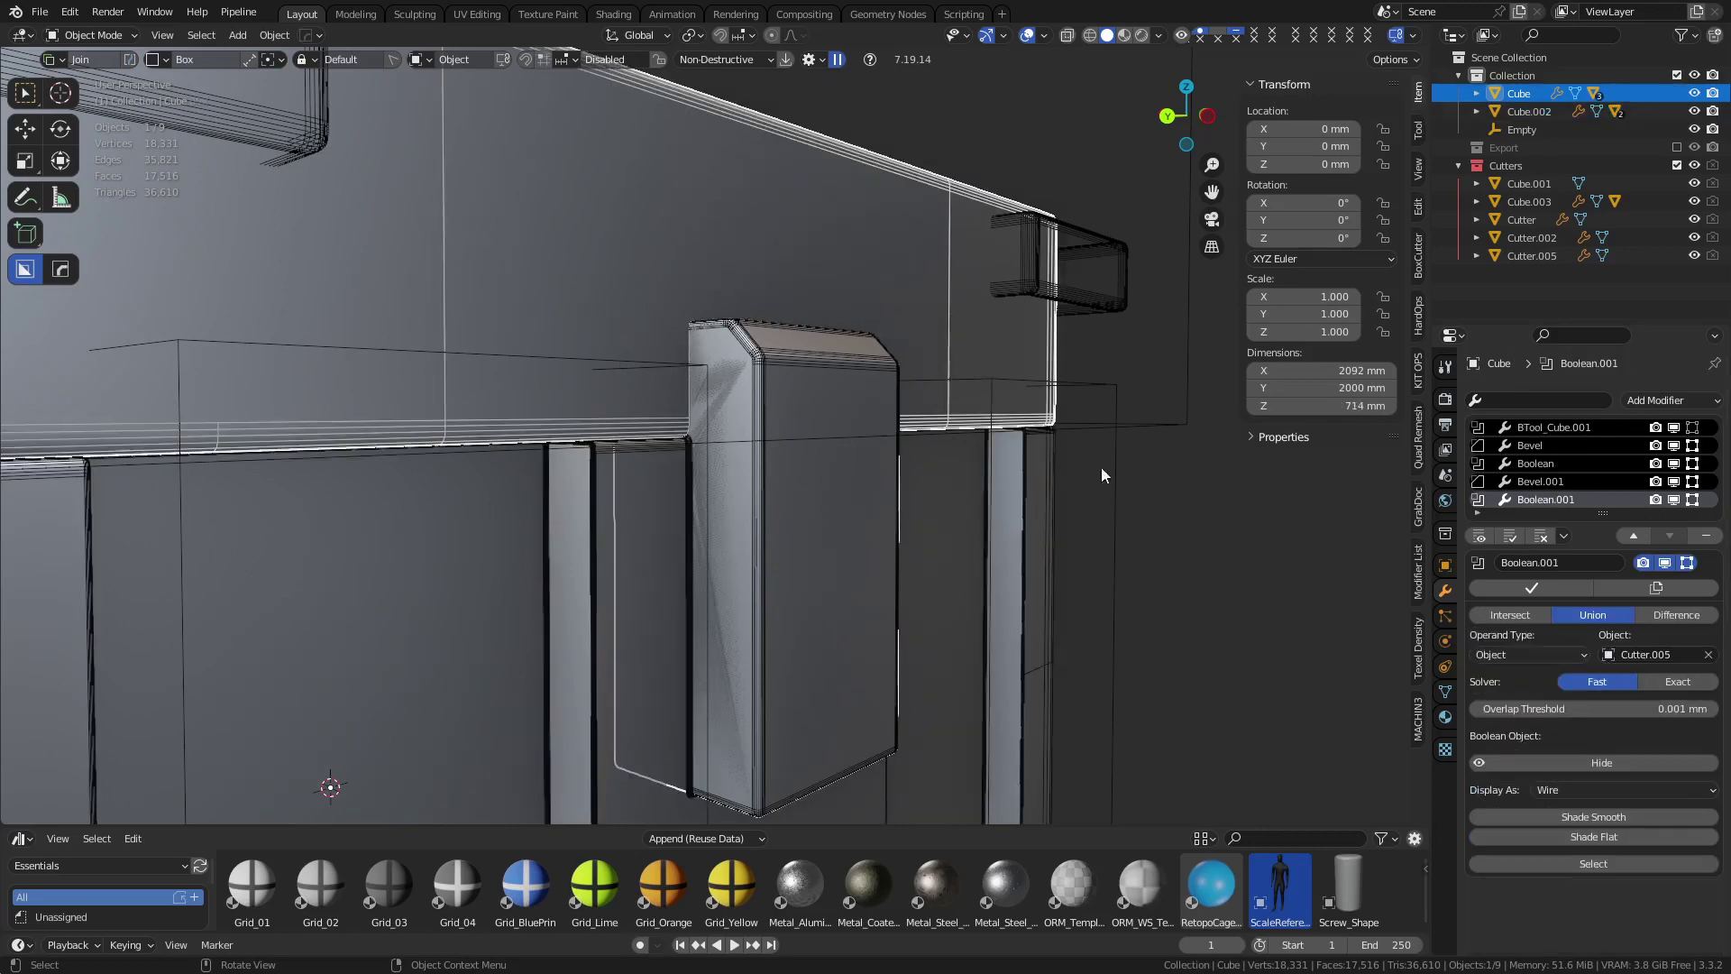
click(1706, 536)
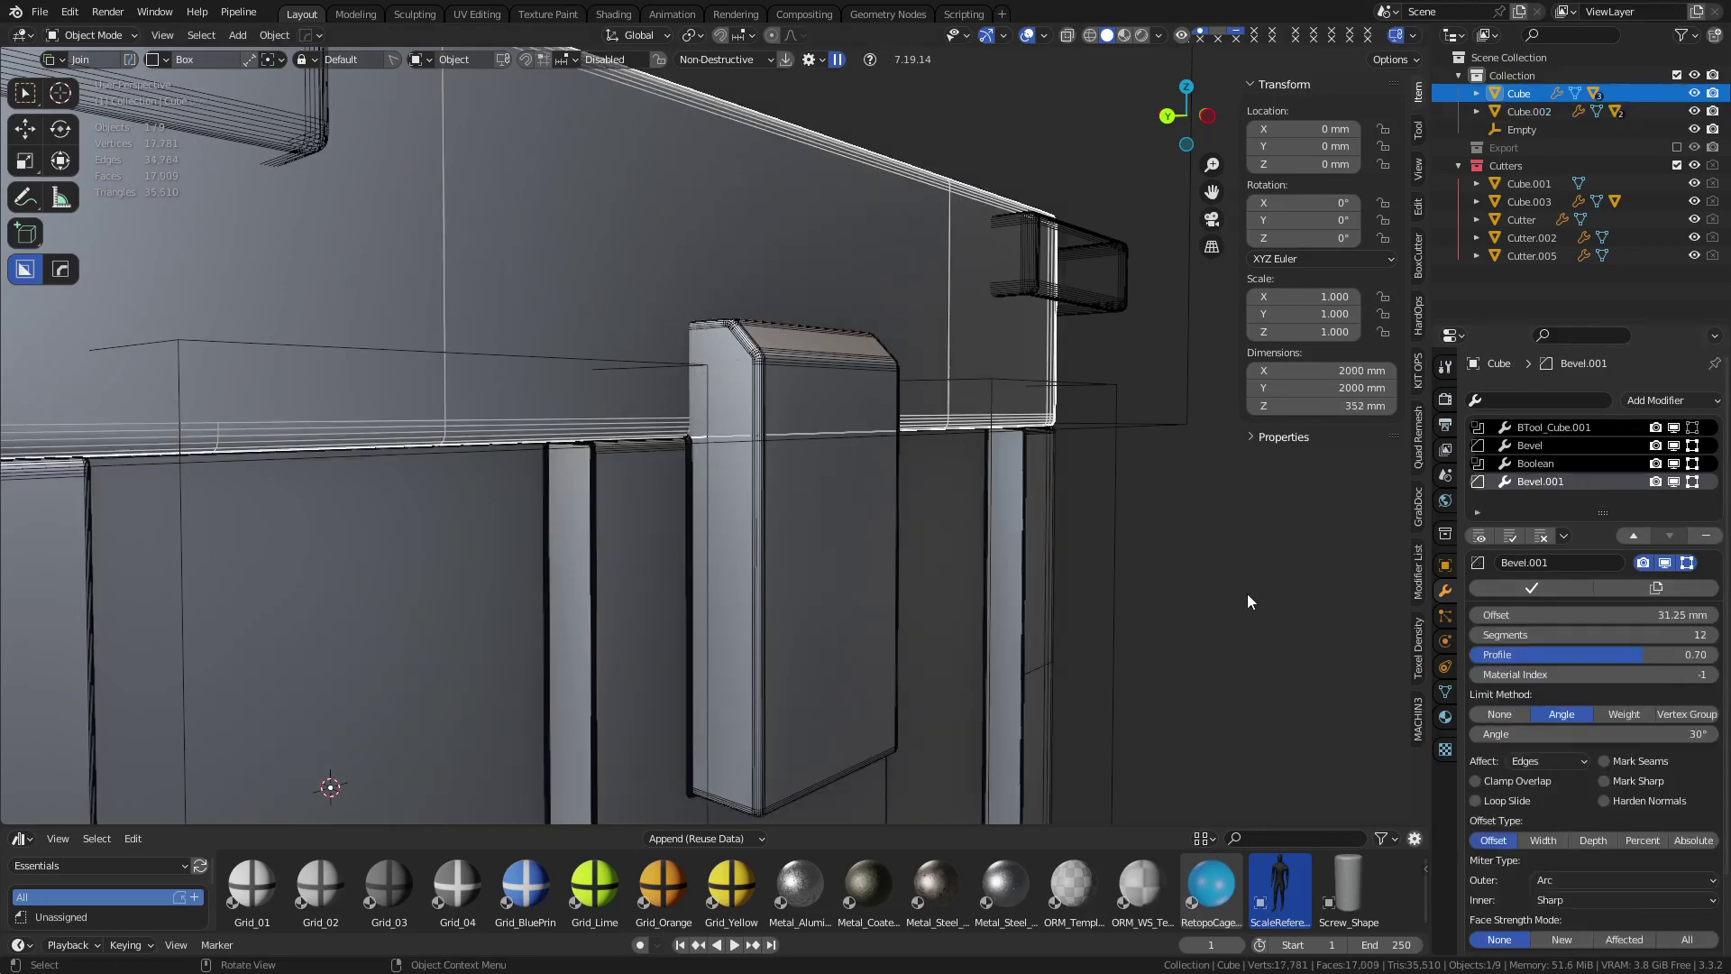
Examine the latch block, the lower body and the lid overlap from several sides, including a see-through back view
middle_drag(1036, 574, 747, 437)
click(750, 480)
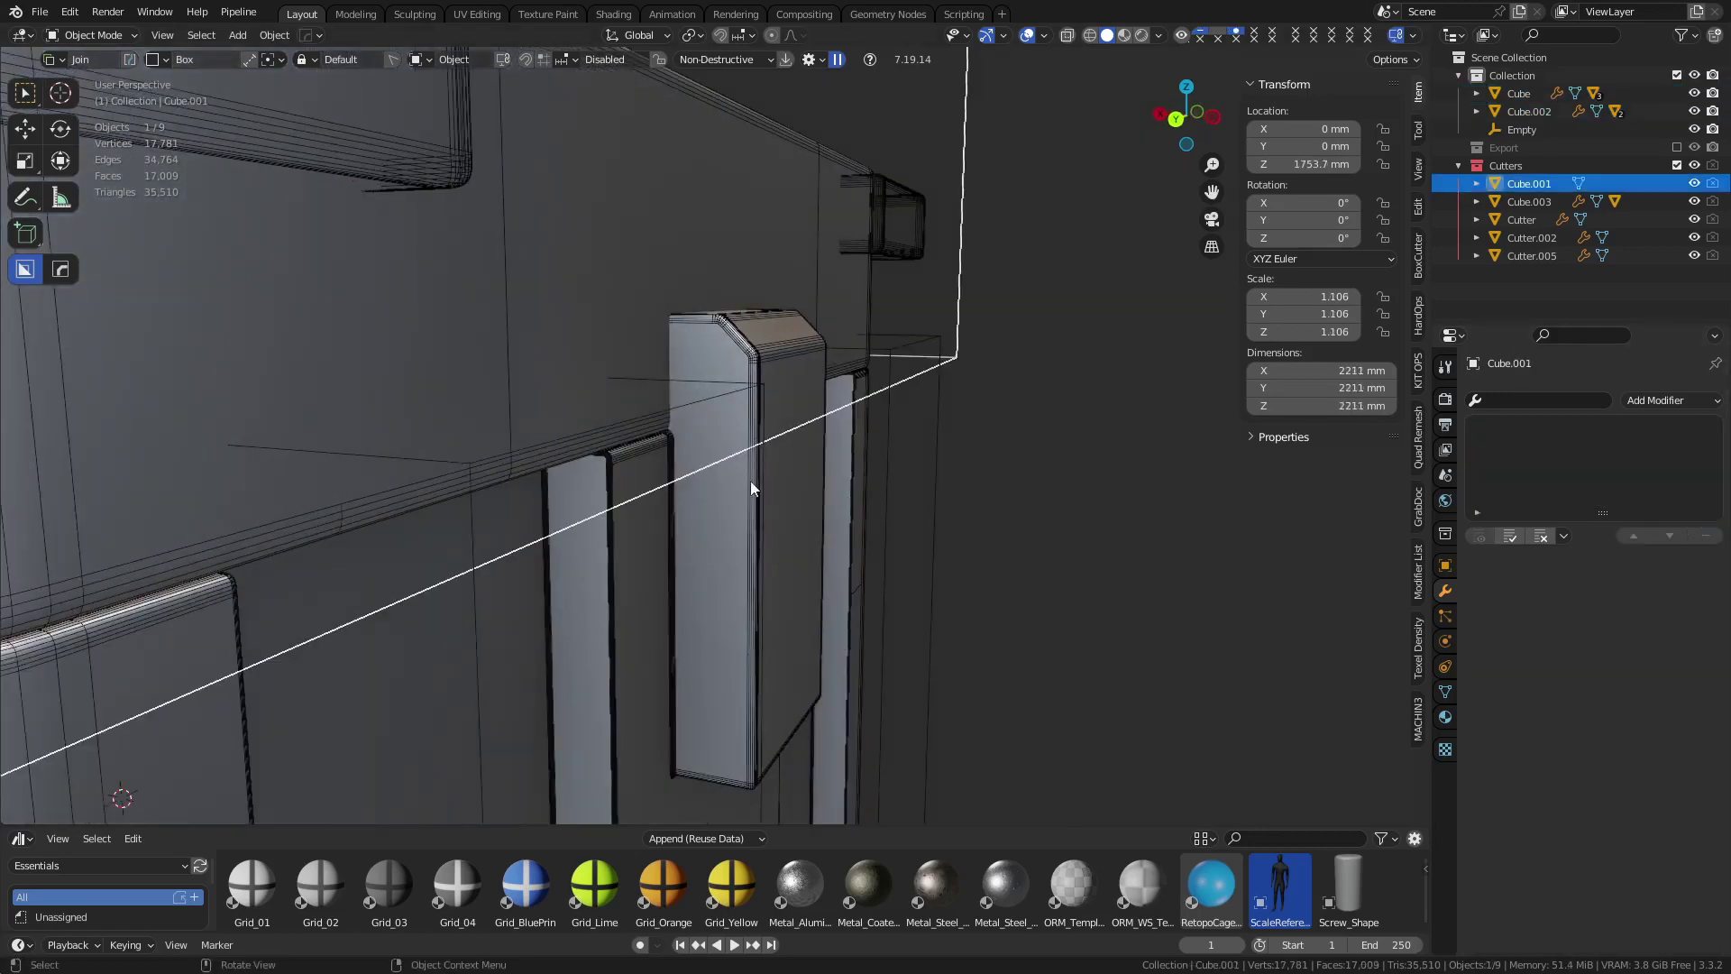
click(754, 530)
middle_drag(753, 530, 818, 510)
scroll(797, 510, up, 3)
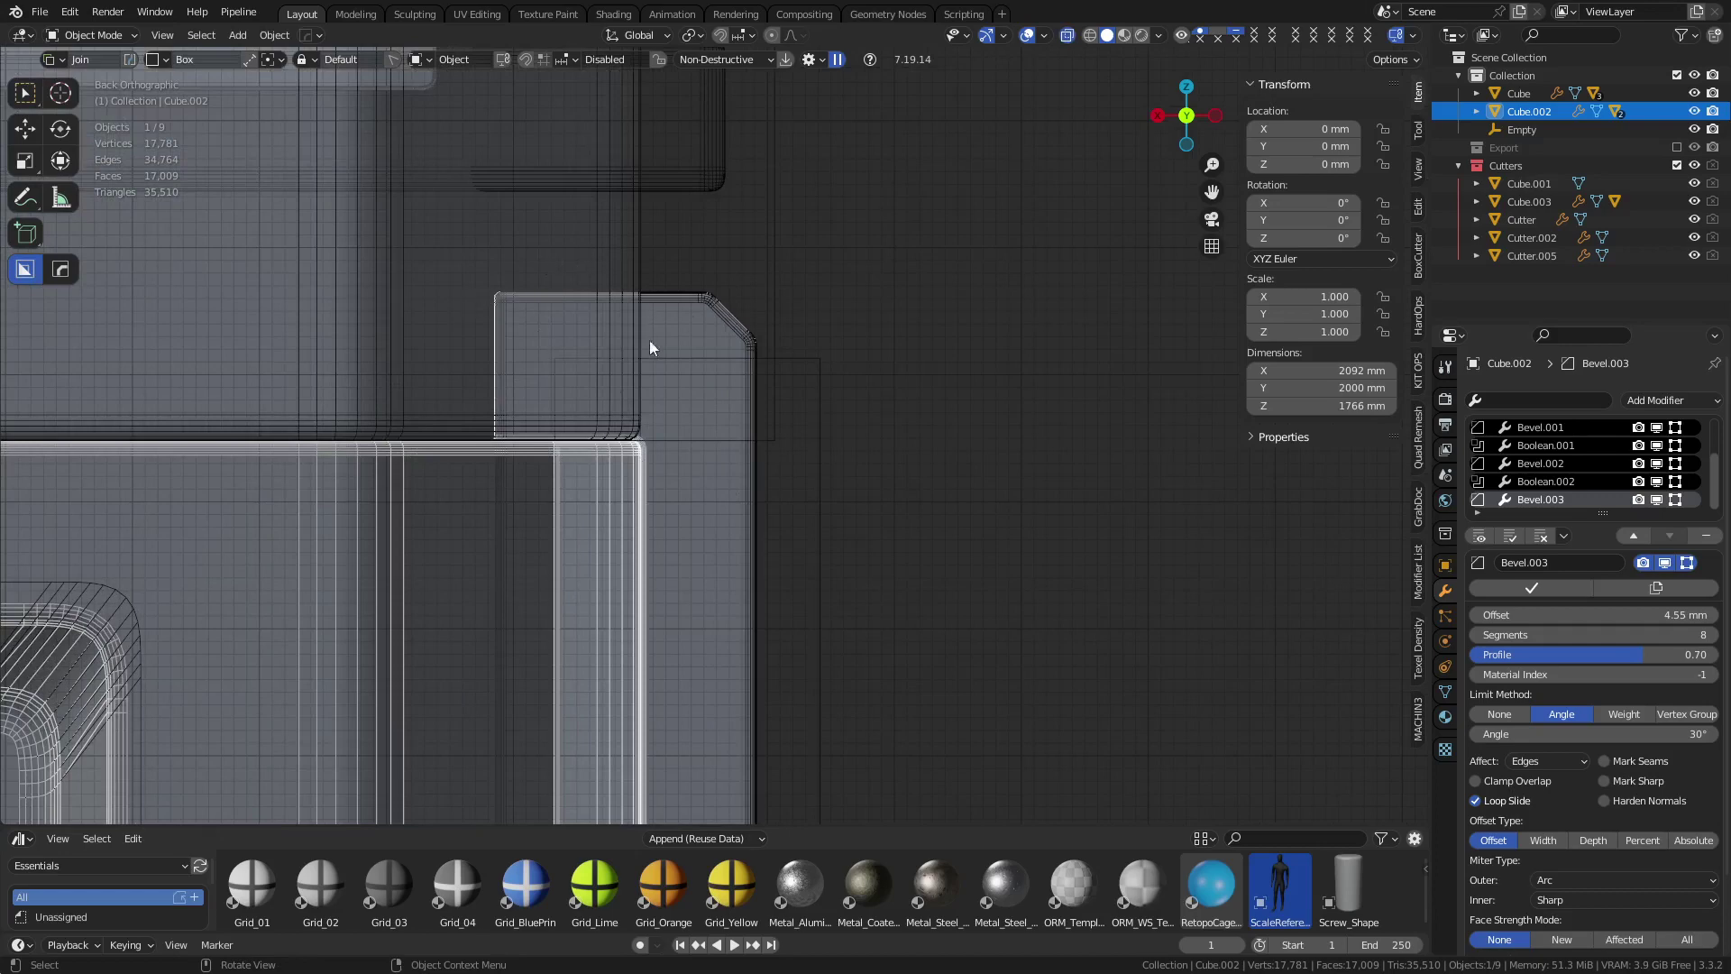
middle_drag(381, 376, 716, 473)
key(alt+z)
key(ctrl+Tab)
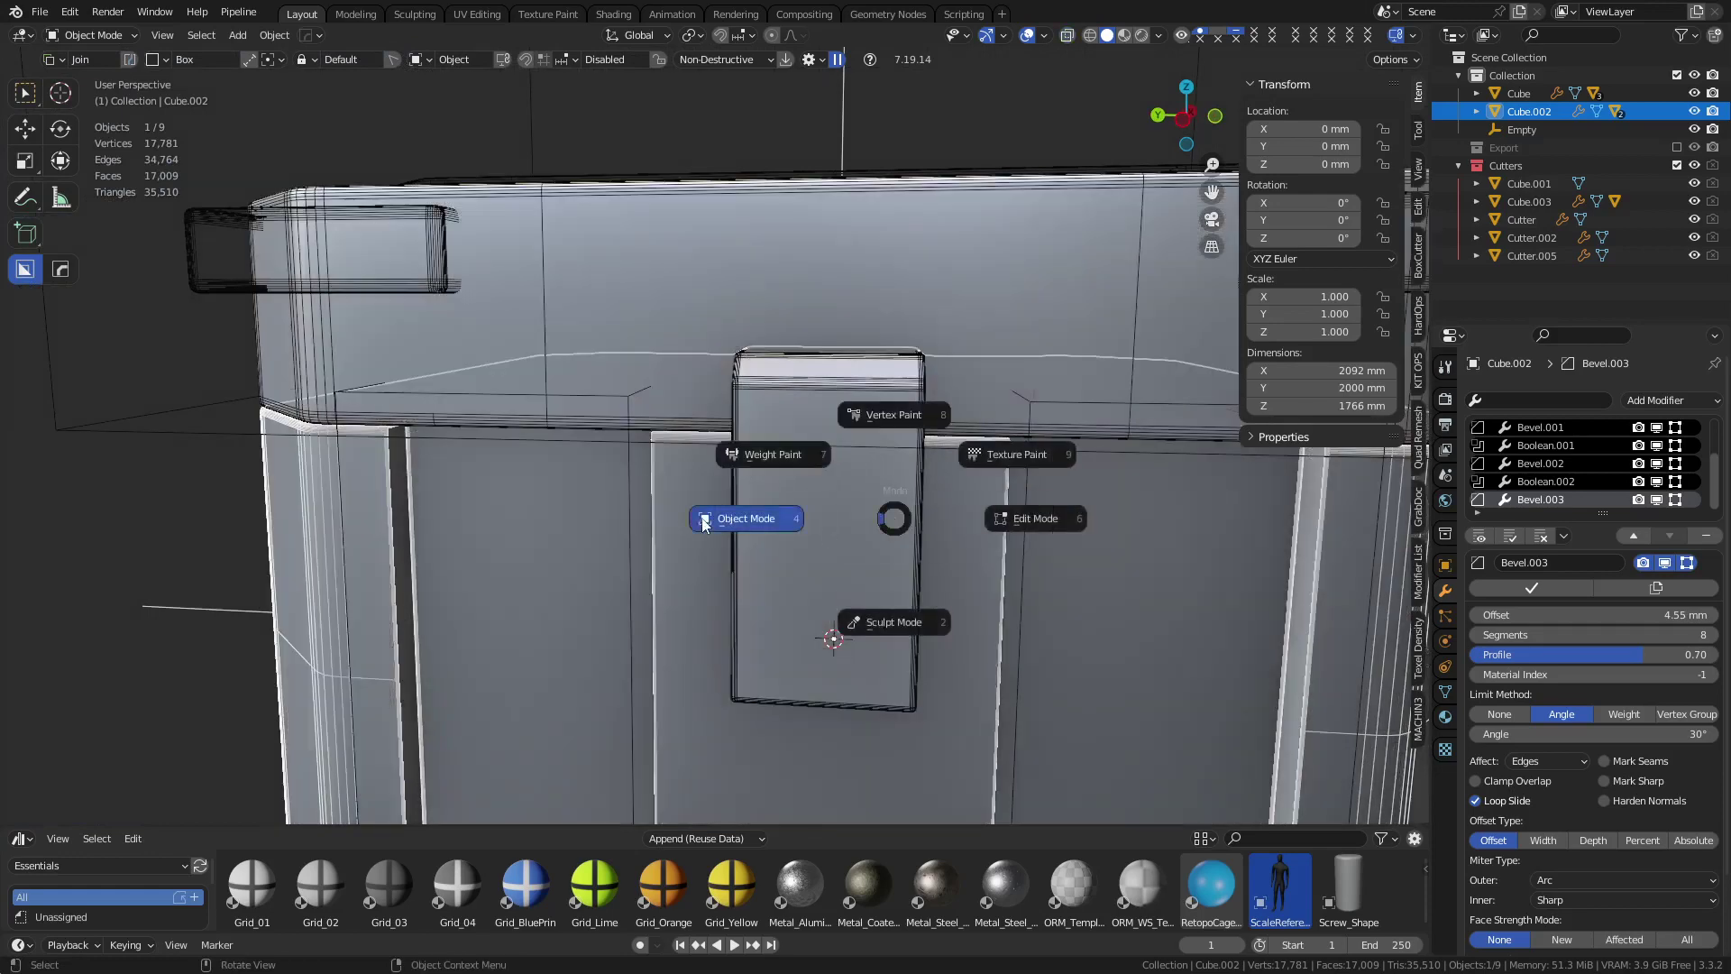
click(188, 545)
middle_drag(234, 602, 631, 552)
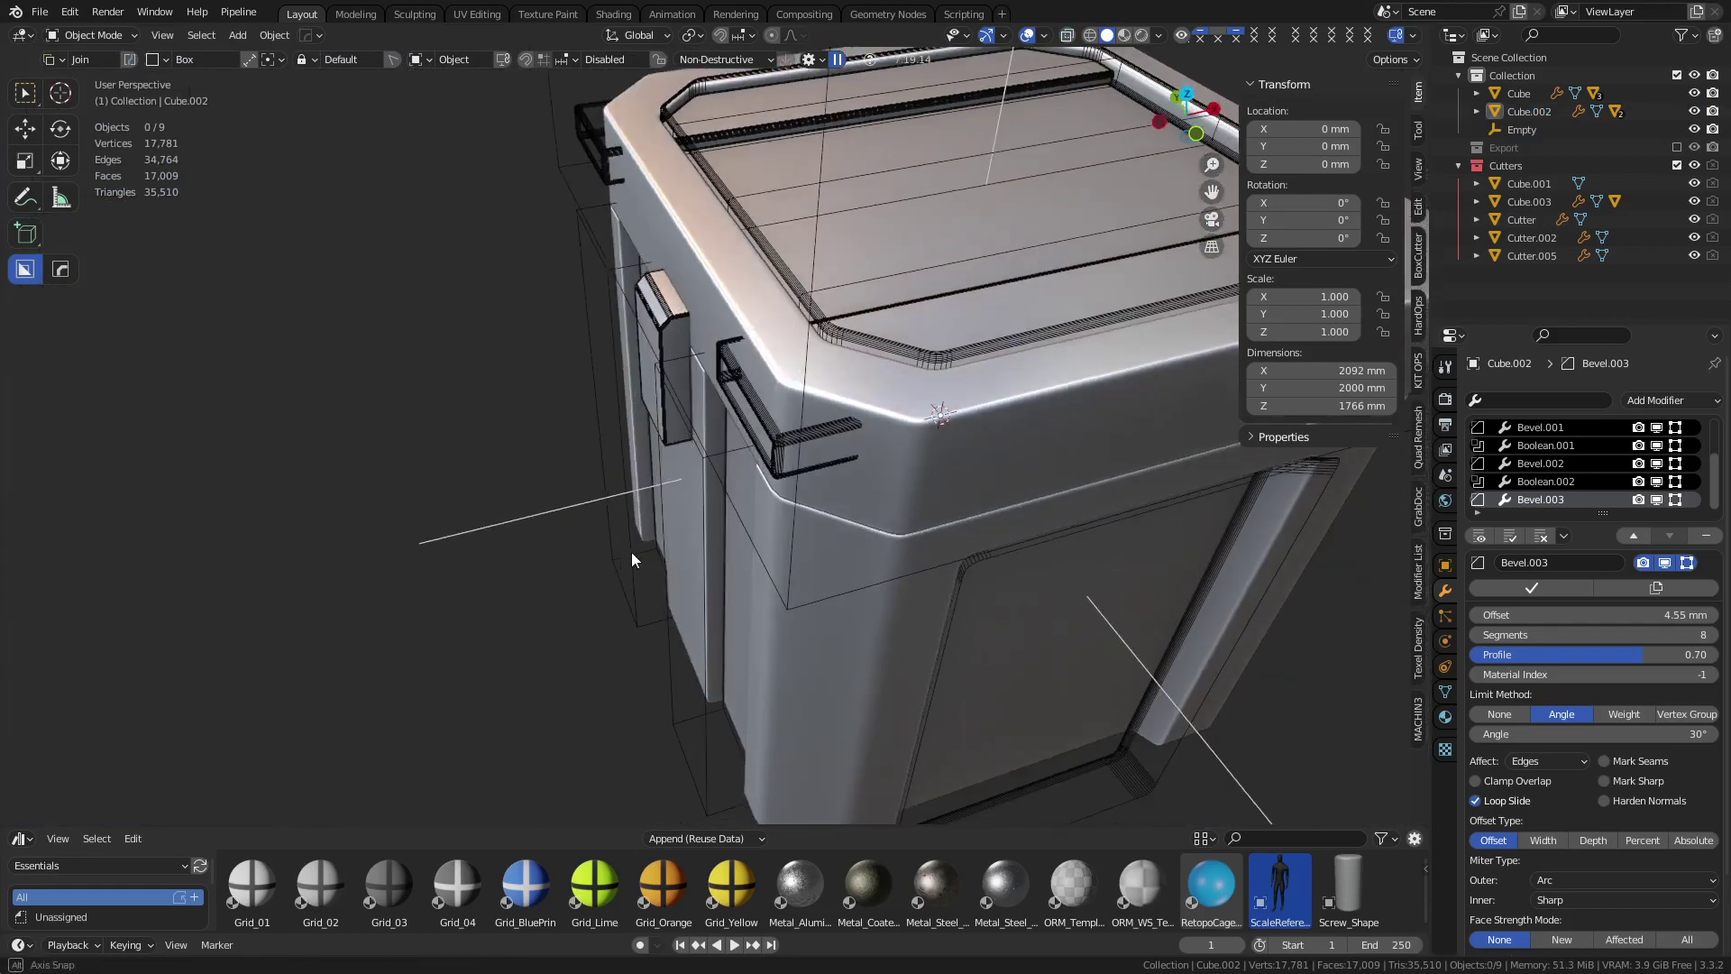
Hide the handle cutter, the large surrounding box cutter and the lid-panel cutter
click(786, 440)
key(Delete)
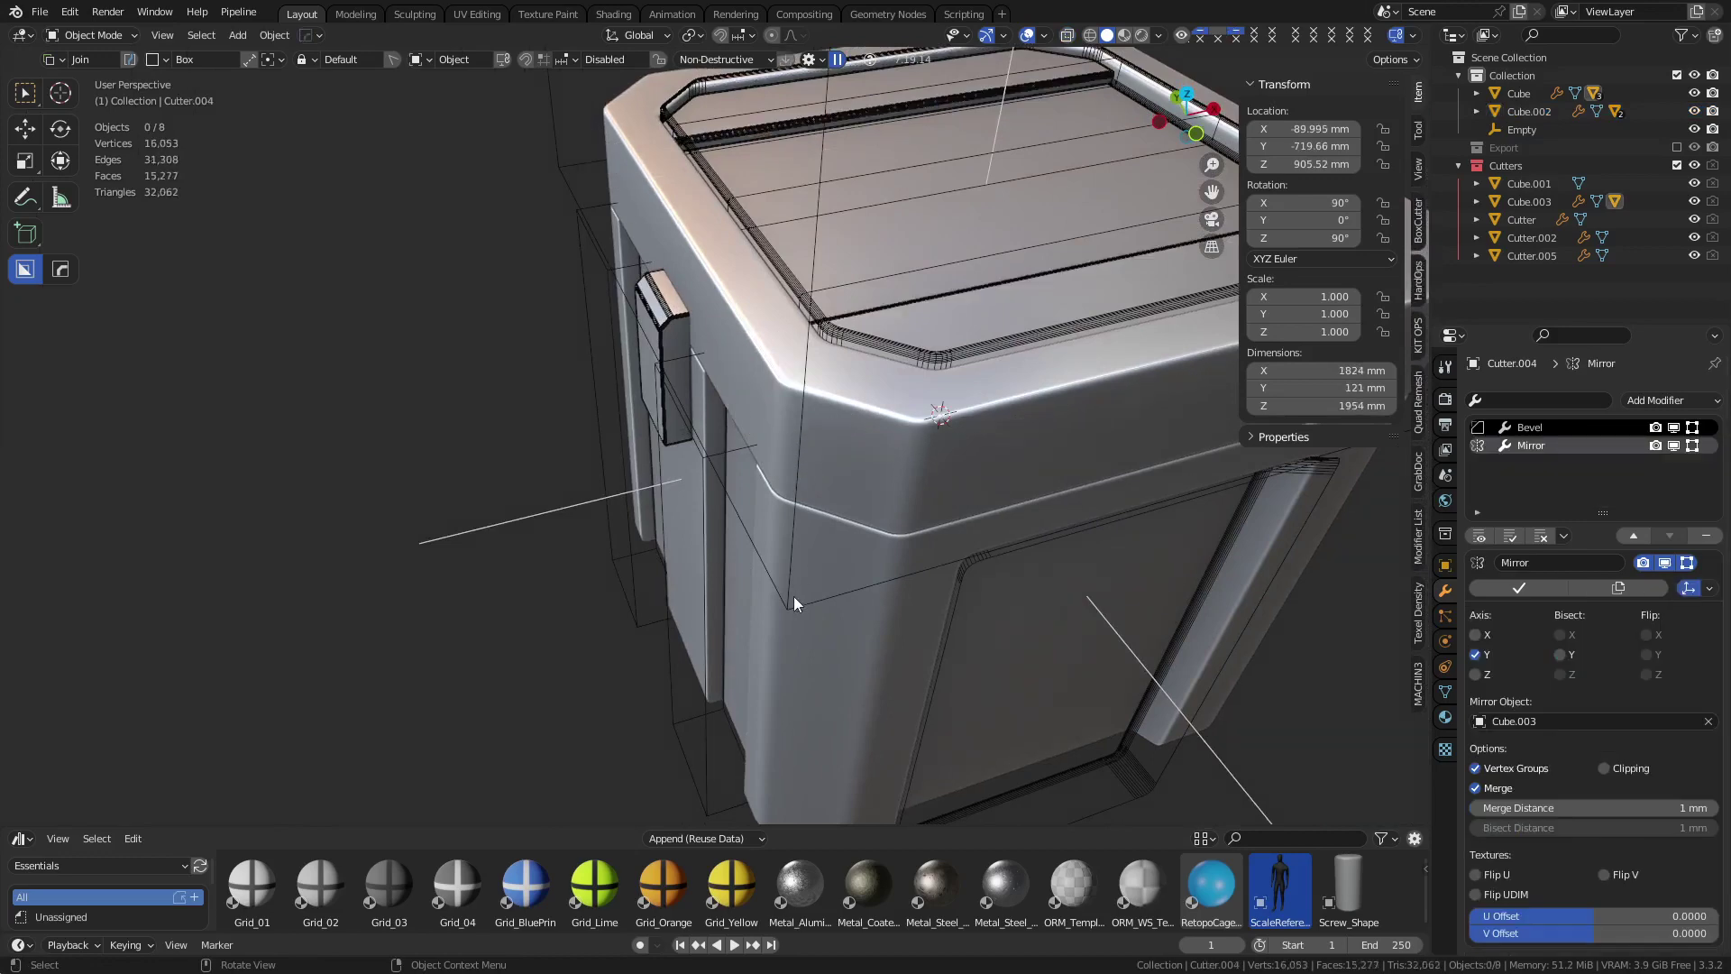
click(786, 595)
key(h)
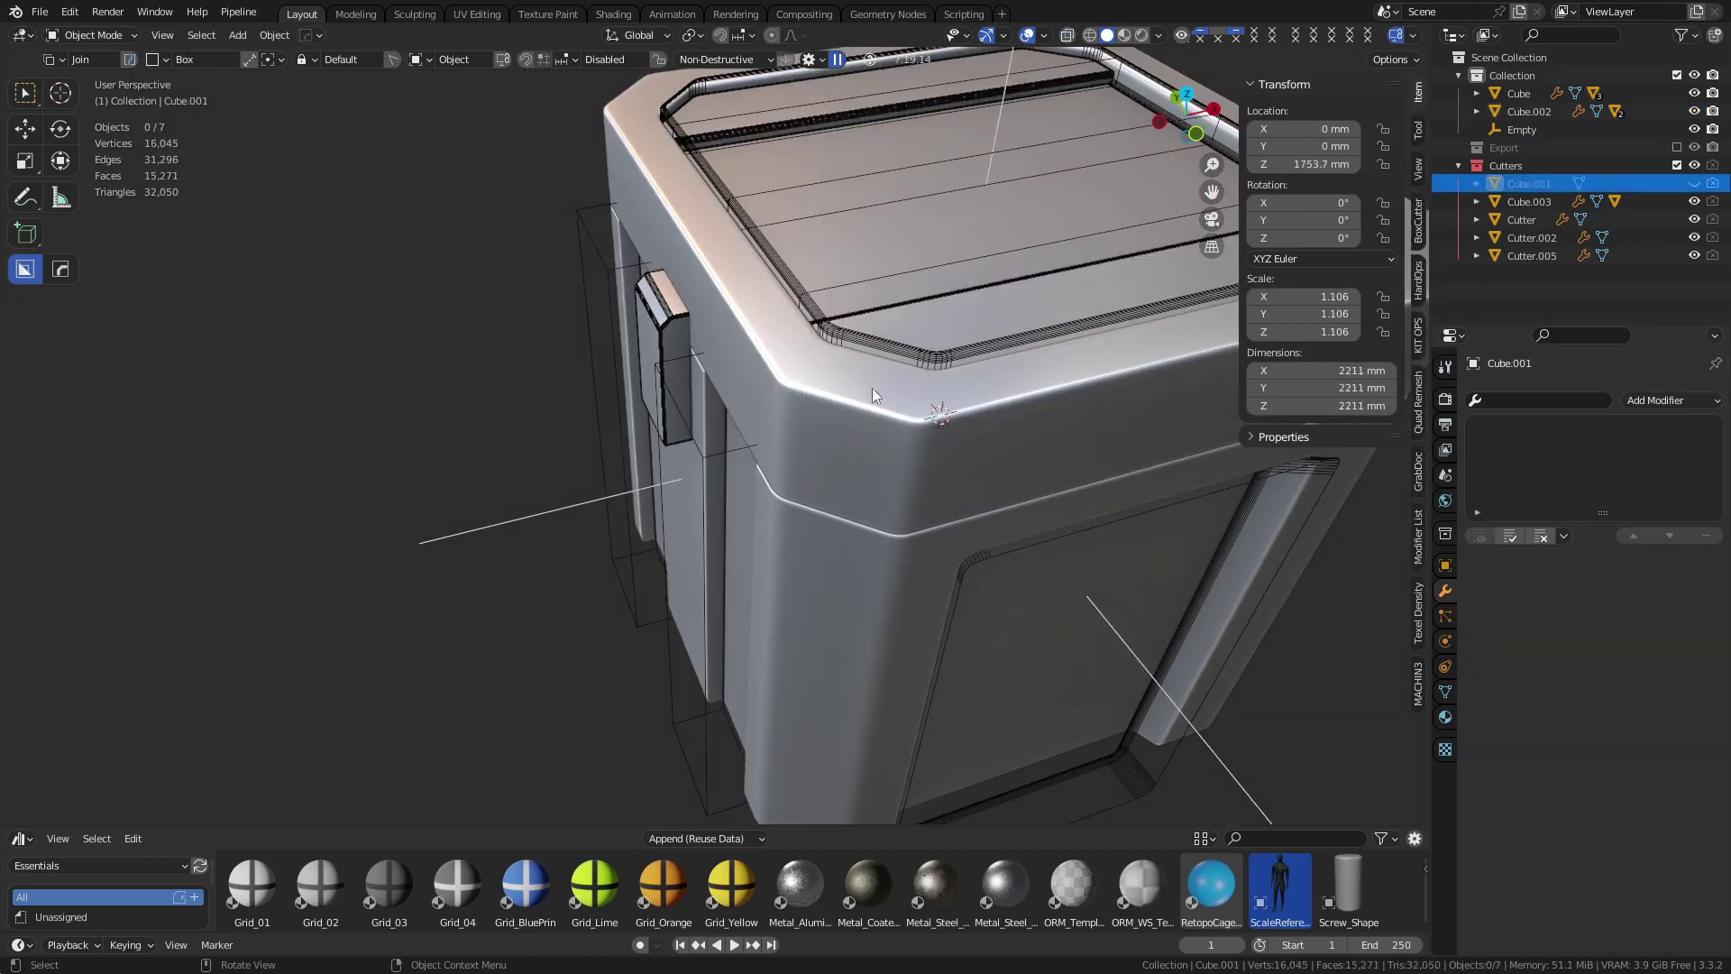
middle_drag(872, 394, 730, 476)
click(761, 428)
key(h)
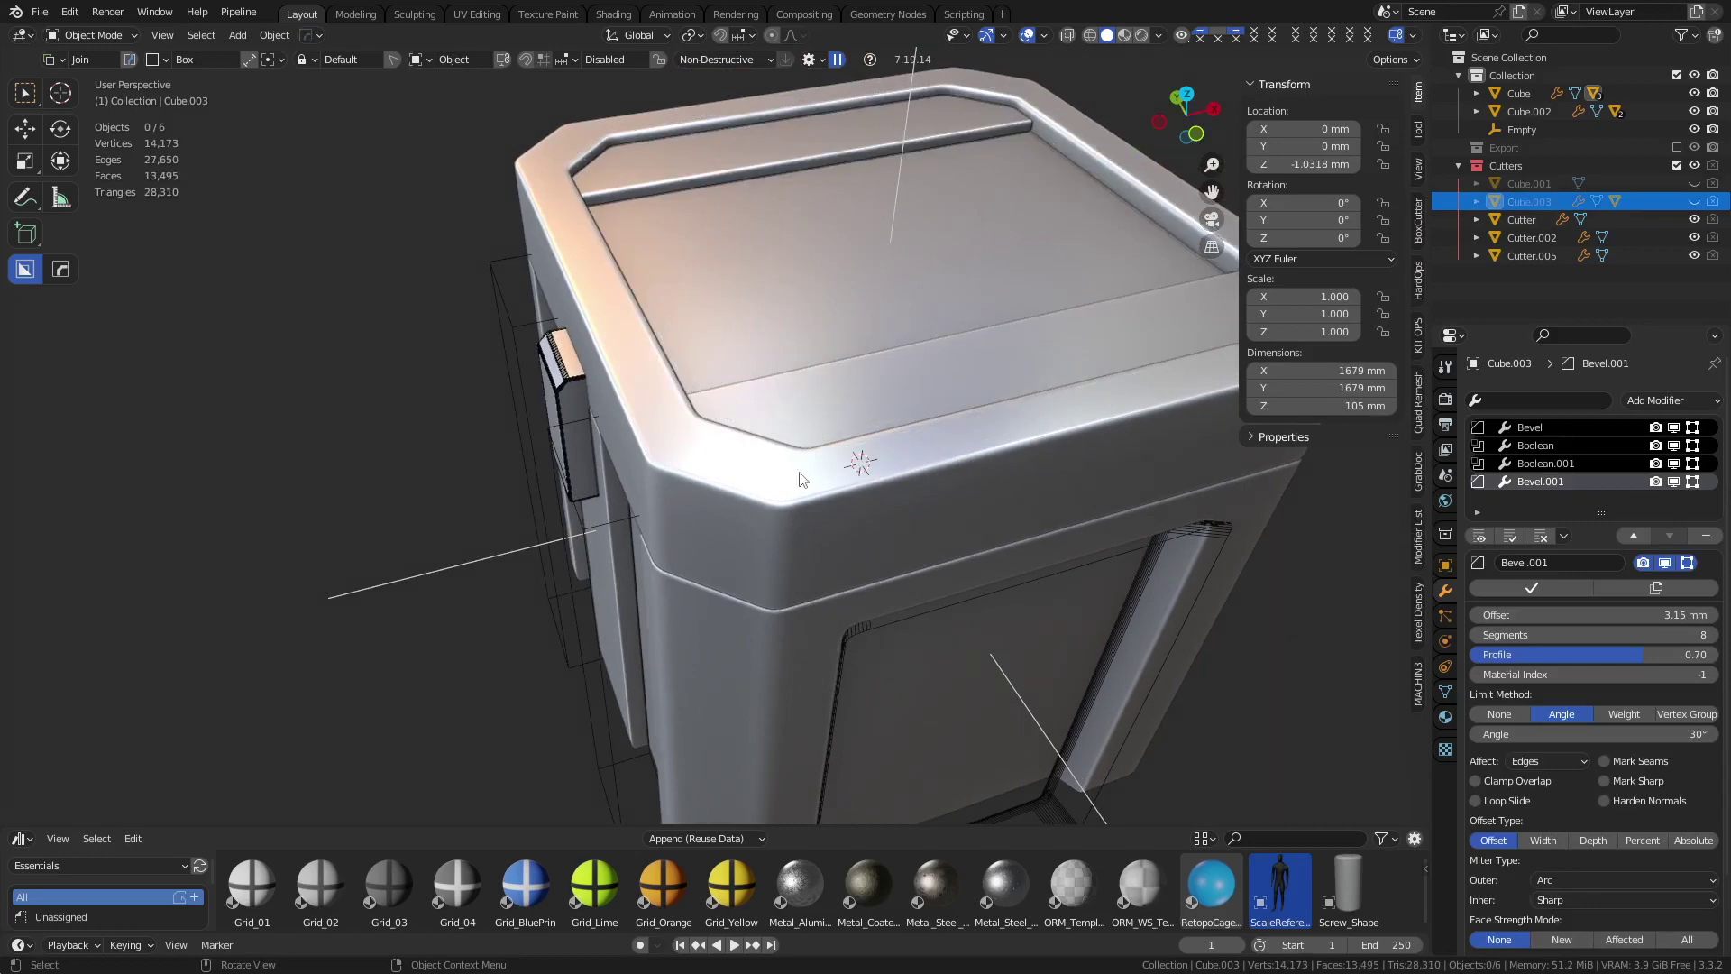
Hide the side-panel cutter and switch off the whole Cutters collection, leaving only the main Collection displayed
scroll(646, 502, down, 5)
middle_drag(765, 550, 710, 573)
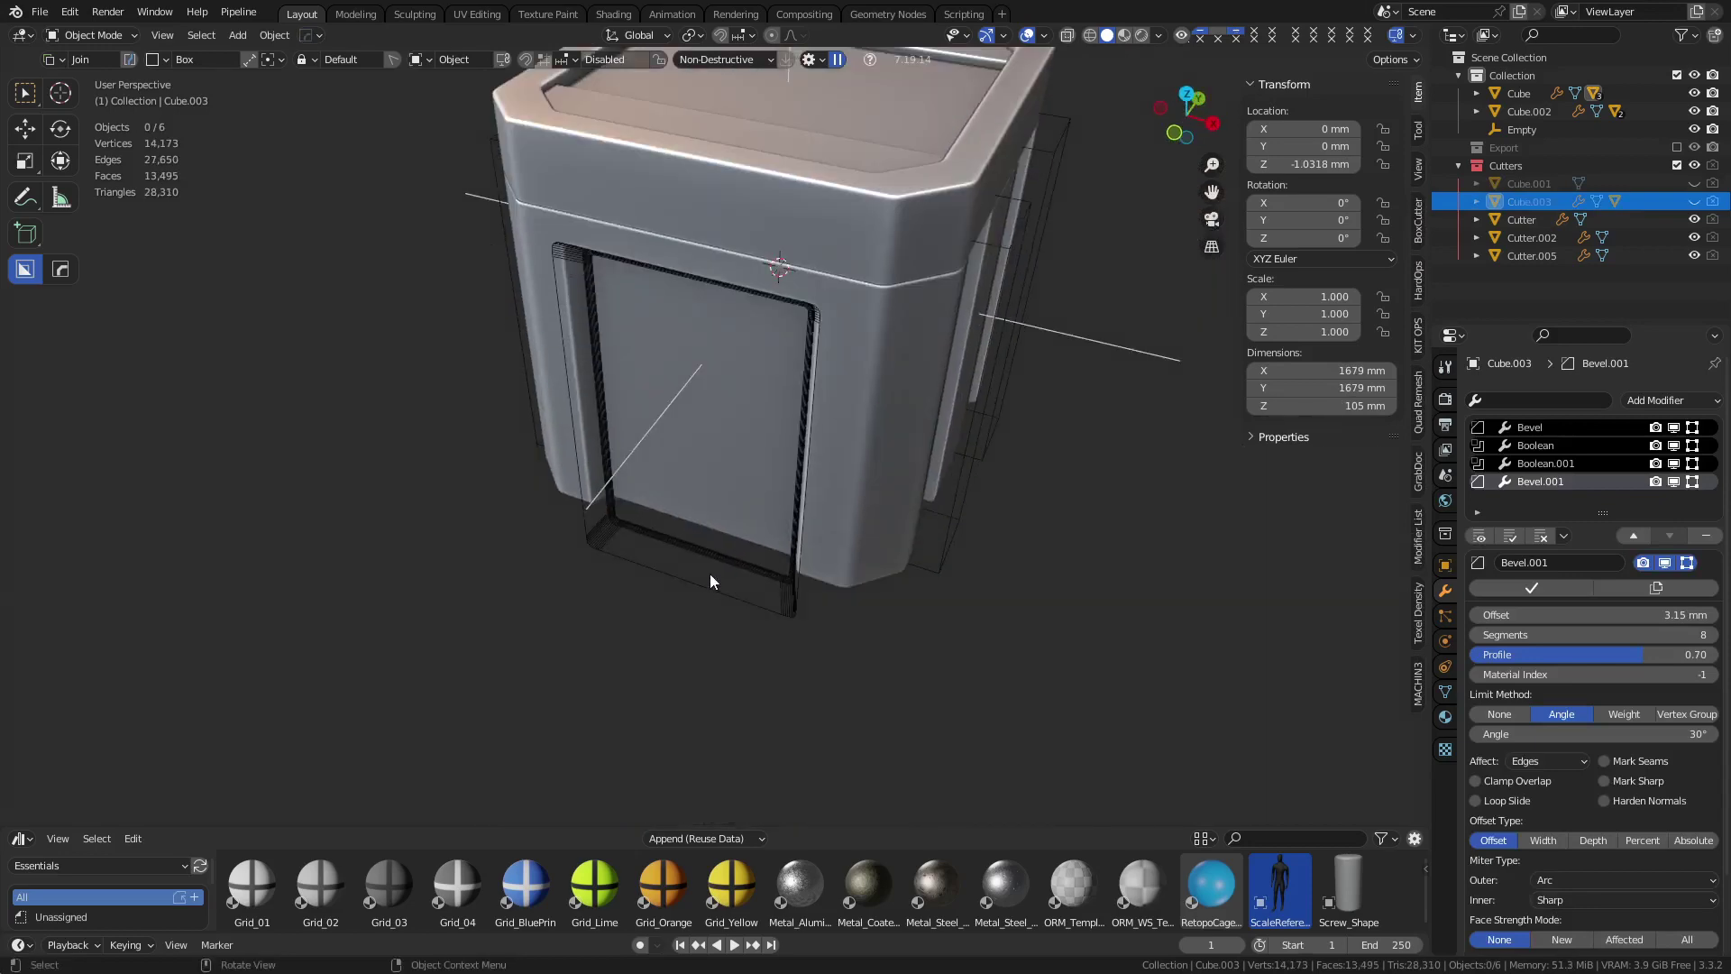
click(710, 573)
key(h)
key(1)
middle_drag(1046, 596, 678, 413)
In Edit Mode, duplicate the lower body's upper faces in place, from the side panel around the chamfered corner to the latch side
click(652, 326)
key(ctrl+Tab)
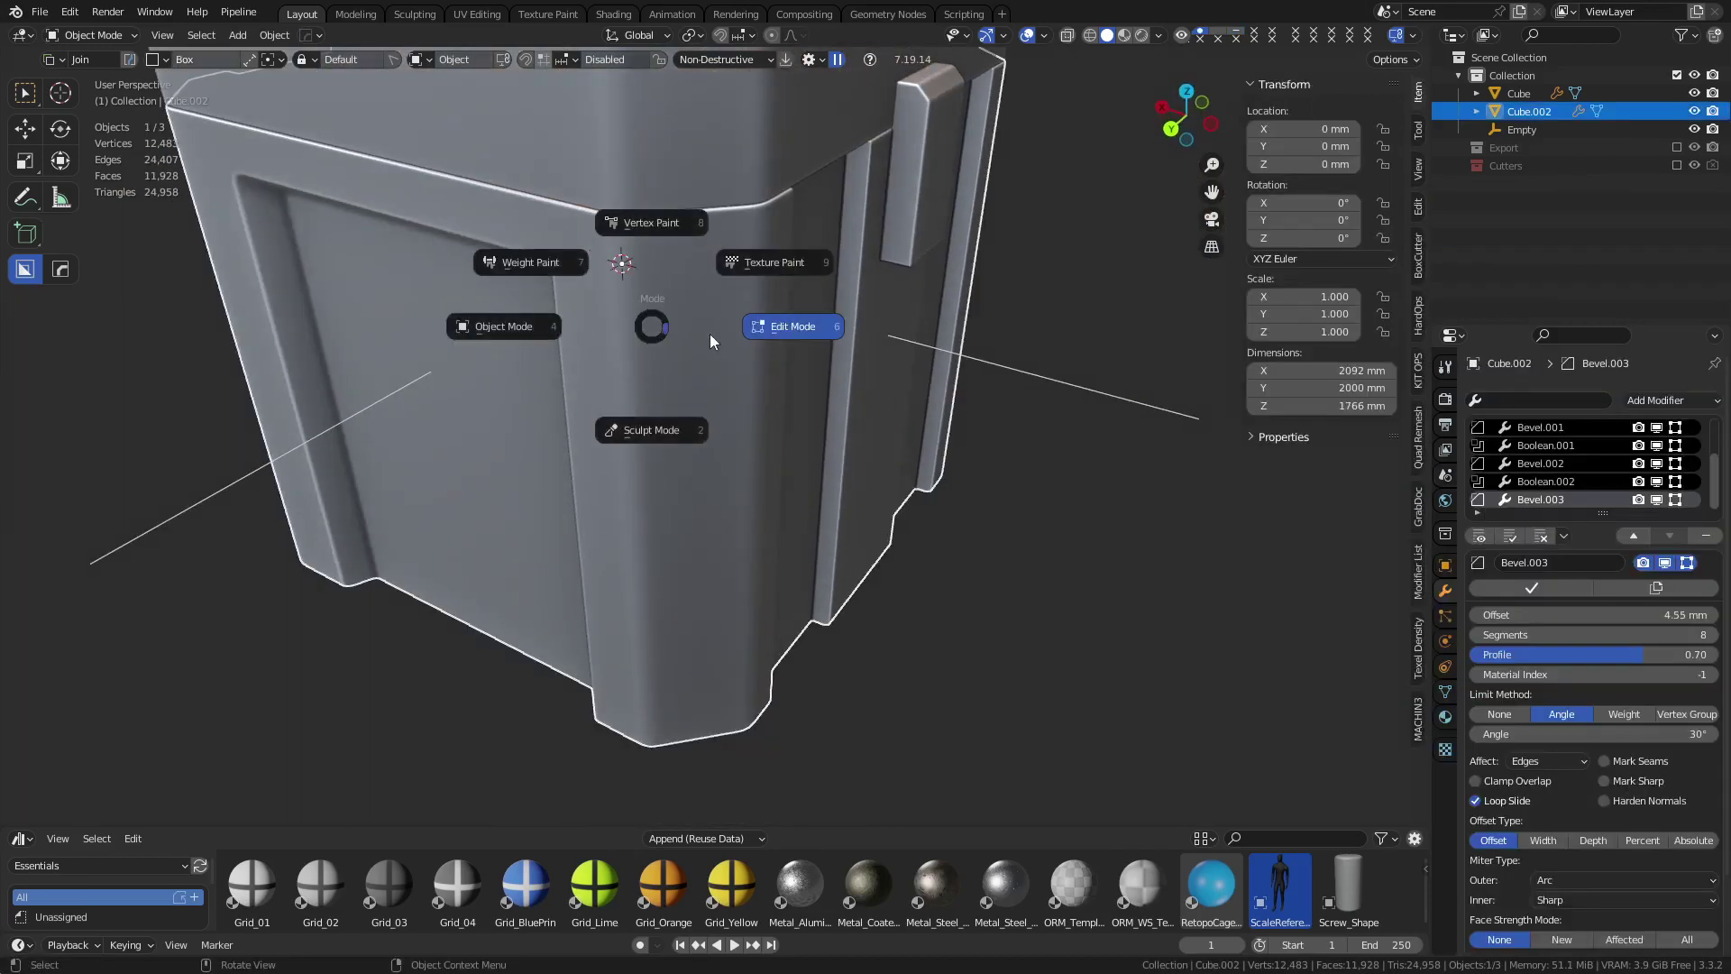
click(711, 334)
click(622, 314)
click(604, 315)
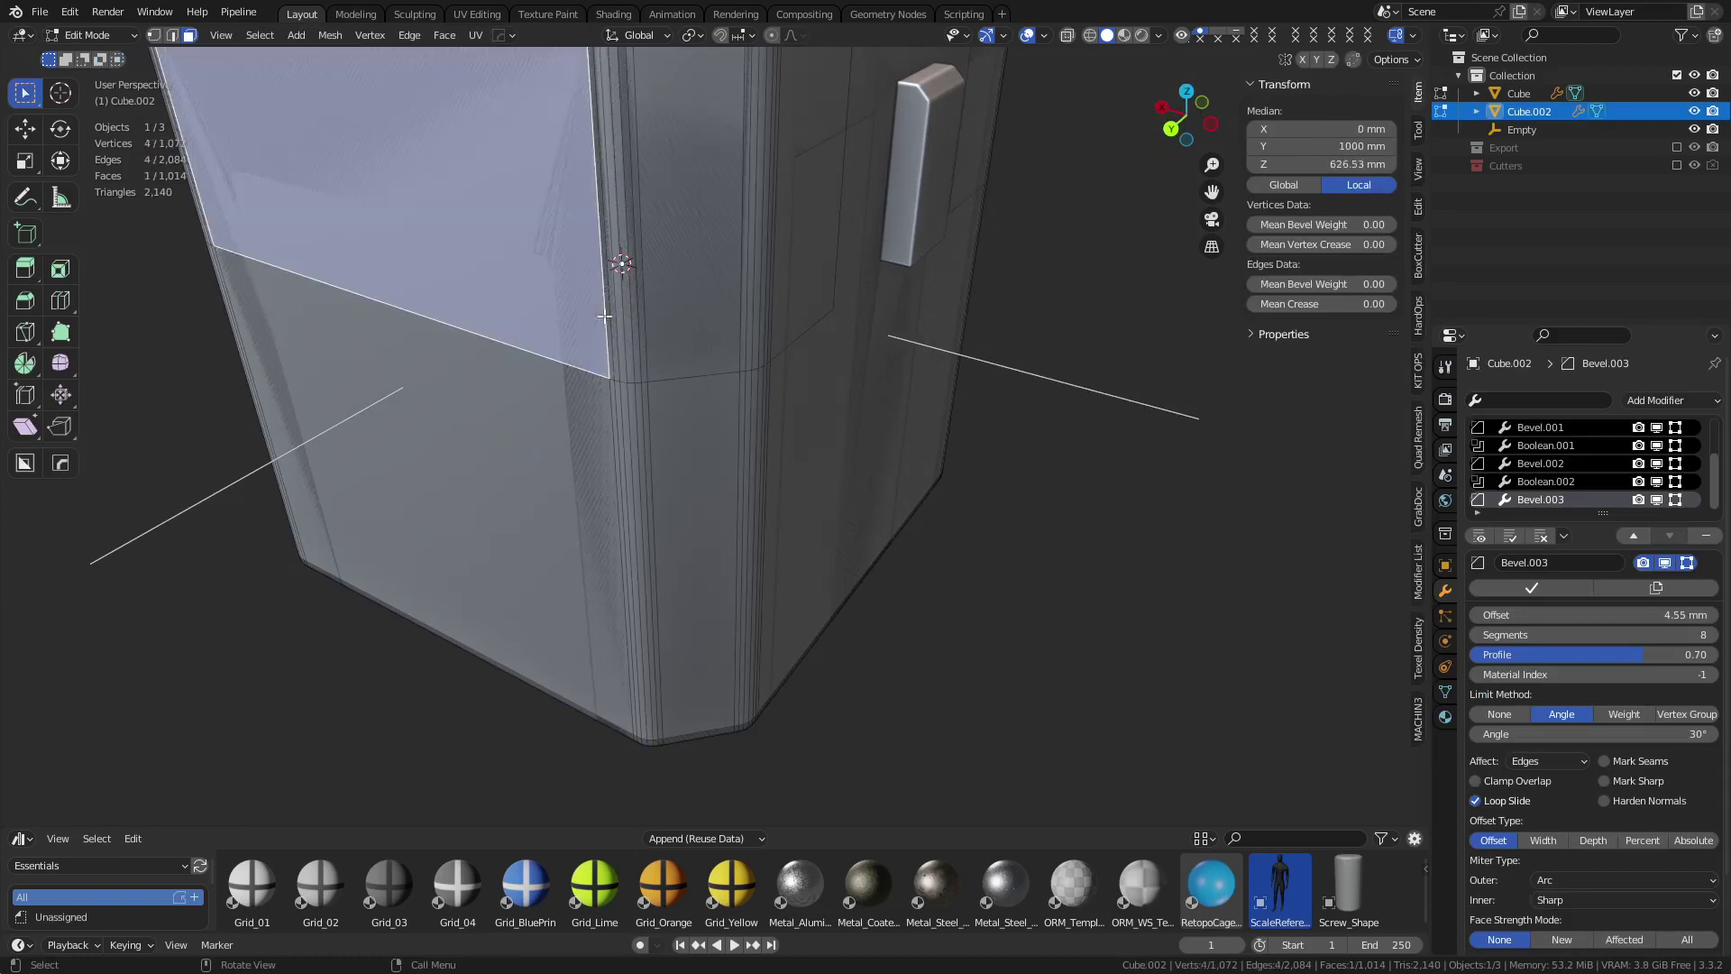
ctrl+click(765, 307)
ctrl+click(797, 294)
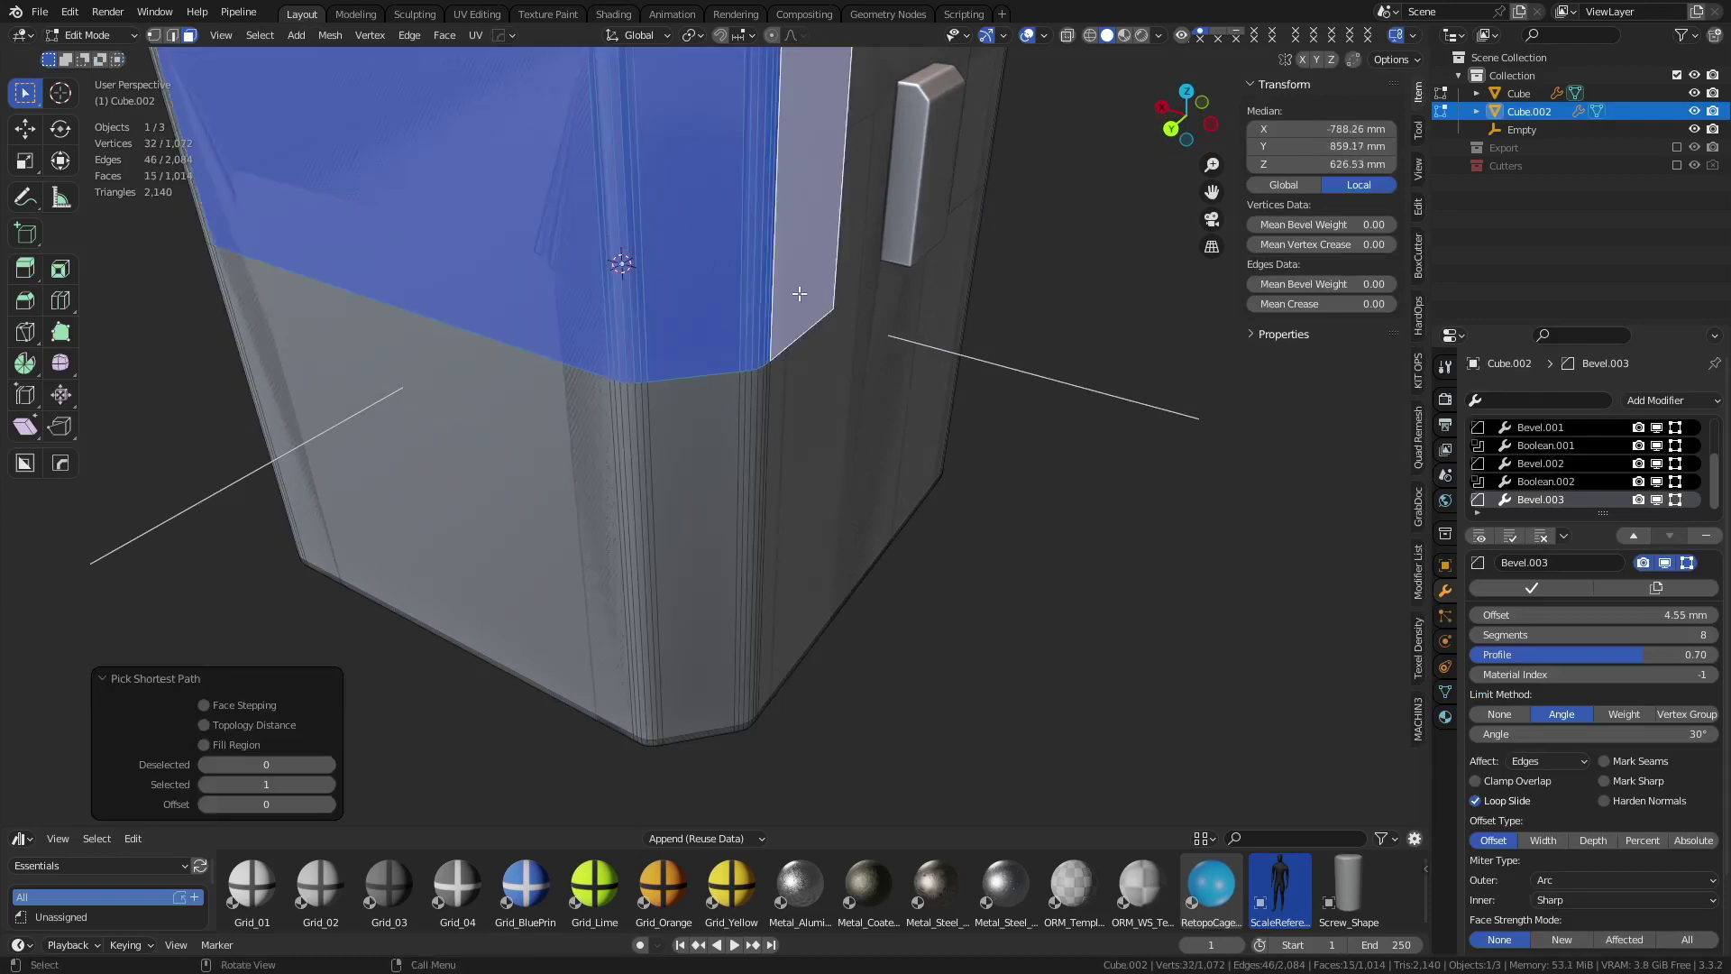
scroll(781, 370, down, 5)
key(shift+d)
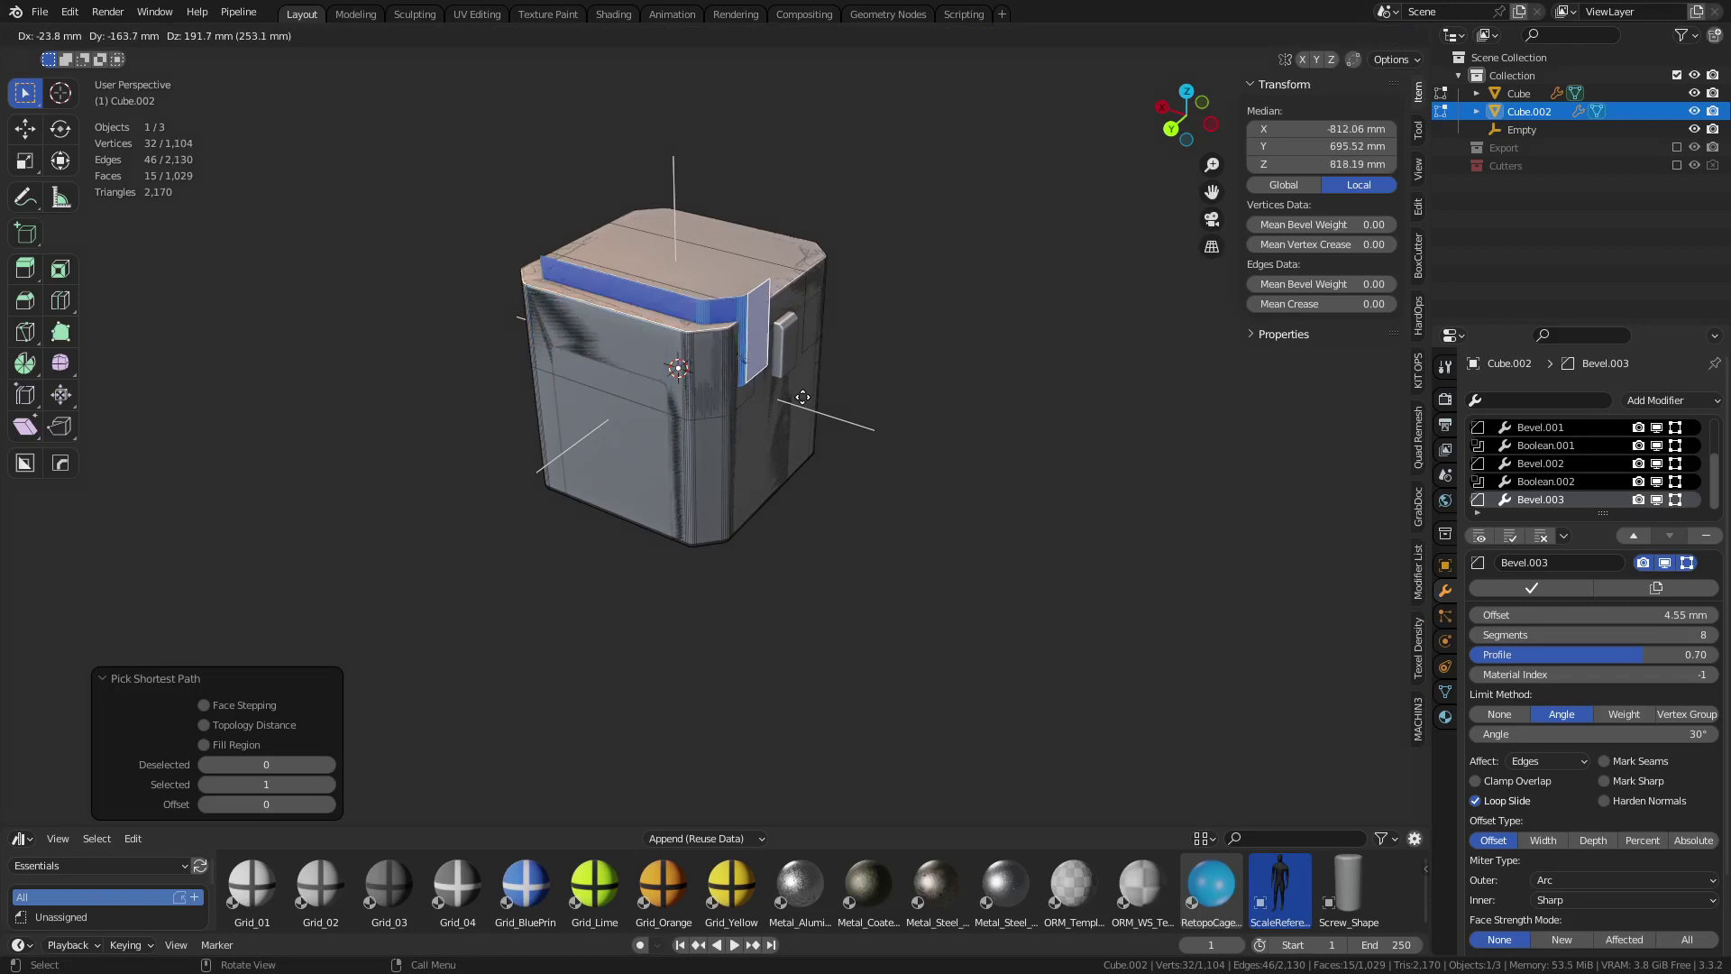
right_click(653, 397)
Remove all Bevel and Boolean modifiers from the lower body's stack
scroll(1582, 461, up, 3)
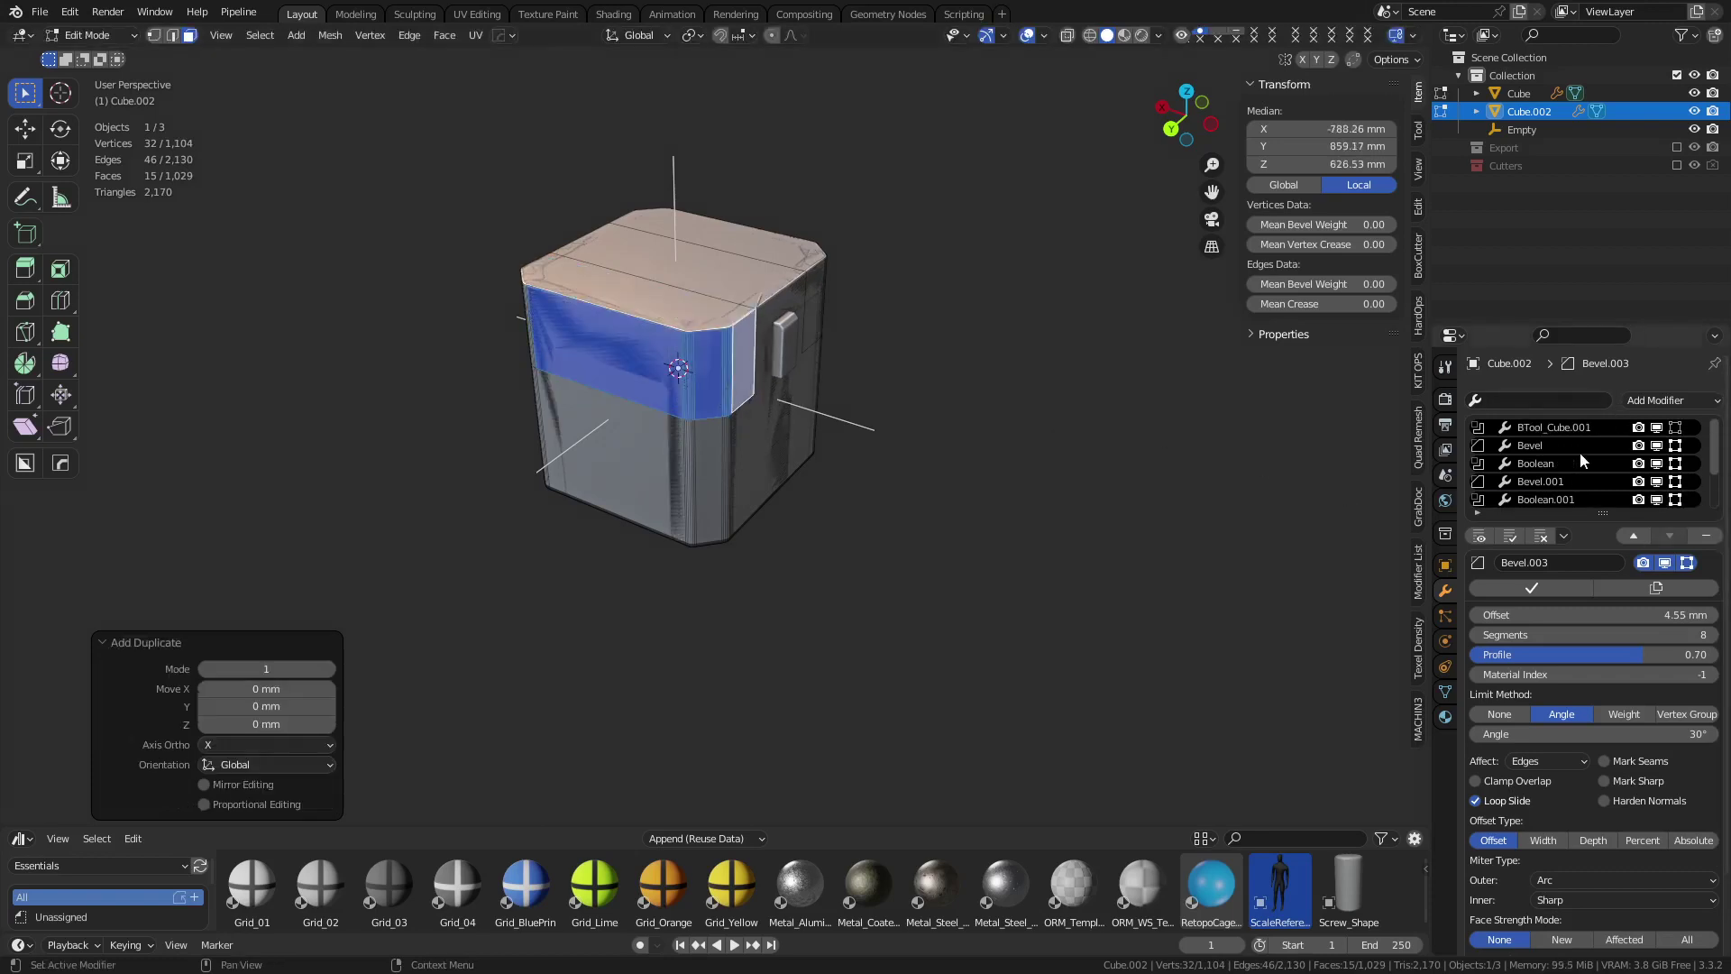
click(1705, 535)
click(1706, 535)
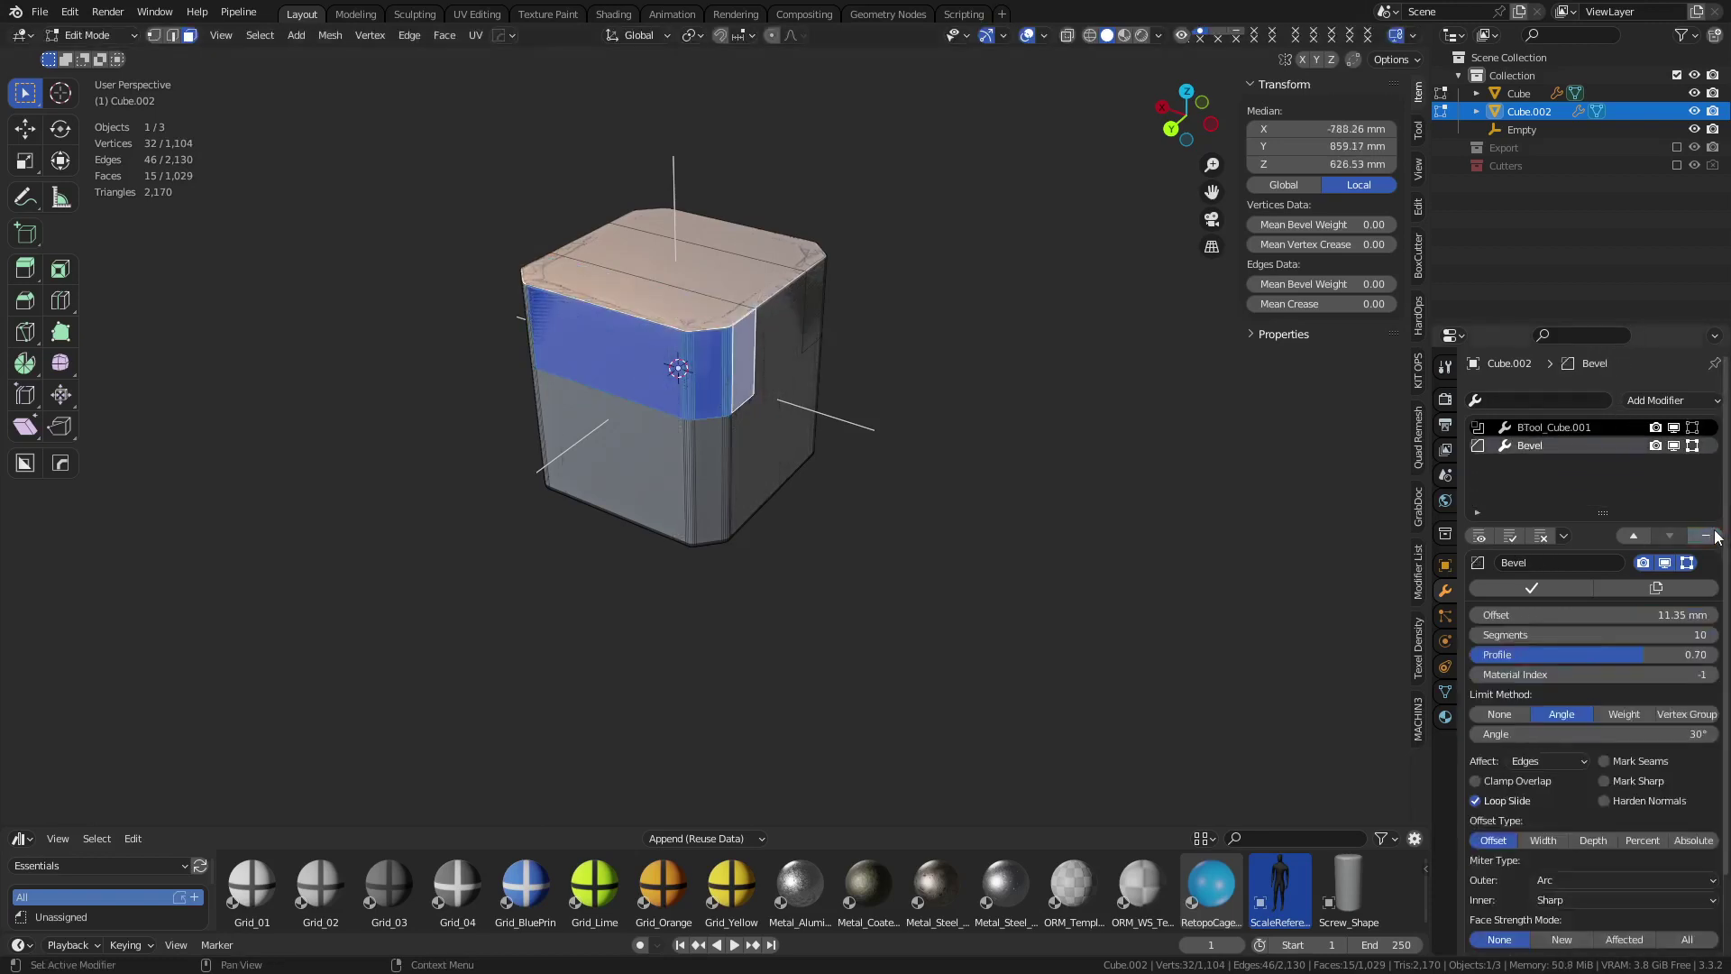
click(1706, 535)
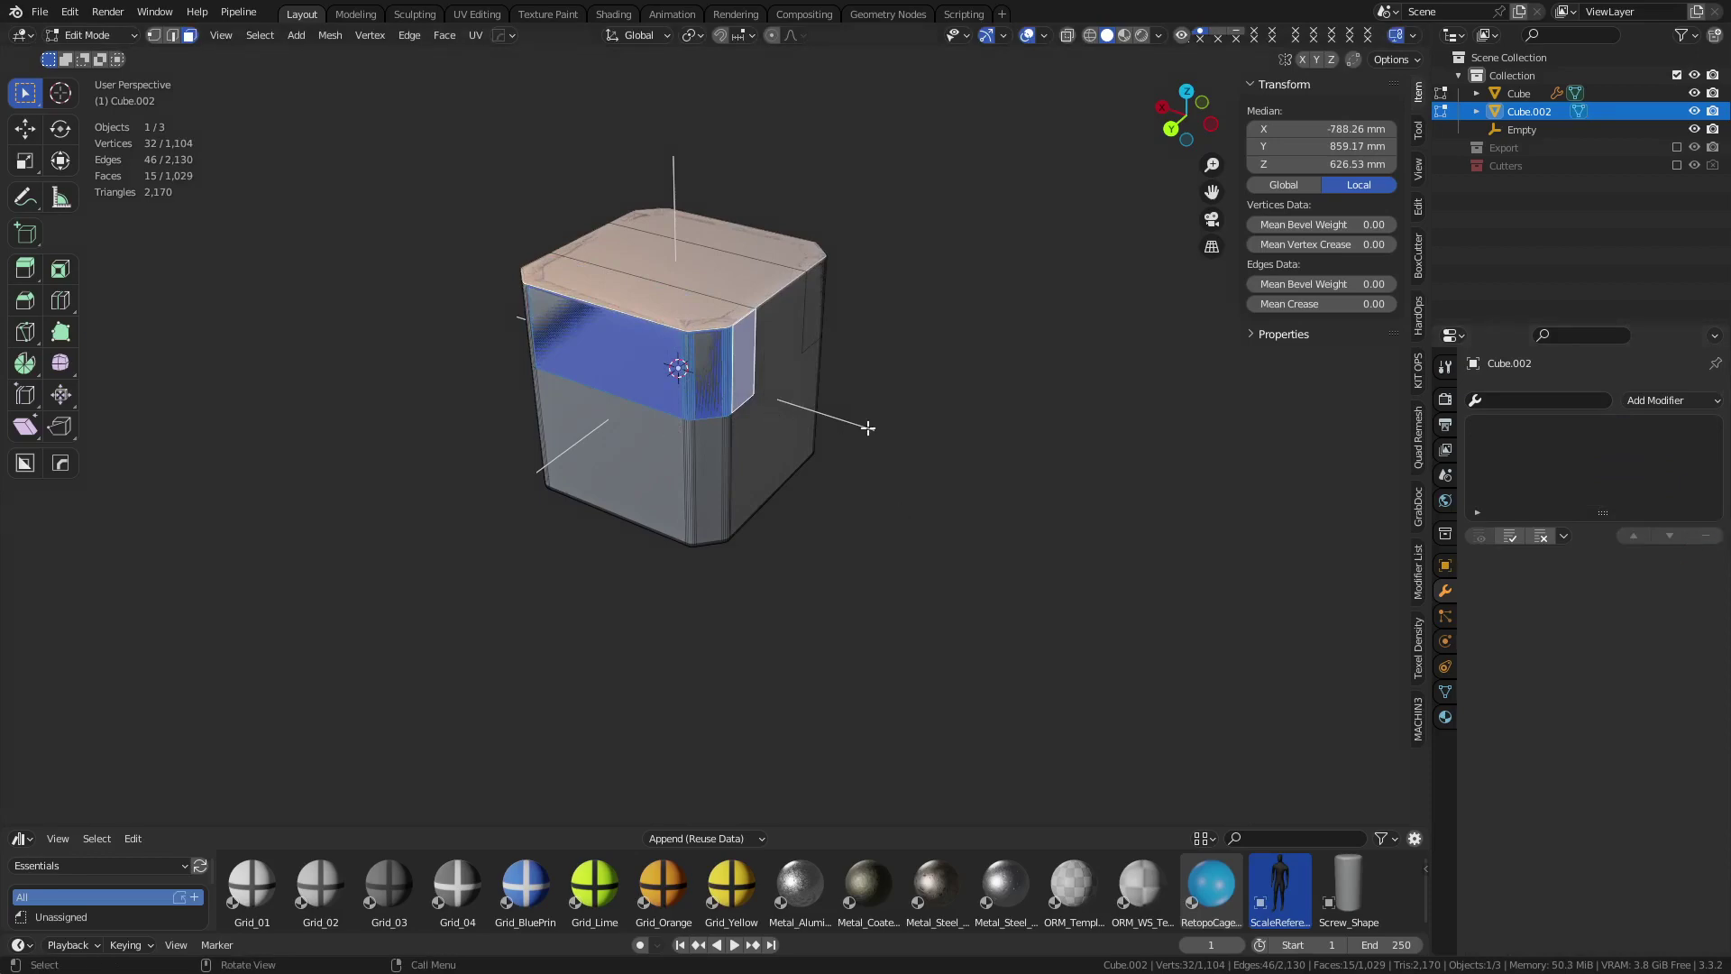
Try to add a vertical edge loop to the duplicated side face and delete the larger part
scroll(869, 429, up, 3)
middle_drag(508, 401, 548, 405)
key(ctrl+r)
click(547, 402)
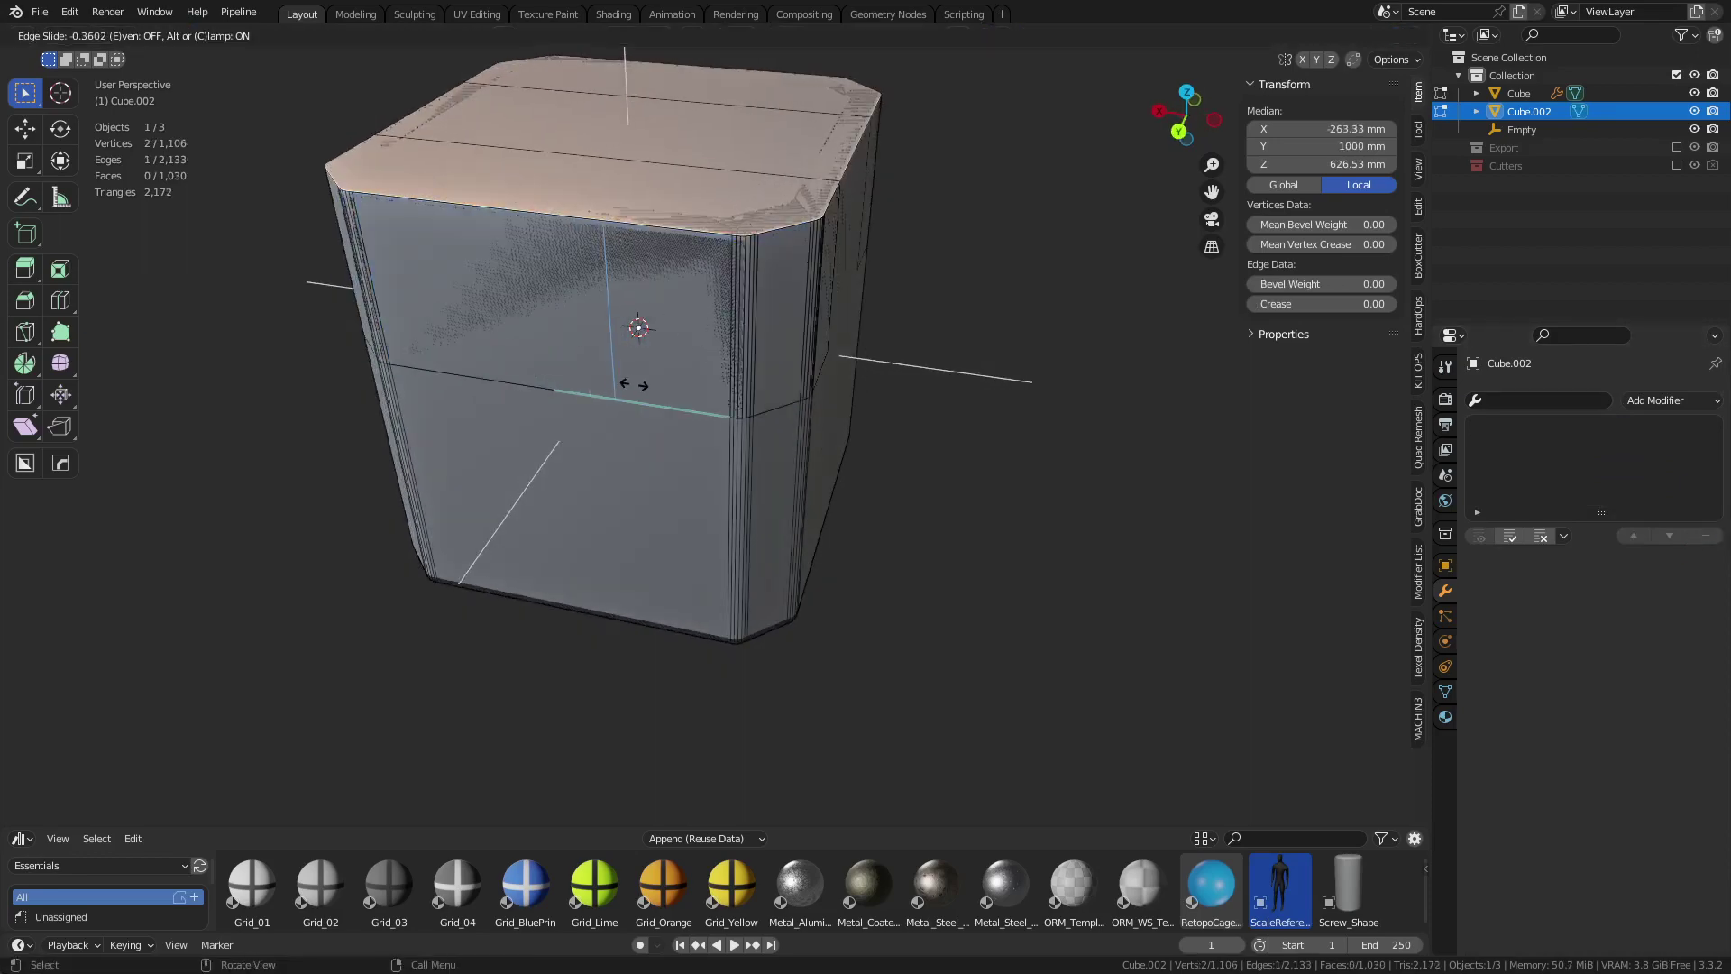
click(670, 392)
key(x)
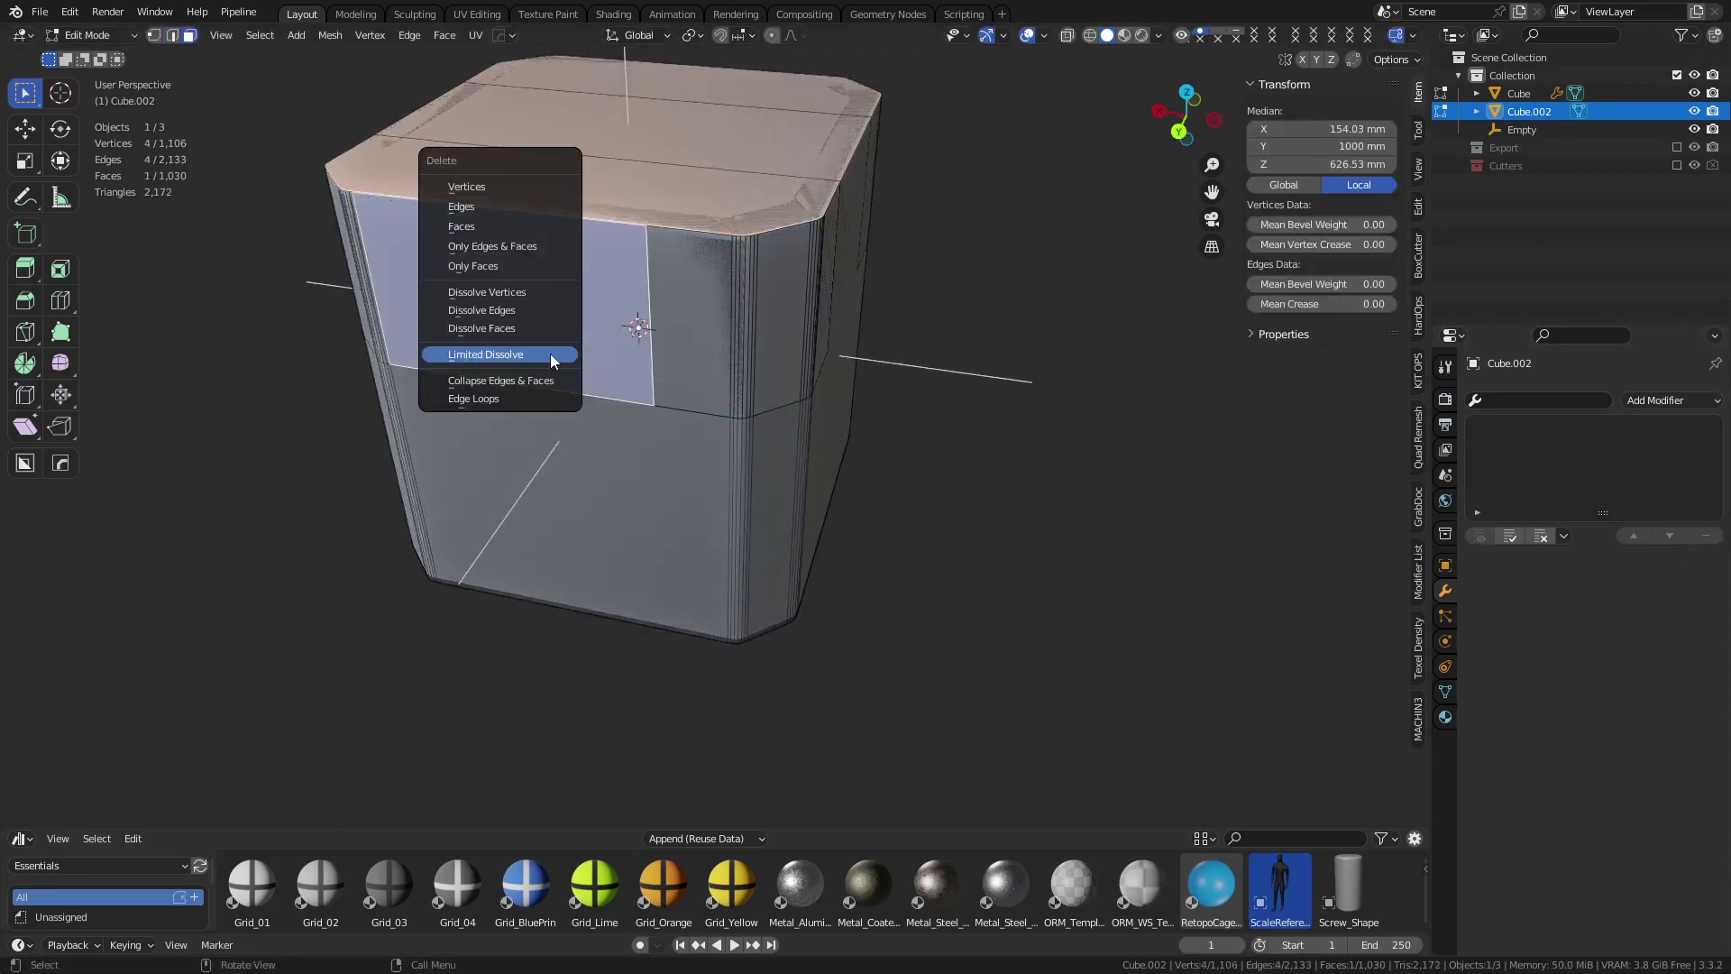
click(530, 218)
Undo the face deletion, loop cut, modifier removal and face duplication on the lower body
middle_drag(933, 406, 827, 402)
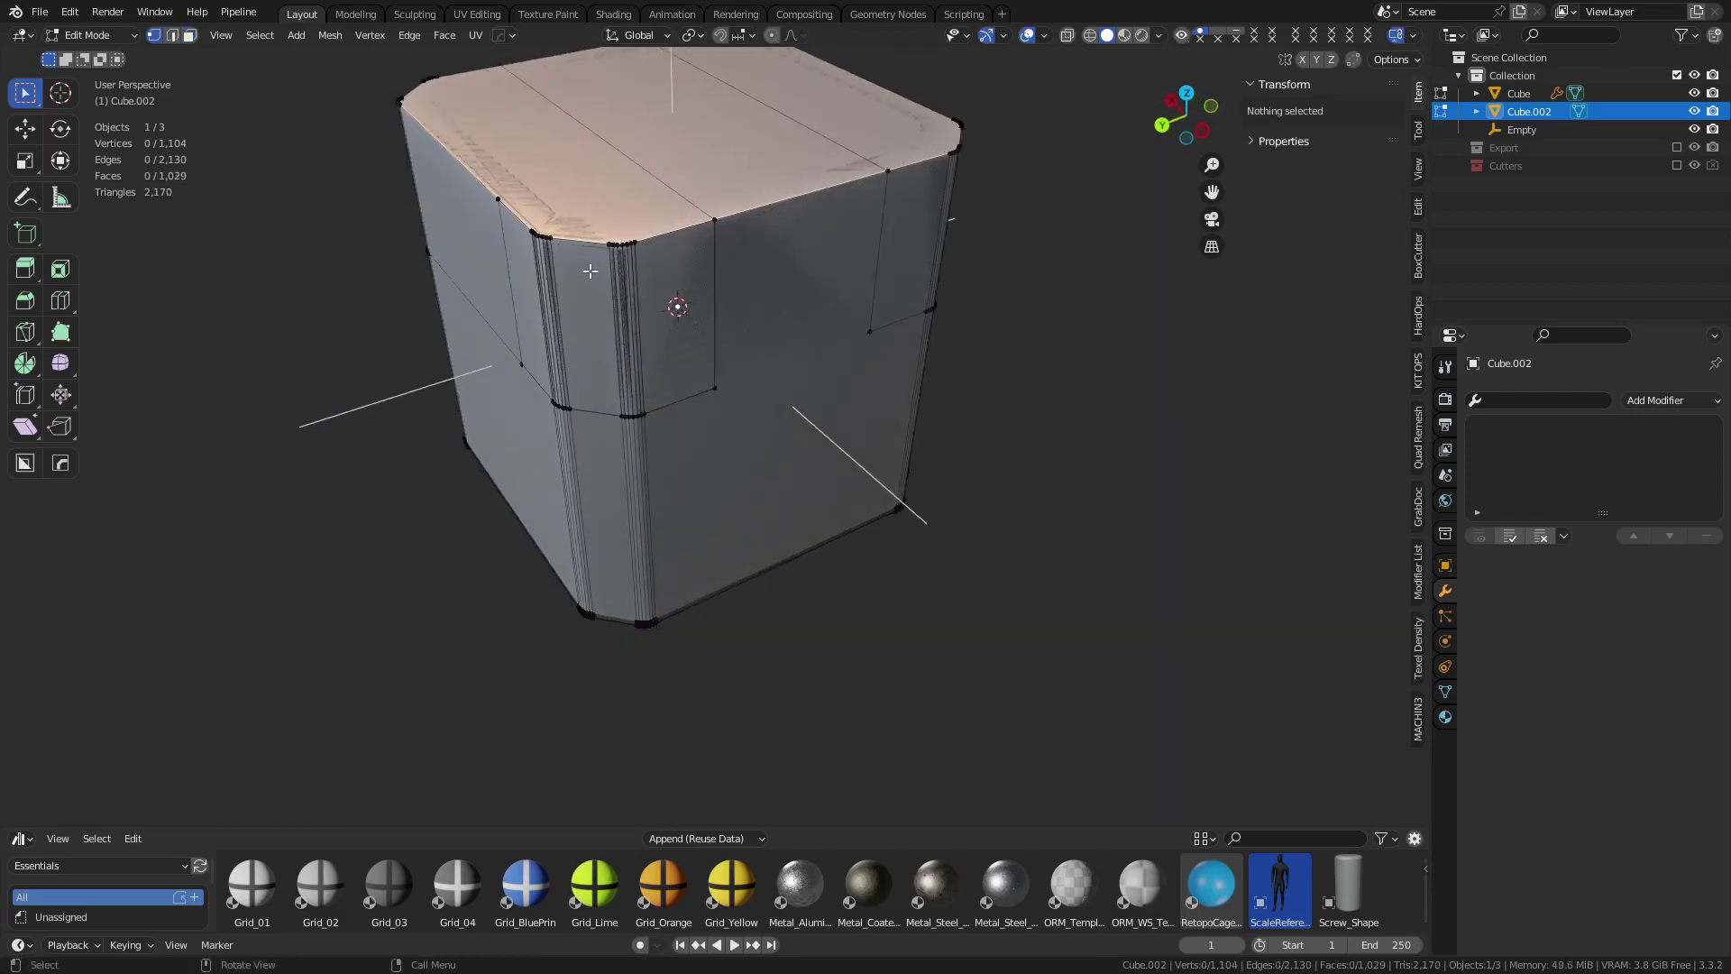
middle_drag(655, 363, 676, 360)
key(ctrl+Tab)
click(597, 377)
key(g)
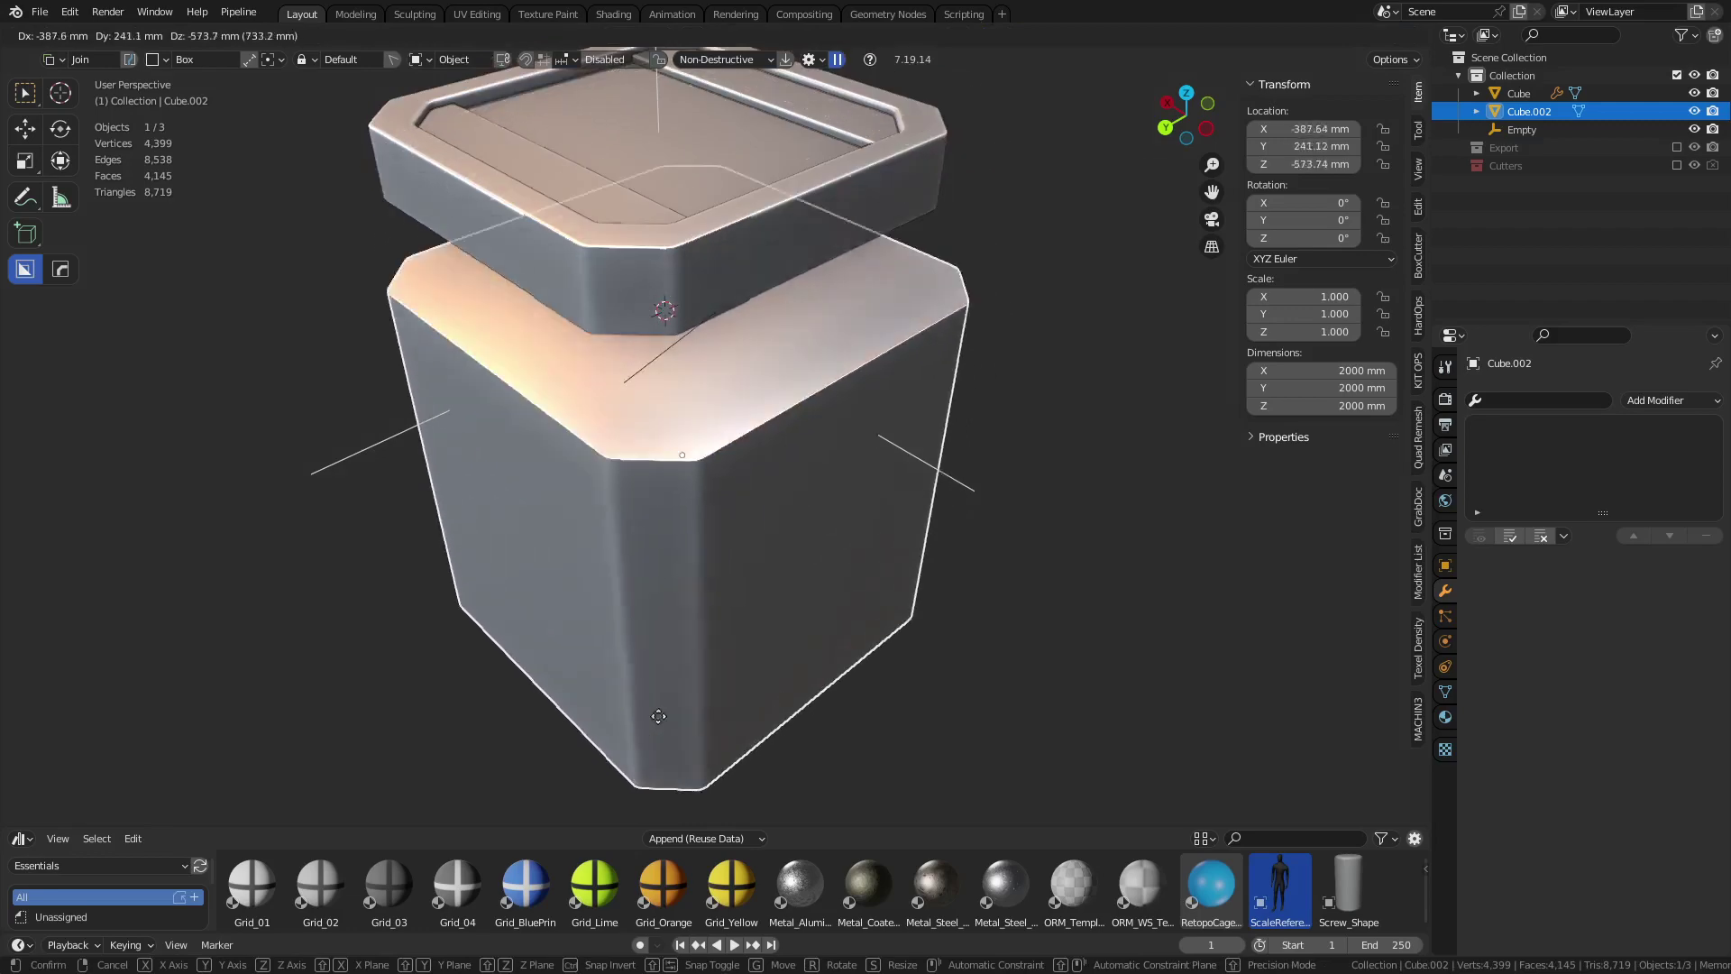
key(Escape)
key(Tab)
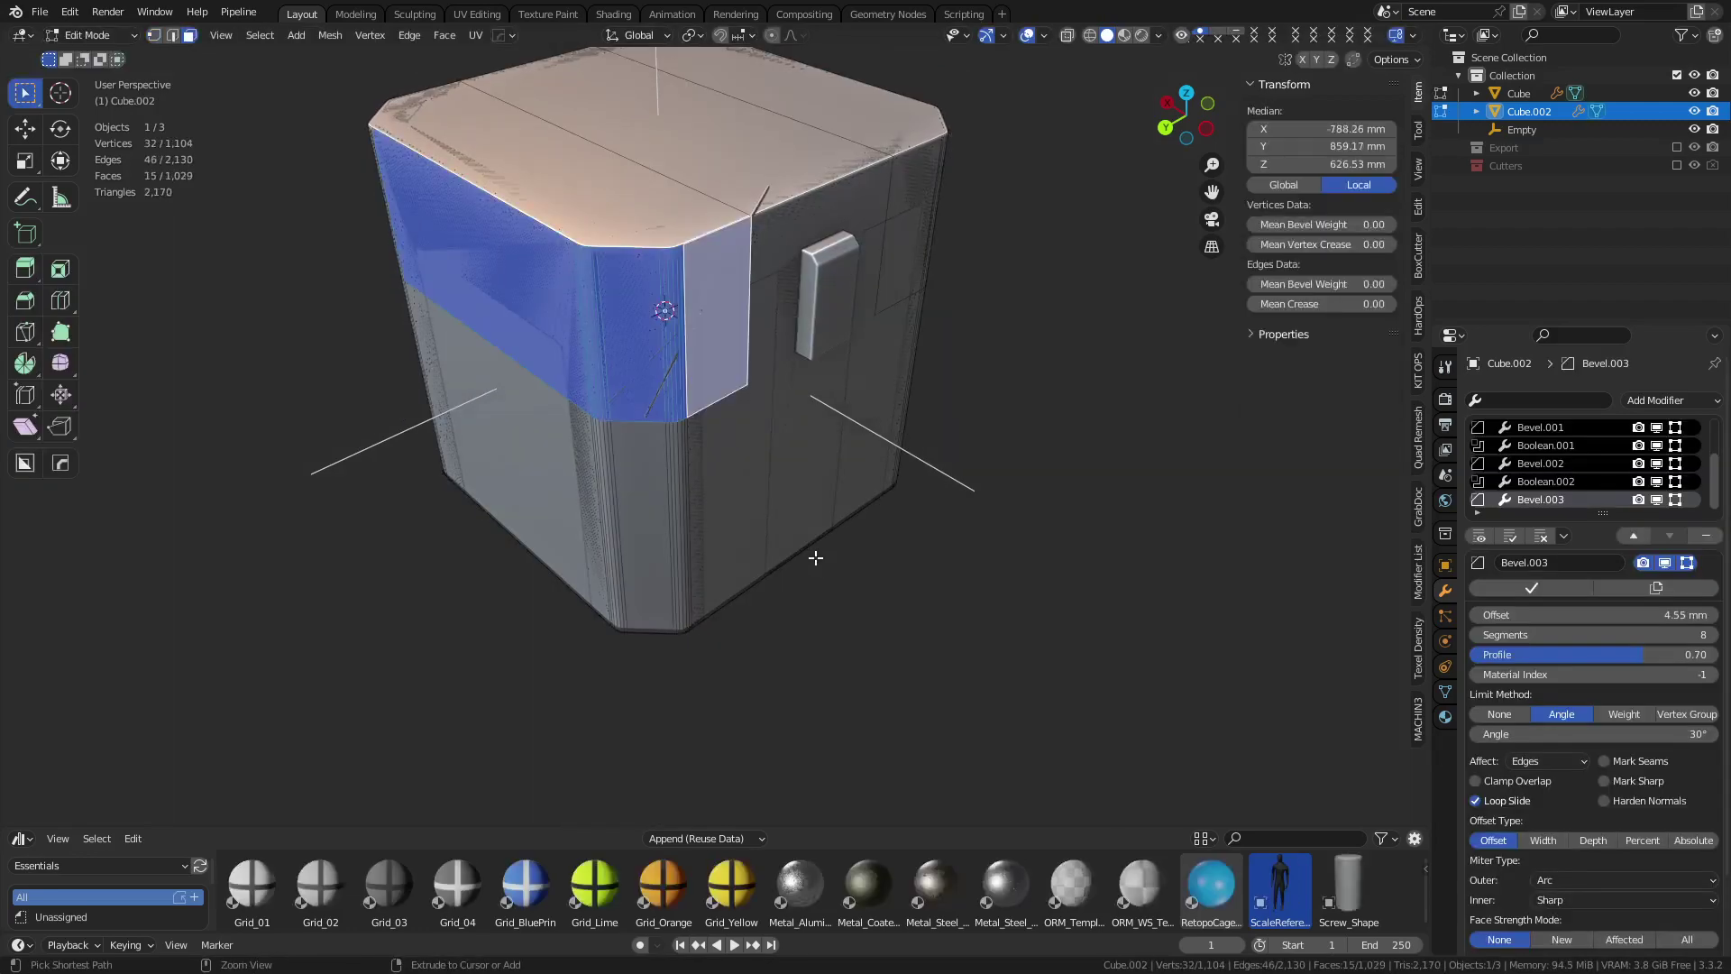
key(ctrl+z)
key(ctrl+z)
key(ctrl+z)
key(ctrl+z)
key(ctrl+z)
key(ctrl+z)
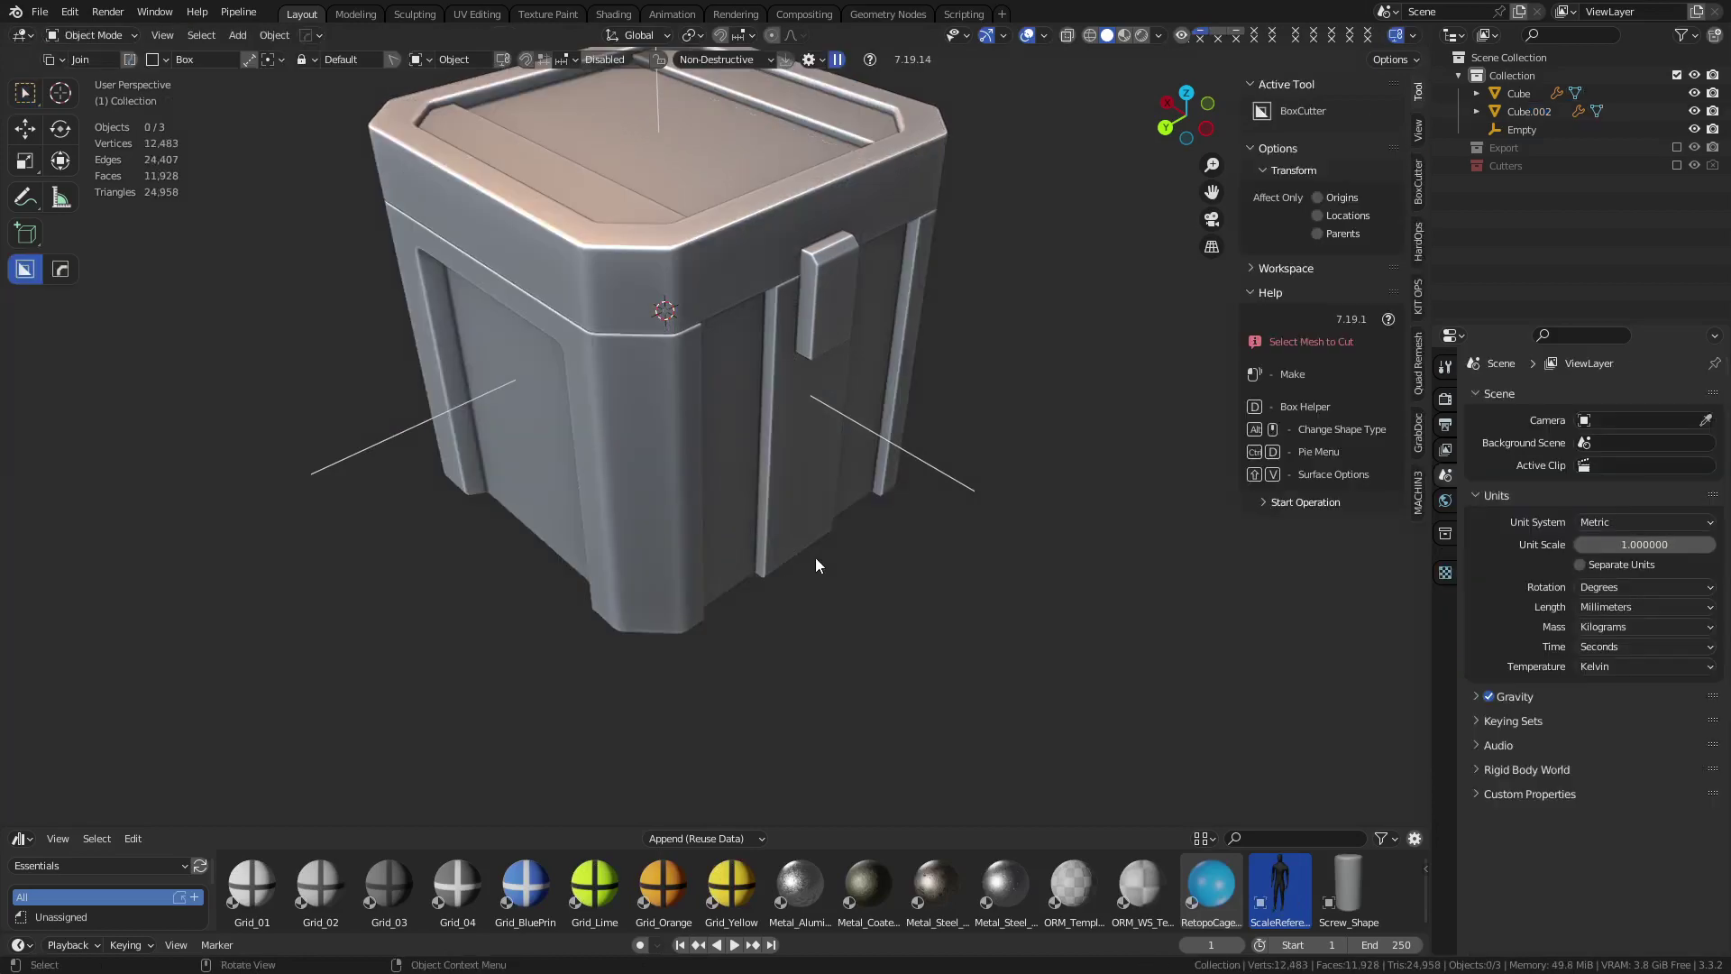
In Edit Mode, select the lower body's upper faces from the side panel around the chamfered corner to the latch side
key(ctrl+Tab)
click(619, 468)
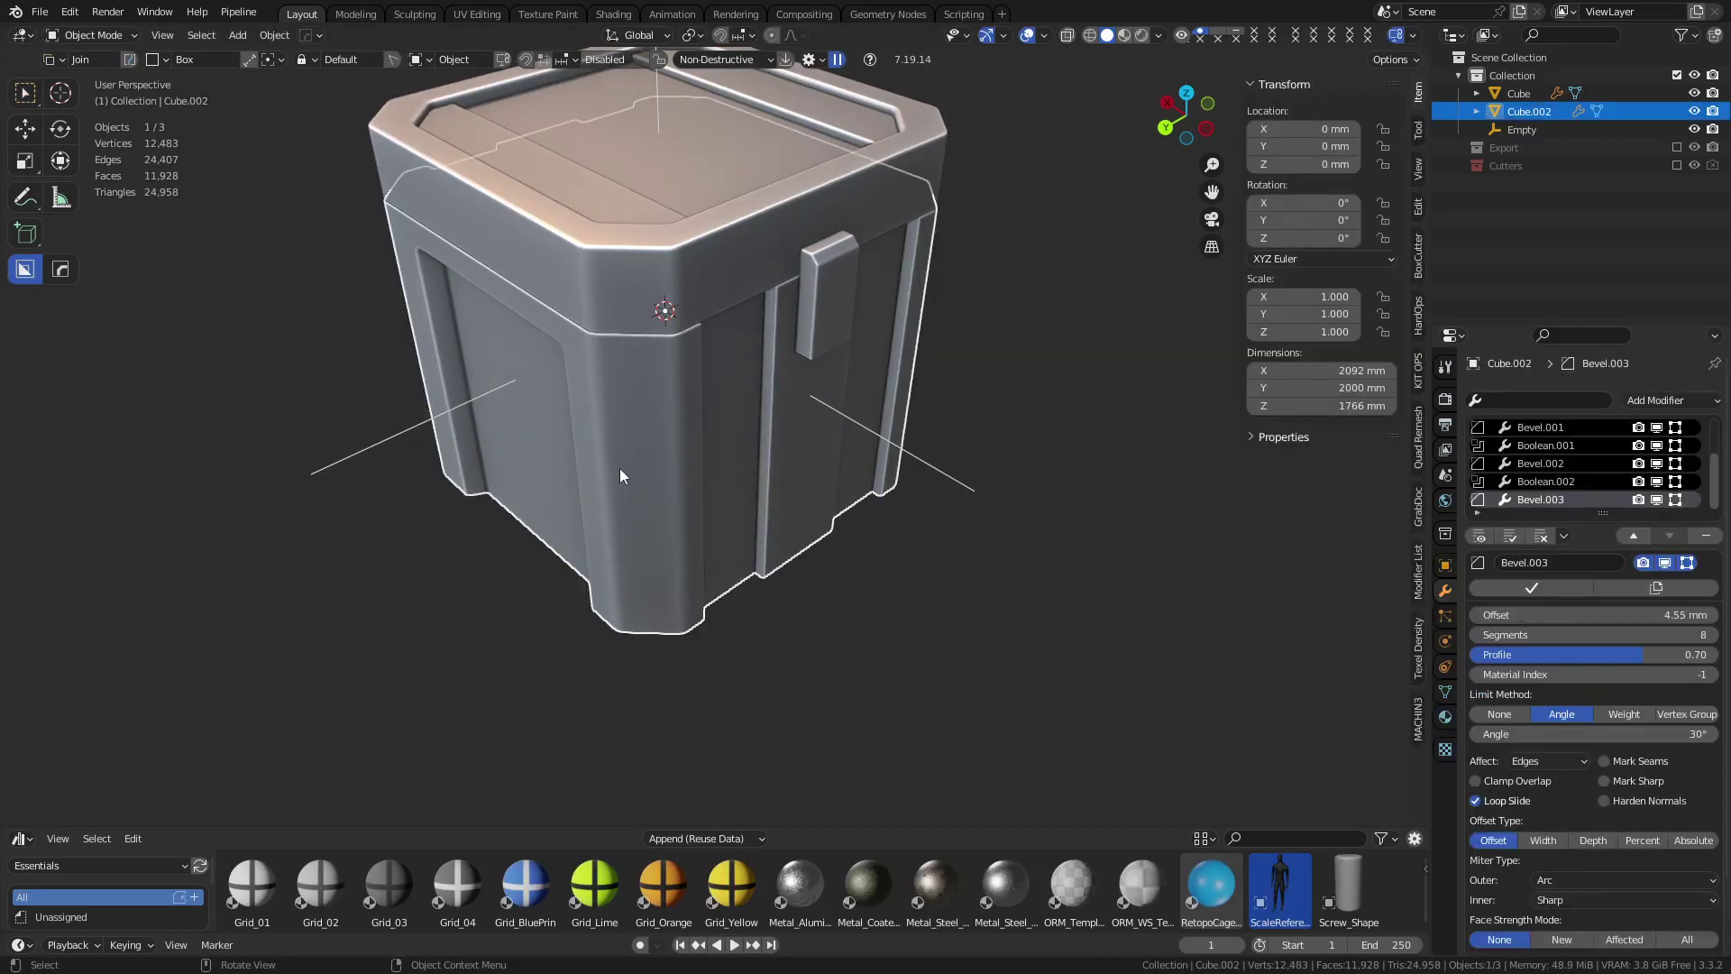
key(Tab)
click(556, 370)
ctrl+click(708, 352)
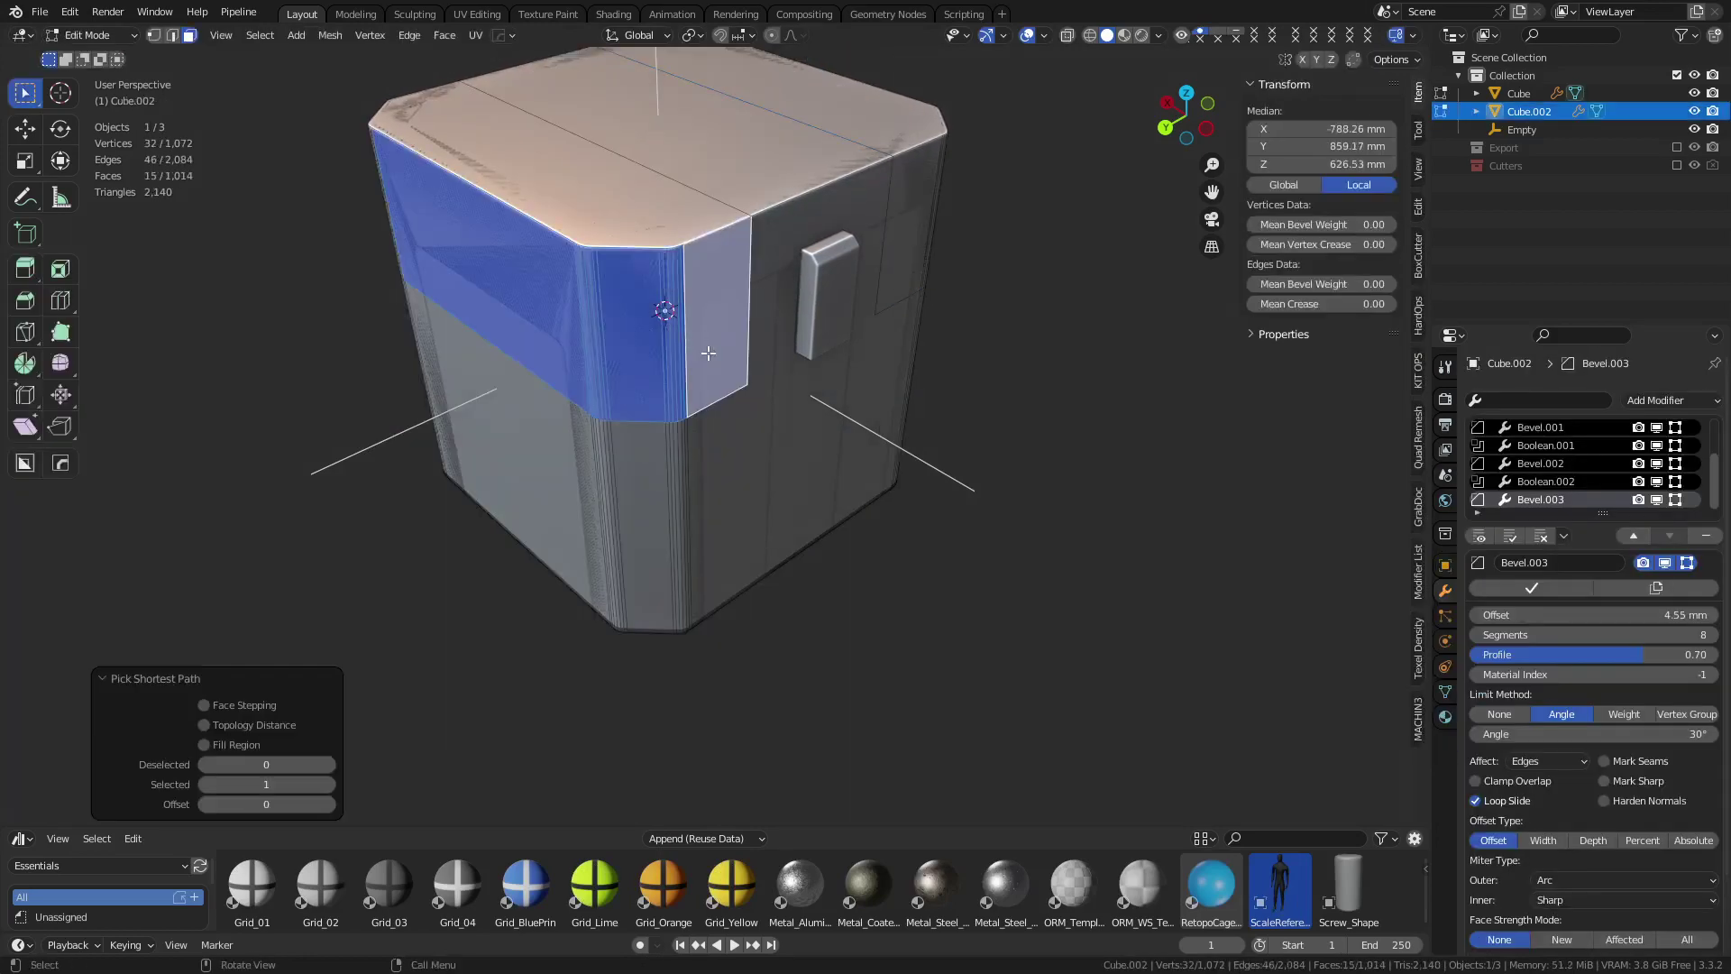
Return to Object Mode and turn on the wireframe overlay for the whole crate
middle_drag(732, 496, 757, 467)
key(g)
right_click(731, 485)
key(ctrl+Tab)
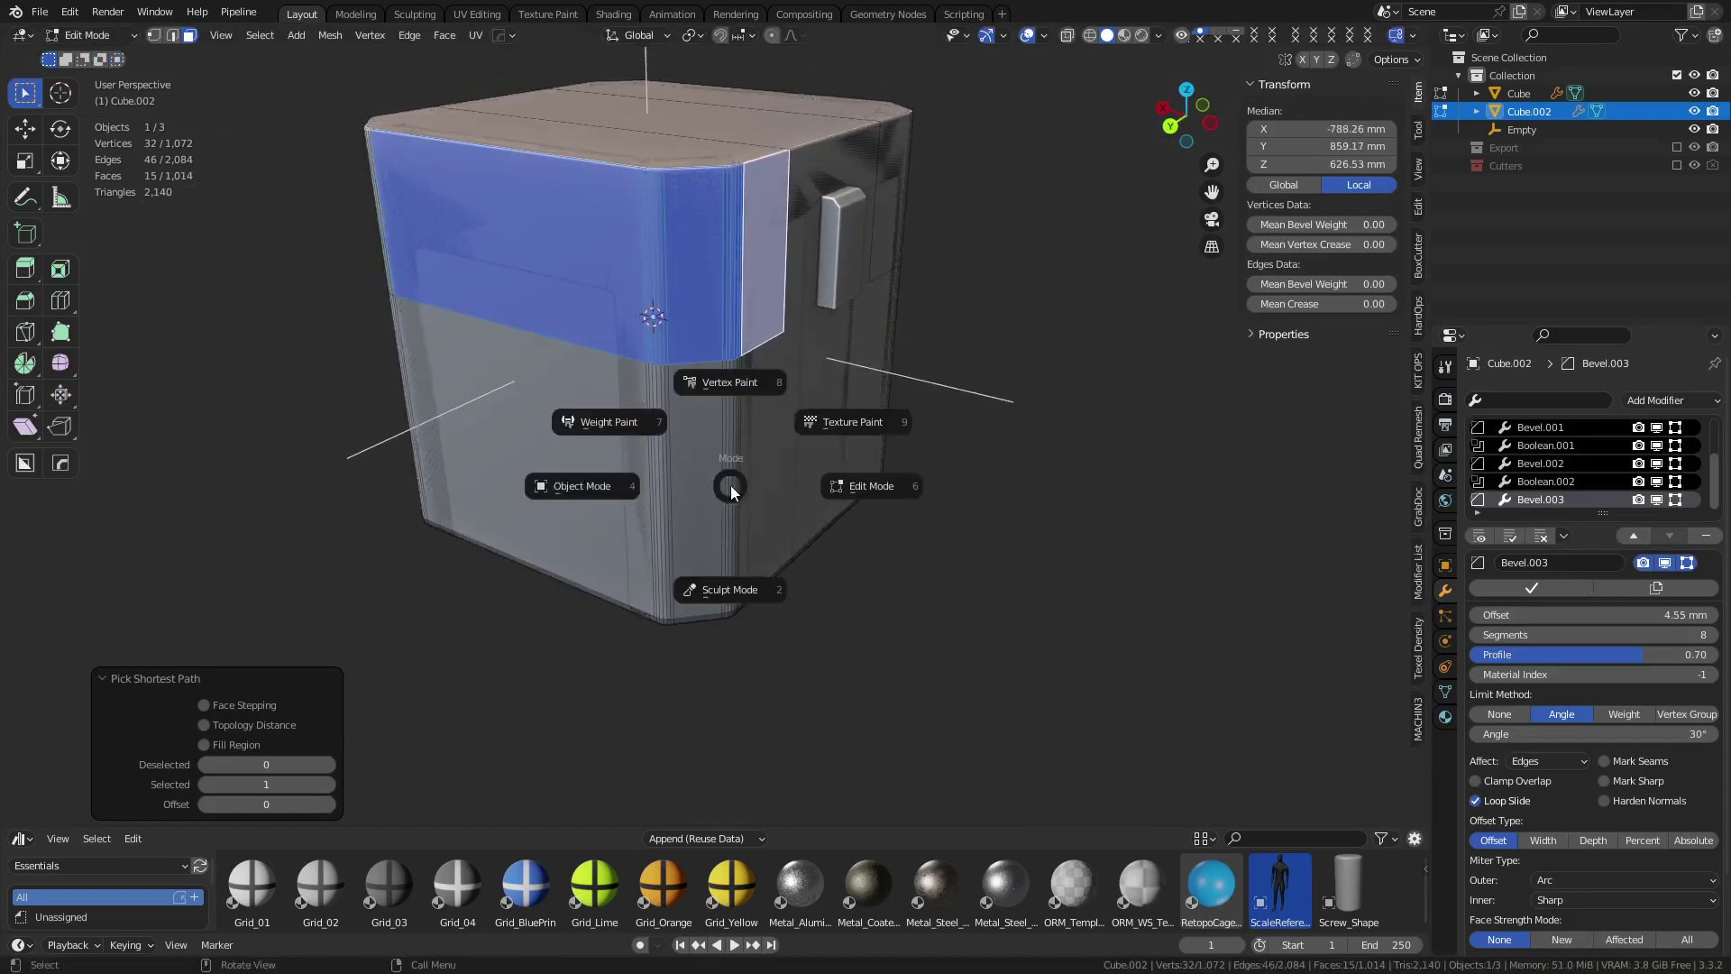
click(675, 484)
key(g)
right_click(687, 493)
key(shift+z)
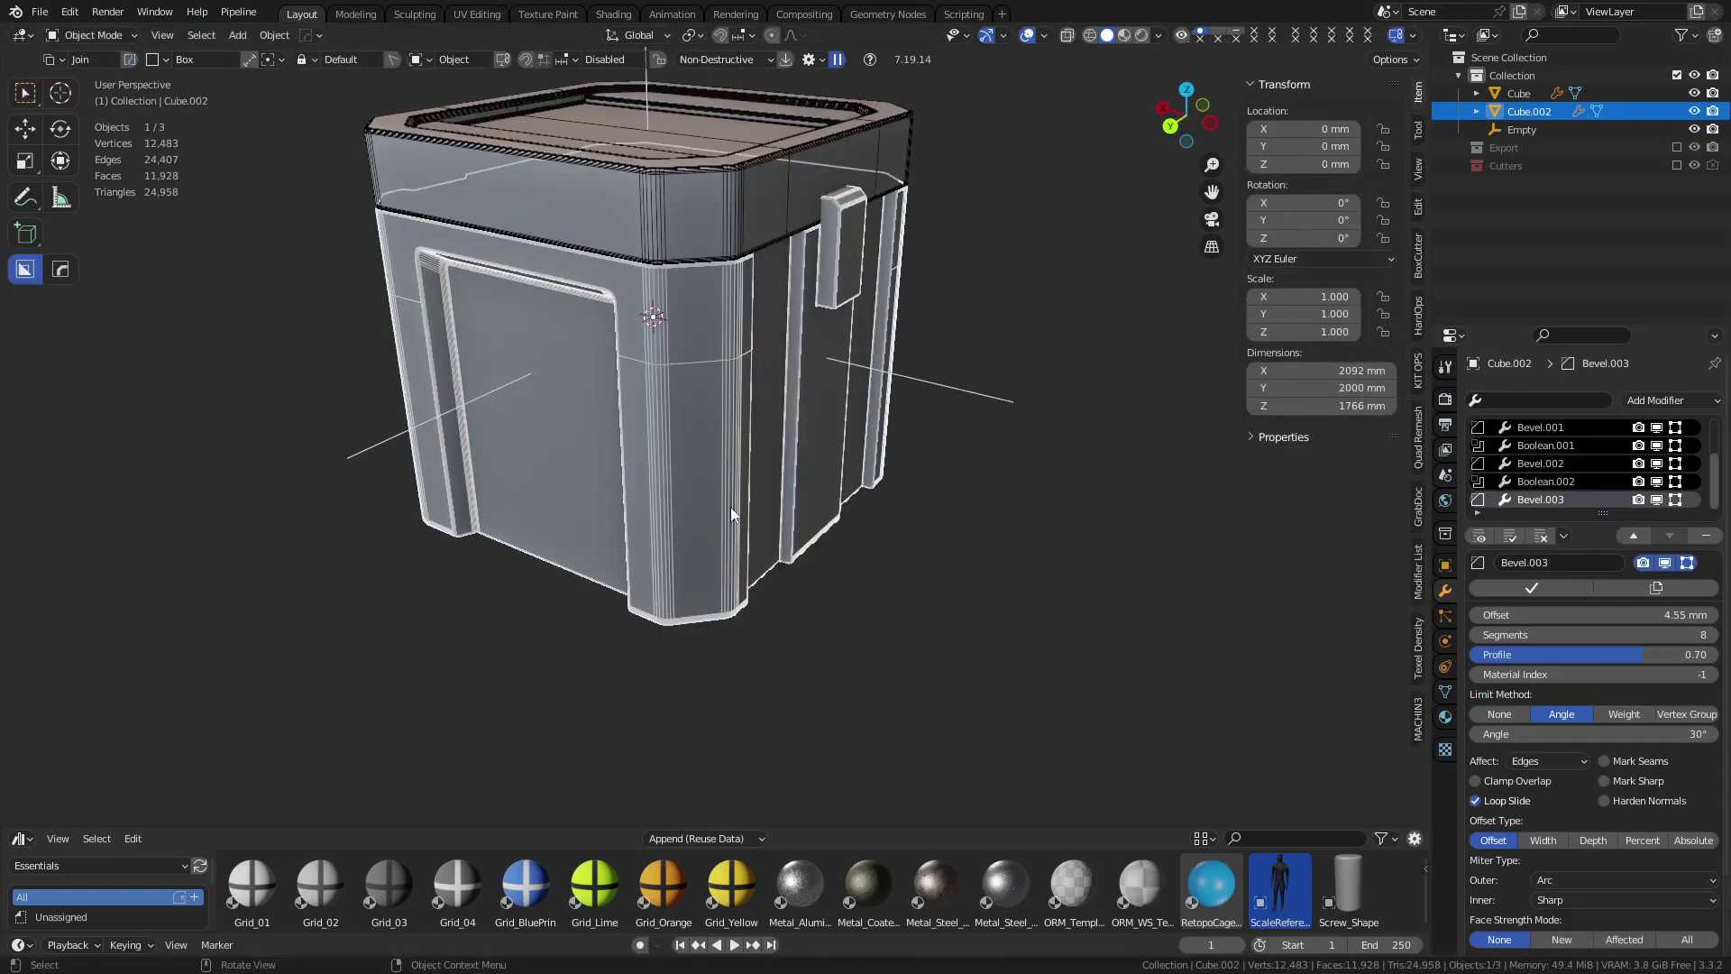
Reopen the lower body for mesh editing and duplicate the selected upper corner faces in place
key(alt+a)
click(703, 356)
key(Tab)
key(g)
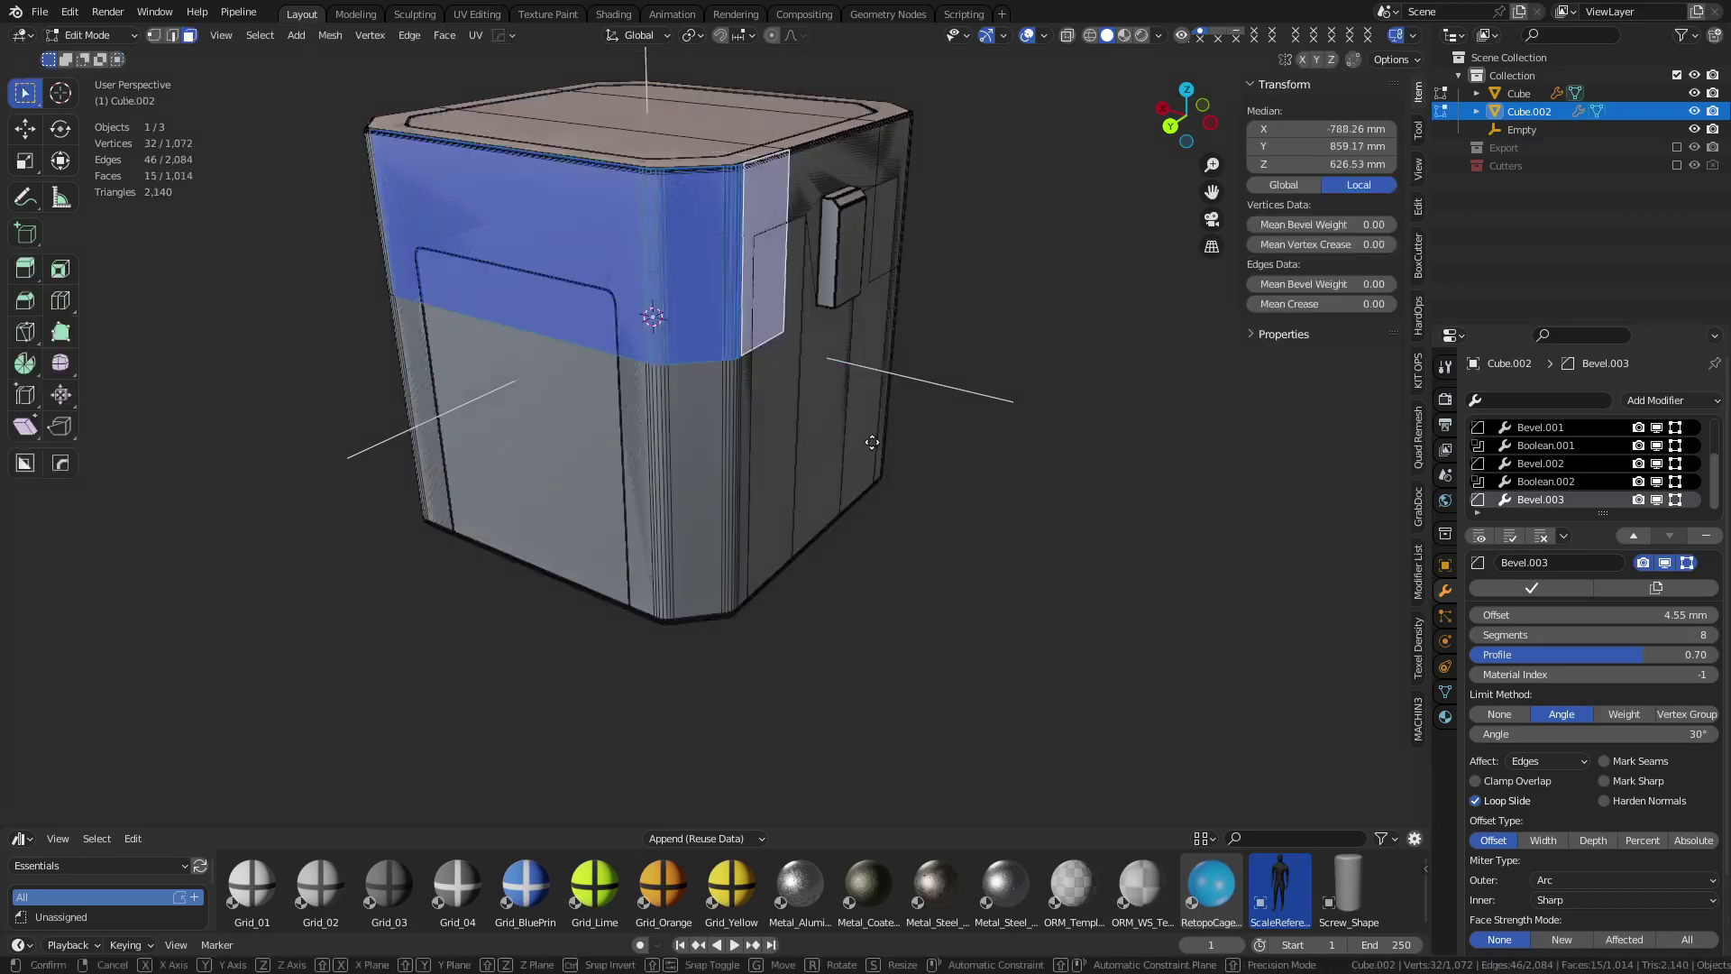
right_click(804, 430)
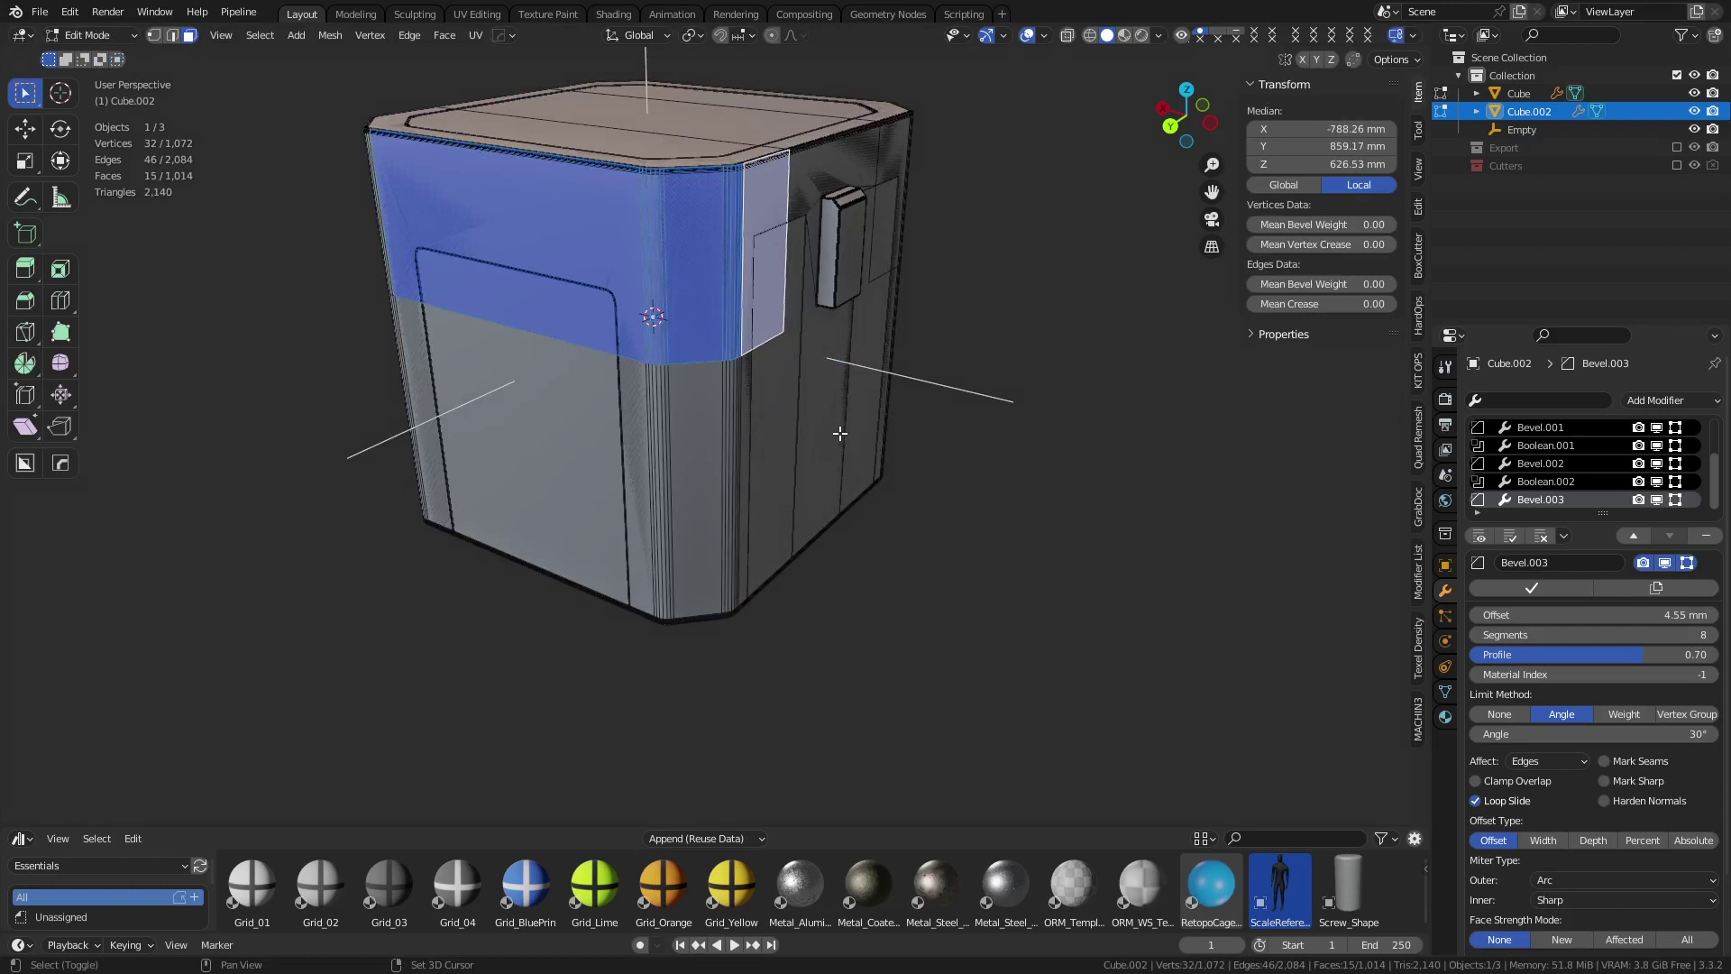
key(g)
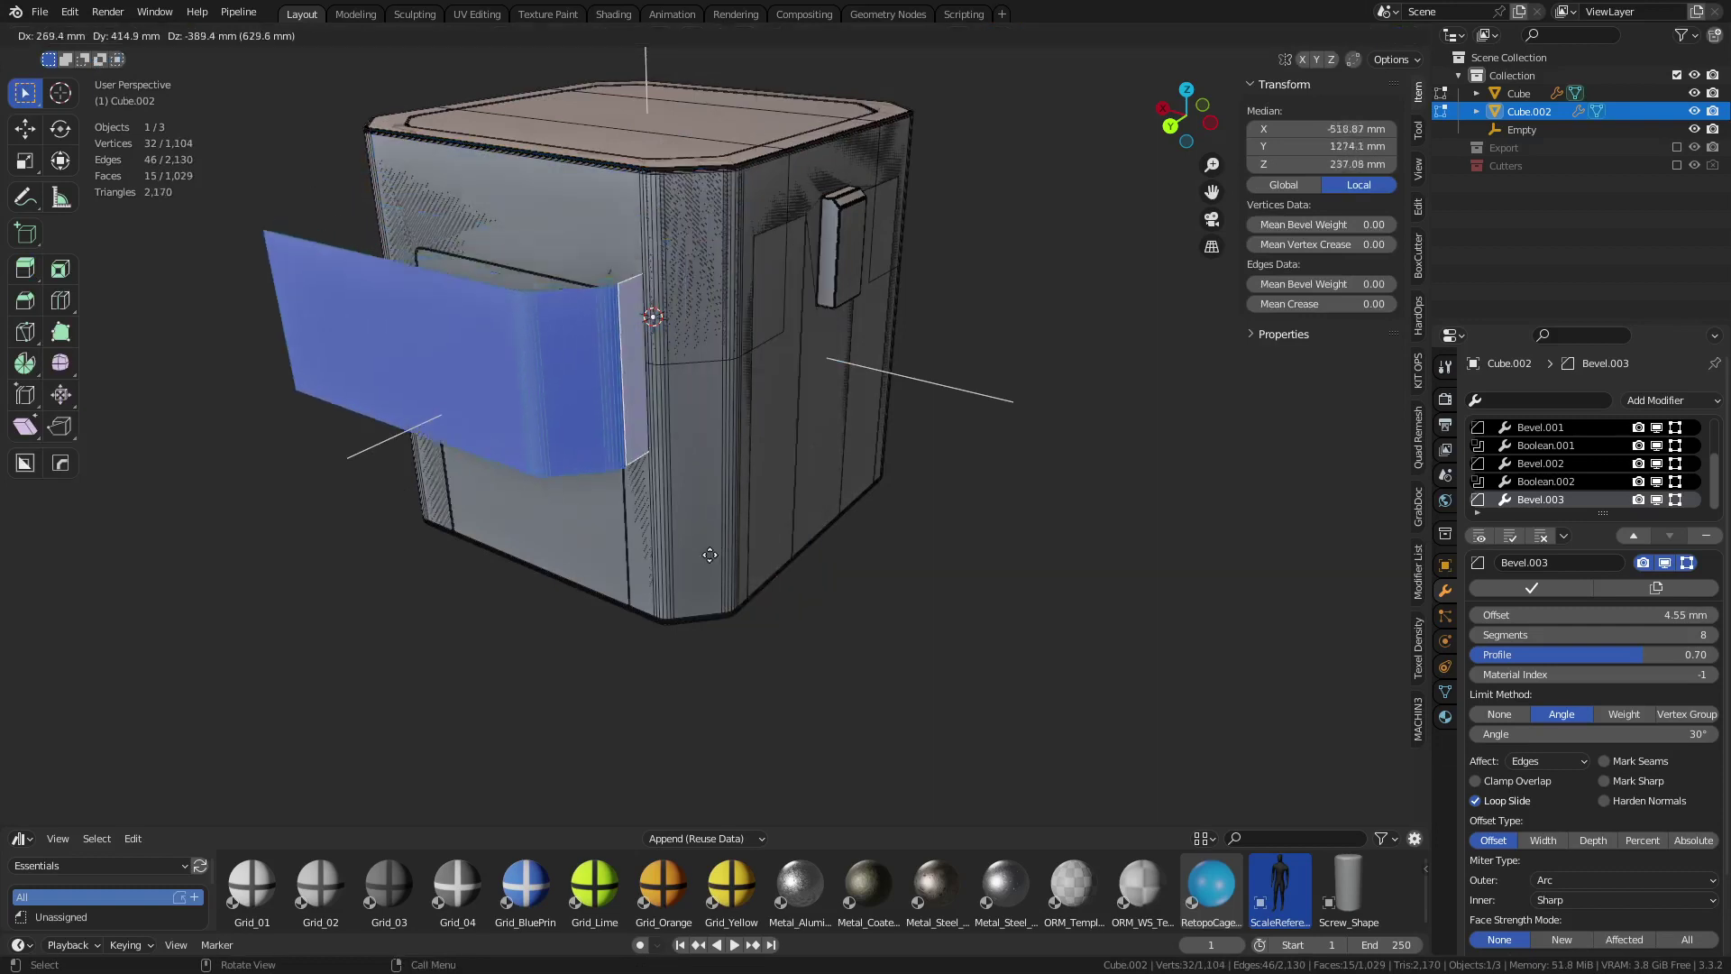
right_click(884, 442)
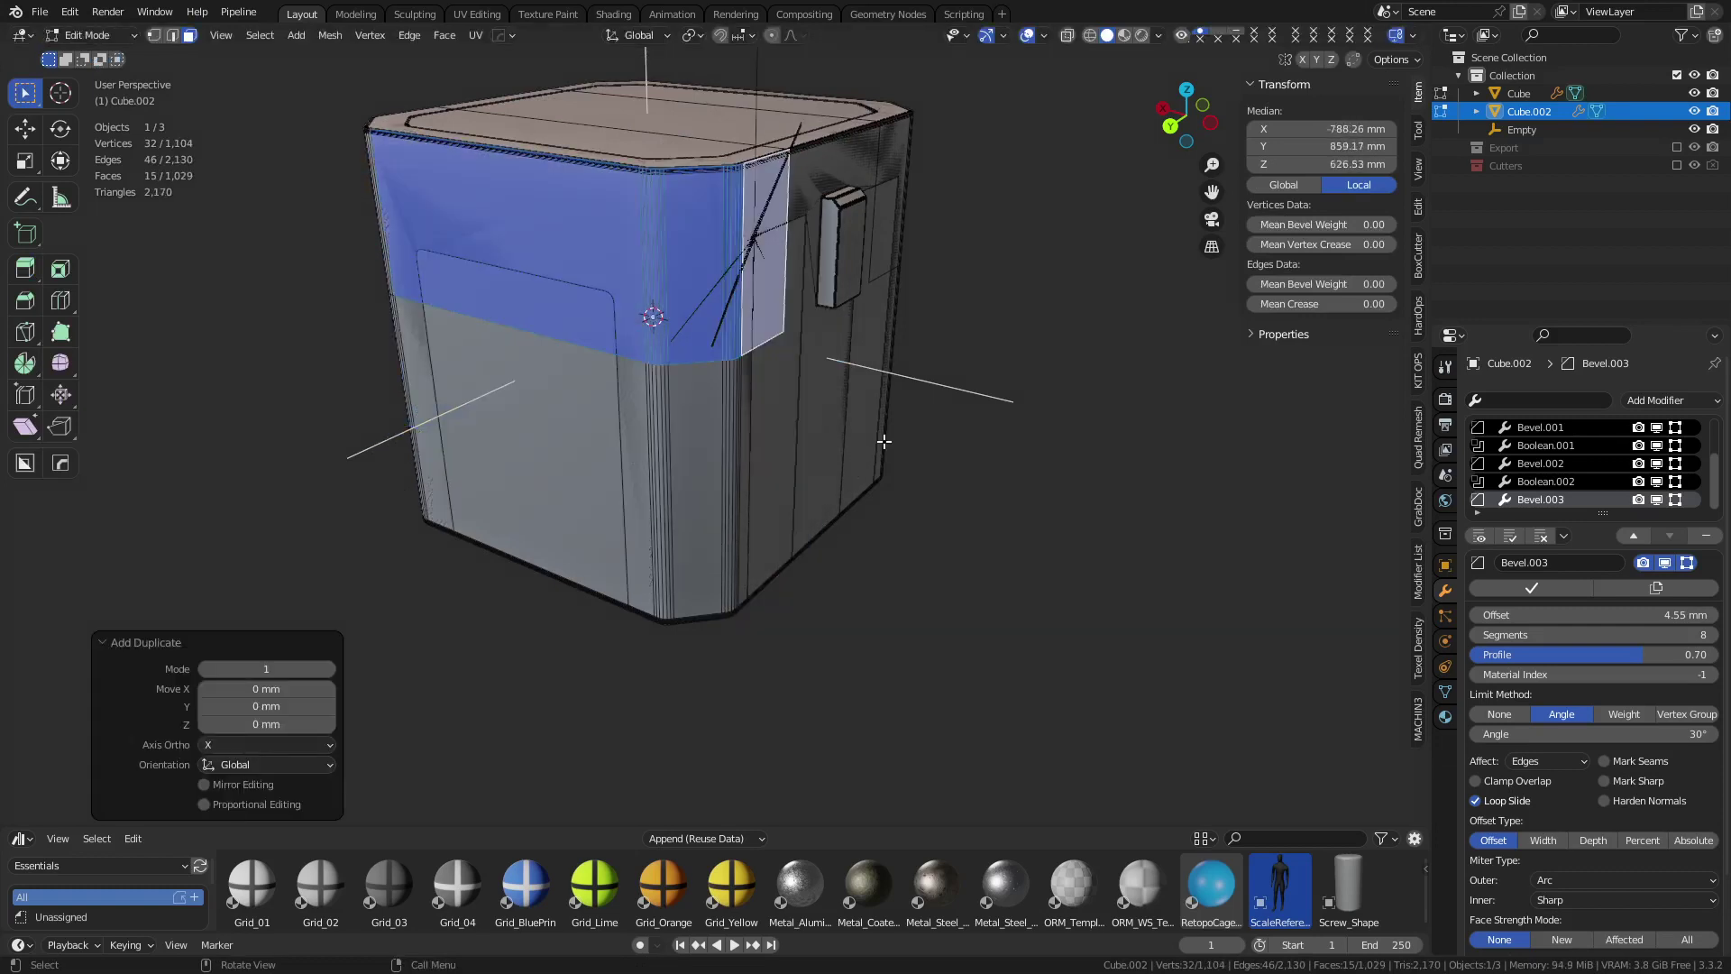
Separate the duplicated faces into their own object and select only that object in Object Mode
key(p)
click(884, 441)
key(ctrl+Tab)
click(780, 449)
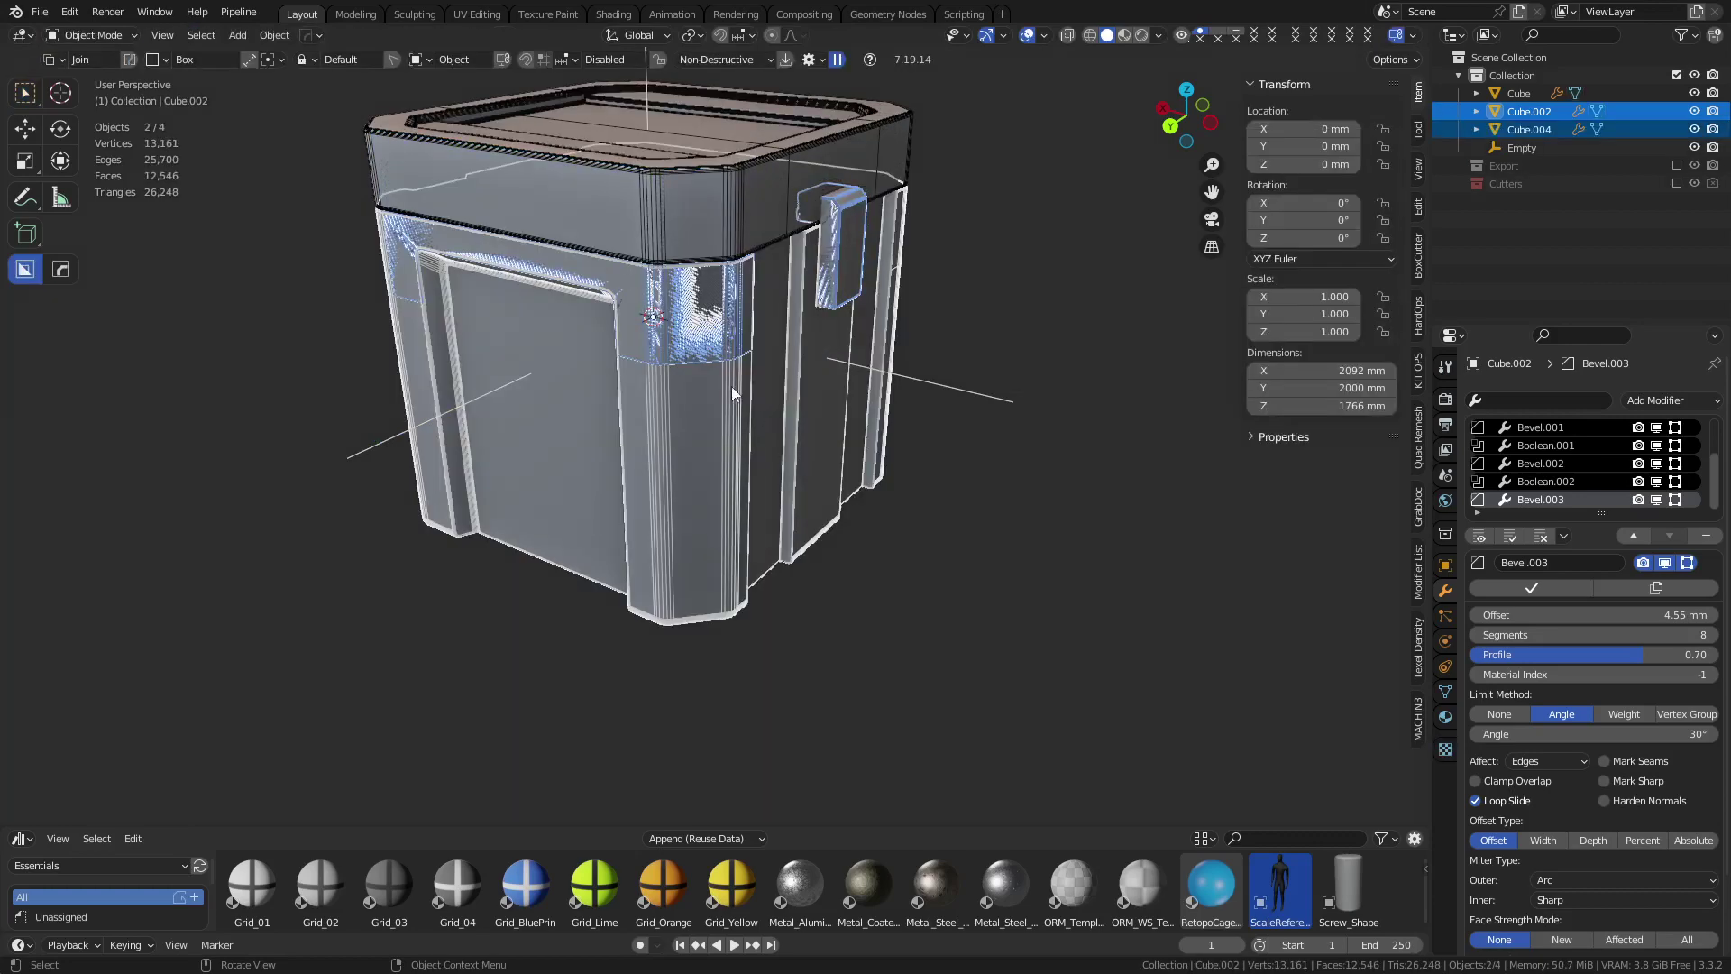
click(706, 354)
key(g)
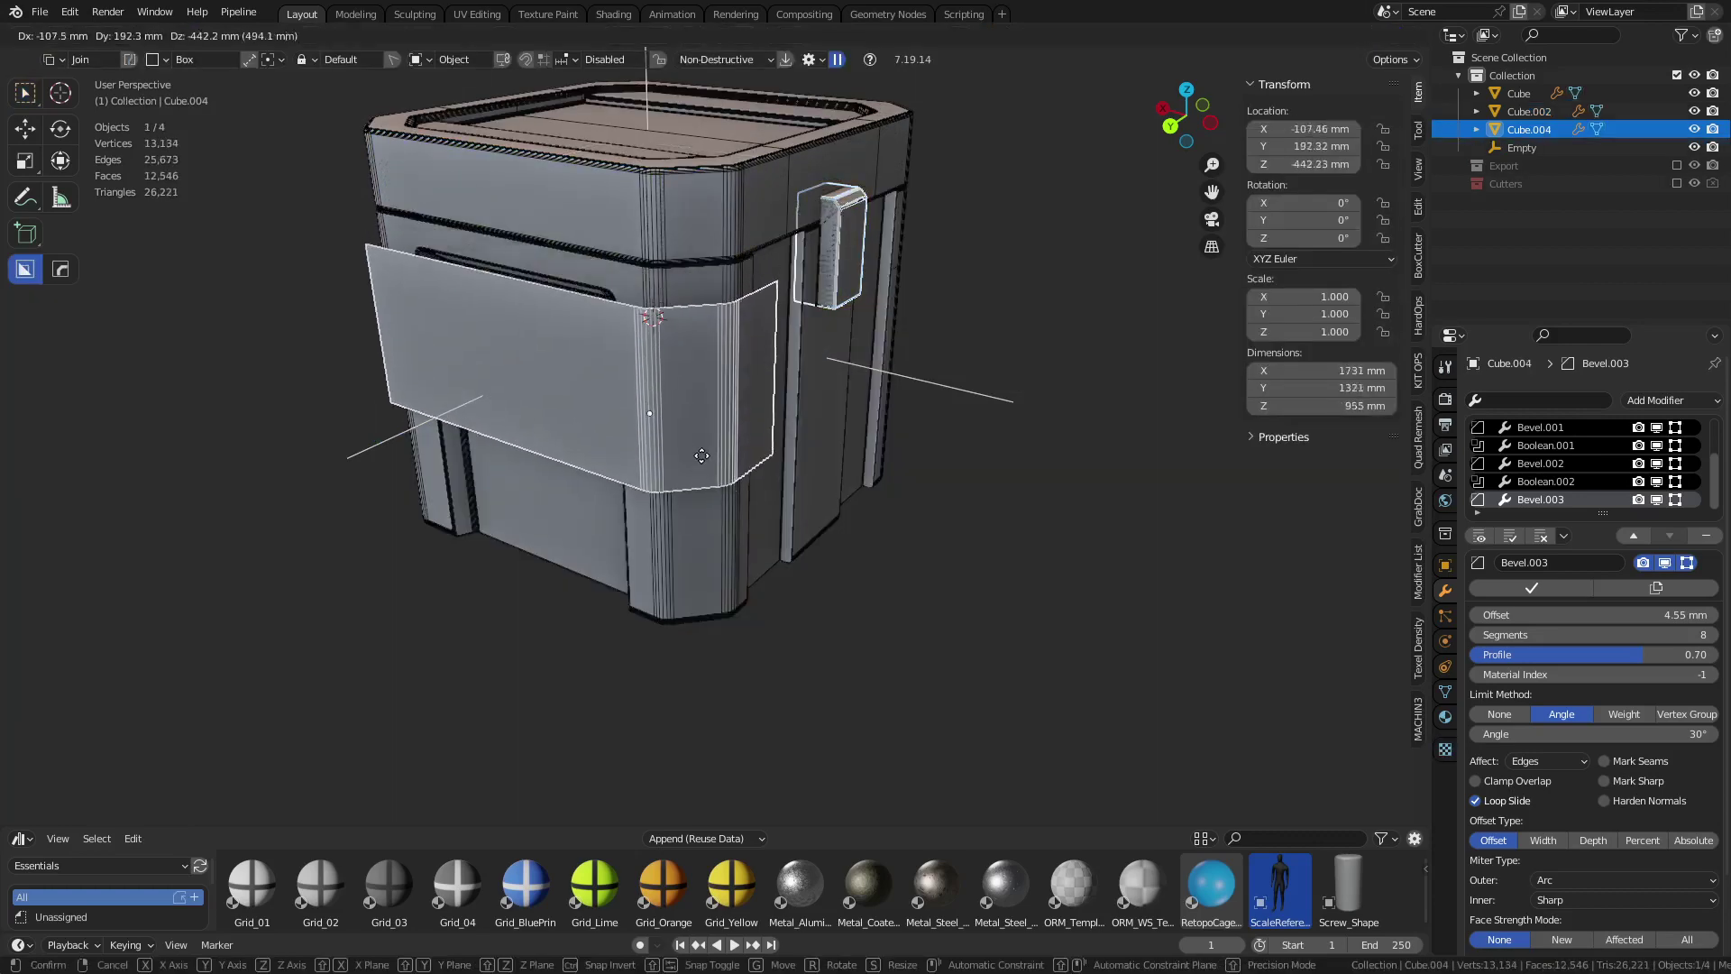
key(Escape)
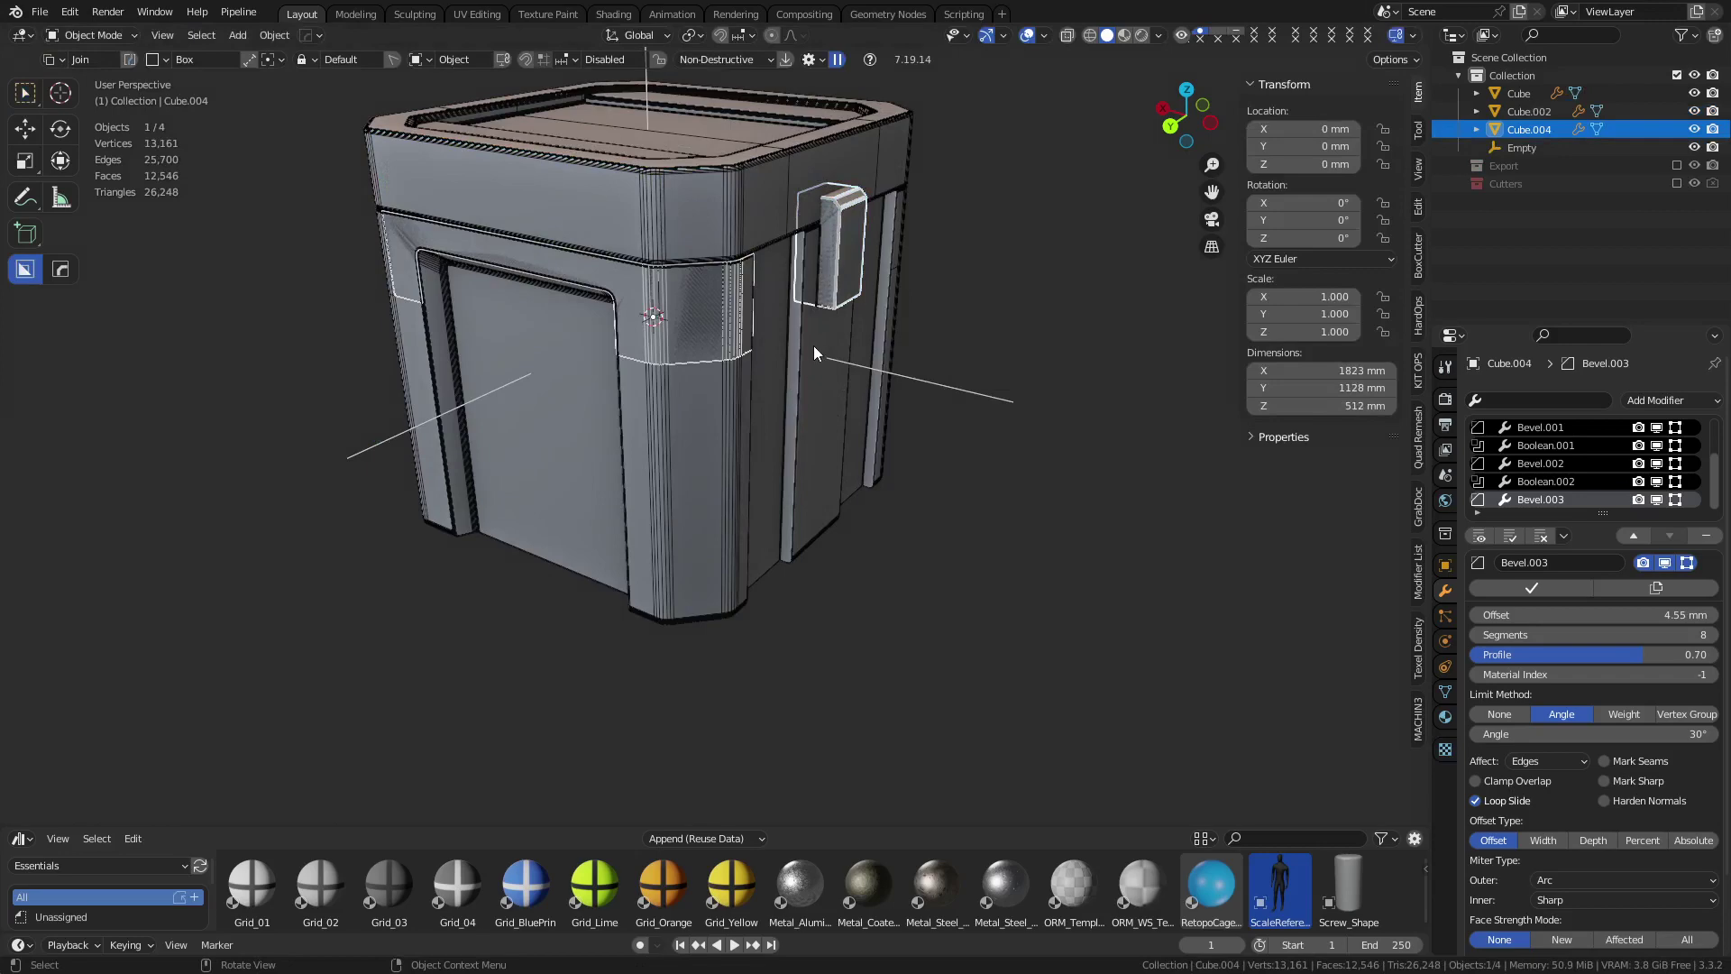
Remove all Bevel and Boolean modifiers from the separated strip
click(1706, 536)
click(1705, 535)
click(1705, 535)
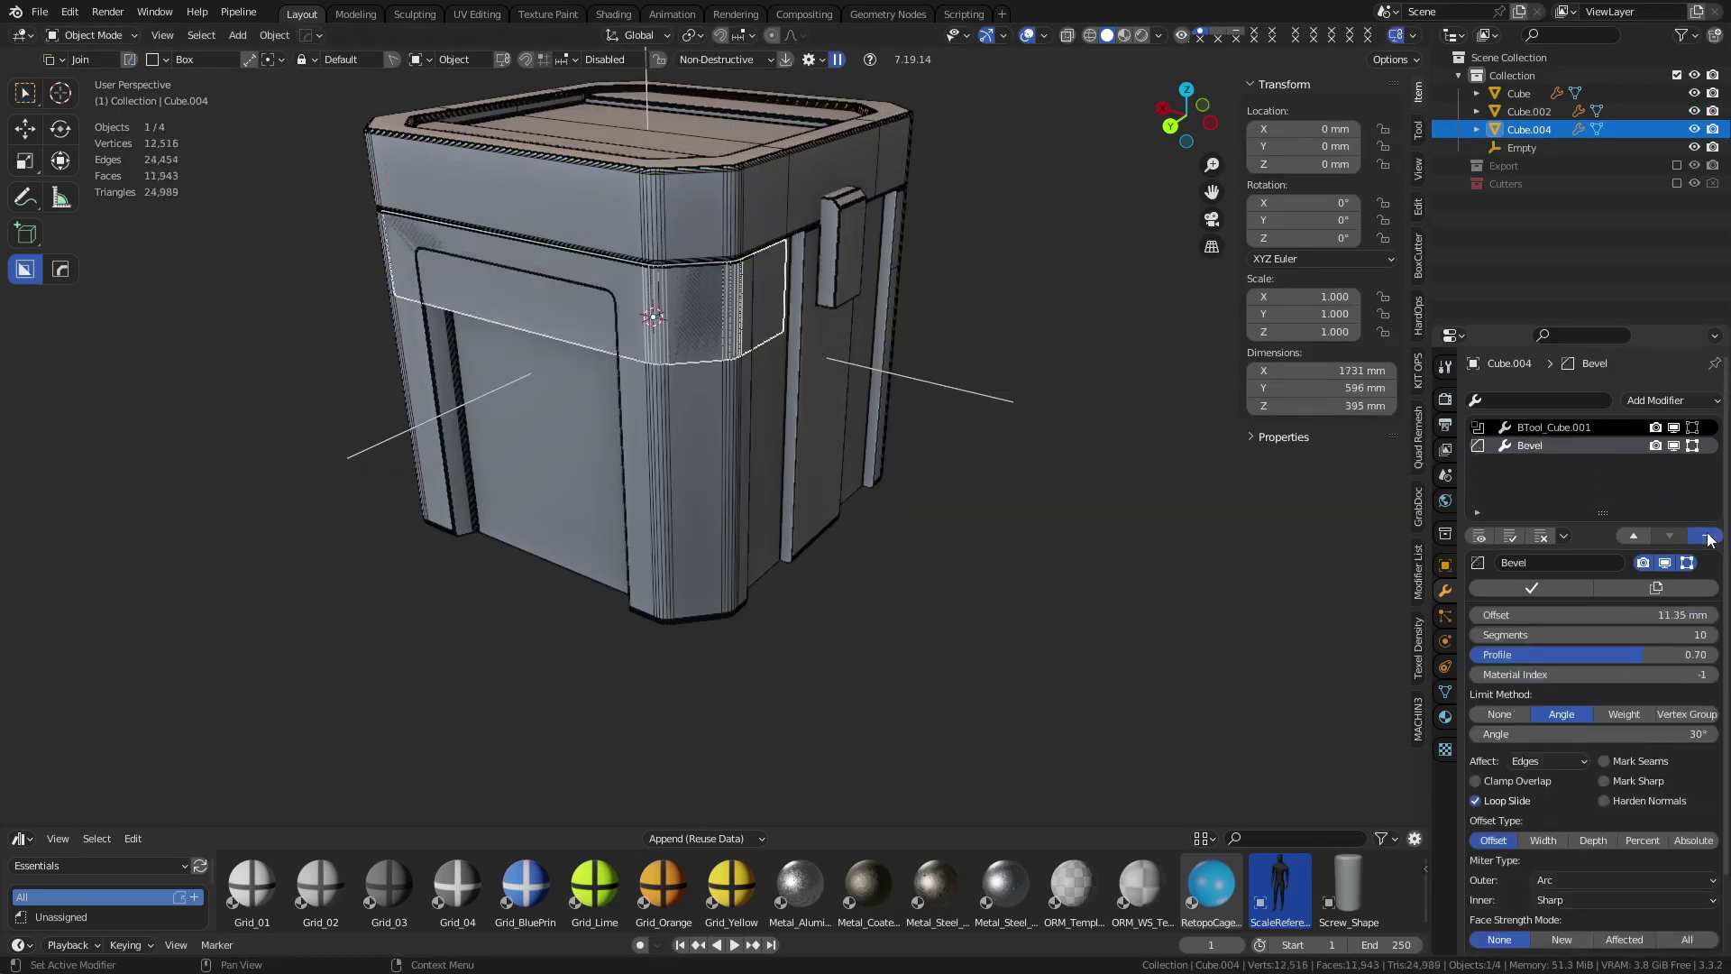
click(1706, 535)
click(1706, 535)
Lower the strip's top row of vertices by about 503 mm along Z
scroll(720, 393, up, 1)
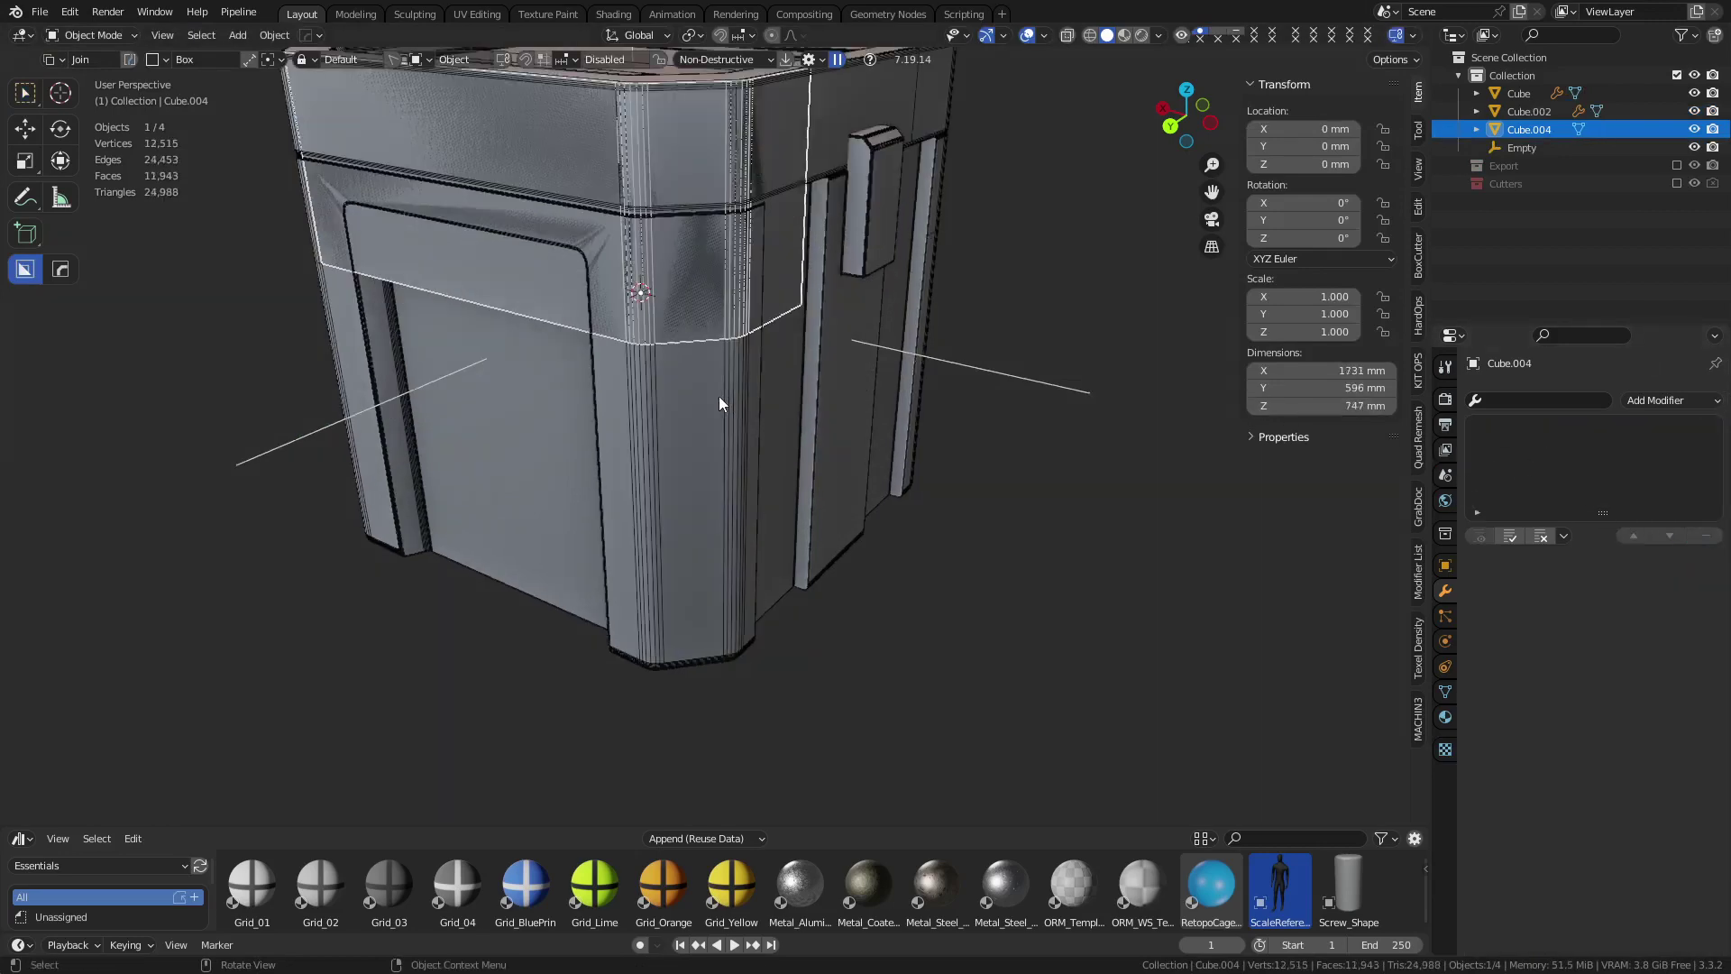
key(Tab)
key(alt+z)
scroll(793, 375, down, 3)
drag(409, 292, 795, 178)
middle_drag(830, 375, 827, 360)
key(g)
key(z)
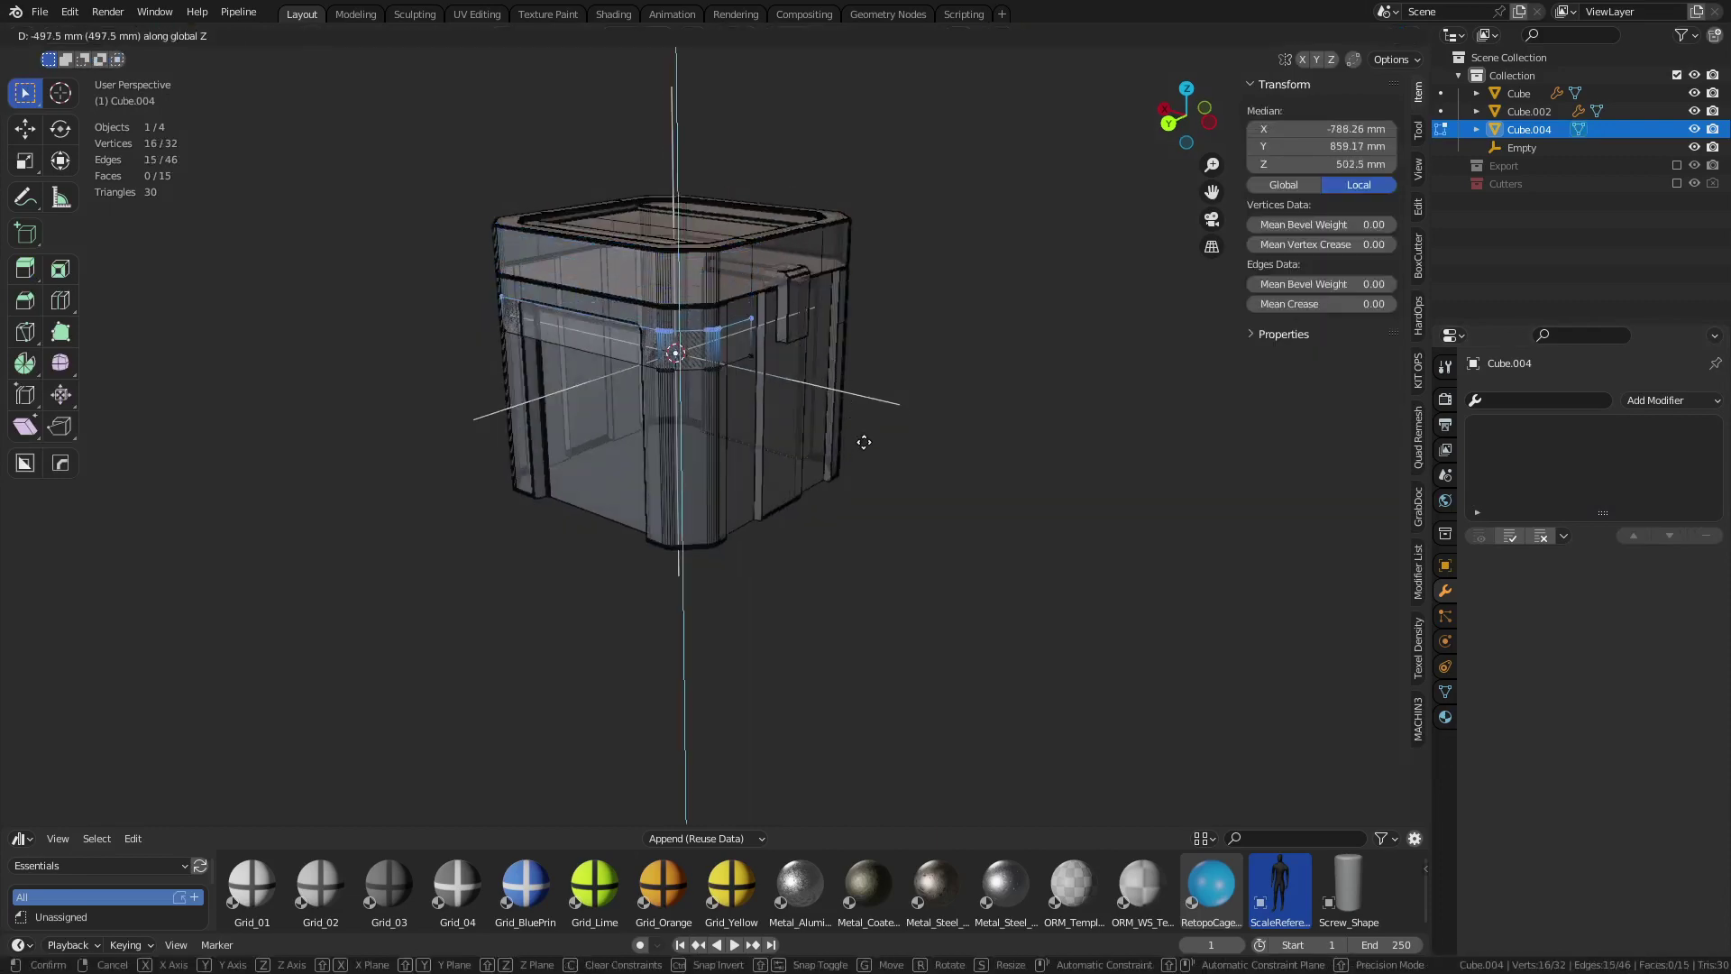
click(851, 415)
key(alt+z)
Add a vertical loop cut near the corner on the strip's side-panel face (factor -0.872) and latch-side face (factor 0.779)
scroll(549, 306, up, 3)
key(ctrl+r)
click(549, 306)
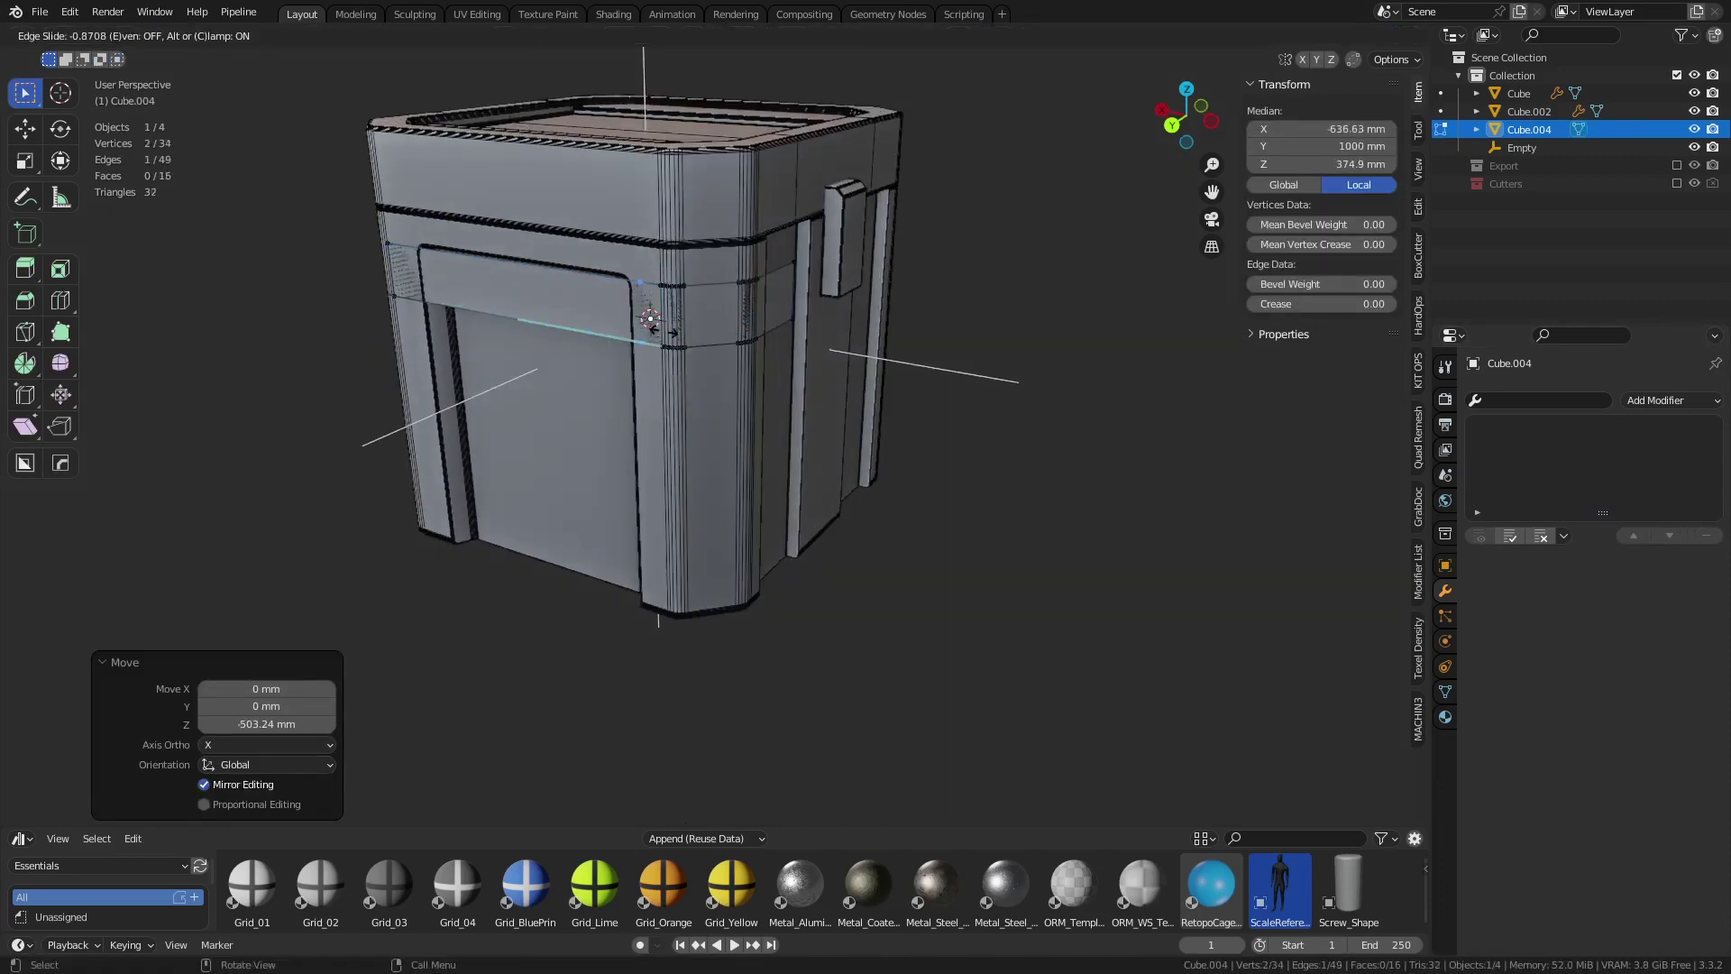
click(662, 333)
key(ctrl+r)
click(760, 315)
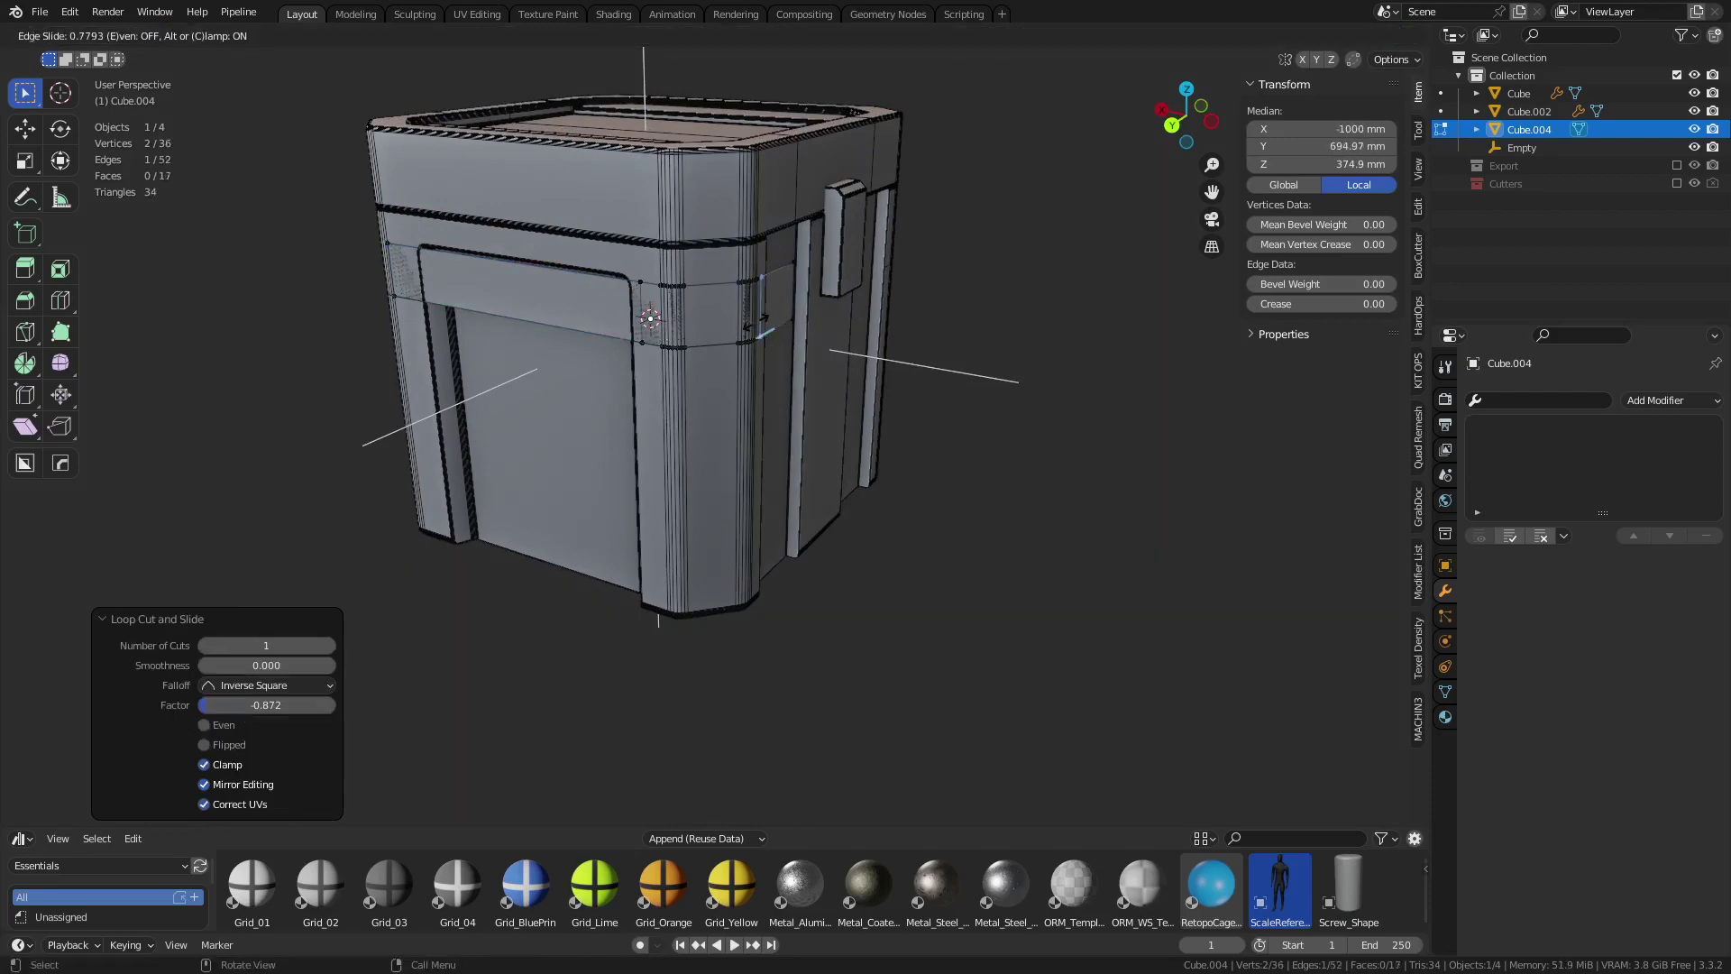
click(767, 319)
Slide the new vertical edge on the strip's latch side closer to the chamfered corner
scroll(781, 326, up, 4)
middle_drag(781, 326, 699, 457)
key(g)
key(g)
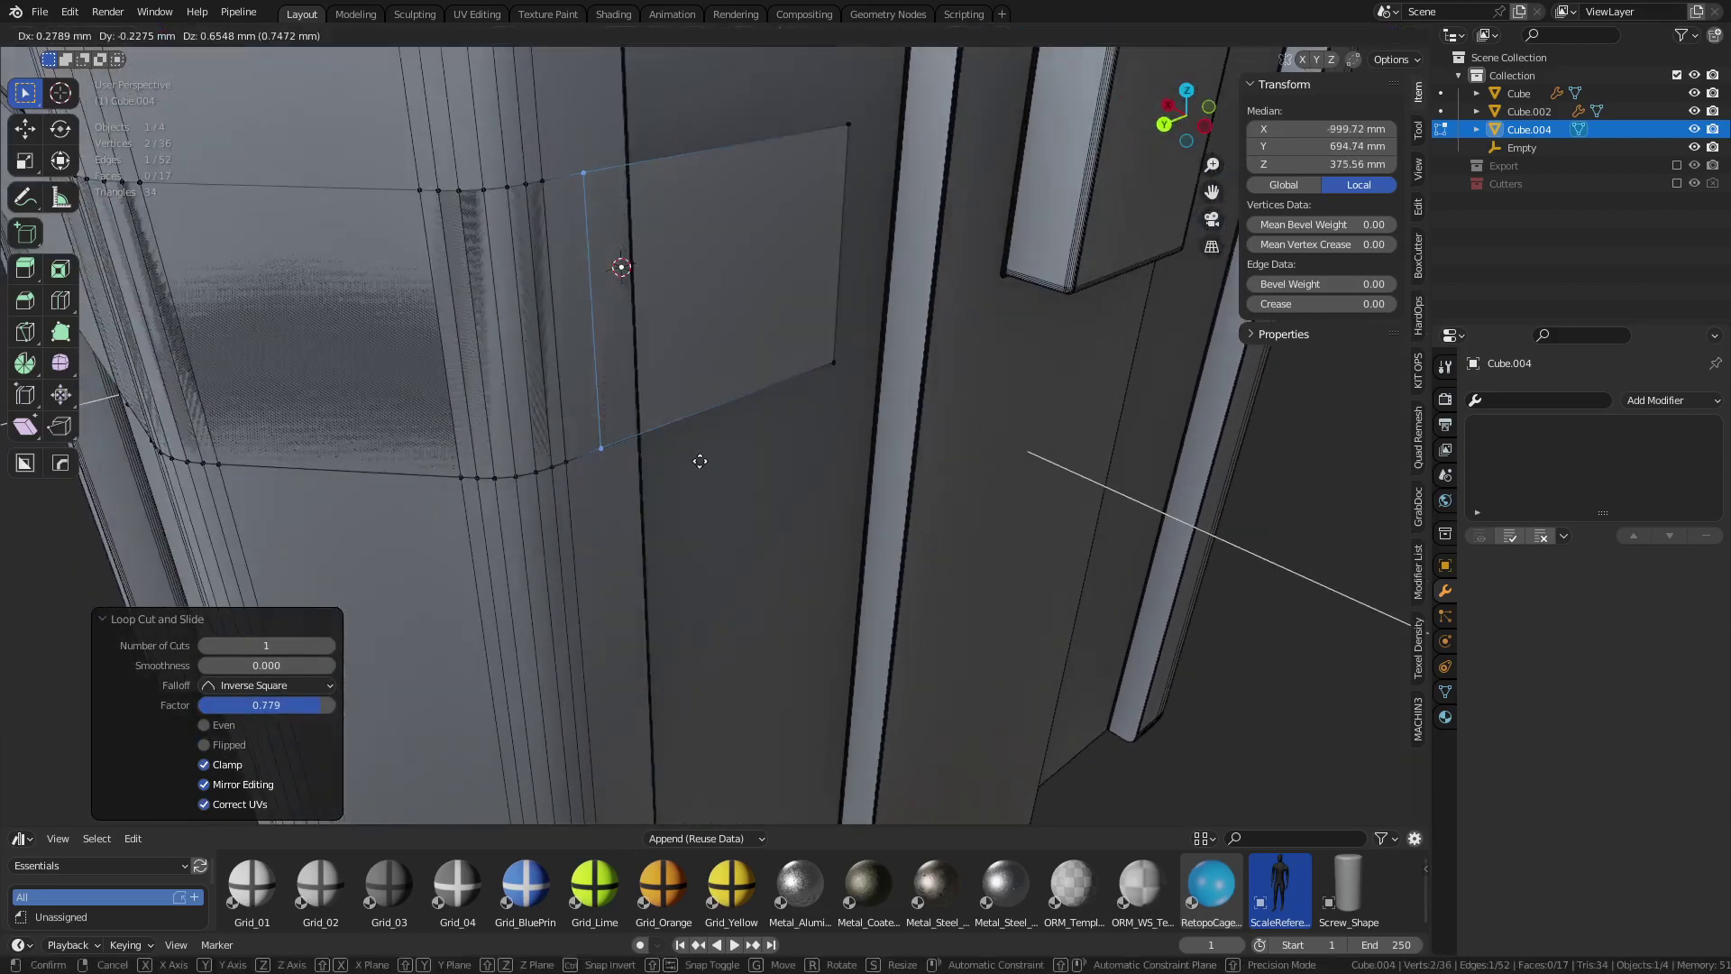
click(624, 508)
Slide the vertical cut edge on the strip's side-panel face closer to the corner, clear of the panel recess
shift+middle_drag(654, 511, 780, 506)
click(781, 367)
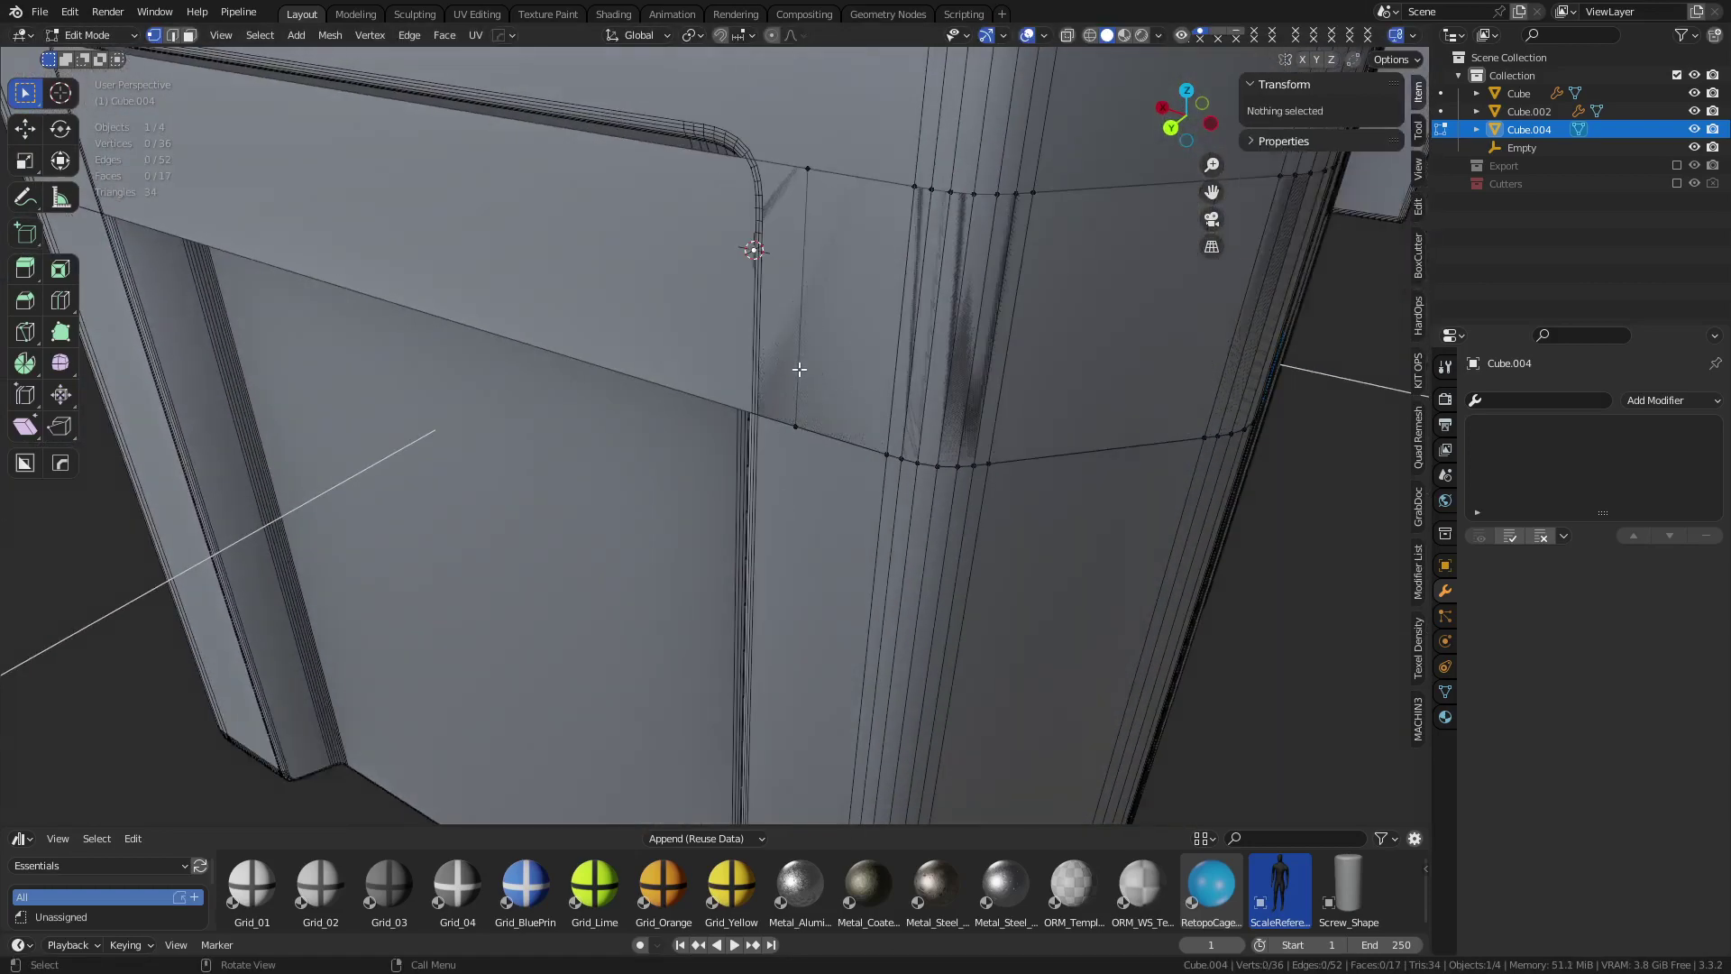
click(800, 388)
key(2)
click(804, 297)
key(g)
key(g)
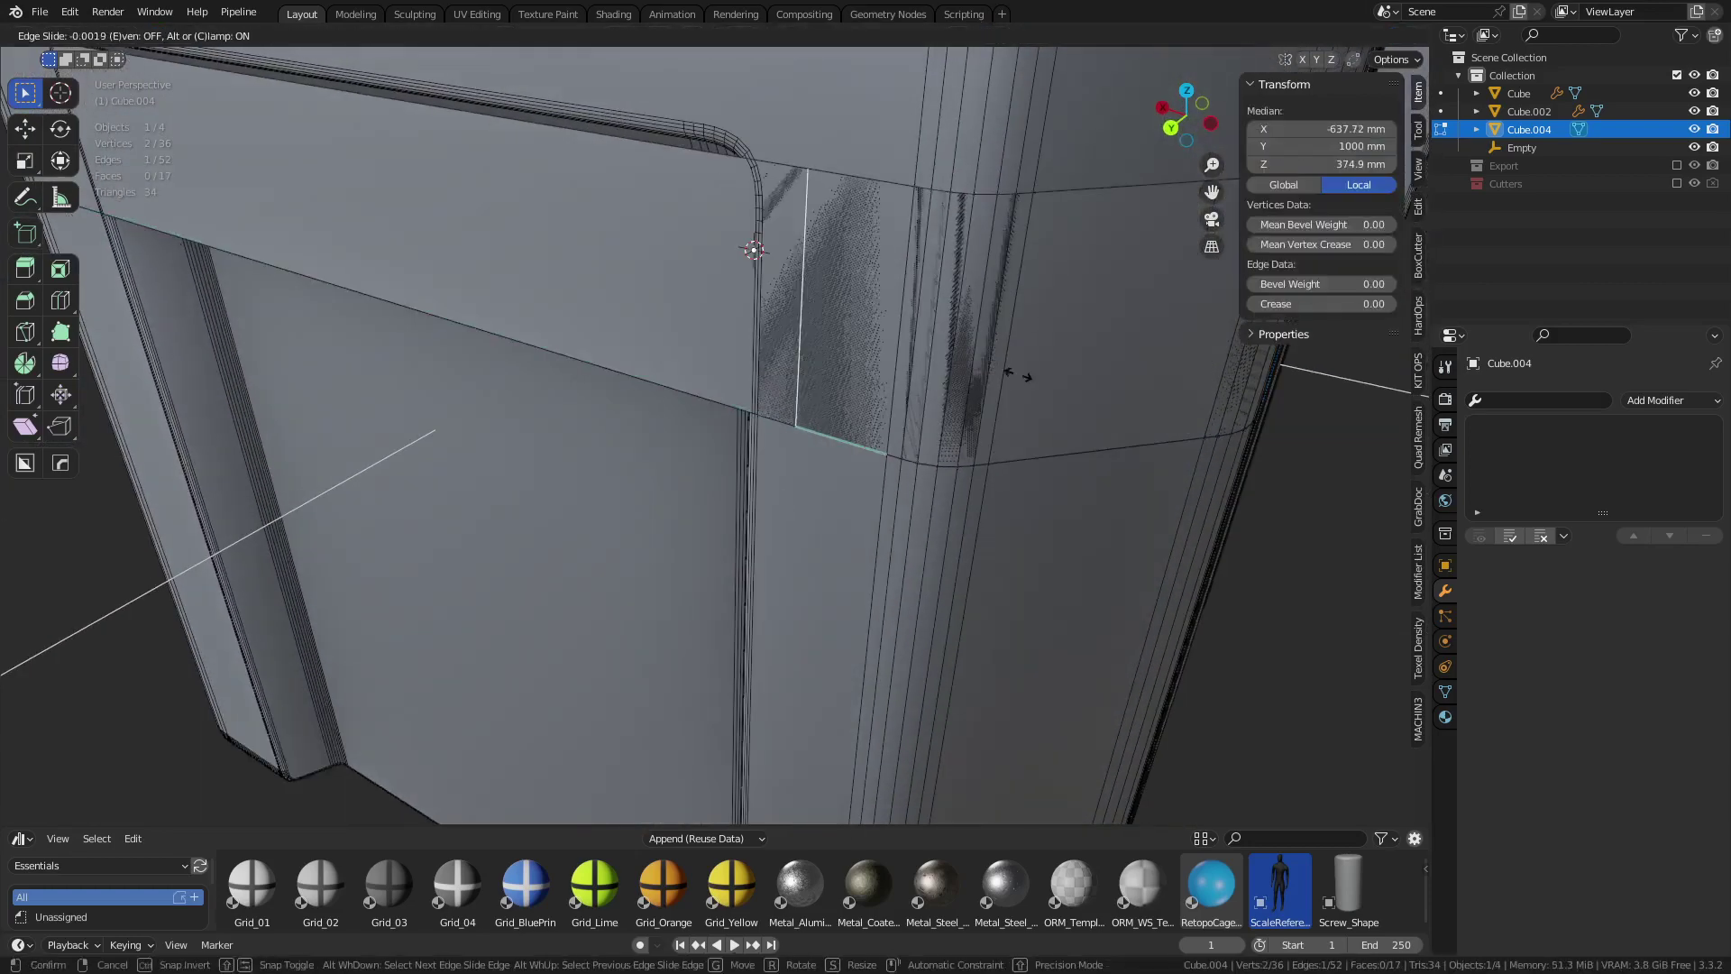
click(572, 436)
Delete the strip's two outer end faces, keeping only the patch that wraps around the corner
key(3)
click(614, 317)
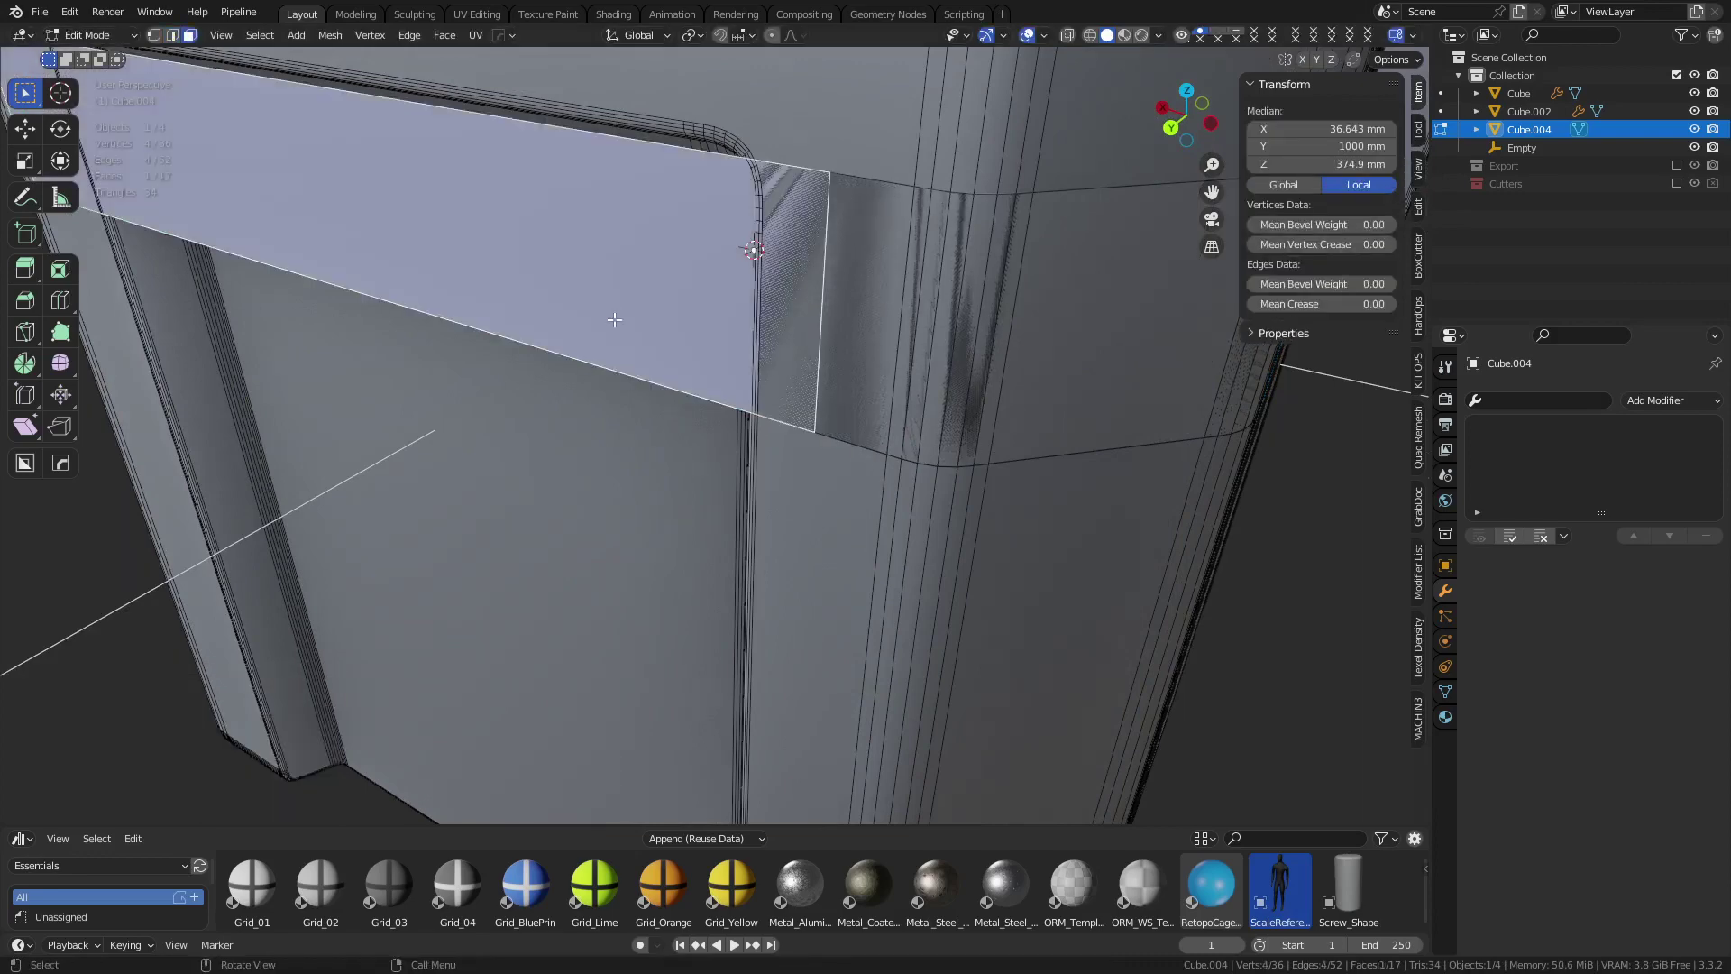
scroll(721, 370, down, 7)
middle_drag(856, 415, 809, 408)
shift+click(809, 407)
key(x)
click(818, 403)
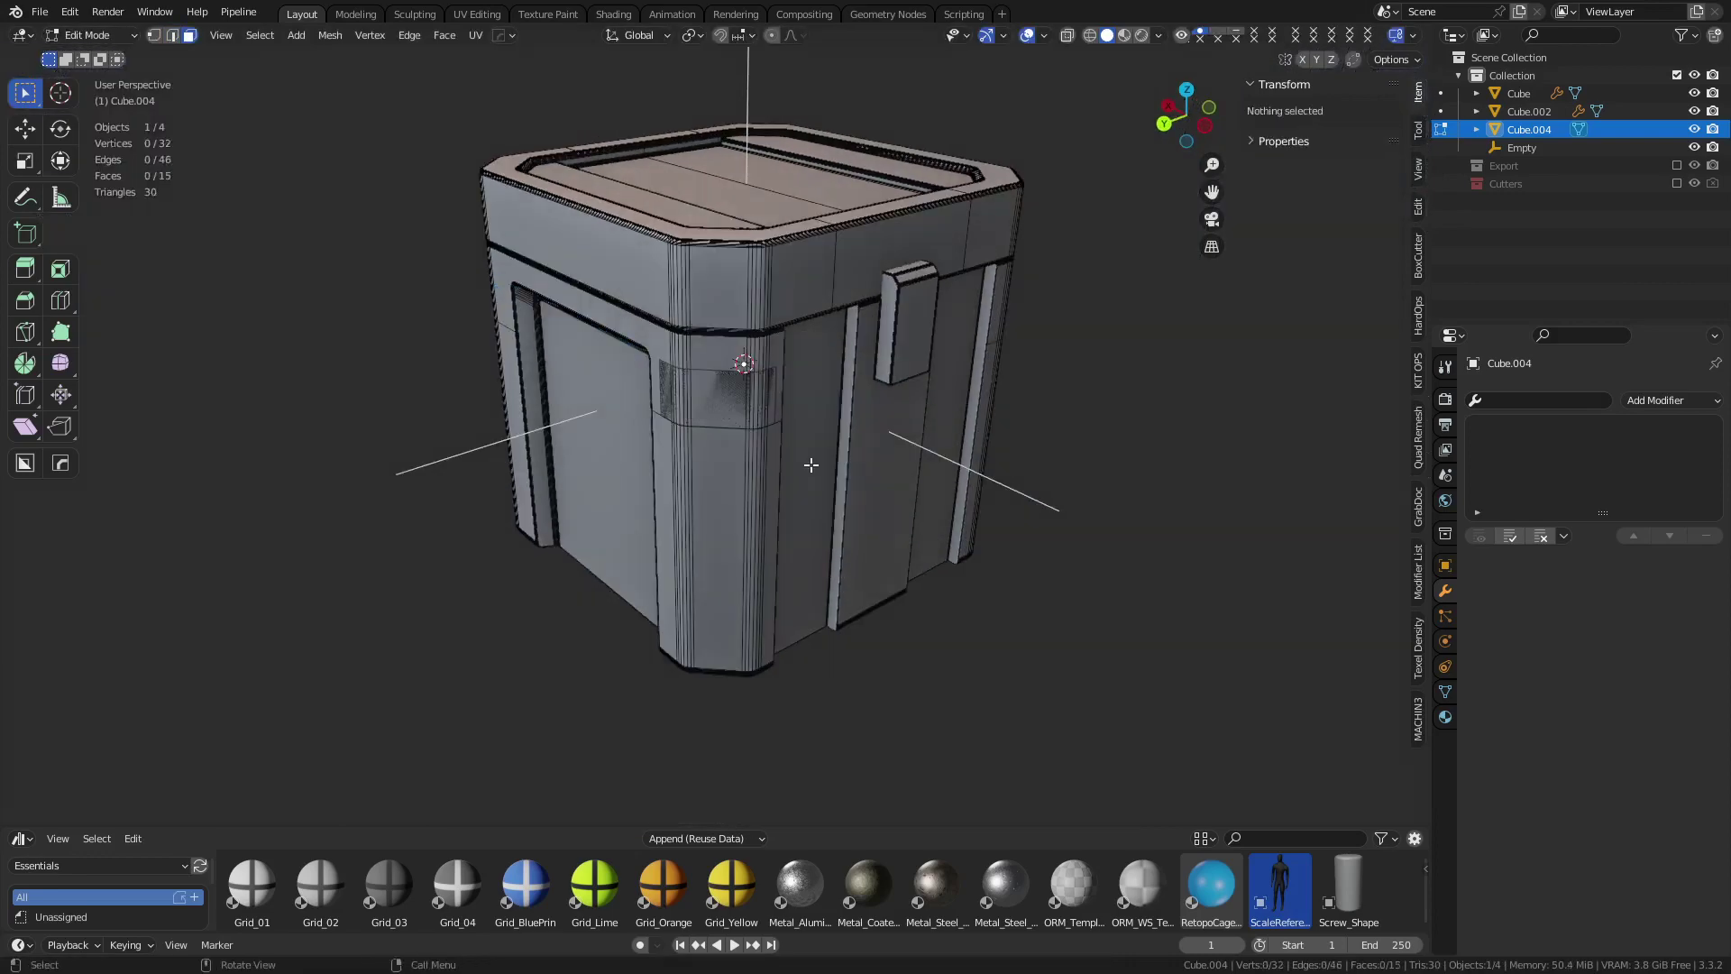
Offset the whole corner patch outward by 5.13 mm with Shrink/Fatten
key(ctrl+Tab)
click(678, 443)
middle_drag(816, 523, 716, 467)
scroll(720, 469, up, 5)
key(Tab)
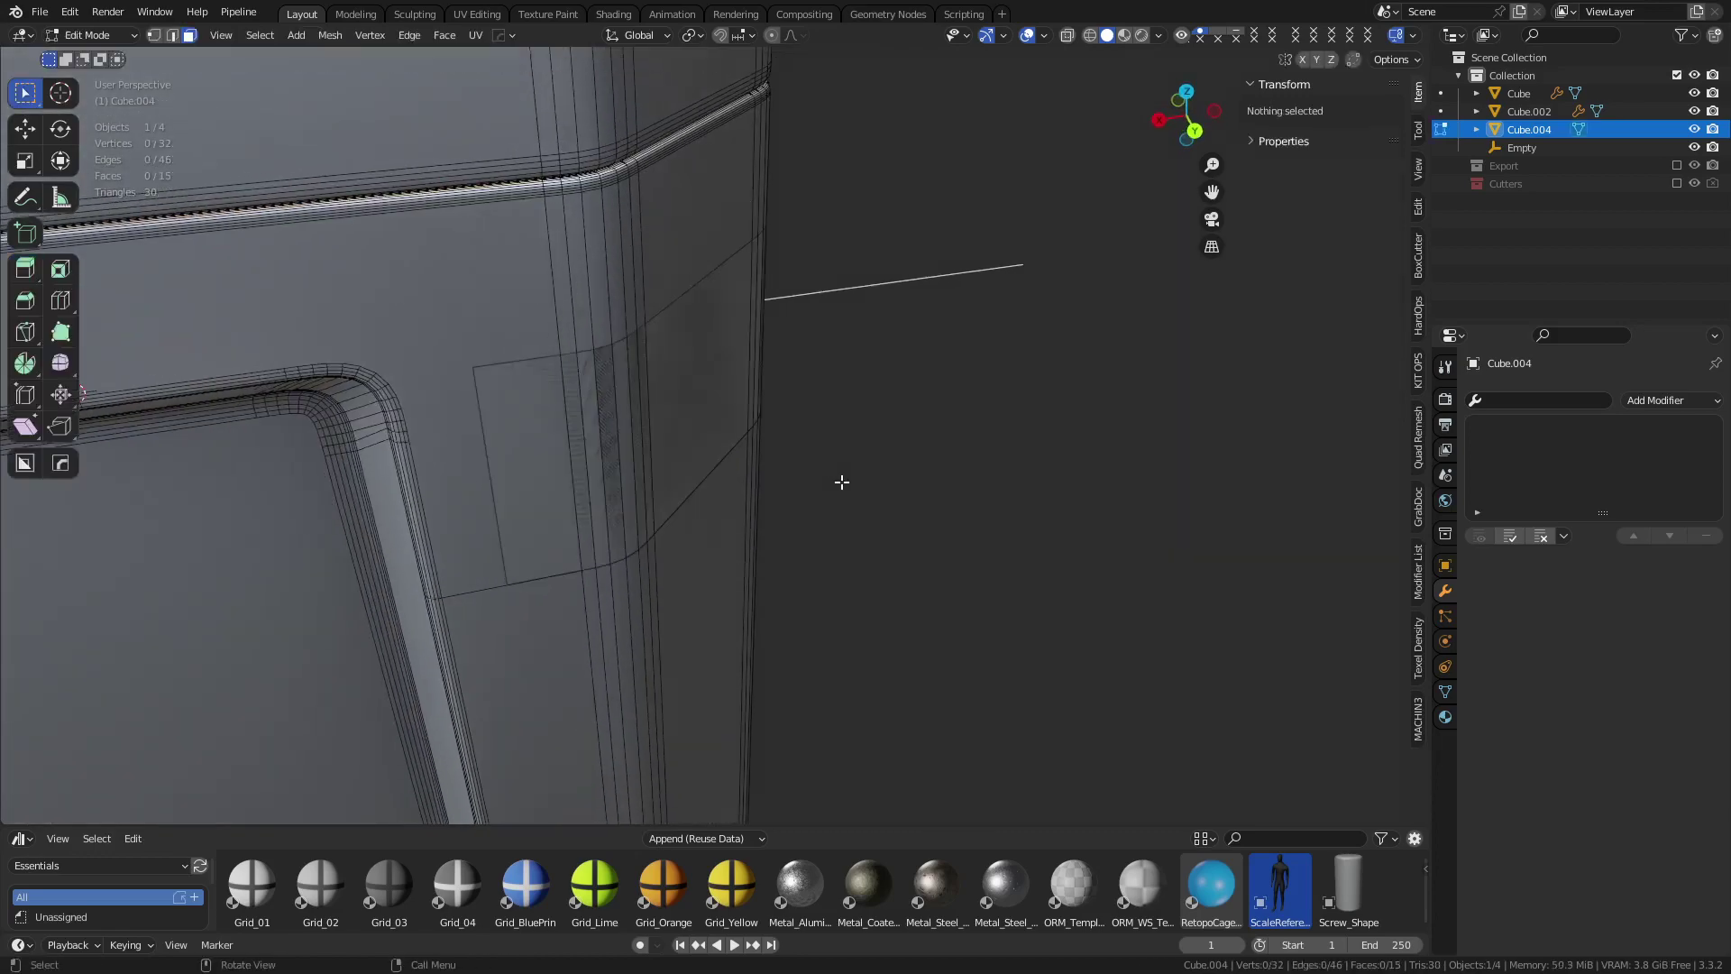
key(a)
key(alt+s)
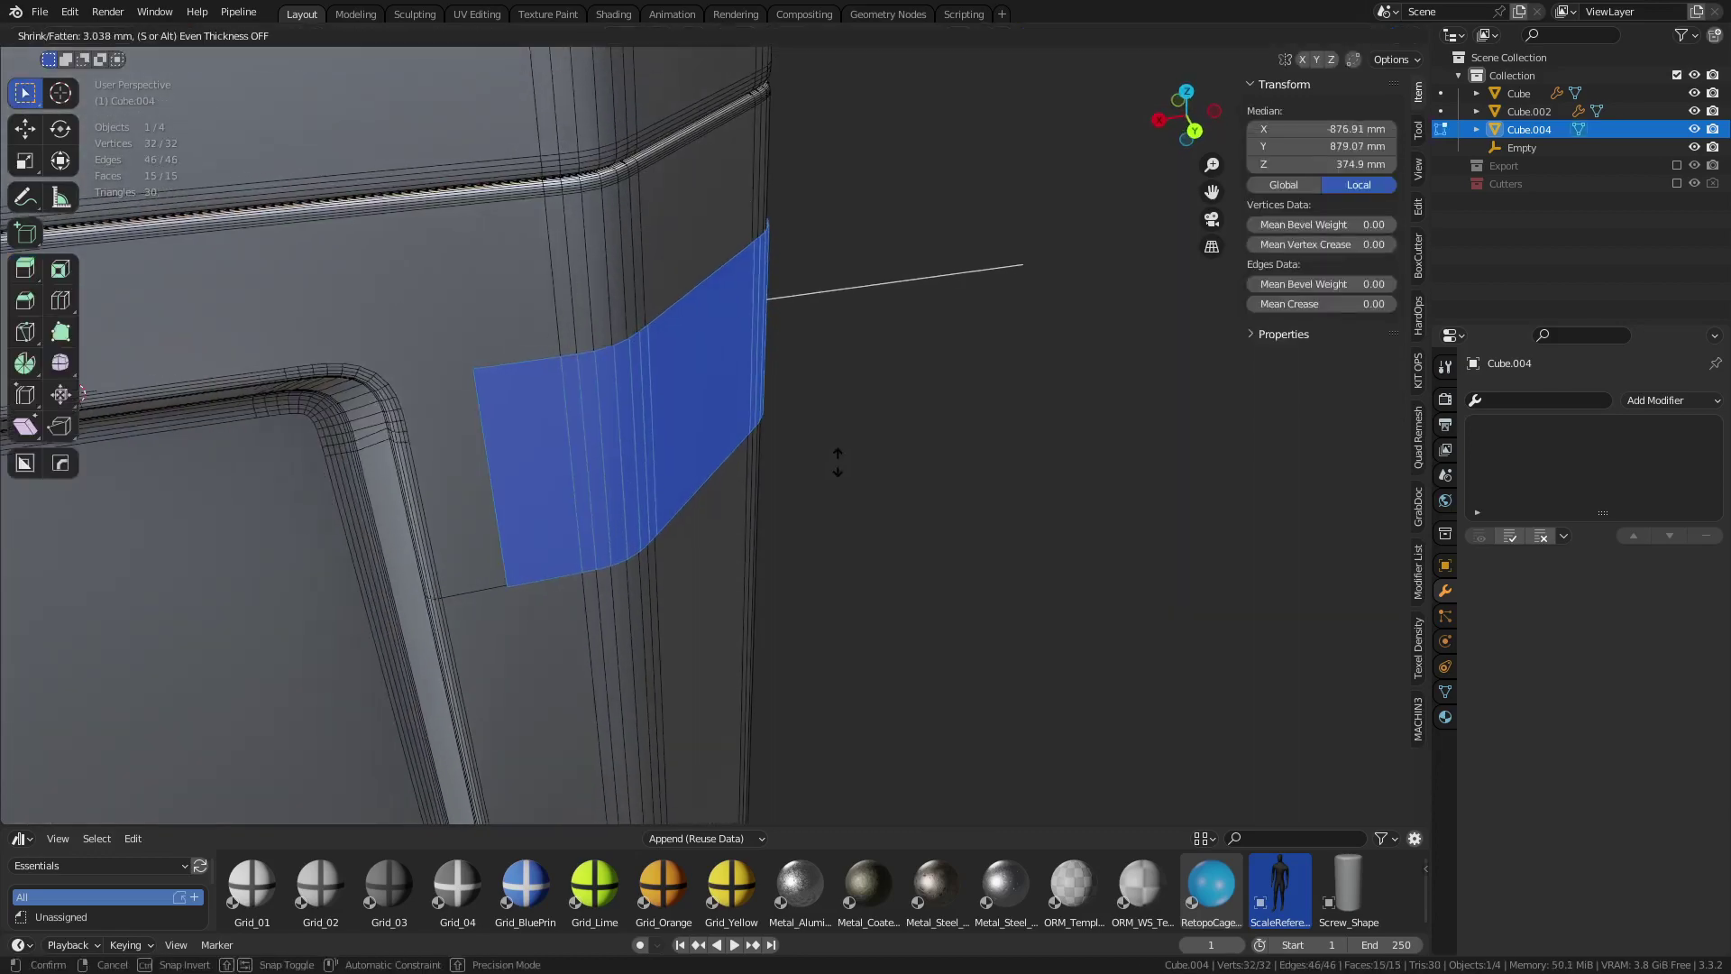
click(839, 453)
Inset the patch faces with 0 mm thickness and -18.88 mm depth, and recalculate all its normals outside
middle_drag(839, 453, 948, 469)
key(i)
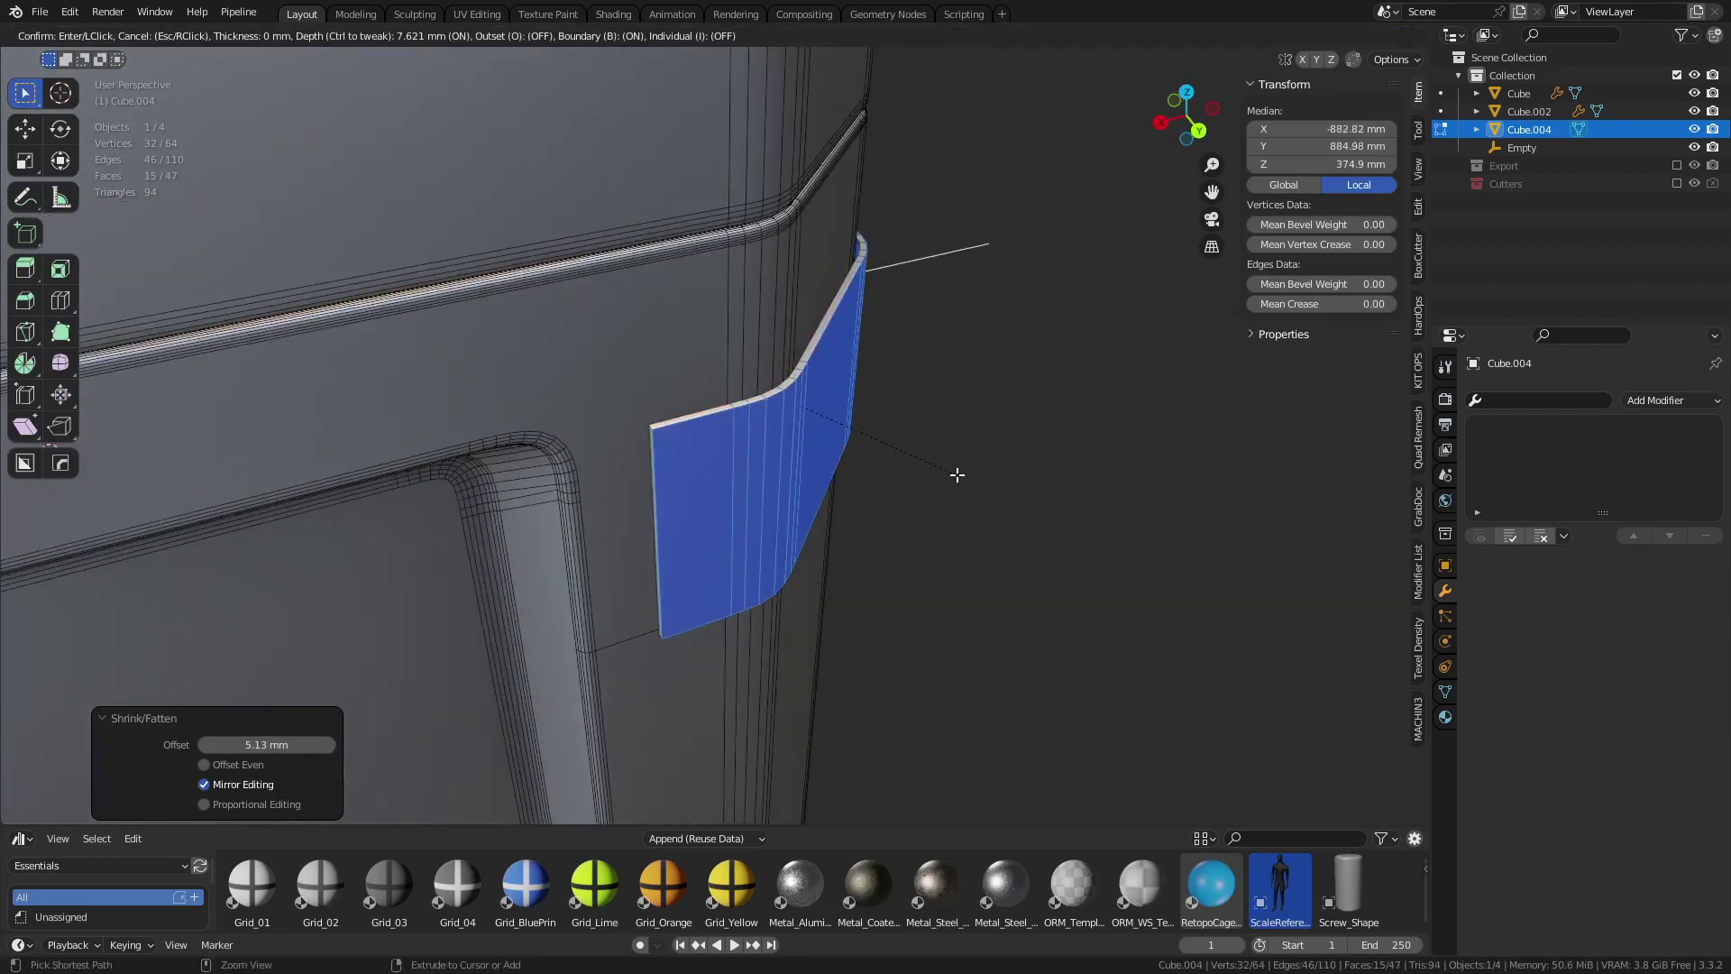
click(932, 467)
key(alt+z)
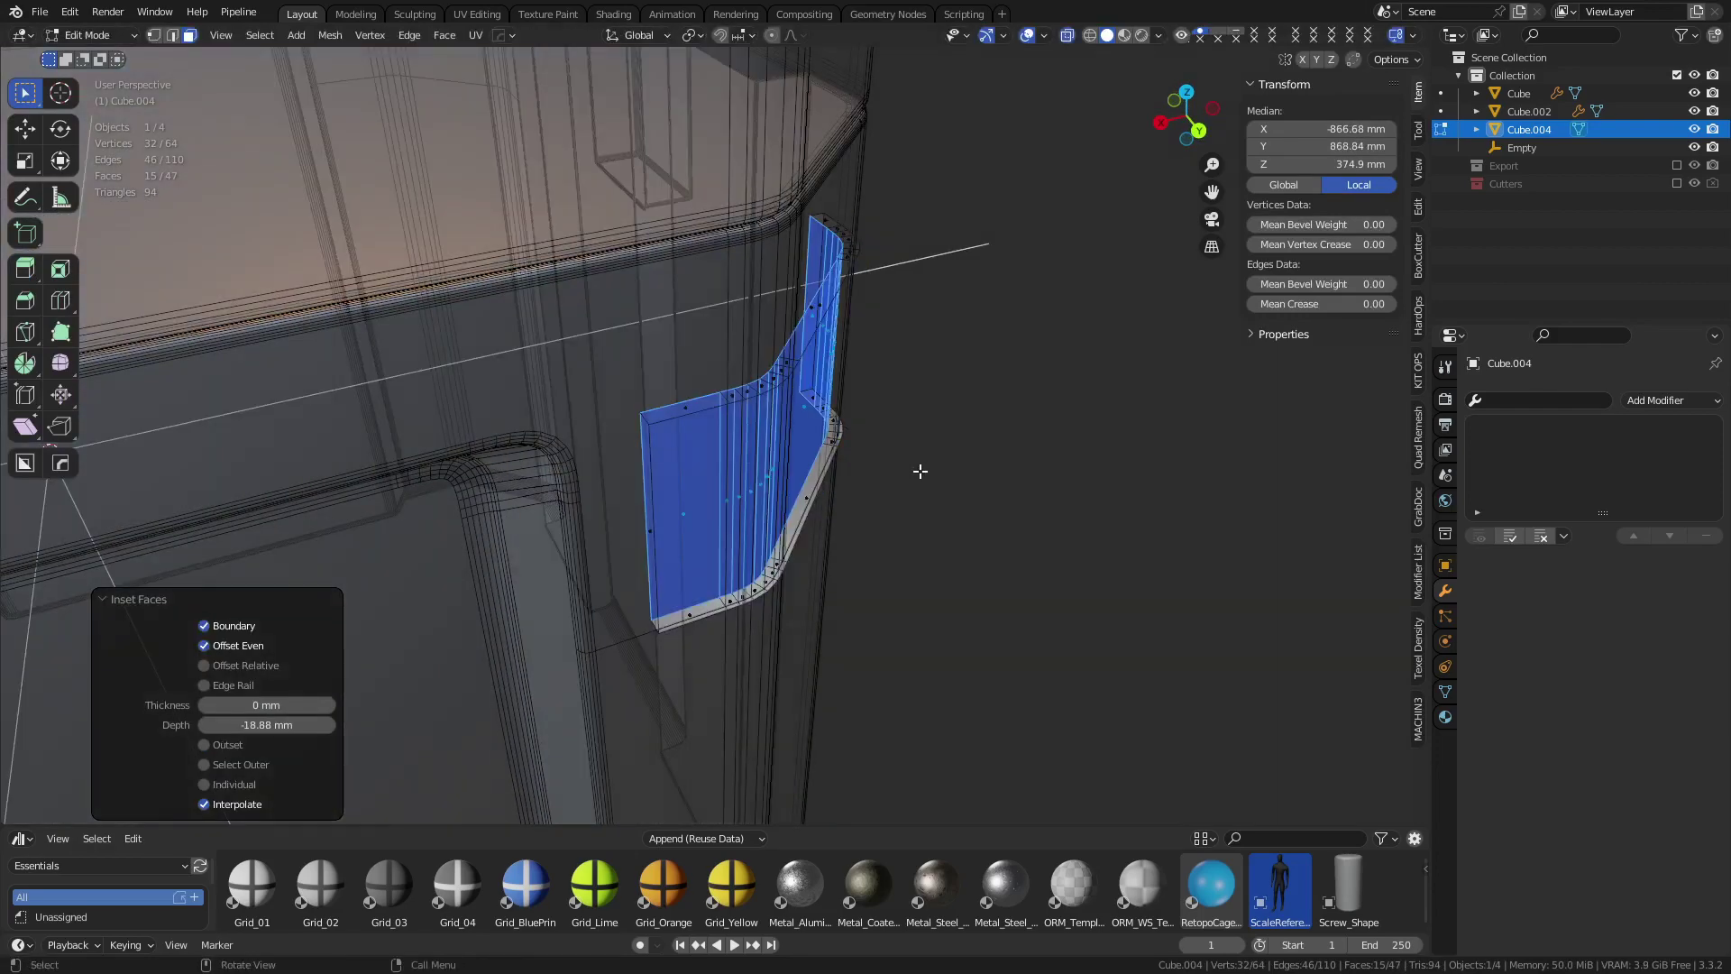
key(a)
key(alt+n)
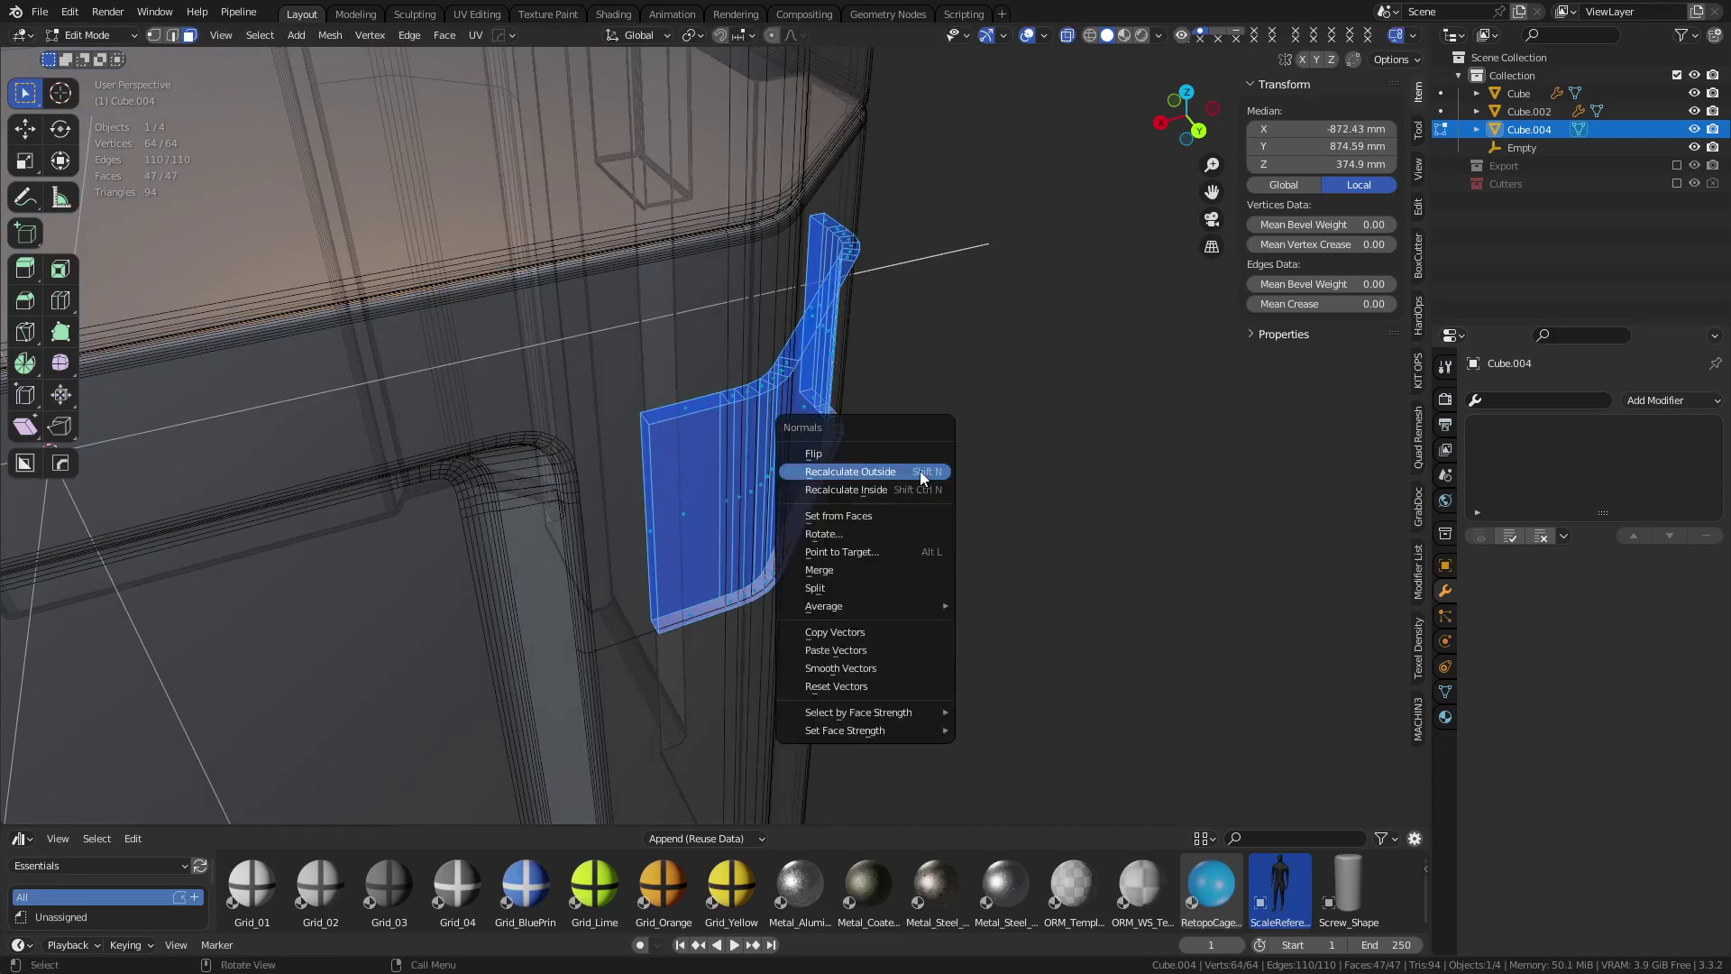
click(920, 471)
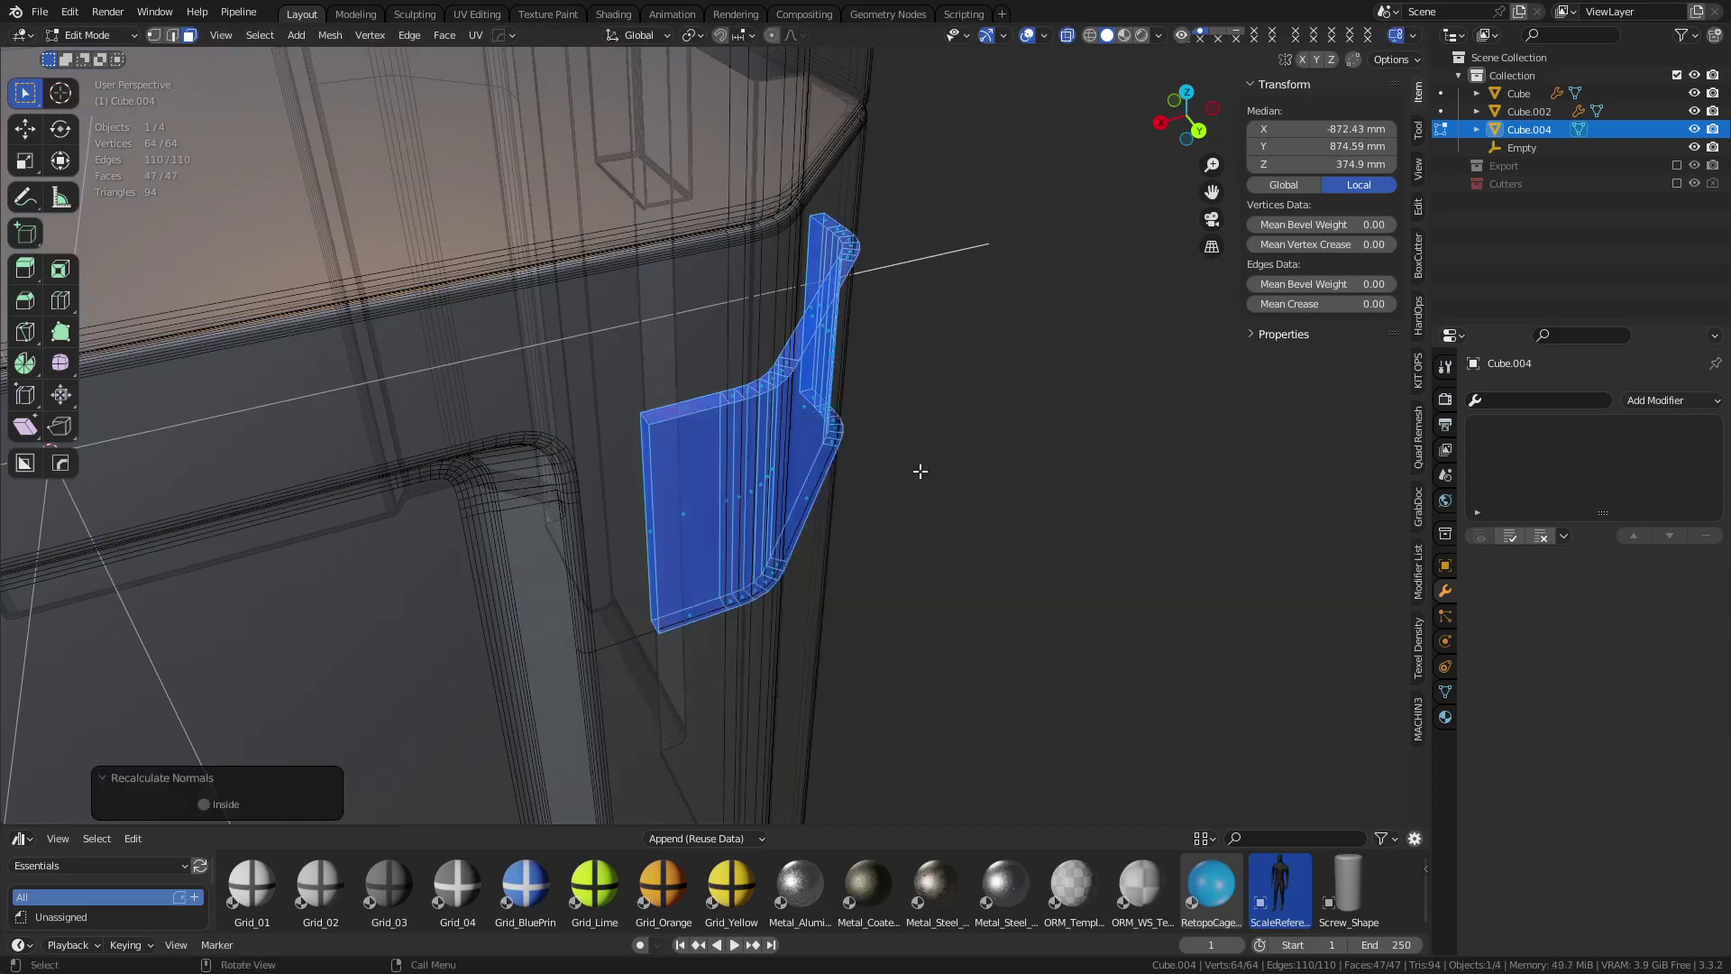
Fill the open outer side of the corner patch with faces, working along its edges until the patch is a closed solid
key(Tab)
click(827, 480)
key(Tab)
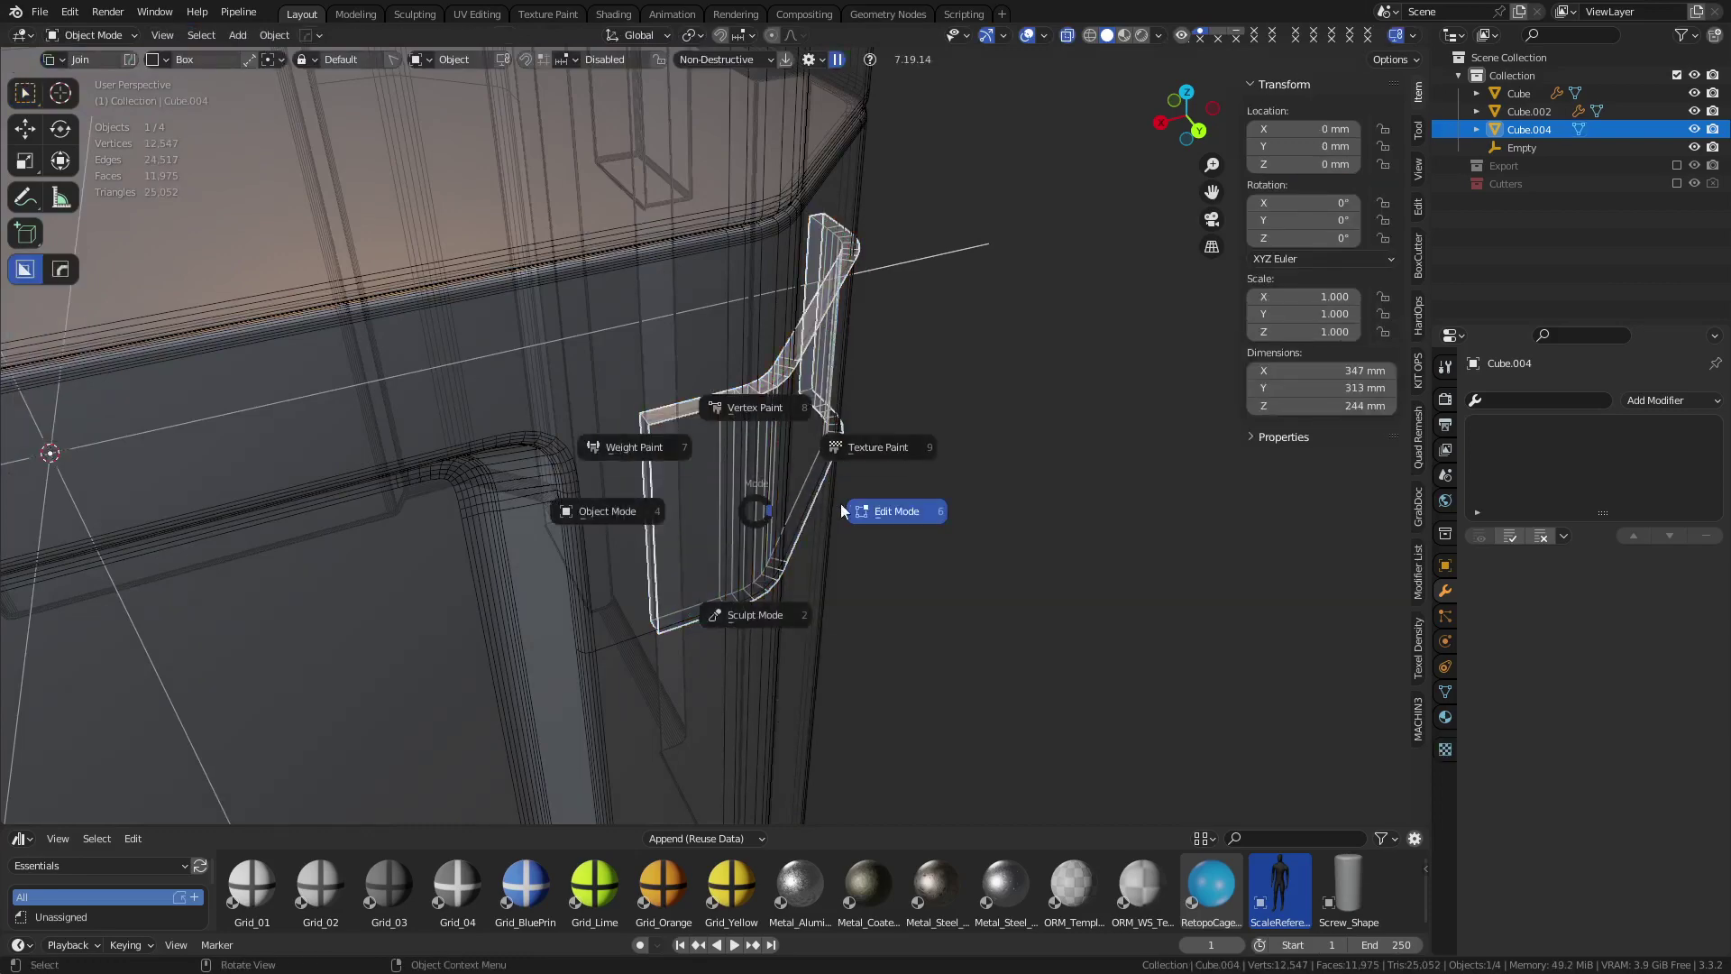
click(841, 503)
middle_drag(840, 503, 735, 462)
key(alt+z)
alt+middle_click(492, 372)
middle_drag(460, 357, 771, 468)
click(458, 453)
key(f)
middle_drag(892, 451, 754, 429)
key(f)
key(f)
key(f)
key(f)
key(f)
key(f)
middle_drag(1033, 463, 849, 448)
key(f)
key(f)
key(f)
key(f)
key(f)
key(f)
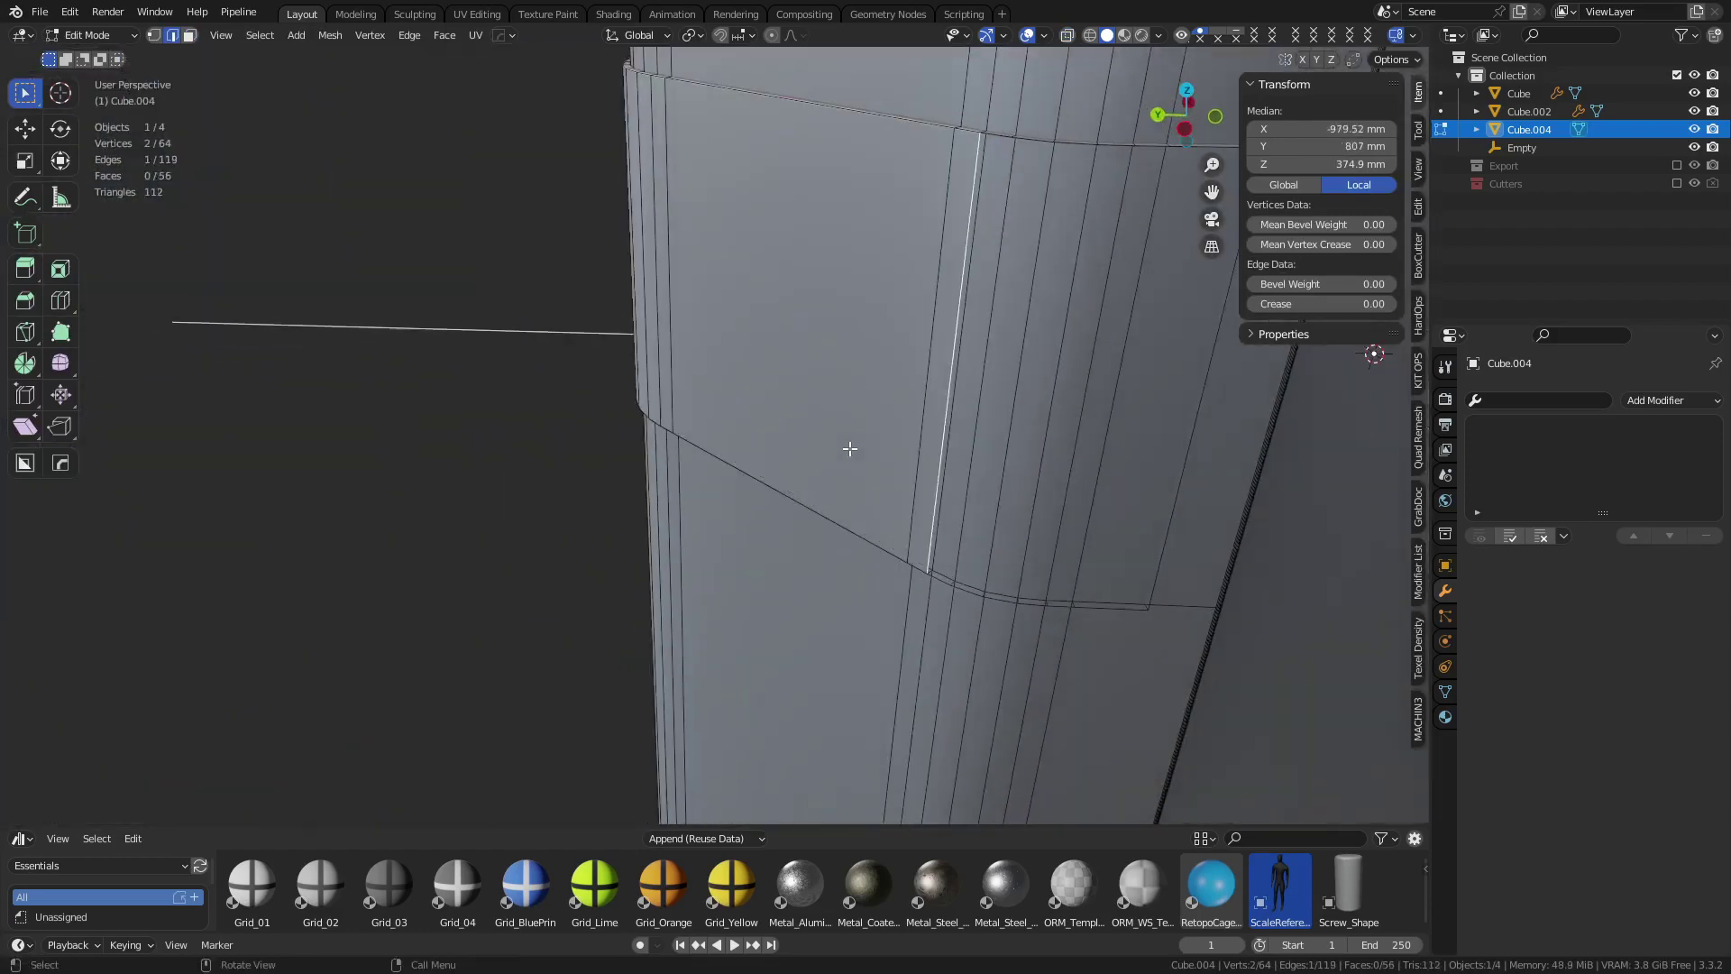
key(f)
key(f)
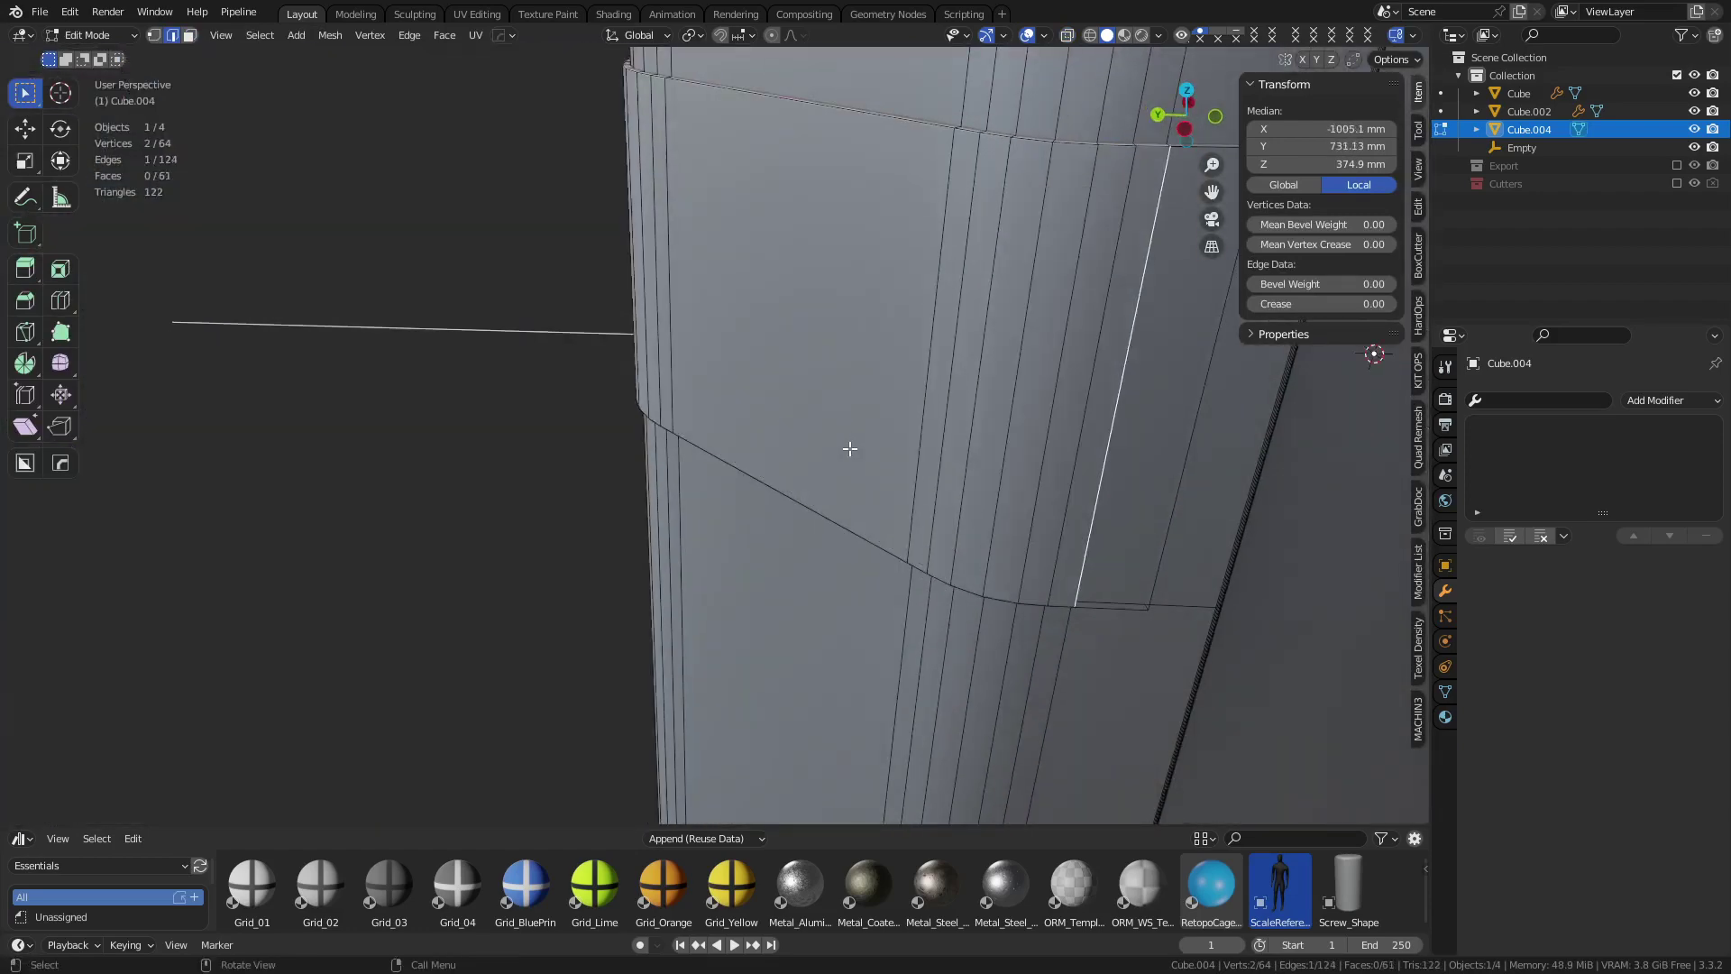
middle_drag(715, 478, 871, 500)
key(ctrl+Tab)
click(730, 492)
middle_drag(728, 491, 787, 464)
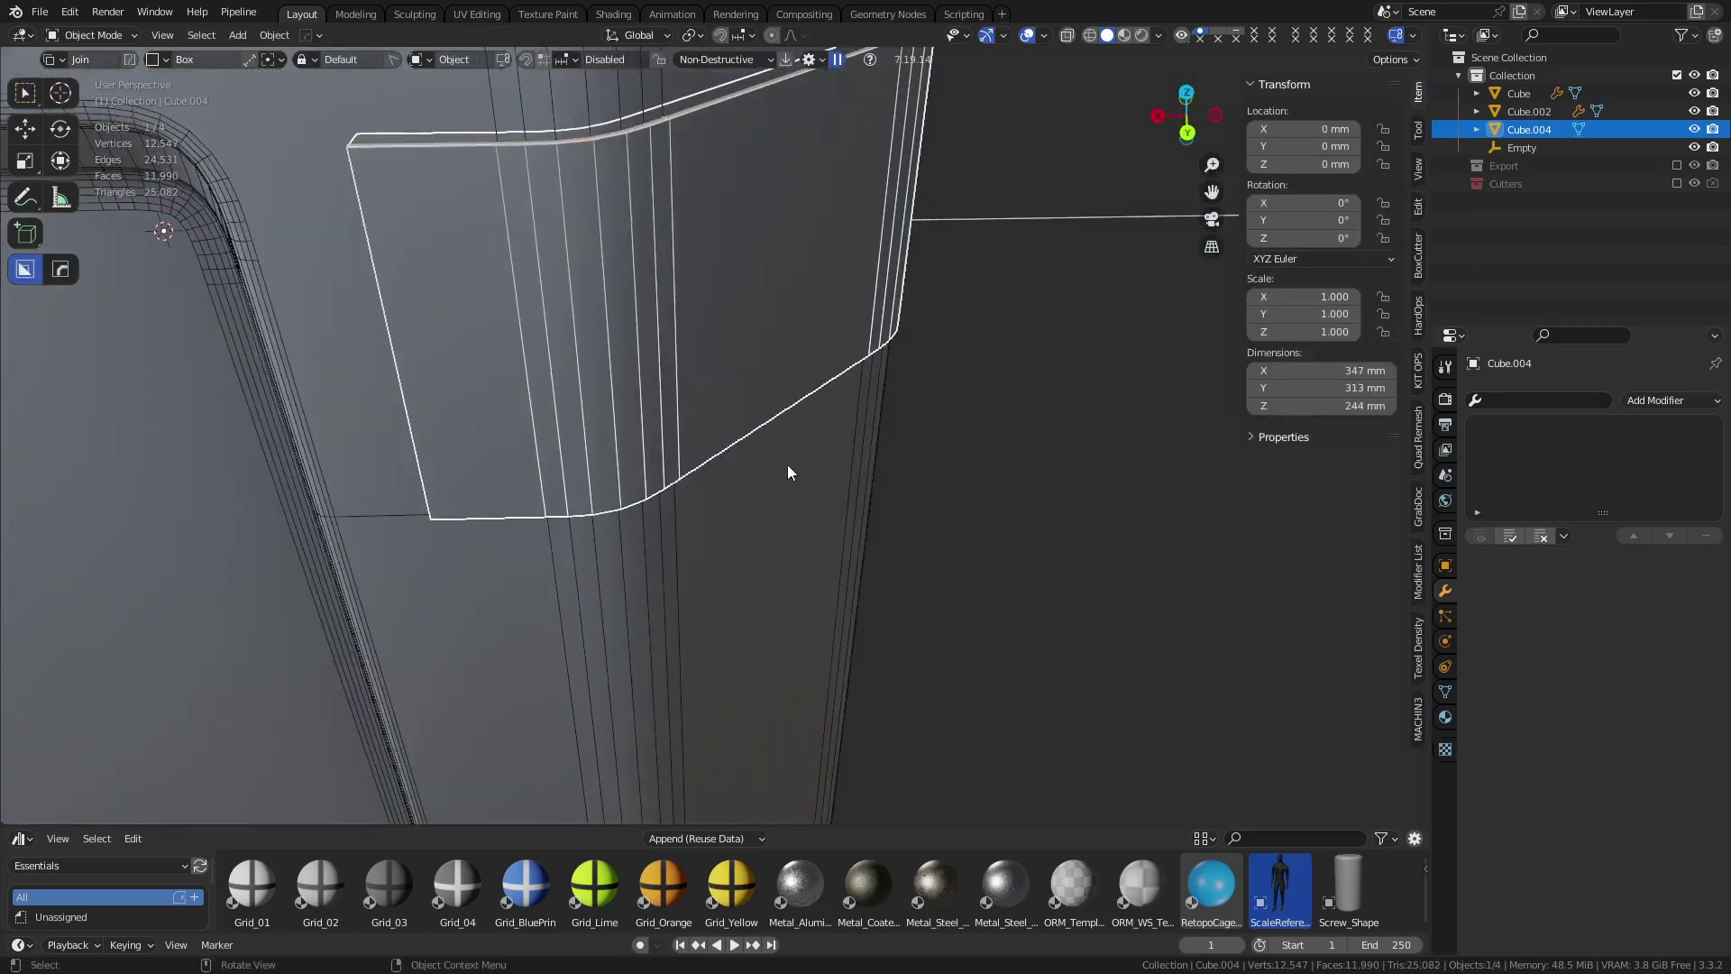
Cut the corner patch out of the lower body with a non-destructive Difference boolean using the Fast solver
scroll(651, 408, down, 7)
scroll(651, 408, up, 3)
middle_drag(695, 415, 725, 438)
shift+click(710, 537)
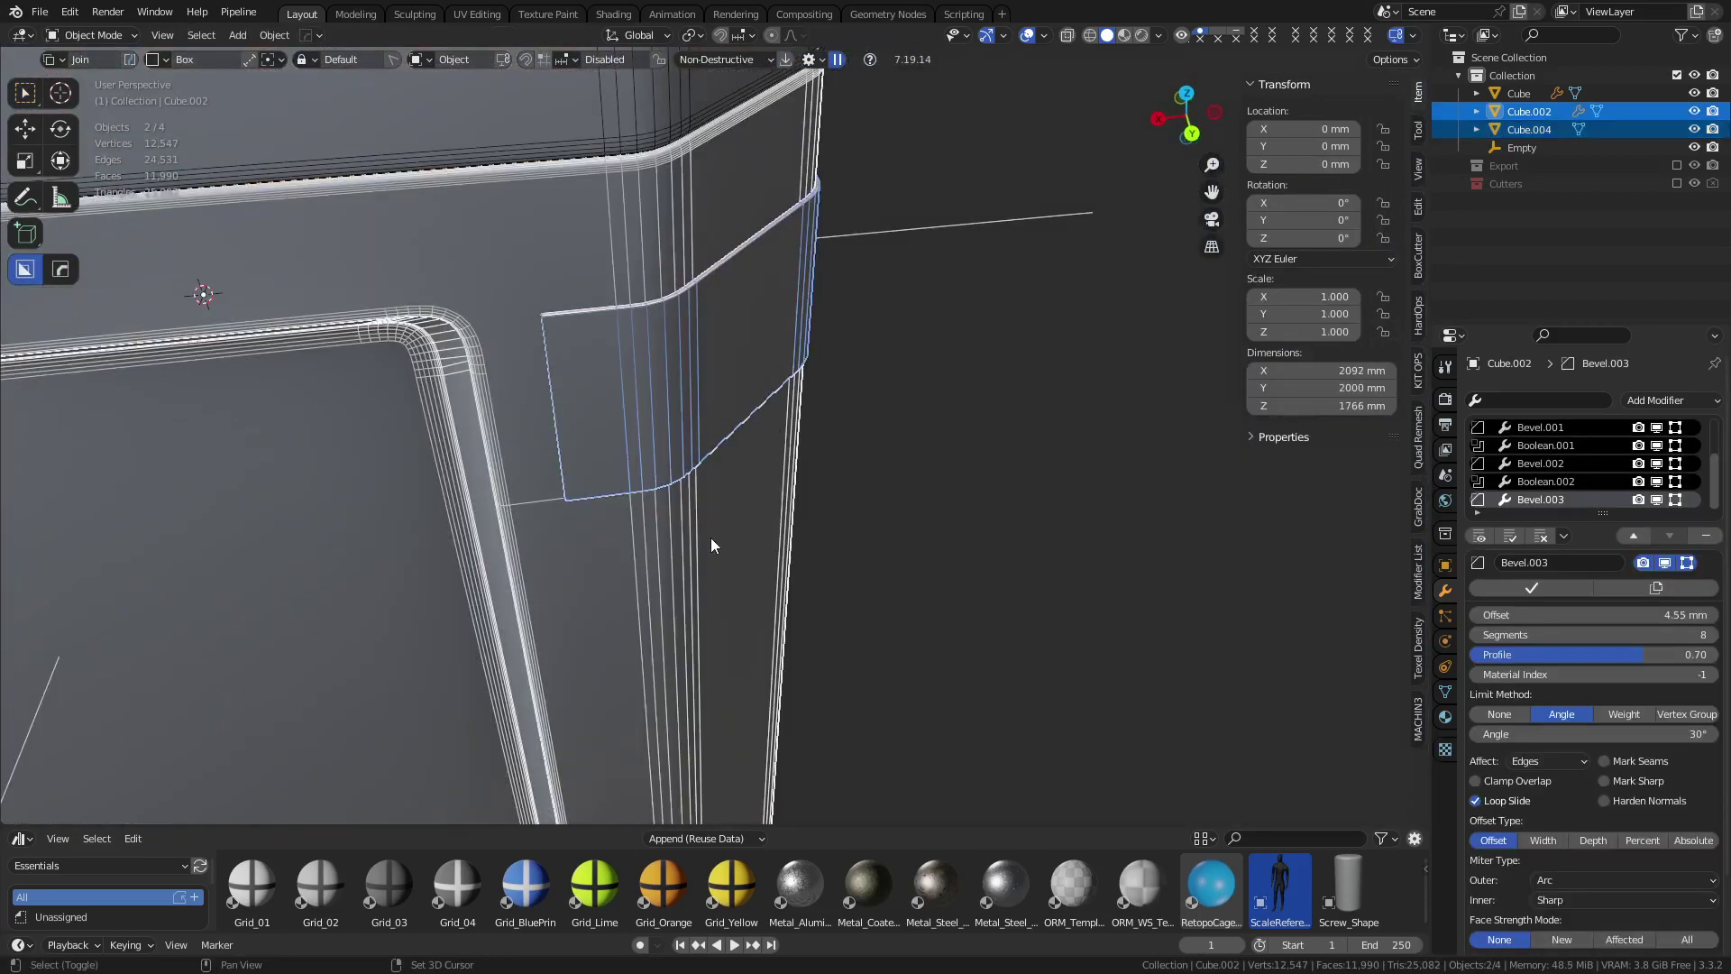
shift+click(679, 455)
shift+click(728, 585)
key(ctrl+KP_Subtract)
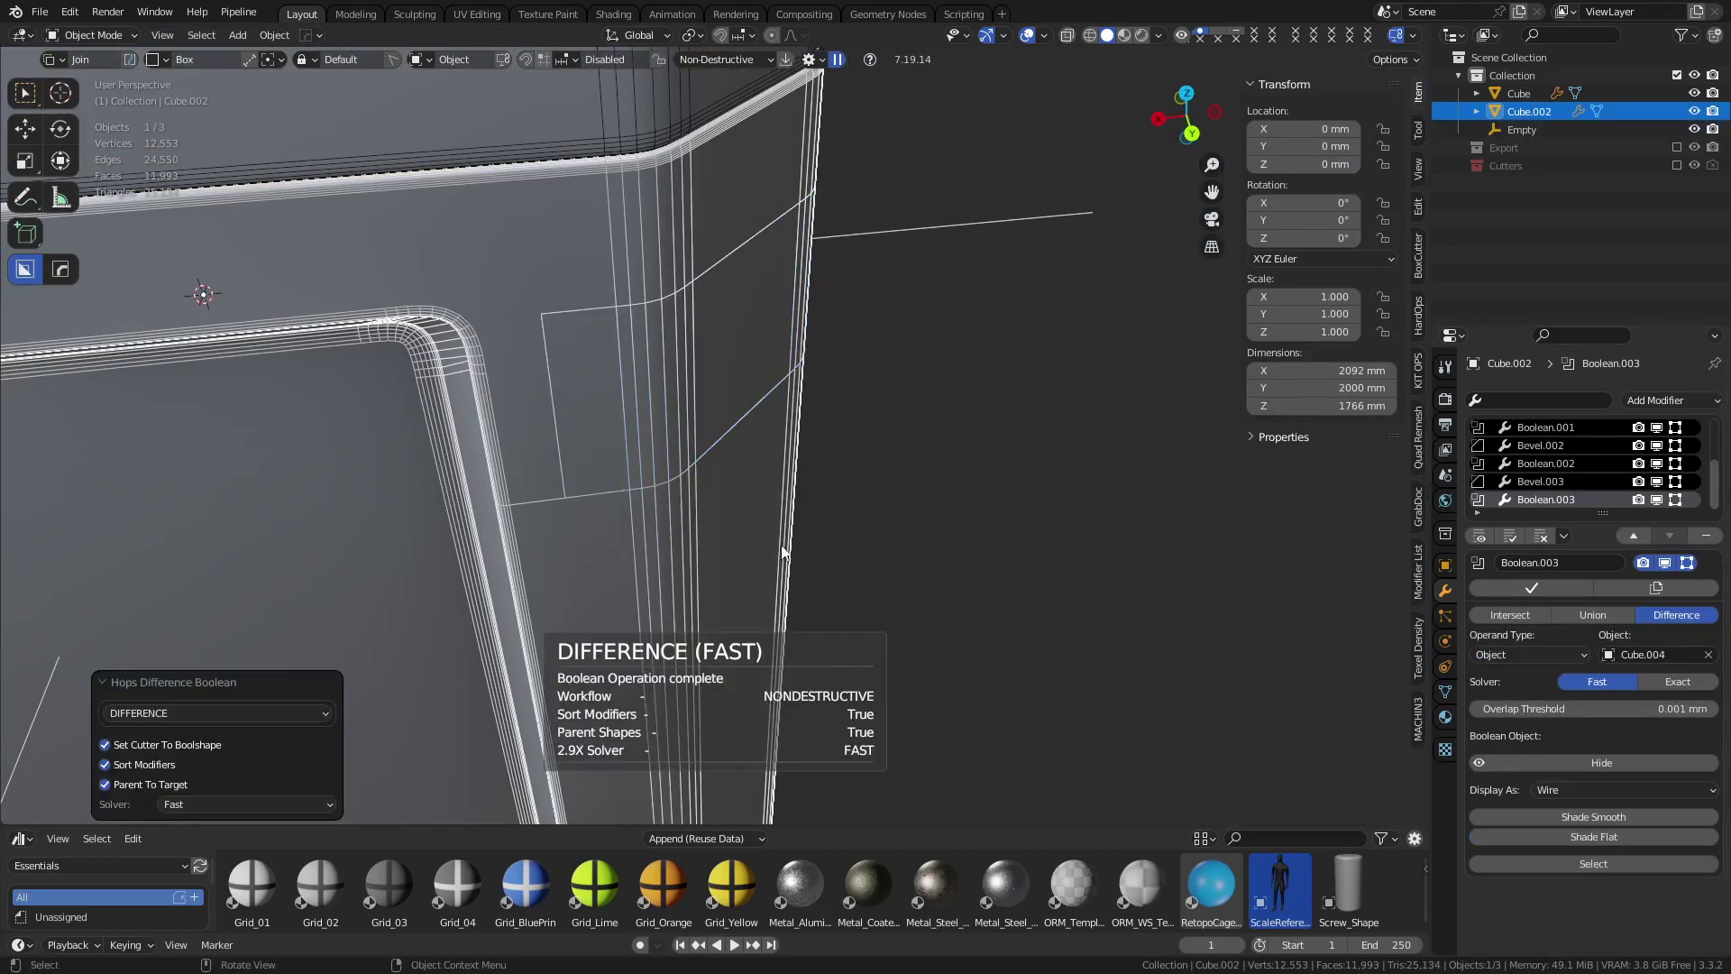
middle_drag(668, 491, 633, 496)
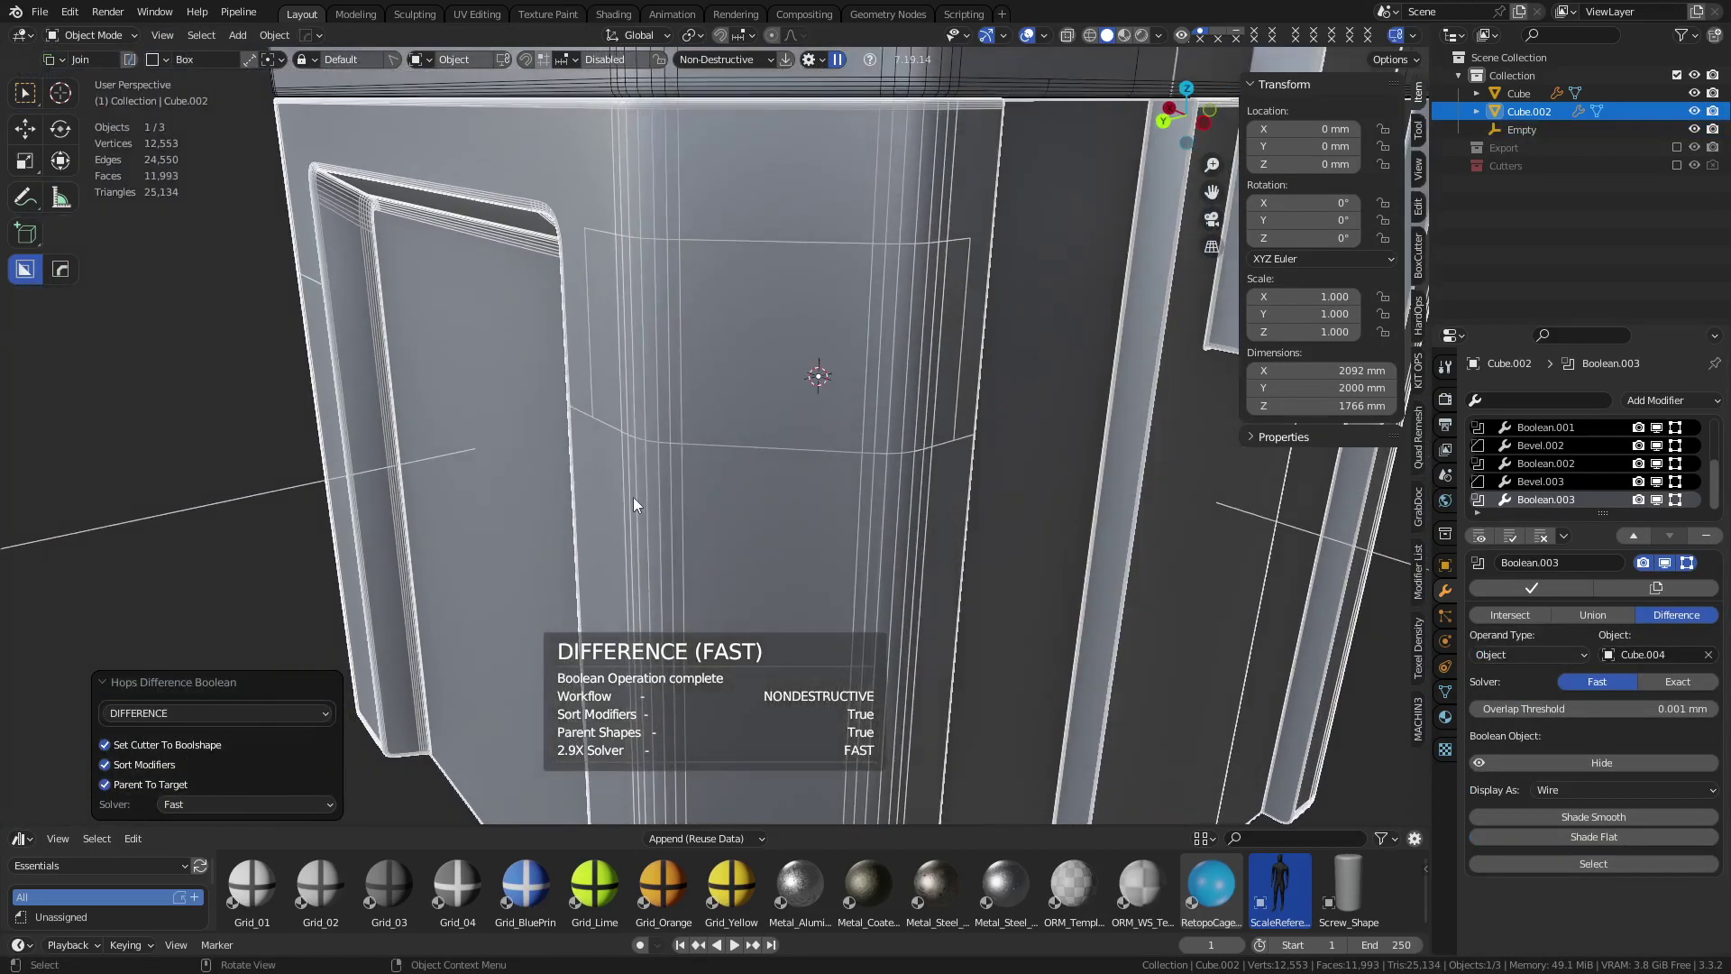
Bring the hidden corner cutter back into view and move it 16.715 mm up along Z
key(q)
click(851, 473)
click(851, 470)
key(g)
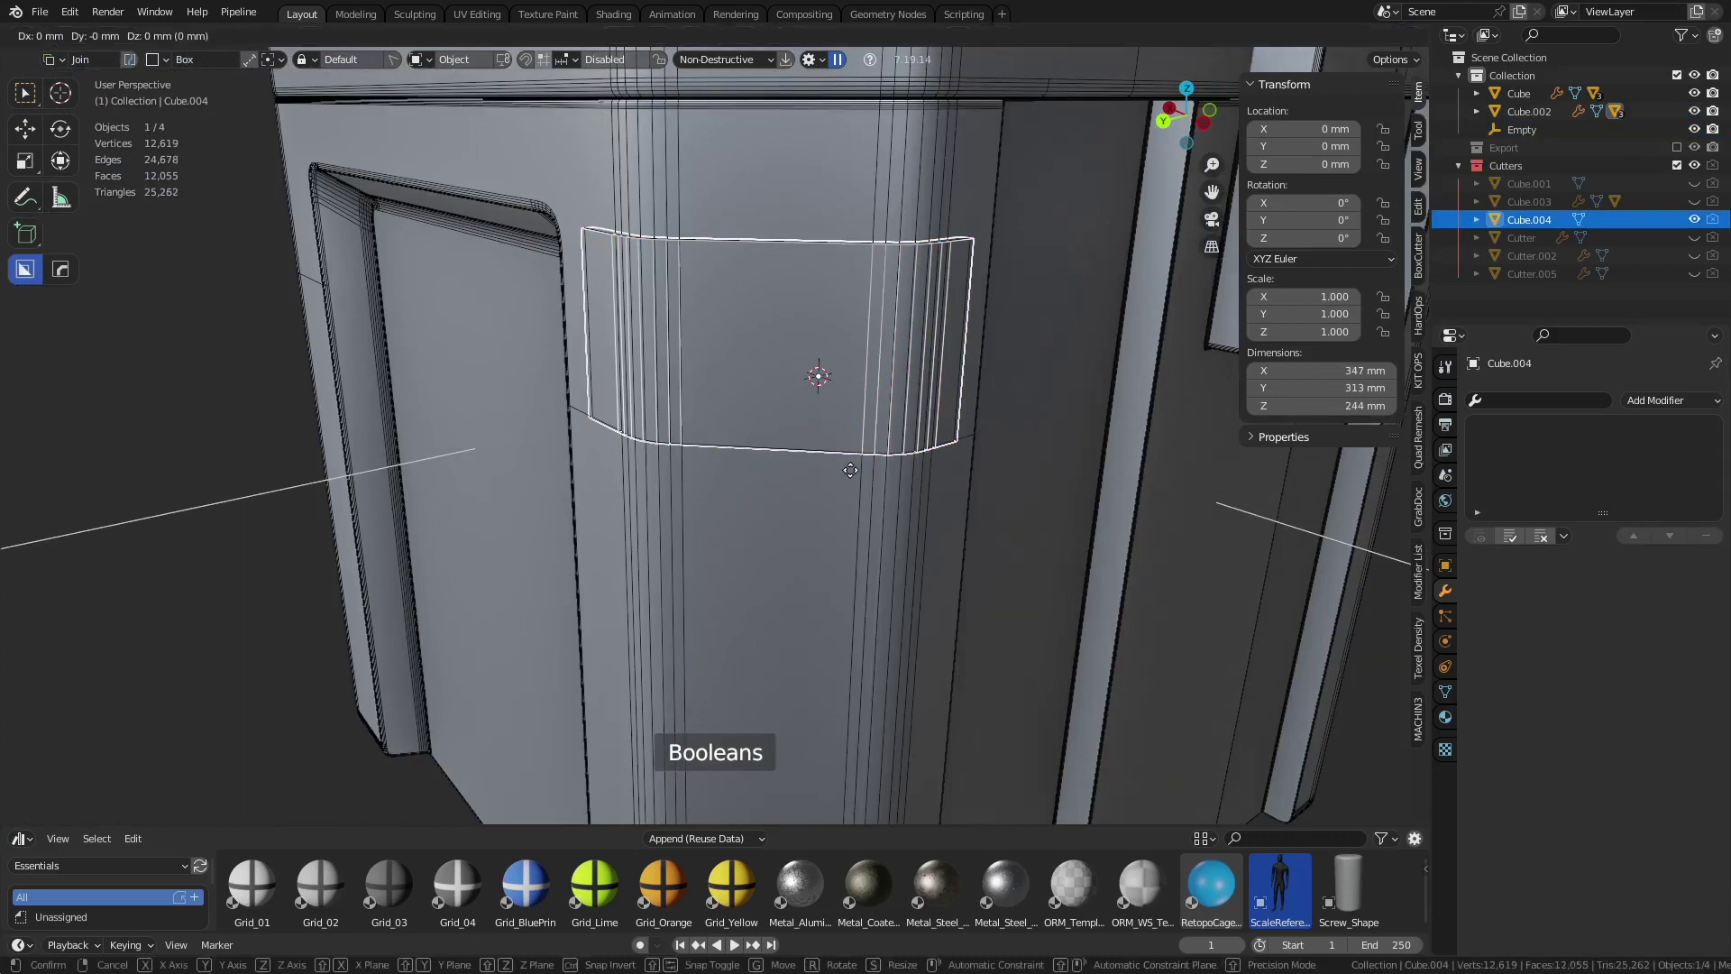
key(z)
click(852, 404)
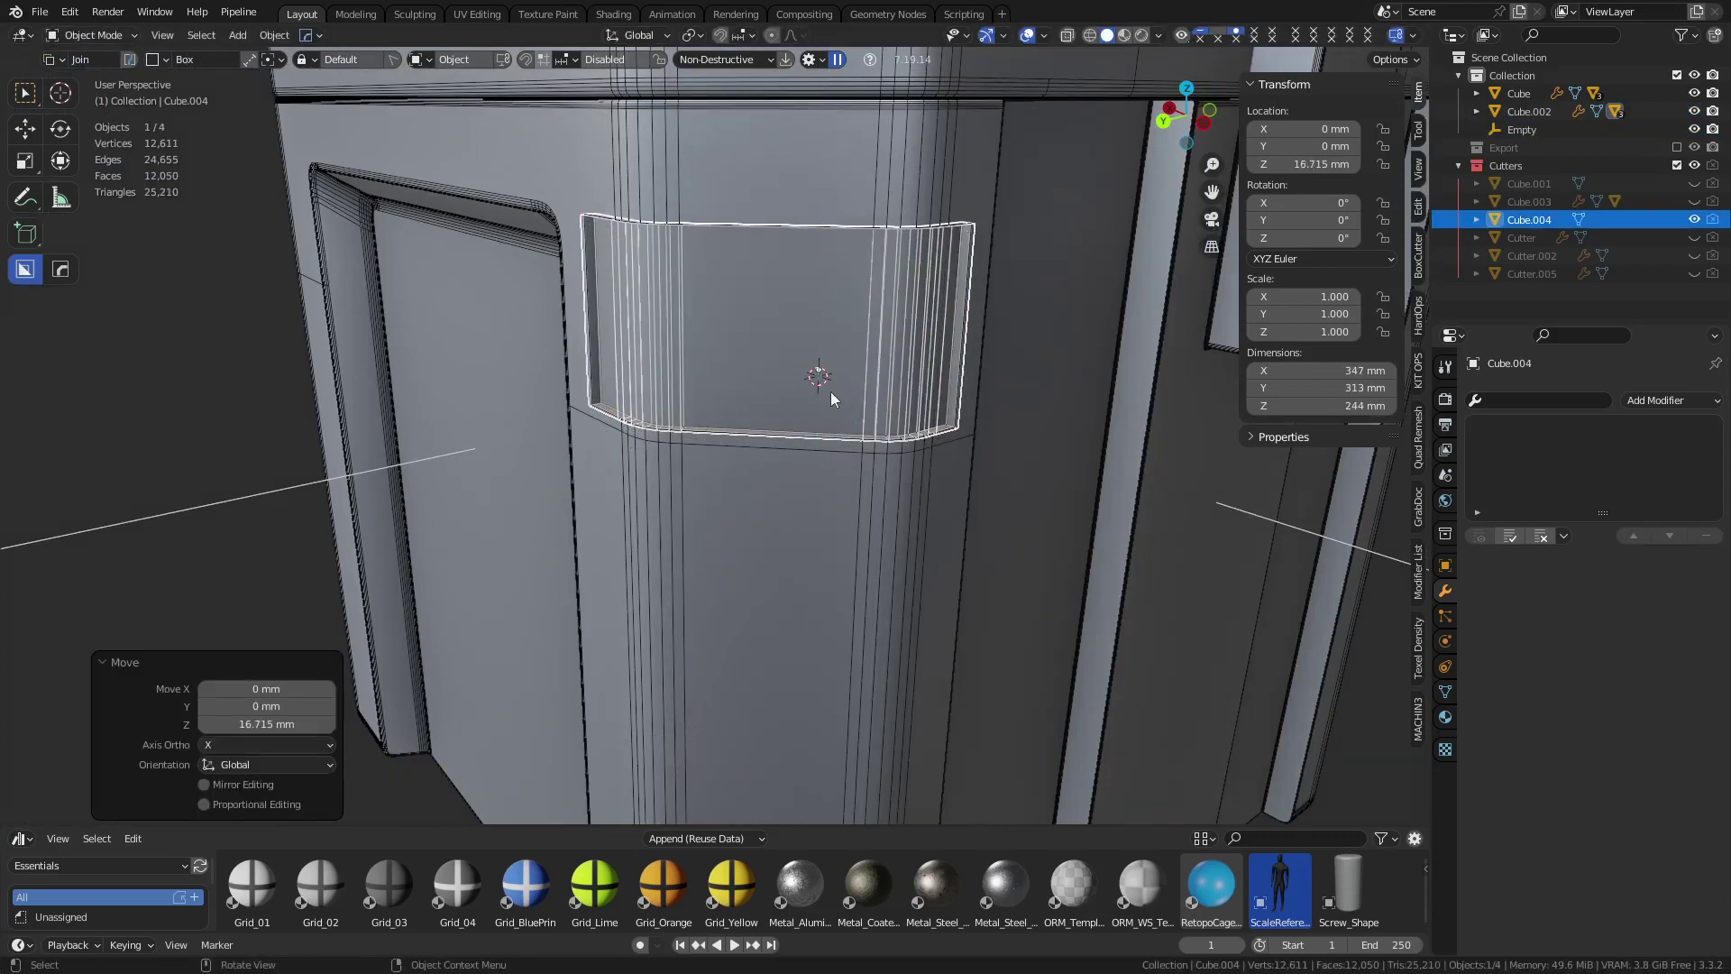
middle_drag(896, 441, 892, 532)
key(s)
key(z)
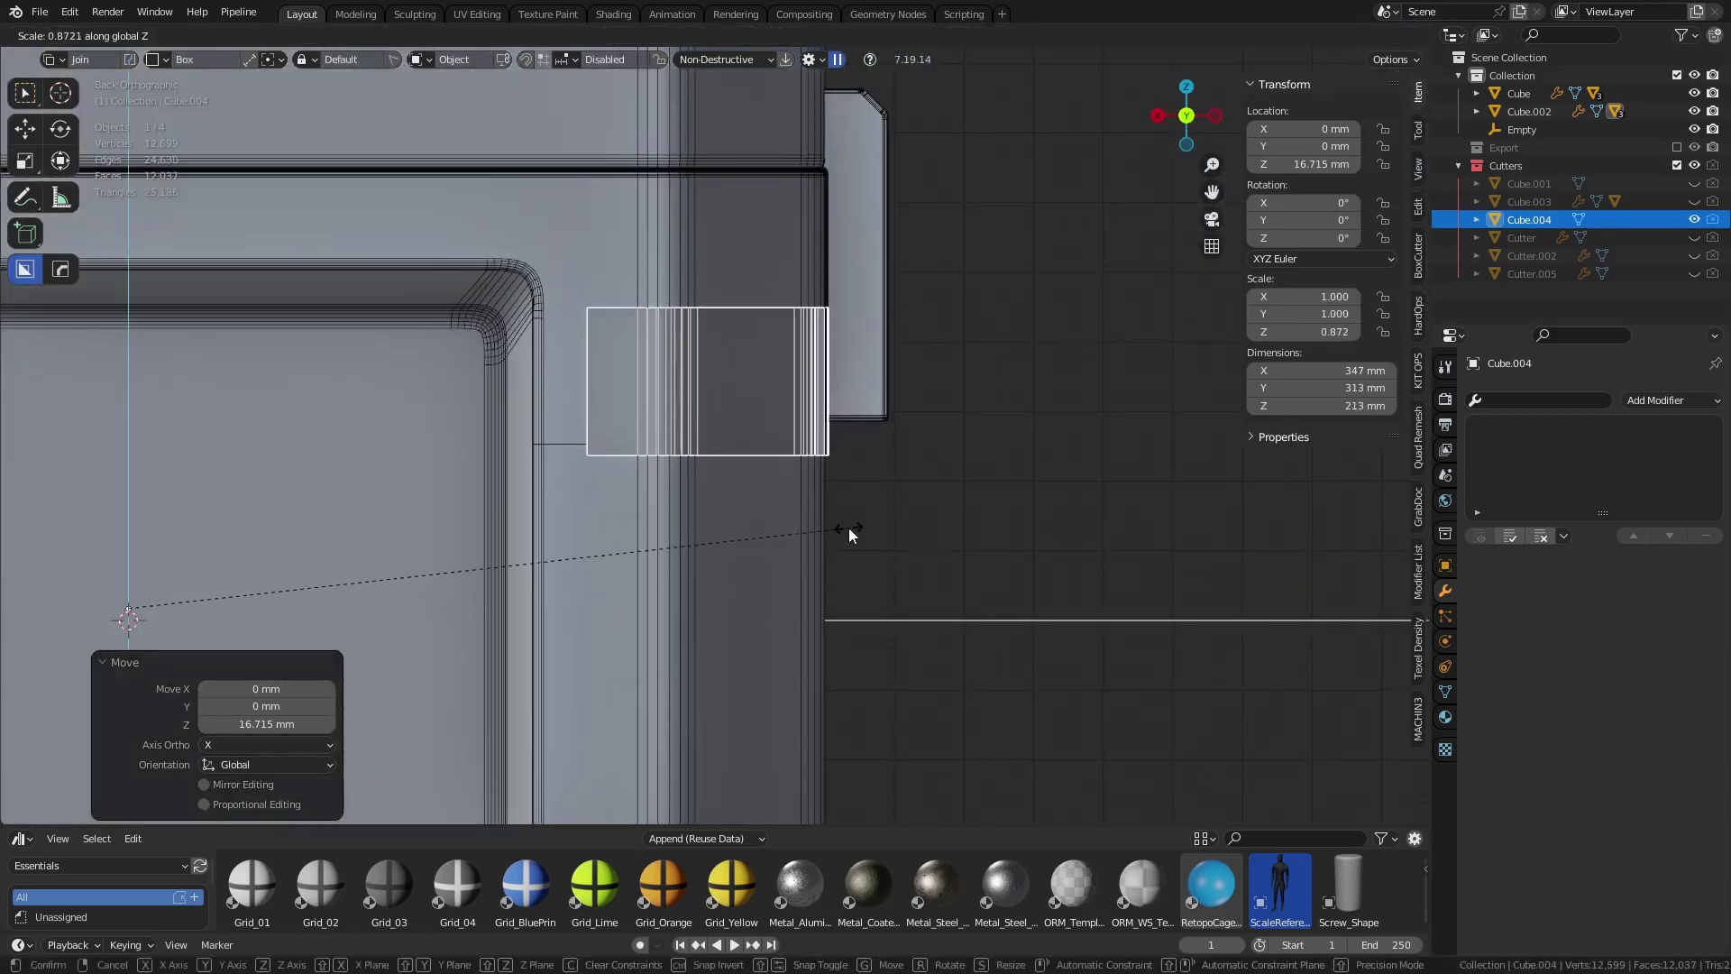
right_click(848, 528)
Set the cutter's origin to its geometry and scale it by 0.688 along Z
key(shift+ctrl+c)
click(917, 653)
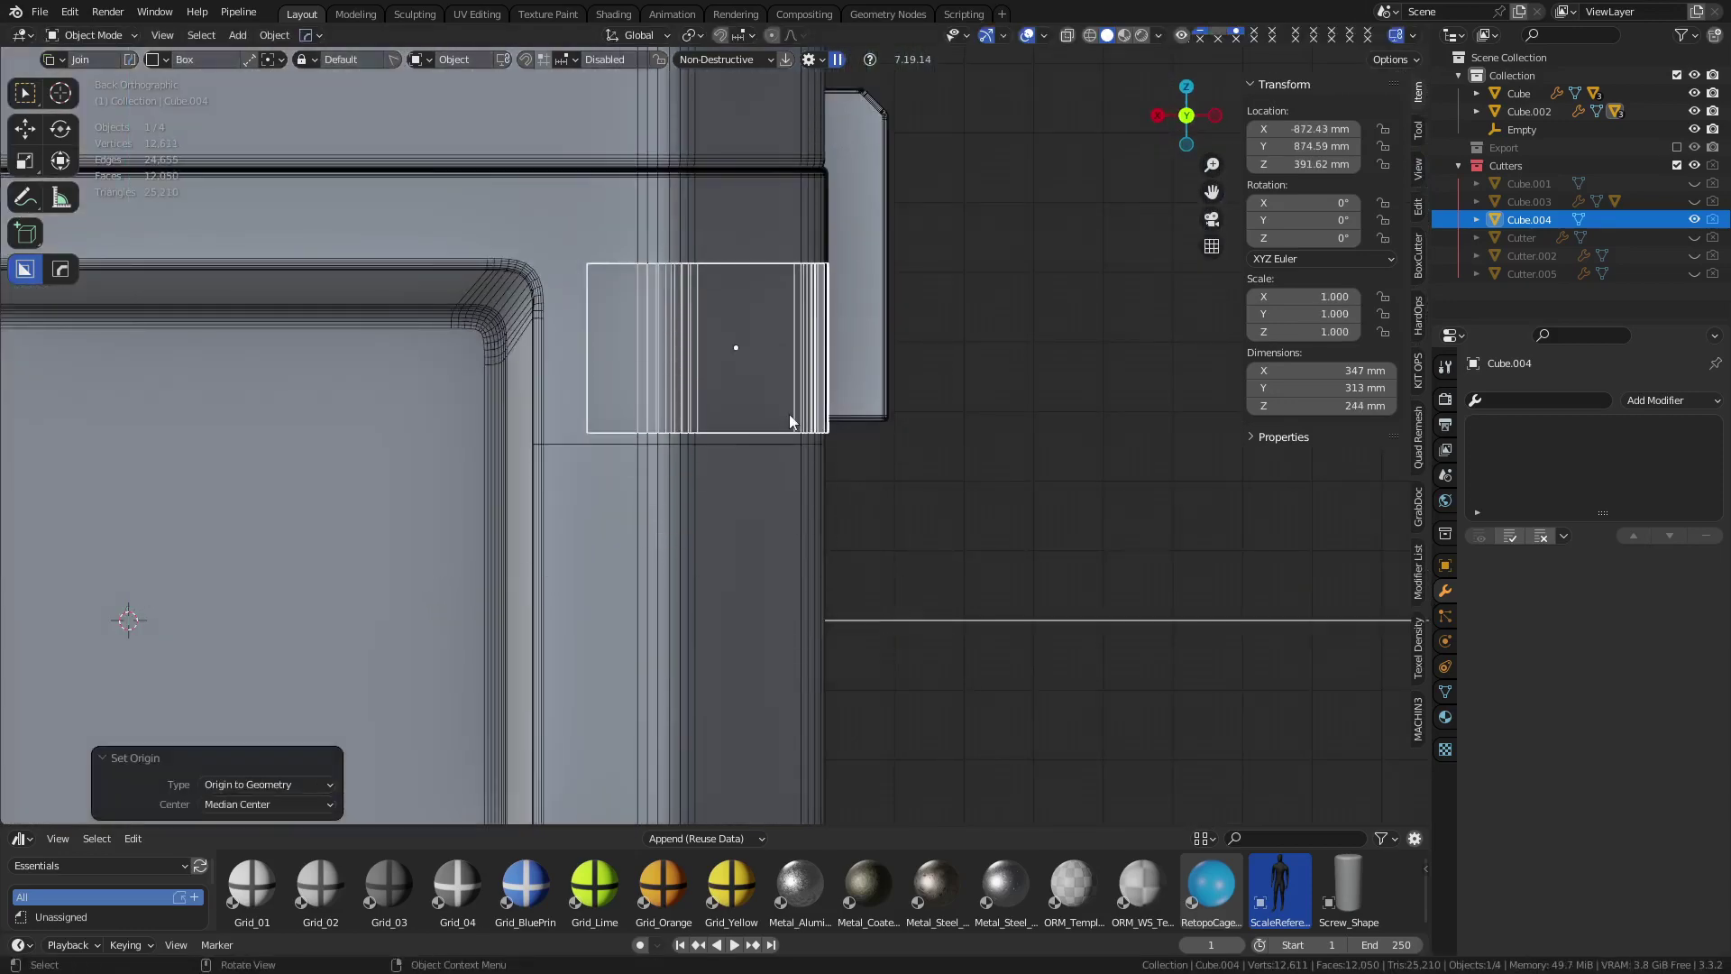
scroll(824, 420, down, 4)
scroll(824, 429, down, 4)
middle_drag(881, 544, 846, 606)
scroll(857, 595, up, 6)
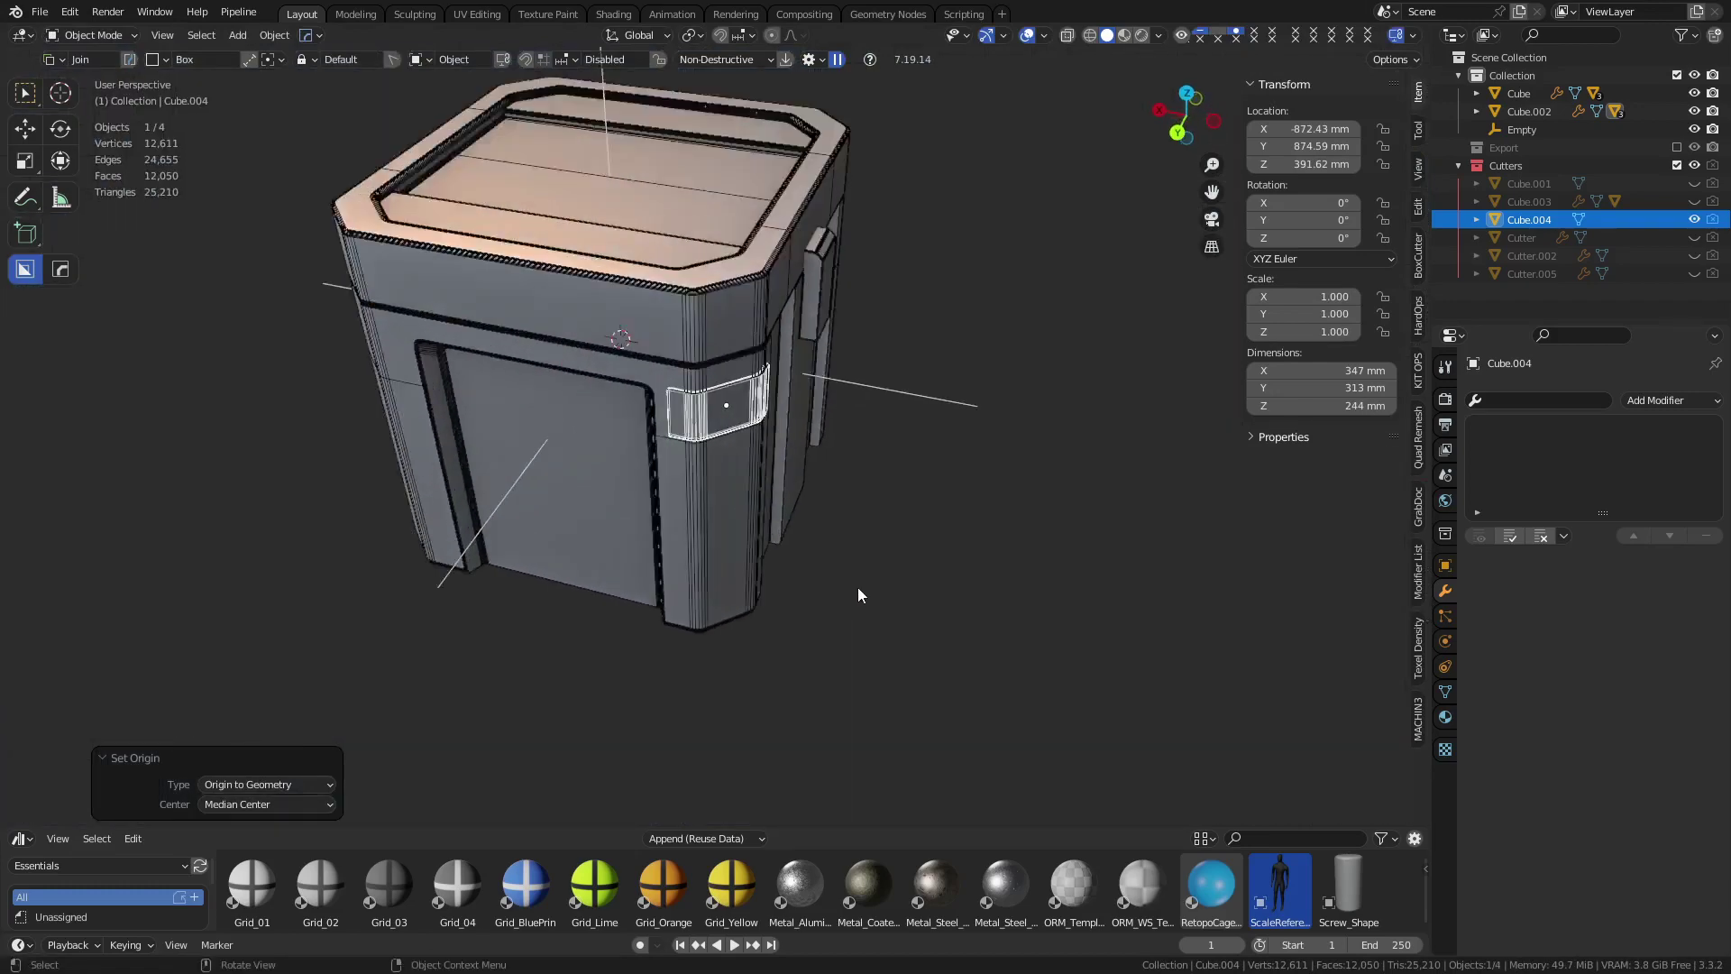
scroll(848, 507, up, 1)
key(s)
key(z)
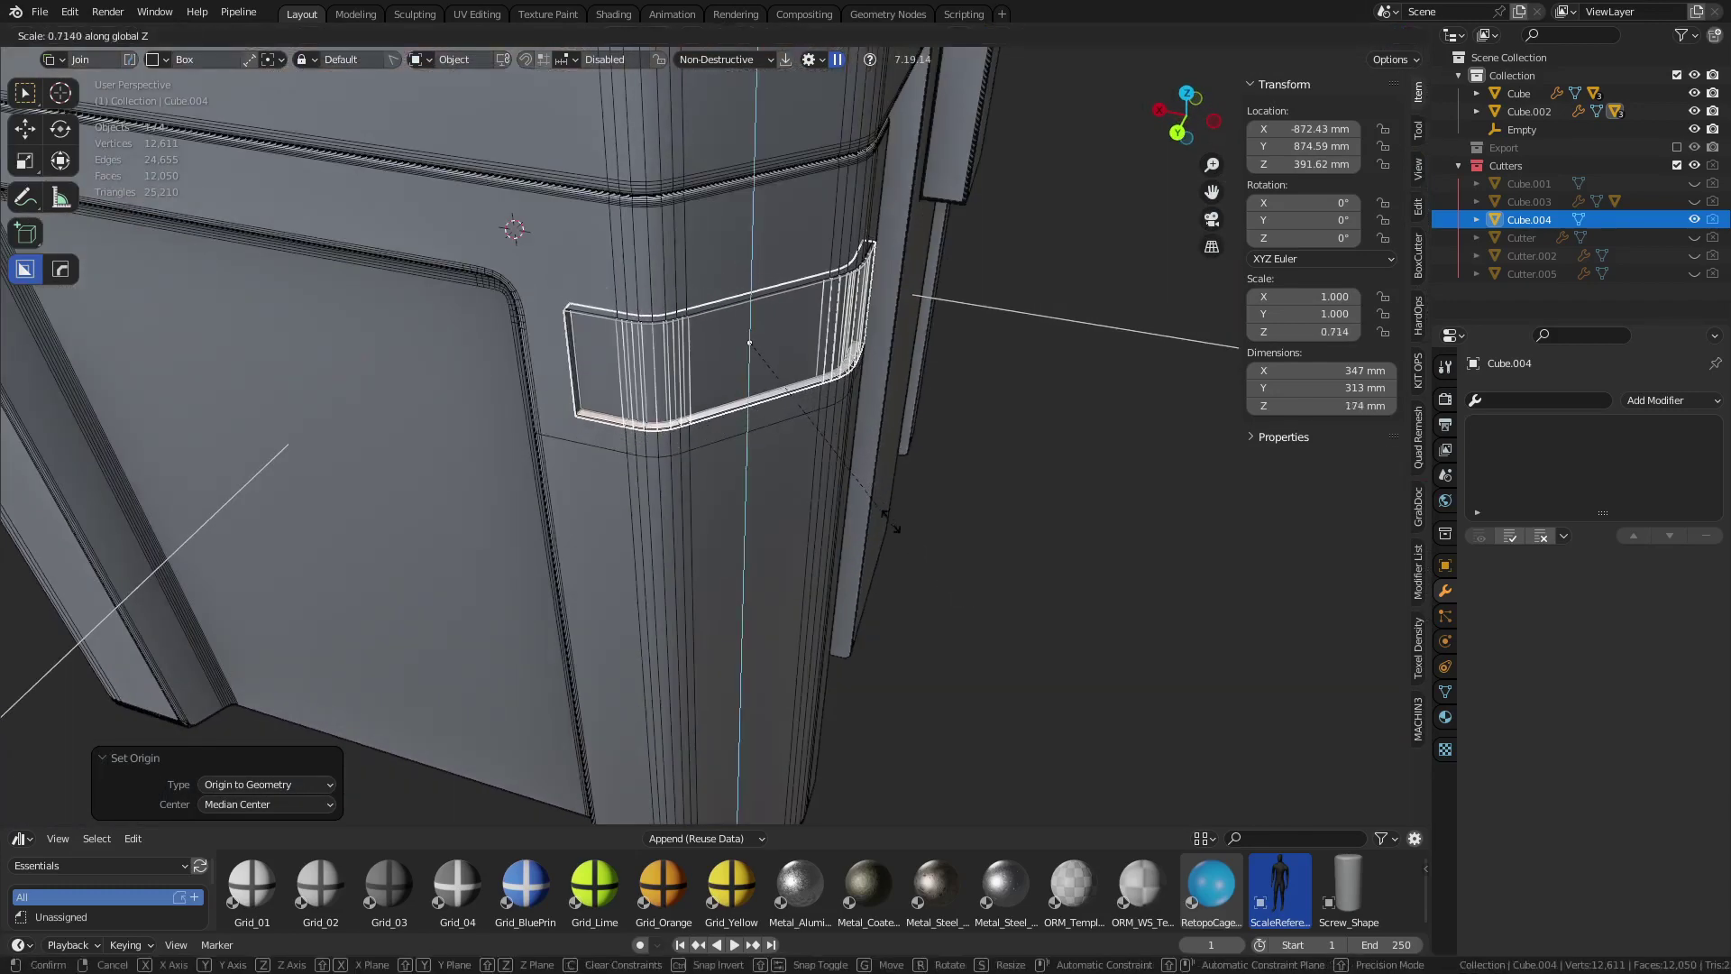
click(889, 517)
key(shift+ctrl+c)
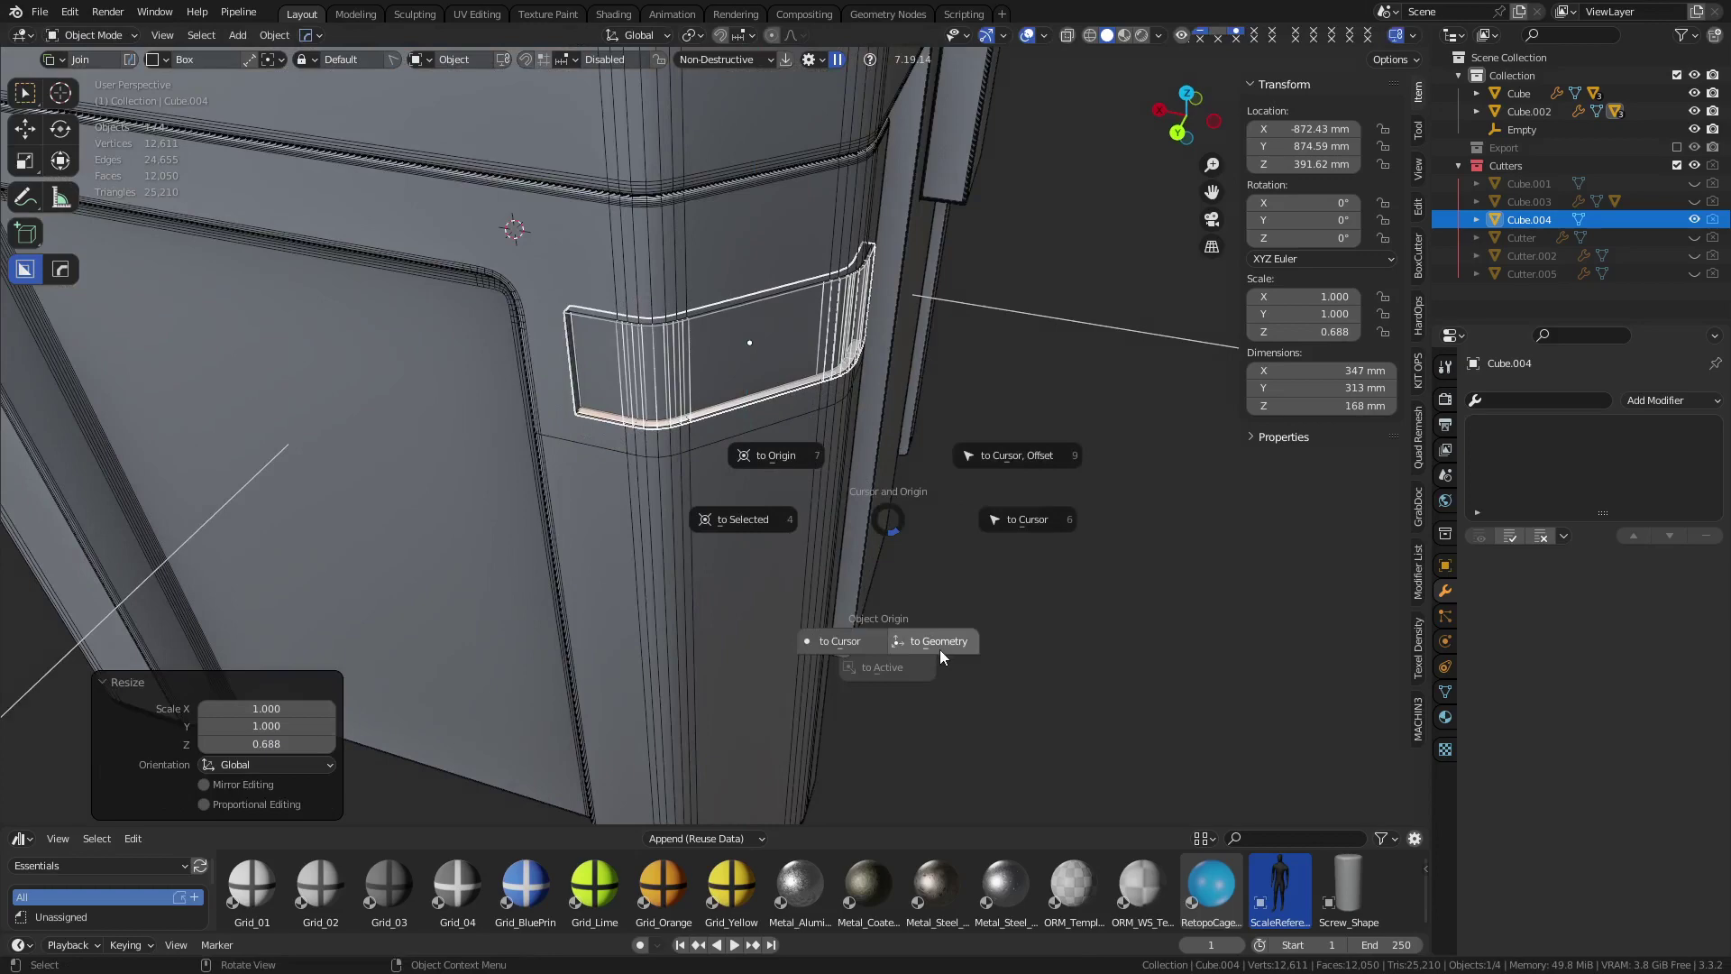
key(Escape)
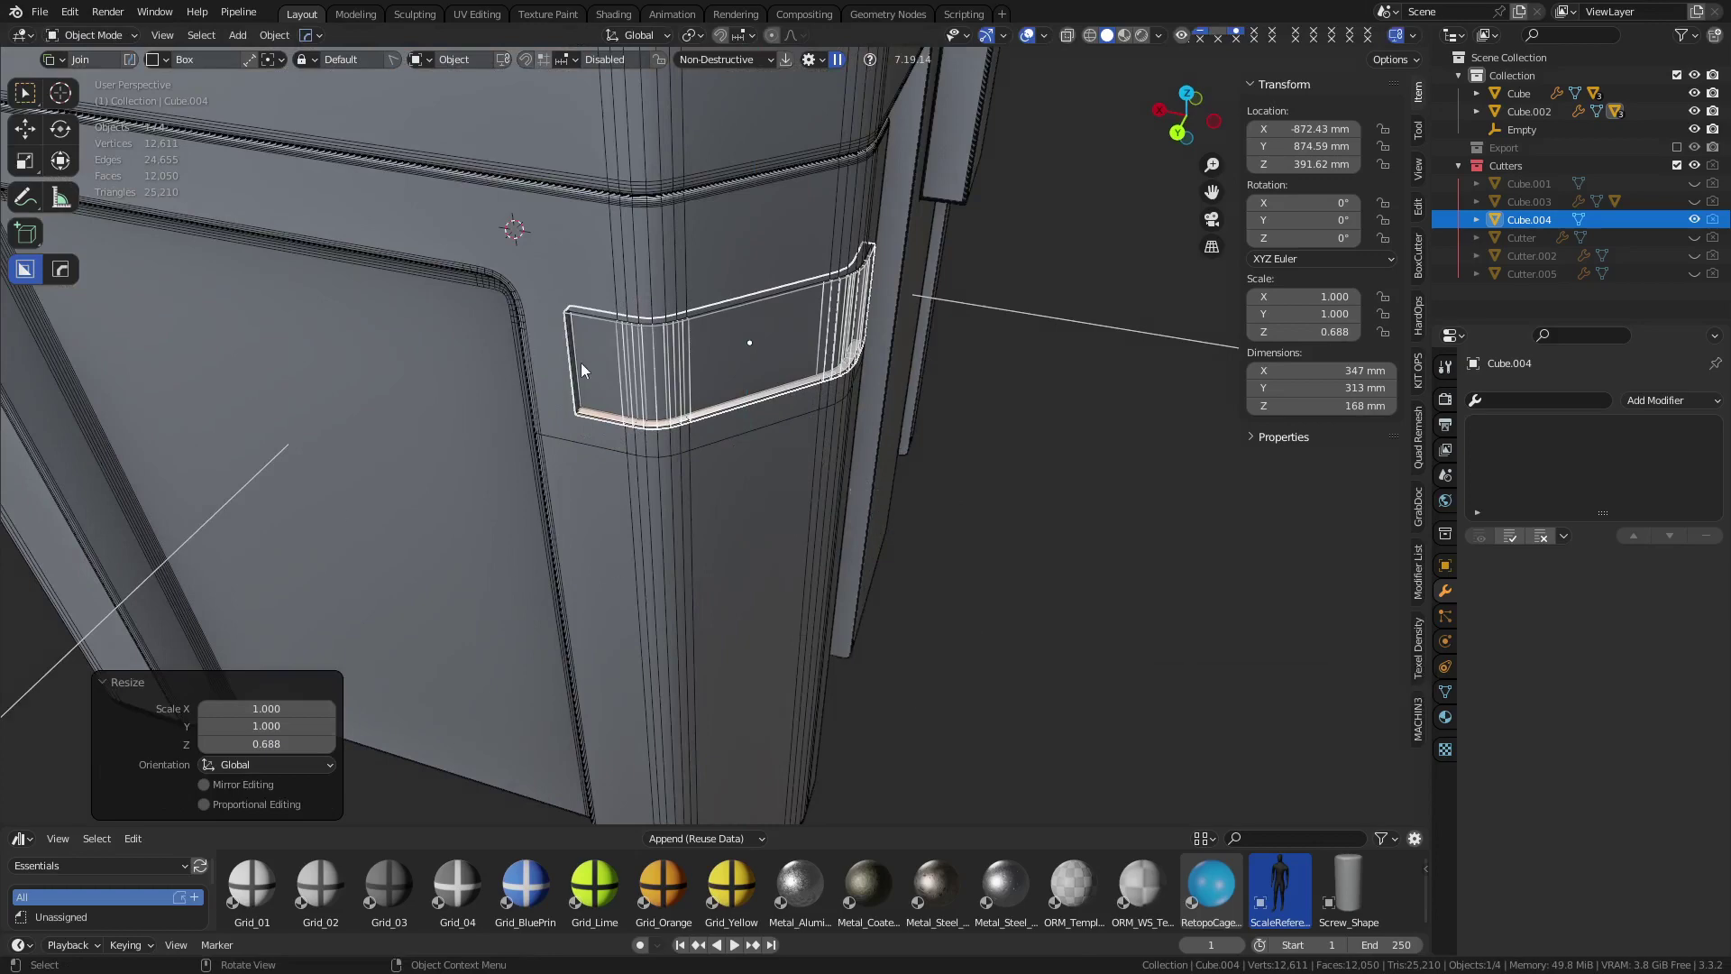
Array the cutter down the corner along Z with a count of 6 and a constant offset of -337.5 mm
middle_drag(764, 472, 741, 429)
middle_drag(922, 545, 818, 224)
scroll(809, 548, down, 2)
shift+scroll(802, 221, up, 4)
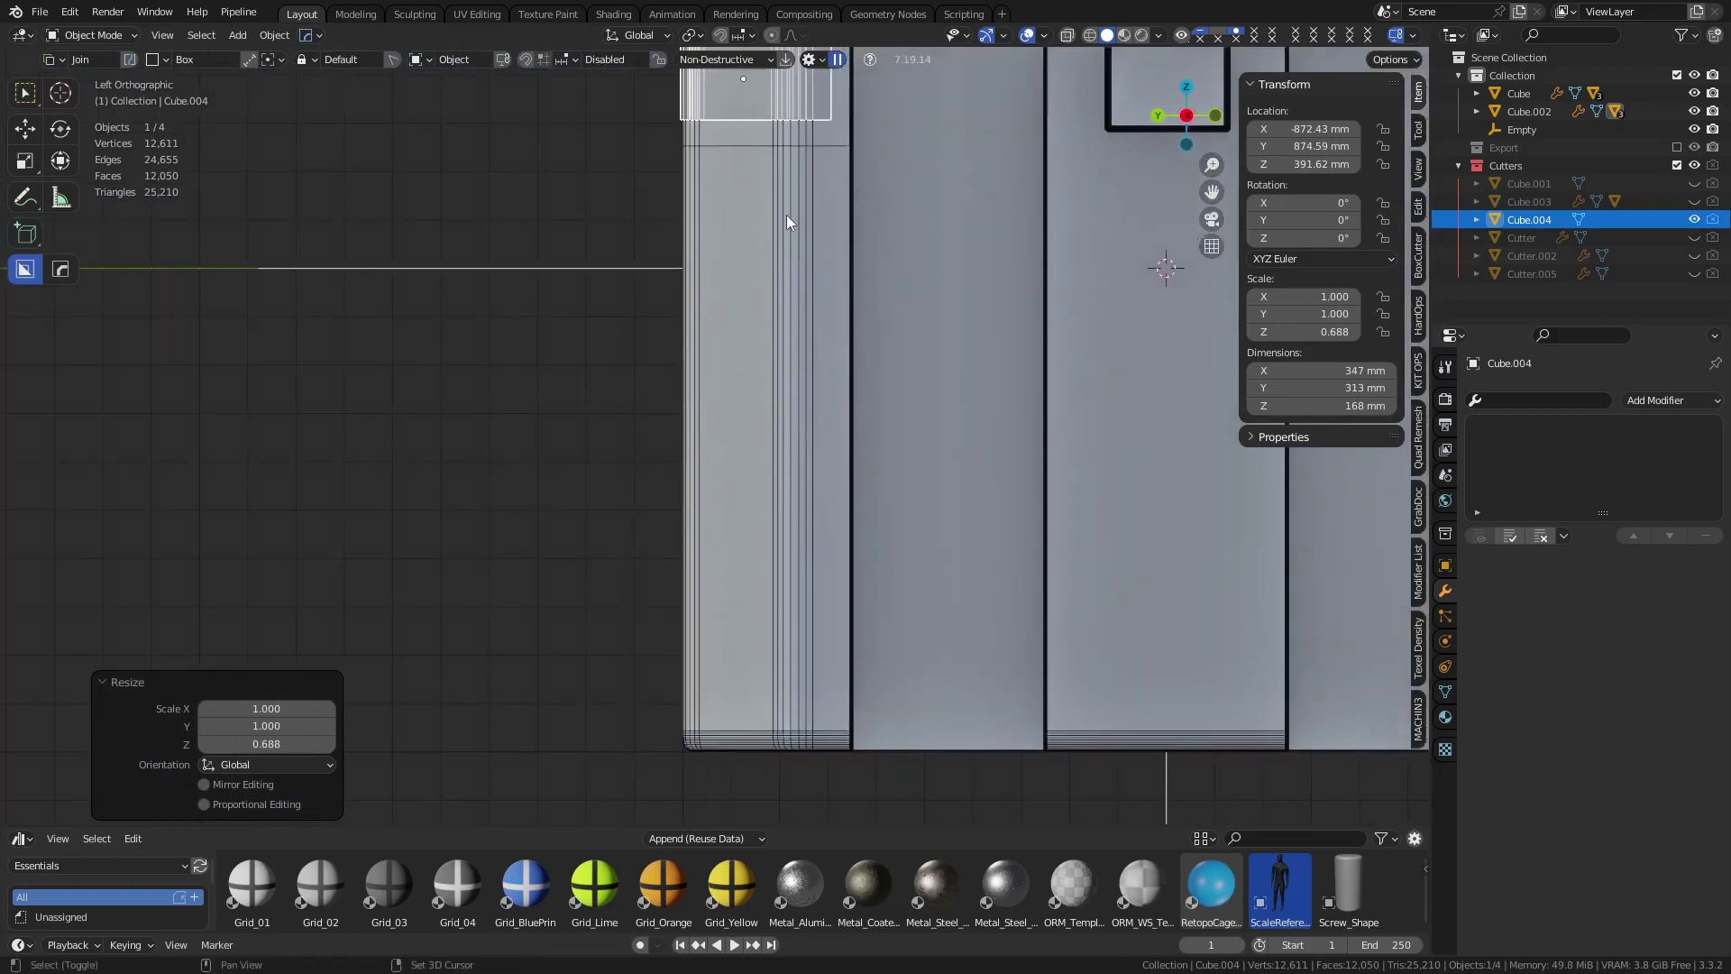
key(q)
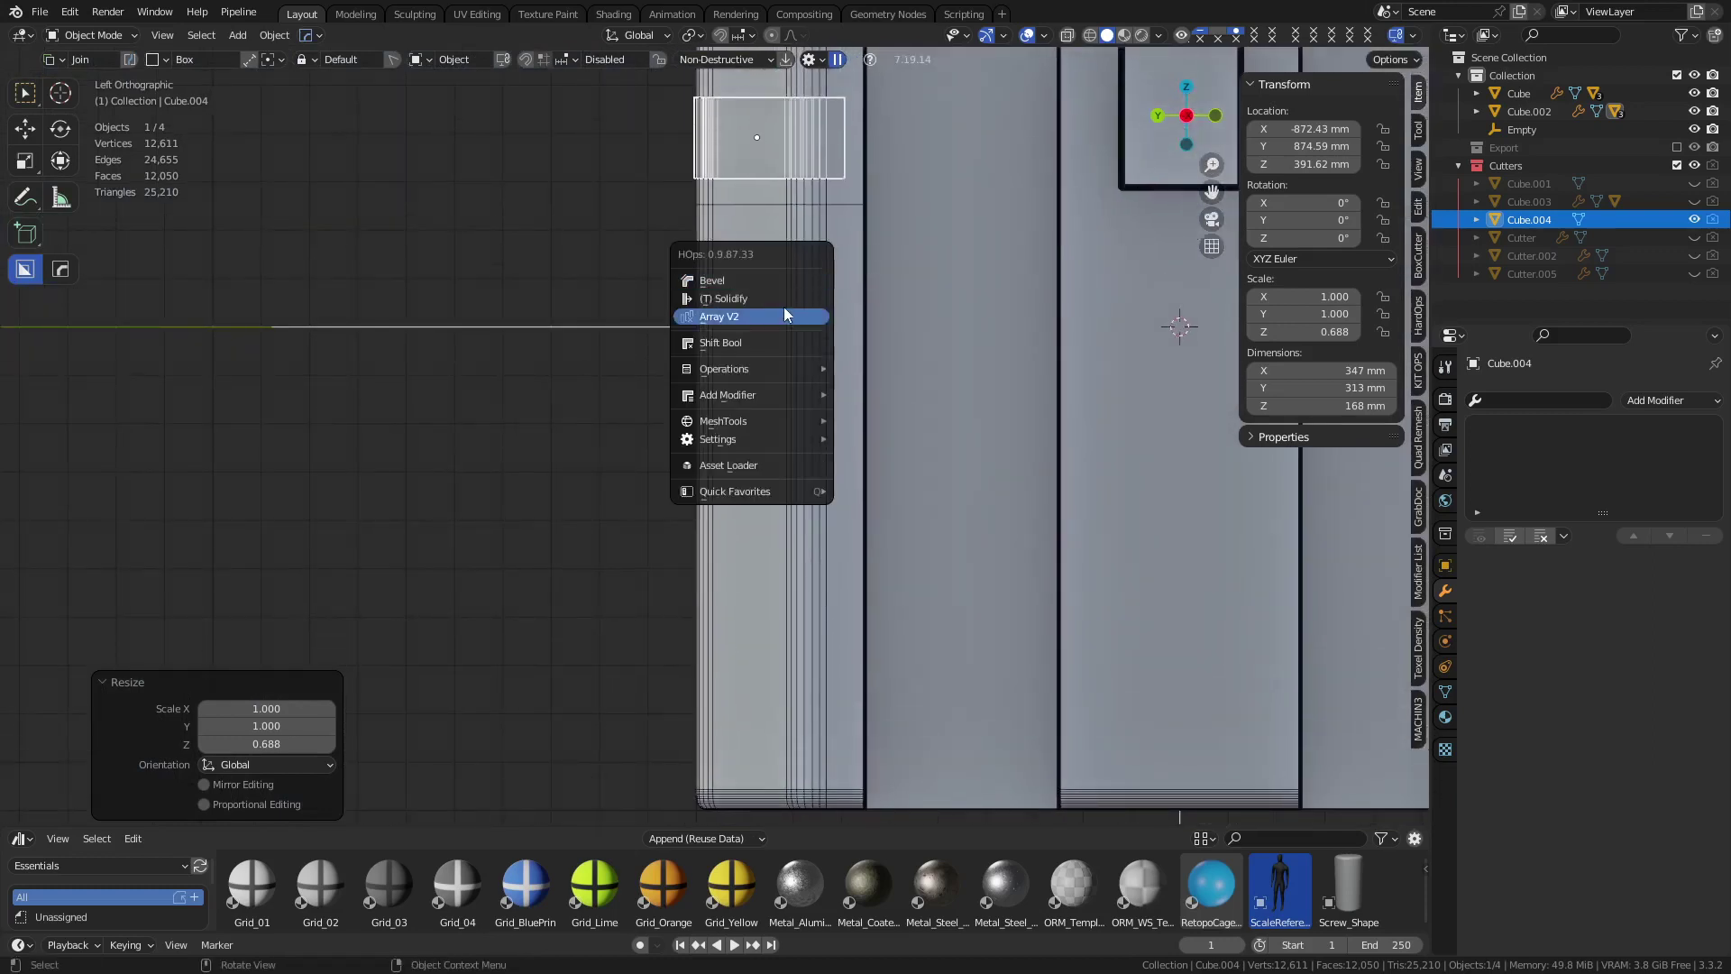
click(785, 316)
key(y)
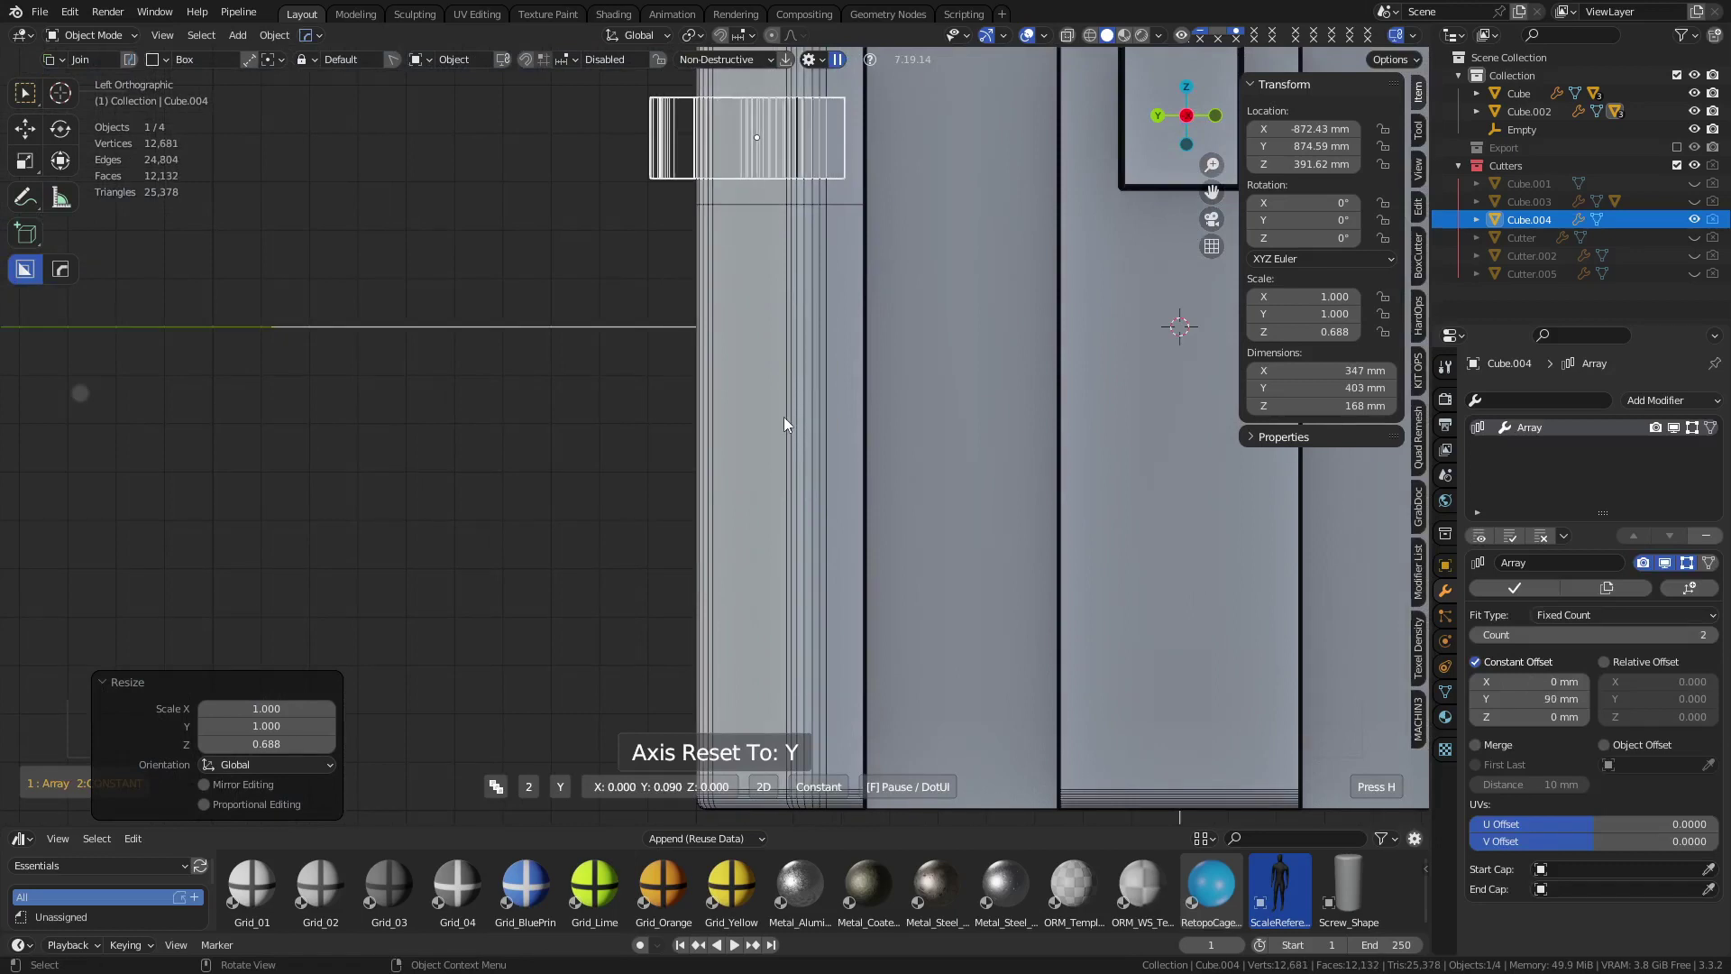
key(z)
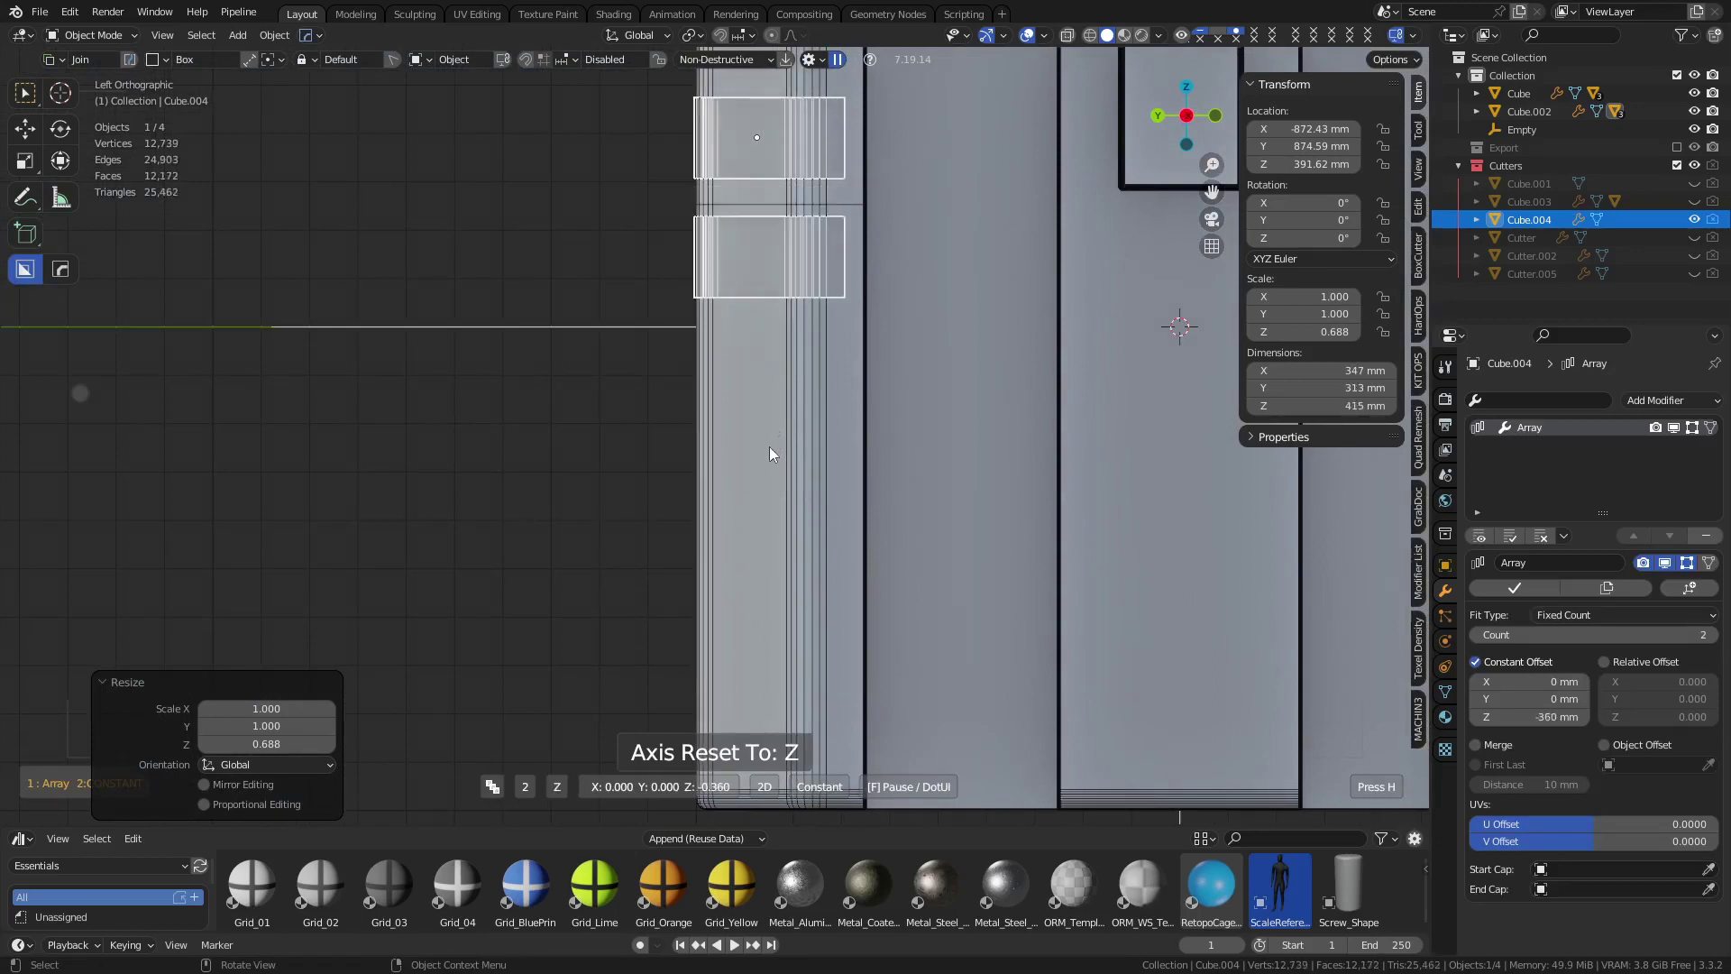
scroll(770, 453, up, 2)
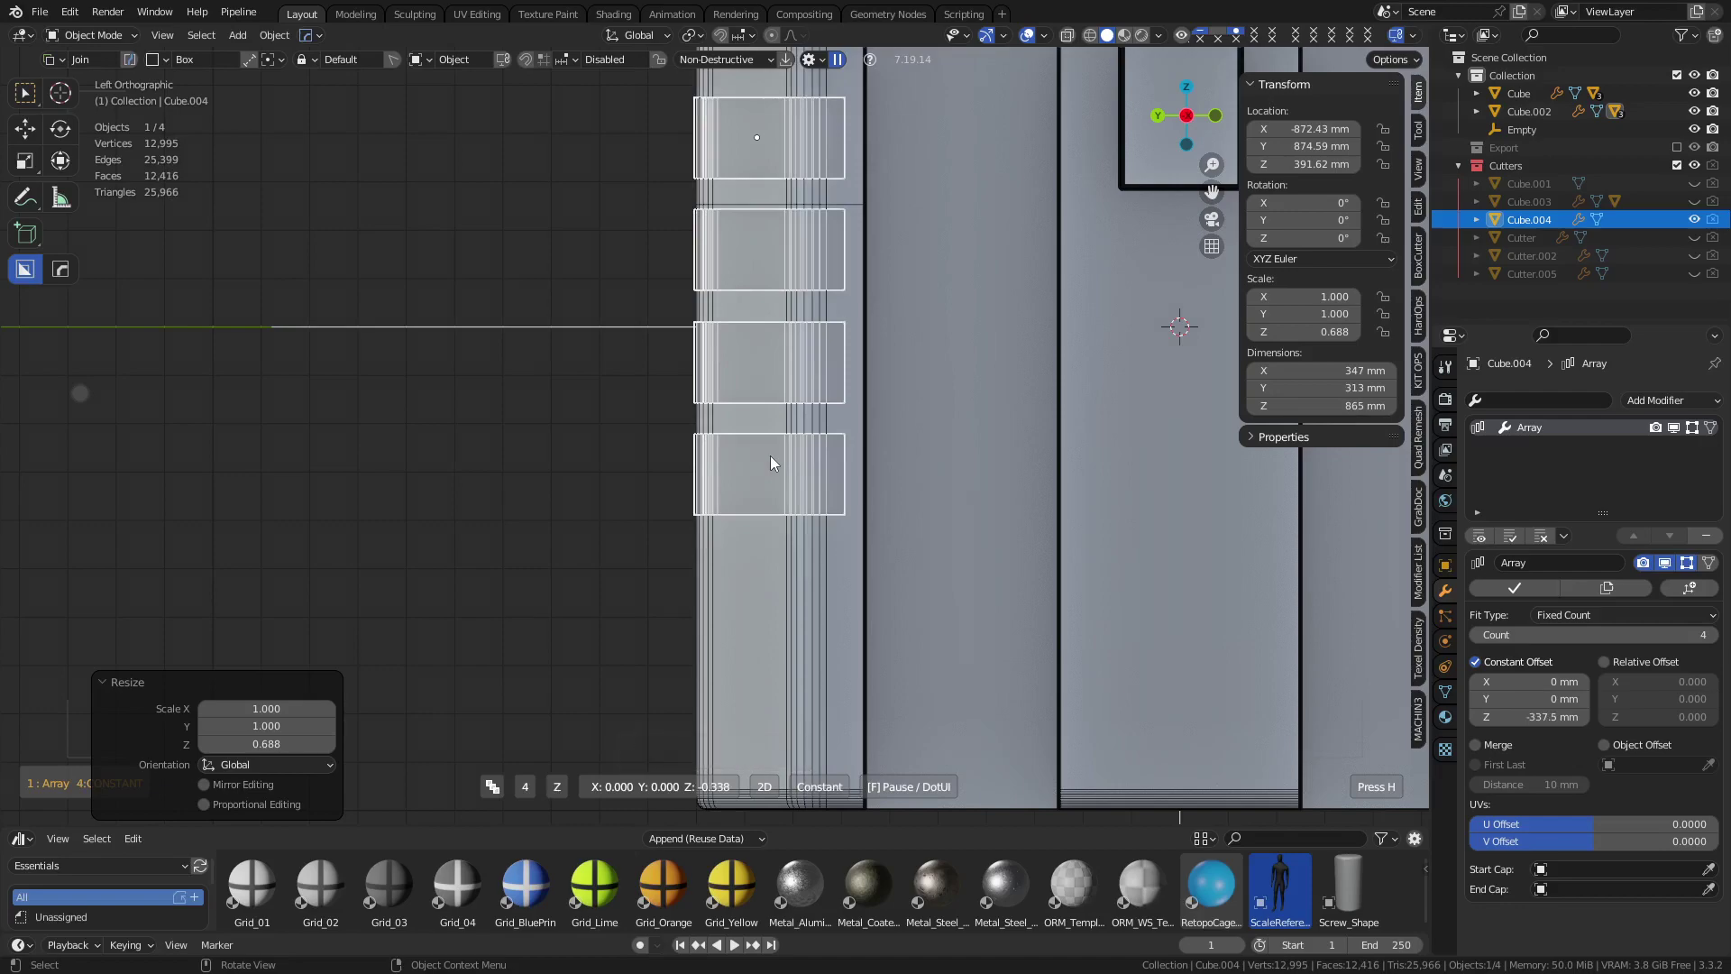
scroll(770, 463, up, 2)
click(770, 457)
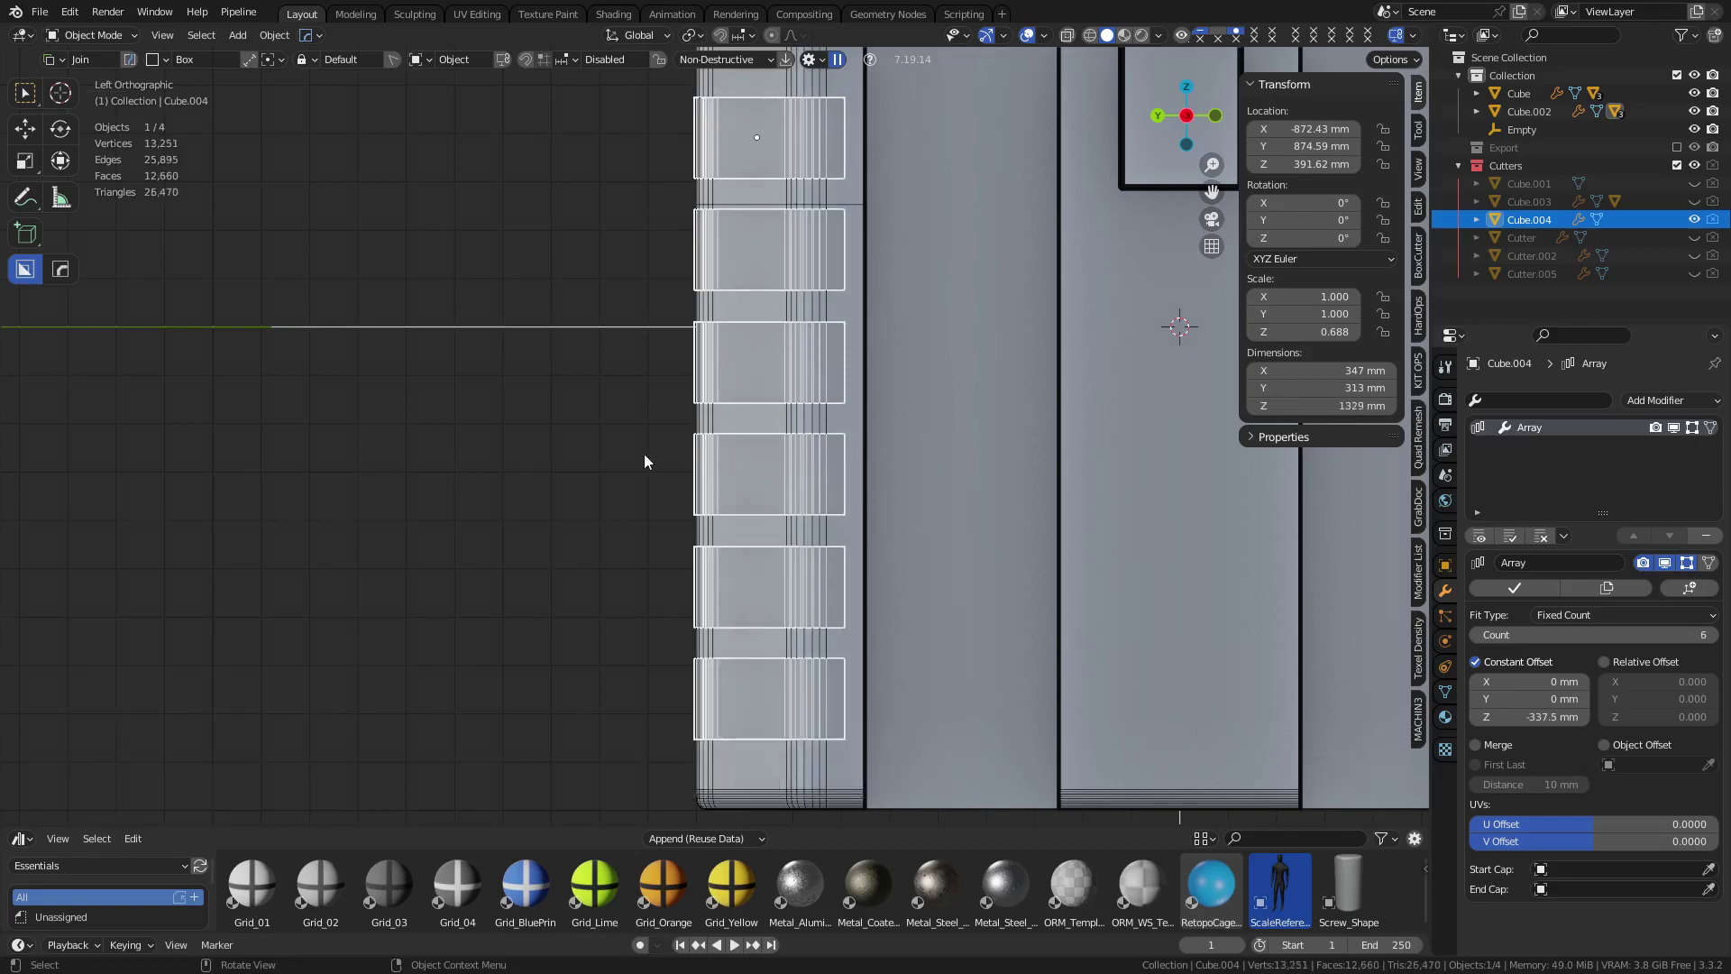
click(471, 447)
middle_drag(471, 446, 755, 566)
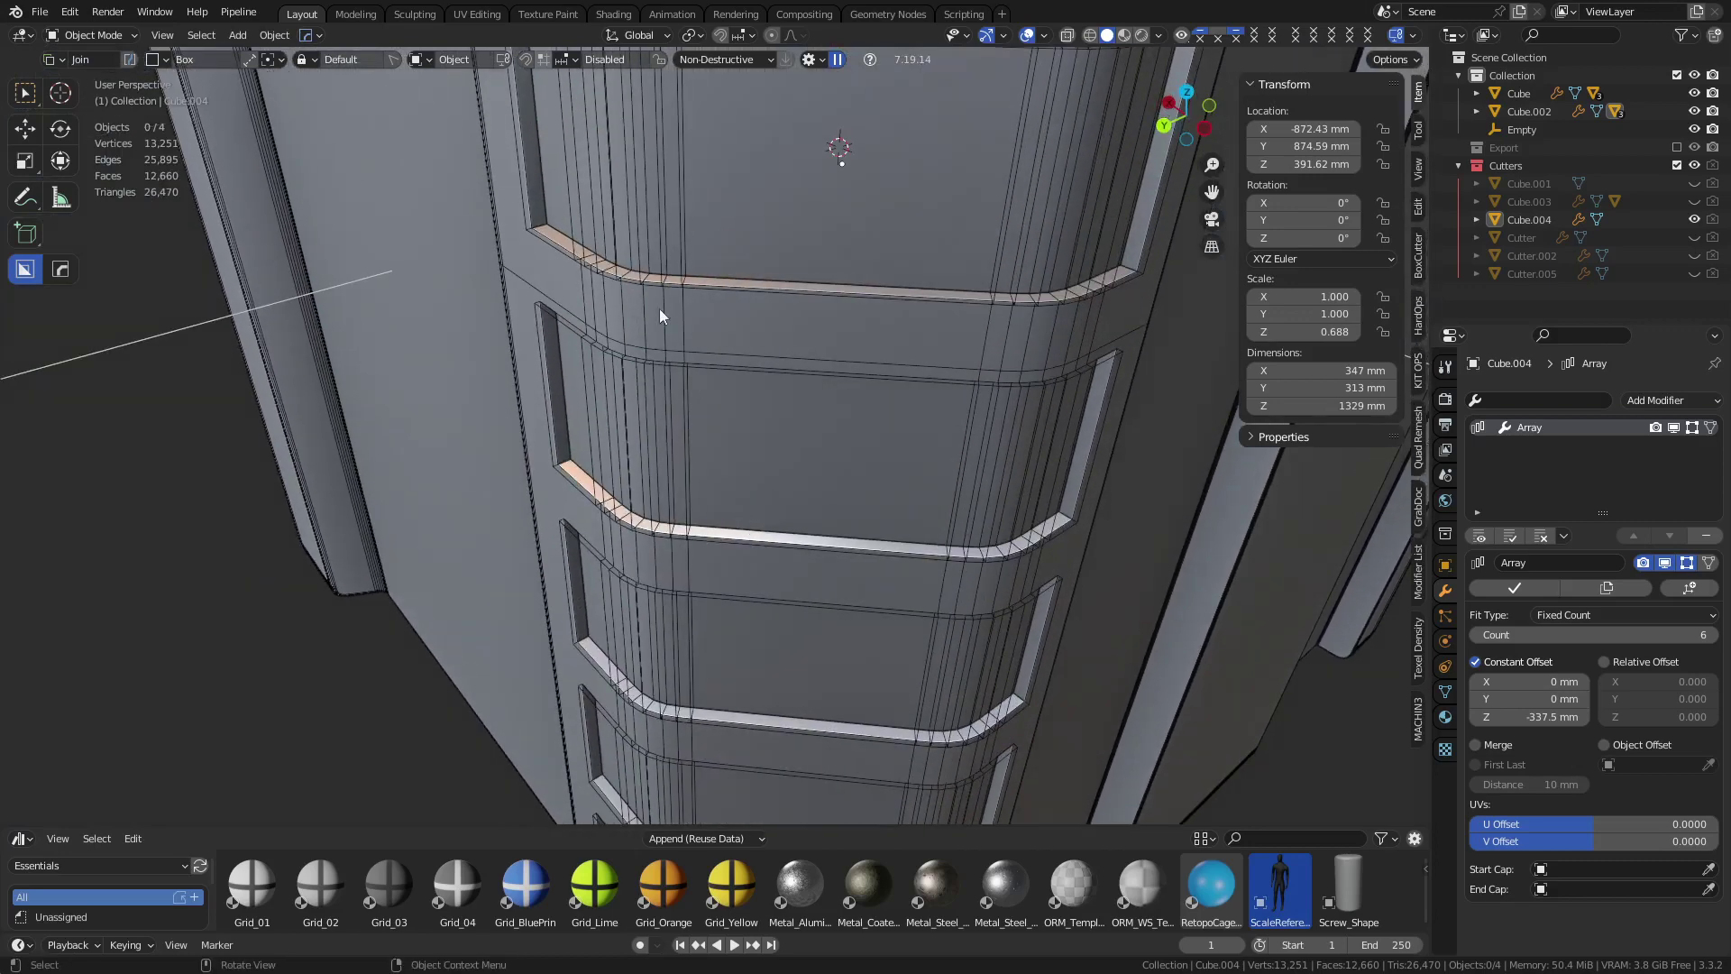
Bevel the cutter's four short corner edges with 11.3 mm width, 6 segments and 0.700 shape
shift+middle_drag(658, 225, 711, 394)
key(alt+z)
key(alt+z)
key(shift+z)
click(651, 386)
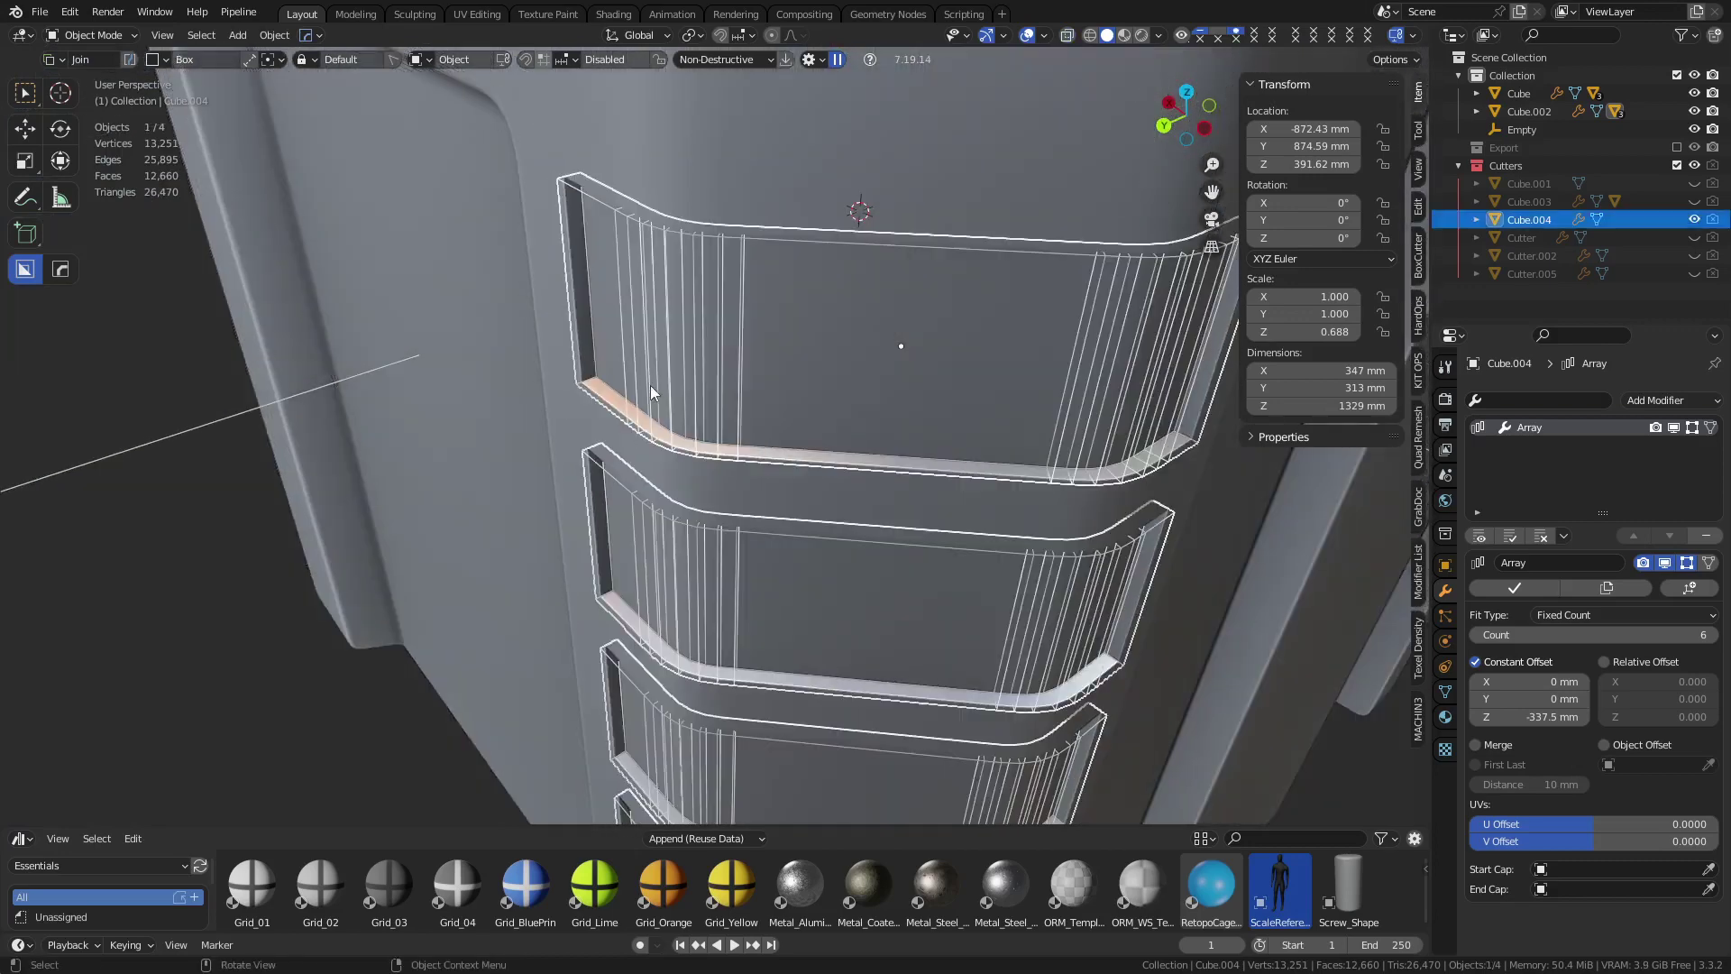
key(Tab)
middle_drag(583, 375, 484, 230)
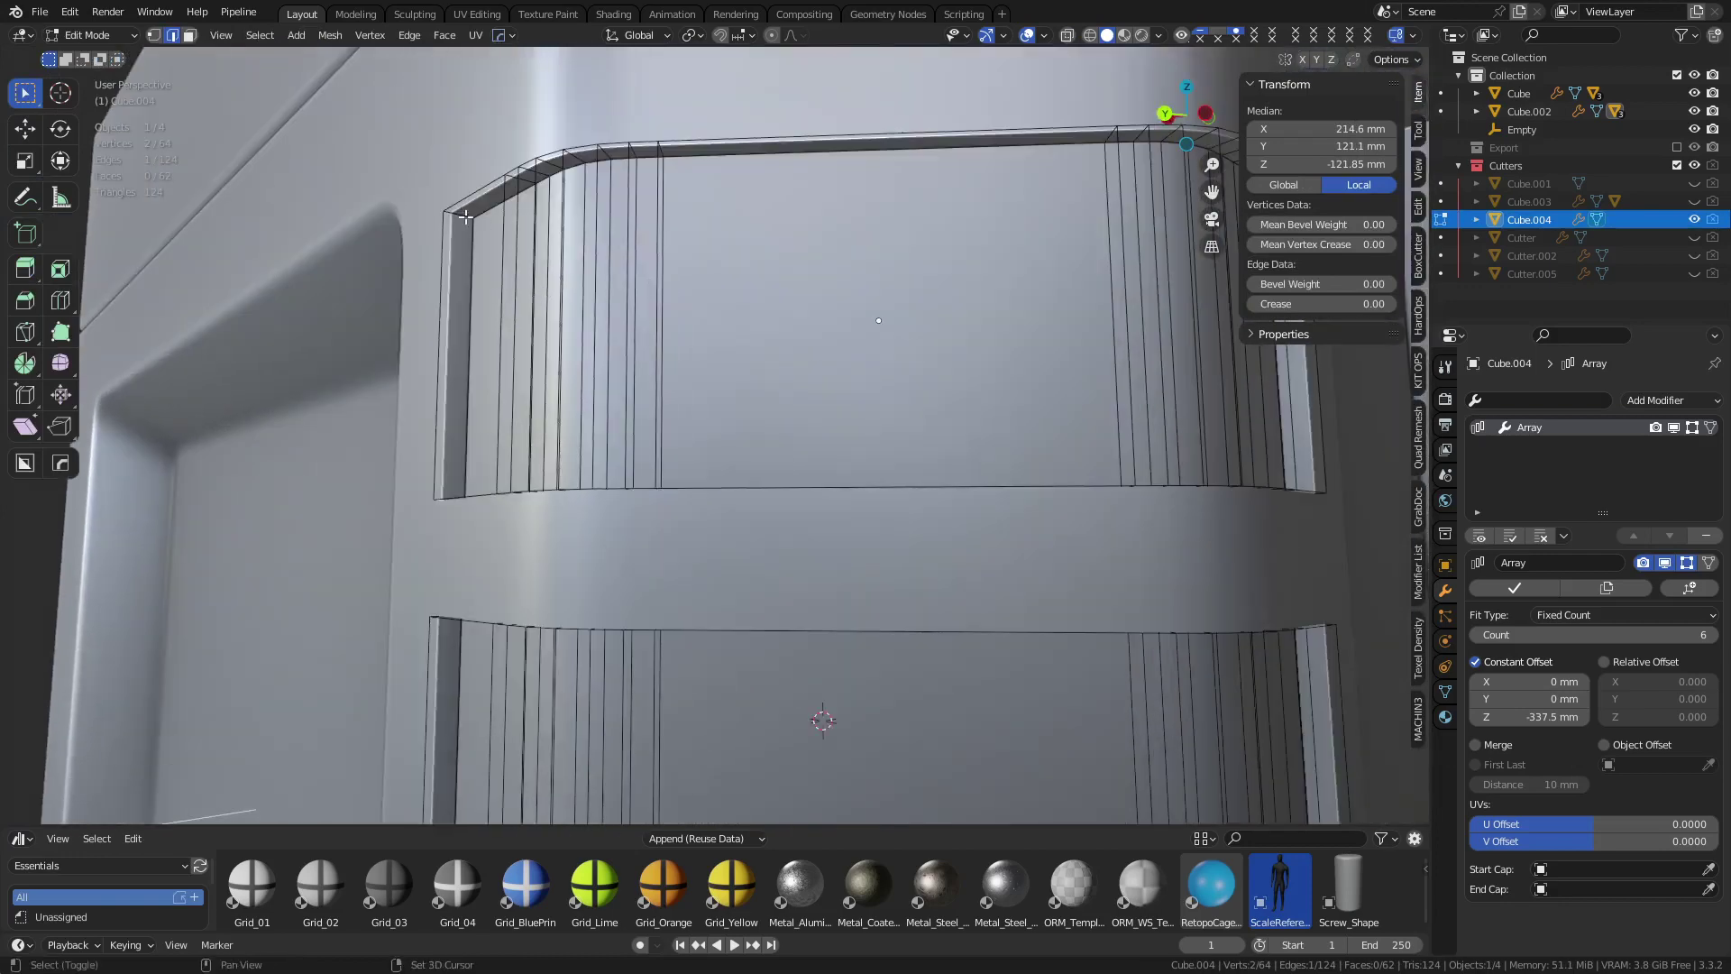
shift+click(465, 216)
shift+middle_drag(1208, 270, 1016, 587)
shift+click(990, 216)
shift+middle_drag(973, 697, 1031, 595)
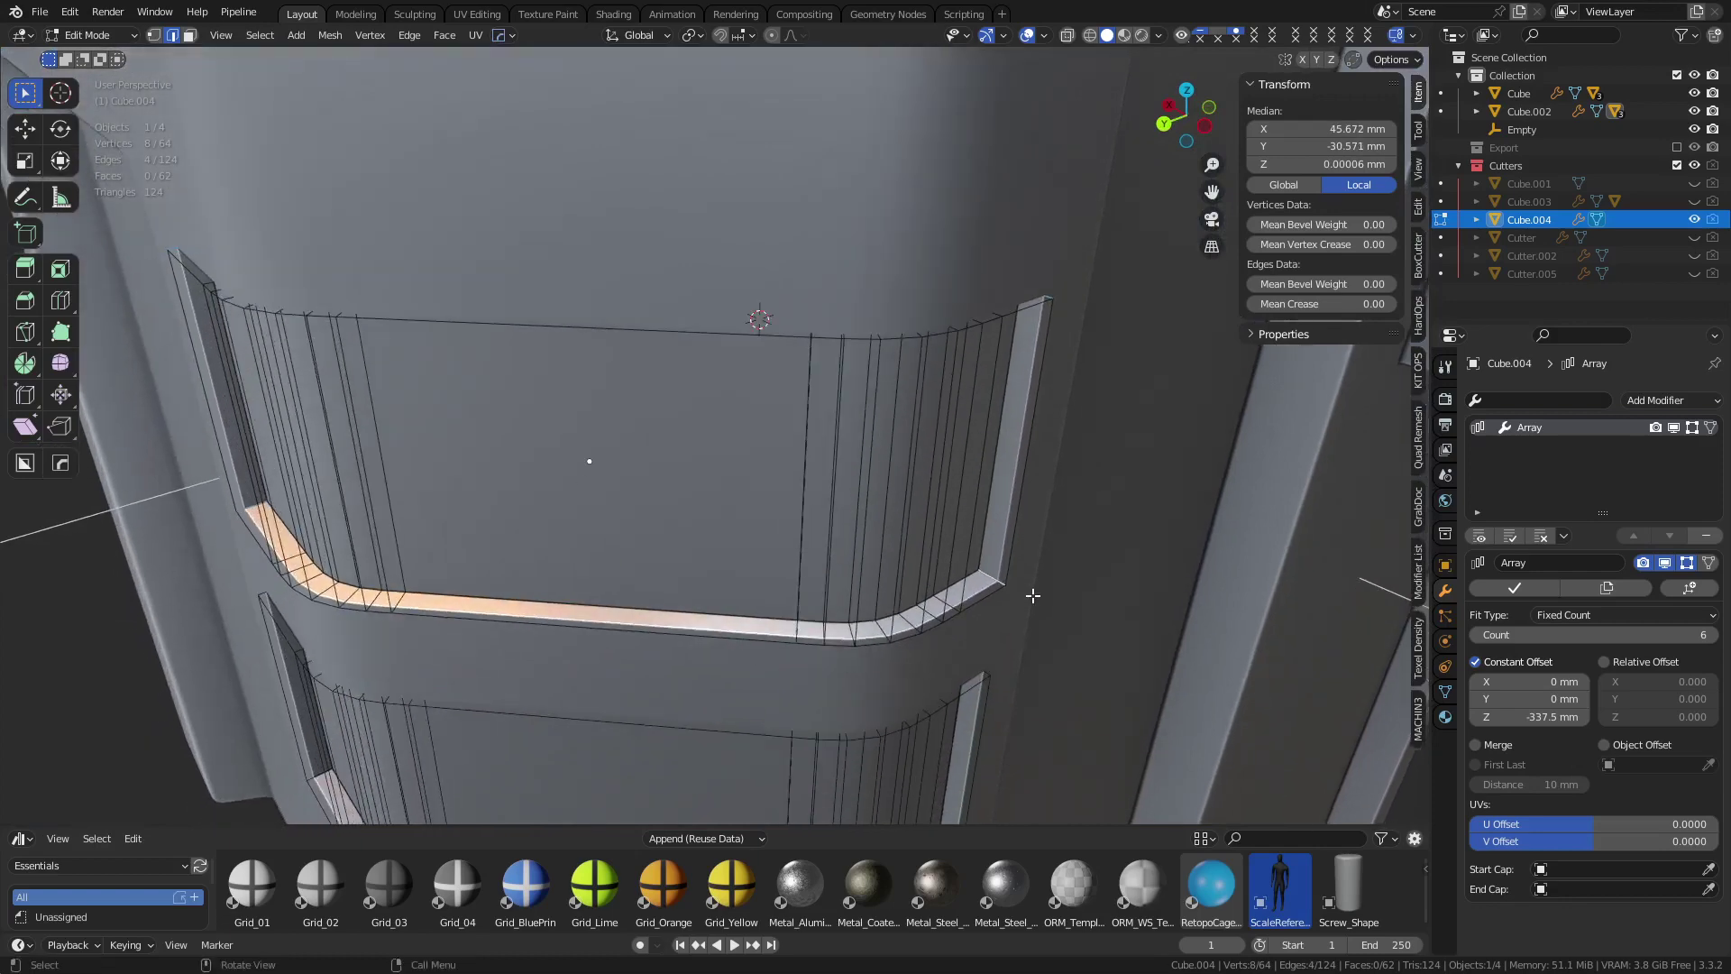
key(ctrl+b)
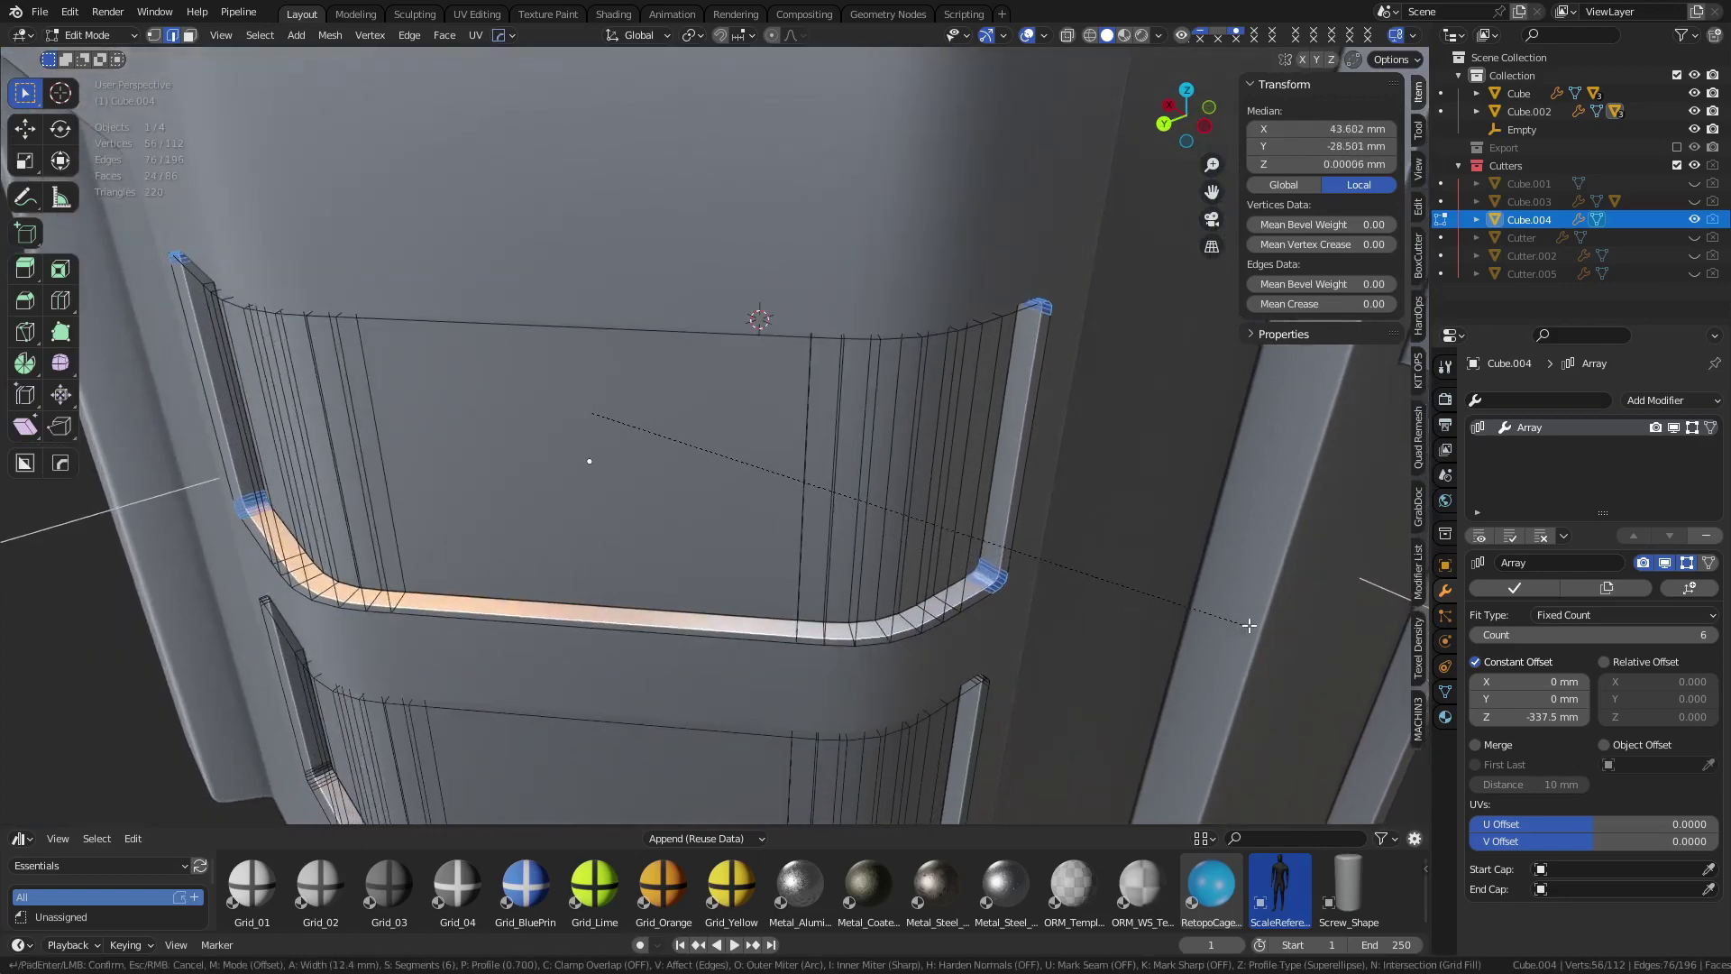
click(1223, 625)
key(ctrl+Tab)
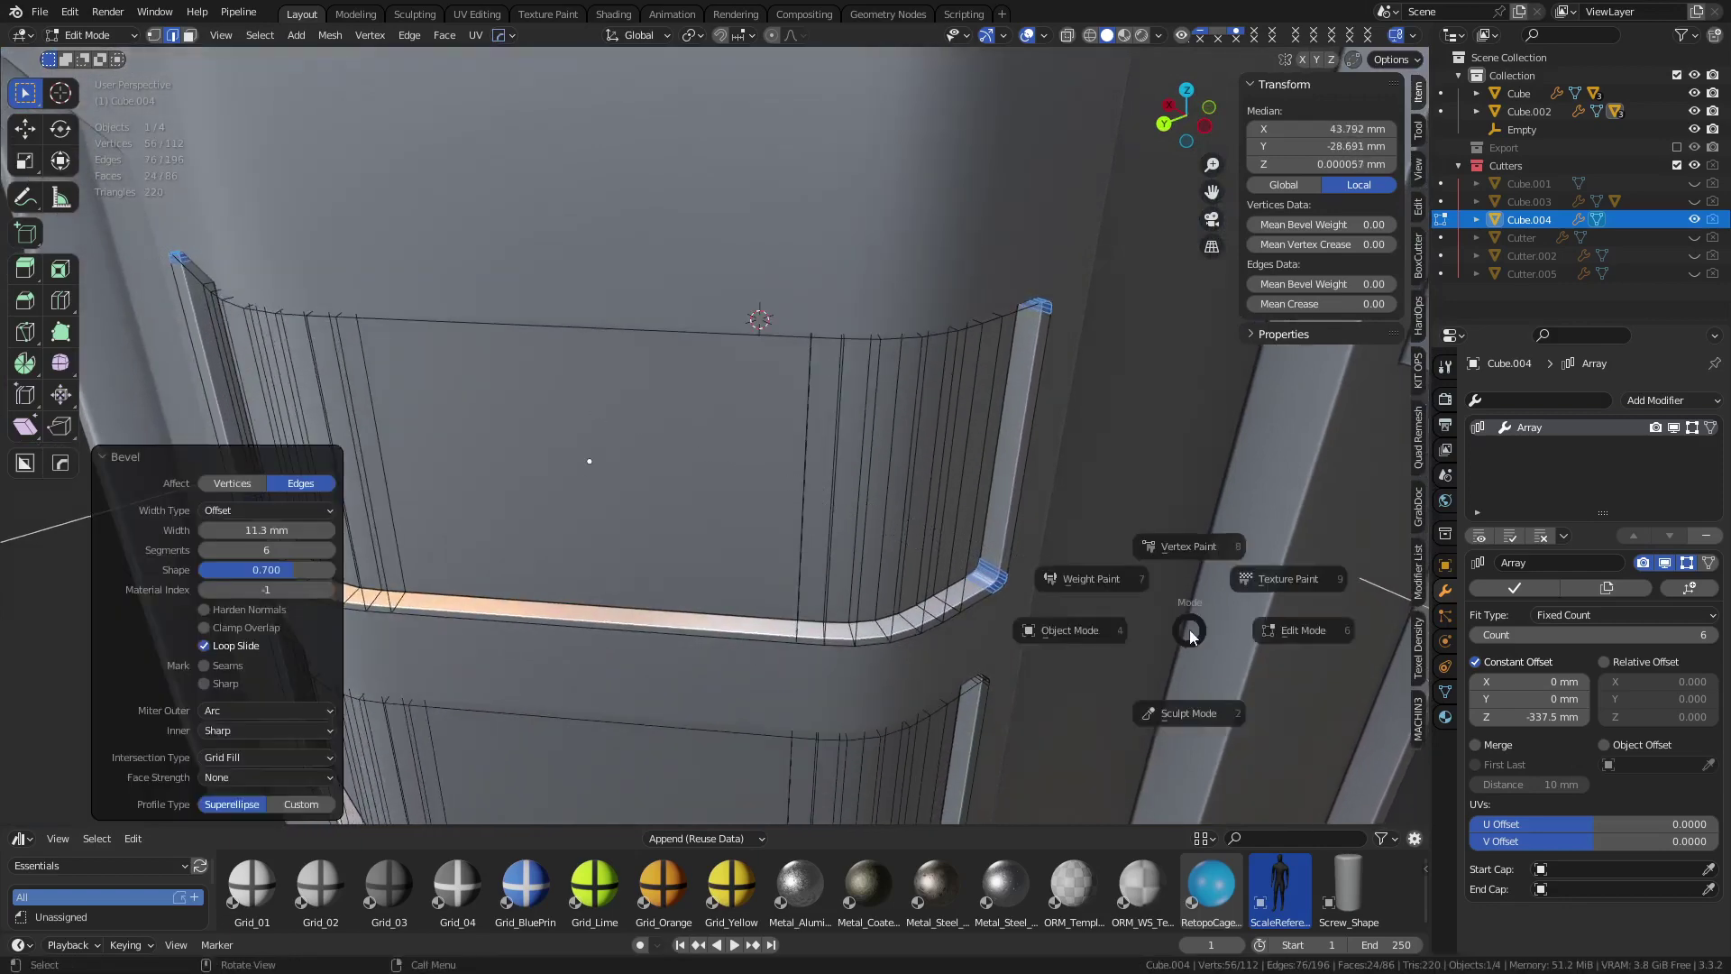
click(1058, 637)
middle_drag(679, 635, 911, 602)
key(q)
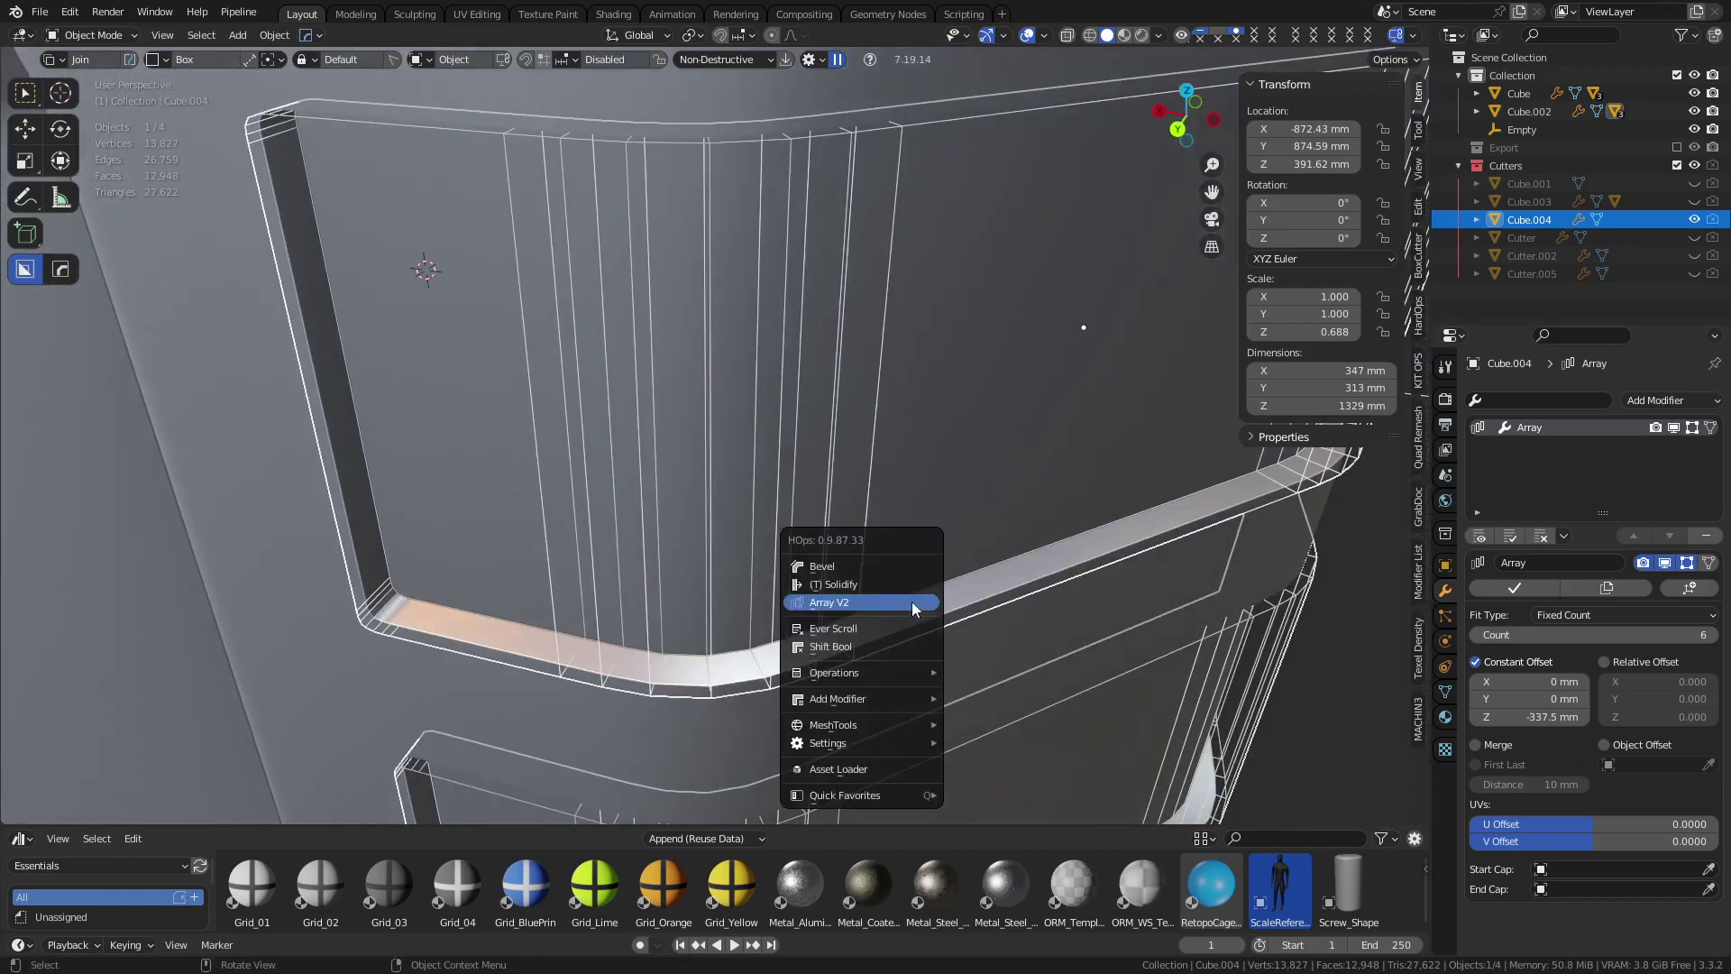
click(880, 568)
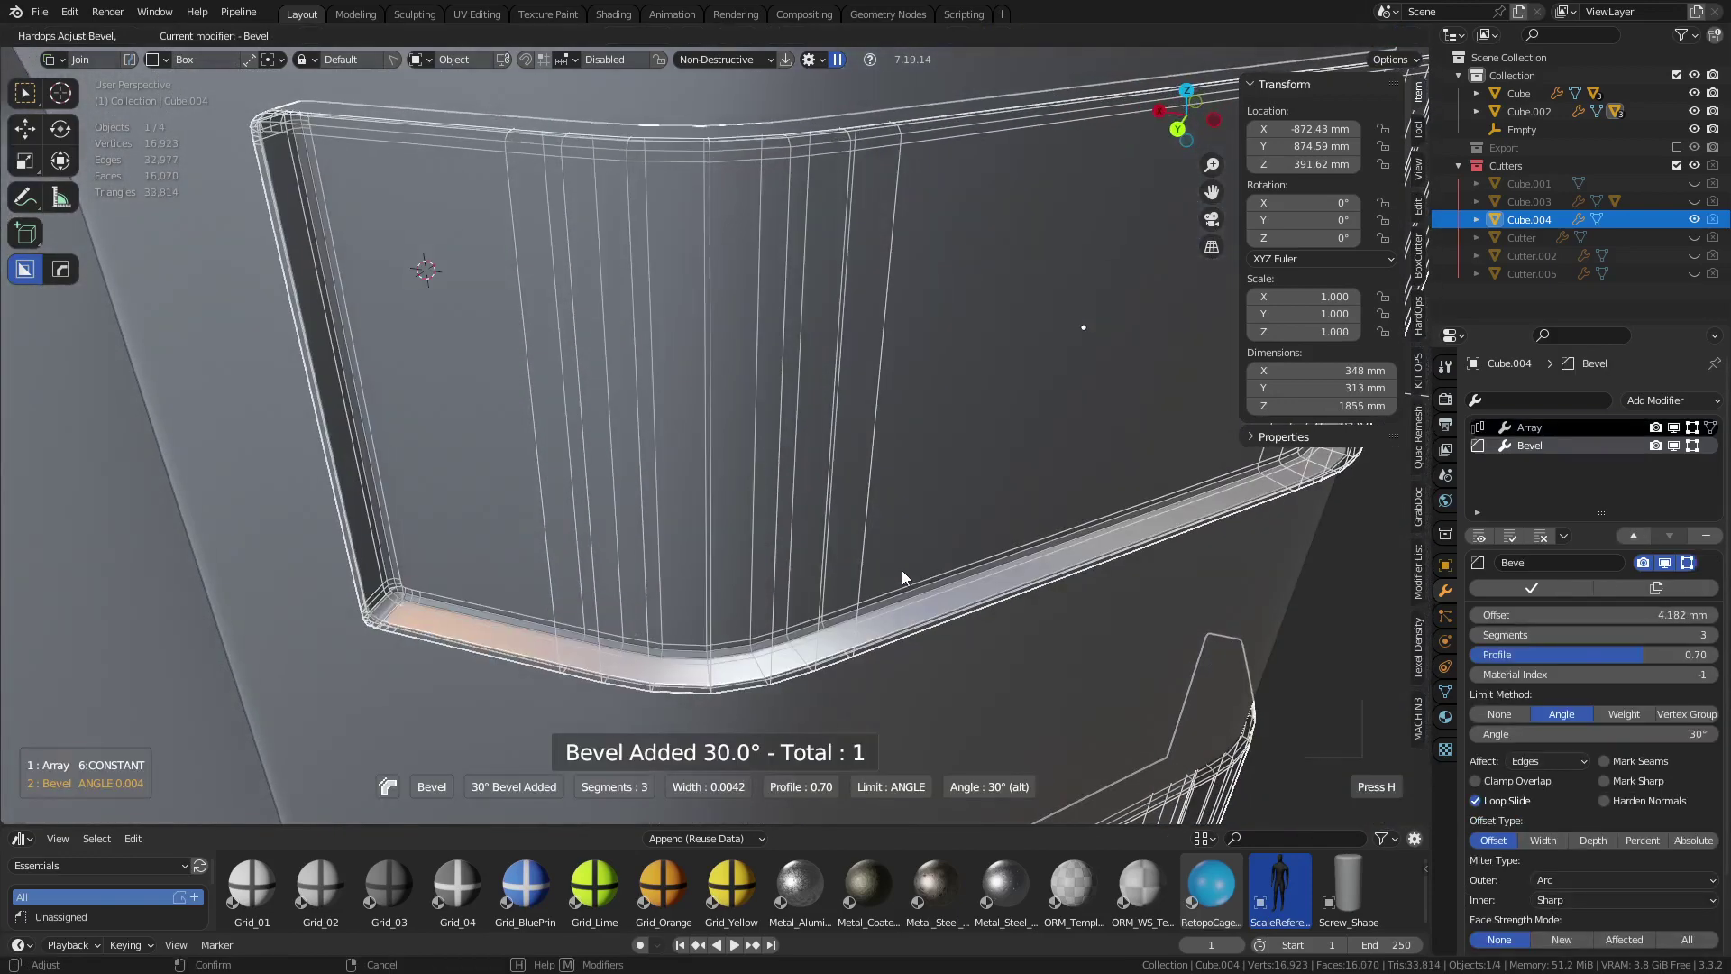
mouse_move(914, 579)
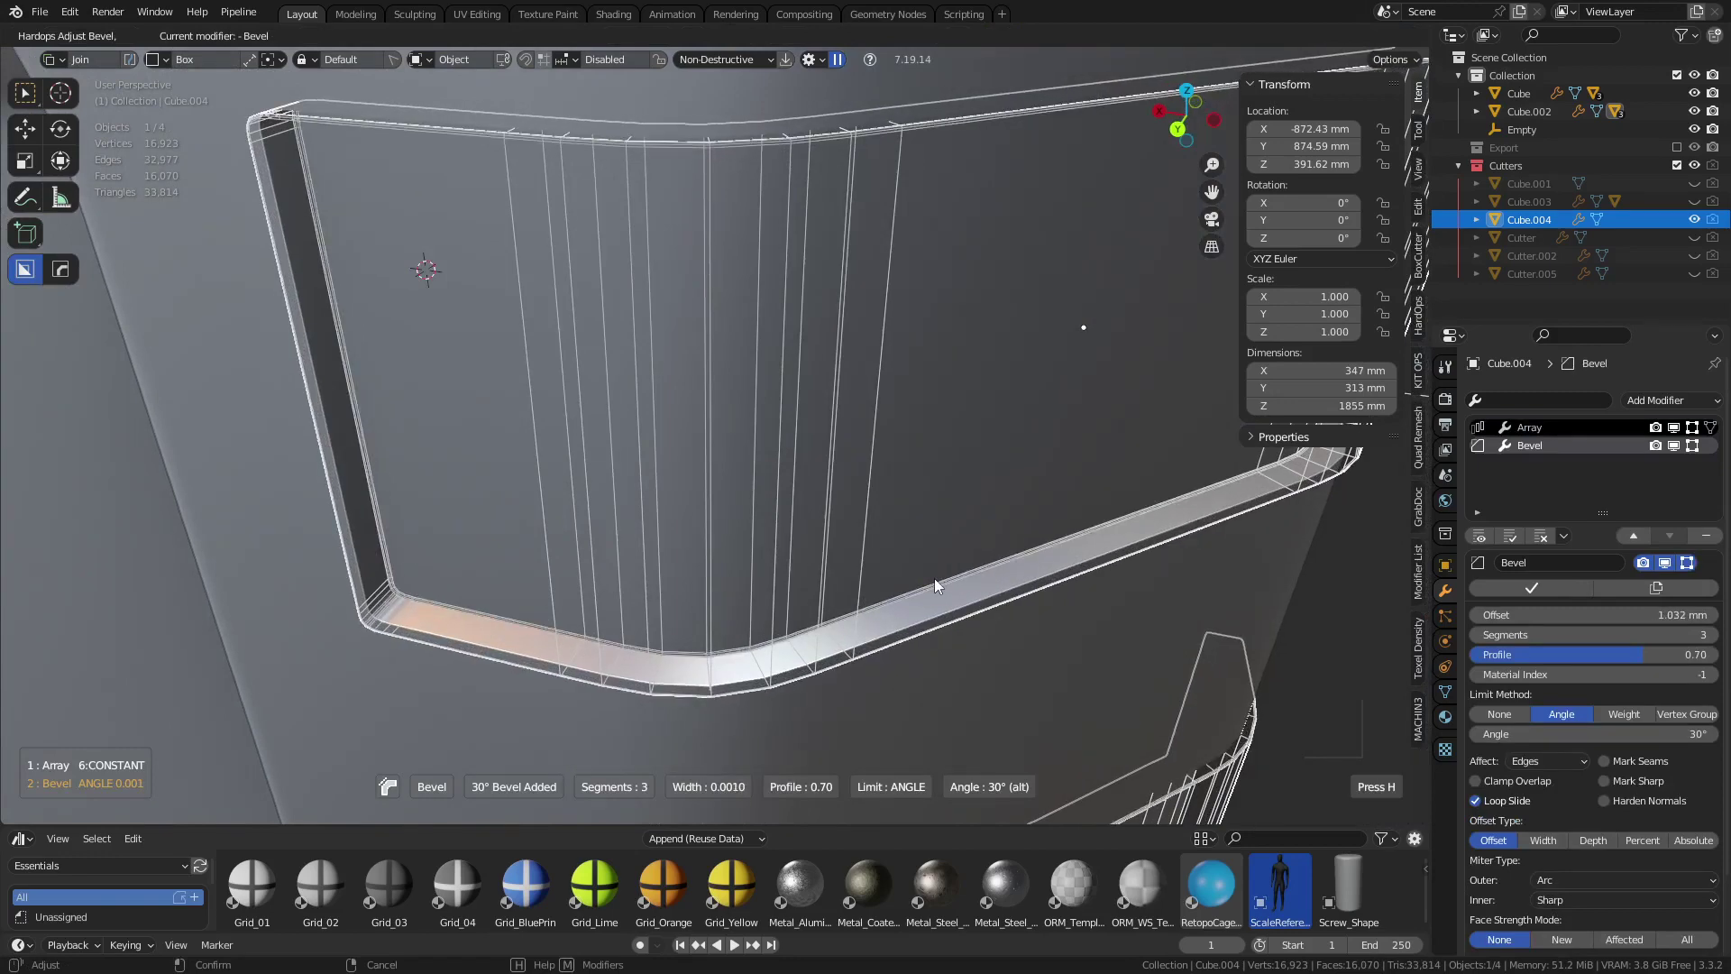
key(Escape)
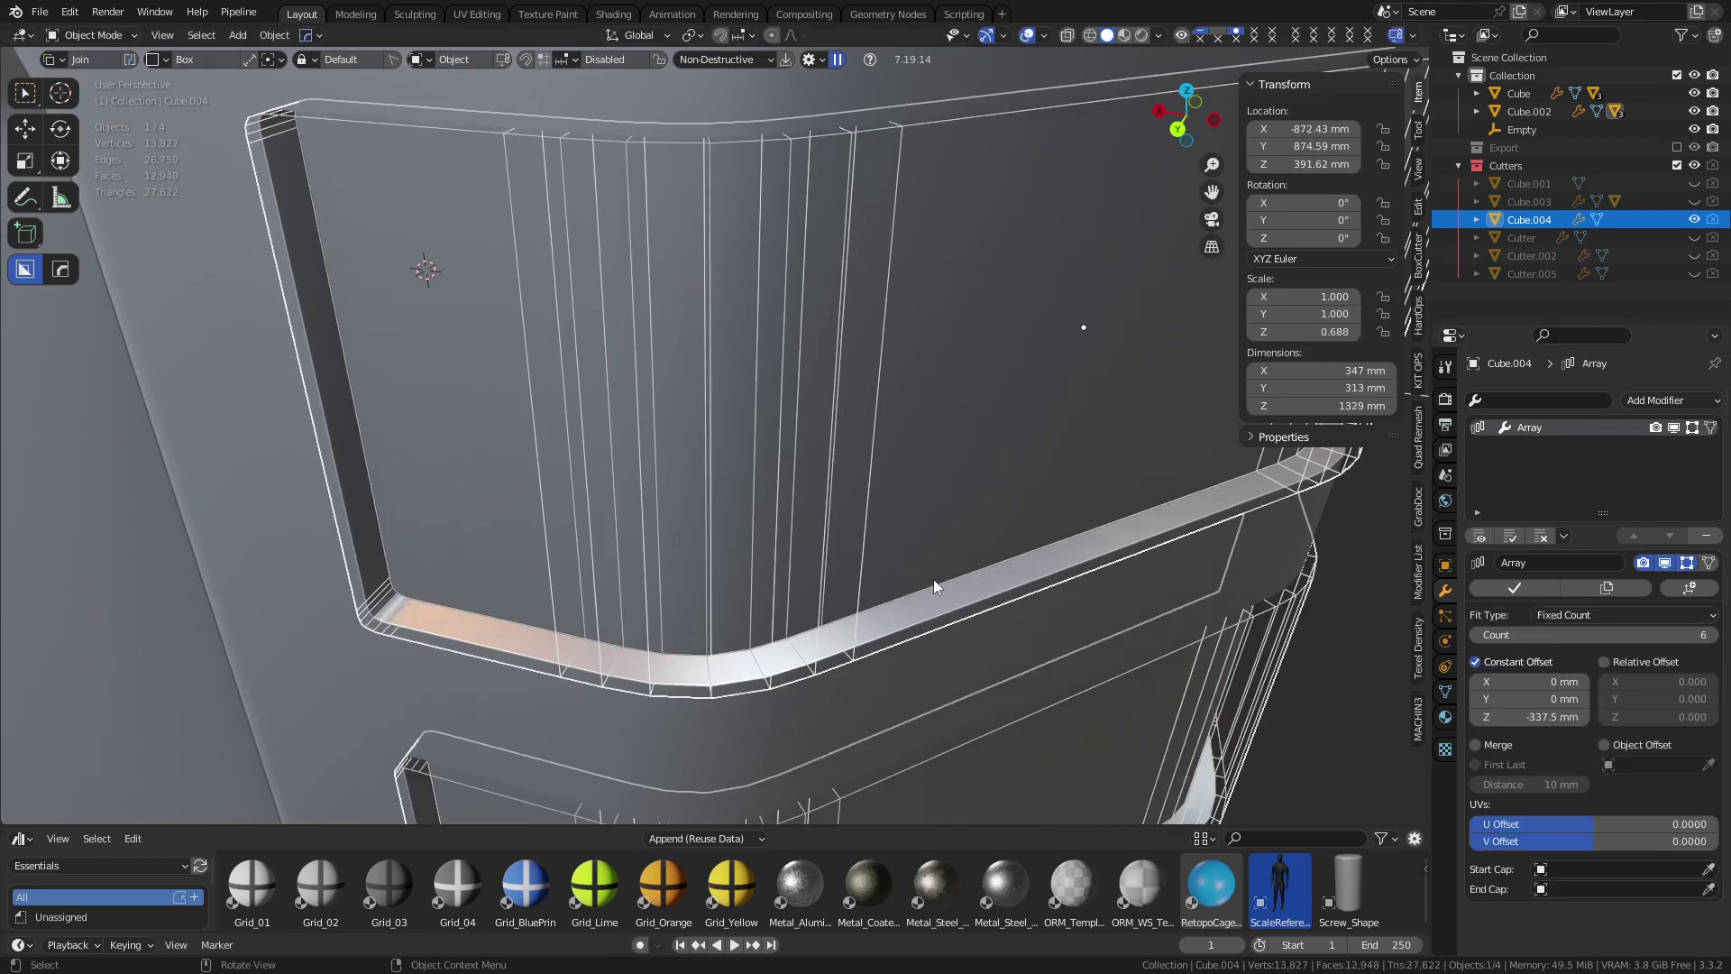
click(435, 696)
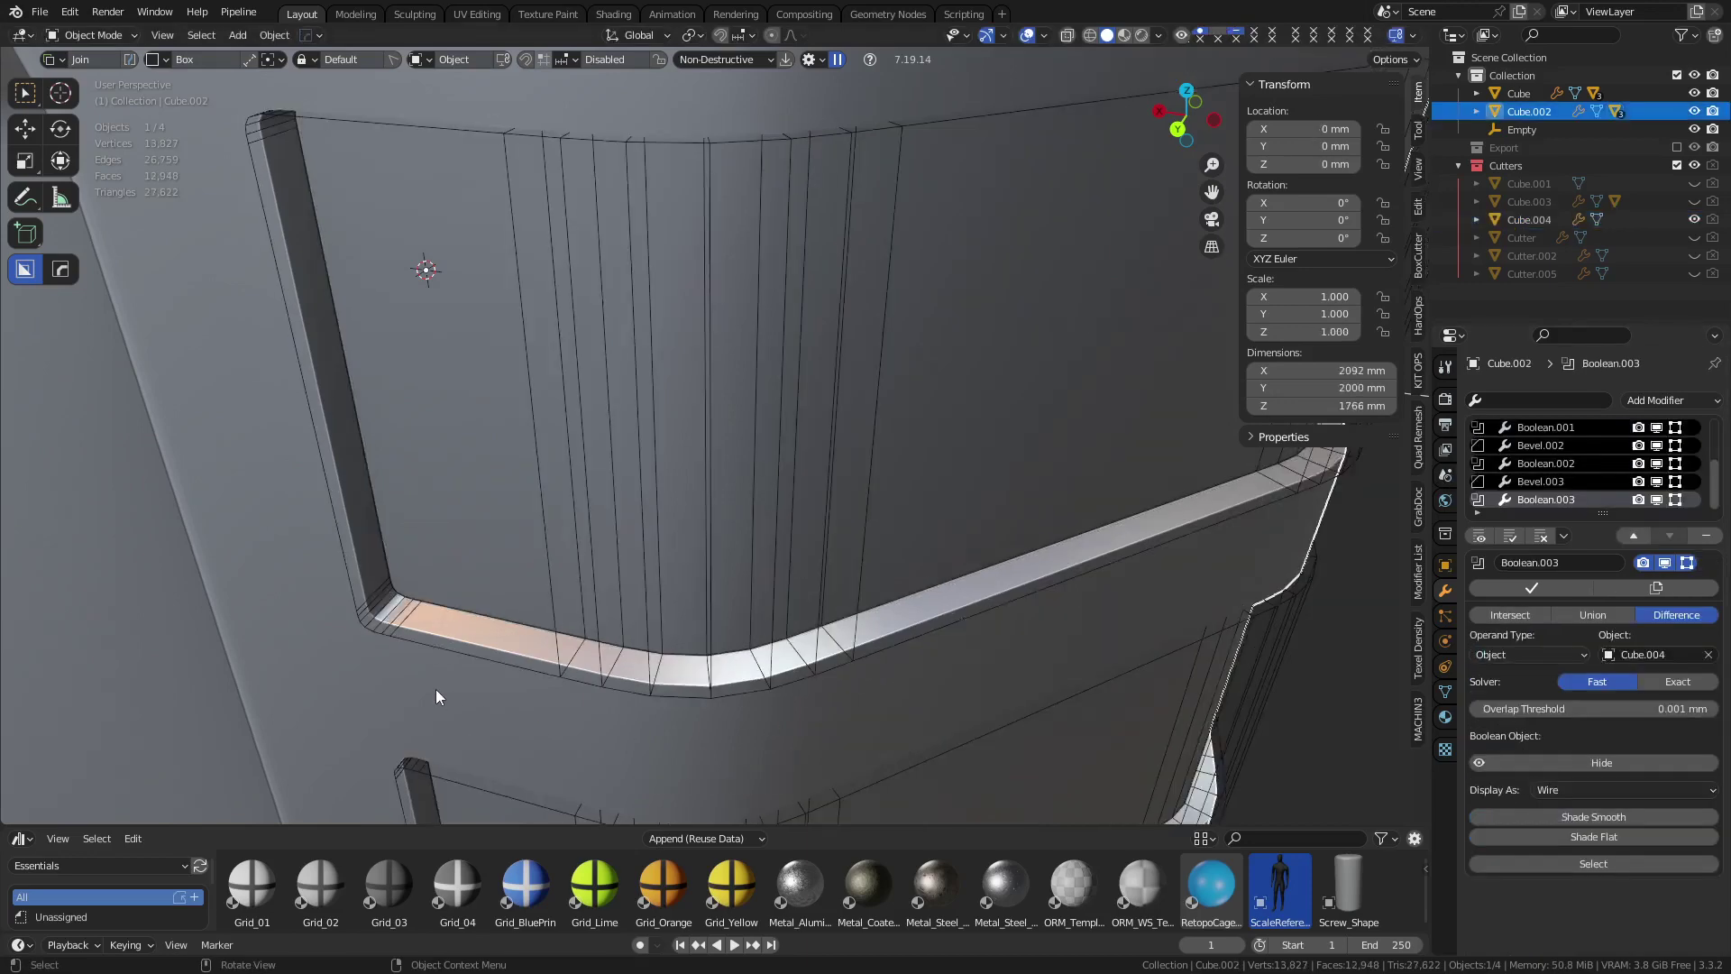
shift+middle_drag(917, 642, 981, 597)
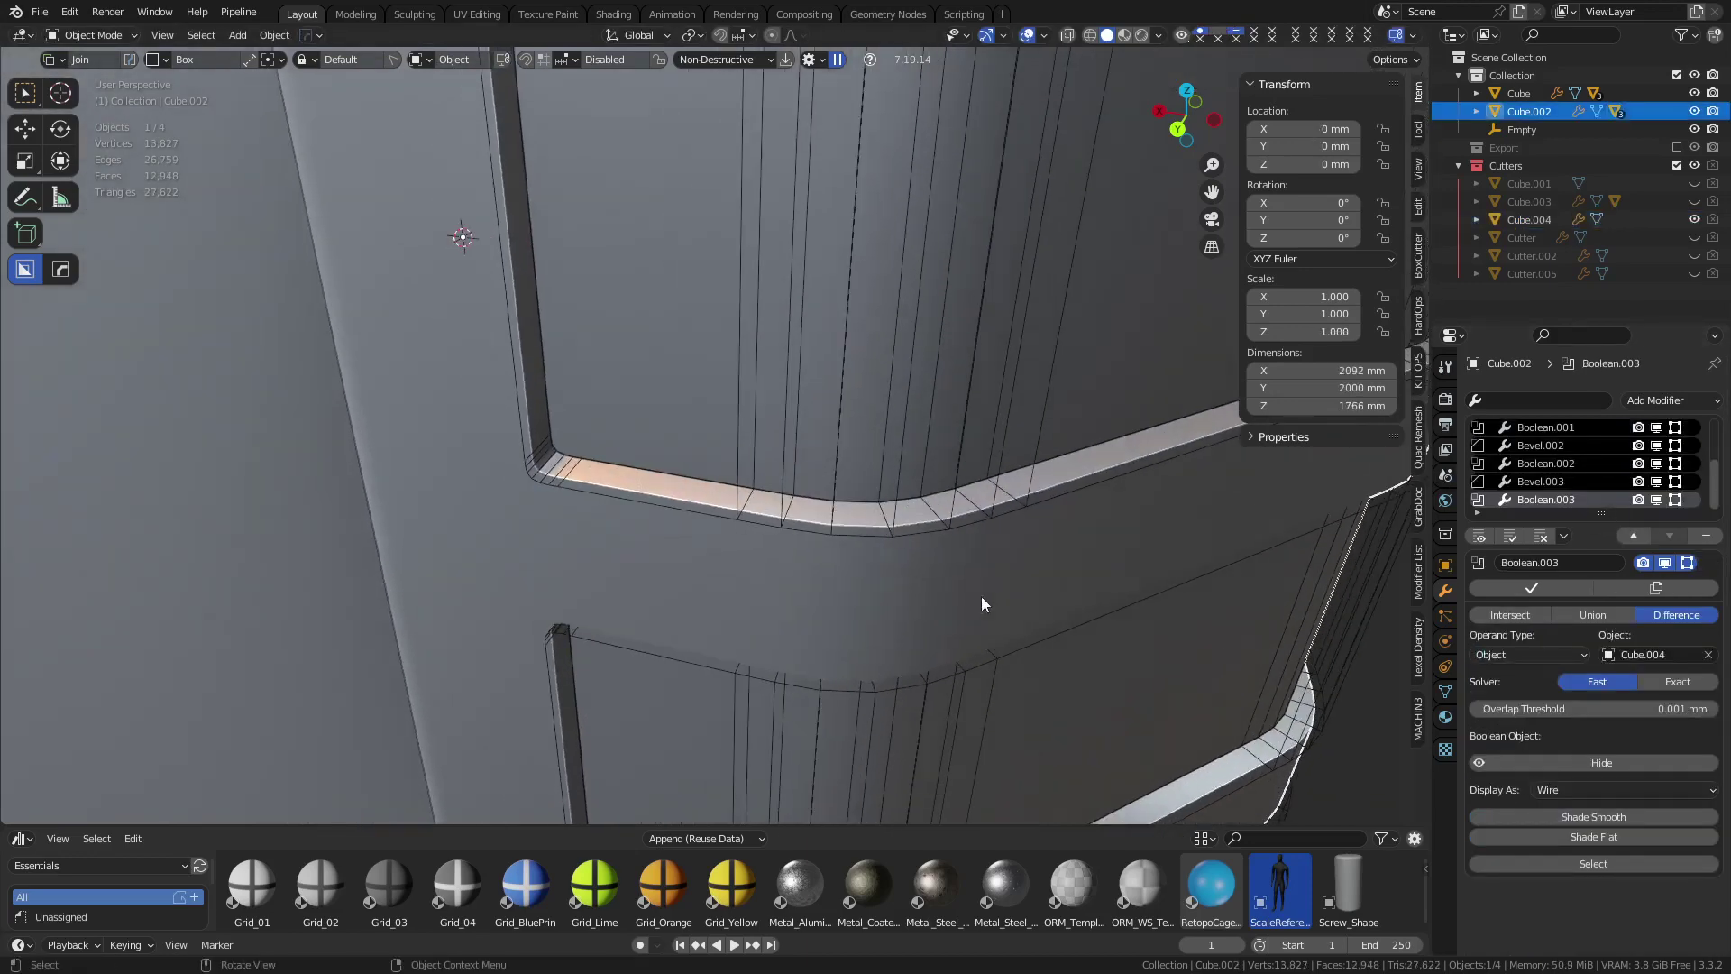
scroll(934, 615, down, 9)
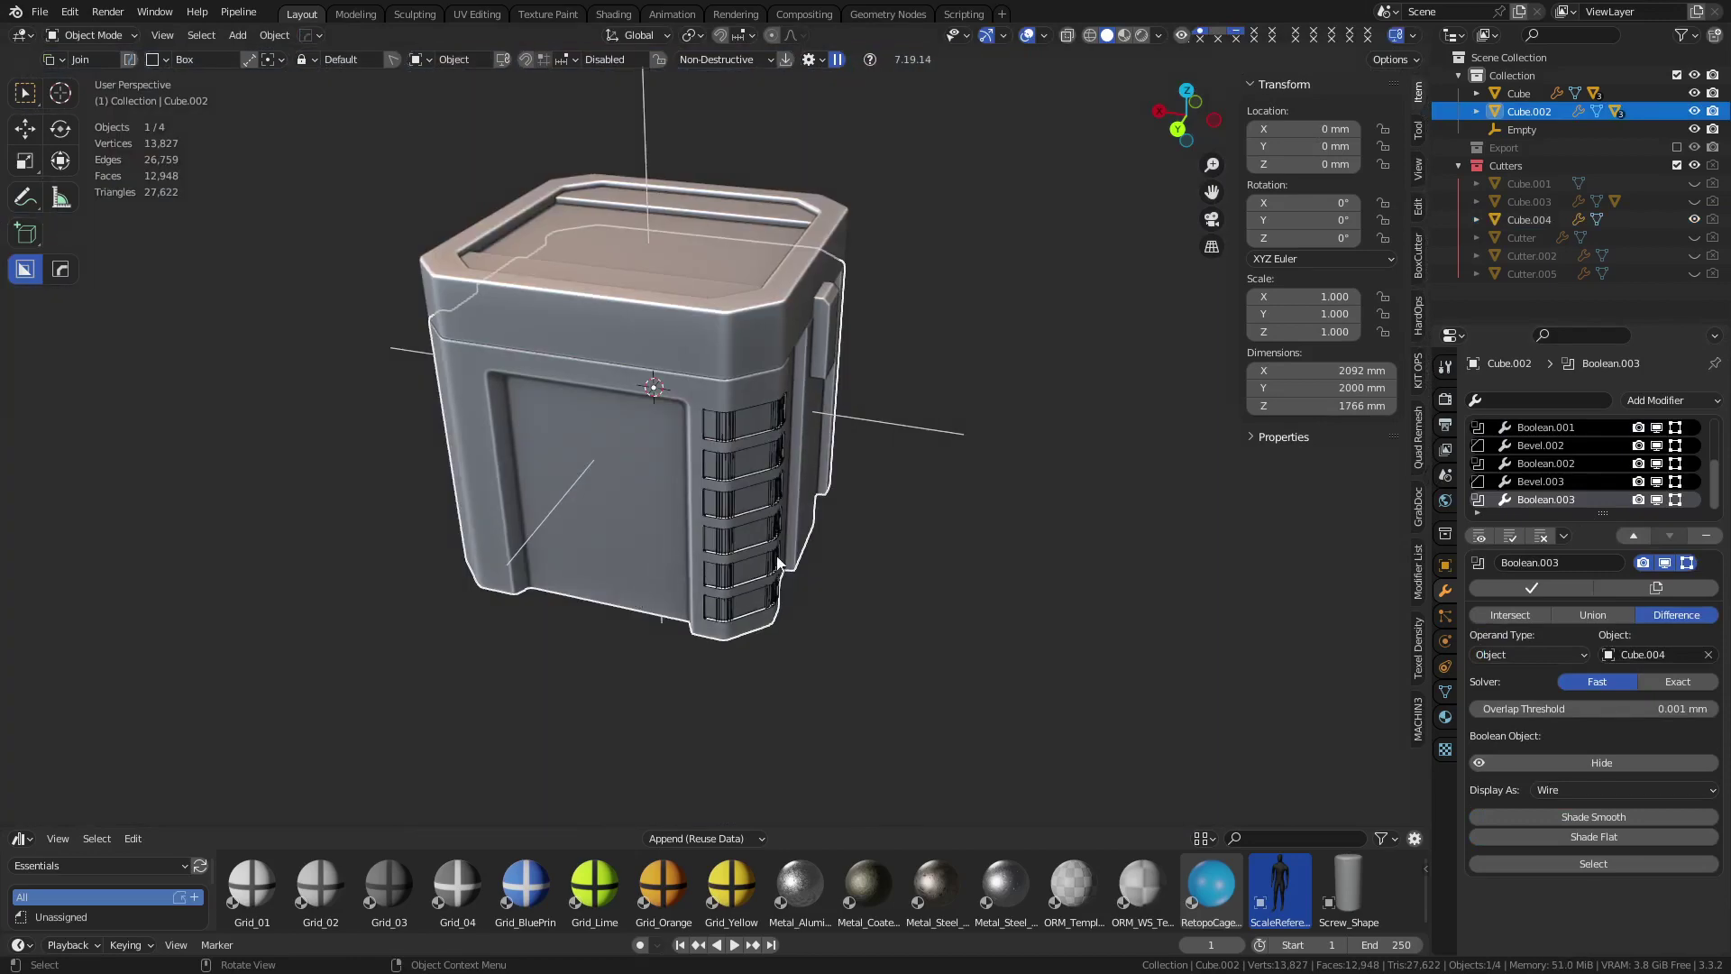
scroll(776, 555, up, 10)
key(q)
click(956, 561)
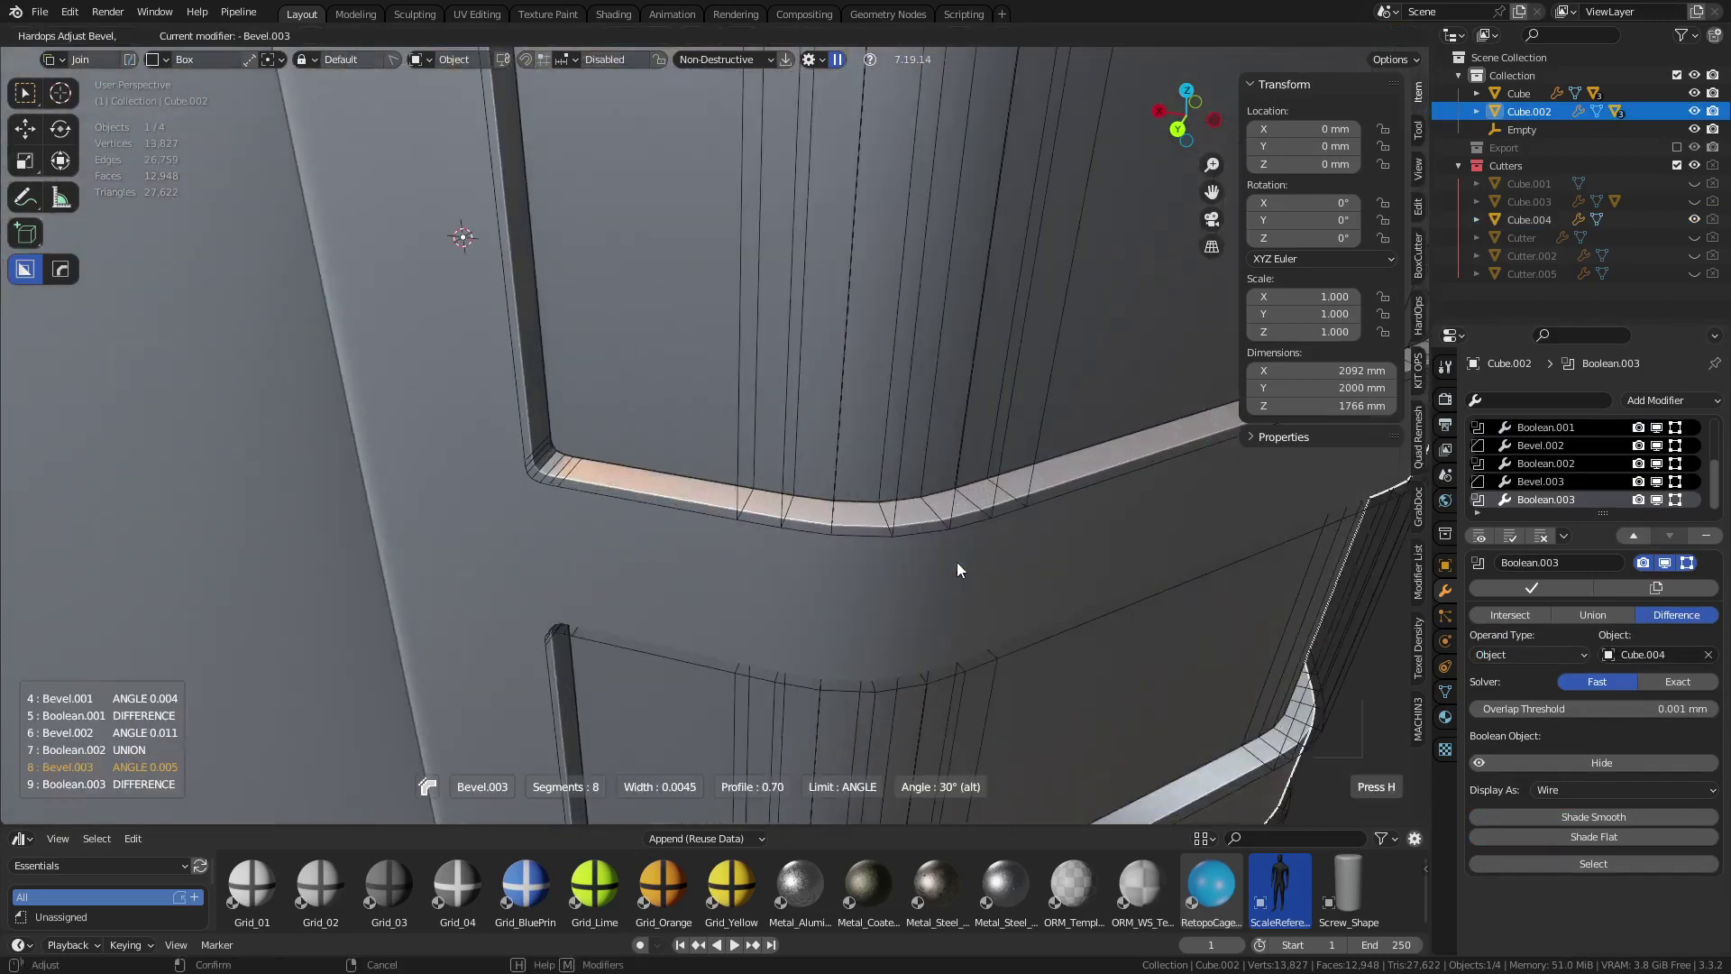
right_click(1129, 574)
key(q)
click(890, 577)
click(680, 582)
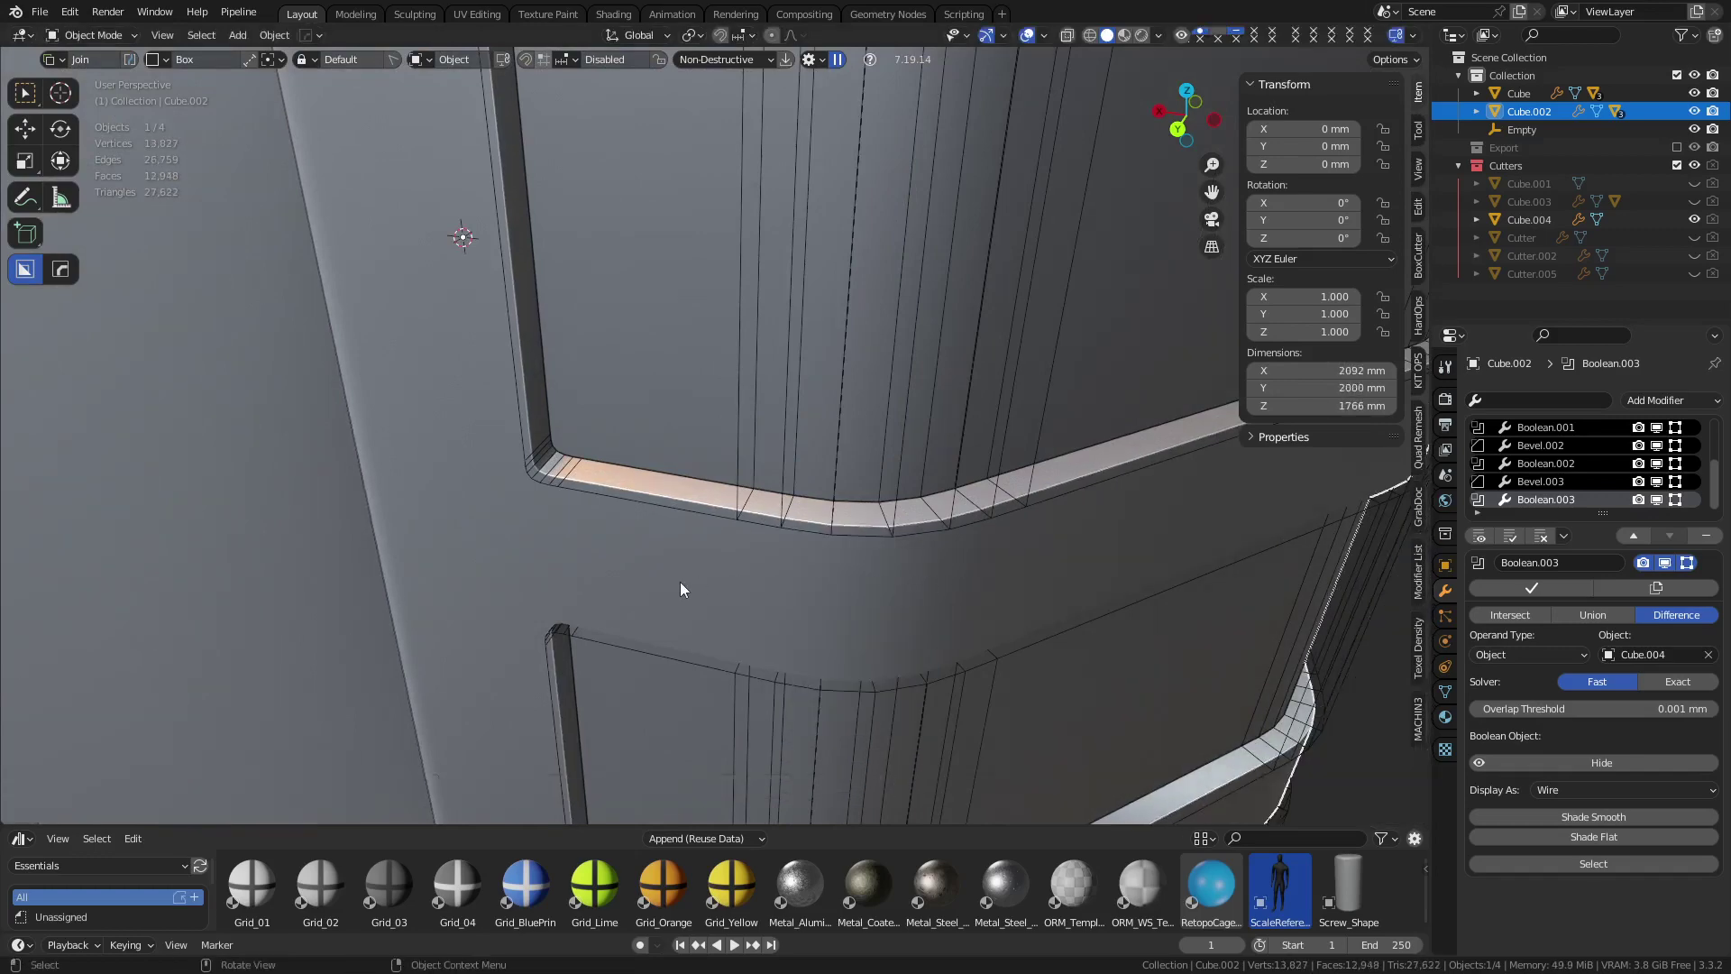
Examine the arrayed recesses on the chamfered corner and the rounded end of the top one up close
scroll(1010, 592, down, 6)
click(1156, 610)
scroll(1149, 616, down, 5)
middle_drag(1145, 618, 919, 614)
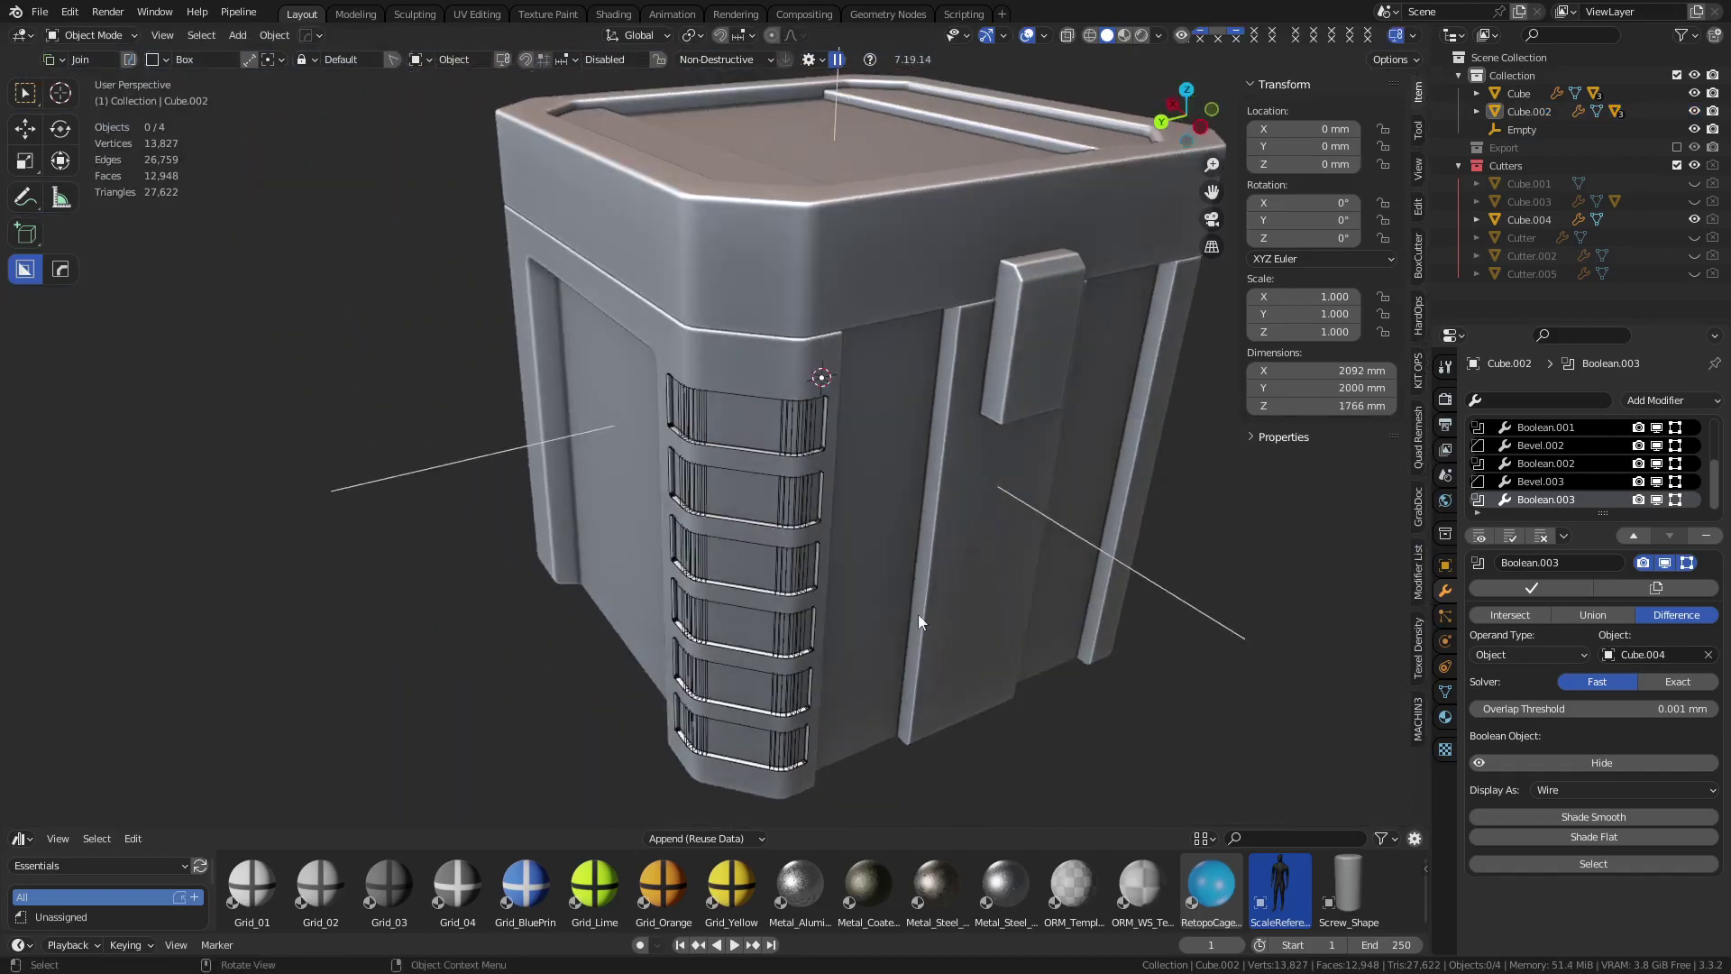
click(790, 448)
scroll(765, 512, up, 3)
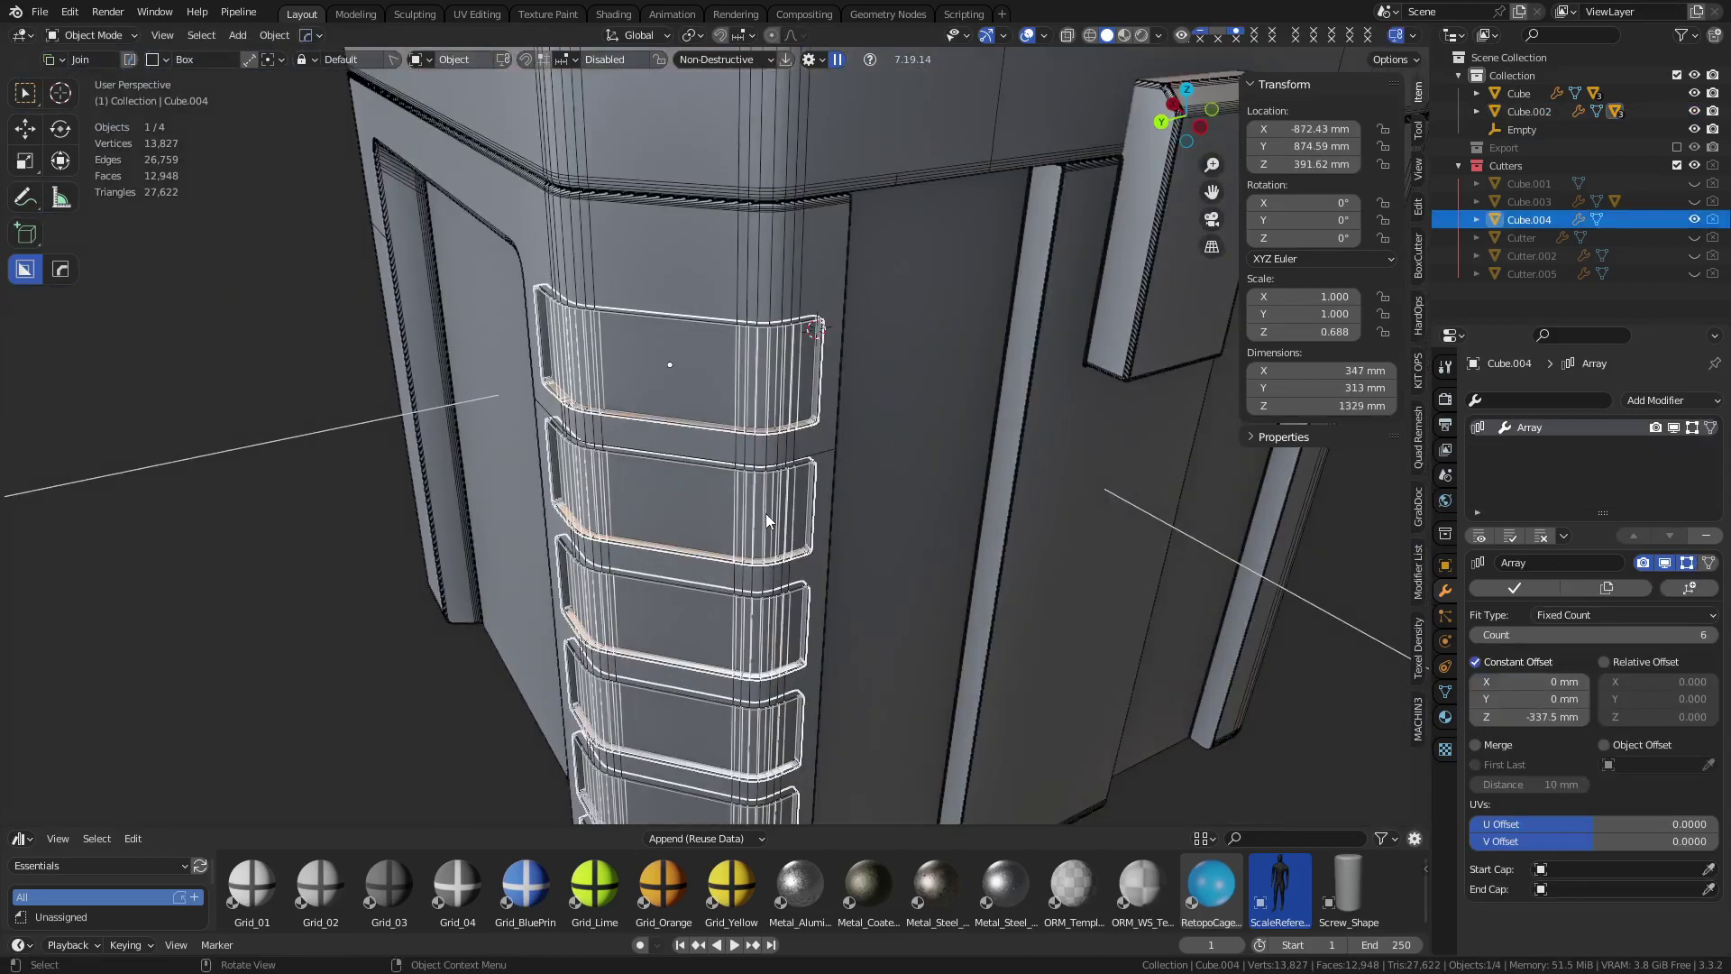
scroll(801, 517, up, 2)
scroll(801, 518, up, 3)
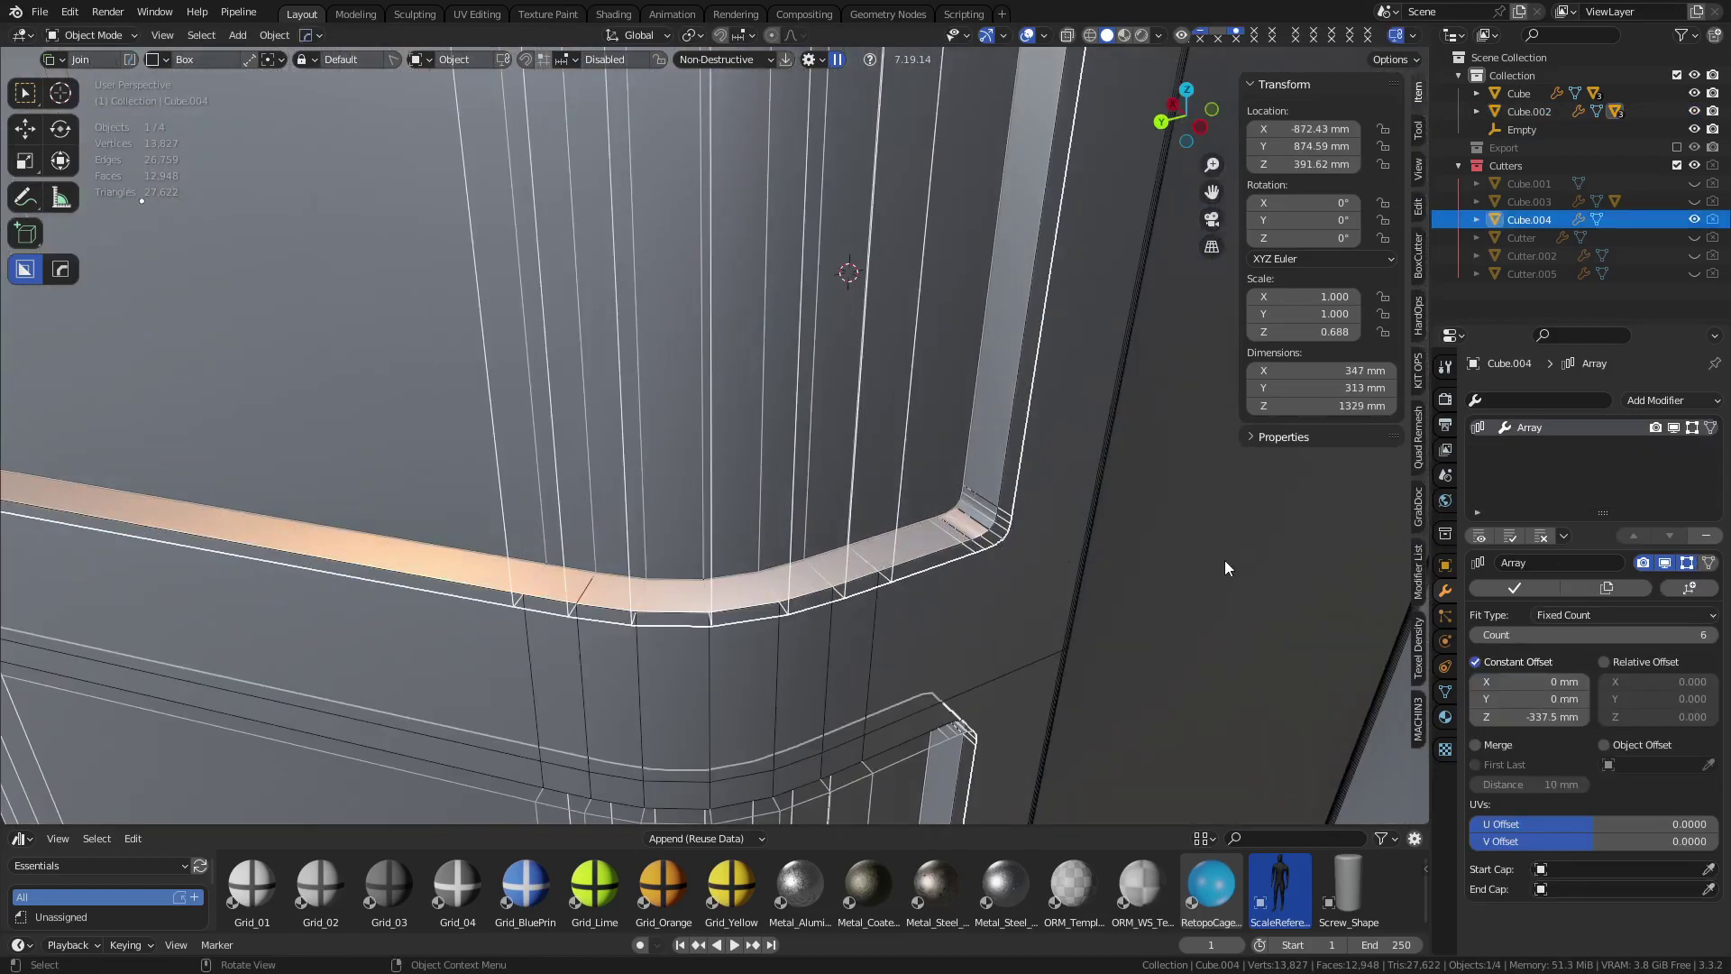
Try a HardOps bevel on the lower body at 2.25 mm width, 3 segments, 0.70 profile and a 30° angle limit
click(997, 584)
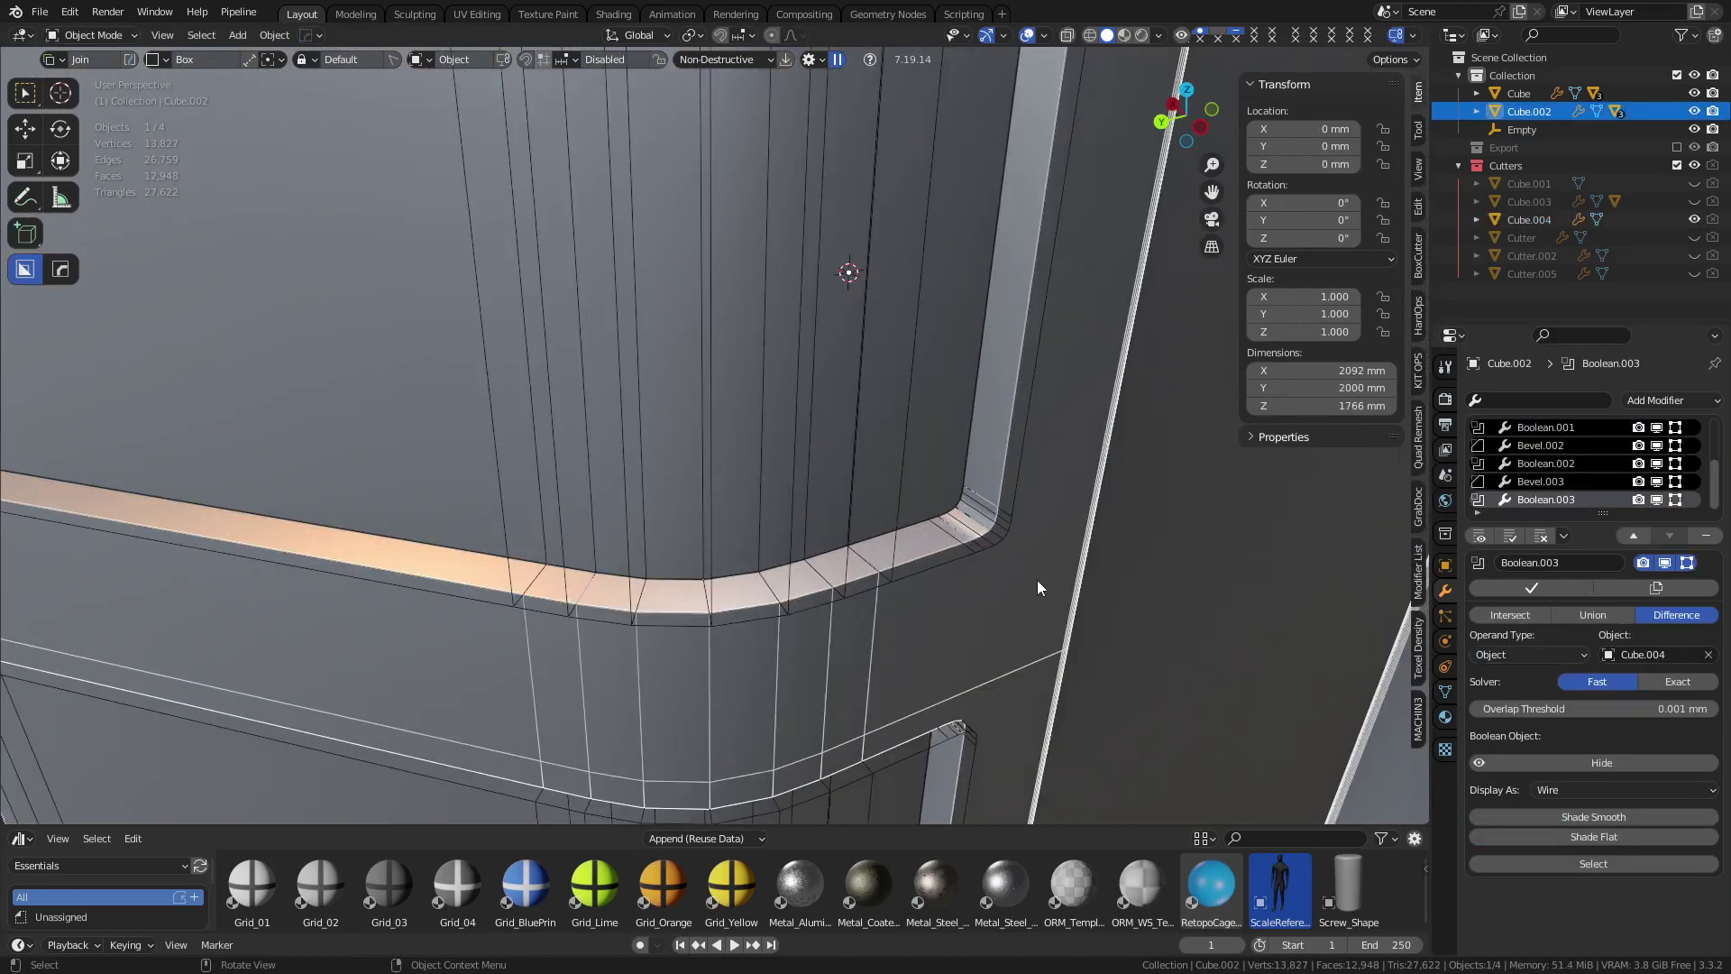
click(1656, 501)
click(1659, 502)
key(q)
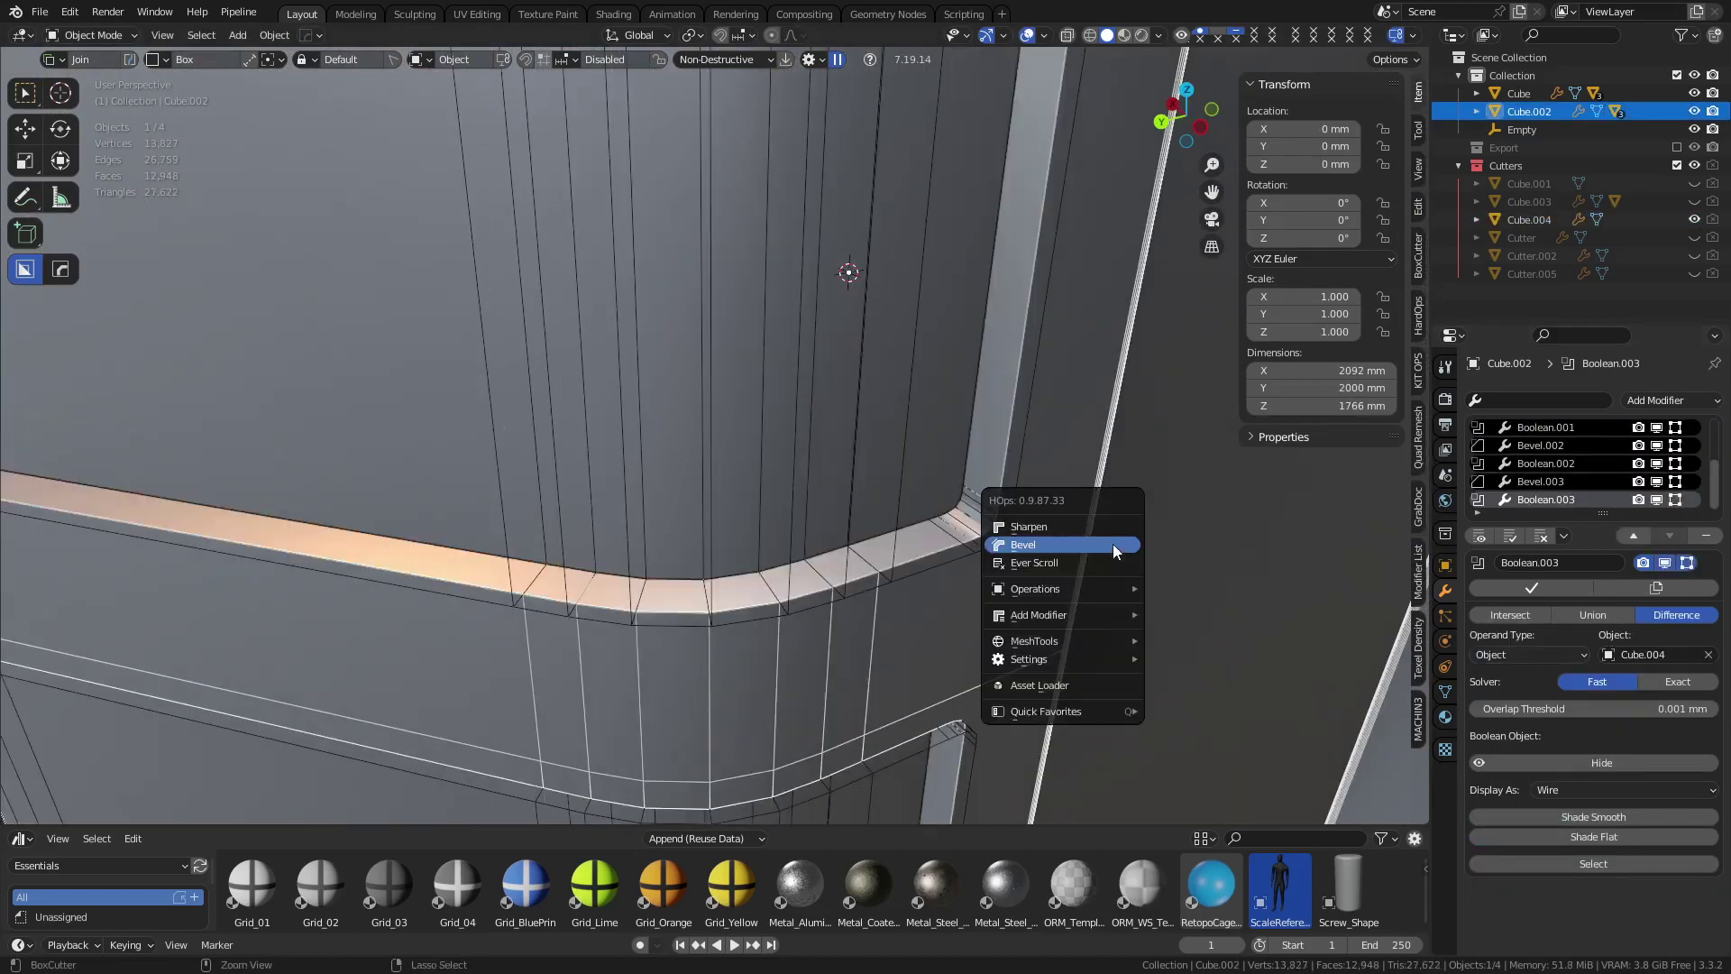
click(1113, 544)
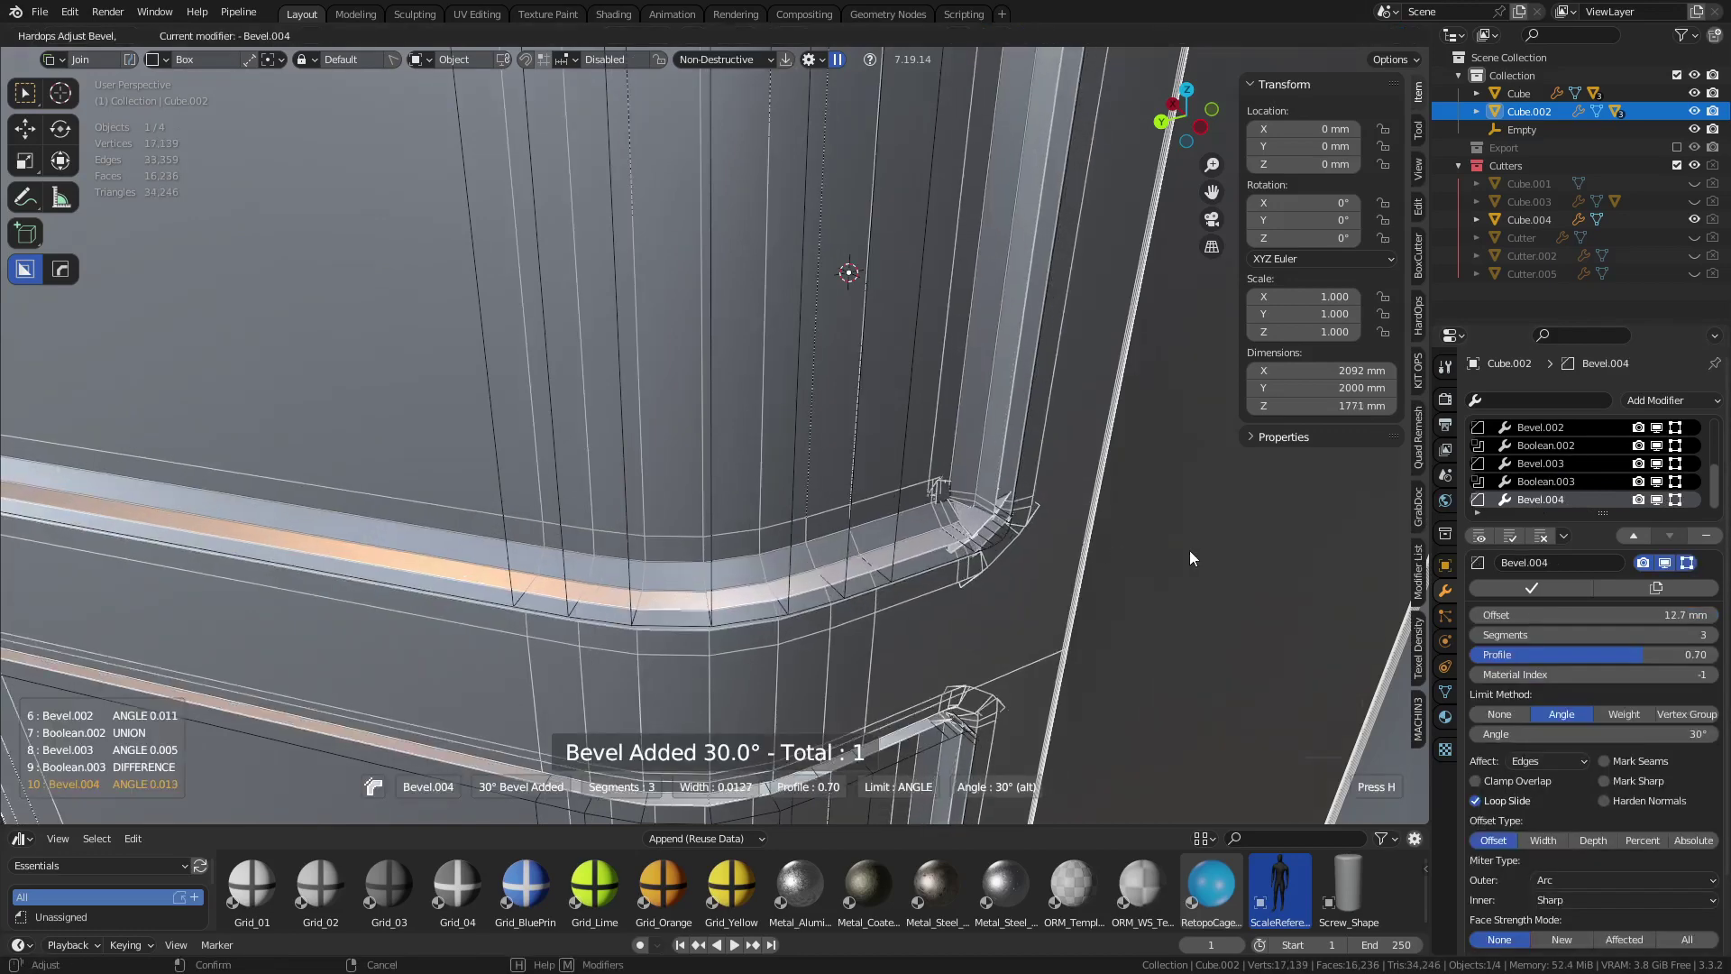
key(r)
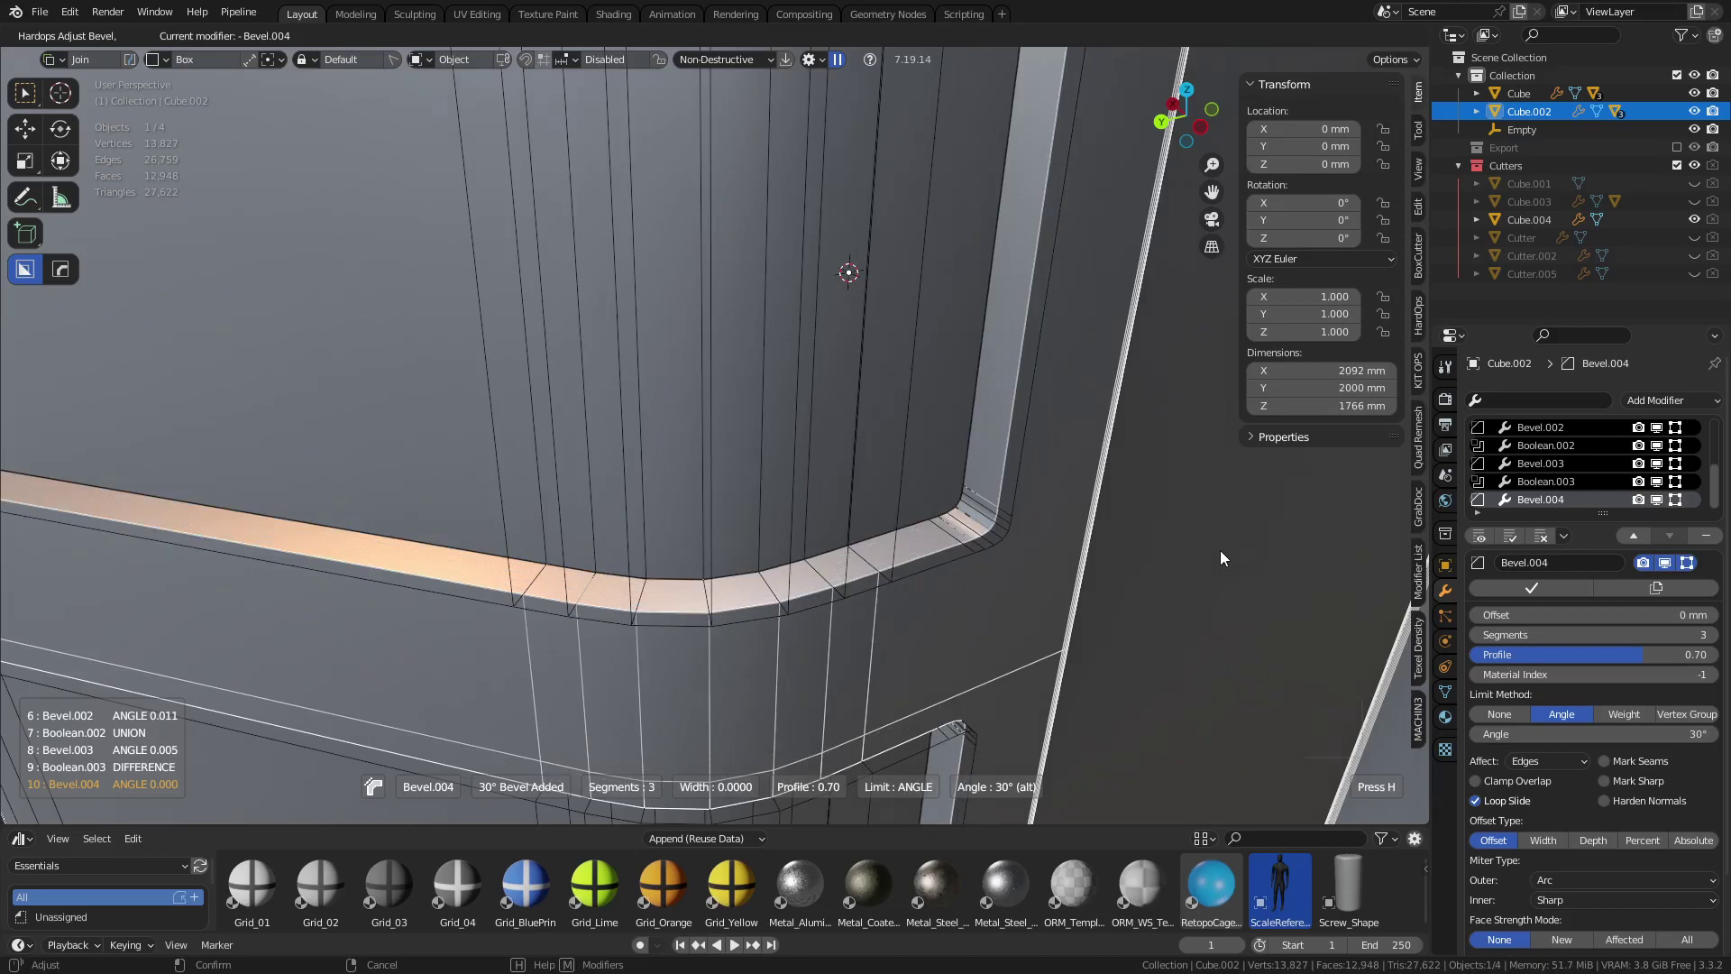
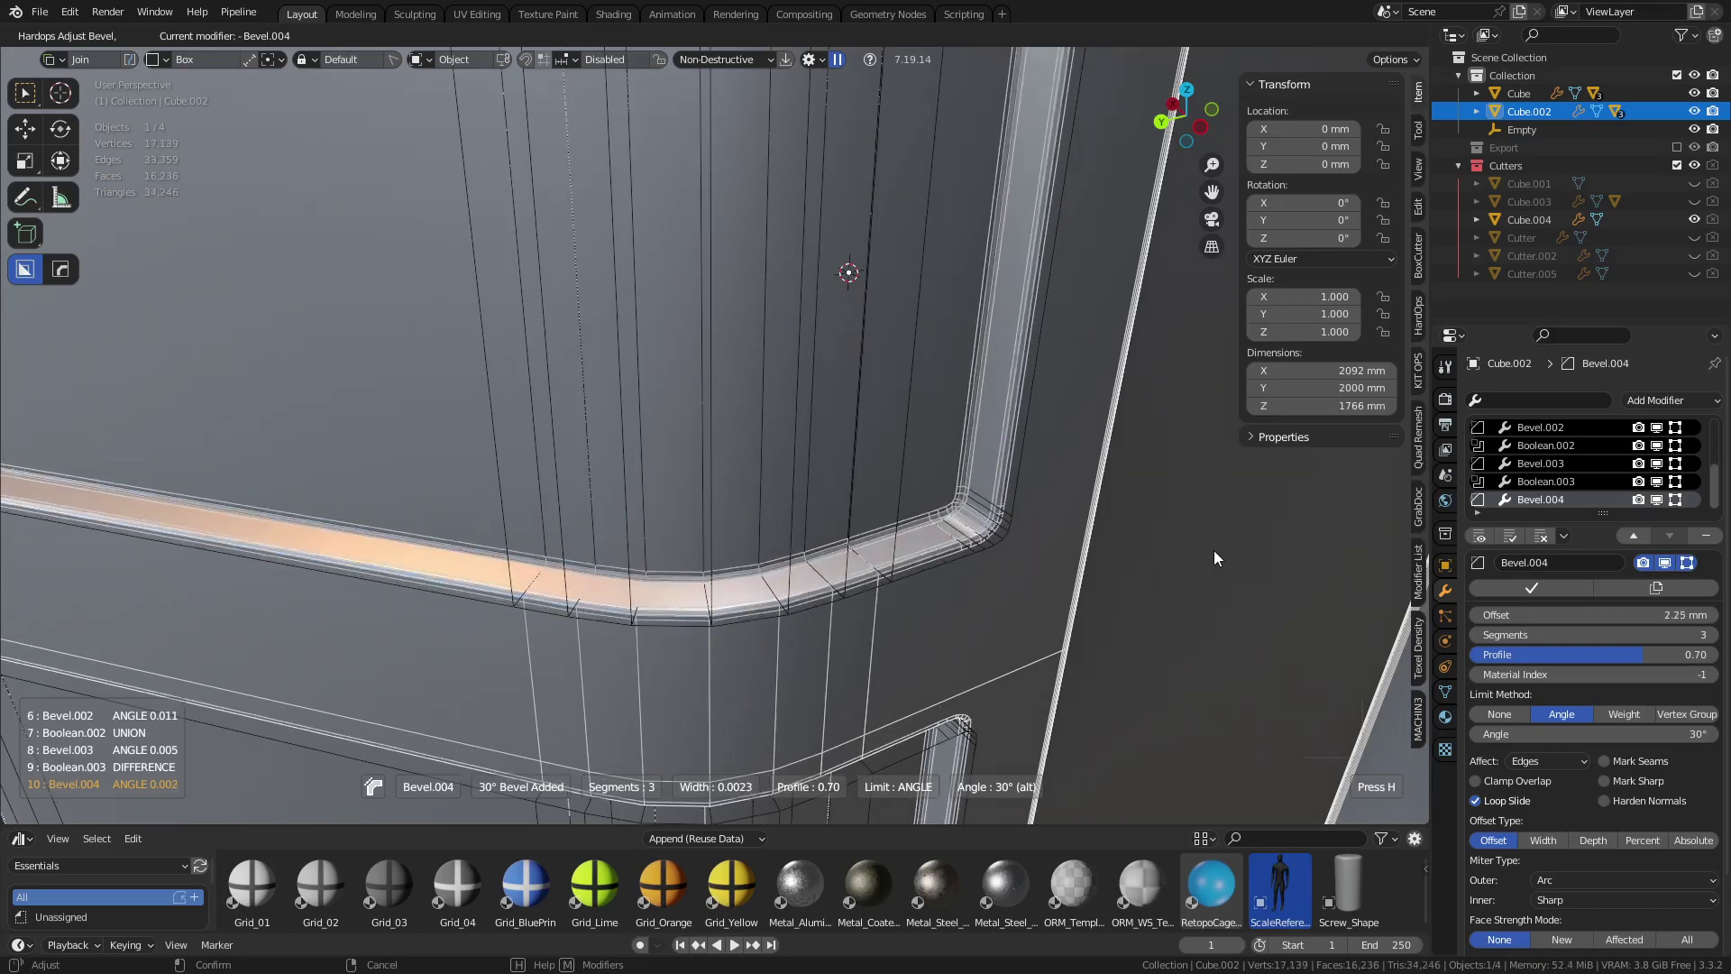
click(1214, 550)
Undo the lower body's new bevel and the previous bevel on the cutter's short corner edges
shift+middle_drag(985, 519, 766, 447)
scroll(718, 432, up, 8)
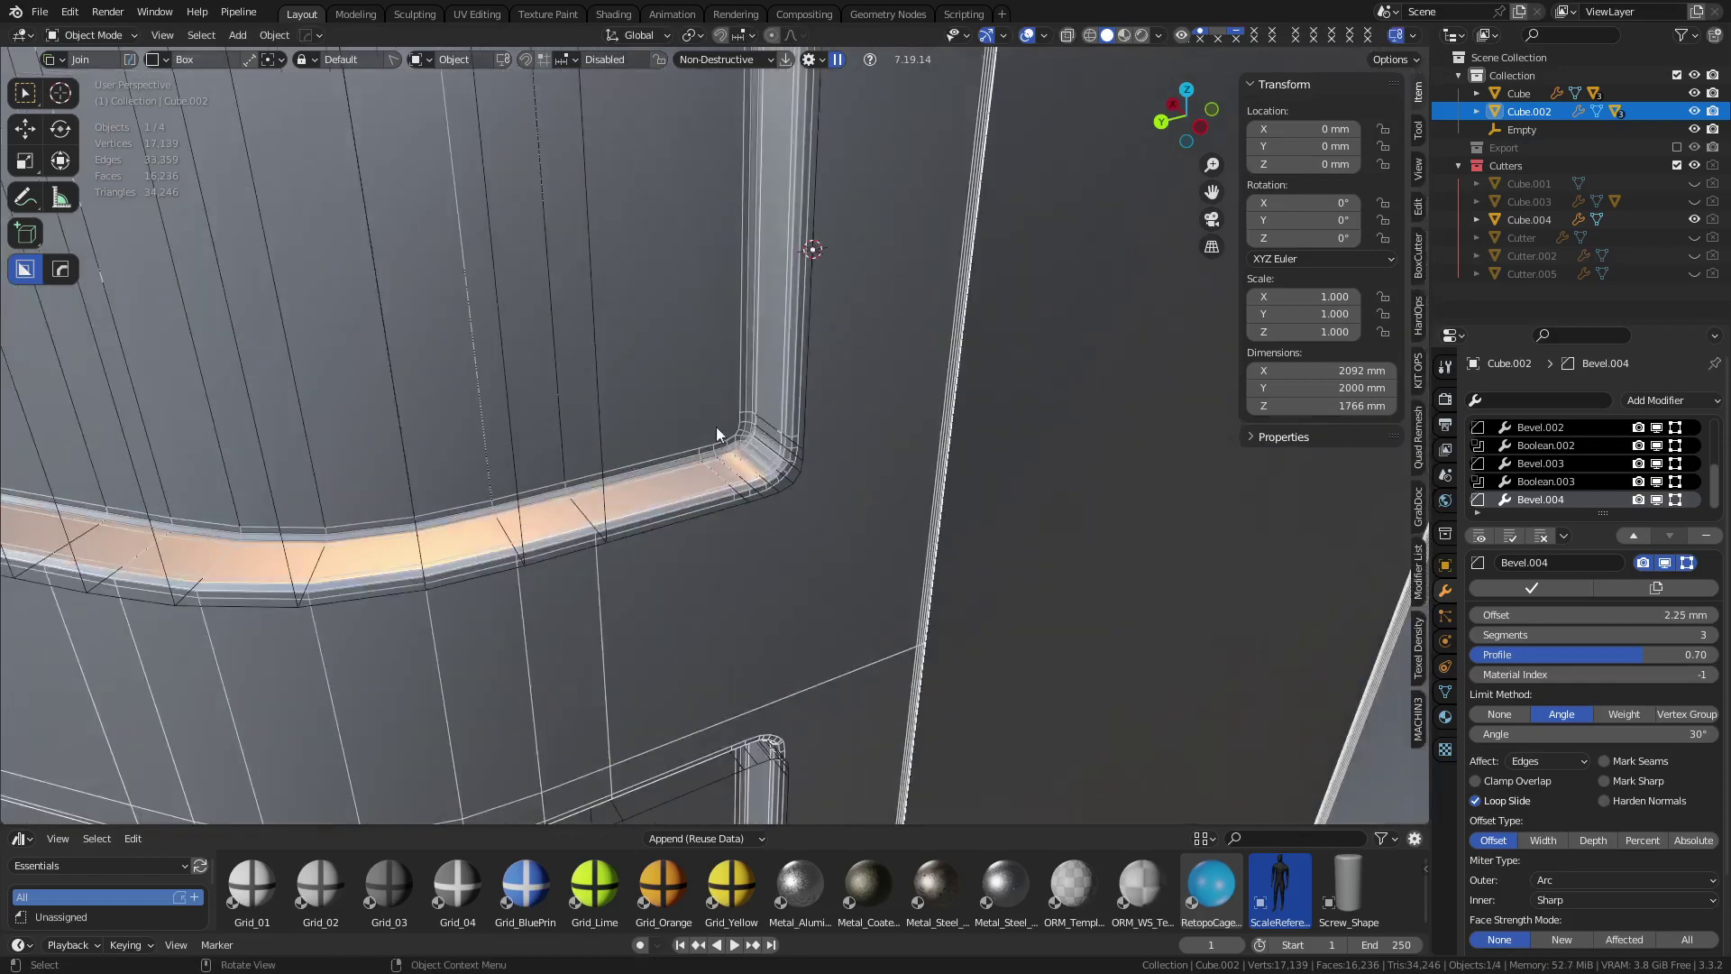
mouse_move(874, 483)
middle_down()
mouse_move(960, 499)
mouse_move(883, 469)
middle_up()
key(ctrl+z)
scroll(948, 551, down, 5)
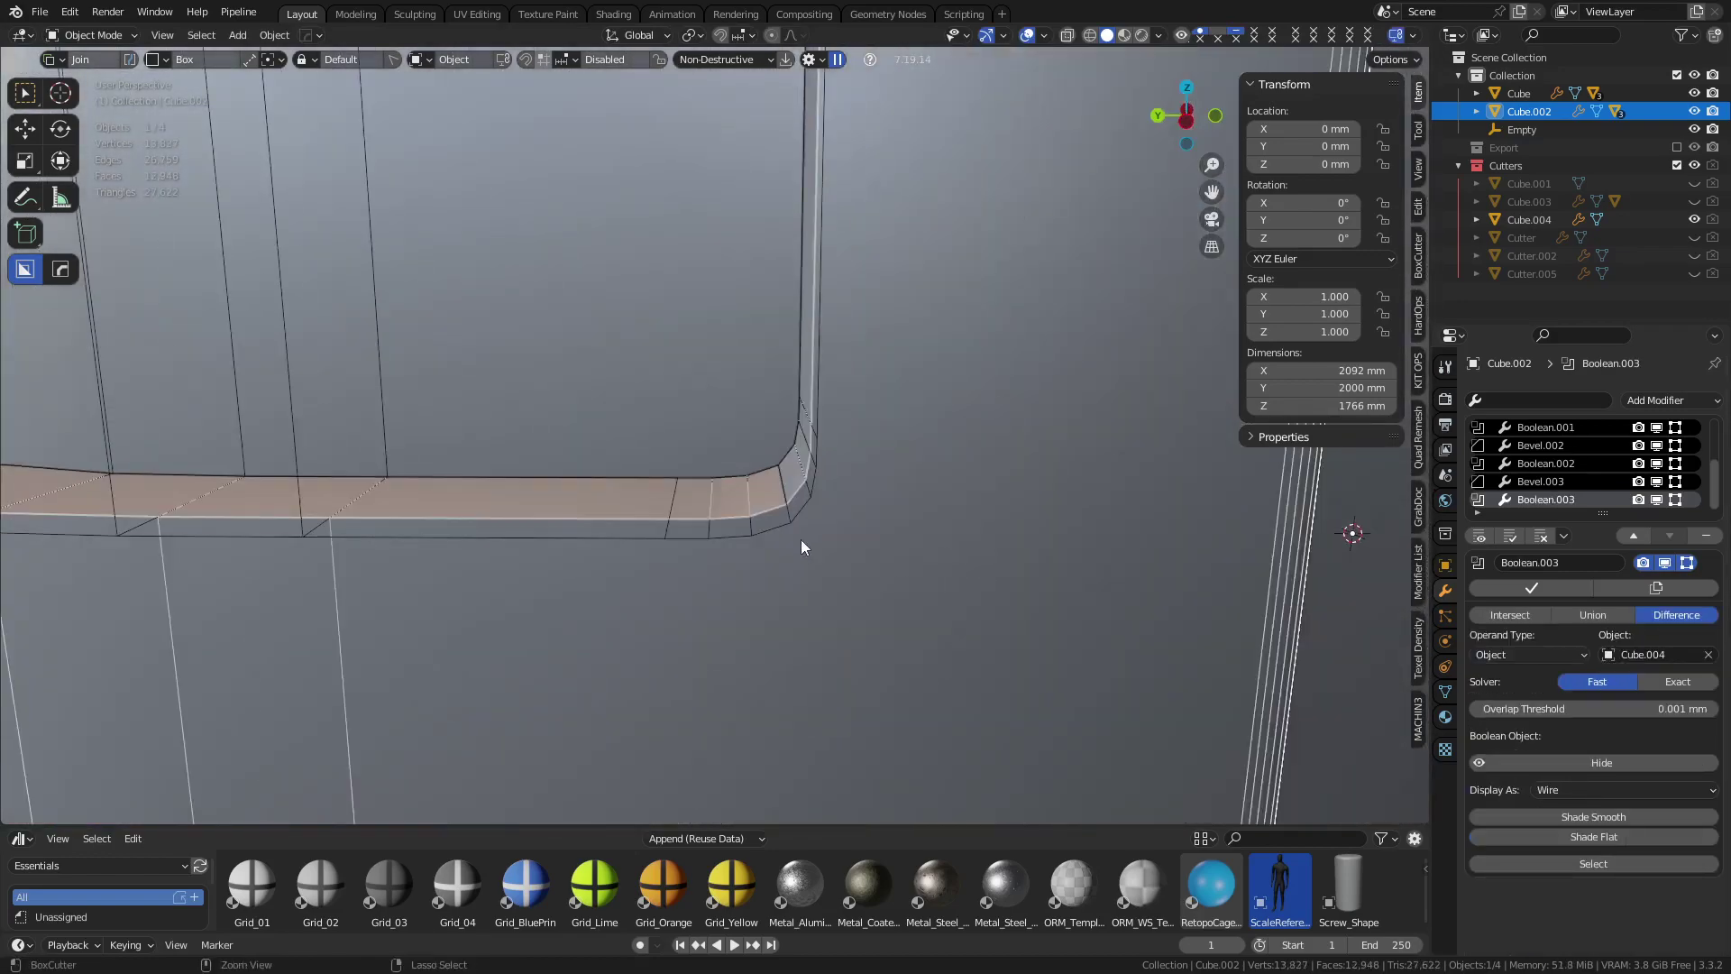
key(ctrl+z)
key(ctrl+z)
key(ctrl+z)
key(ctrl+z)
key(ctrl+z)
key(ctrl+z)
key(ctrl+z)
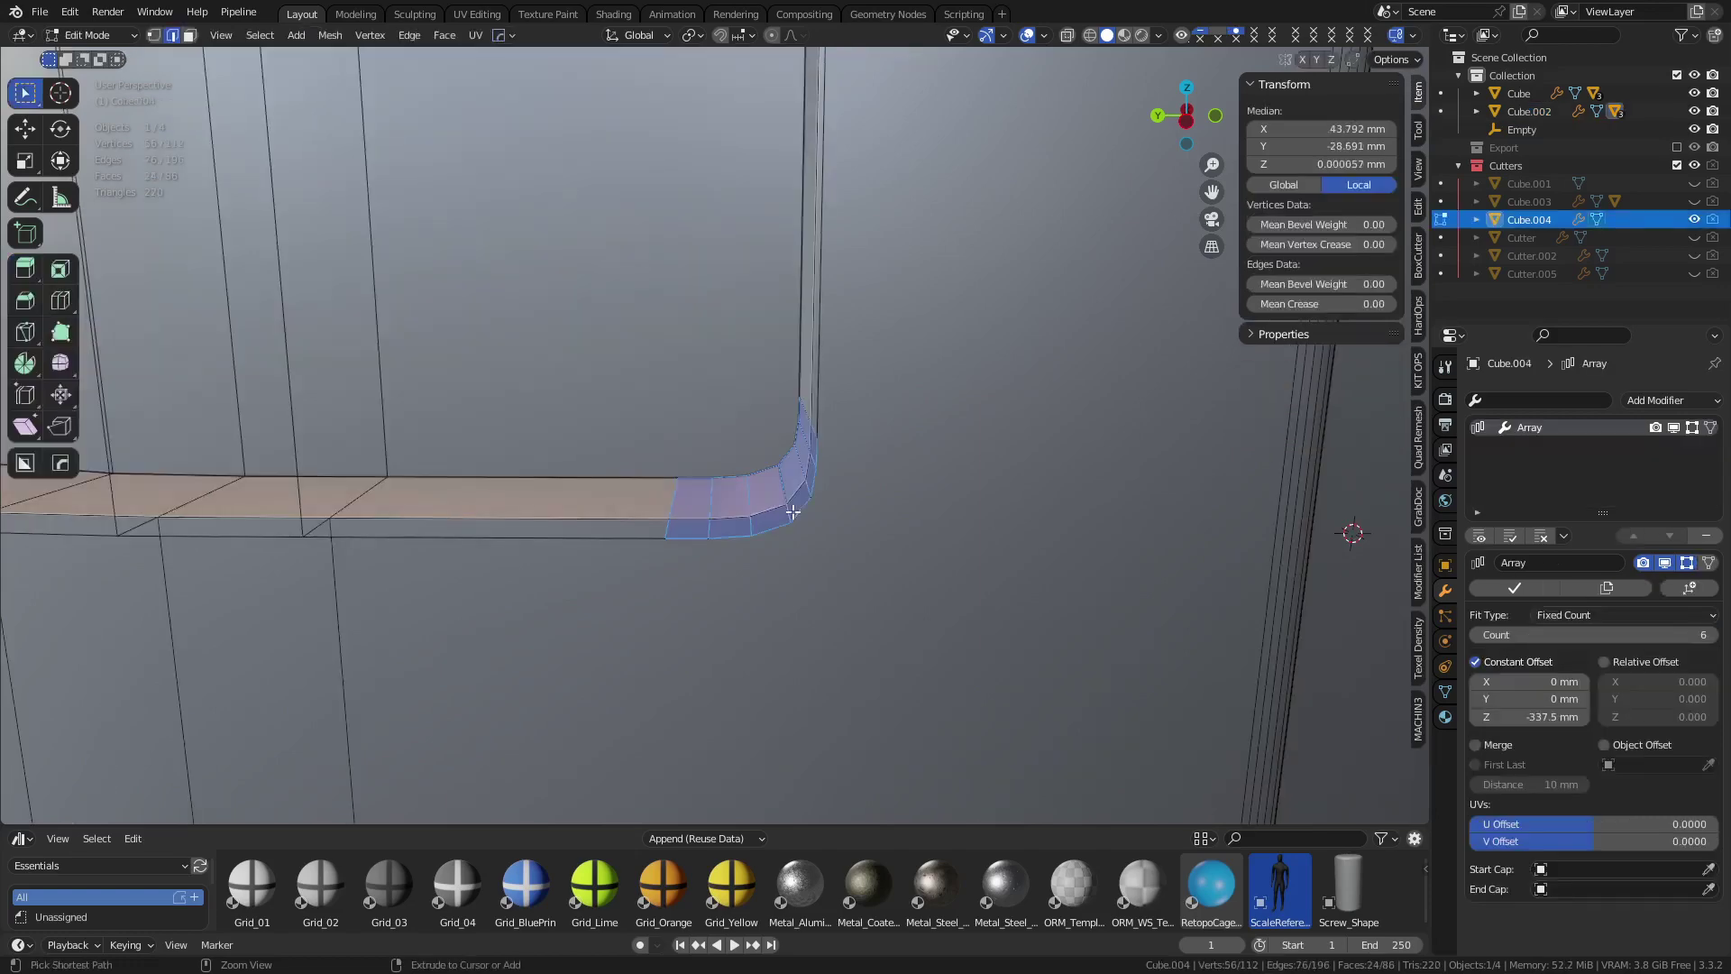
key(ctrl+z)
Bevel the cutter's four short corner edges with 12 mm width, 14 segments and 0.700 shape, and select the lower body in Object Mode
key(ctrl+b)
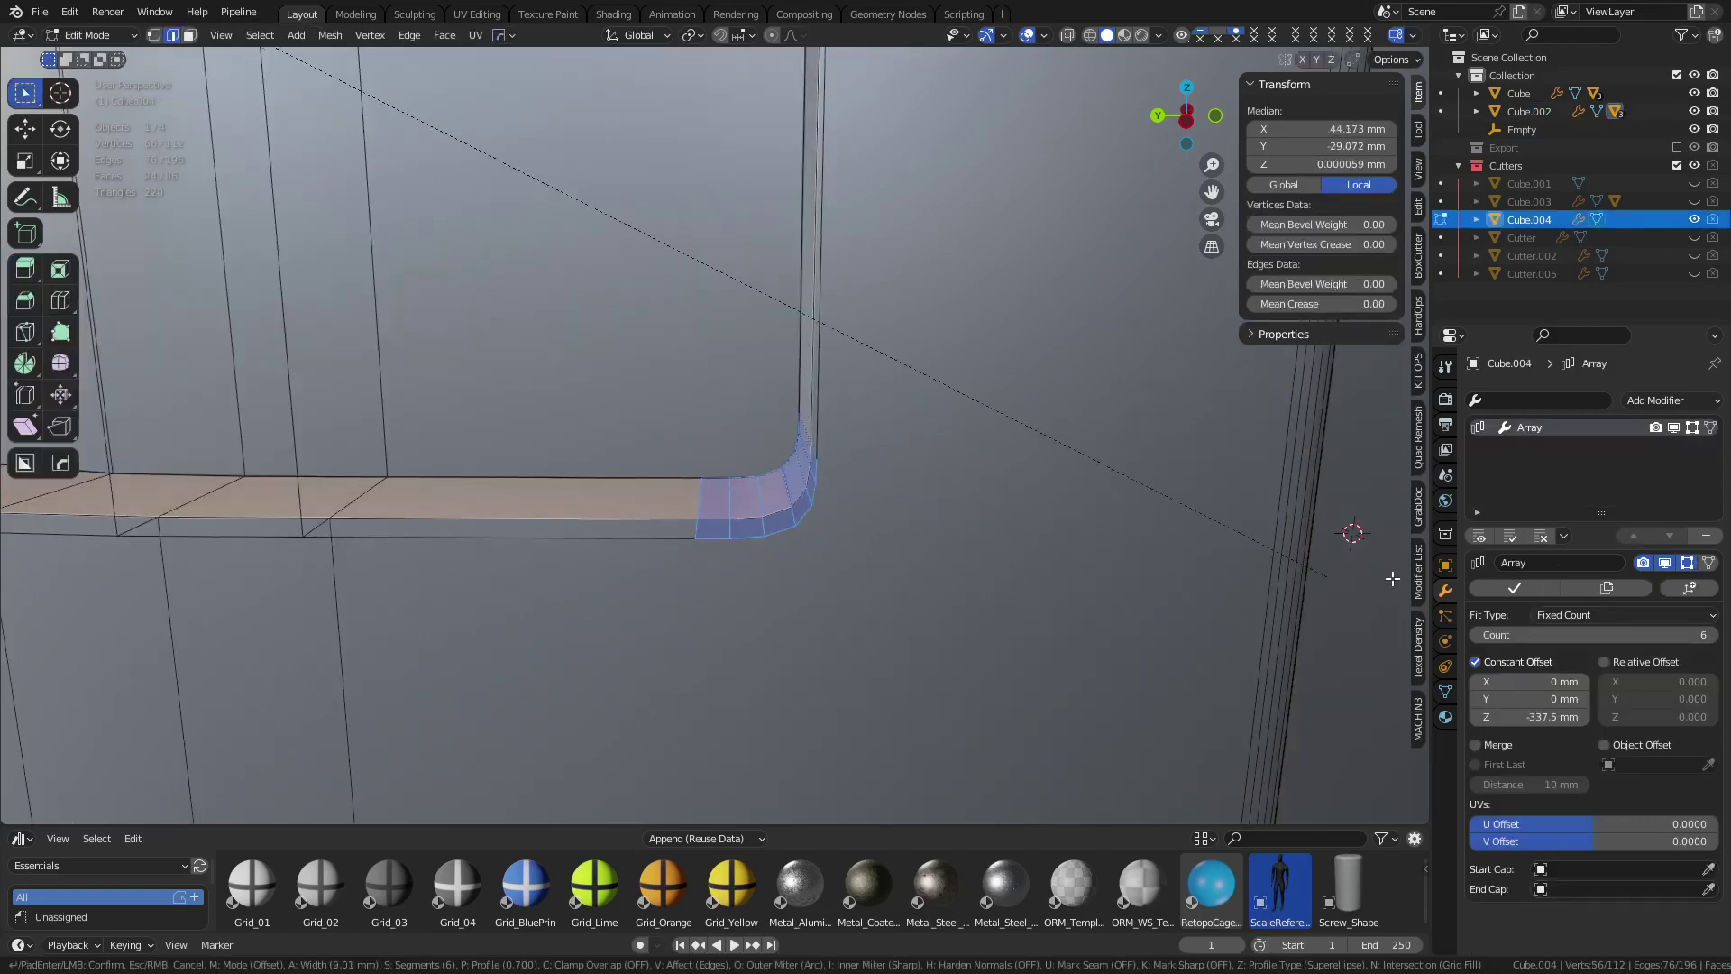
scroll(274, 592, up, 4)
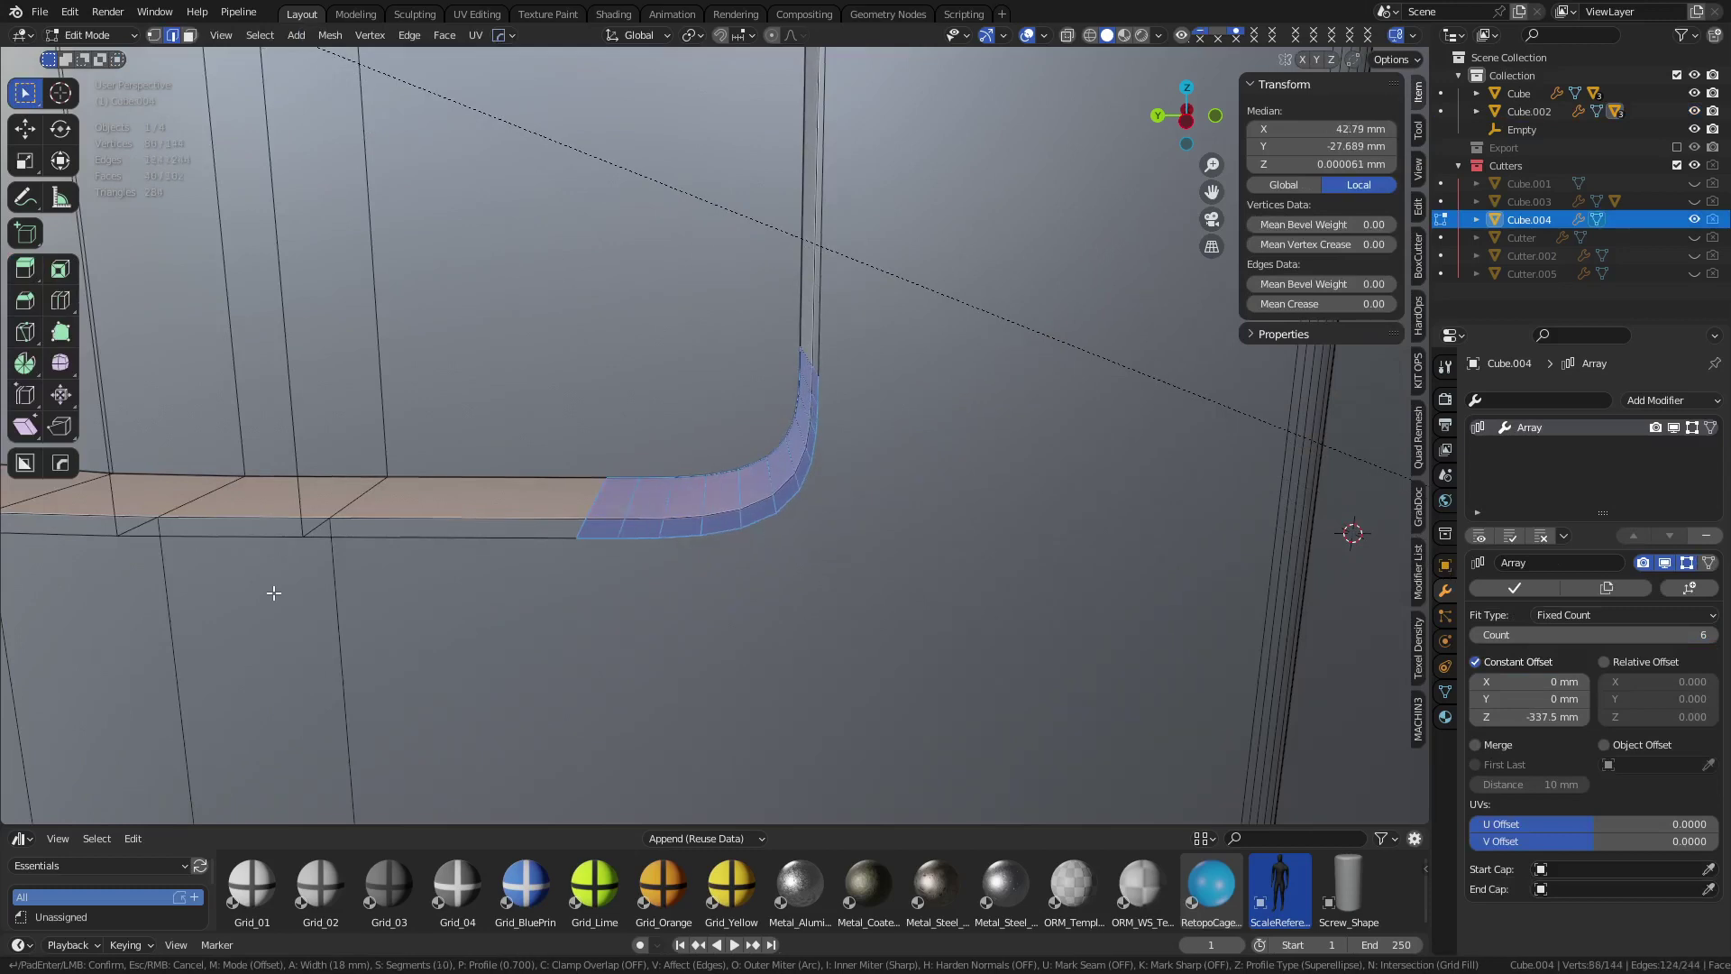
click(274, 592)
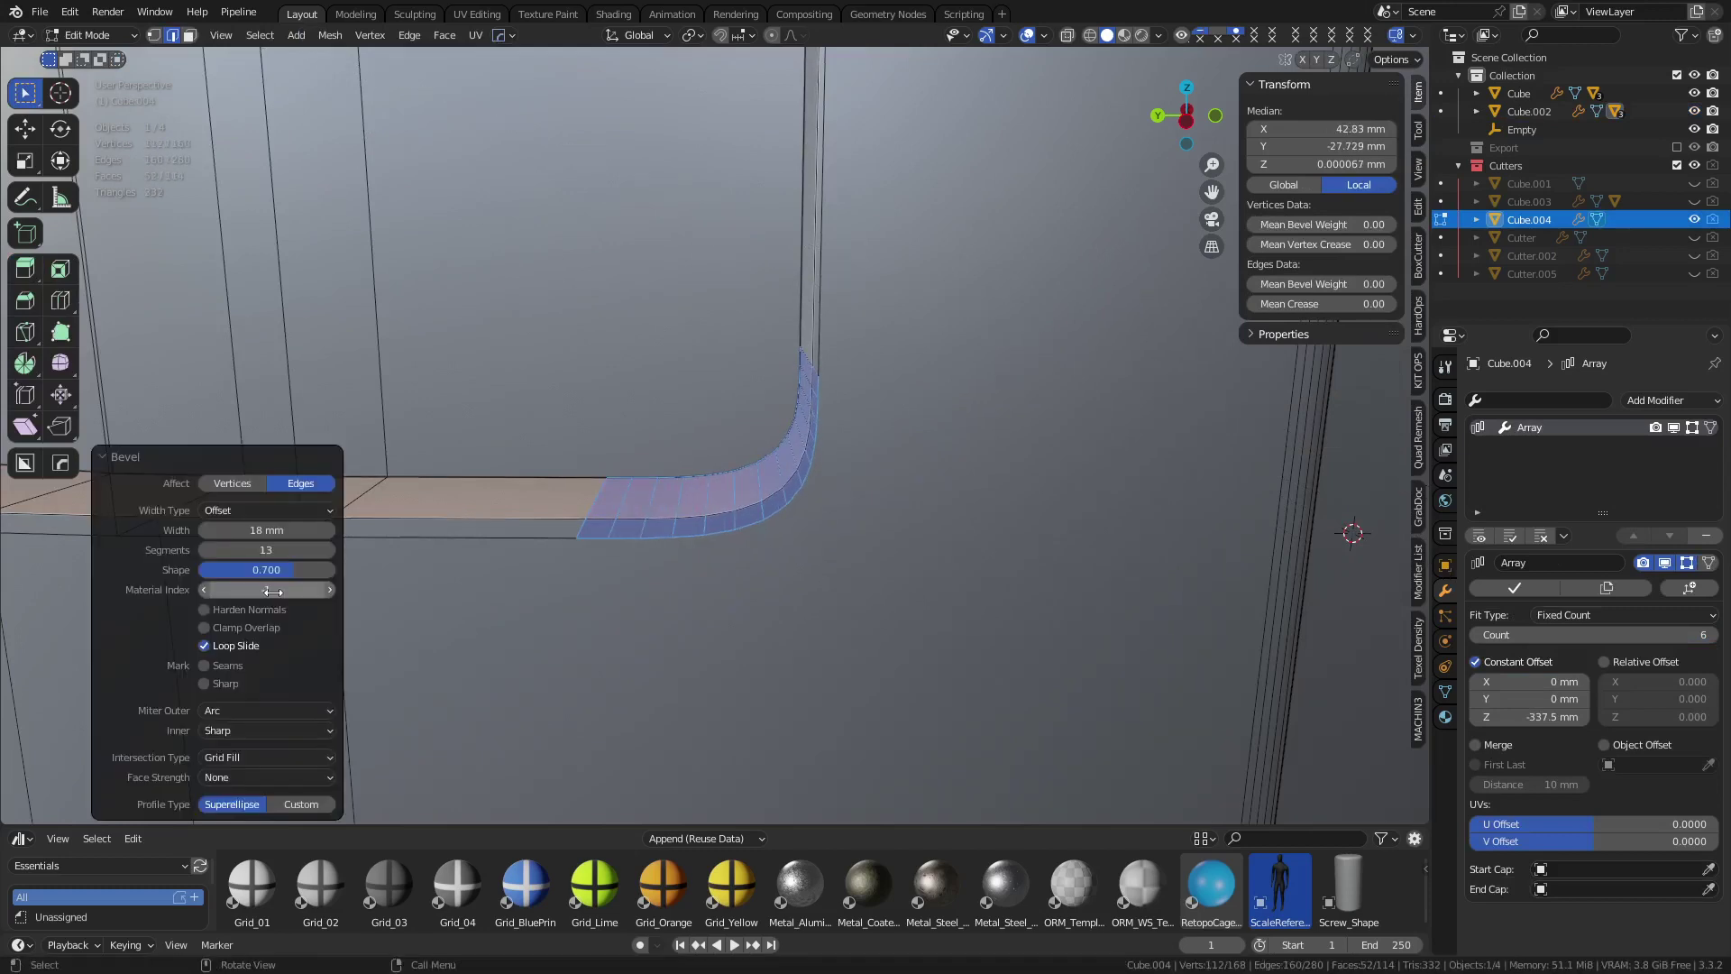
click(332, 549)
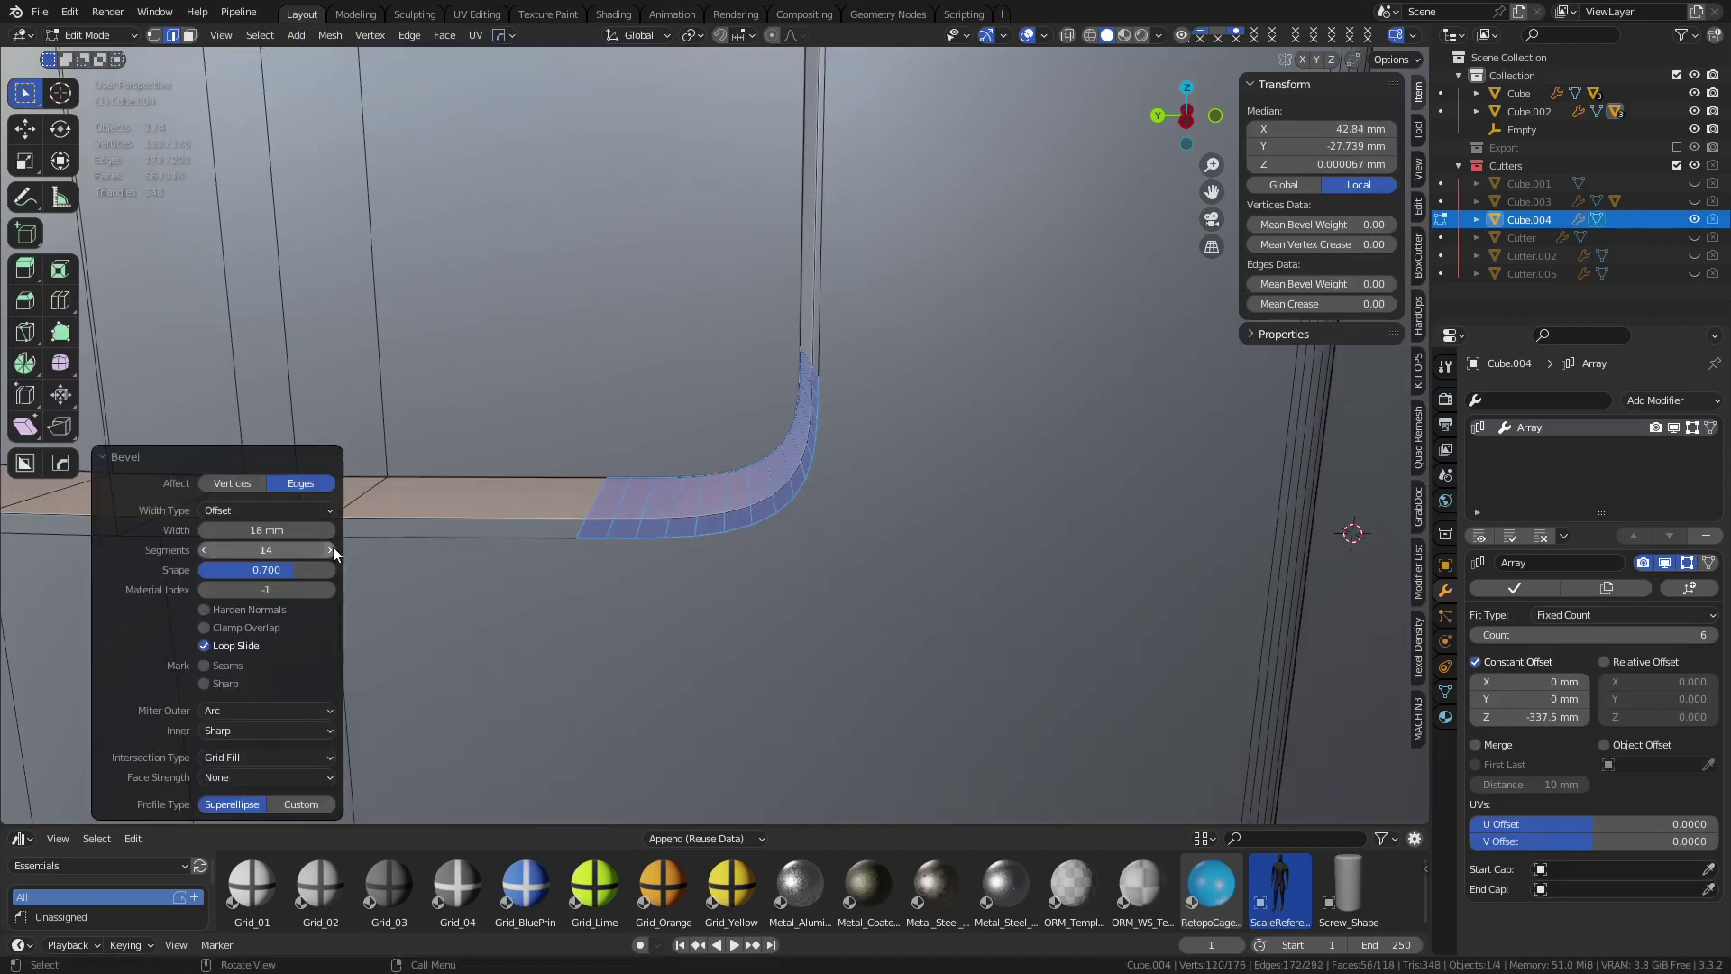
mouse_move(228, 530)
mouse_down()
mouse_move(181, 530)
mouse_move(252, 531)
mouse_move(232, 539)
mouse_up()
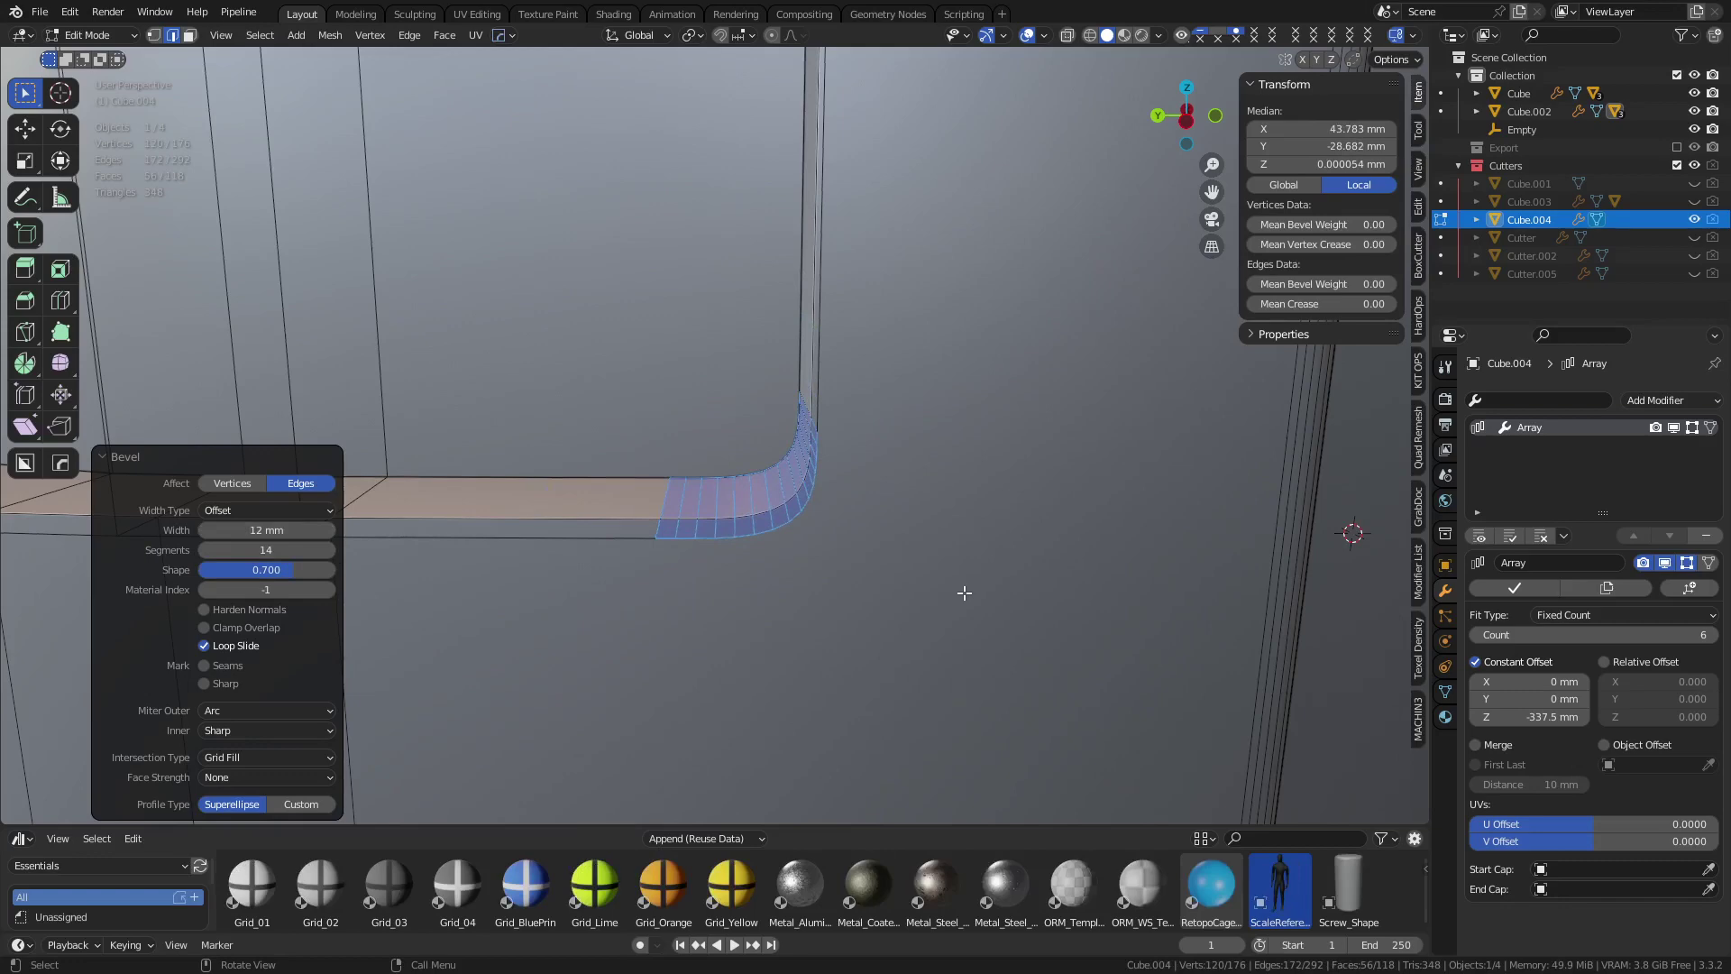
key(ctrl+Tab)
click(864, 597)
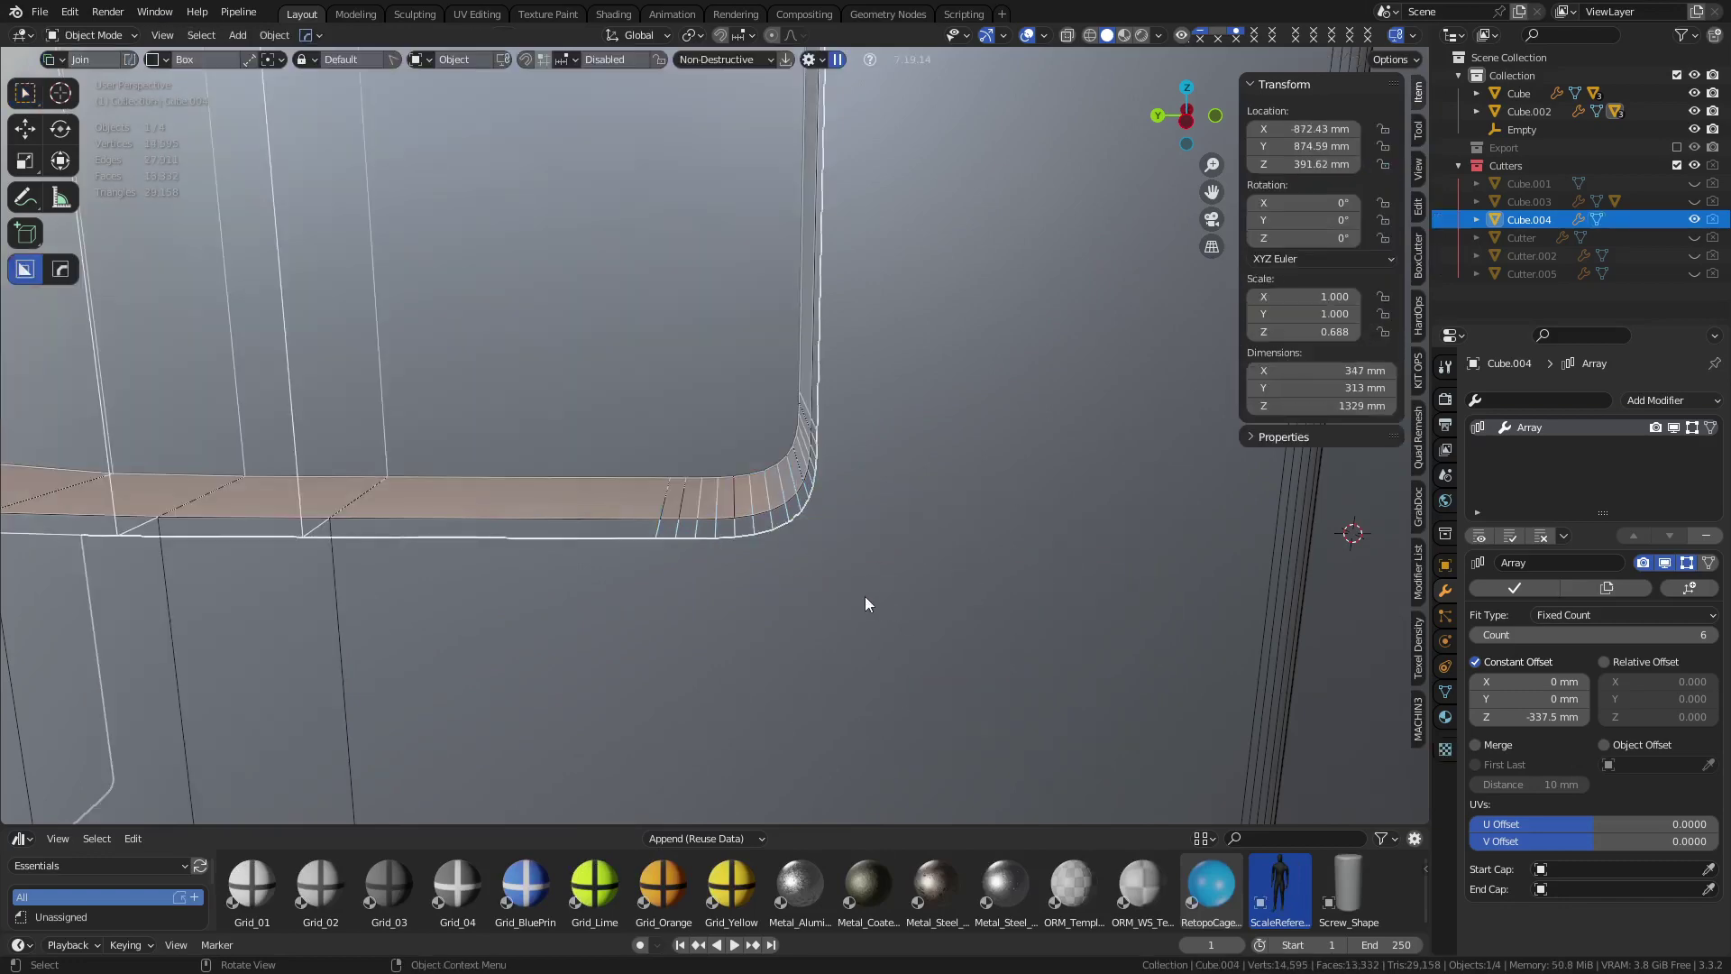
click(864, 597)
key(q)
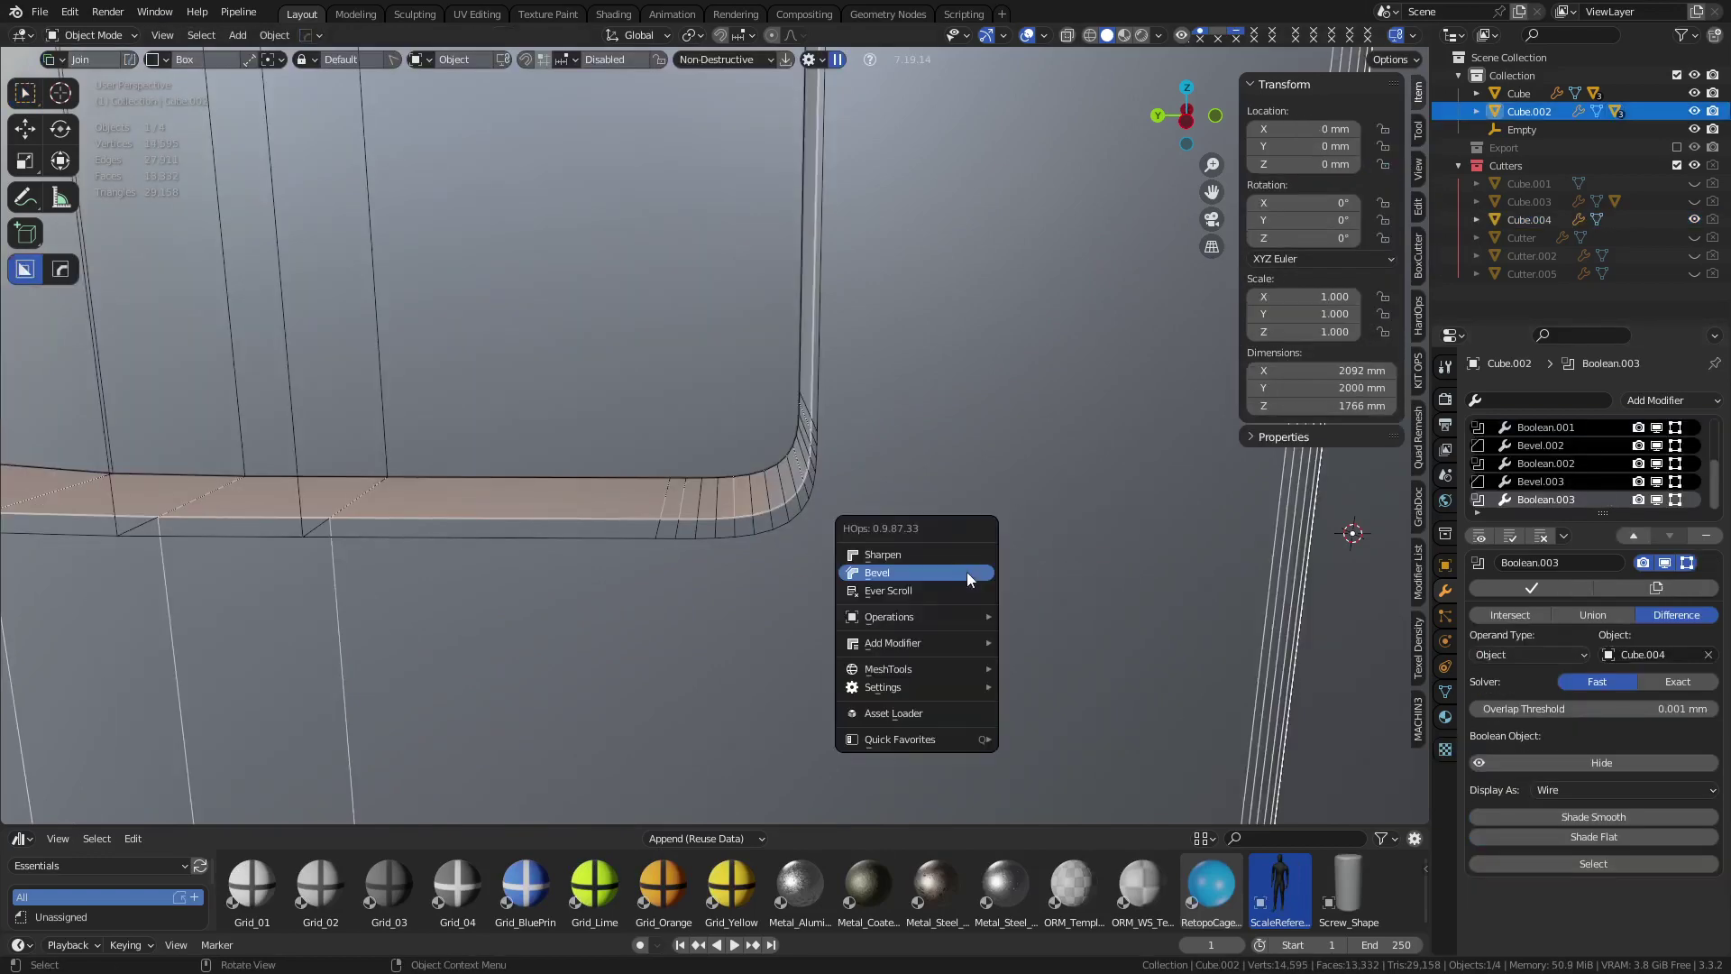
click(967, 574)
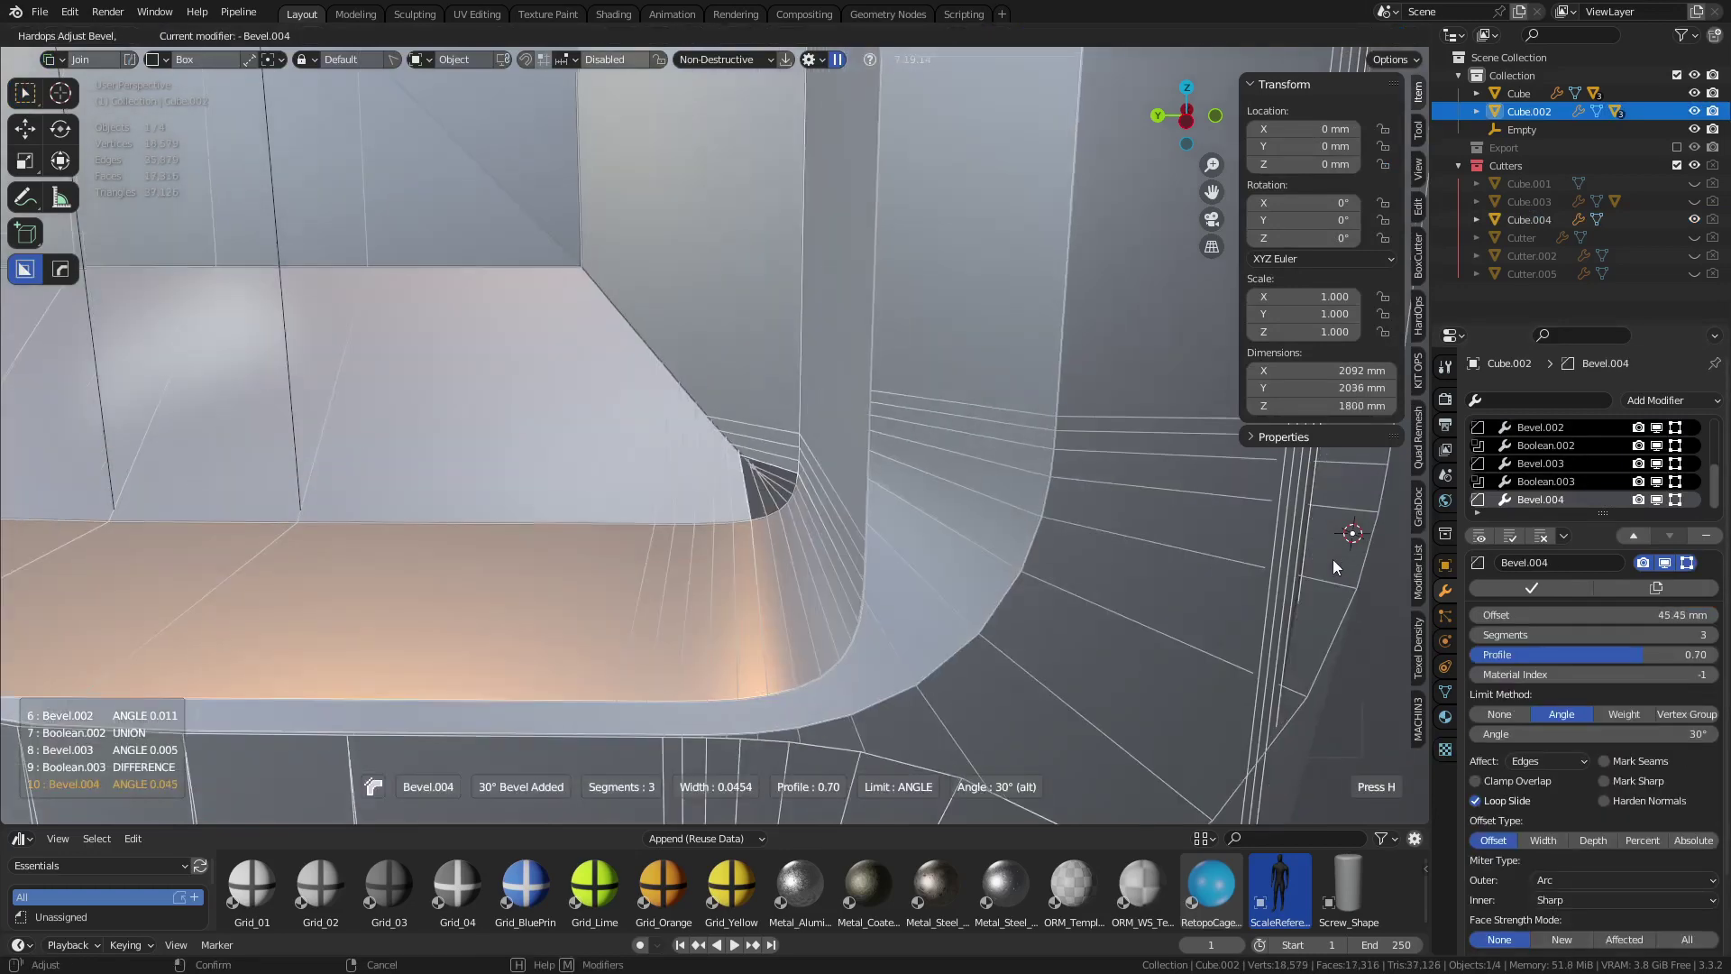
right_click(72, 559)
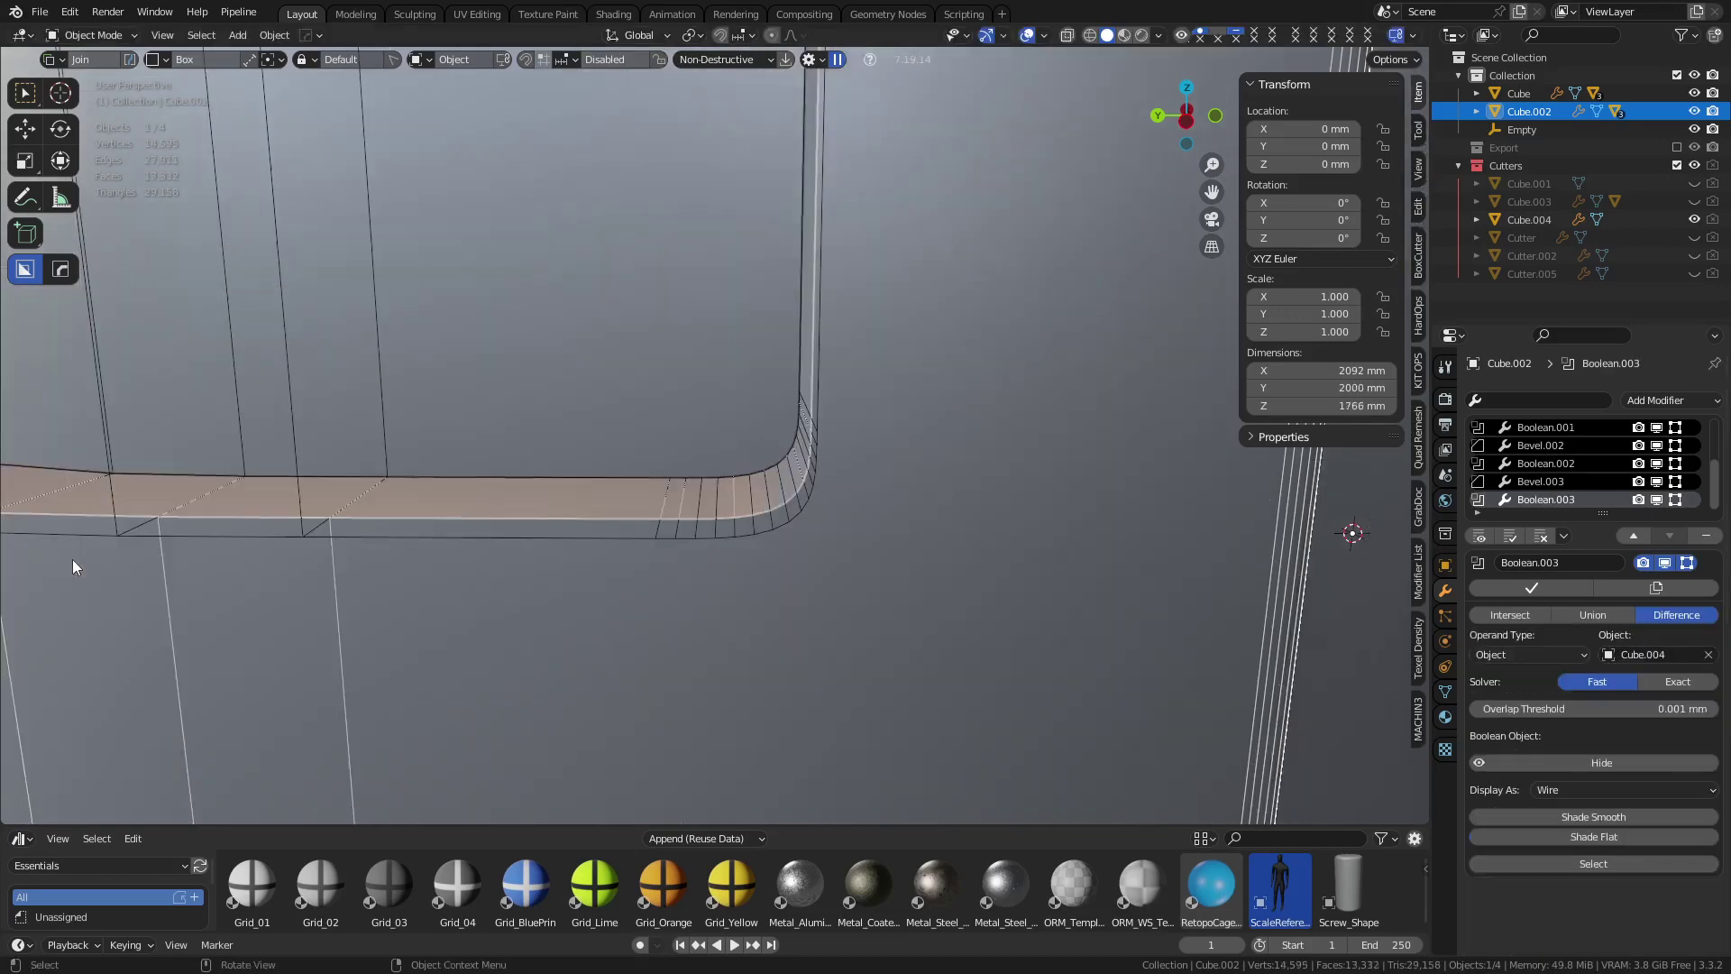
key(q)
click(797, 502)
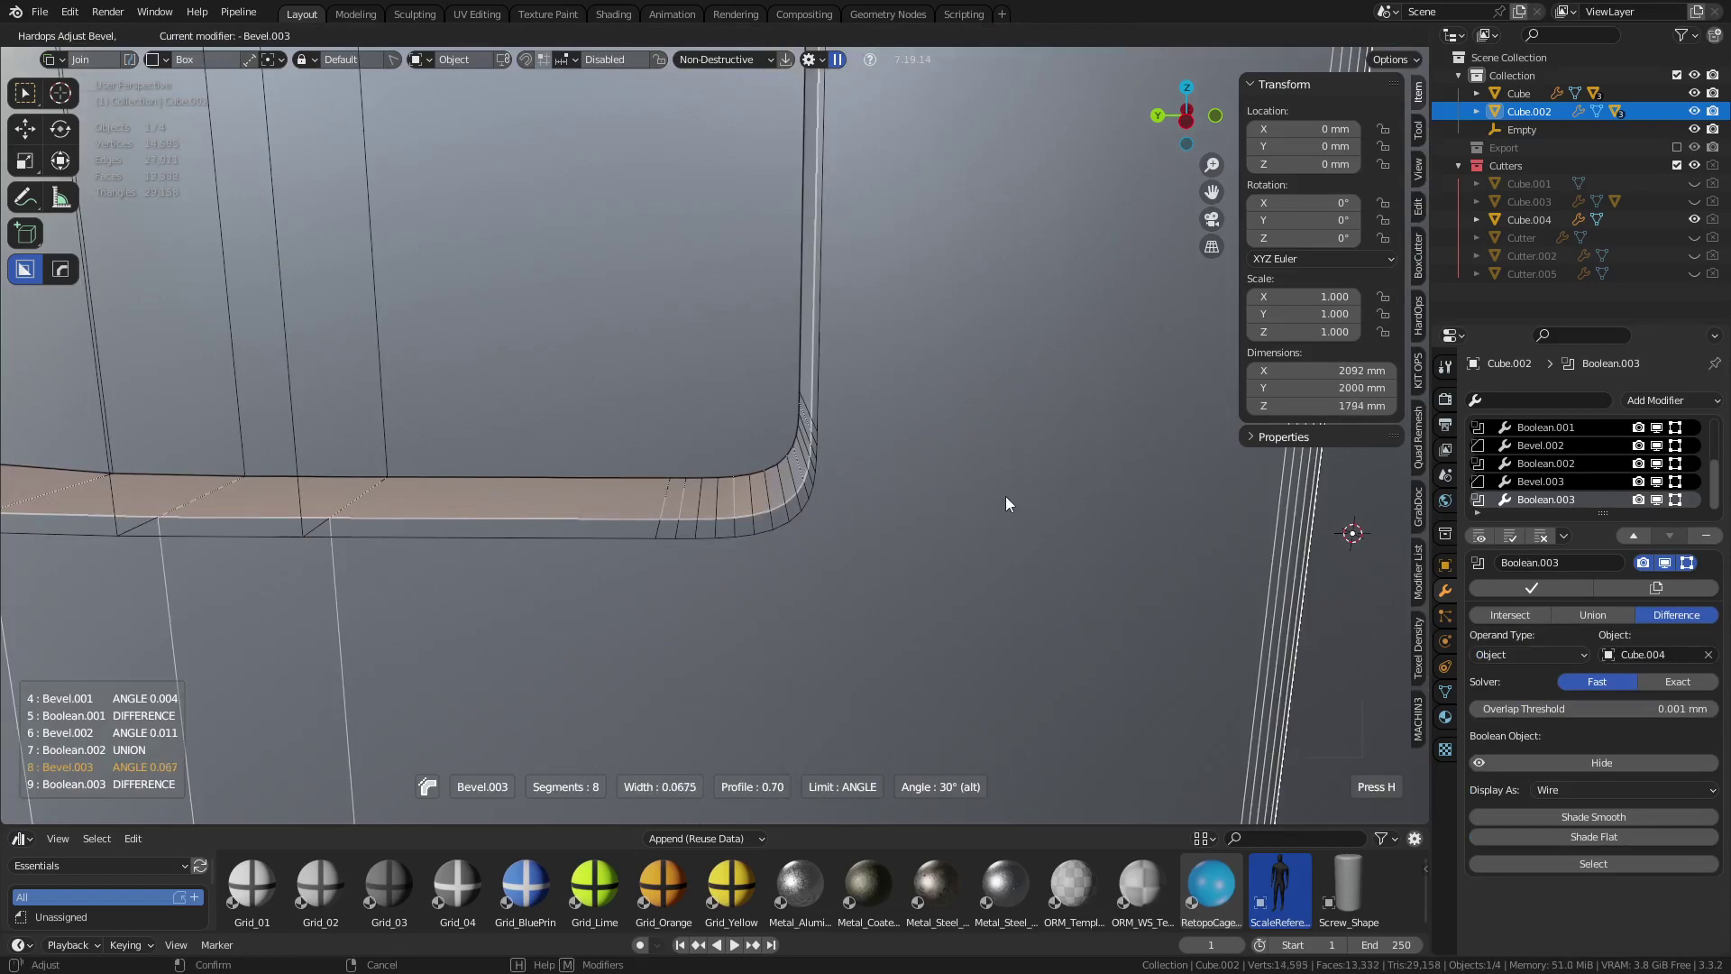
click(852, 510)
Add a HardOps bevel to the lower body with 1.8 mm width, 8 segments, 0.70 profile and a 30° angle limit
key(q)
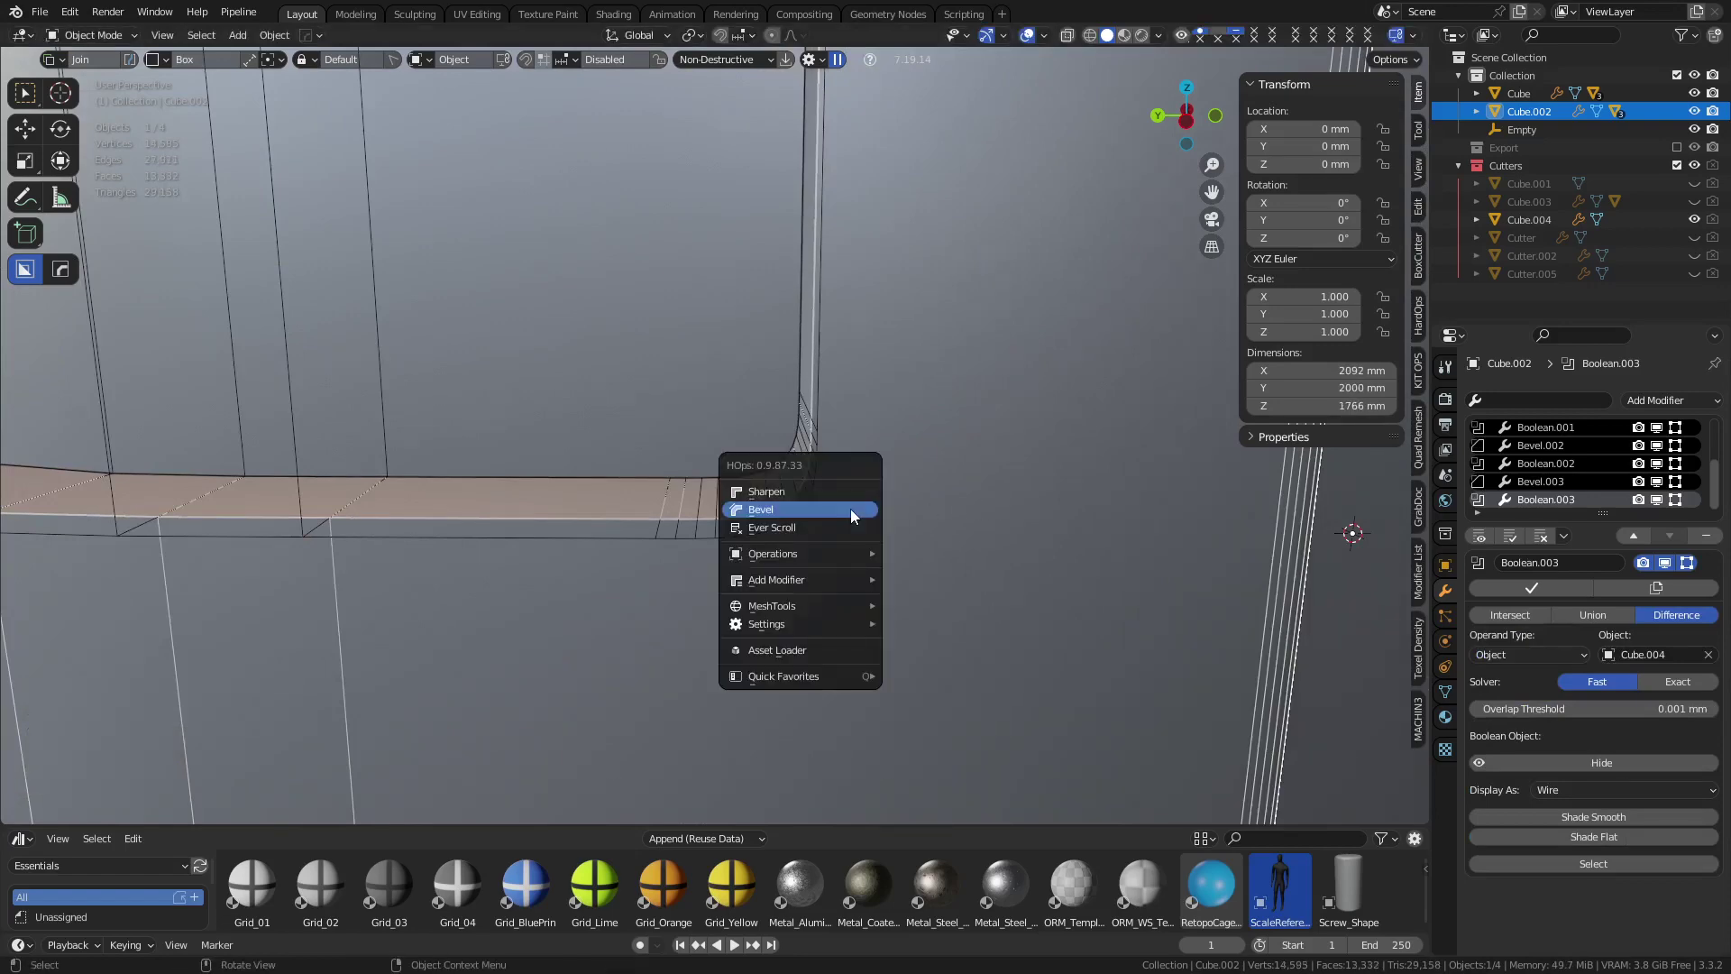
click(851, 511)
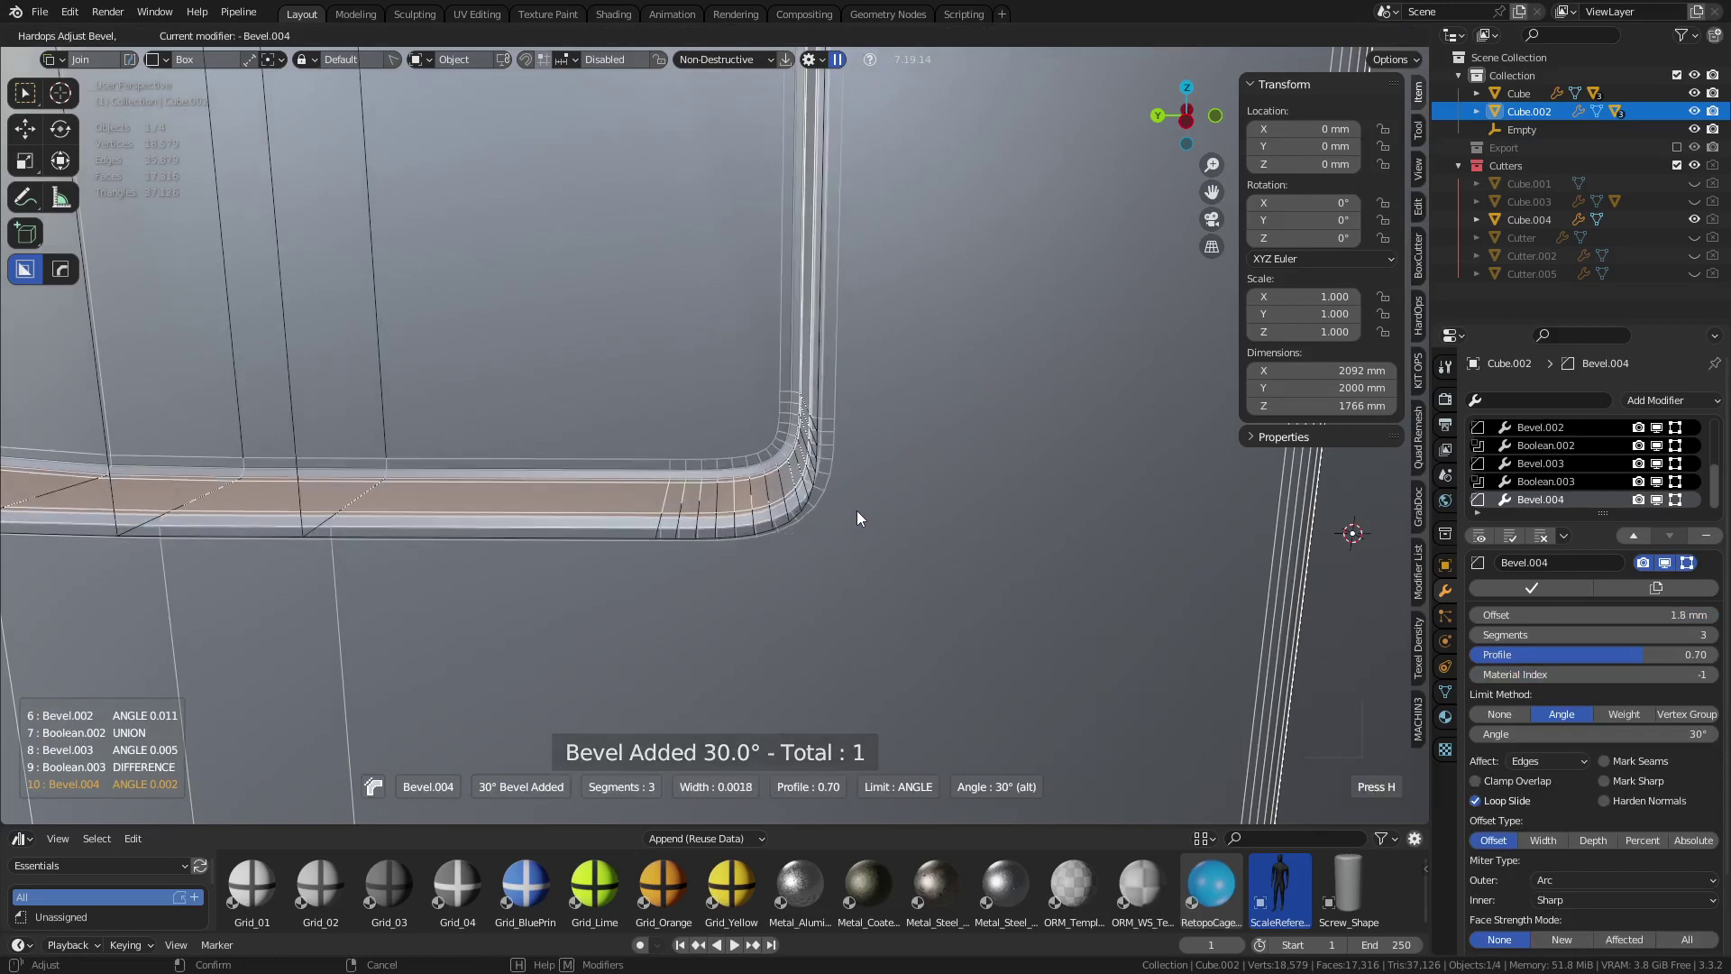
scroll(856, 518, up, 6)
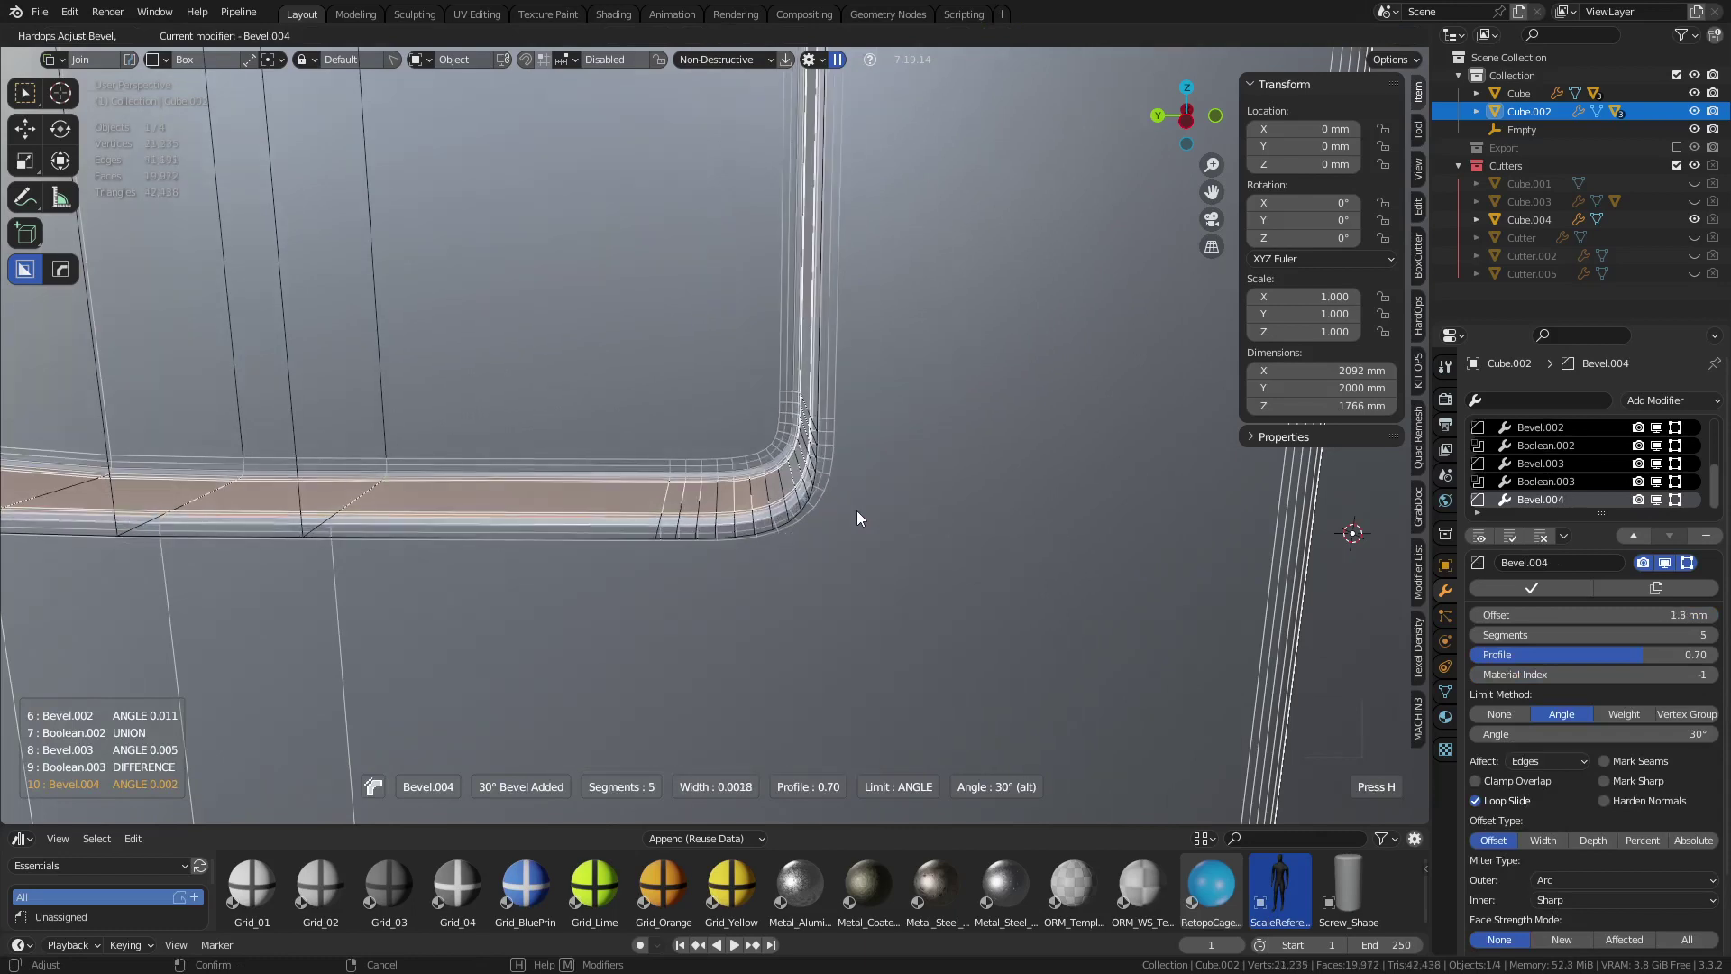
scroll(856, 510, down, 1)
click(857, 510)
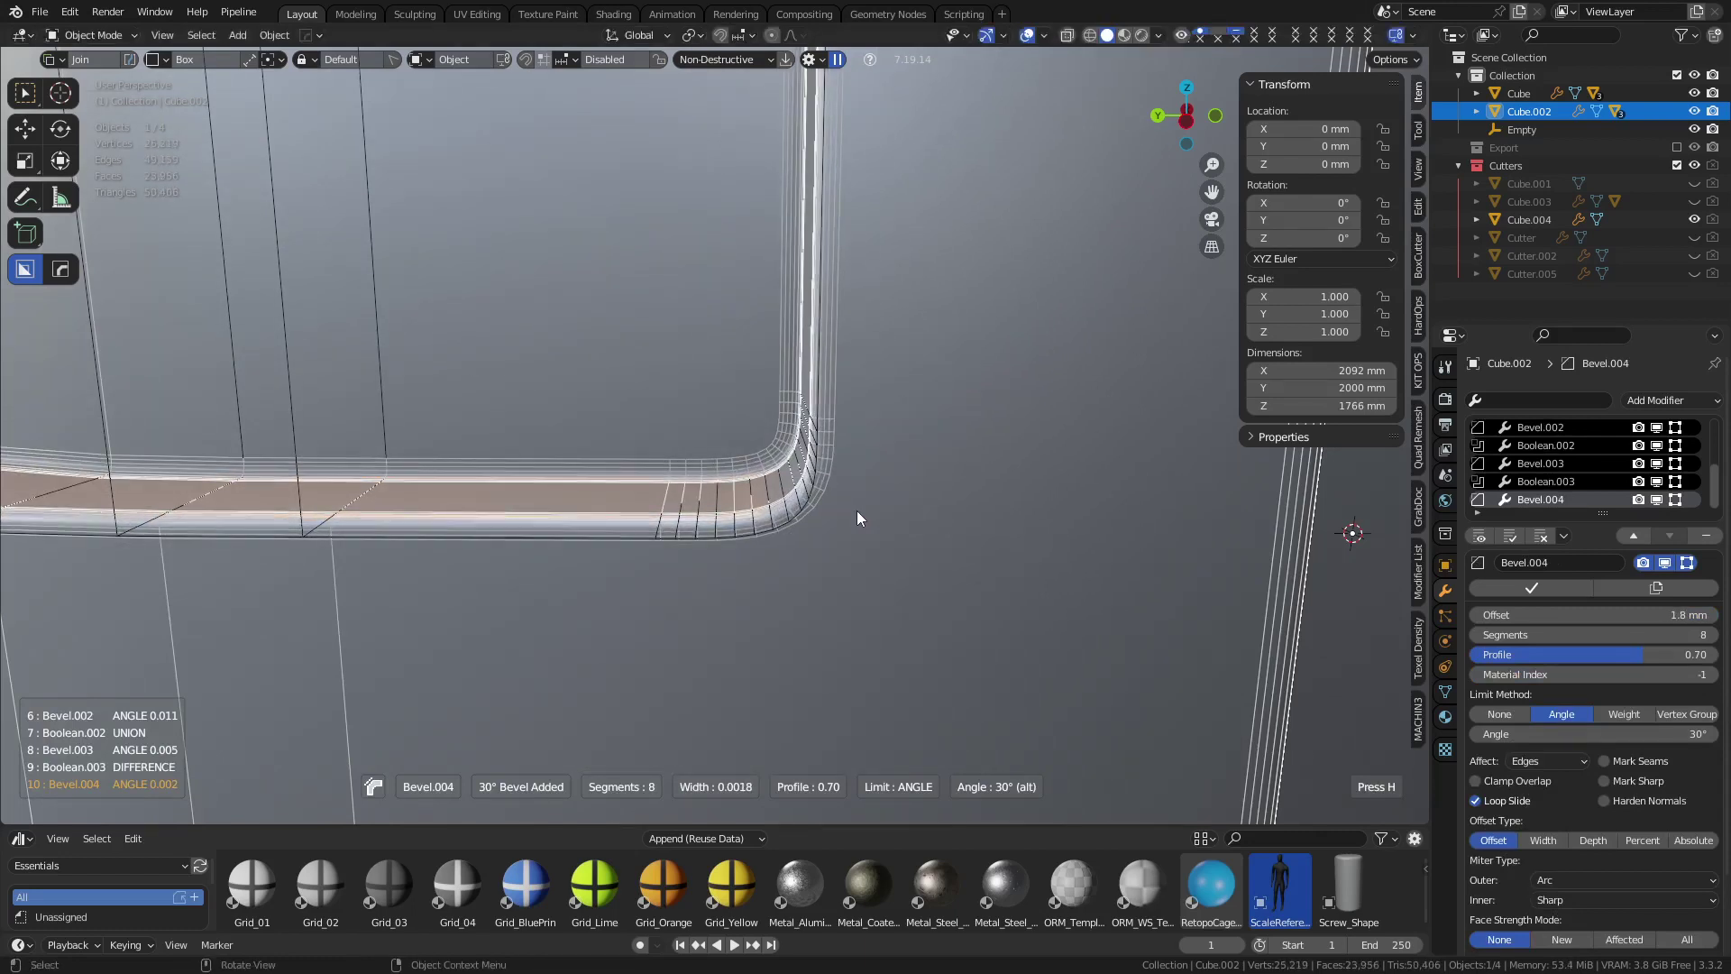
Hide the arrayed corner cutter so only the cut recesses show on the crate
scroll(856, 510, down, 3)
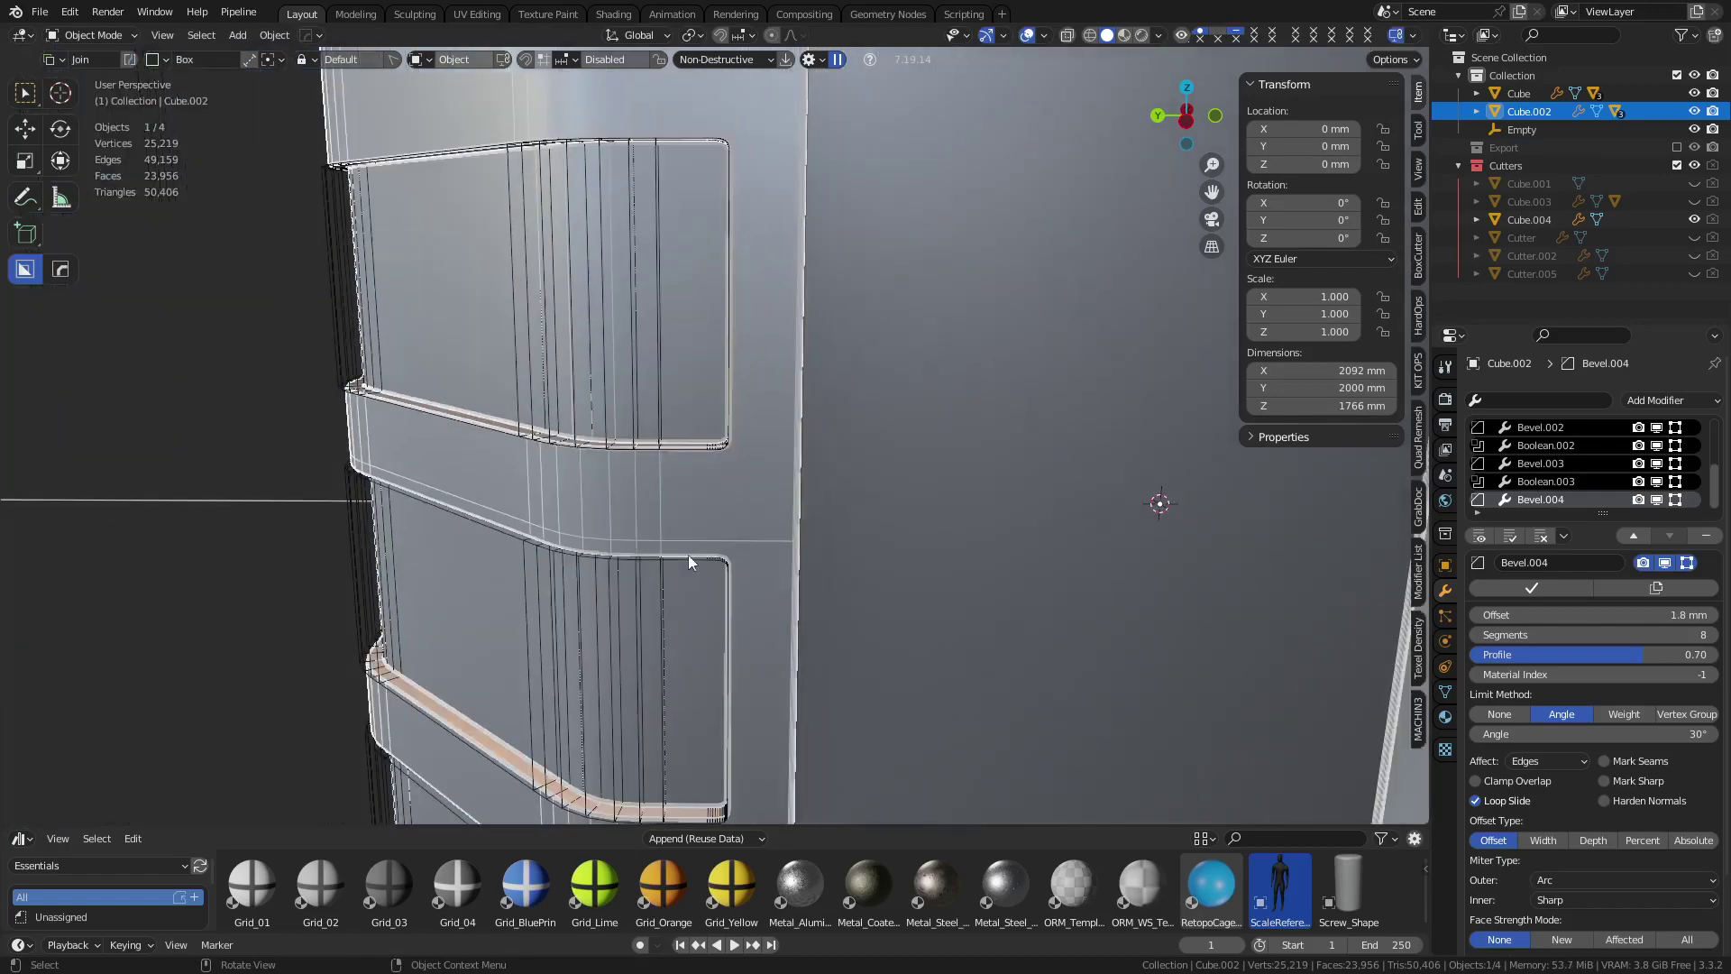
click(192, 480)
middle_drag(192, 479, 796, 494)
scroll(685, 530, down, 3)
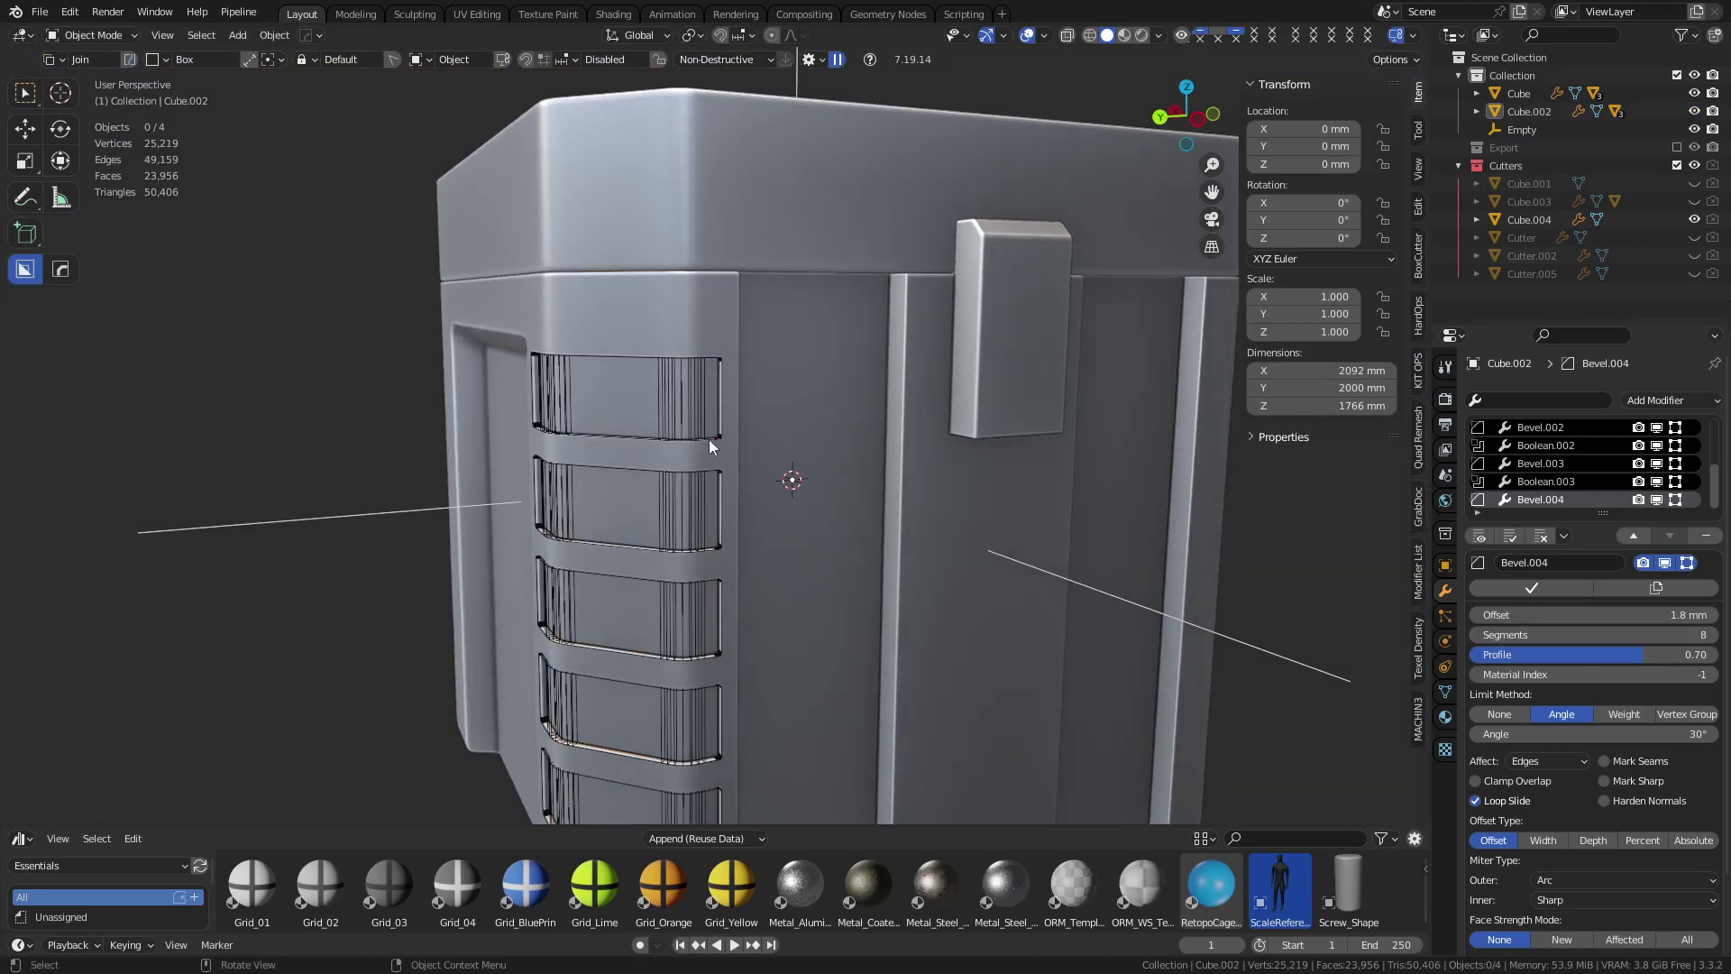
click(690, 424)
key(h)
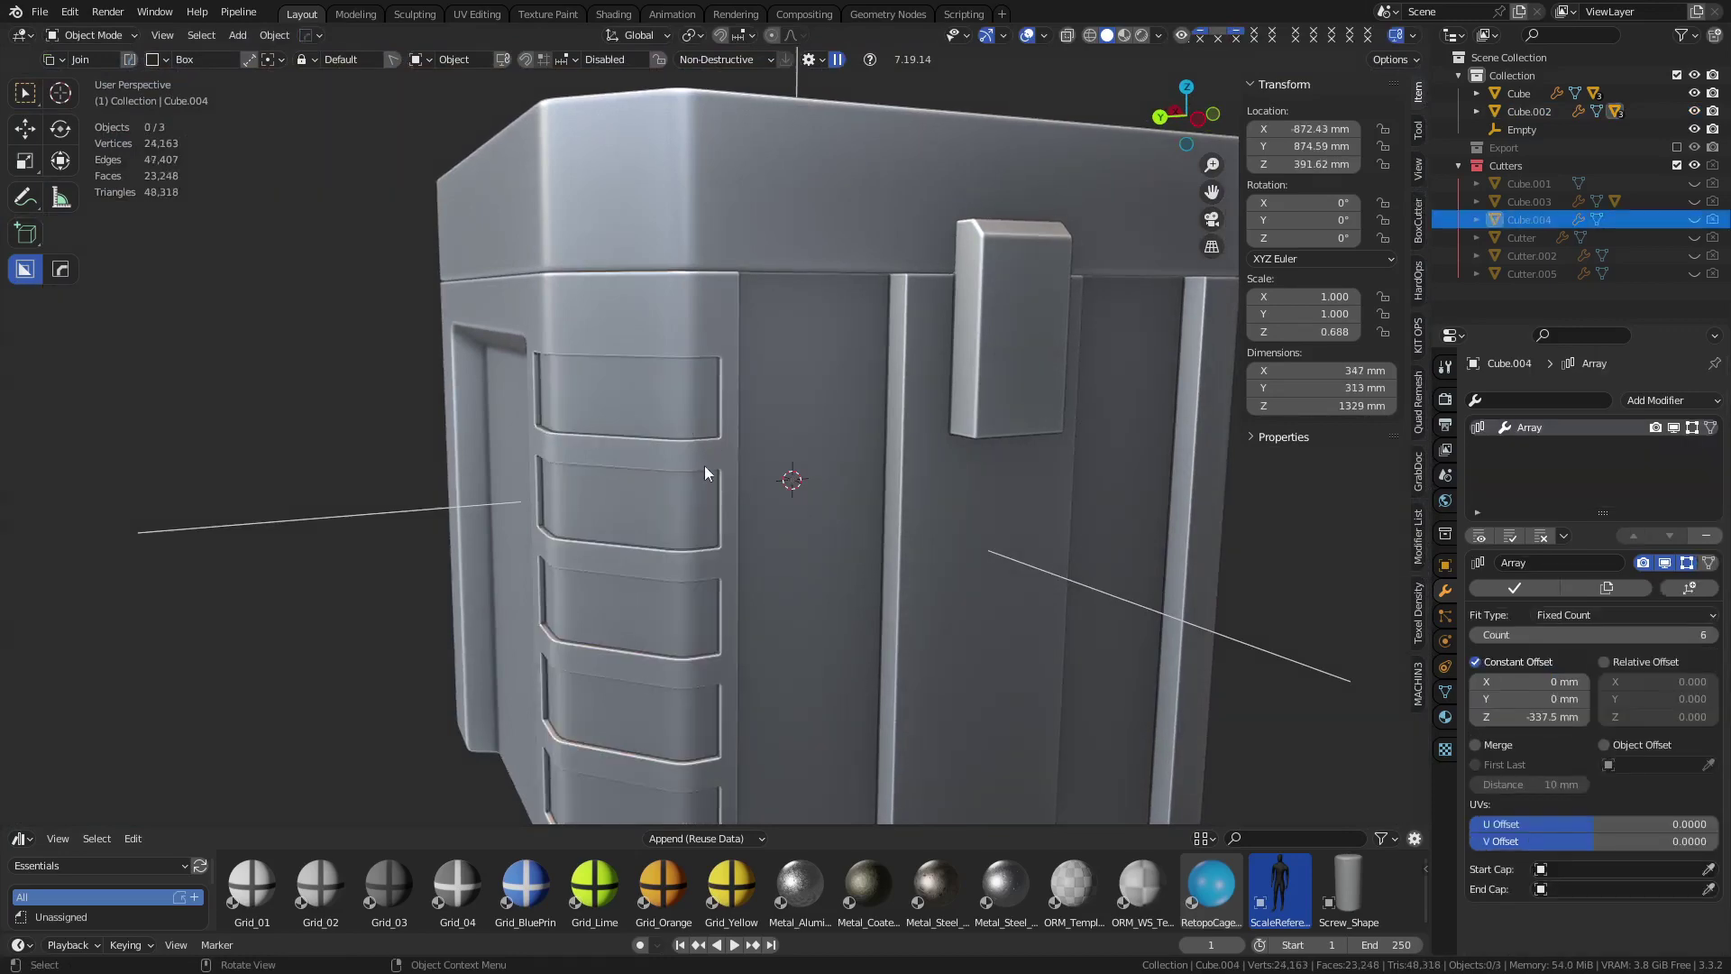
Examine the crate's corner recesses and the bevel mesh at a recess's rounded inner corner
middle_drag(705, 465, 744, 437)
scroll(809, 541, down, 2)
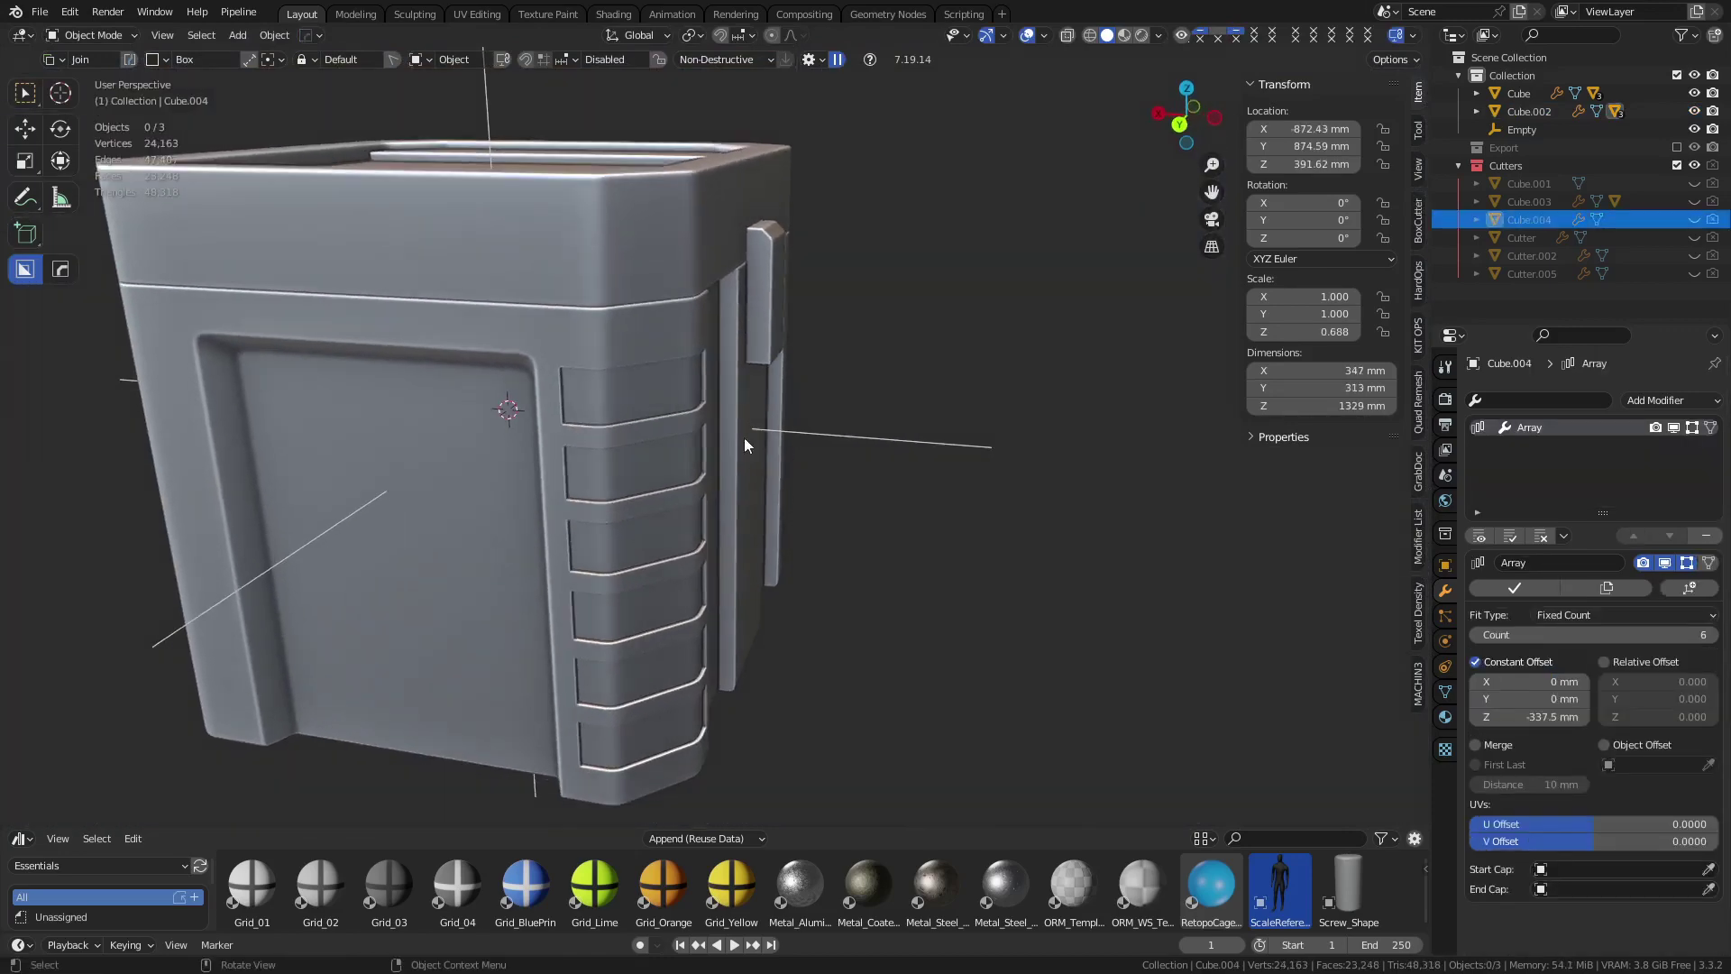
scroll(720, 436, up, 6)
scroll(641, 269, up, 4)
shift+middle_drag(722, 343, 796, 456)
key(shift+w)
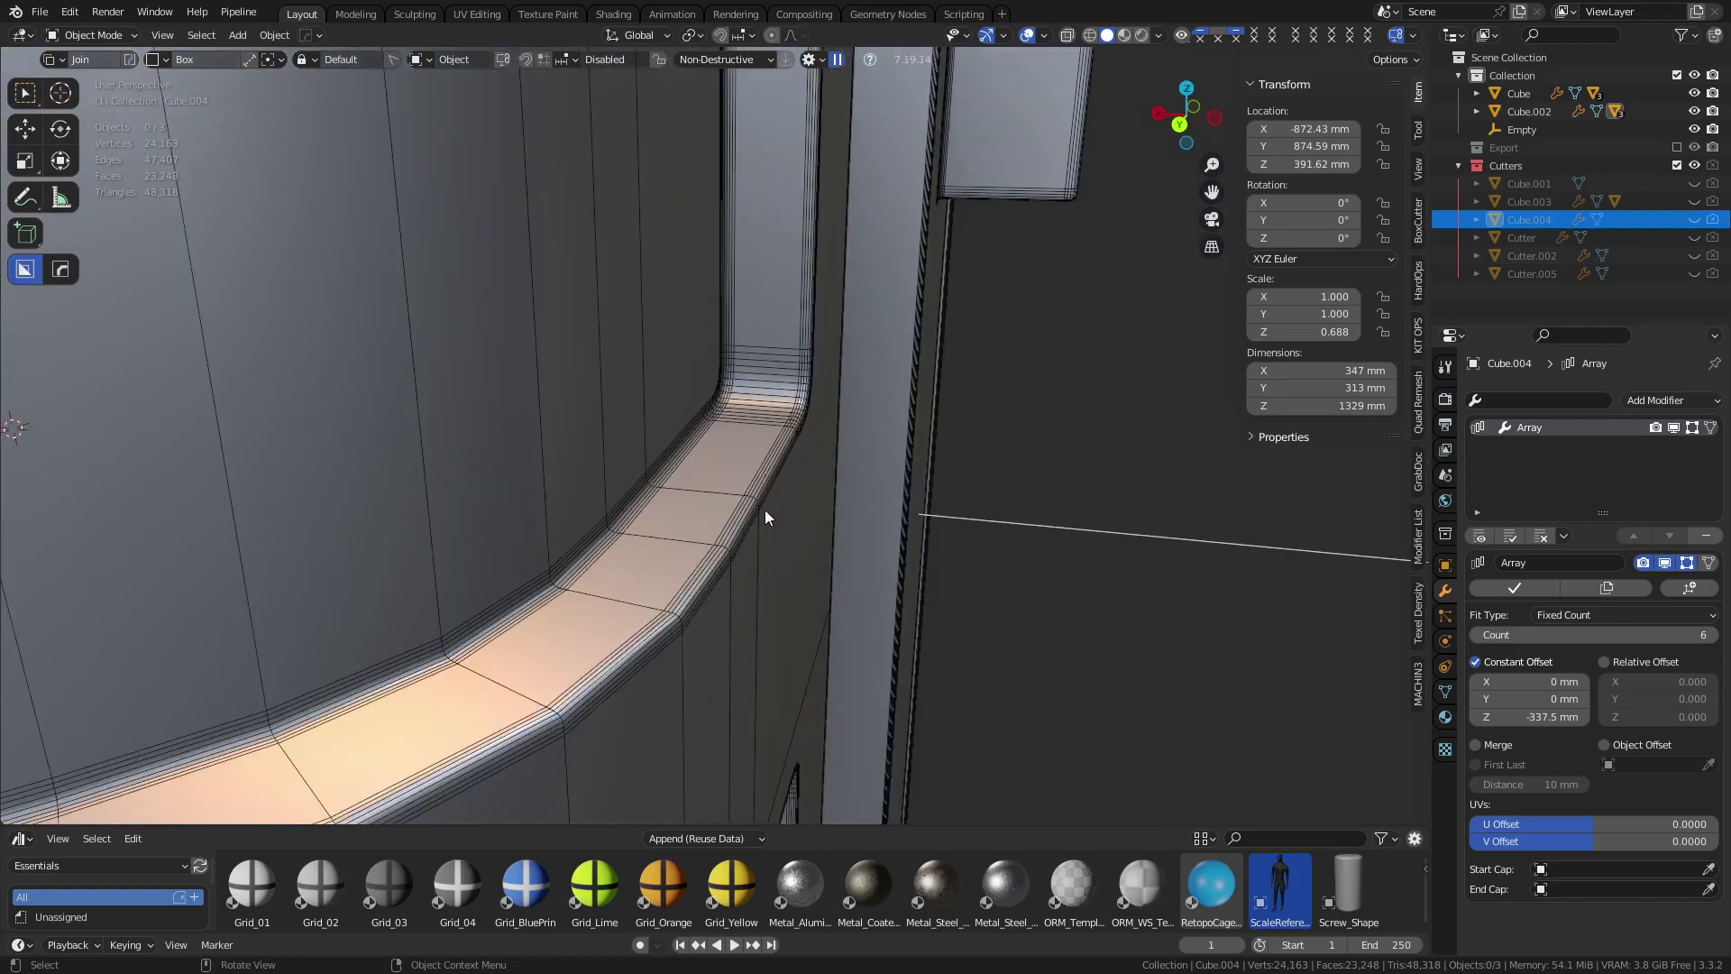
Reveal the hidden recess cutter belonging to the lower body's chamfered corner and select it
middle_drag(764, 517, 836, 535)
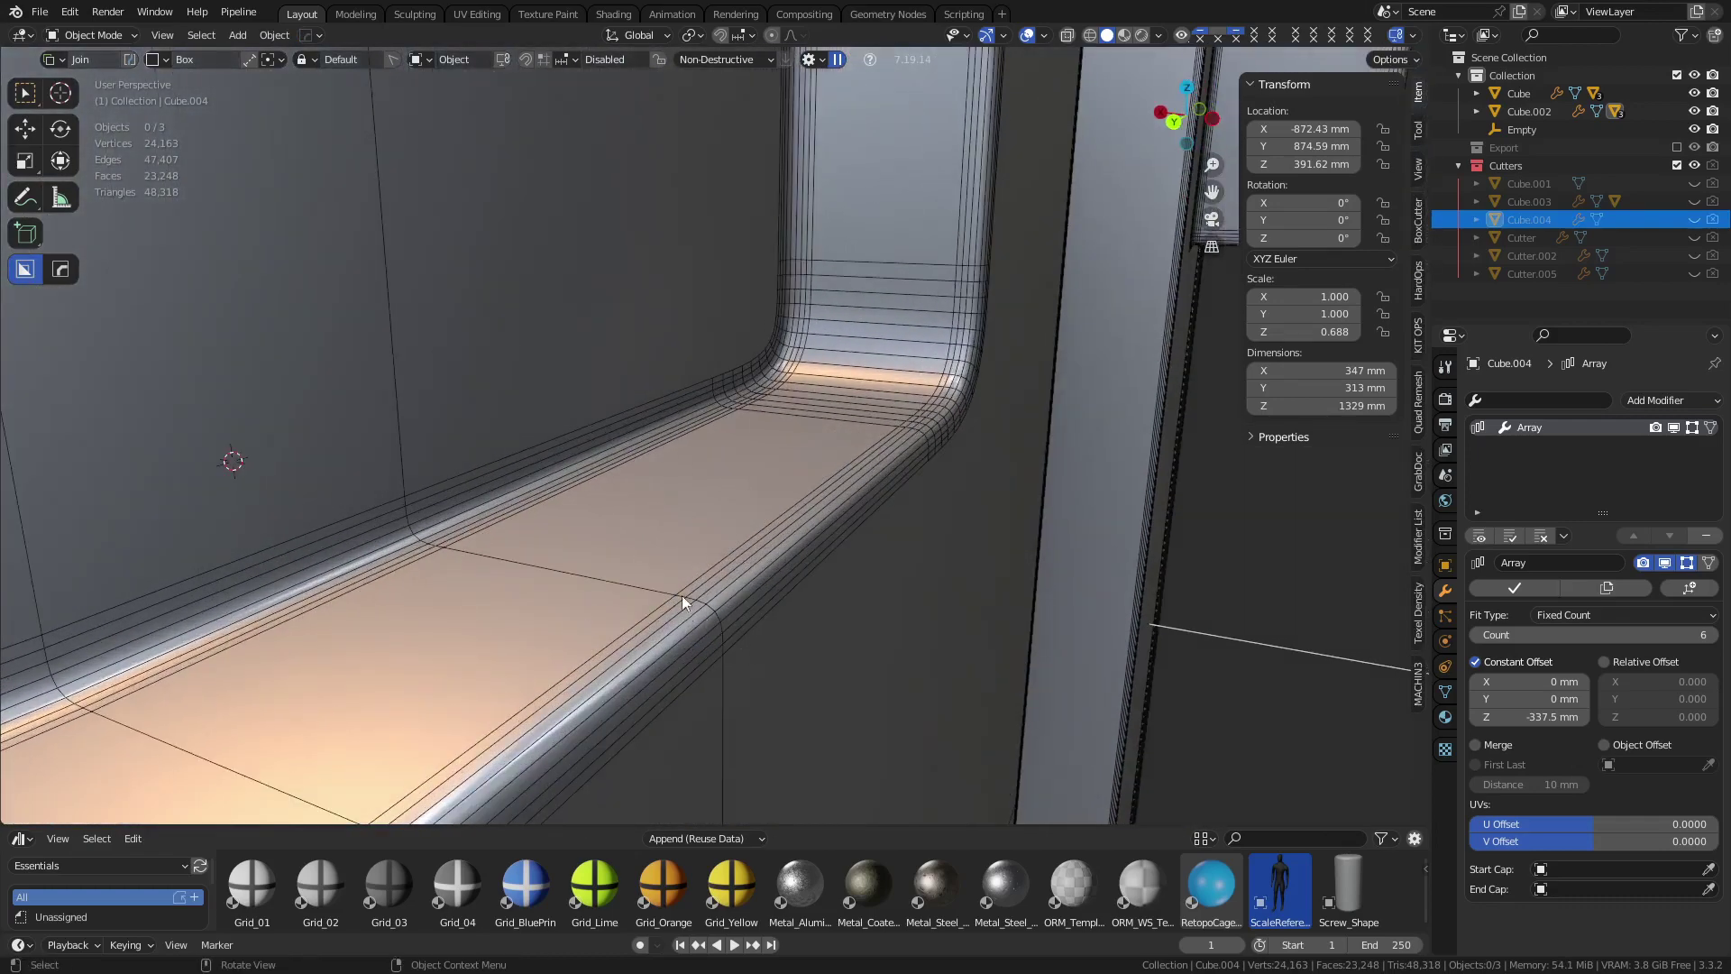
scroll(814, 285, down, 8)
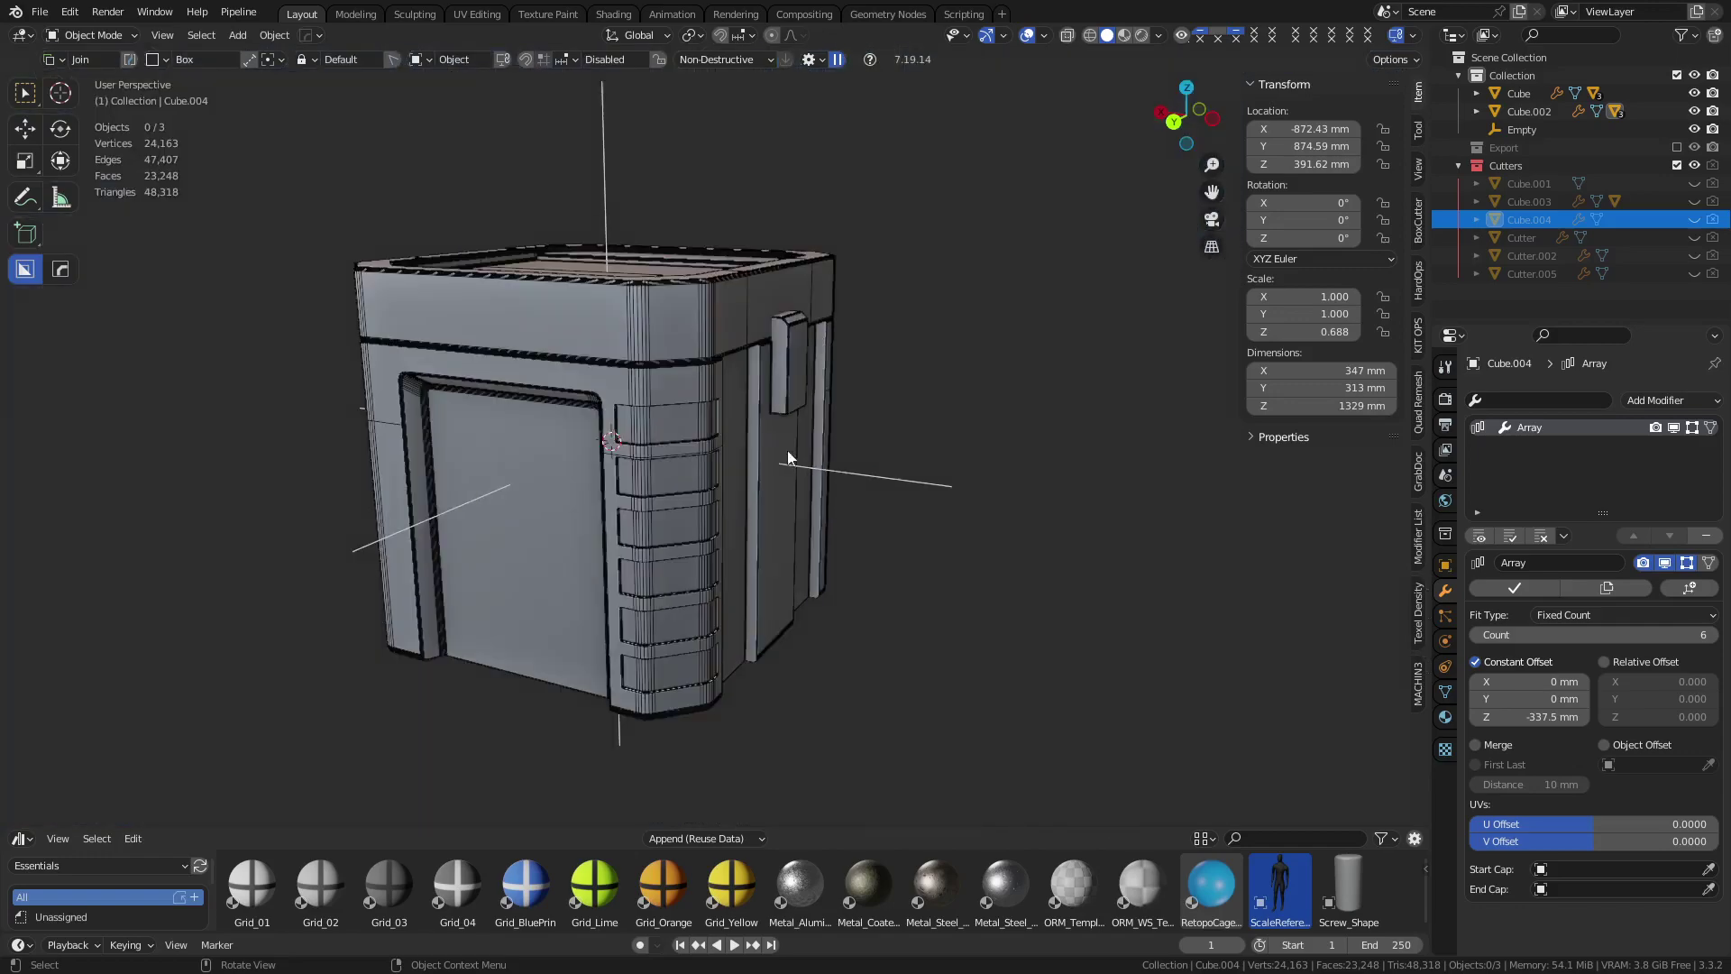
middle_drag(748, 485, 656, 512)
scroll(695, 487, up, 4)
click(686, 494)
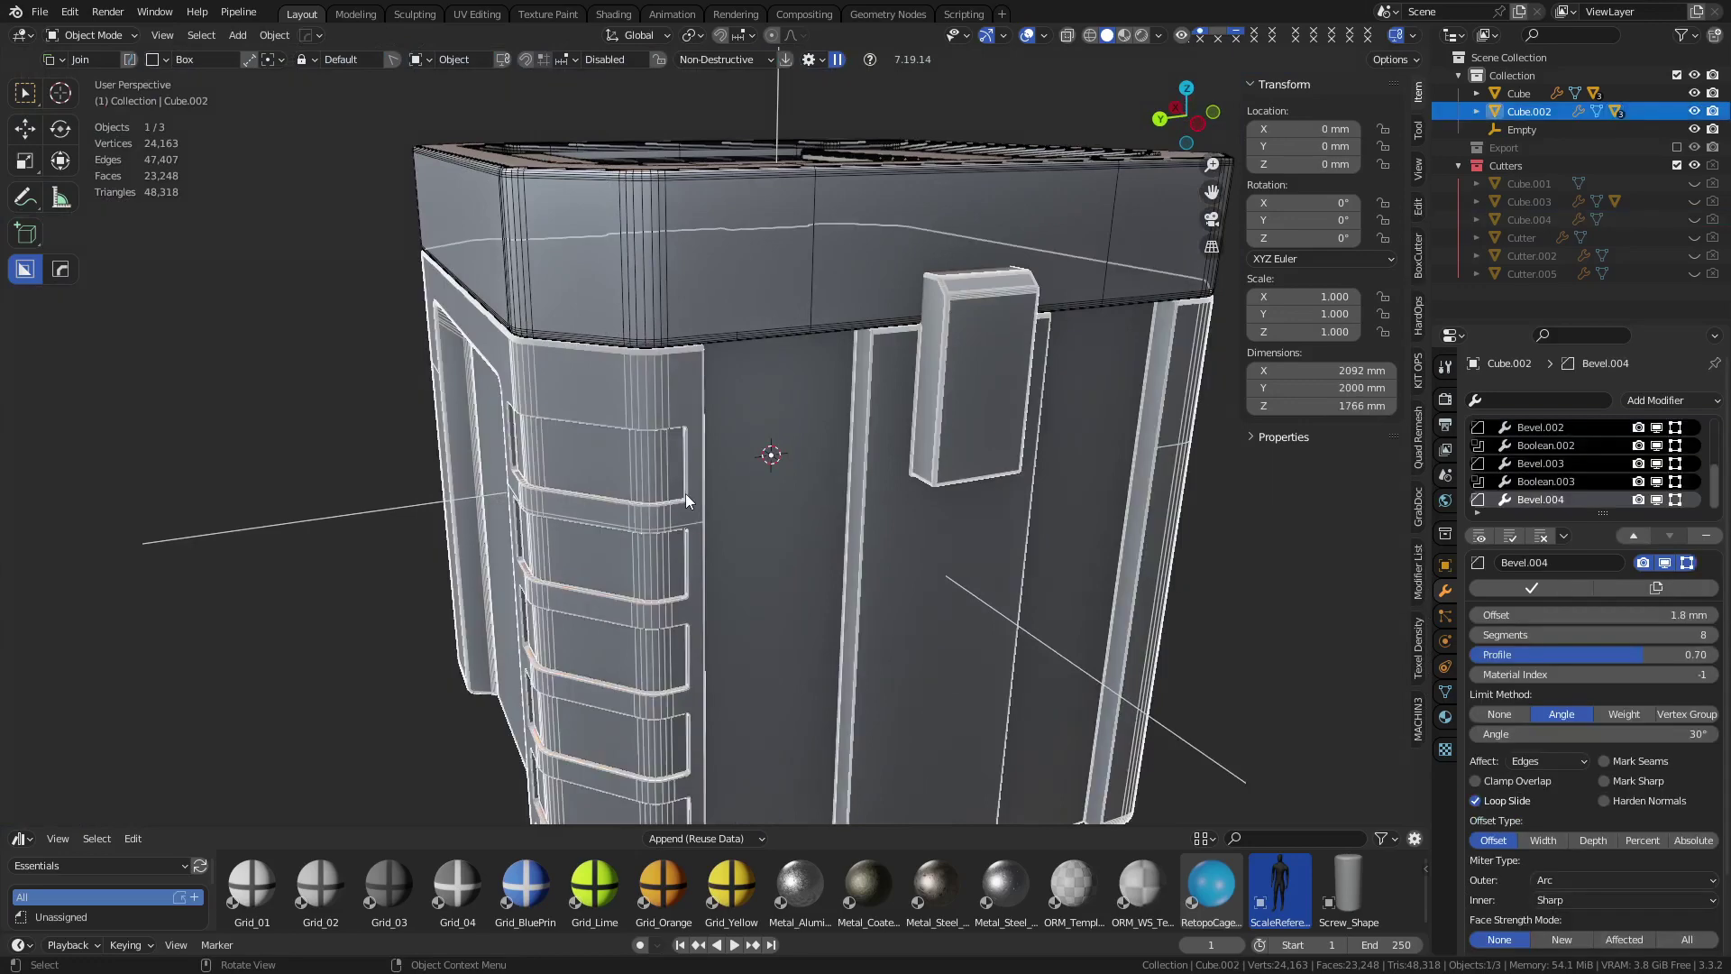
key(alt+shift+s)
click(685, 494)
key(g)
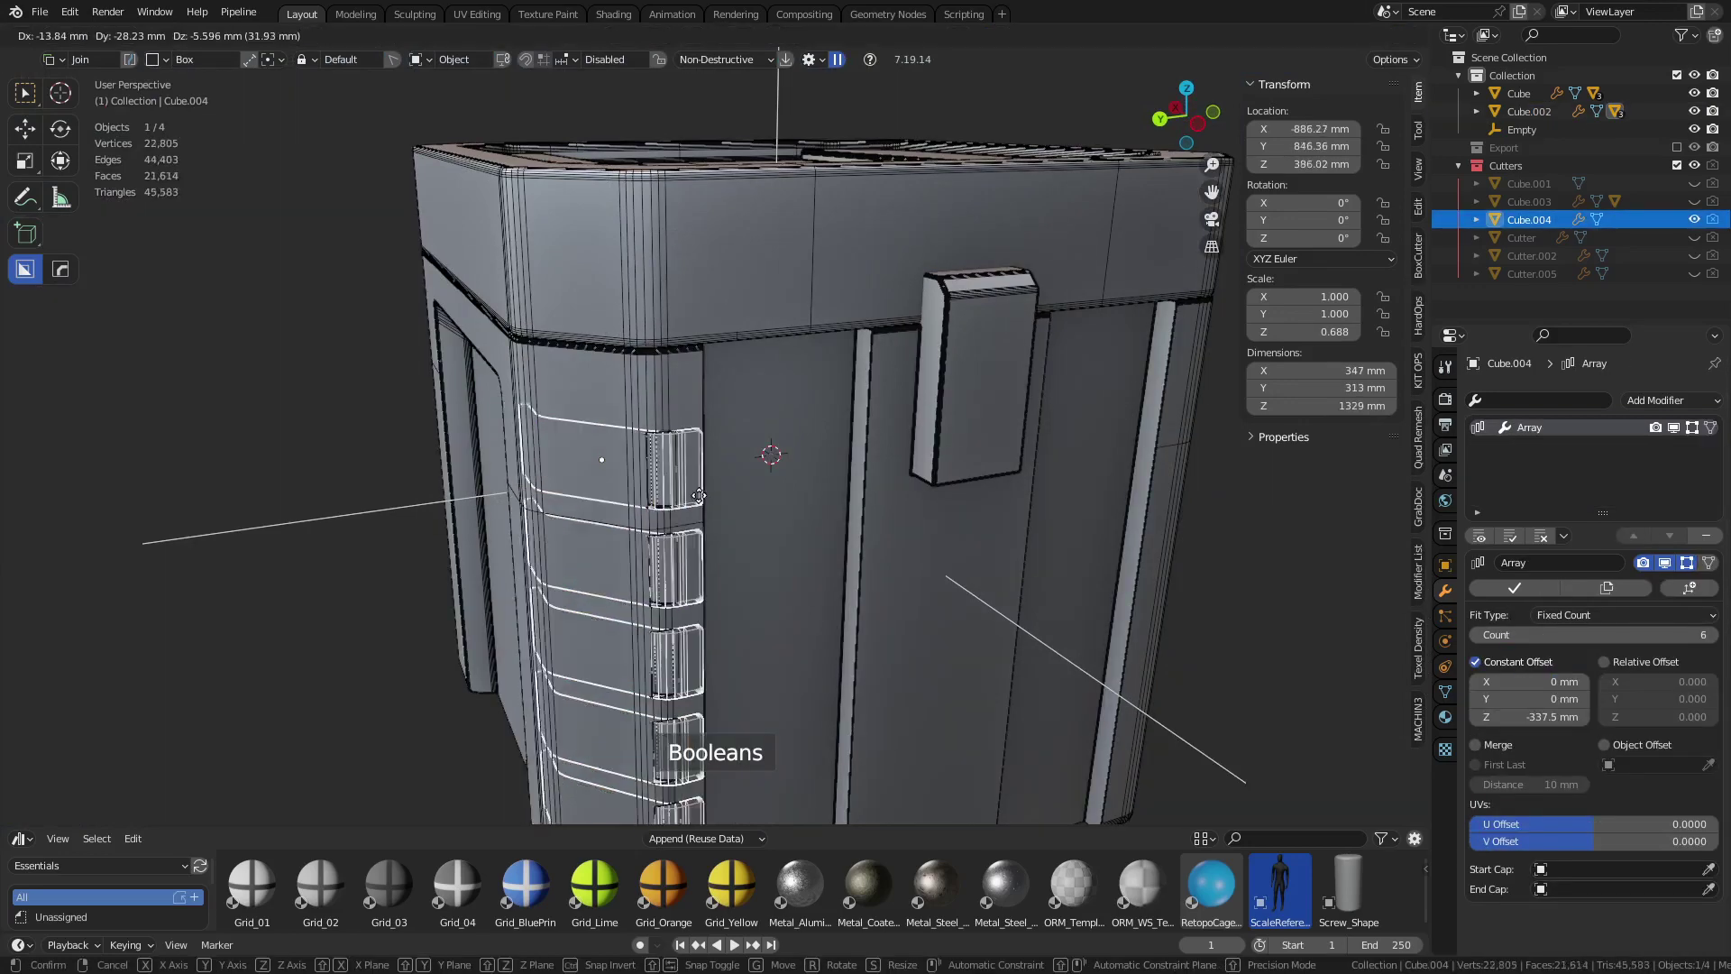
right_click(781, 491)
Mirror the recess cutter about the lower body across Y and X to cut recesses in all four corners
shift+click(764, 480)
middle_drag(766, 480, 862, 546)
key(alt+x)
scroll(862, 546, down, 6)
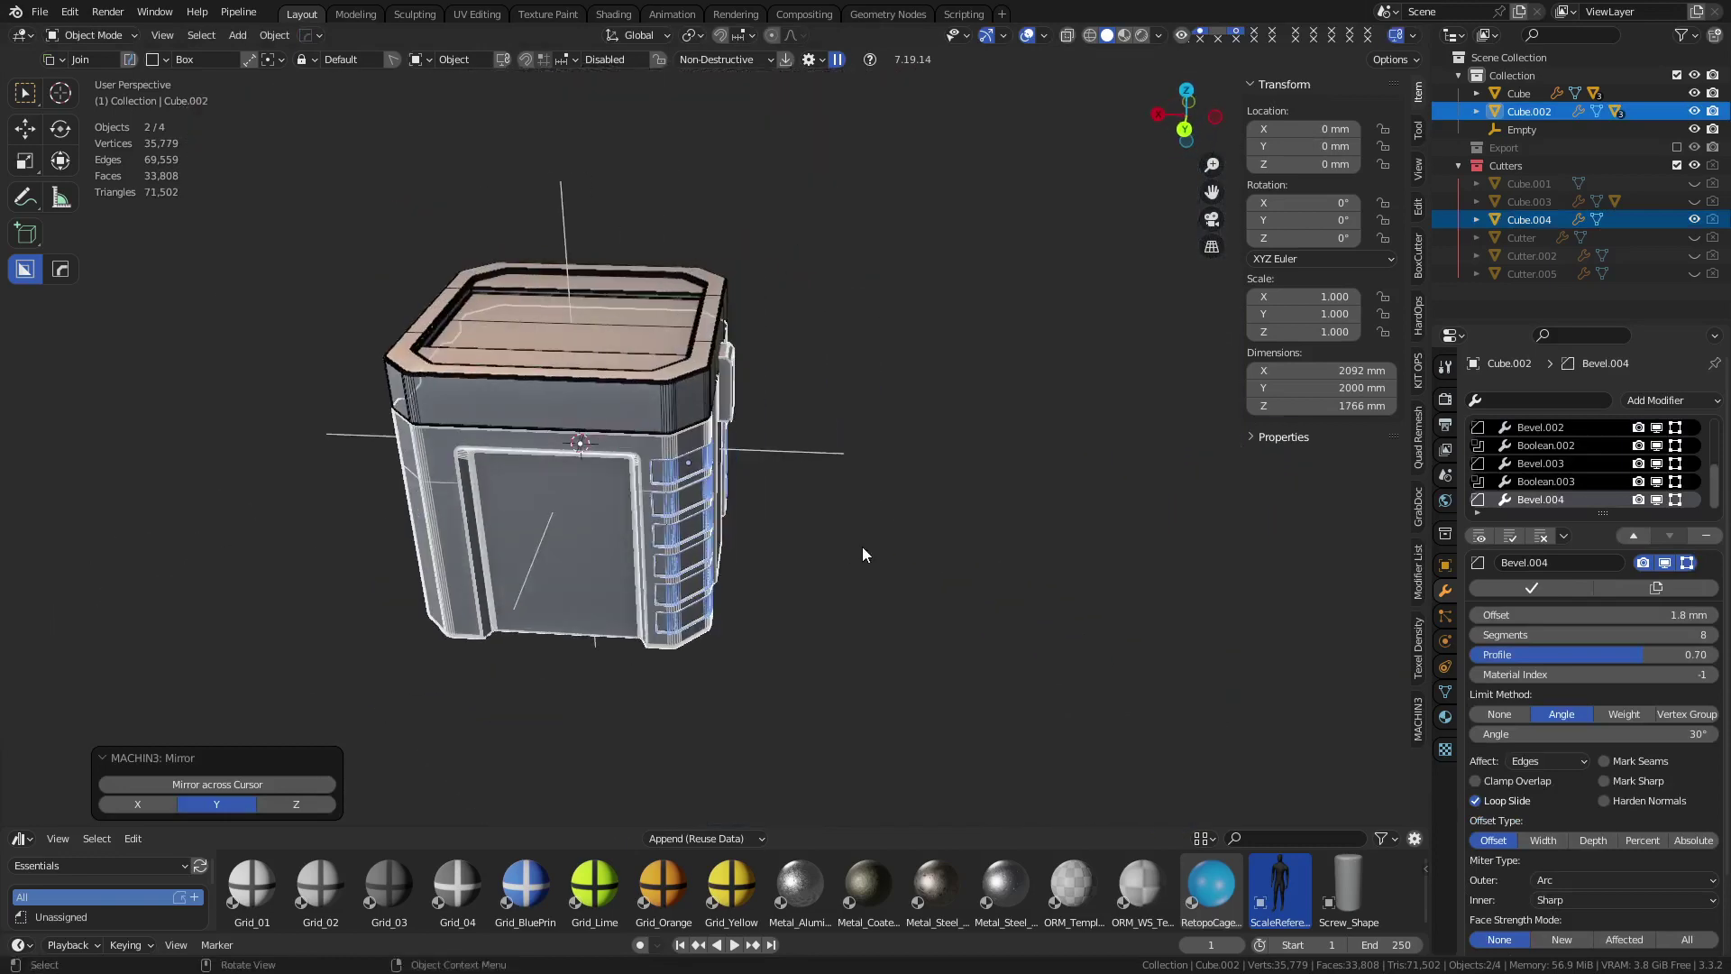
key(alt+shift+x)
key(ctrl+Tab)
click(999, 521)
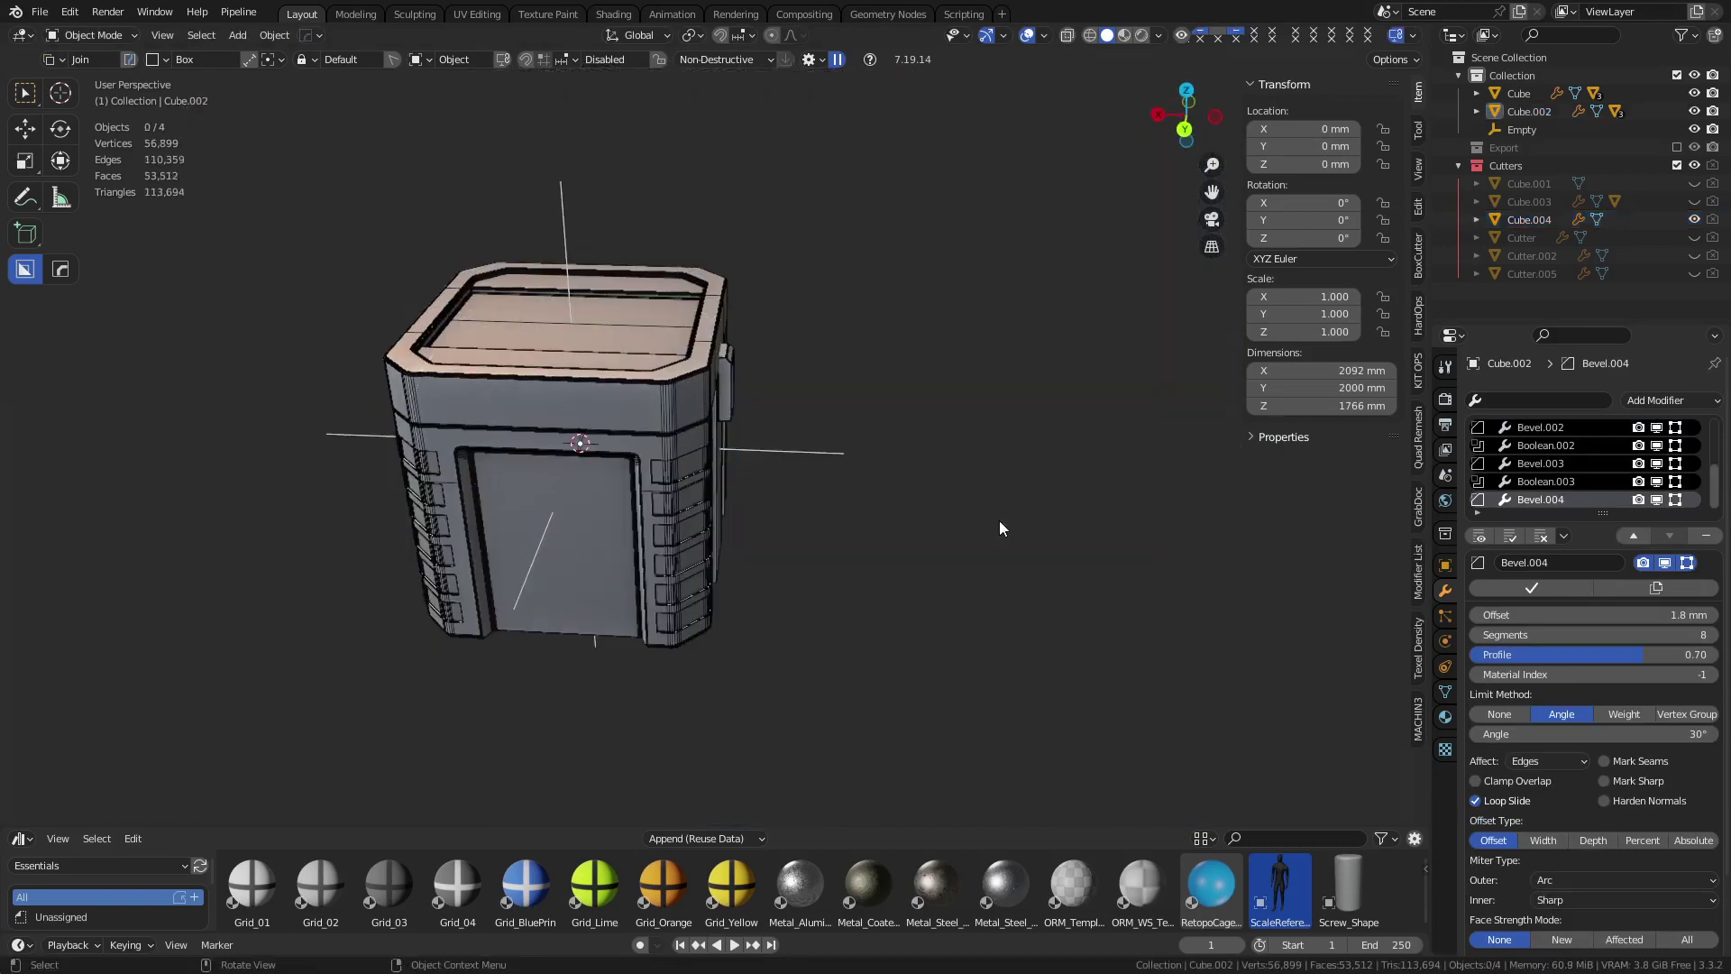
Hide the mirrored recess cutter and check the recesses around the crate's corners
middle_drag(999, 521, 867, 553)
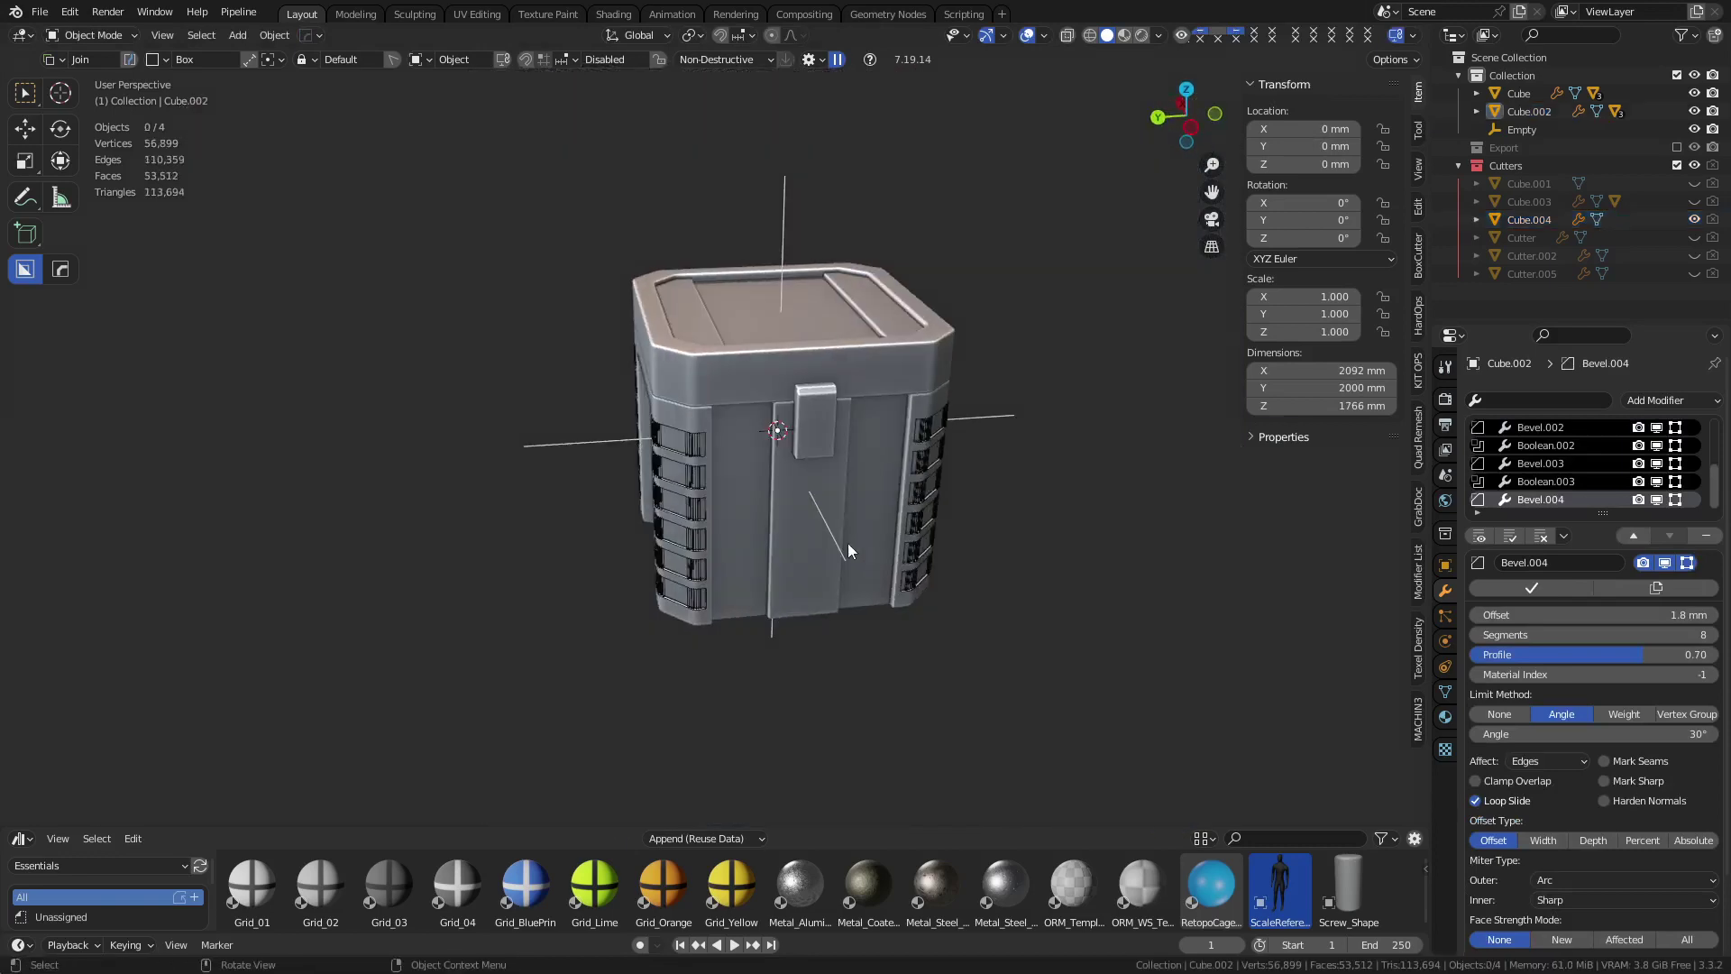
click(692, 518)
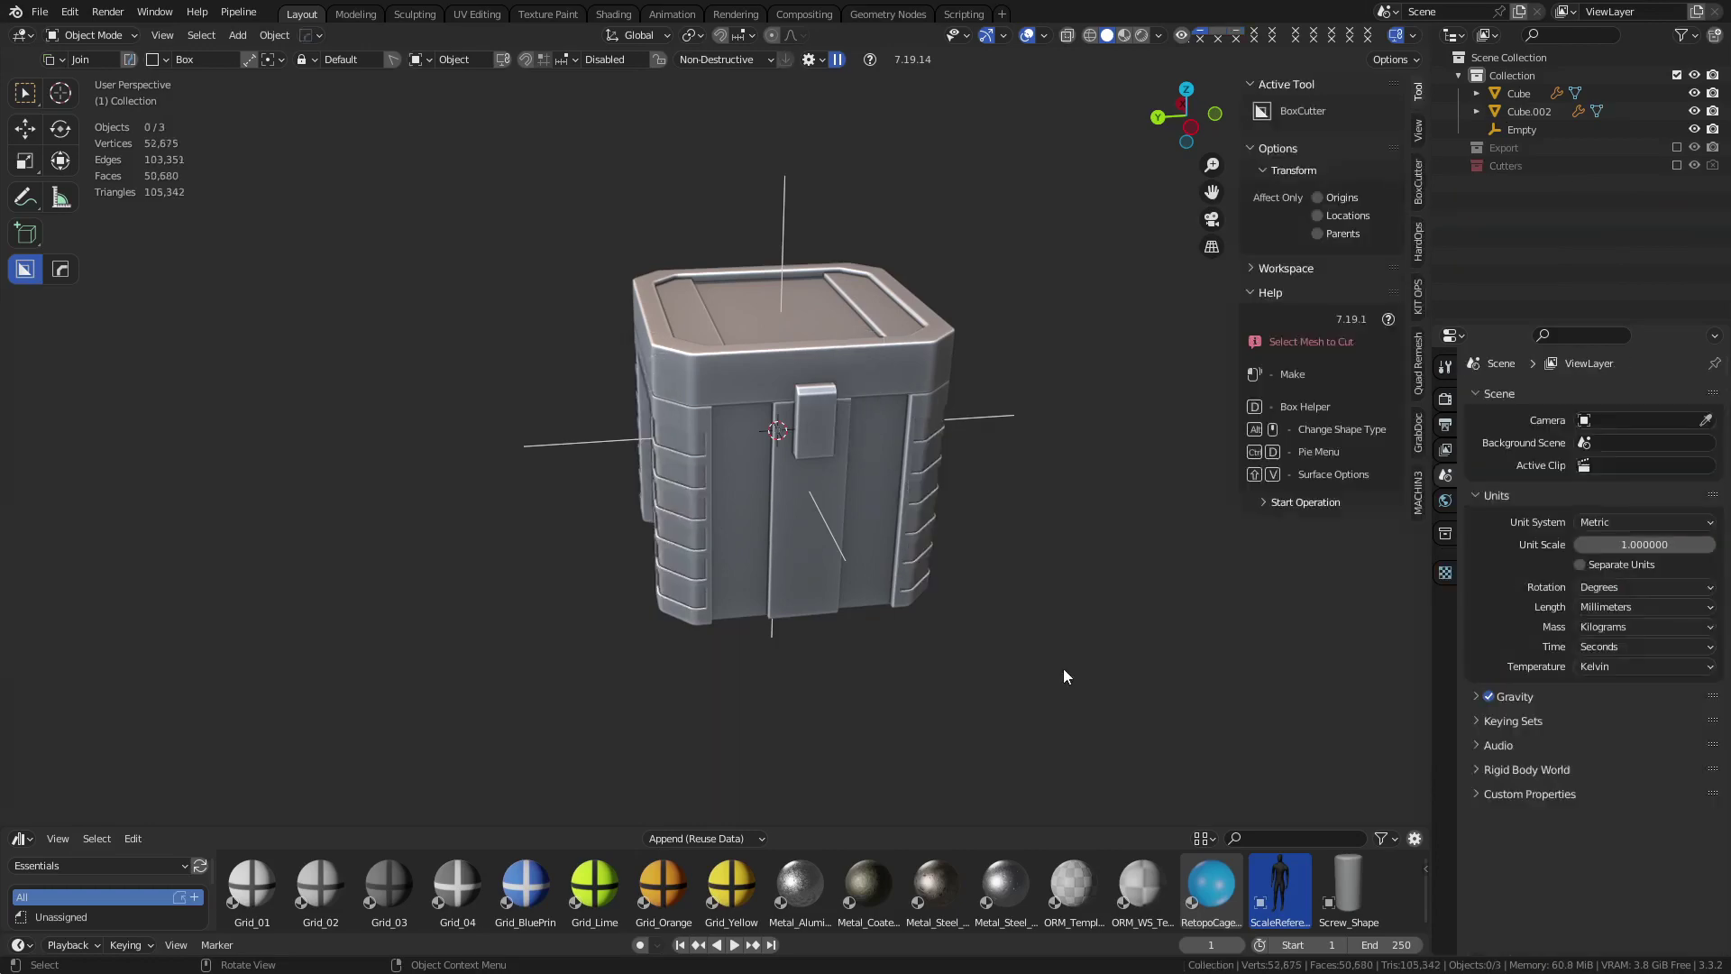
shift+middle_drag(1063, 668, 717, 609)
scroll(937, 657, up, 3)
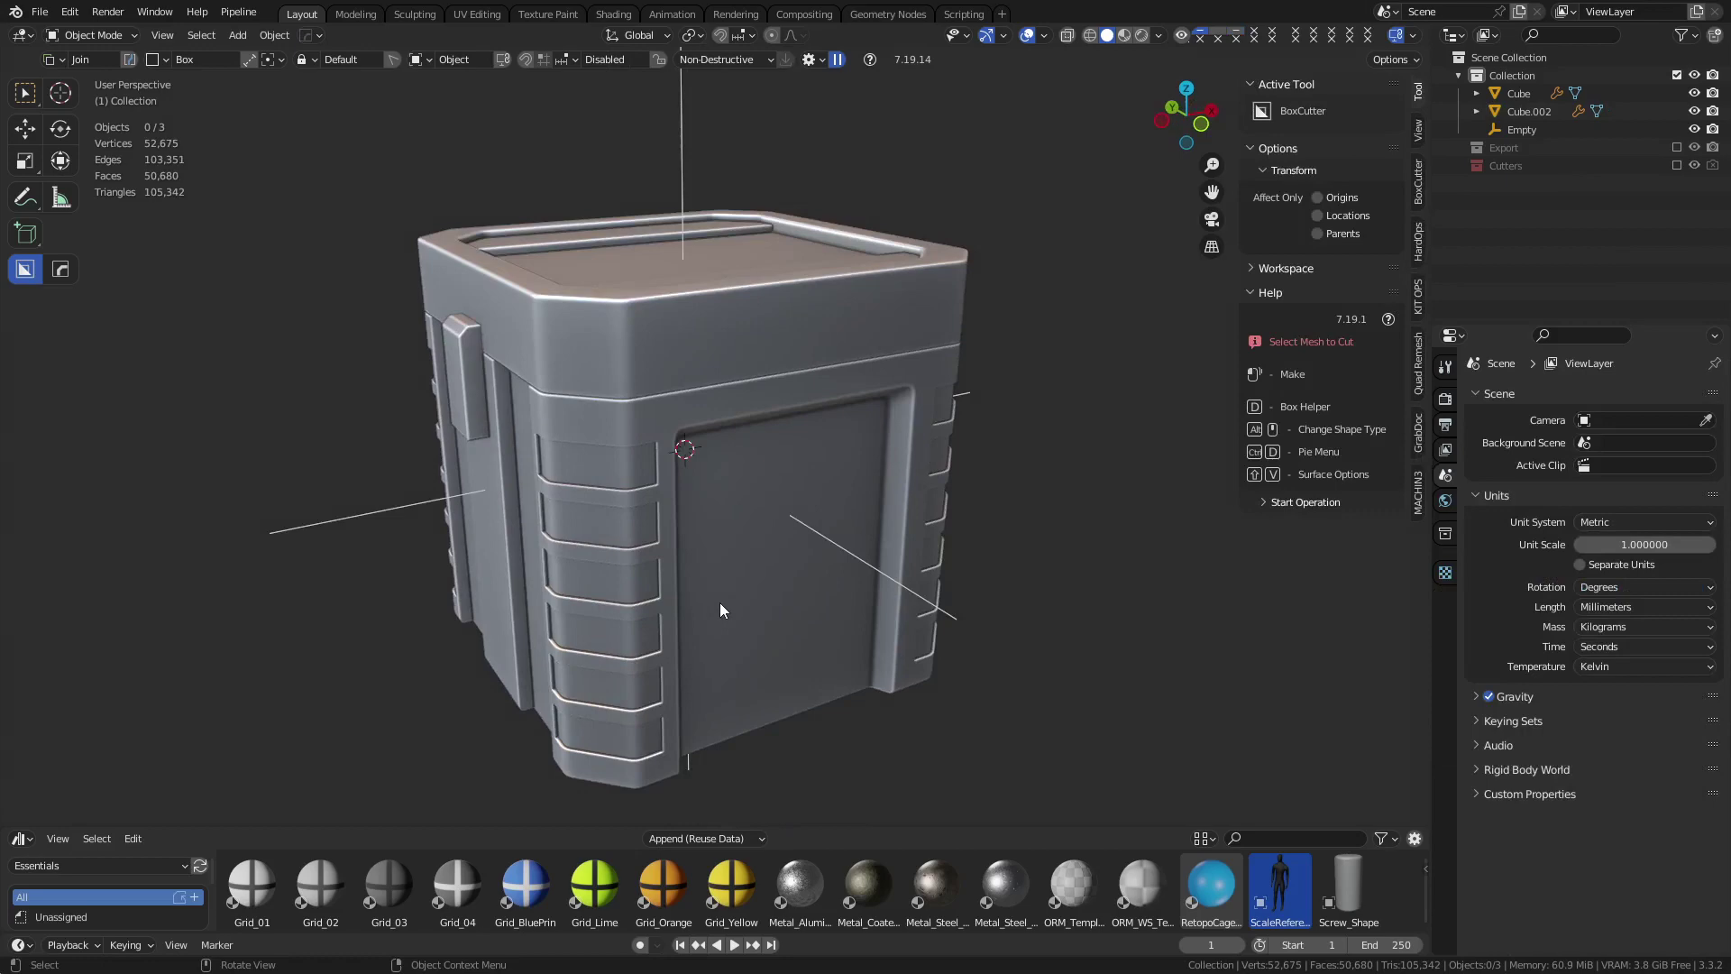
middle_drag(720, 602, 830, 521)
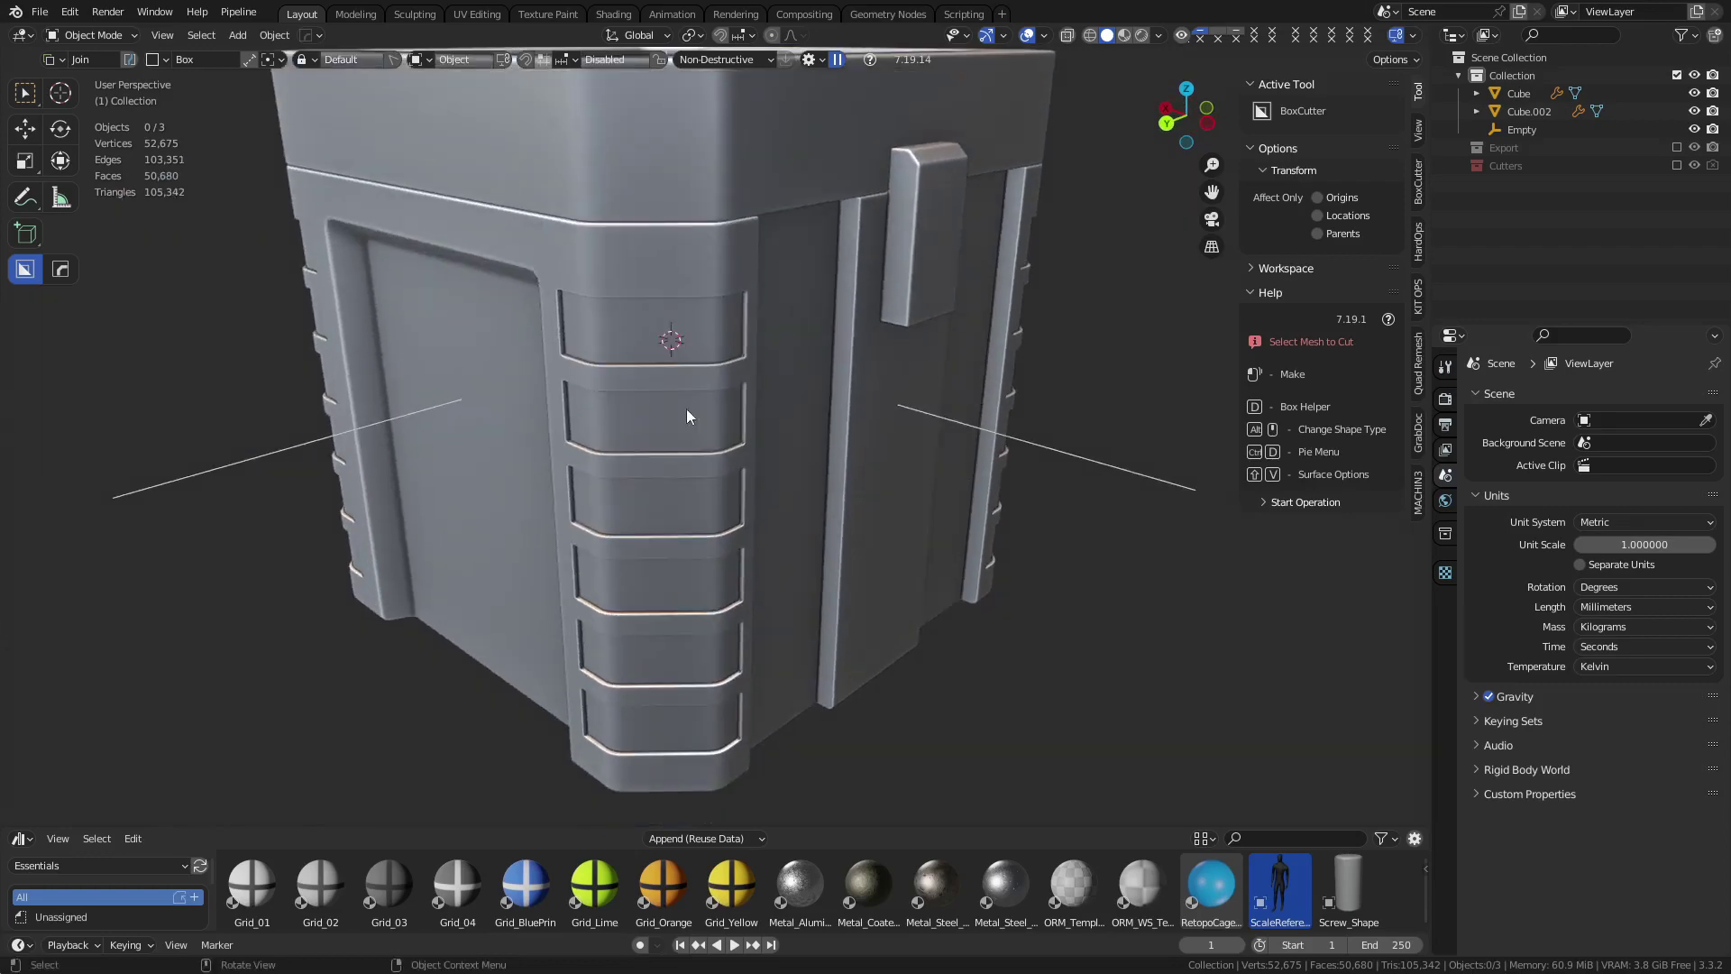
Reveal the lower body's mirrored recess cutter again and open its mesh in Edit Mode
click(651, 369)
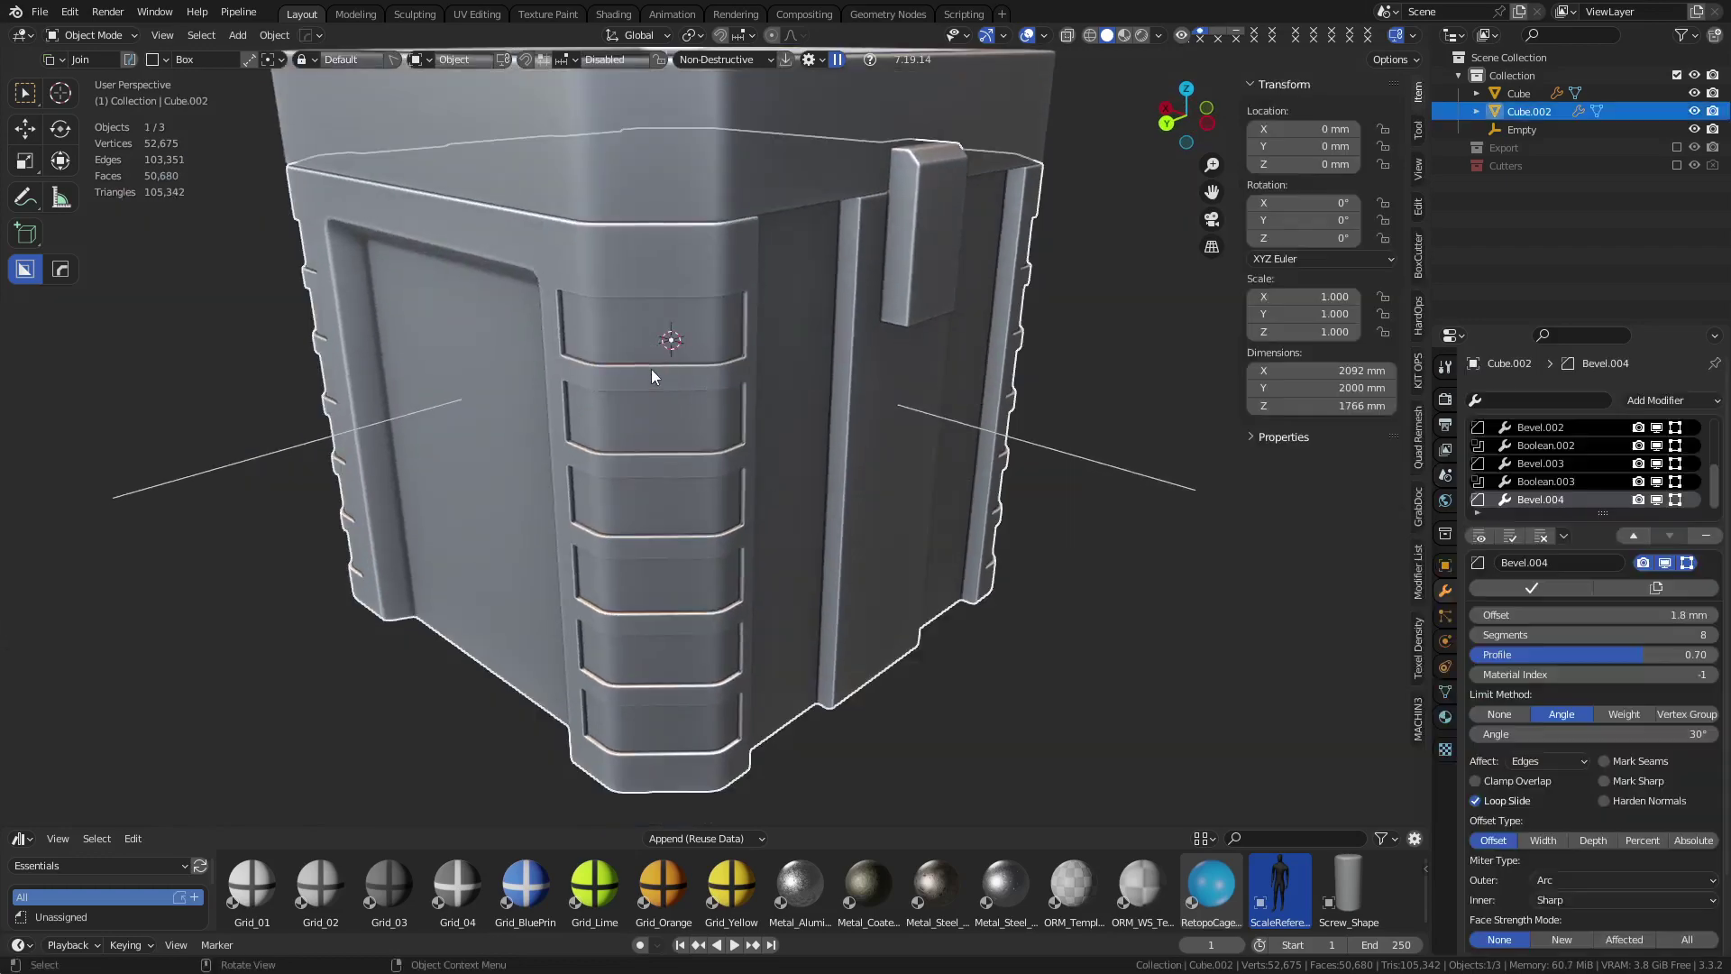
key(q)
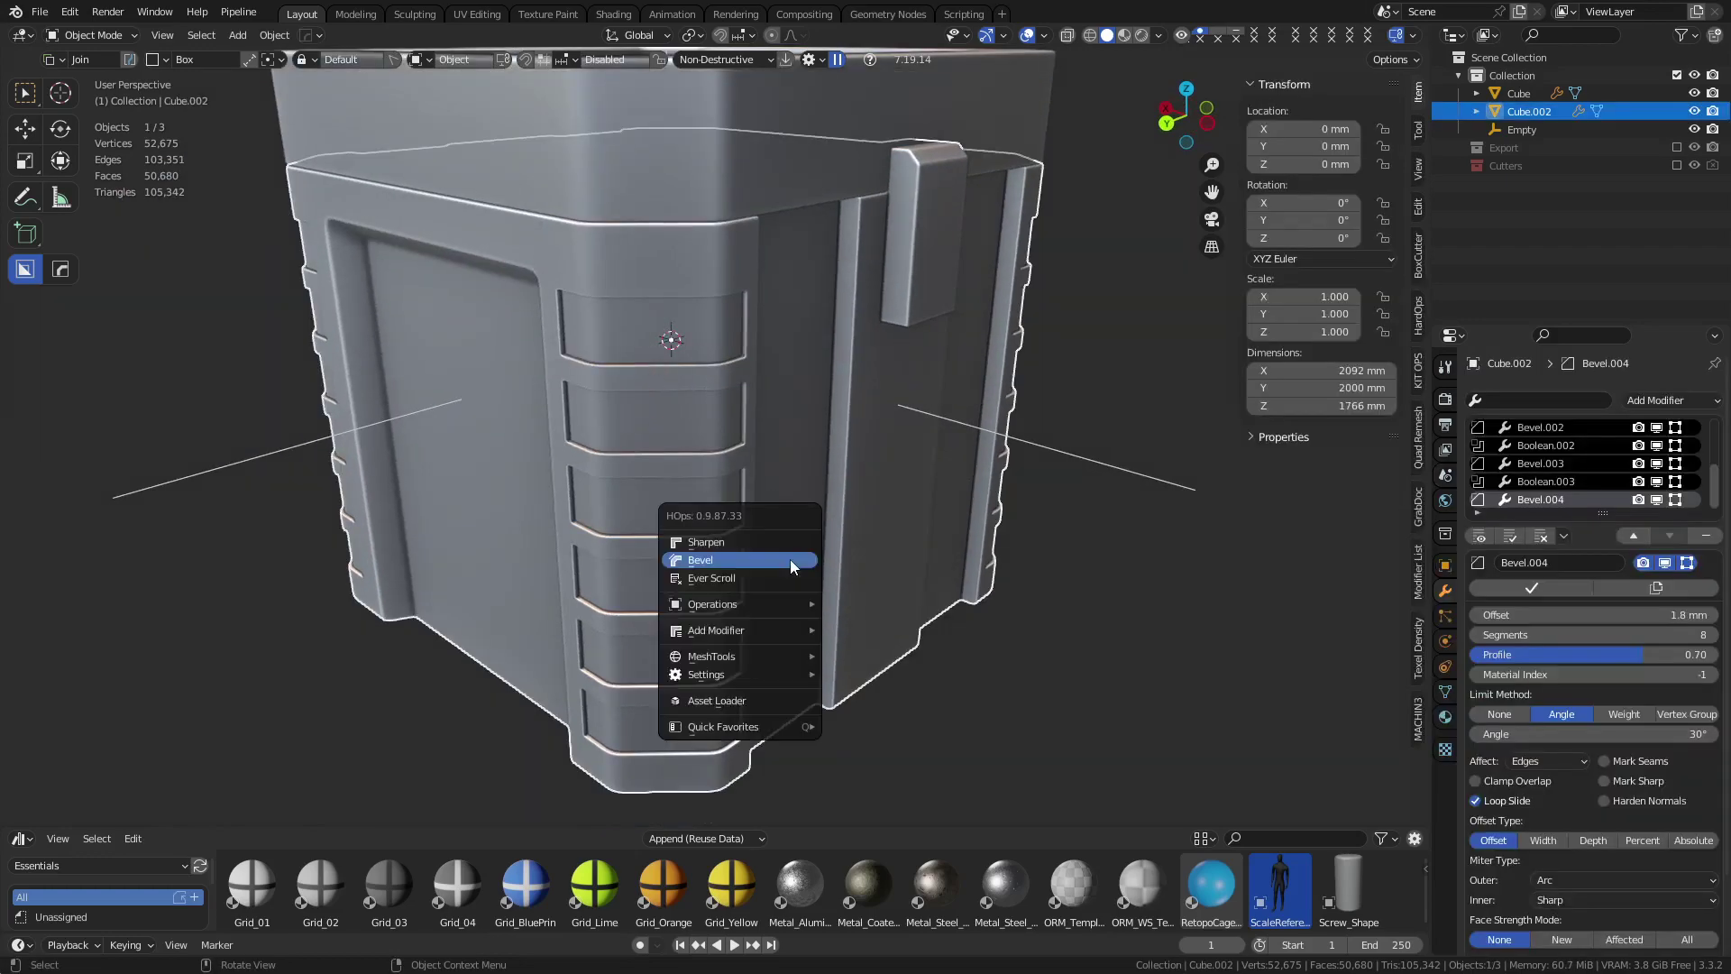
click(789, 559)
click(790, 559)
key(ctrl+Tab)
click(844, 560)
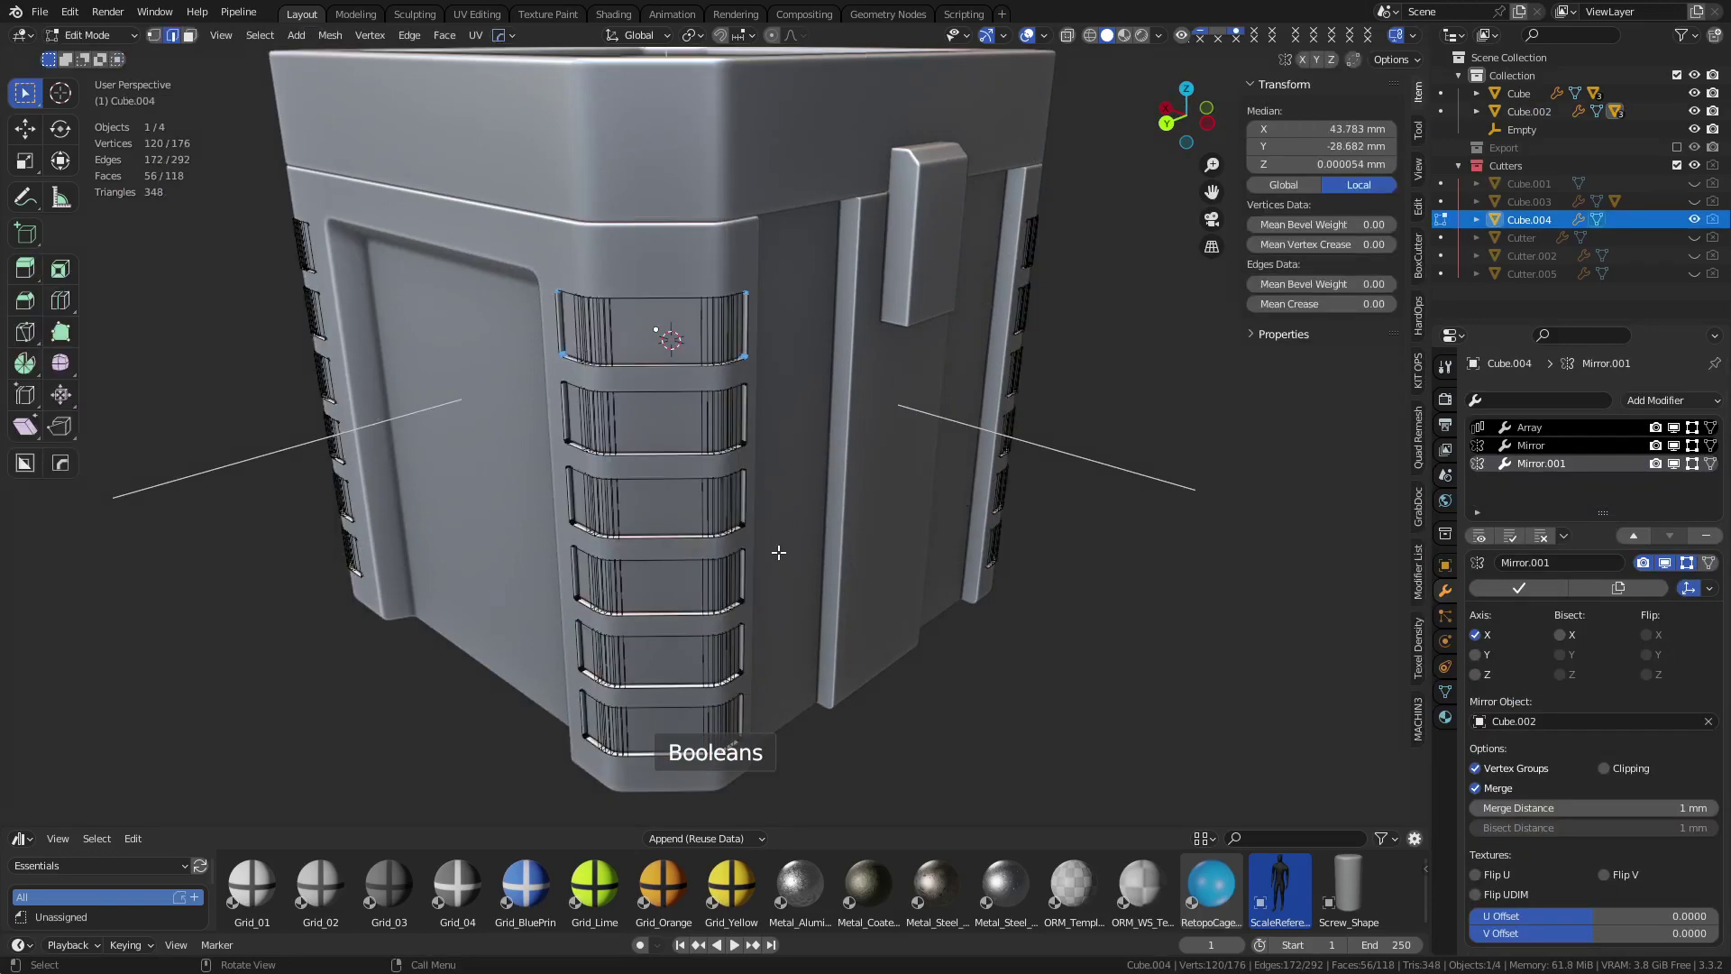
Add a centred vertical loop cut to the recess cutter and bevel it 85.4 mm wide with 1 segment
middle_drag(777, 553, 777, 532)
shift+middle_drag(669, 345, 750, 486)
scroll(750, 485, up, 5)
key(ctrl+r)
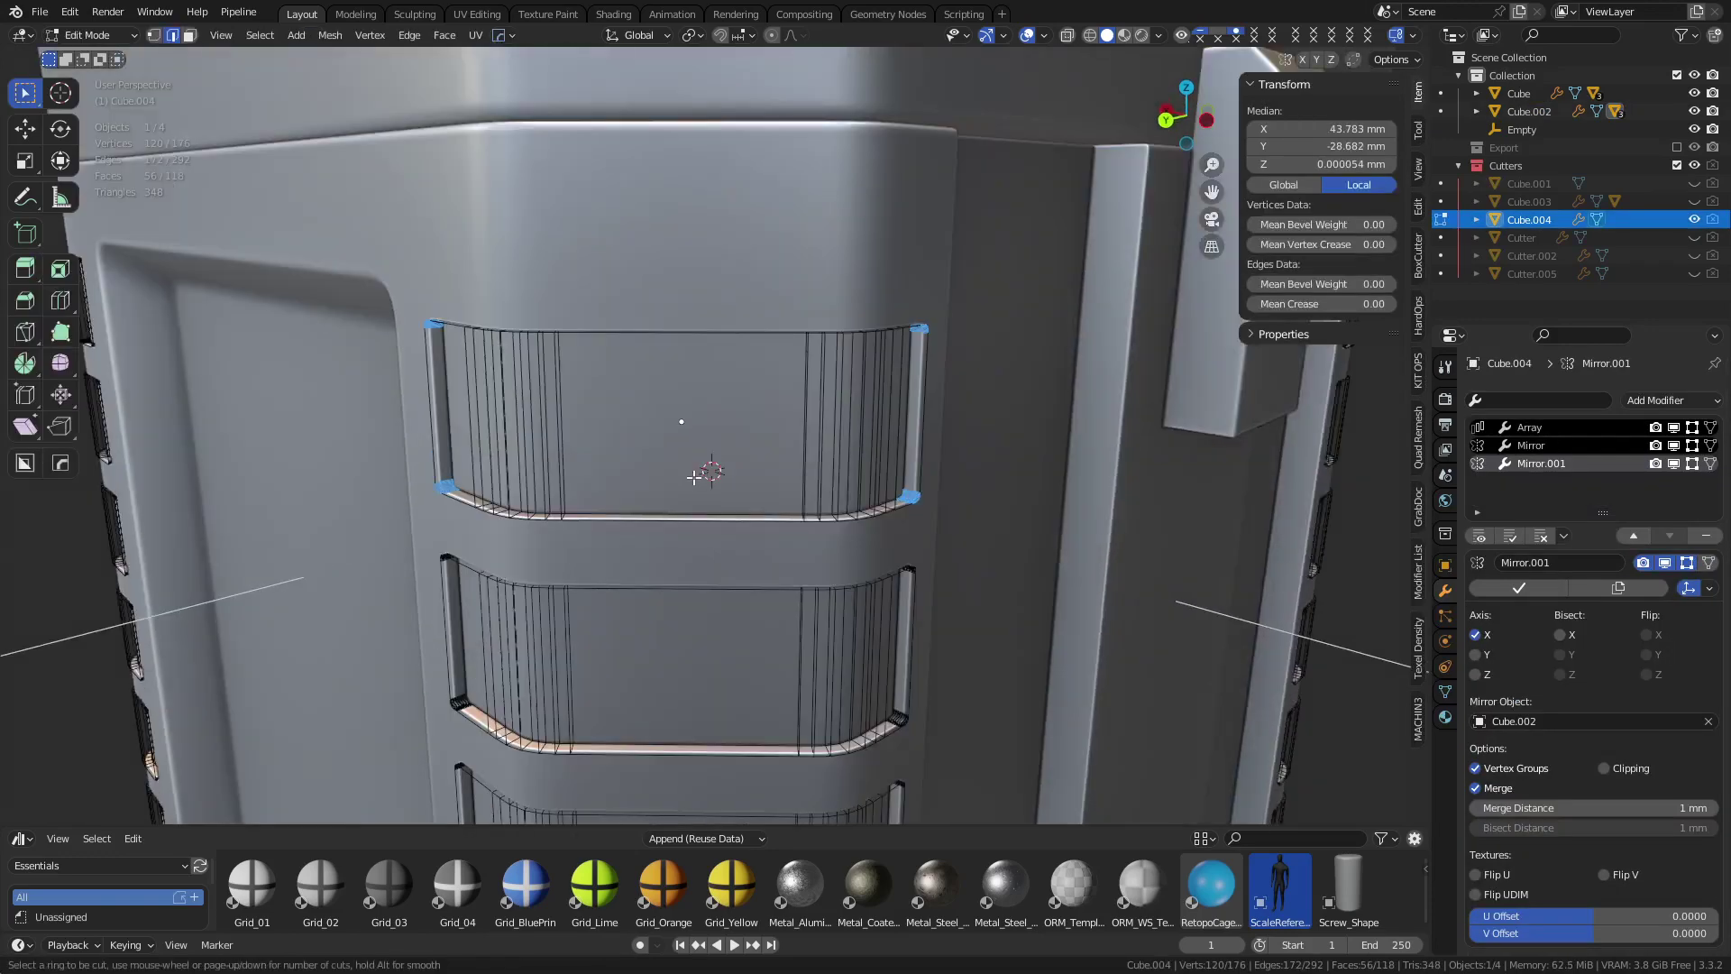
click(688, 498)
right_click(688, 499)
key(ctrl+b)
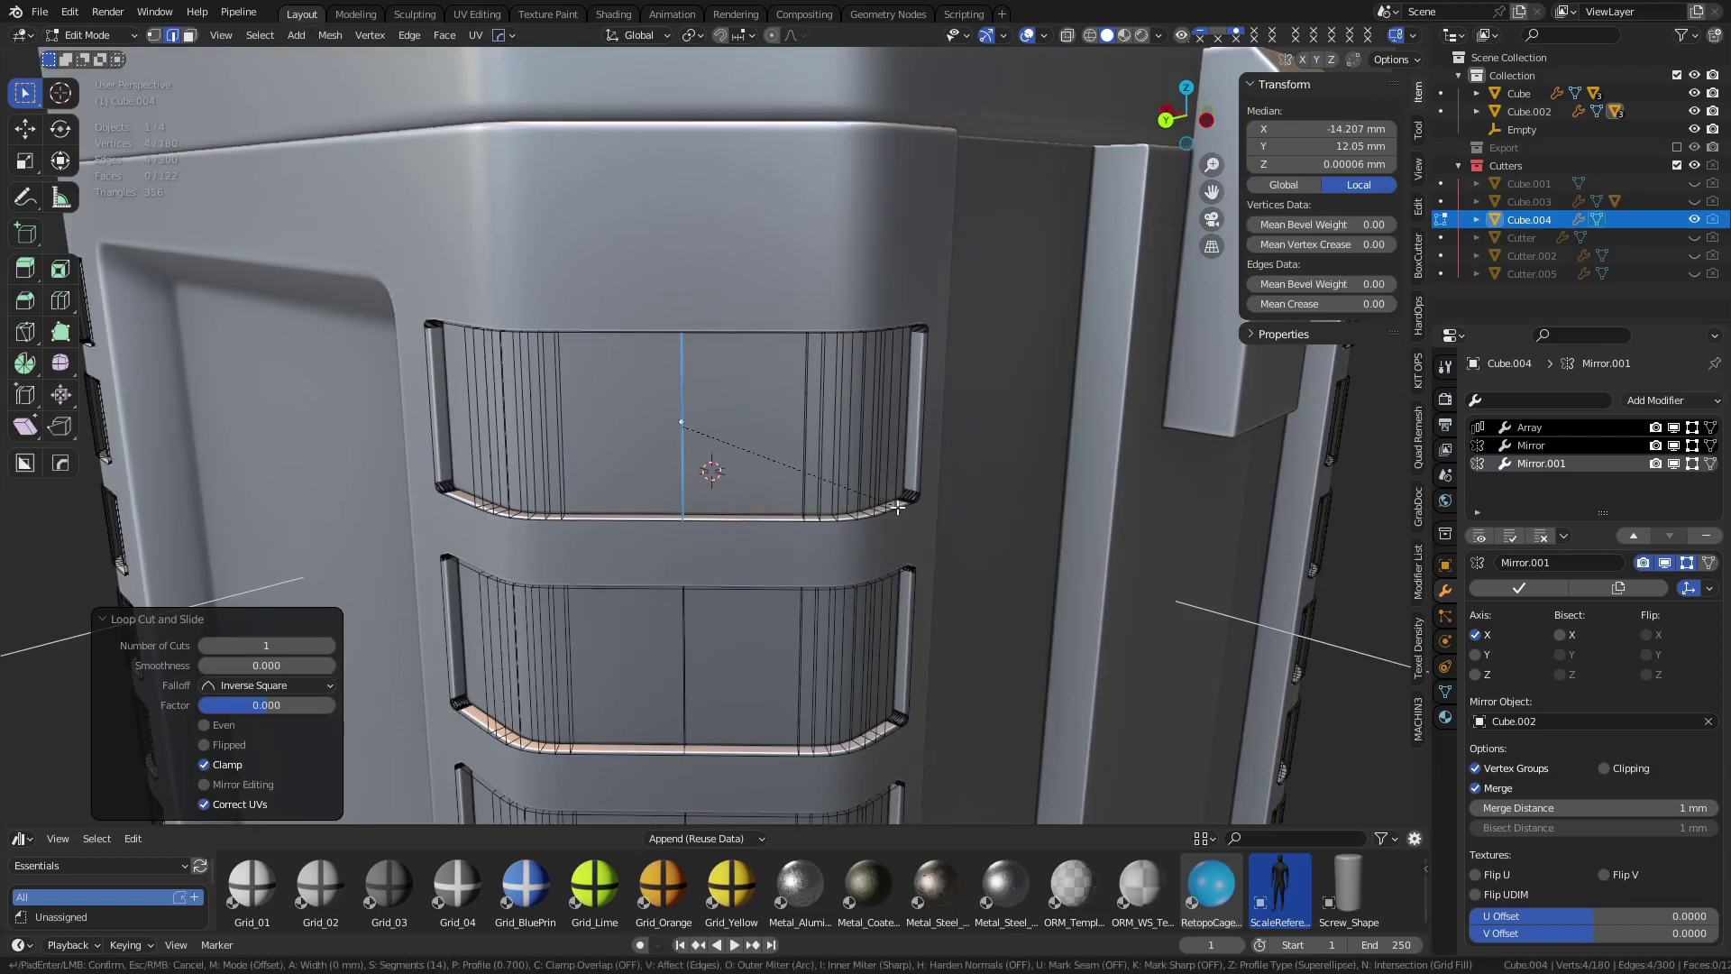
scroll(974, 515, down, 13)
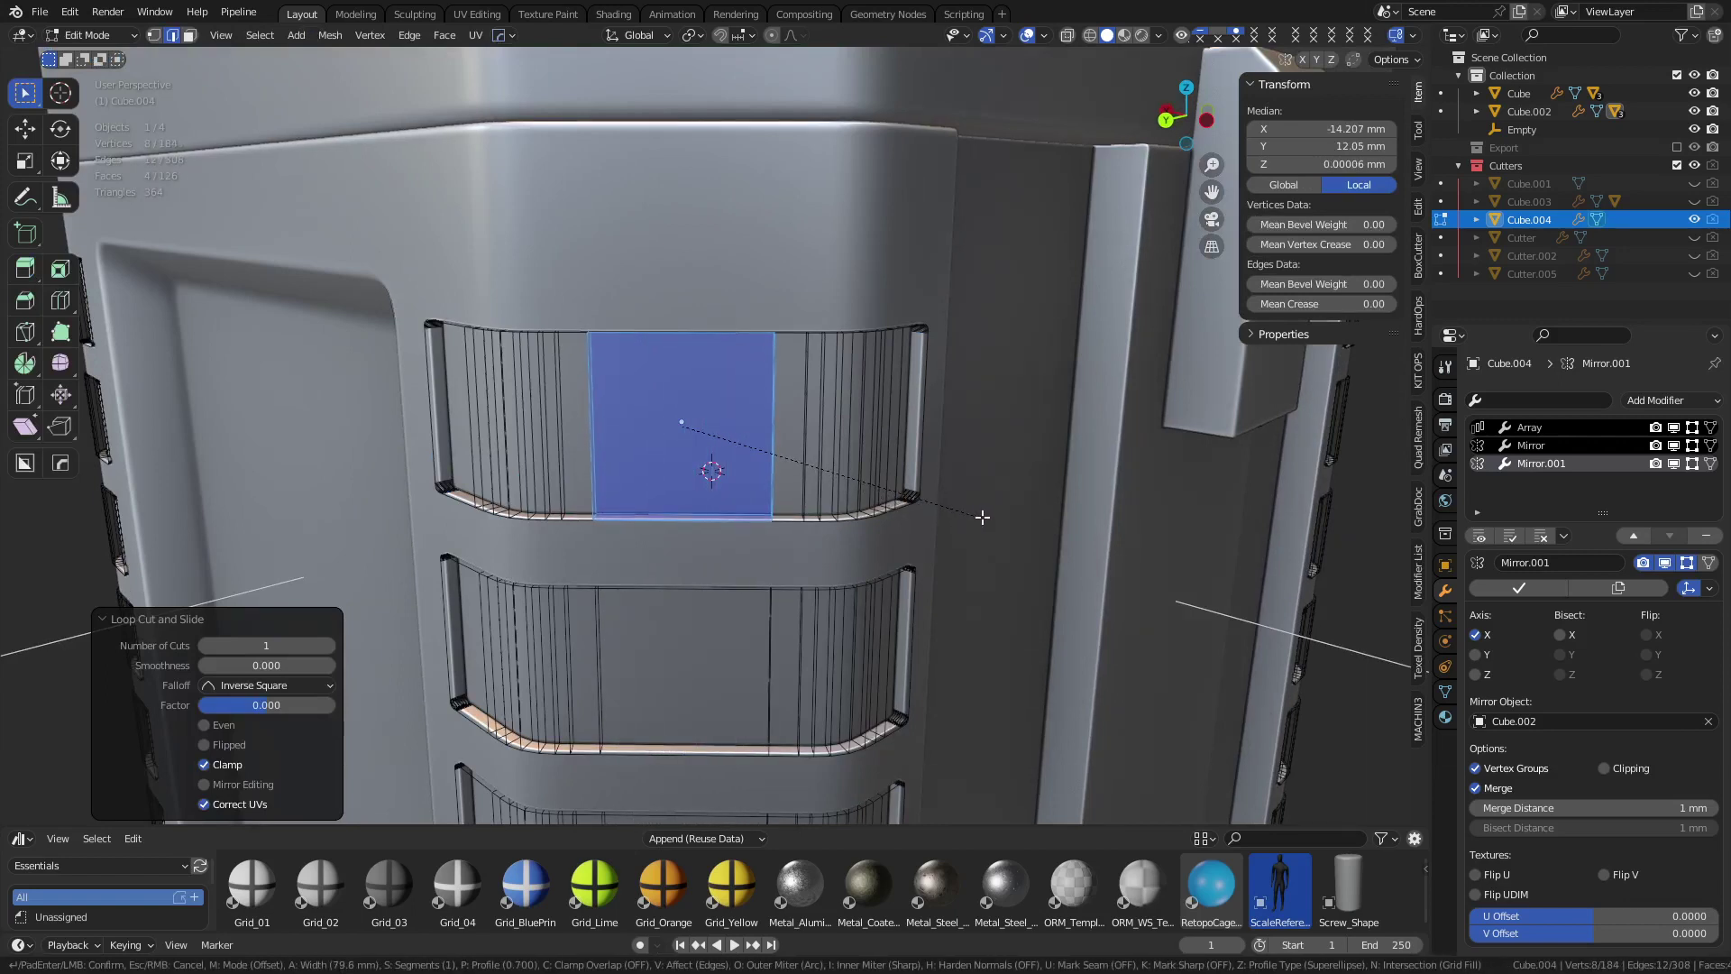
click(985, 517)
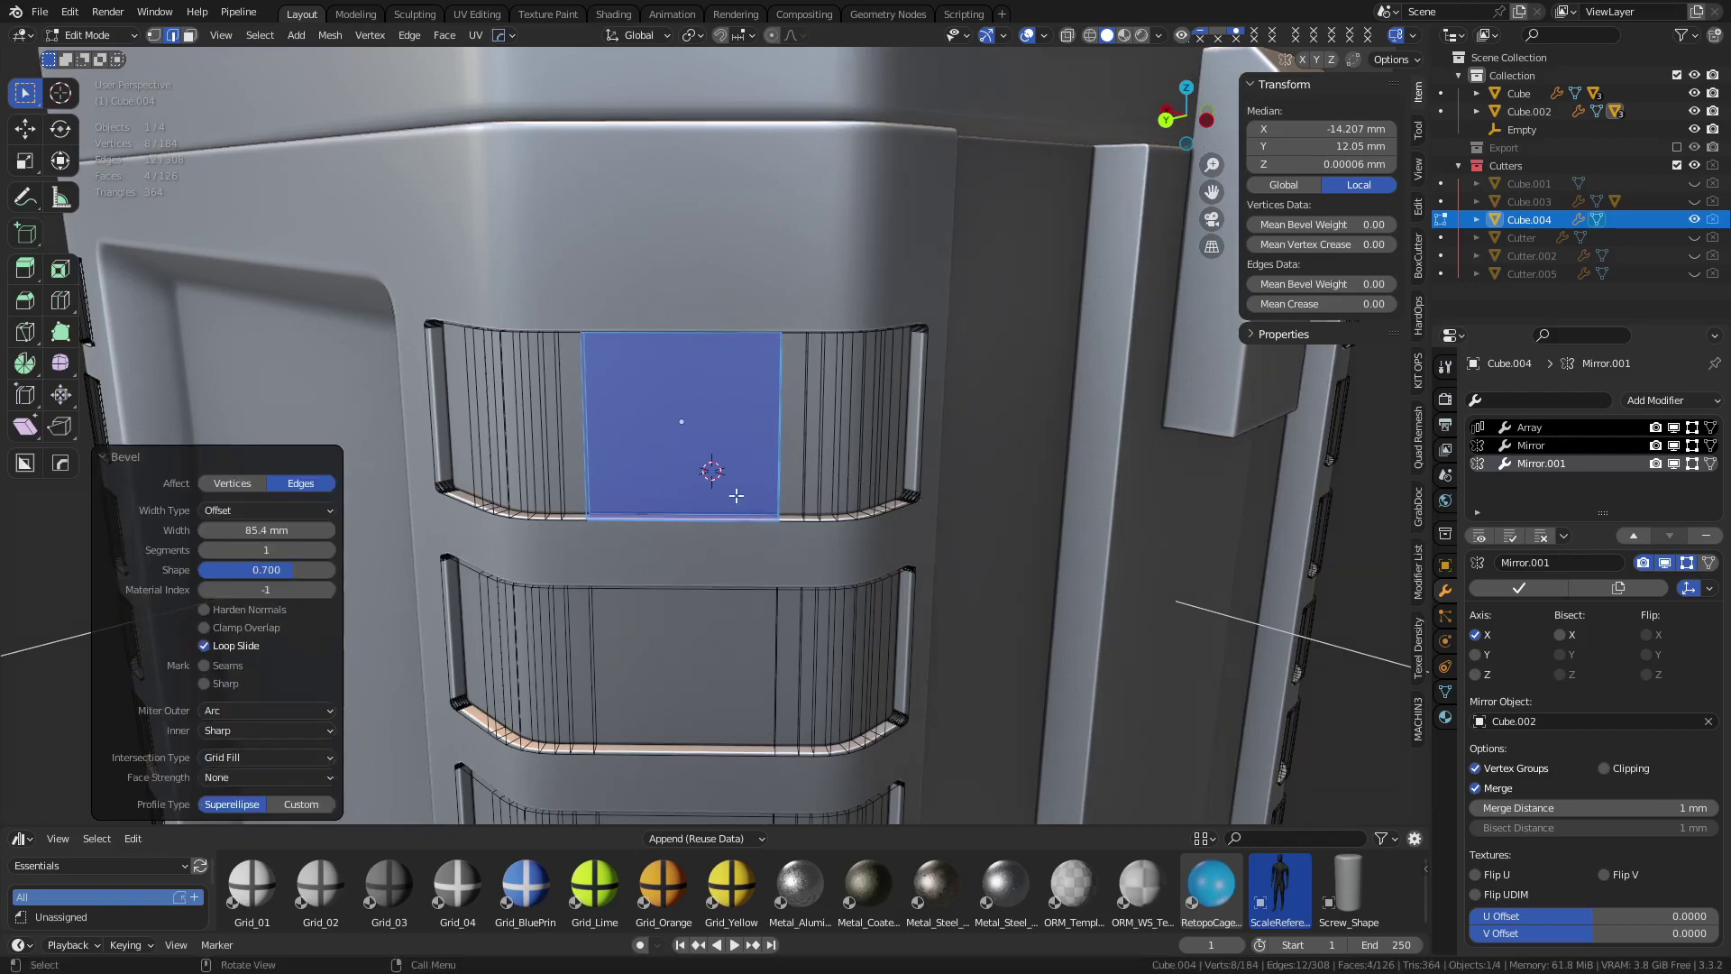
Delete the middle band of faces to split the cutter in two, and turn on X-ray
key(x)
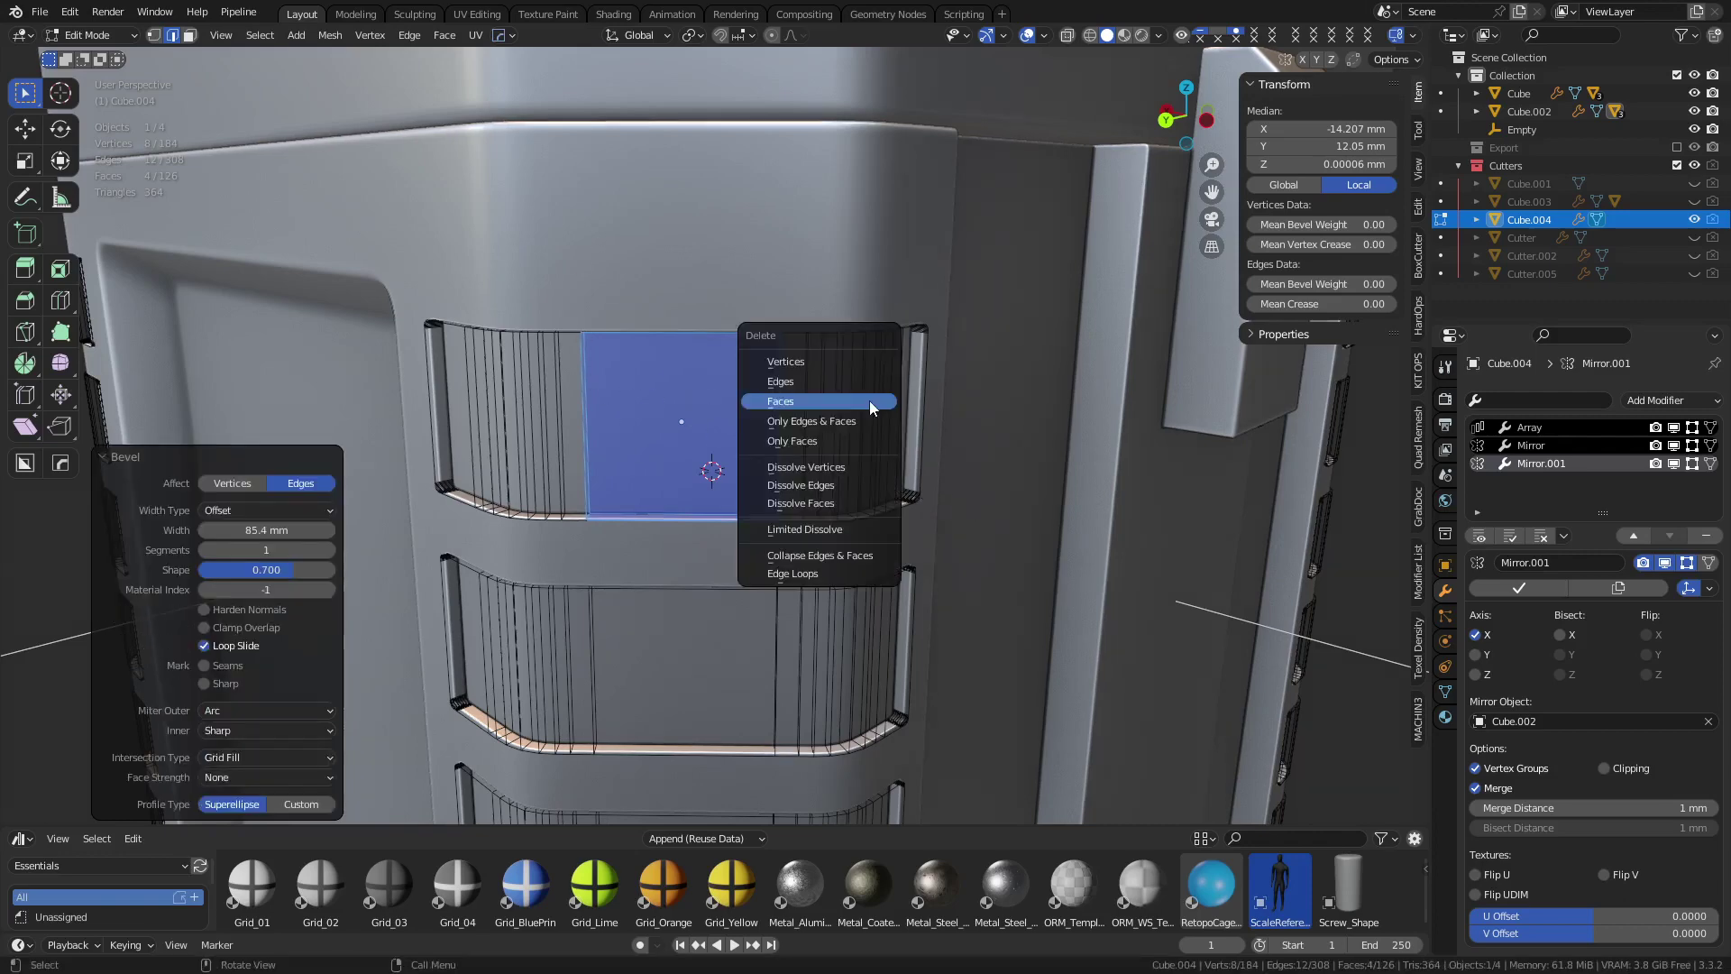
click(869, 401)
middle_drag(618, 471, 529, 510)
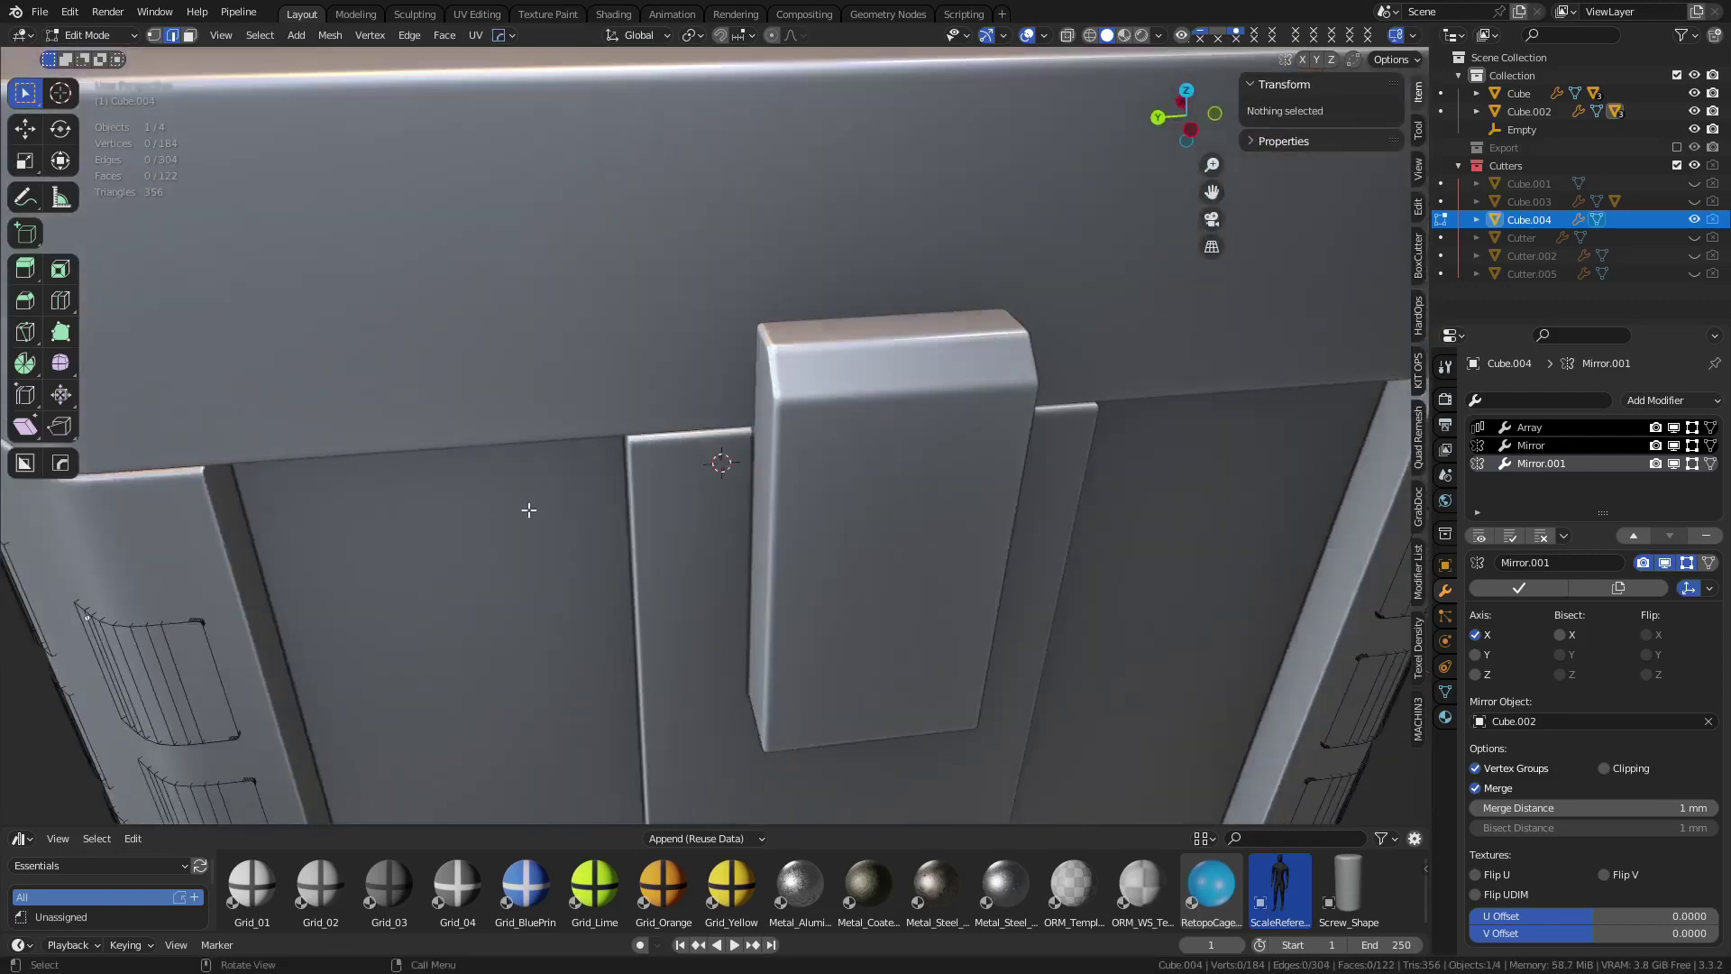
key(alt+z)
shift+middle_drag(414, 584, 737, 478)
scroll(737, 477, up, 5)
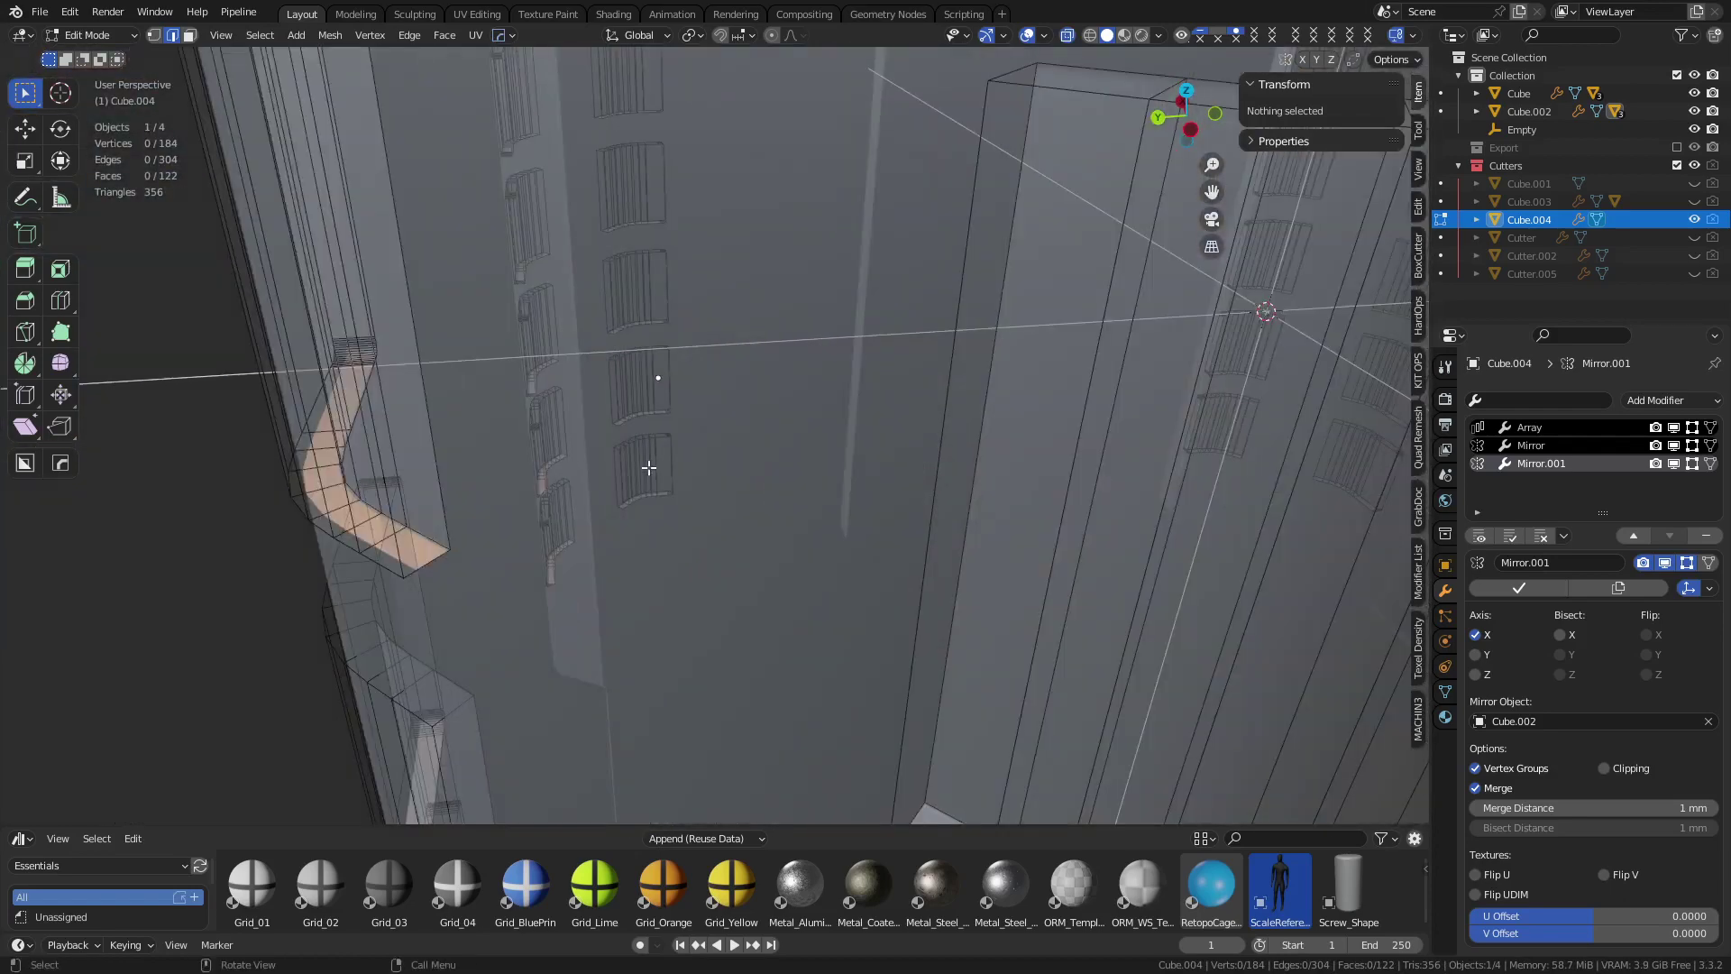
Fill the open inner ends of both cutter halves with faces and return to Object Mode with X-ray off
alt+click(433, 452)
scroll(433, 452, down, 6)
scroll(811, 451, up, 3)
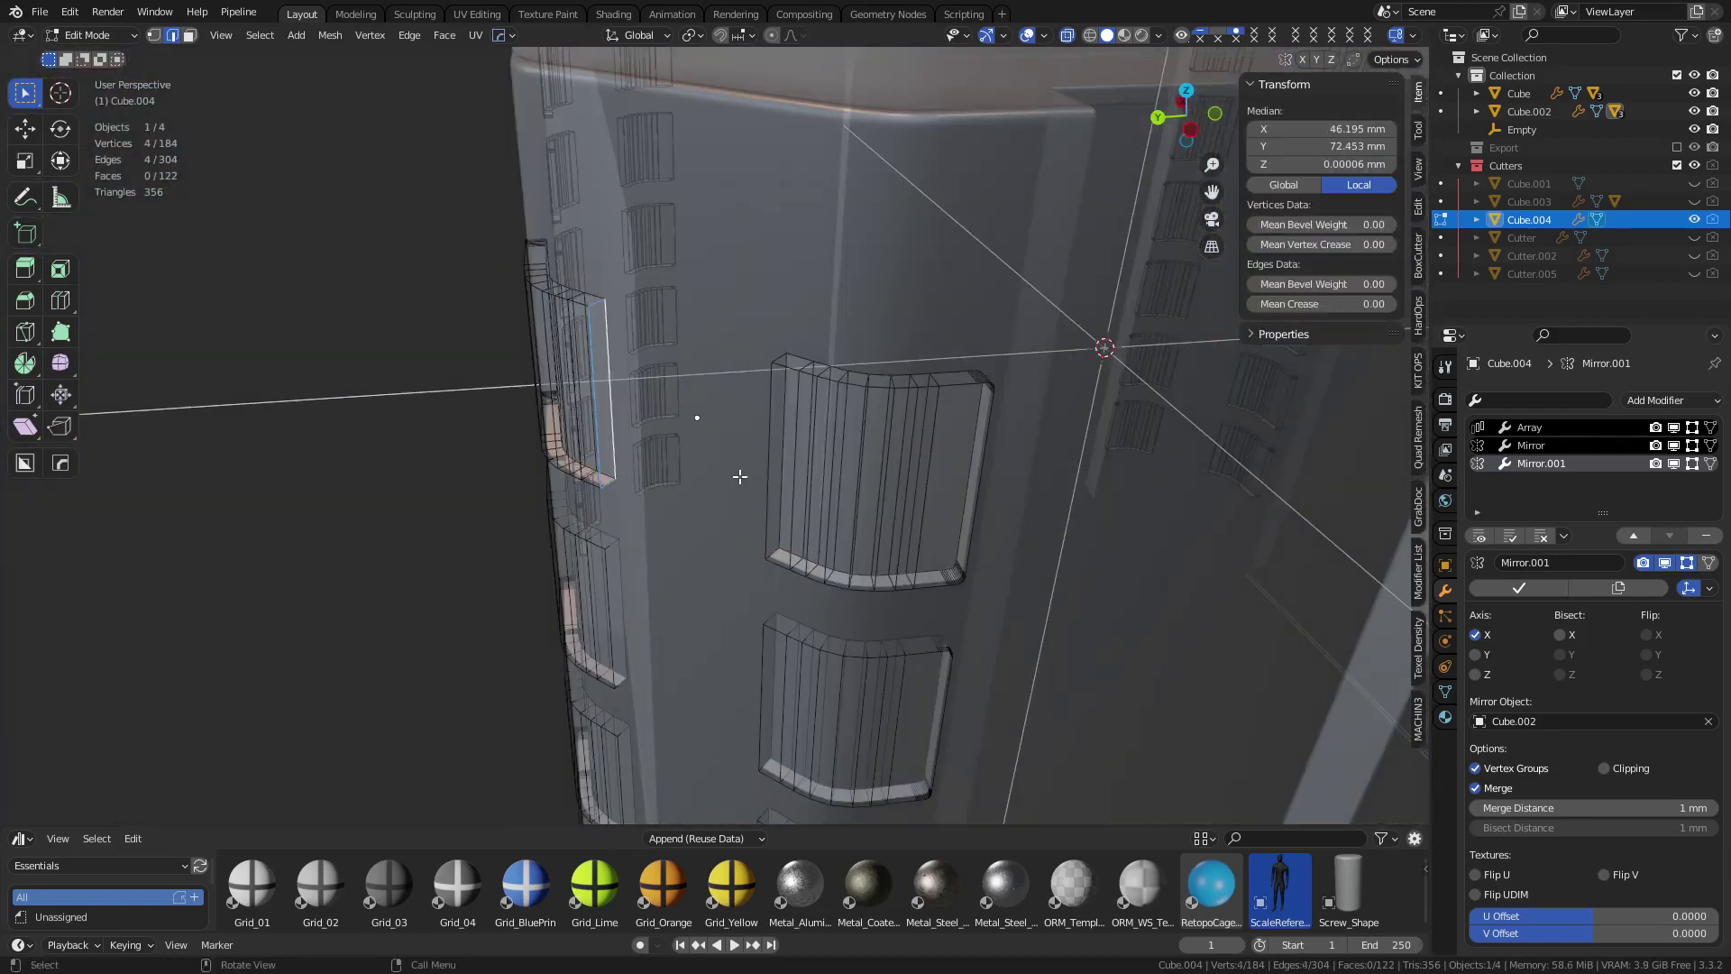
key(f)
alt+click(767, 472)
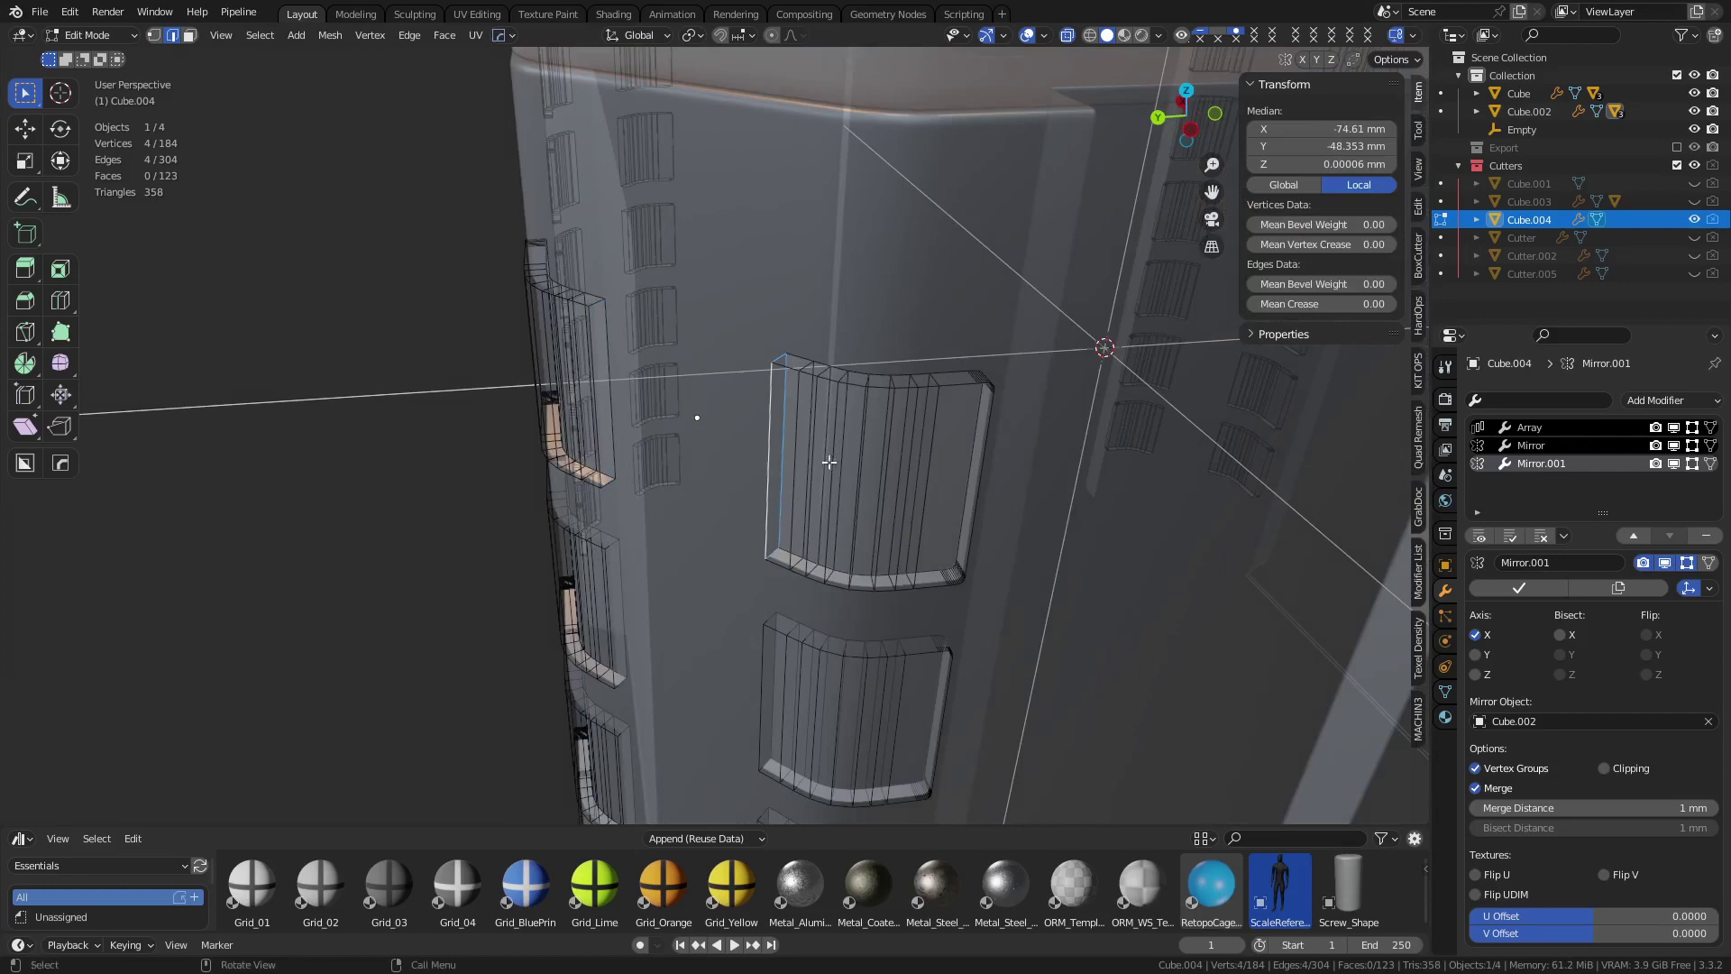
key(Tab)
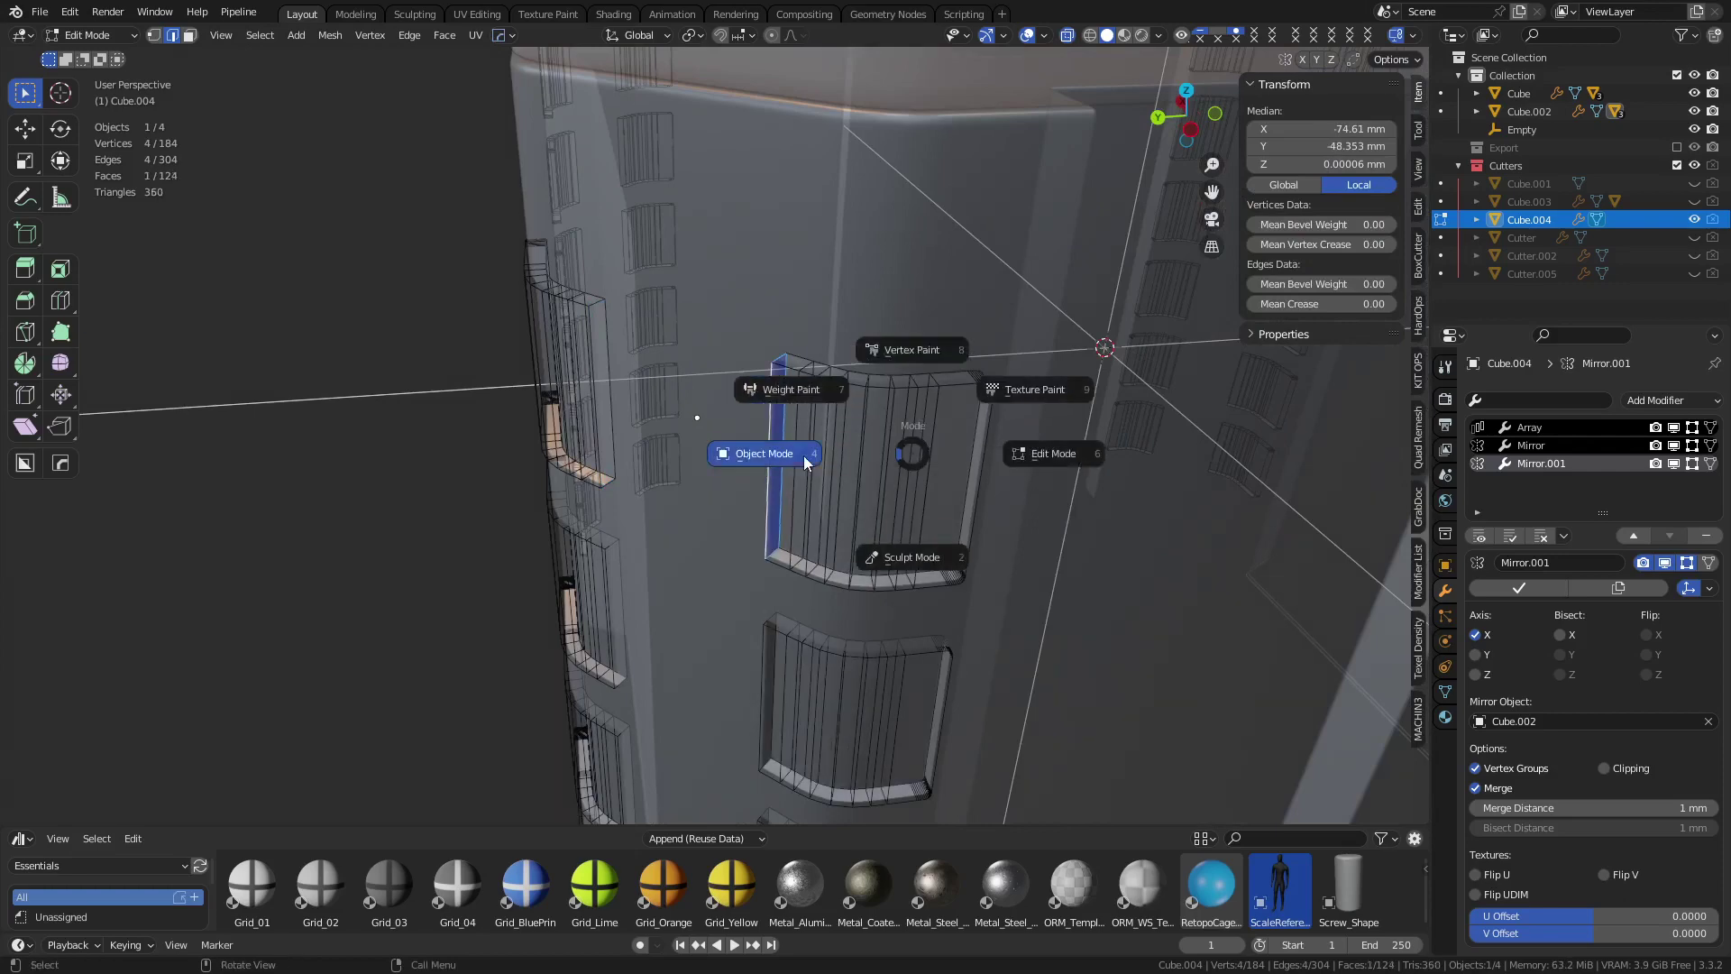
click(730, 460)
key(Tab)
click(517, 508)
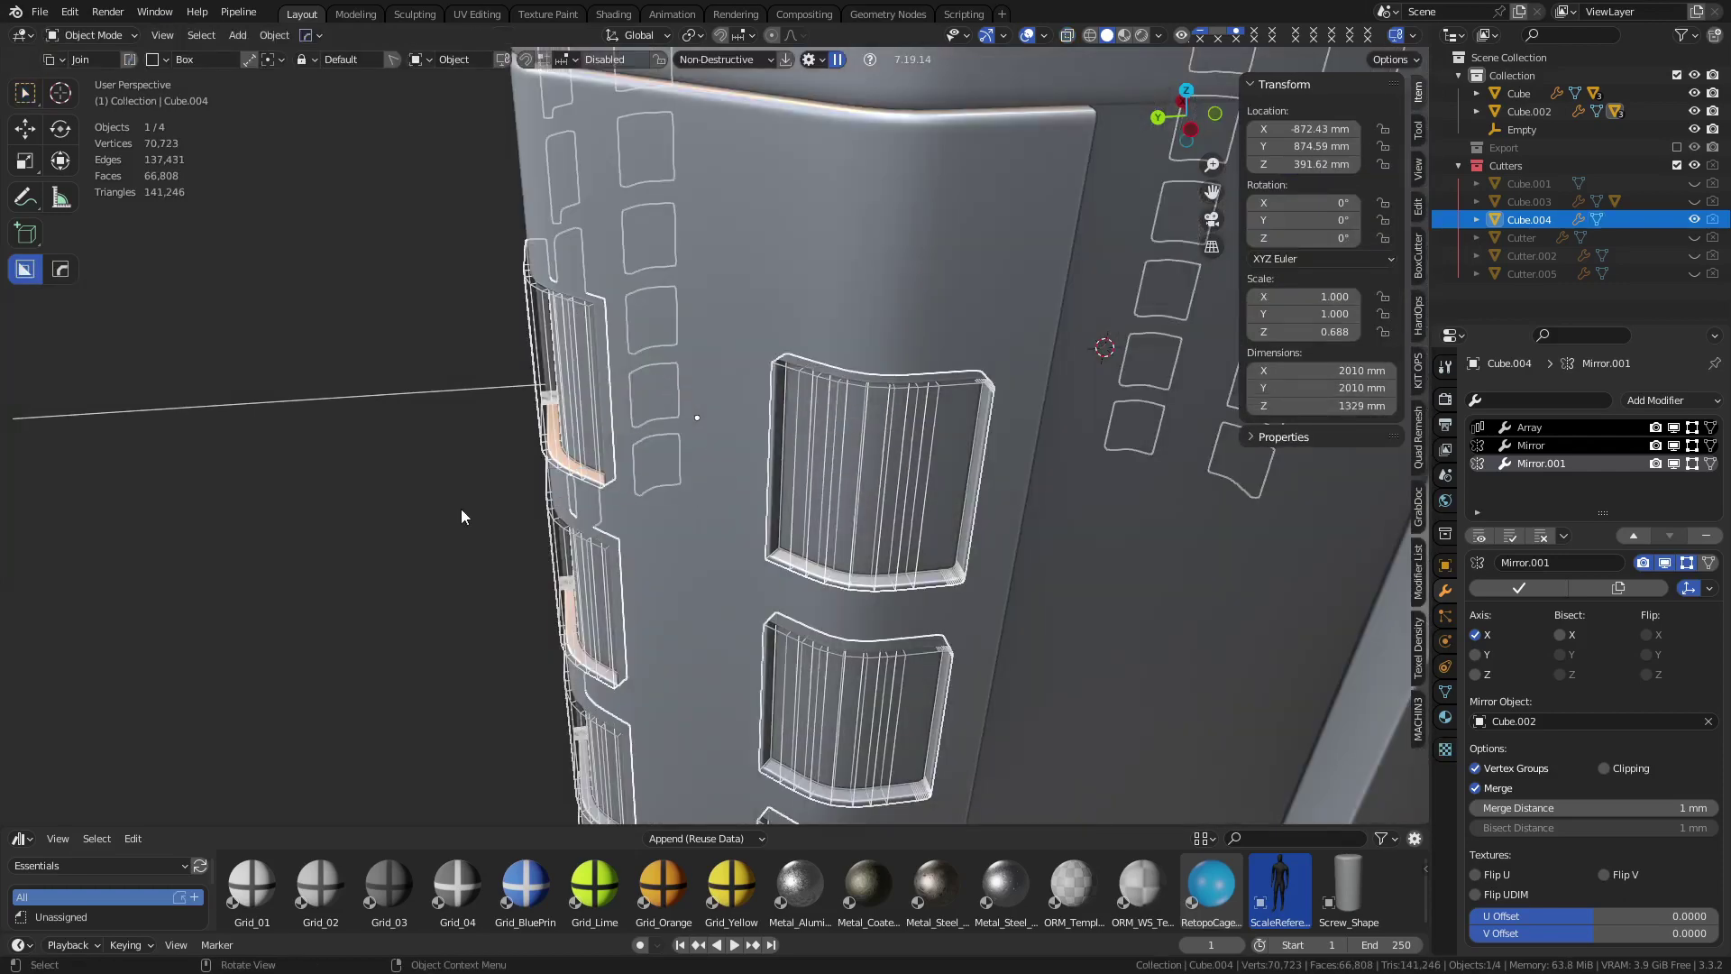
Recalculate all of the recess cutter's normals to the outside and return to Object Mode
key(Tab)
click(854, 499)
key(a)
key(alt+n)
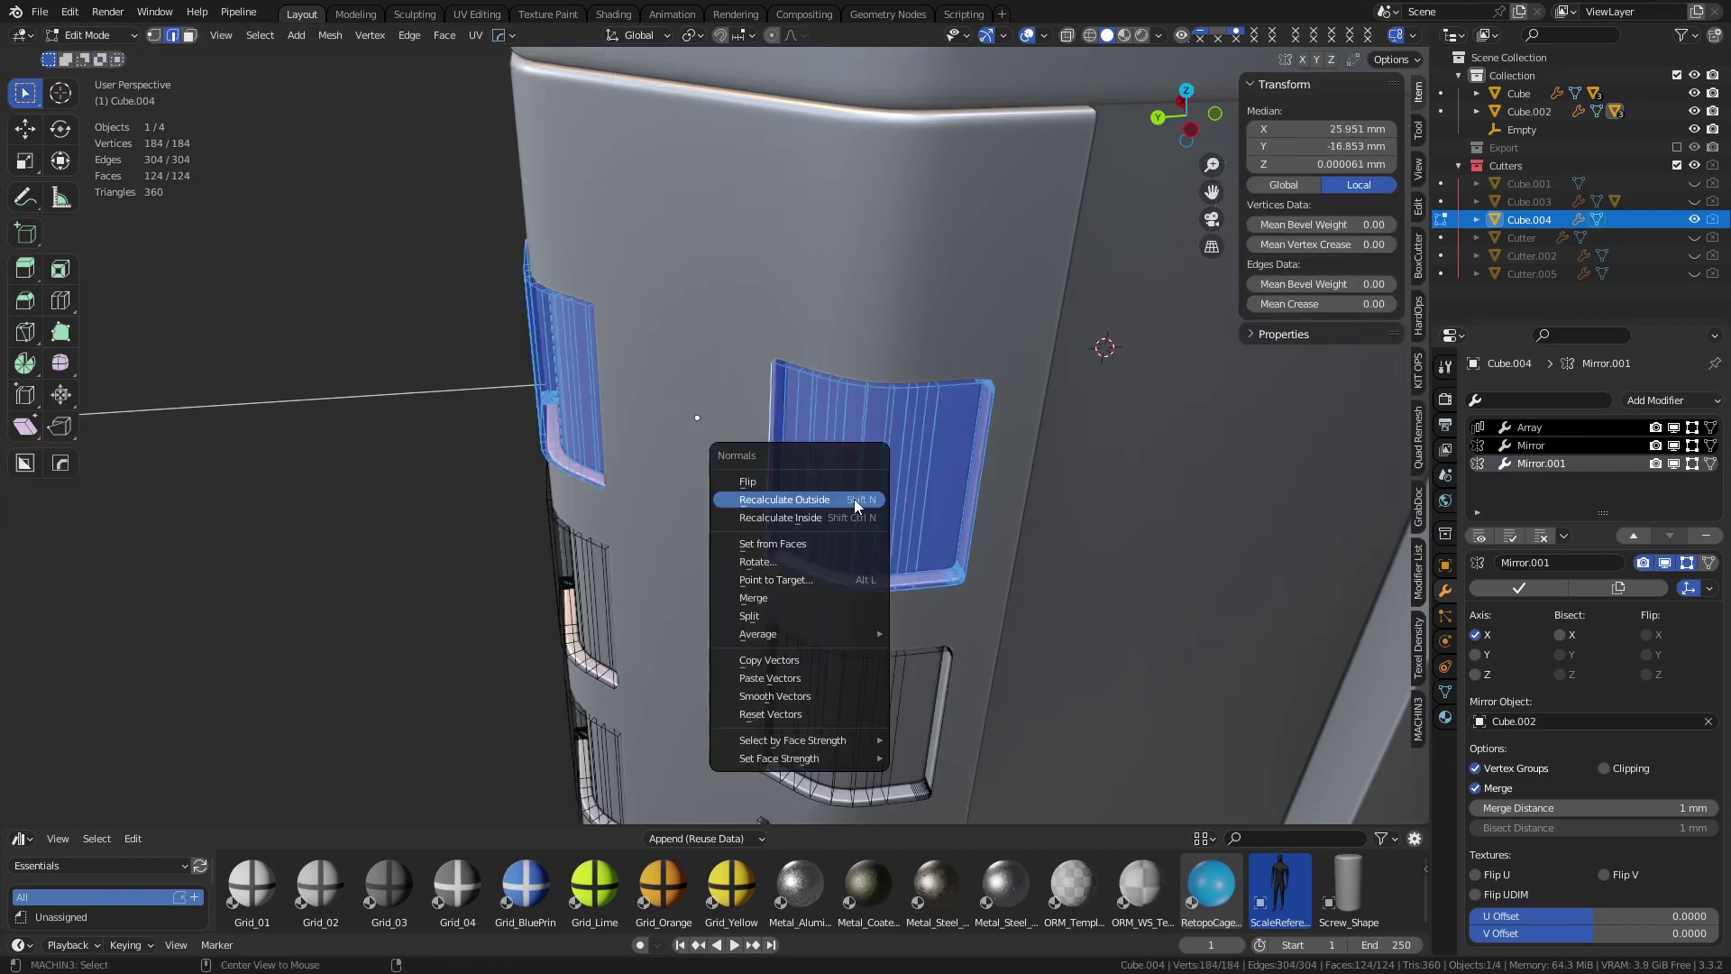
click(853, 500)
key(Tab)
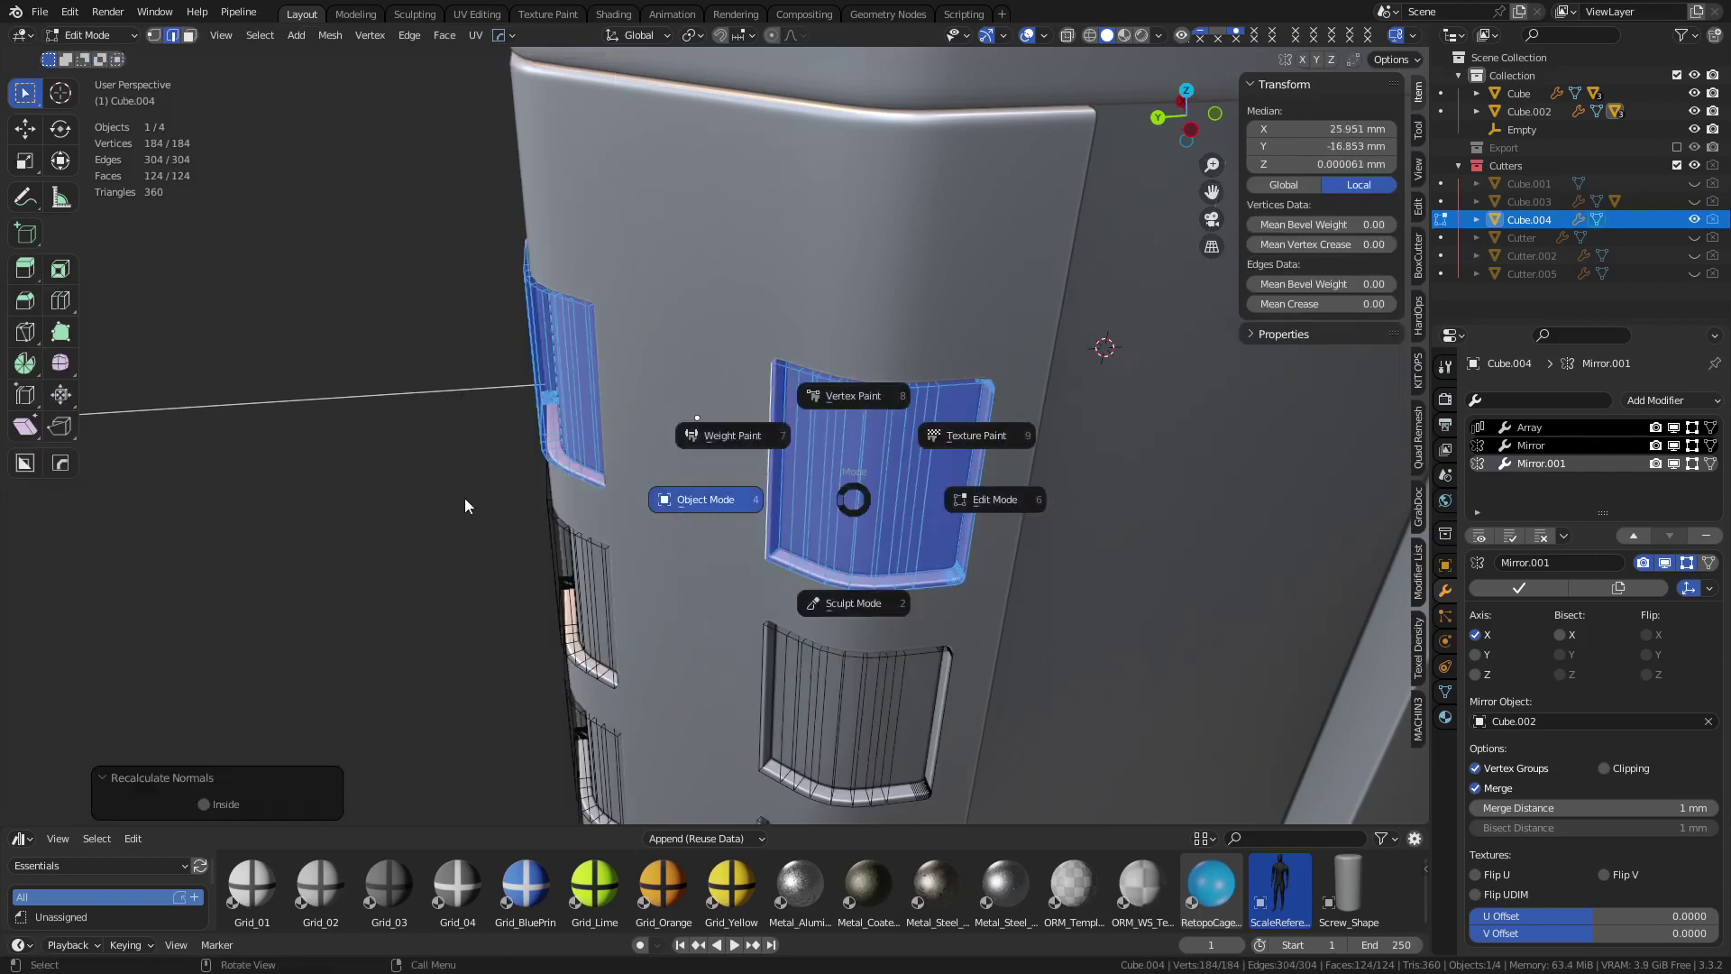
click(464, 498)
Hide the split recess cutter so only the paired corner recesses show on the crate
middle_drag(374, 496, 850, 514)
click(768, 440)
key(h)
key(alt+h)
scroll(1071, 554, down, 5)
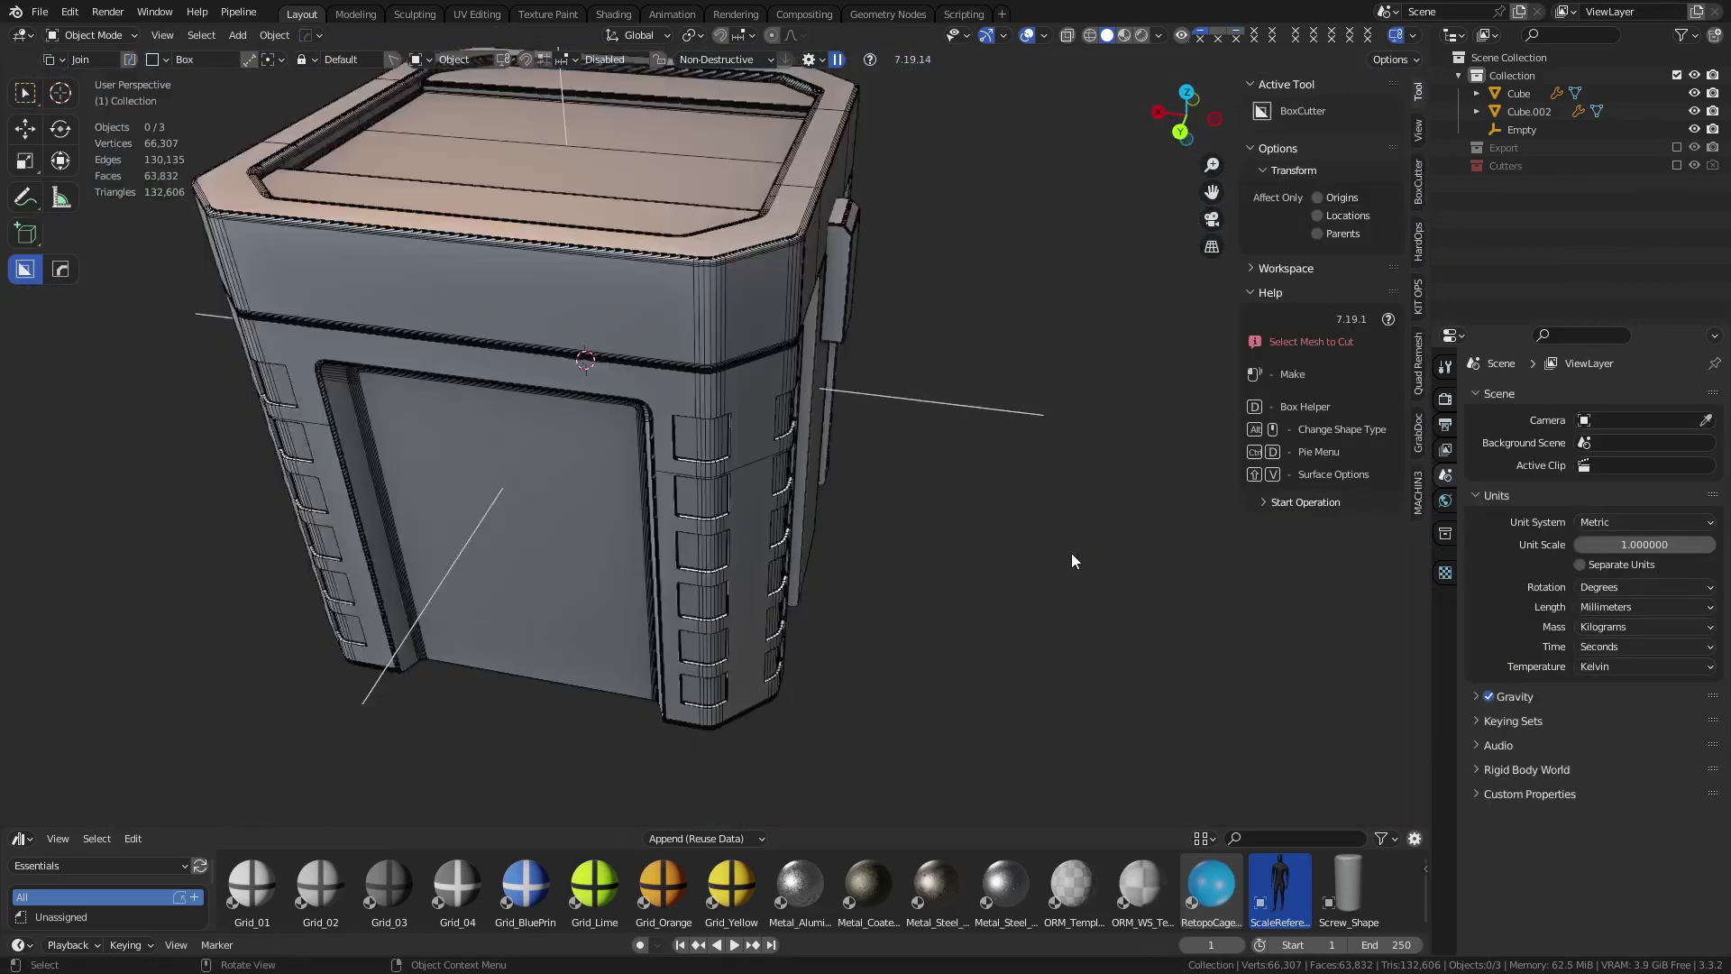
Cancel the started BoxCutter shape, switch to the Select Box tool and keep the cutters hidden
drag(1062, 557, 983, 568)
right_click(981, 572)
middle_drag(981, 572, 660, 518)
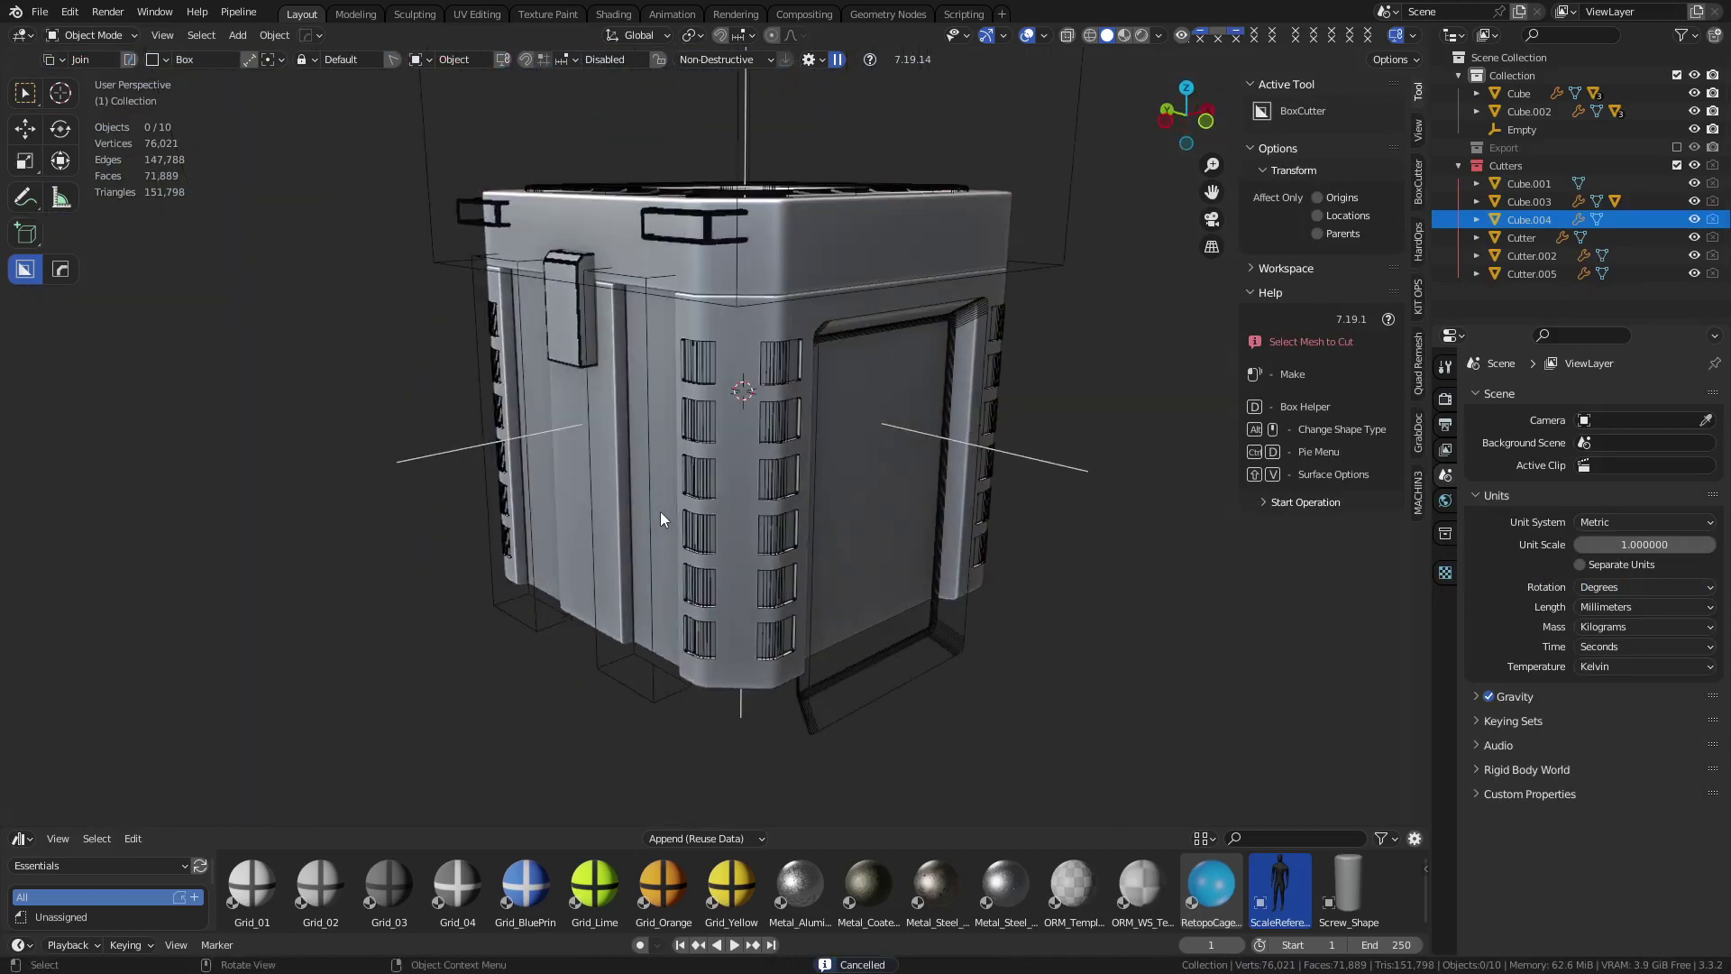
click(32, 98)
key(1)
Examine the crate's lid, latch block and paired corner recesses from several sides
middle_drag(298, 458, 894, 579)
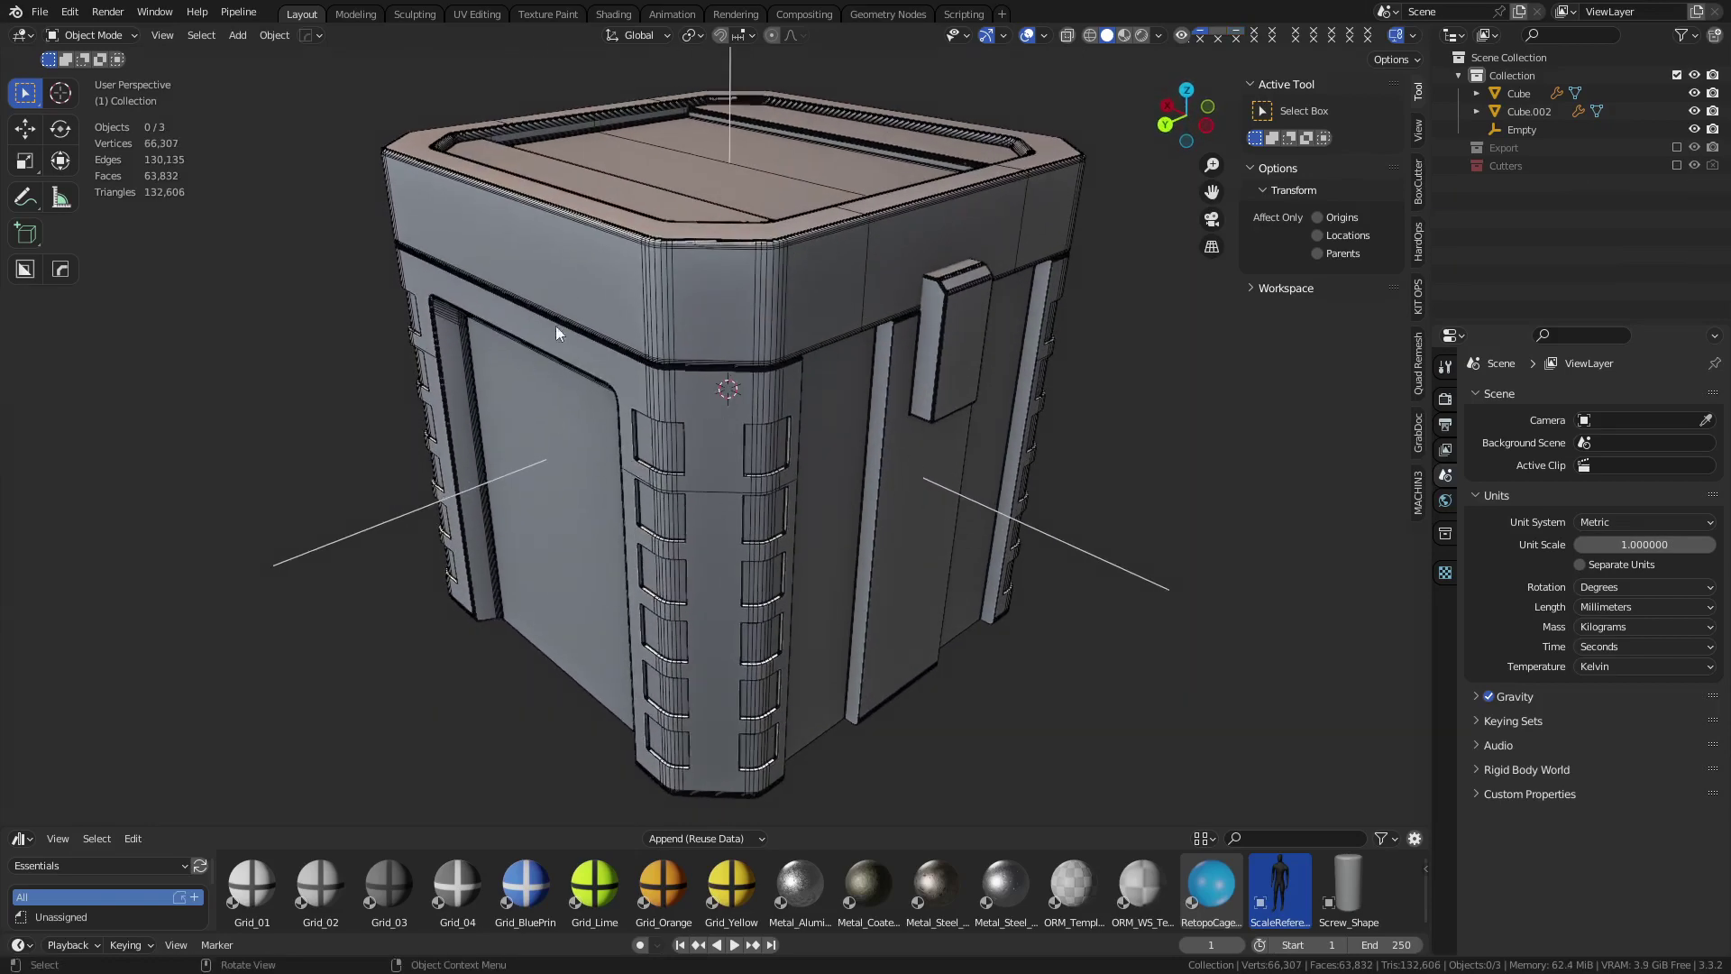
middle_drag(555, 327, 712, 588)
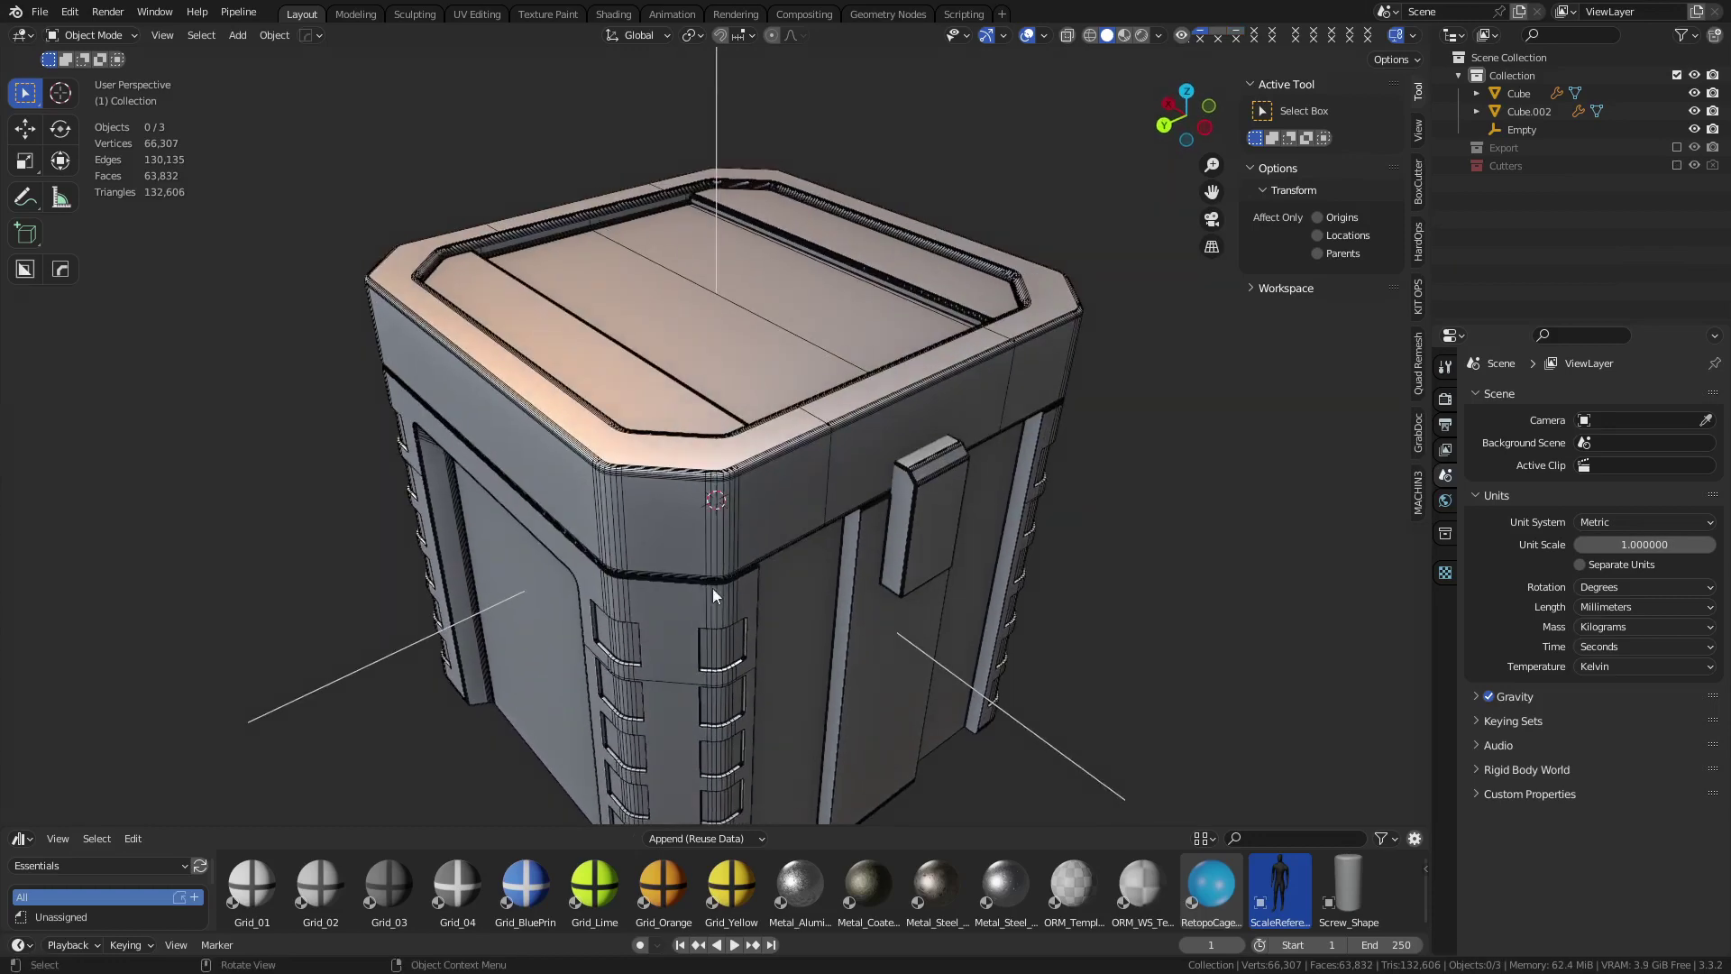
click(658, 487)
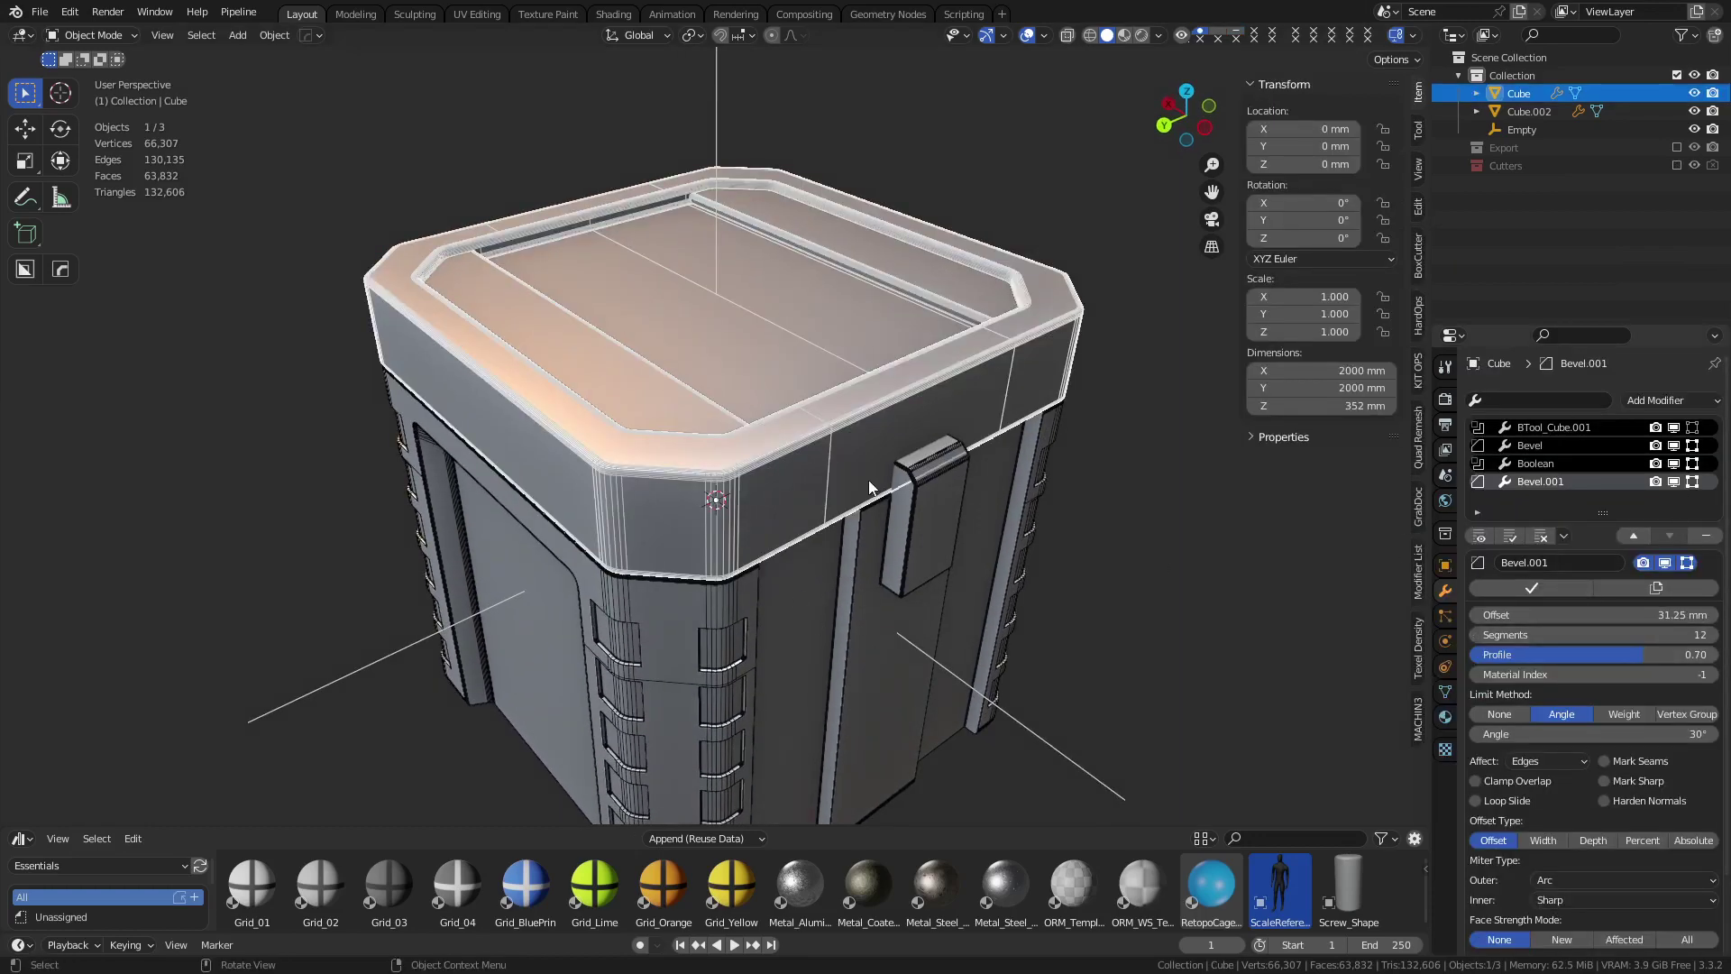
scroll(723, 480, up, 3)
middle_drag(723, 480, 719, 633)
ctrl+middle_drag(808, 438, 816, 622)
middle_drag(816, 622, 757, 558)
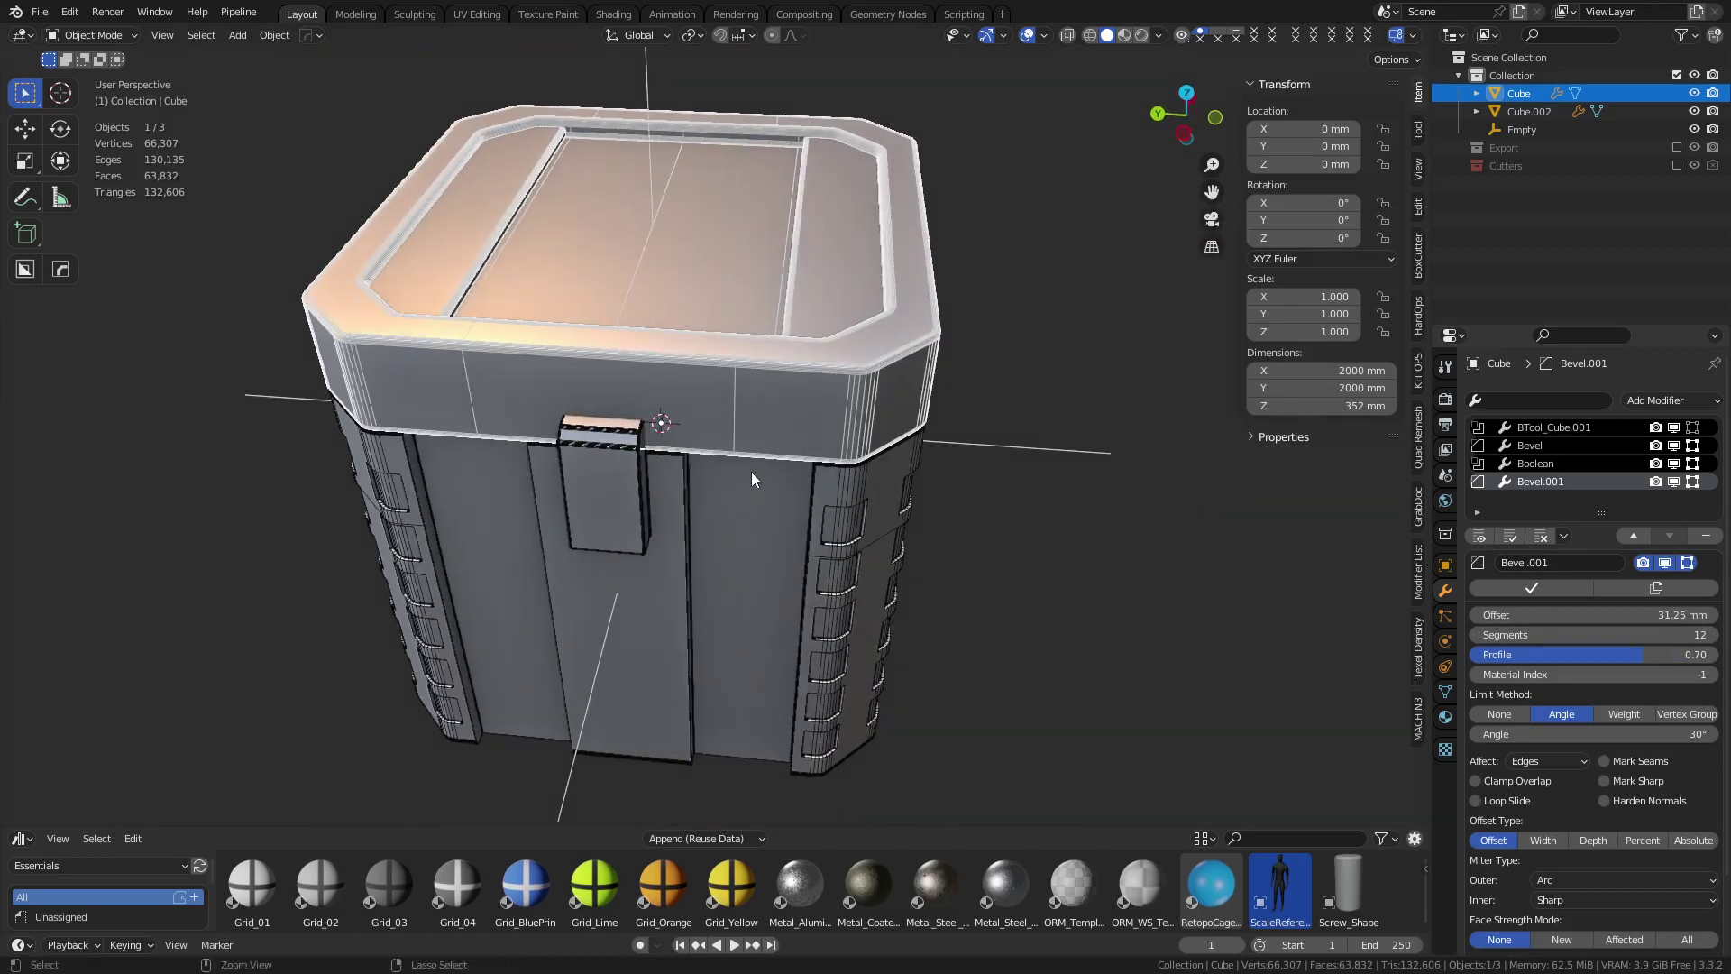
middle_drag(752, 477, 721, 527)
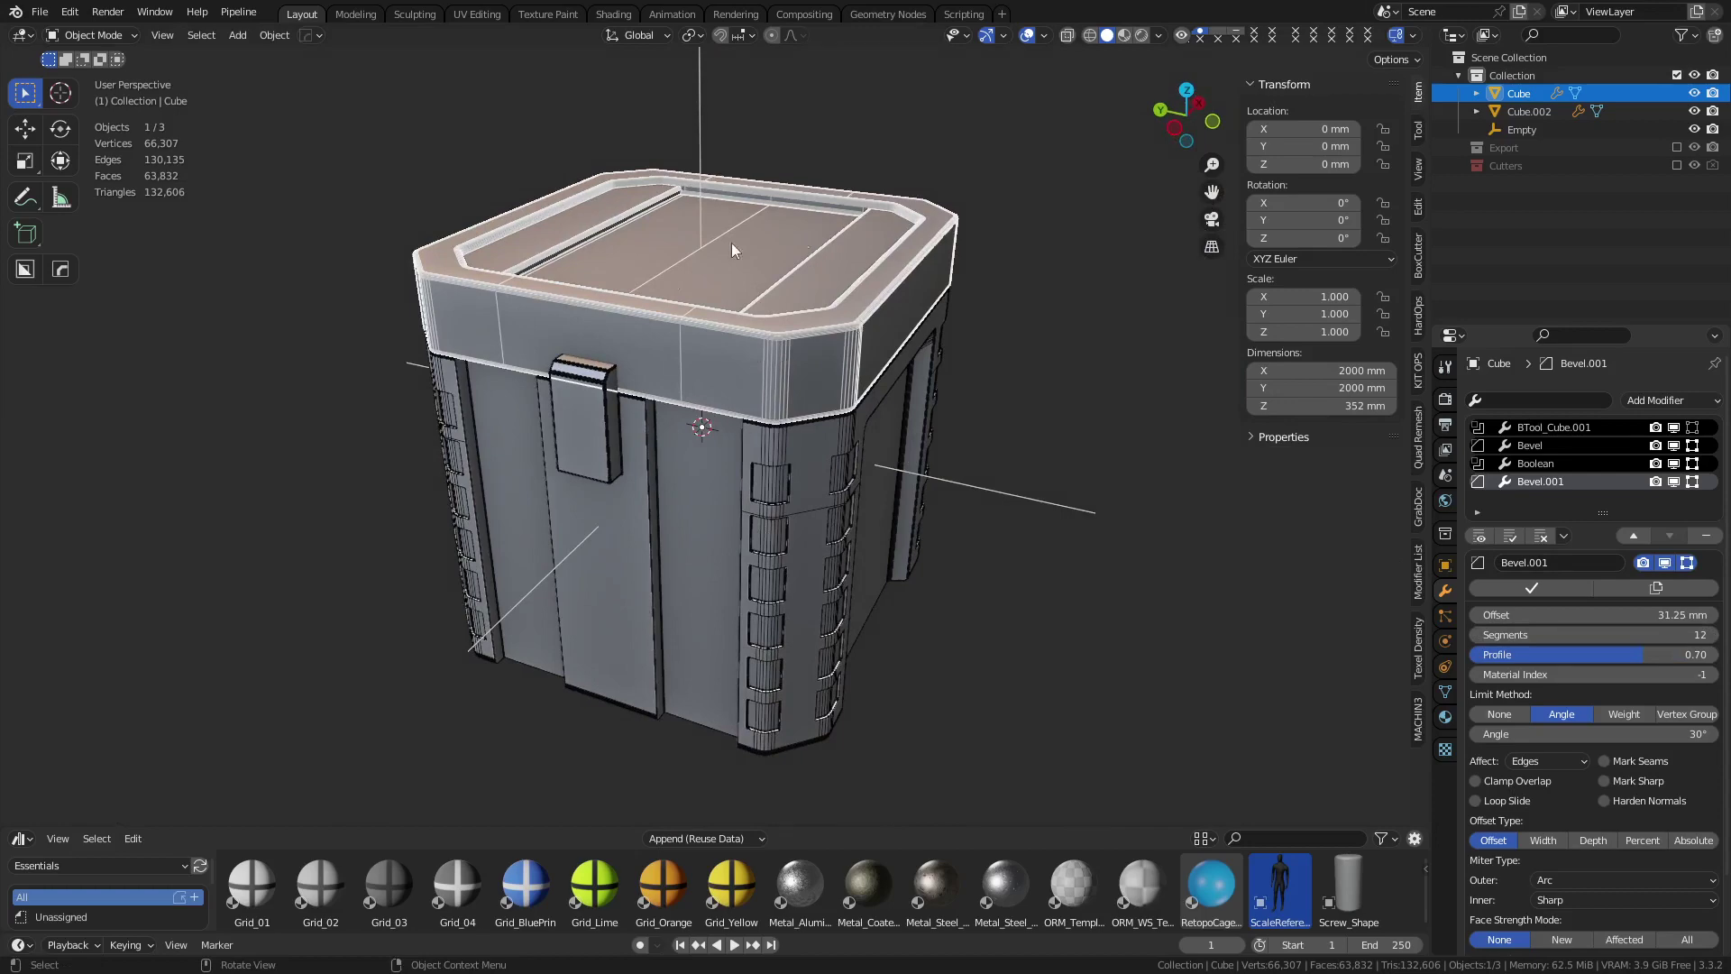
scroll(813, 581, down, 4)
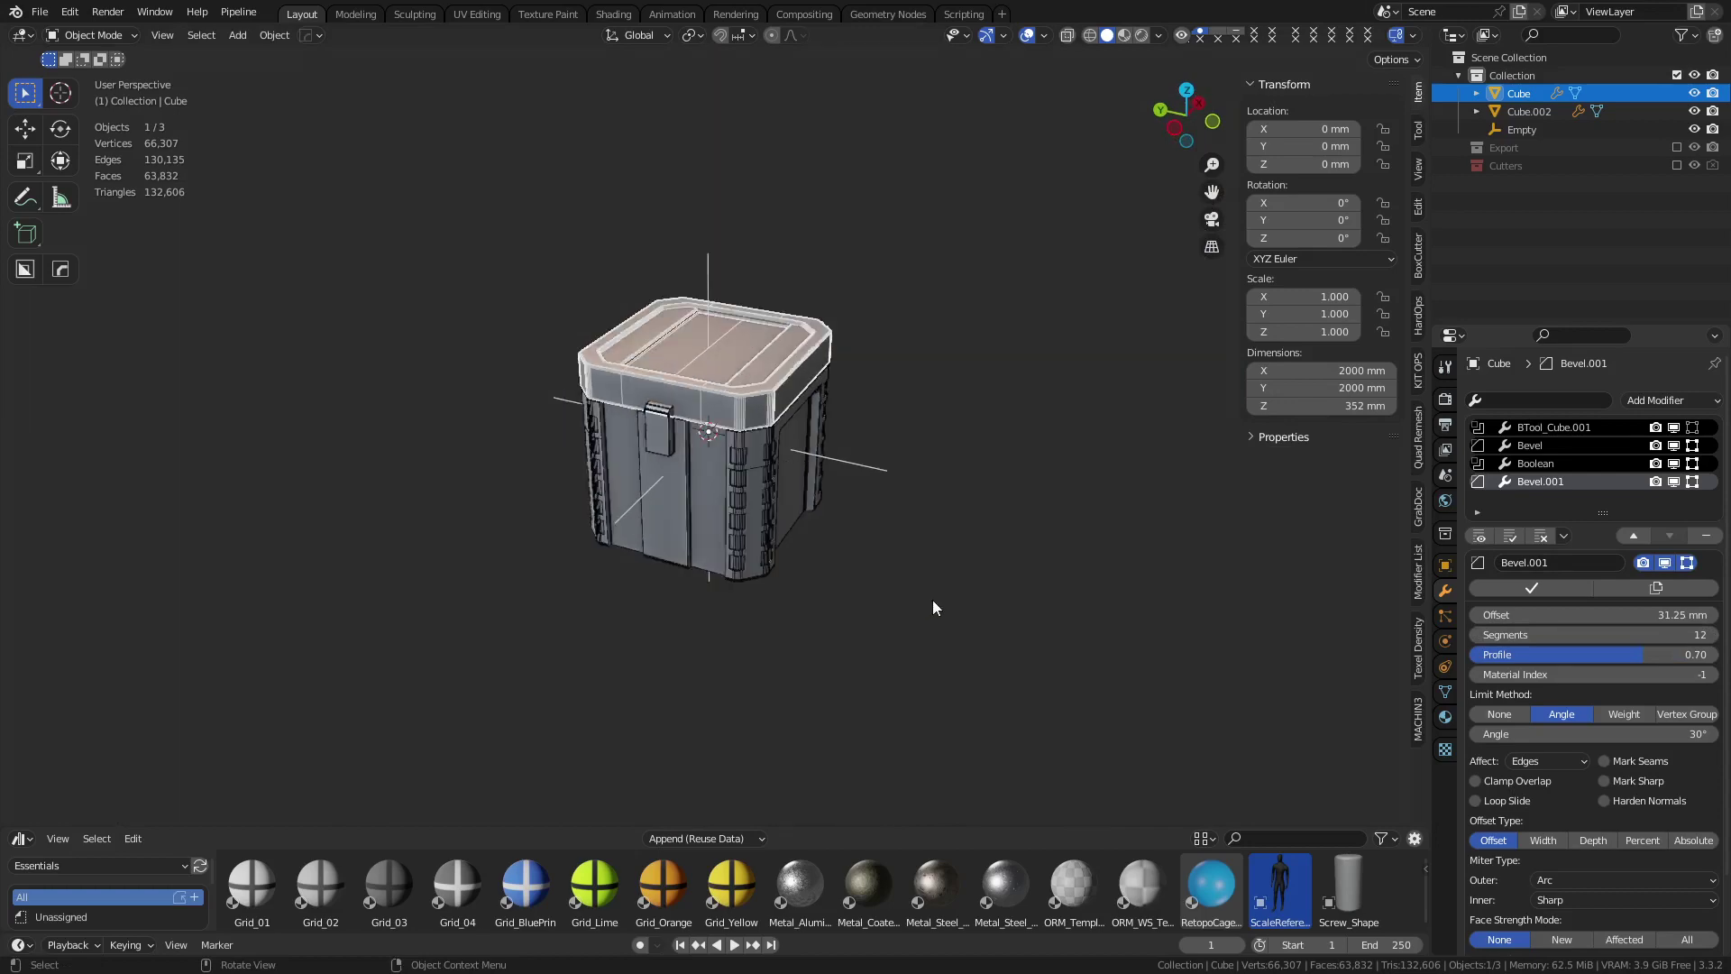
click(853, 614)
middle_drag(785, 667, 949, 647)
scroll(967, 644, up, 4)
scroll(967, 644, down, 3)
scroll(934, 640, up, 5)
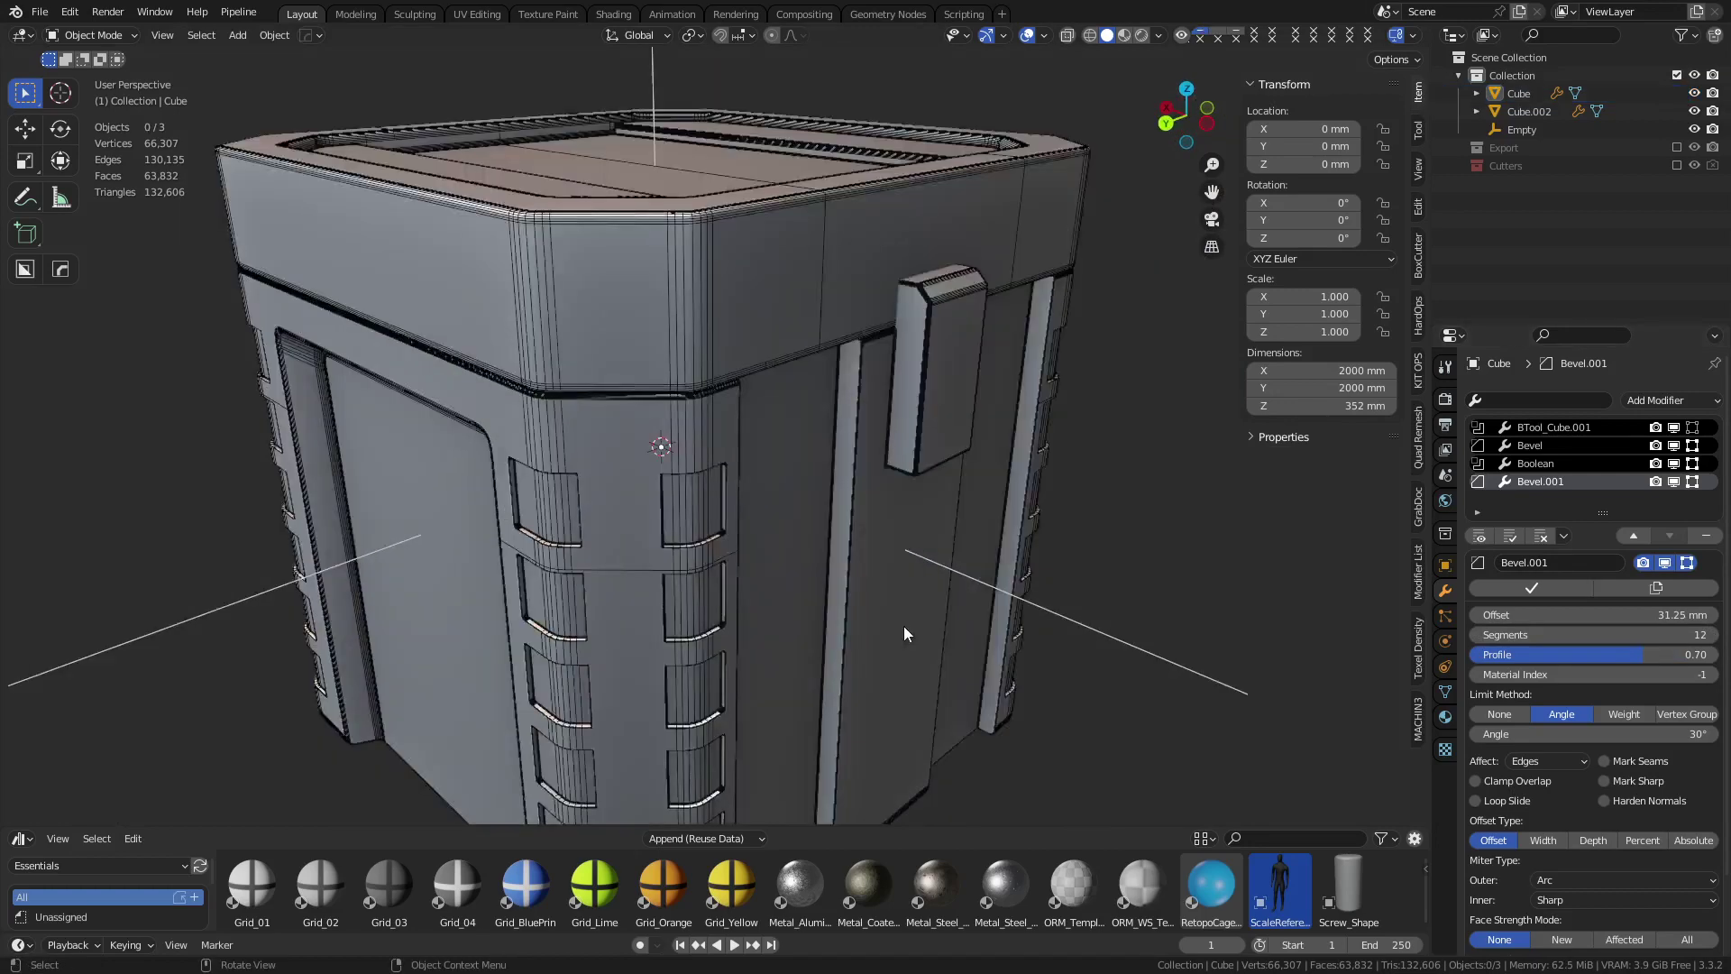
Examine the crate's lid, recessed side panel and chamfered corners from front, side and raised viewpoints
scroll(904, 626, up, 1)
click(714, 268)
scroll(726, 278, down, 4)
middle_drag(564, 428, 570, 358)
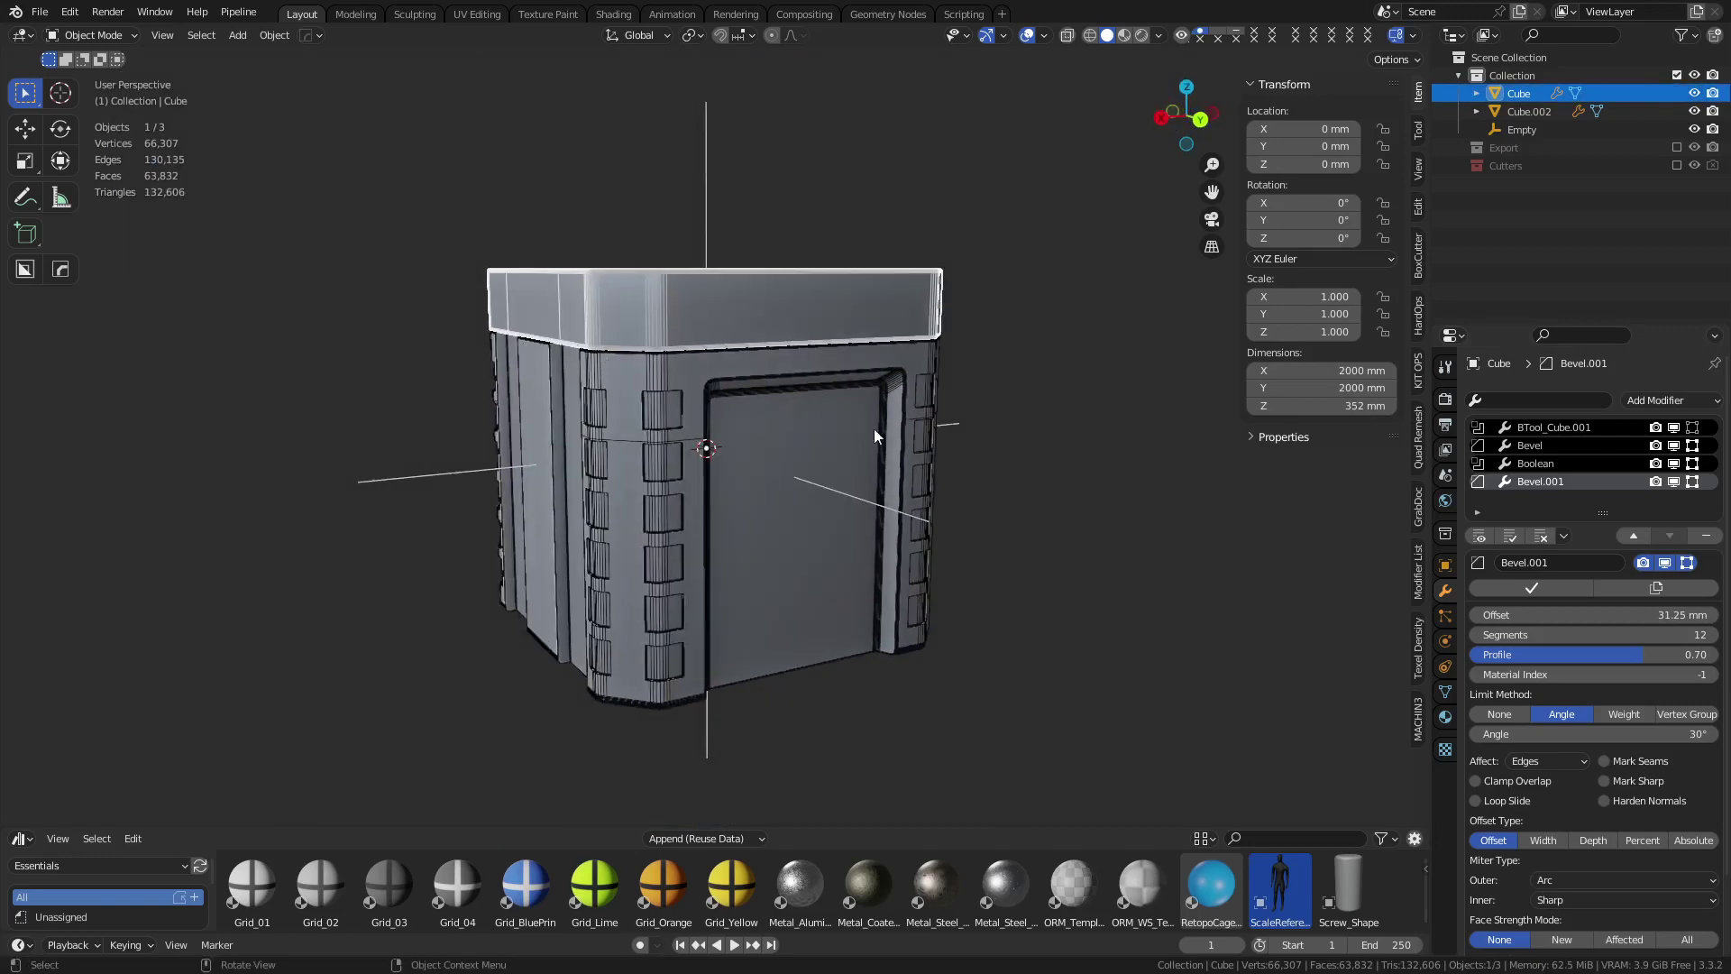
middle_drag(873, 429, 716, 420)
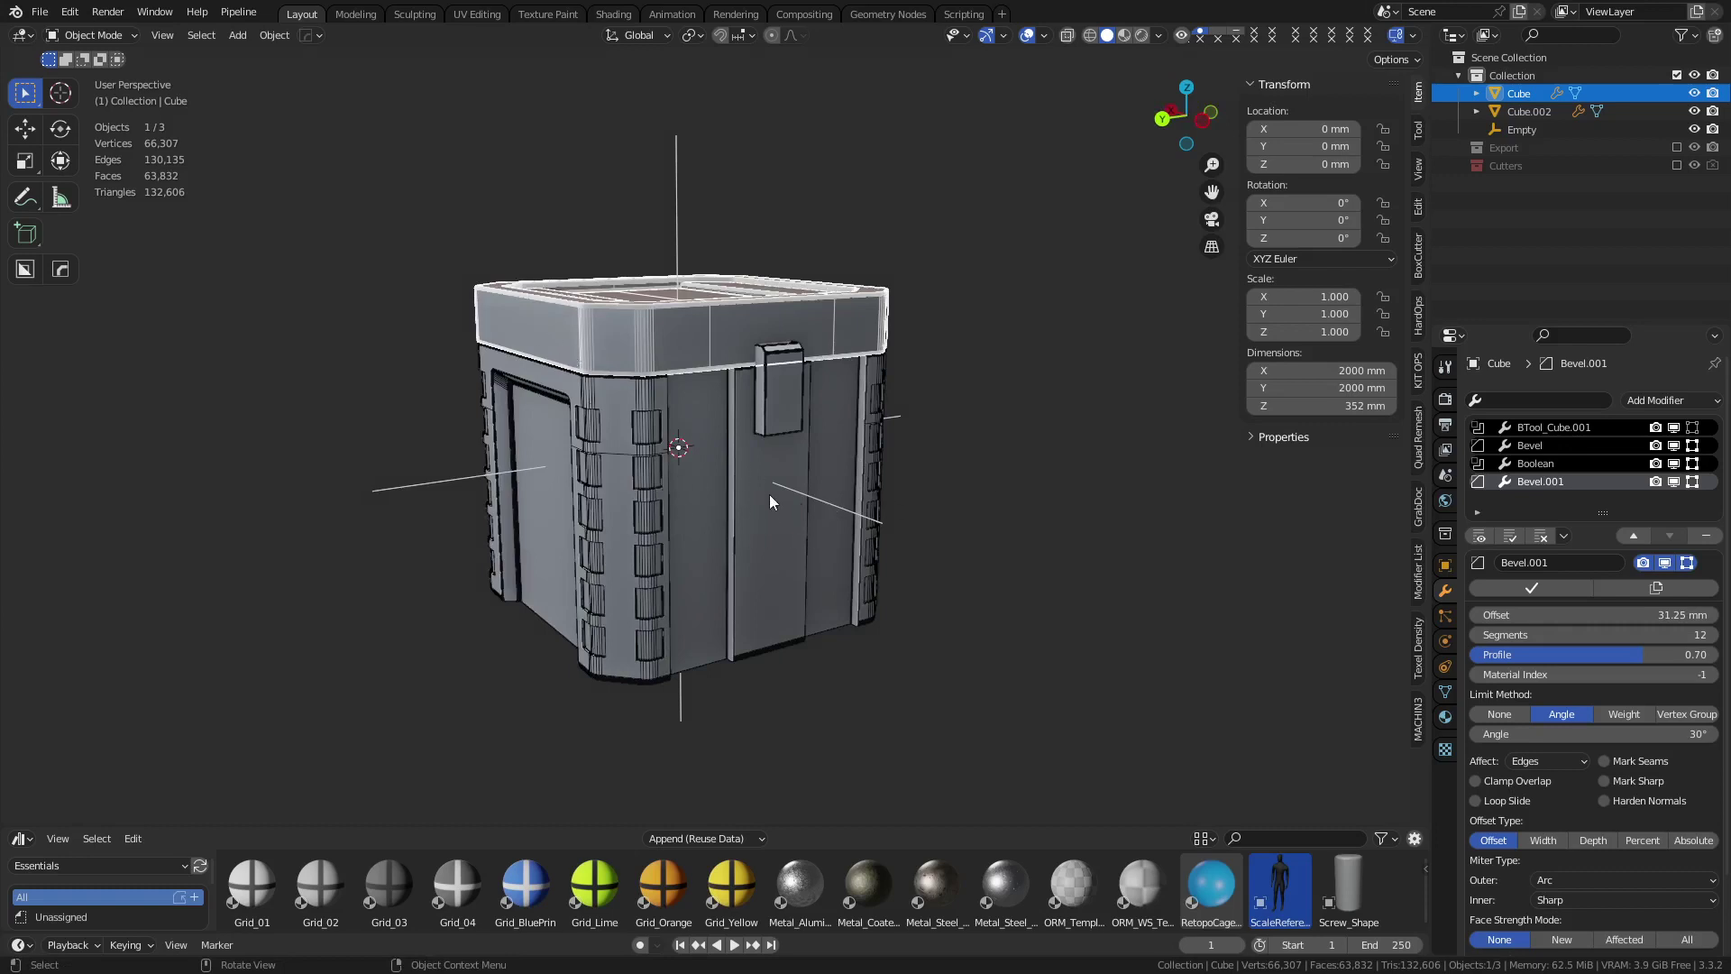
scroll(770, 494, down, 2)
click(983, 480)
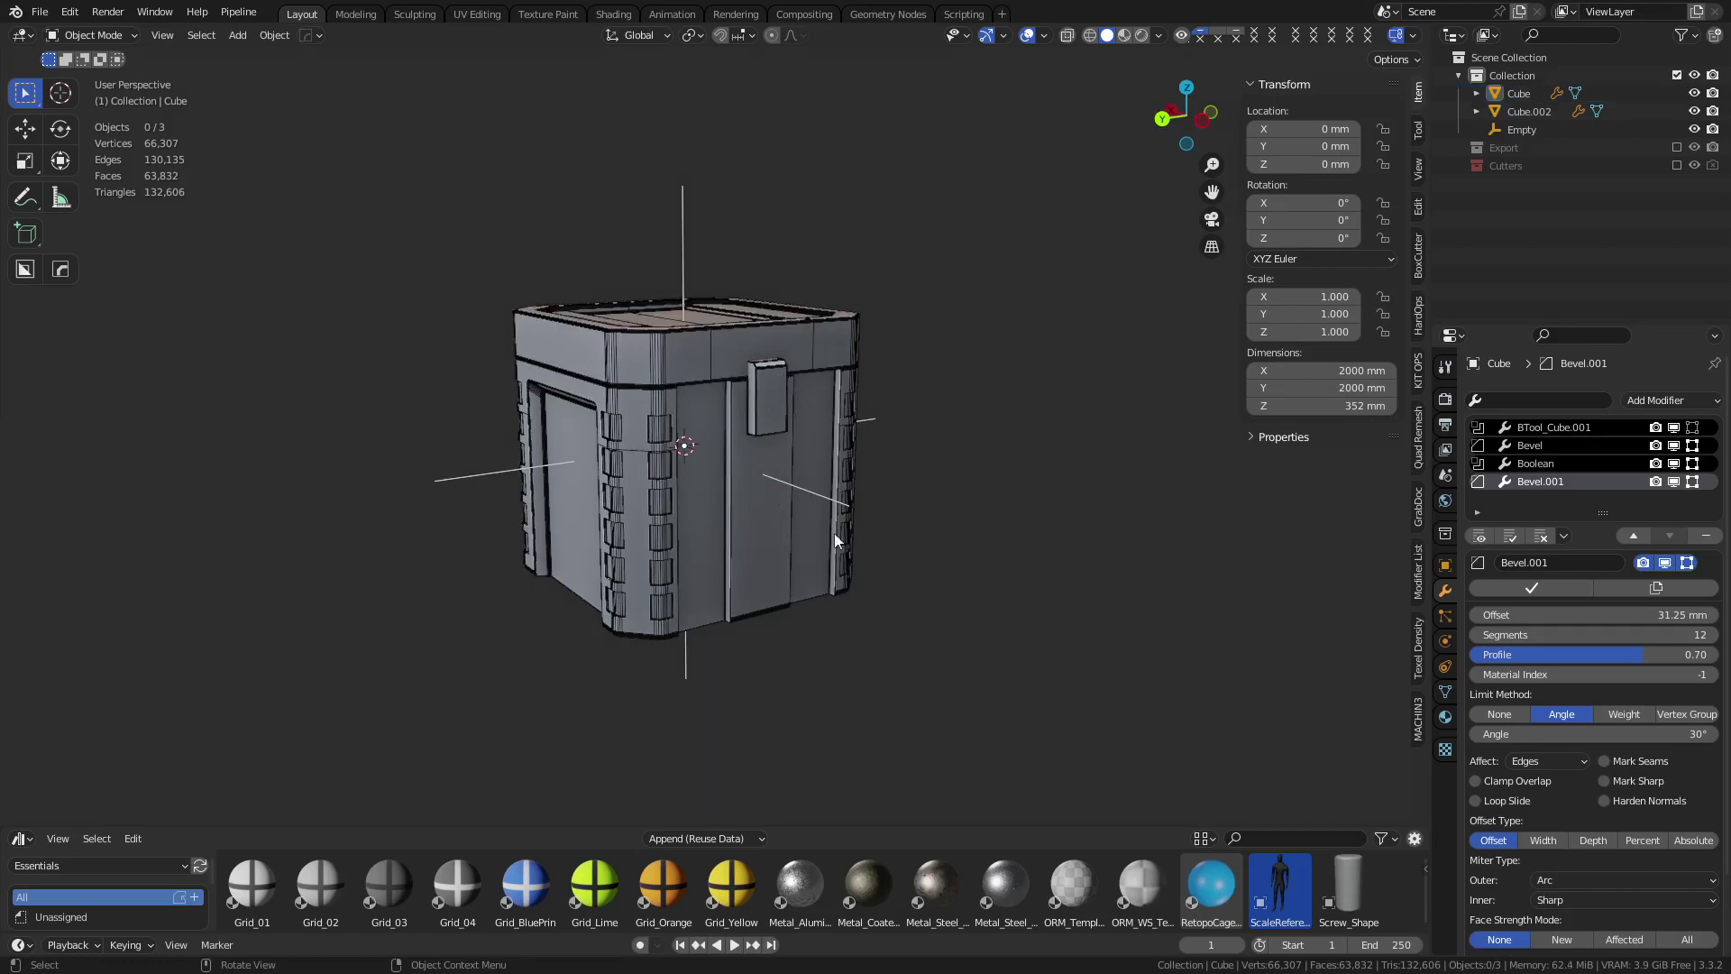
middle_drag(835, 540, 852, 568)
scroll(811, 527, up, 5)
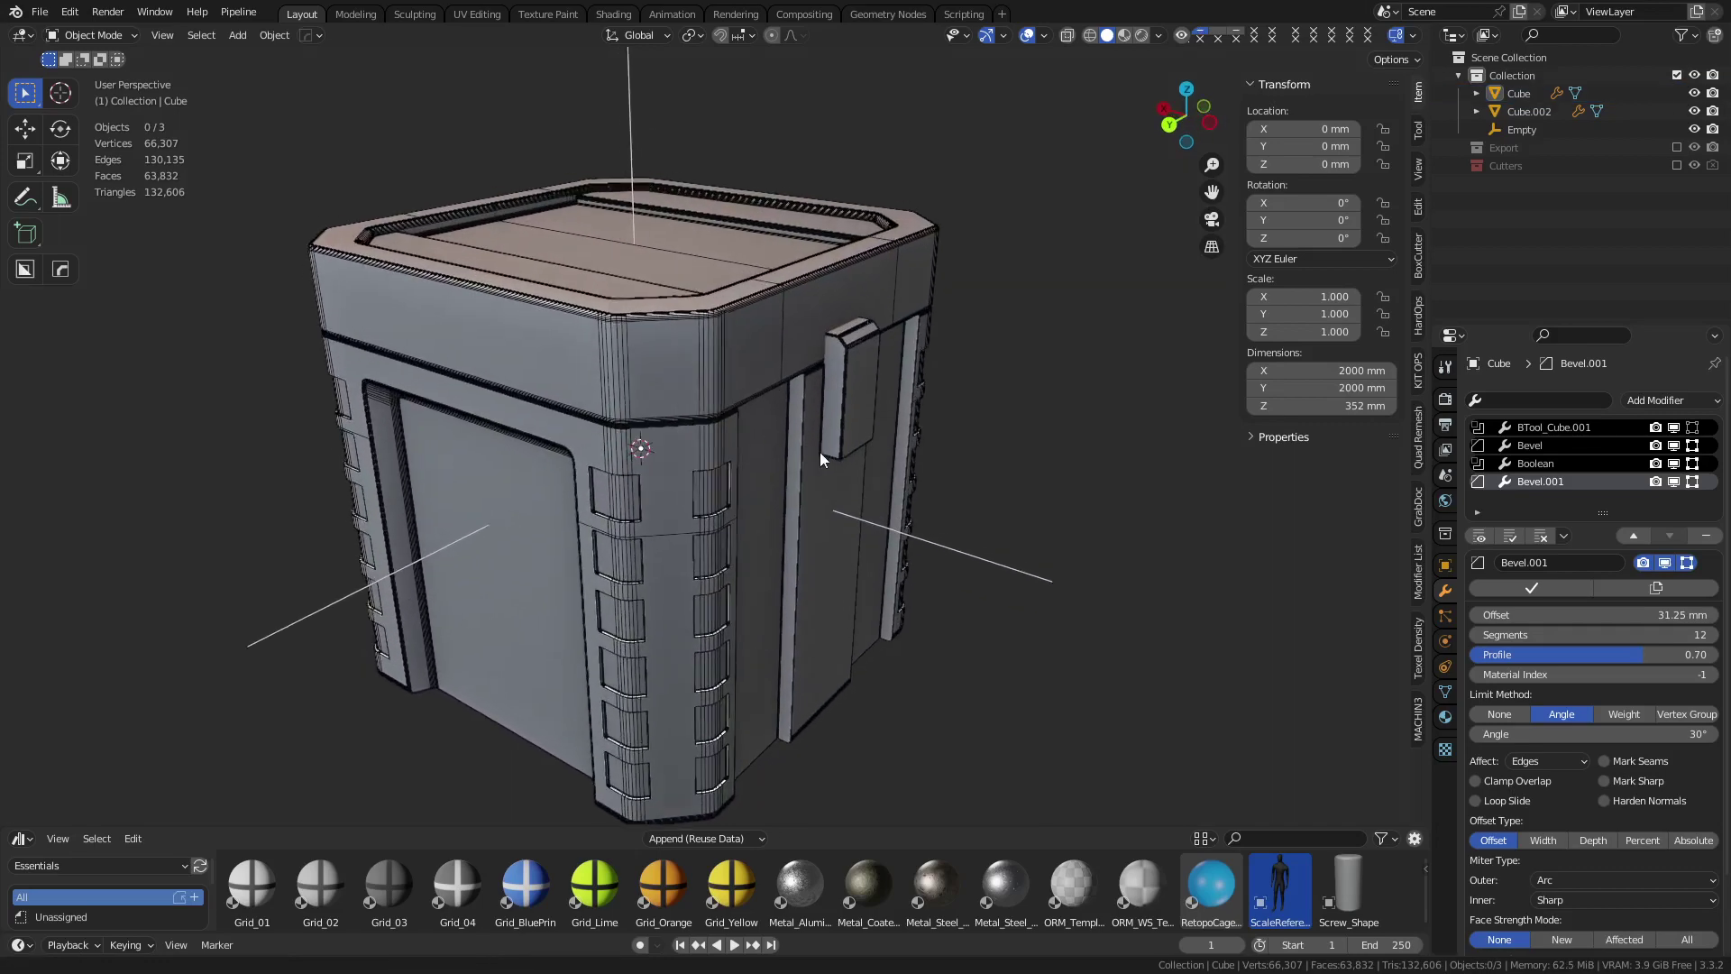
mouse_move(819, 452)
middle_down()
mouse_move(795, 458)
mouse_move(788, 436)
mouse_move(815, 471)
middle_up()
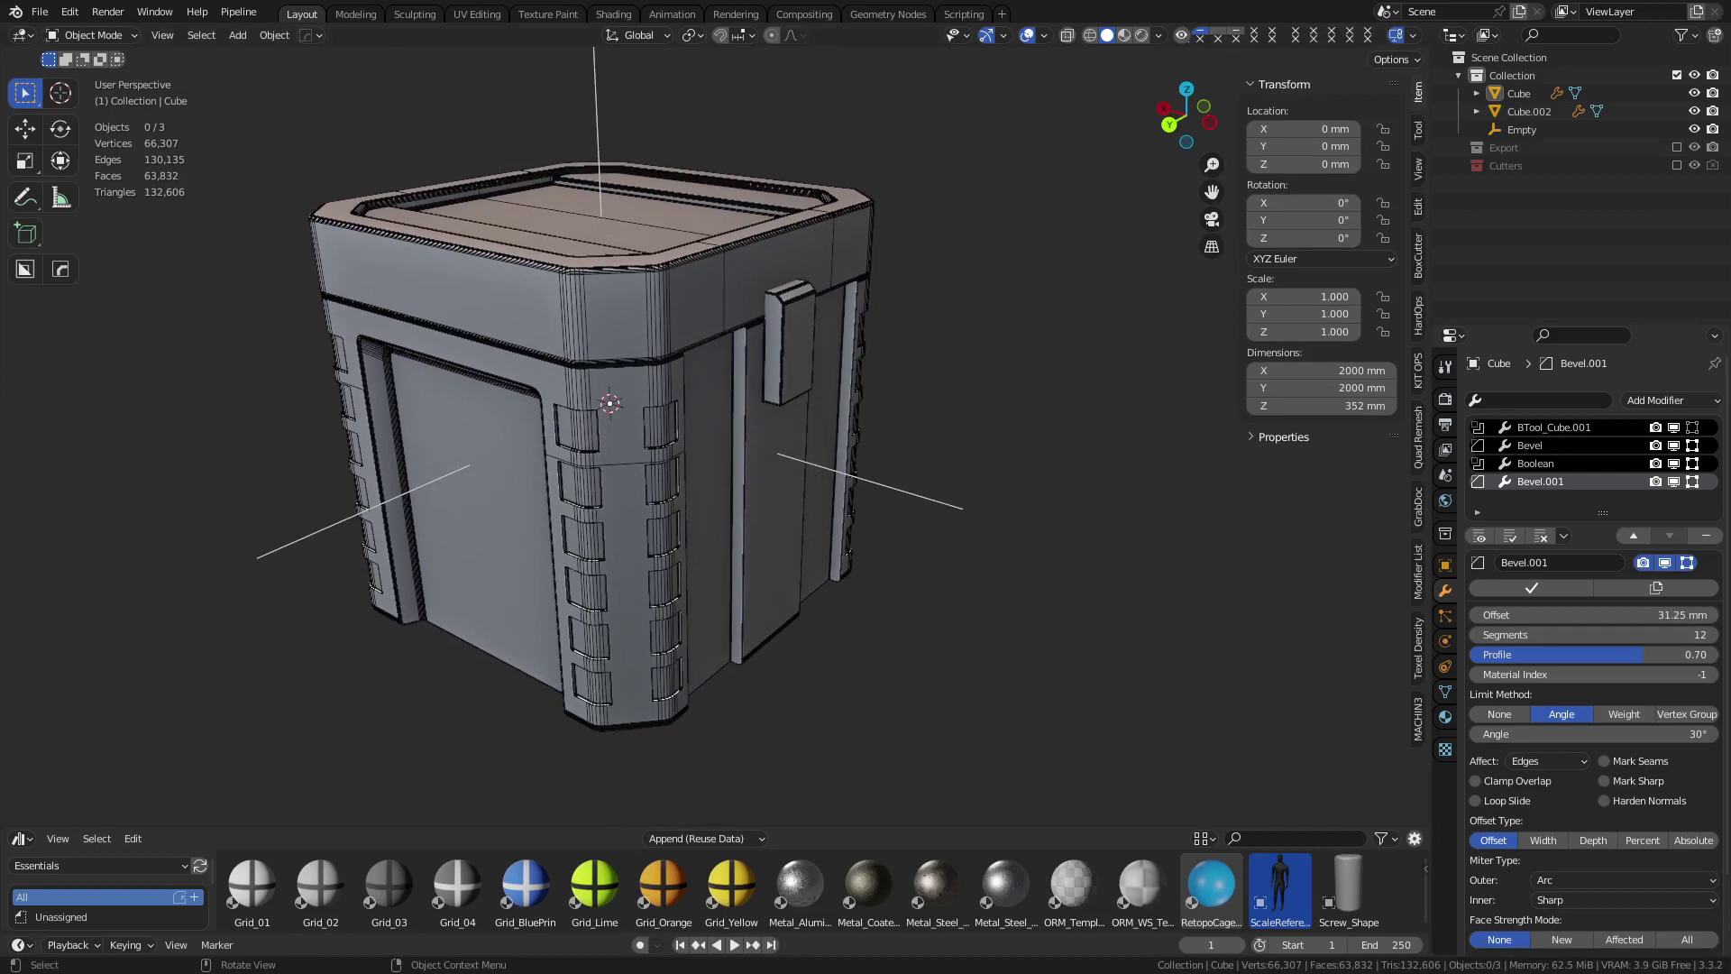
middle_drag(948, 555, 870, 327)
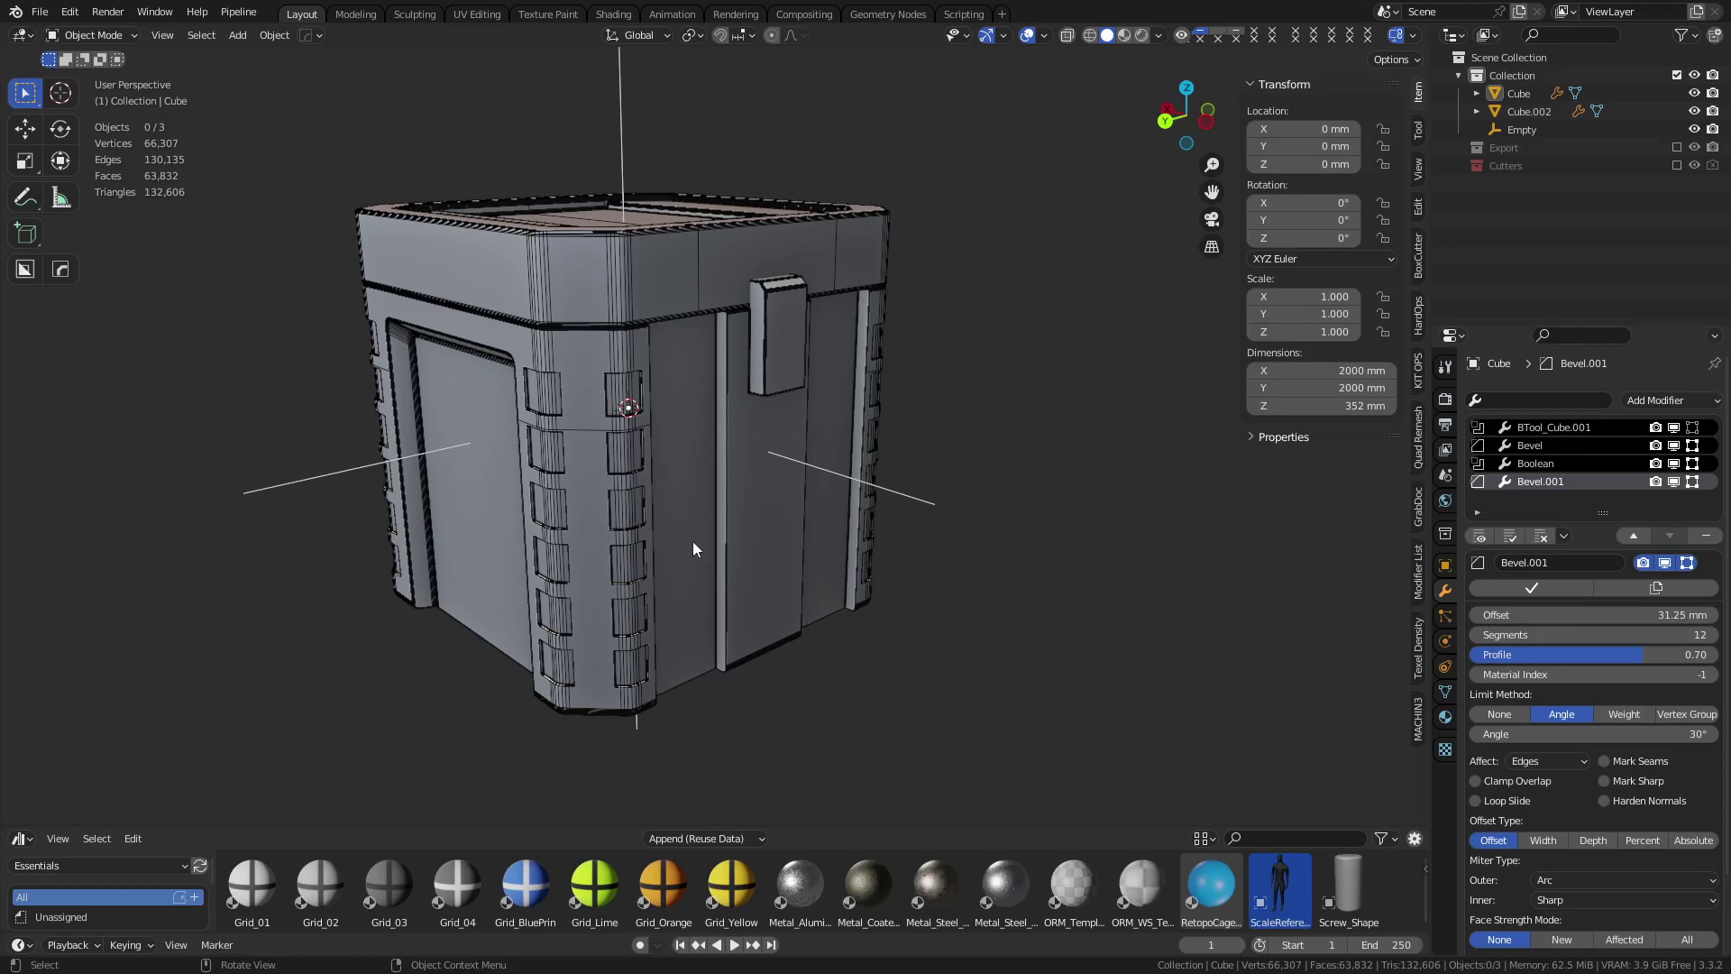
middle_drag(692, 541, 793, 517)
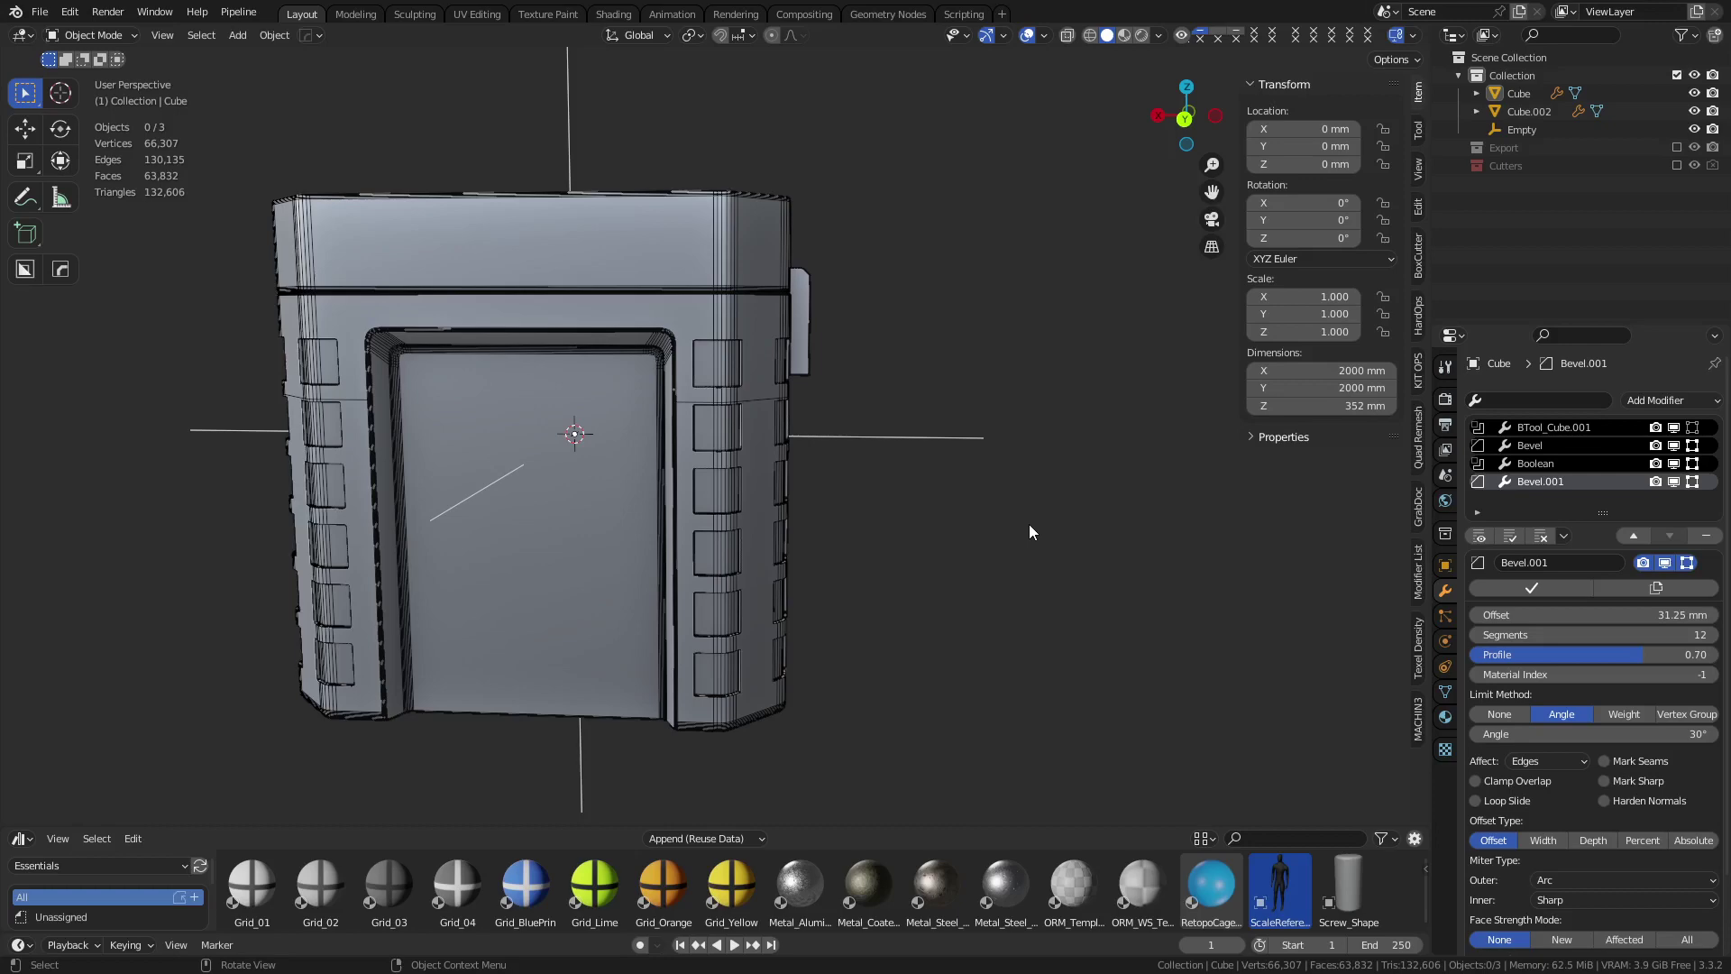
middle_drag(803, 543, 657, 525)
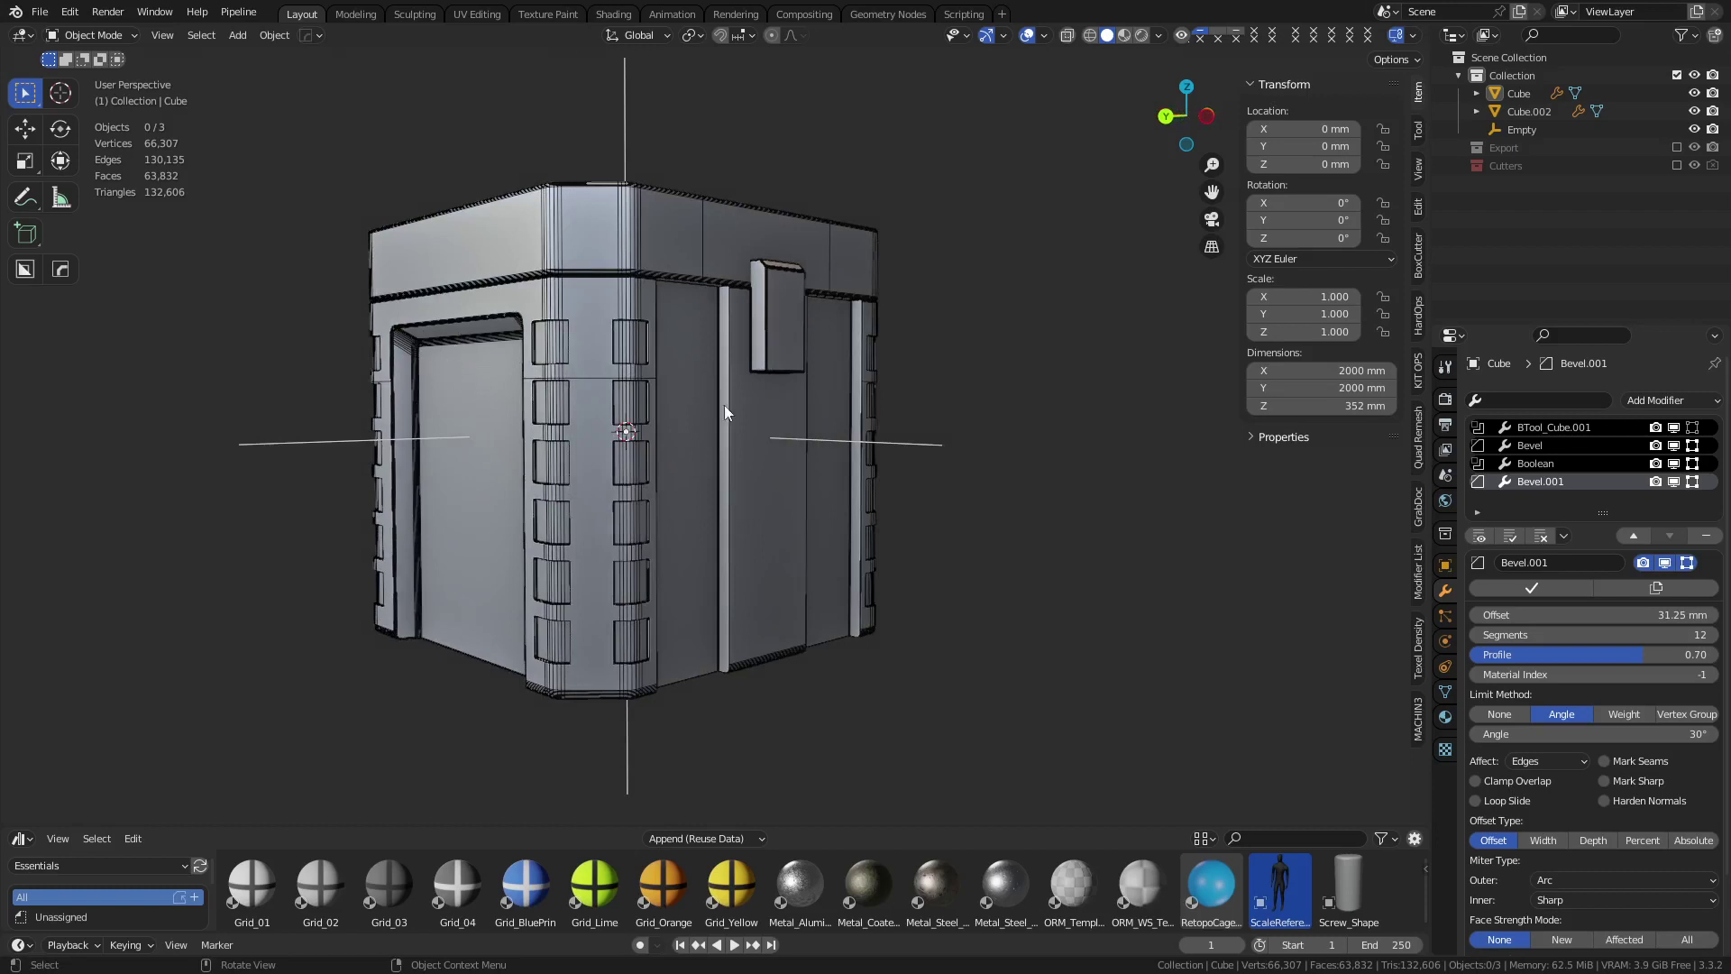
middle_drag(724, 412, 737, 466)
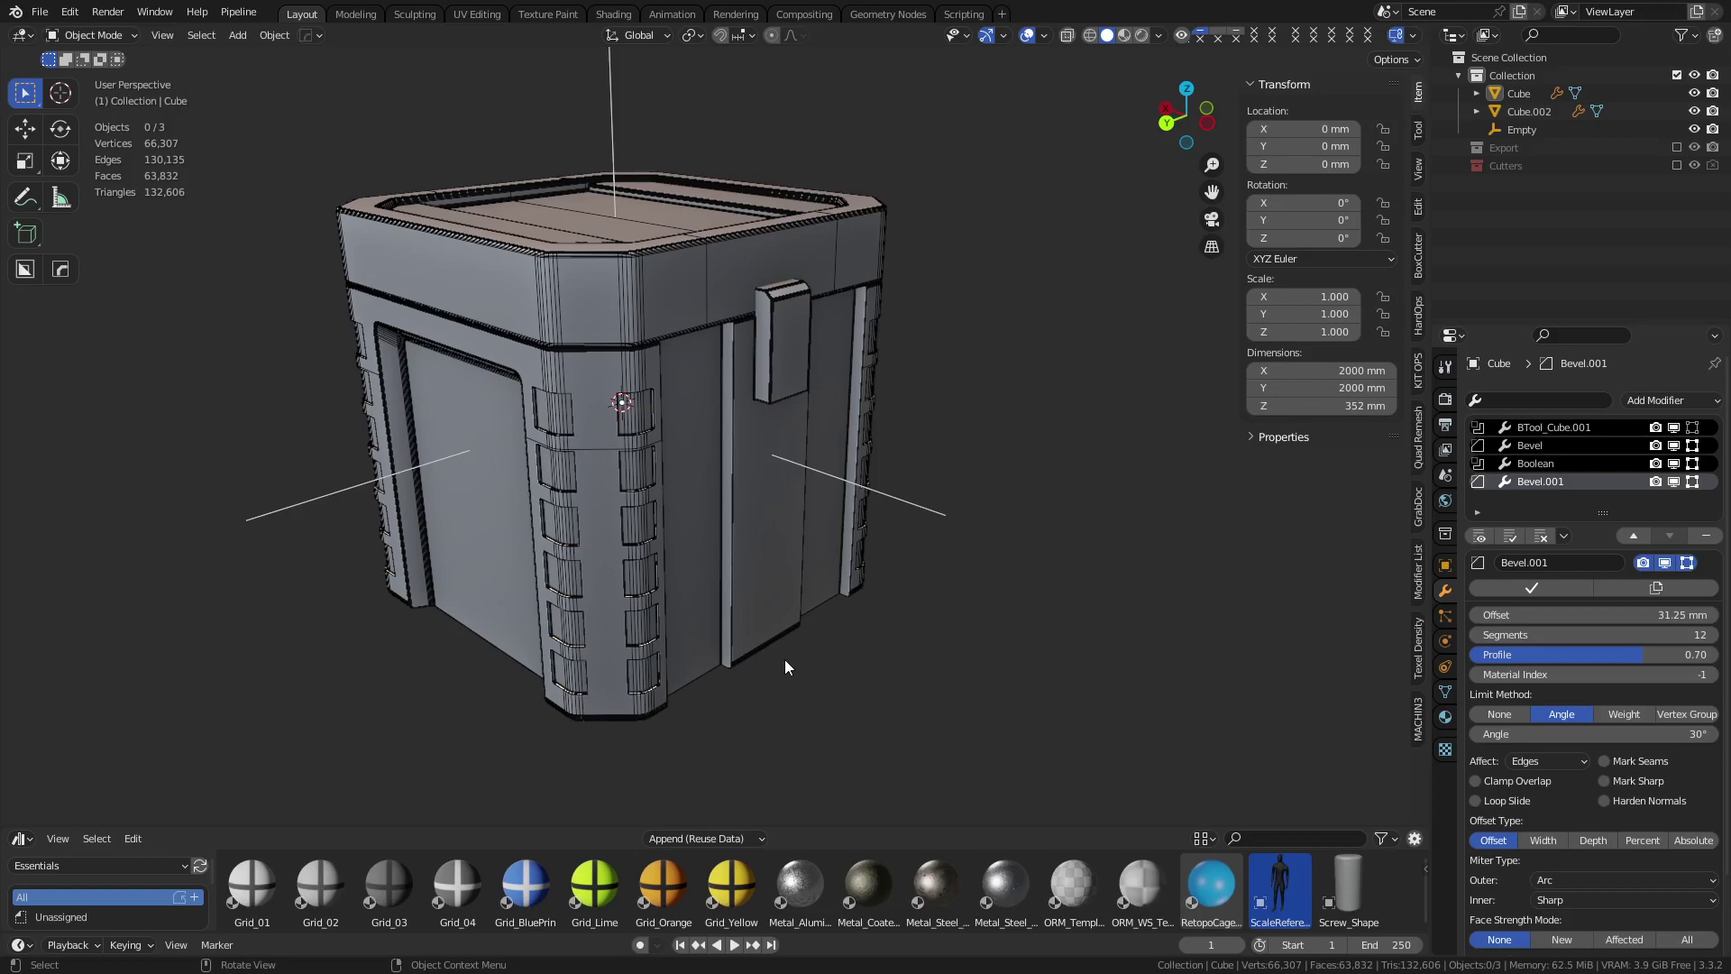
middle_drag(764, 647, 338, 295)
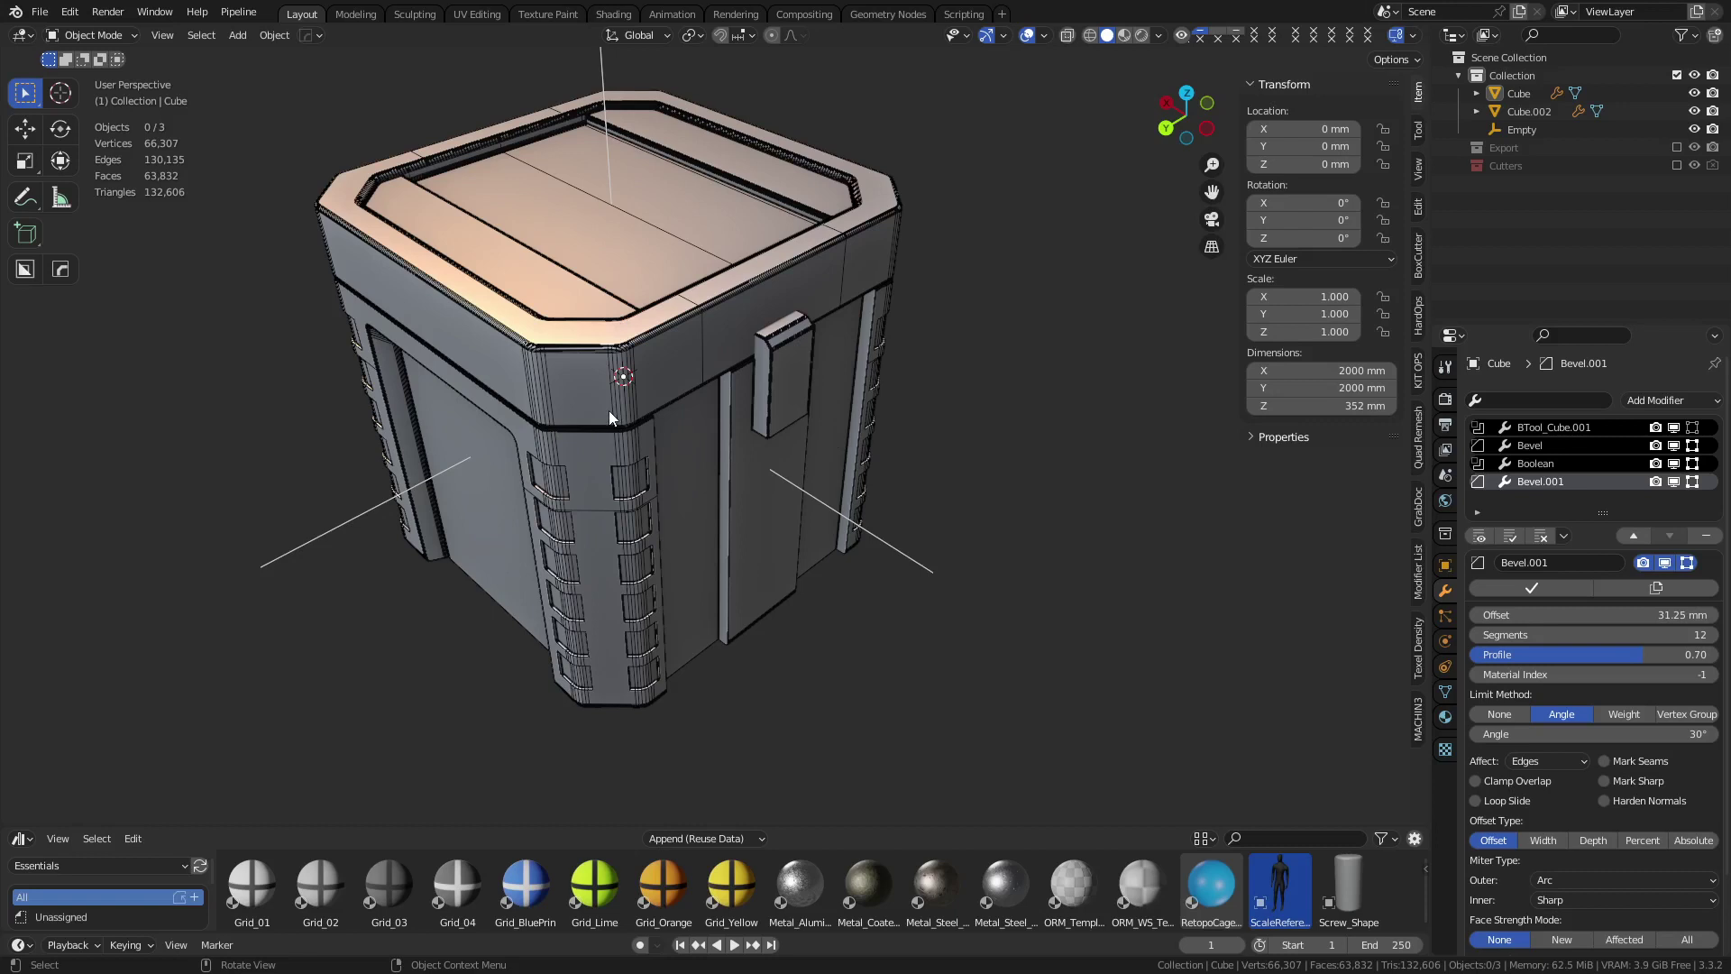
Add a tall box beside the crate with the Add Cube tool, about 1737 × 1847 × 3568 mm
scroll(1037, 565, down, 4)
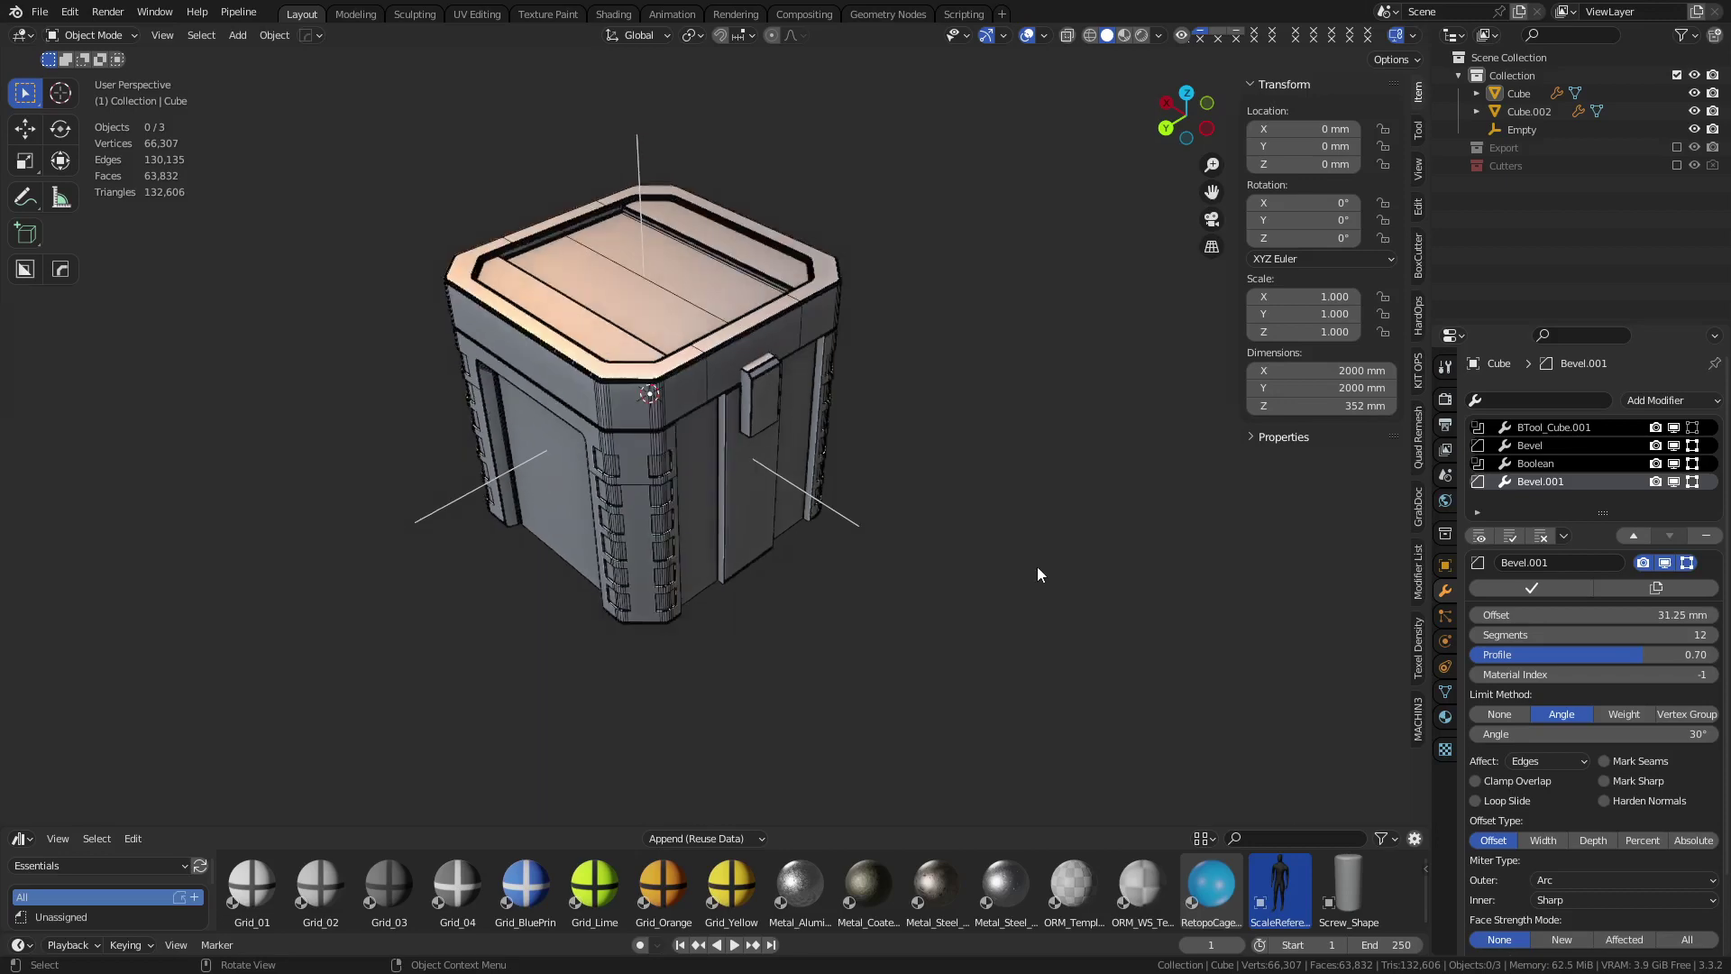
scroll(1023, 500, down, 2)
middle_drag(1035, 502, 586, 514)
middle_drag(750, 476, 121, 326)
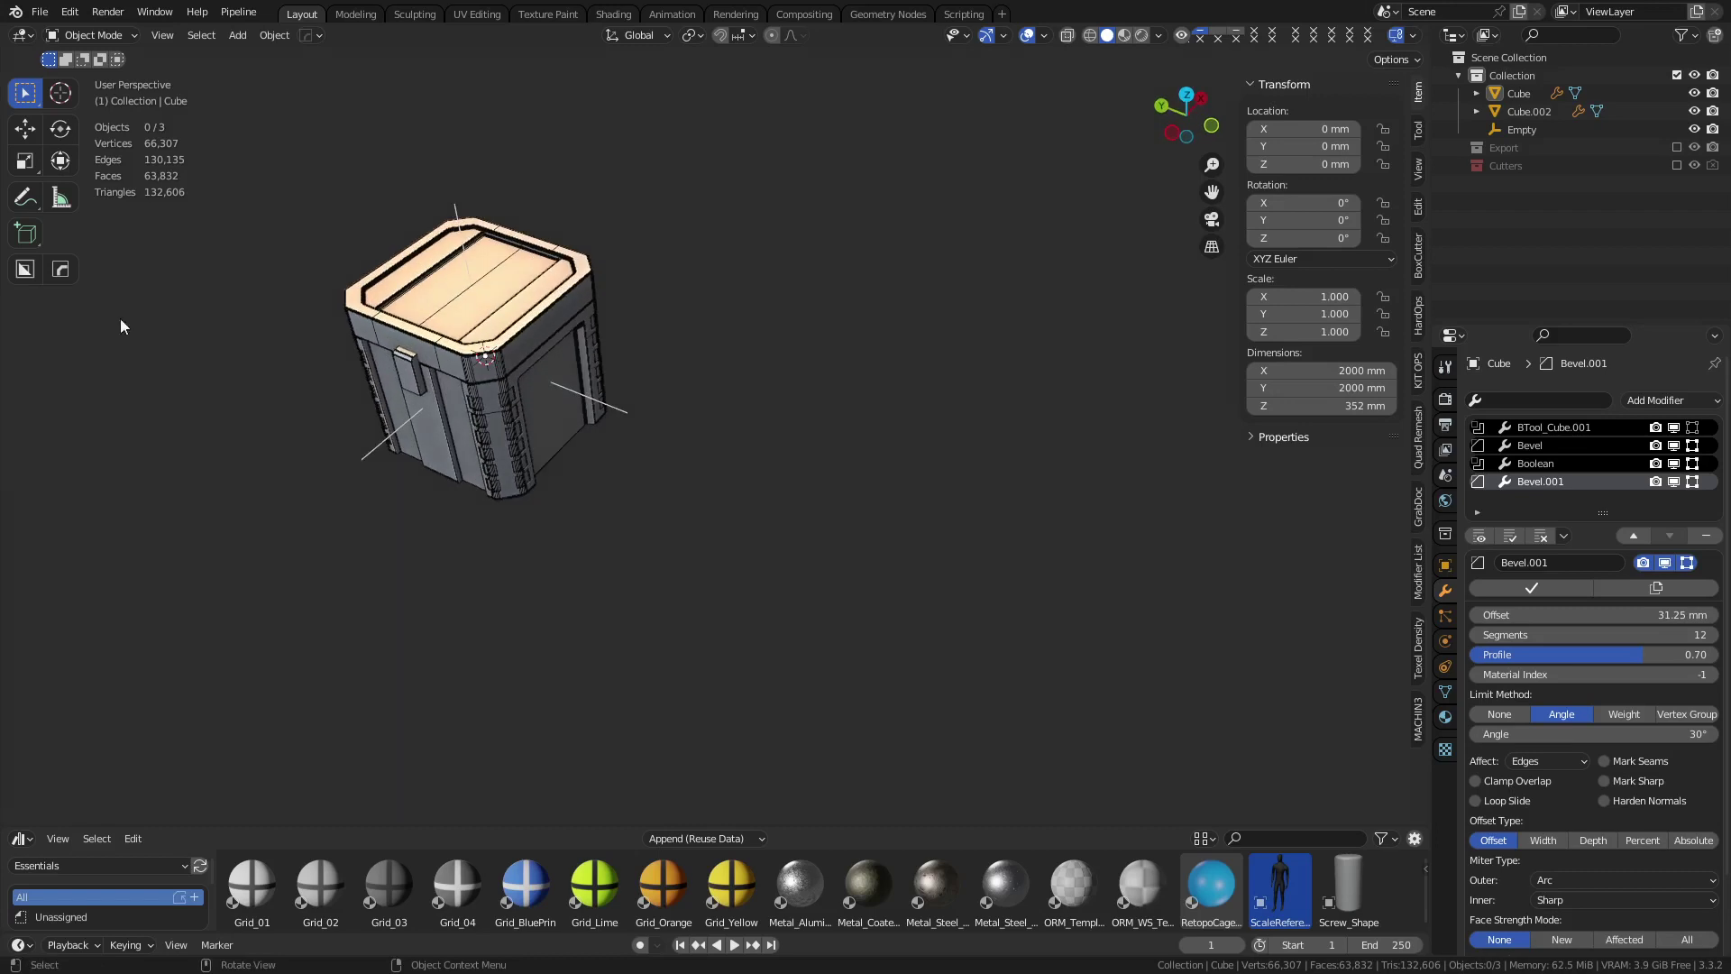
click(24, 236)
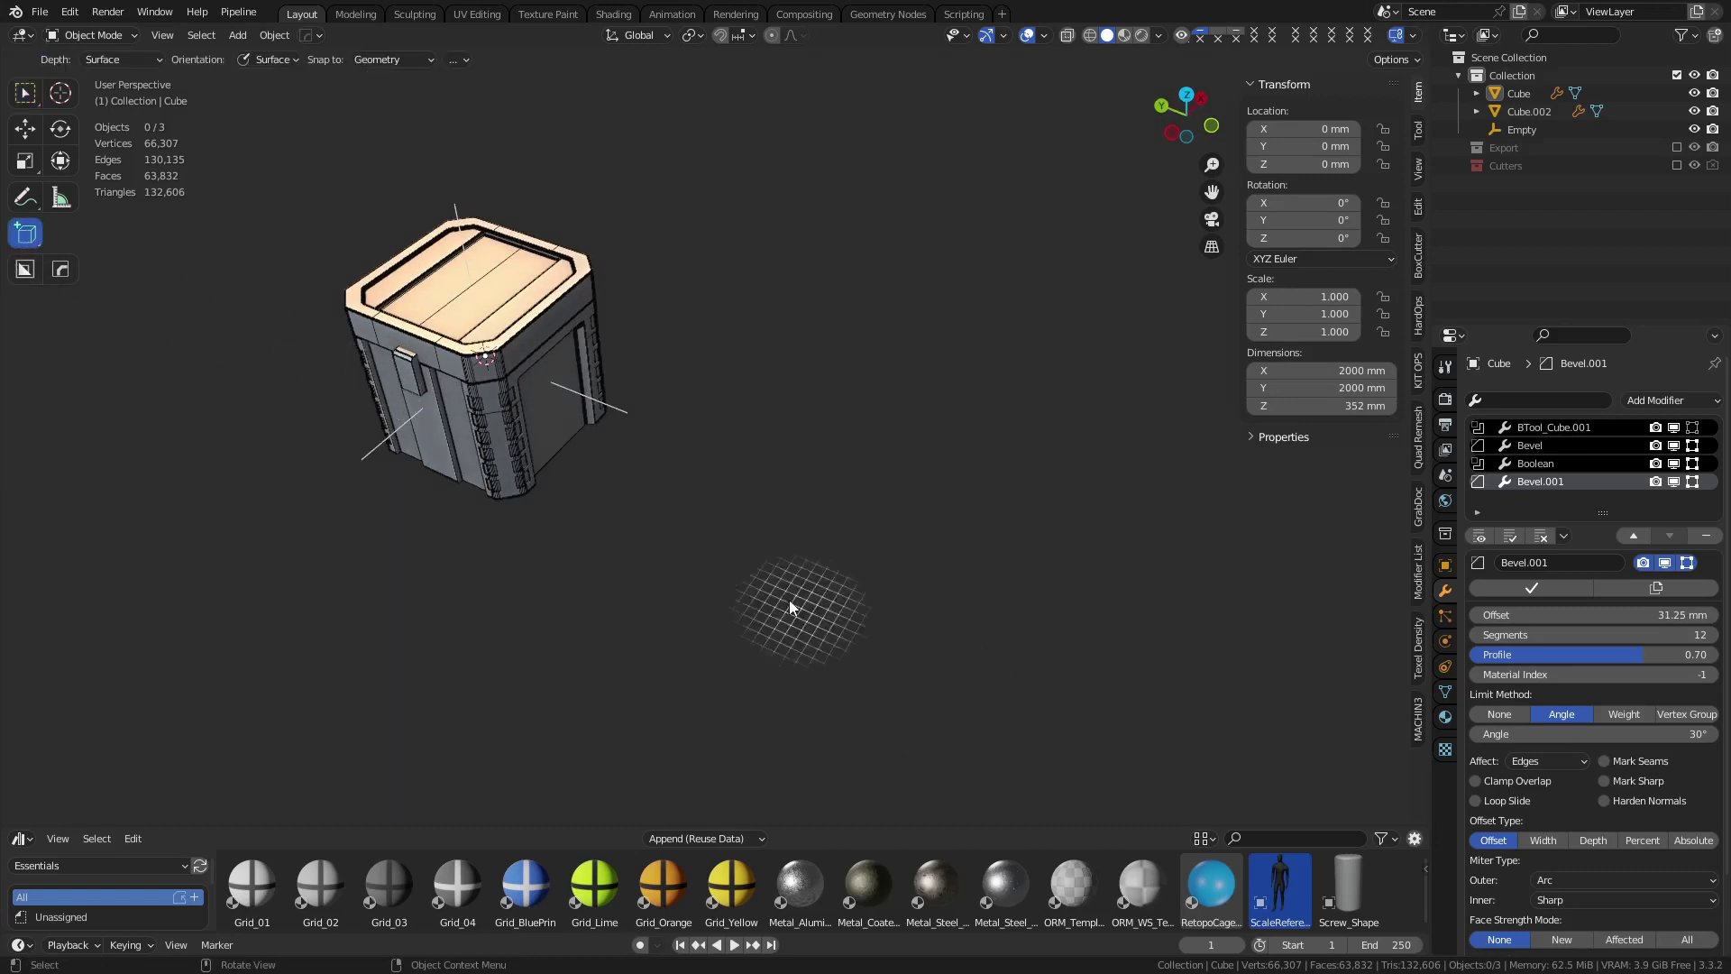
drag(777, 408, 879, 595)
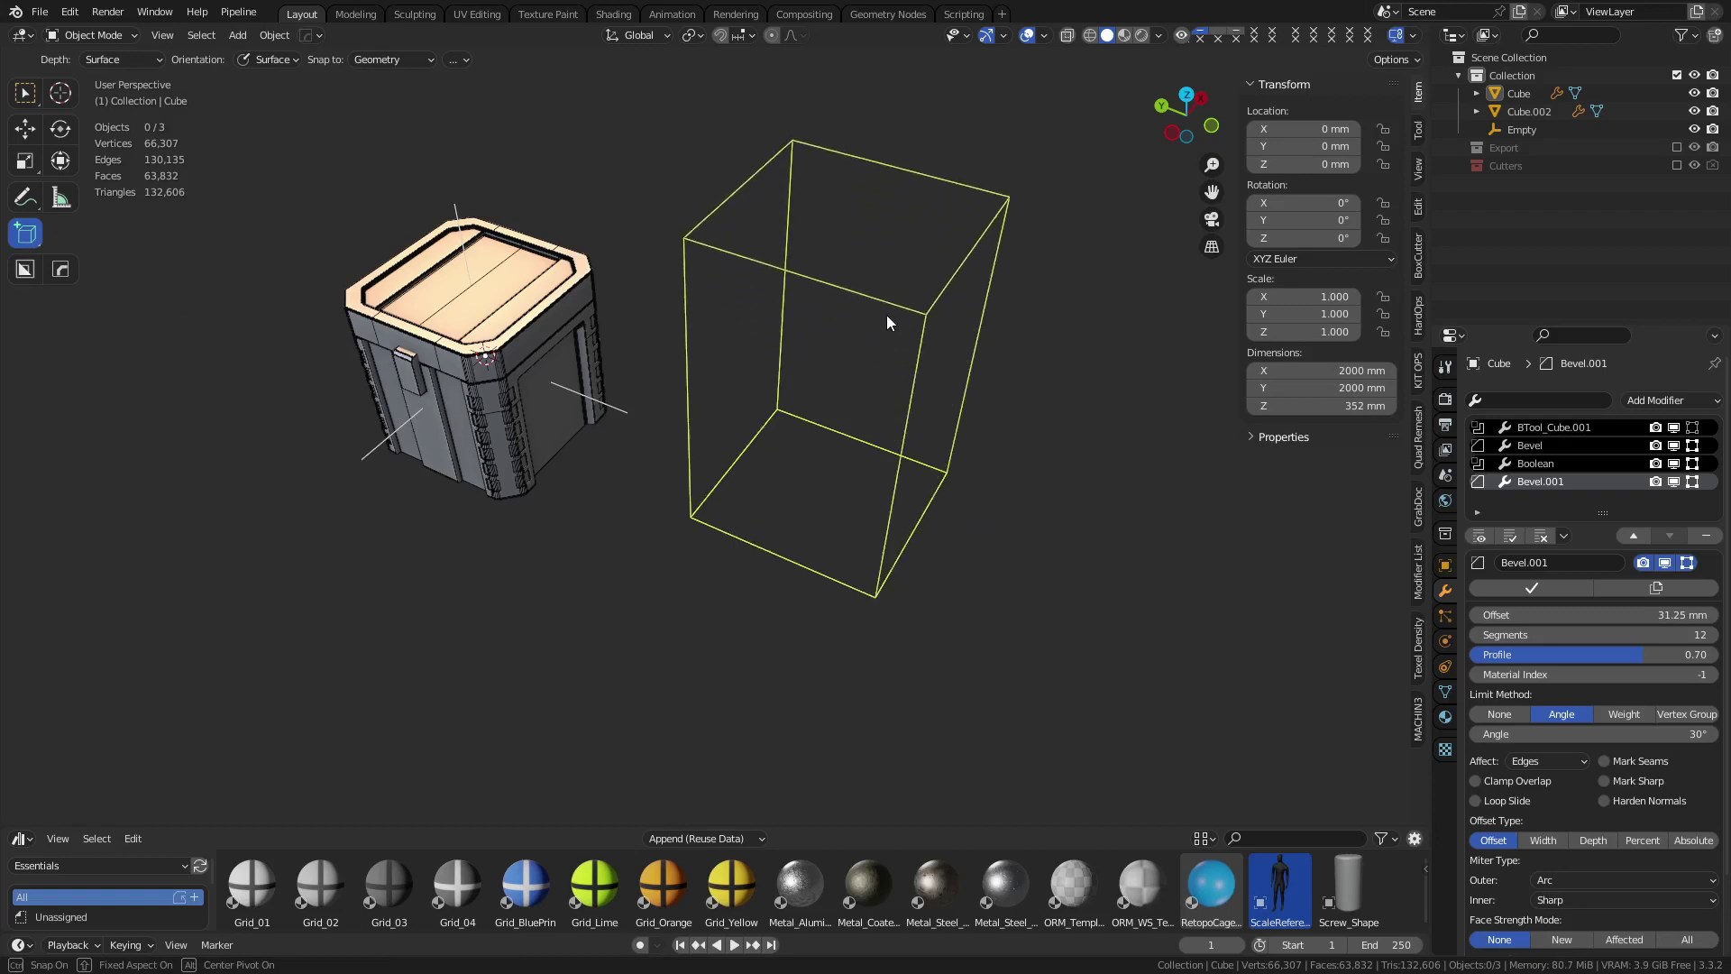
click(886, 236)
Add a long building-sized box on the crate's other side, about 9600 × 26680 × 13145 mm
middle_drag(881, 591, 879, 373)
scroll(685, 343, down, 5)
drag(884, 329, 148, 470)
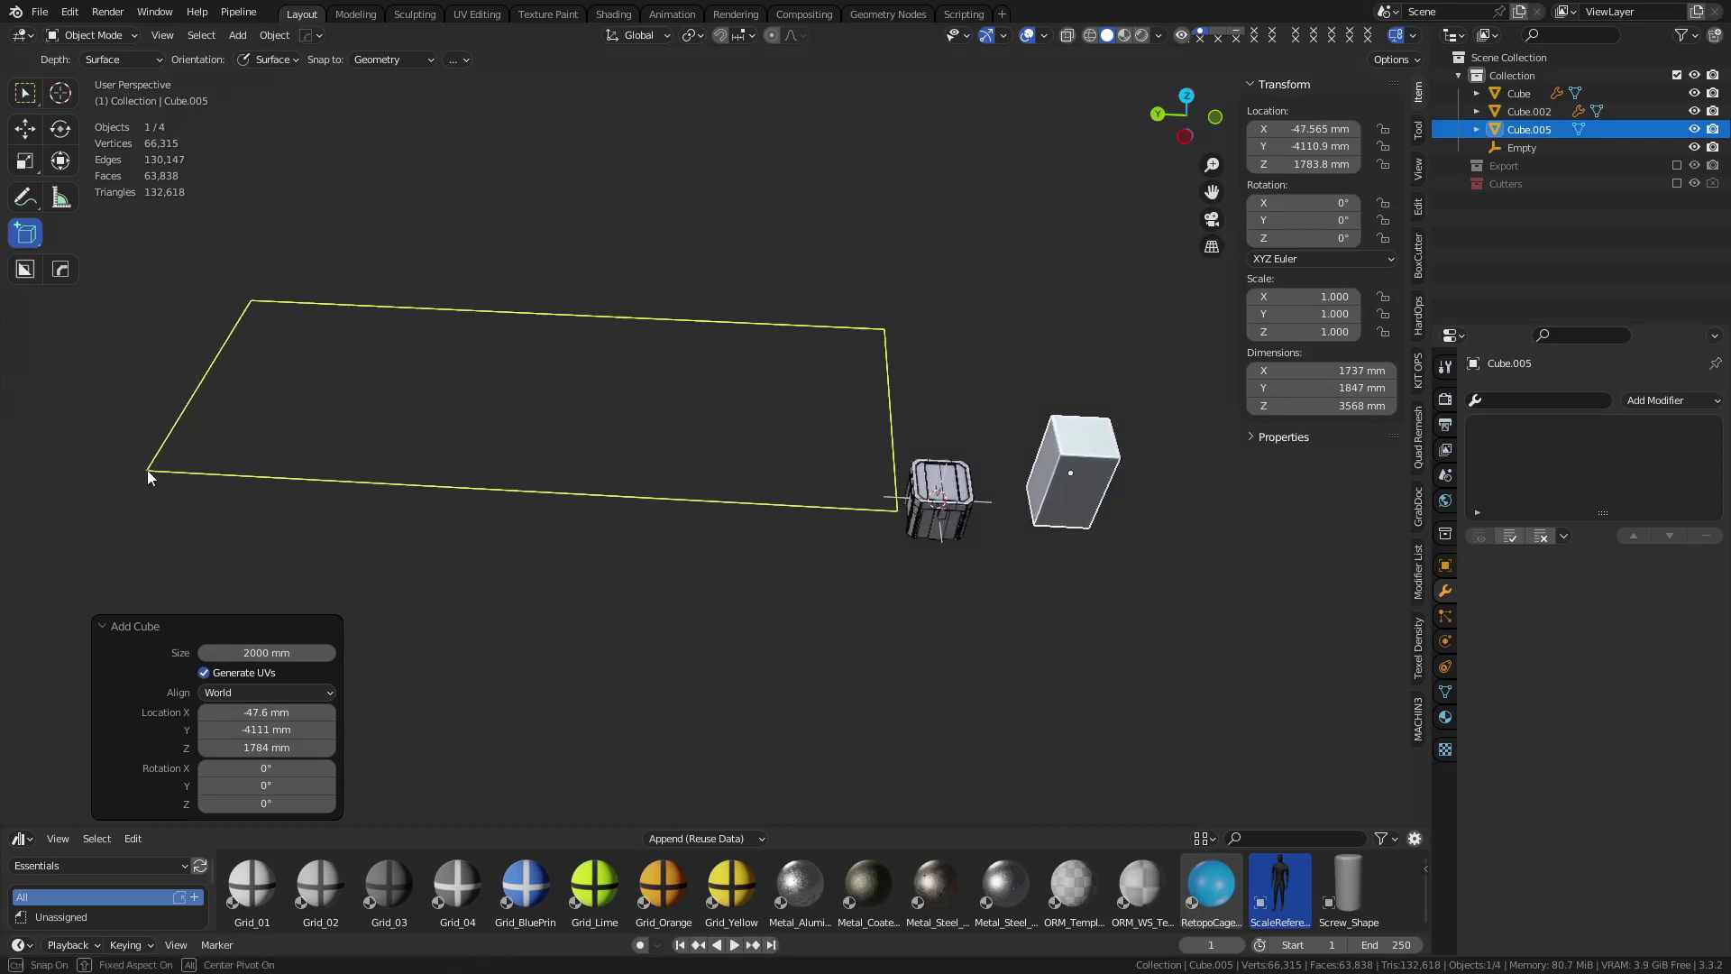
click(241, 139)
Add a taller box overlapping the long box, about 17822 × 14375 × 22013 mm
scroll(775, 399, down, 5)
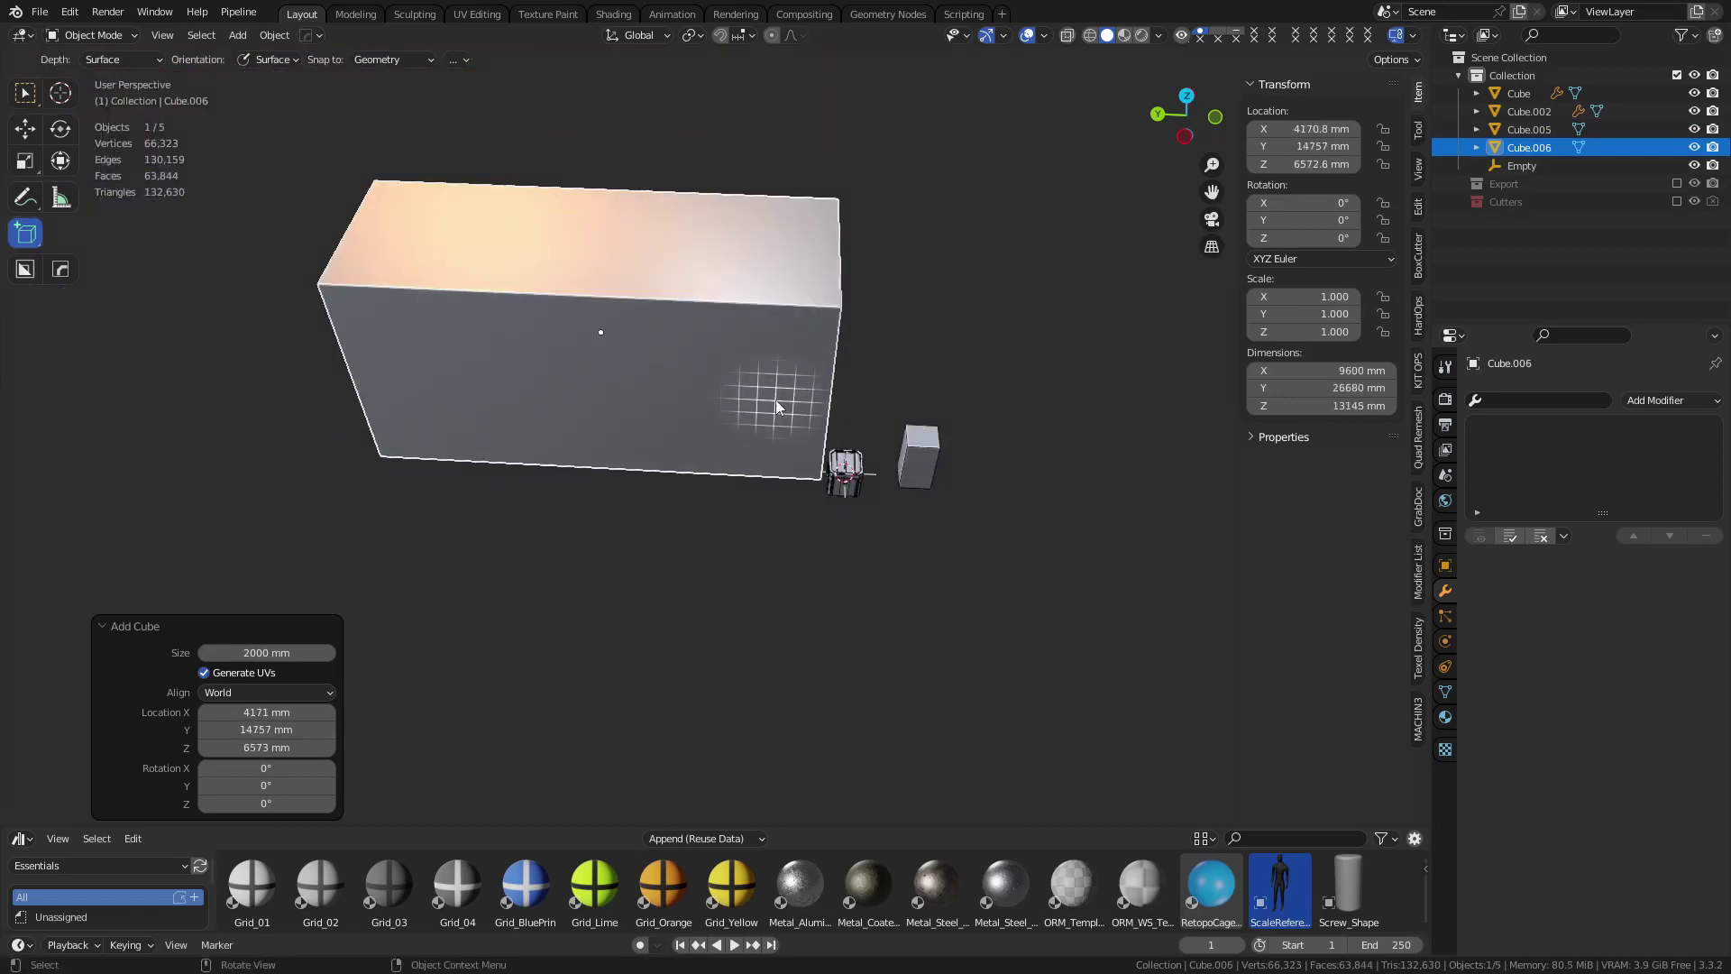
middle_drag(737, 388, 631, 393)
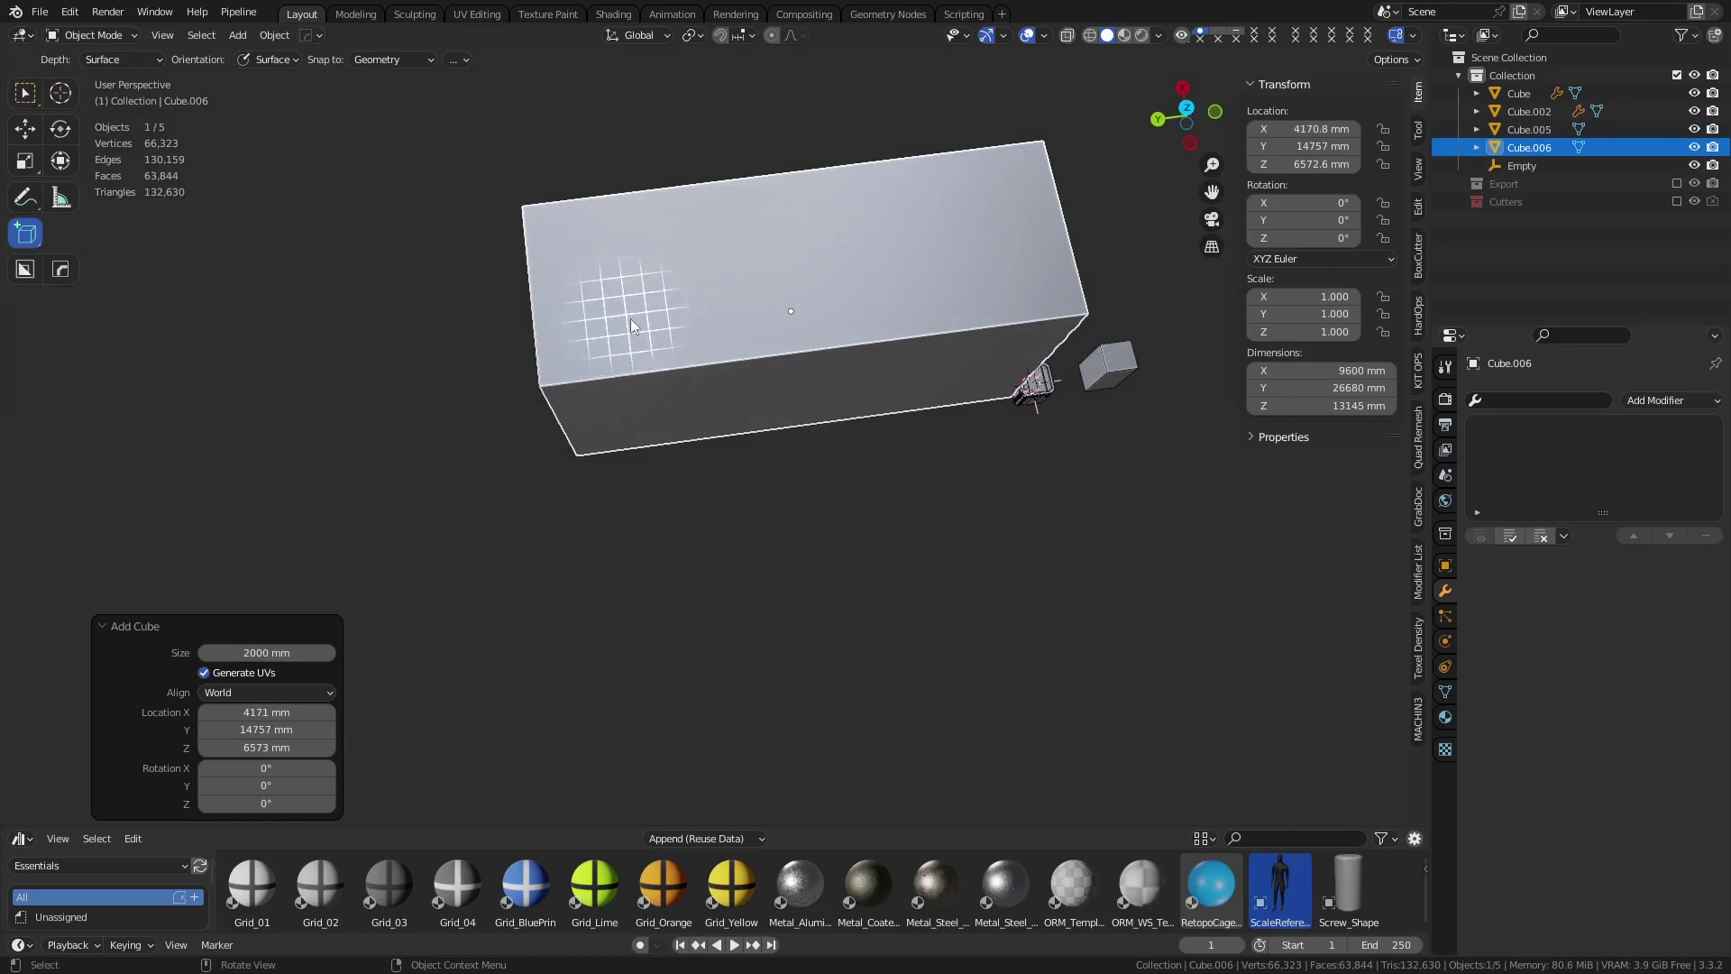
drag(697, 543, 882, 241)
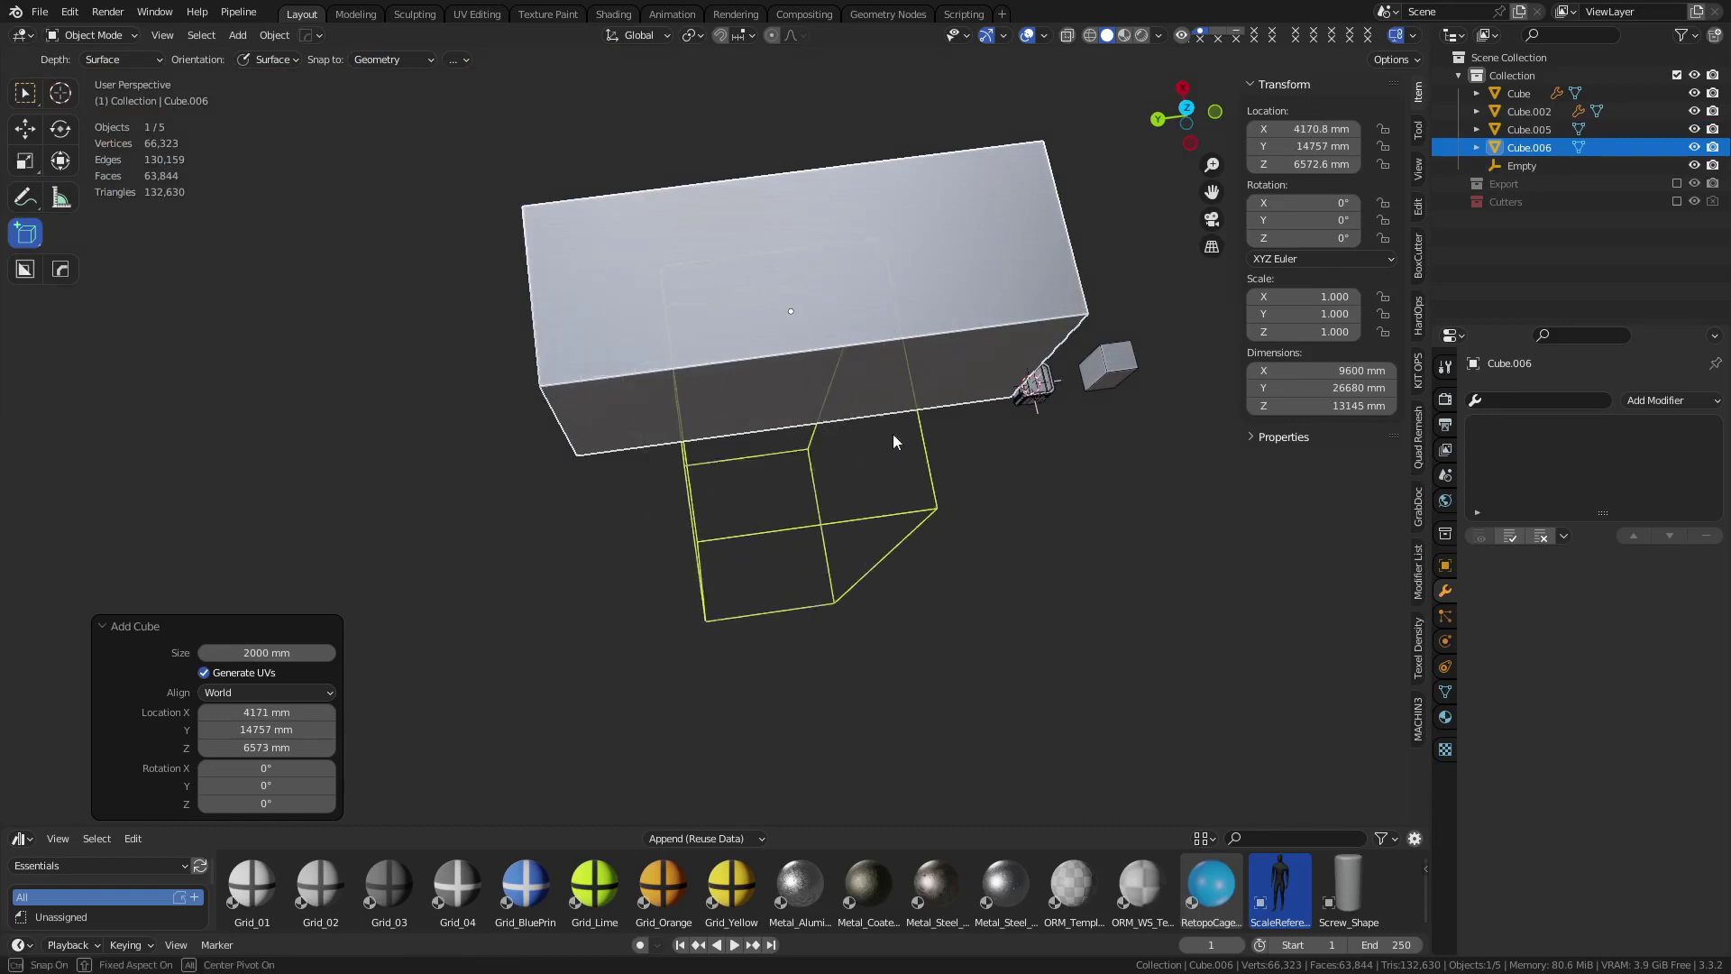
click(997, 8)
Raise the overlapping tall box's top face by about 18950 mm along Z in Edit Mode and return to Object Mode
scroll(891, 672, down, 2)
middle_drag(891, 672, 889, 528)
key(ctrl+Tab)
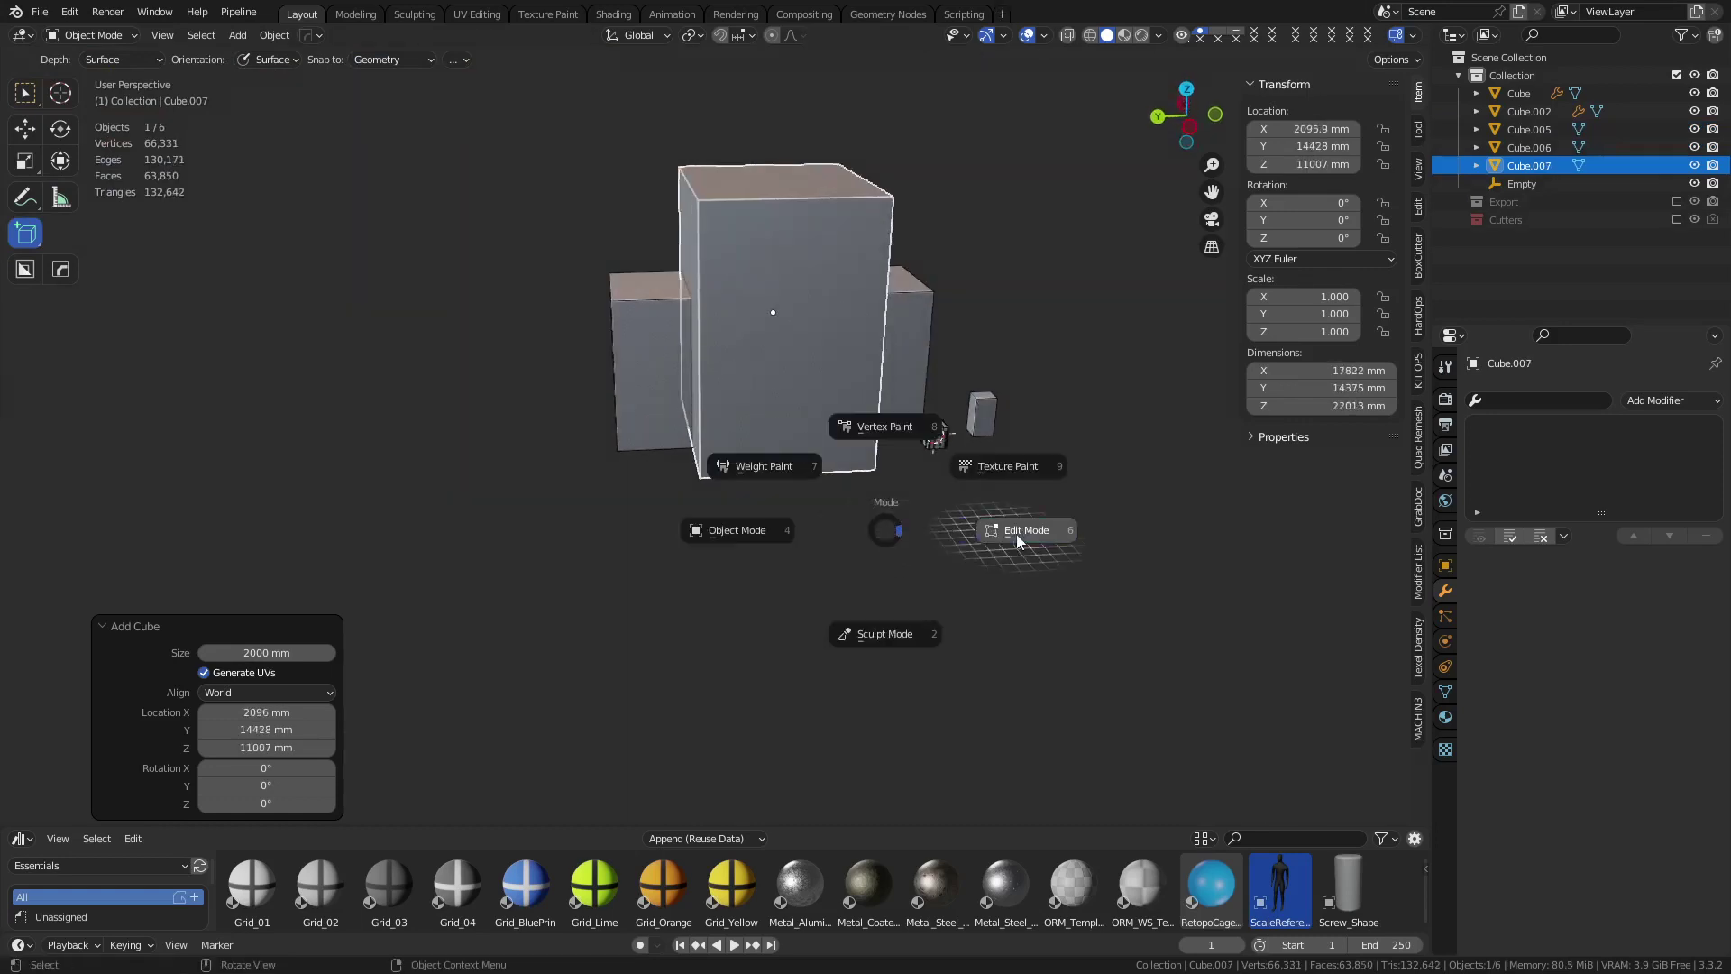
click(1016, 539)
click(810, 177)
key(g)
key(z)
click(955, 352)
scroll(955, 359, down, 1)
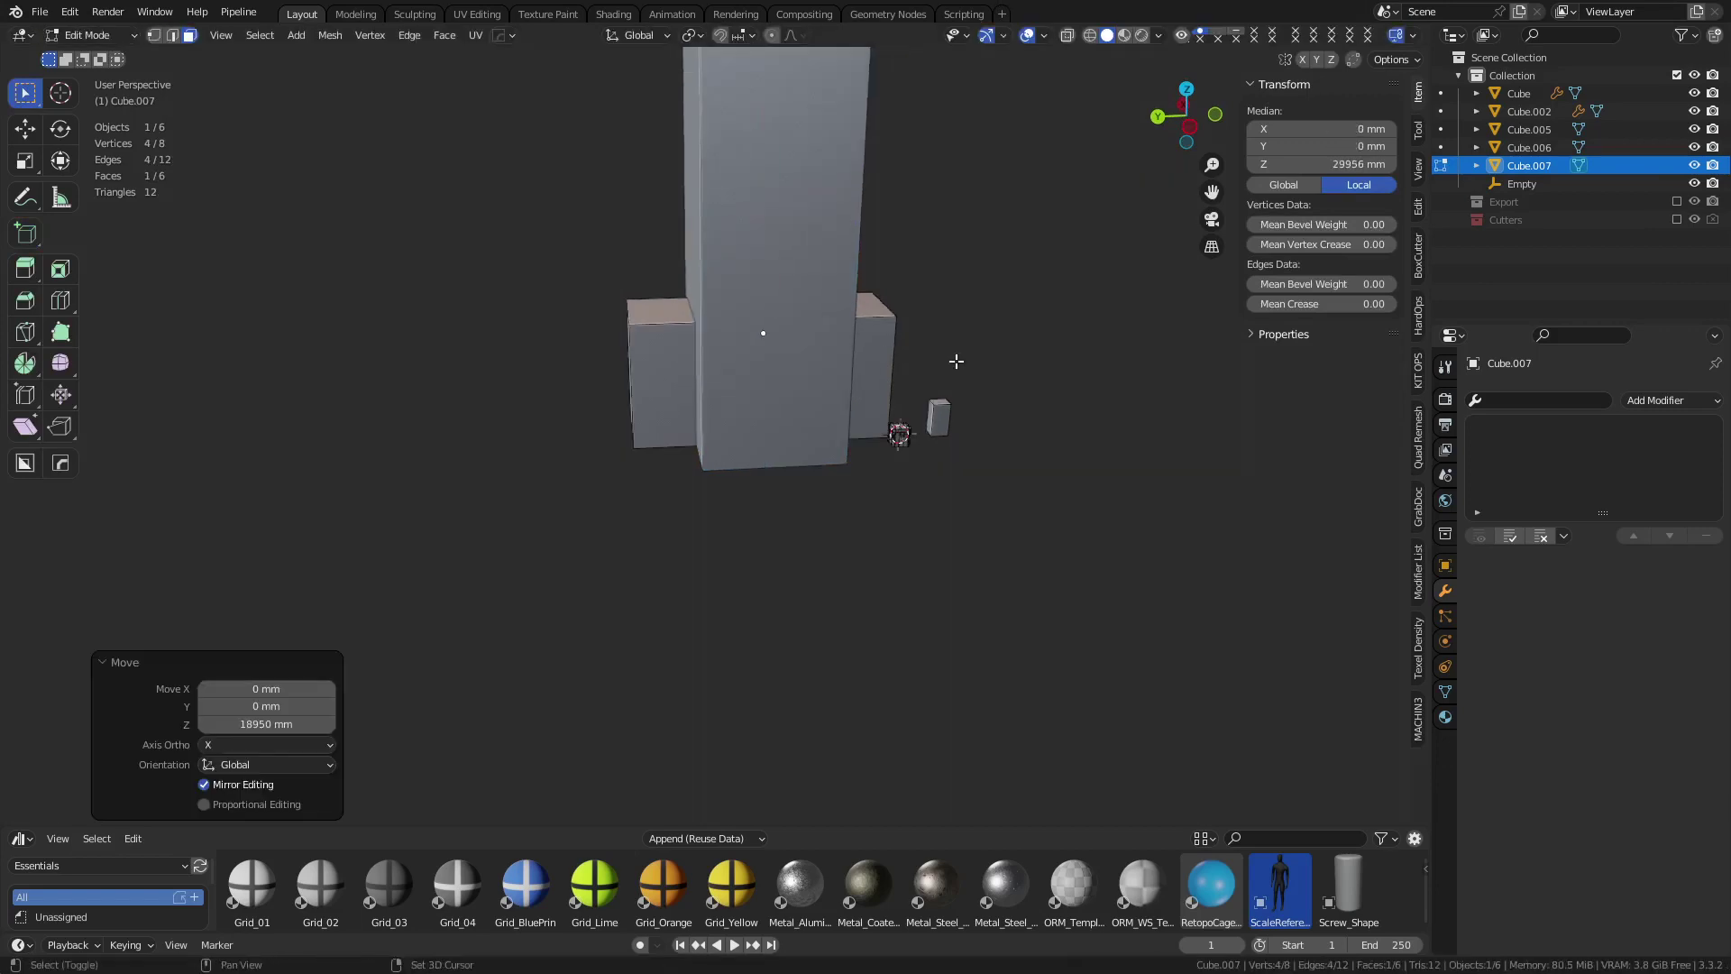
shift+middle_drag(955, 358, 946, 656)
middle_drag(790, 642, 825, 616)
key(ctrl+Tab)
click(747, 618)
Add a tower-sized box behind the other boxes, about 24851 × 25008 × 72078 mm
click(677, 647)
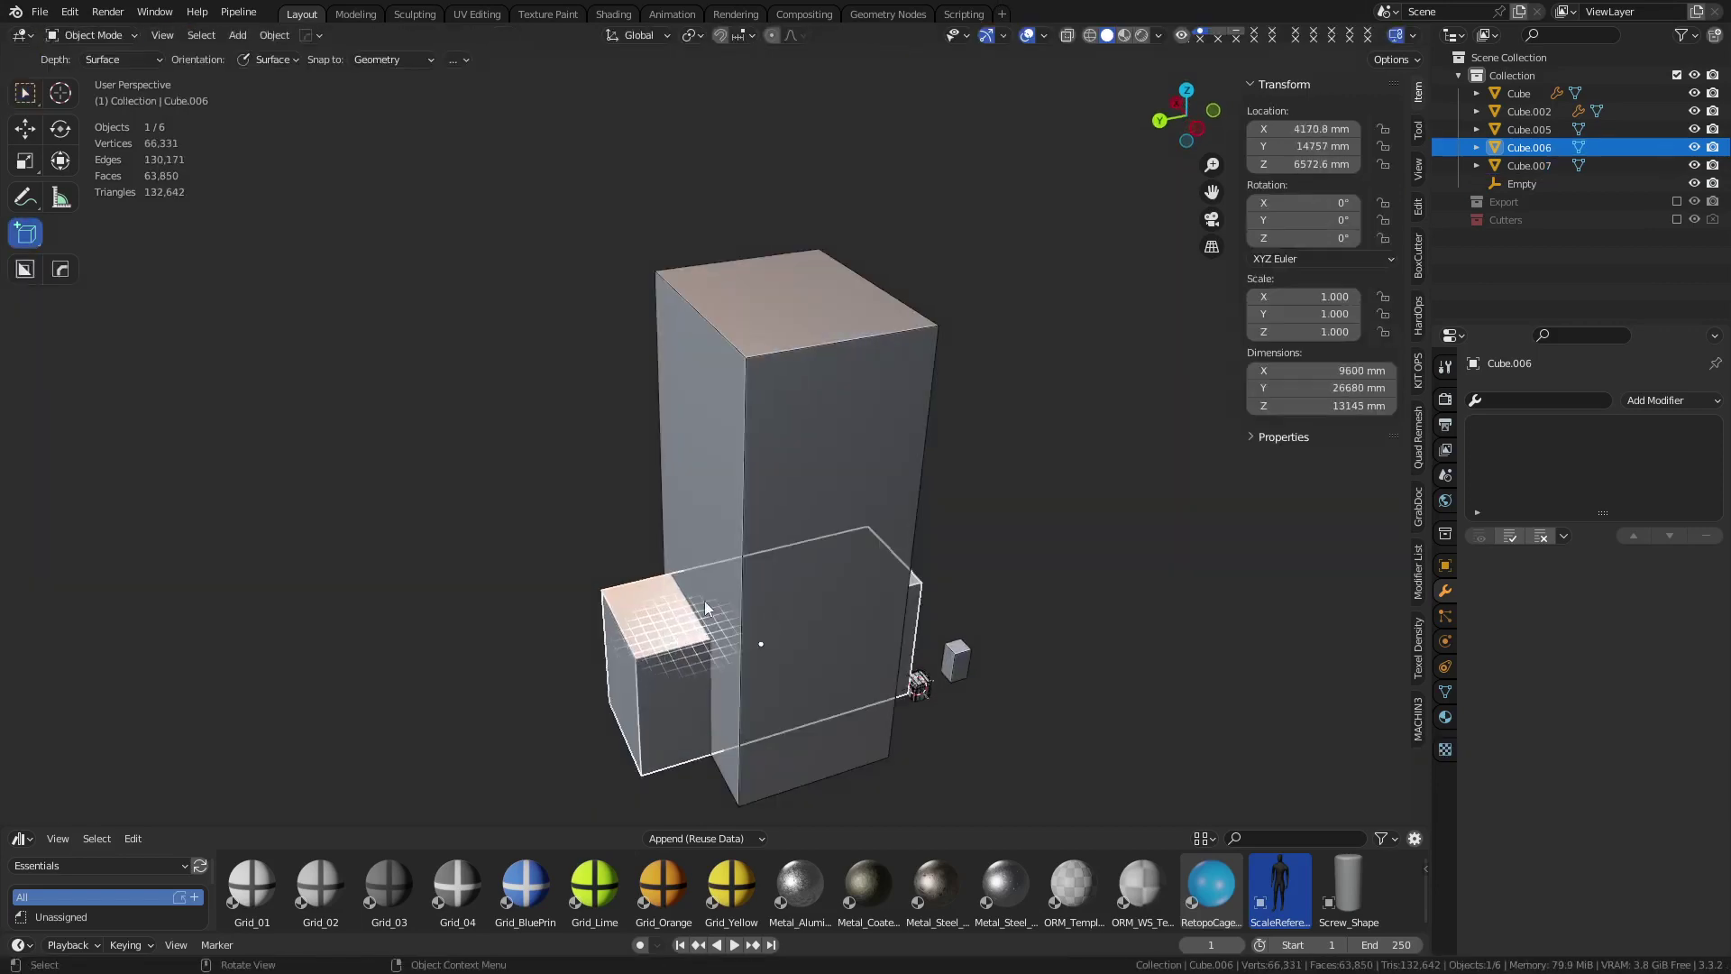
middle_drag(679, 647, 819, 604)
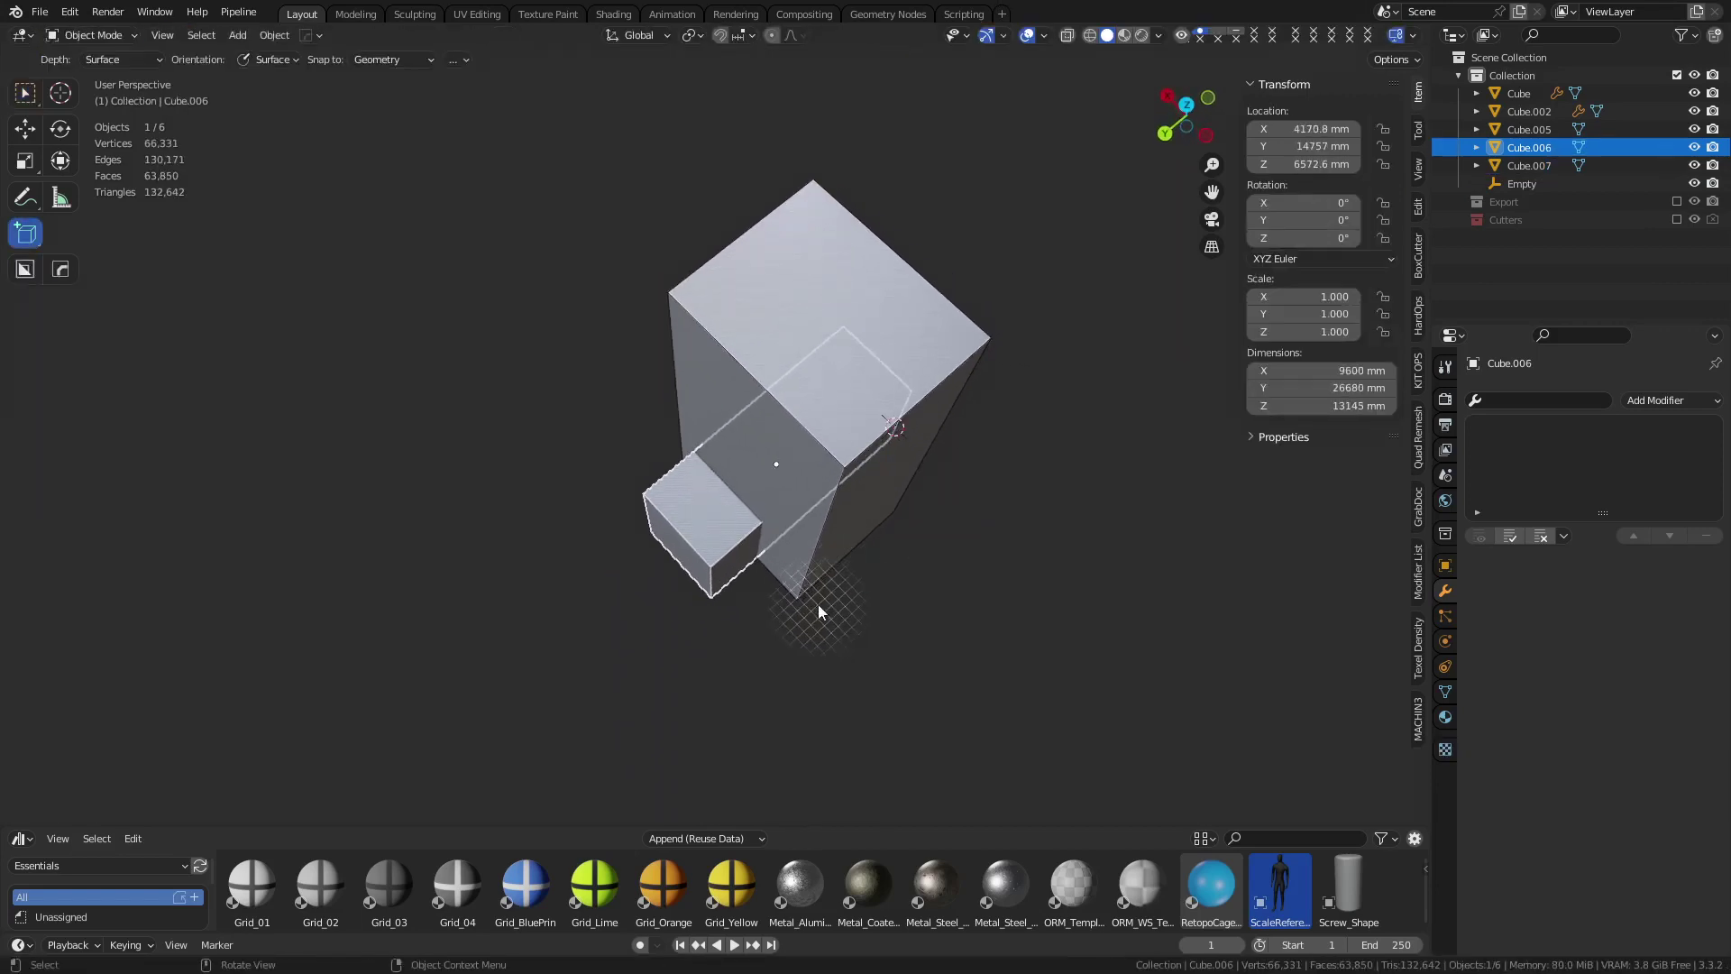
click(771, 627)
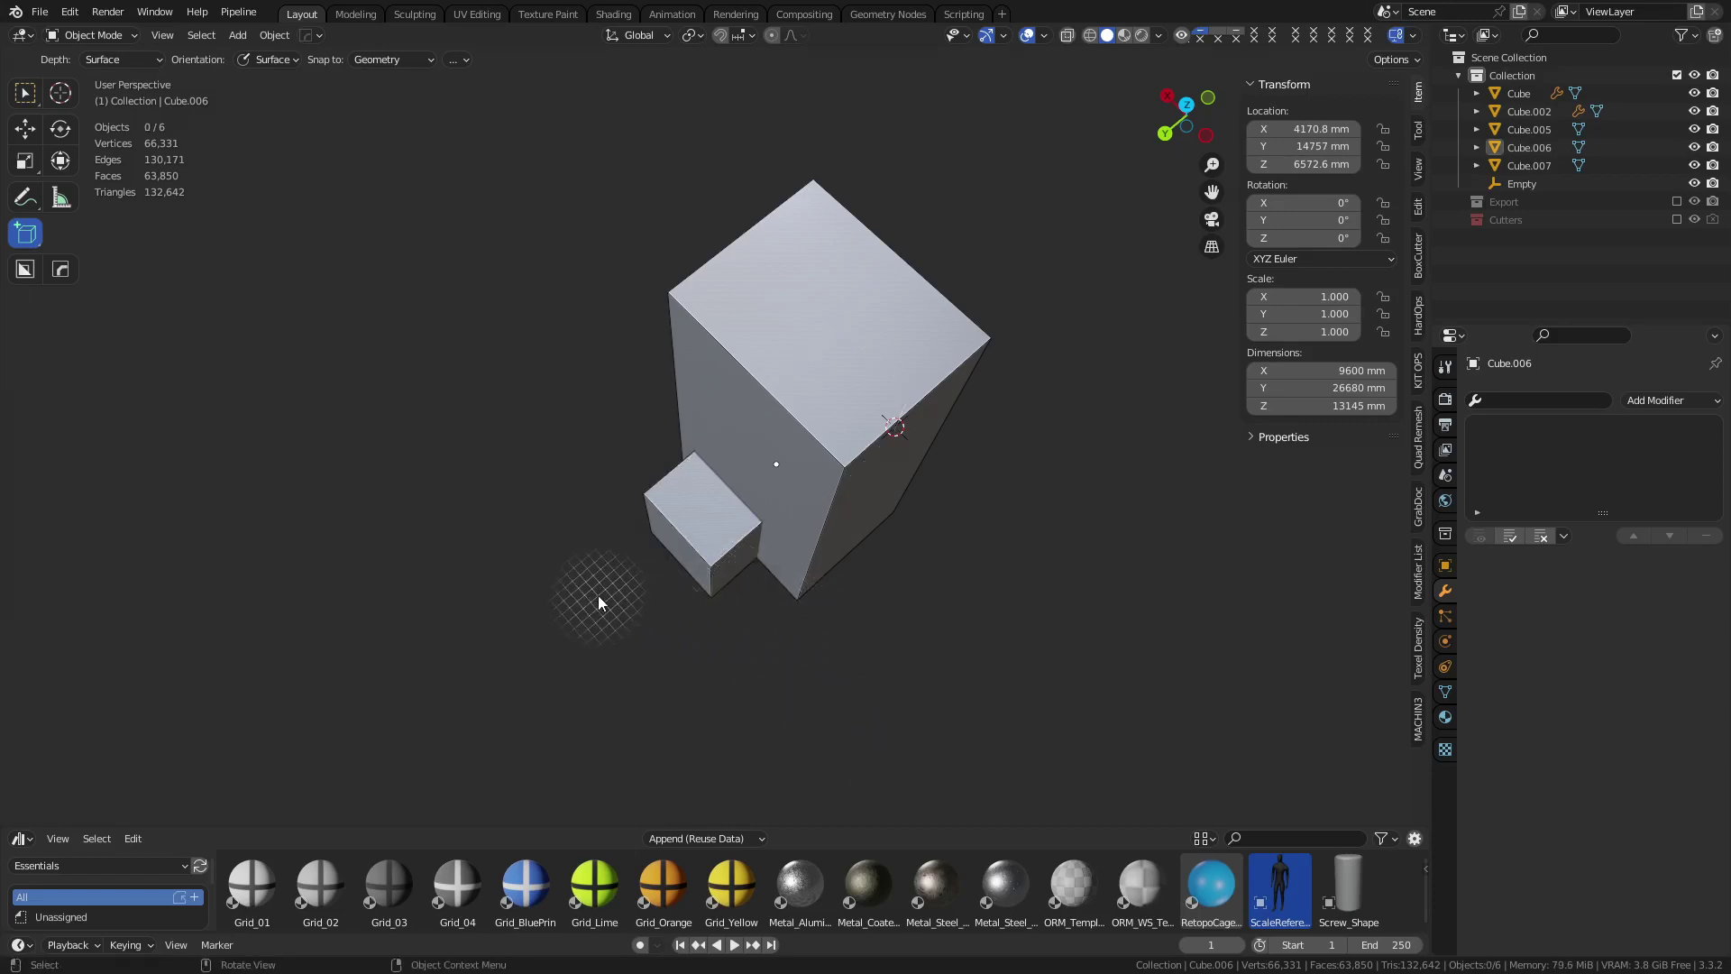
drag(598, 596, 934, 615)
click(1054, 213)
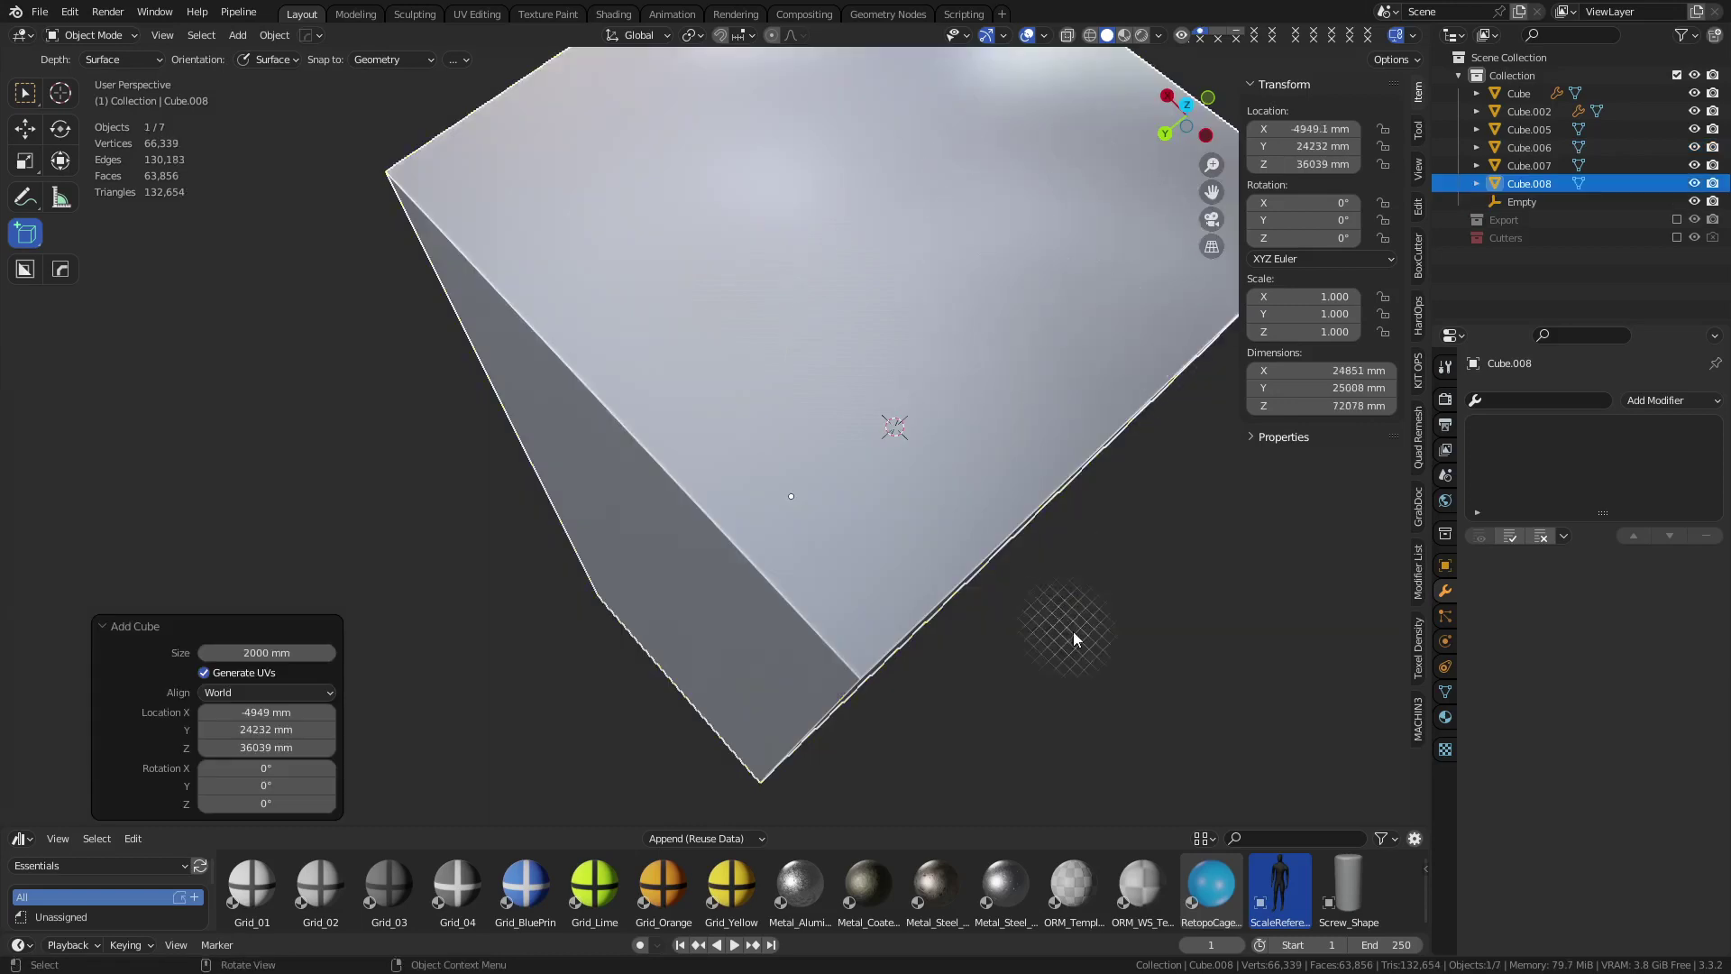
Deselect the tower and compare the crate's scale with the surrounding boxes, from ground level and from afar
middle_drag(1073, 639, 939, 544)
shift+middle_drag(1014, 636, 936, 425)
key(ctrl+Tab)
middle_drag(914, 615, 860, 549)
shift+middle_drag(961, 486, 998, 646)
click(1017, 472)
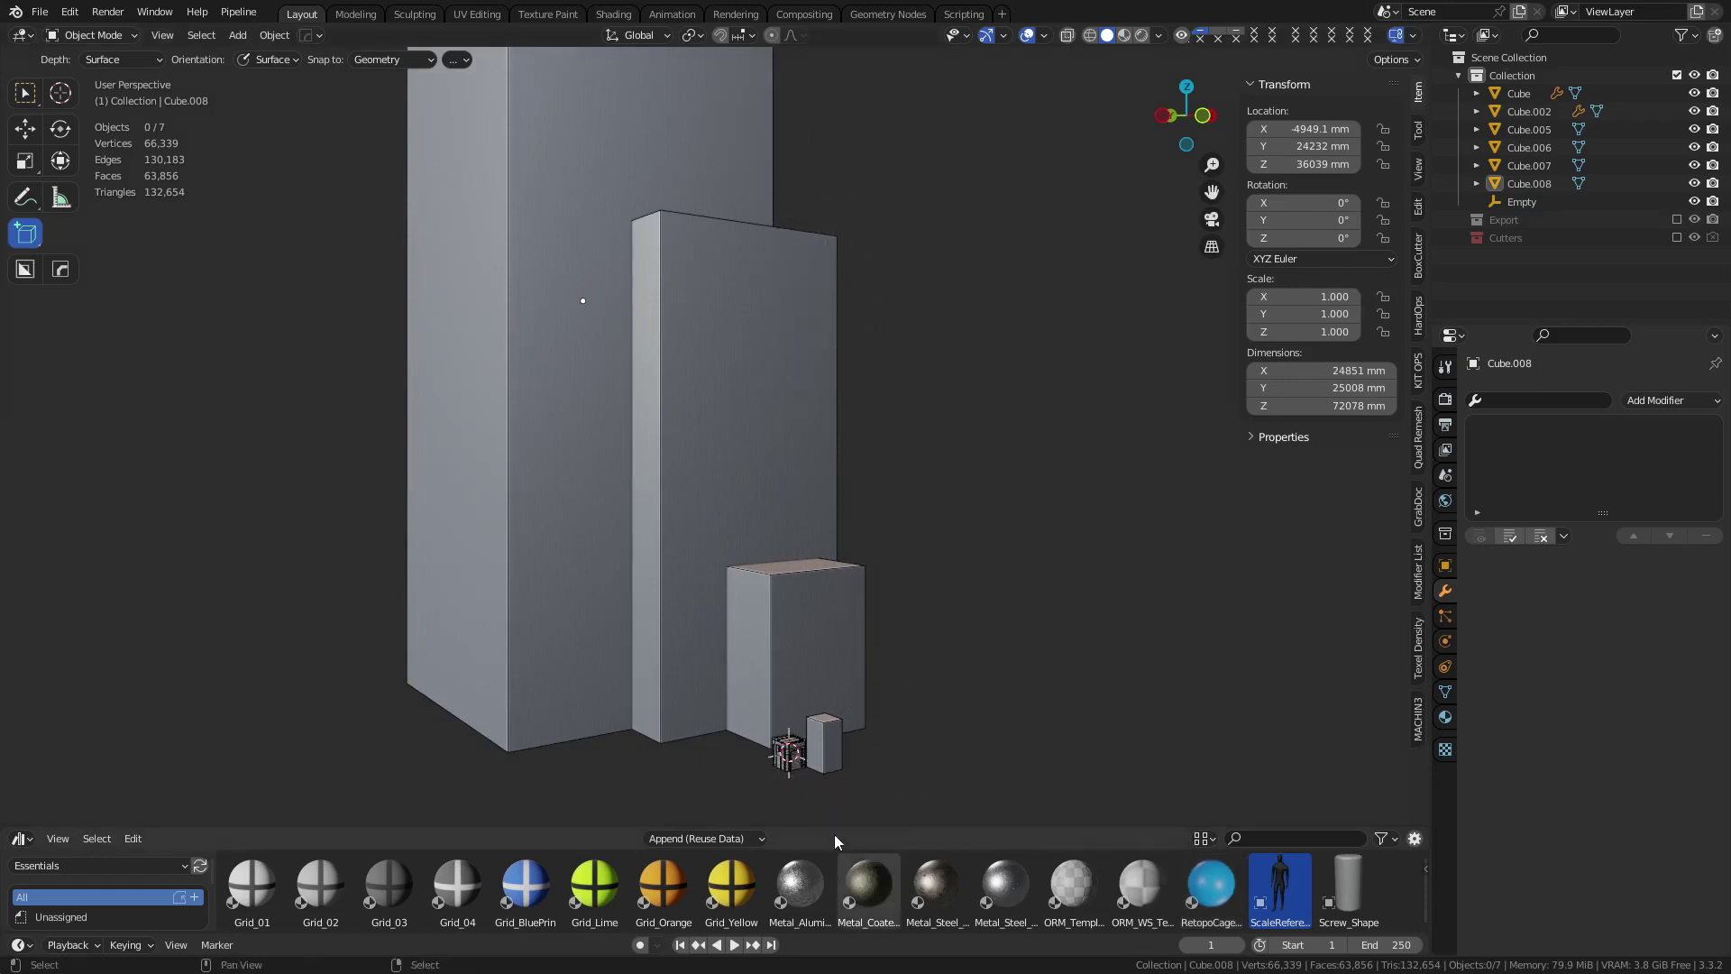
scroll(911, 680, up, 3)
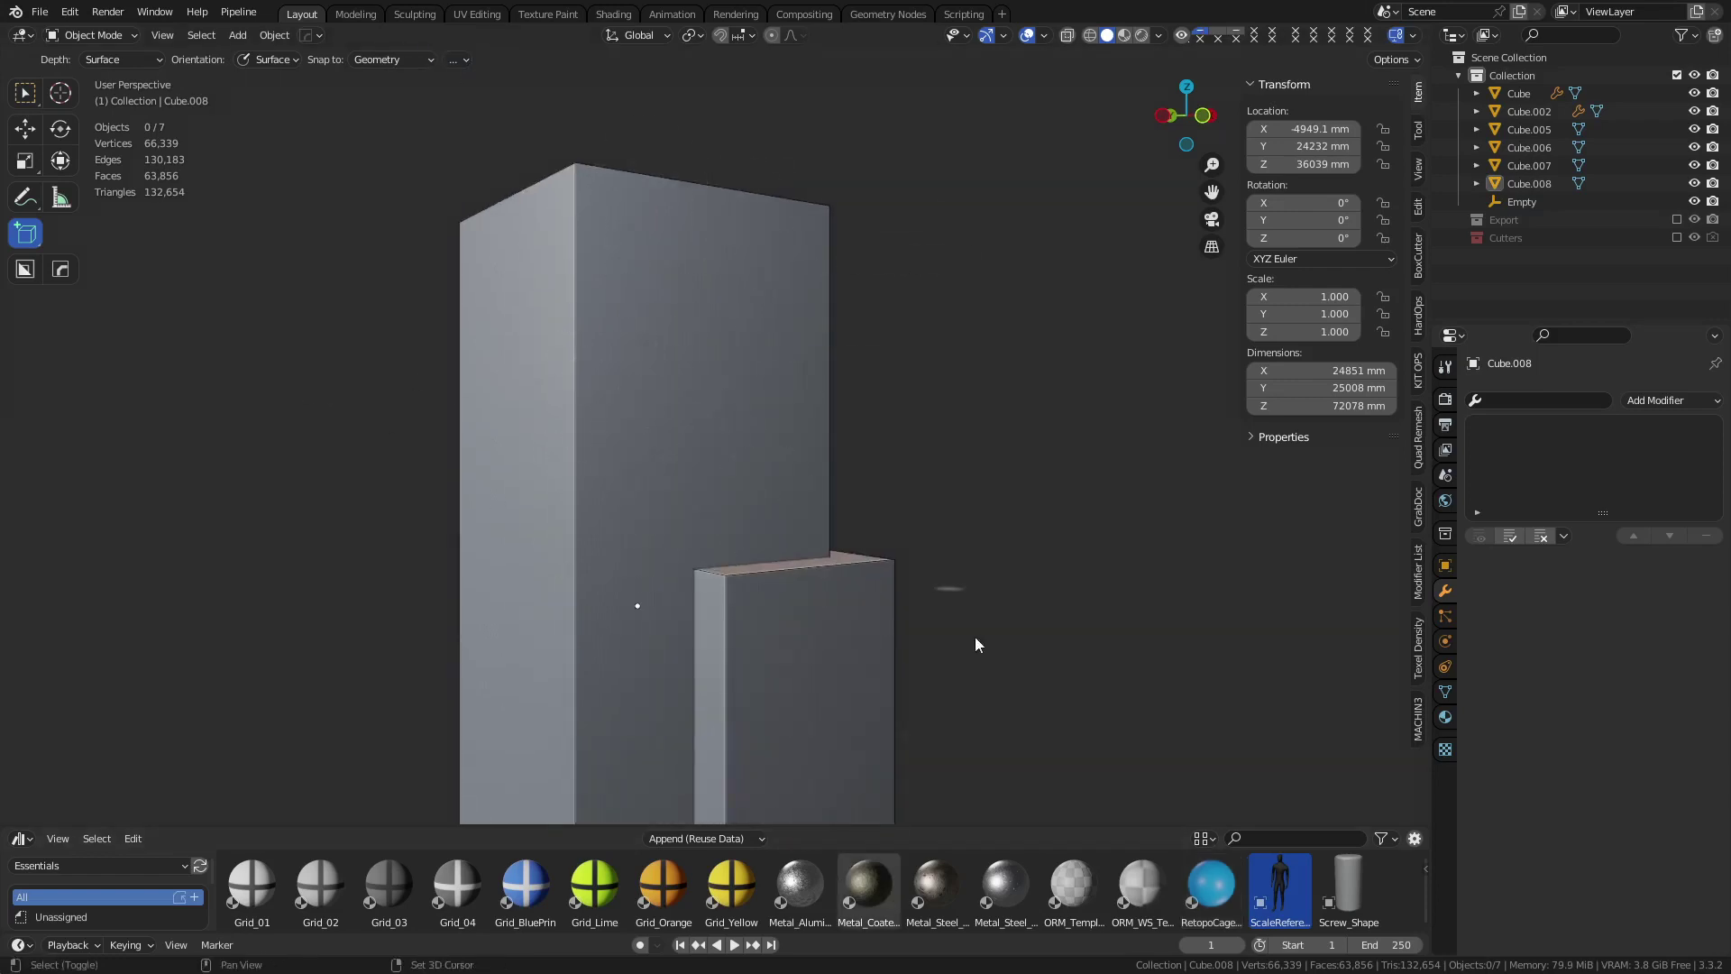
scroll(650, 700, down, 3)
scroll(803, 661, up, 6)
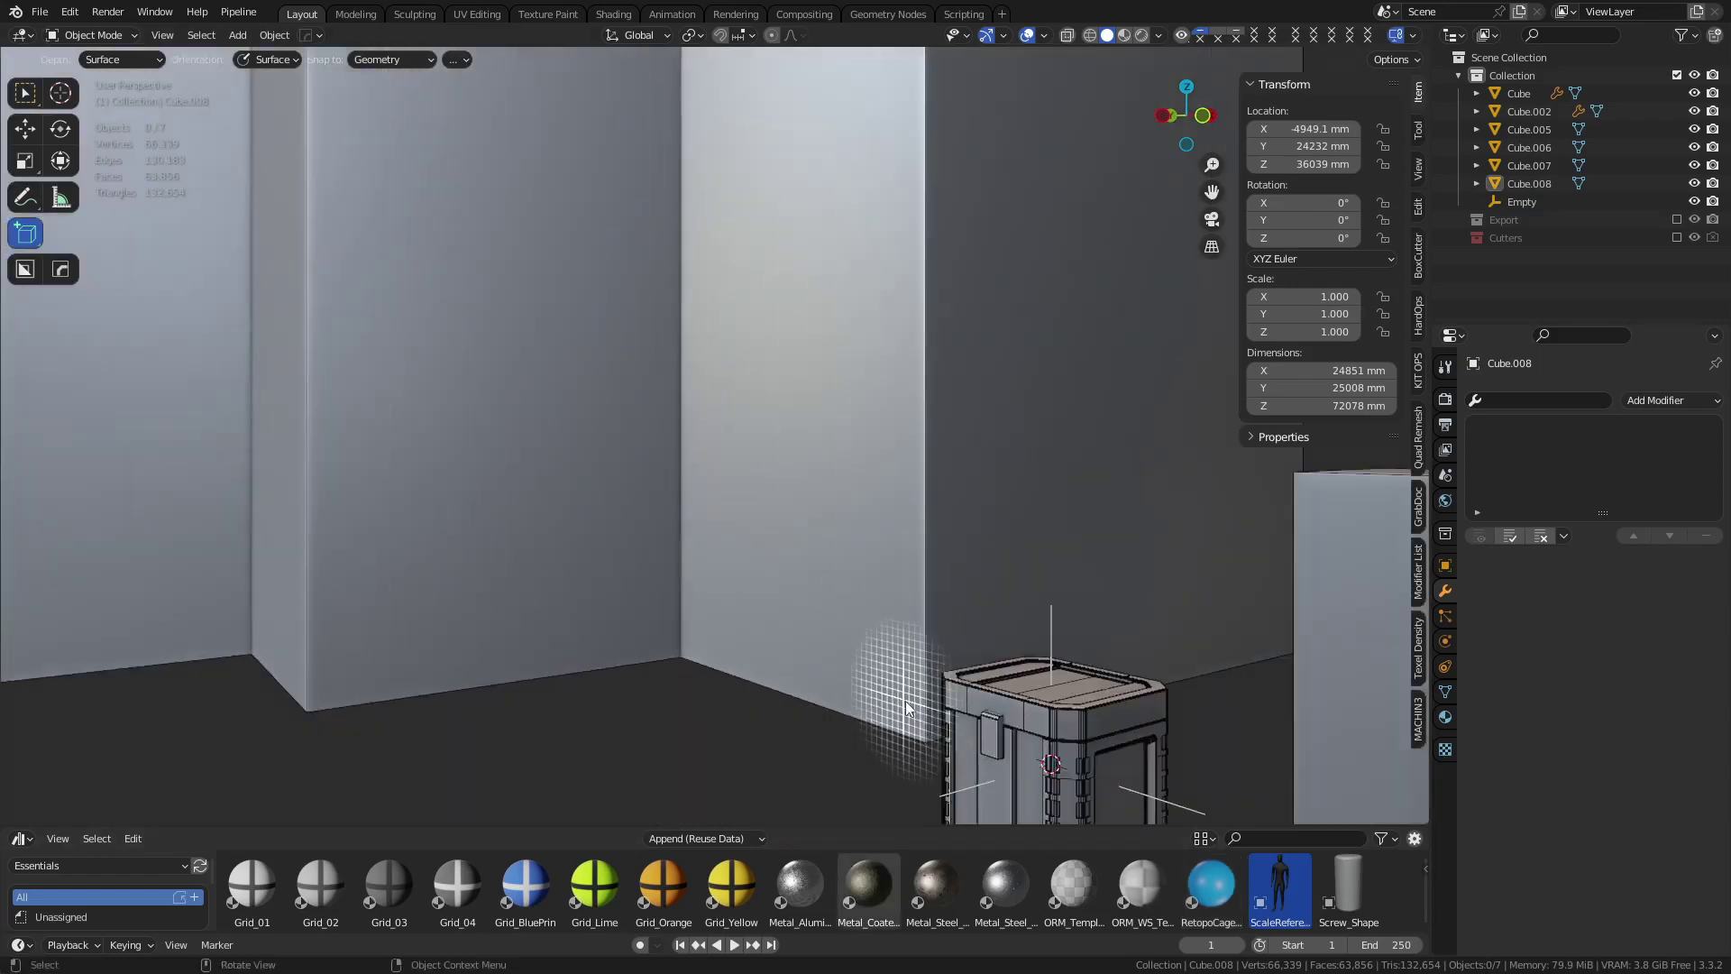
shift+middle_drag(1071, 760, 878, 637)
alt+middle_click(722, 545)
scroll(721, 545, up, 5)
shift+middle_drag(729, 566, 862, 629)
scroll(863, 629, down, 4)
middle_drag(992, 642, 957, 602)
scroll(685, 463, down, 10)
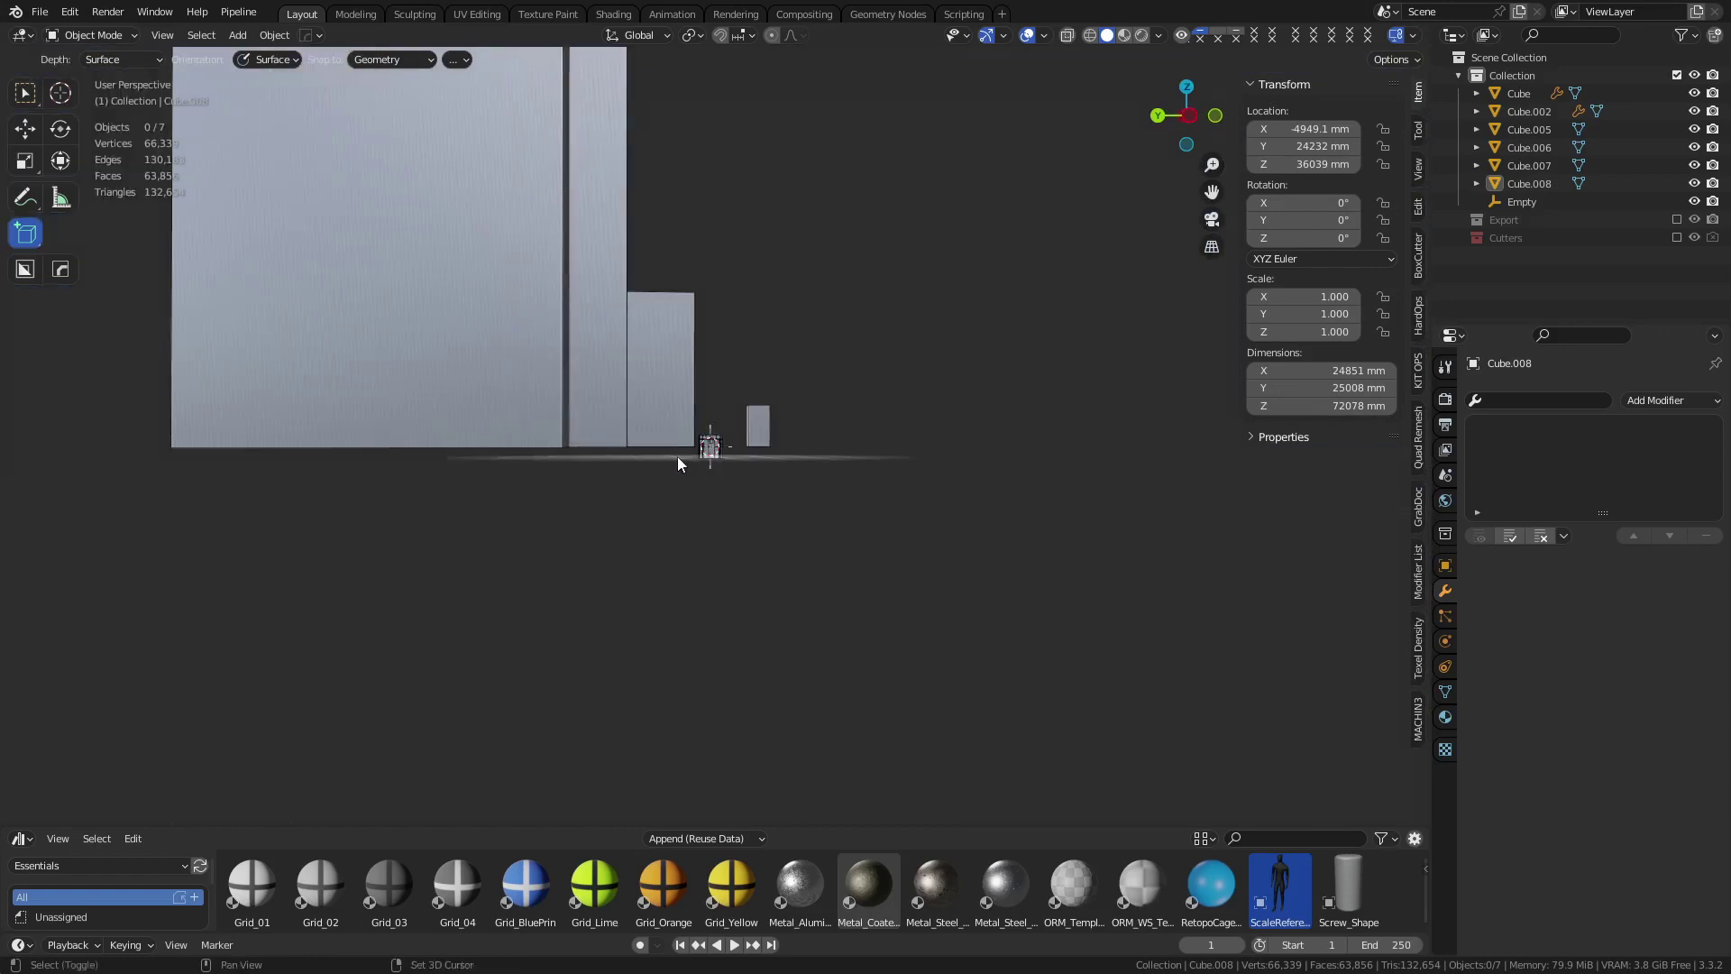
shift+middle_drag(678, 457, 756, 524)
middle_drag(586, 532, 686, 566)
shift+middle_drag(681, 533, 745, 803)
Select the three building-sized boxes together and examine their scale next to the crate
click(610, 521)
shift+click(784, 519)
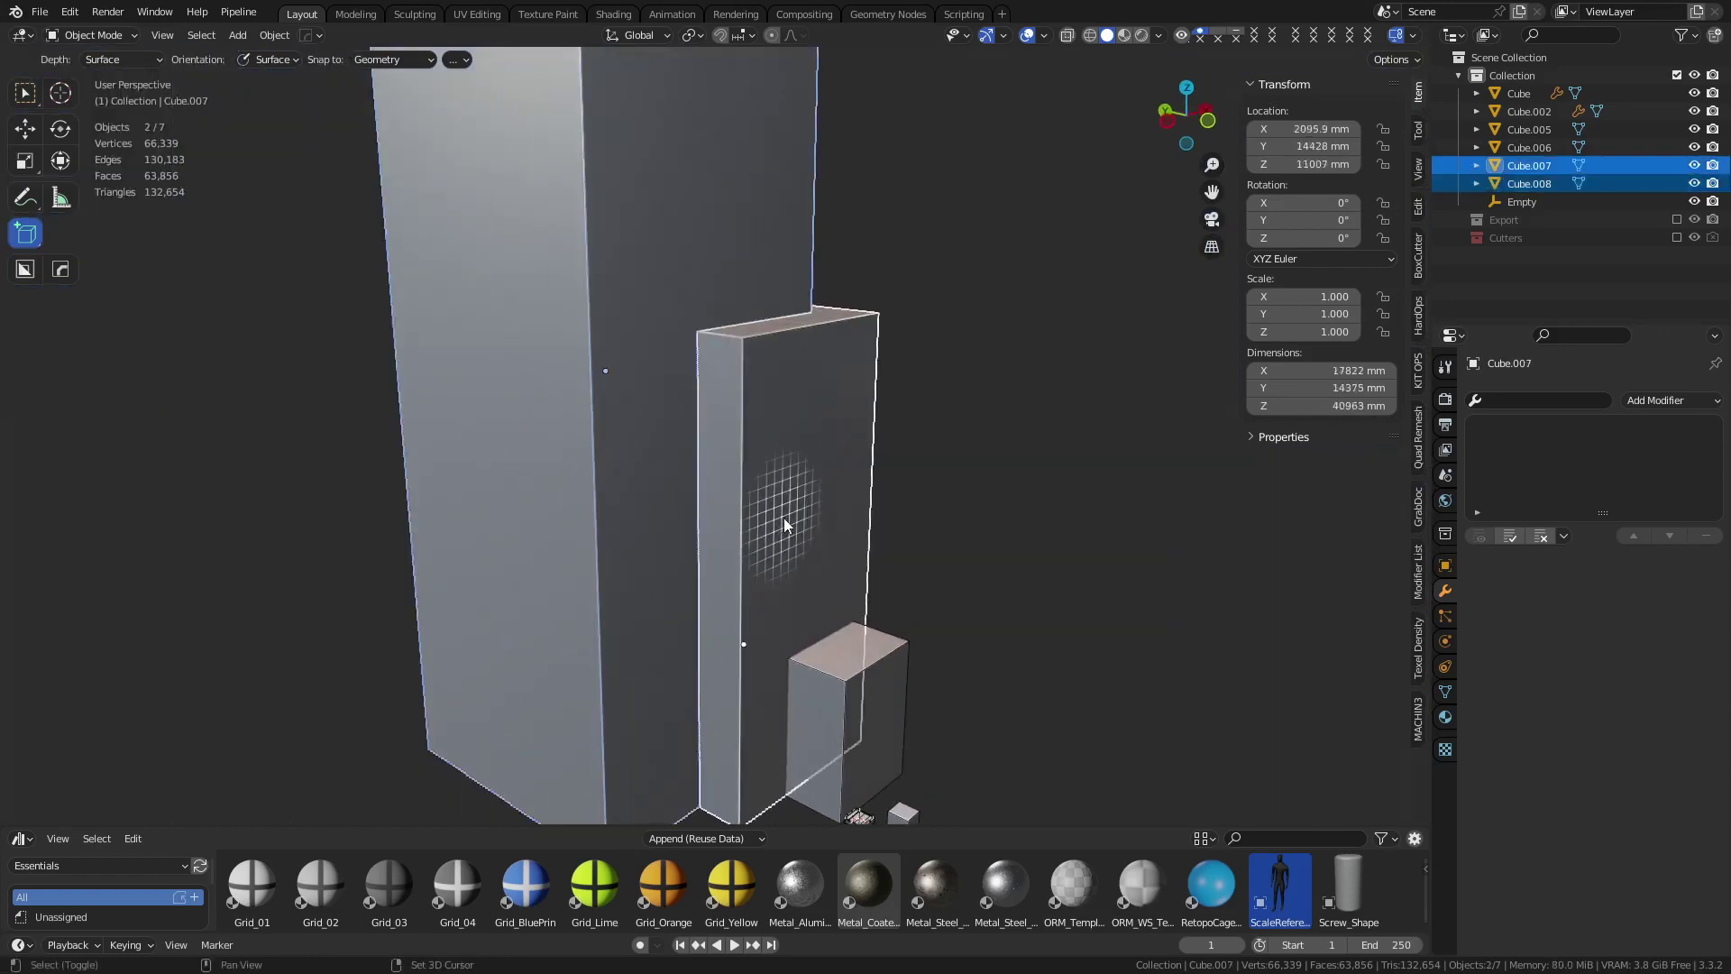
shift+click(866, 687)
shift+middle_drag(848, 411, 927, 781)
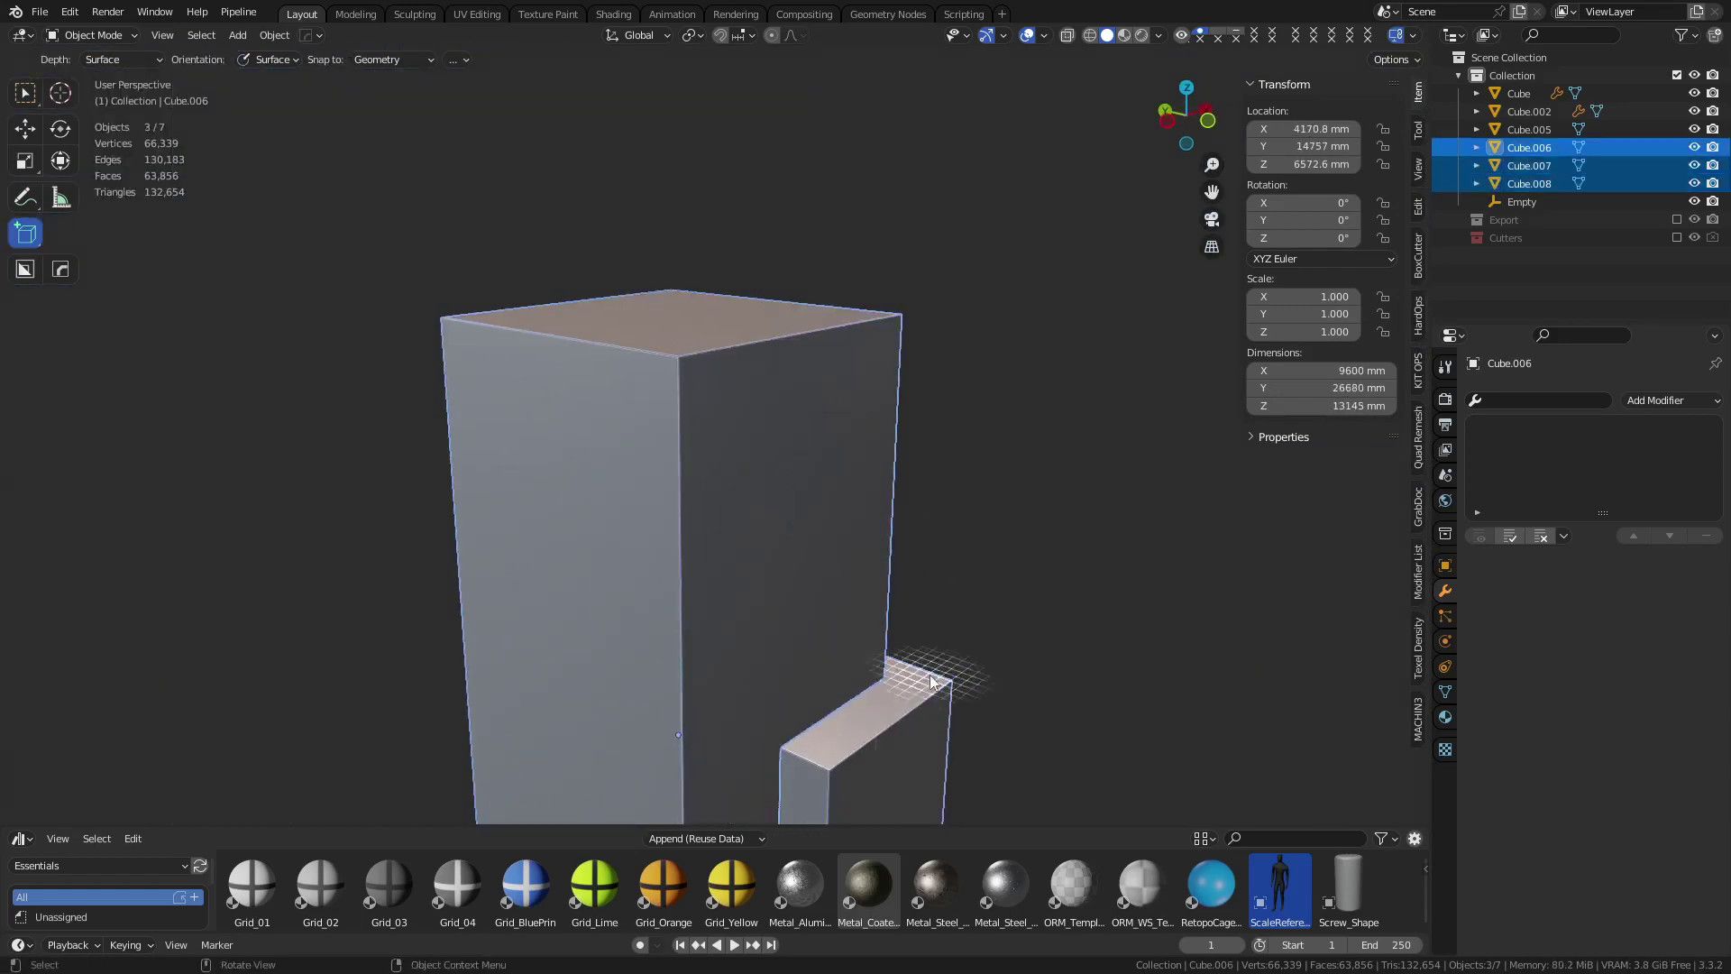
middle_drag(931, 681, 892, 469)
scroll(895, 432, down, 3)
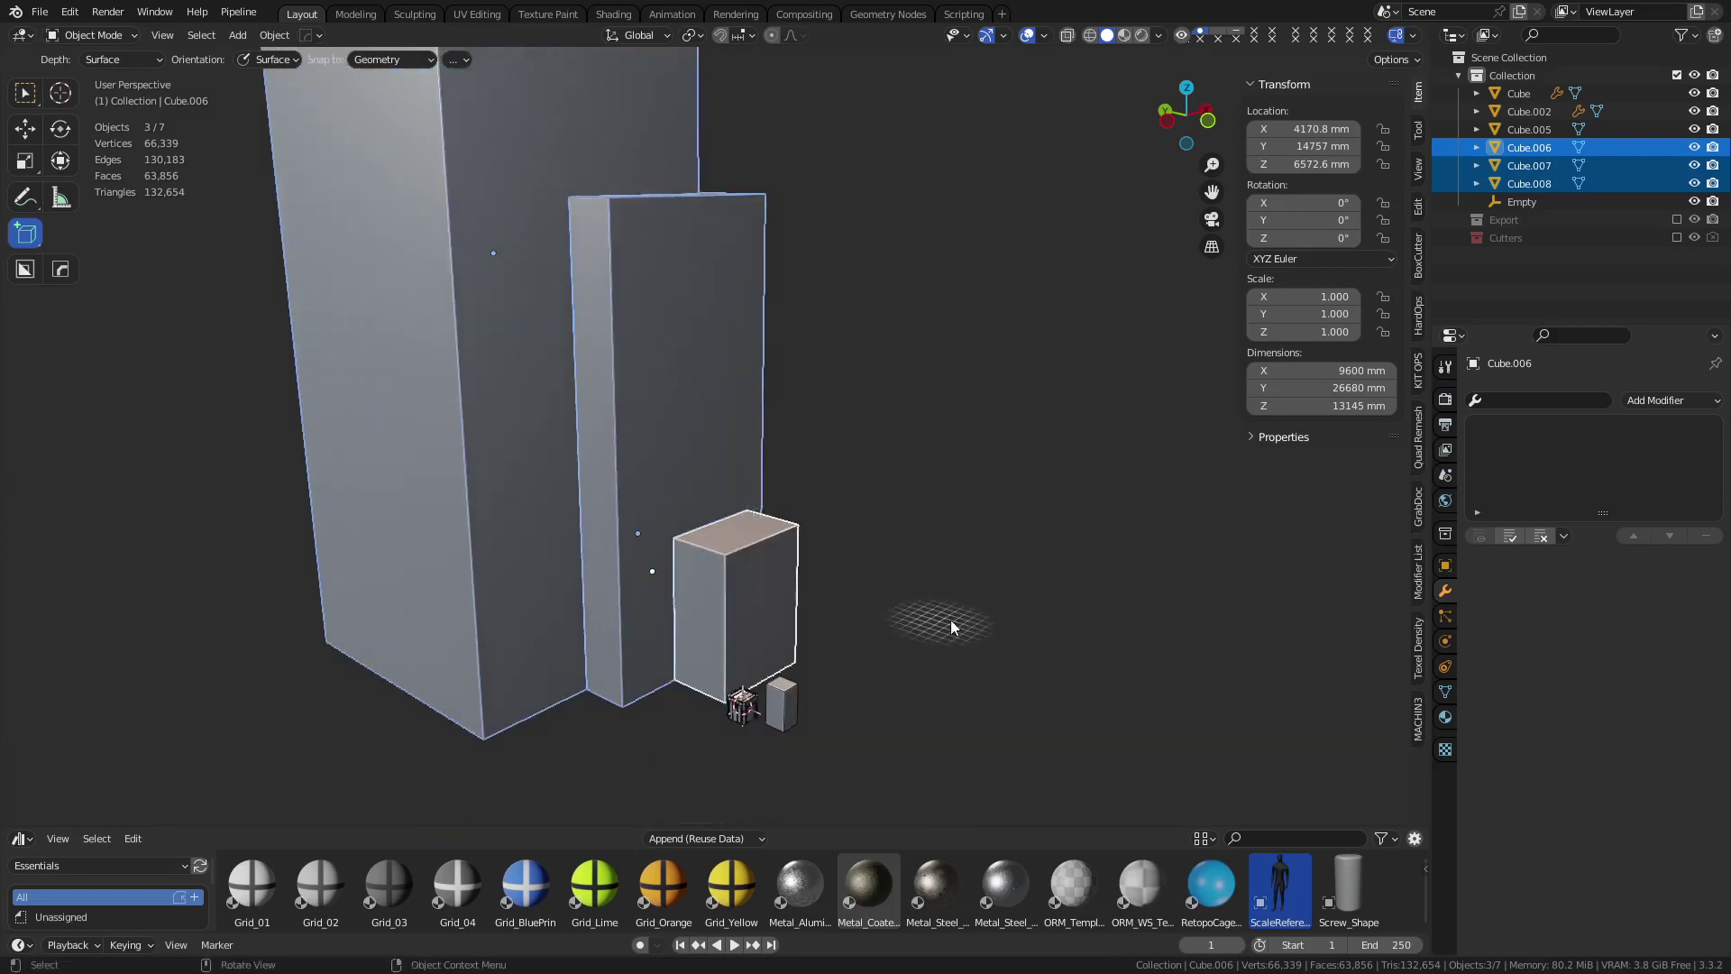
middle_drag(950, 619, 922, 765)
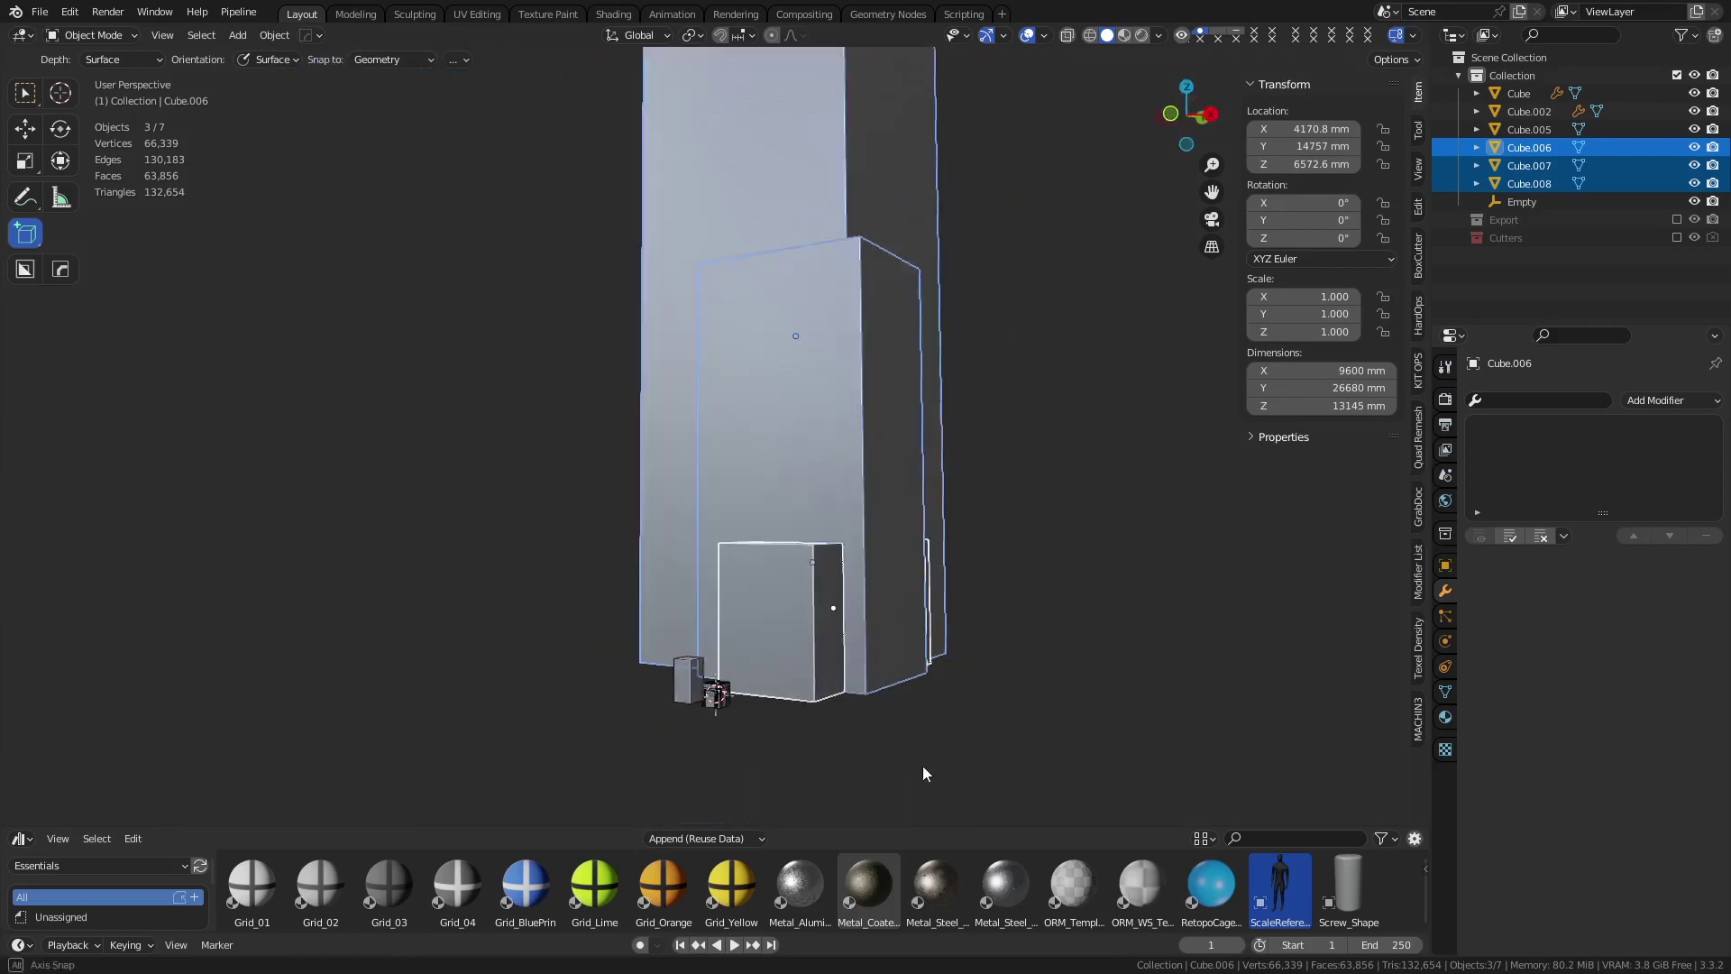
Select the crate body, frame it in the view and examine its bevelled detail up close from several sides
click(712, 694)
key(KP_Decimal)
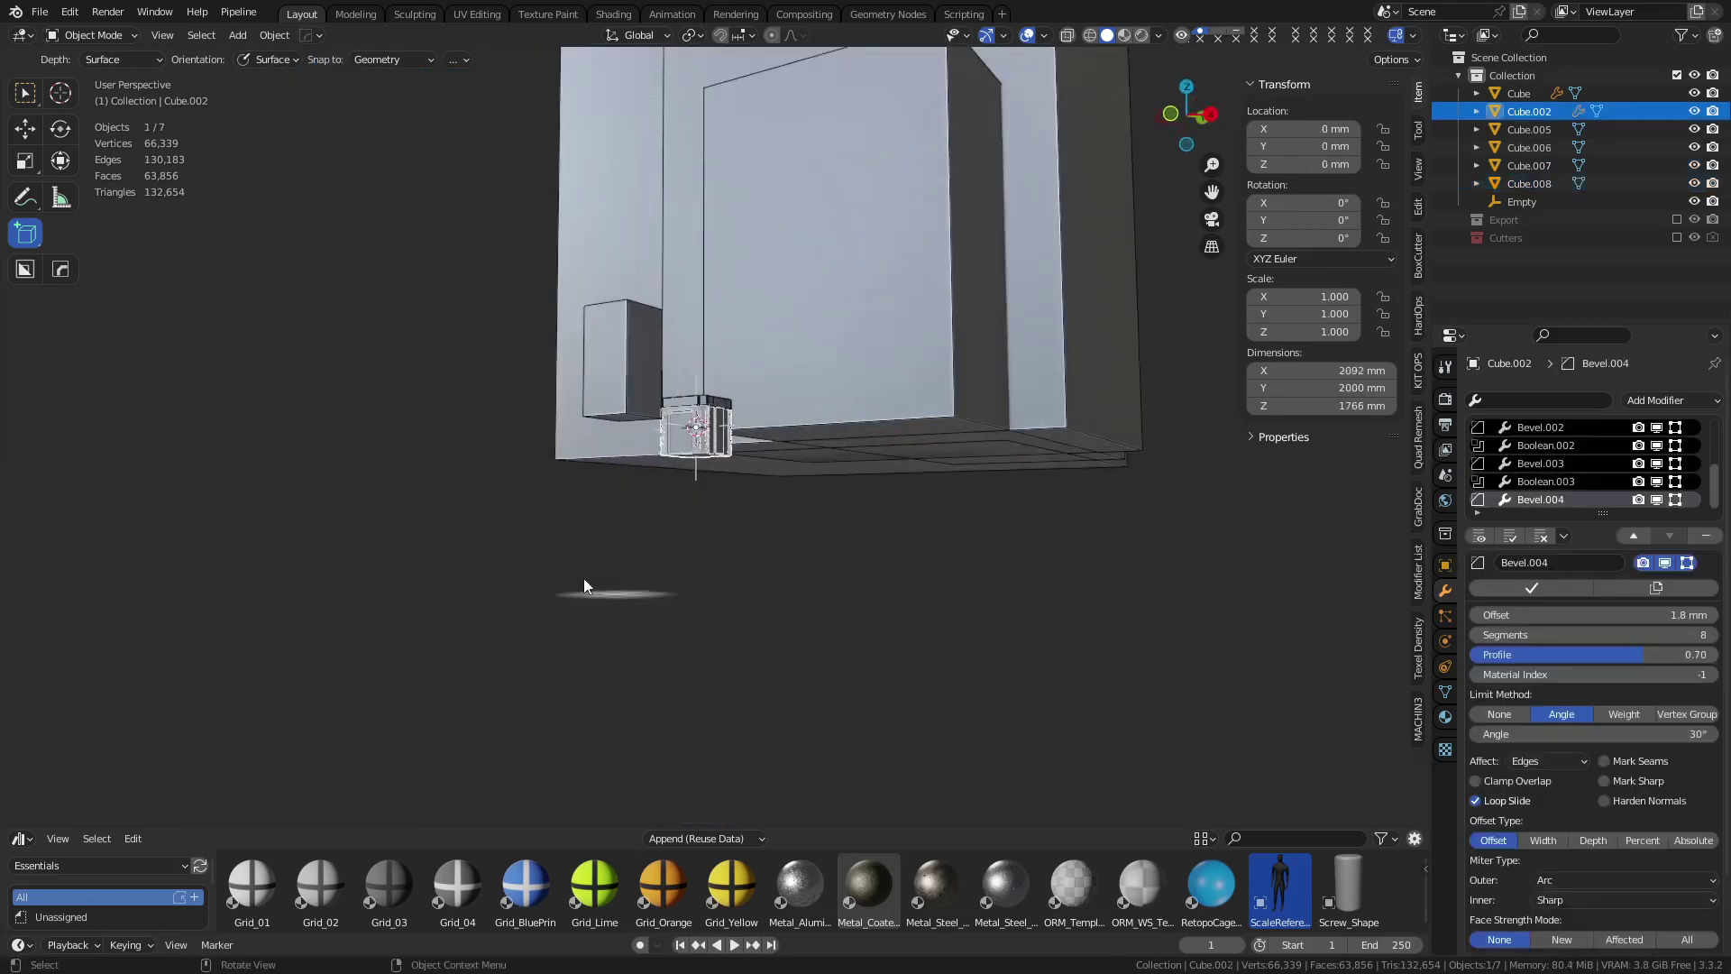
scroll(586, 583, up, 10)
middle_drag(588, 581, 749, 613)
shift+middle_drag(621, 613, 769, 564)
middle_drag(852, 518, 722, 483)
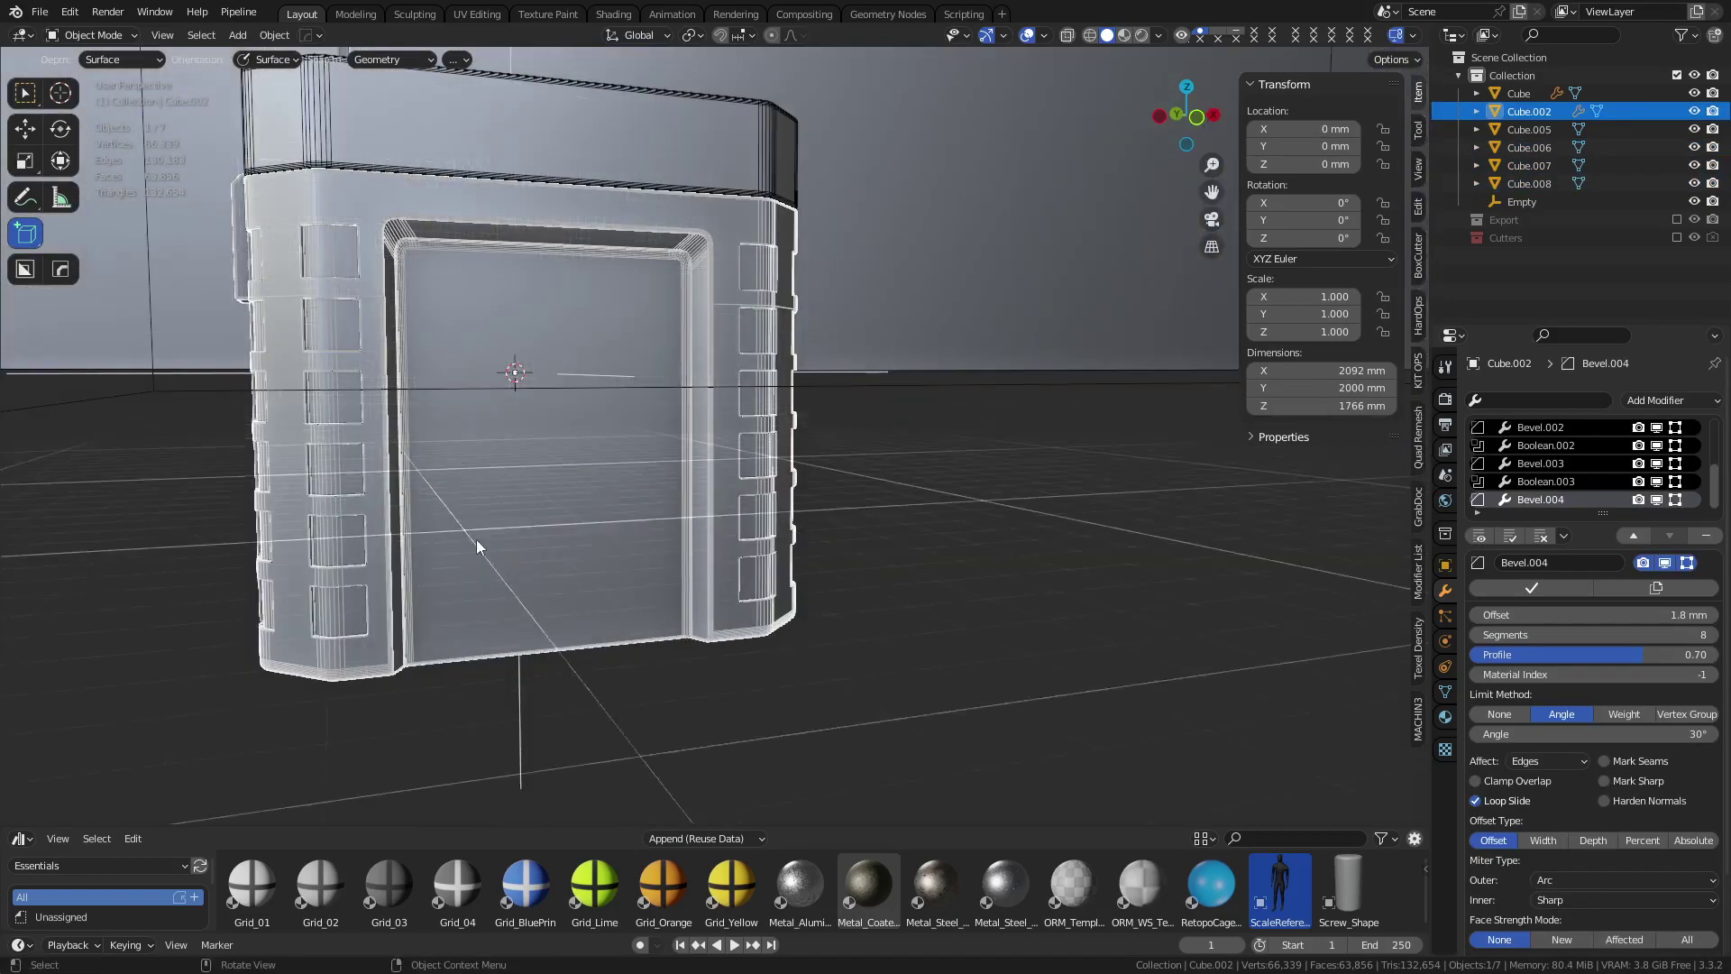
scroll(773, 575, down, 3)
middle_drag(866, 609, 1026, 652)
Confirm Object Mode, deselect the crate body and activate the Select Box tool
key(ctrl+Tab)
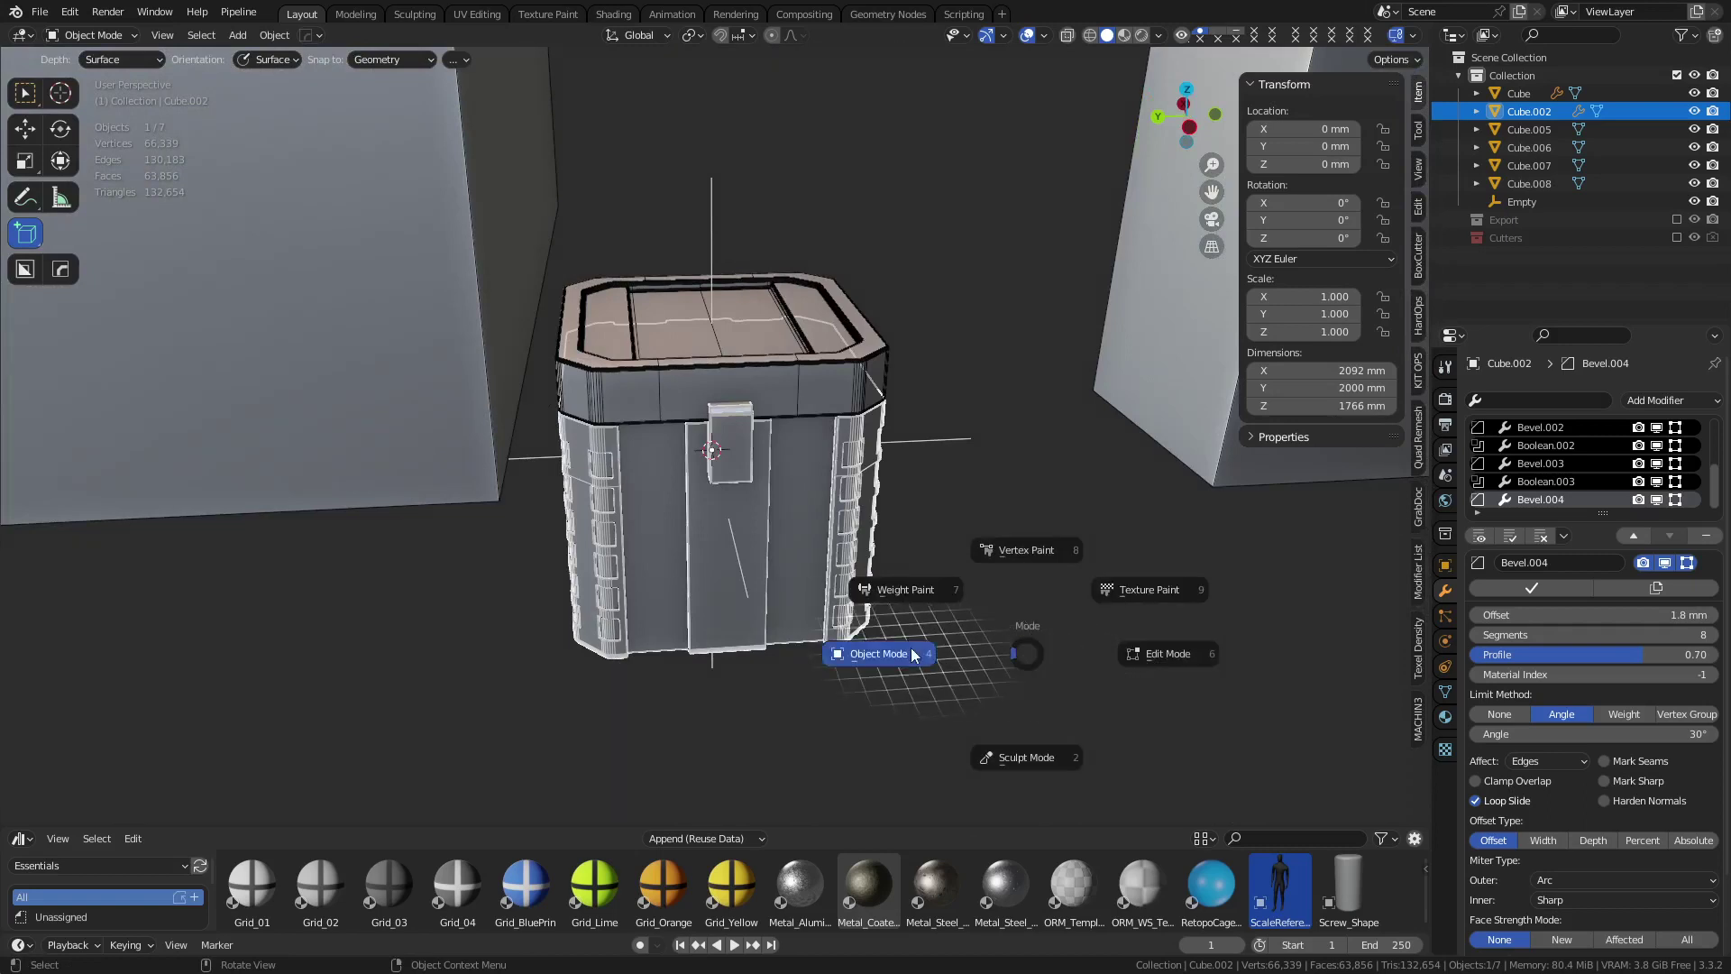
click(911, 655)
click(1003, 665)
scroll(822, 619, down, 1)
click(35, 95)
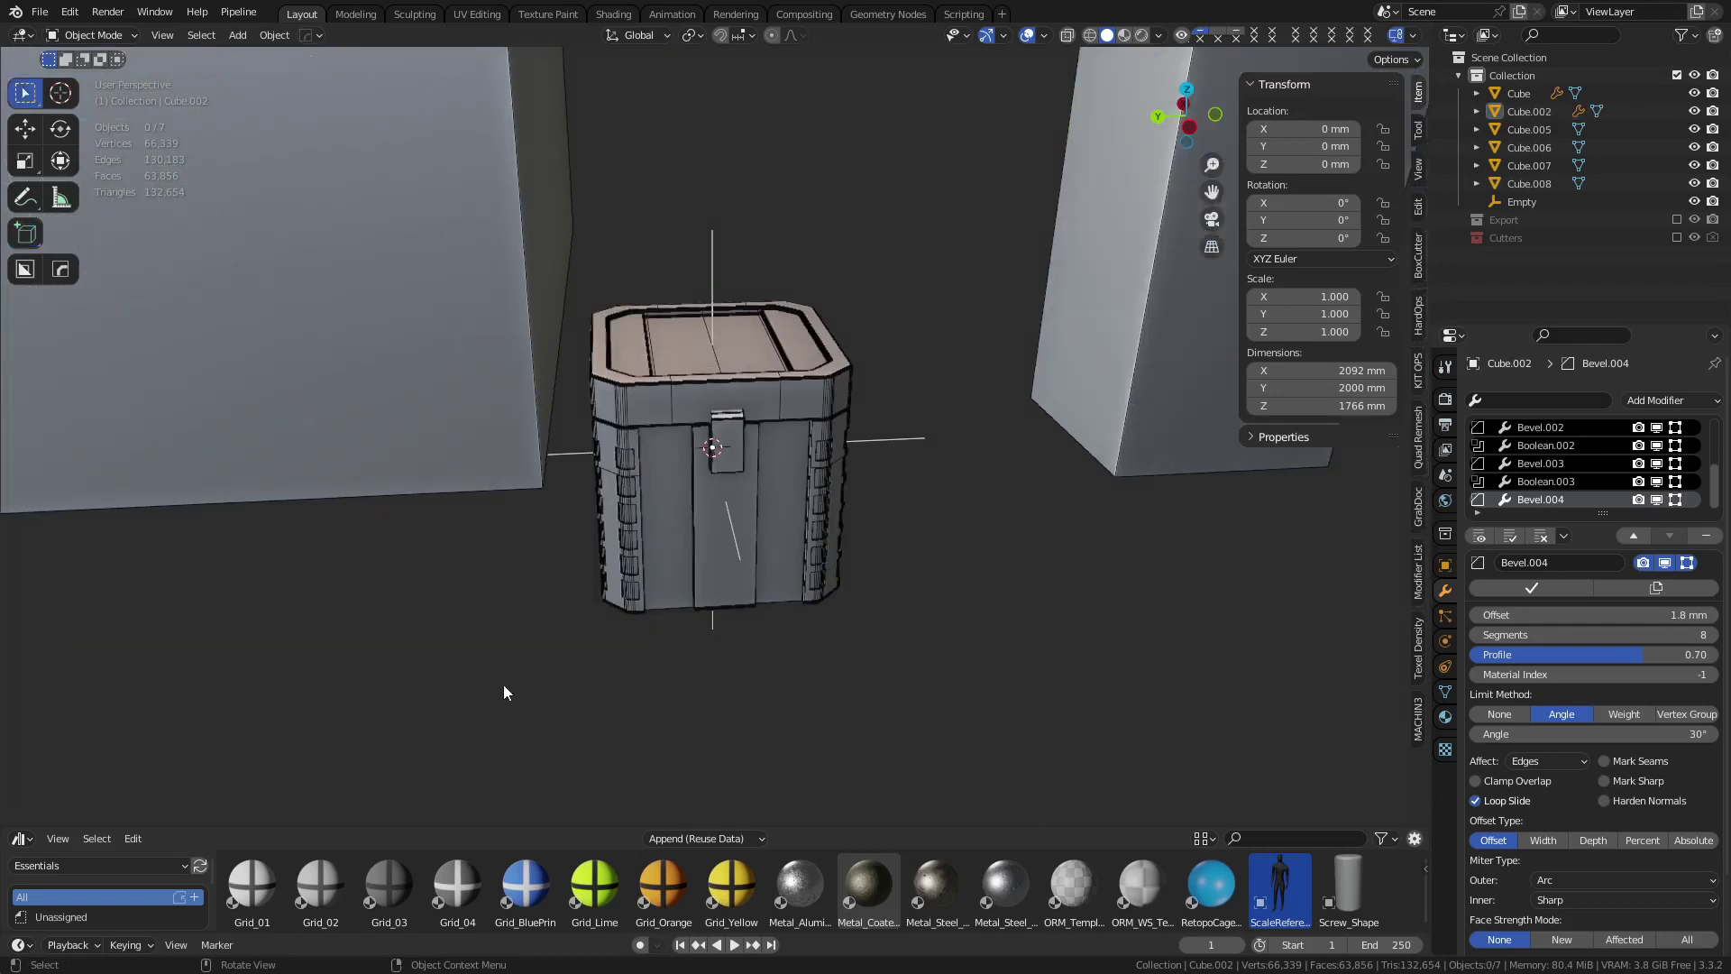
Select the low building box and the tower in turn, comparing their sizes with the crate from afar
scroll(541, 335, down, 5)
click(426, 276)
scroll(903, 491, down, 8)
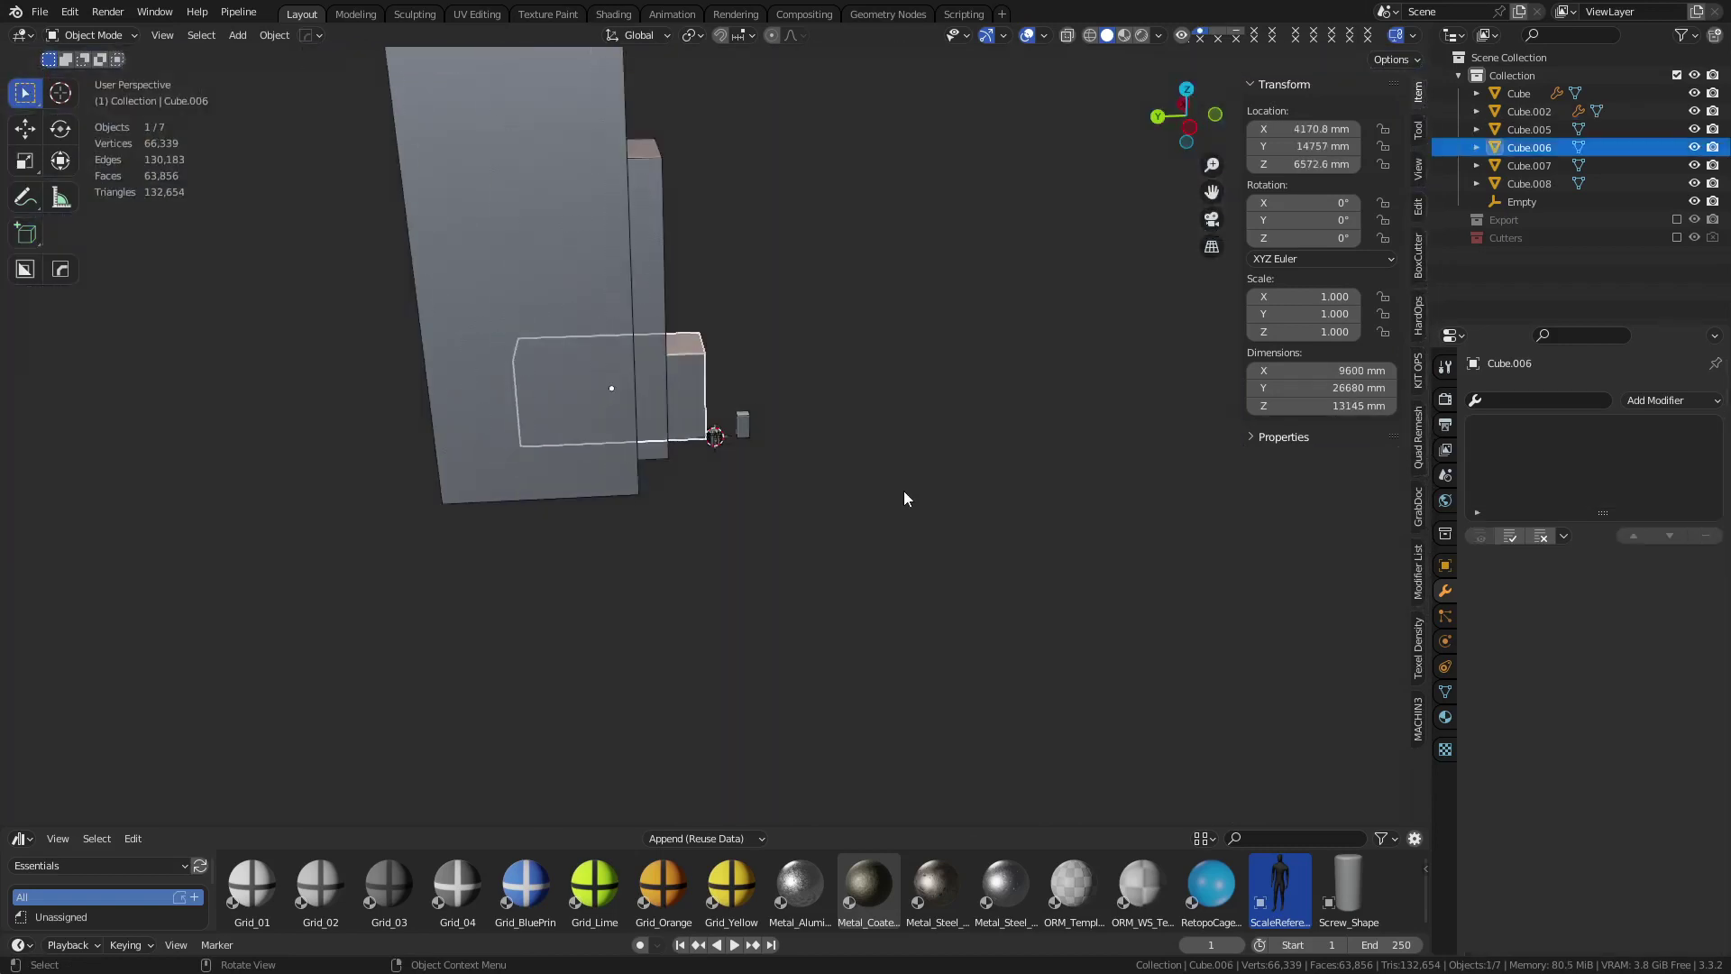
middle_drag(904, 490, 847, 464)
shift+middle_drag(716, 457, 726, 608)
middle_drag(746, 544, 587, 431)
click(662, 493)
click(587, 432)
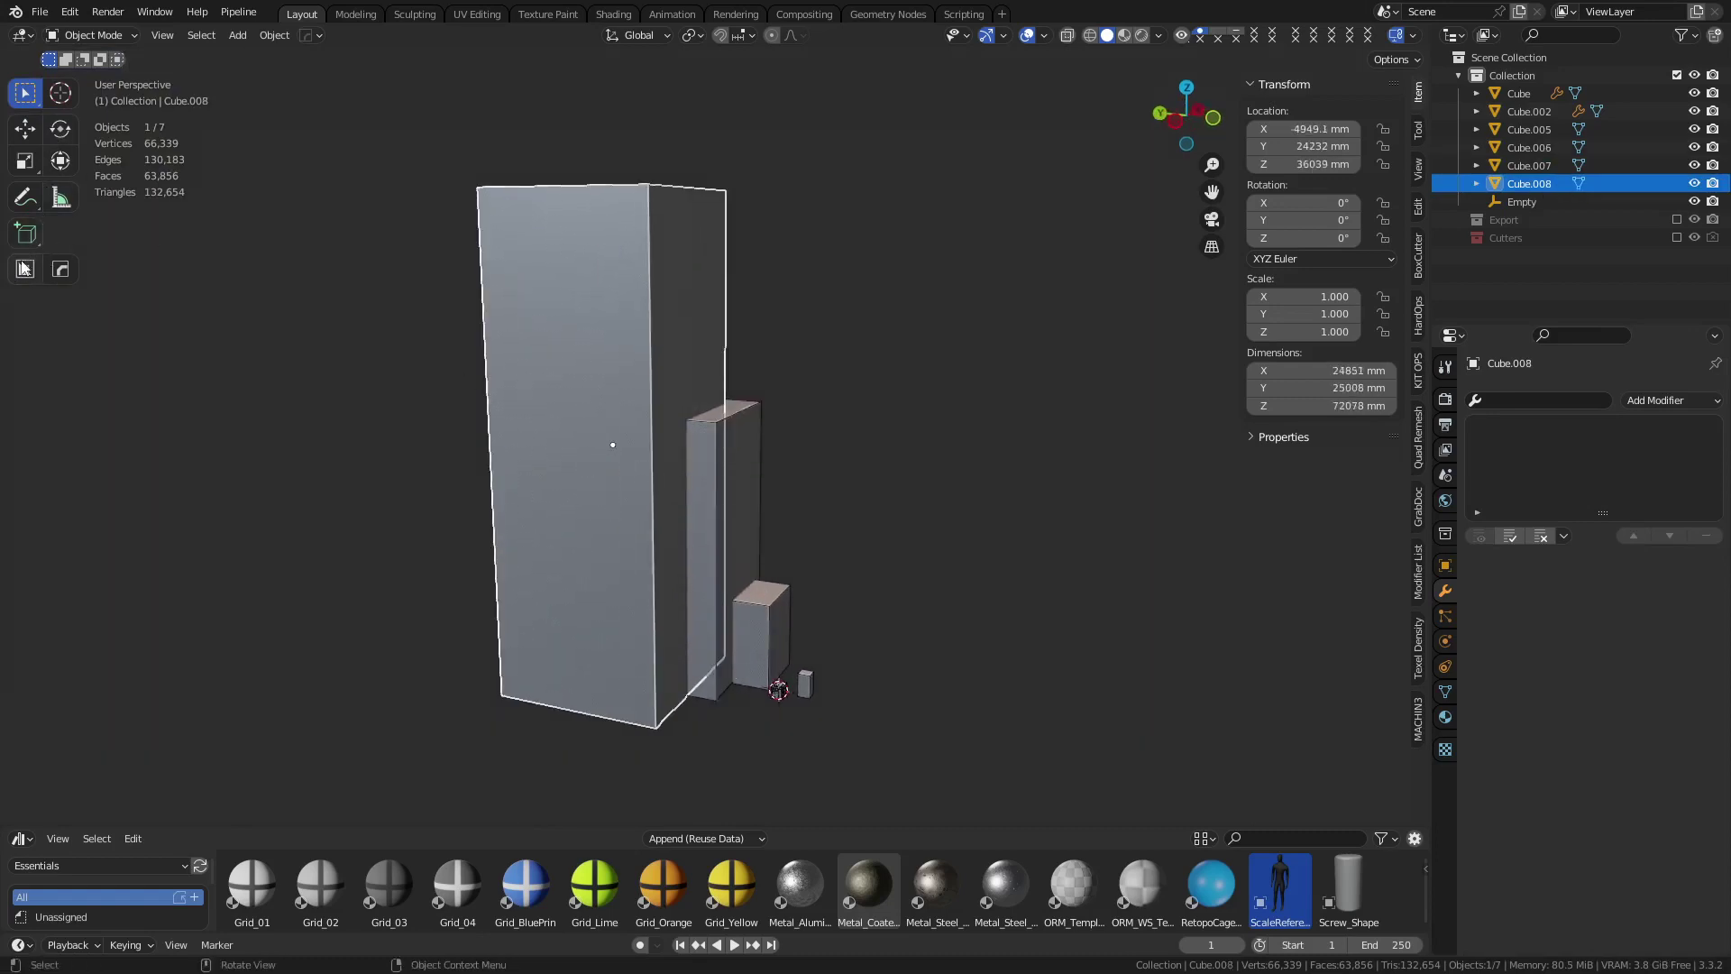
Add a wide box across the tower's face, about 26111 × 8963 × 15268 mm, and a box above it, about 18330 × 21055 × 10686 mm
click(25, 236)
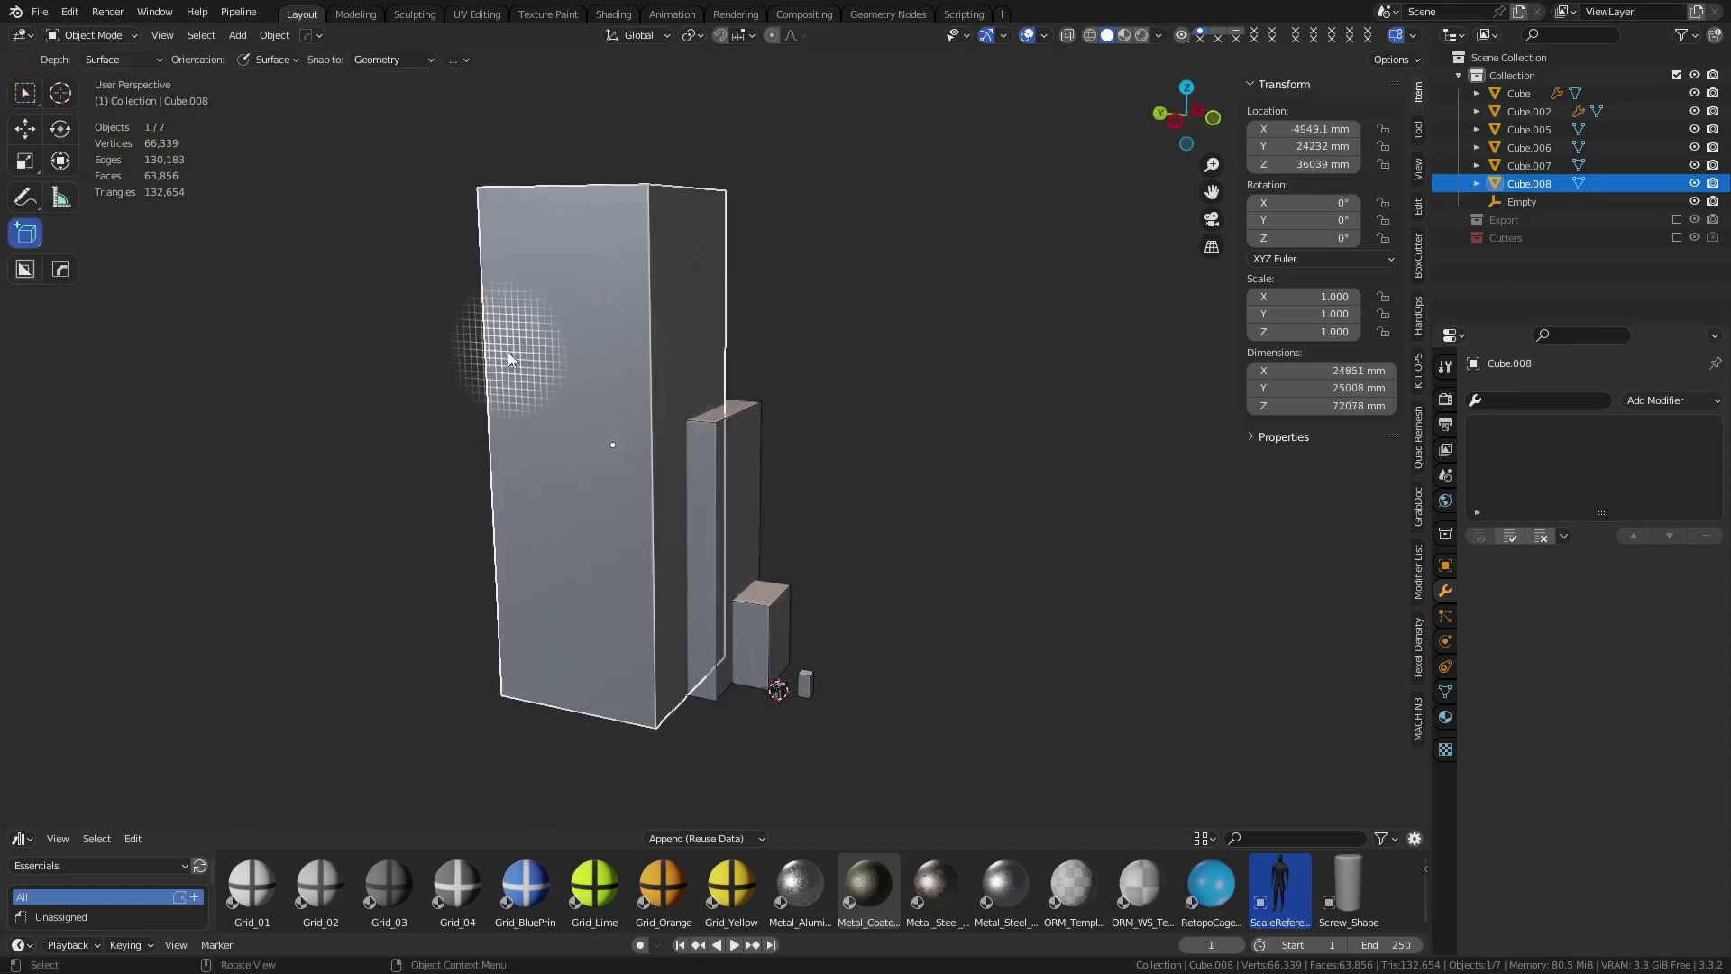
drag(511, 355, 689, 436)
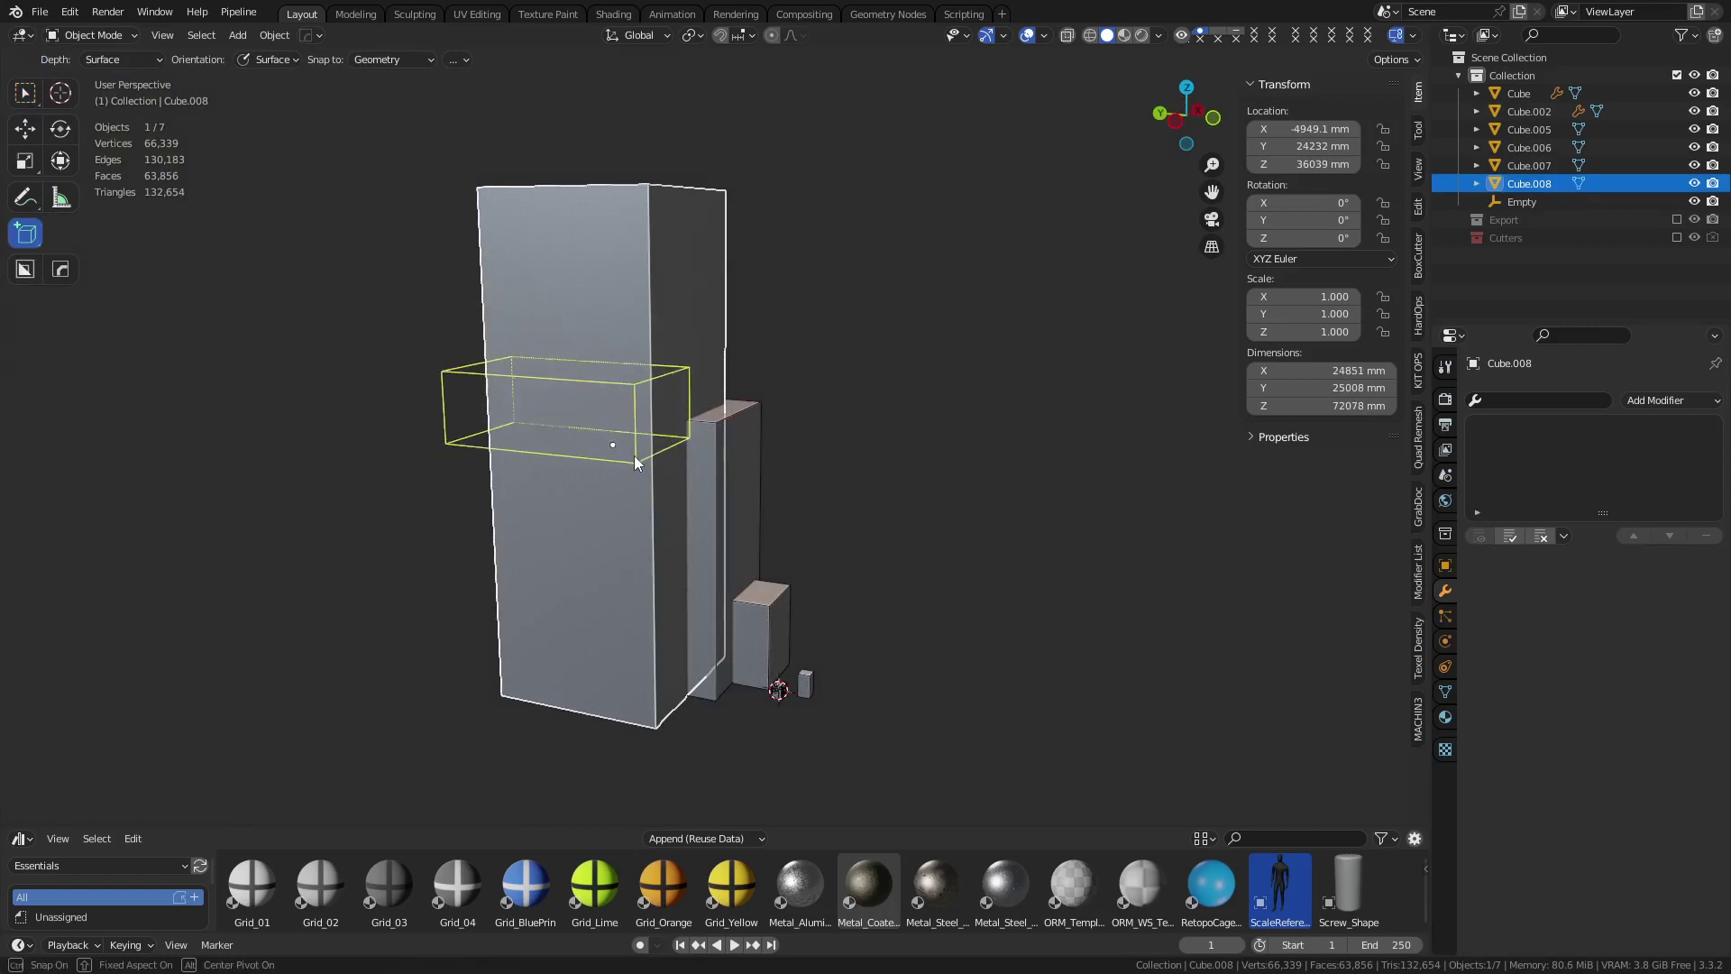
click(634, 456)
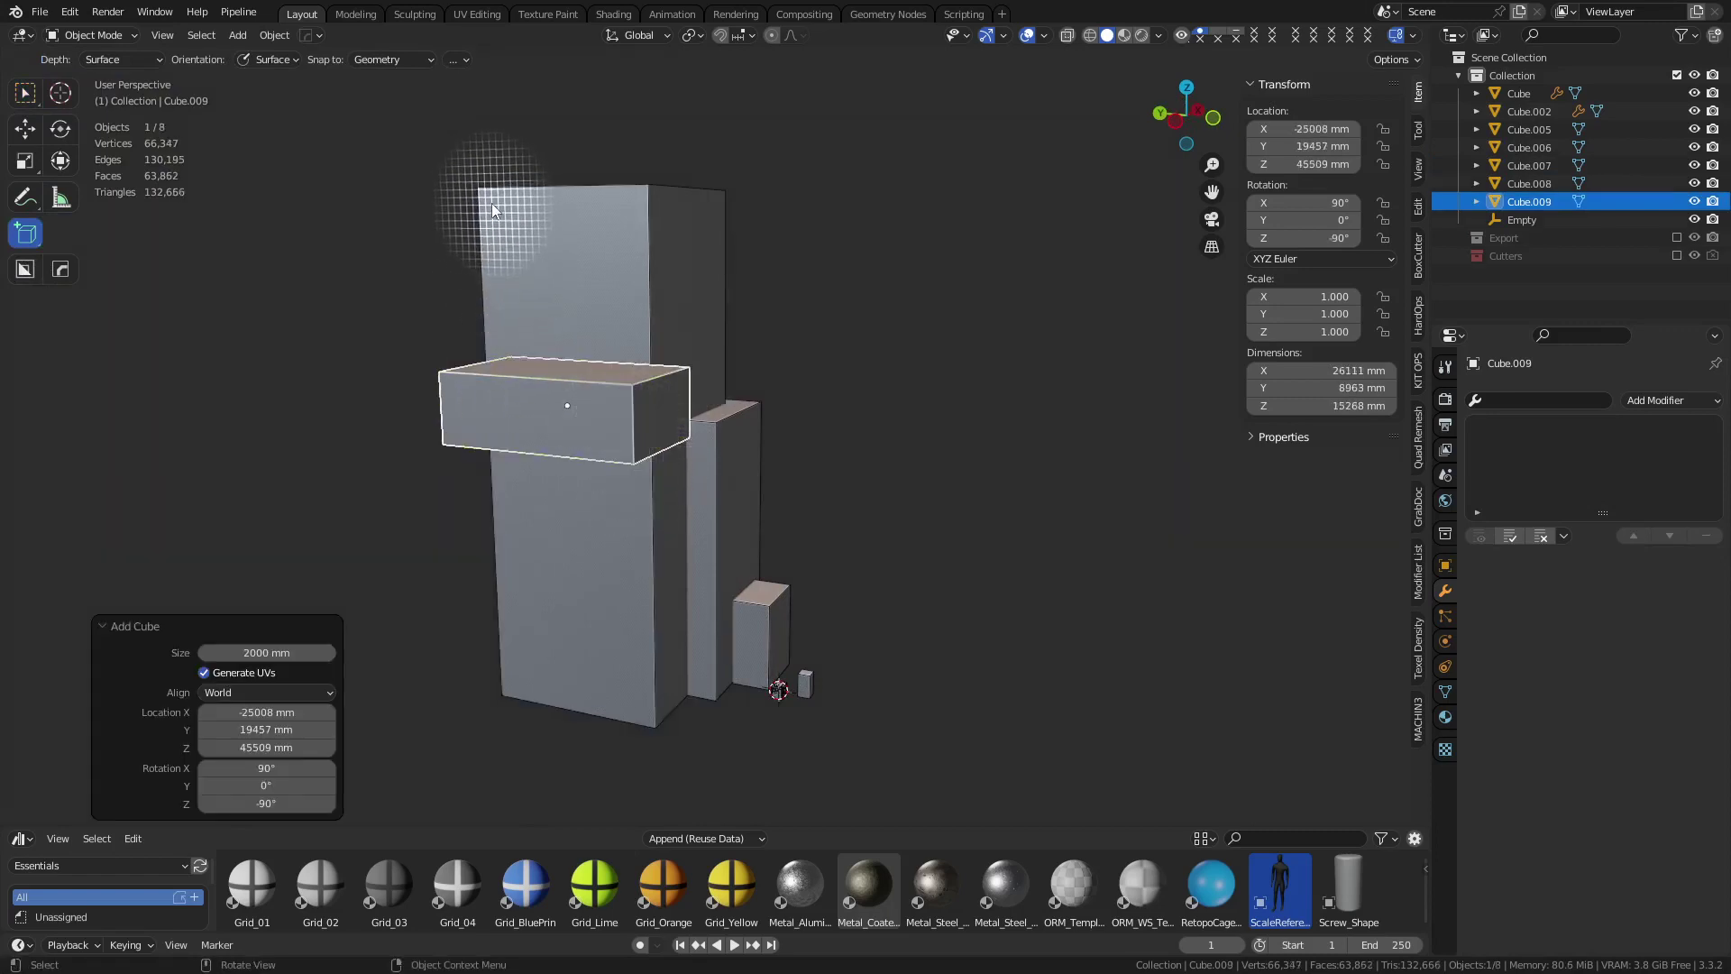
drag(479, 197, 604, 364)
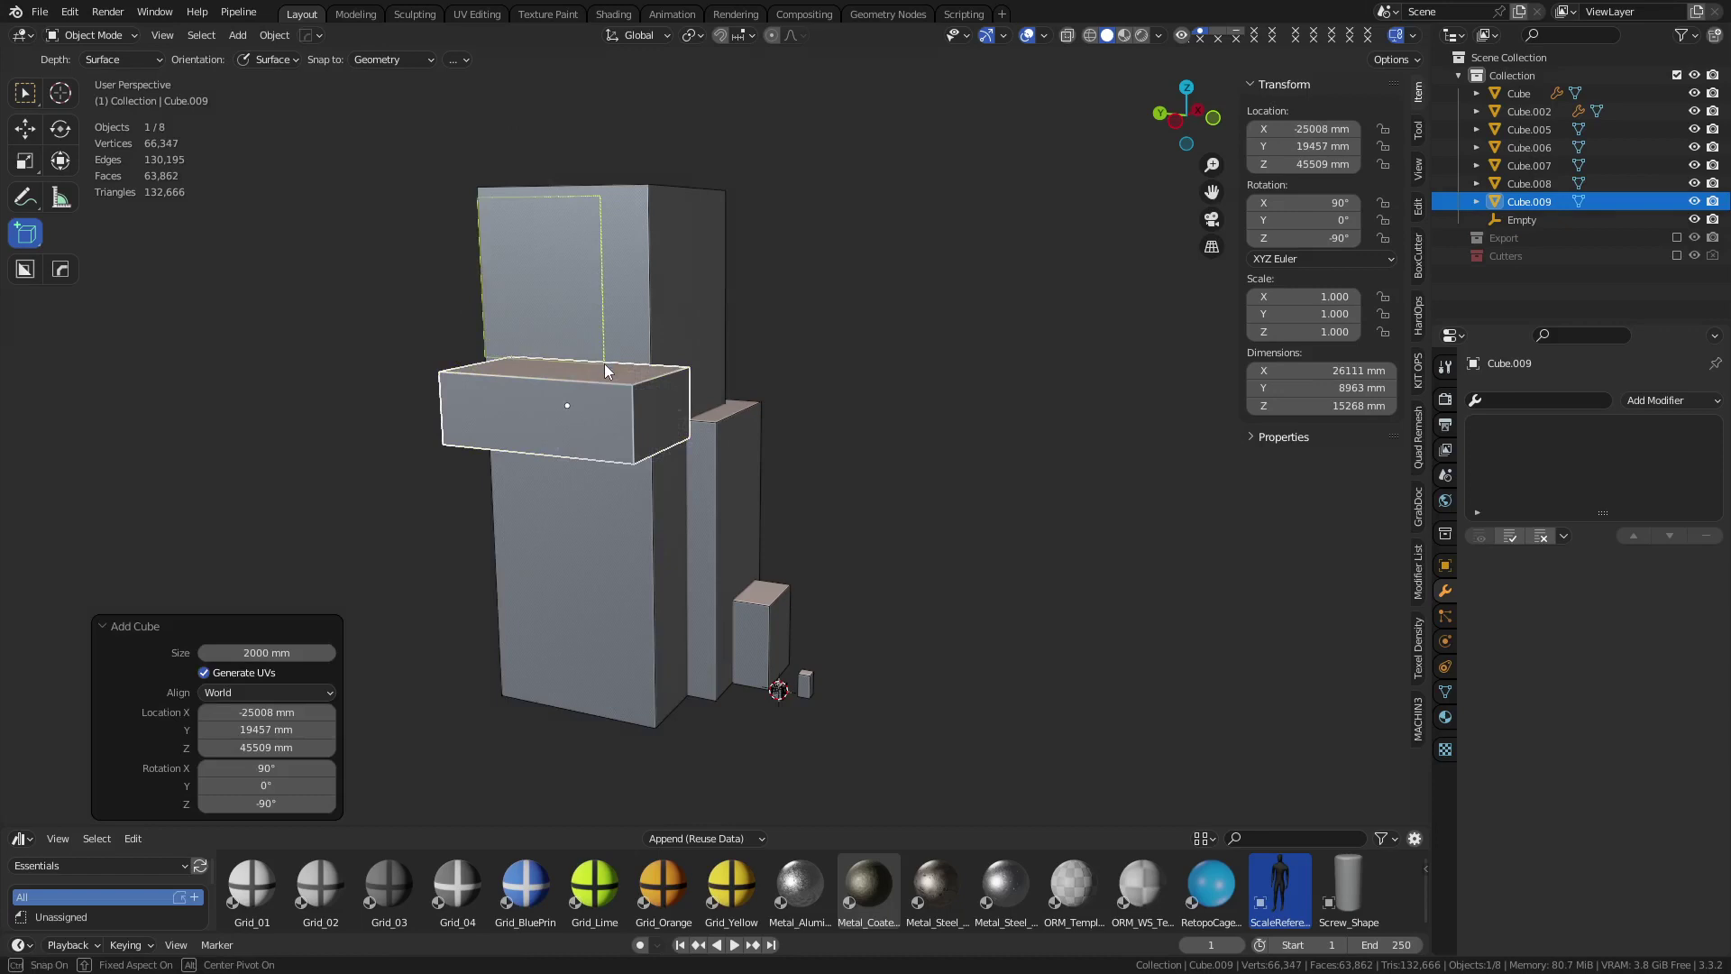
click(555, 365)
Add a narrower box on the tower's face beneath the wide box, about 12322 × 23607 × 8567 mm, staying in Object Mode
middle_drag(610, 583, 599, 603)
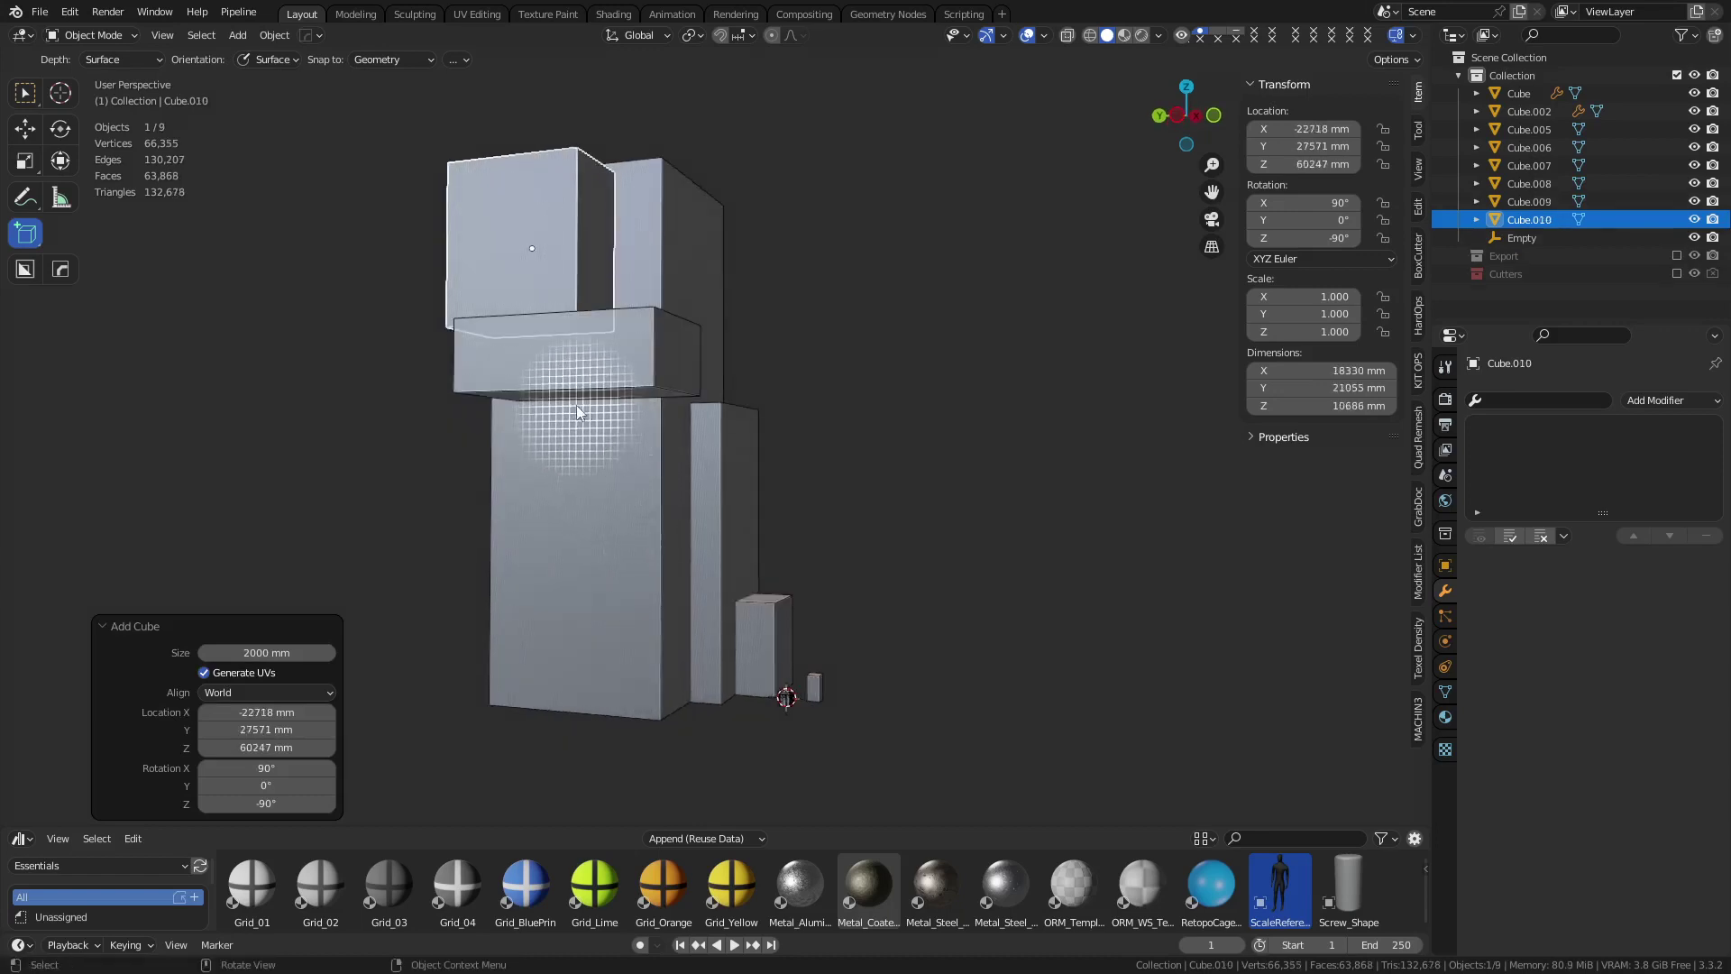
drag(552, 575, 635, 389)
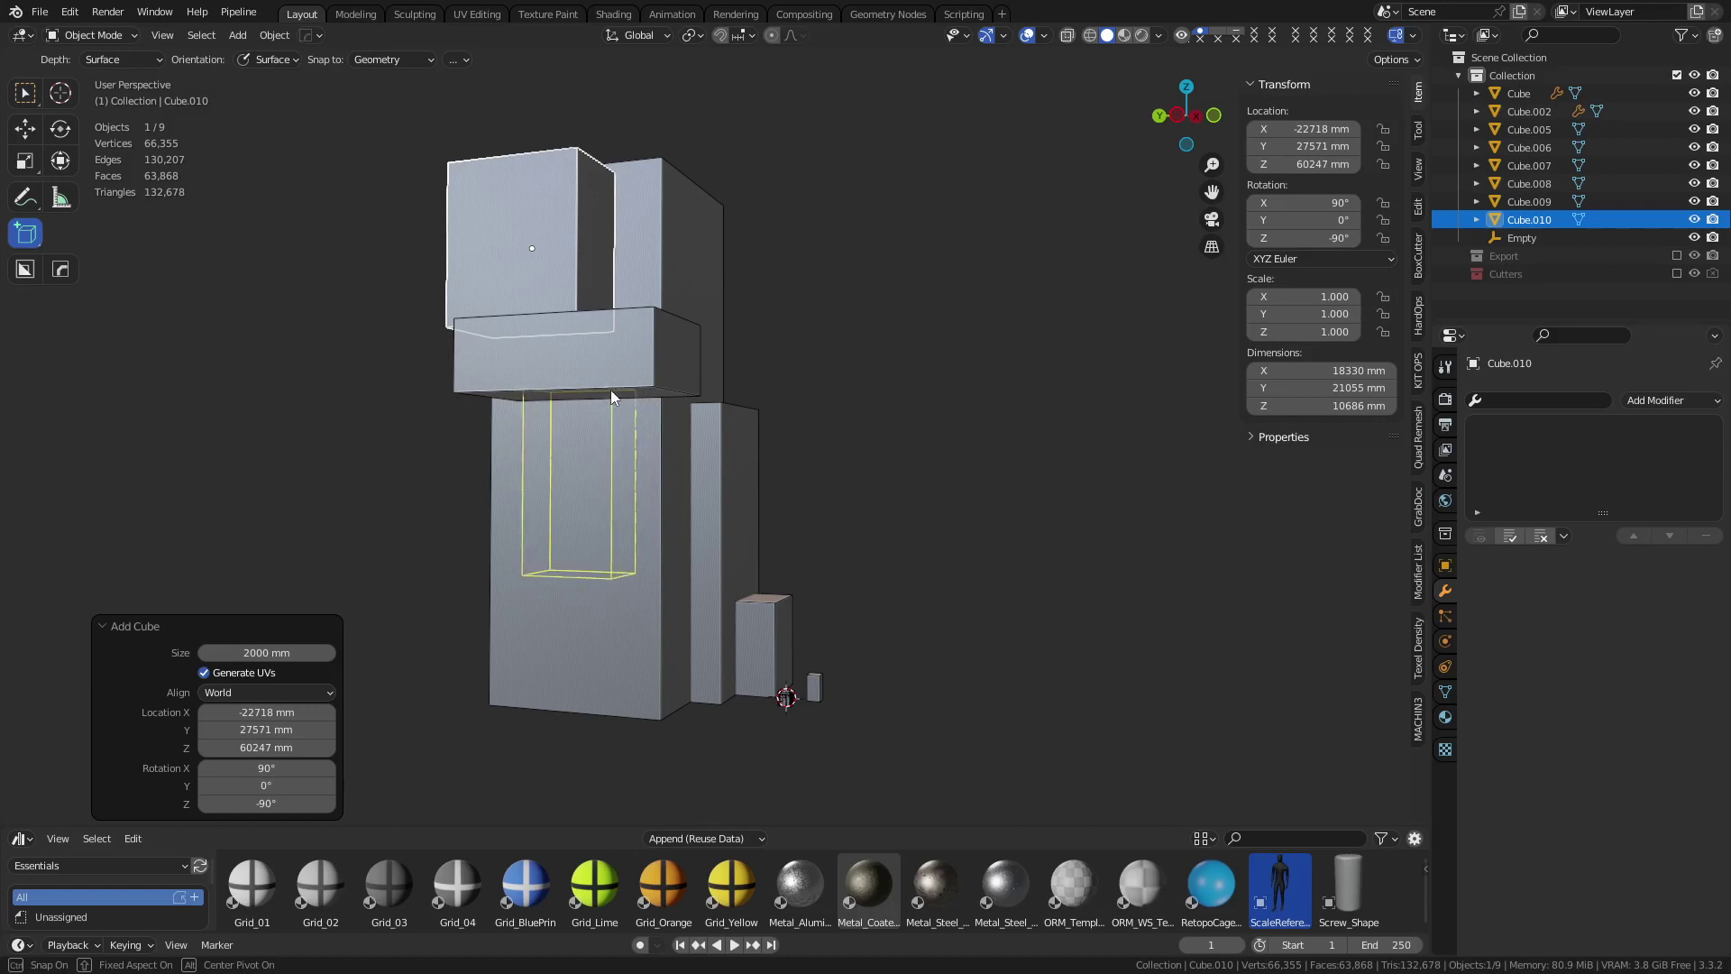
click(606, 391)
middle_drag(621, 574, 687, 623)
key(ctrl+Tab)
click(560, 618)
Move the wide box along X into the tower, to about X -20919 mm
middle_drag(1010, 437, 766, 487)
click(530, 404)
key(g)
key(y)
key(x)
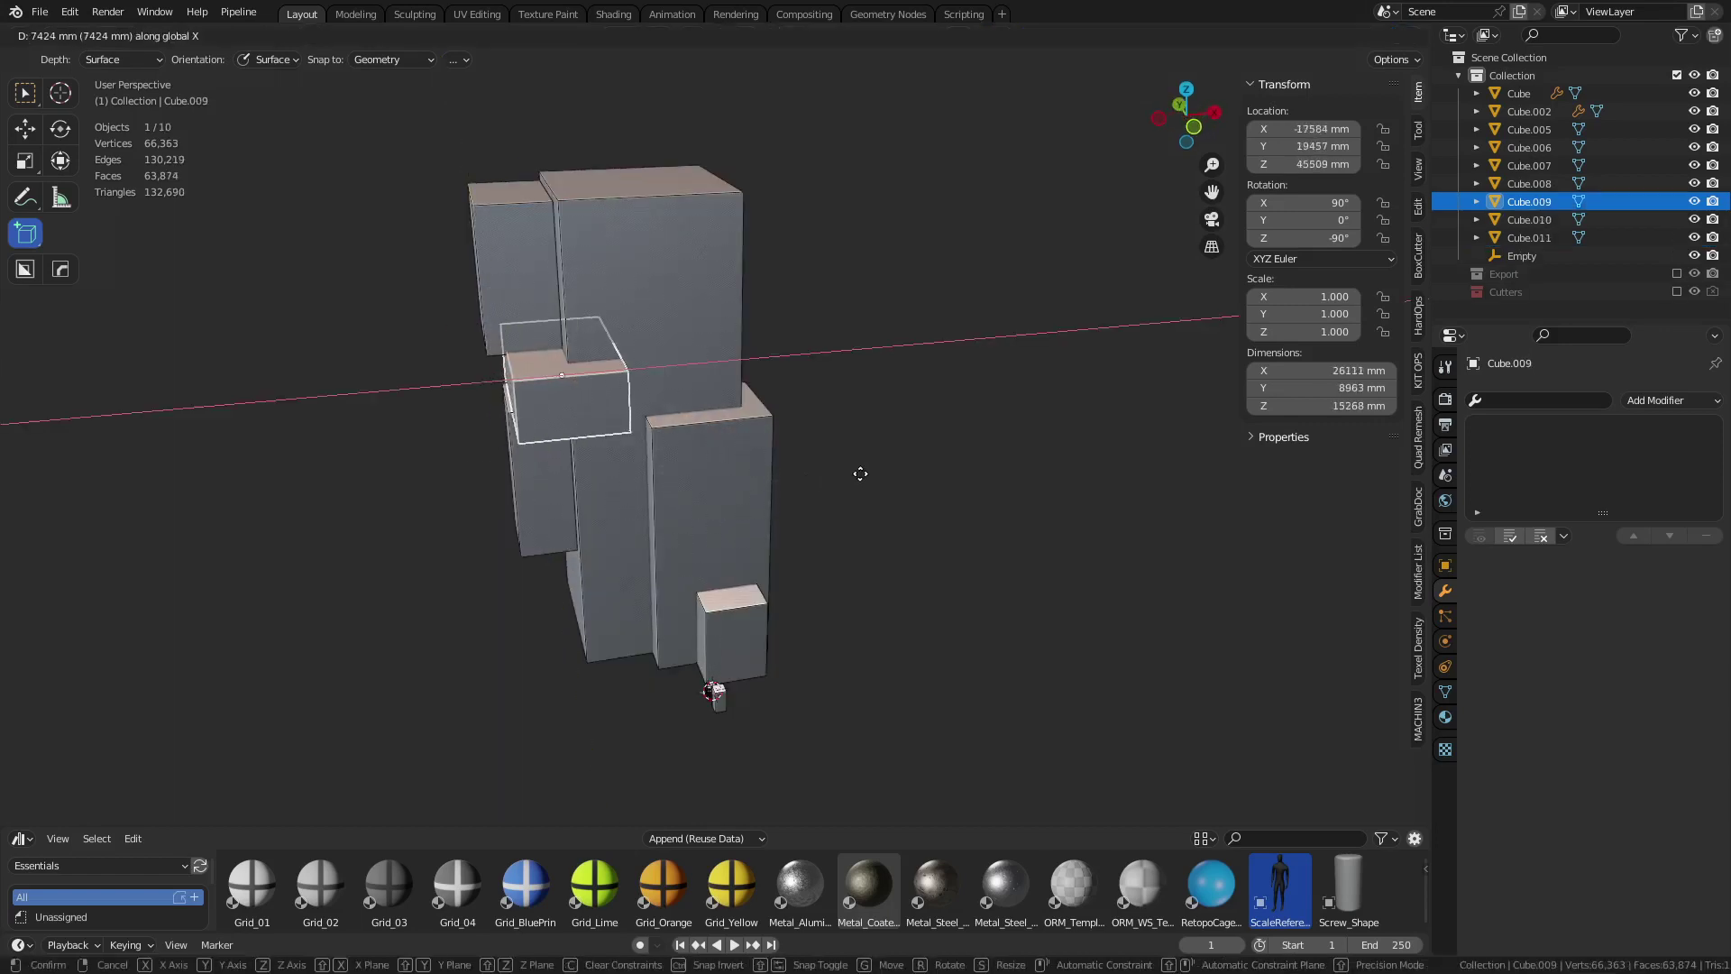
click(783, 527)
middle_drag(783, 526, 840, 532)
key(g)
key(x)
click(922, 513)
Select the lower and upper boxes on the tower's face in turn and compare their bulk with the crate
click(548, 478)
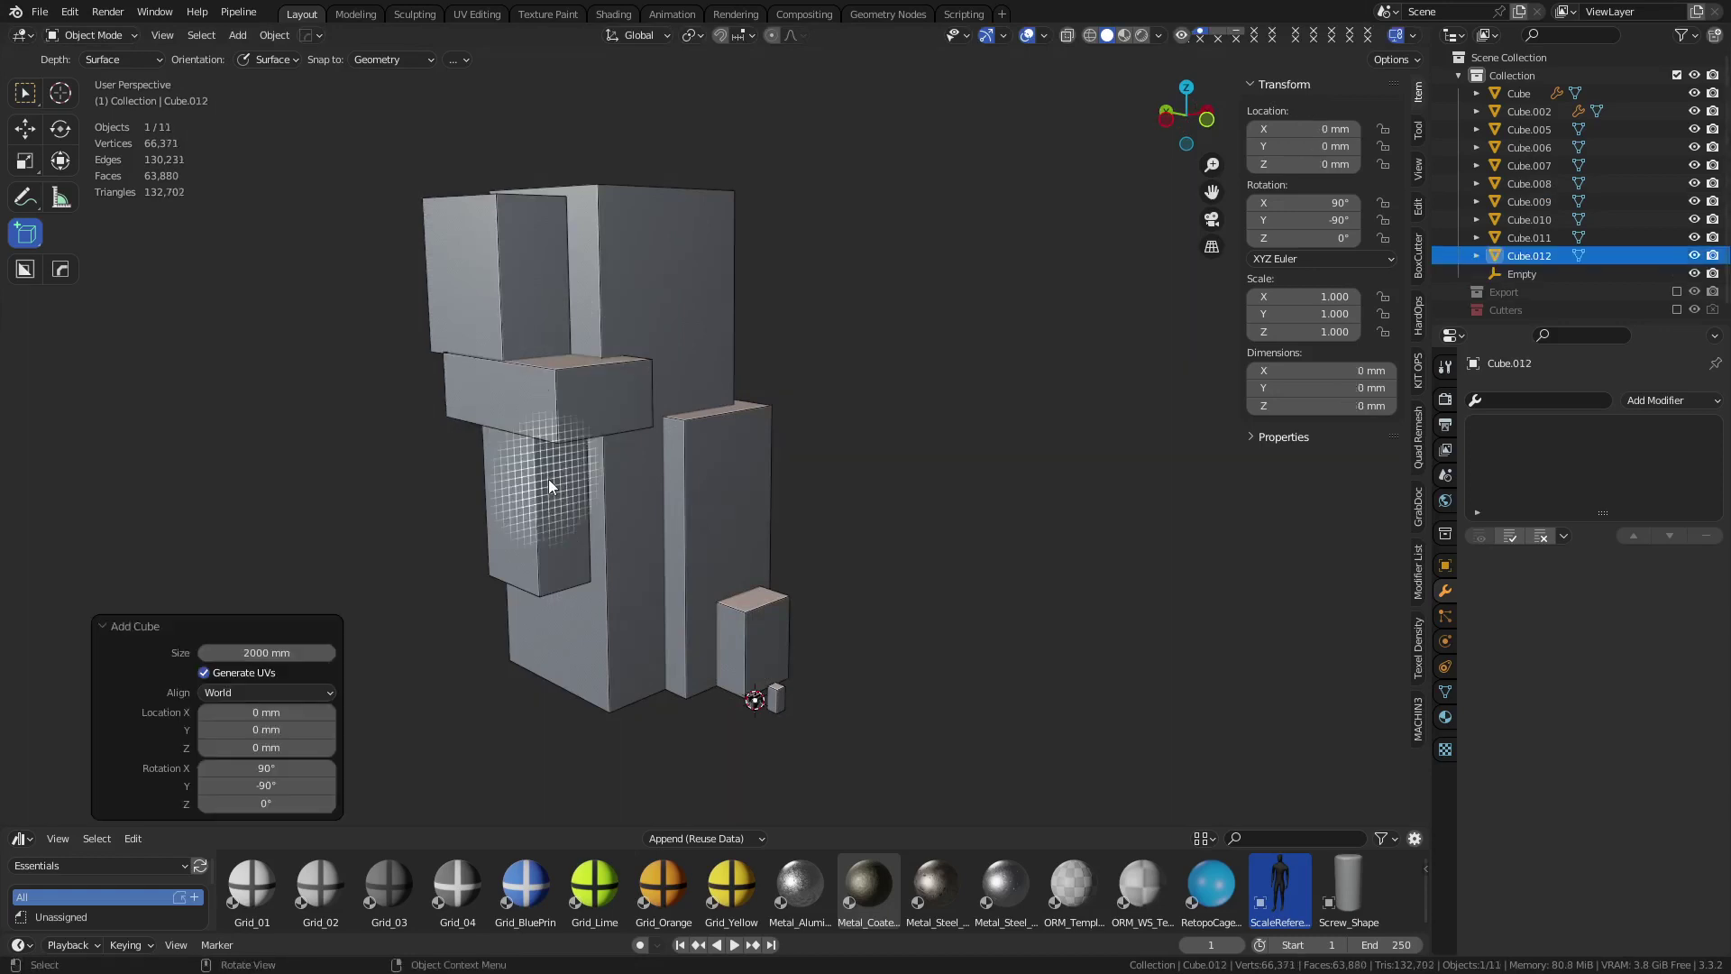
click(519, 346)
click(510, 329)
click(526, 480)
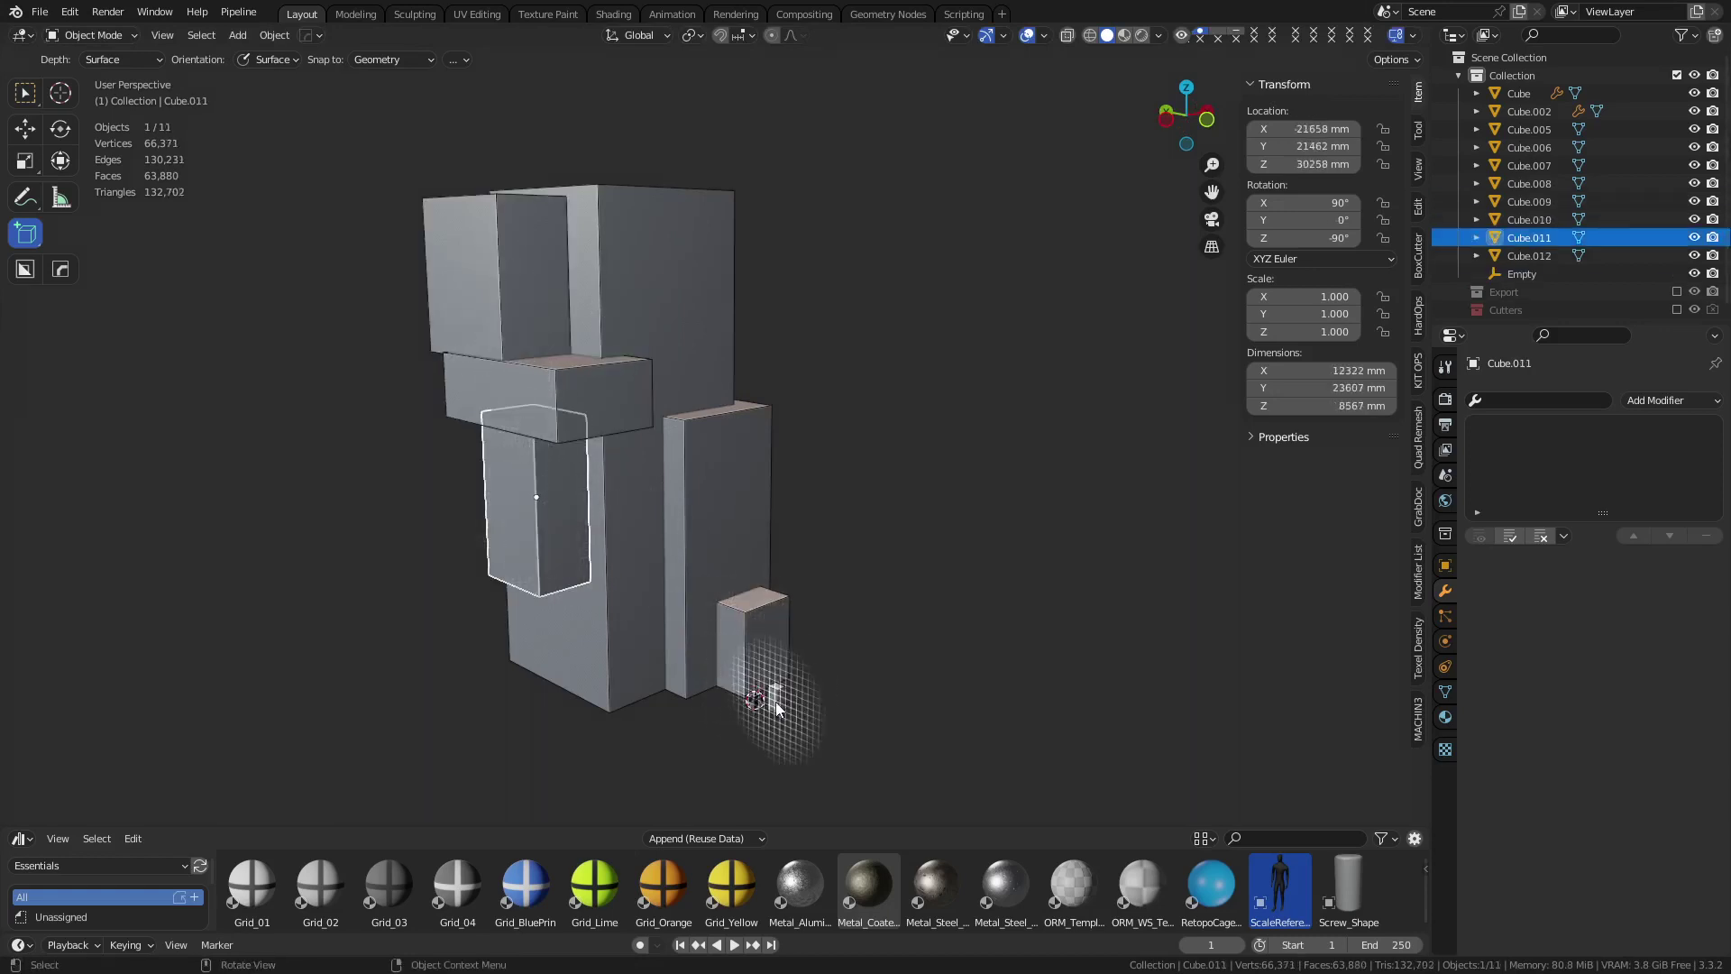
key(KP_3)
middle_drag(721, 703, 462, 295)
click(552, 403)
click(463, 288)
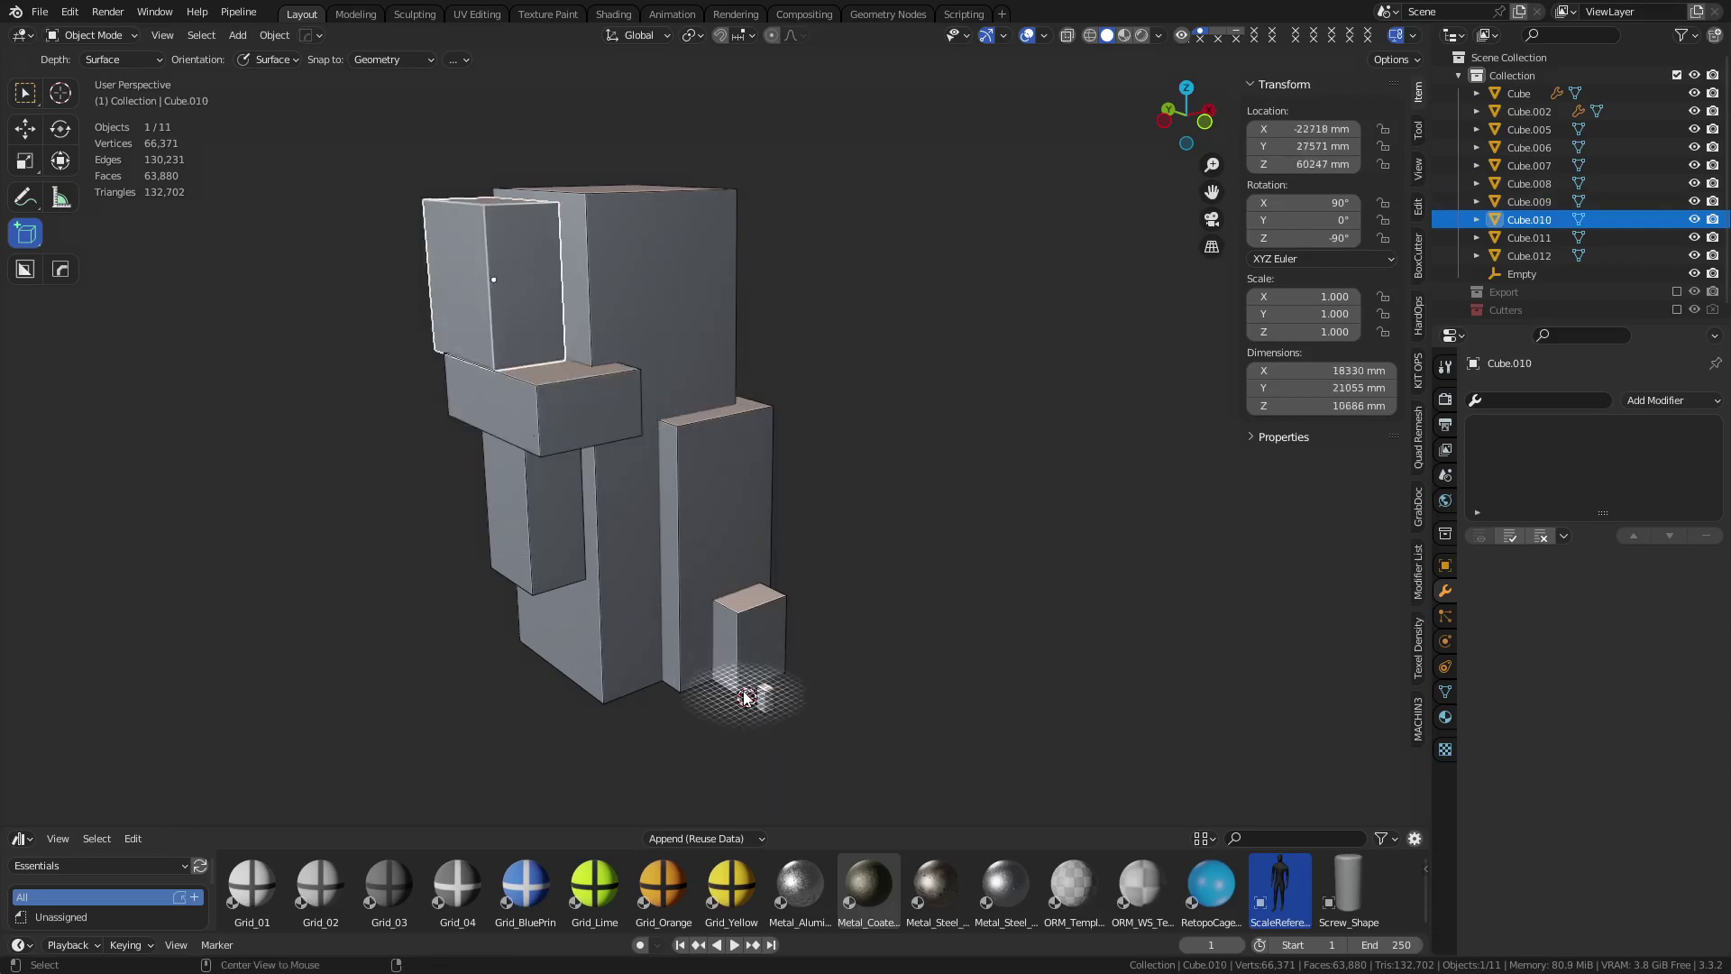
Examine the crate's detail up close, compare it with the whole building block-out from afar, and clear the selection
shift+middle_drag(755, 696, 715, 478)
scroll(714, 478, up, 7)
scroll(765, 538, up, 7)
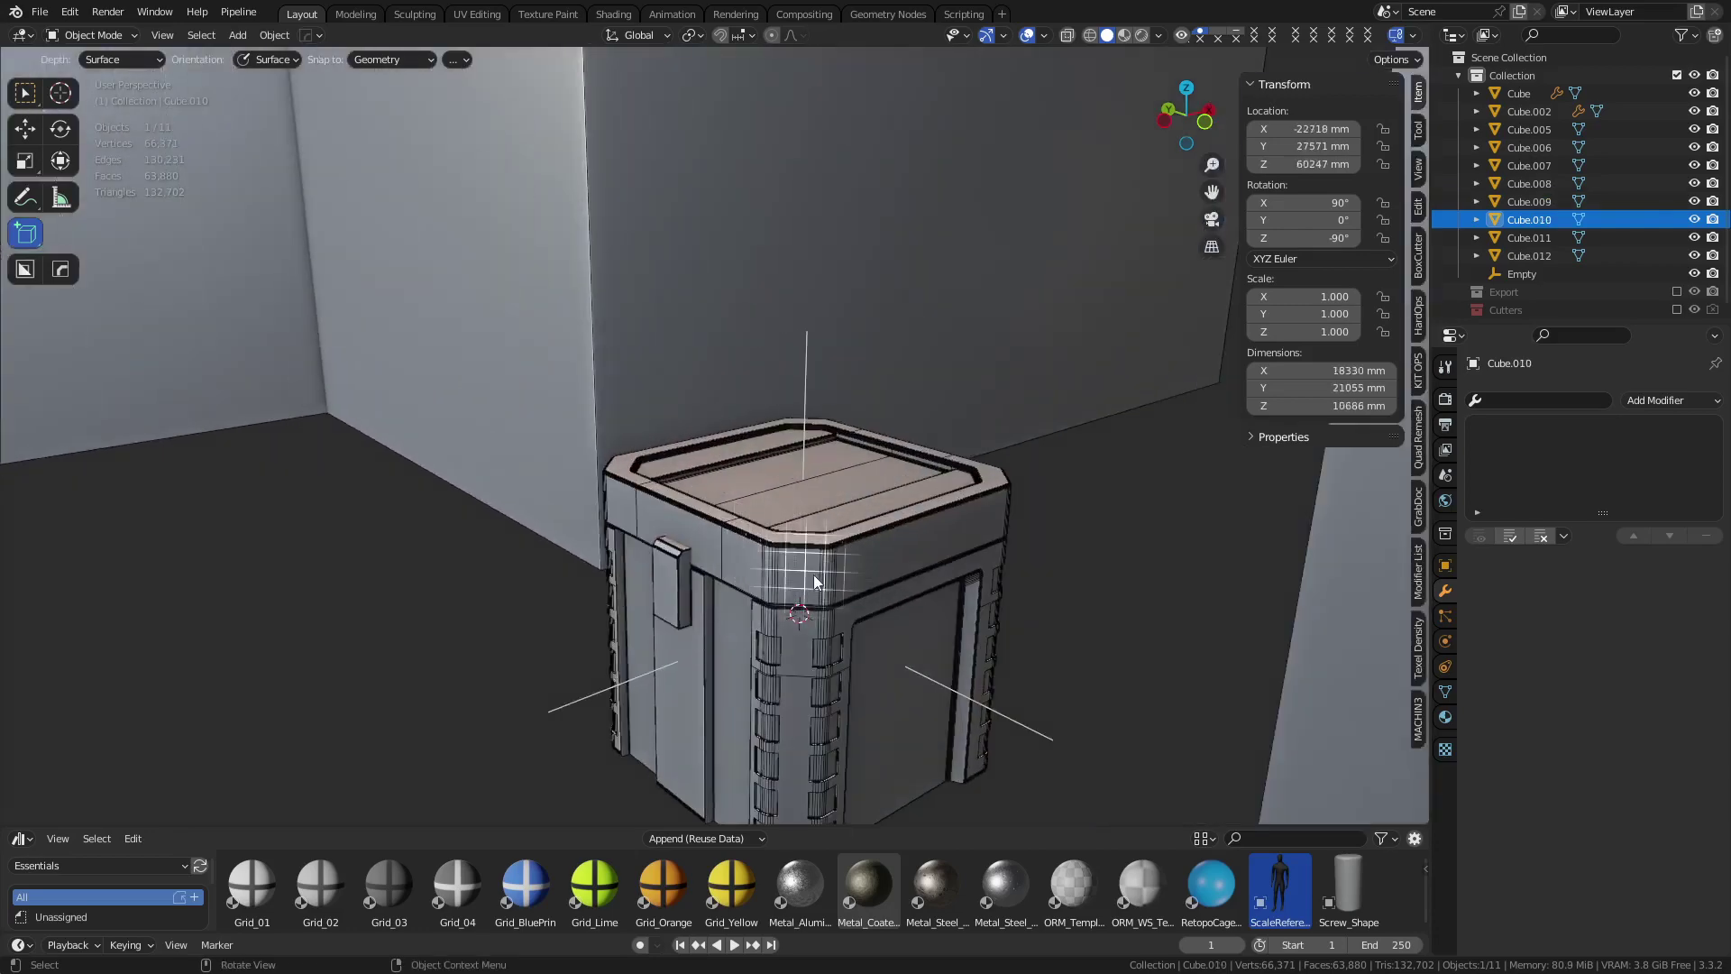
scroll(667, 425, down, 10)
shift+middle_drag(534, 340, 753, 716)
scroll(631, 290, down, 3)
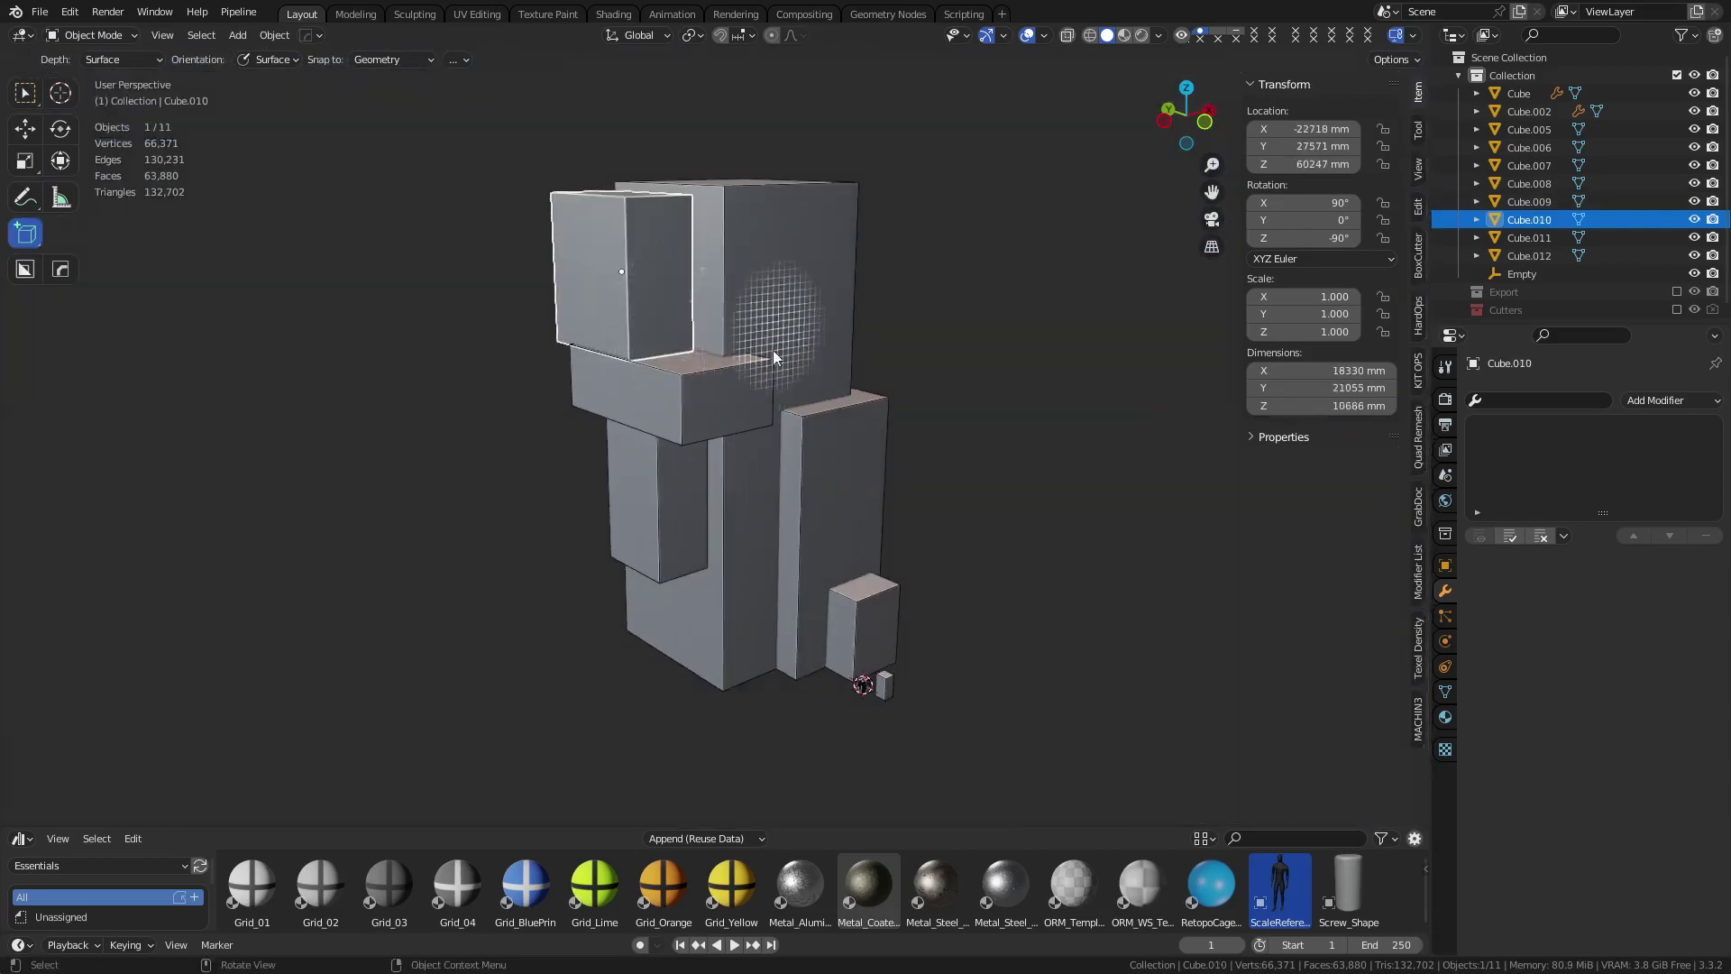
click(691, 386)
click(438, 529)
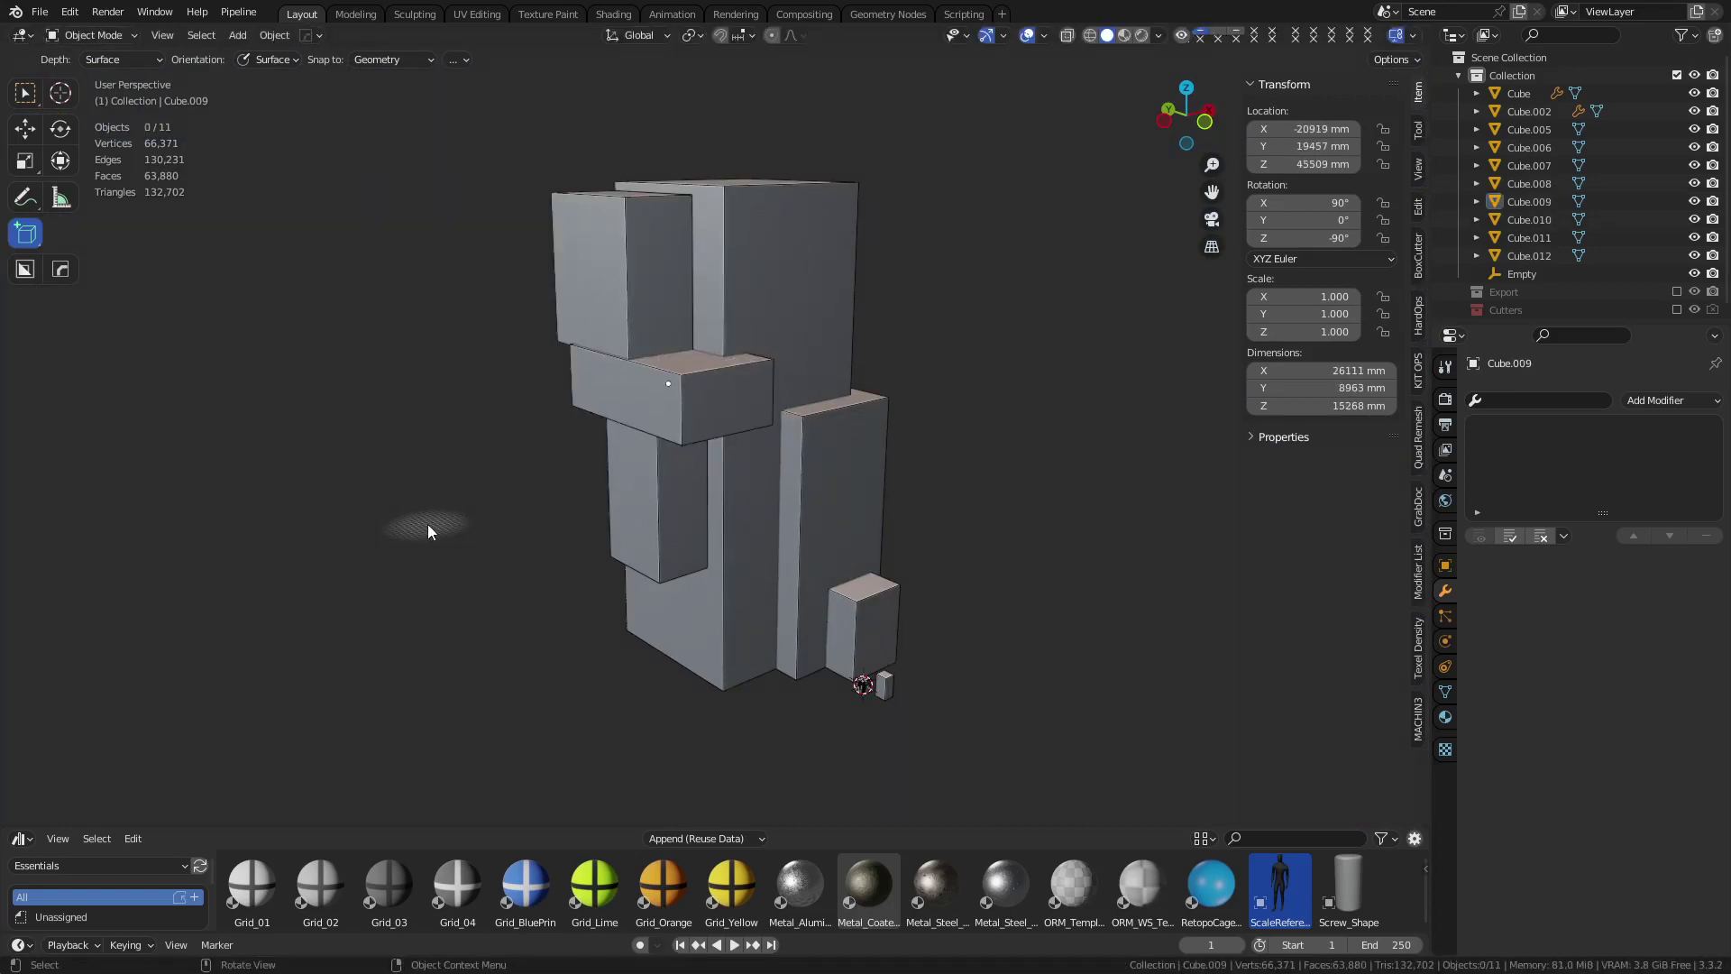
middle_drag(428, 523, 631, 586)
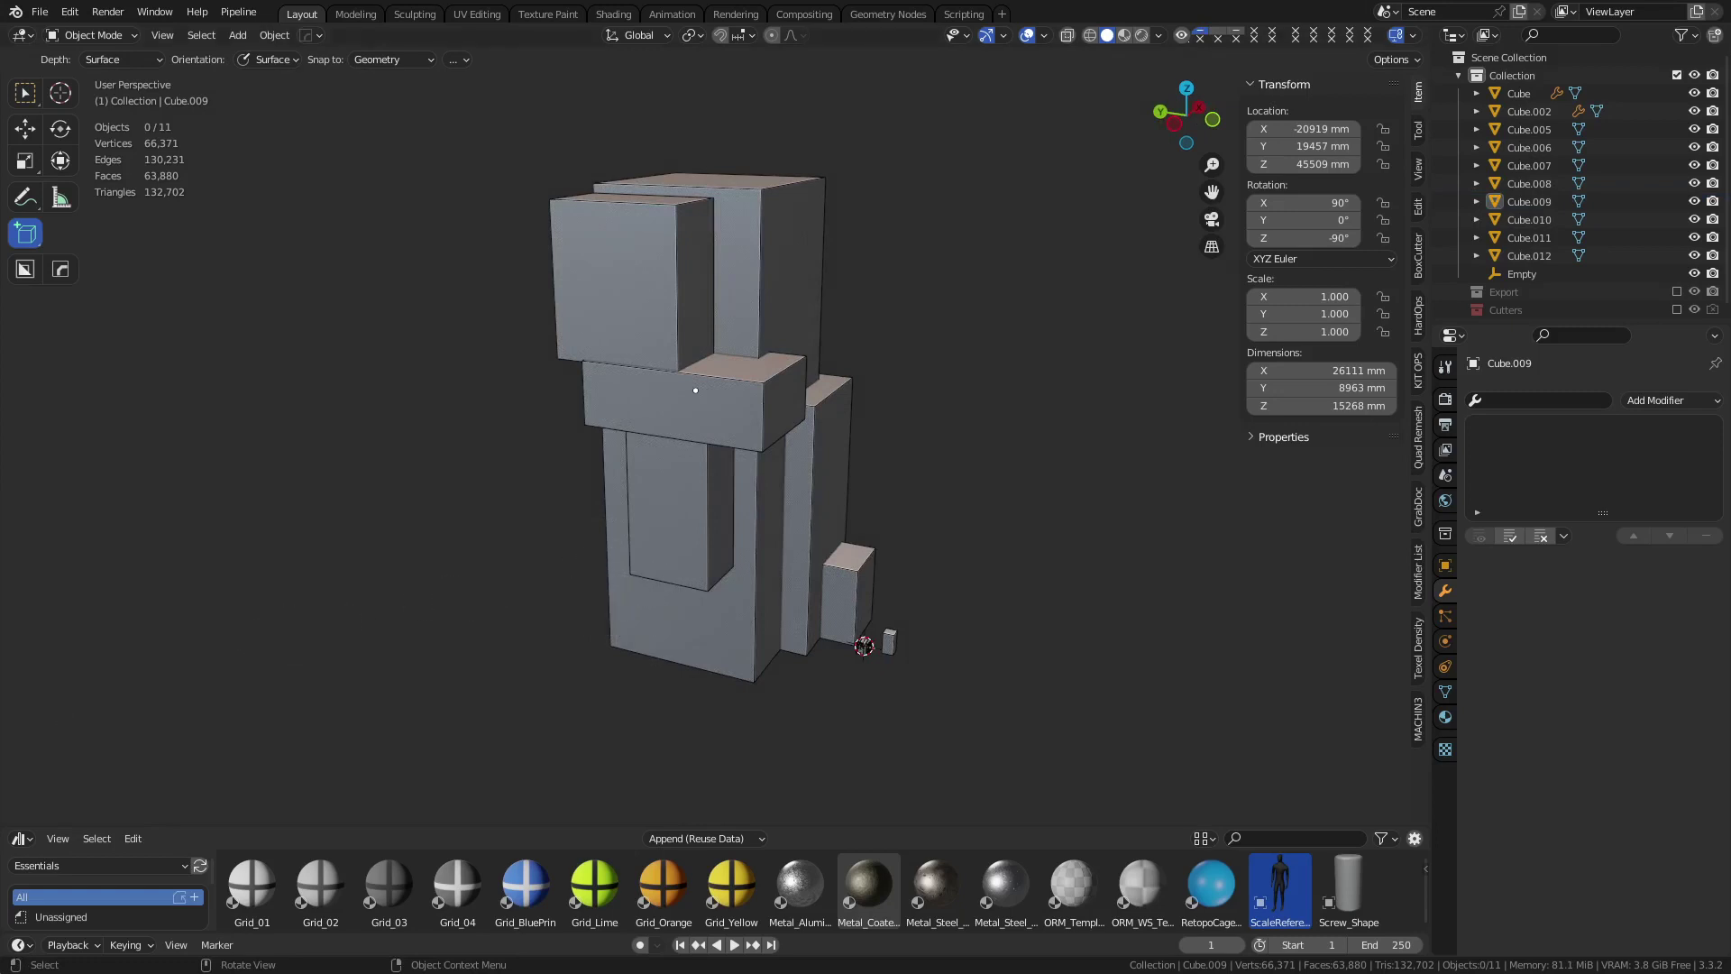